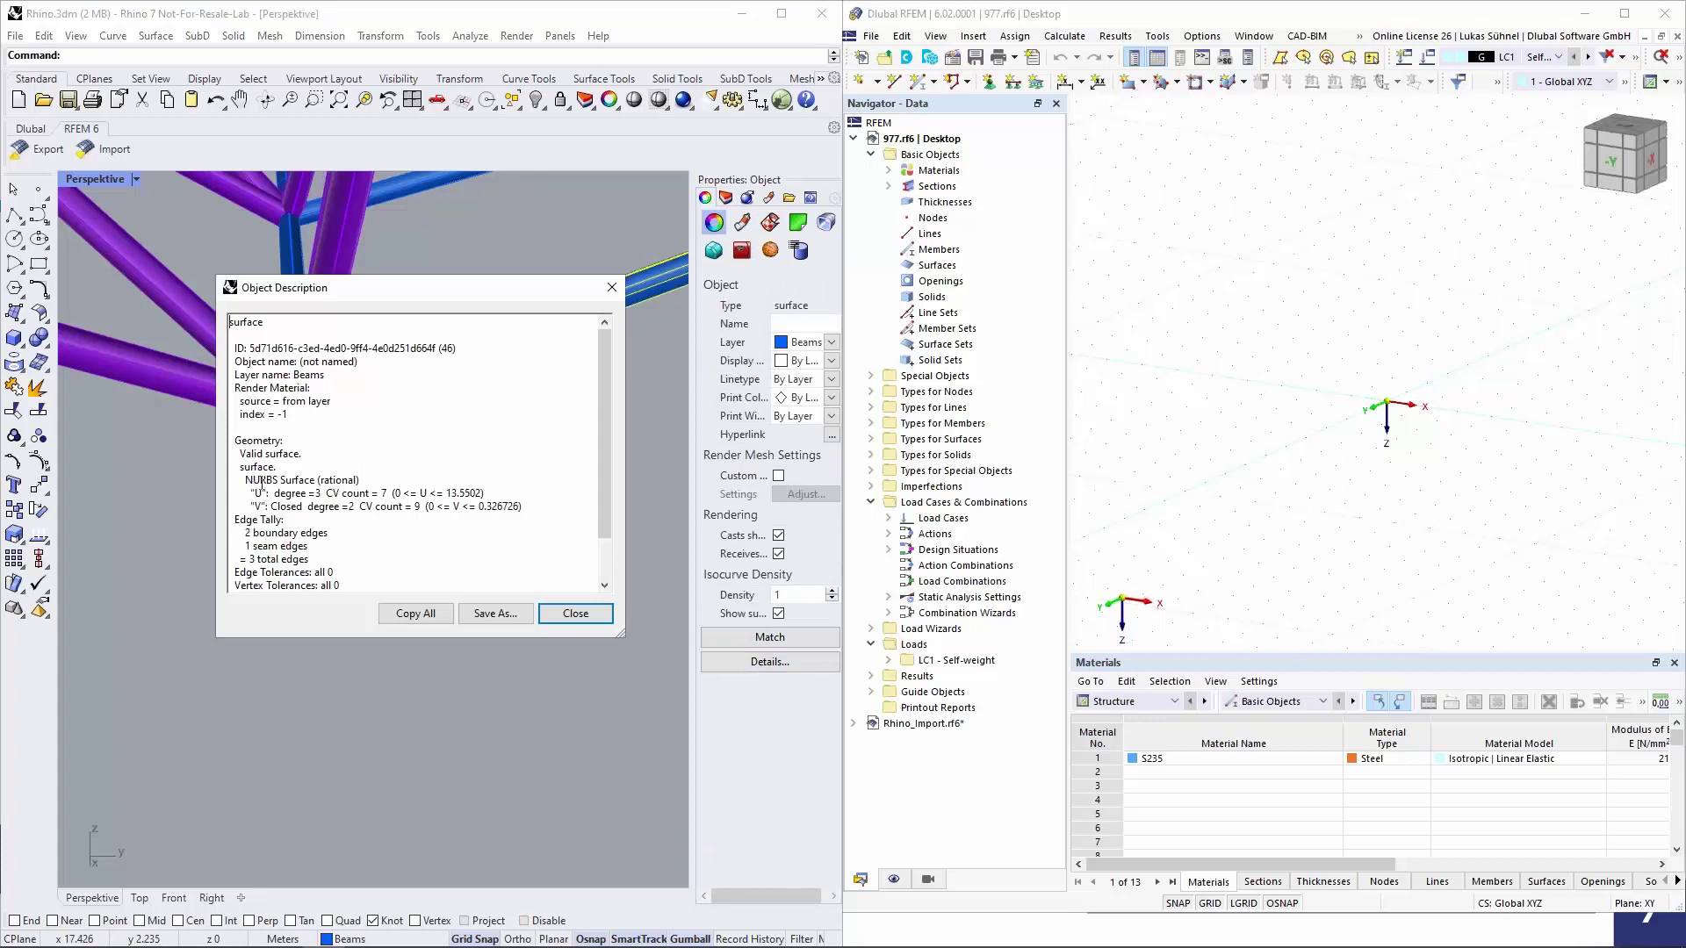
Close the object description, clear the selection and display the layer list with the whole structure in view
click(615, 299)
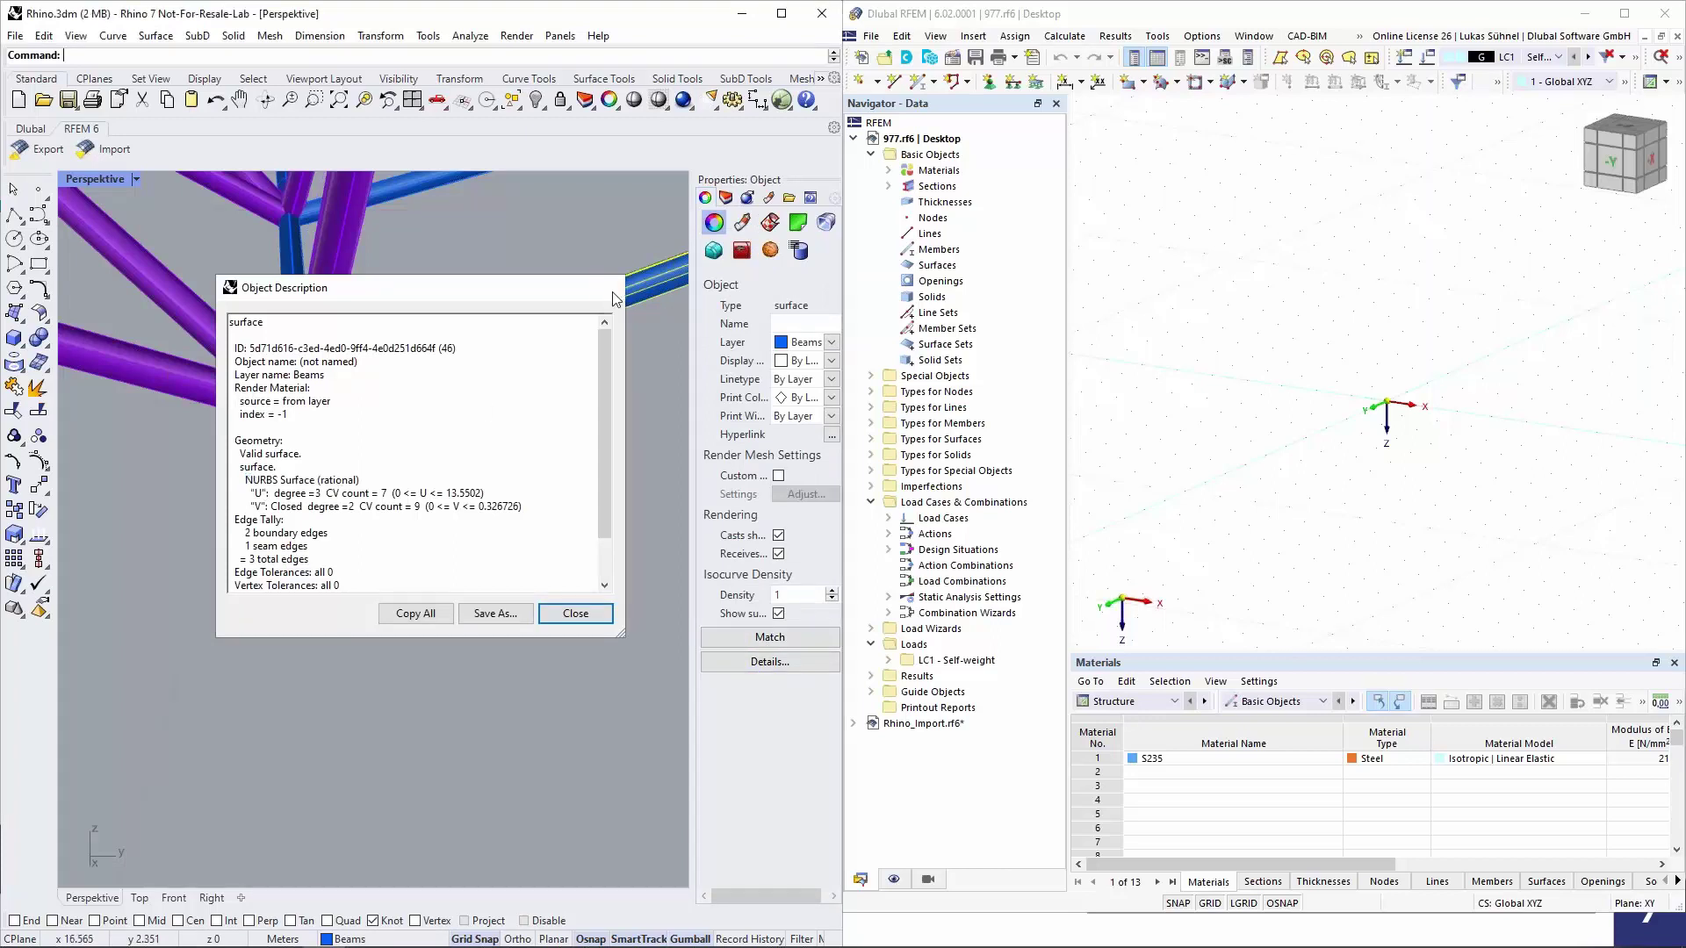
key(Escape)
click(303, 604)
scroll(303, 604, down, 10)
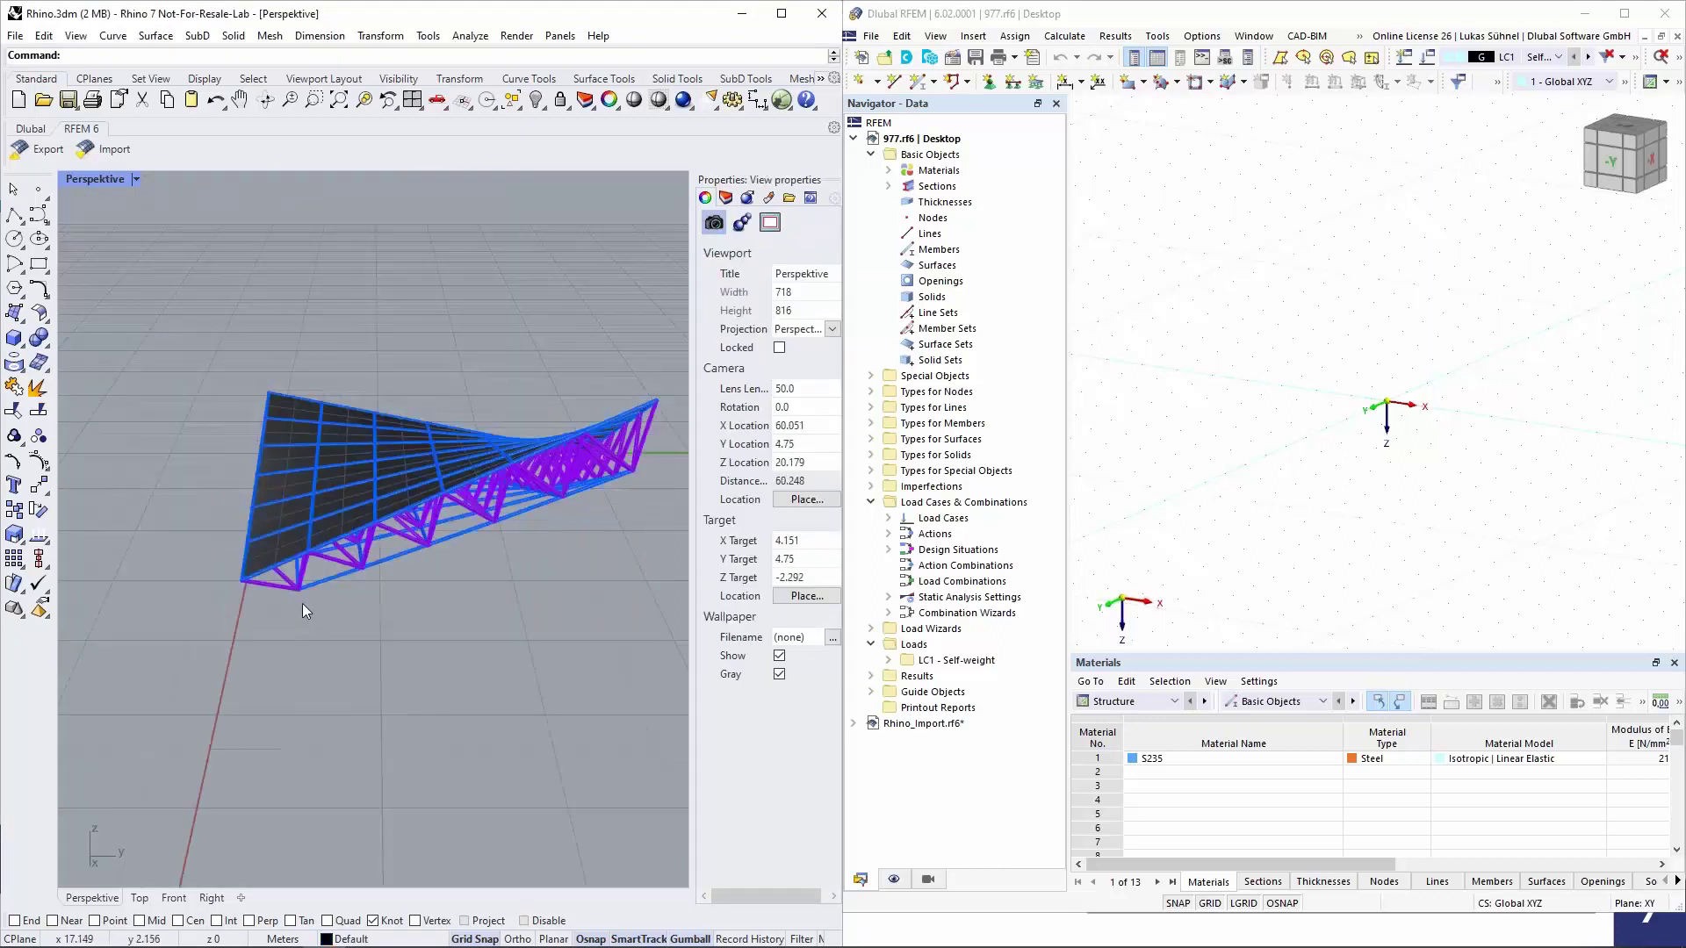
click(726, 197)
scroll(208, 389, down, 1)
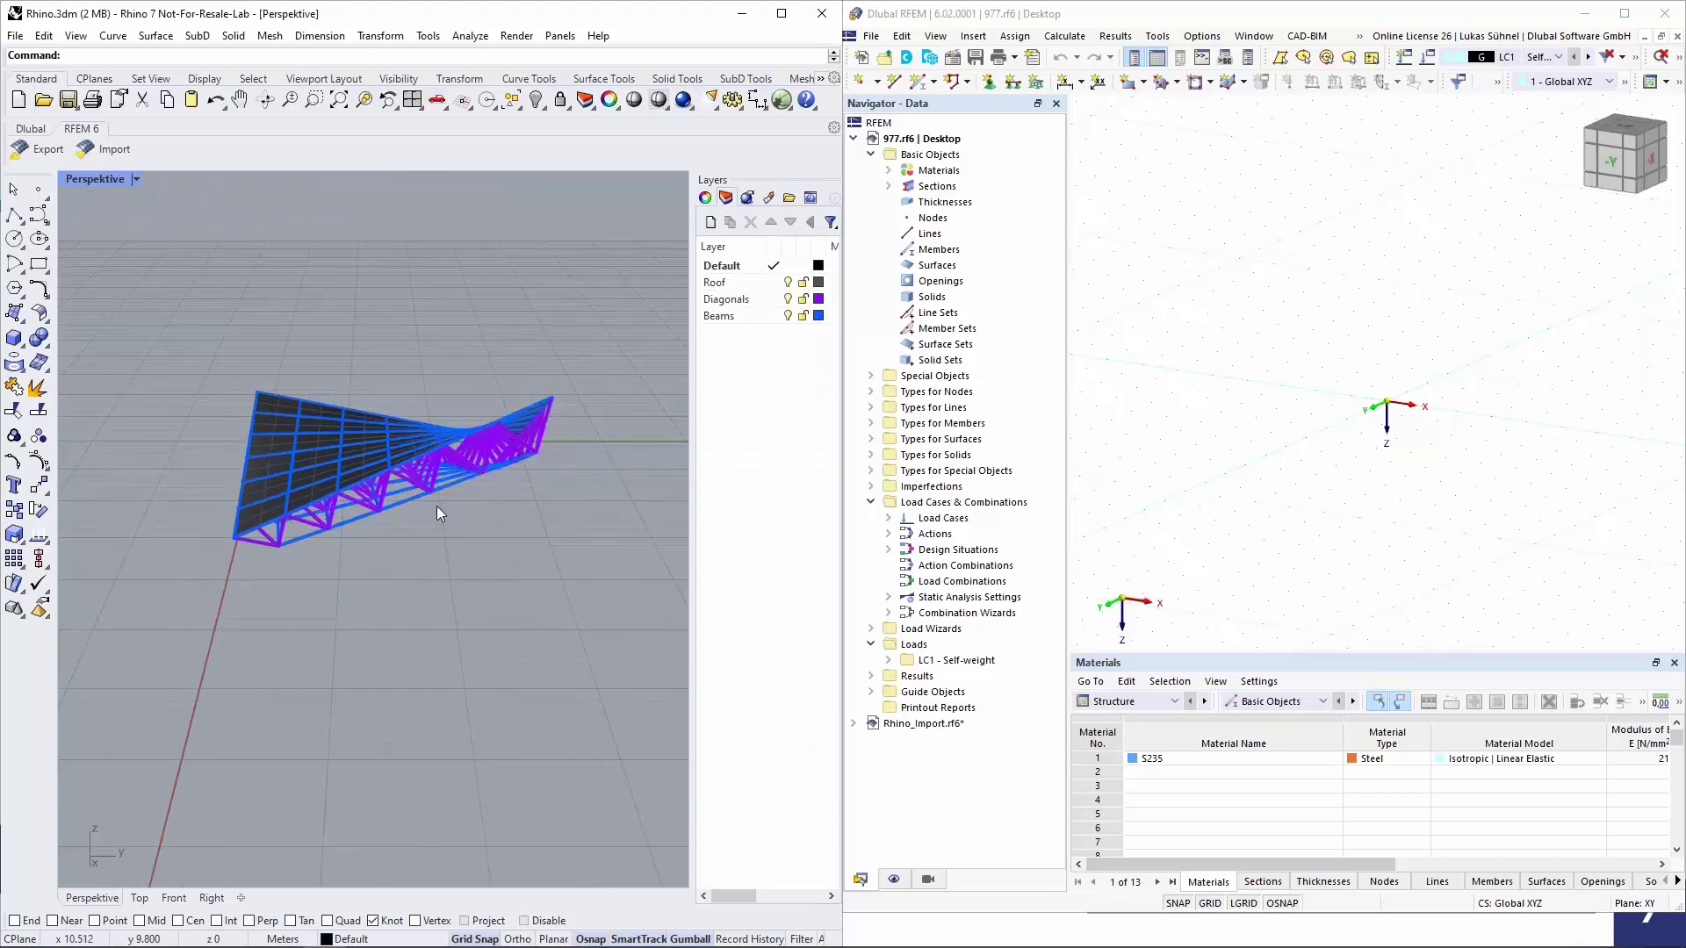
scroll(360, 534, up, 5)
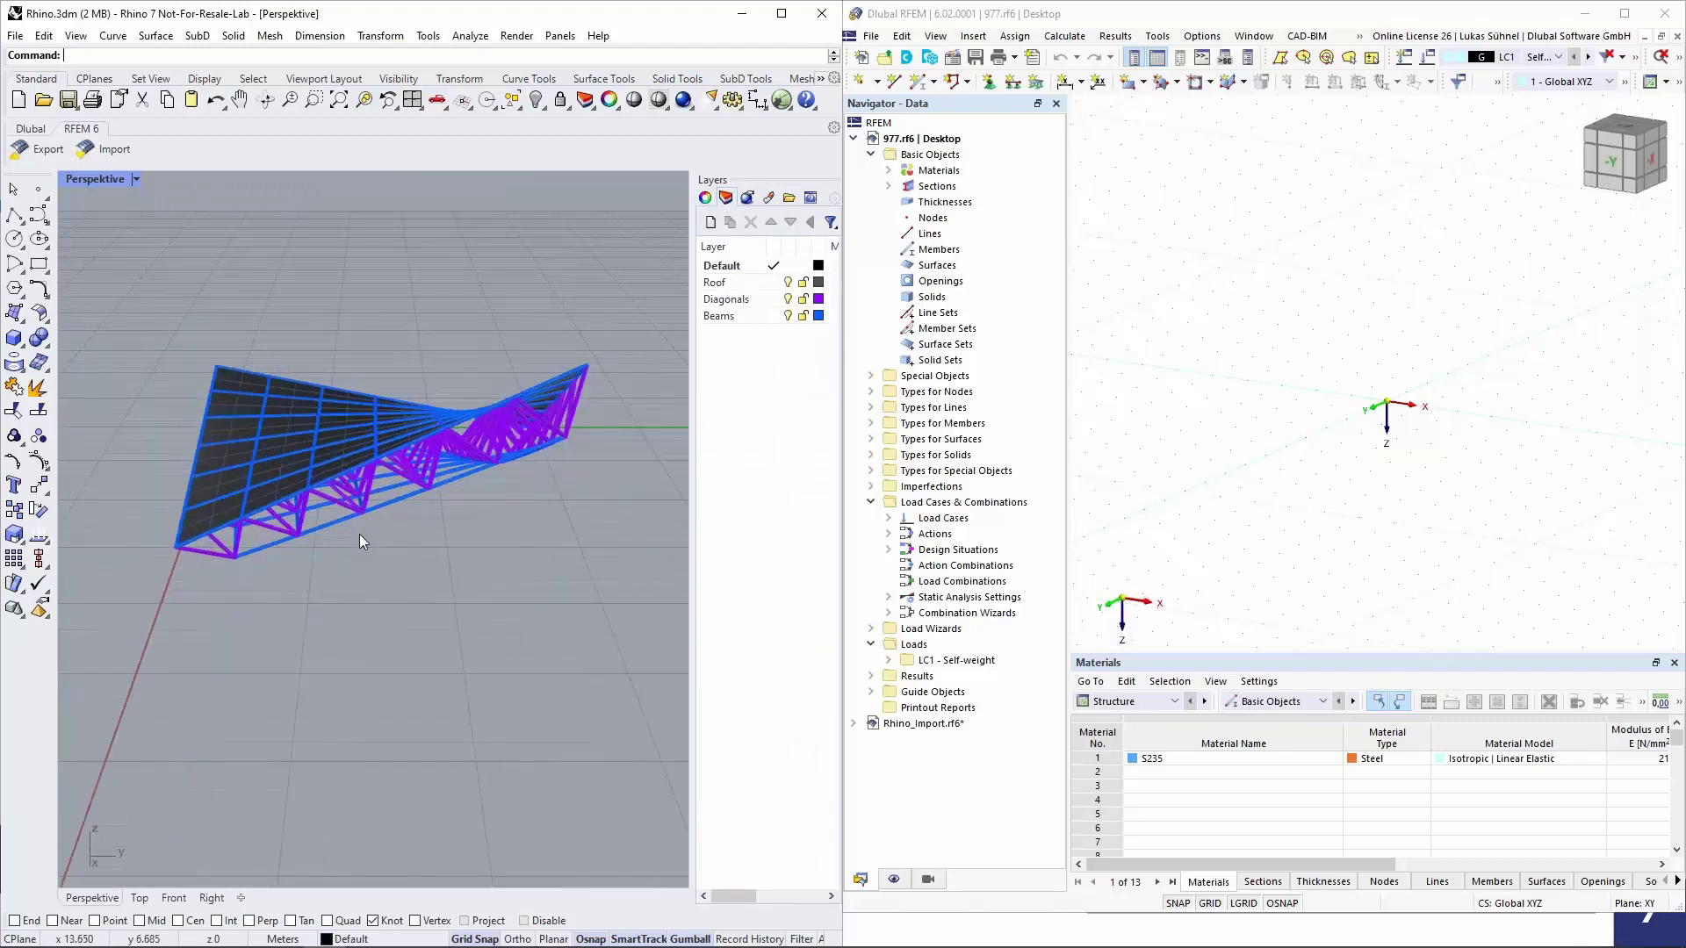
Hide the Diagonals and Beams layers to isolate the roof surface, and make both layers visible again
click(787, 299)
click(787, 315)
right_drag(439, 527, 325, 540)
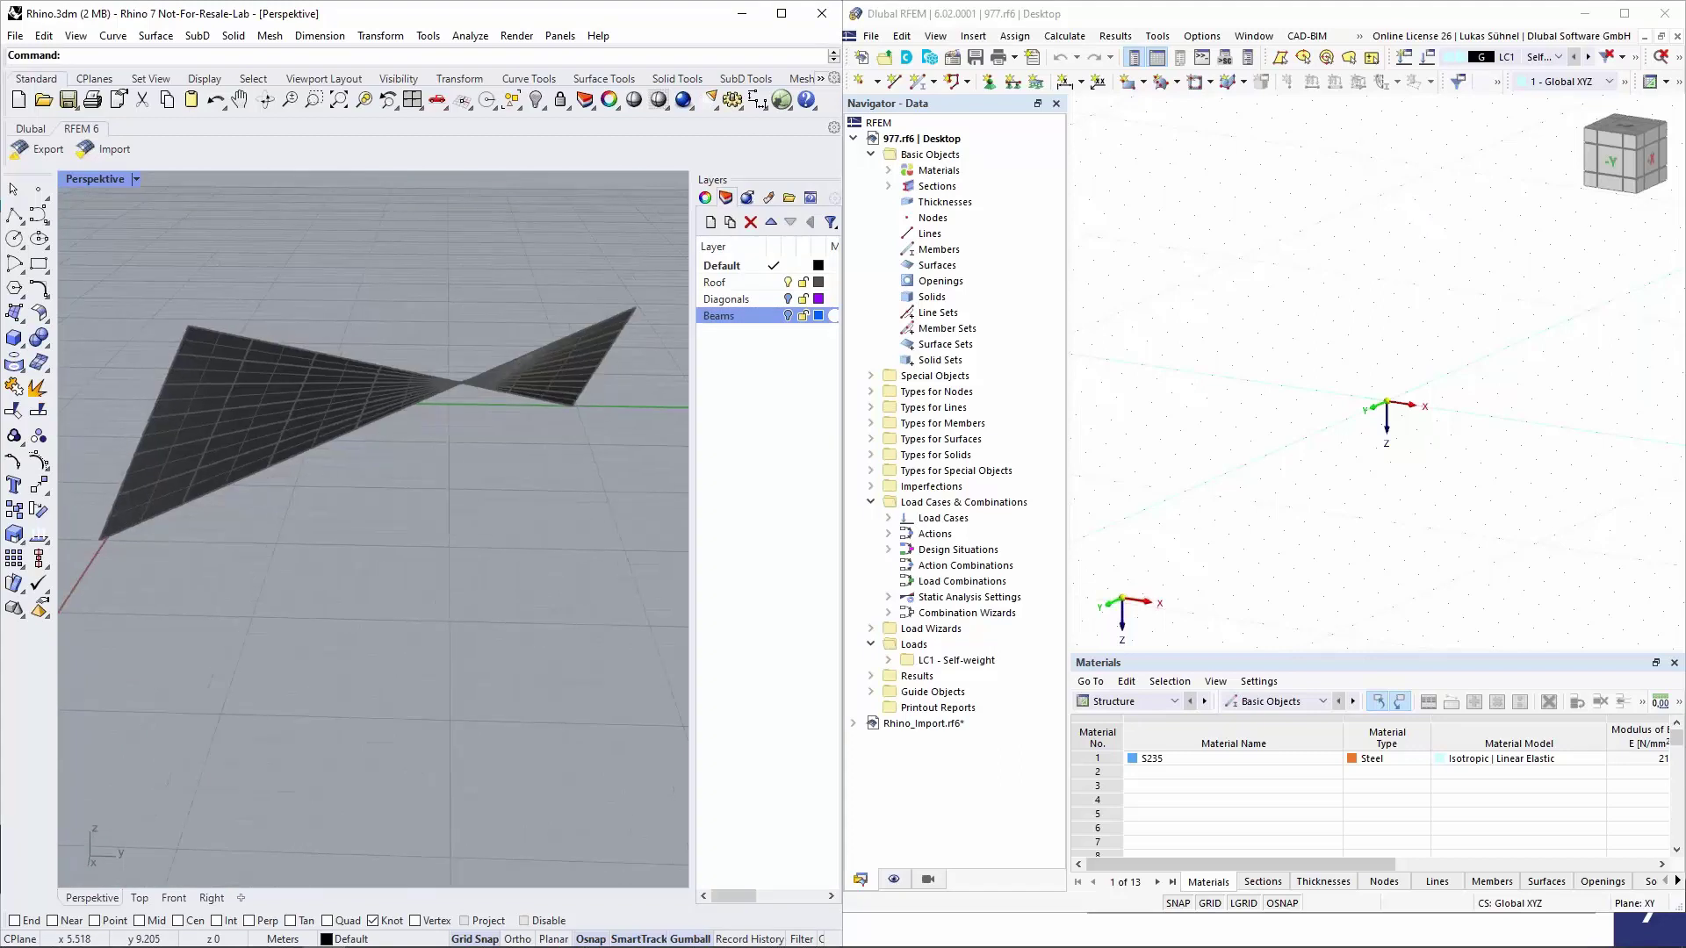
click(788, 299)
click(788, 315)
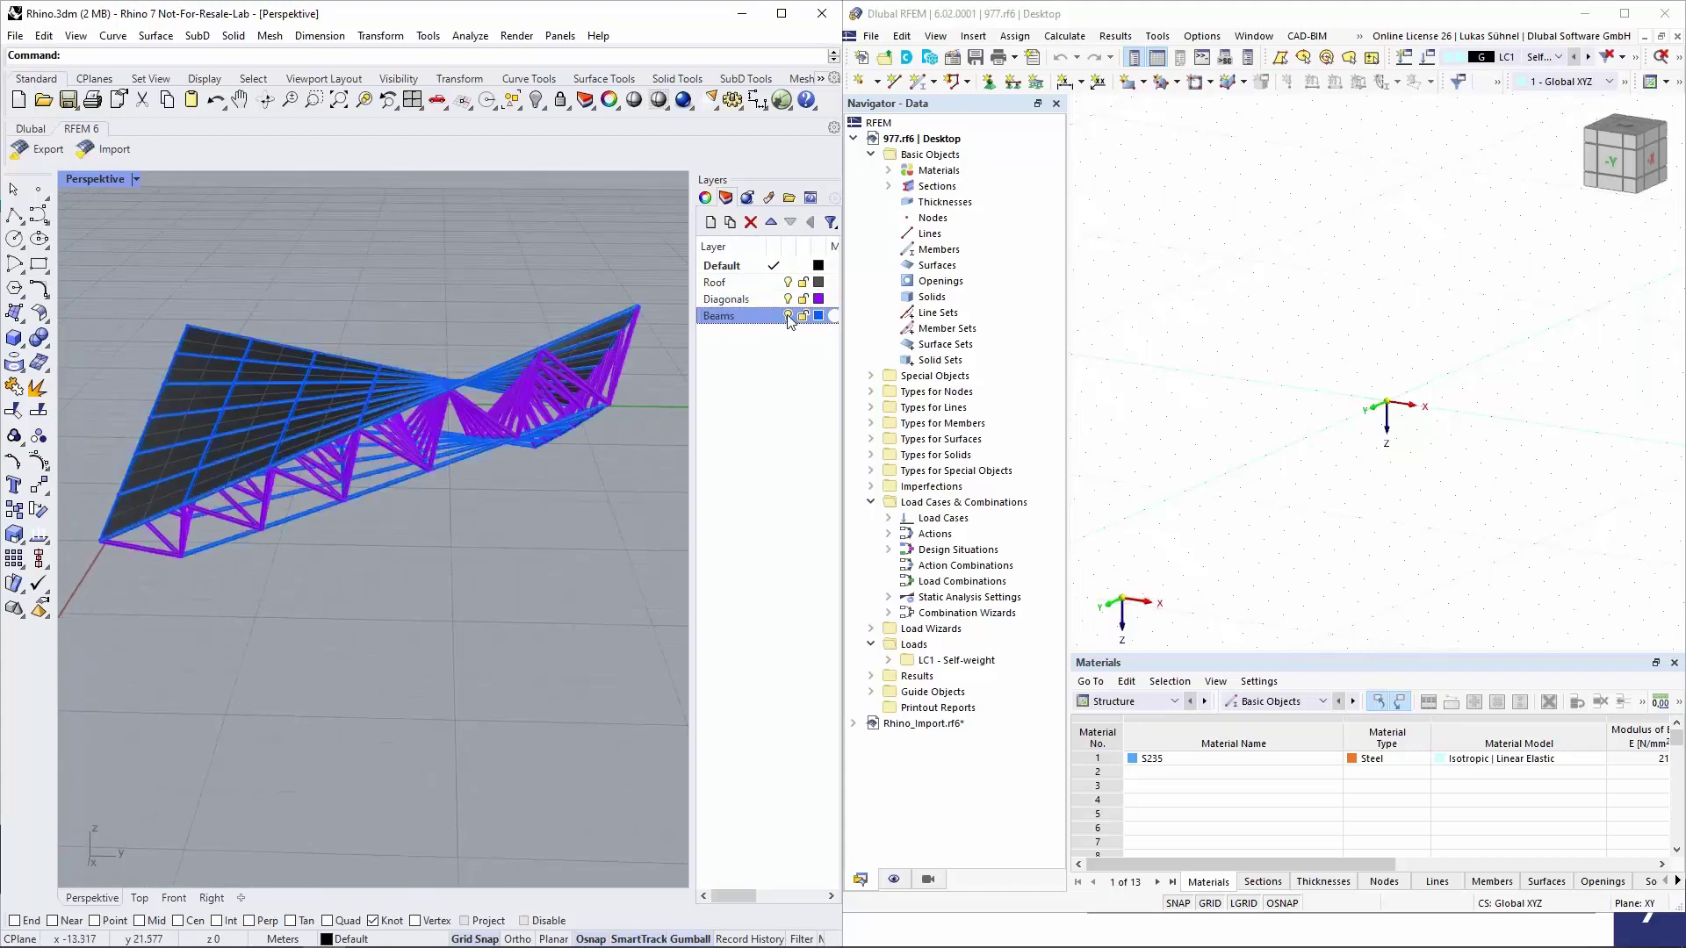
mouse_move(386, 580)
right_down()
mouse_move(412, 597)
mouse_move(377, 562)
mouse_move(367, 573)
right_up()
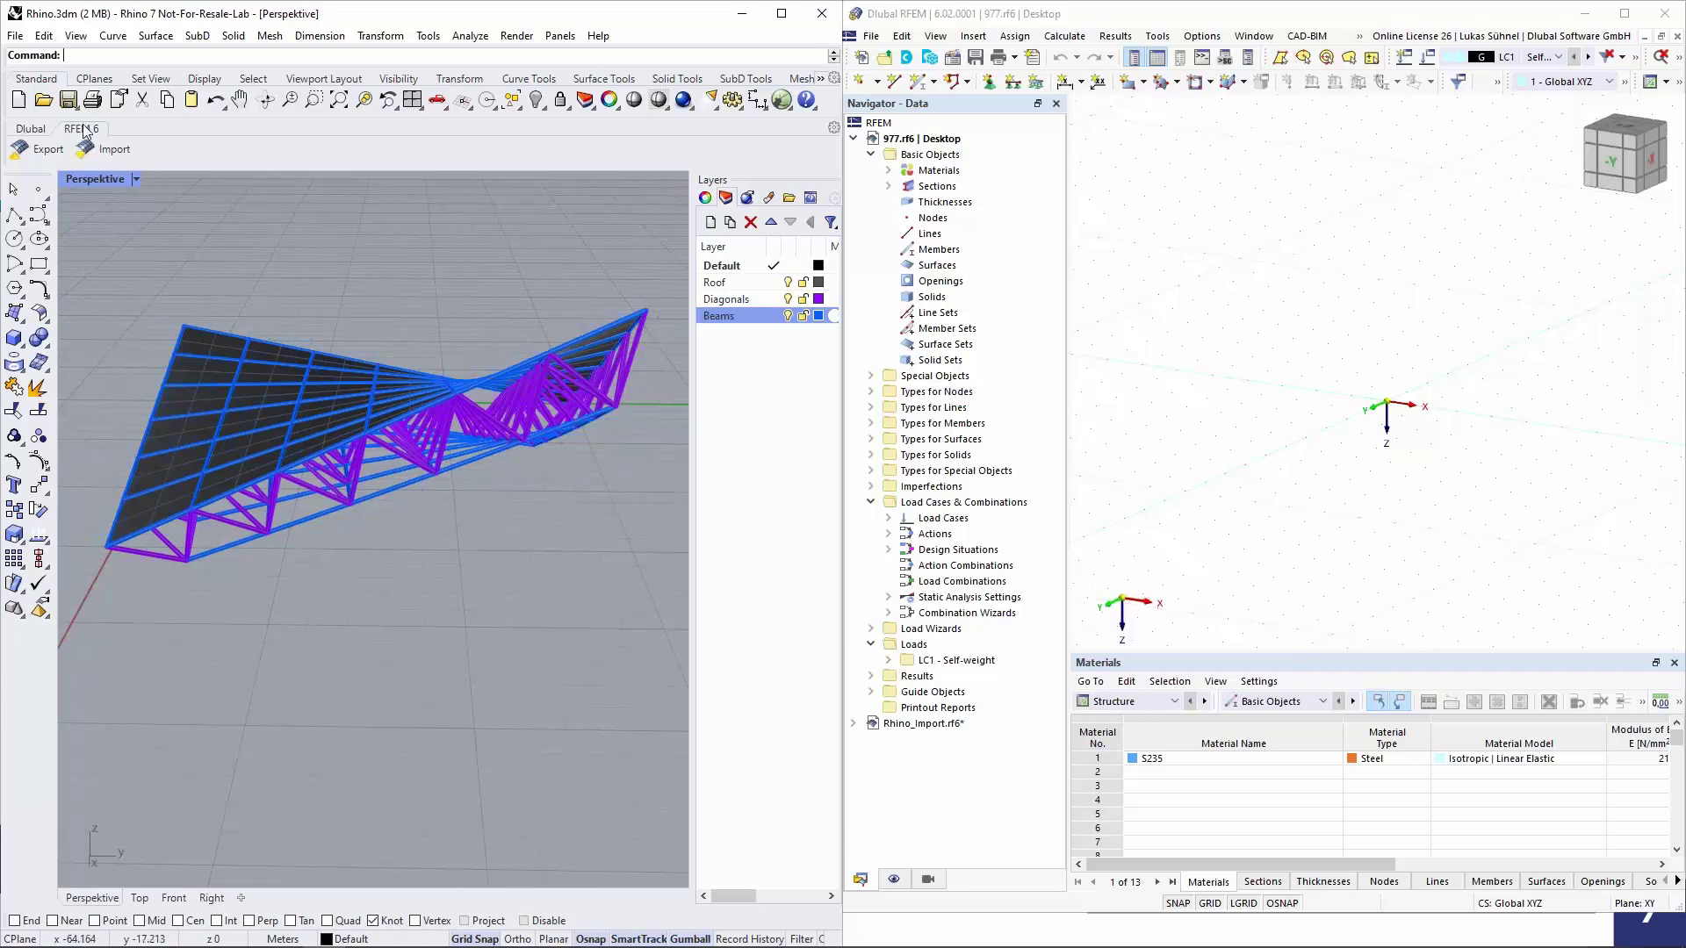
Undock the RFEM 6 toolbar into the viewport and dock it back beside the Dlubal toolbar
drag(82, 129, 295, 261)
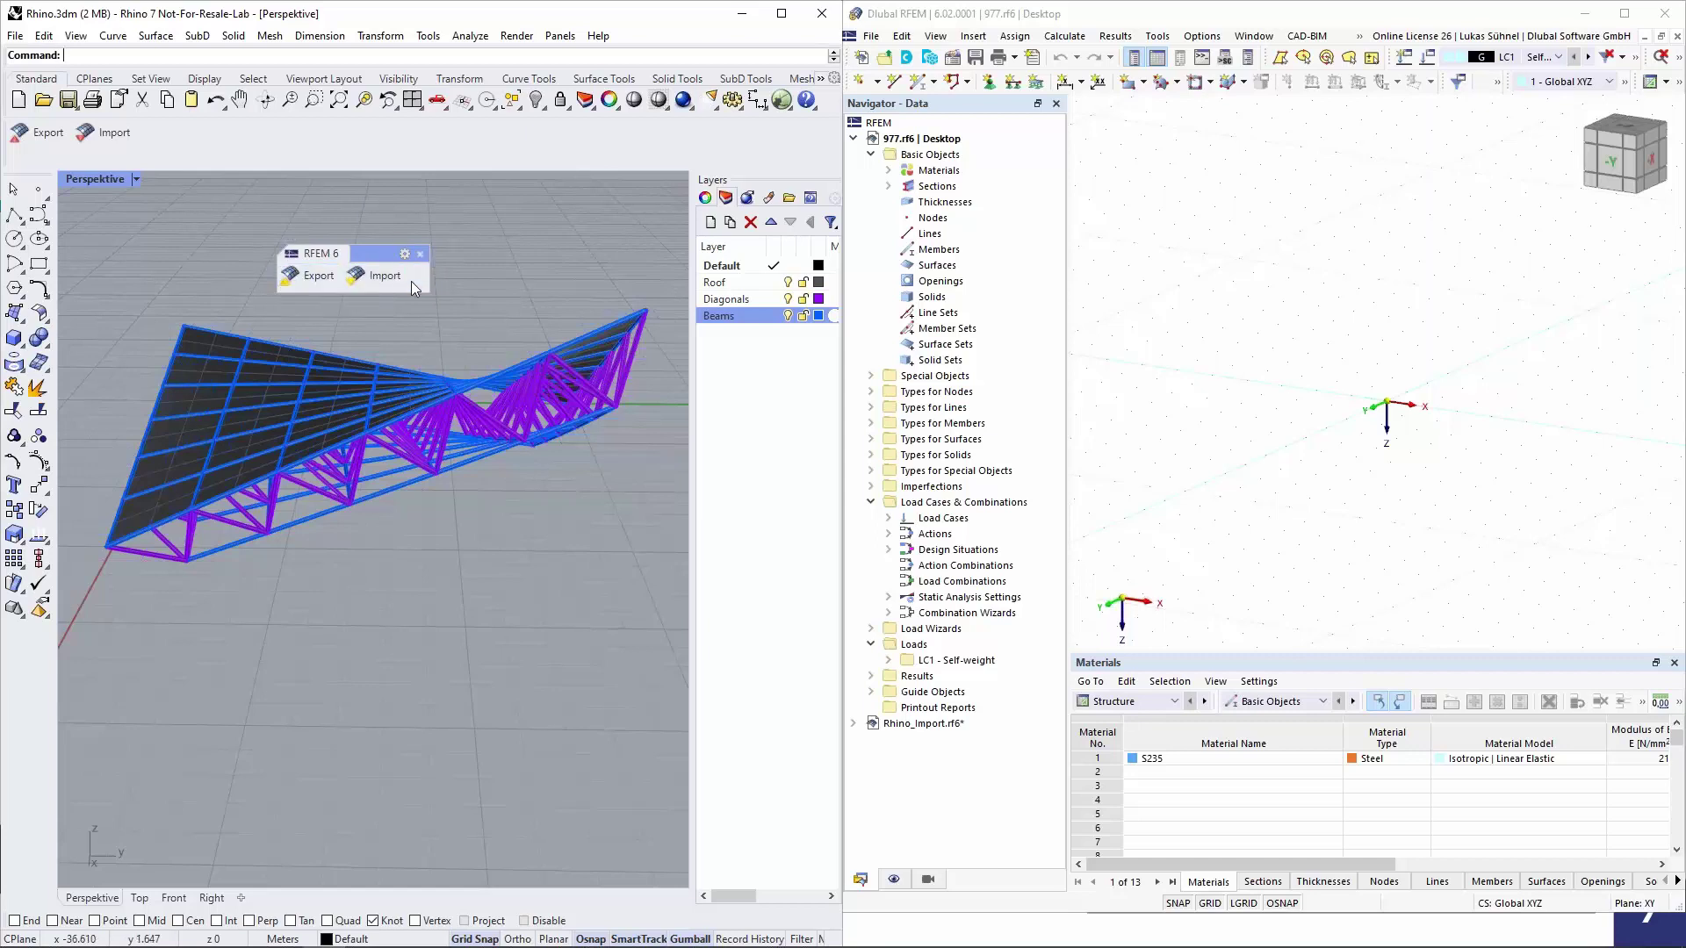
drag(360, 253, 83, 130)
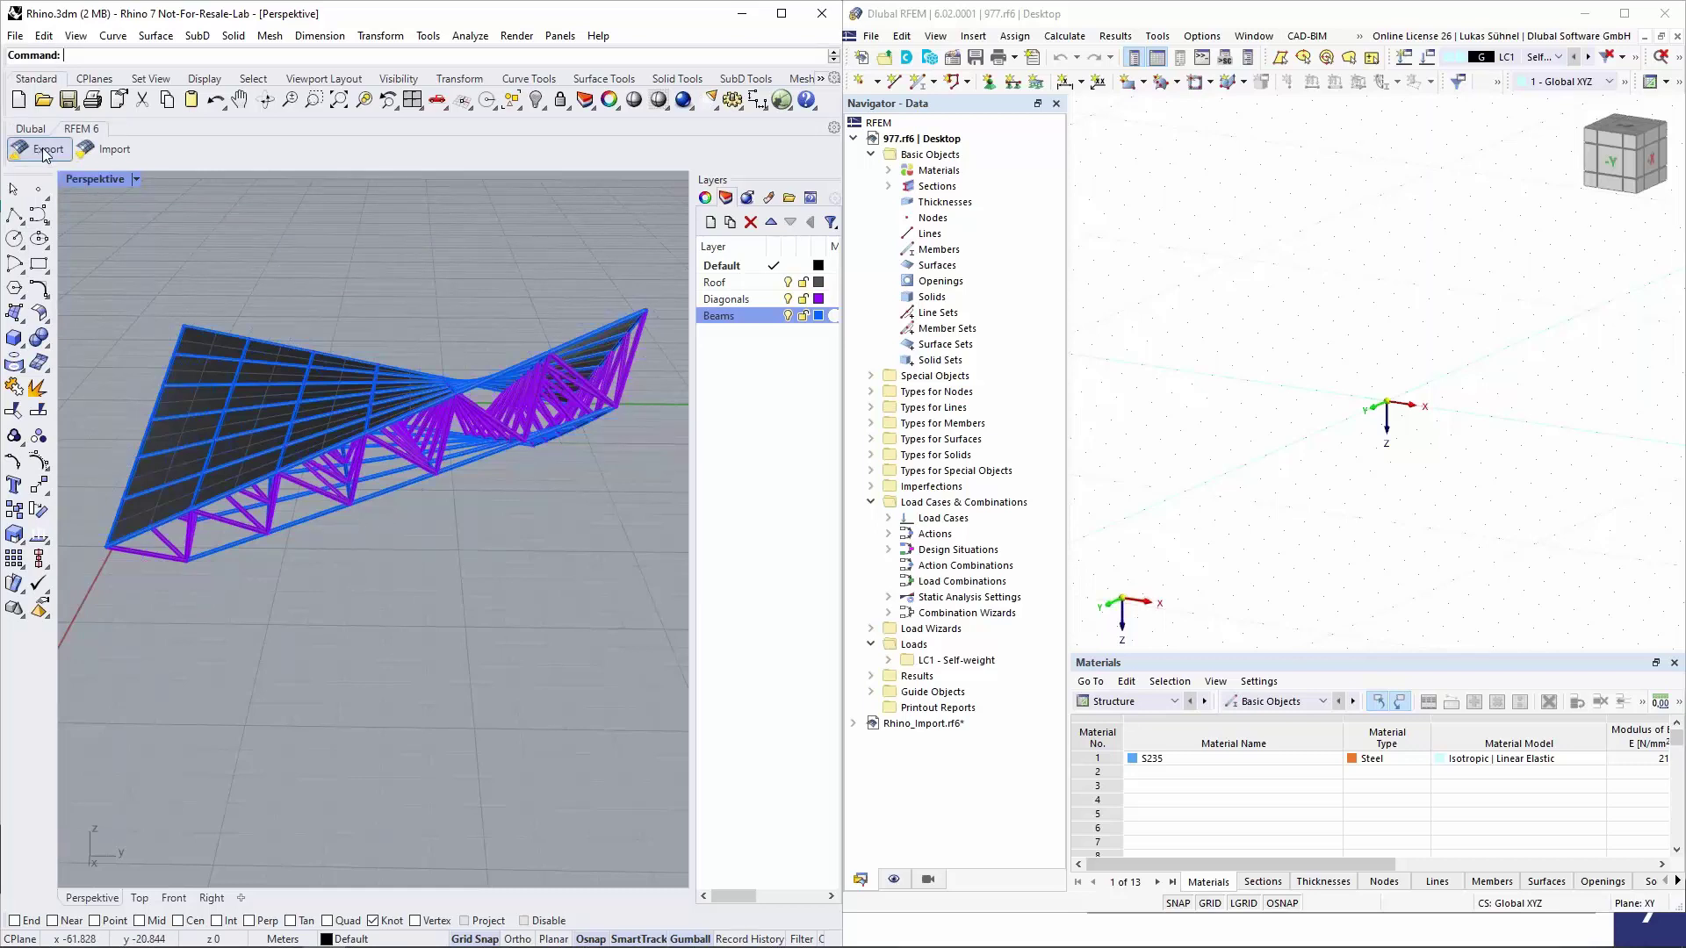
click(48, 155)
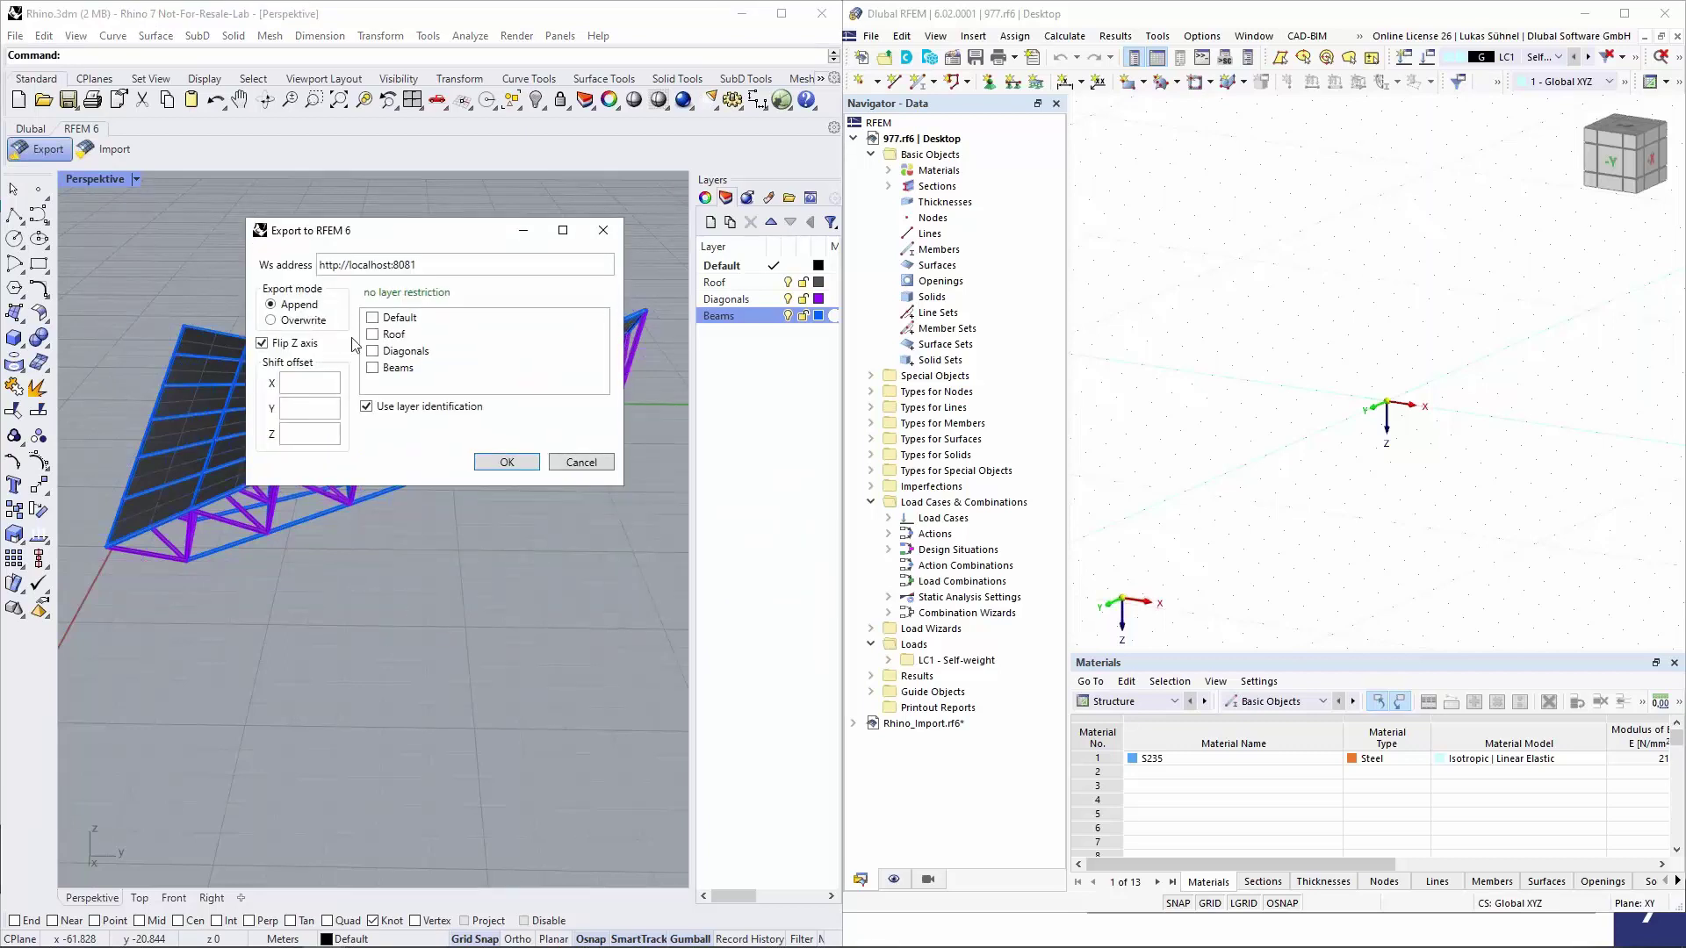
click(270, 320)
click(272, 305)
click(262, 344)
drag(356, 232, 458, 231)
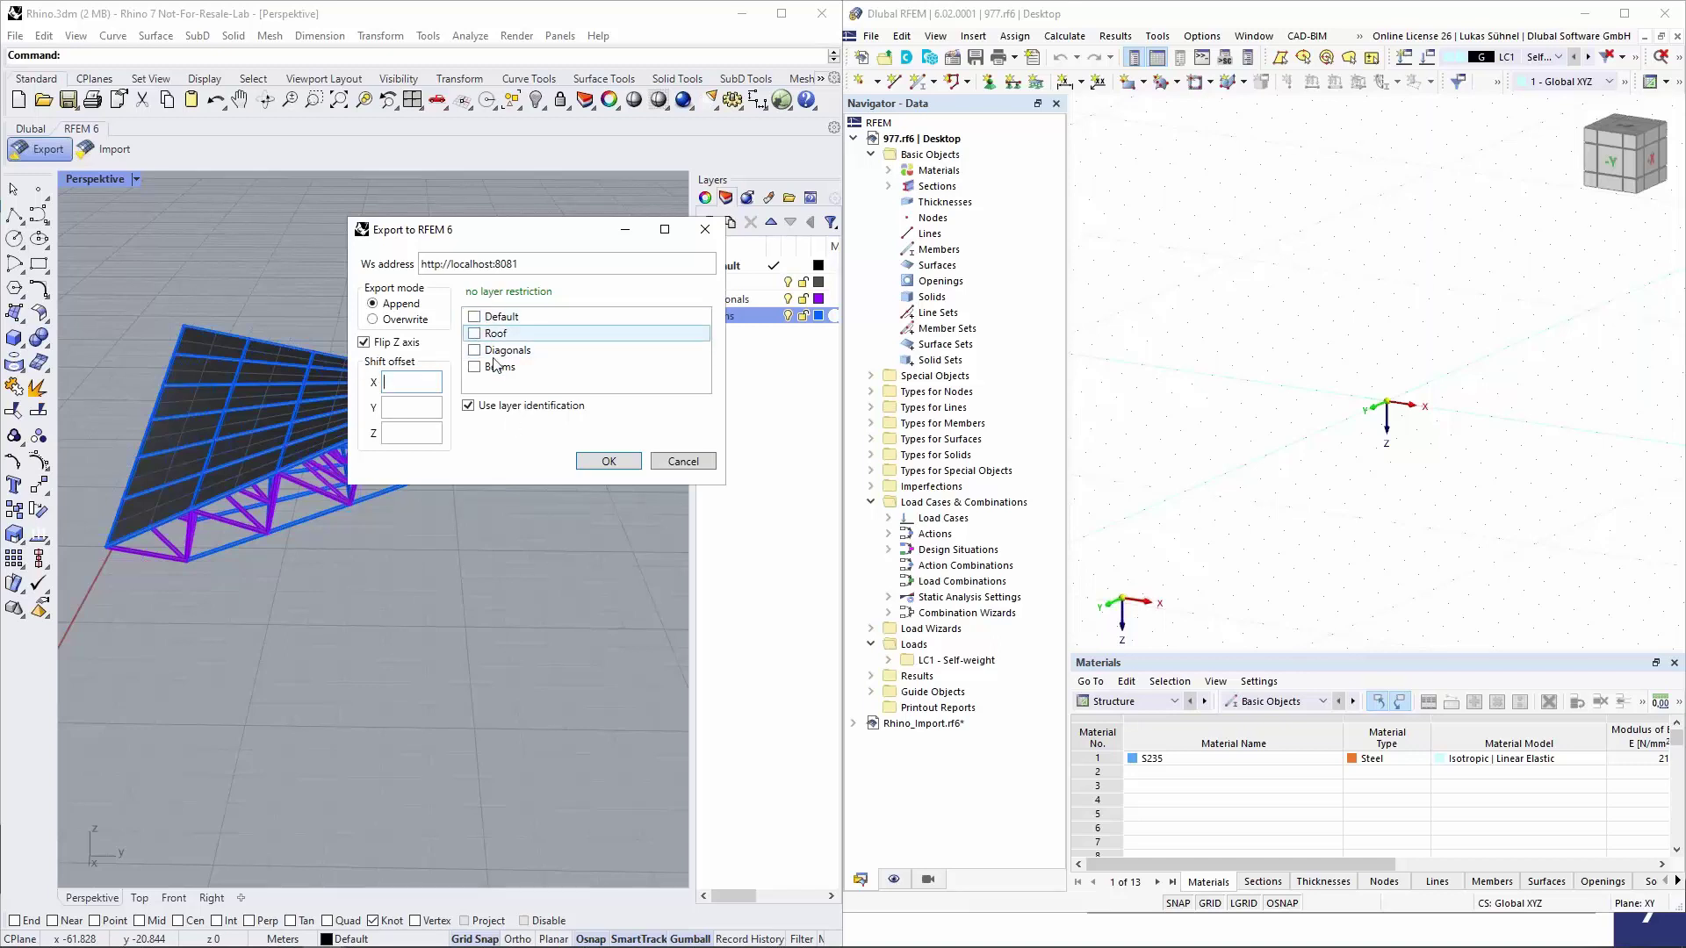
click(475, 335)
click(475, 351)
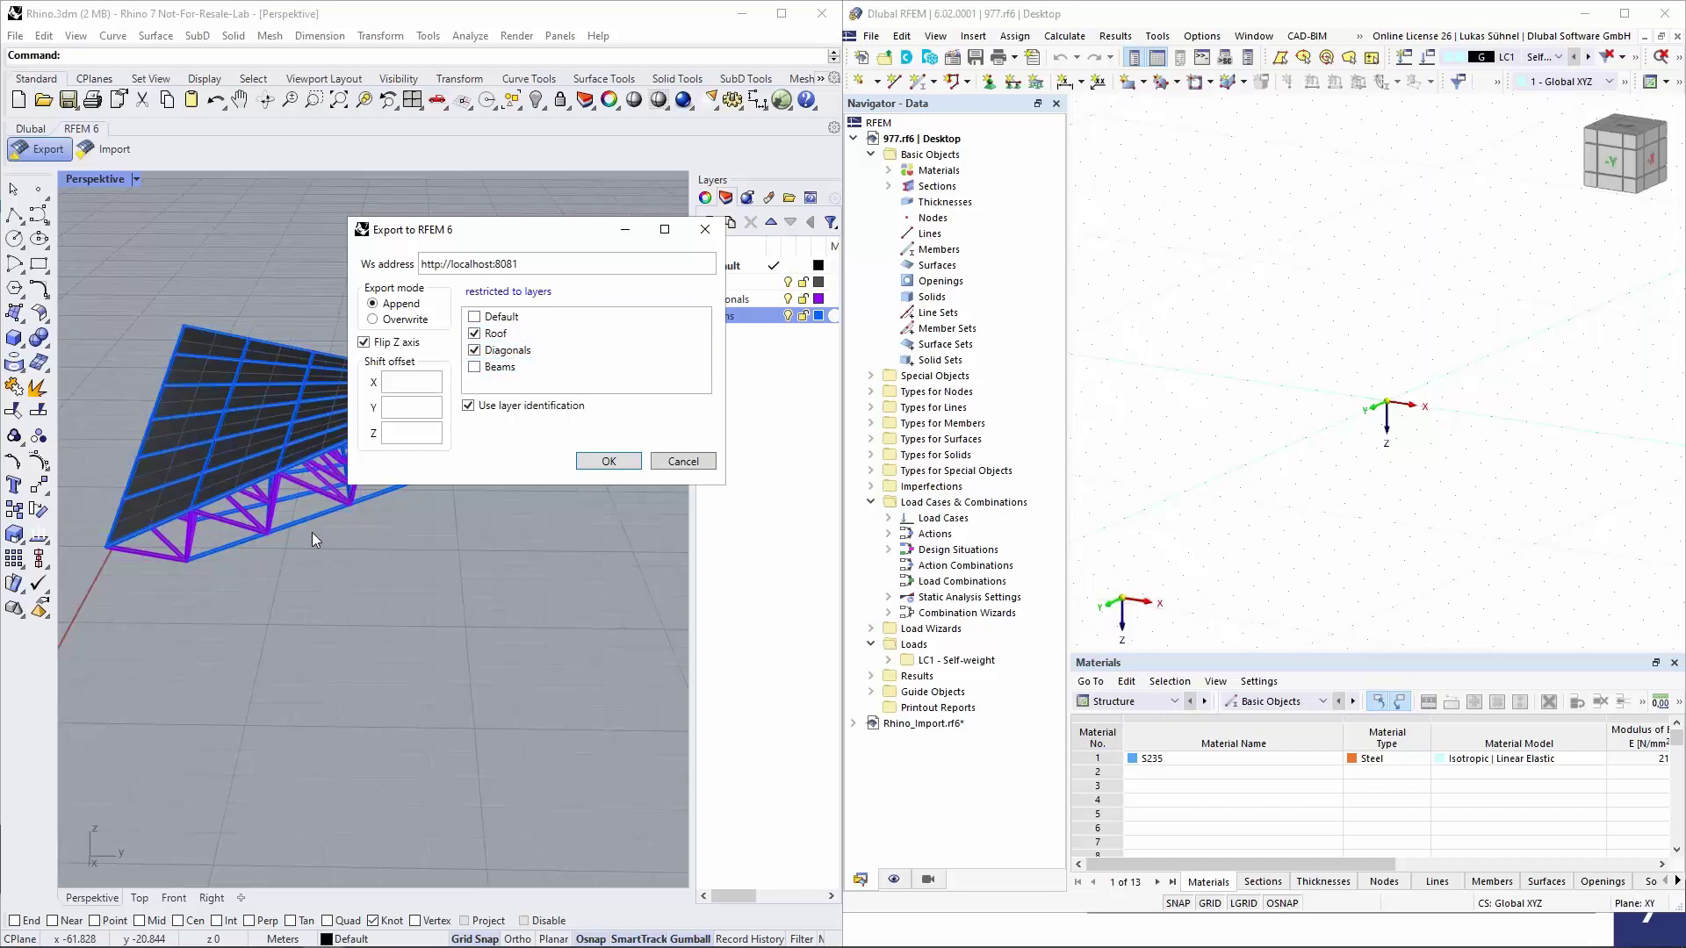
click(683, 462)
Select the objects at the near end of the truss structure and hide them
right_drag(682, 458, 441, 505)
drag(111, 305, 256, 477)
right_drag(289, 259, 302, 337)
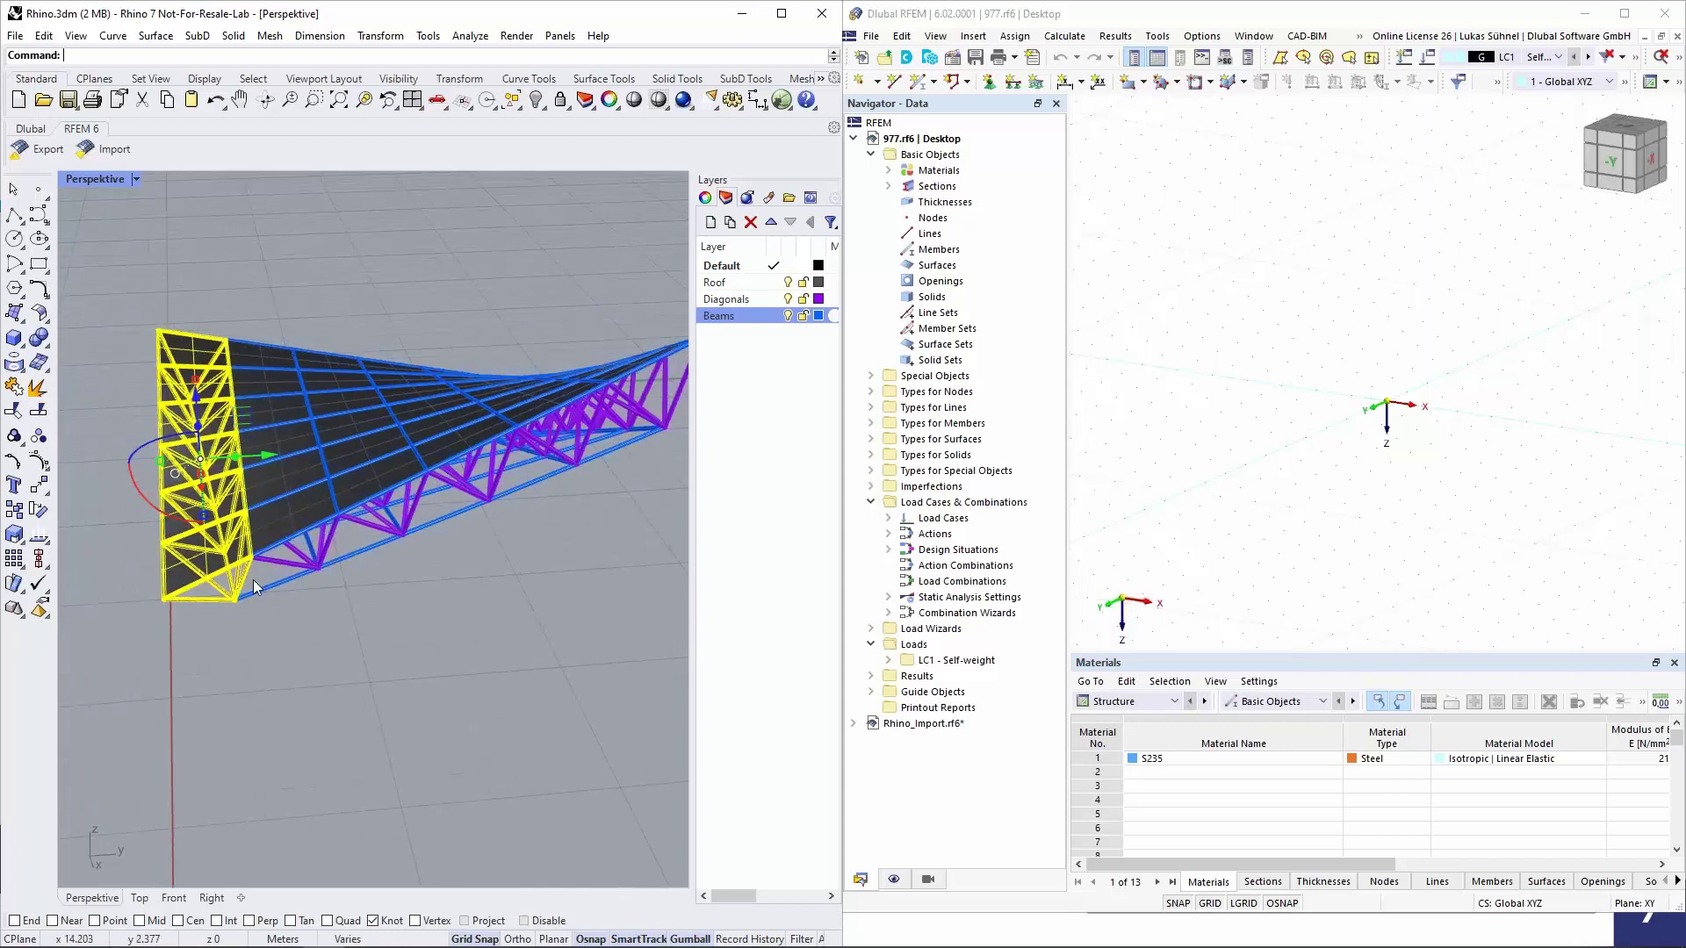
click(340, 655)
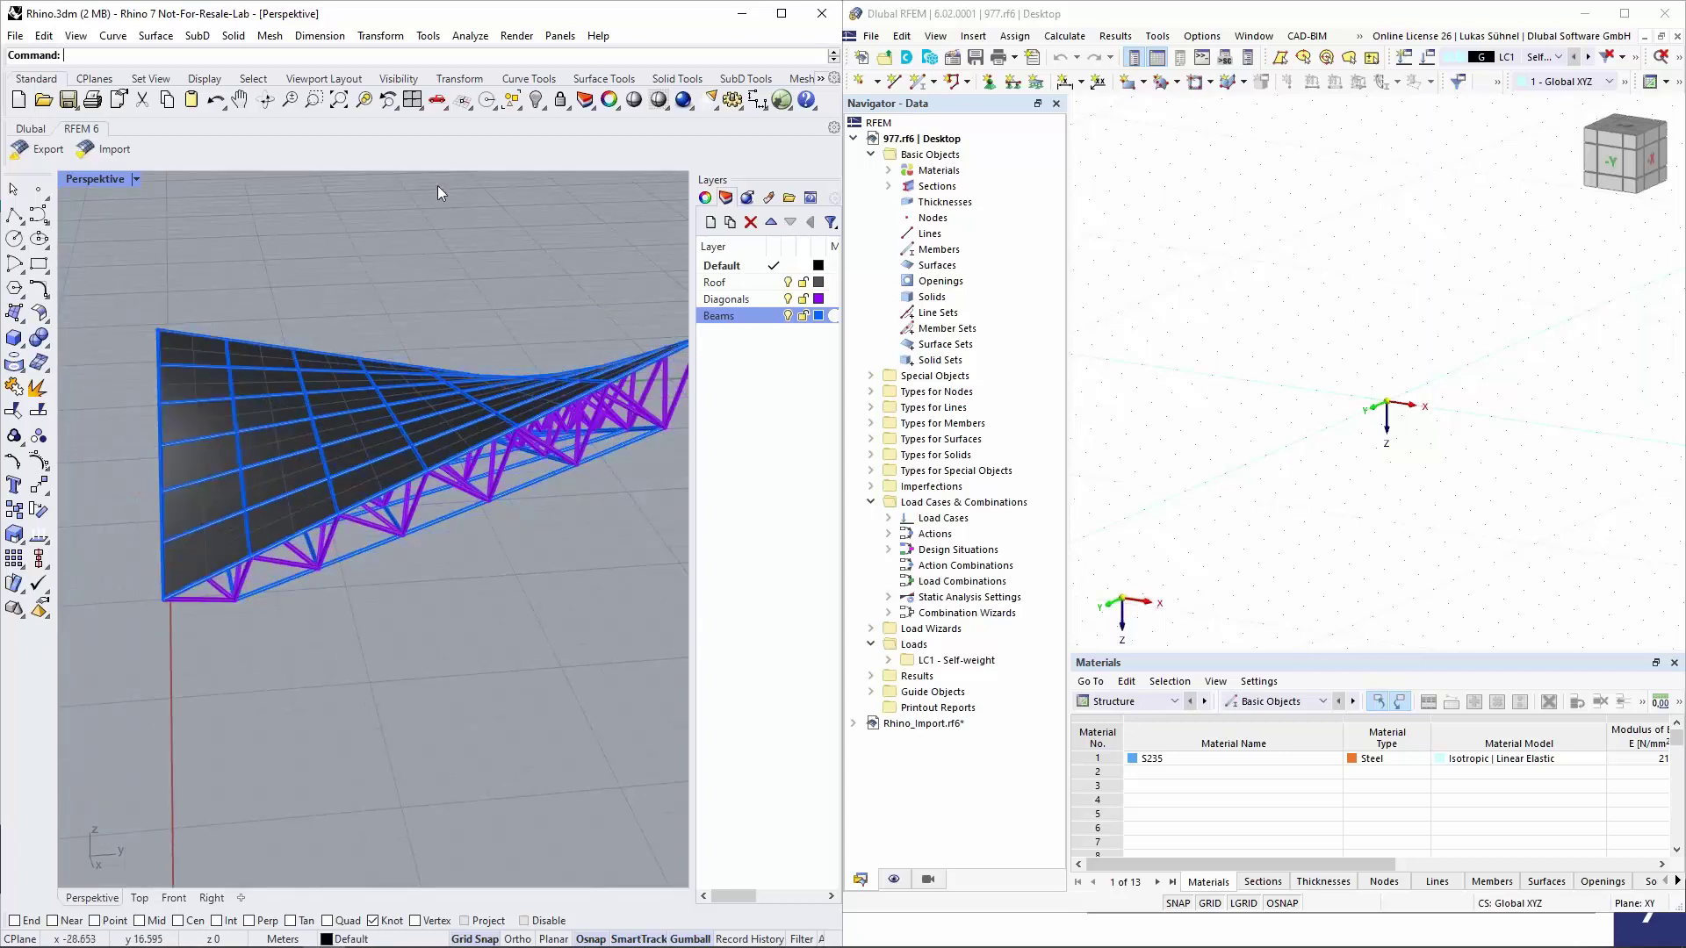
drag(114, 276, 314, 655)
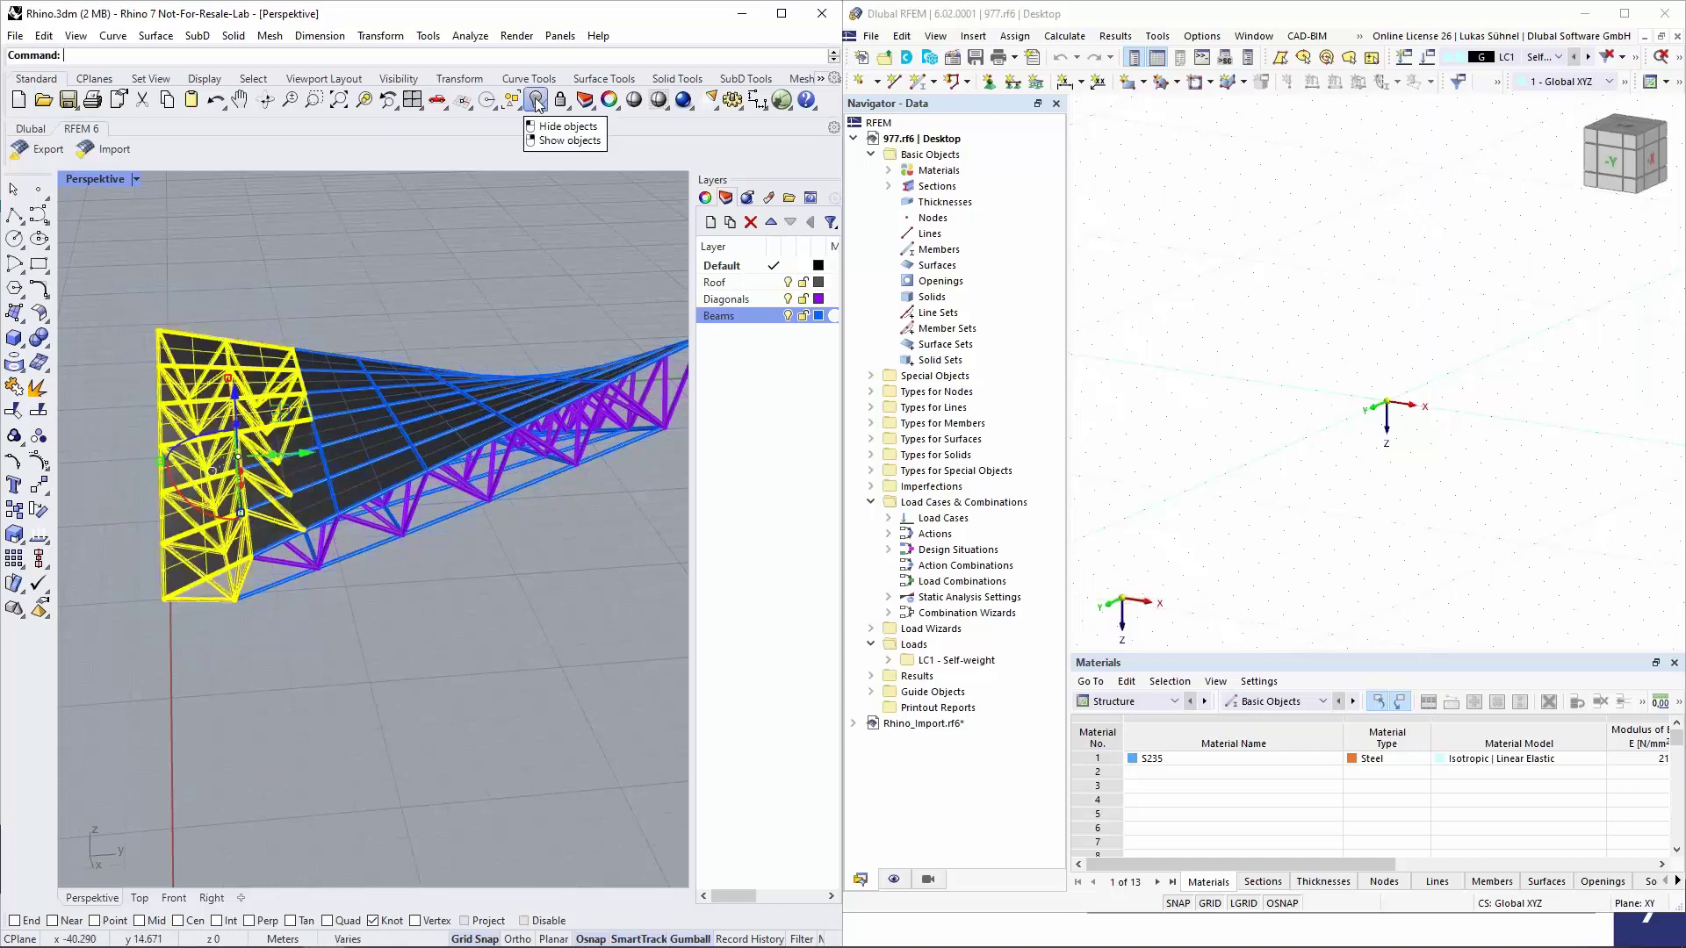
click(535, 100)
right_drag(427, 304, 649, 425)
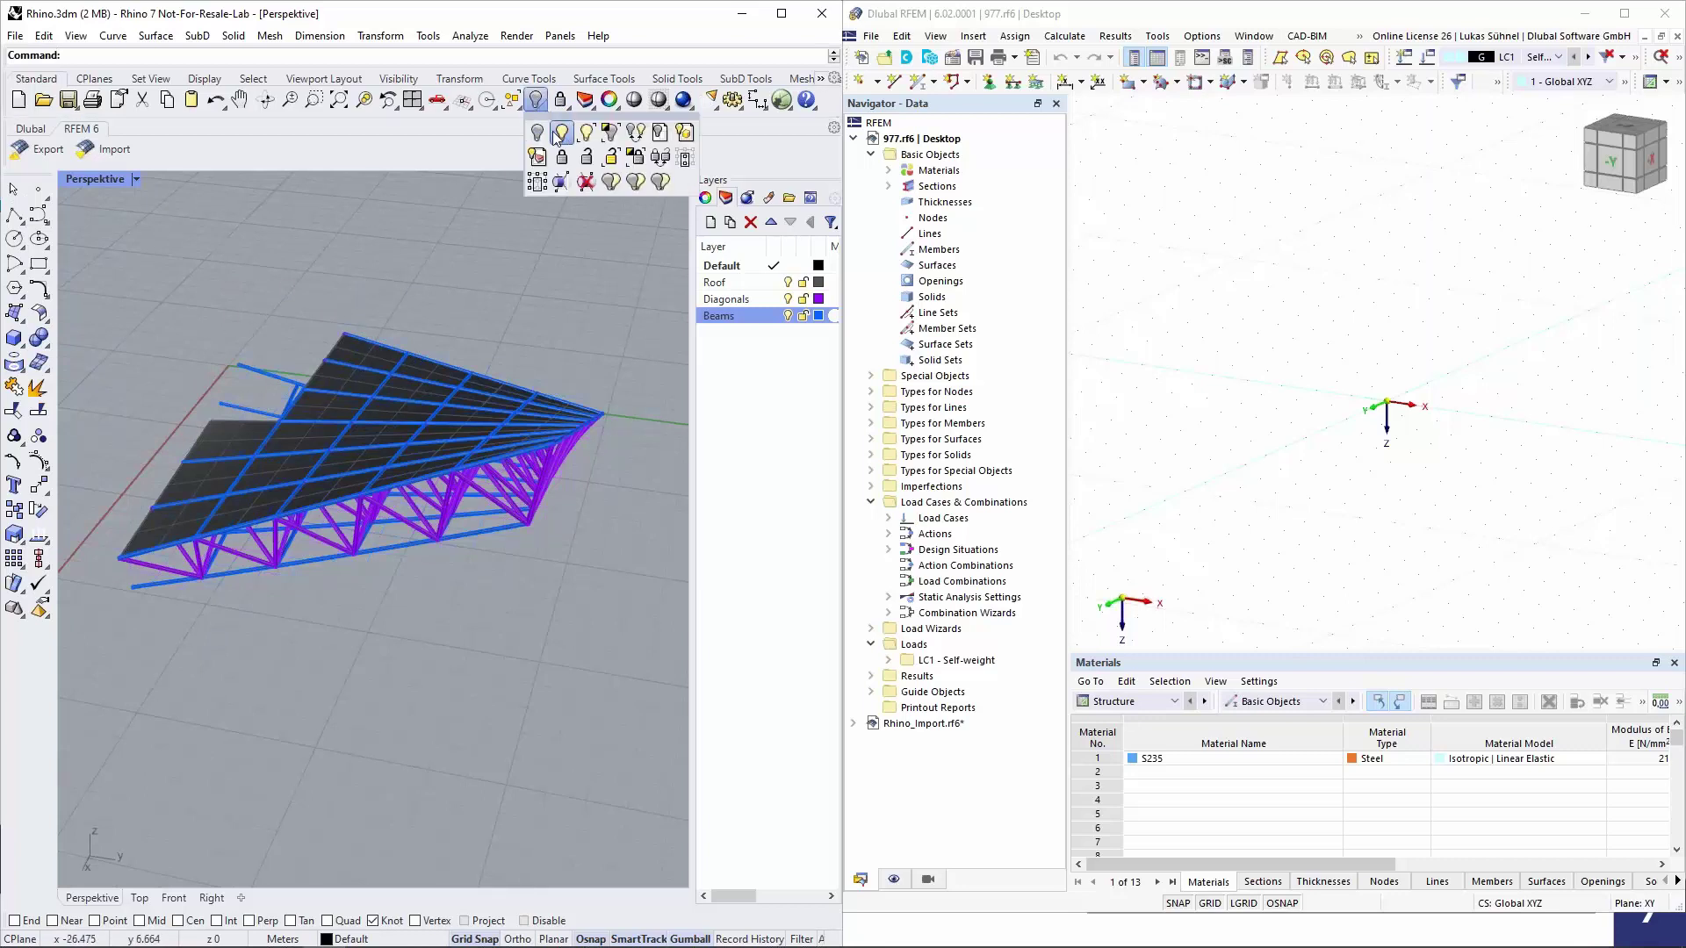
Show the hidden end objects again and clear the selection around them
right_drag(298, 281, 101, 279)
drag(98, 280, 277, 623)
click(245, 330)
right_drag(258, 309, 168, 304)
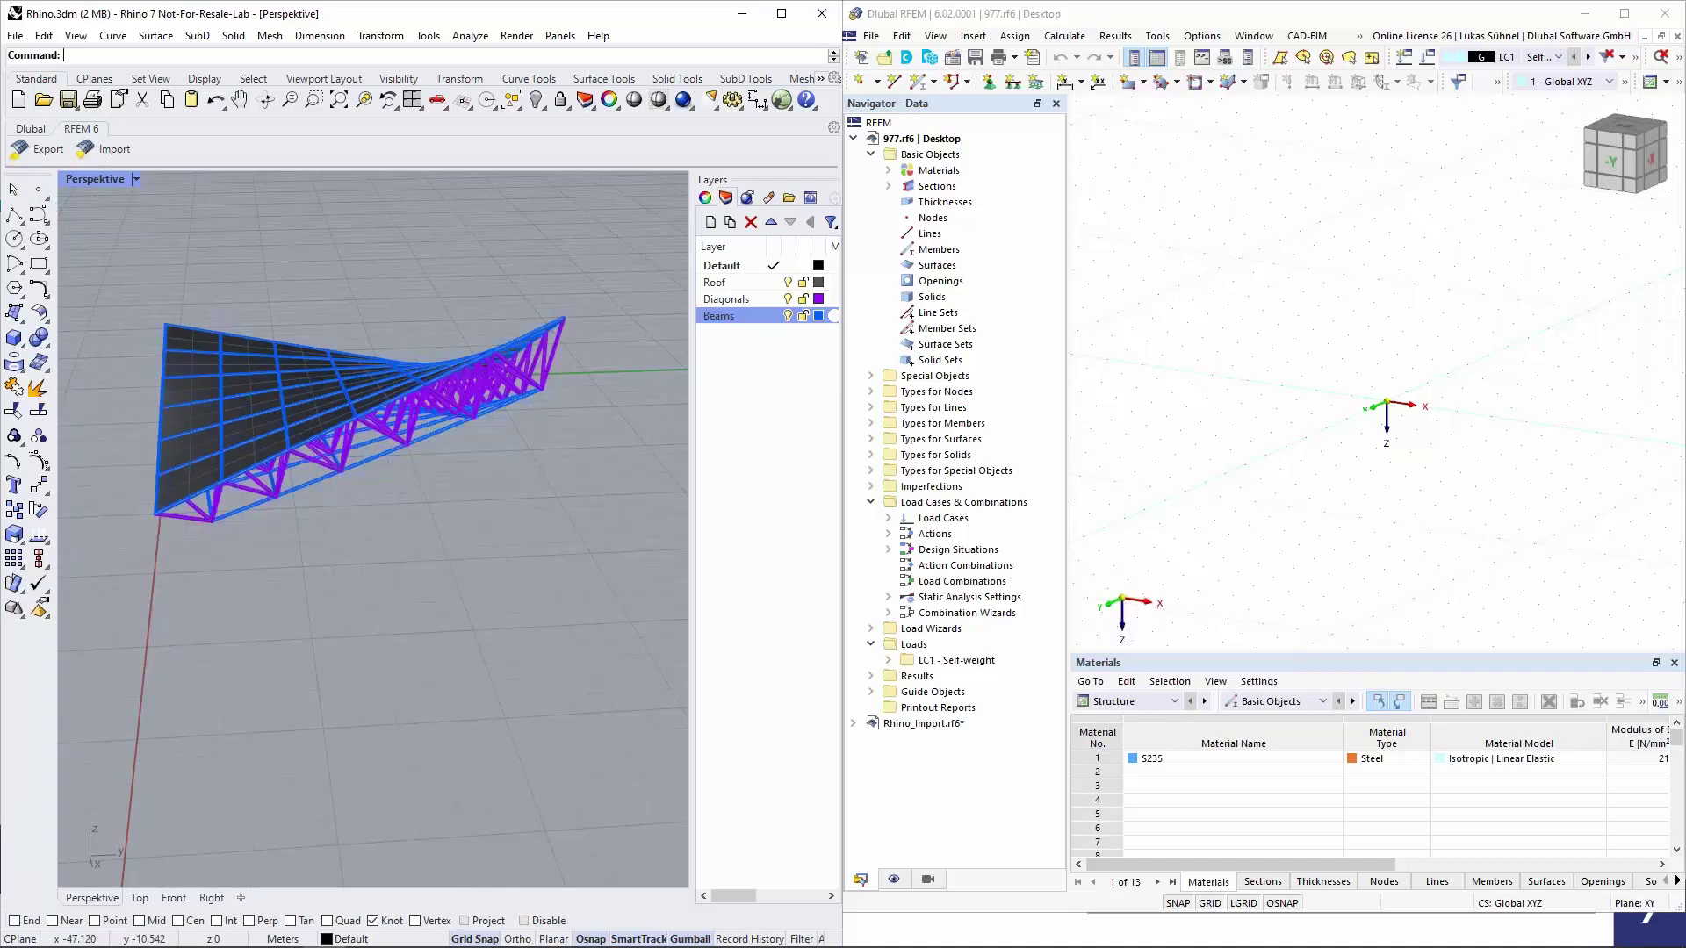
Export only the Roof and Diagonals layers to RFEM 6 in Append mode, with Flip Z axis and layer identification enabled
click(43, 151)
click(573, 555)
click(573, 573)
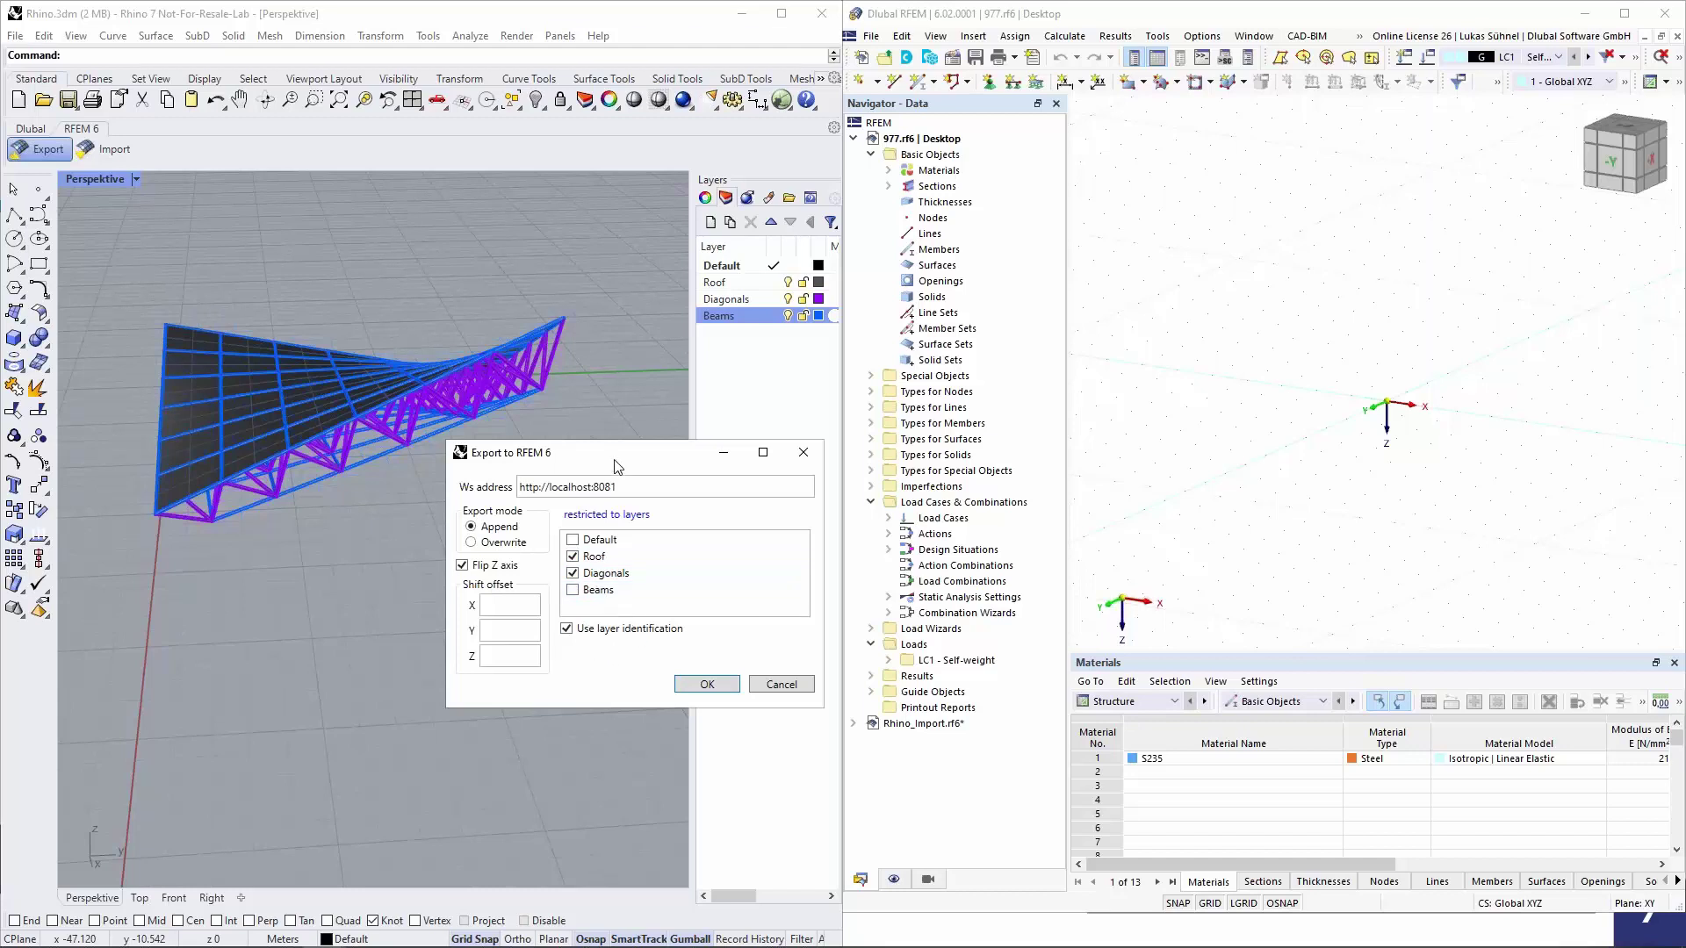
drag(616, 456, 535, 346)
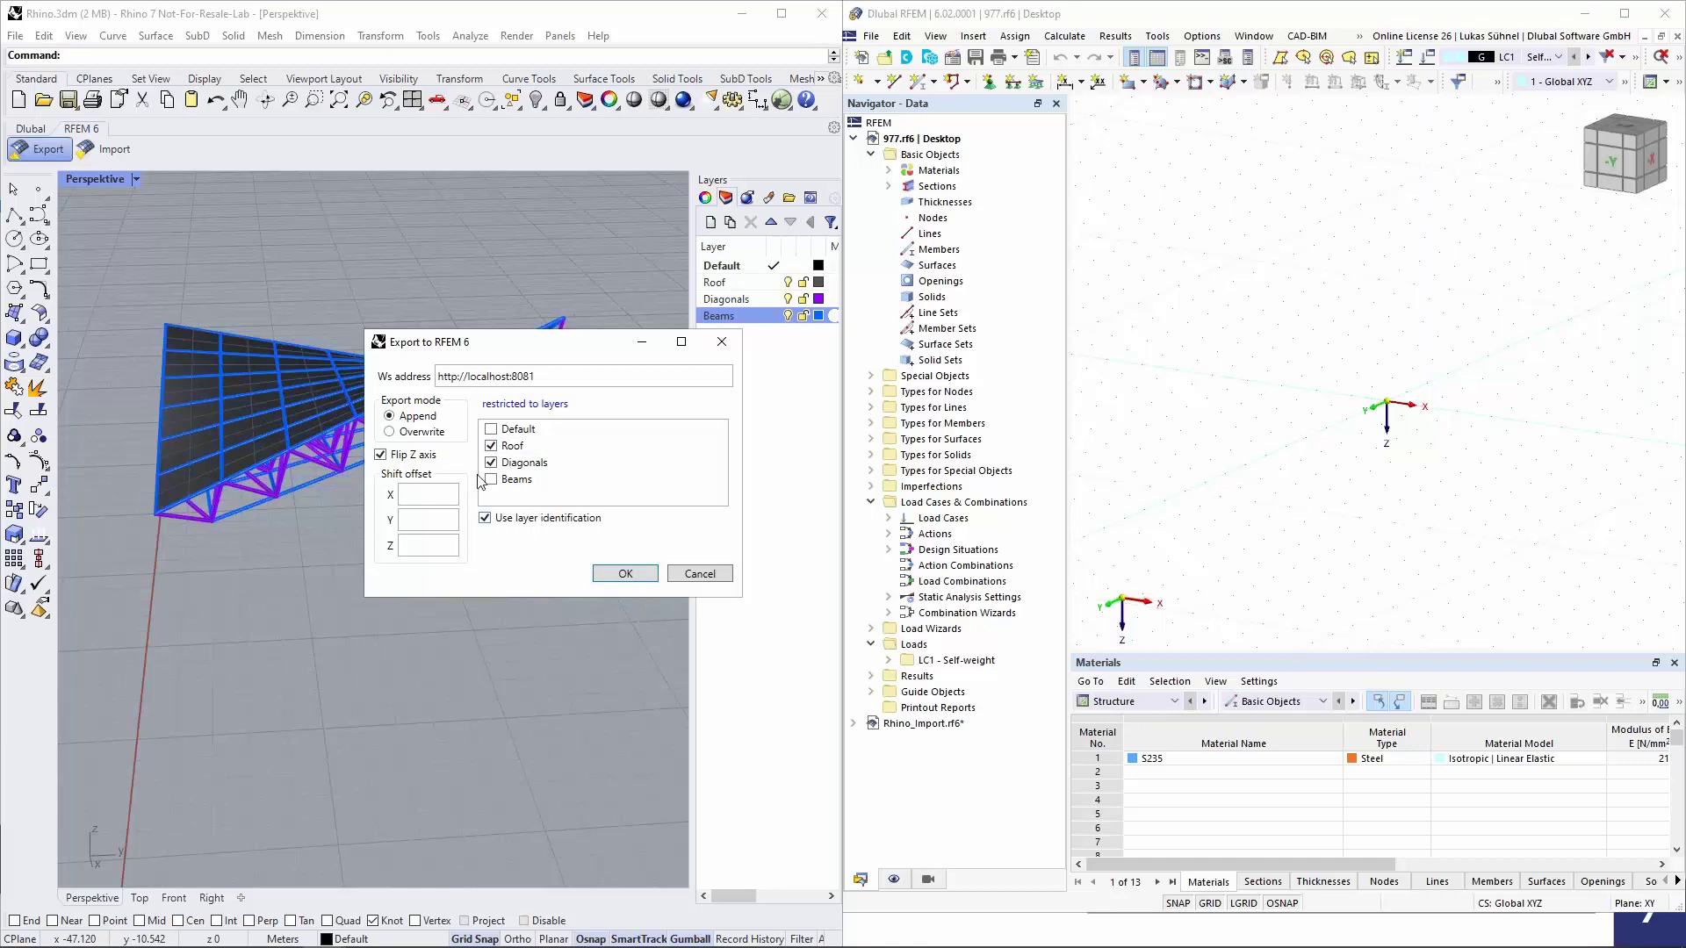
click(626, 573)
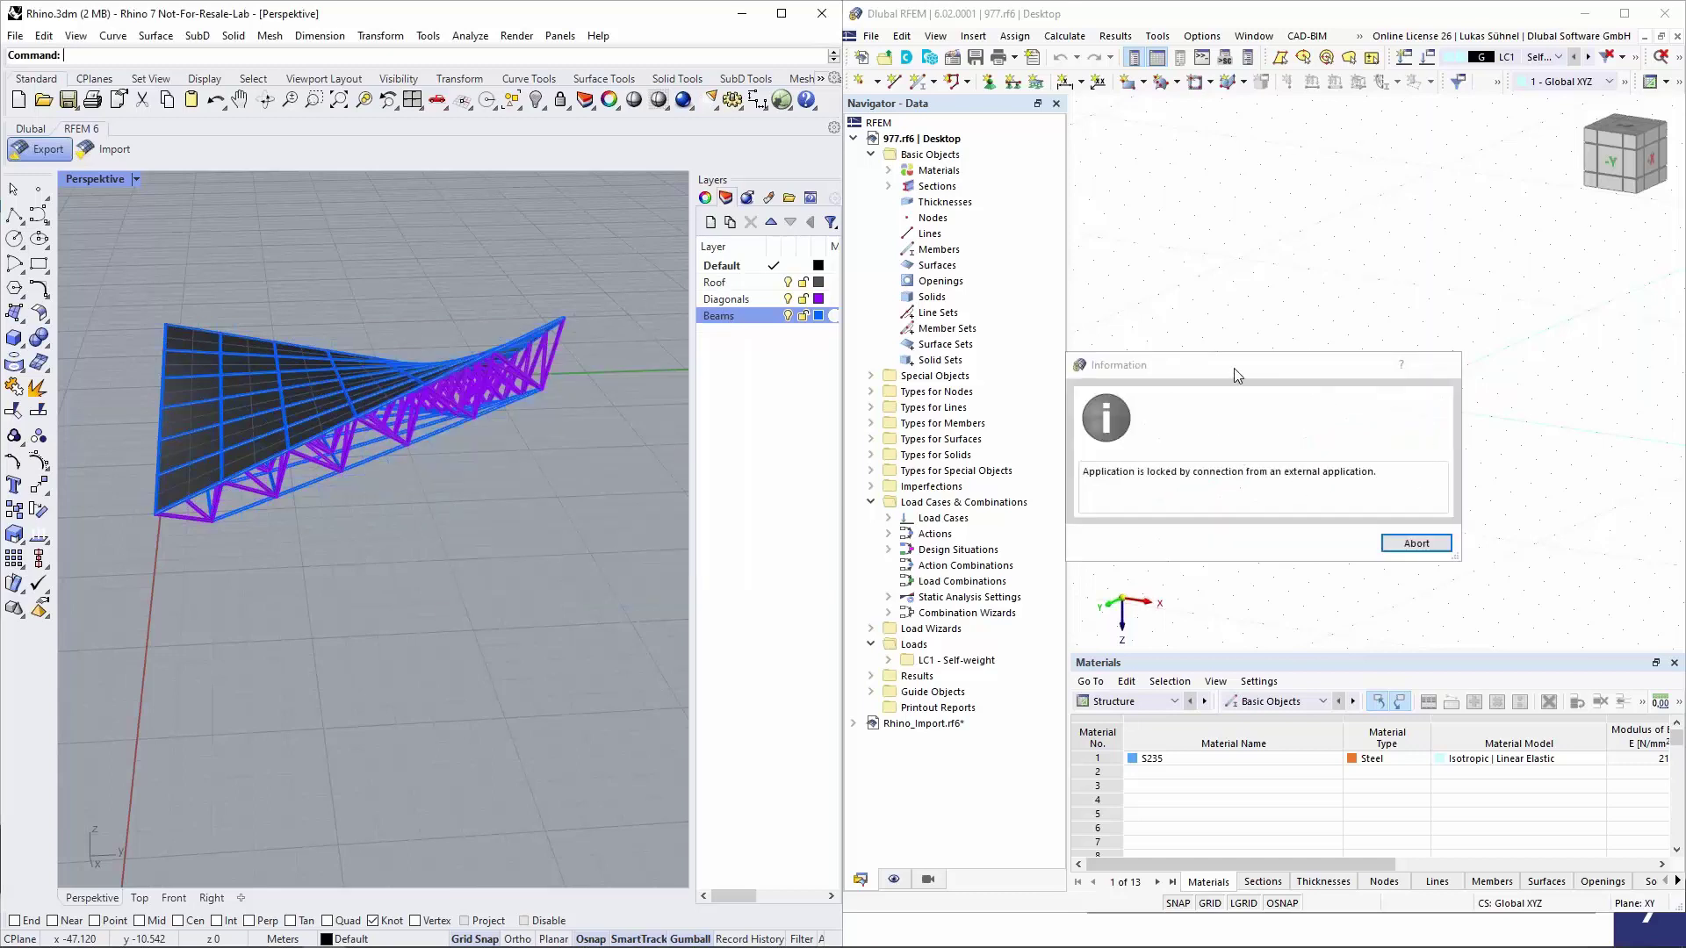
Abort the external application's connection in RFEM and confirm the abort to unlock the program
drag(1236, 375, 1268, 314)
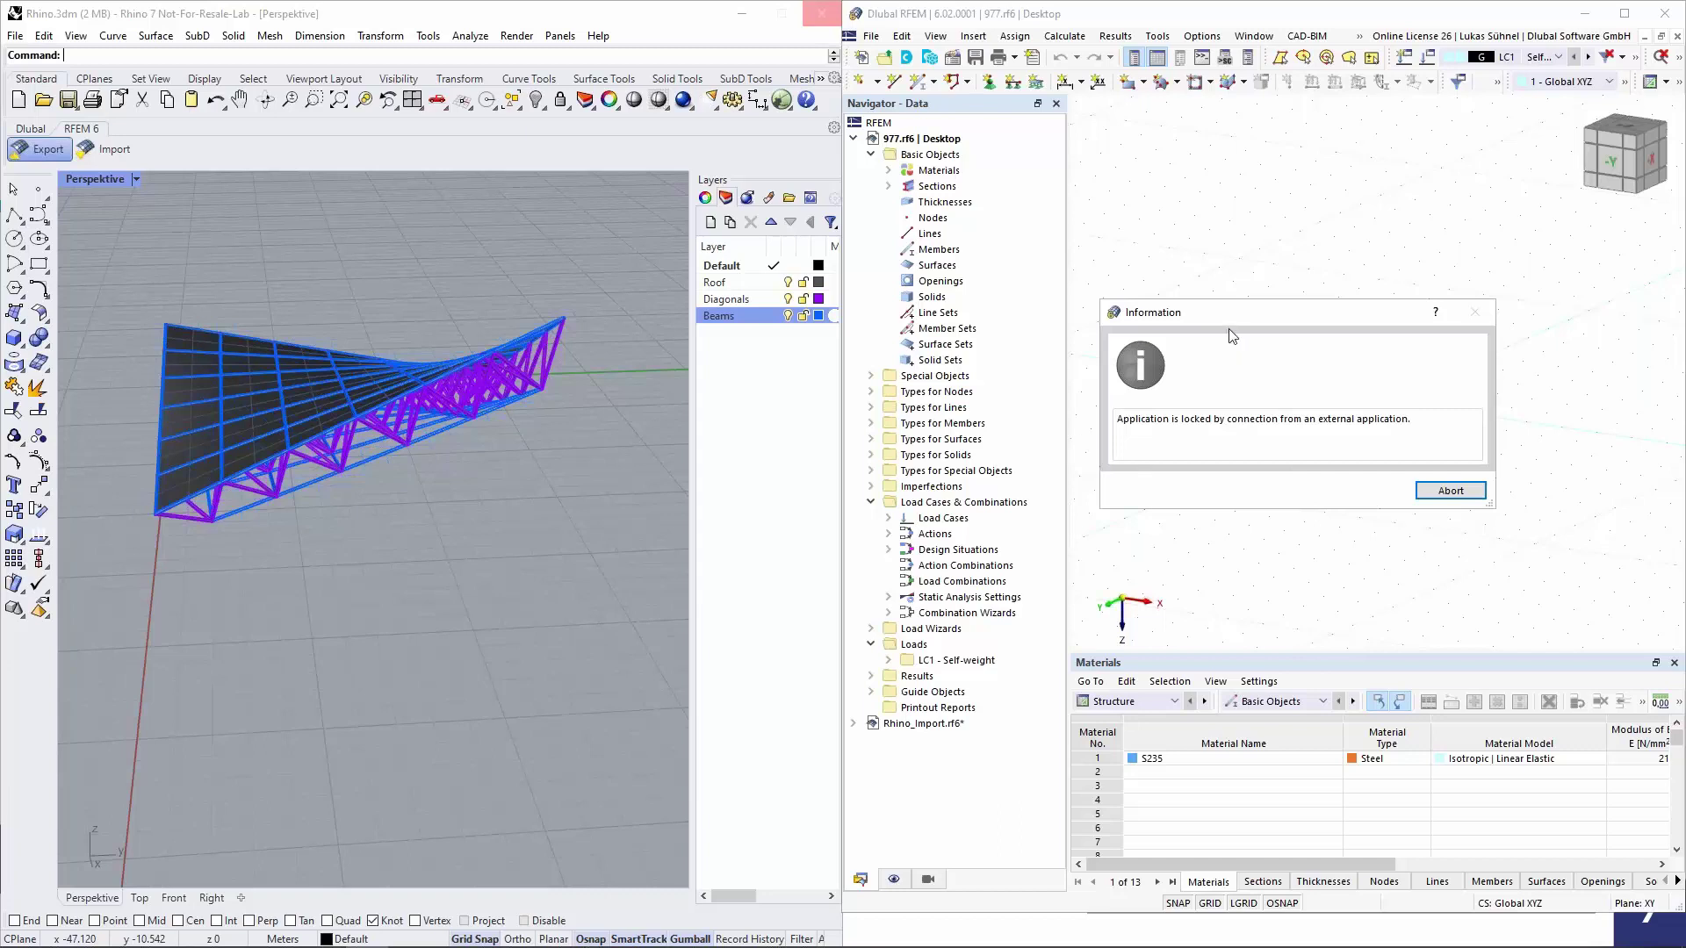
drag(1227, 330, 1068, 486)
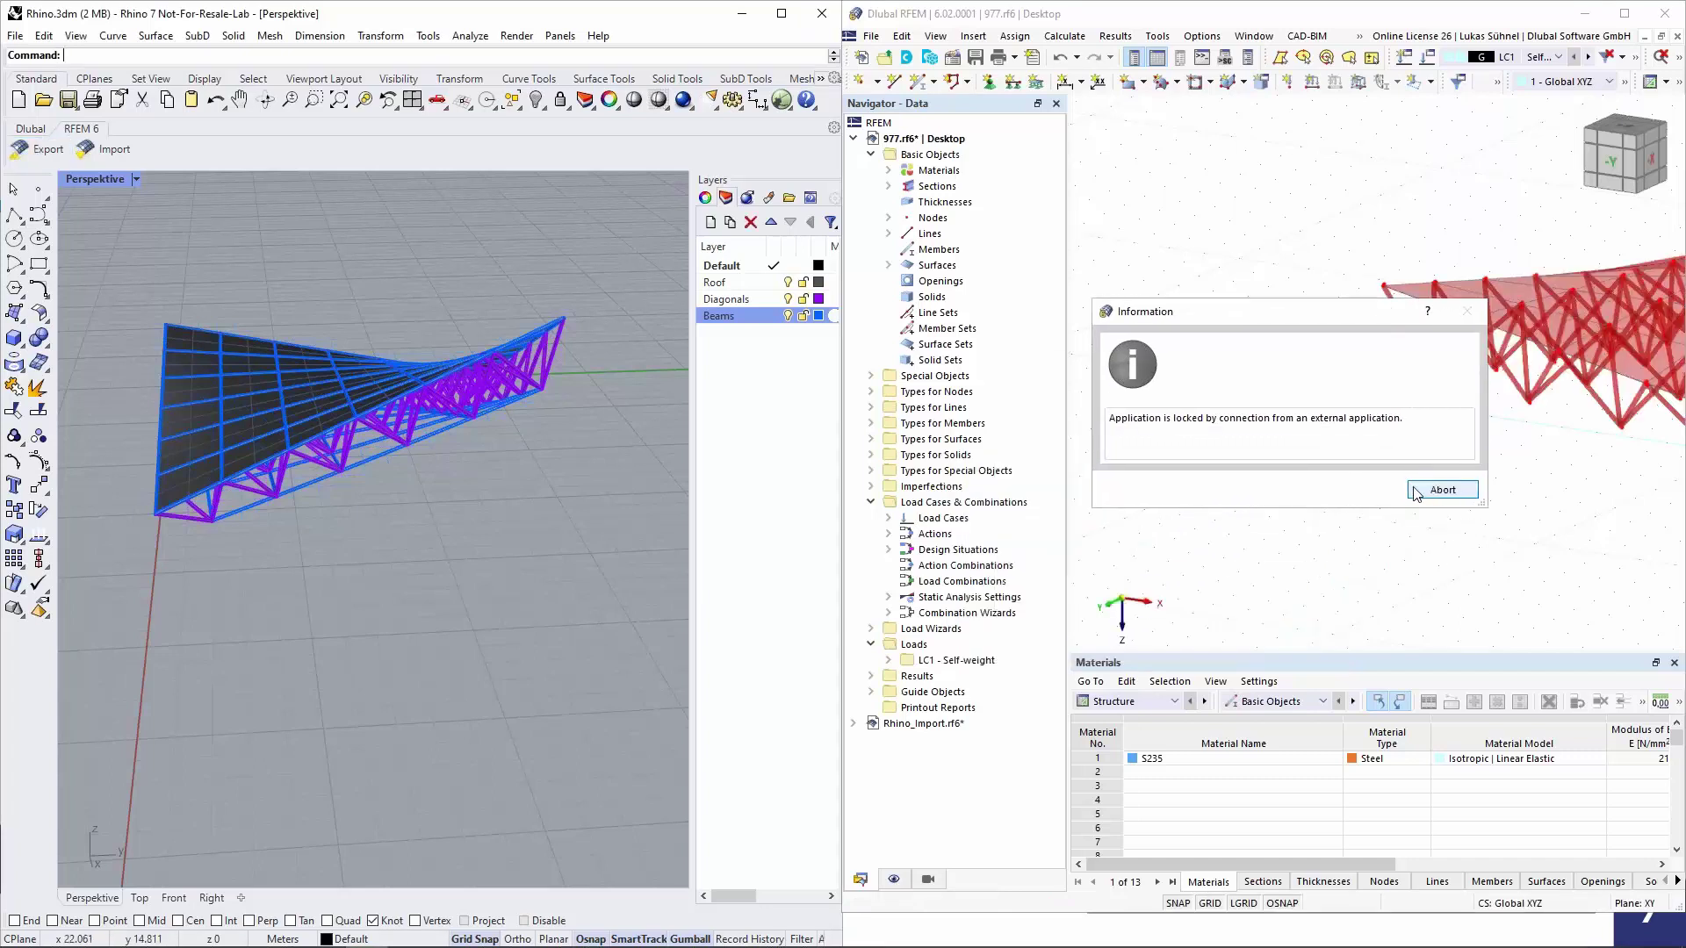
click(1447, 501)
click(1453, 497)
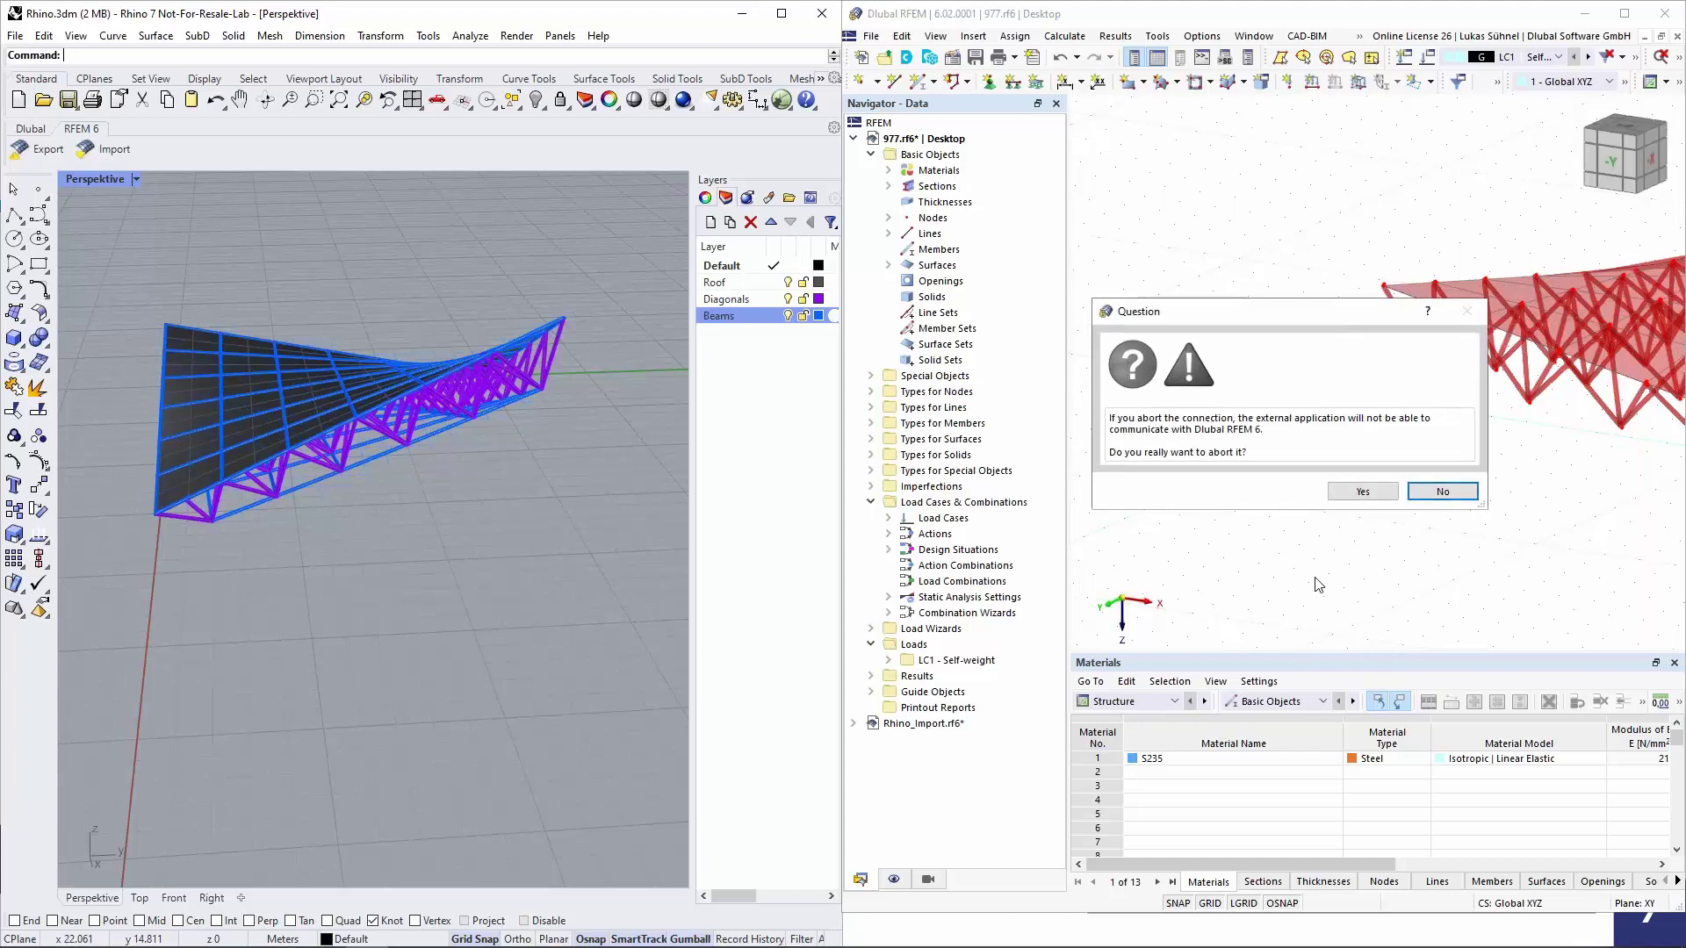
click(1361, 494)
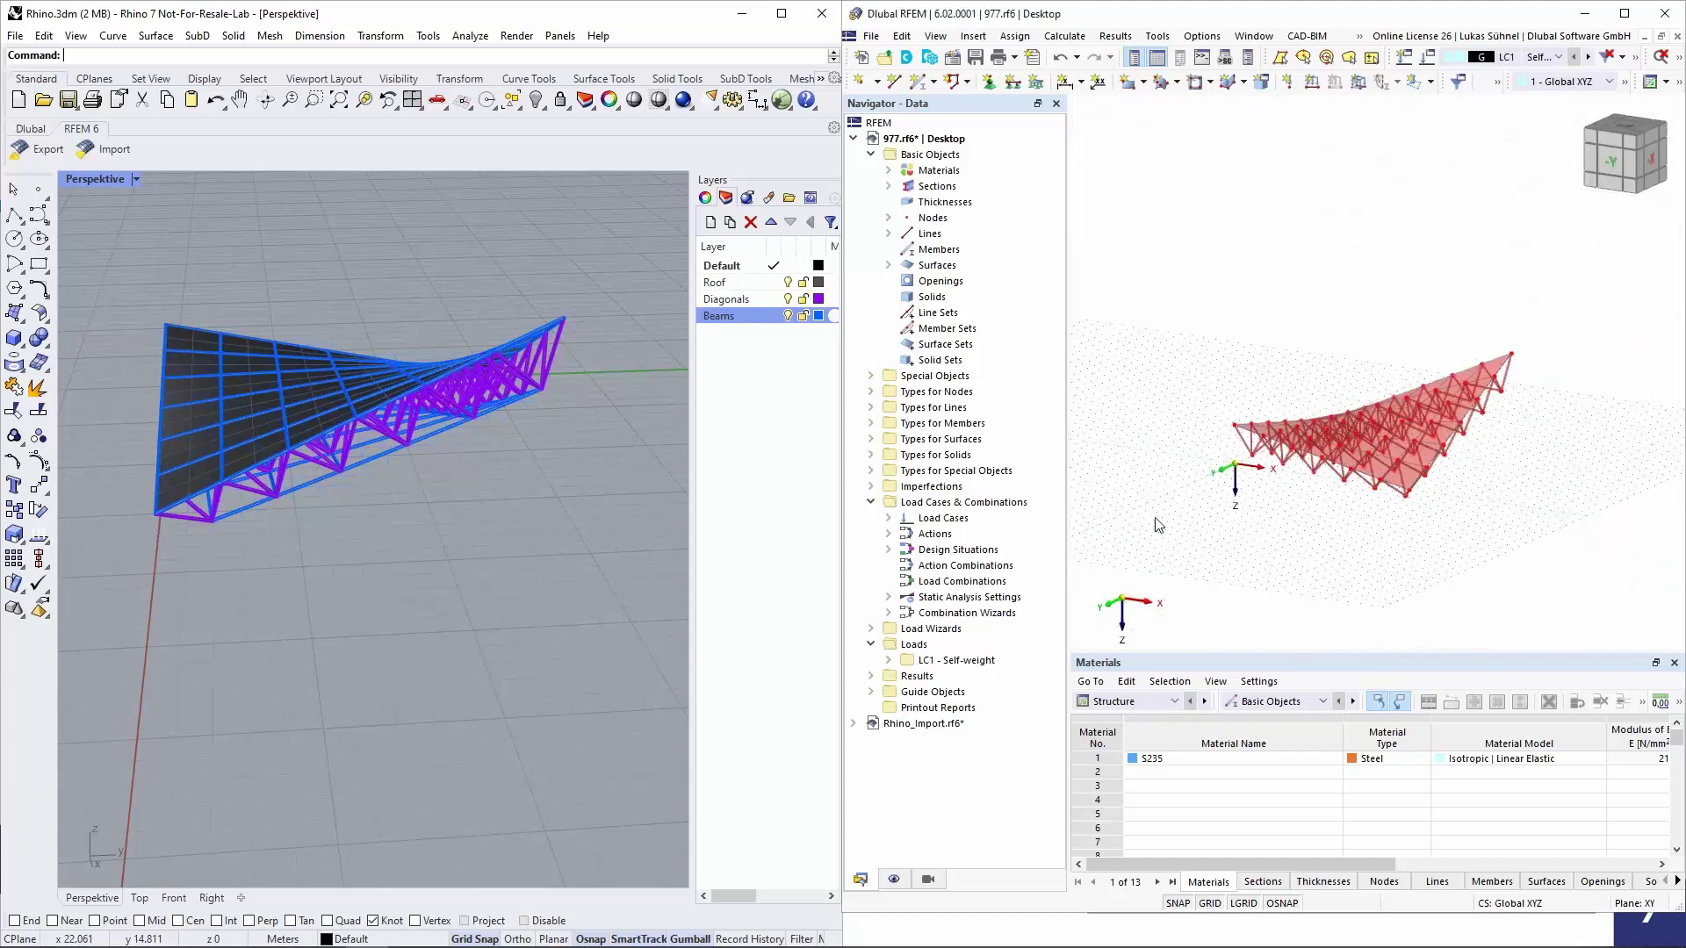
Hide the Beams layer in Rhino and compare the remaining geometry with the exported model in RFEM
scroll(1475, 478, up, 5)
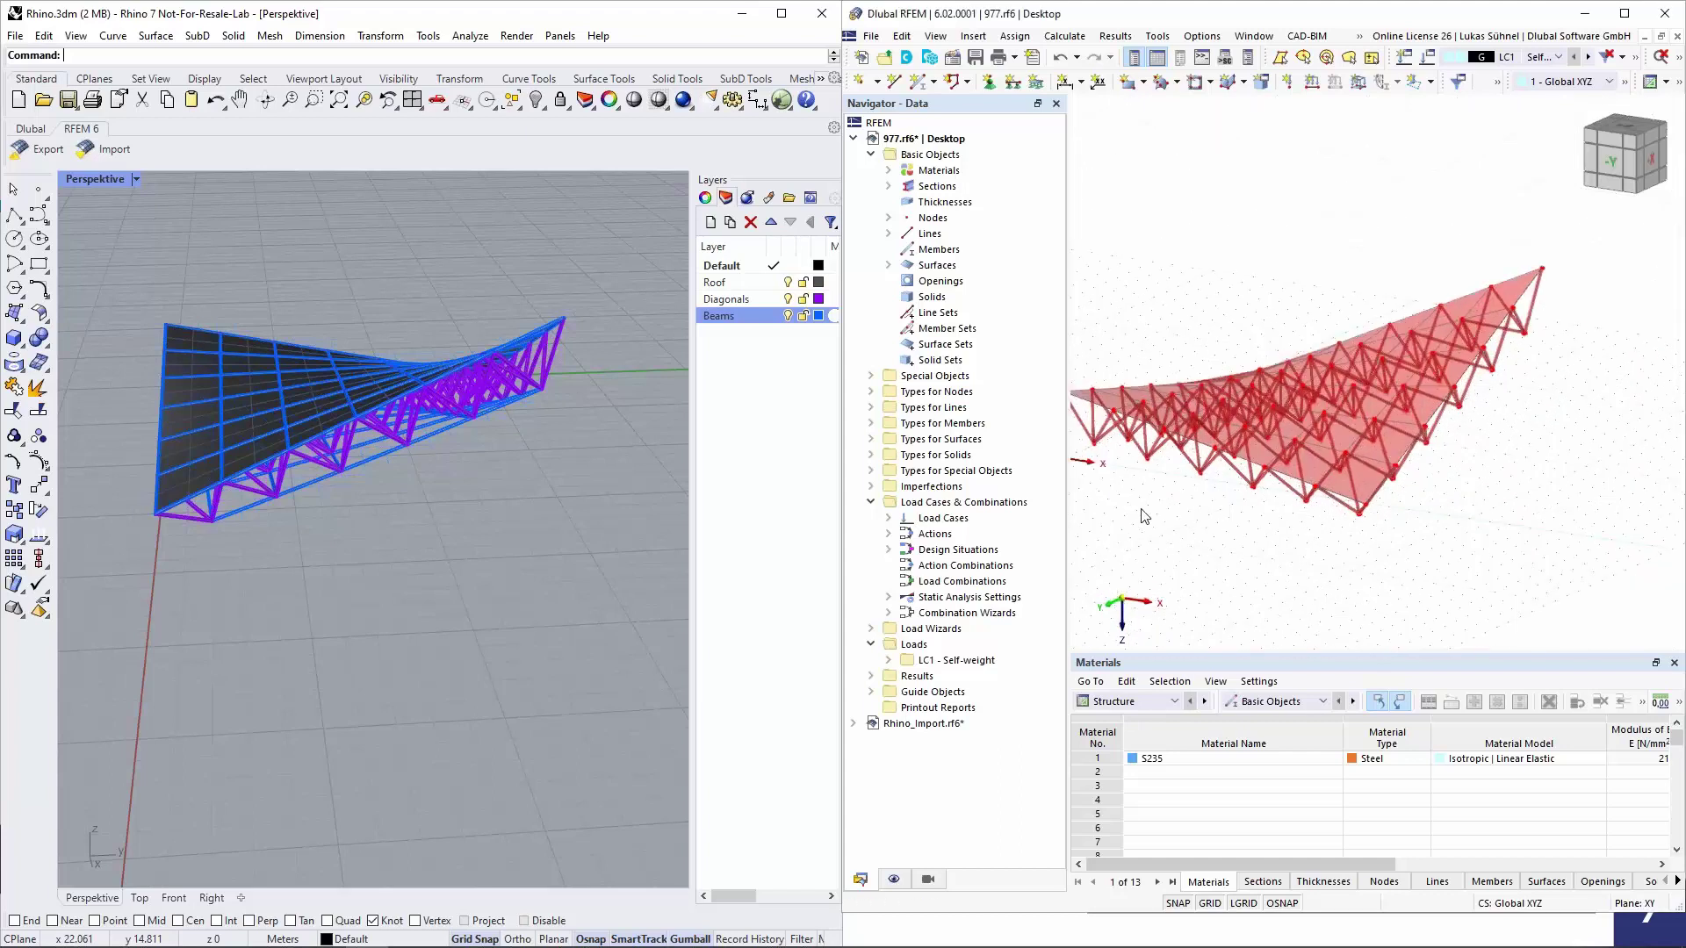
ctrl+middle_drag(1146, 515, 1219, 404)
scroll(1251, 387, up, 3)
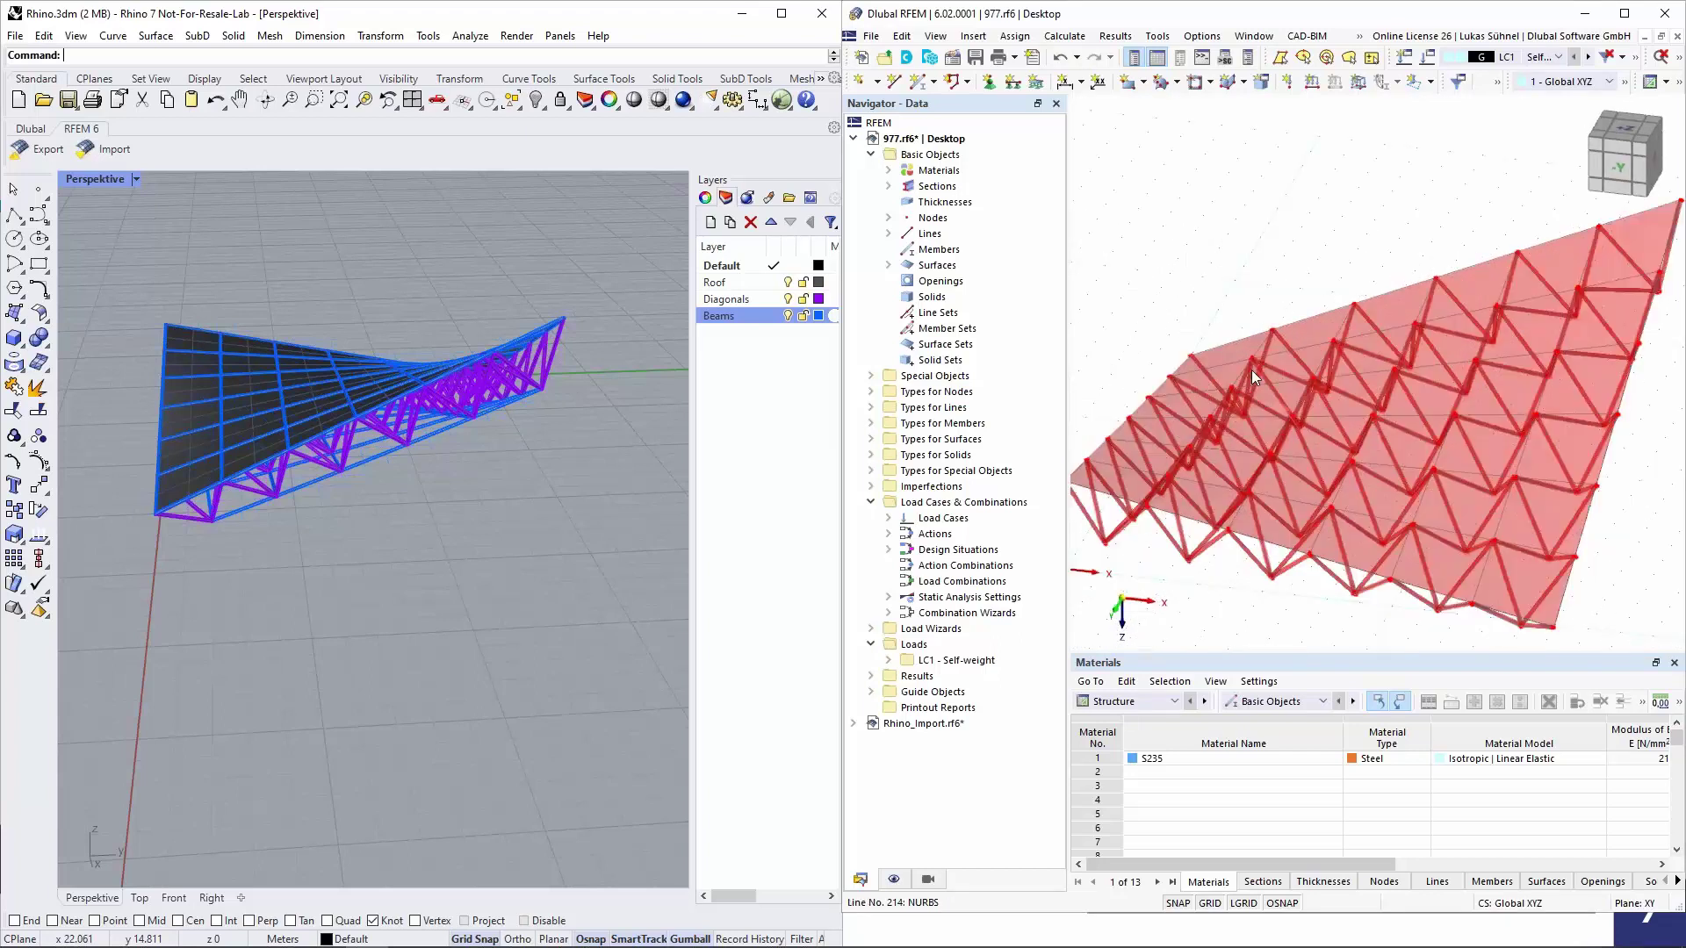
click(788, 317)
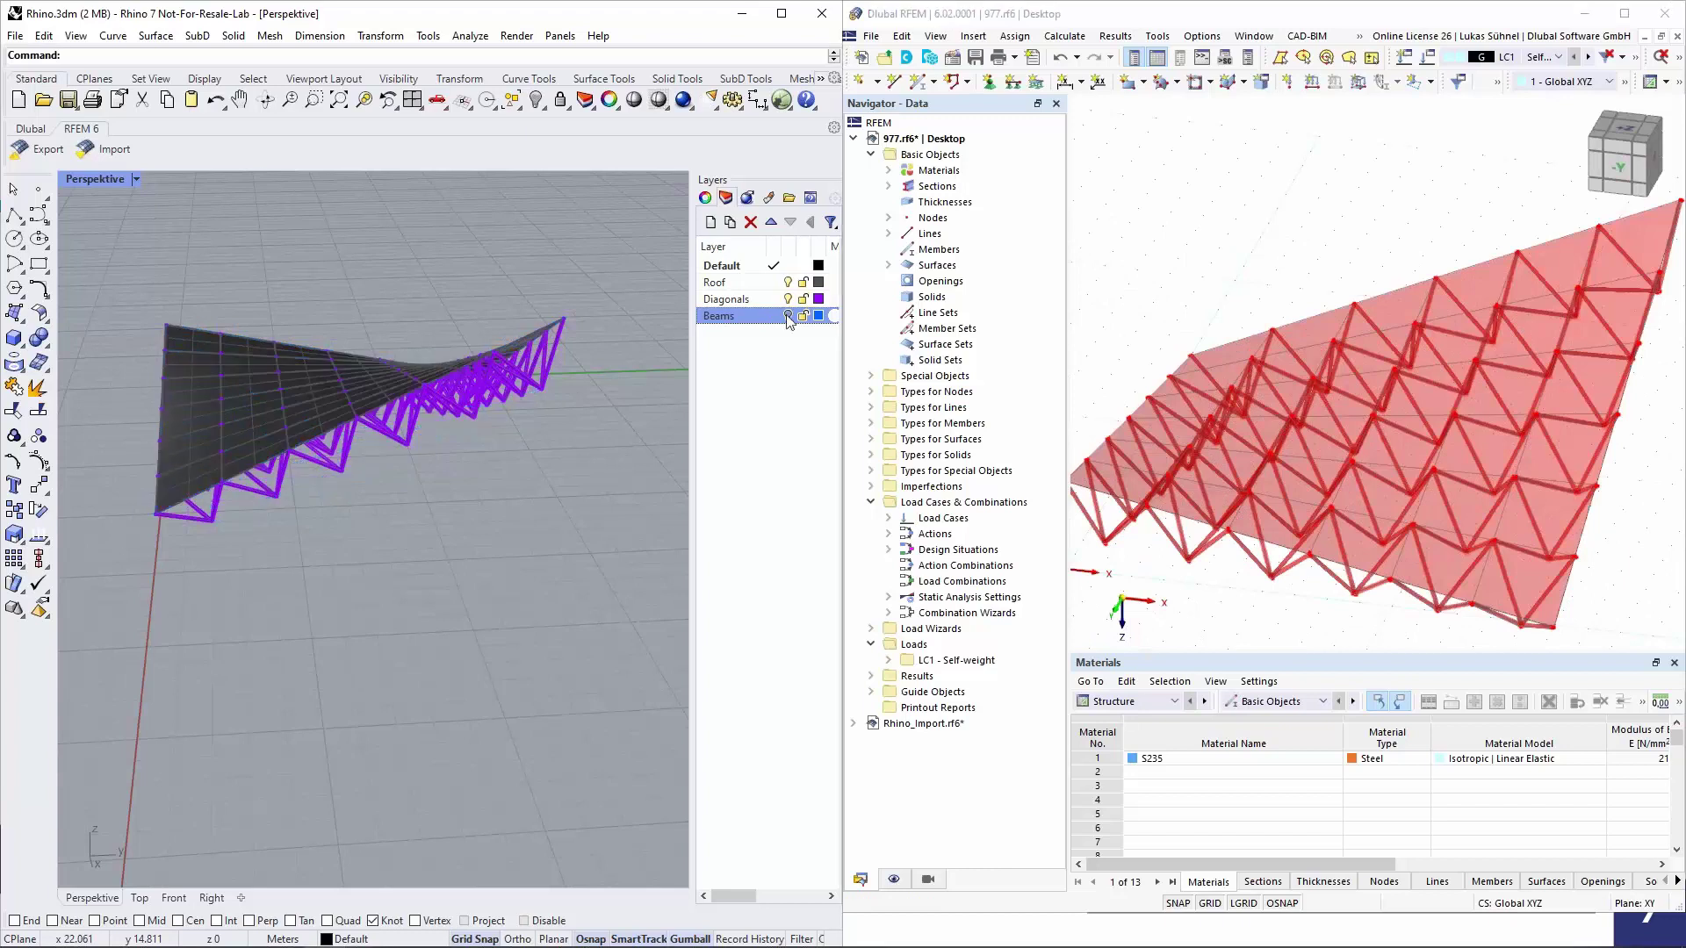
ctrl+middle_drag(1210, 586, 1499, 504)
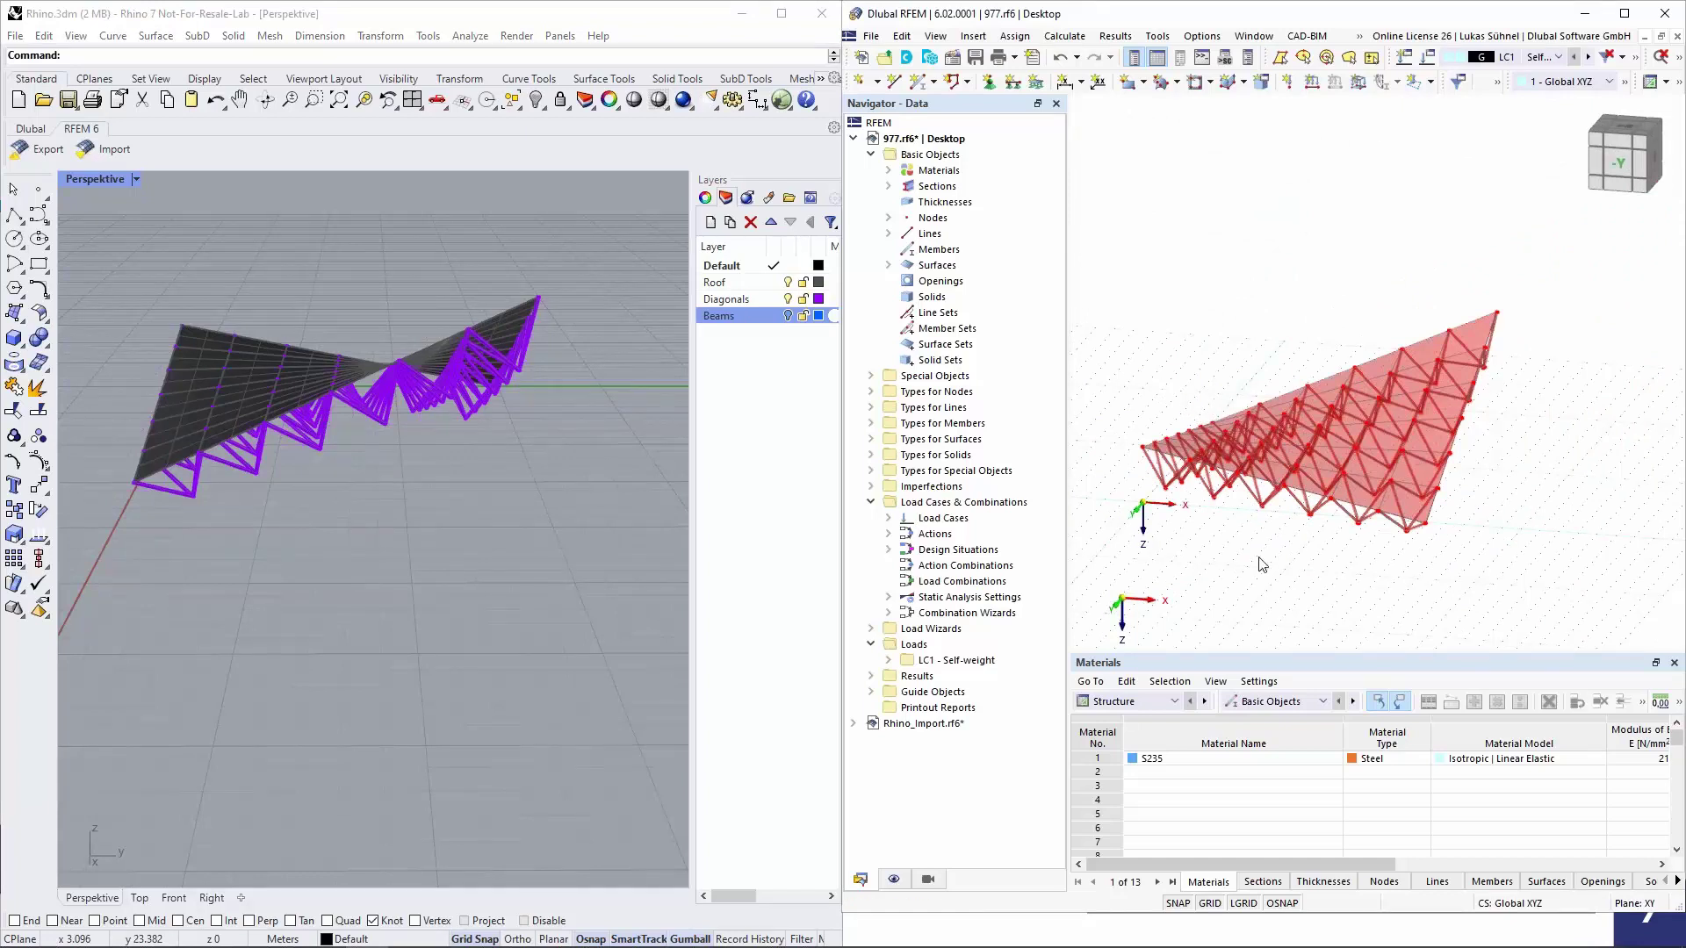
middle_drag(1256, 546, 1254, 493)
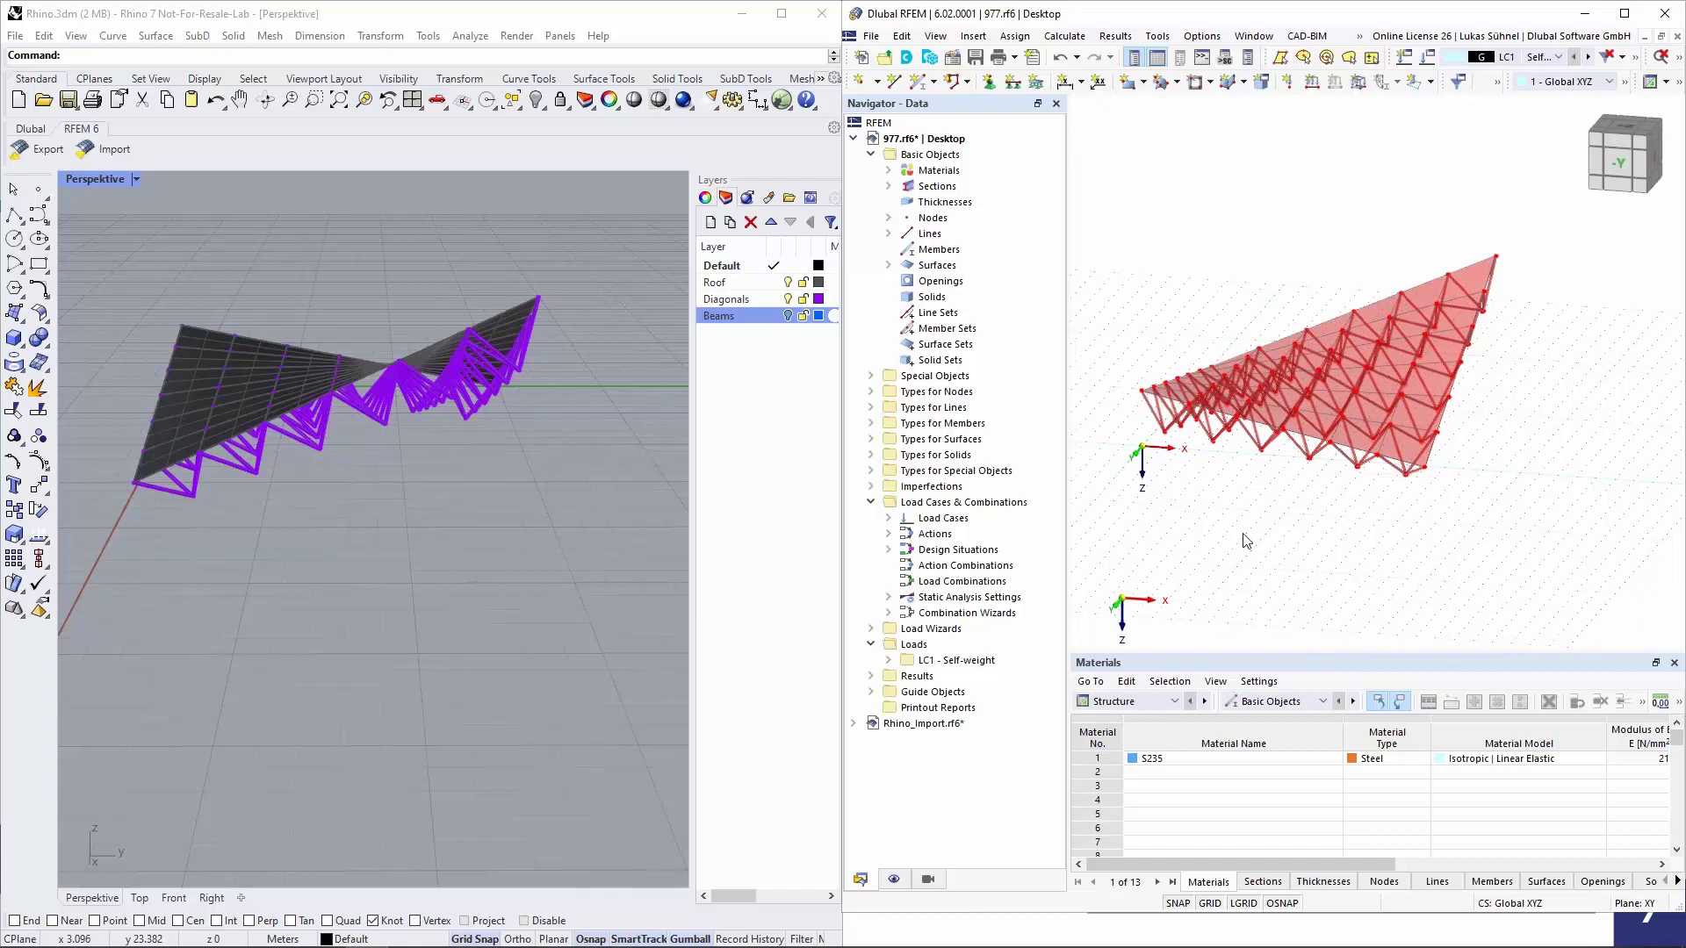
Display the Surfaces table in RFEM and select its entire Comment column
drag(1341, 868, 1562, 853)
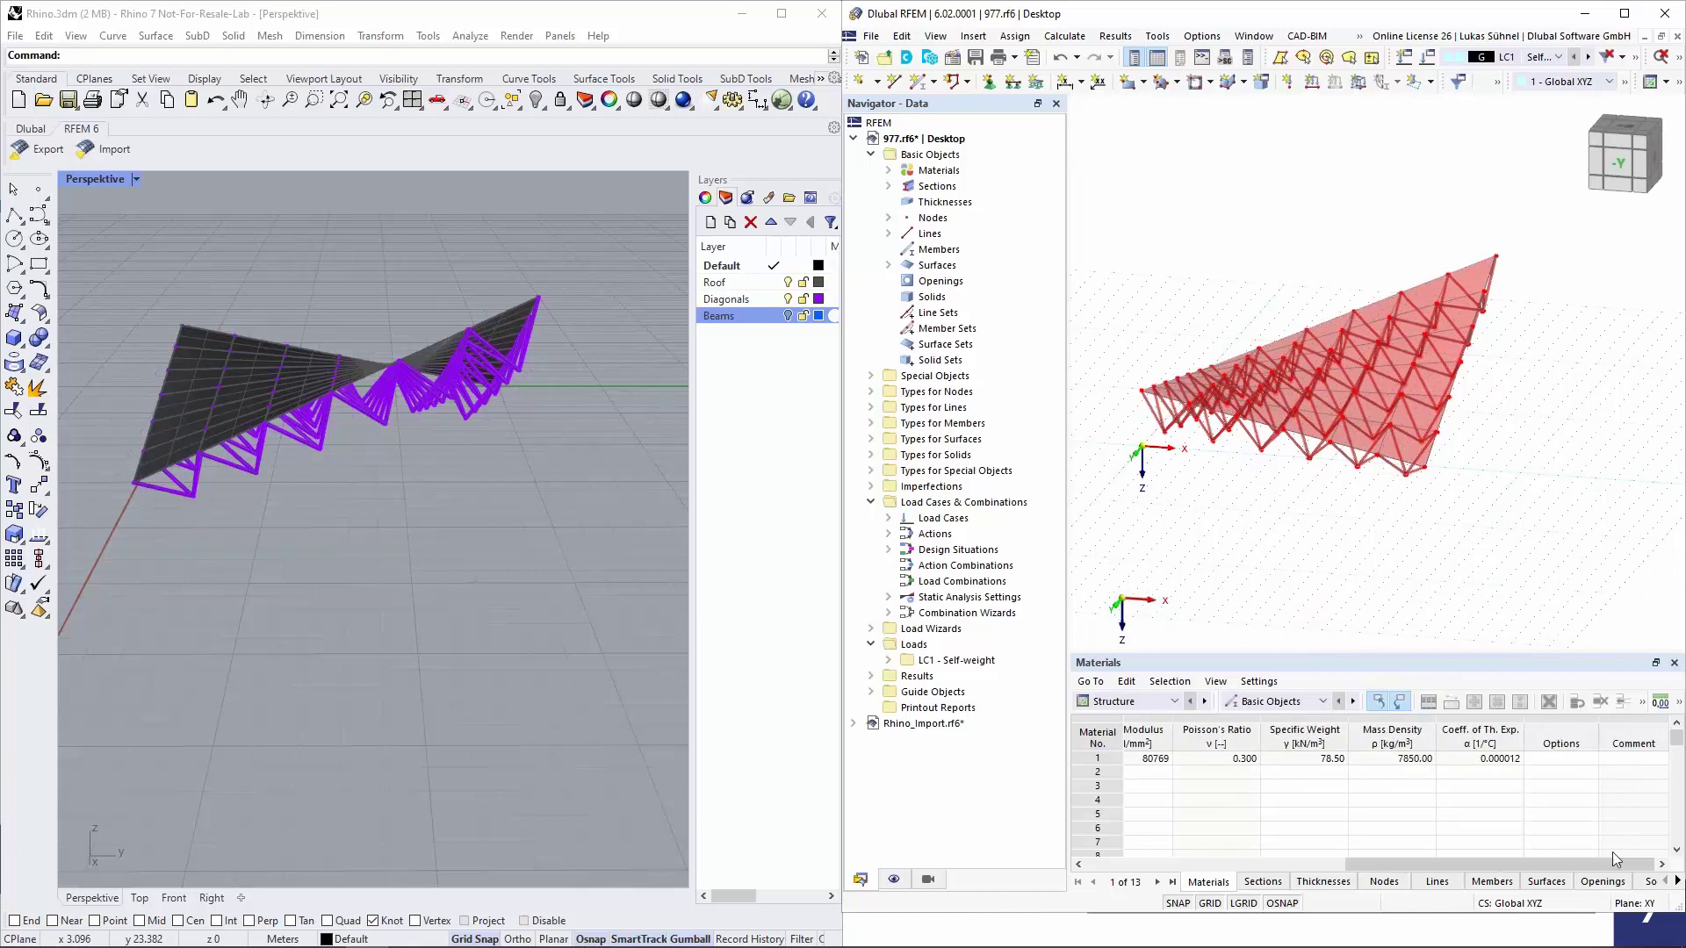
click(1547, 882)
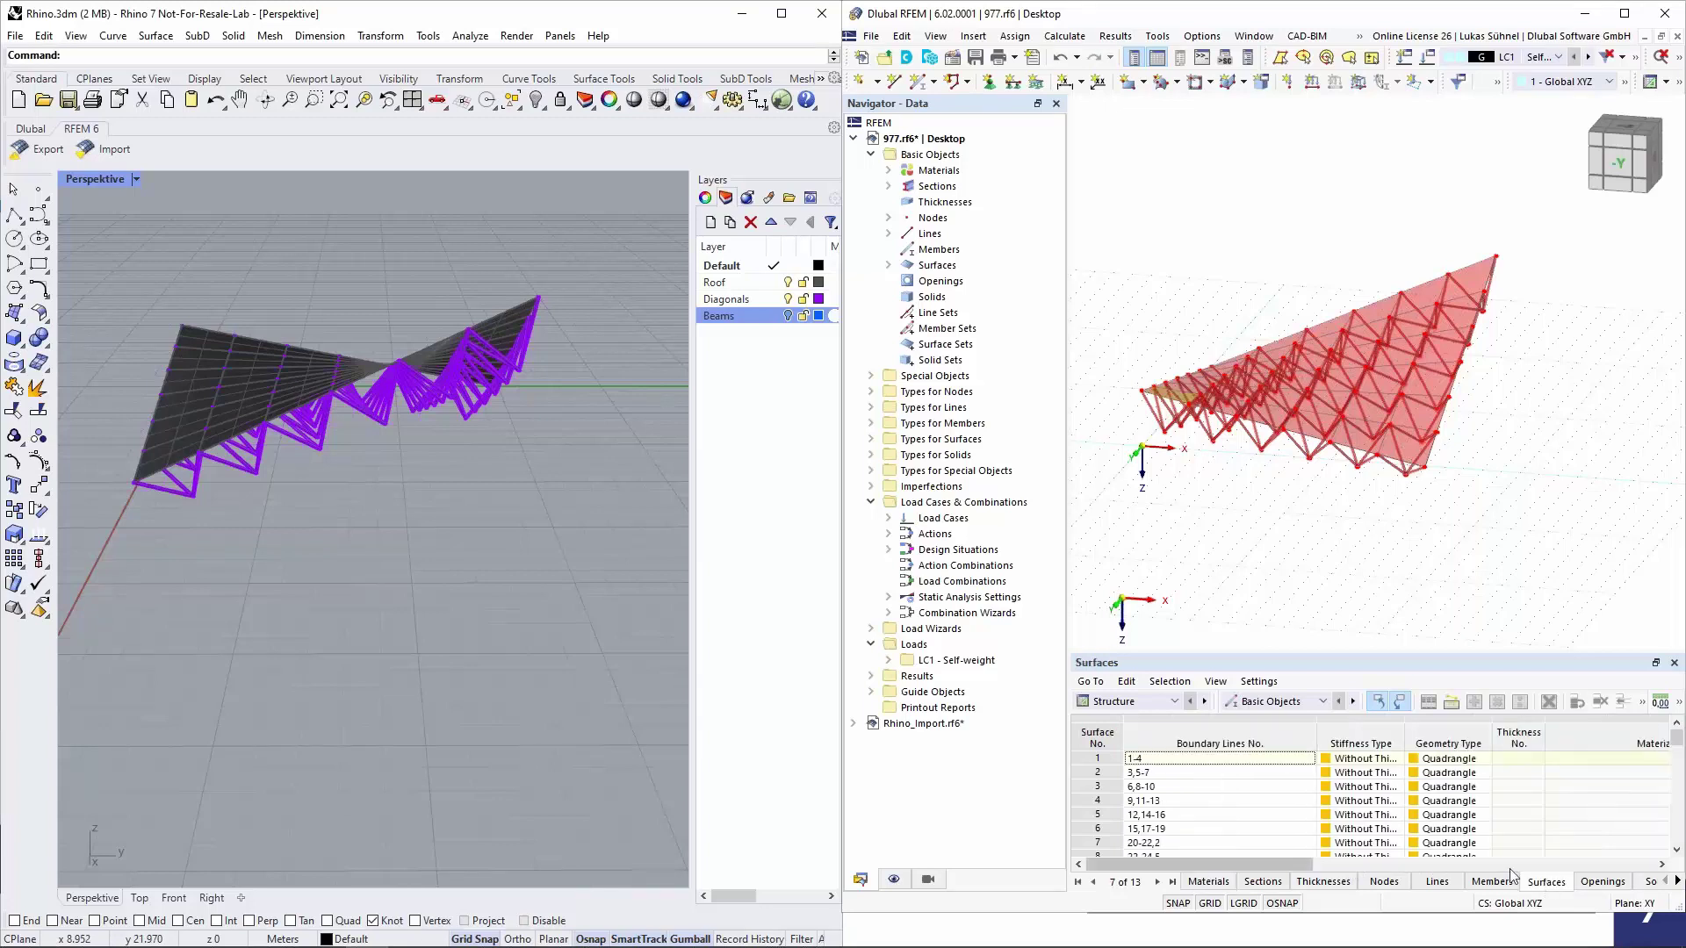
drag(1282, 872, 1637, 867)
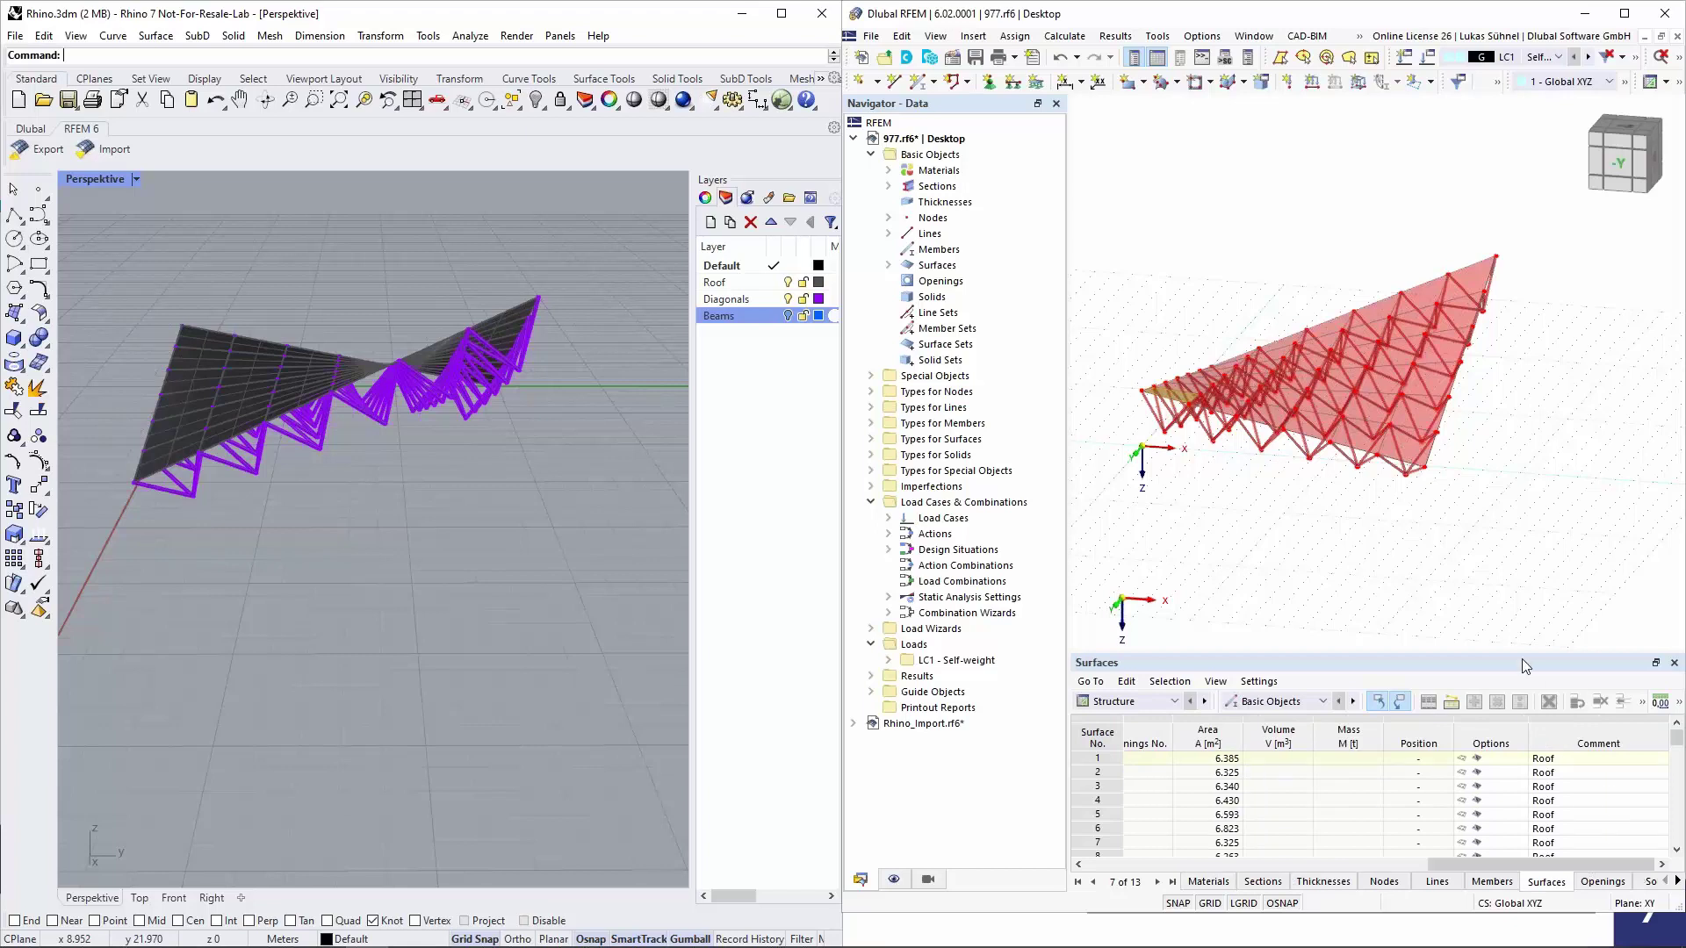
click(1598, 751)
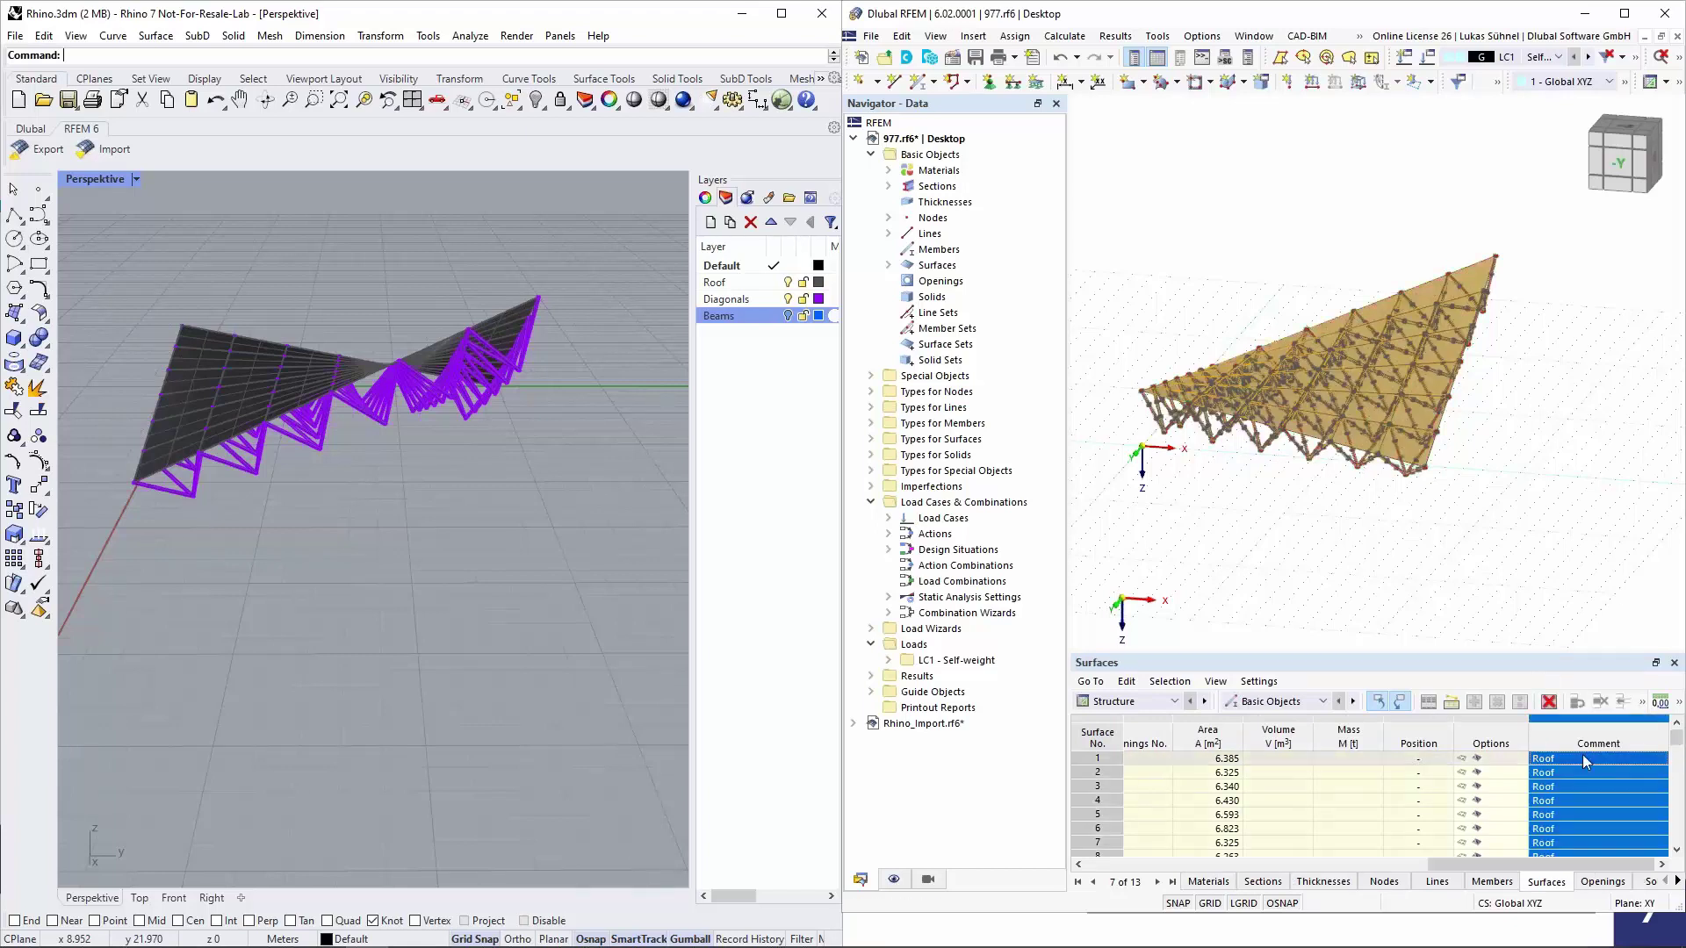
Check the surface comments where the Roof entries change to Diagonals, highlighting individual rows in the model
click(1590, 800)
drag(1676, 742, 1676, 755)
click(1575, 785)
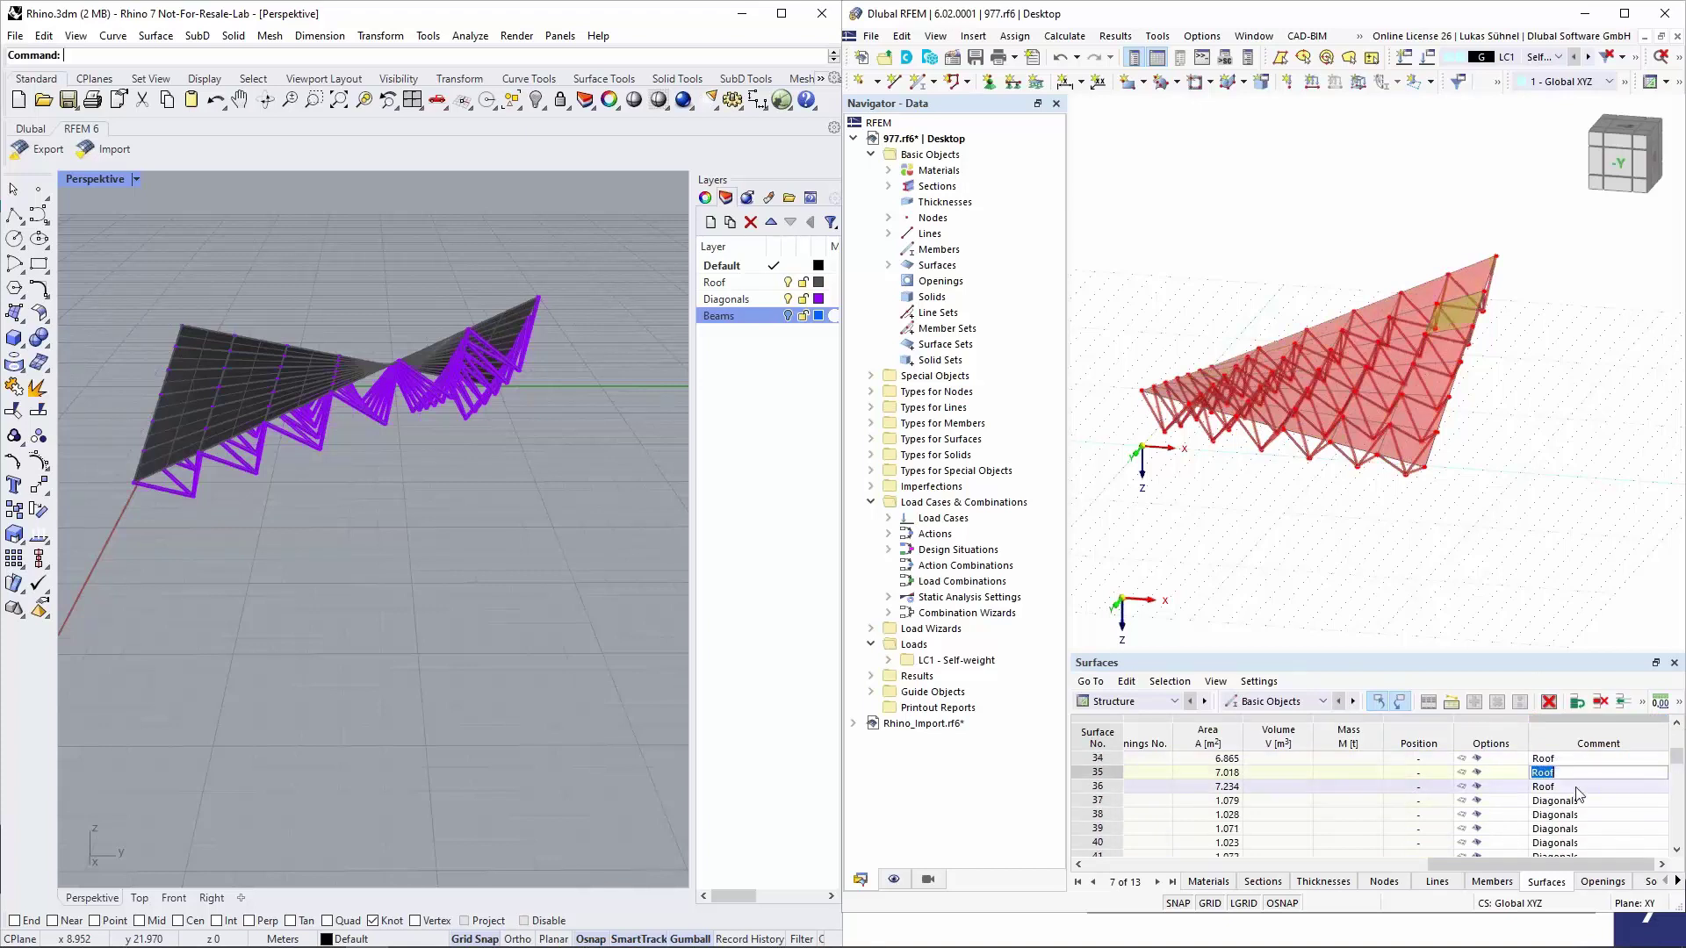
click(1592, 801)
key(Down)
key(Up)
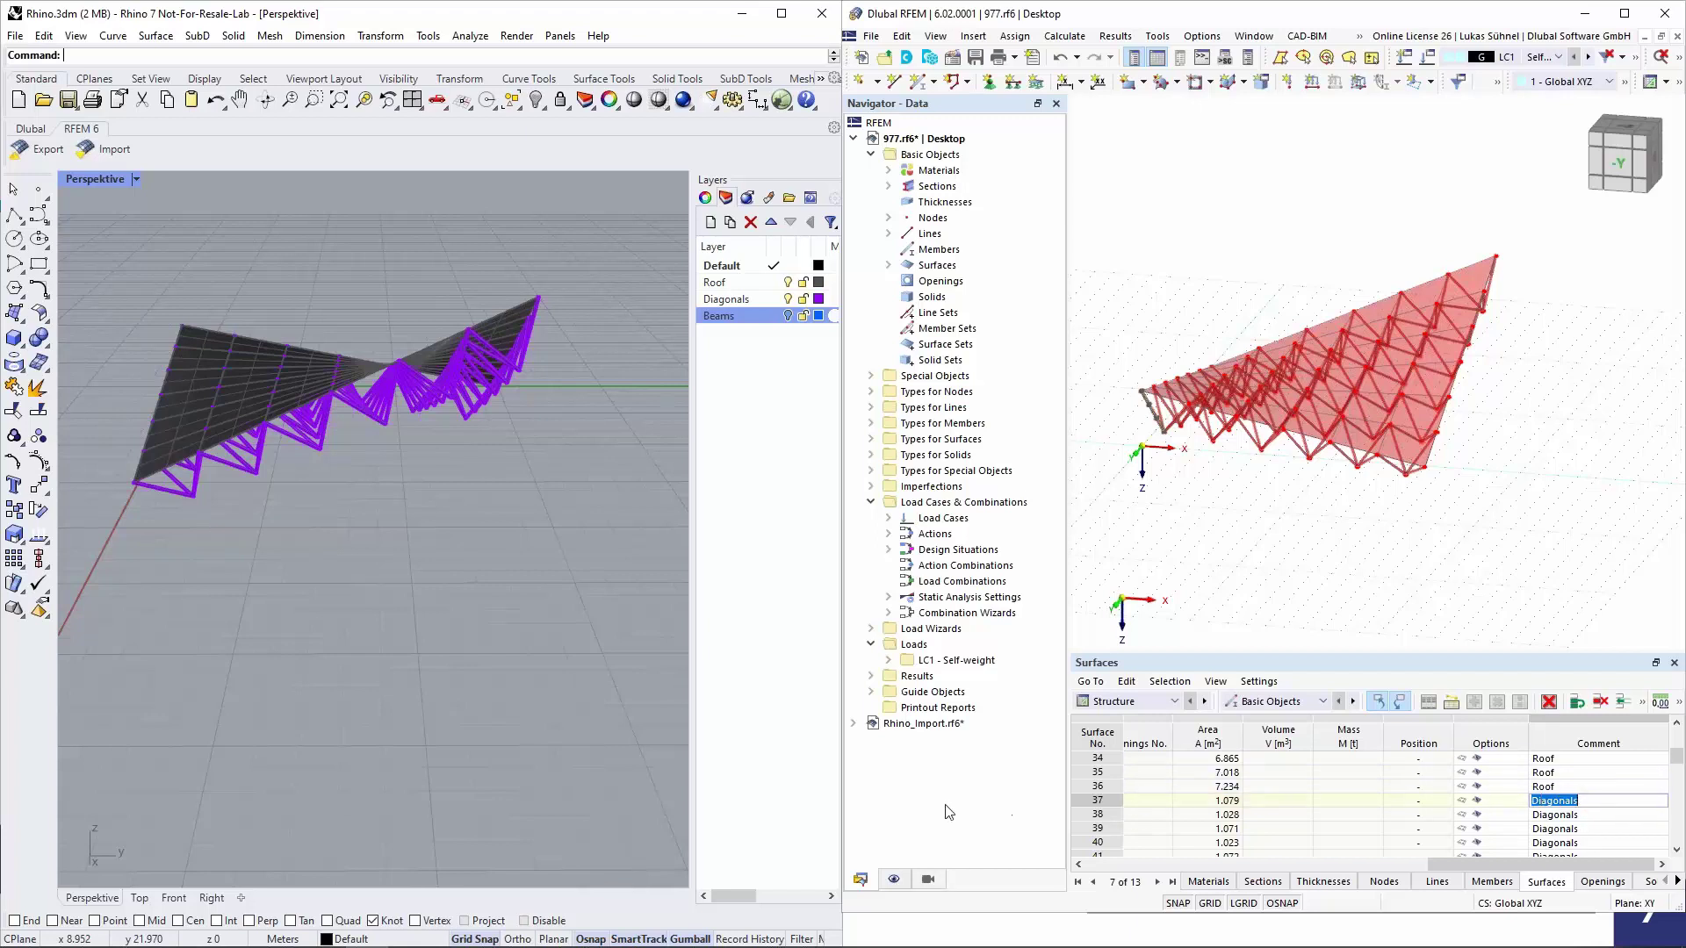
Create an object selection named Roof in RFEM containing the surfaces whose comment equals Roof
click(927, 881)
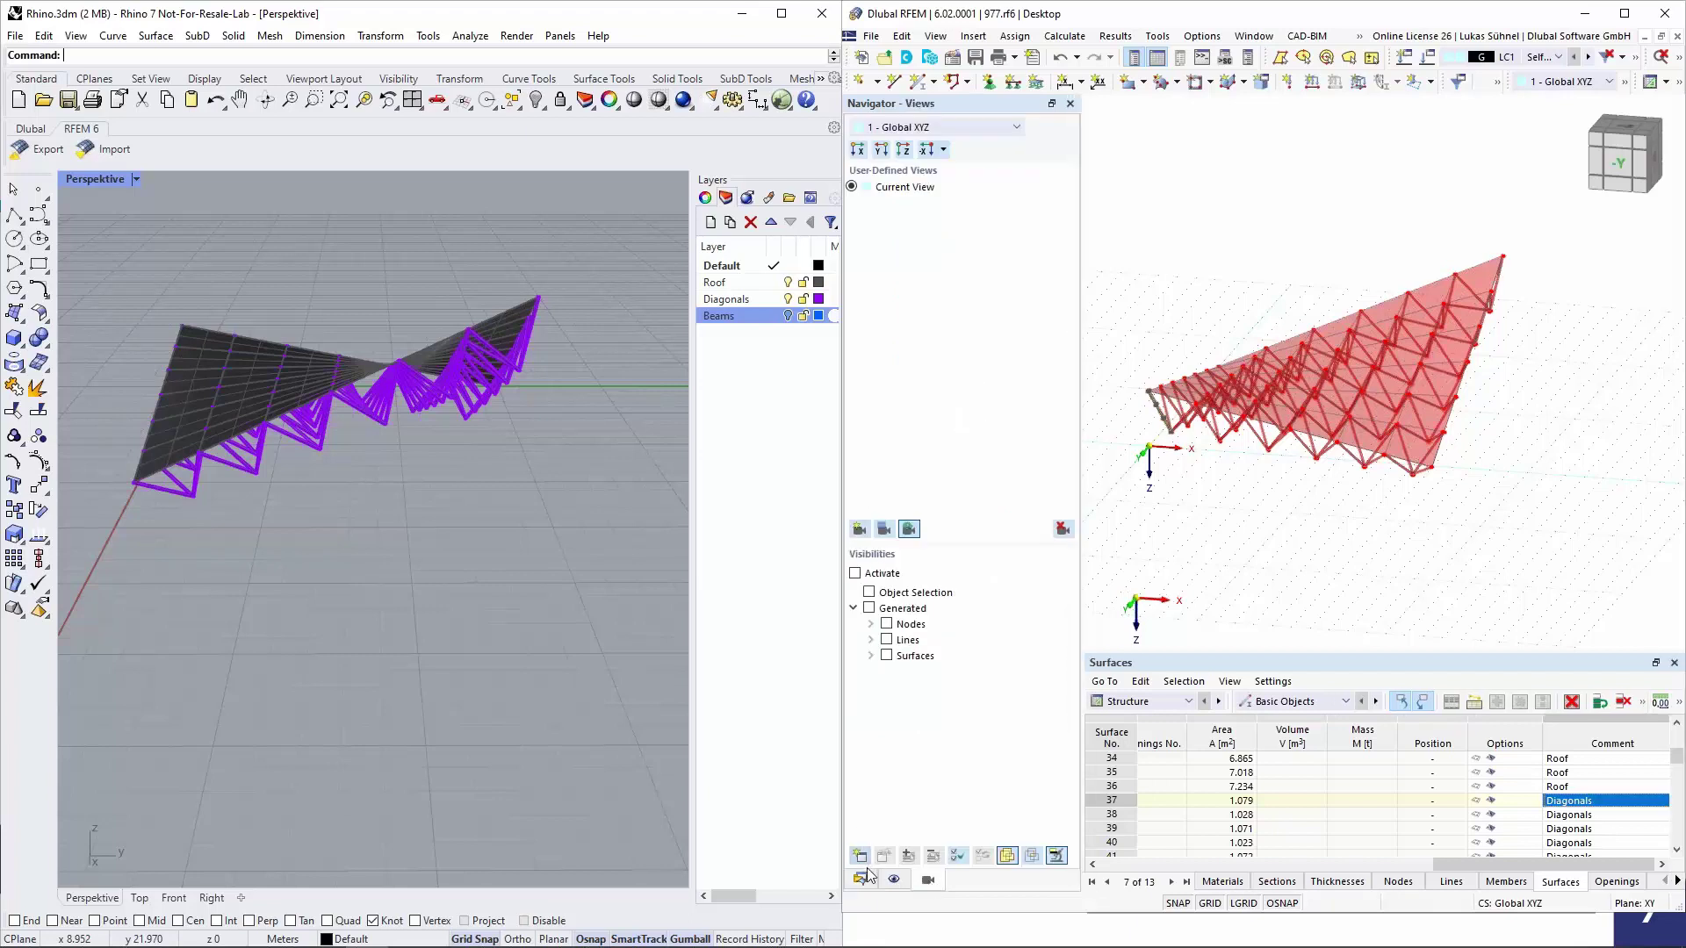
click(894, 879)
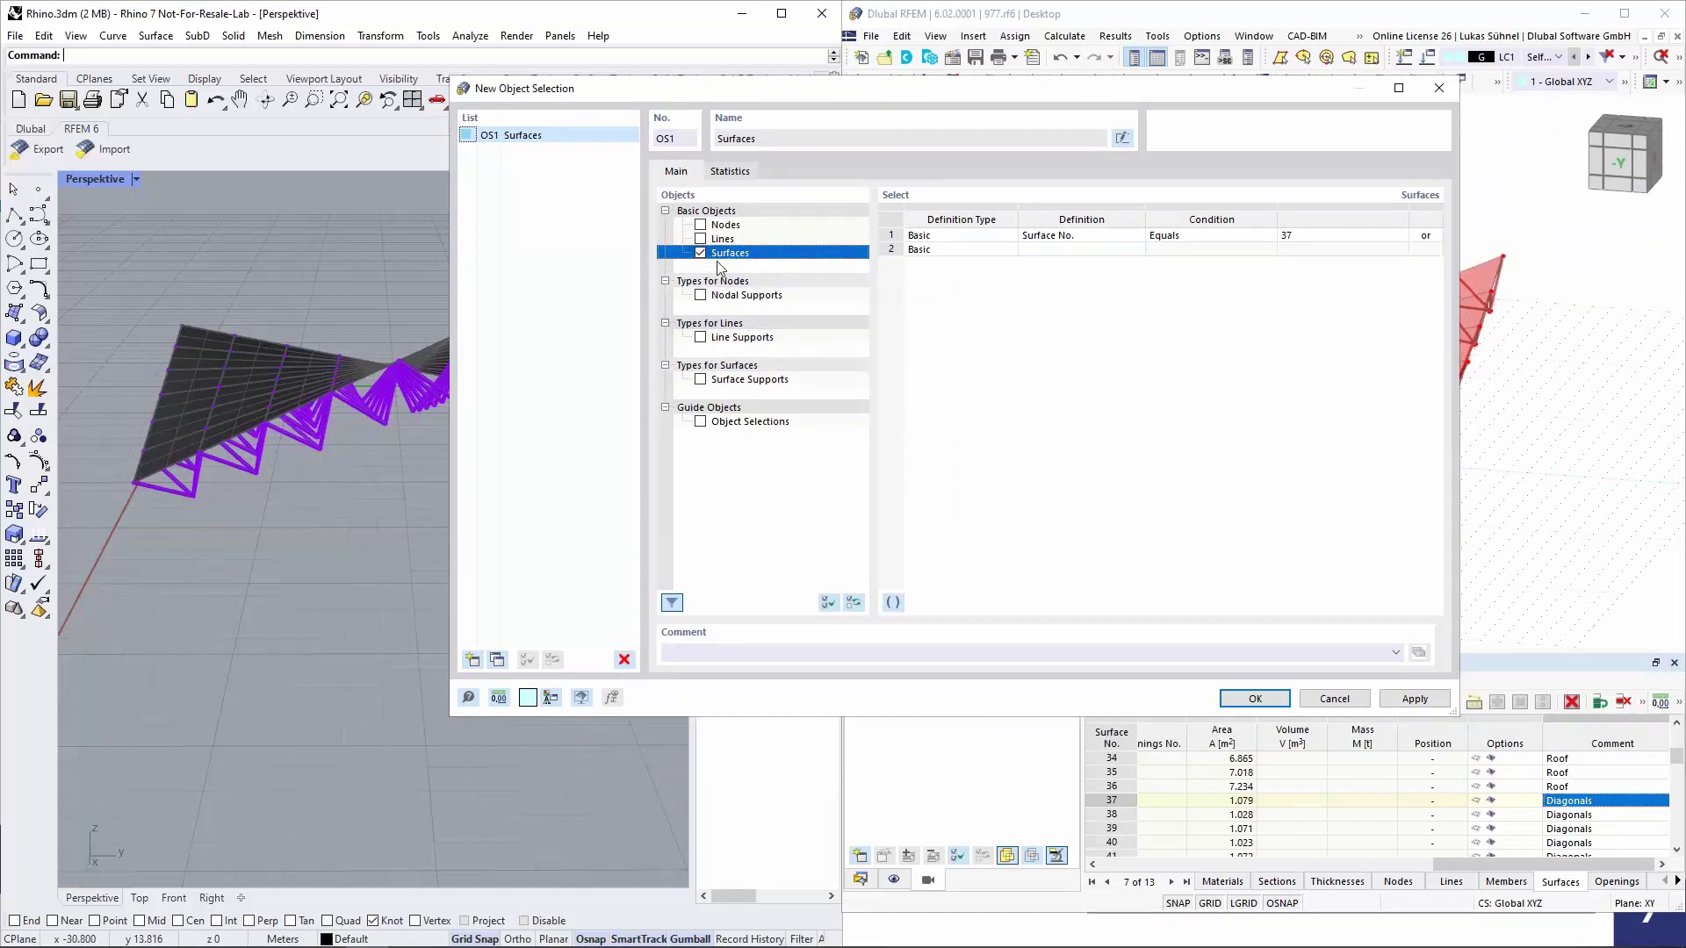
click(1123, 139)
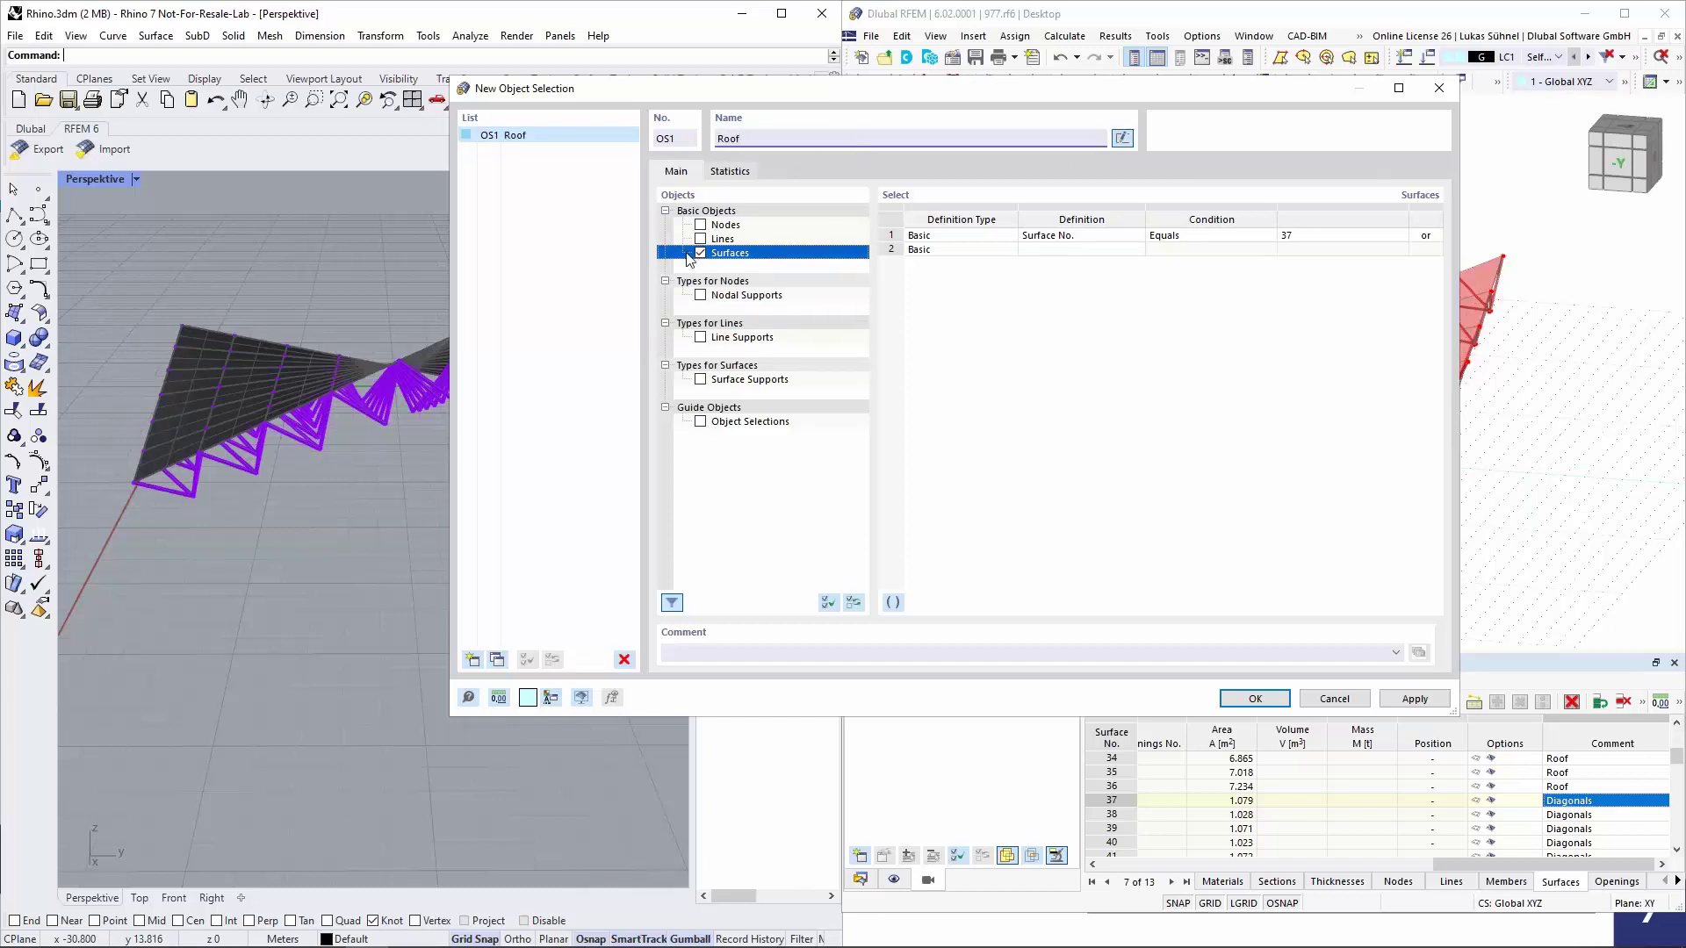
click(1095, 235)
click(1095, 236)
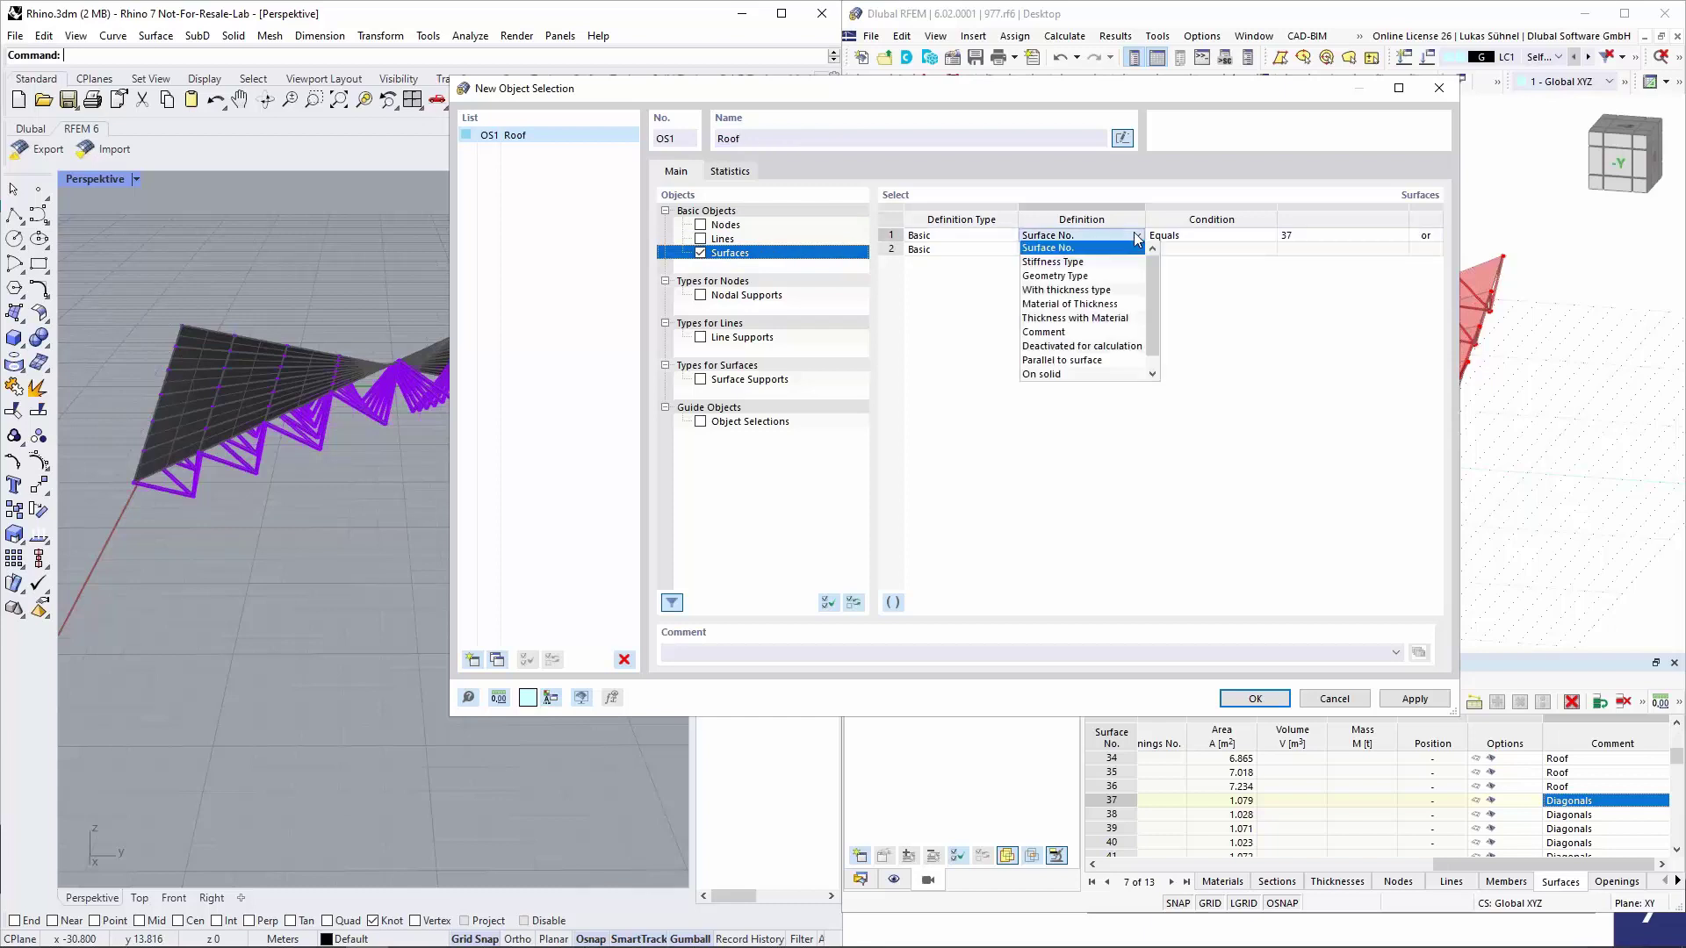
click(1053, 332)
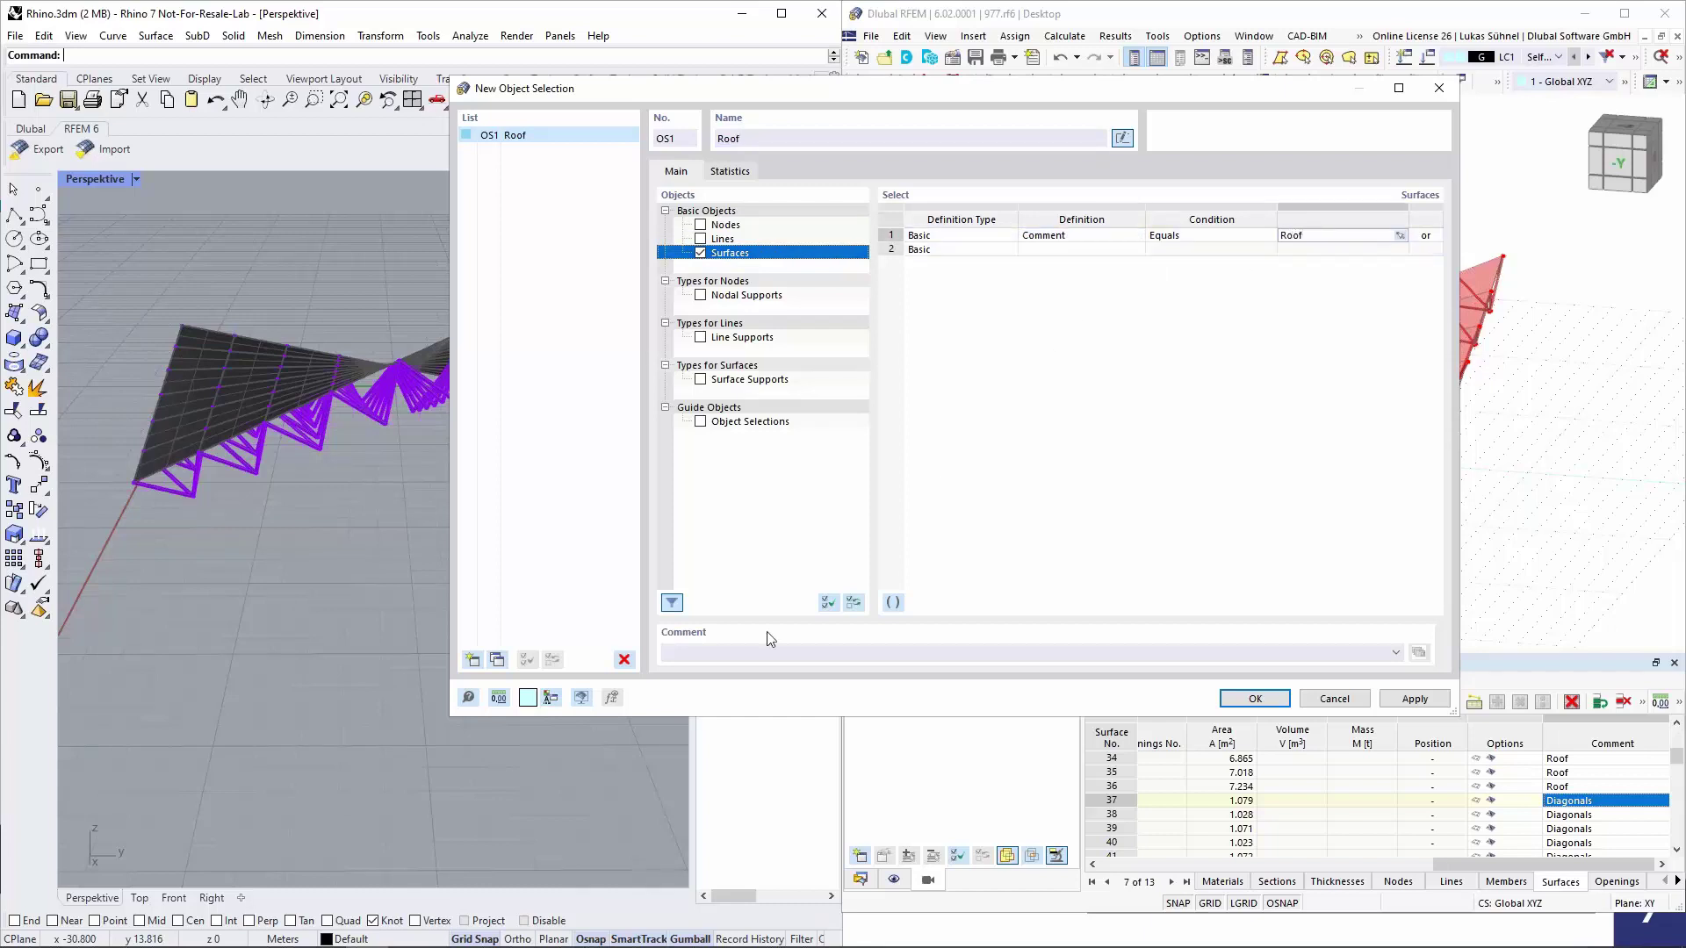
Copy the Roof object selection as Diagonals, filter it to surfaces whose comment equals Diagonals, and confirm both selections
click(497, 659)
click(771, 141)
text(Dig)
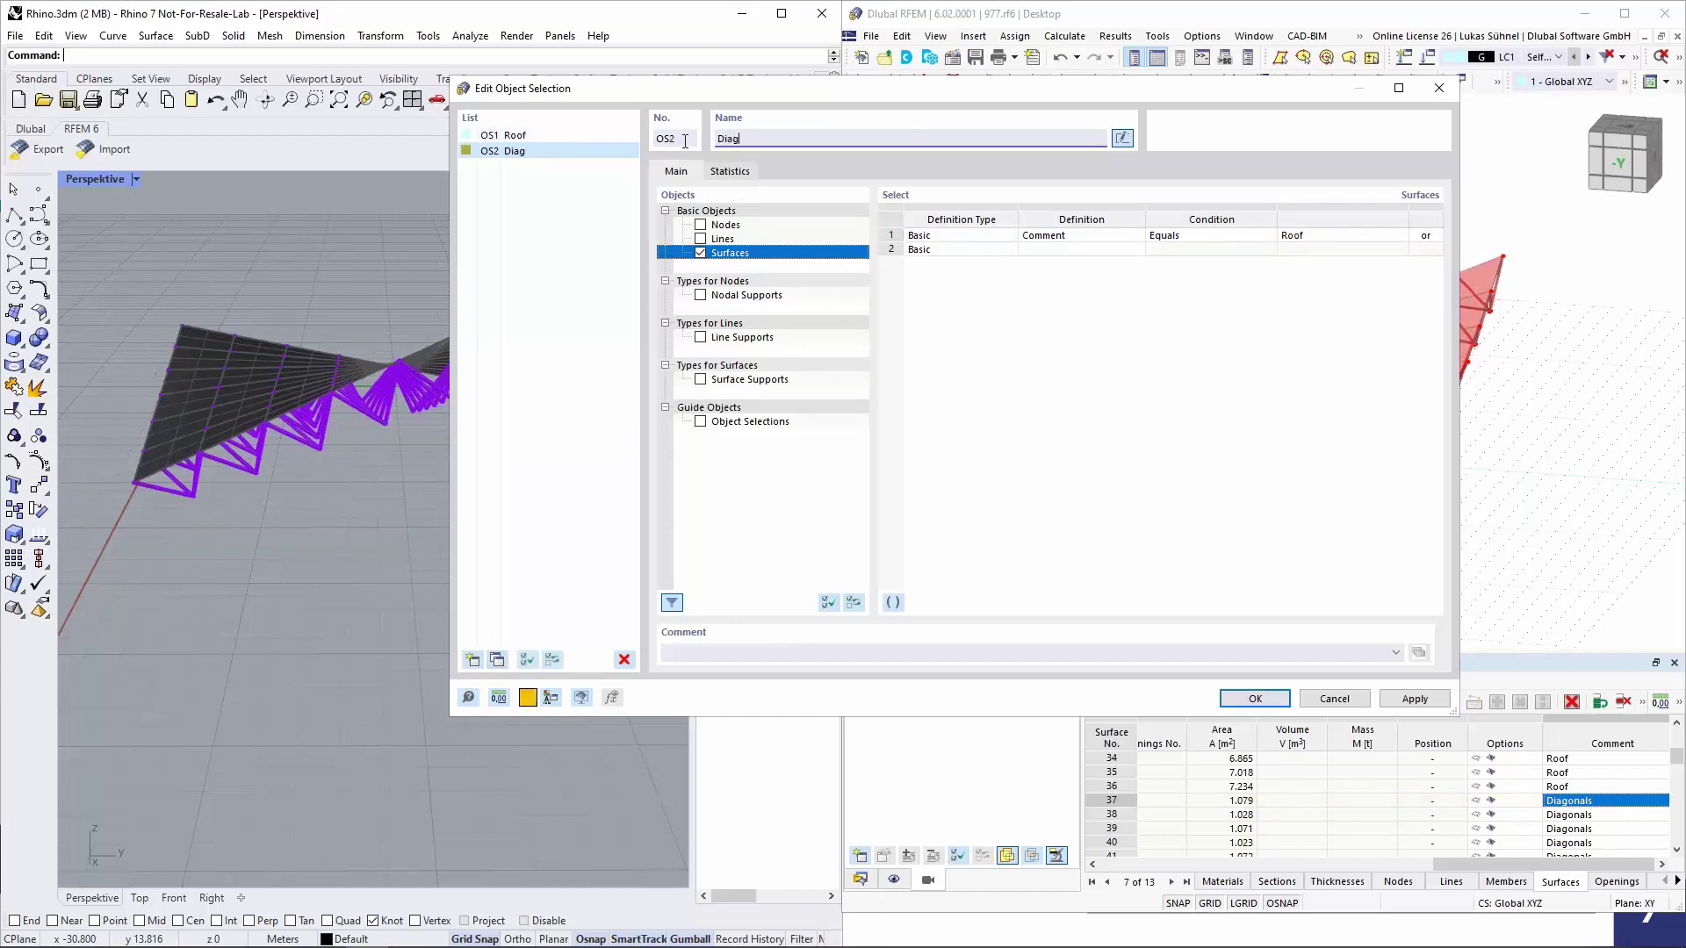
click(1205, 236)
click(1304, 235)
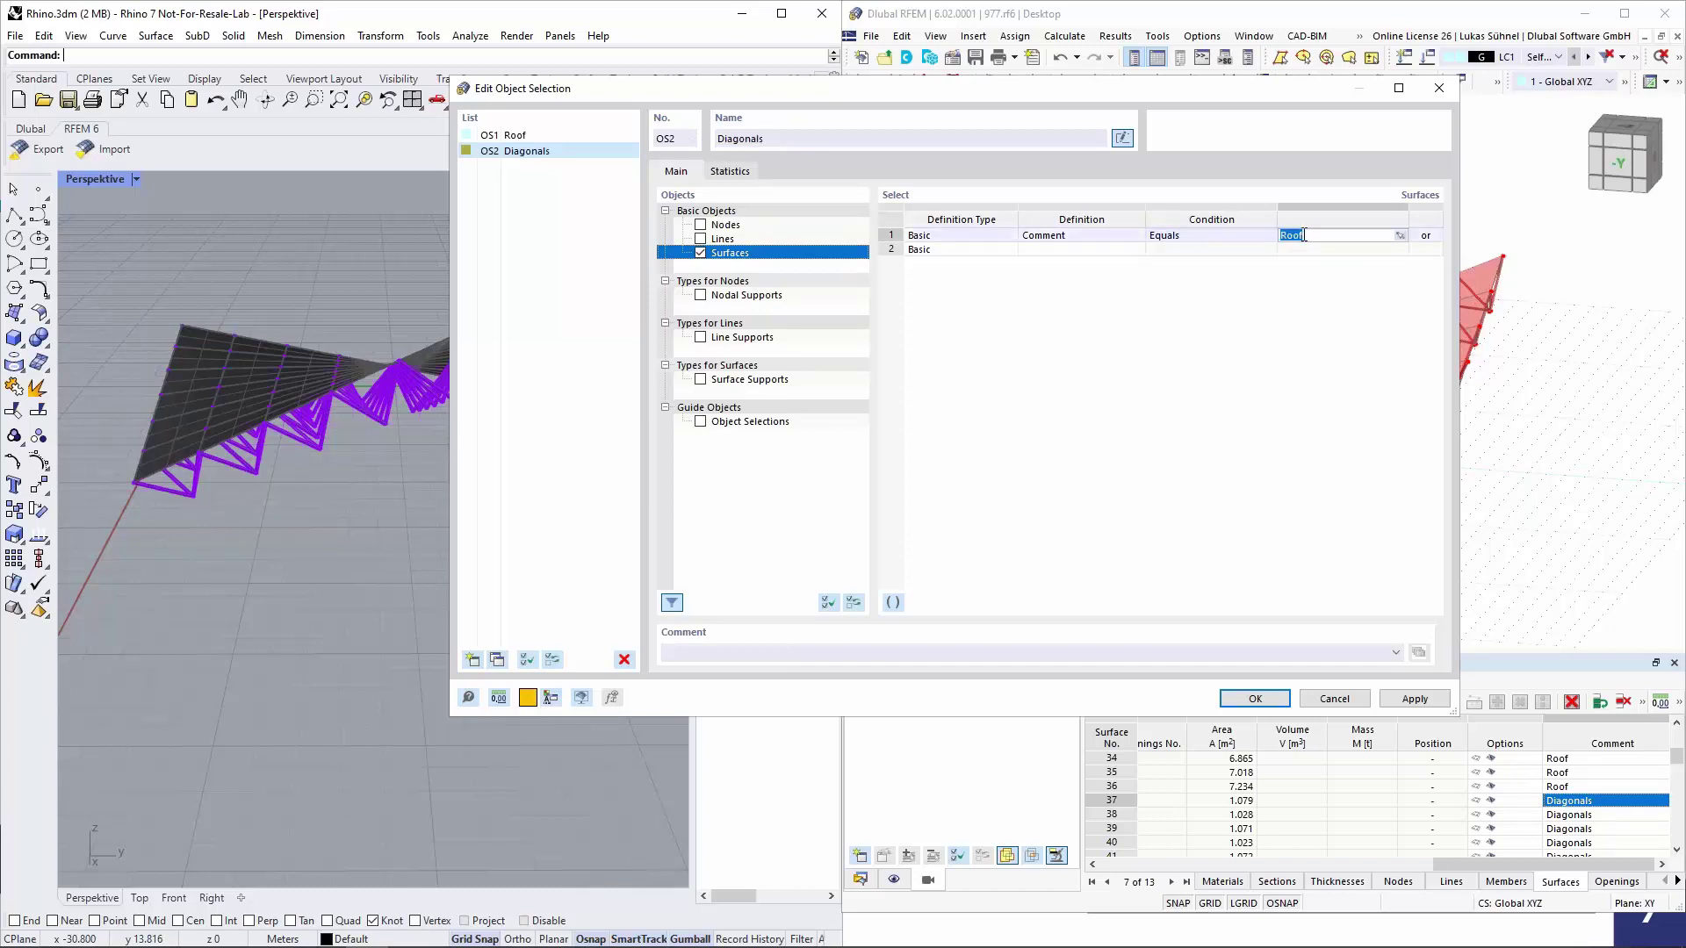
text(Diagonals)
key(Return)
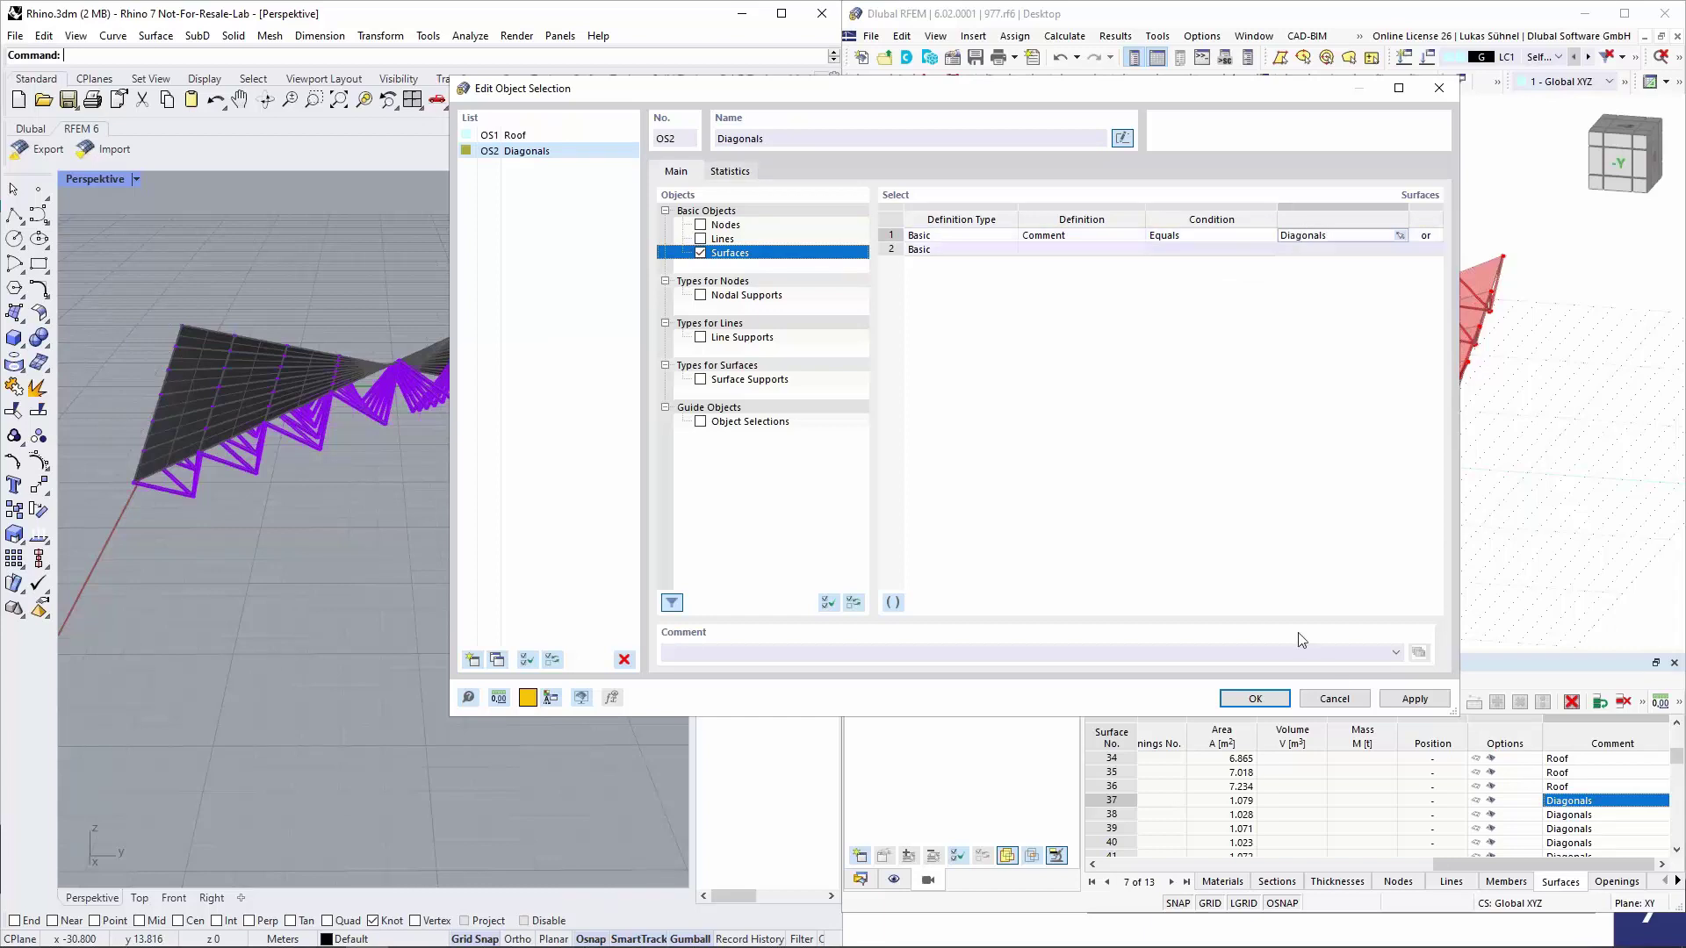
click(1254, 699)
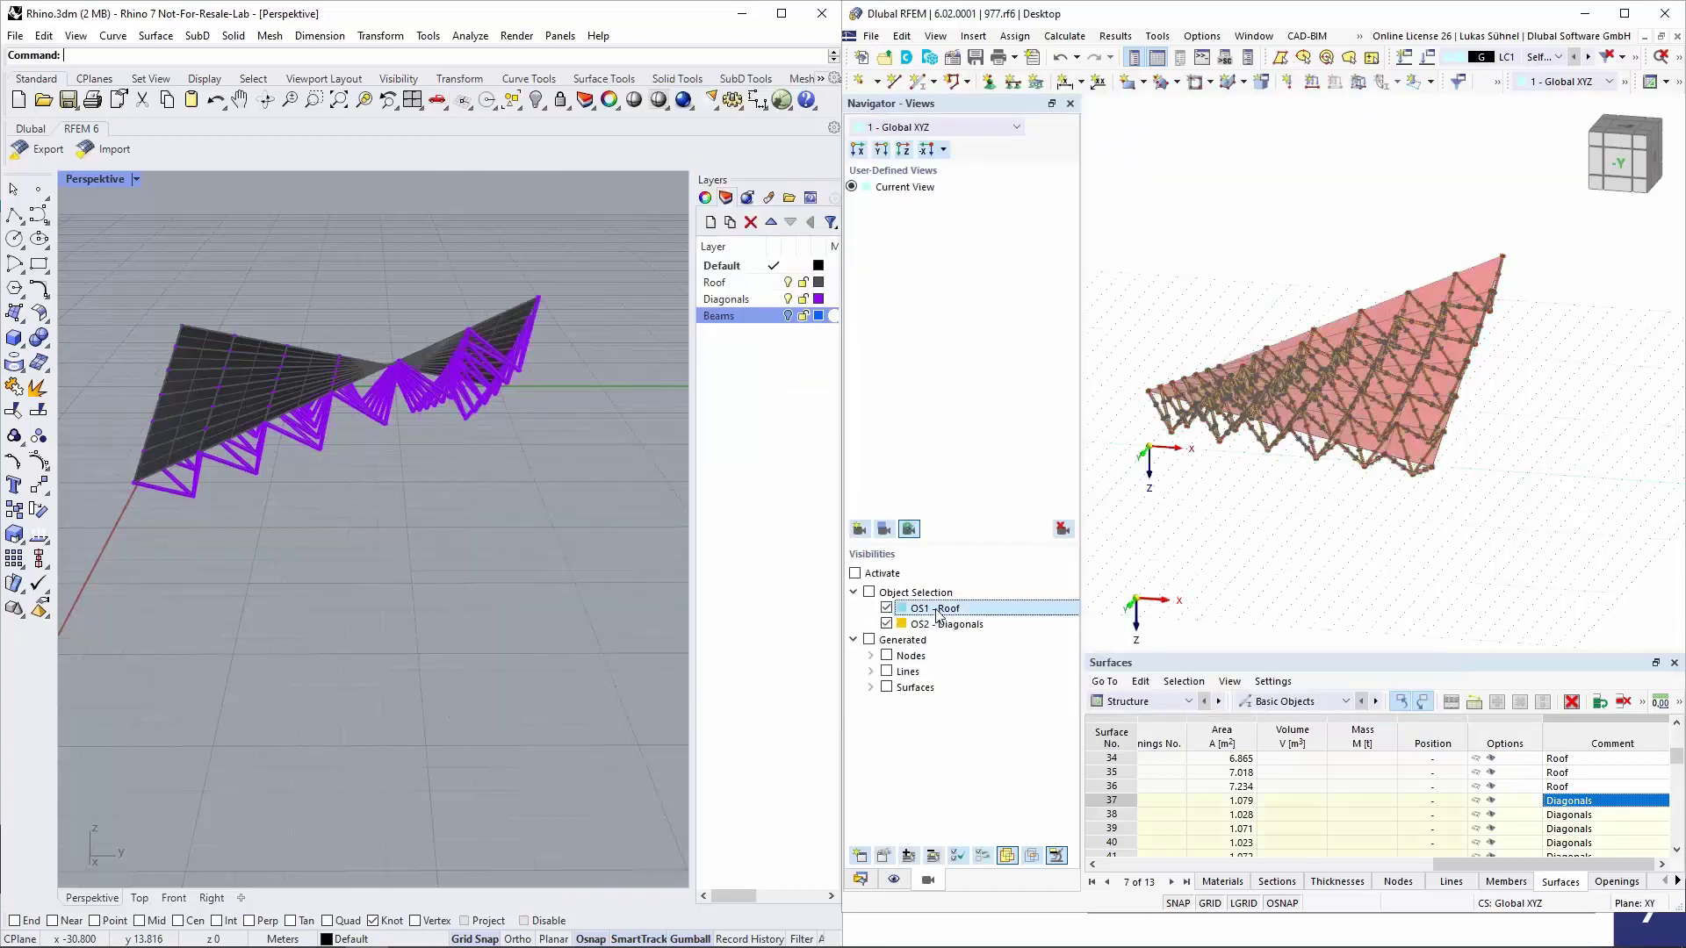
Activate visibility by object selection, hide OS2 - Diagonals and turn off showing hidden objects in the background
click(868, 592)
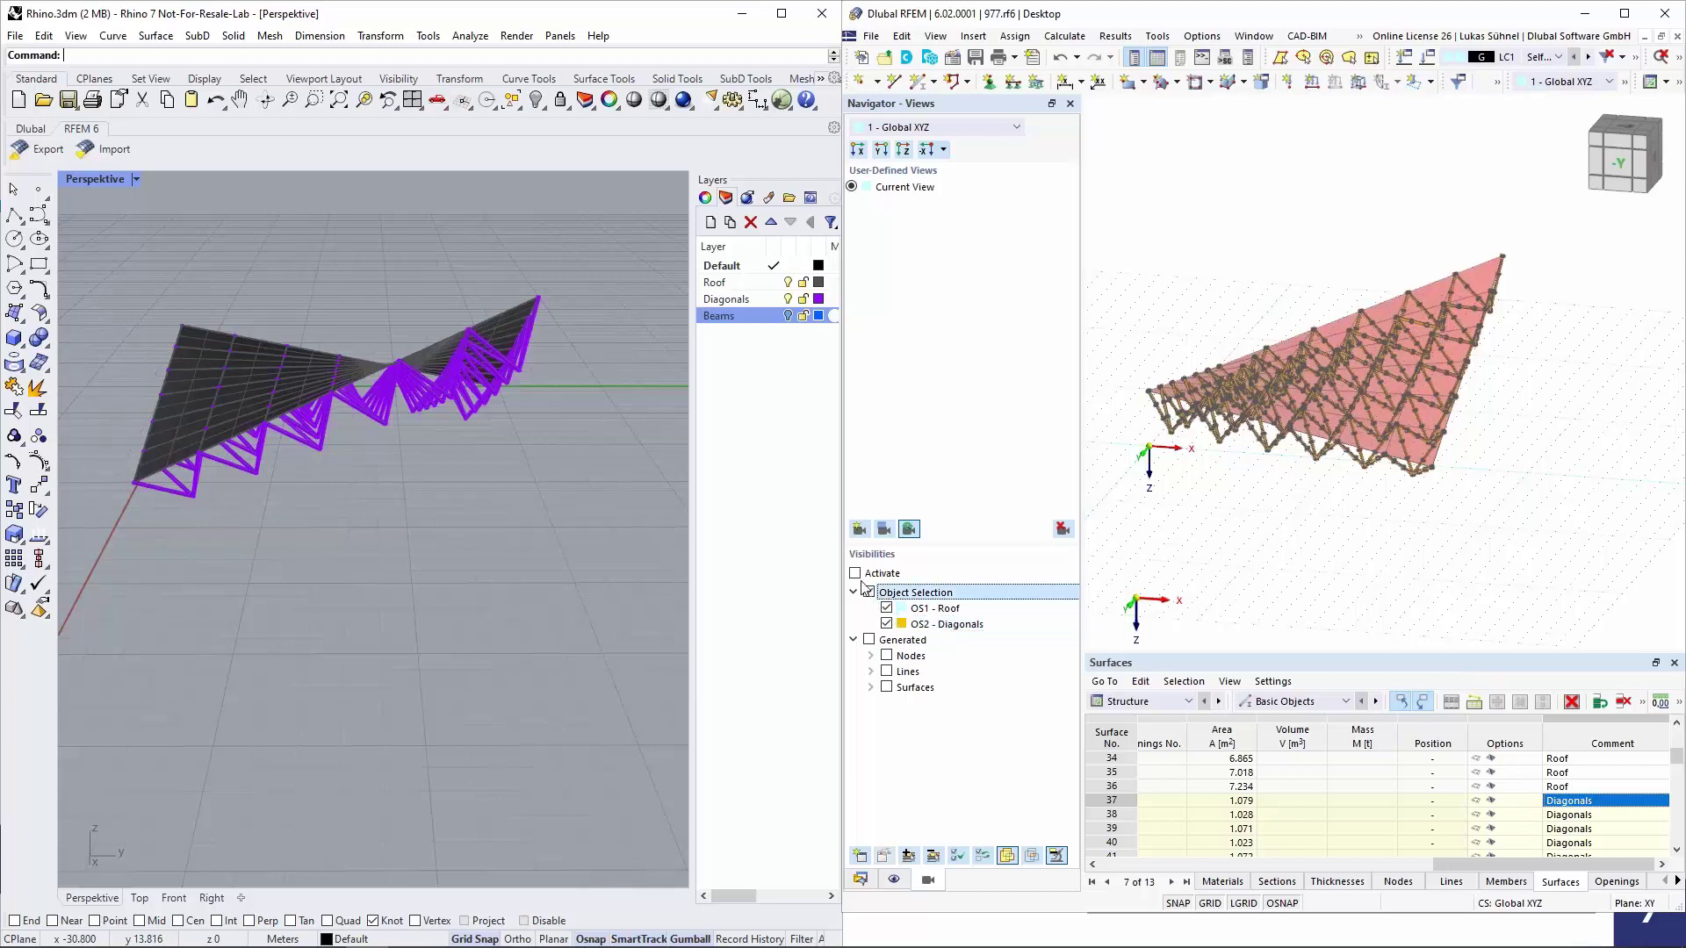
click(886, 625)
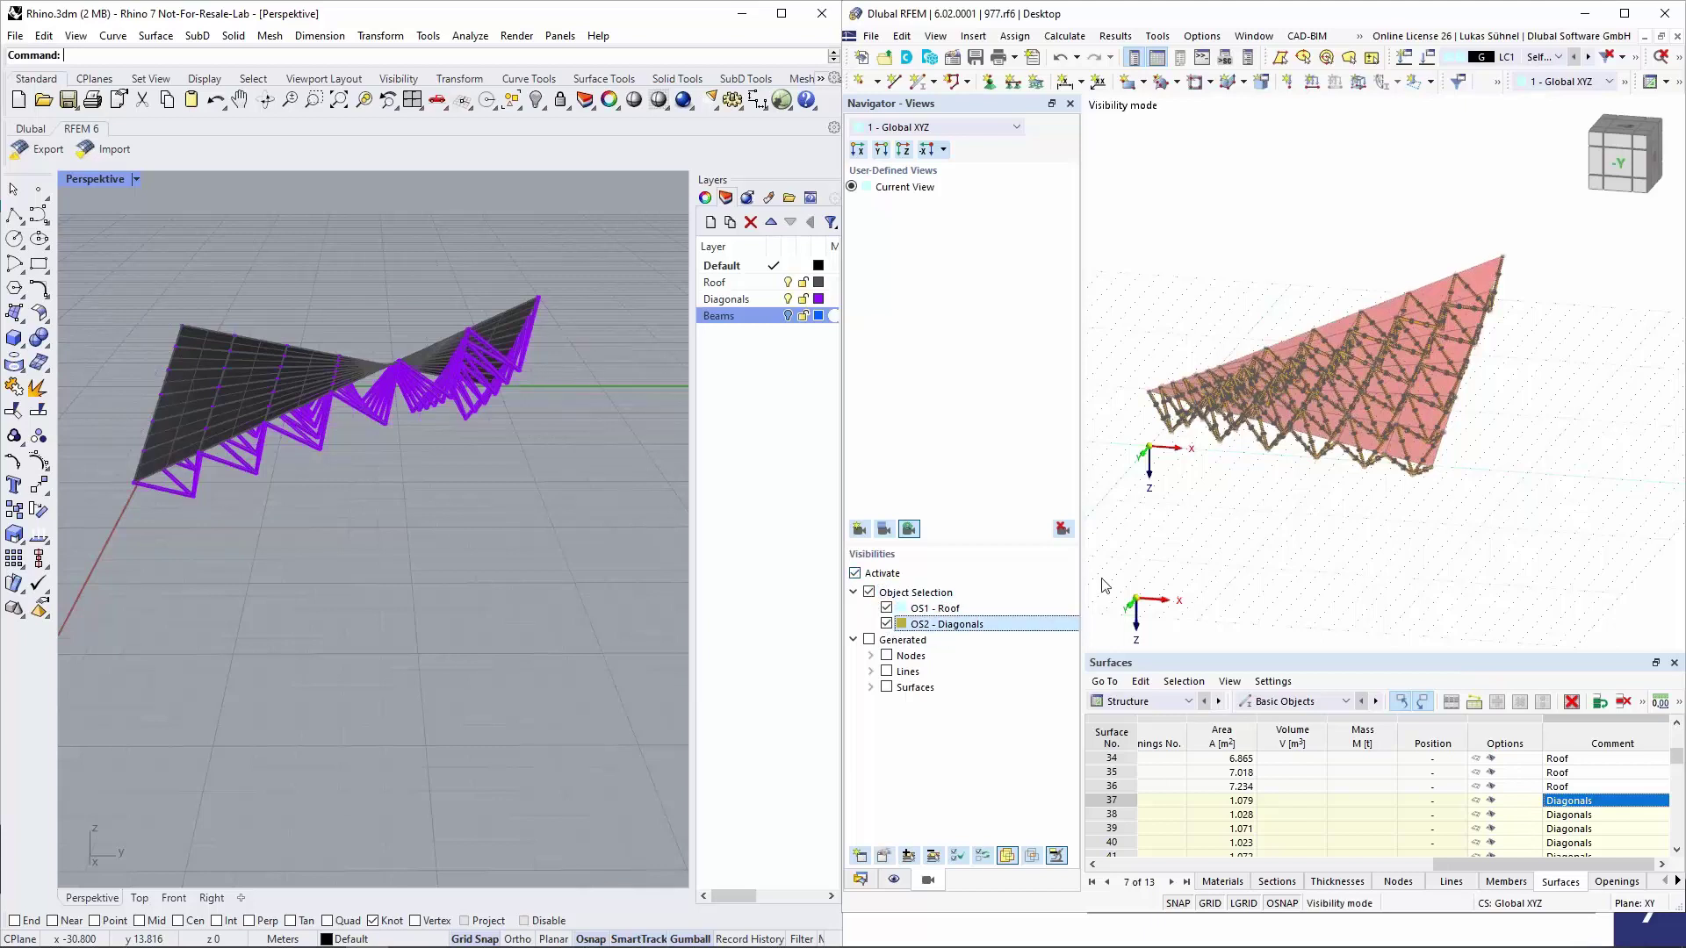
right_click(1196, 497)
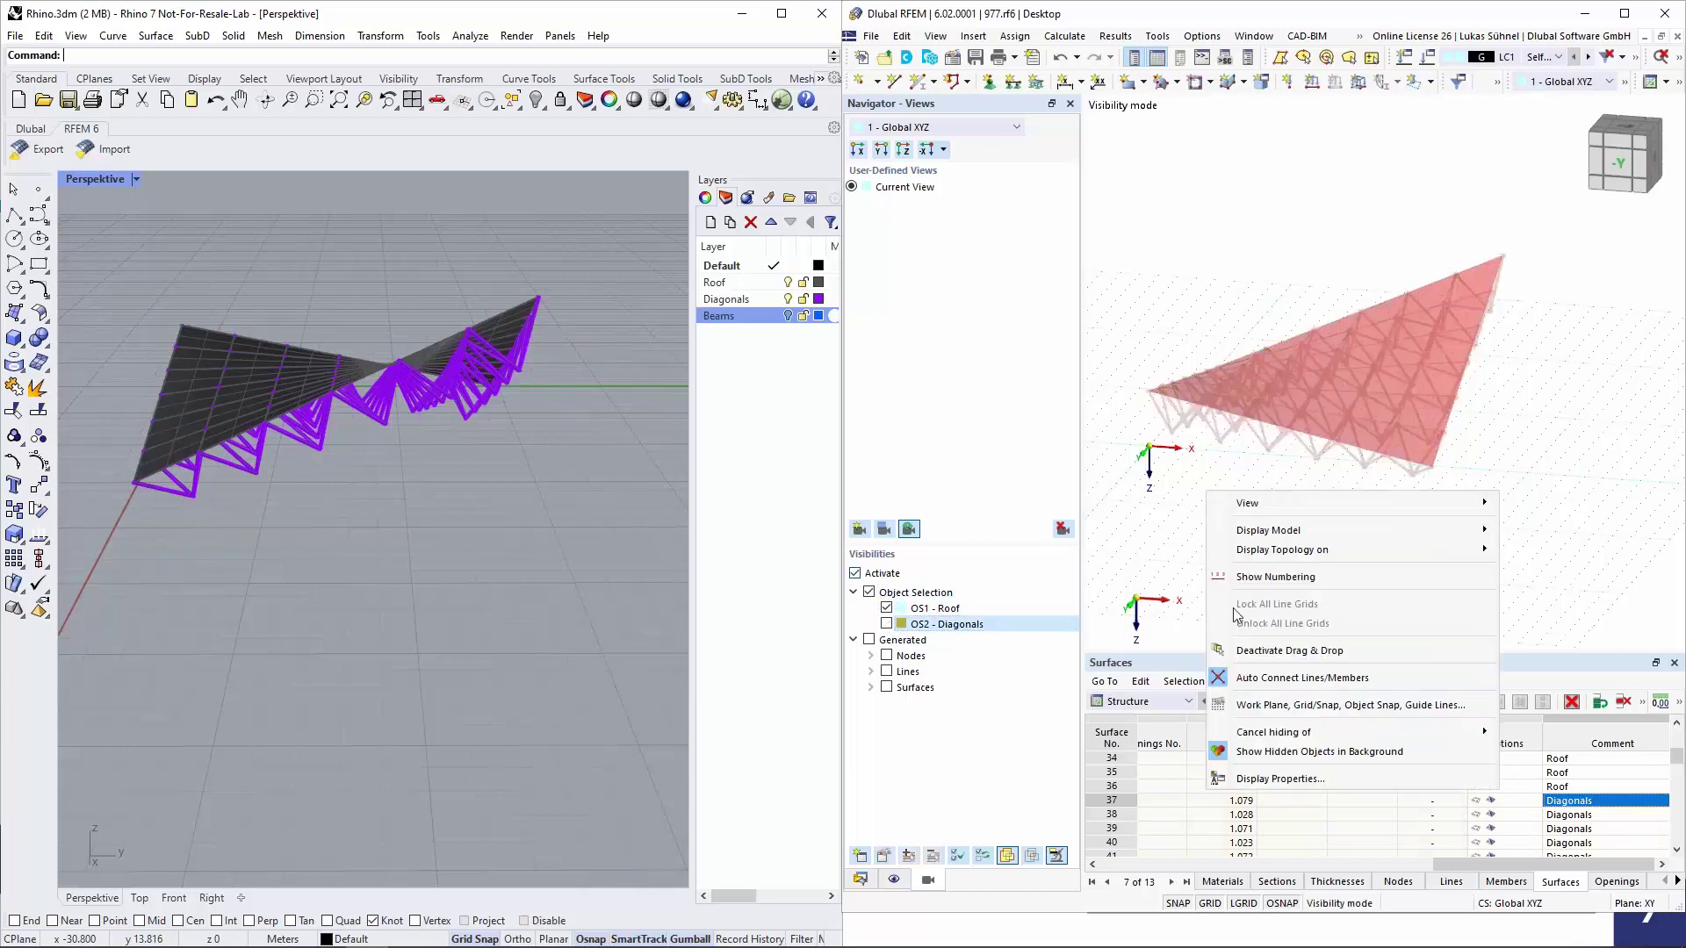
click(1256, 752)
Show the OS2 - Diagonals selection and hide OS1 - Roof to view only the diagonals
click(887, 623)
click(886, 608)
ctrl+middle_drag(1287, 456, 1241, 537)
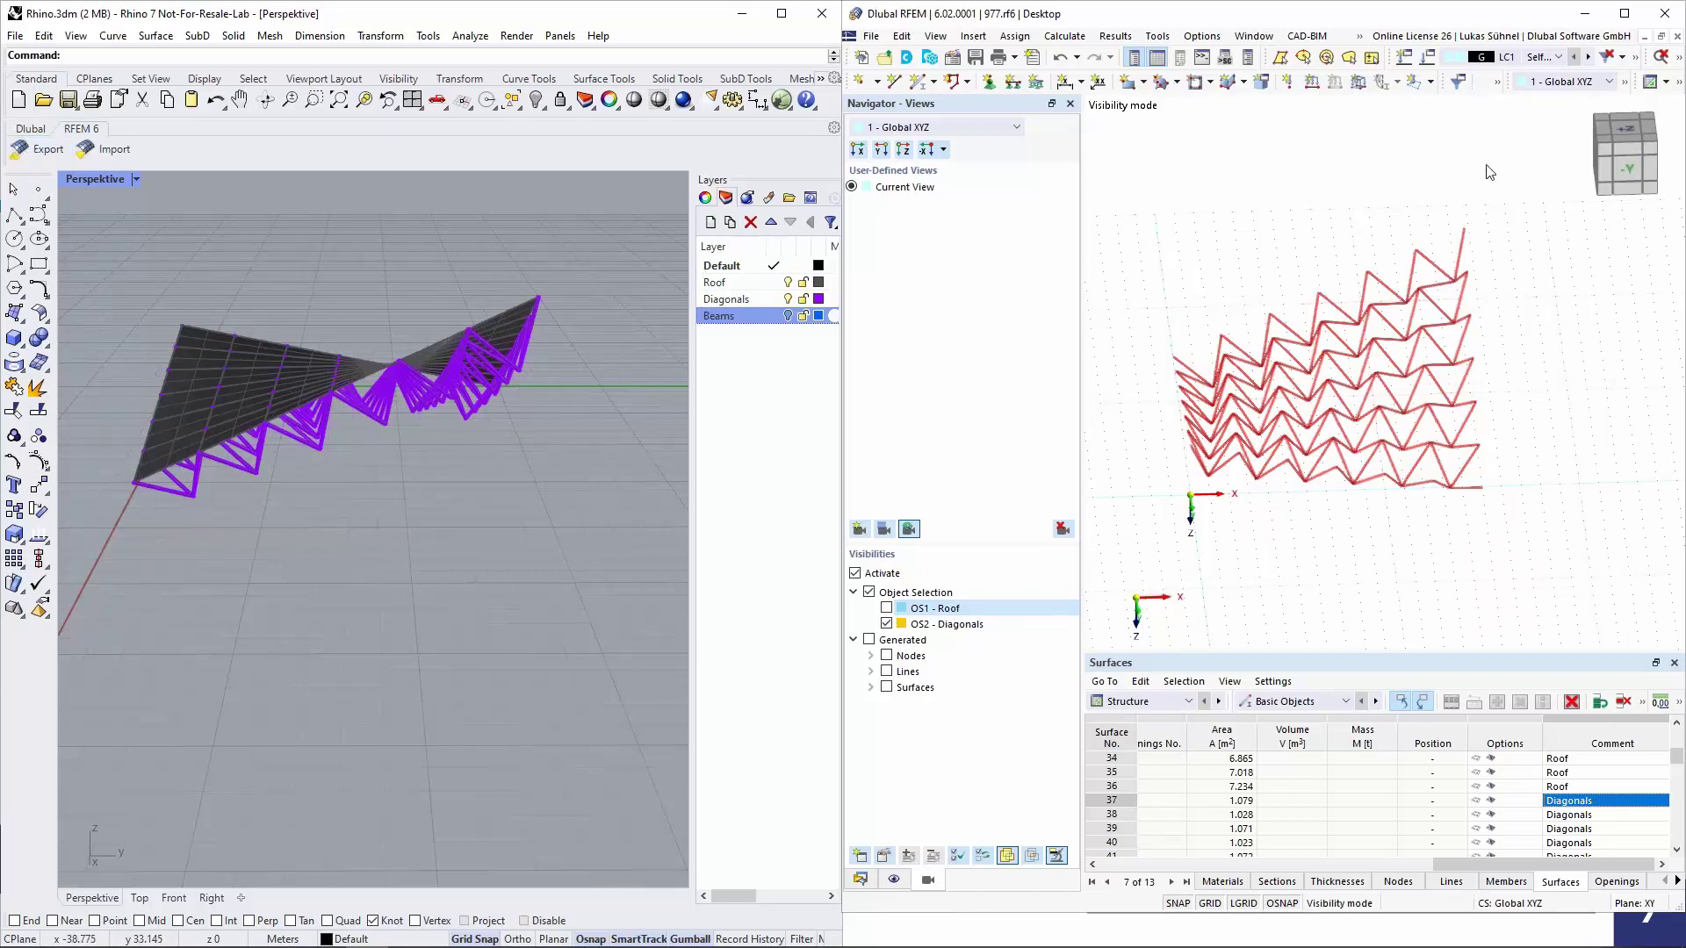
Switch RFEM to the Rhino_Import.rf6 model and view the ring-shaped membrane roof obliquely from above
click(1677, 36)
click(1358, 546)
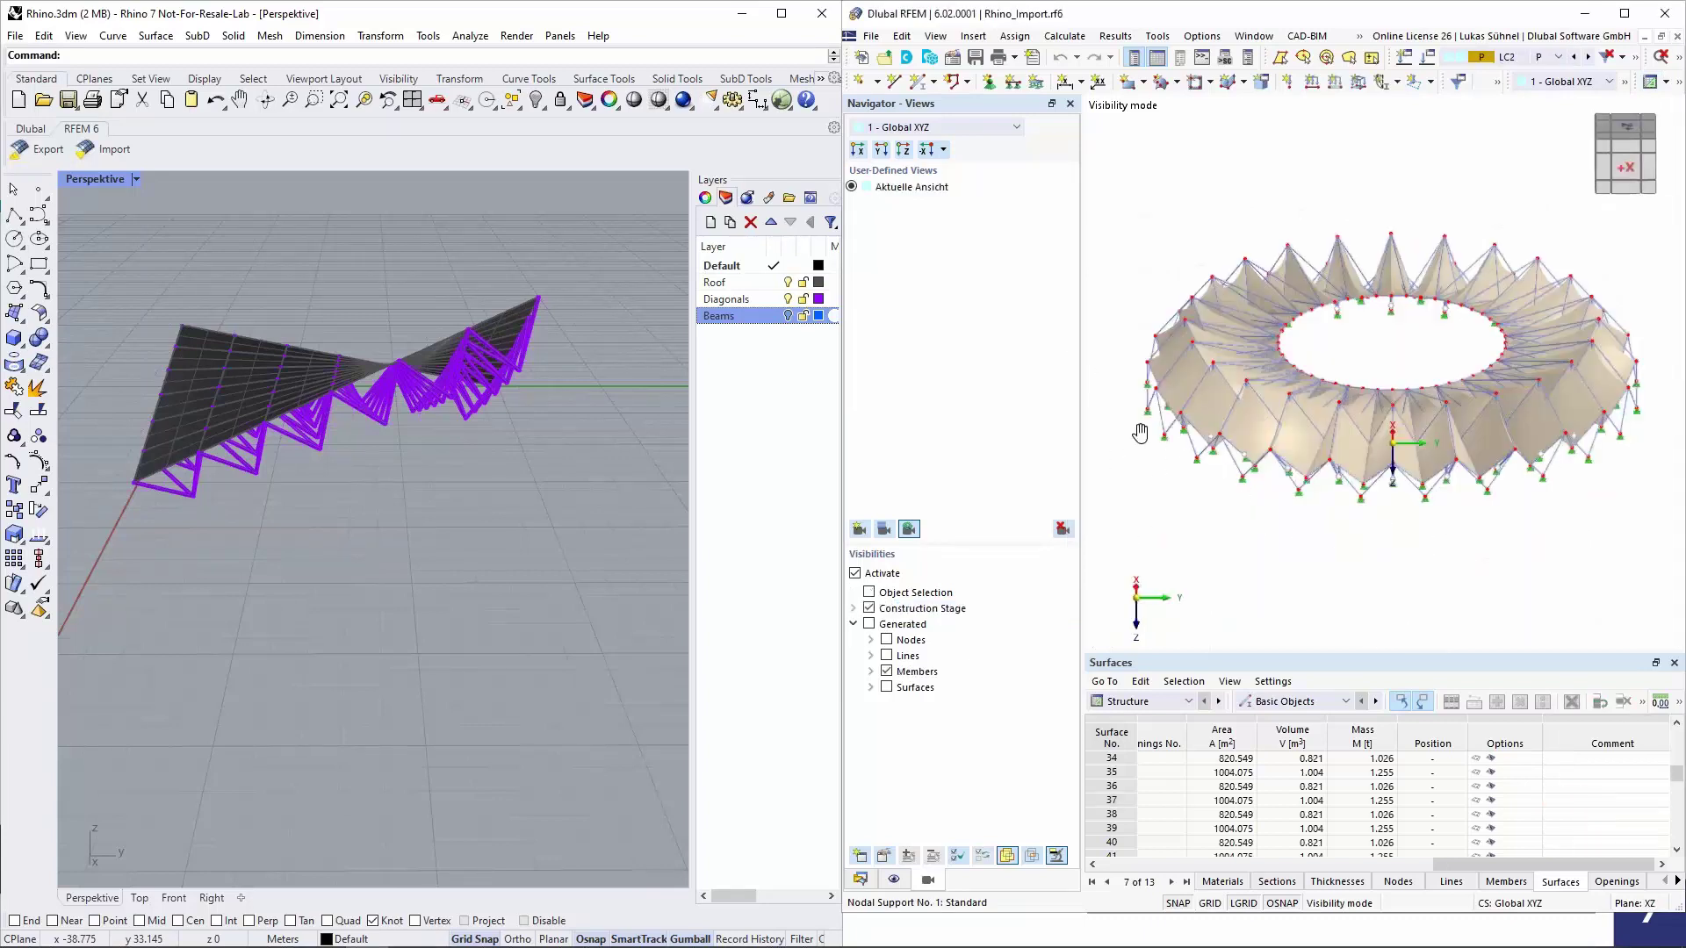
ctrl+middle_drag(1130, 476, 1225, 509)
Switch to the browser and look through the tensile membrane structures on Dlubal's structural analysis models download page
mouse_move(158, 940)
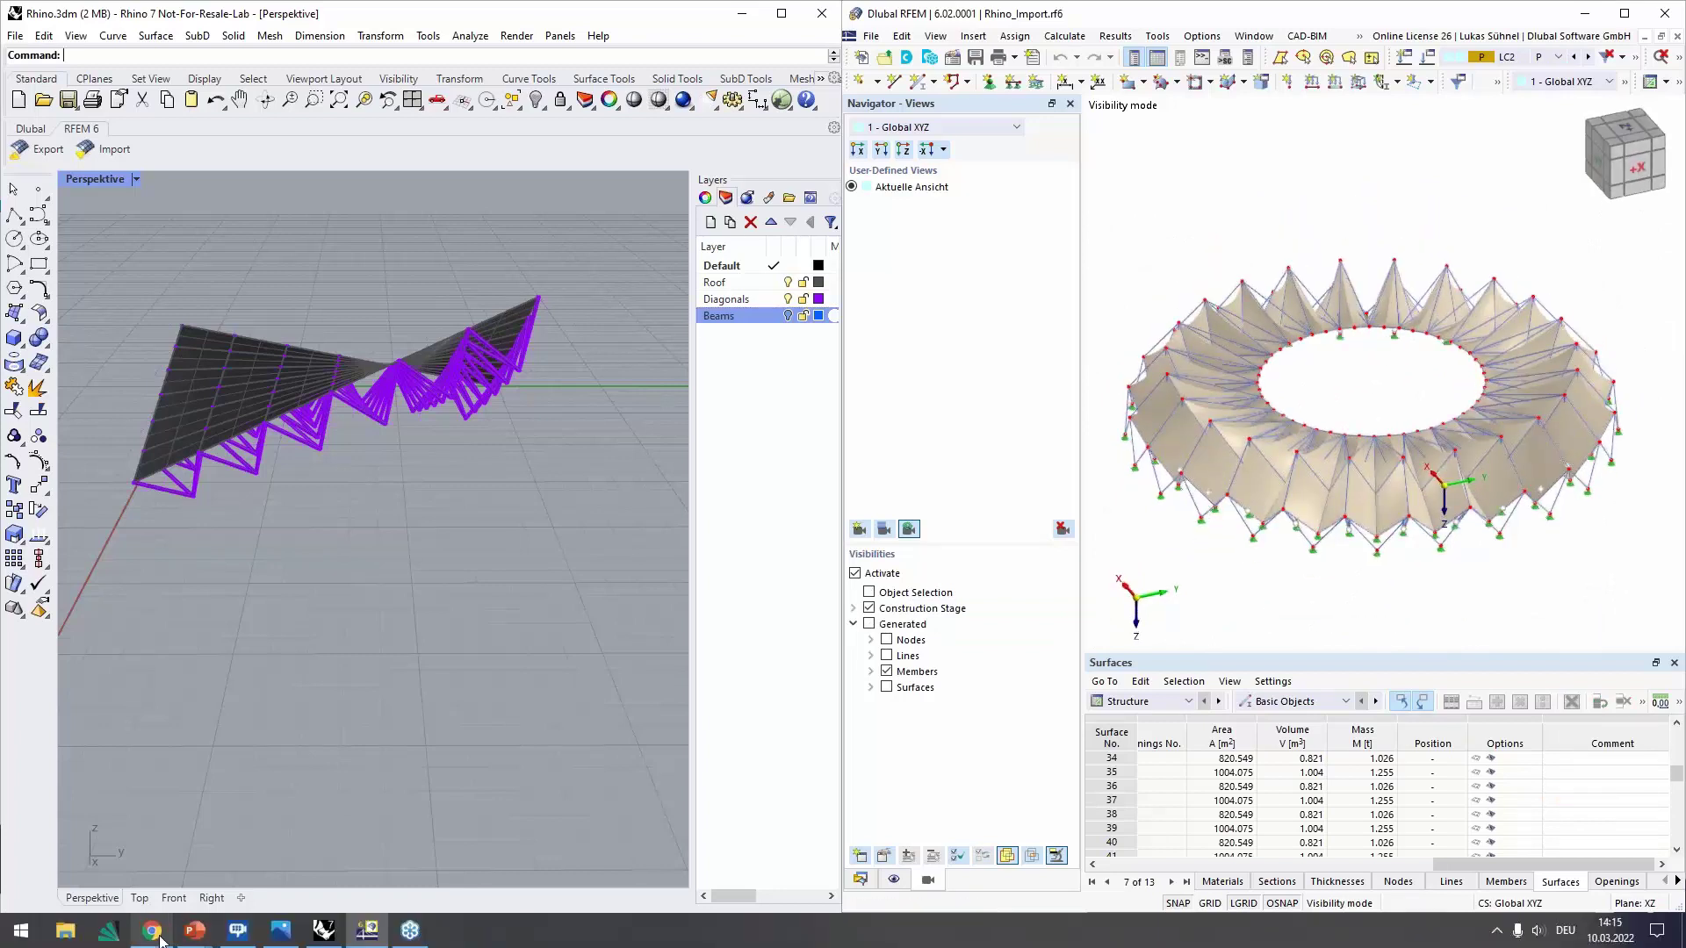
click(159, 938)
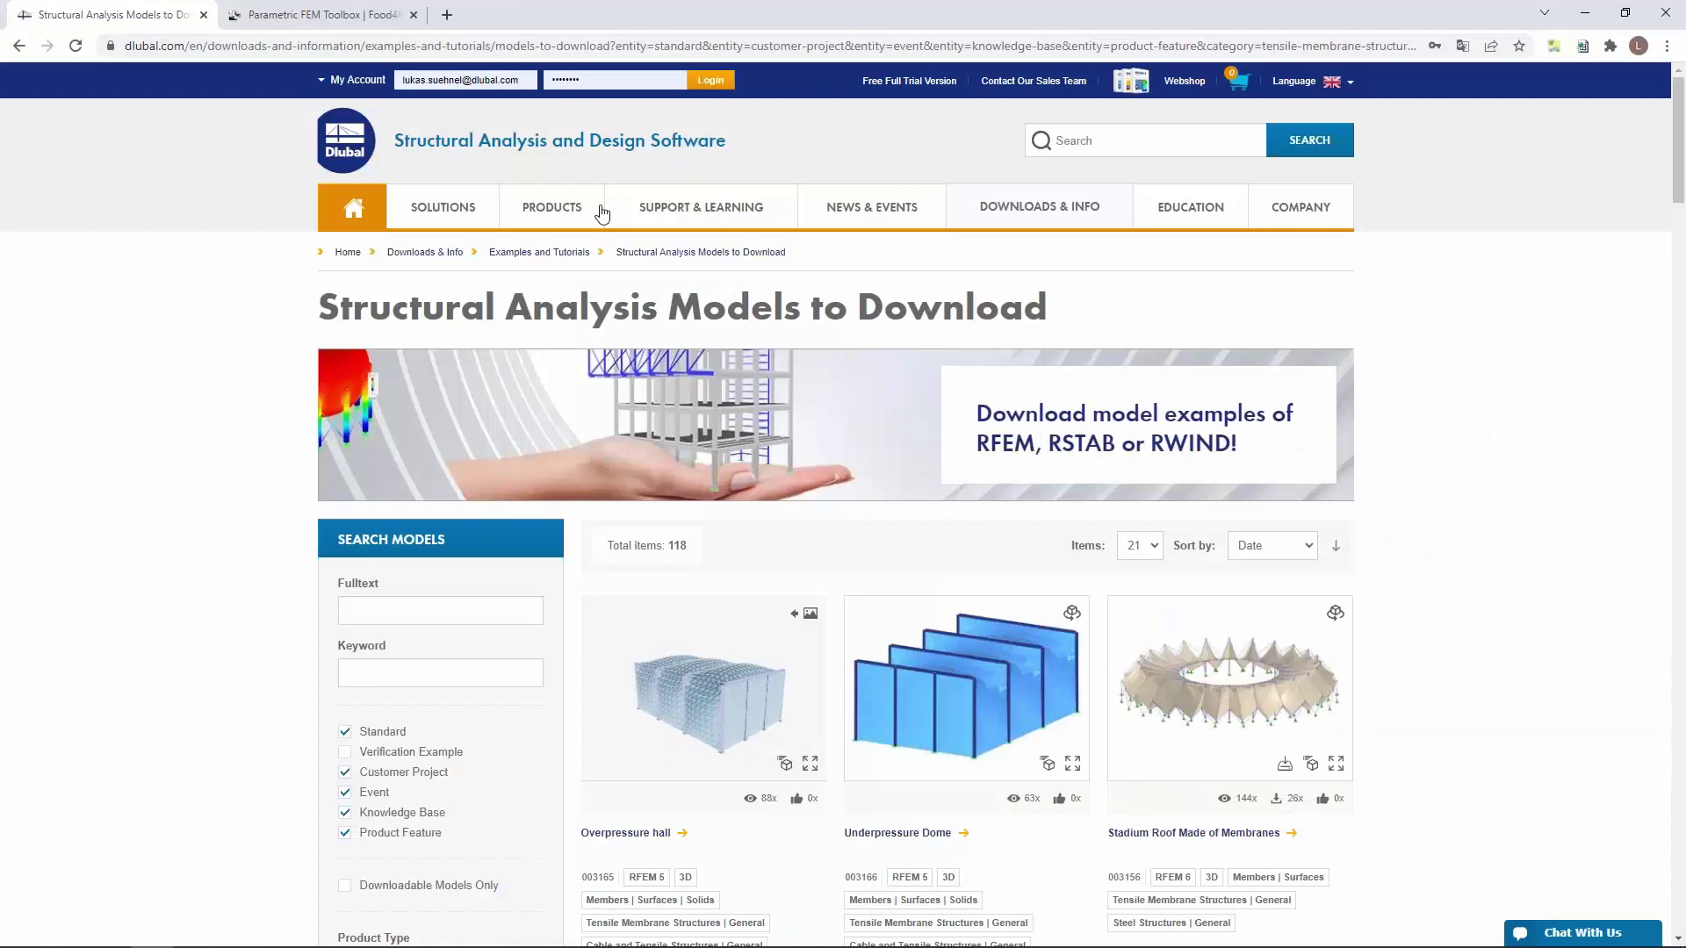
mouse_move(1025, 216)
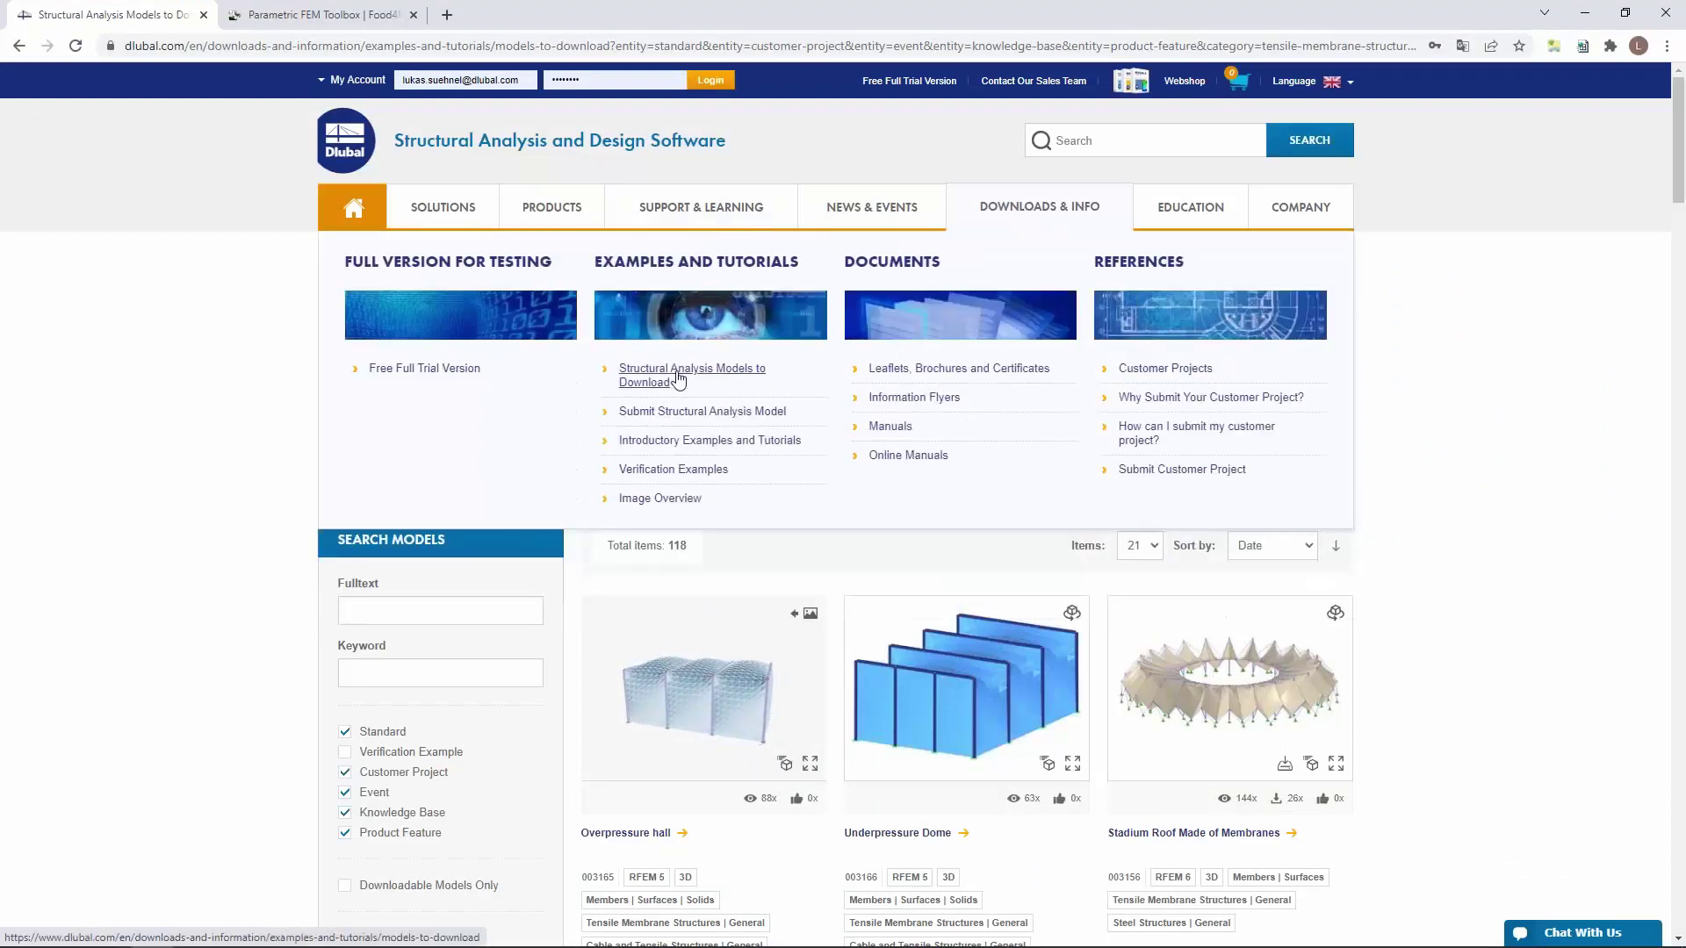
scroll(283, 476, down, 6)
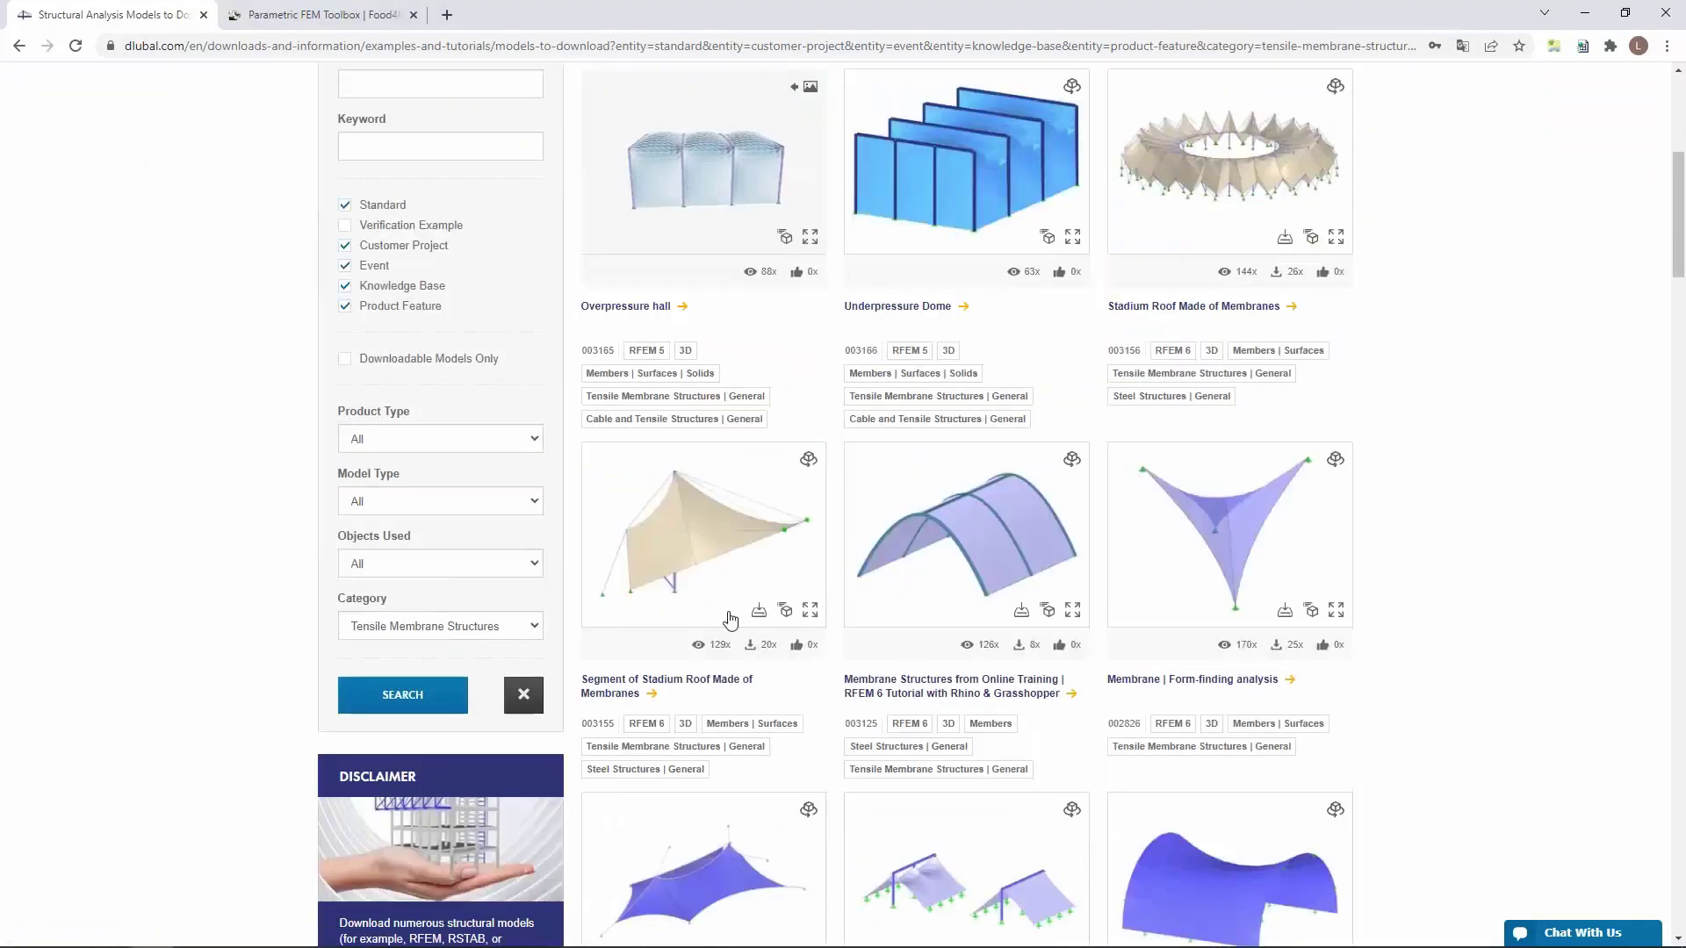
scroll(730, 620, up, 1)
scroll(730, 620, up, 1)
scroll(992, 505, up, 1)
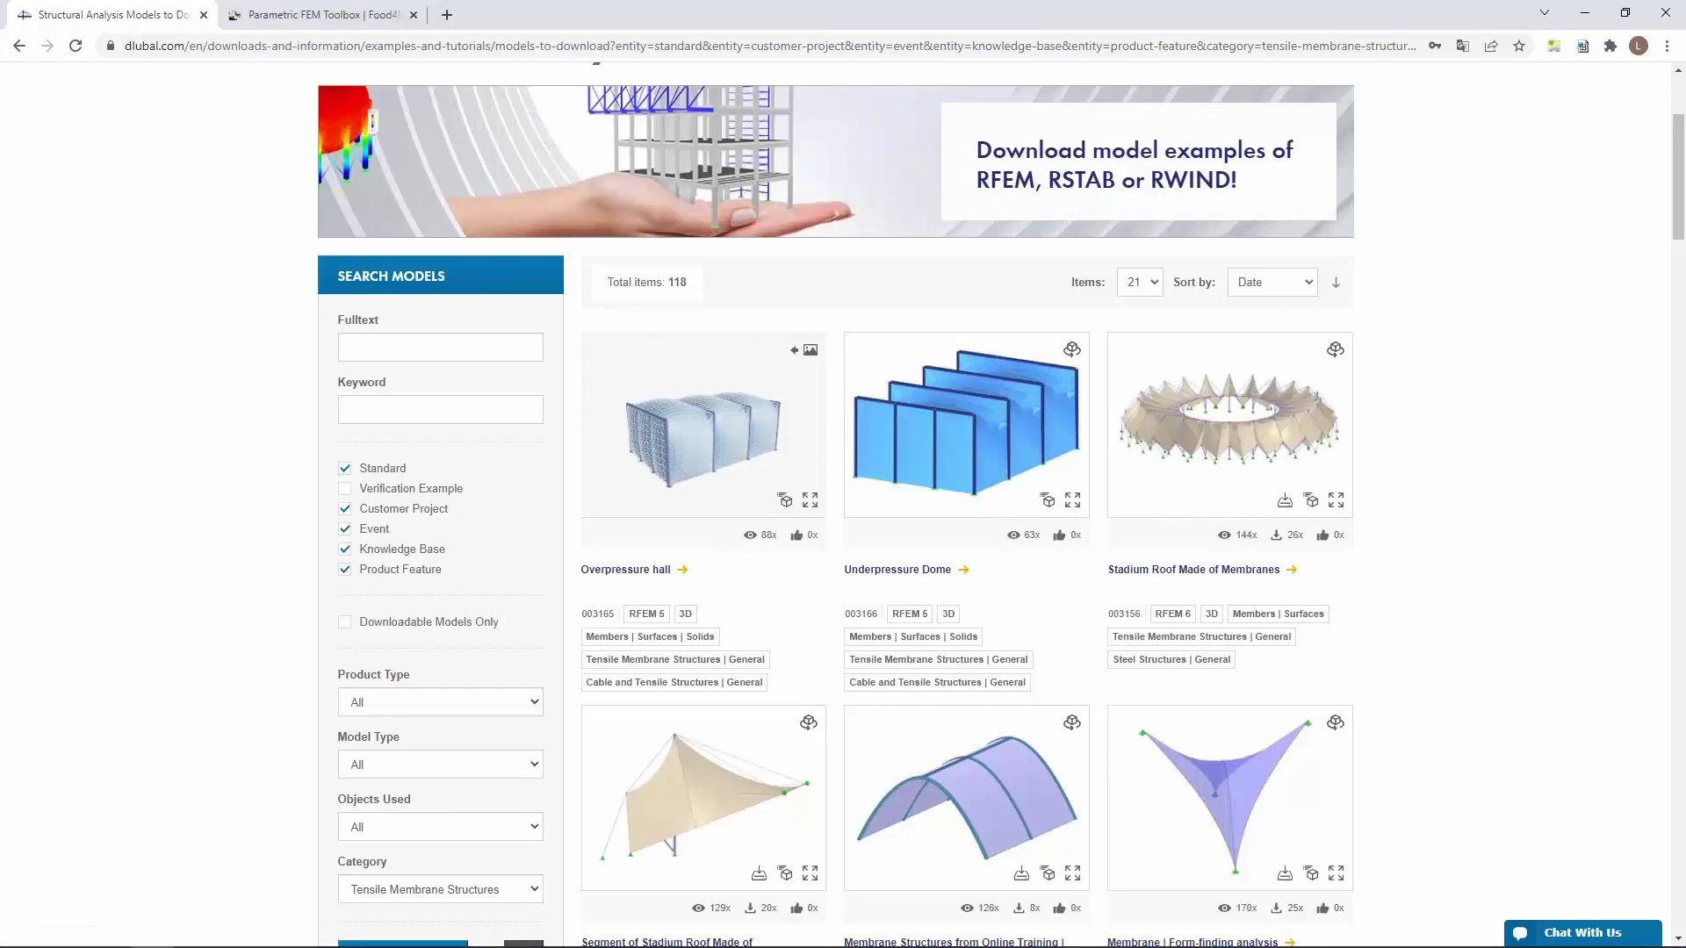
scroll(1340, 598, down, 3)
scroll(1341, 597, down, 11)
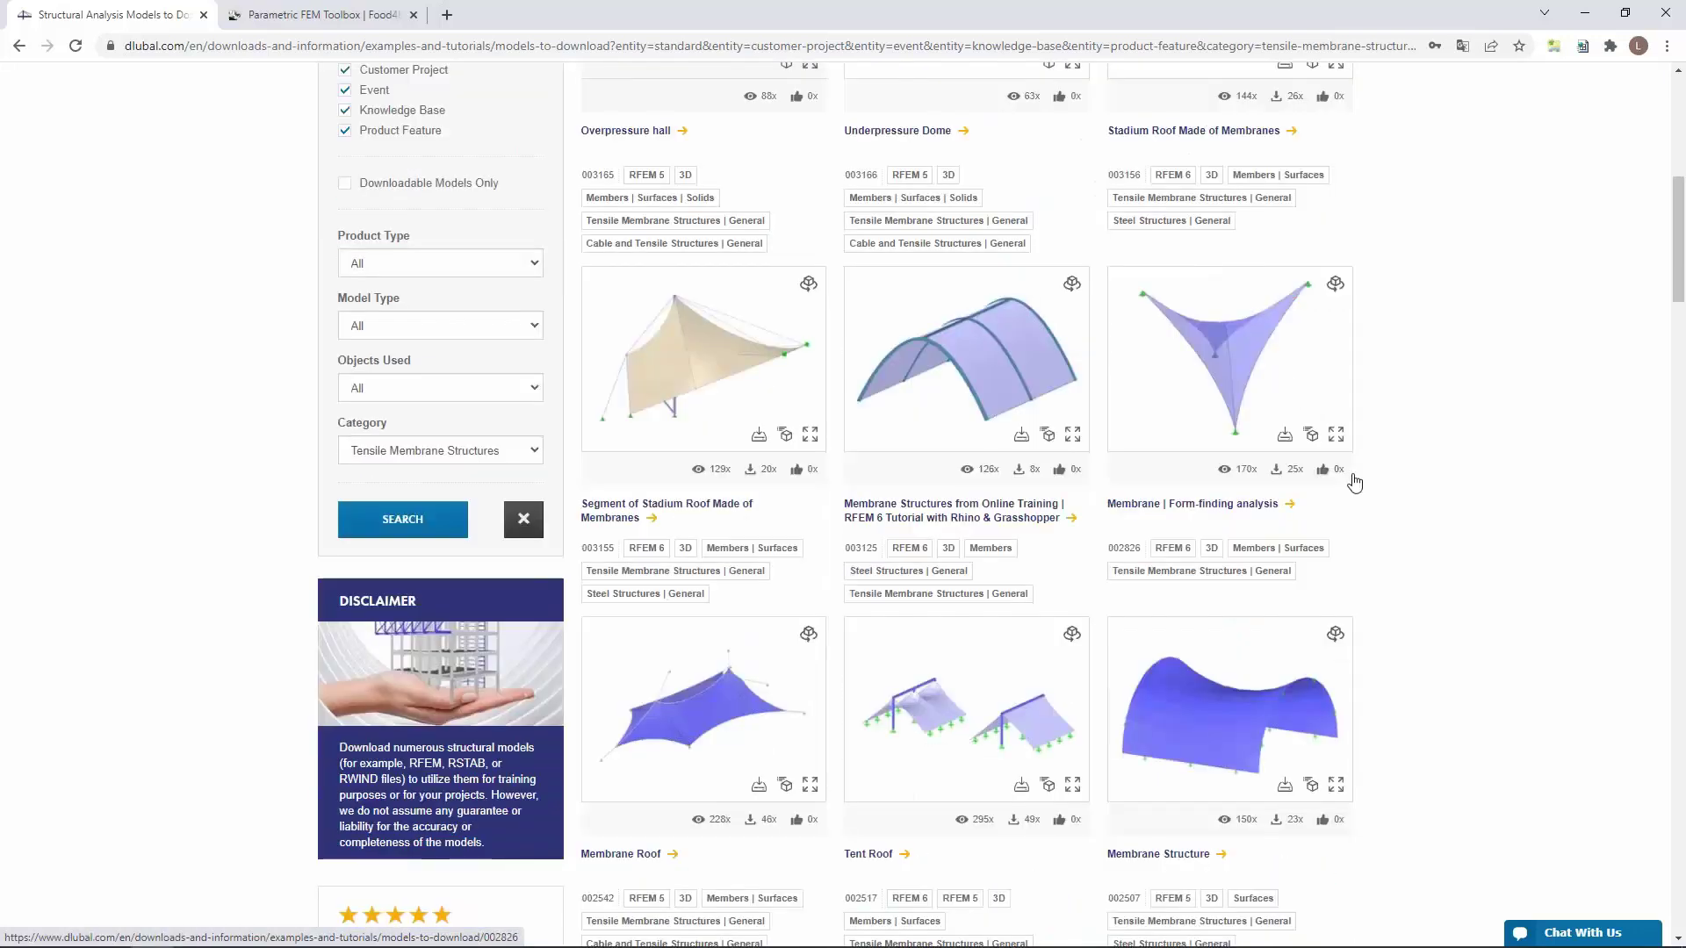
scroll(1344, 465, down, 4)
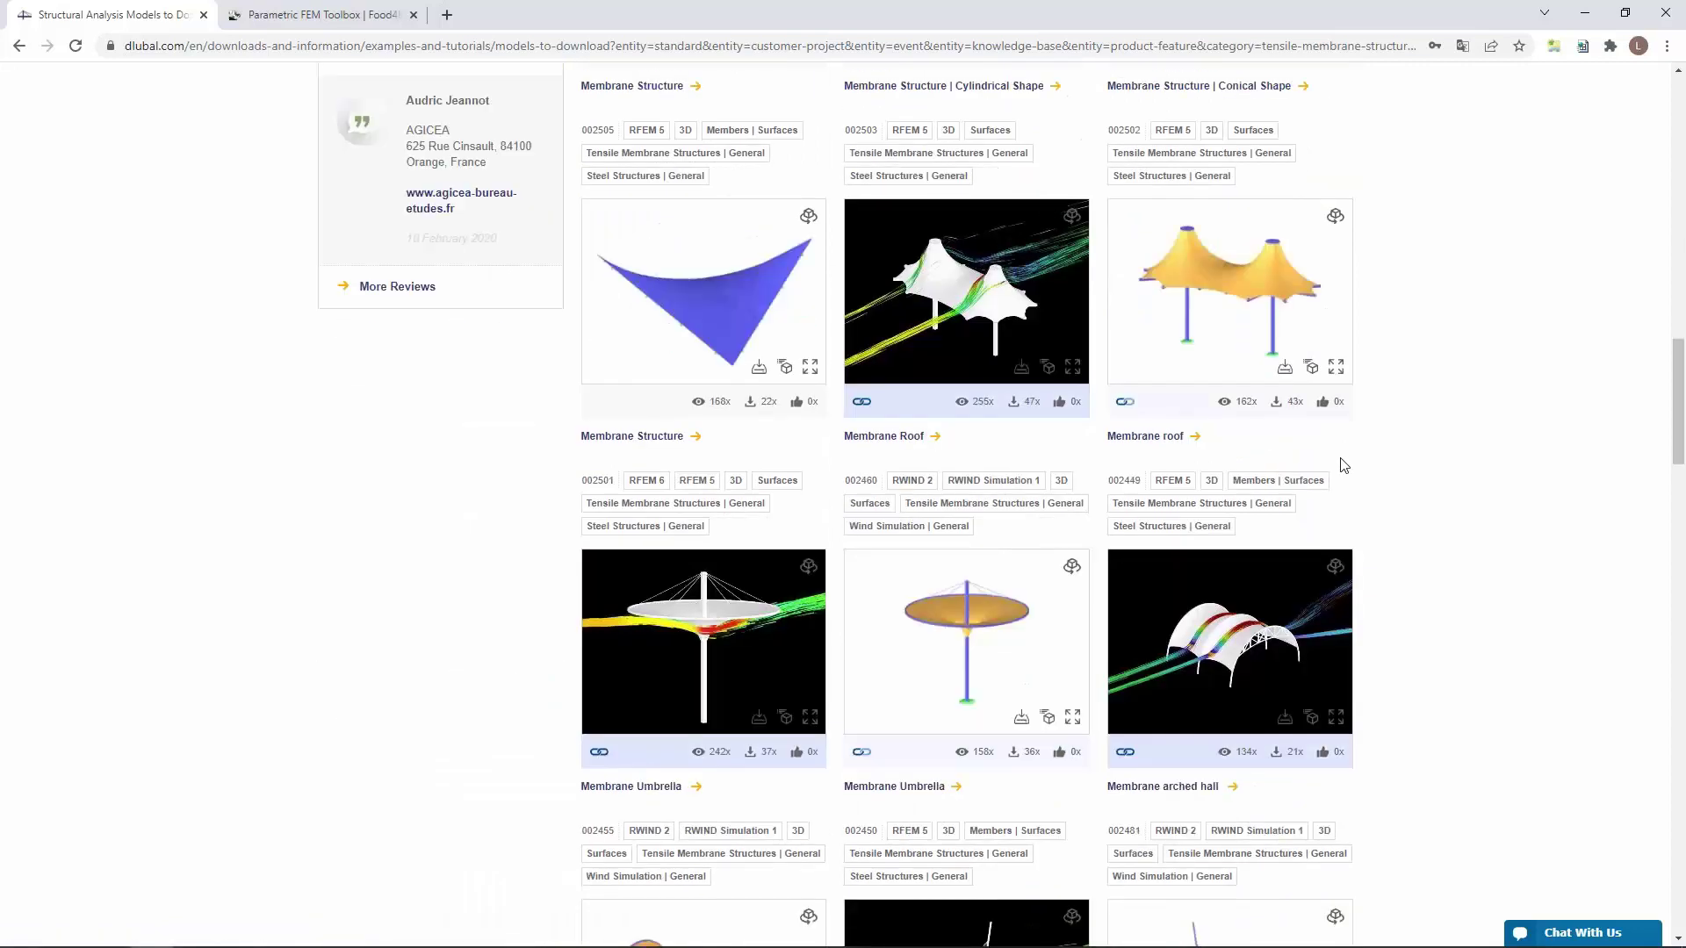
scroll(1343, 466, down, 7)
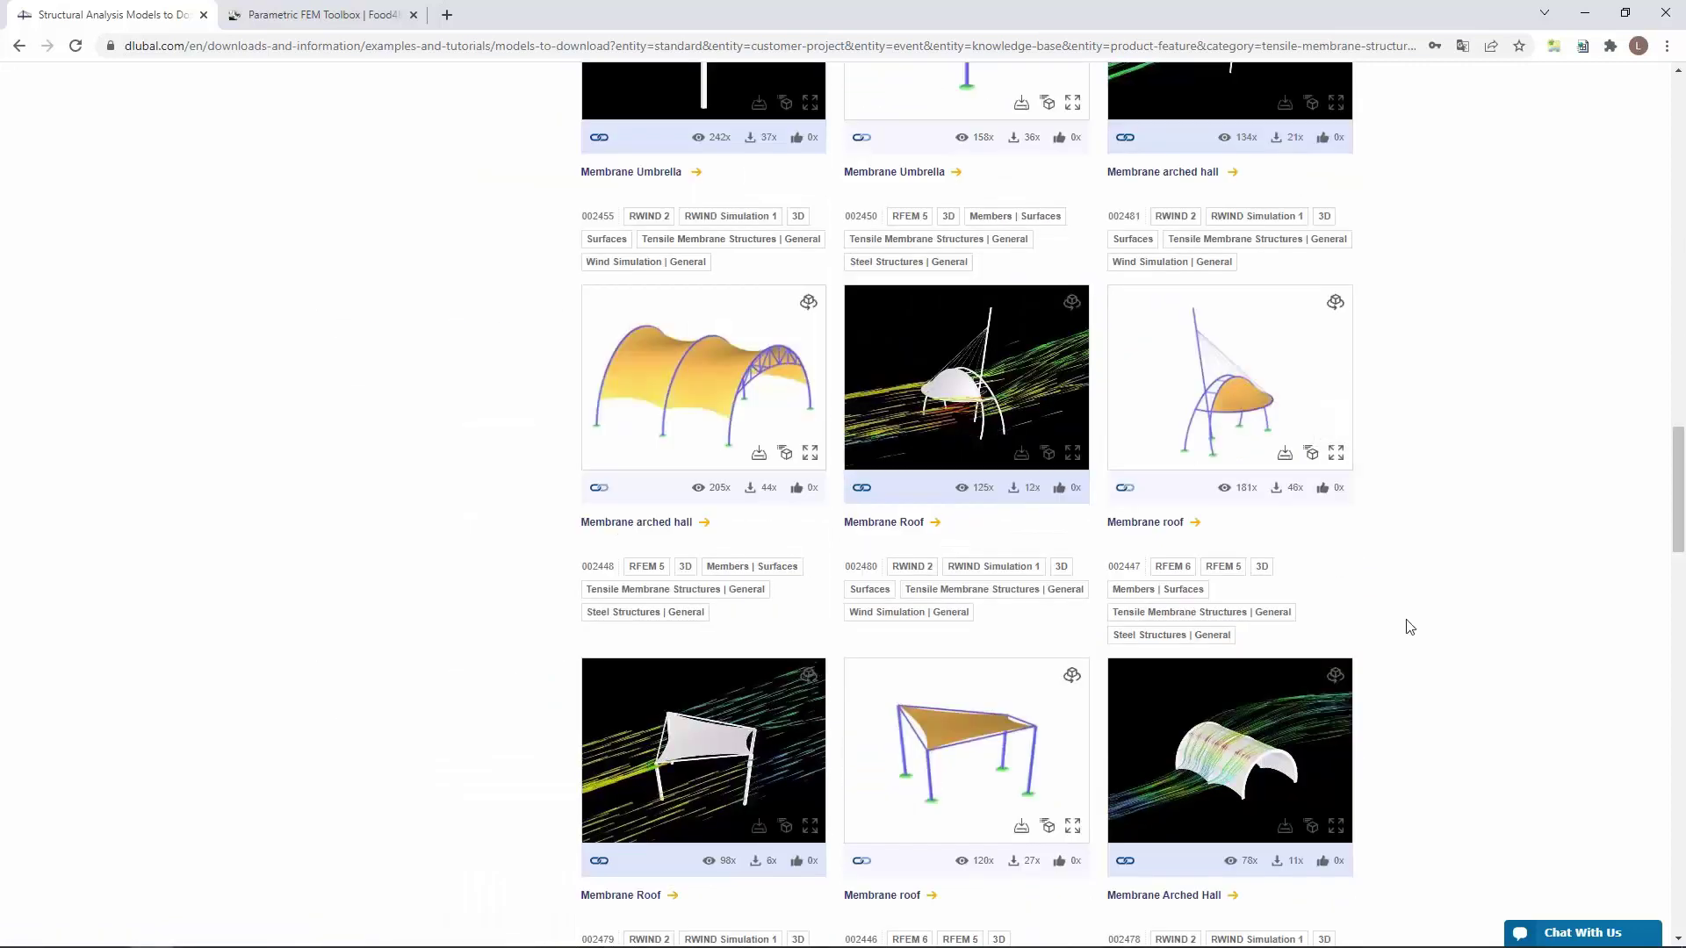
scroll(1408, 614, up, 10)
scroll(1417, 479, up, 15)
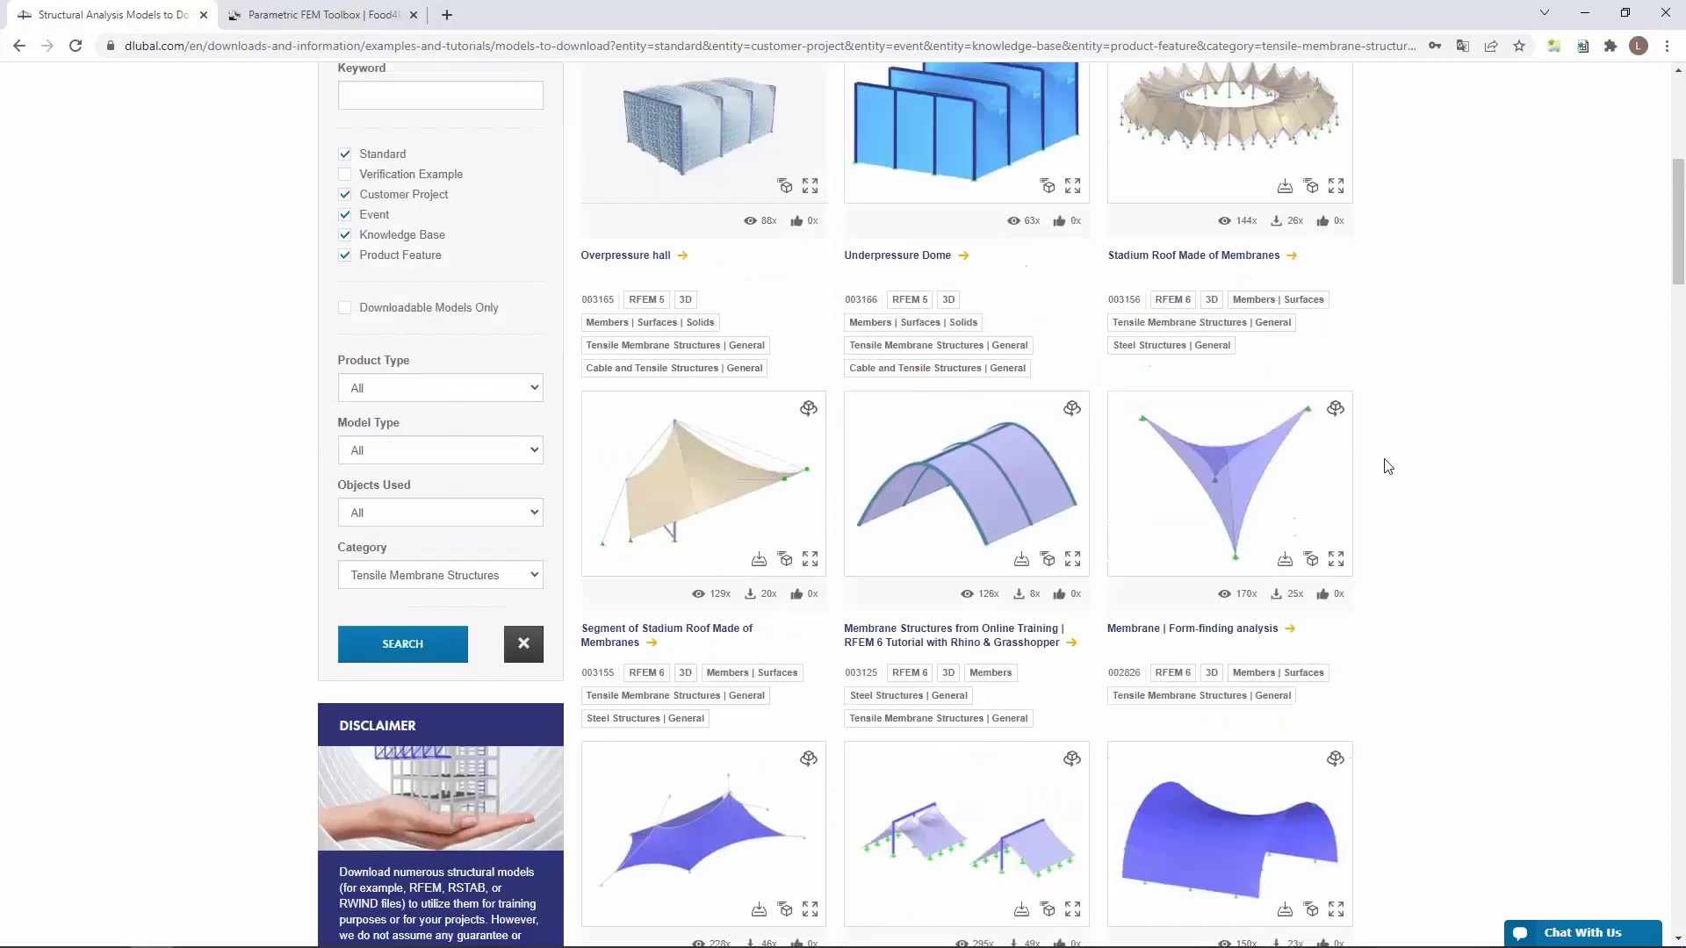
click(1588, 20)
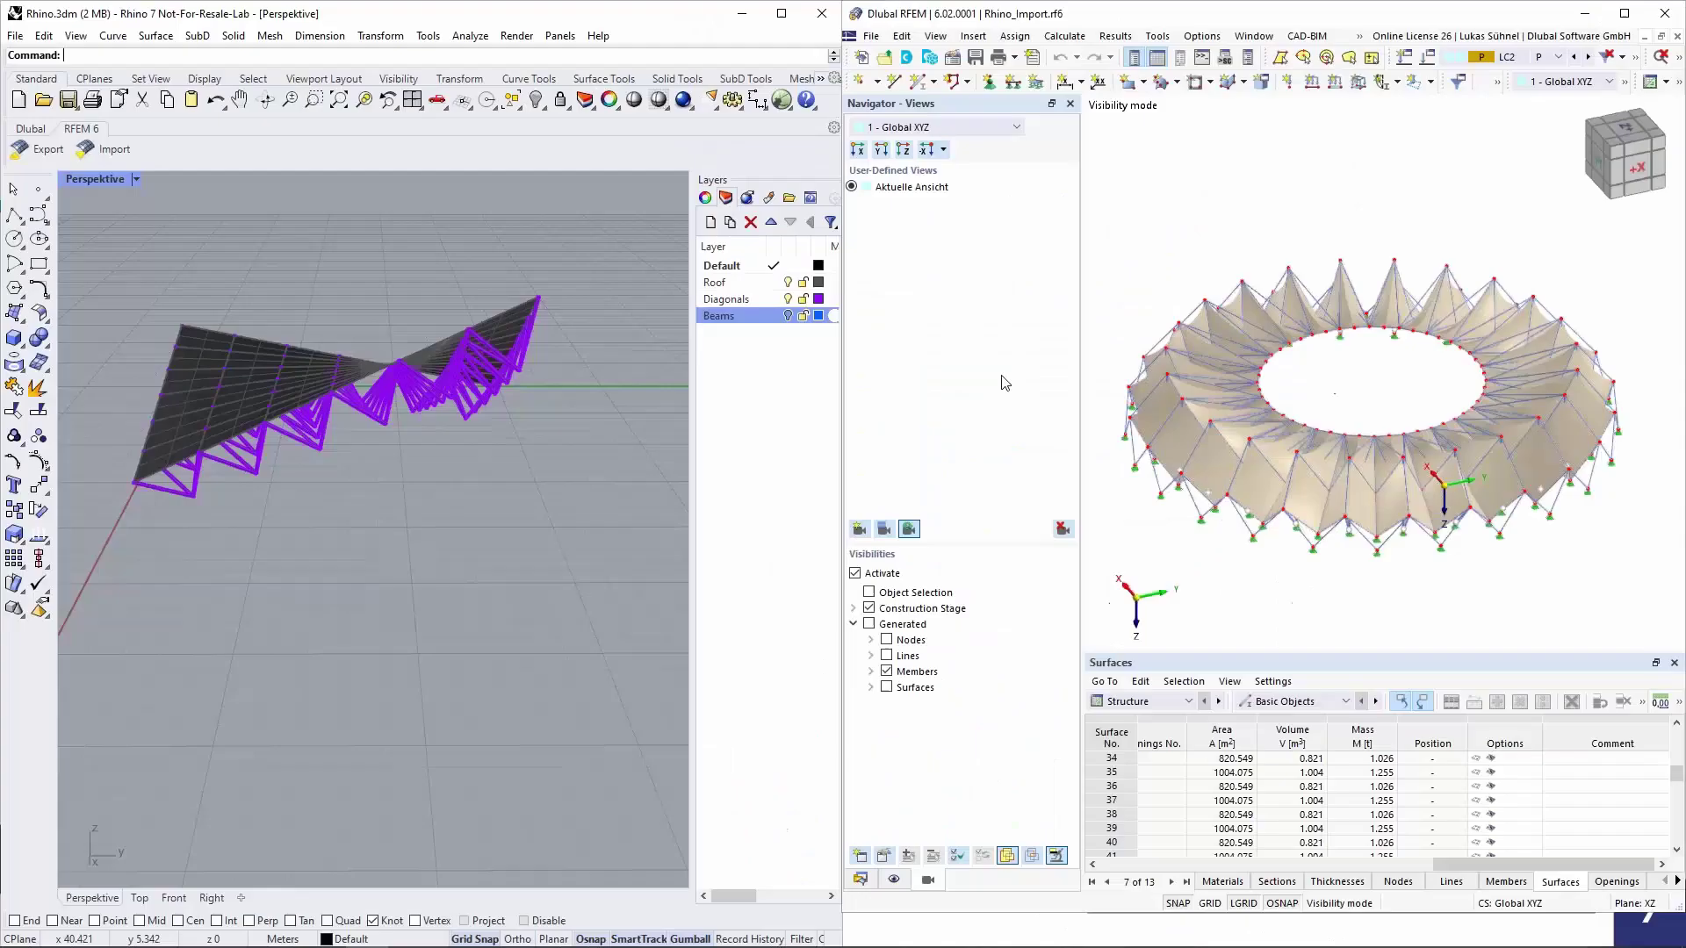
Import the Rhino_Import model from RFEM 6 into Rhino, placing it on the specific layer Roof
scroll(509, 430, down, 3)
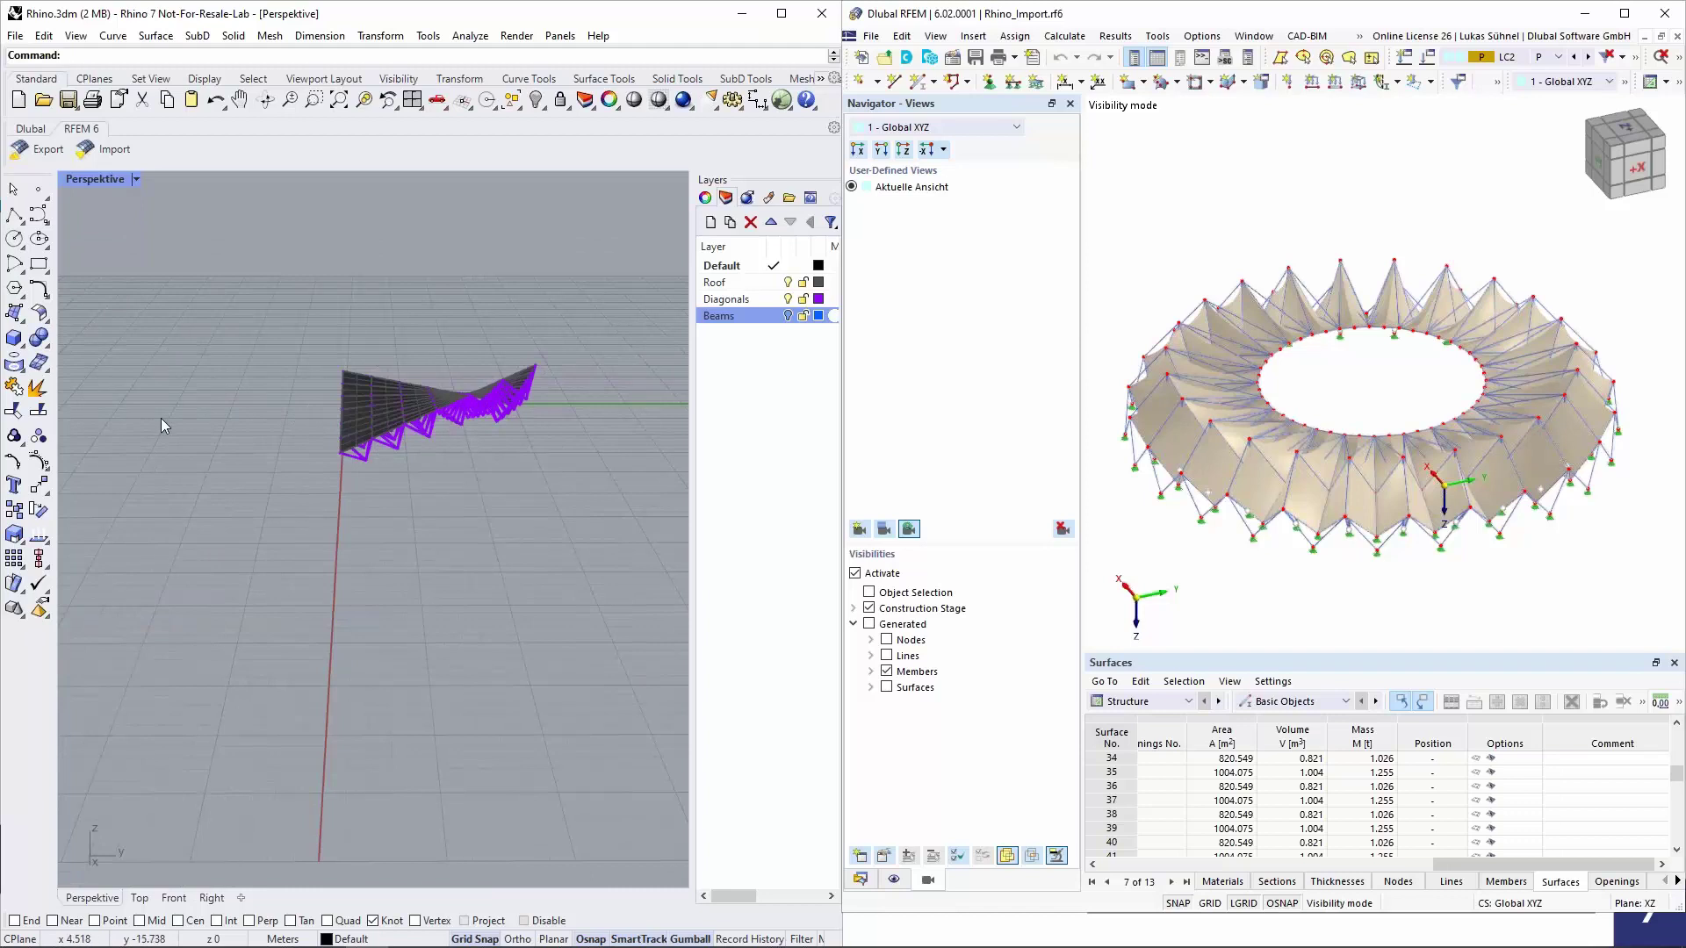
scroll(161, 424, down, 2)
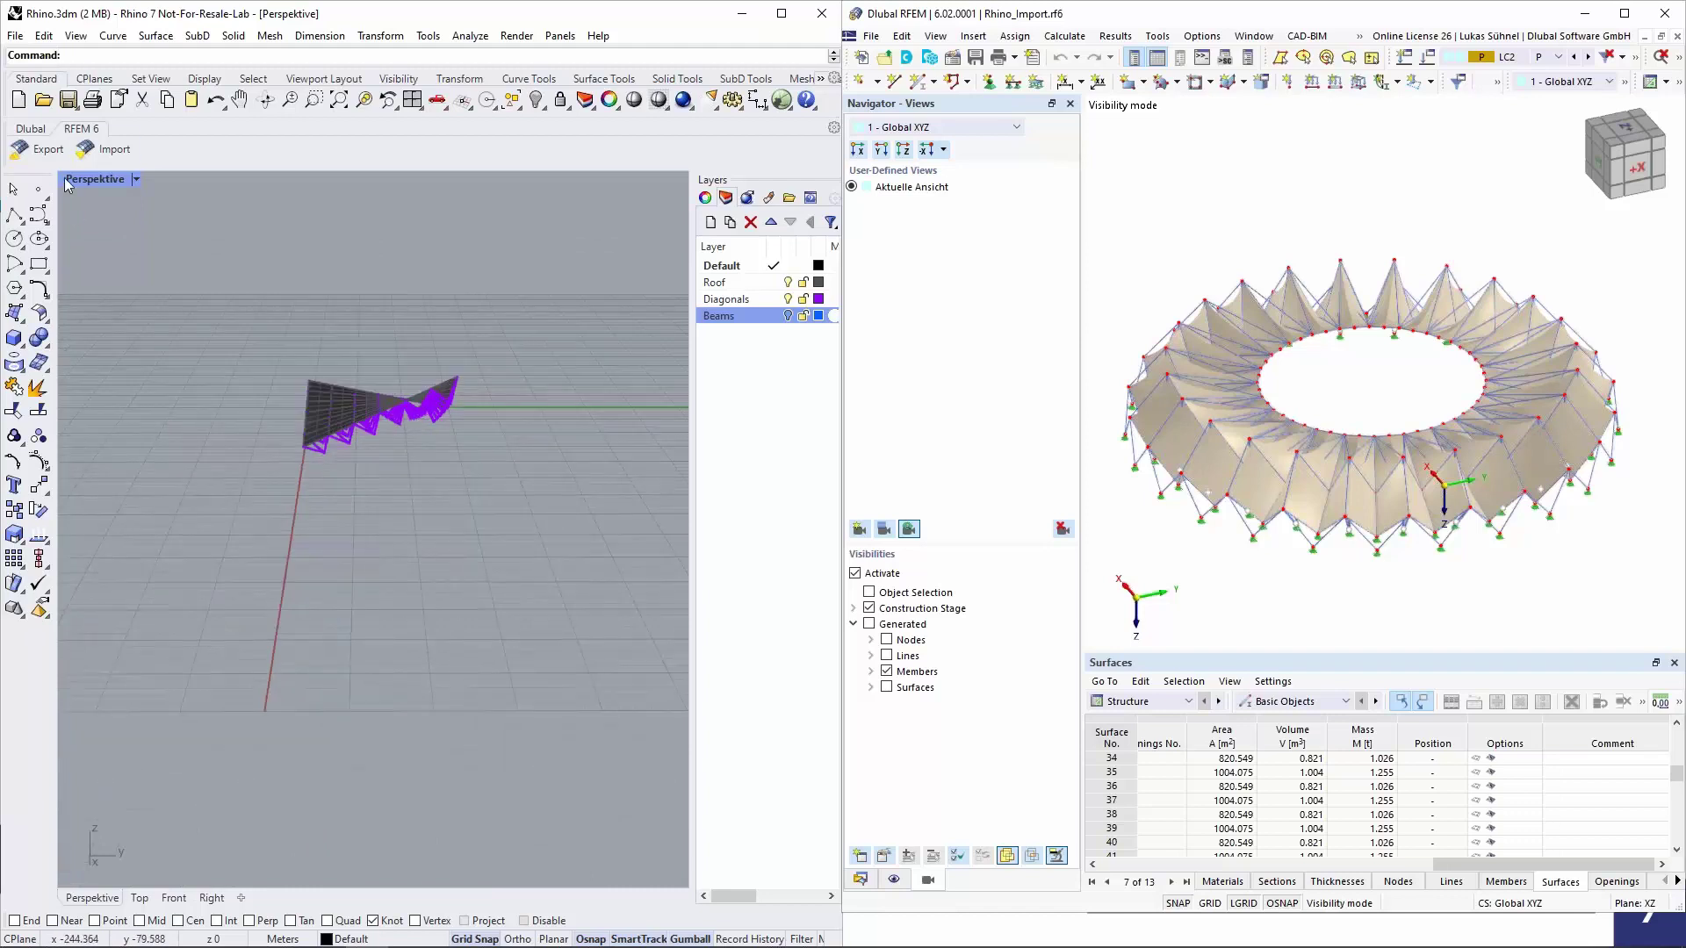
click(104, 151)
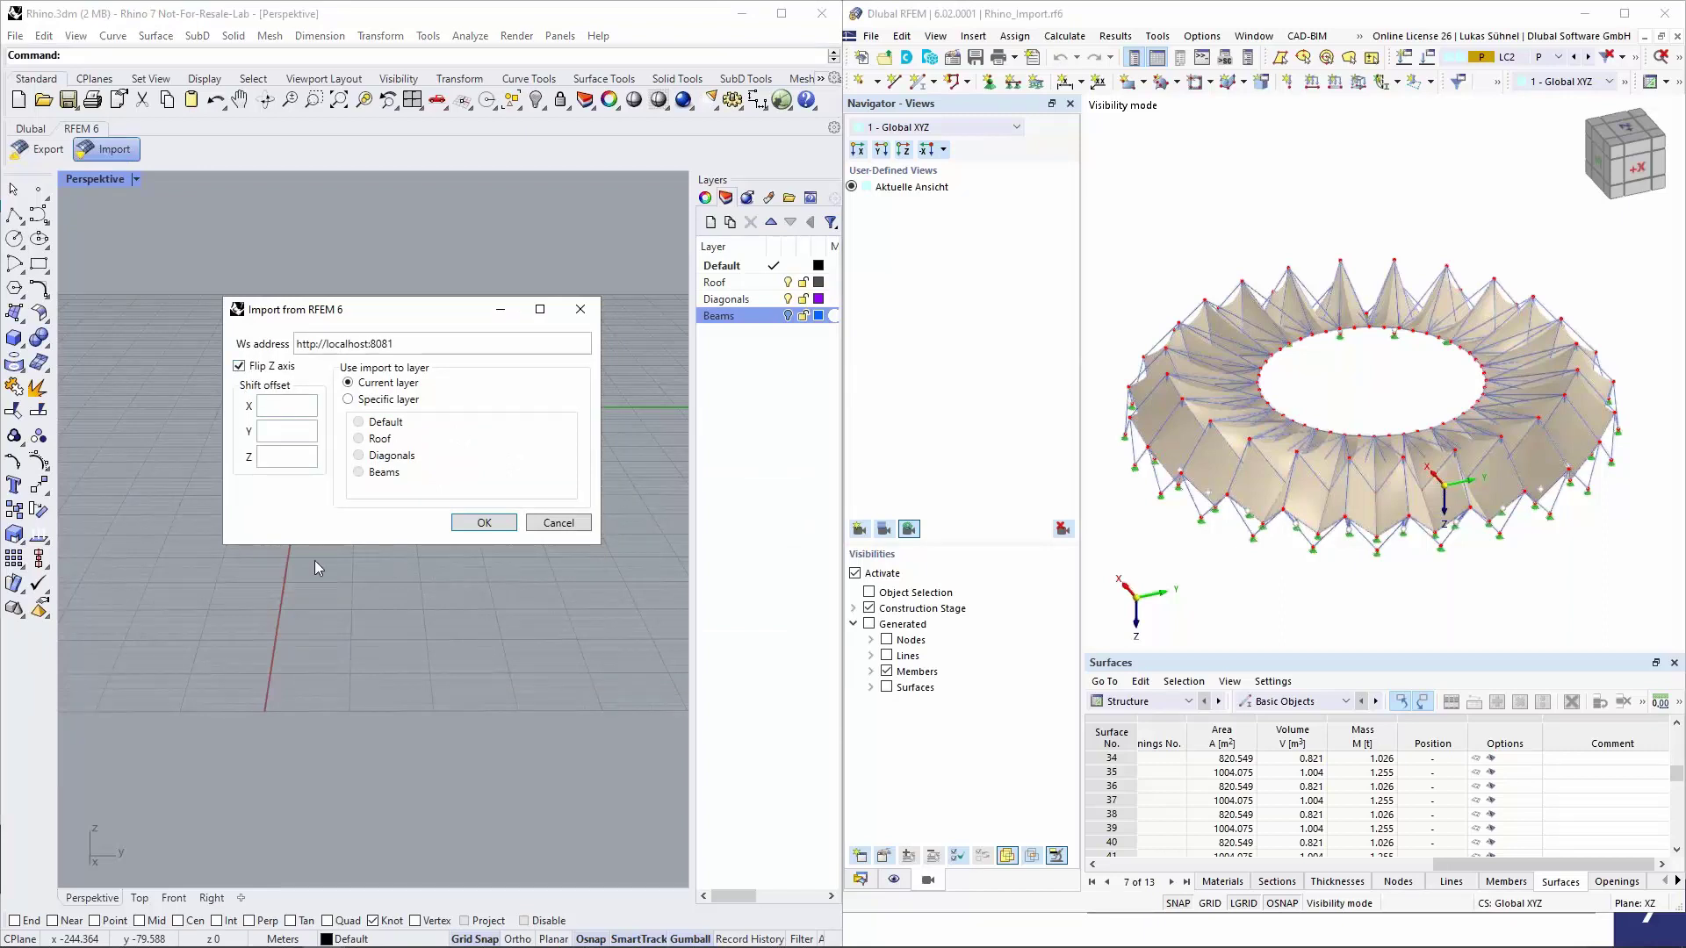
click(350, 401)
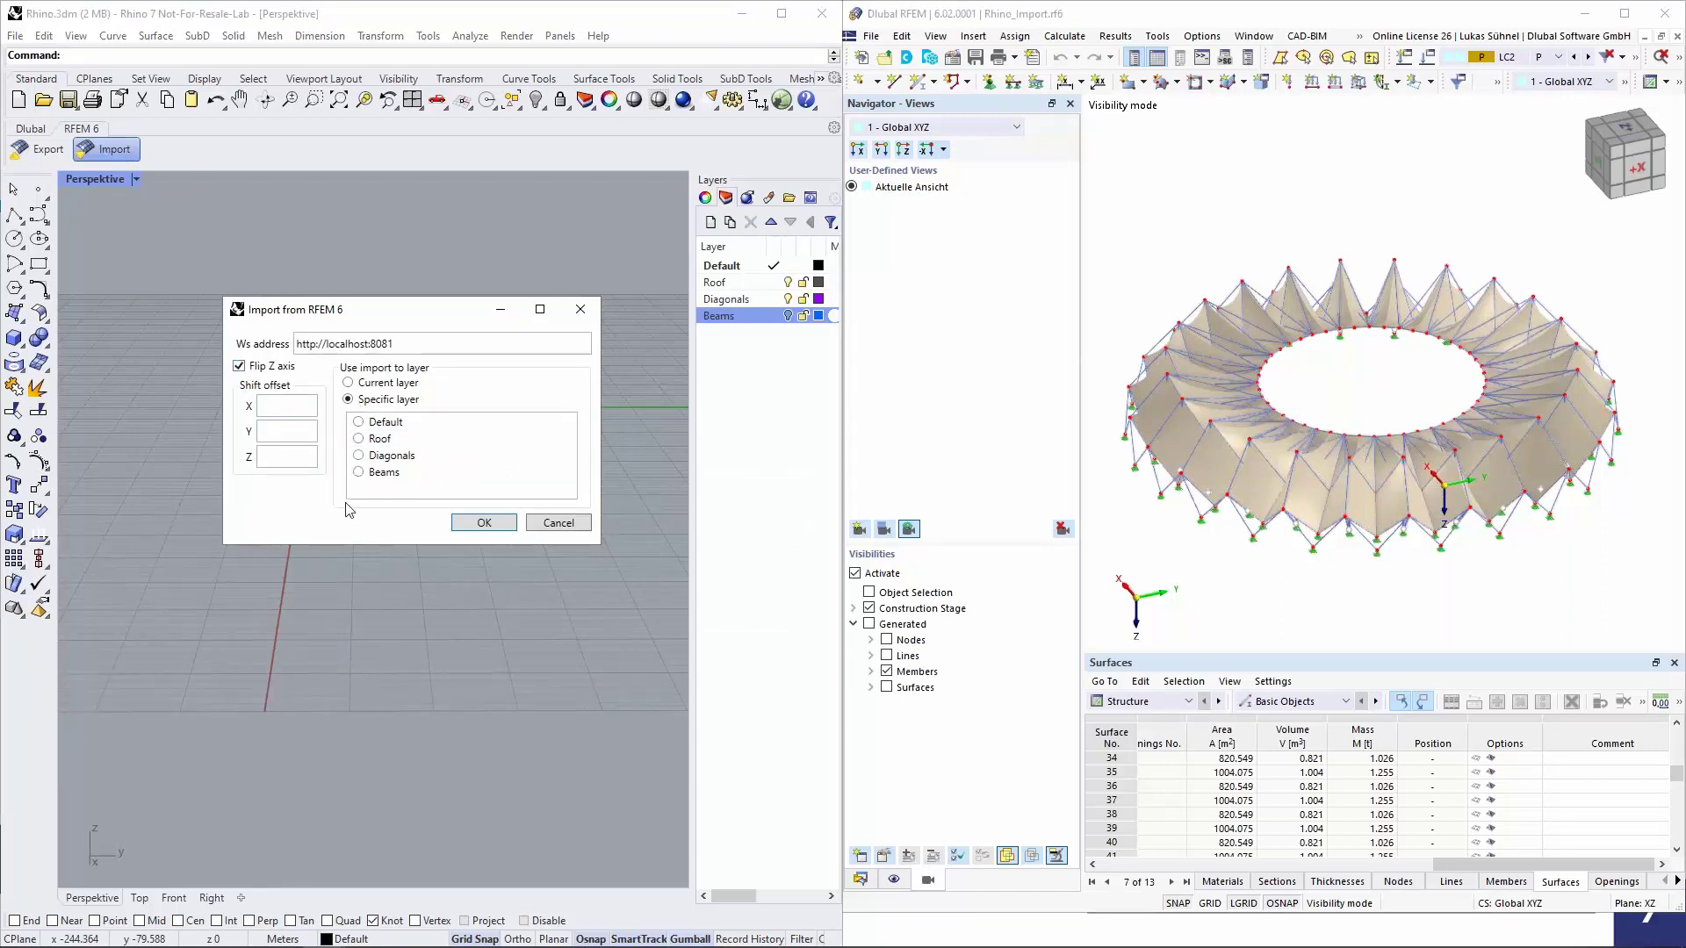
click(360, 440)
drag(434, 314, 505, 428)
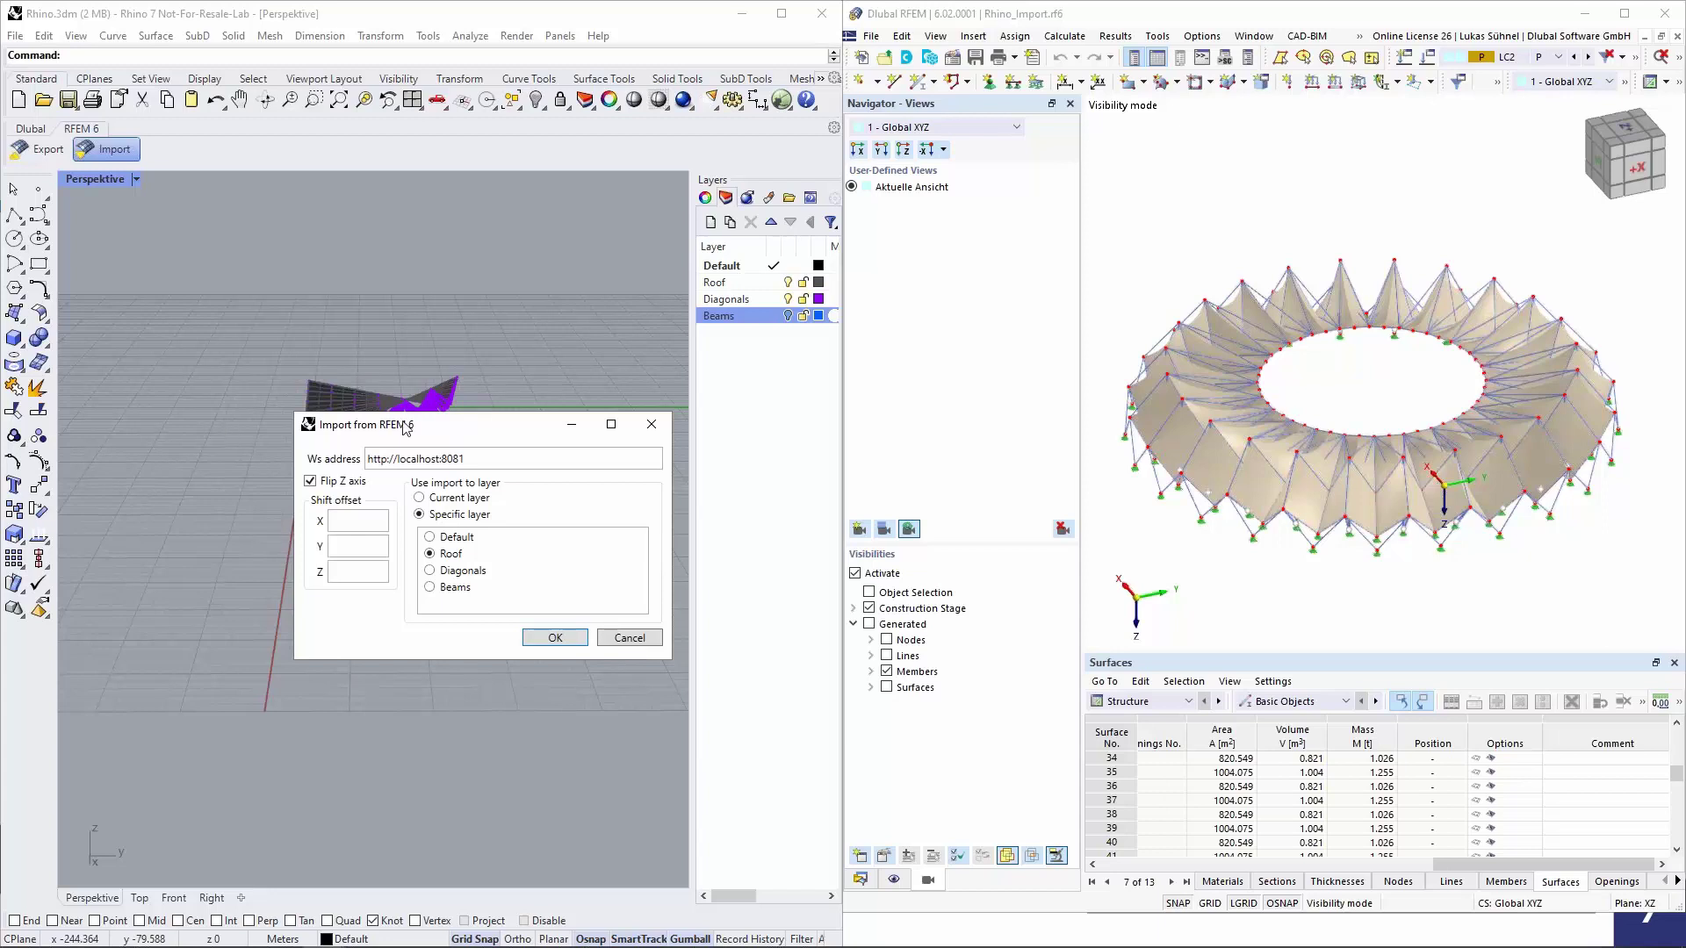
drag(402, 424, 381, 375)
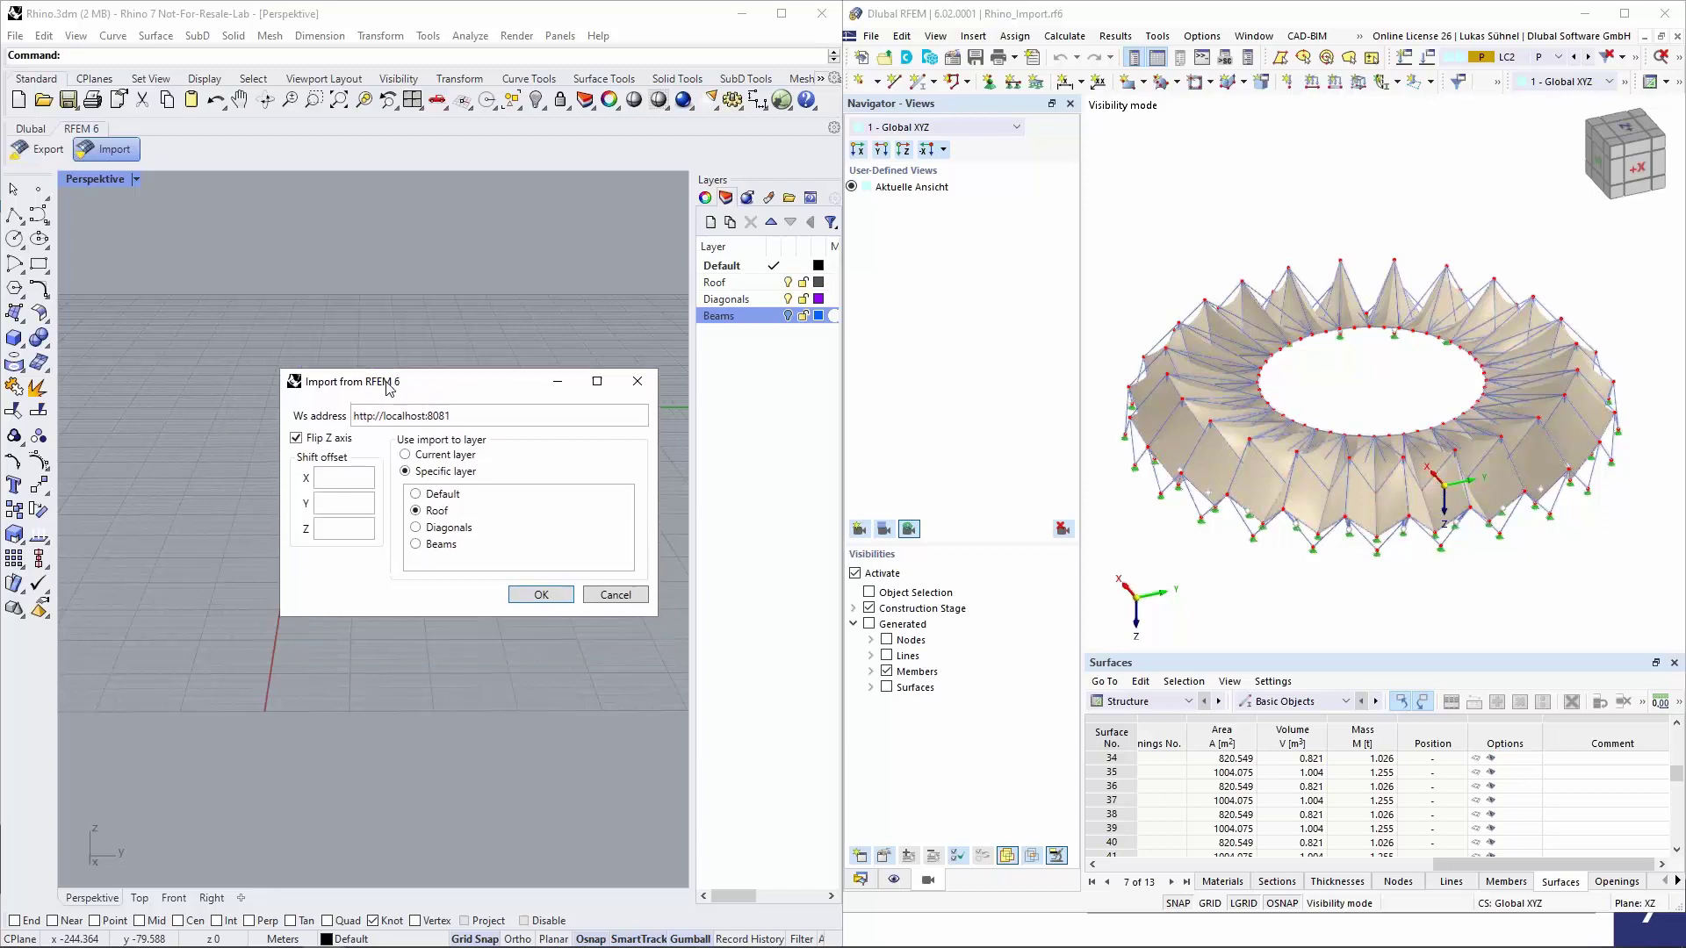
click(533, 589)
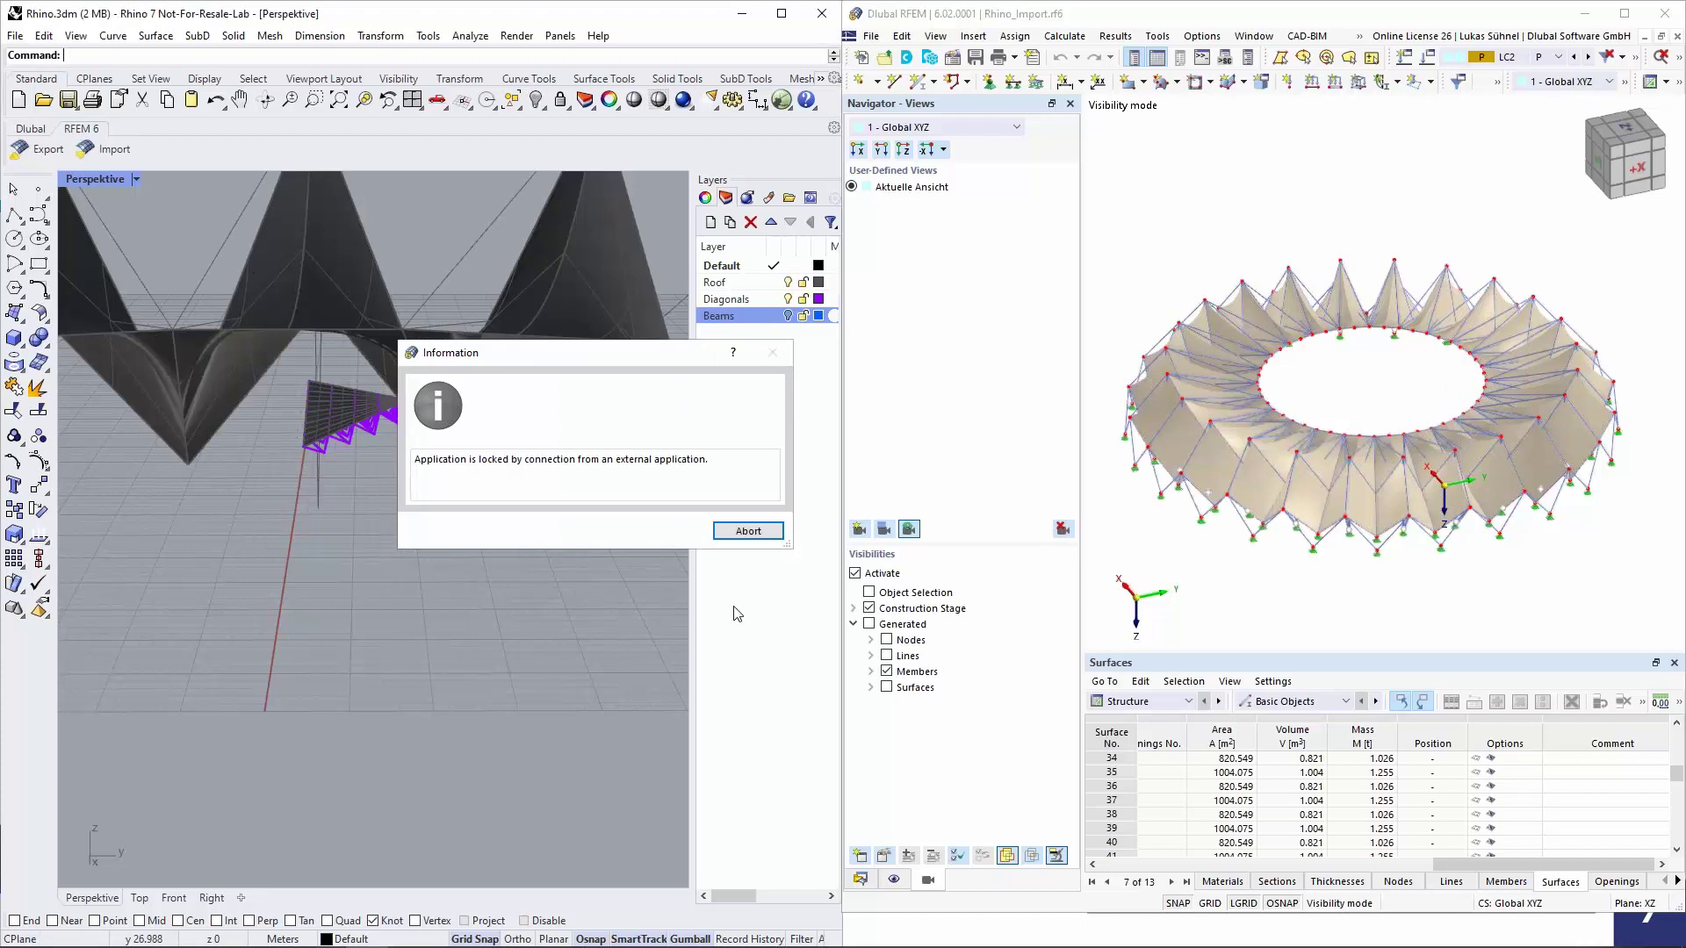
Abort the external application's connection to RFEM, confirm the abort, and view the whole imported ring roof in Rhino
click(748, 533)
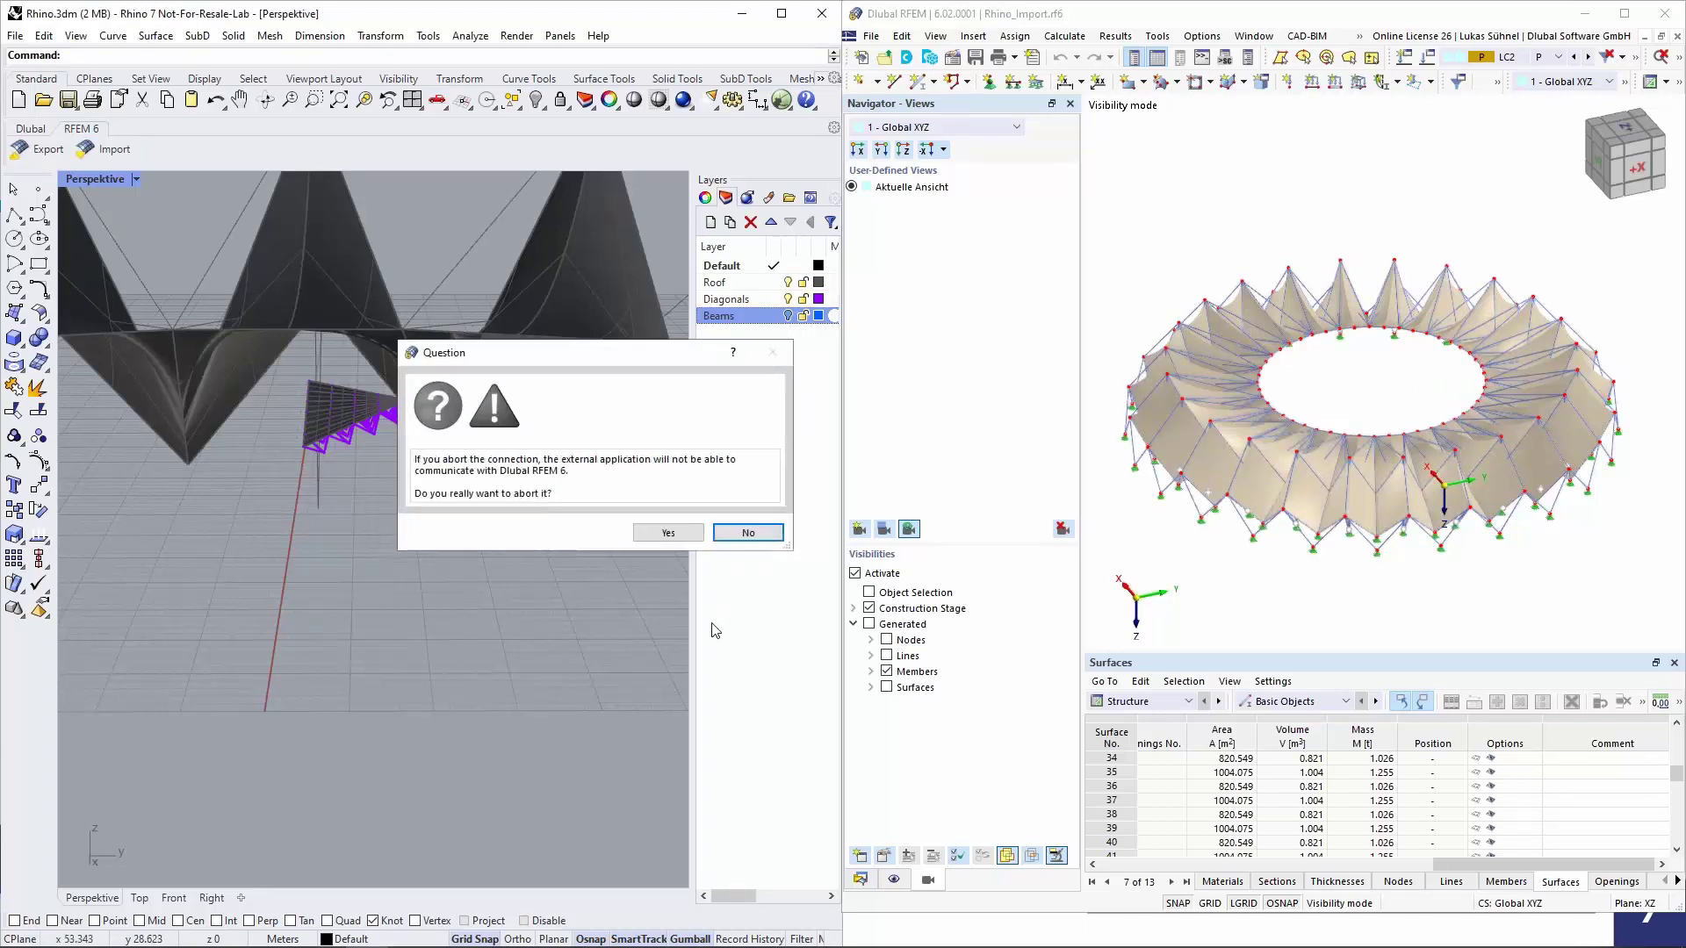
click(668, 534)
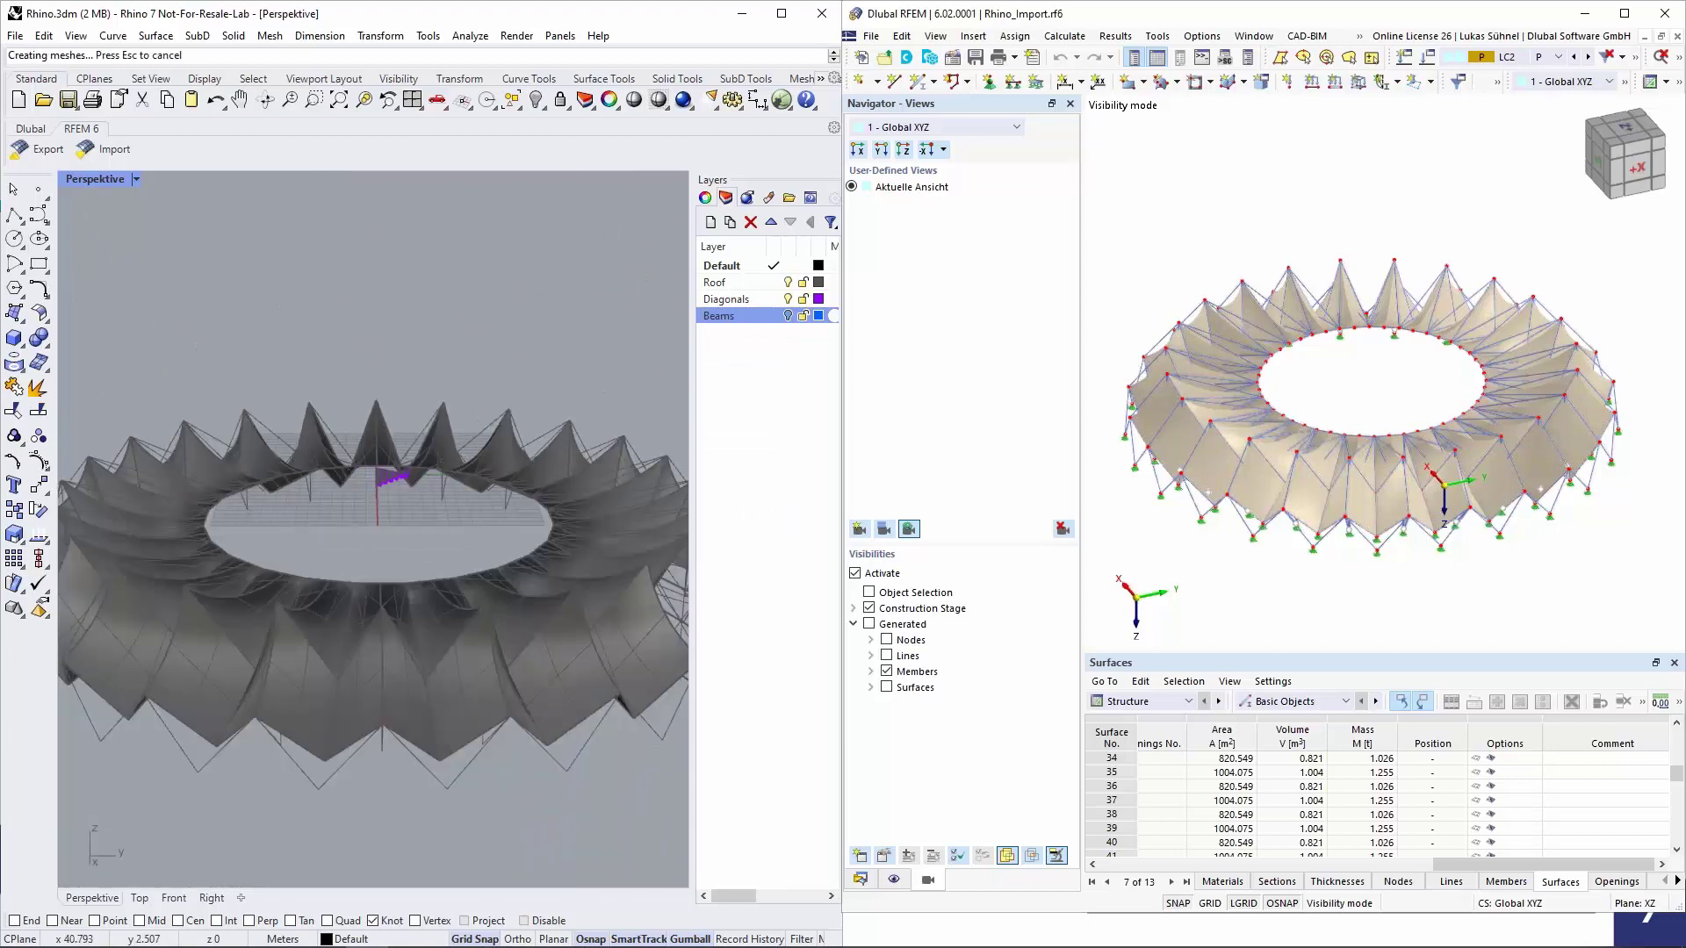
scroll(400, 545, down, 3)
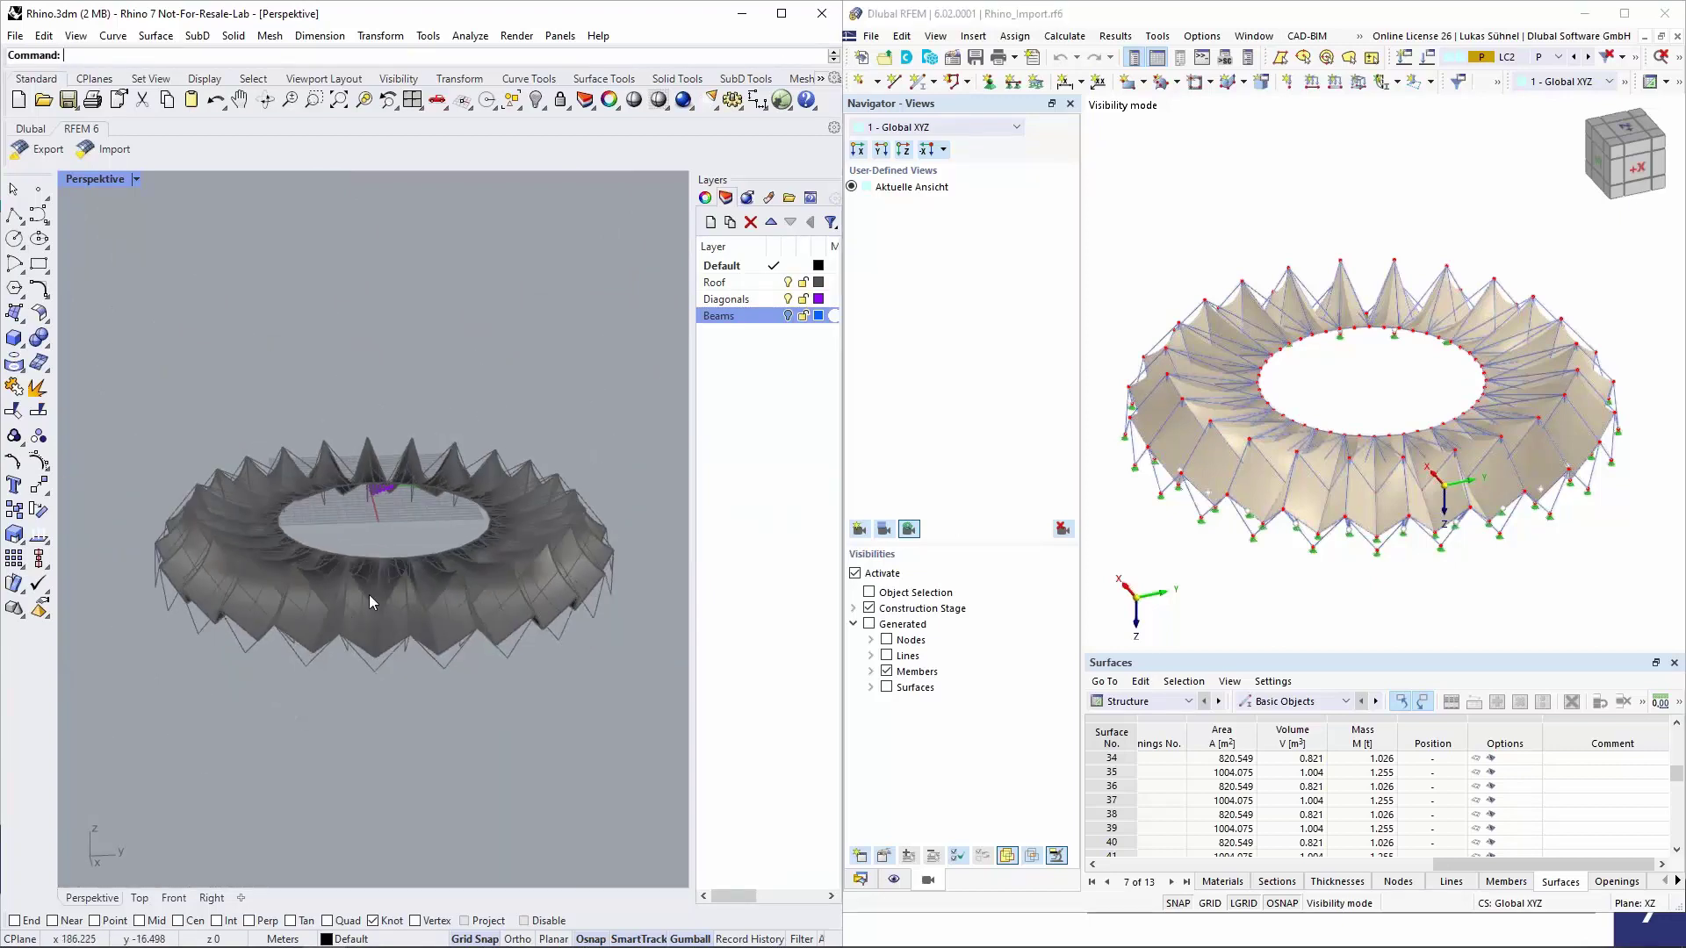
scroll(369, 593, up, 4)
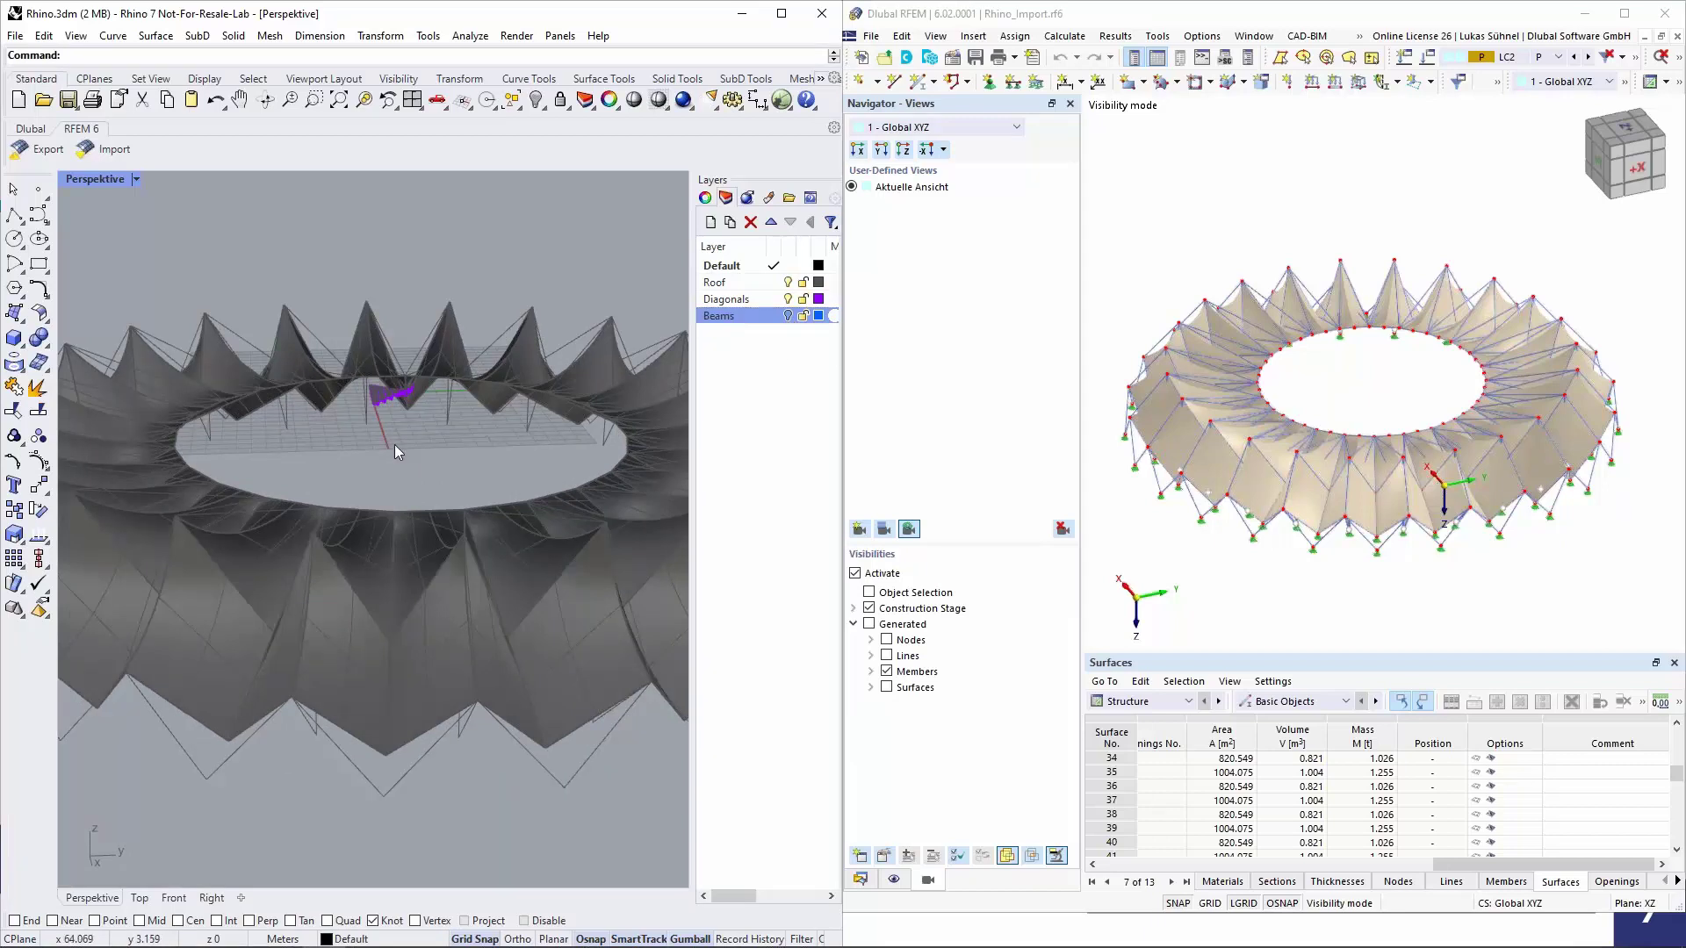
Delete the entire imported ring roof from the Rhino perspective view
scroll(395, 447, down, 4)
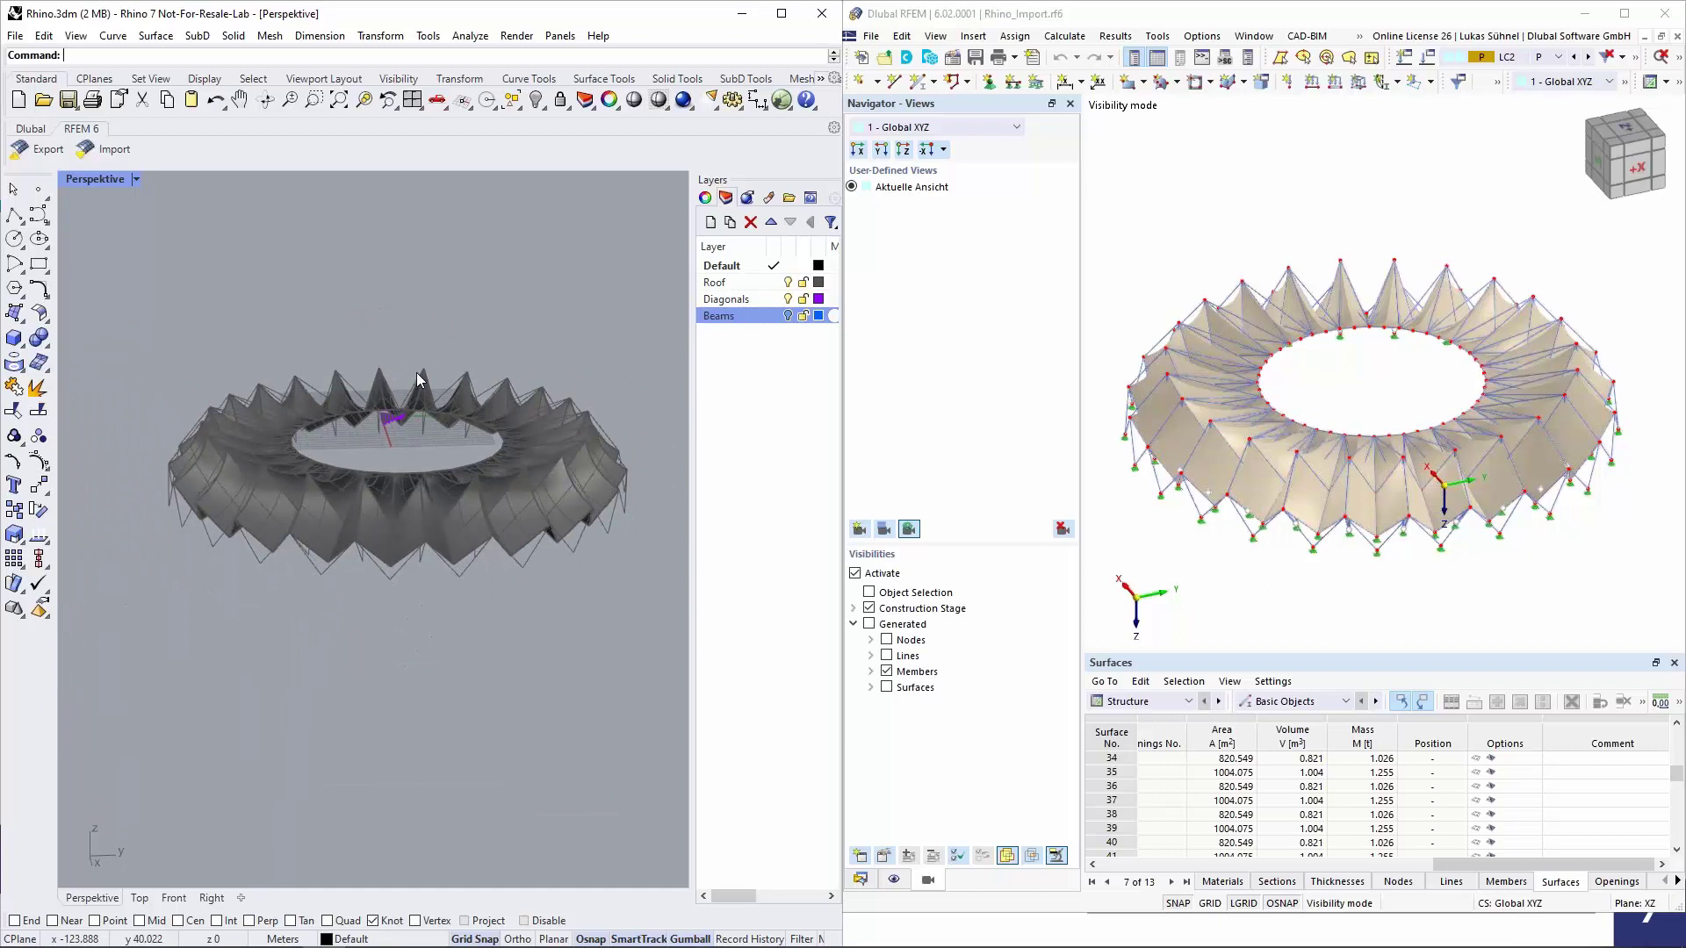
right_drag(482, 324, 477, 383)
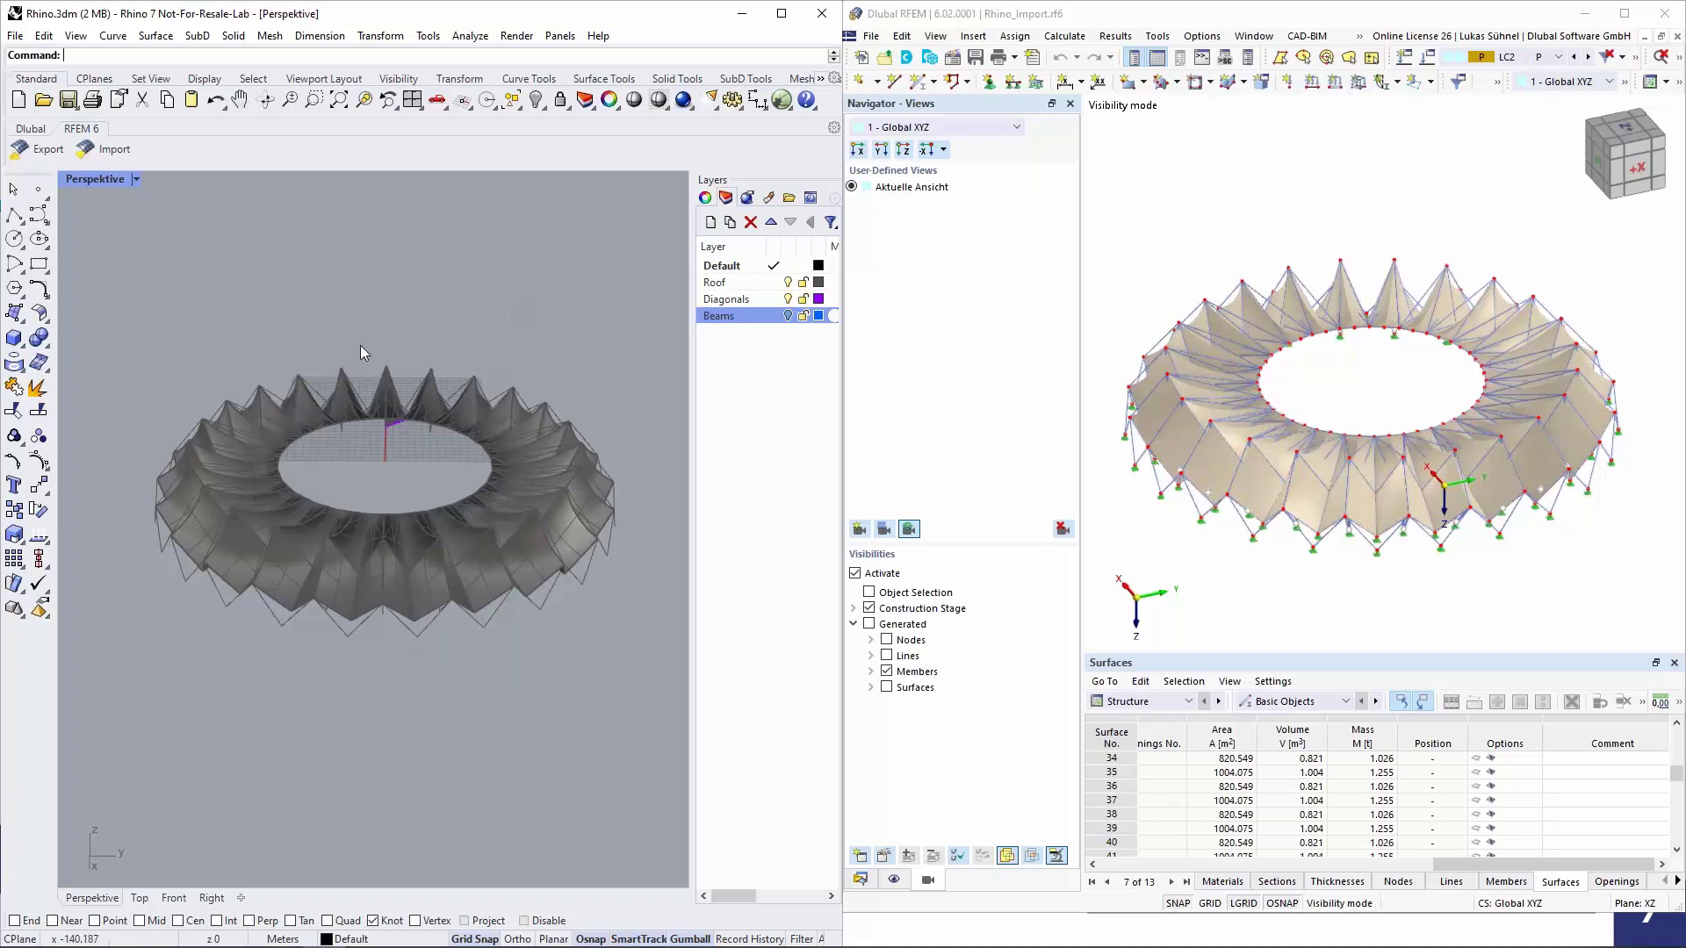
scroll(263, 316, down, 3)
drag(217, 309, 562, 557)
key(Delete)
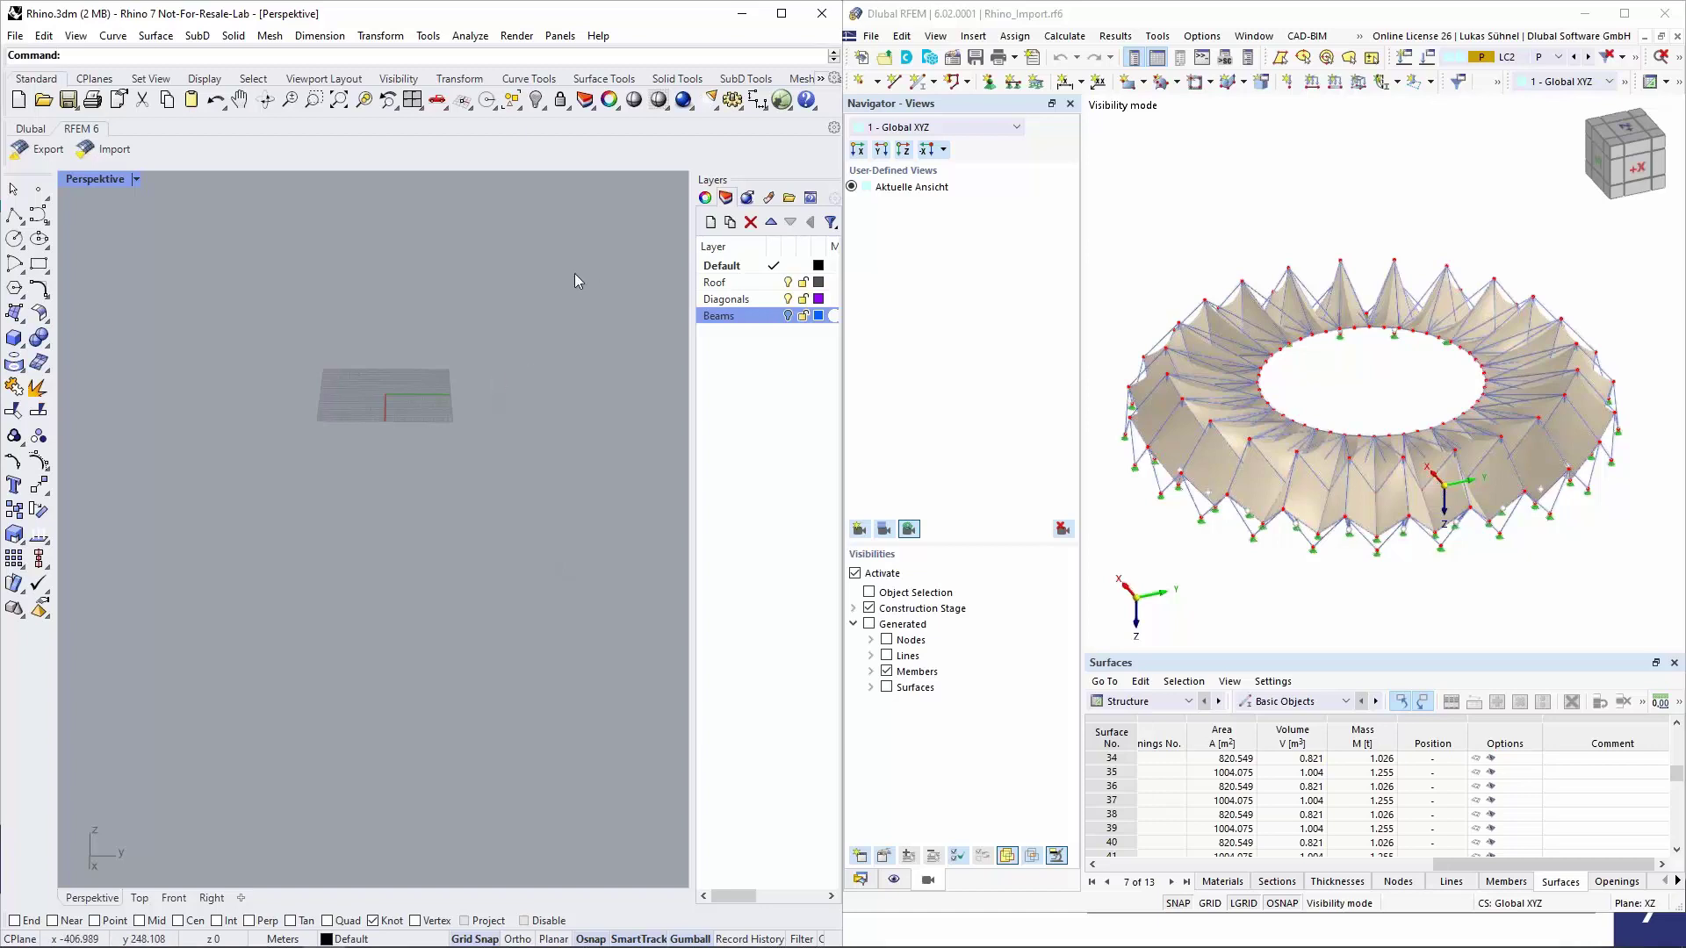
Launch Grasshopper from Rhino, then switch to RFEM and create a blank 3D model named dasdfsg in the Desktop project
click(783, 102)
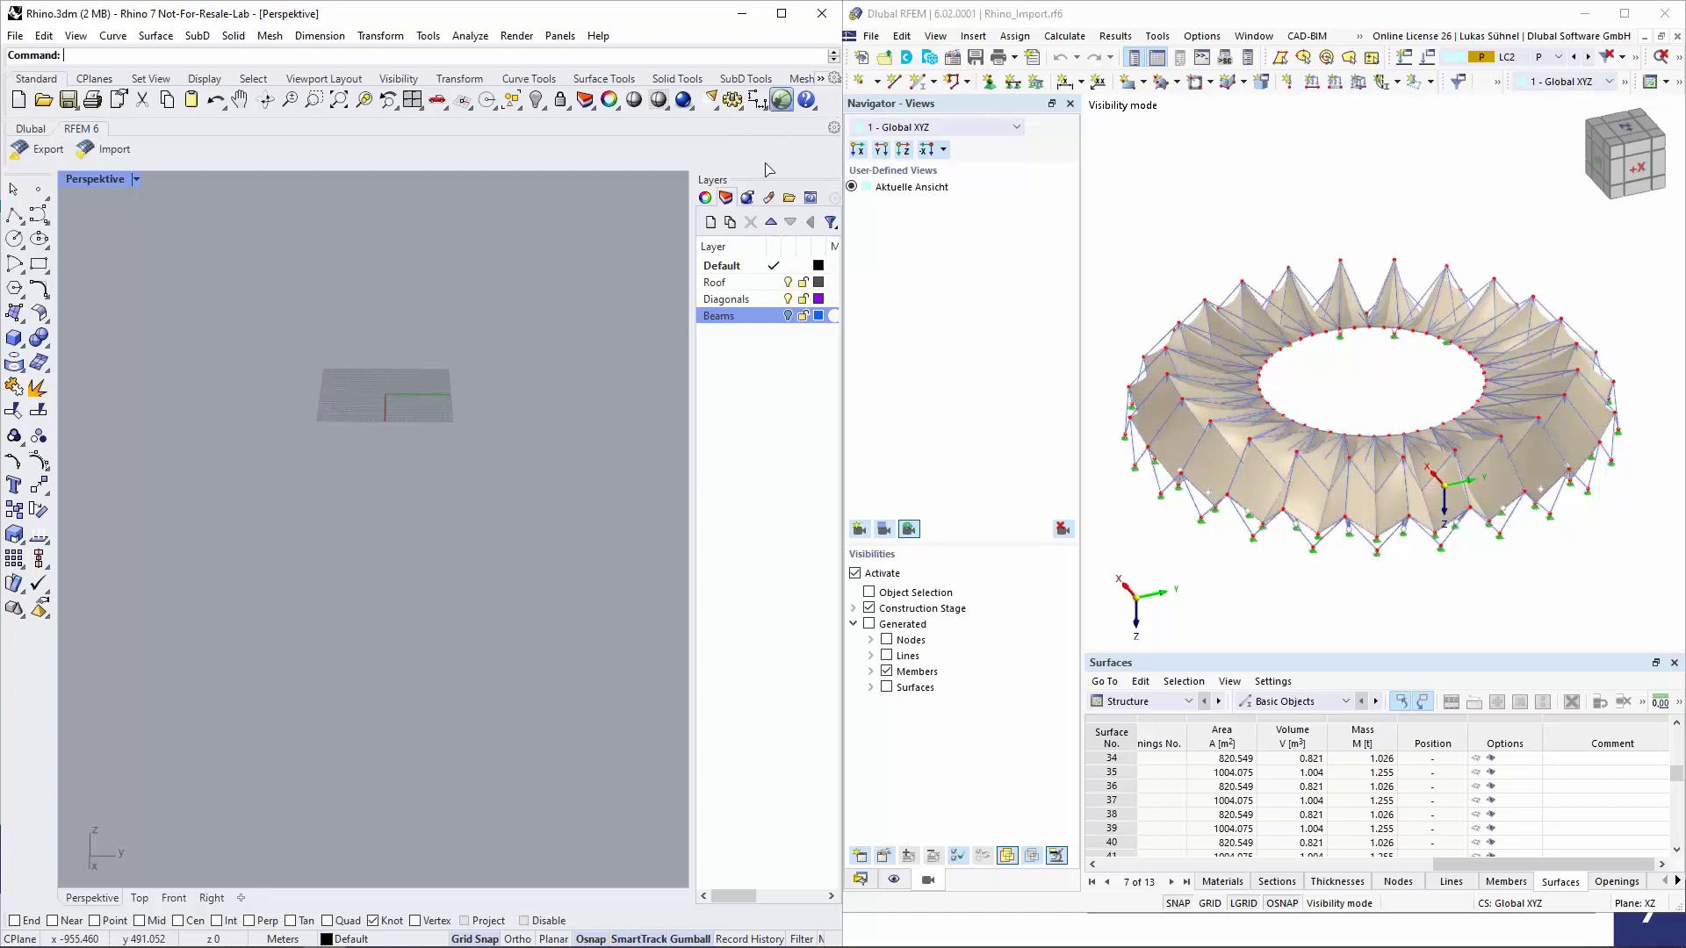
click(1361, 15)
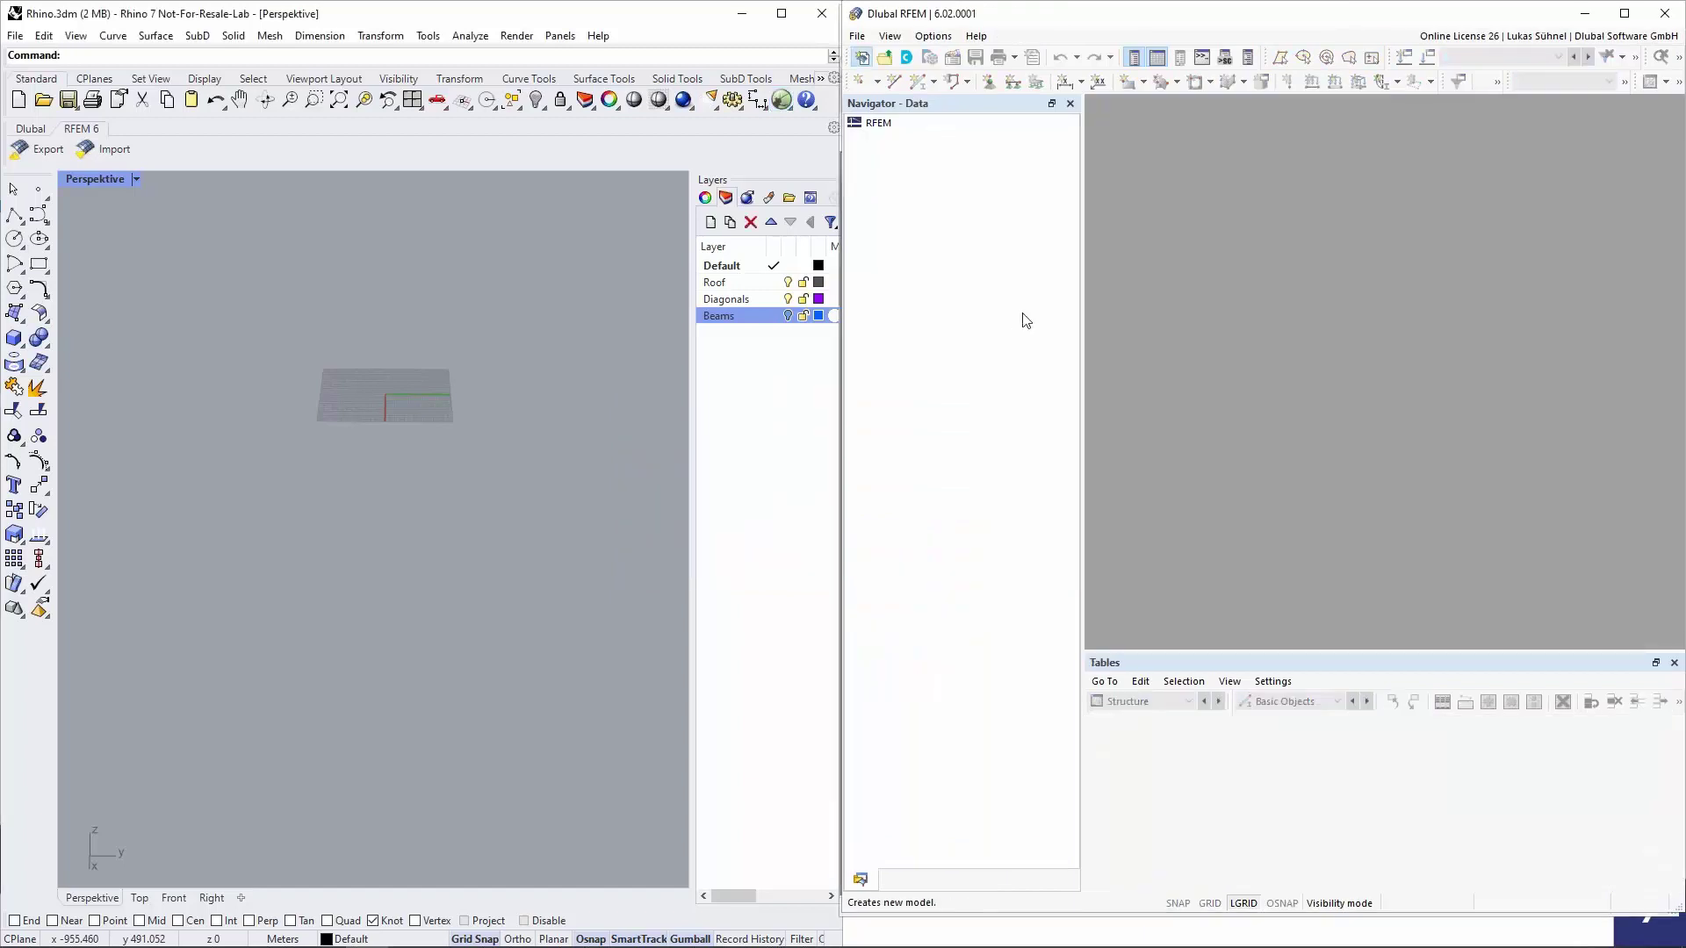
text(dasdfsg)
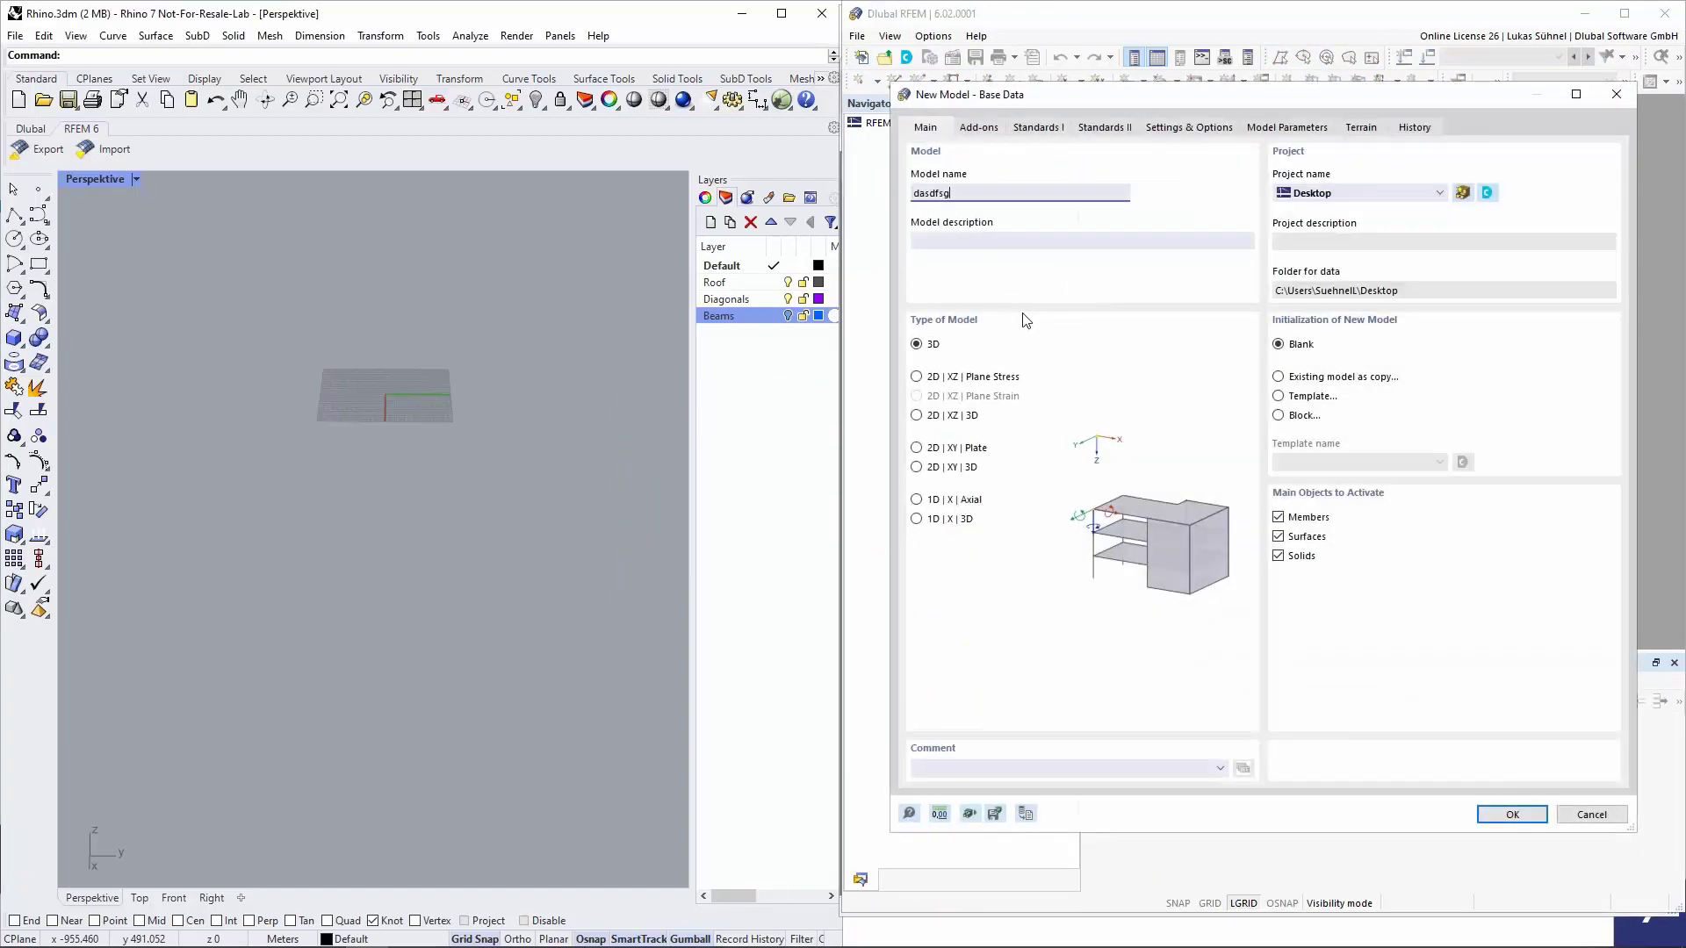
click(1510, 814)
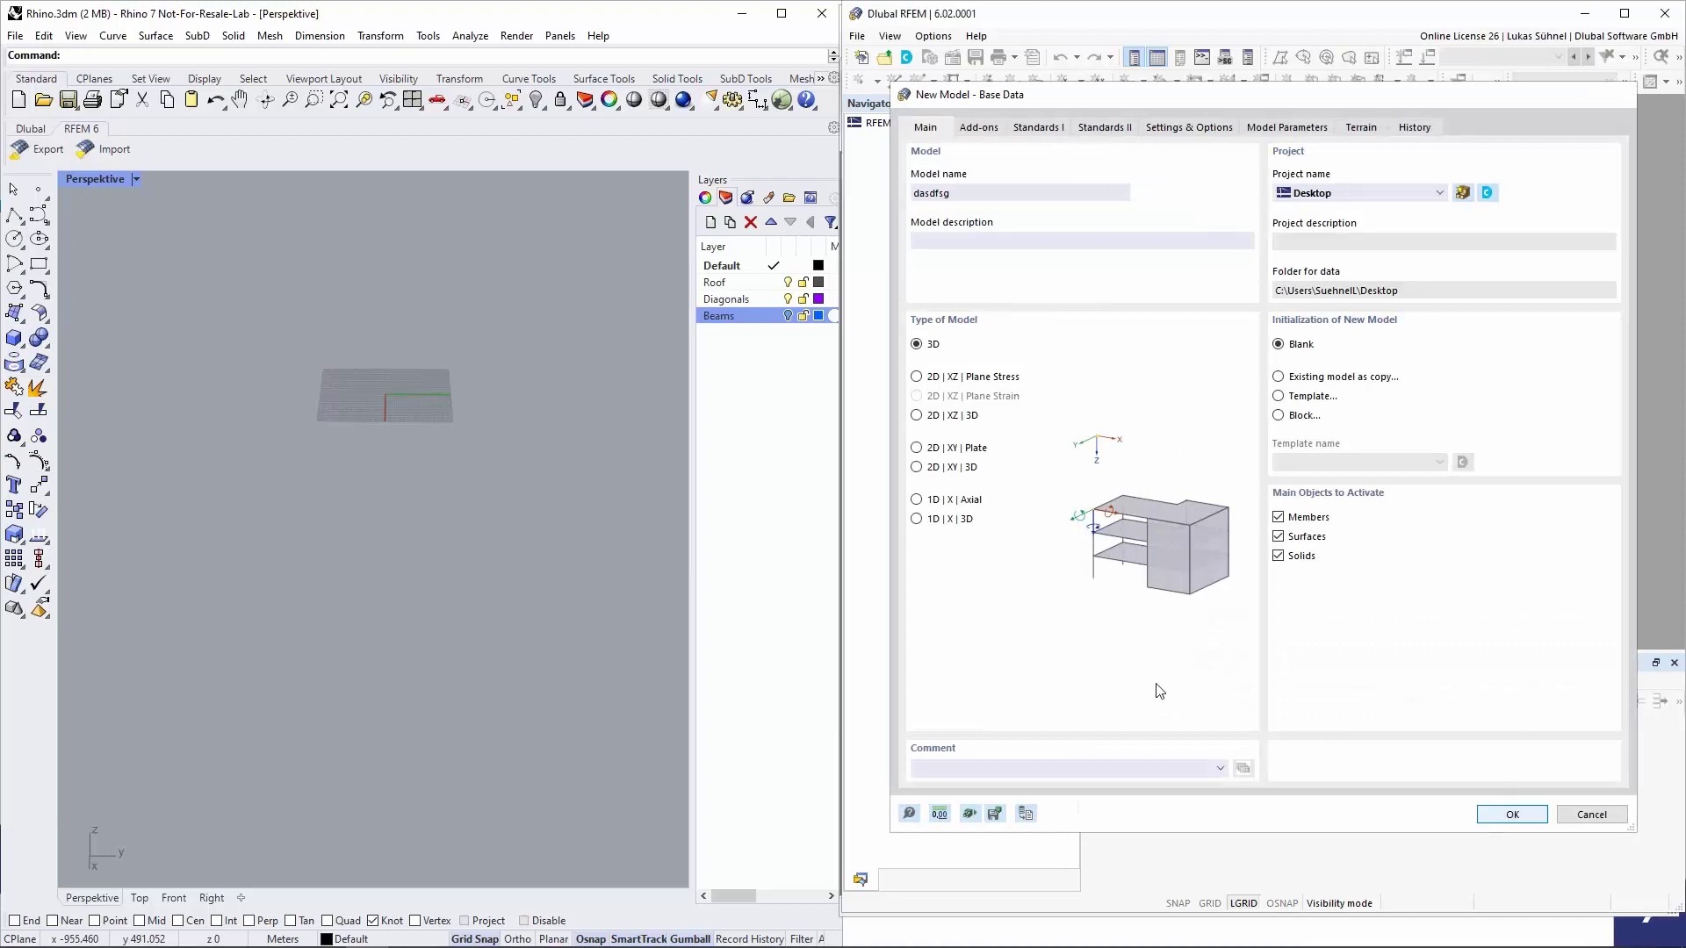
Switch to Grasshopper, enlarge it to full screen, and show the Dlubal components
click(582, 20)
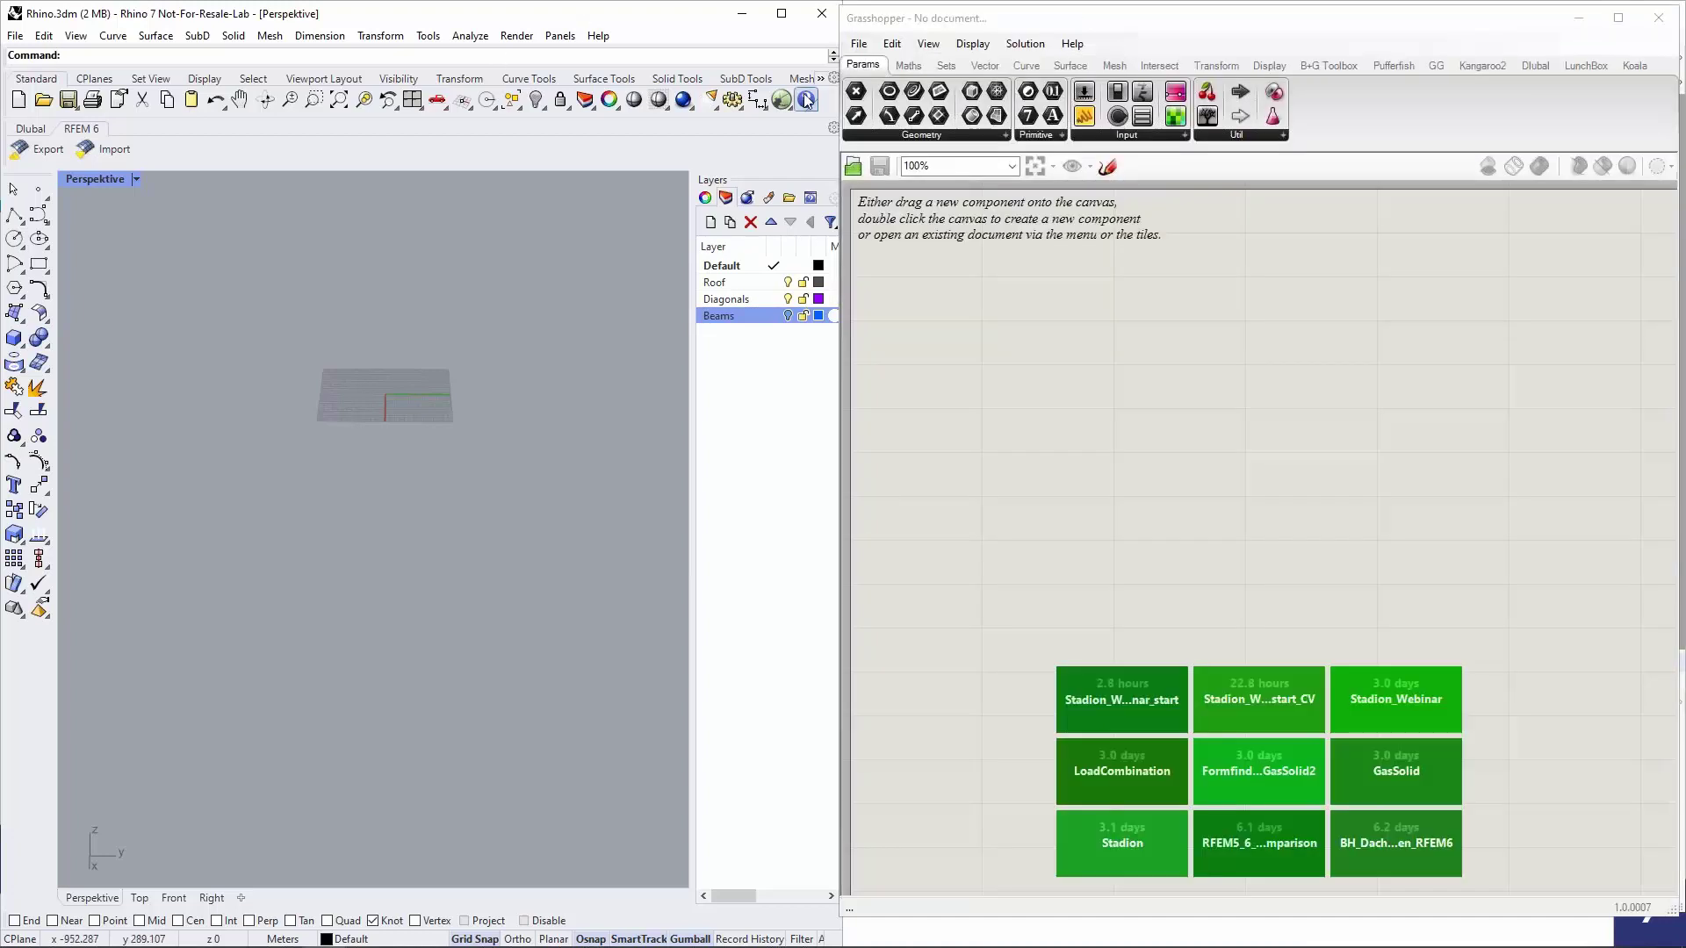
drag(933, 25, 527, 2)
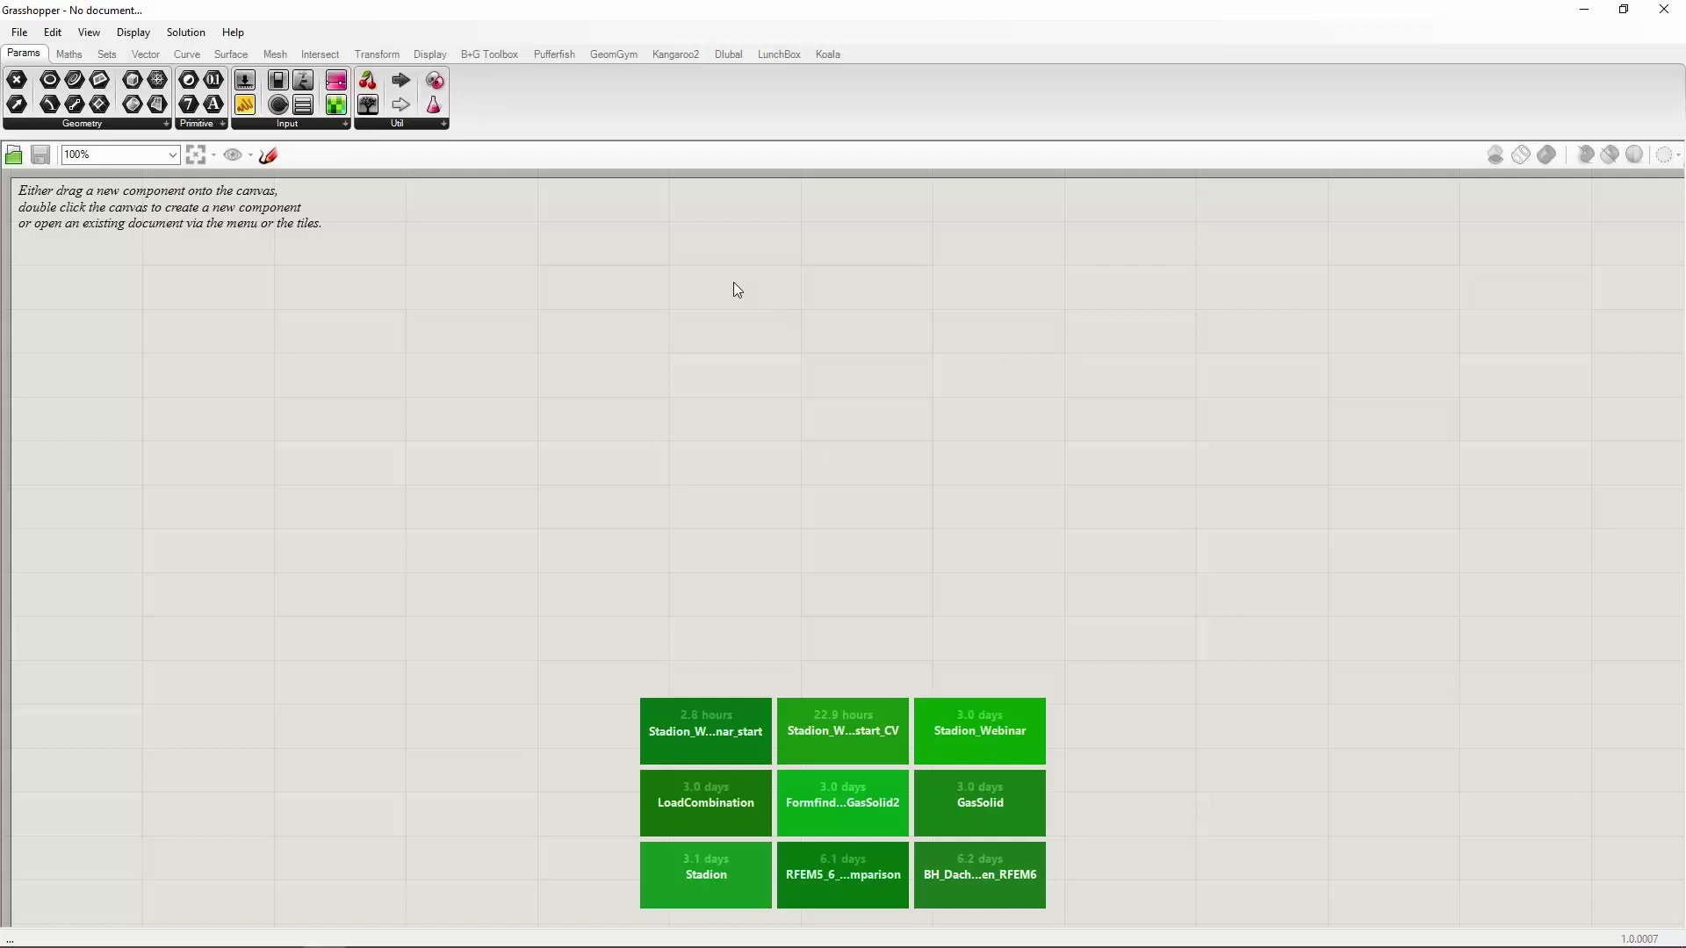
click(727, 57)
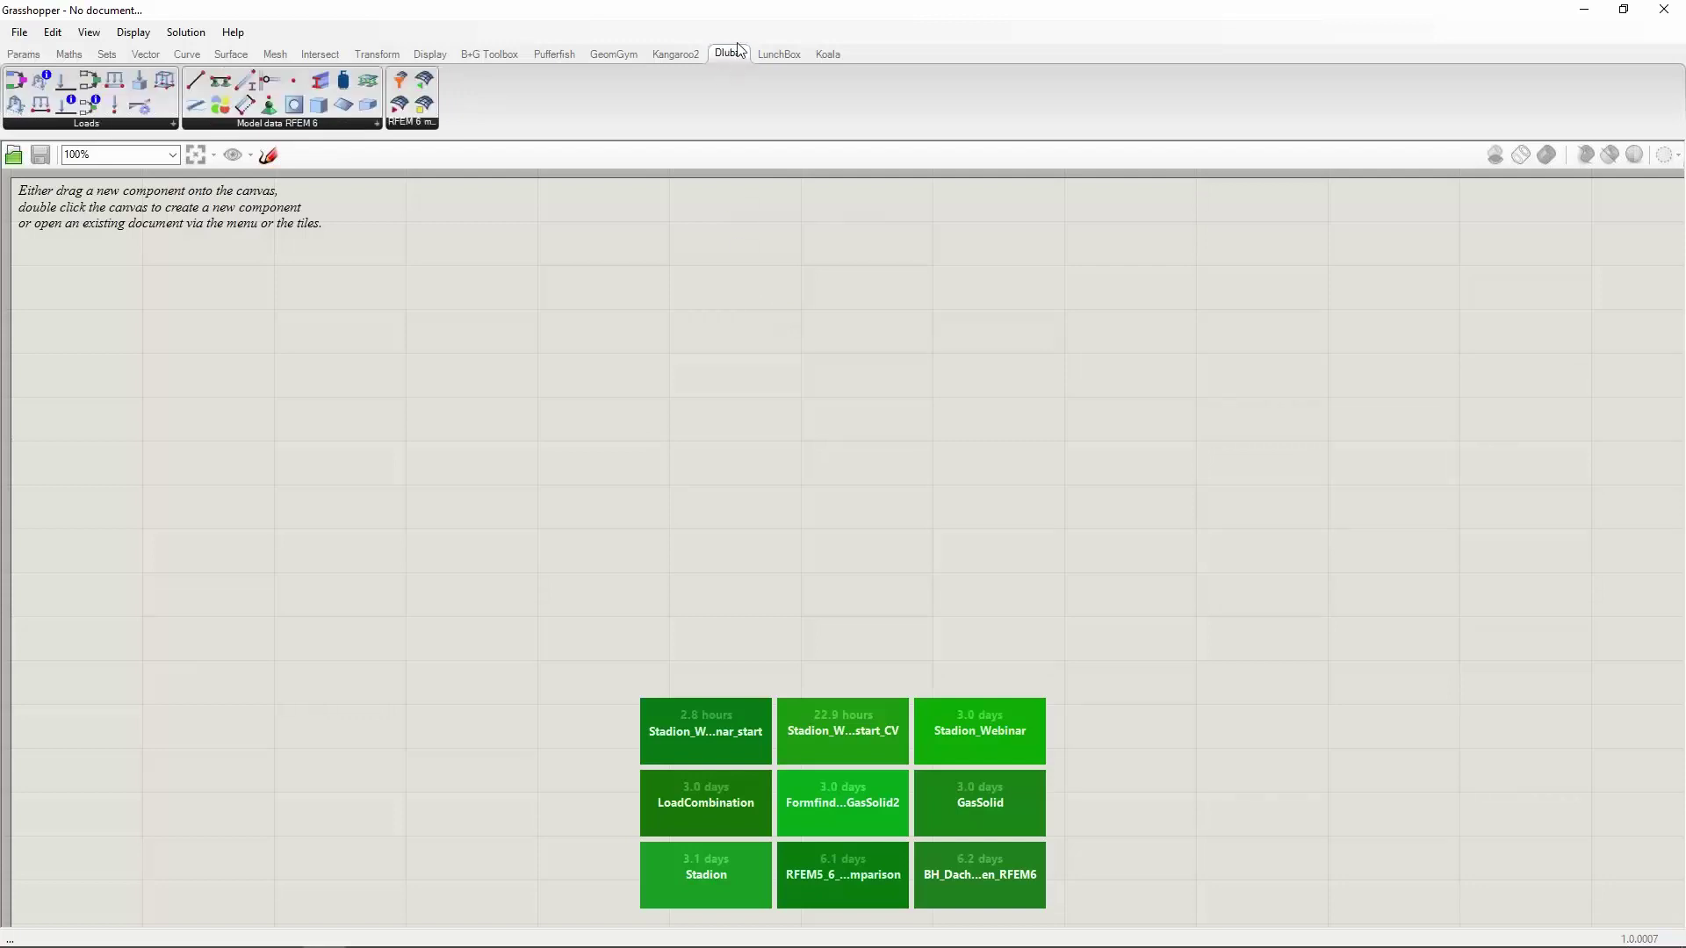
Place a Dlubal Member component on the canvas and expand its additional inputs, from Rotation Type to Comment
click(273, 125)
drag(245, 82, 489, 344)
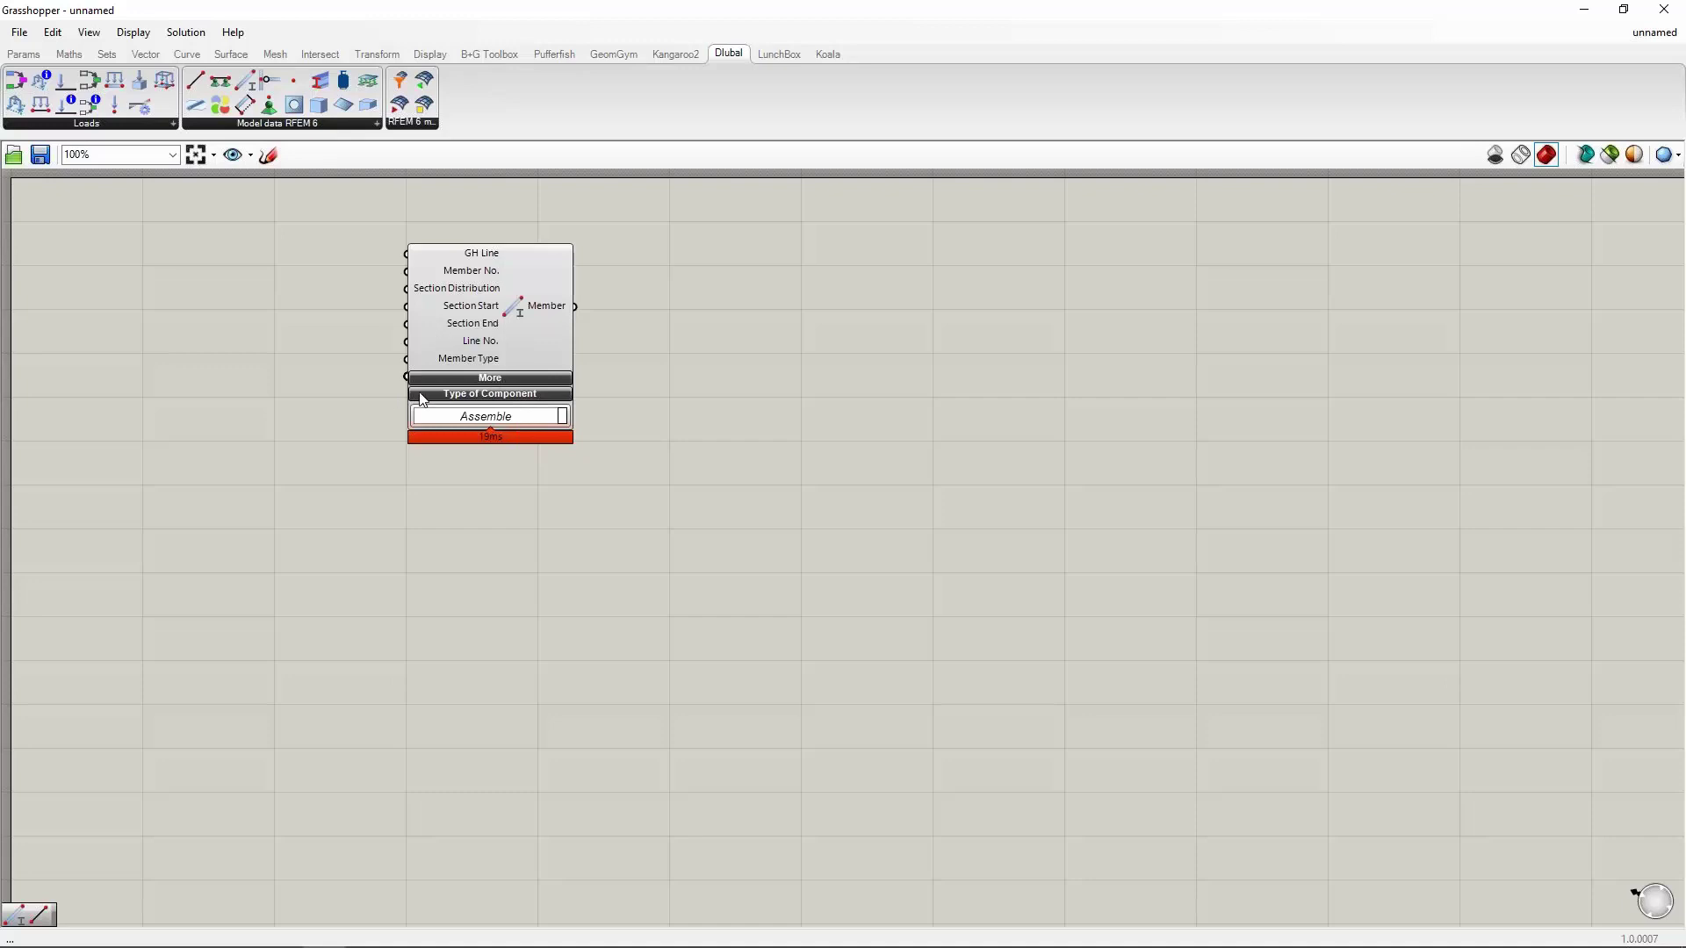
drag(503, 316, 471, 318)
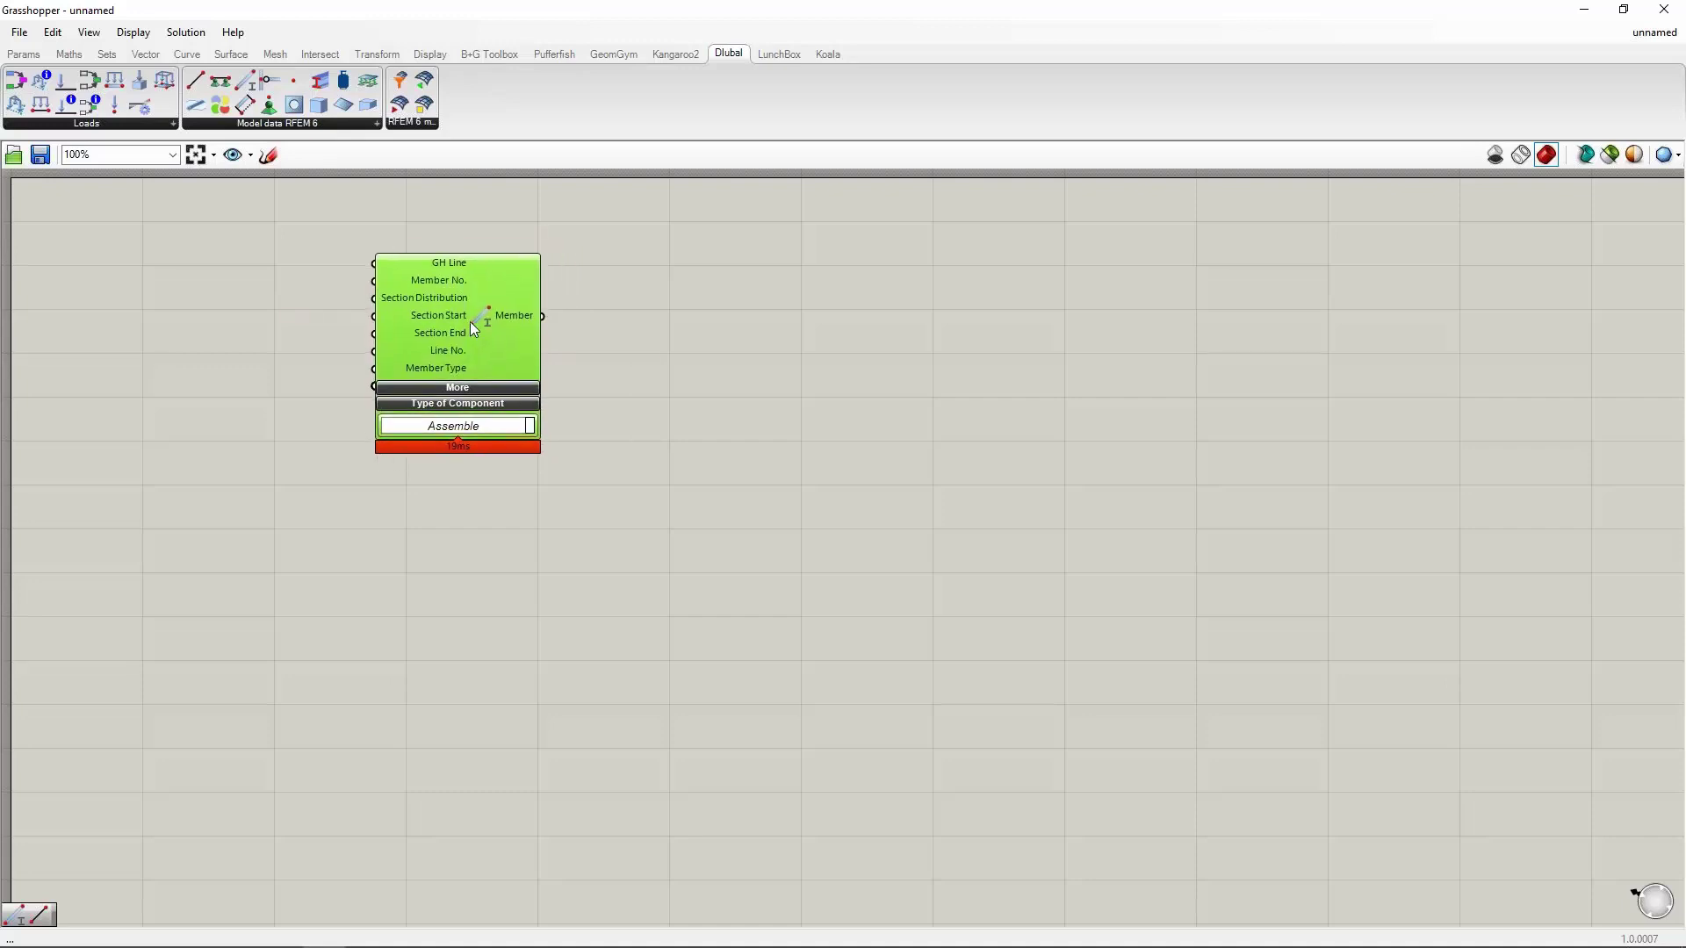
click(455, 378)
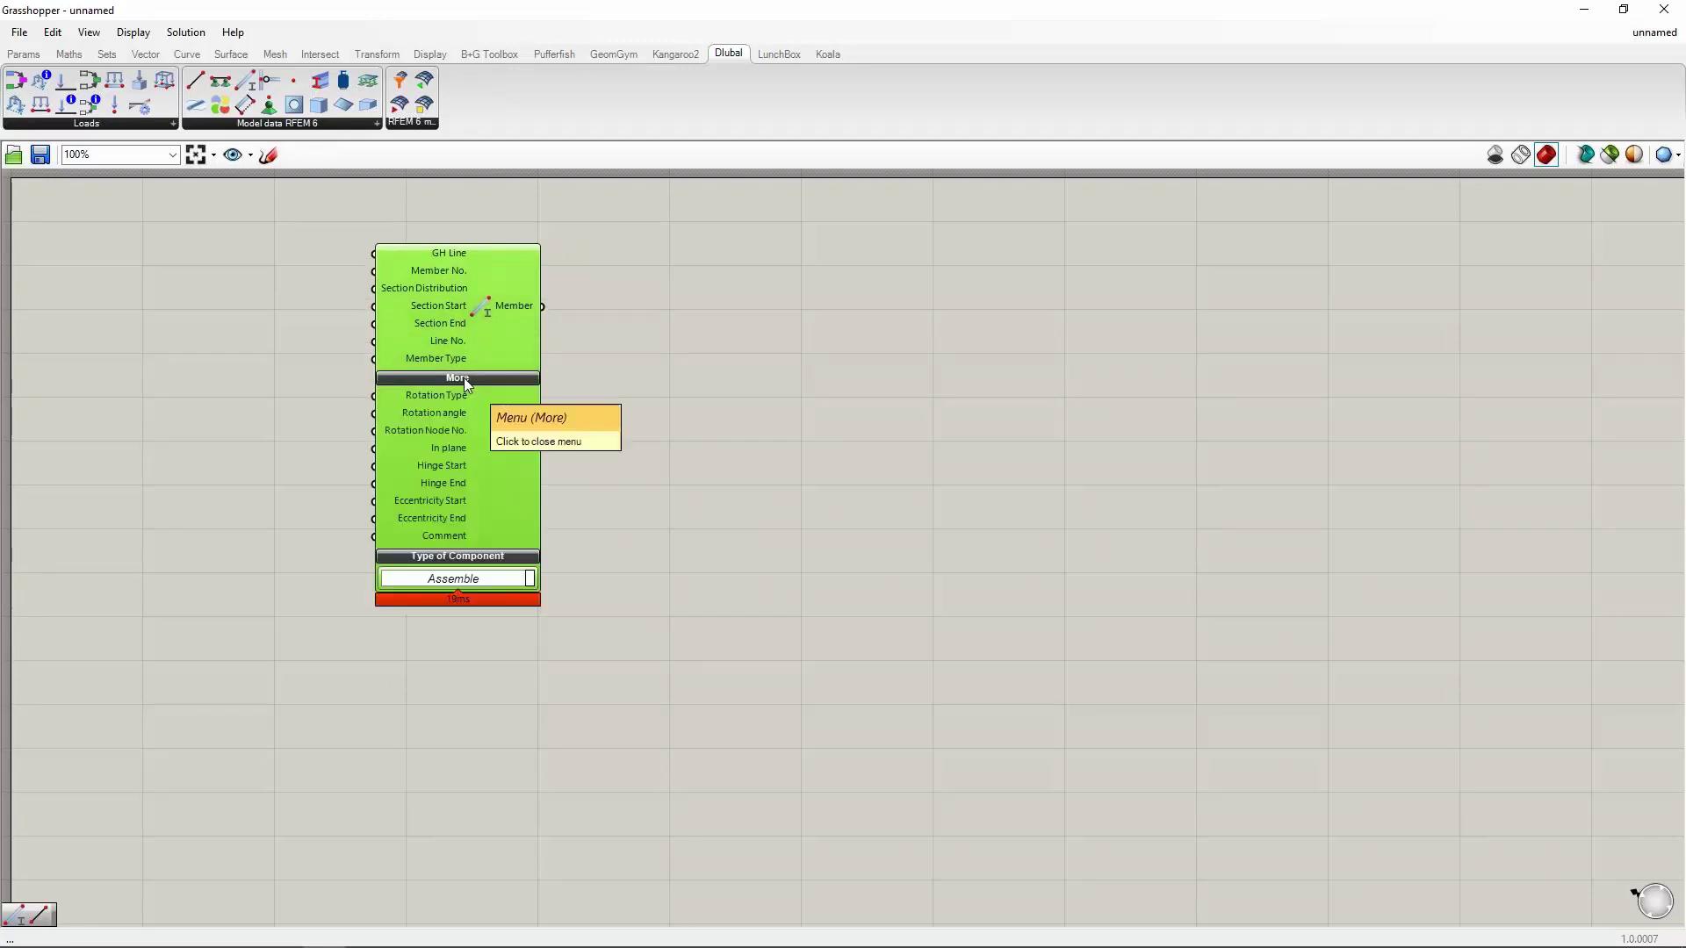
click(466, 381)
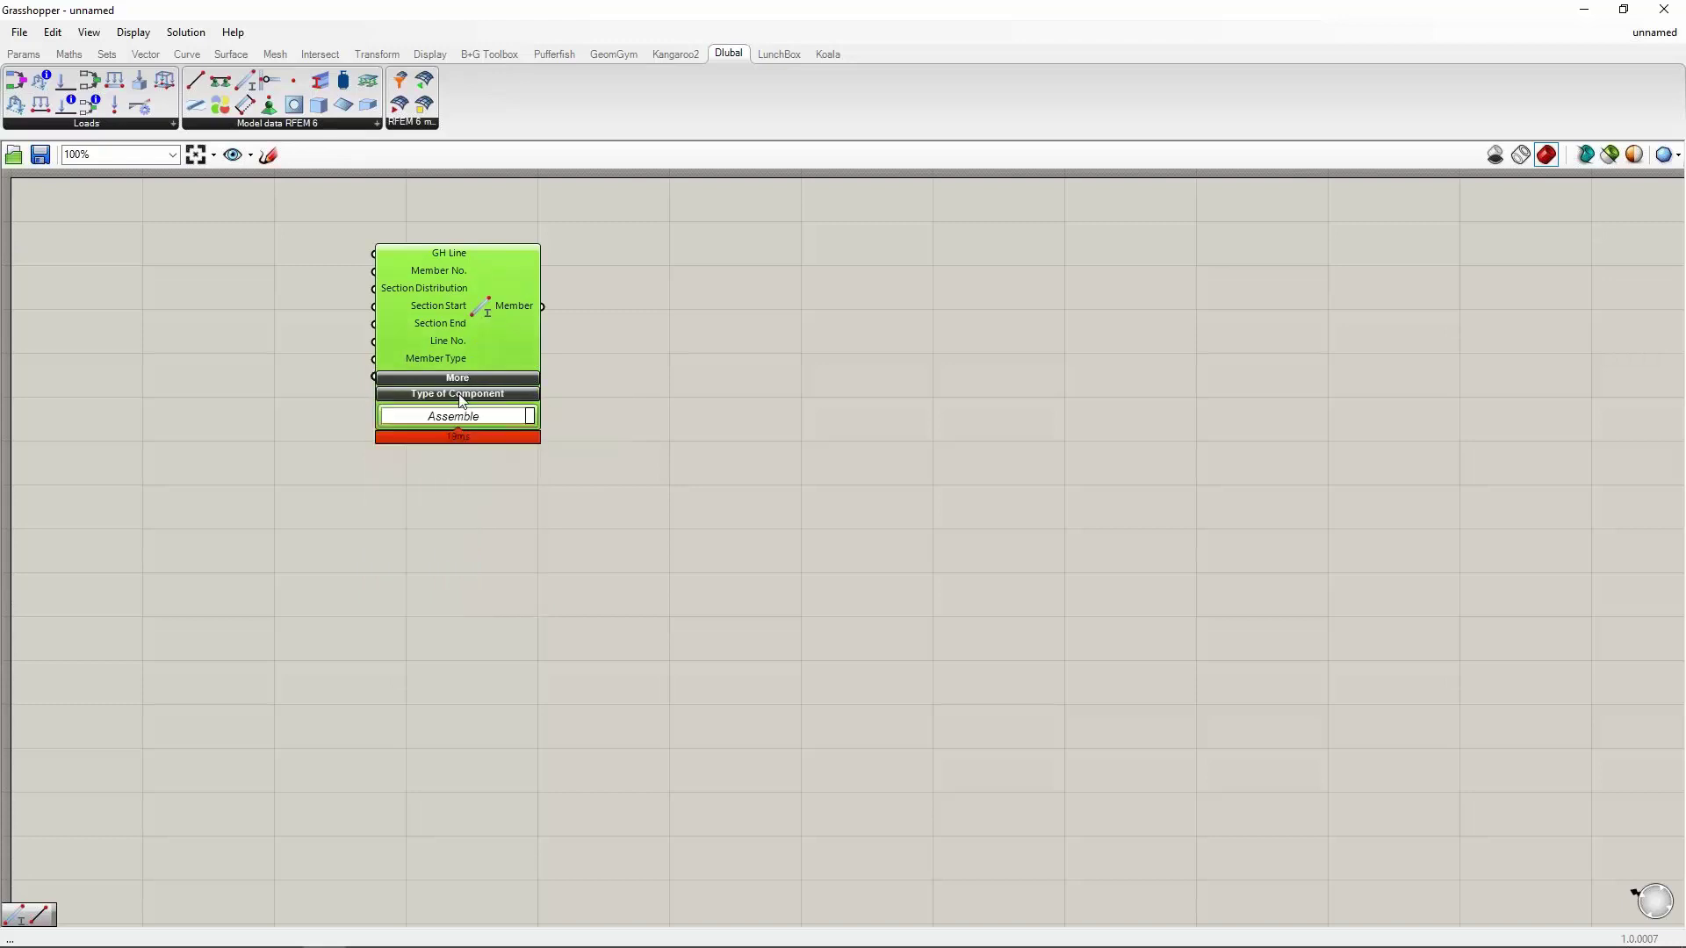
click(457, 378)
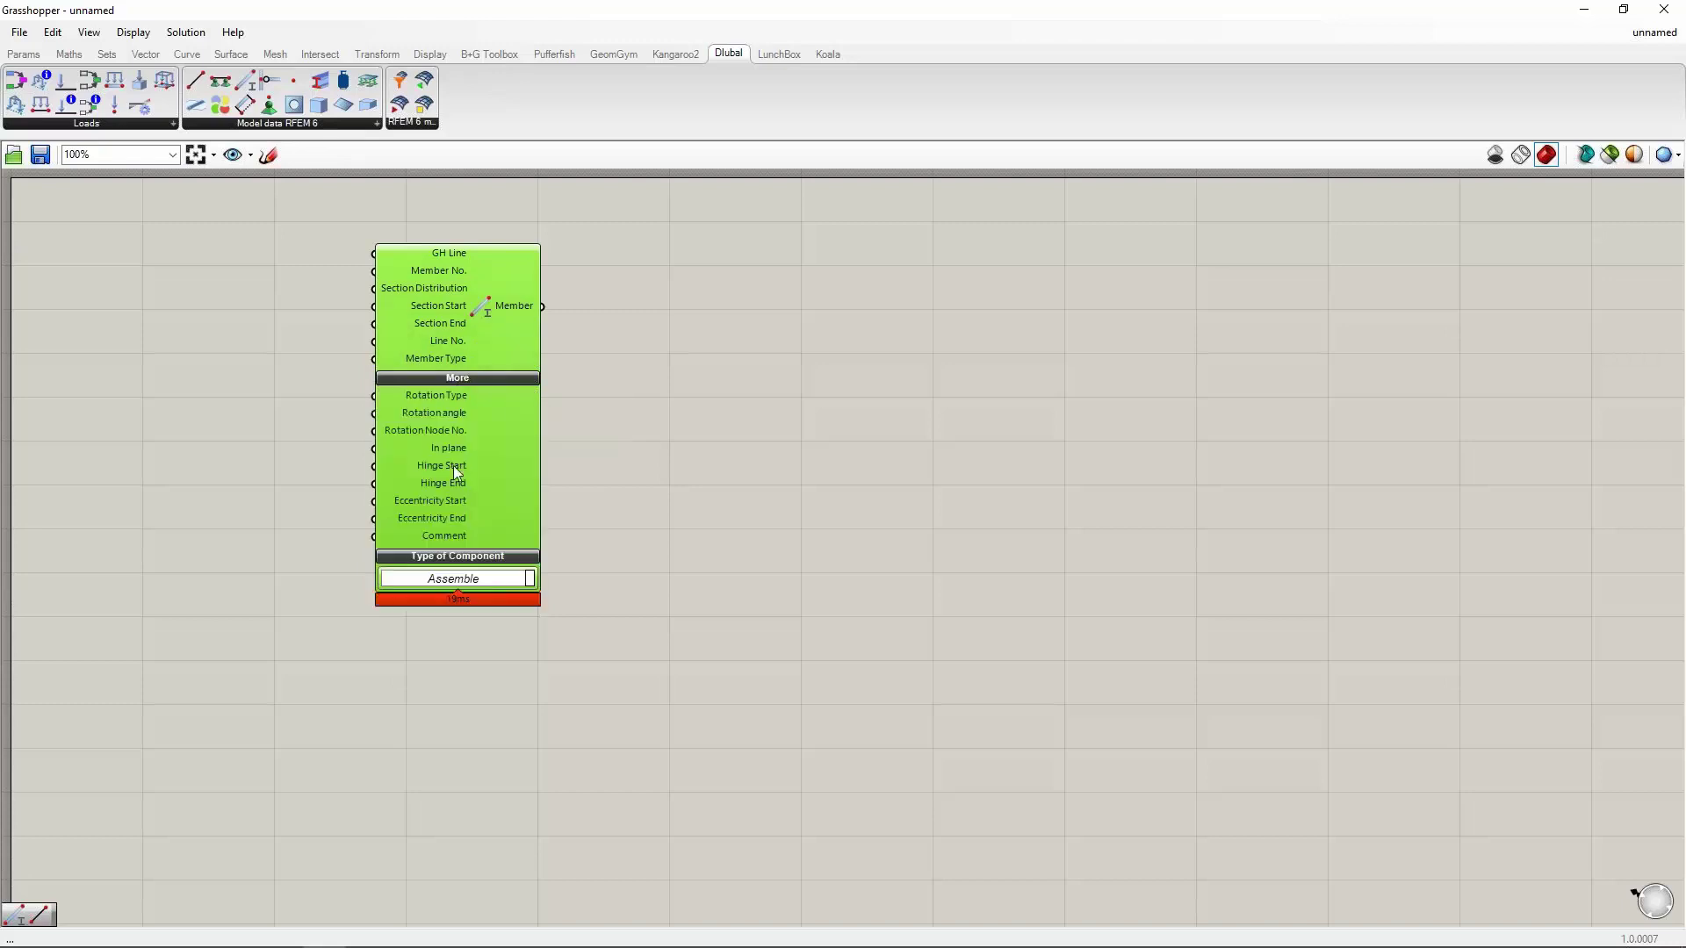
click(461, 379)
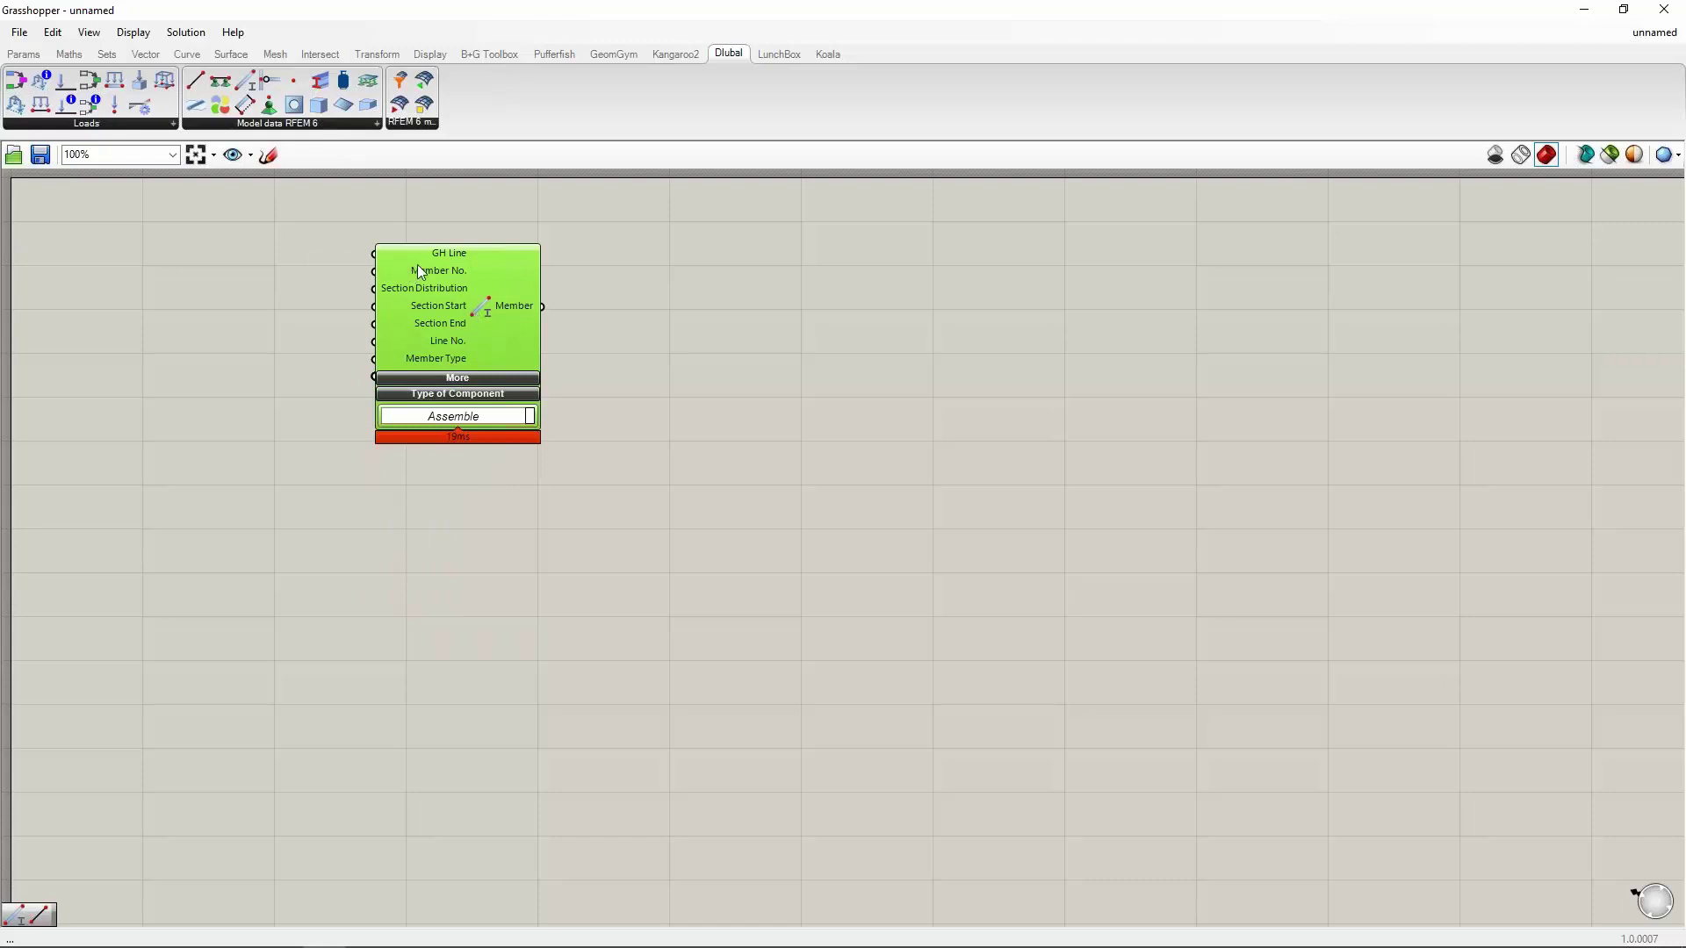
click(472, 379)
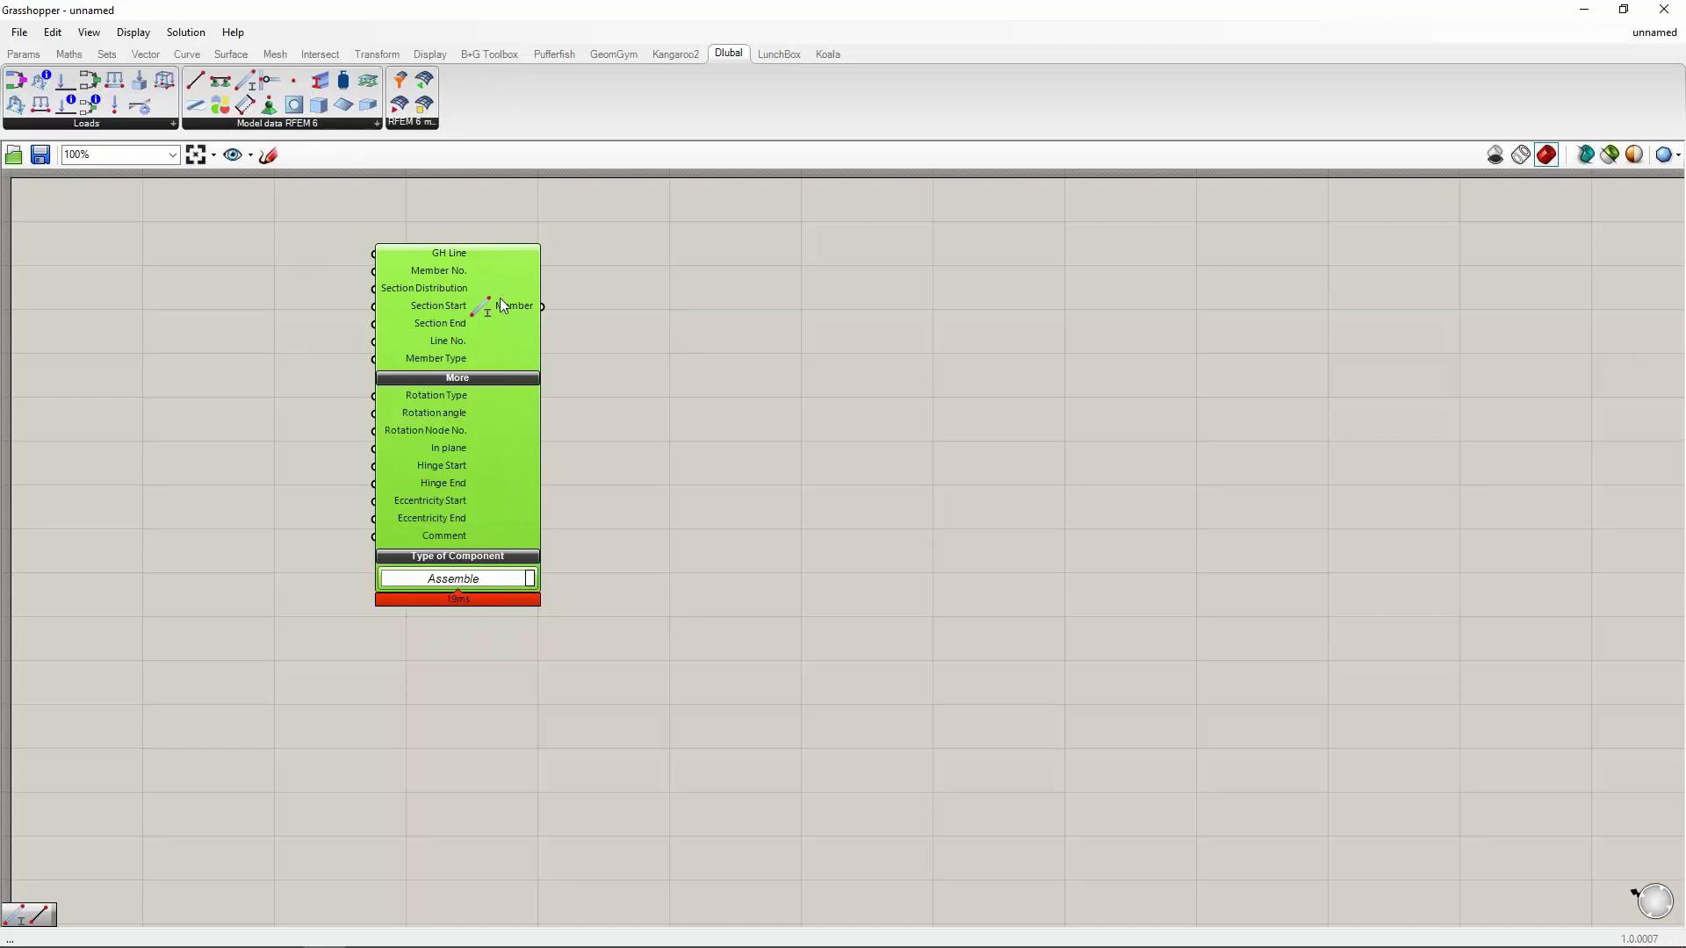
Switch the Member component's type to Extract to view its outputs, and return it to Assemble
click(529, 580)
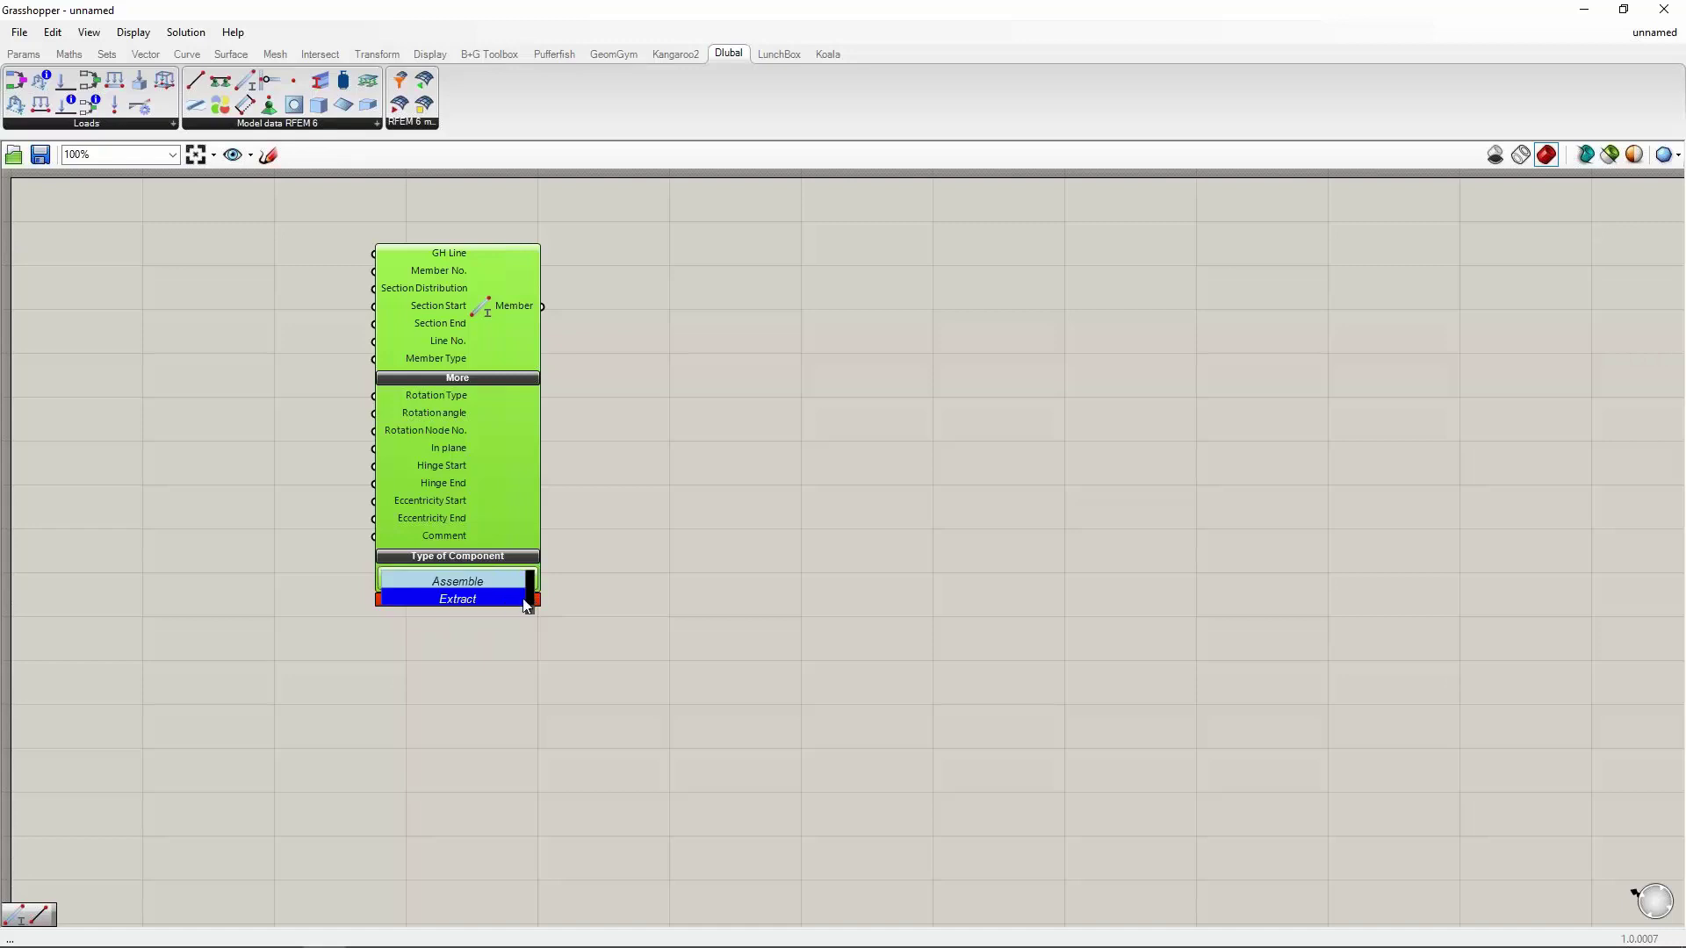
click(474, 599)
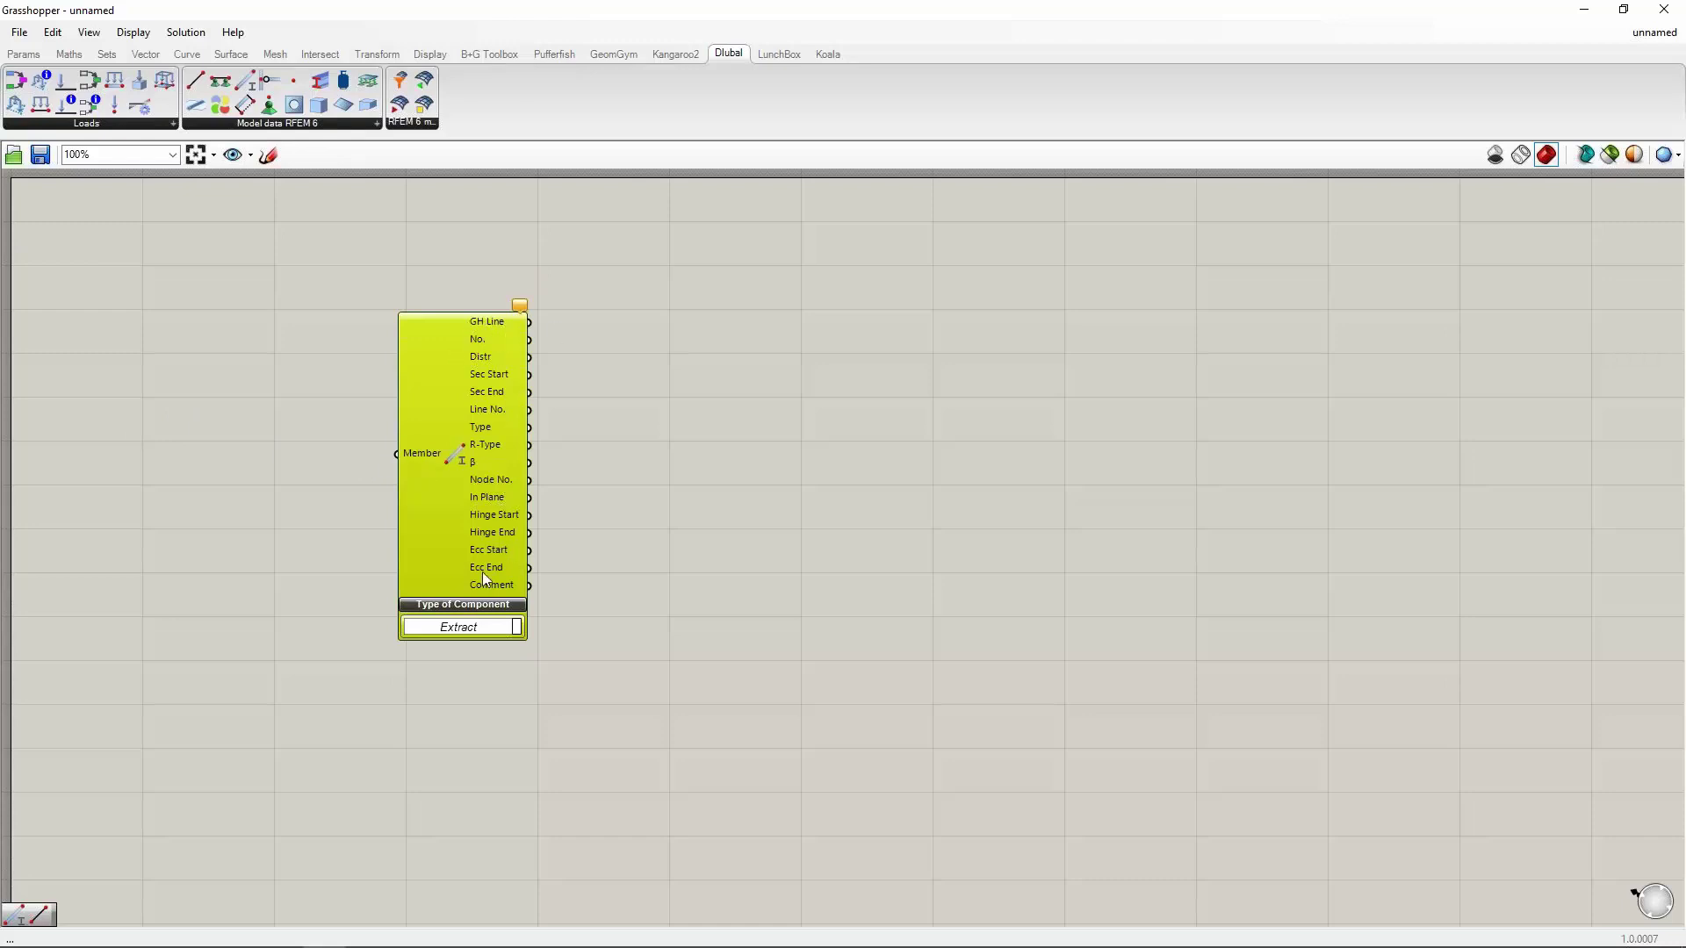
click(485, 628)
click(474, 632)
drag(471, 632, 446, 442)
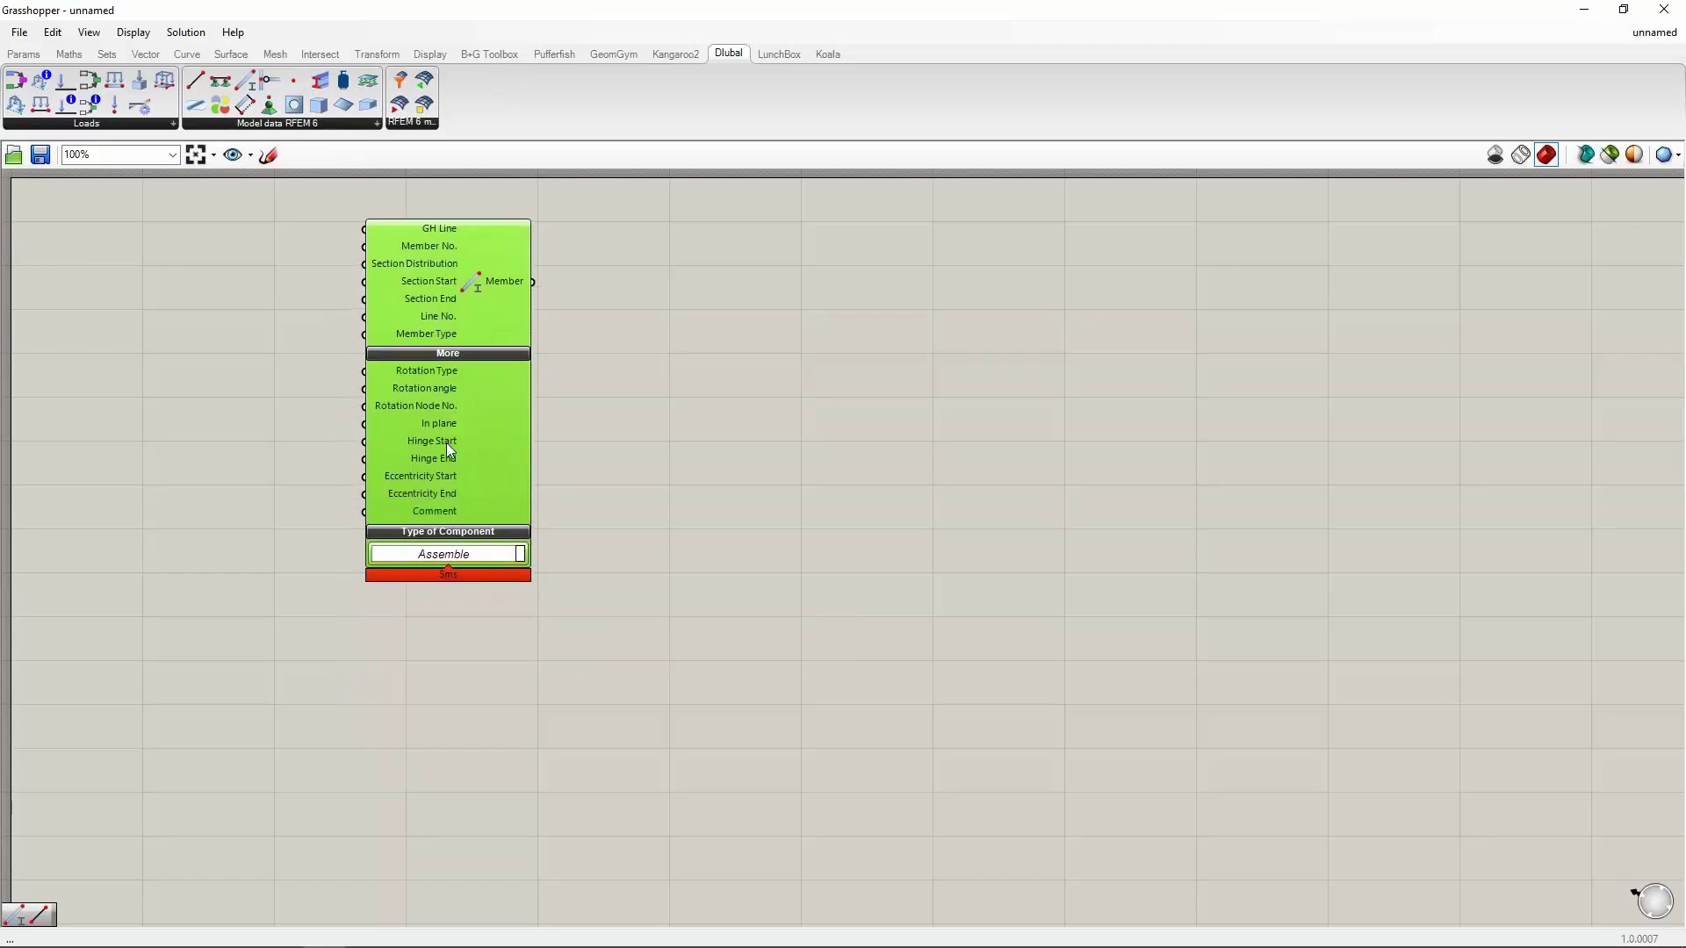
Read the Parametric FEM Toolbox page on food4Rhino in the browser, including its author and RFEM 6 note, and return to Grasshopper
mouse_move(449, 453)
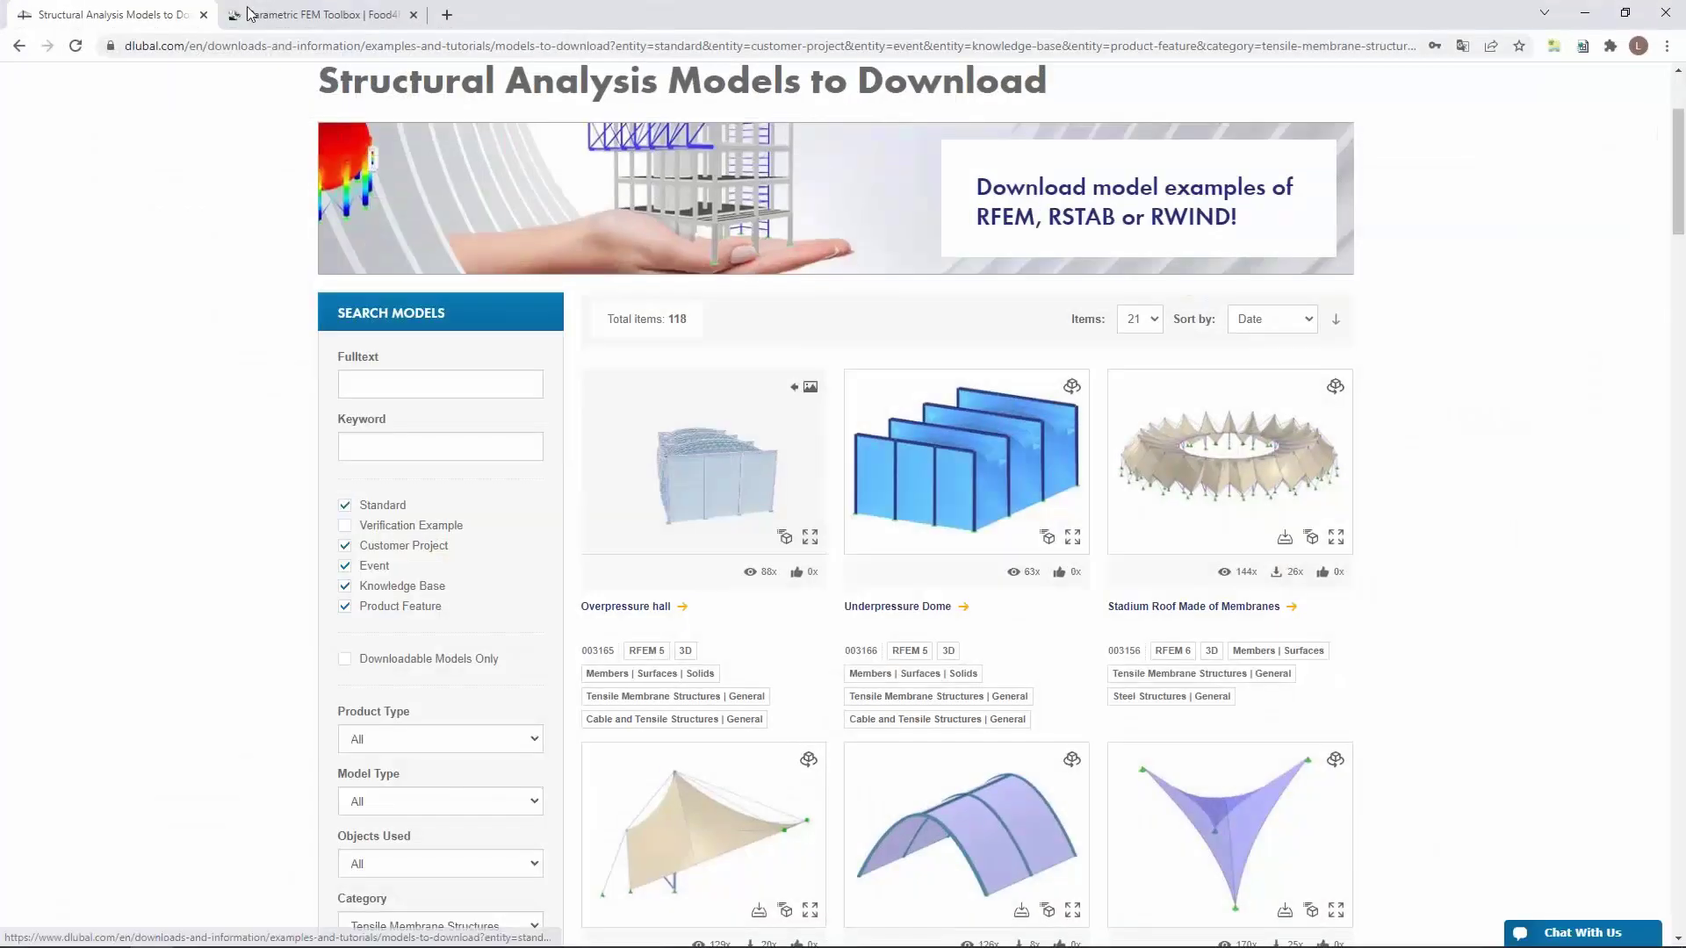
click(249, 12)
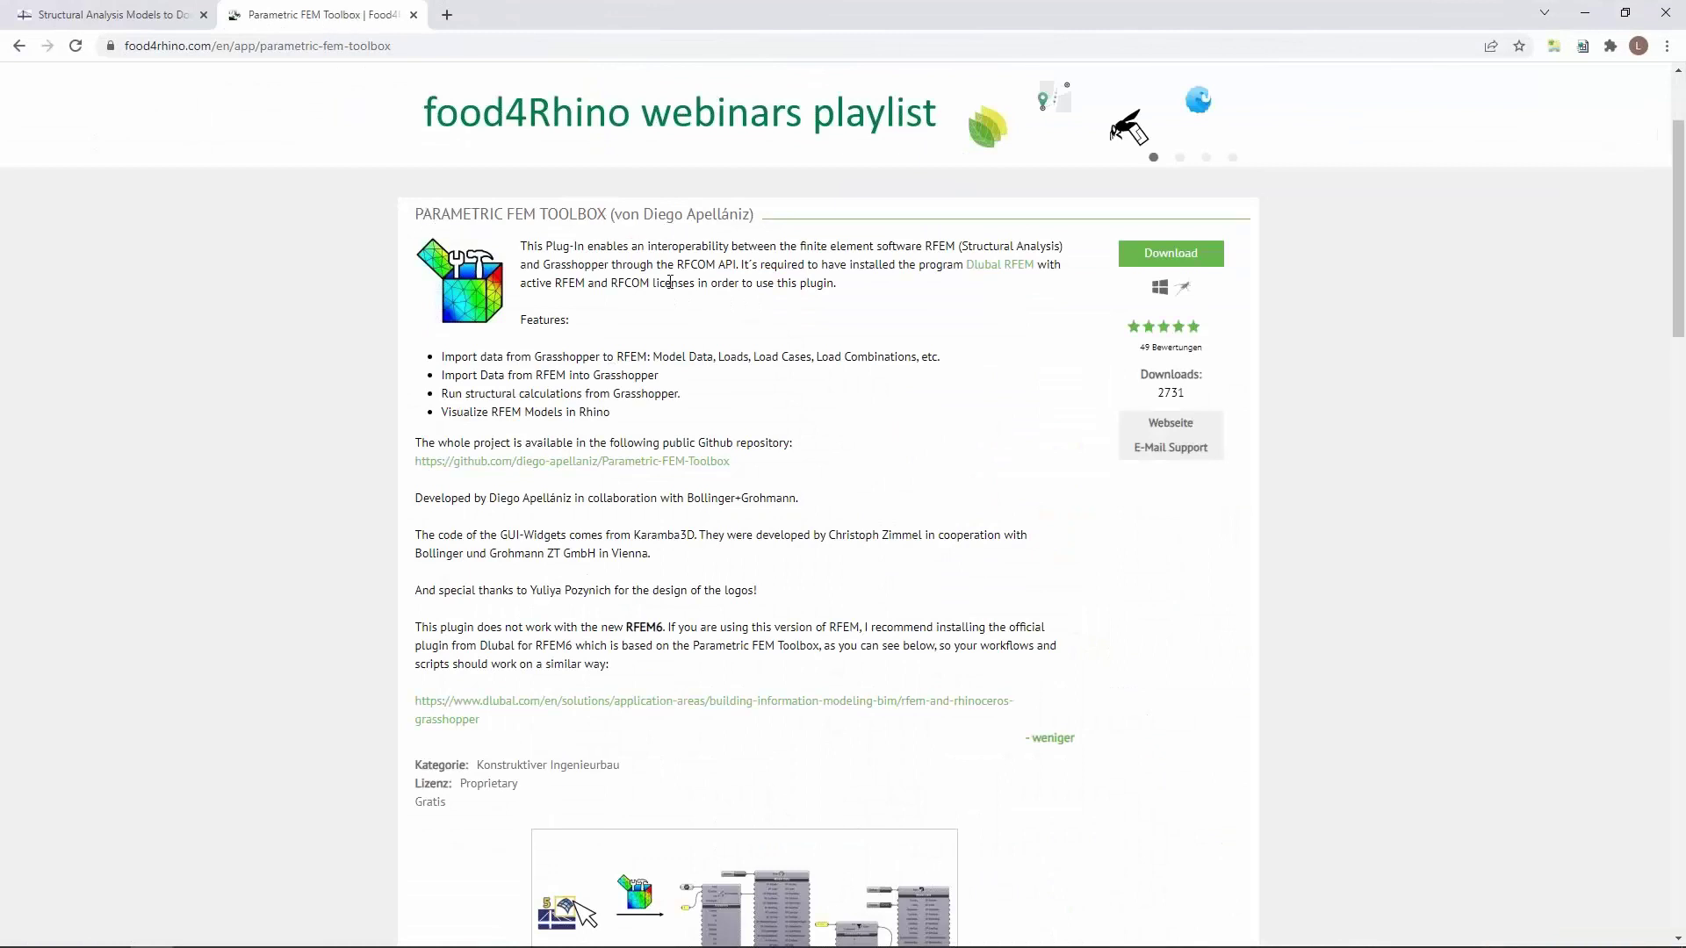
drag(654, 214, 742, 214)
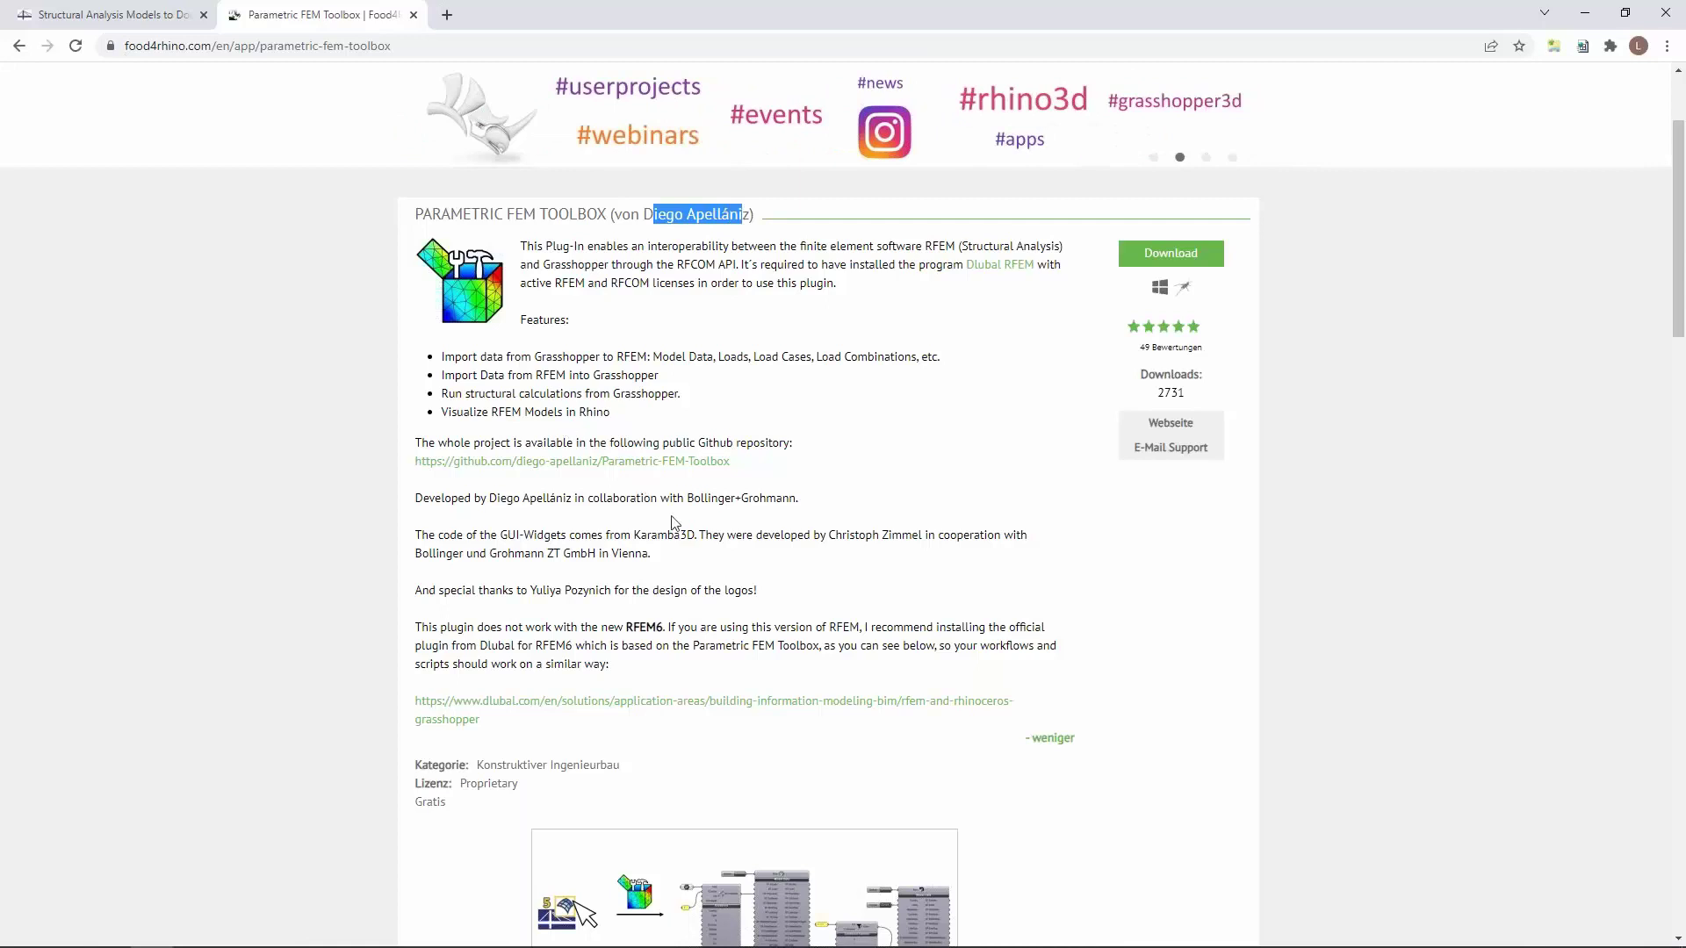
scroll(671, 429, down, 1)
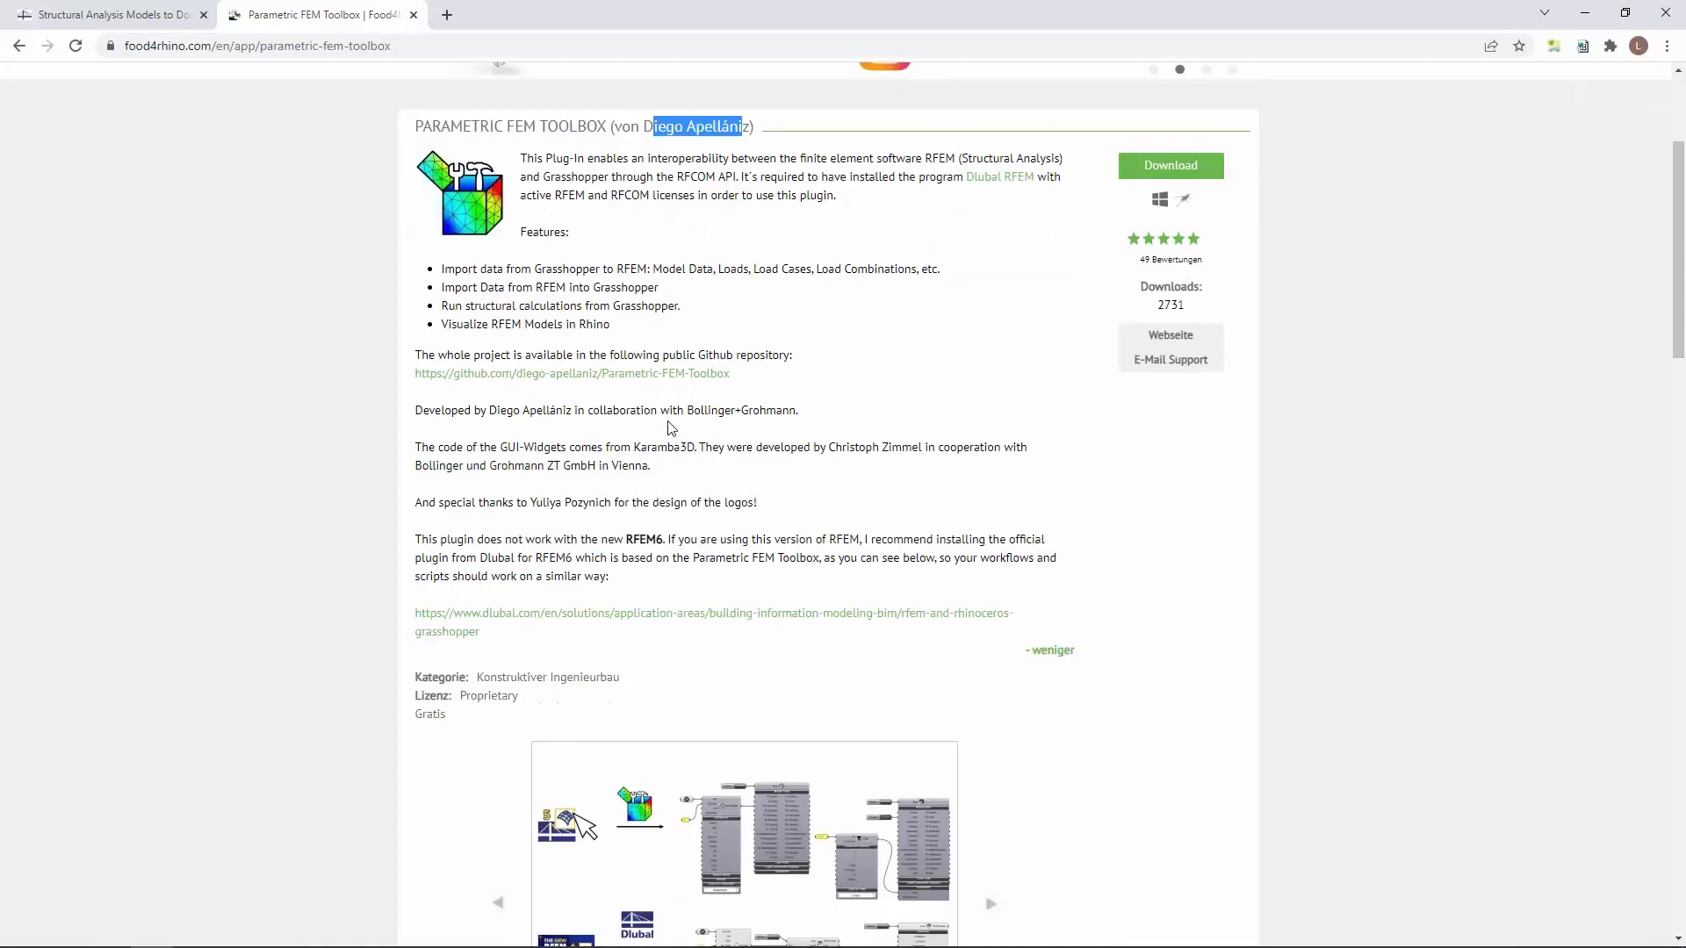
scroll(672, 428, down, 1)
scroll(710, 420, up, 2)
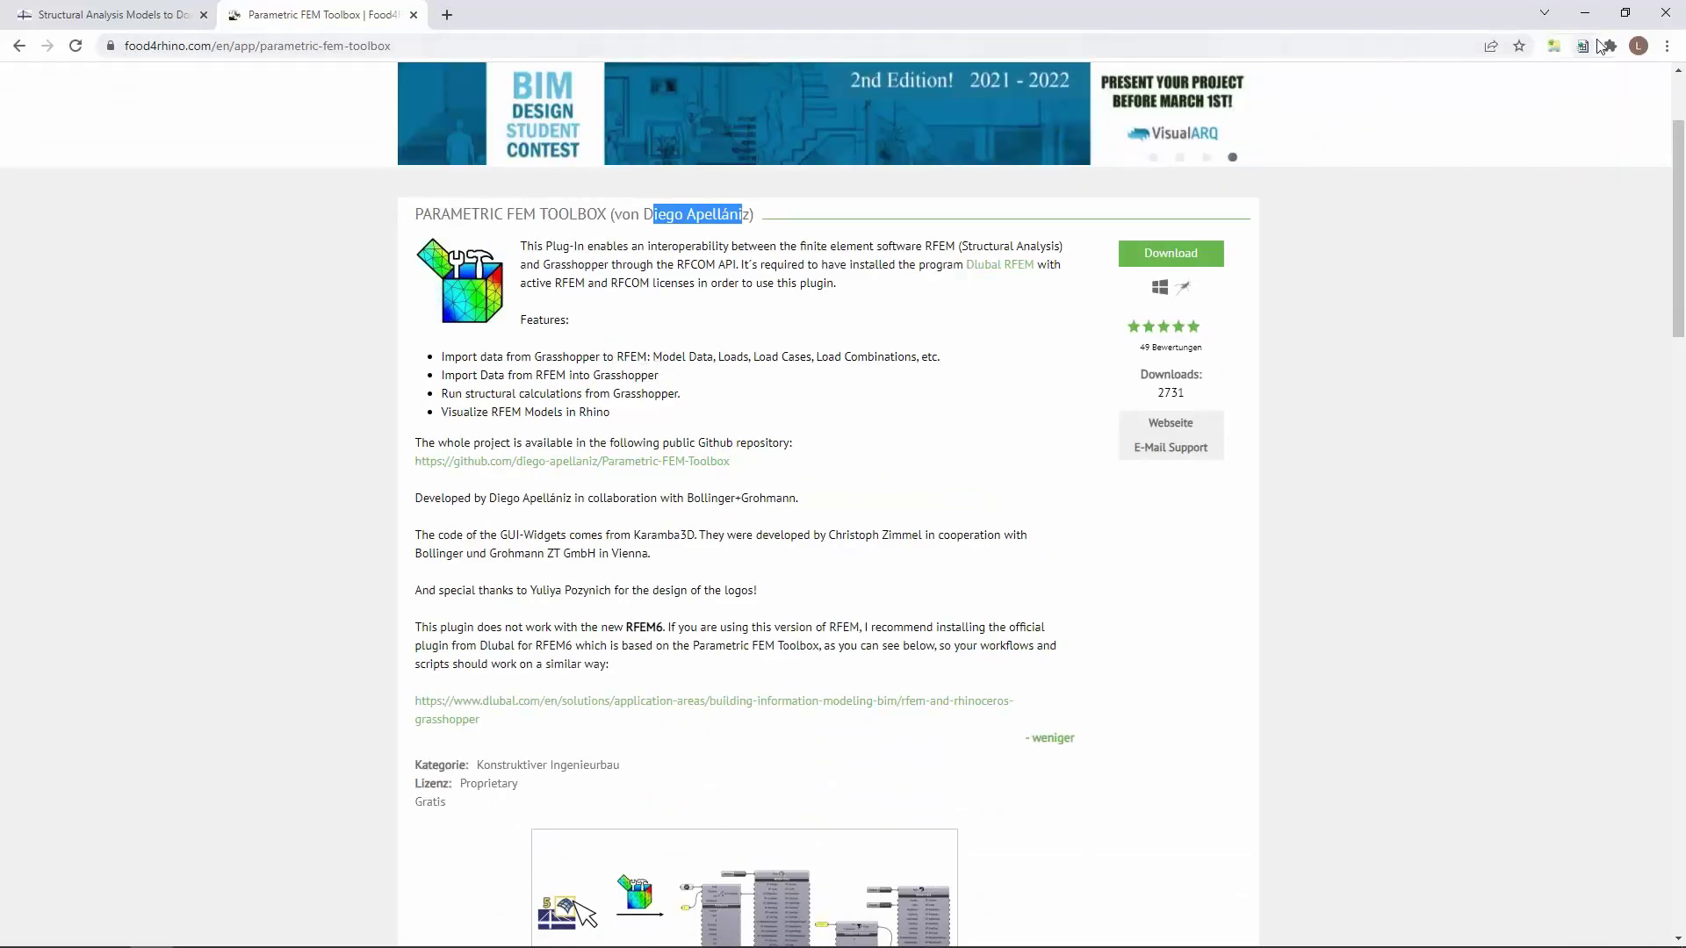
click(1586, 14)
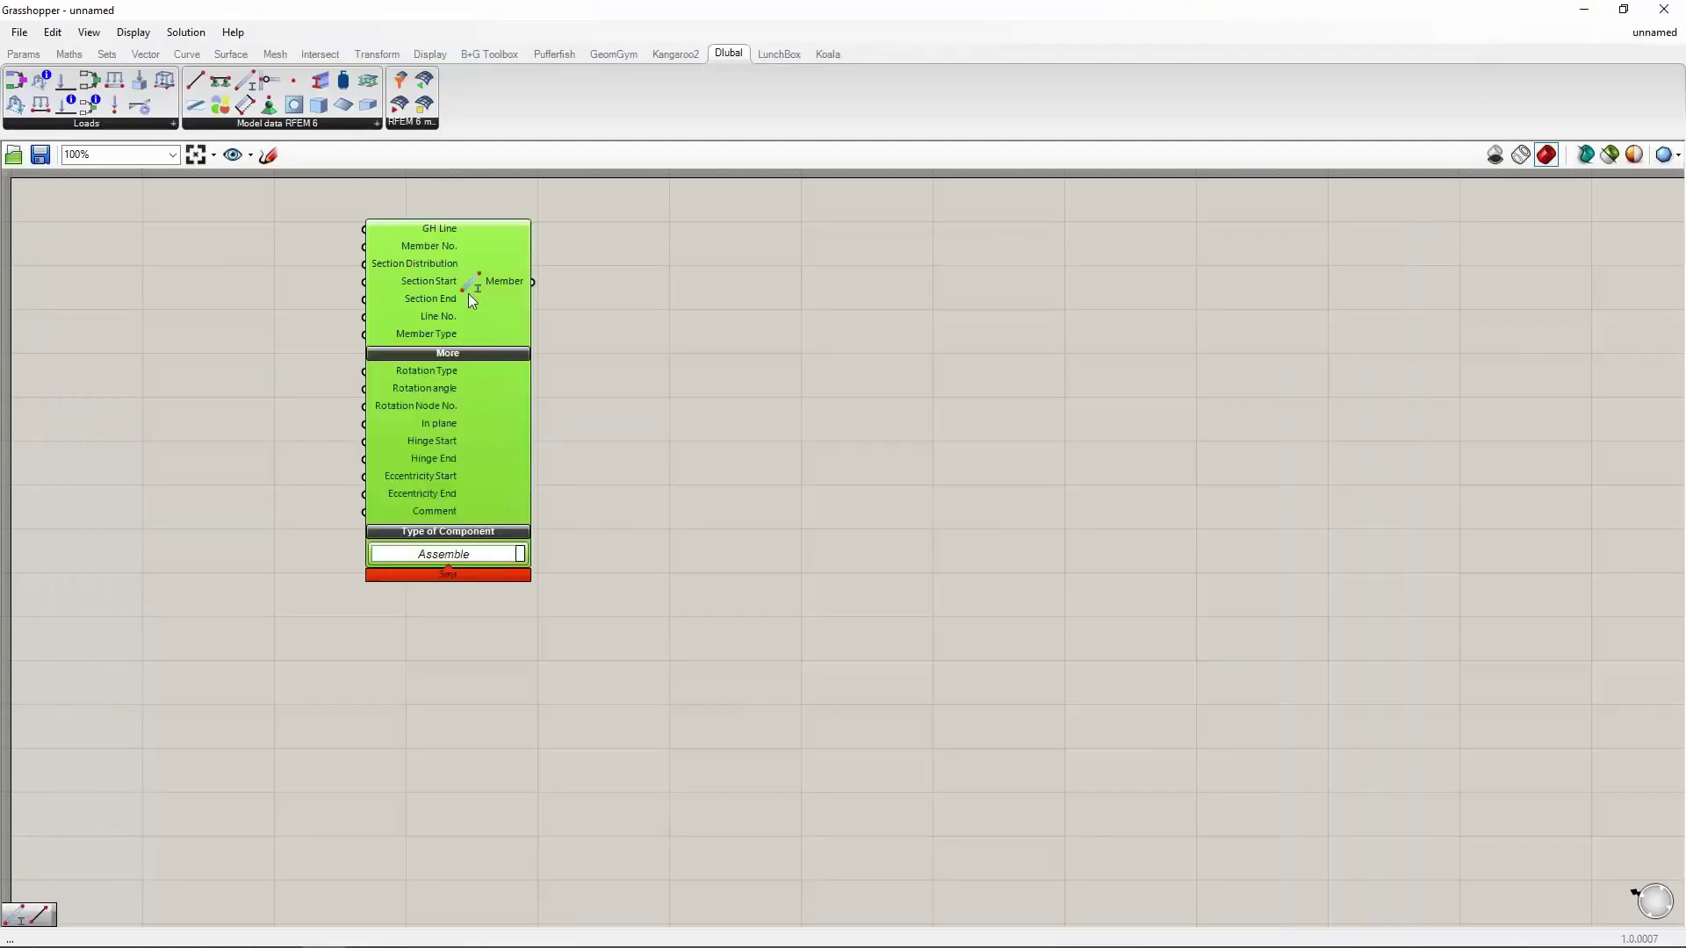
Delete the Member component and open the recent Grasshopper document Stadion_Webinar_start.gh
key(Delete)
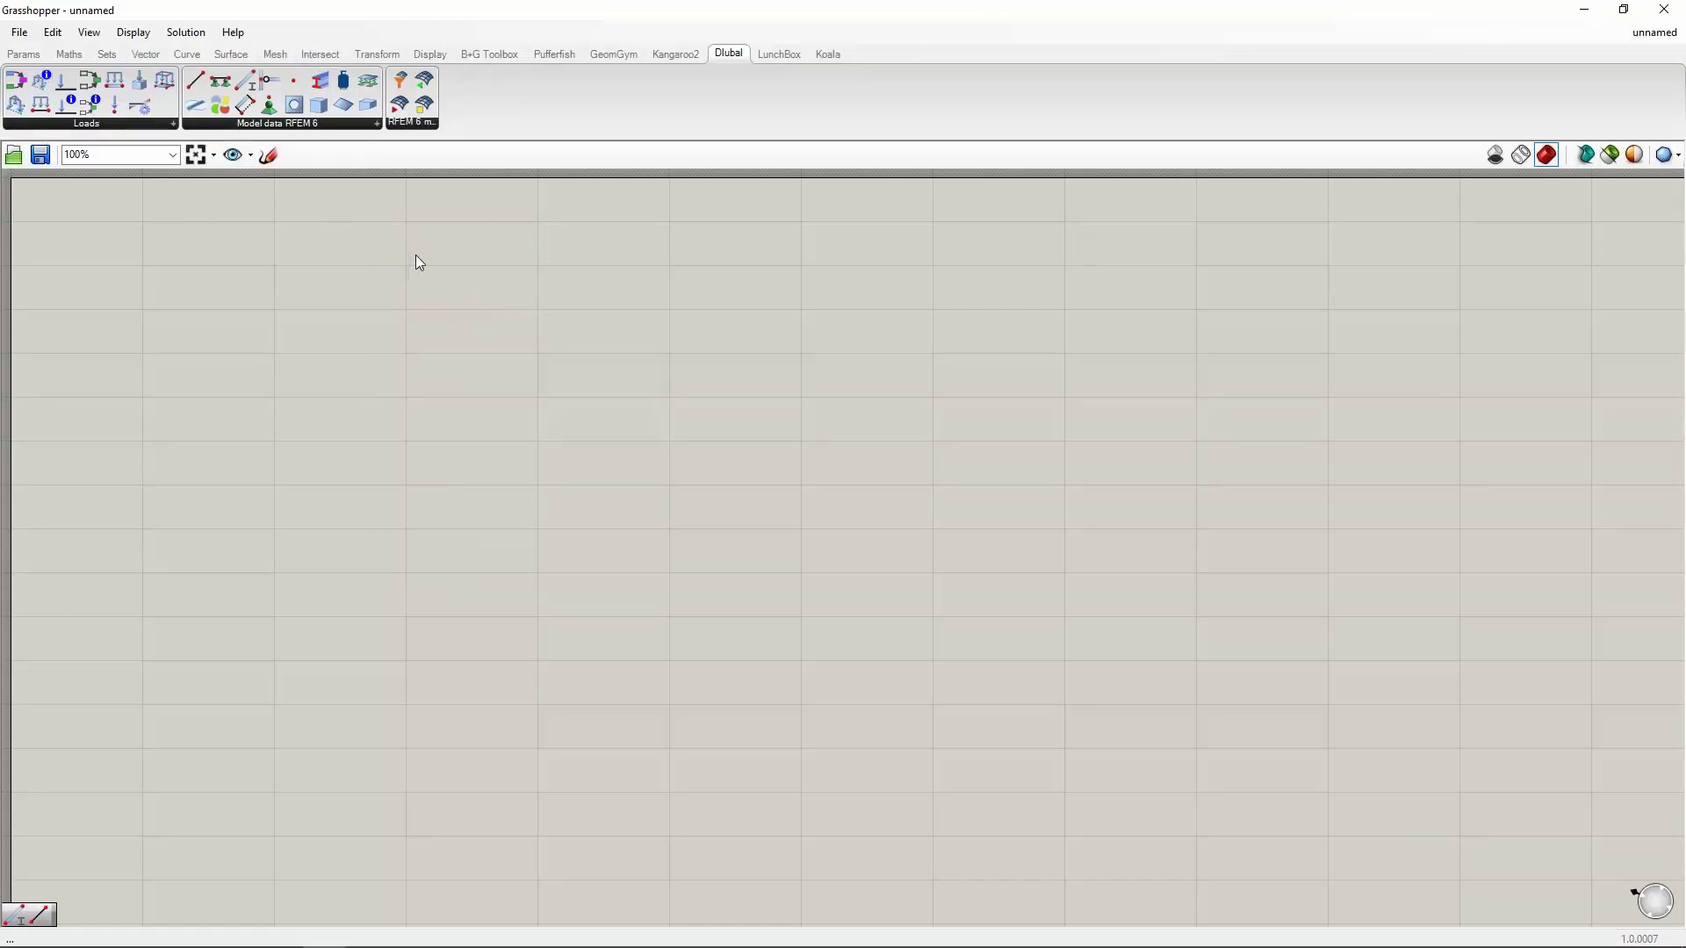
click(18, 31)
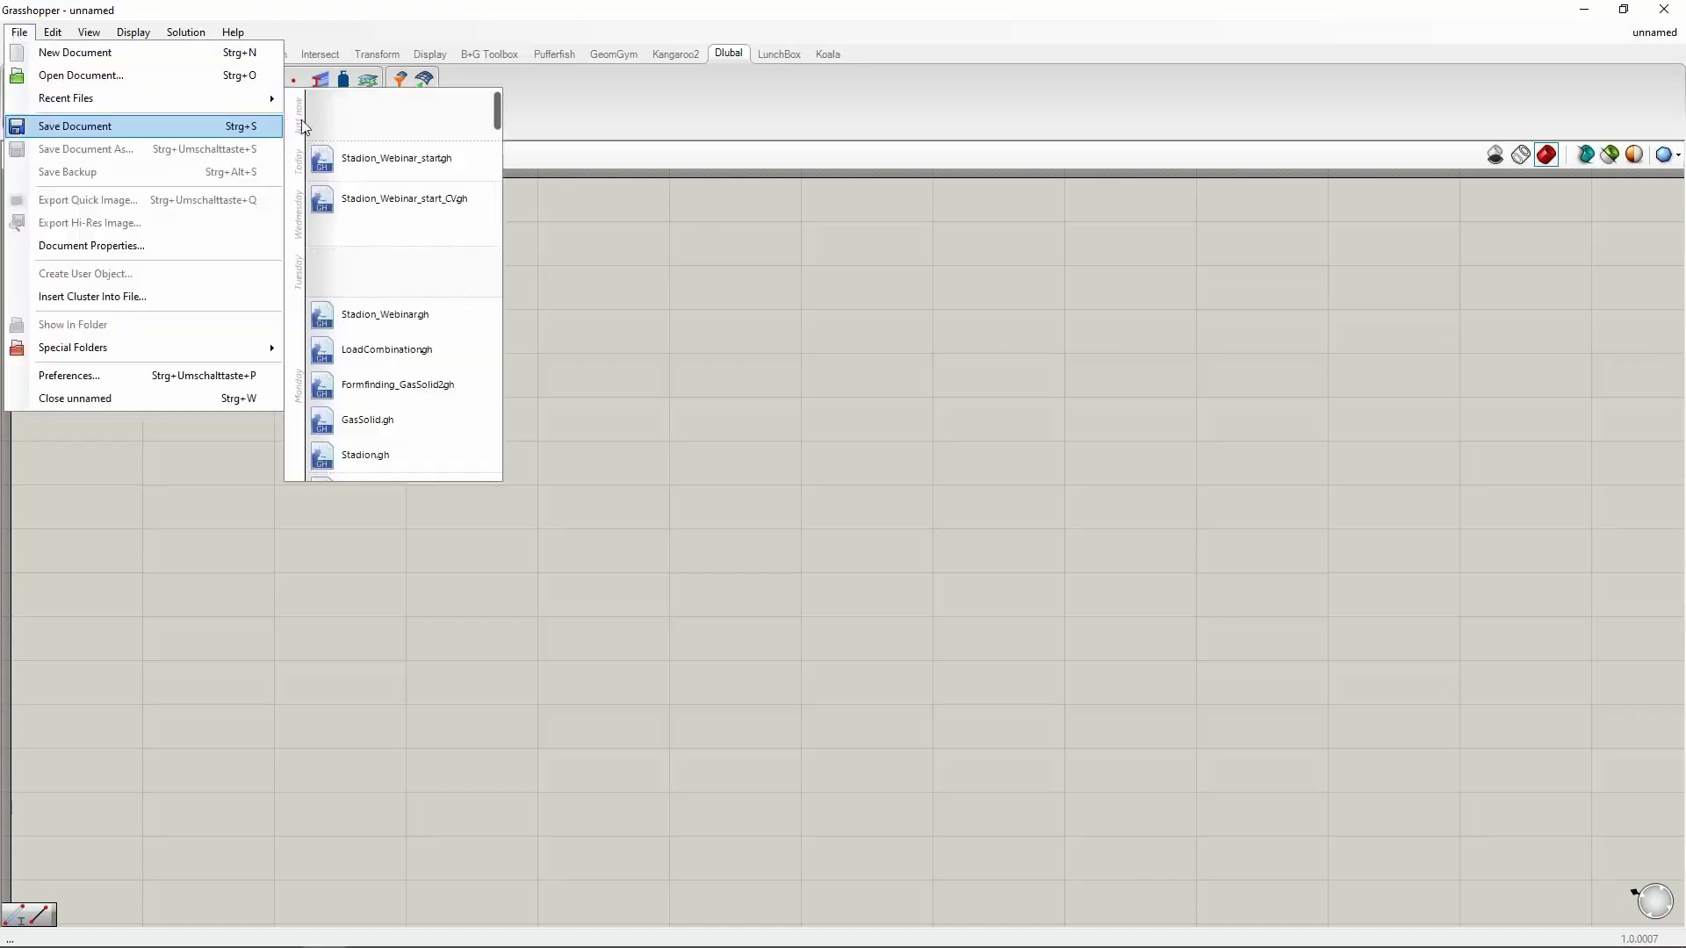
mouse_move(209, 98)
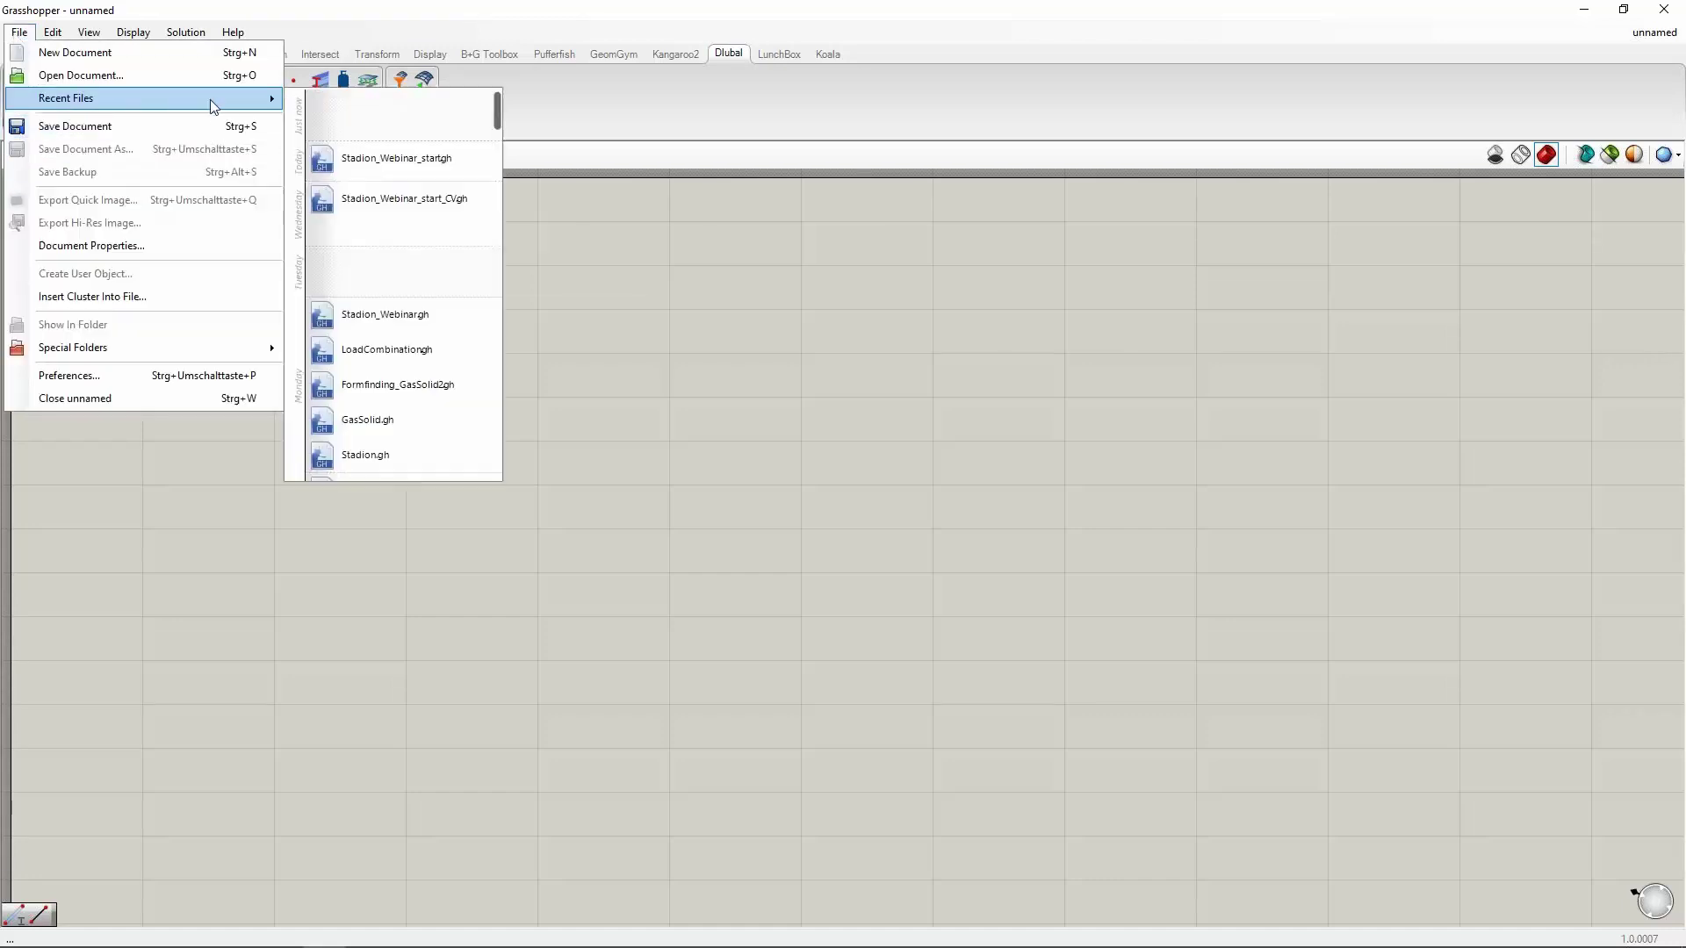
click(397, 157)
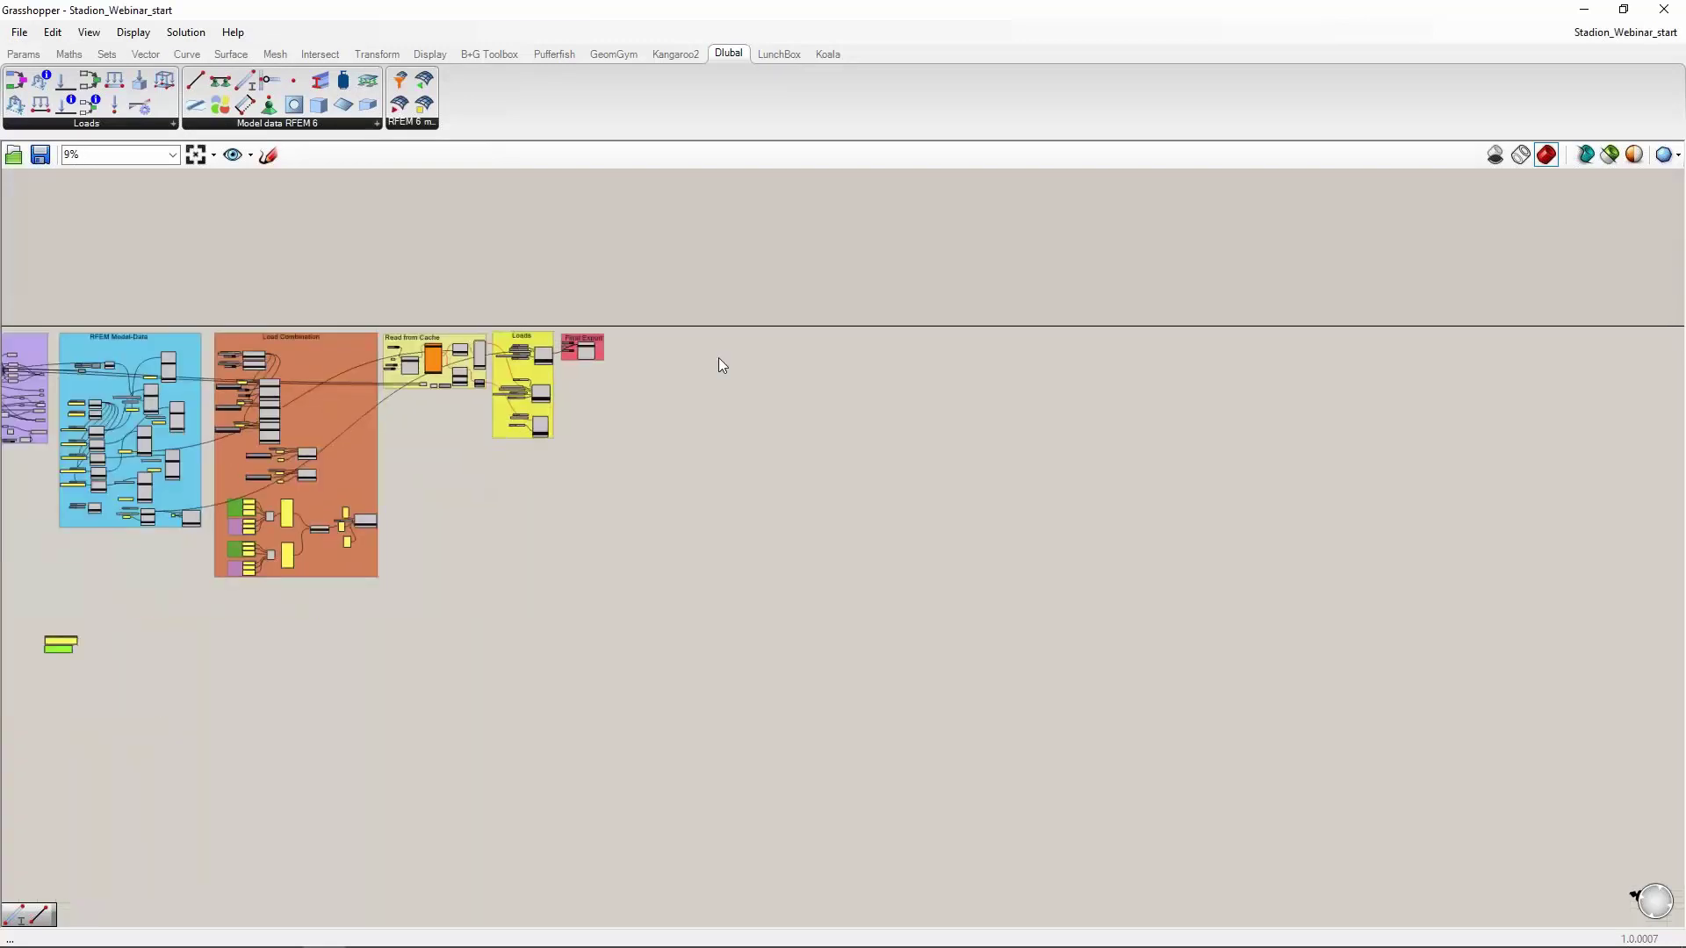
Examine the script's overall structure by highlighting the GH-Geometry, RFEM Model-Data and Load Combination groups one after another
click(393, 314)
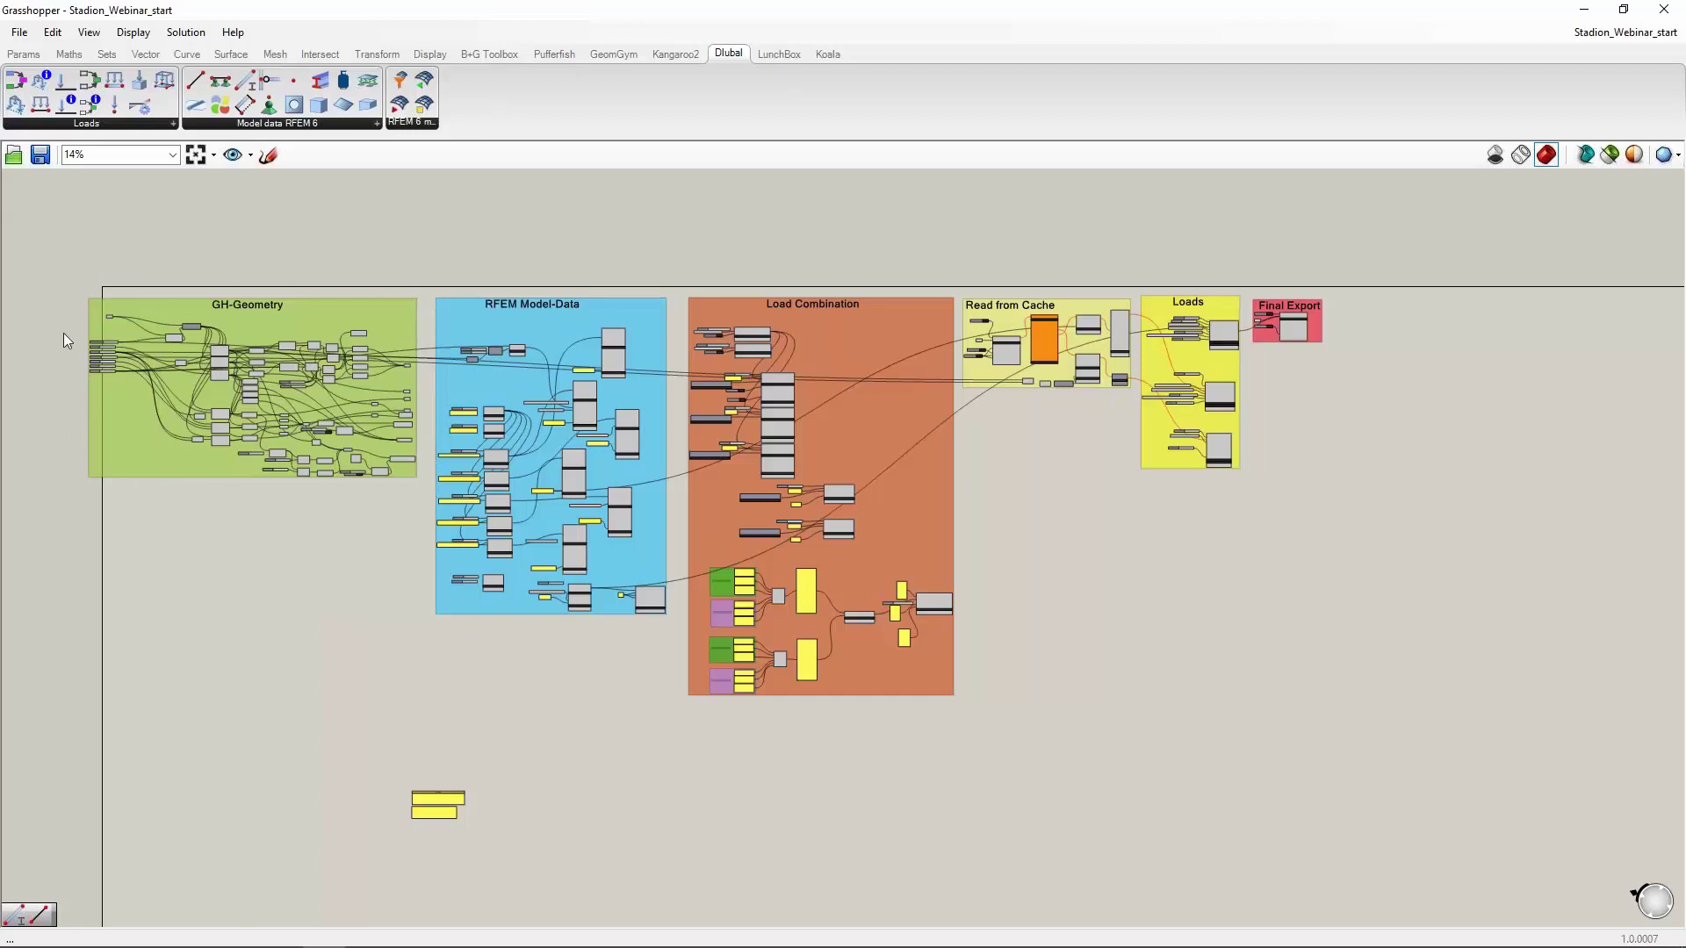
click(320, 521)
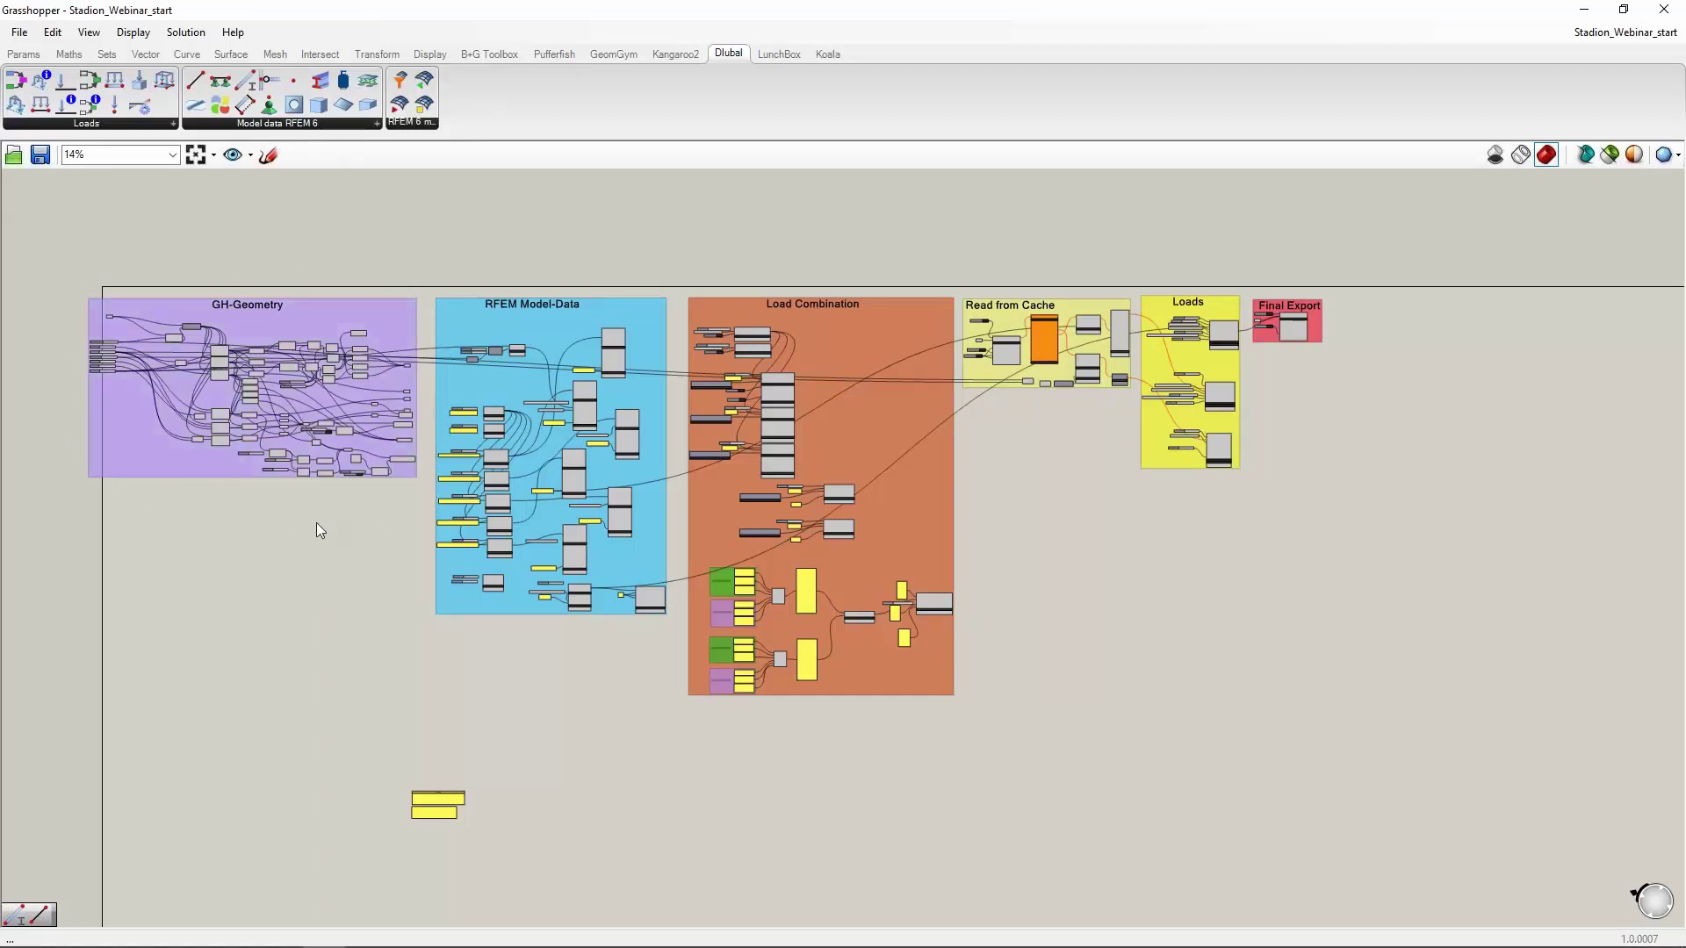
click(641, 315)
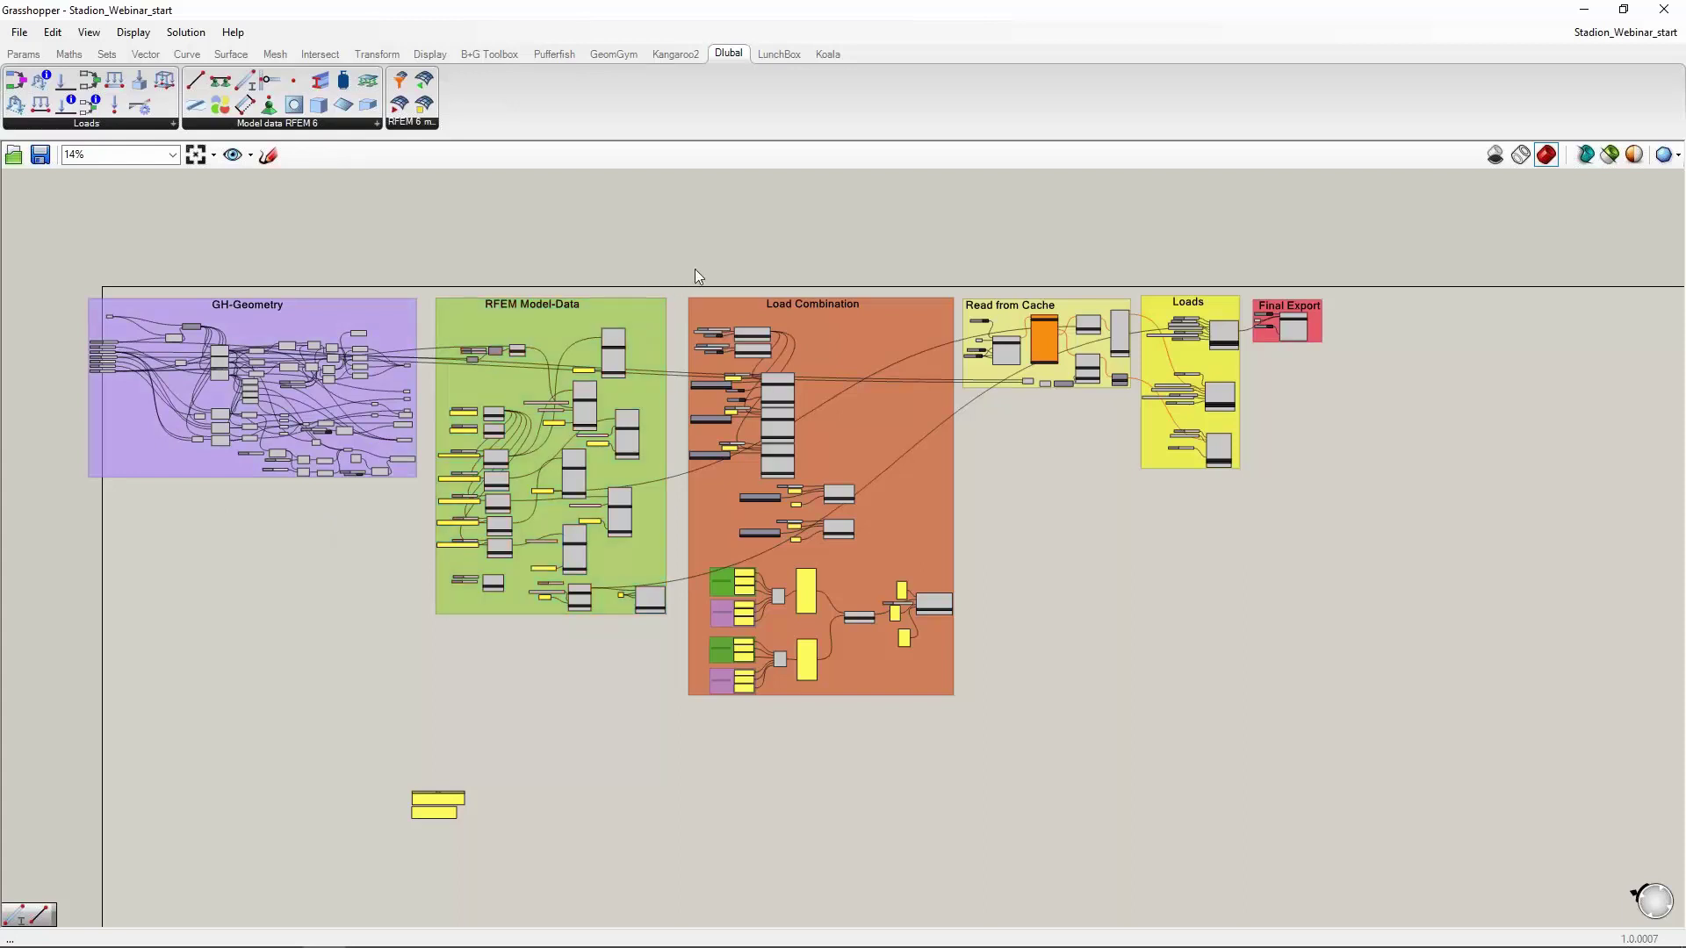
scroll(729, 290, right, 3)
click(759, 318)
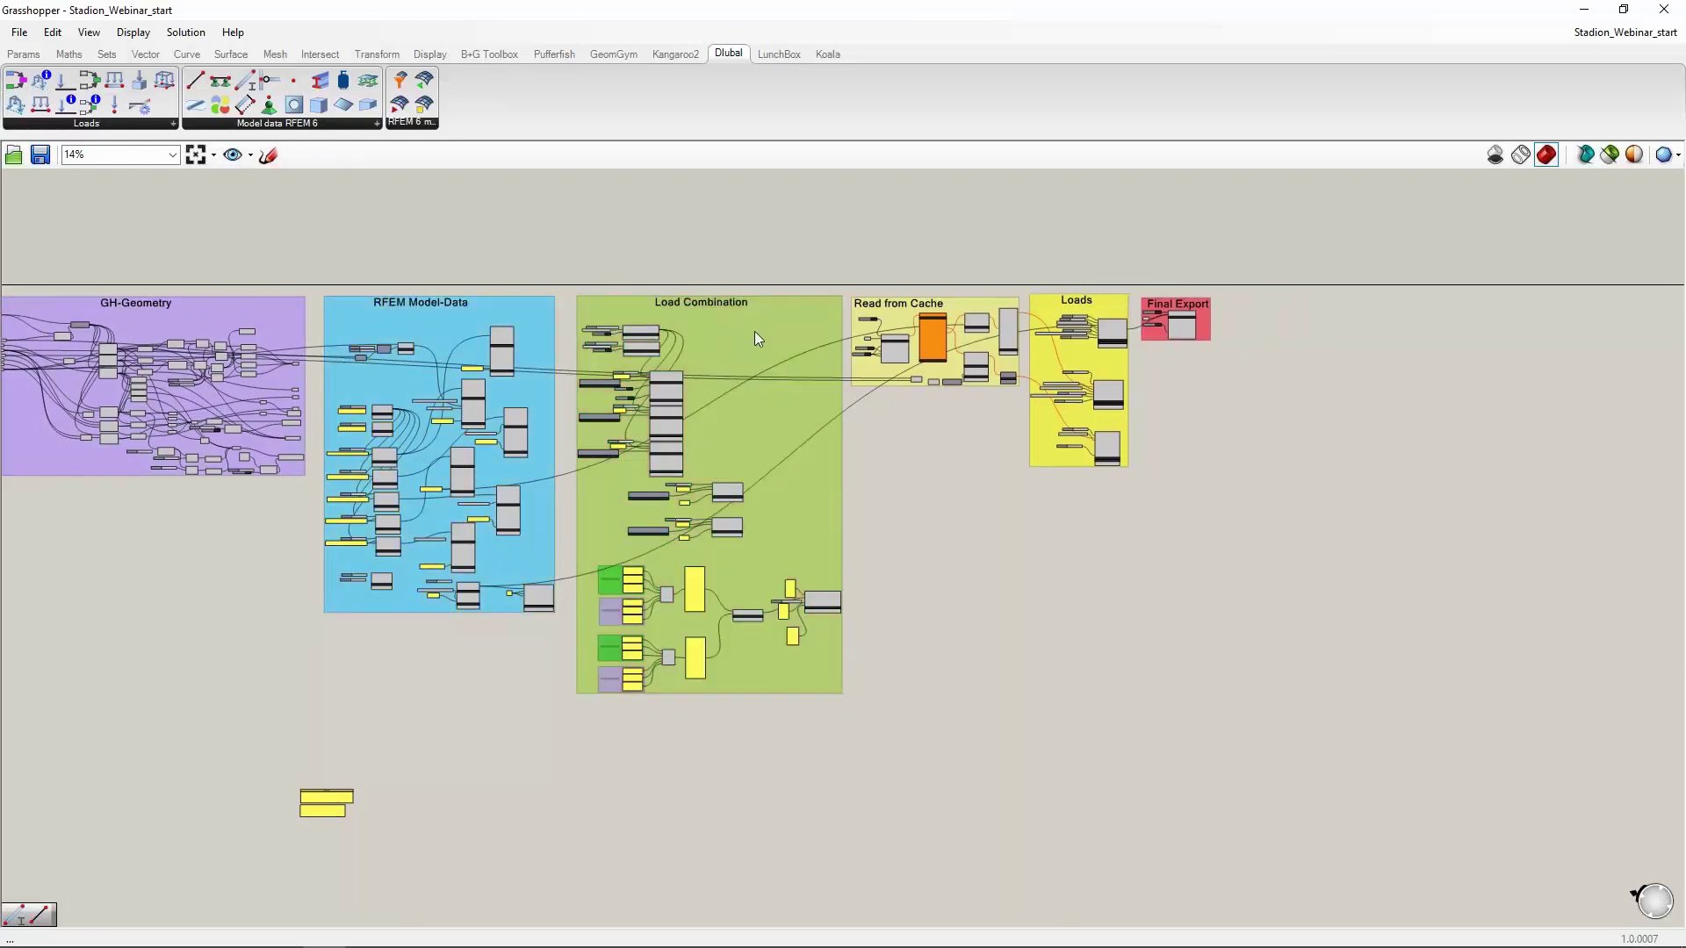
click(993, 436)
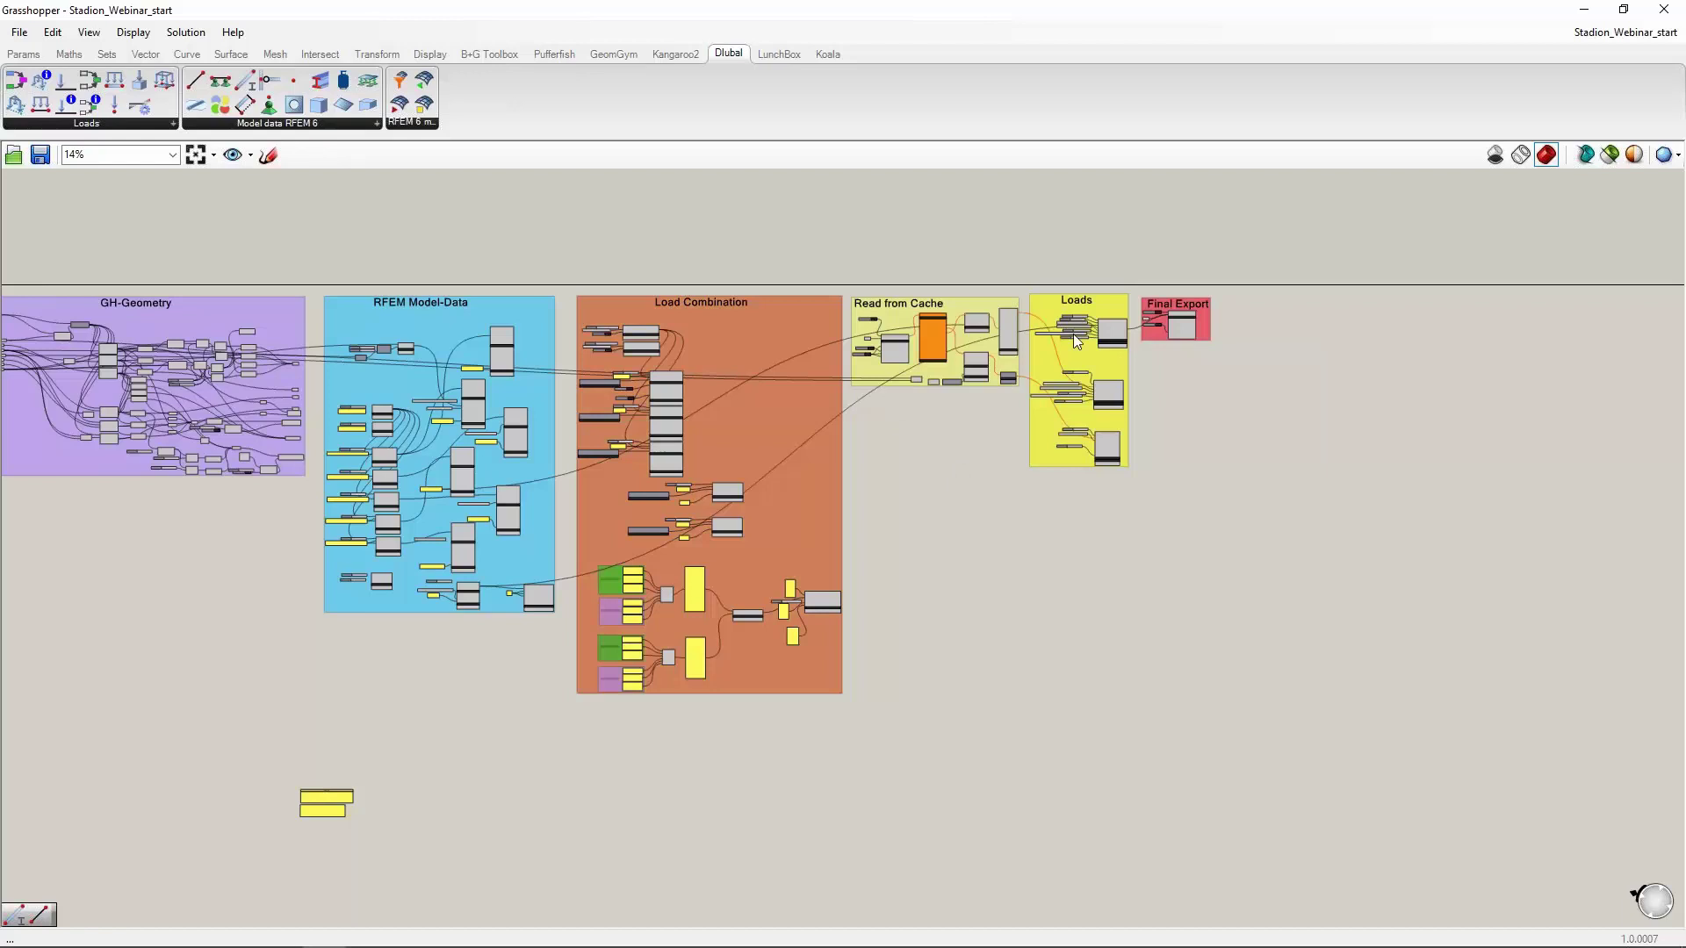
Examine the Loads and Final Export groups of the script, and bring the GH-Geometry group into close view
click(1053, 305)
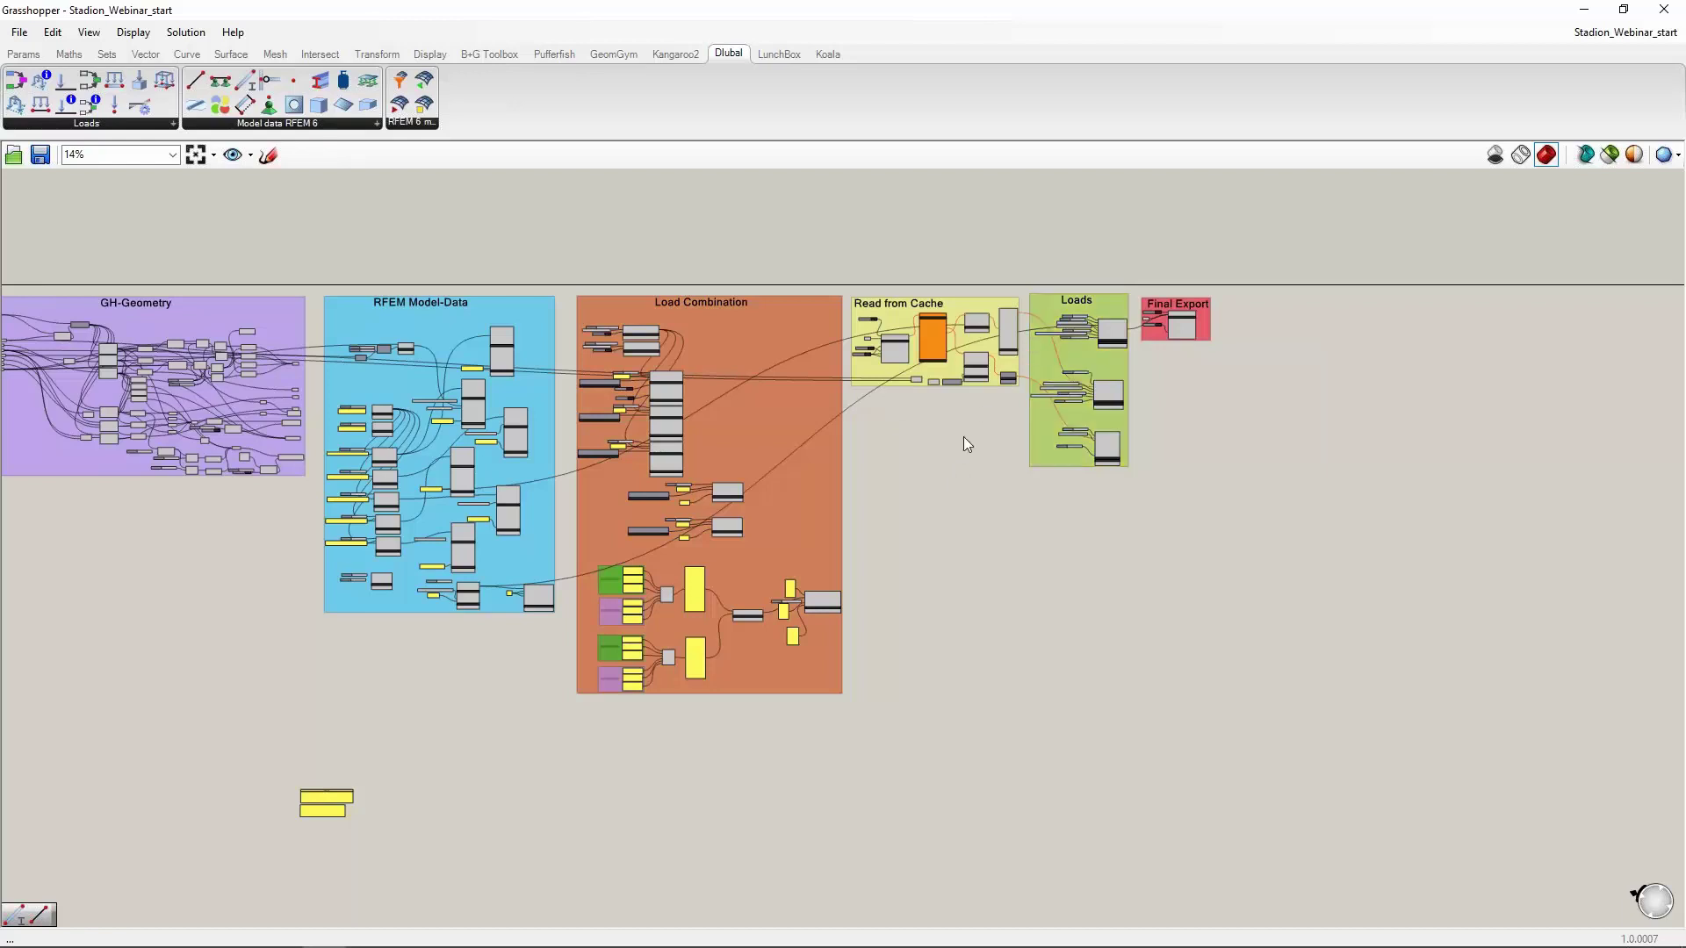
click(1206, 311)
right_drag(285, 634, 379, 578)
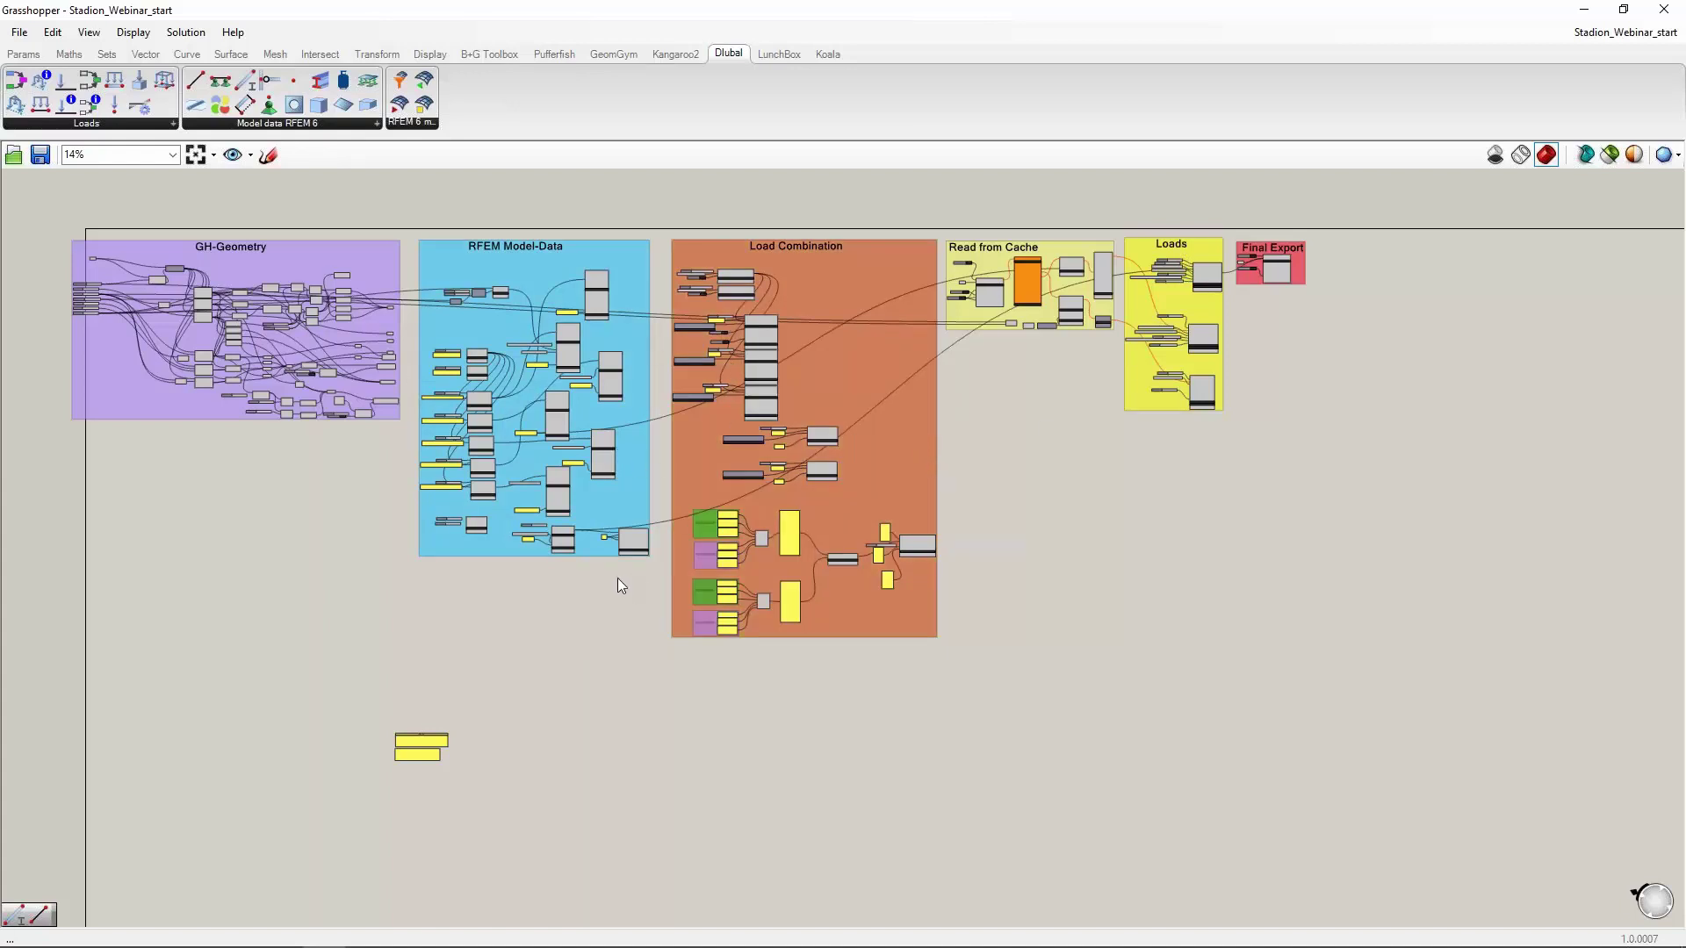
scroll(61, 239, up, 5)
scroll(214, 341, up, 1)
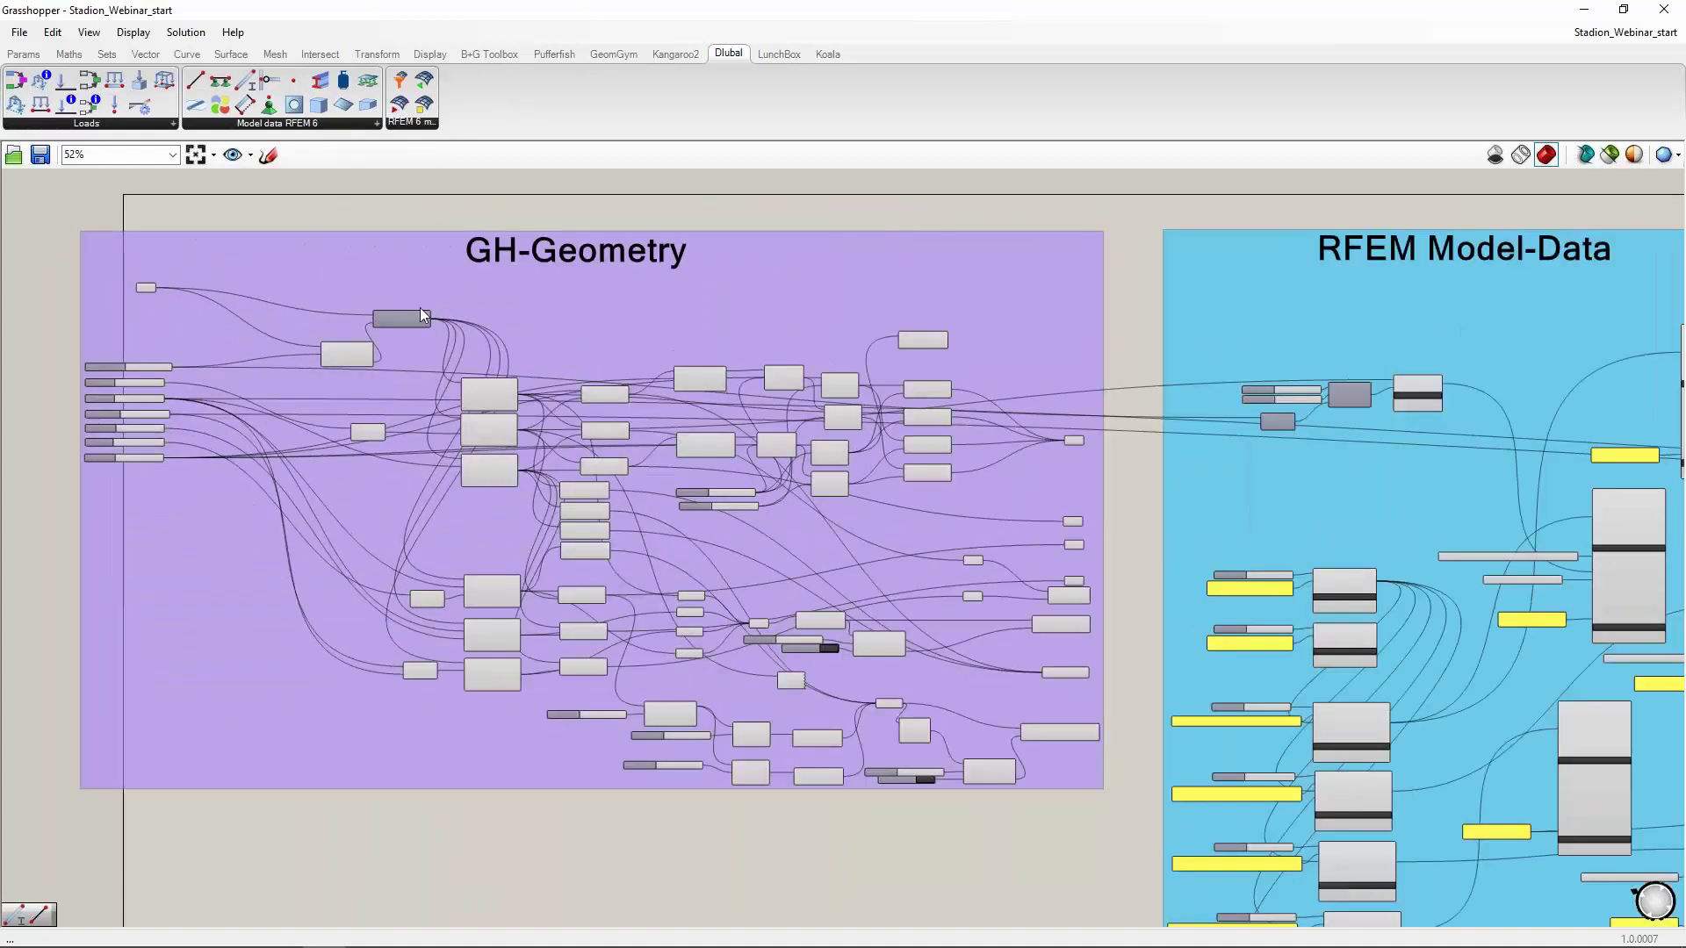
scroll(420, 307, up, 1)
scroll(534, 270, up, 1)
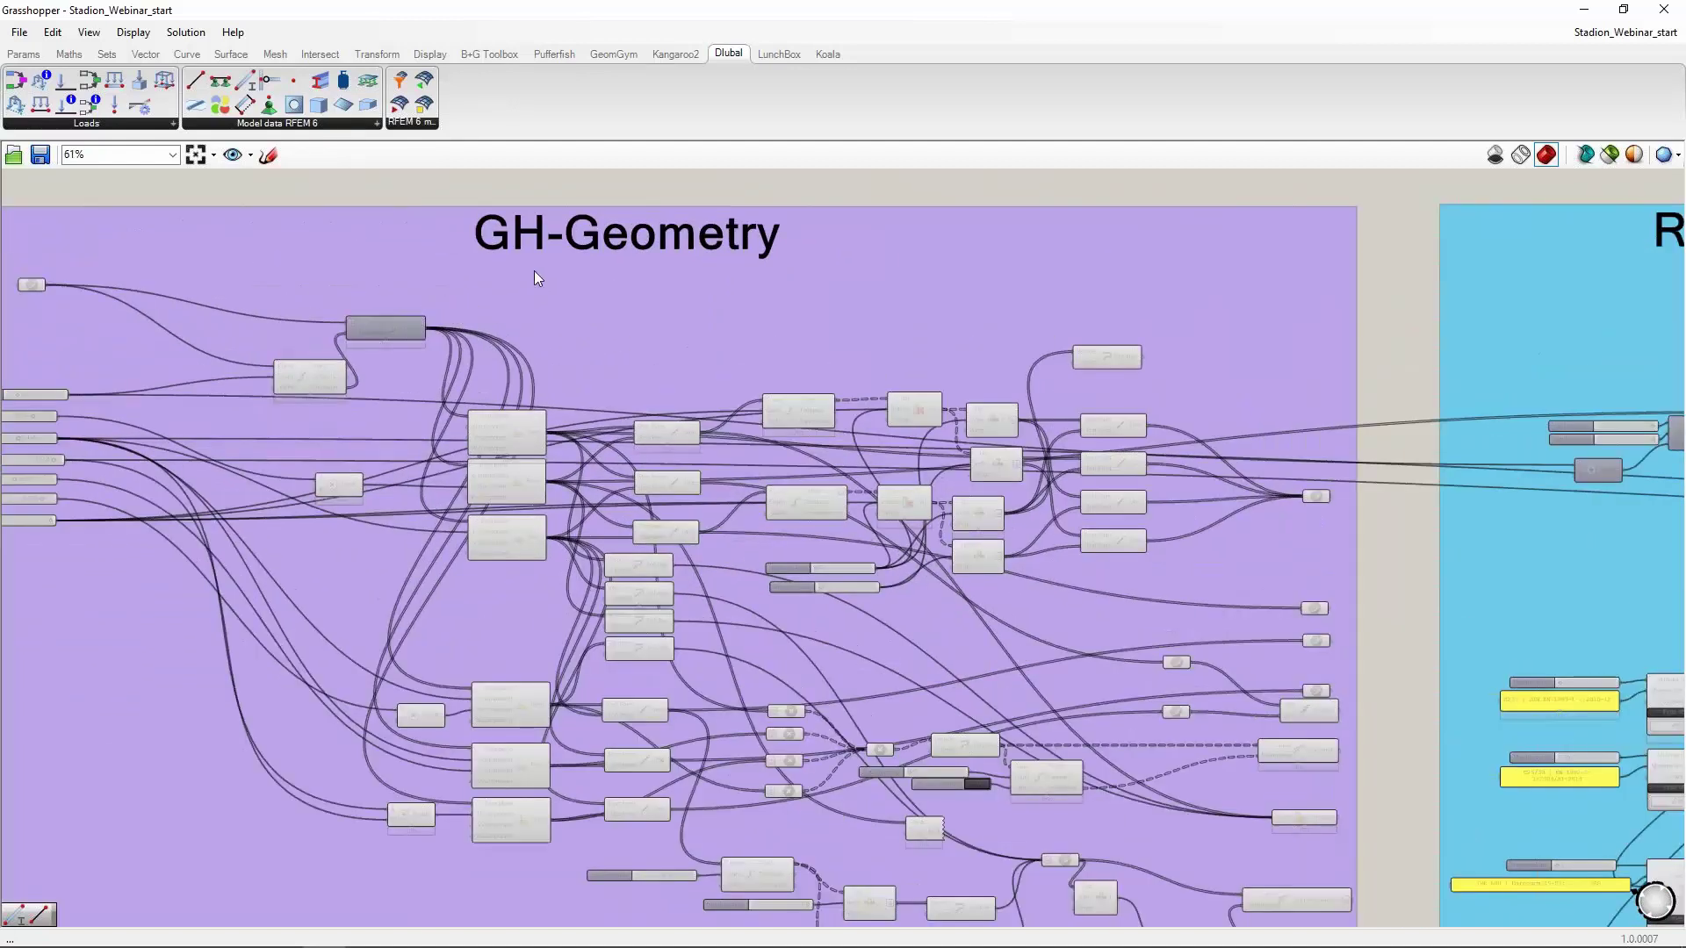
right_drag(356, 303, 474, 296)
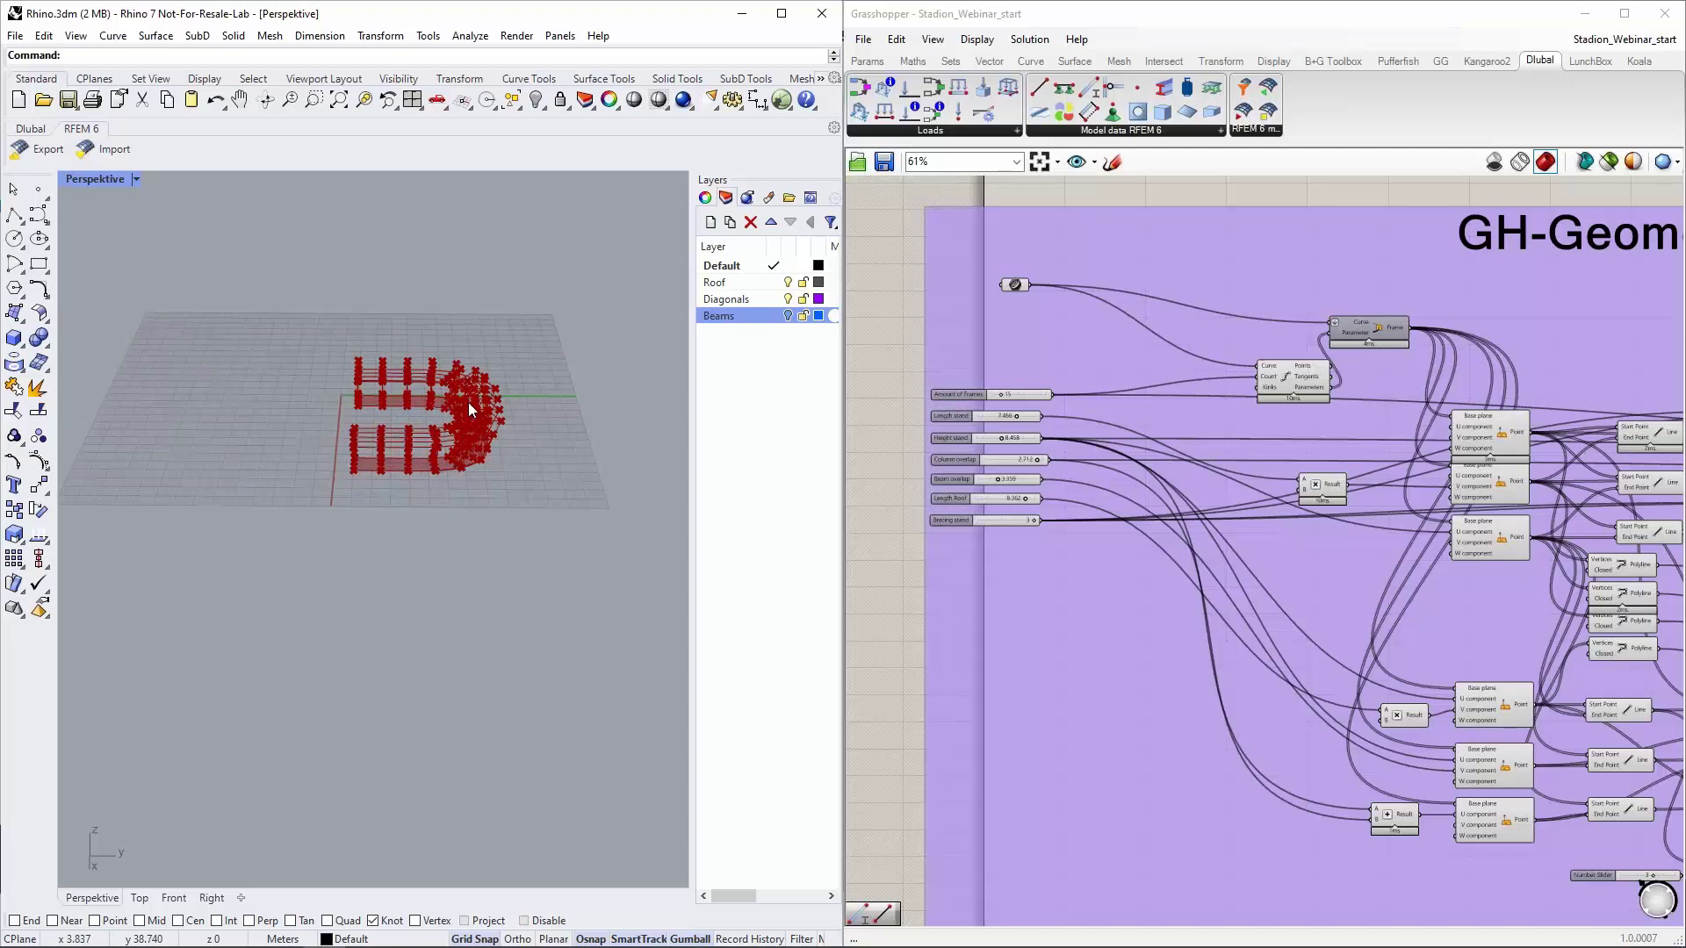
Examine the previewed stadium frames, stand surface and frame numbering in the Rhino perspective viewport from several angles
scroll(467, 403, up, 6)
right_drag(281, 439, 416, 463)
scroll(229, 469, down, 5)
scroll(499, 498, up, 2)
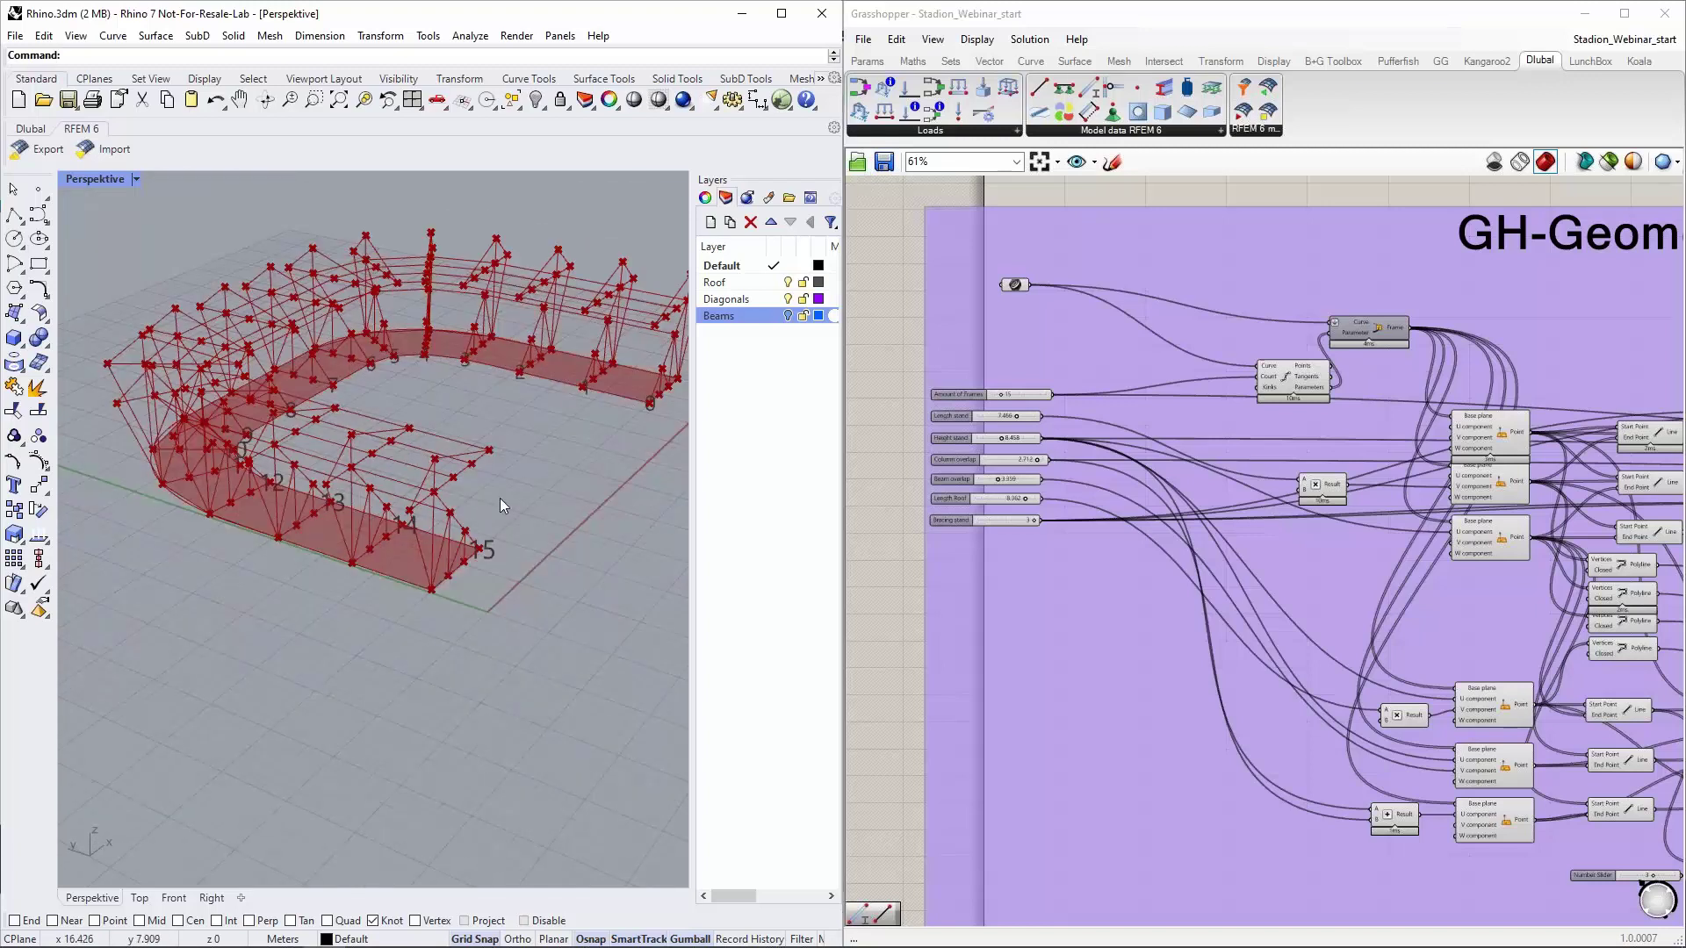
scroll(515, 474, up, 2)
scroll(514, 474, up, 3)
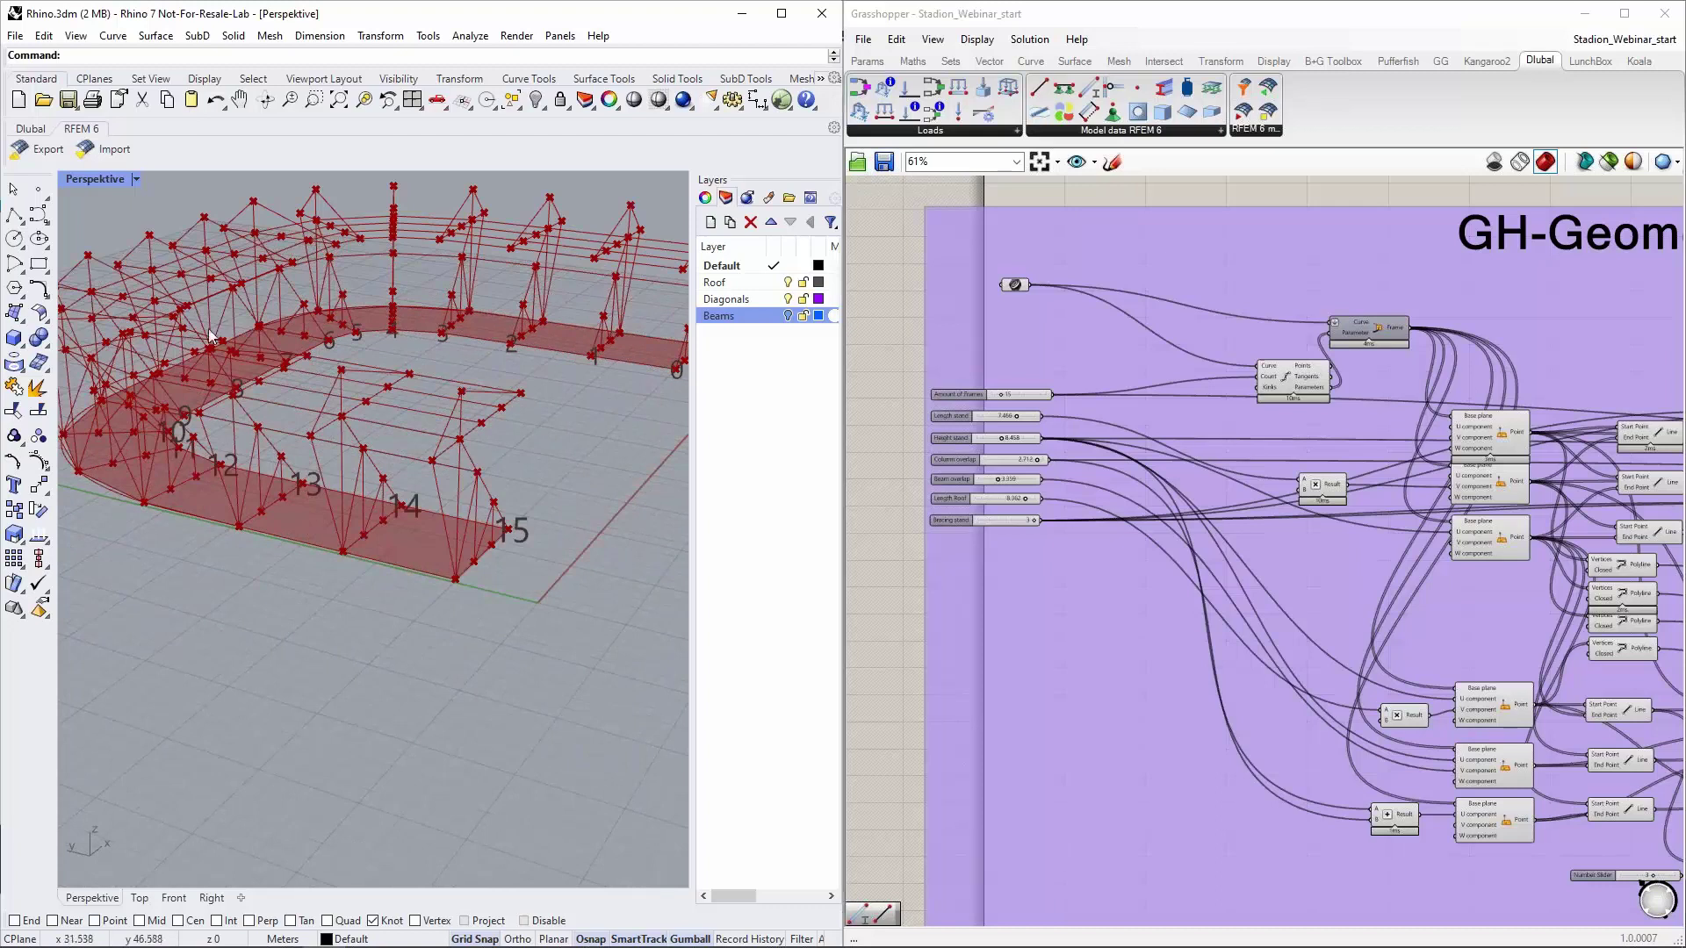
scroll(451, 391, down, 2)
scroll(451, 387, up, 2)
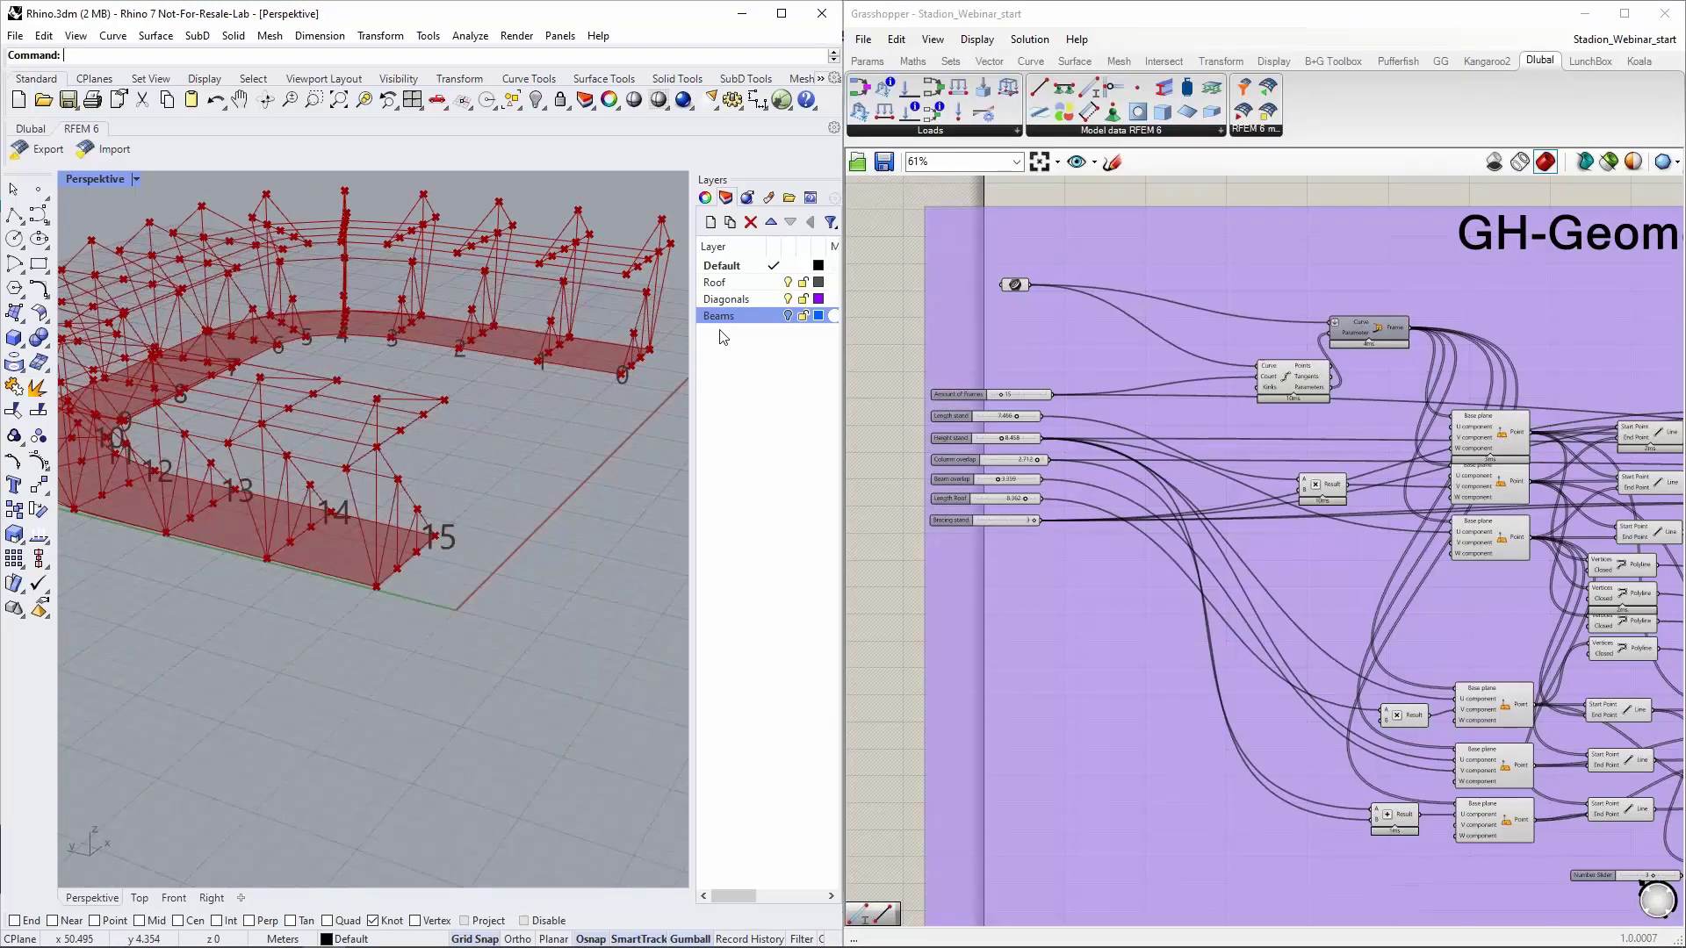
Try out the Amount of Frames slider in the GH-Geometry group against the stadium preview, and return it to 15
scroll(1064, 369, down, 2)
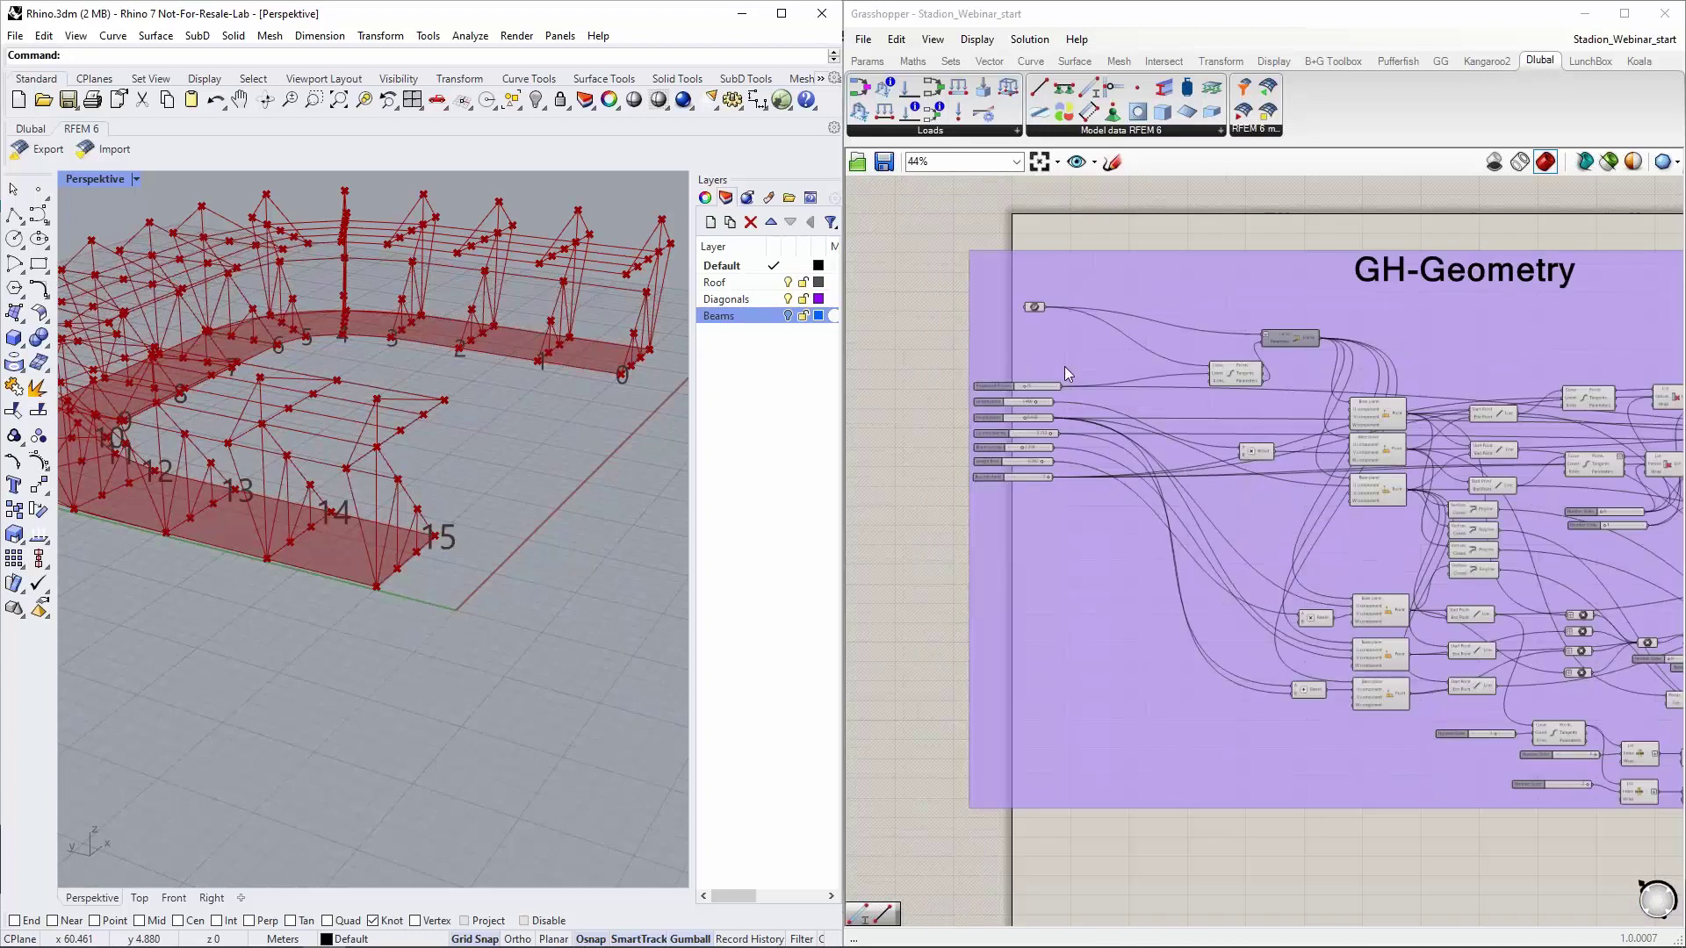
scroll(1421, 419, up, 3)
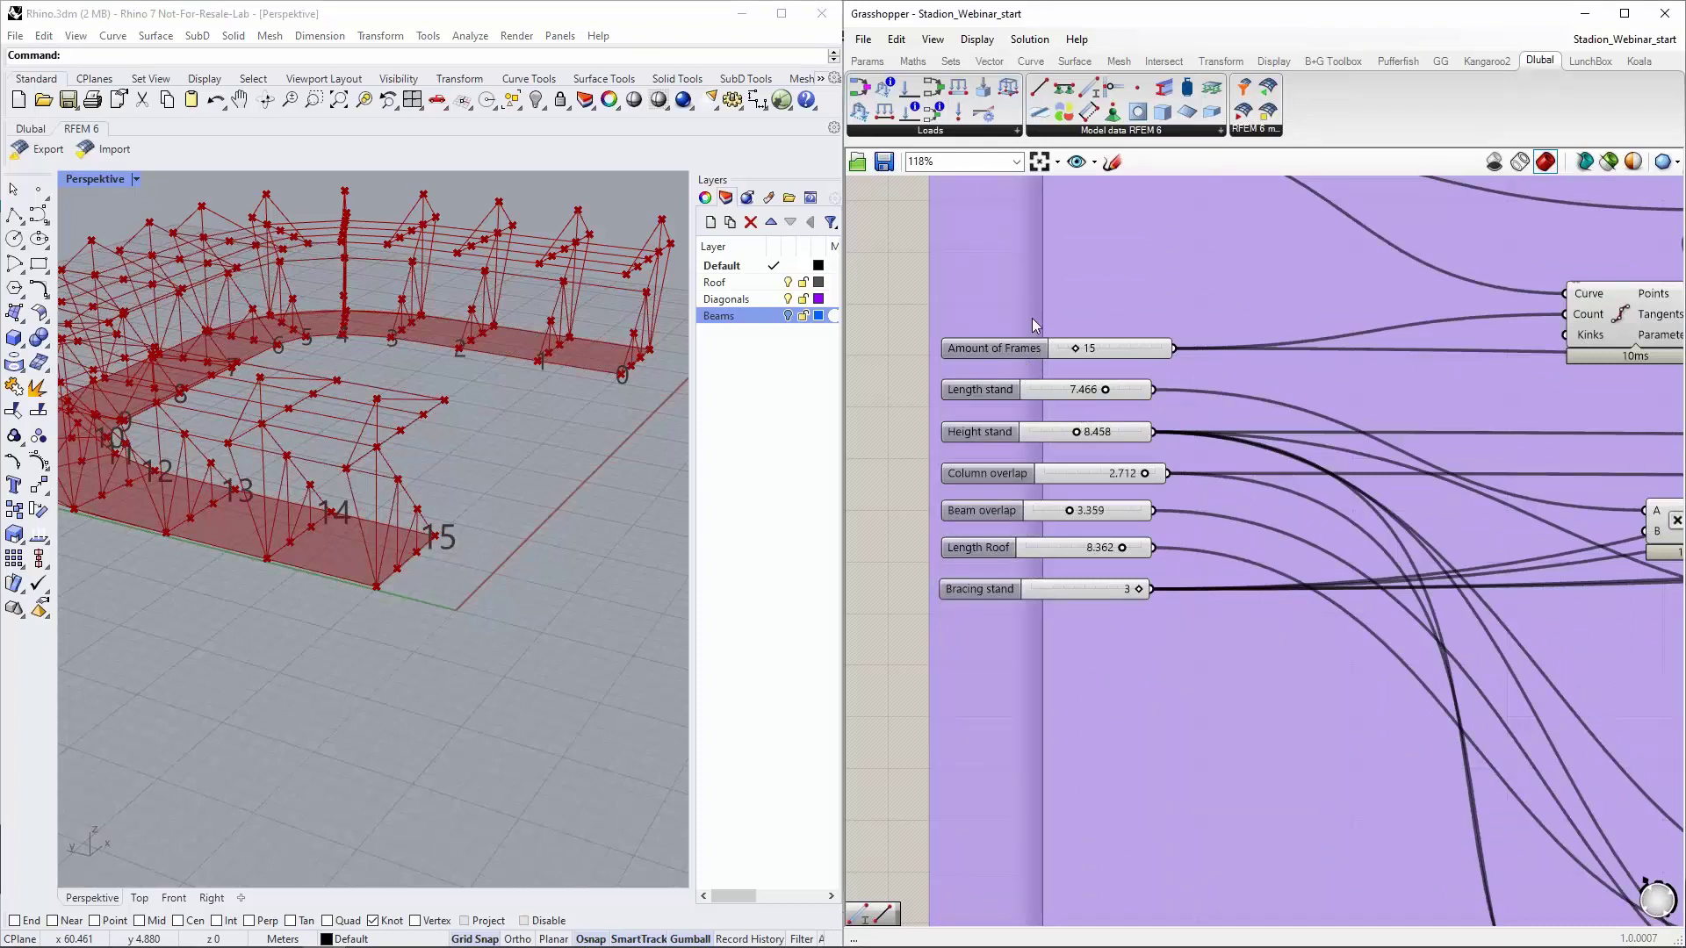
scroll(1035, 314, up, 2)
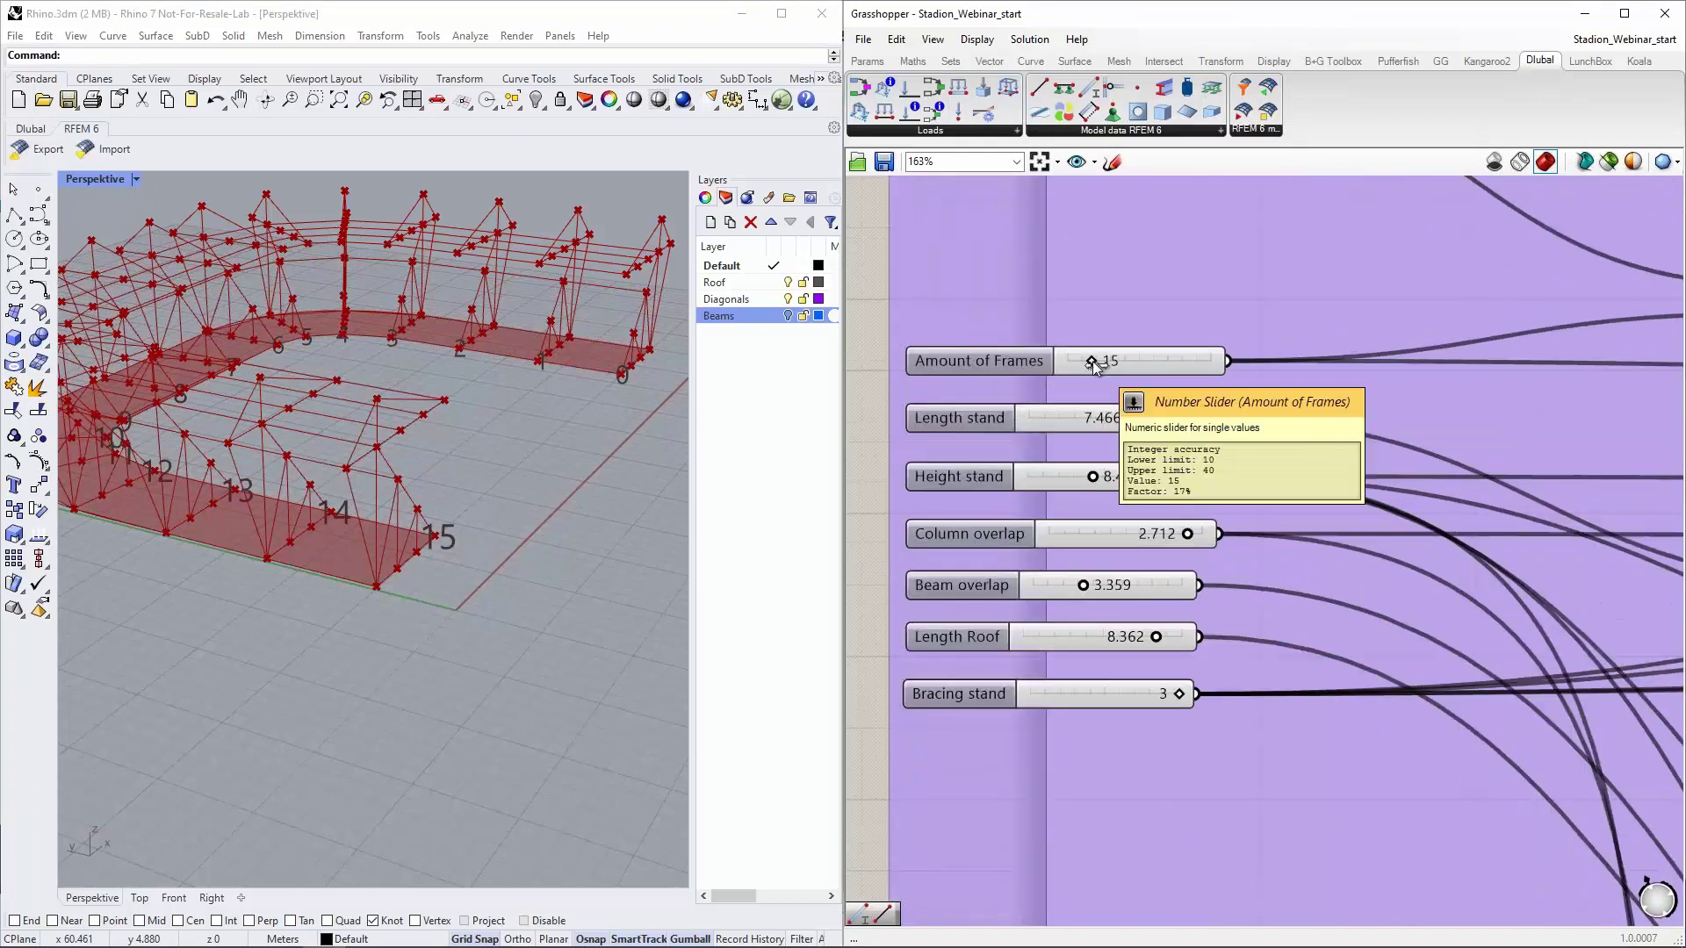
click(738, 339)
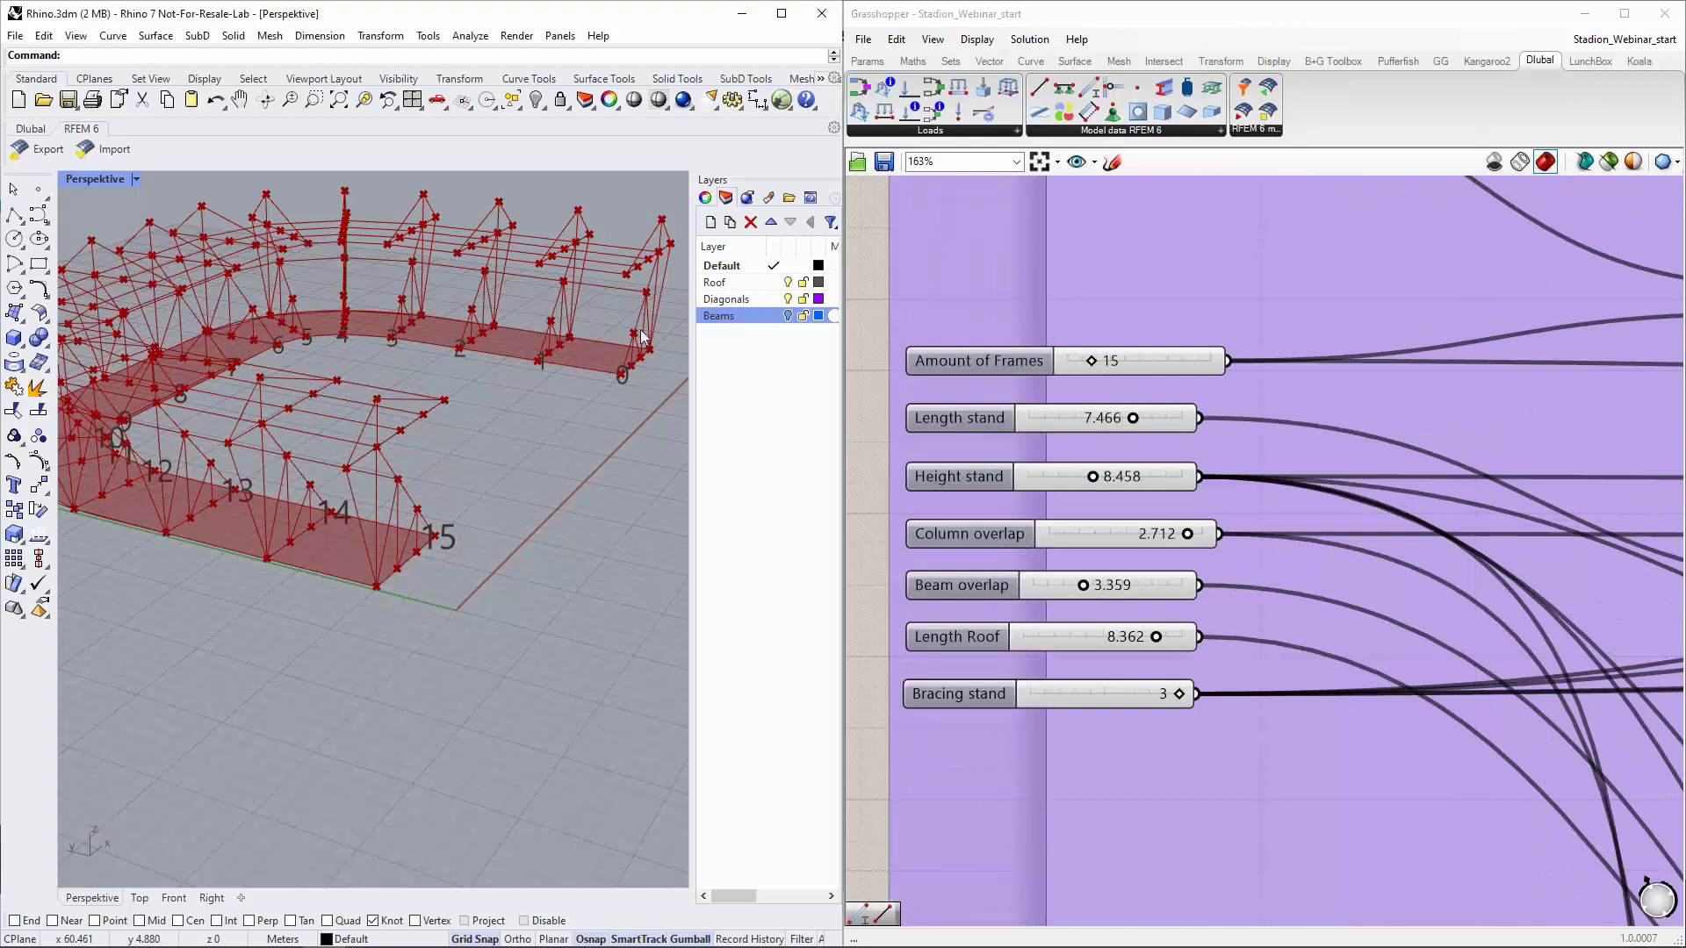
right_drag(545, 412, 587, 422)
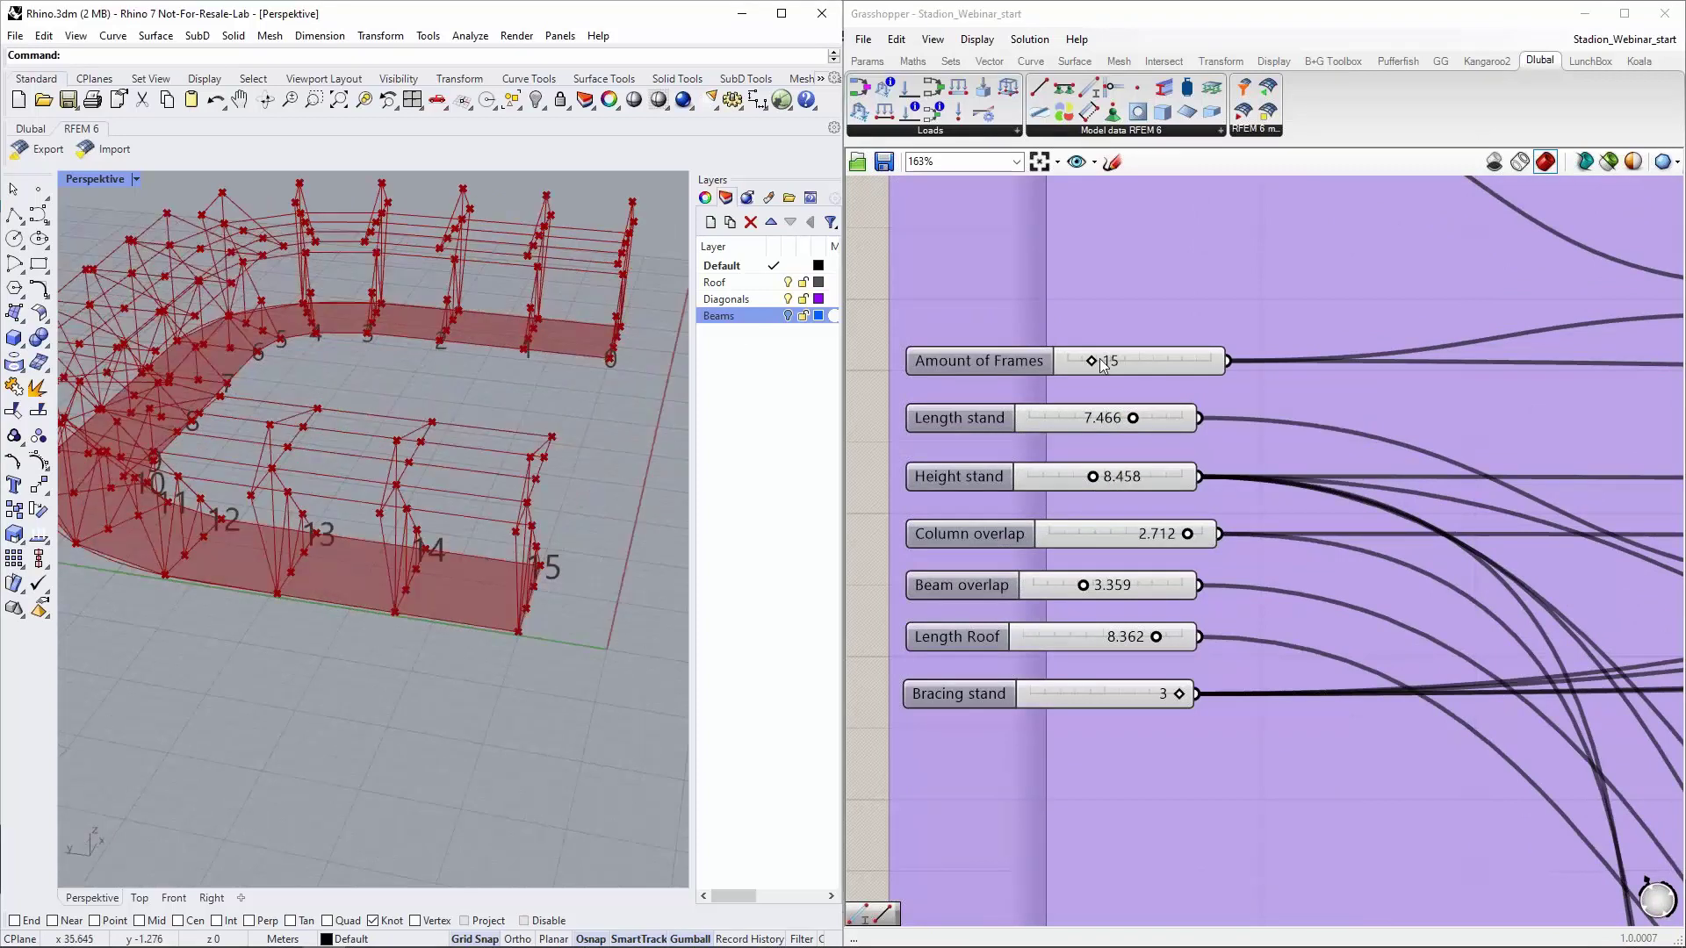
drag(1100, 360, 1095, 365)
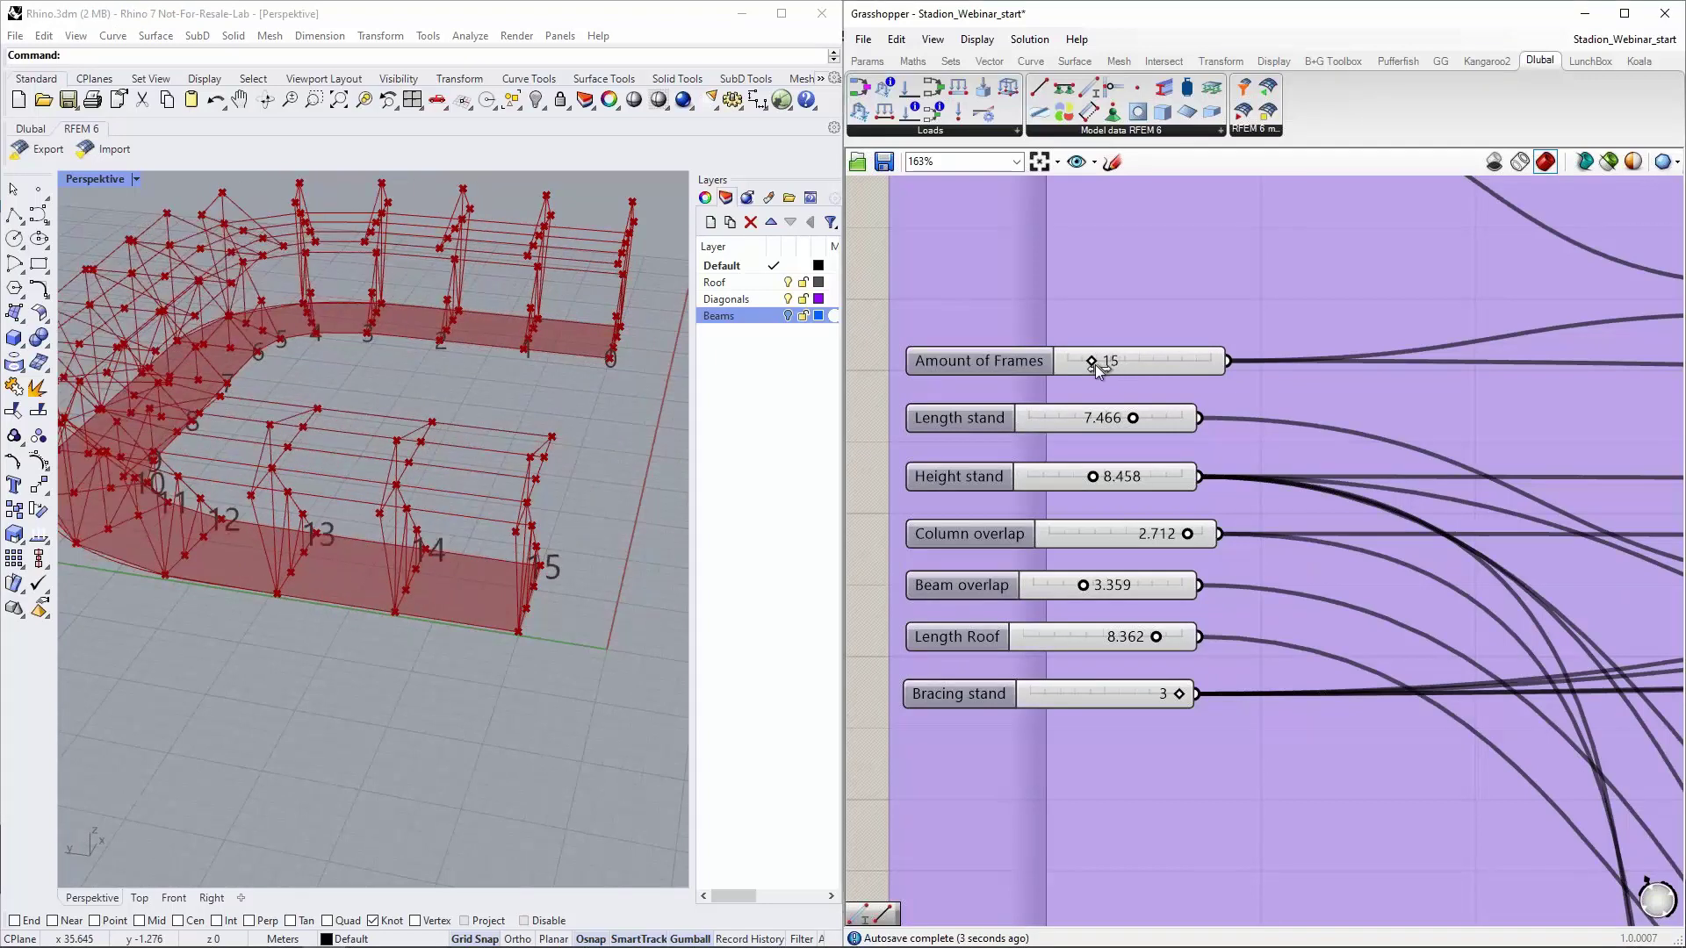
scroll(387, 364, down, 2)
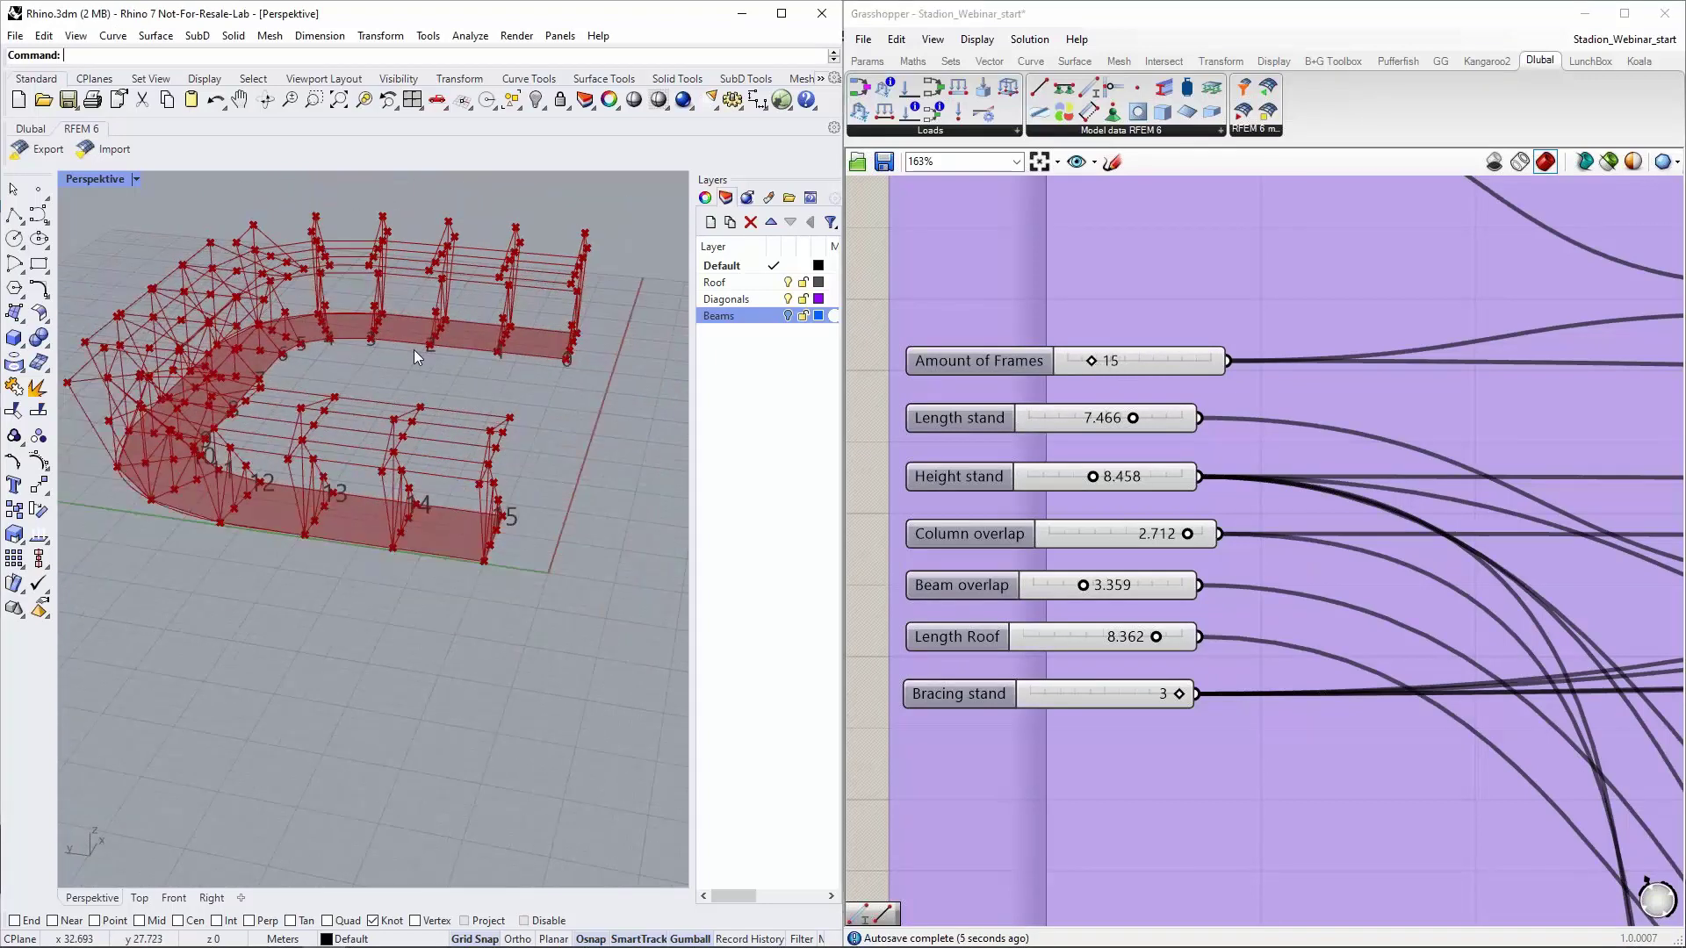
Set Length stand to 7.655, Height stand to 9.823, Column overlap to 2.385, Beam overlap to 4.717 and Length Roof to 7.034
click(1133, 418)
mouse_move(1133, 419)
mouse_down()
mouse_move(1108, 420)
mouse_move(1136, 419)
mouse_up()
drag(1097, 482, 1109, 481)
drag(1188, 534, 1160, 535)
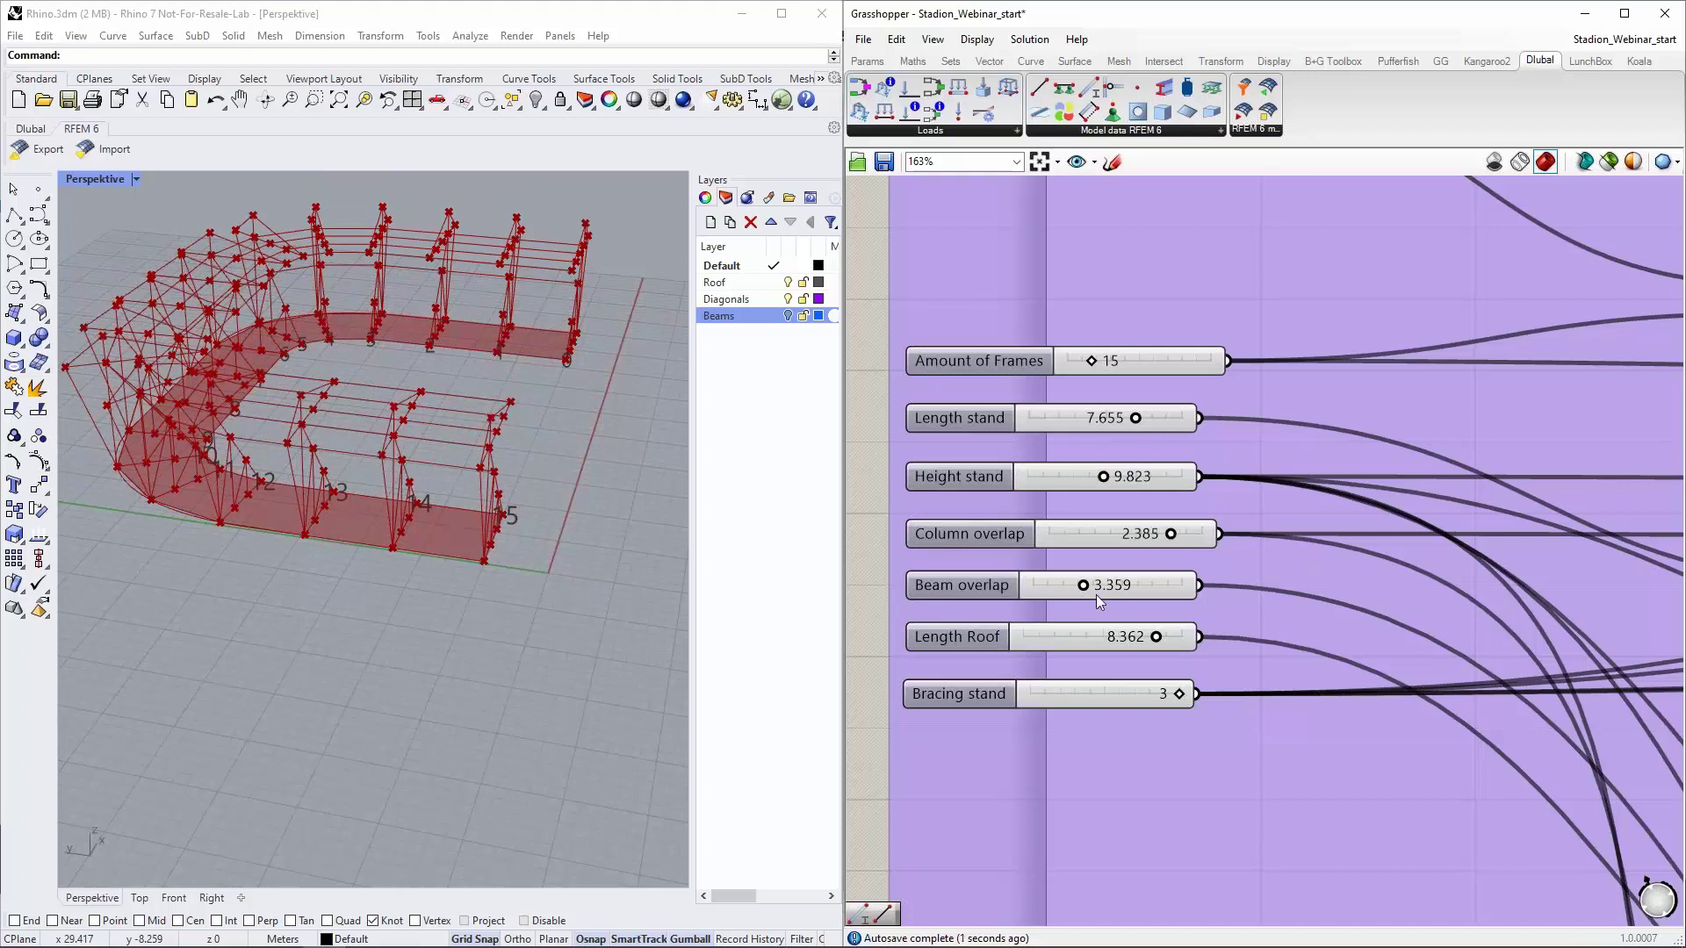
drag(1083, 585, 1103, 585)
drag(1155, 640, 1135, 640)
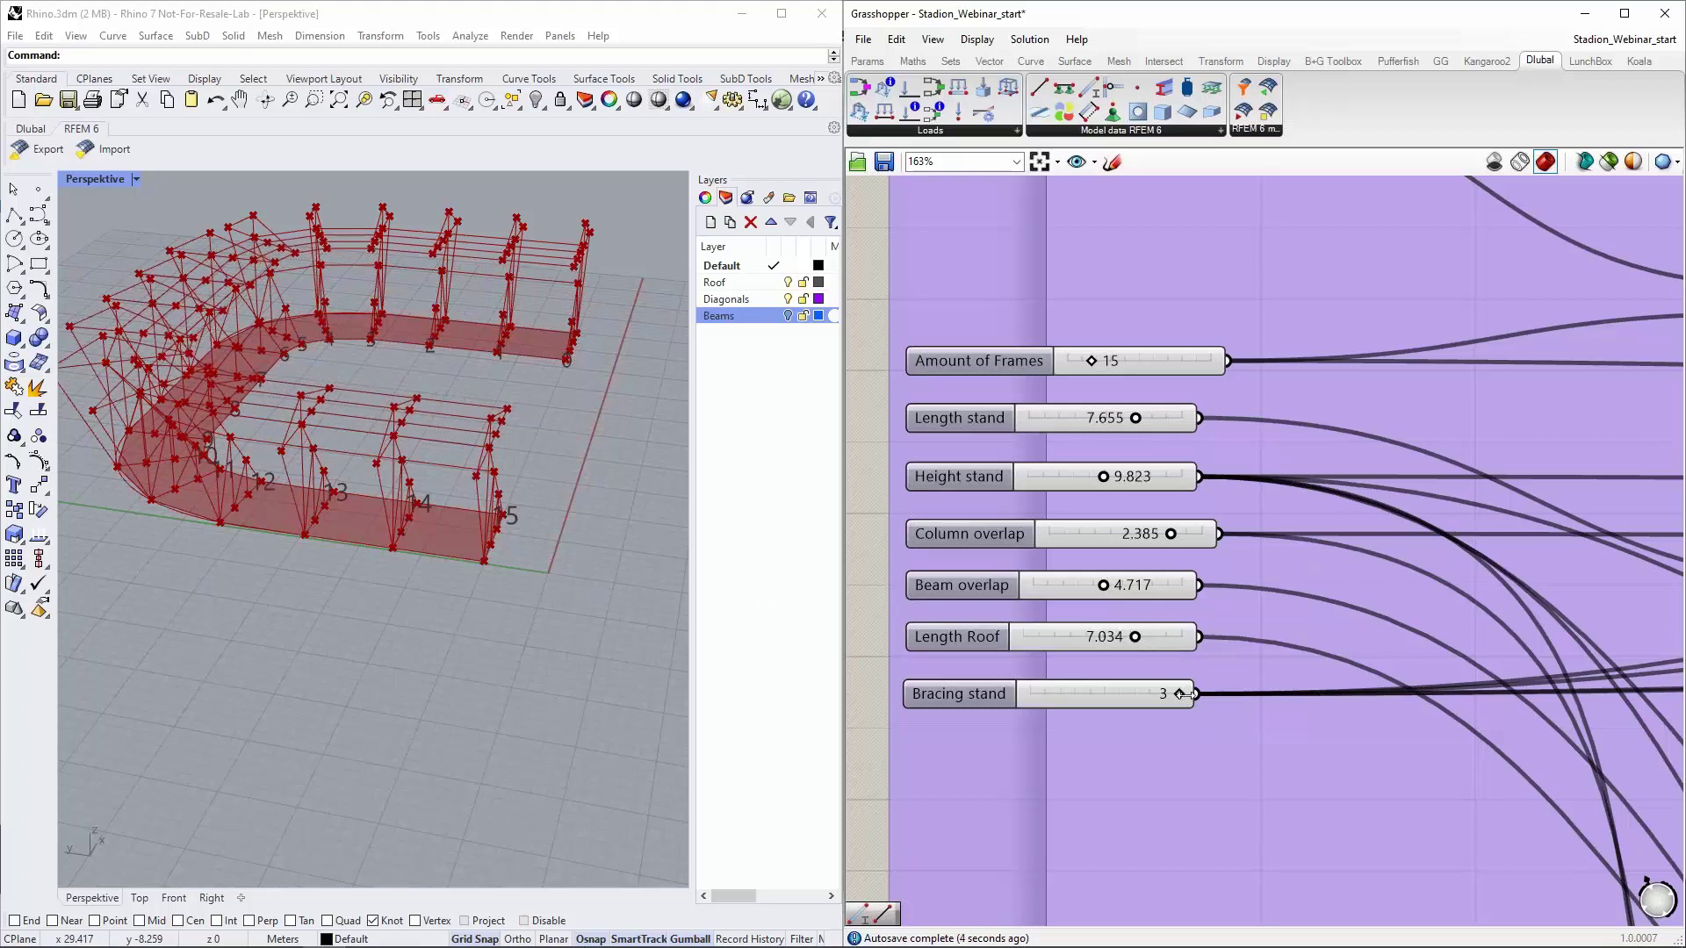
Try out the Bracing stand slider against the stand frames in the preview, and return it to 3
scroll(544, 555, up, 5)
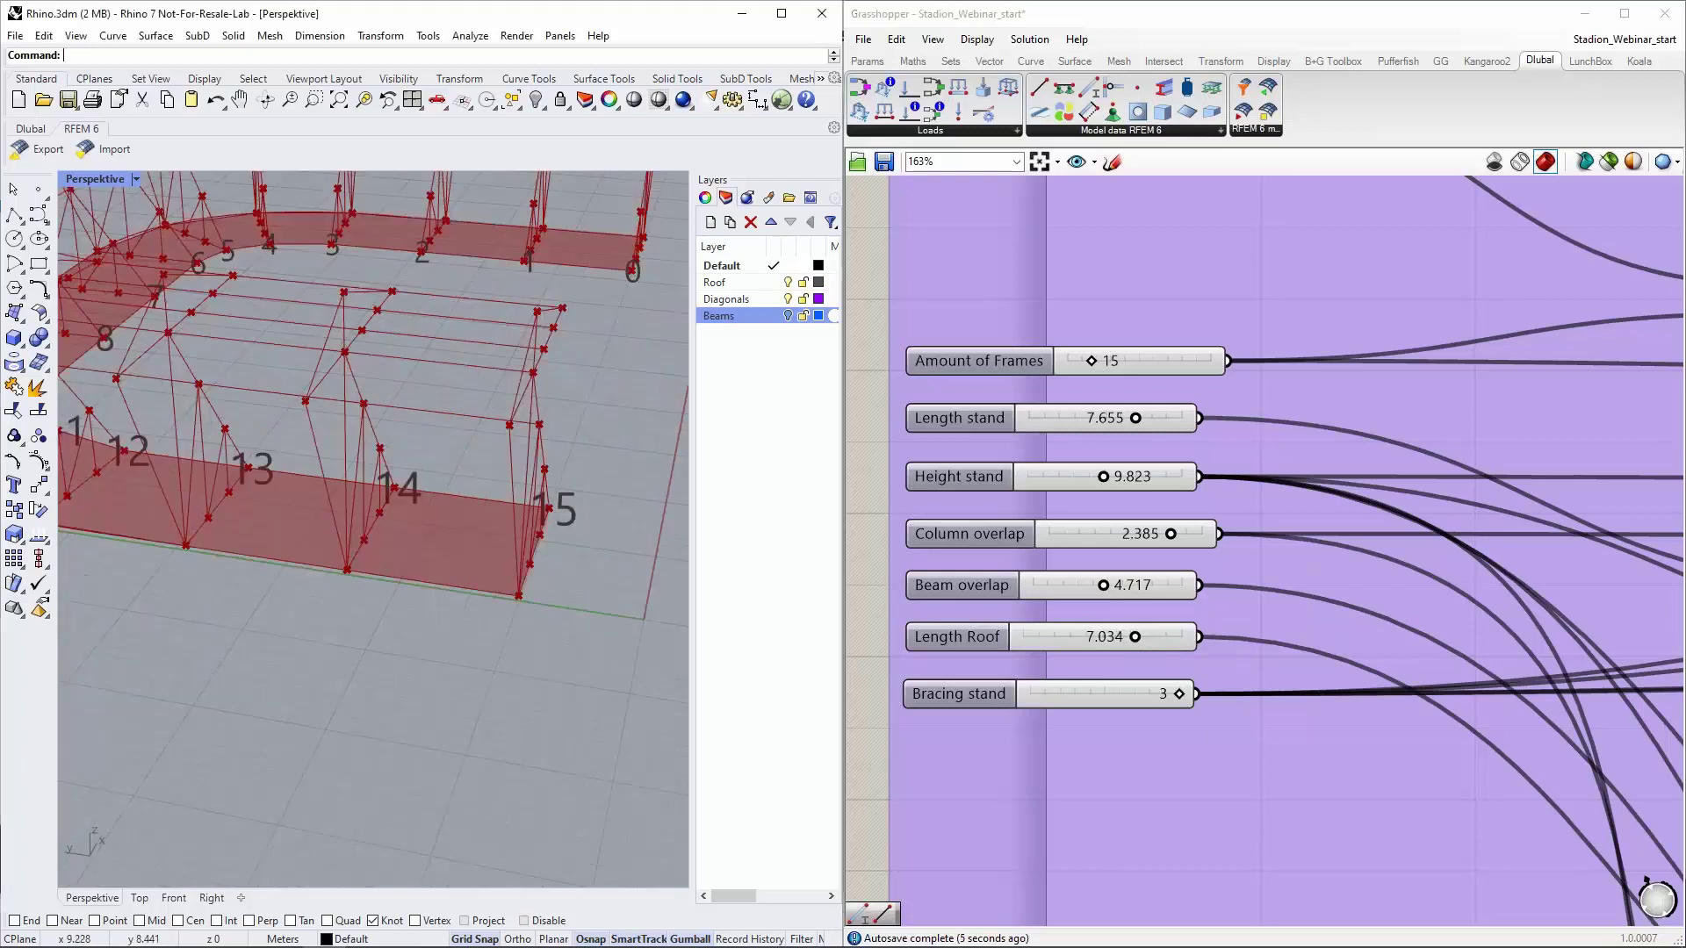
scroll(323, 455, up, 3)
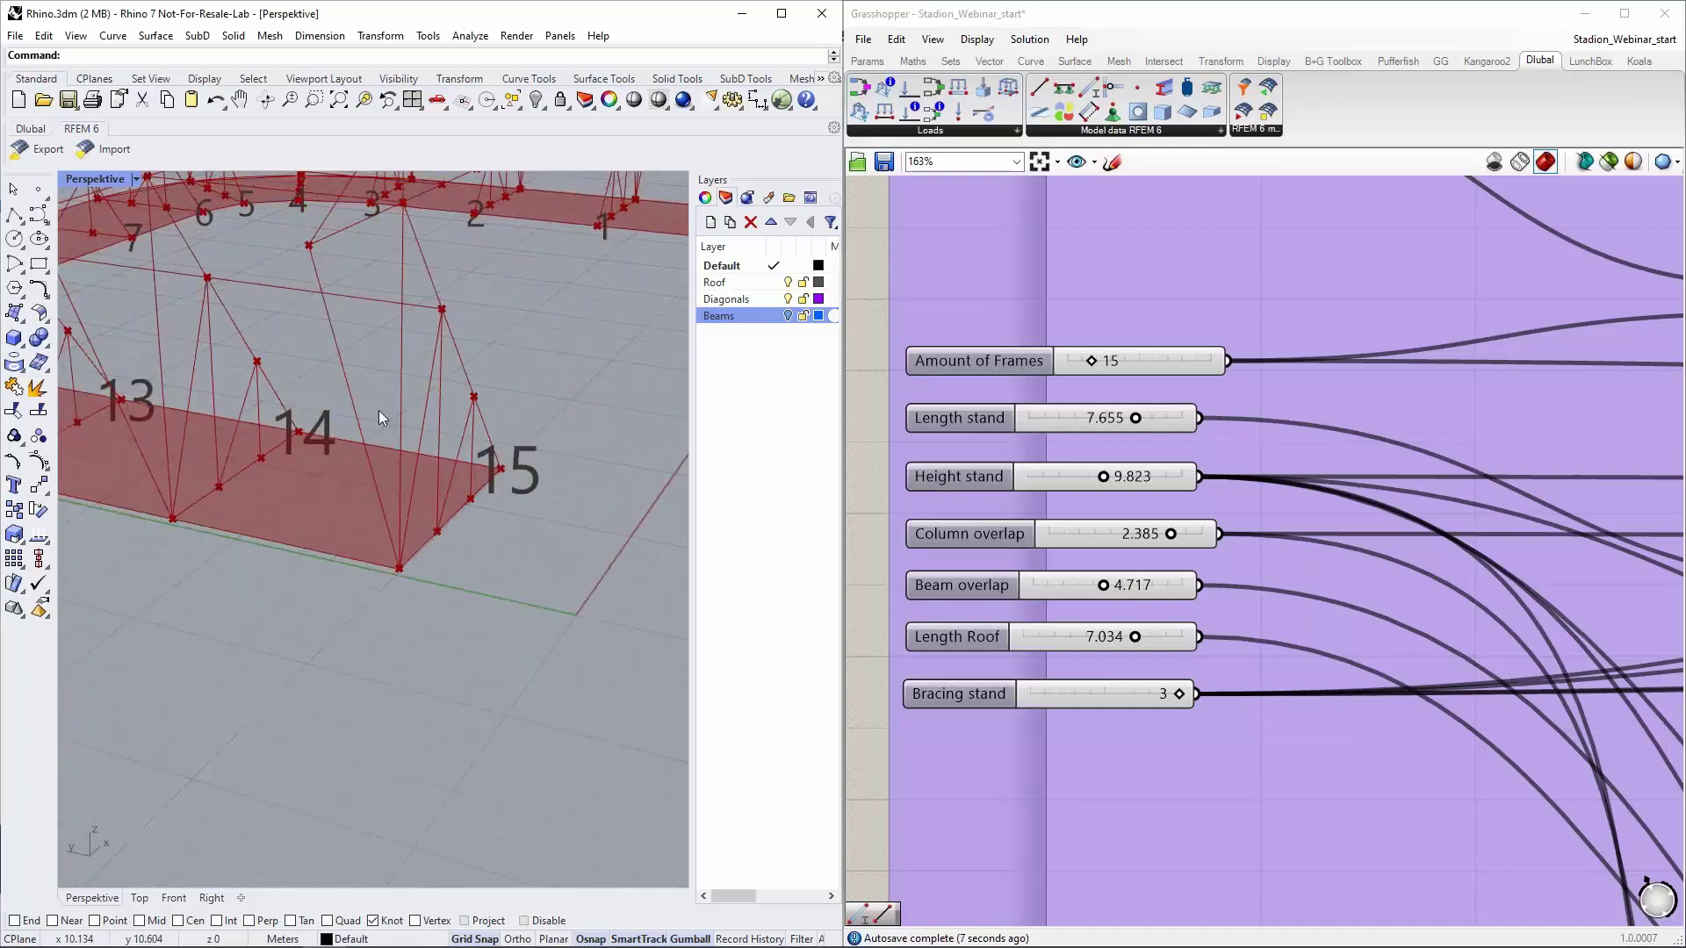
click(1178, 693)
drag(1178, 694, 1143, 694)
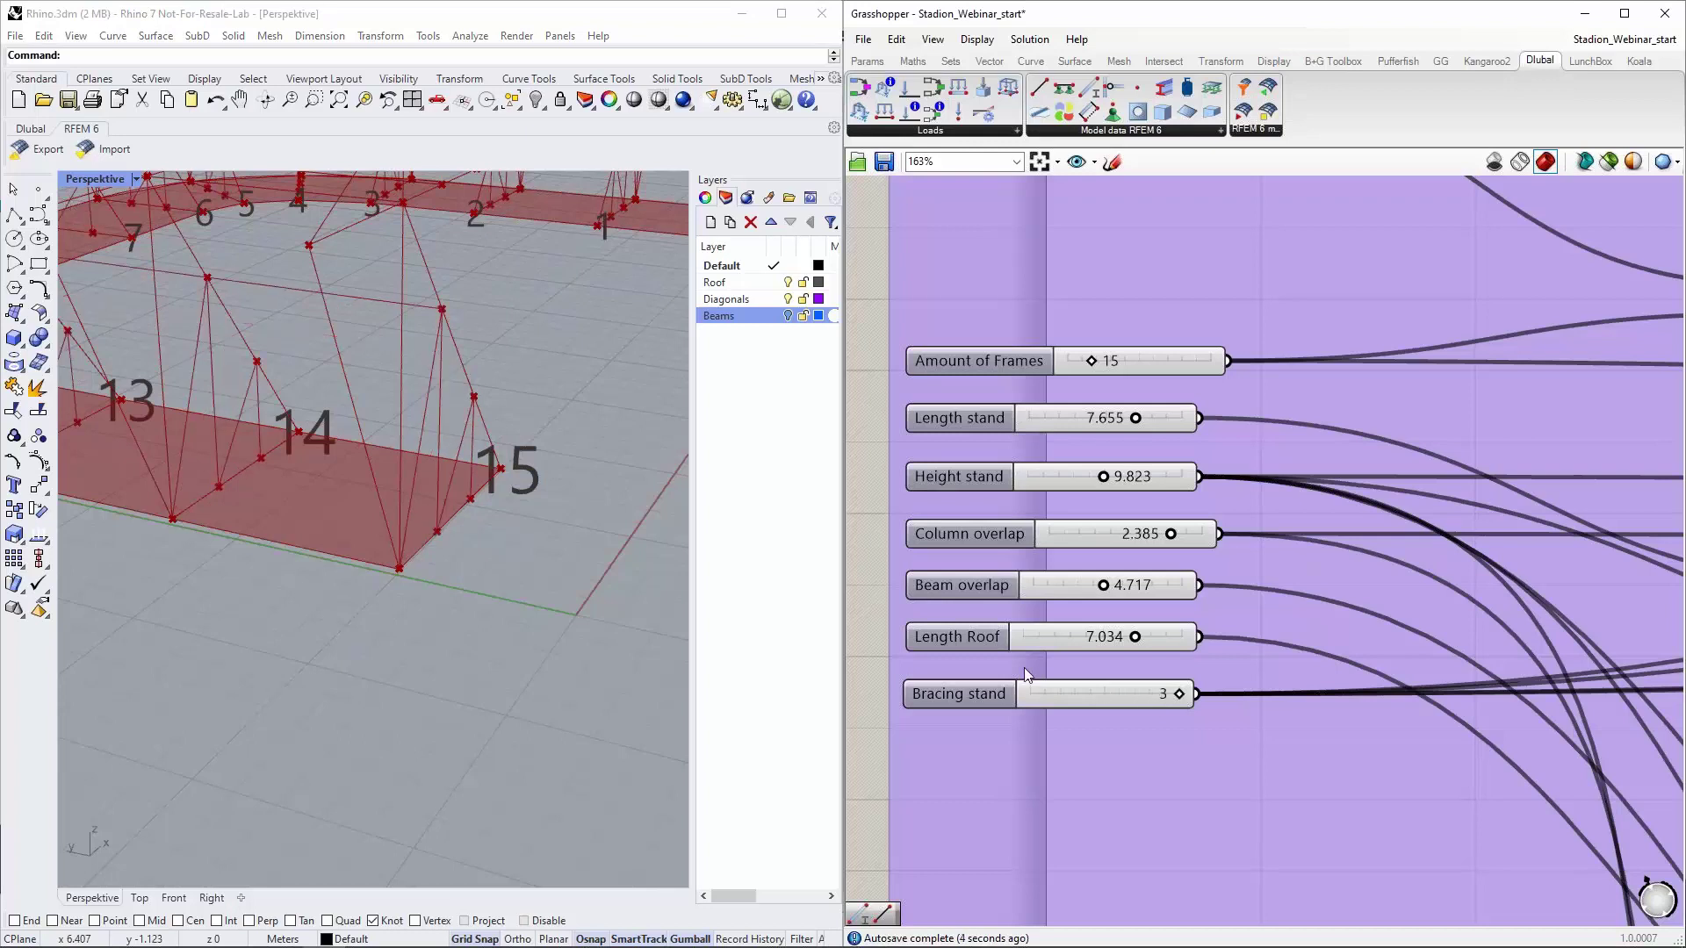
click(546, 578)
scroll(547, 578, down, 5)
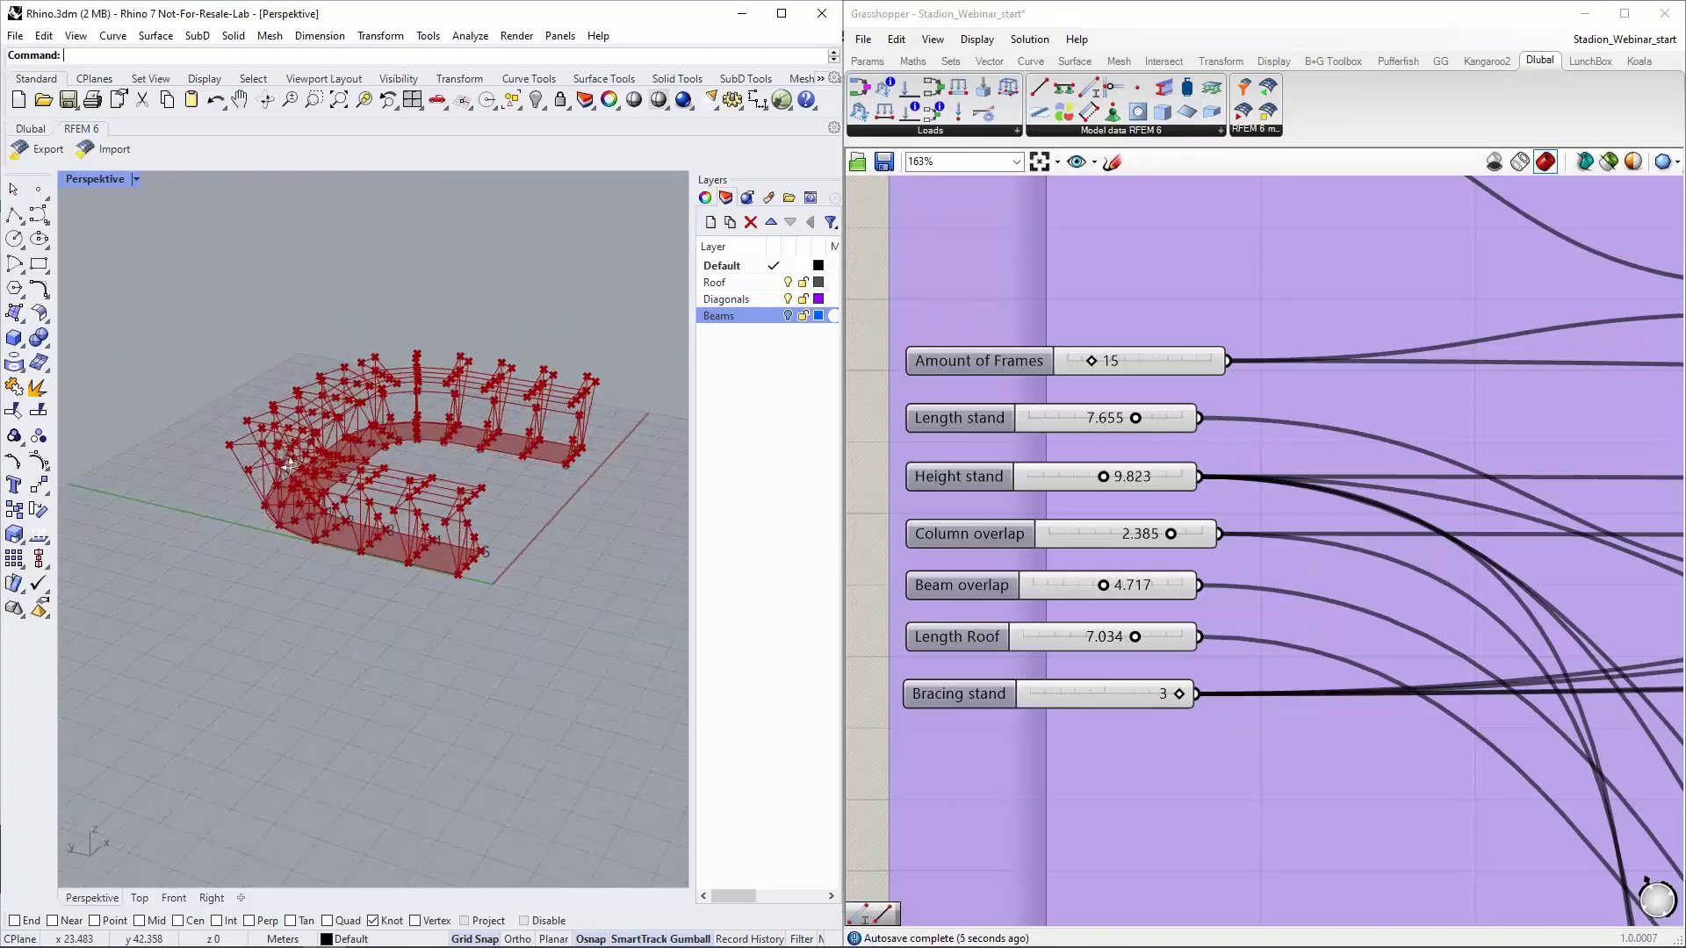
right_drag(290, 465, 756, 436)
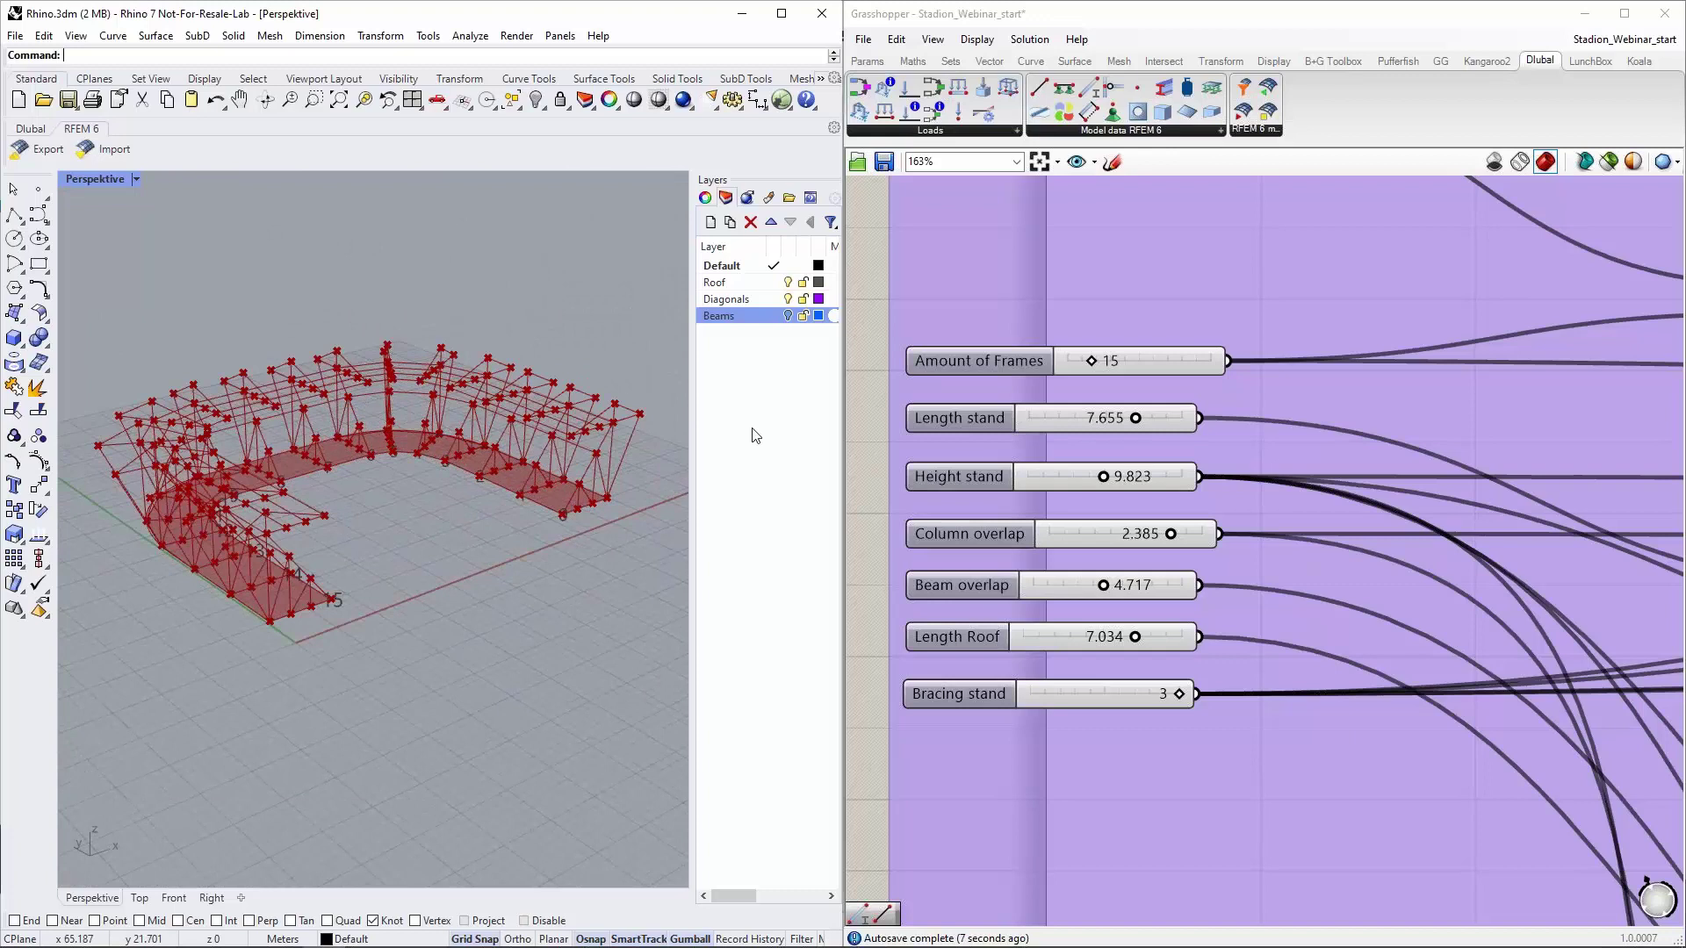
Highlight the first two curve outputs of the GH-Geometry group to see which stadium members each one holds
scroll(967, 451, down, 3)
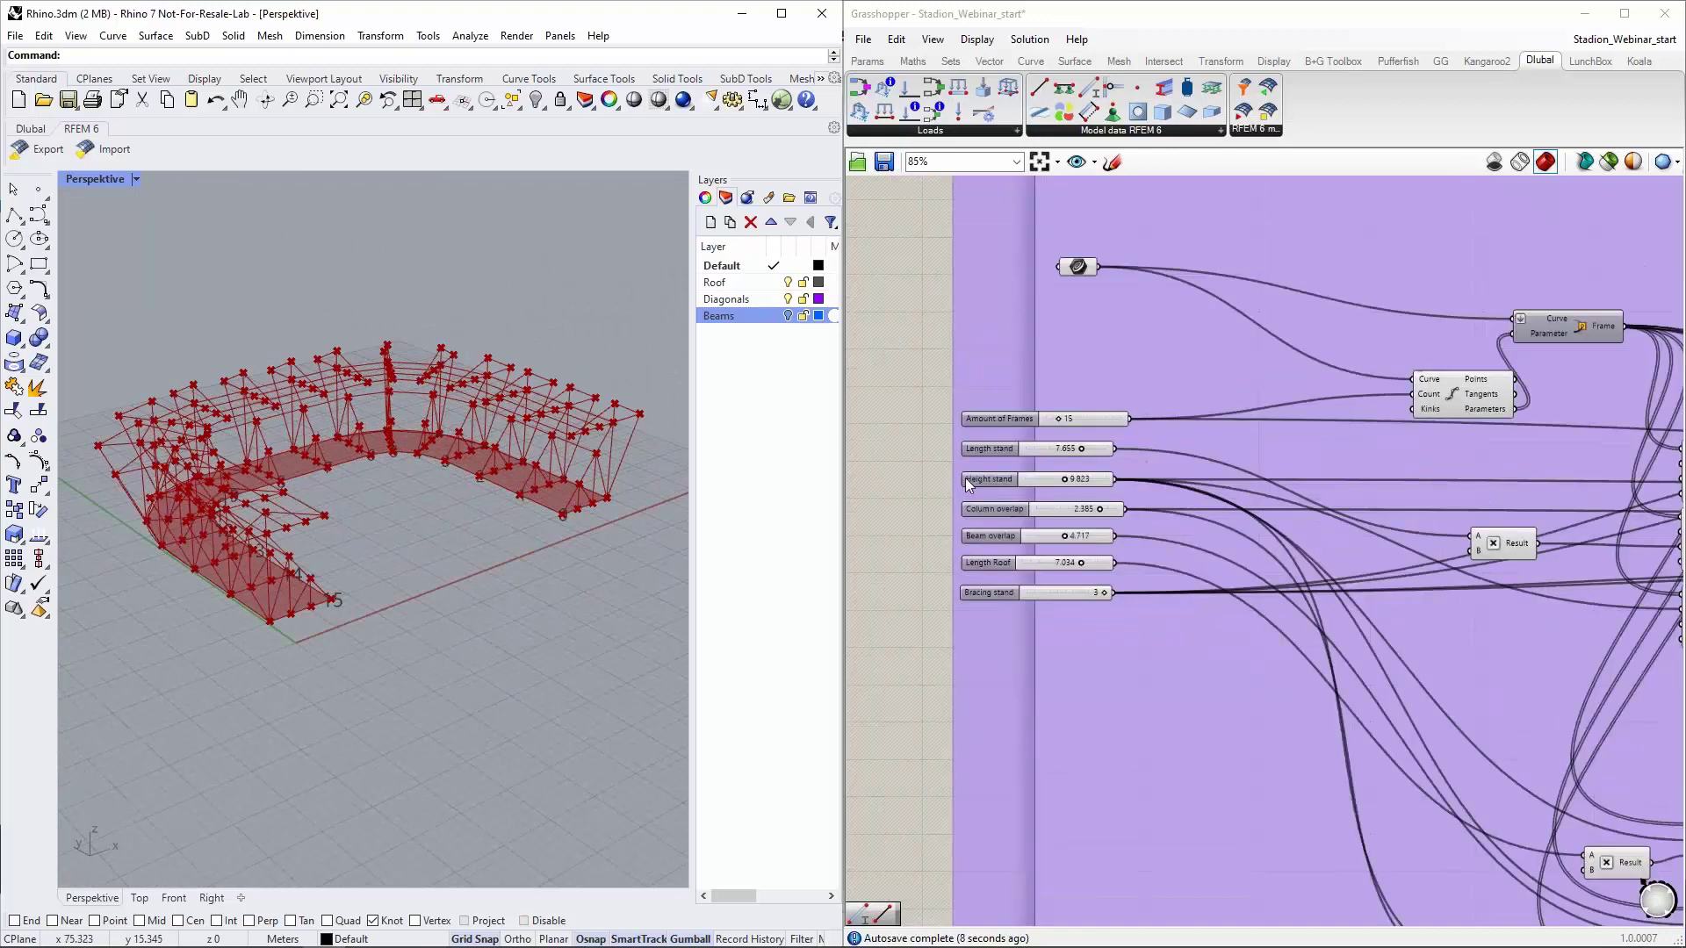
scroll(966, 478, down, 2)
scroll(1225, 346, down, 3)
right_drag(1525, 260, 1417, 272)
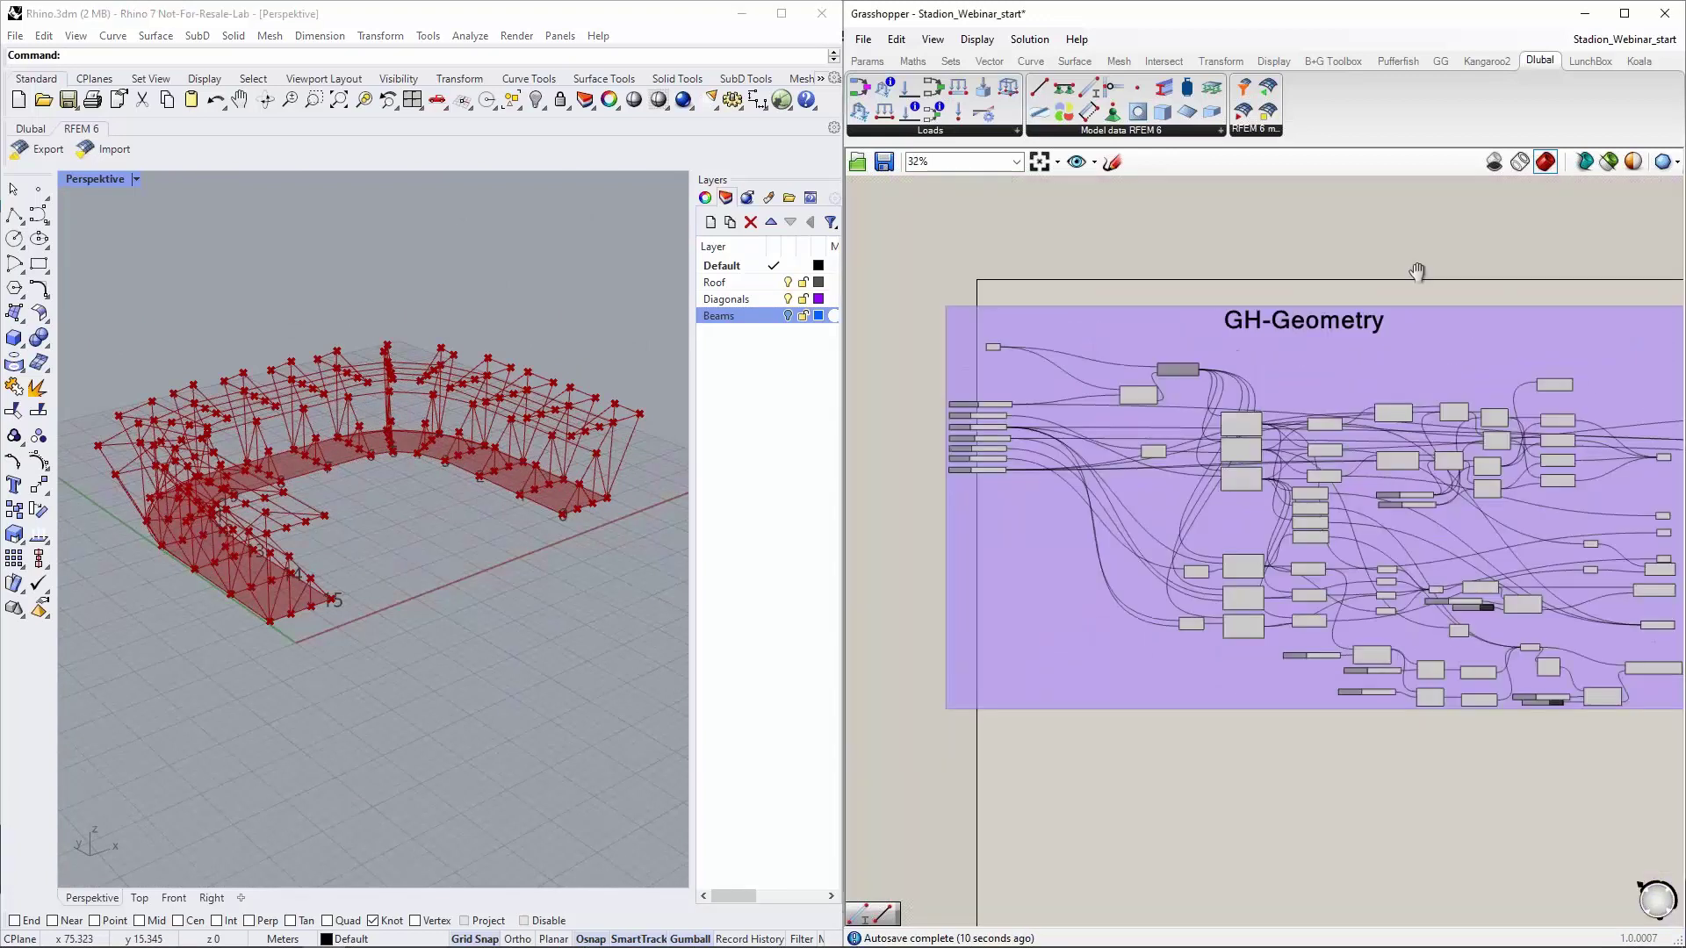
scroll(1377, 504, up, 5)
click(1227, 404)
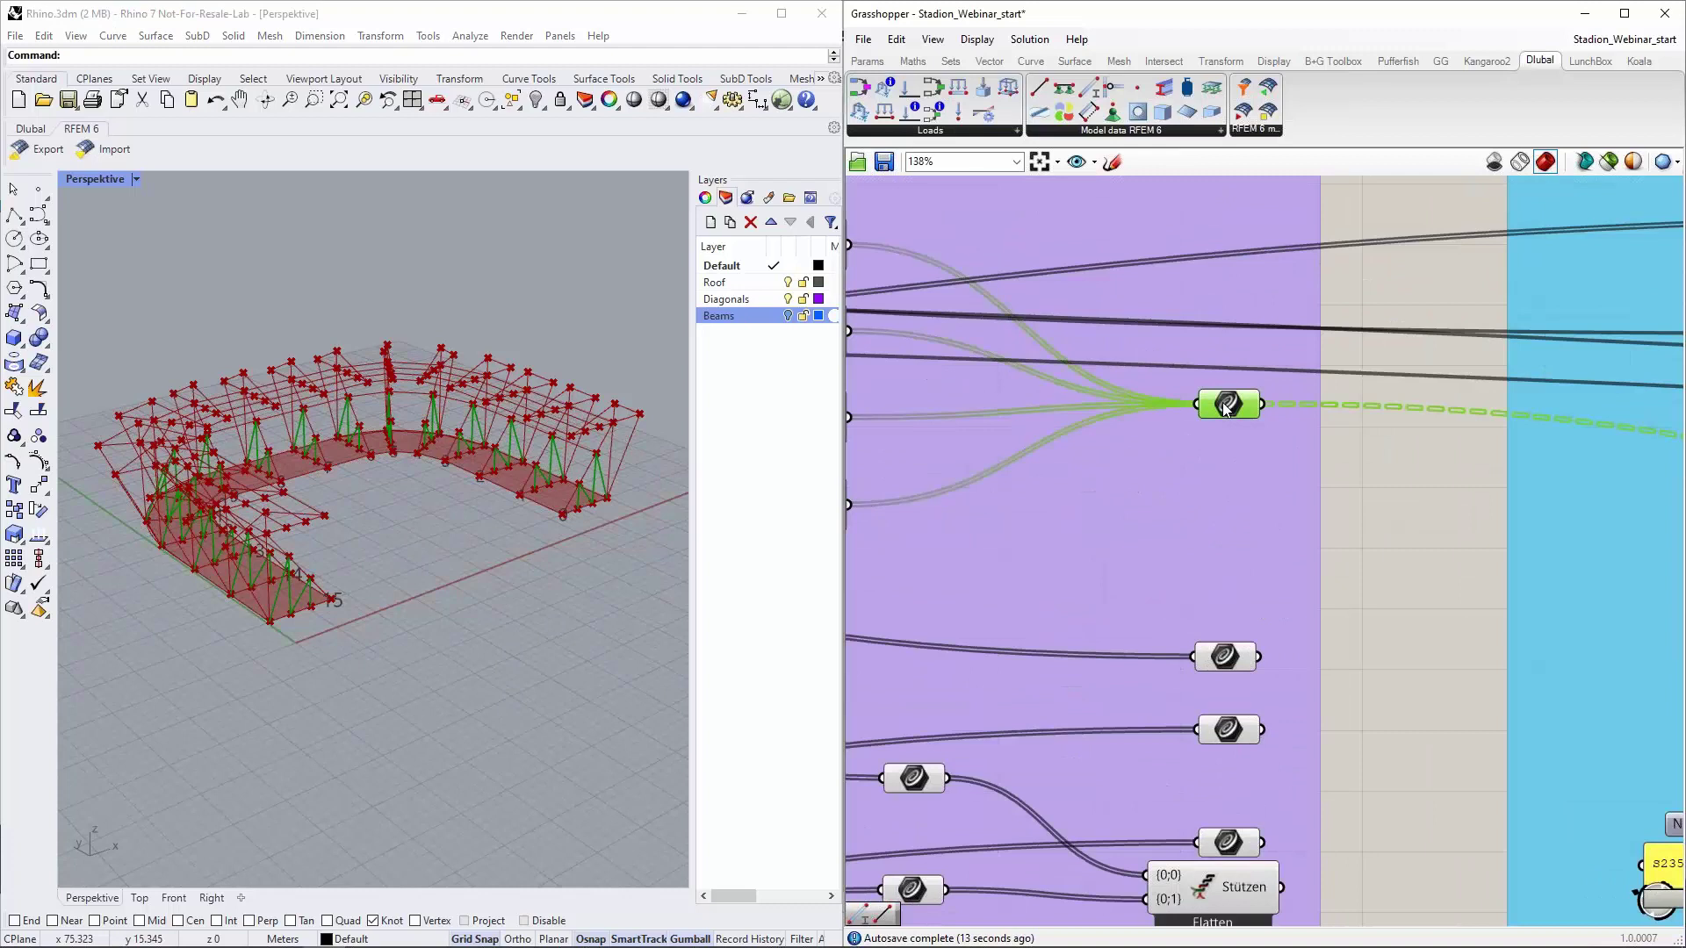
right_drag(351, 527, 404, 518)
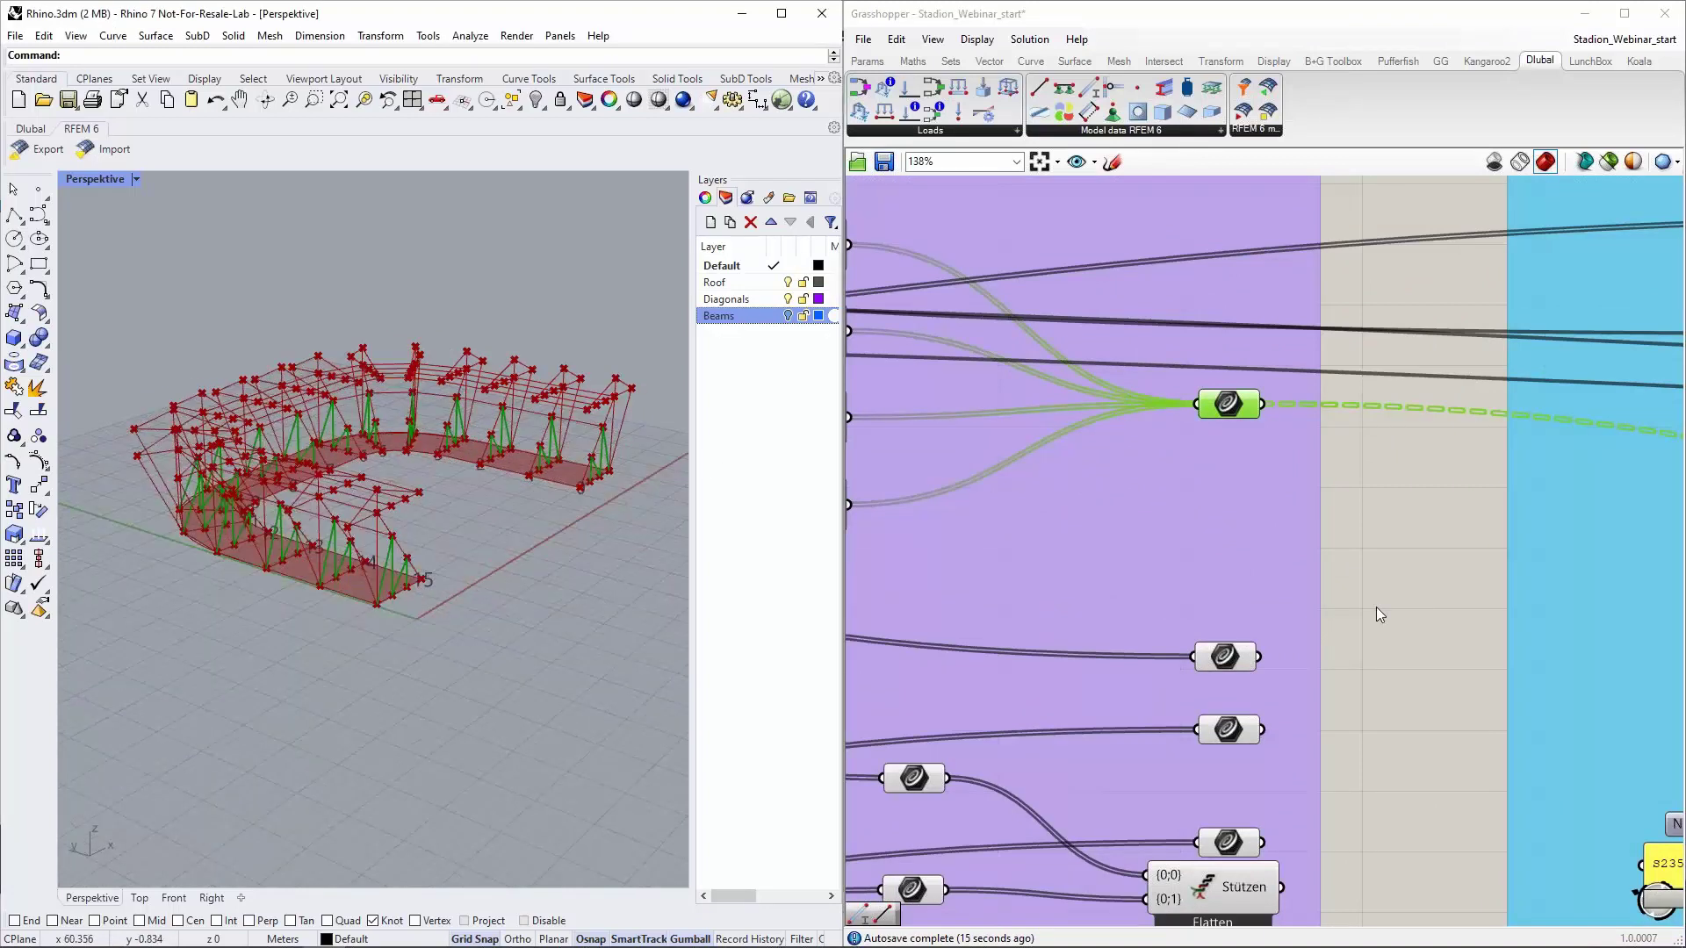
right_drag(1381, 579, 1391, 345)
click(1247, 423)
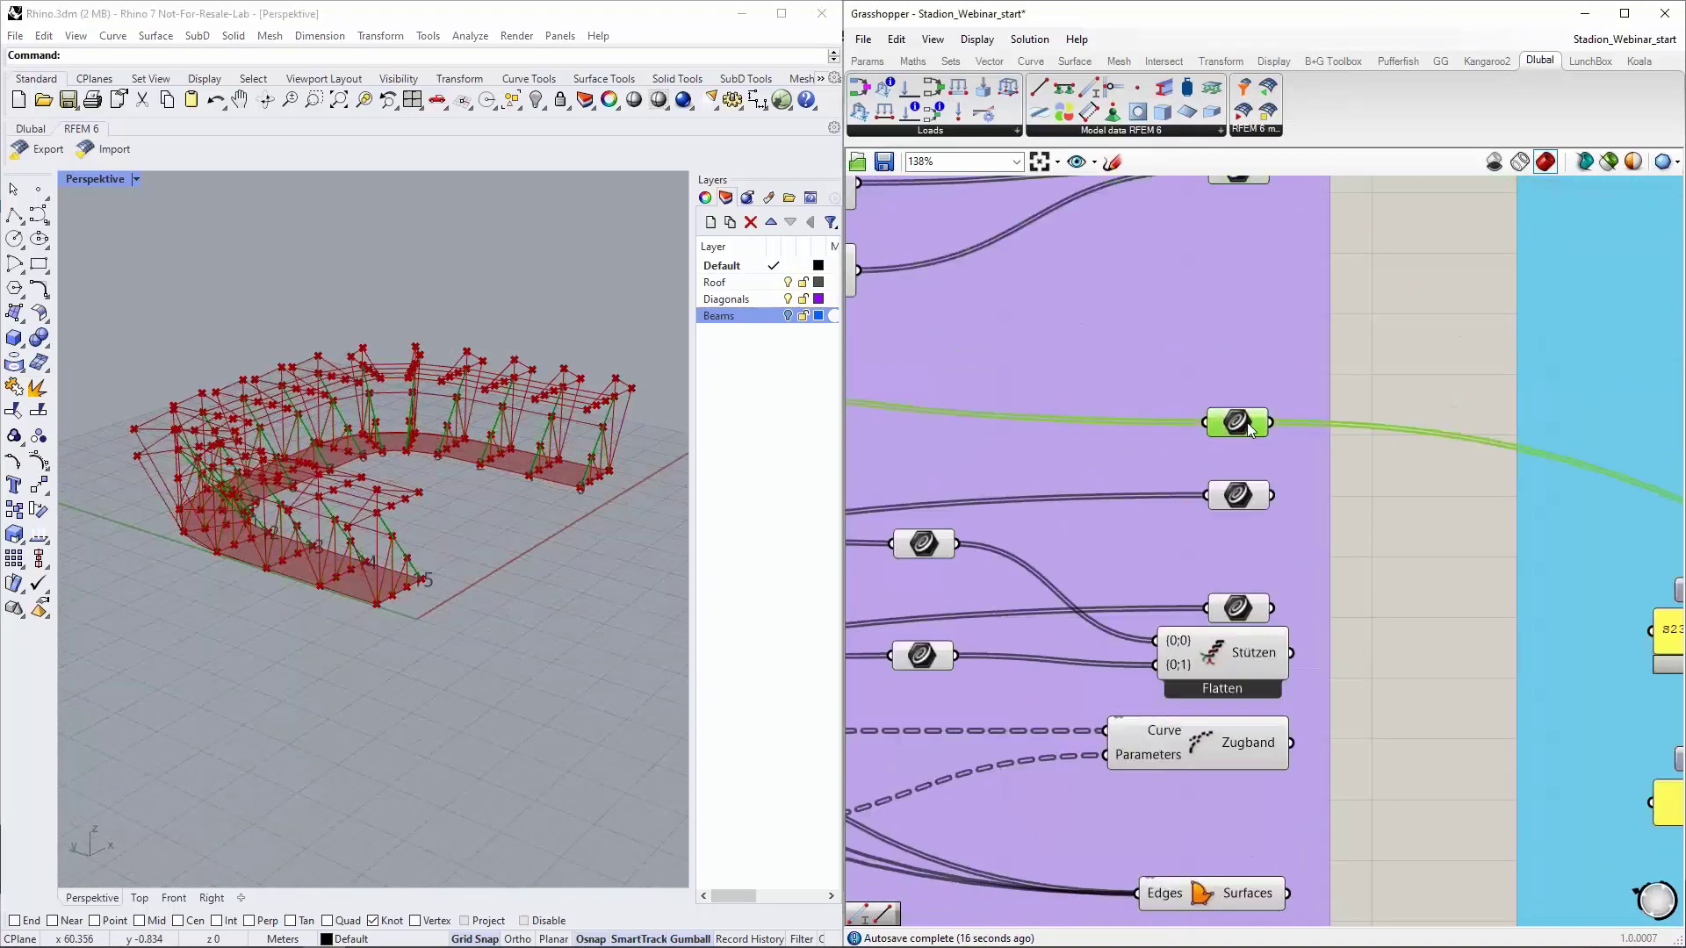
scroll(449, 439, up, 5)
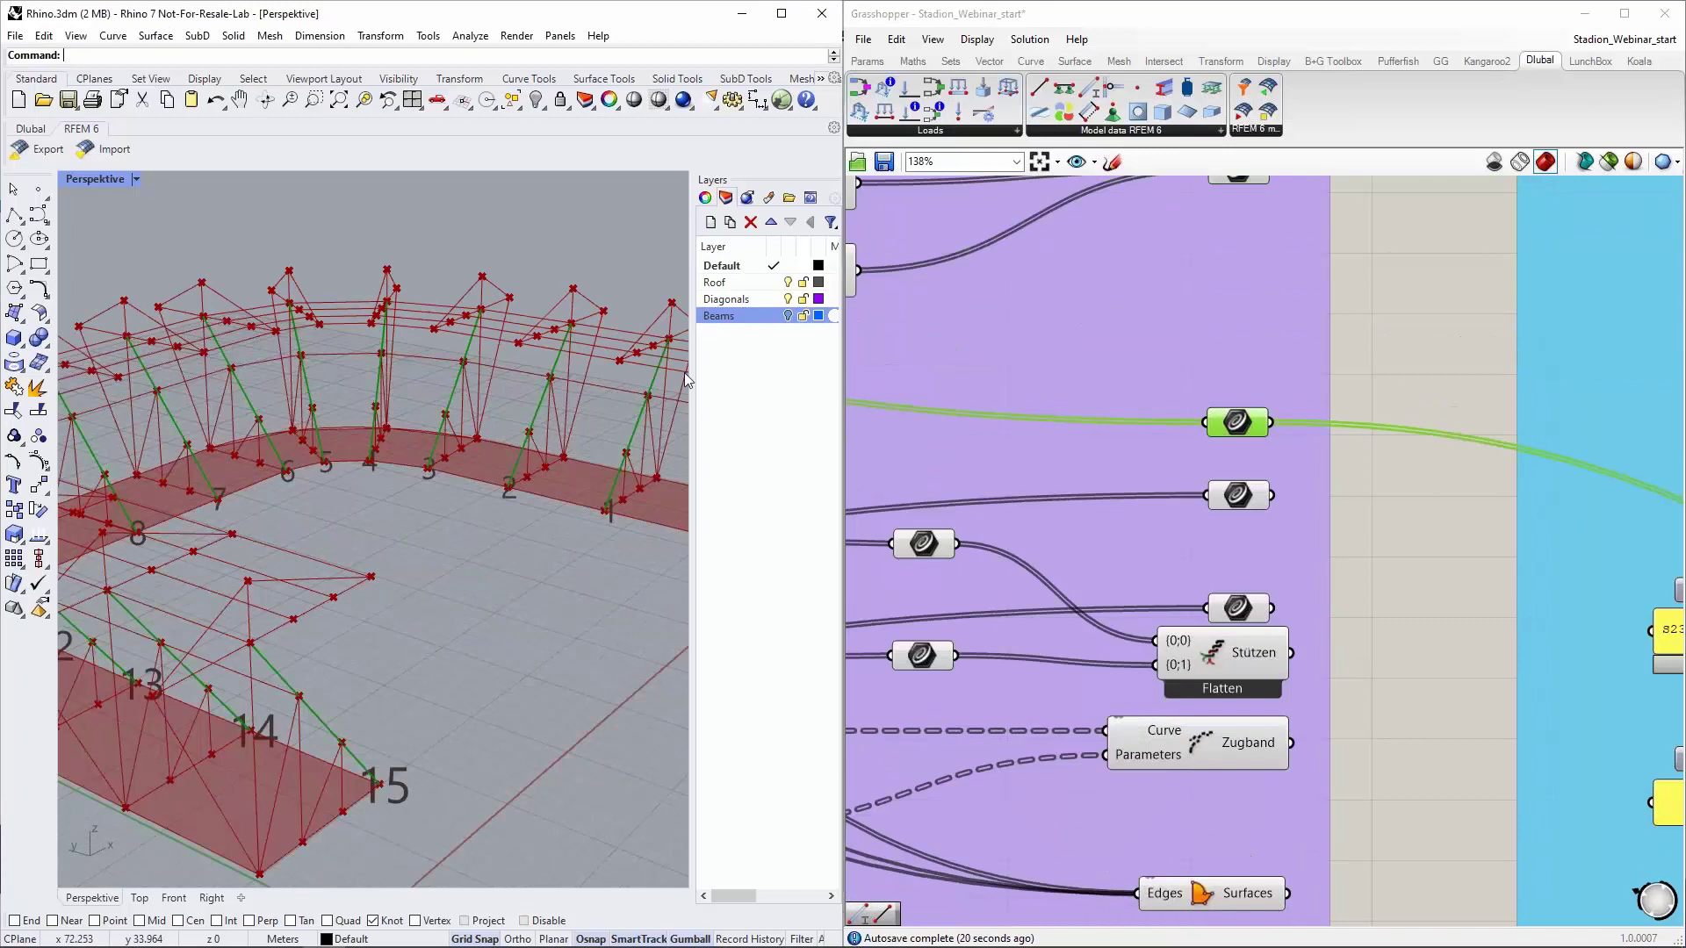
Highlight the remaining curve outputs and the Stützen component to identify their members in the preview, and clear the selection
click(1239, 501)
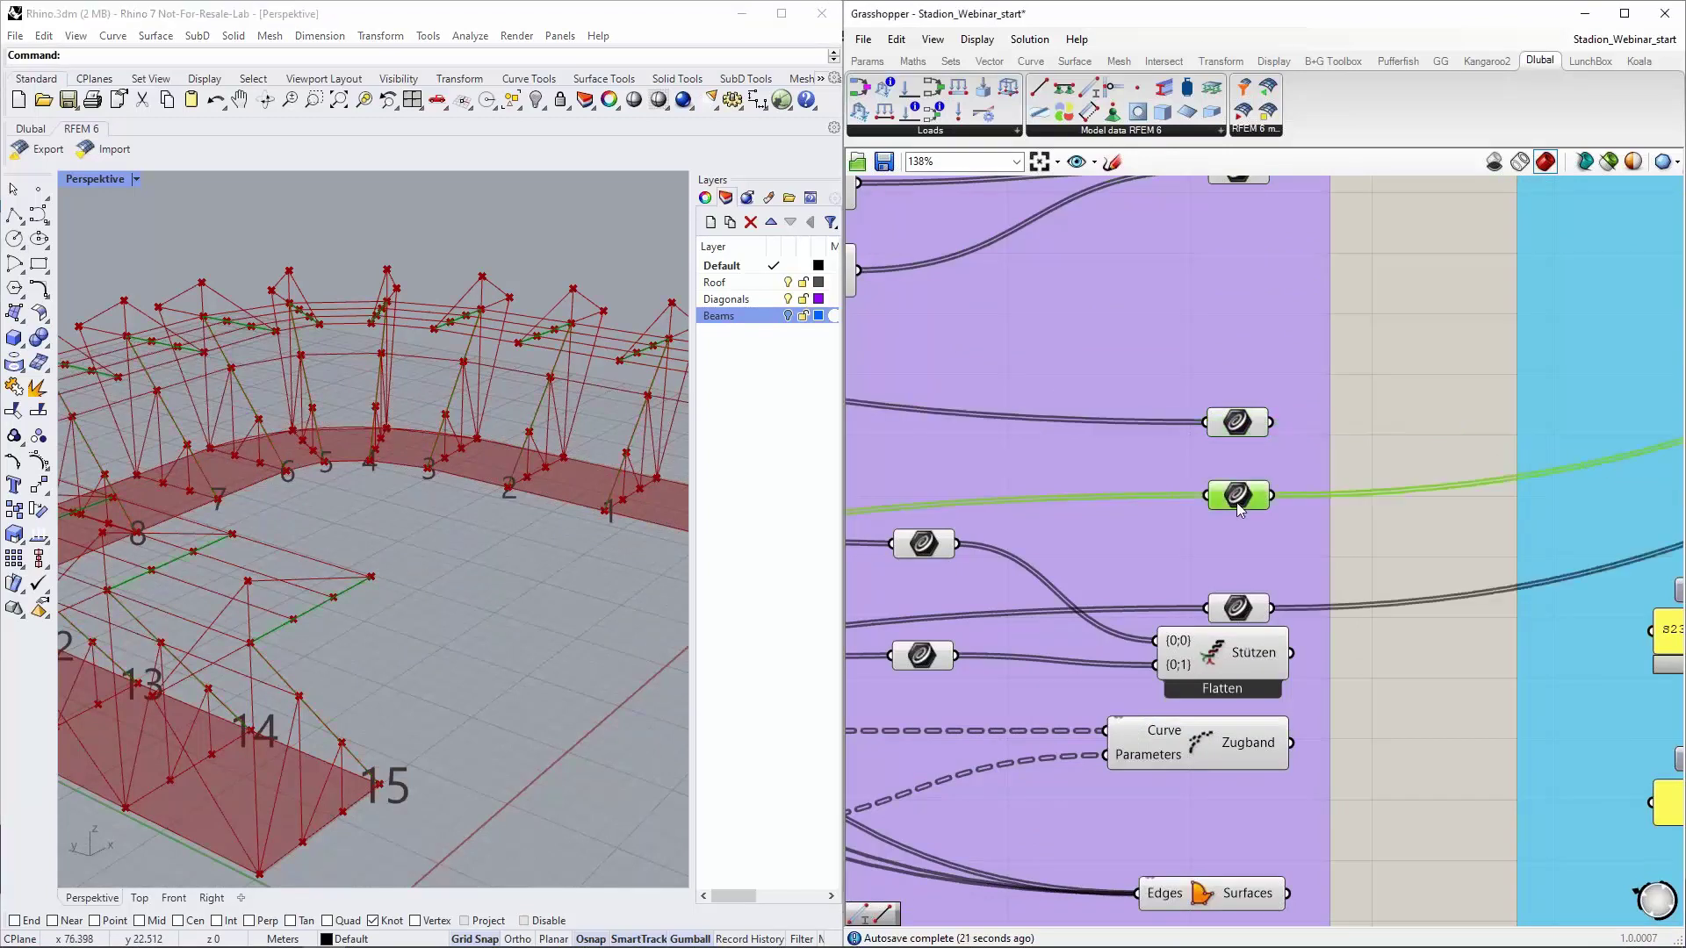
click(1226, 606)
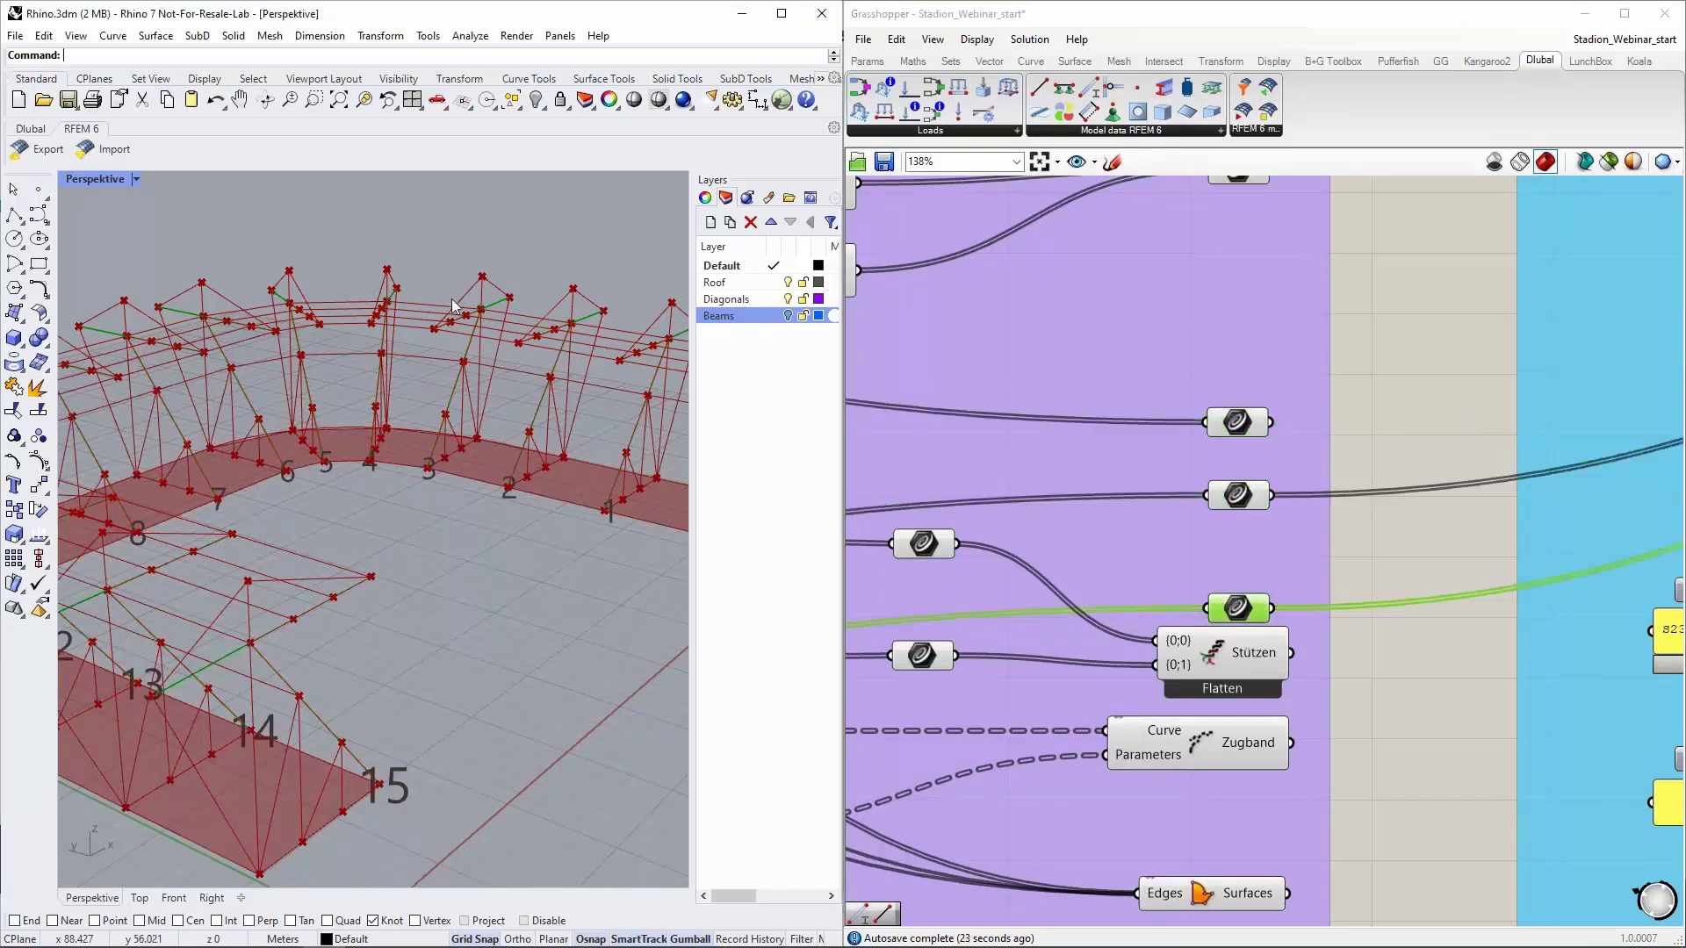
click(1260, 665)
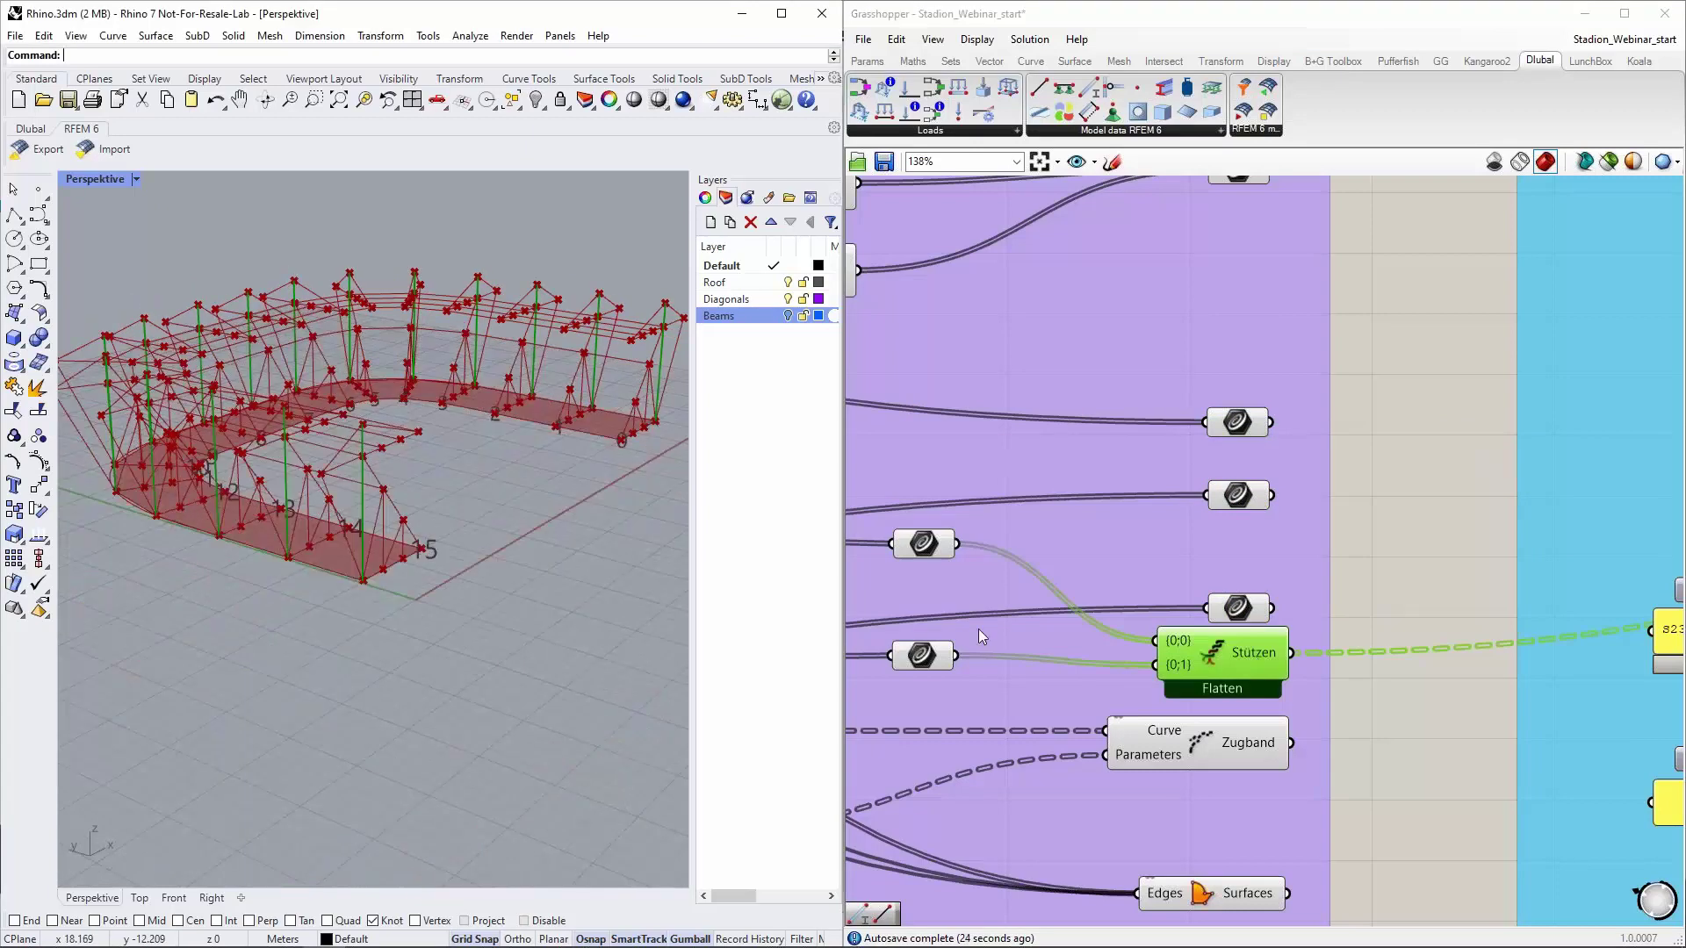
right_drag(1358, 734, 1301, 595)
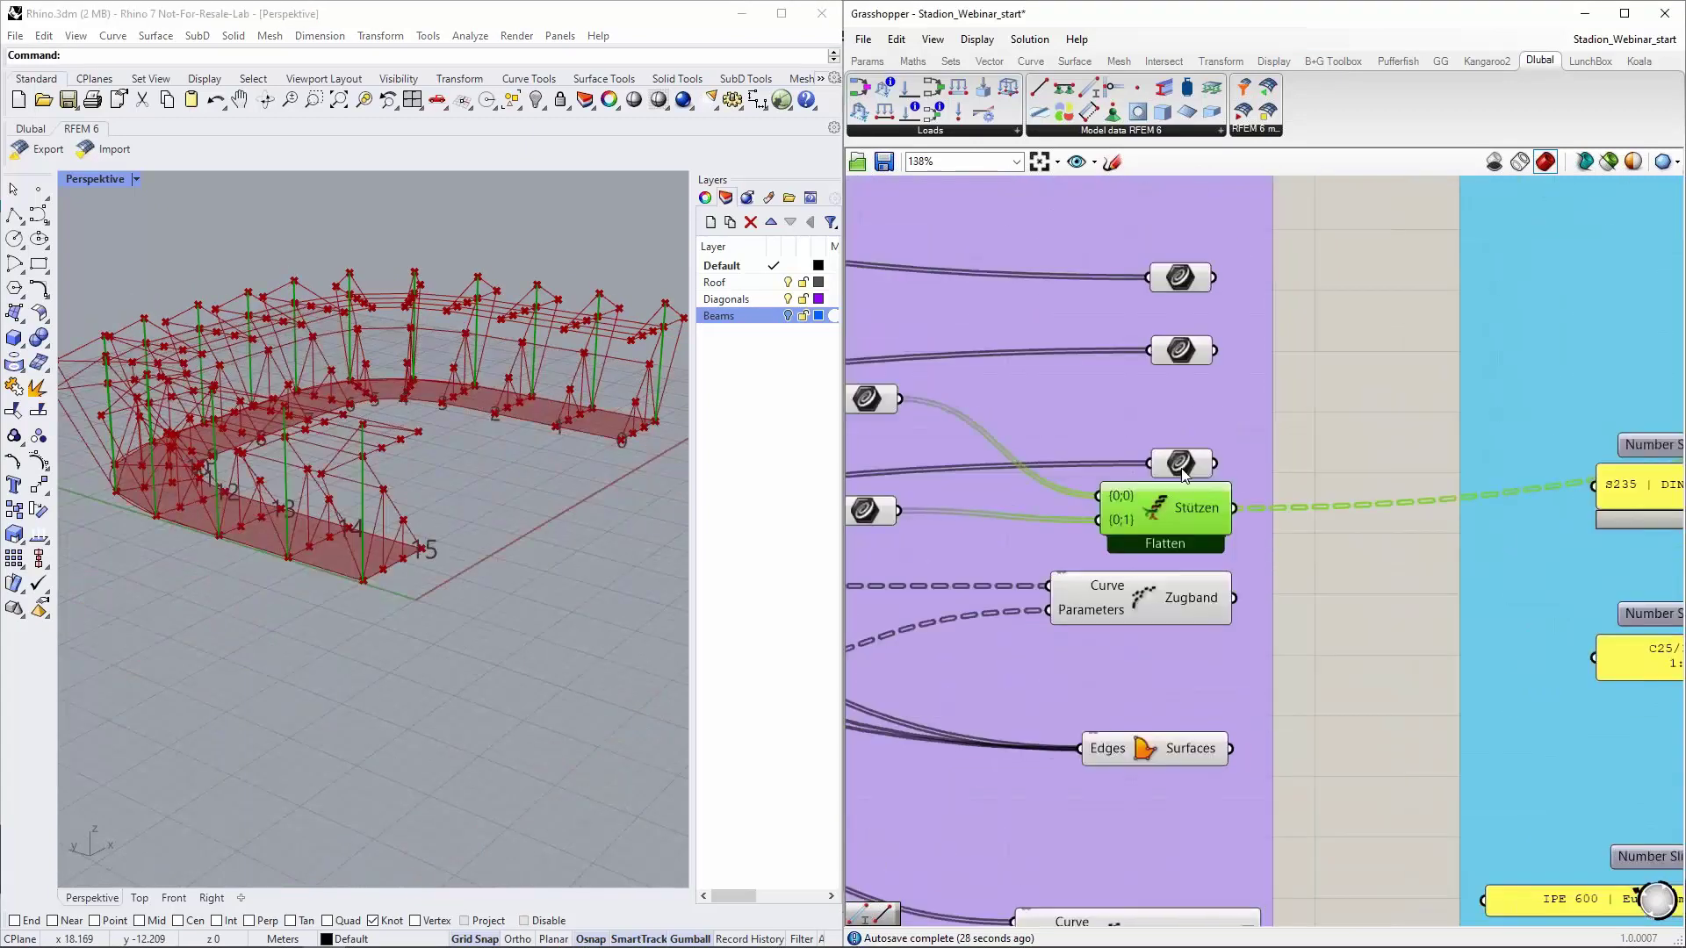
click(1181, 472)
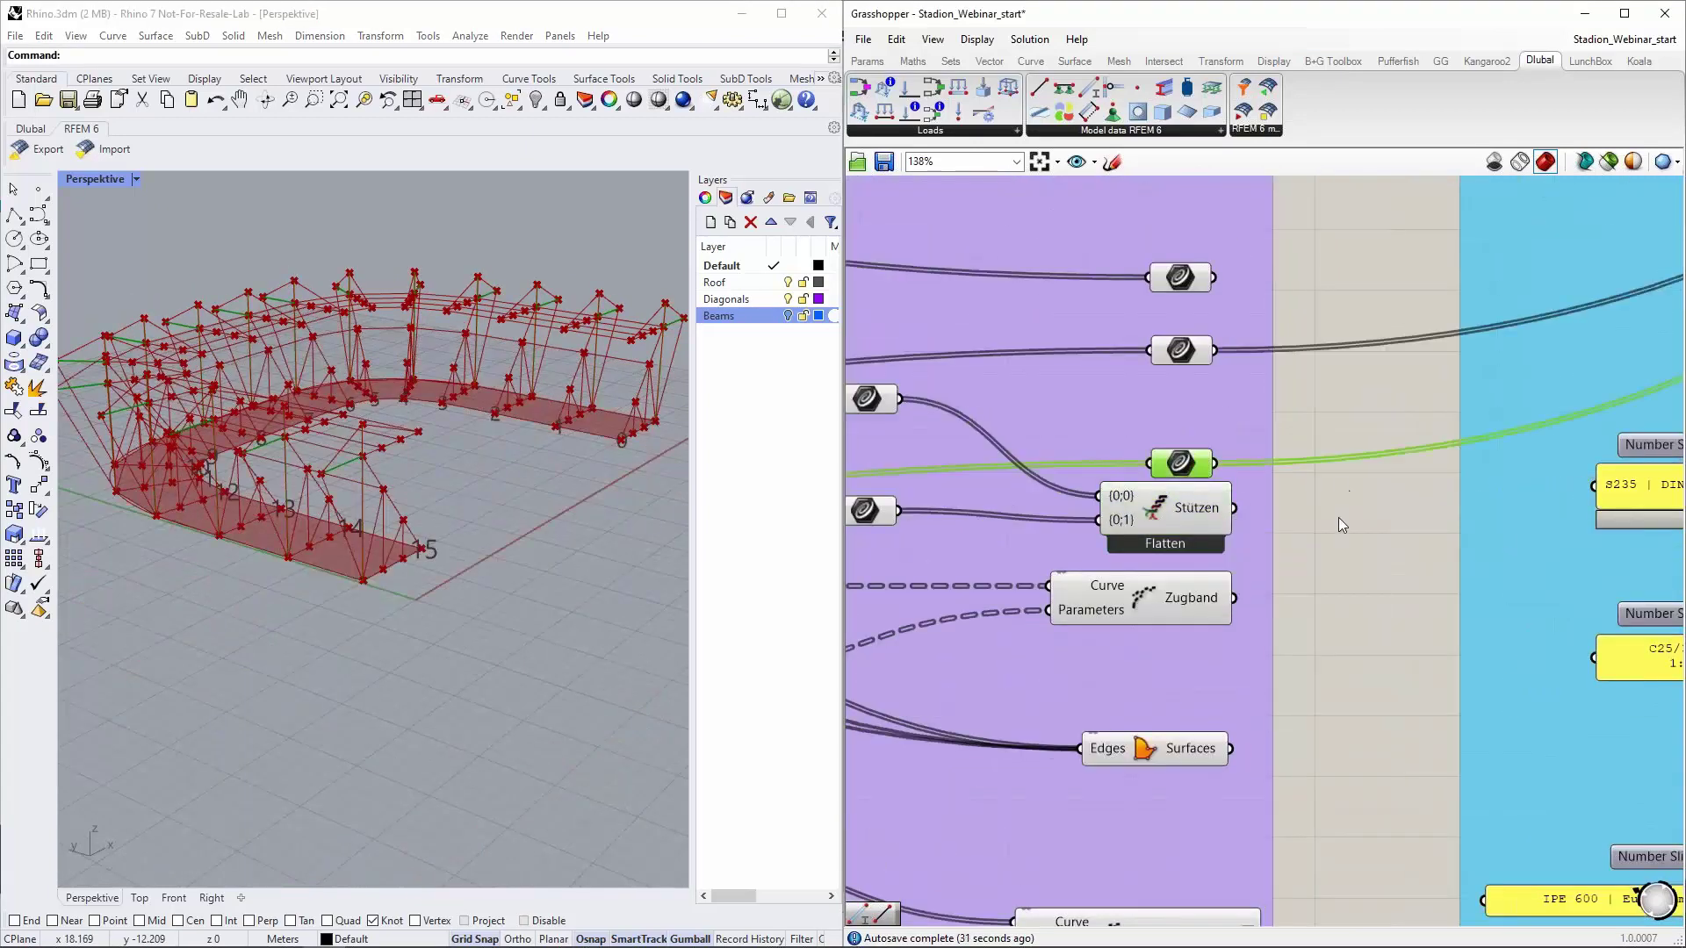
click(1336, 427)
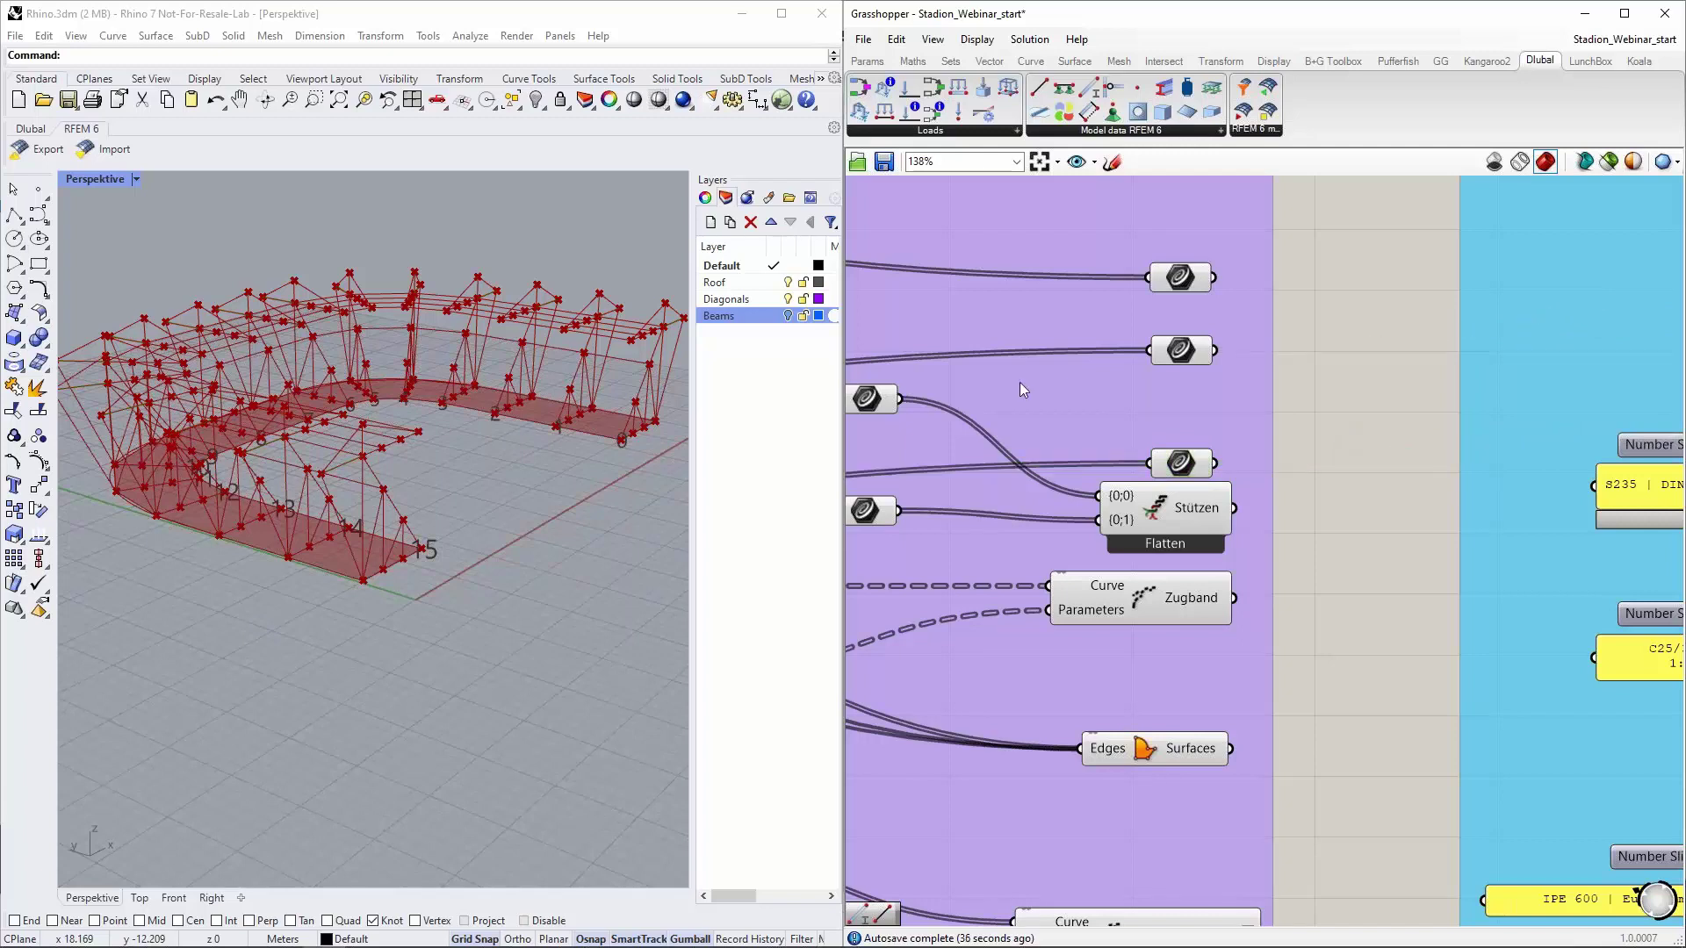
click(646, 369)
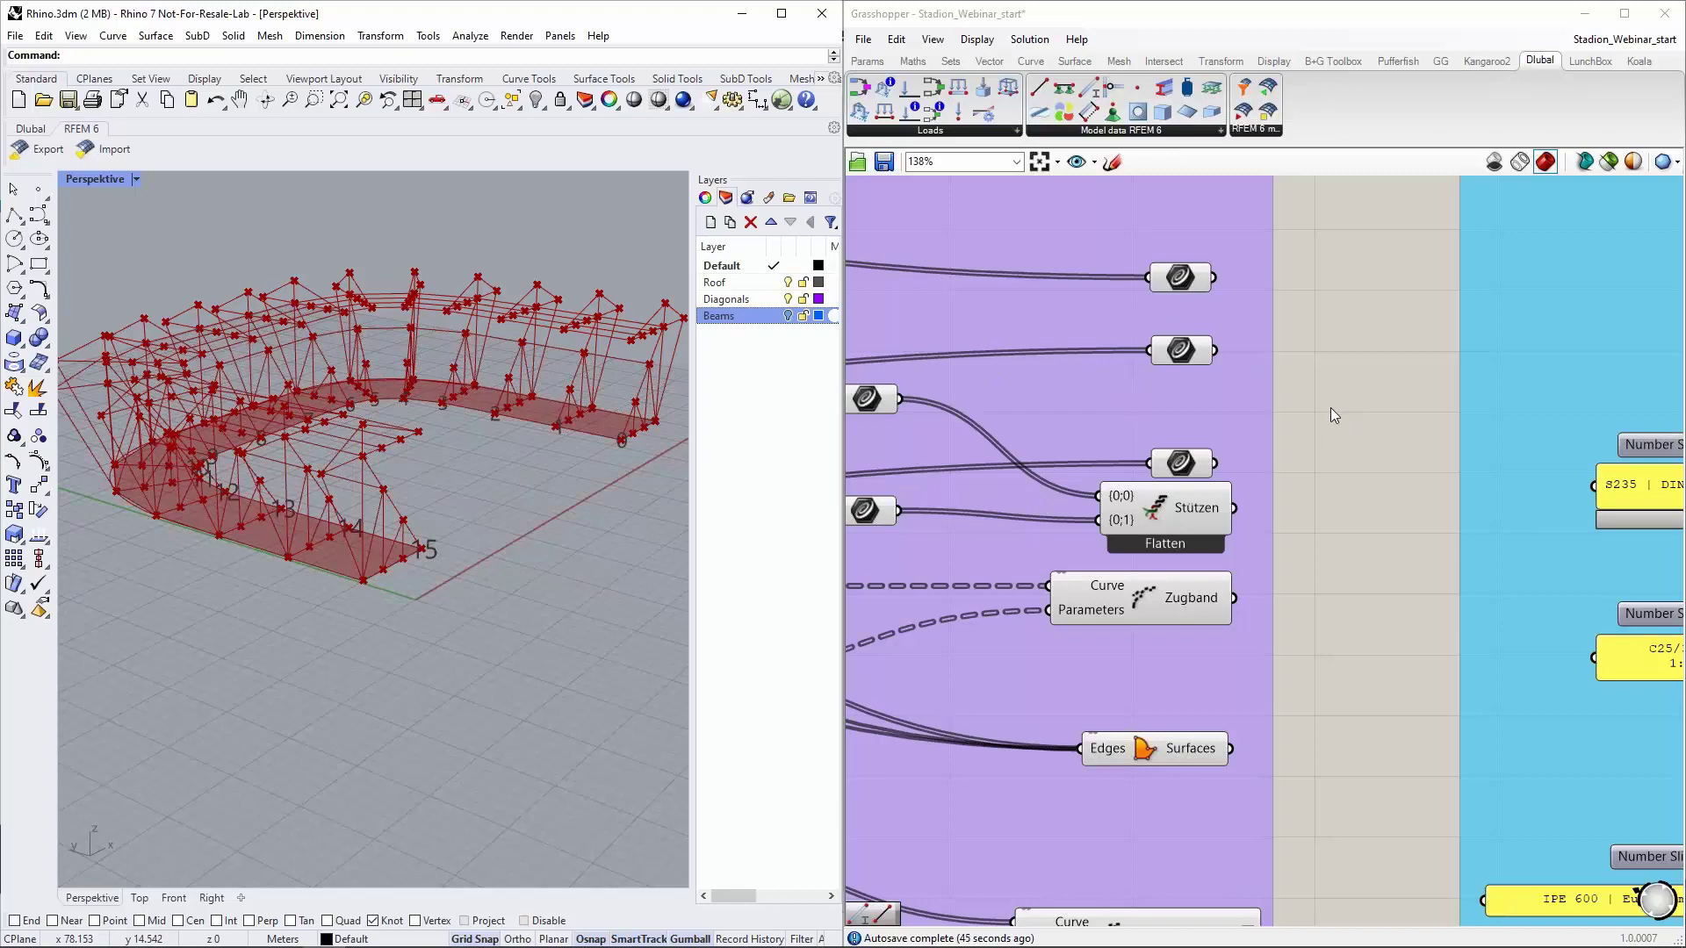
Place an RFEM 6 Material component on the empty canvas beside the GH-Geometry group, leaving room for its inputs
scroll(1159, 378, down, 5)
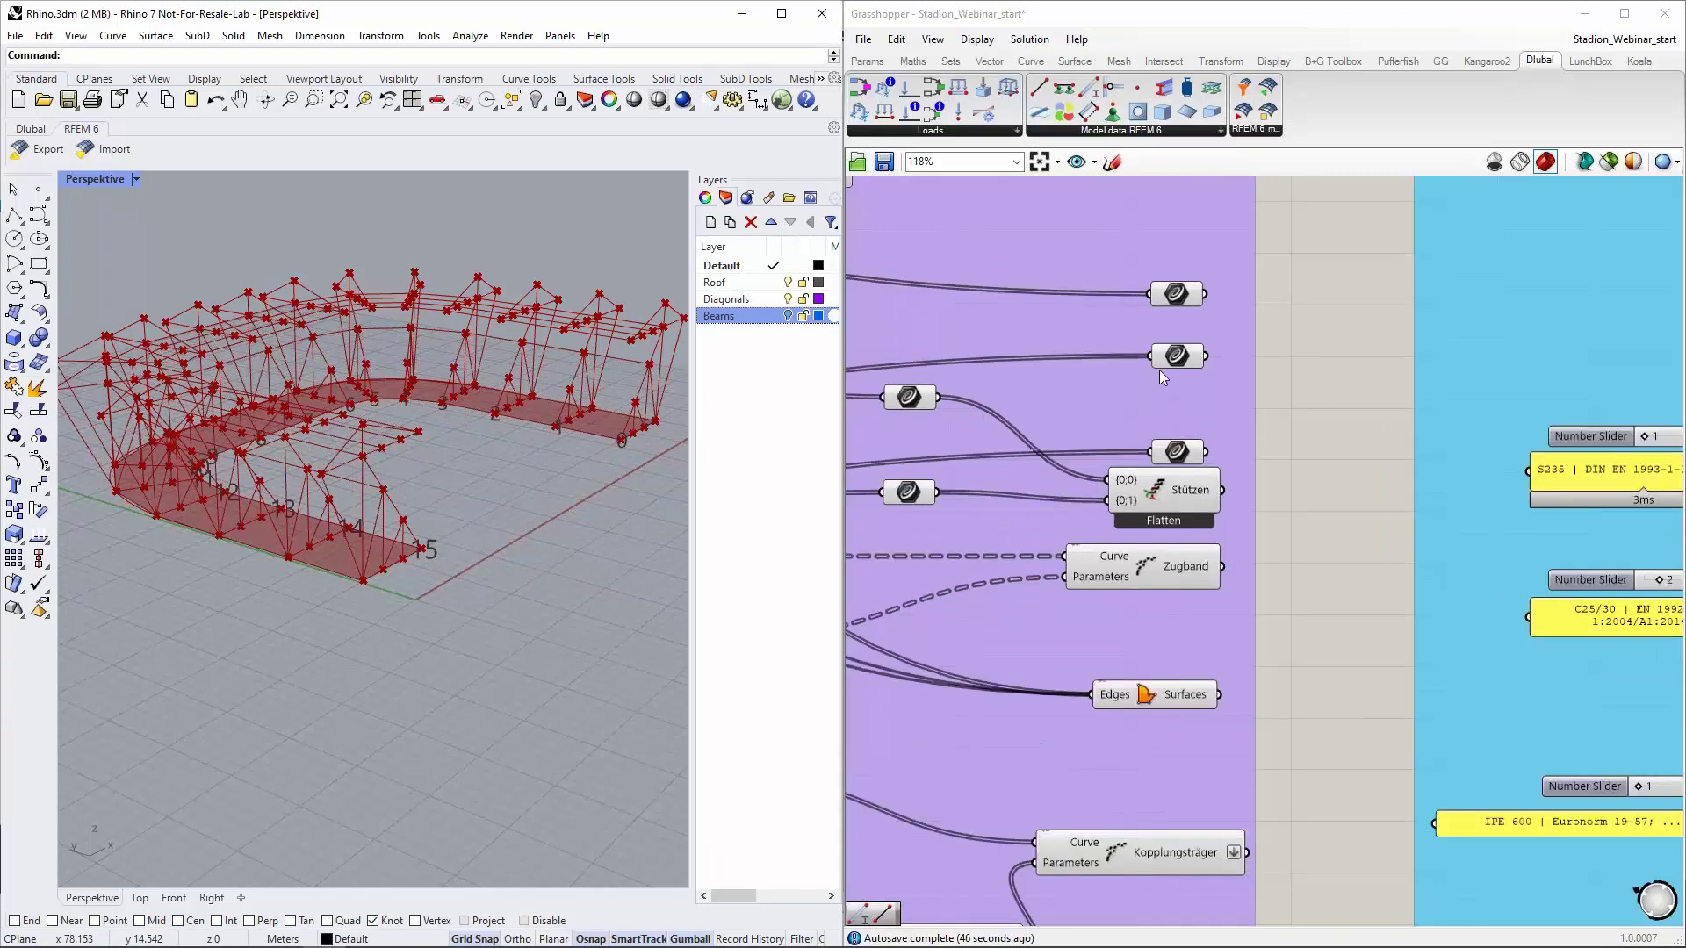
scroll(1150, 335, down, 8)
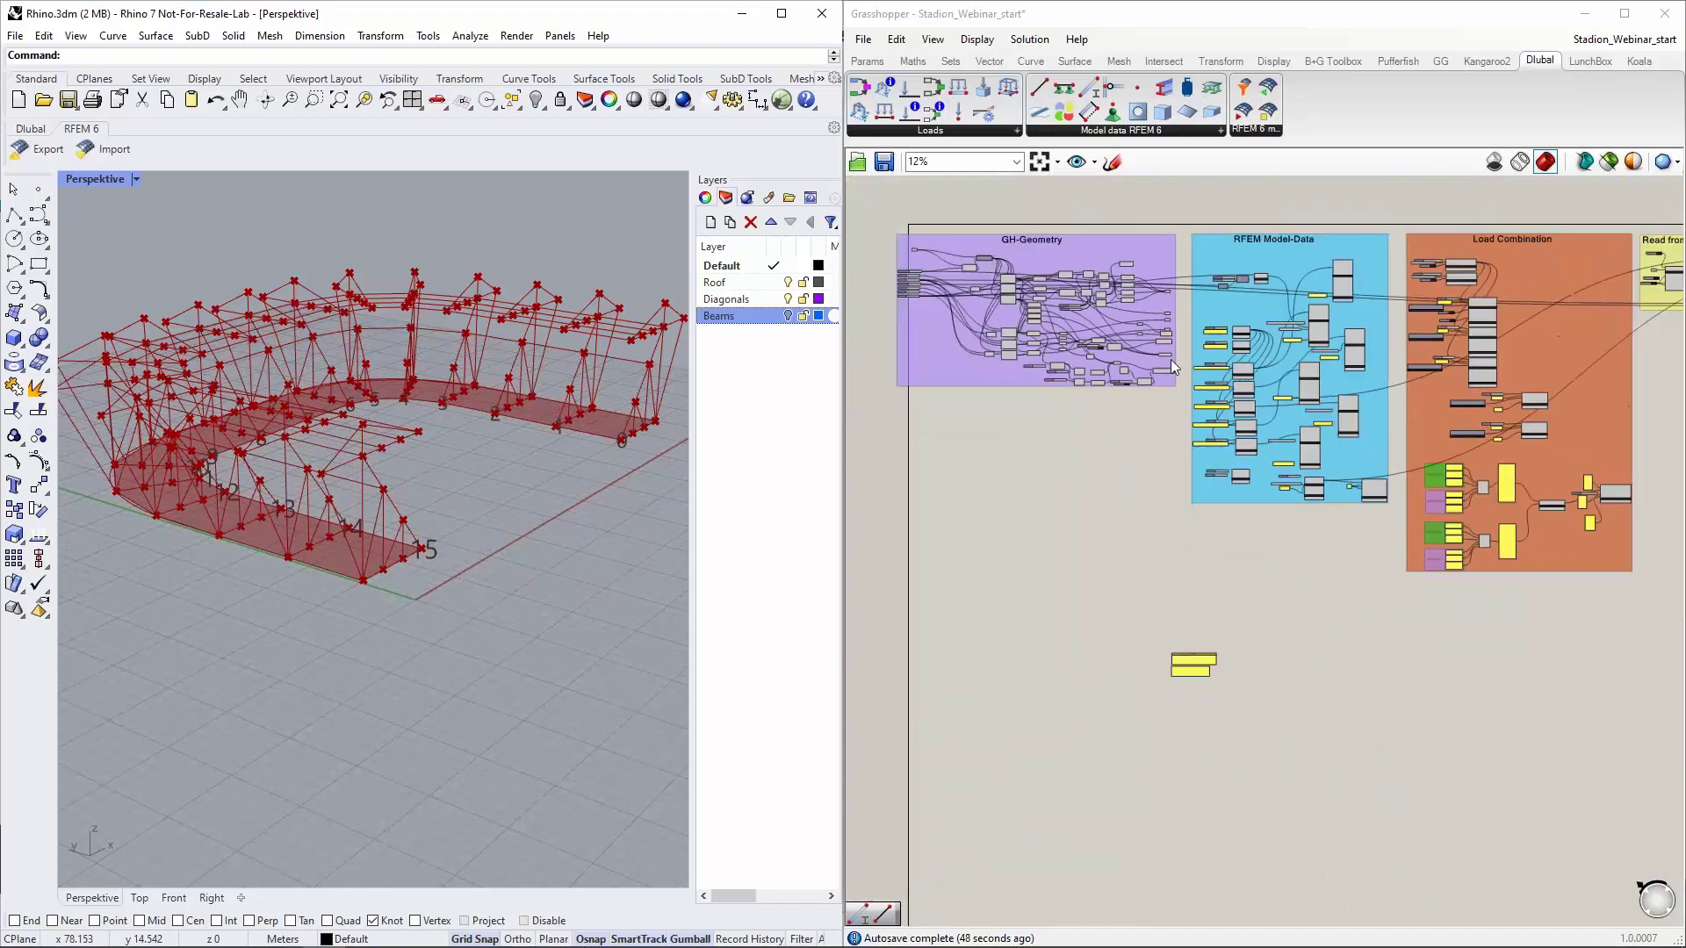
mouse_move(1168, 511)
right_down()
mouse_move(1194, 443)
mouse_move(1155, 530)
right_up()
scroll(1223, 661, up, 3)
scroll(1135, 488, up, 4)
scroll(1132, 511, up, 2)
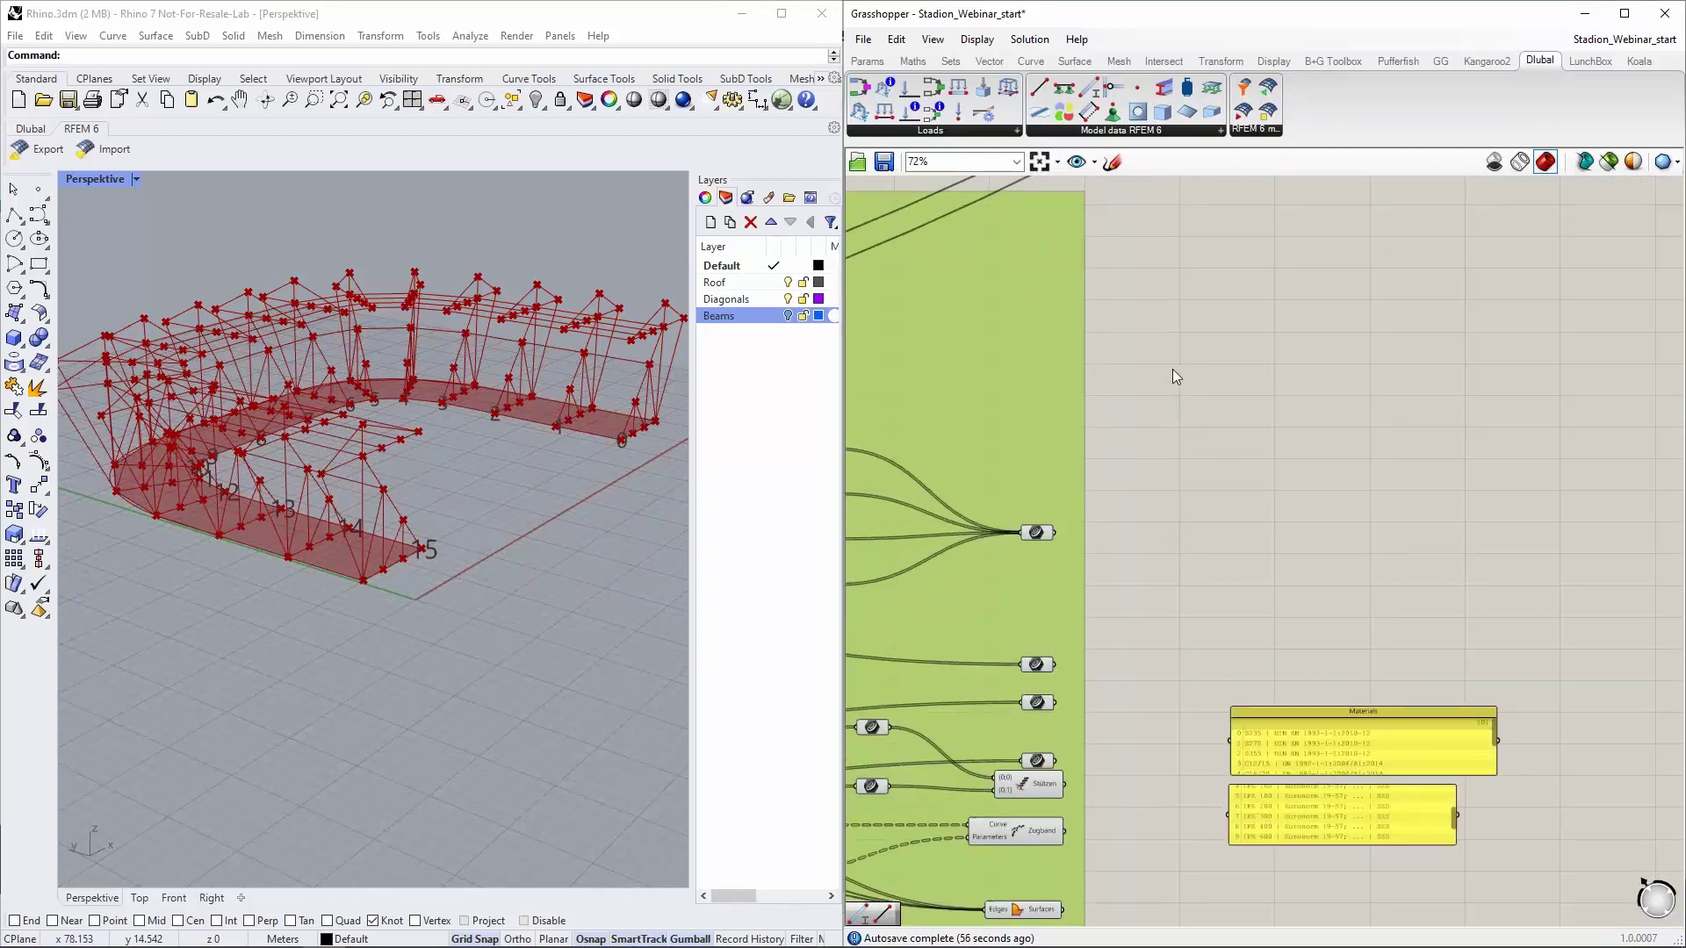
right_drag(1183, 376, 1235, 440)
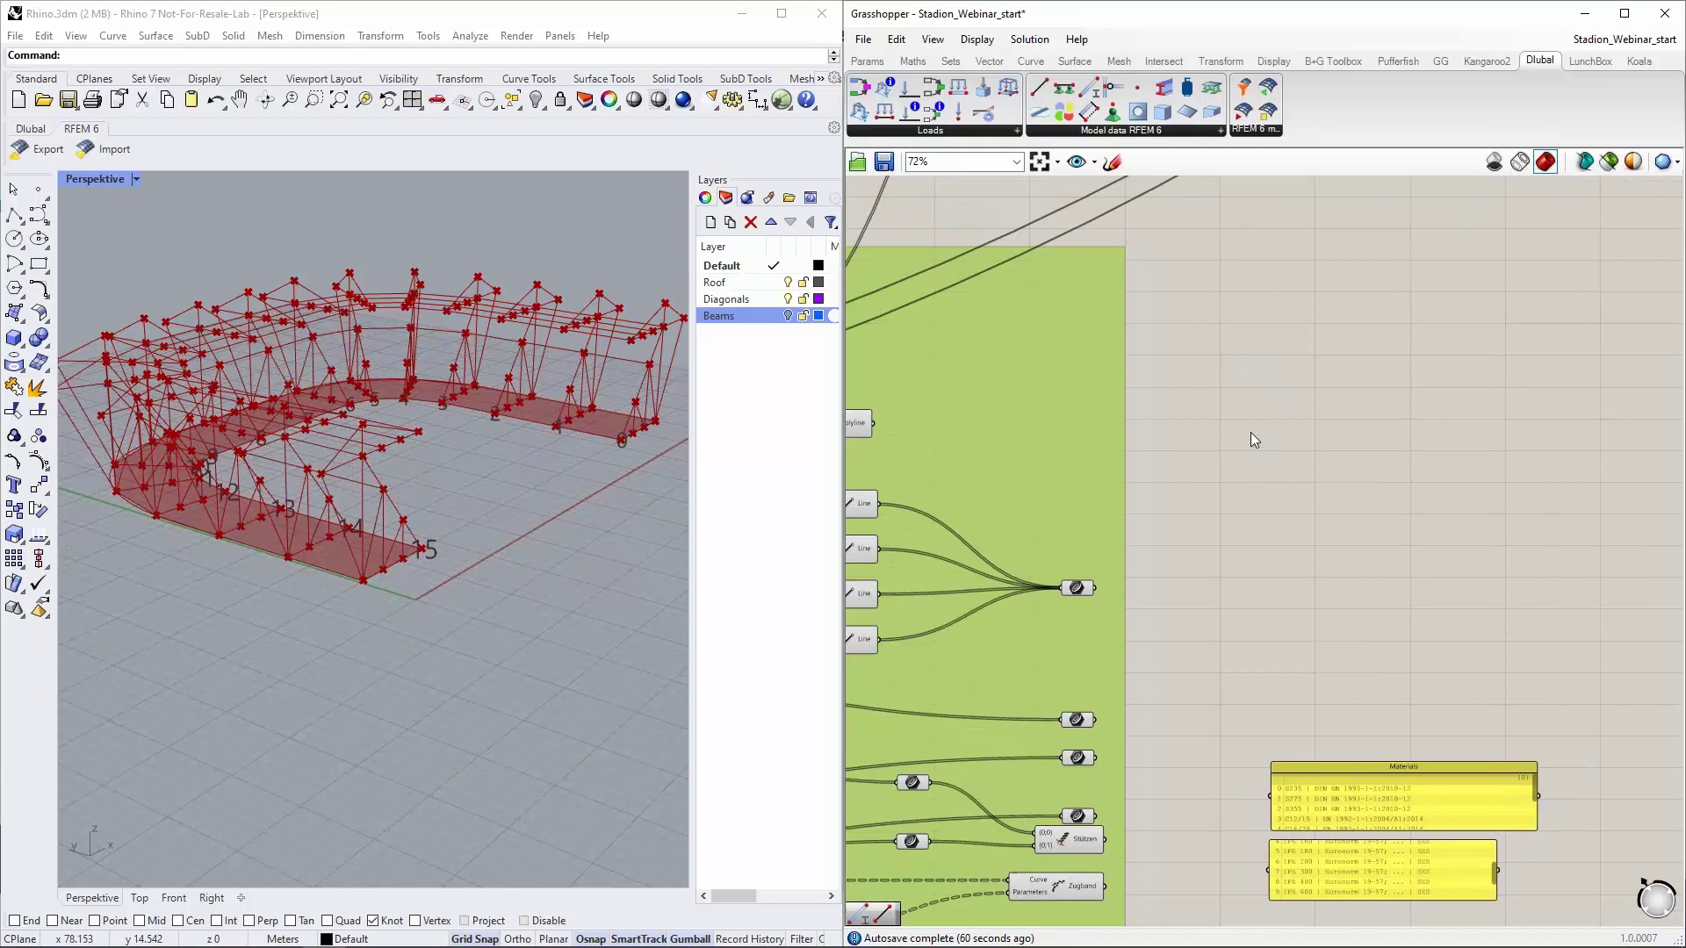
right_drag(1282, 423, 1214, 392)
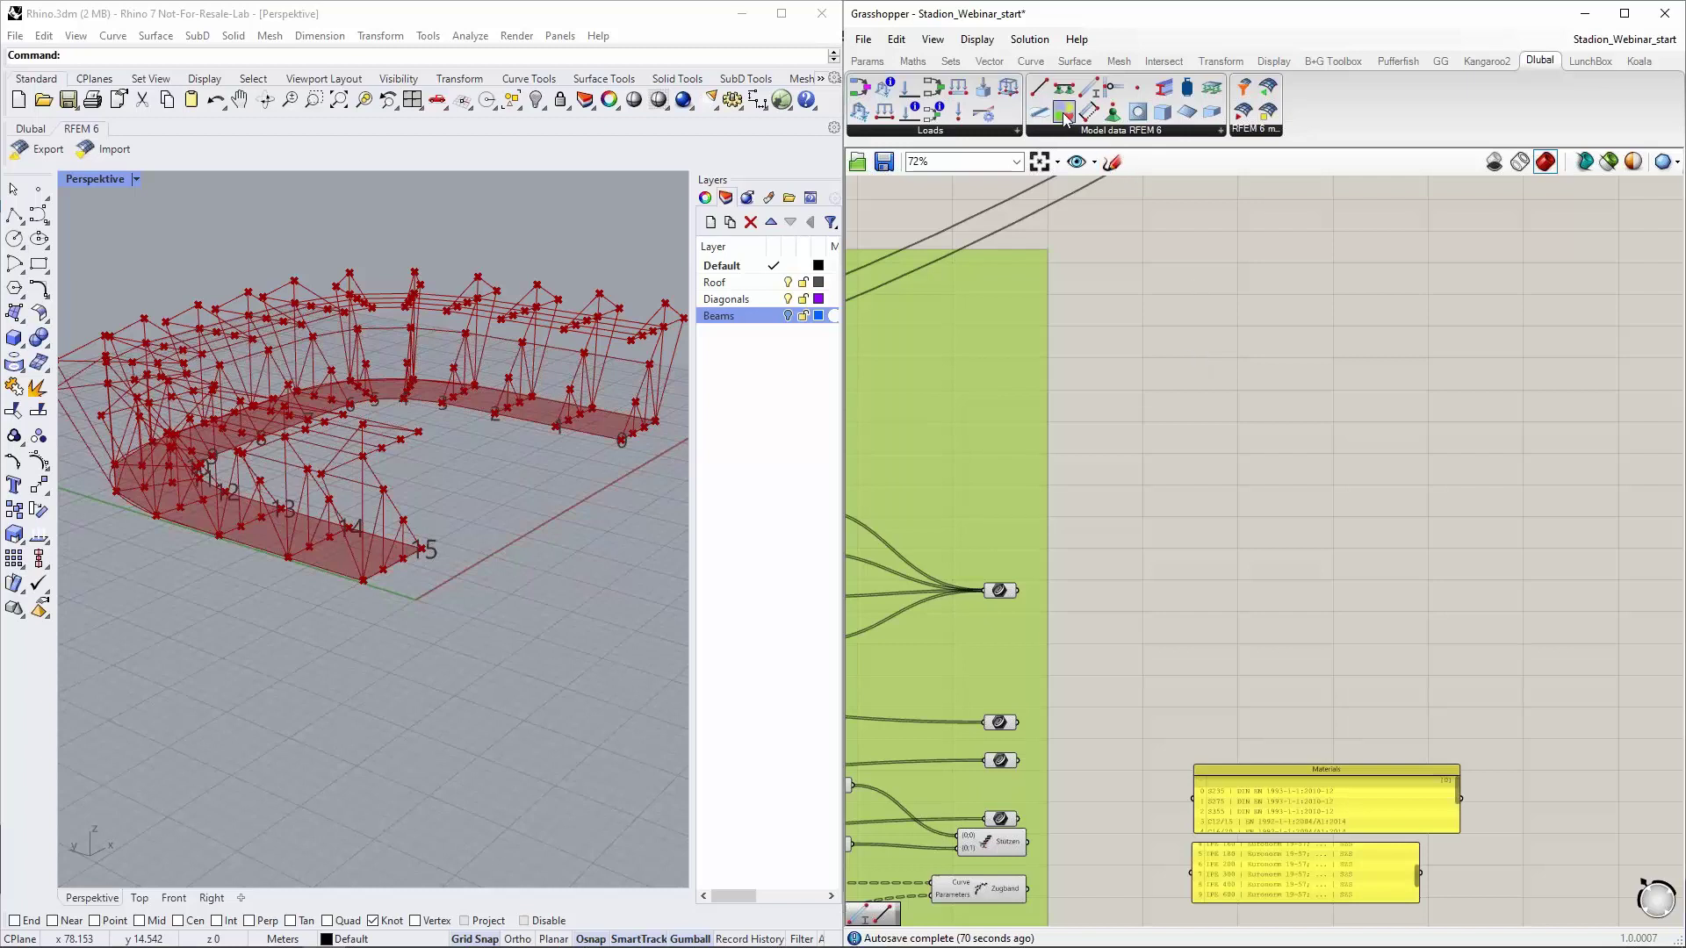
right_drag(1284, 376, 1239, 371)
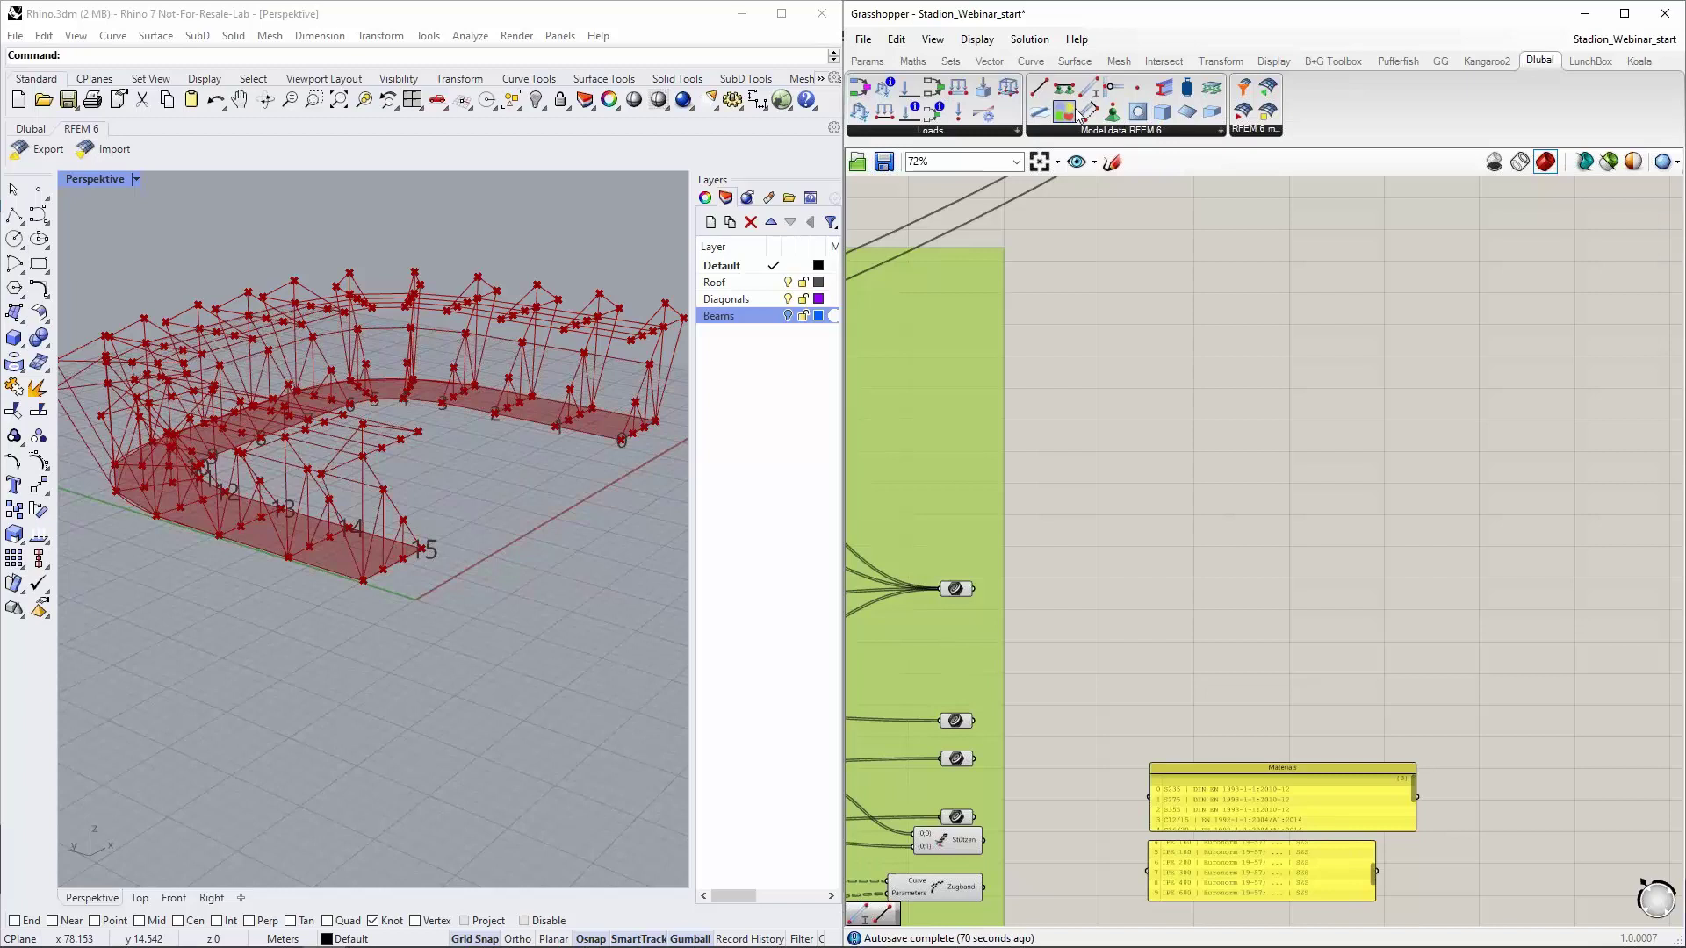
drag(1070, 119, 1358, 318)
scroll(1133, 329, up, 3)
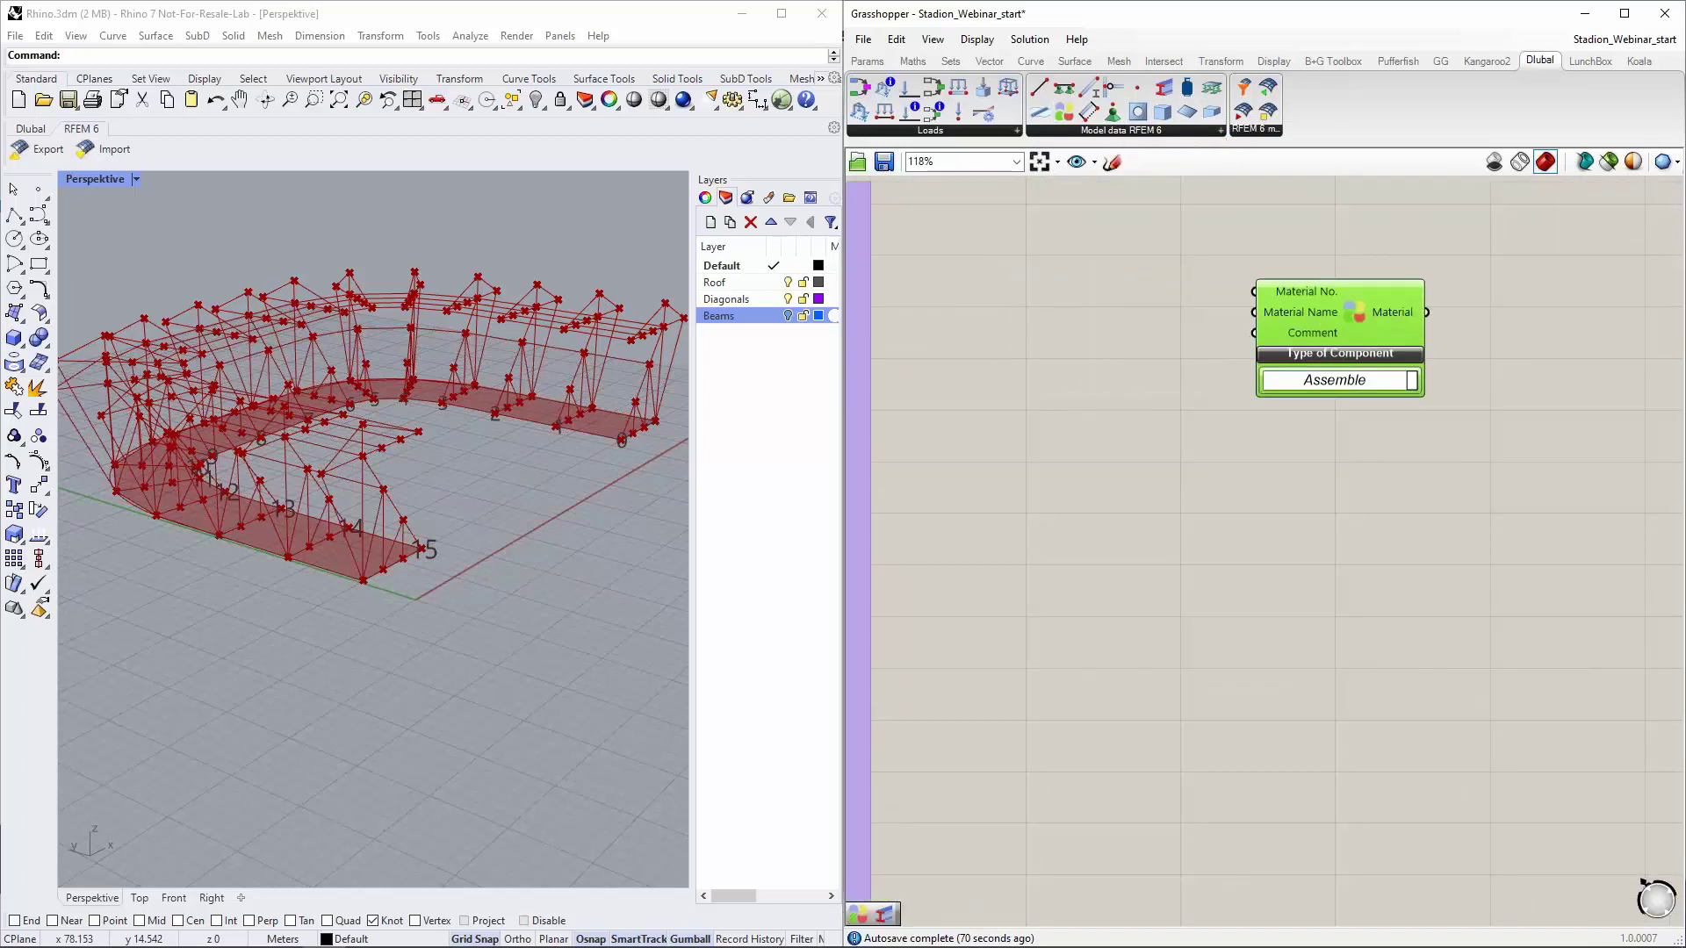
scroll(1147, 418, down, 2)
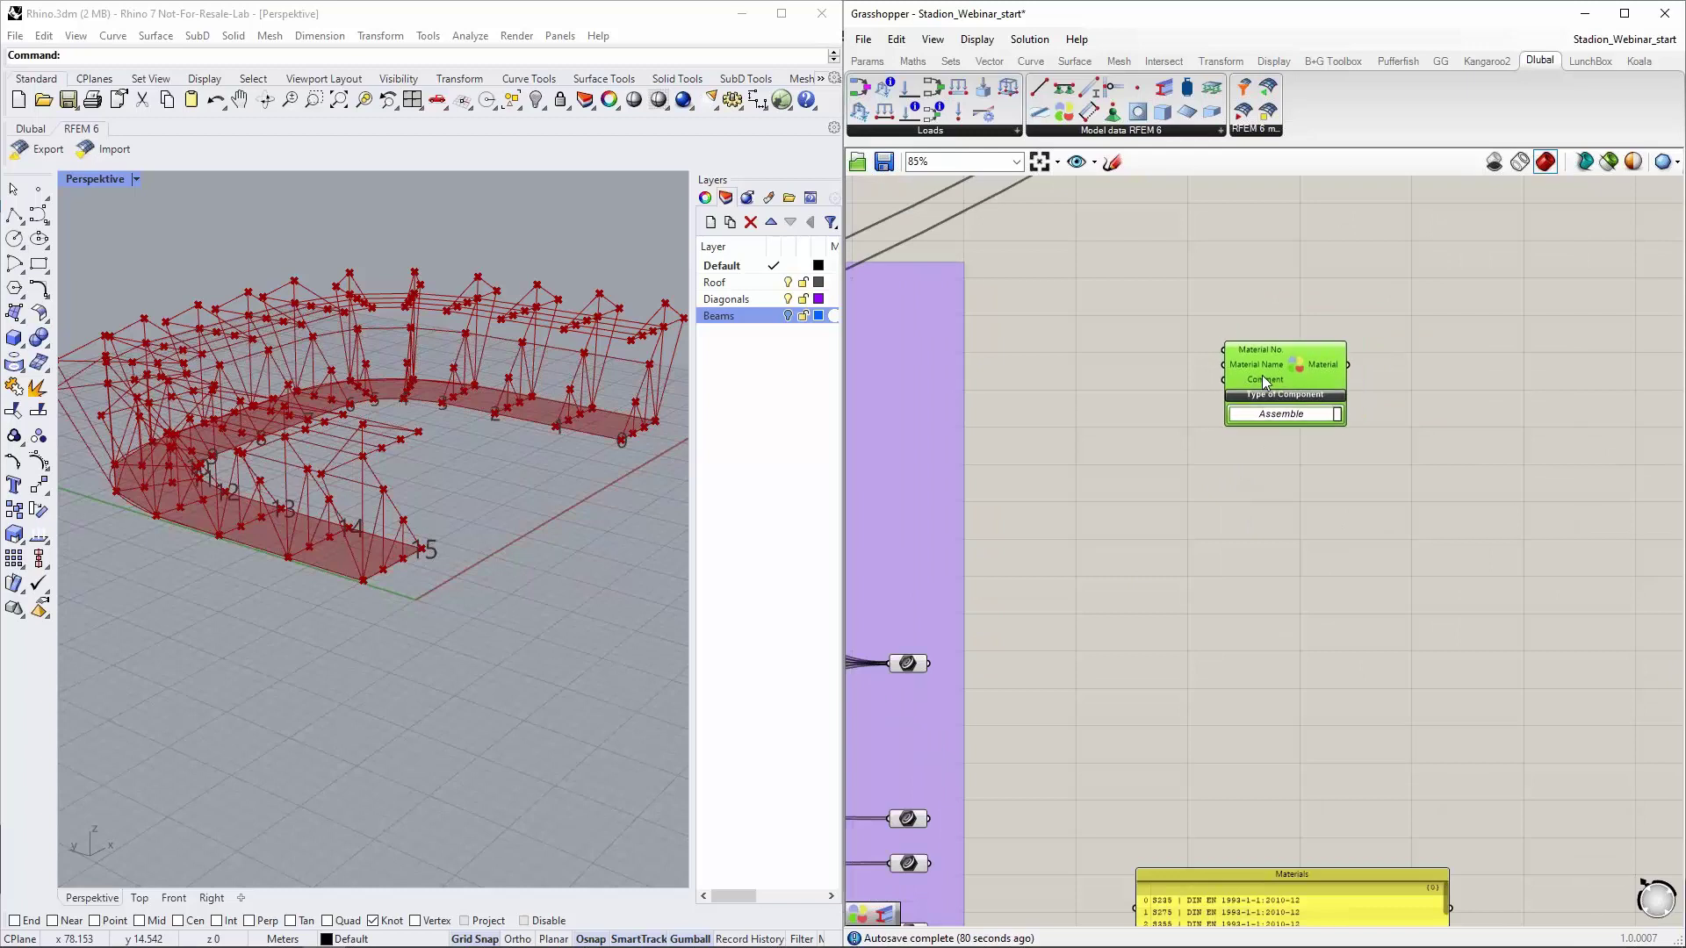
scroll(1322, 420, up, 1)
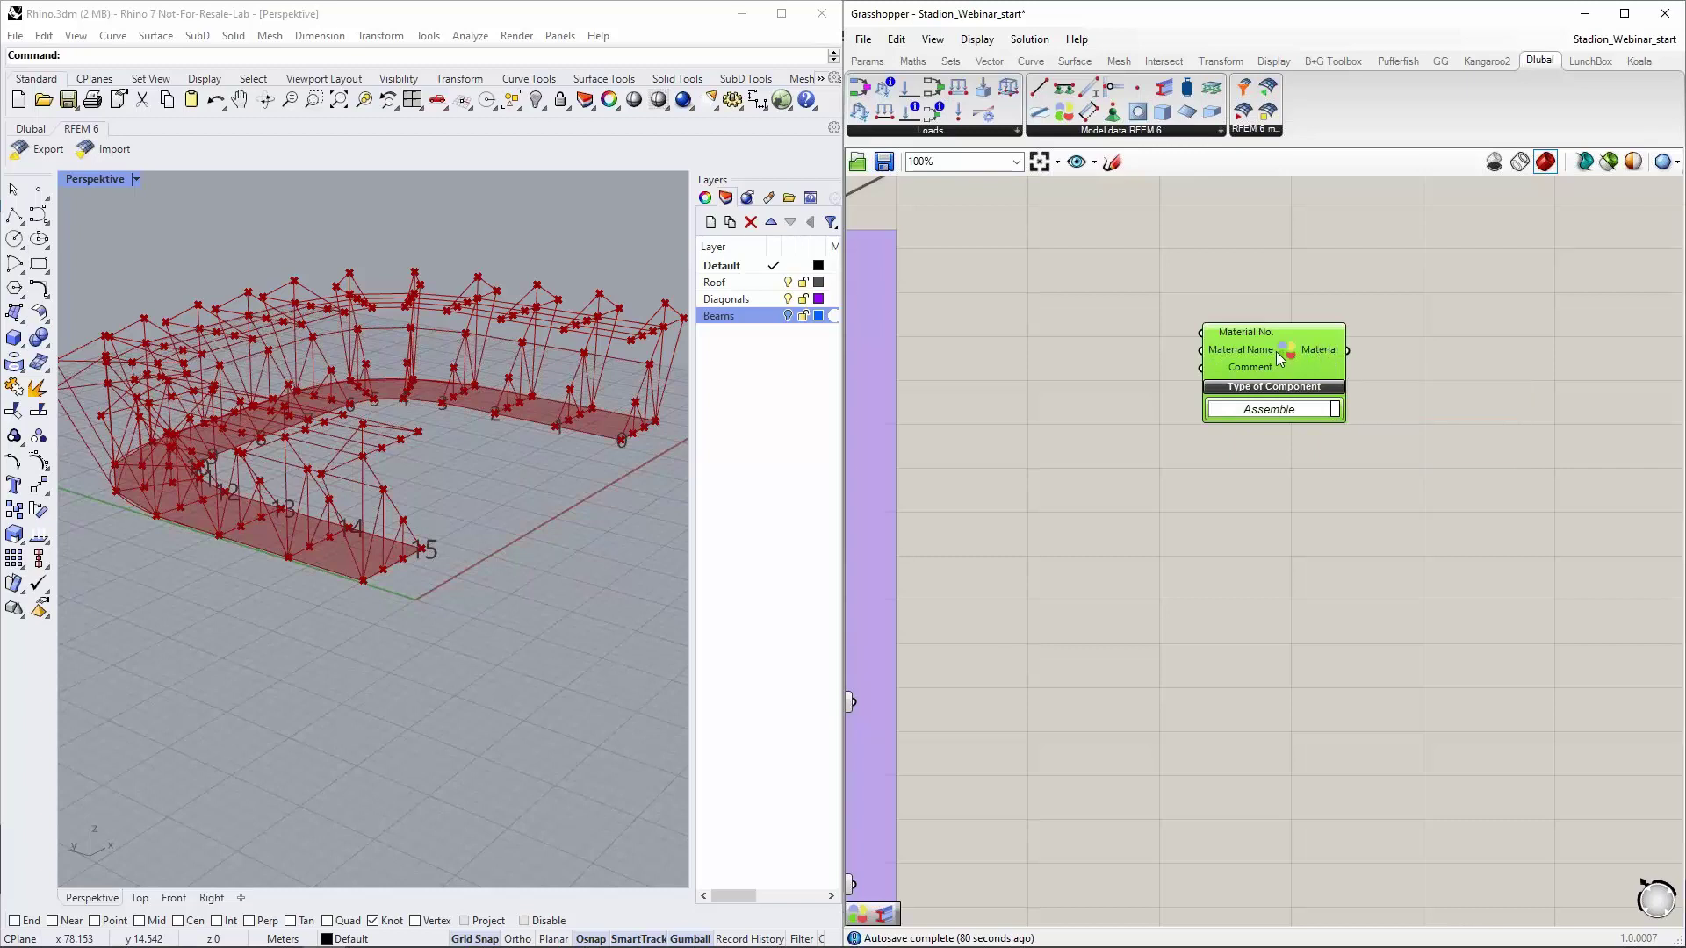
drag(1229, 356, 1314, 368)
Add a number slider with value 1 and connect it to the Material component's Material No. input
double_click(1068, 334)
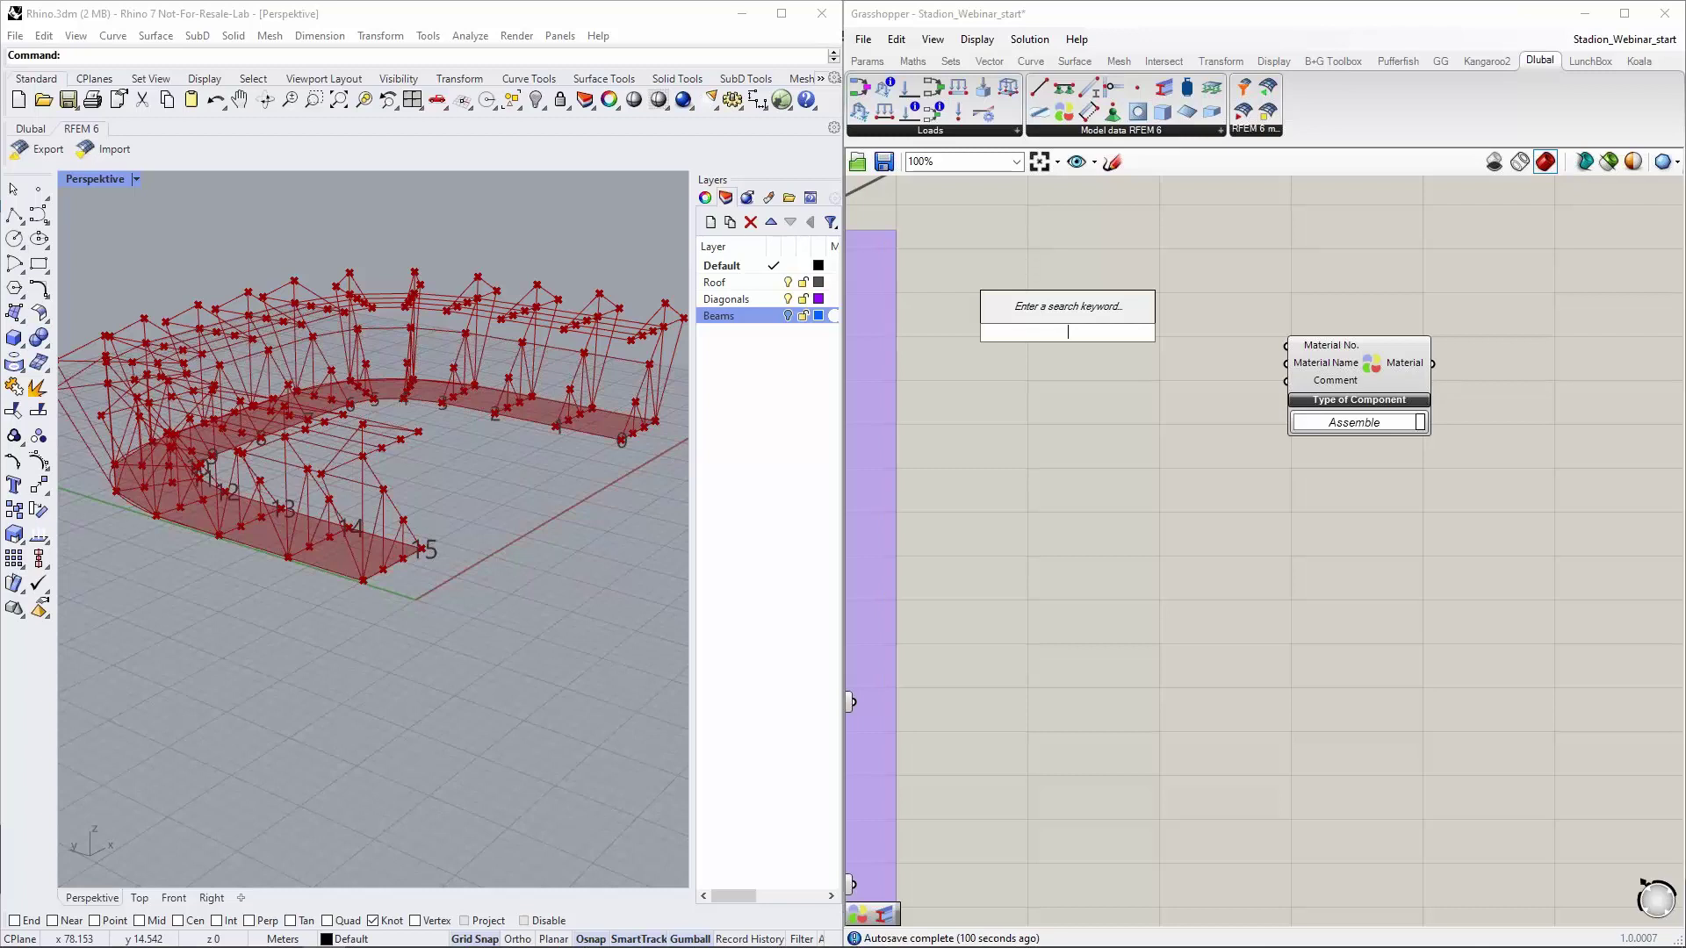
text(1)
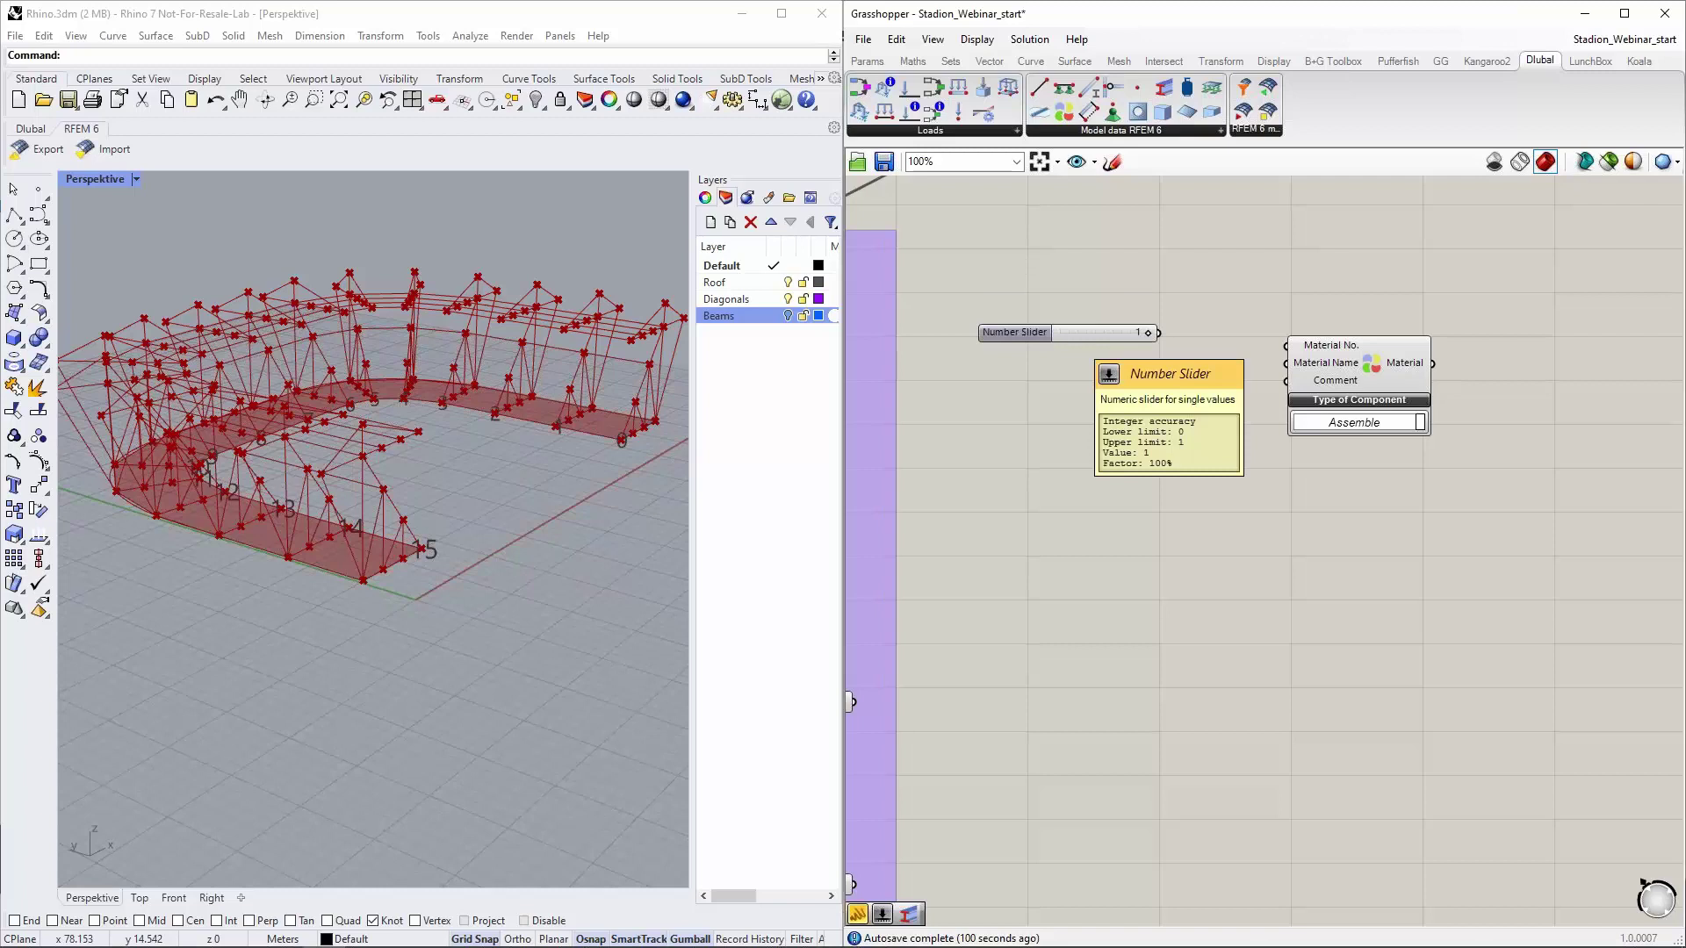
key(Return)
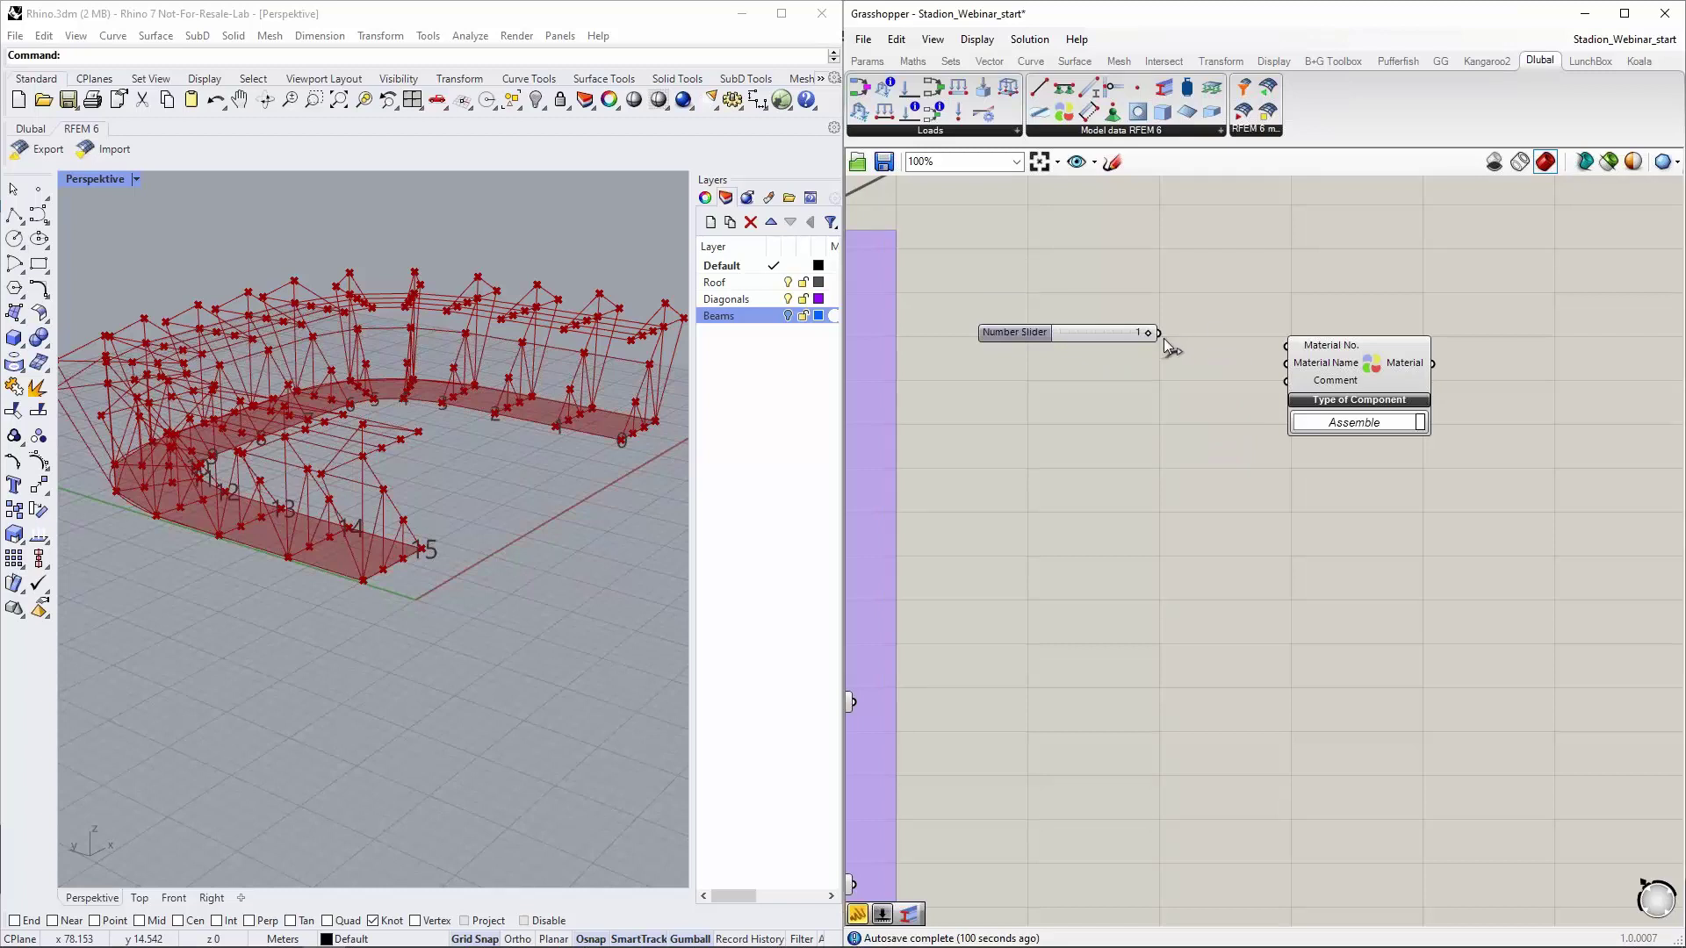
drag(1158, 334, 1192, 342)
mouse_move(1230, 380)
right_down()
mouse_move(1177, 368)
mouse_move(1227, 369)
right_up()
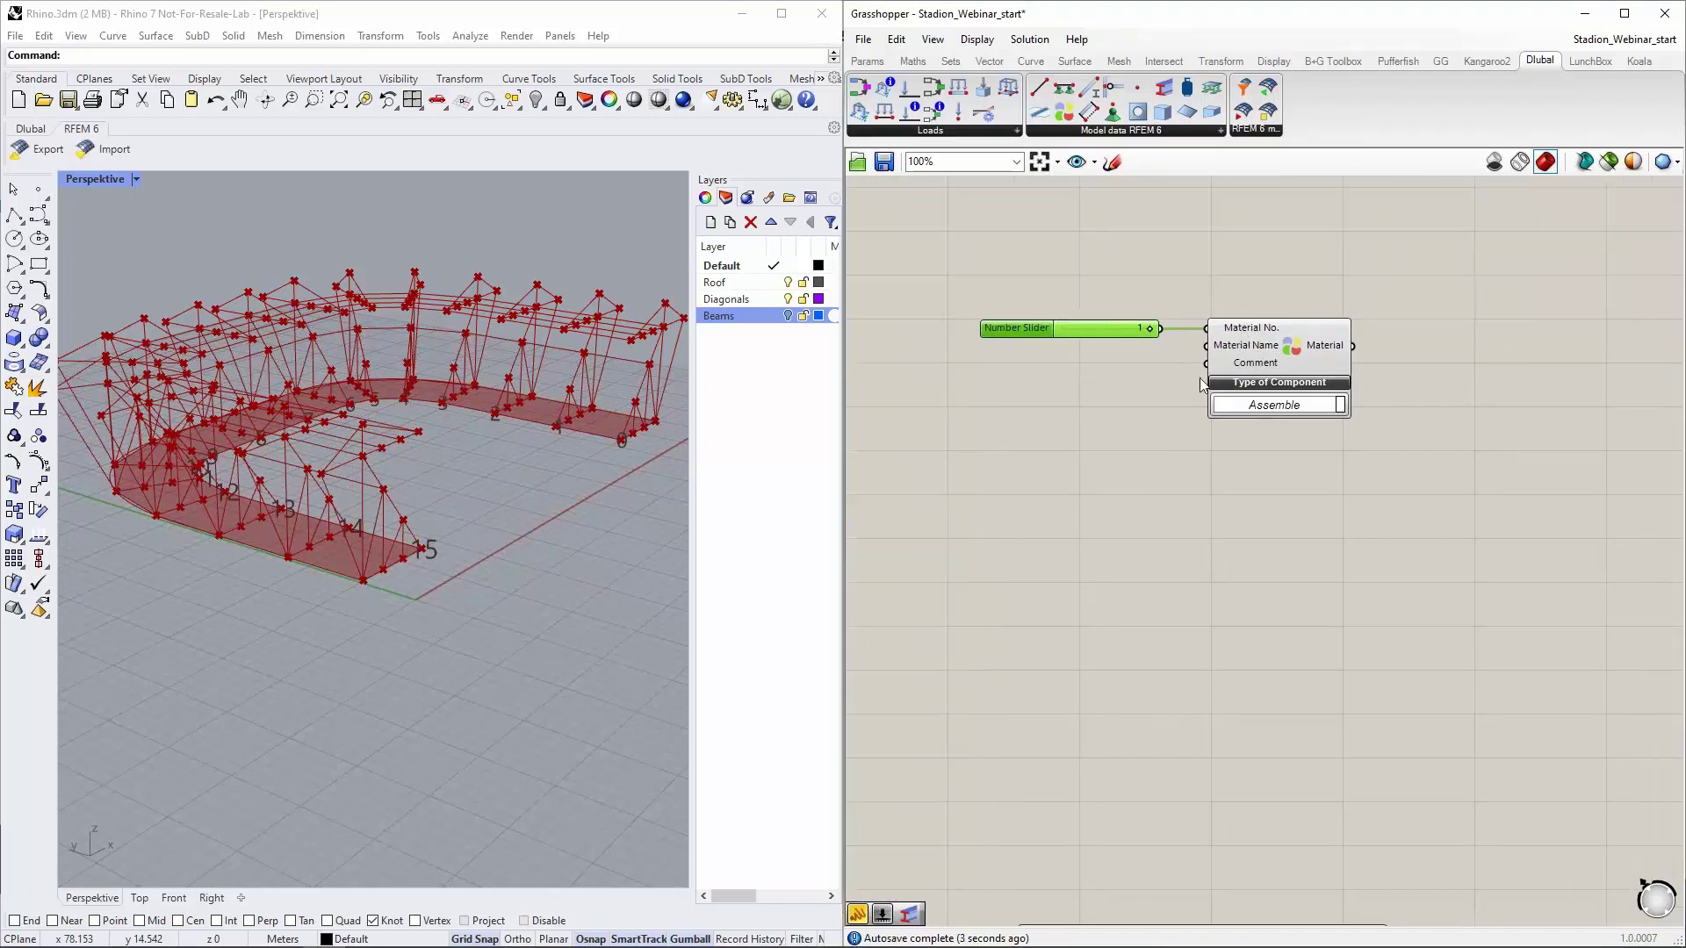
click(1247, 353)
click(1136, 365)
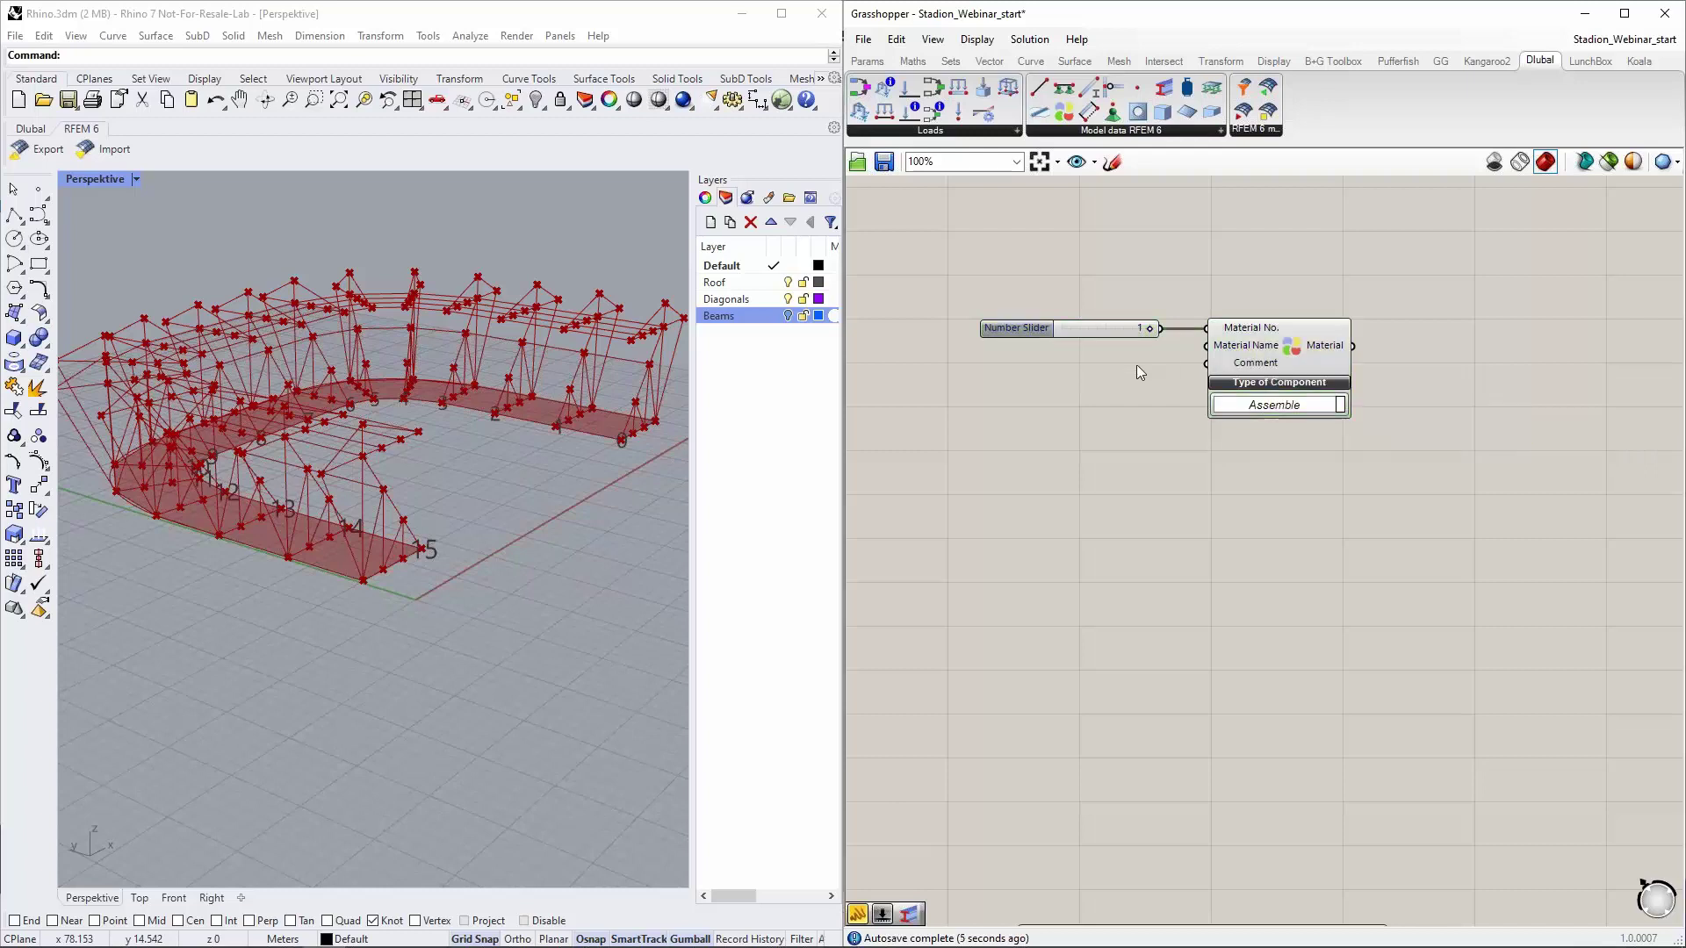
Create a text panel containing "S 235" below the material number slider
double_click(1047, 367)
text(")
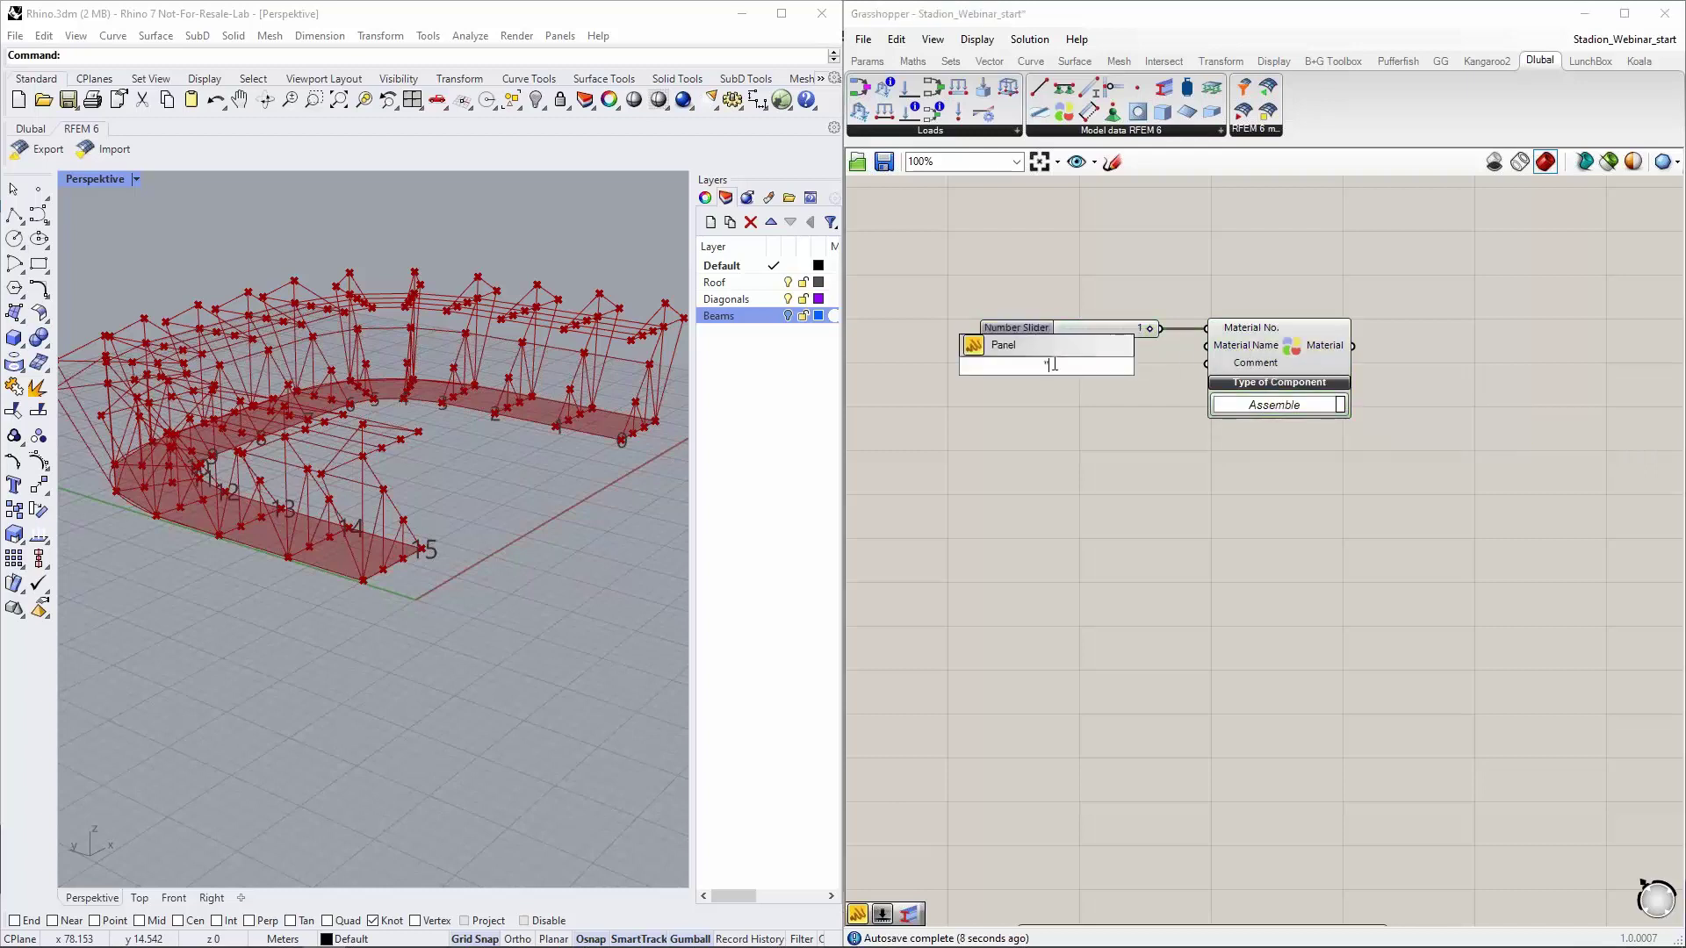
text(S 235)
key(Return)
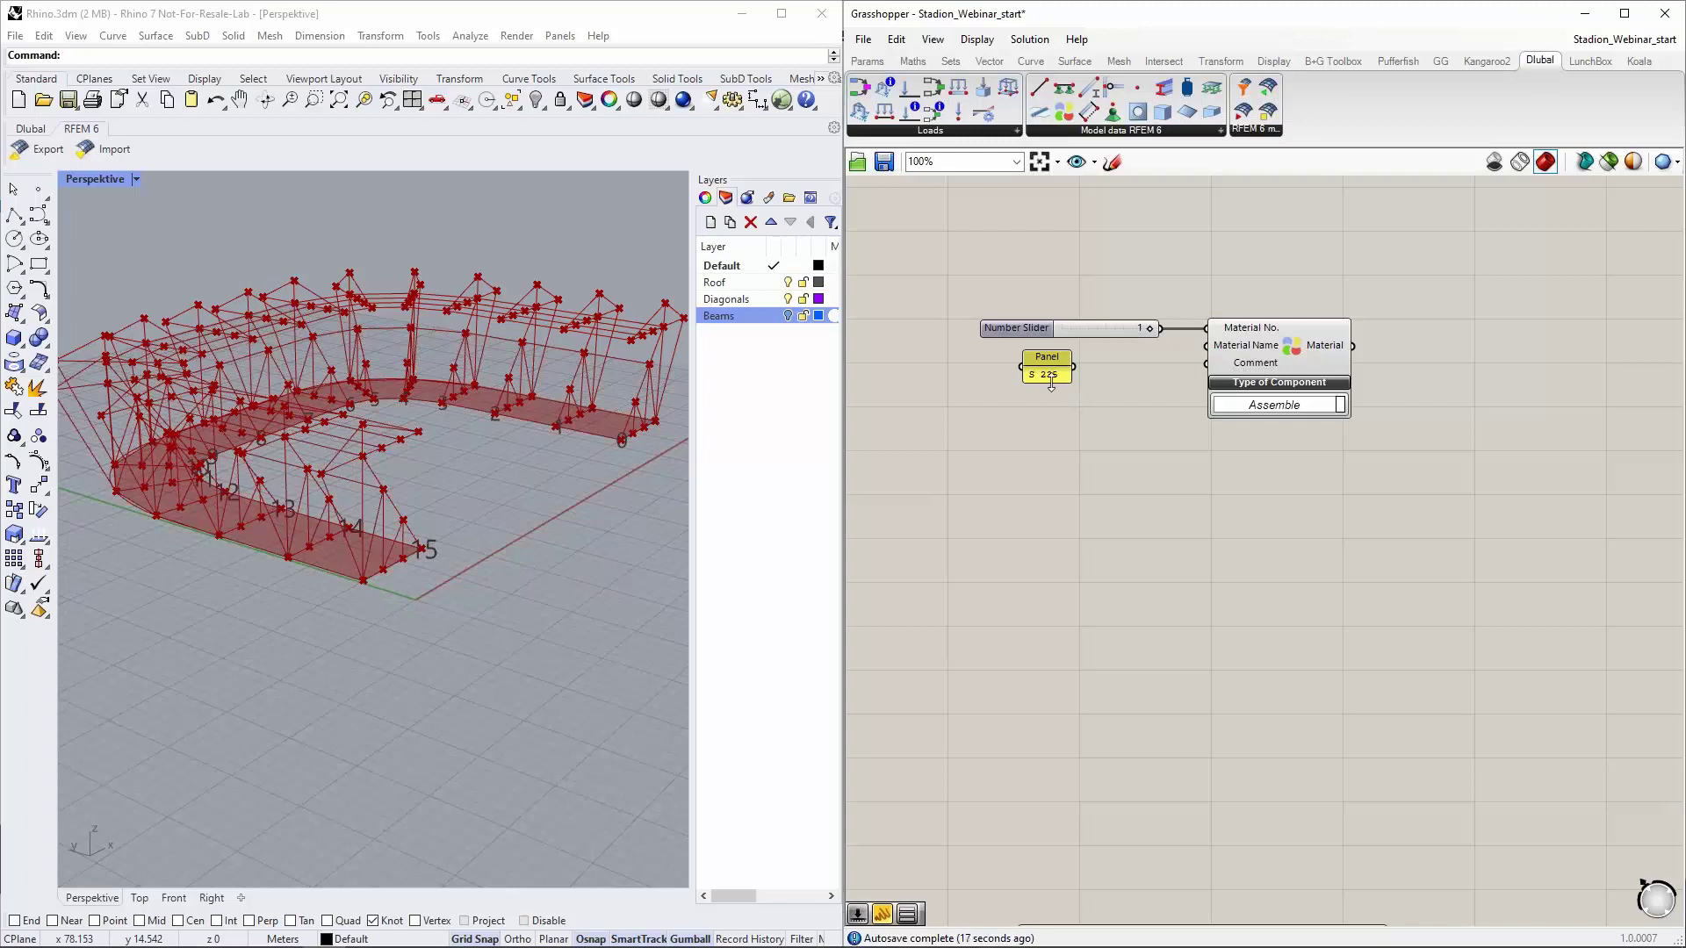
scroll(1108, 394, up, 3)
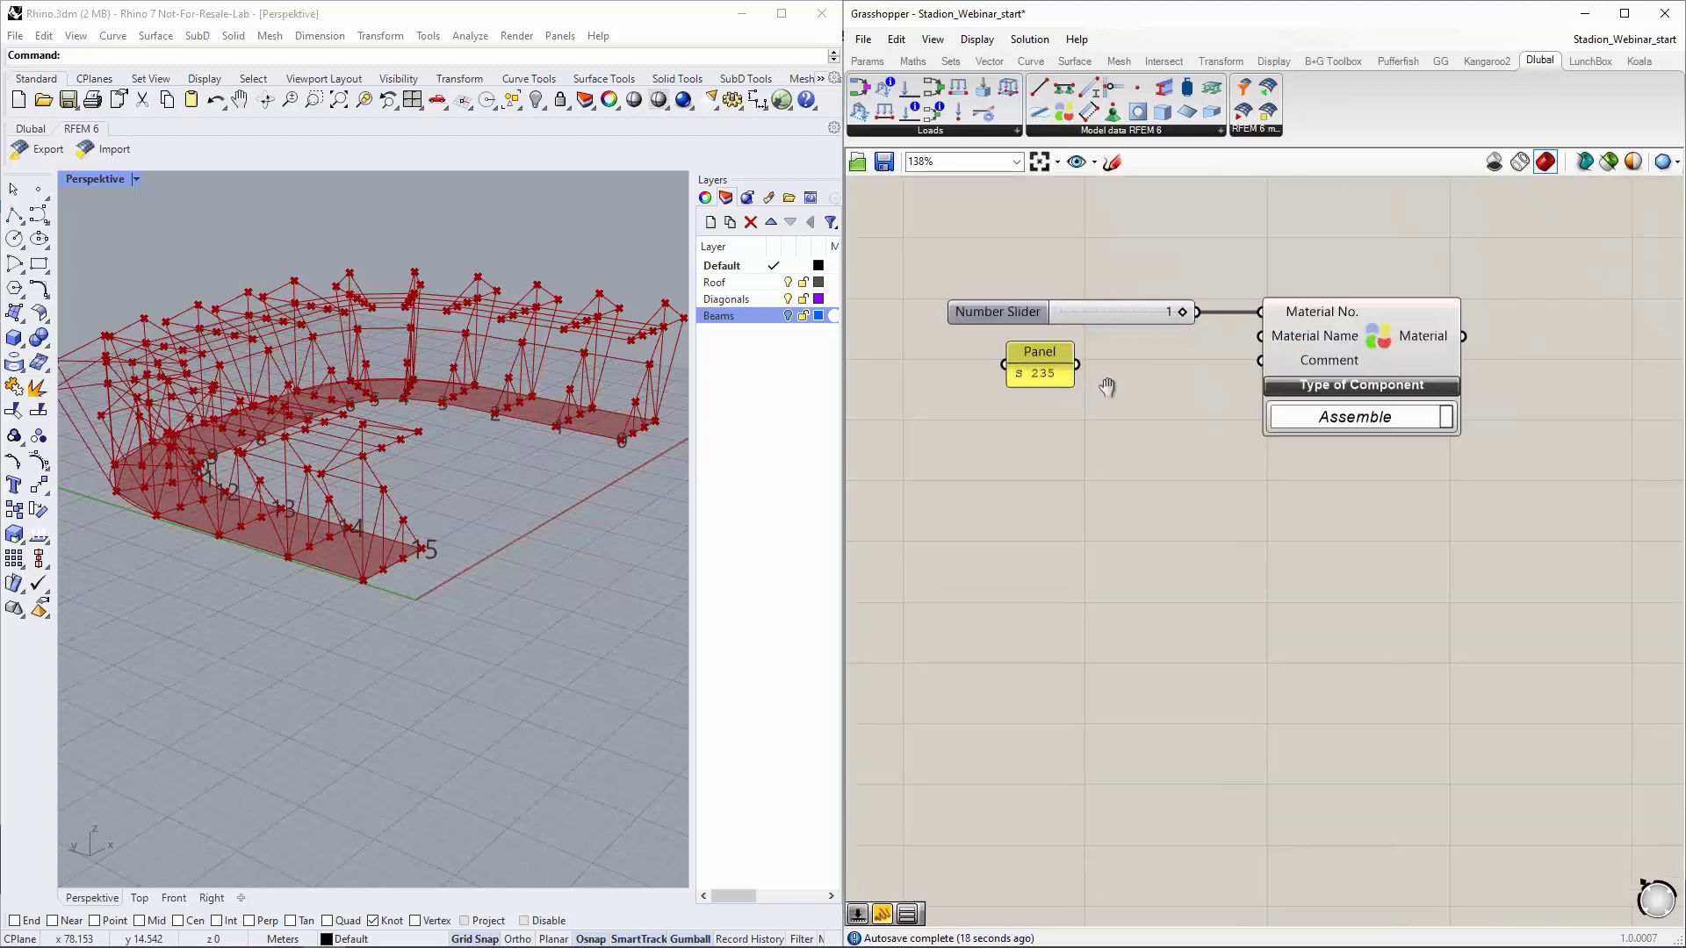
click(1048, 373)
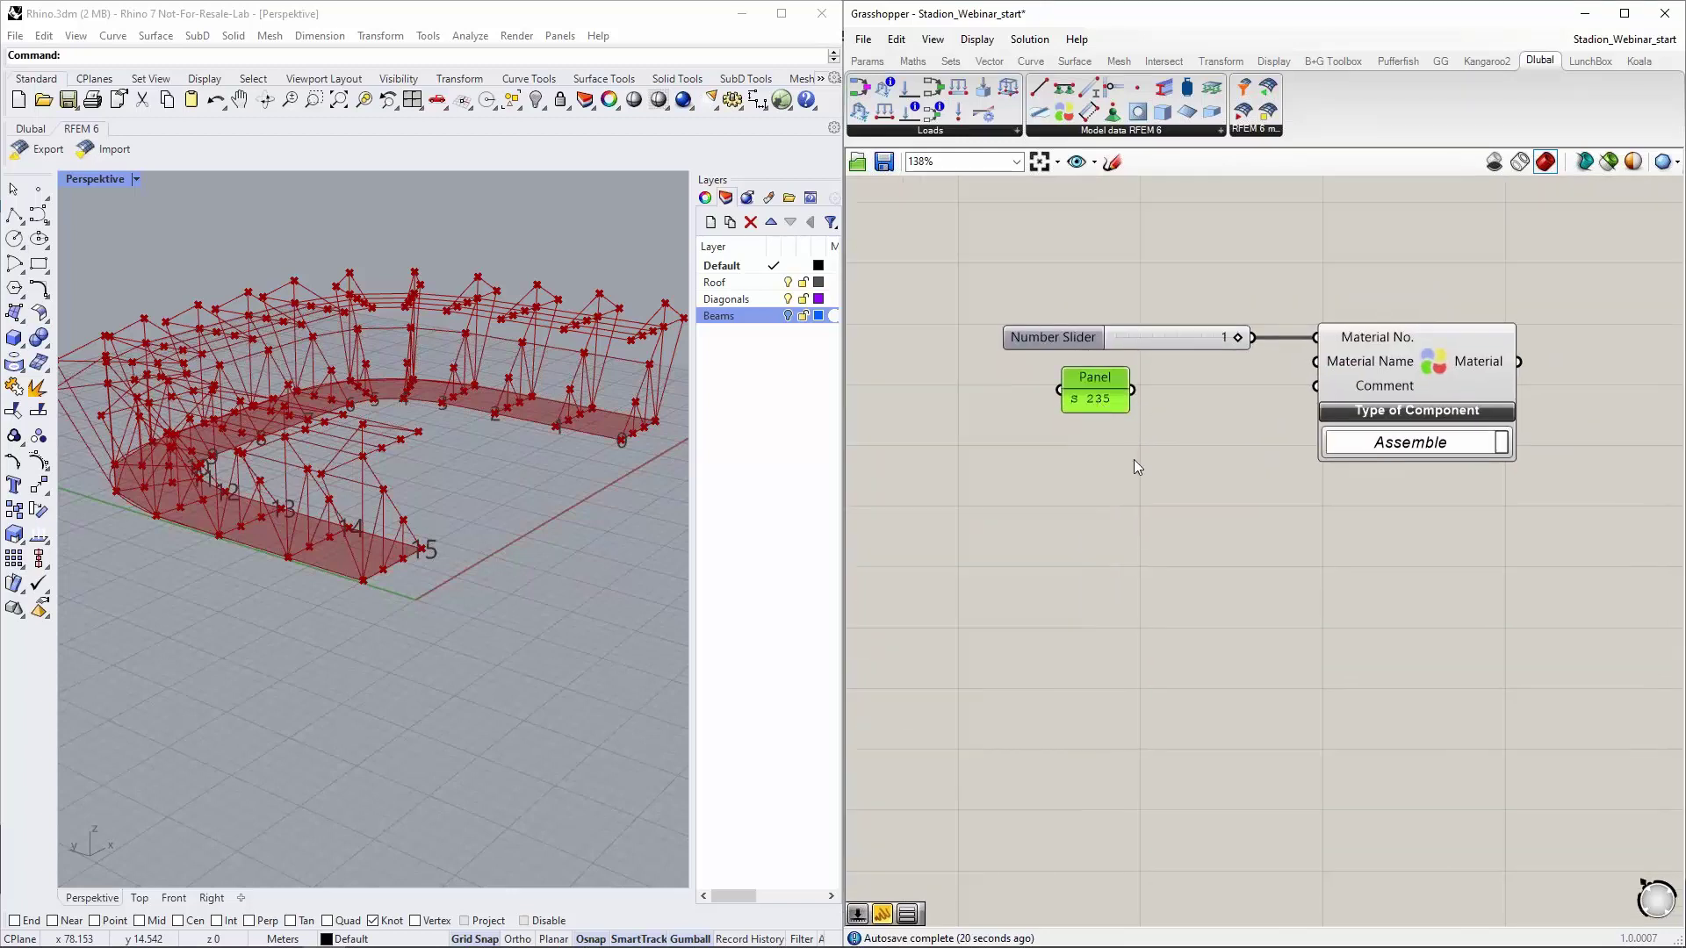
Try extending the S 235 panel's text with "| EN 1993-1-1", discard the edit and delete the panel
double_click(1114, 400)
click(1116, 345)
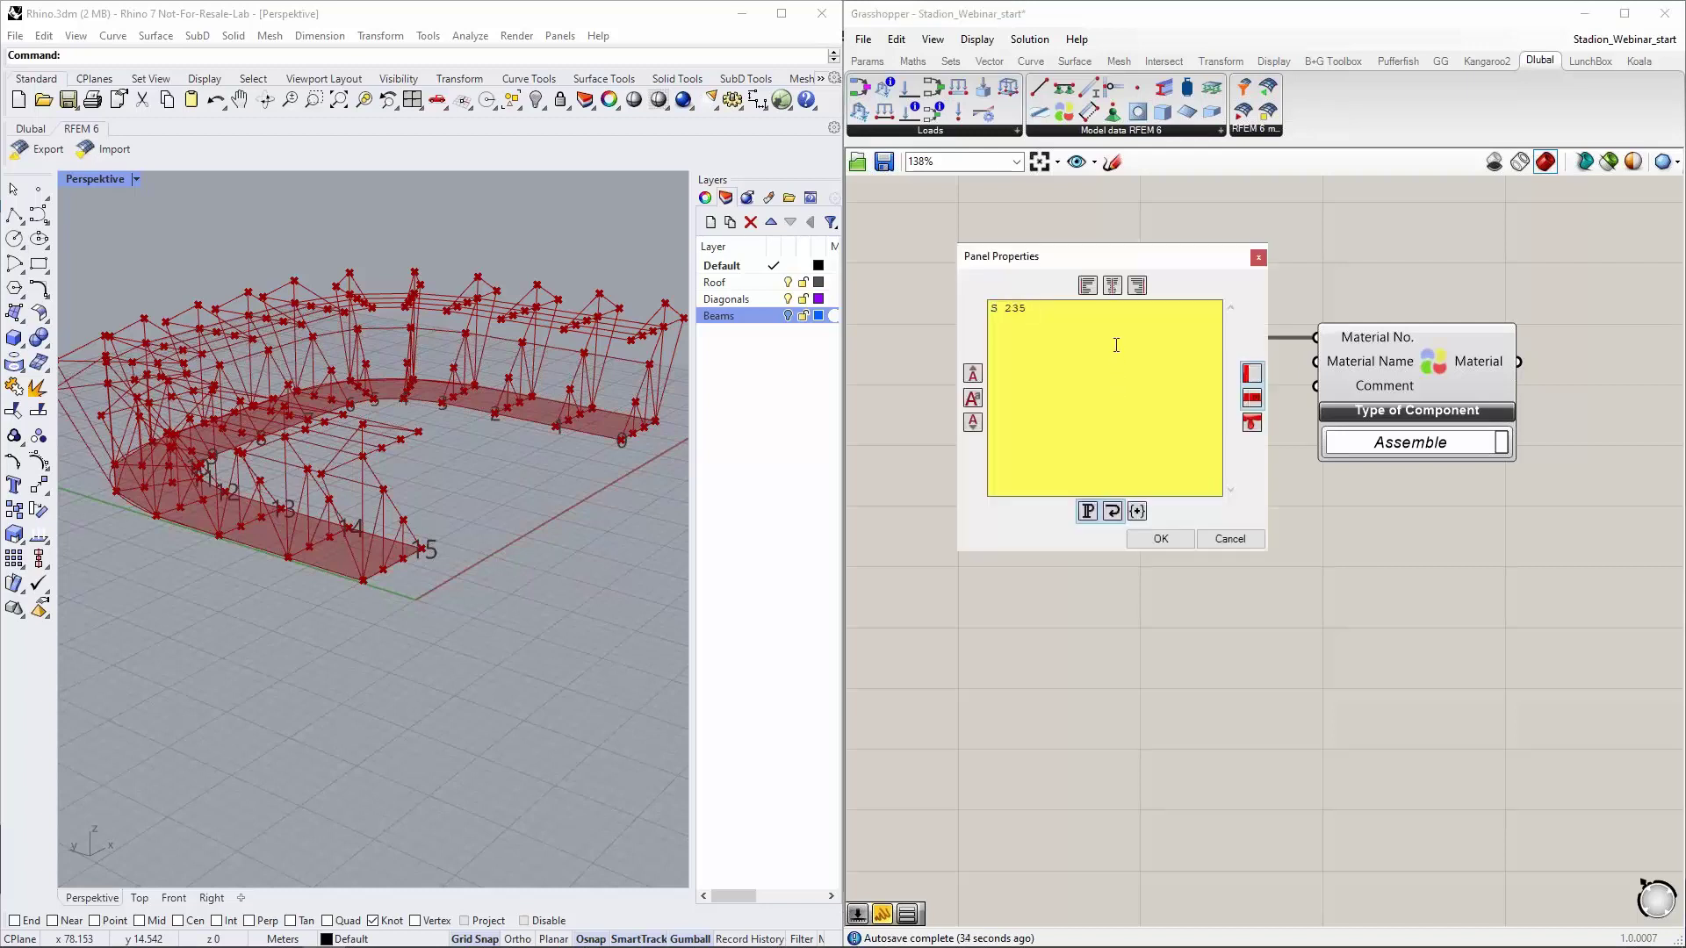
text(| EN 1993-1-1)
click(1229, 539)
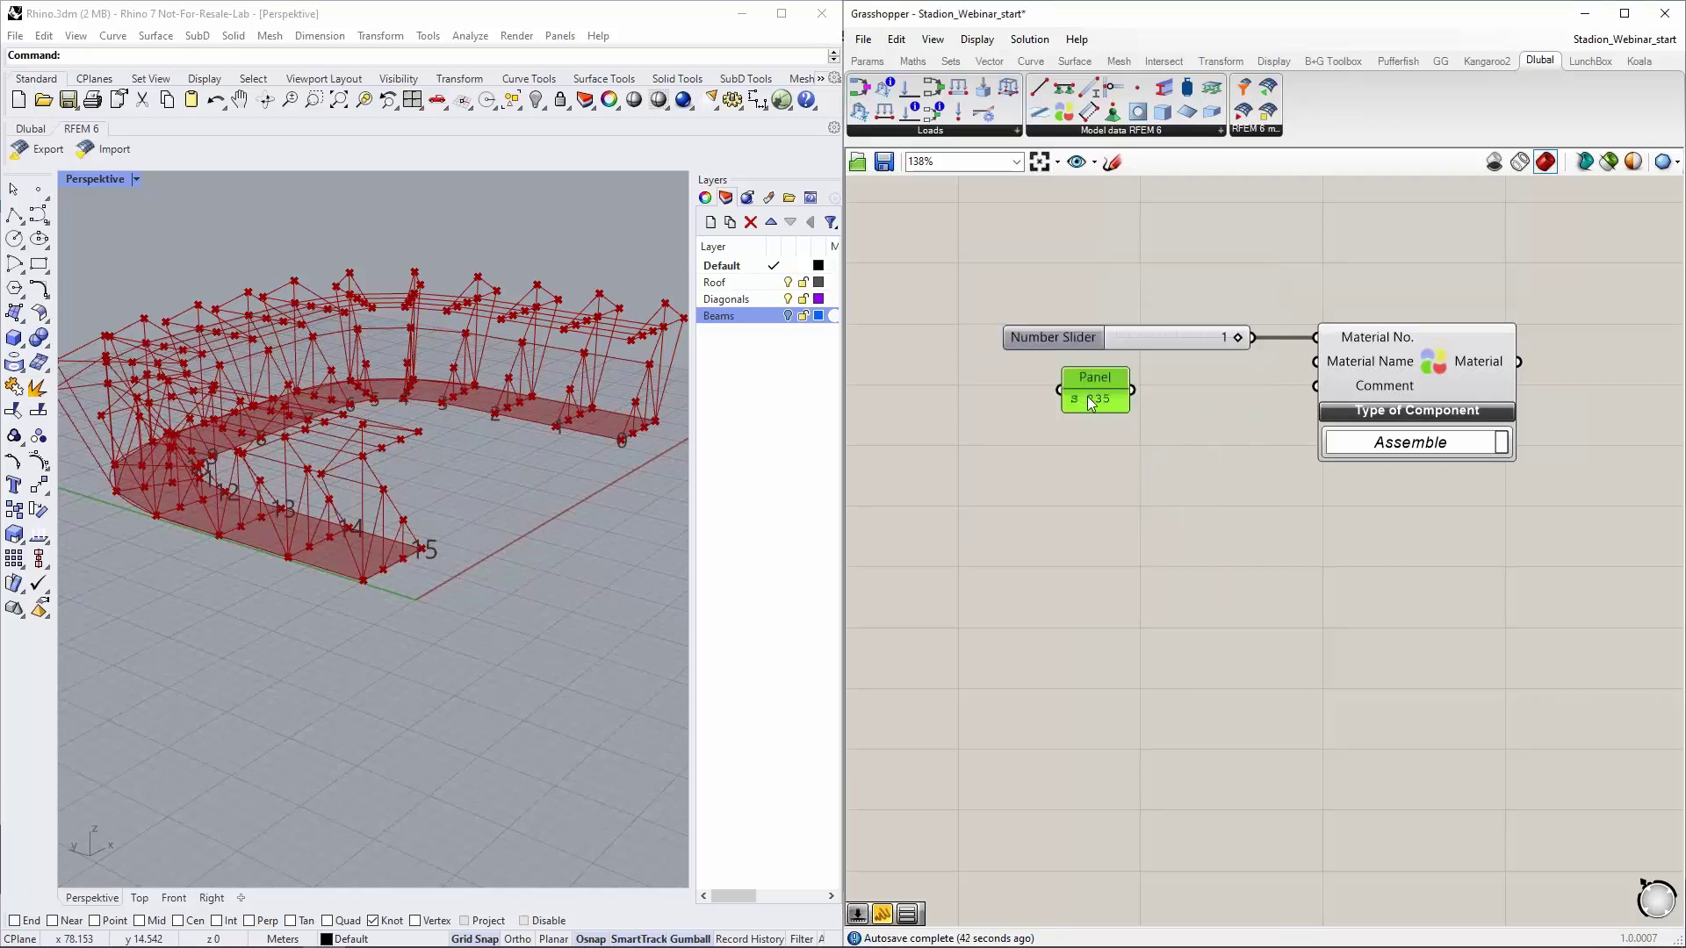
drag(1084, 397, 1097, 417)
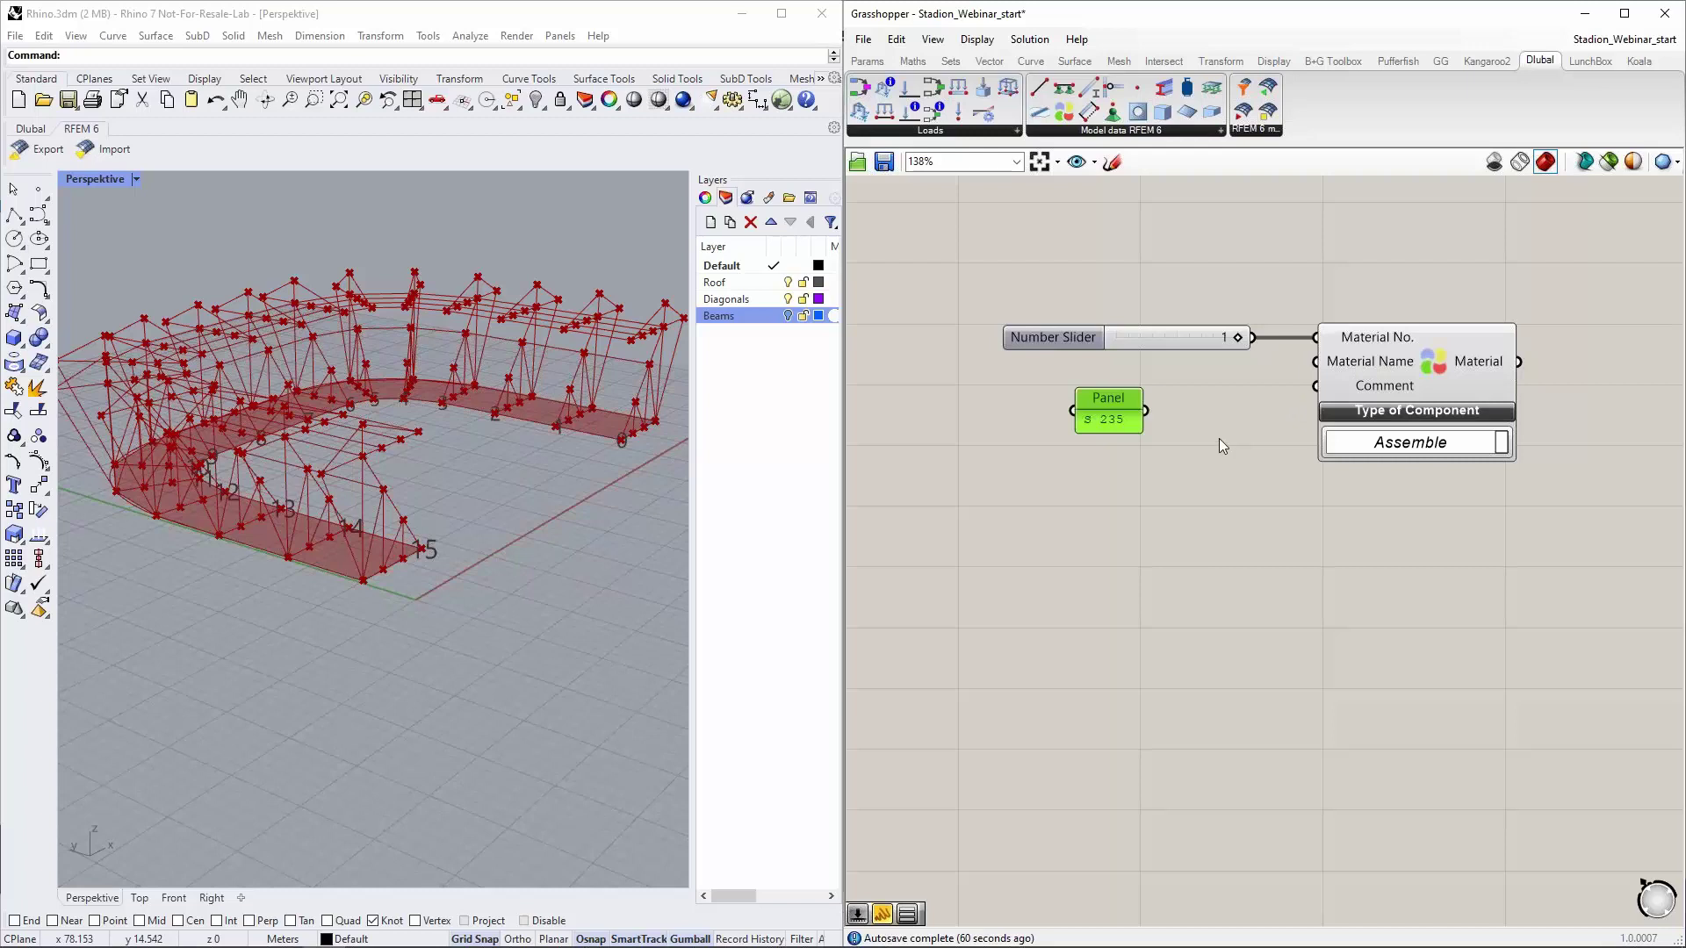
scroll(1242, 439, down, 3)
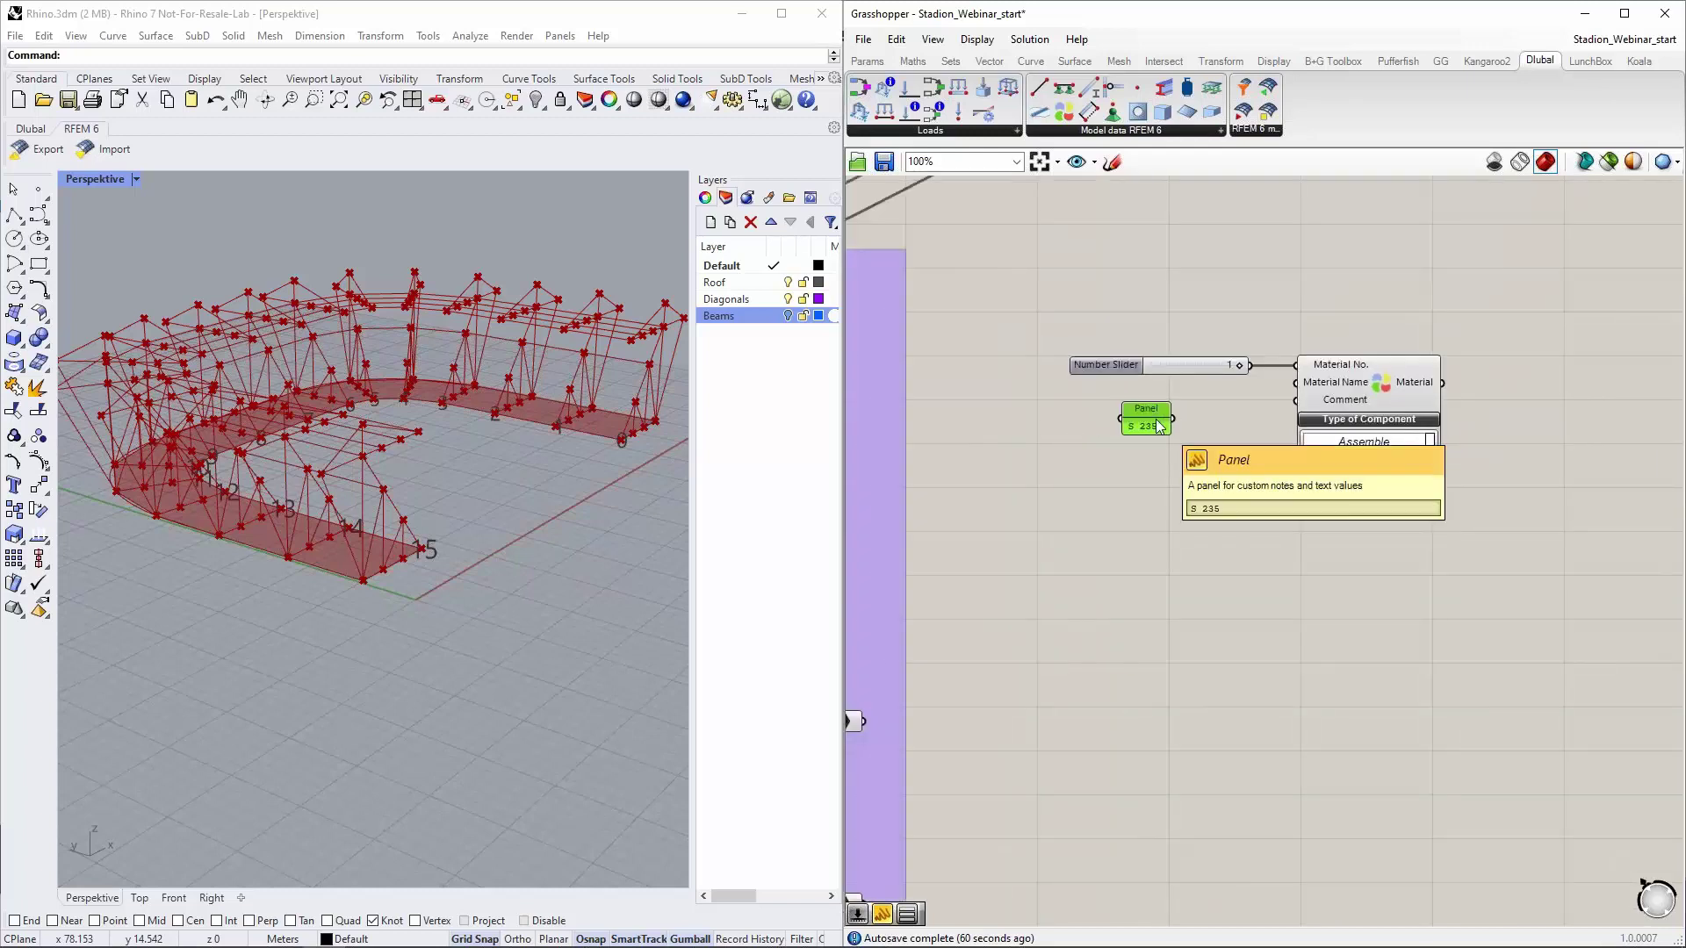
key(Delete)
Move the Materials panel below the material number slider and enlarge it so that the whole list is readable
right_drag(1186, 430, 1188, 489)
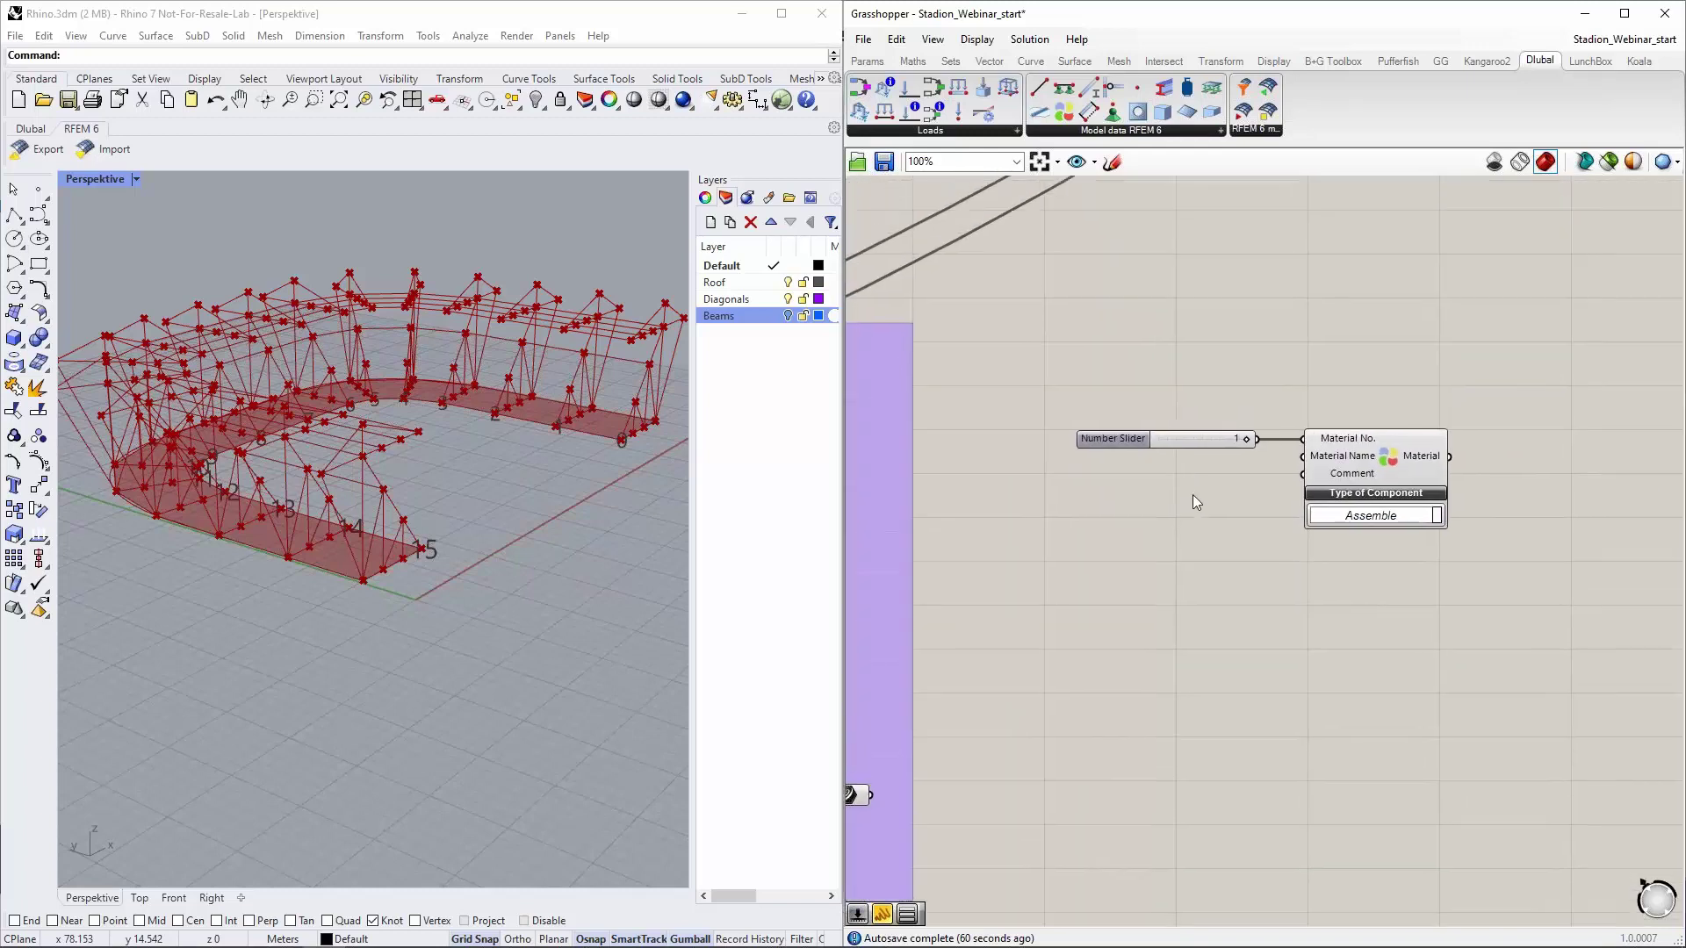
scroll(1191, 491, down, 3)
right_drag(1244, 617, 1216, 597)
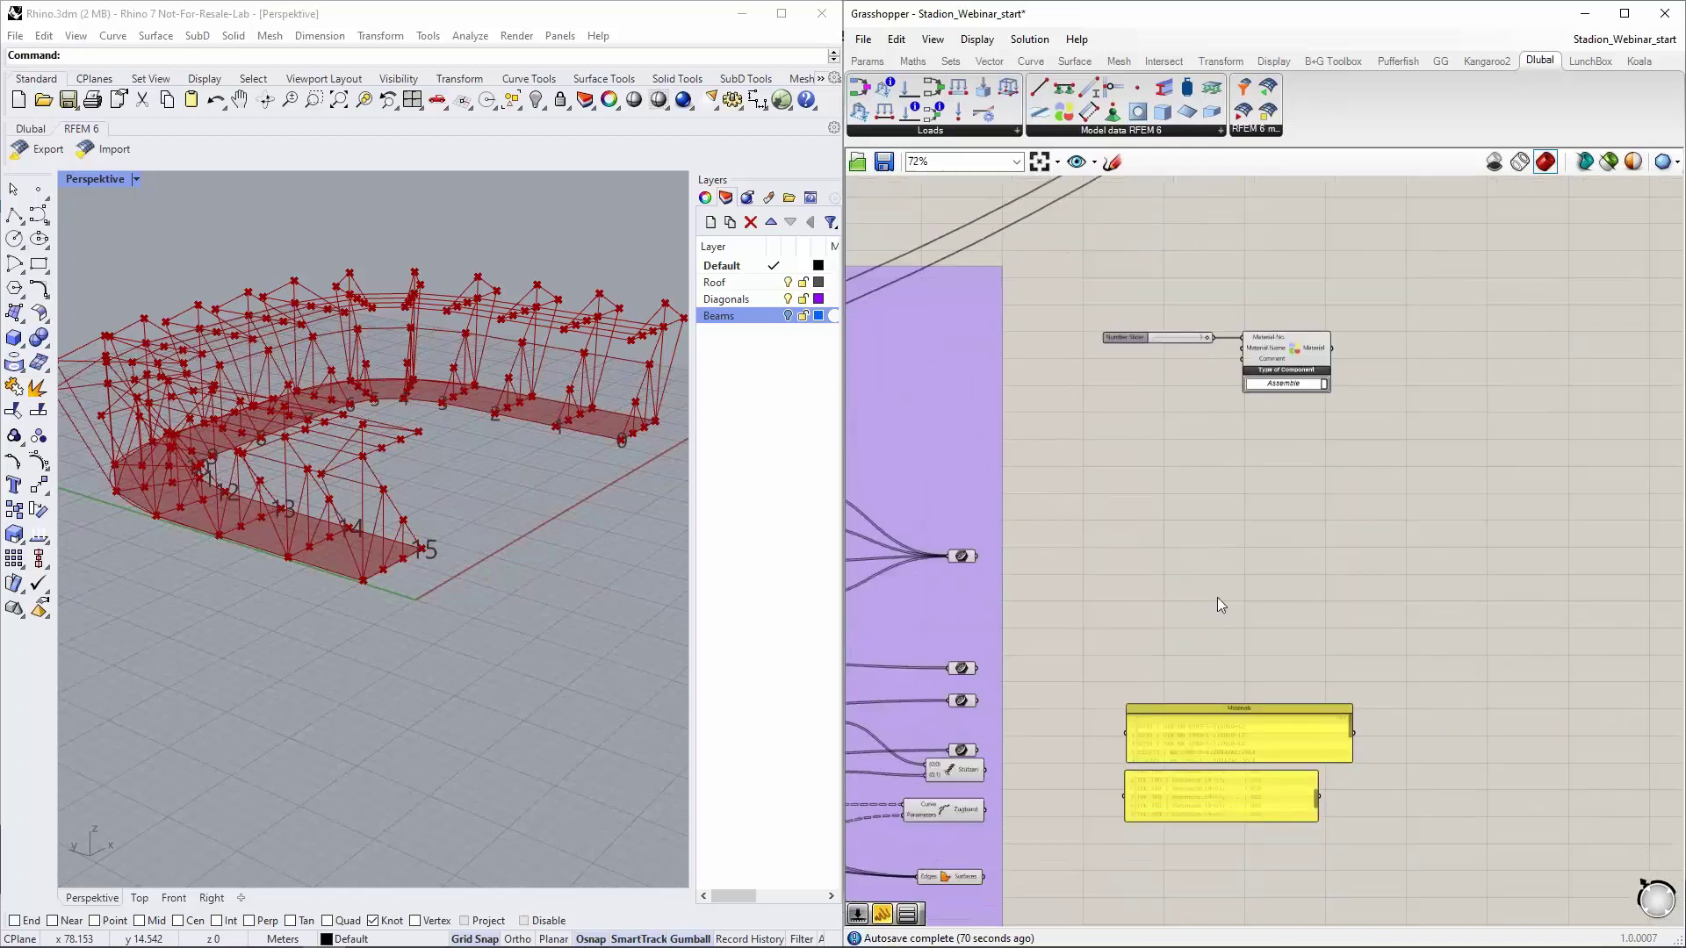
scroll(1219, 597, up, 2)
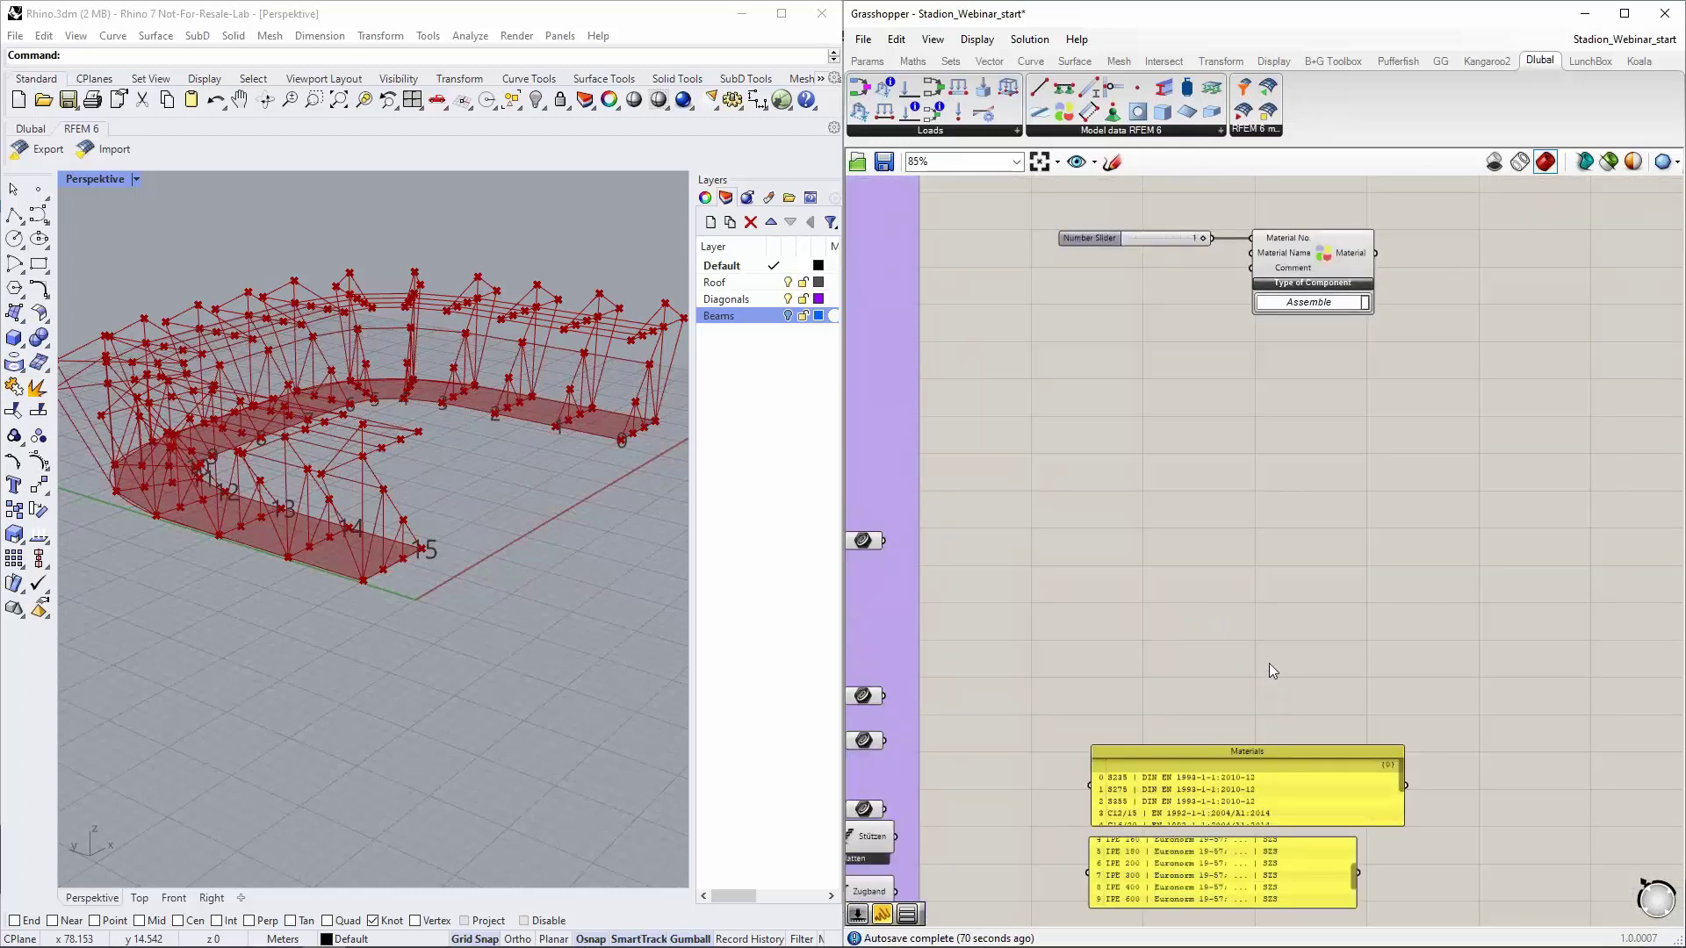
right_drag(1129, 523, 1145, 556)
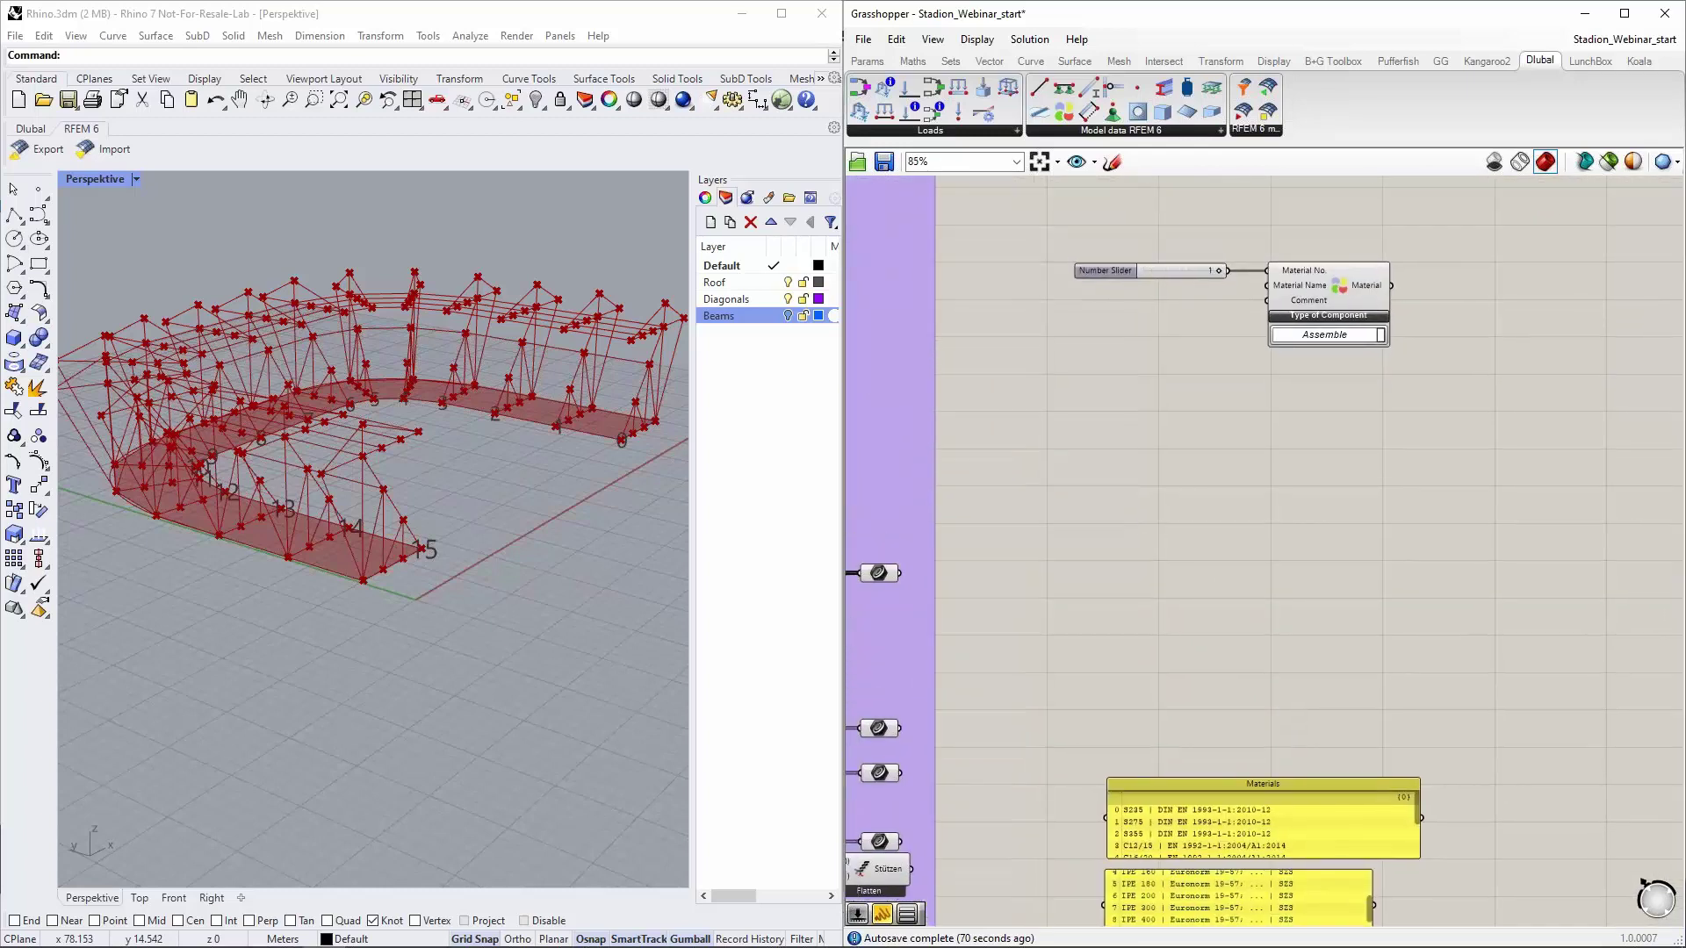
drag(1266, 824, 1114, 548)
scroll(1013, 456, up, 1)
scroll(1013, 457, up, 2)
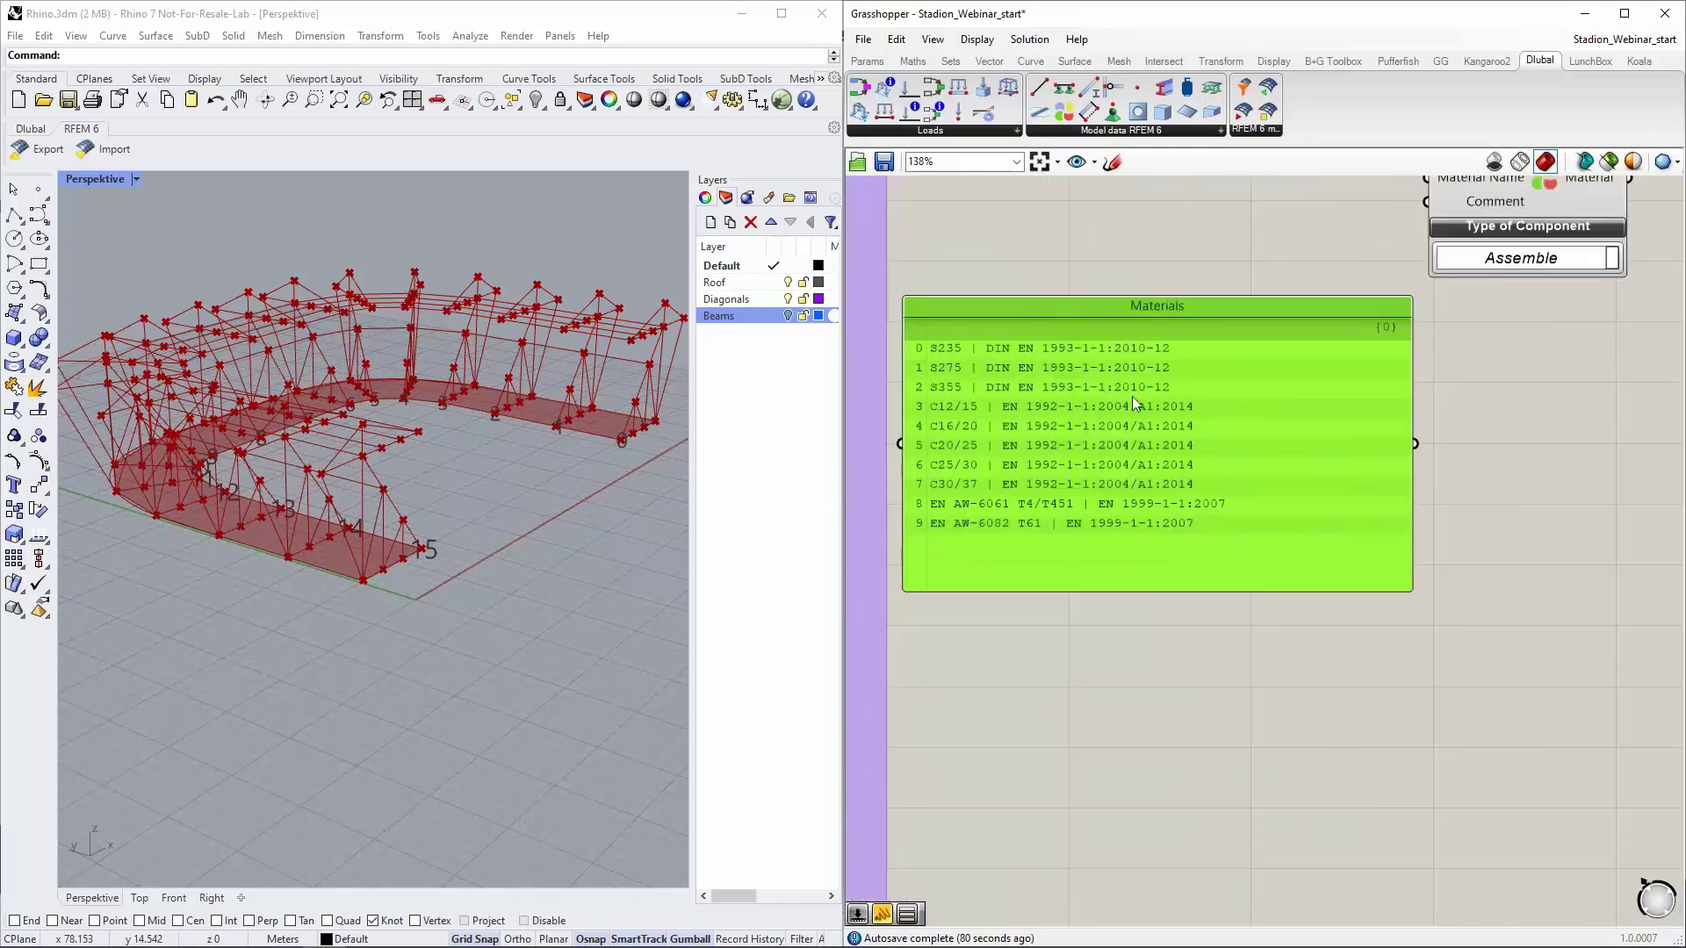
Look over the entries in the Materials panel and trim its height to fit the list
click(1046, 623)
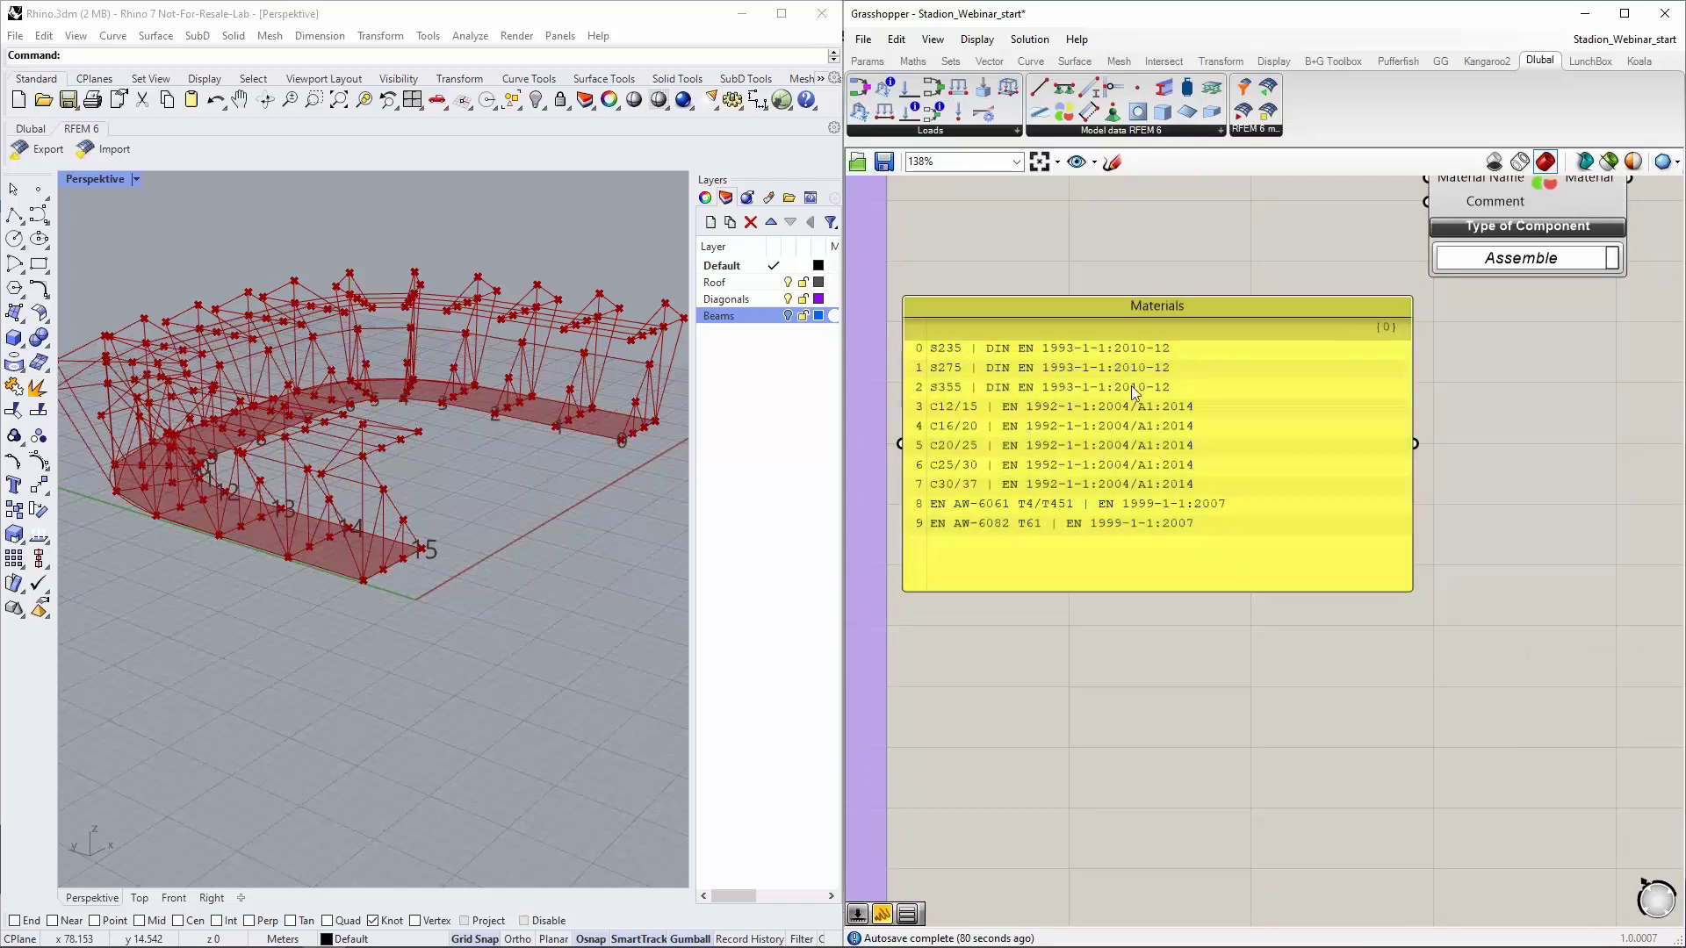
click(1277, 356)
click(1155, 625)
scroll(1141, 631, down, 2)
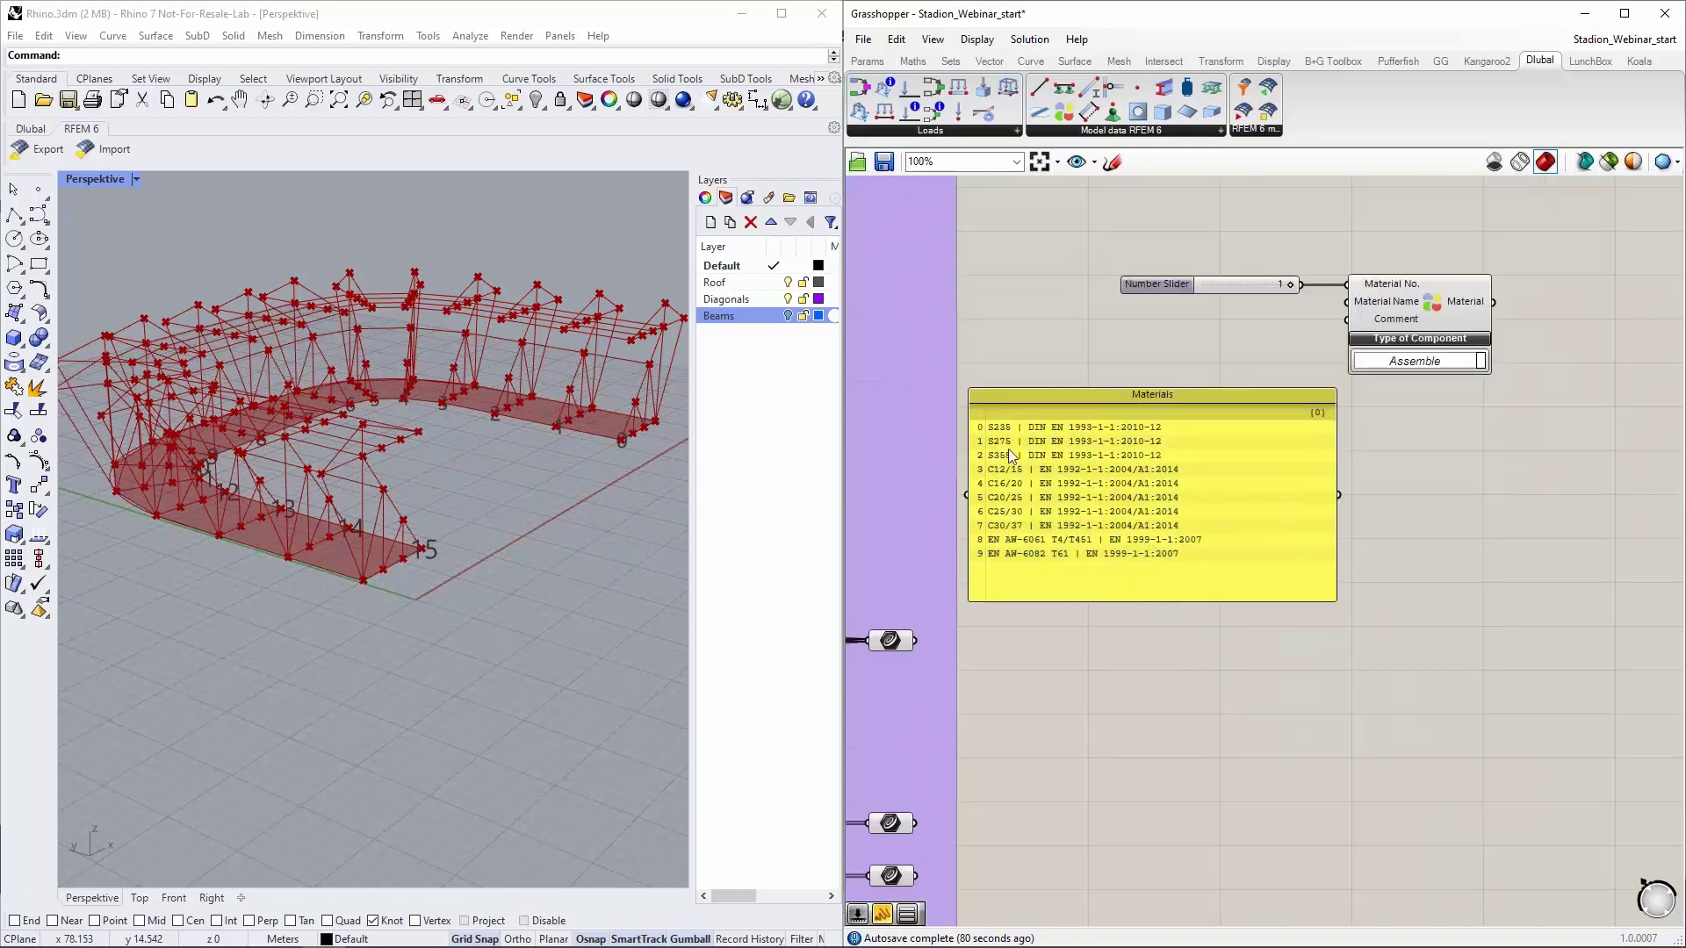
scroll(1040, 442, up, 1)
scroll(1045, 444, up, 1)
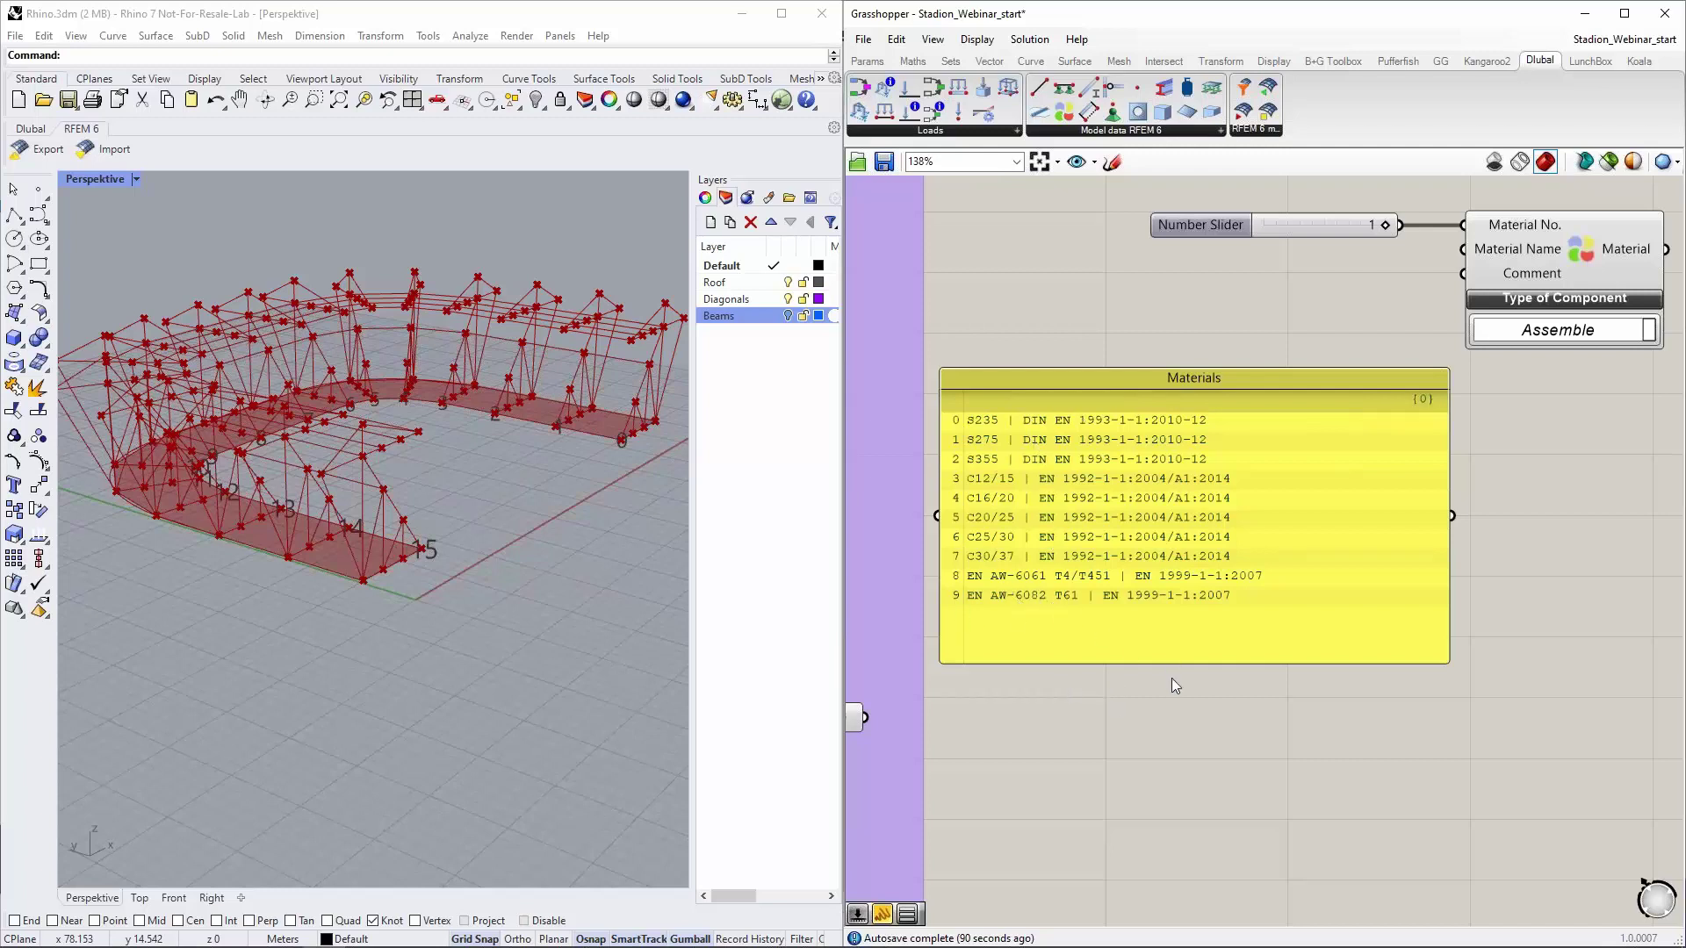
drag(1136, 664, 1133, 617)
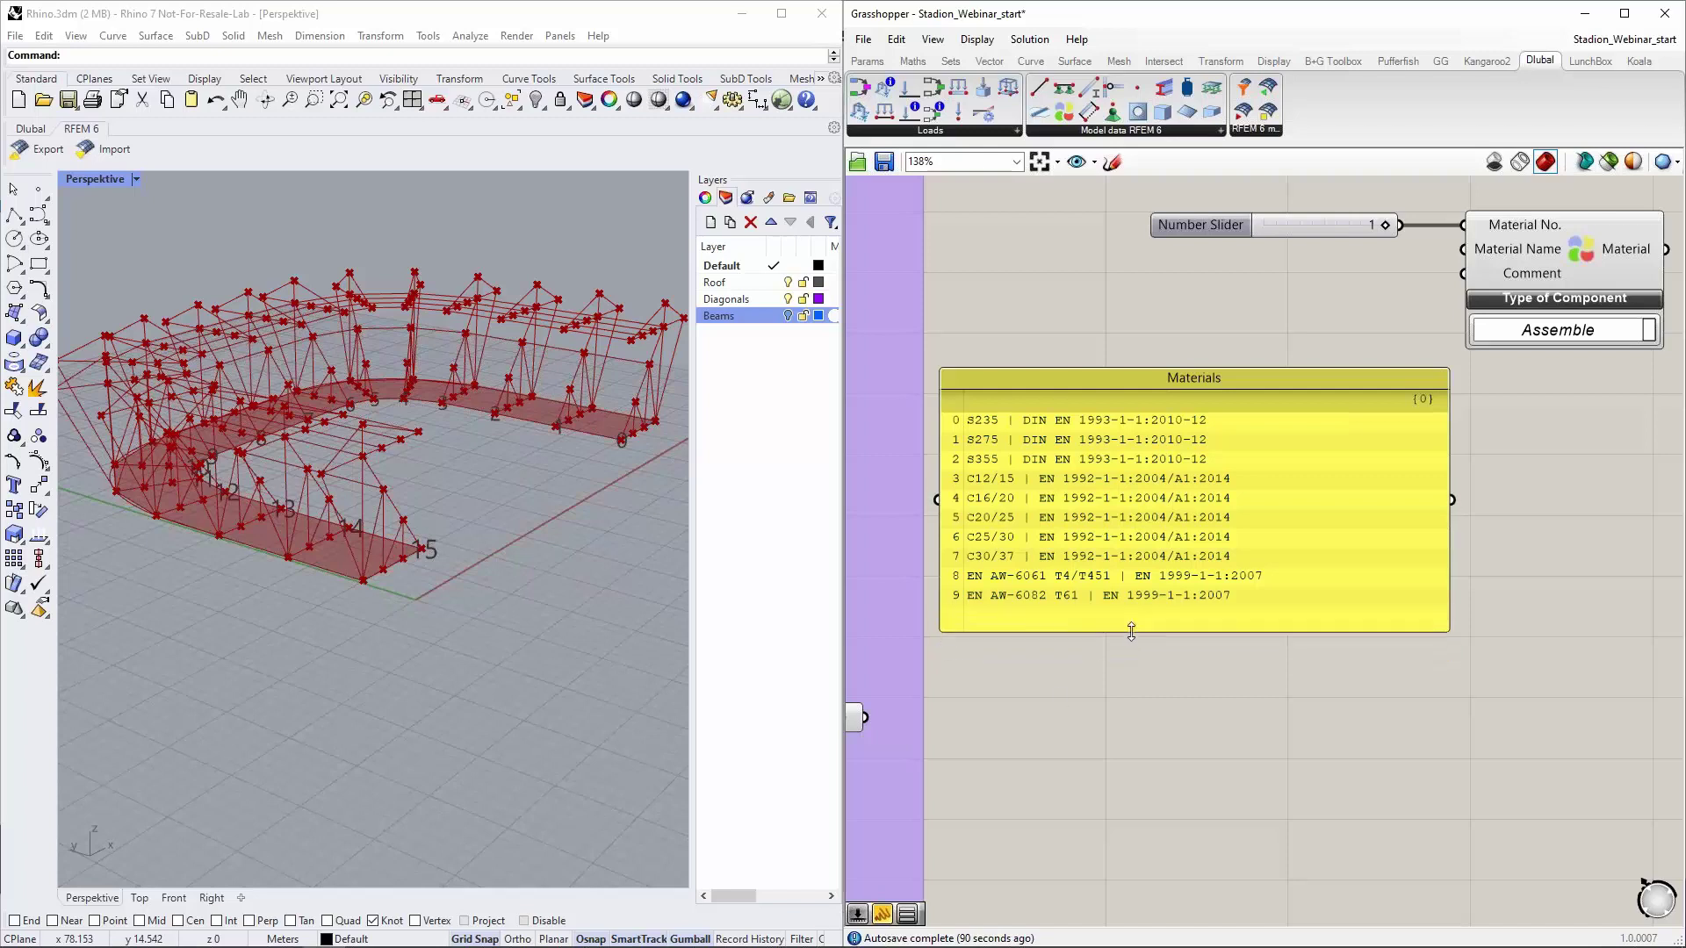
Add a List Item component beside the Materials panel and connect the panel's output to its List input
double_click(1057, 692)
text(list item)
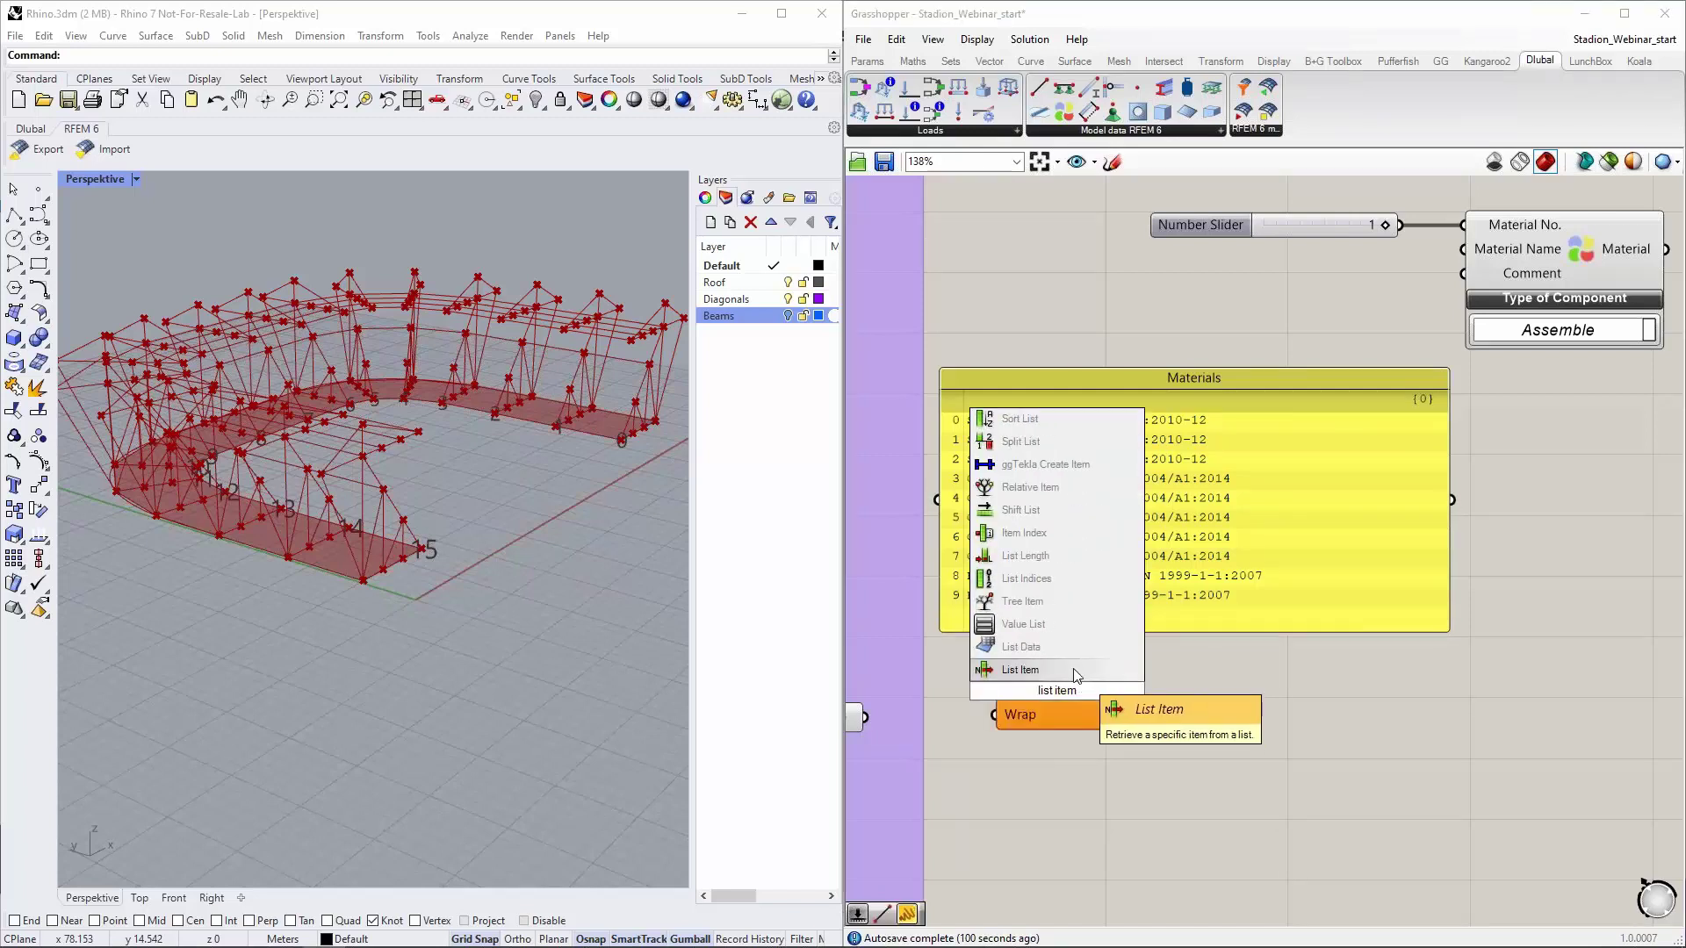
click(1054, 670)
drag(1045, 713, 1407, 715)
drag(1454, 500, 1483, 684)
drag(1305, 526, 1204, 431)
drag(1492, 695, 1463, 425)
Add a number slider with upper limit 9, set it to 0 and connect it to the List Item's Index input
scroll(1284, 434, down, 2)
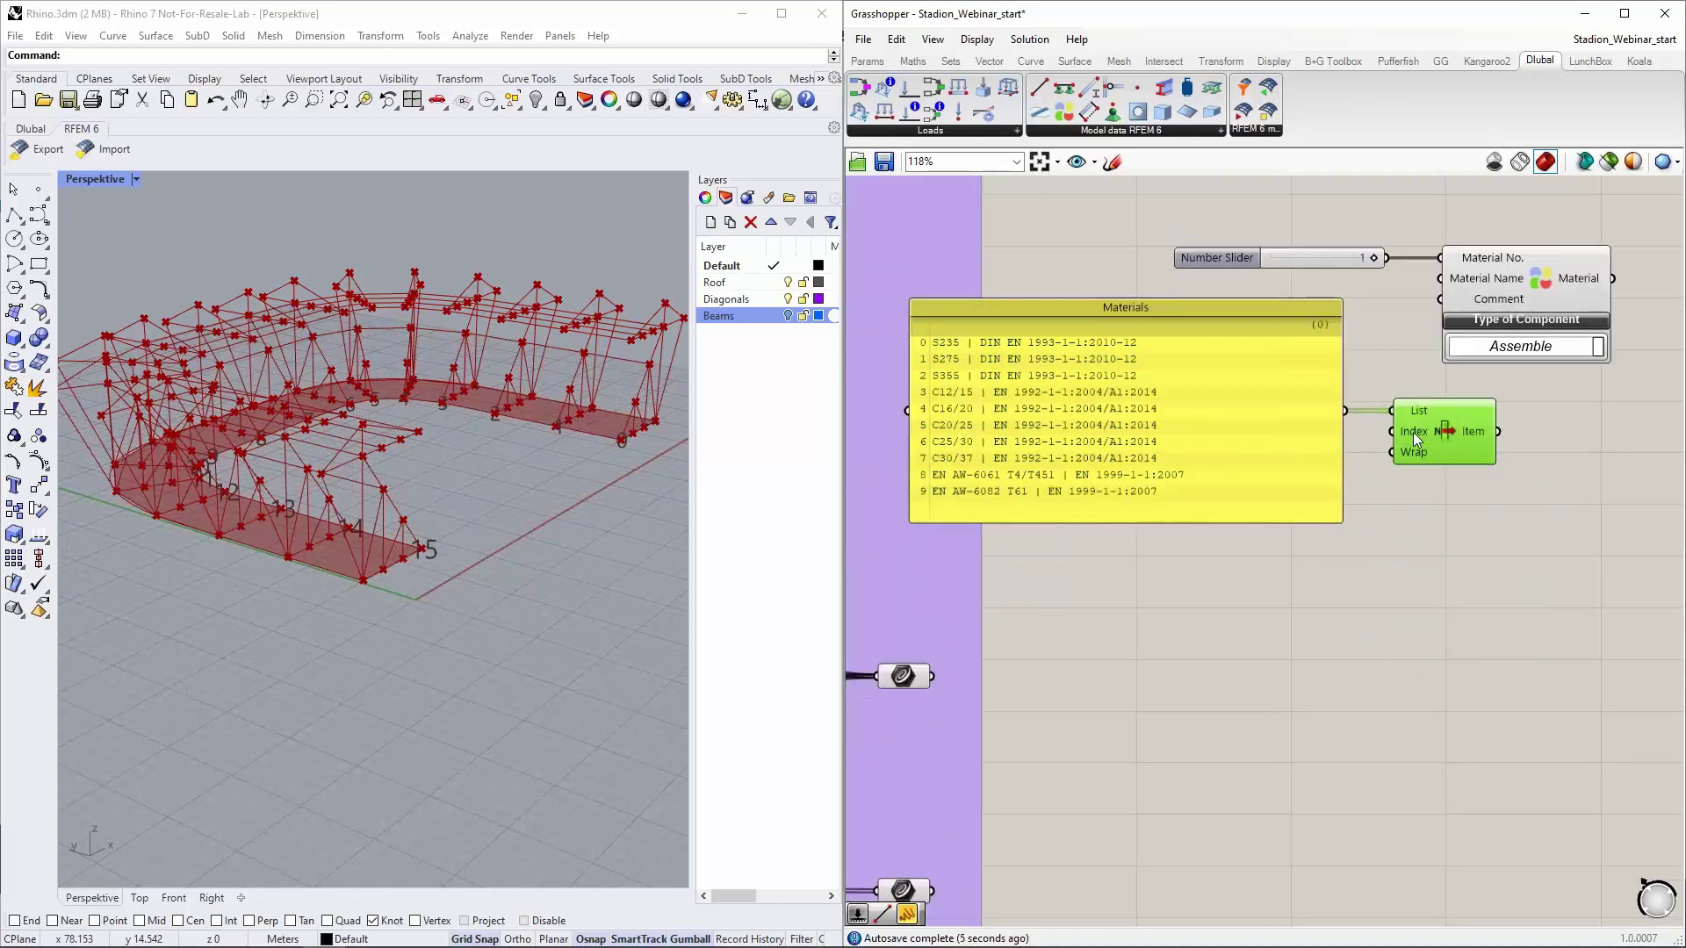
double_click(1162, 592)
text(9)
key(Return)
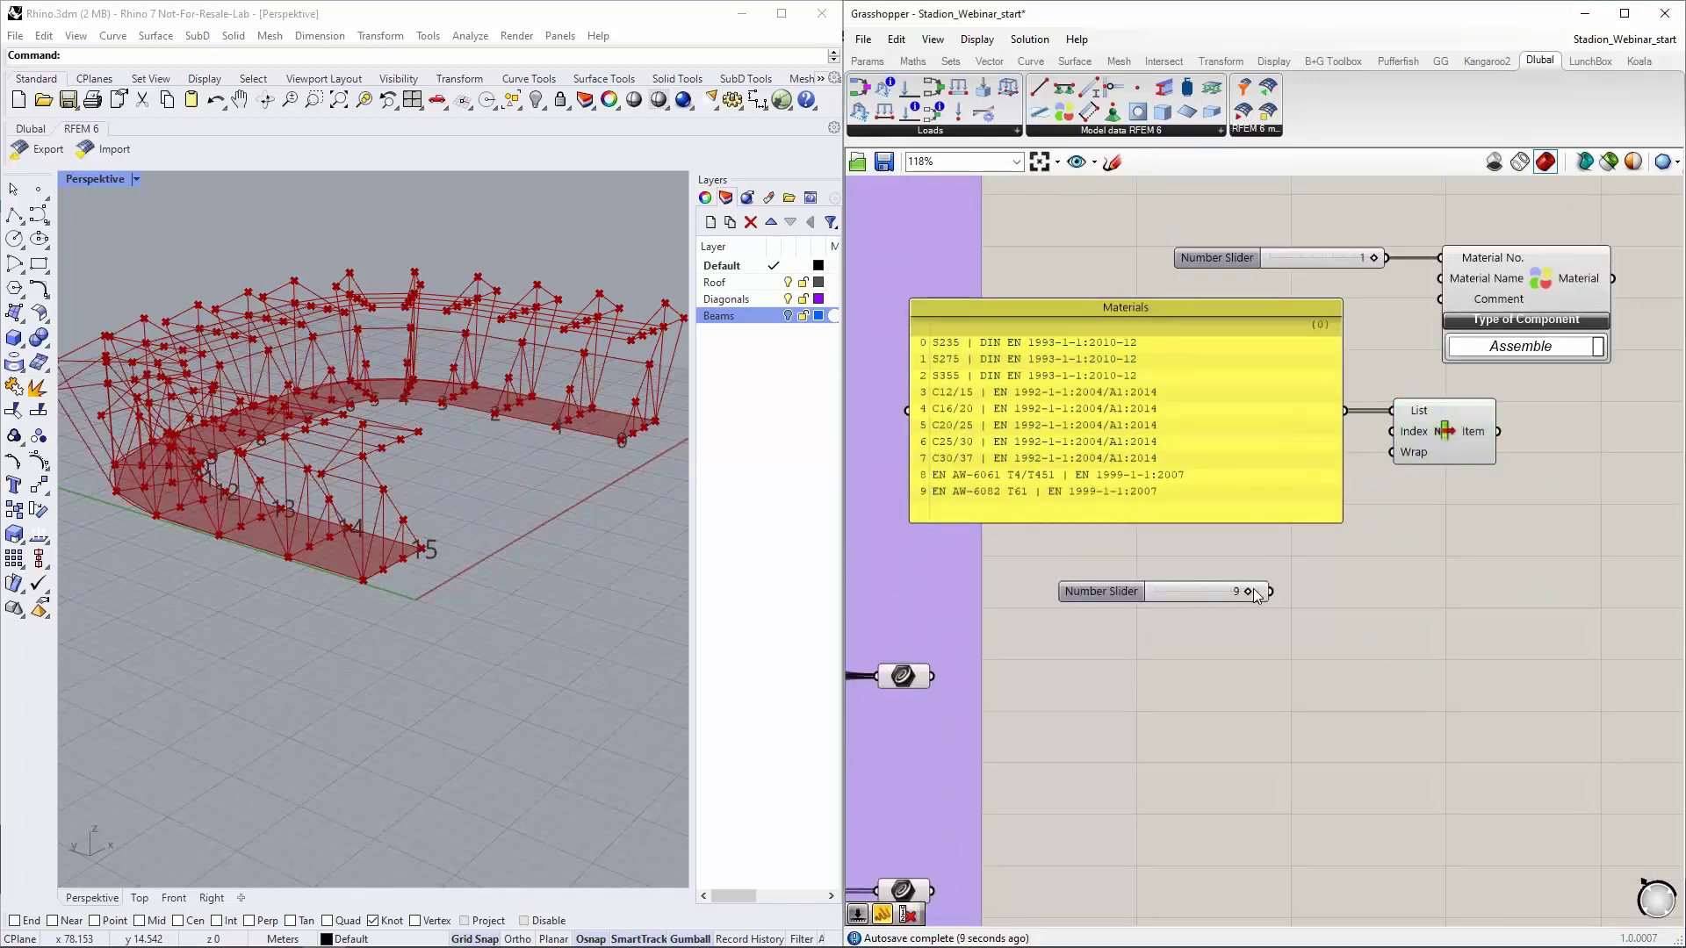
drag(1251, 594, 1157, 592)
drag(1271, 592, 1392, 431)
Add an empty panel below the List Item component and connect the Item output to it to display the selected material
mouse_move(1479, 439)
double_click(1451, 560)
text(")
key(Return)
drag(1498, 431, 1490, 584)
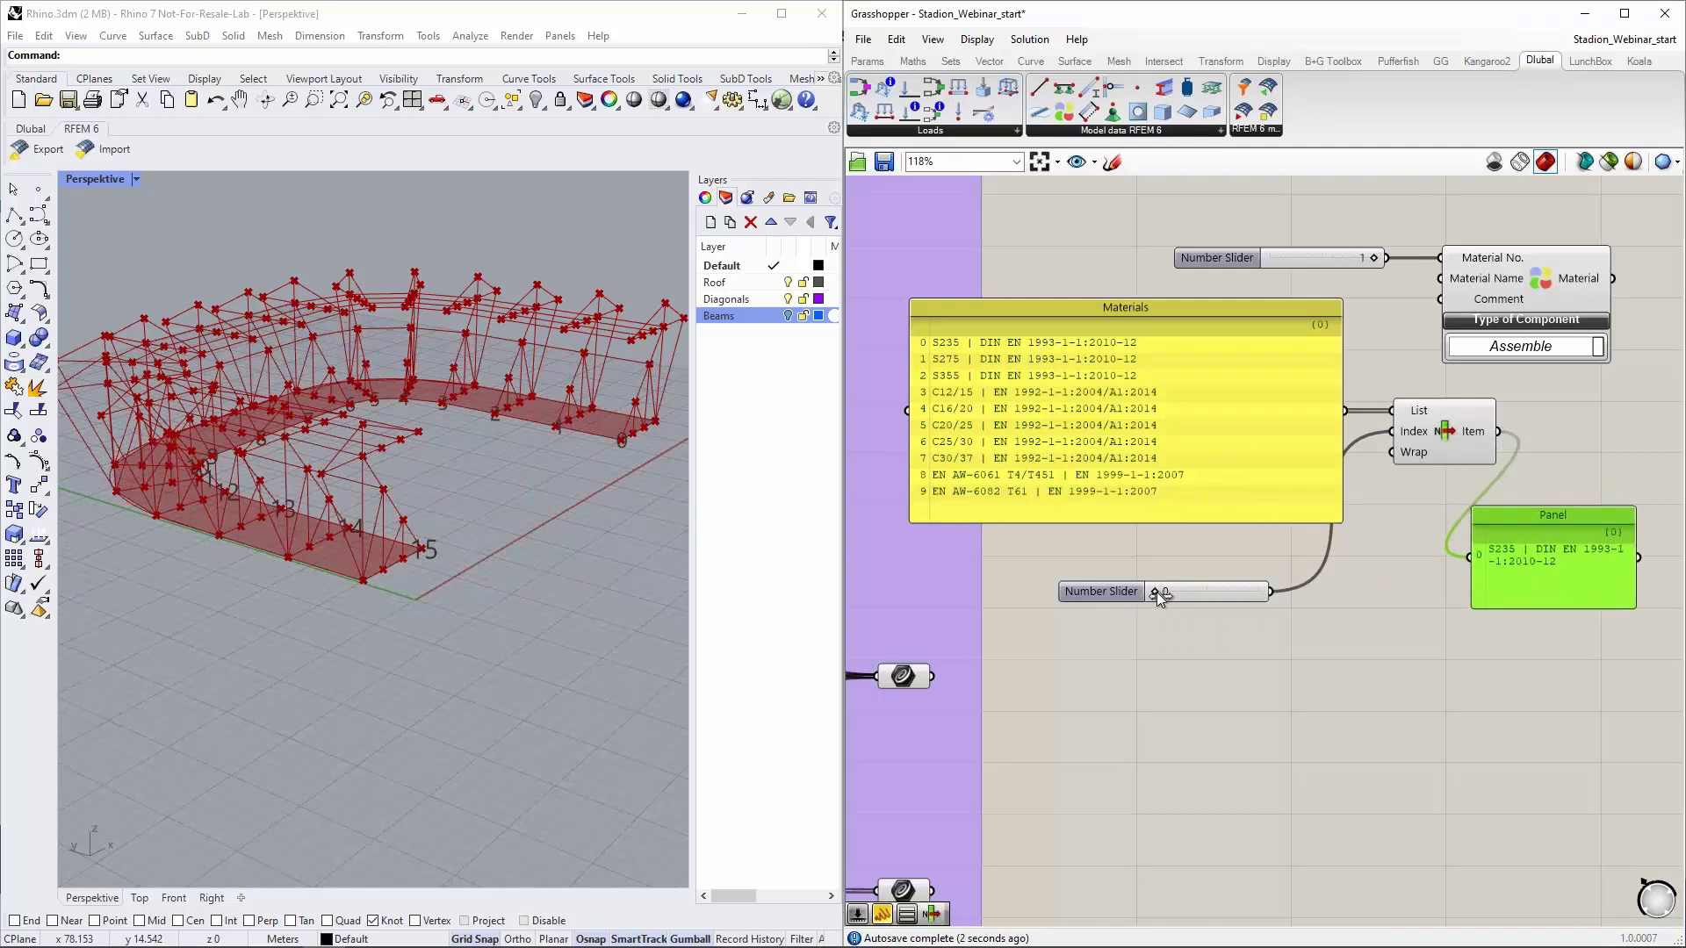
Test the material index slider at 4, return it to 0 and delete the panel displaying the selected material
drag(1156, 593, 1196, 592)
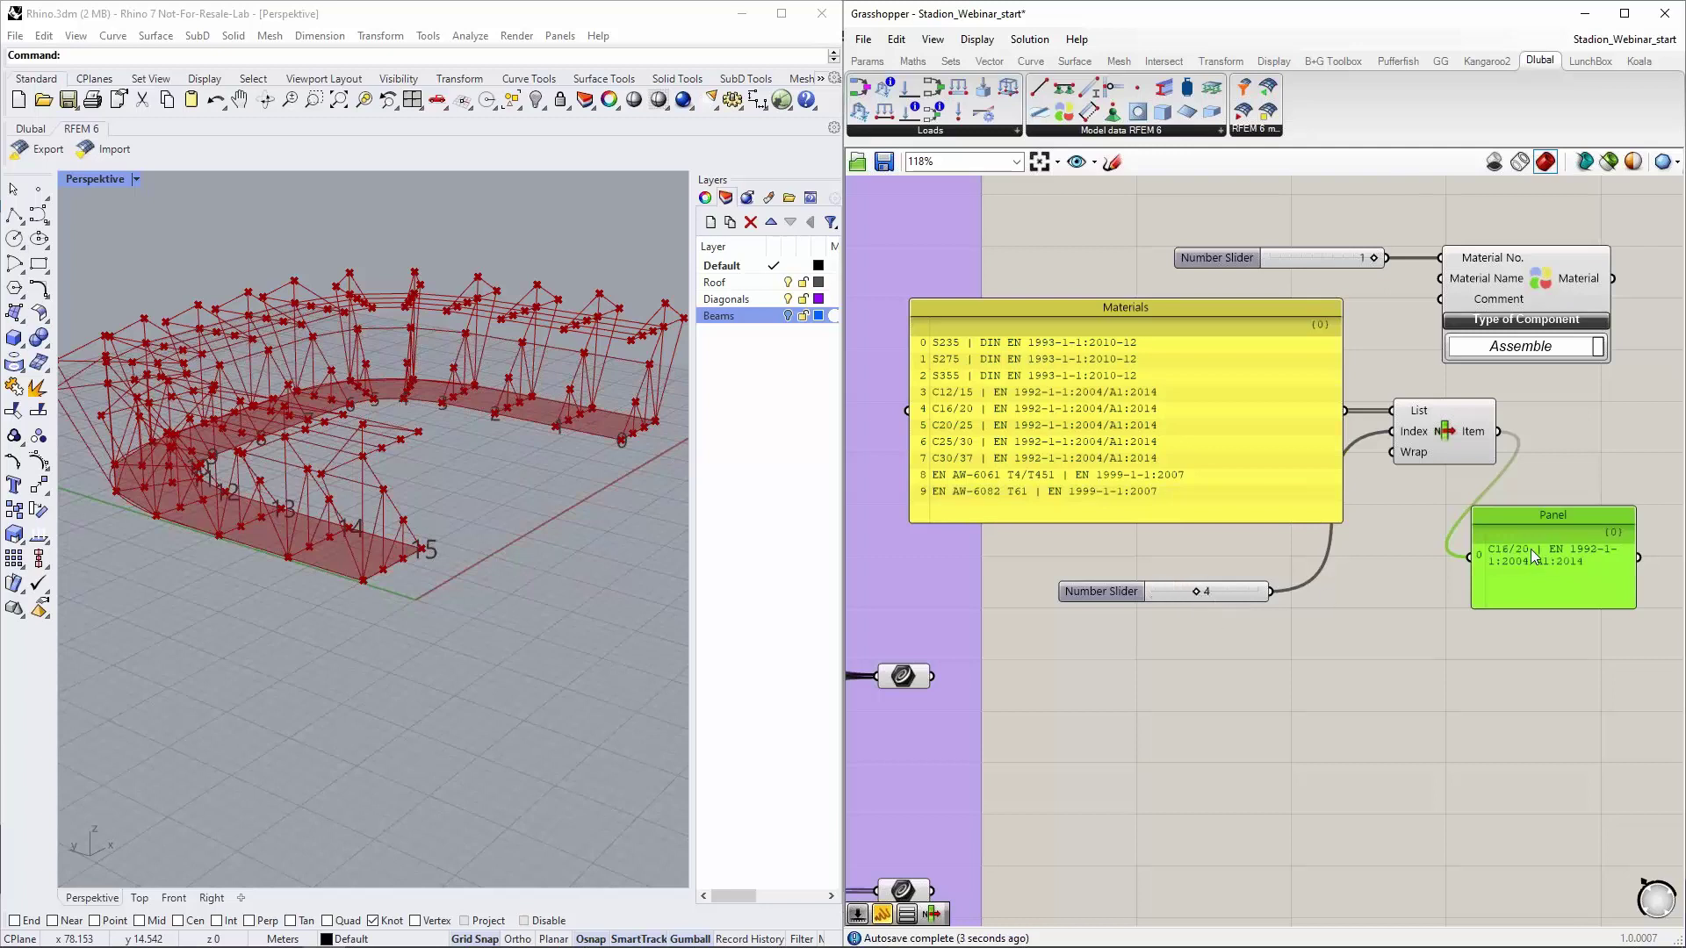
drag(1196, 593, 1156, 593)
key(Delete)
Arrange the Materials panel, List Item and sliders before the Material component and connect the Item output to its Material Name input
drag(1400, 632, 1157, 425)
scroll(1398, 471, down, 3)
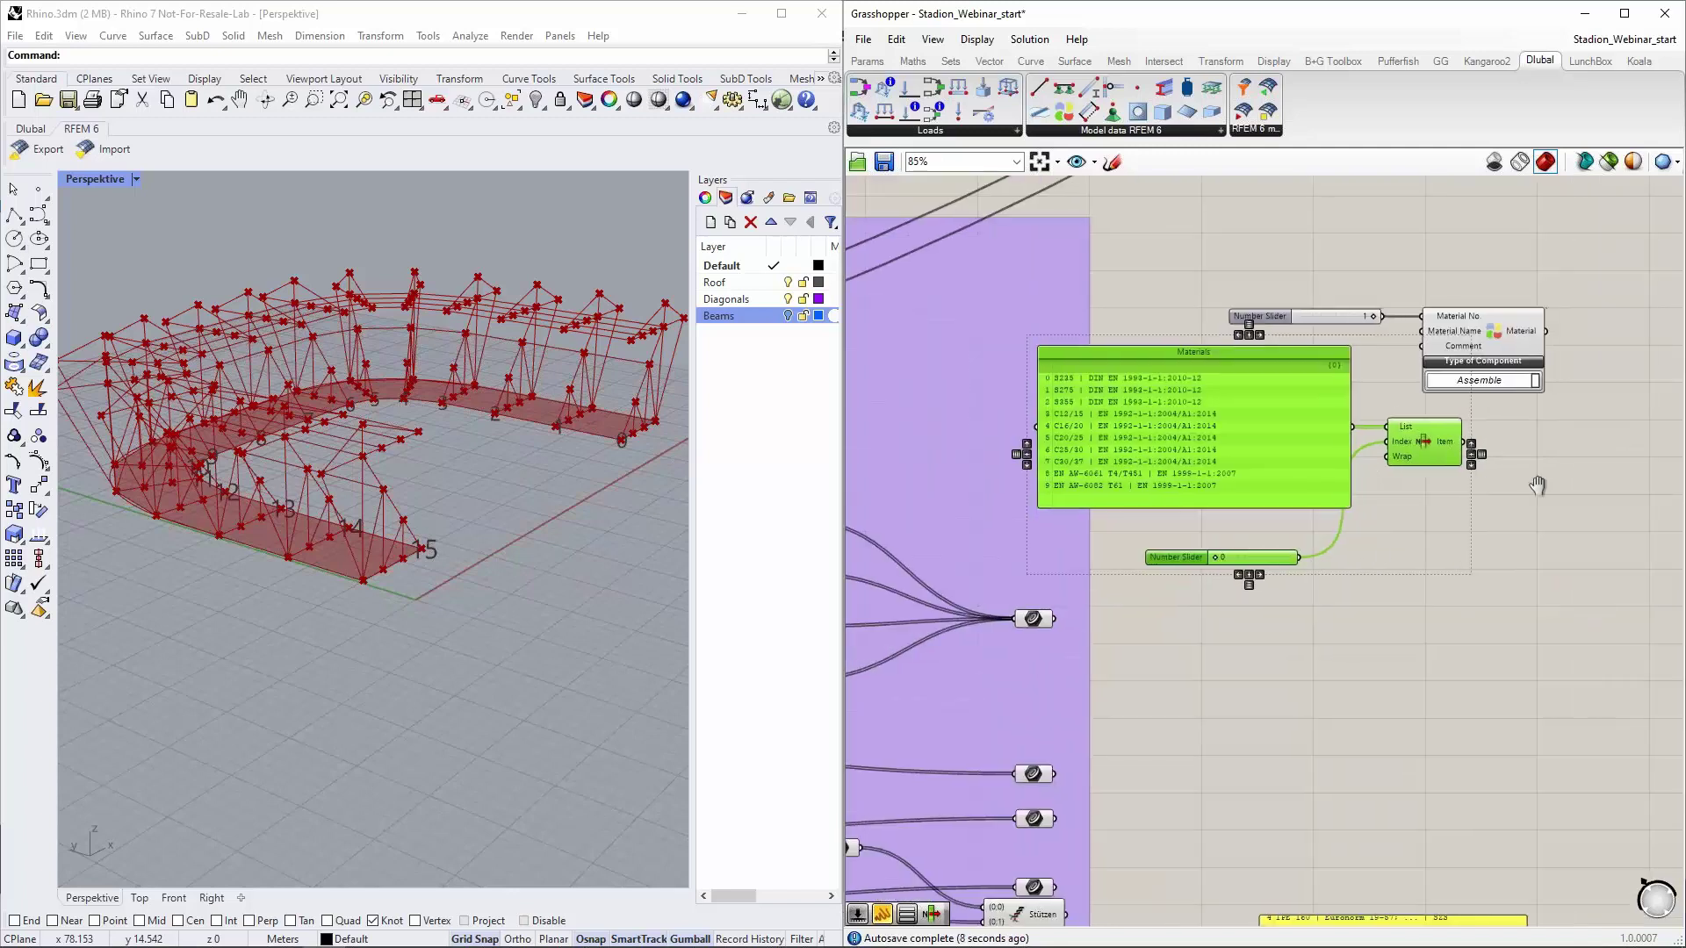
right_drag(1537, 486, 1365, 474)
click(1489, 471)
drag(1446, 327, 1394, 309)
drag(1259, 634, 1173, 364)
click(1494, 434)
scroll(1387, 347, up, 3)
drag(1344, 360, 1489, 316)
Duplicate the complete material definition directly below the original and set the copy's index slider to 7 for C30/37
scroll(1490, 403, down, 2)
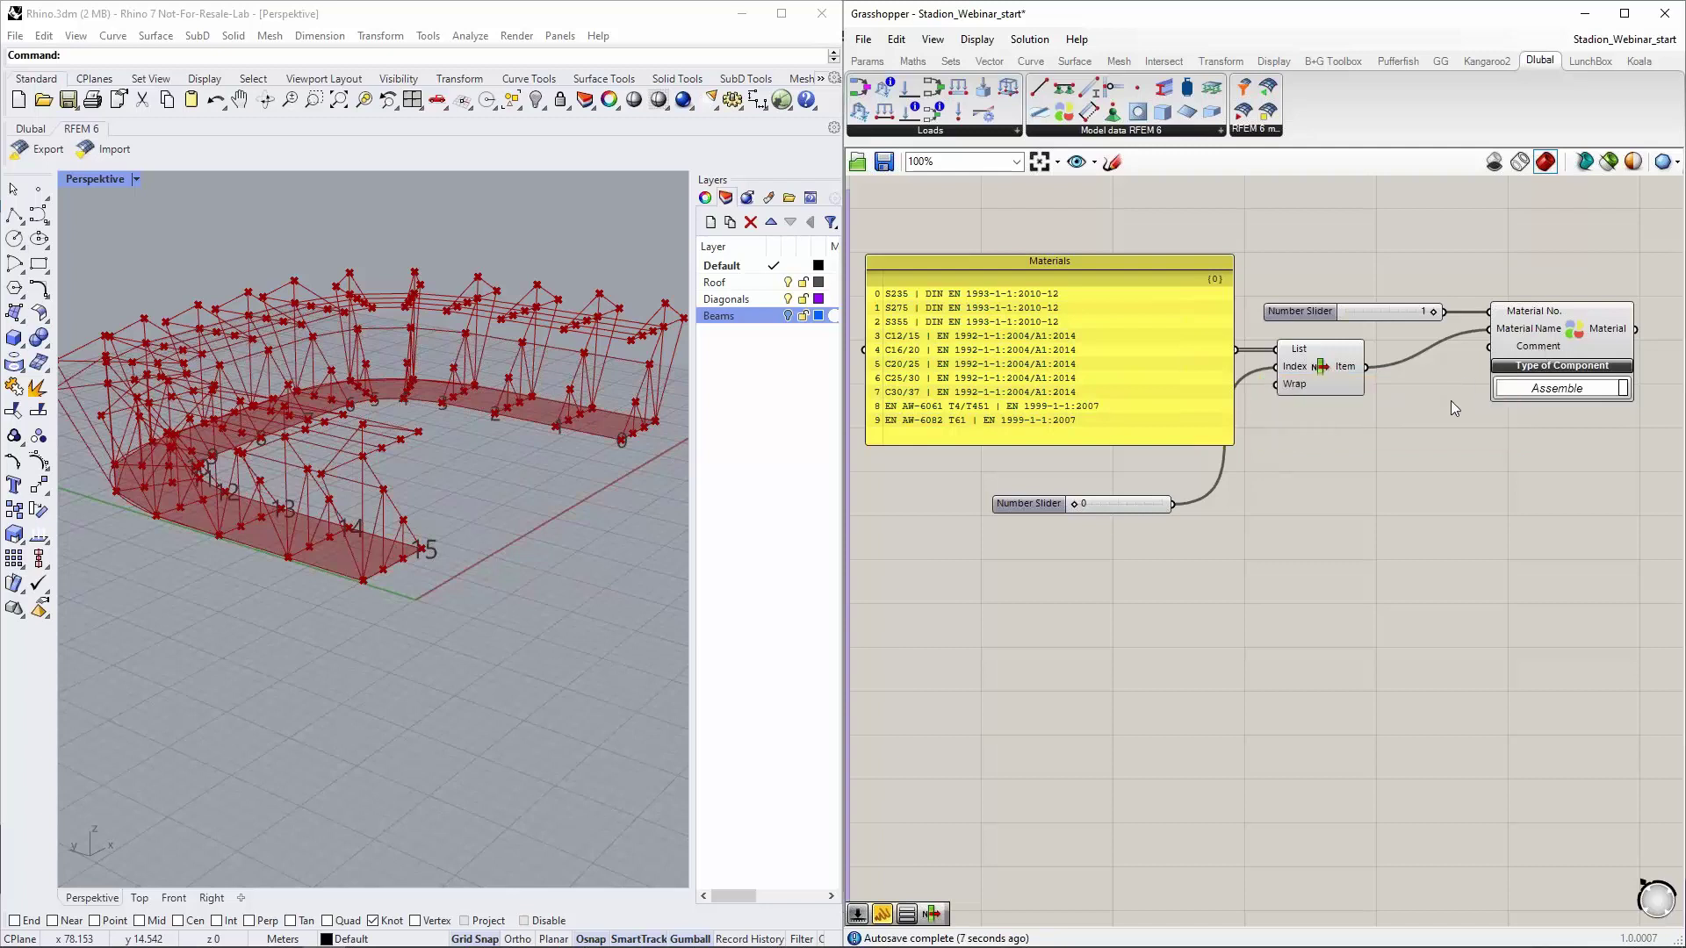
scroll(1451, 400, down, 2)
right_drag(1471, 442, 1273, 413)
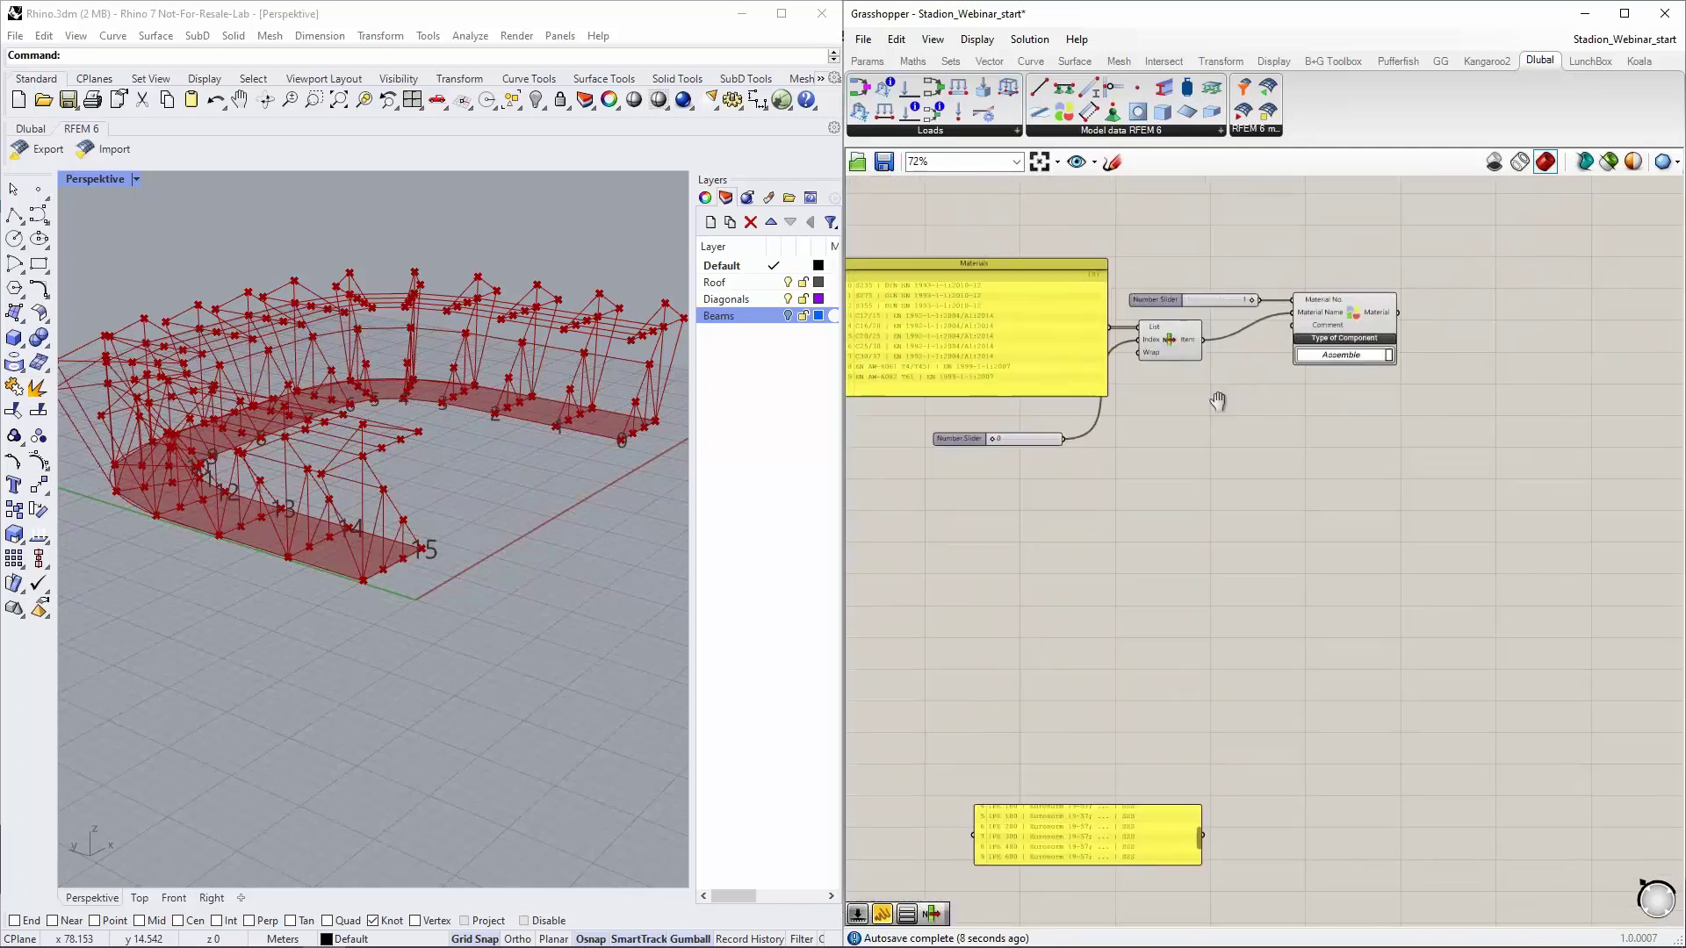
scroll(1236, 406, up, 2)
drag(1537, 535, 1019, 256)
alt+drag(1423, 365, 1415, 532)
click(1377, 371)
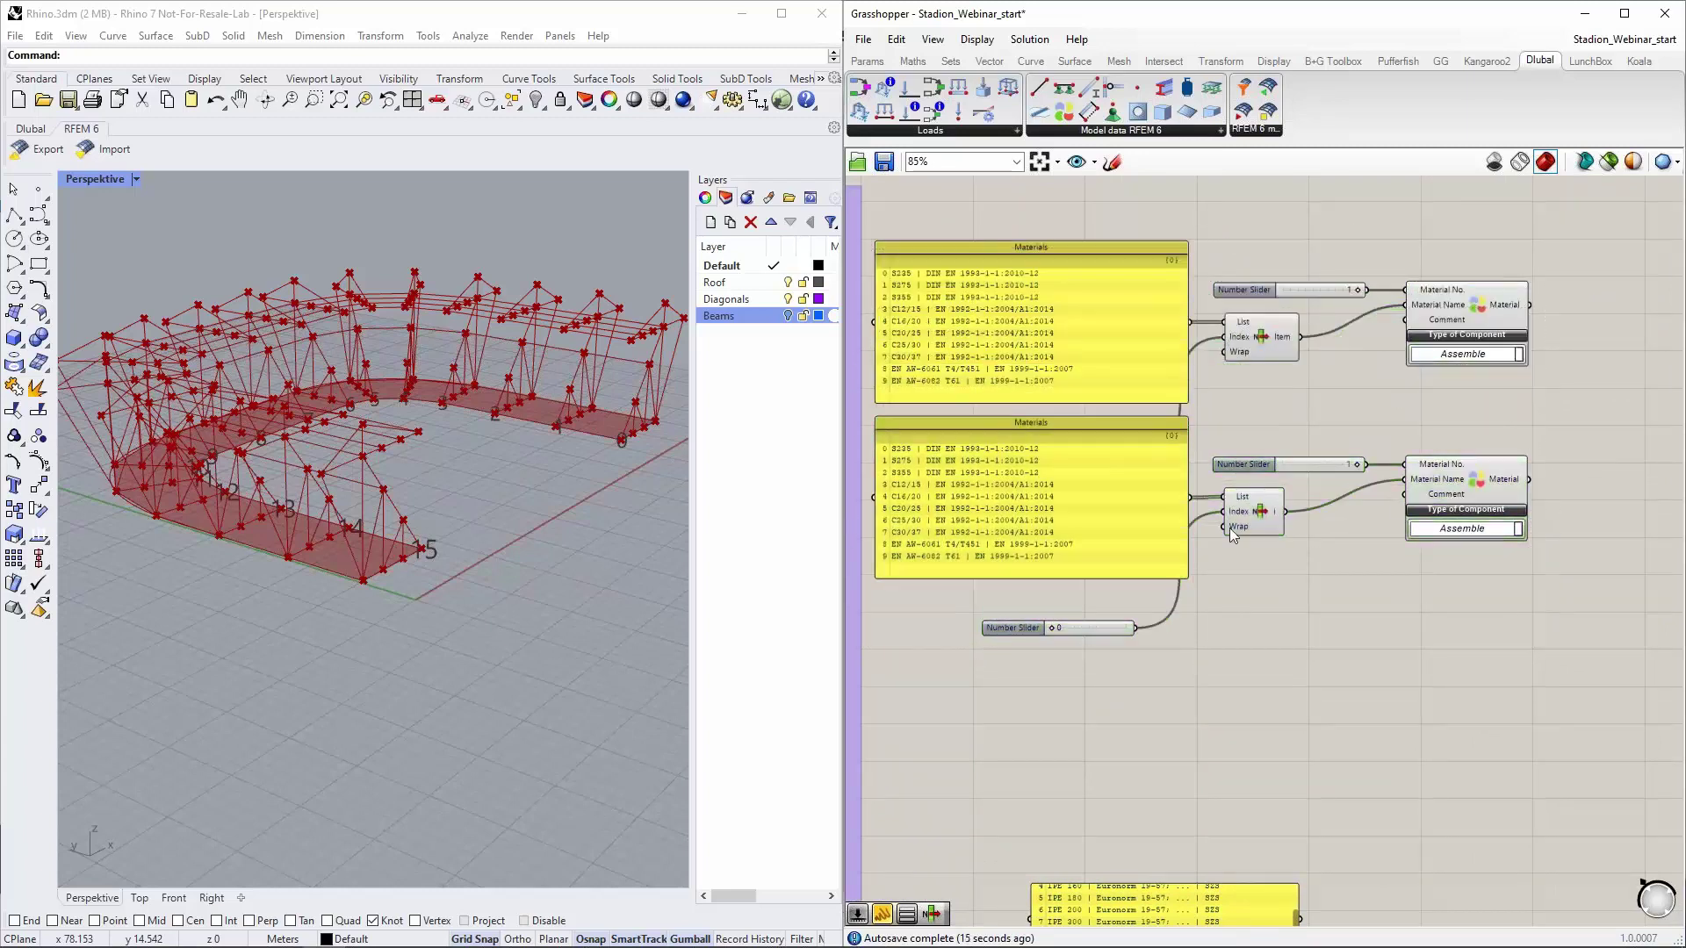
drag(1051, 626, 1104, 630)
Set the upper limit and value of the copied Material No. slider to 2
click(1257, 463)
double_click(1243, 464)
click(1322, 537)
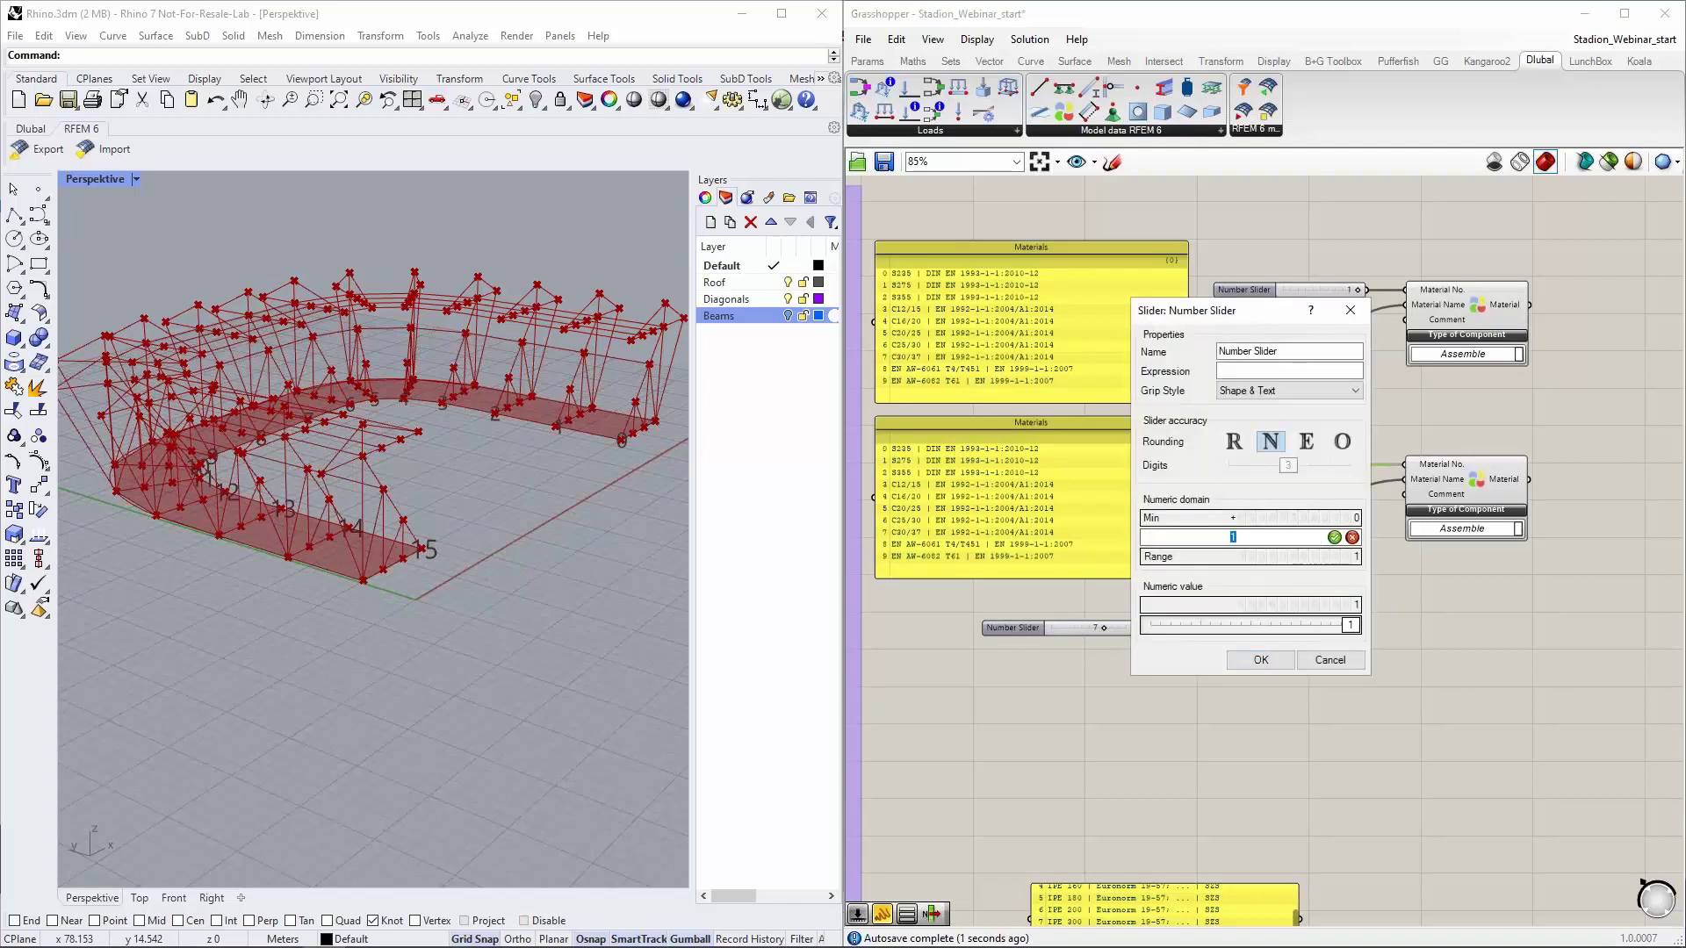
text(2)
key(Return)
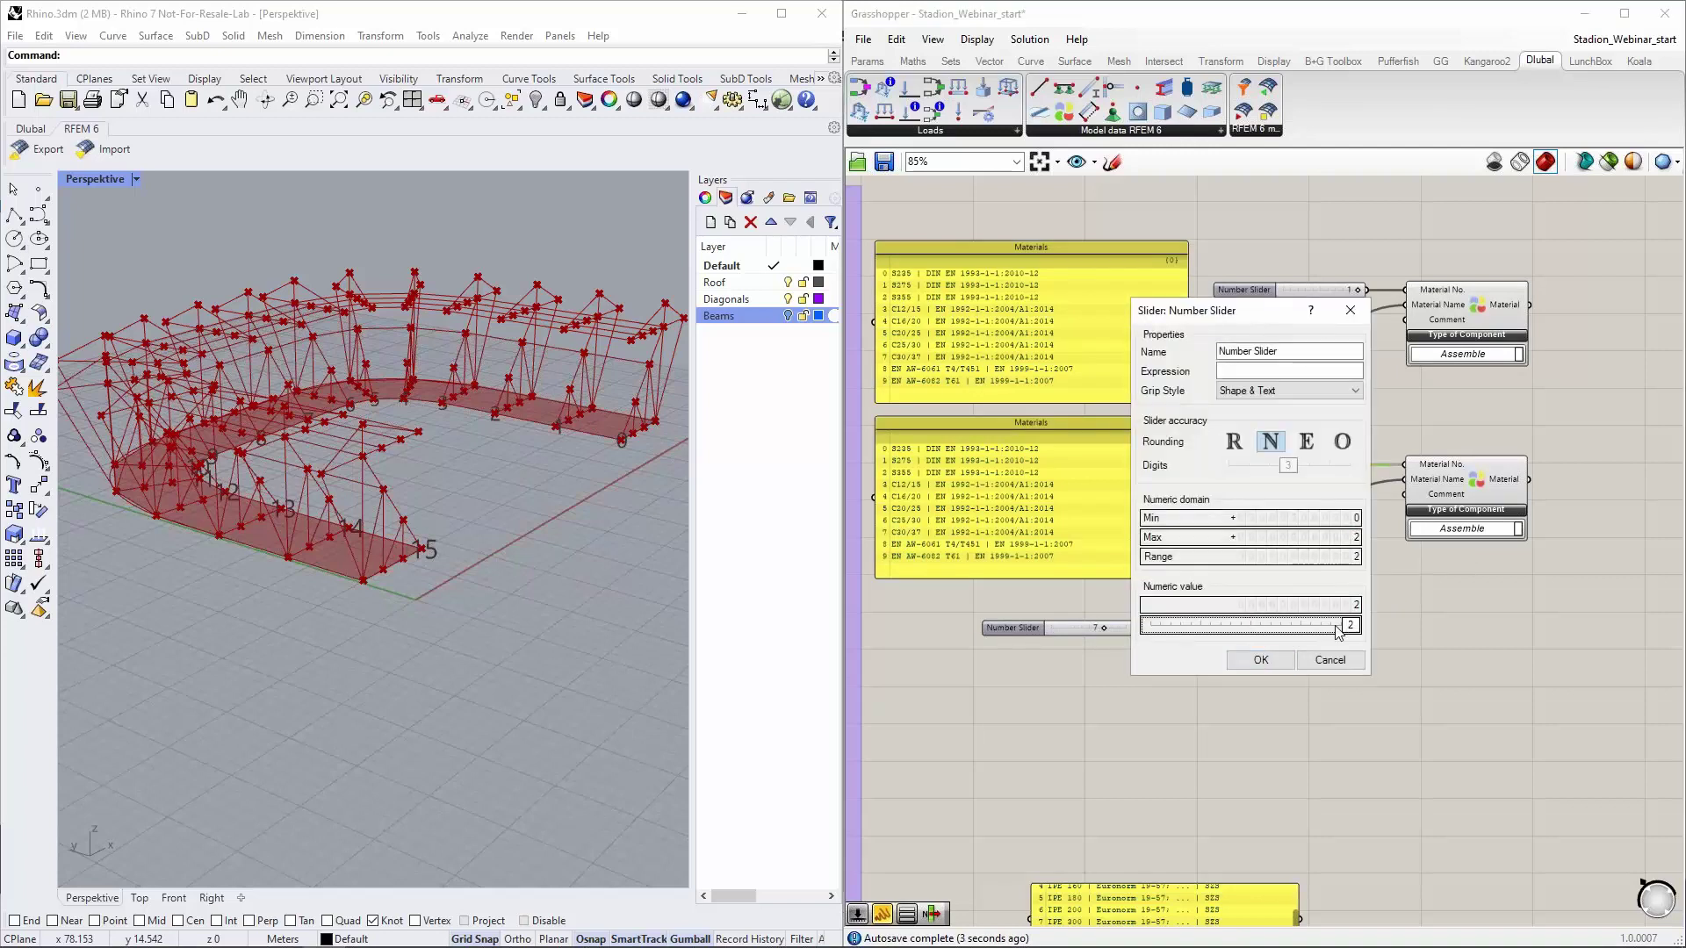
click(1284, 661)
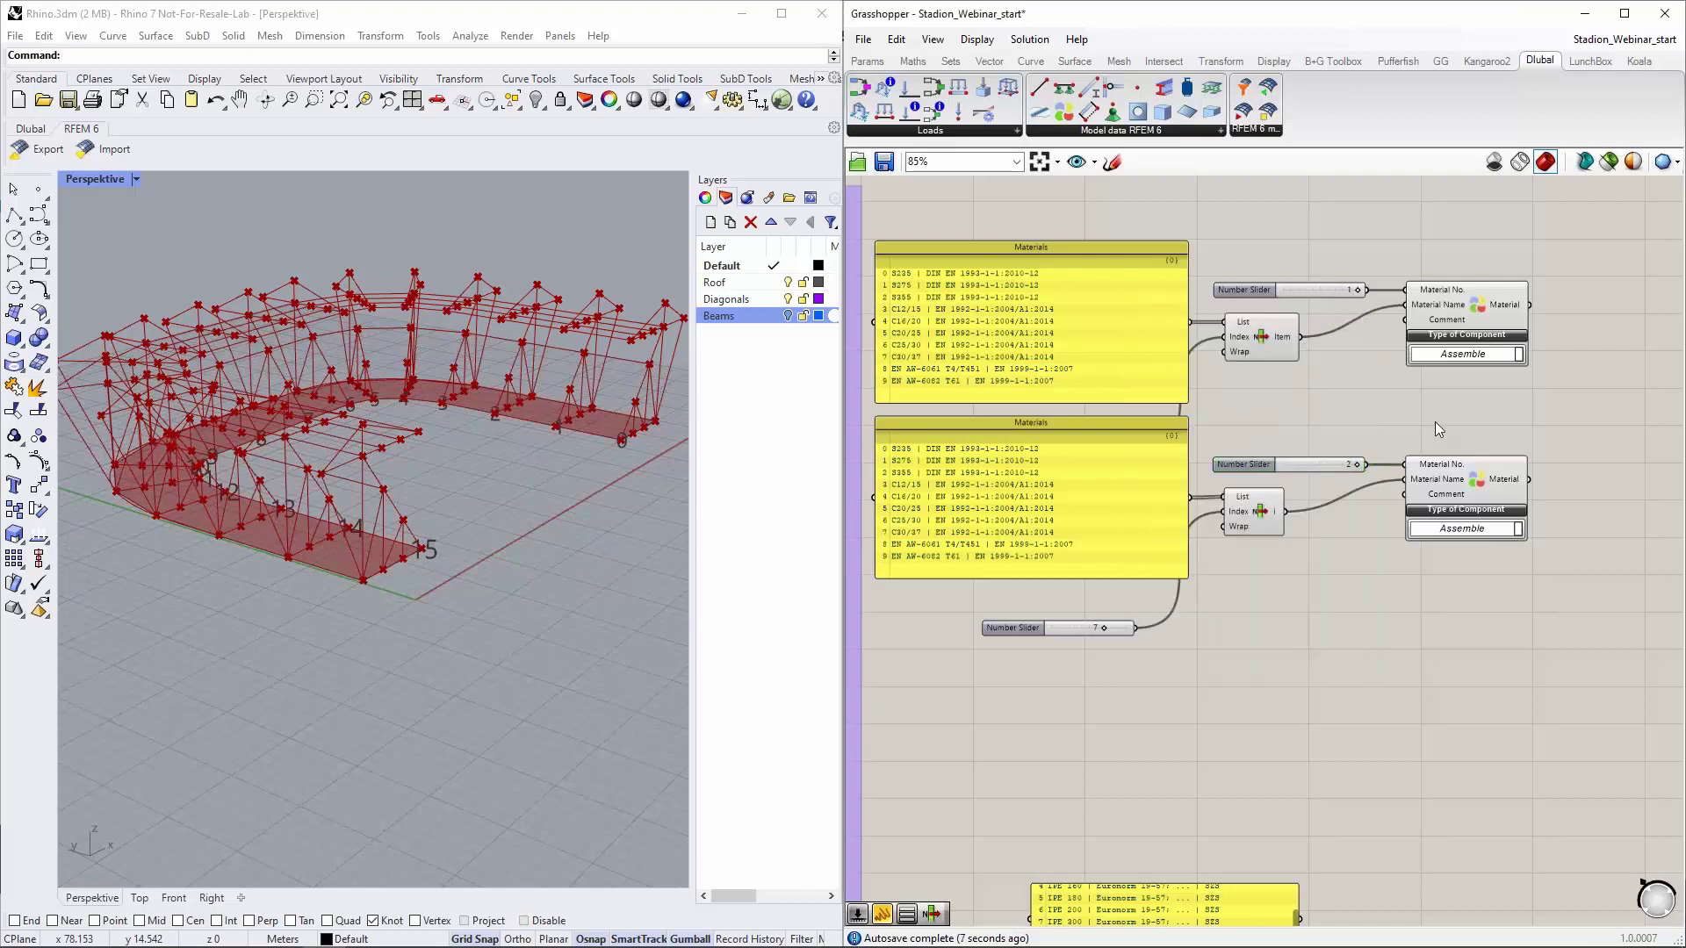
Add a Dlubal Section component in the free space below the two Material components
scroll(1435, 421, down, 4)
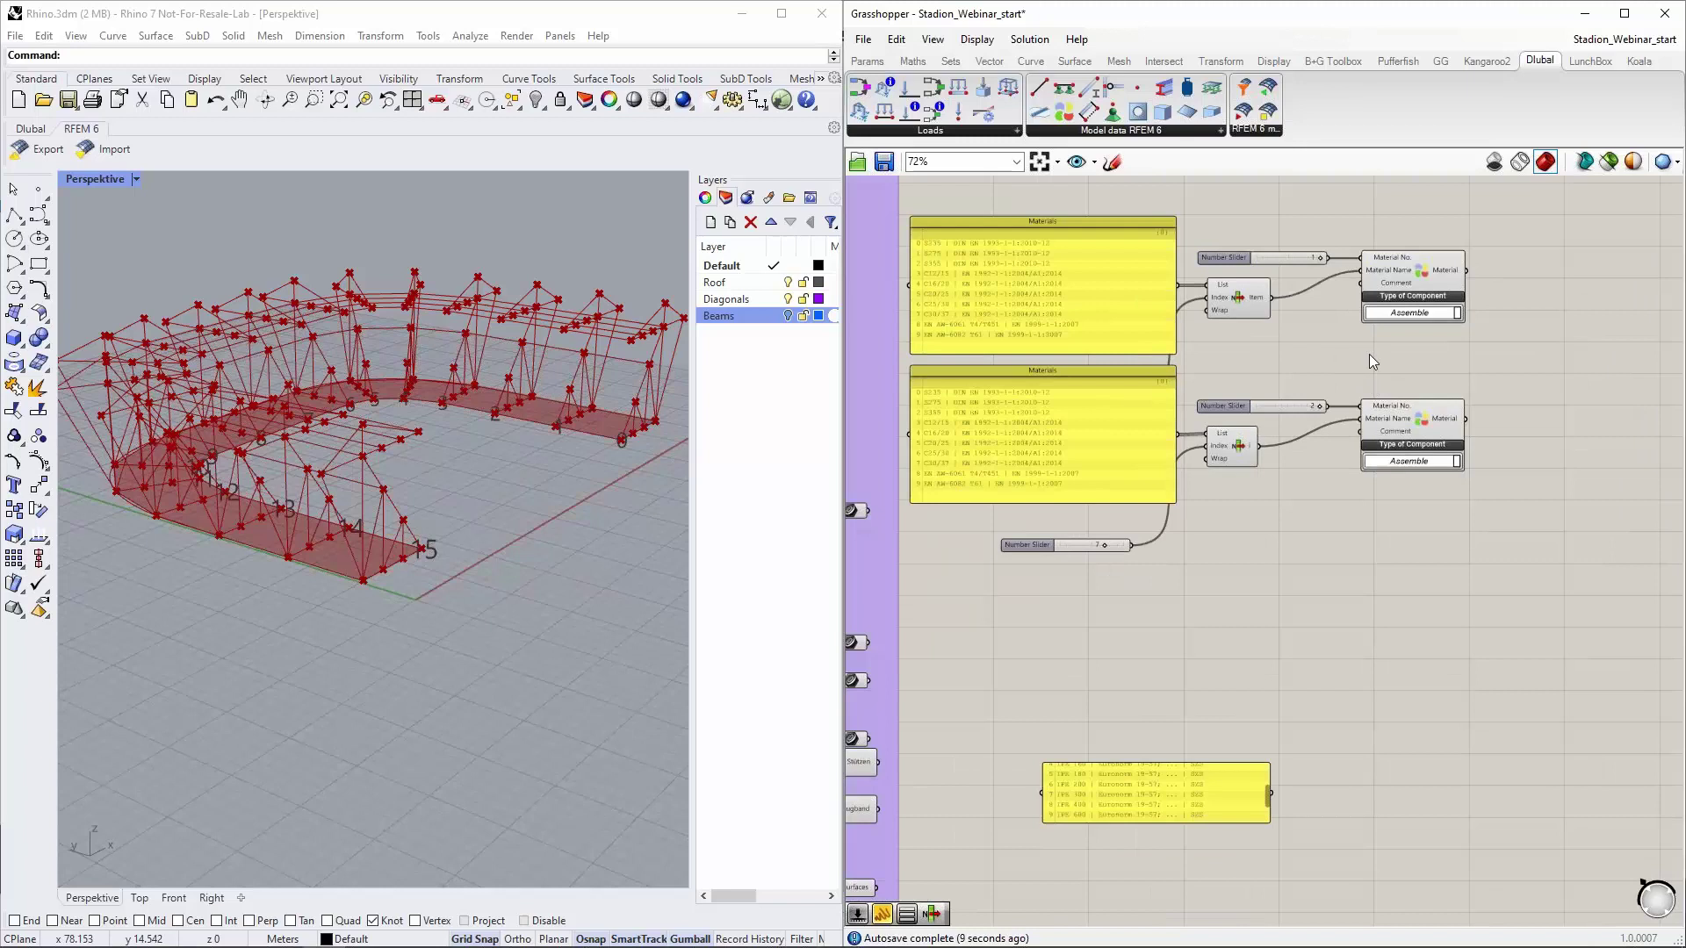
right_drag(1394, 376, 1313, 362)
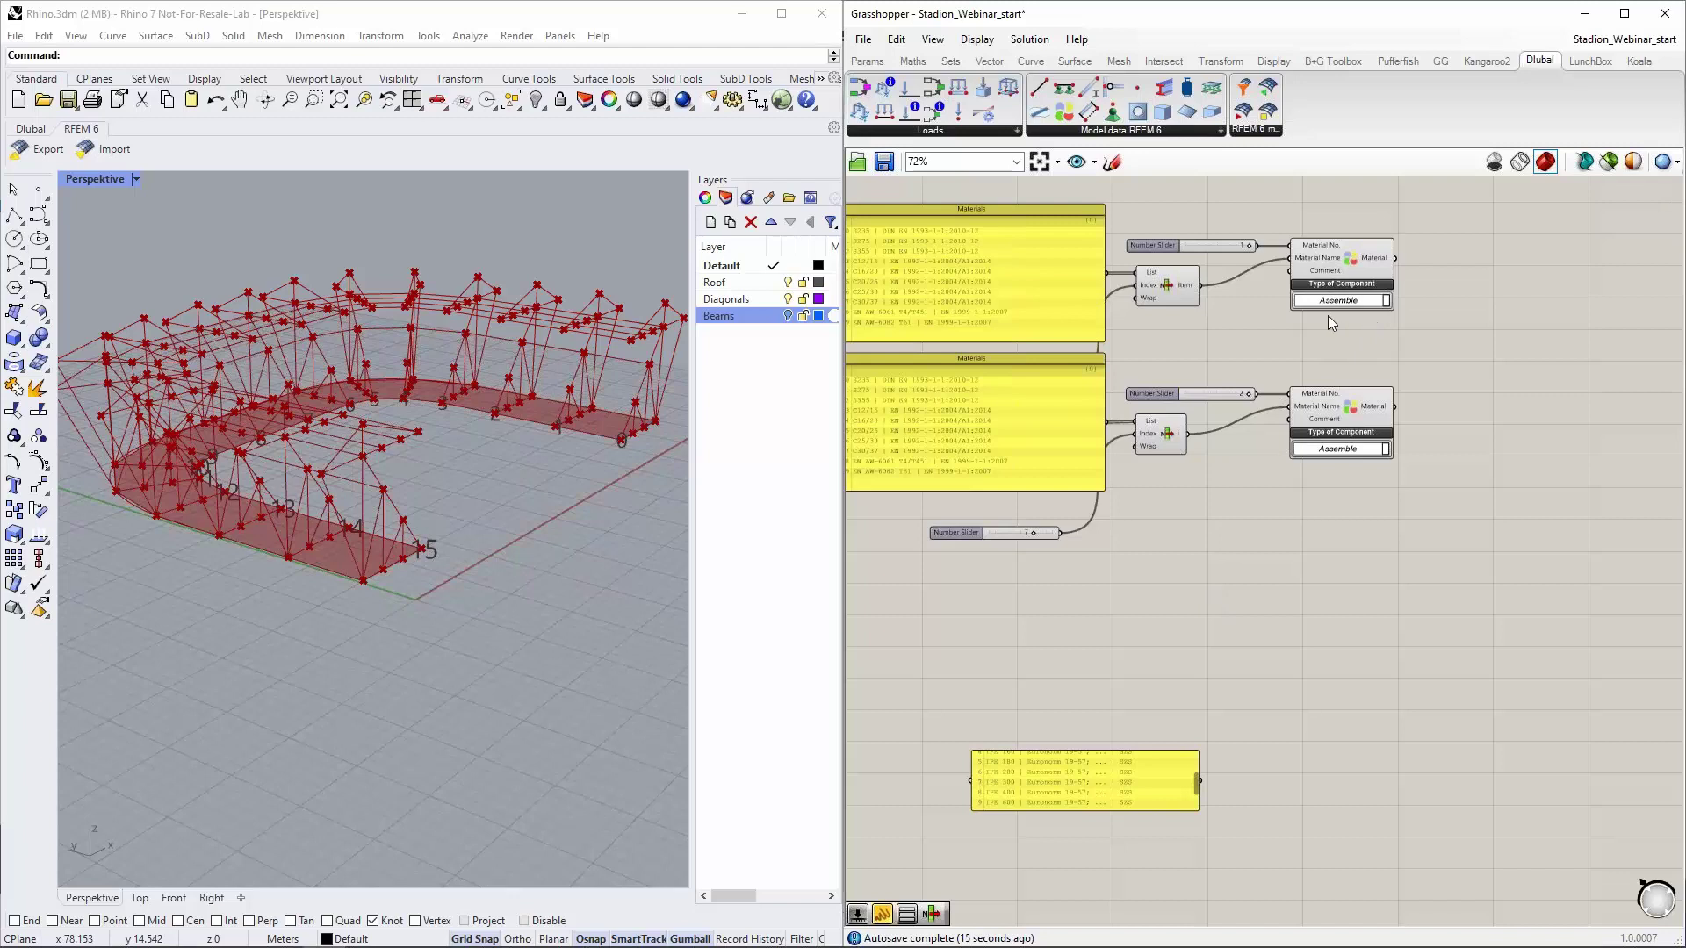
right_drag(1214, 368, 1205, 351)
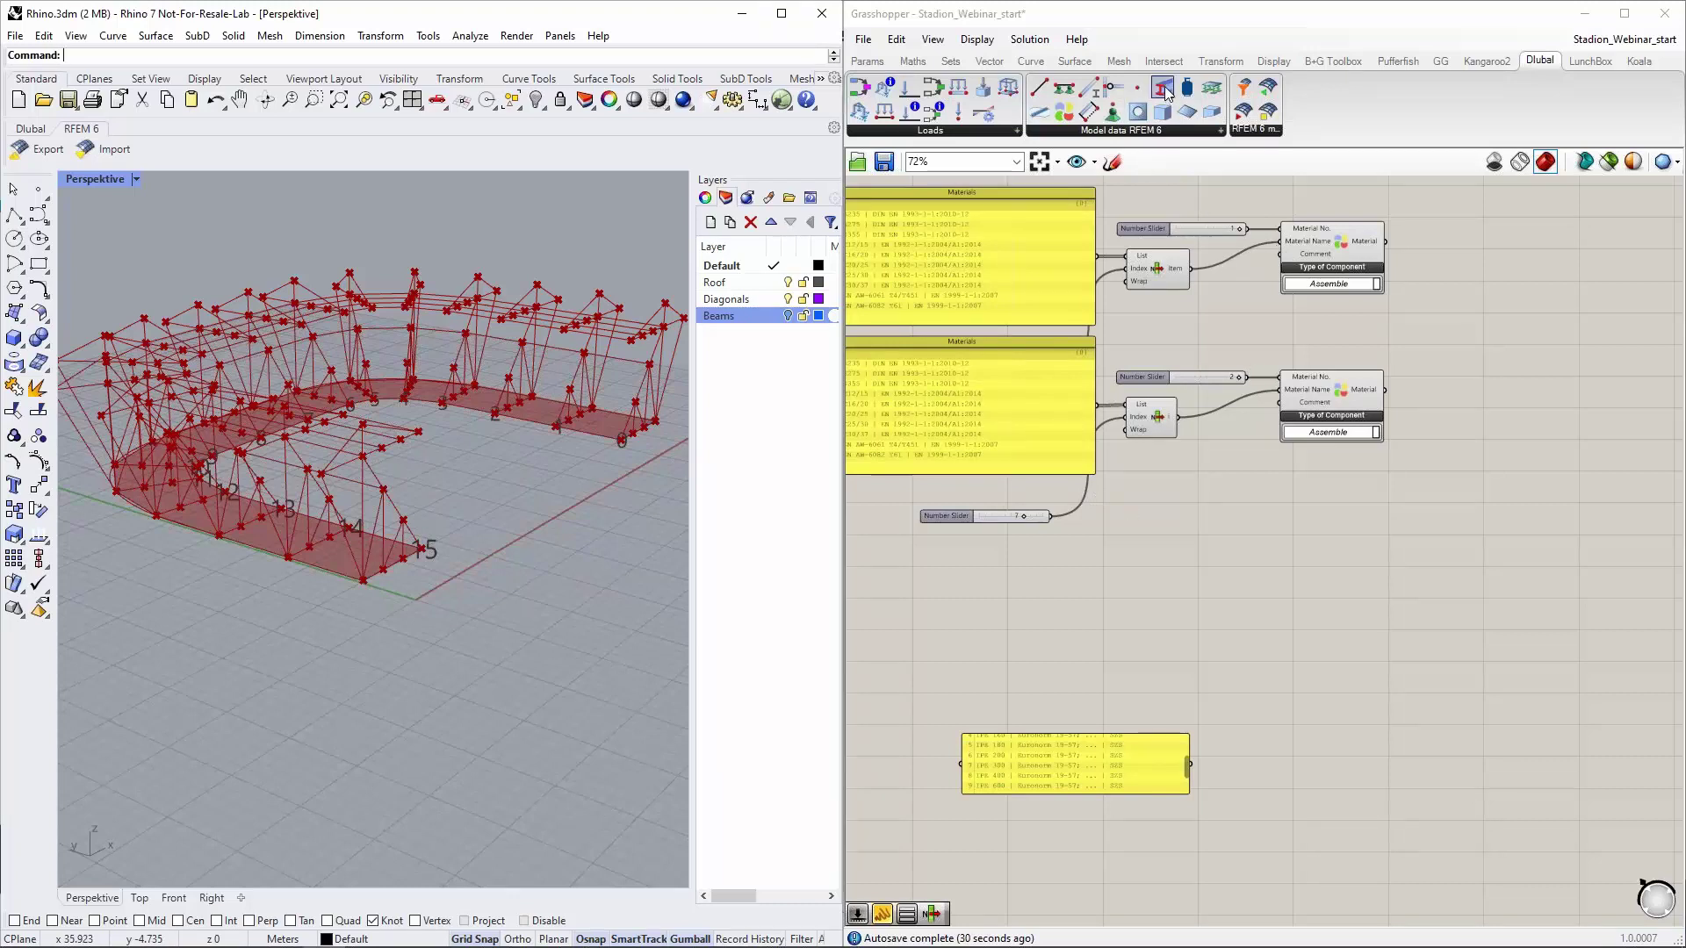
drag(1168, 93, 1335, 589)
scroll(1335, 588, up, 3)
right_drag(1221, 619, 1322, 457)
drag(1457, 430, 1435, 483)
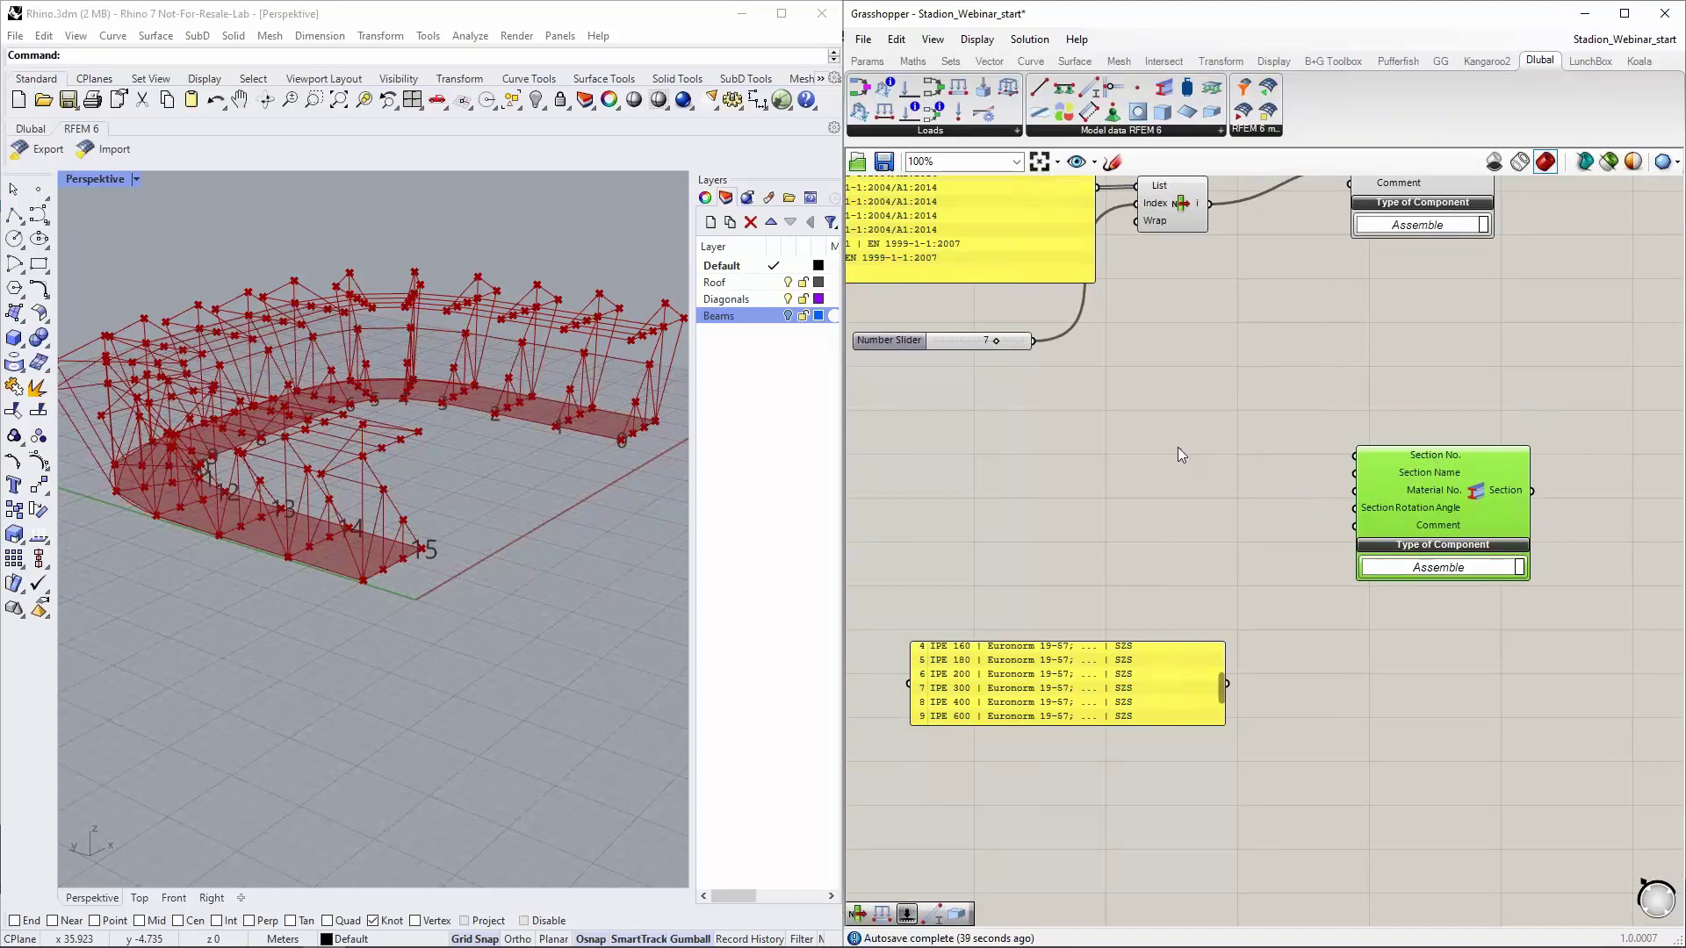
Copy the second Material No. slider, set the copy to 1 and connect it in line with the Section component's Section No. input
right_drag(1185, 361, 1188, 462)
click(1241, 238)
key(ctrl+c)
key(ctrl+v)
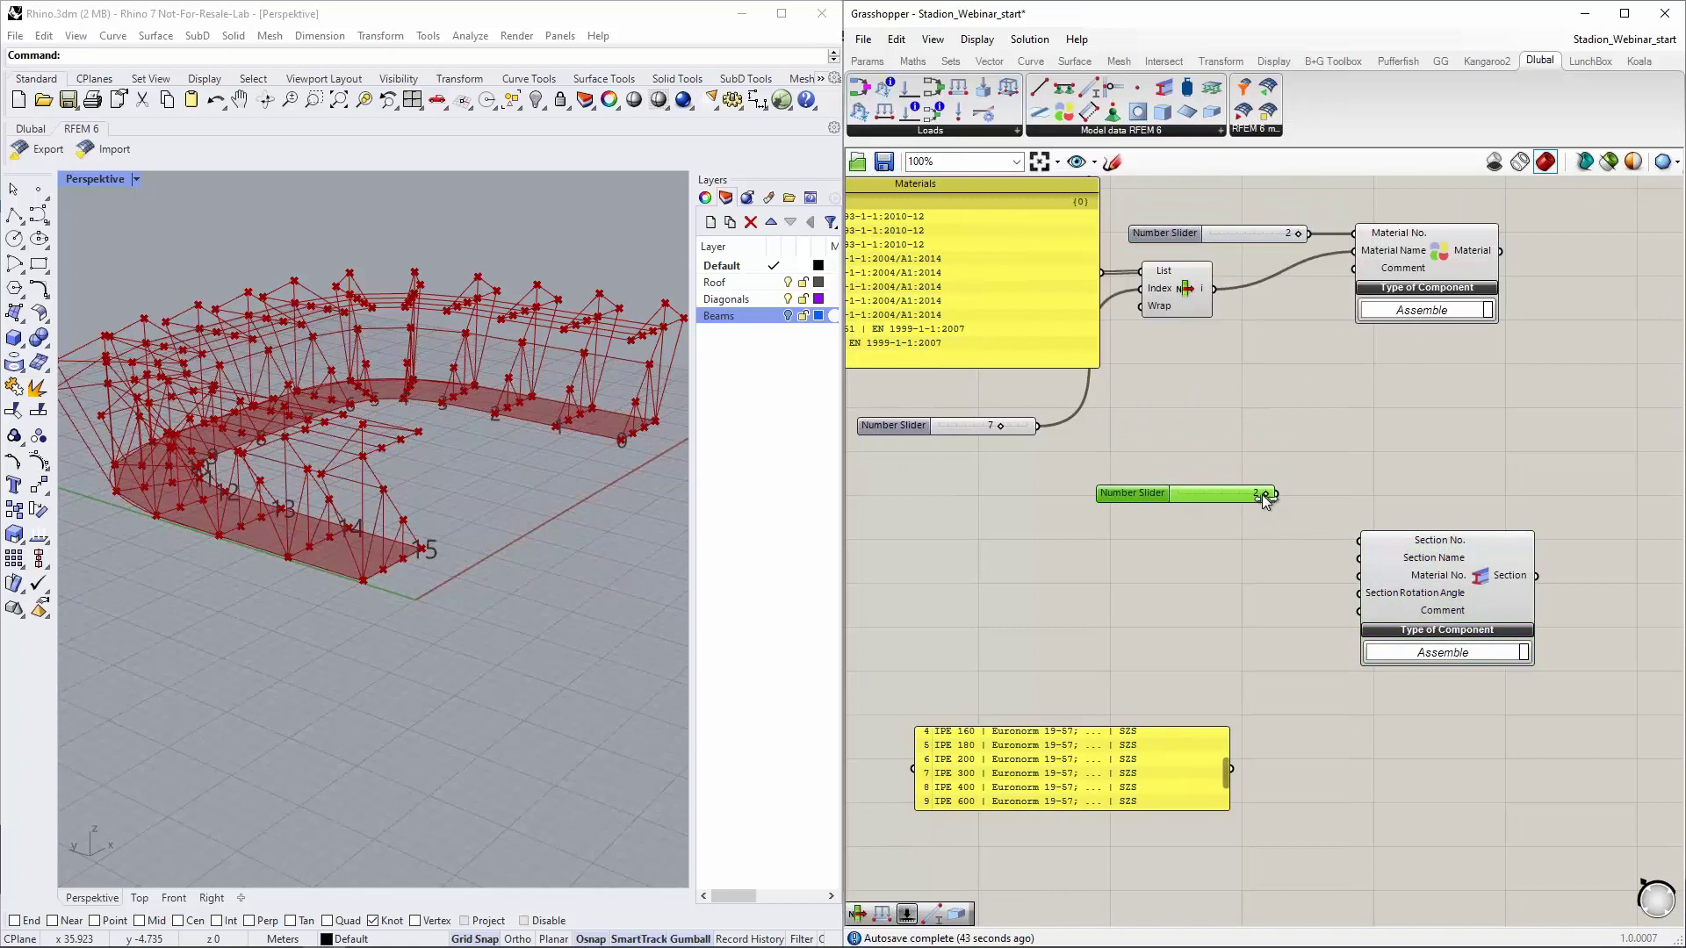
drag(1266, 497, 1275, 534)
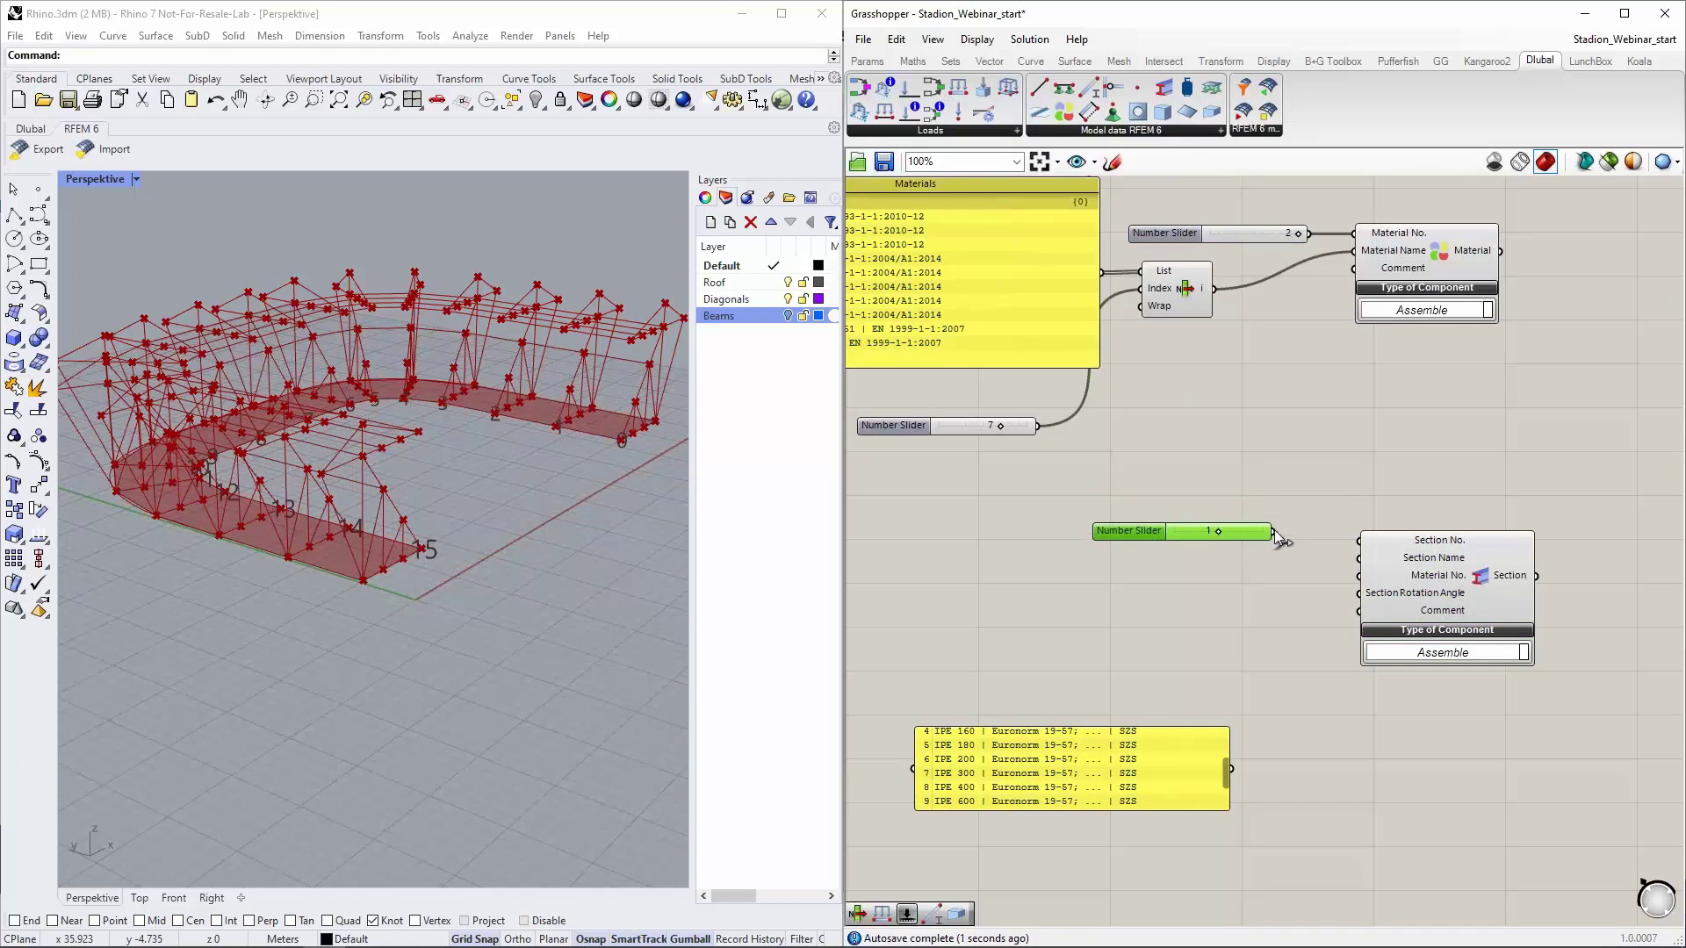
scroll(1298, 671, up, 2)
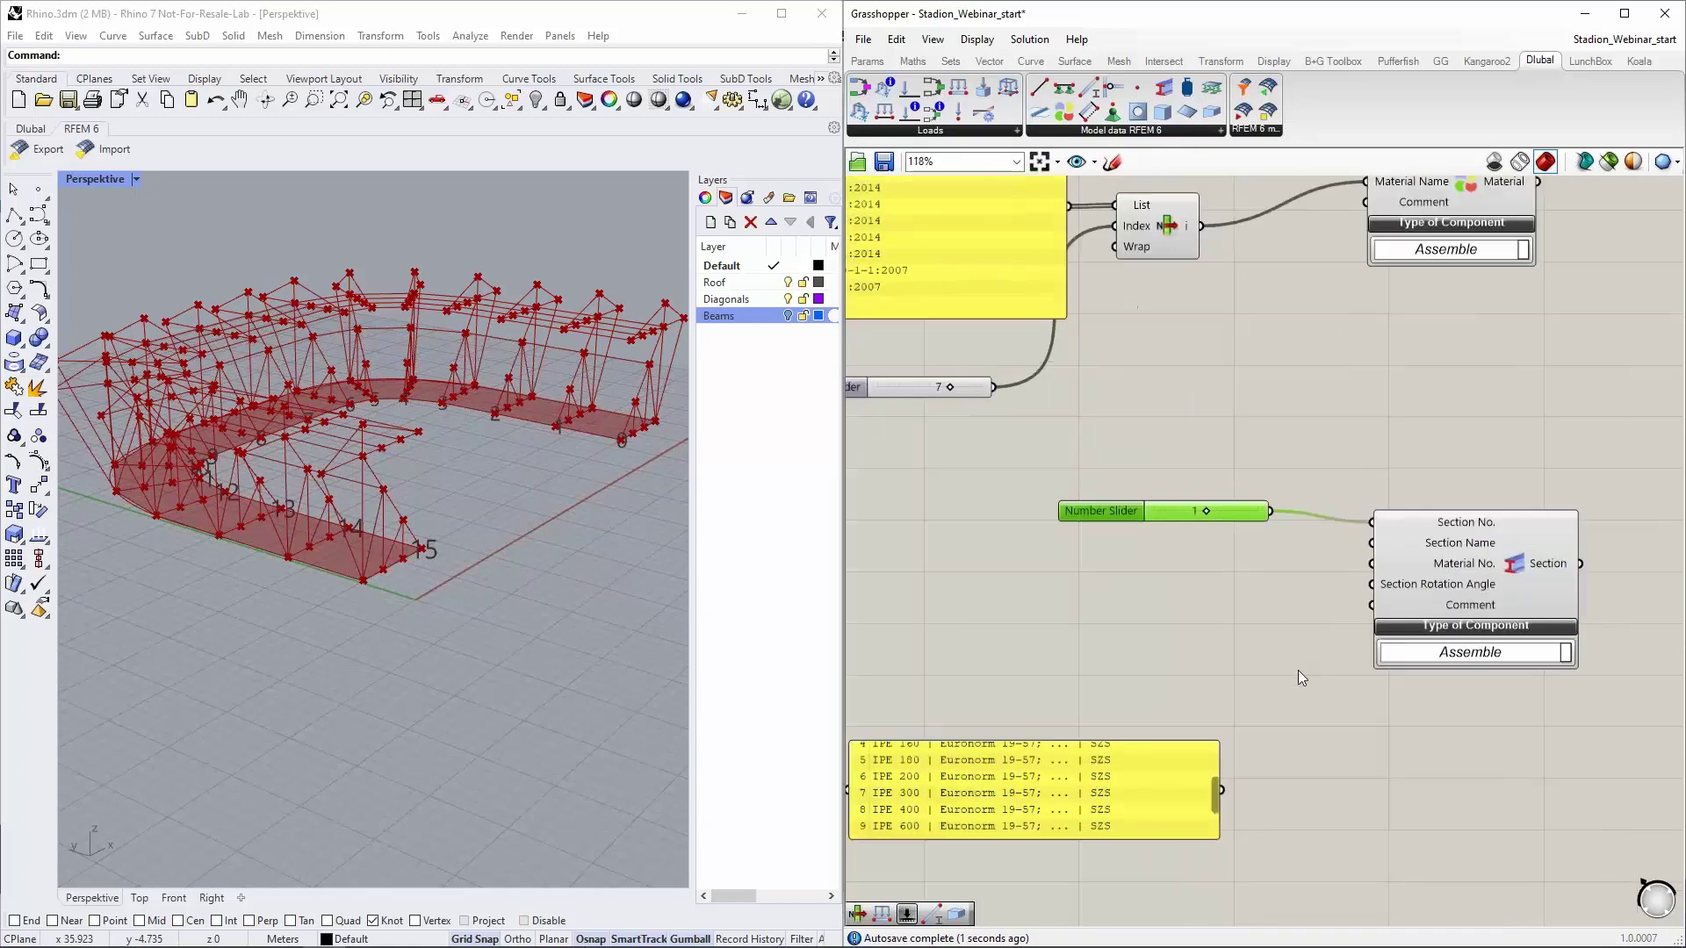
right_drag(1289, 636, 1268, 550)
drag(1228, 425, 1234, 437)
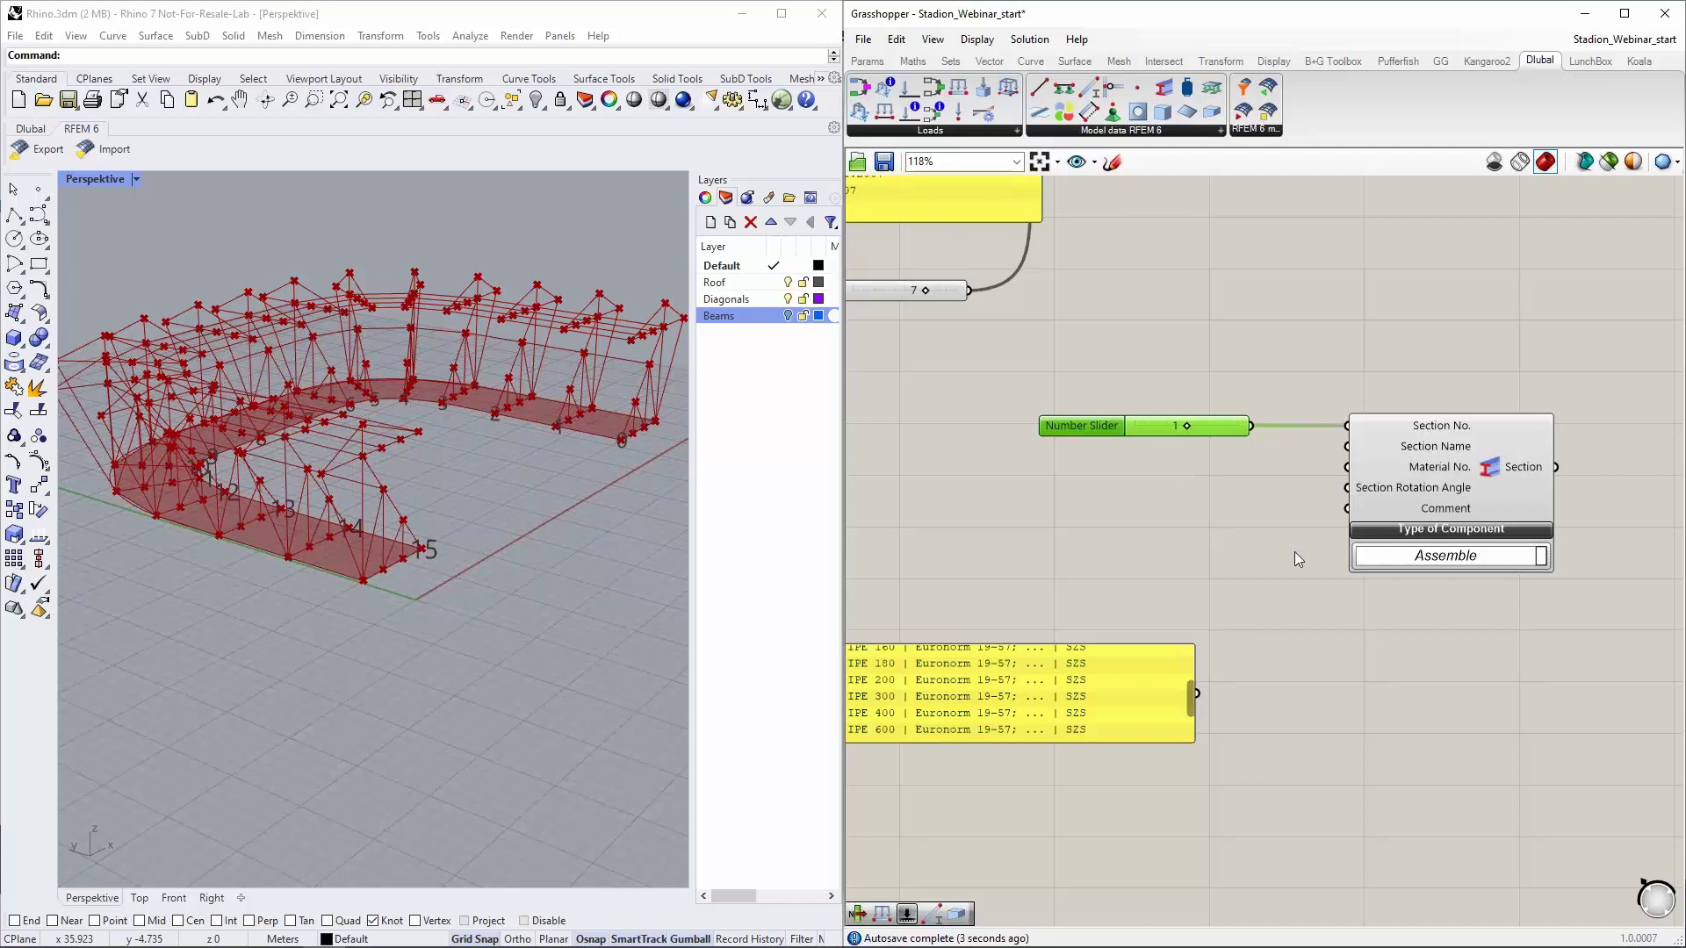
right_drag(1205, 527, 1247, 532)
double_click(1142, 523)
text(")
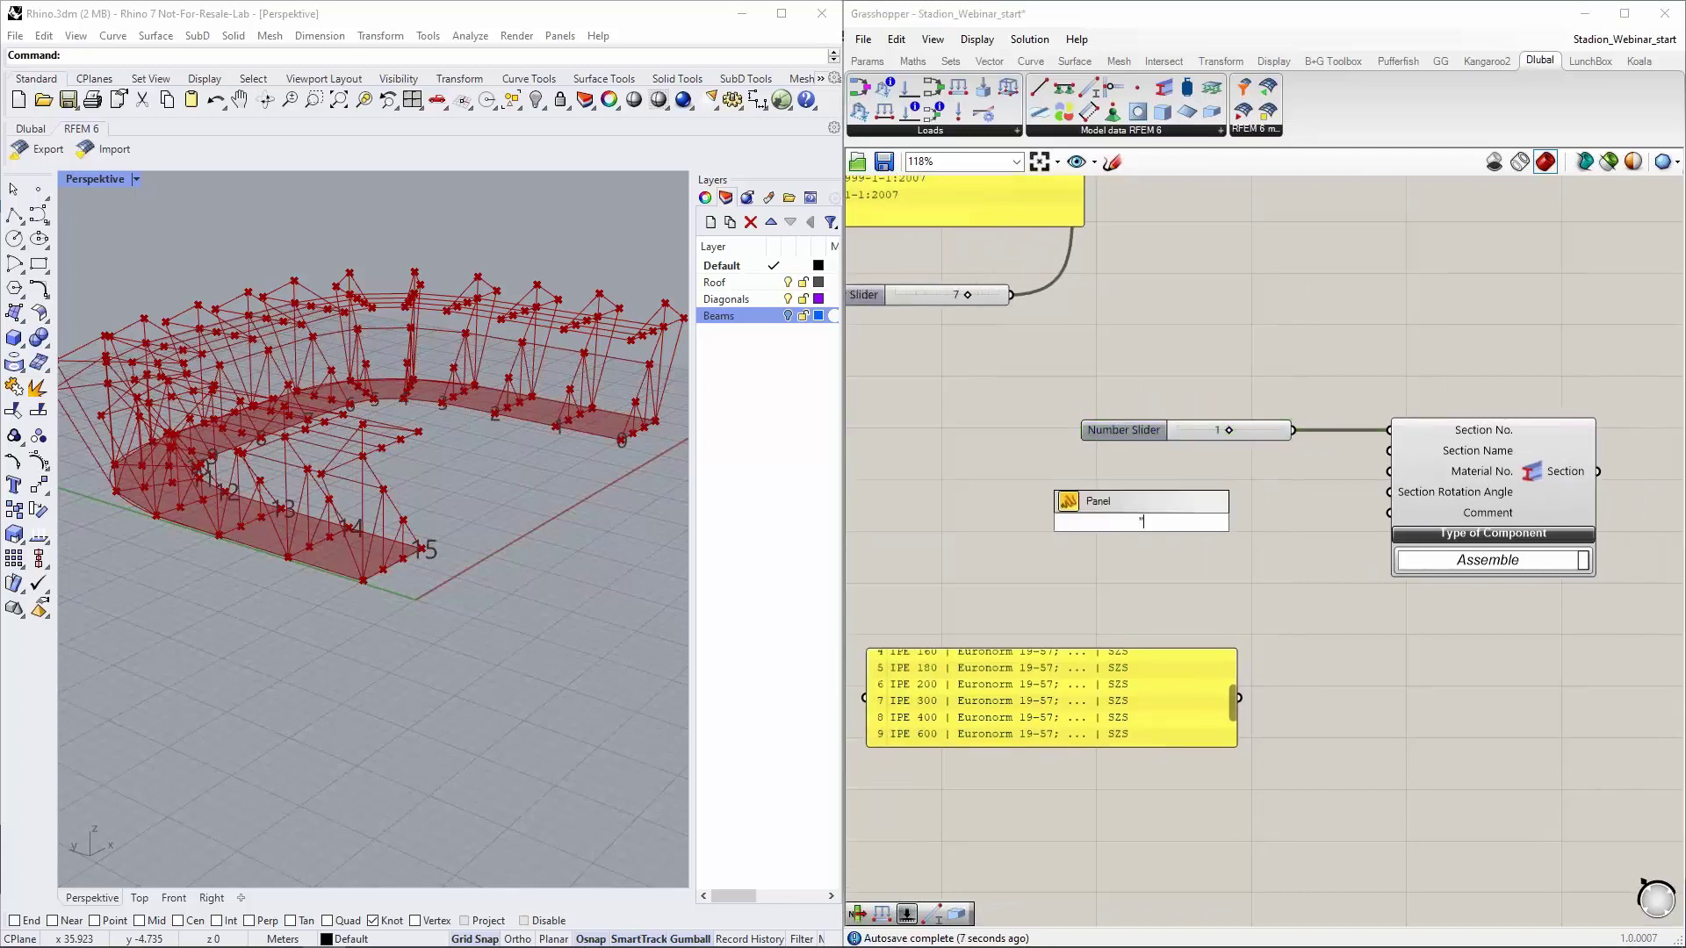
text(IPE 300)
key(Return)
key(Delete)
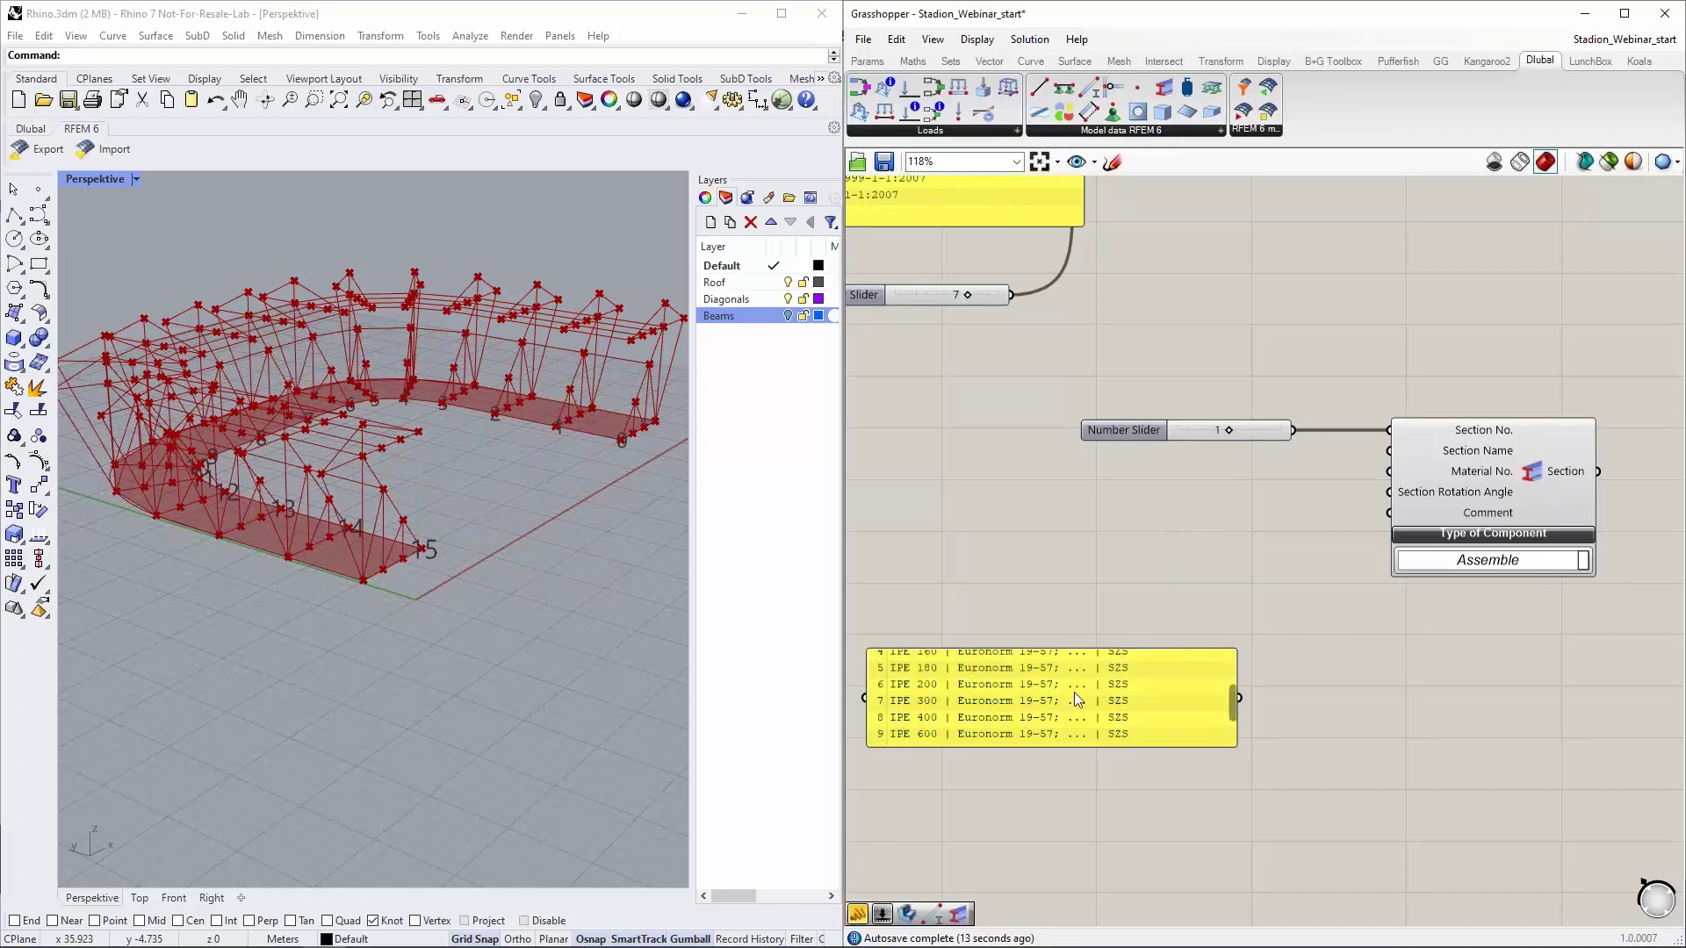
Show the first entries of the IPE section list panel and move it up beneath the Section No. slider
drag(1225, 709, 1232, 681)
drag(984, 718, 1036, 507)
scroll(1037, 508, down, 1)
scroll(1036, 508, down, 1)
Duplicate the List Item with its index slider below the section list and connect the list panel to its List input
click(1140, 239)
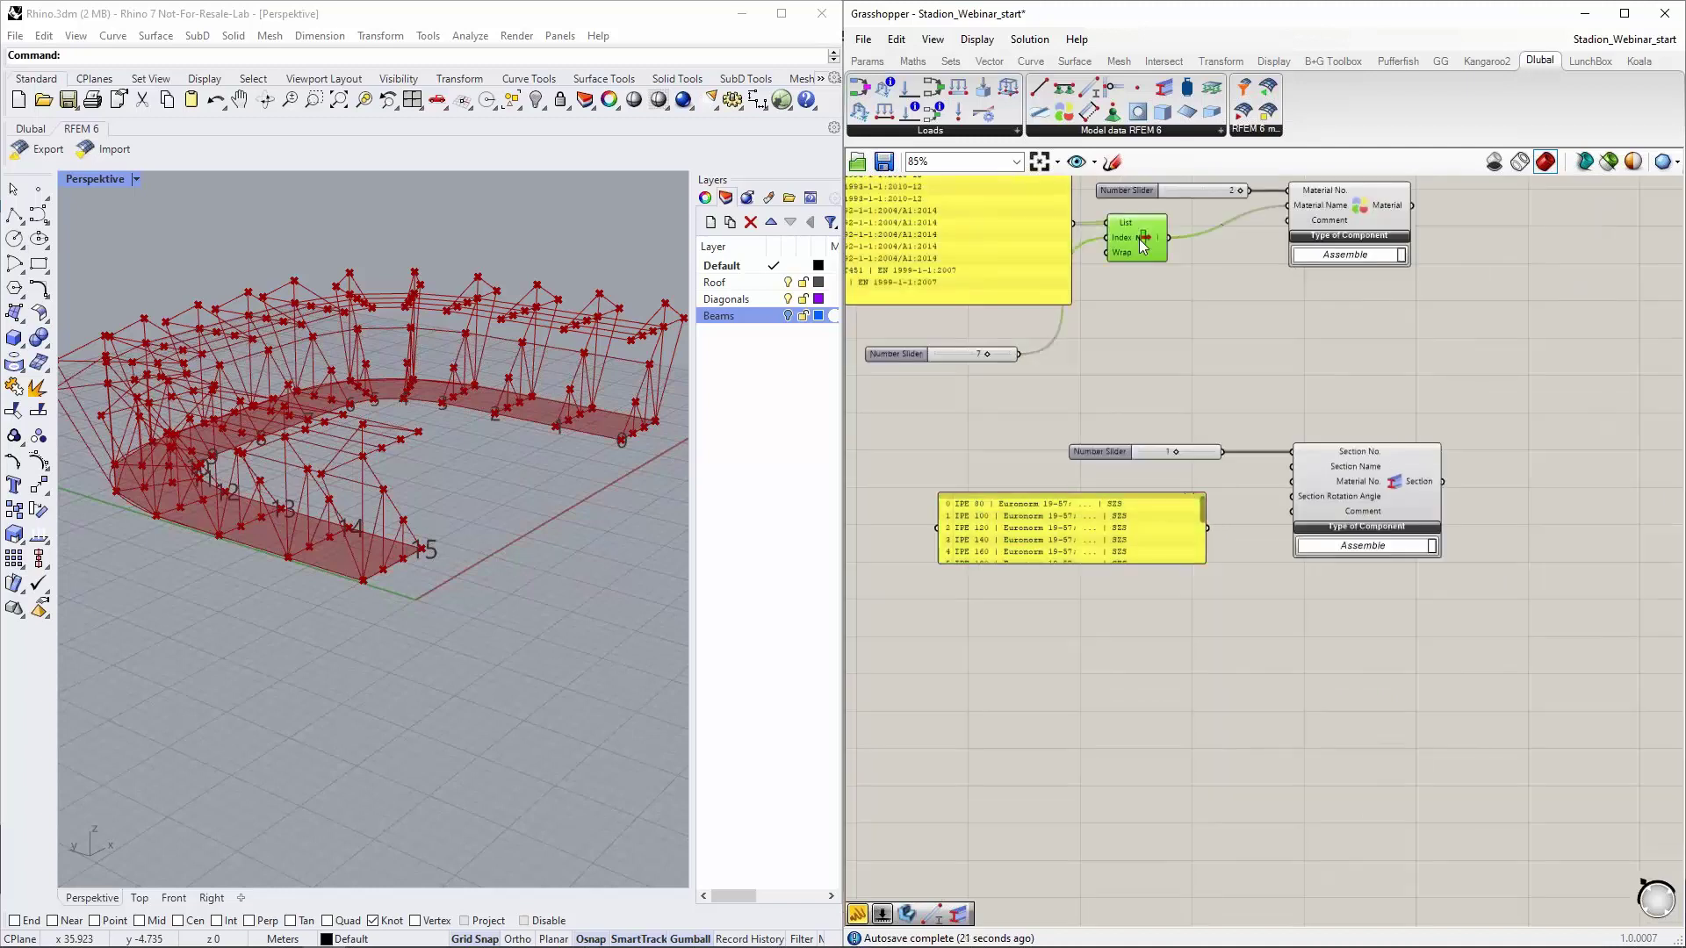
shift+click(953, 356)
drag(1003, 356, 1099, 731)
click(1346, 651)
drag(1208, 529, 1204, 603)
drag(1099, 741, 1120, 618)
Set the section index slider to 8 to pick IPE 400 from the section list
scroll(1043, 539, up, 3)
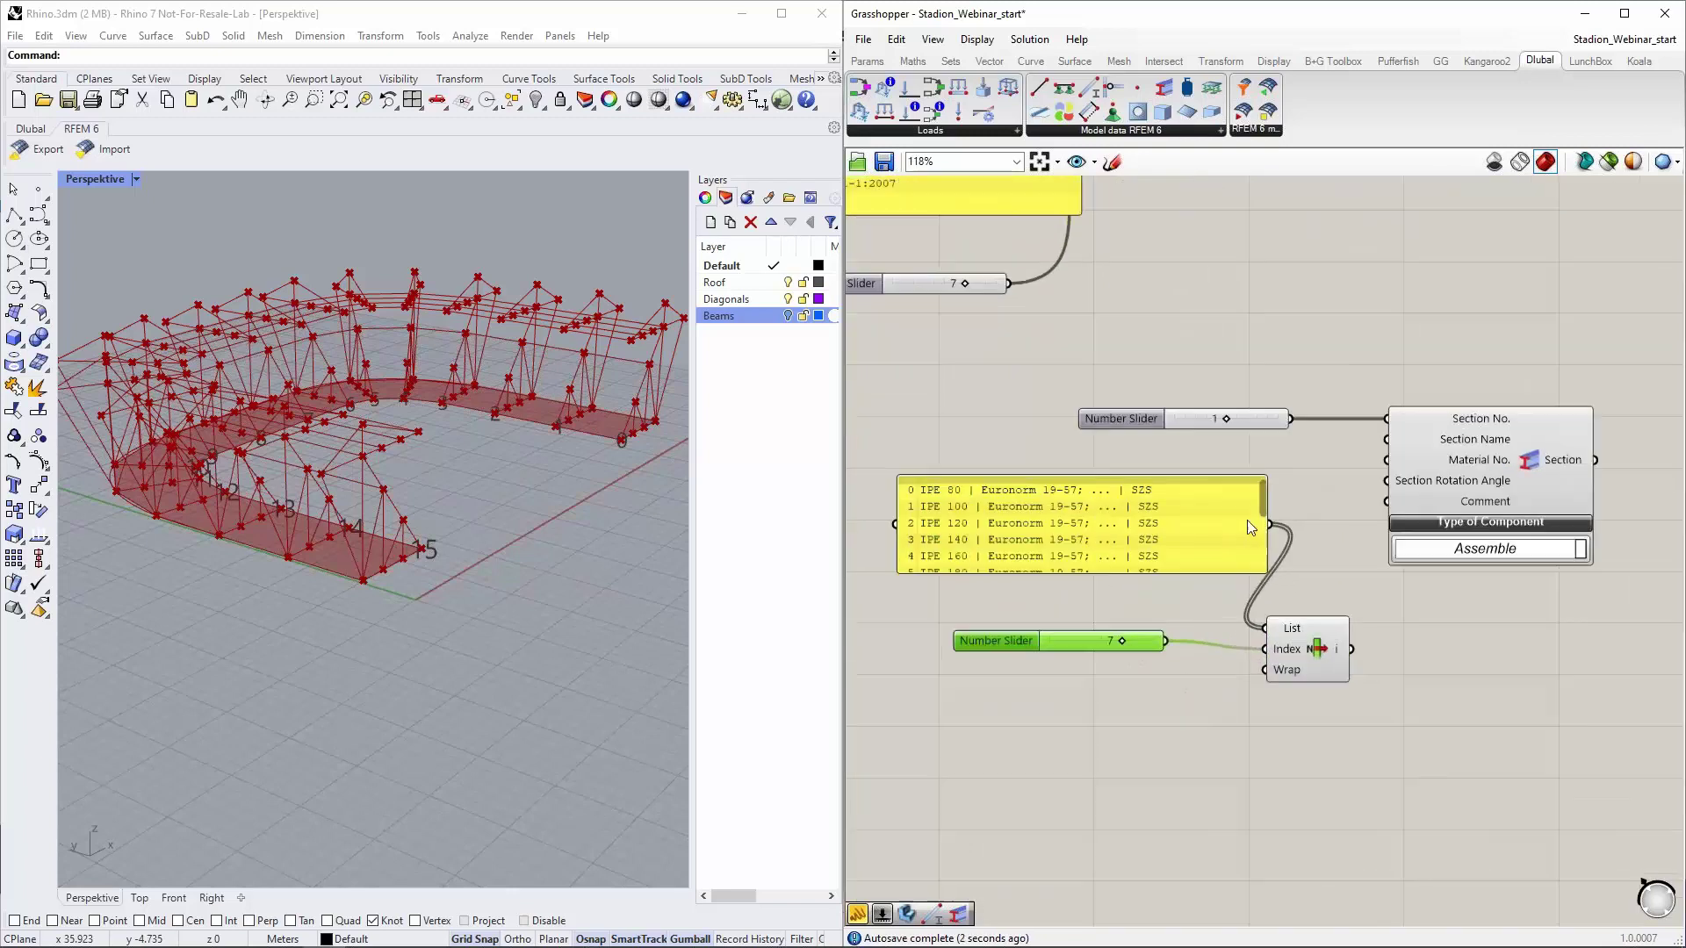
drag(1263, 499, 1262, 530)
drag(1124, 641, 1133, 646)
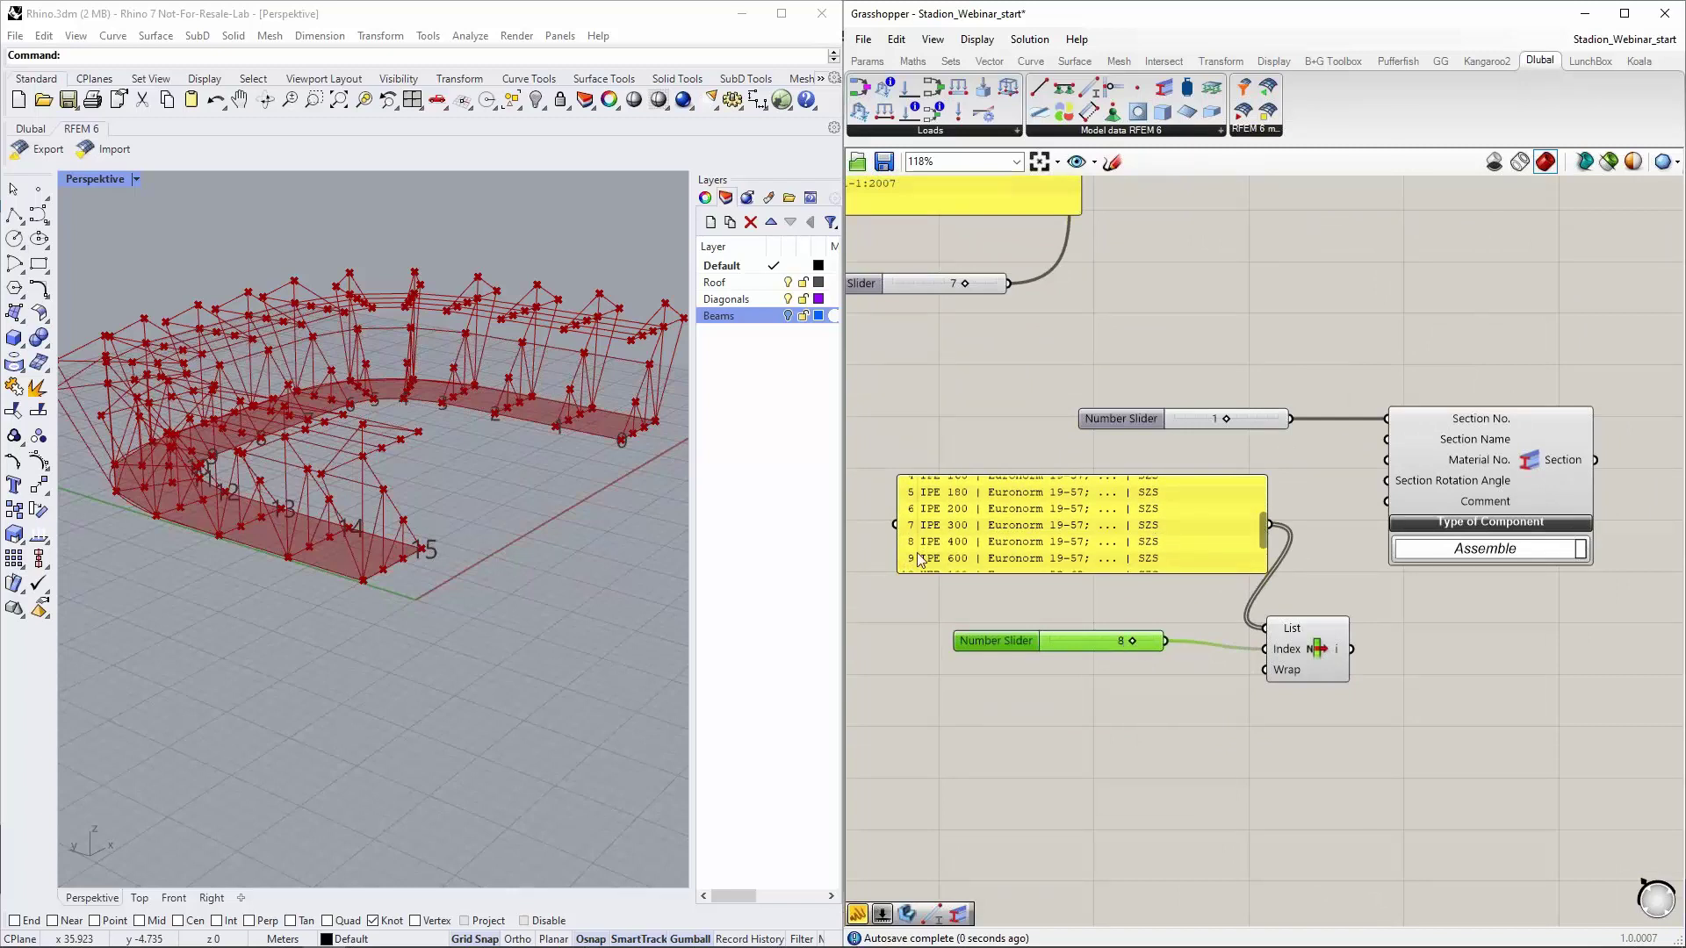
Connect the section List Item's output to the Section Name input and arrange the list, slider, List Item and Section component compactly
drag(1352, 651, 1387, 440)
click(1177, 531)
drag(1177, 531, 1129, 508)
drag(1105, 650, 1014, 589)
drag(1315, 654, 1287, 466)
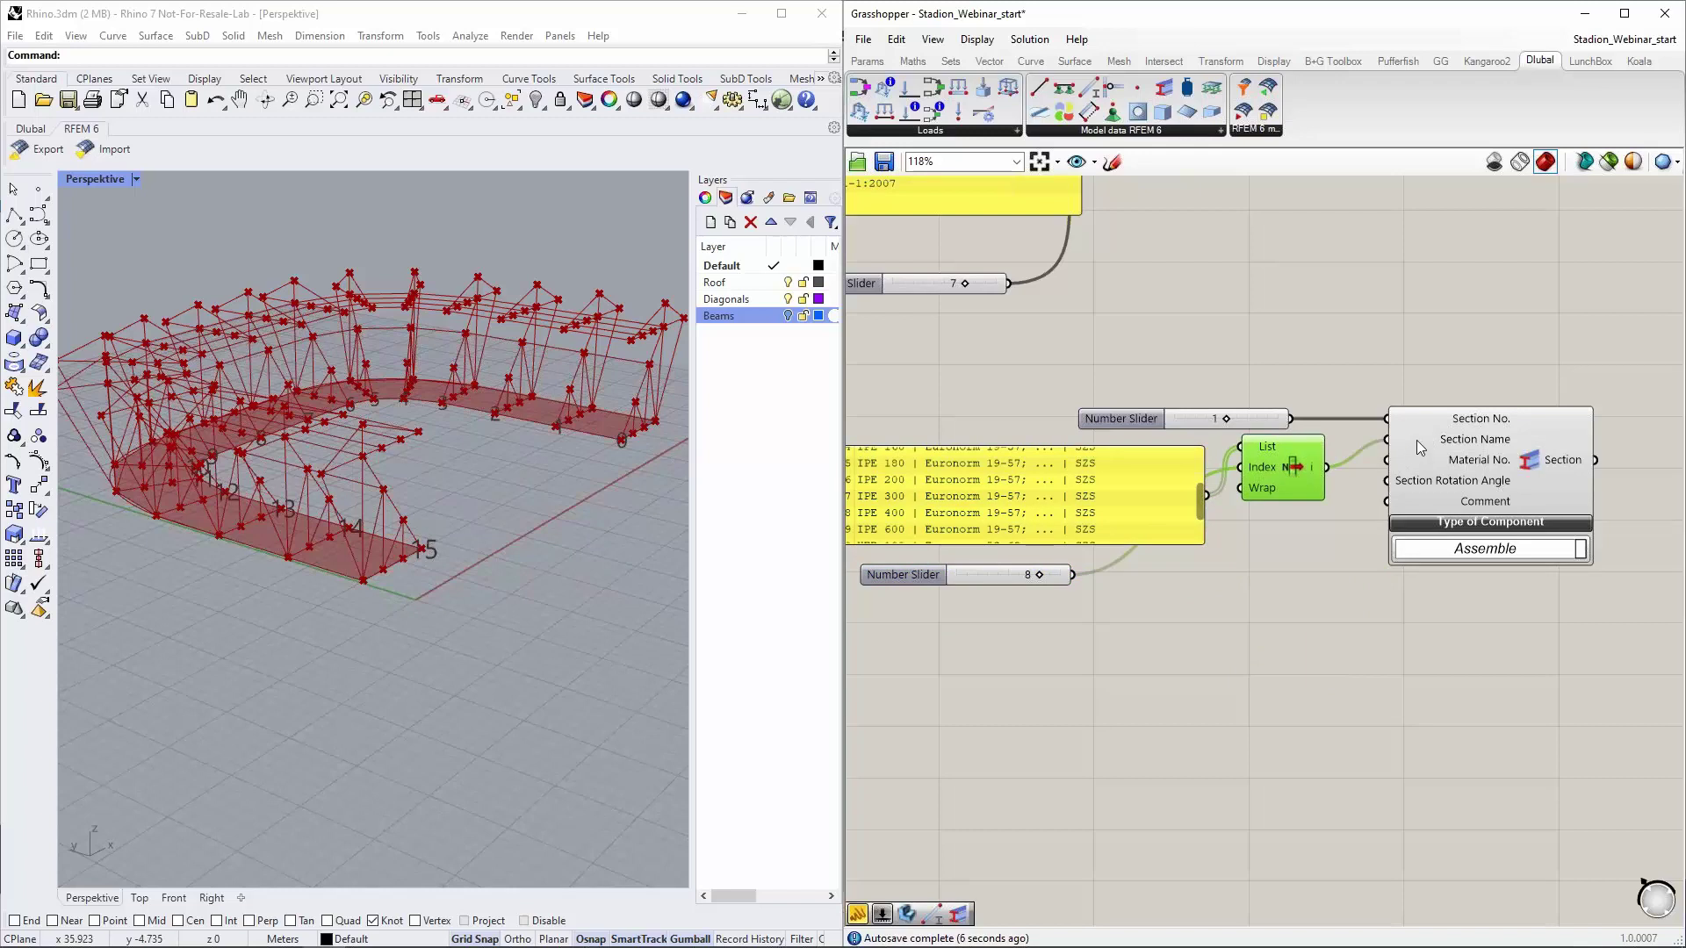
drag(1465, 464, 1499, 460)
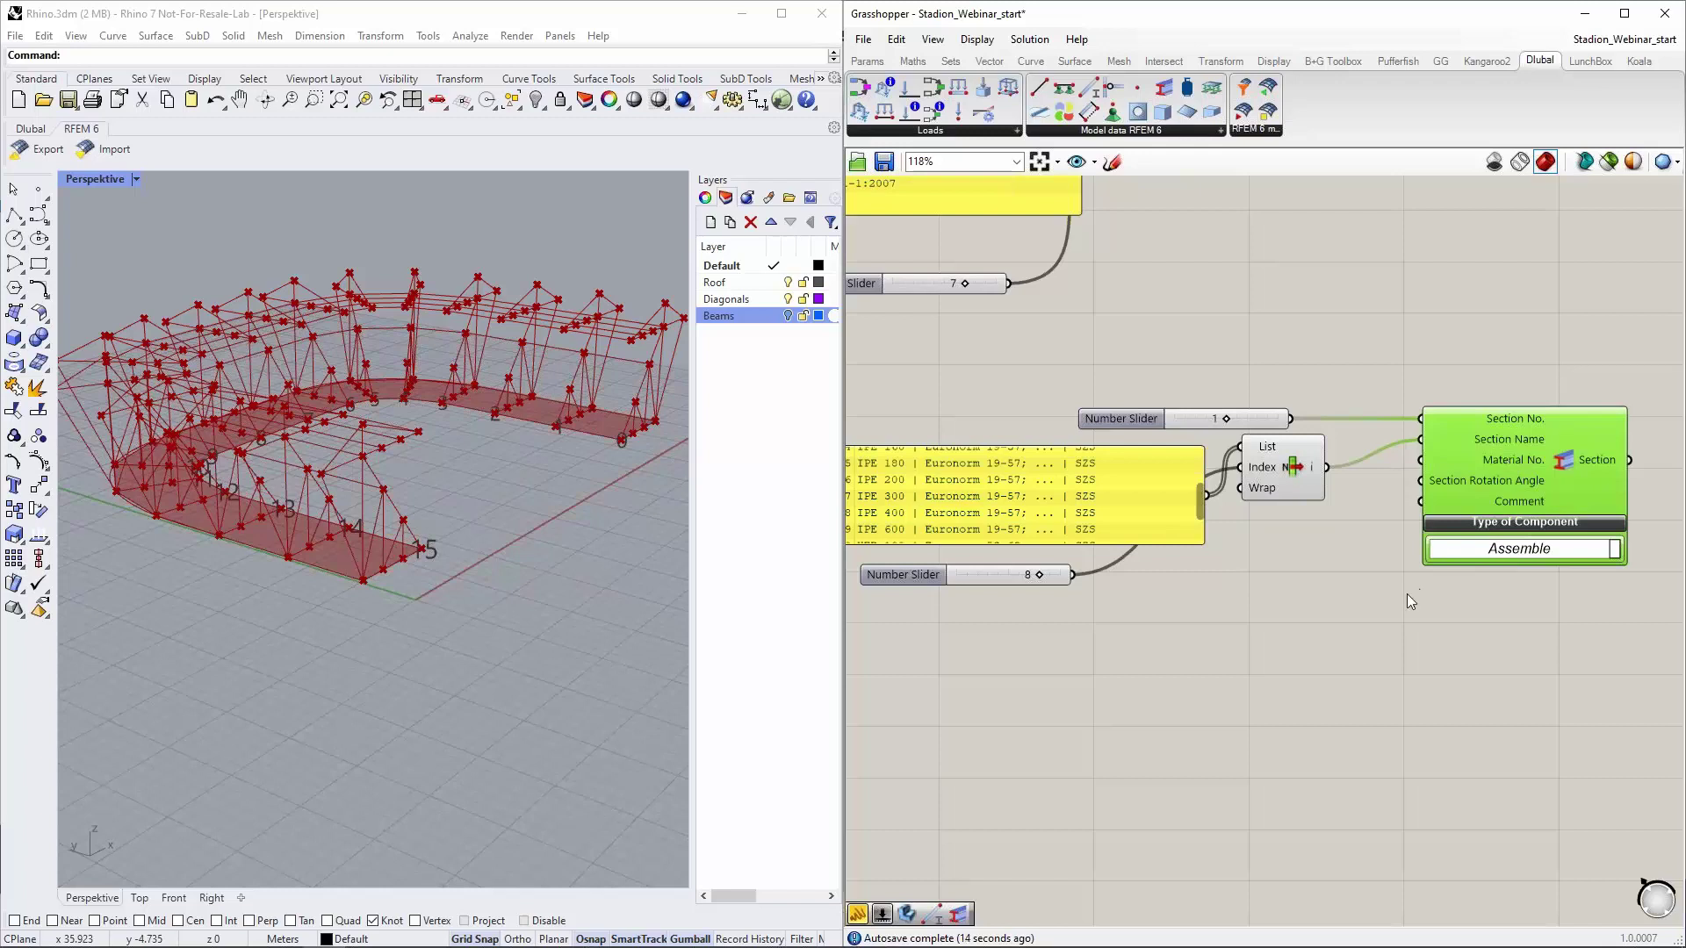
scroll(1411, 582, down, 2)
scroll(1494, 477, up, 2)
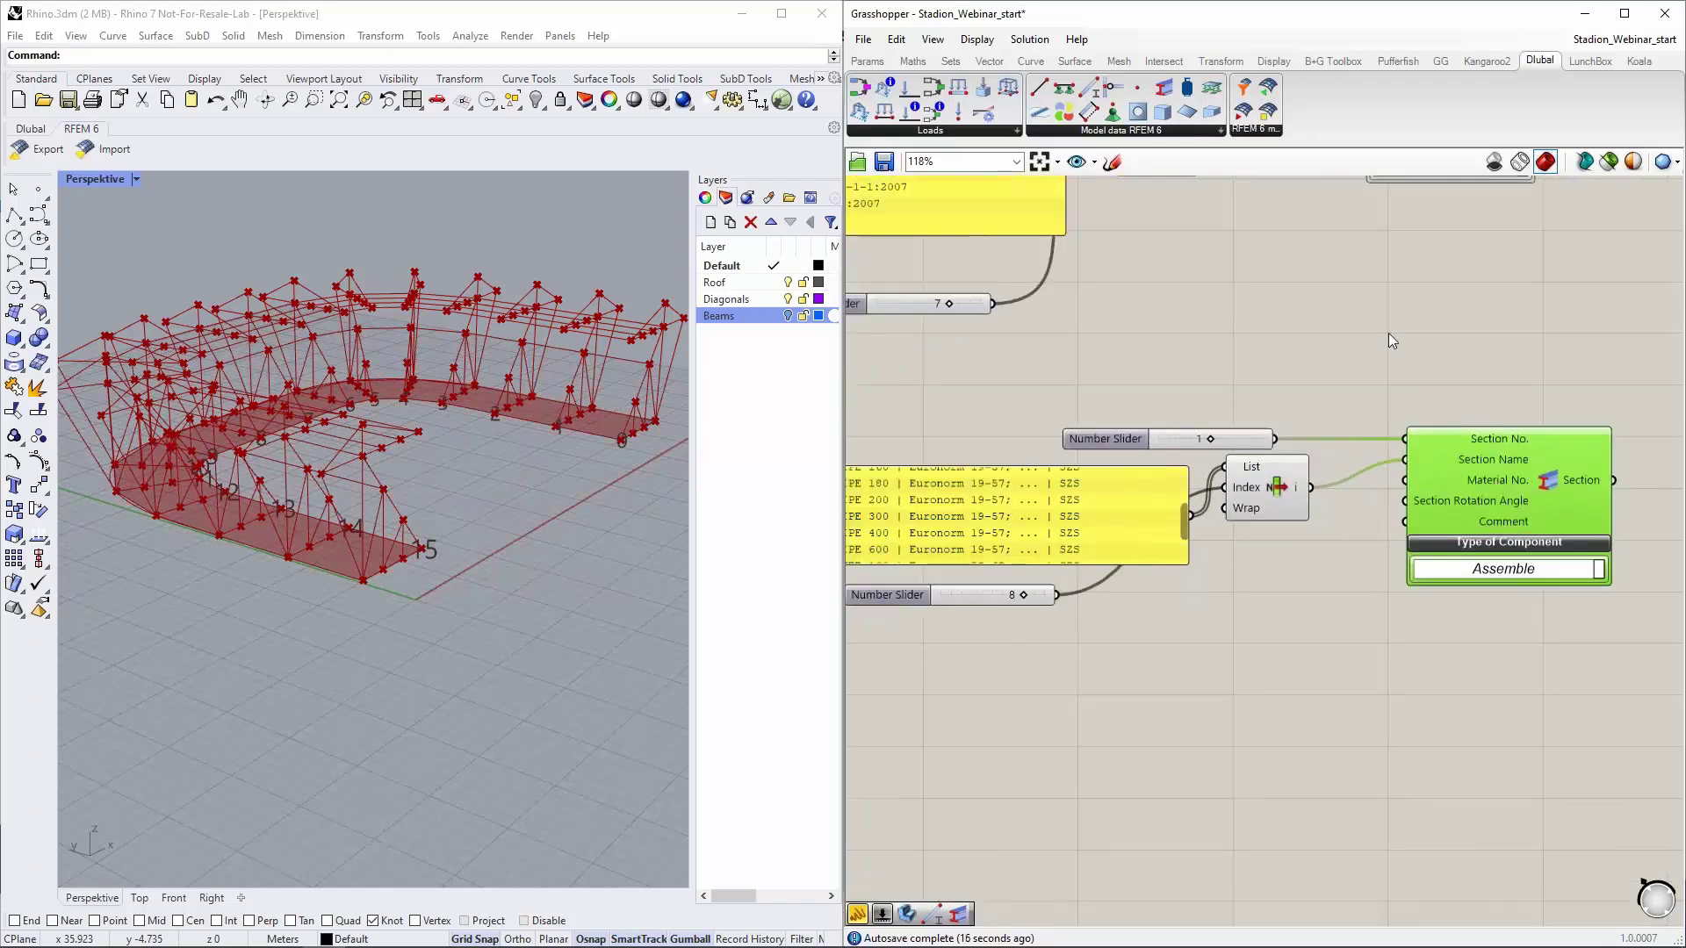
scroll(1285, 485, down, 2)
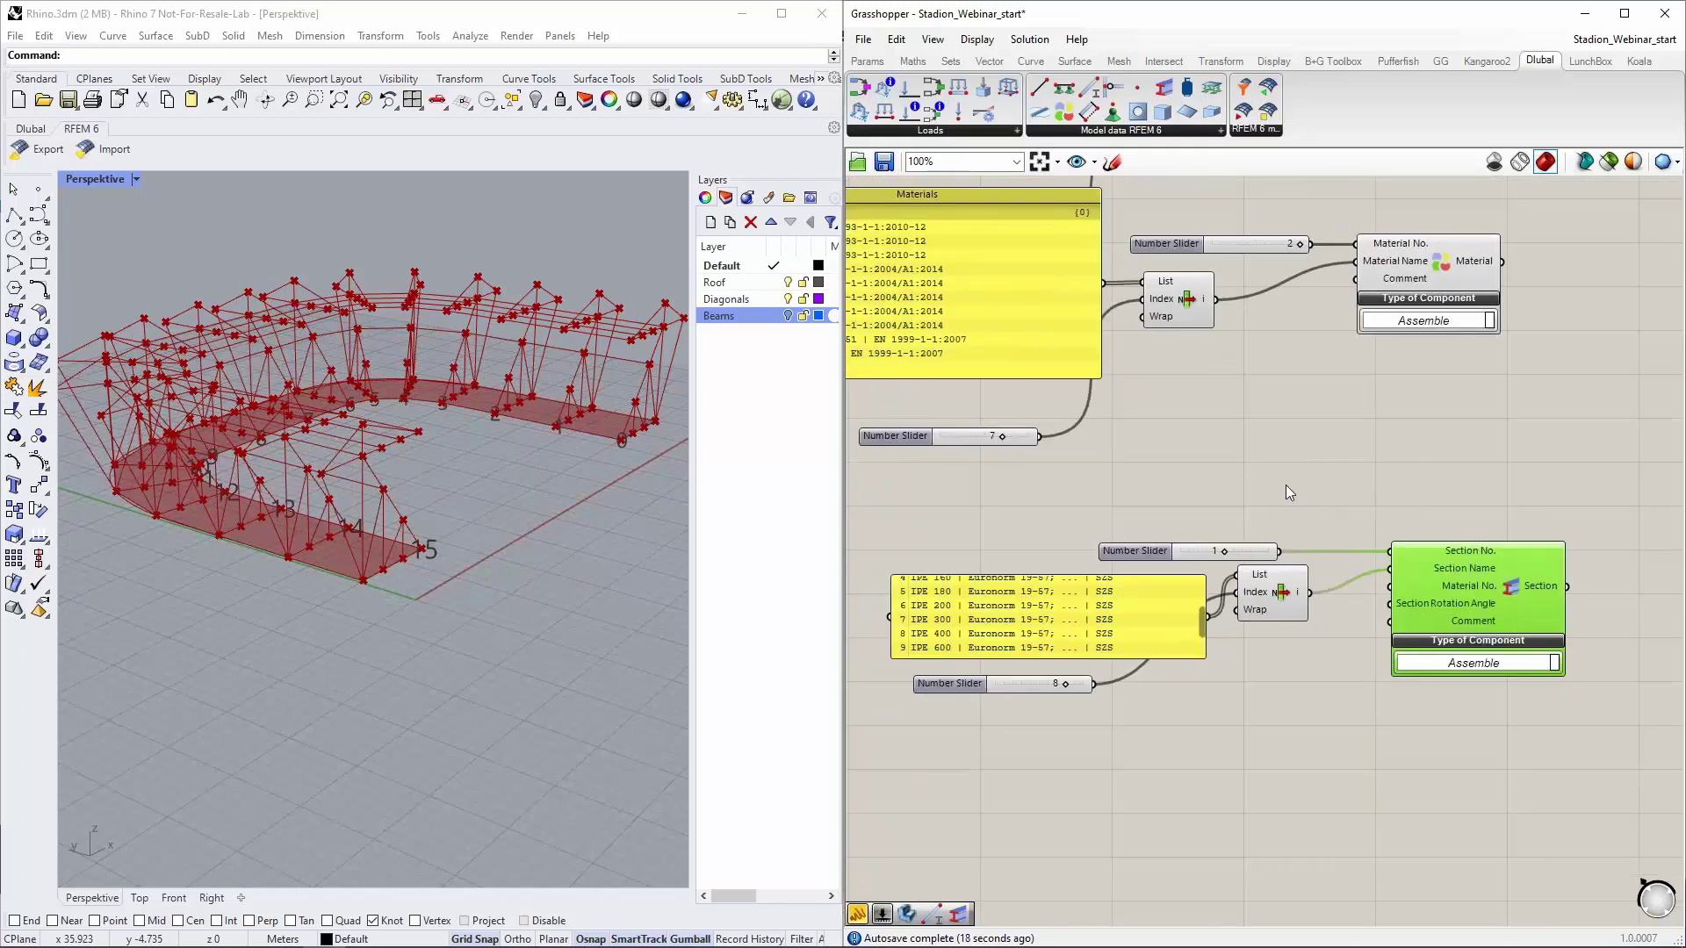
double_click(1298, 669)
text(4)
key(Return)
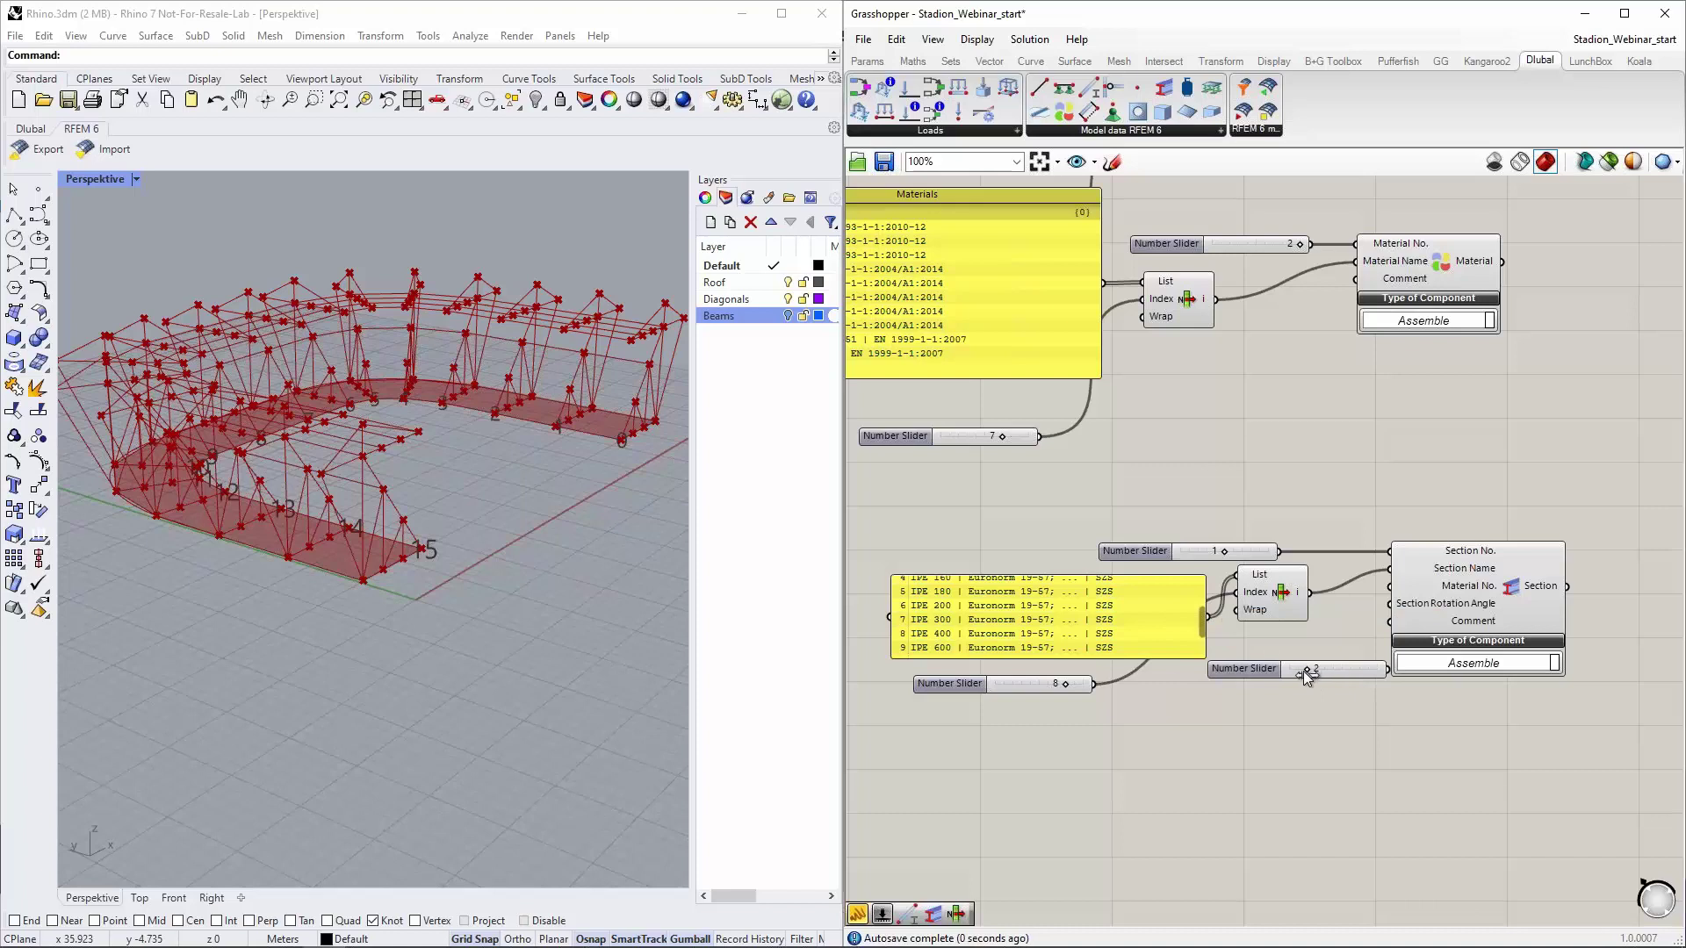
click(1335, 671)
key(Delete)
Connect the output of the first Material component, number 1, to the Section component's Material No. input
right_drag(1313, 401, 1308, 662)
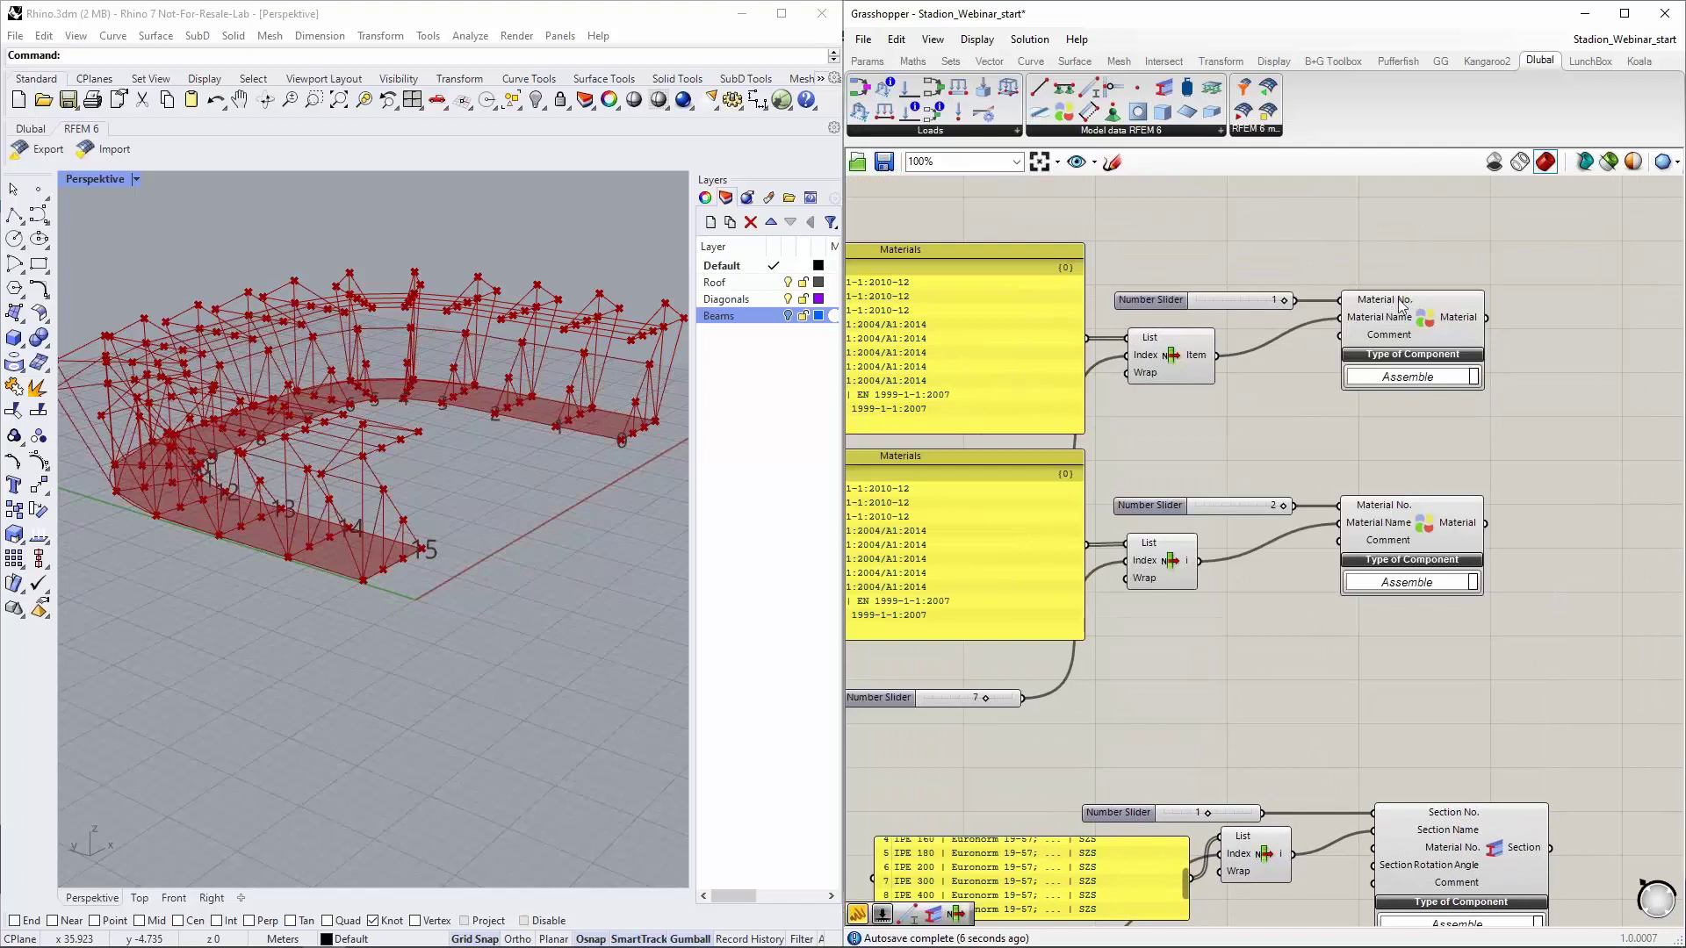
click(1427, 333)
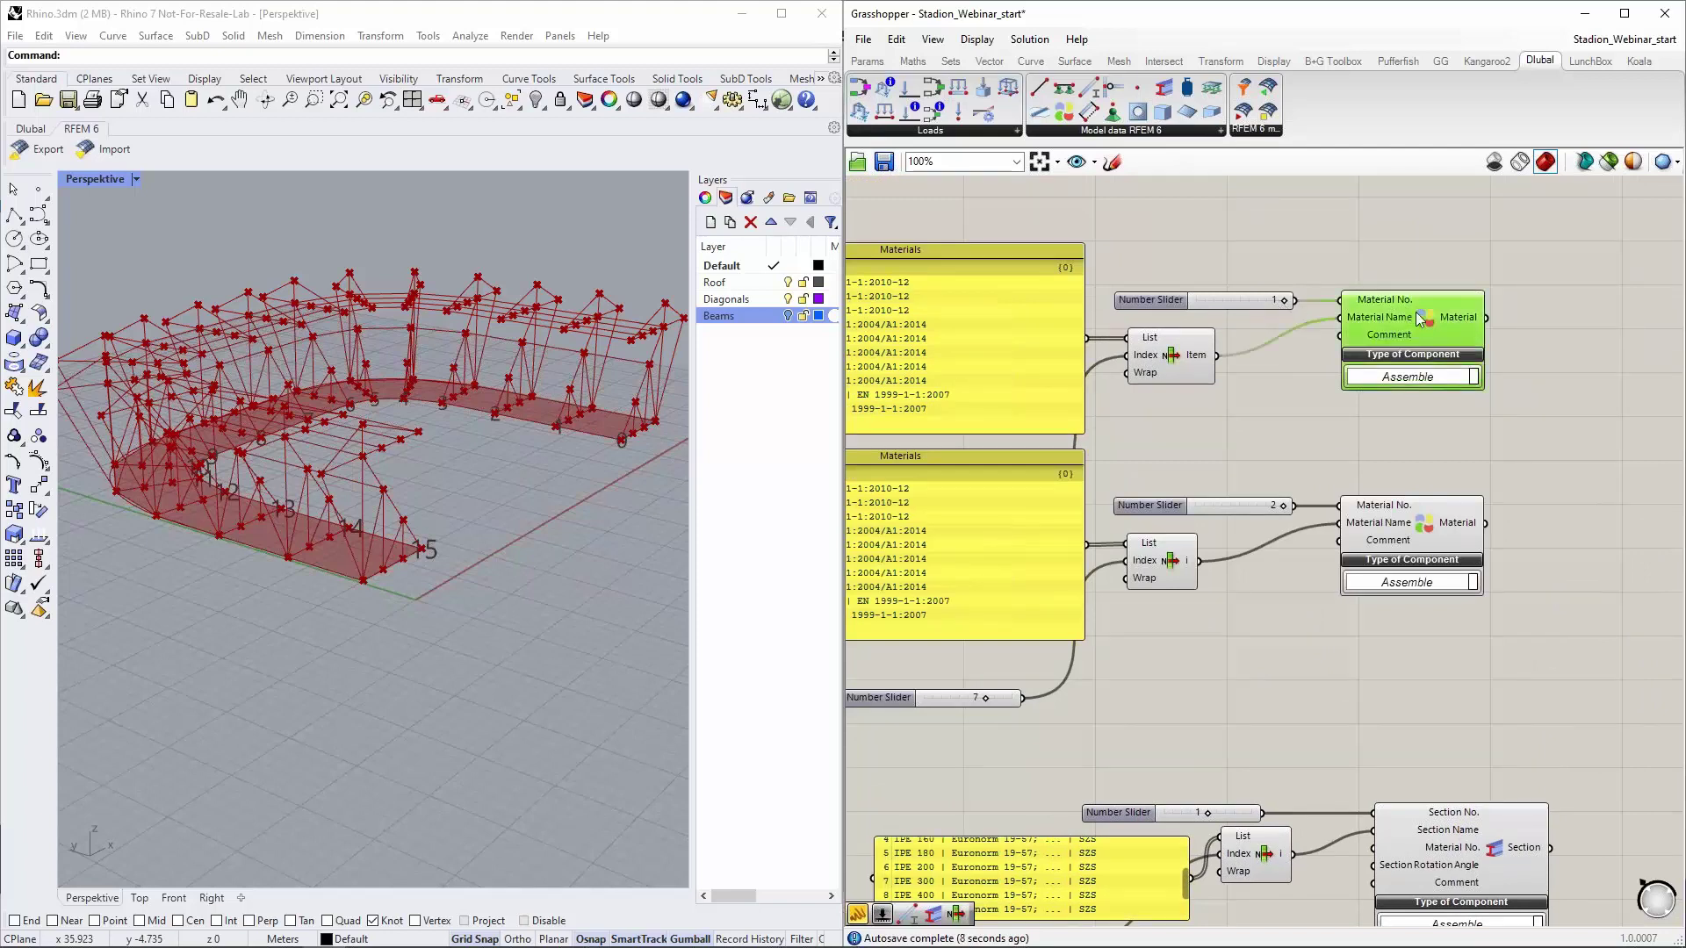
click(1396, 444)
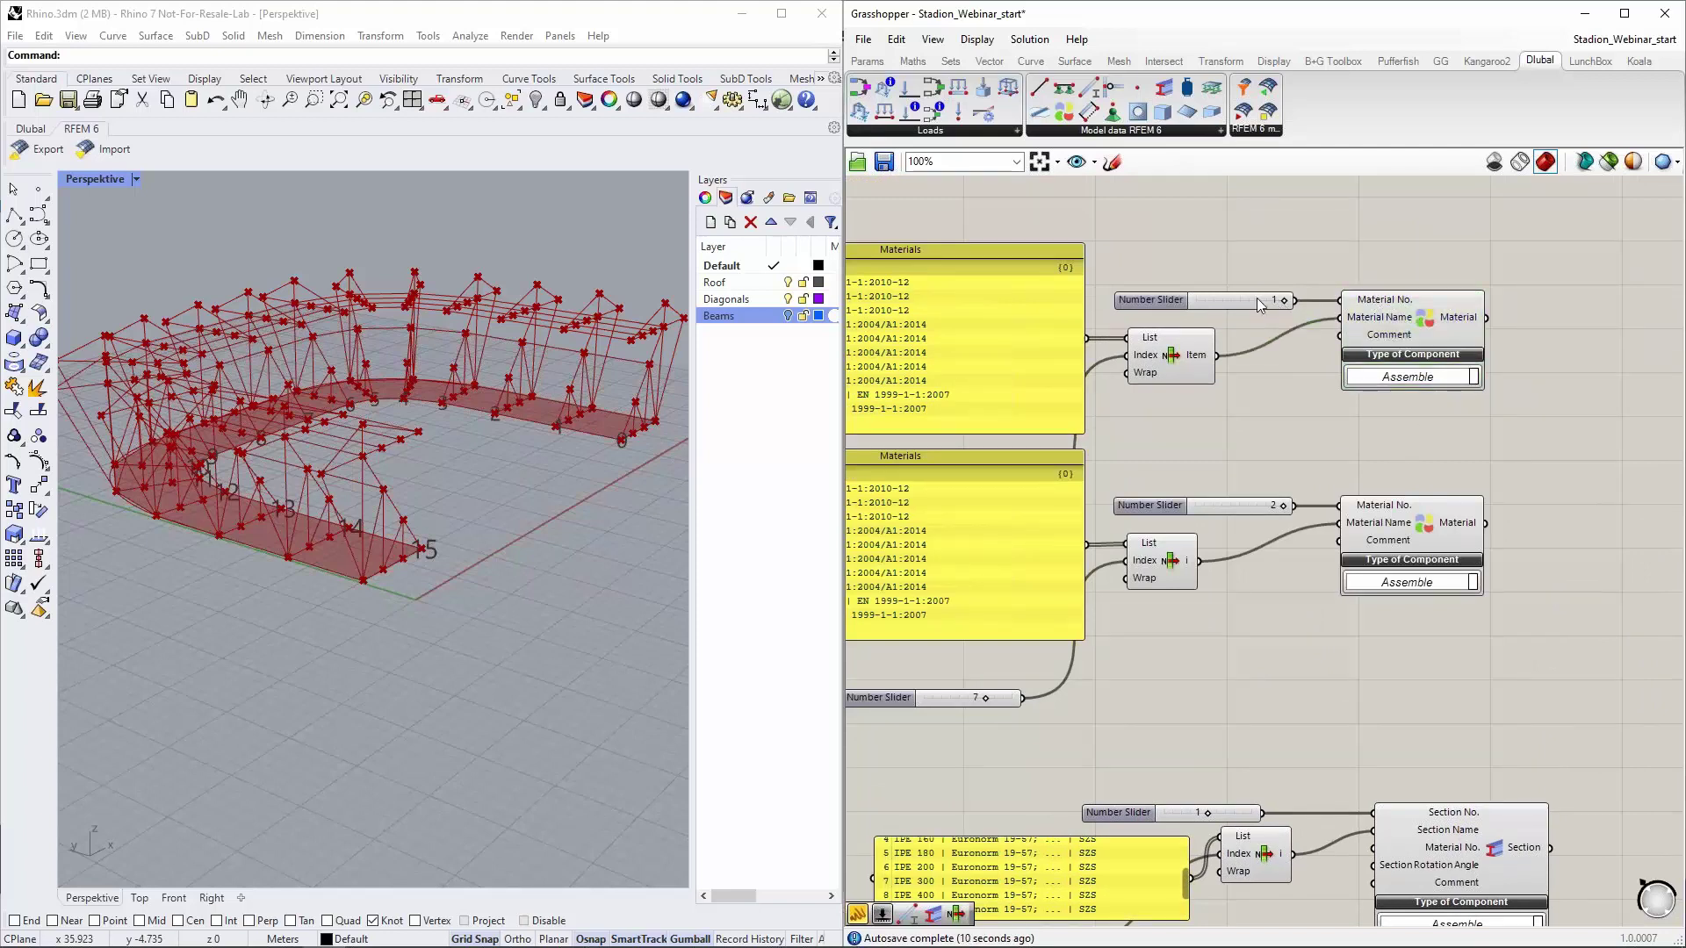
right_drag(1313, 411, 1289, 288)
drag(1464, 195, 1350, 726)
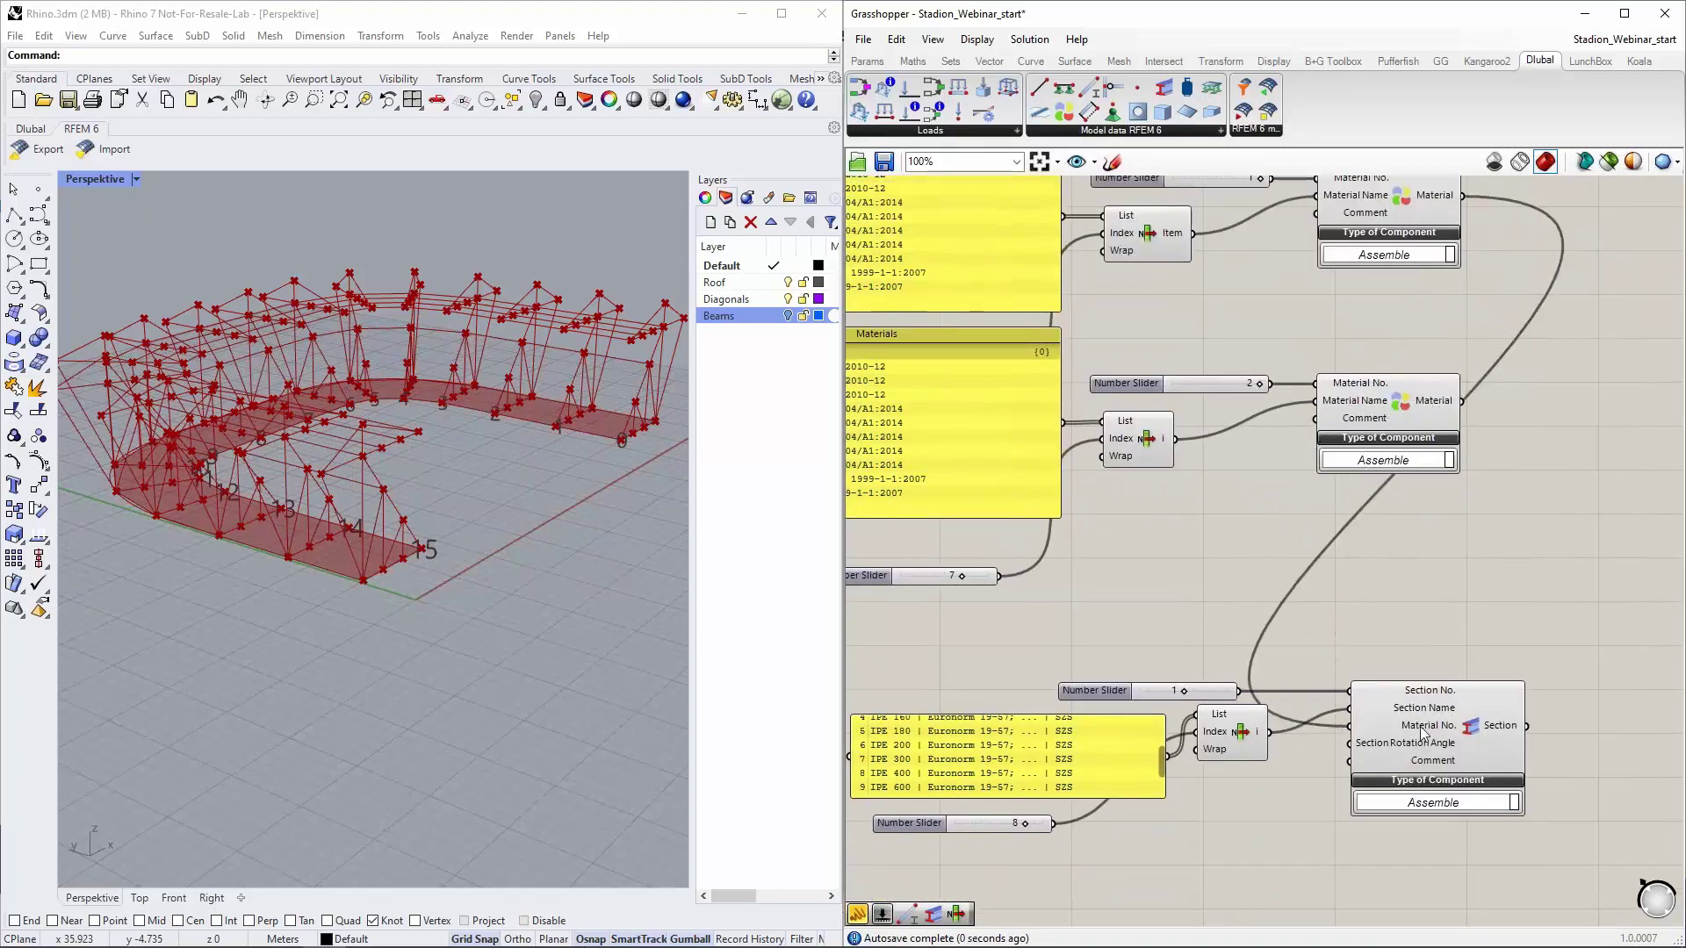
right_drag(1202, 177, 1184, 218)
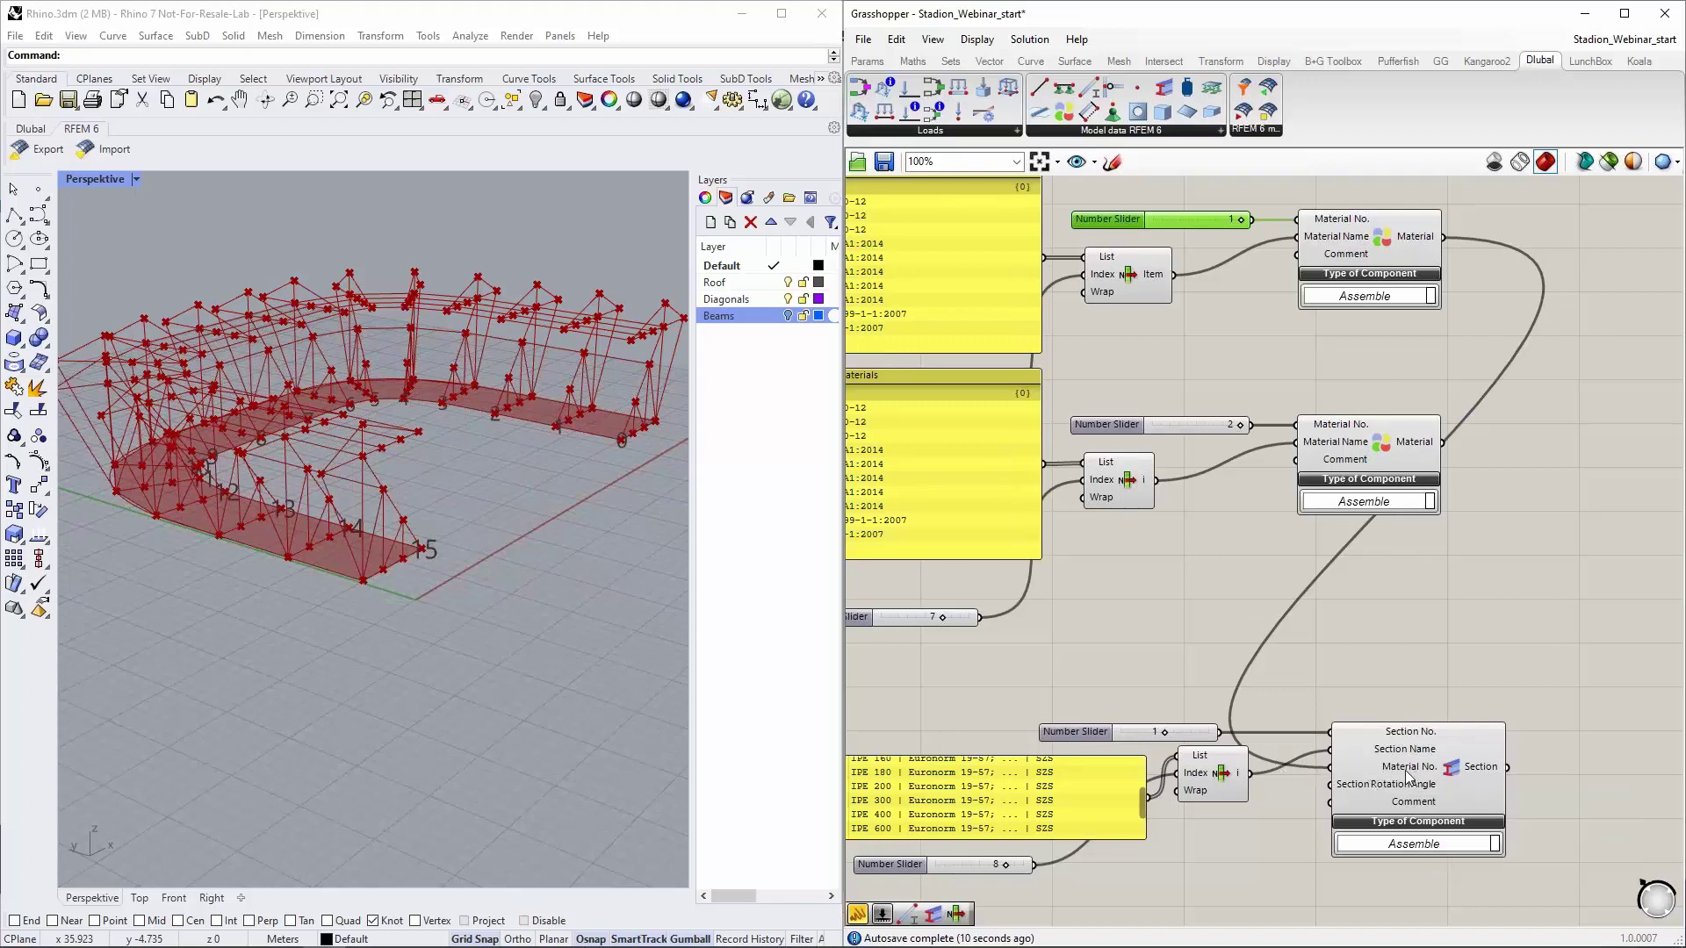
Select the whole section definition and shift it so the Section component lines up below the Material components
right_drag(1378, 663, 1349, 419)
scroll(1341, 533, up, 2)
scroll(1341, 533, up, 1)
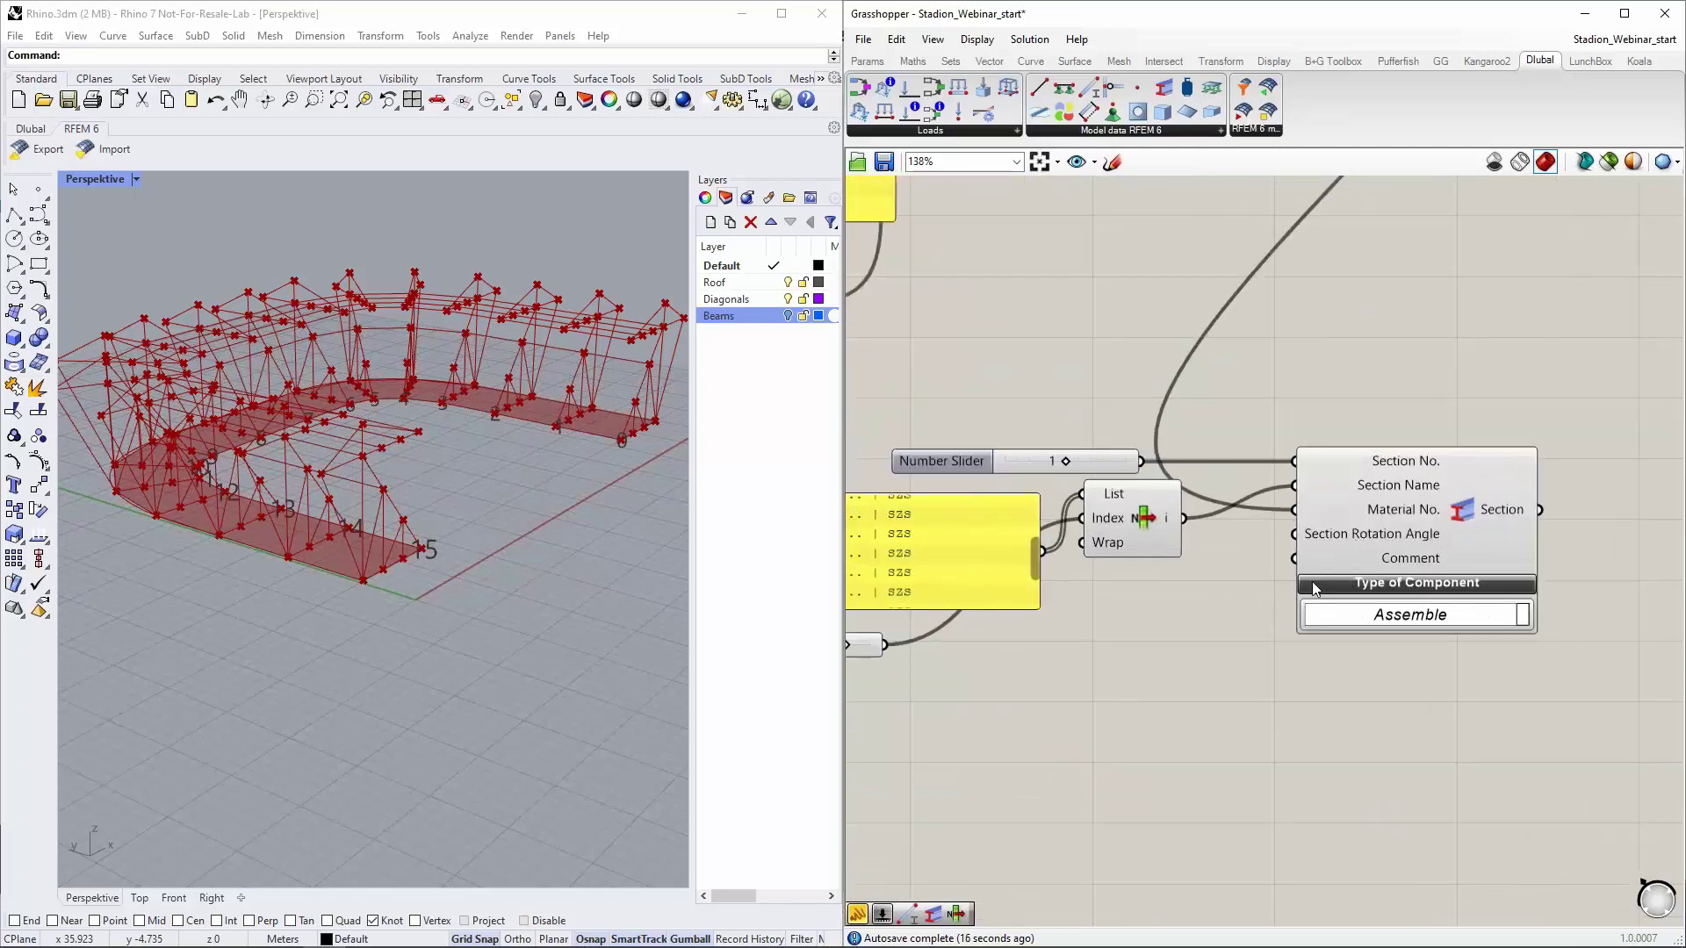
scroll(1252, 632, down, 4)
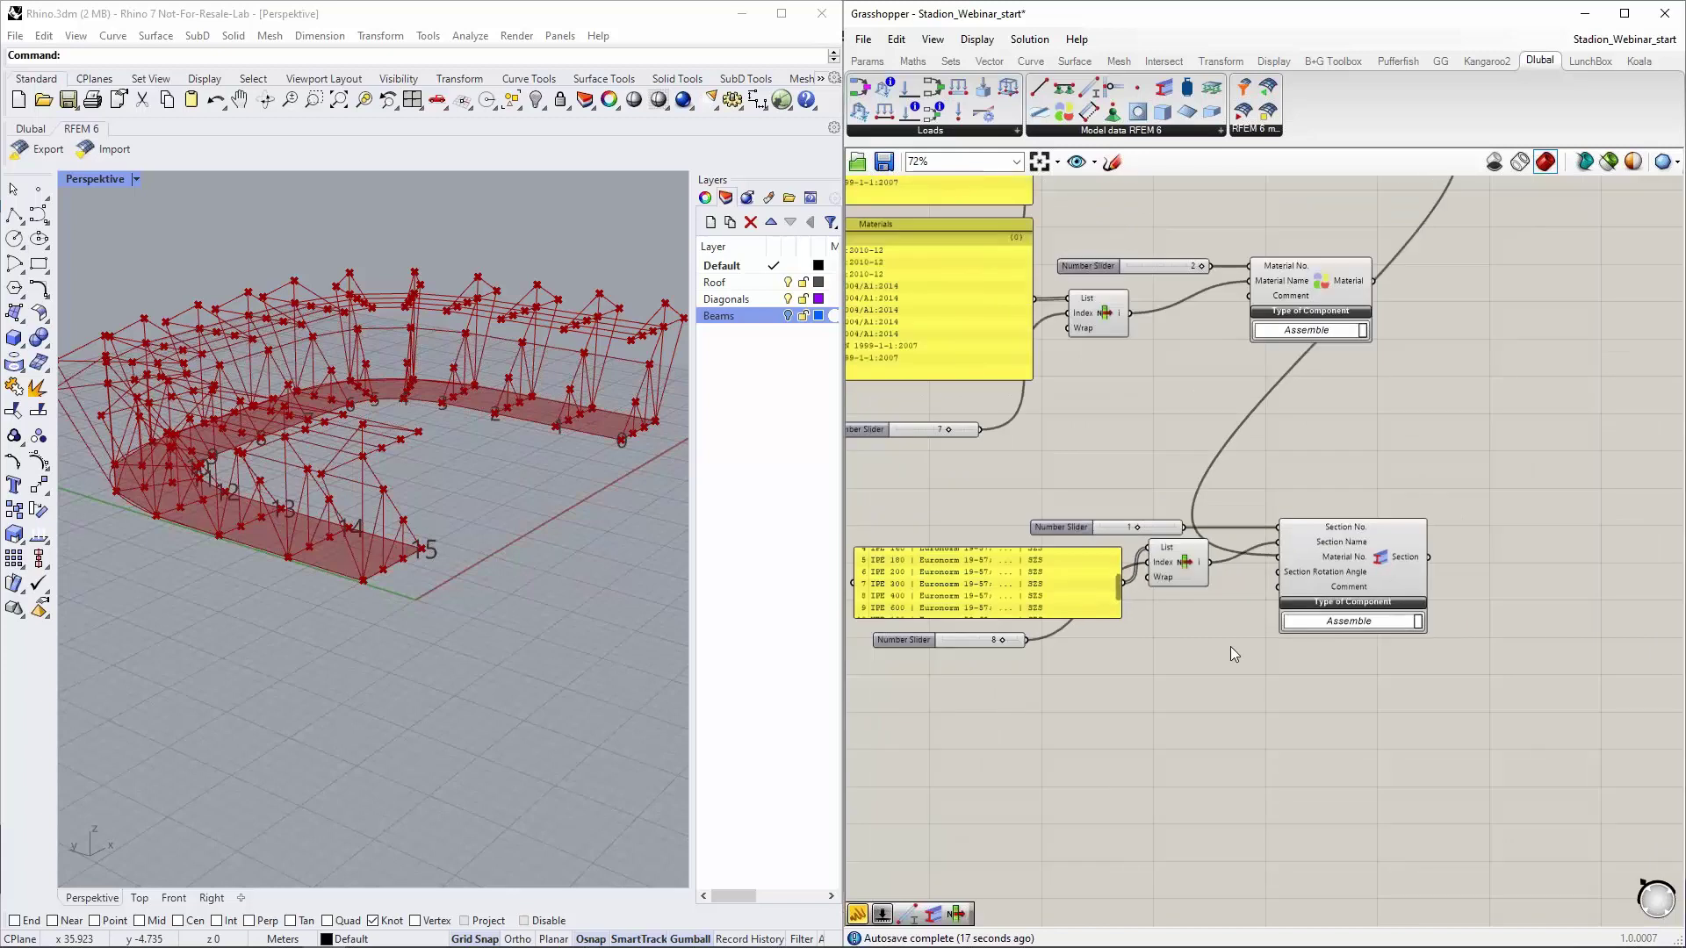
drag(1247, 657, 955, 525)
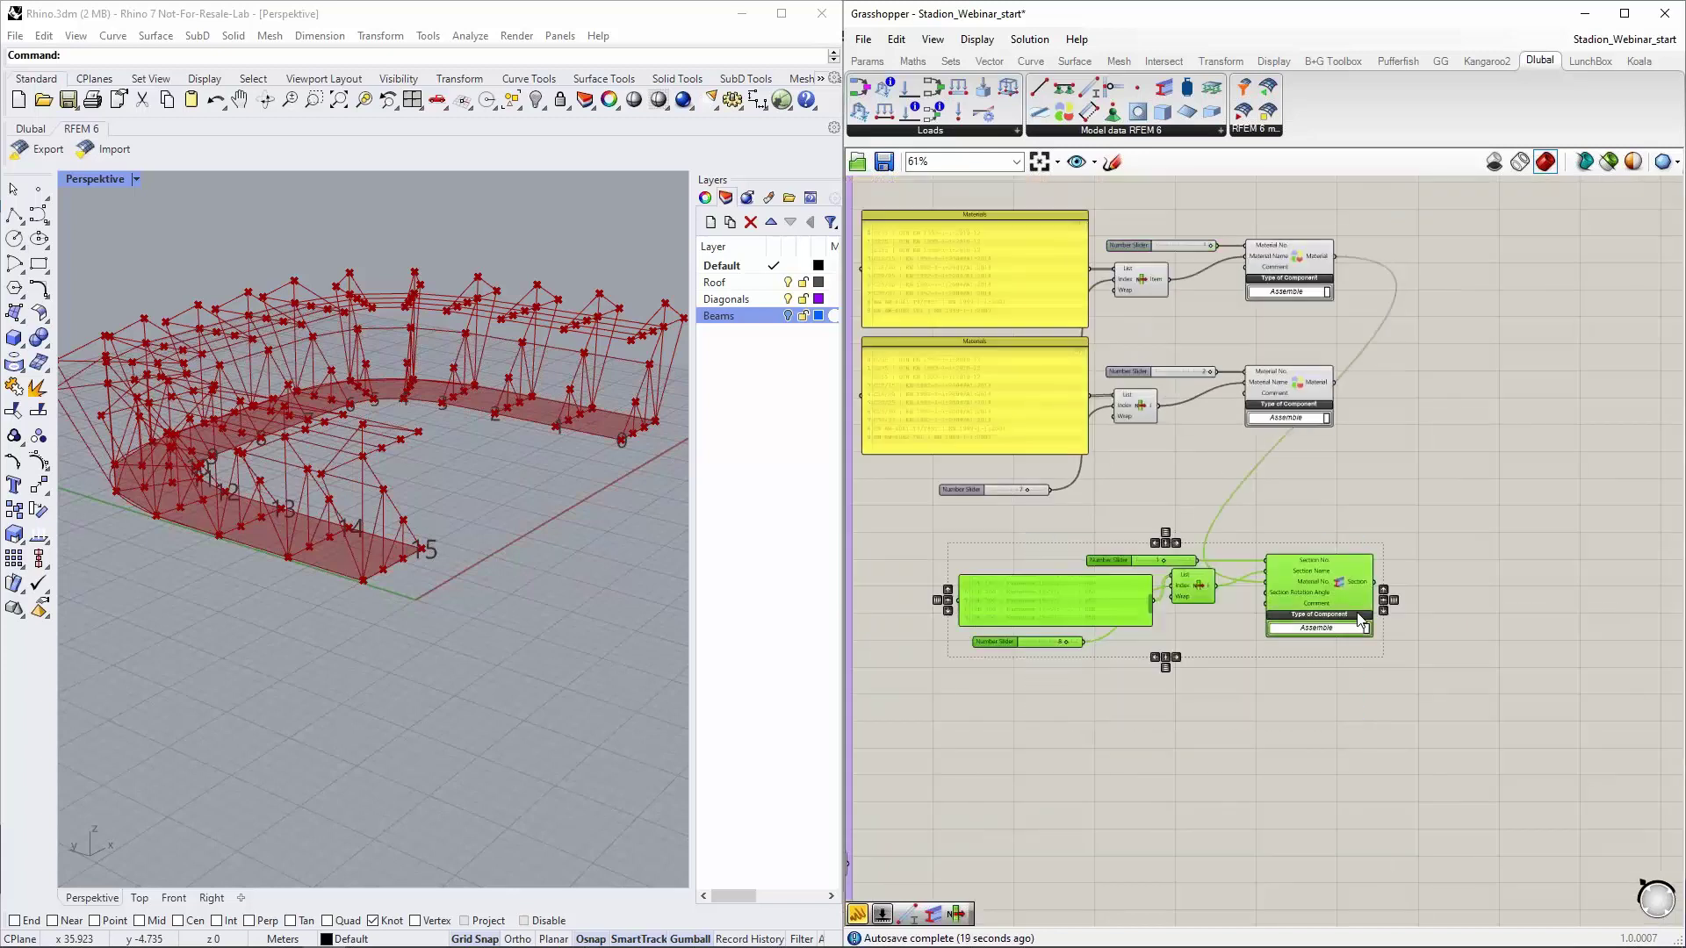
drag(1341, 599, 1310, 580)
click(1304, 314)
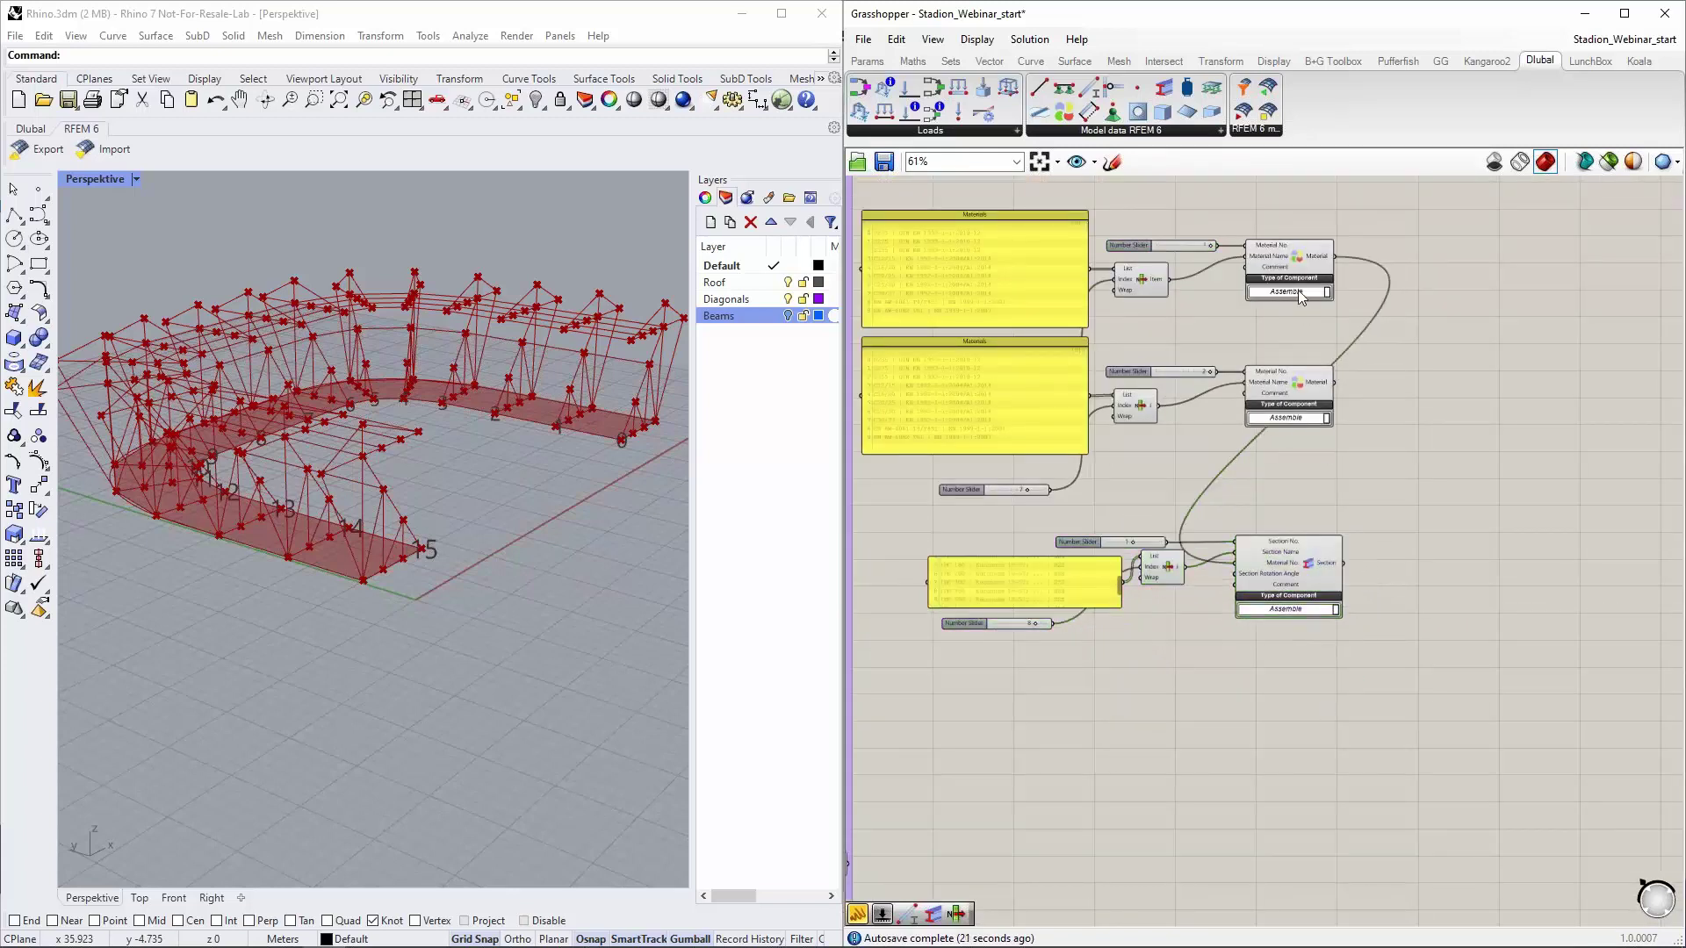
Place an RFEM 6 Member component on the canvas below the Section component
right_drag(1242, 704, 1251, 571)
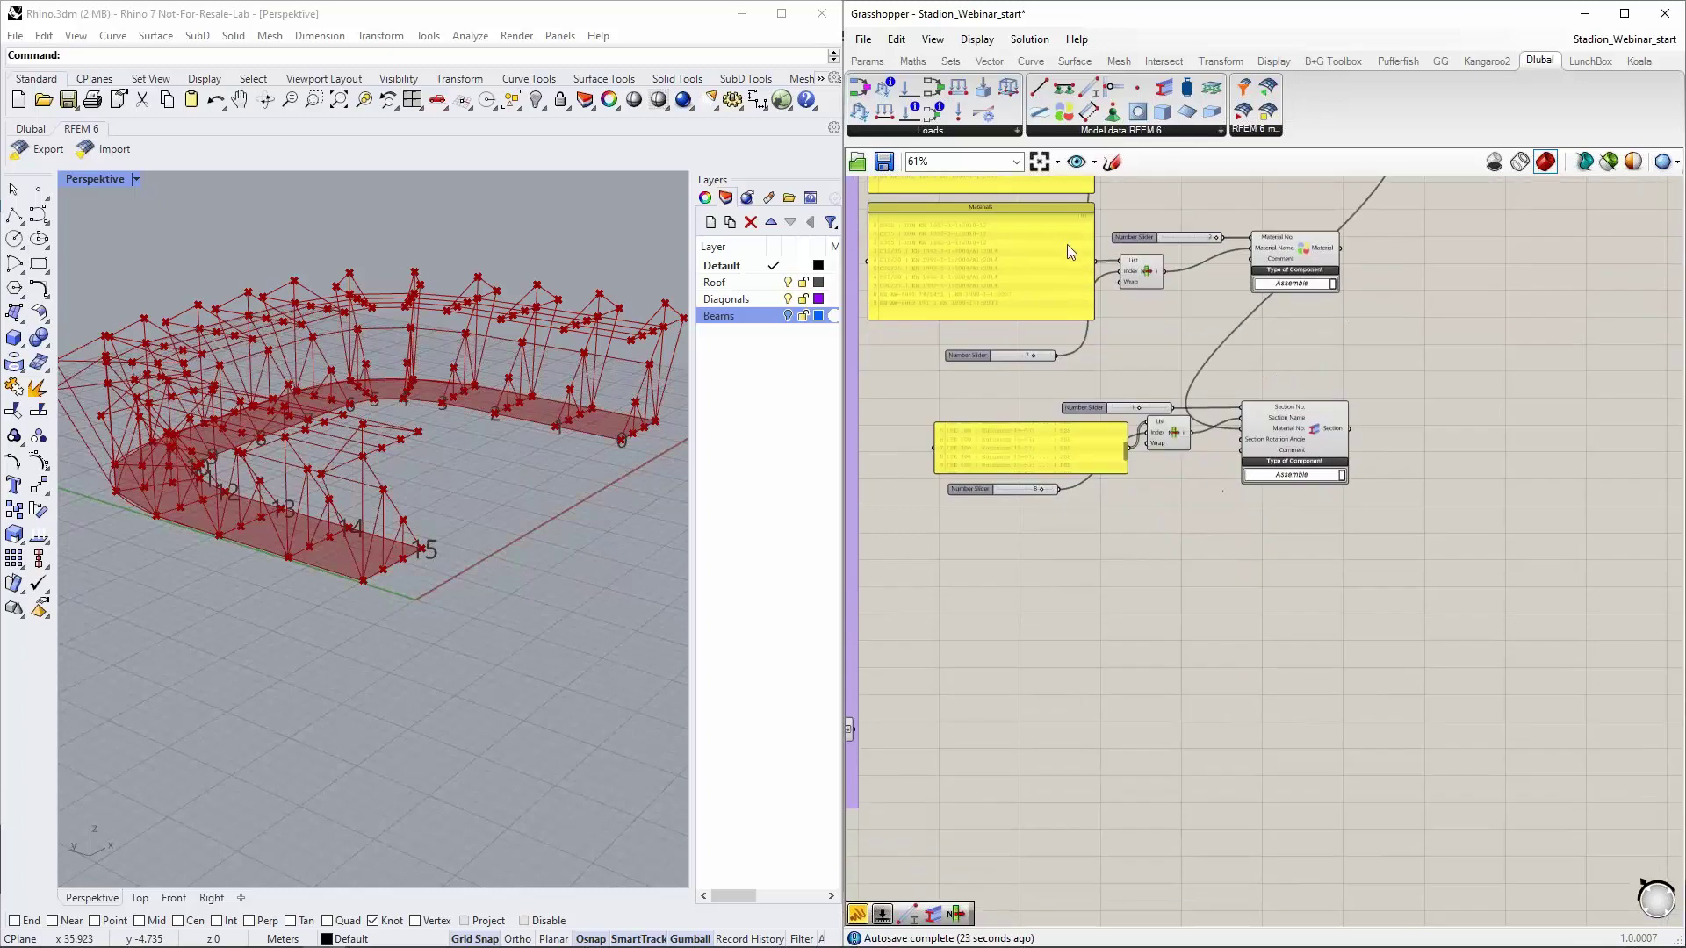
drag(1090, 88, 1284, 612)
scroll(1246, 594, up, 5)
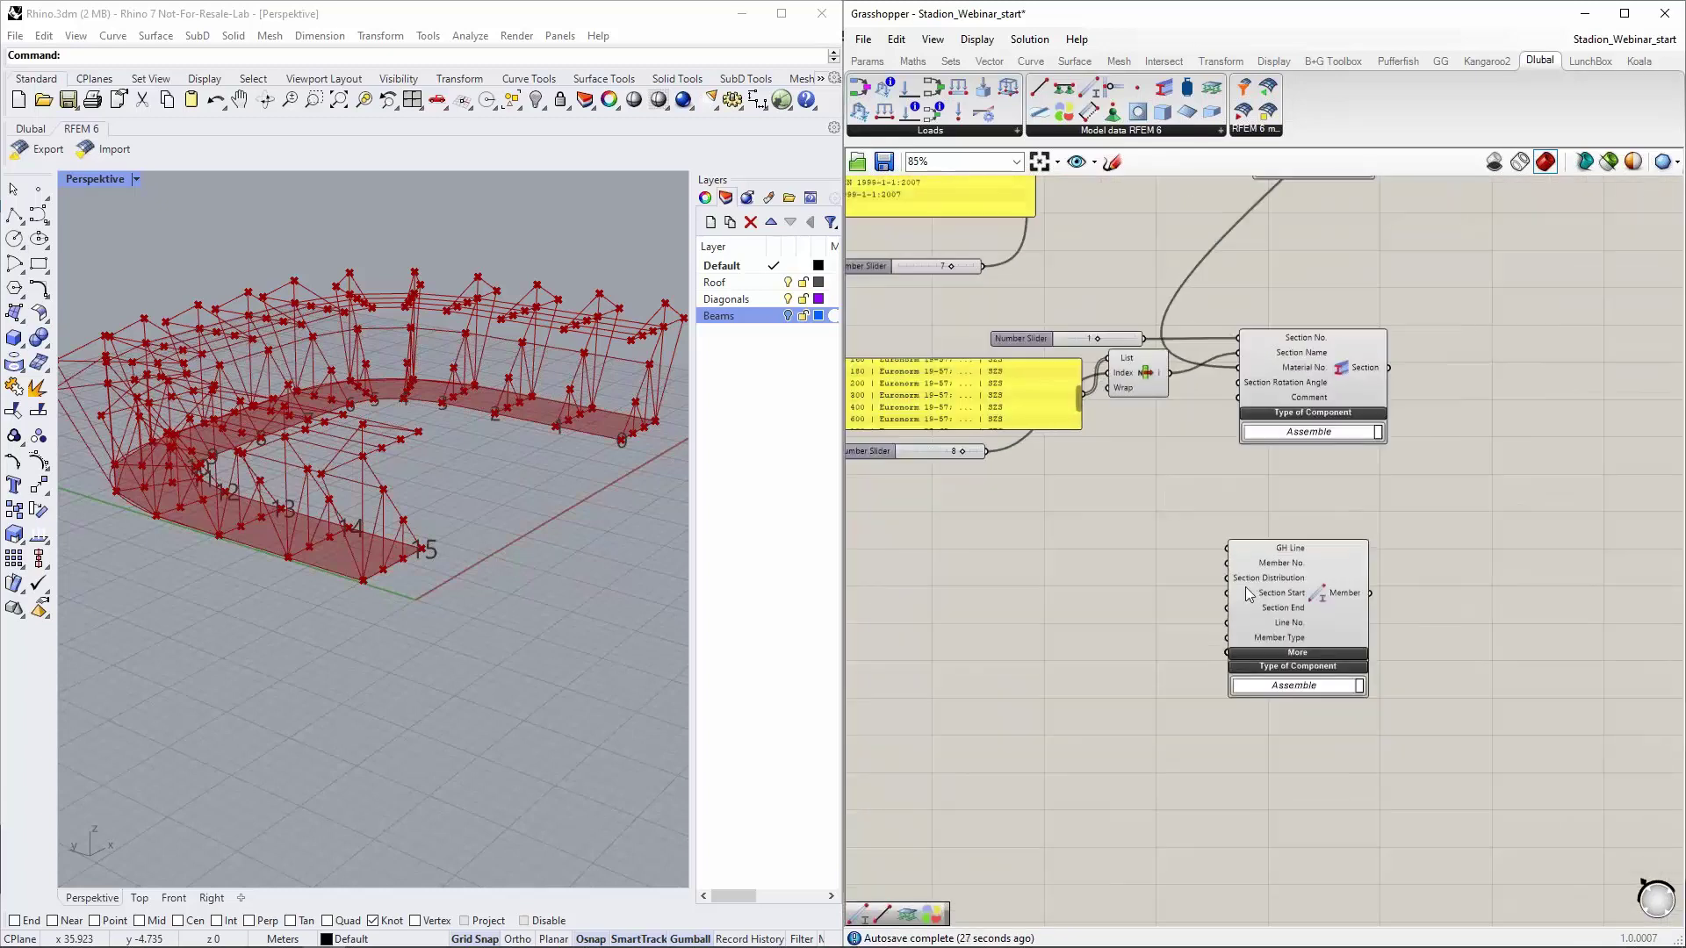
click(1225, 602)
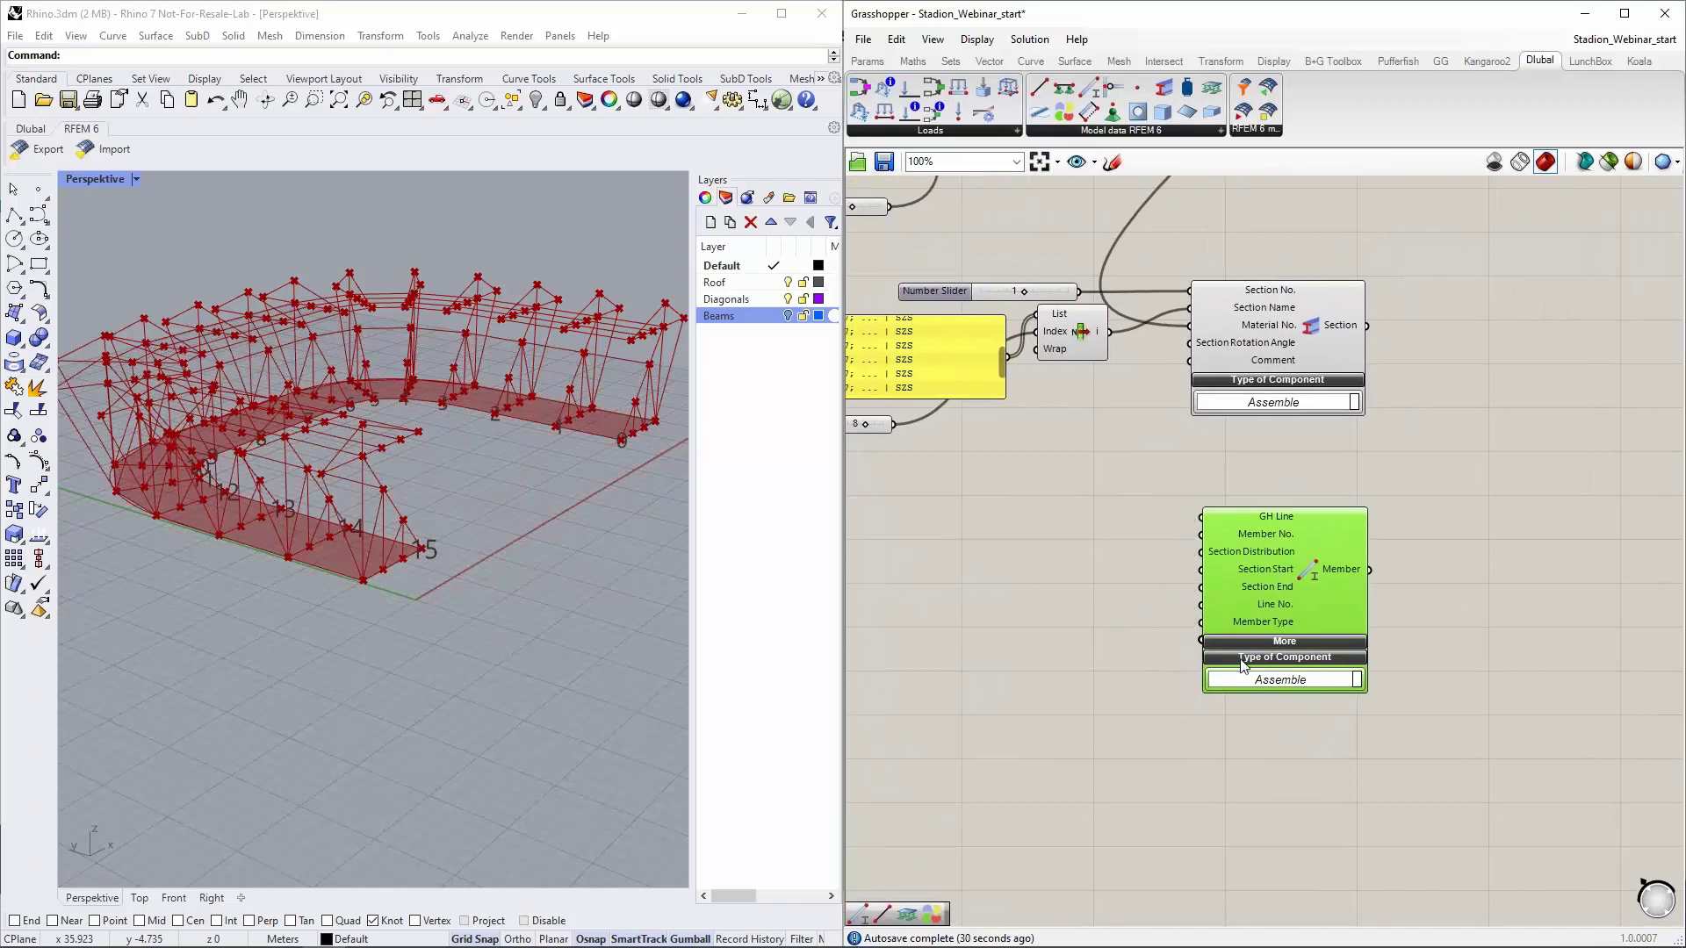
scroll(1233, 555, up, 2)
scroll(1235, 557, up, 1)
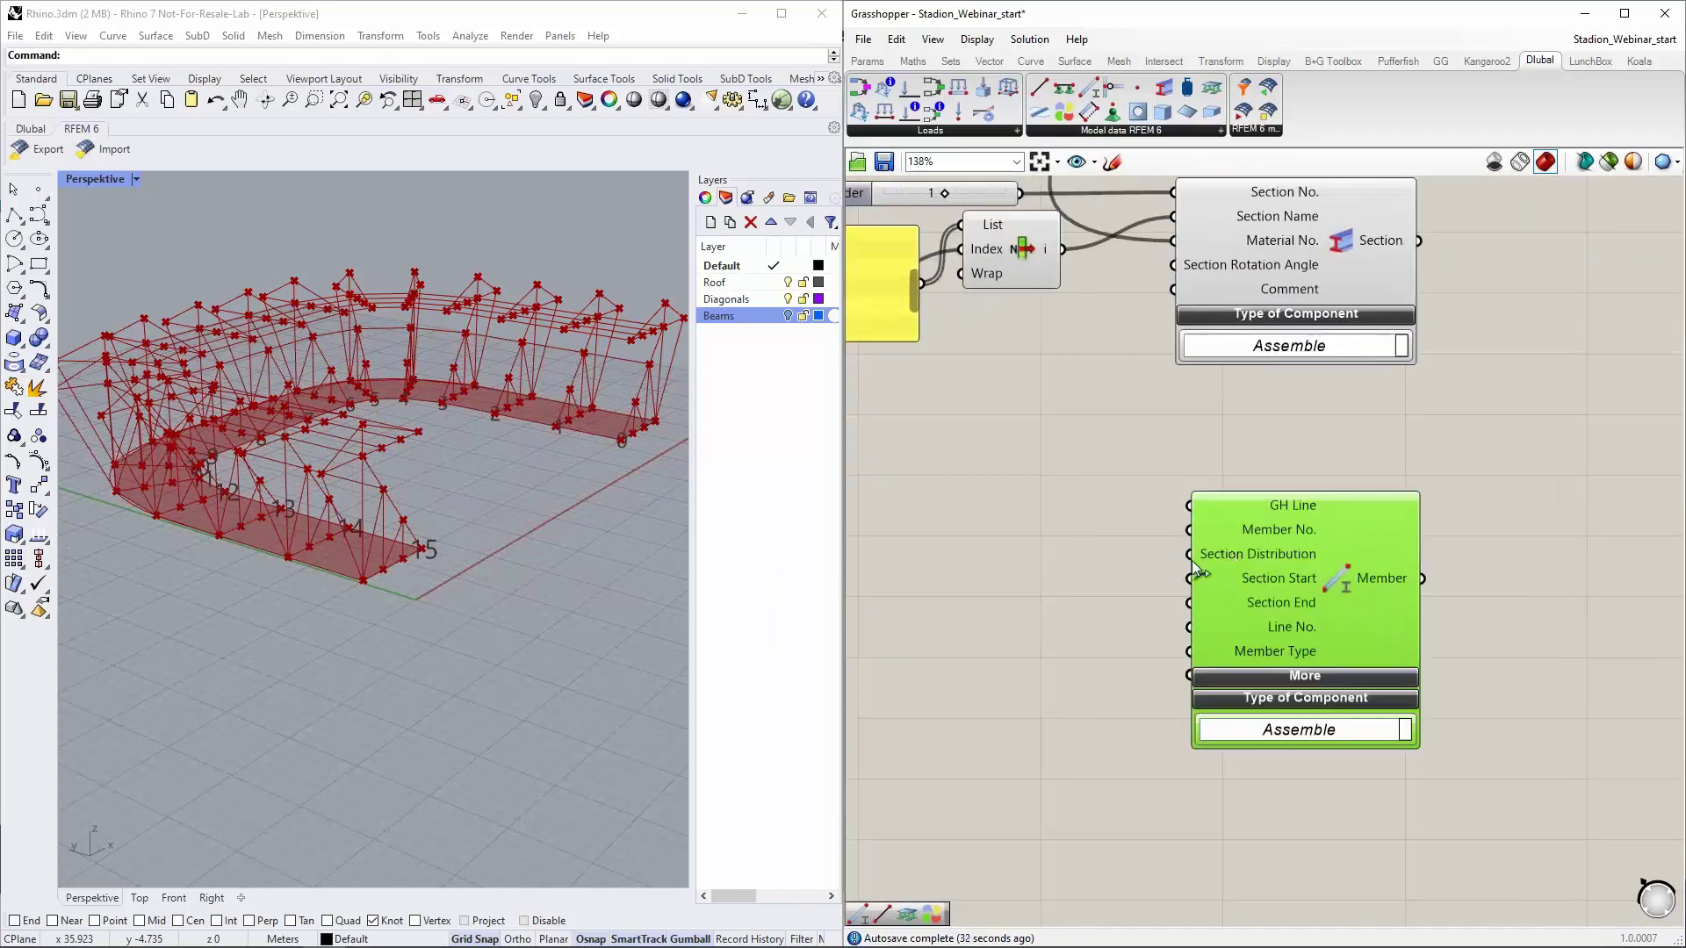
right_drag(1087, 575, 1145, 535)
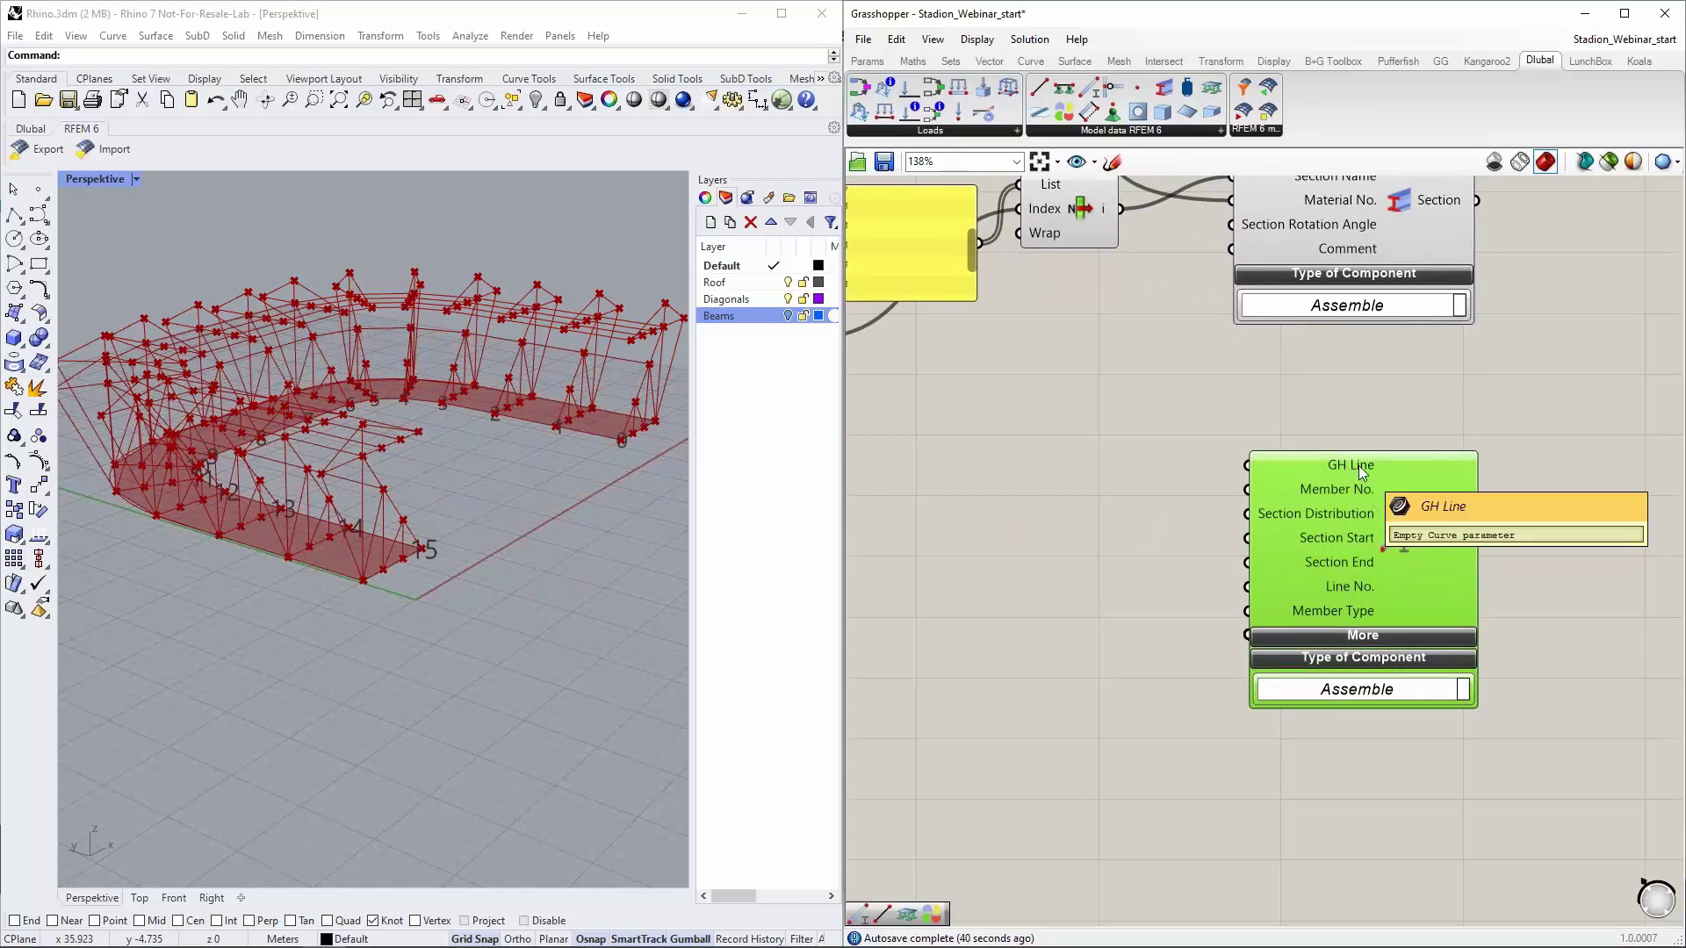
Examine which roof lines the two curve parameters directly above the Stützen component contain by selecting them and checking the highlighted geometry in Rhino
scroll(1348, 472, down, 3)
drag(1366, 473, 1050, 490)
scroll(1412, 555, down, 2)
scroll(1214, 529, up, 4)
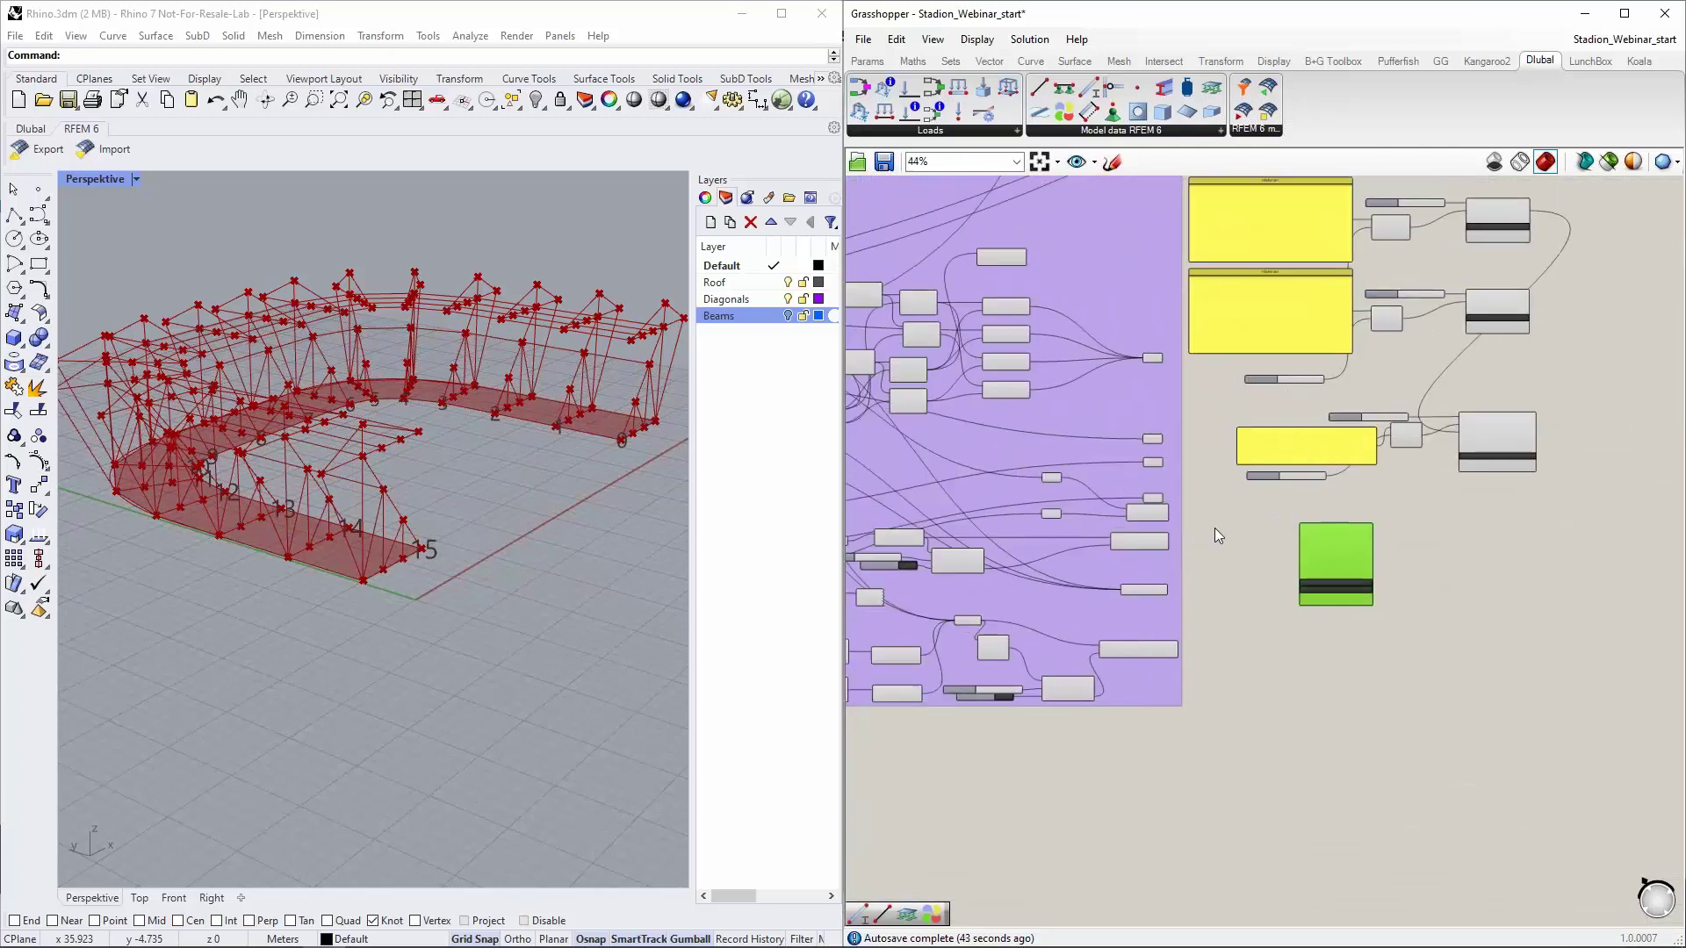
right_drag(1162, 464, 1073, 471)
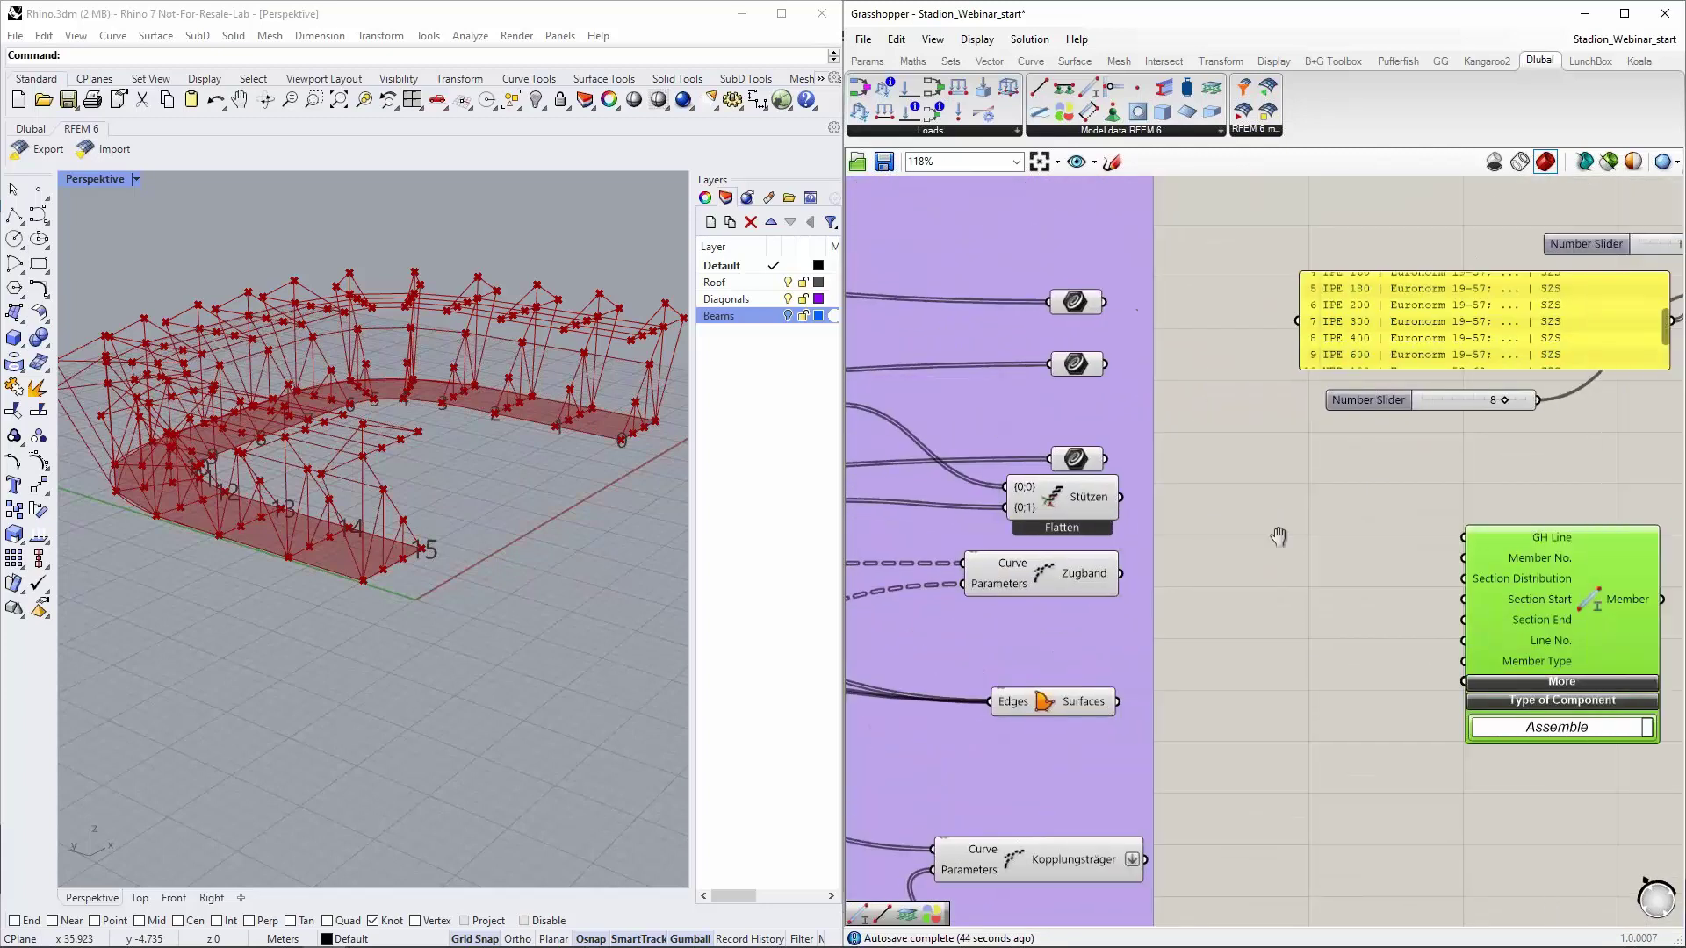
click(1073, 471)
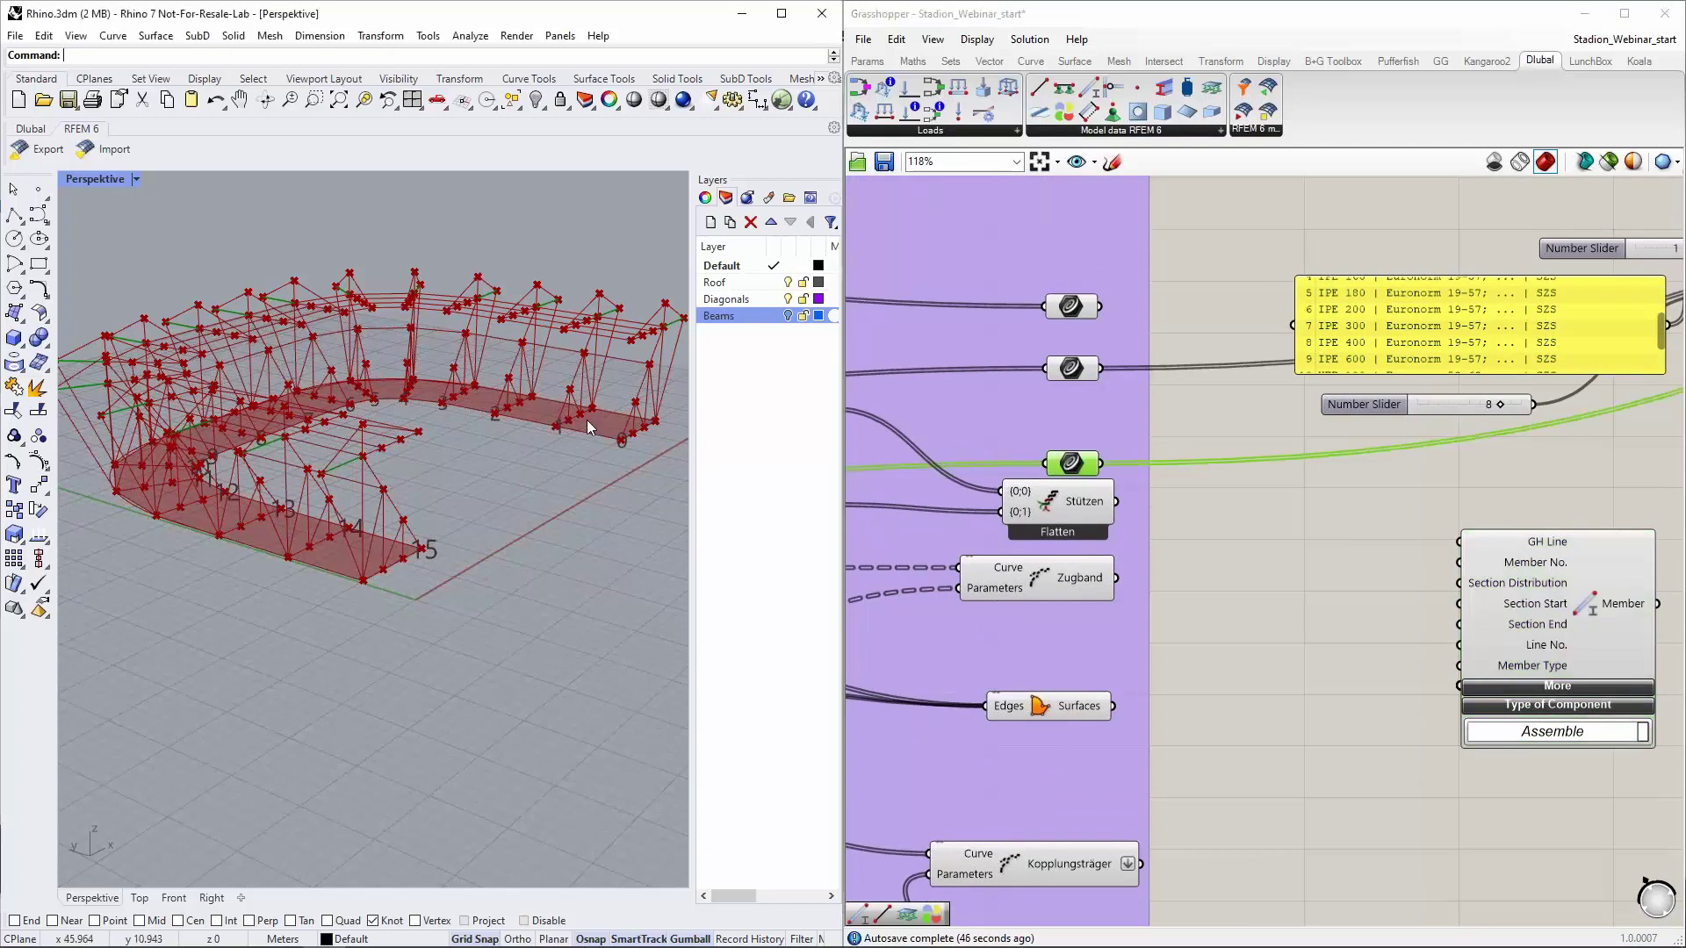
scroll(586, 420, up, 4)
scroll(516, 392, up, 3)
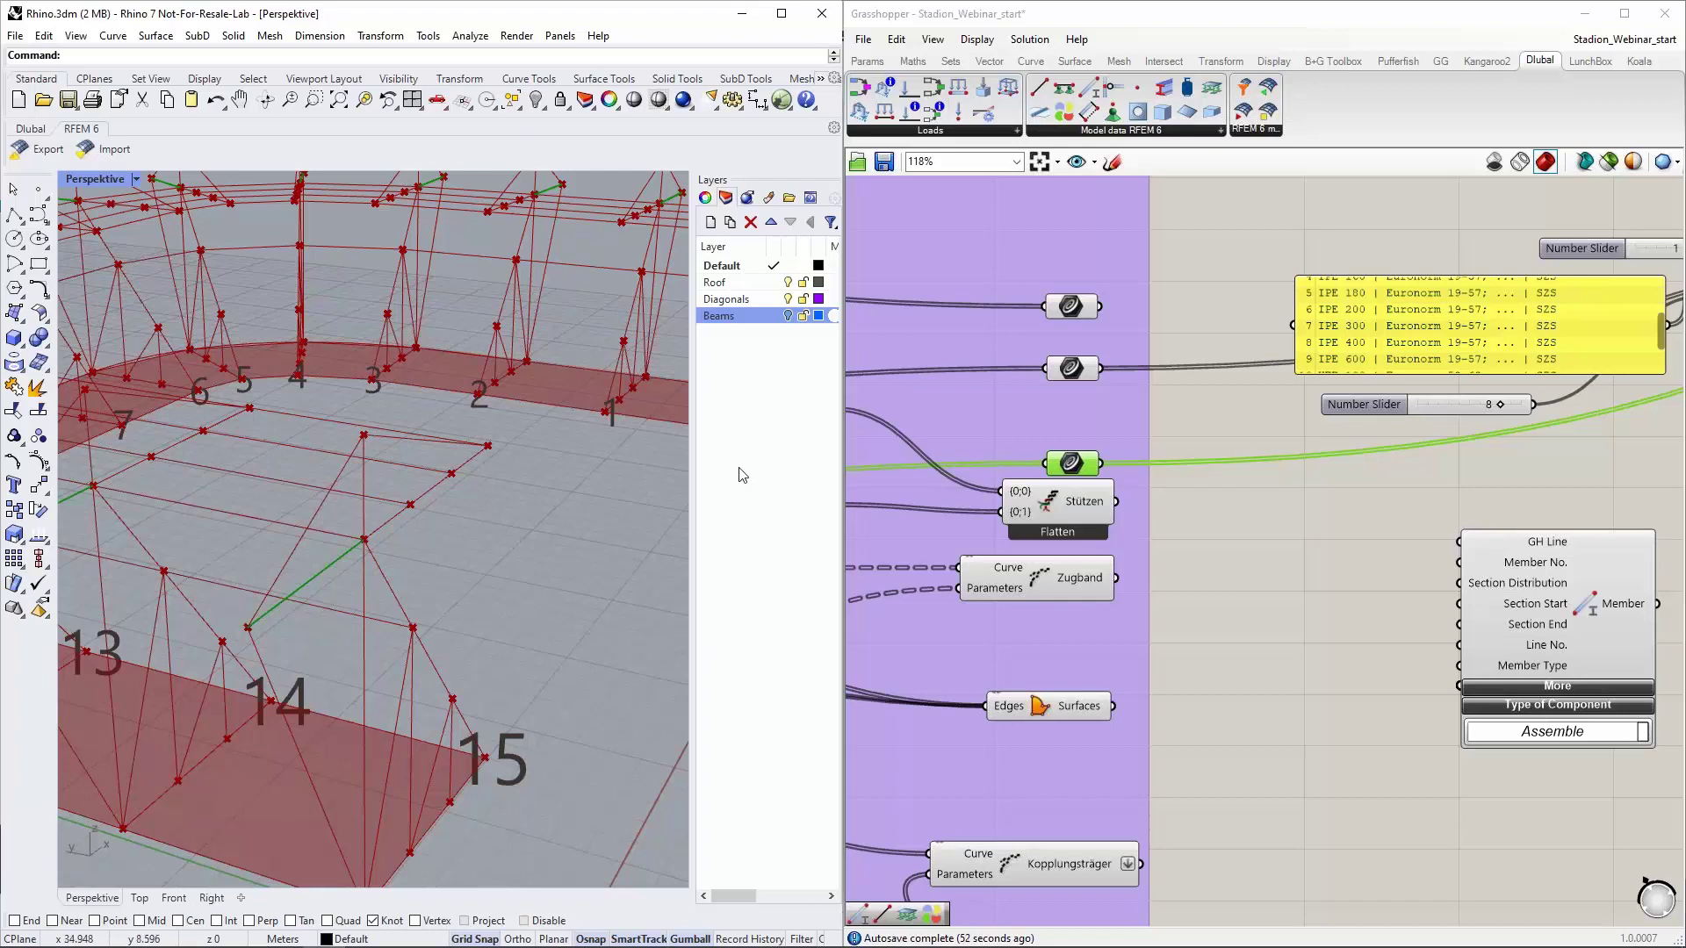
click(1078, 375)
click(1071, 371)
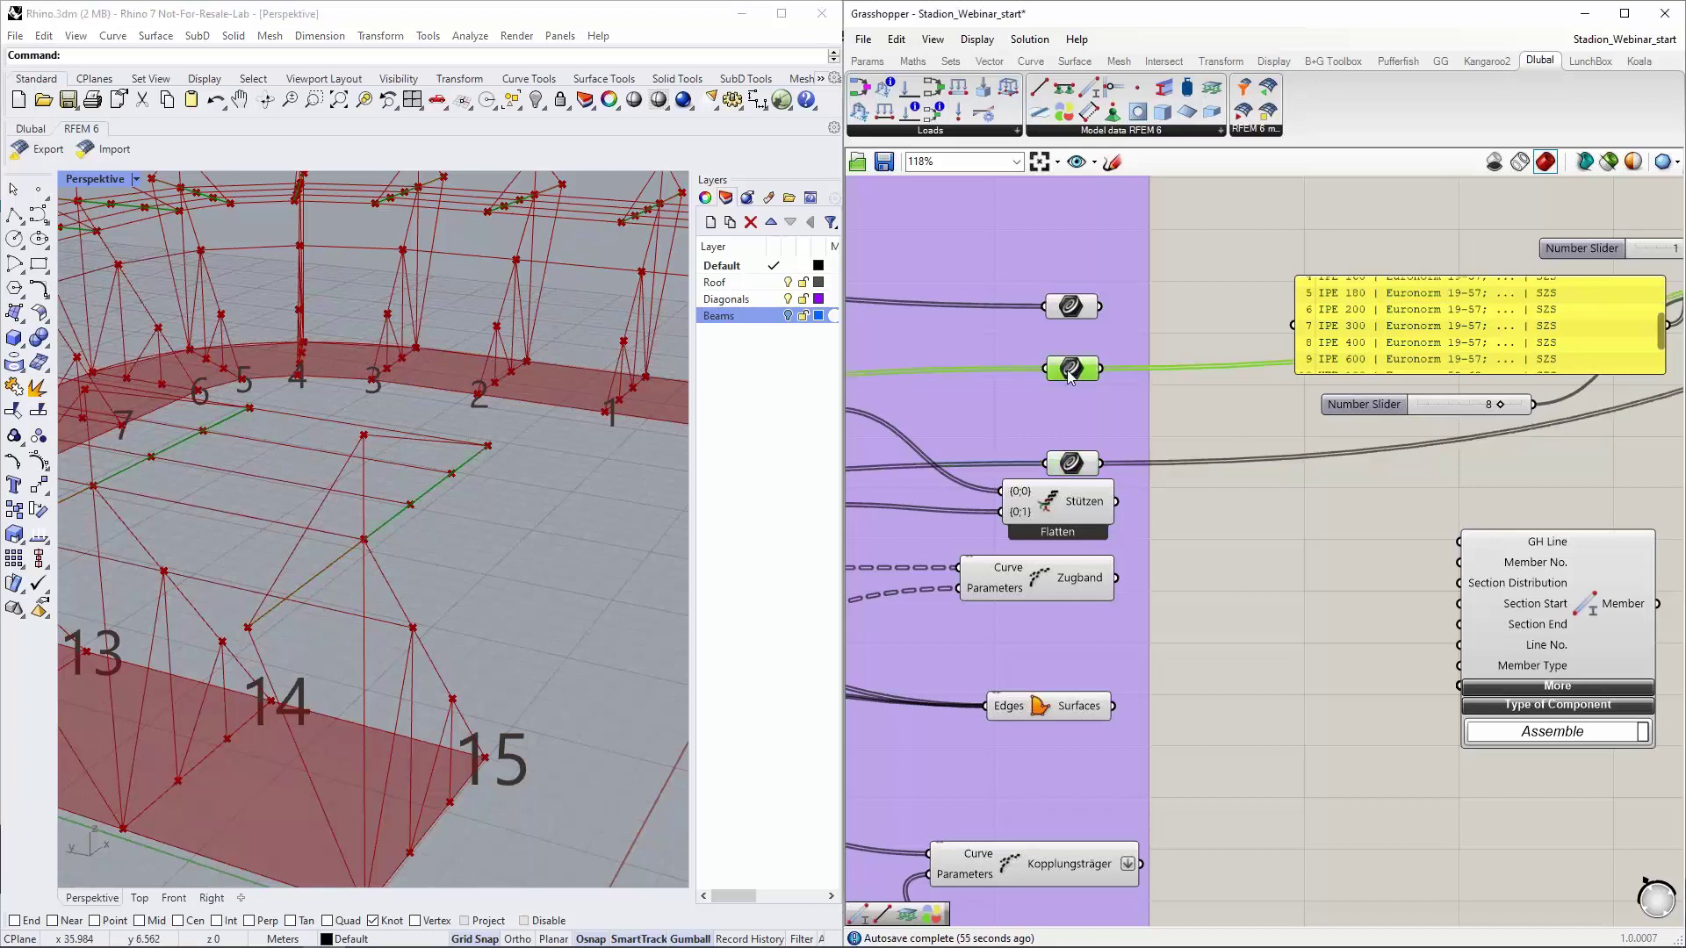
shift+click(1072, 464)
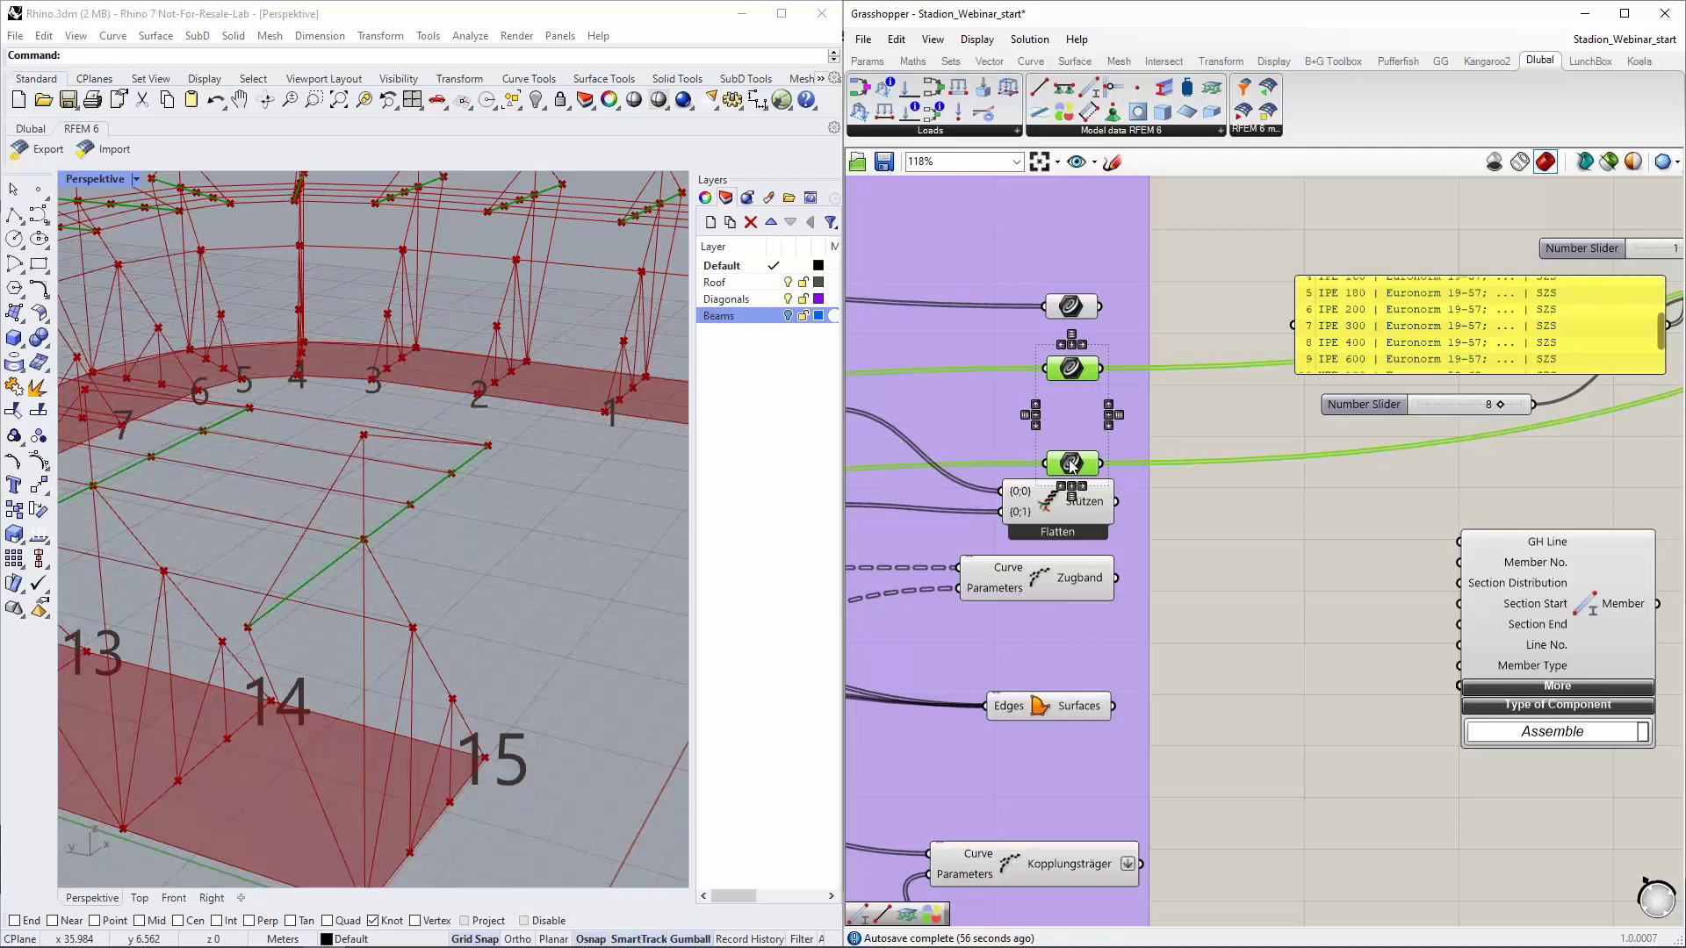
scroll(1017, 362, down, 1)
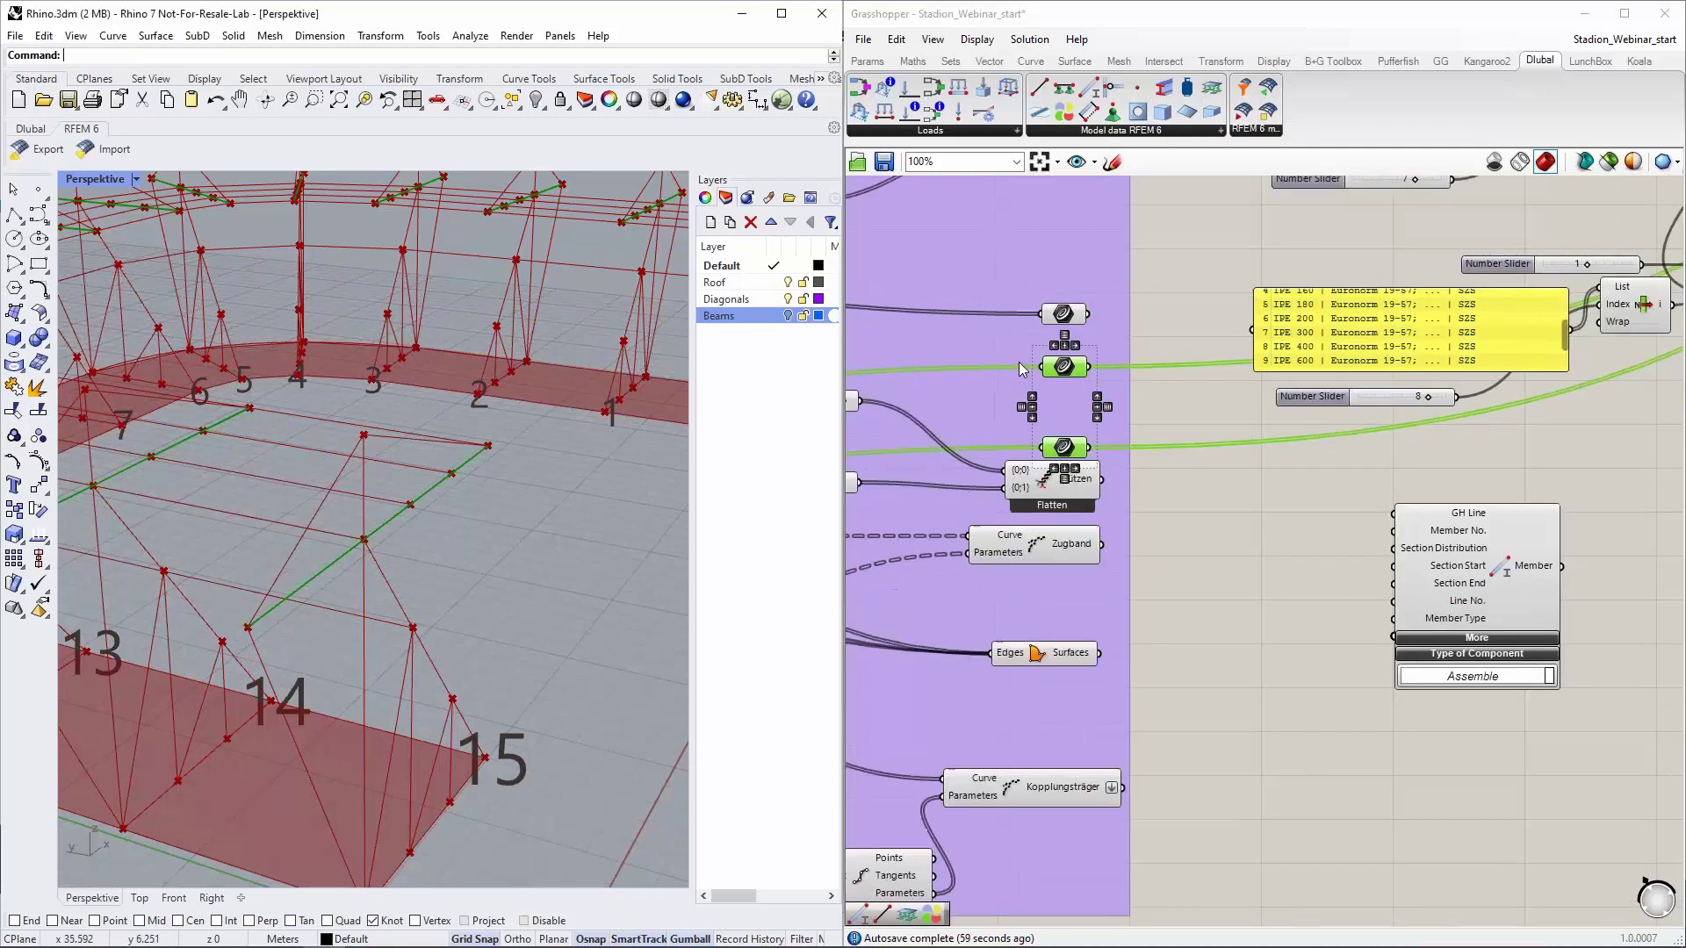
scroll(1282, 490, down, 1)
scroll(1283, 490, up, 2)
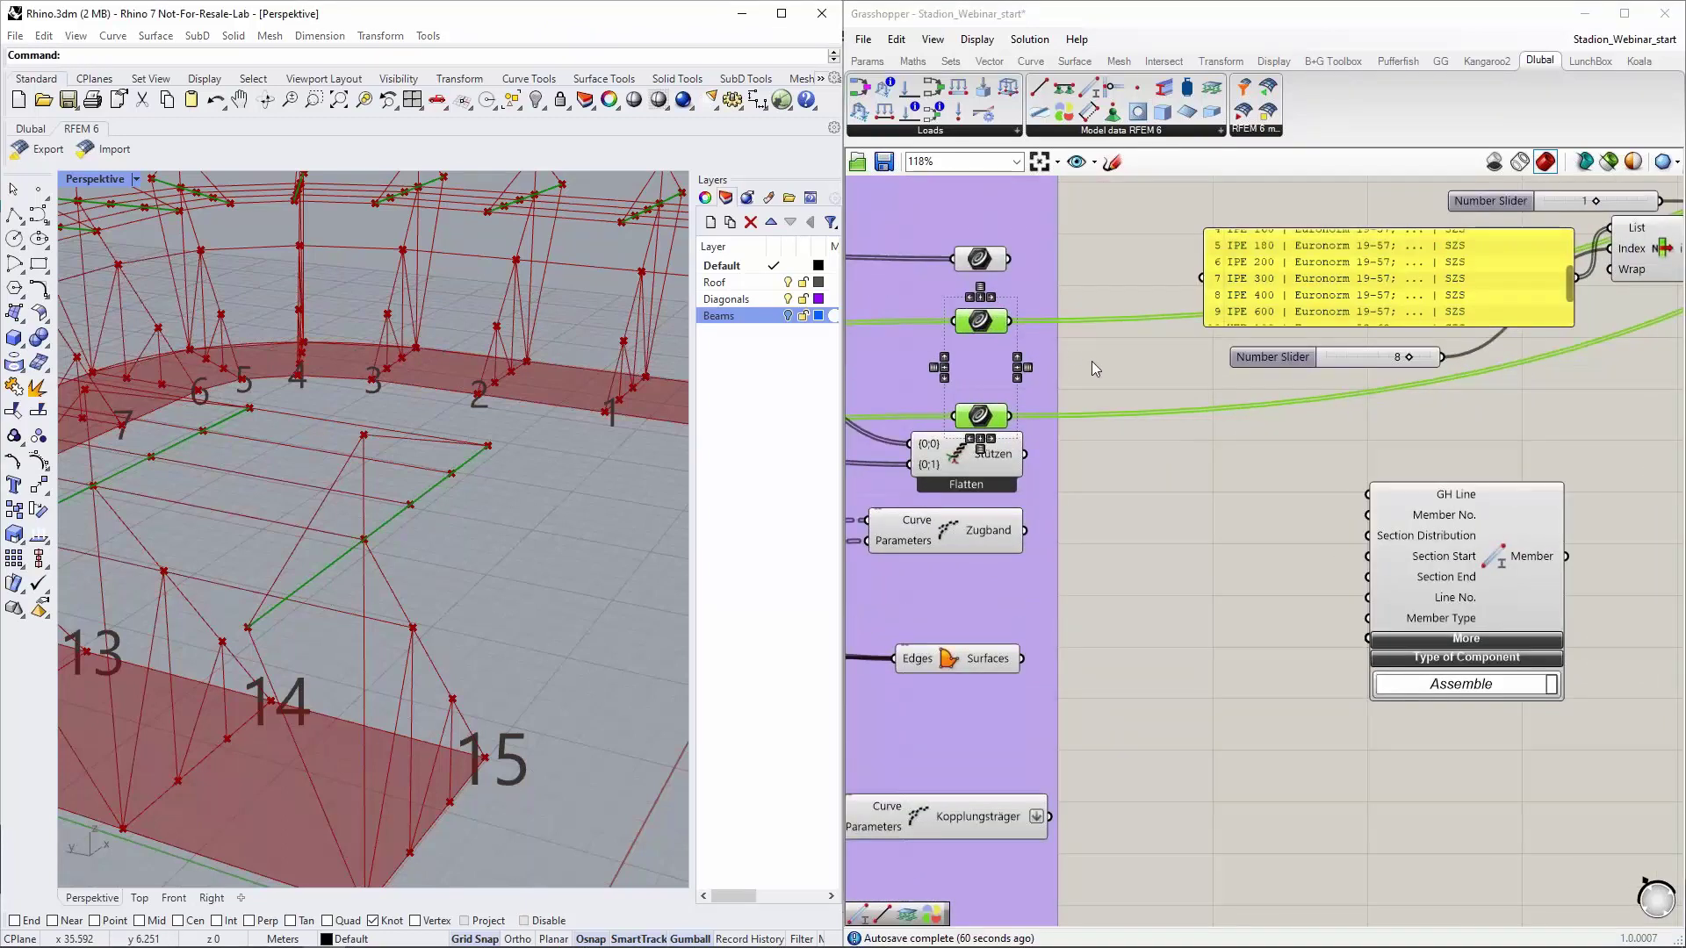
Connect both curve parameters above the Stützen component to the Member component's GH Line input
click(1093, 361)
click(982, 321)
shift+click(980, 415)
drag(1010, 322, 1367, 495)
shift+drag(1017, 421, 1376, 505)
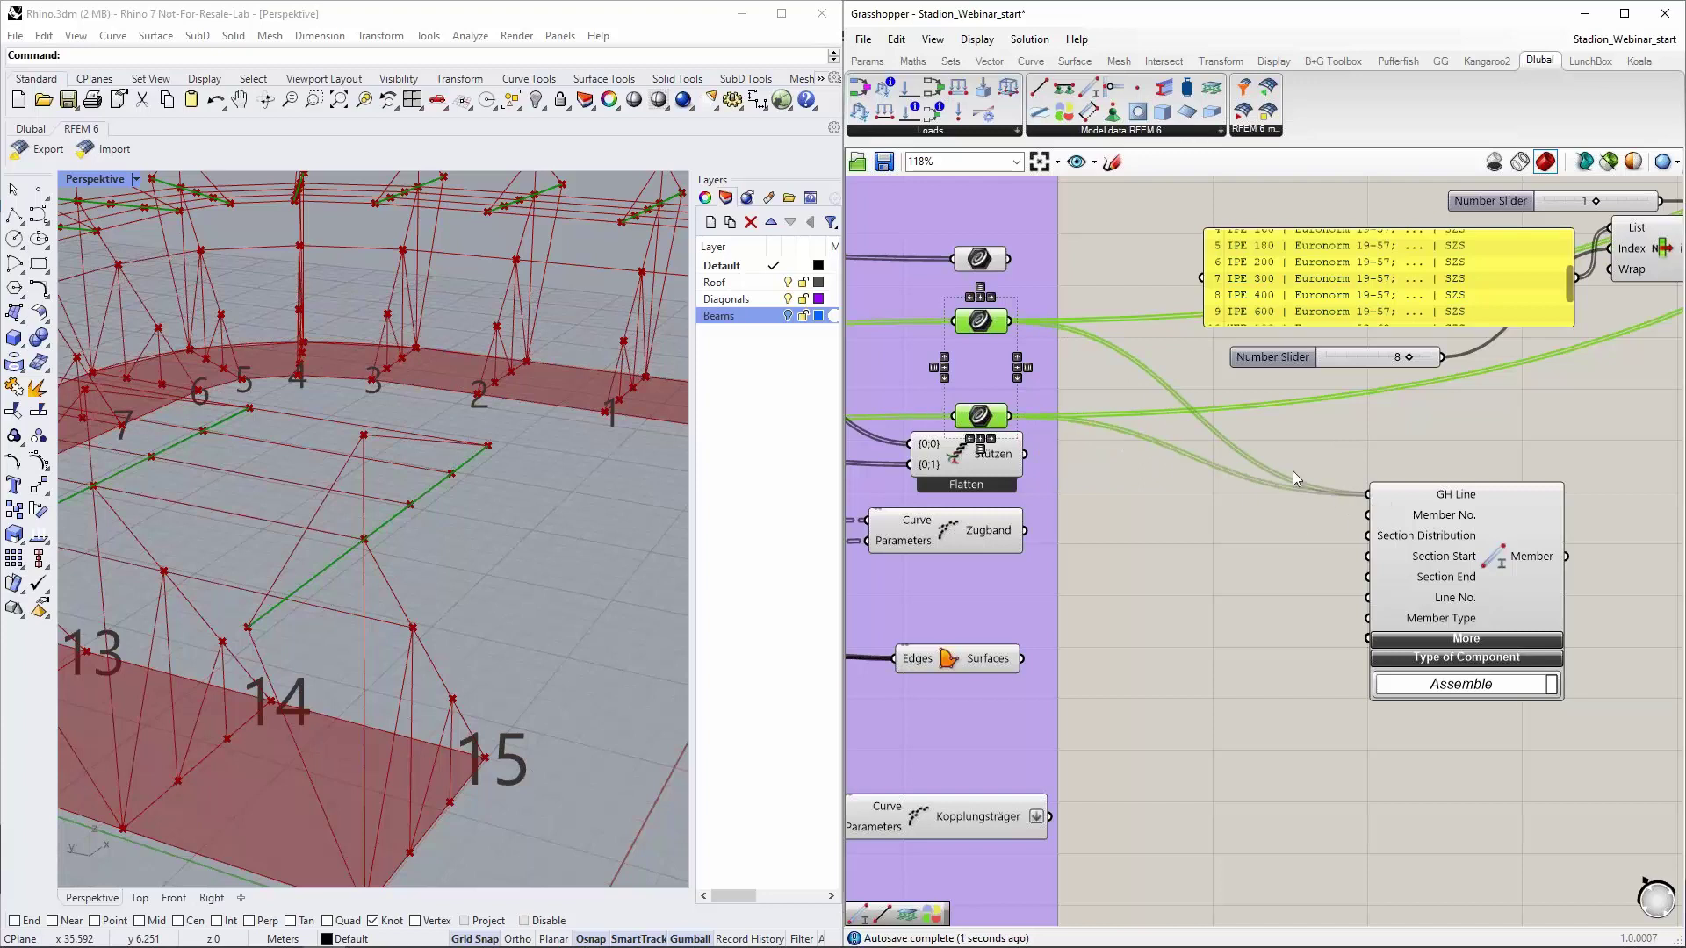
Check the curves received by the GH Line input and move the Member component farther from the geometry group to make room for its inputs
right_drag(1254, 576, 1170, 555)
click(1317, 514)
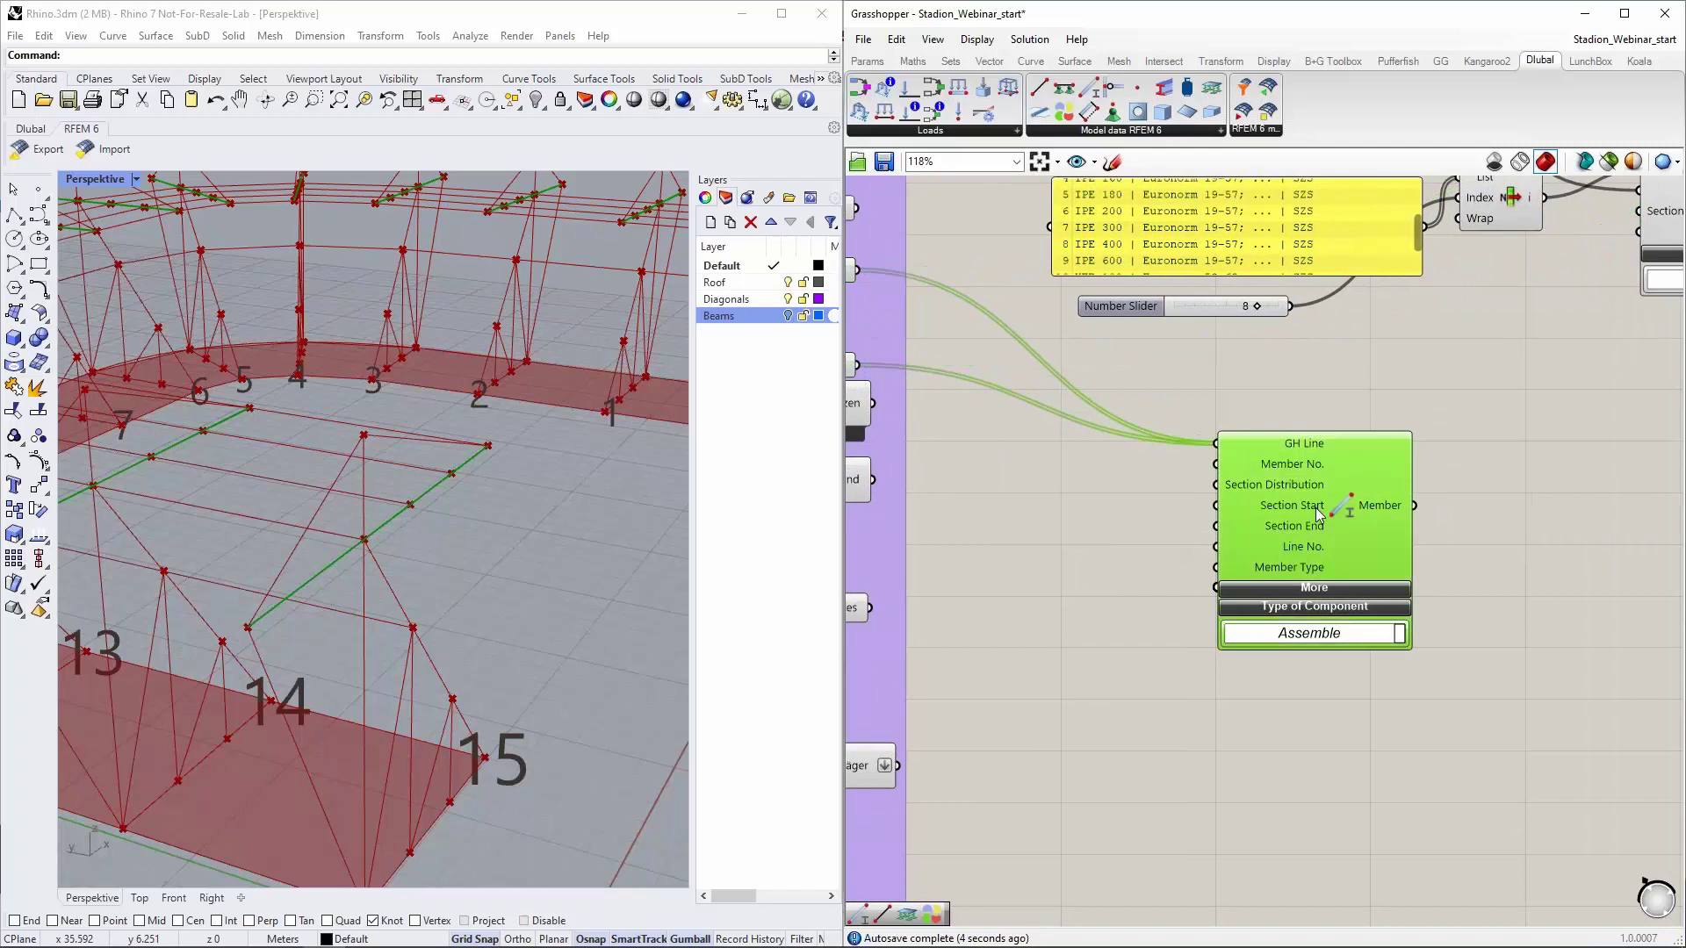
drag(1317, 514, 1375, 487)
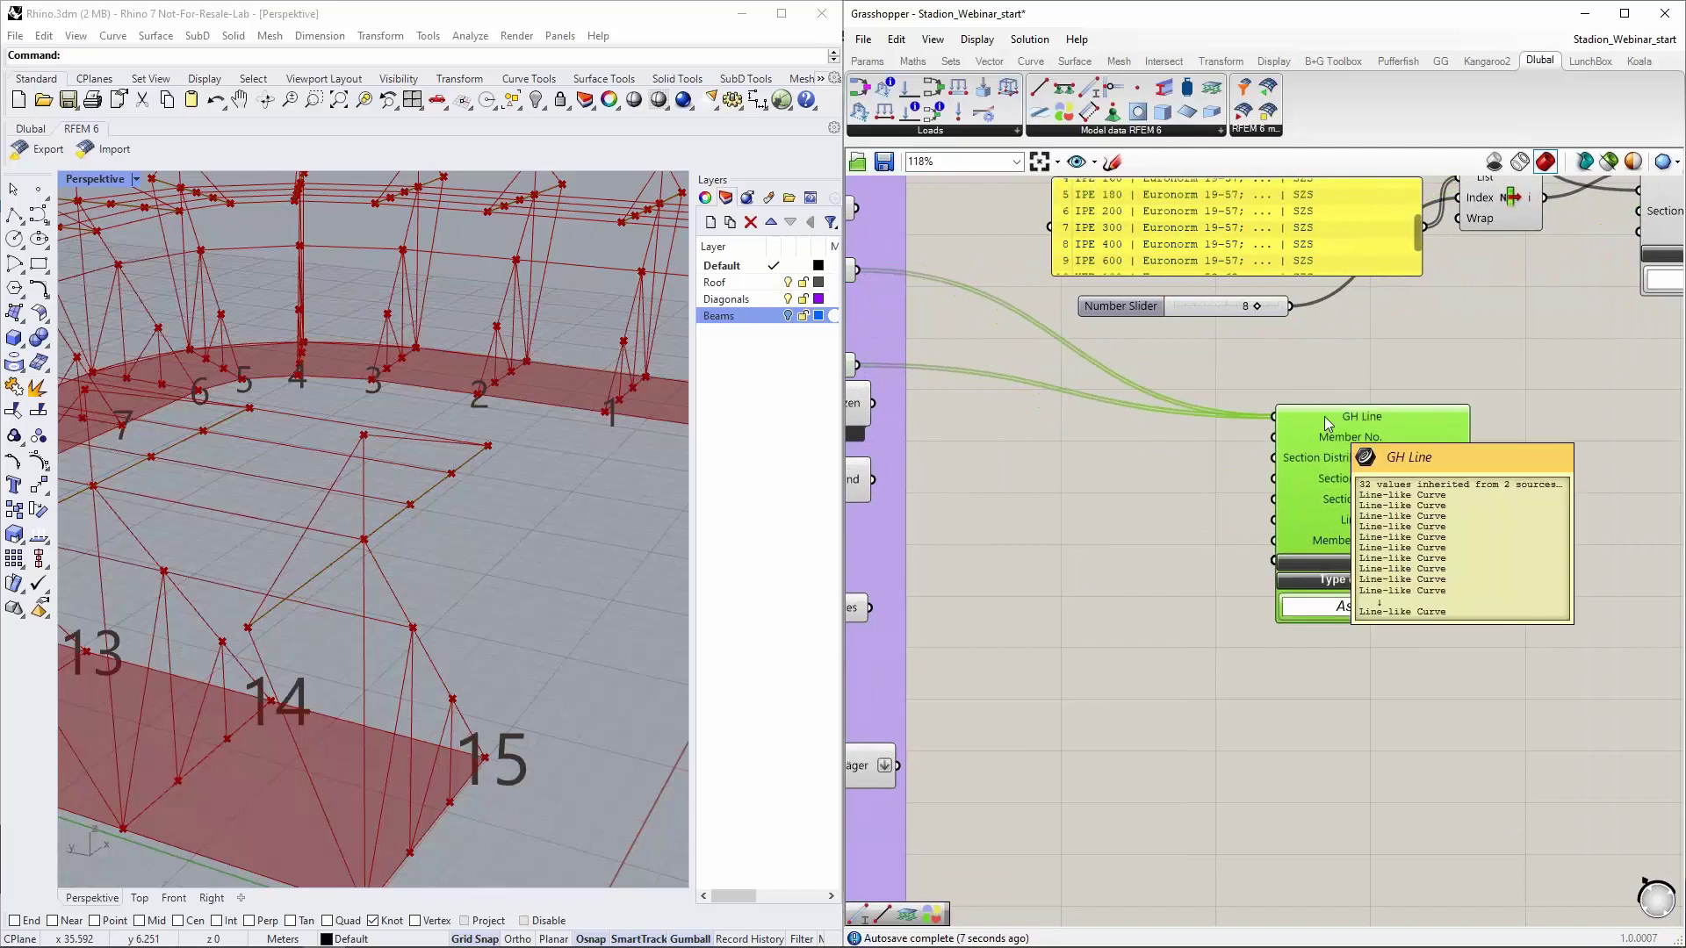
click(1208, 471)
drag(1392, 468, 1558, 493)
right_drag(1237, 538, 1192, 519)
scroll(1192, 520, down, 3)
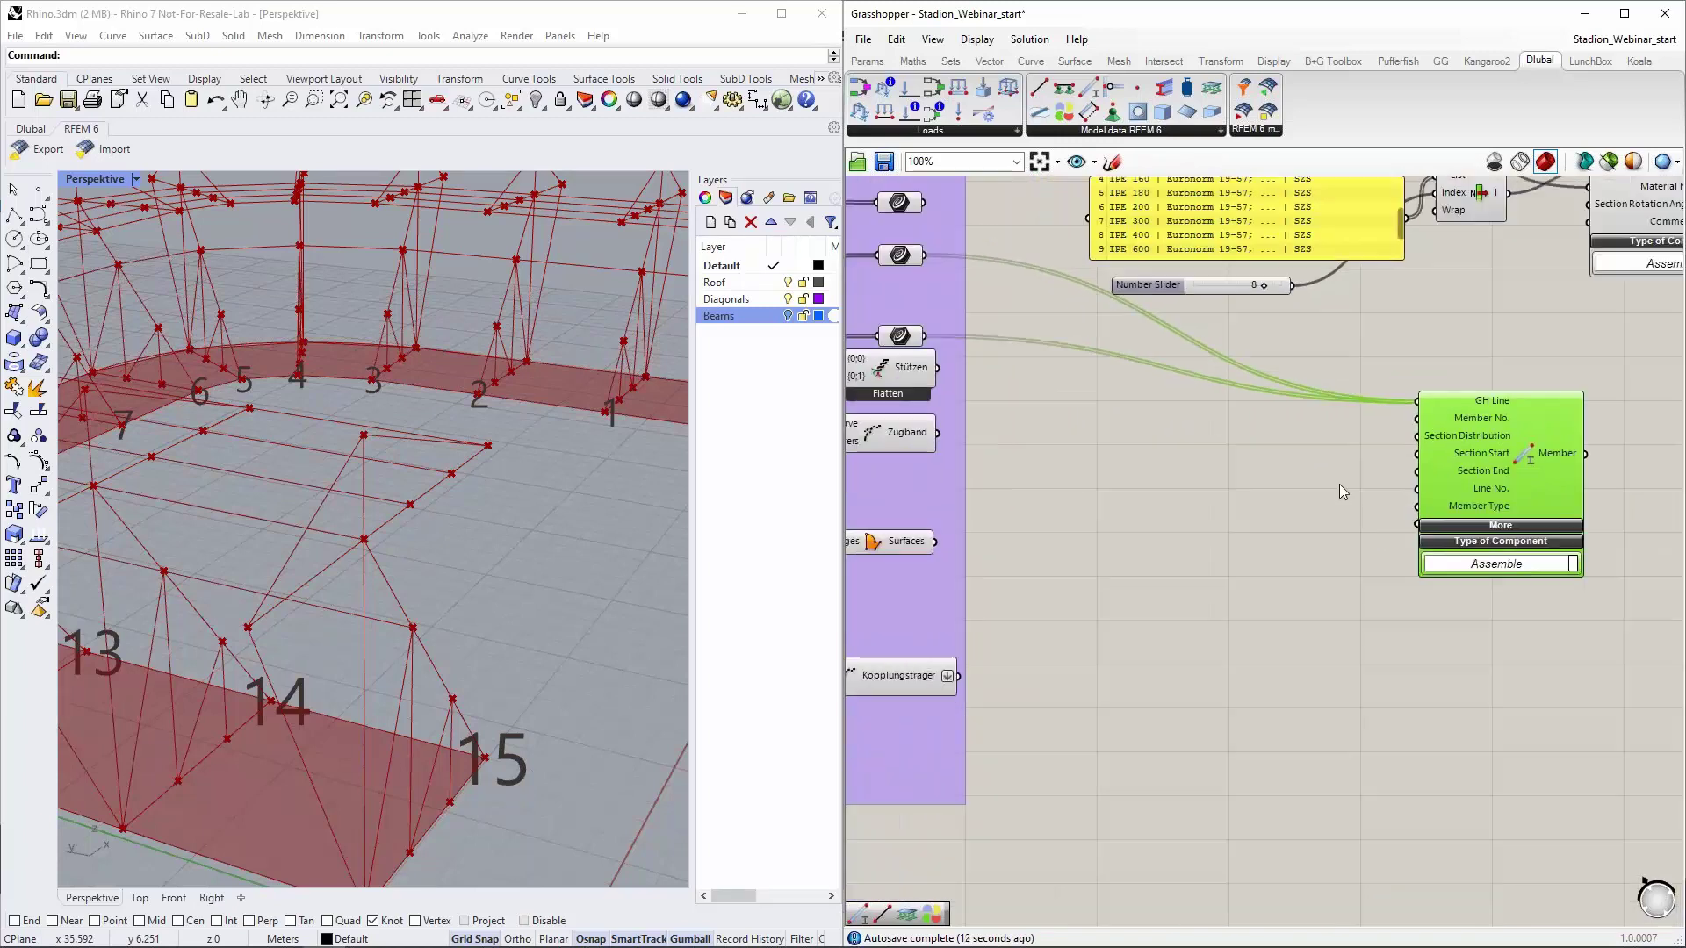
scroll(1317, 478, up, 3)
mouse_move(1426, 420)
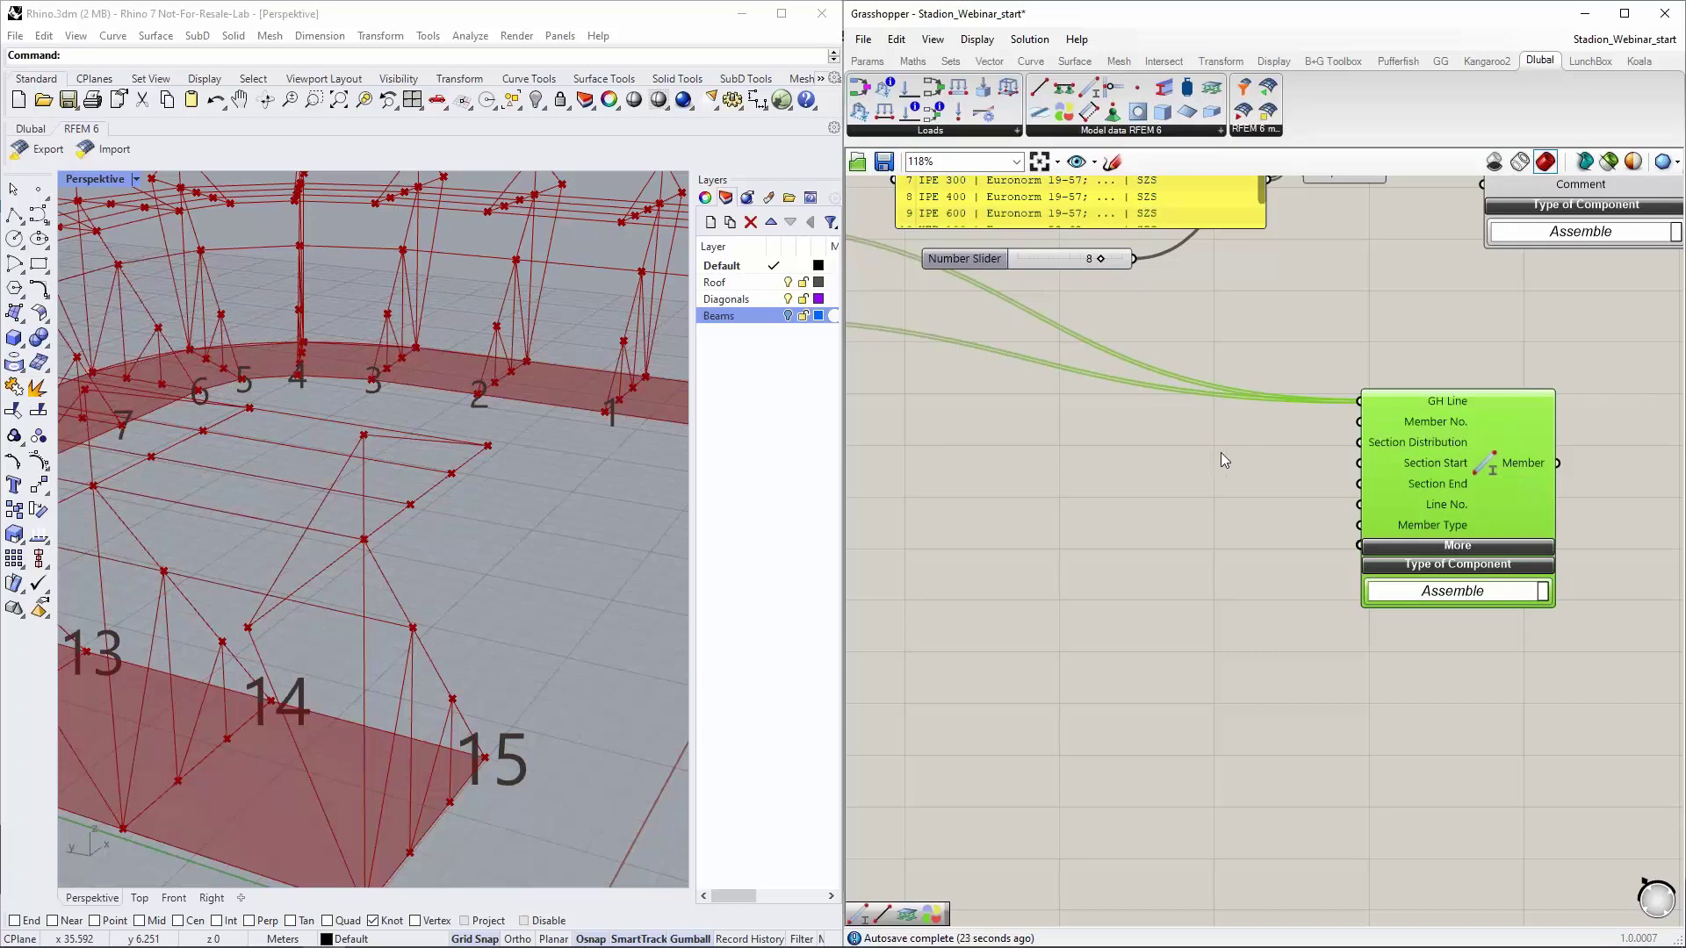
scroll(1220, 453, down, 2)
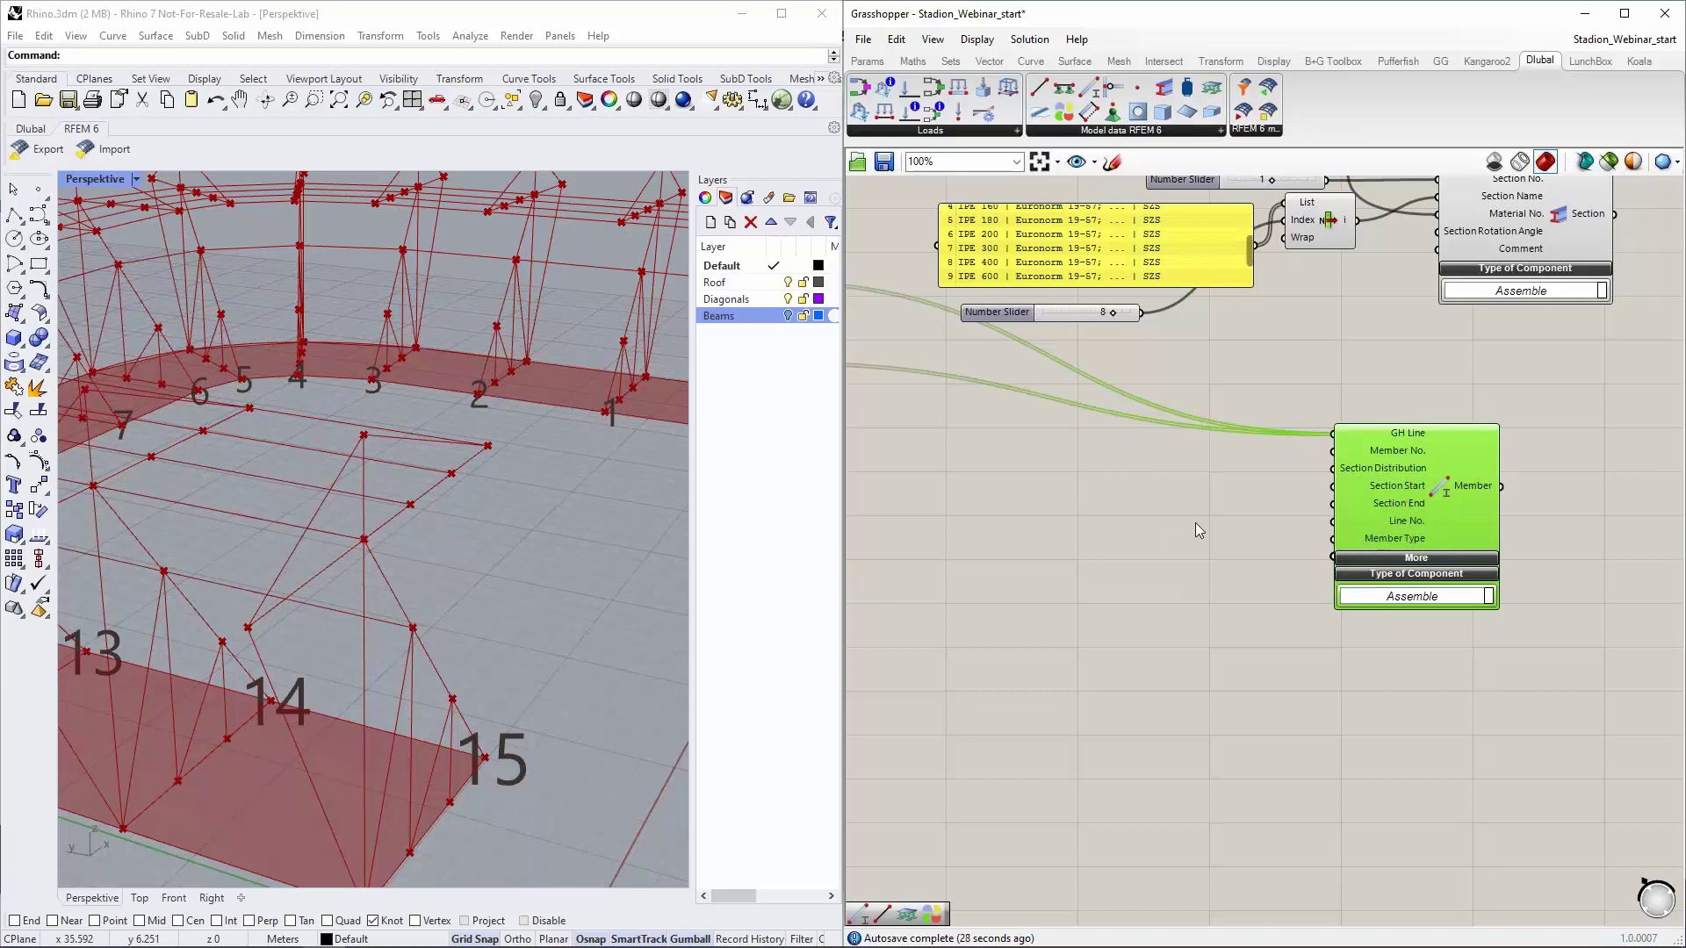
mouse_move(1375, 455)
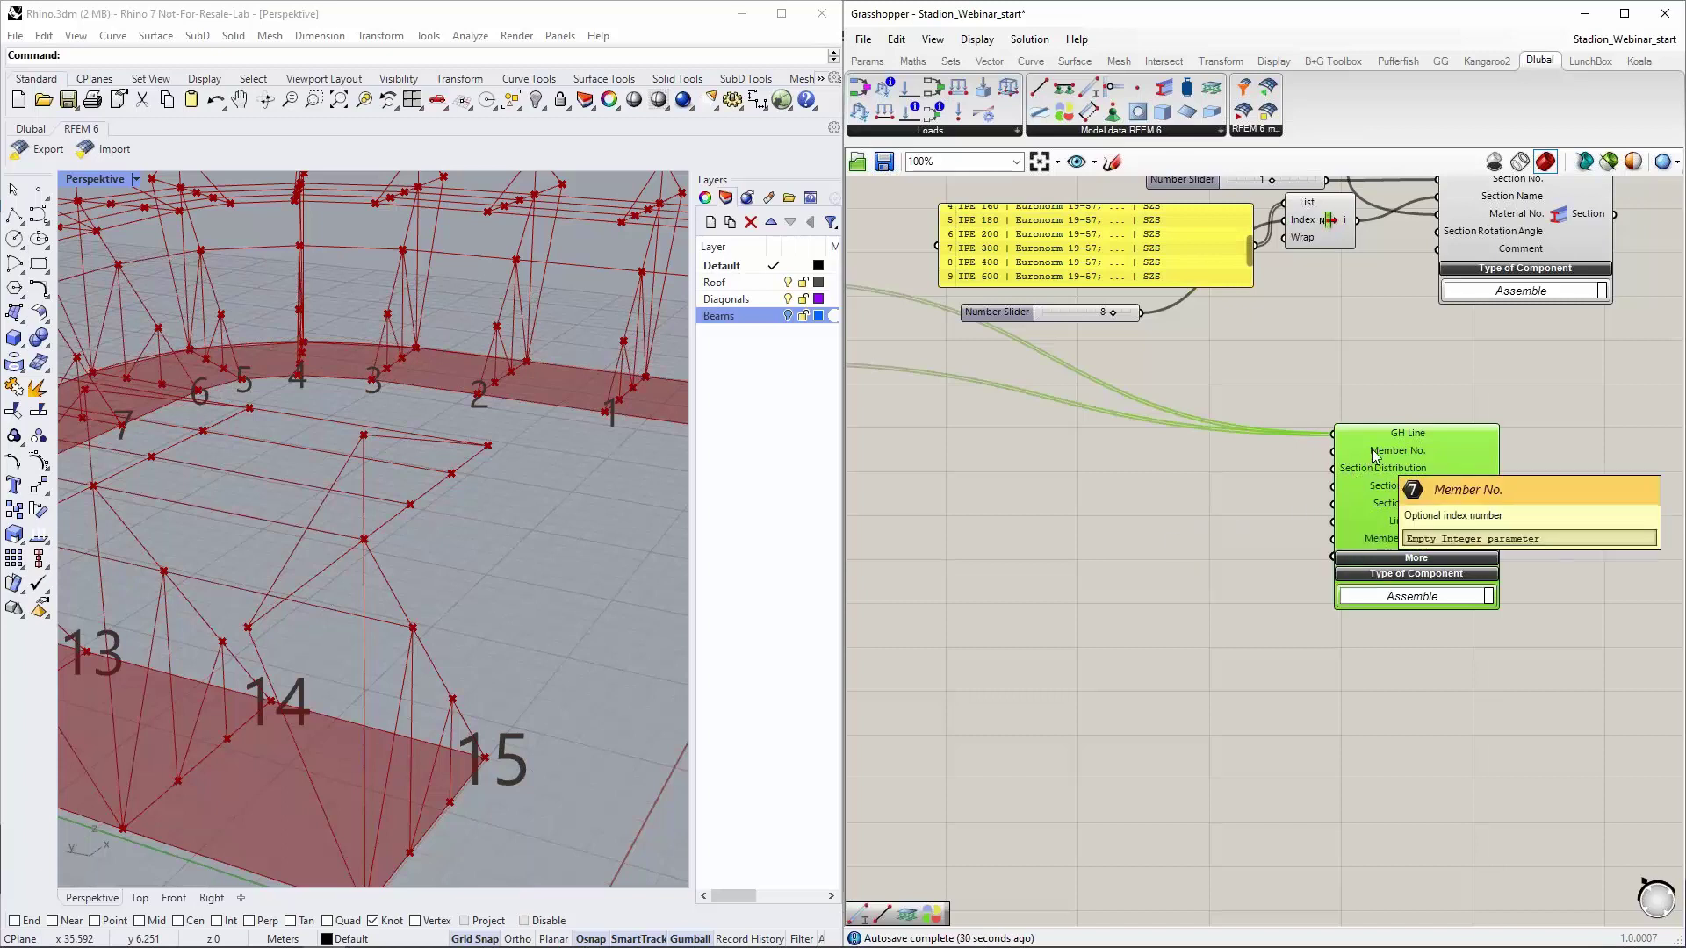
drag(1406, 509, 1482, 513)
Try listing member numbers 1 to 6 by hand in a Panel beside the Member component, and delete that panel
click(1238, 492)
double_click(1238, 491)
text(Panel)
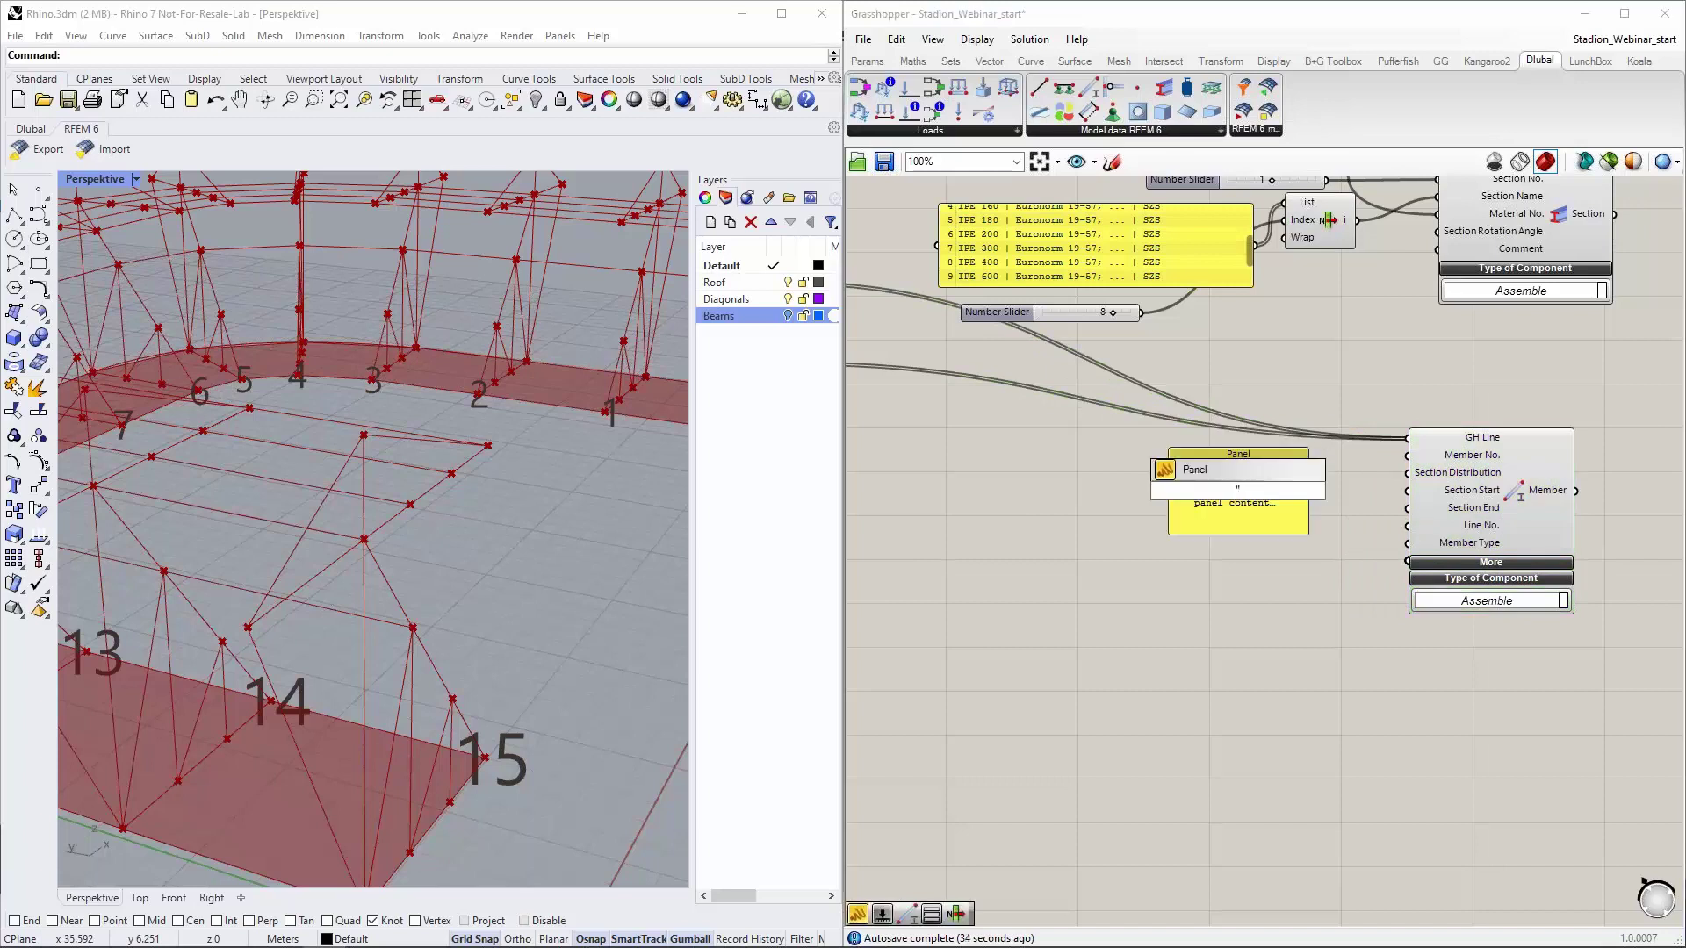
key(Return)
right_click(1258, 496)
click(1318, 549)
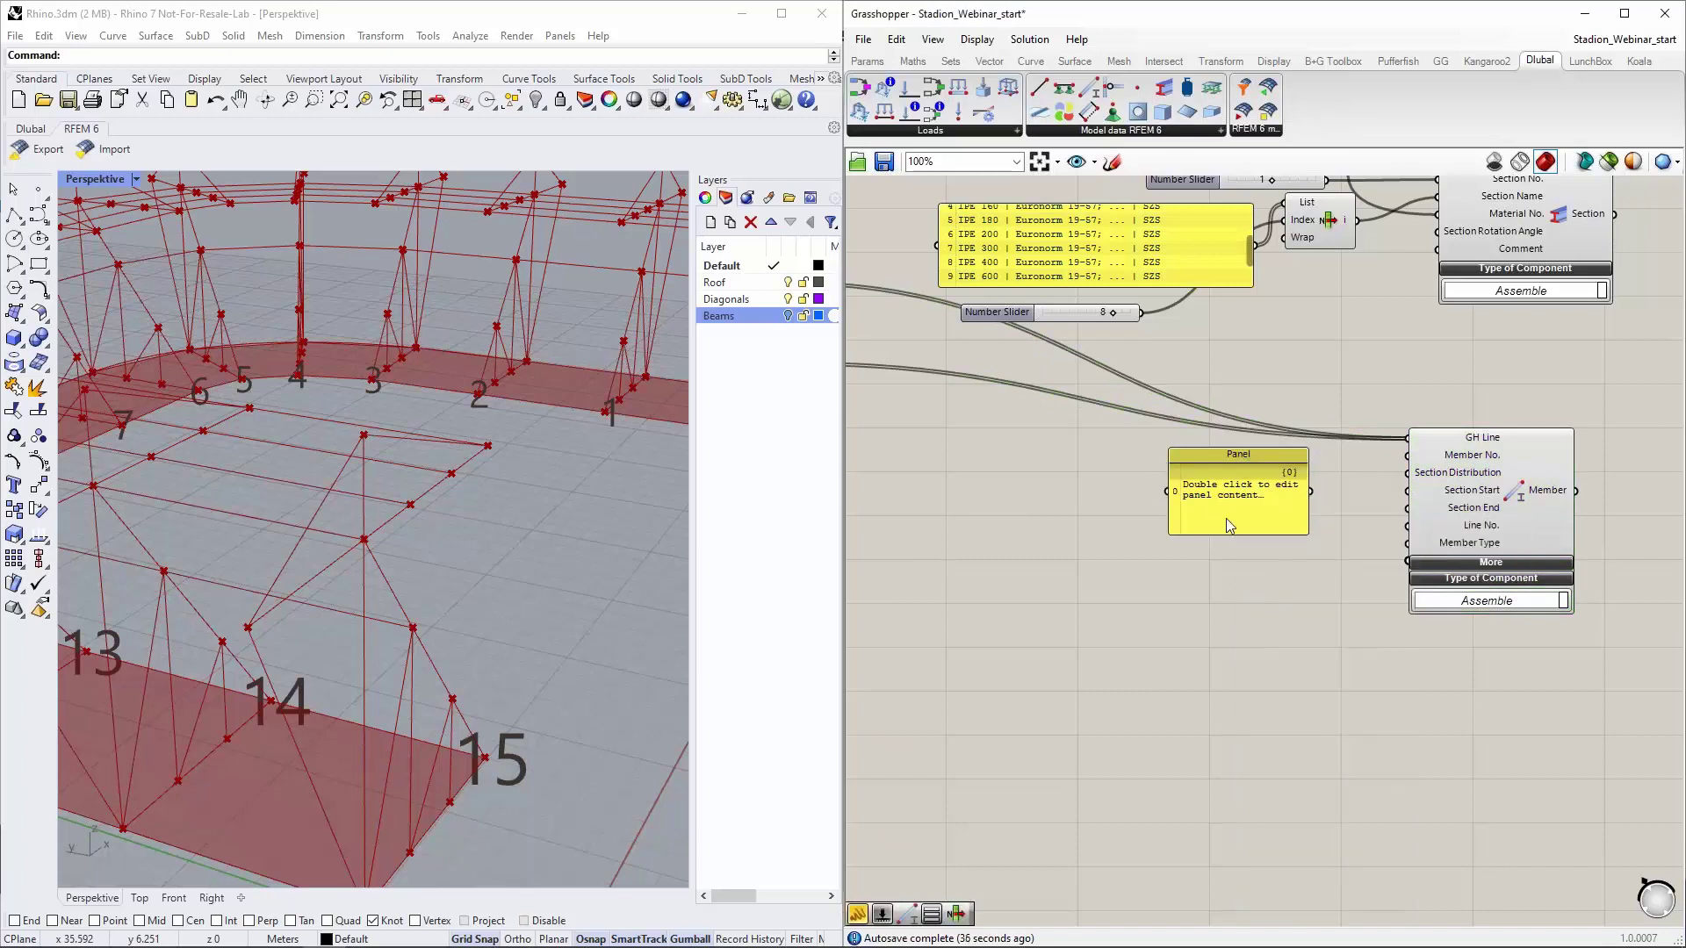
text(1)
key(Return)
text(2)
key(Return)
text(3)
key(Return)
text(4)
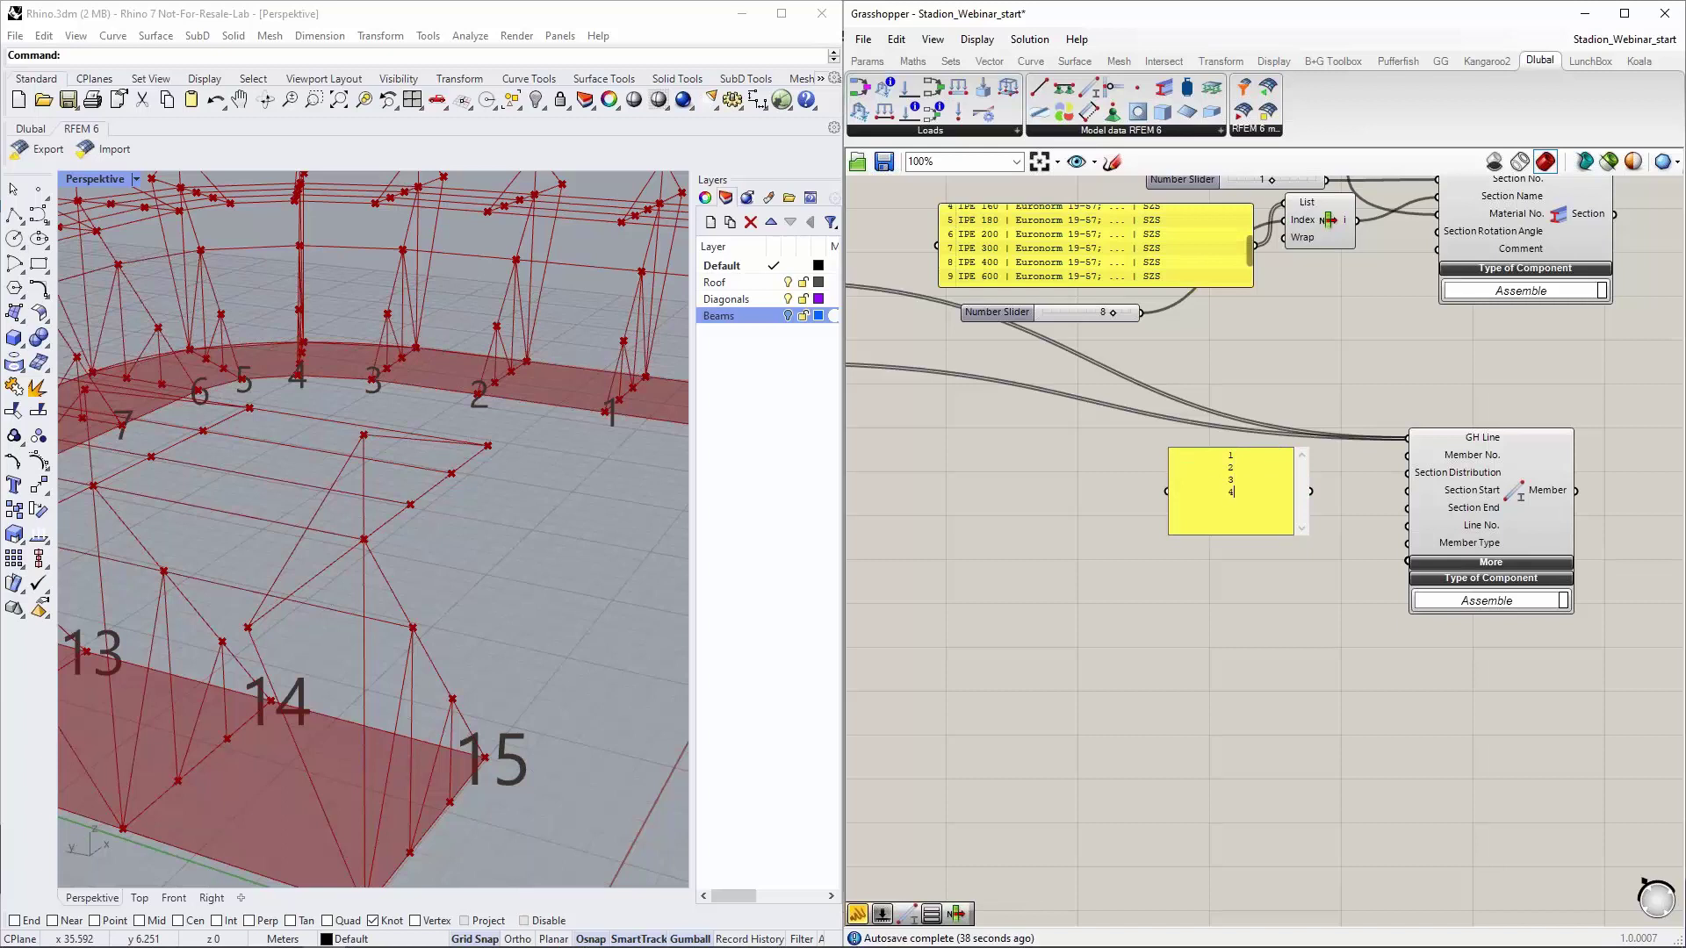
click(1233, 639)
double_click(1233, 641)
click(1248, 516)
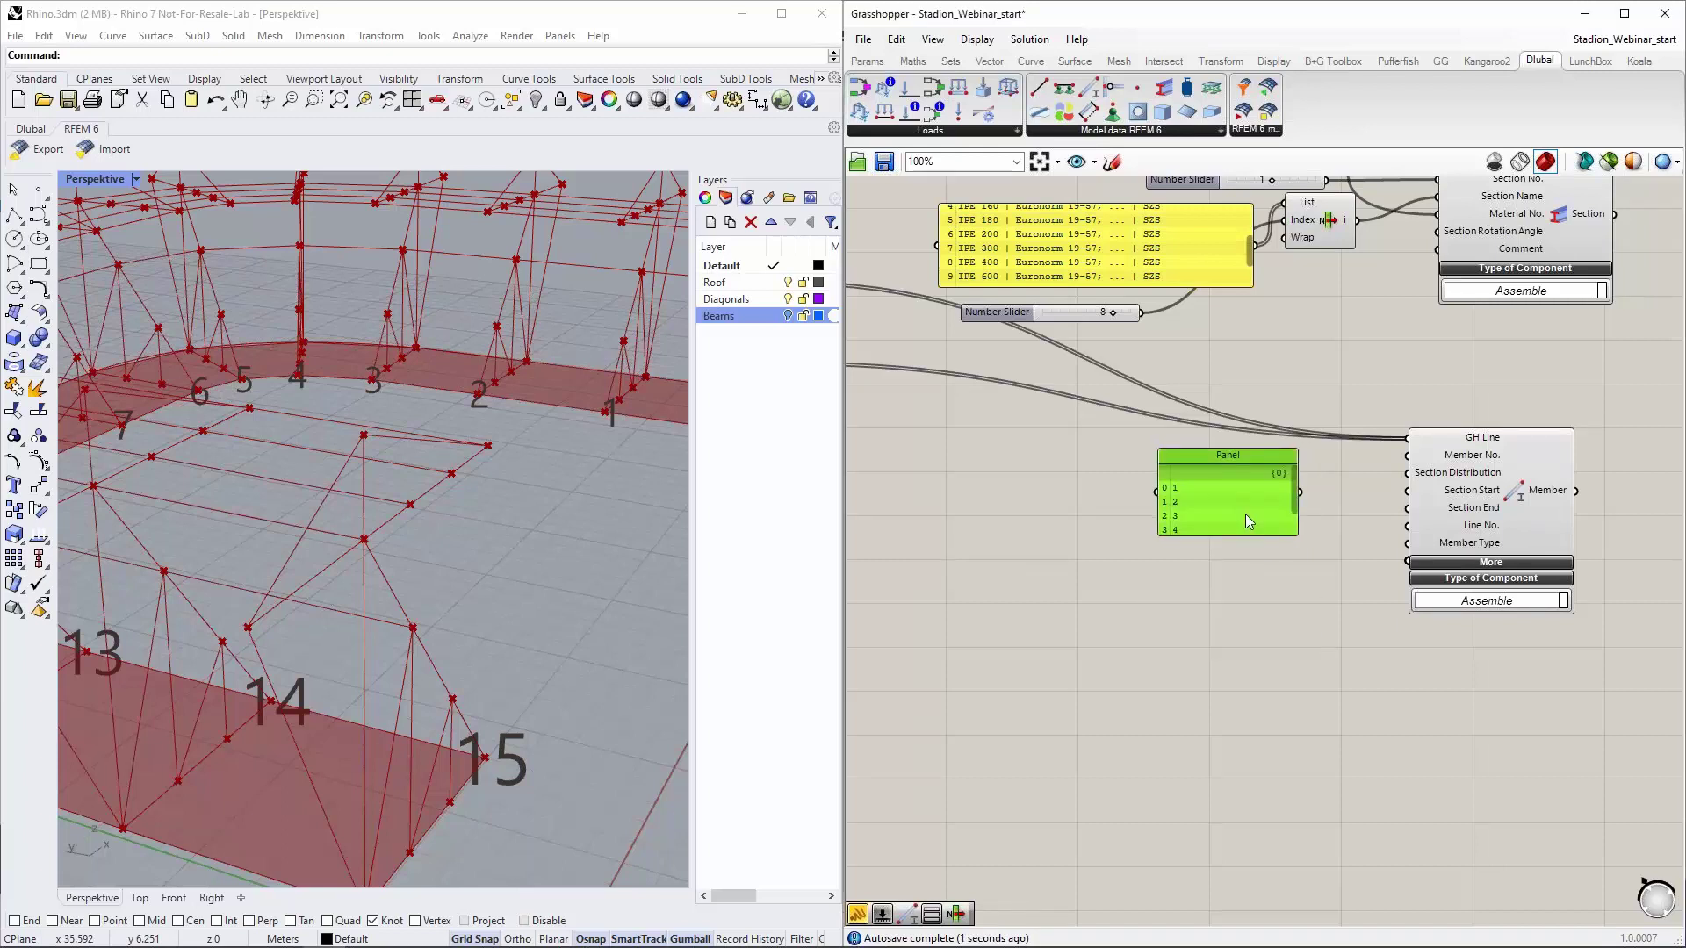
drag(1262, 533, 1200, 572)
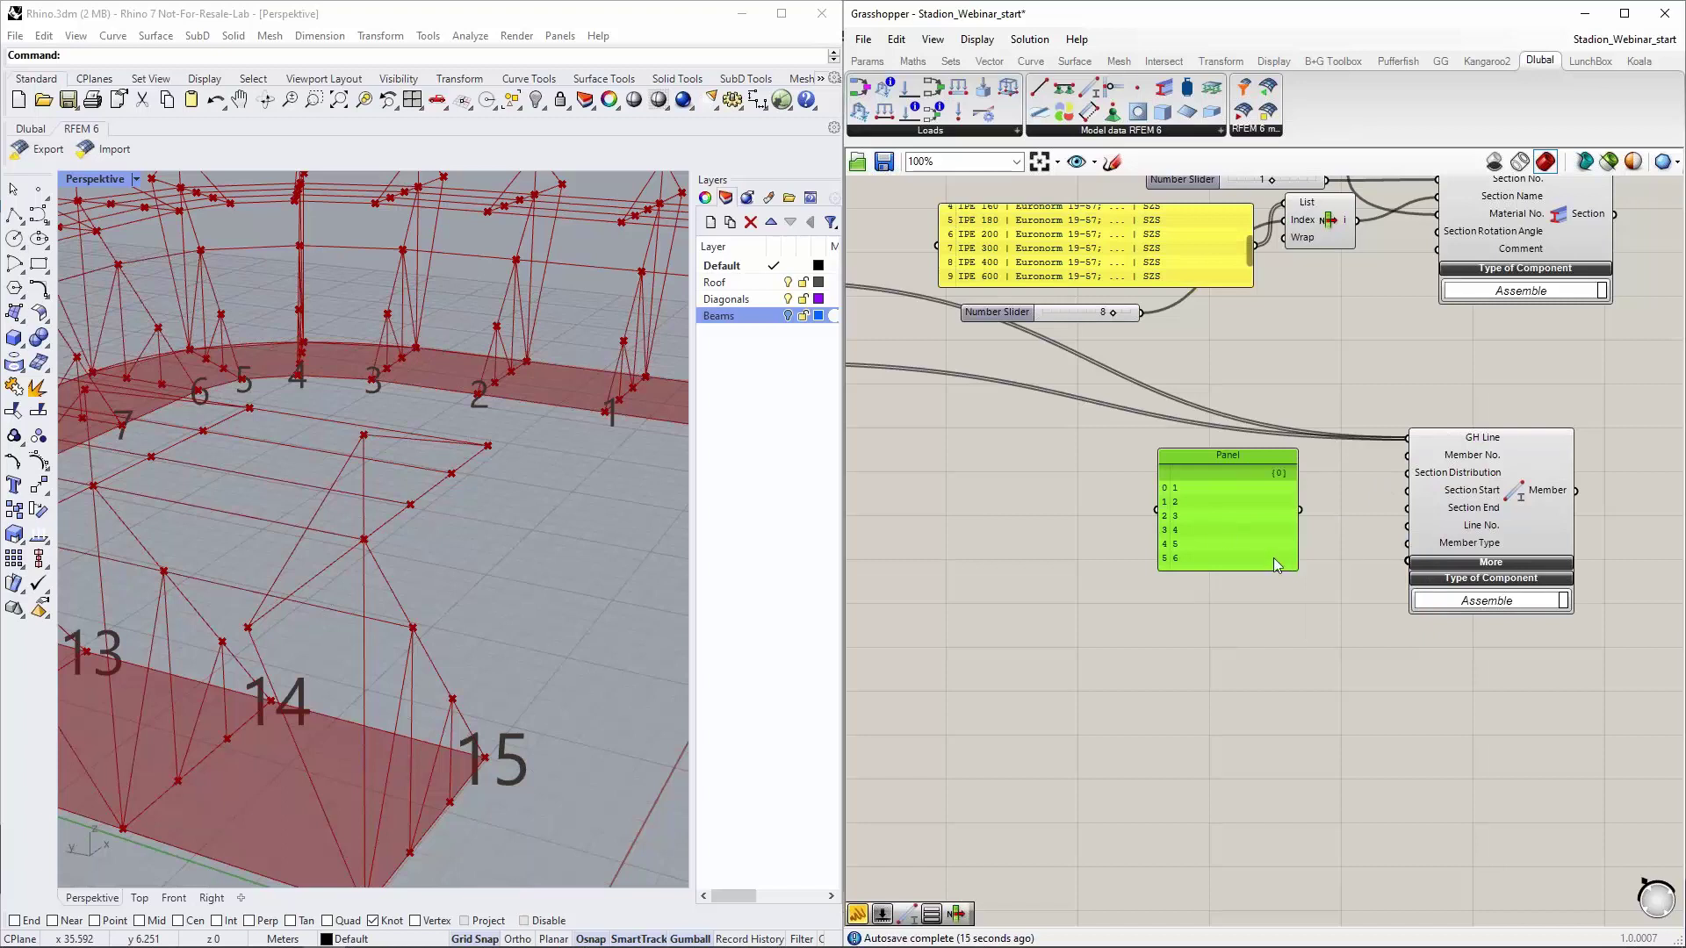
key(Delete)
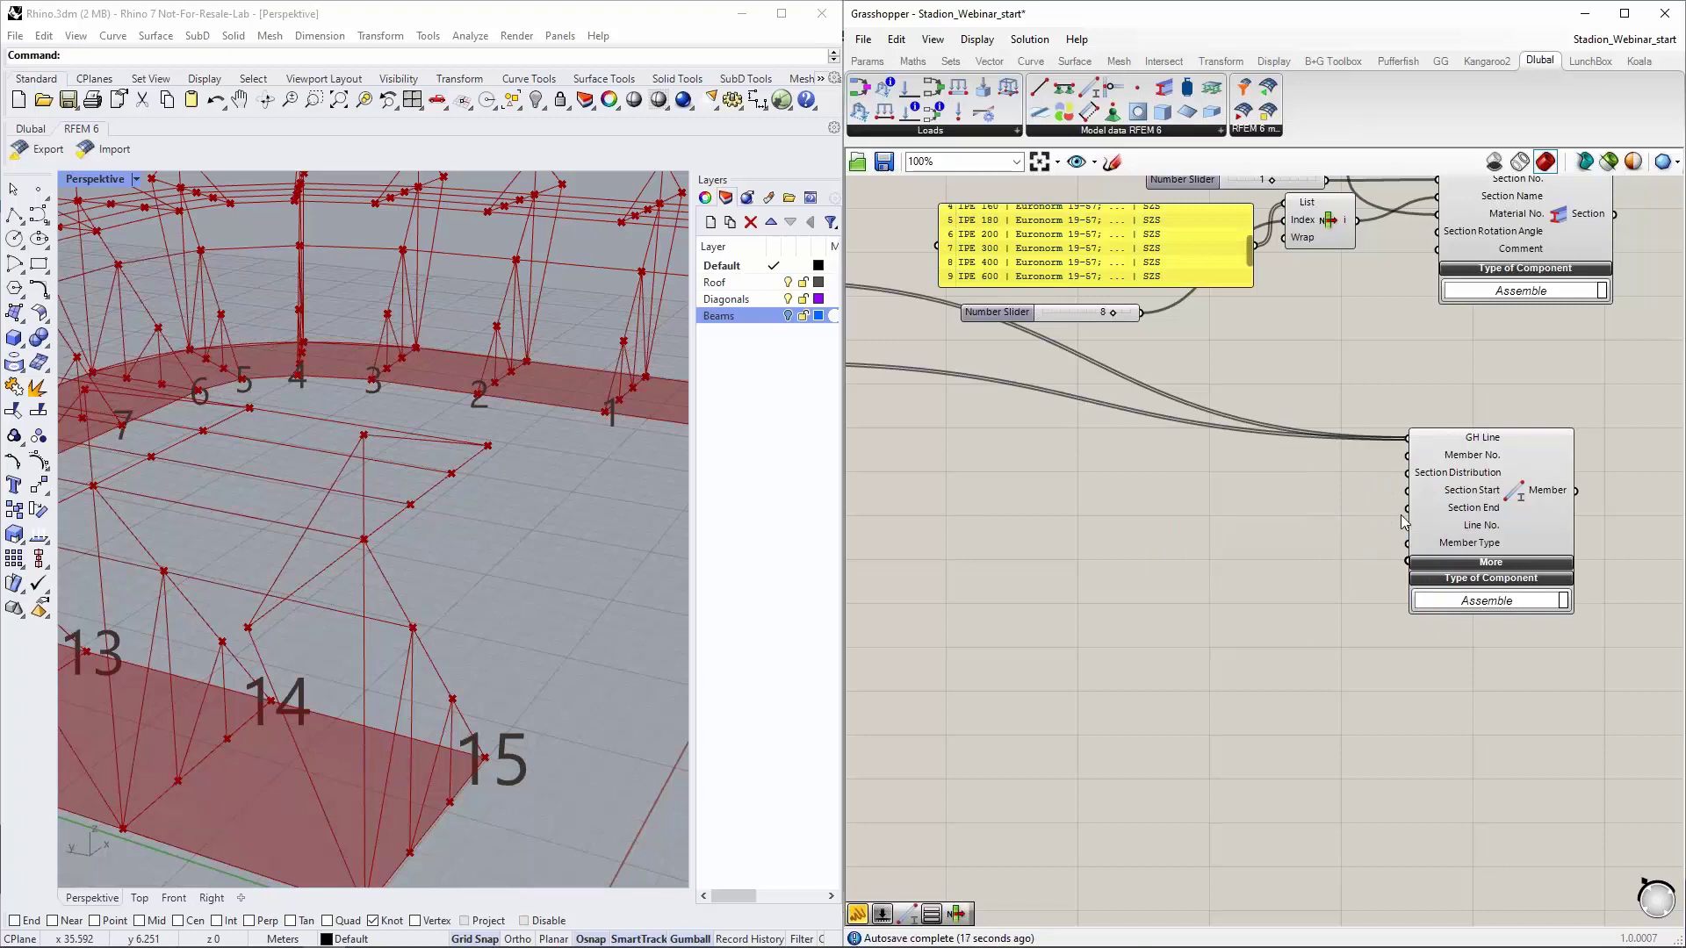
Examine the Amount of Frames slider in the GH-Geometry group and return to the Member component
scroll(1503, 671, down, 1)
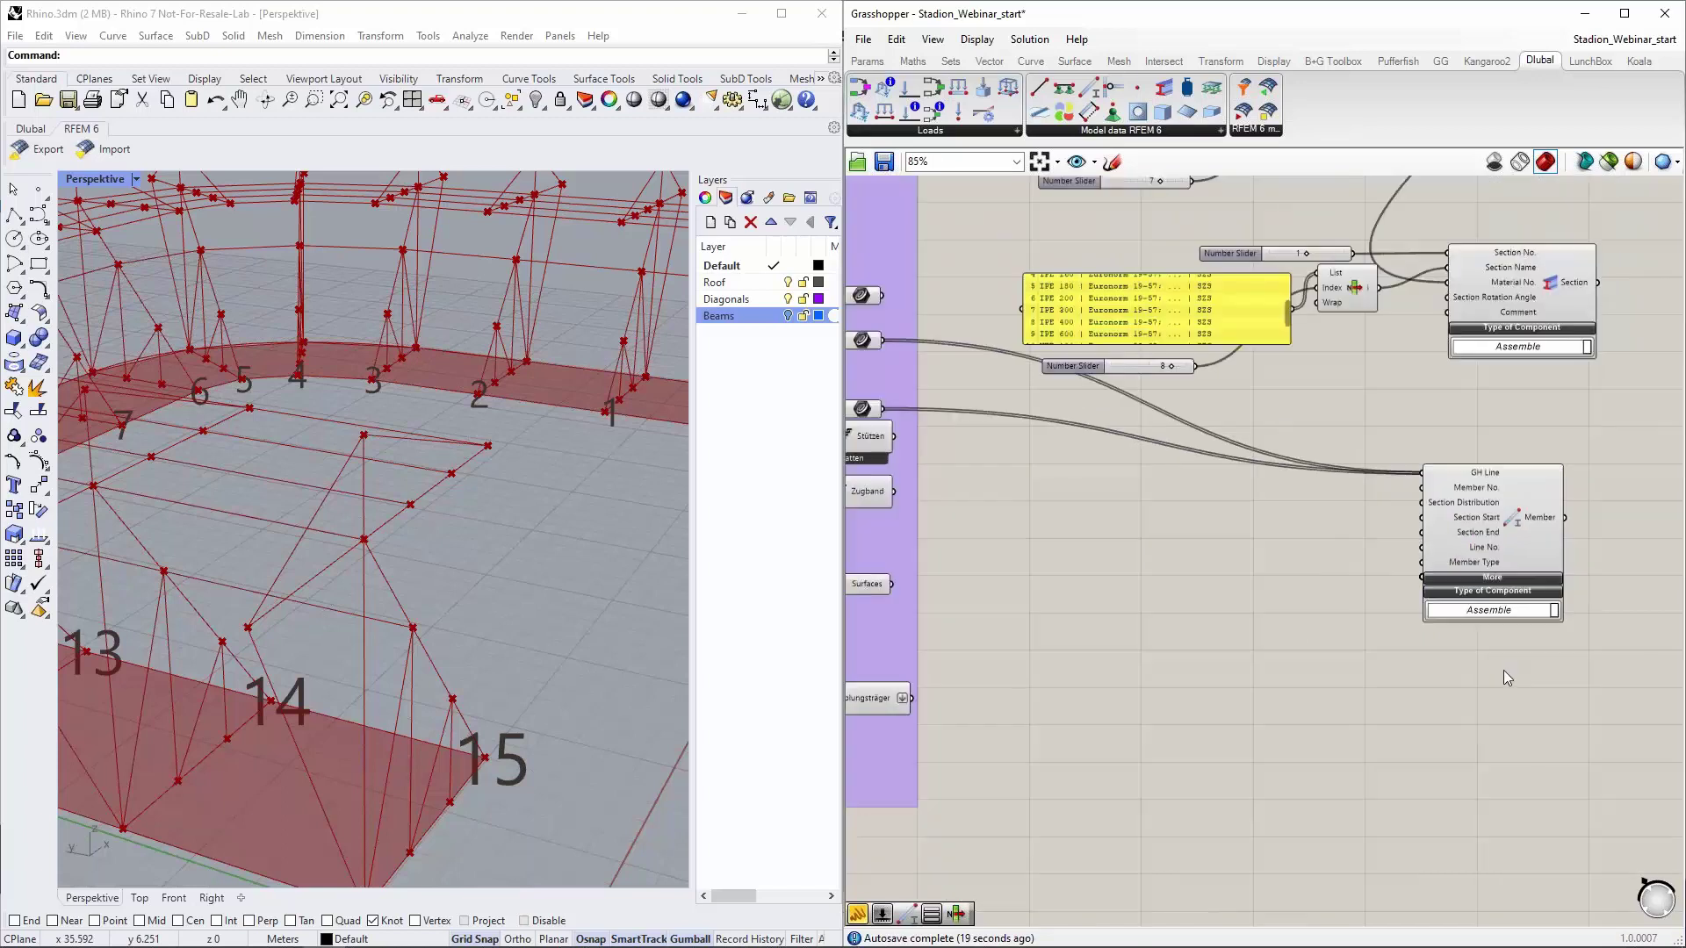
scroll(1503, 671, down, 2)
scroll(1393, 585, down, 1)
right_drag(878, 439, 1094, 596)
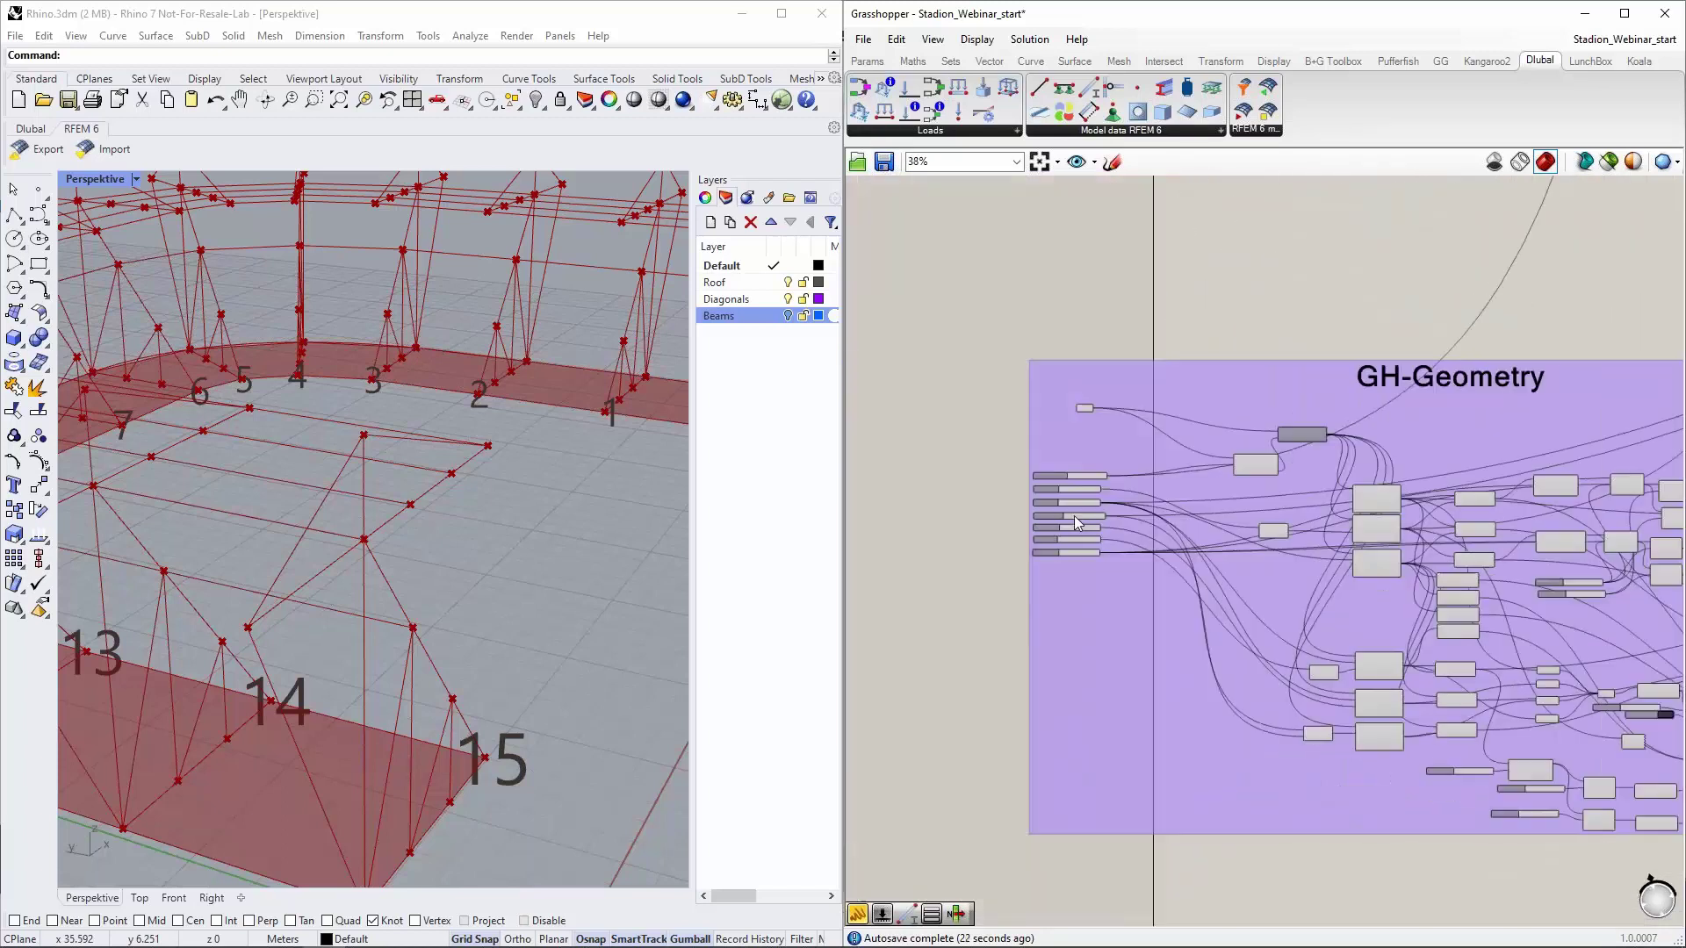
scroll(1073, 515, up, 8)
scroll(1057, 436, up, 2)
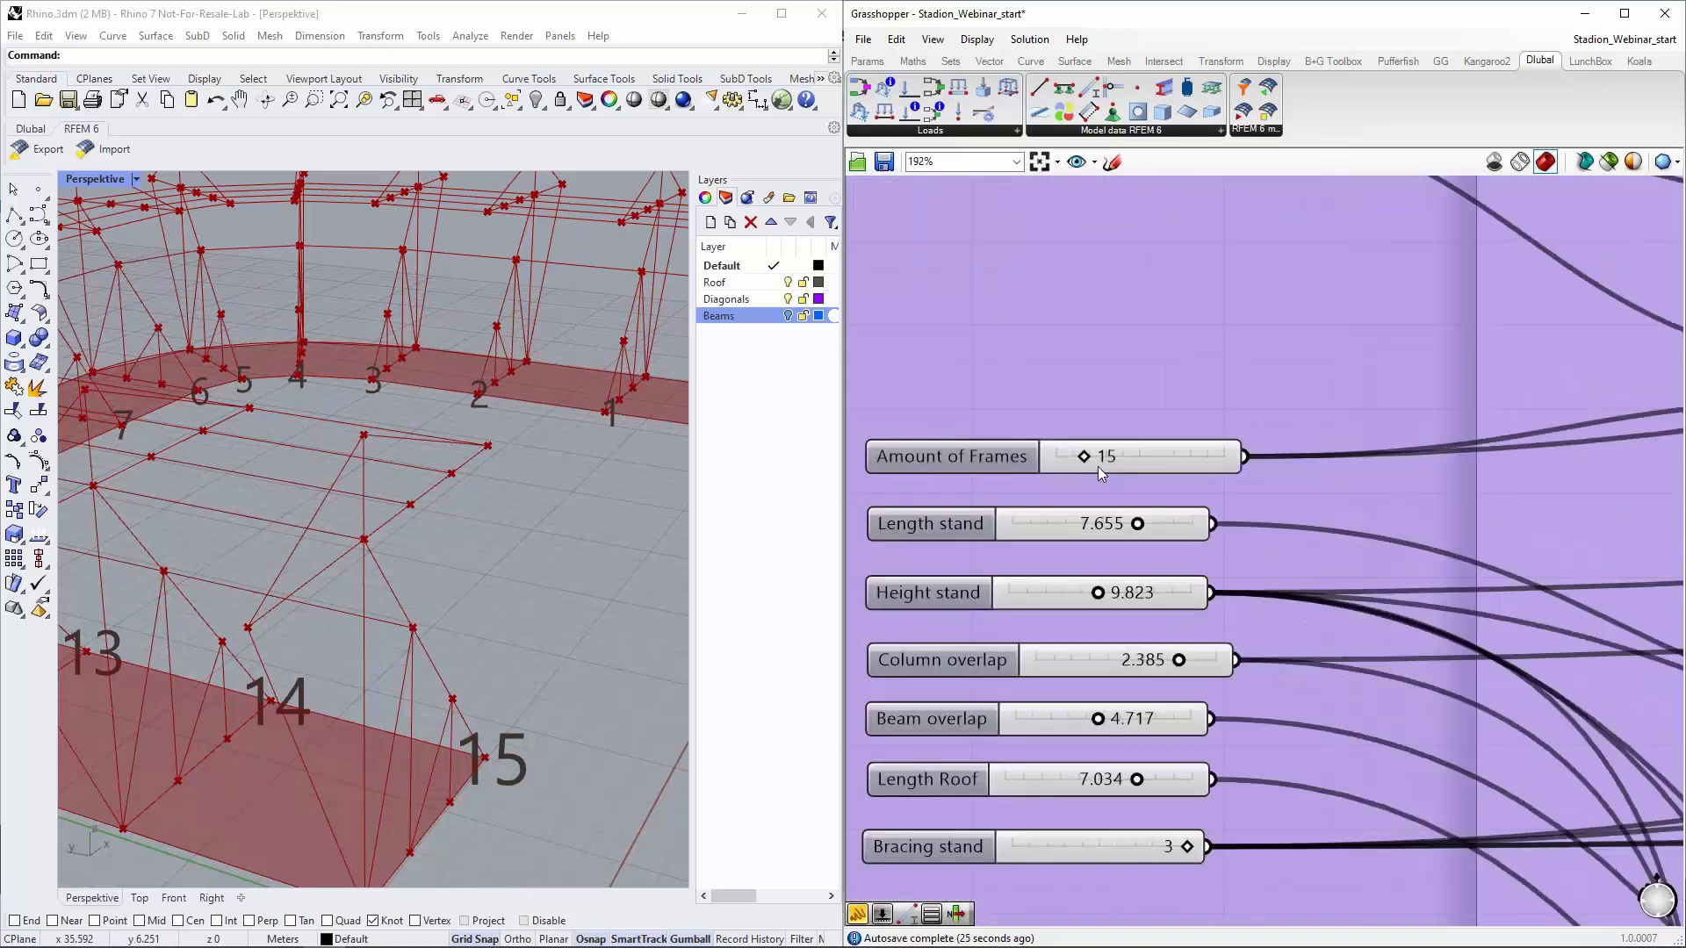
mouse_move(1086, 463)
mouse_down()
mouse_move(1105, 464)
mouse_move(1086, 465)
mouse_up()
scroll(968, 403, down, 10)
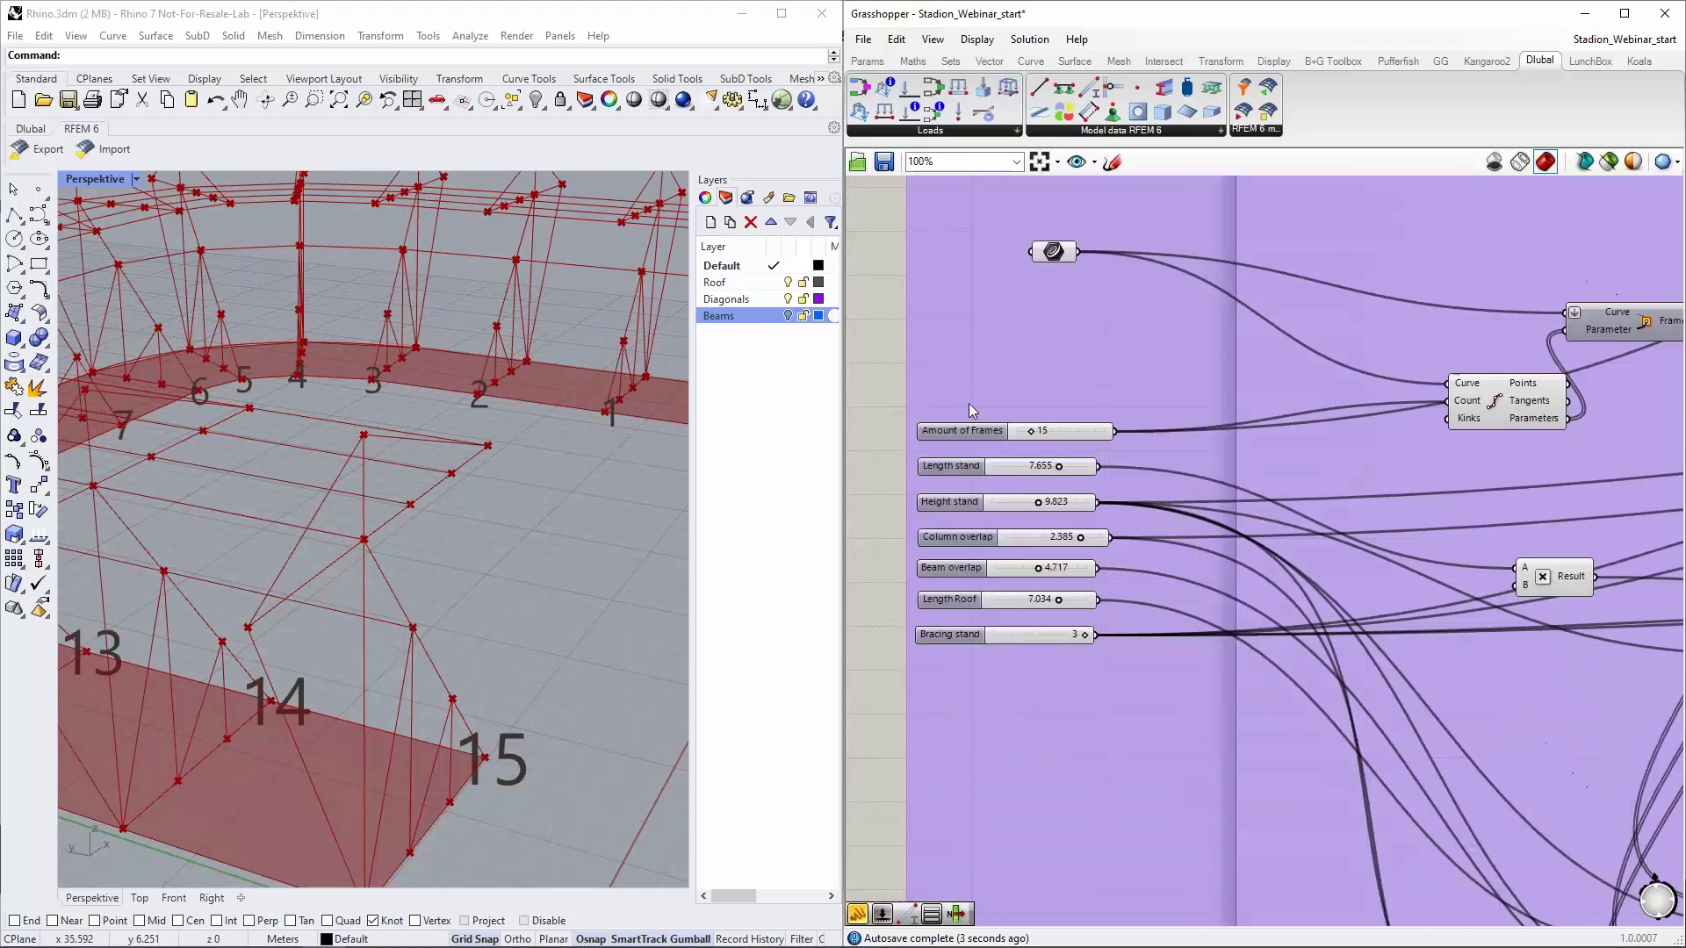
scroll(1326, 456, up, 7)
right_drag(1096, 467, 1178, 476)
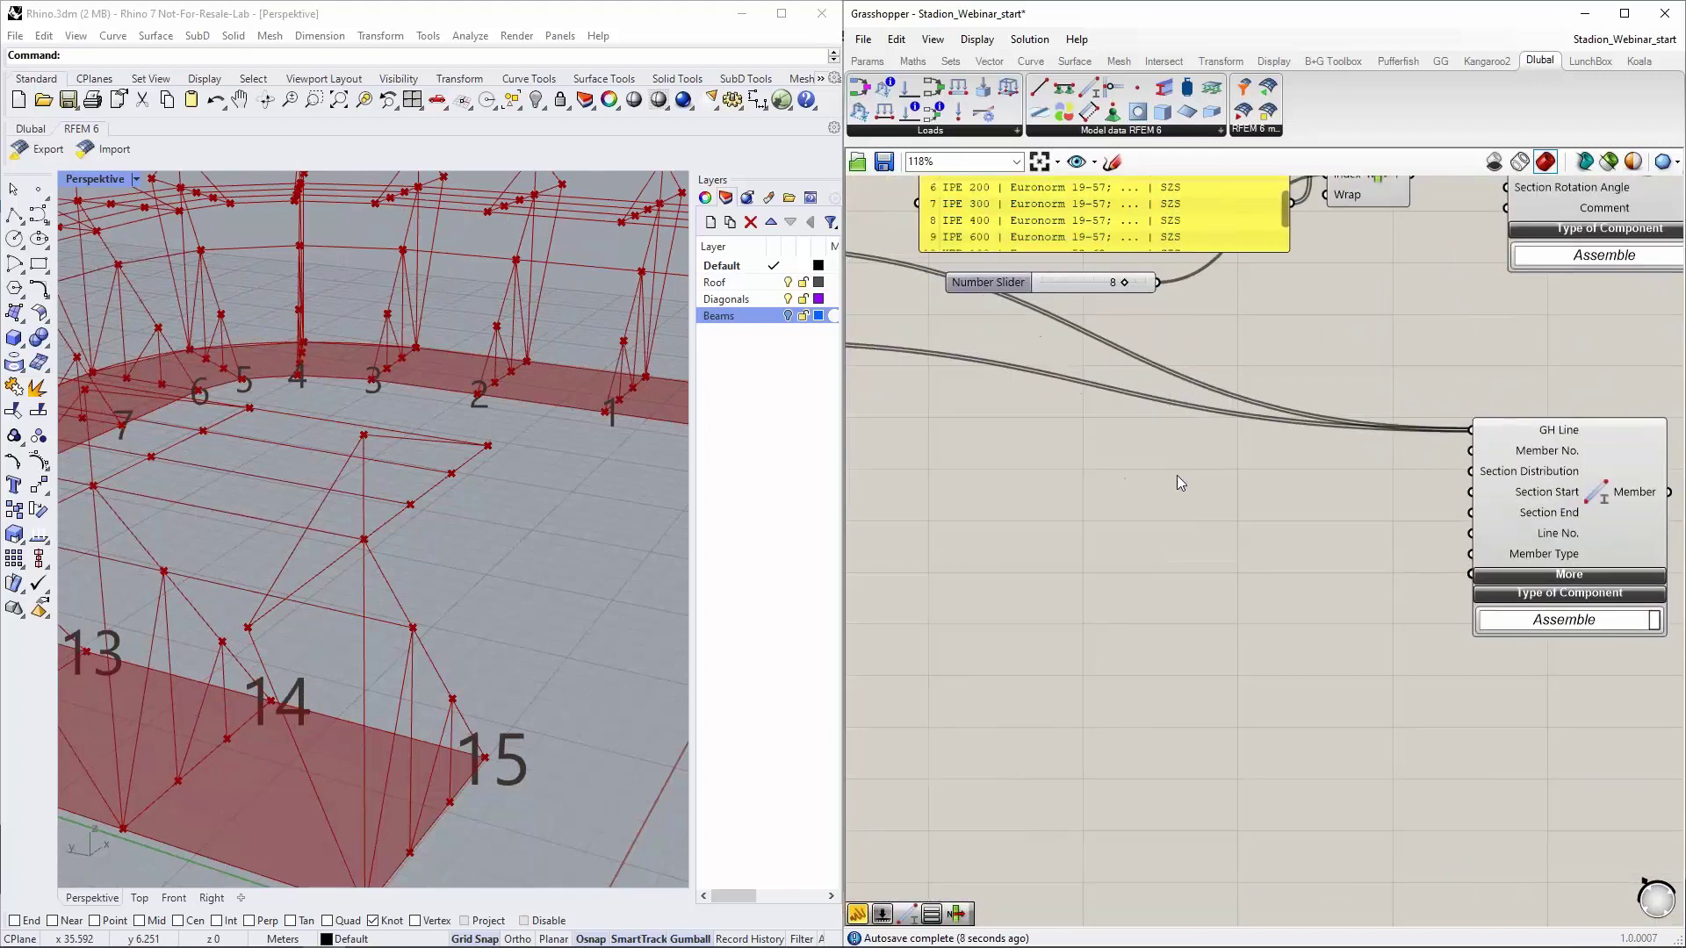
Add a Series component and place it in the free space beside the Member component's inputs
double_click(1138, 461)
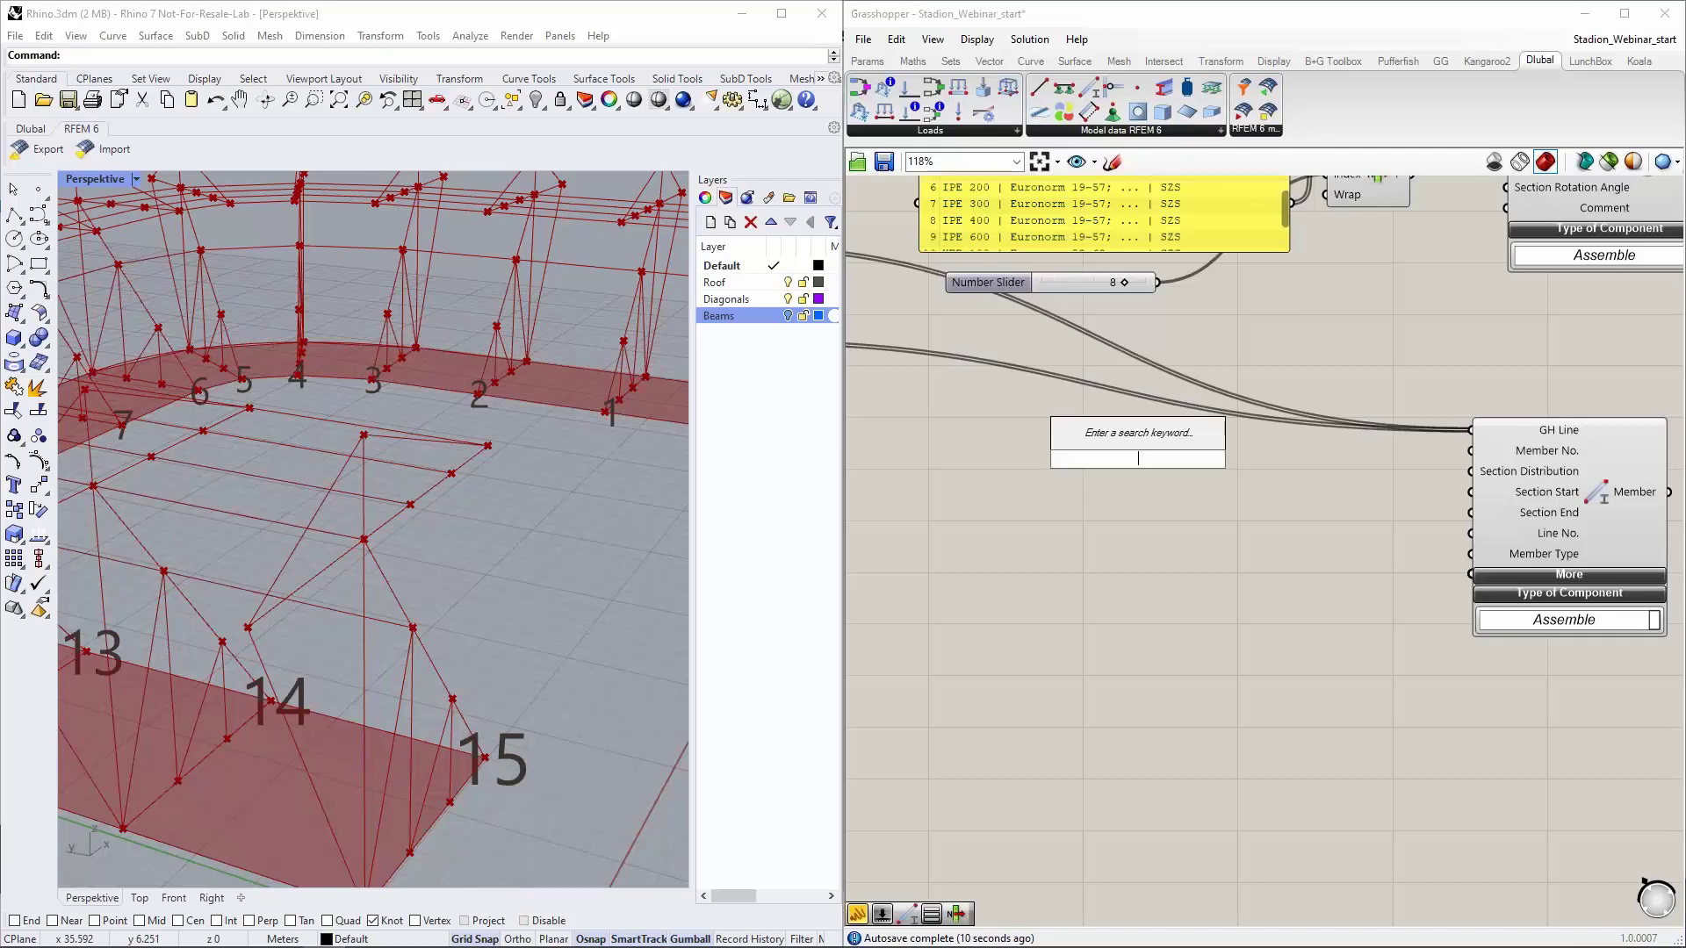
text(serti)
key(BackSpace)
key(BackSpace)
text(es)
key(Return)
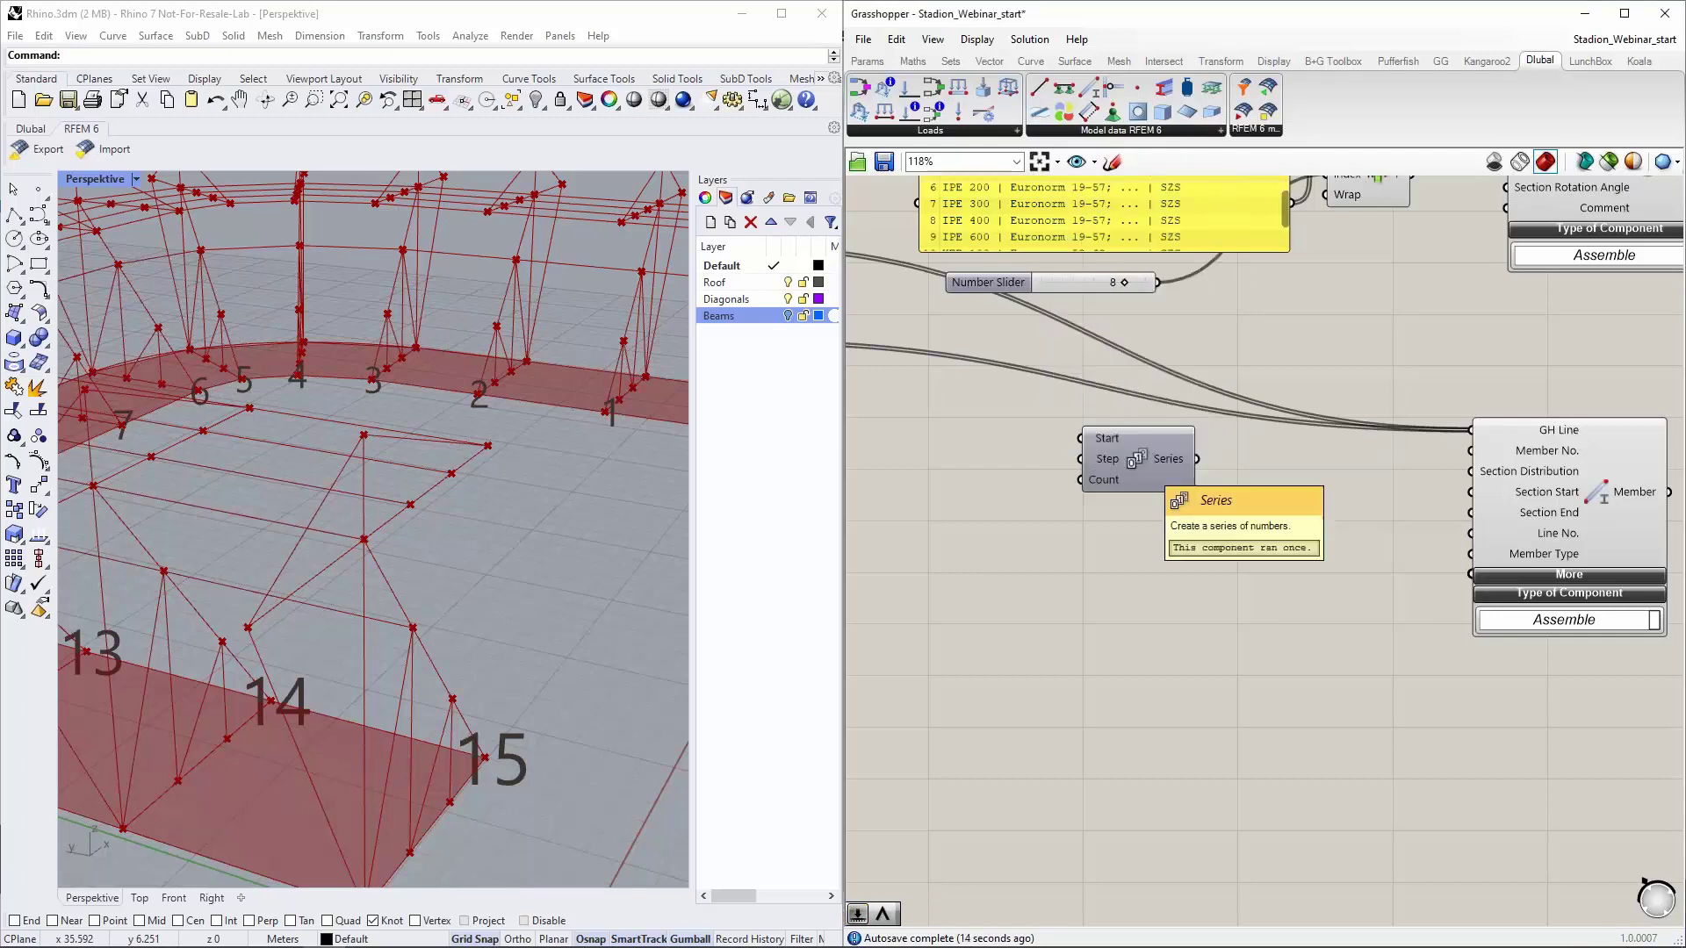
drag(1139, 460, 1192, 518)
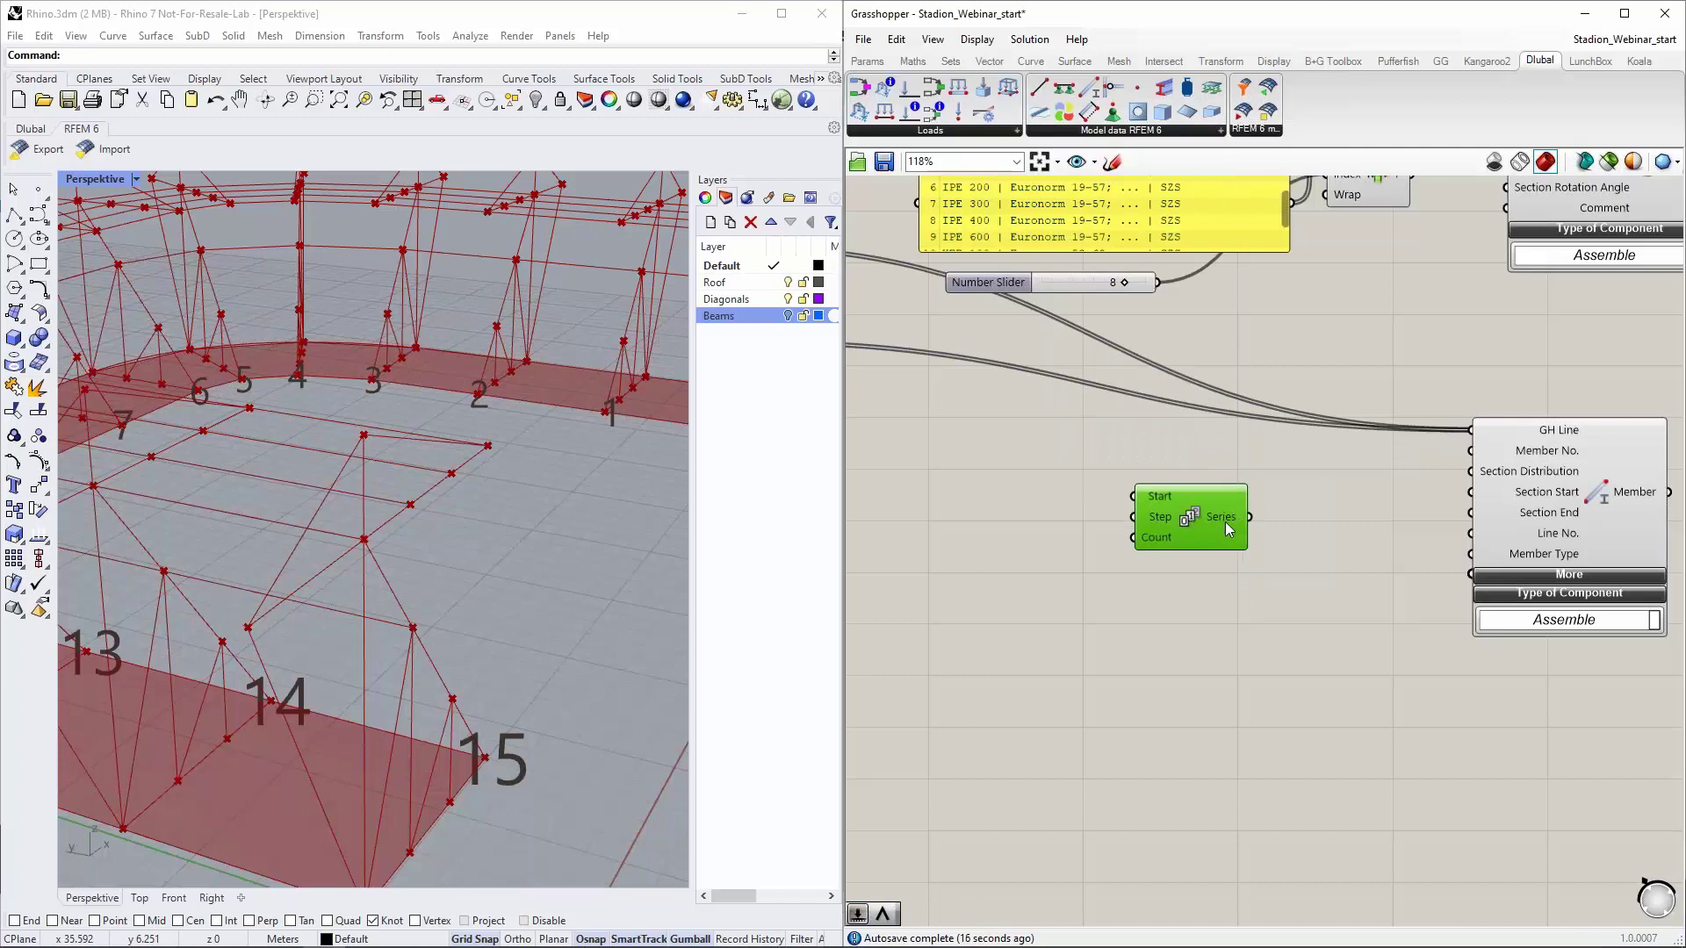
Add a Number Slider with the value 1 and connect it to the Start and Step inputs of the Series component
click(1024, 477)
double_click(1024, 477)
text(1)
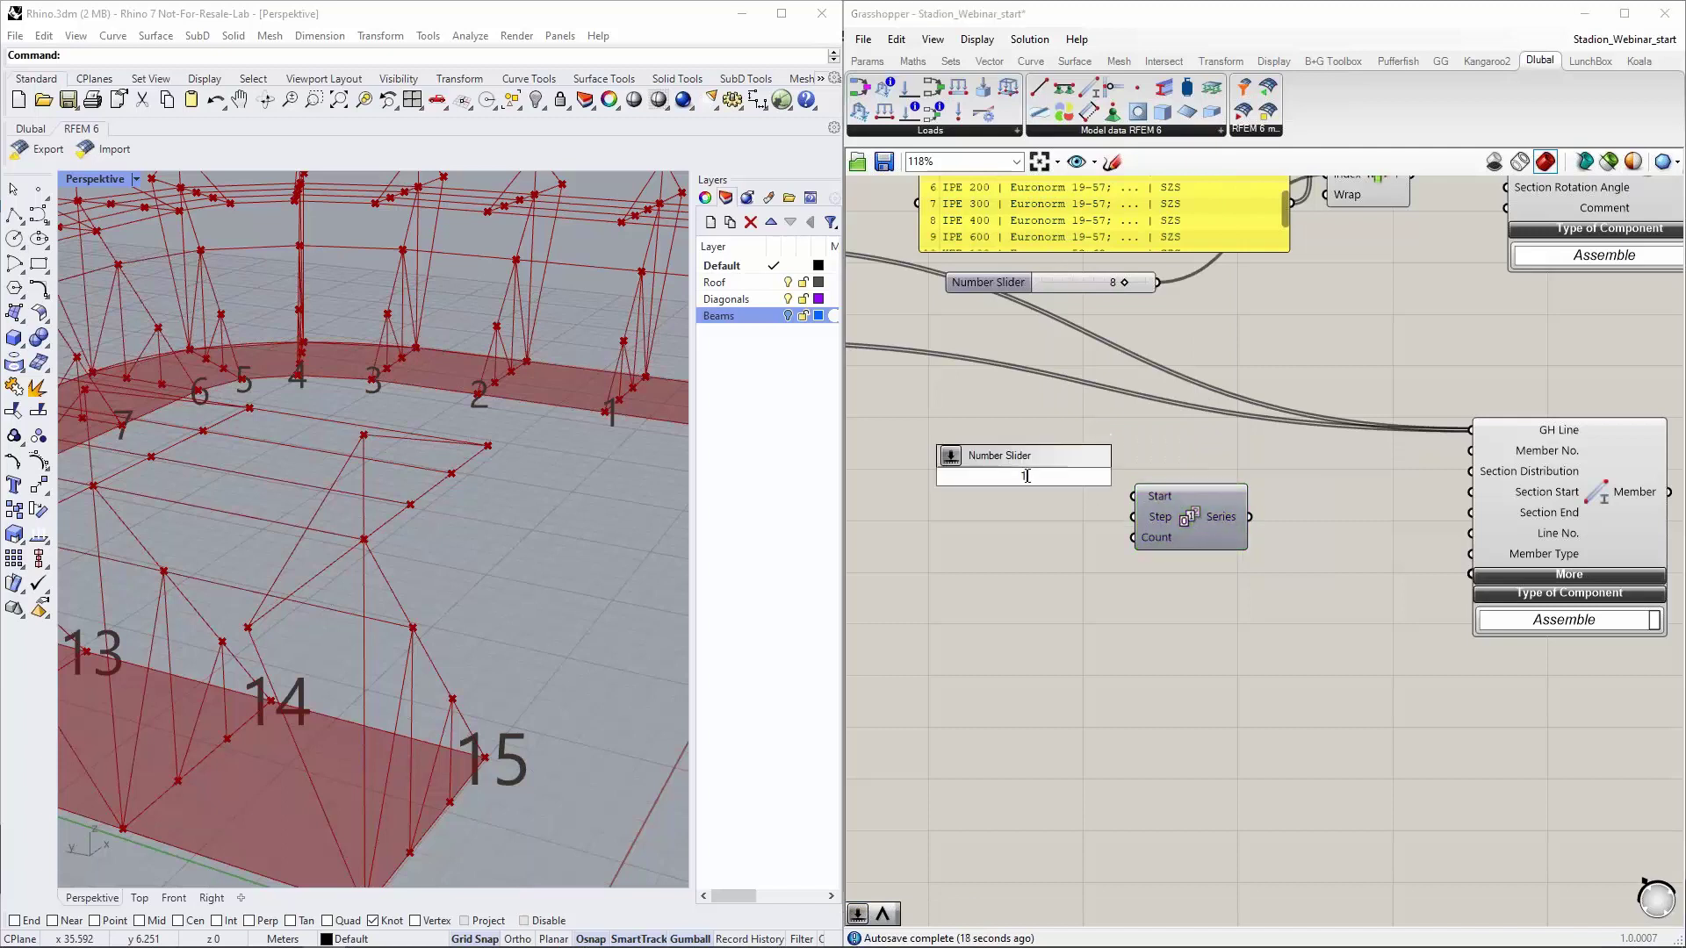
key(Return)
drag(1059, 469, 1131, 497)
drag(1010, 472, 1132, 517)
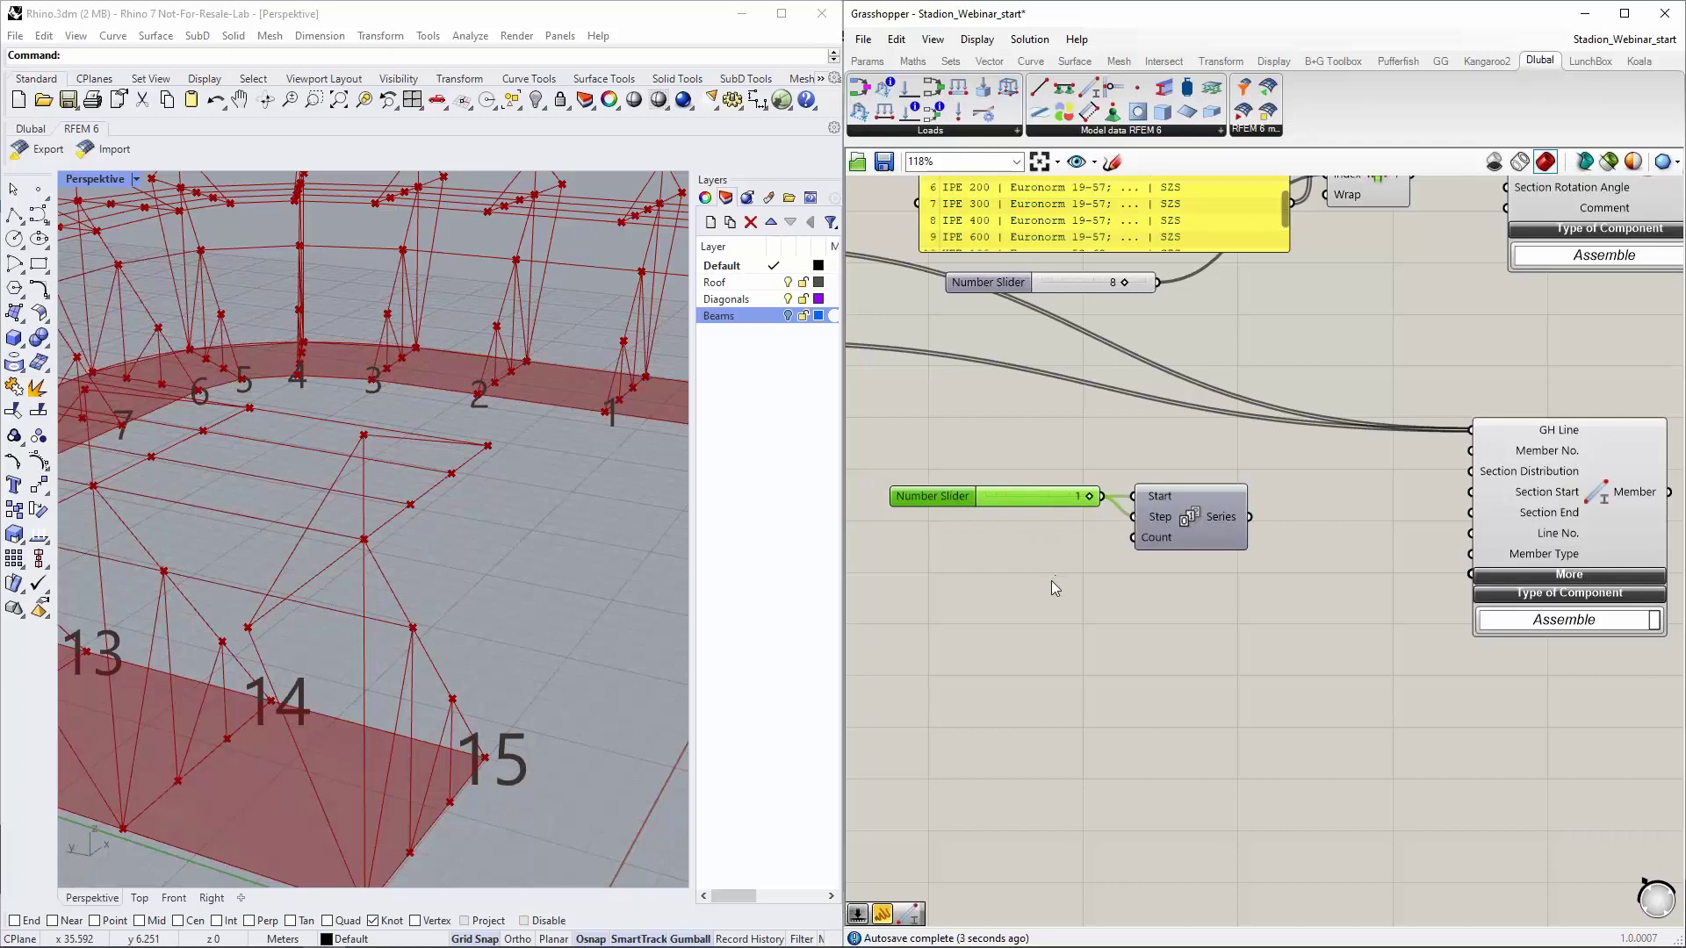
Place the new slider above the Series component and shift both closer to the Member component
drag(1009, 503, 1047, 460)
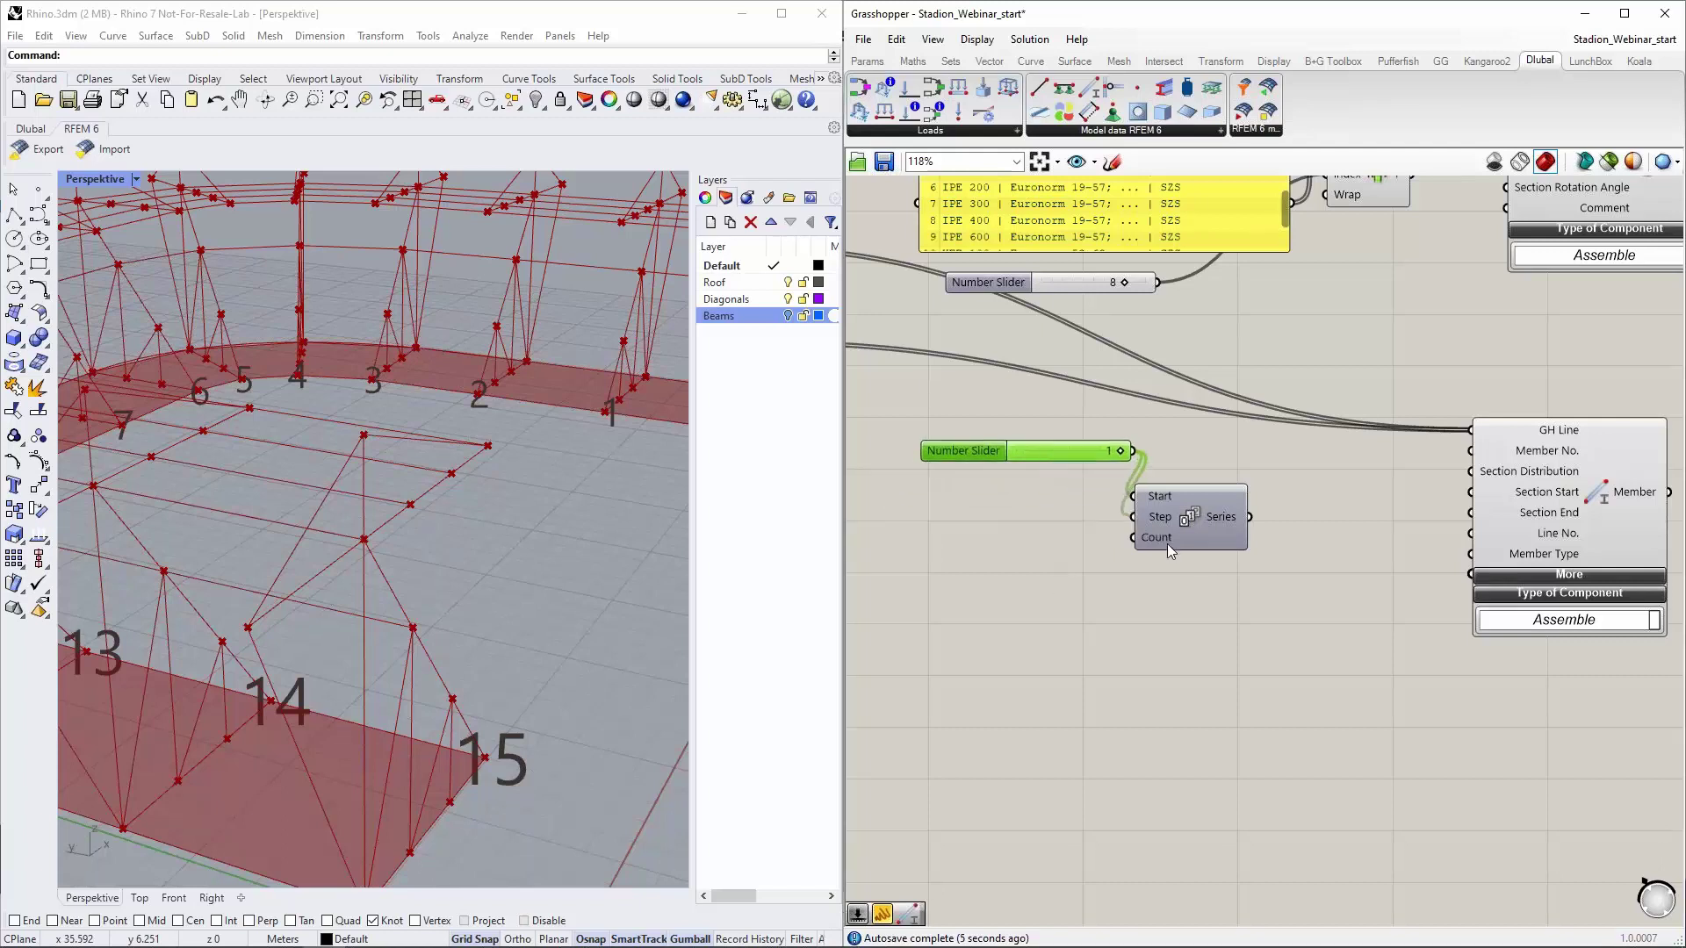
shift+click(1193, 520)
drag(1264, 536, 1306, 538)
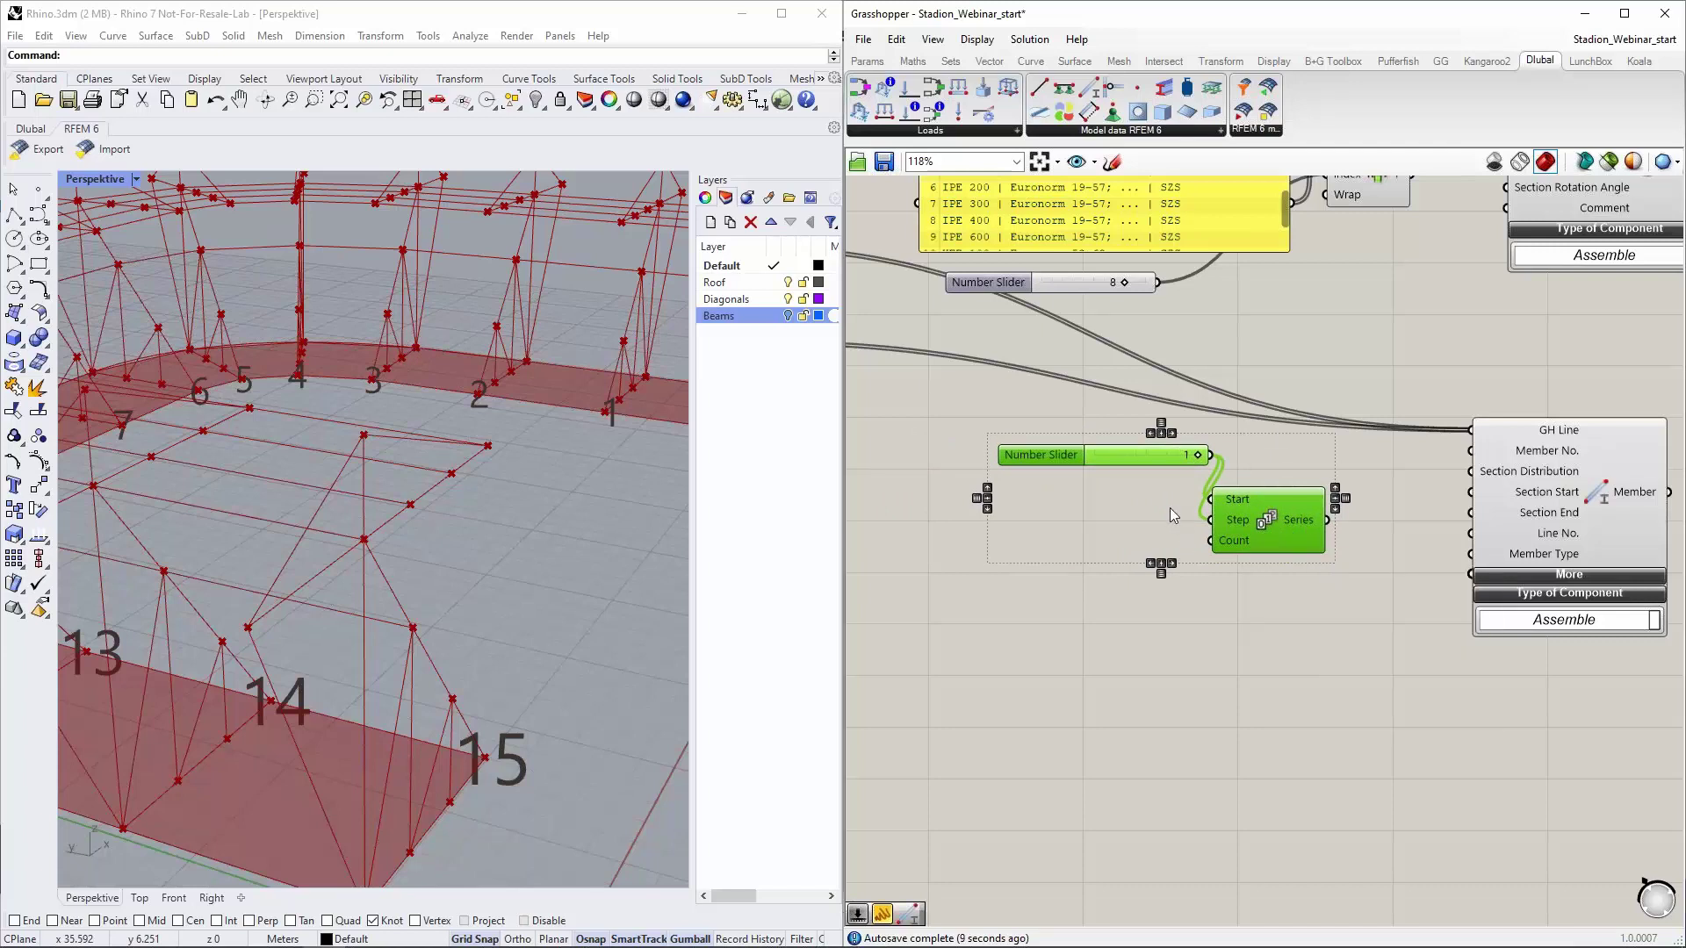
List the curves of the two curve parameters feeding GH Line in a temporary Panel, and delete that panel
scroll(1187, 519, down, 3)
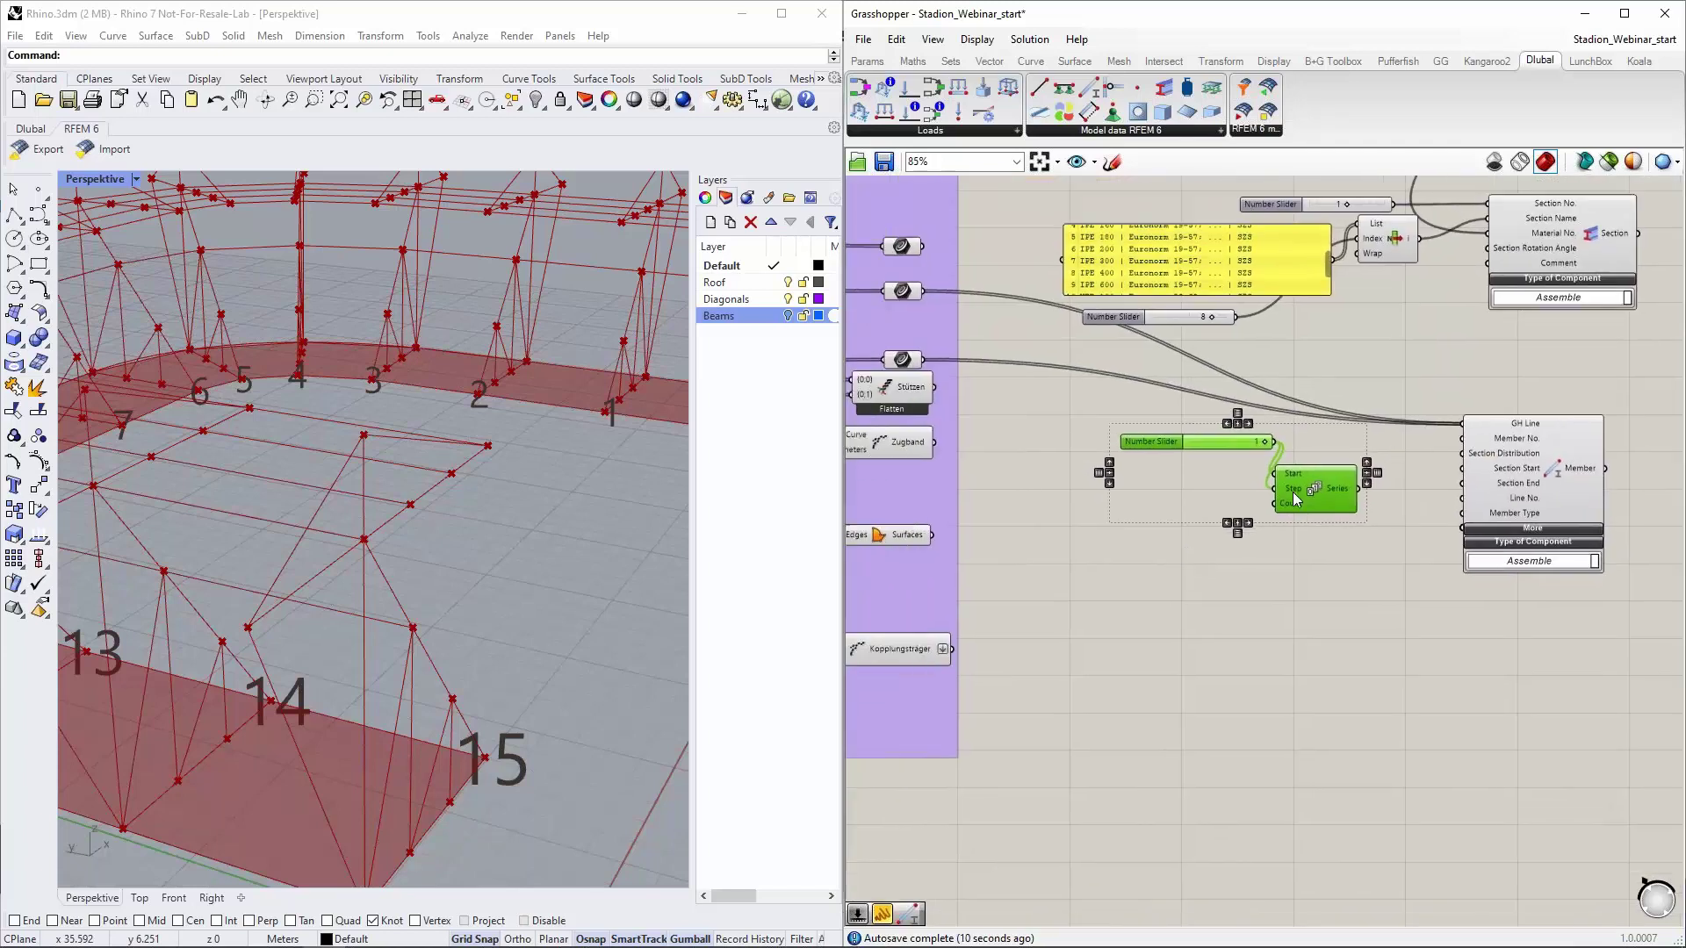
right_drag(1186, 581, 1181, 541)
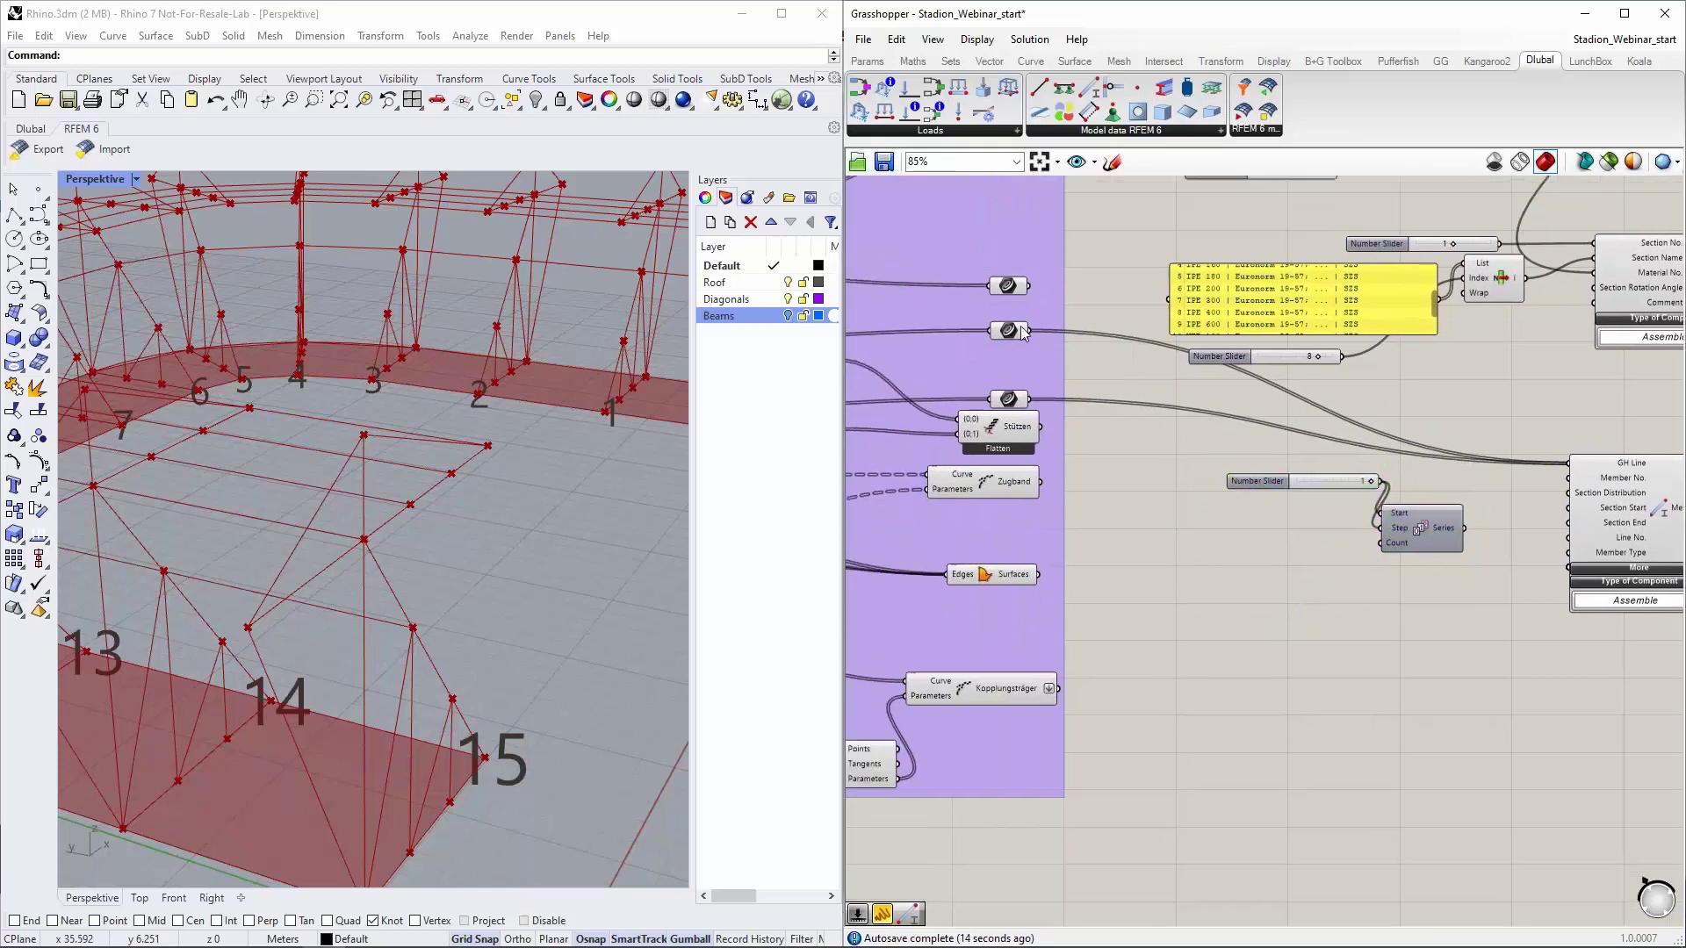
click(867, 60)
drag(1088, 110, 1201, 435)
drag(1029, 330, 1142, 430)
shift+drag(1029, 399, 1200, 471)
drag(1168, 608, 1171, 878)
scroll(1161, 834, up, 2)
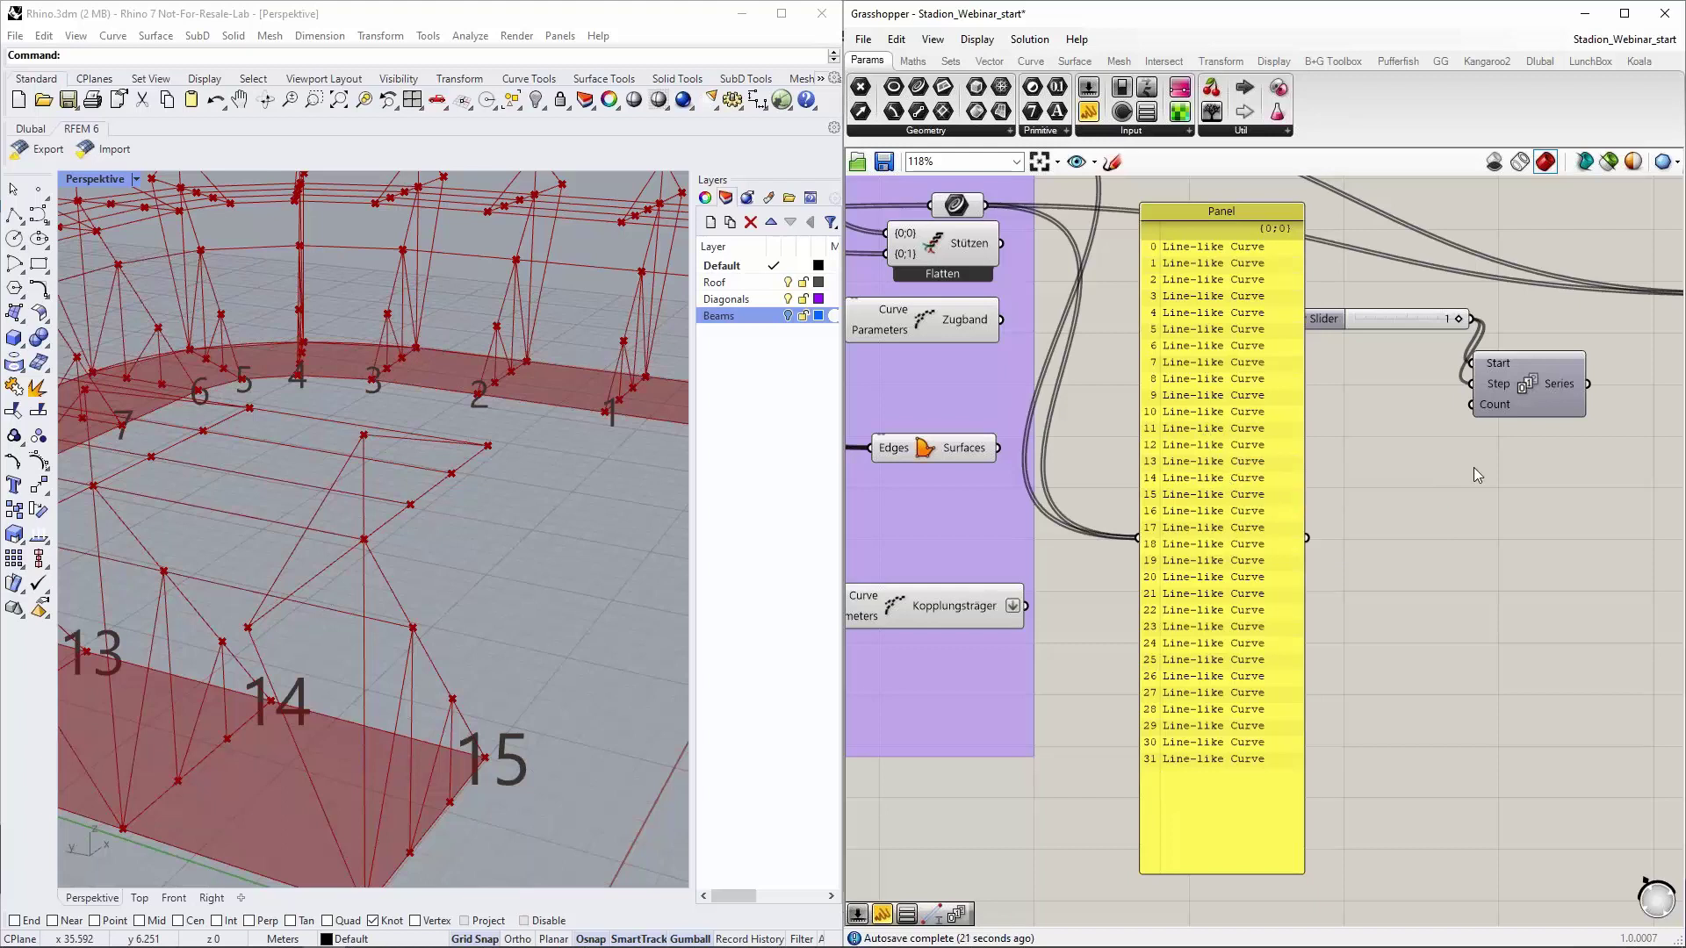
right_drag(1474, 467, 1225, 483)
click(1094, 468)
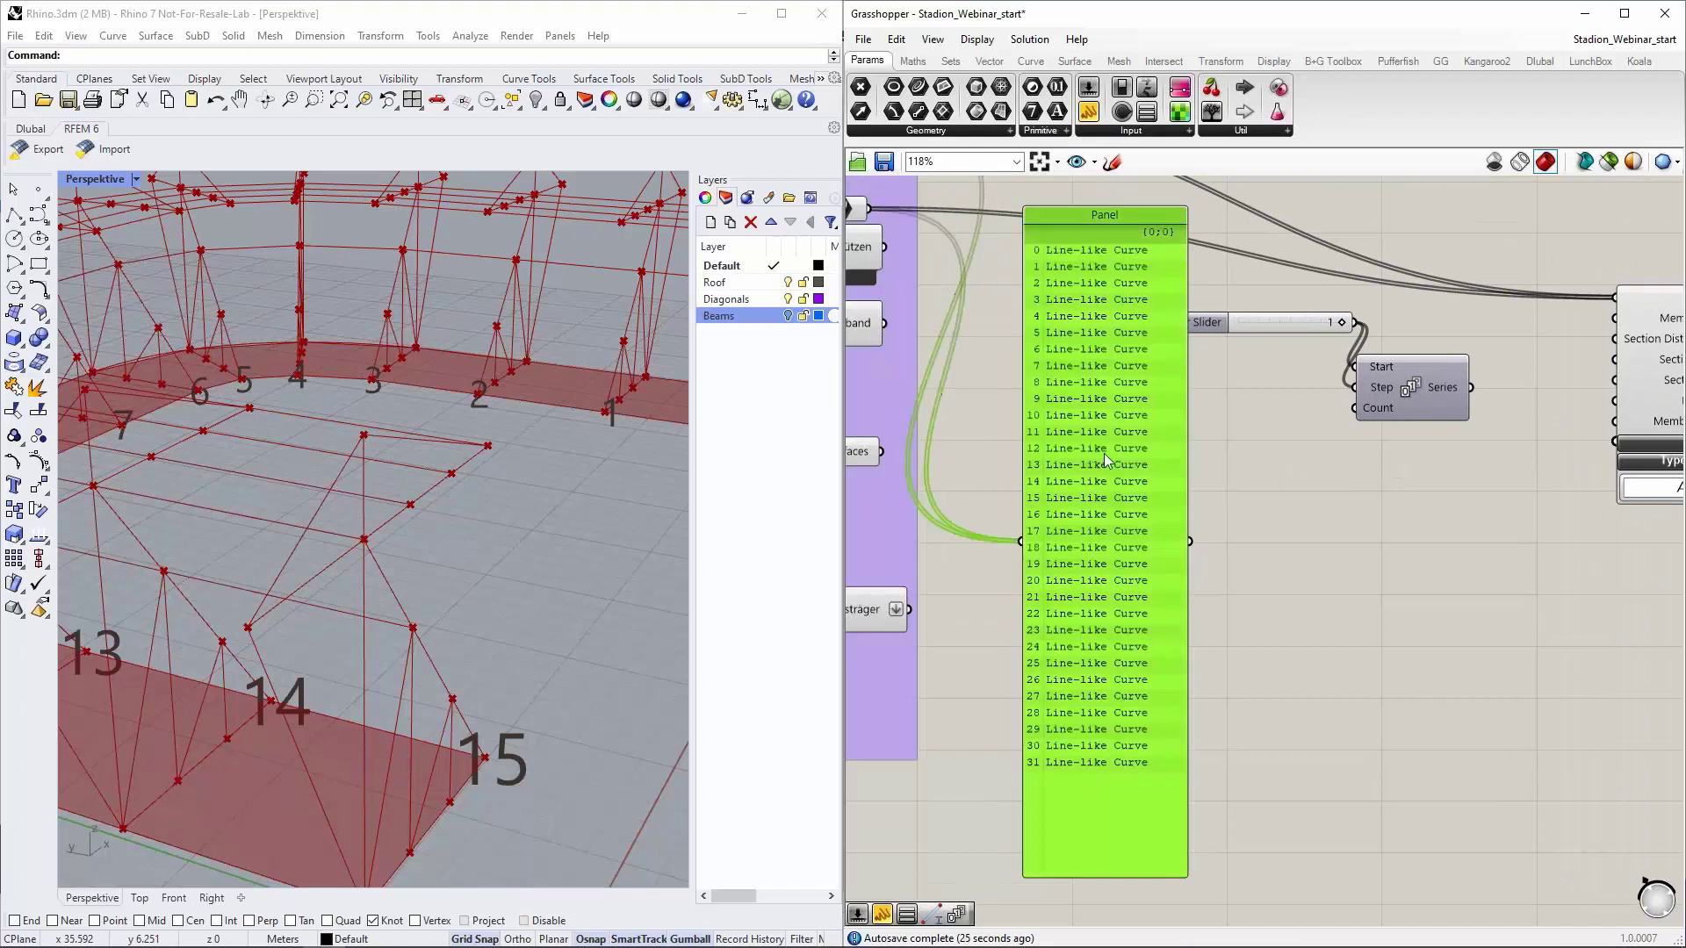
key(Delete)
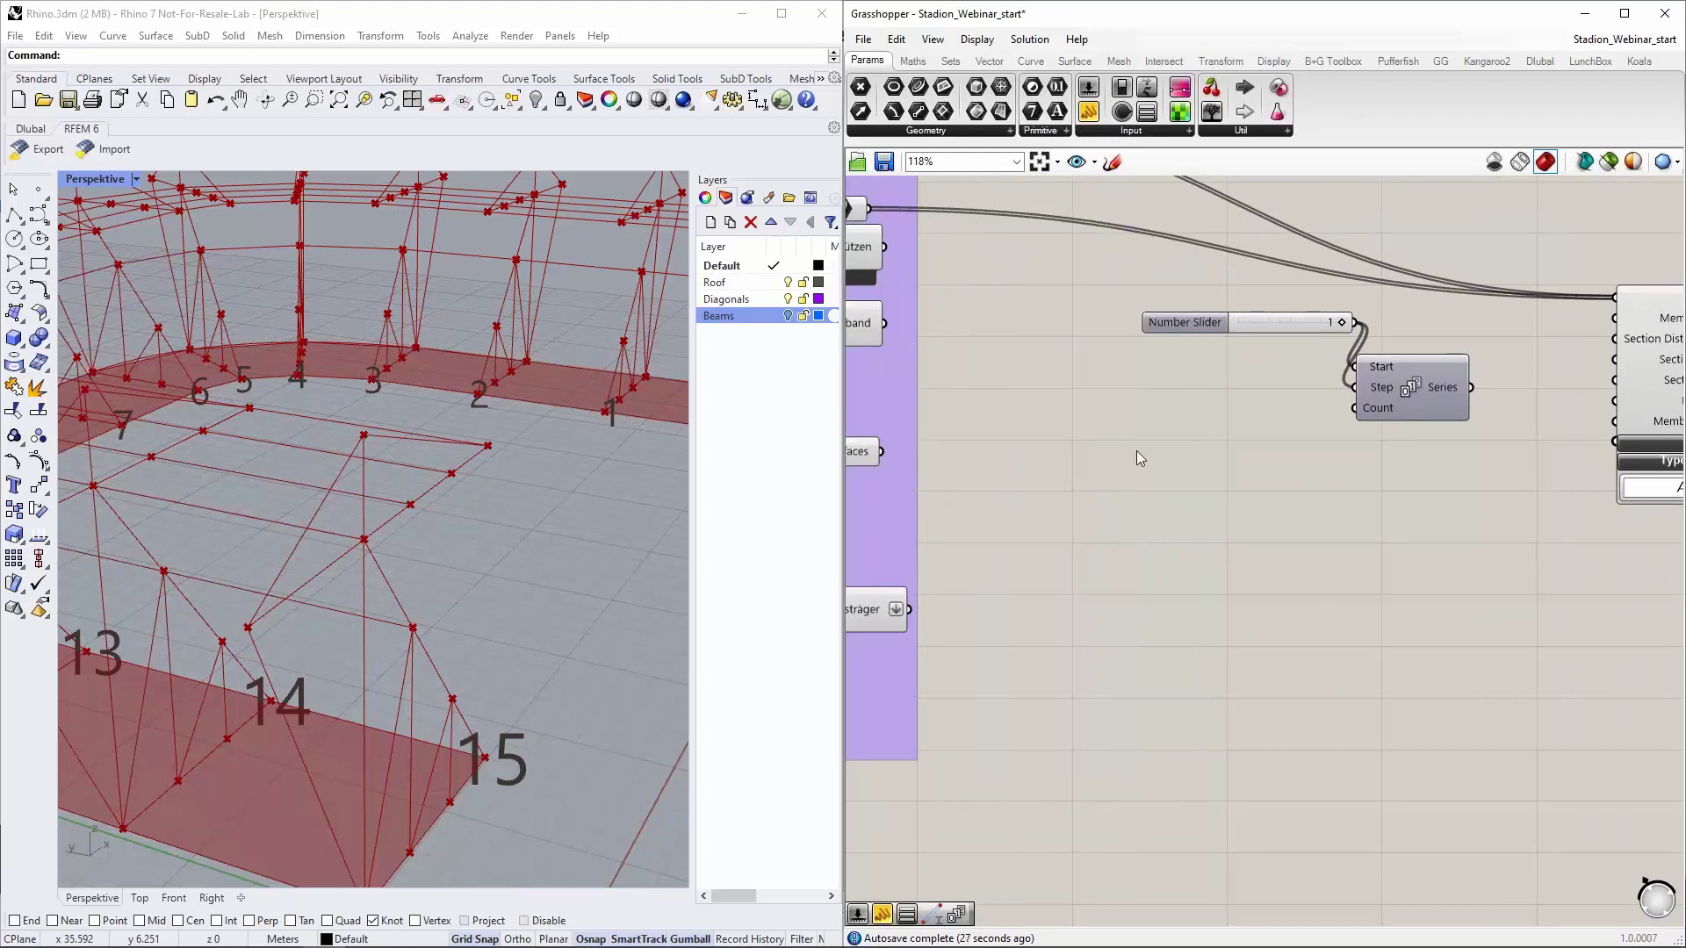
Add a Last Index component and connect both curve parameters that feed GH Line to its List input
double_click(1140, 457)
text(last i)
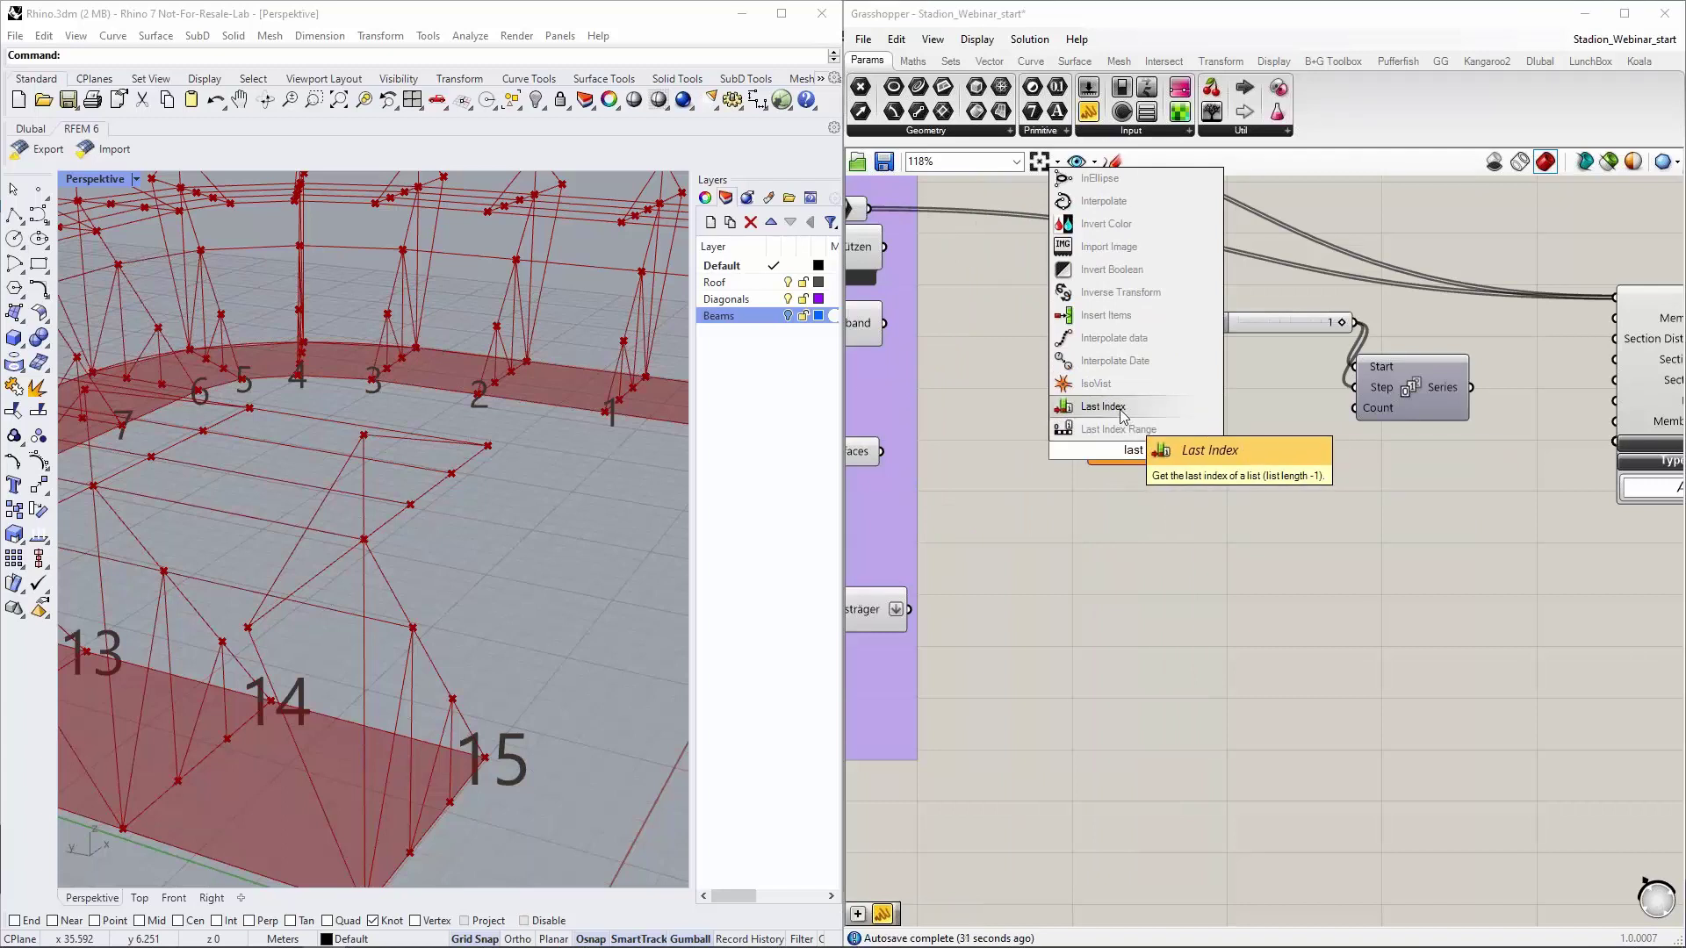
click(1103, 406)
right_drag(1039, 356, 1194, 491)
drag(1022, 227, 1240, 564)
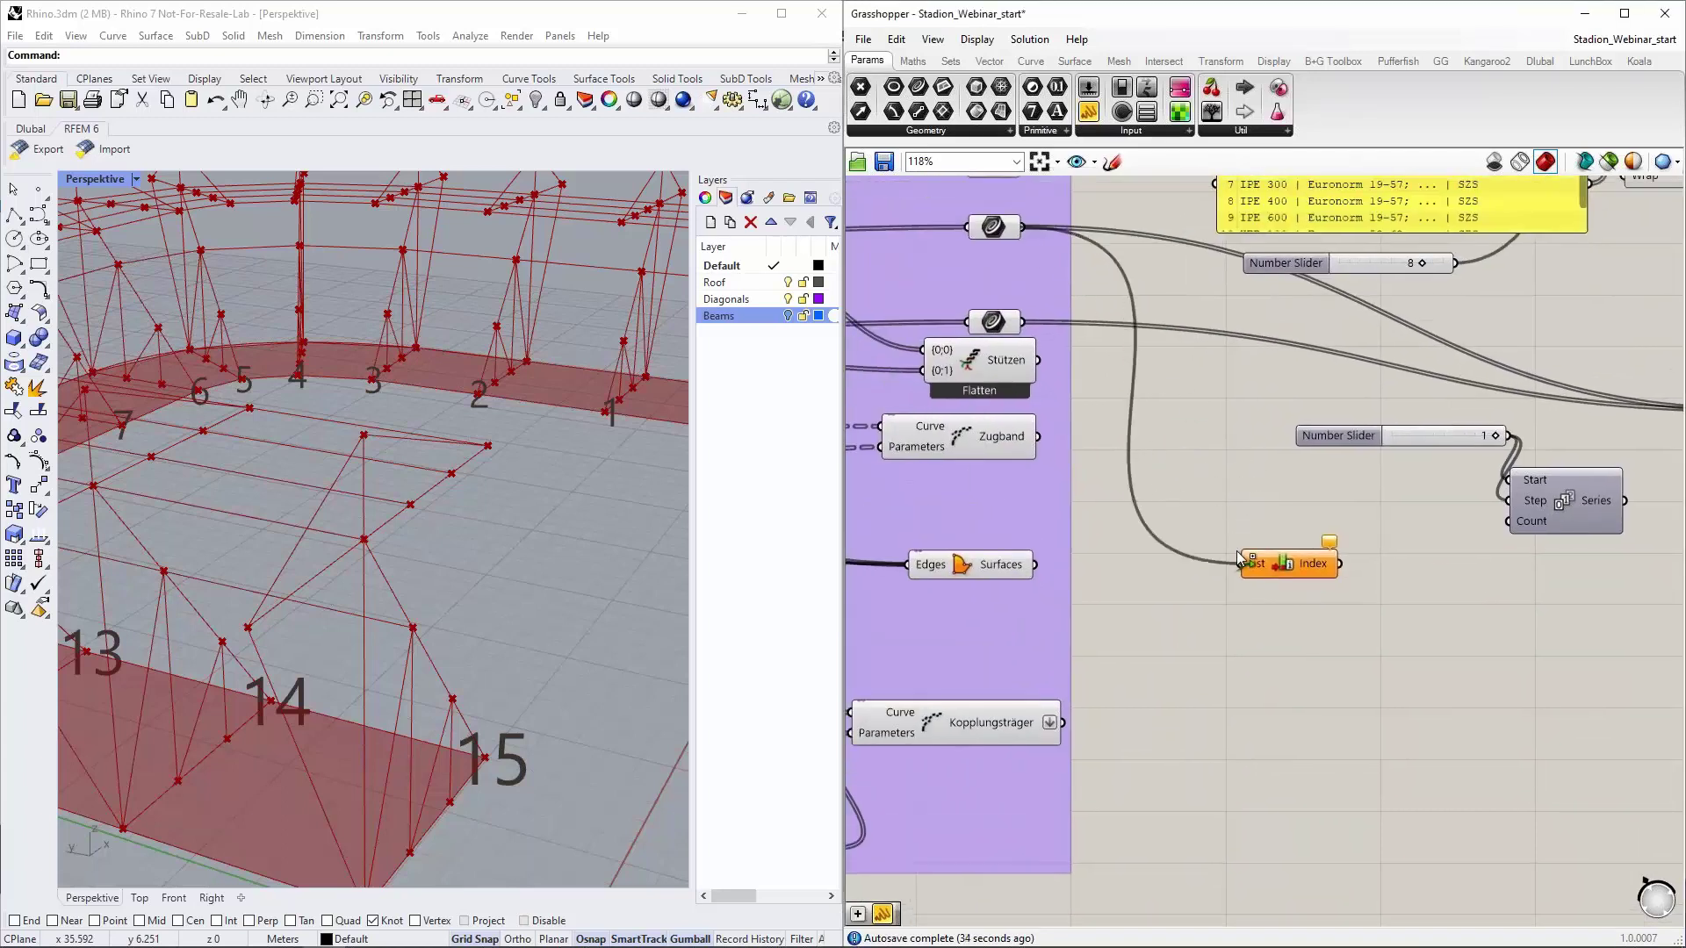
shift+drag(1029, 324, 1241, 564)
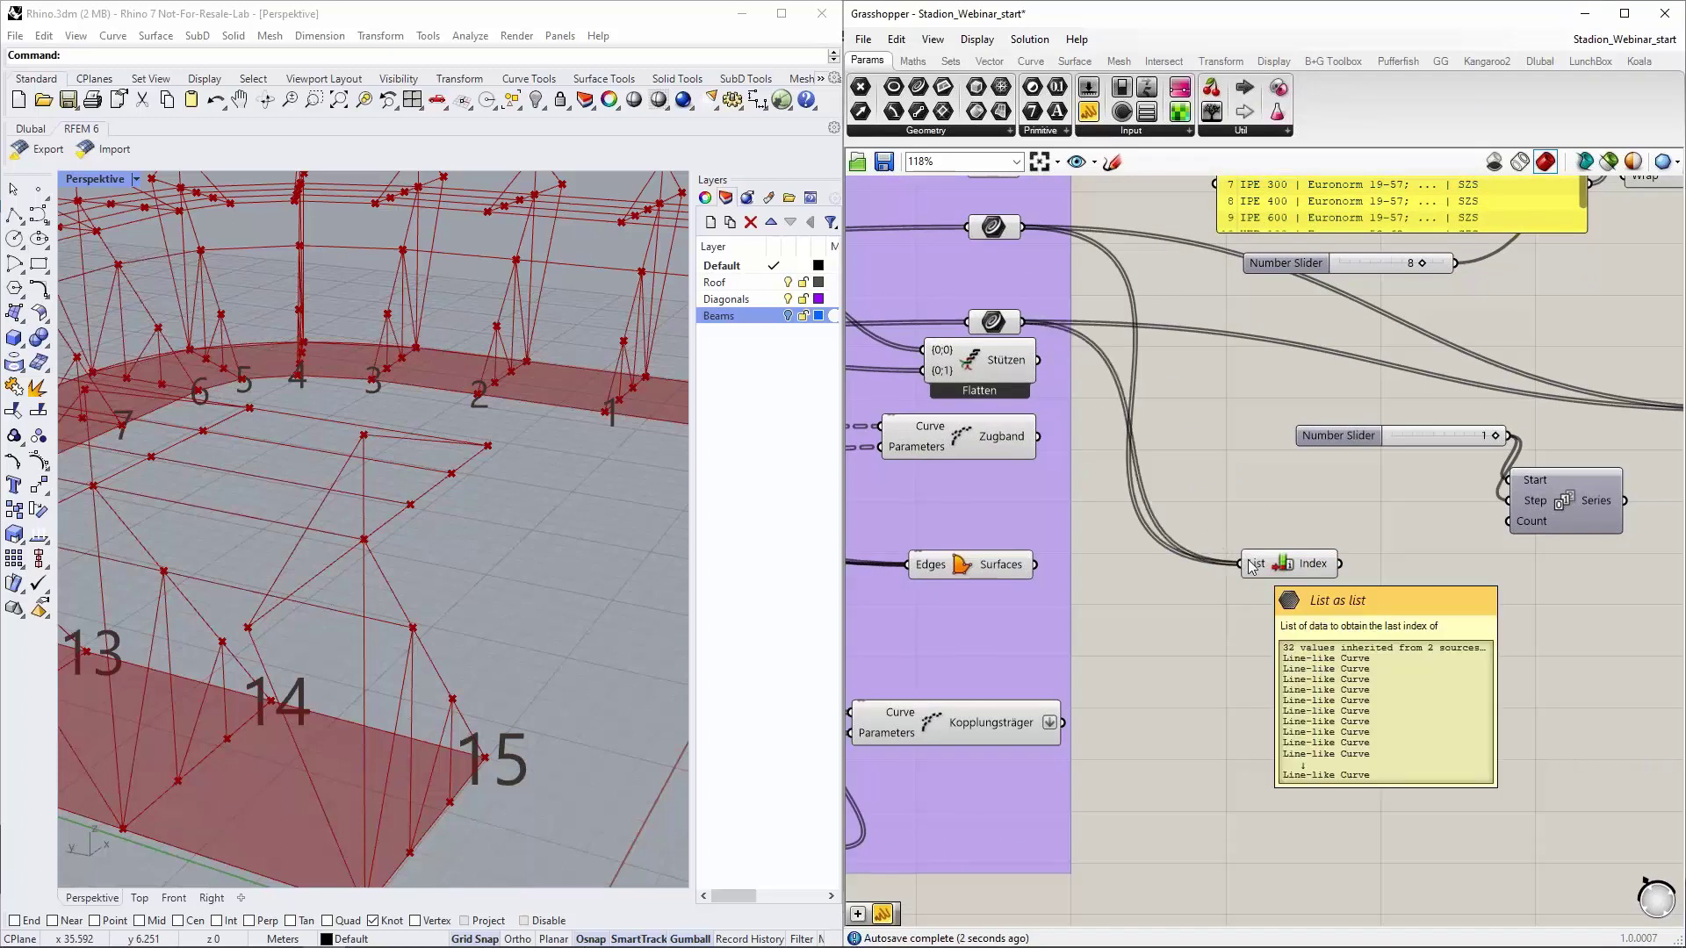
right_drag(1318, 572, 1251, 569)
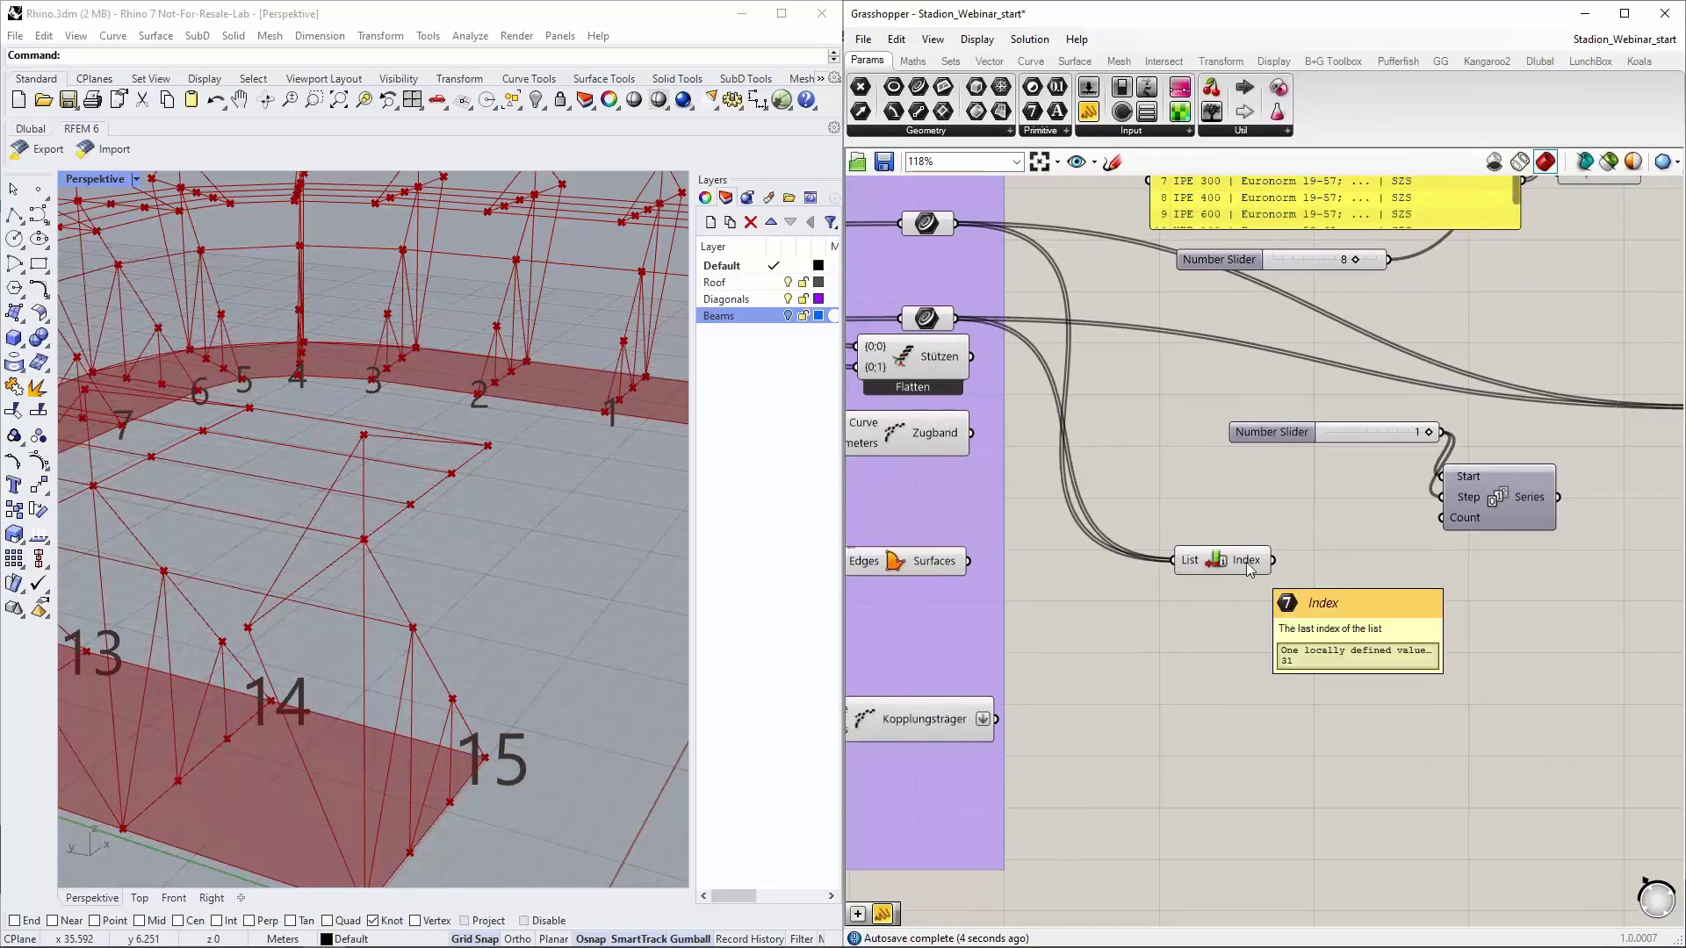
Add 1 to the last index with an Addition component, feed the Result into the Series Count, and move the start slider into line
double_click(1336, 579)
text(+1)
key(Return)
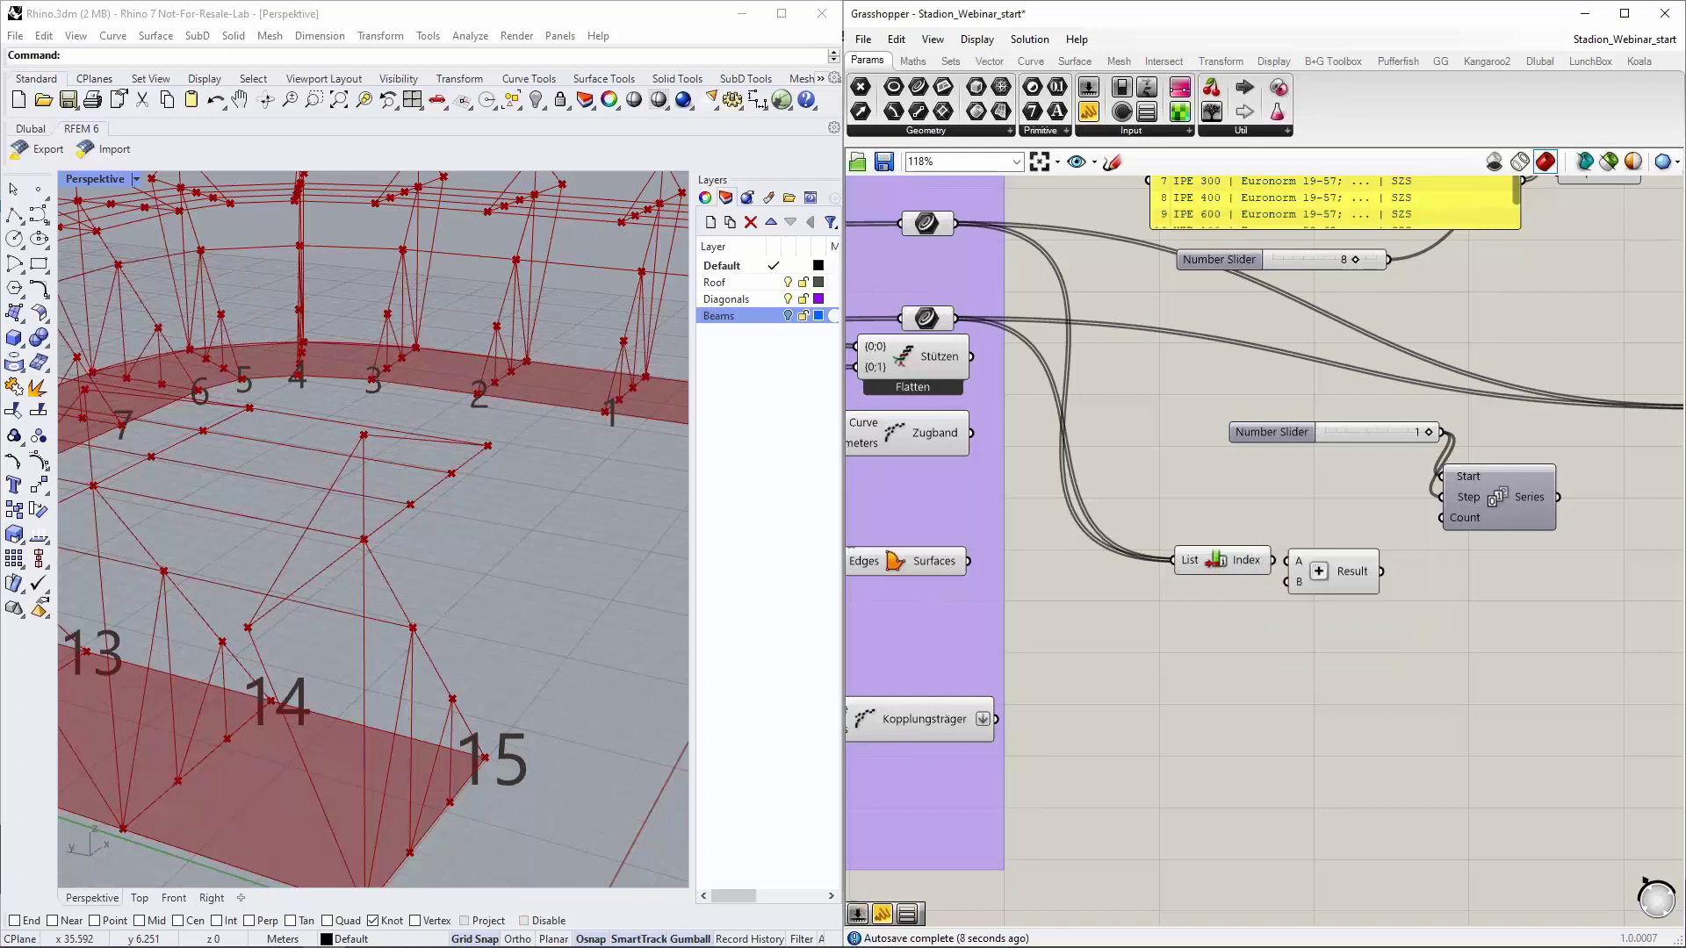
drag(1273, 560, 1291, 559)
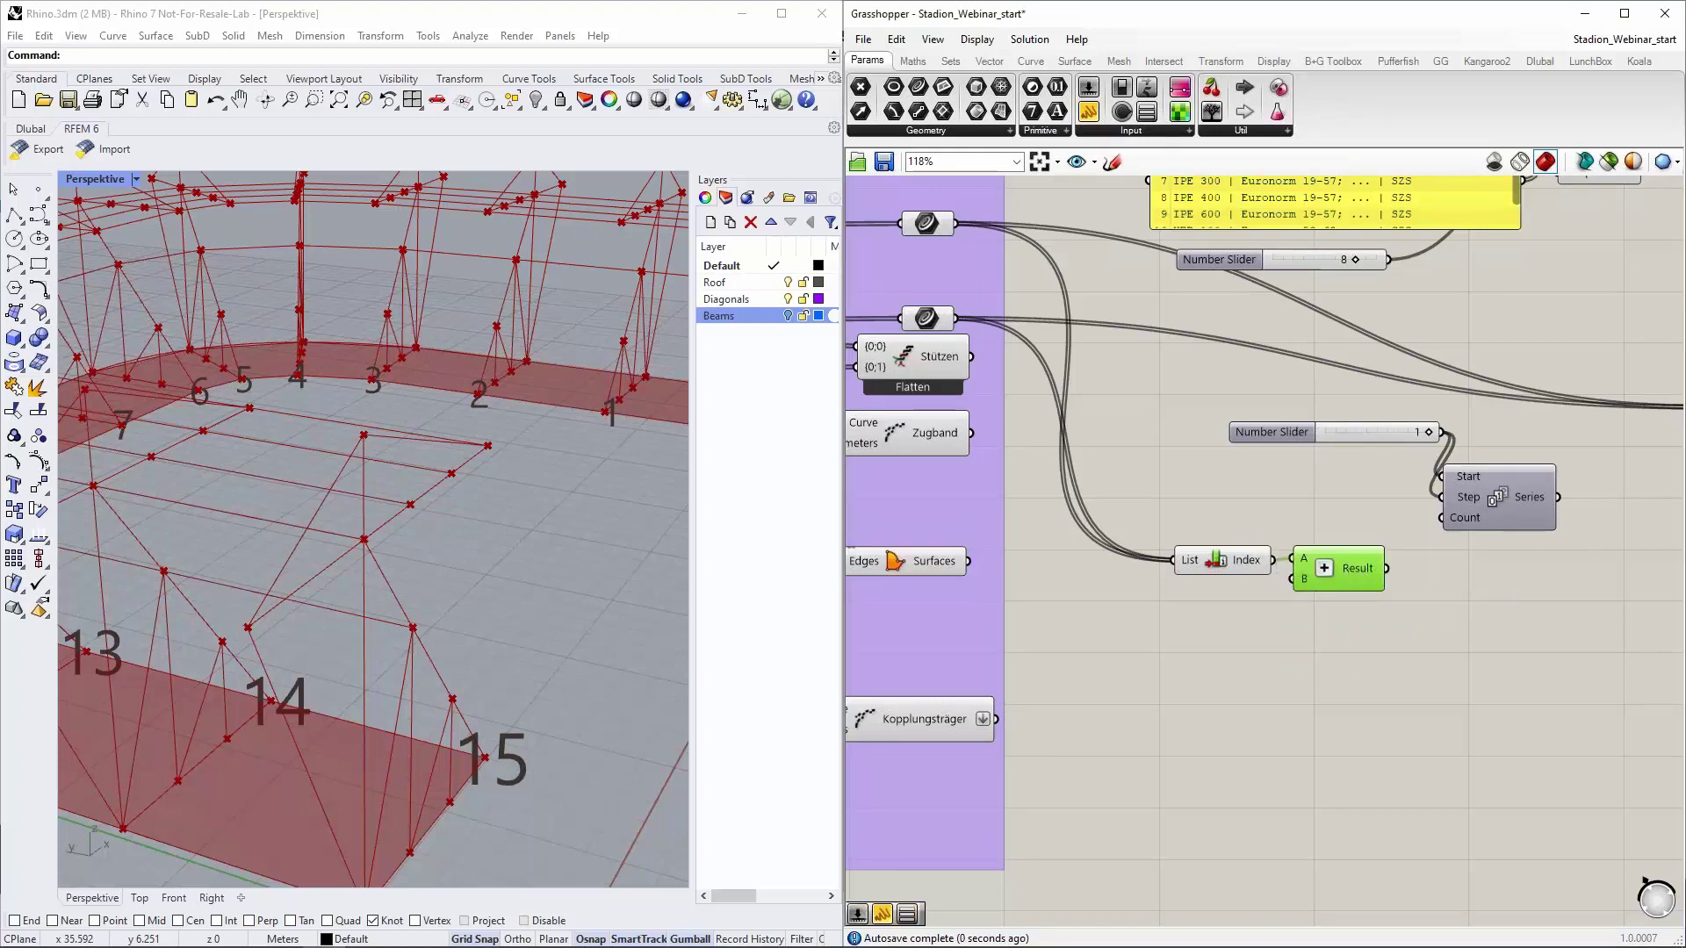
mouse_move(1304, 586)
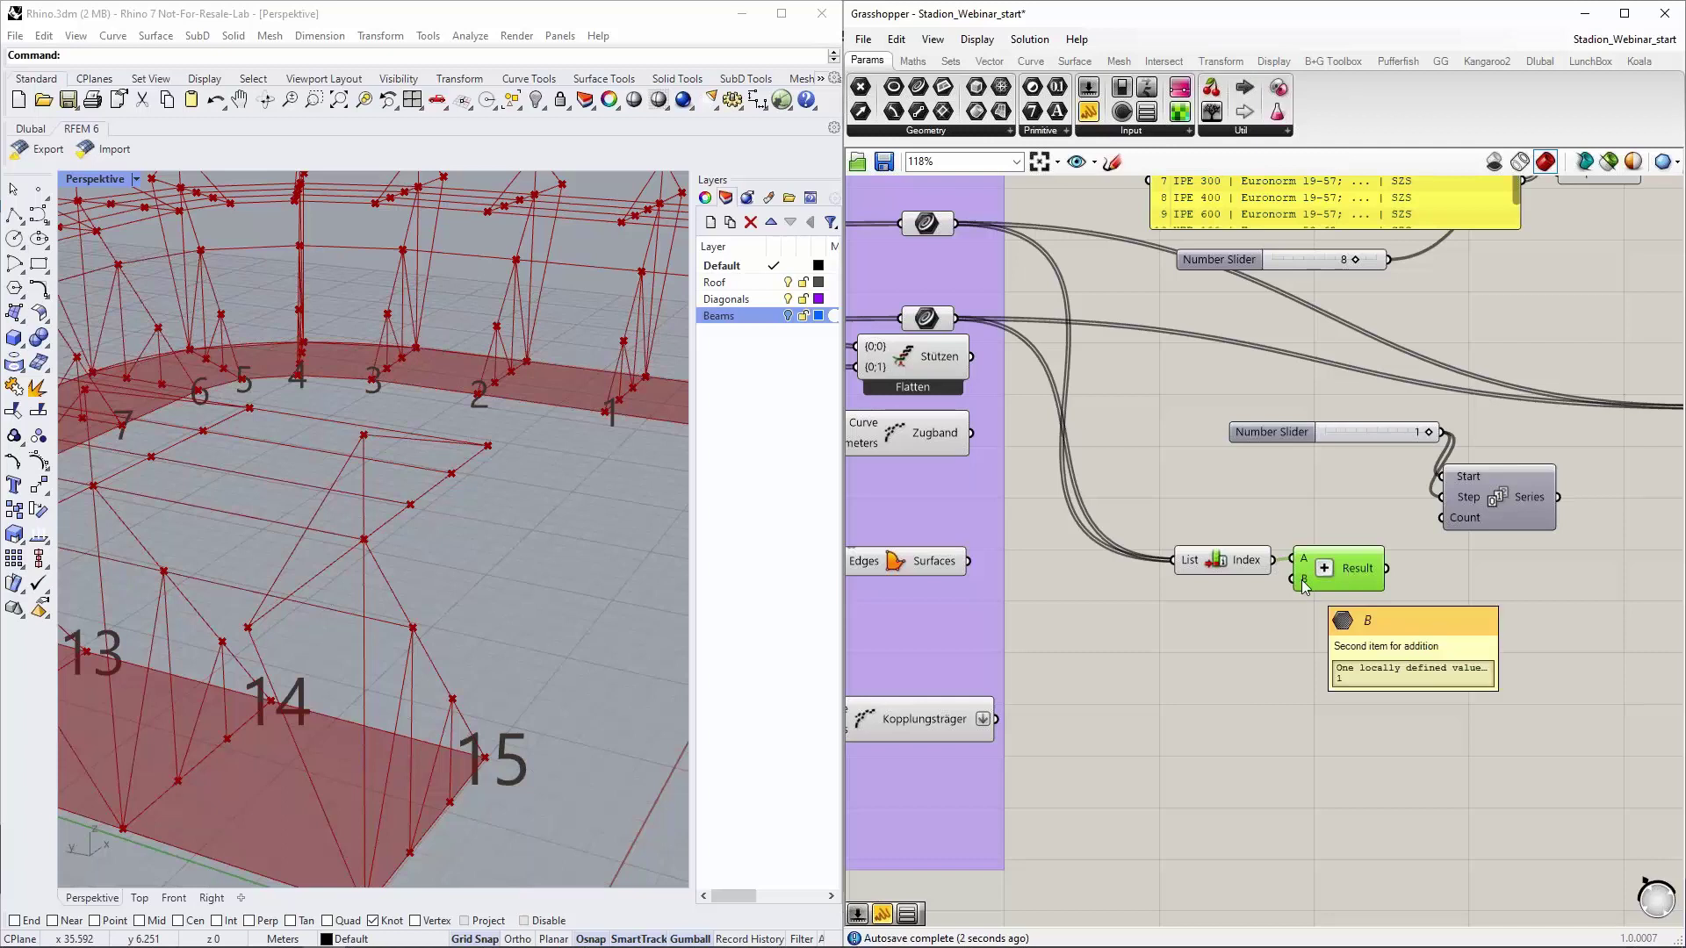
drag(1387, 569, 1439, 533)
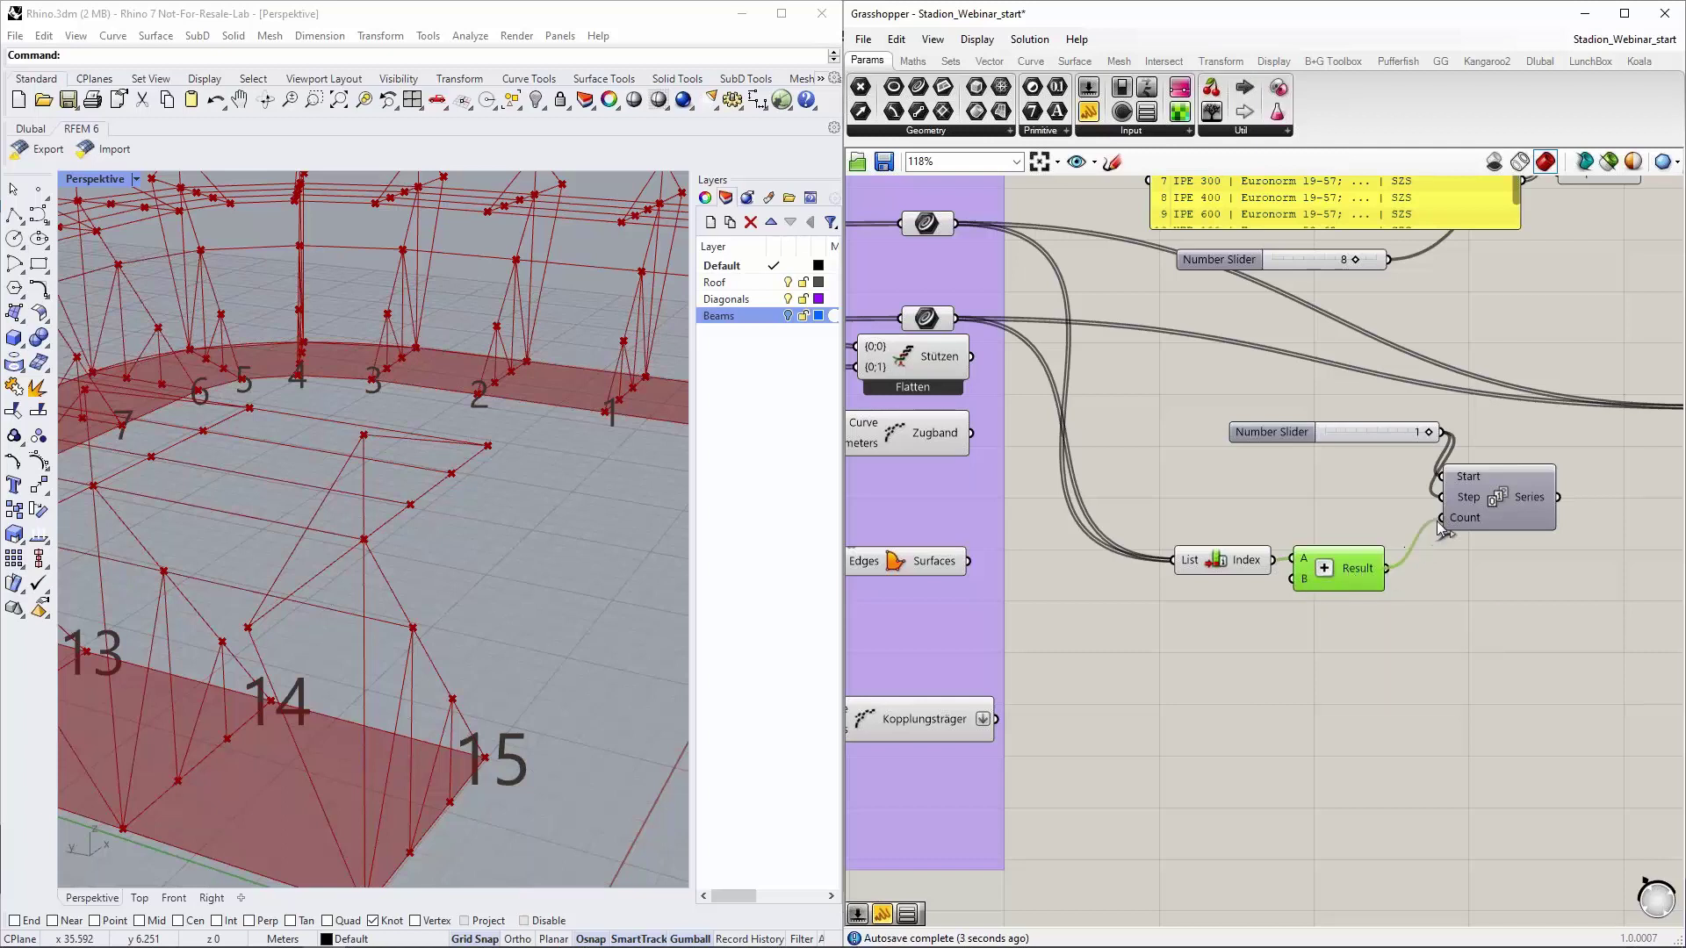
right_drag(1497, 566, 1352, 560)
drag(1247, 432, 1196, 464)
Check the numbers generated by the Series component in a temporary Panel, and delete that panel
right_drag(1474, 507, 1272, 512)
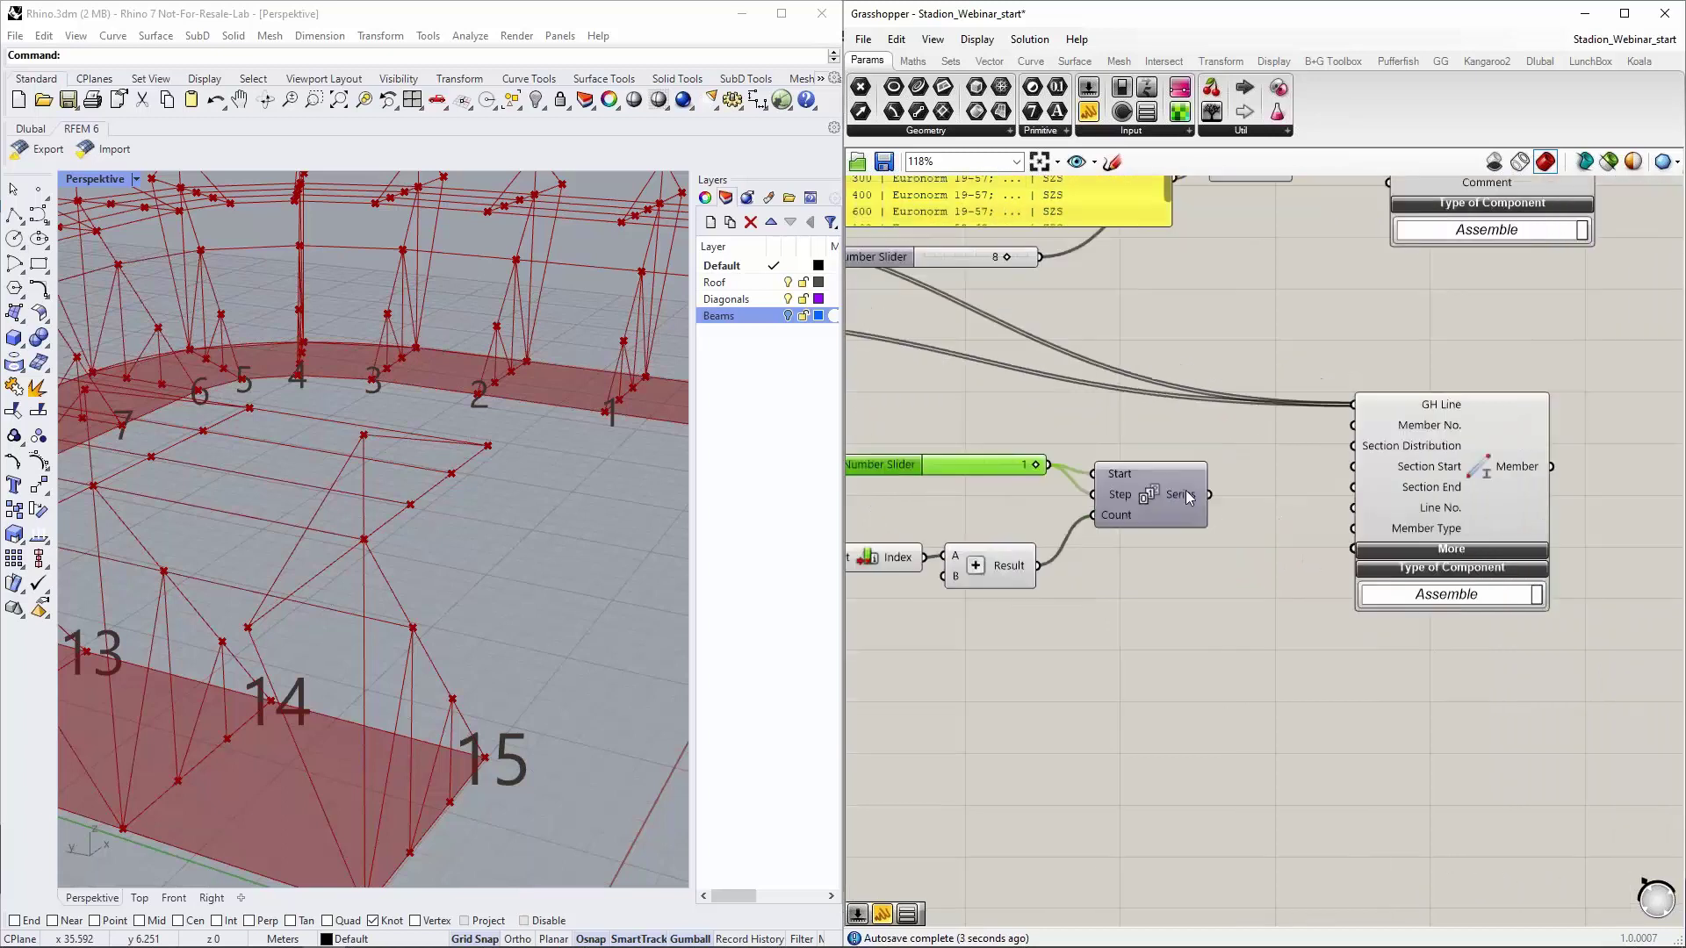
drag(1088, 112, 1238, 484)
drag(1304, 539, 1307, 917)
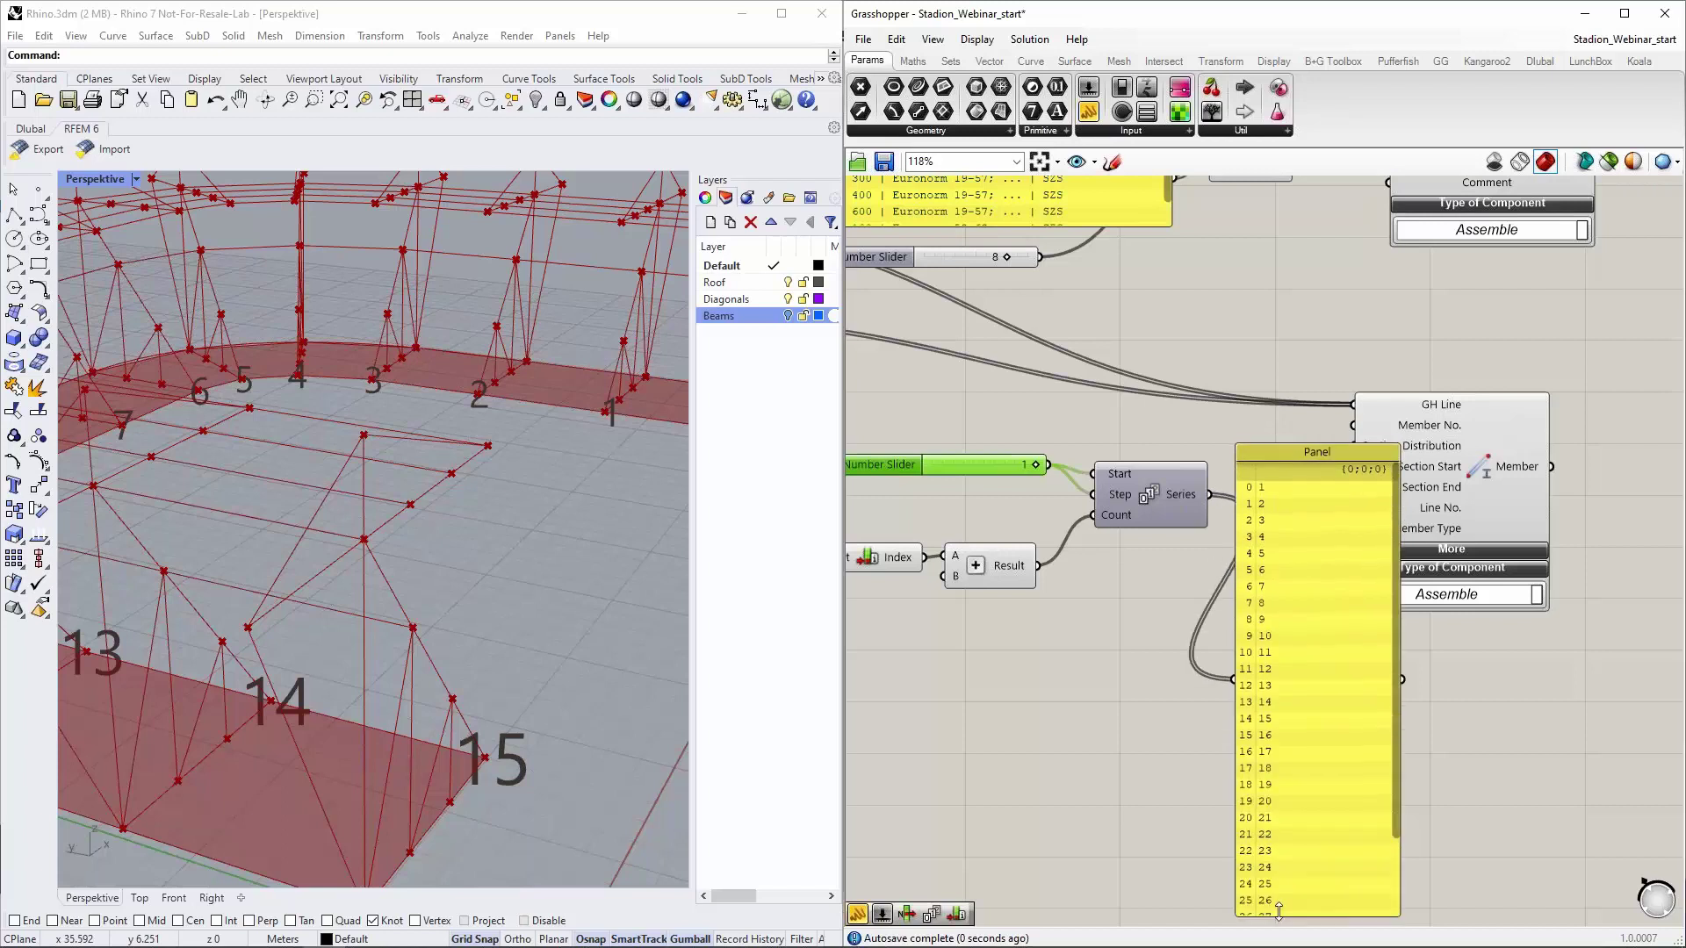
scroll(1394, 788, down, 2)
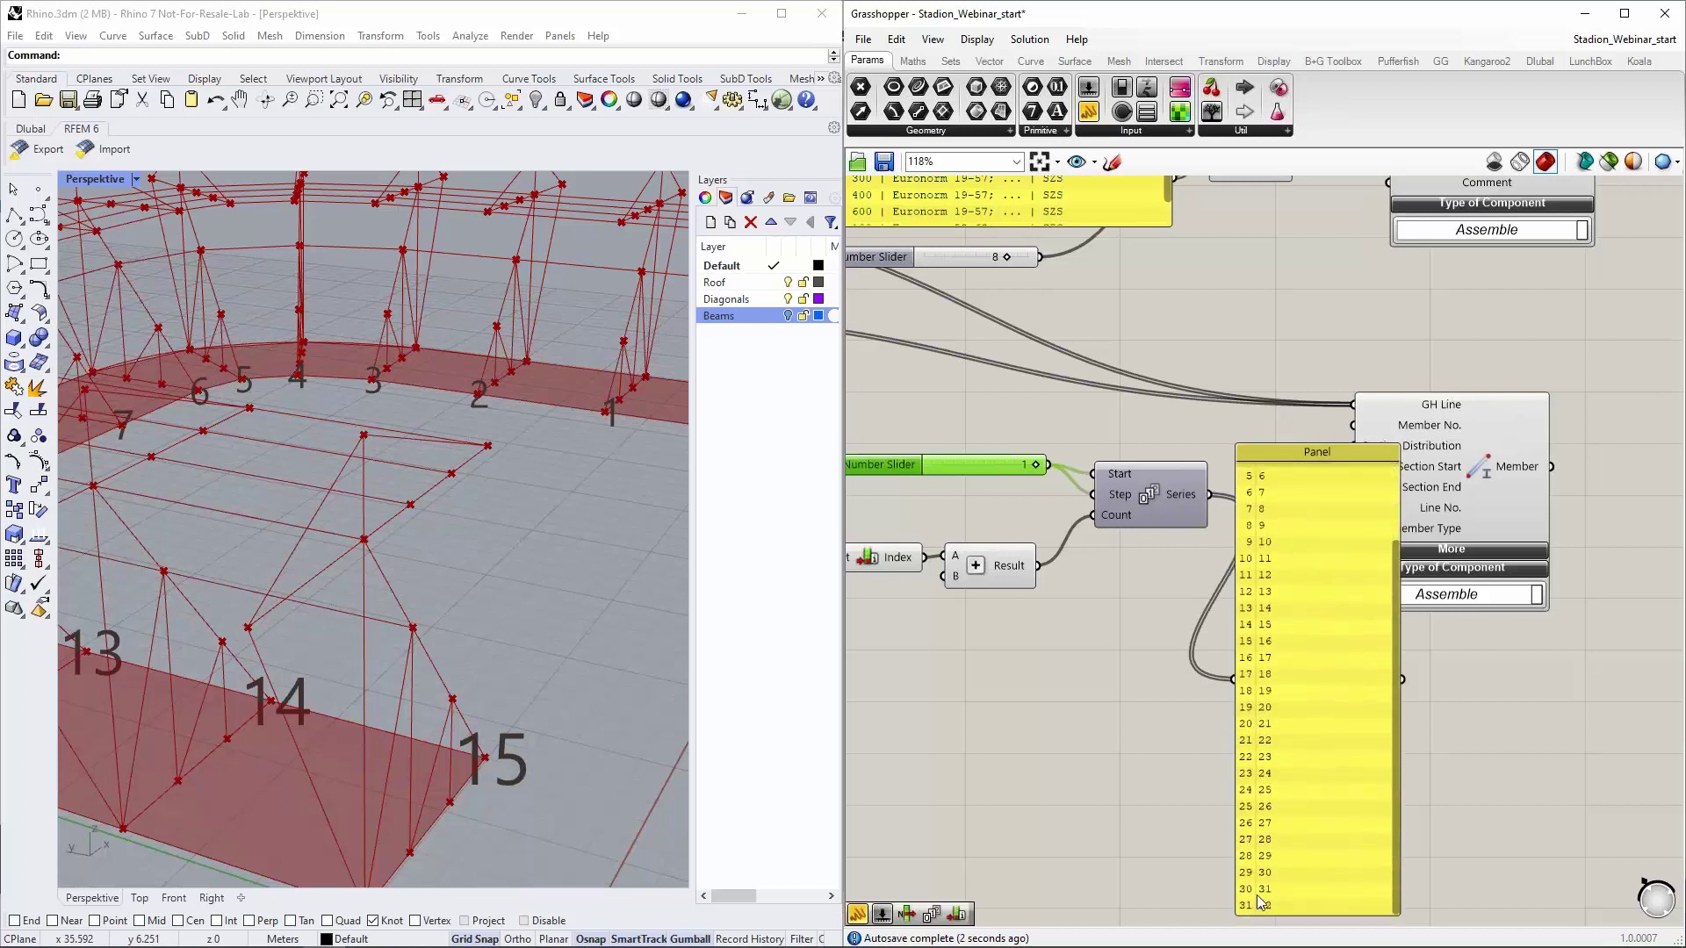
click(1304, 792)
key(Delete)
Connect the Series output to the Member No. input and realign the group of numbering components beside the Member component
drag(1210, 496, 1342, 434)
scroll(1387, 463, down, 3)
drag(1299, 552, 1087, 435)
drag(1258, 460, 1257, 453)
click(1300, 576)
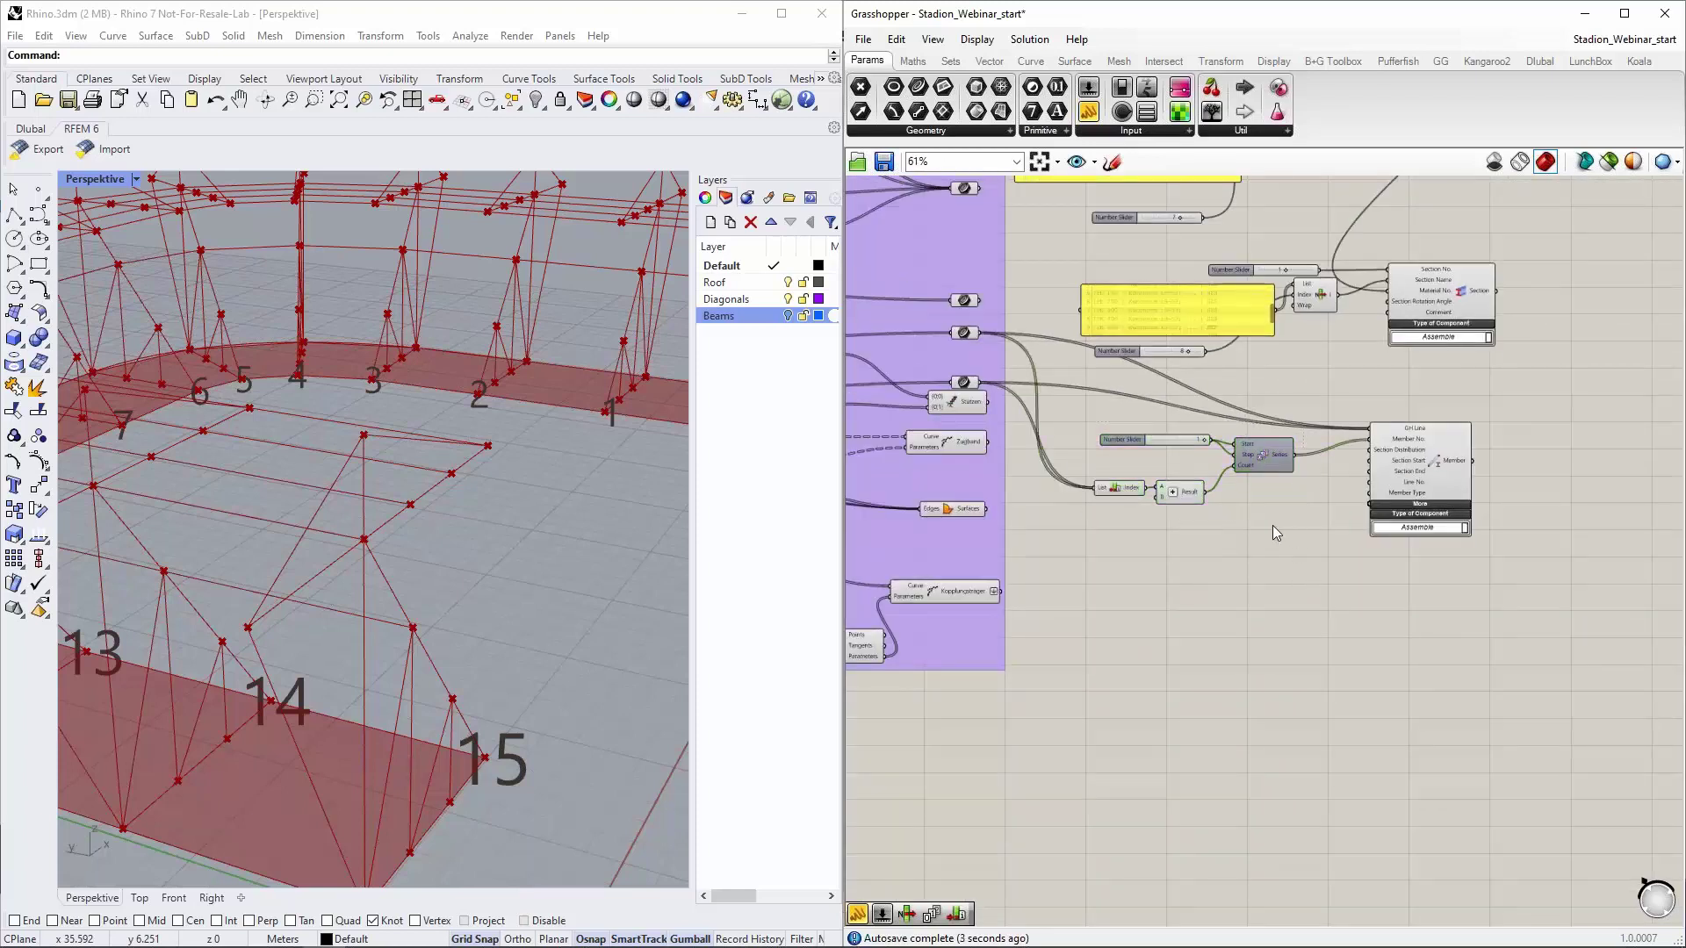
Set the Amount of Frames slider in the geometry group to 20
scroll(1377, 514, down, 1)
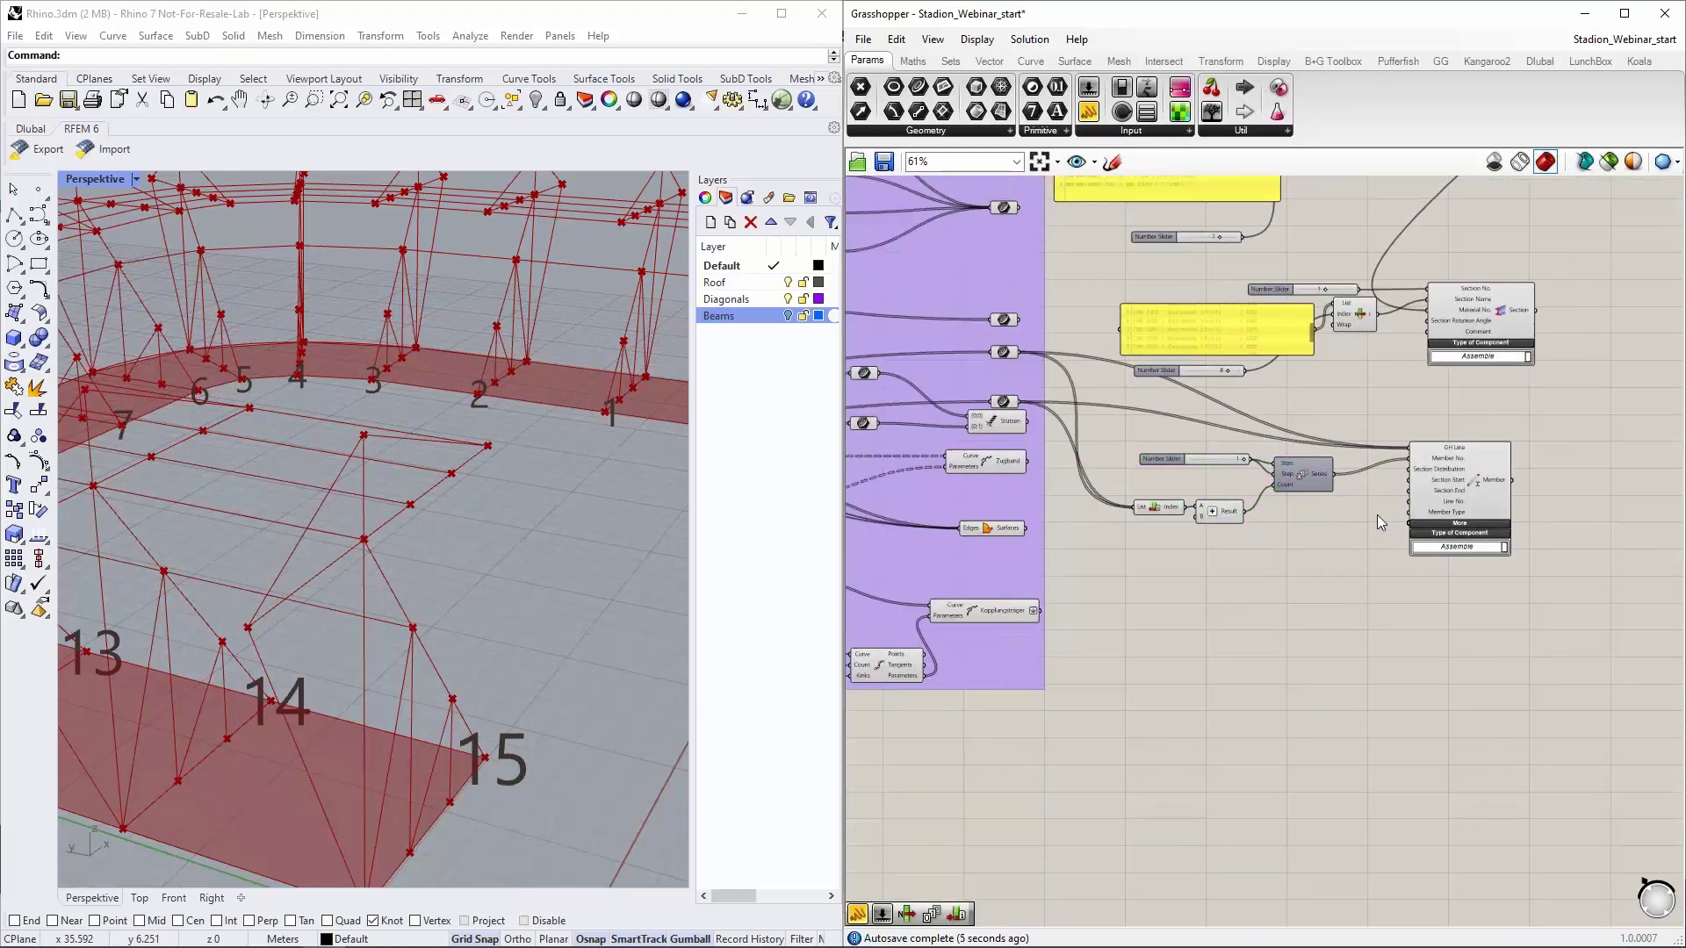
scroll(1377, 515, down, 3)
right_drag(1136, 368, 1152, 372)
scroll(963, 481, up, 10)
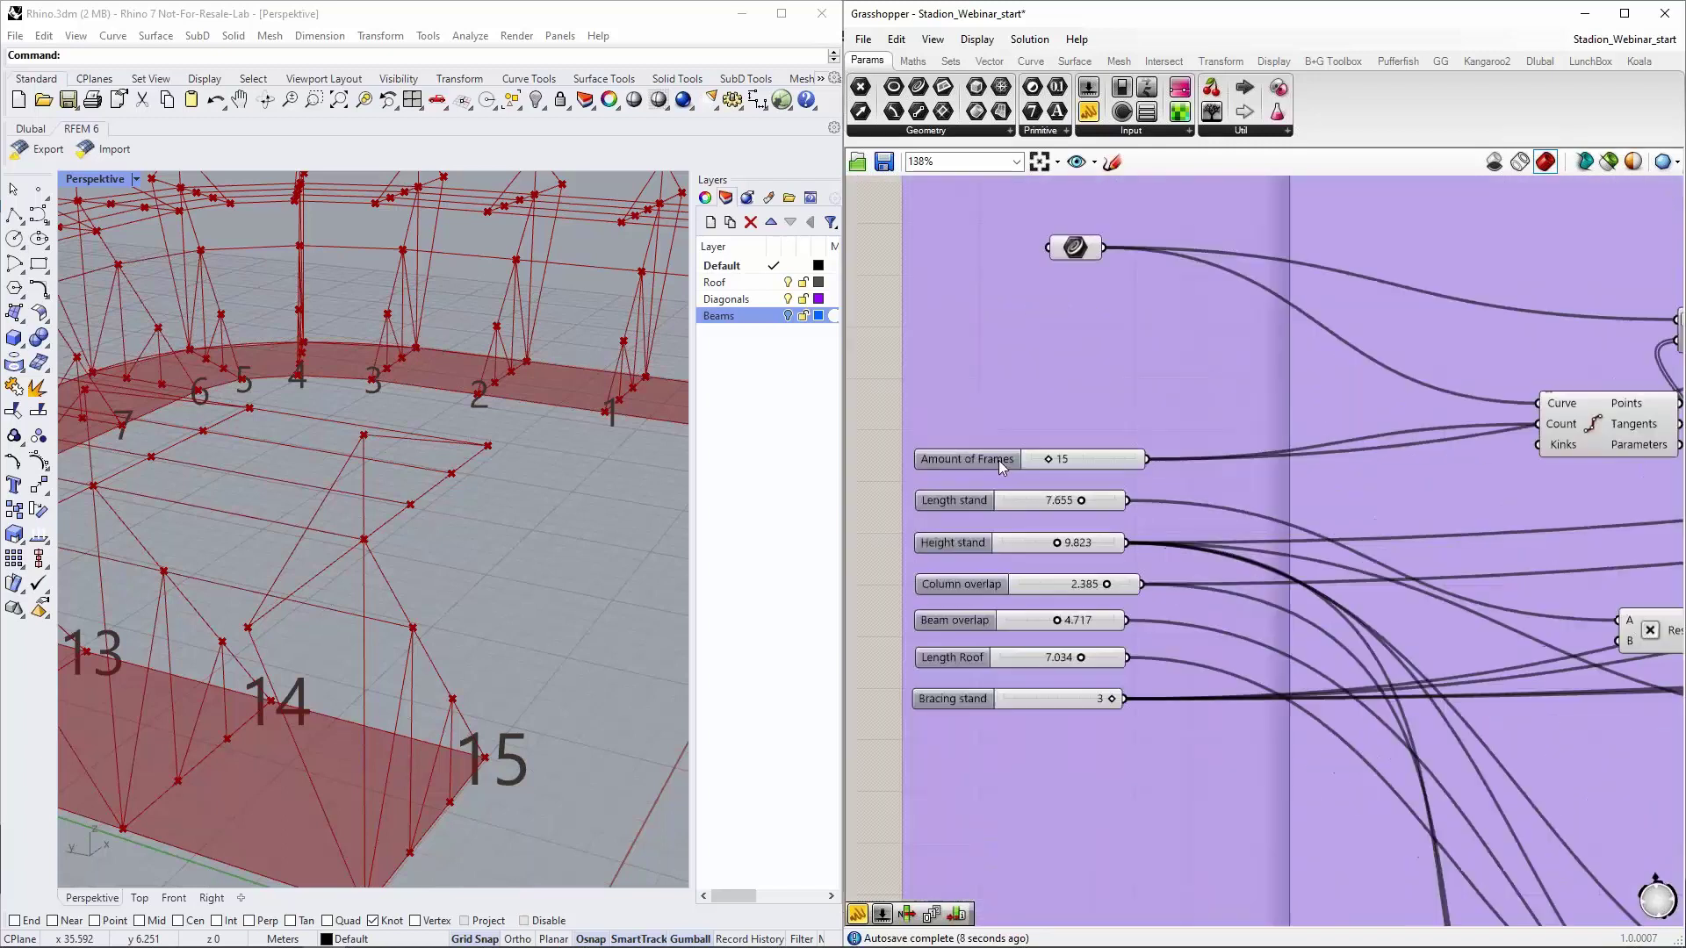
drag(1072, 464, 1097, 465)
Compare the number of values in the Series output with the number of curves at the GH Line input
scroll(1098, 465, down, 5)
scroll(1517, 601, up, 3)
right_drag(1535, 571, 1203, 564)
scroll(1309, 475, up, 3)
mouse_move(1308, 474)
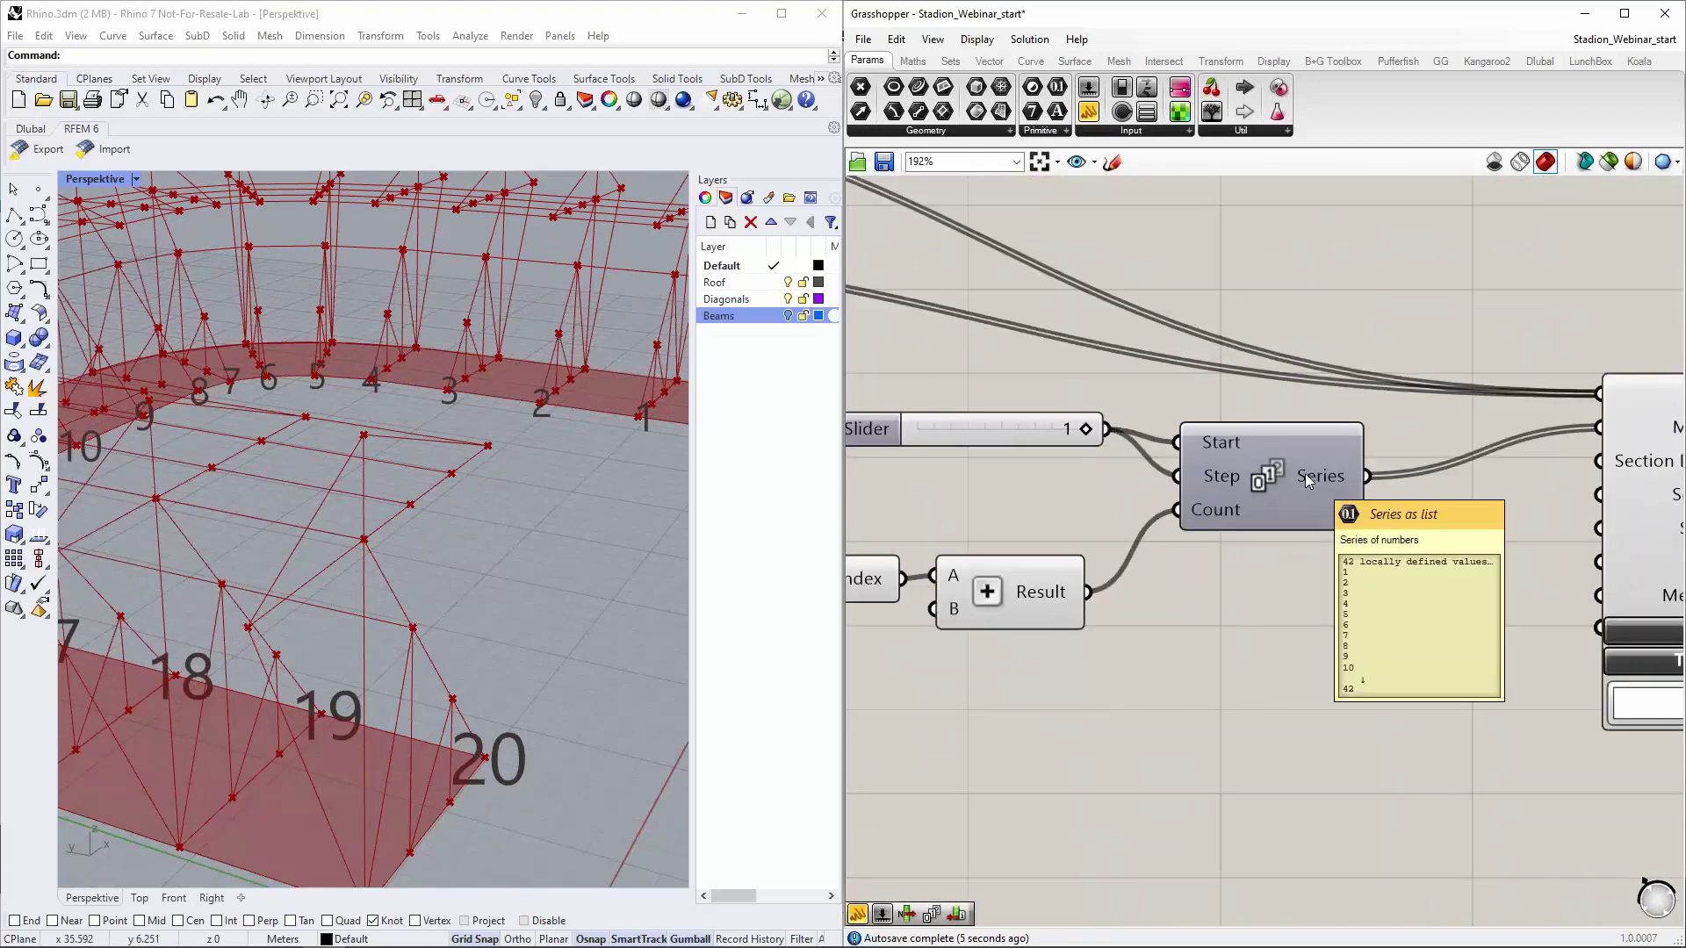
right_drag(1477, 441, 1467, 402)
mouse_move(1462, 410)
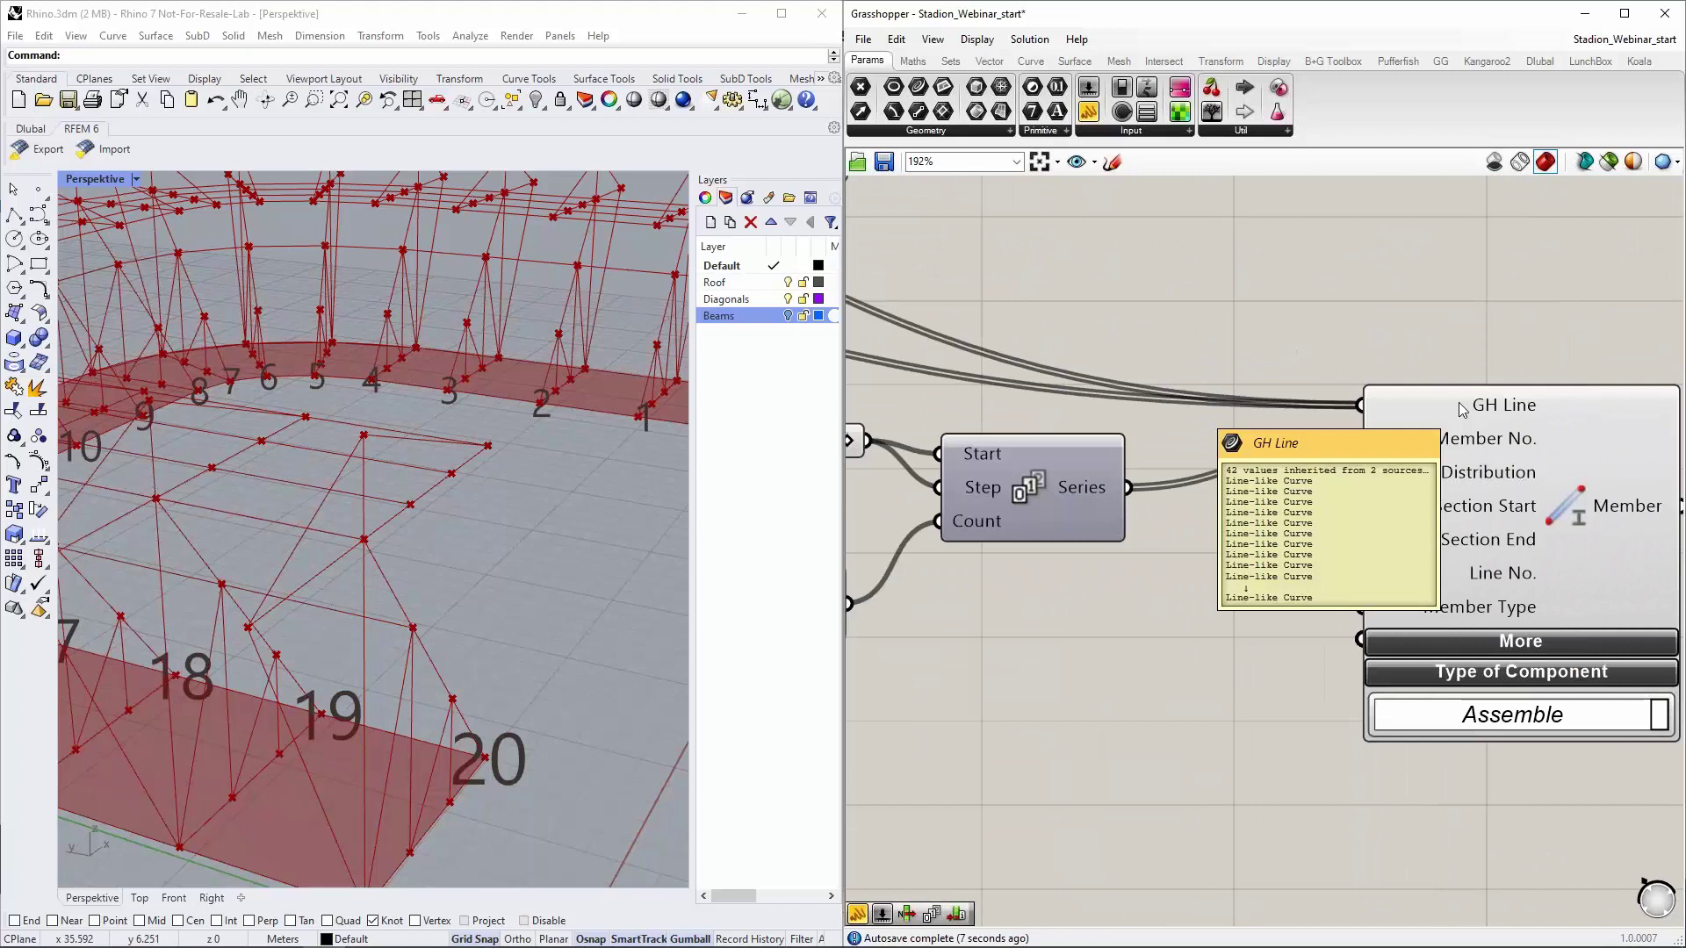
drag(1361, 438, 1081, 487)
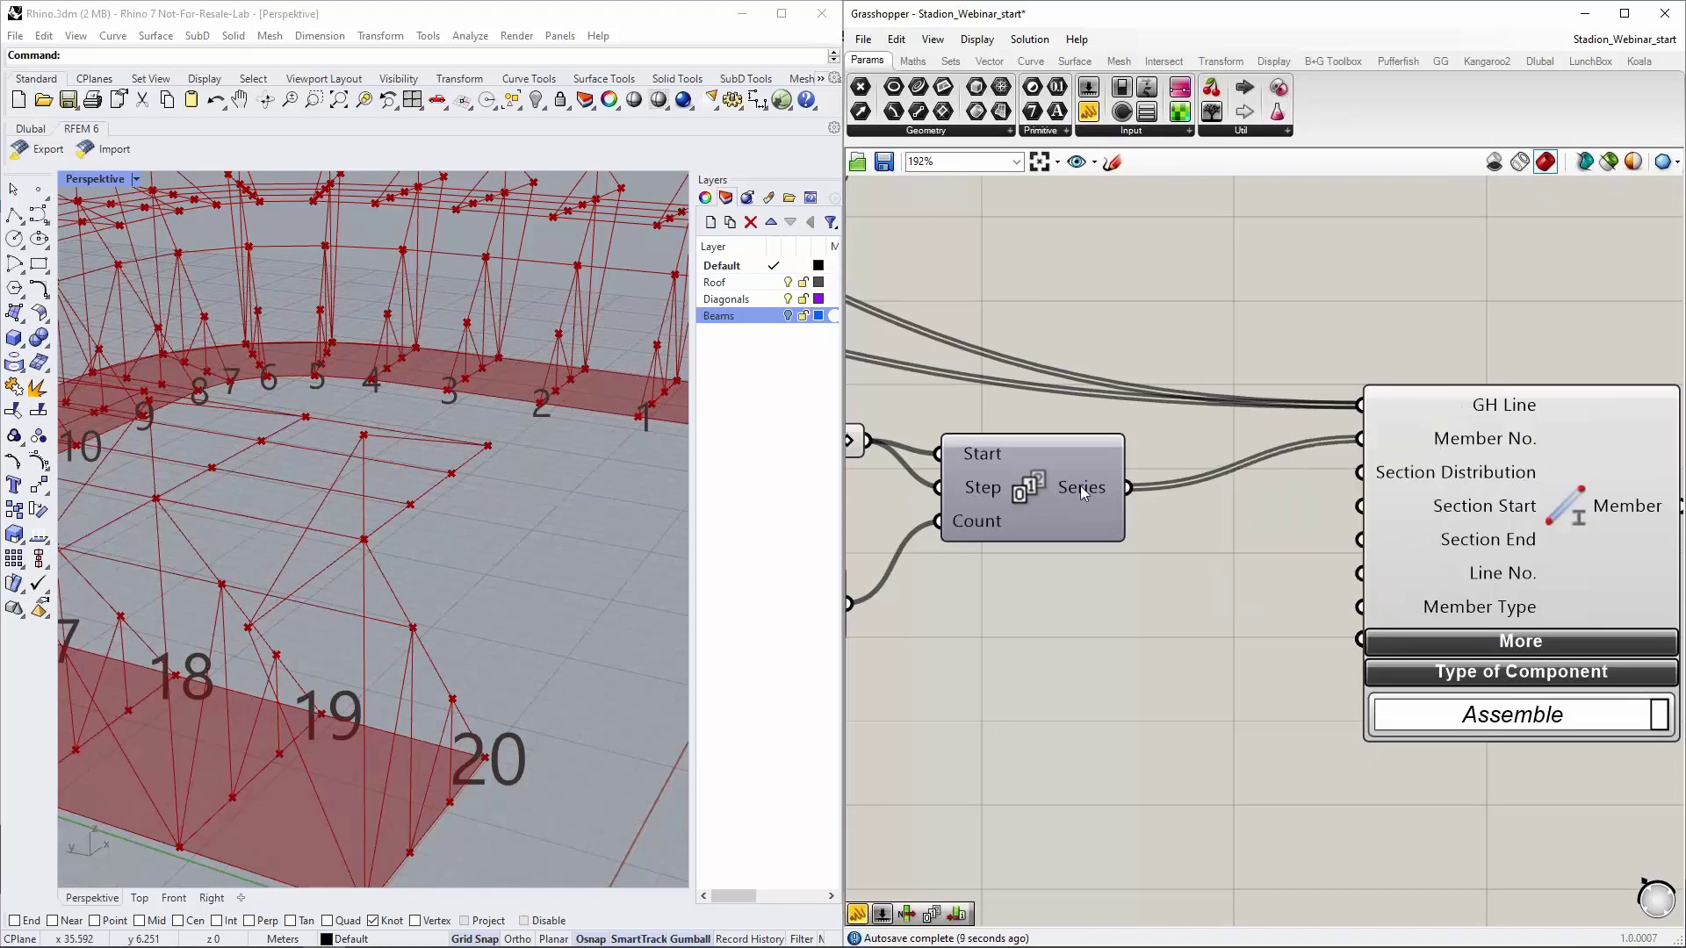
mouse_move(1081, 487)
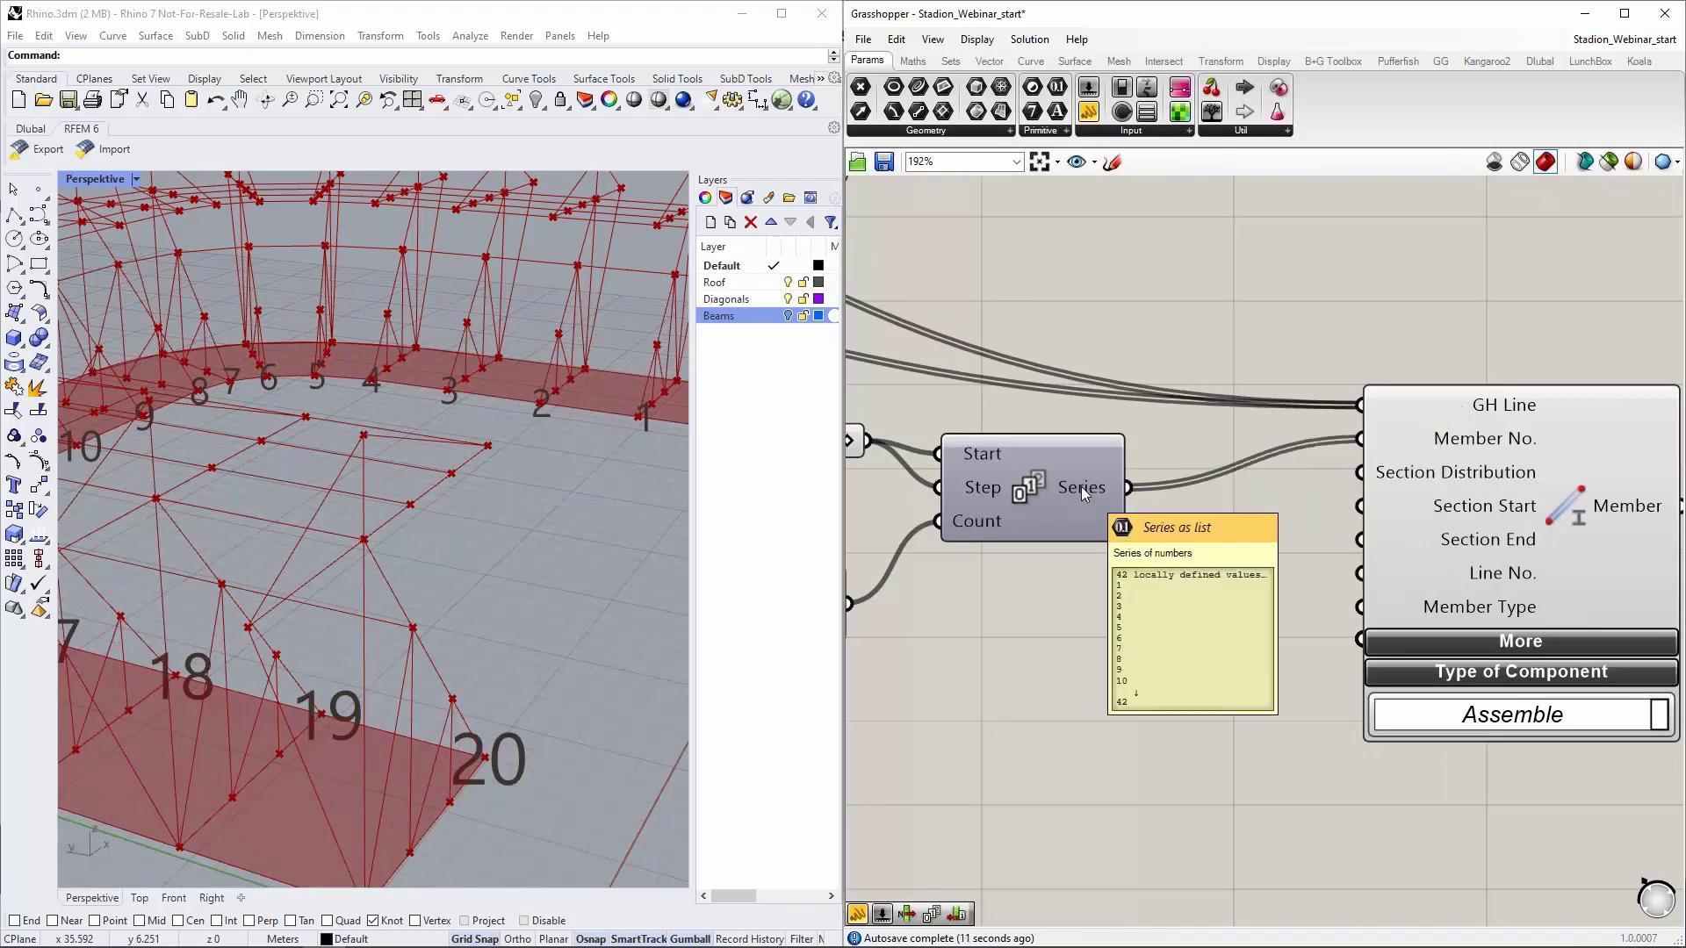
Set the Amount of Frames slider back to 15
scroll(1414, 563, down, 5)
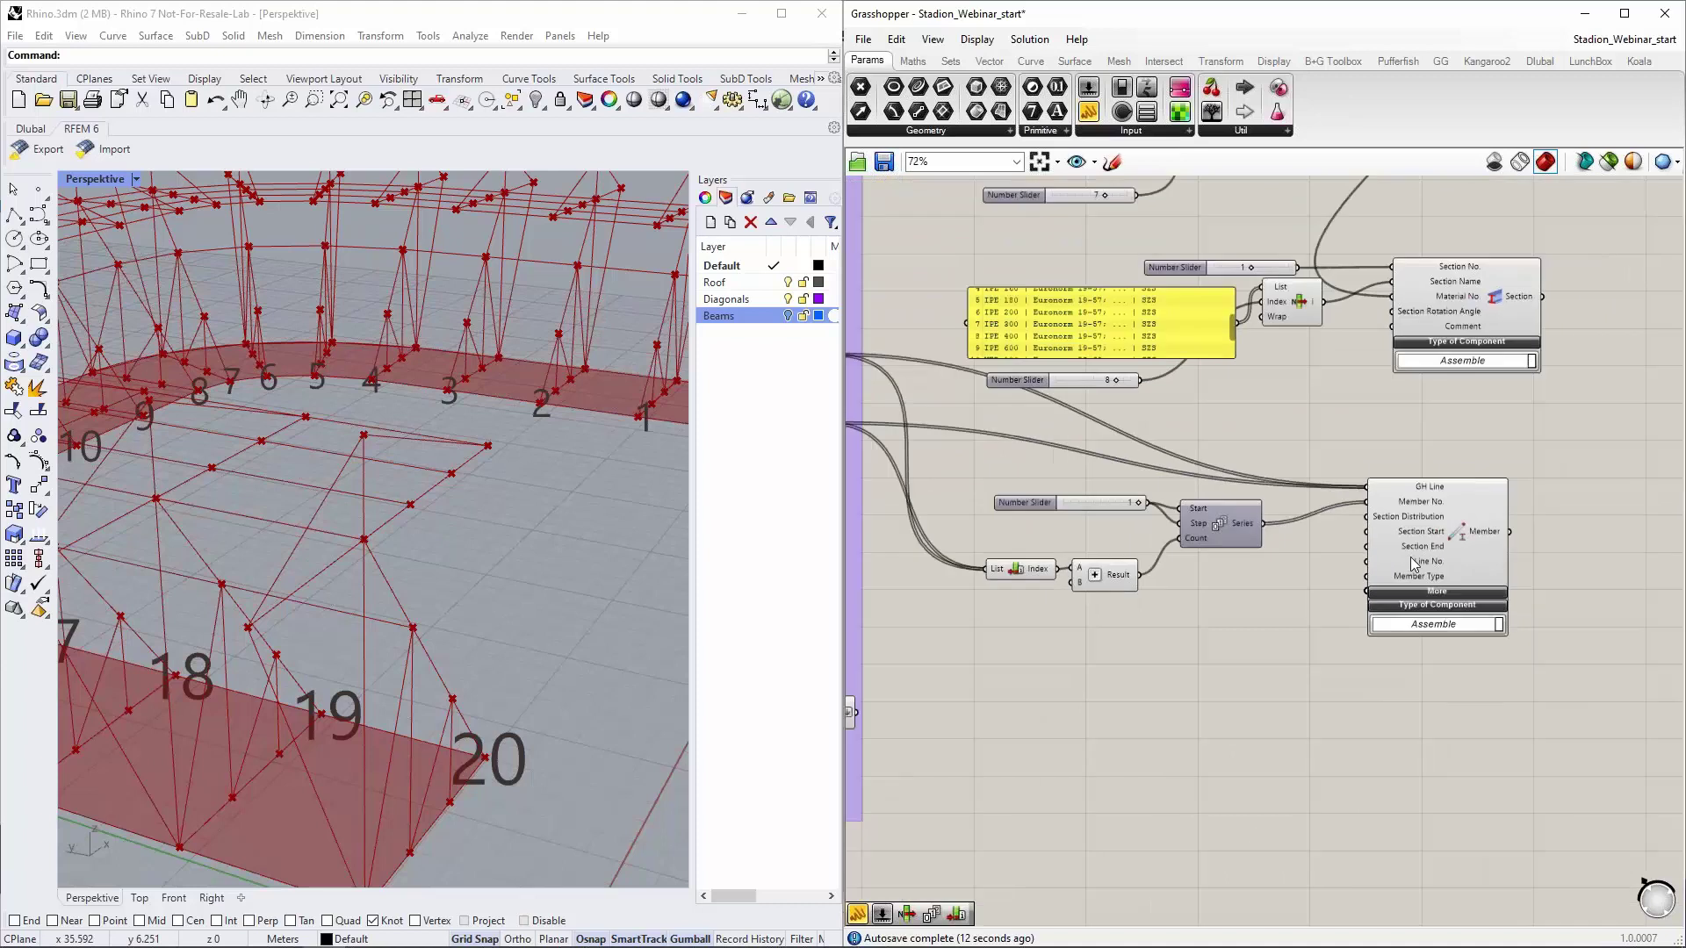
scroll(1414, 563, down, 3)
scroll(976, 430, up, 6)
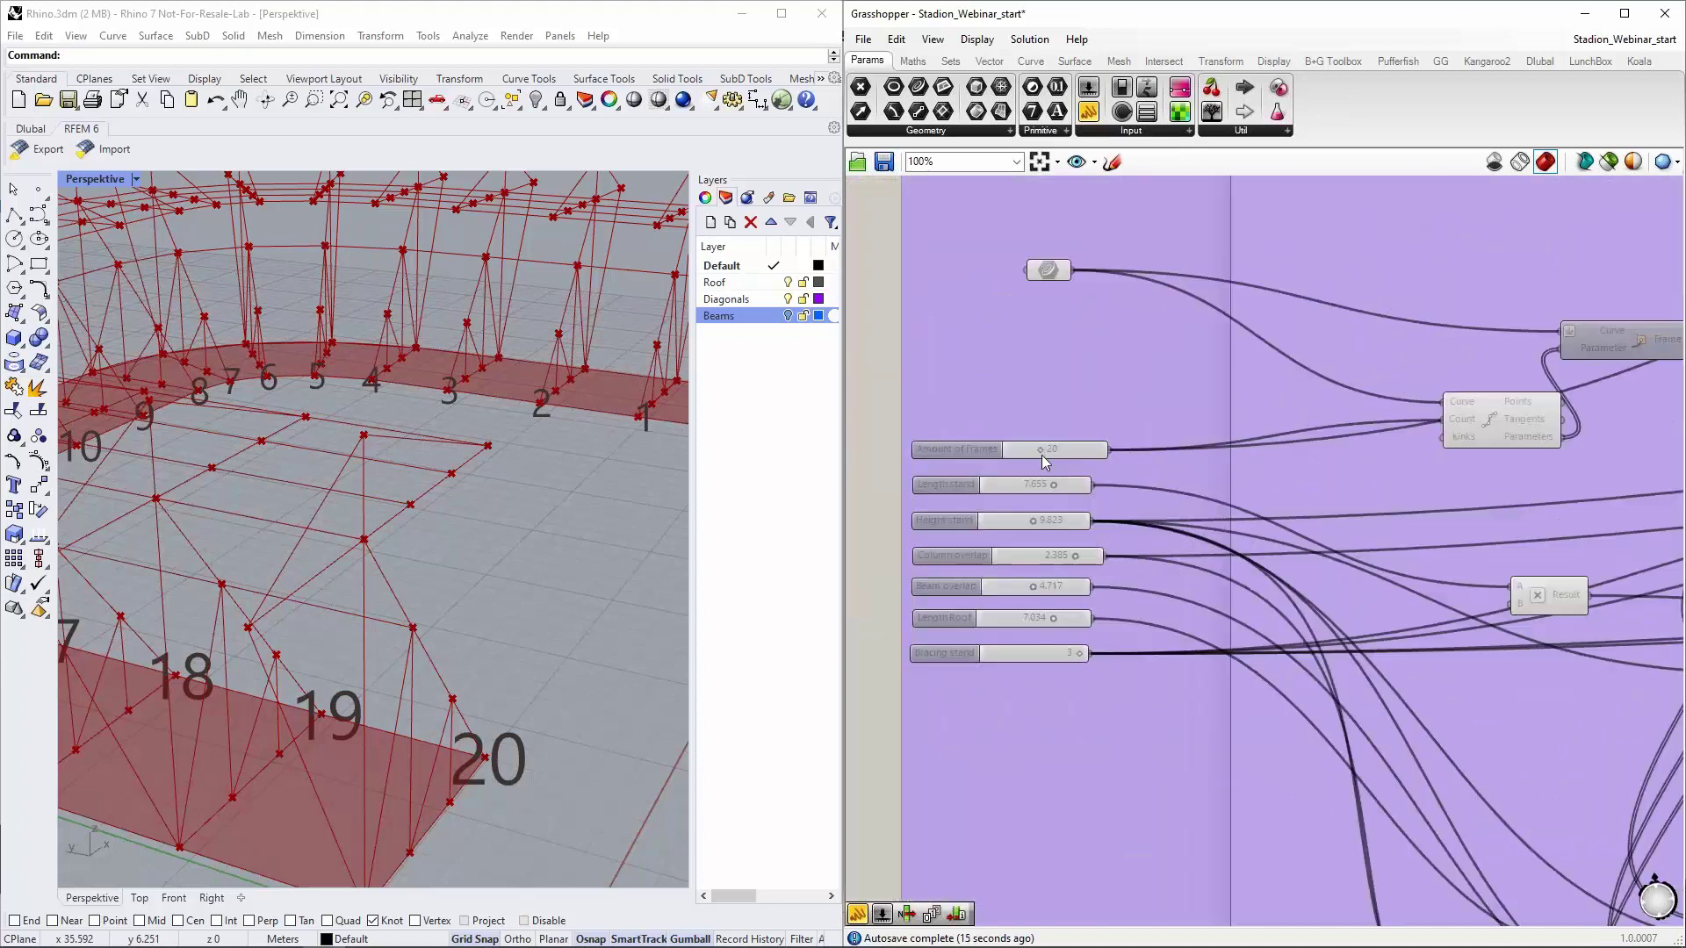
scroll(1041, 455, up, 3)
drag(1034, 451, 995, 458)
Add a Value List component and connect it to the Section Distribution input of the Member component
scroll(952, 457, down, 4)
scroll(1310, 519, up, 3)
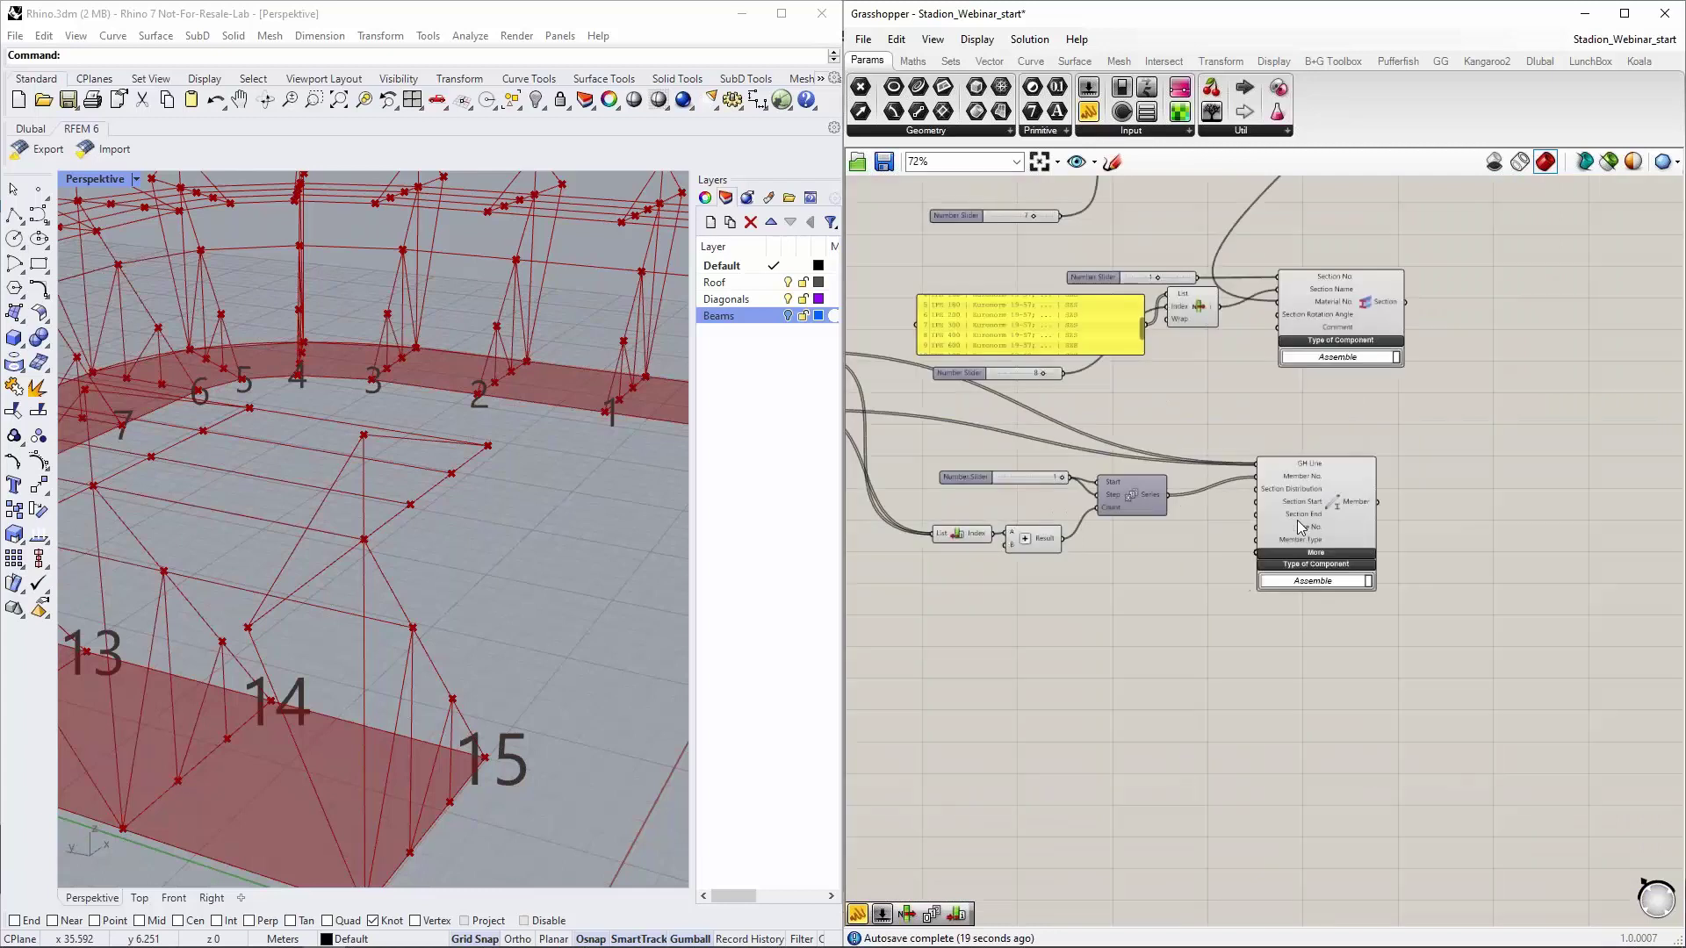
scroll(1298, 520, up, 2)
click(1294, 461)
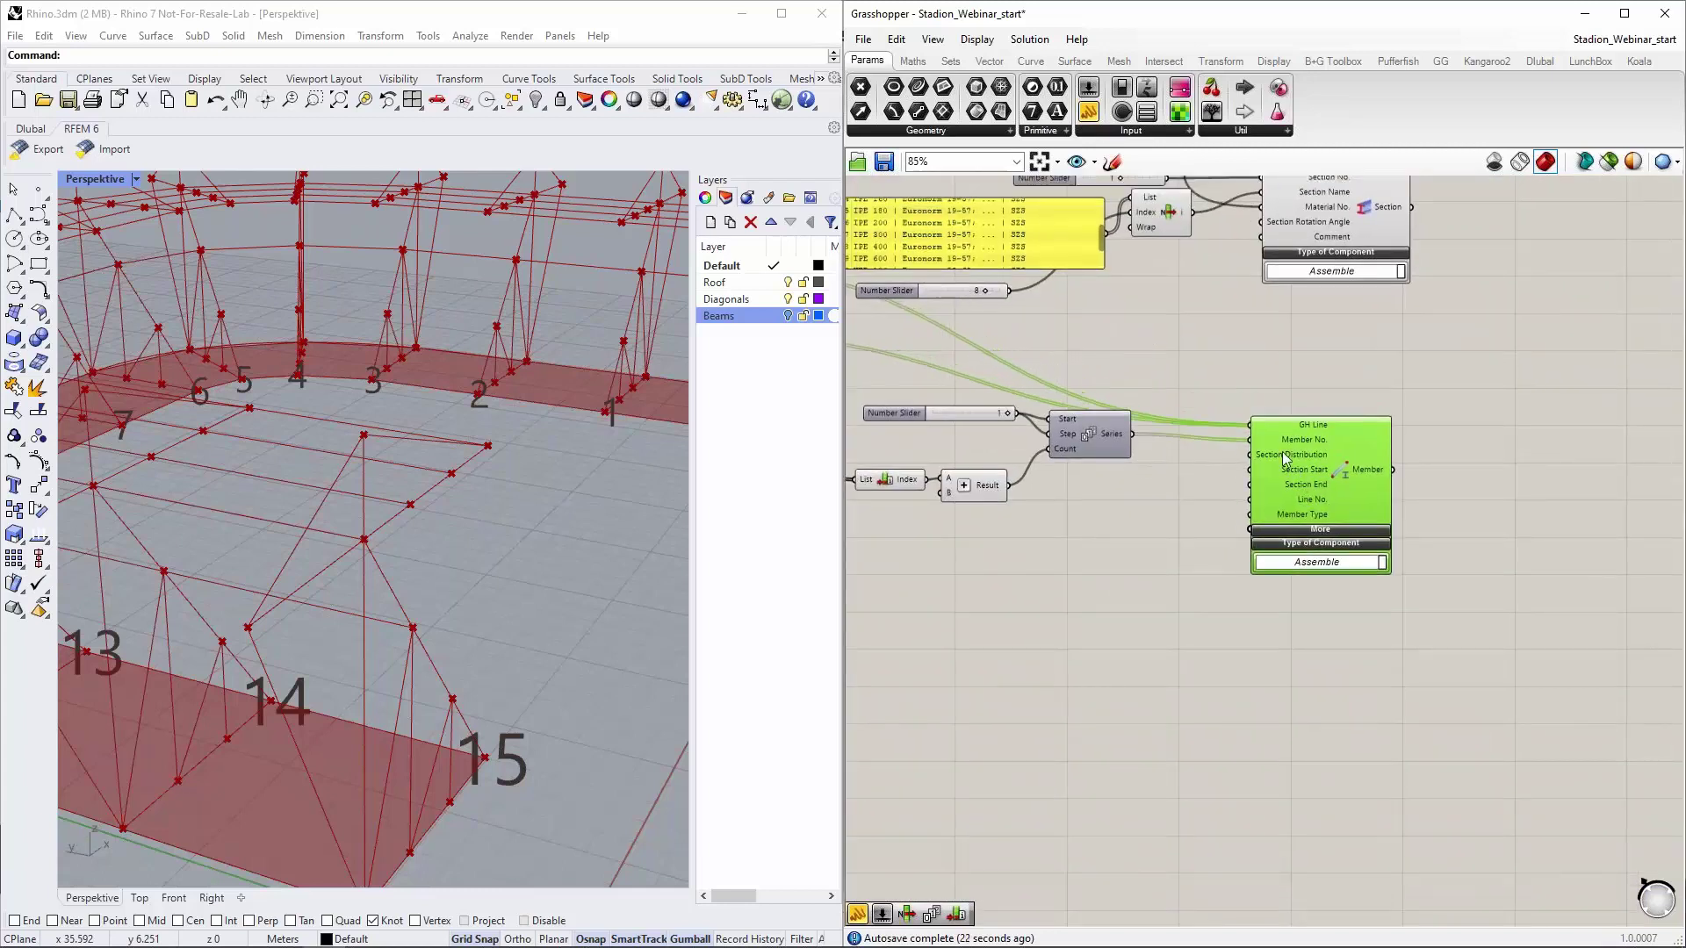
scroll(1291, 456, up, 3)
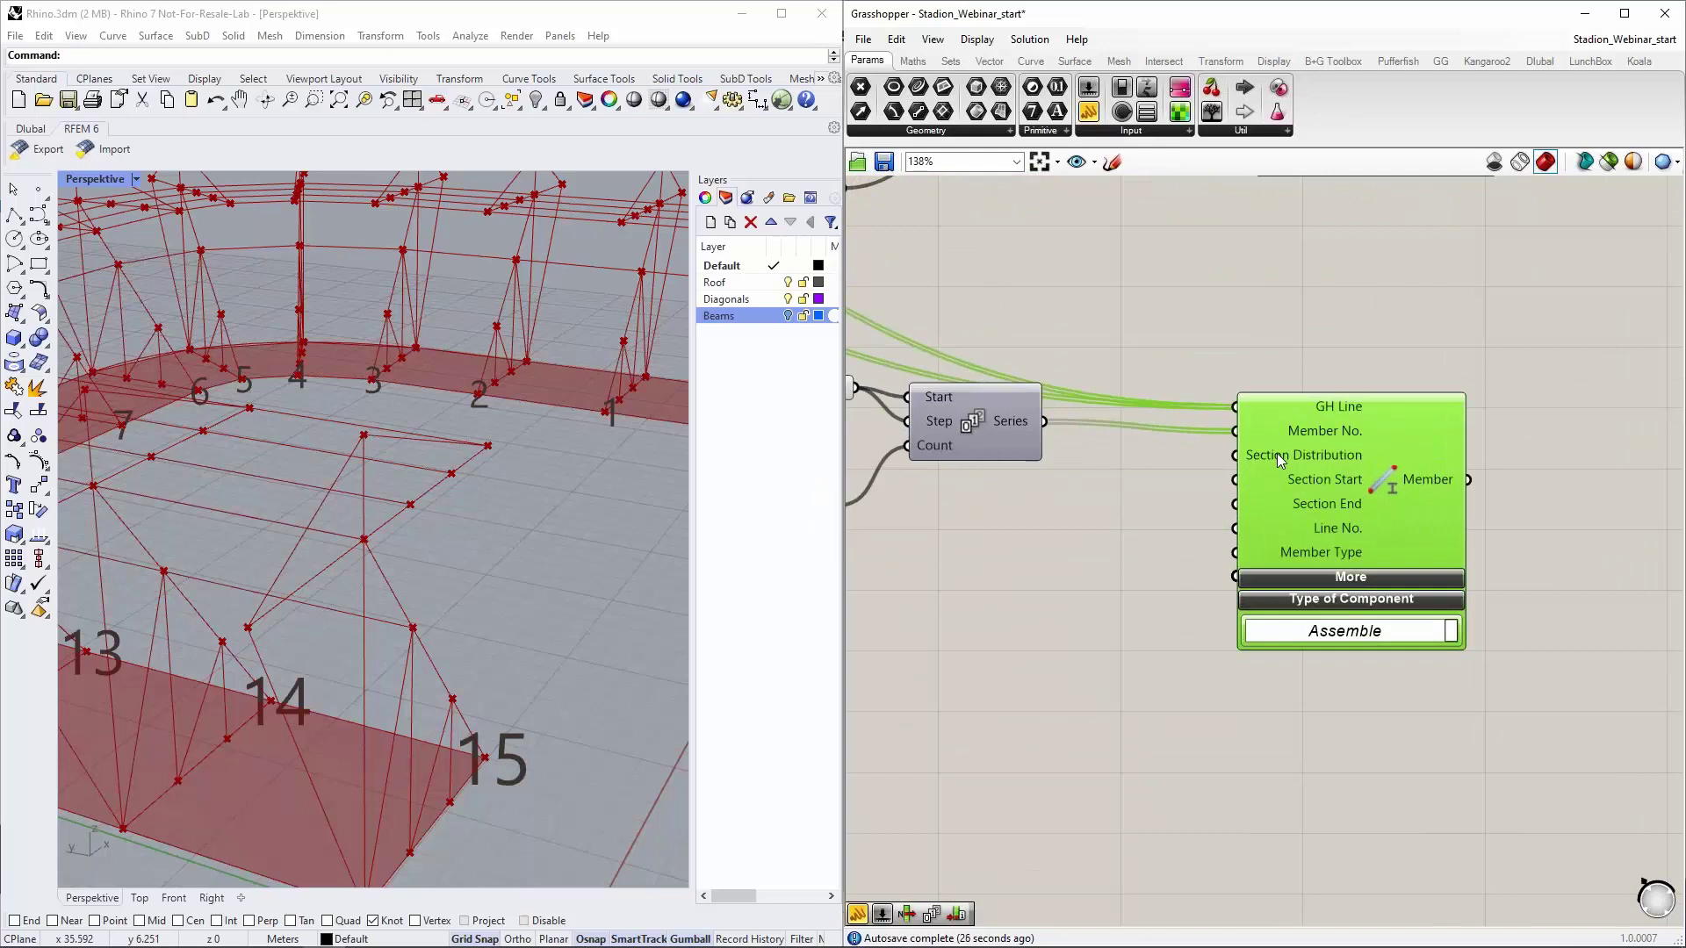
mouse_move(1278, 460)
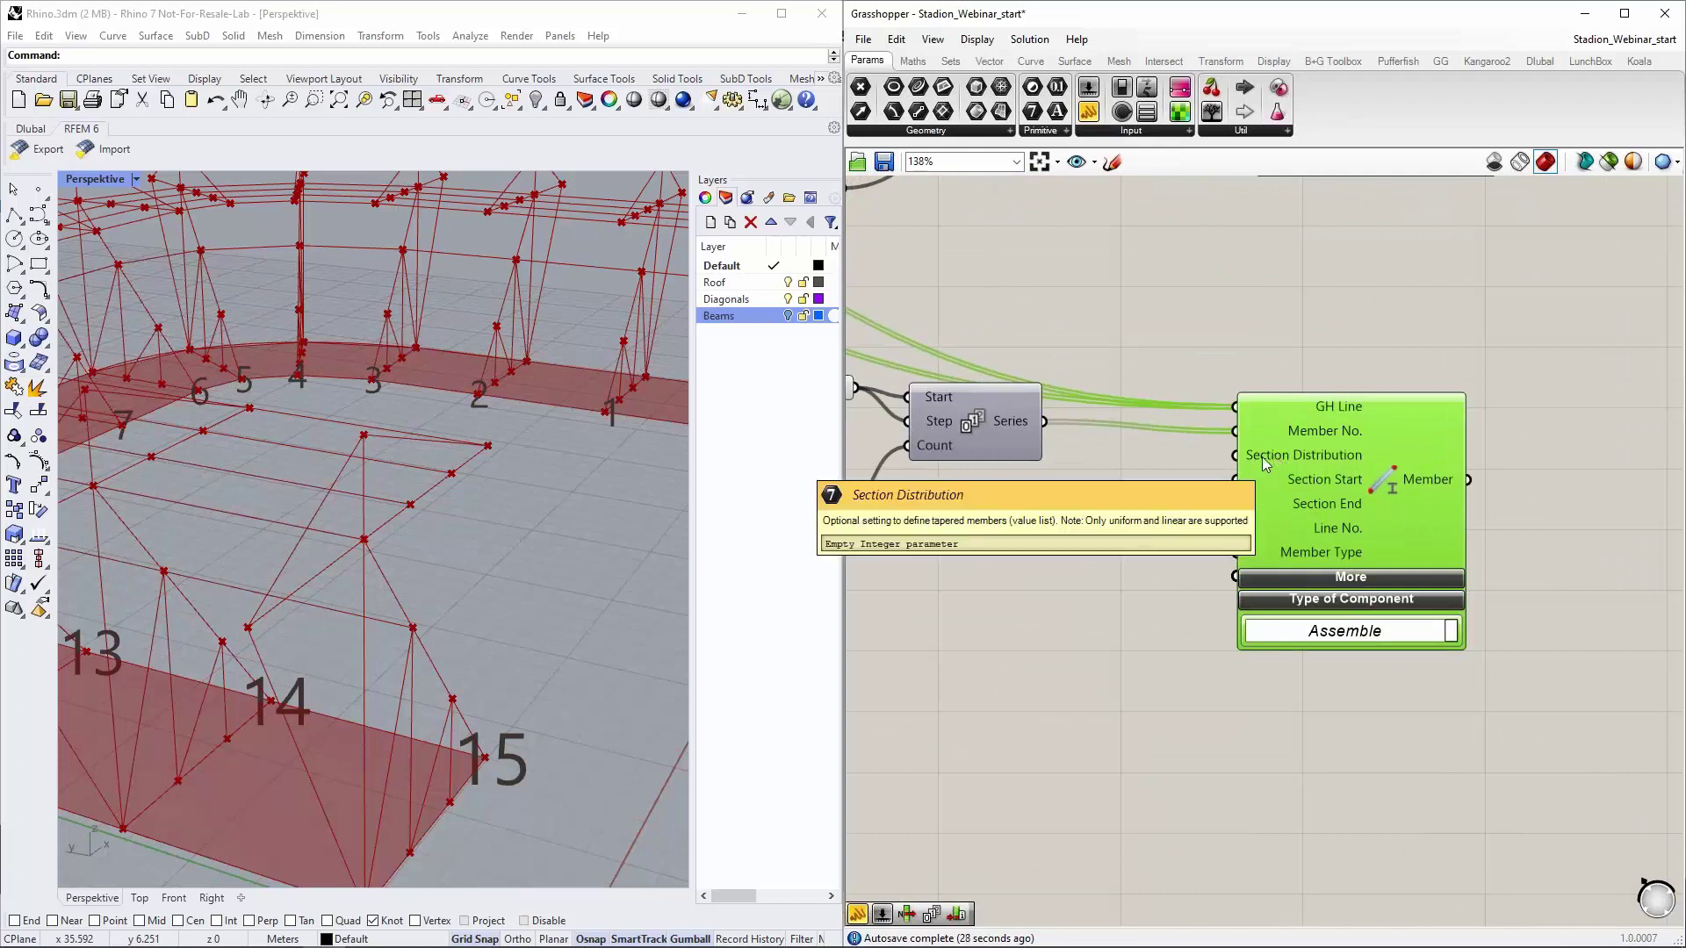
double_click(1050, 535)
text(valu)
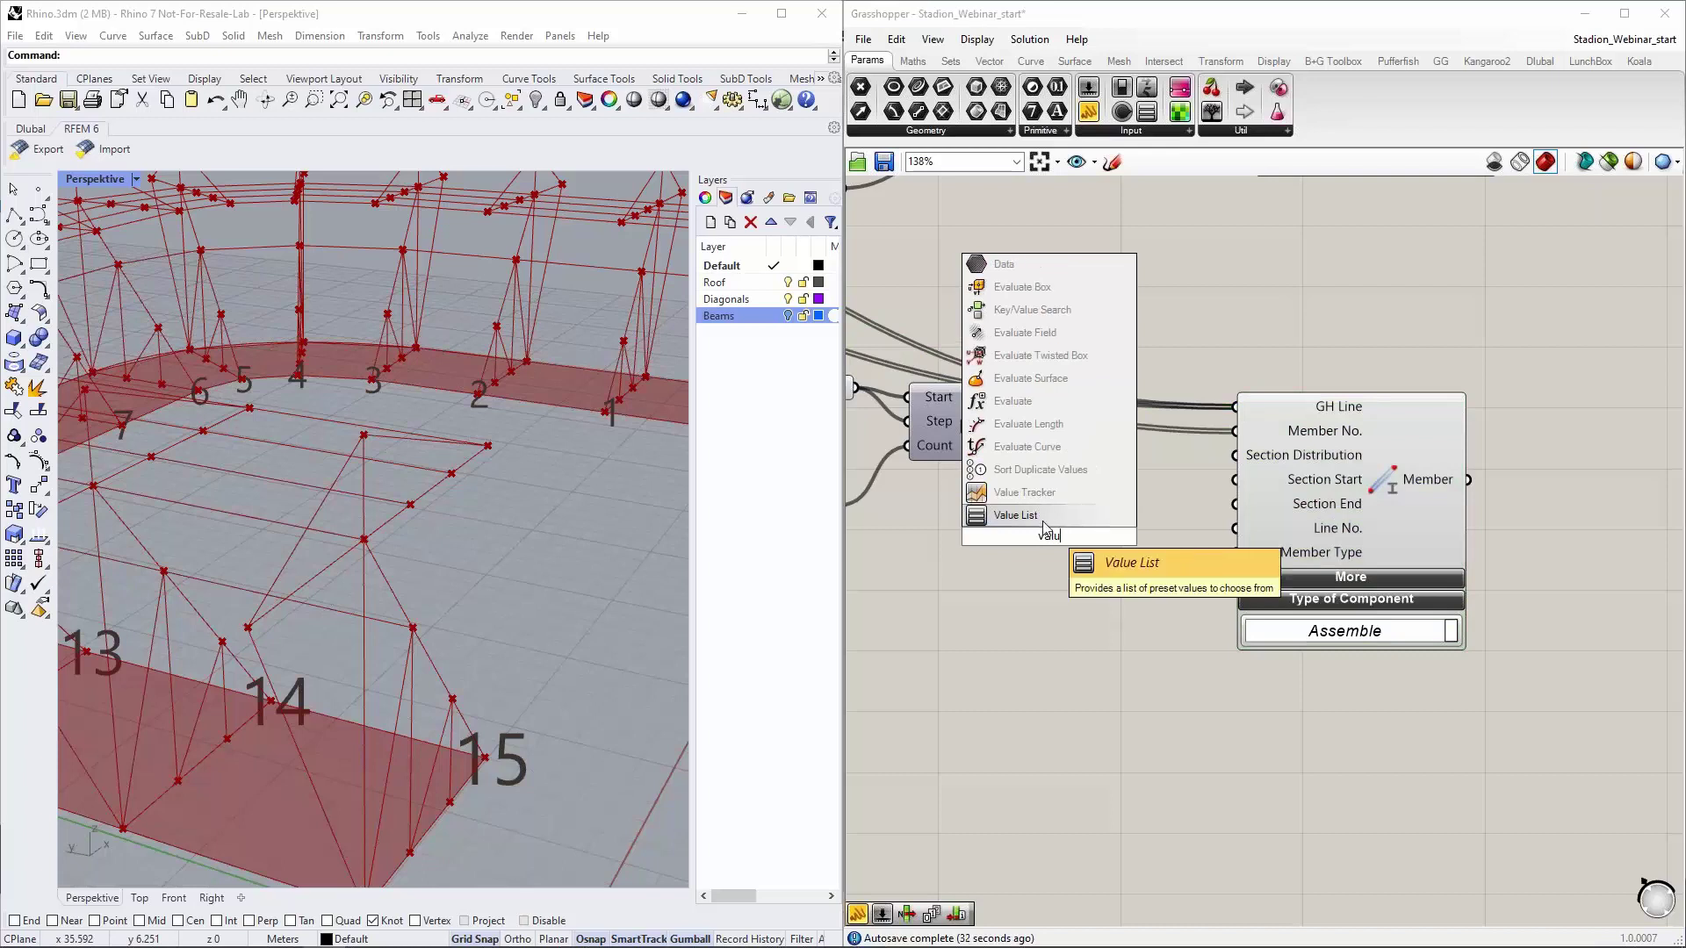
click(1045, 518)
drag(1127, 536, 1239, 460)
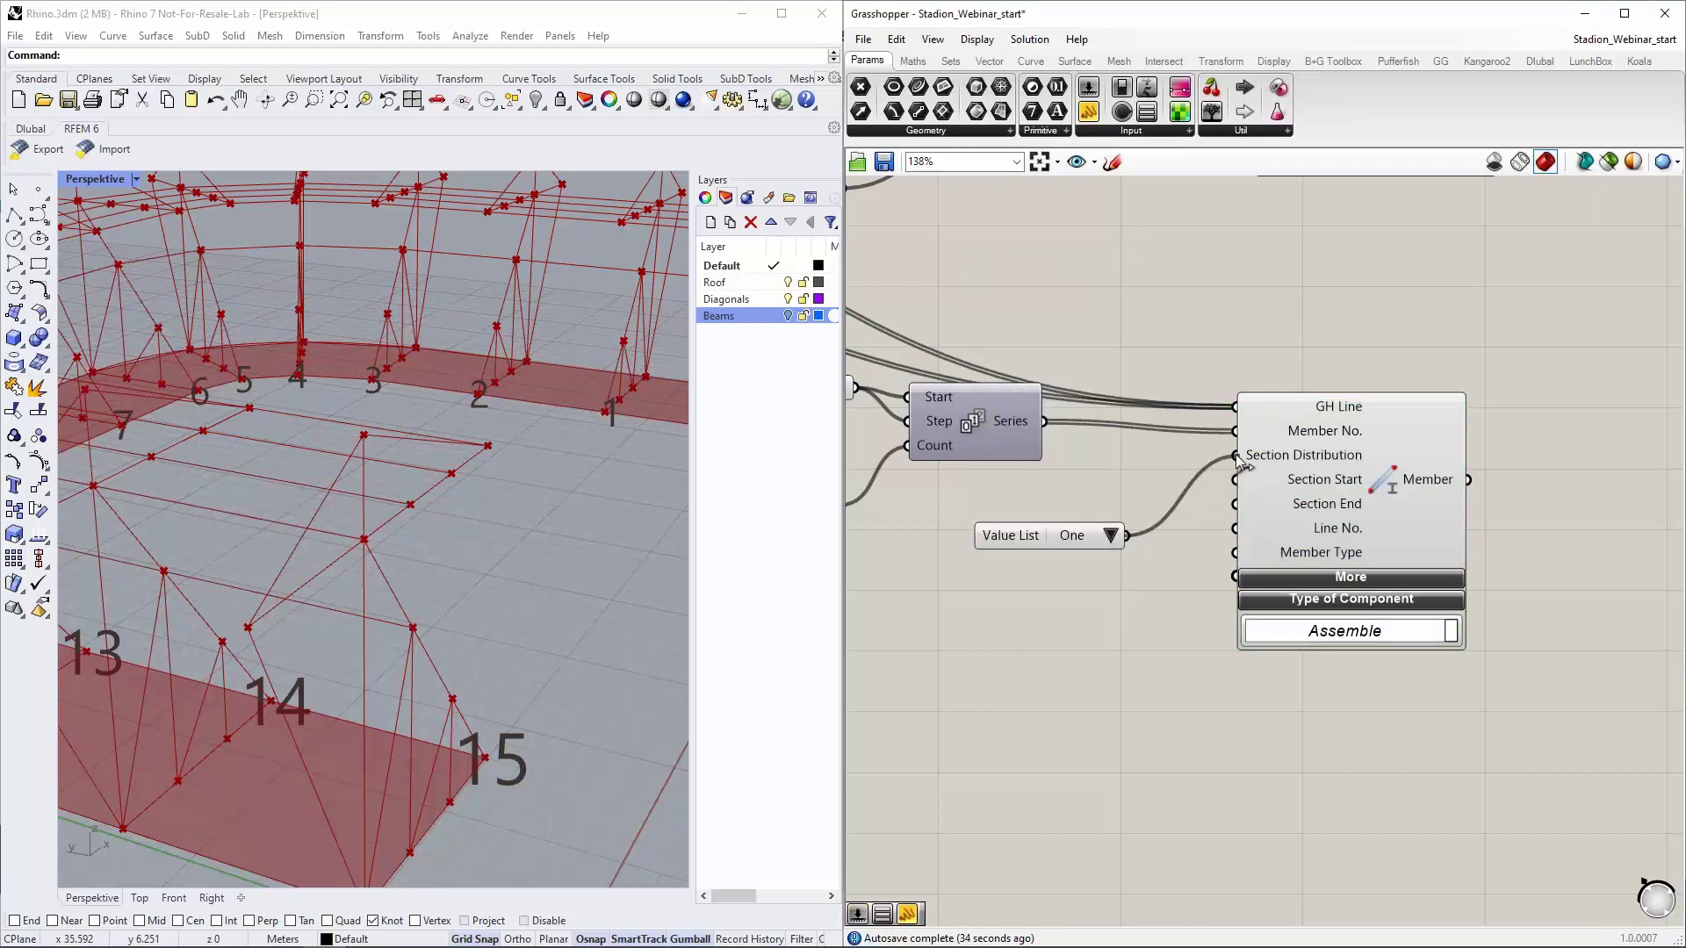
Set the Section Distribution value list to SECTION_DISTRIBUTION_TYPE_UNIFORM and place it beside the Member component's inputs
drag(1089, 540, 940, 555)
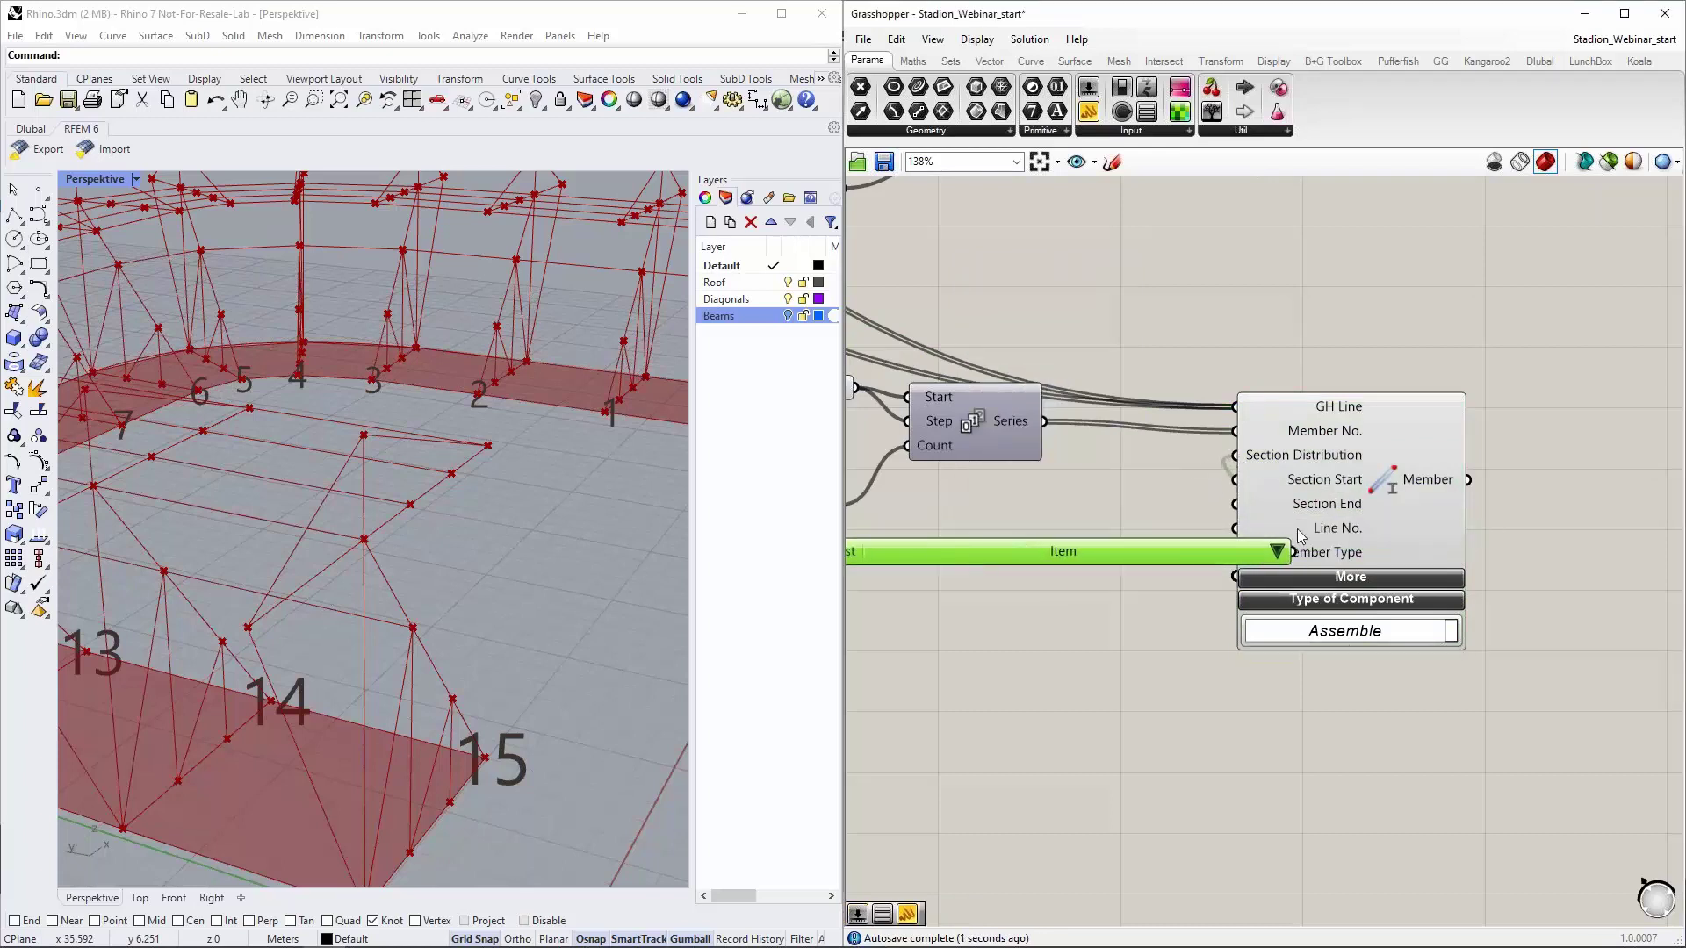
scroll(1301, 534, down, 2)
drag(1063, 571, 1001, 597)
scroll(1099, 599, up, 2)
click(1279, 555)
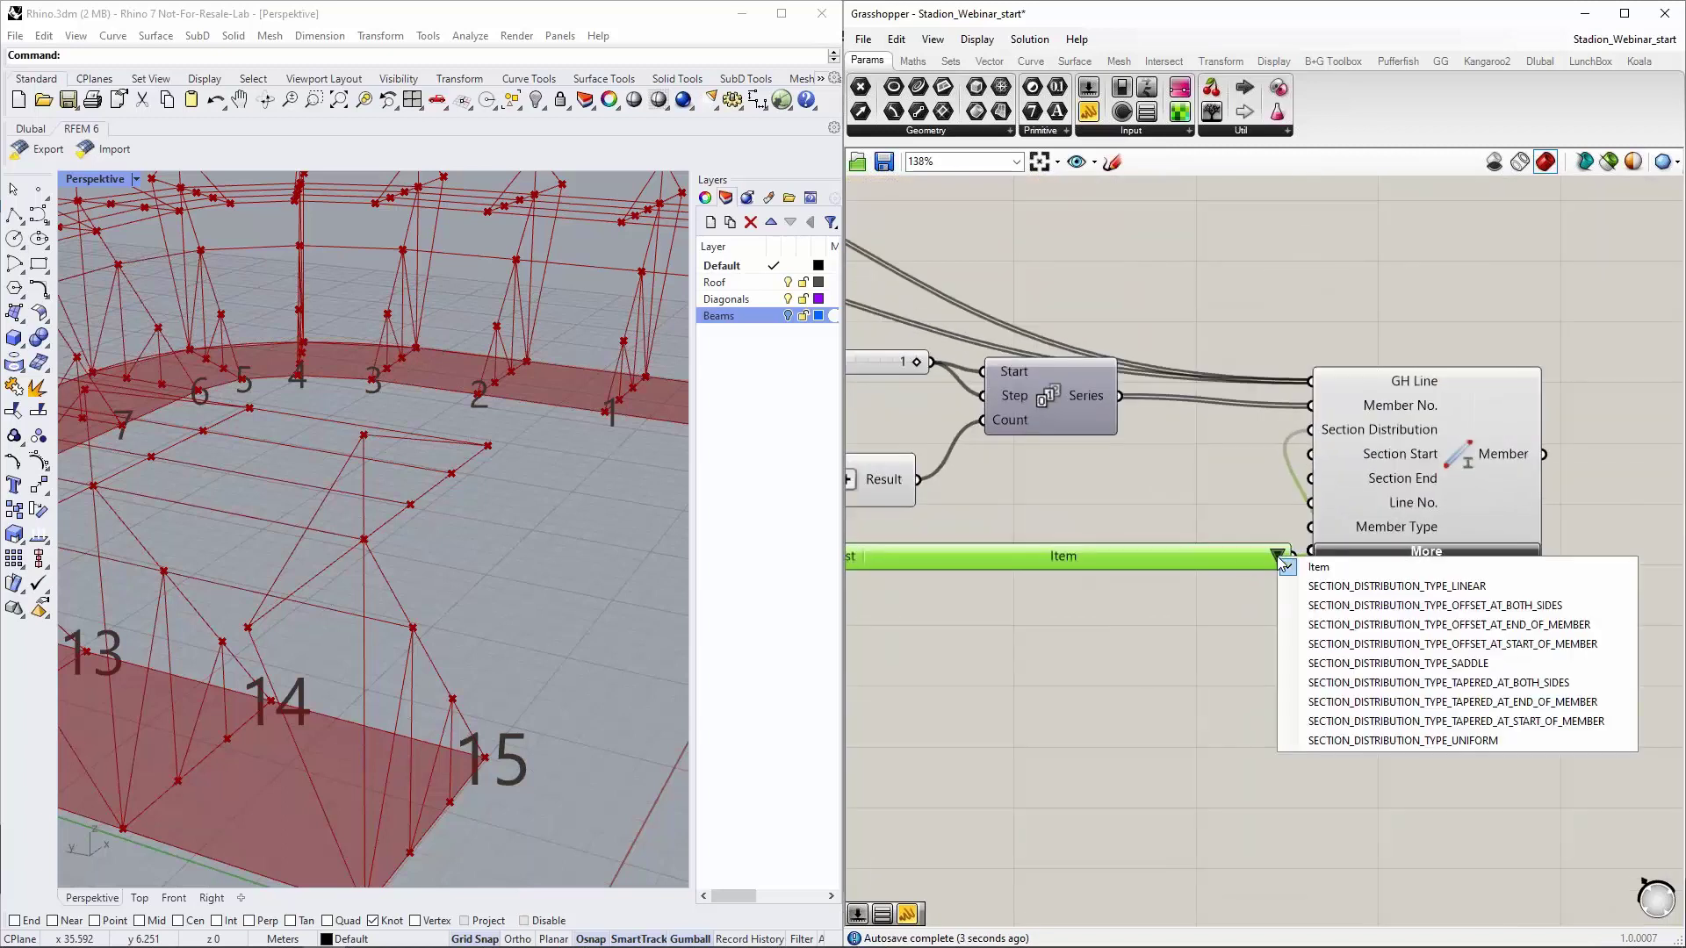
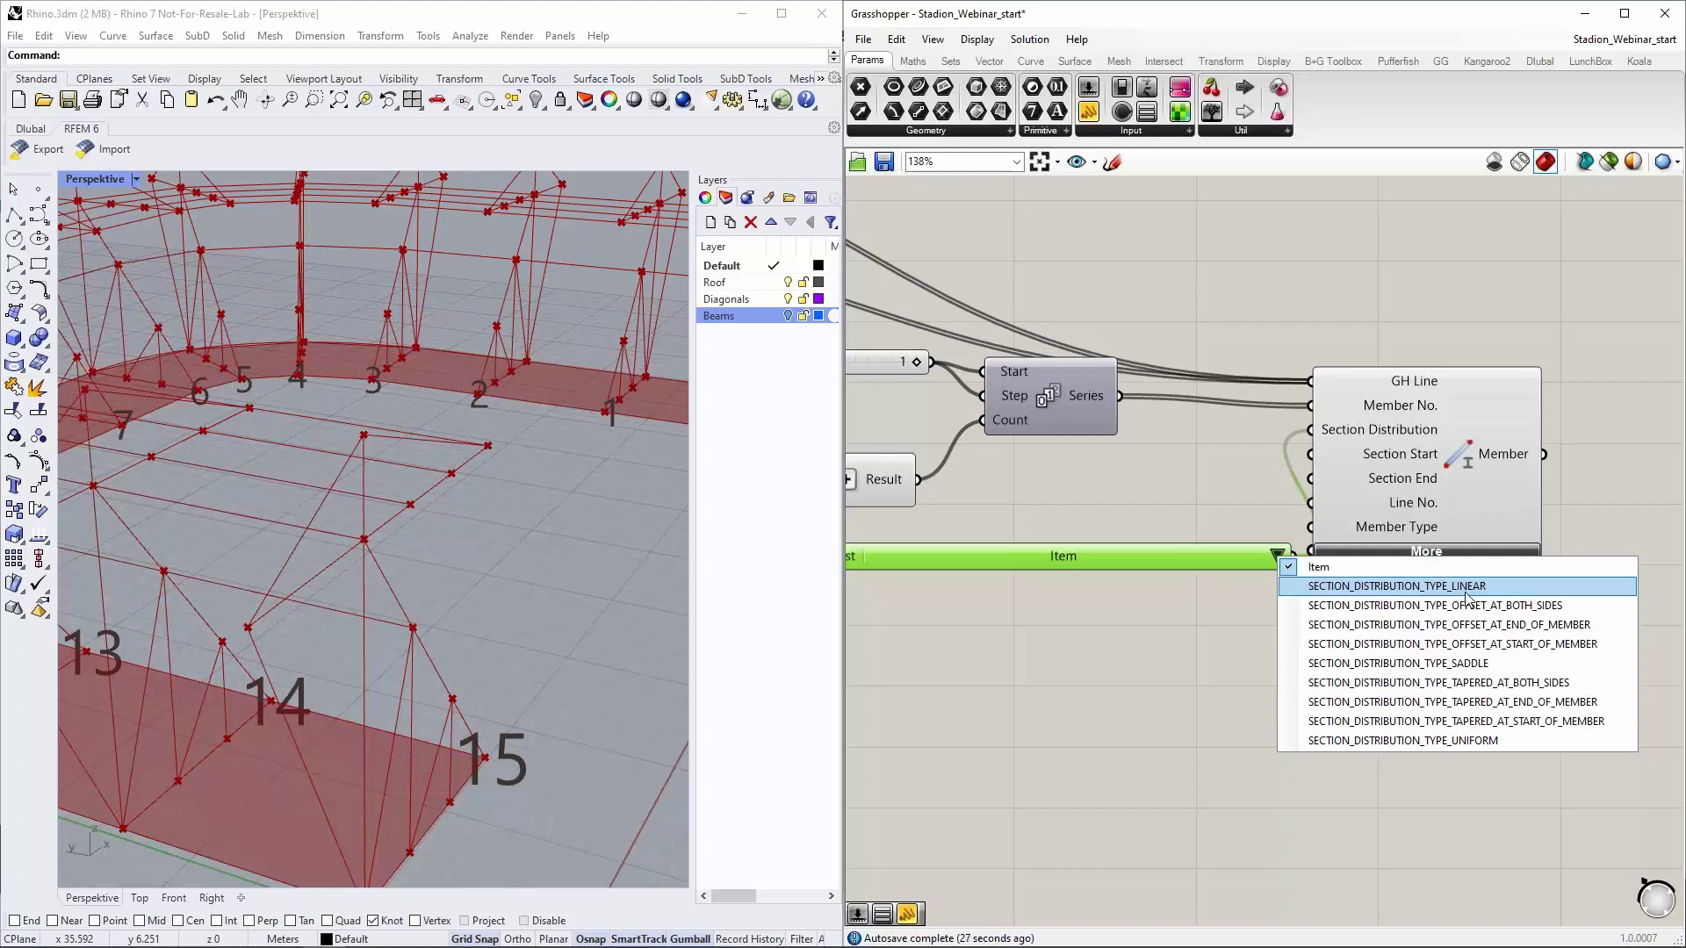
click(1169, 613)
click(1278, 556)
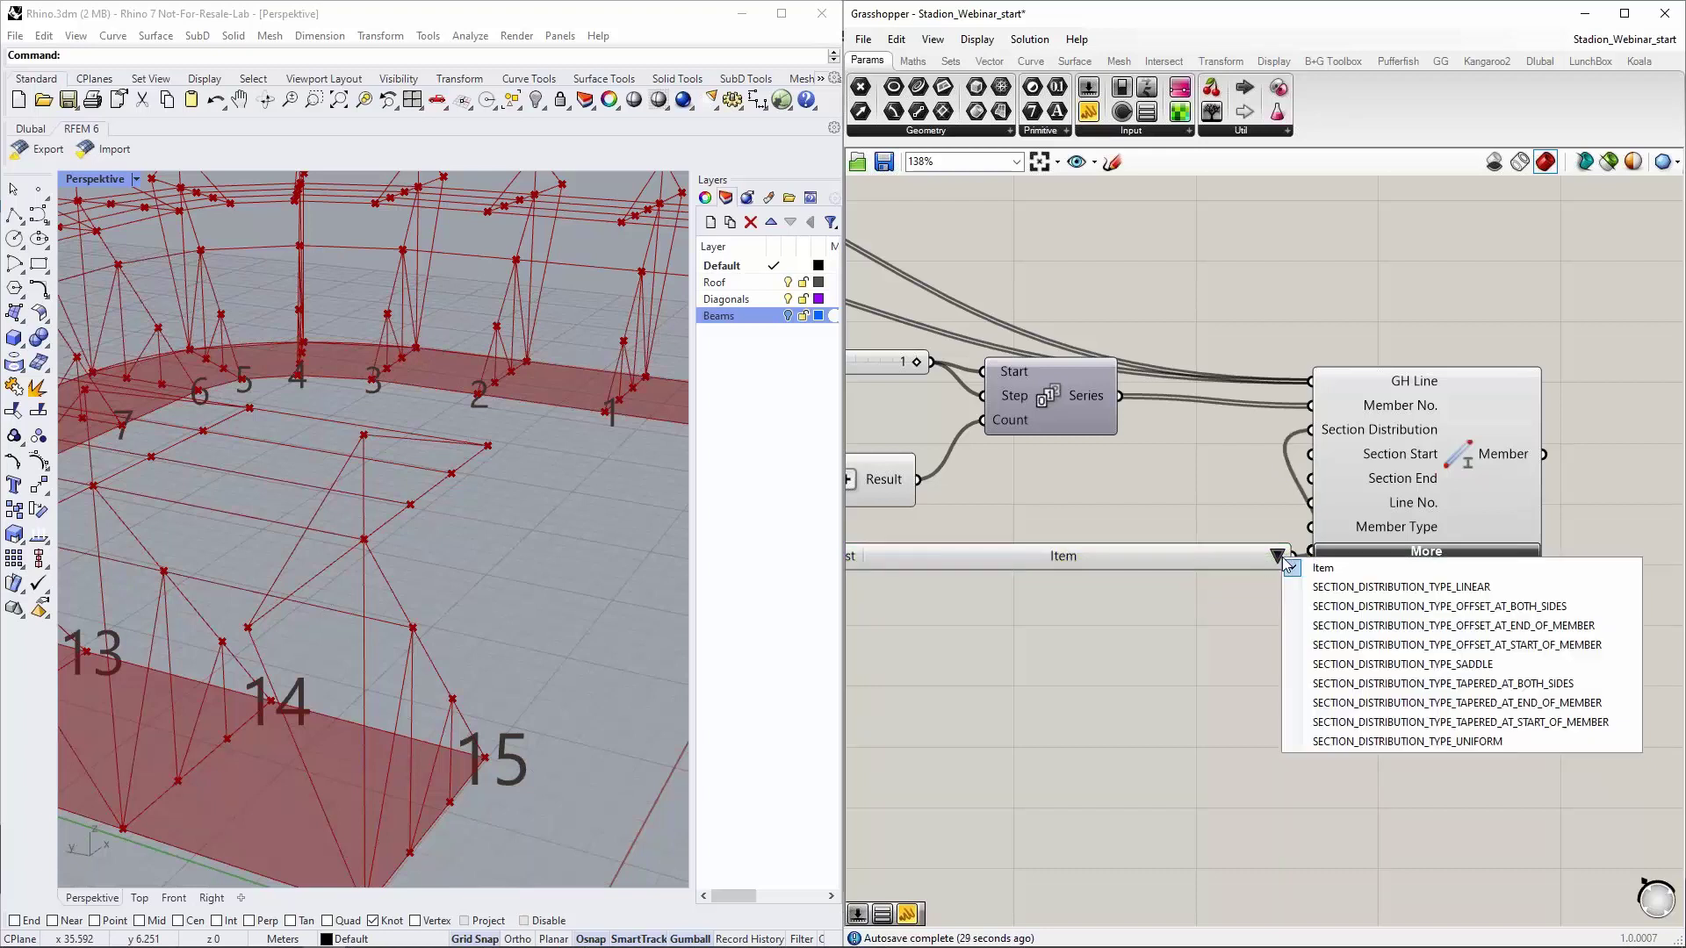
click(1437, 742)
drag(1230, 559, 1183, 460)
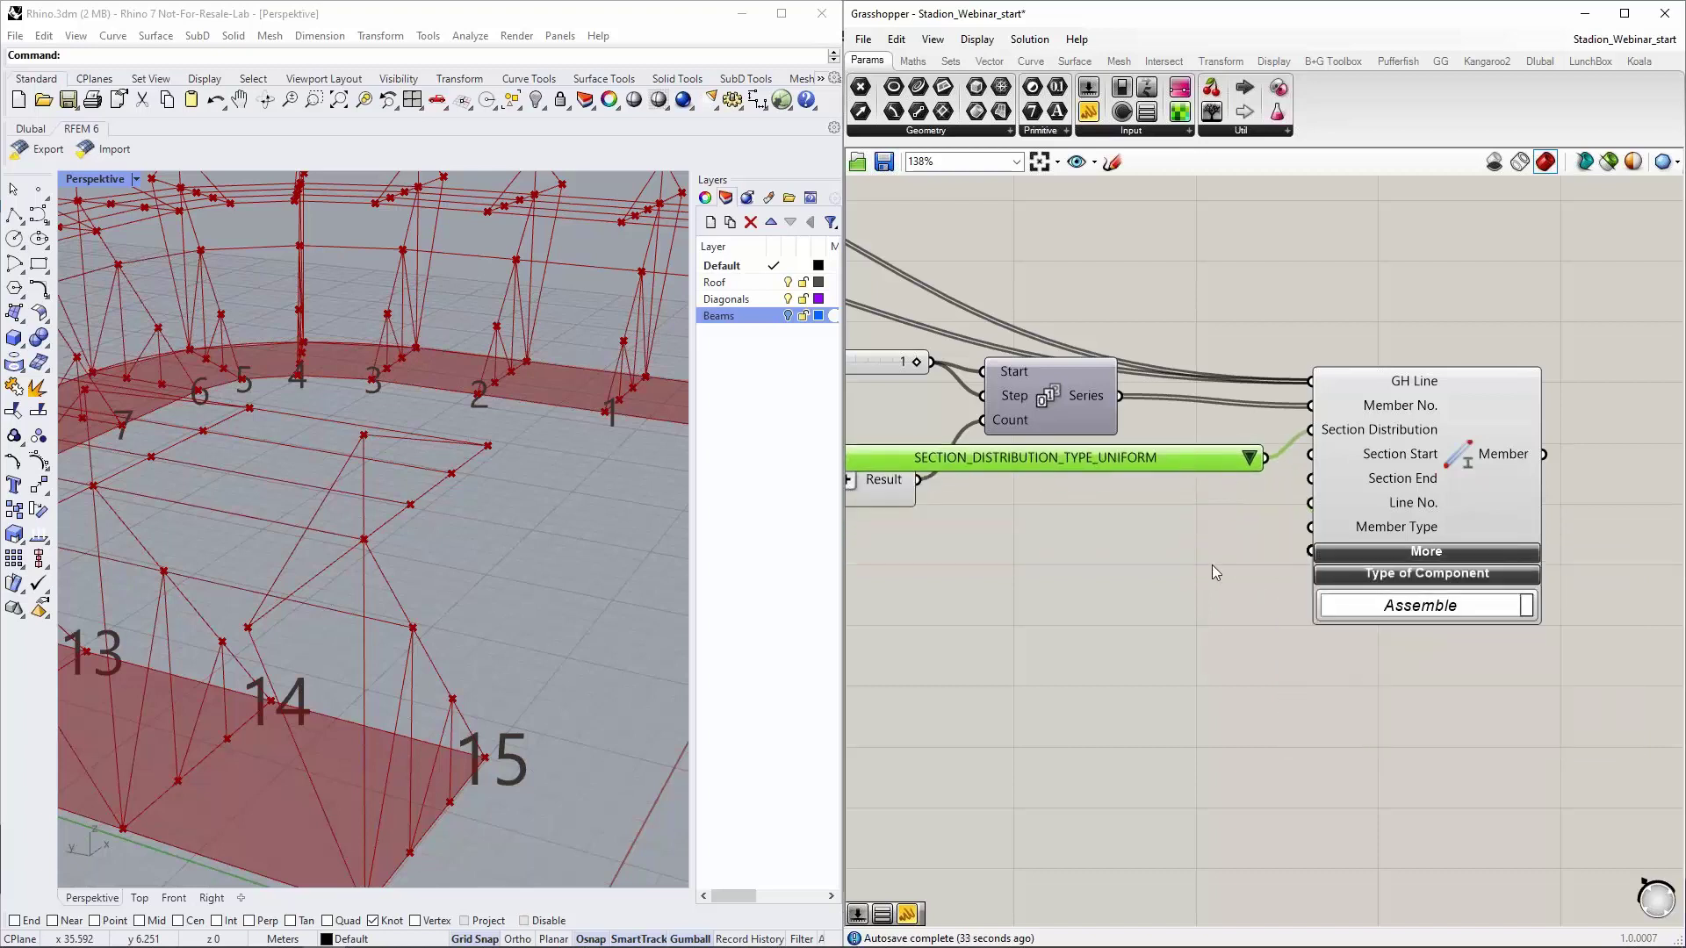
right_drag(1226, 549, 1242, 516)
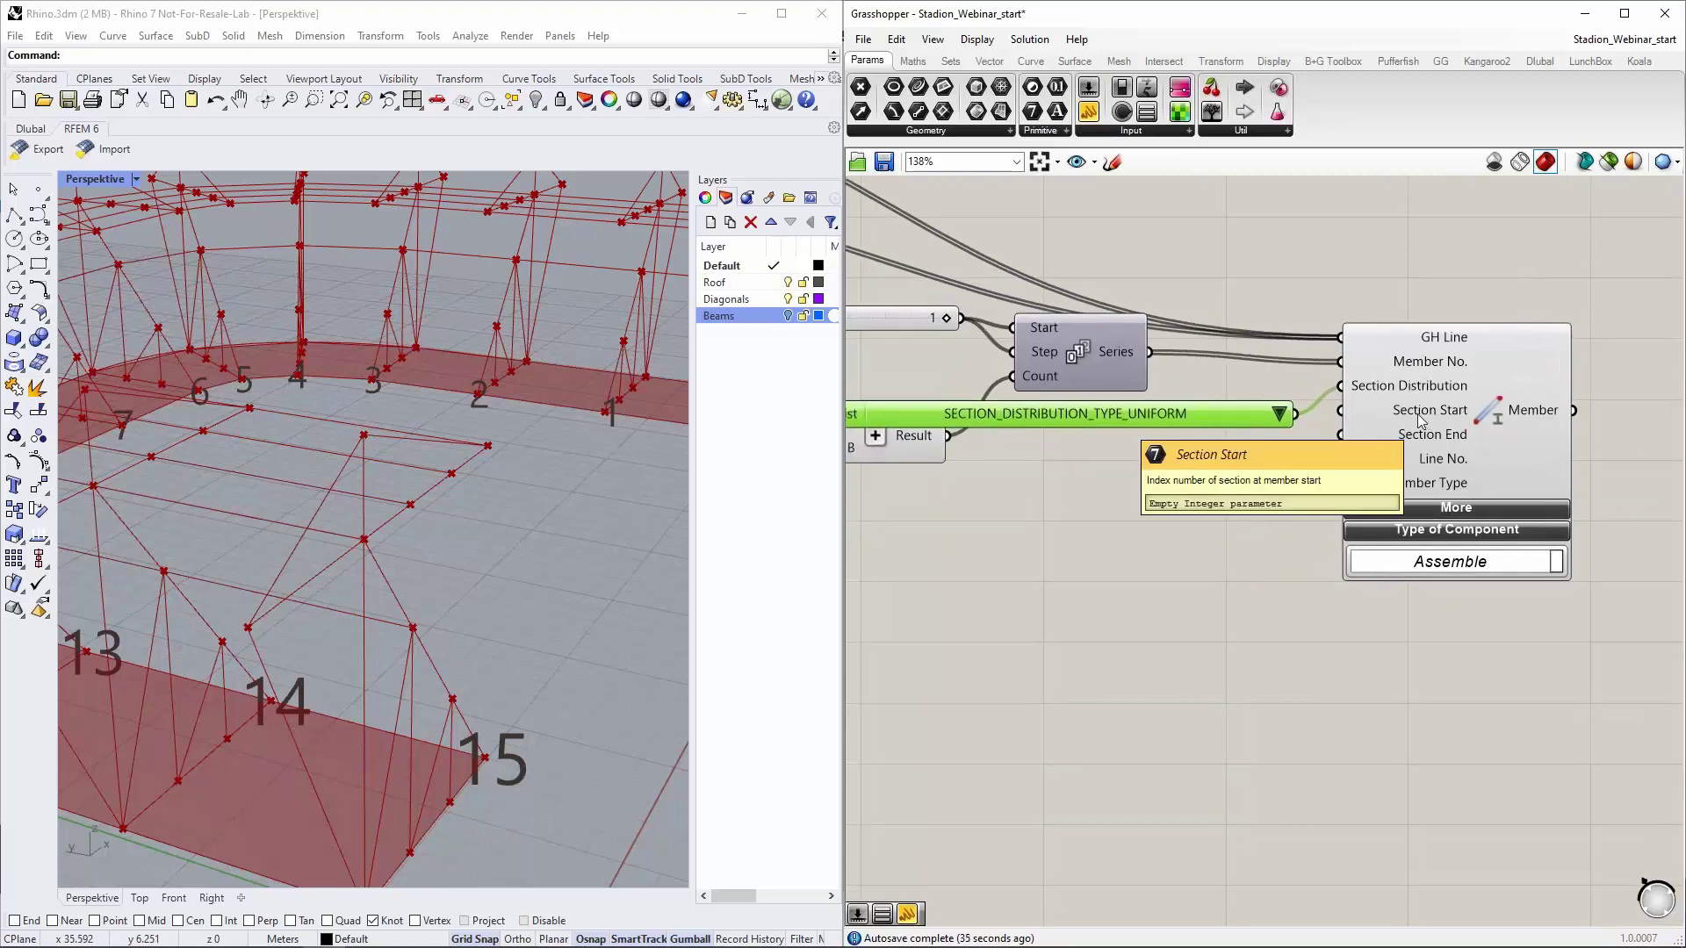
right_drag(1426, 420, 1426, 507)
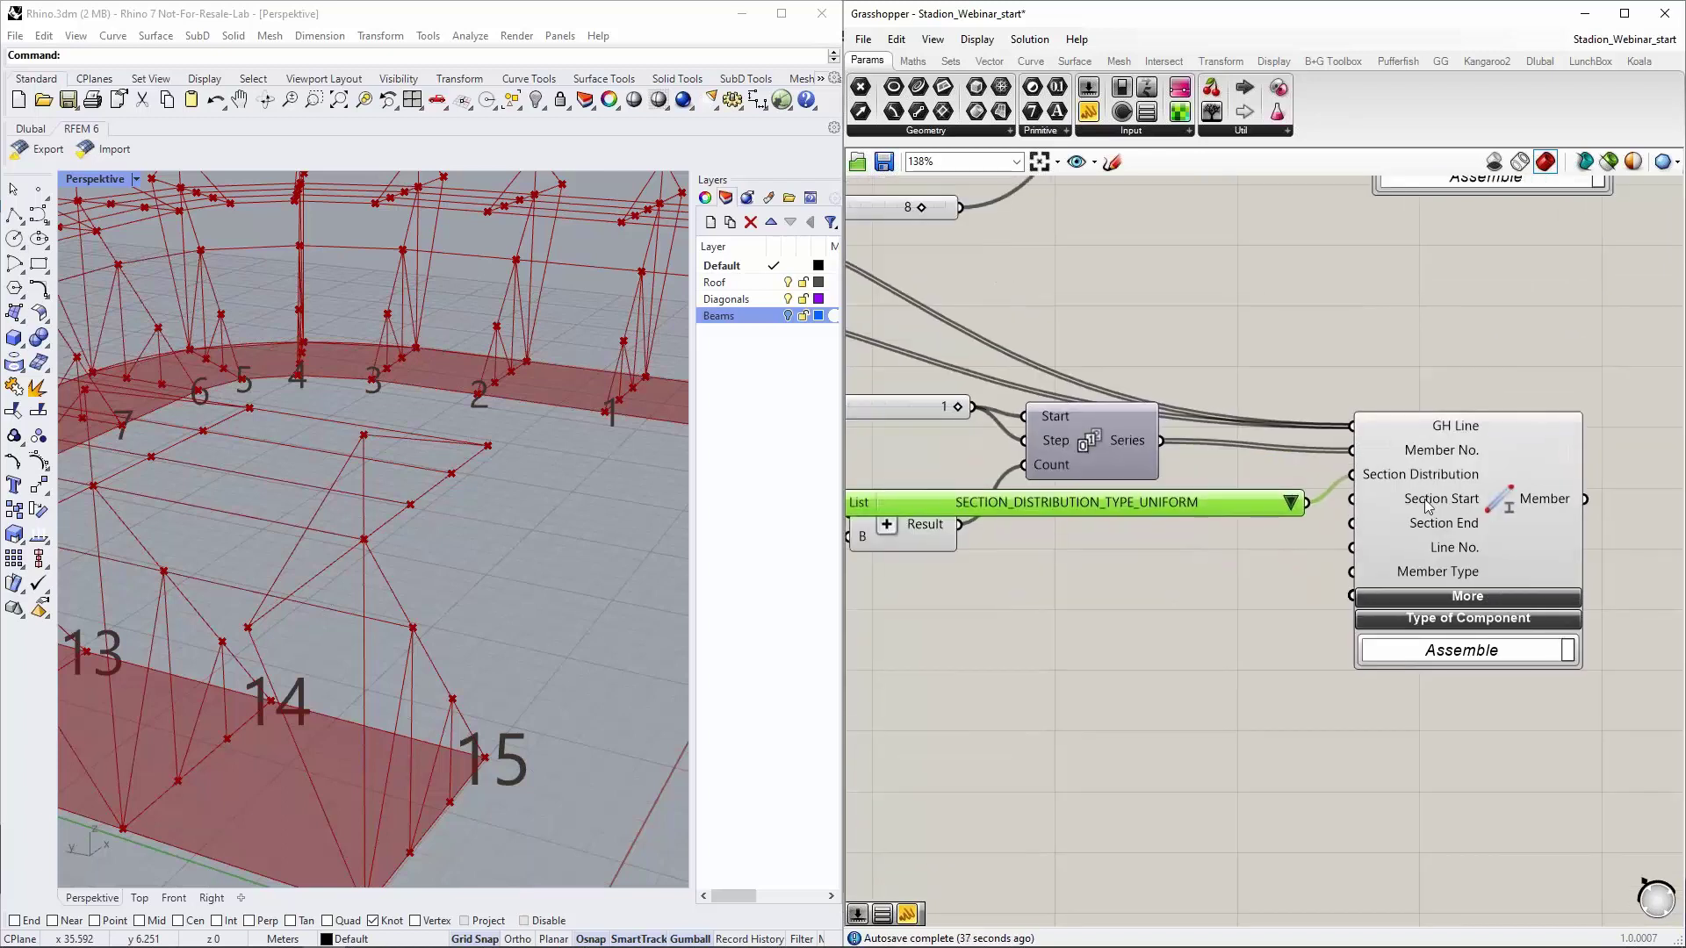
scroll(1423, 522, down, 3)
scroll(1482, 512, up, 4)
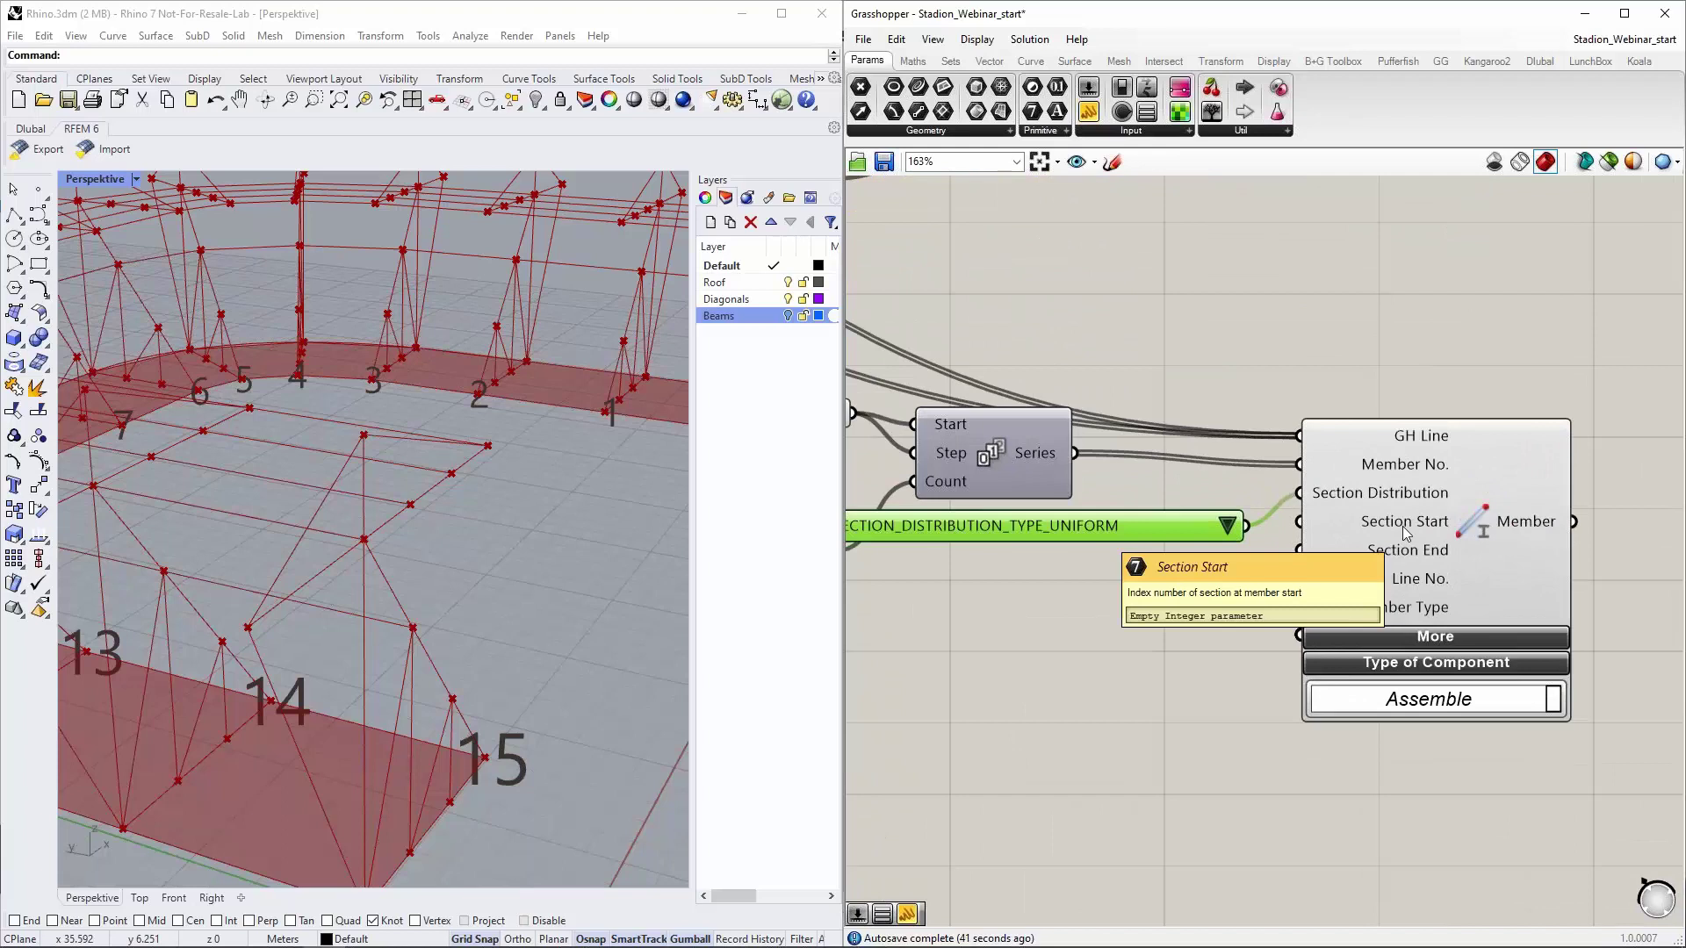
scroll(1405, 533, down, 4)
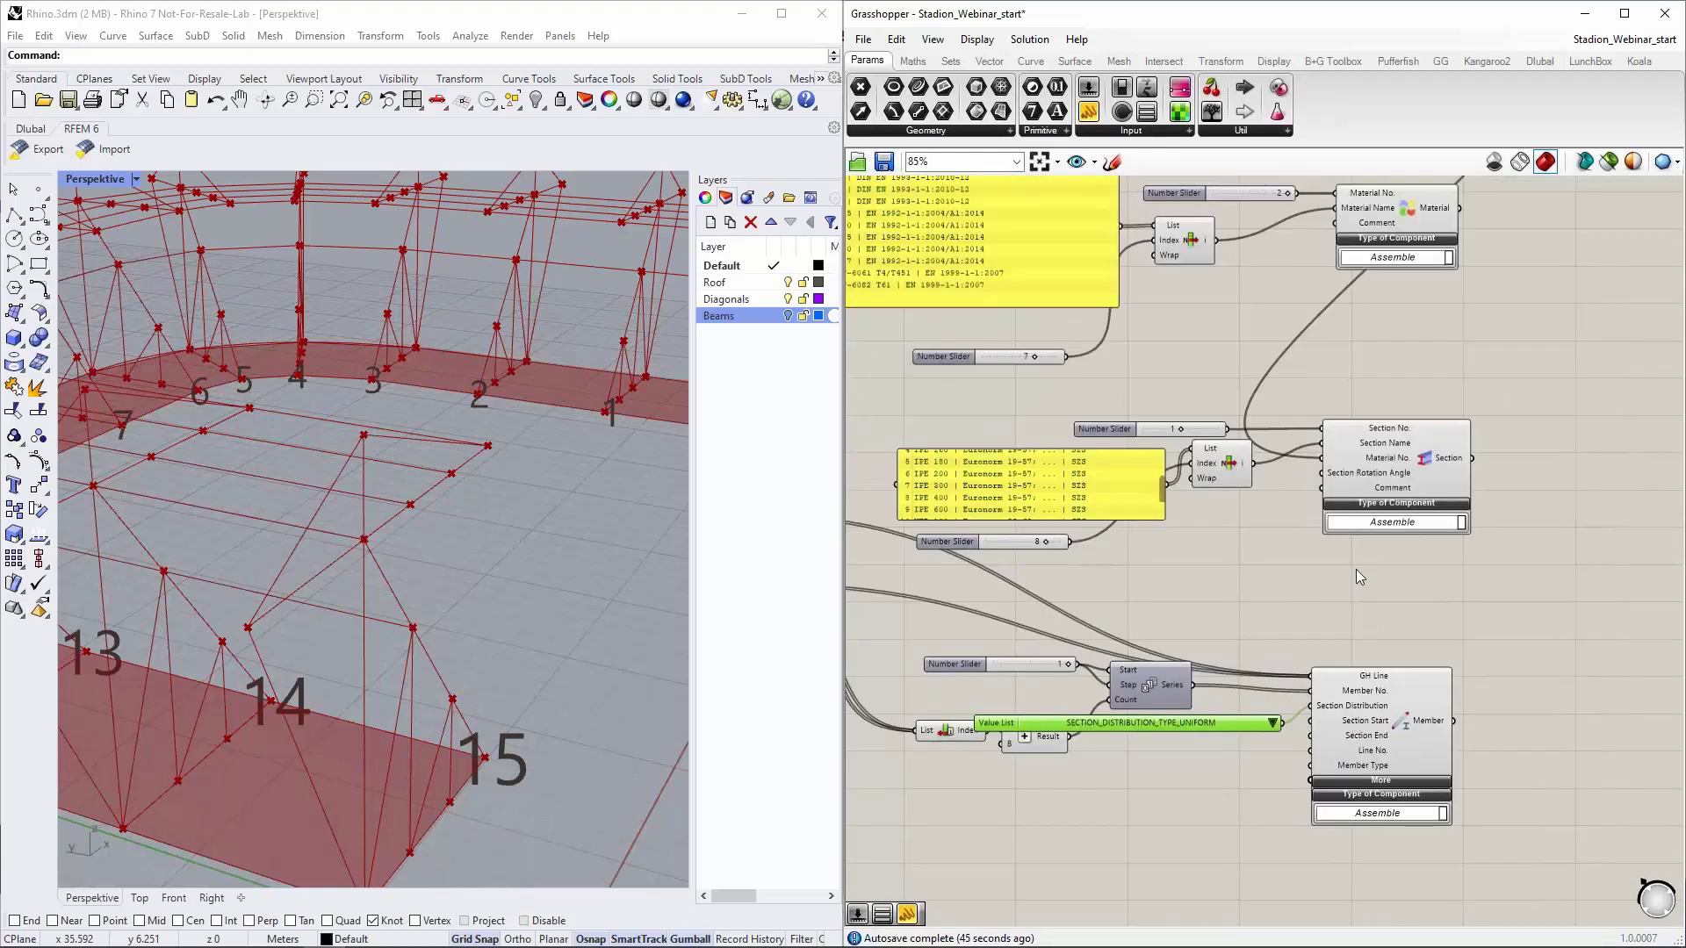
right_drag(1430, 503, 1422, 419)
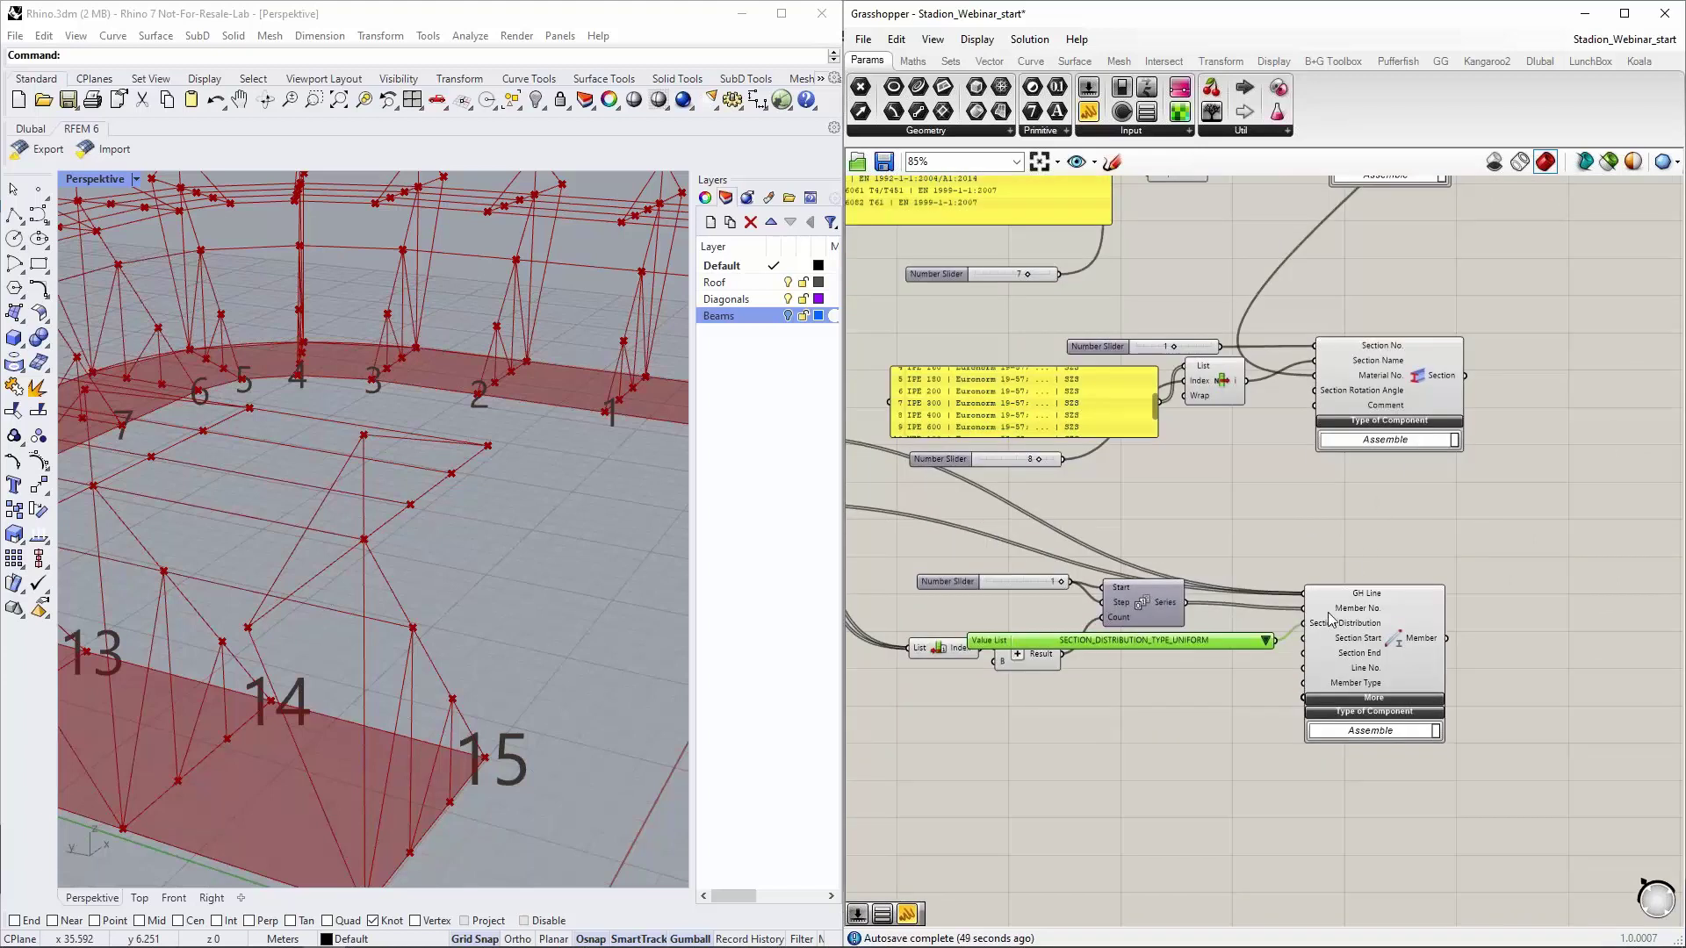
click(1175, 713)
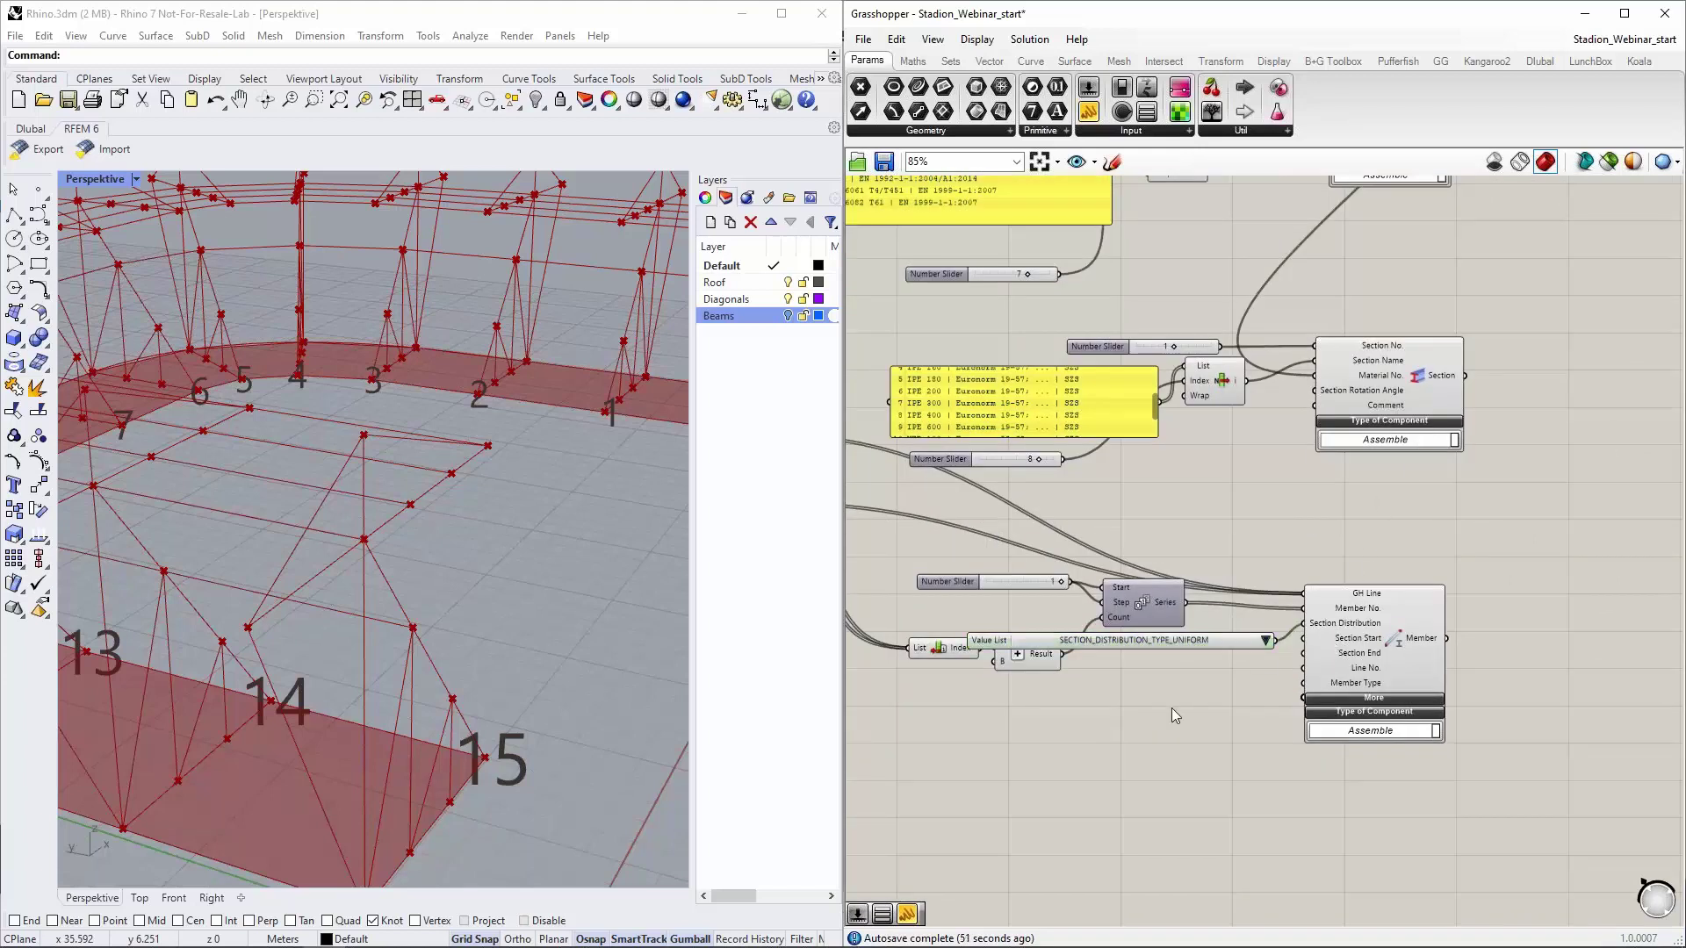
double_click(1172, 708)
text(number slider)
key(Return)
drag(1243, 708, 1302, 639)
click(1204, 709)
key(Delete)
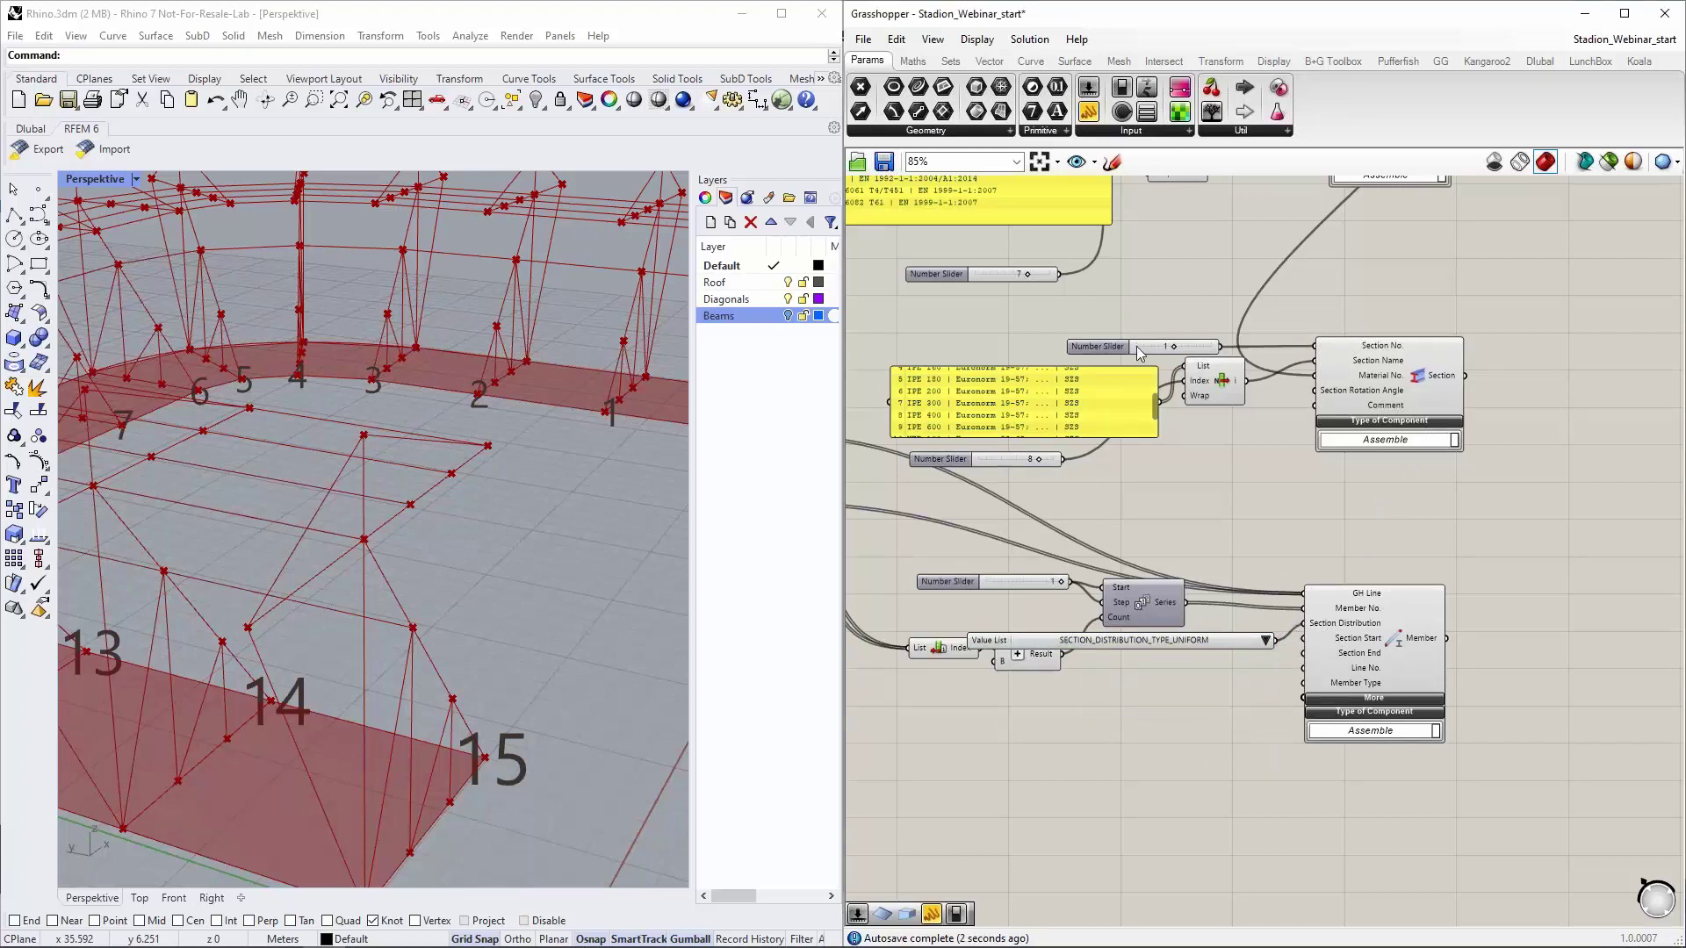
Connect the Section component's output to the Member component's Section Start input and shift the Section No. slider closer to its component
click(1099, 348)
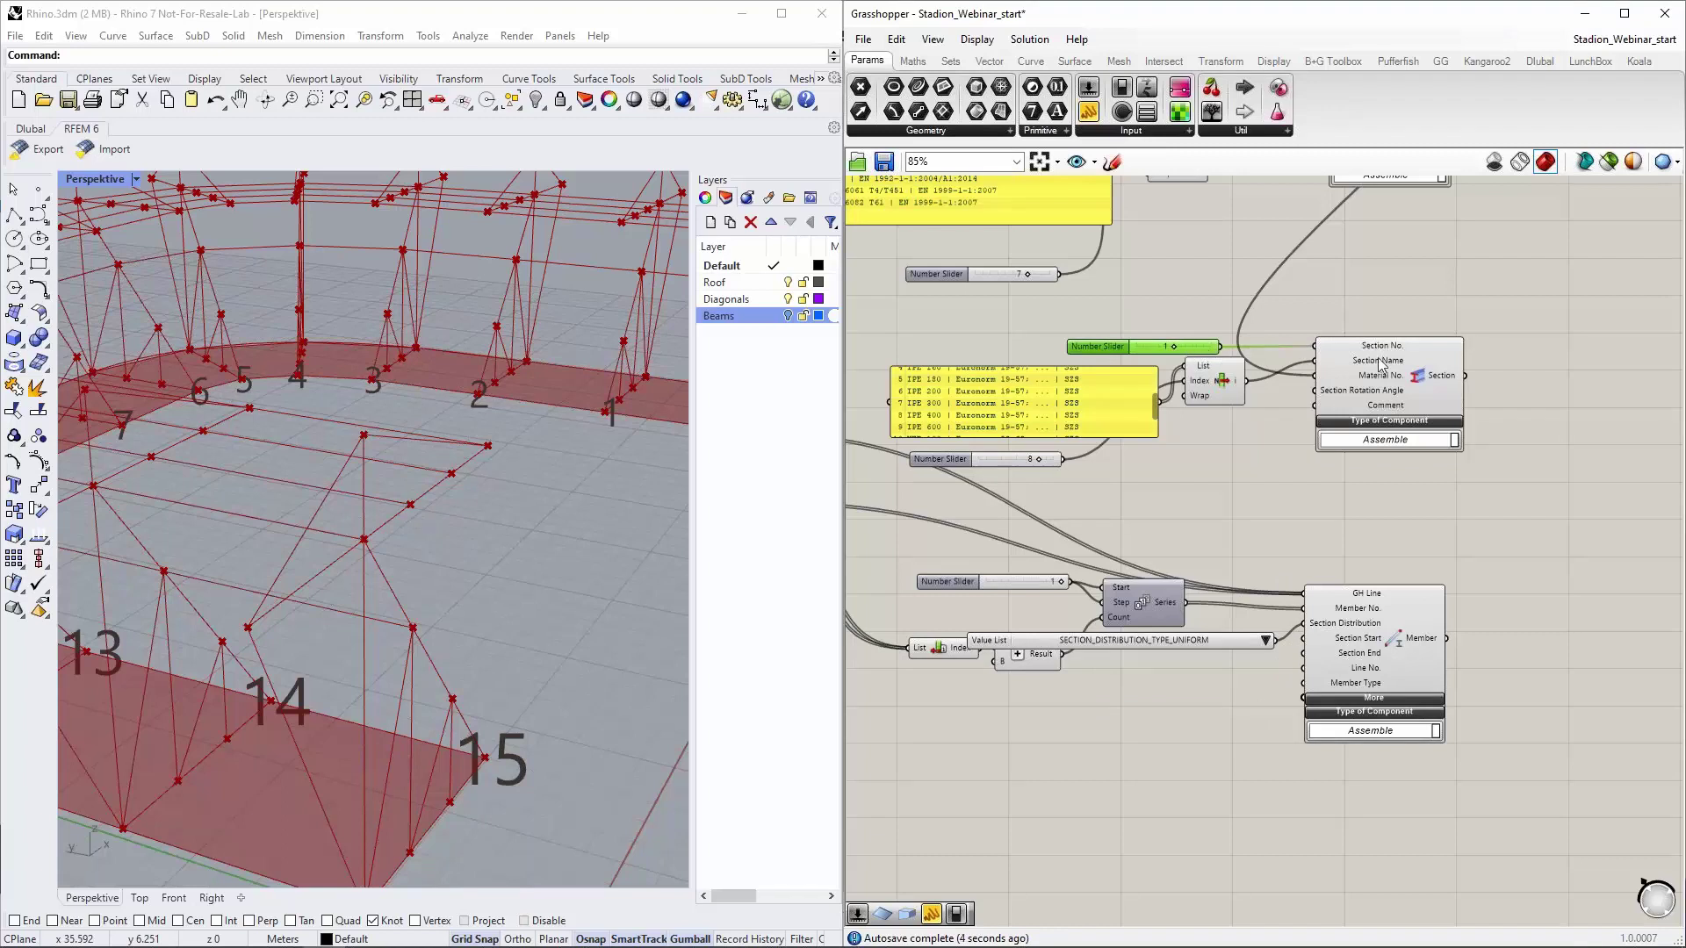
drag(1466, 376, 1302, 651)
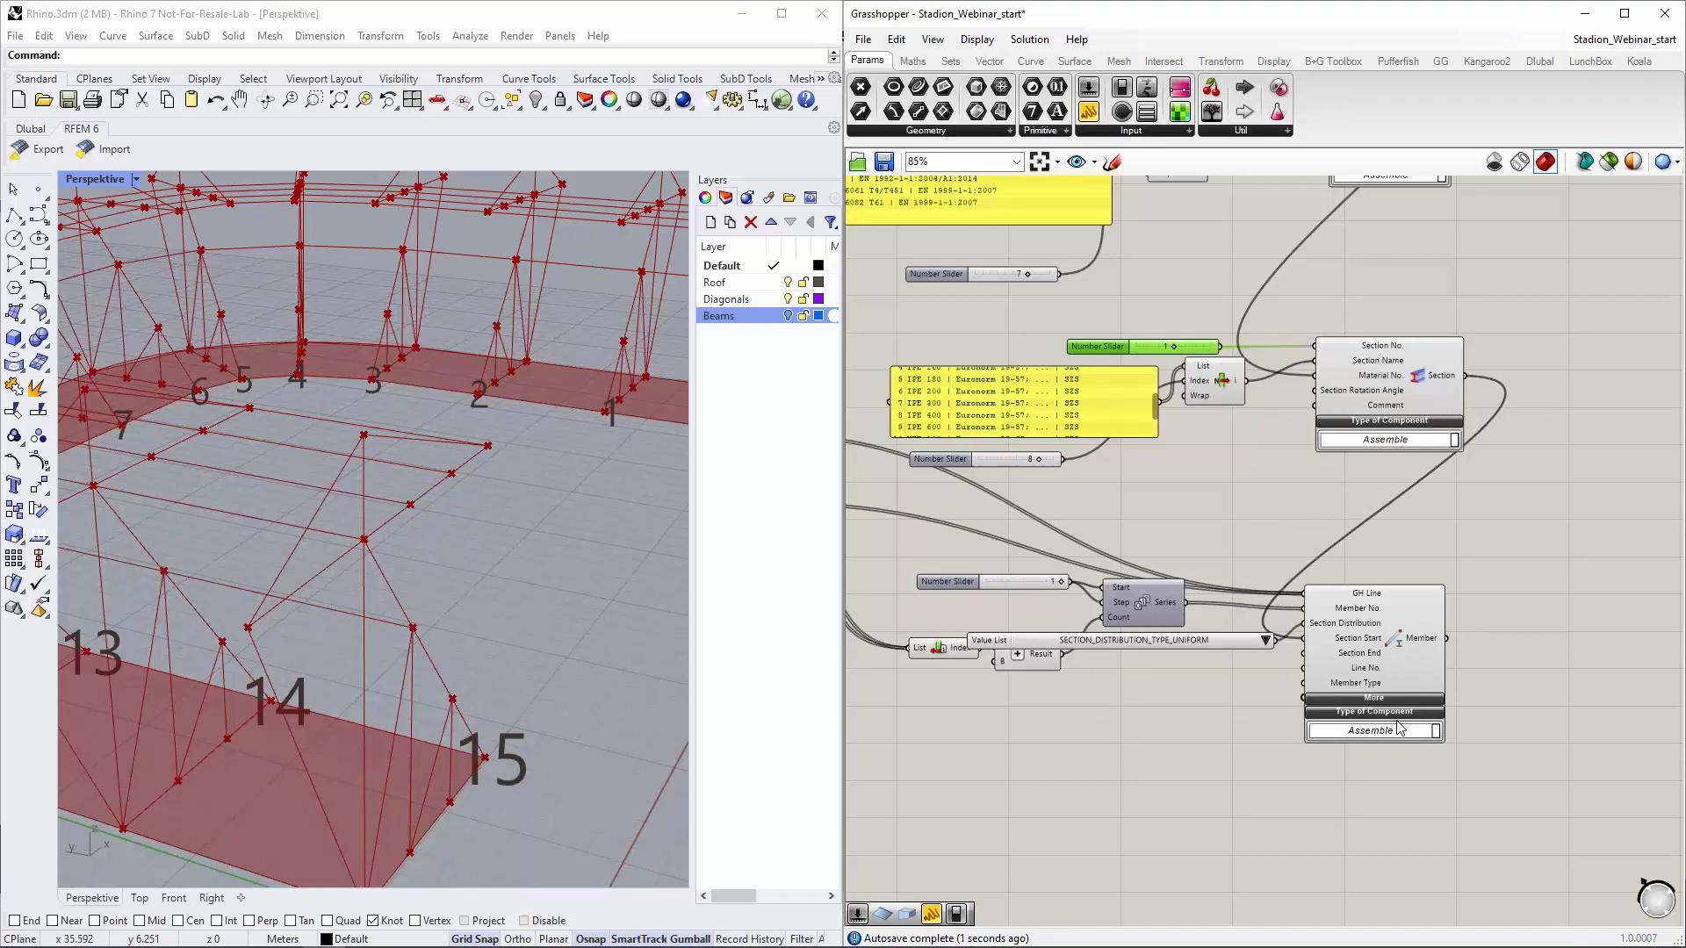
right_drag(1252, 764, 1252, 702)
drag(1197, 286, 1256, 293)
Add a Value List for the Member Type input of the Member component, keep TYPE_BEAM selected and align the list with the input
scroll(1264, 497, up, 3)
right_drag(1272, 632, 1373, 529)
scroll(1375, 528, up, 1)
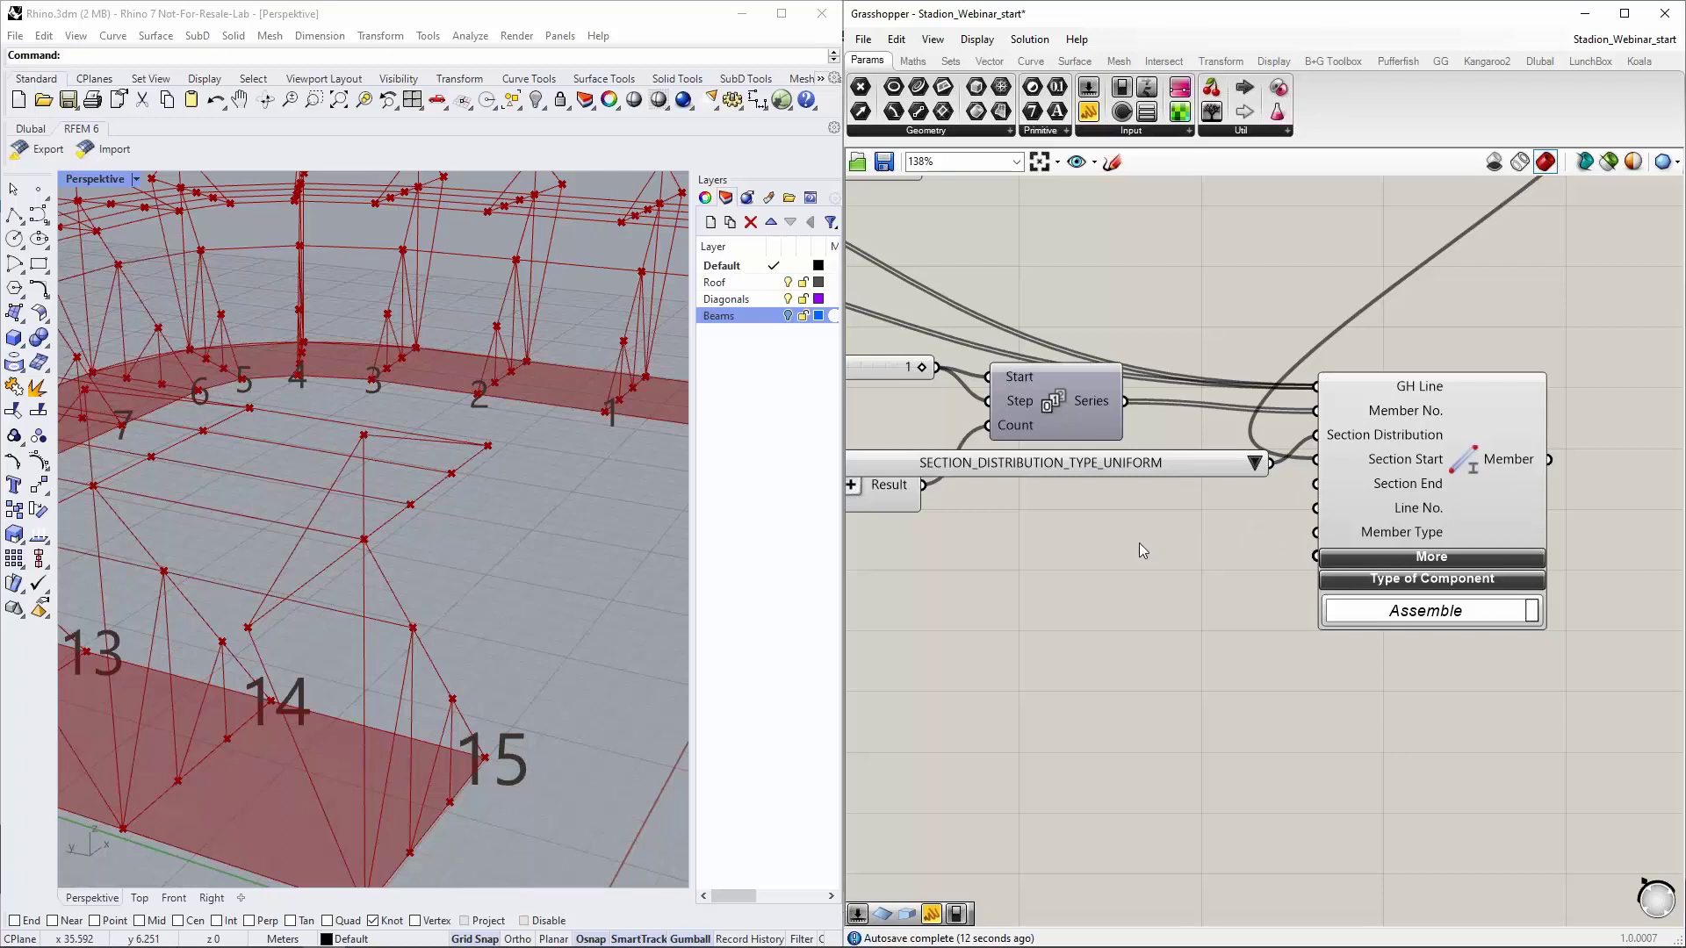
right_click(1115, 559)
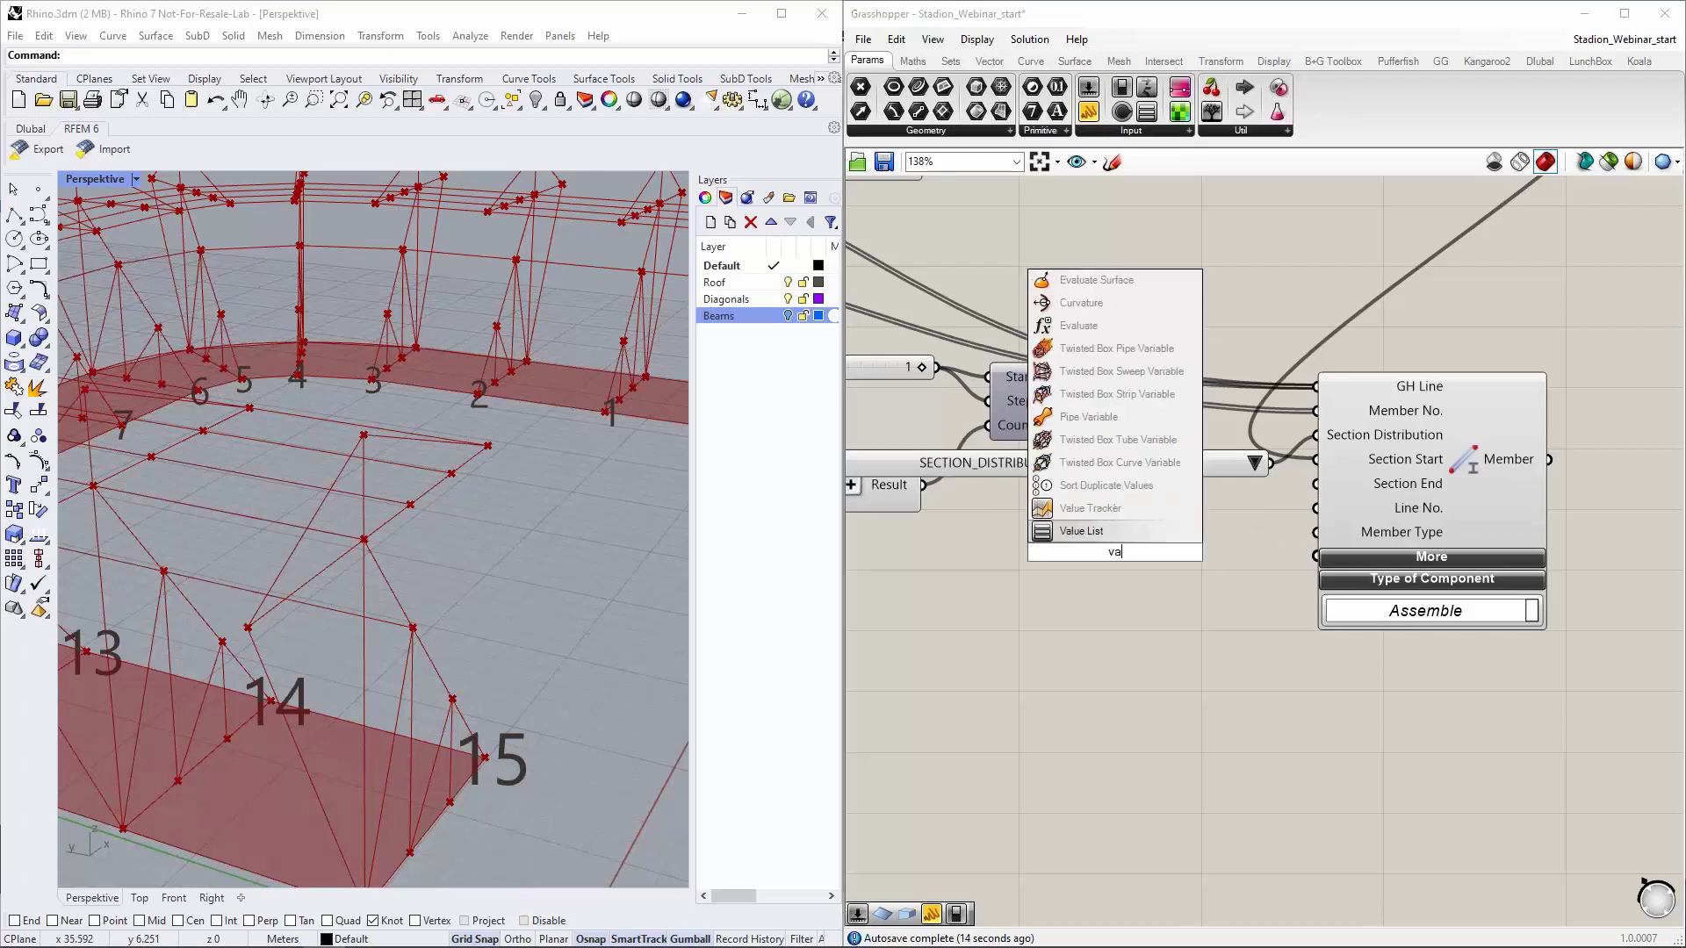
click(1098, 563)
drag(1236, 553, 1165, 563)
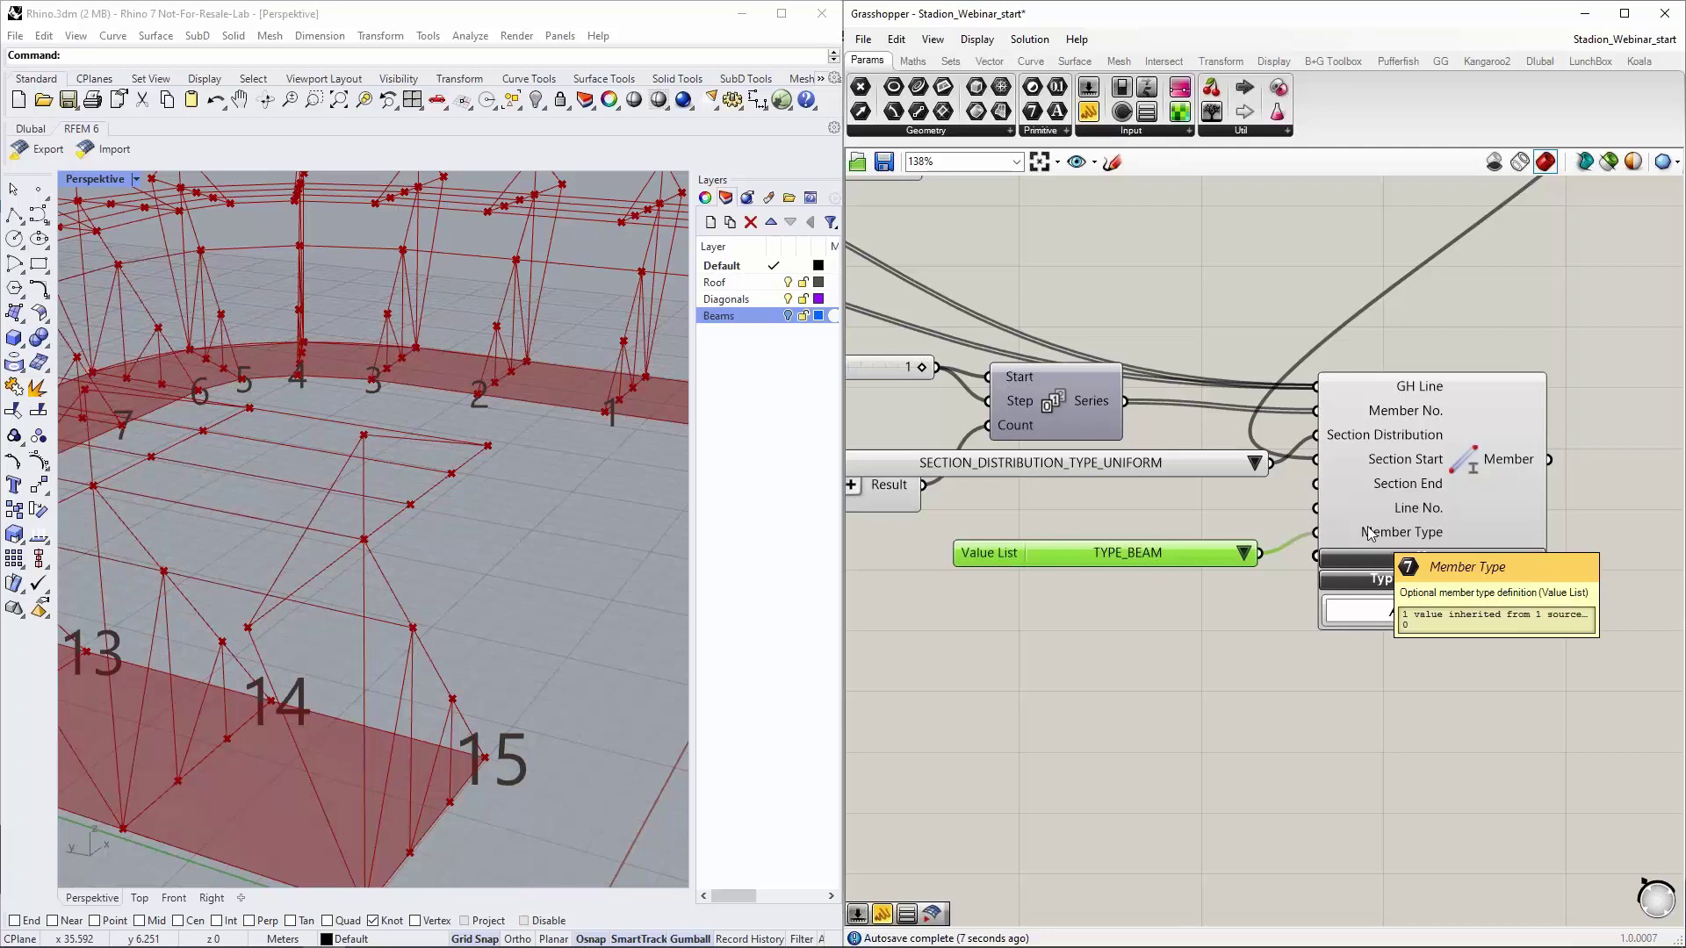
click(1243, 553)
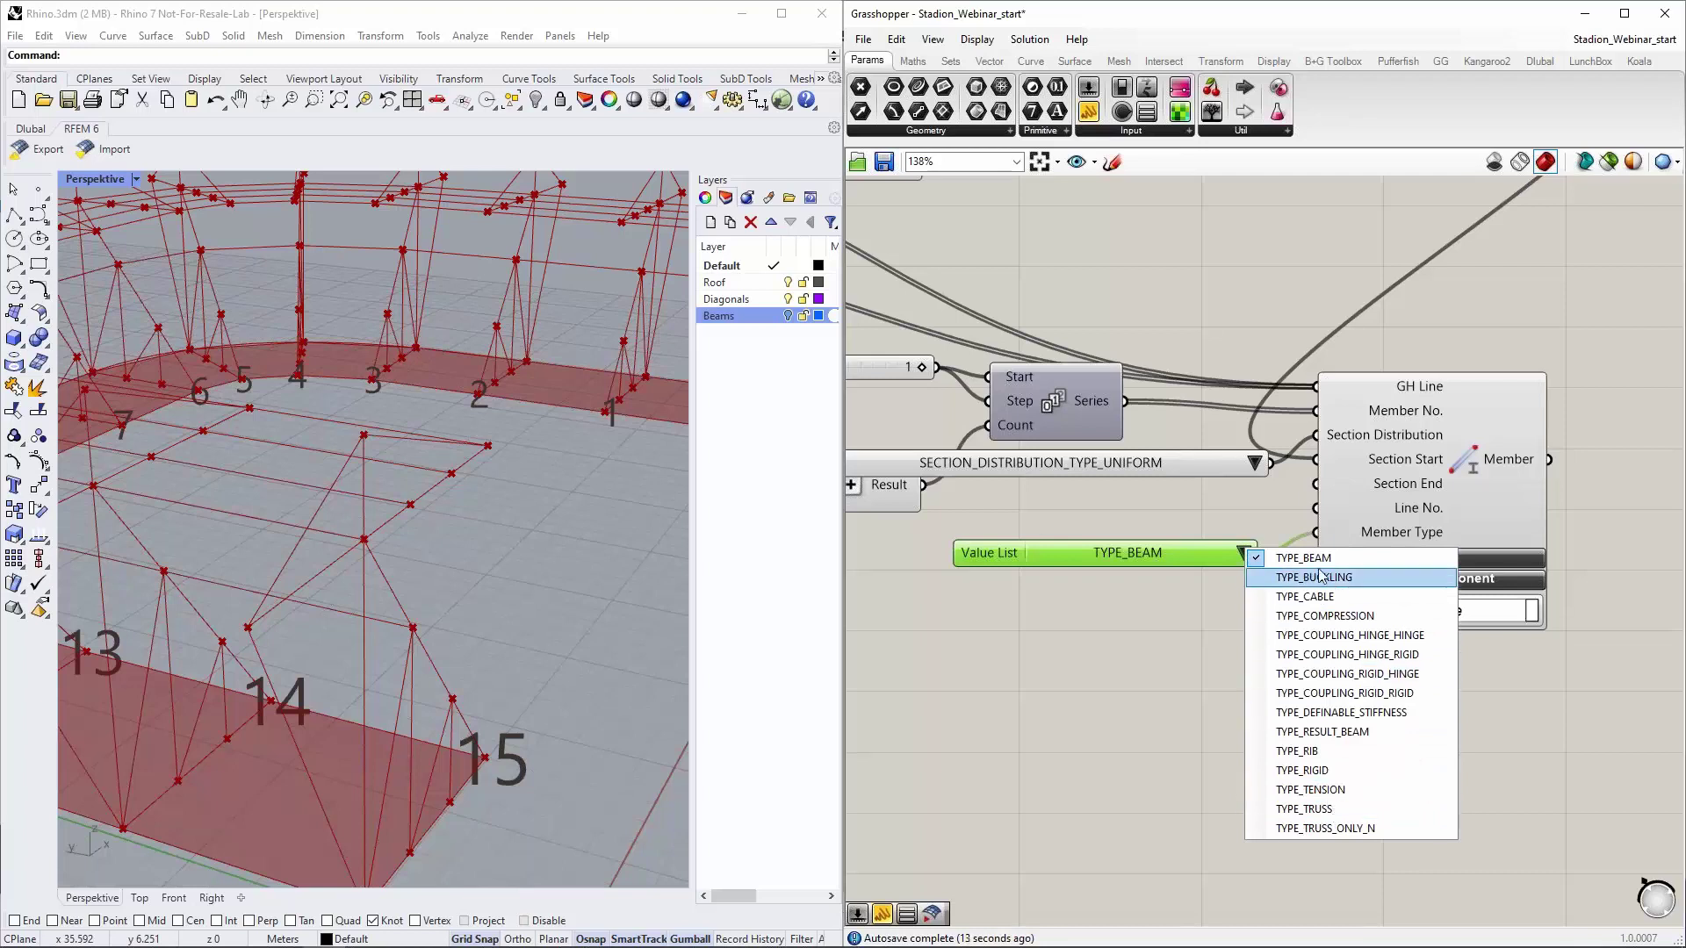
click(1189, 553)
drag(1189, 553, 1177, 536)
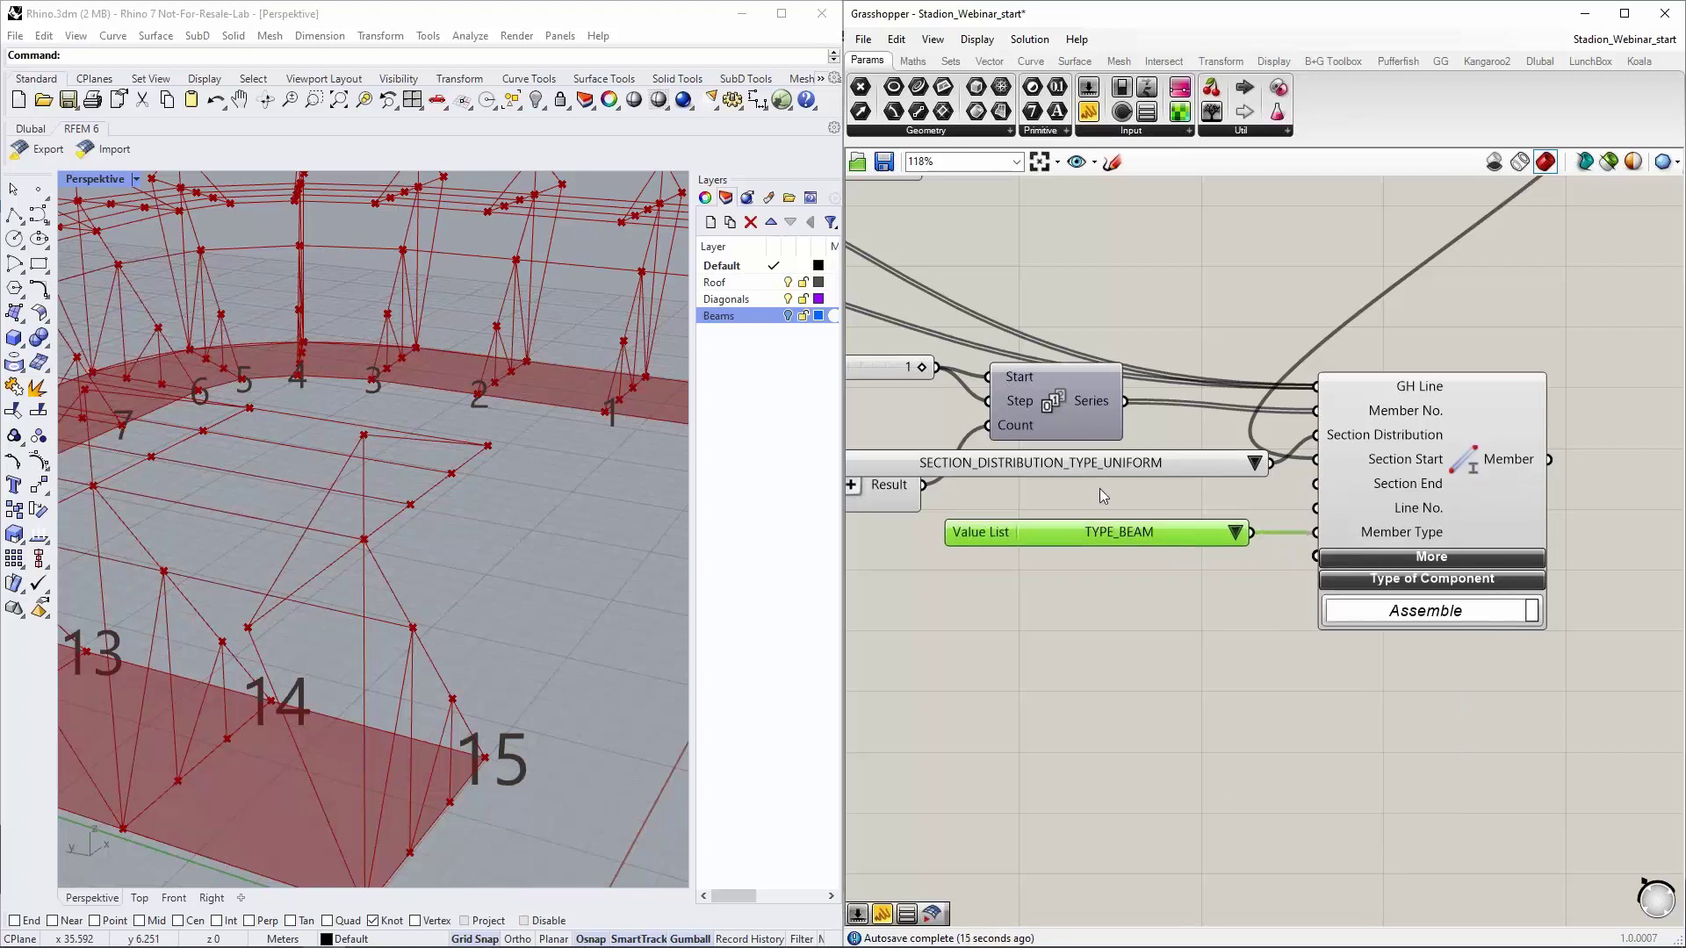
Examine the Member component's additional optional inputs for rotation, hinges and eccentricities, and collapse them again
scroll(1100, 489, down, 2)
click(1326, 541)
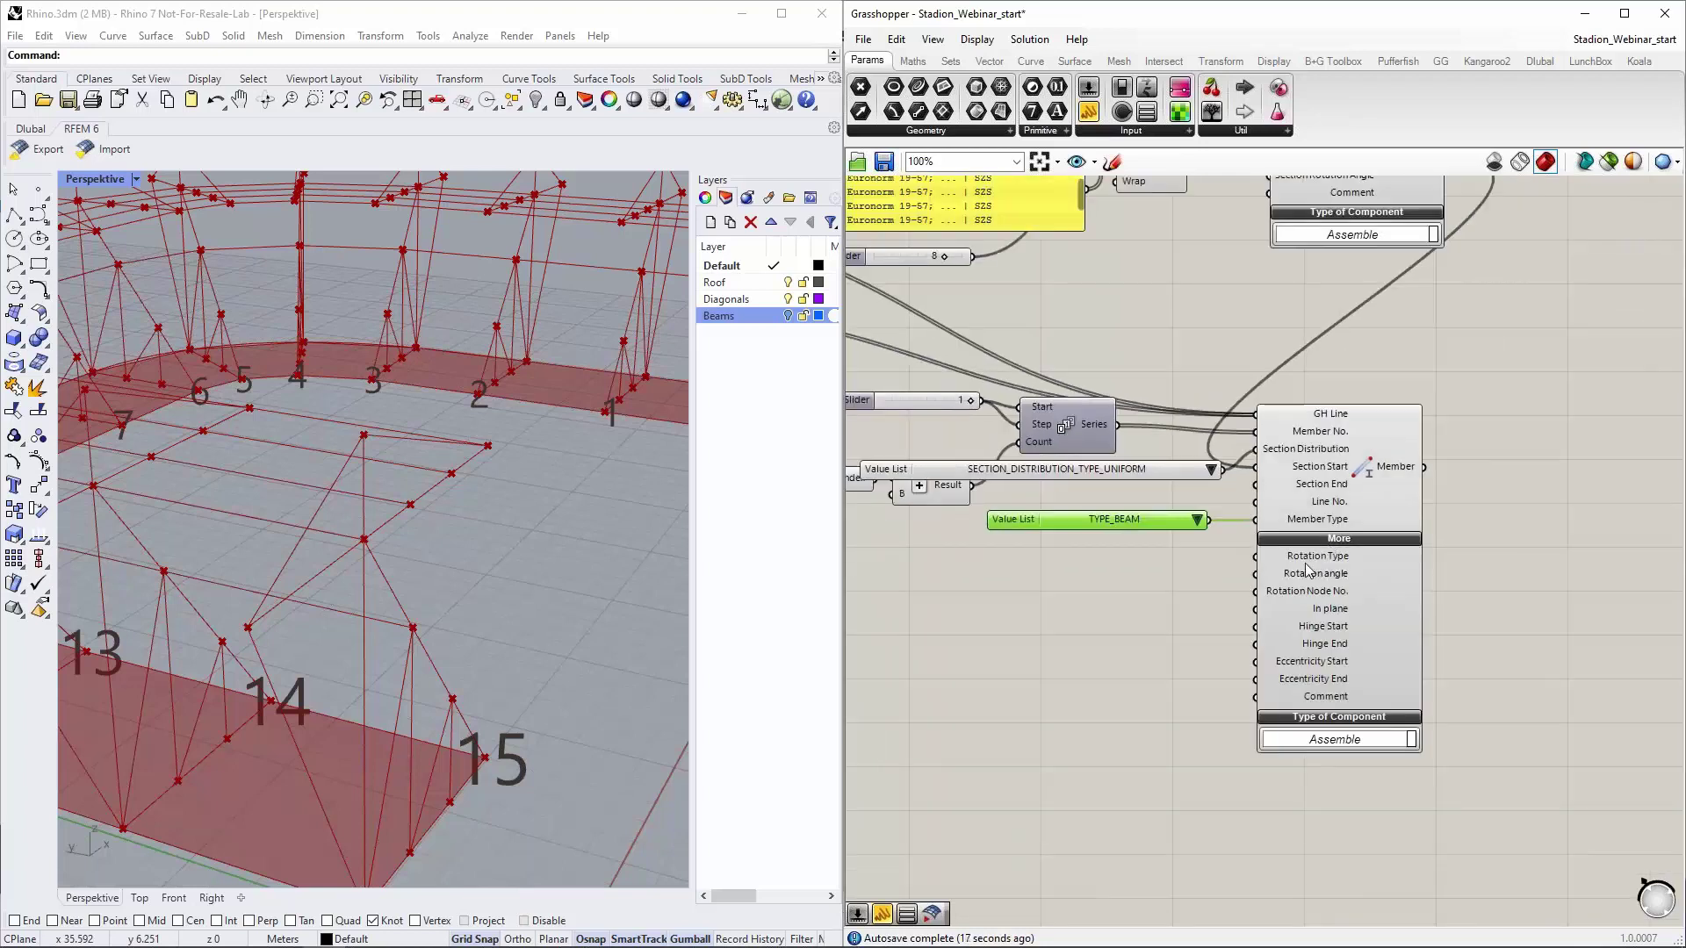
scroll(1181, 607, up, 2)
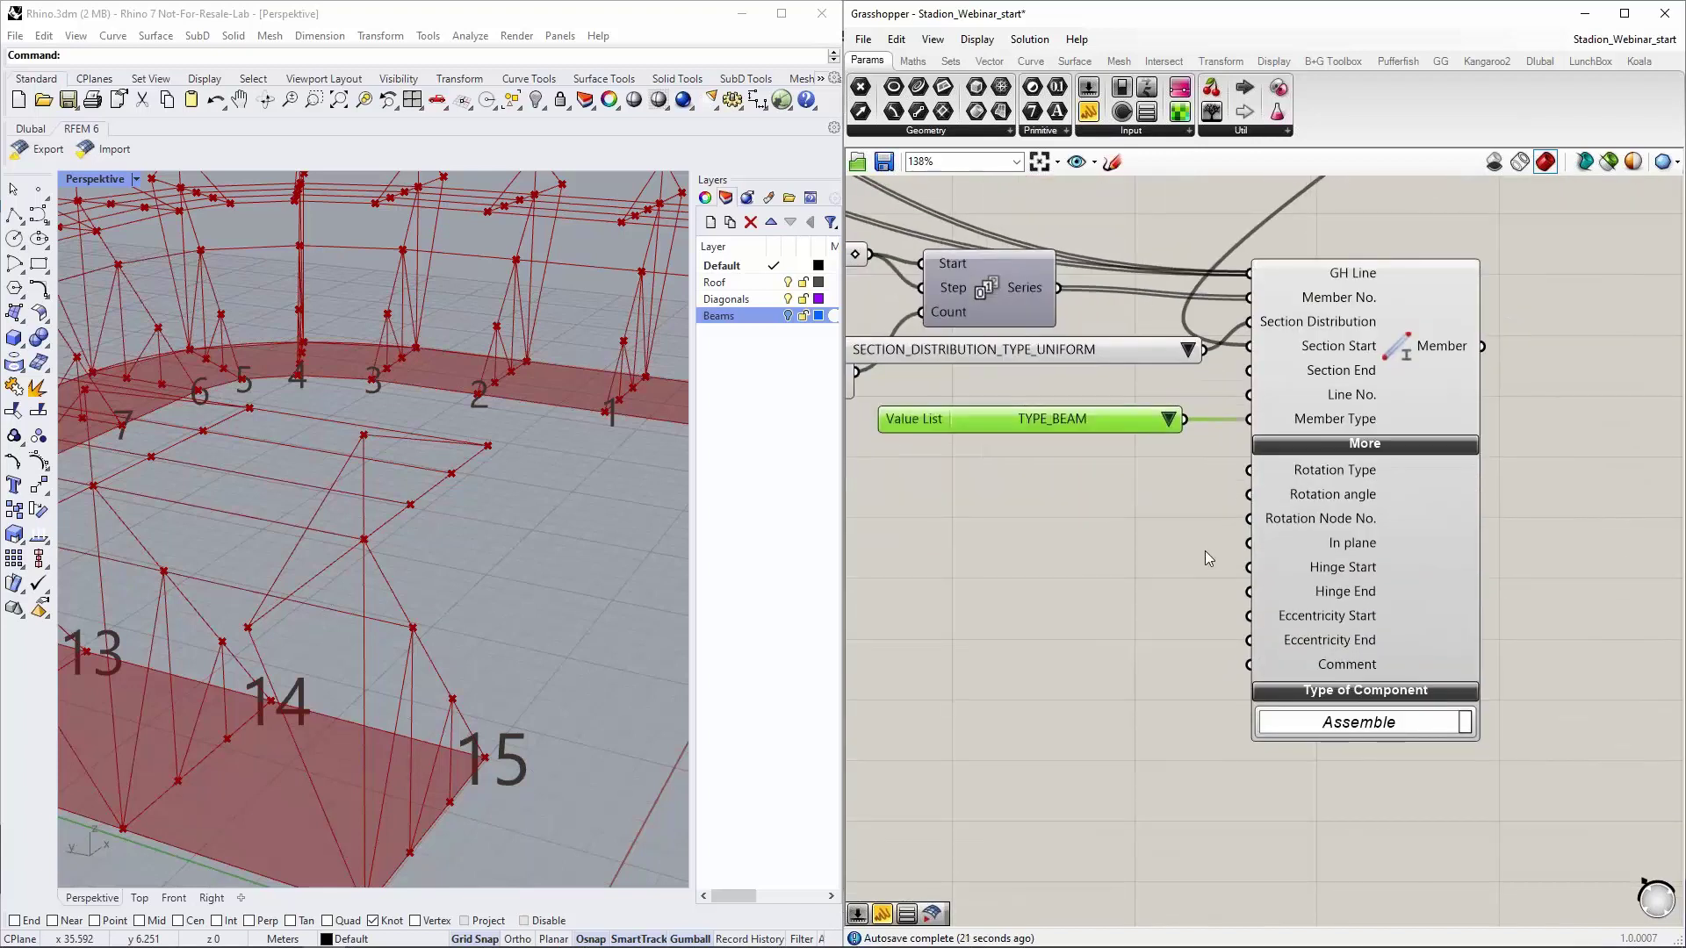
scroll(1318, 474, up, 2)
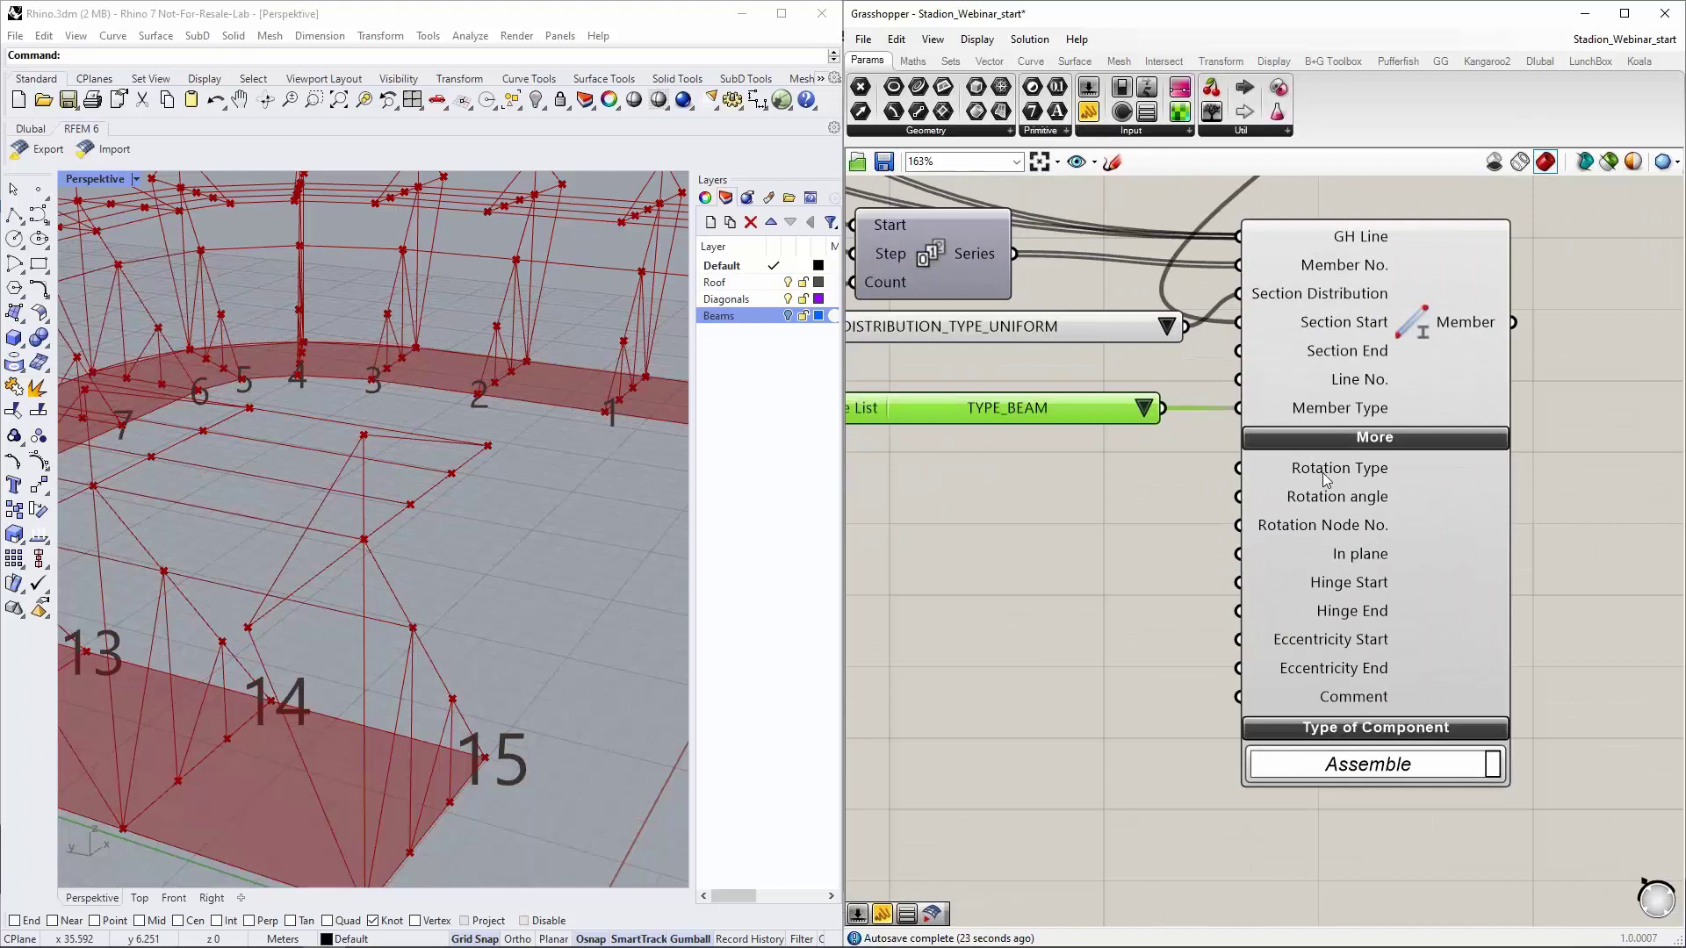
mouse_move(1303, 469)
scroll(1307, 508, up, 1)
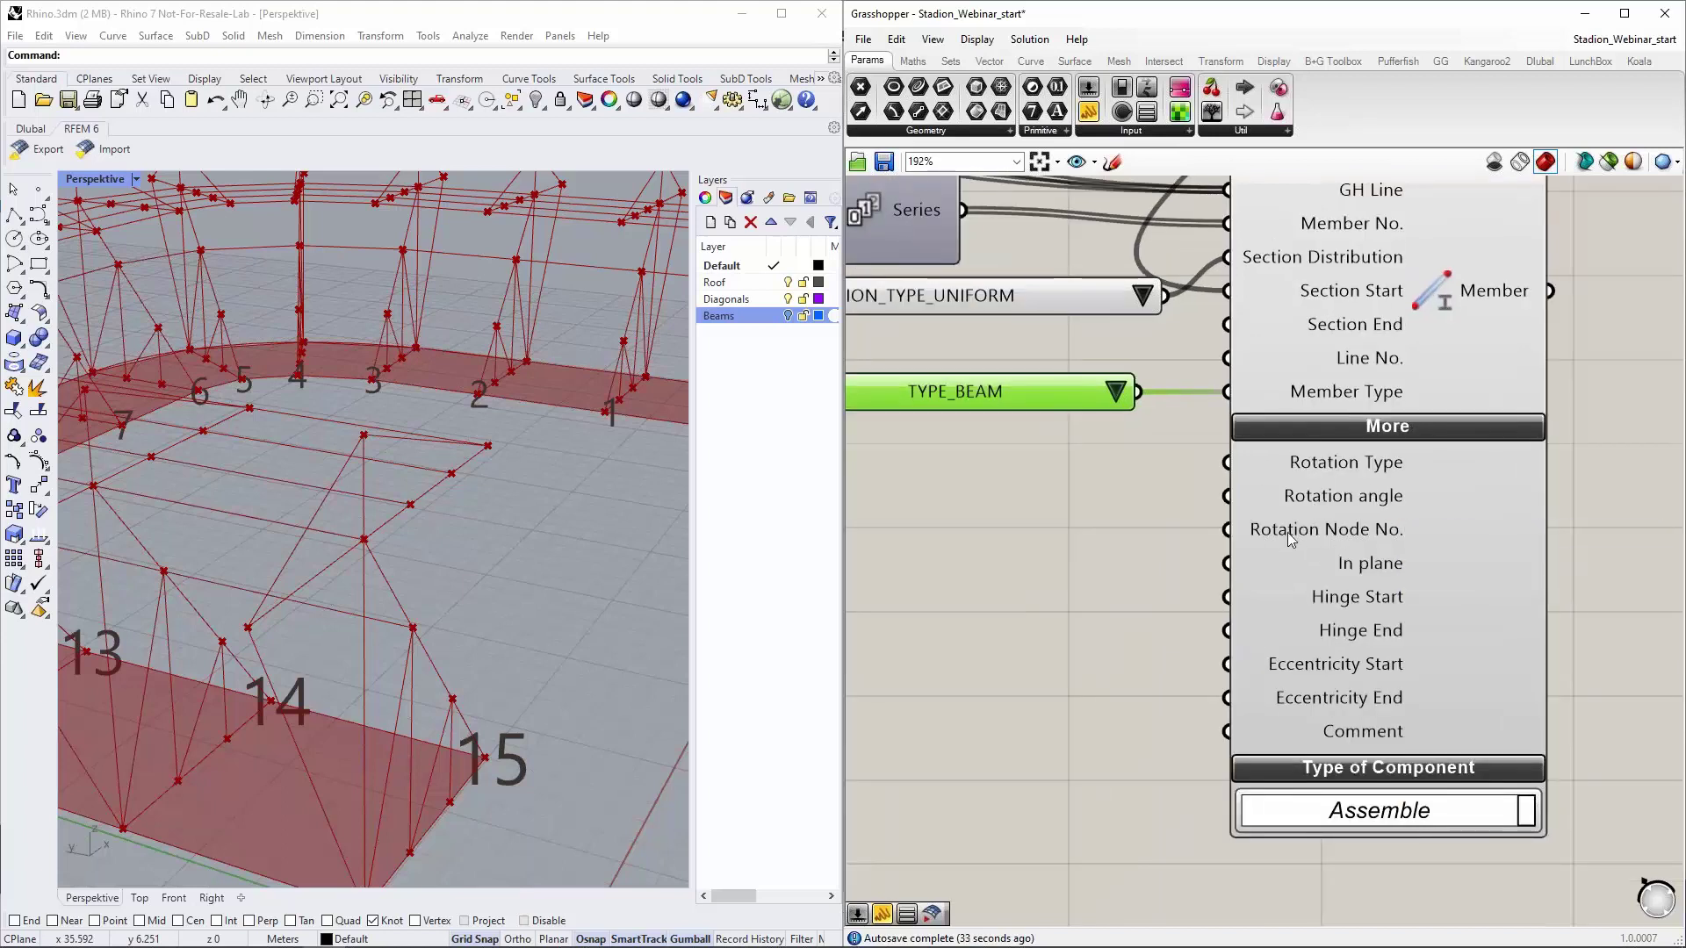
mouse_move(1381, 533)
scroll(1372, 612, down, 5)
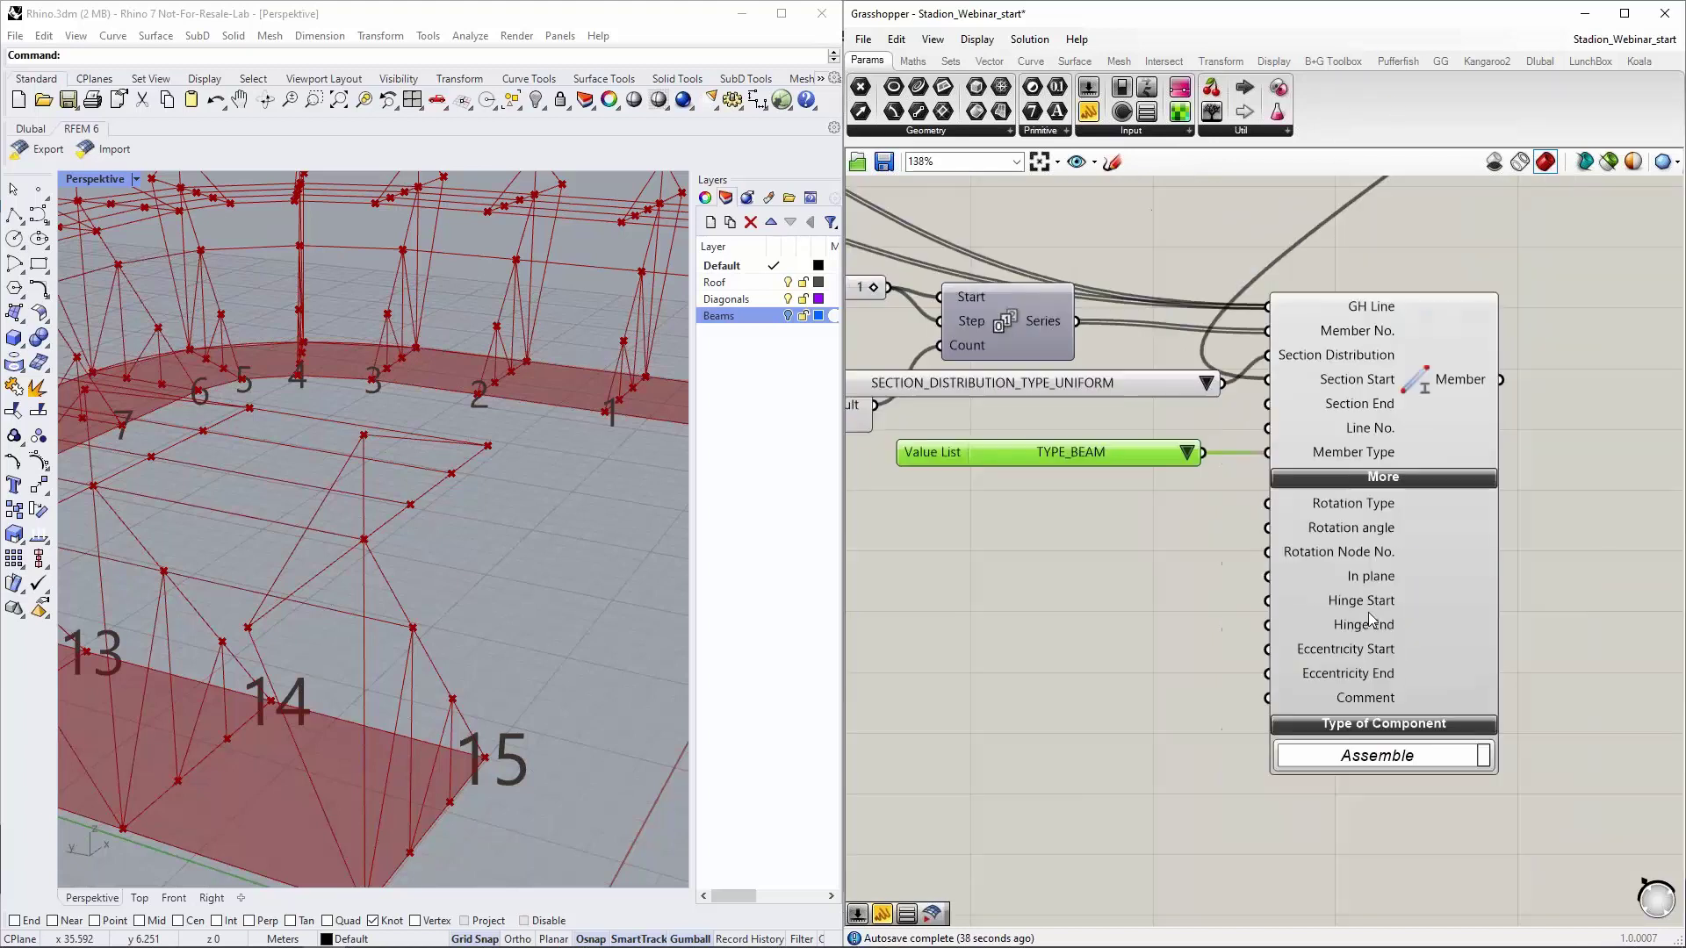
scroll(1346, 597, down, 2)
scroll(1345, 598, up, 5)
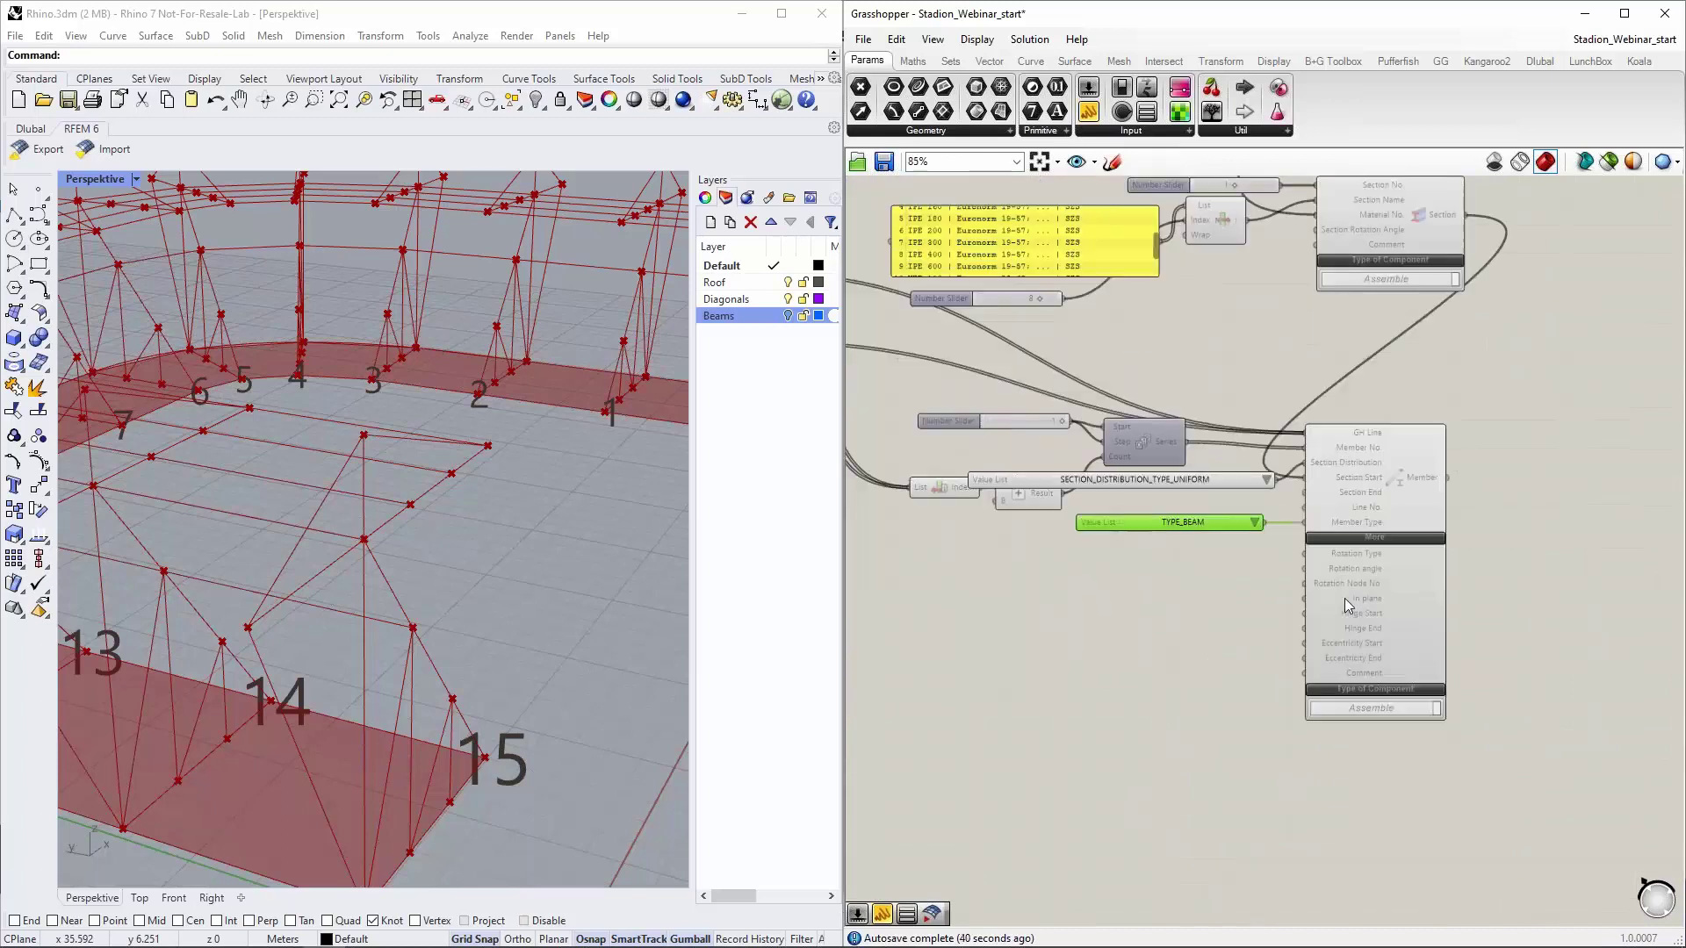
right_drag(1200, 671, 1218, 565)
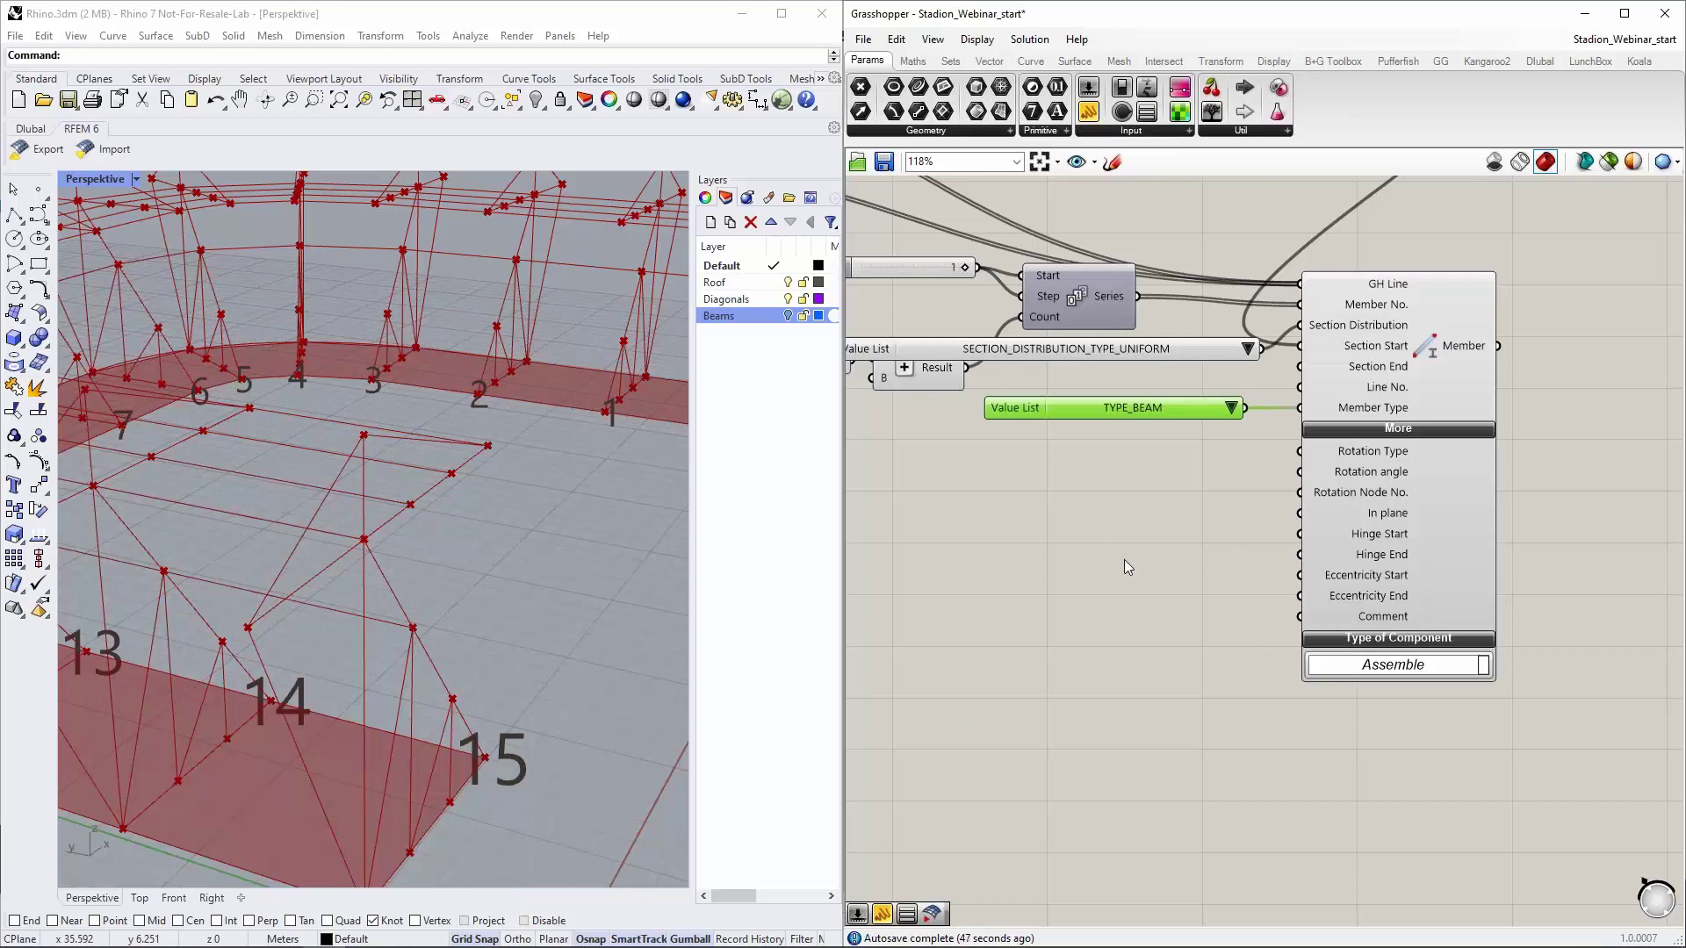
scroll(1127, 566, down, 3)
click(1305, 432)
scroll(1193, 520, up, 1)
right_click(1155, 571)
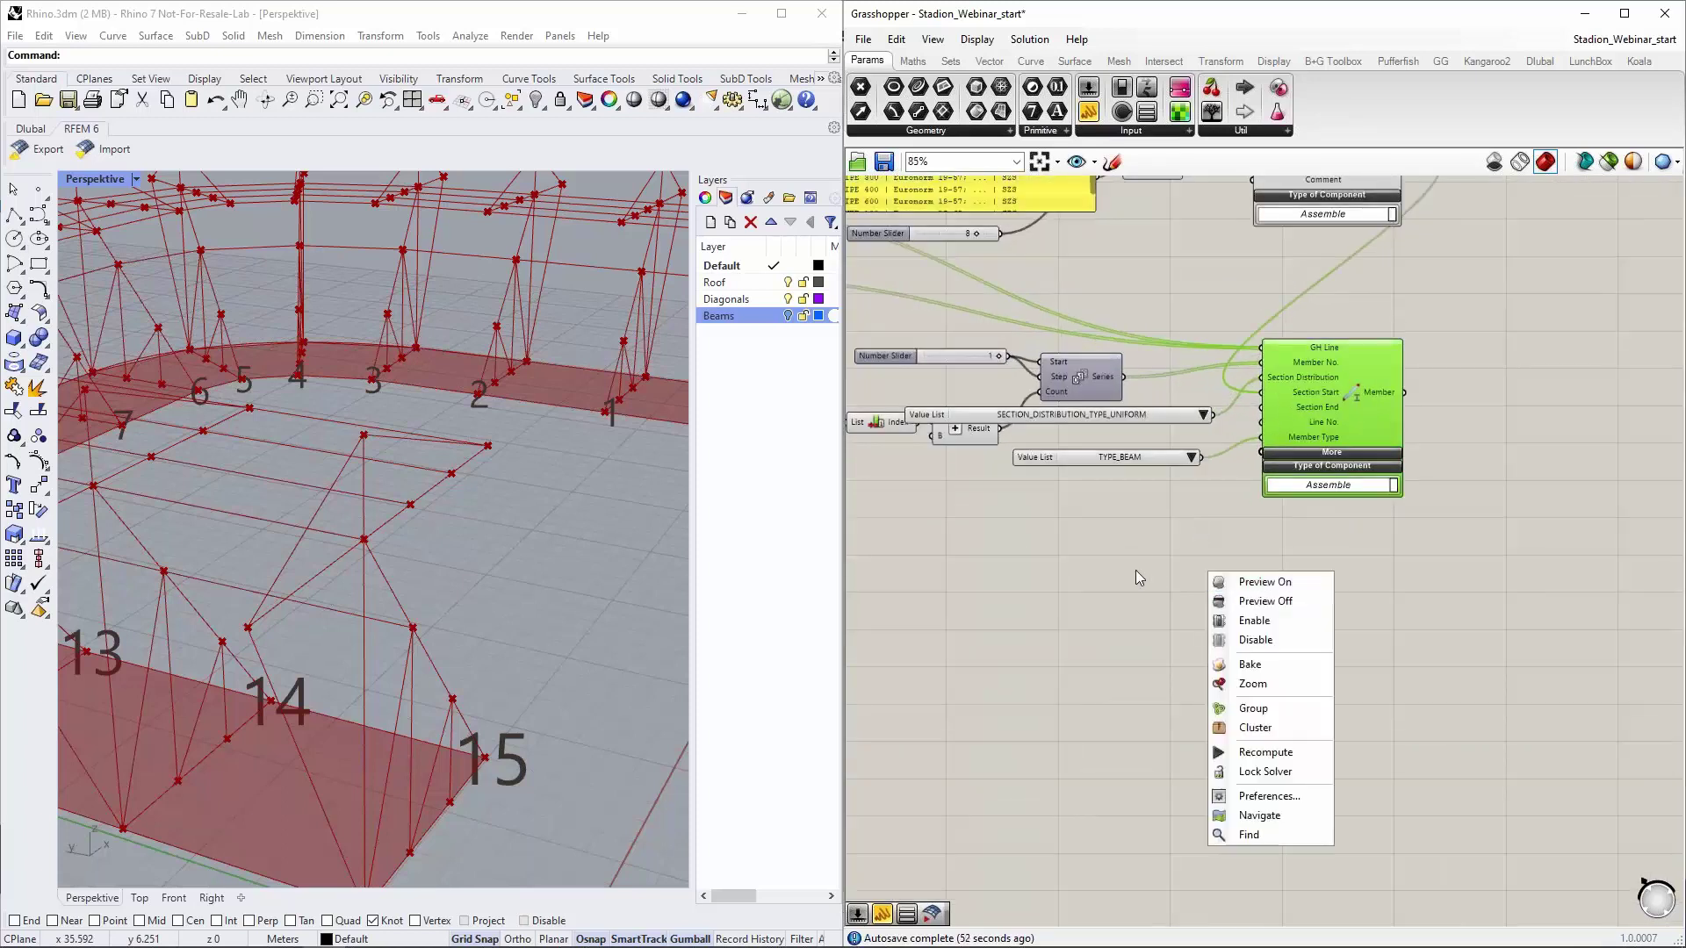
click(1169, 634)
Place an RFEM 6 Surface component from the Dlubal model data components below the Member component
right_drag(1167, 305, 1171, 224)
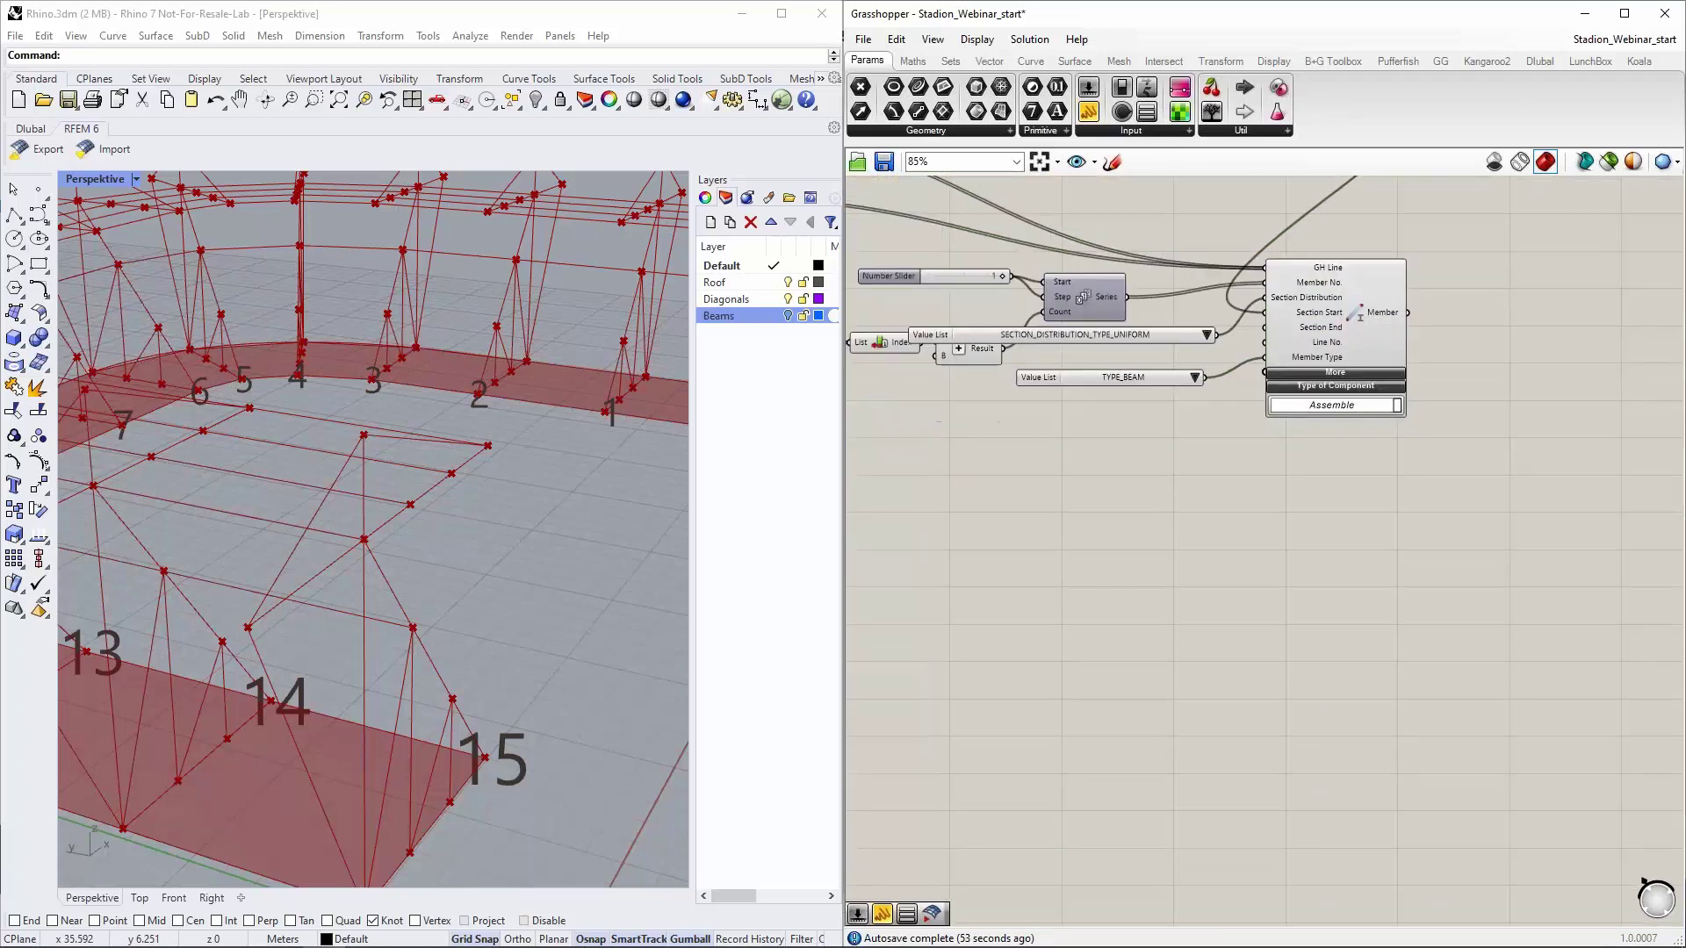
click(1538, 61)
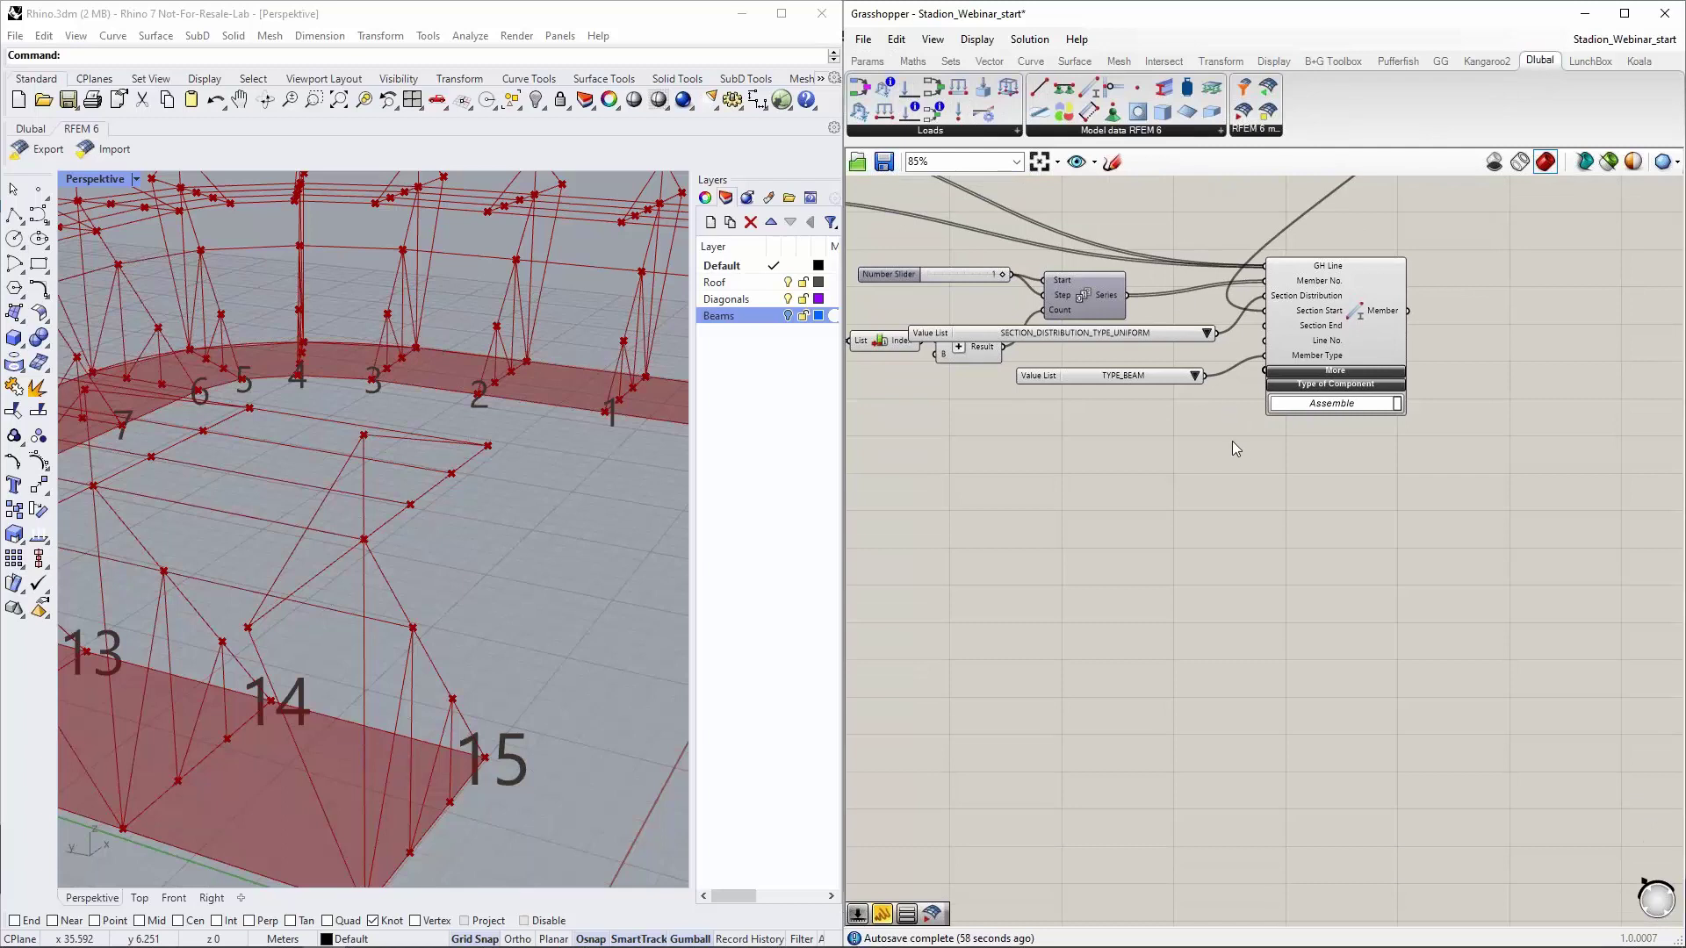
drag(1192, 119, 1352, 488)
scroll(1205, 564, up, 1)
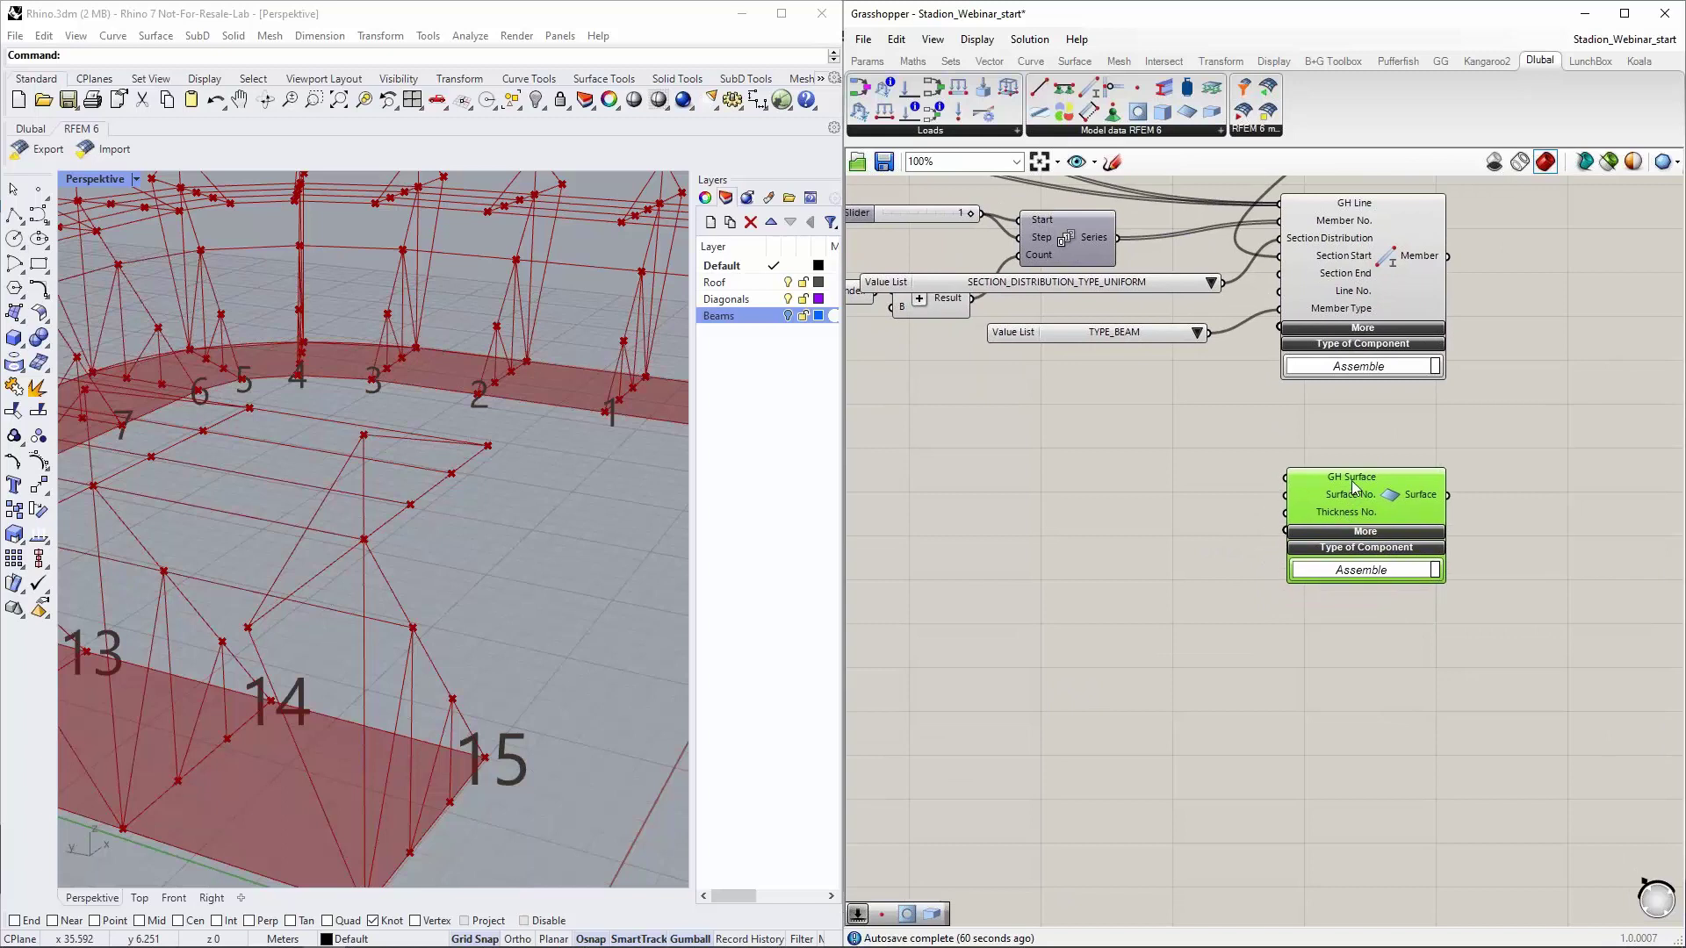
ctrl+click(1355, 488)
Connect the Surfaces output of the edge surface component in the geometry group to the GH Surface input
scroll(1108, 460, down, 3)
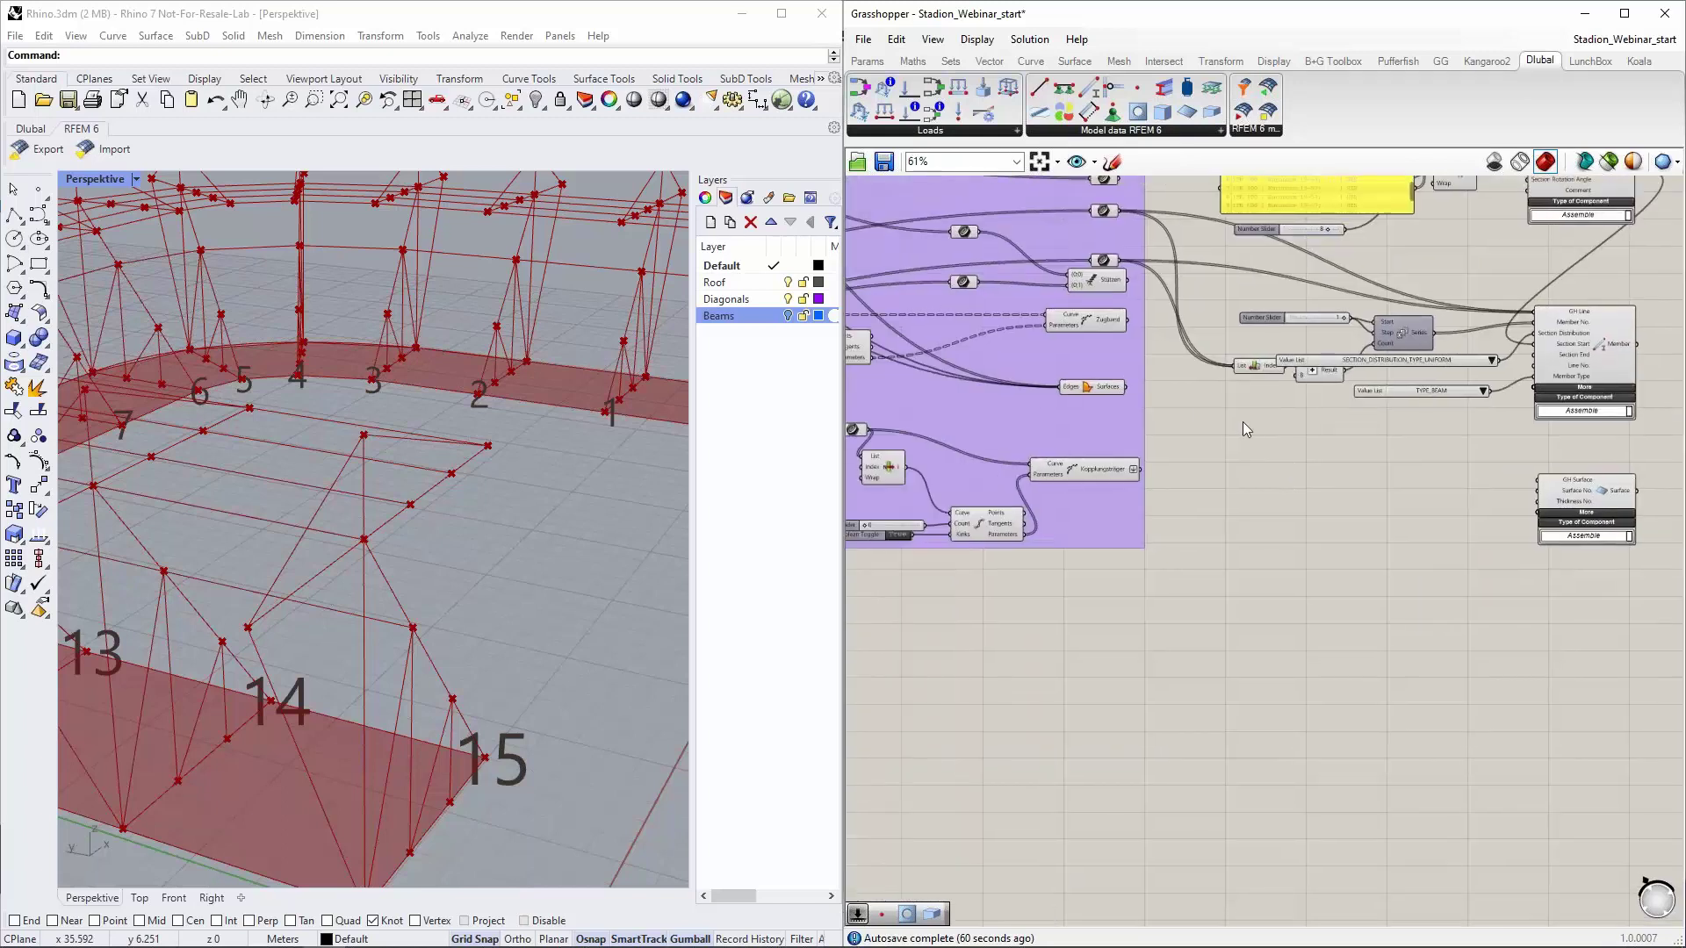
right_drag(1105, 389, 1004, 376)
click(1004, 377)
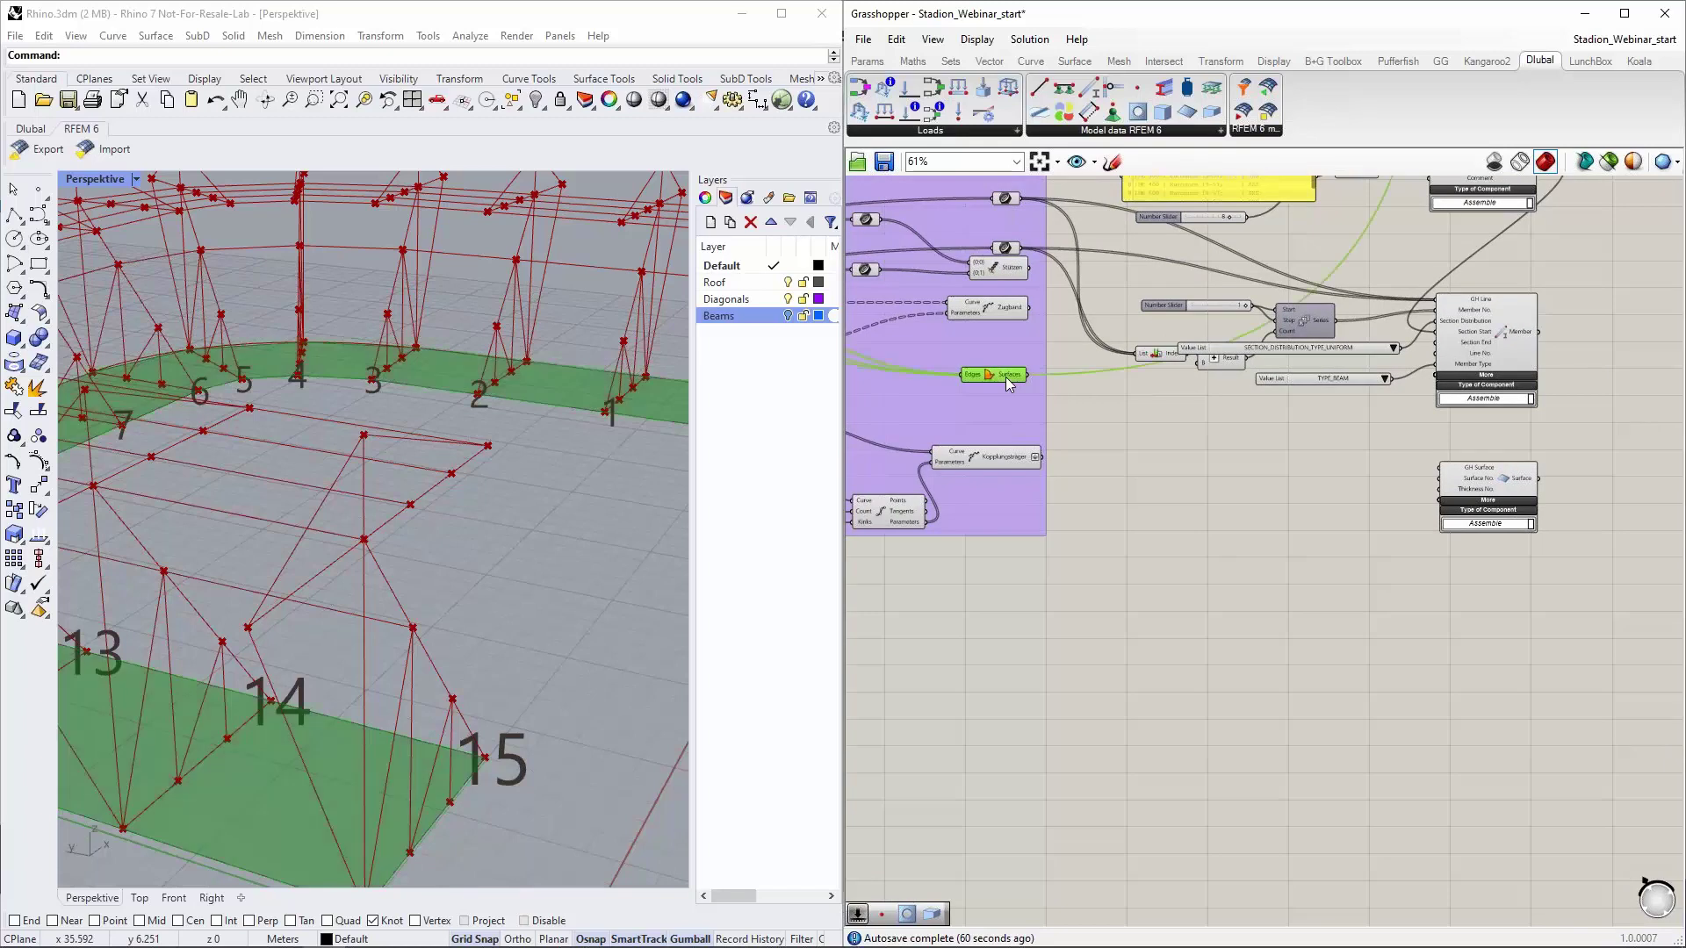
scroll(602, 502, down, 5)
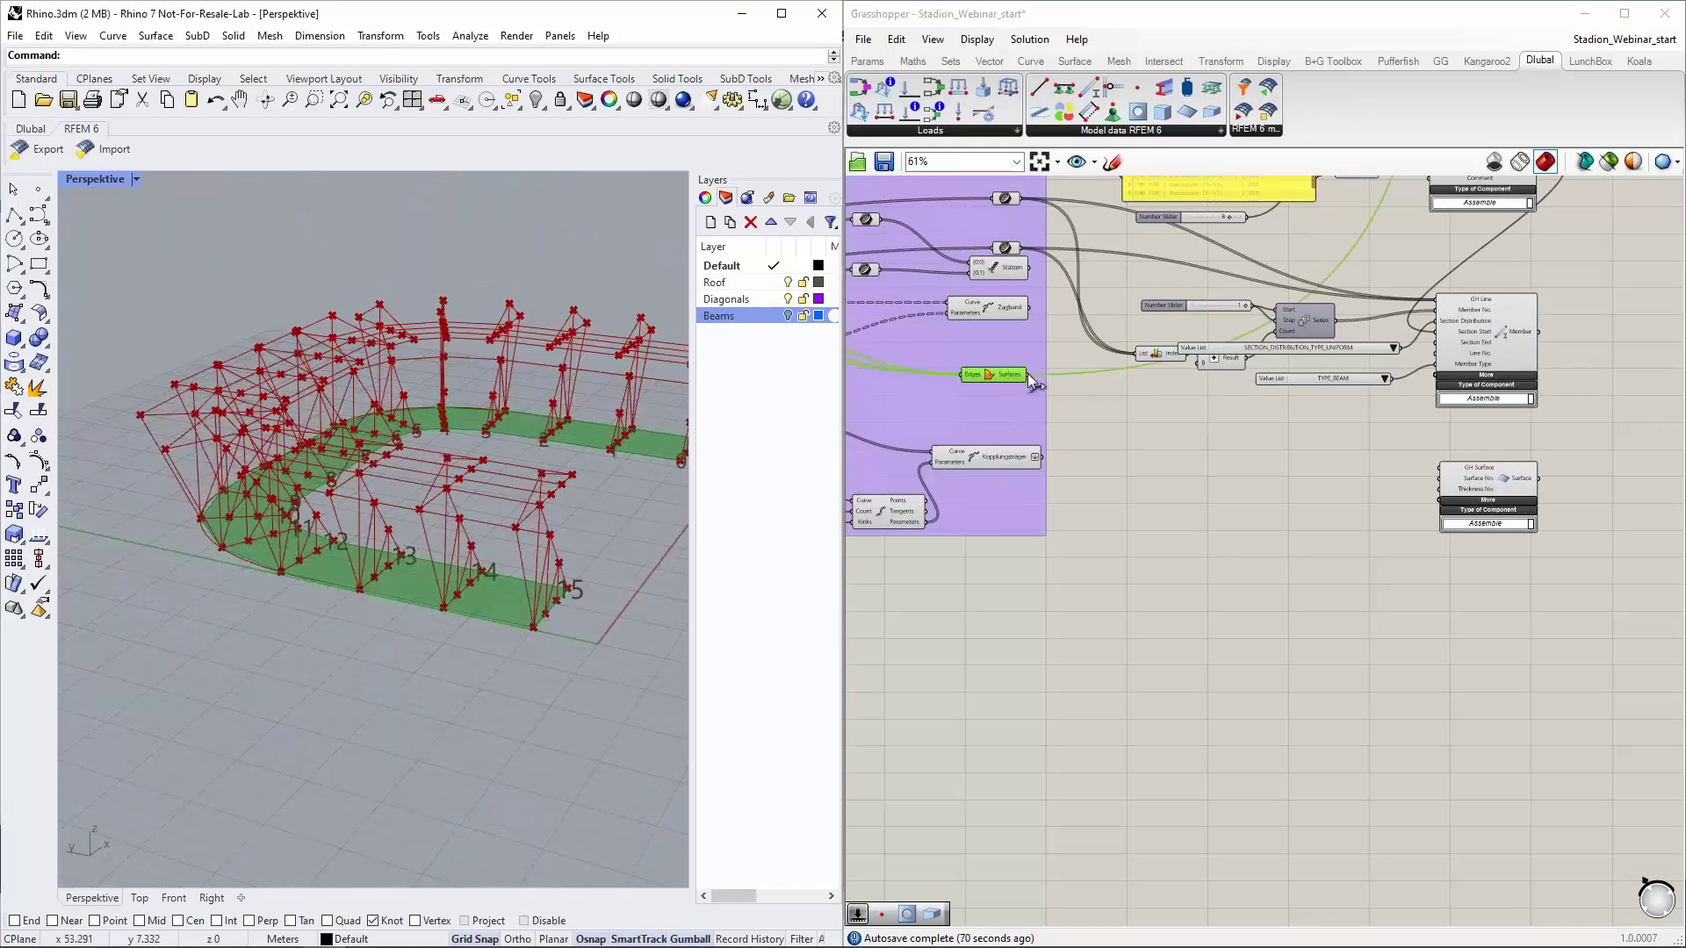
scroll(1474, 483, up, 5)
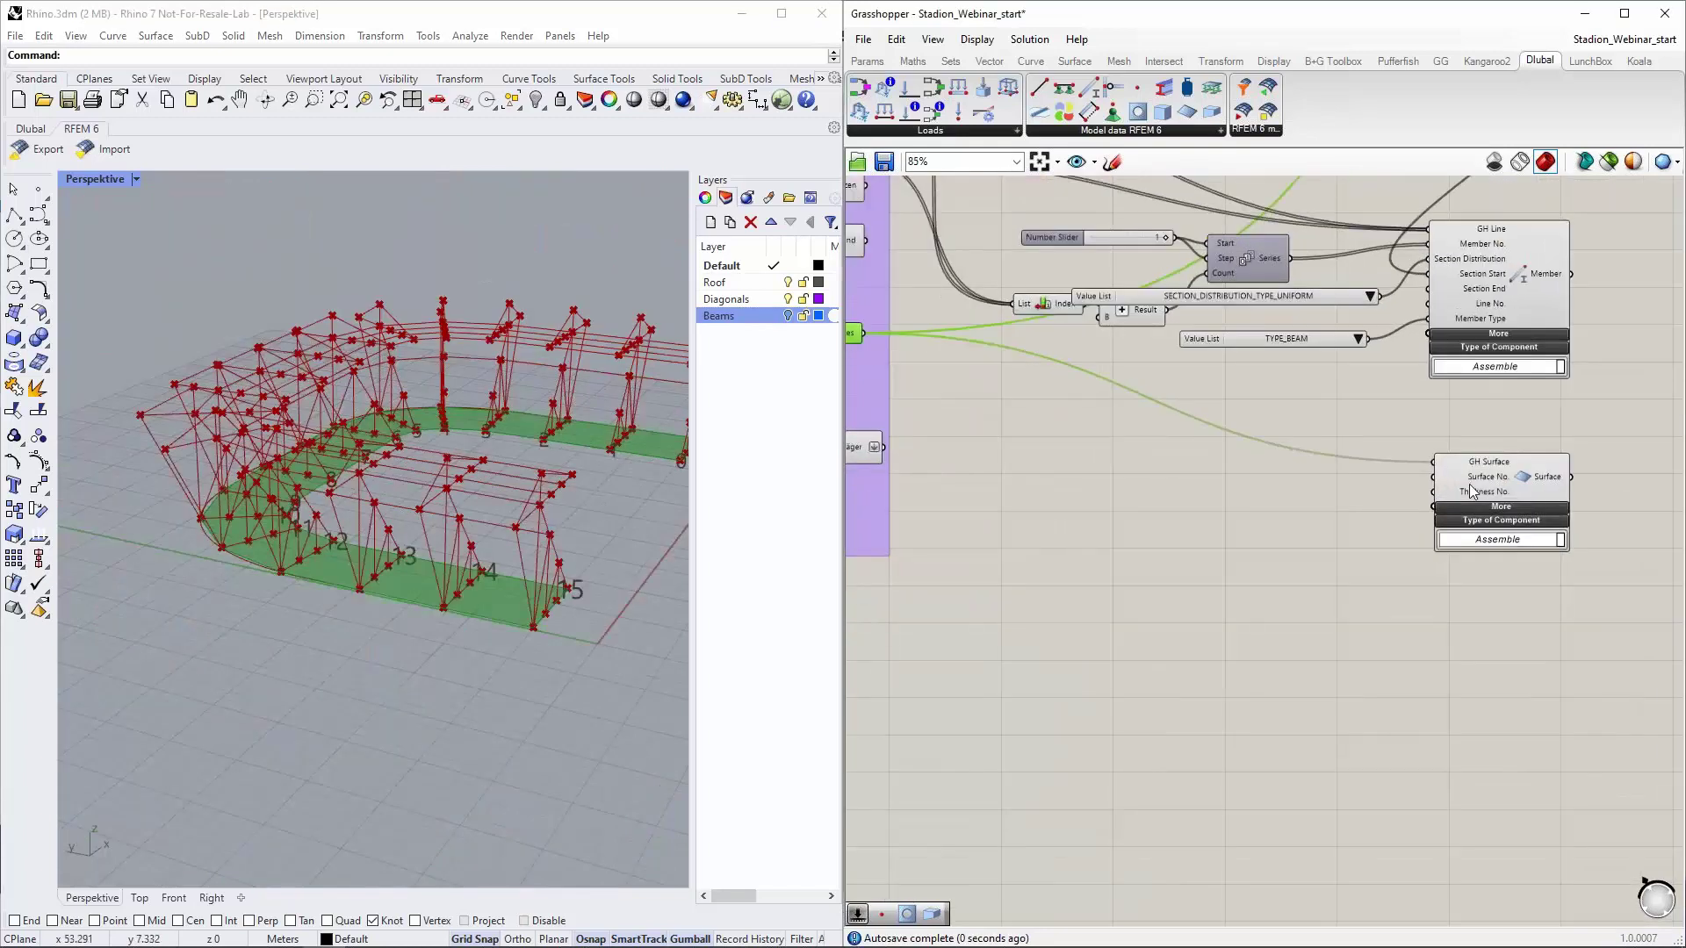
drag(1473, 483, 1445, 472)
Add a number slider with value 1 and connect it to the Surface No. input of the Surface component
click(1090, 455)
double_click(1090, 454)
text(1)
key(Return)
drag(1240, 455, 1368, 458)
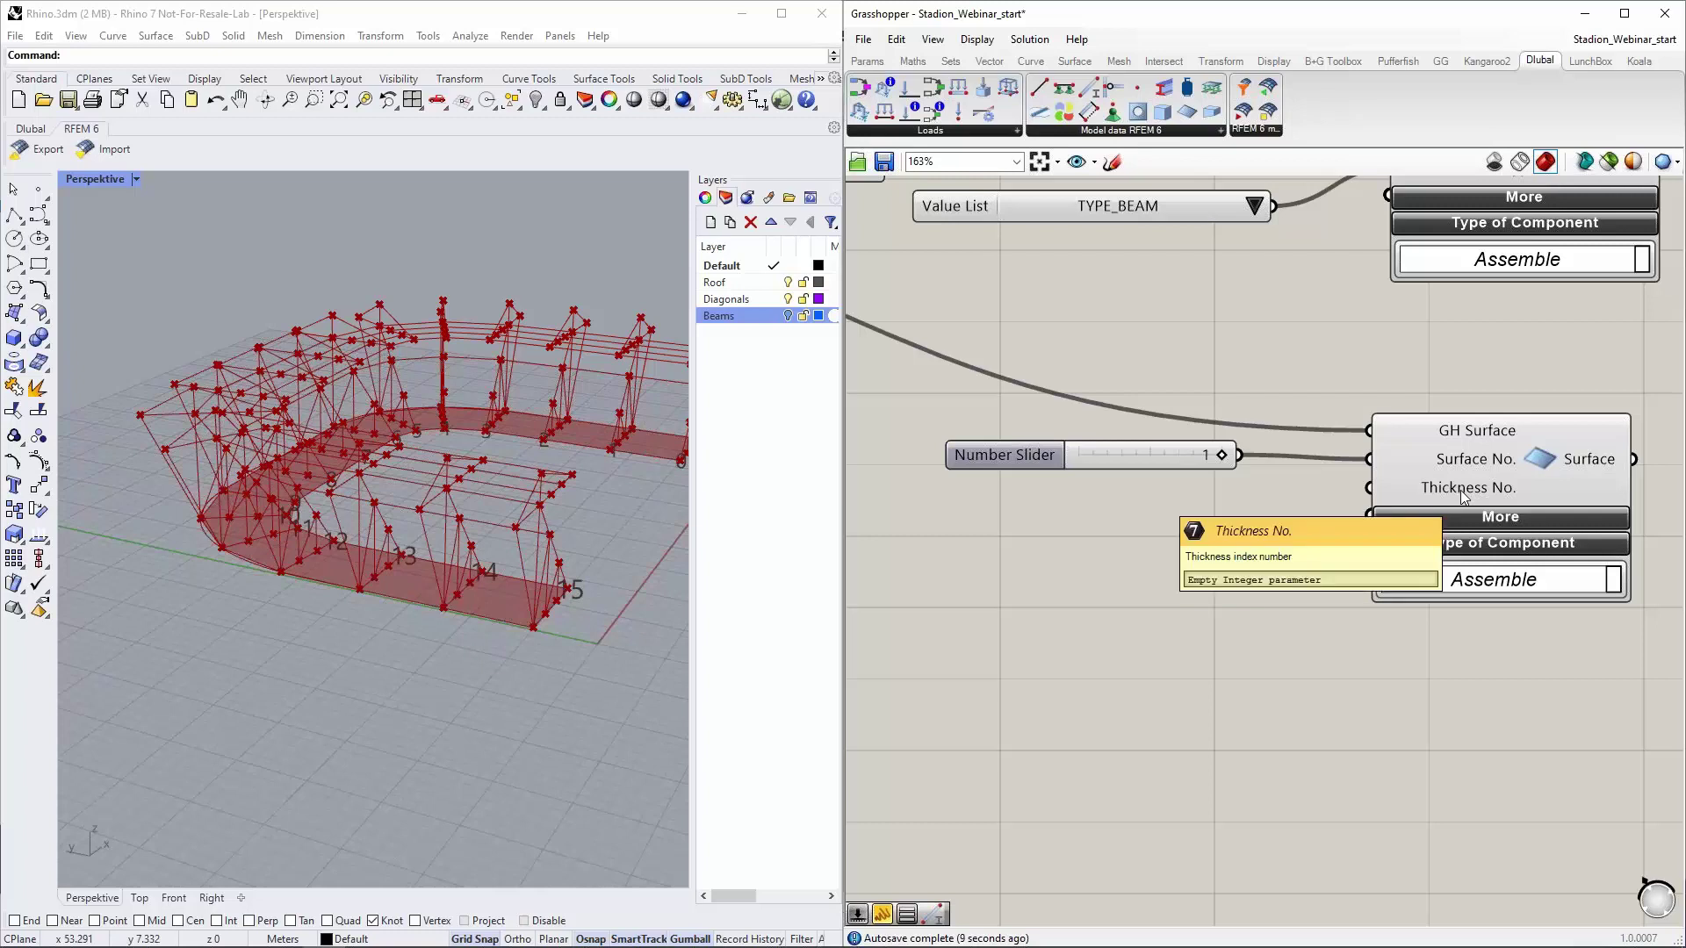
Switch to RFEM and examine the new thickness definition with its type, material and thickness settings, without creating one
click(831, 565)
mouse_move(360, 939)
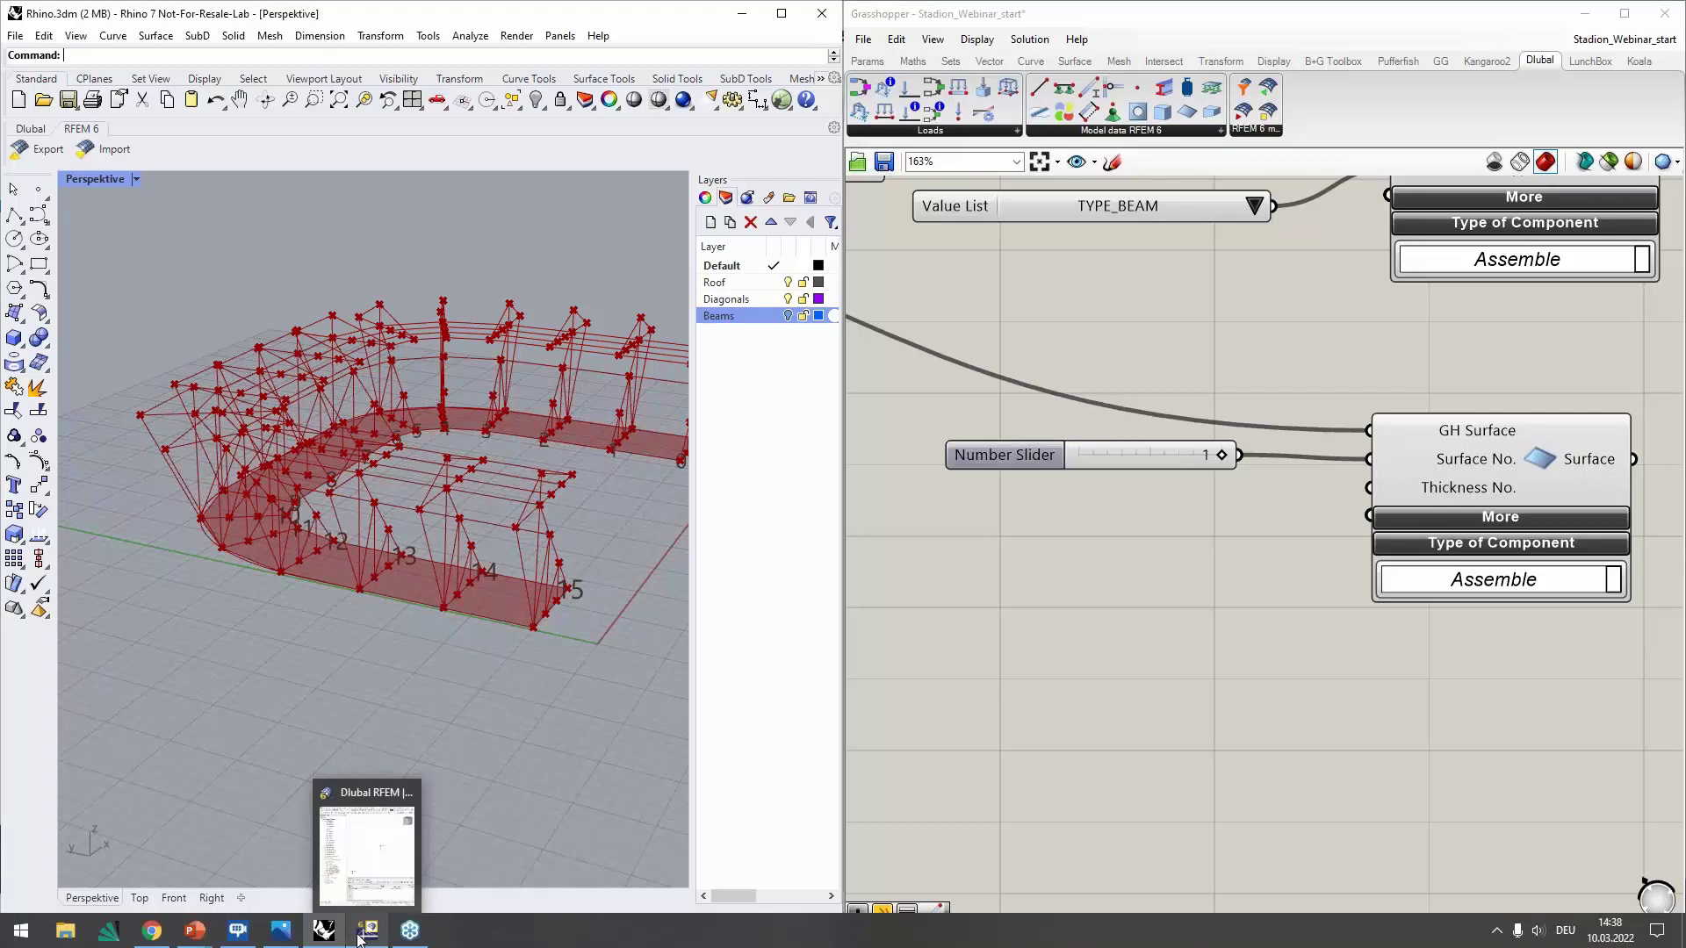
click(360, 938)
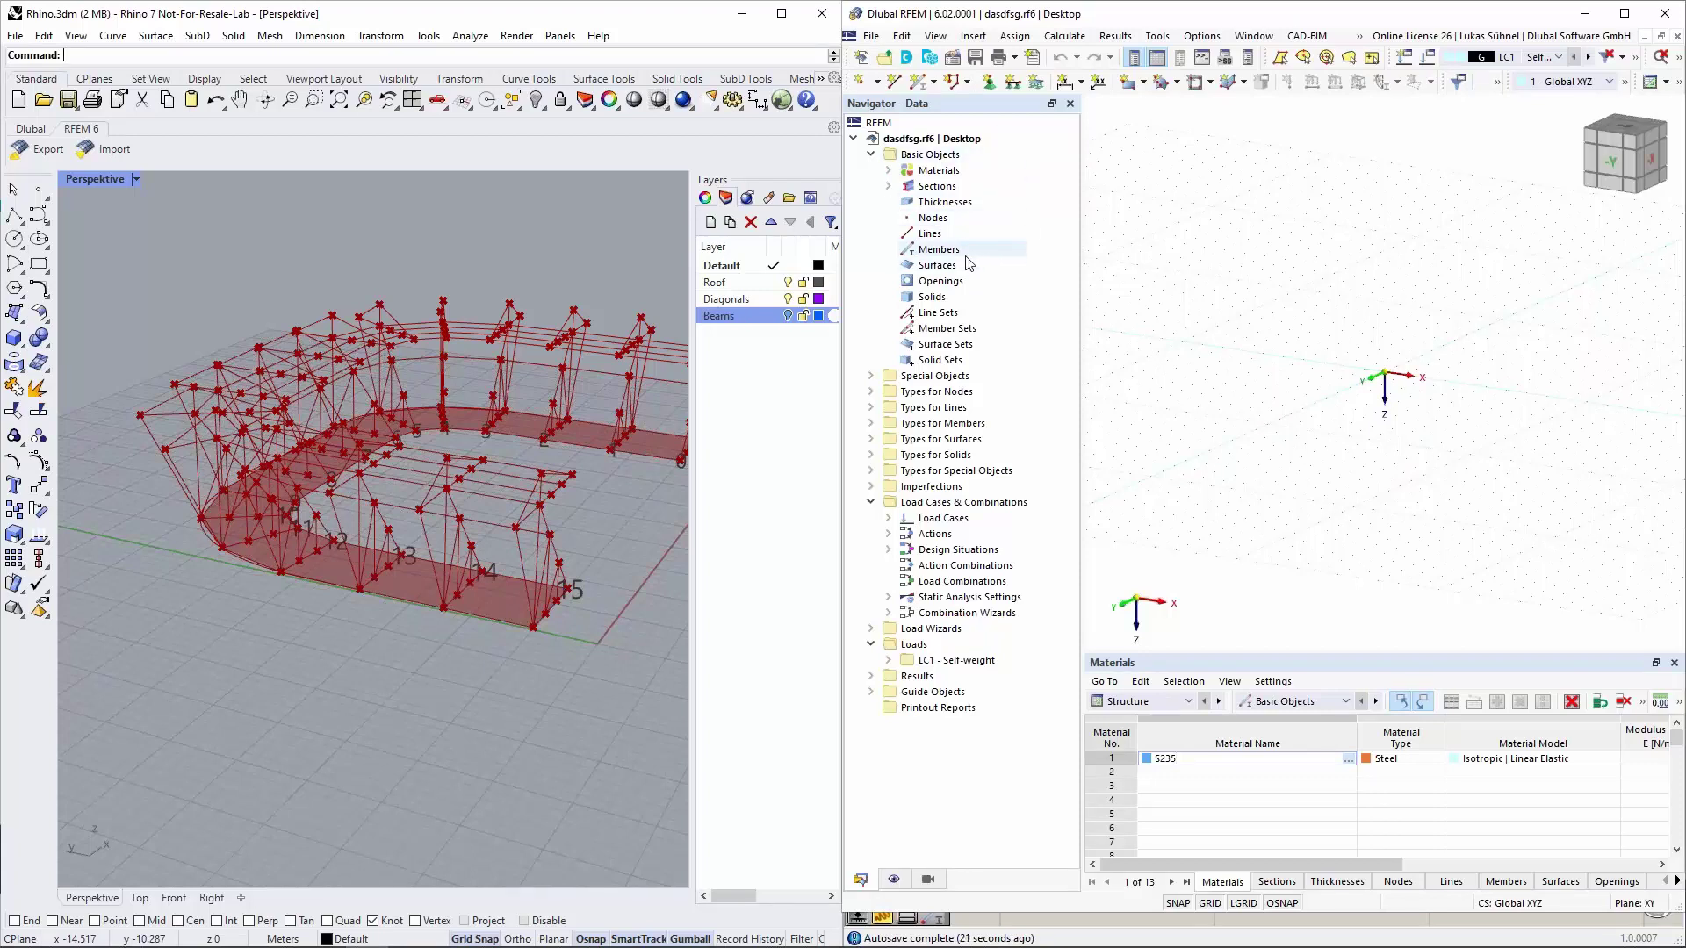
click(939, 207)
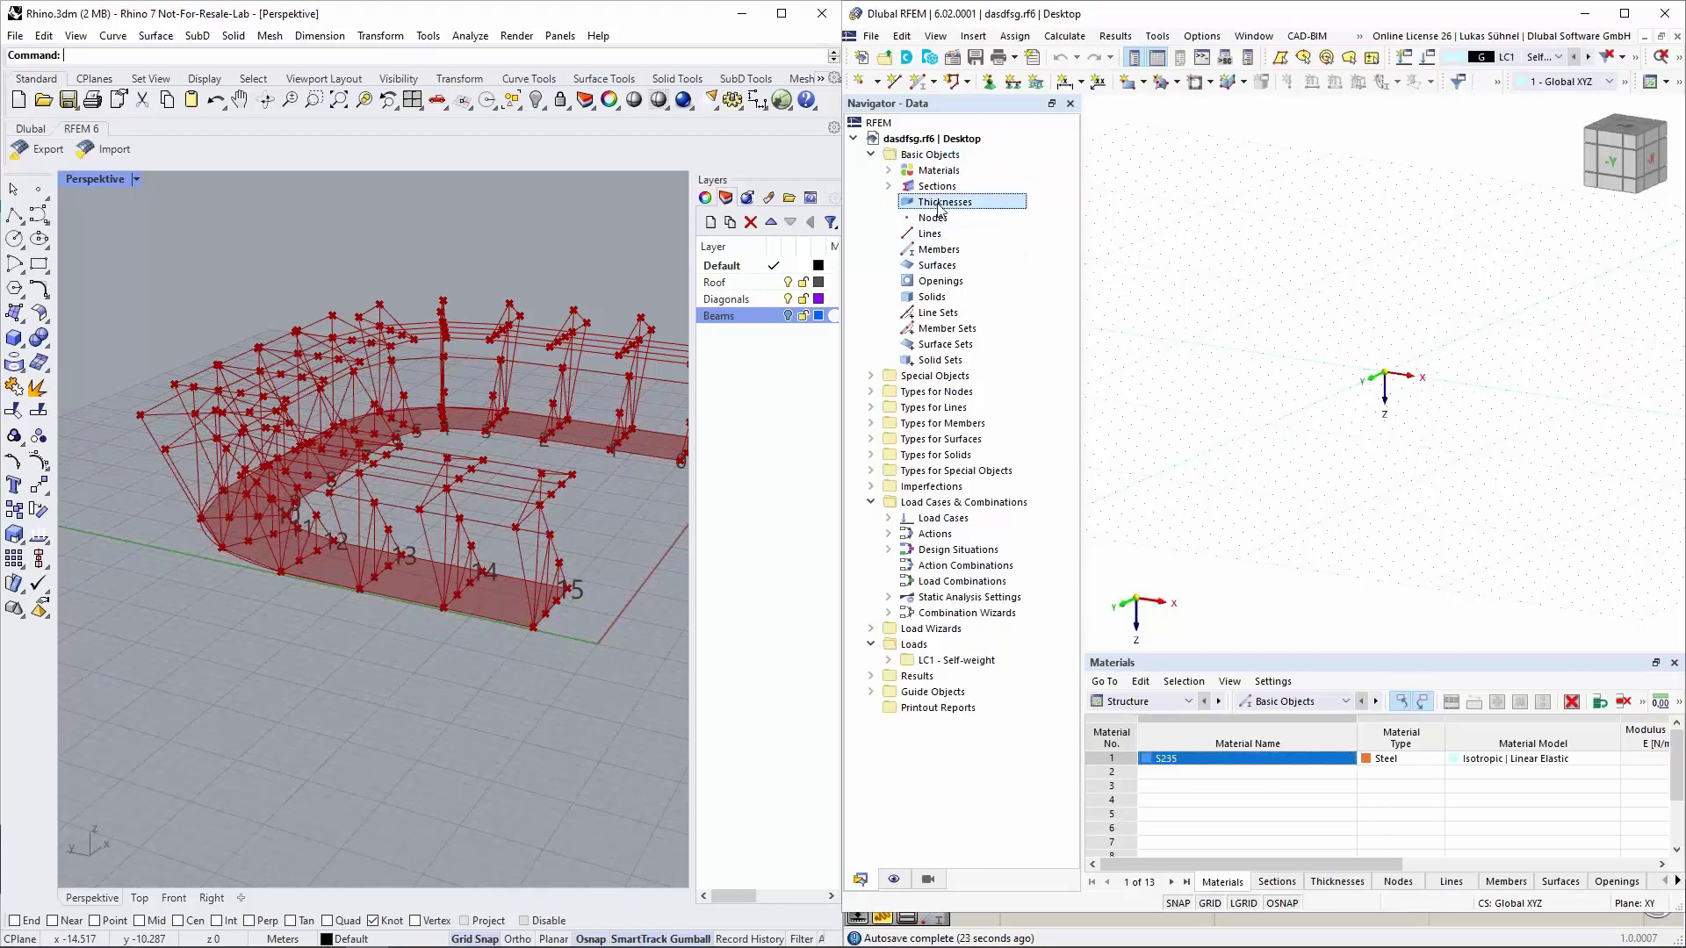
right_click(944, 208)
click(1001, 236)
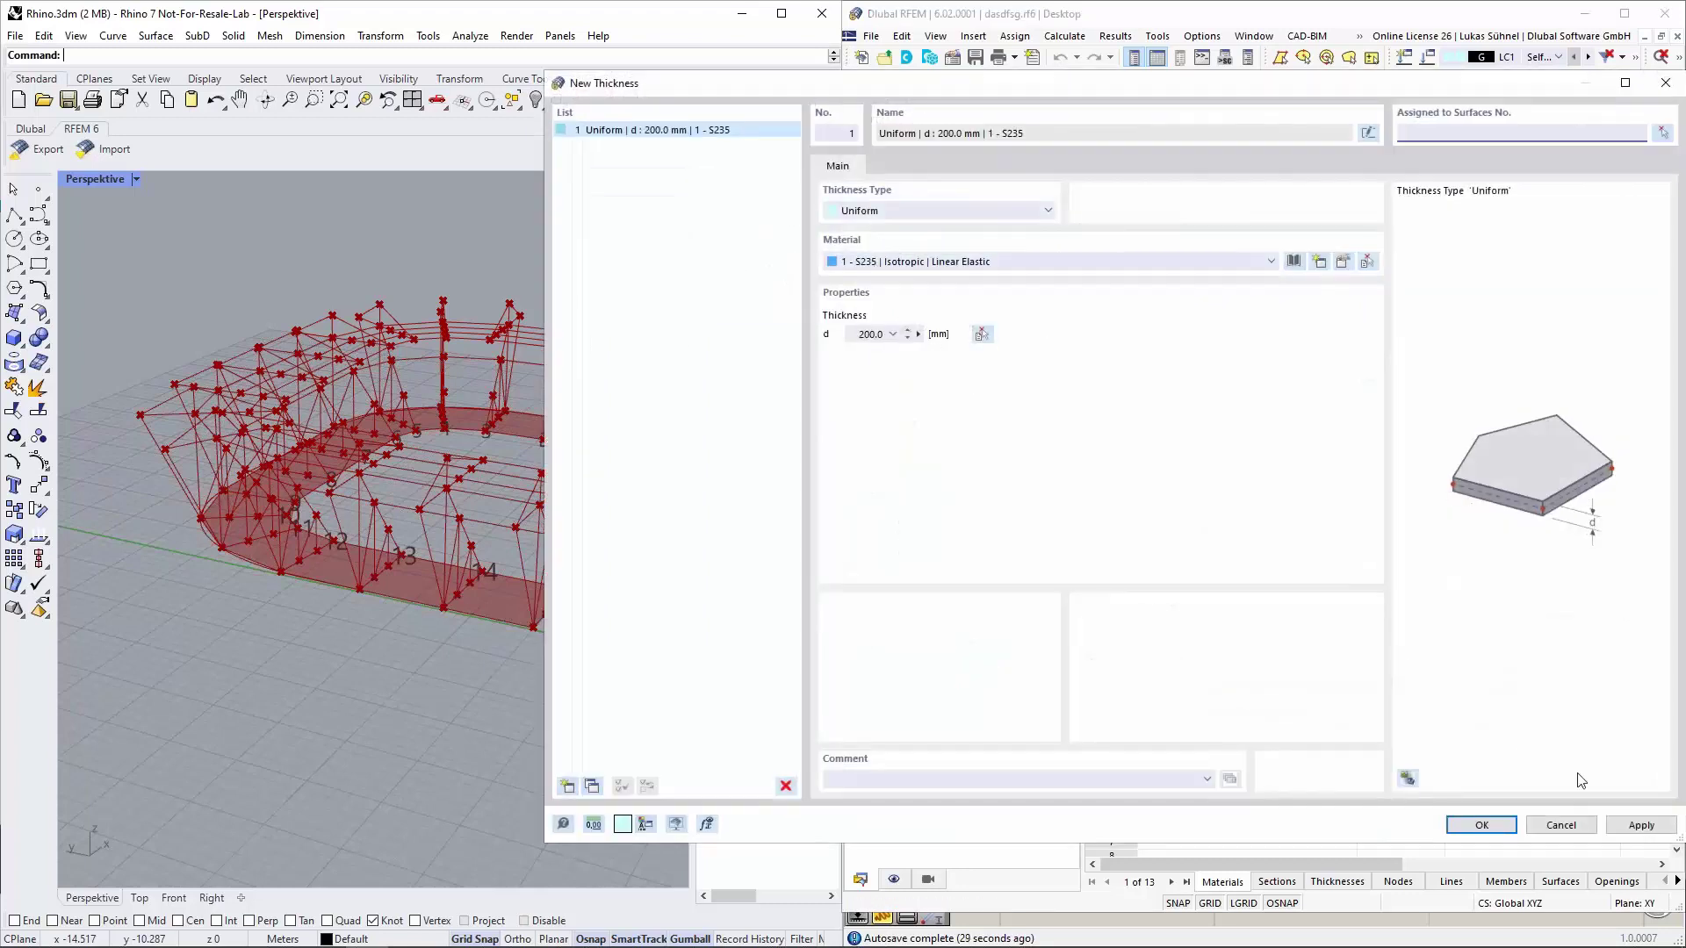
click(1559, 823)
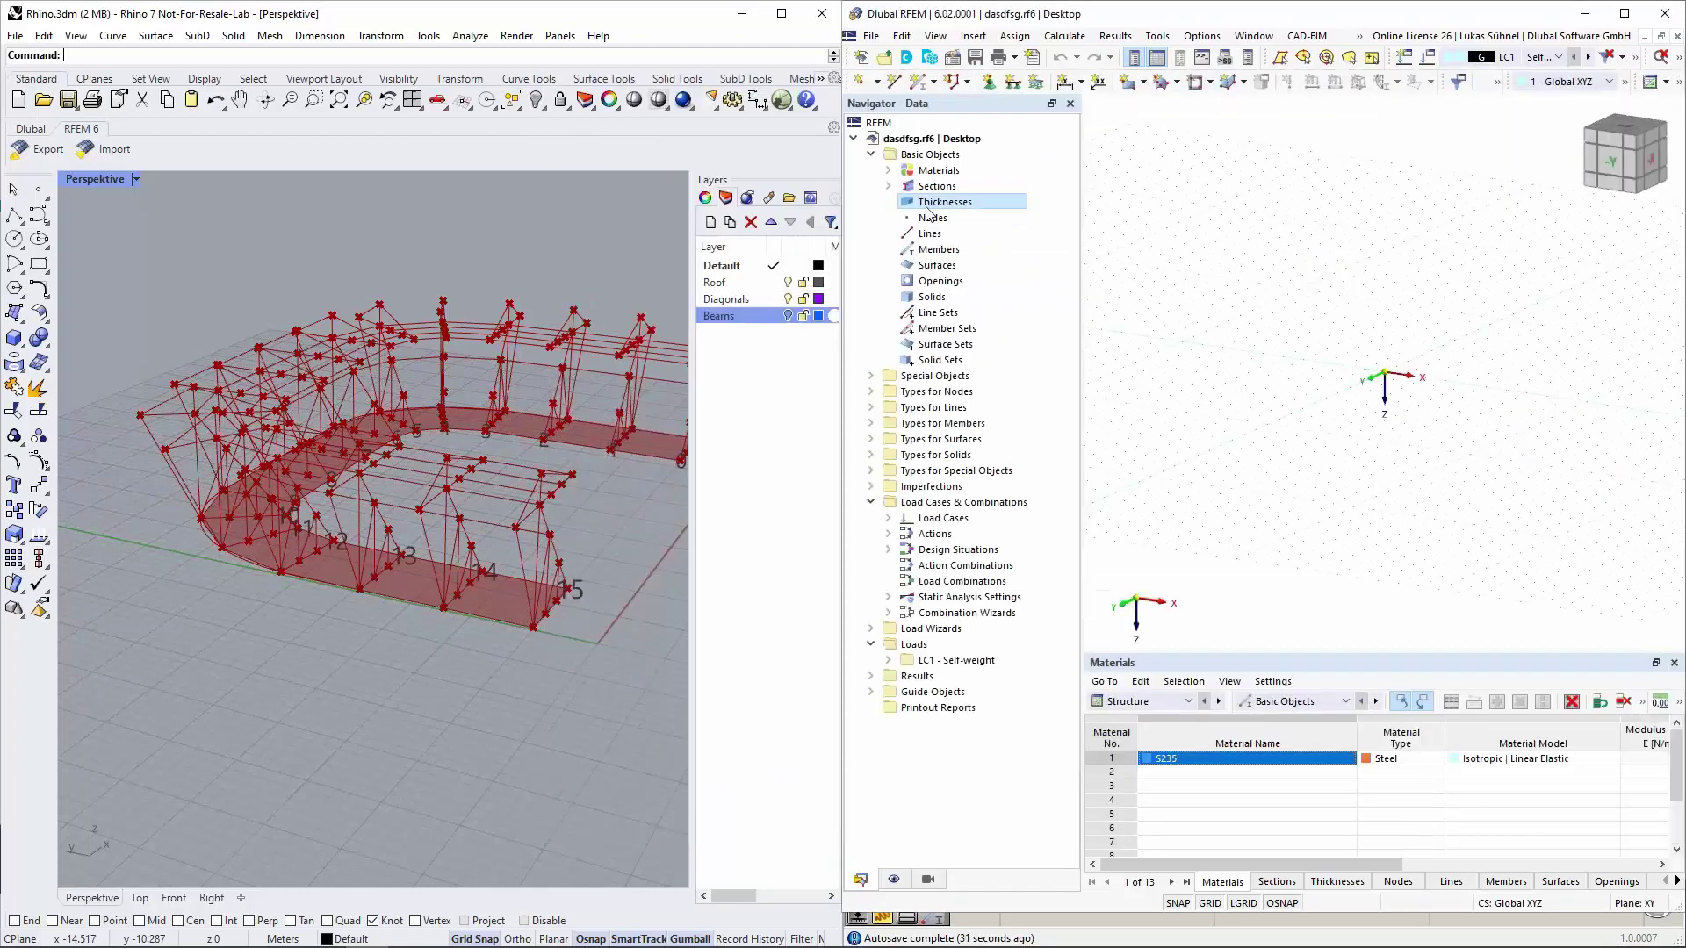
Examine the definition of a new plane surface and its thickness setting in RFEM, discard it and return to Grasshopper
right_click(930, 264)
mouse_move(1098, 293)
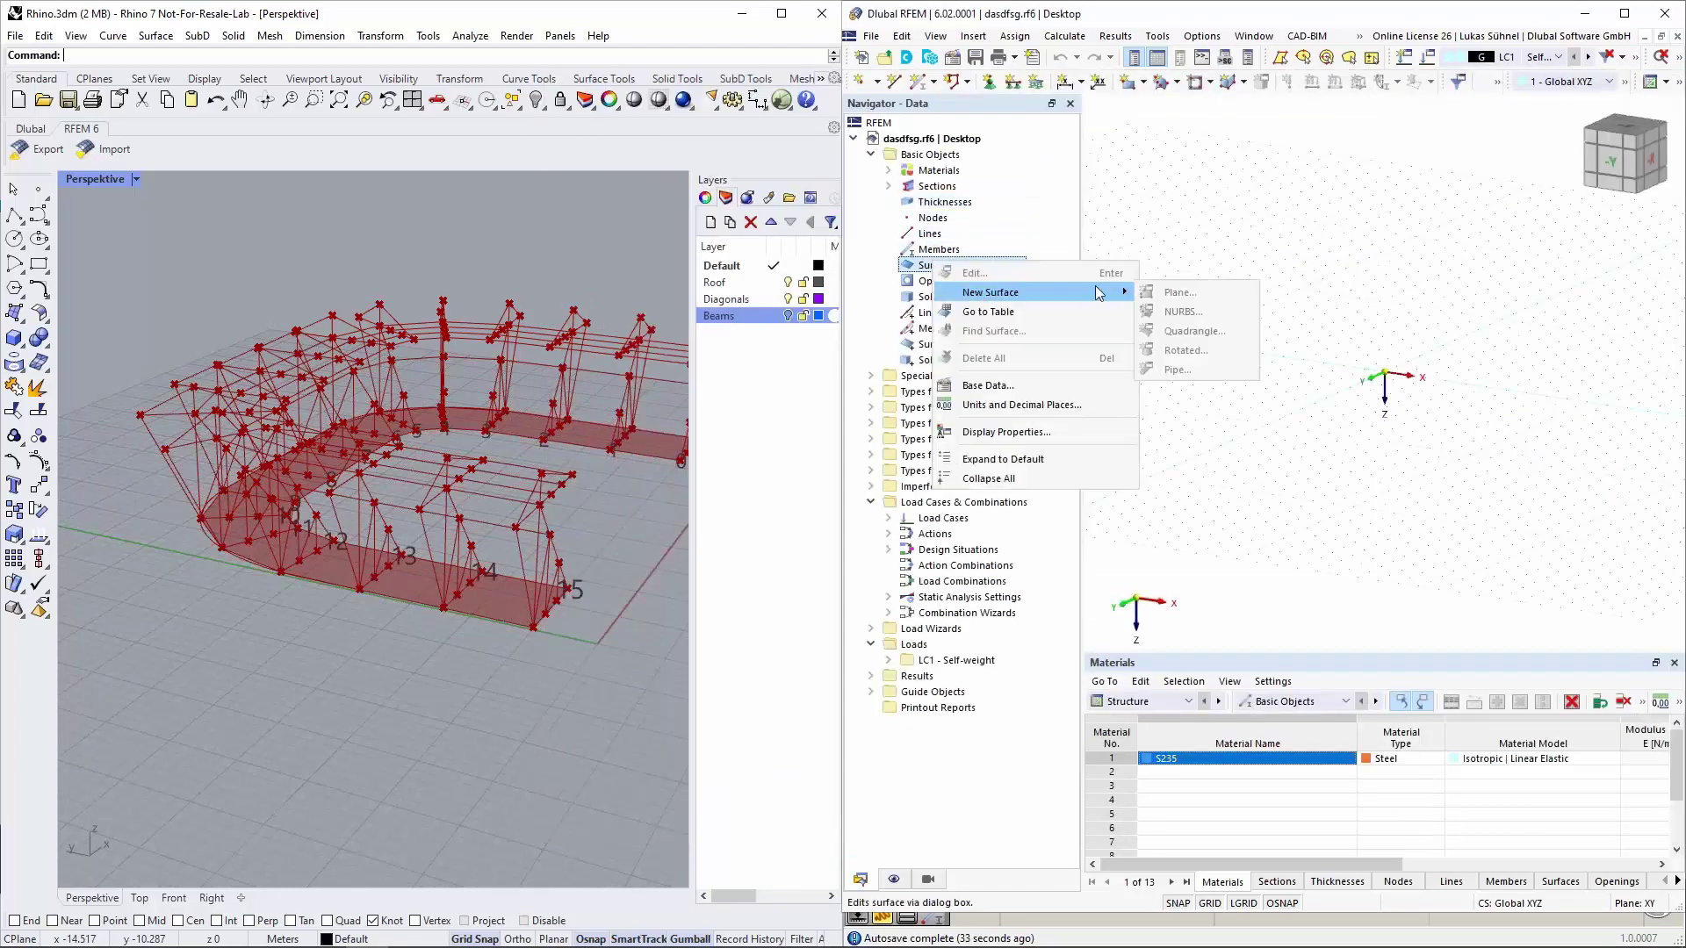
click(1181, 291)
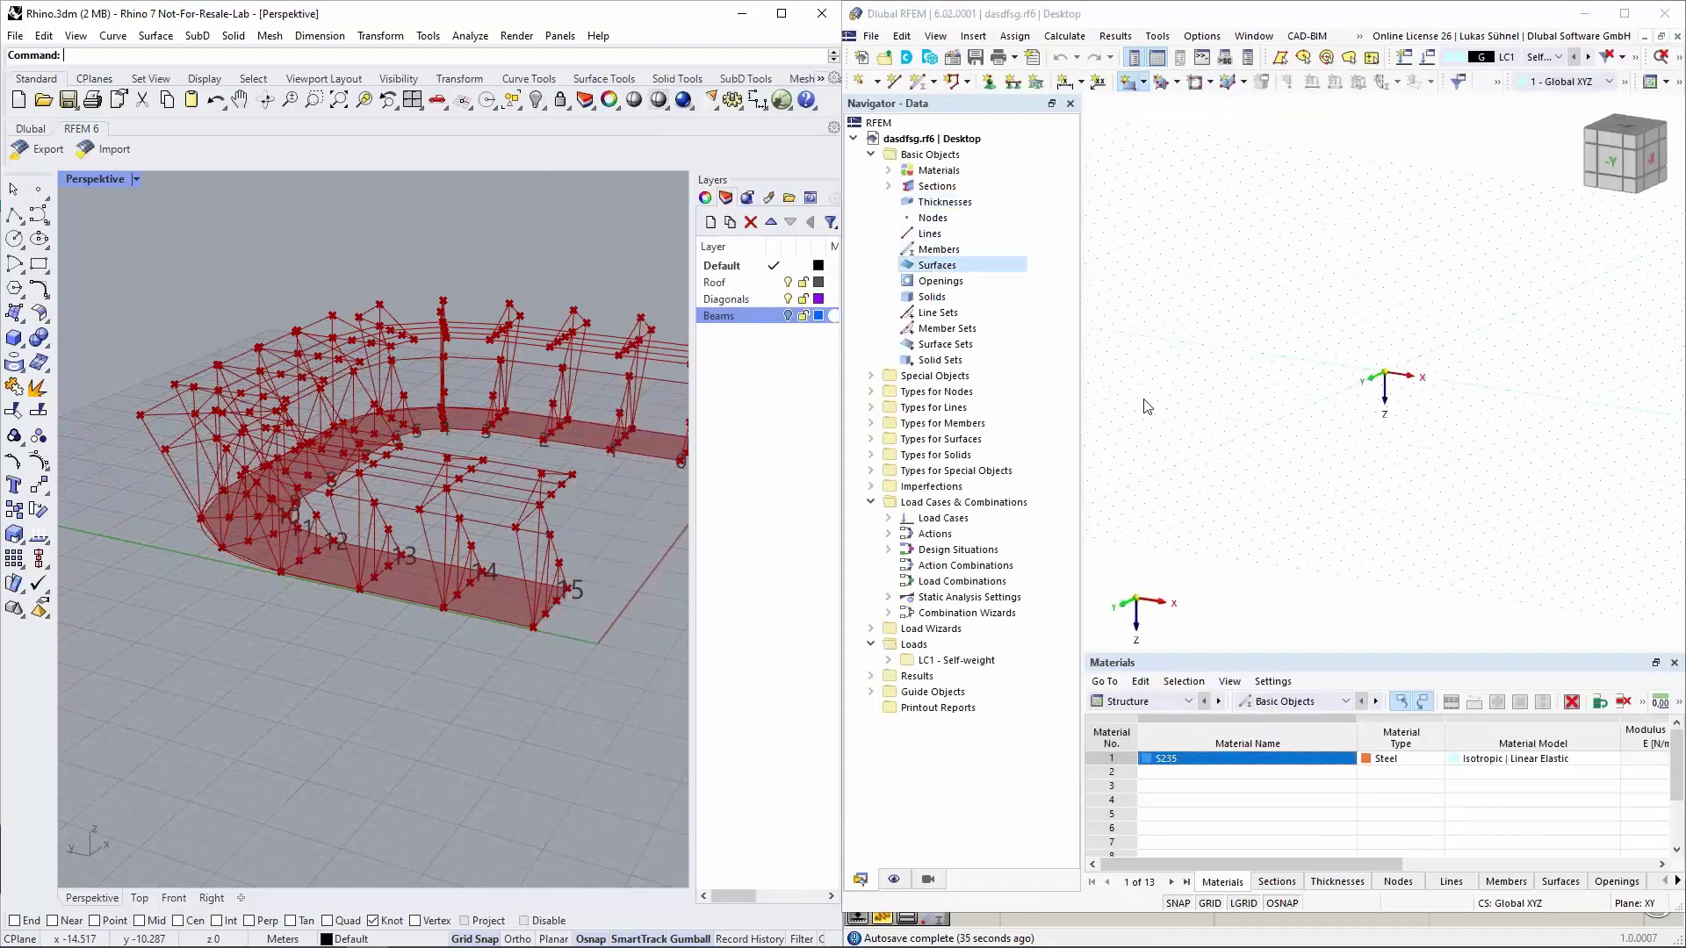
click(779, 256)
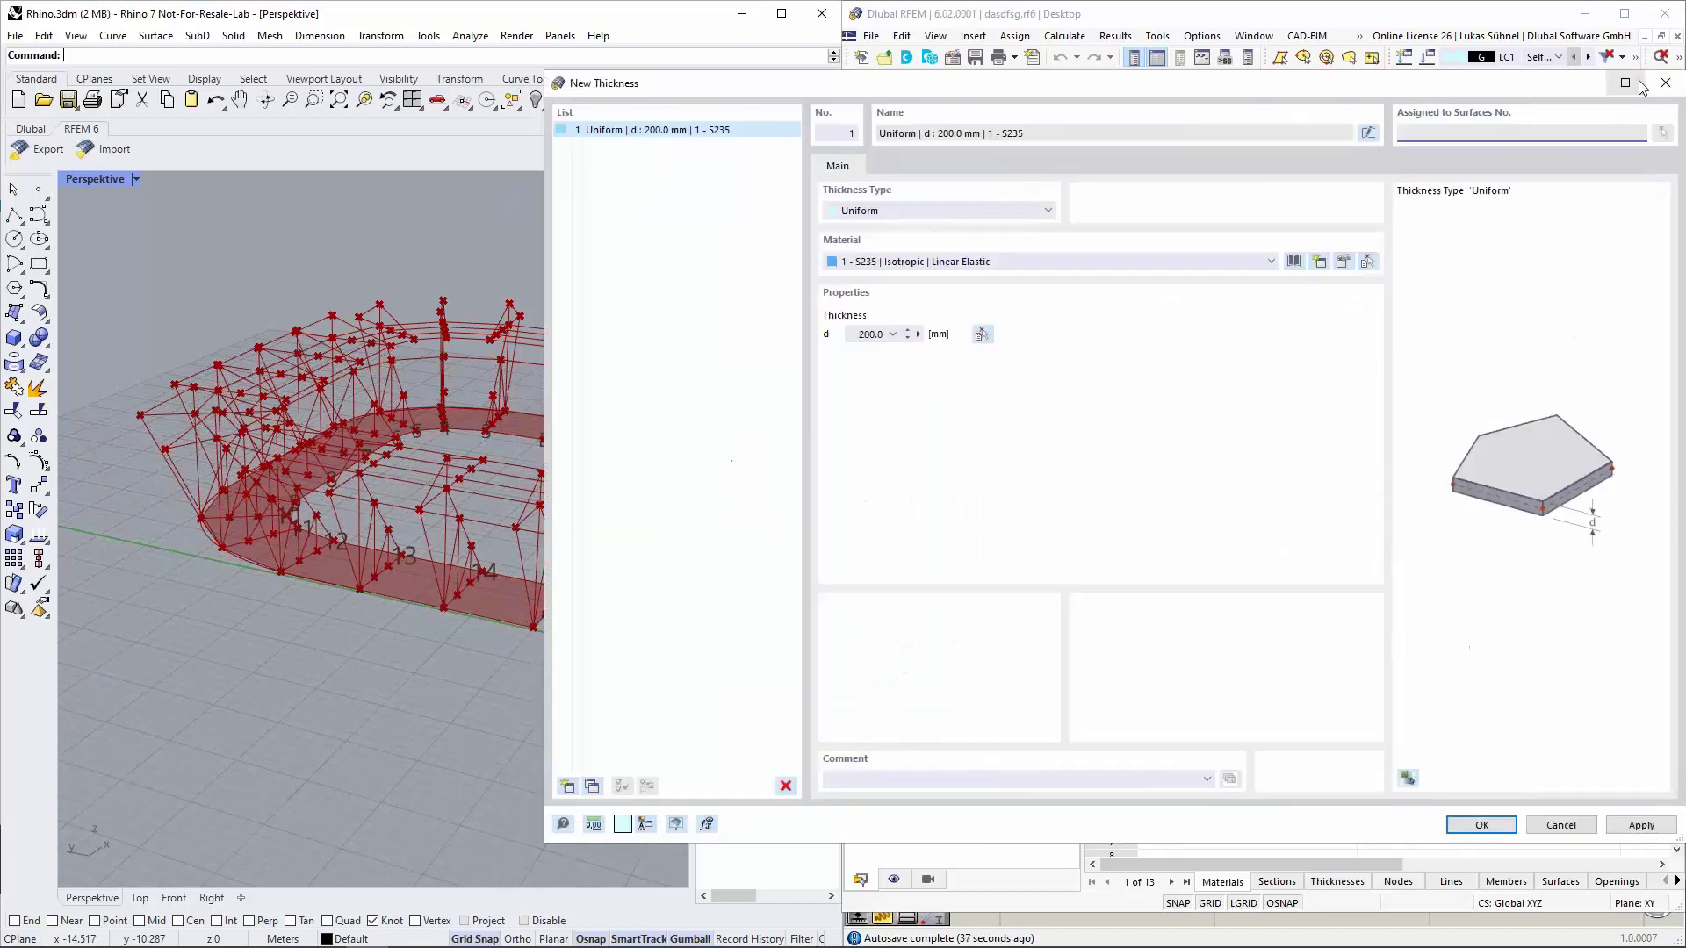
click(1665, 83)
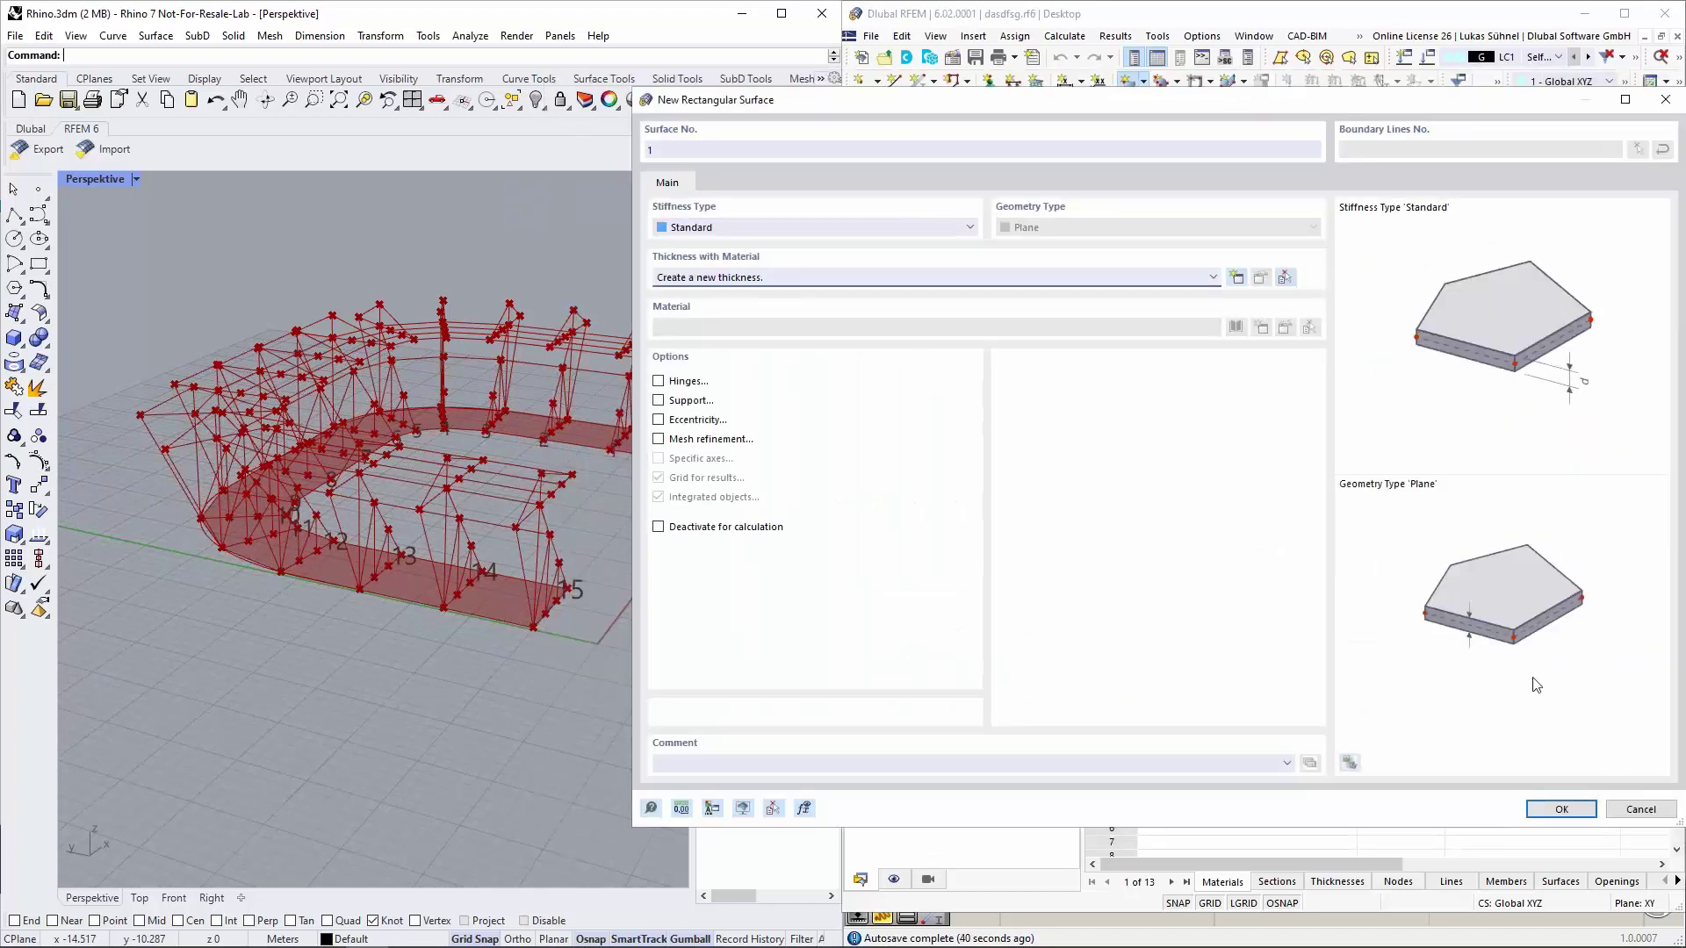
click(1640, 812)
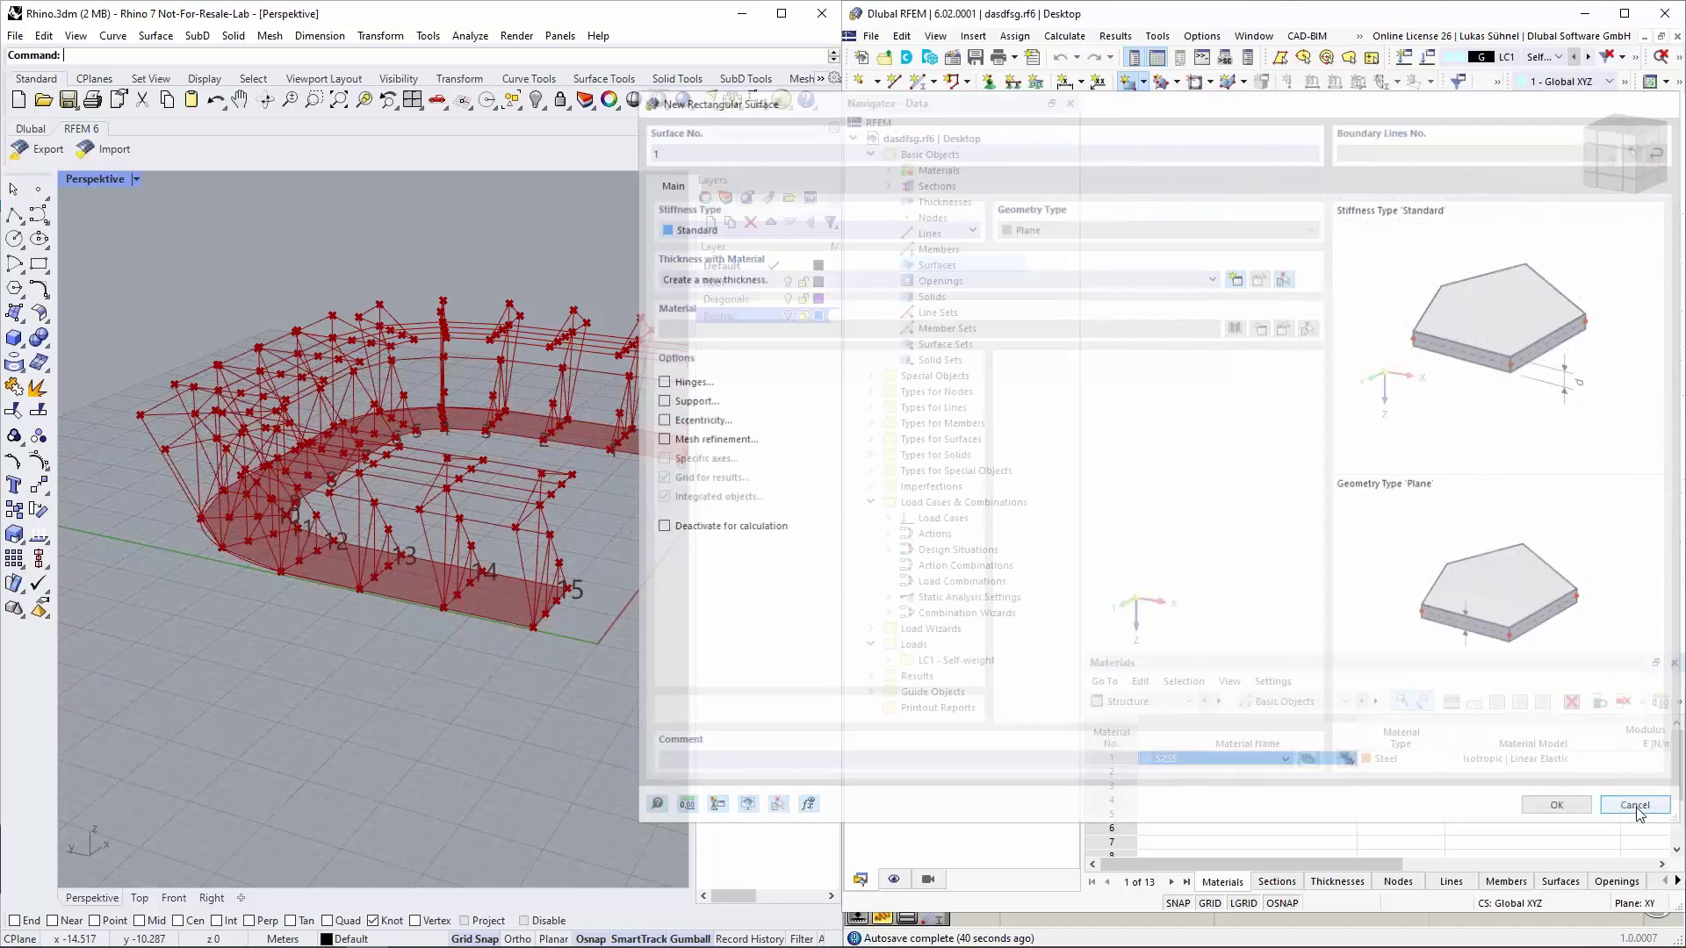
click(520, 667)
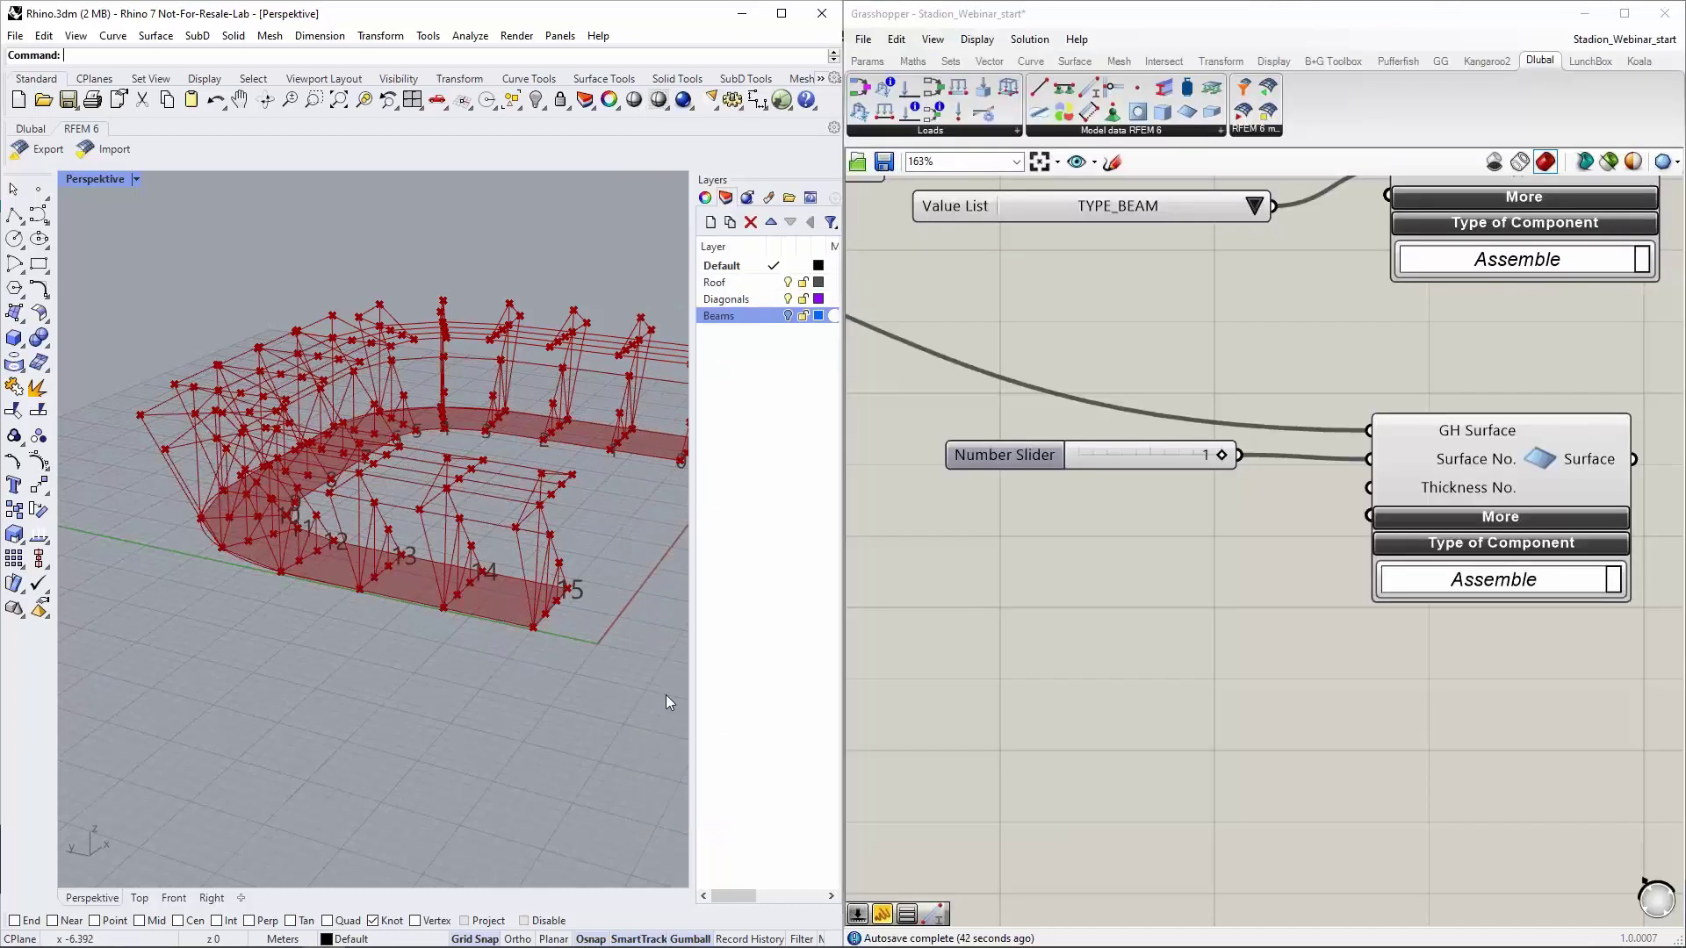
Place a Thickness component above the Surface component and connect a number slider with value 1 to its Thickness No. input
drag(1133, 489, 1133, 688)
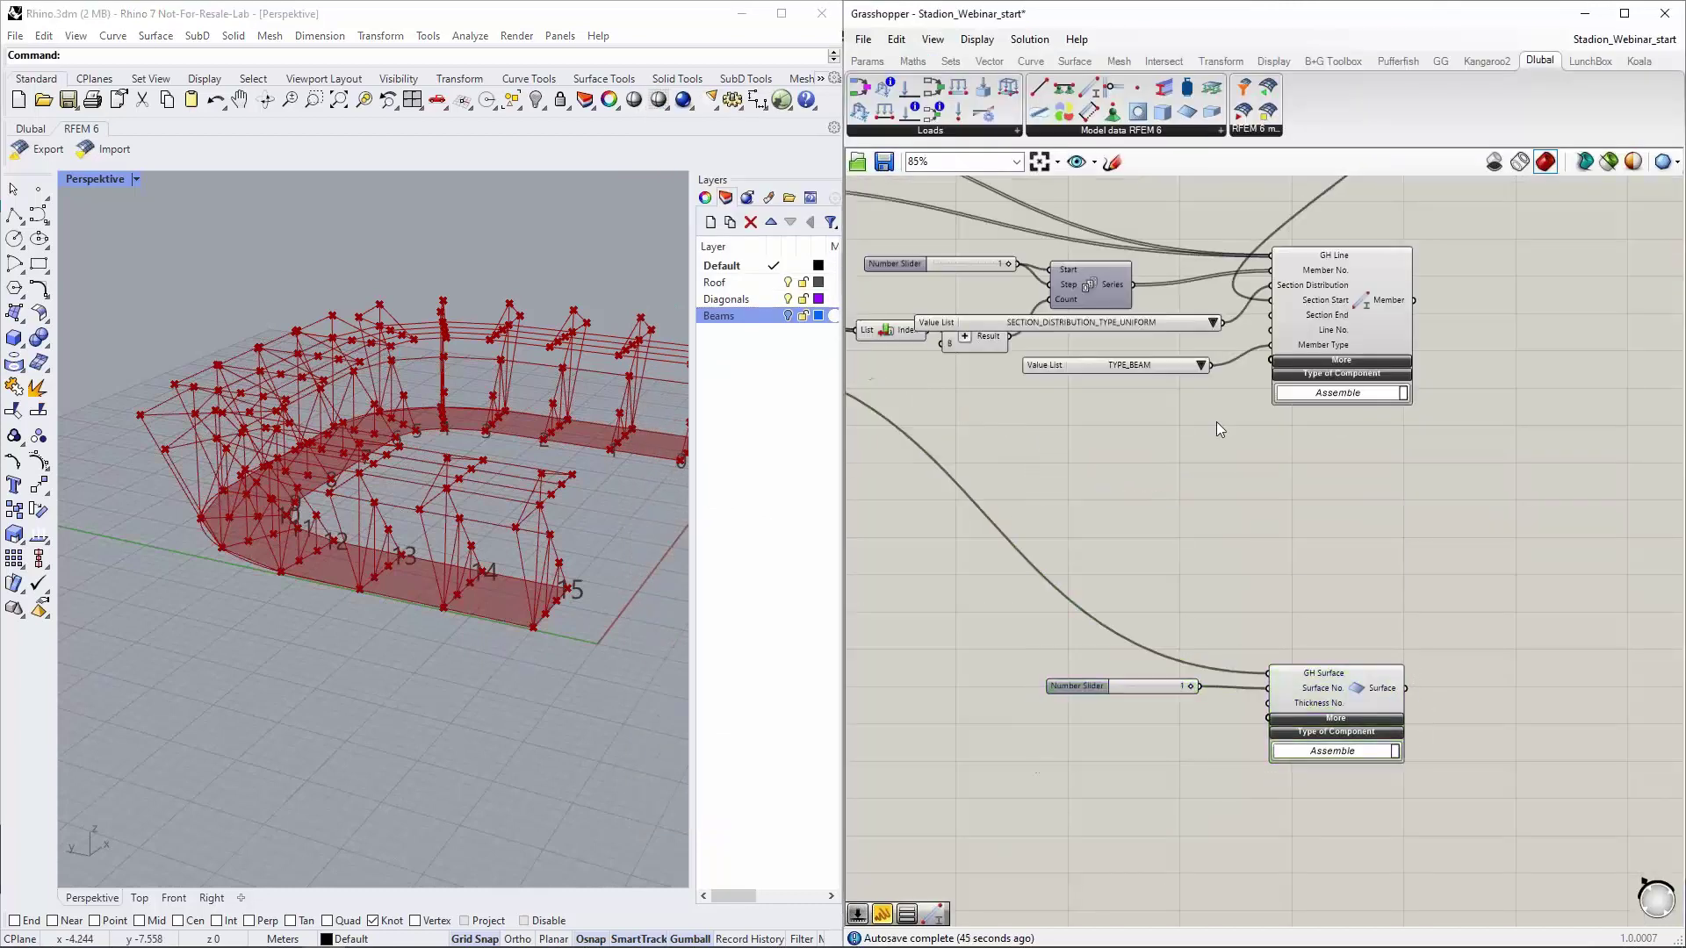
drag(1186, 114, 1301, 503)
double_click(1122, 466)
text(1)
key(Return)
drag(1243, 481, 1287, 482)
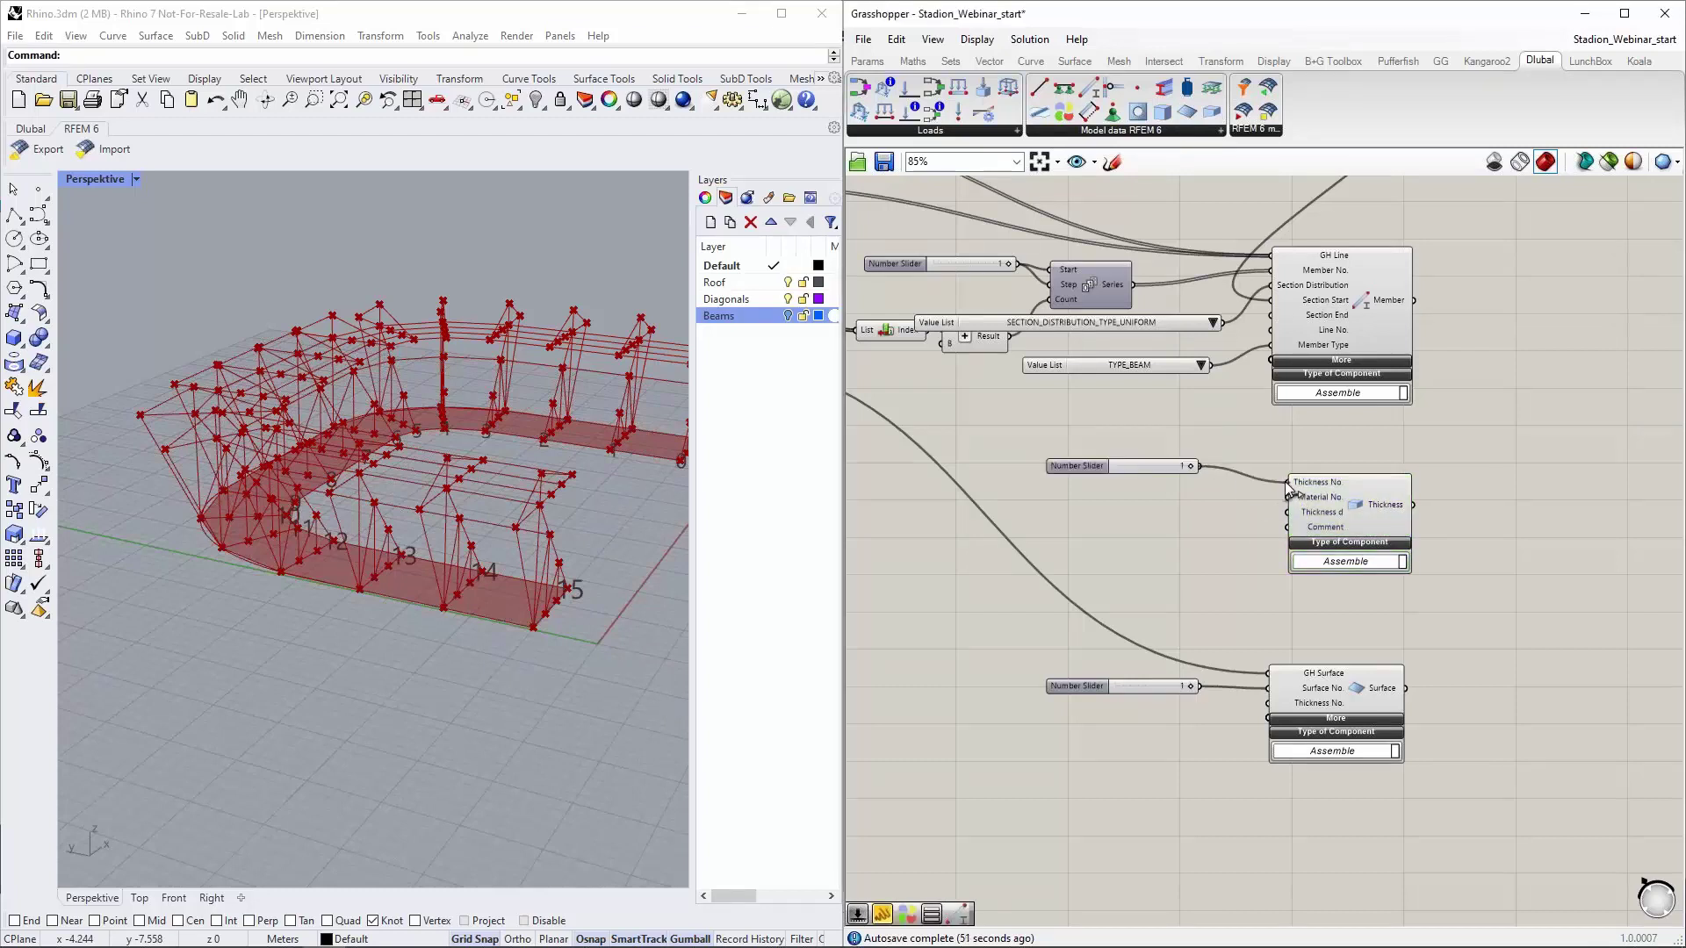
Connect the output of the Material component above the Section component to the Material No. input of the Thickness component
scroll(1258, 502, up, 2)
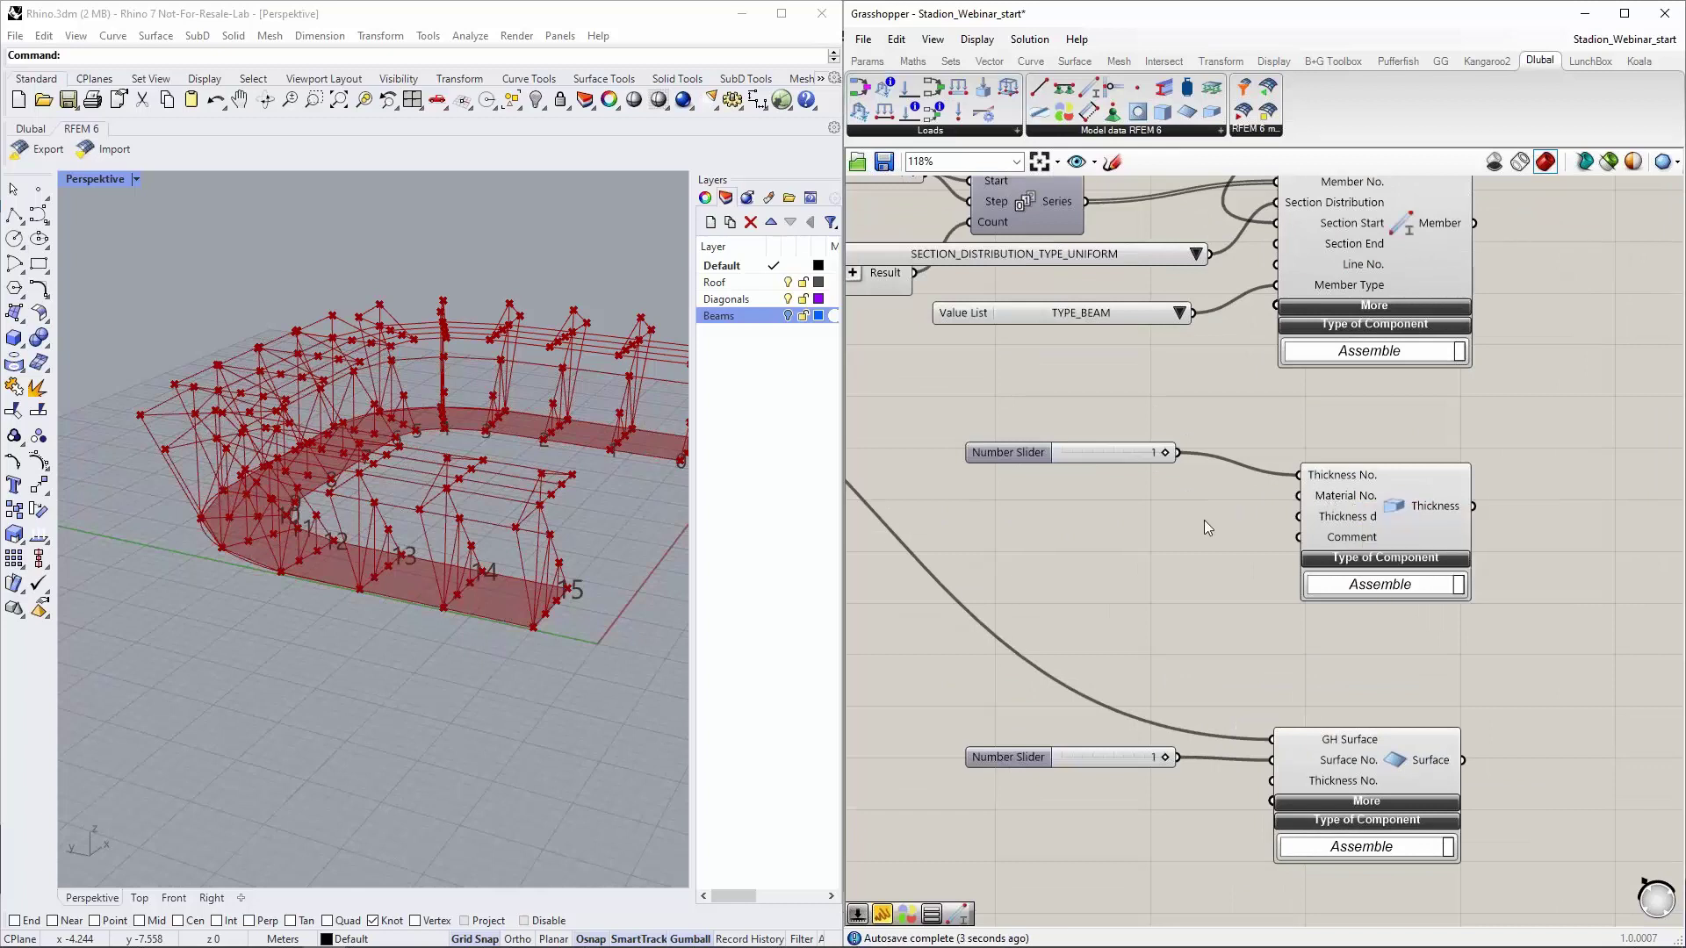
scroll(1204, 520, down, 5)
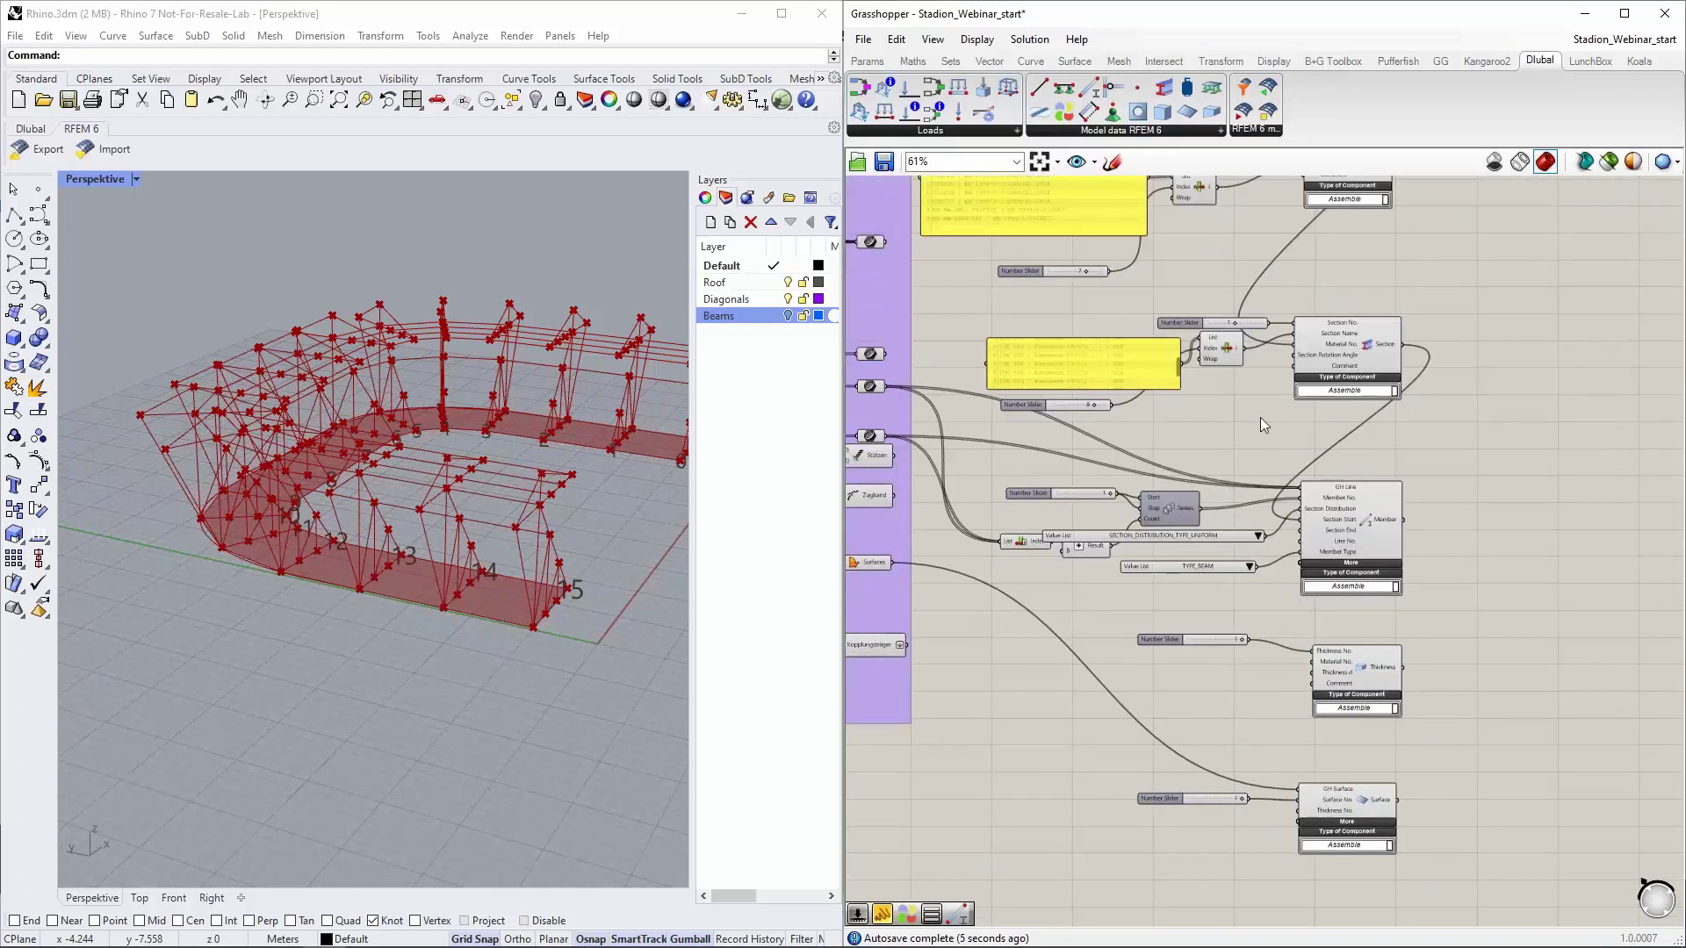
scroll(1083, 309, up, 2)
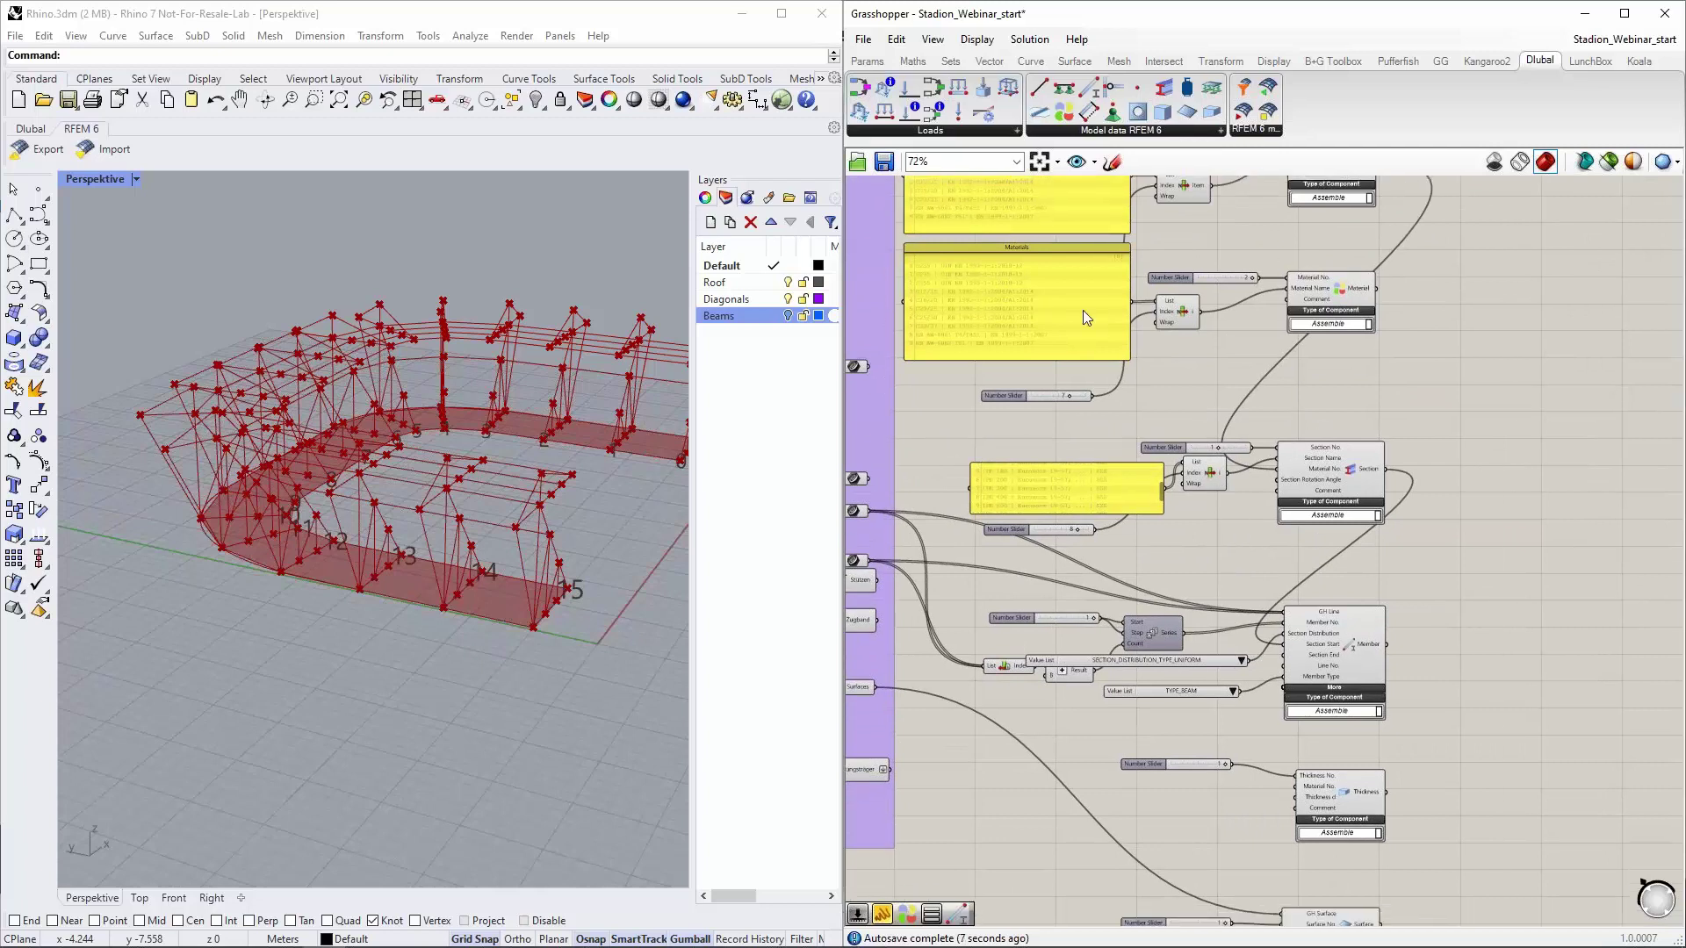
scroll(1083, 309, up, 3)
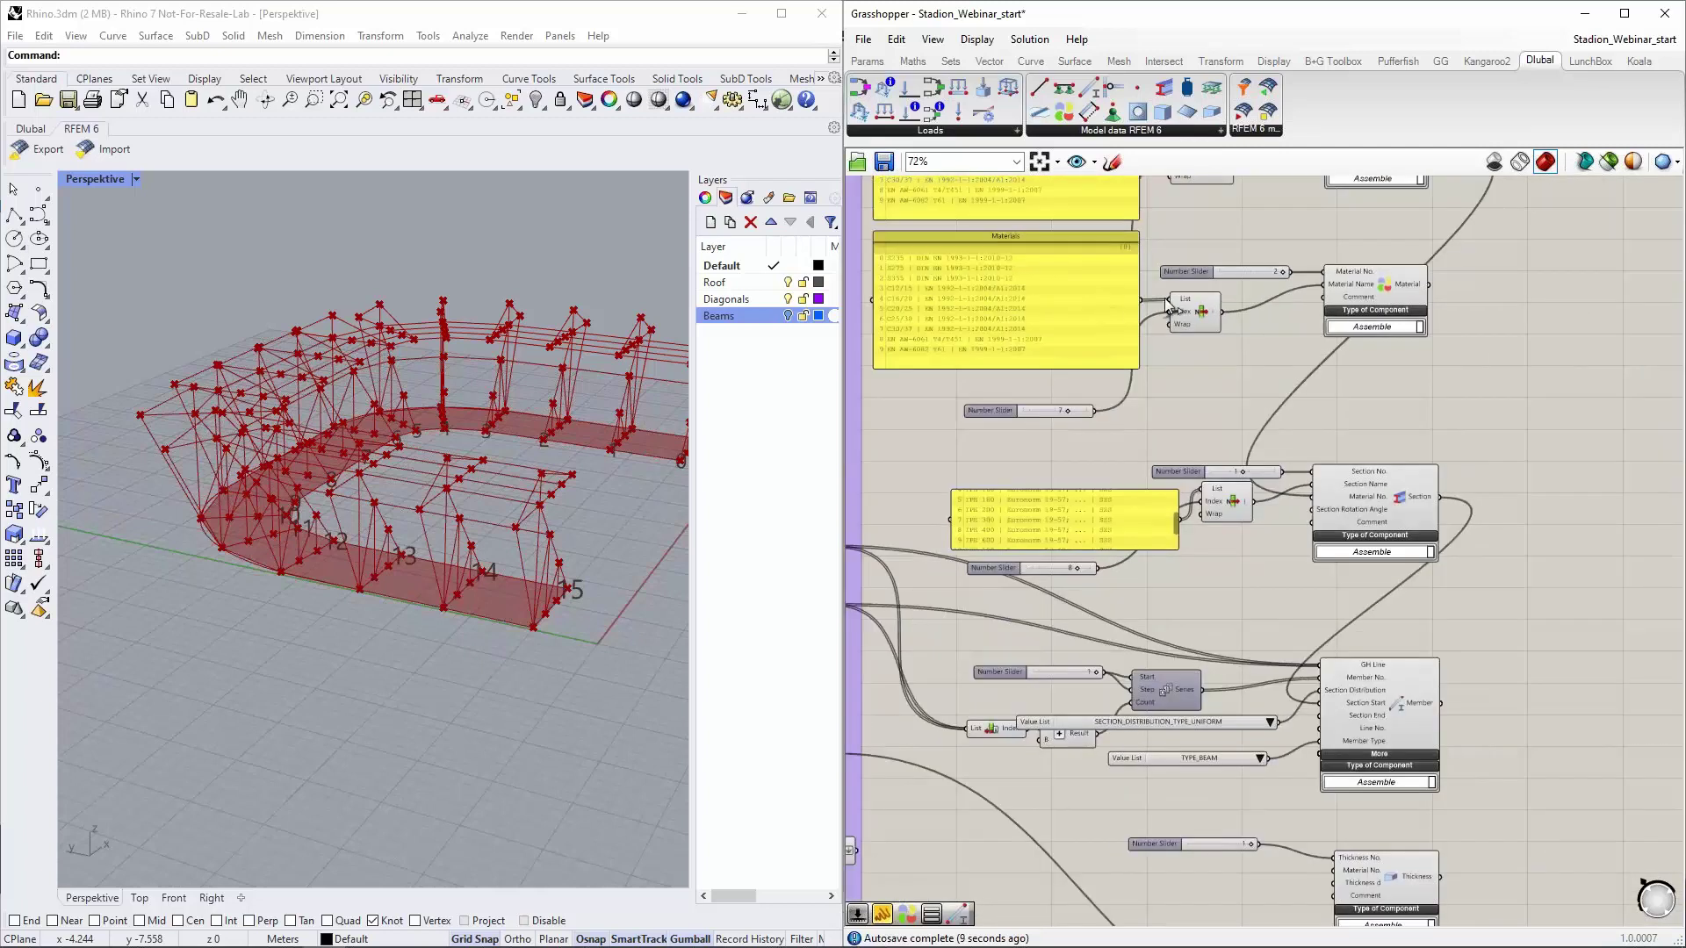
scroll(1168, 304, up, 2)
right_drag(1187, 405, 1226, 332)
scroll(1226, 331, down, 3)
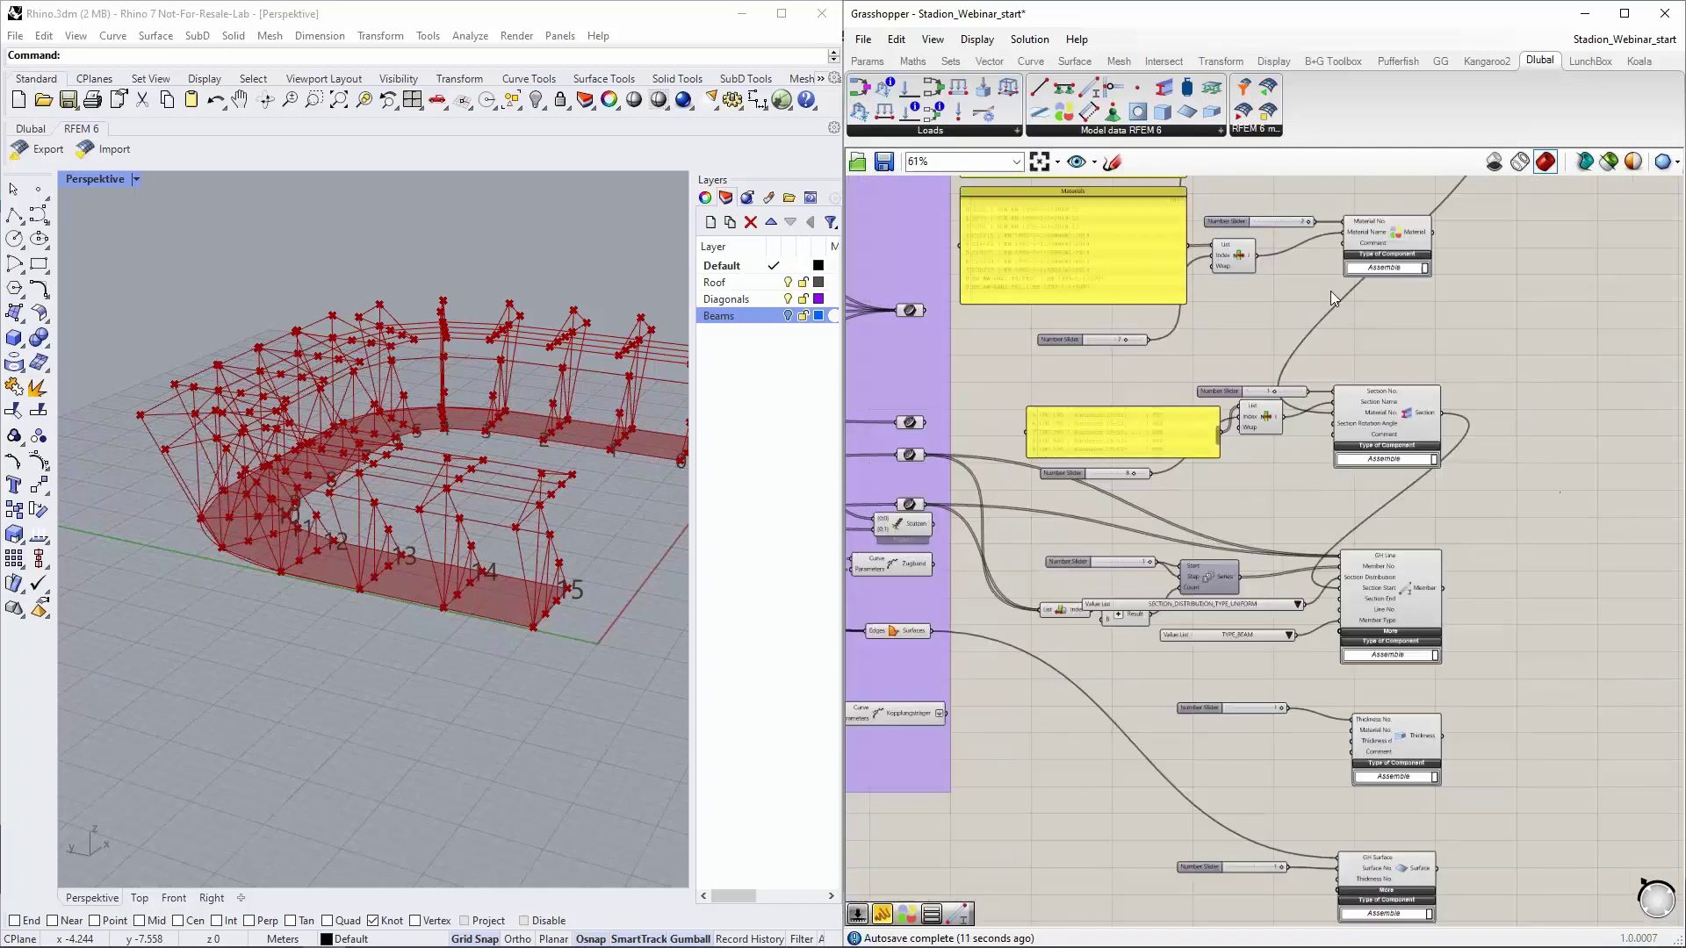
drag(1431, 232, 1349, 730)
Add a floating-point number slider with value 0.4 and connect it to the Thickness d input of the Thickness component
scroll(1357, 742, up, 5)
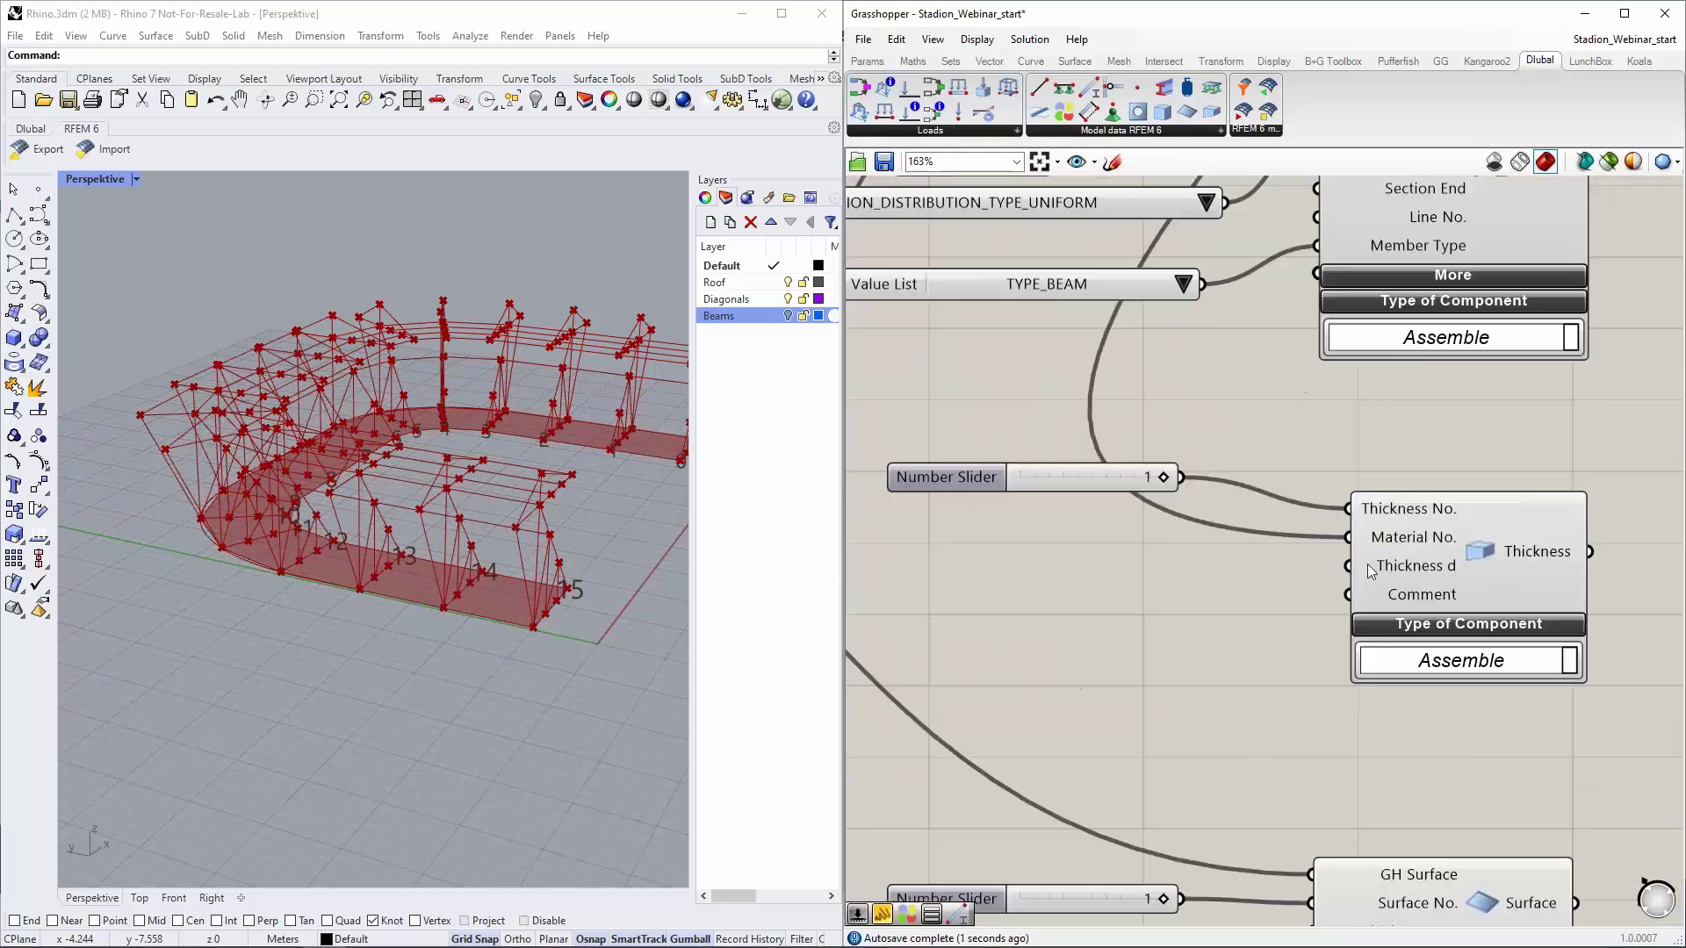
double_click(1172, 568)
text(number slider)
key(Return)
right_drag(1174, 562, 1174, 554)
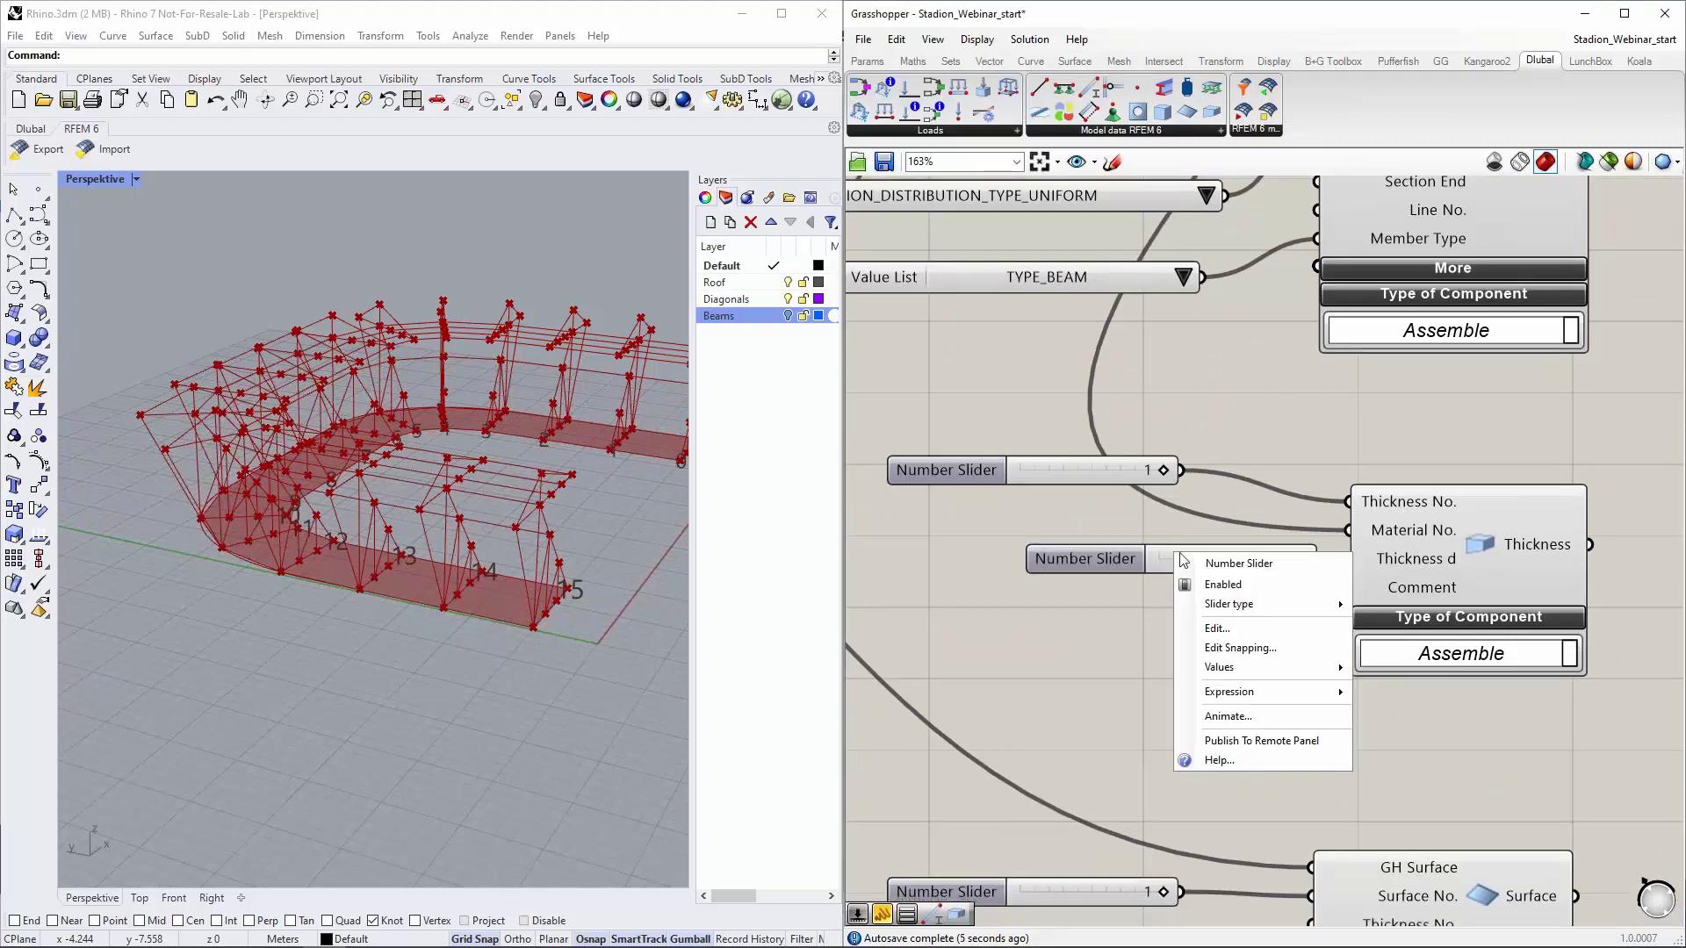
mouse_move(1247, 606)
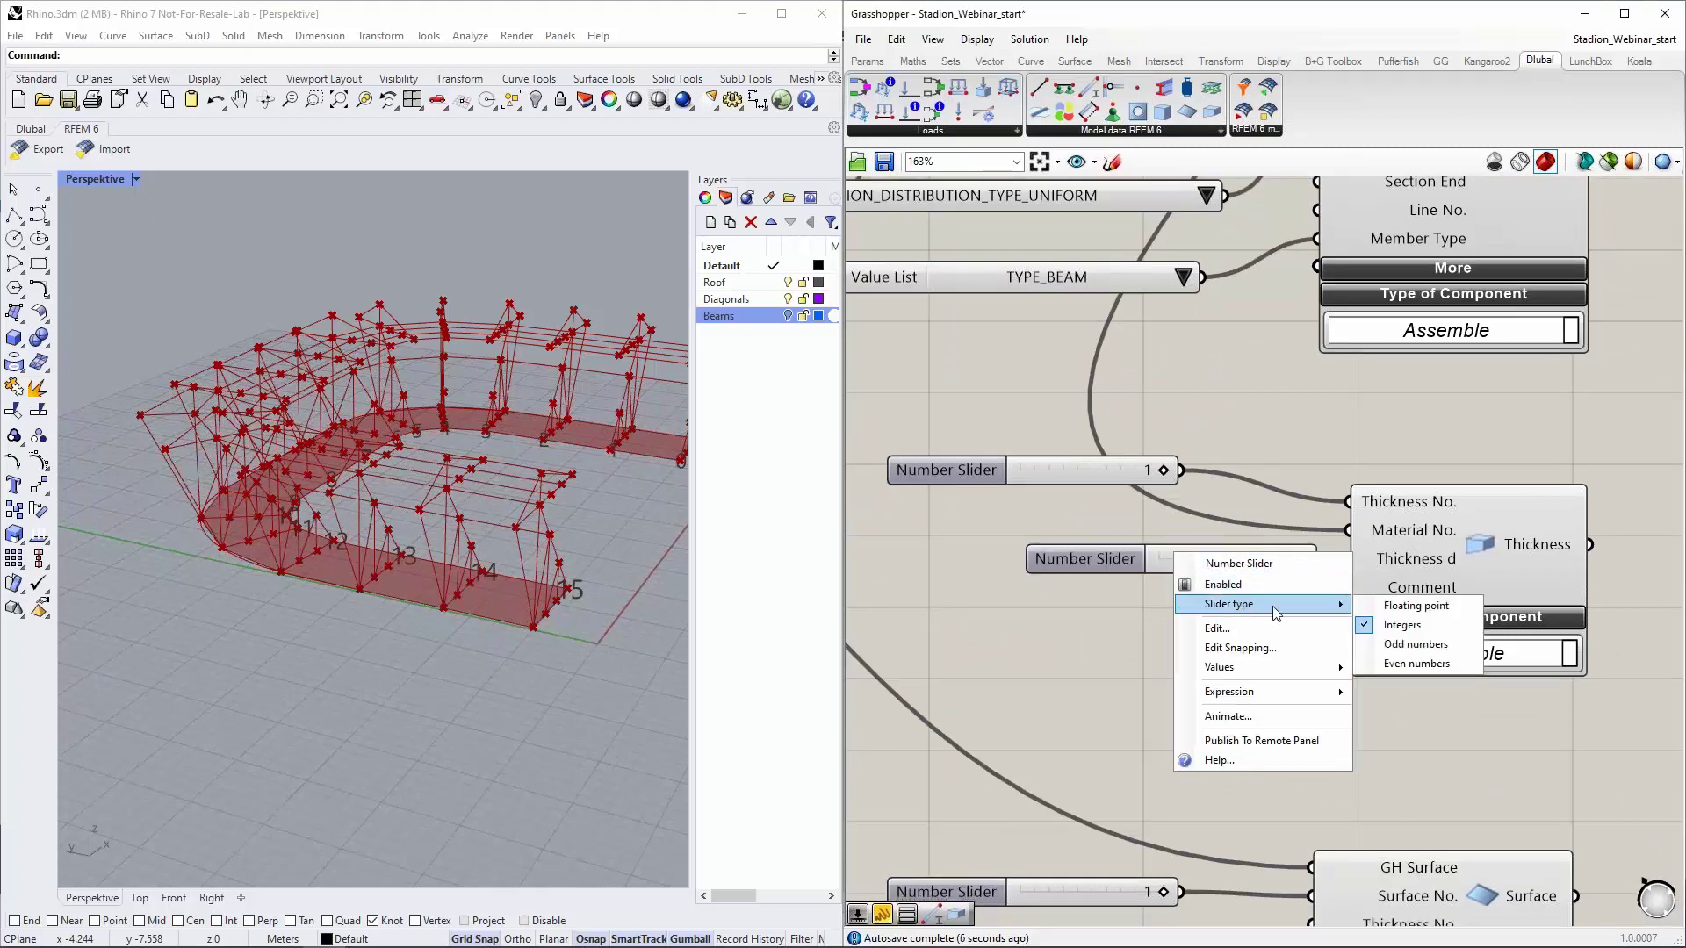
click(1411, 606)
double_click(1216, 557)
text(0.4)
key(Return)
drag(1318, 558, 1203, 551)
scroll(1132, 494, down, 3)
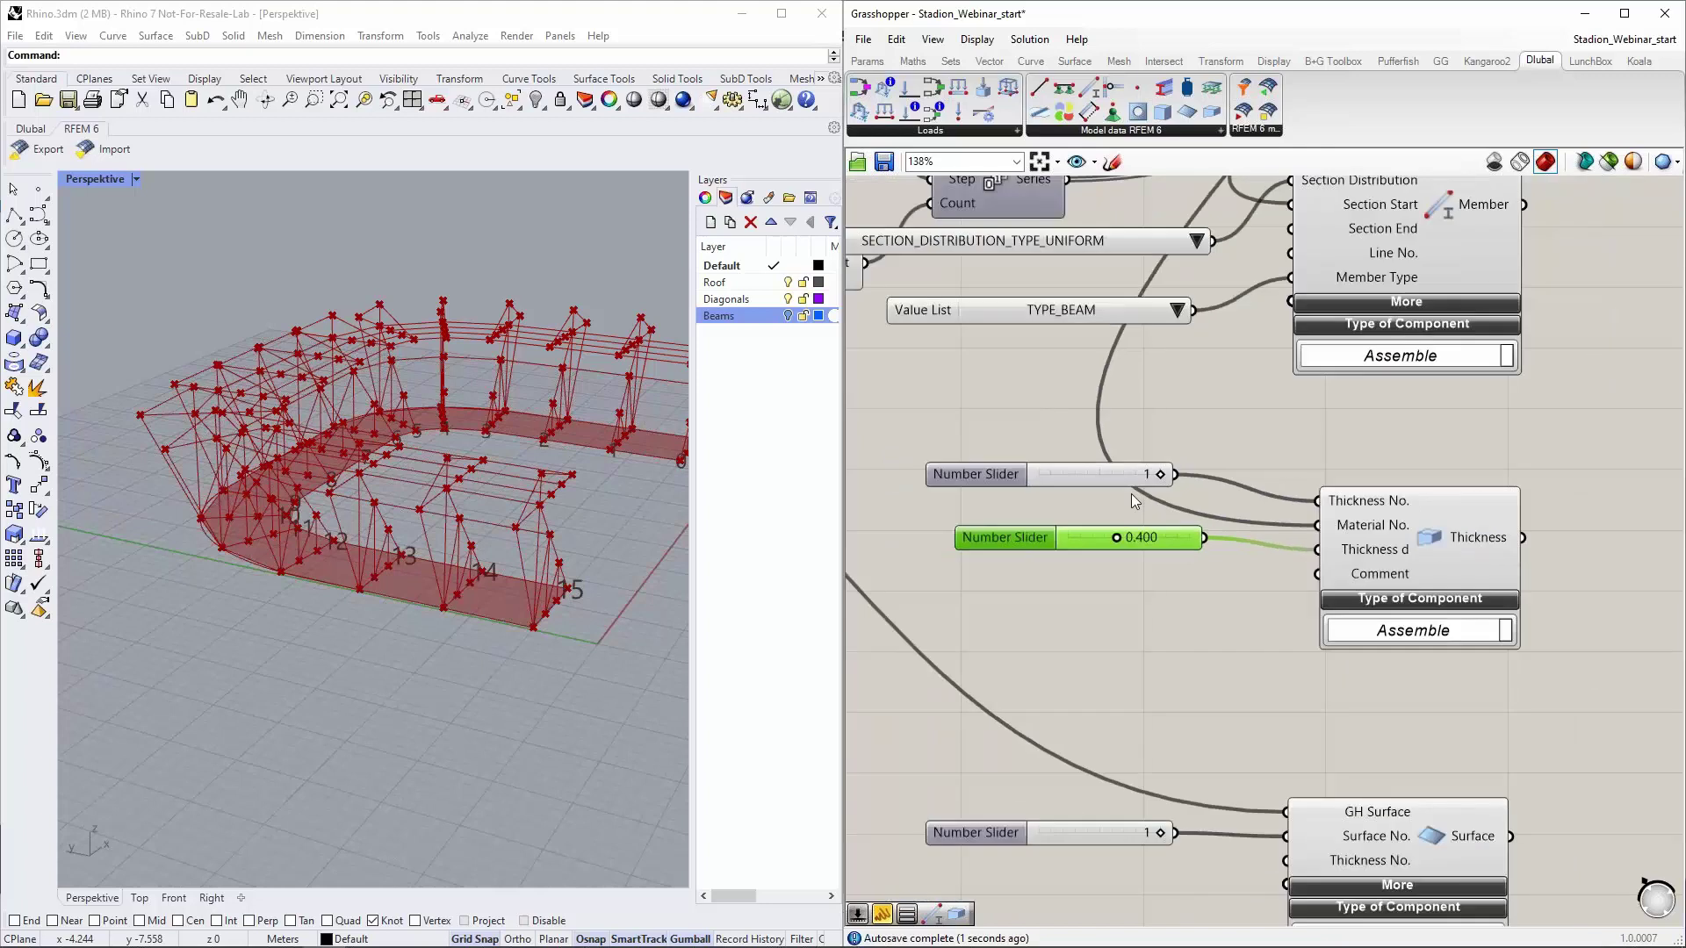
Connect the Thickness output to the Surface component's Thickness No. input and expand the Surface component's additional inputs
drag(1385, 389, 1215, 621)
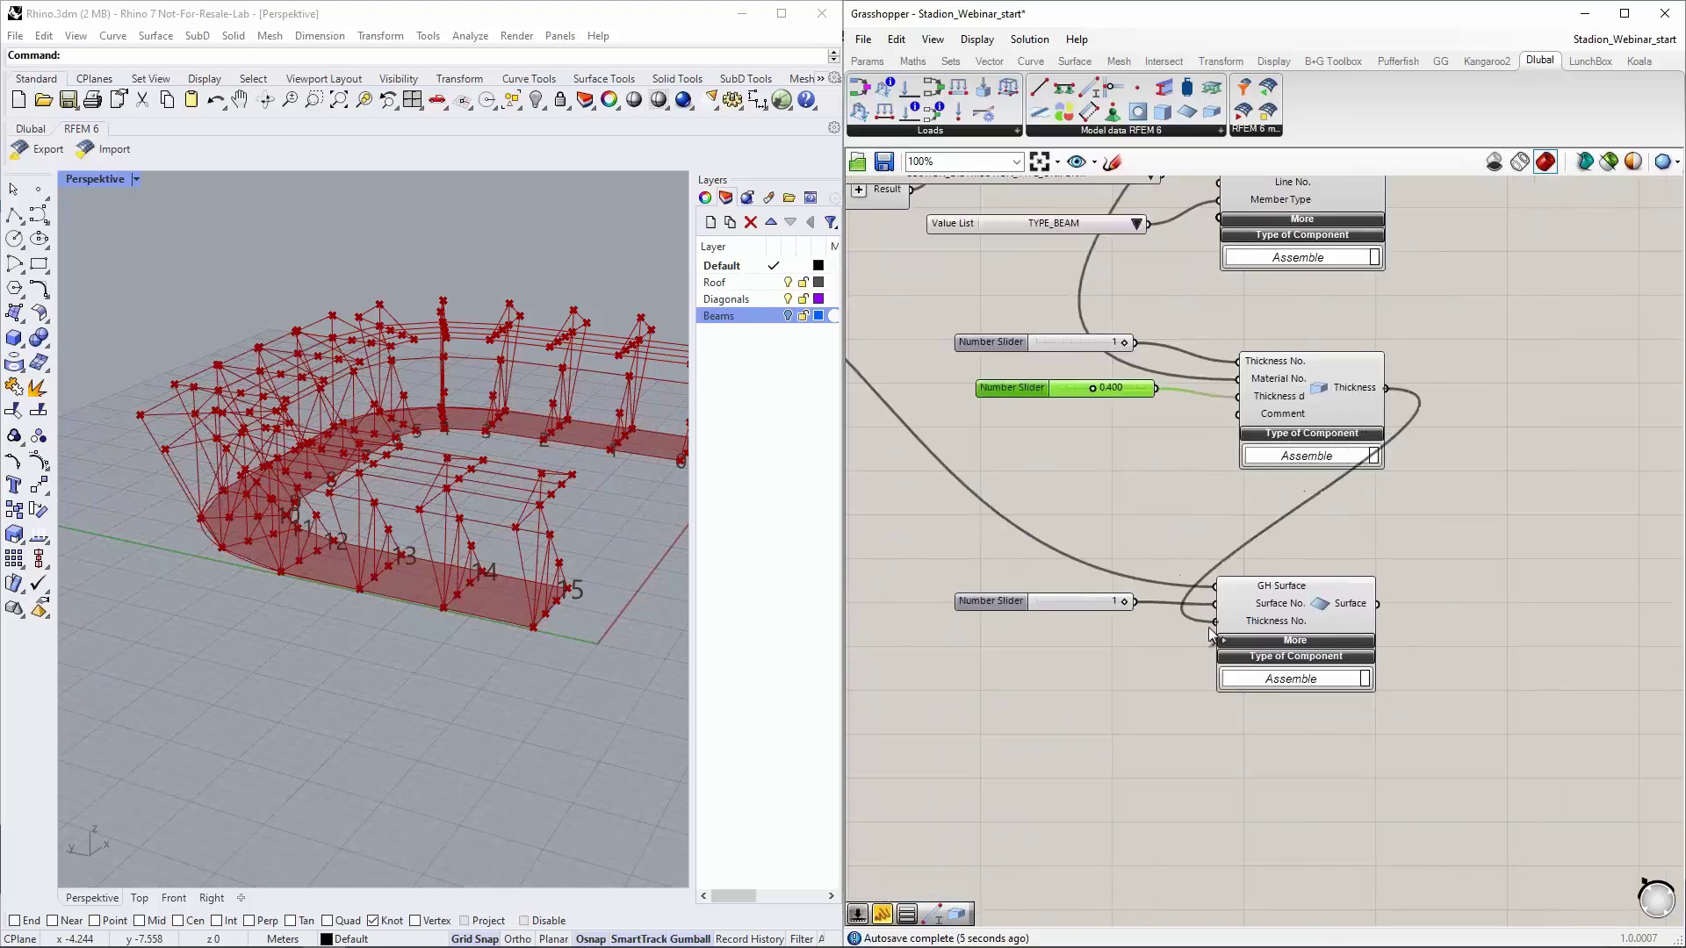
click(1272, 641)
right_drag(1146, 701, 1167, 605)
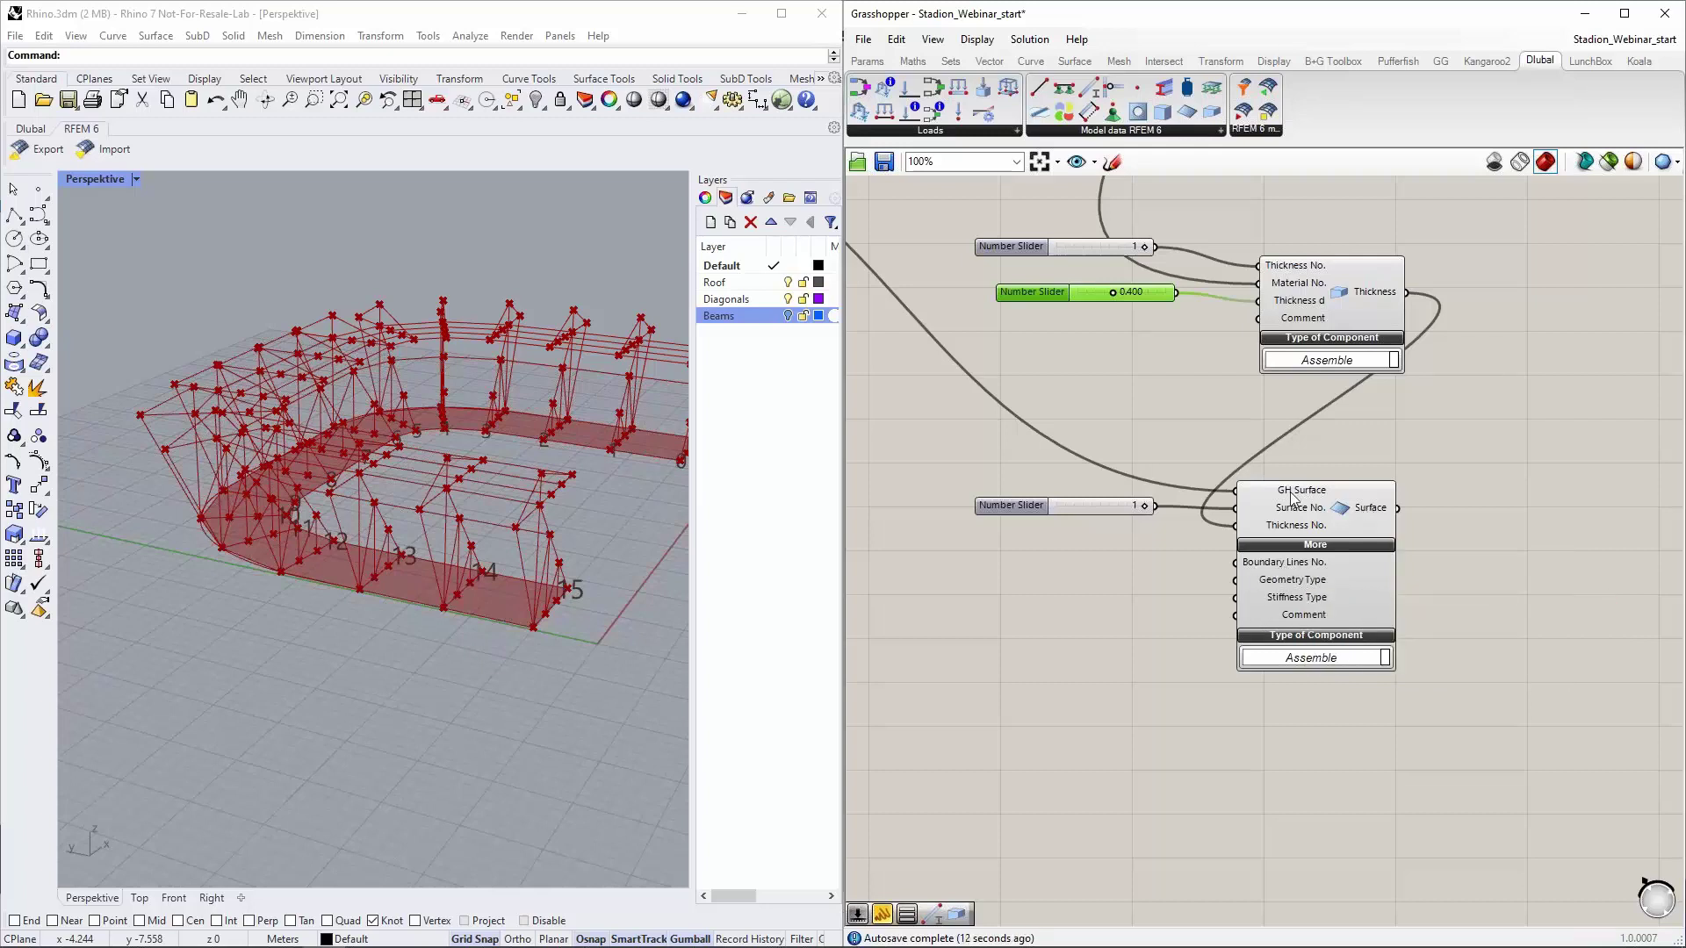
mouse_move(1290, 496)
scroll(1179, 578, down, 2)
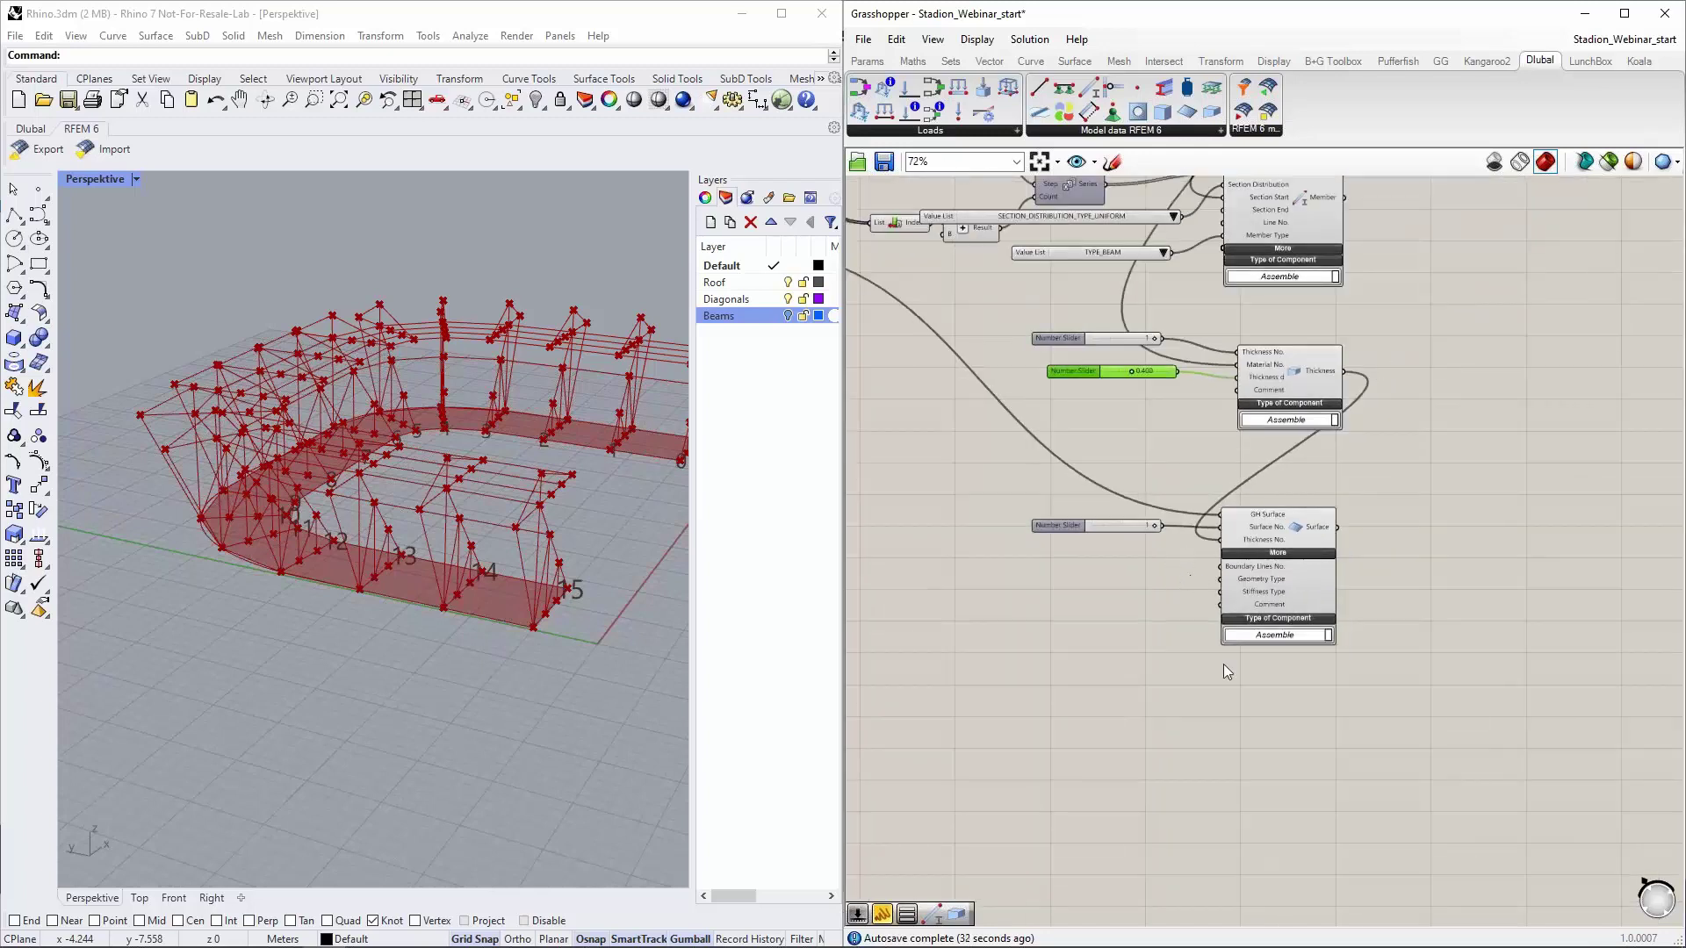
Place Nodal Support, Line Support and Surface Support components in the area below the Surface component
right_drag(1217, 672, 1175, 584)
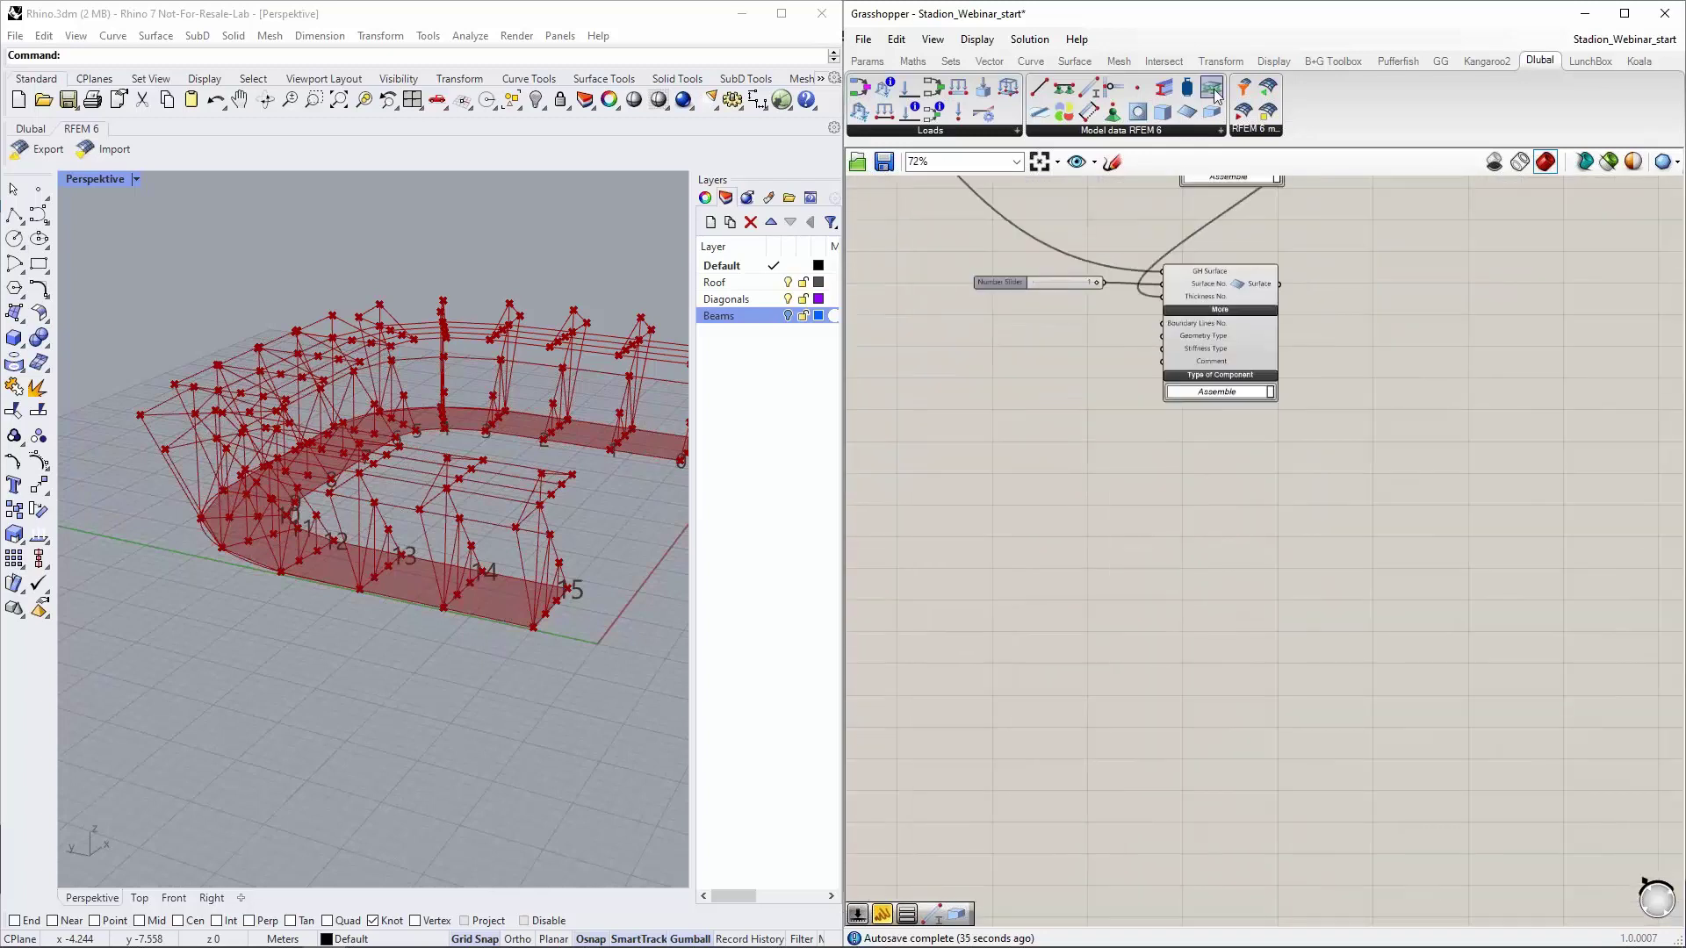
drag(1212, 110, 1055, 489)
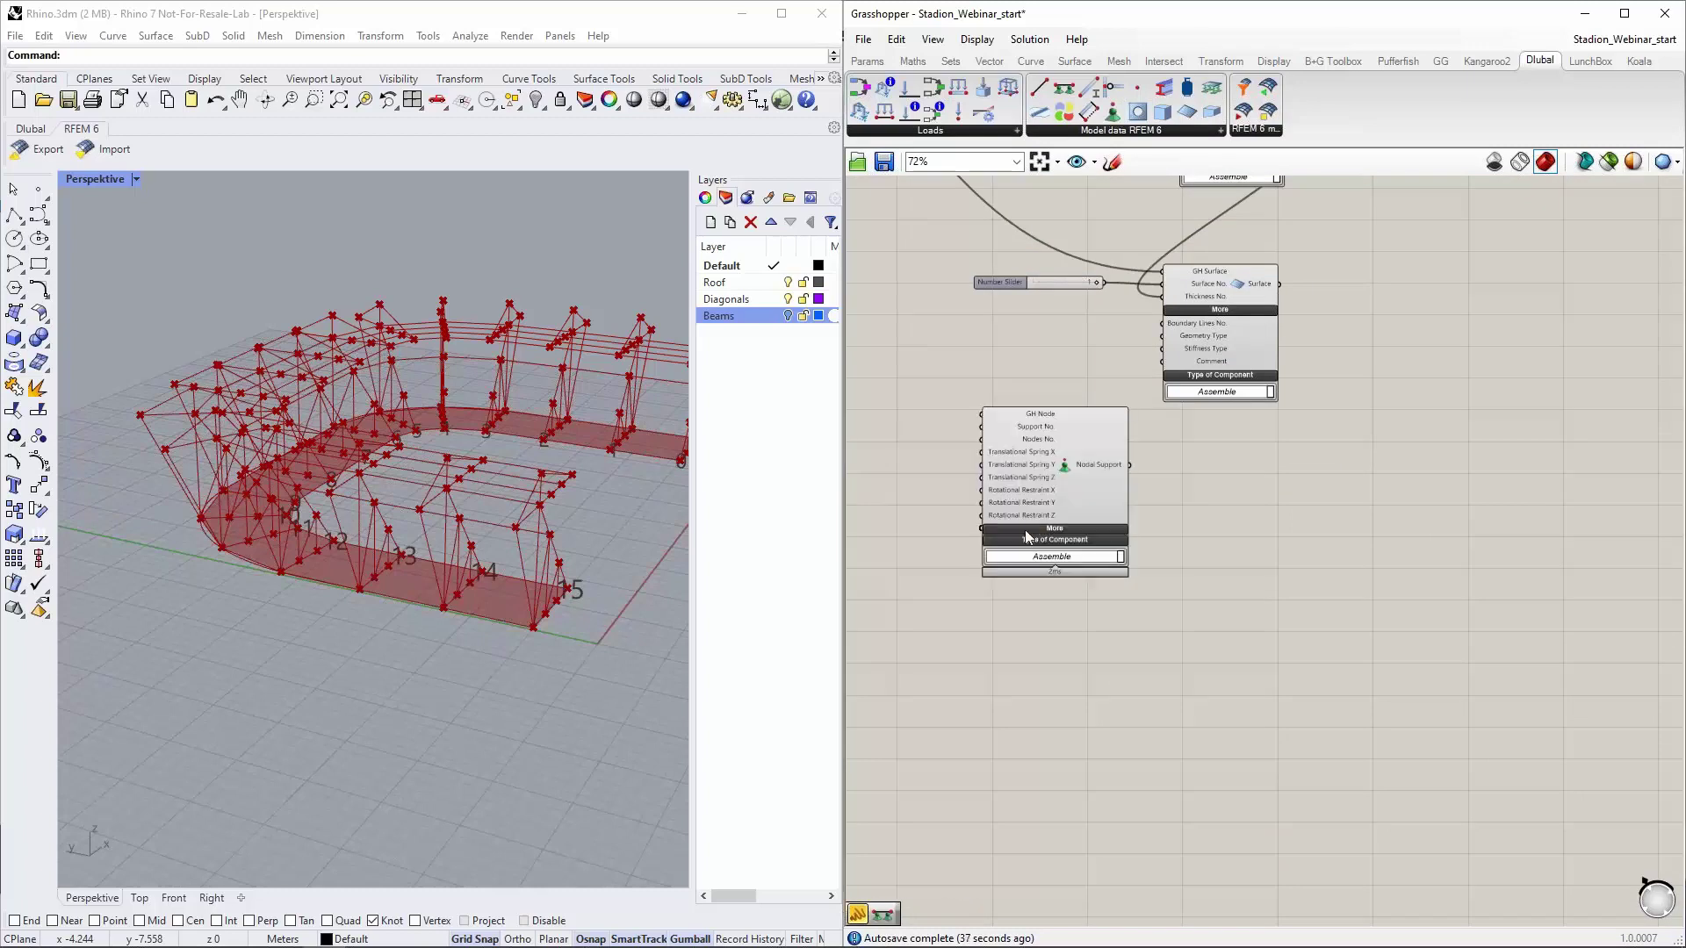
drag(1073, 92, 1235, 485)
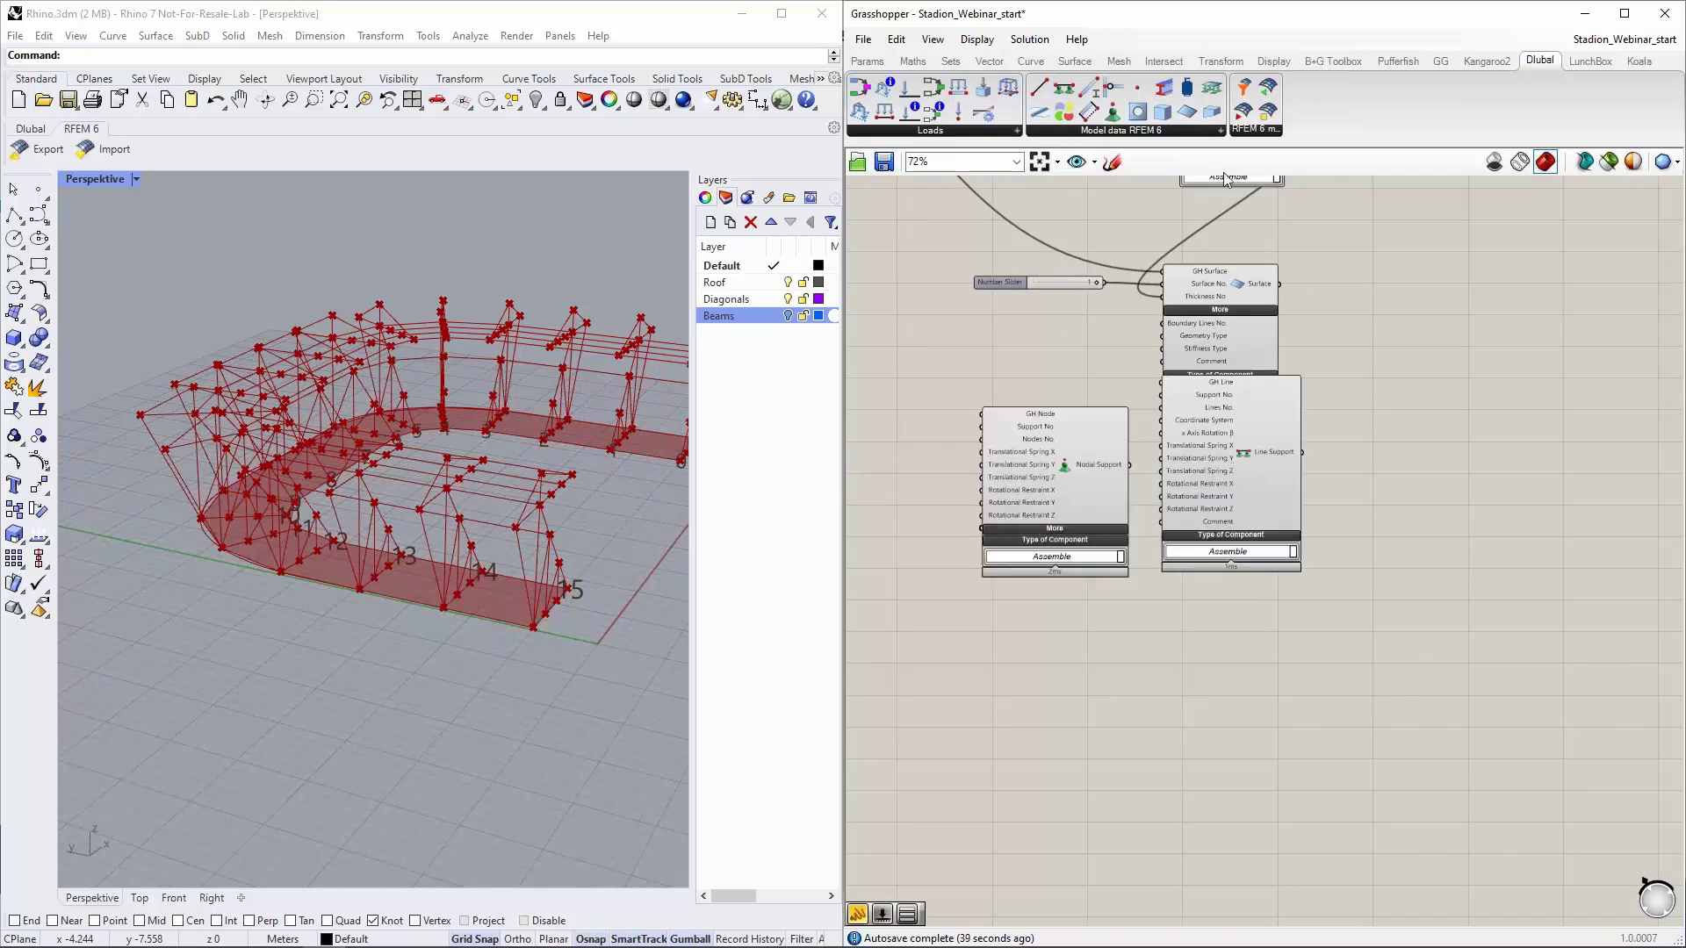
drag(1212, 88, 1462, 465)
Arrange the three support components side by side in a row below the Surface component without overlaps
click(1270, 489)
drag(1271, 494, 1272, 540)
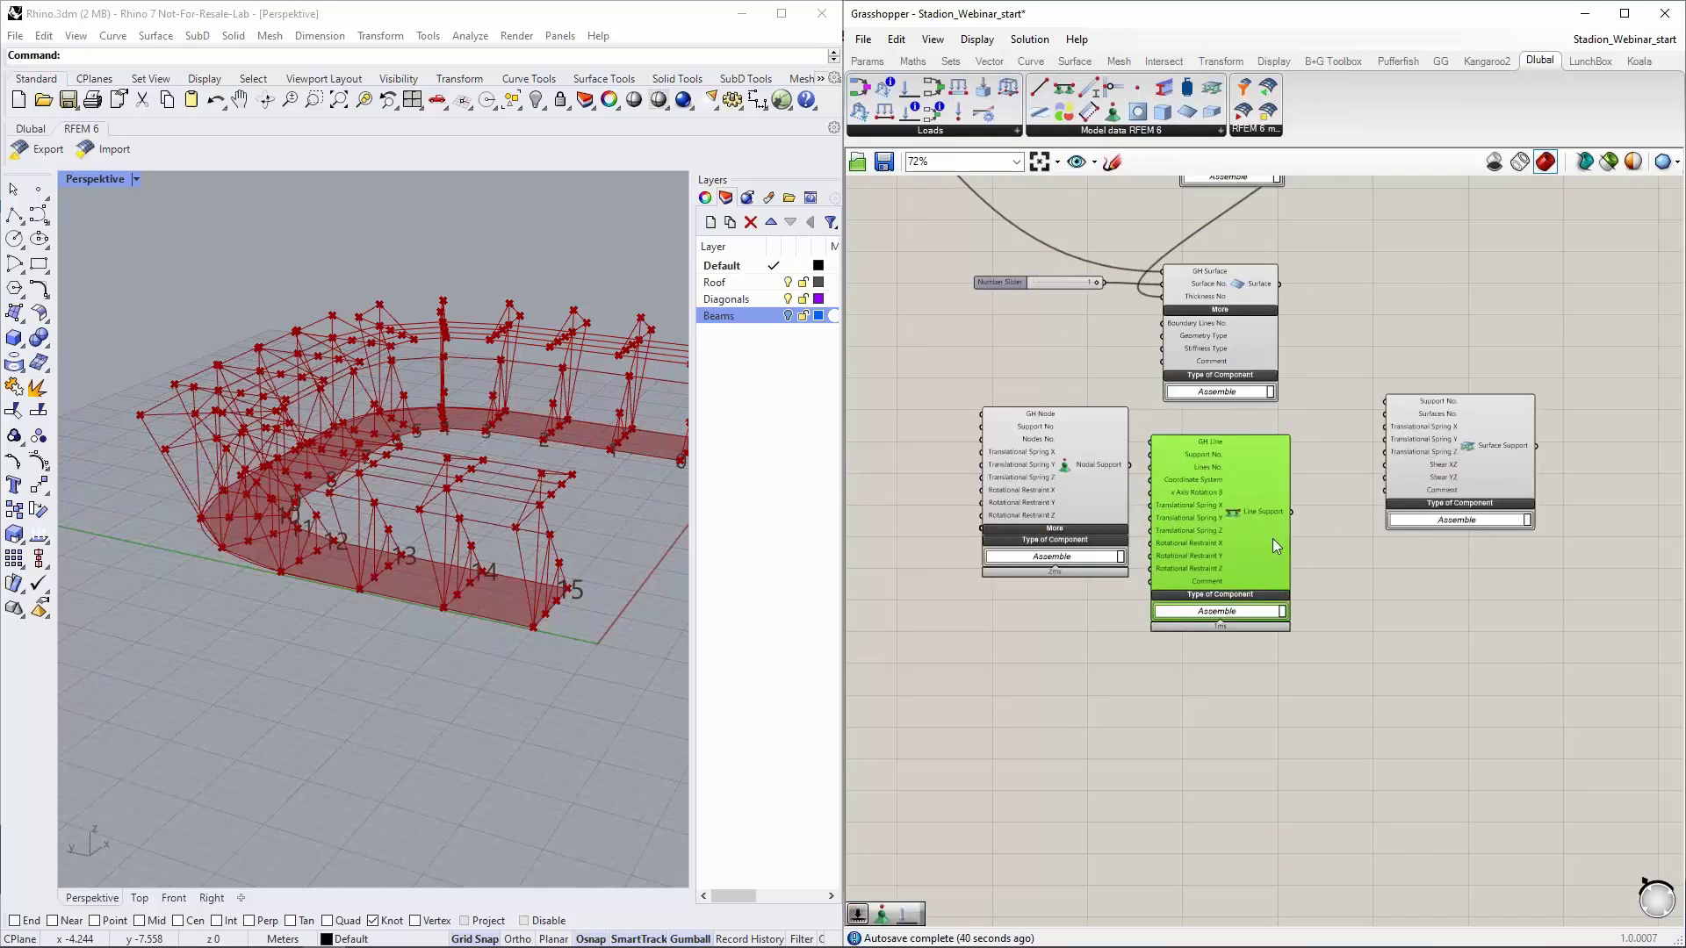
drag(1475, 456, 1432, 499)
drag(1068, 476, 1070, 507)
scroll(1158, 505, up, 2)
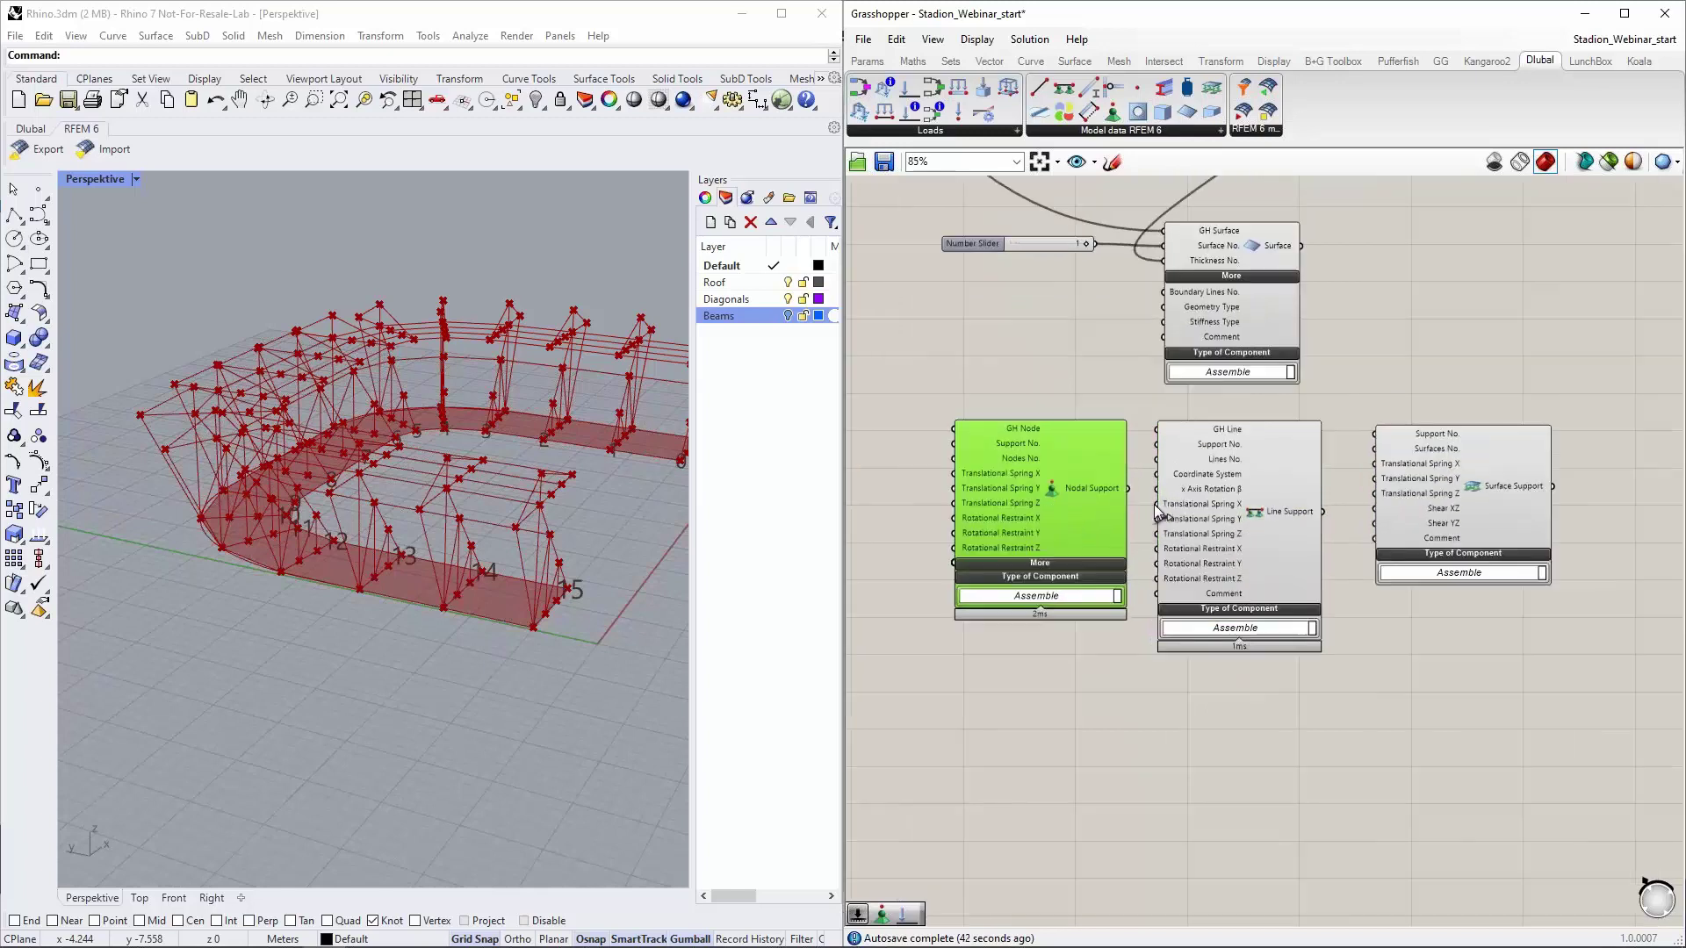
click(1483, 499)
drag(1482, 499, 1470, 489)
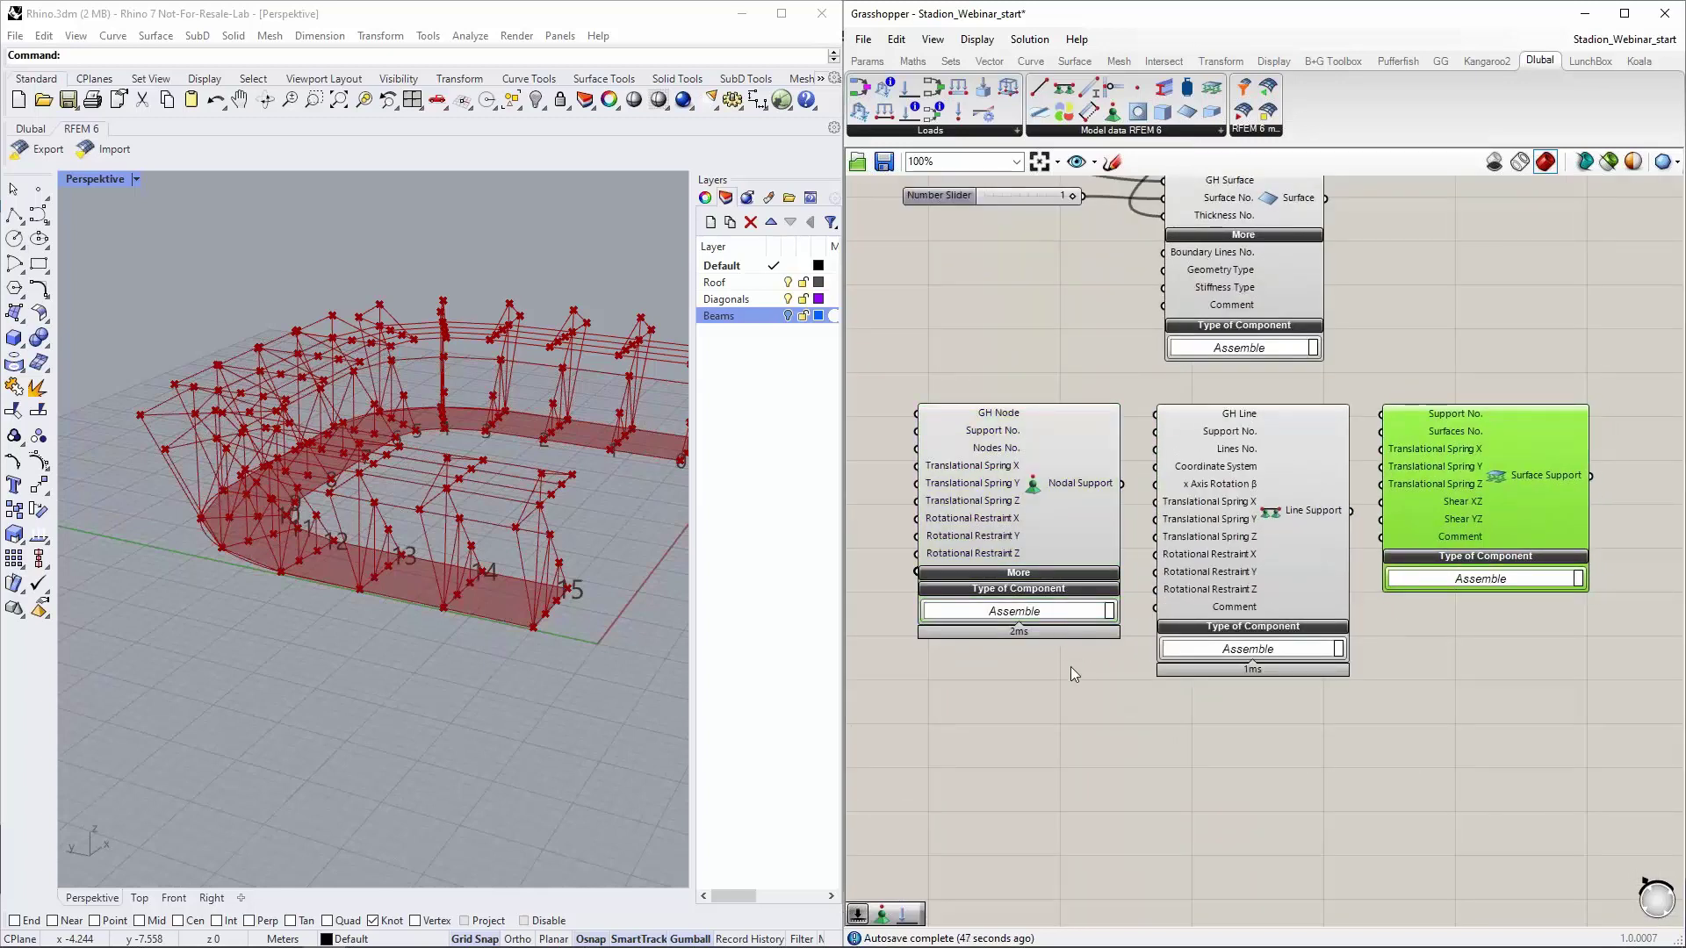
Expand the Nodal Support component's additional inputs and examine its direction, rotation and axis options
click(1012, 576)
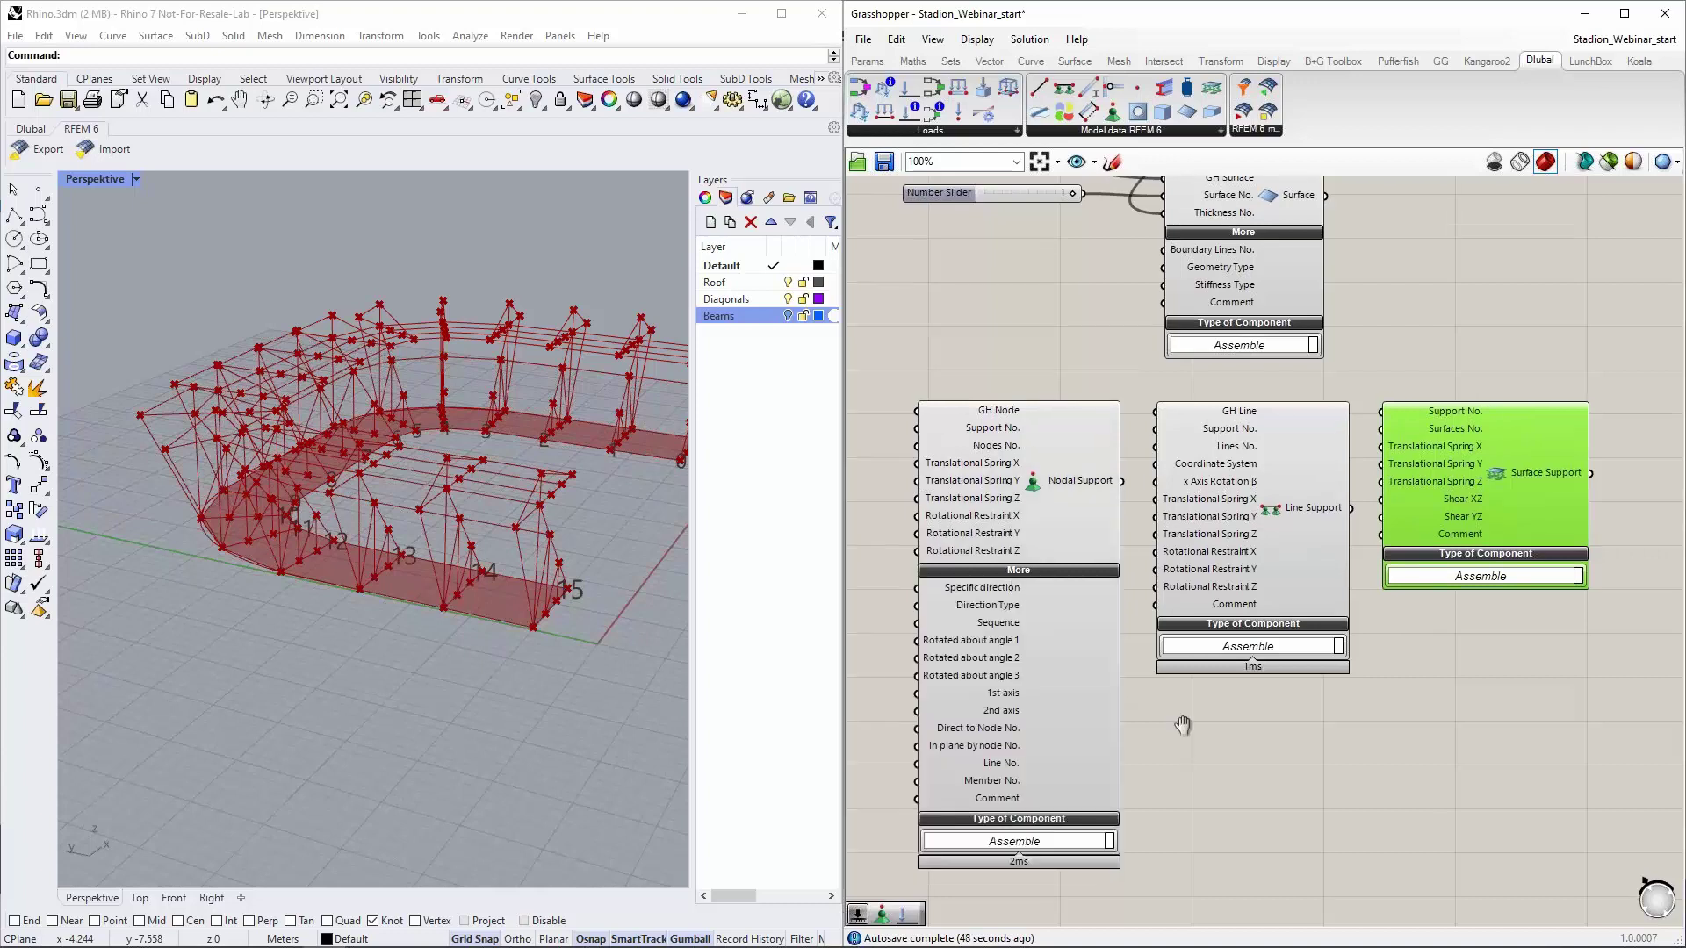
right_drag(990, 720, 990, 668)
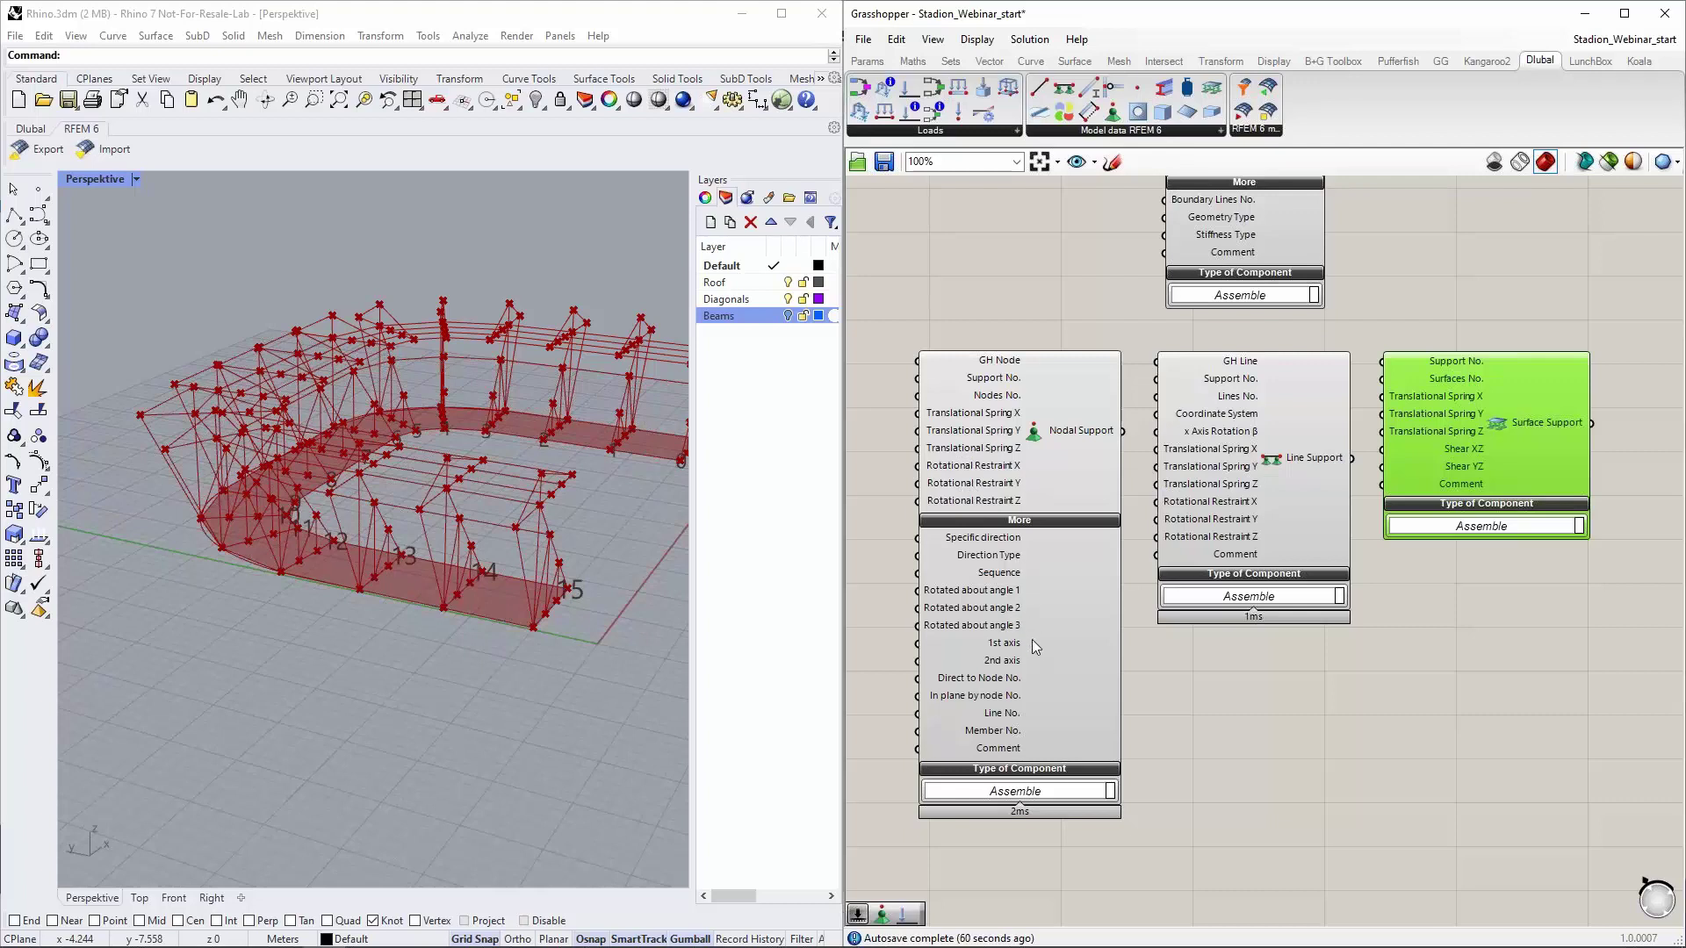
scroll(1003, 594, up, 1)
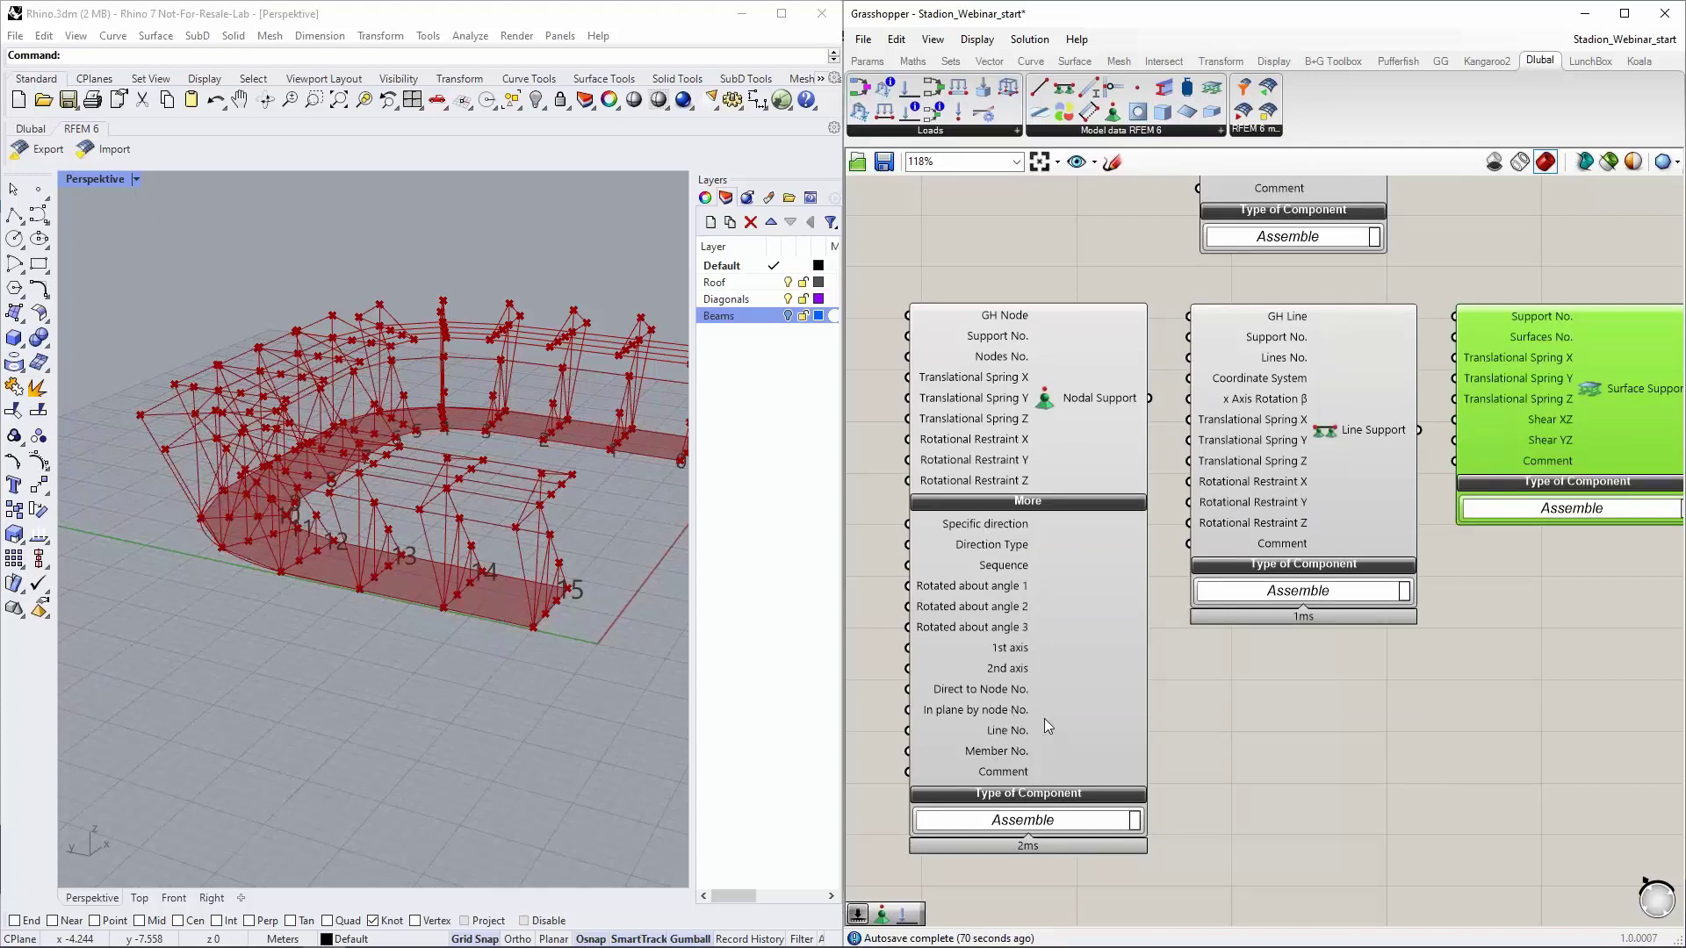
Delete the Nodal Support and Line Support components from the canvas
click(1046, 572)
key(Delete)
click(1346, 450)
key(Delete)
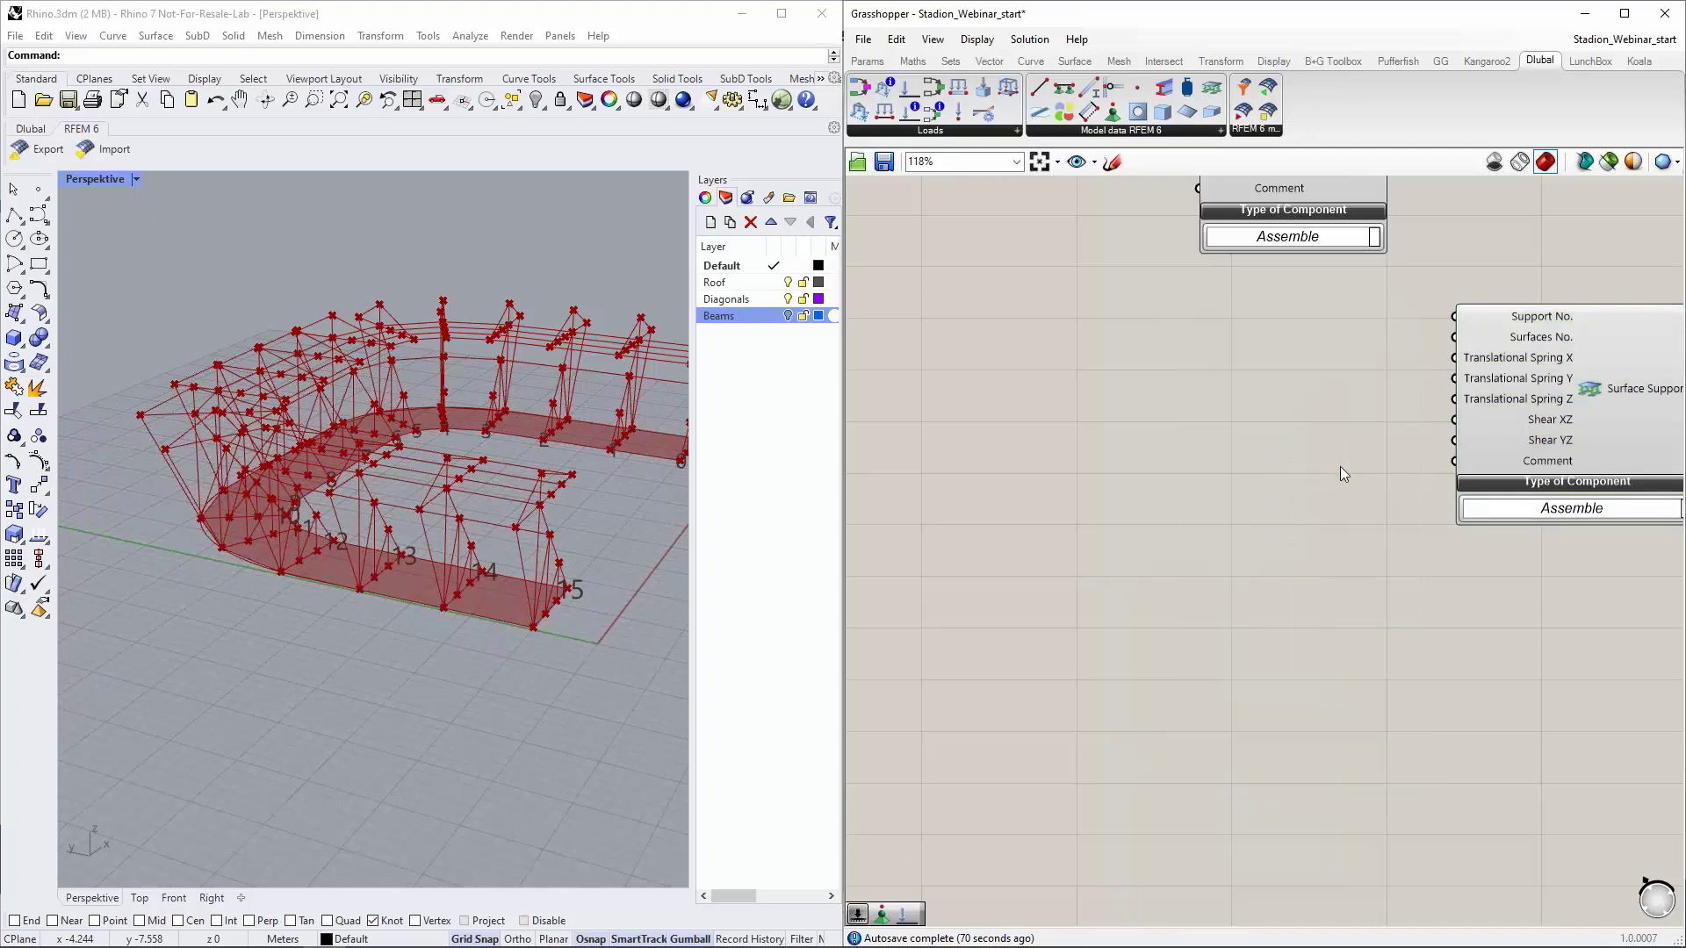
Place the Surface Support below the Surface component and feed its Support No. from a new number slider set to 1
drag(1621, 454, 1283, 506)
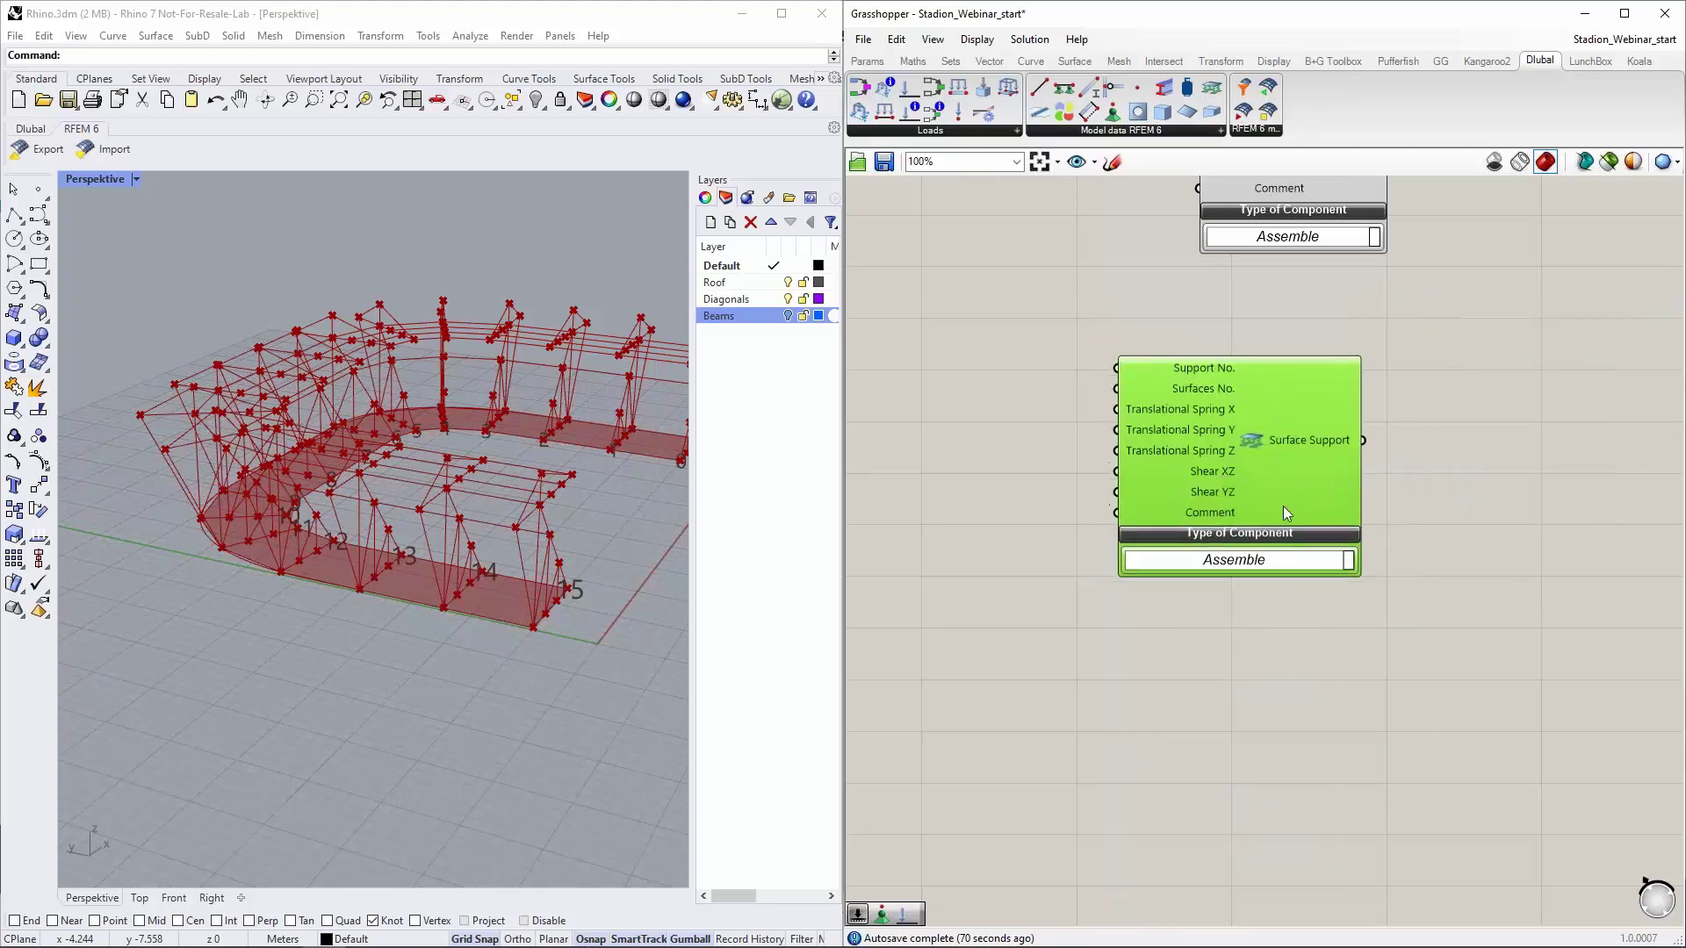
scroll(1283, 505, down, 2)
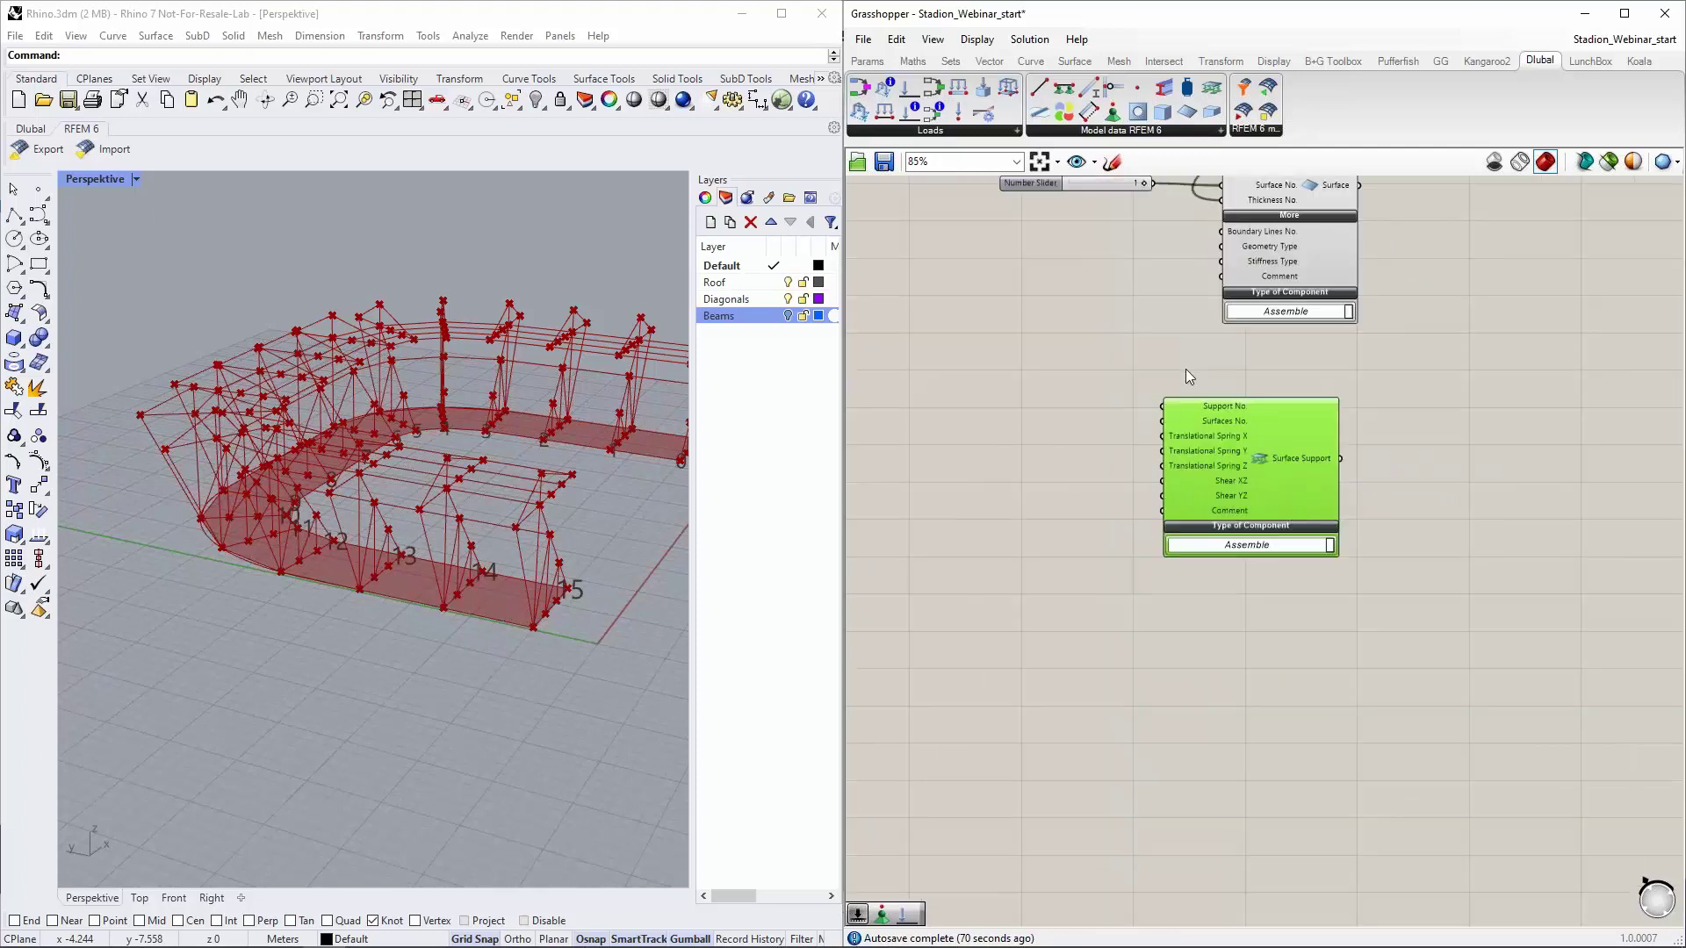
double_click(1045, 412)
text(1)
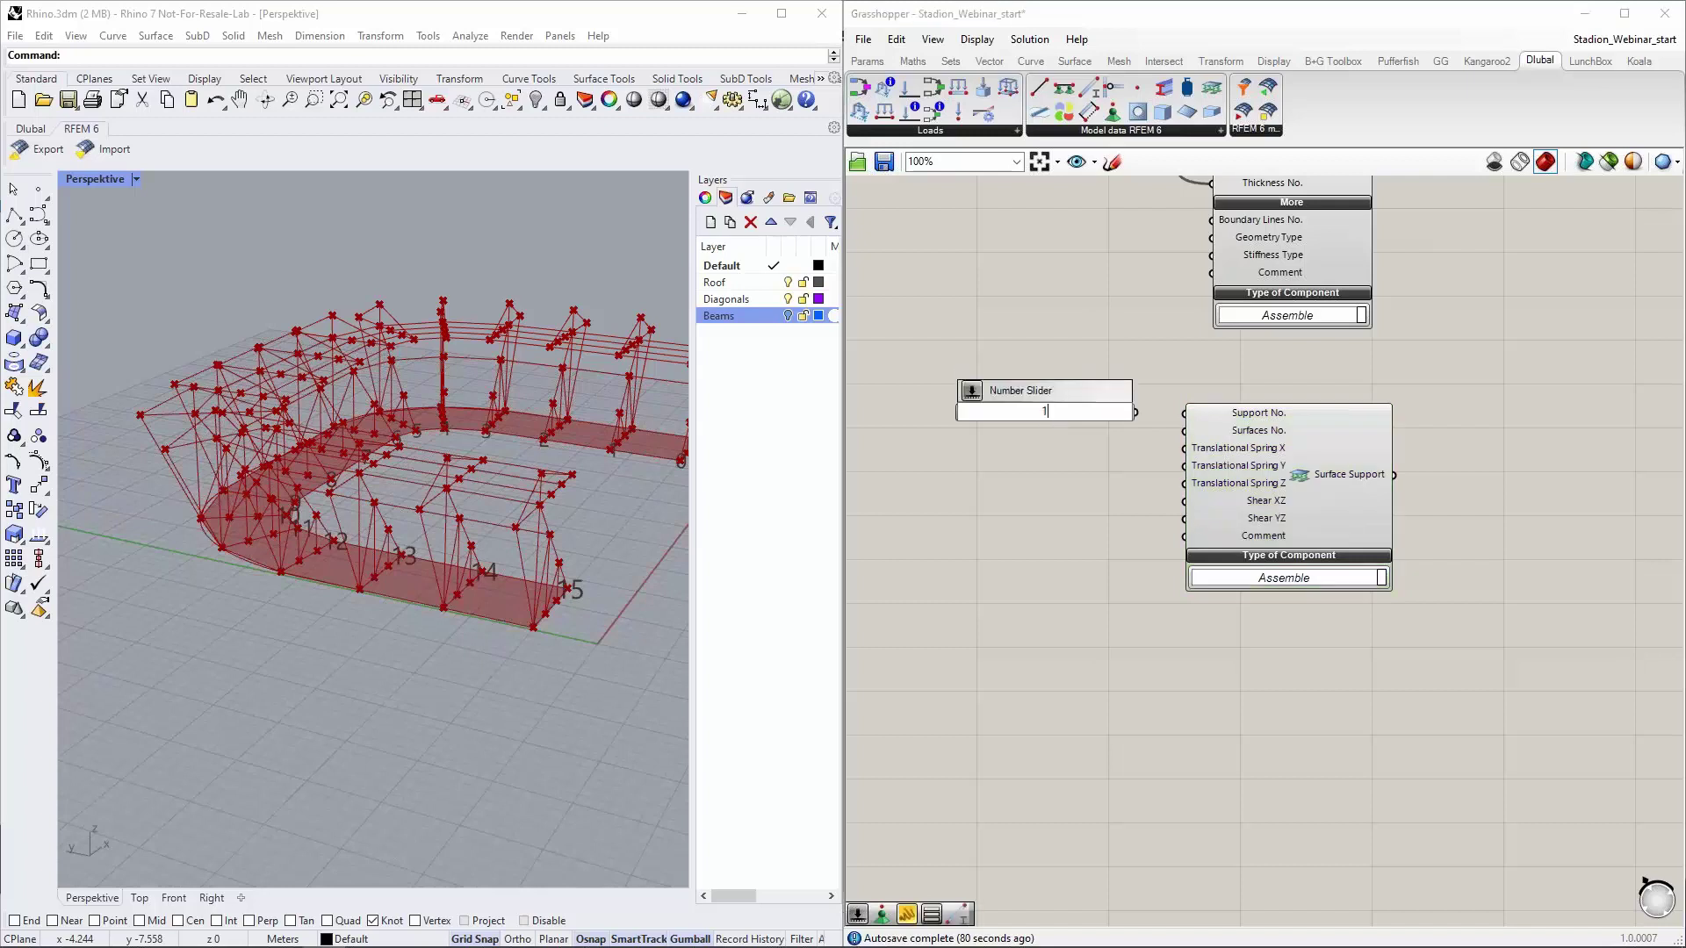
key(Return)
drag(1135, 412, 1187, 418)
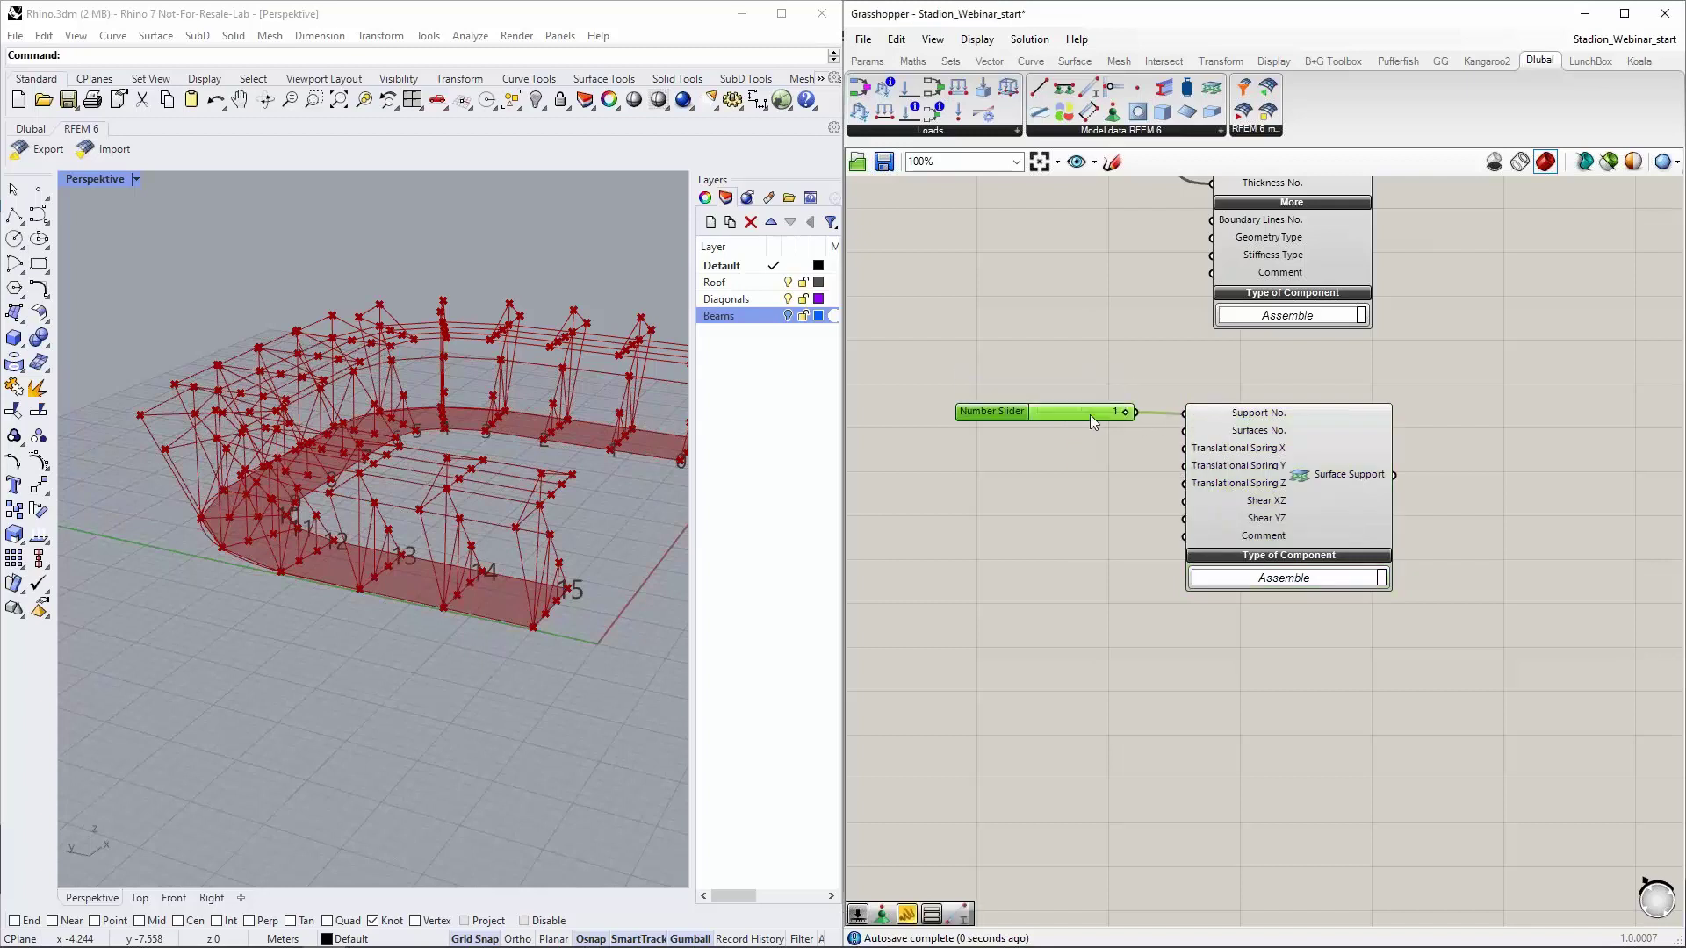
drag(992, 411, 975, 388)
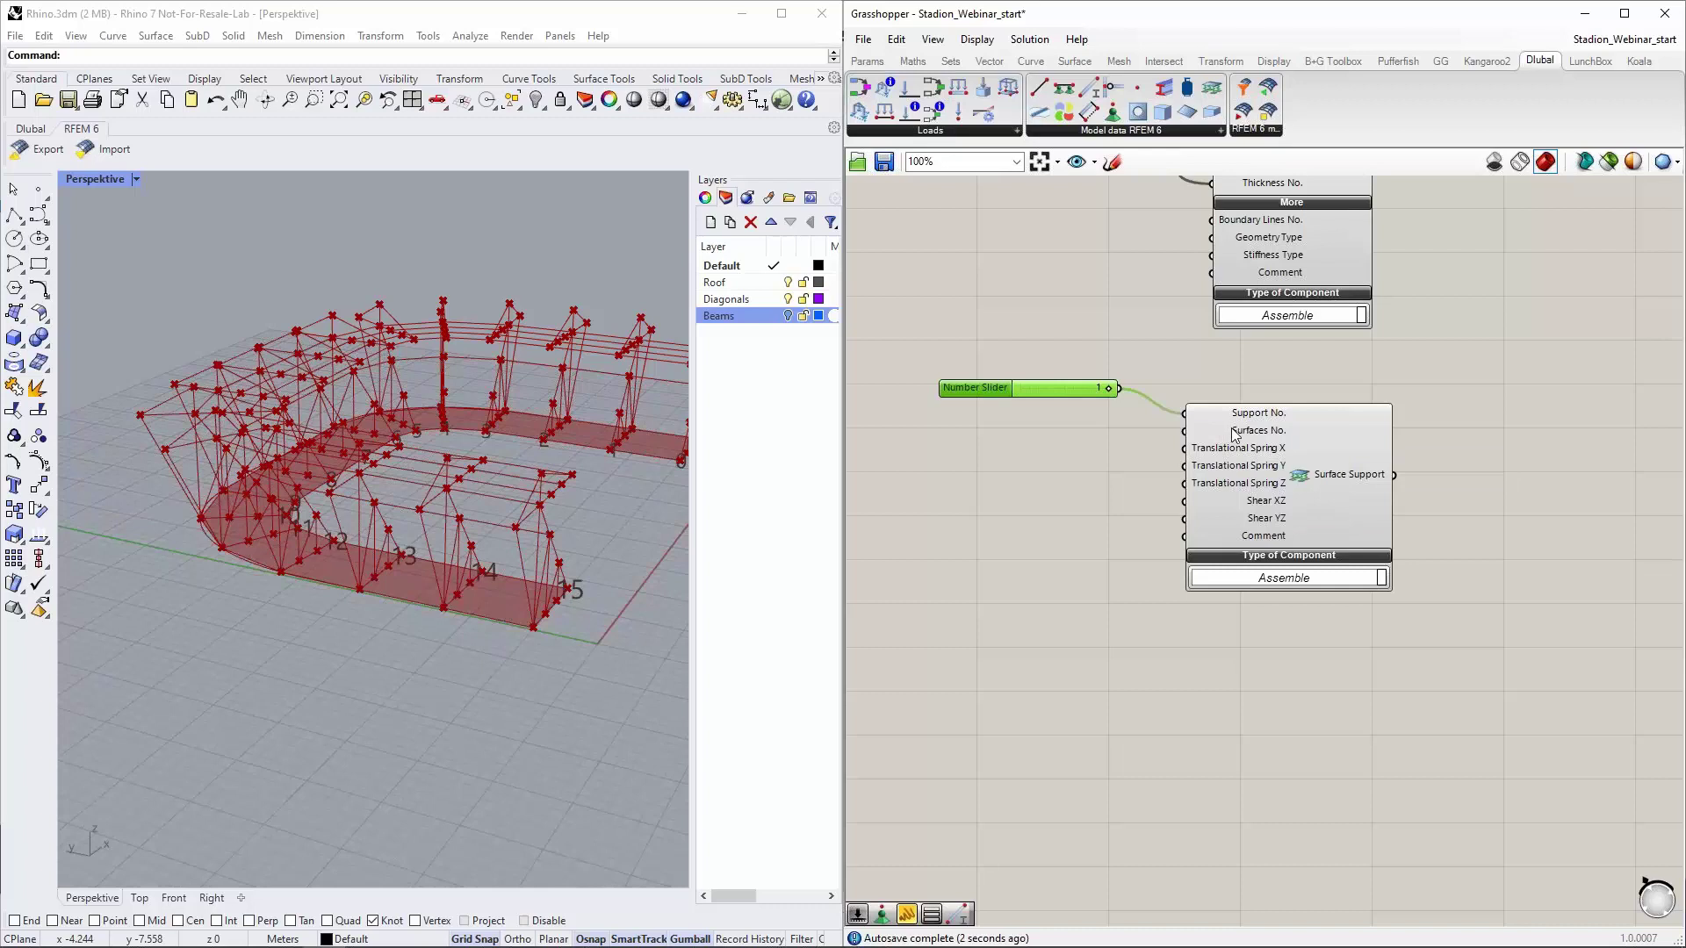
right_drag(1152, 285, 1144, 380)
click(1063, 383)
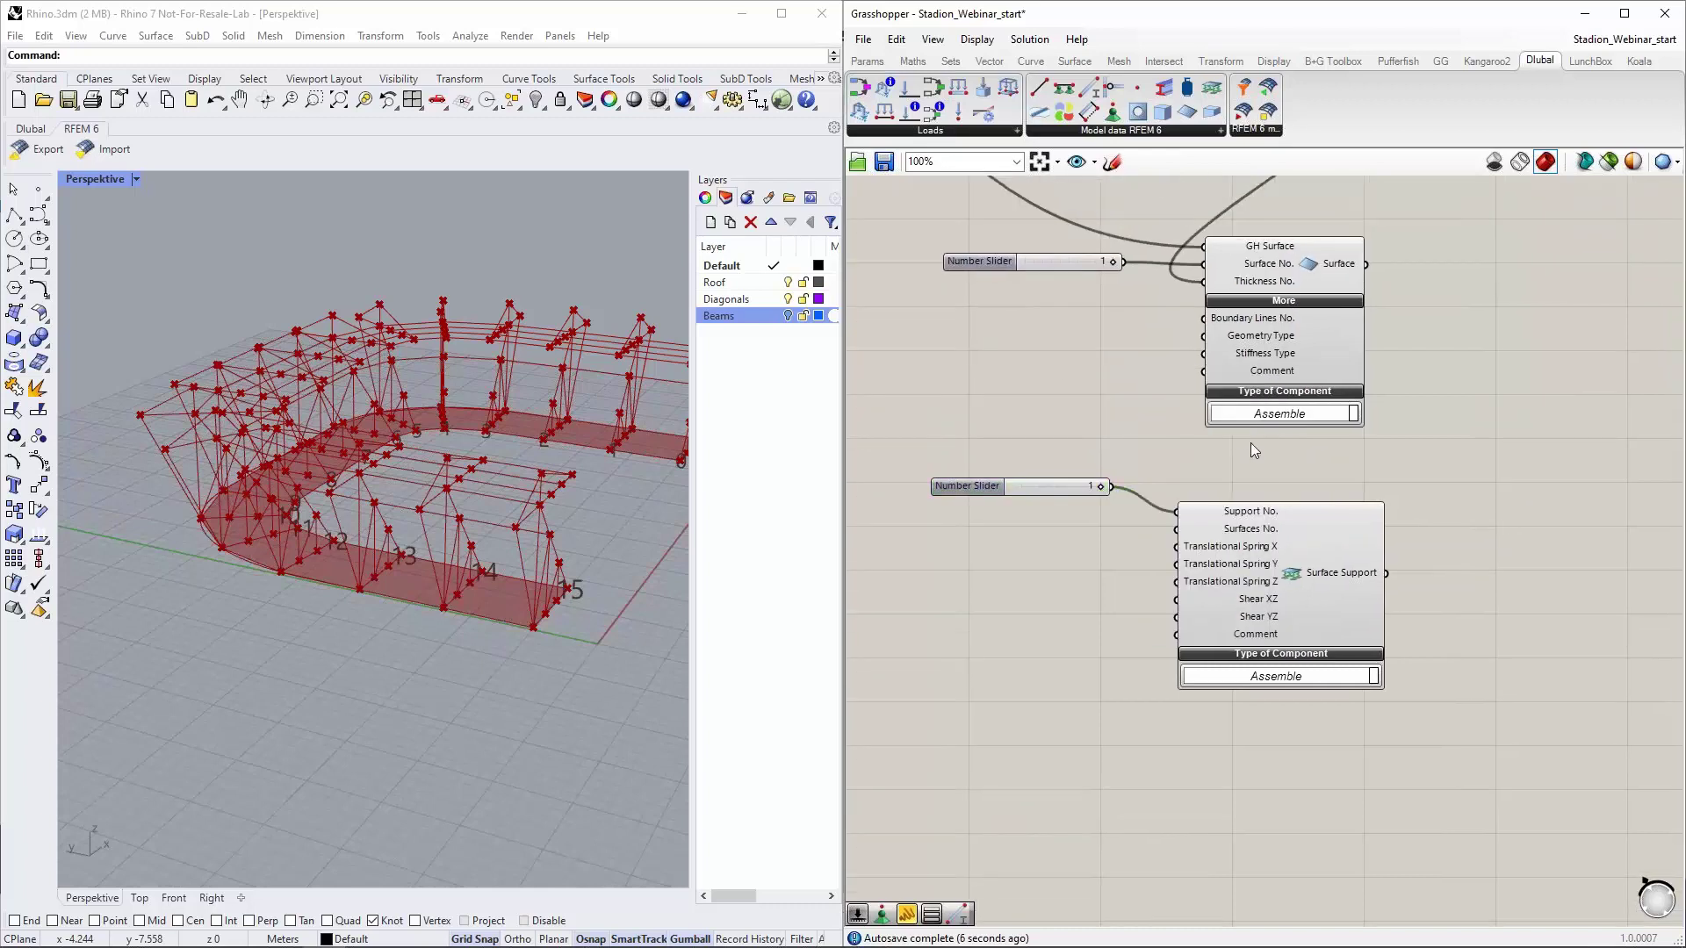
Connect the Surface component's output to the Surface Support's Surfaces No. and move the Surface No. slider closer to its input
scroll(1314, 488, up, 2)
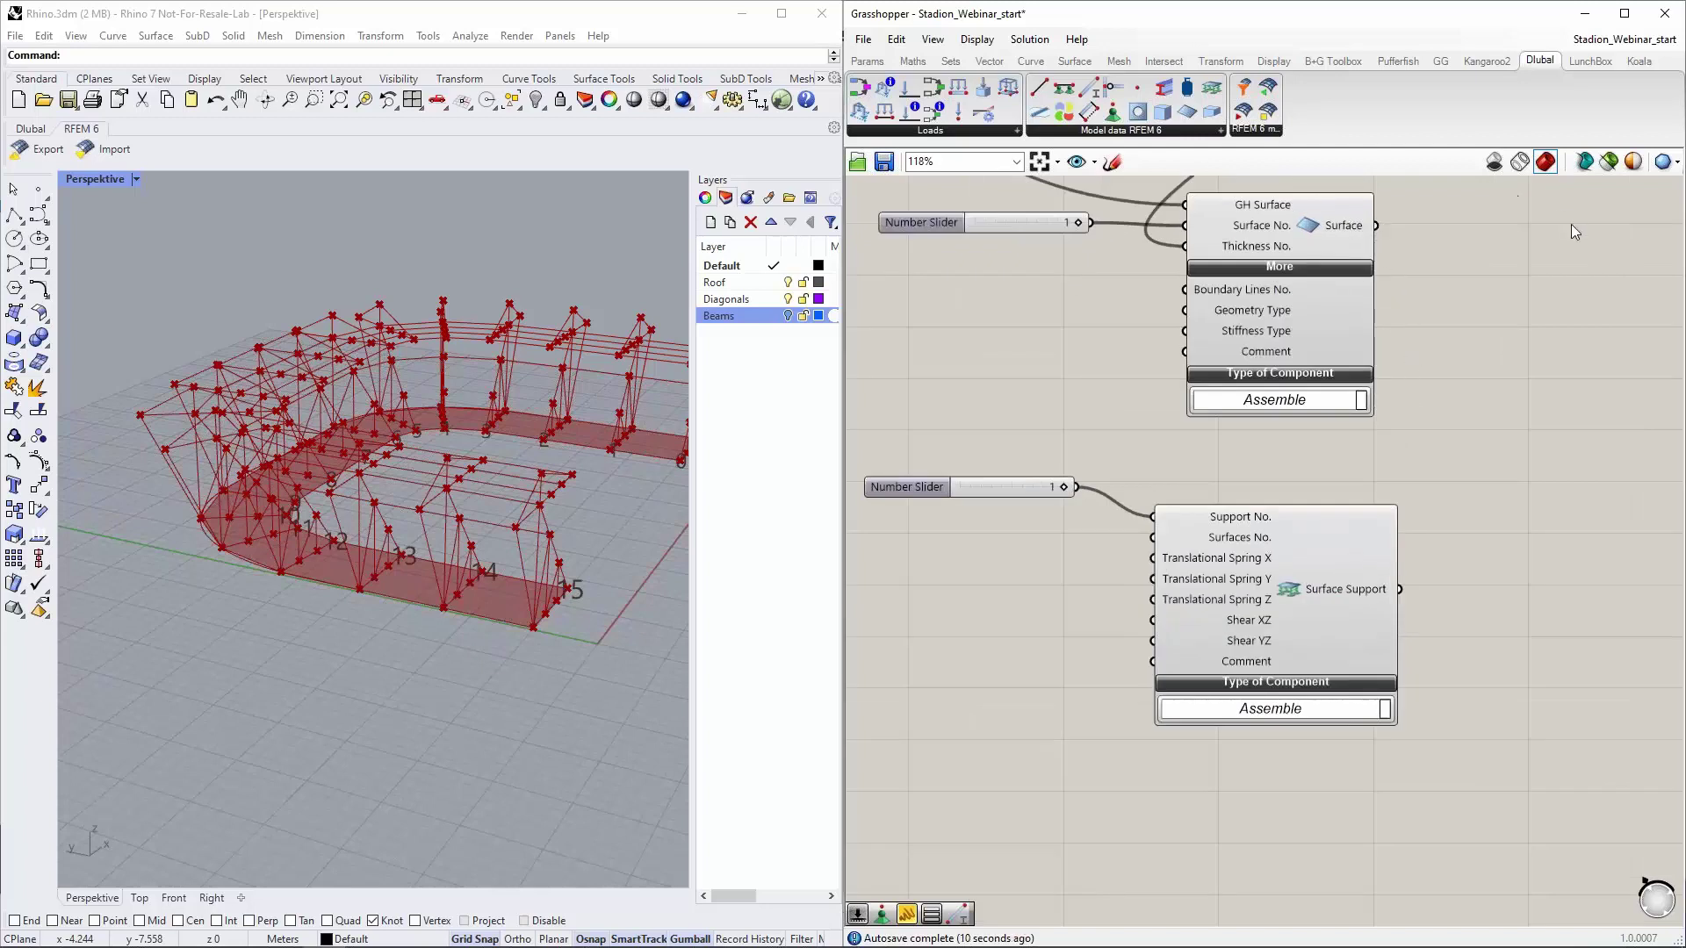
drag(1376, 226, 1138, 538)
right_drag(1140, 323, 1139, 425)
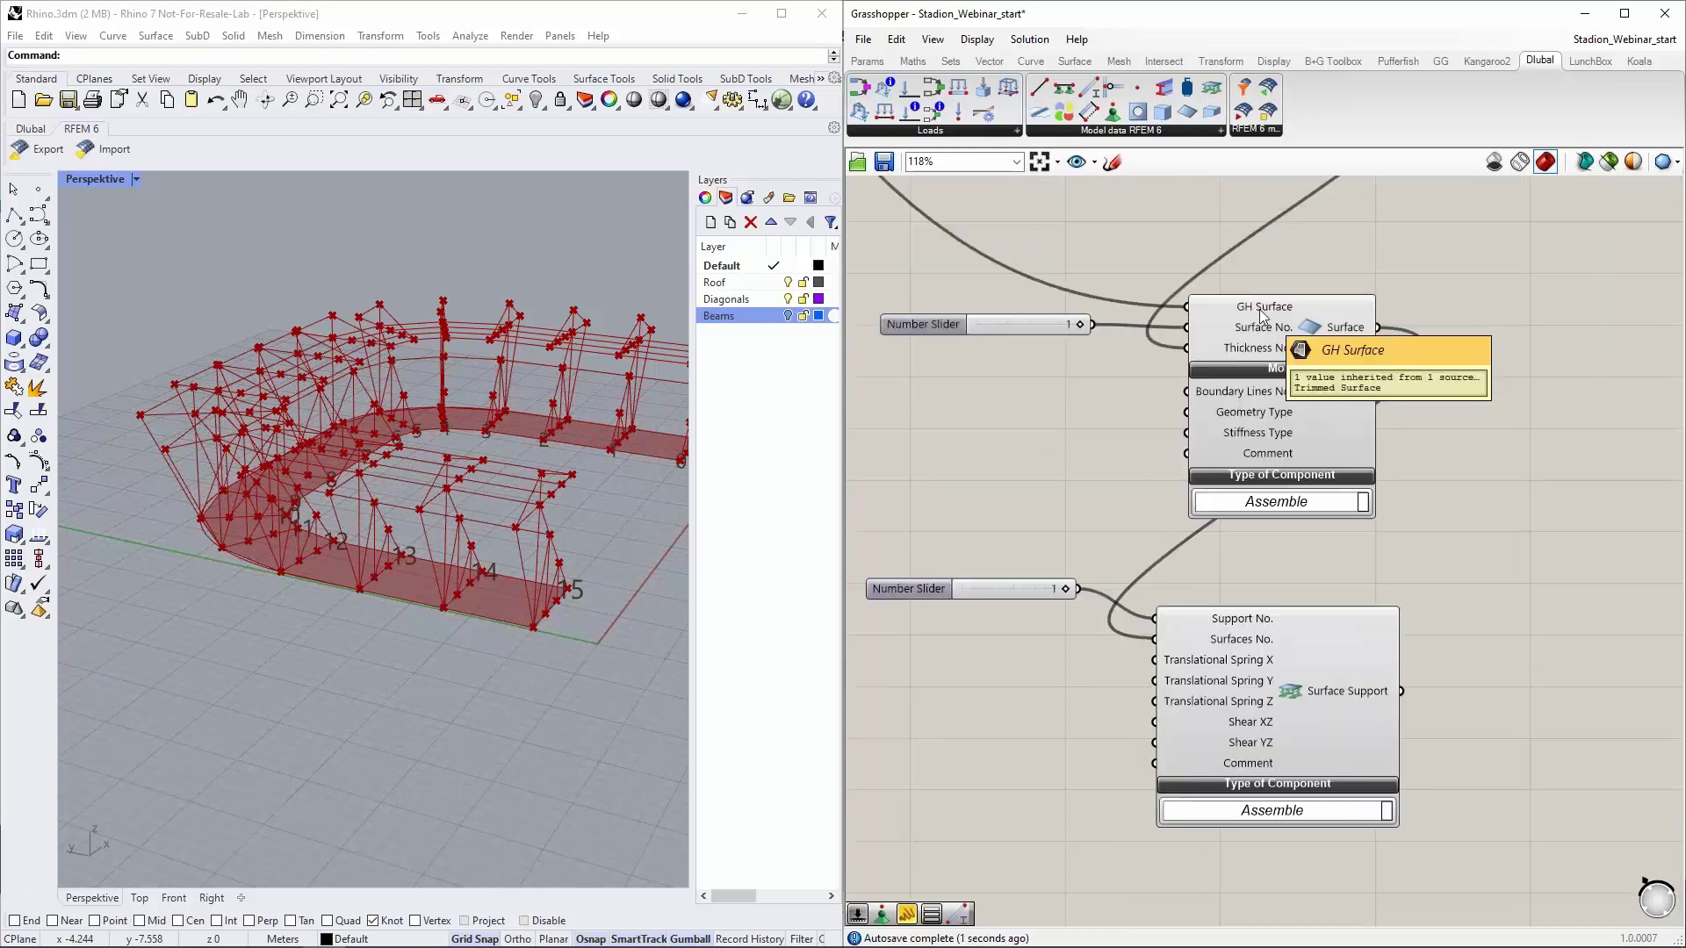
drag(1029, 329, 1086, 332)
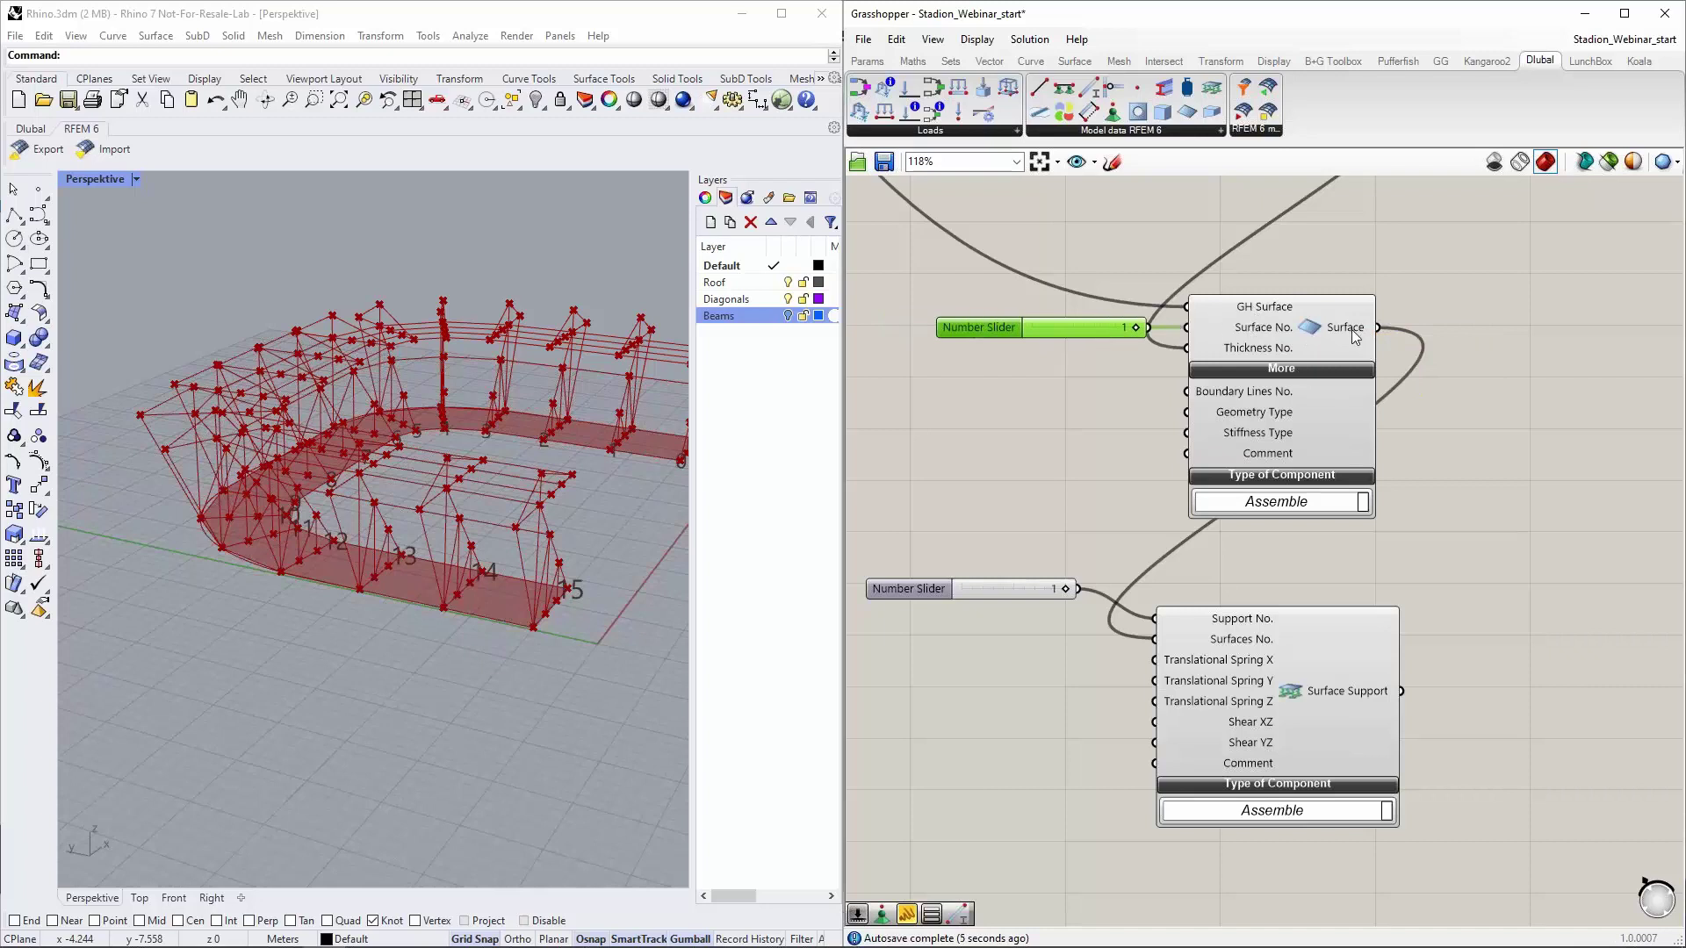
right_drag(1339, 334, 1326, 236)
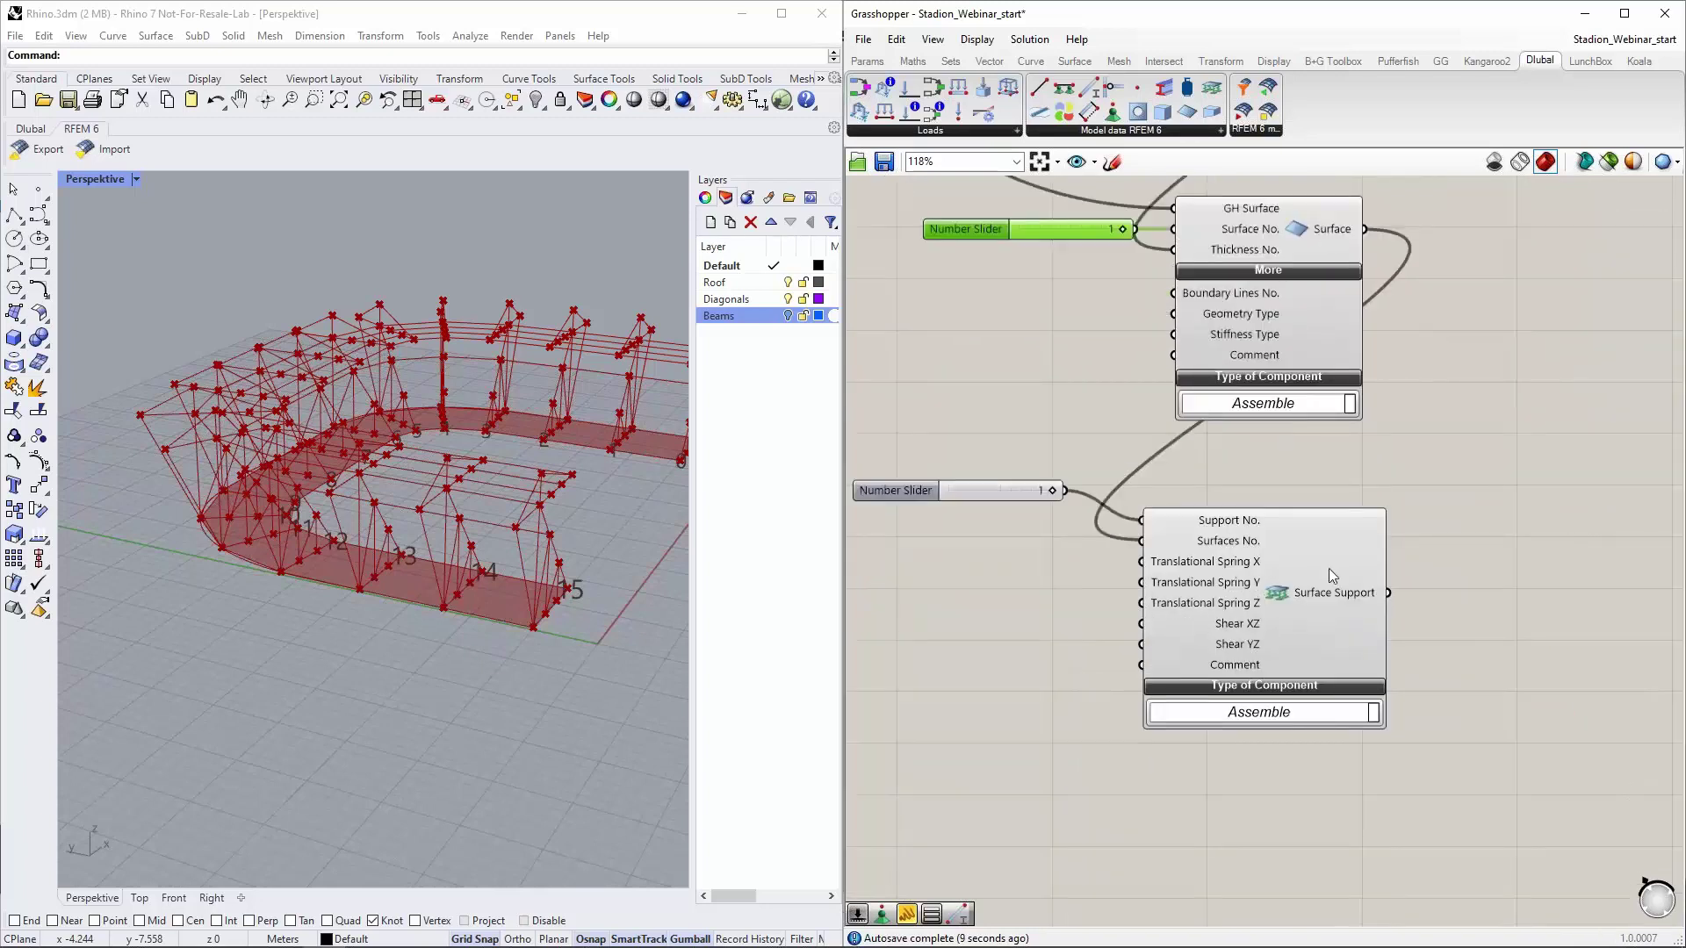
Add a panel containing inf and connect it to the Surface Support's Translational Spring X, Y and Z inputs
right_drag(1038, 601, 1130, 502)
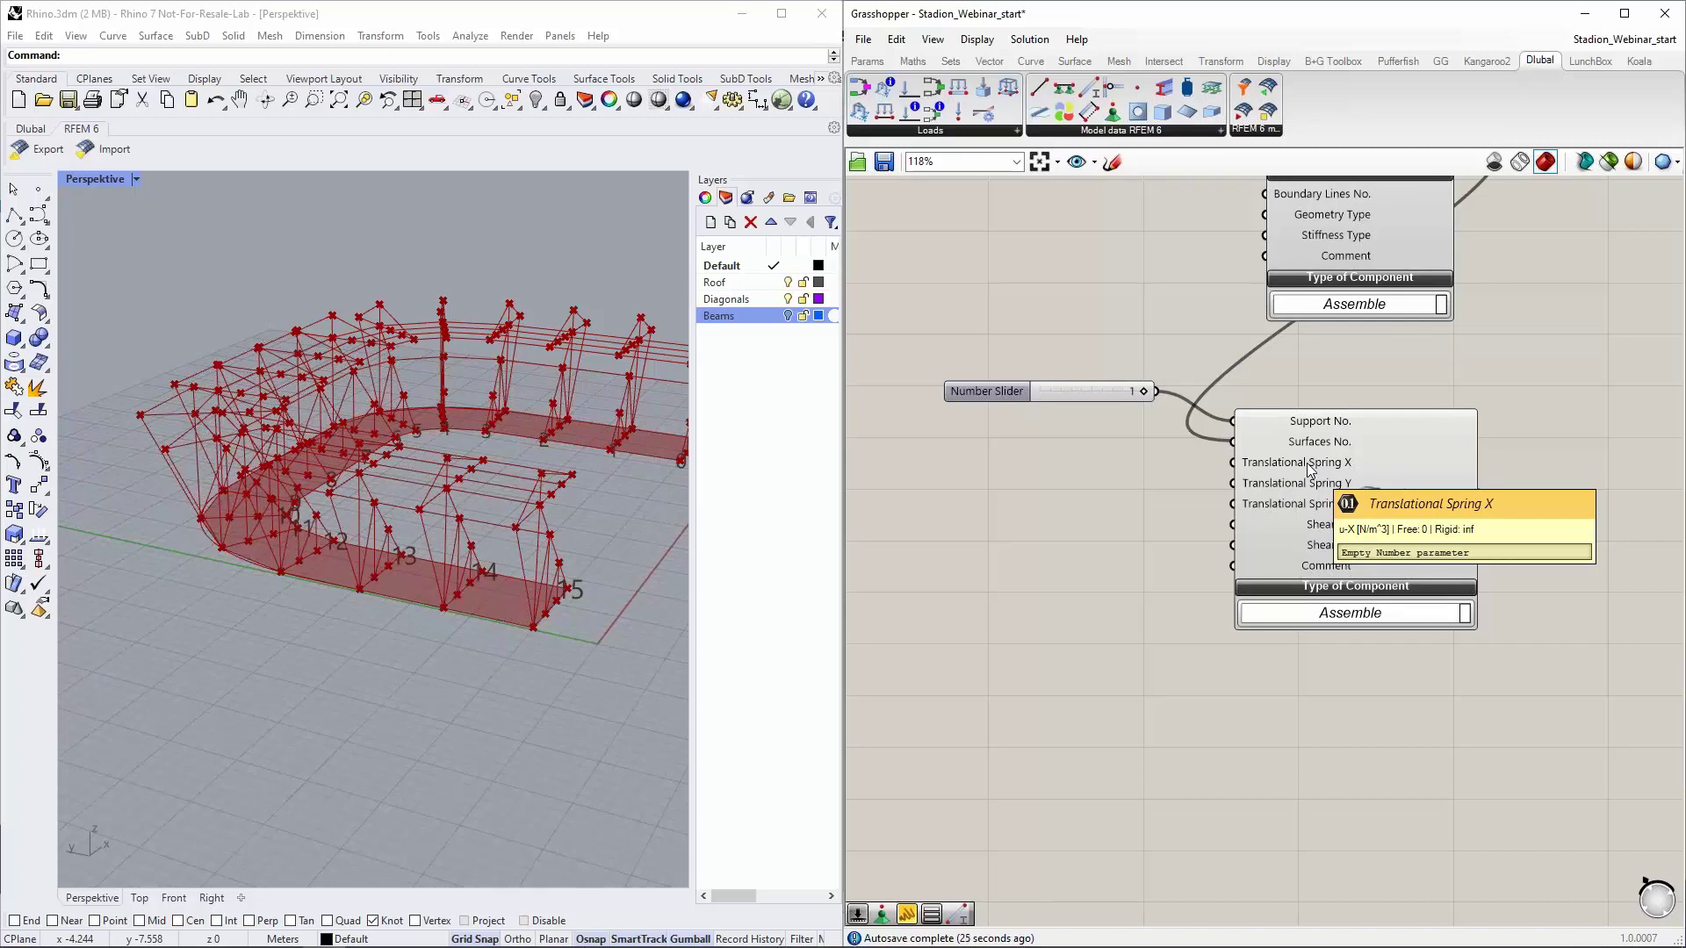
double_click(1092, 462)
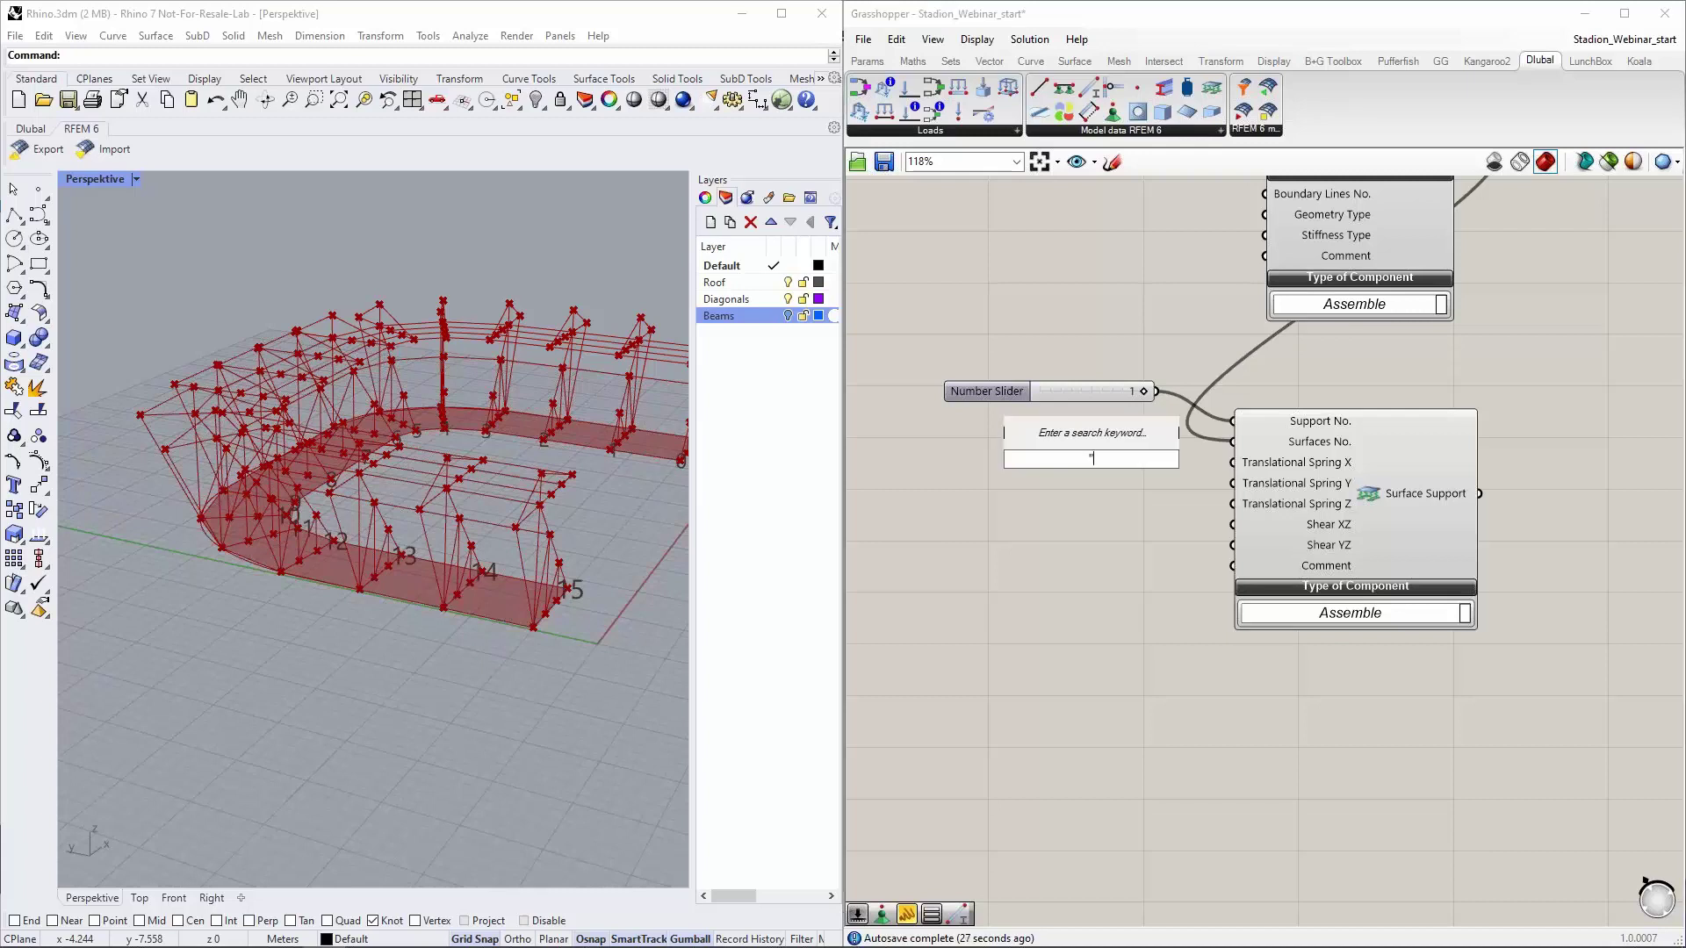
text(panel)
key(Return)
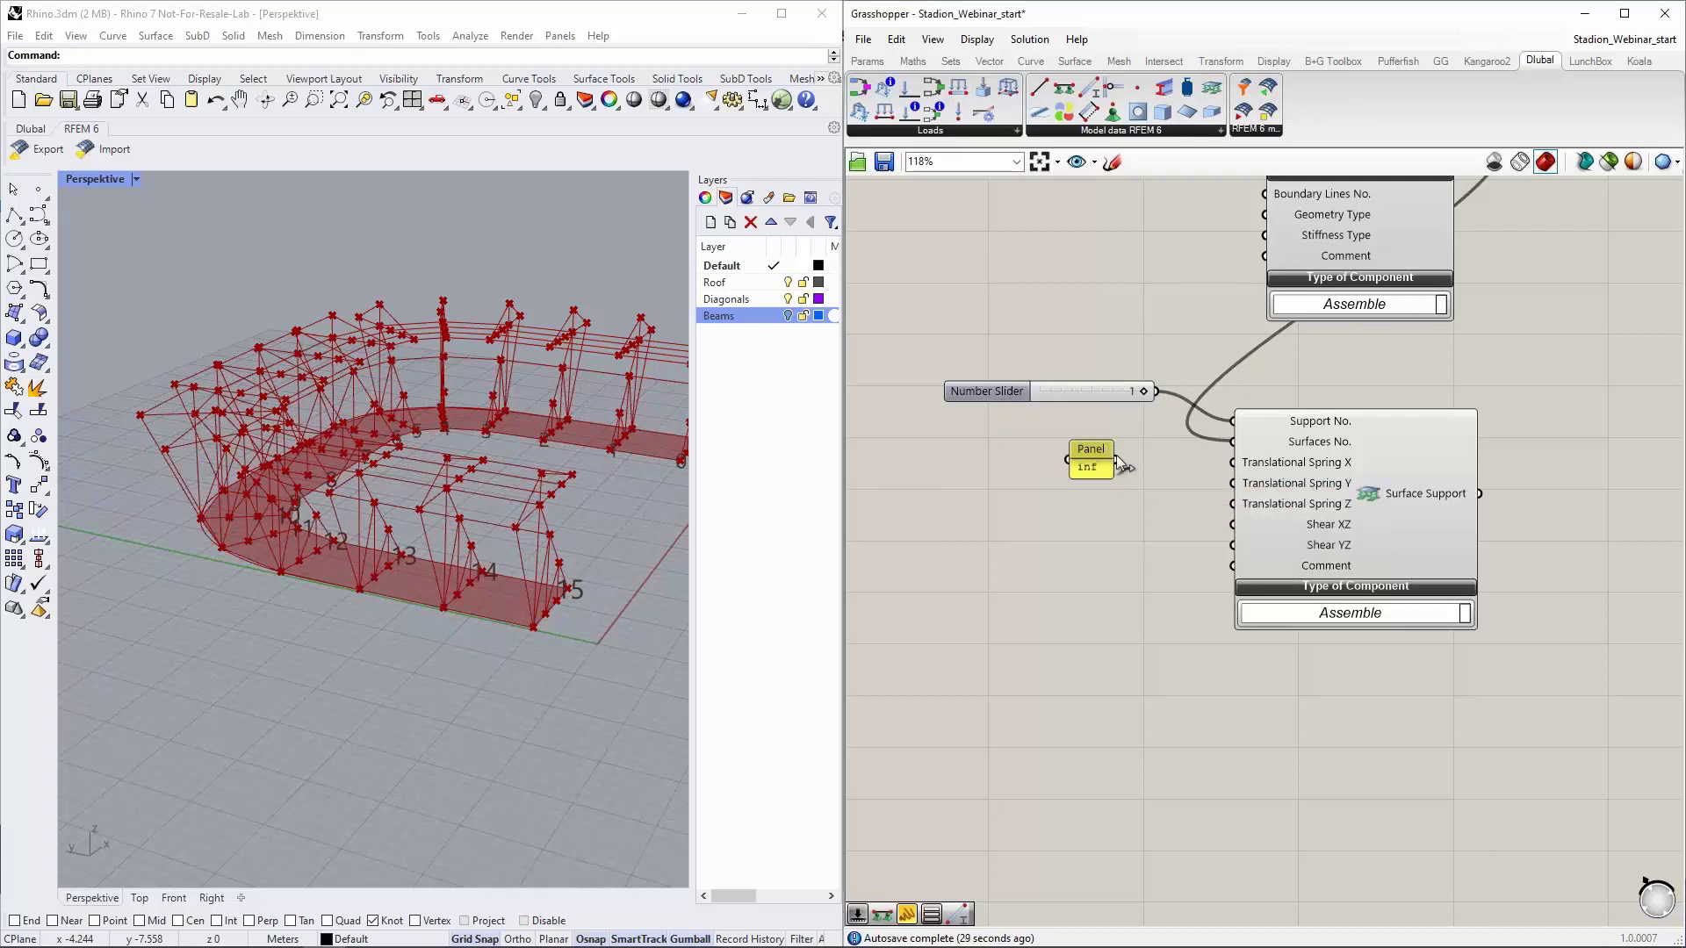
drag(1140, 458, 1233, 462)
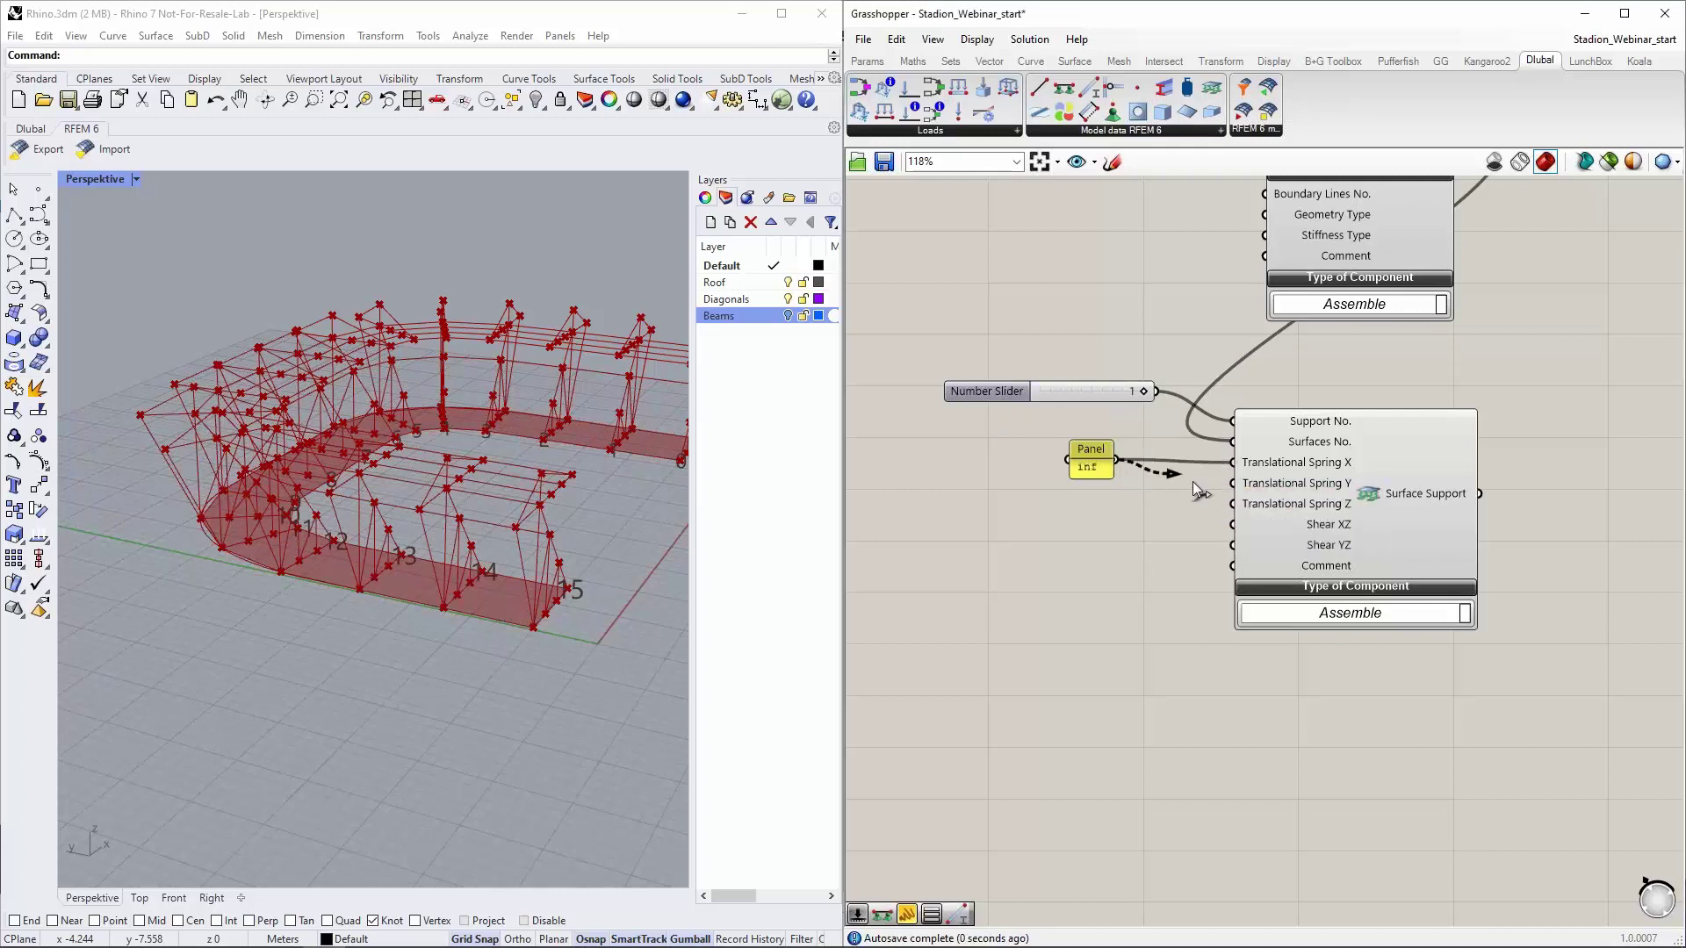
drag(1116, 459, 1232, 504)
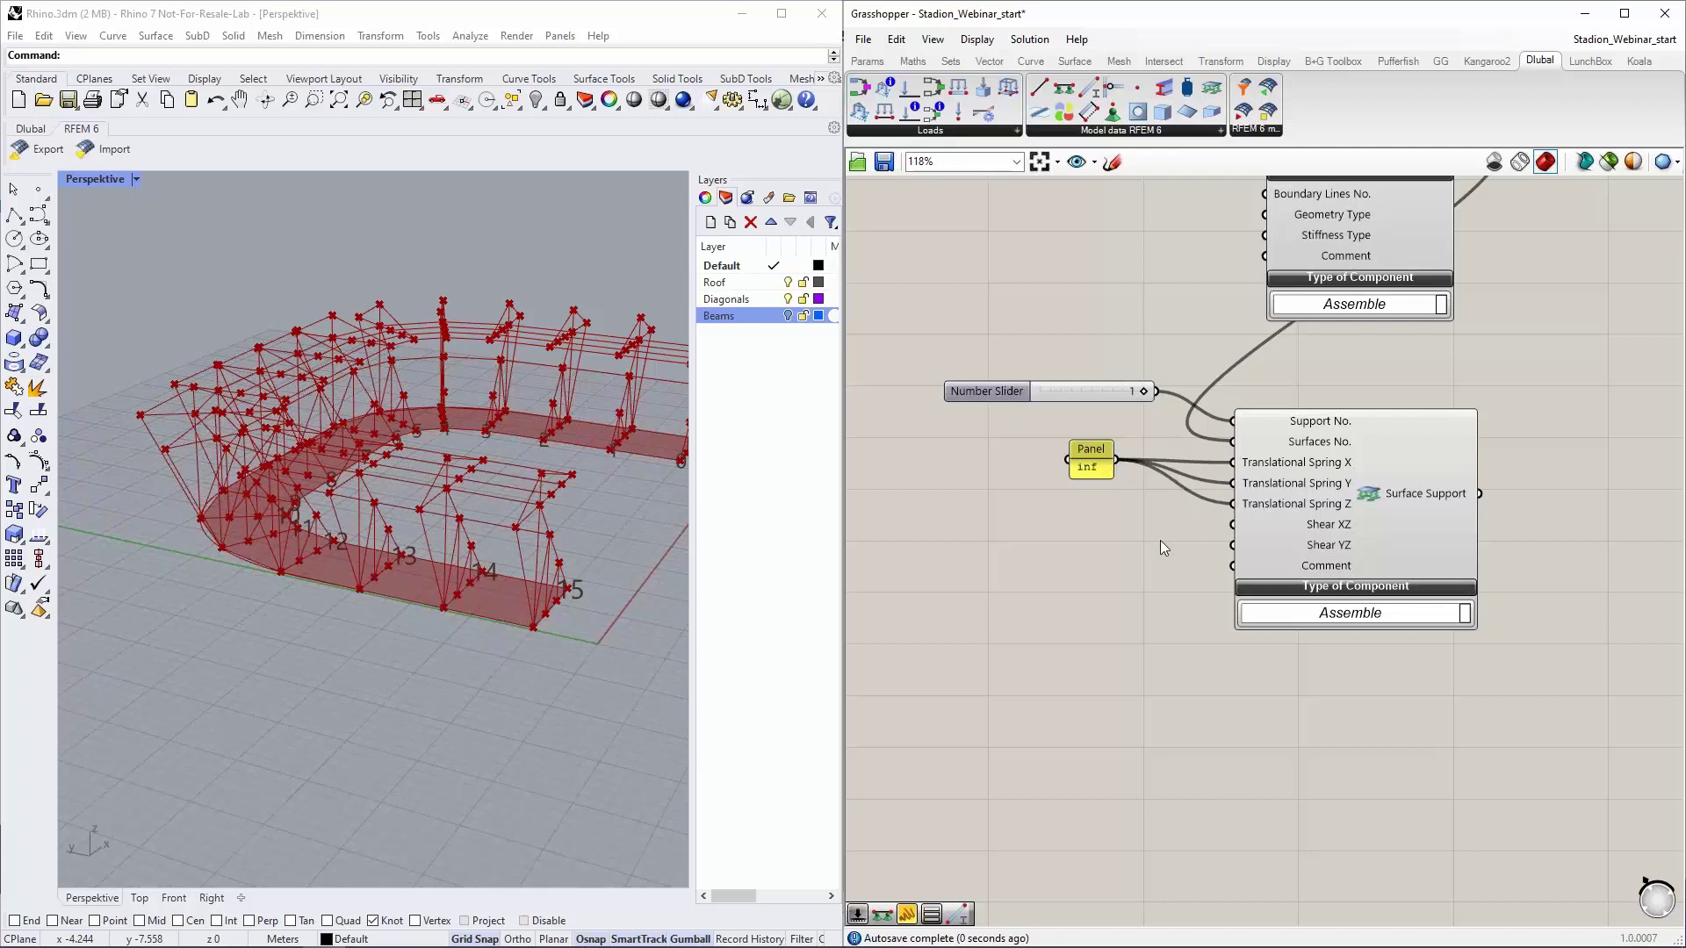
drag(1096, 470, 1101, 482)
right_drag(1144, 498, 1138, 496)
scroll(1137, 496, up, 2)
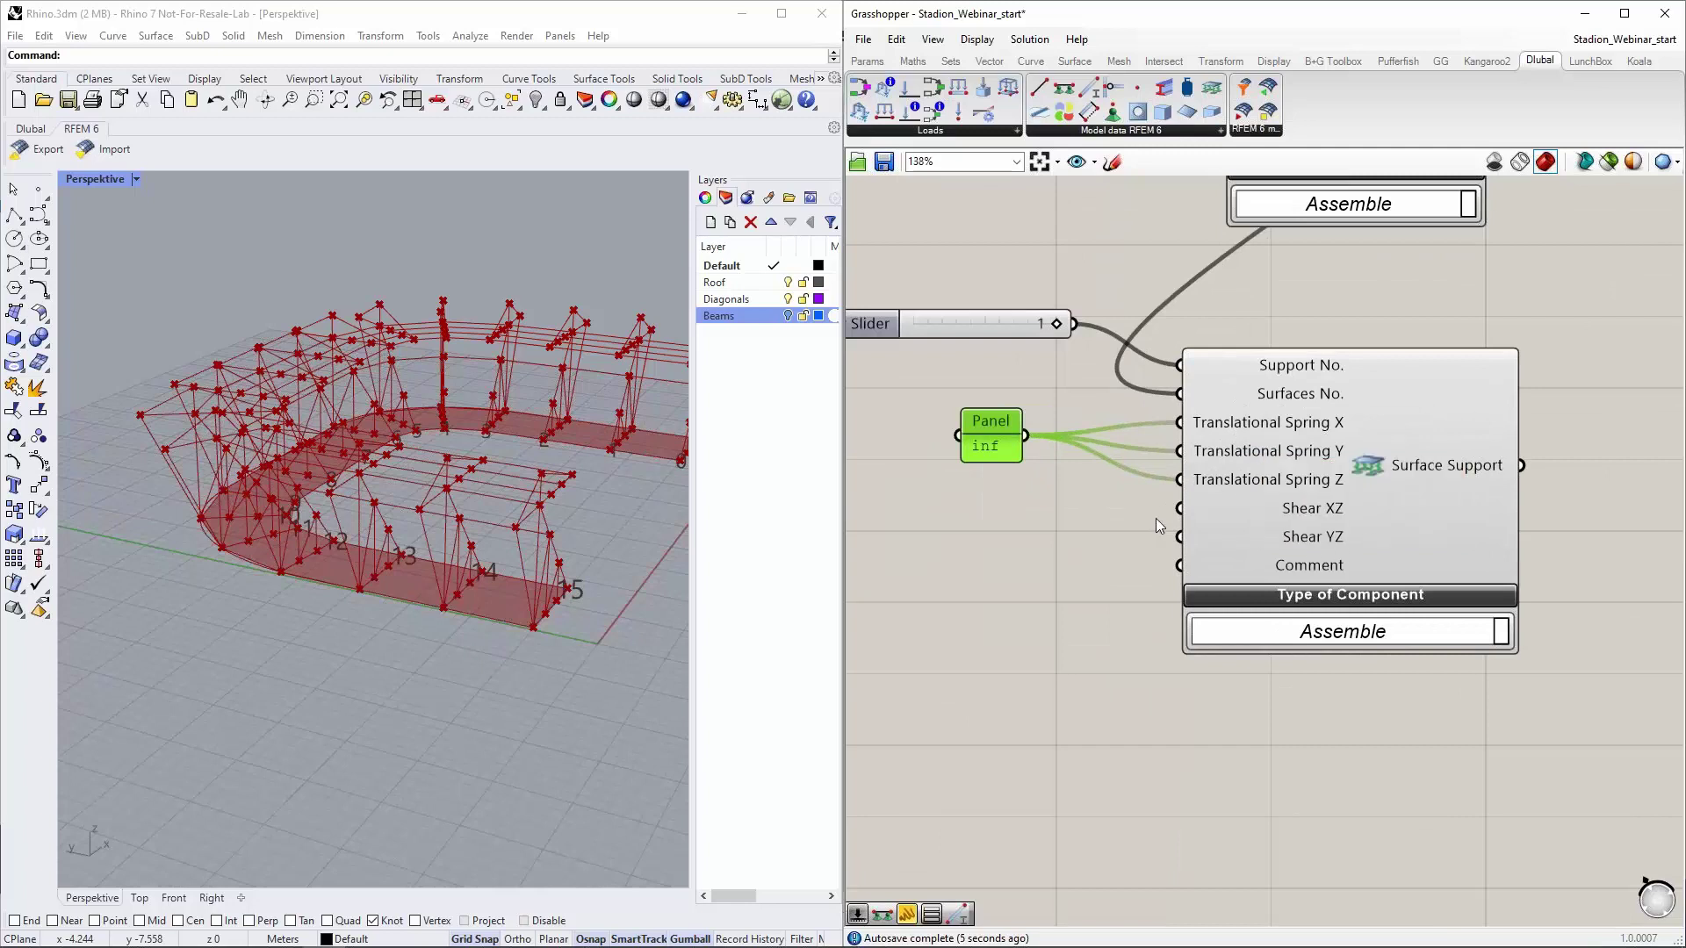
scroll(1156, 518, down, 1)
Examine the prepared RFEM Model-Data group and its Node component, comparing it with the stadium's nodes in Rhino
scroll(1120, 562, down, 10)
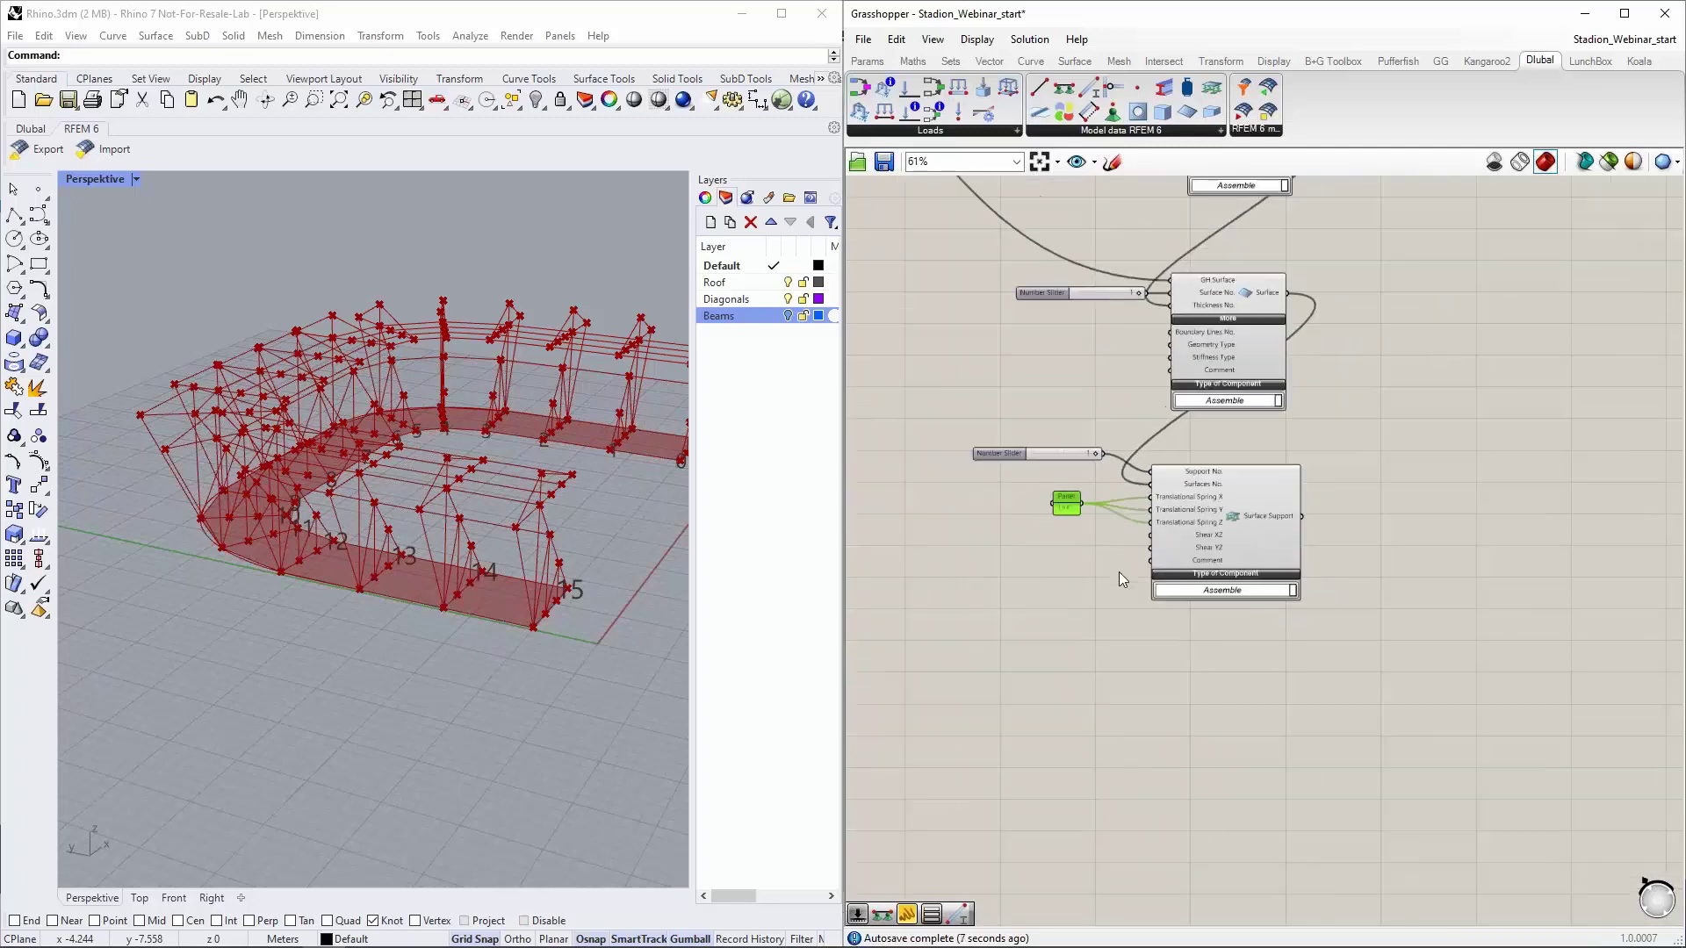
scroll(1122, 568, down, 2)
right_drag(1141, 421, 1175, 813)
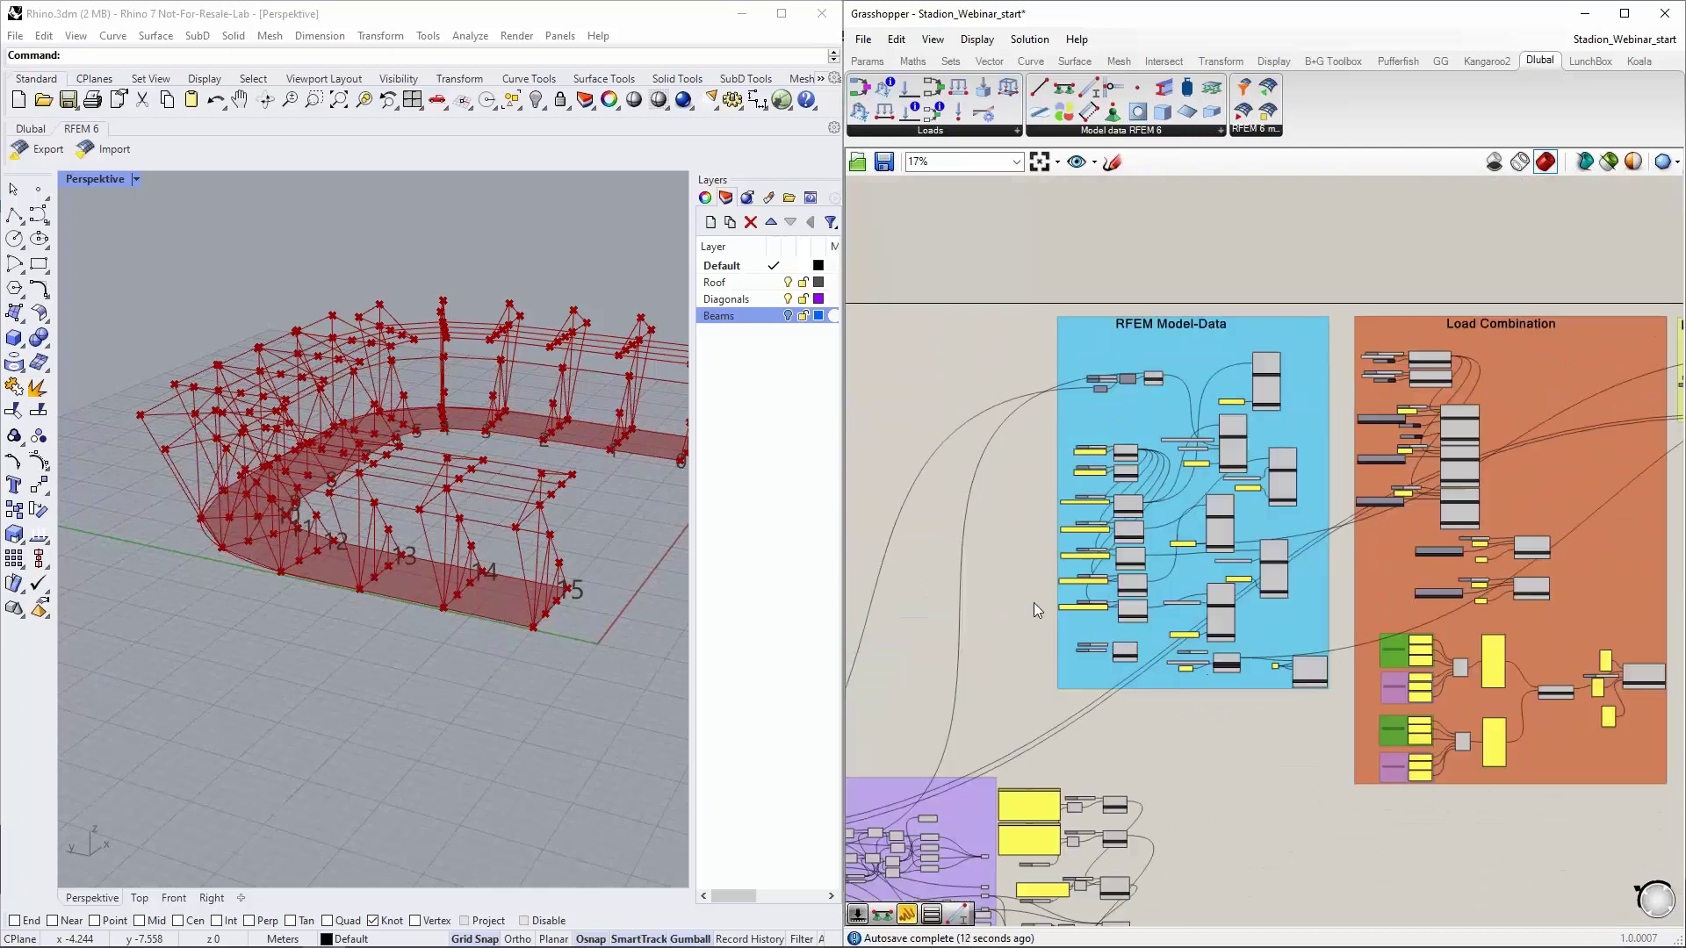
right_click(952, 530)
key(Escape)
scroll(1215, 476, up, 4)
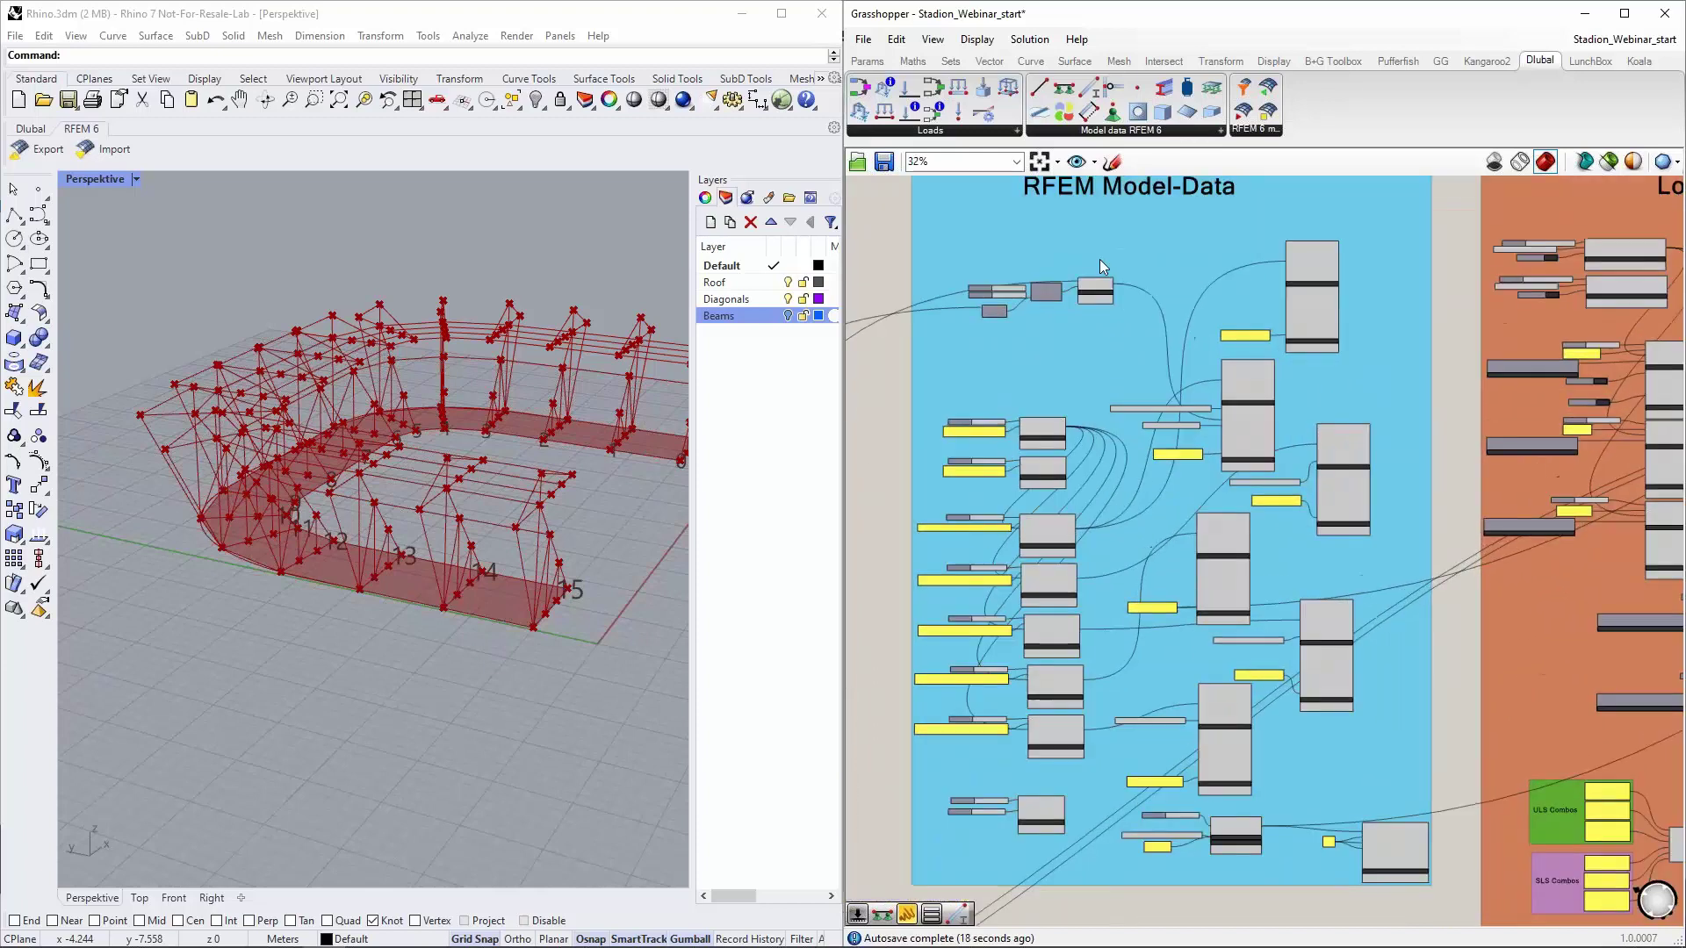
right_drag(1034, 341, 1069, 413)
click(612, 520)
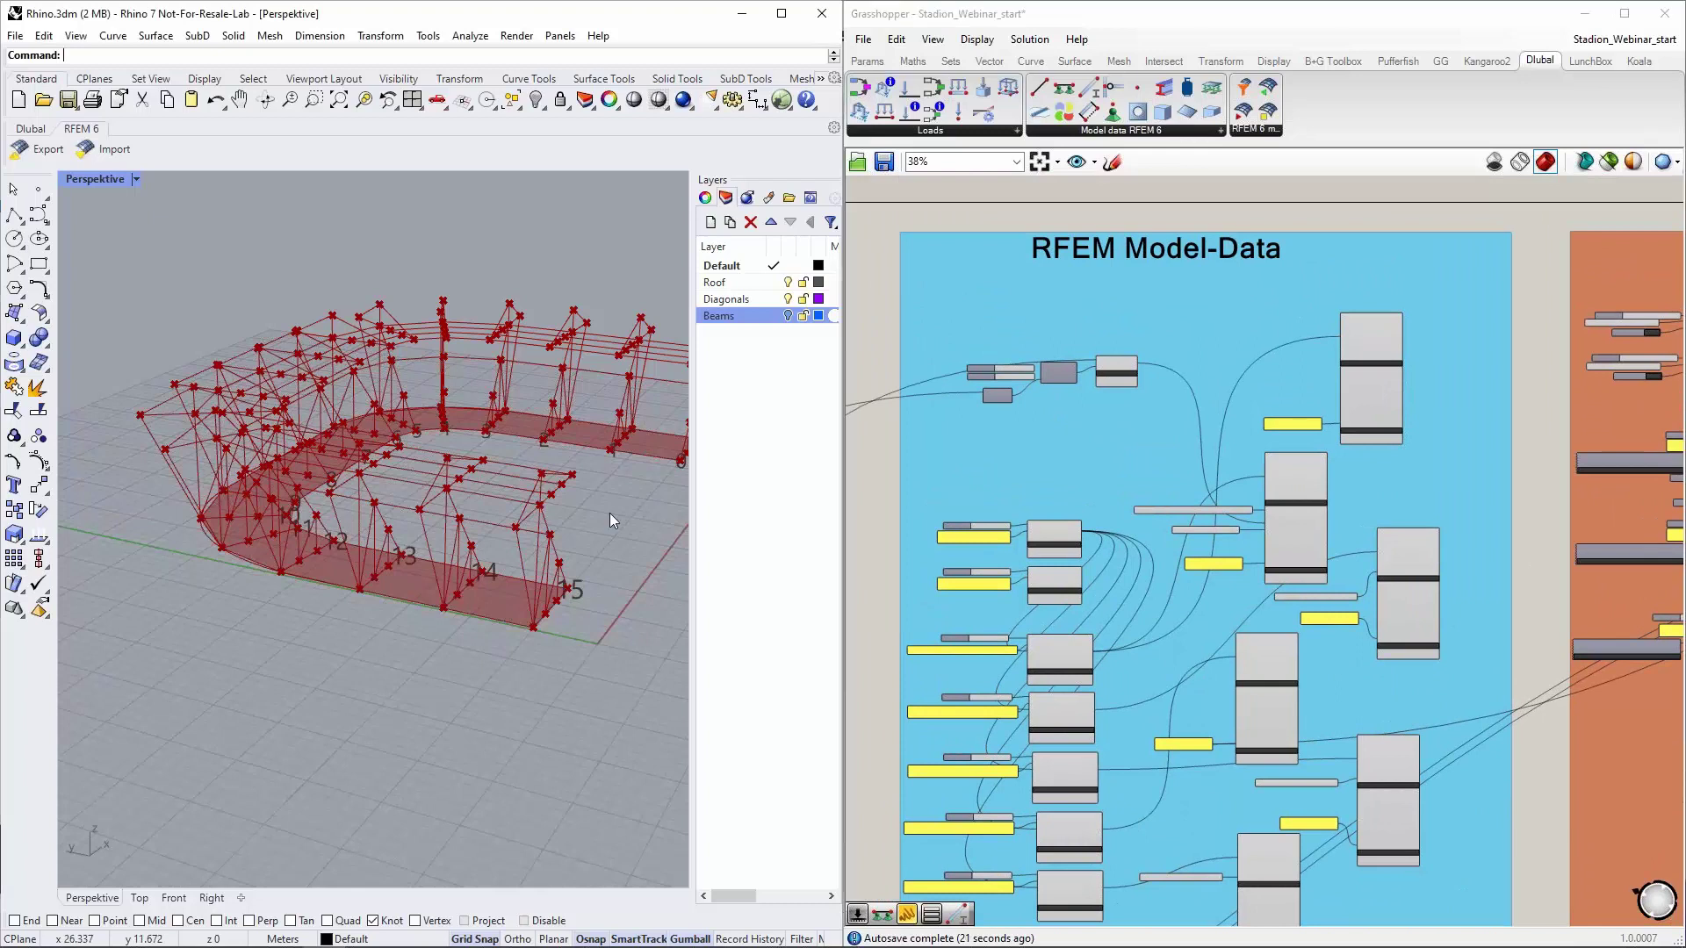
scroll(1087, 350, up, 4)
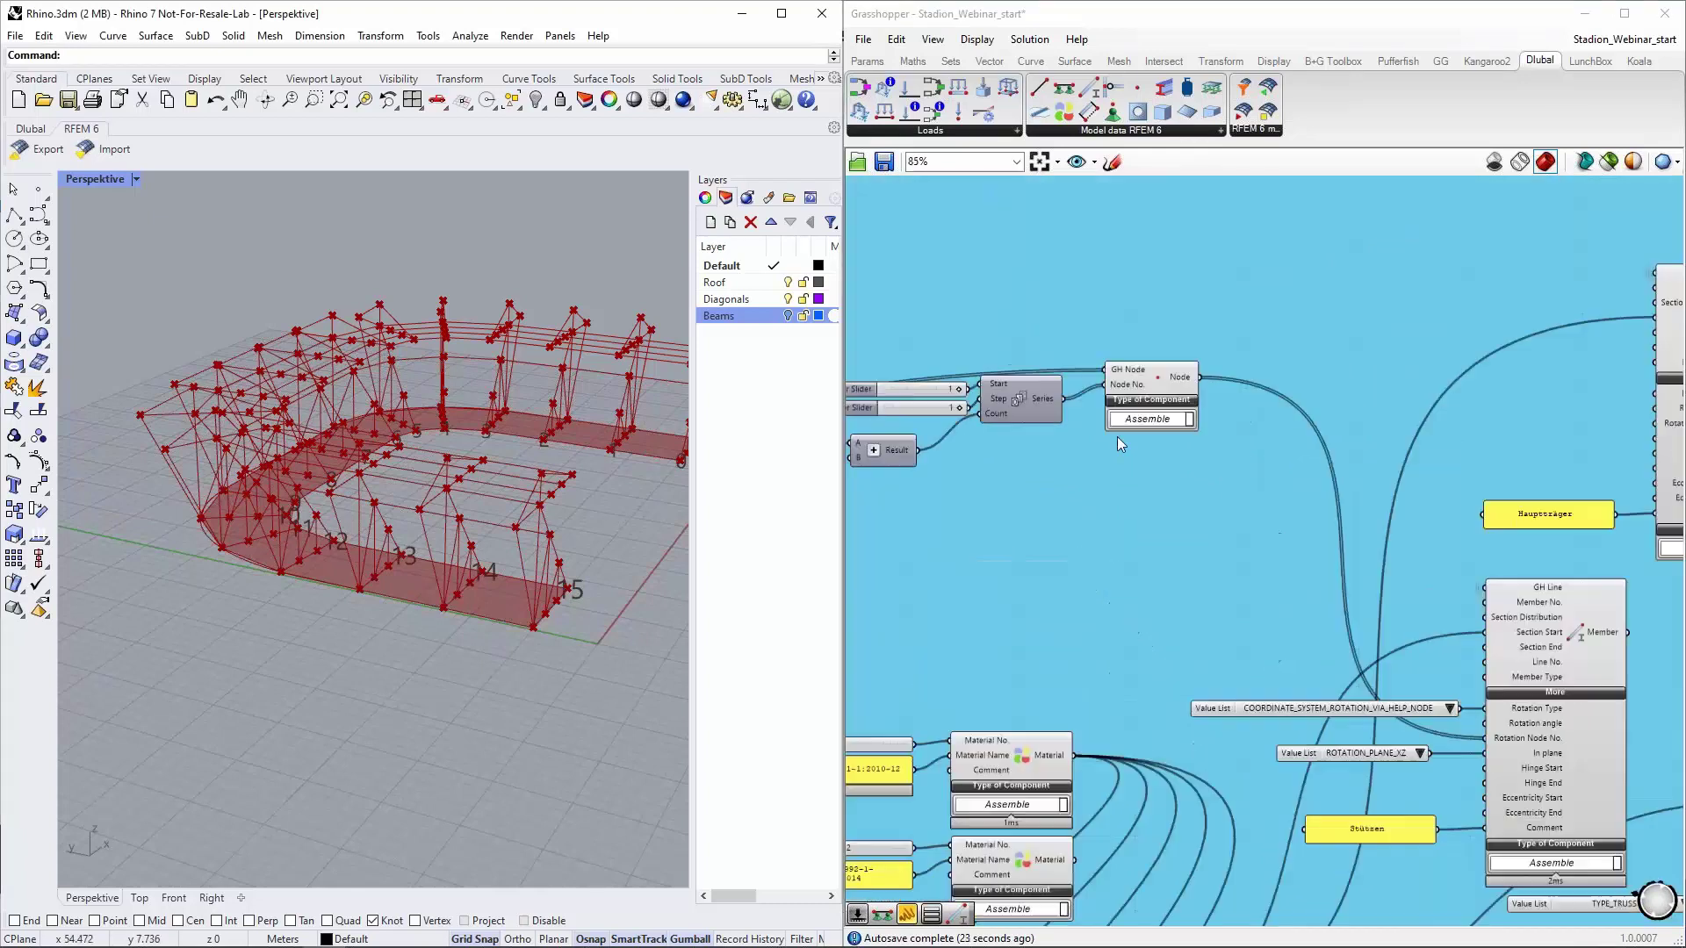
Examine the Material and Section components in the RFEM Model-Data group with their names and numbering
right_drag(1115, 626, 1230, 262)
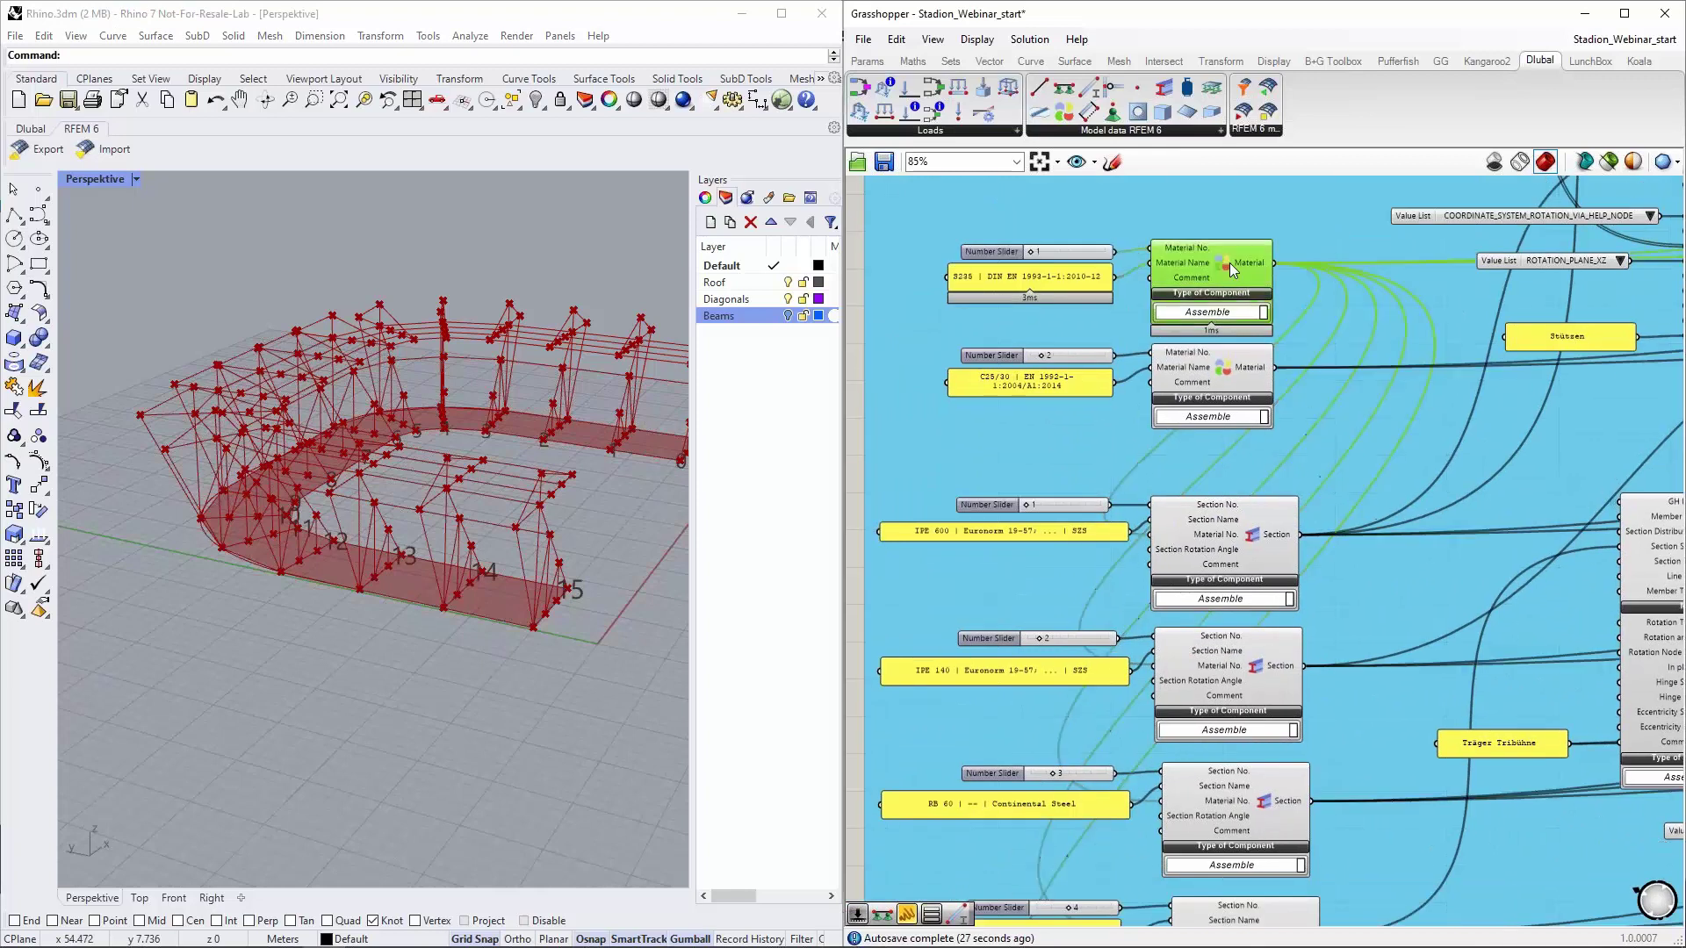
click(1220, 377)
right_drag(1359, 509, 1291, 317)
click(1197, 493)
click(1168, 615)
click(1200, 743)
right_drag(1285, 649, 1246, 379)
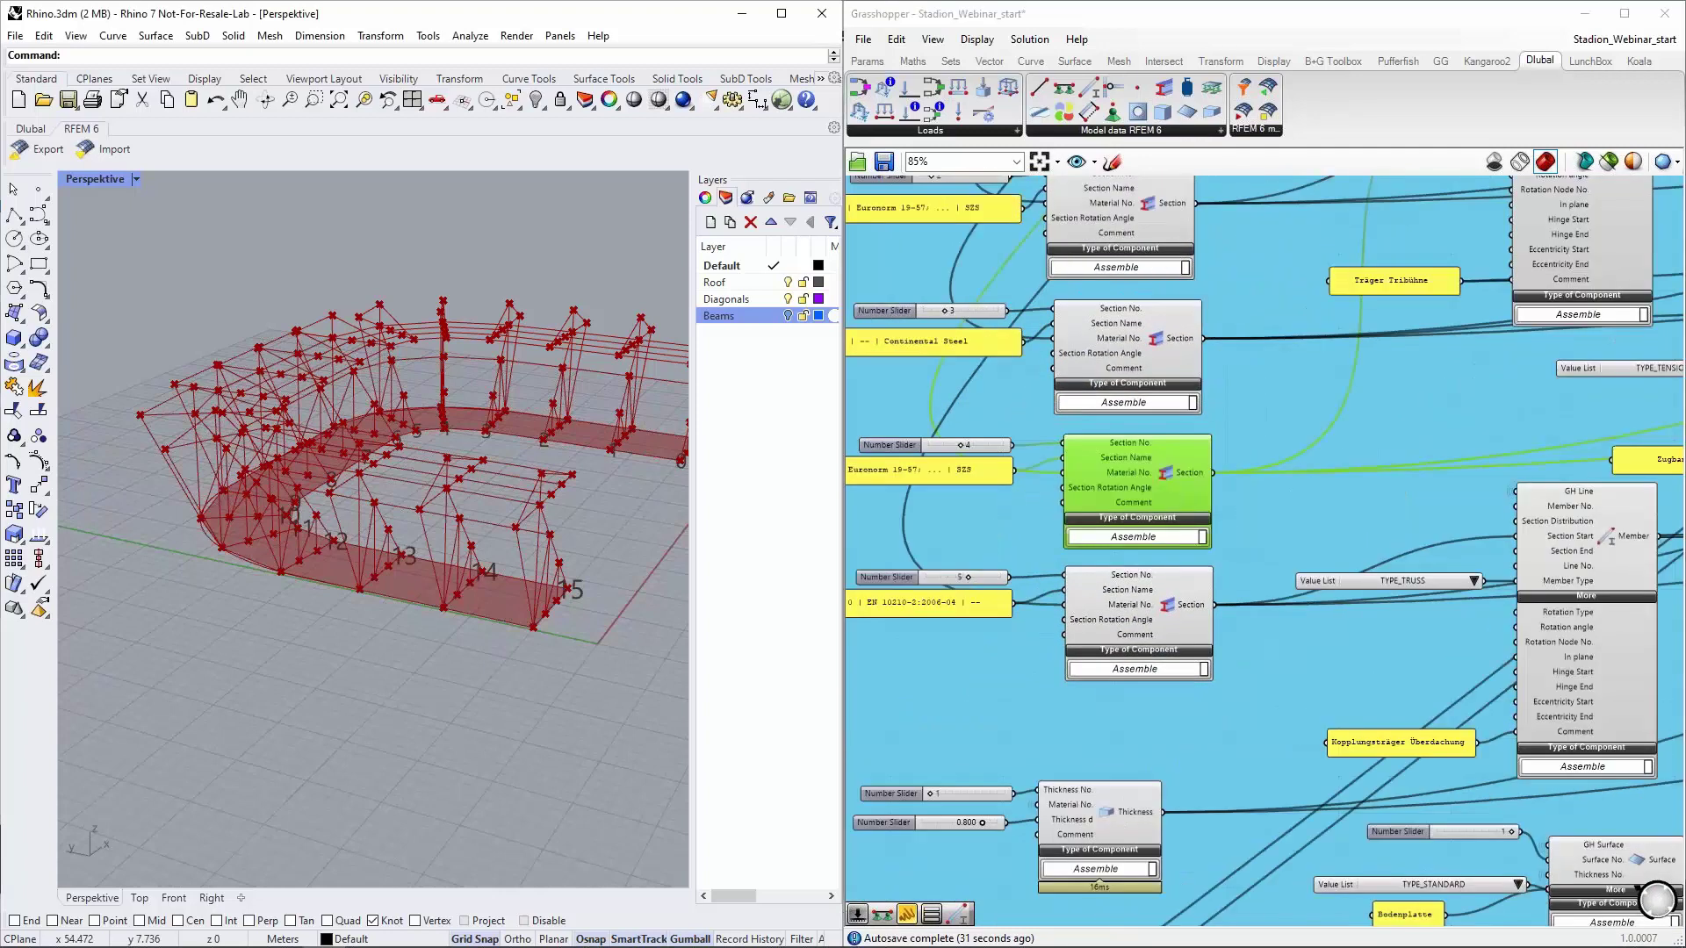
right_drag(1253, 639, 1149, 638)
Examine the Bodenplatte Surface component and the Member components with their member types and comments
click(1428, 724)
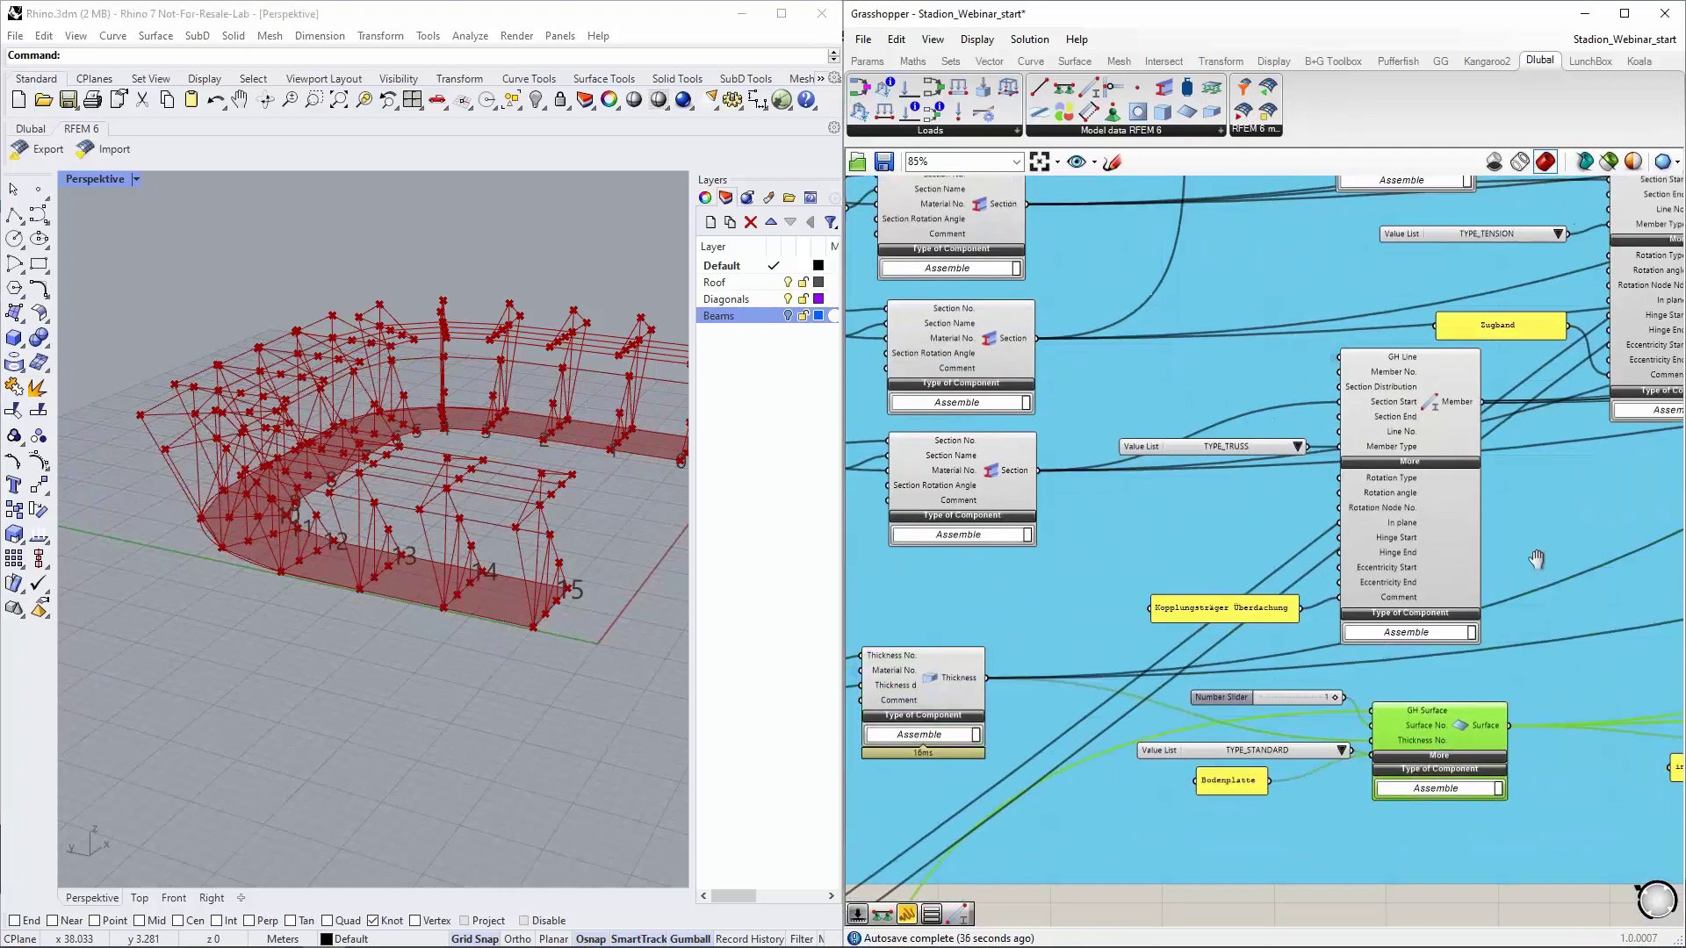
scroll(1269, 665, down, 5)
right_drag(1282, 372, 1196, 621)
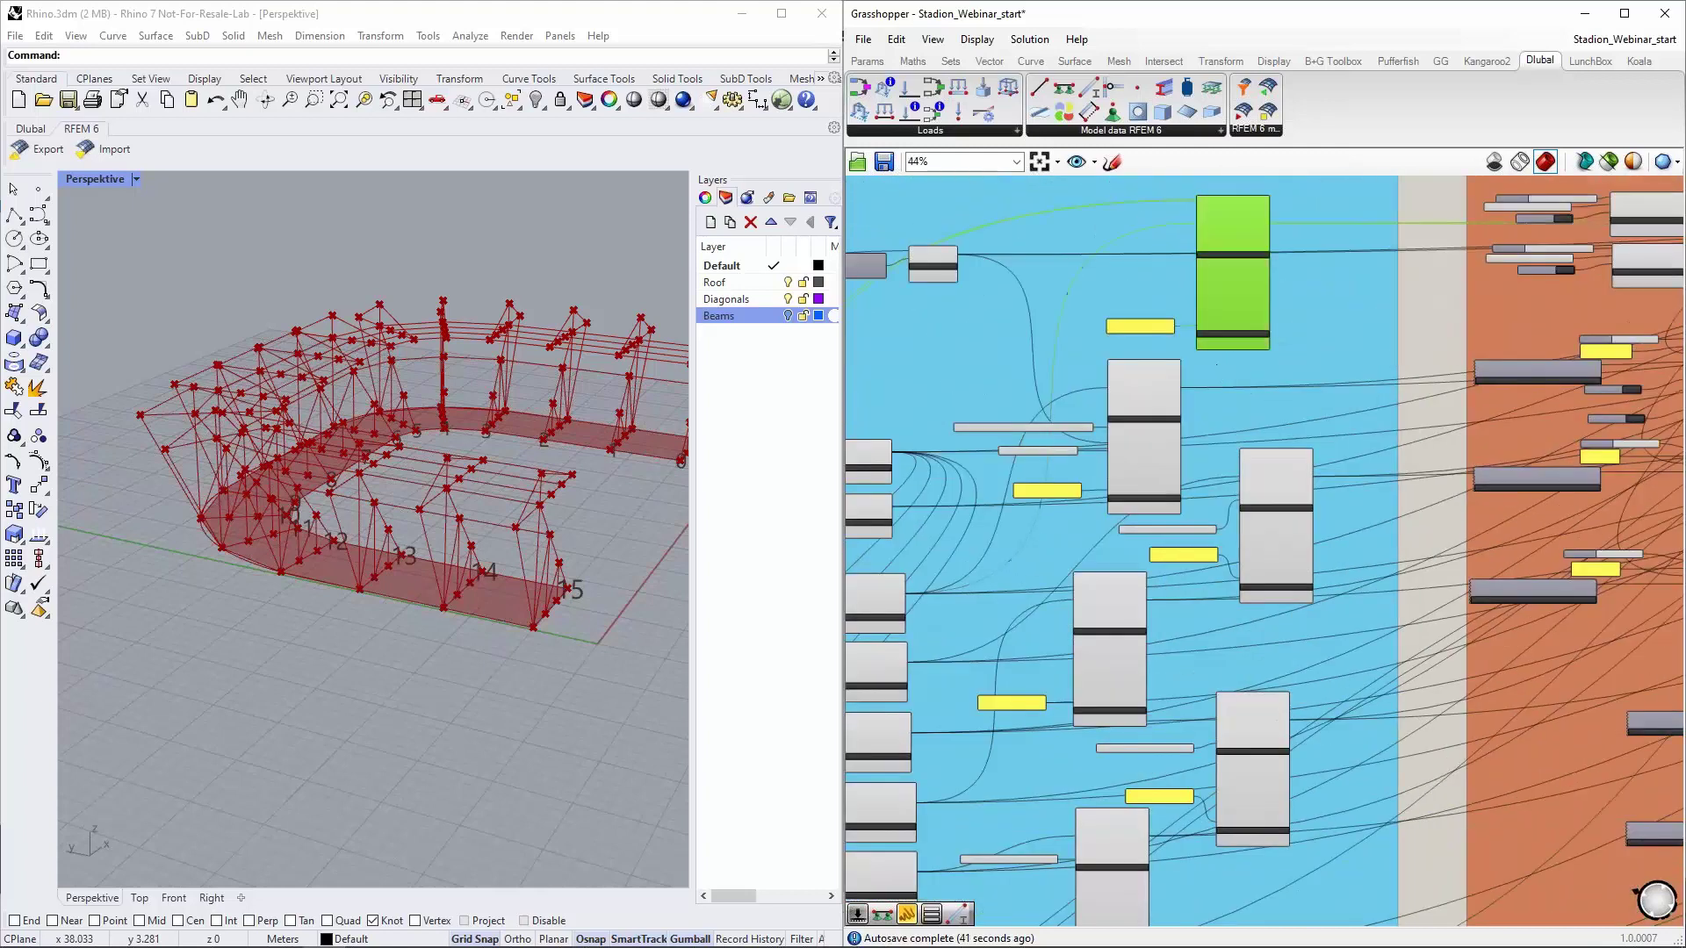
click(1144, 413)
scroll(1283, 551, up, 5)
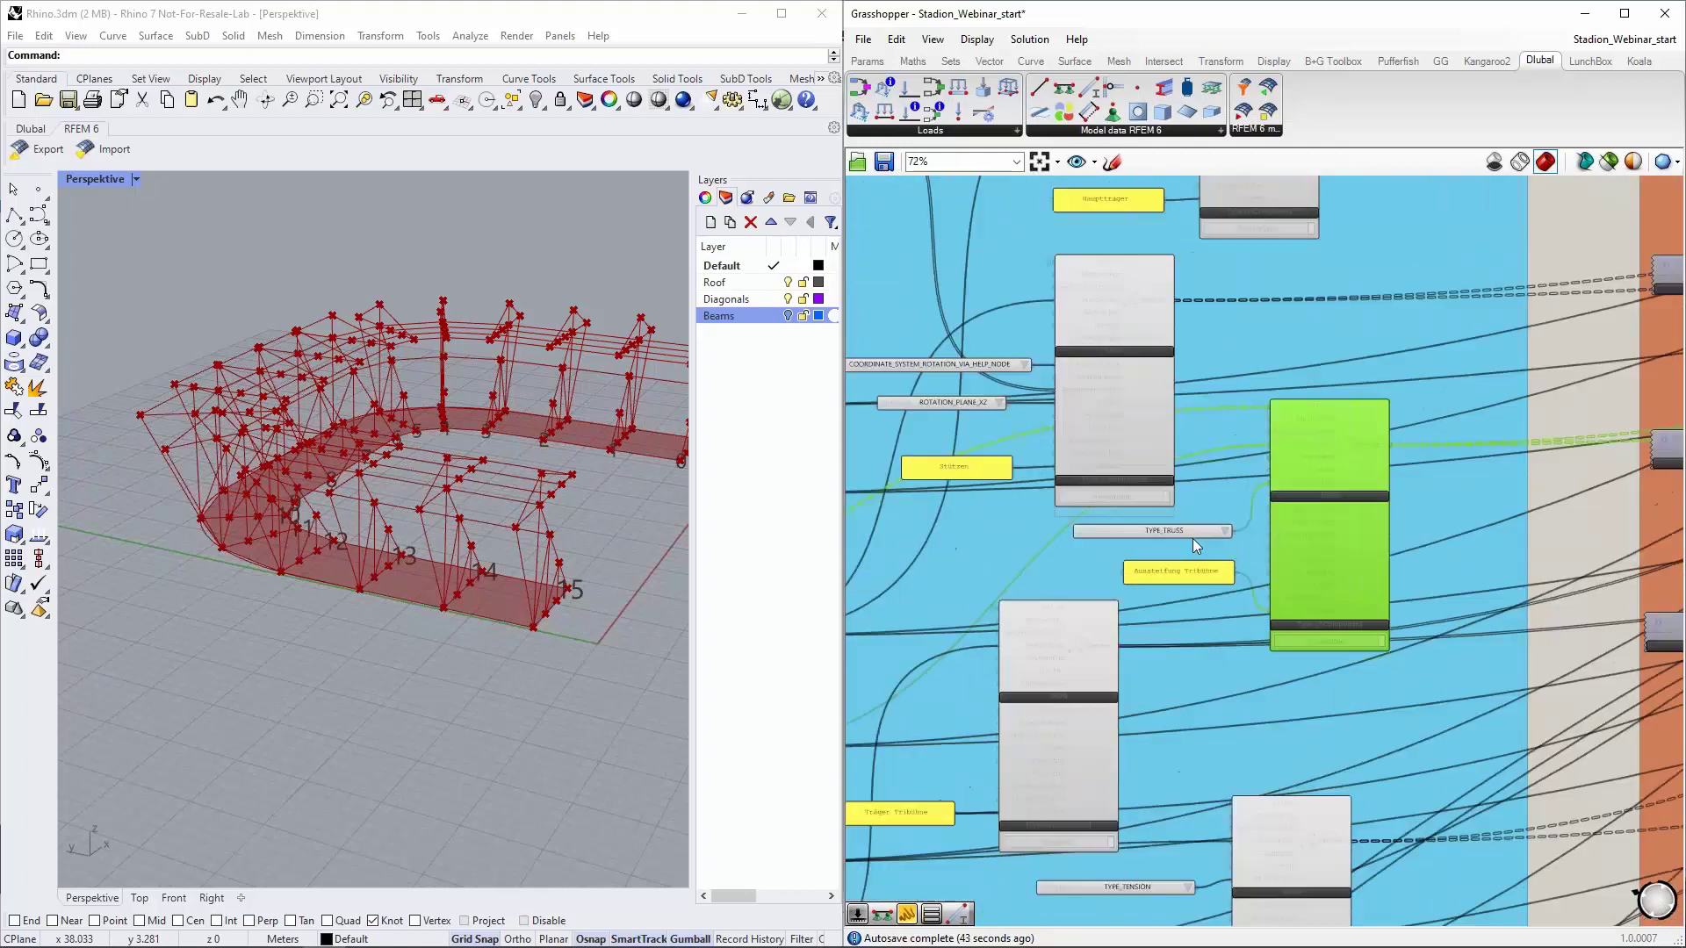
scroll(1204, 476, down, 1)
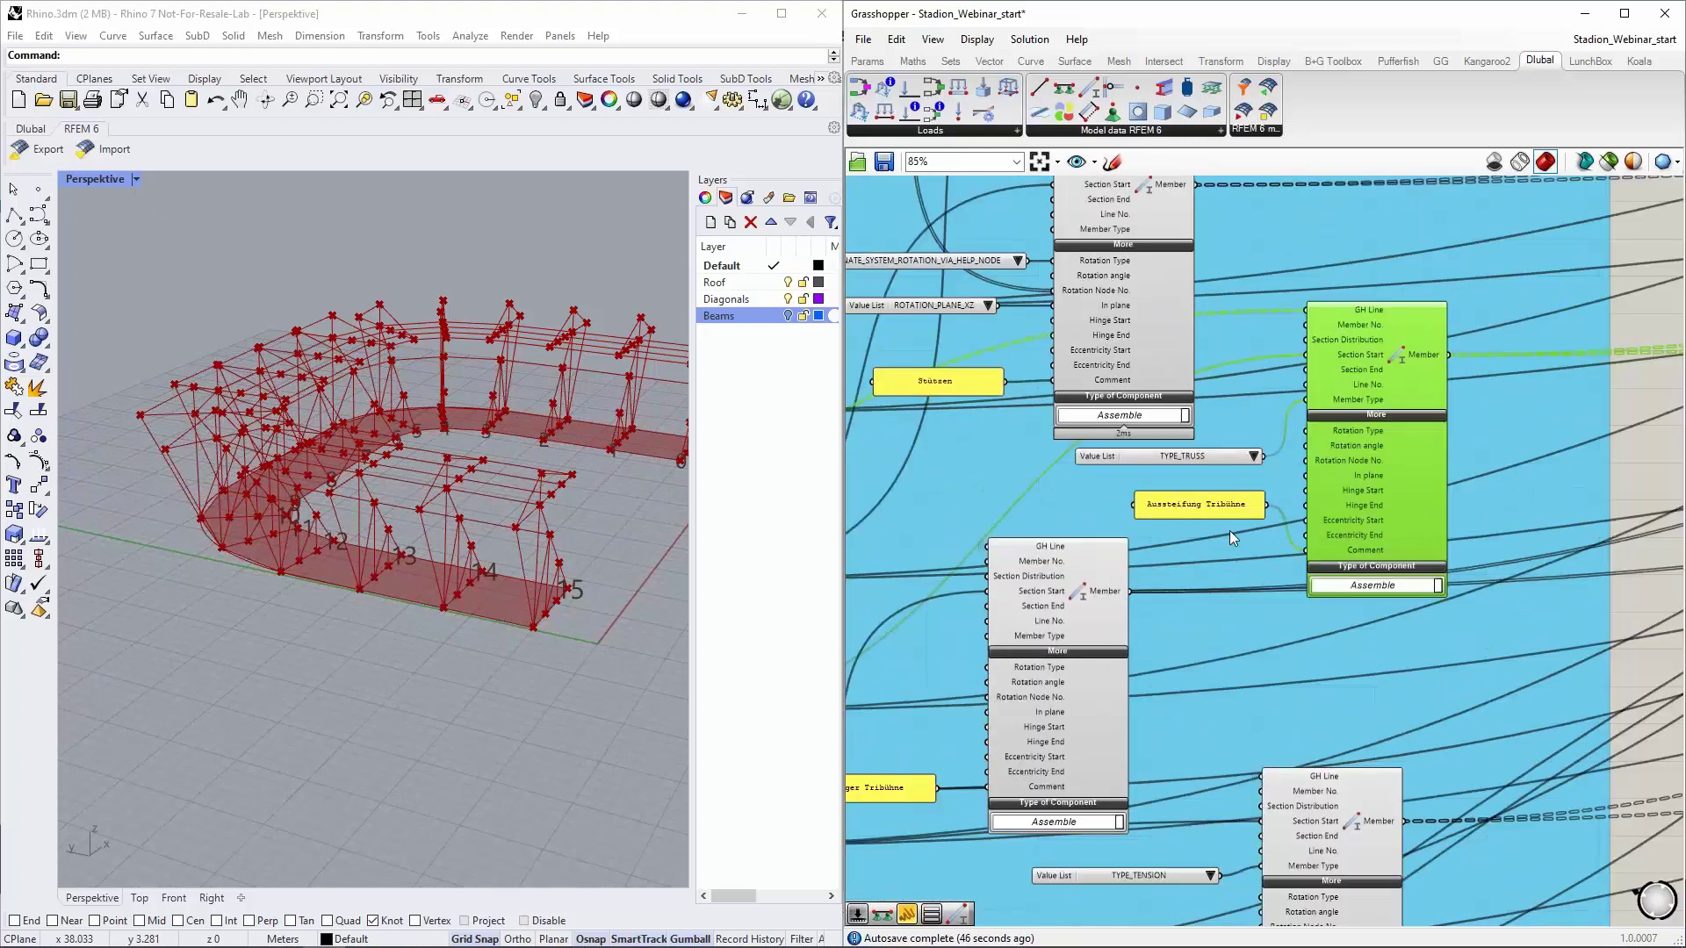
right_drag(1220, 629, 1381, 459)
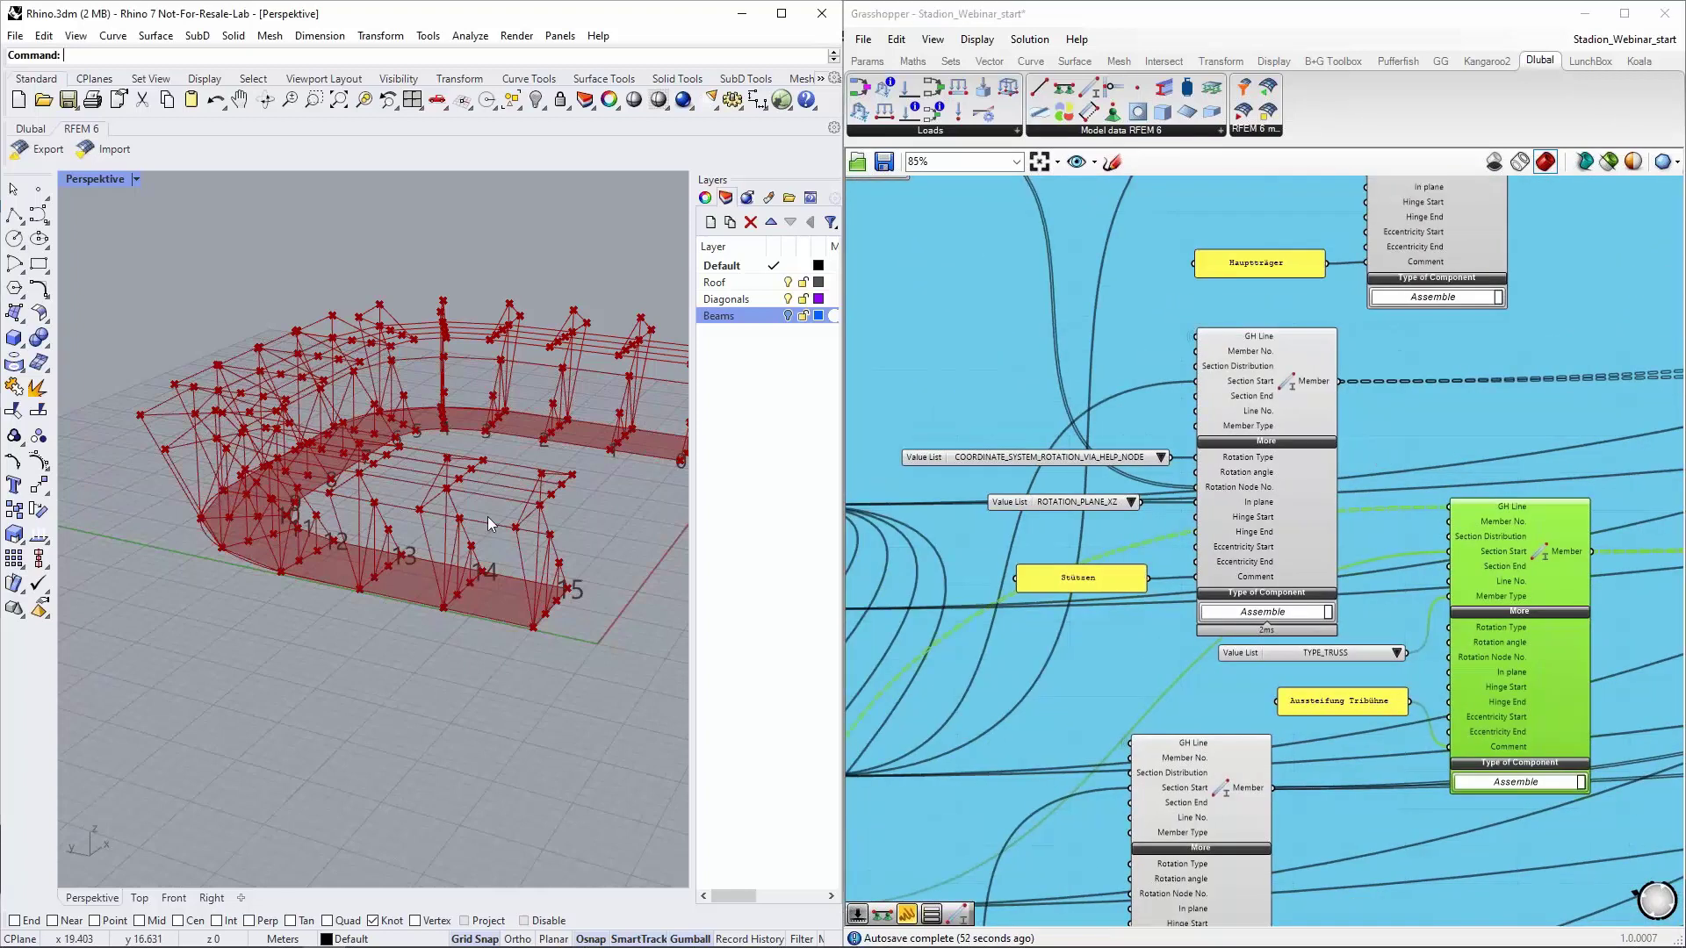
Examine how the Stützen members are rotated via help nodes in the XZ plane, comparing the inputs with the columns in Rhino
scroll(373, 596, up, 2)
scroll(369, 677, up, 3)
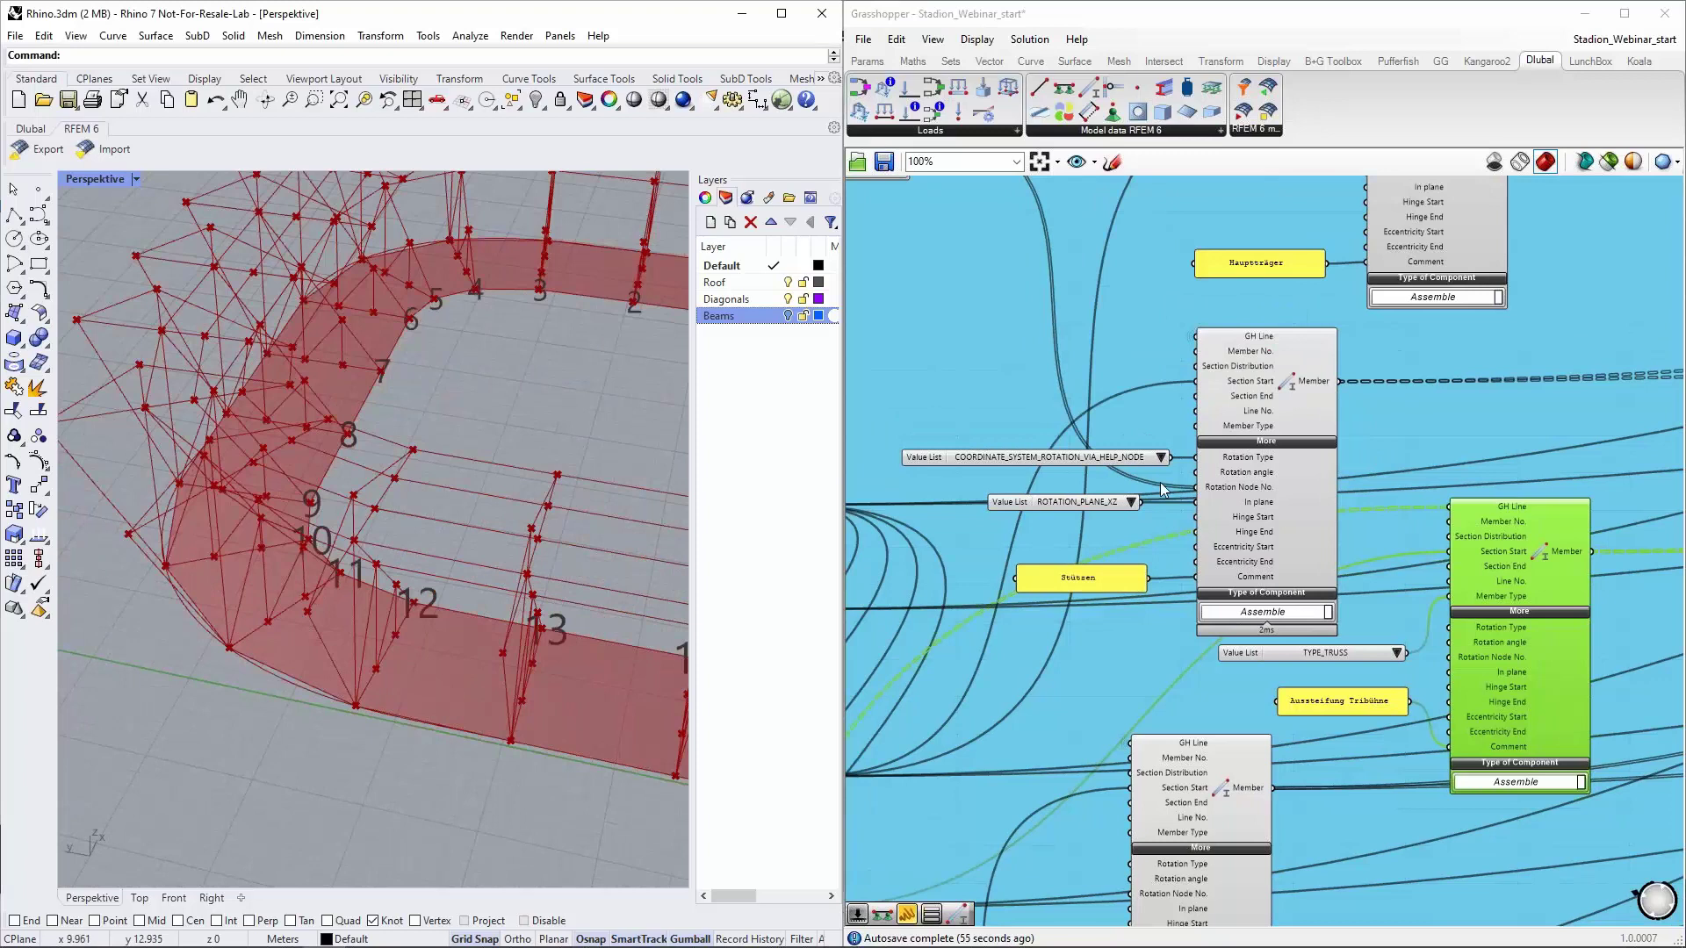
scroll(1162, 489, up, 2)
scroll(1375, 492, down, 1)
scroll(1276, 494, up, 1)
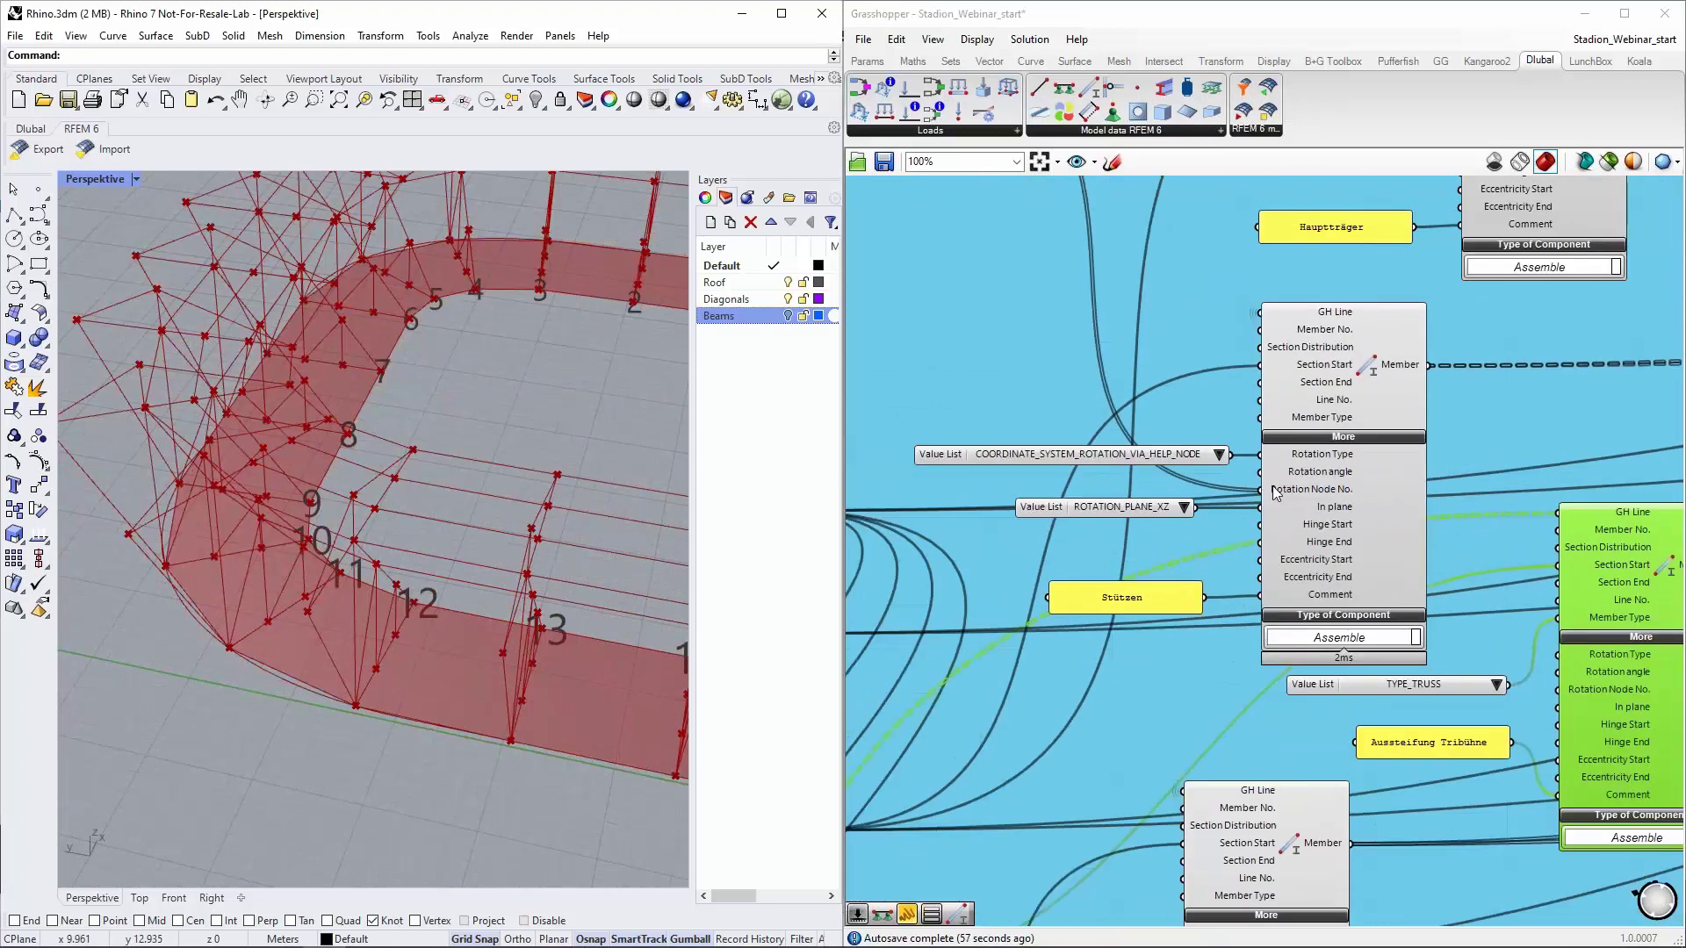
scroll(394, 656, down, 2)
right_drag(444, 635, 238, 619)
scroll(276, 532, up, 3)
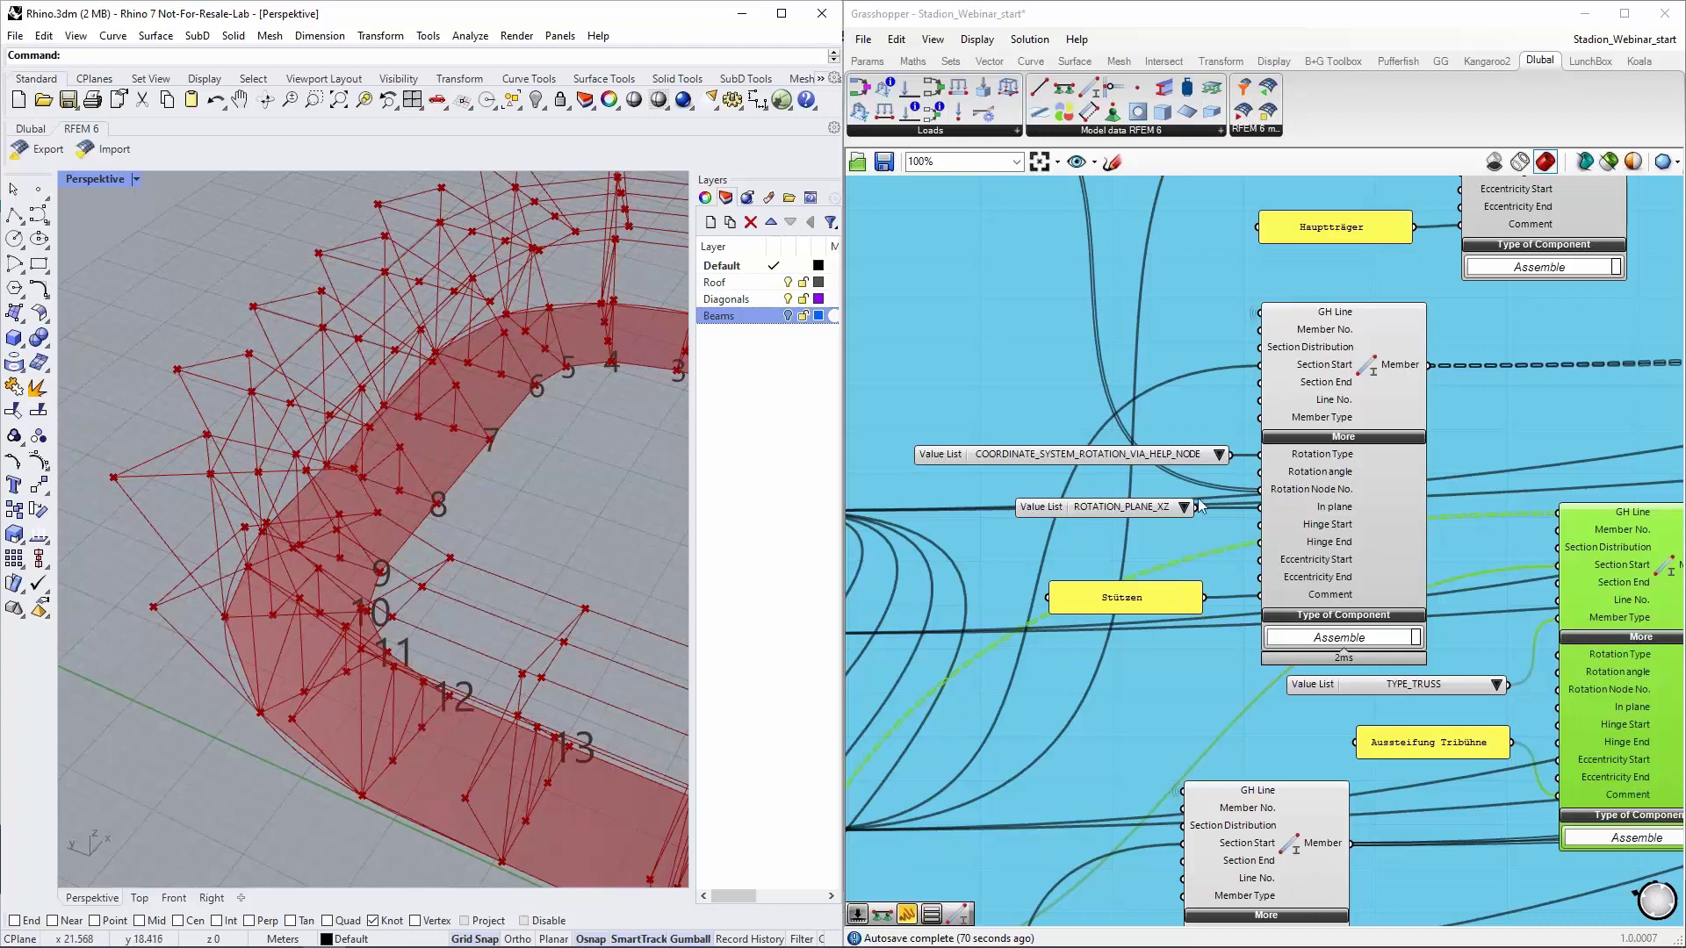
scroll(1256, 470, up, 2)
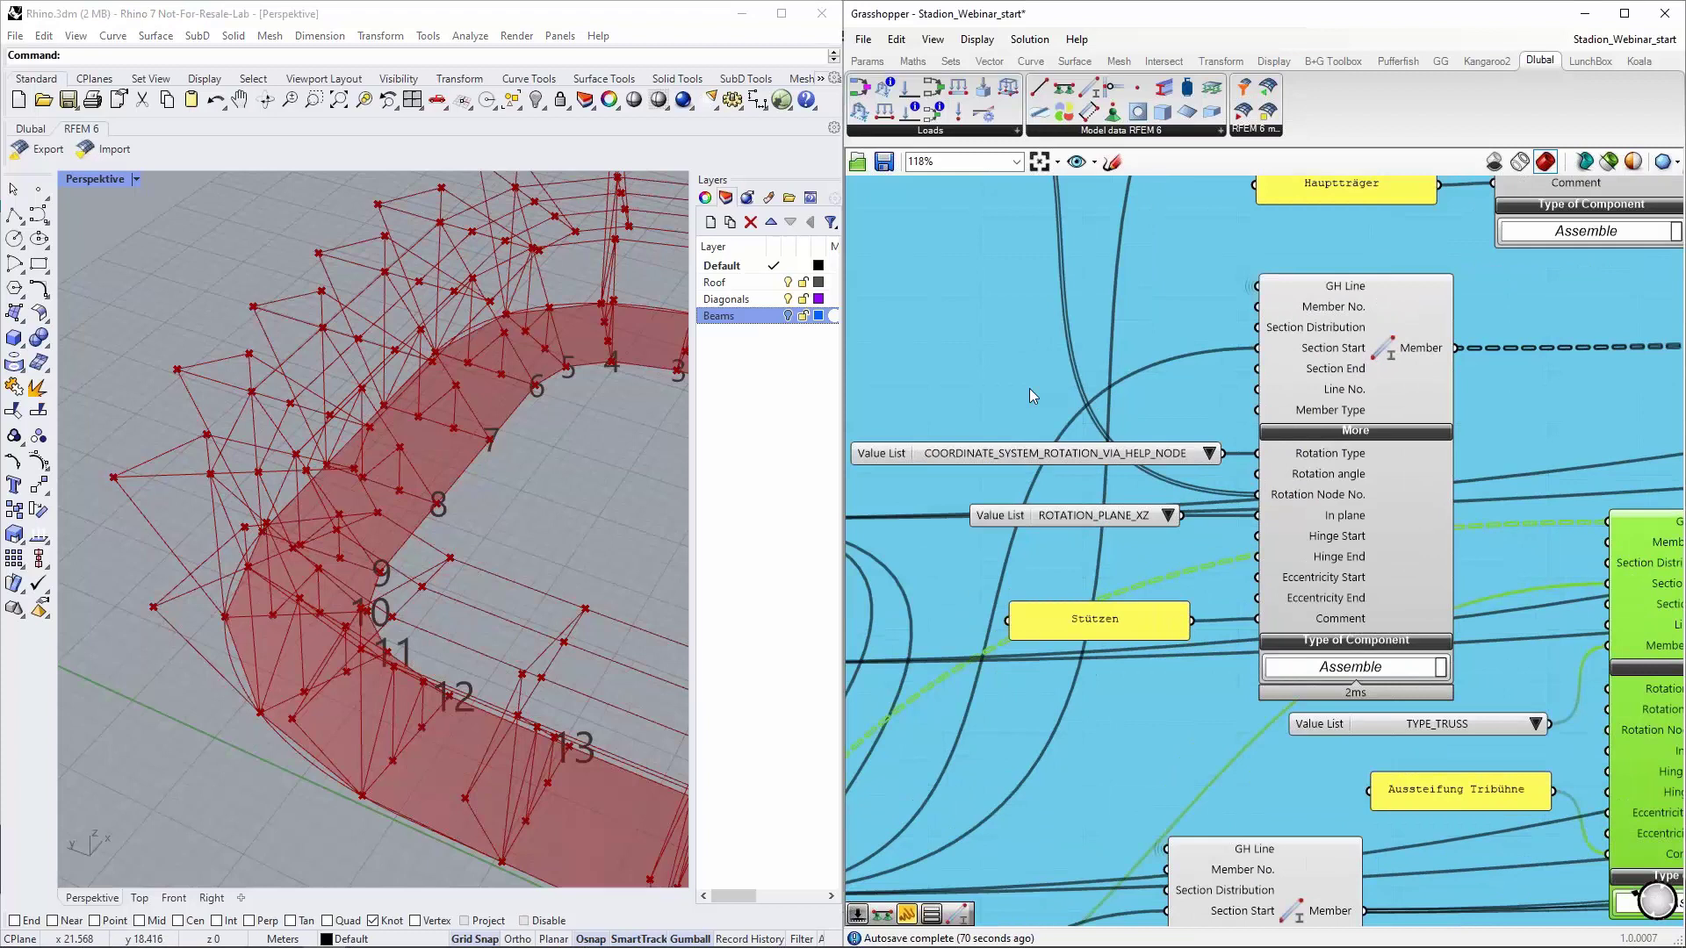
right_drag(1181, 526, 1215, 524)
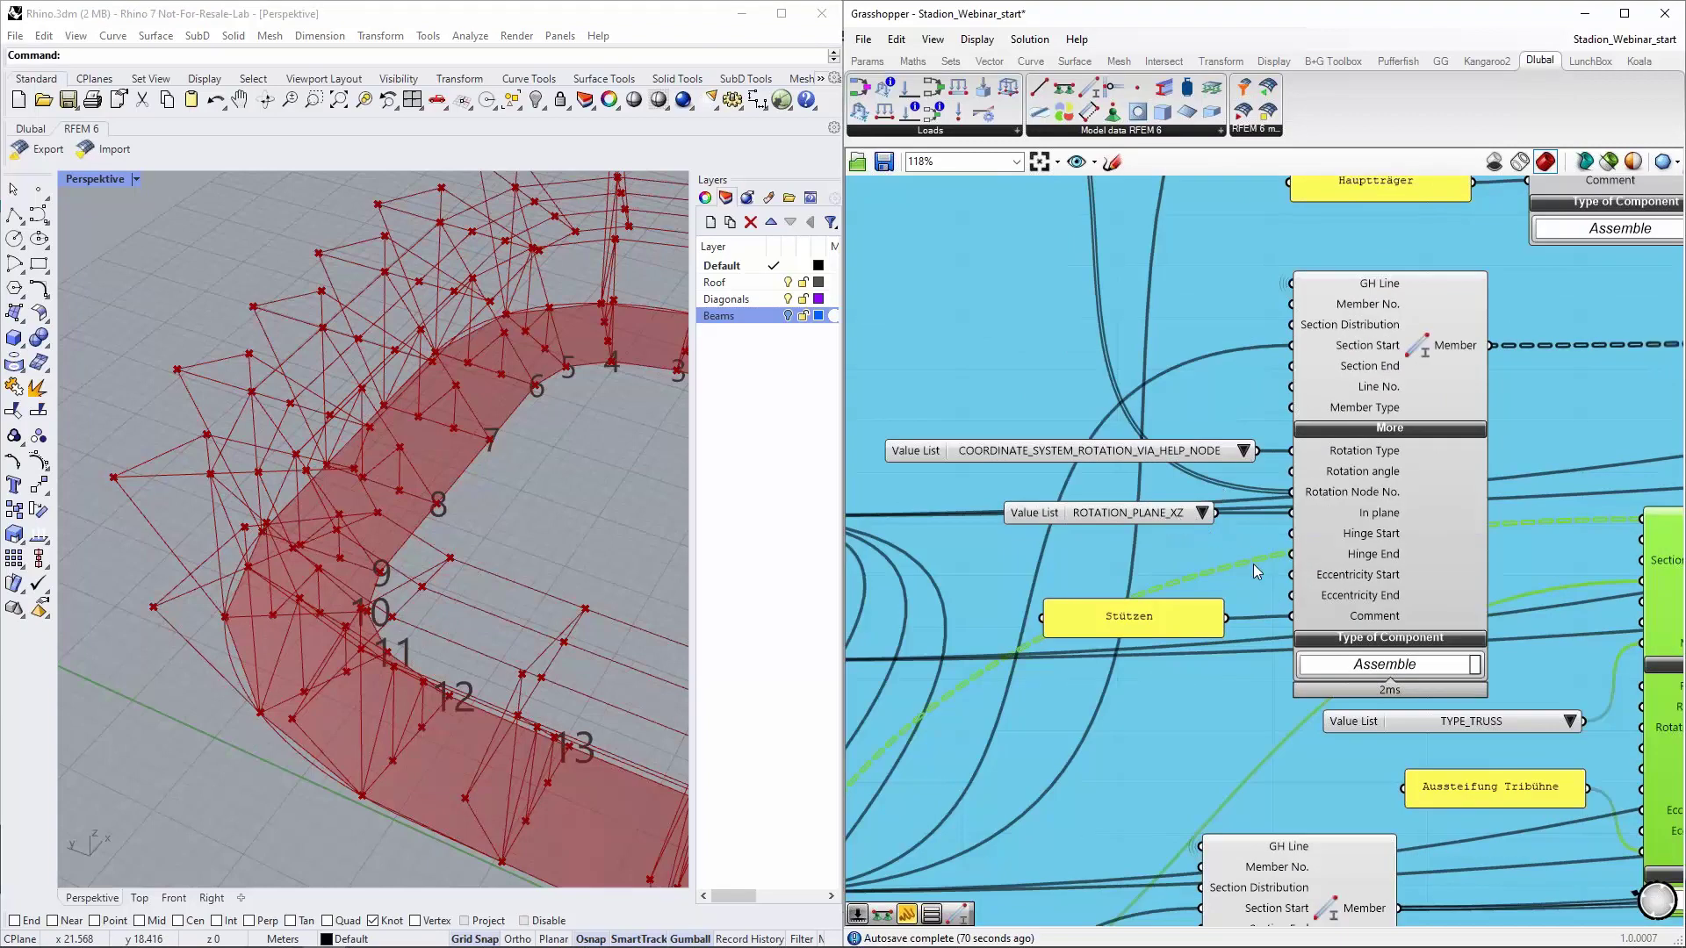
scroll(1289, 586, down, 2)
scroll(1289, 587, down, 5)
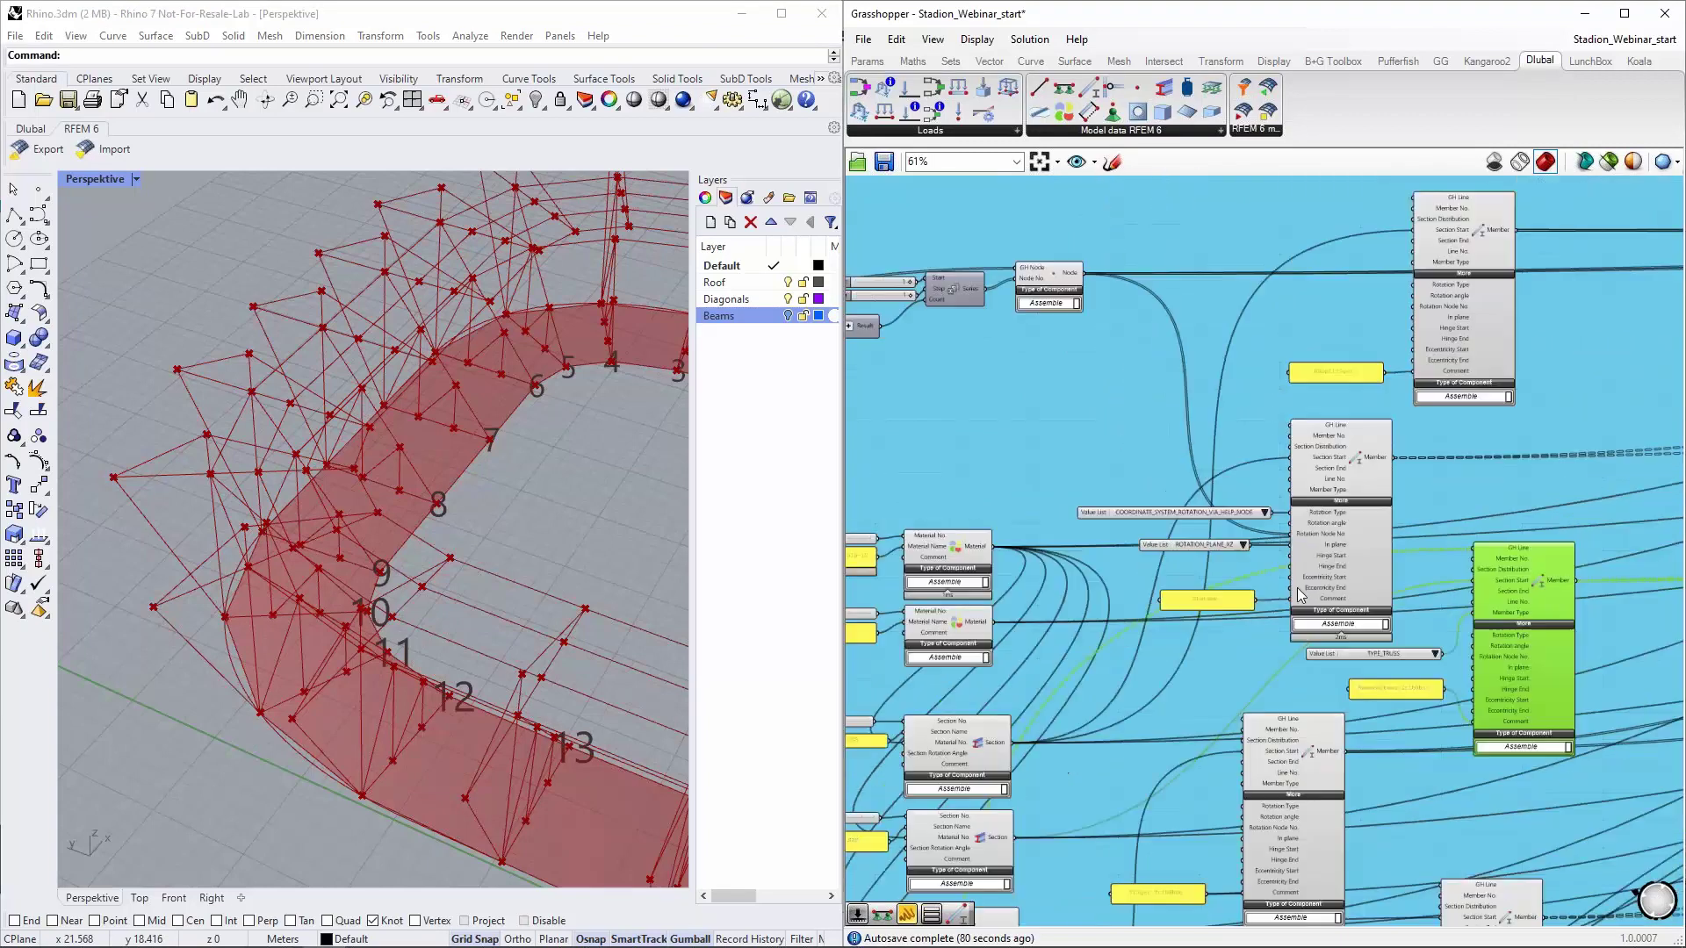
right_drag(1108, 310, 1208, 383)
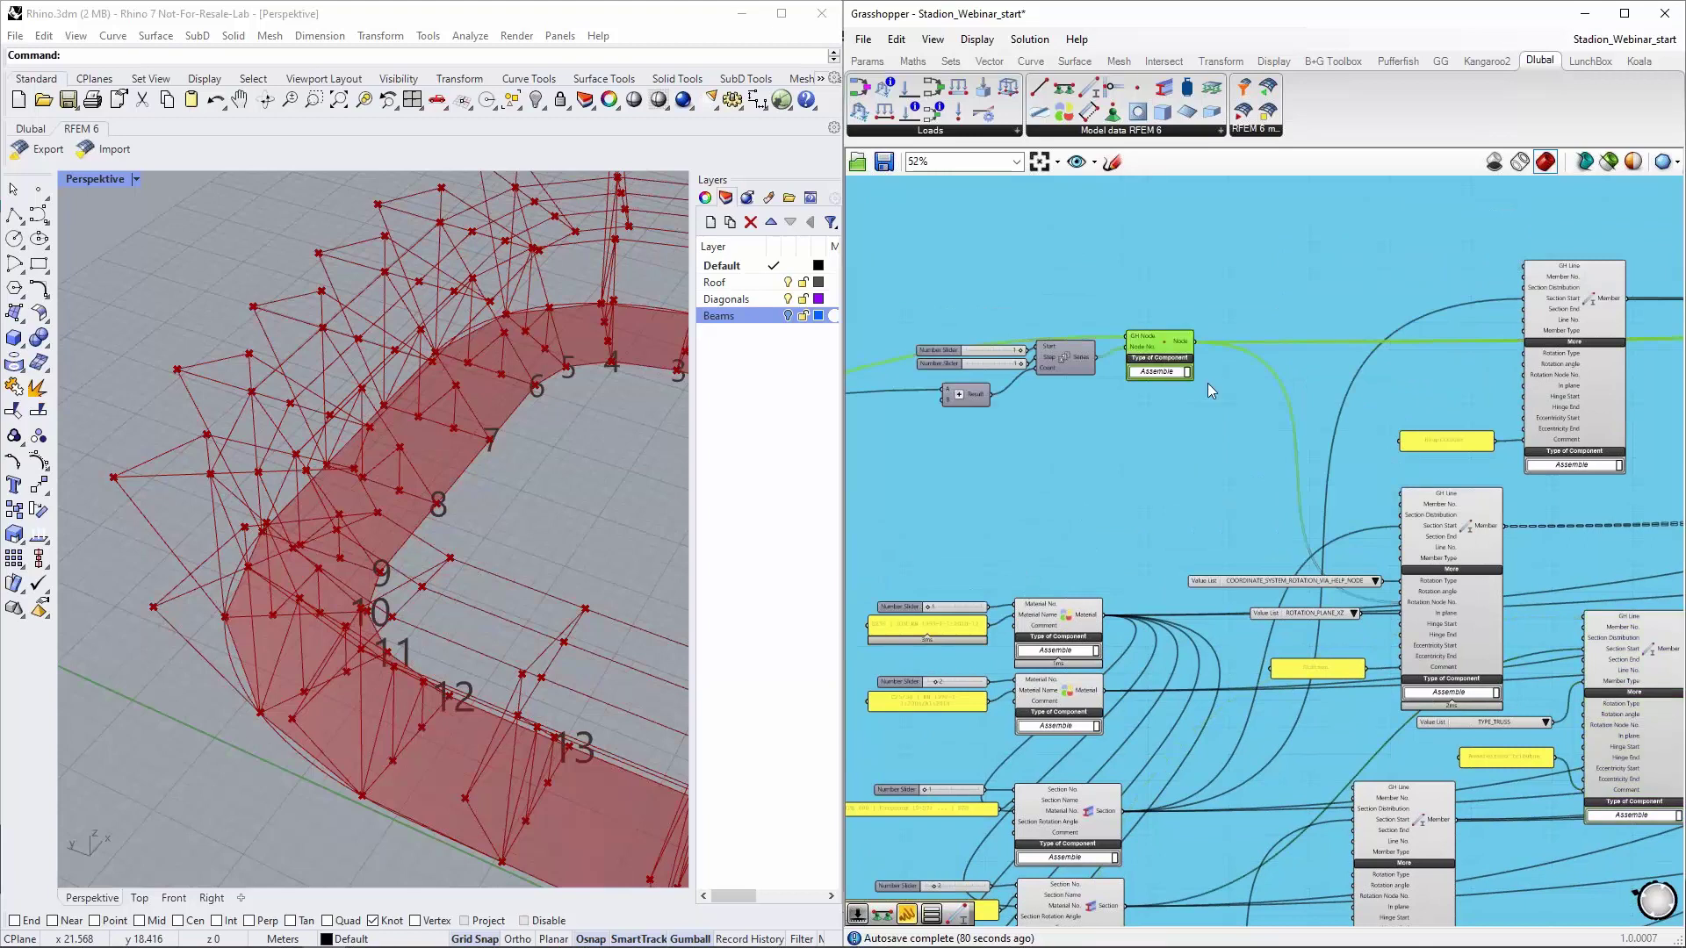
Select the middle of the three upper point components in the GH-Geometry group and examine its points in the Perspektive viewport
scroll(1209, 383, down, 8)
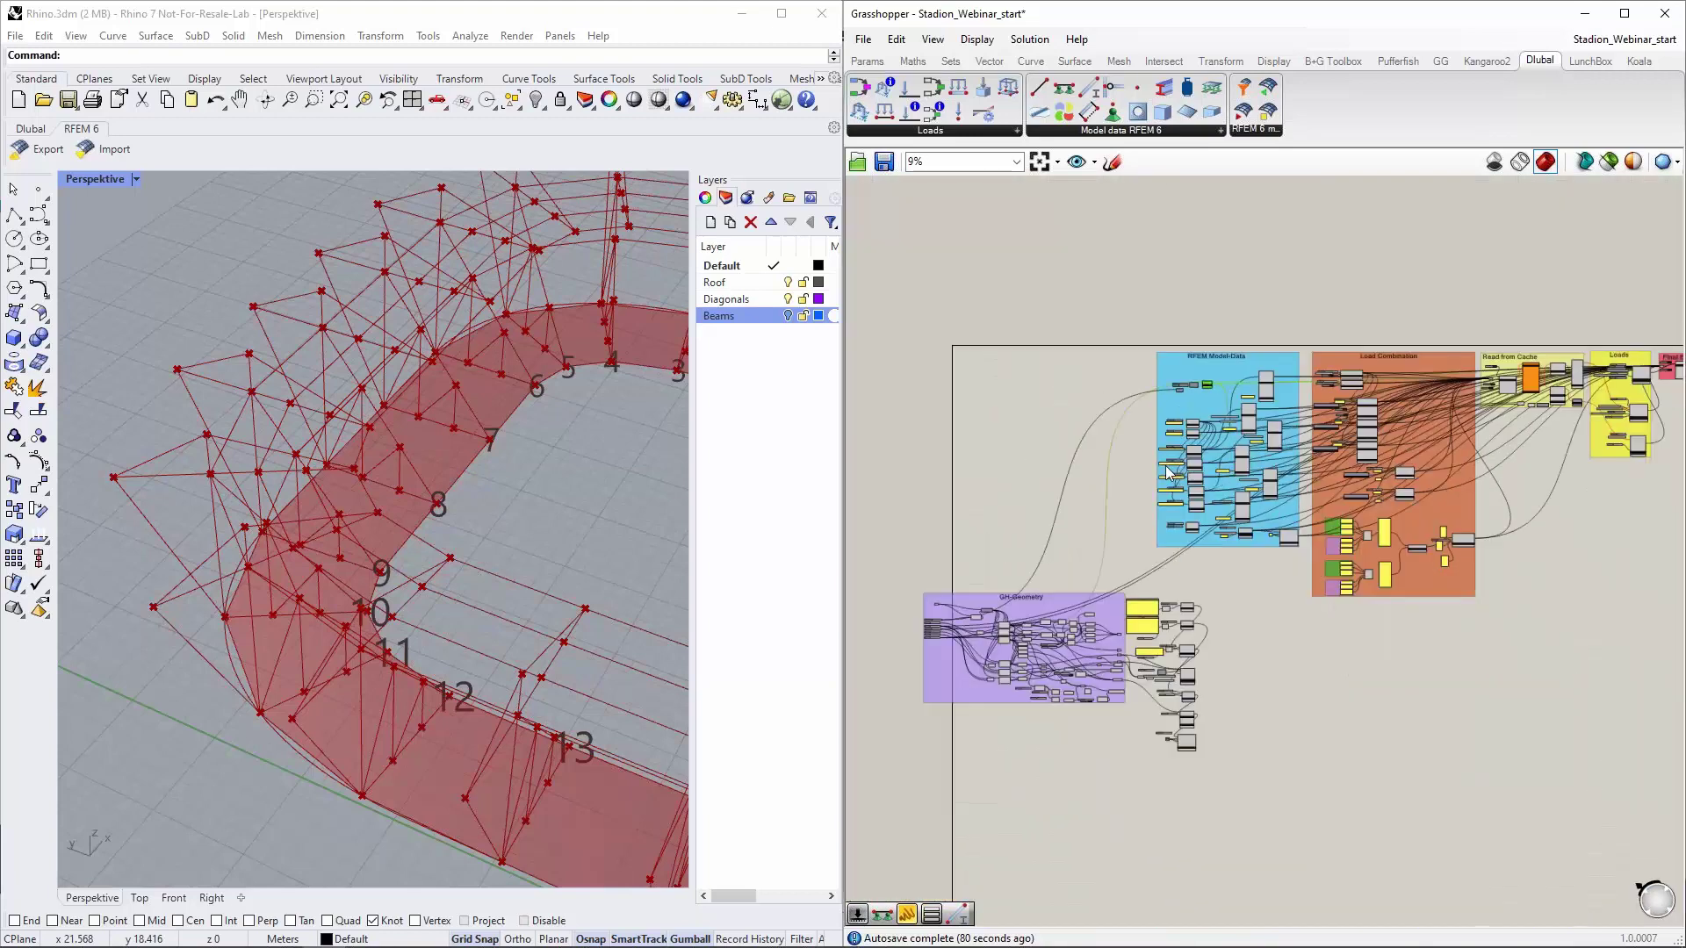
scroll(1073, 560, up, 6)
scroll(1089, 537, up, 2)
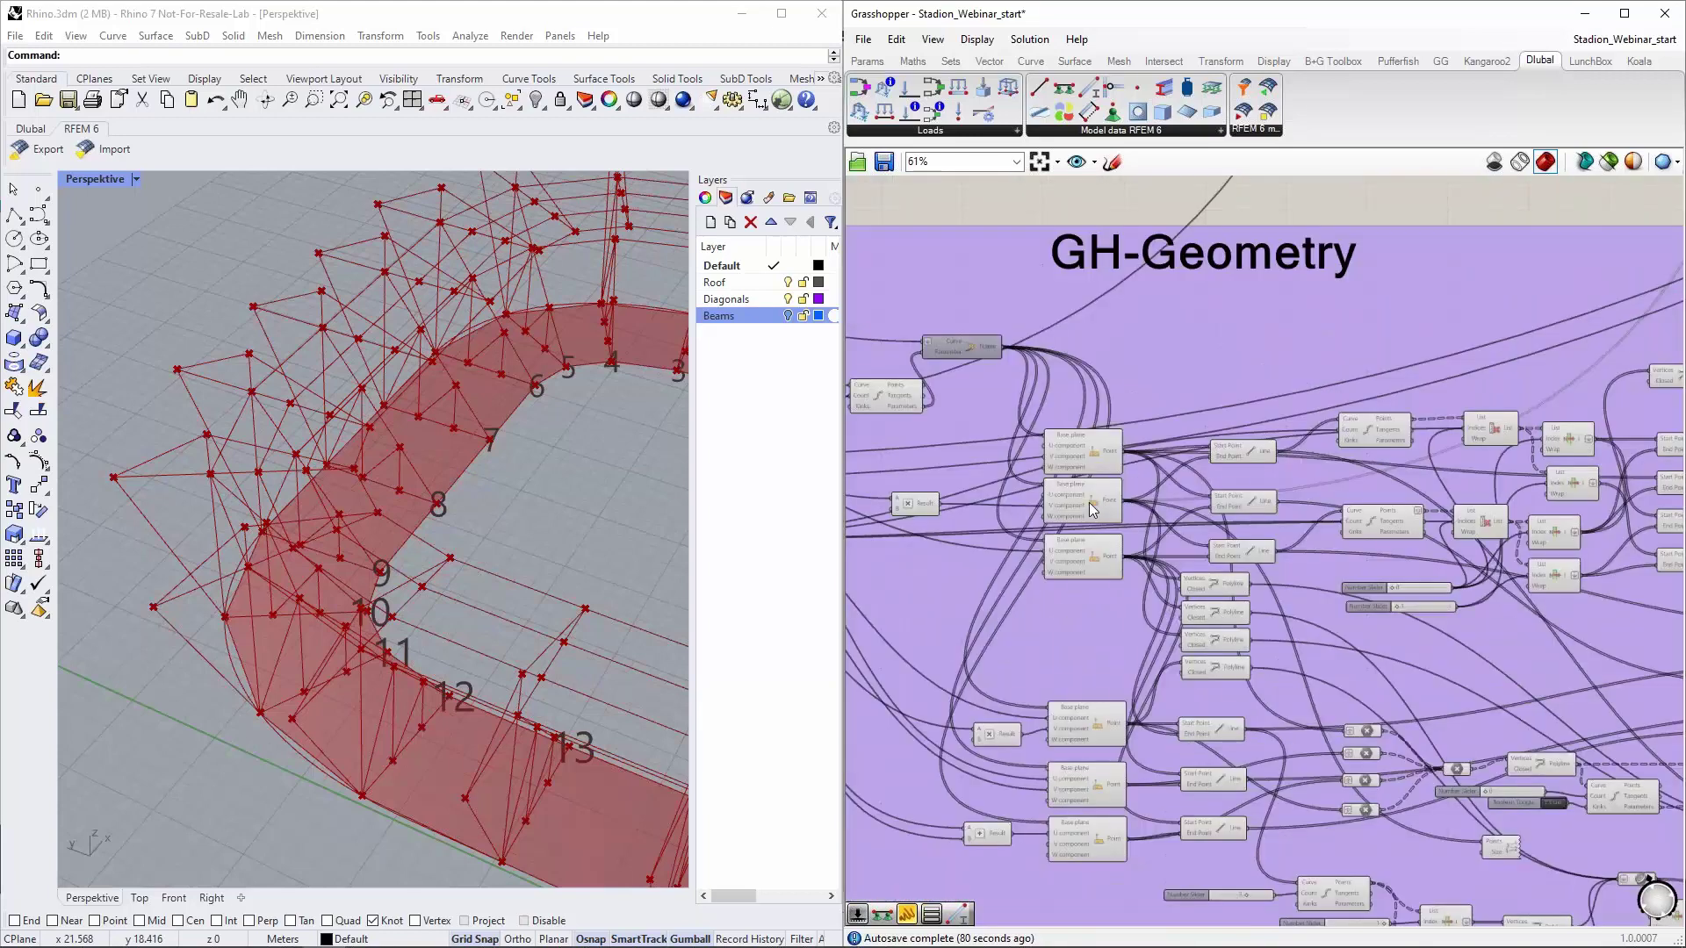
click(1089, 503)
right_drag(545, 518, 144, 559)
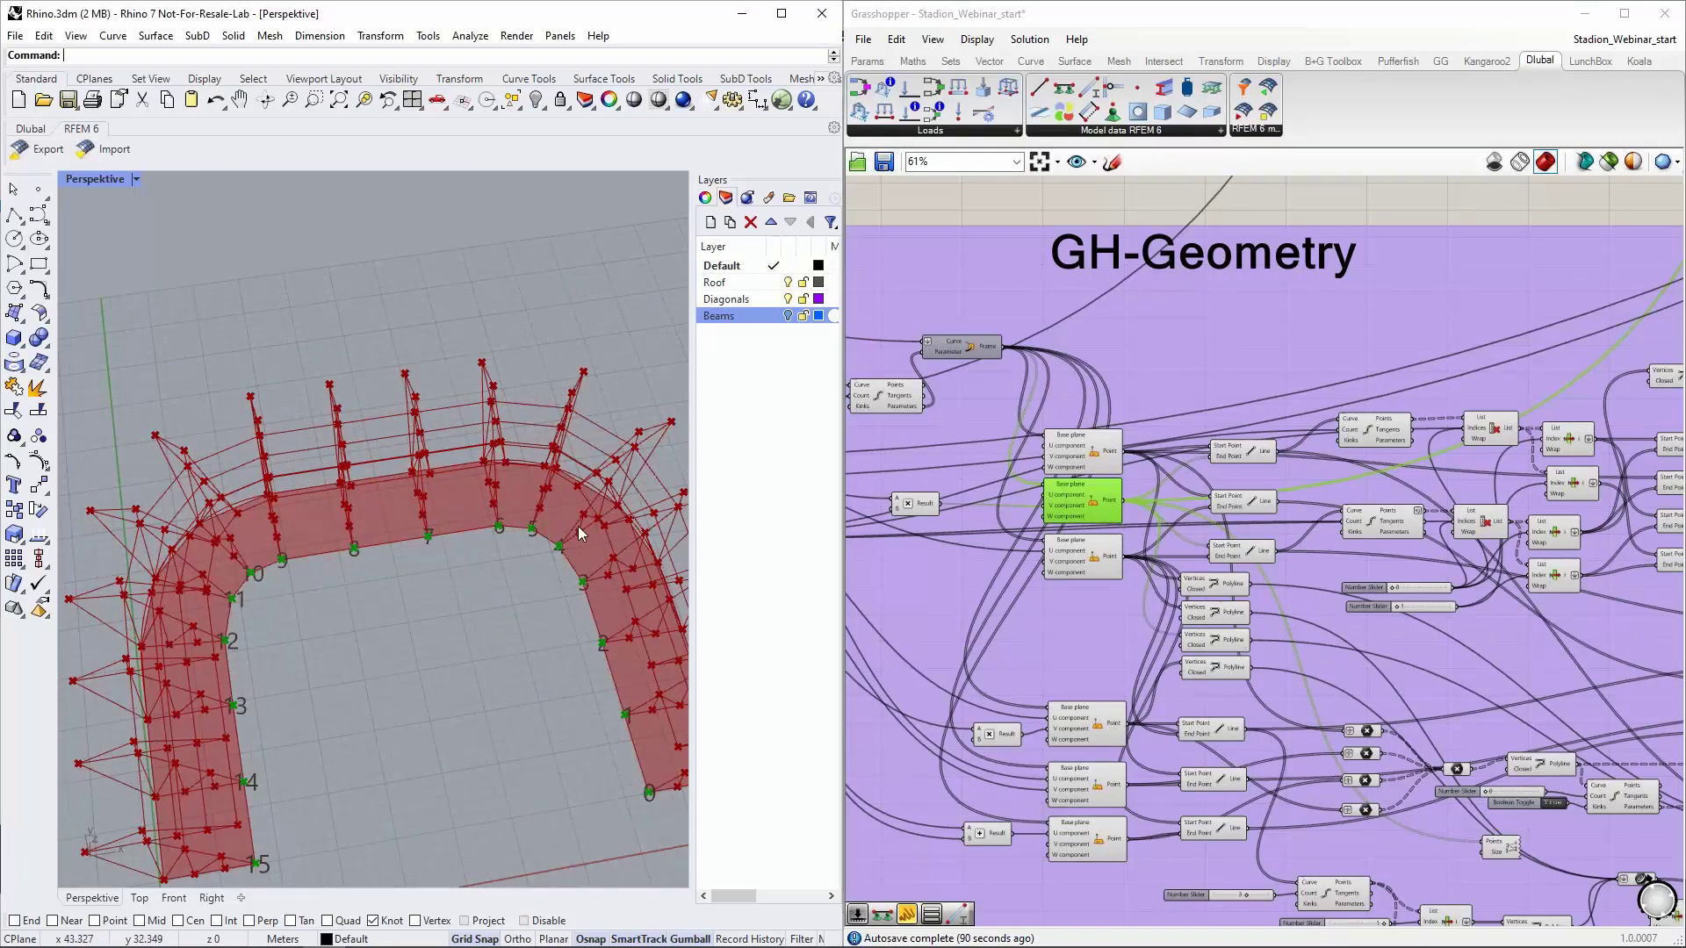
right_drag(462, 634, 518, 575)
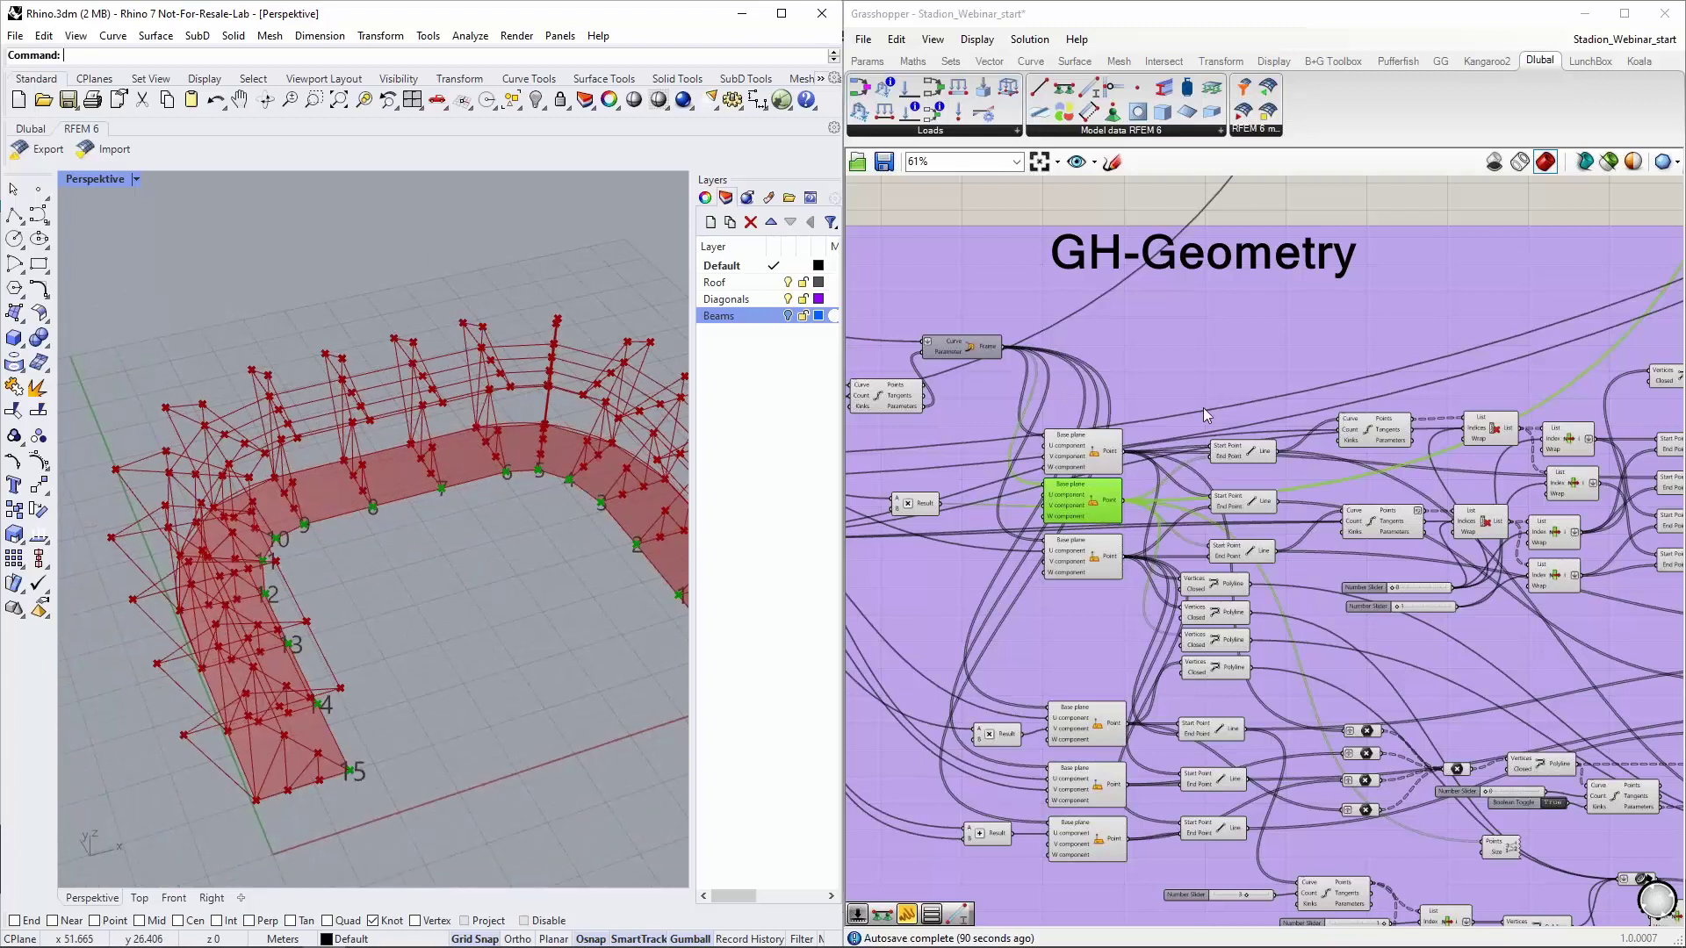
Add a Load Case component on an empty area of the Grasshopper canvas beside the existing groups
scroll(1010, 383, down, 5)
scroll(1001, 378, down, 2)
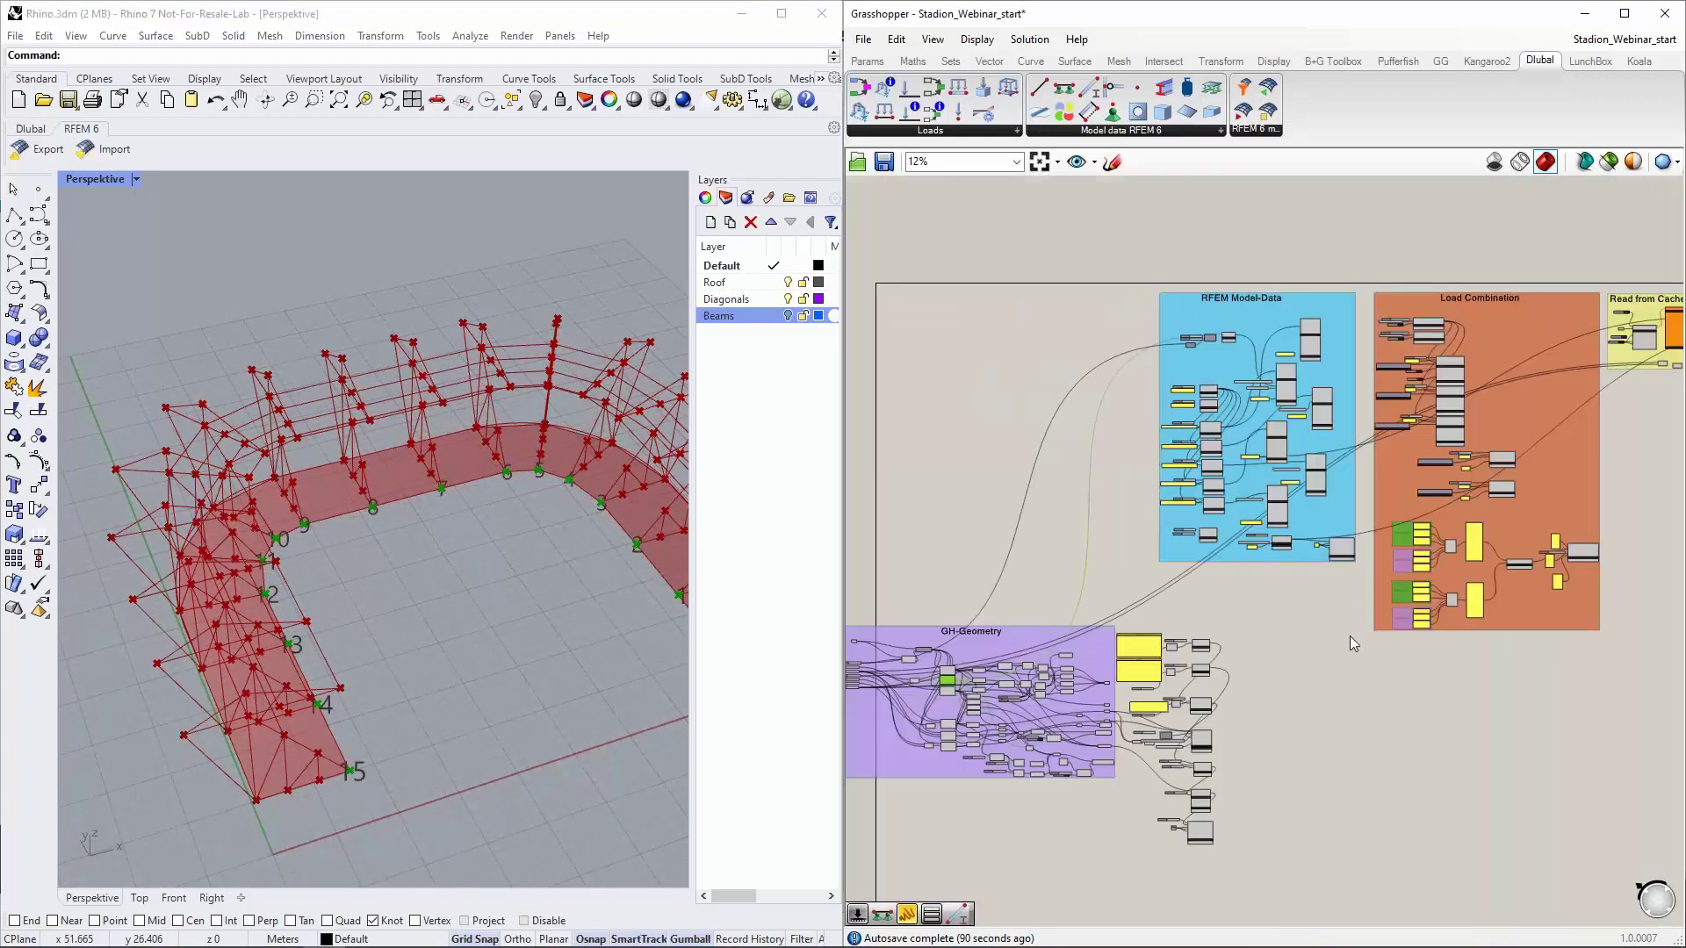
right_drag(1414, 685, 1331, 637)
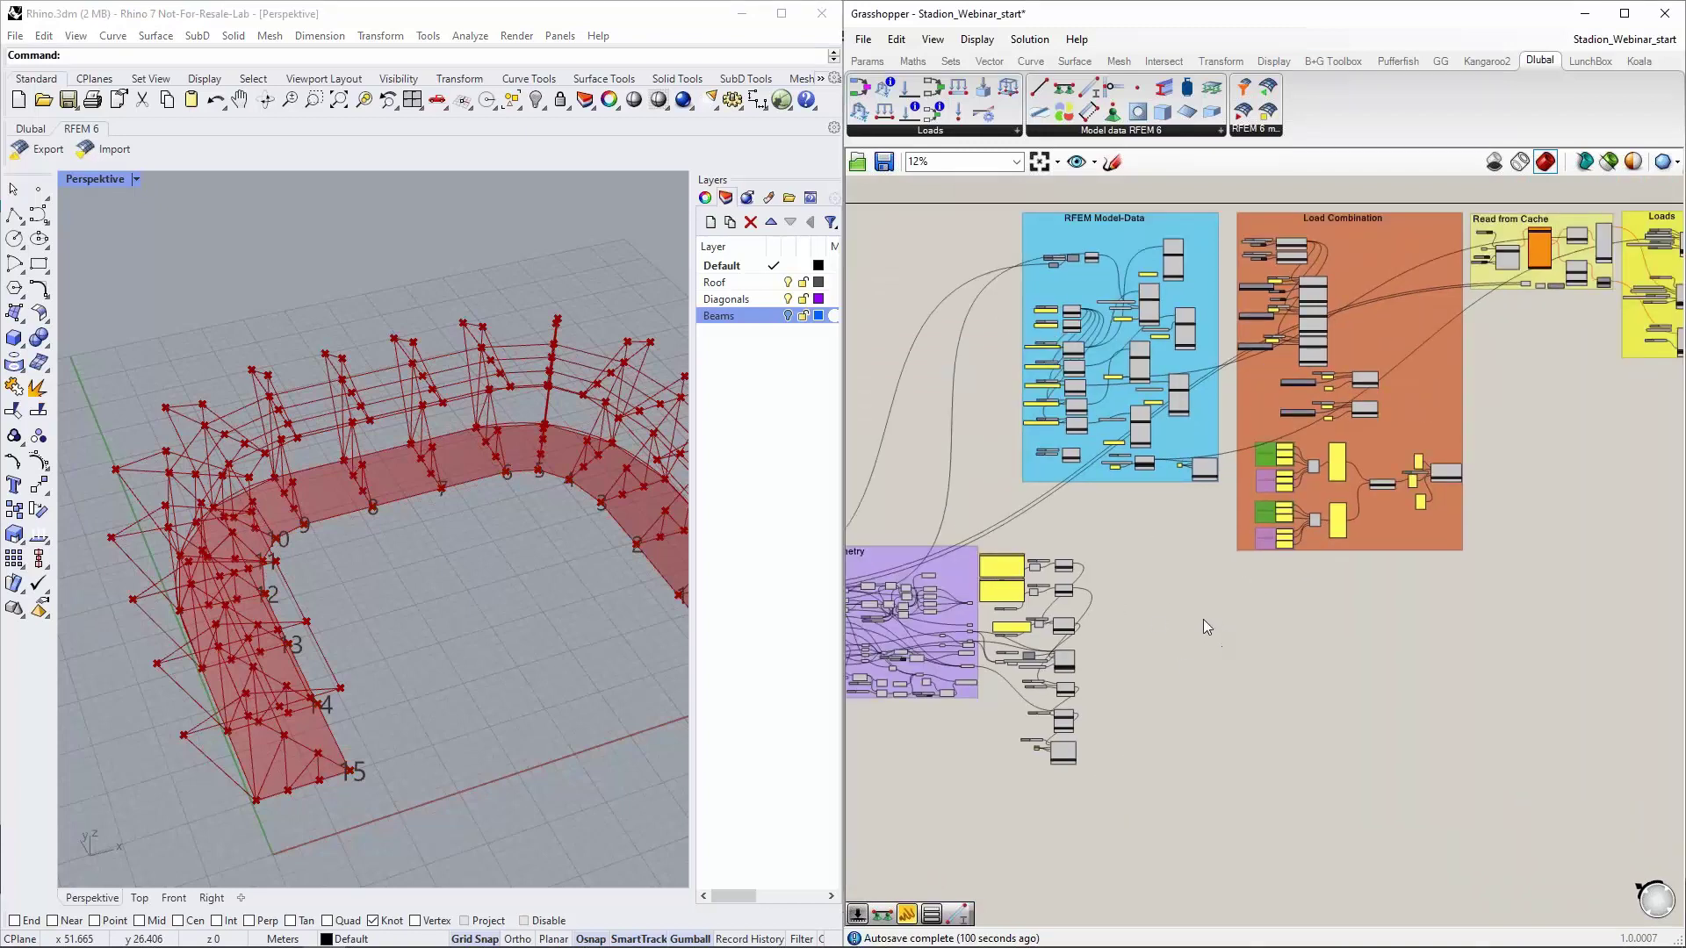
scroll(1146, 641, up, 5)
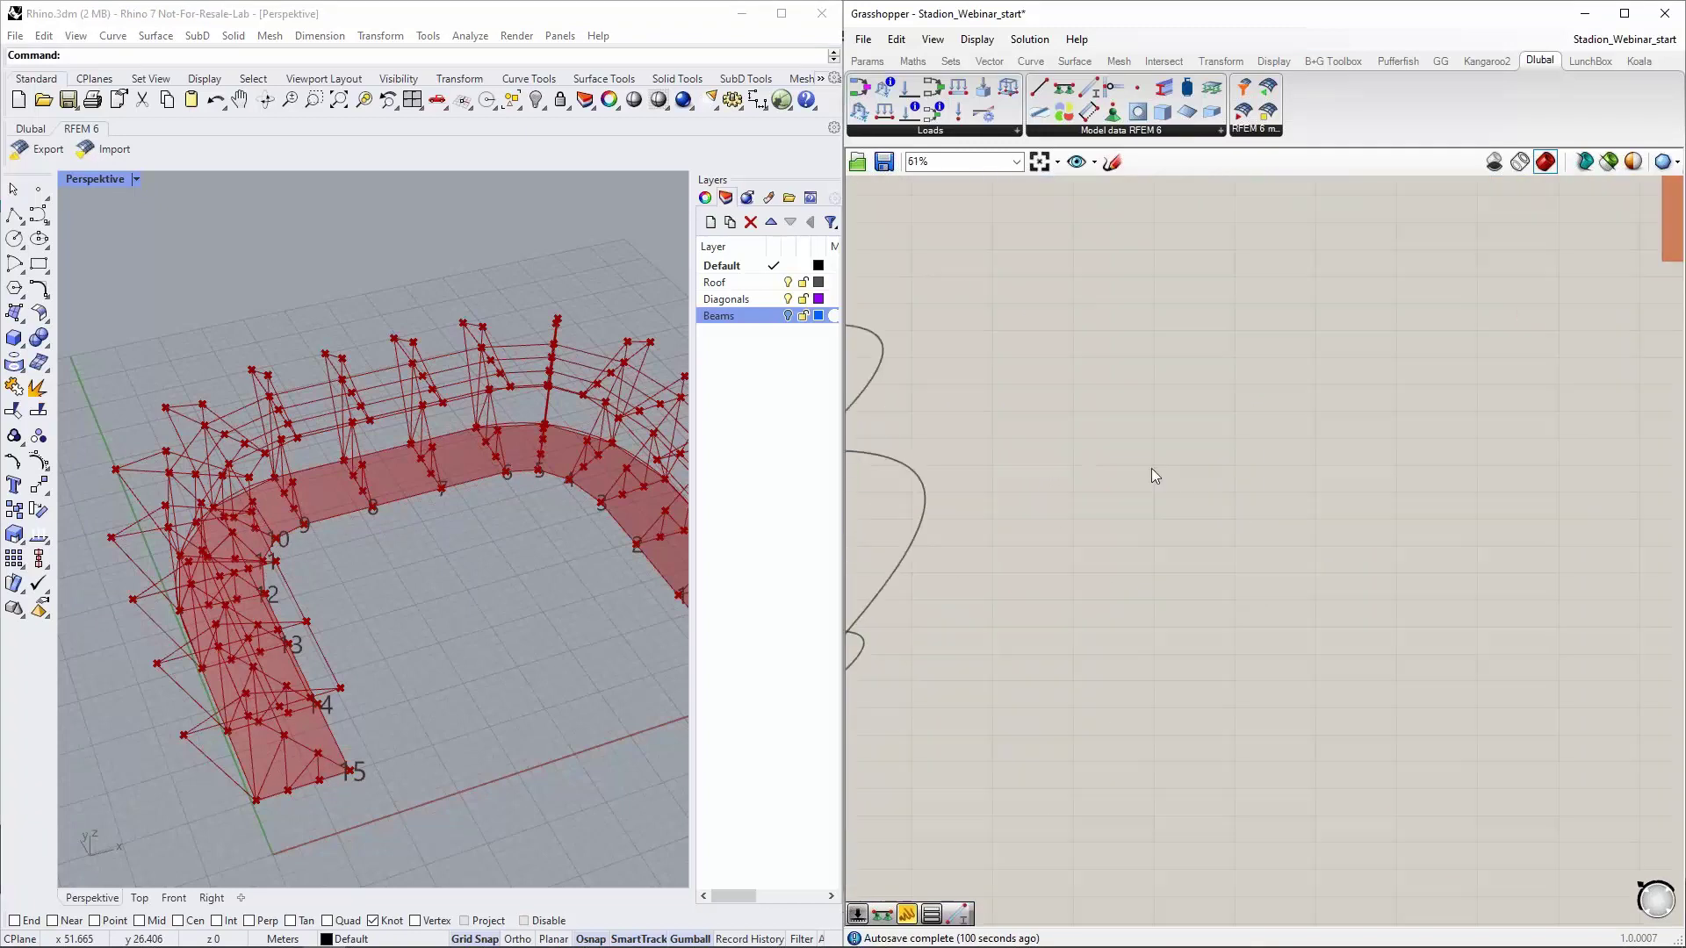
right_drag(1082, 627, 1159, 577)
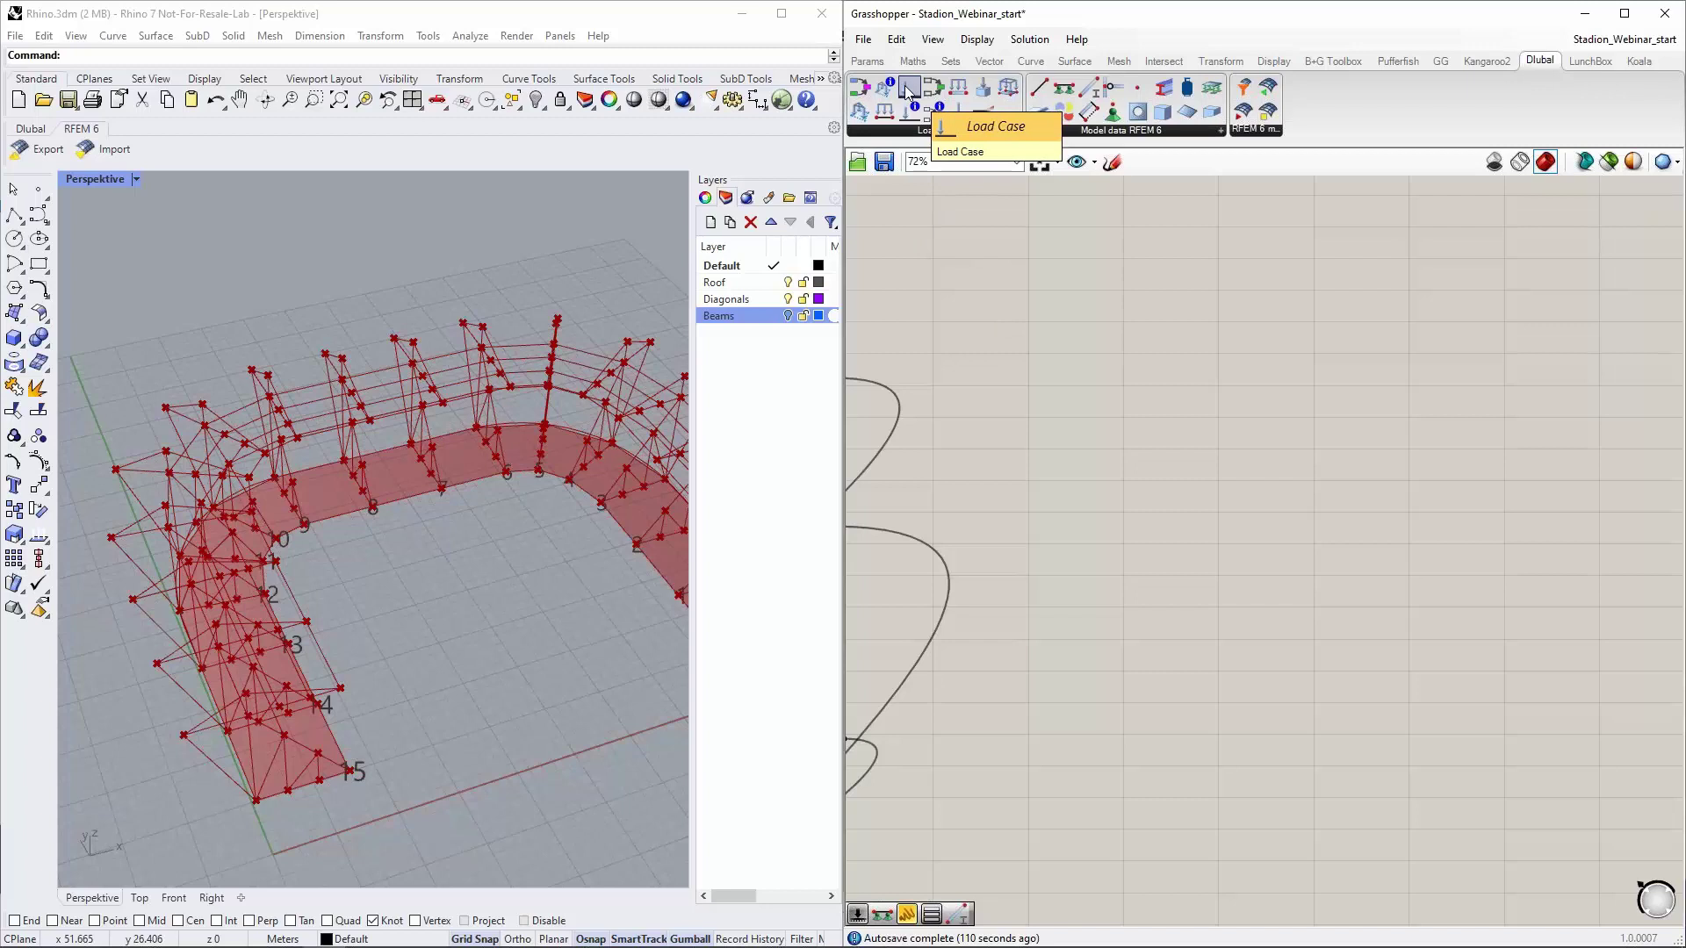
drag(909, 89, 1280, 435)
scroll(1291, 485, up, 4)
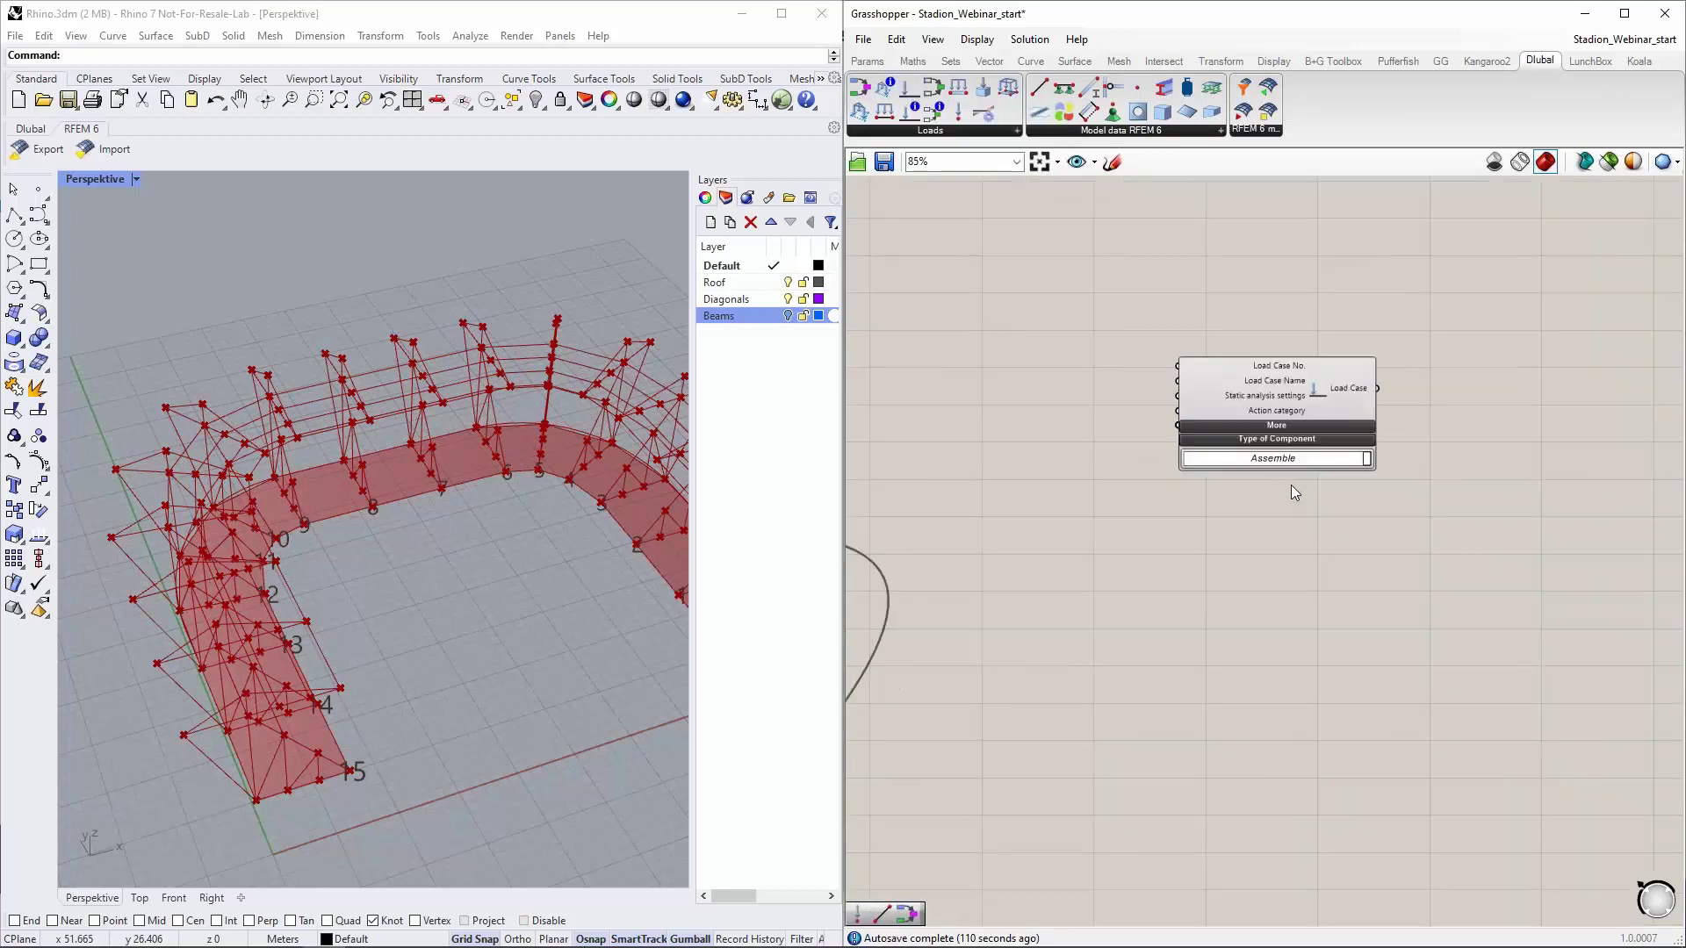
click(1309, 377)
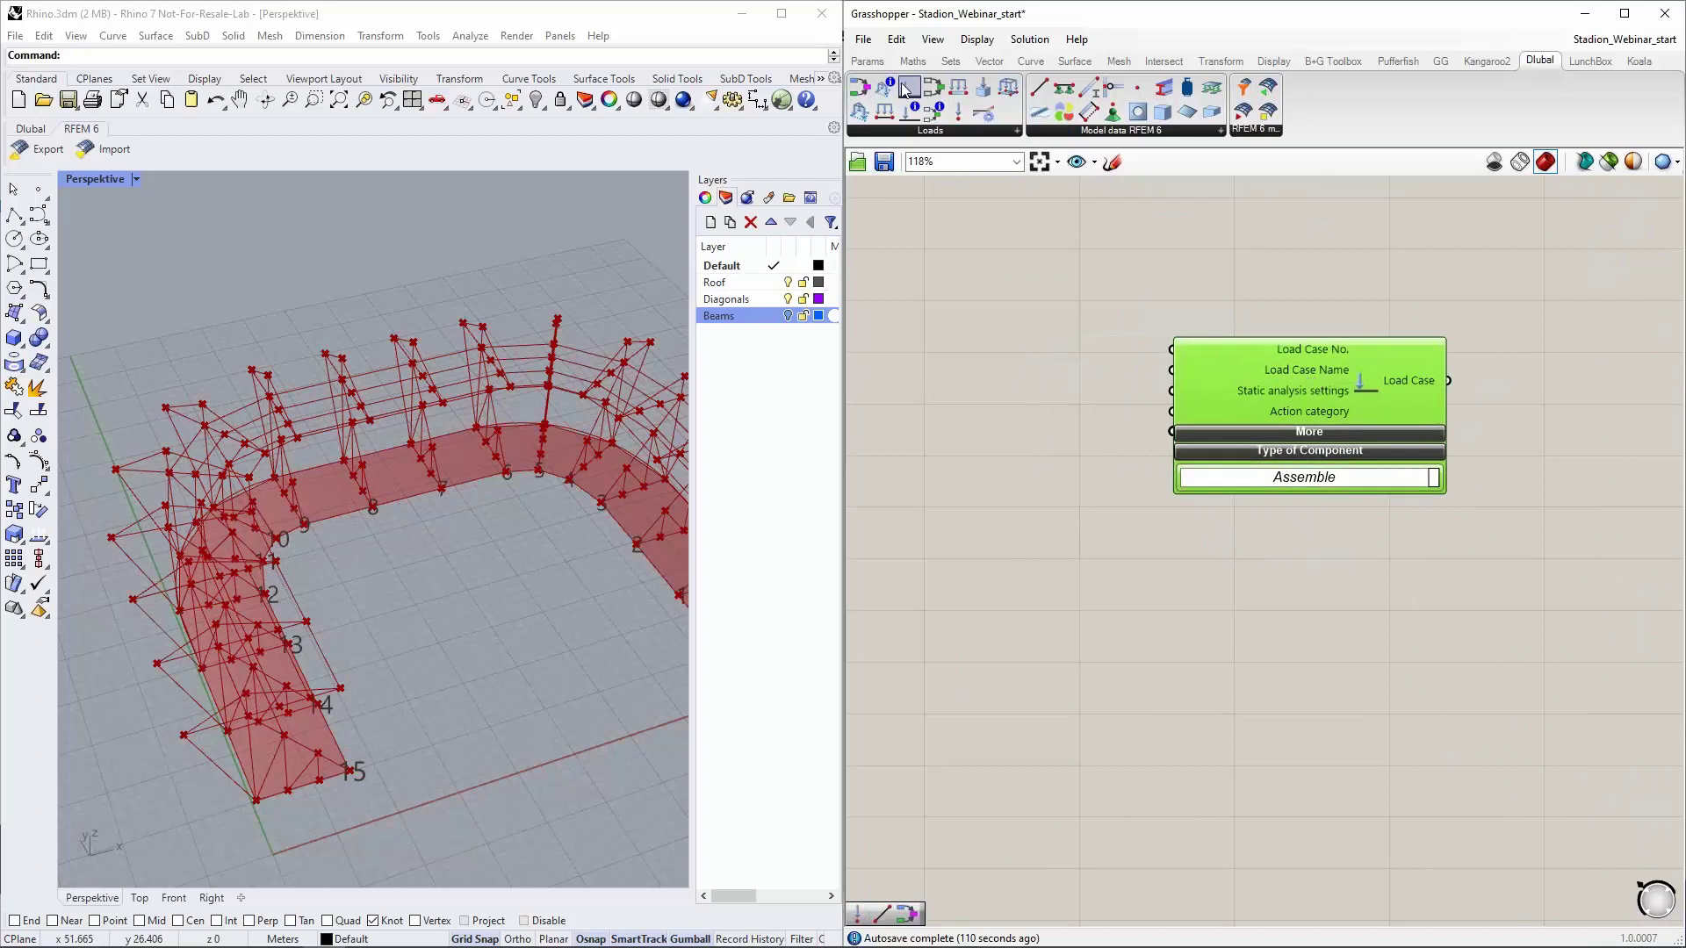
drag(1362, 398, 1373, 409)
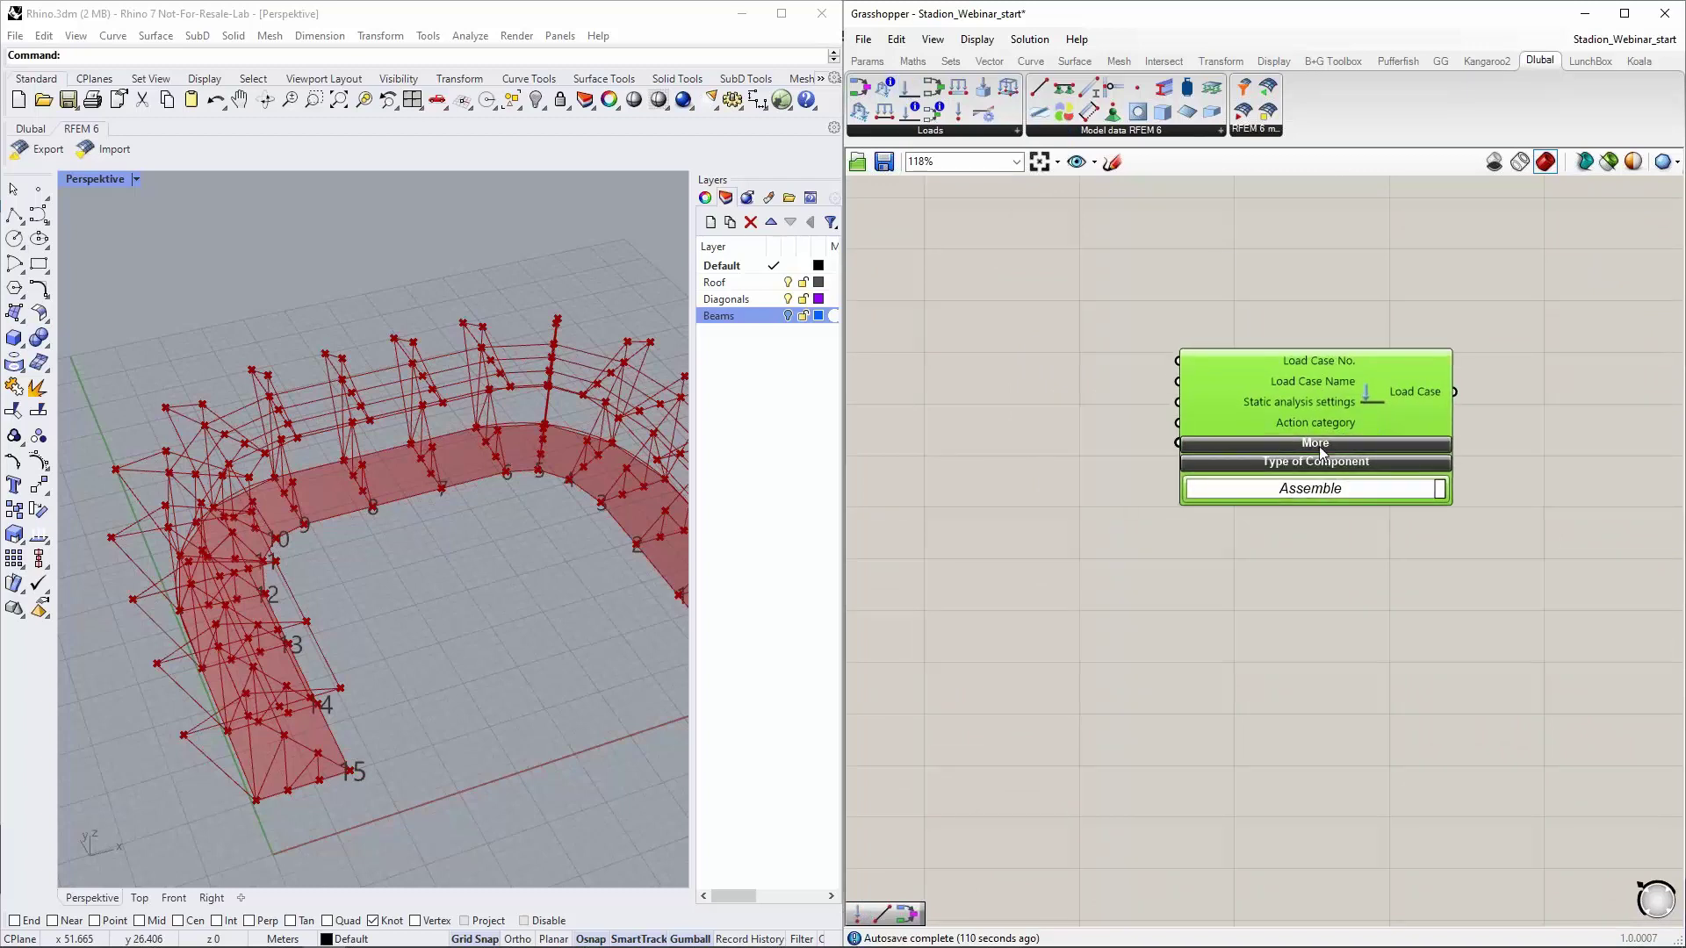
Create a number slider with the value 1 and connect it to the Load Case No. input
double_click(971, 351)
text(1)
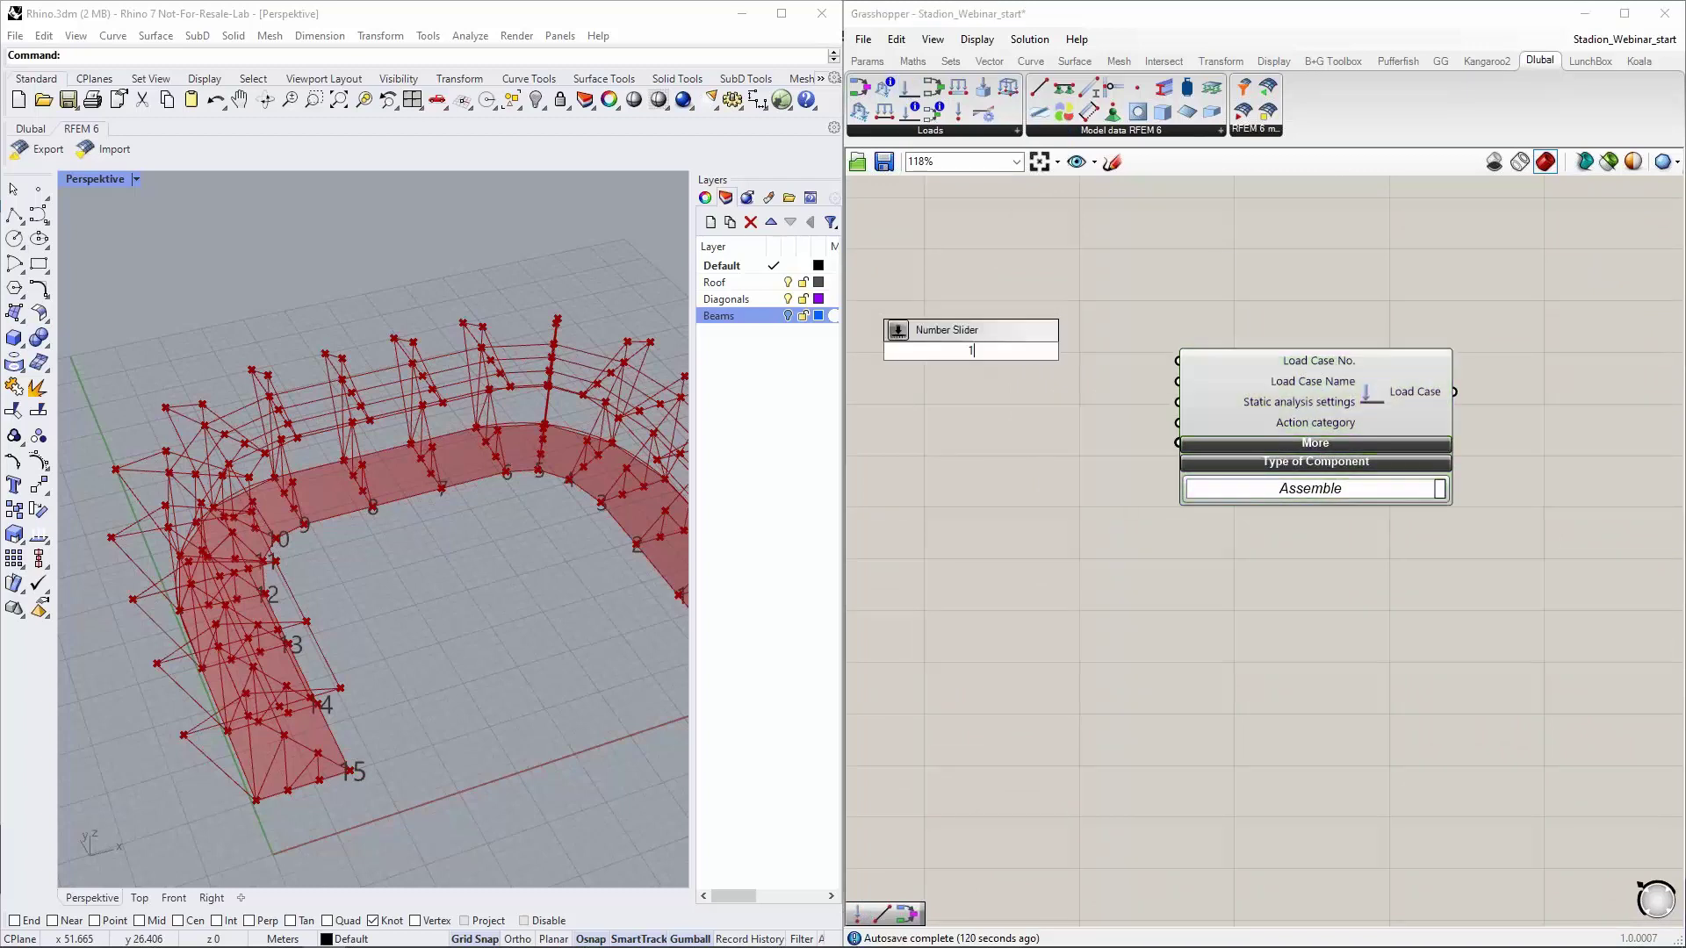
key(Return)
drag(1078, 351, 1177, 360)
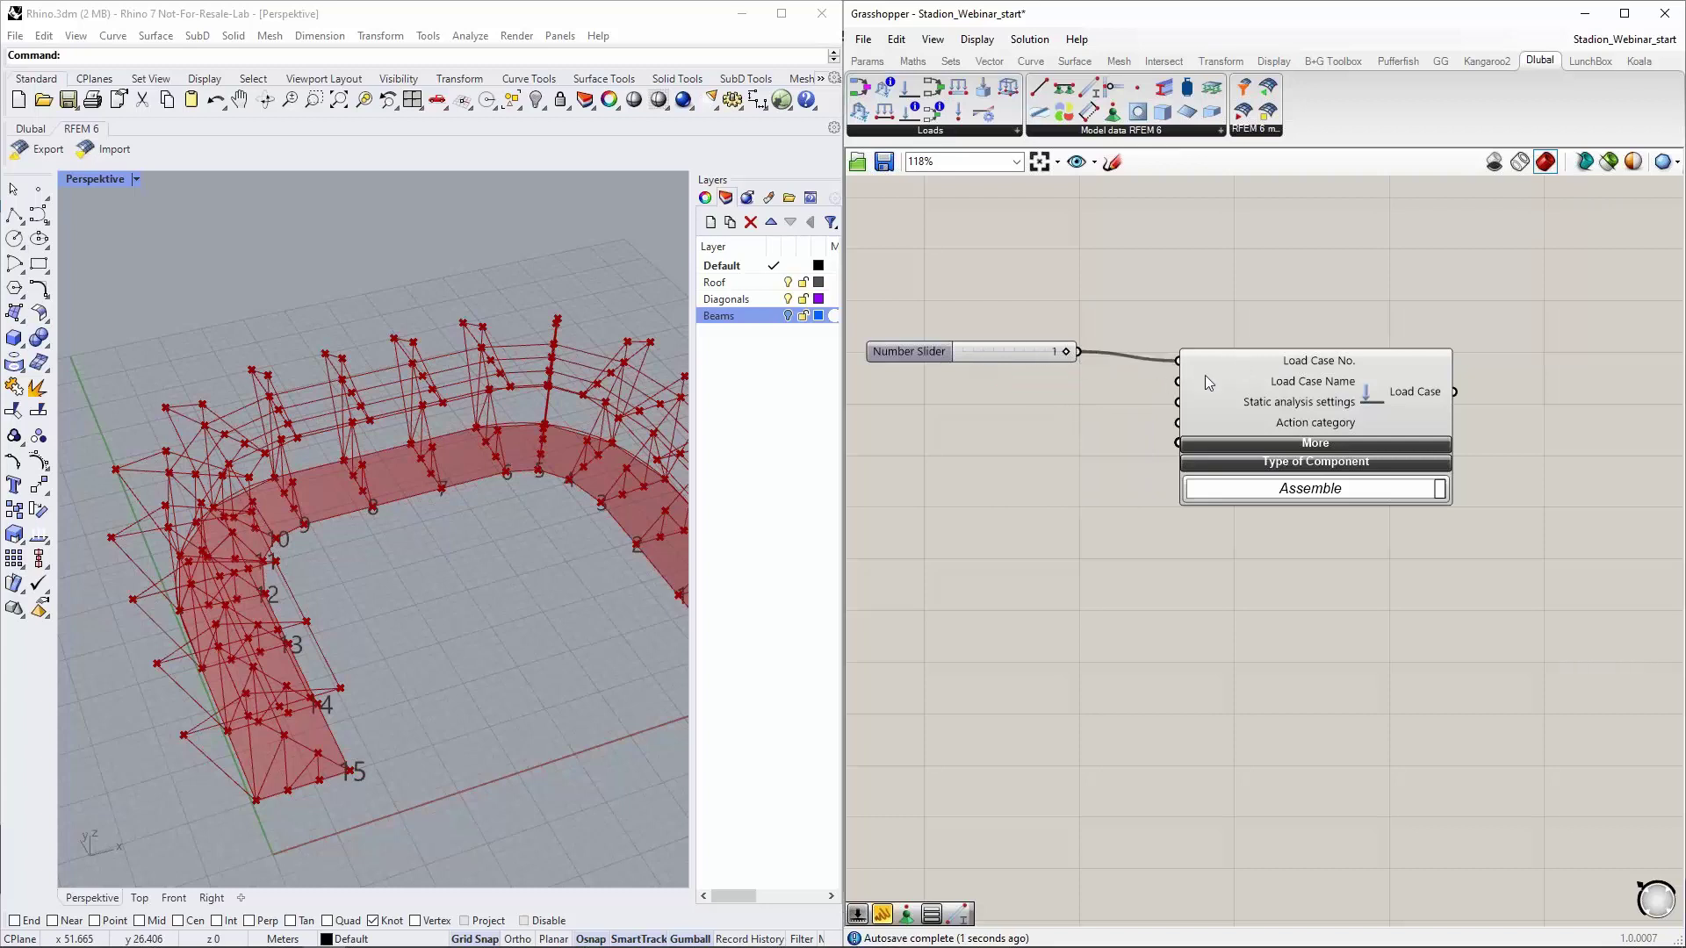
drag(961, 357, 970, 350)
Create a text panel containing DL below the slider and connect it to the Load Case Name input
click(969, 387)
double_click(969, 387)
text(")
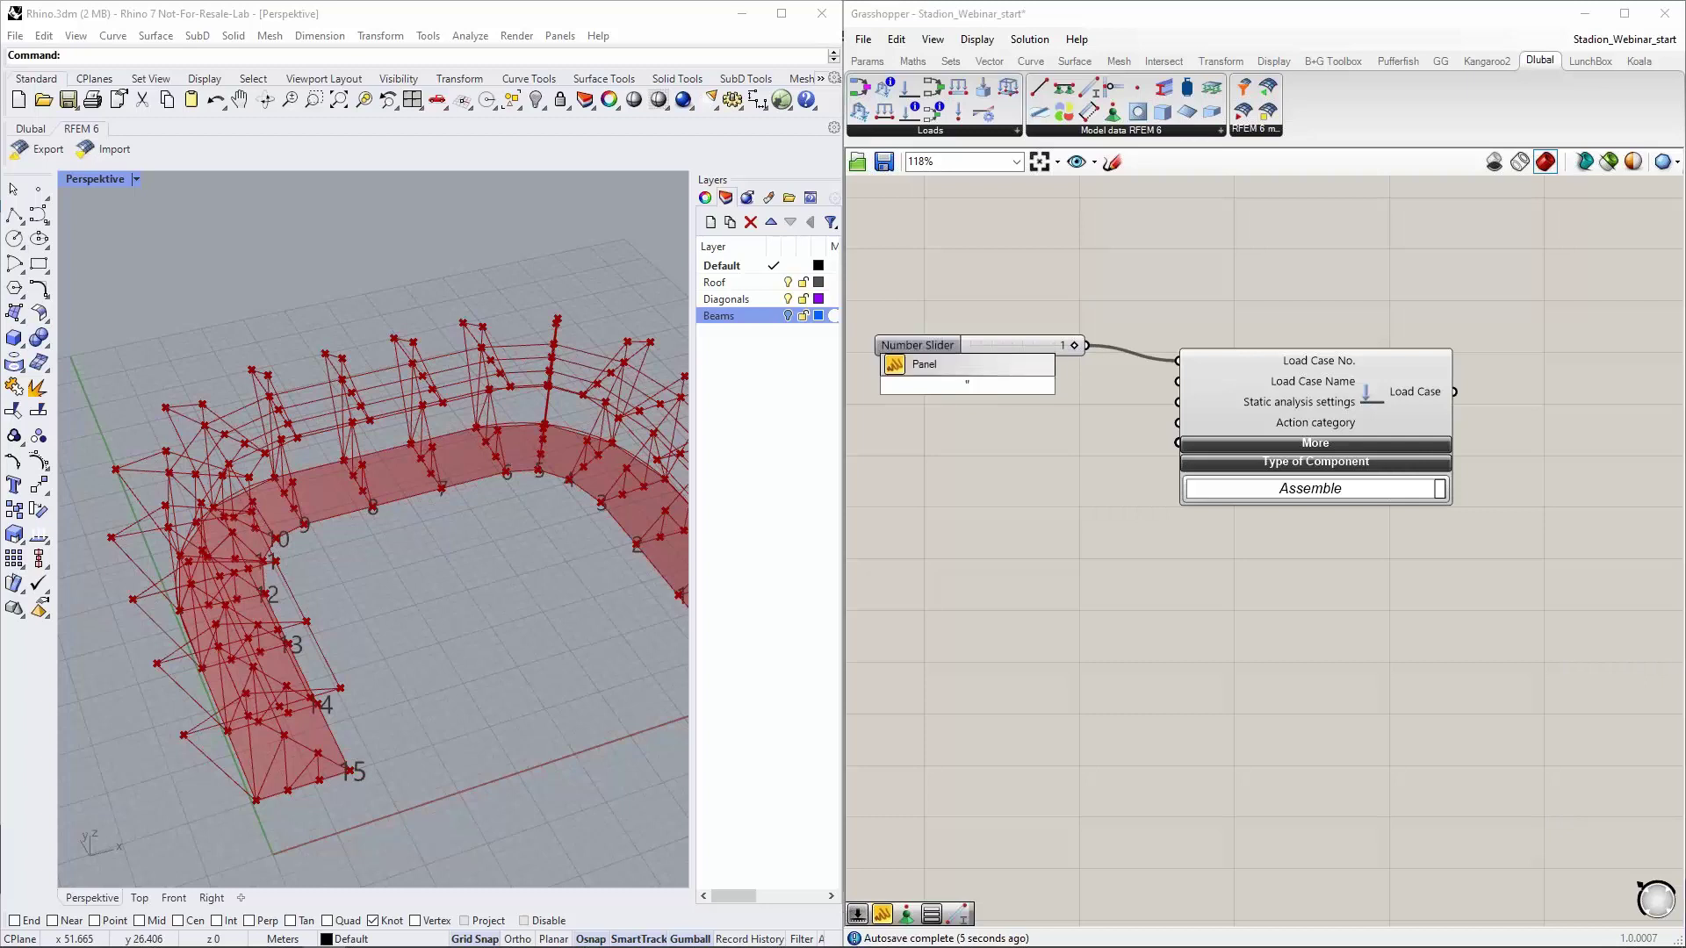
text(S)
key(BackSpace)
text(DL)
key(Return)
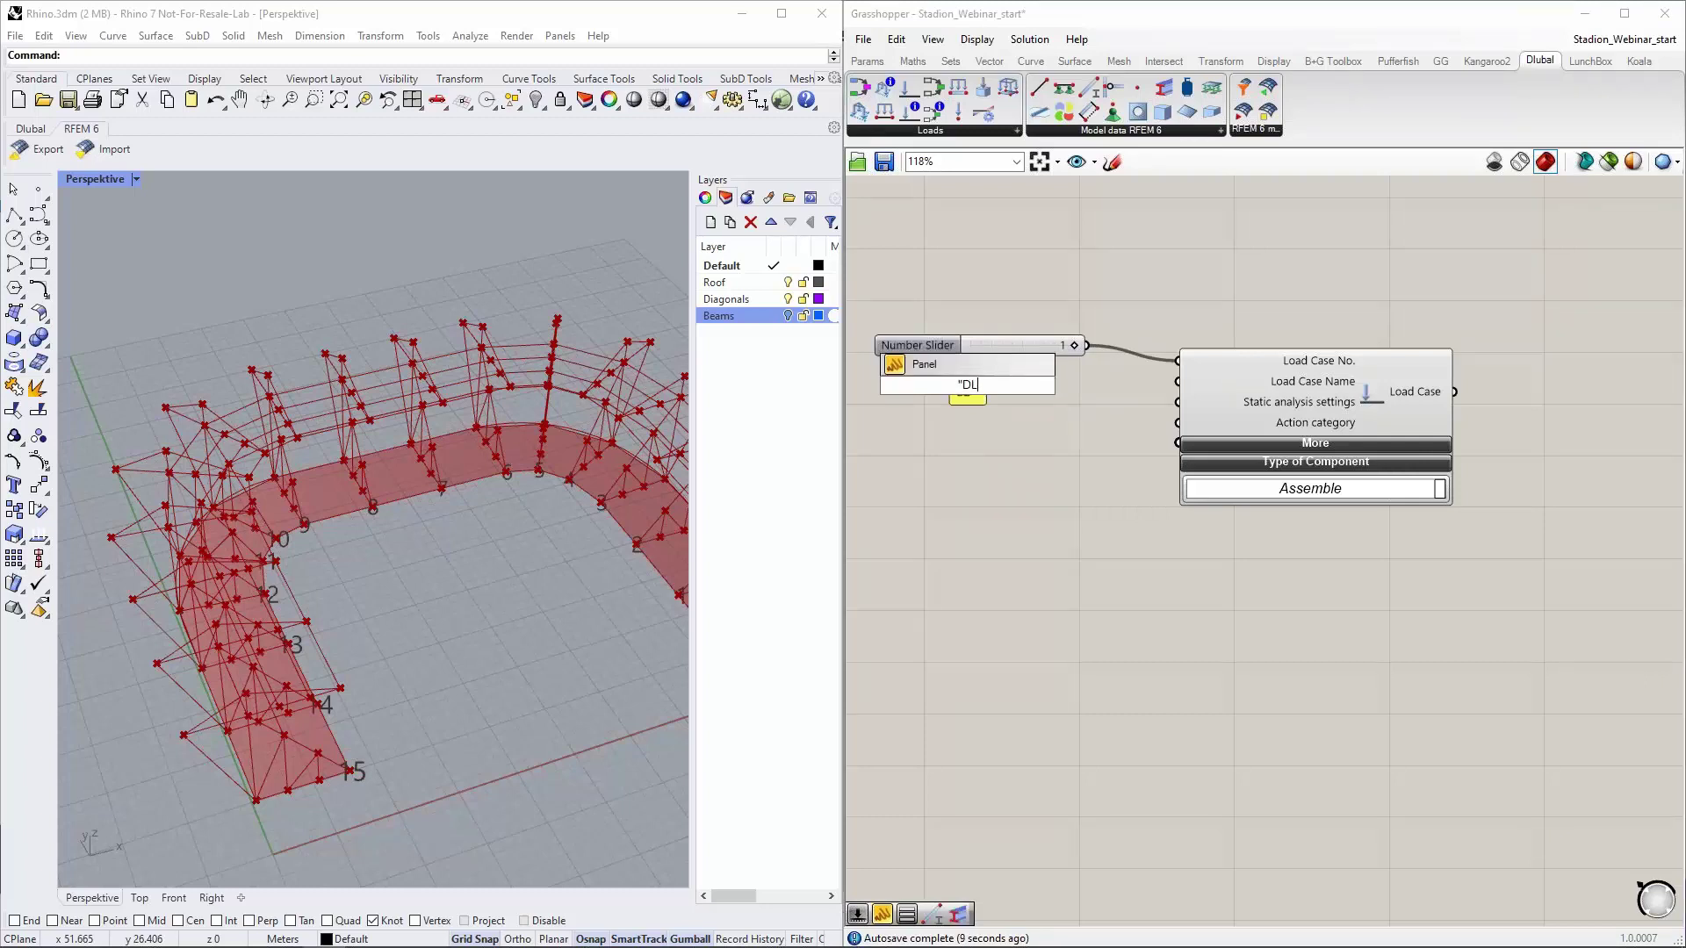
drag(1099, 389, 1177, 381)
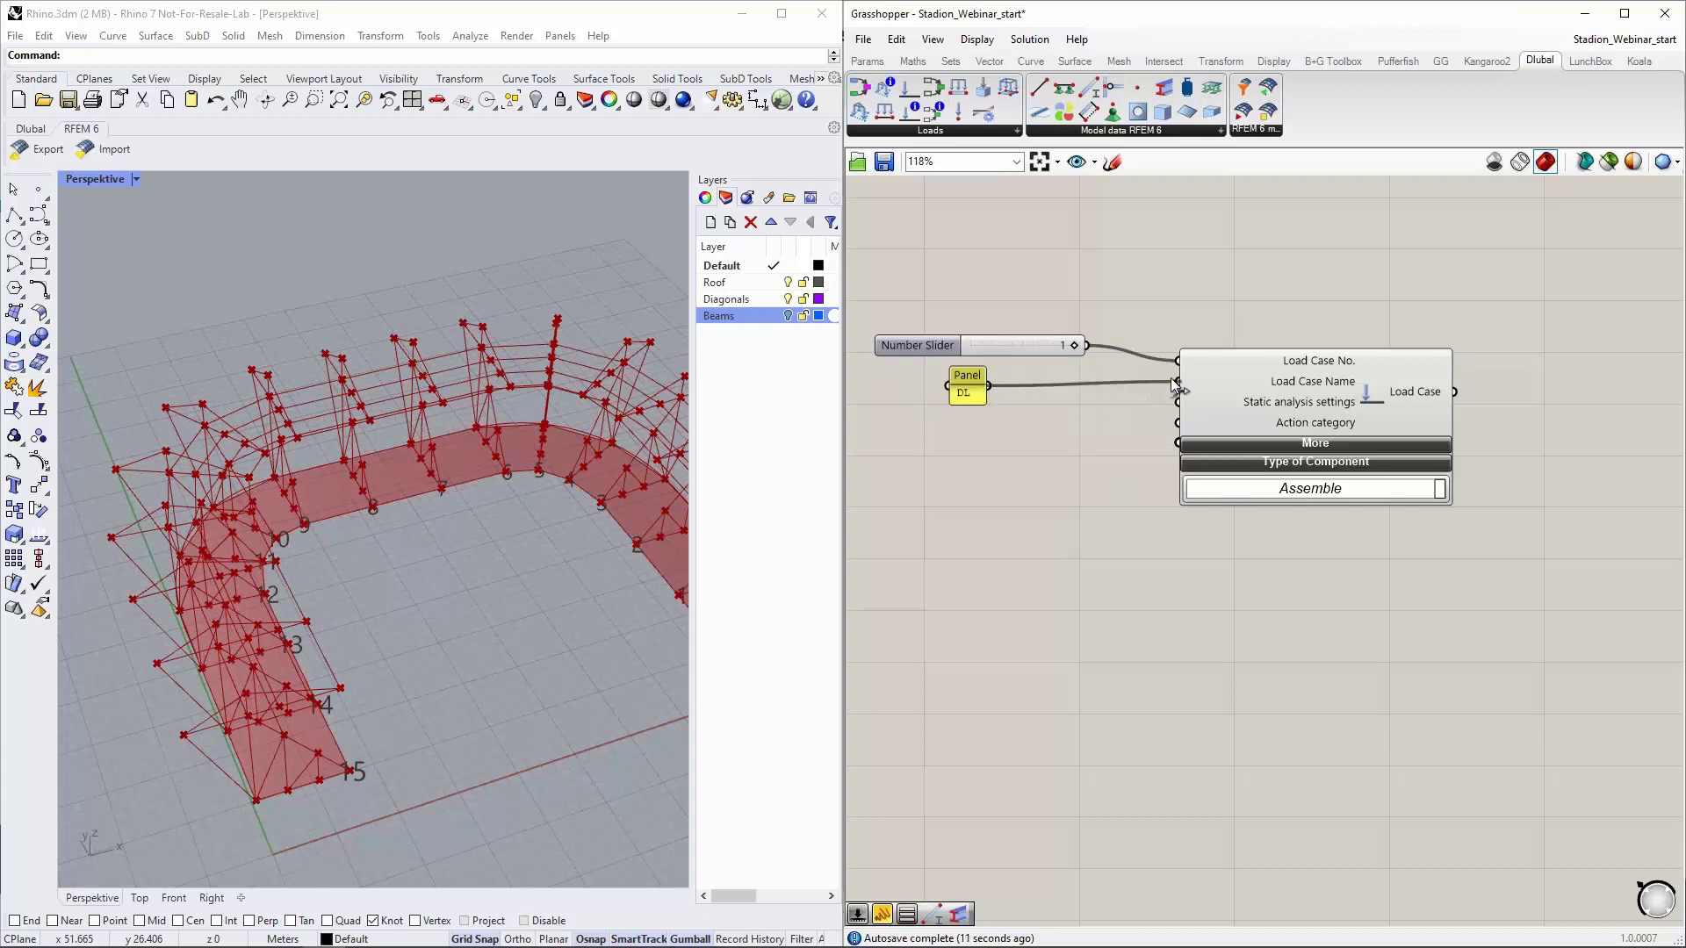
drag(971, 392, 998, 387)
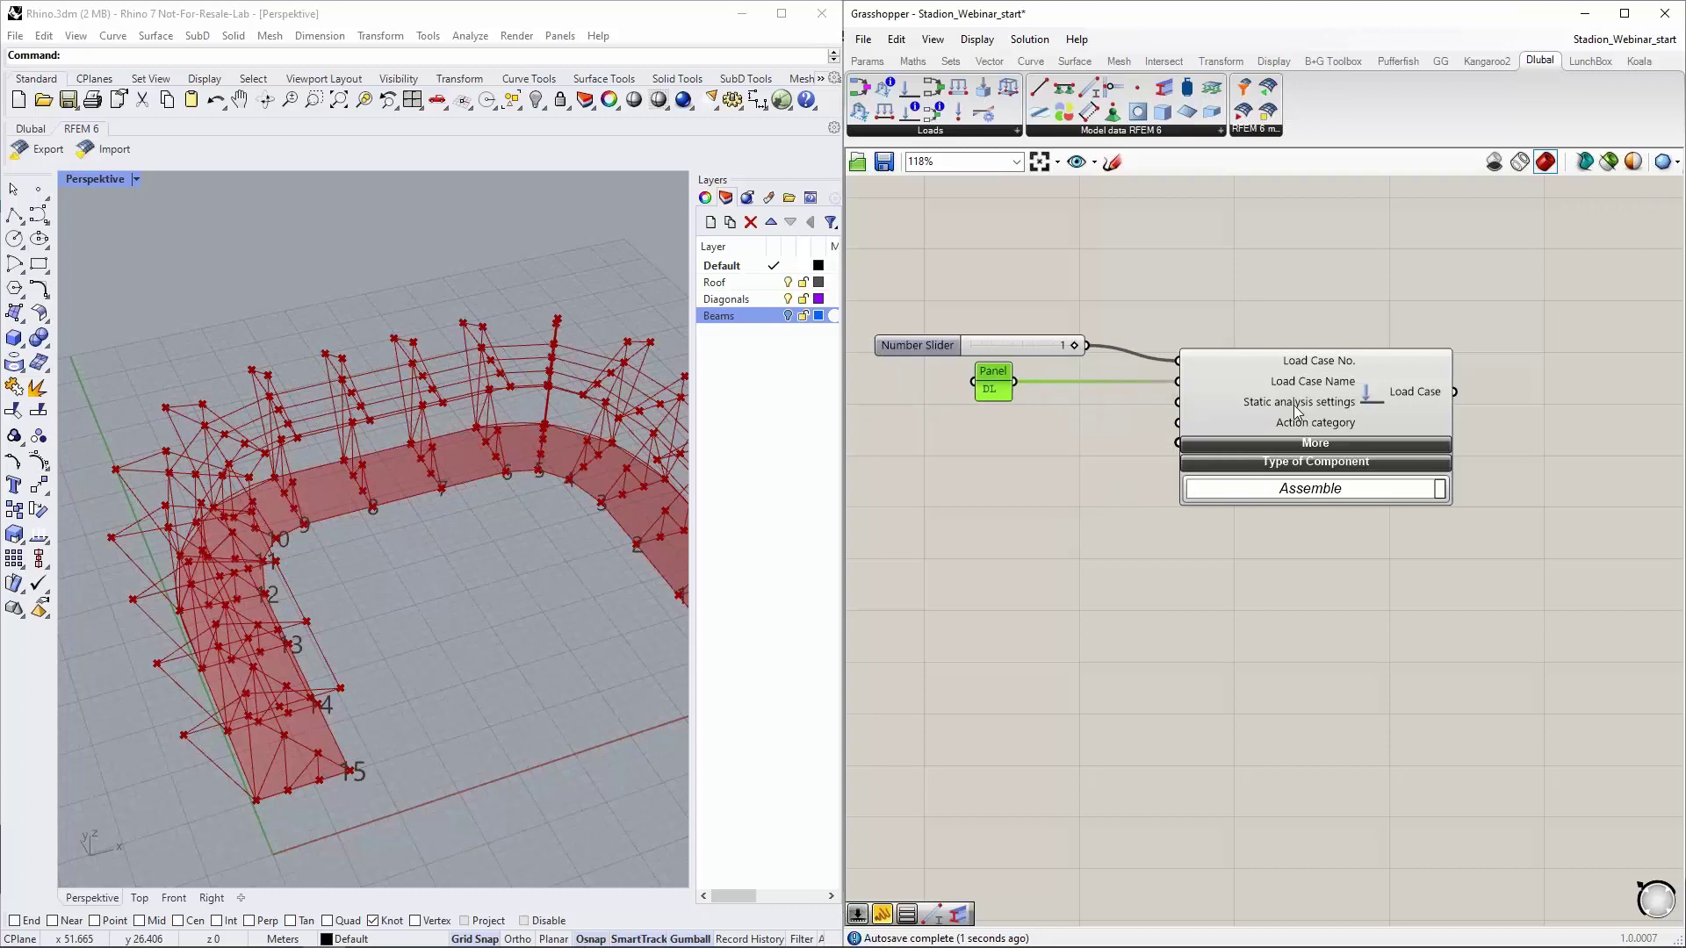
scroll(1296, 403, down, 2)
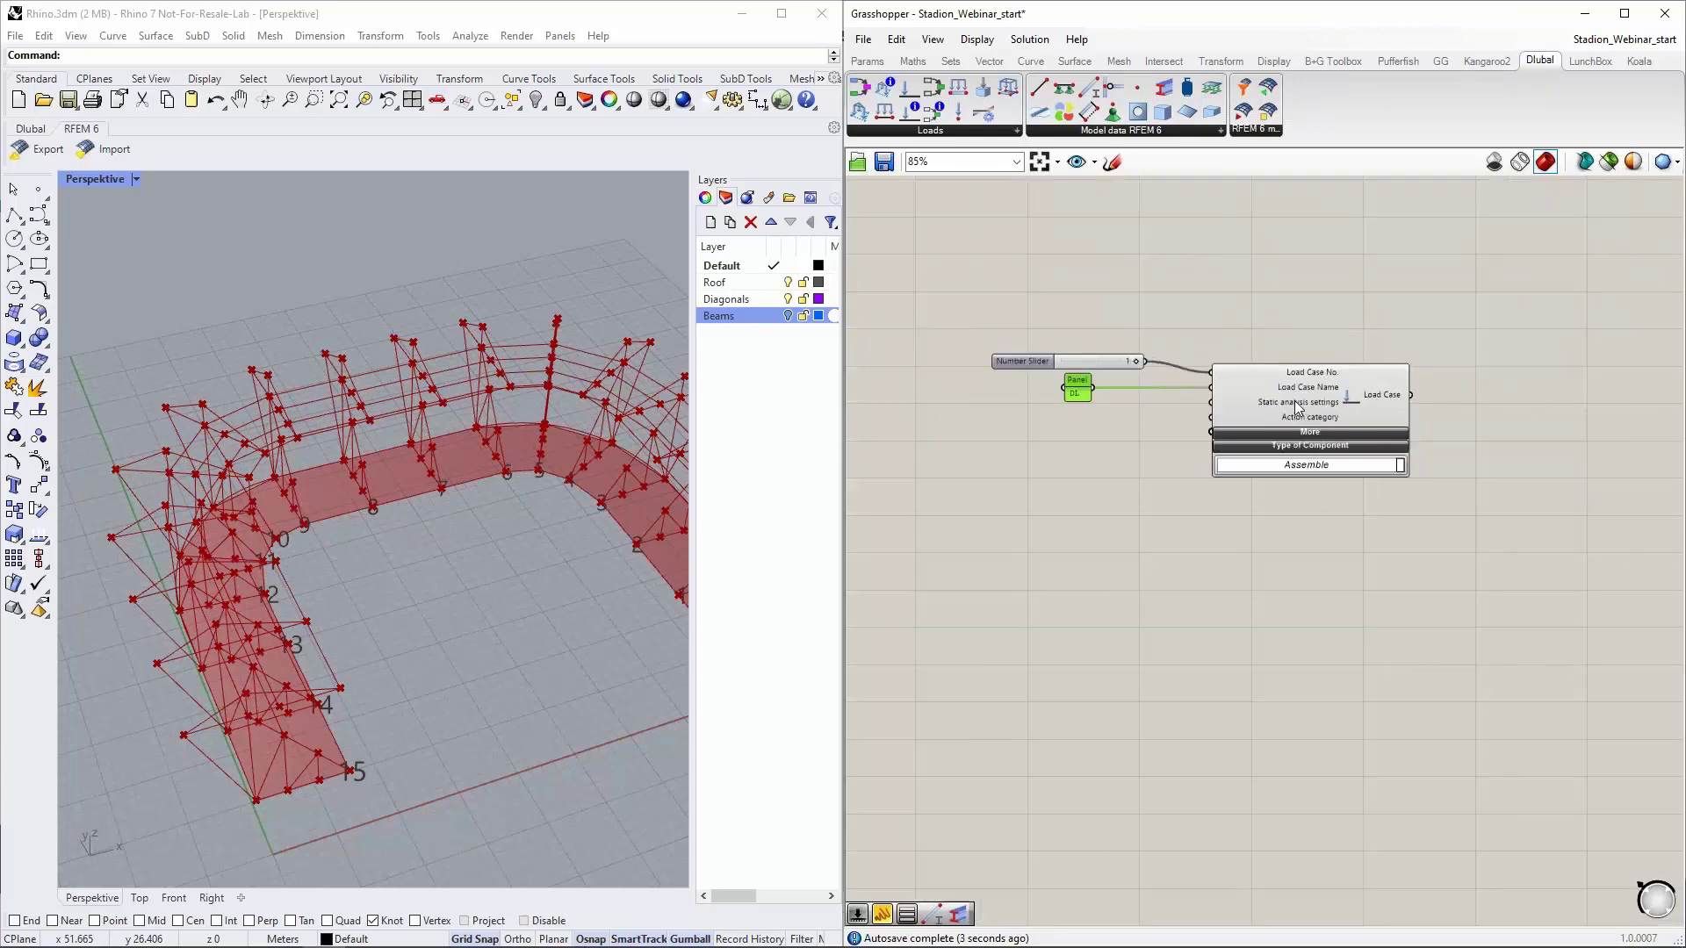
drag(1351, 475, 1205, 505)
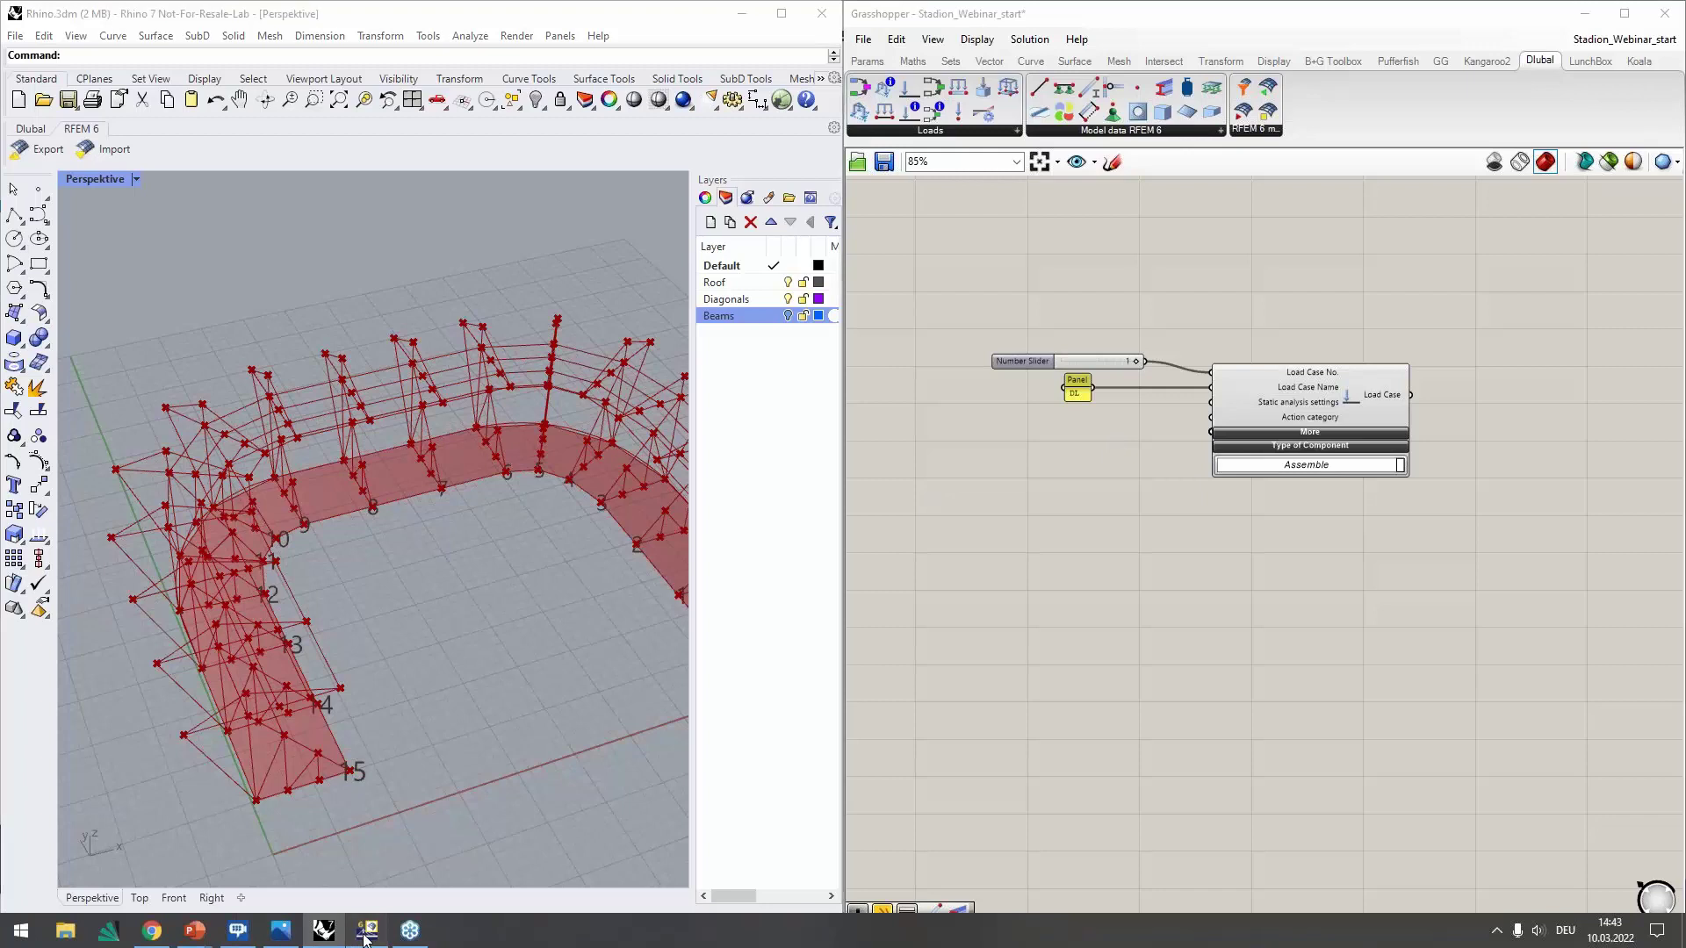
Switch to RFEM, view the static analysis settings options in a new load case, cancel it, and return to Grasshopper
click(365, 933)
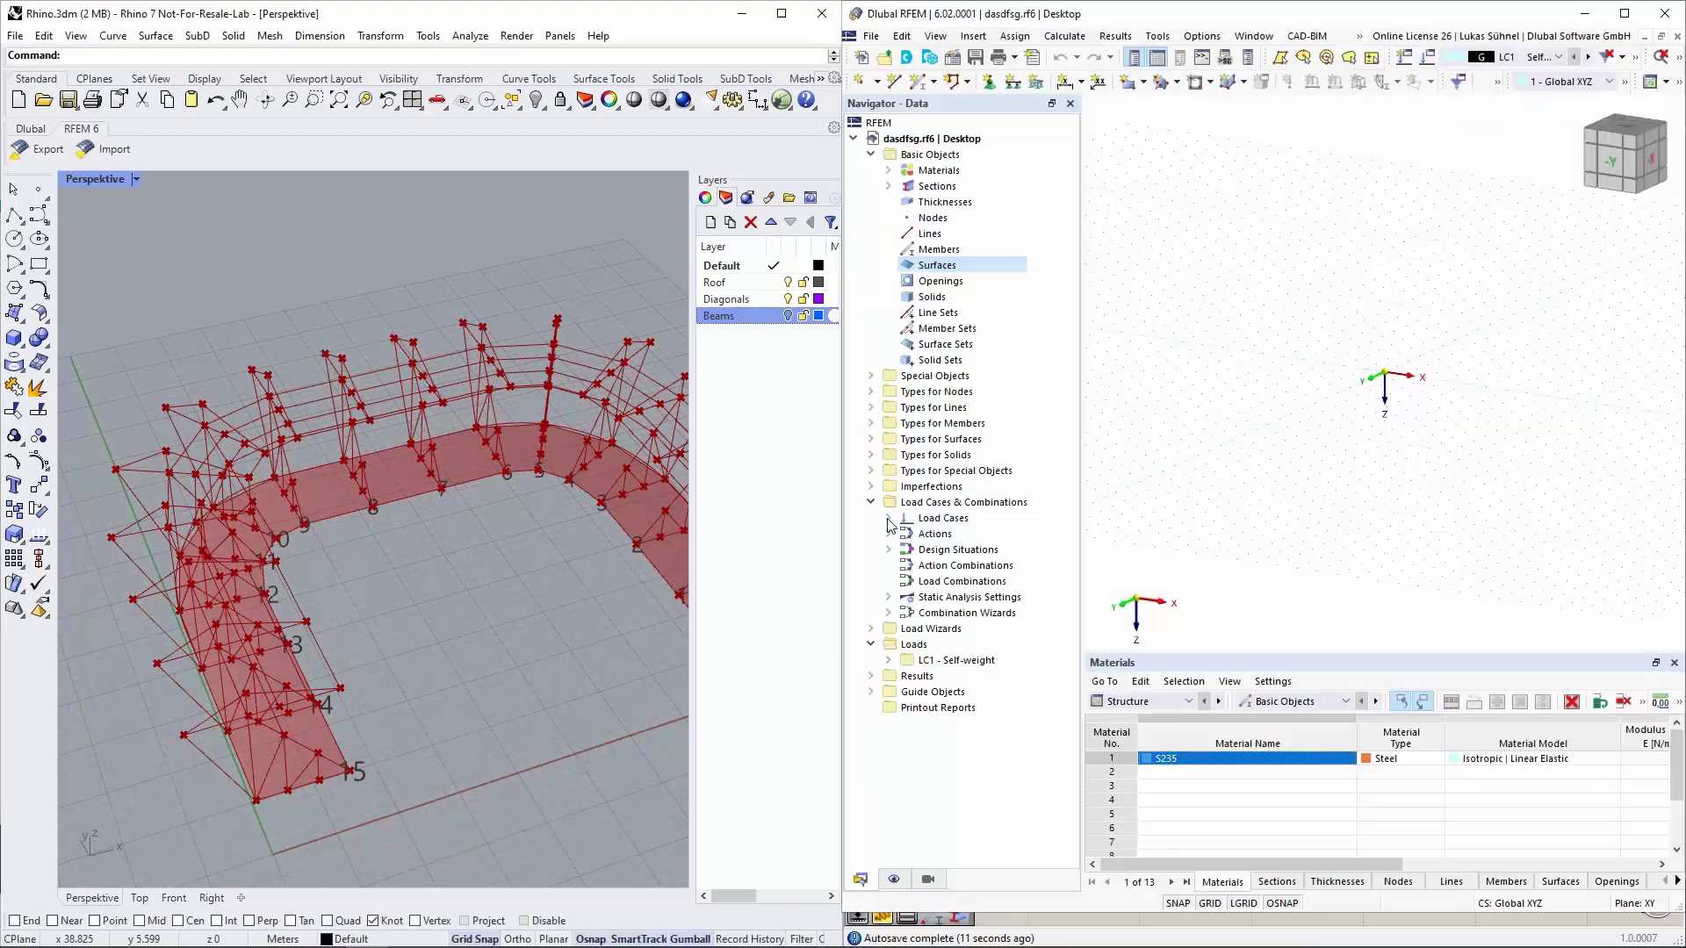
right_click(938, 518)
click(992, 549)
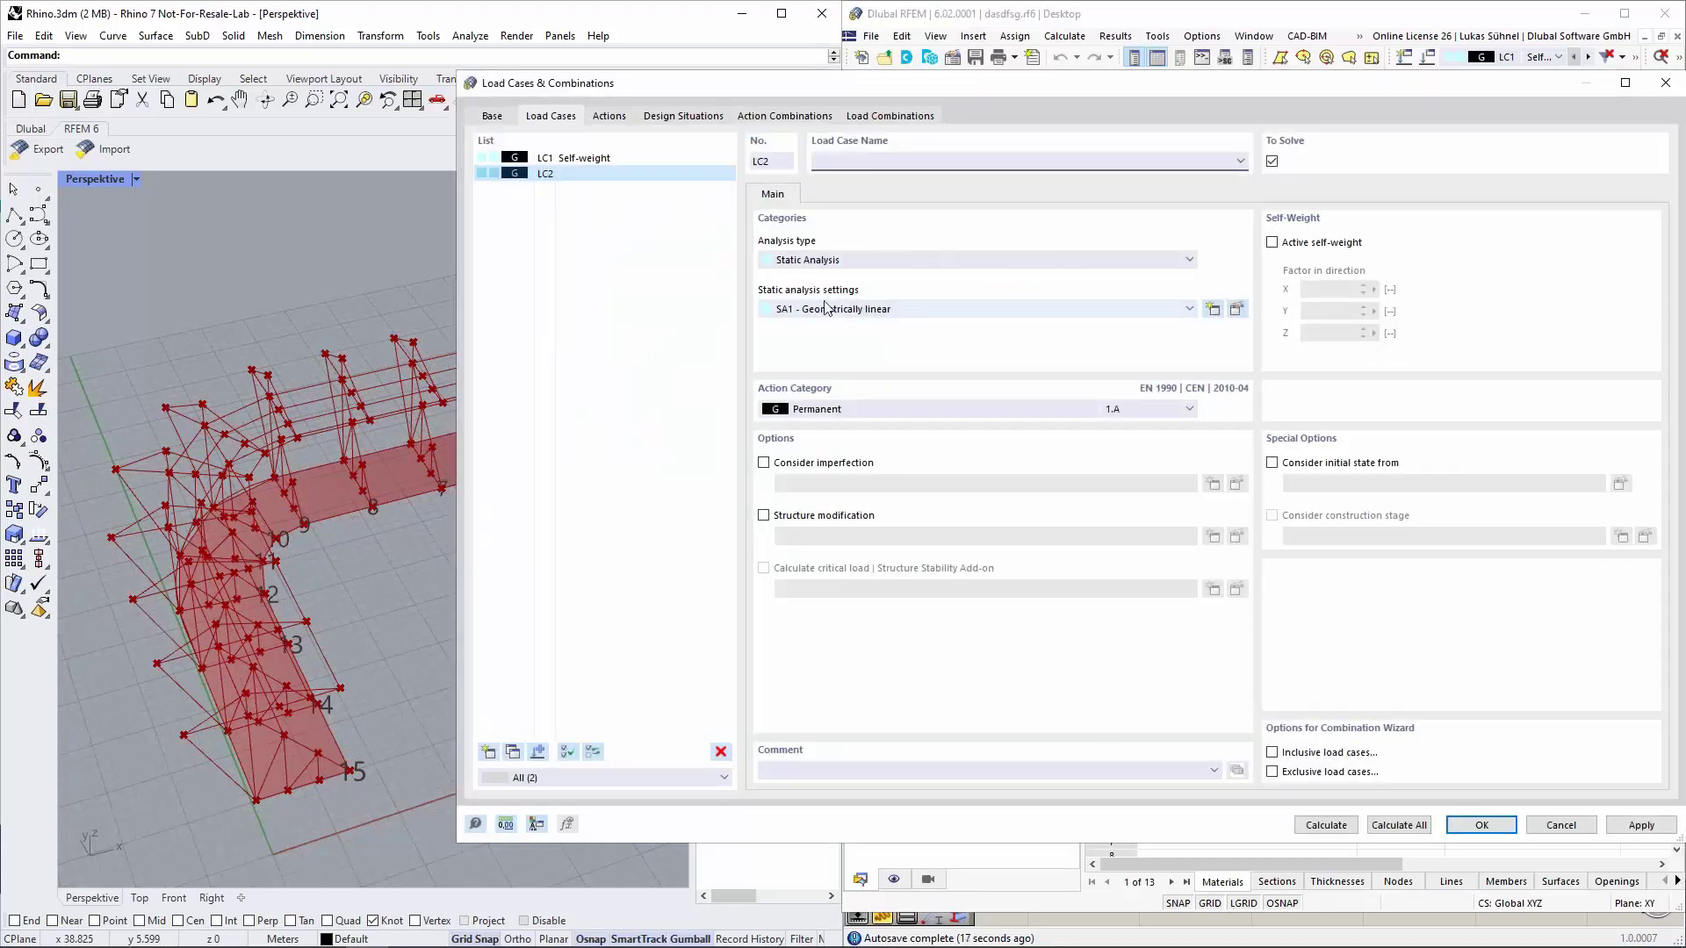
click(838, 311)
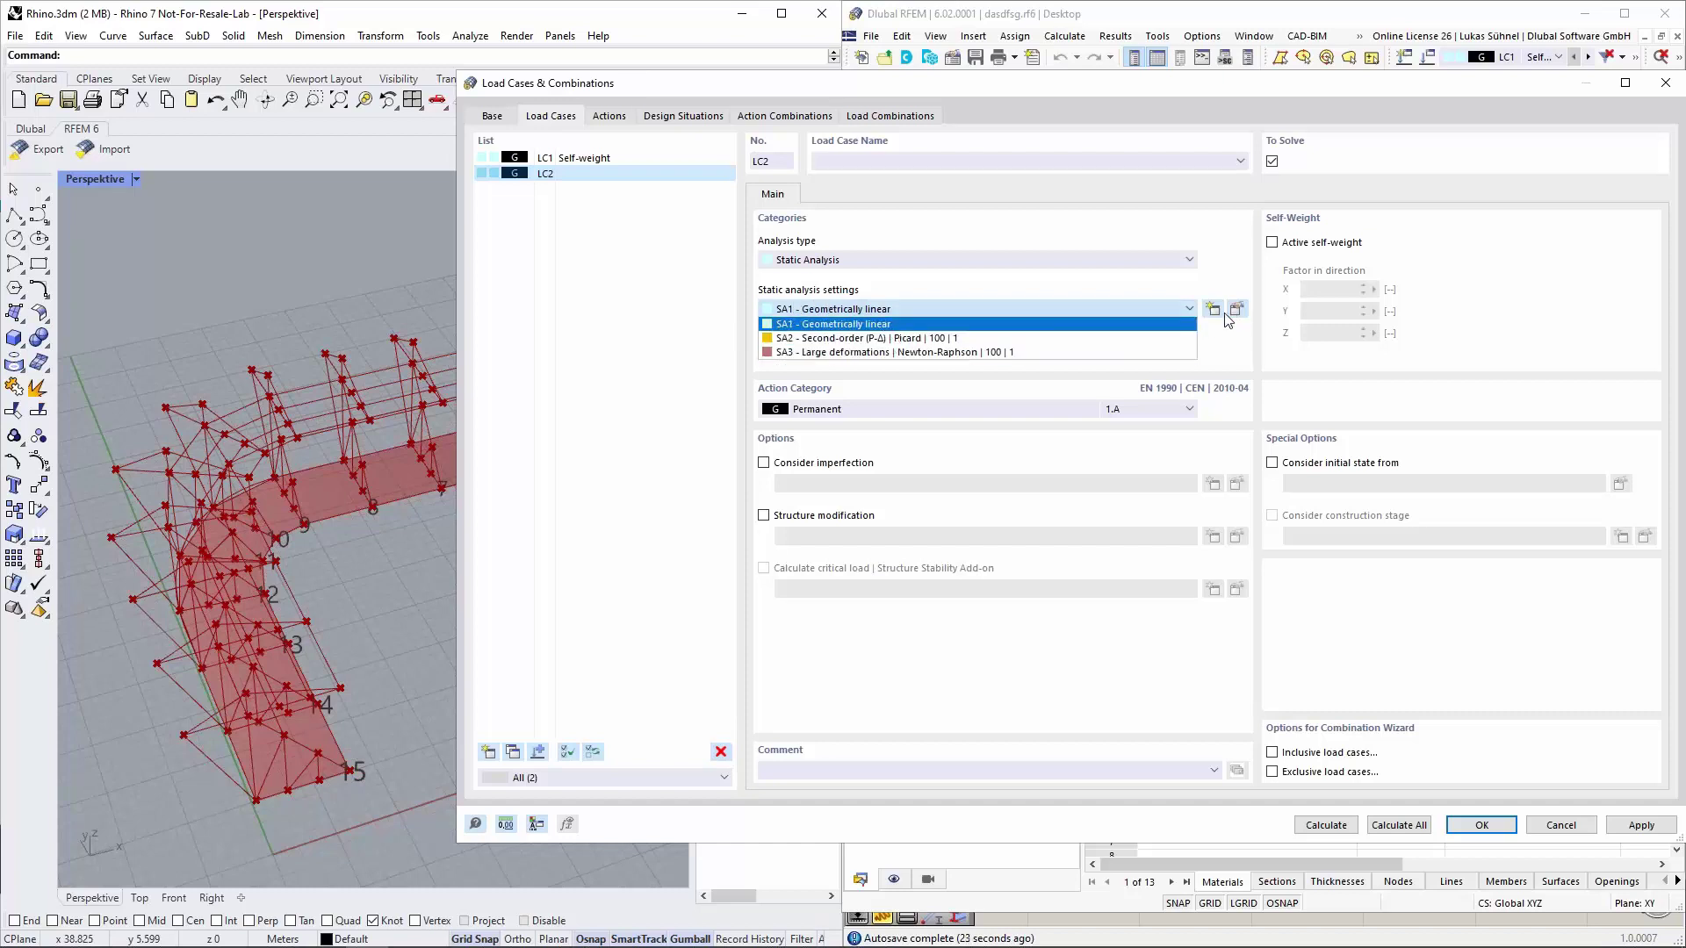
click(1573, 826)
click(1572, 829)
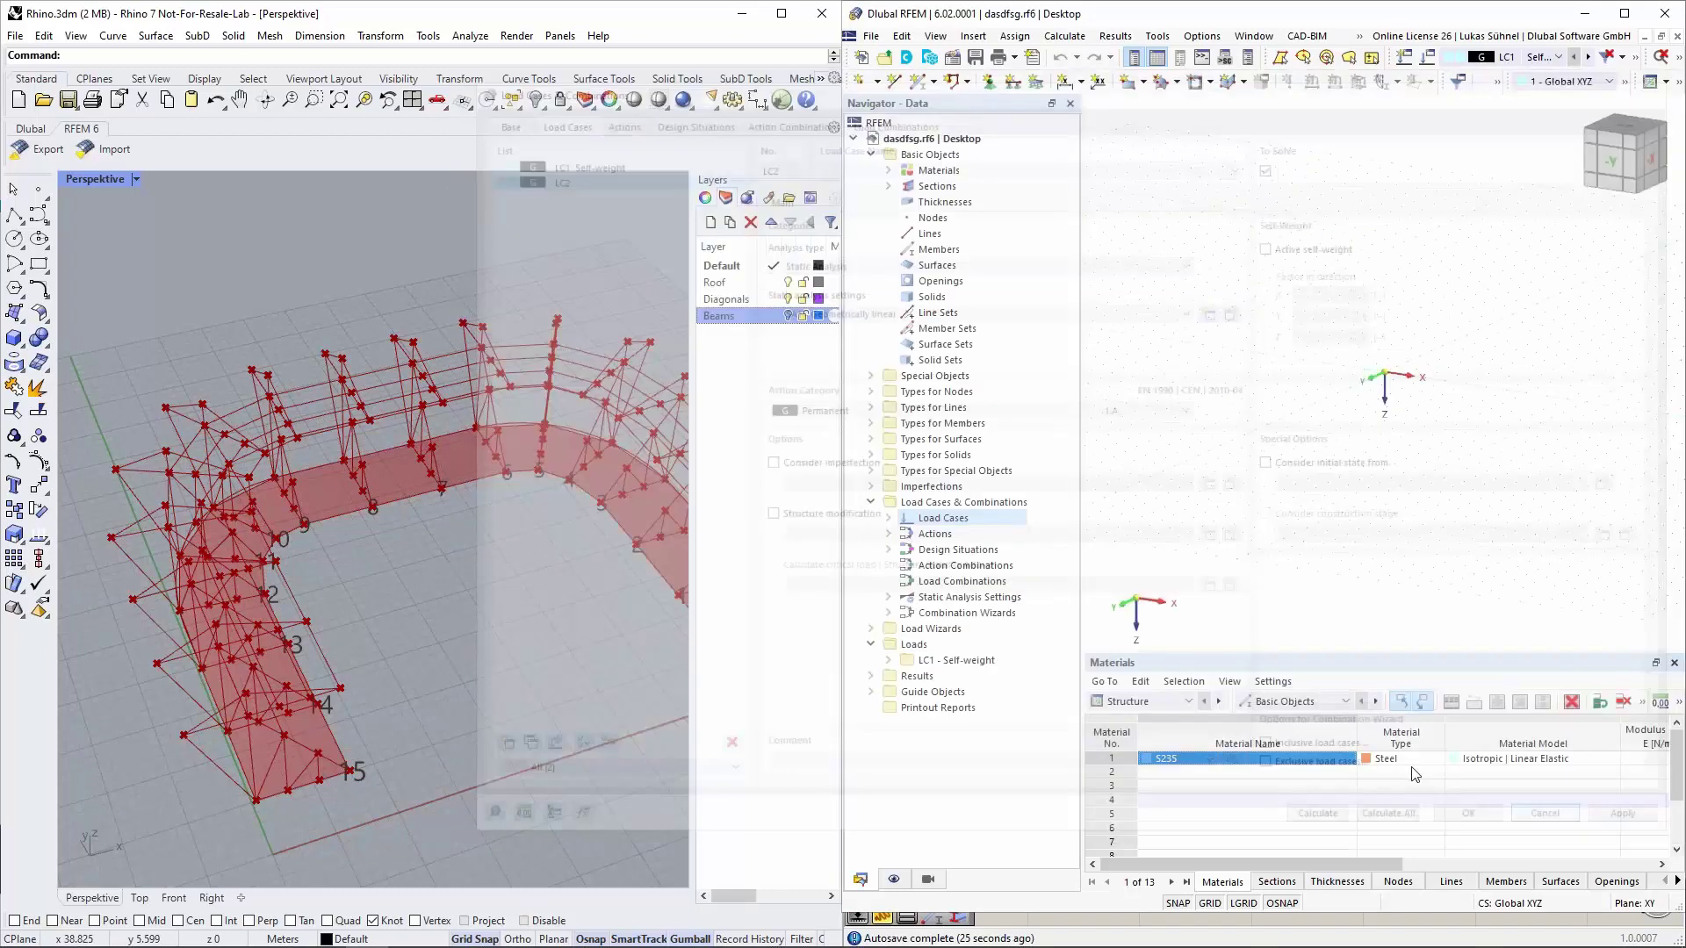
click(616, 658)
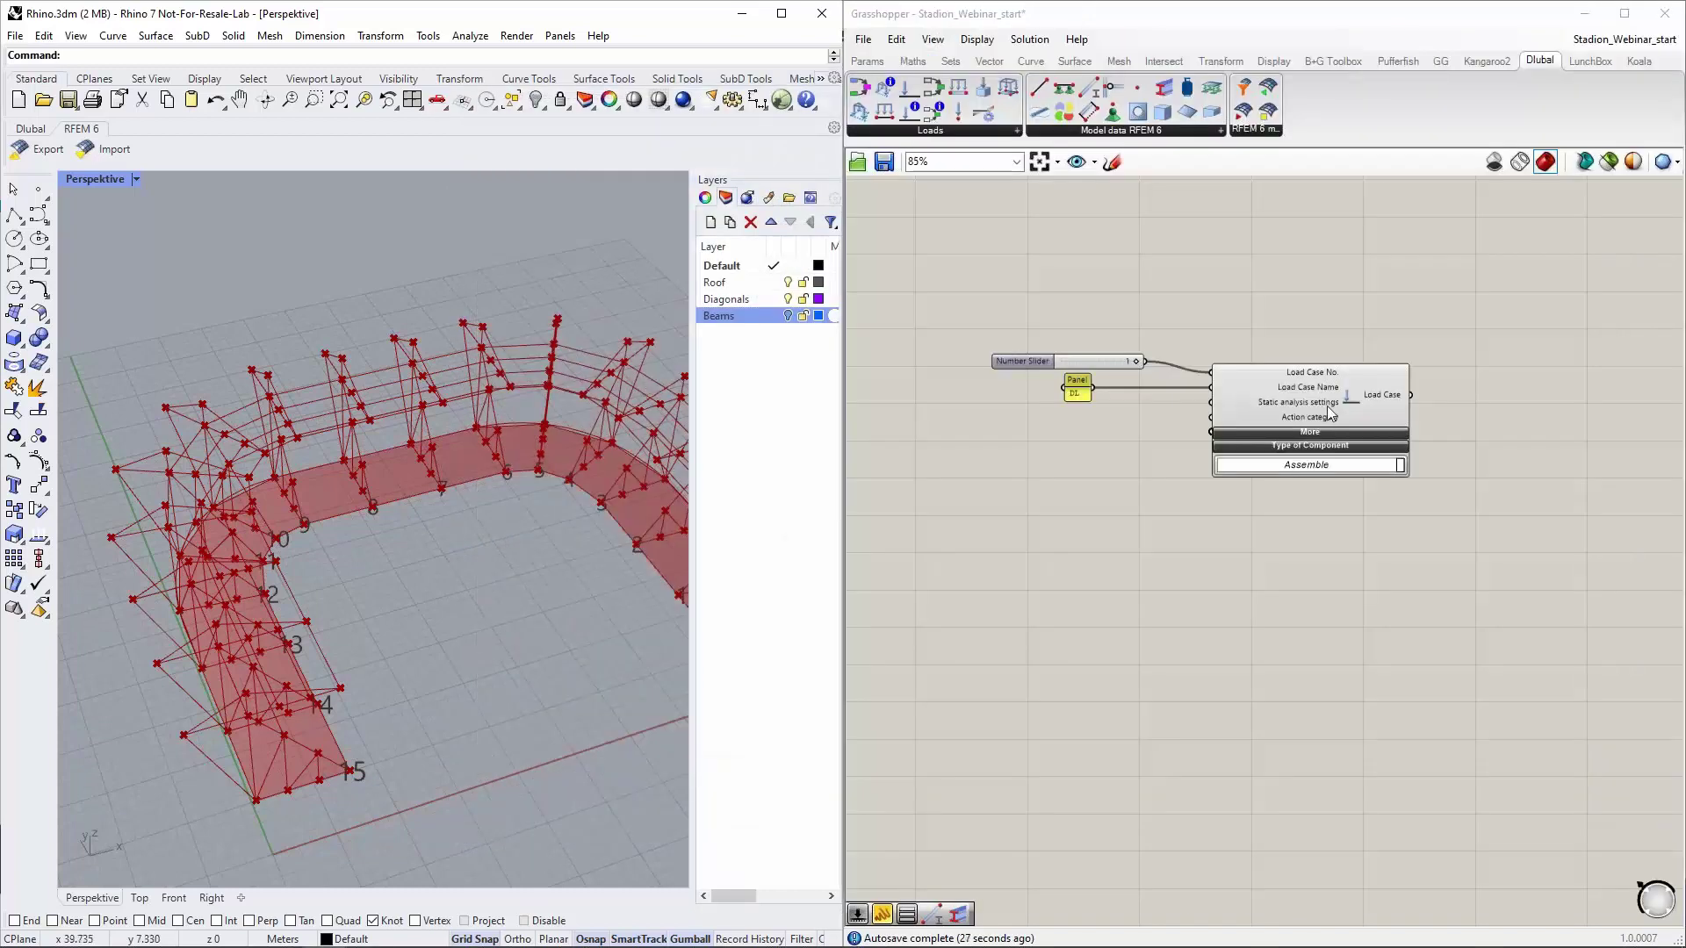
Add a Static Analysis Settings component above the Load Case component
drag(1357, 548, 1042, 355)
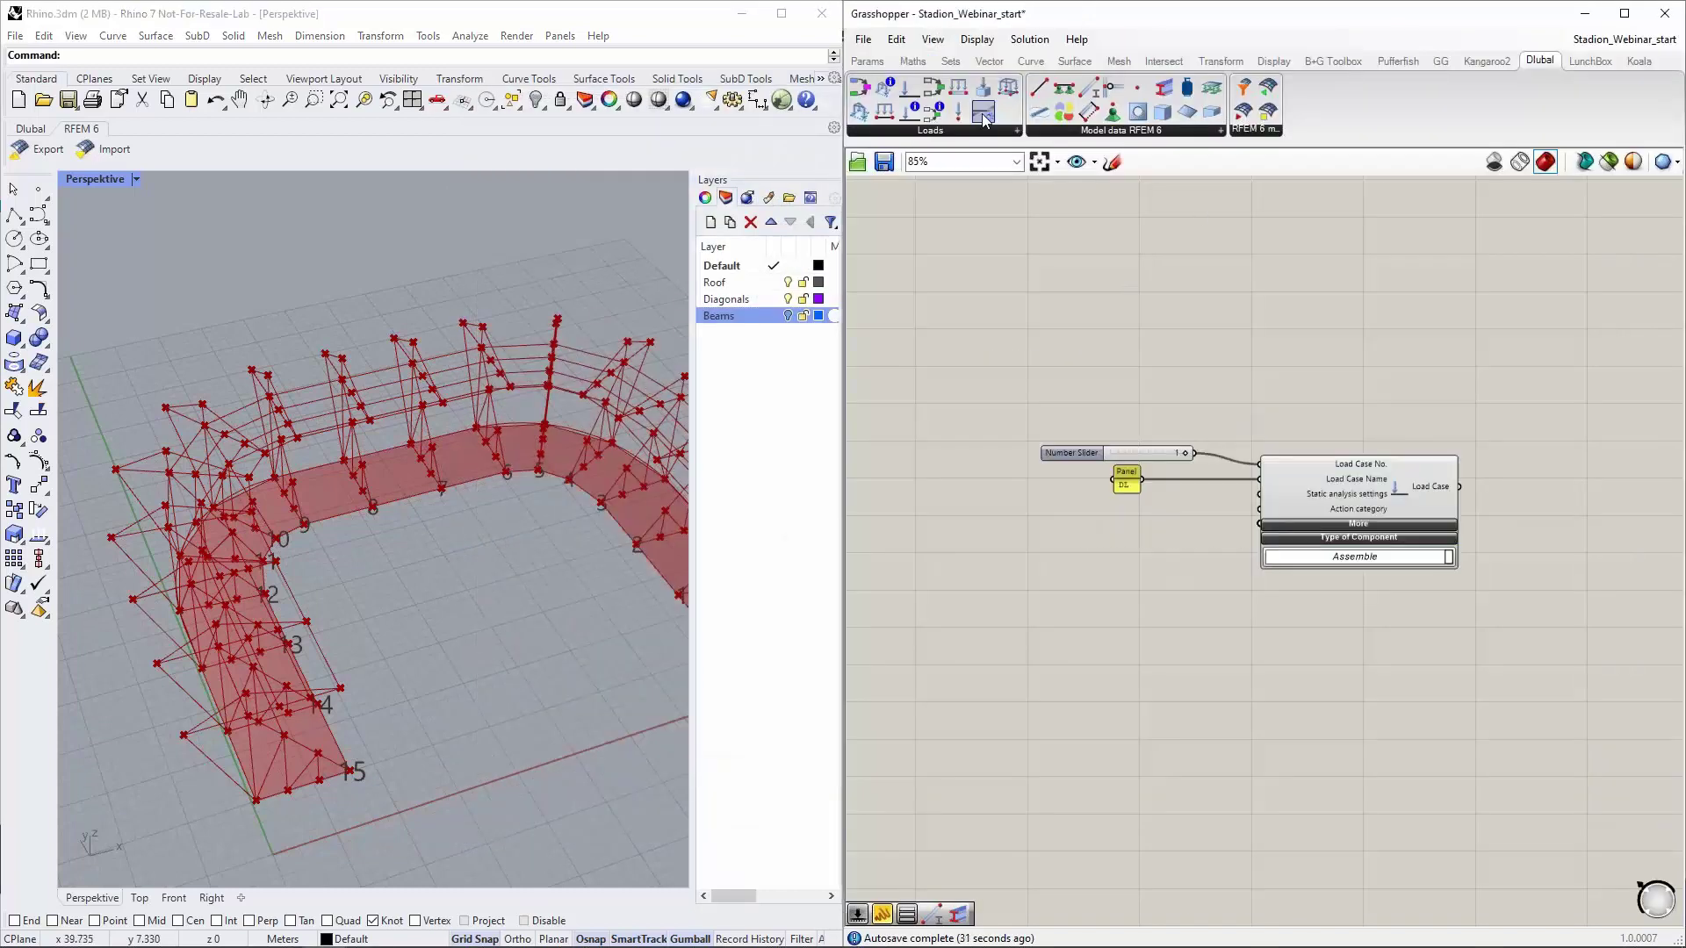
drag(983, 117, 1169, 288)
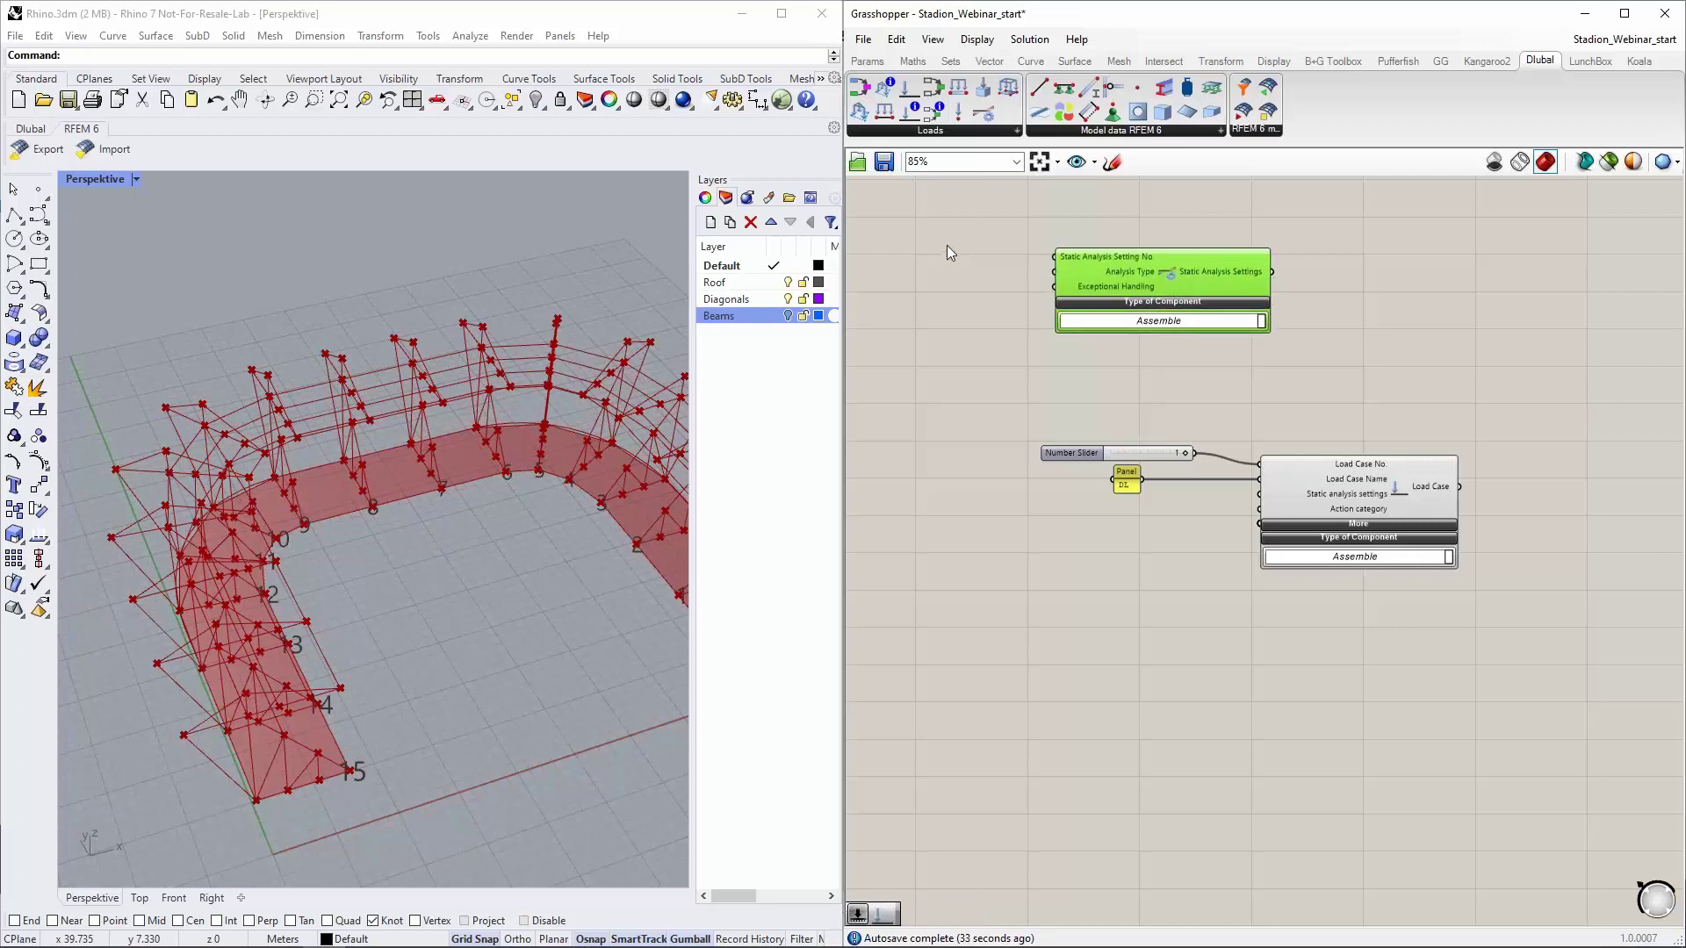
scroll(974, 248, up, 3)
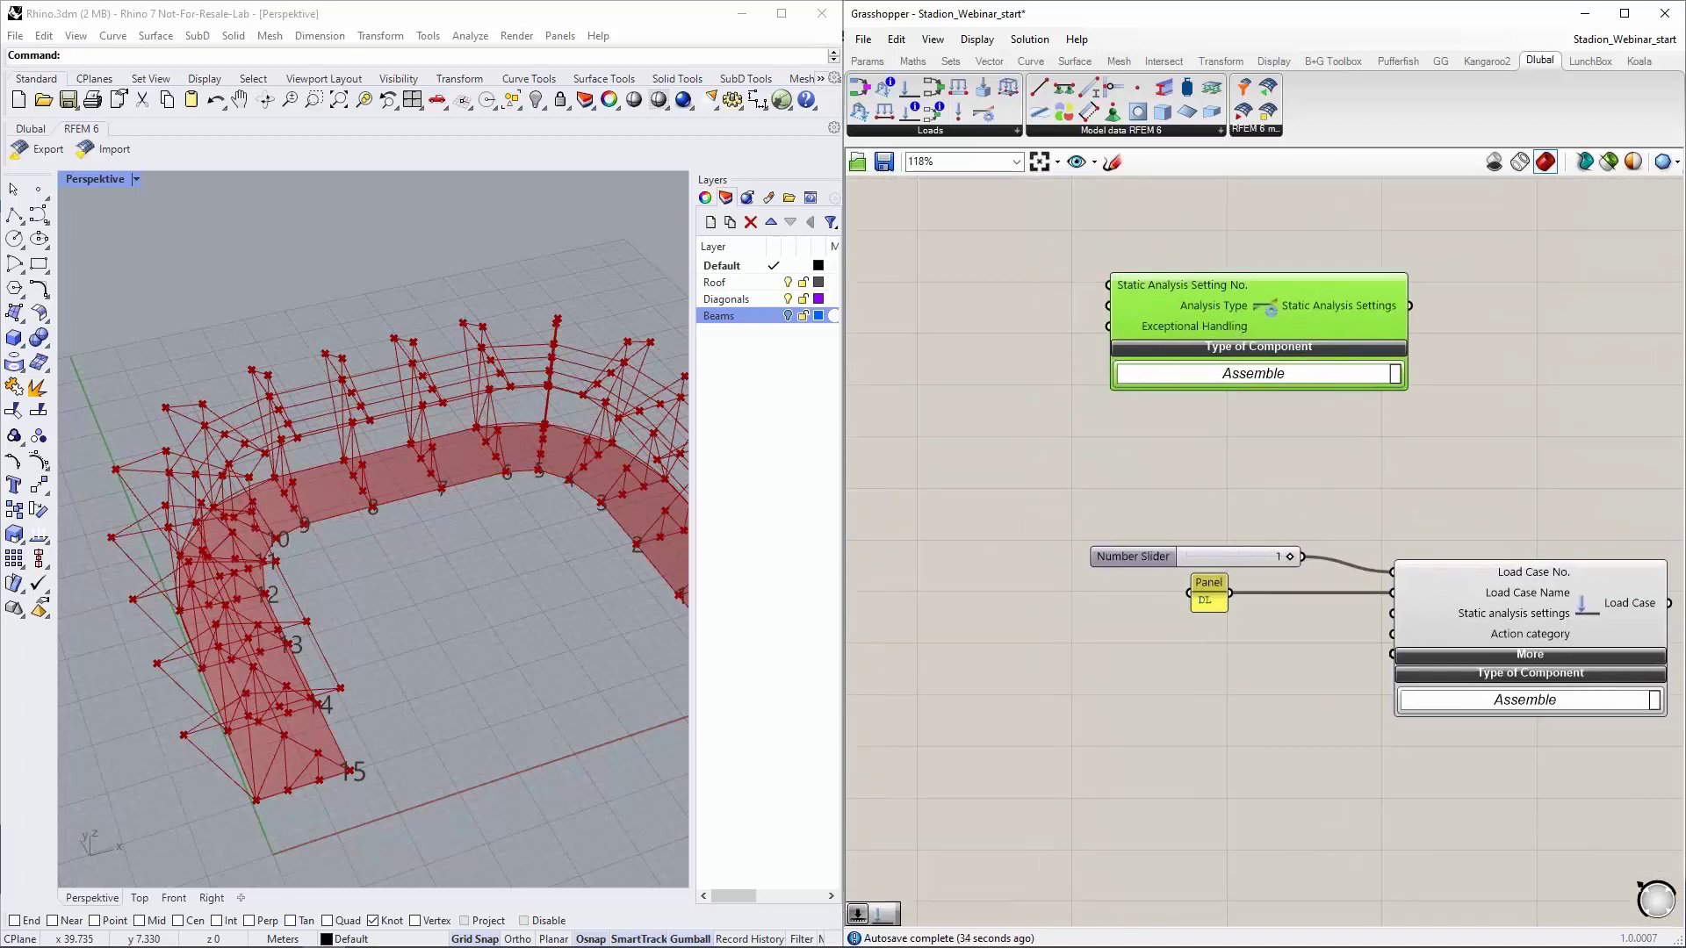
drag(1251, 309, 1286, 315)
click(950, 256)
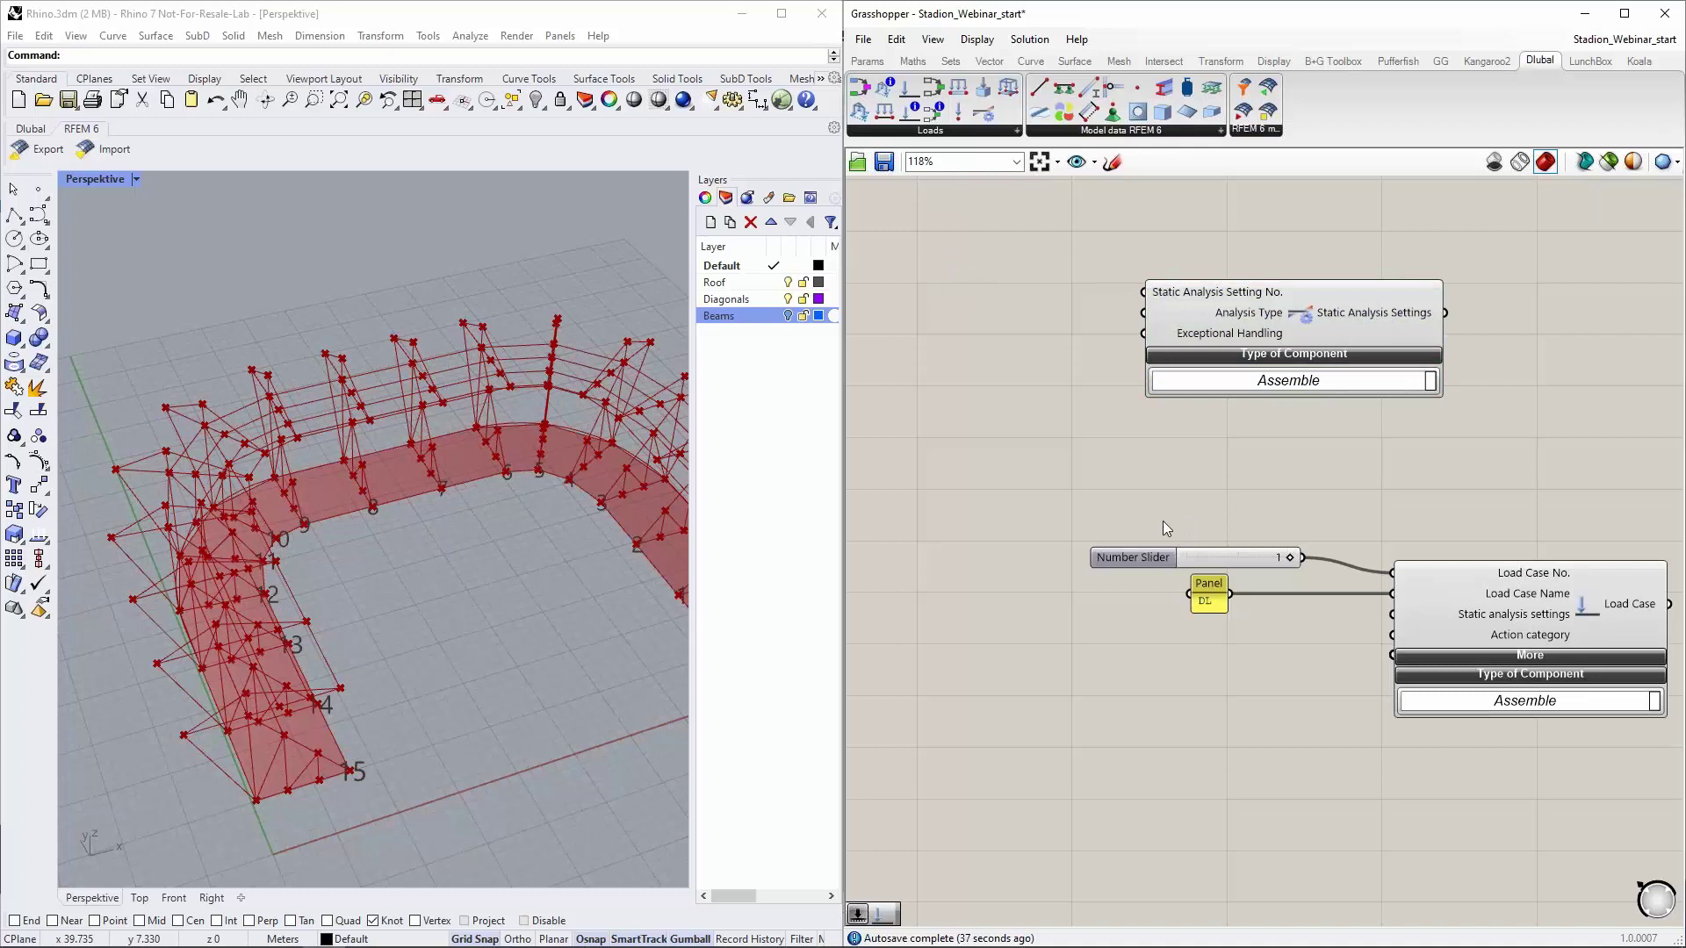
Connect a number slider with the value 1 to the Static Analysis Setting No. input and place it beside the component
click(1141, 556)
alt+drag(1233, 566, 1143, 291)
drag(1010, 289, 1067, 256)
scroll(1299, 320, down, 3)
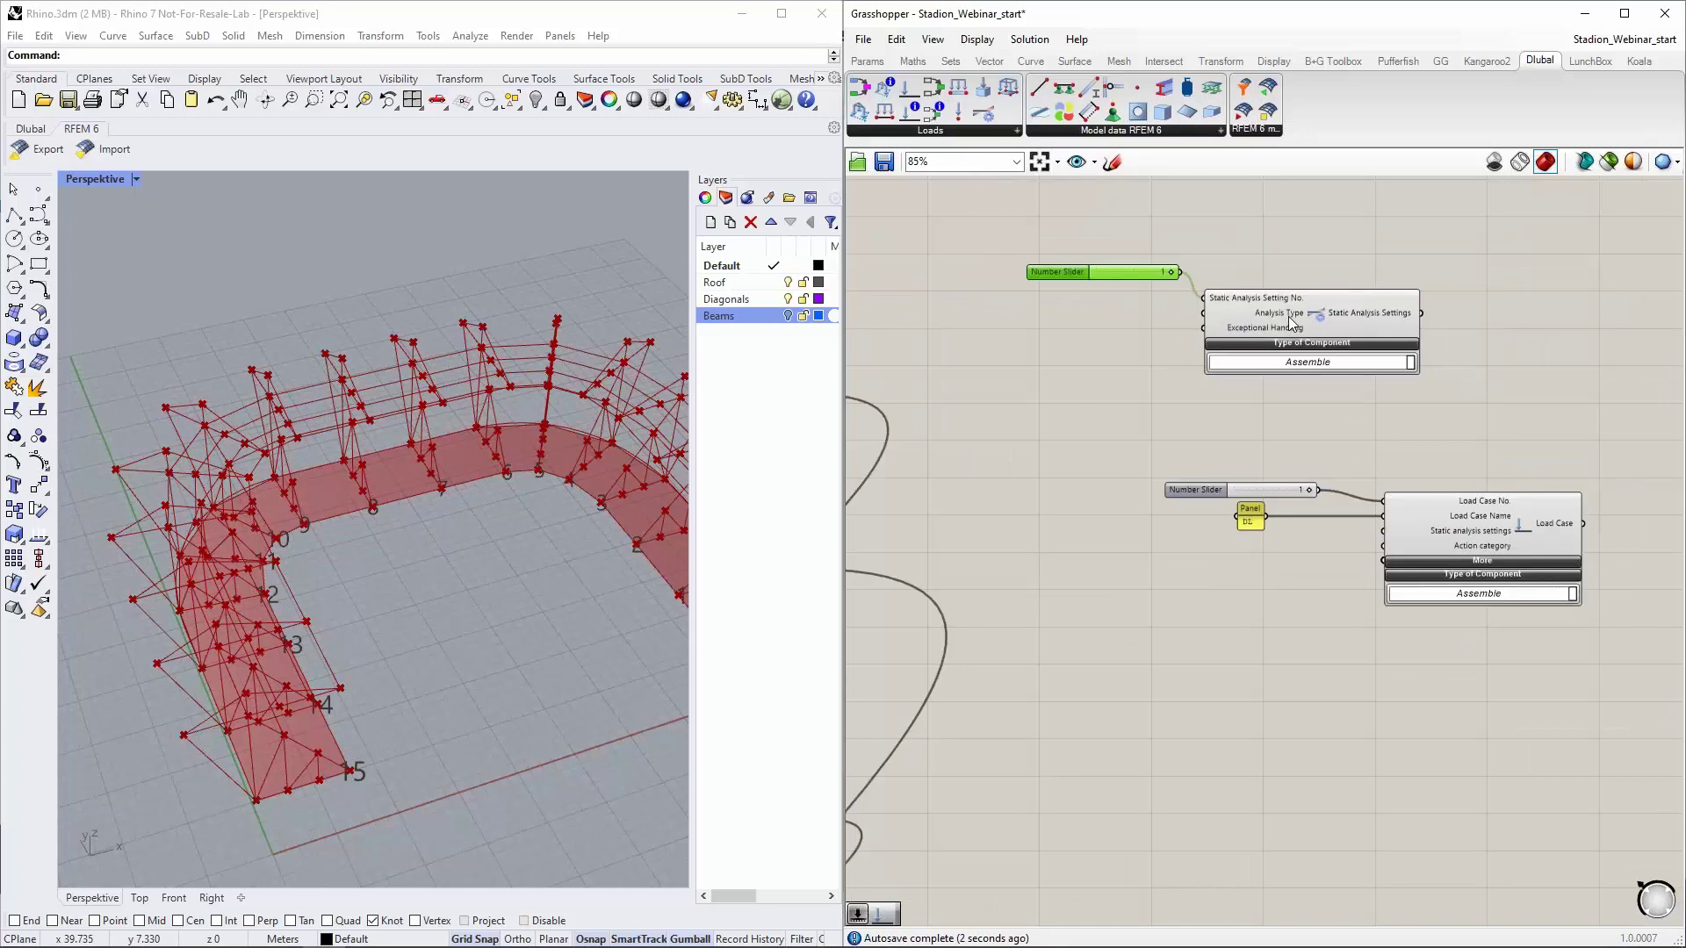
Add a value list, connect it to the Analysis Type input, and choose GEOMETRICALLY_LINEAR
click(1062, 314)
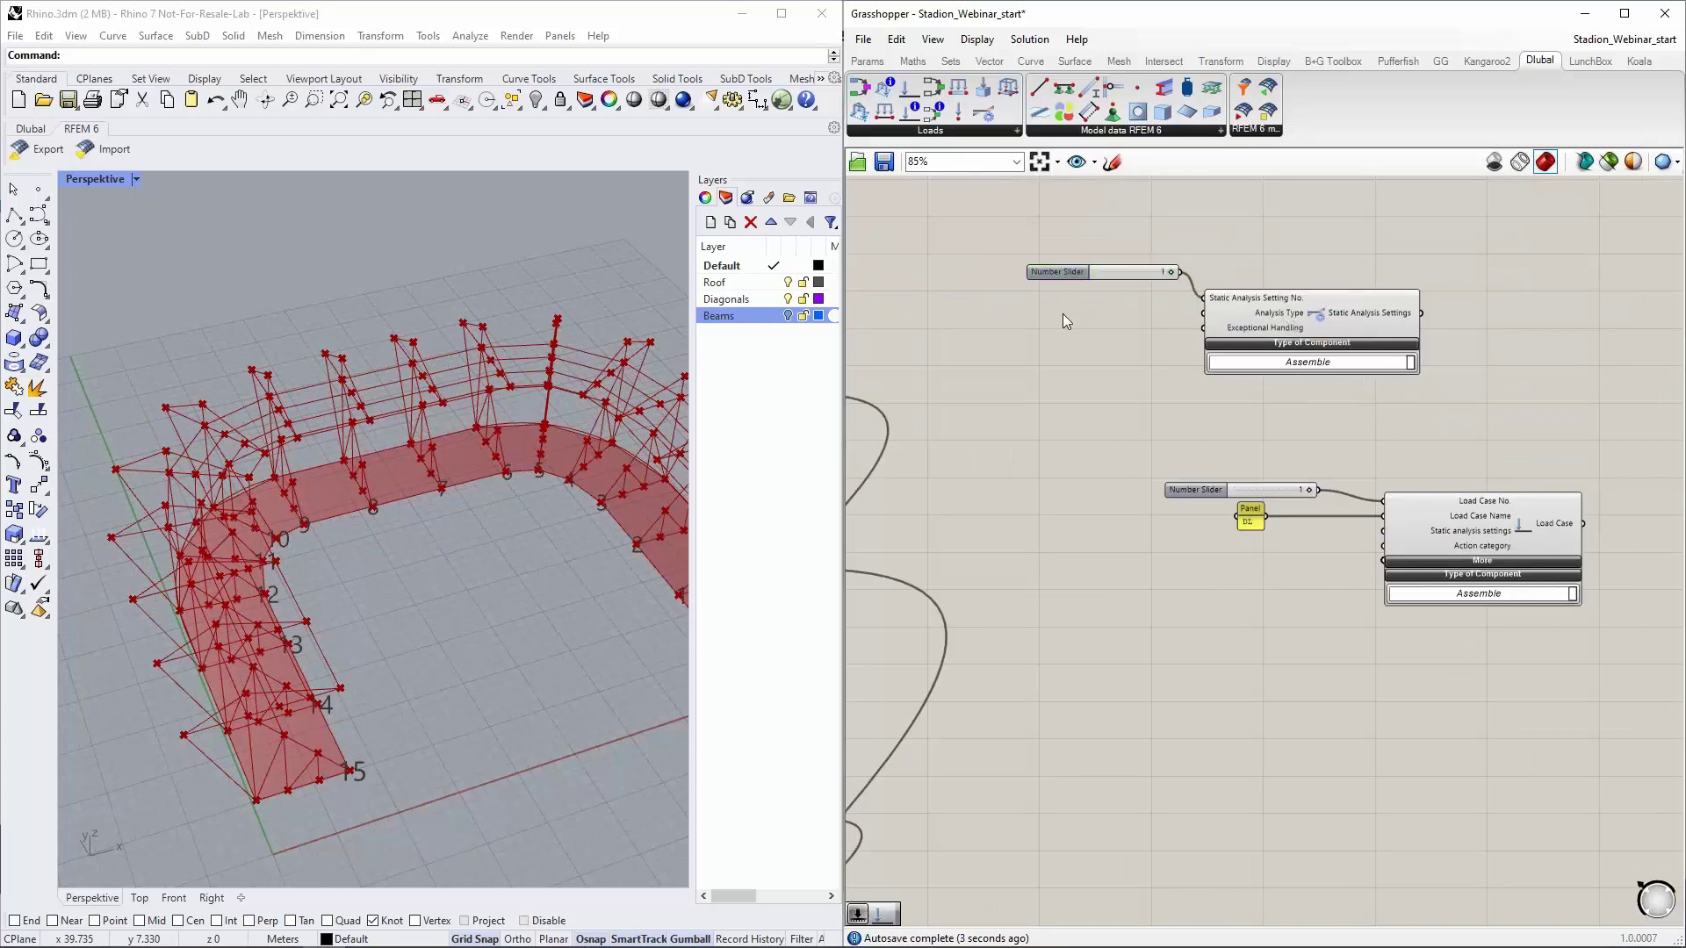
double_click(1063, 313)
text(valu)
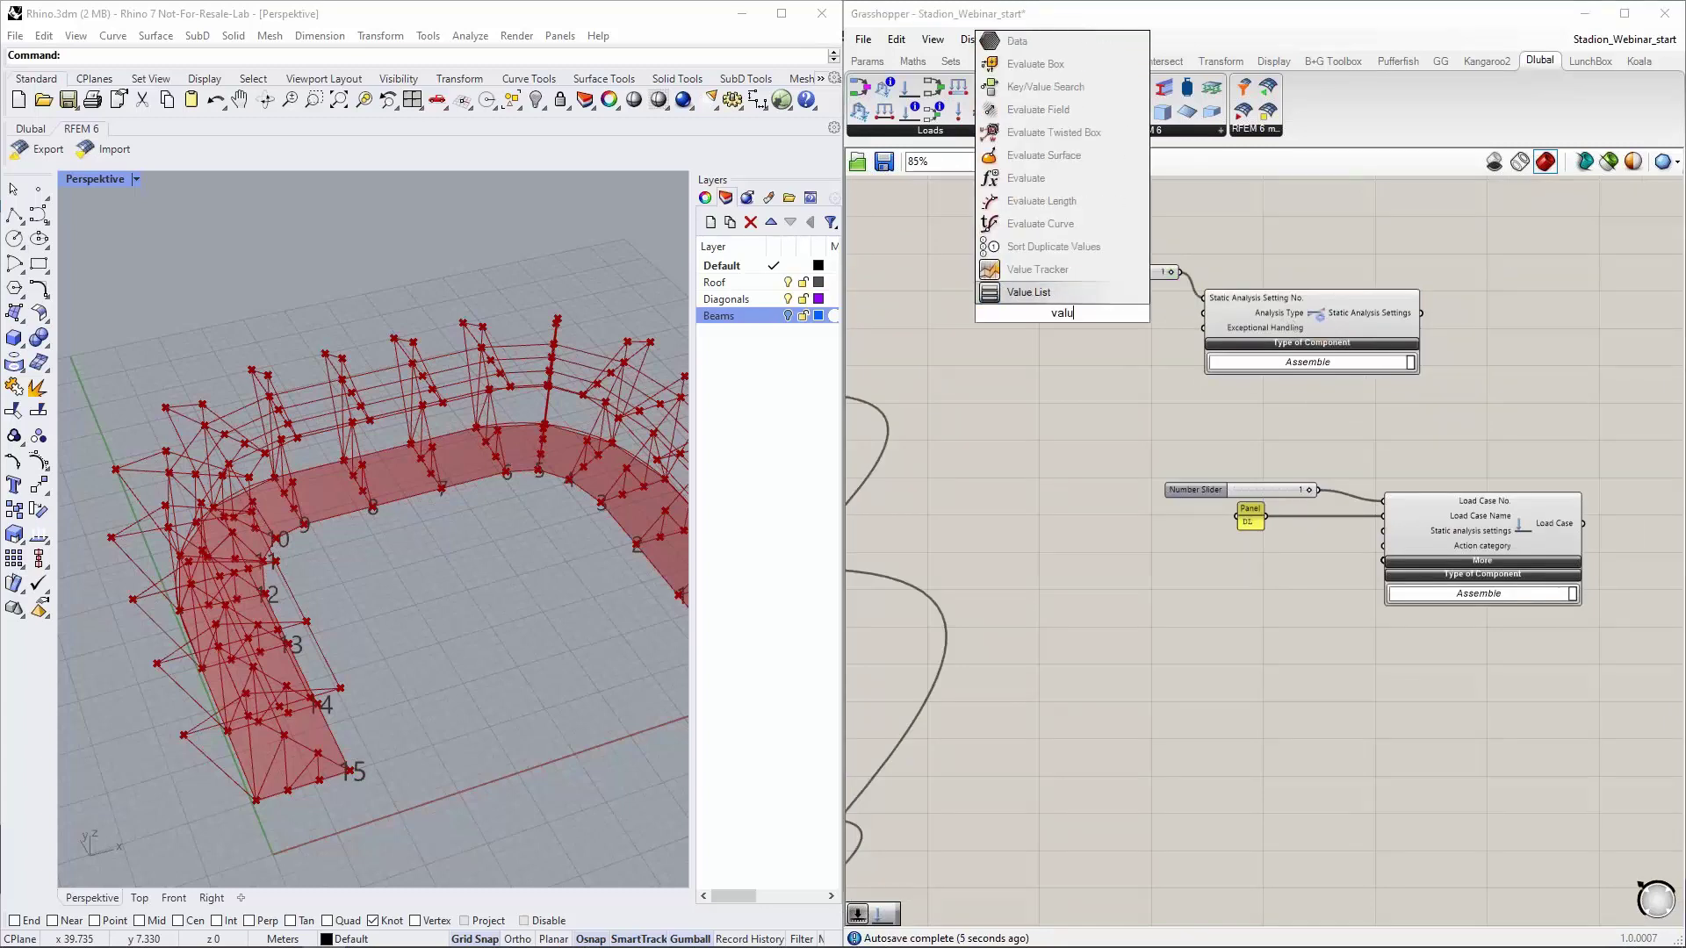
click(1056, 288)
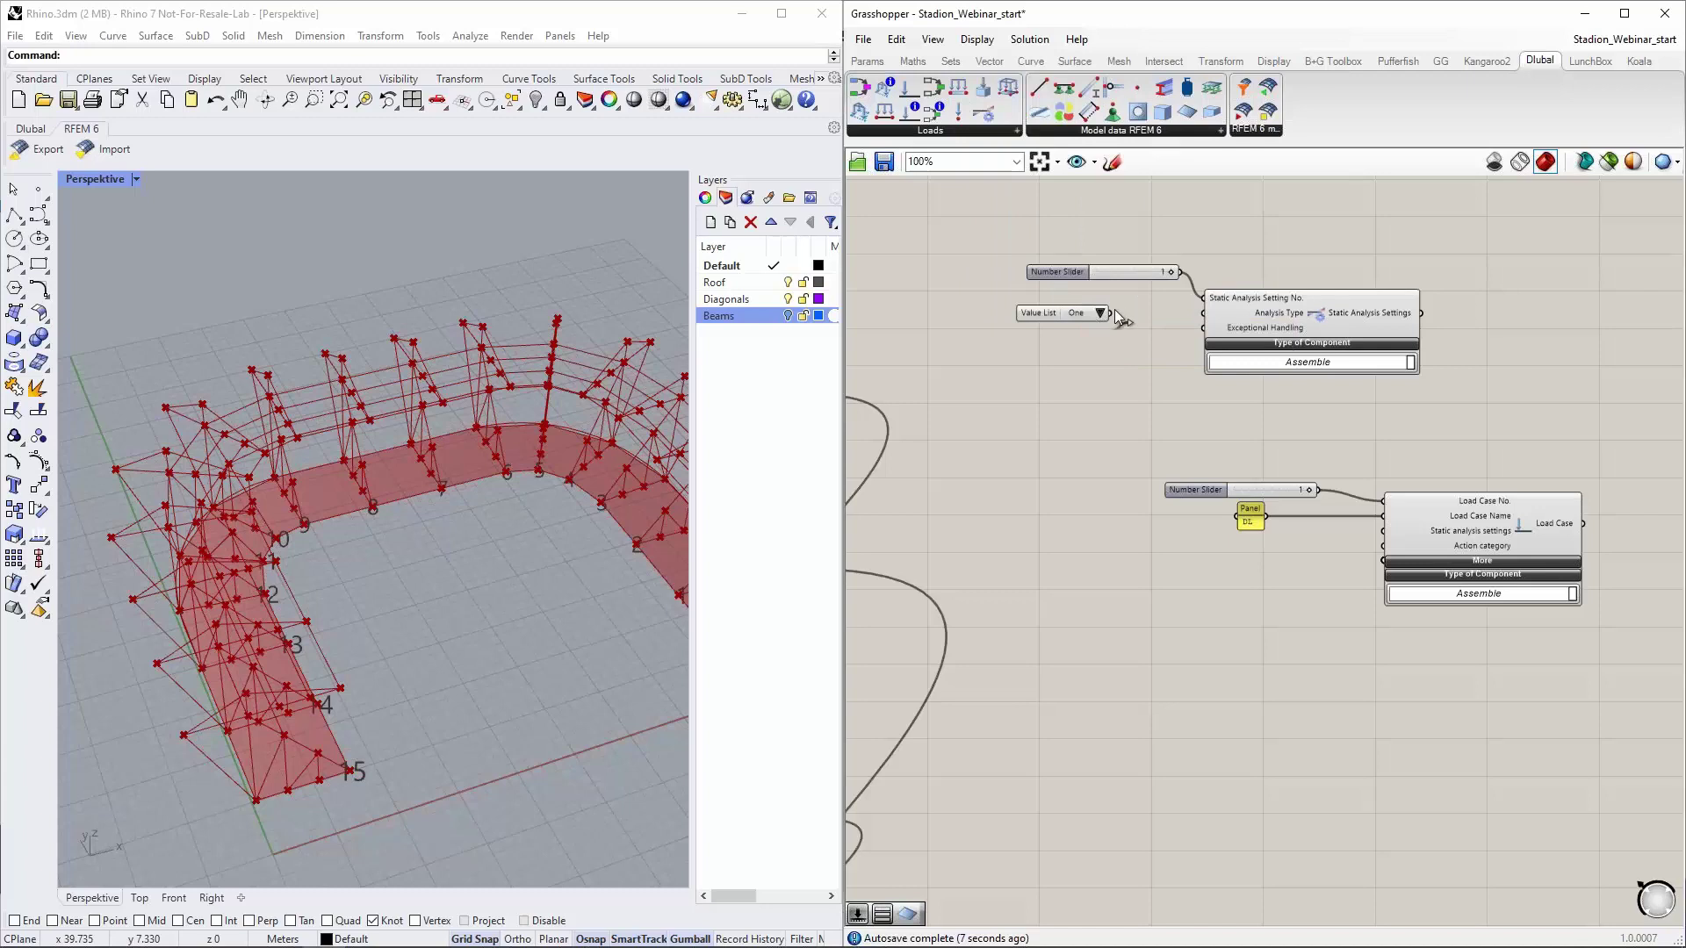
scroll(1117, 313, up, 2)
drag(1118, 314, 1236, 314)
drag(1113, 313, 1086, 297)
click(1171, 299)
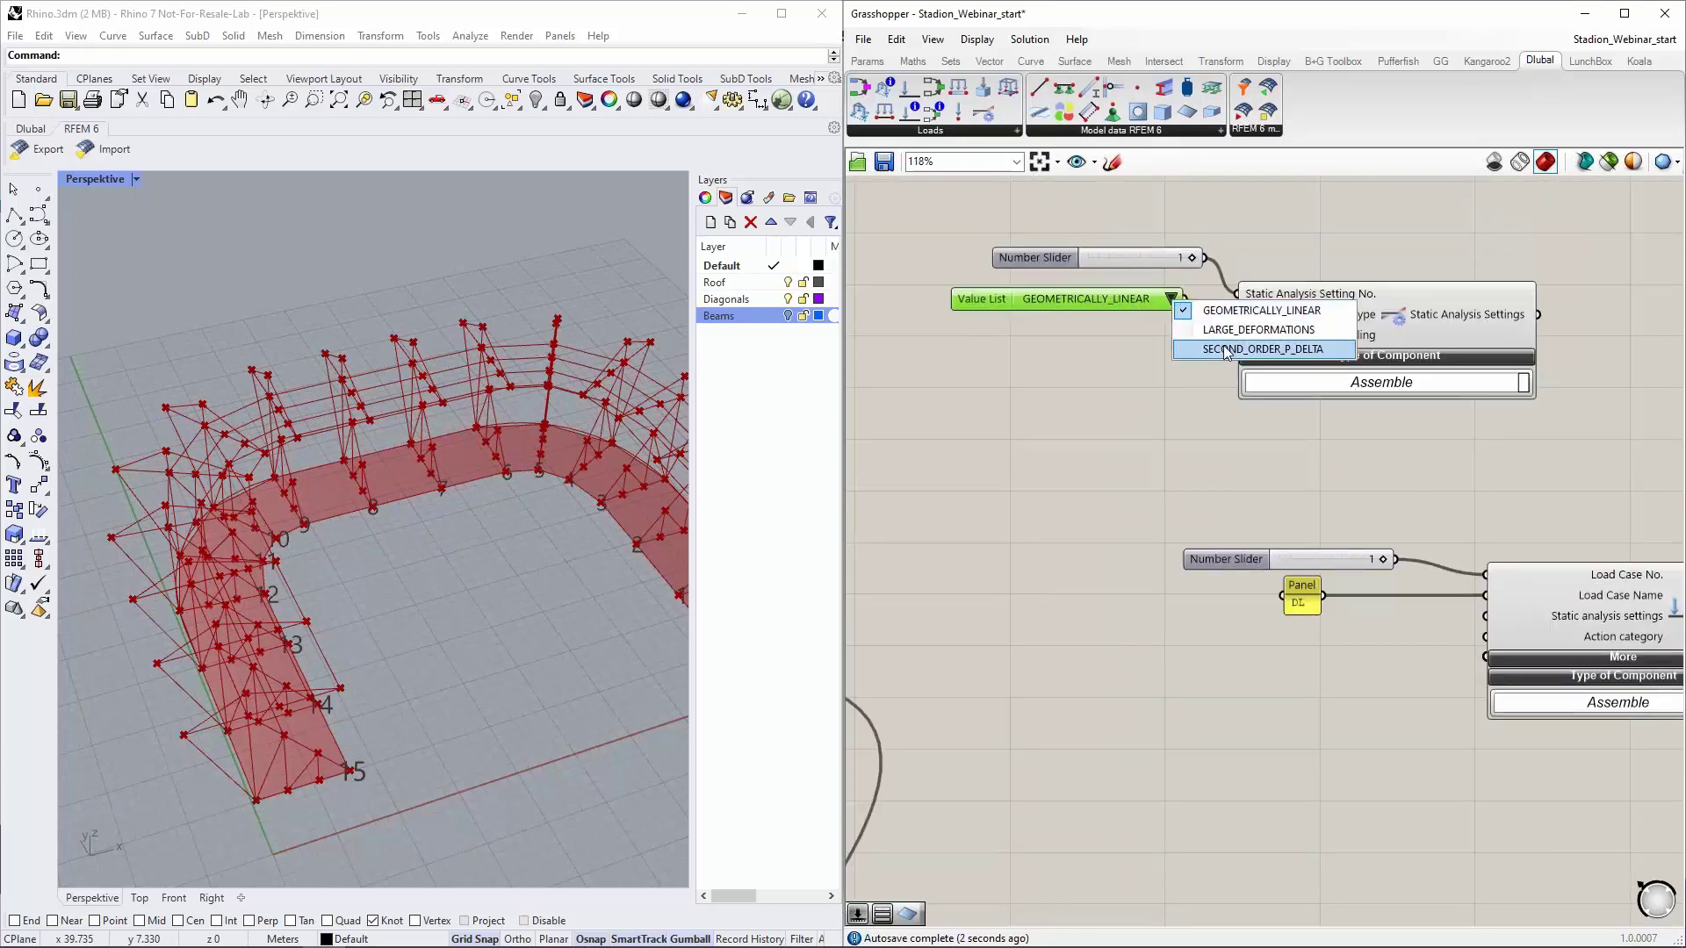
click(1256, 310)
drag(1110, 303, 1135, 300)
mouse_move(1307, 339)
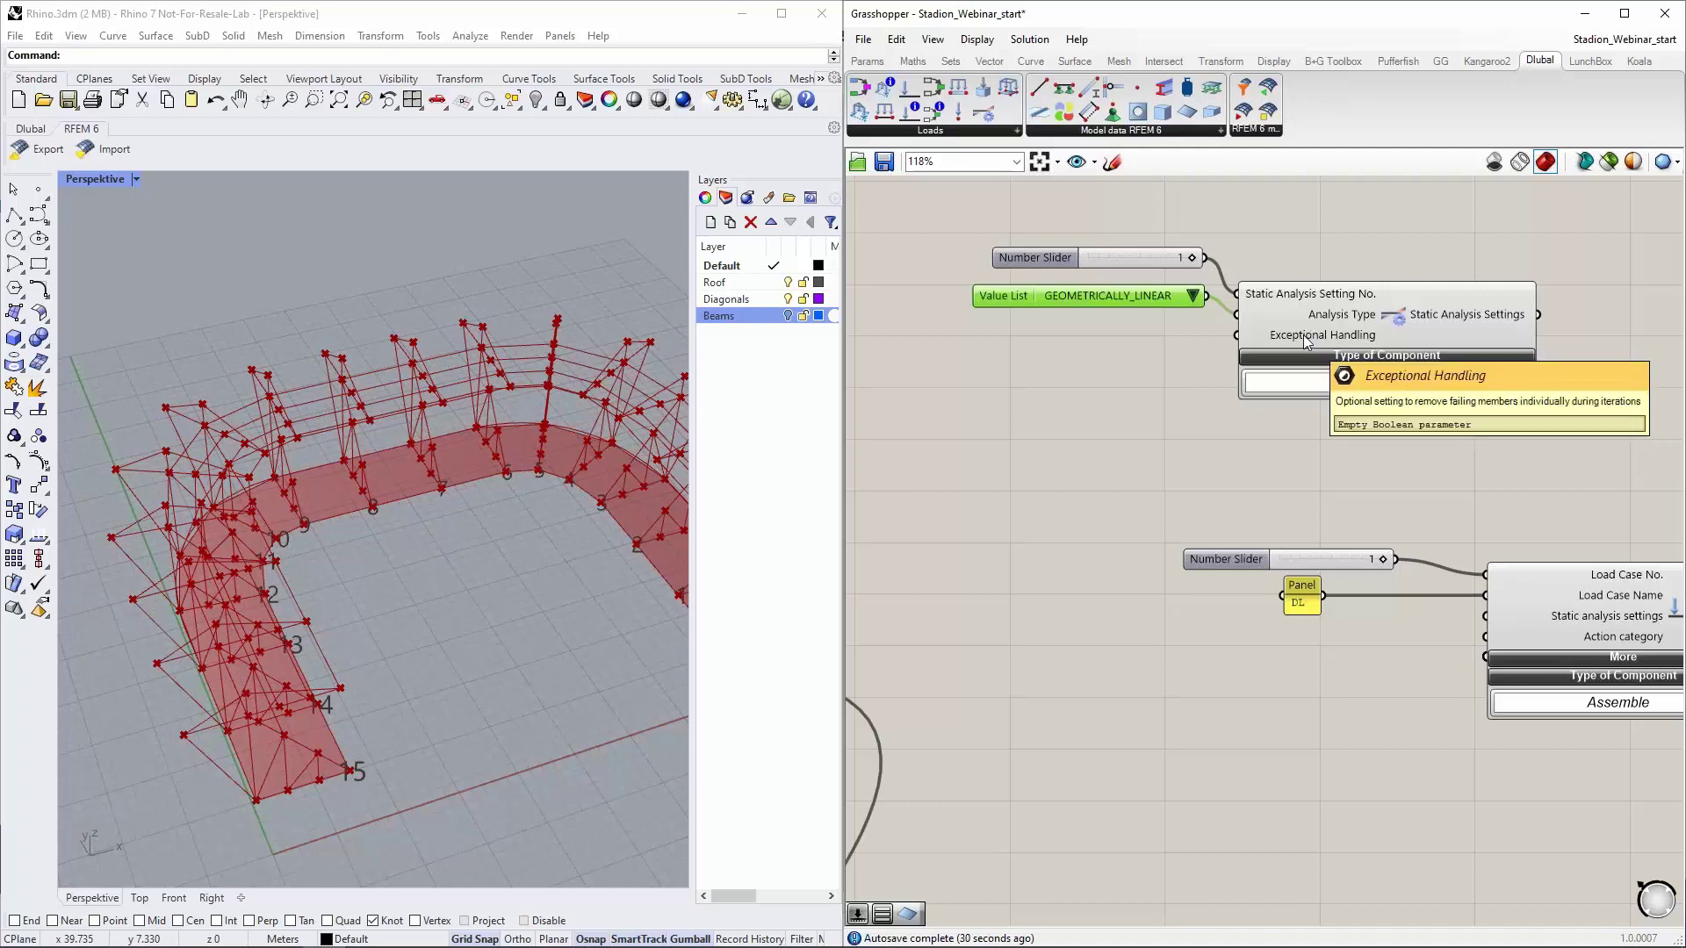
double_click(1063, 358)
text(b)
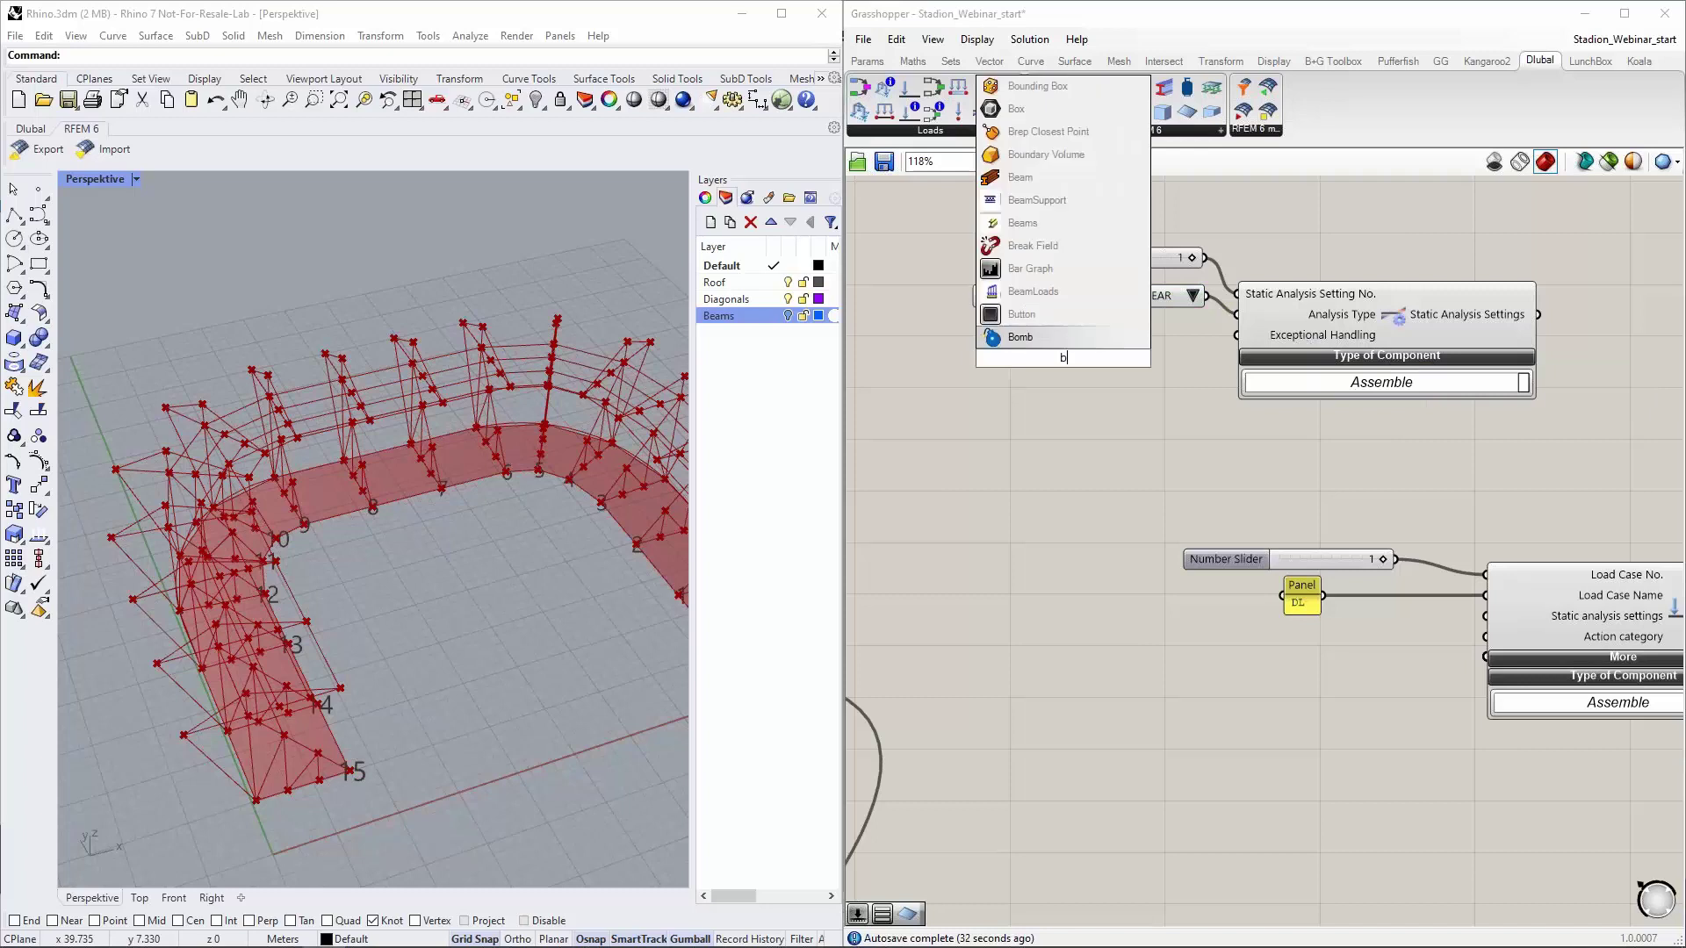
text(oo)
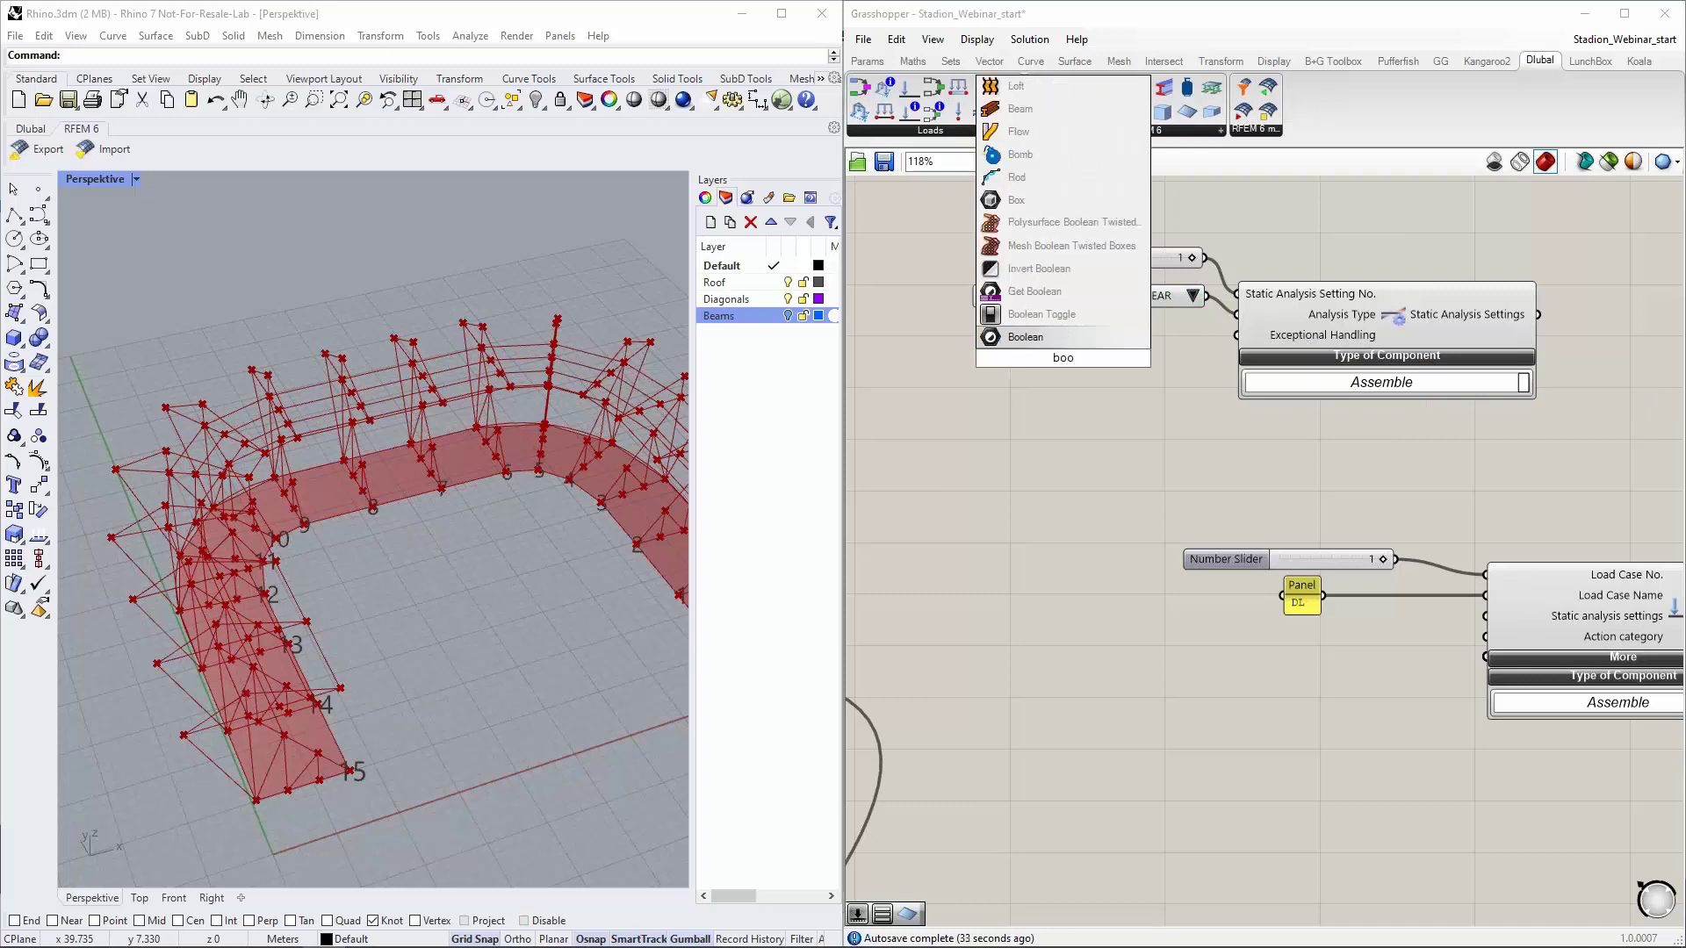
click(1053, 313)
drag(1144, 358, 1234, 351)
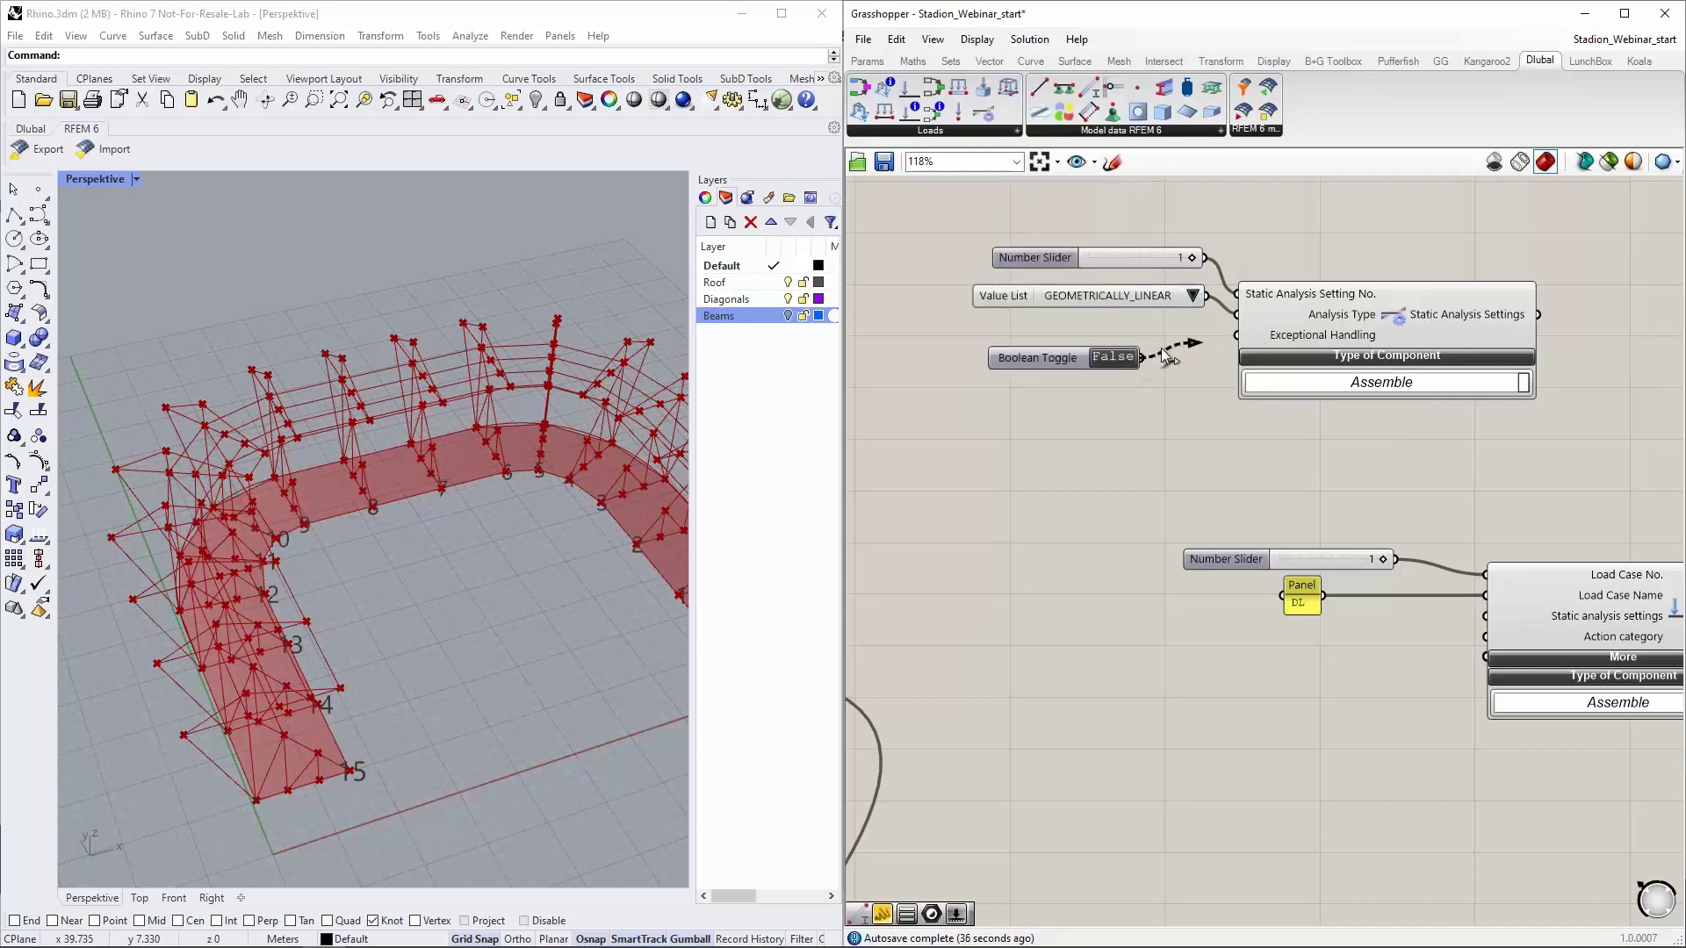
click(1056, 366)
key(Delete)
Connect the Static Analysis Settings output to the Load Case component's Static analysis settings input
right_drag(1165, 416, 1147, 411)
scroll(1147, 411, down, 3)
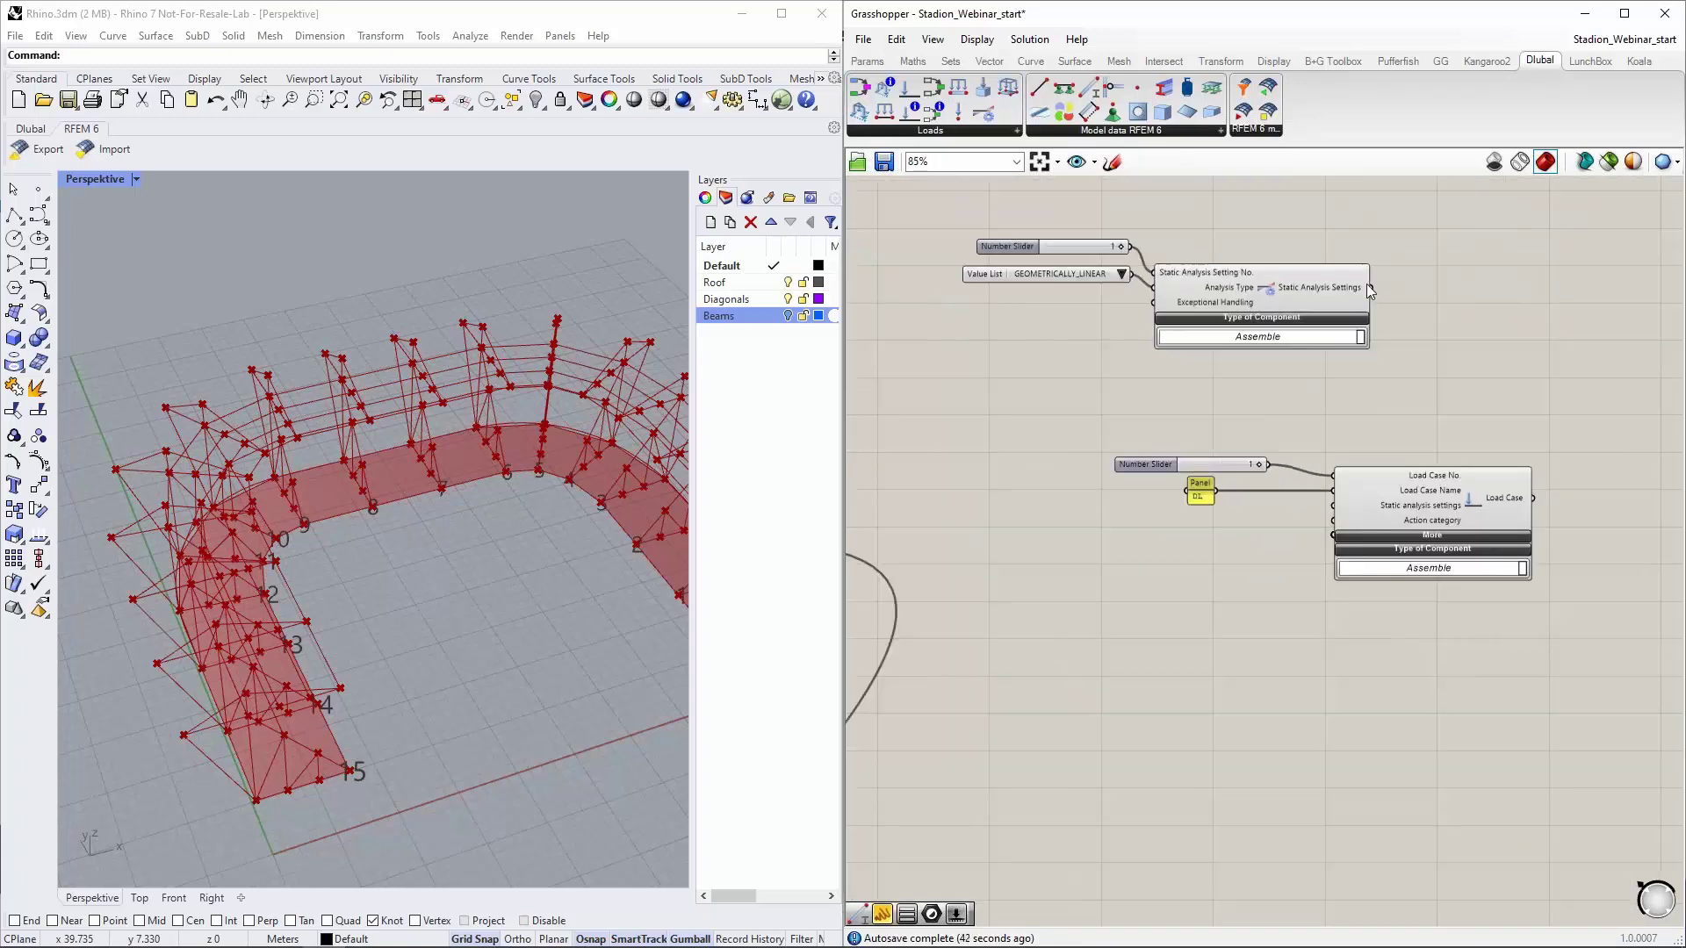
drag(1370, 288, 1331, 505)
right_drag(1291, 530, 1291, 498)
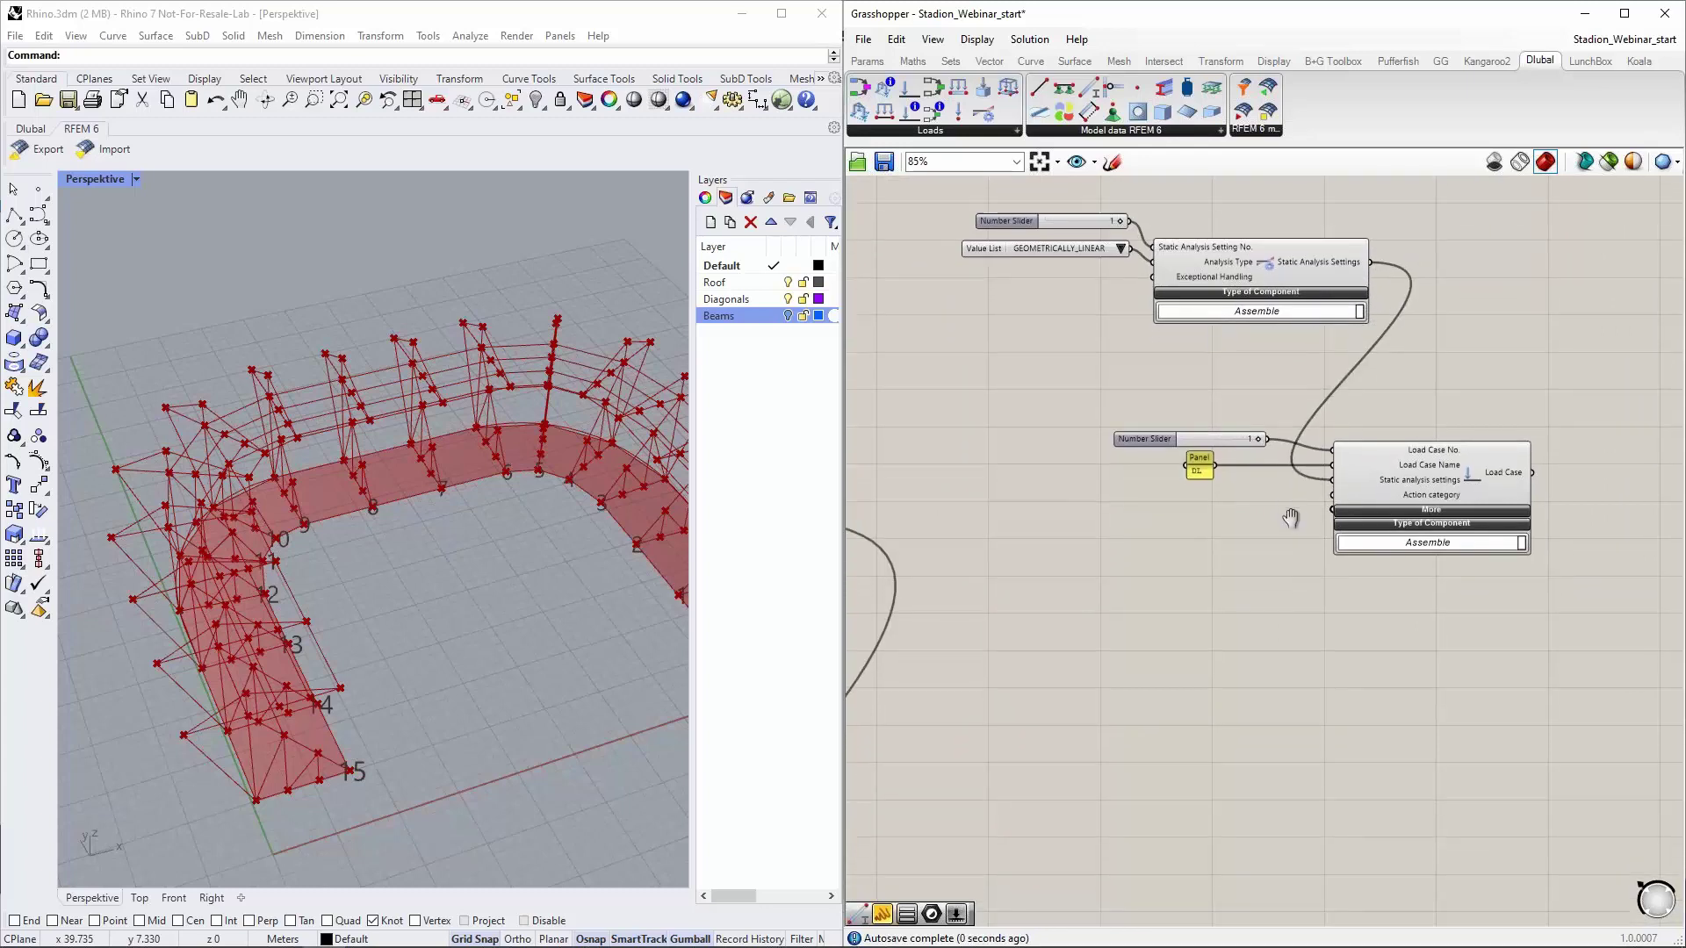
click(1484, 465)
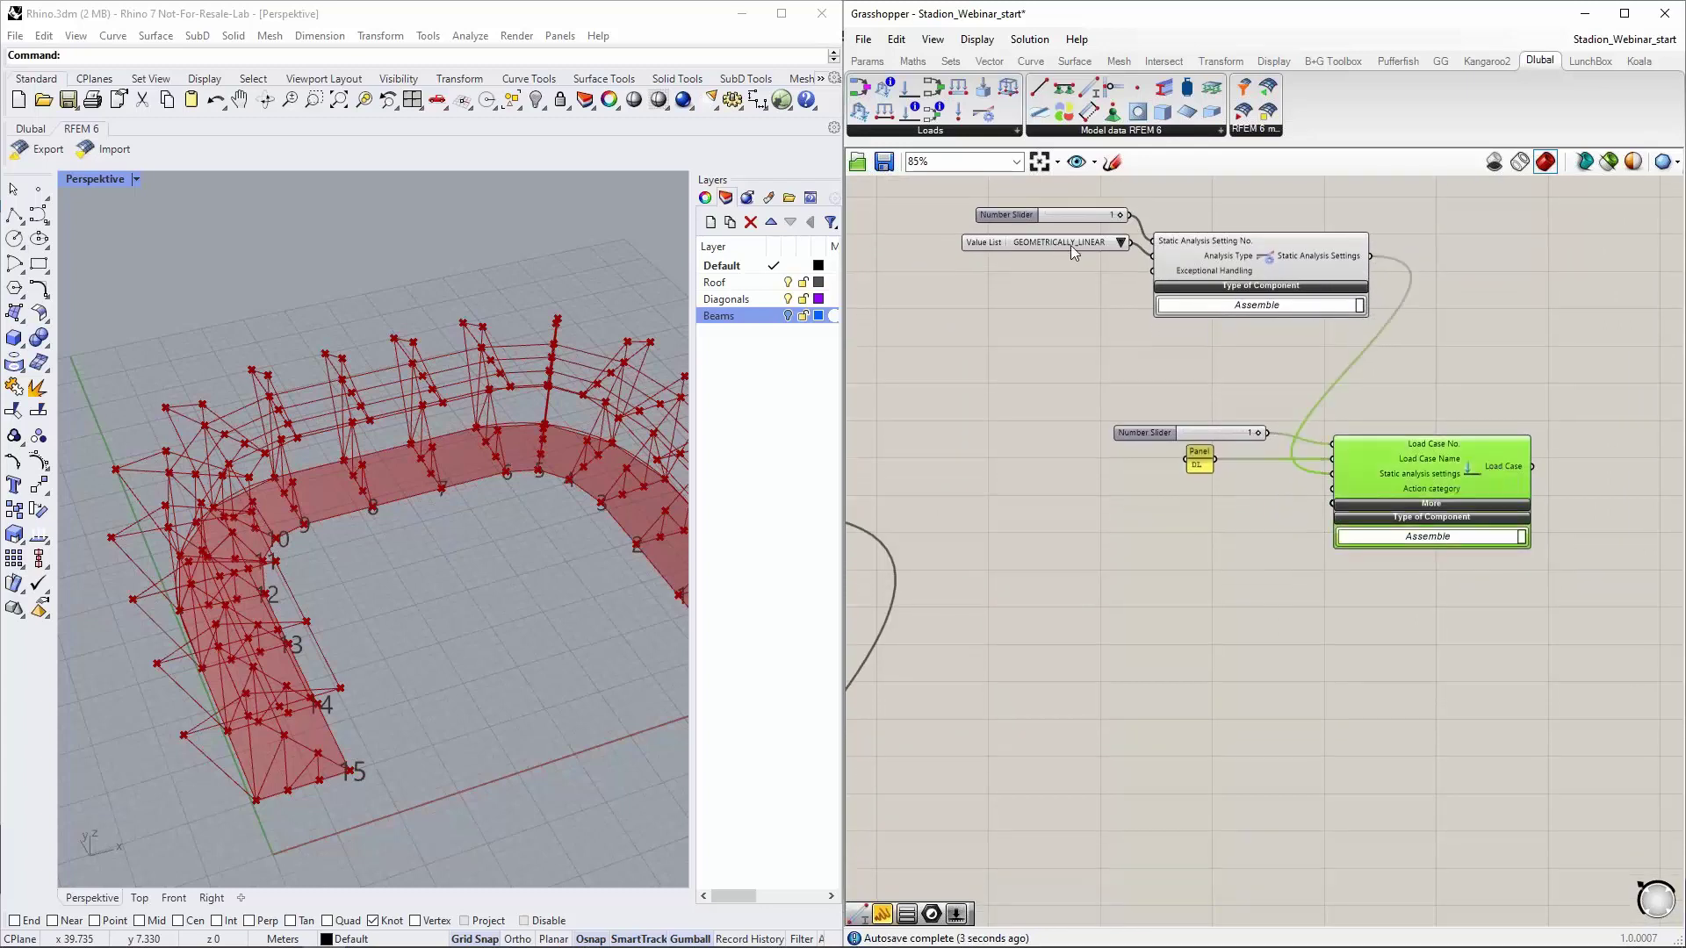
right_drag(1194, 568, 1189, 503)
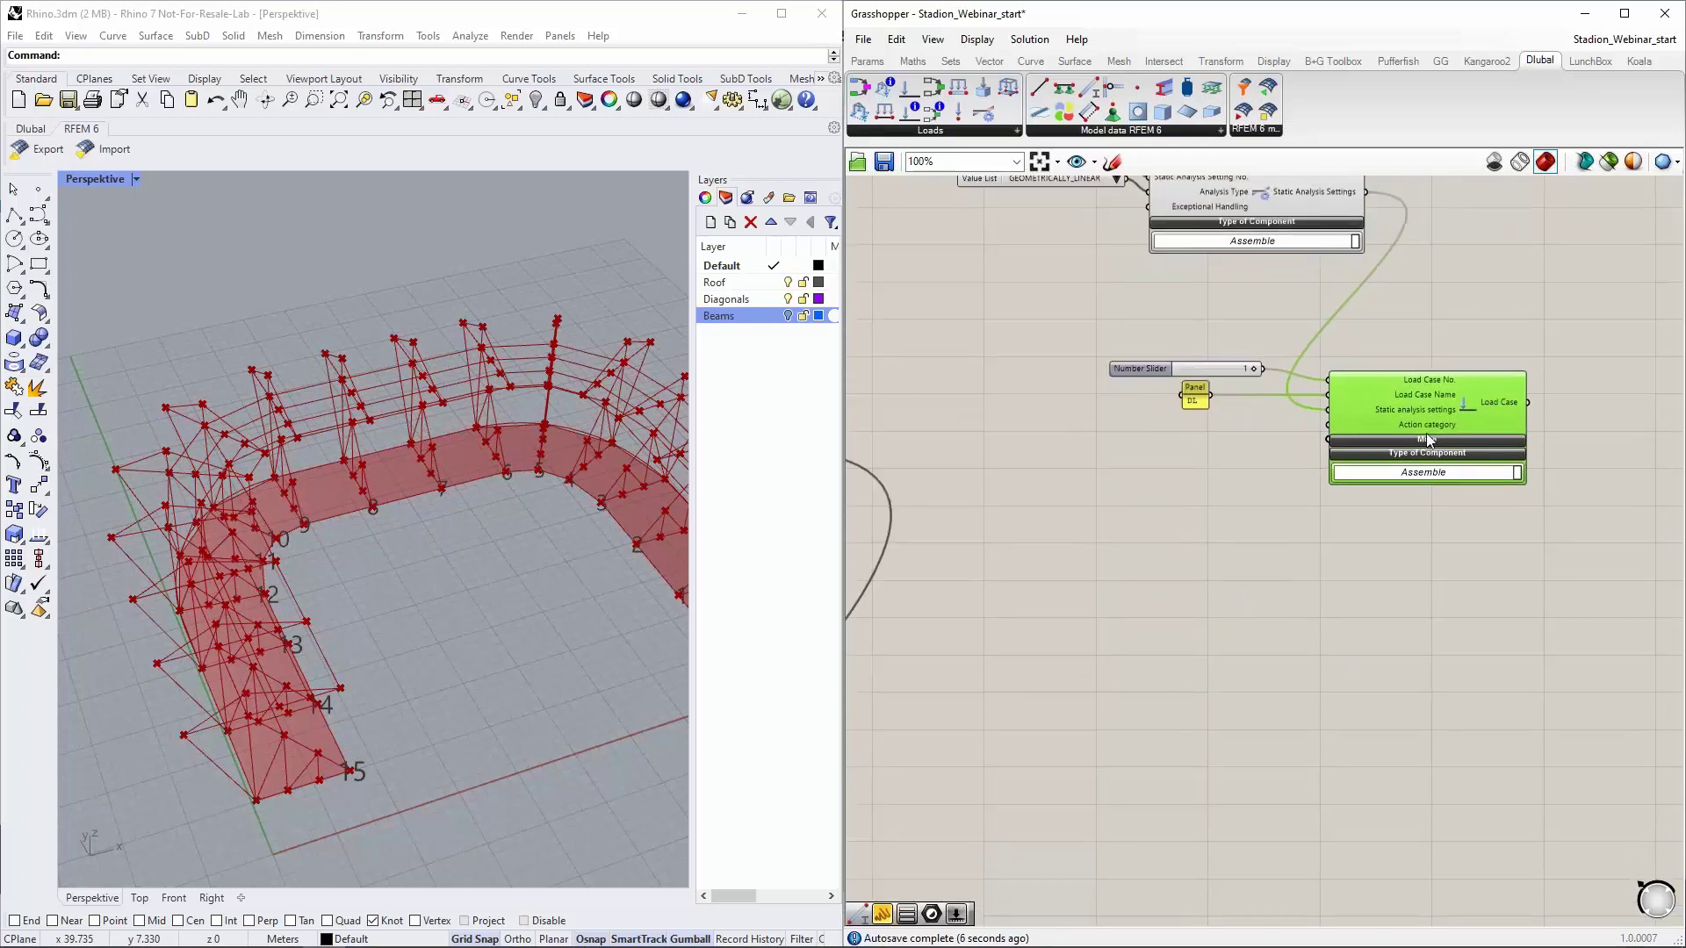
scroll(1426, 434, up, 1)
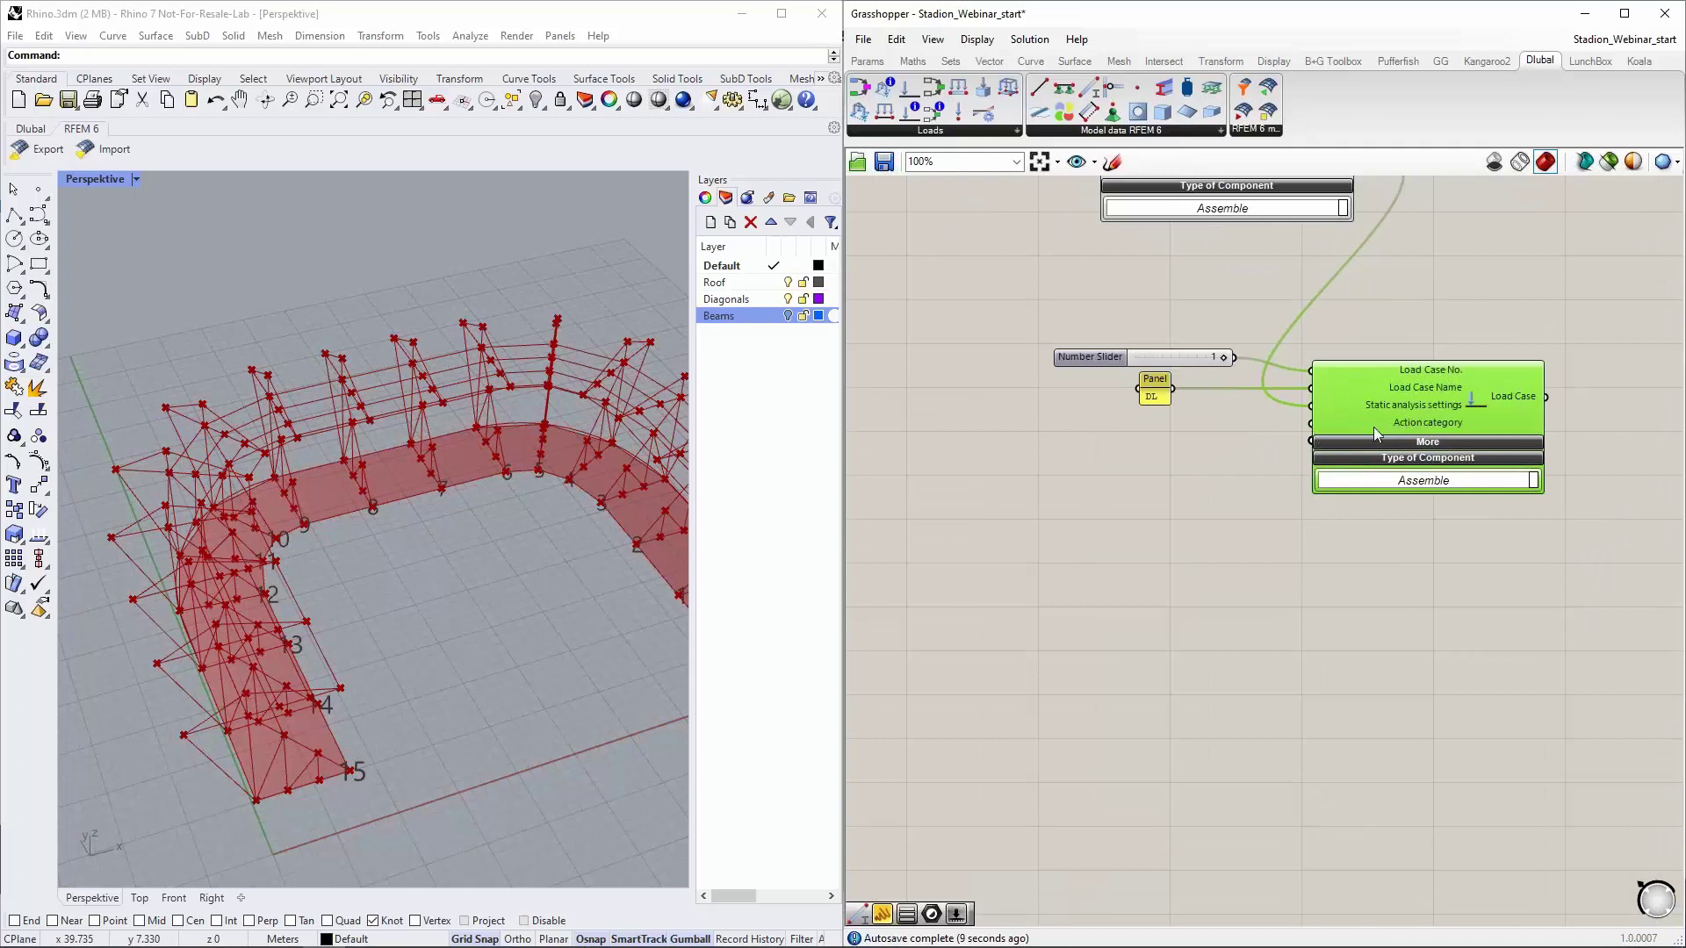
scroll(1205, 436, down, 1)
right_drag(1083, 444, 1219, 435)
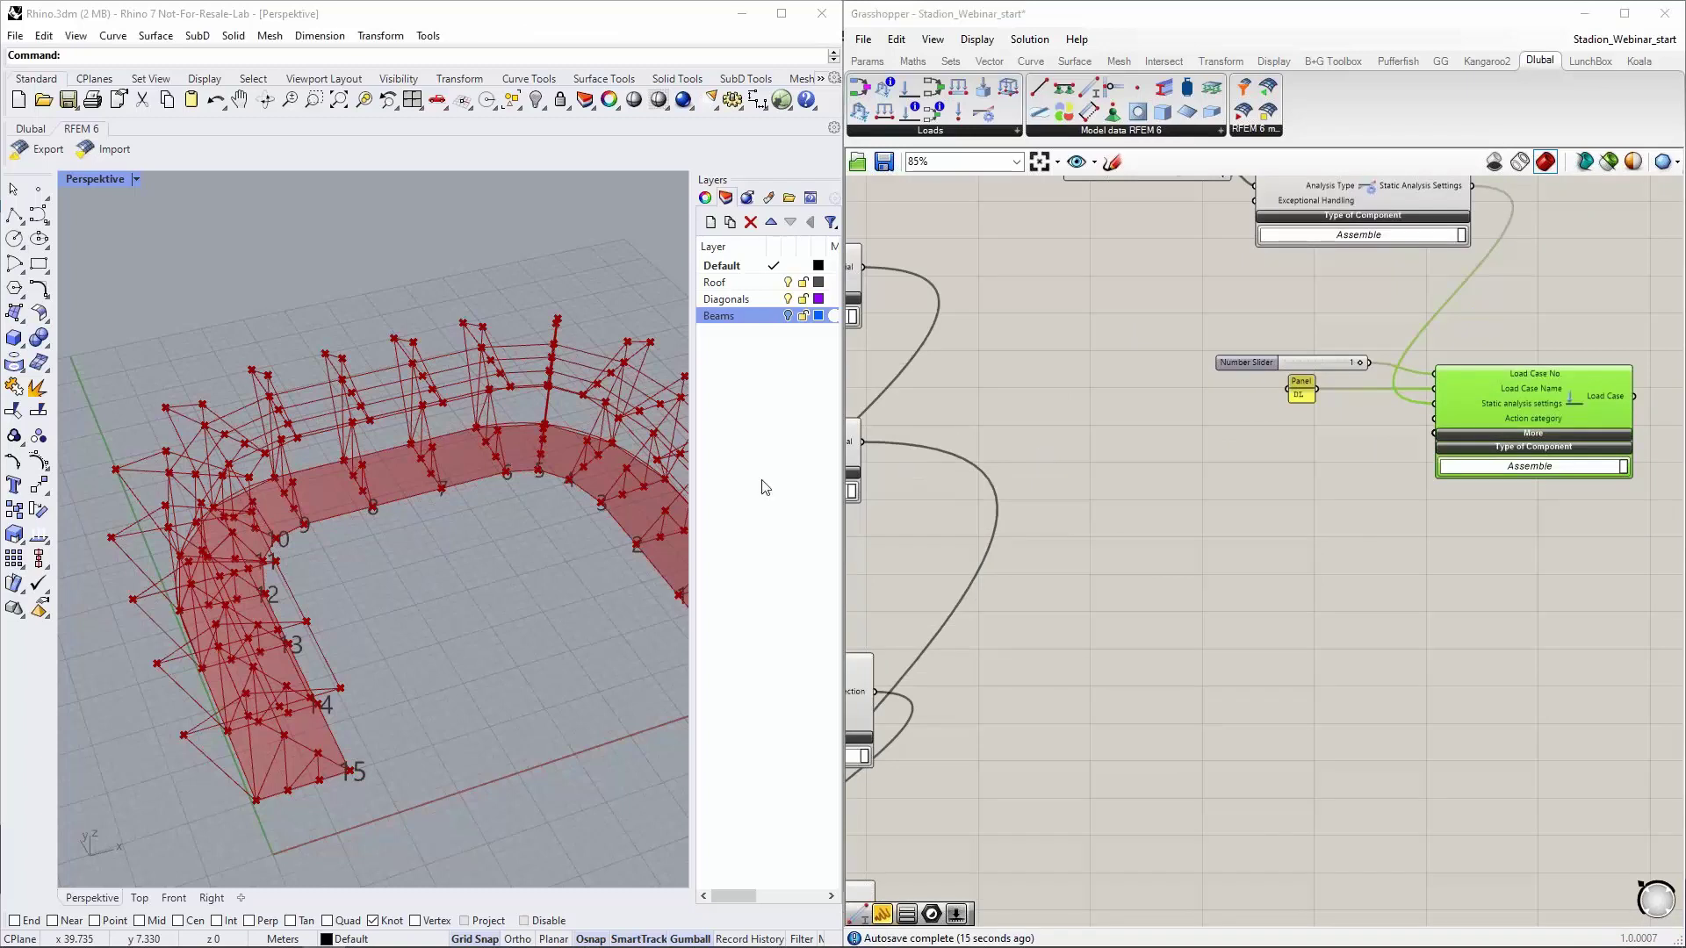
Switch to RFEM, view the standard groups for load case classification in the model's base data, close it without changes, and return to Grasshopper
mouse_move(364, 941)
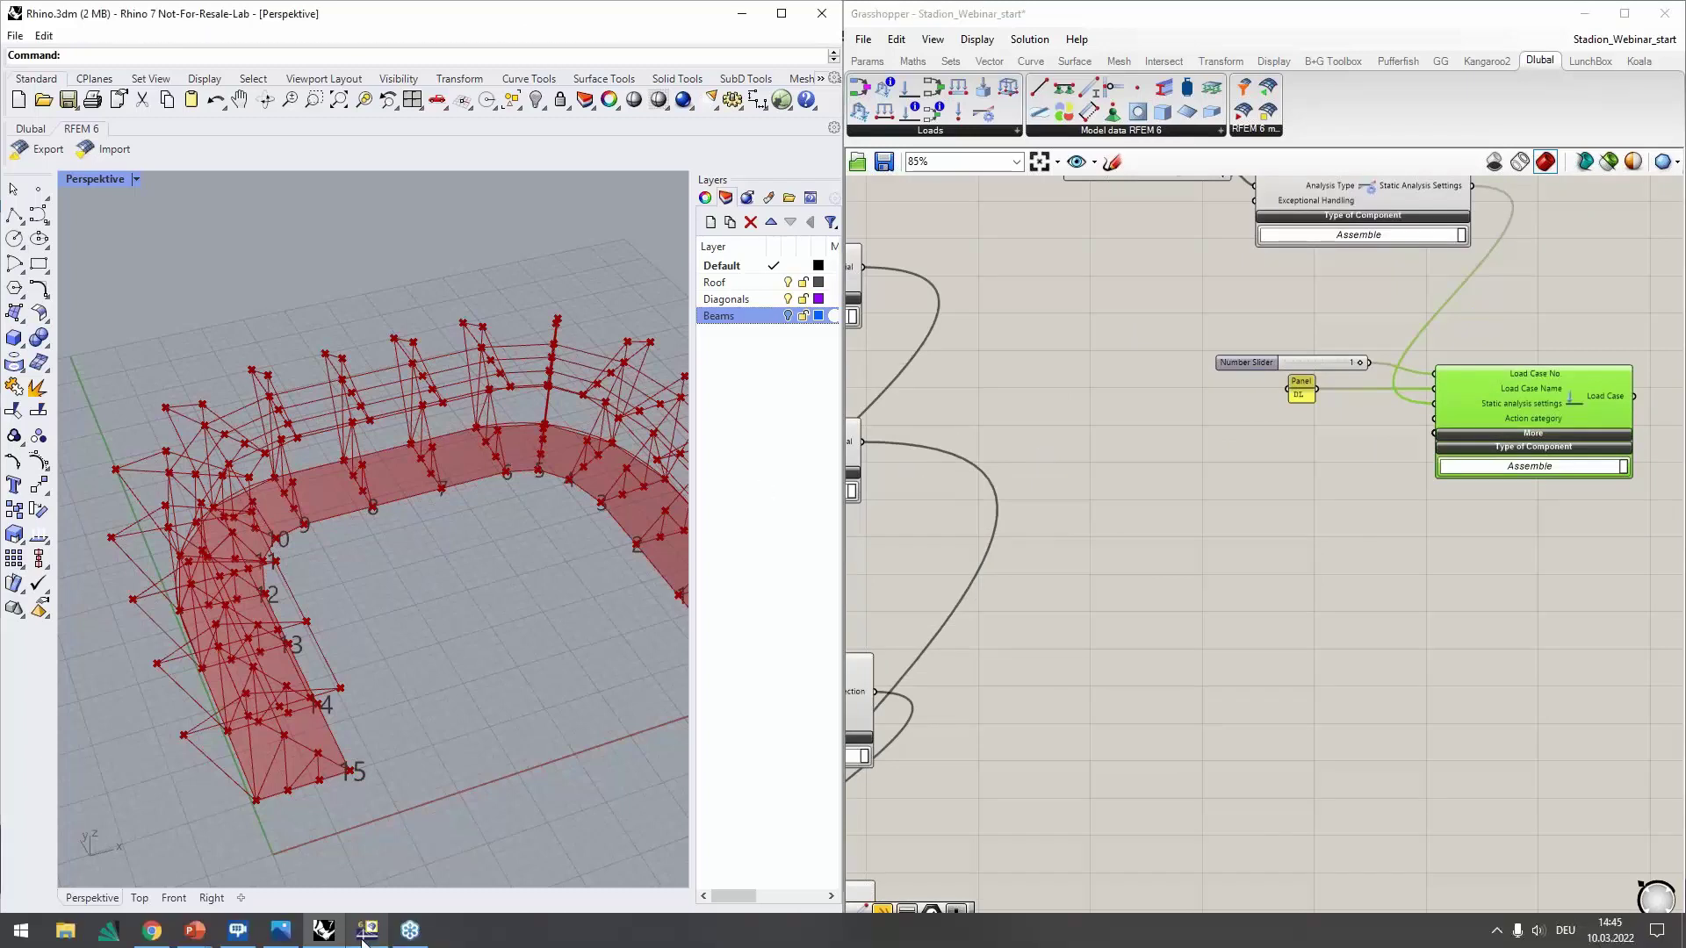
click(366, 931)
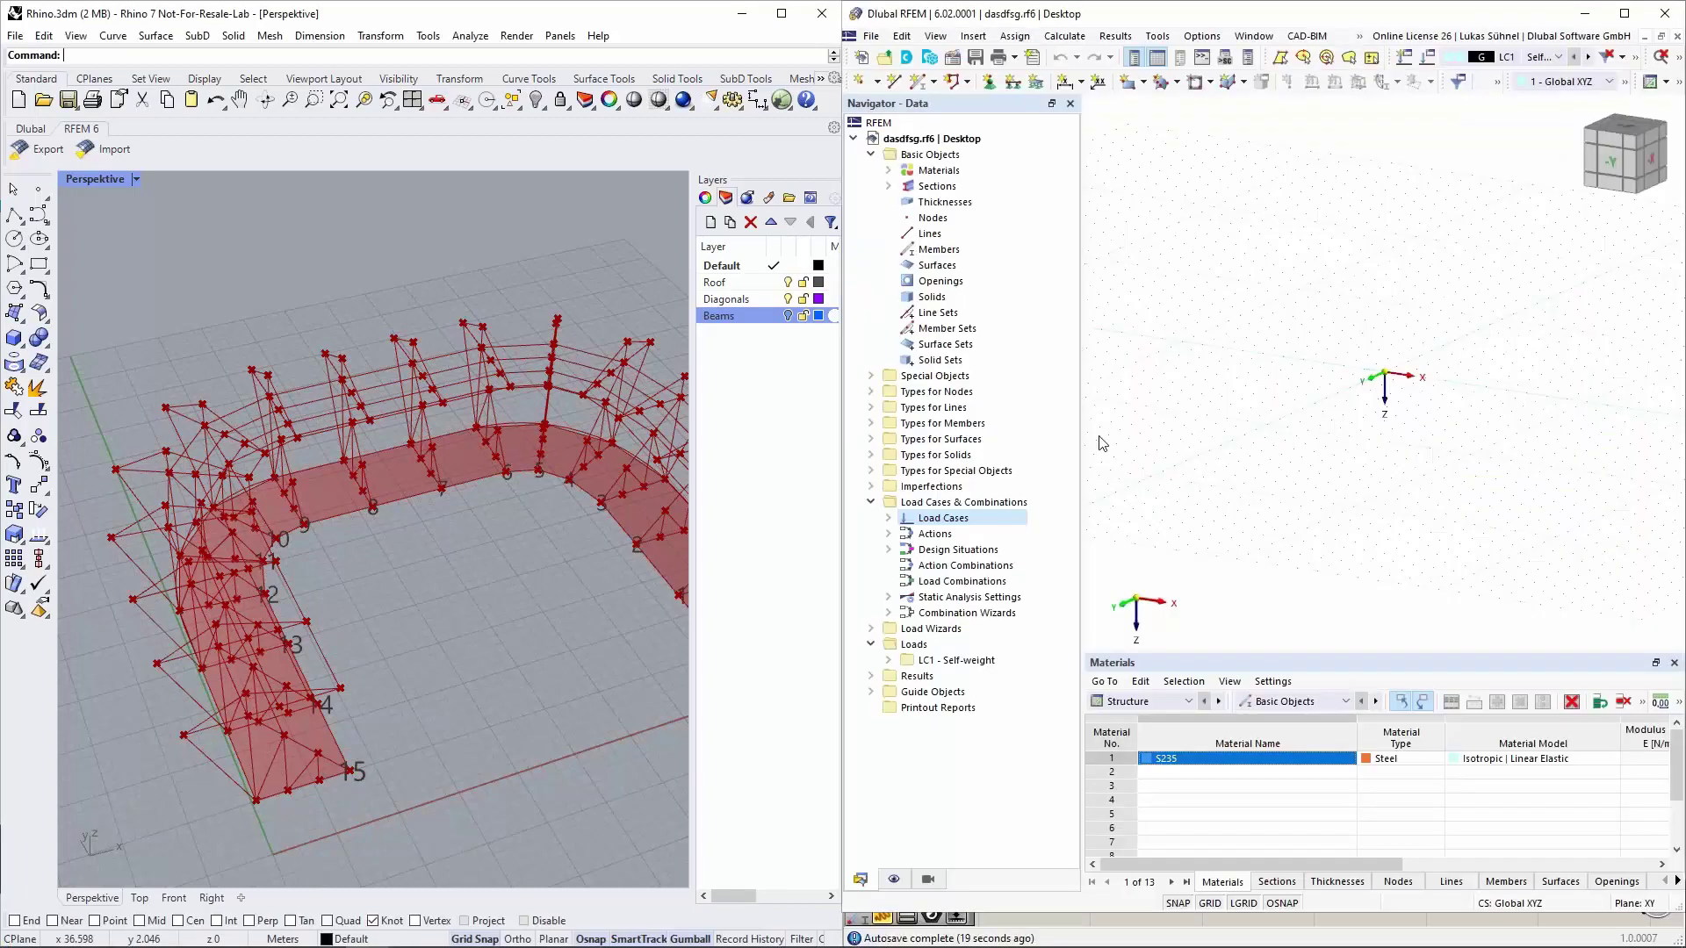
right_click(950, 140)
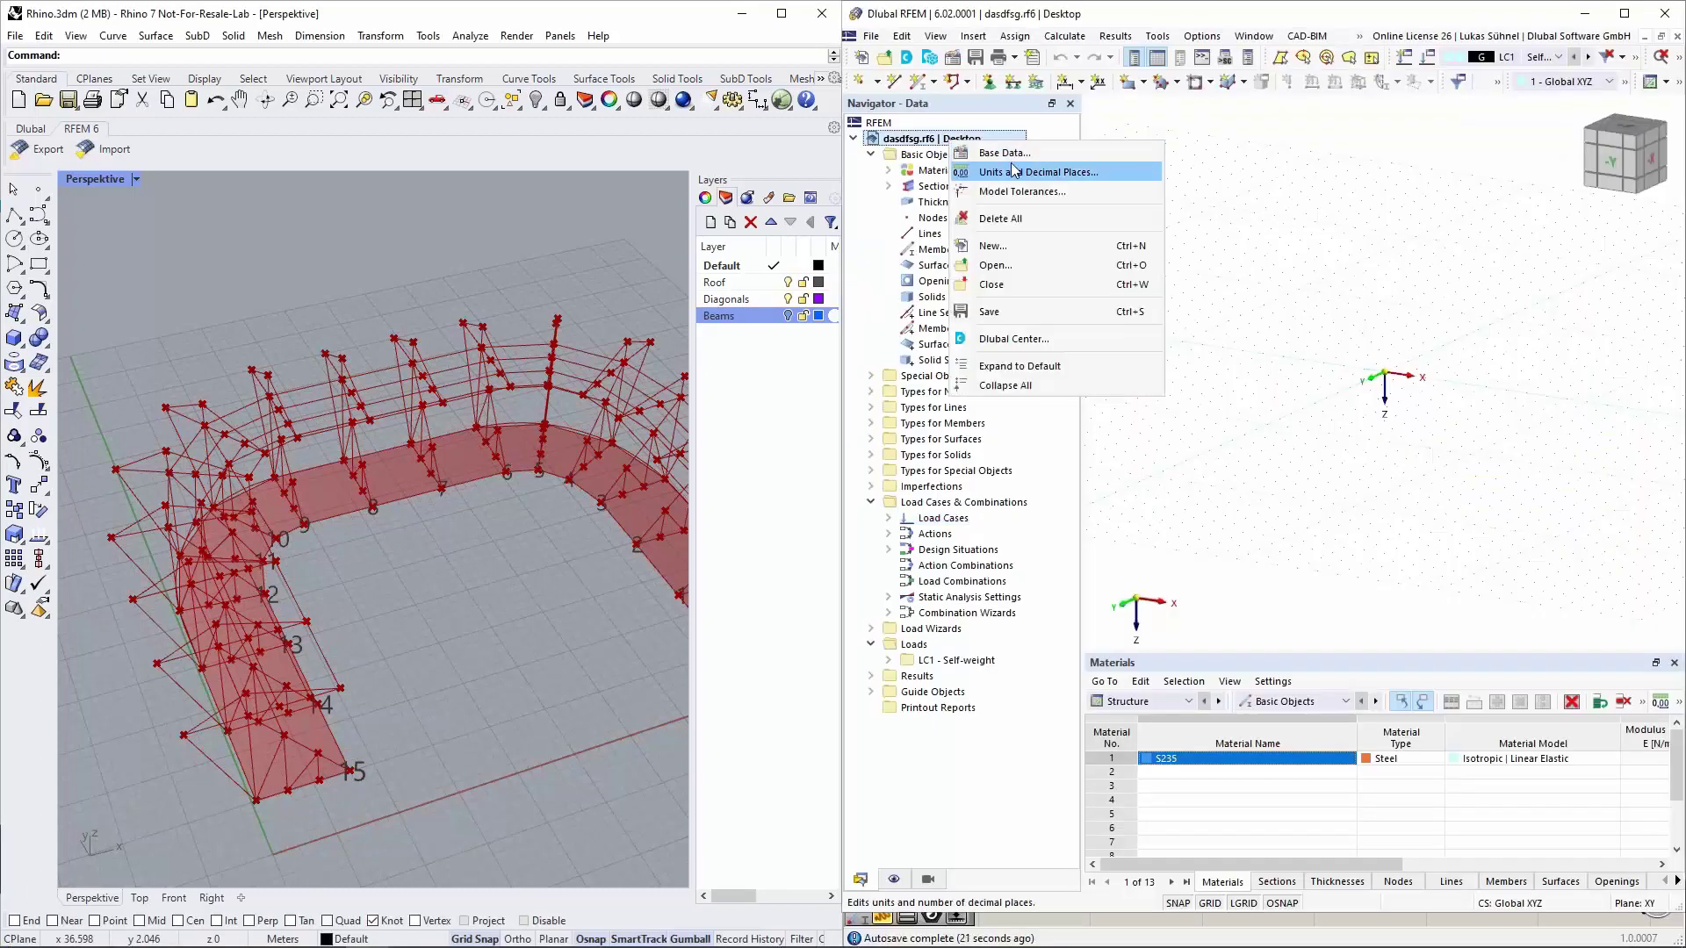
click(1008, 153)
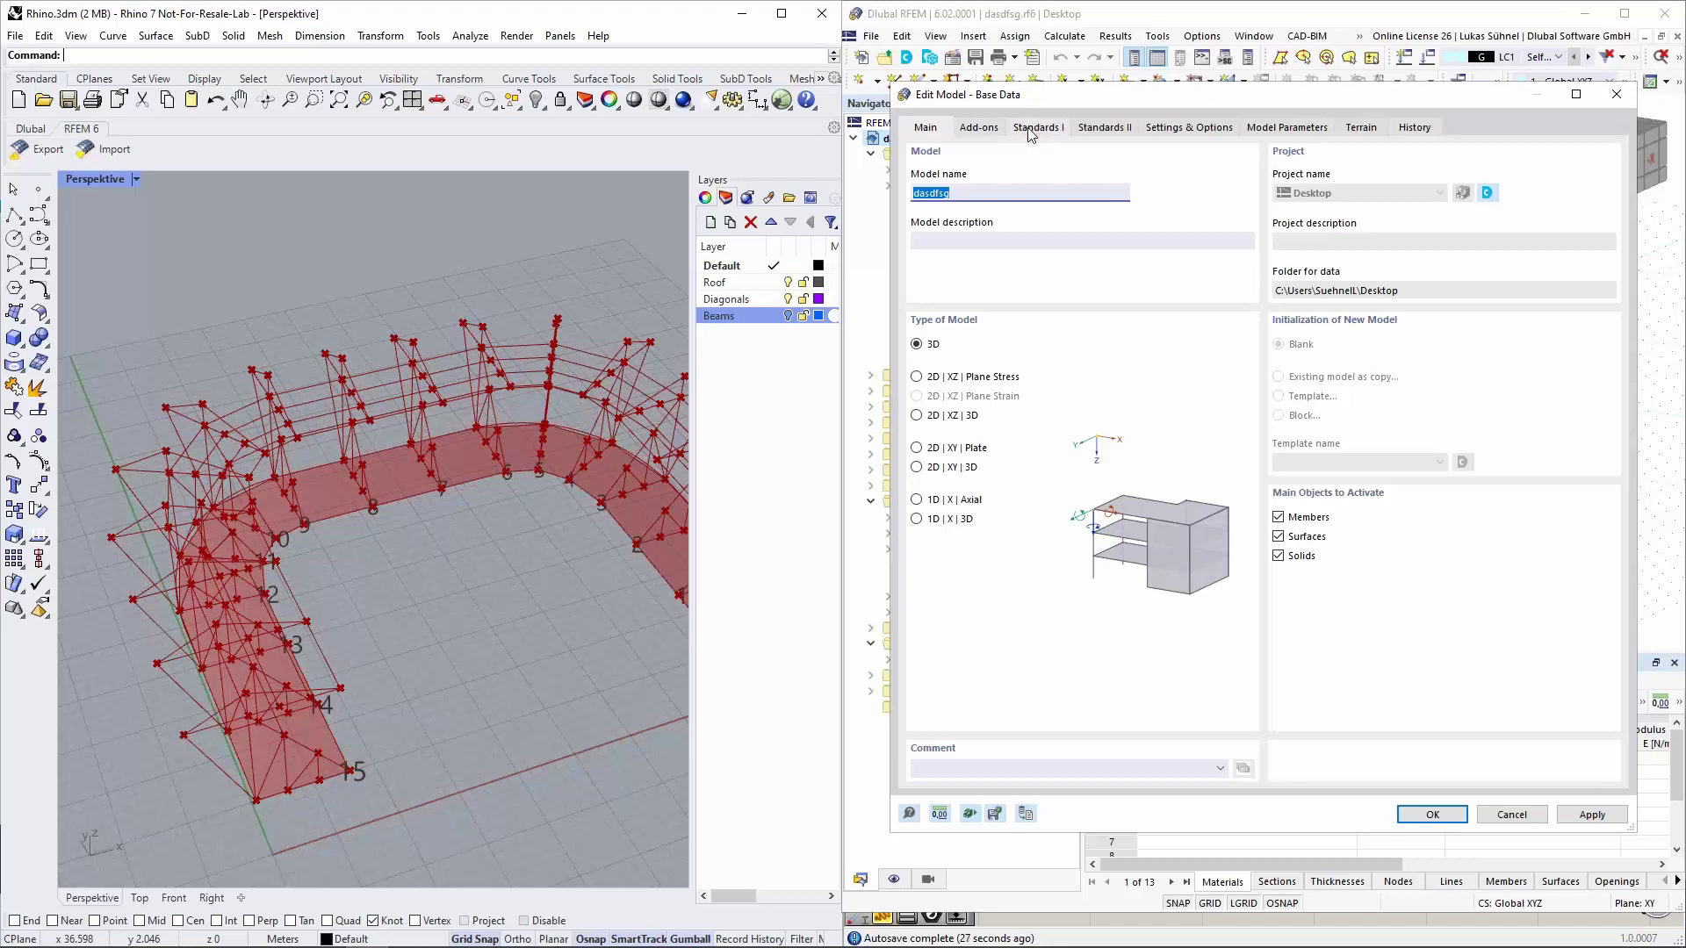
click(1031, 132)
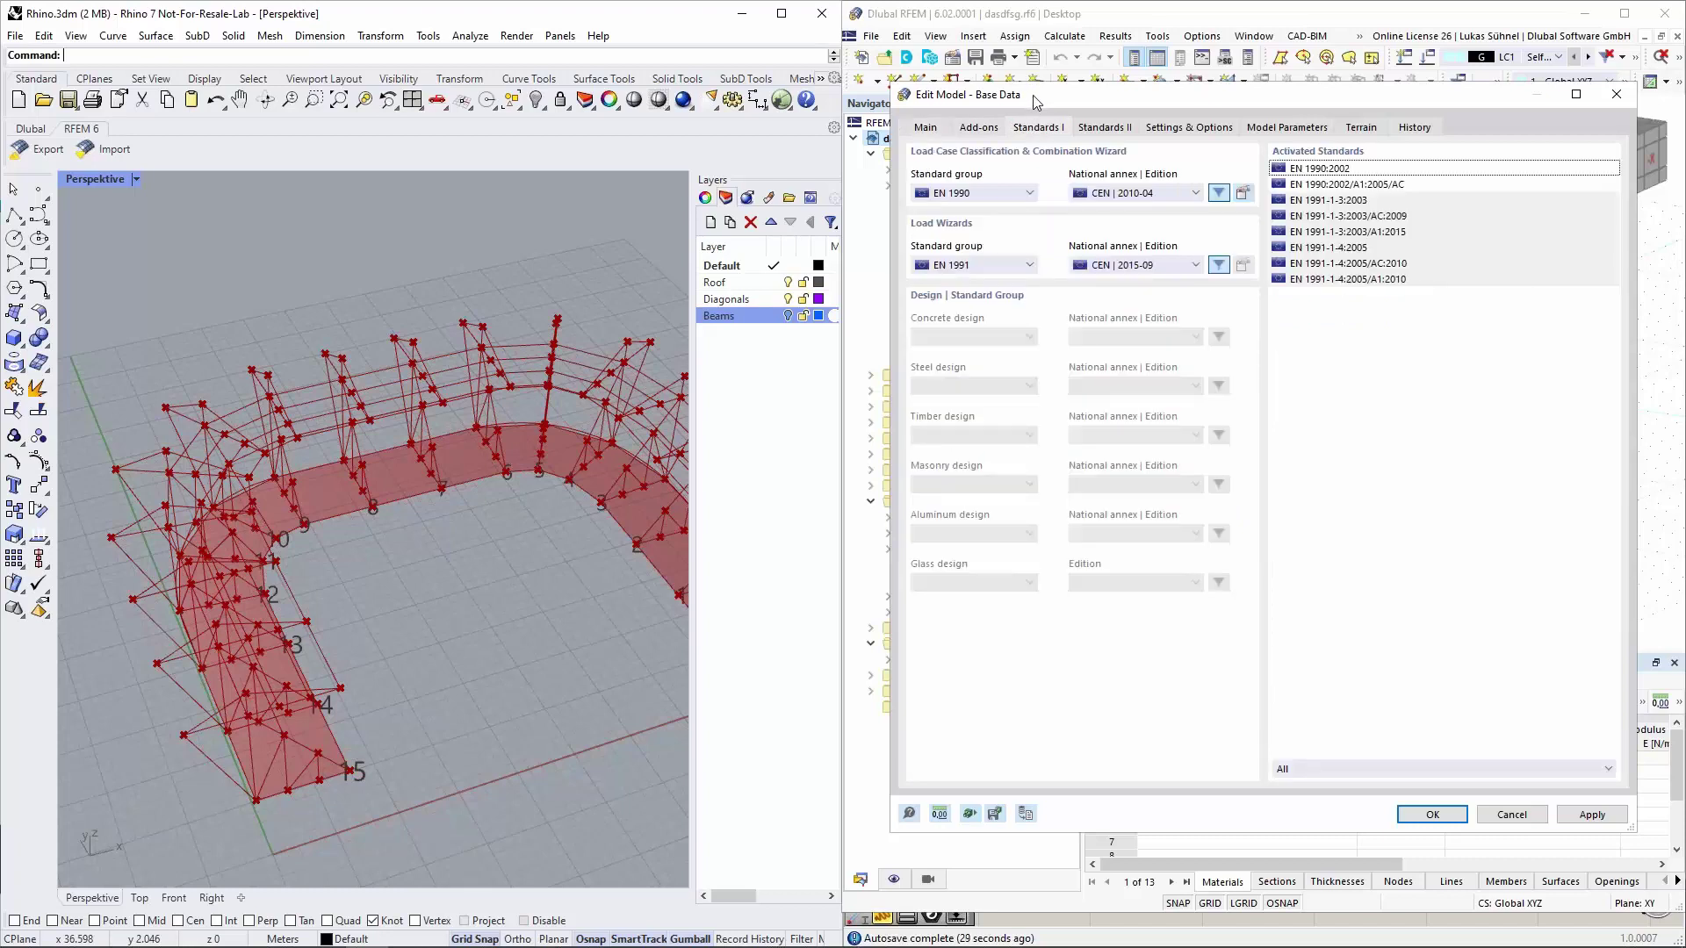
drag(1039, 101, 1040, 215)
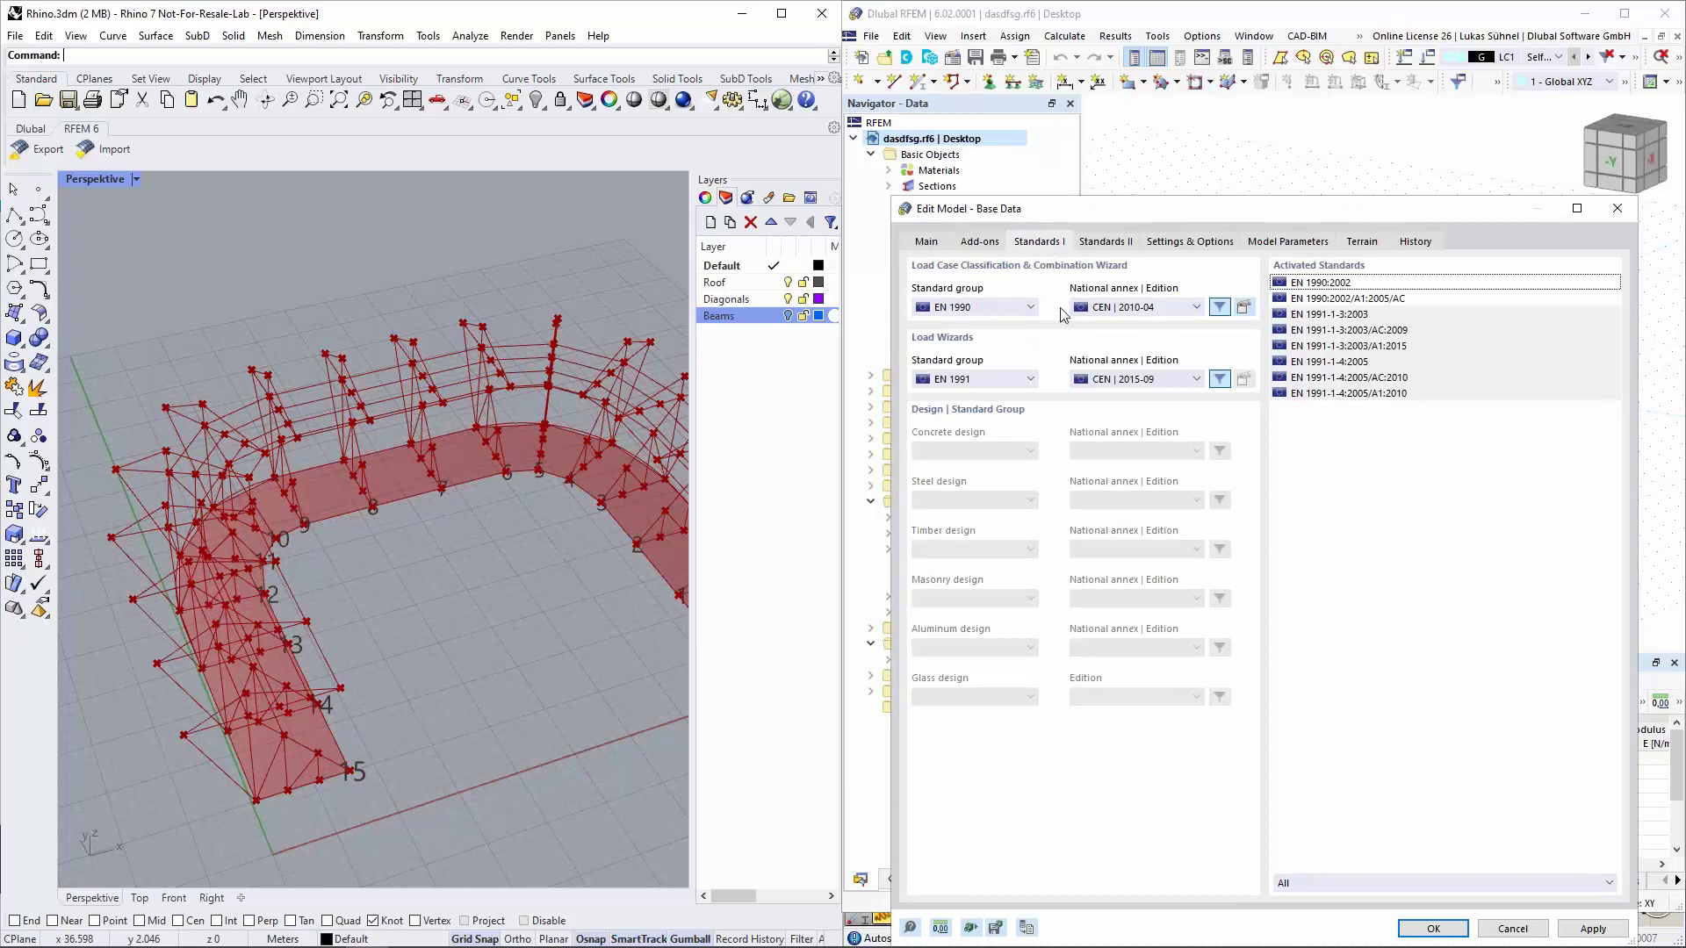
click(975, 309)
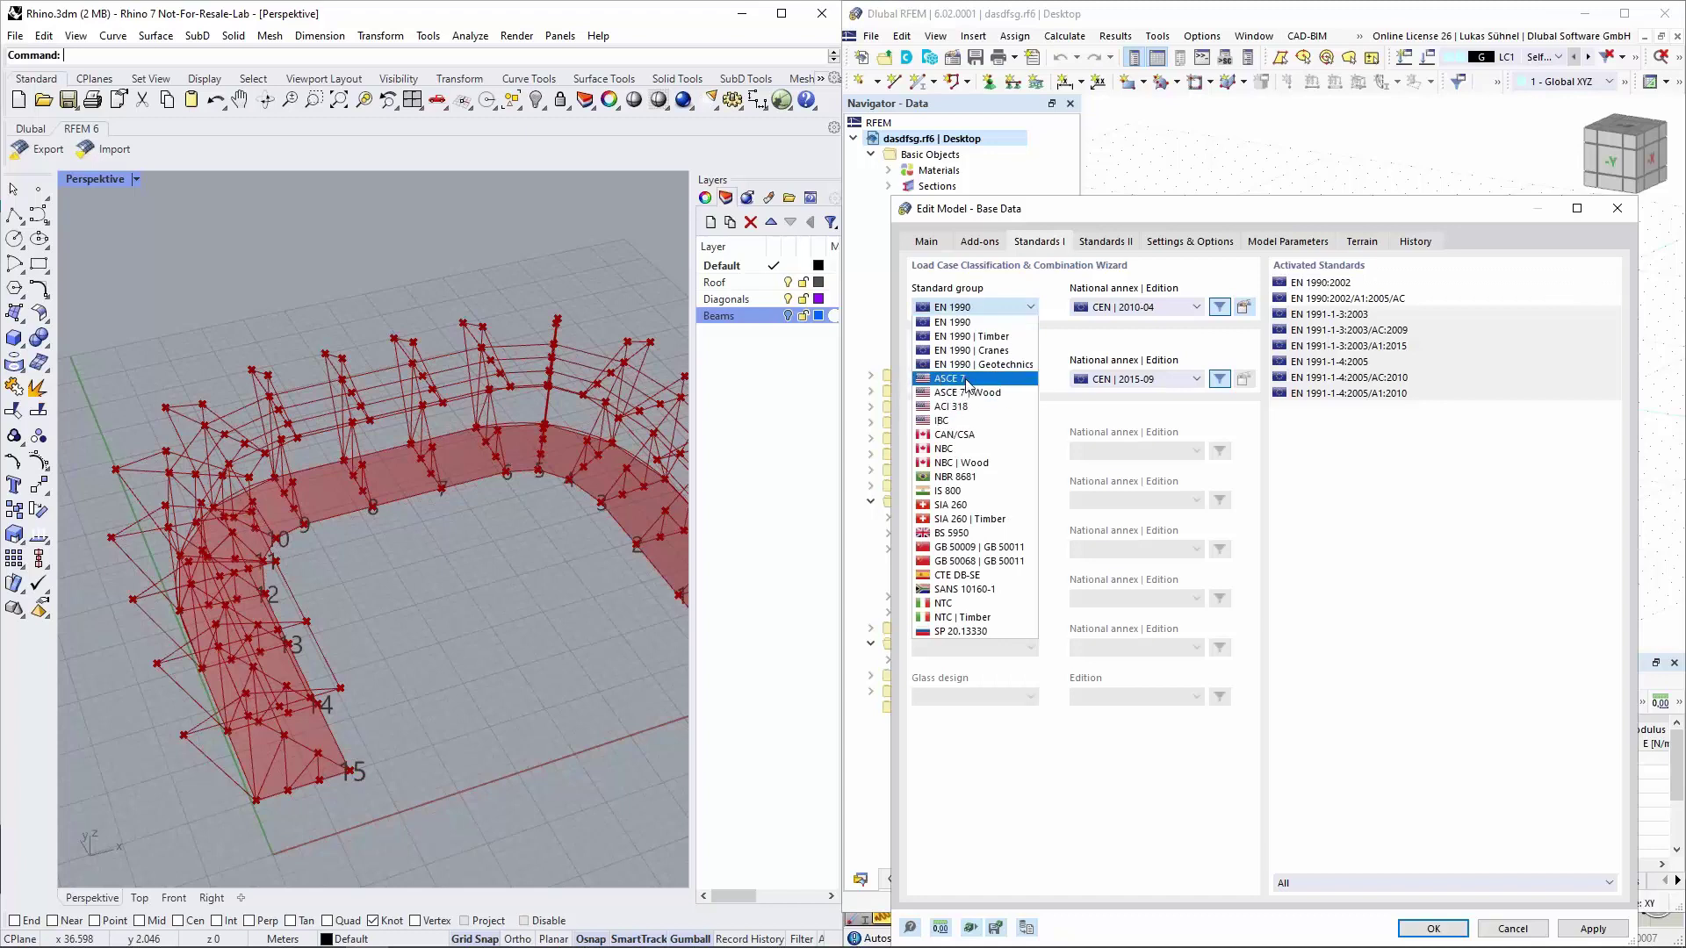
click(1614, 215)
click(1615, 214)
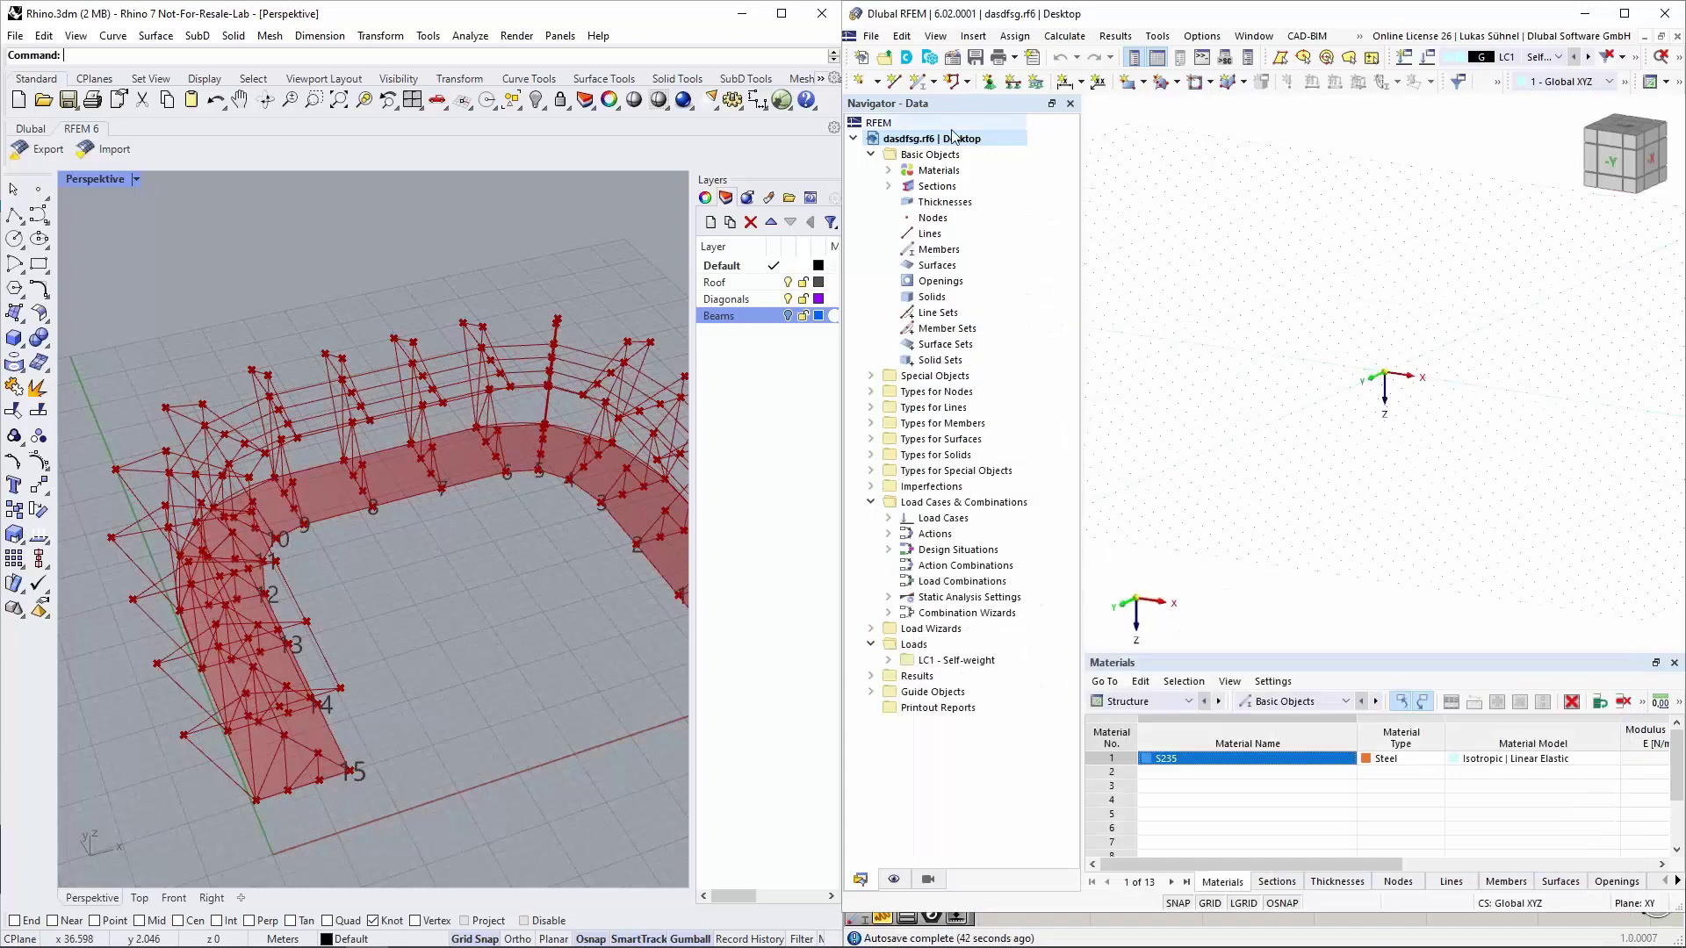
click(615, 228)
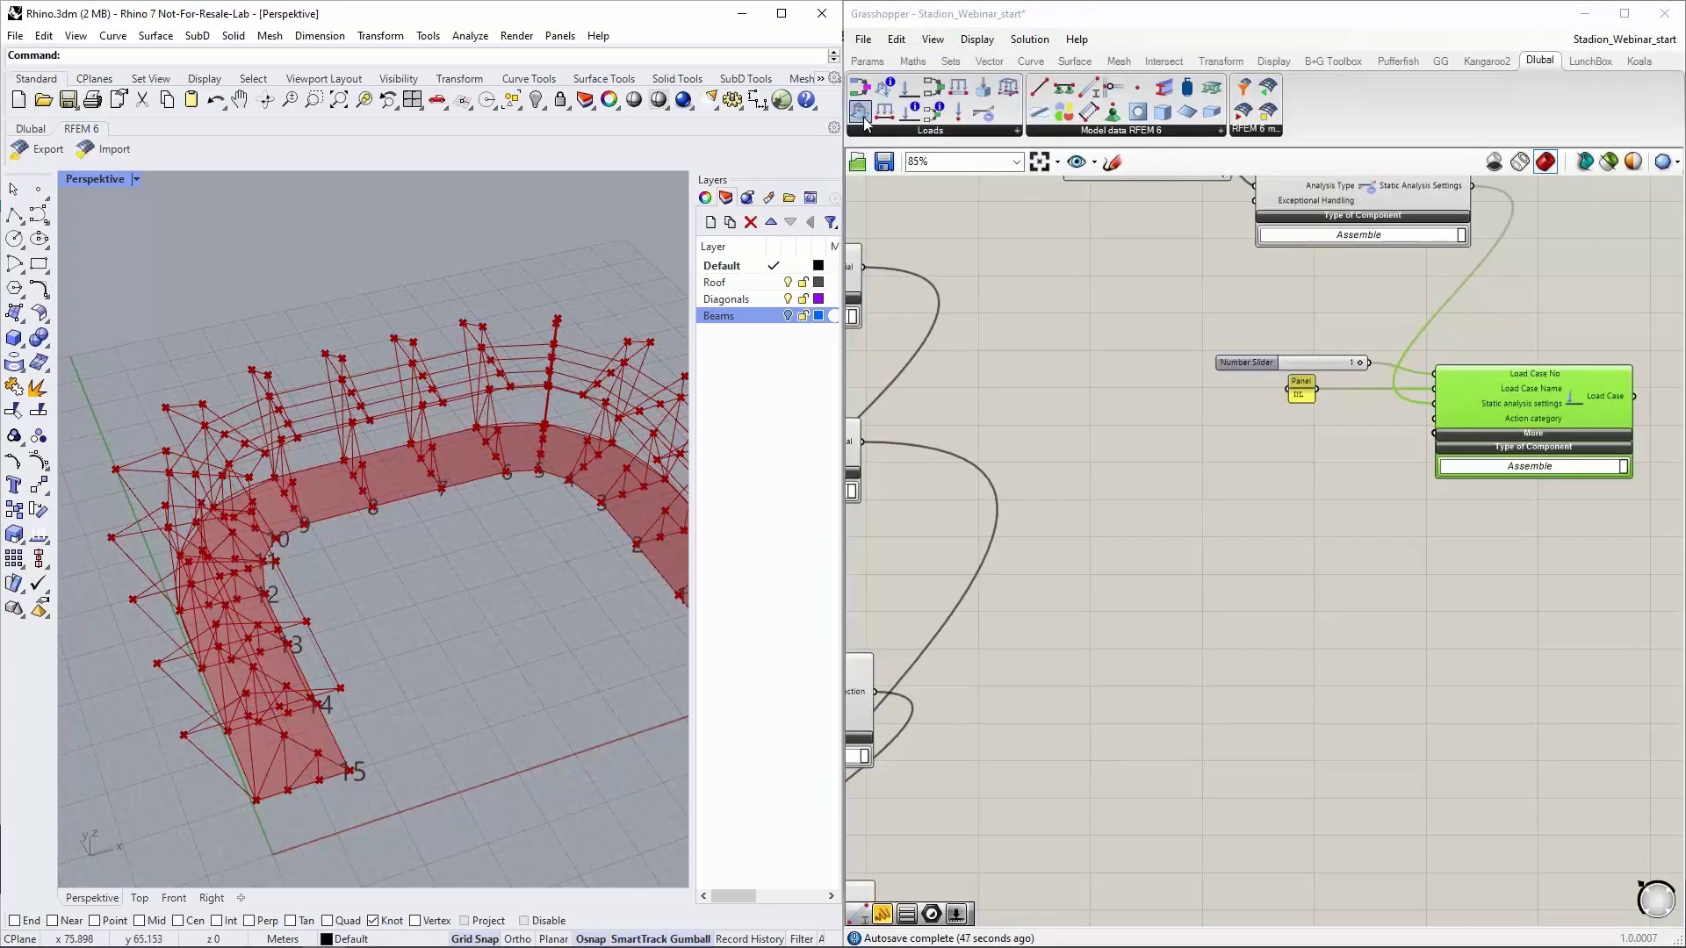
Add a Classification component beside the Load Case component and review its options, keeping EN 1990 and action category Permanent | G
drag(908, 109, 1145, 409)
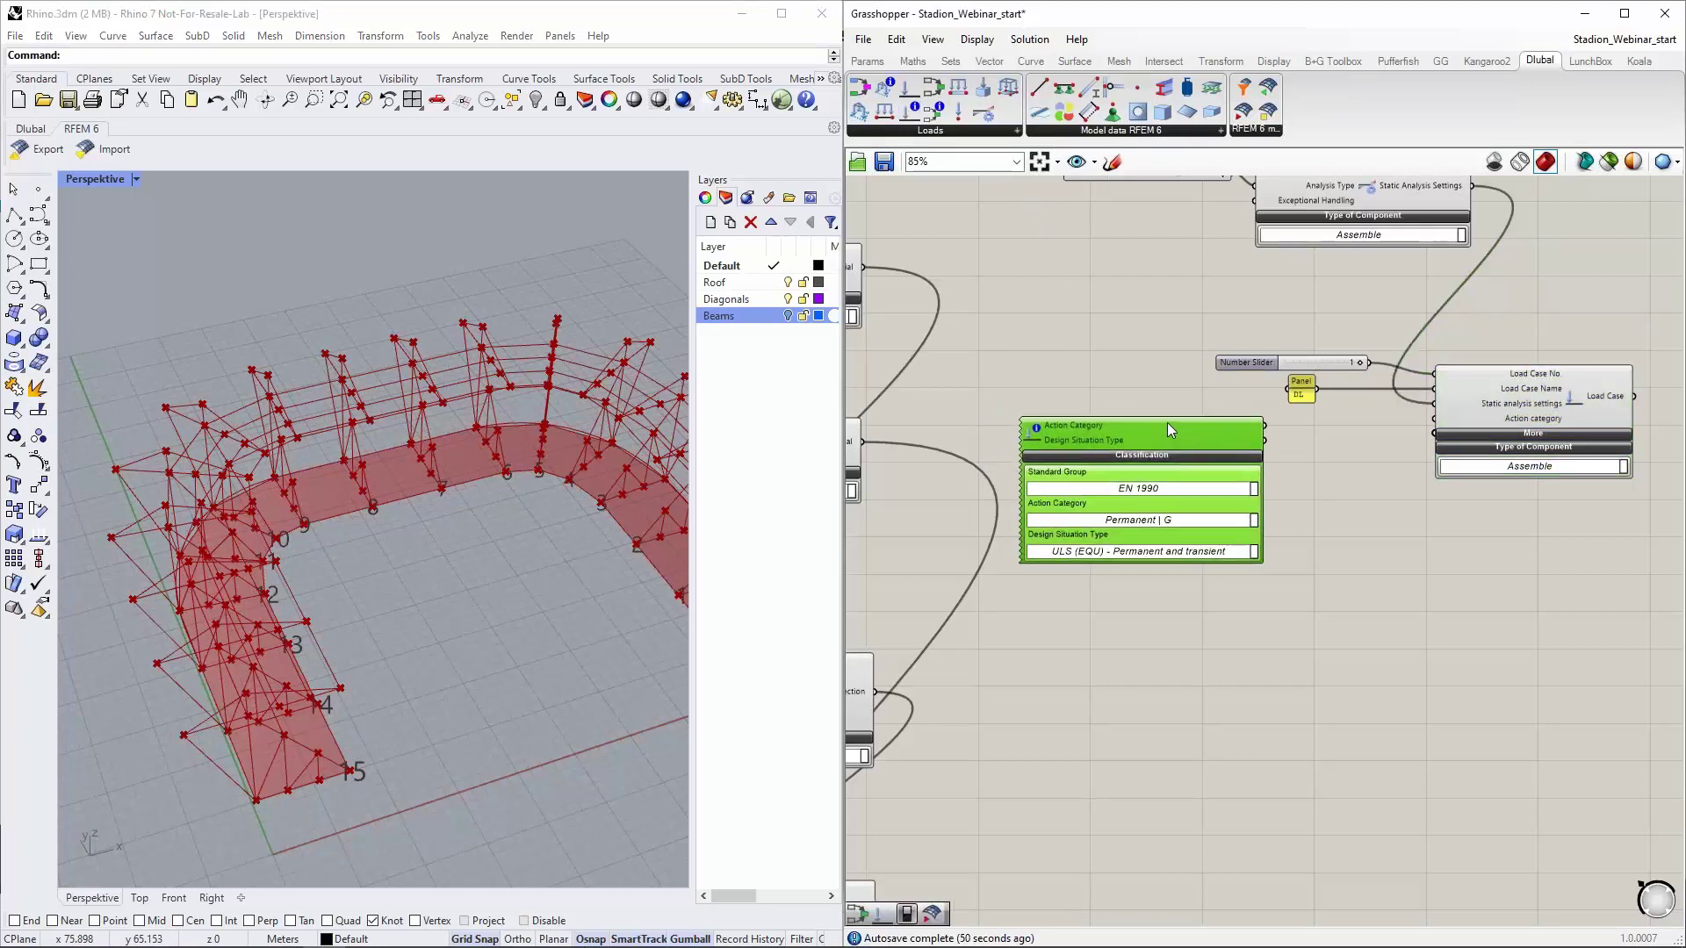
scroll(1146, 488, up, 1)
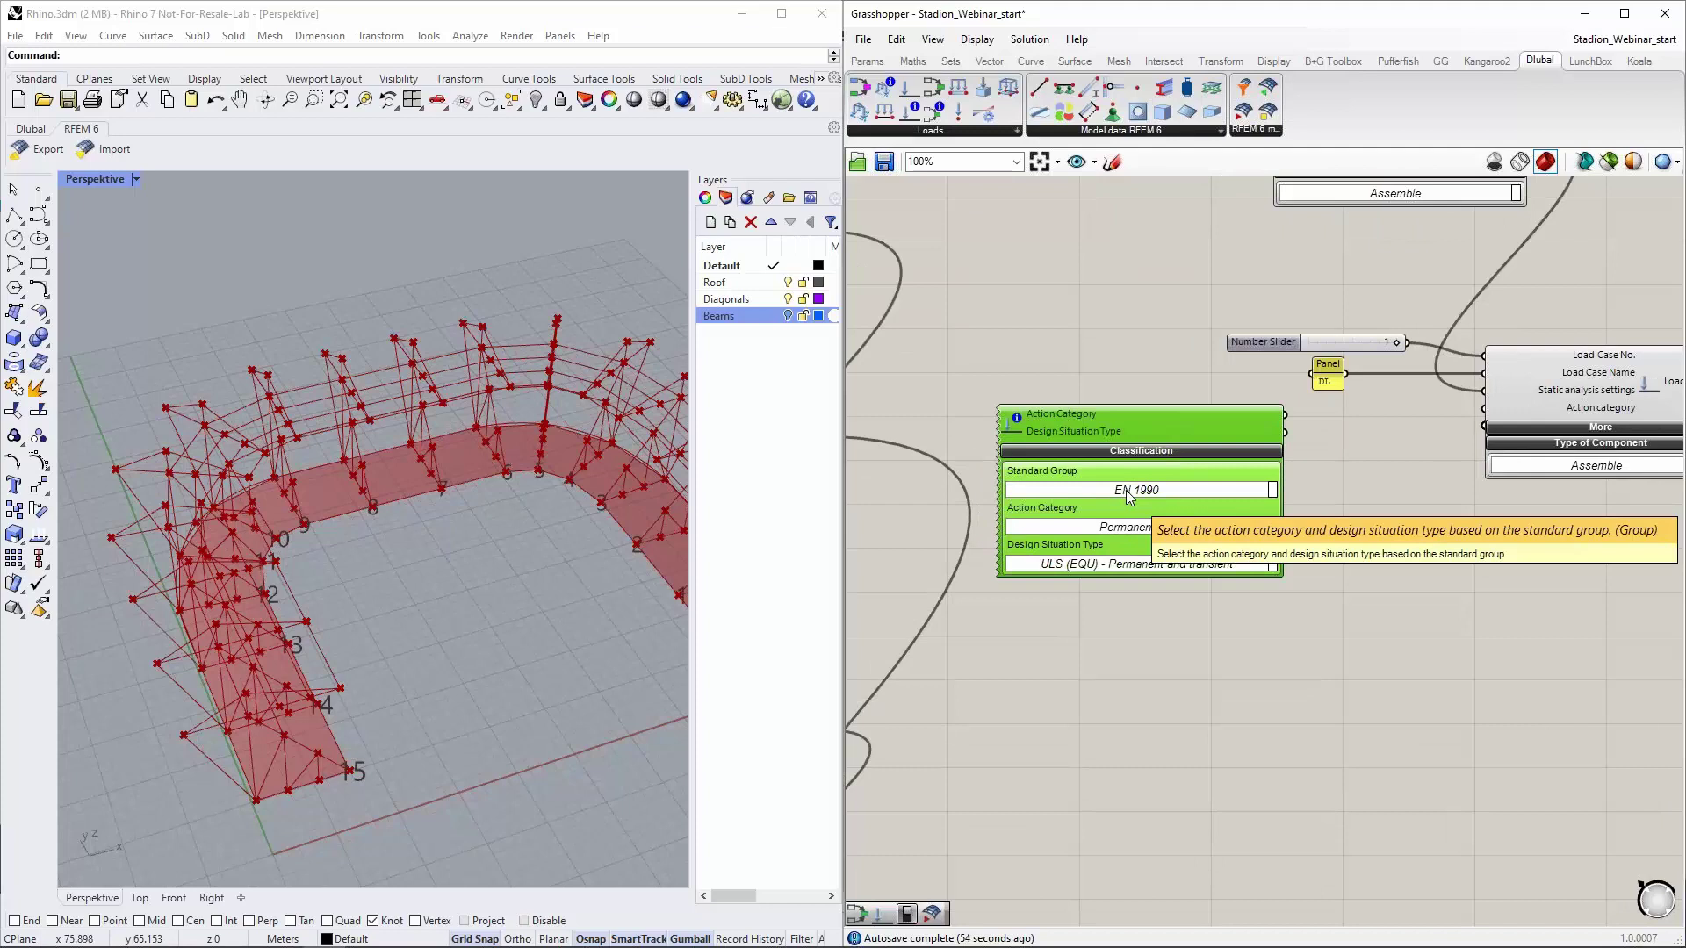
click(1273, 490)
click(1299, 493)
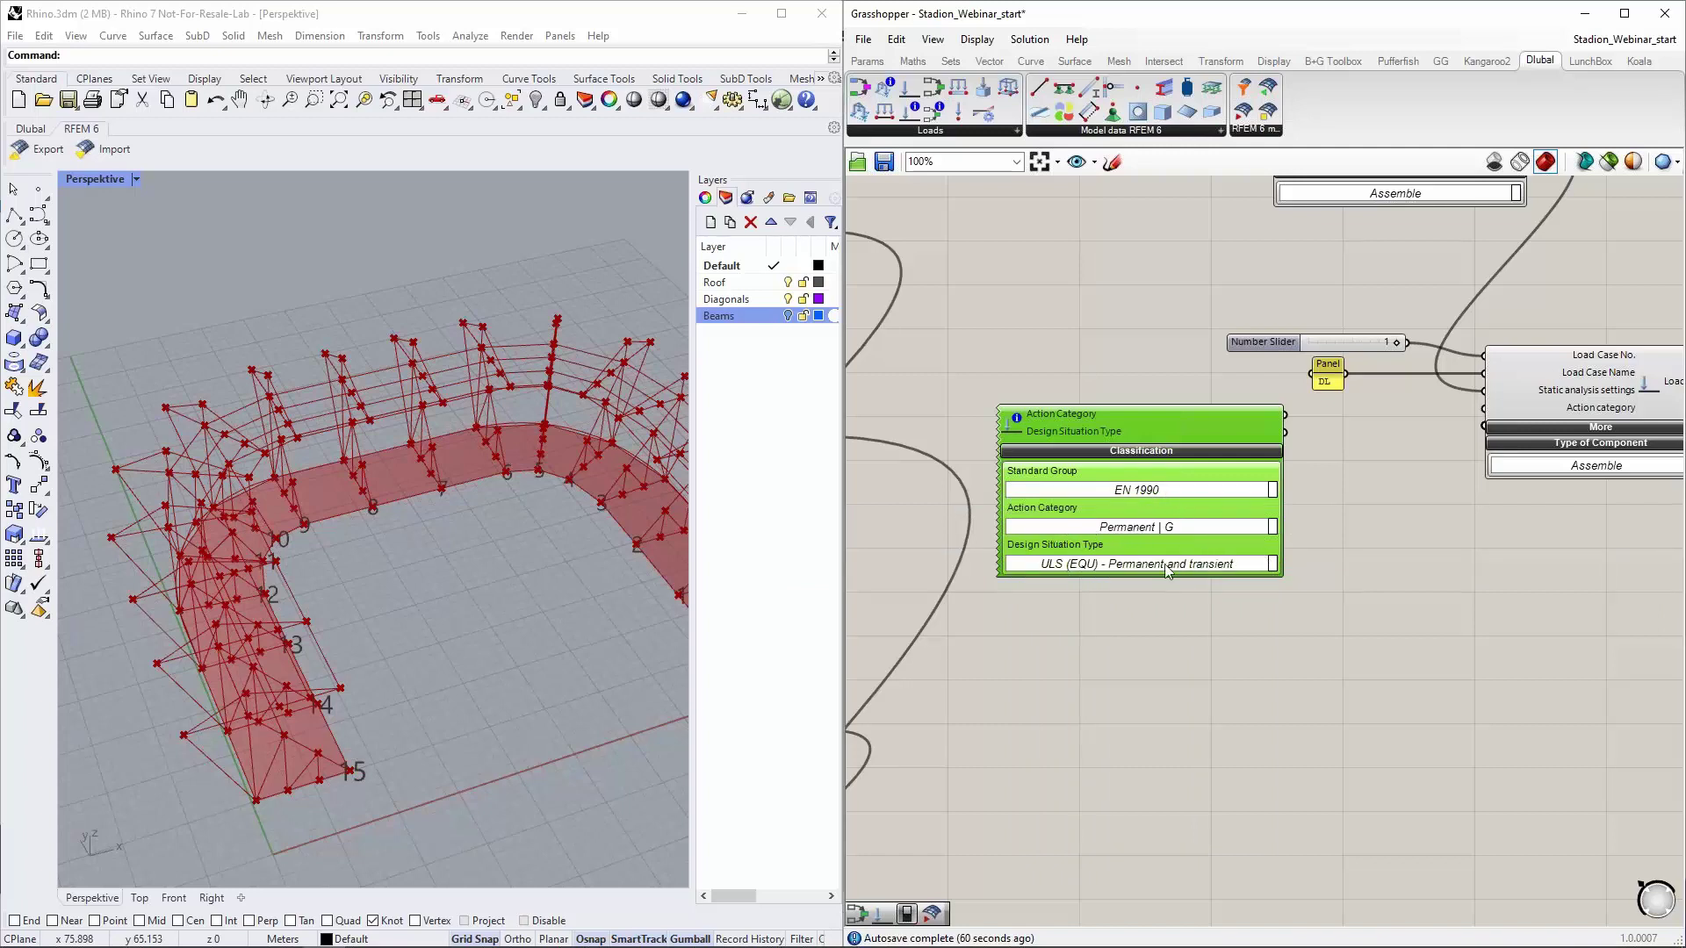
drag(1196, 430, 1152, 412)
click(1228, 514)
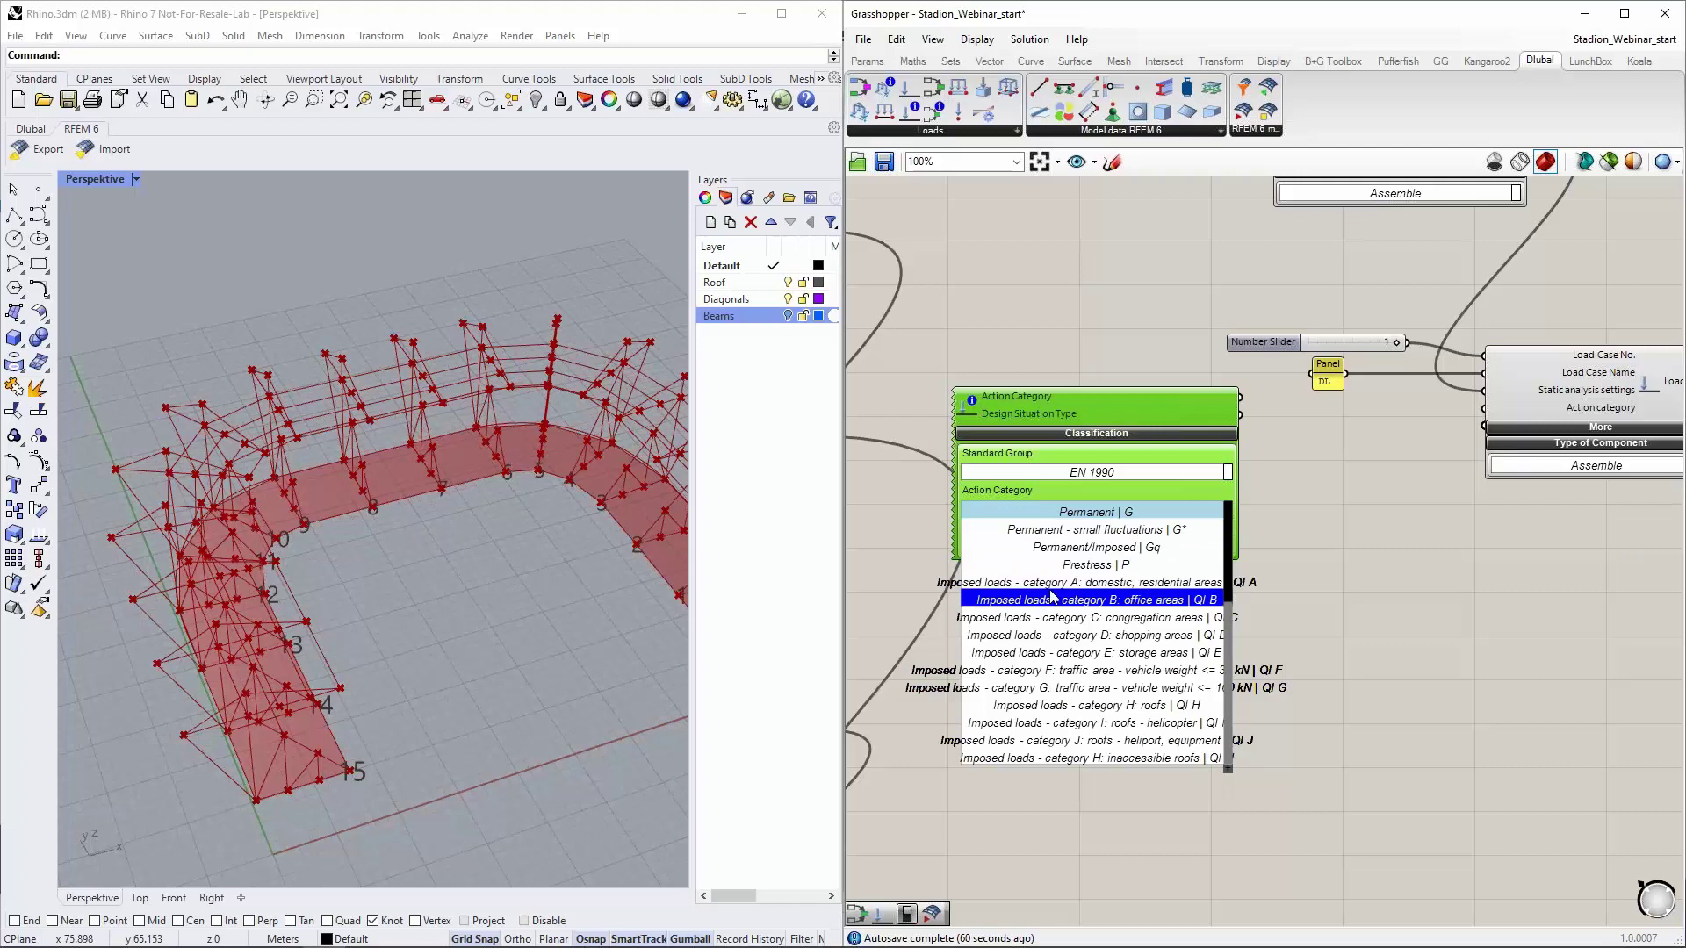
click(1326, 497)
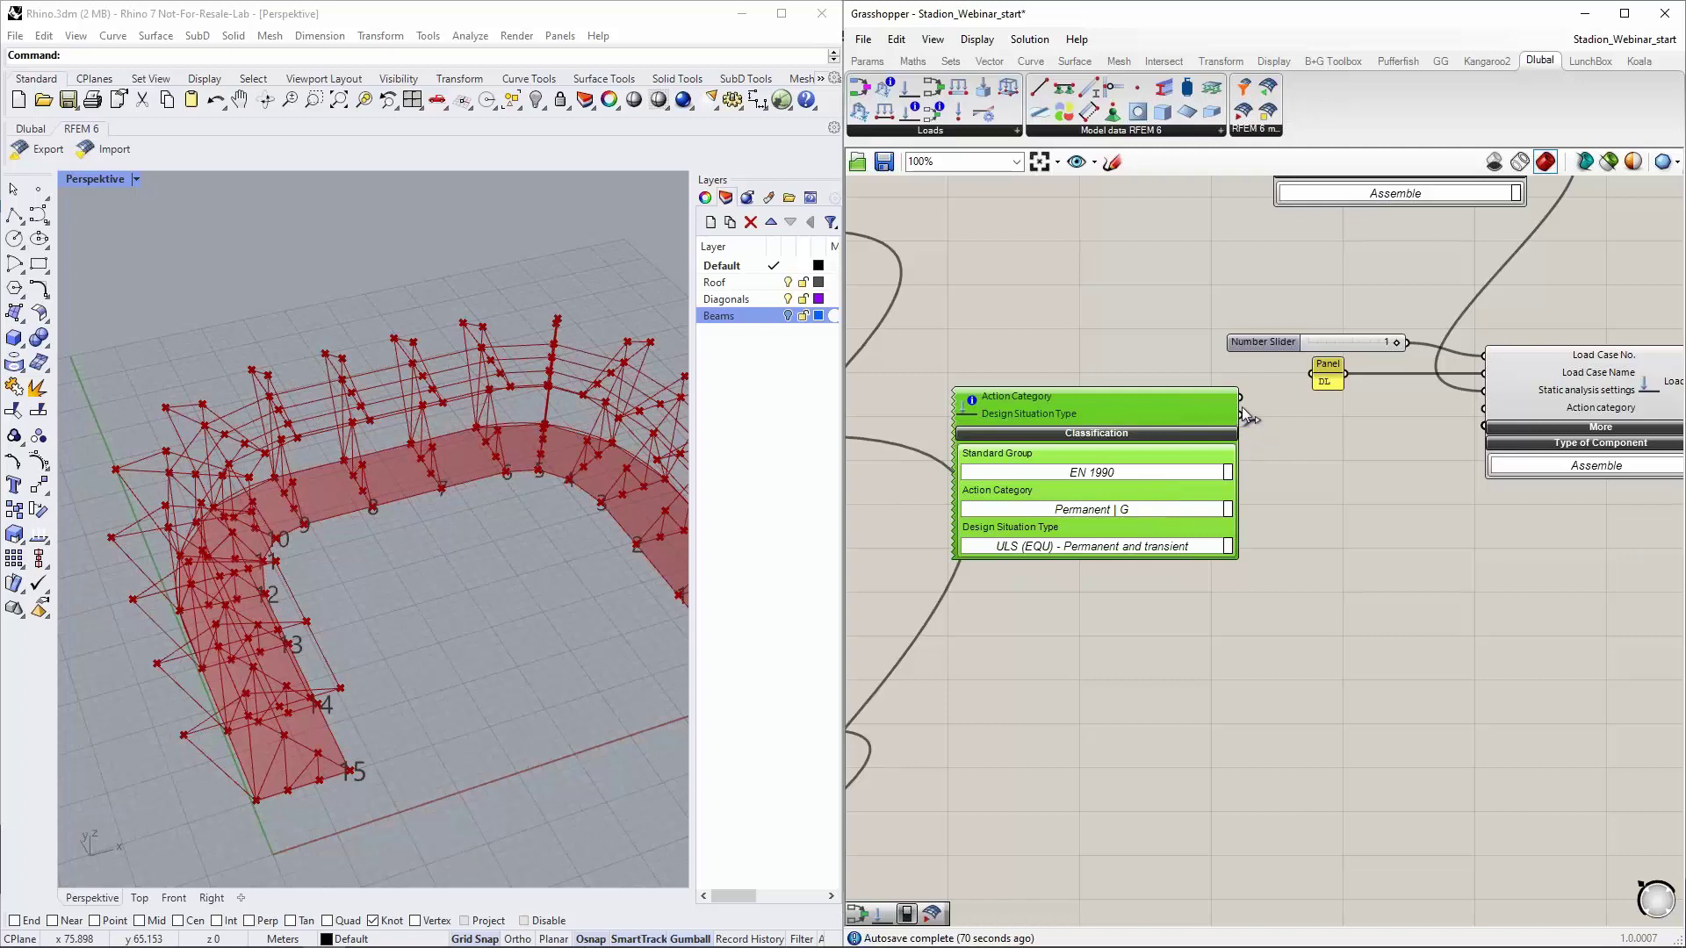
Connect the Action Category output to the Load Case's Action category input, then collapse the Classification section and move the component closer
right_drag(1410, 425, 1356, 421)
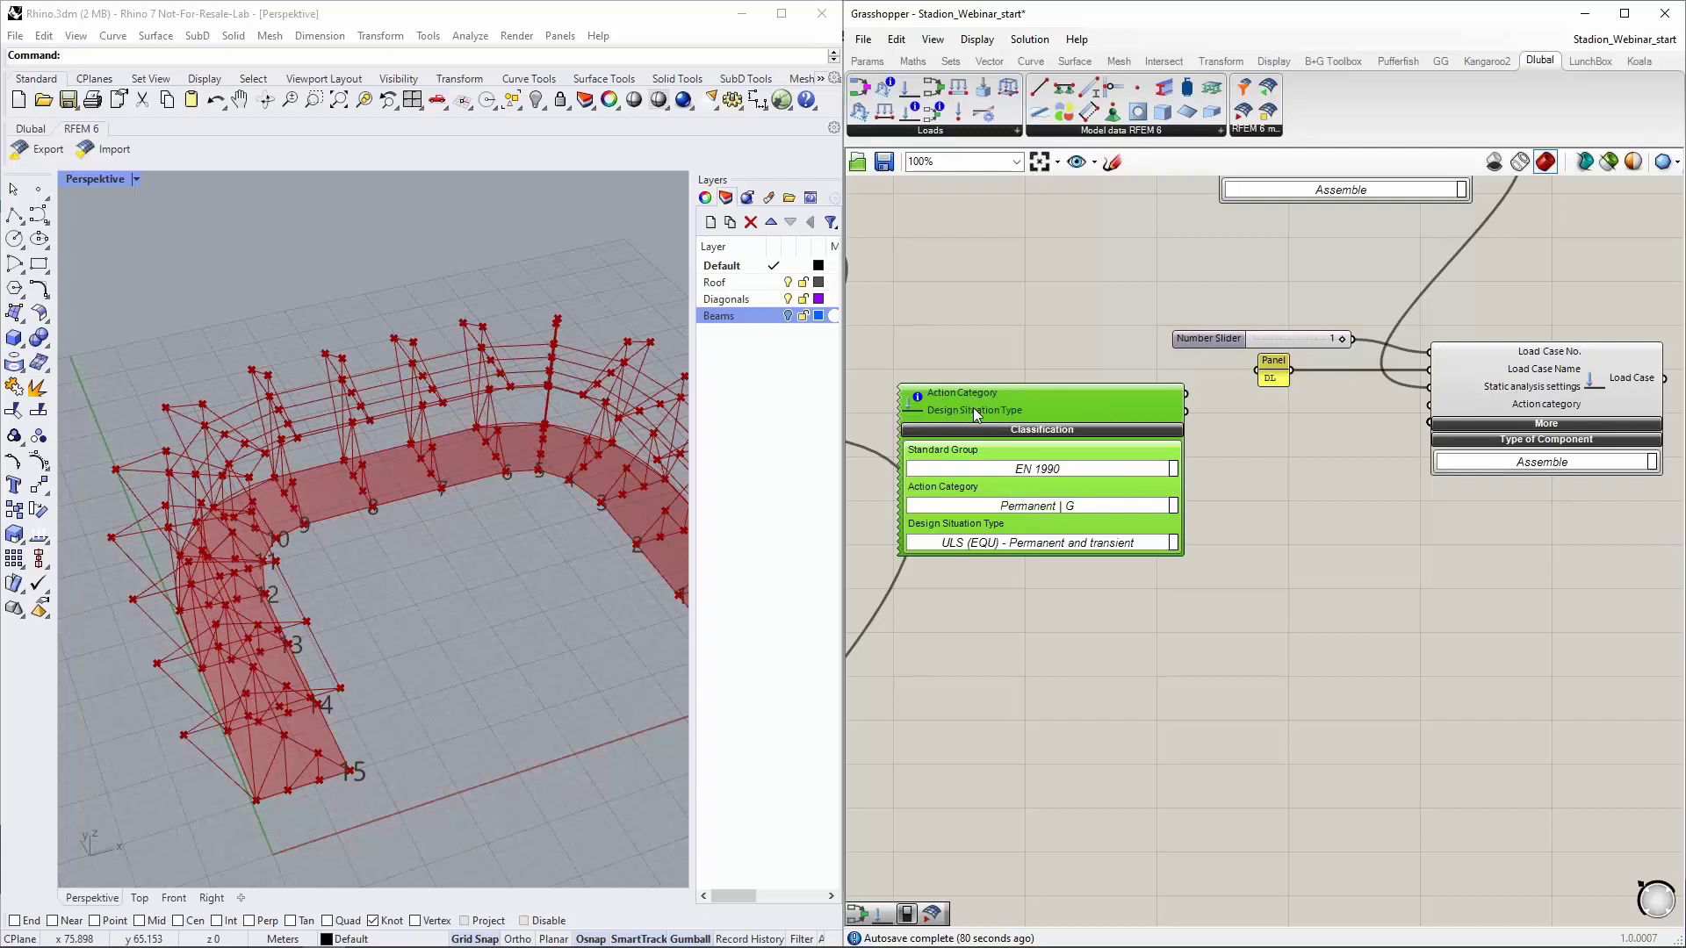
drag(1187, 396, 1429, 405)
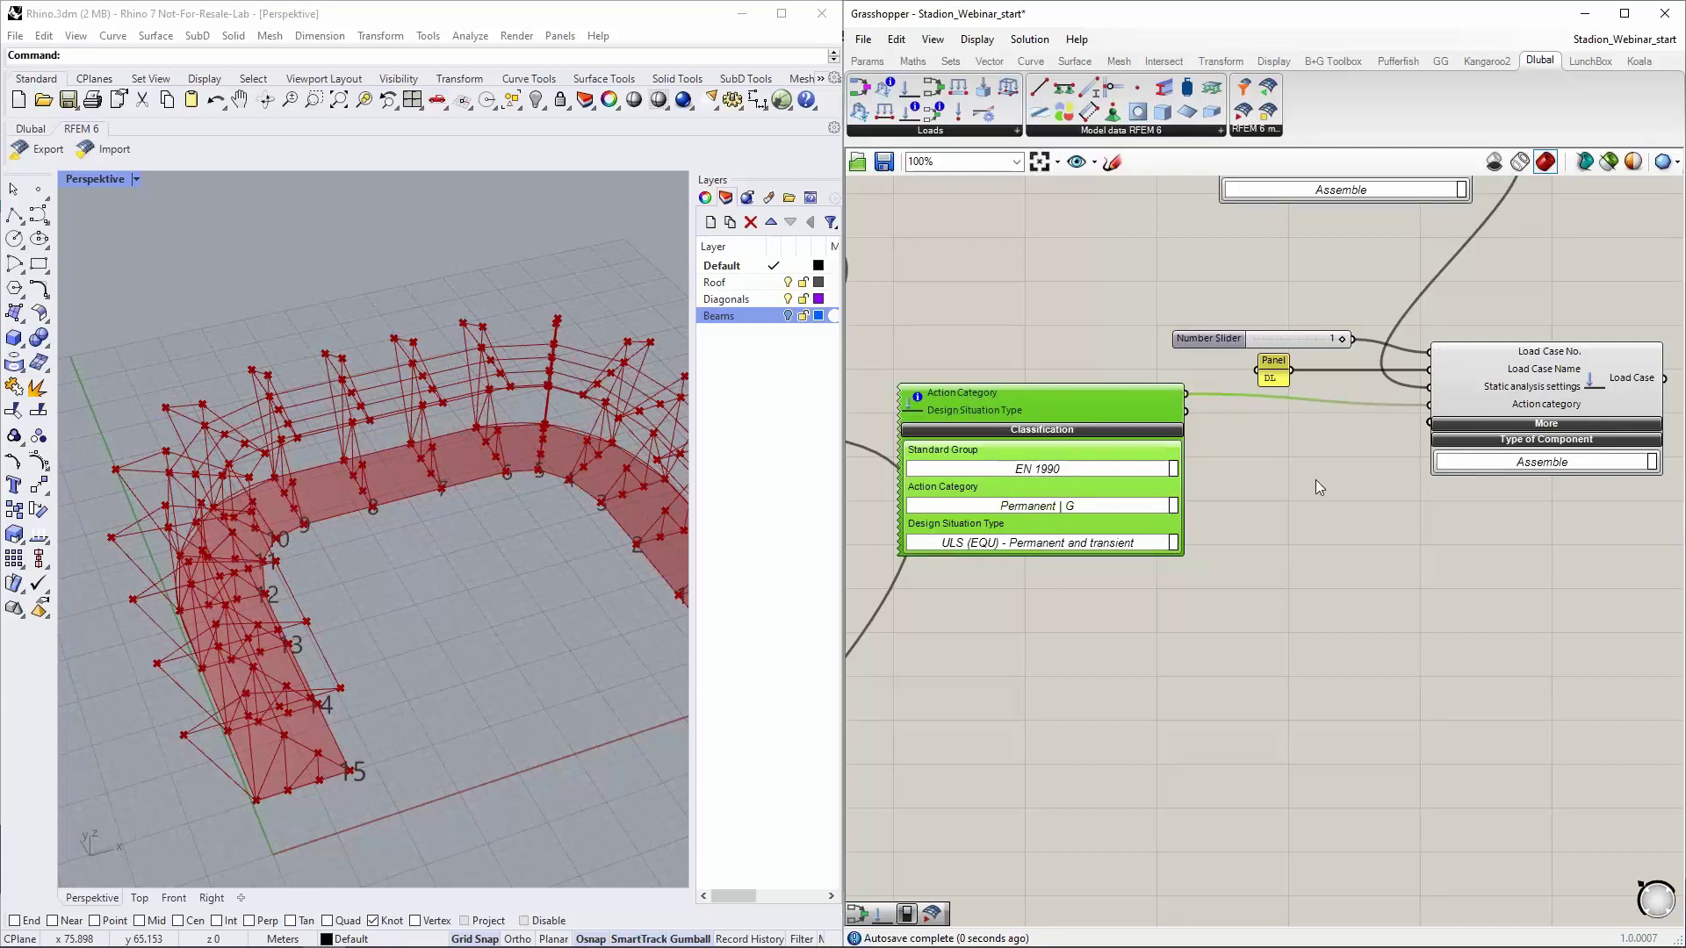
right_drag(1317, 459, 1288, 448)
click(1127, 400)
drag(1133, 367, 1155, 373)
Expand the Load Case's additional inputs and connect a Boolean Toggle set to True to Self-weight active
right_click(1440, 406)
click(1440, 411)
click(1468, 386)
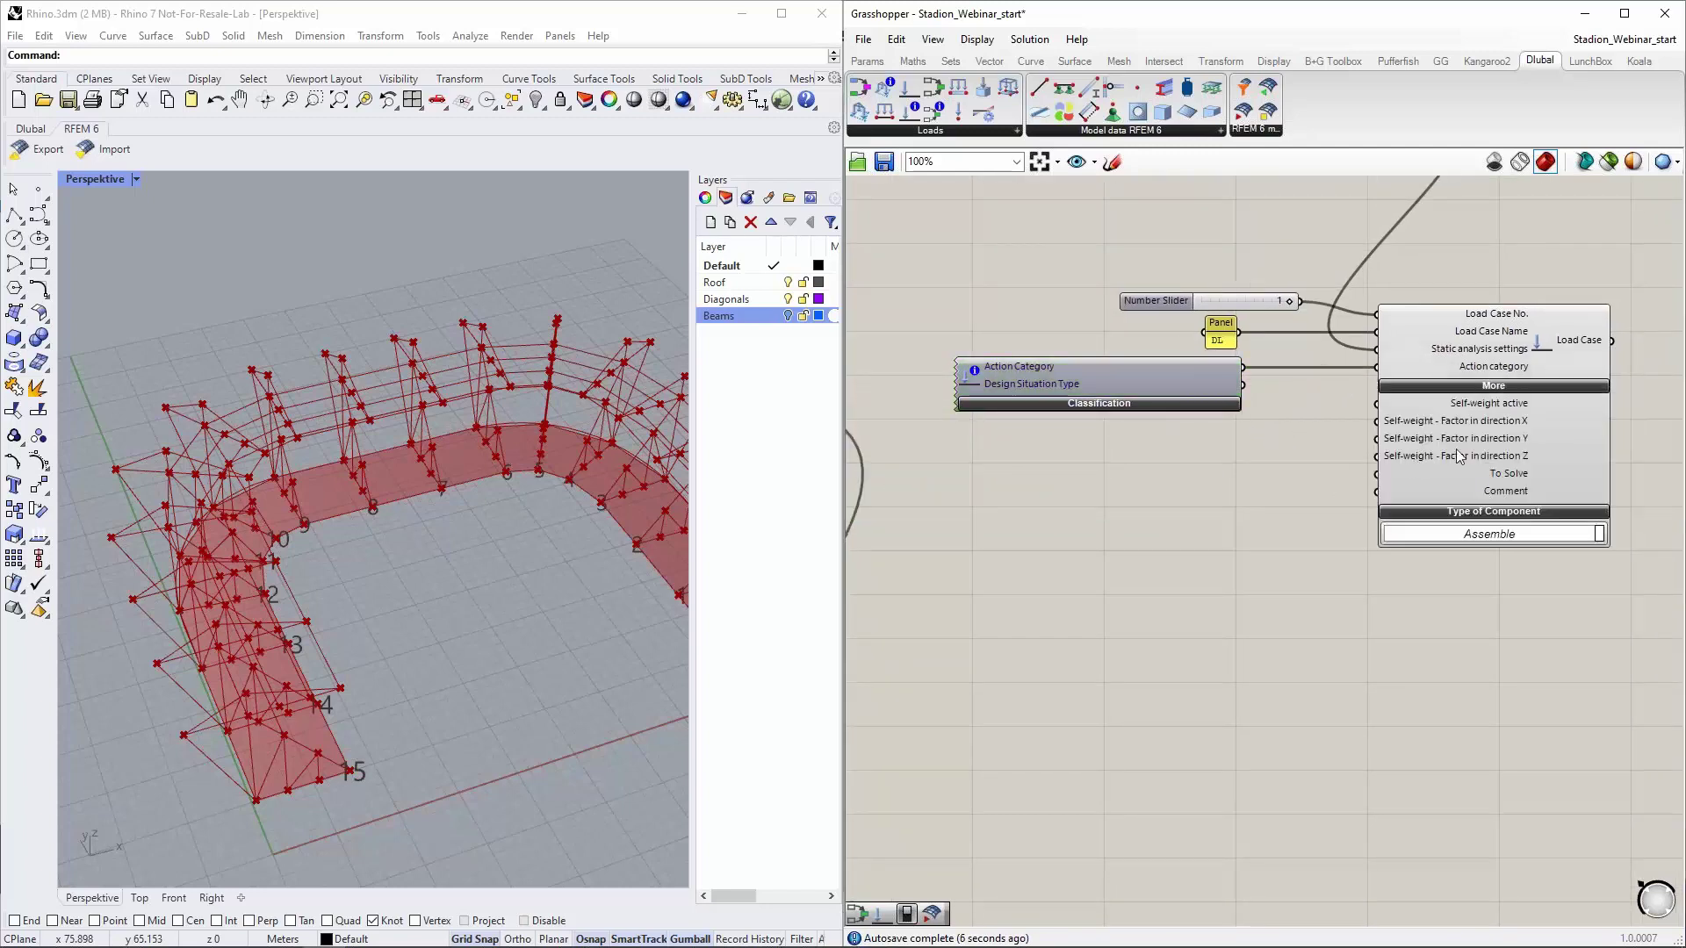
double_click(1246, 461)
text(bool)
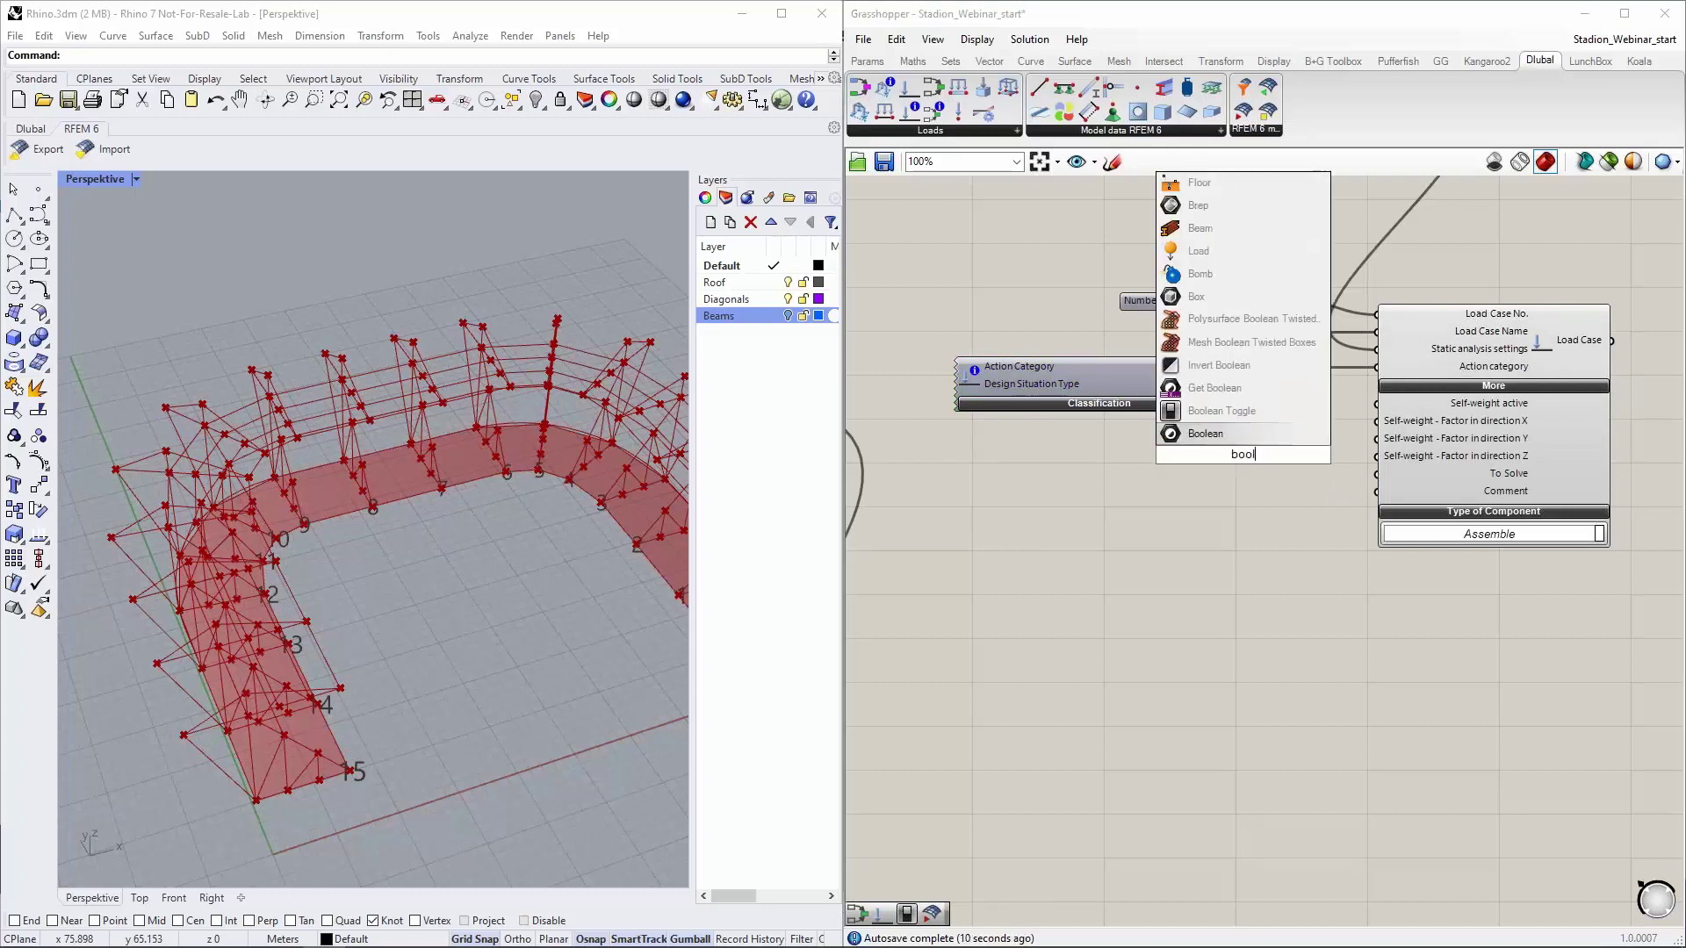
click(1251, 411)
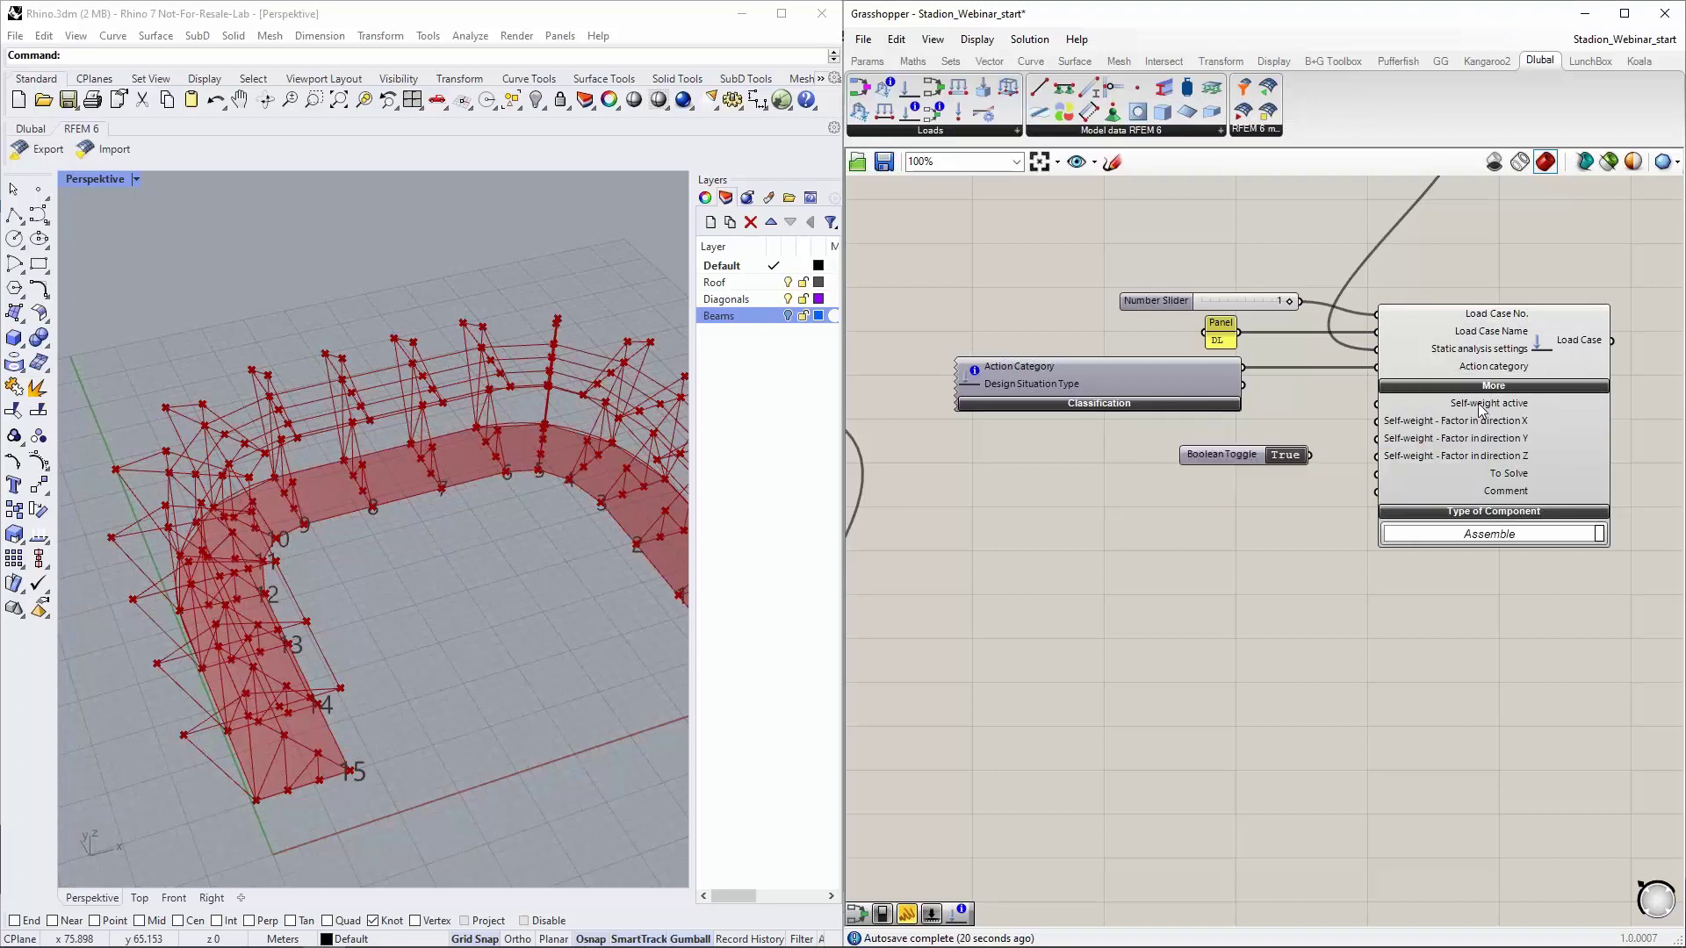
drag(1376, 404, 1199, 447)
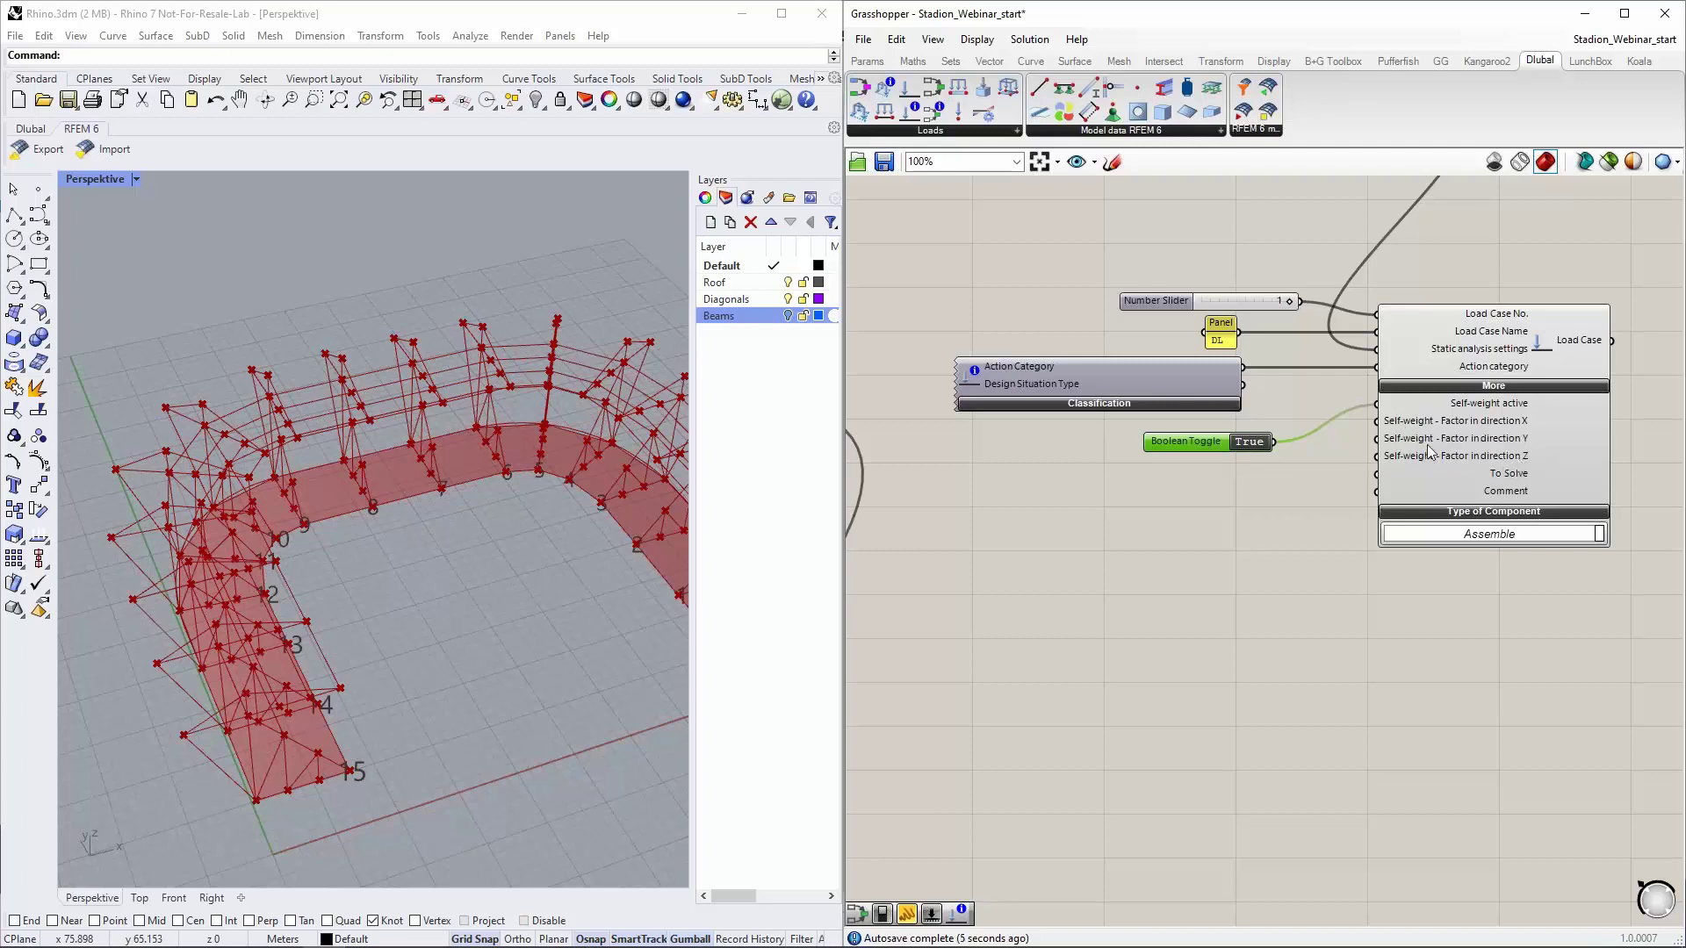
Duplicate the Load Case component with its slider, panel, classification and toggle directly below the original
scroll(1226, 413, down, 1)
drag(1460, 594, 1073, 262)
alt+drag(1456, 431, 1451, 682)
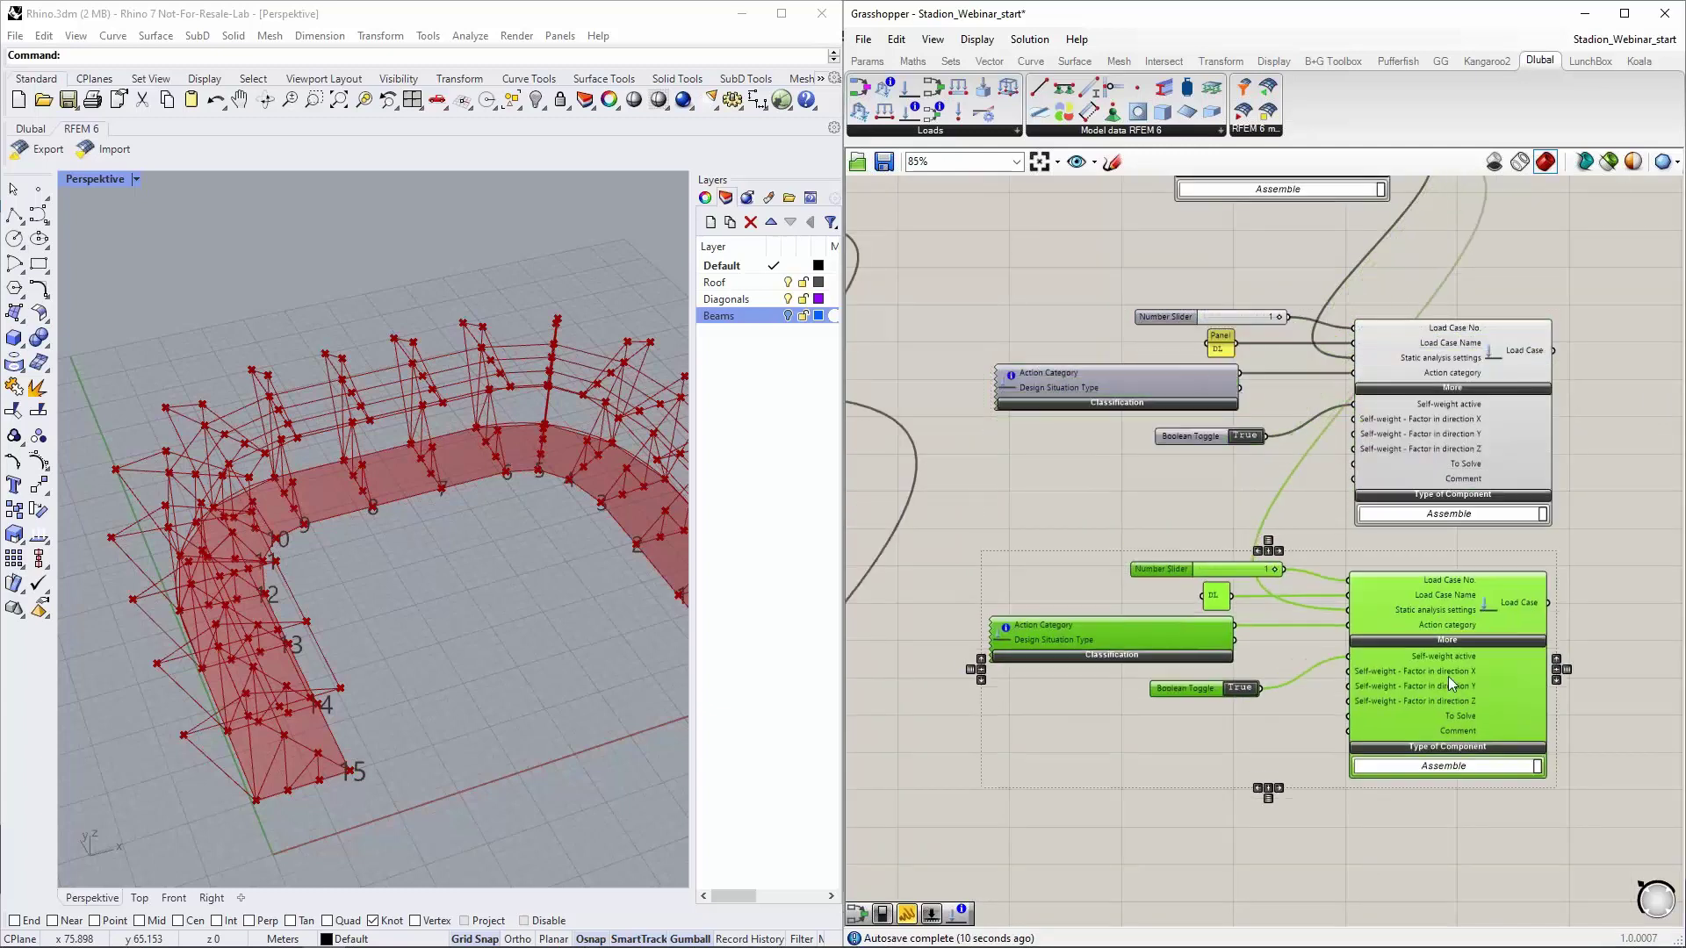
Set the duplicated load case number slider's maximum to 2 and its value to 2
double_click(1166, 572)
click(1147, 619)
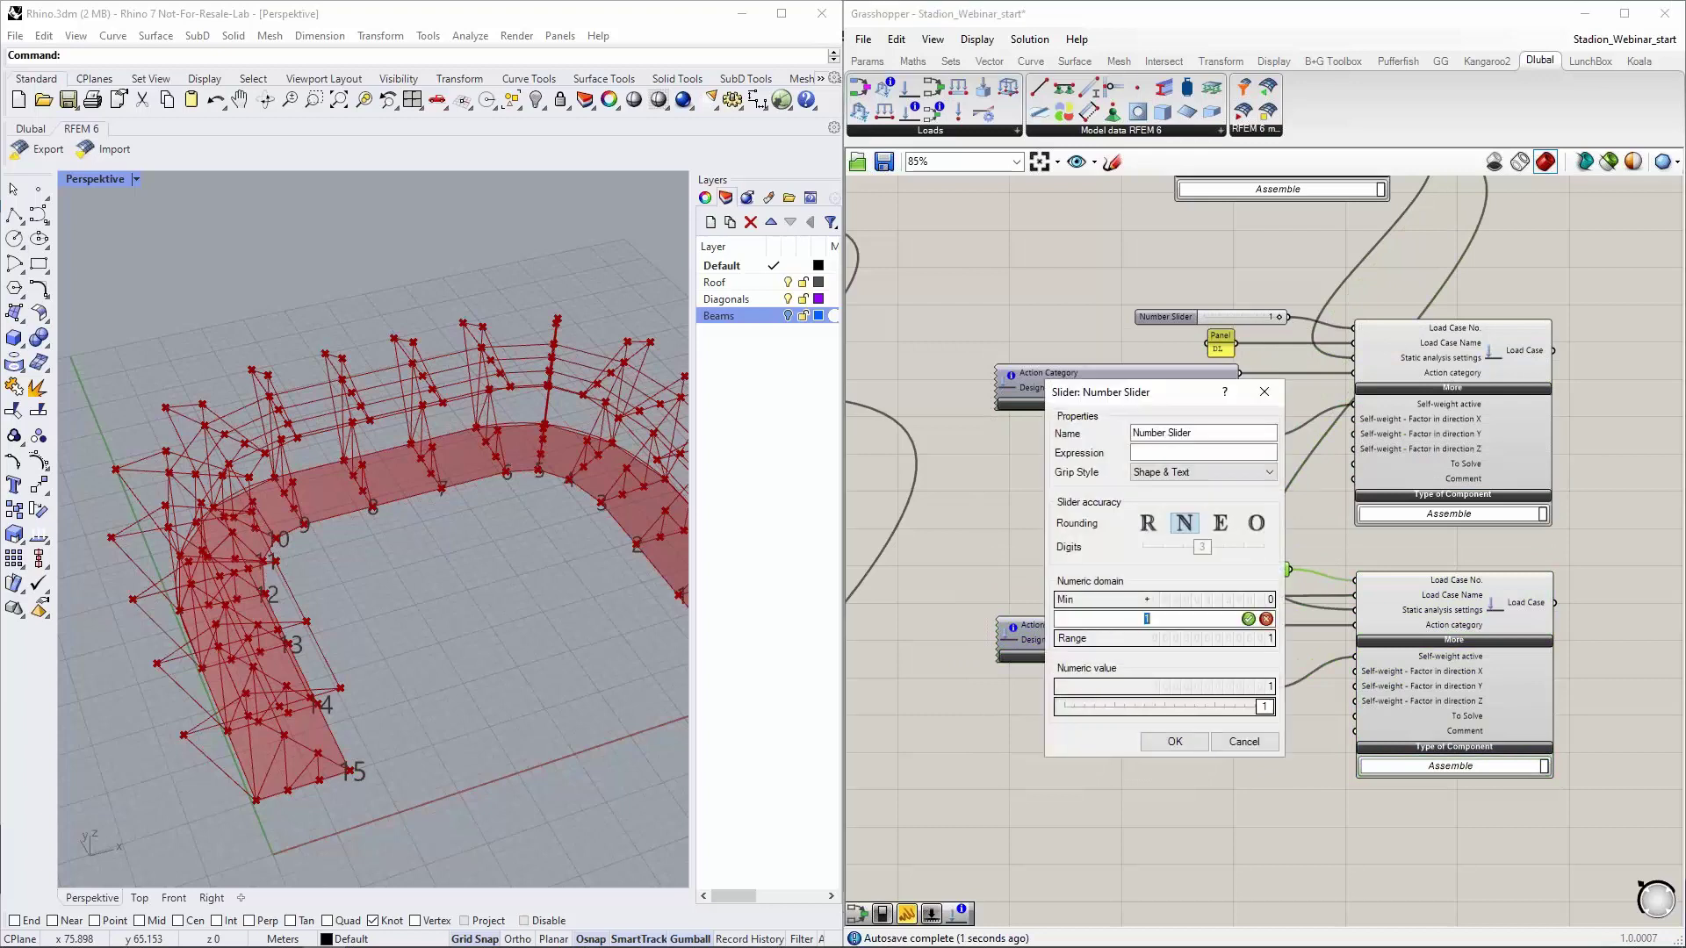
click(1248, 619)
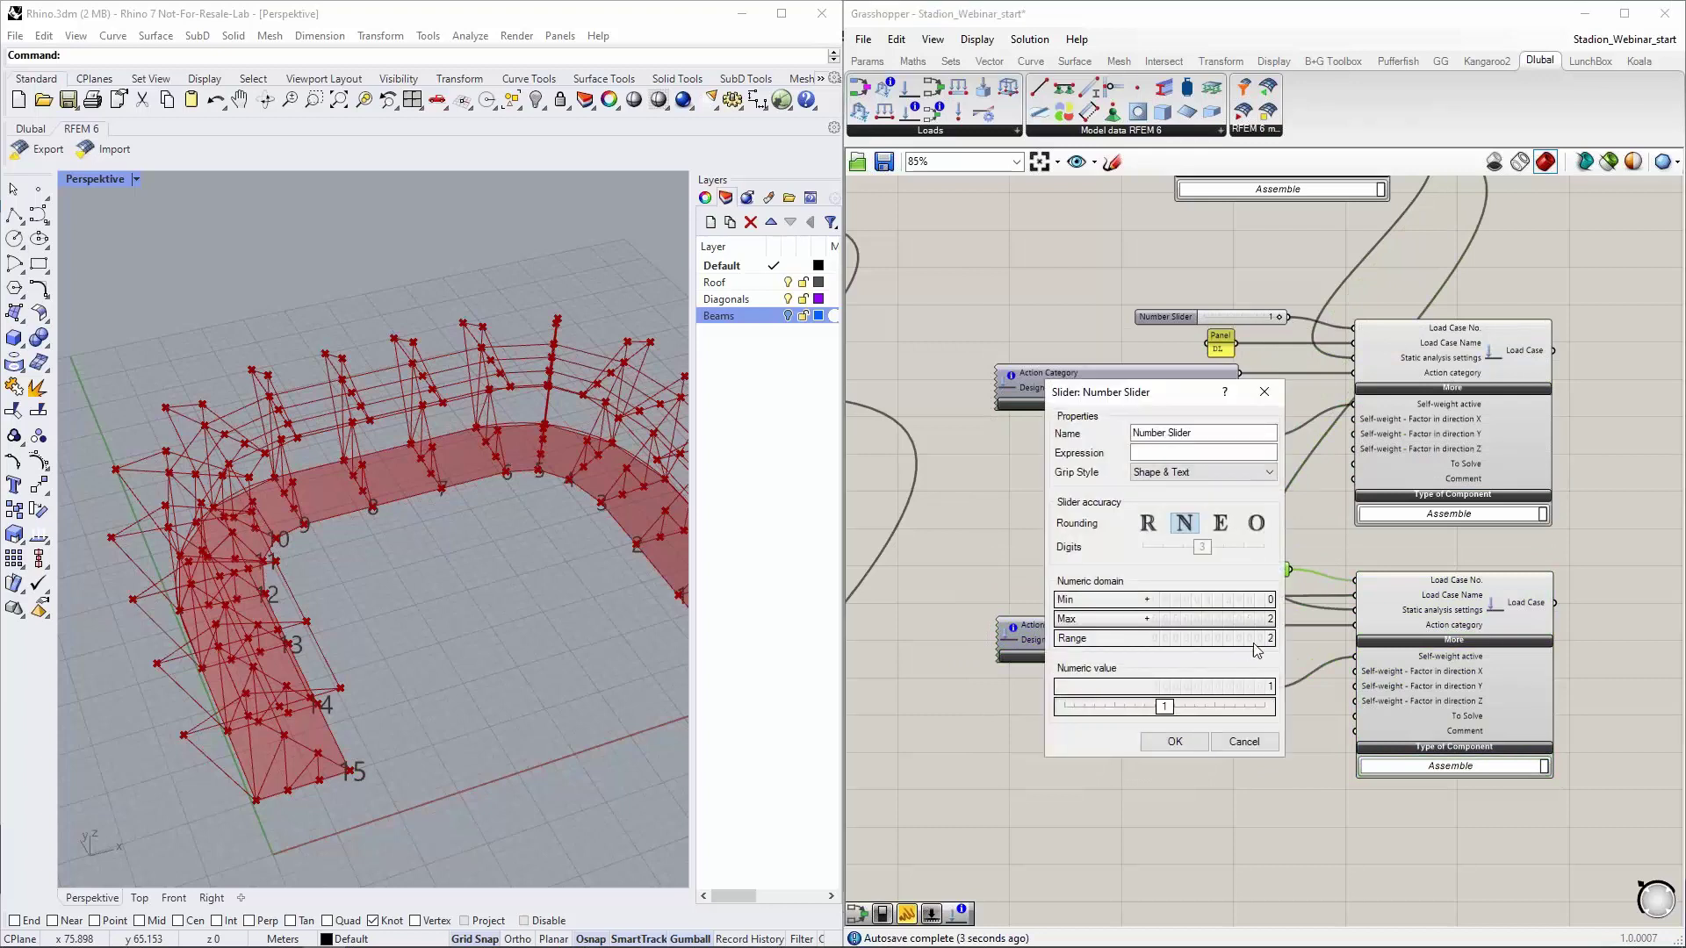
drag(1170, 713, 1231, 718)
click(1176, 742)
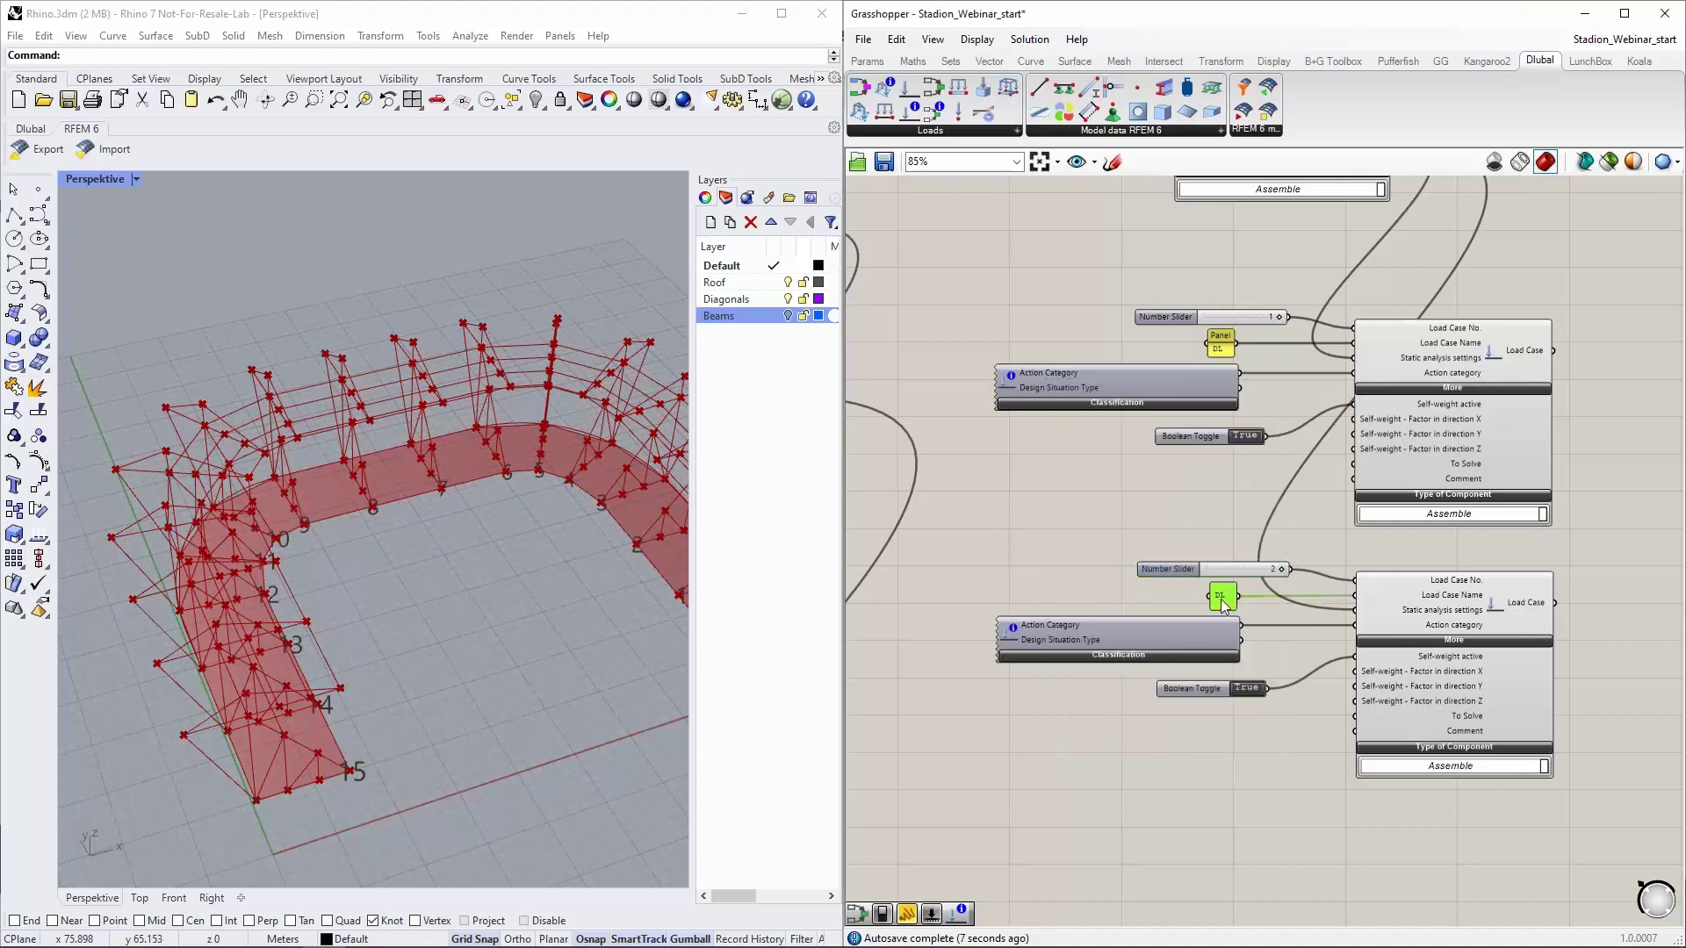
Change the text of the duplicated load case's name panel to LL
double_click(1219, 590)
text(LL)
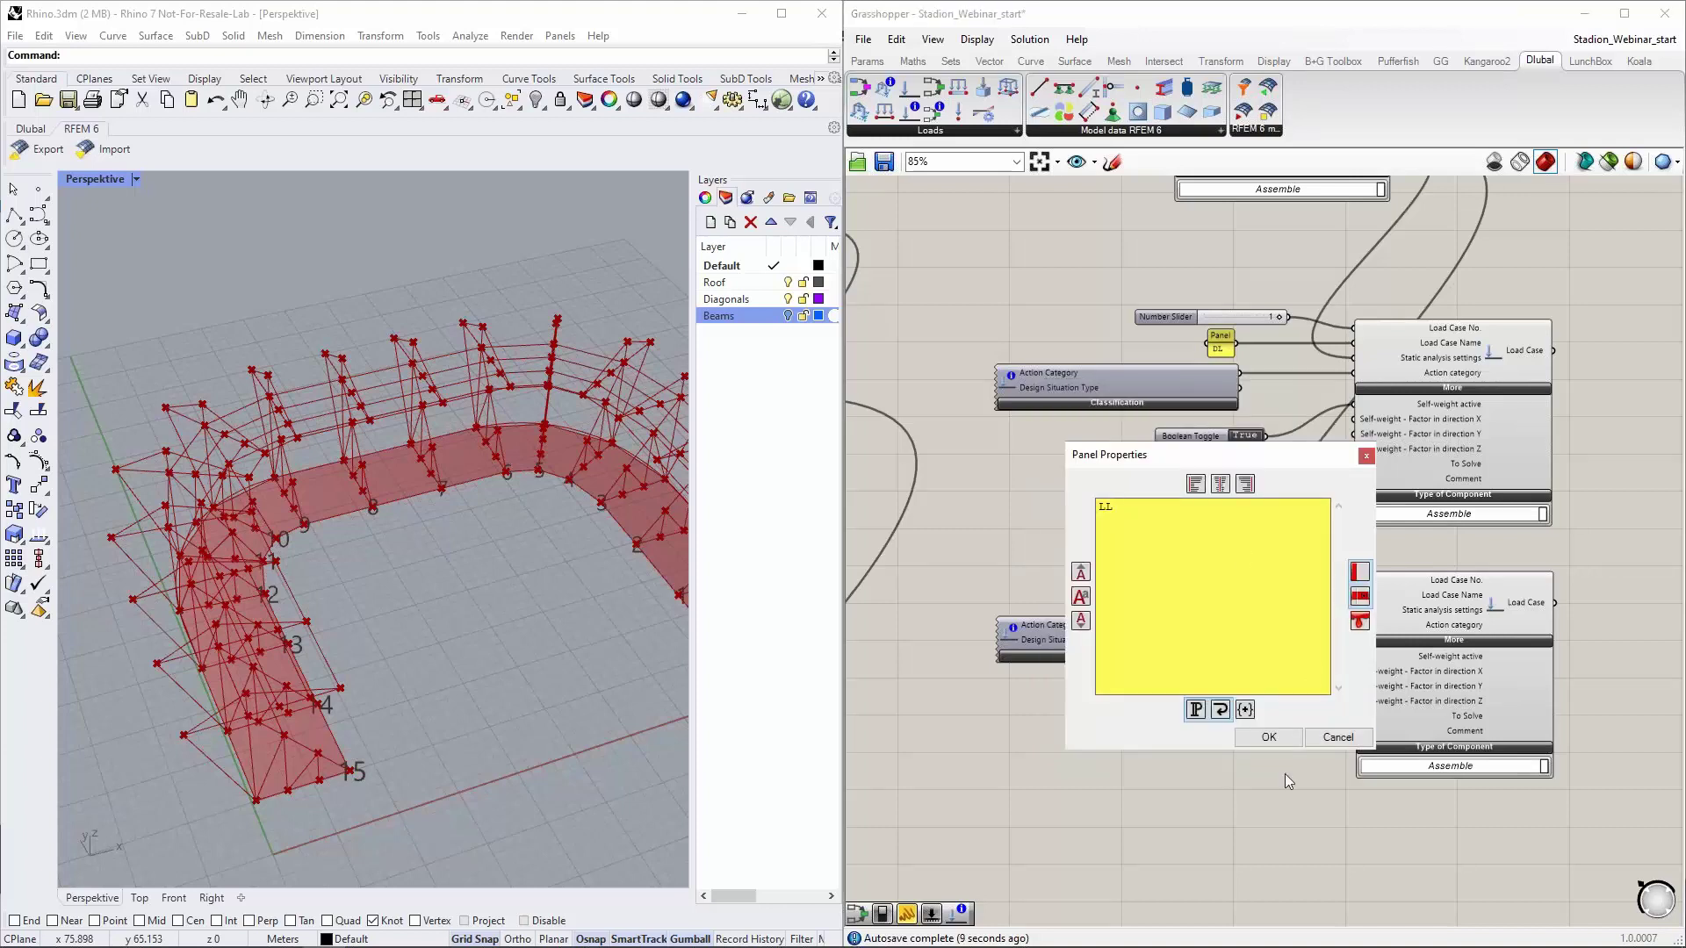
click(1251, 740)
Set the second load case's action category to Imposed loads - category A: domestic, residential areas and its self-weight toggle to False
scroll(1319, 758, up, 2)
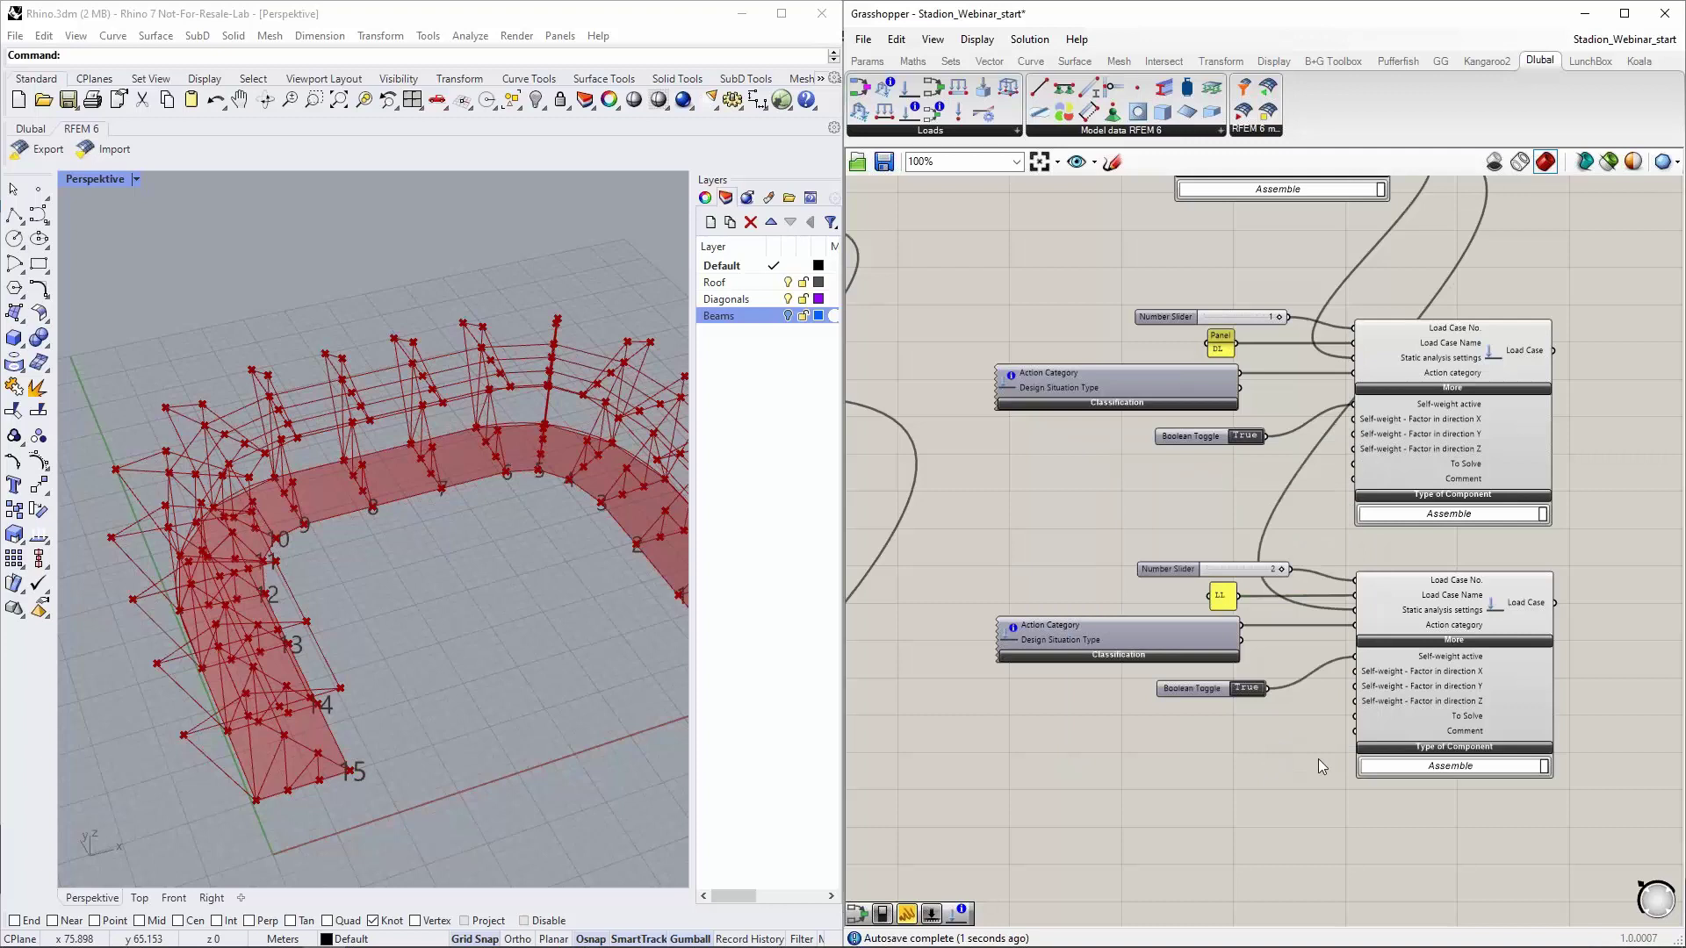
click(1038, 456)
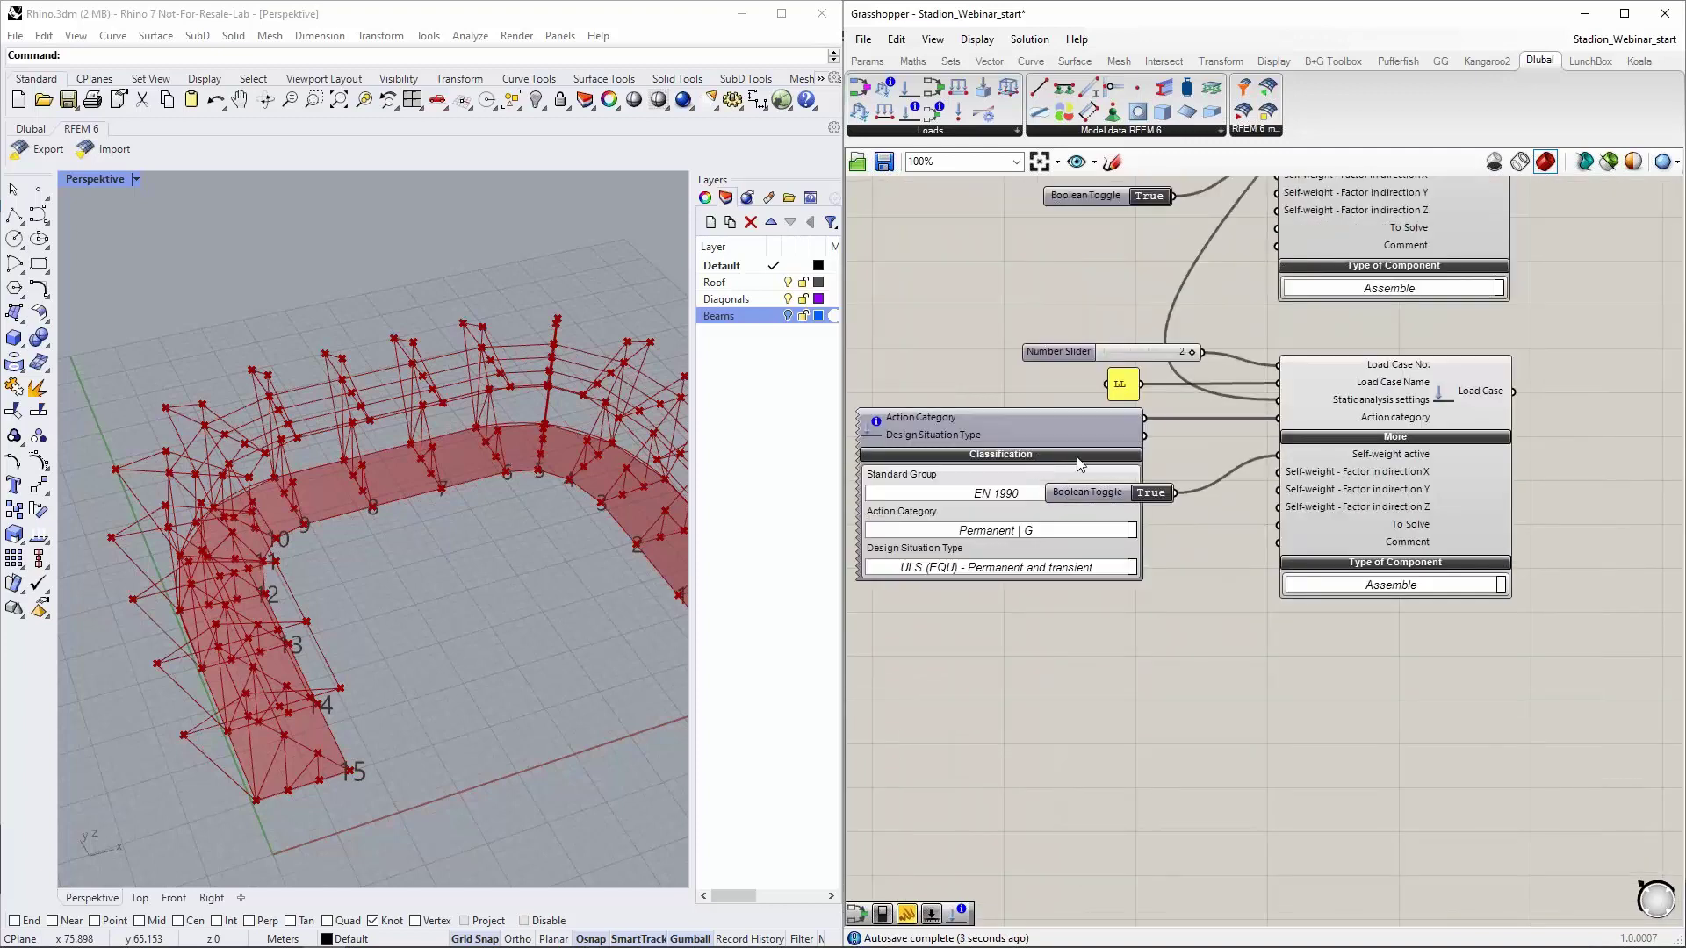
drag(1094, 492, 1159, 455)
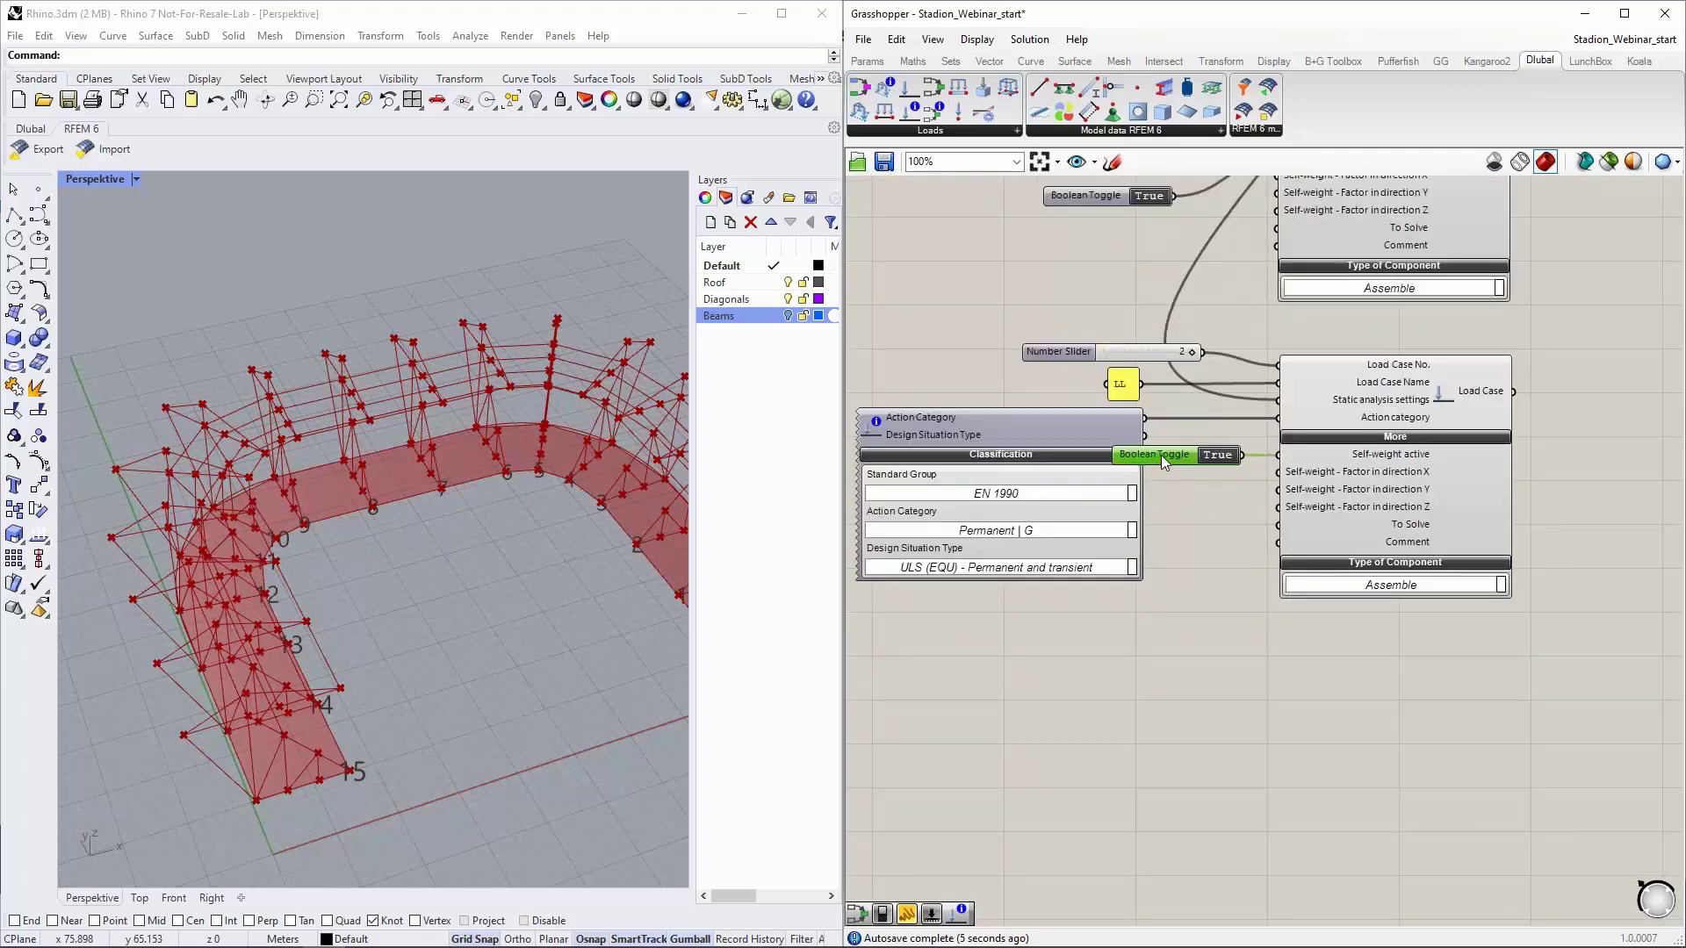
click(1133, 532)
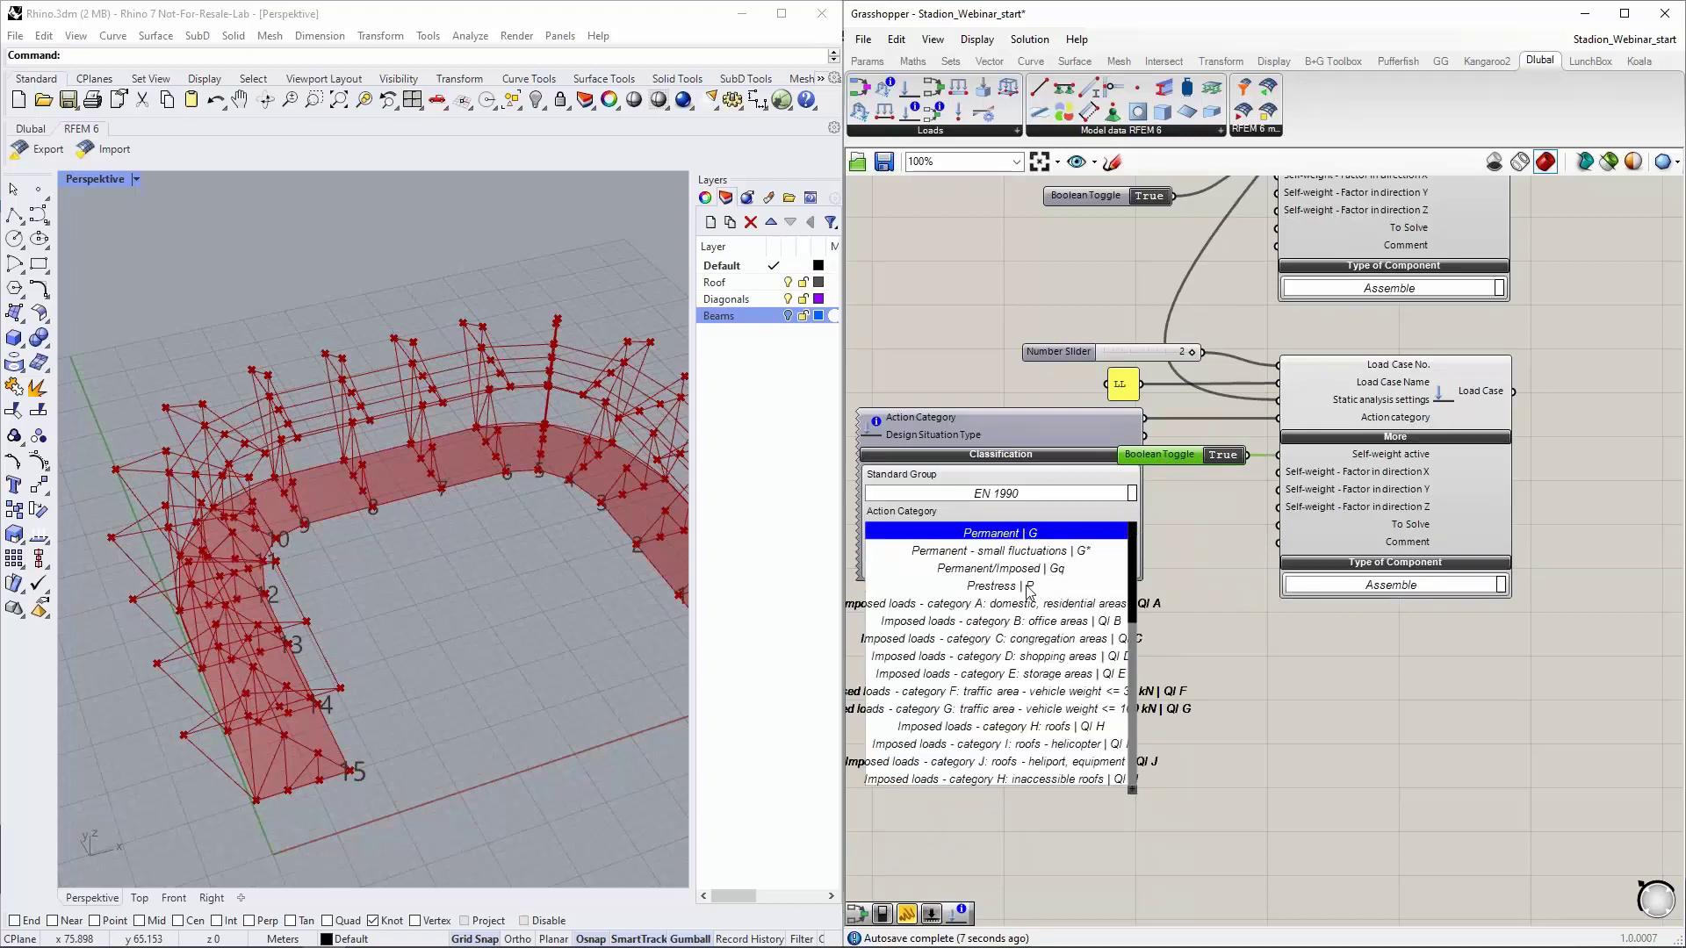
click(938, 610)
scroll(1257, 539, down, 1)
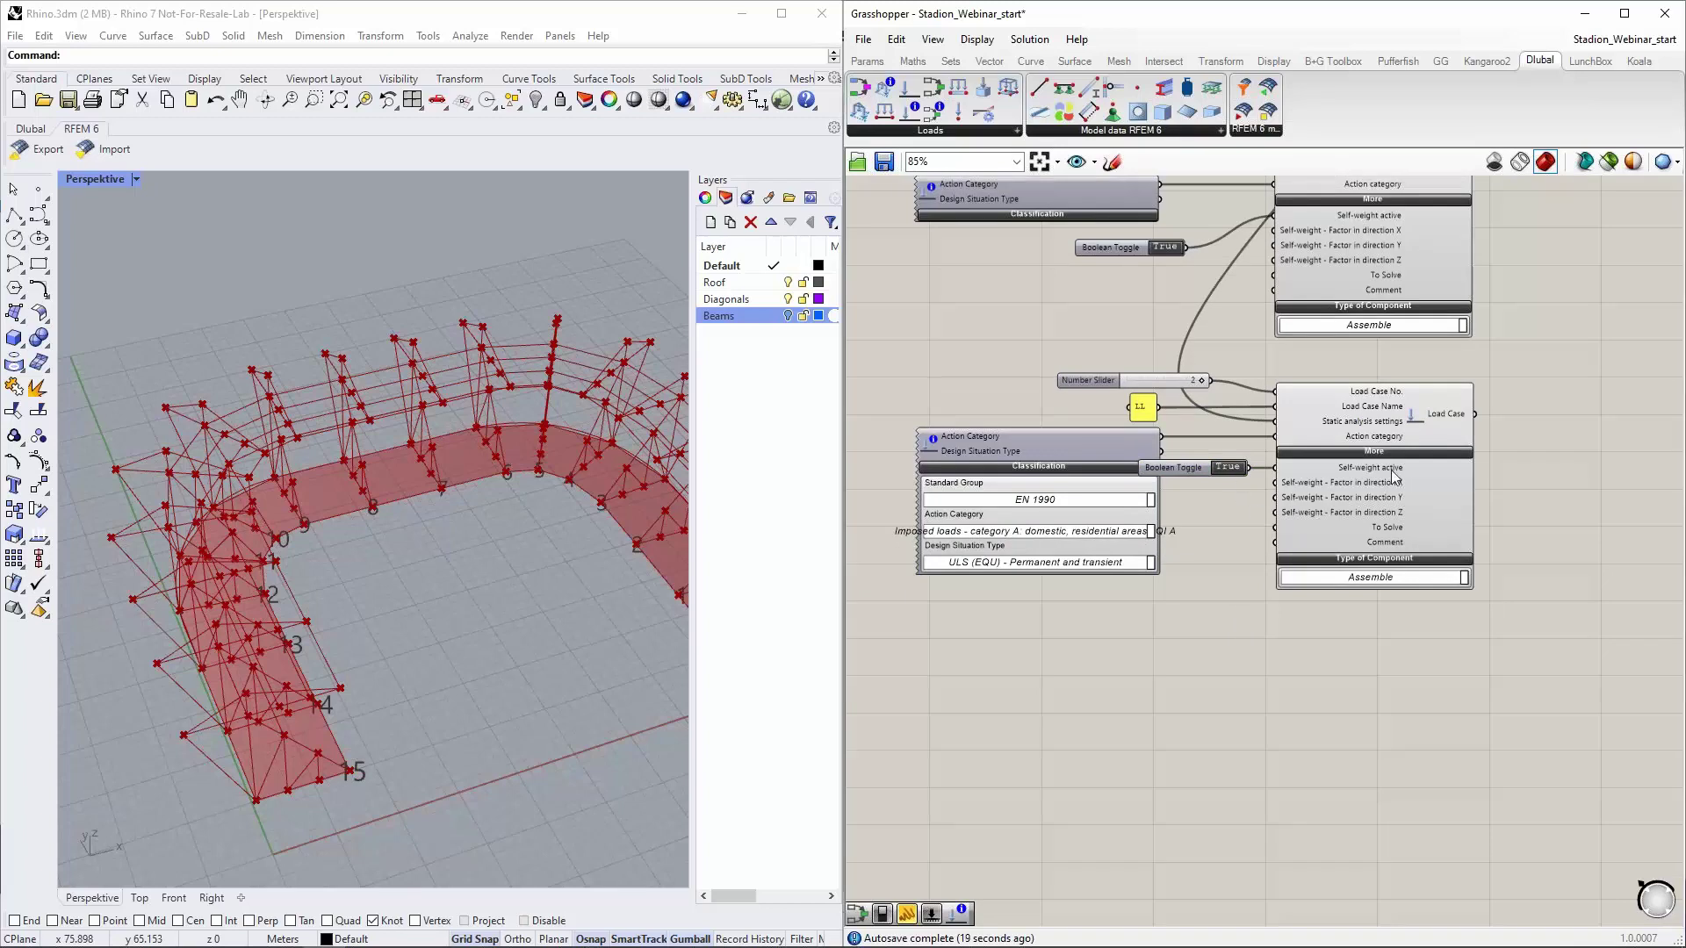
click(1229, 468)
Place a Load Combination component in the free space below the two Load Case components
scroll(1244, 635, down, 4)
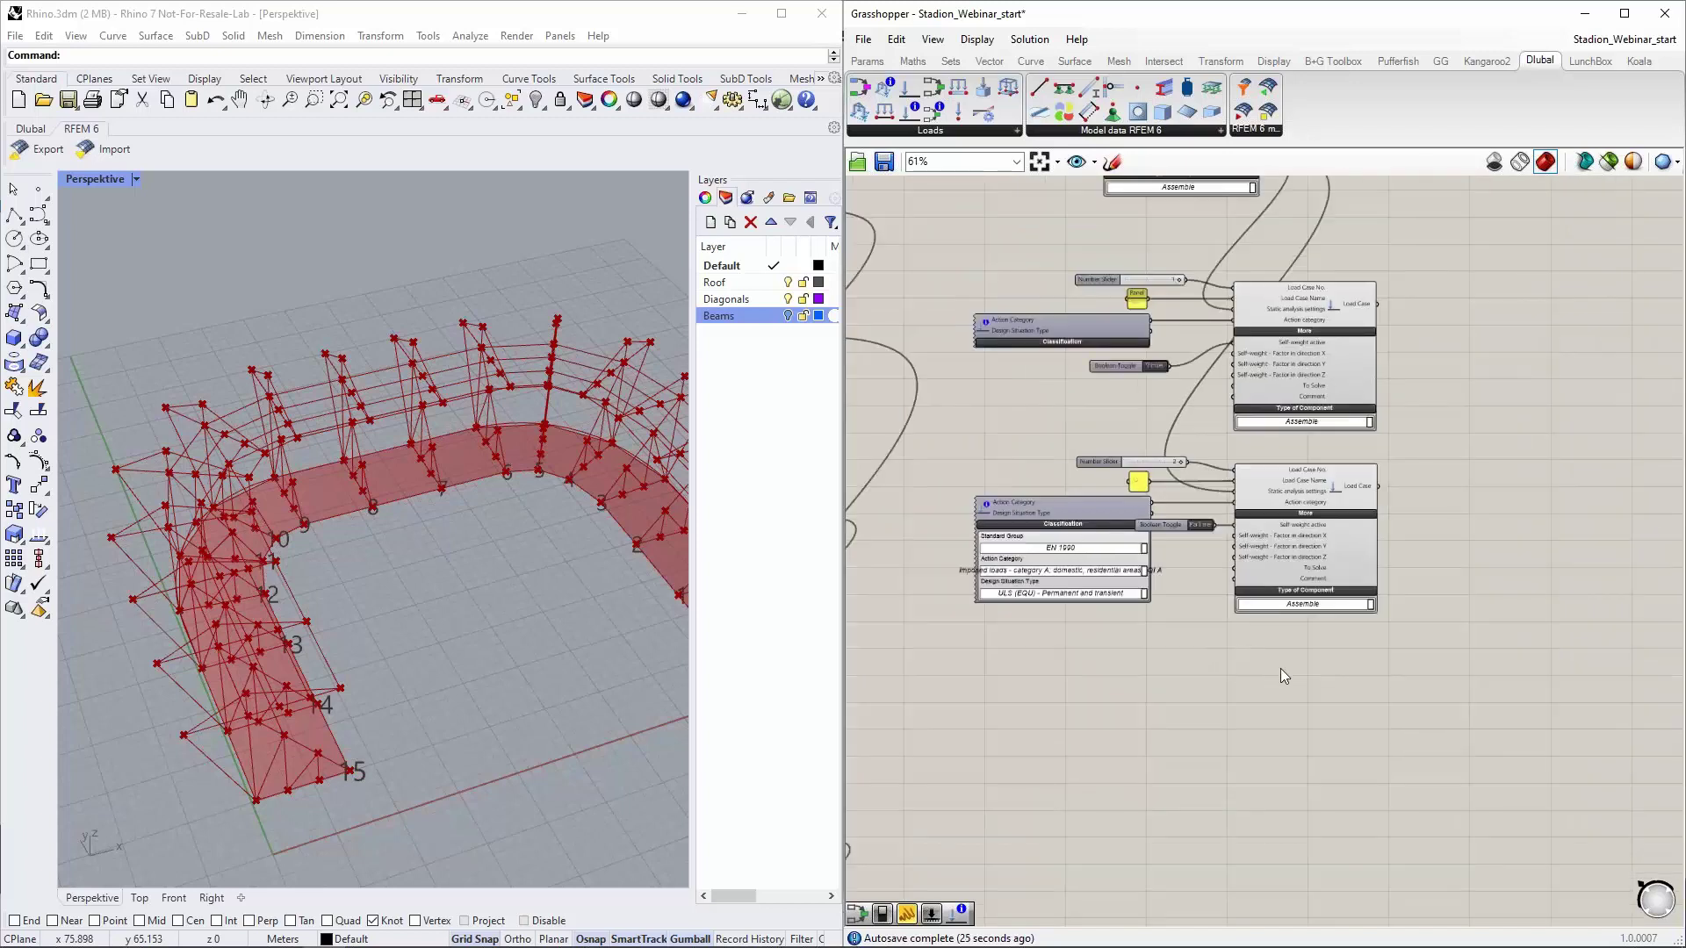
right_drag(1278, 668, 1226, 635)
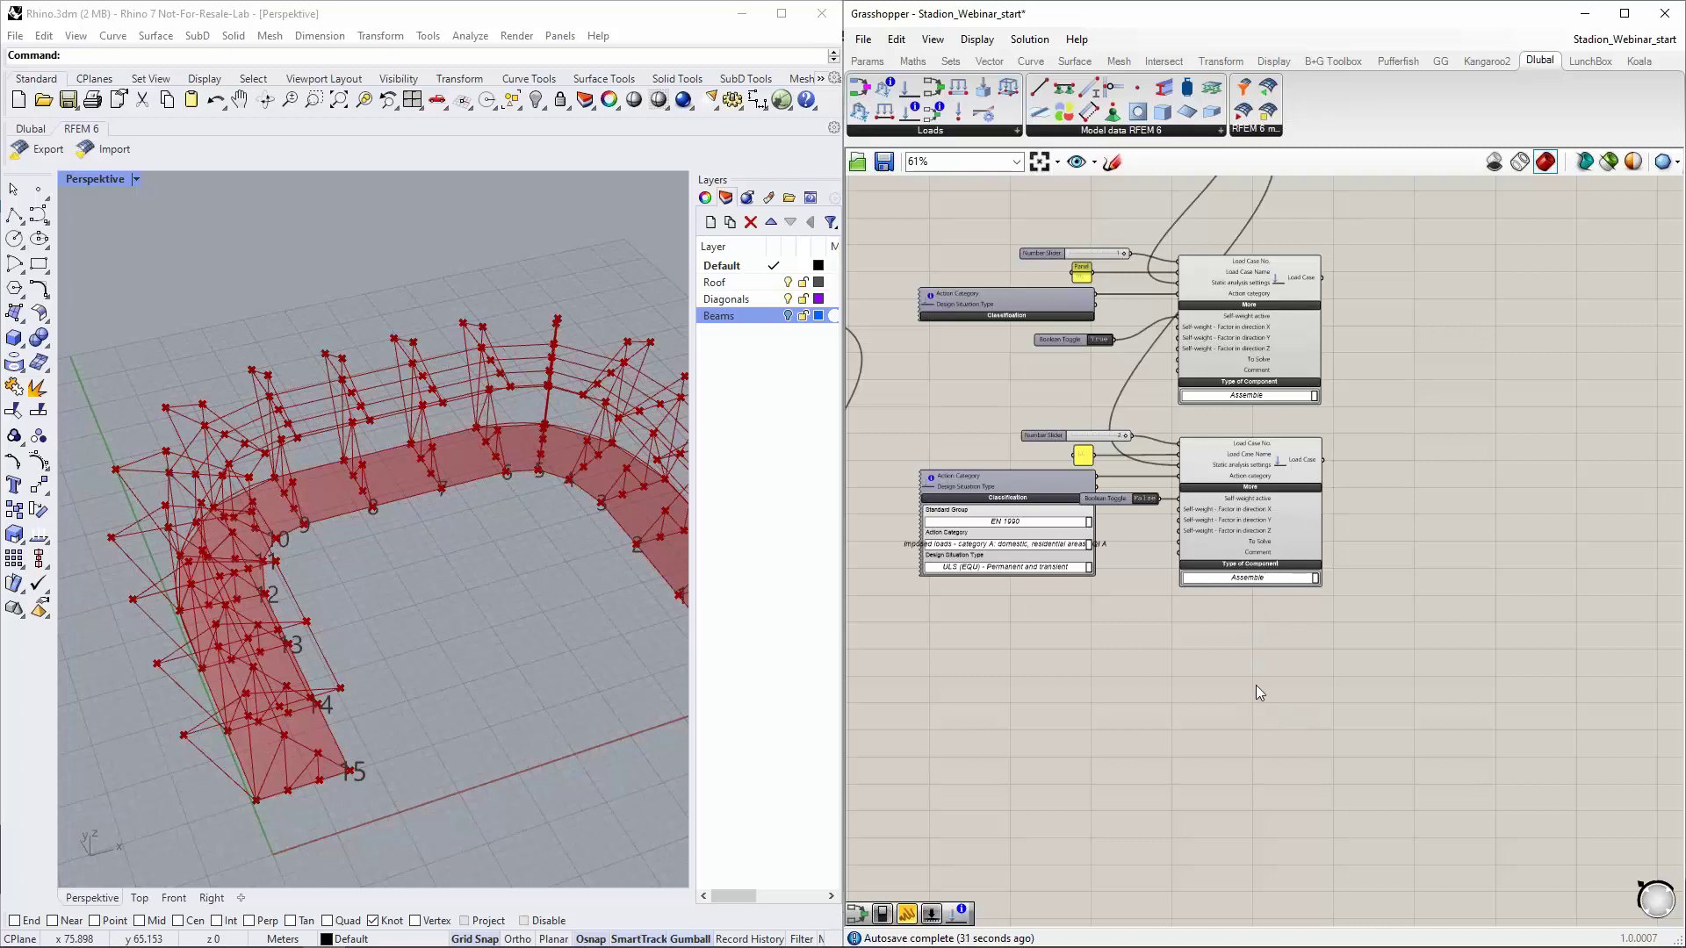
right_drag(1287, 686, 1261, 660)
drag(936, 88, 1357, 782)
right_drag(1194, 677, 1188, 657)
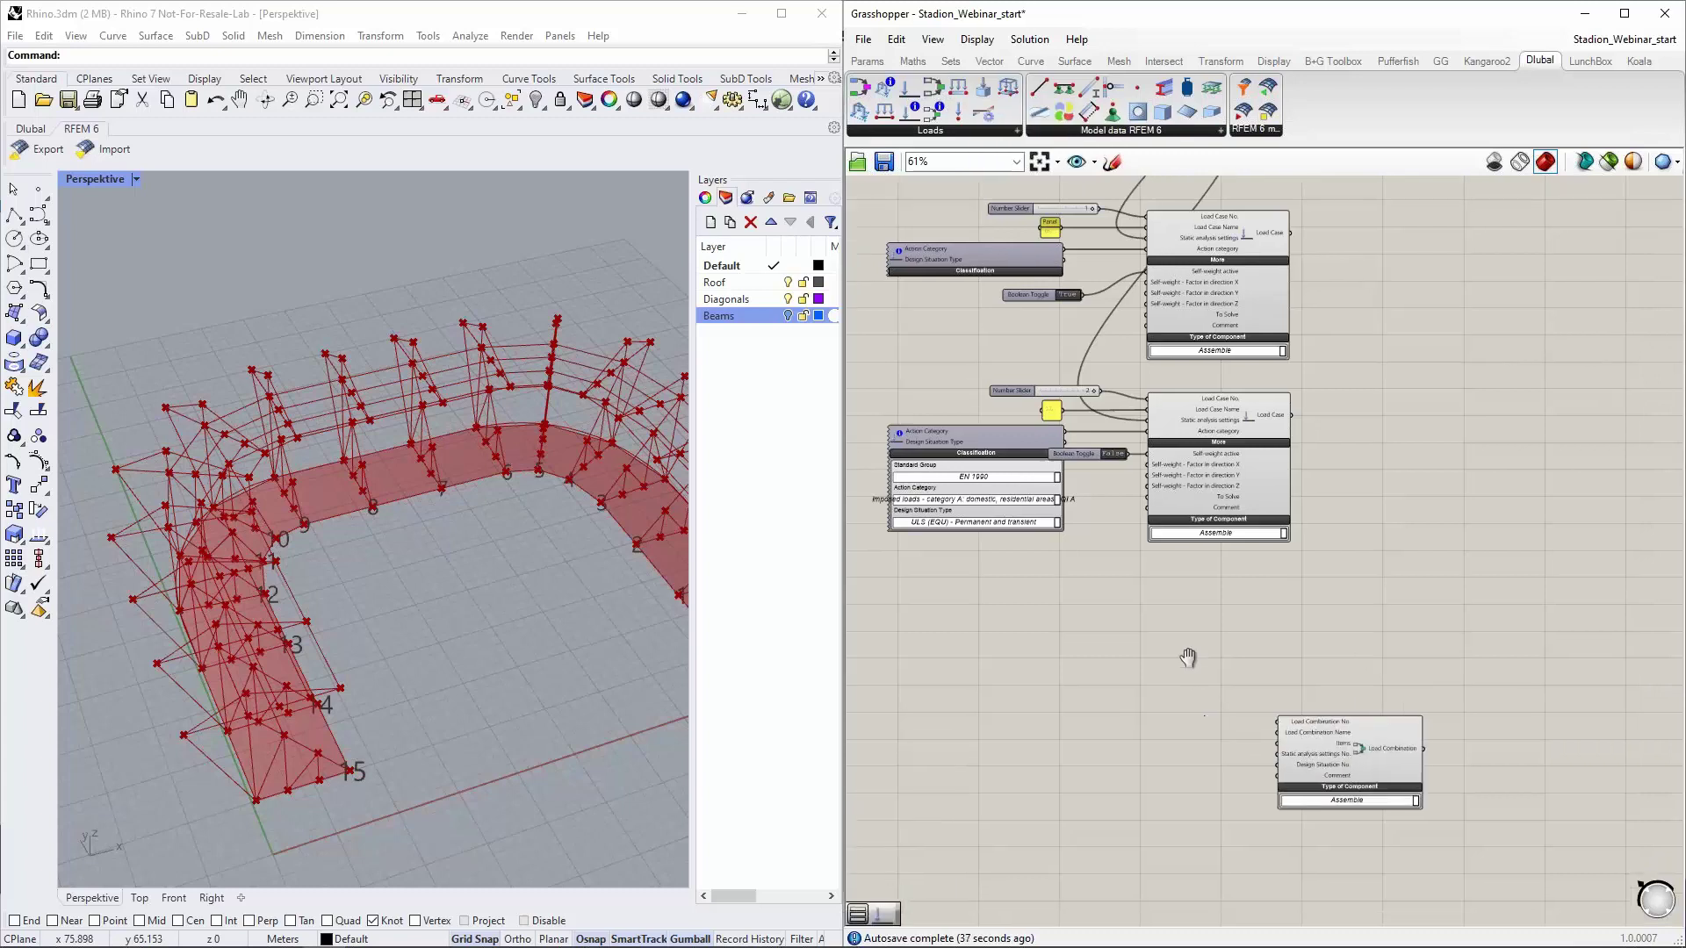
scroll(1342, 643, up, 3)
drag(1307, 601, 1287, 574)
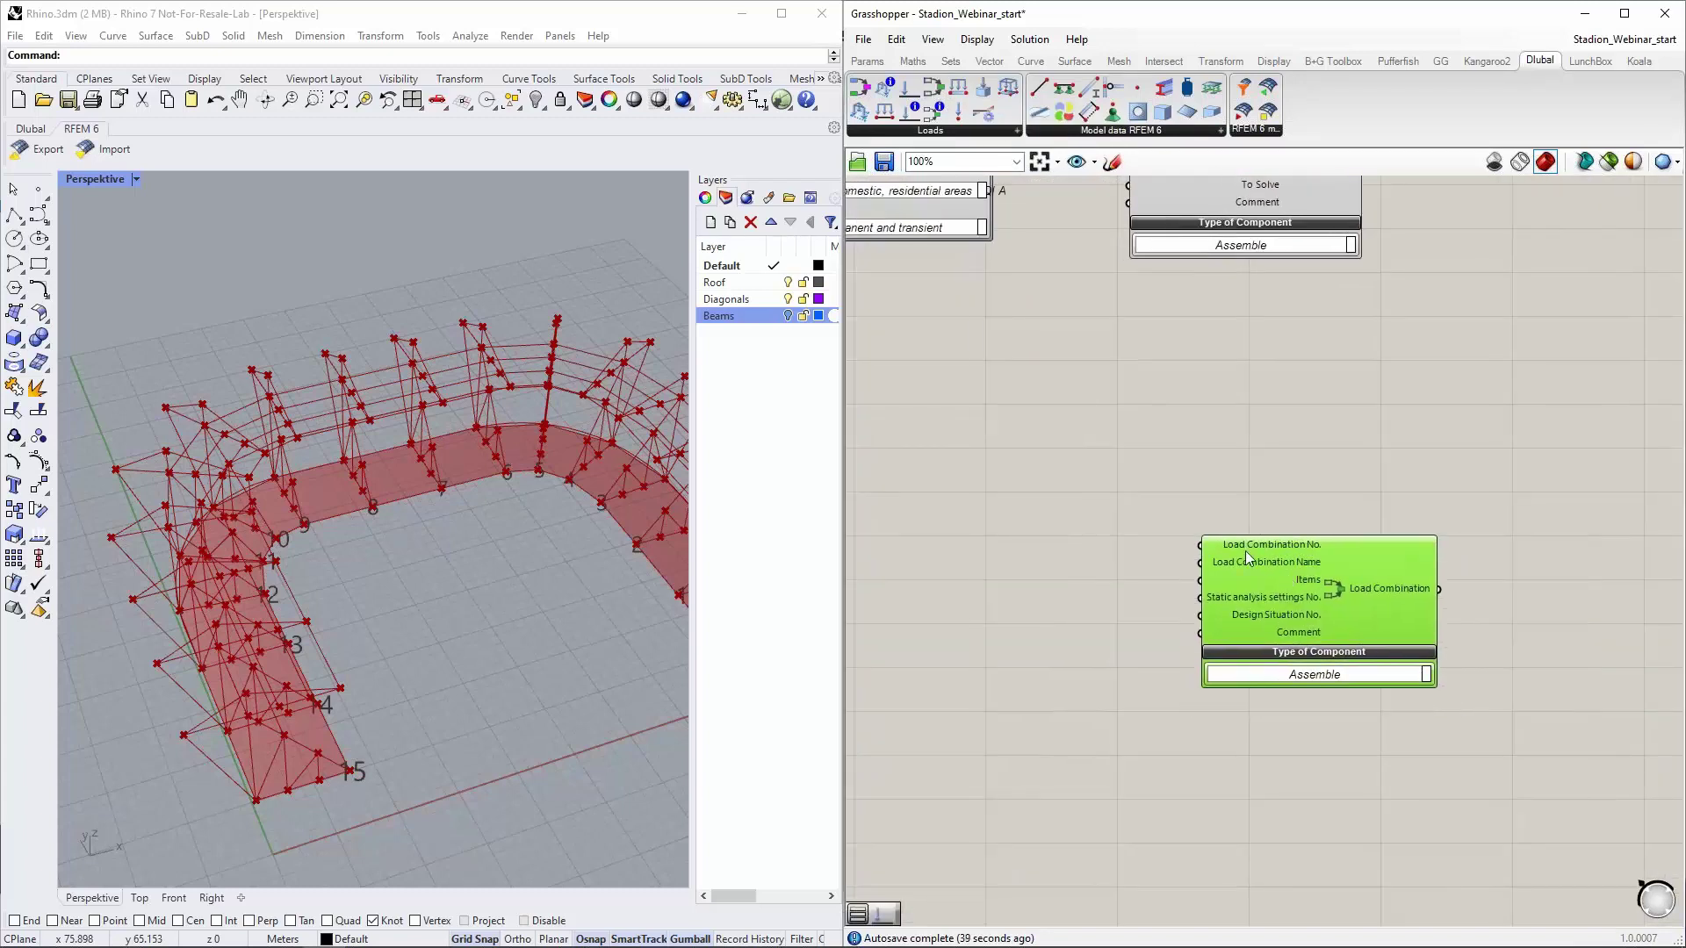
scroll(1245, 551, up, 2)
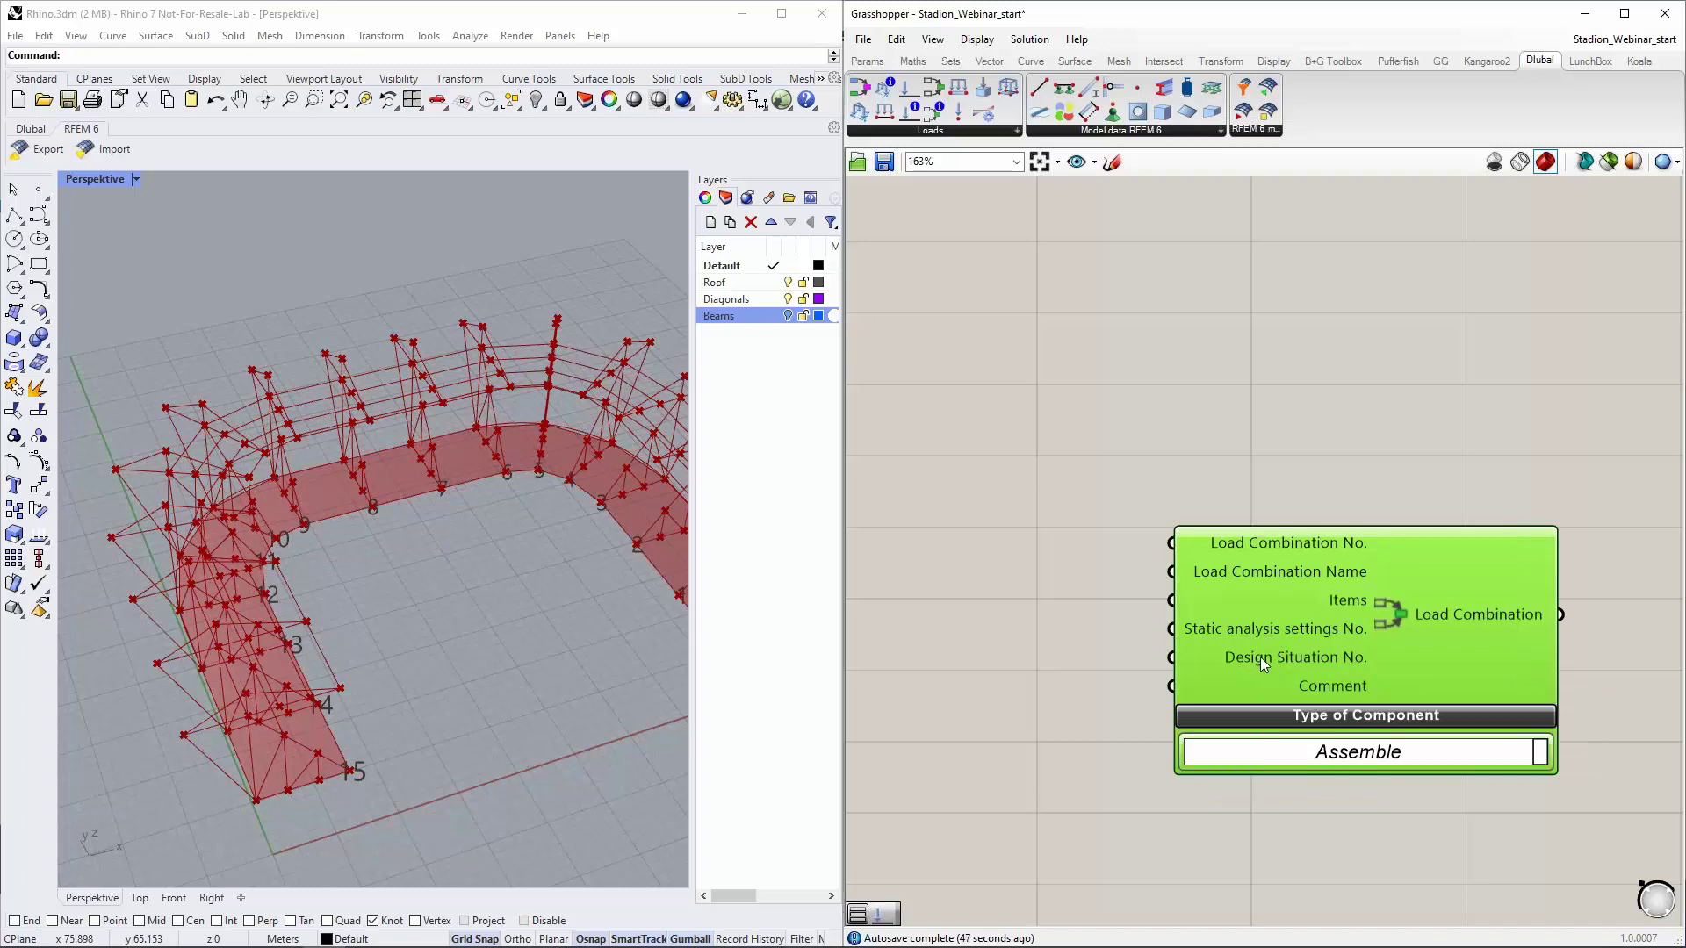
scroll(1257, 656, down, 2)
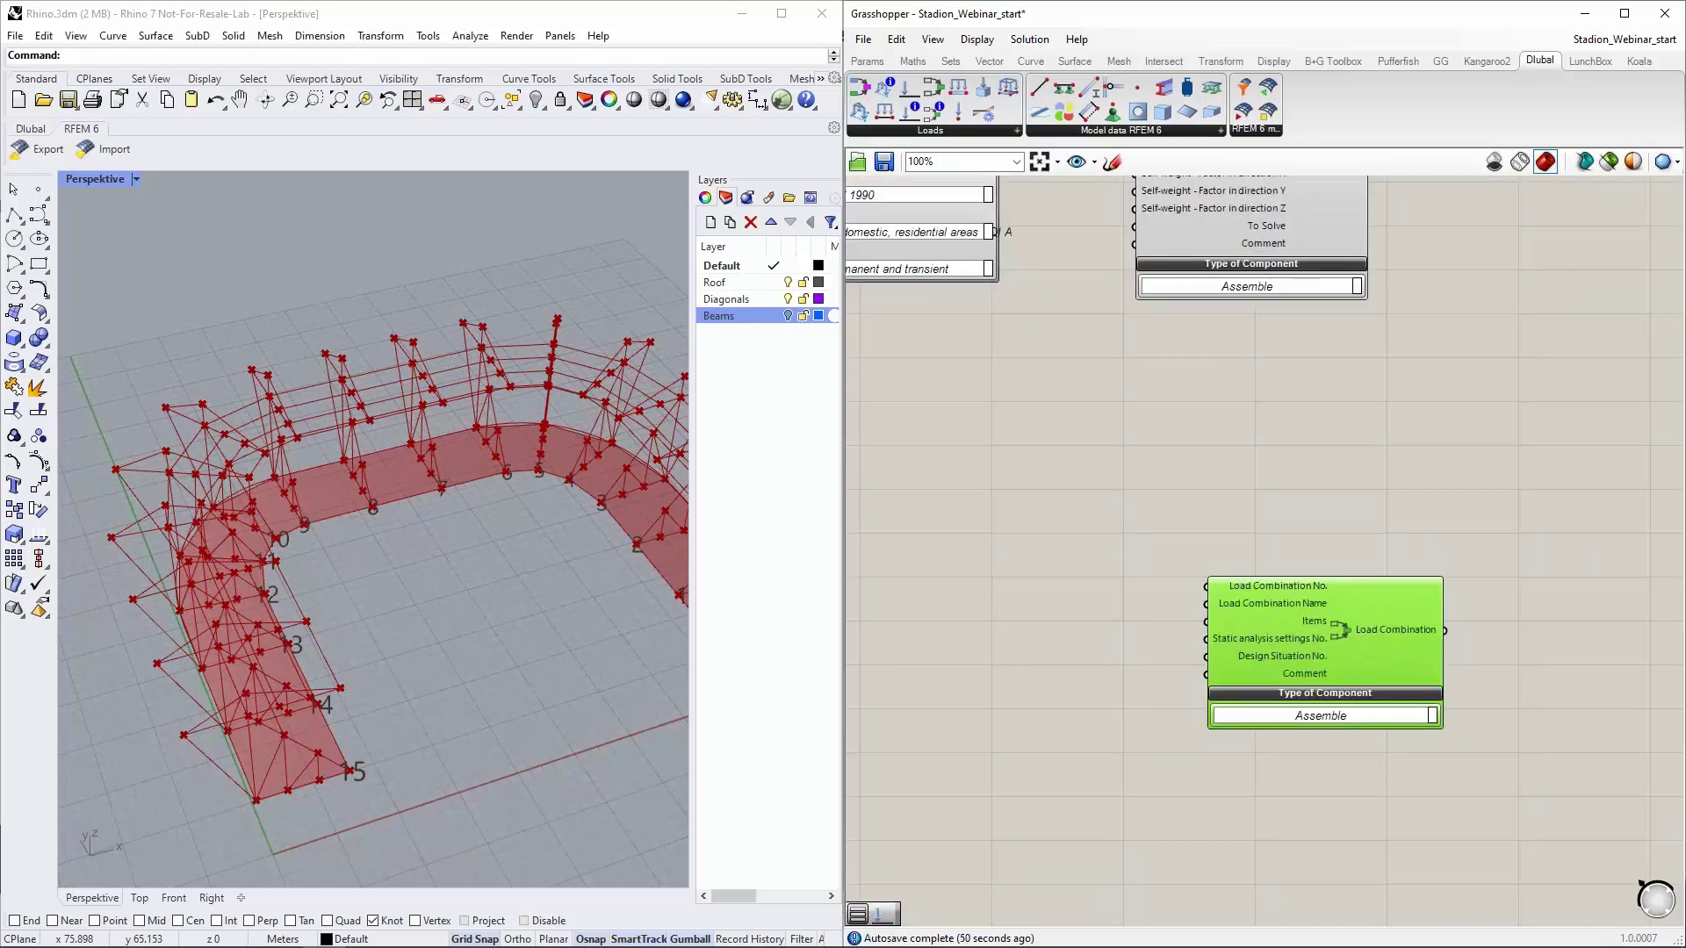
Switch to RFEM 6 and examine the design situations in Load Cases & Combinations, then return to Grasshopper
click(478, 740)
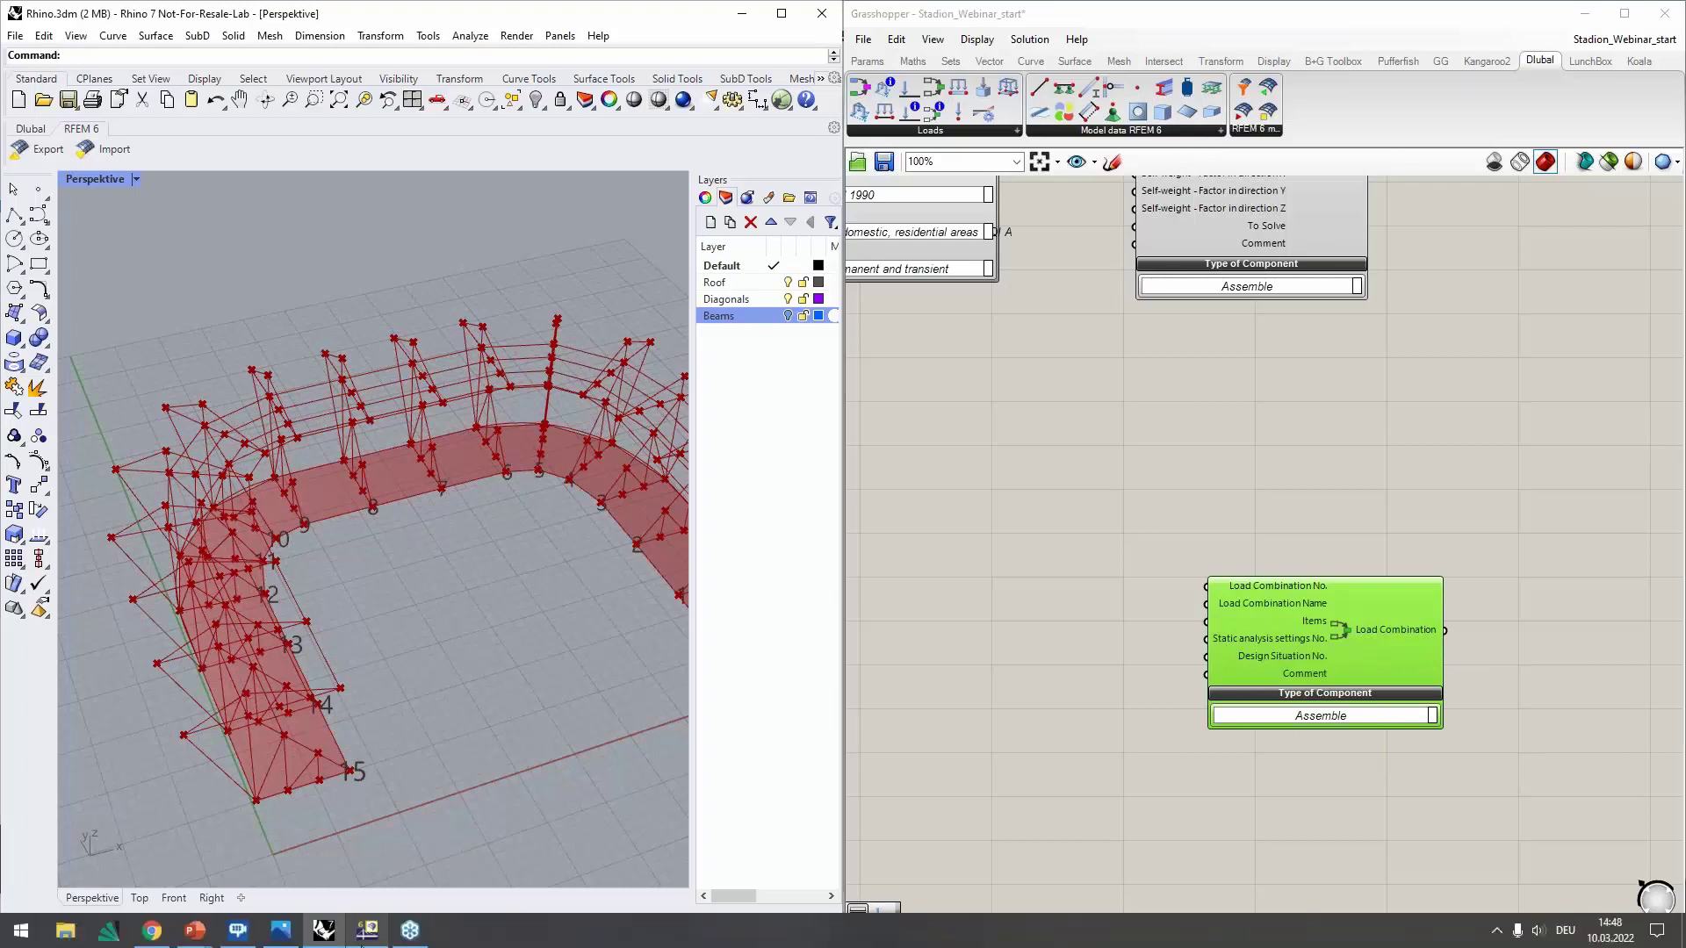
click(367, 931)
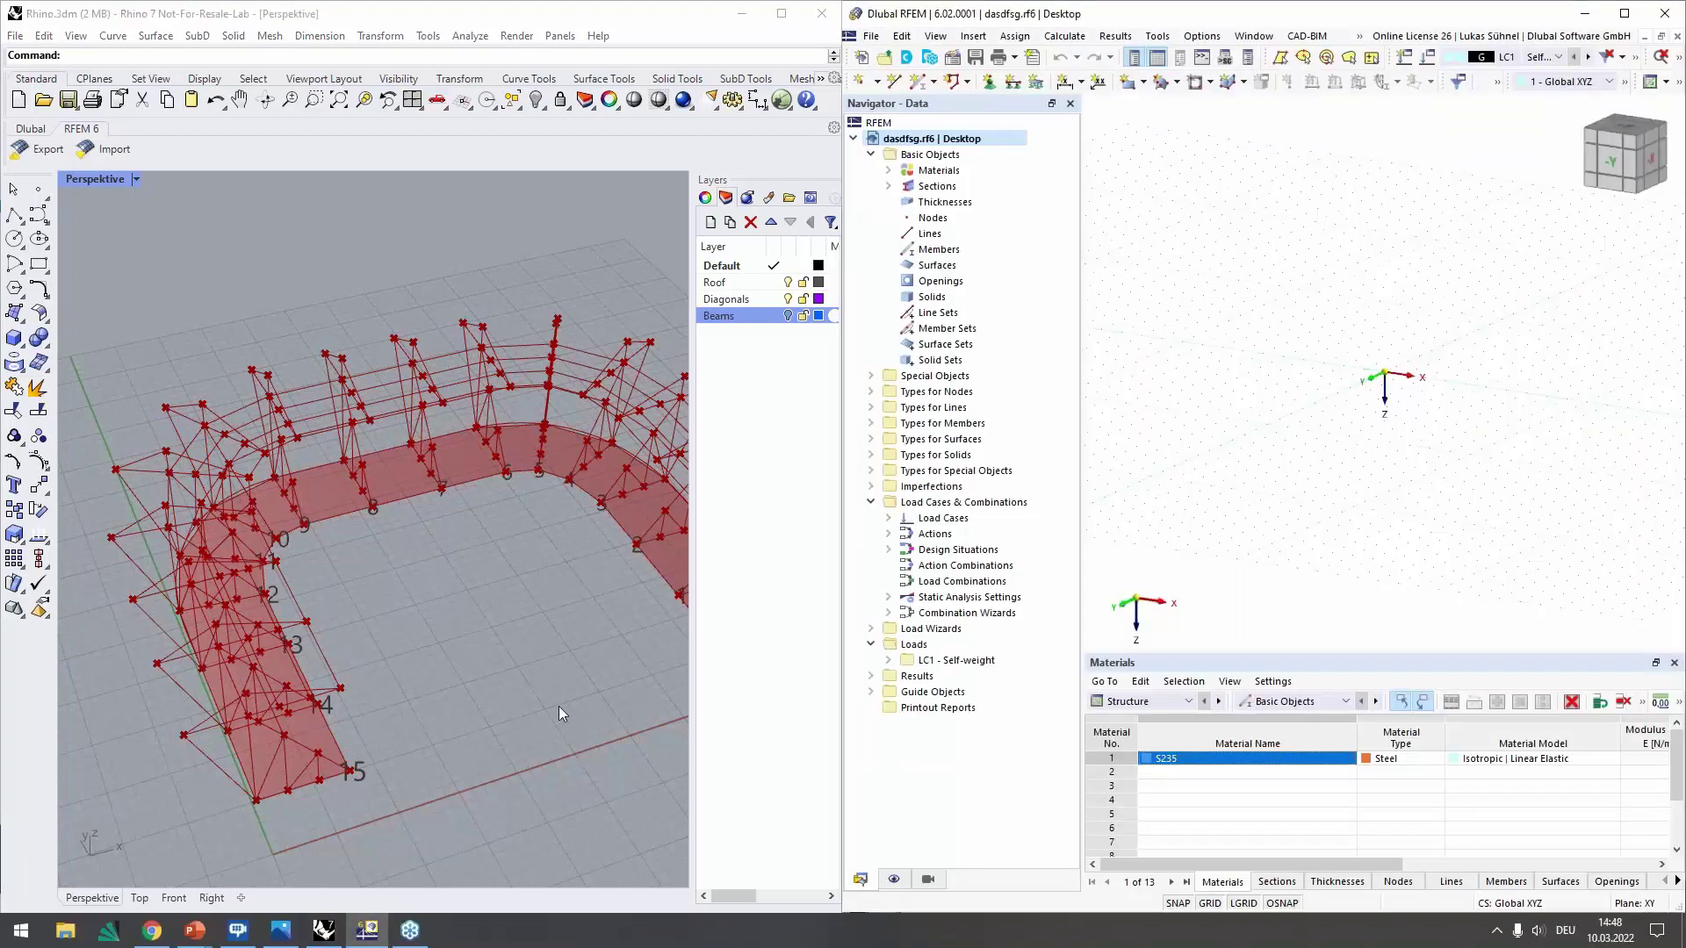
double_click(983, 582)
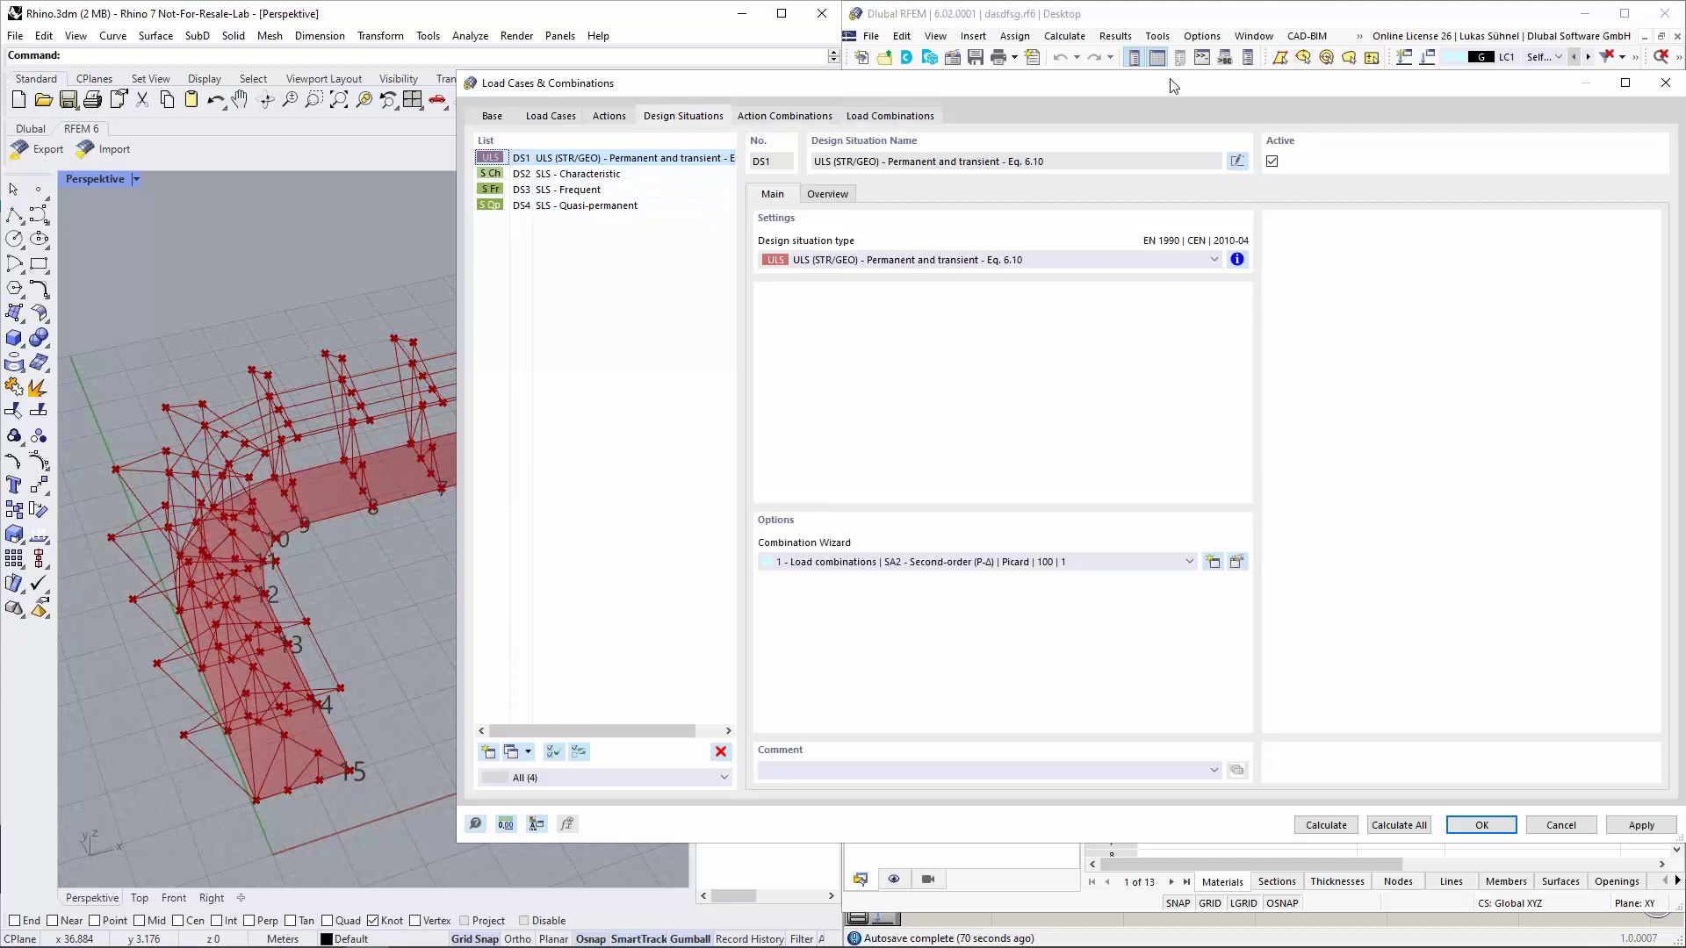
click(1668, 83)
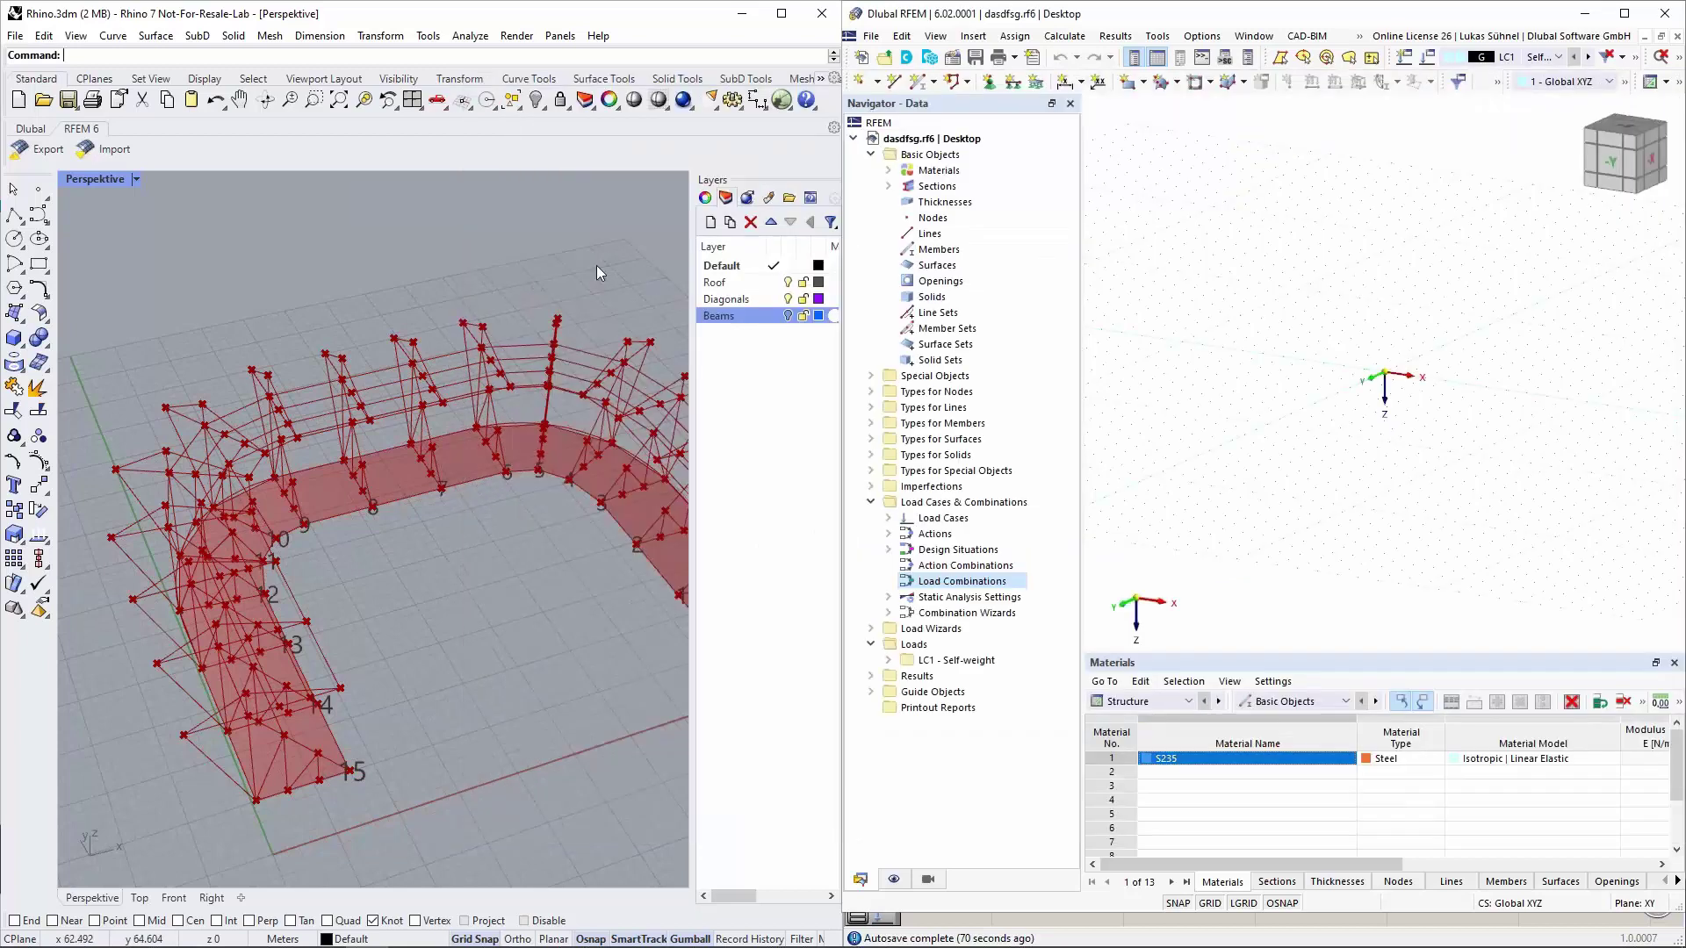
click(597, 272)
Place a Design Situation component above the Load Combination and connect a number slider of 1 to its Object number input
drag(861, 95, 1225, 418)
click(1068, 367)
double_click(1067, 367)
text(1)
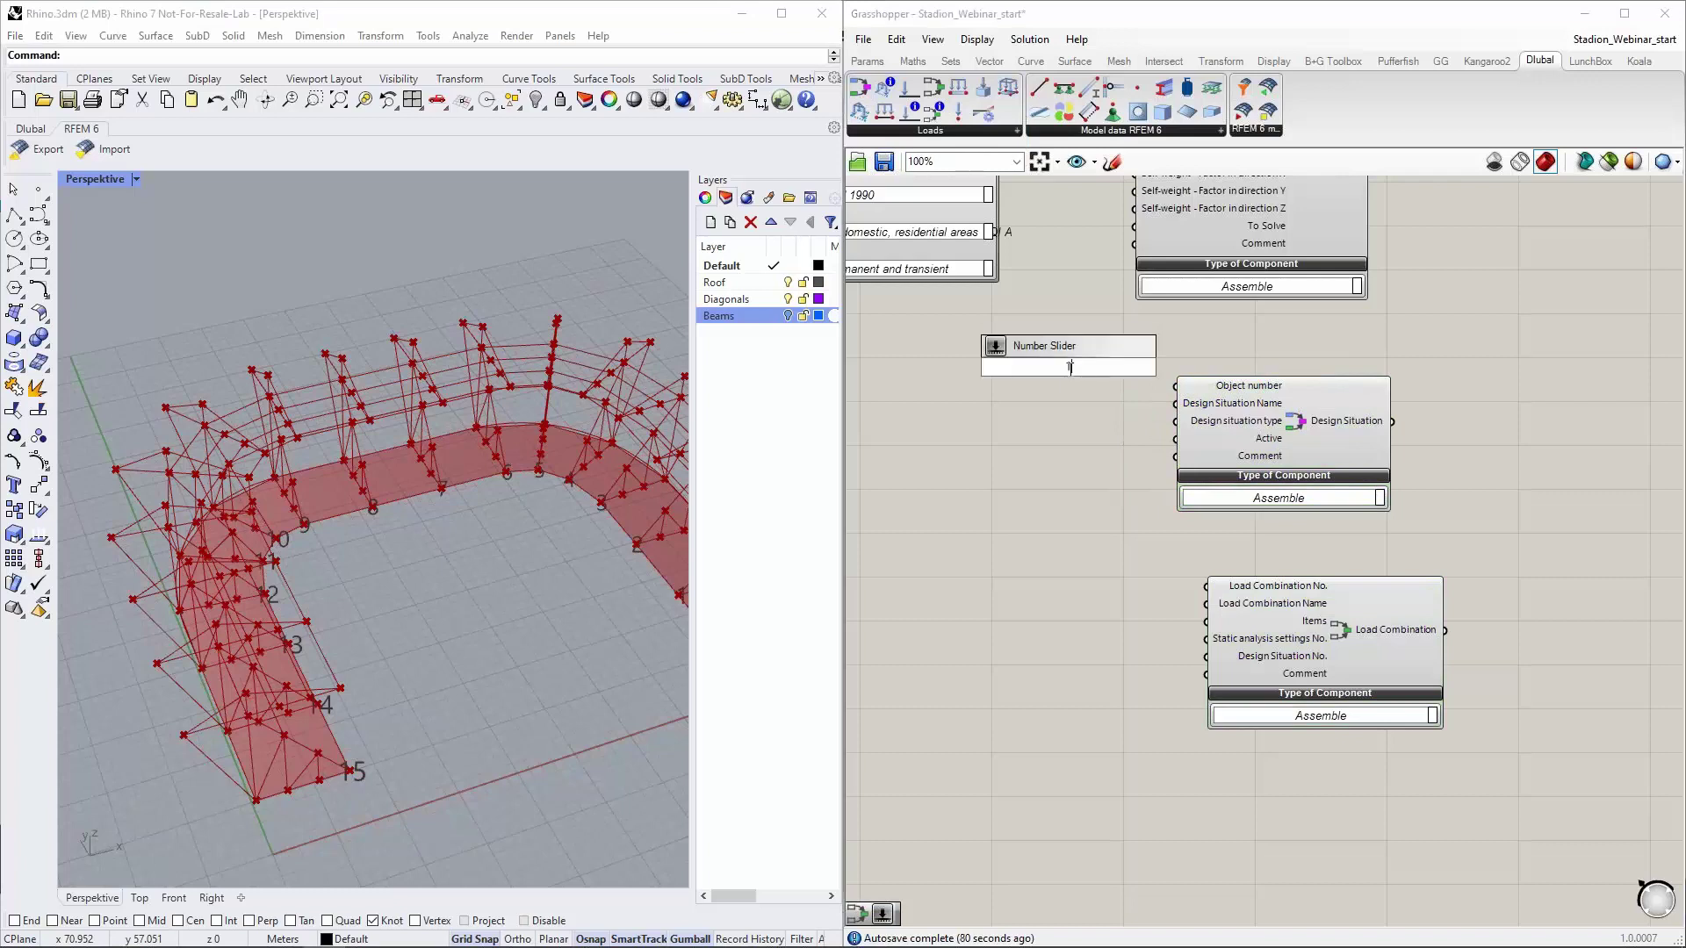
key(Return)
mouse_move(1159, 367)
mouse_down()
mouse_move(1185, 413)
mouse_move(1175, 386)
mouse_up()
Add a panel reading ULS and connect it to the Design Situation Name input
click(1055, 398)
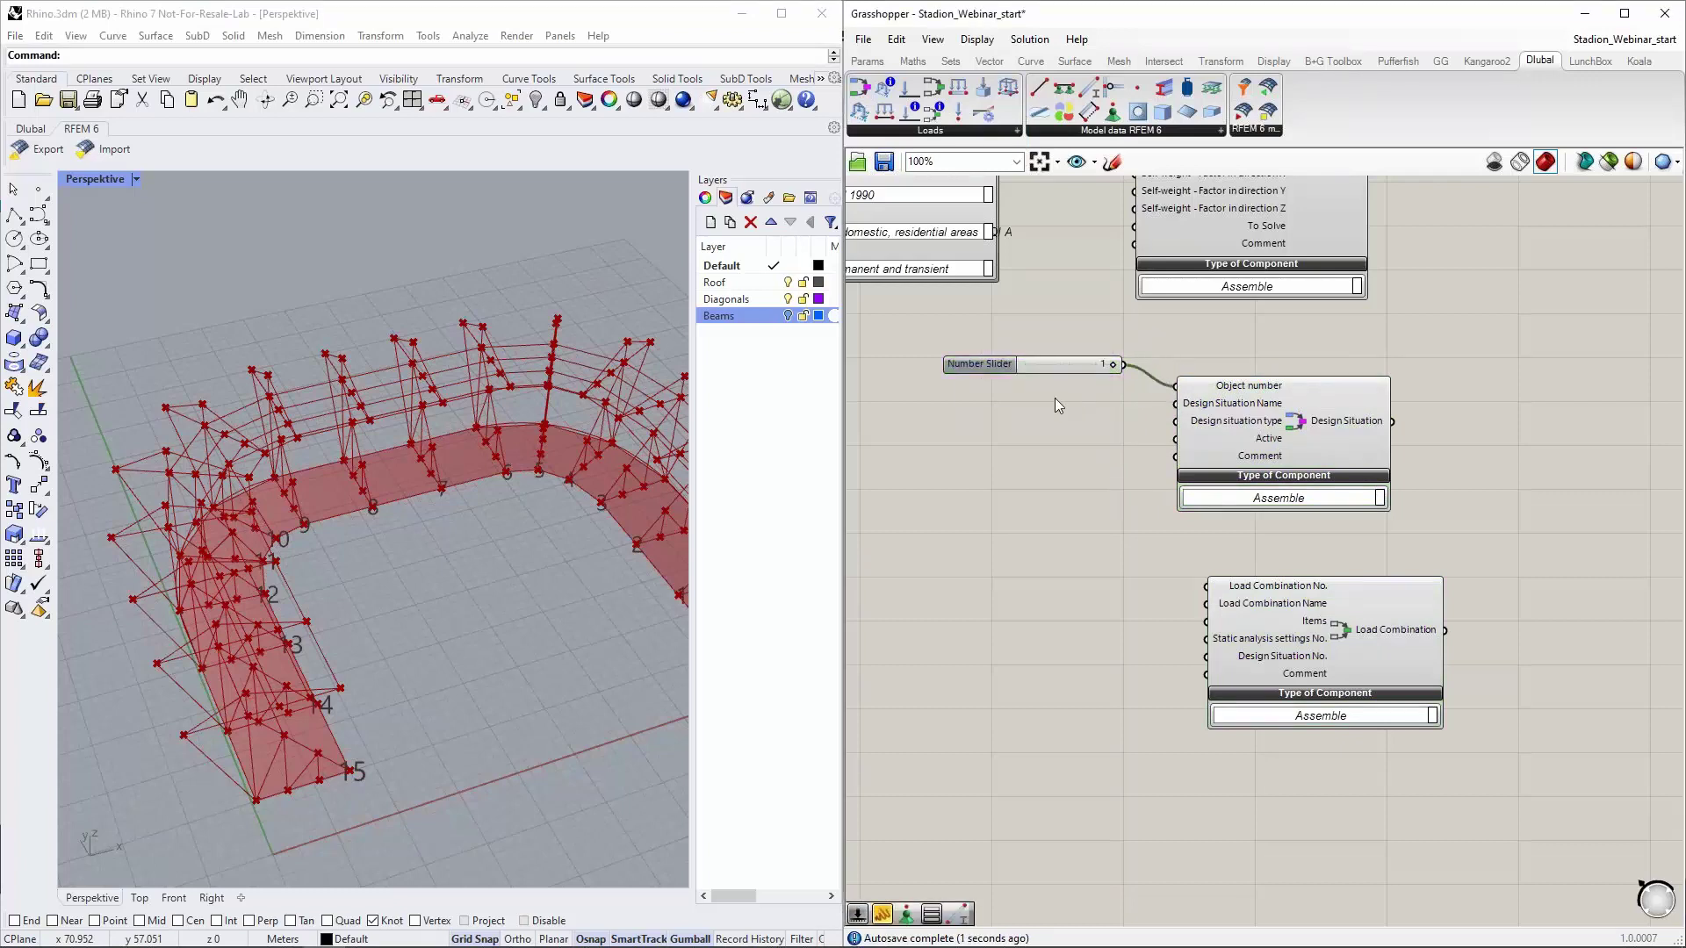
double_click(1056, 397)
text(")
text(ULS)
key(Return)
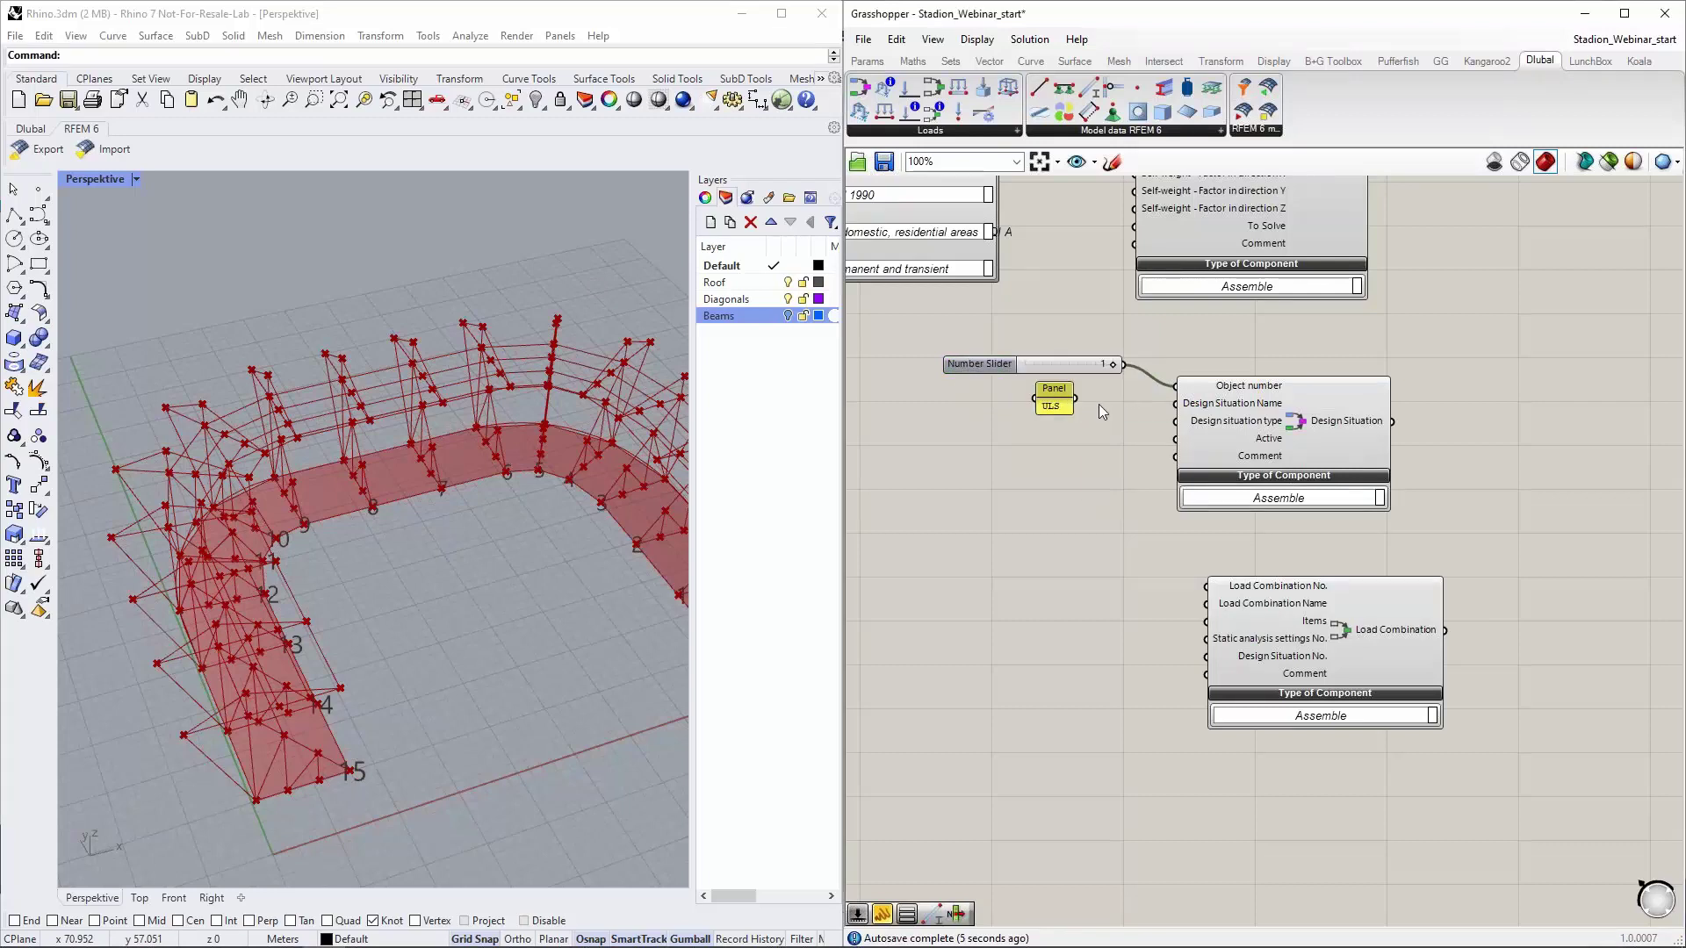
drag(1077, 399, 1176, 403)
drag(1057, 412, 1044, 410)
Feed the Design situation type input from a new classification component set to ULS (STR/GEO) - Permanent and transient - Eq. 6.10
right_drag(1081, 482, 1226, 489)
drag(914, 117, 1033, 439)
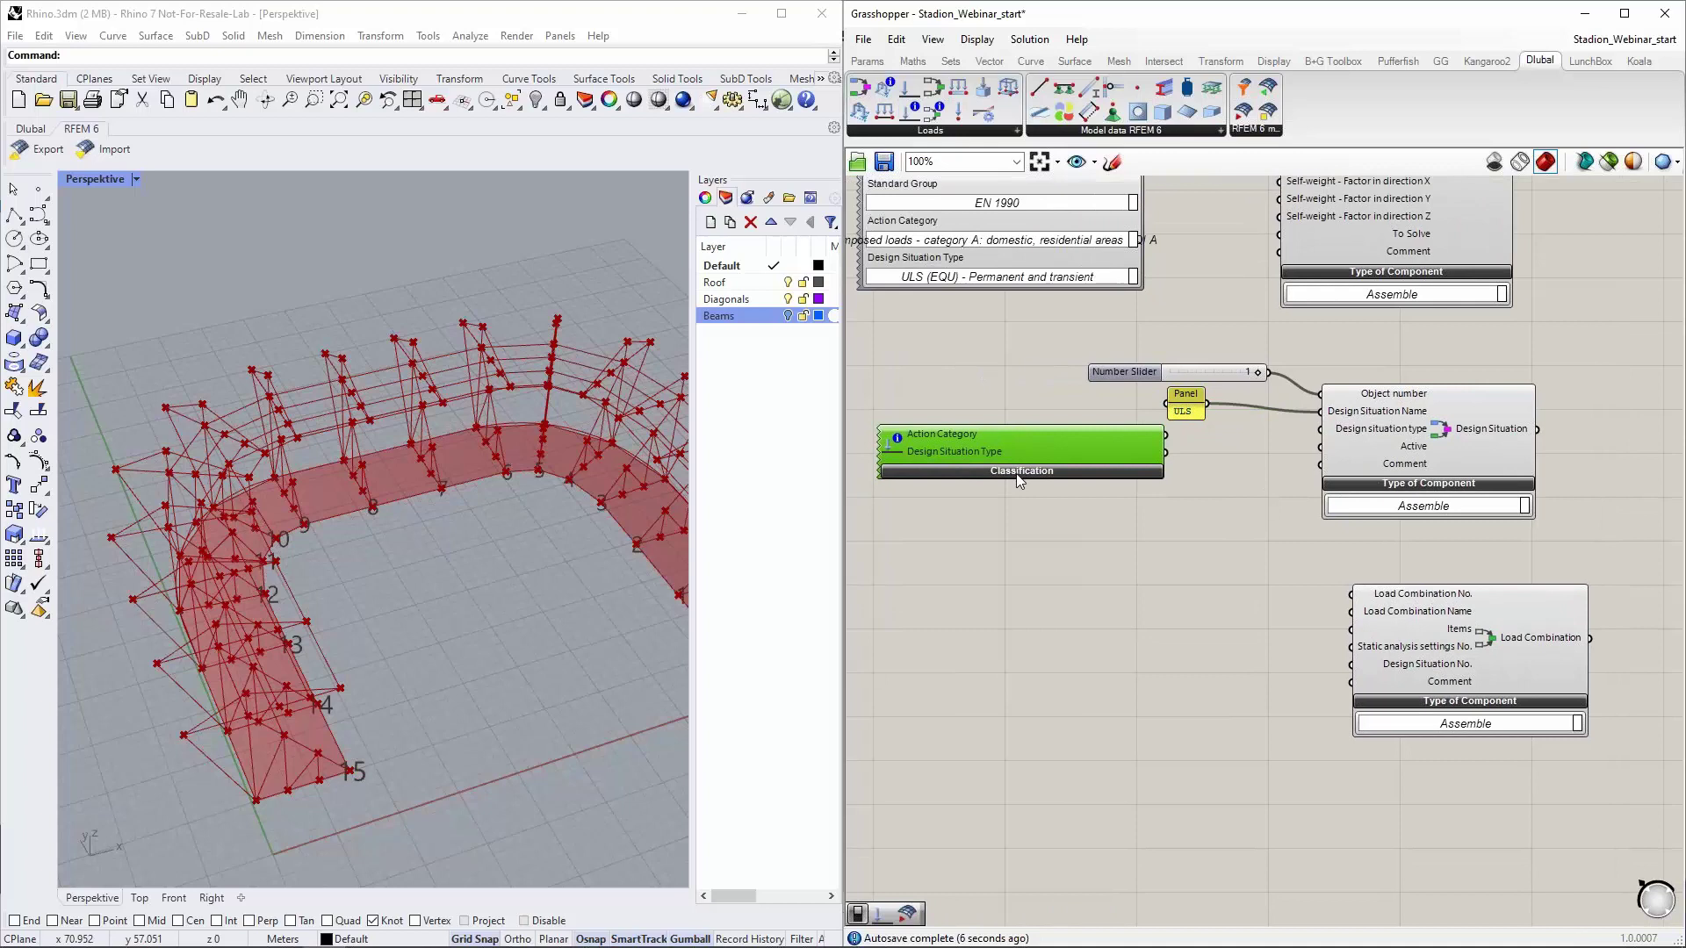
click(1020, 473)
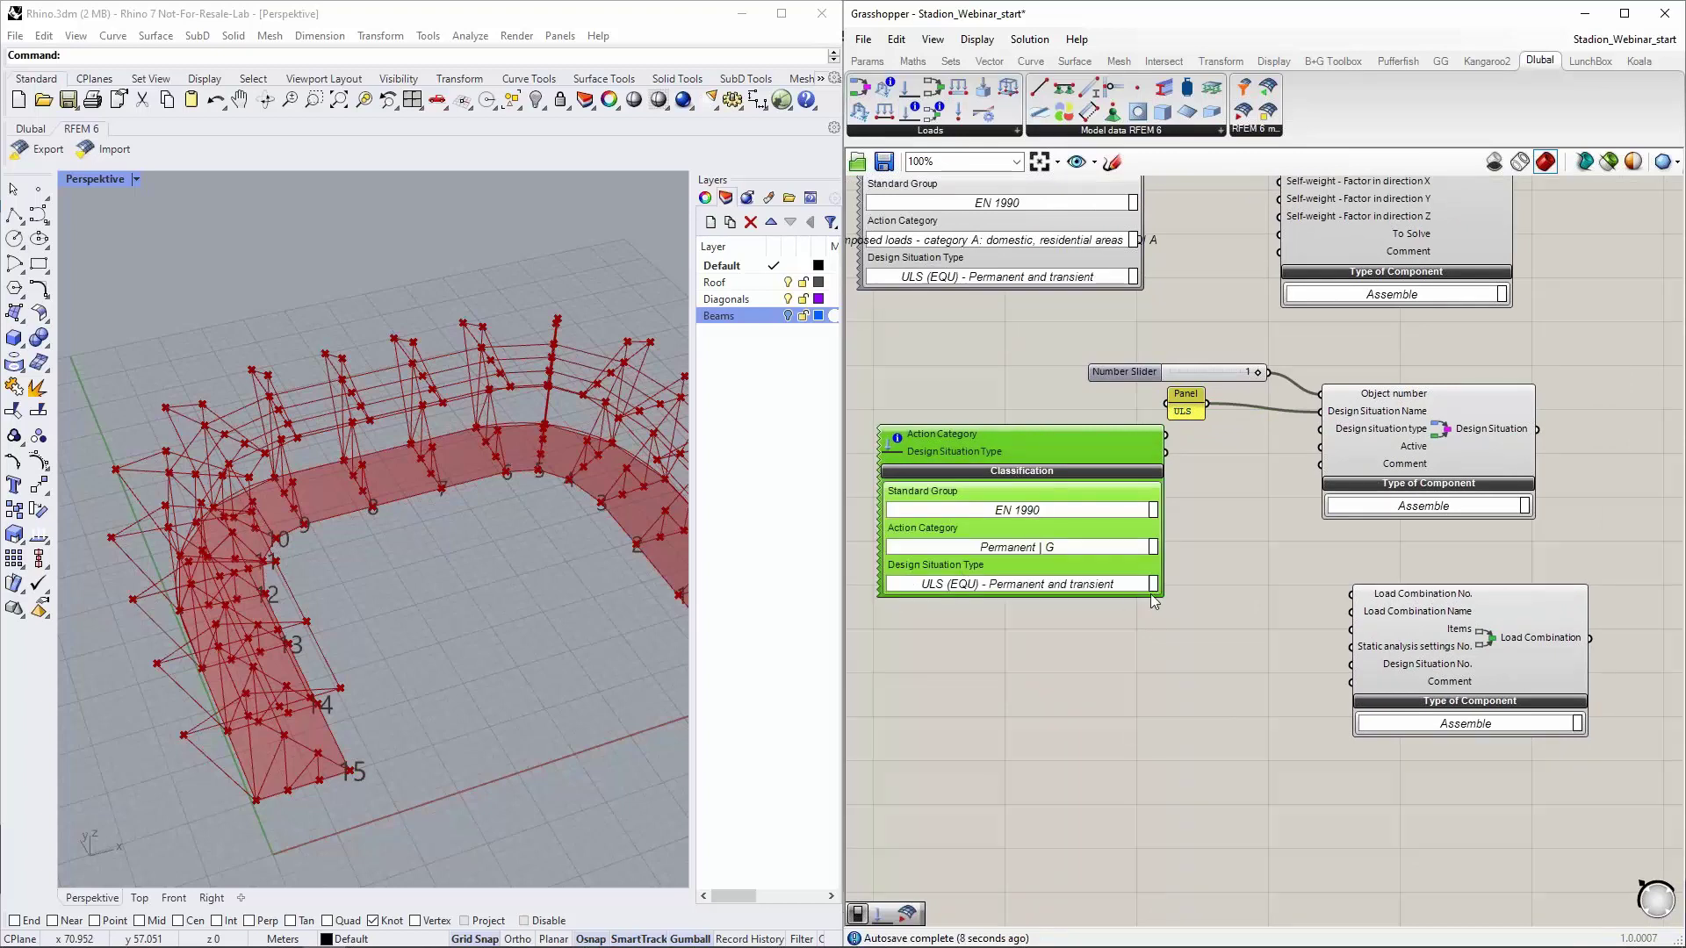
right_drag(1193, 614, 1181, 442)
click(1142, 414)
drag(1145, 476, 1140, 531)
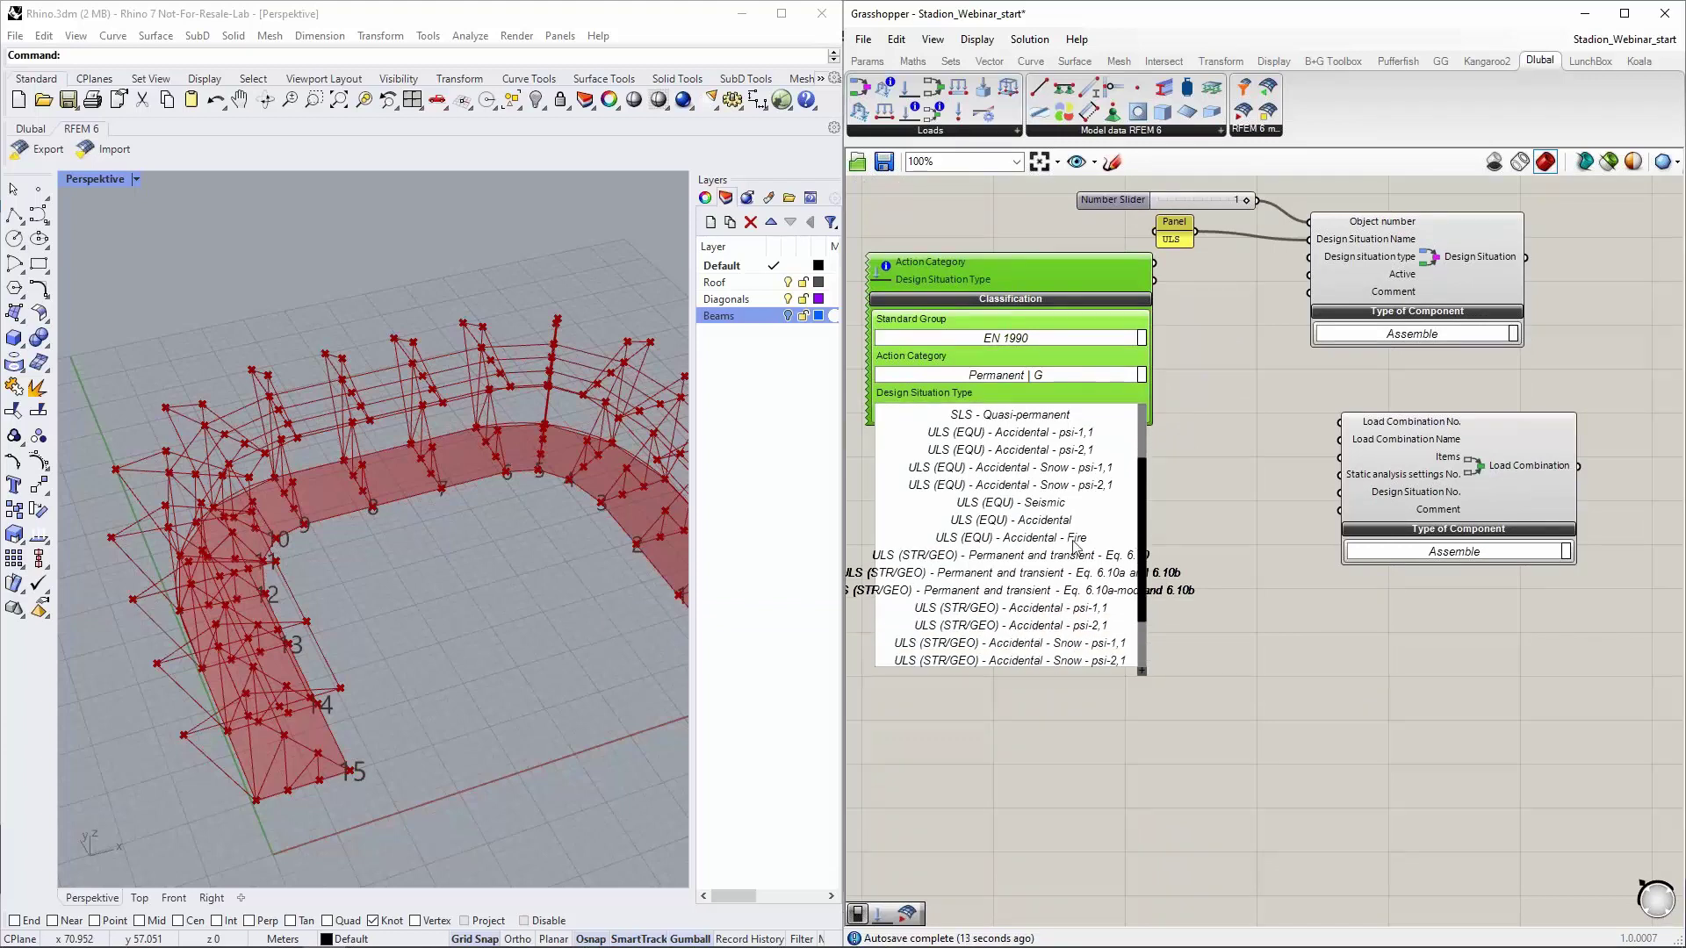
click(929, 557)
right_drag(1202, 293, 1184, 413)
drag(1137, 400, 1293, 377)
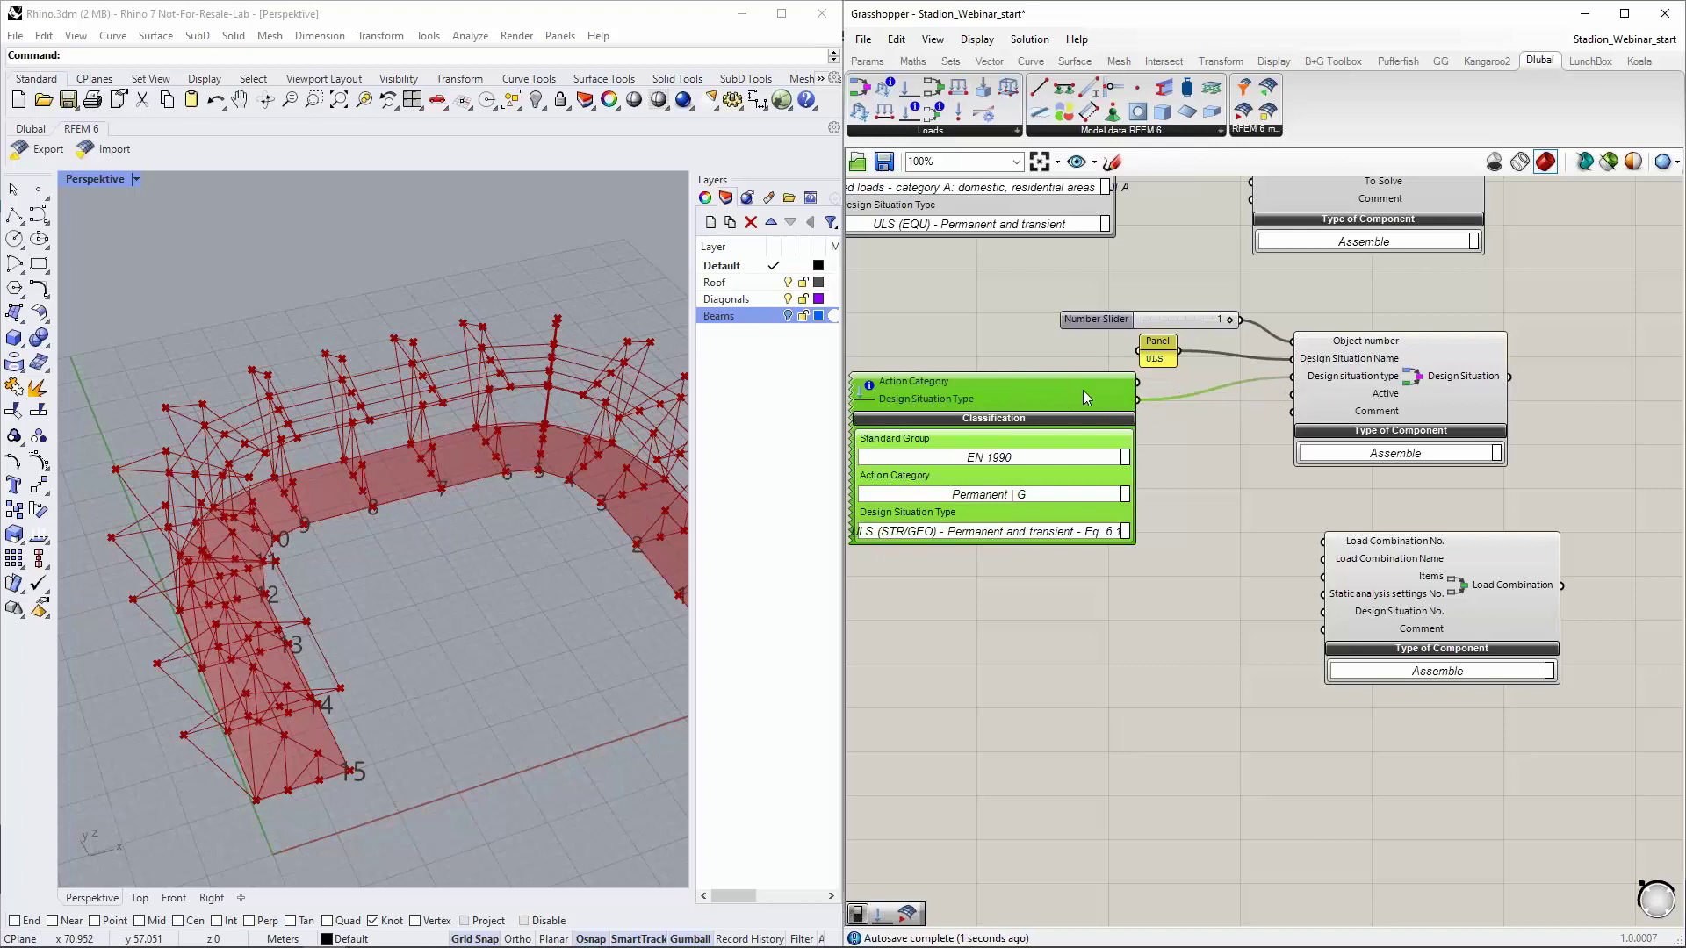
right_drag(1233, 497, 1227, 473)
drag(1403, 538, 1394, 606)
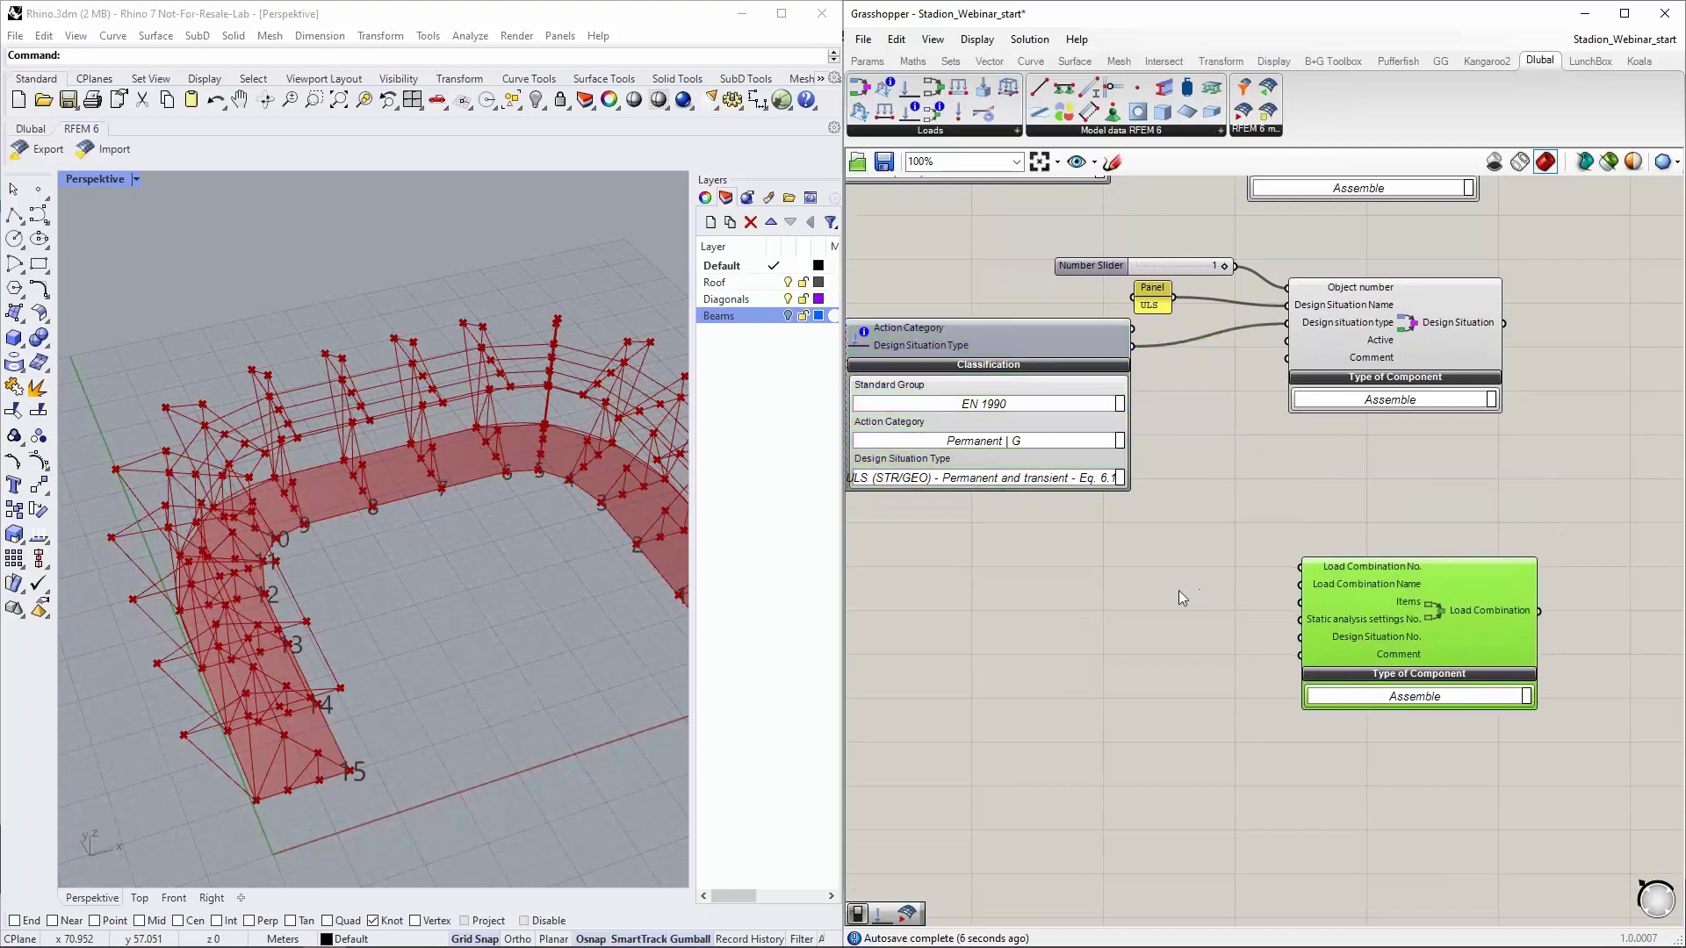
click(1067, 556)
double_click(1067, 557)
text(1)
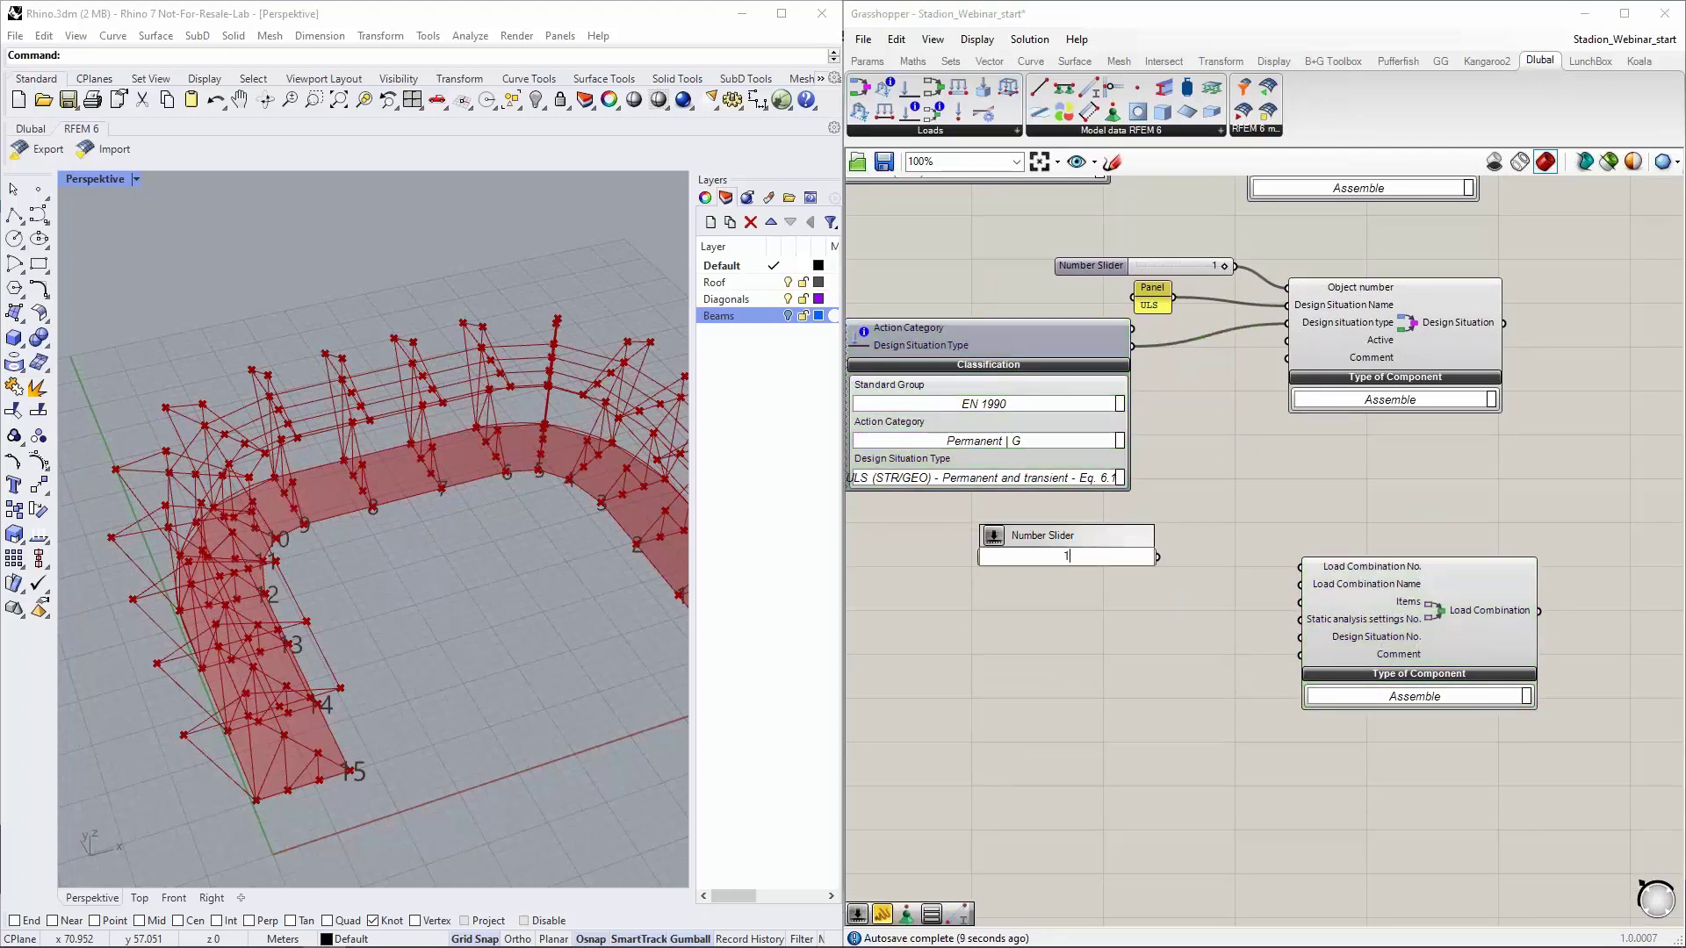
key(Return)
key(Delete)
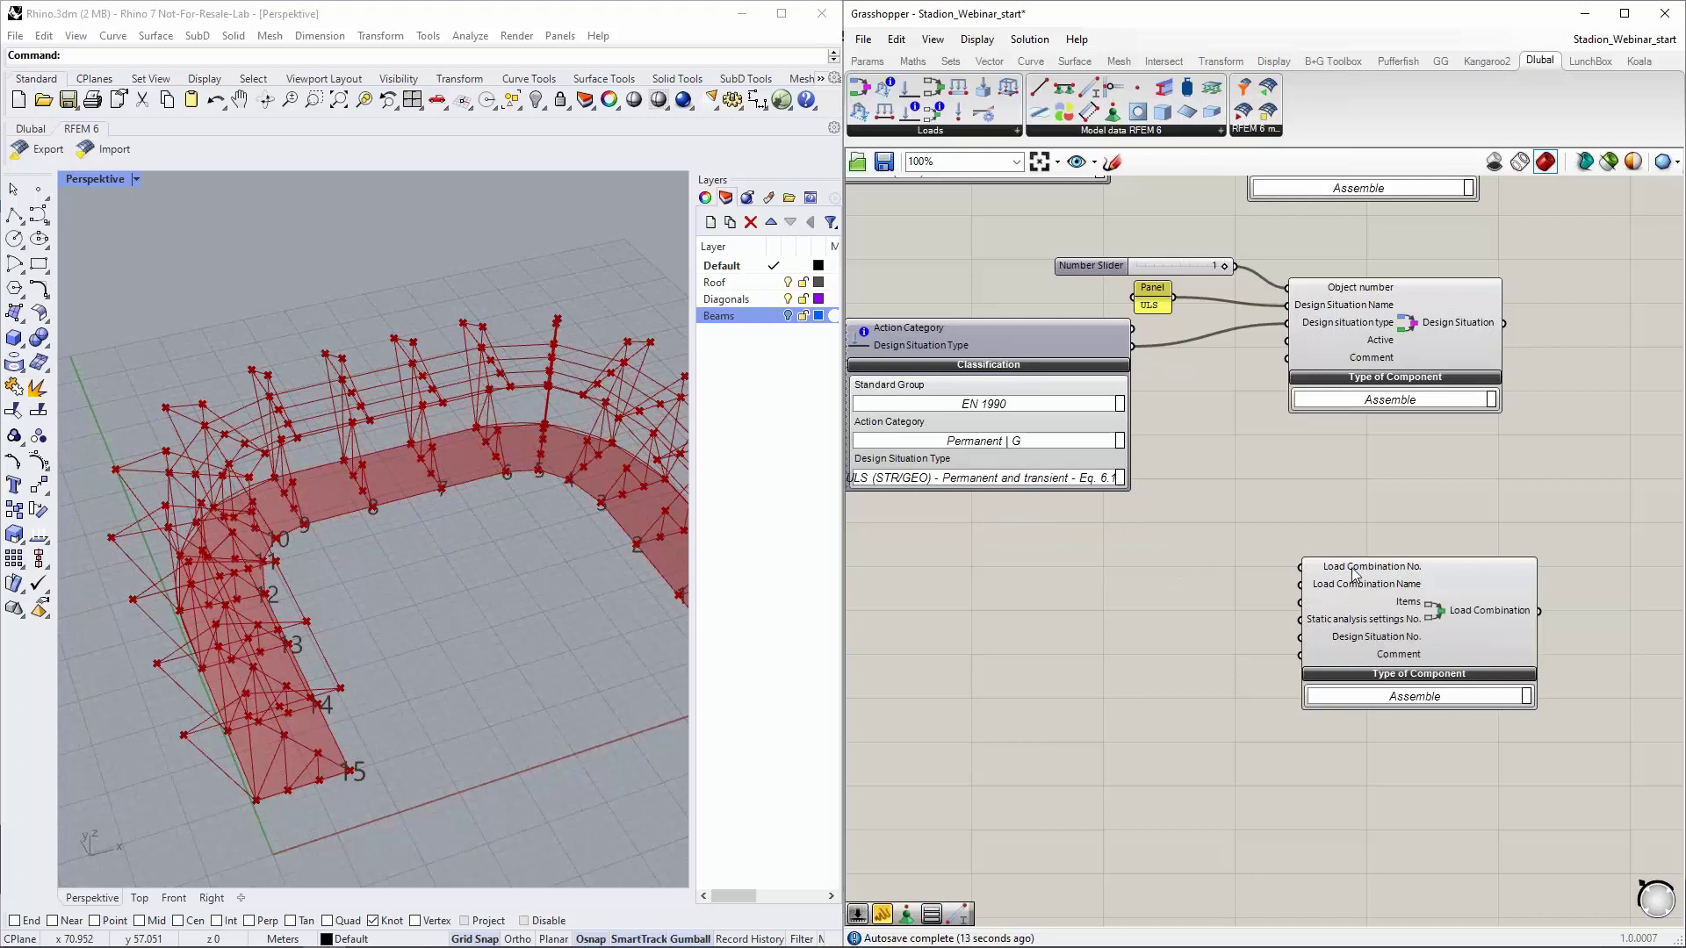
Connect the Static Analysis Settings output to the Load Combination's Static analysis settings No. input and position the component below the Design Situation
right_drag(1212, 590, 1221, 513)
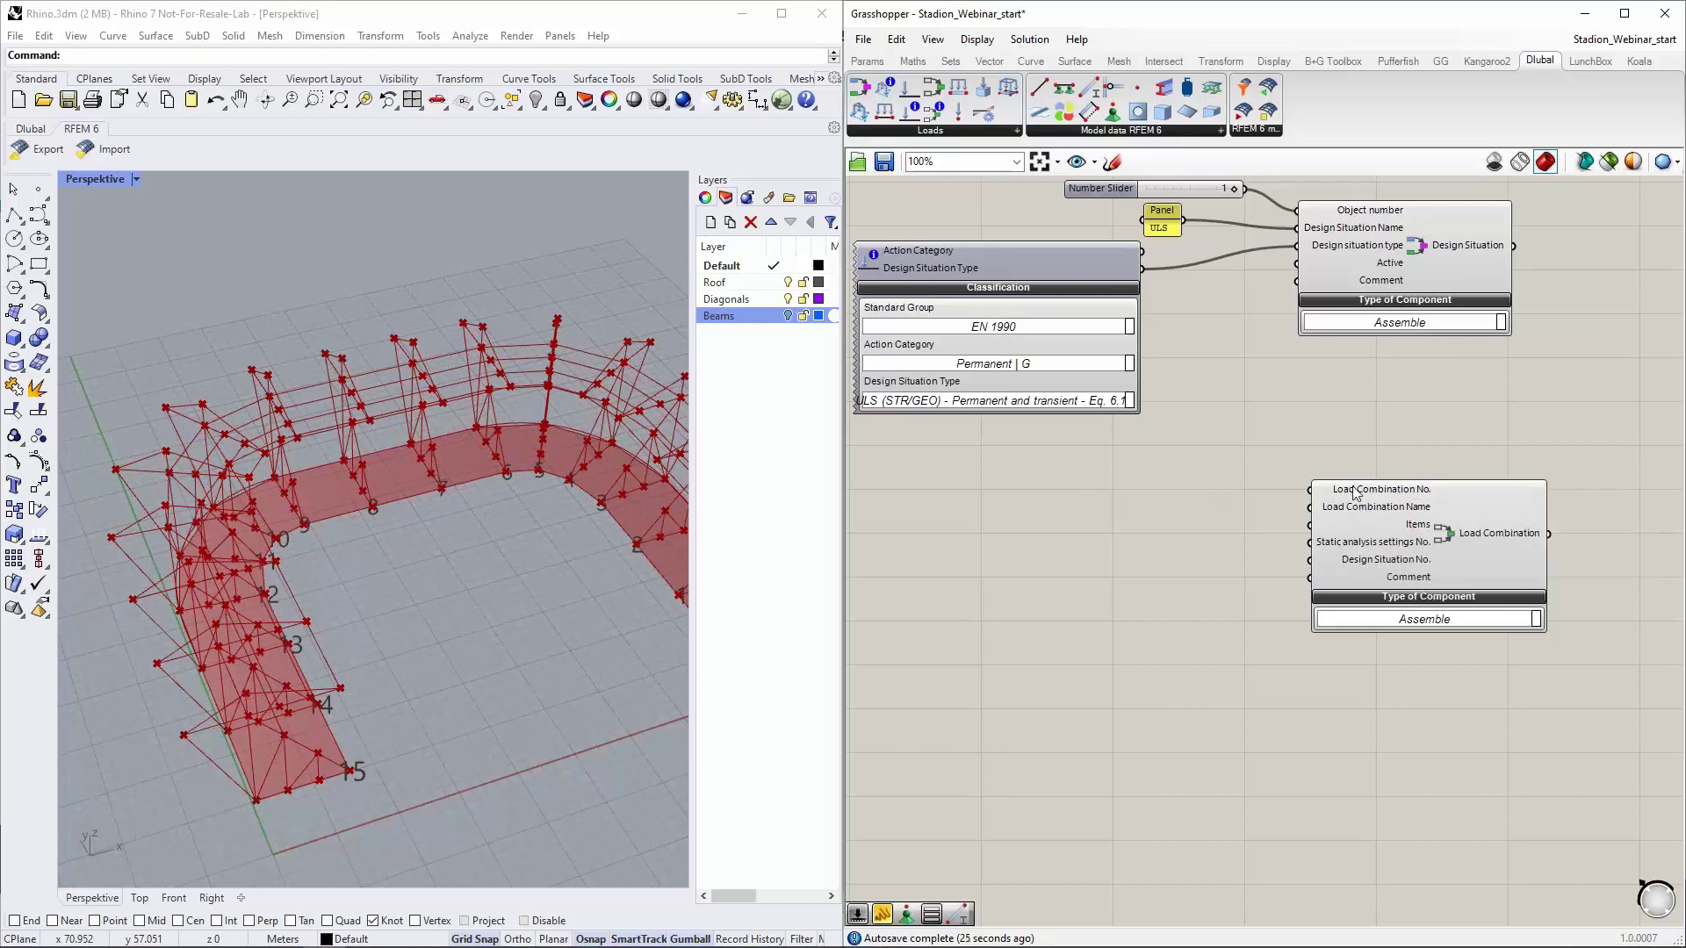
right_drag(1253, 492, 1252, 511)
scroll(1224, 527, down, 3)
scroll(1205, 267, up, 3)
drag(1357, 791, 1415, 404)
scroll(1275, 325, up, 3)
drag(1227, 341, 1426, 457)
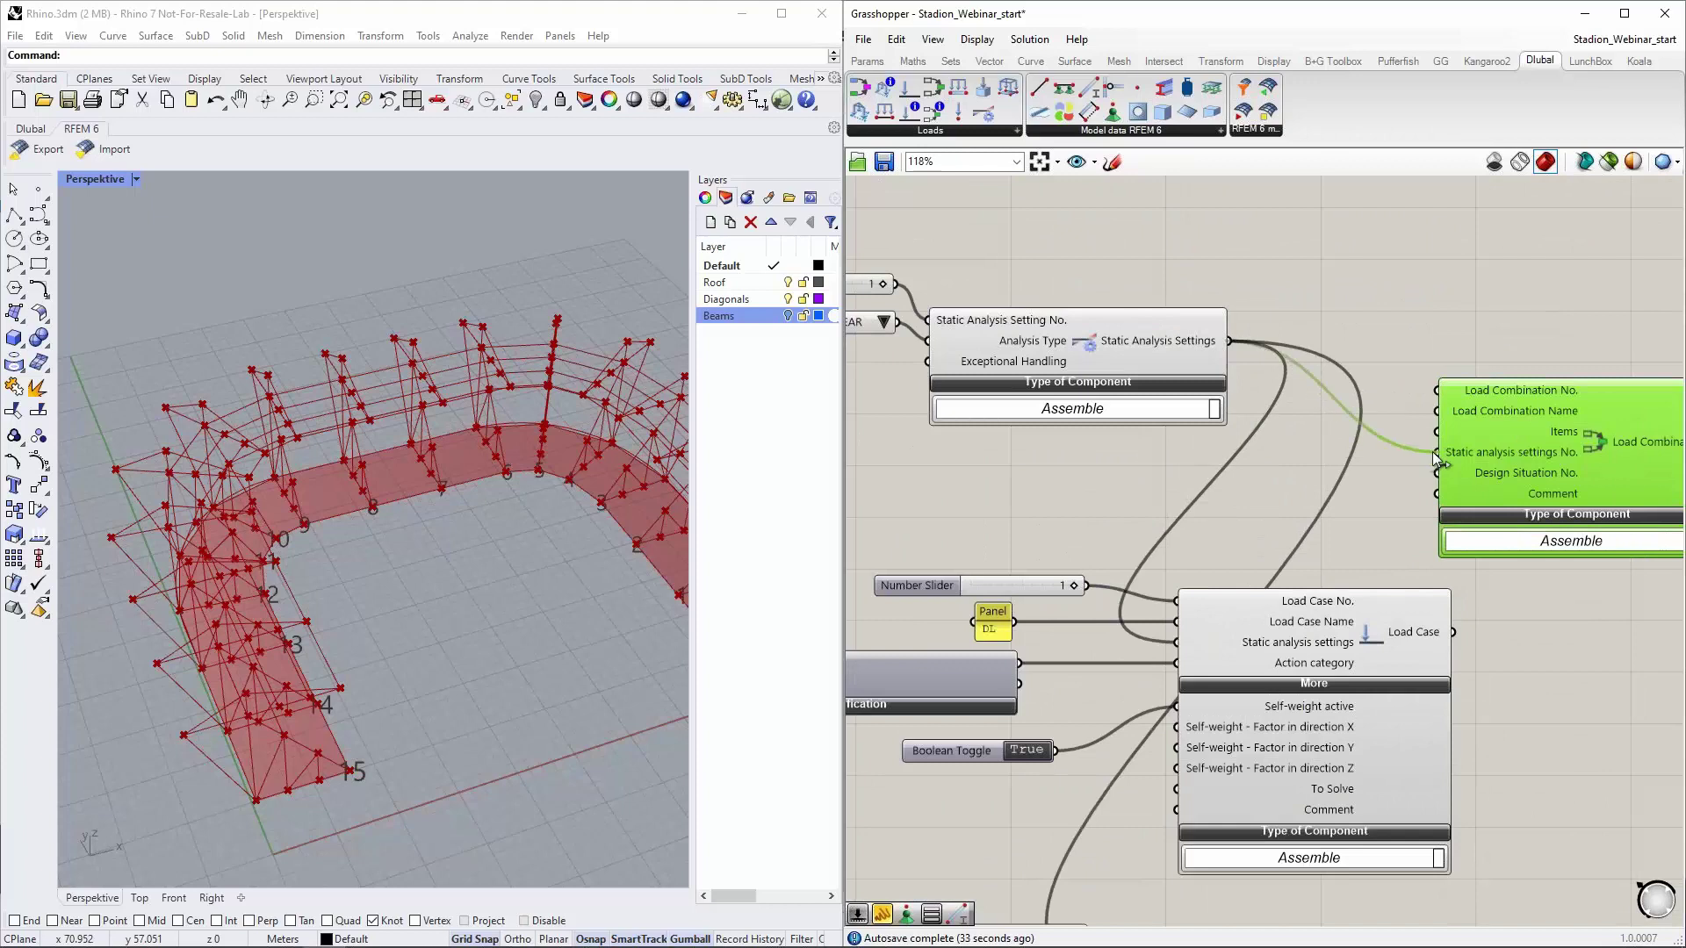
scroll(1414, 355, down, 4)
drag(1540, 419, 1430, 706)
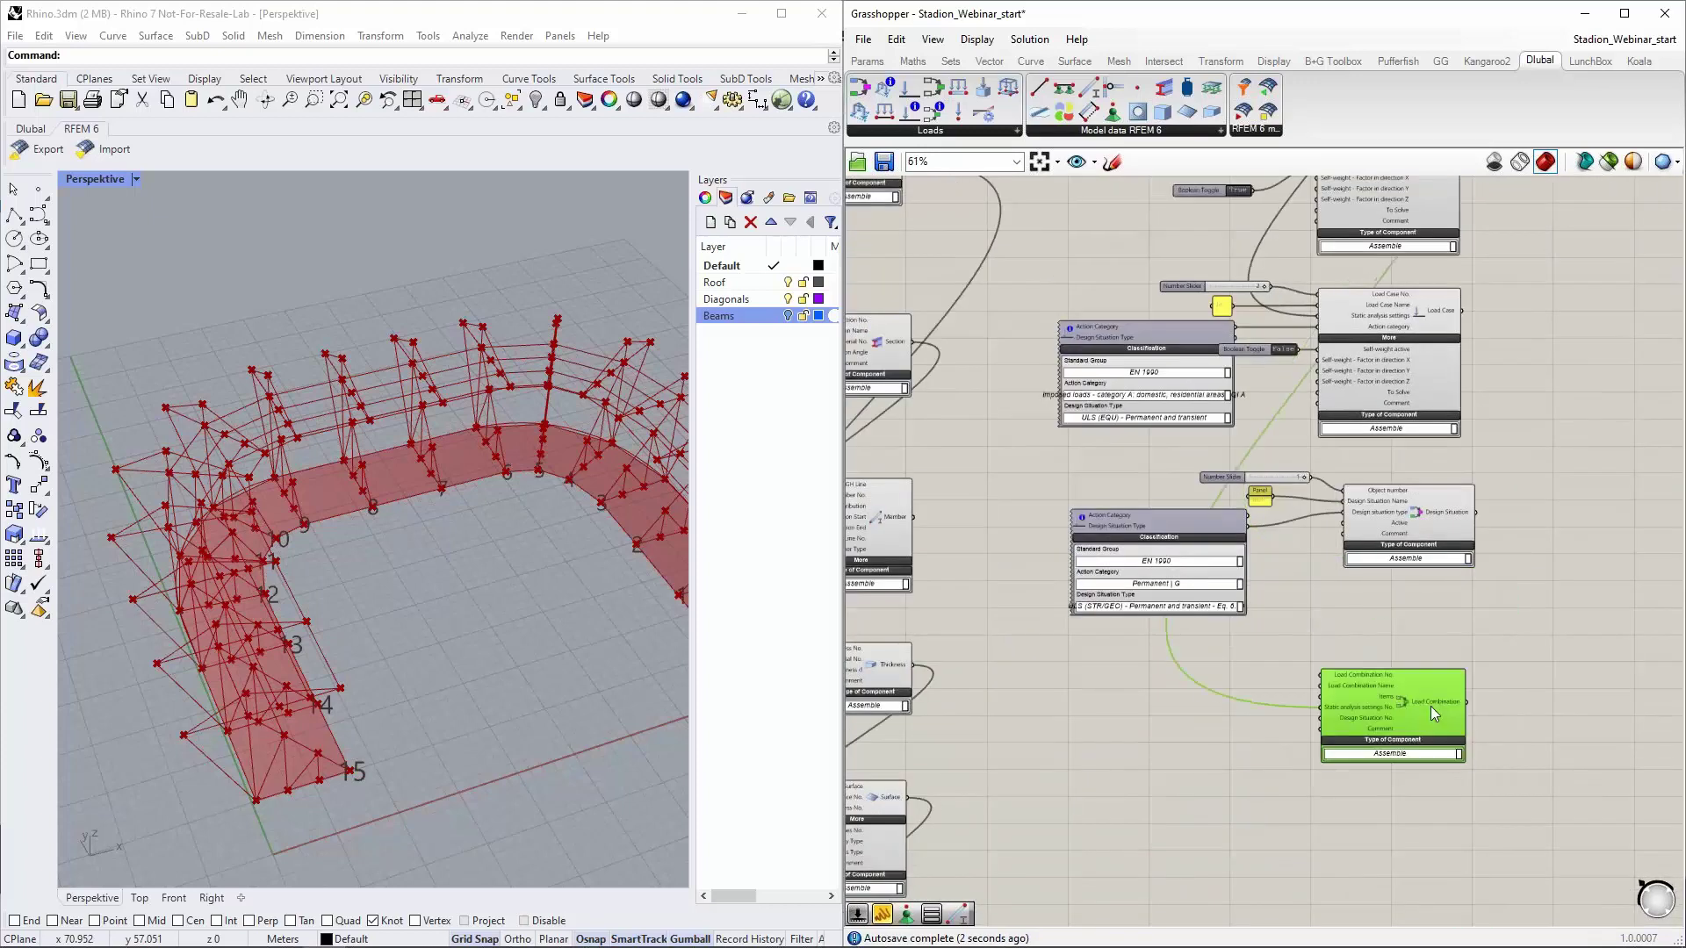
Connect the Design Situation output to the Load Combination's Design Situation No. input and adjust the component's position
scroll(1352, 730, up, 4)
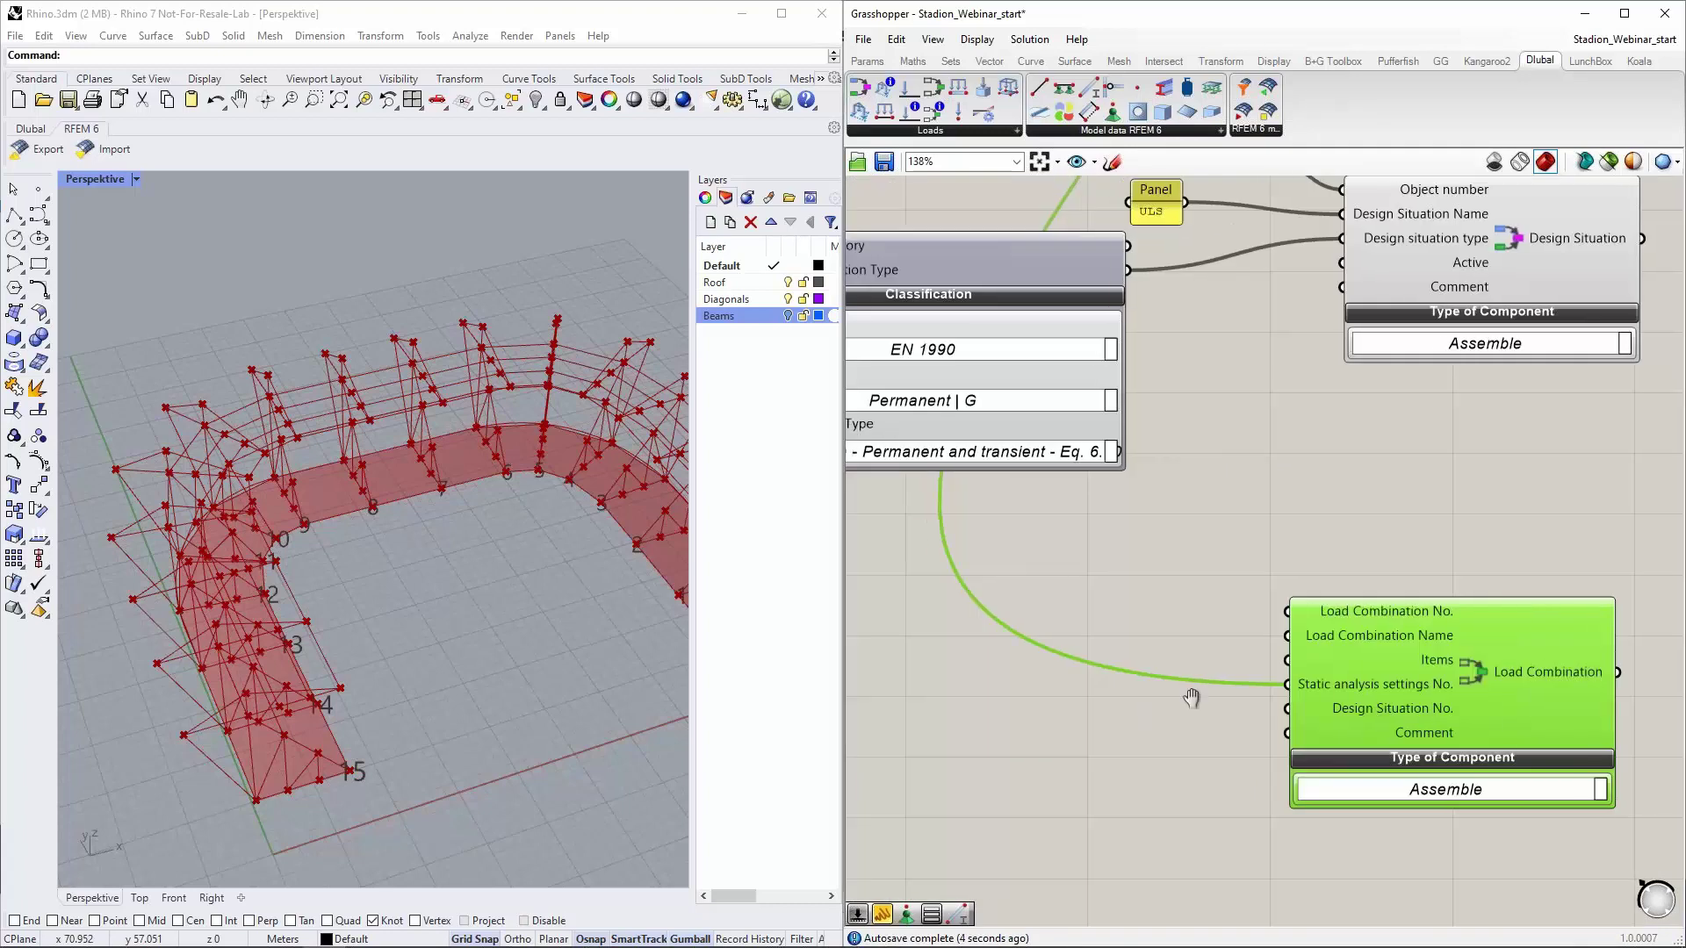
scroll(1241, 571, down, 2)
right_drag(1347, 504, 1283, 500)
drag(1527, 317, 1273, 656)
drag(1409, 625, 1452, 611)
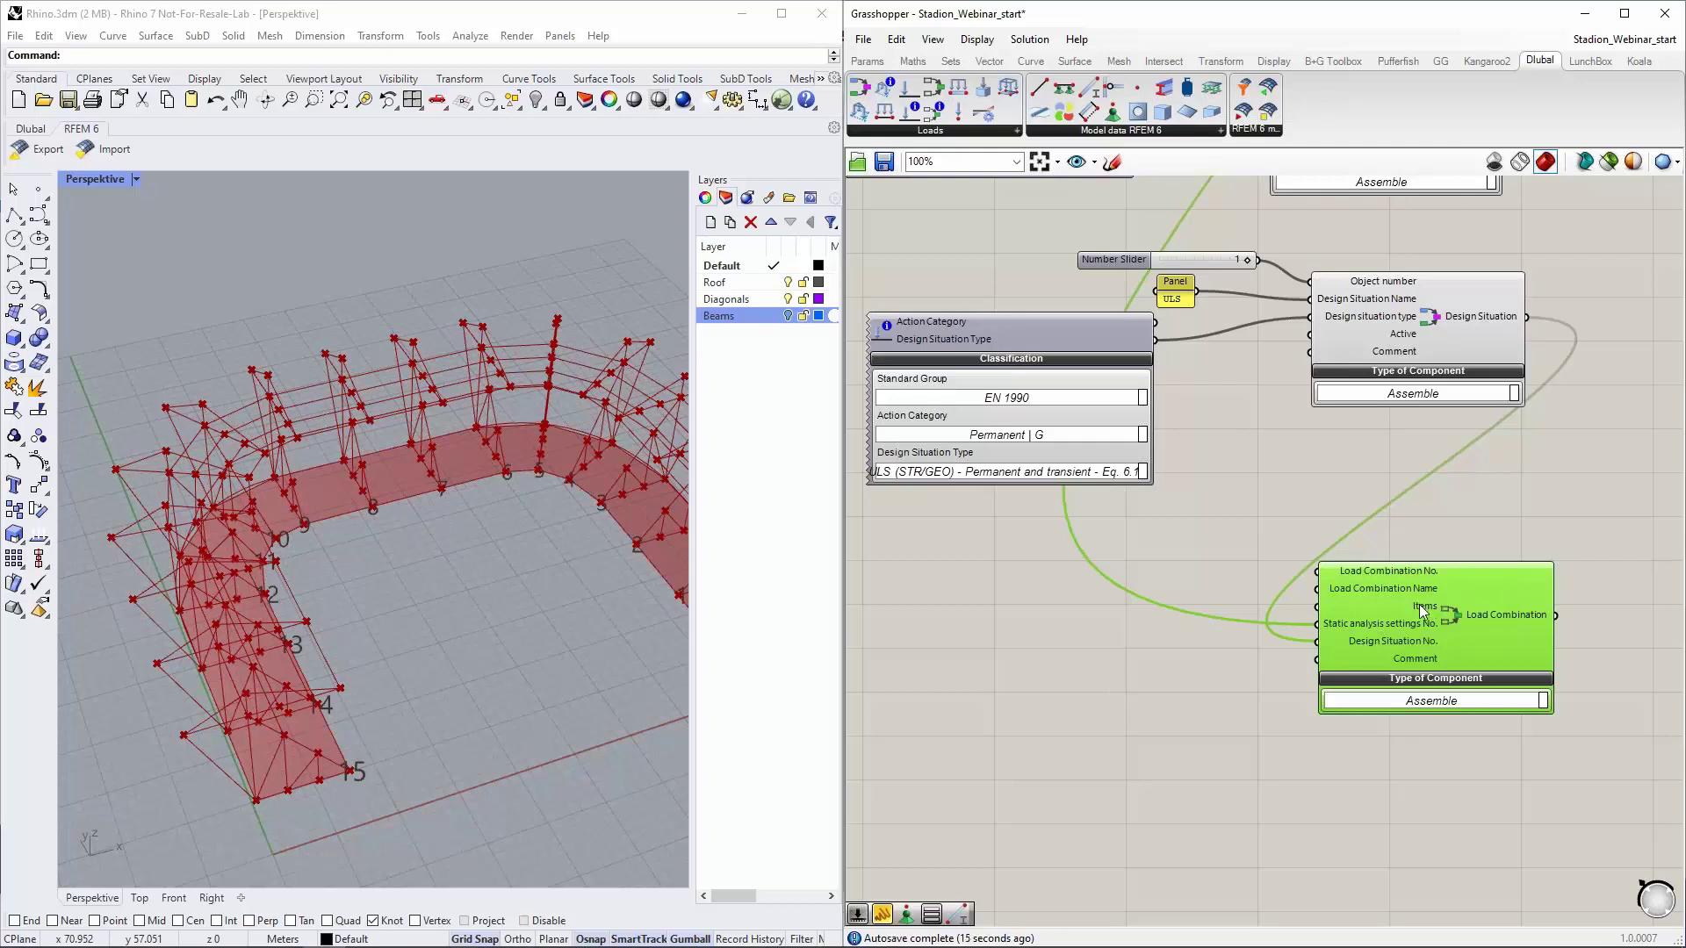
Place a Load Combination Items component beside the Load Combination and connect its output to the Items input
mouse_move(1420, 613)
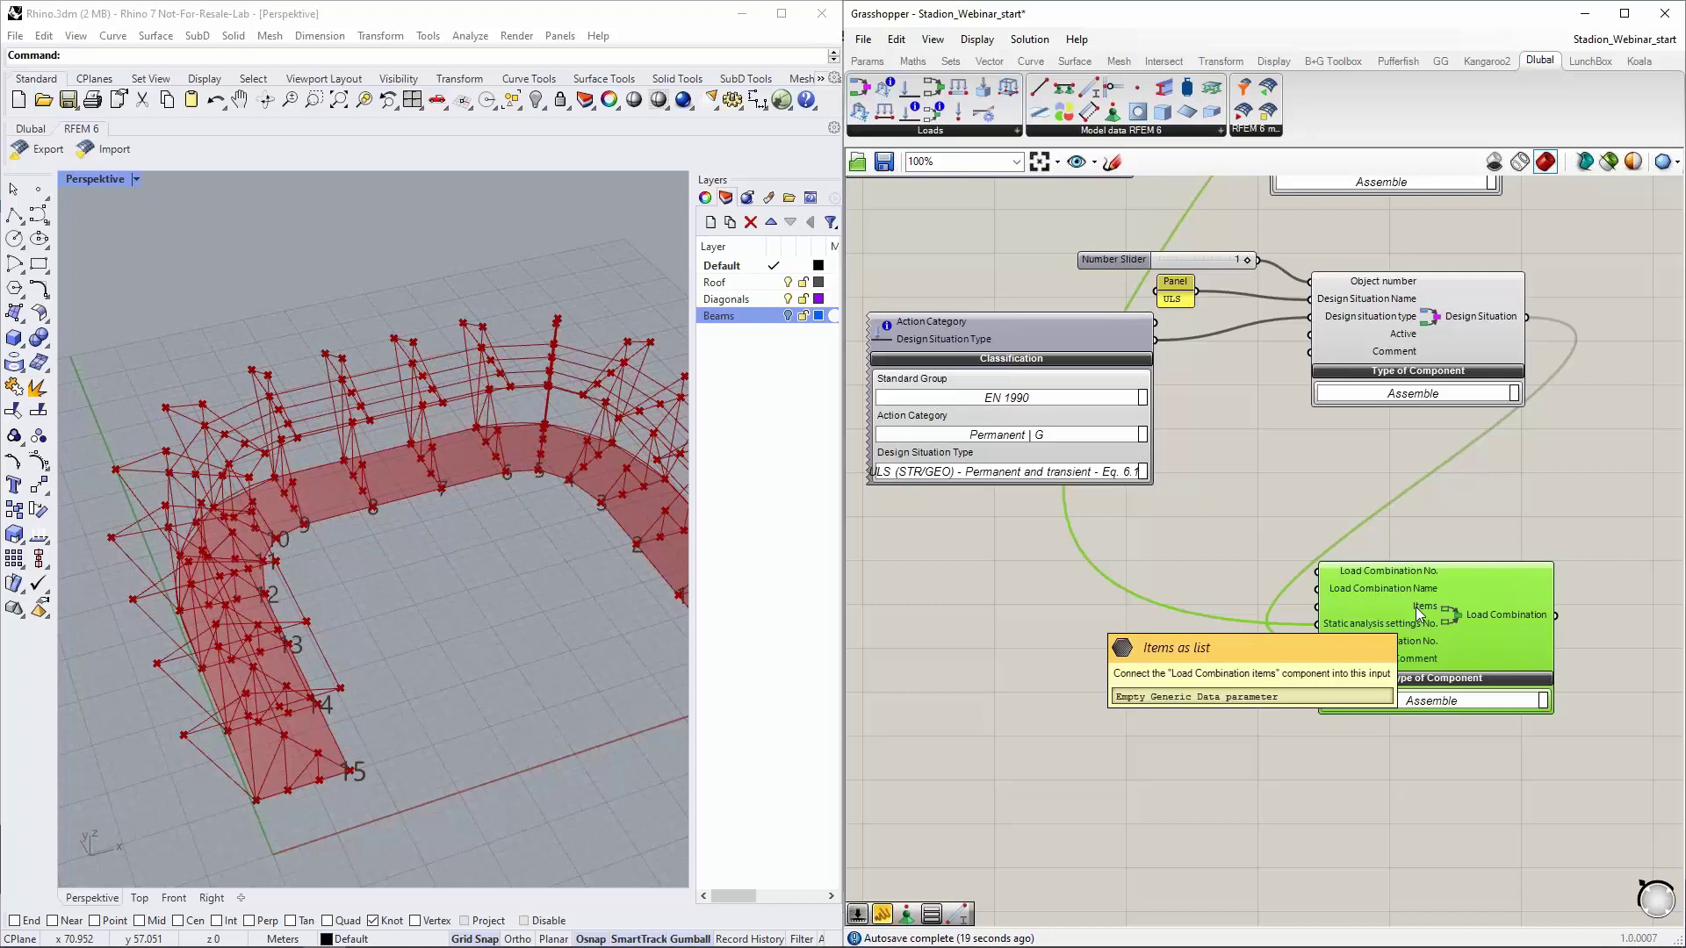
right_drag(1099, 683, 1192, 637)
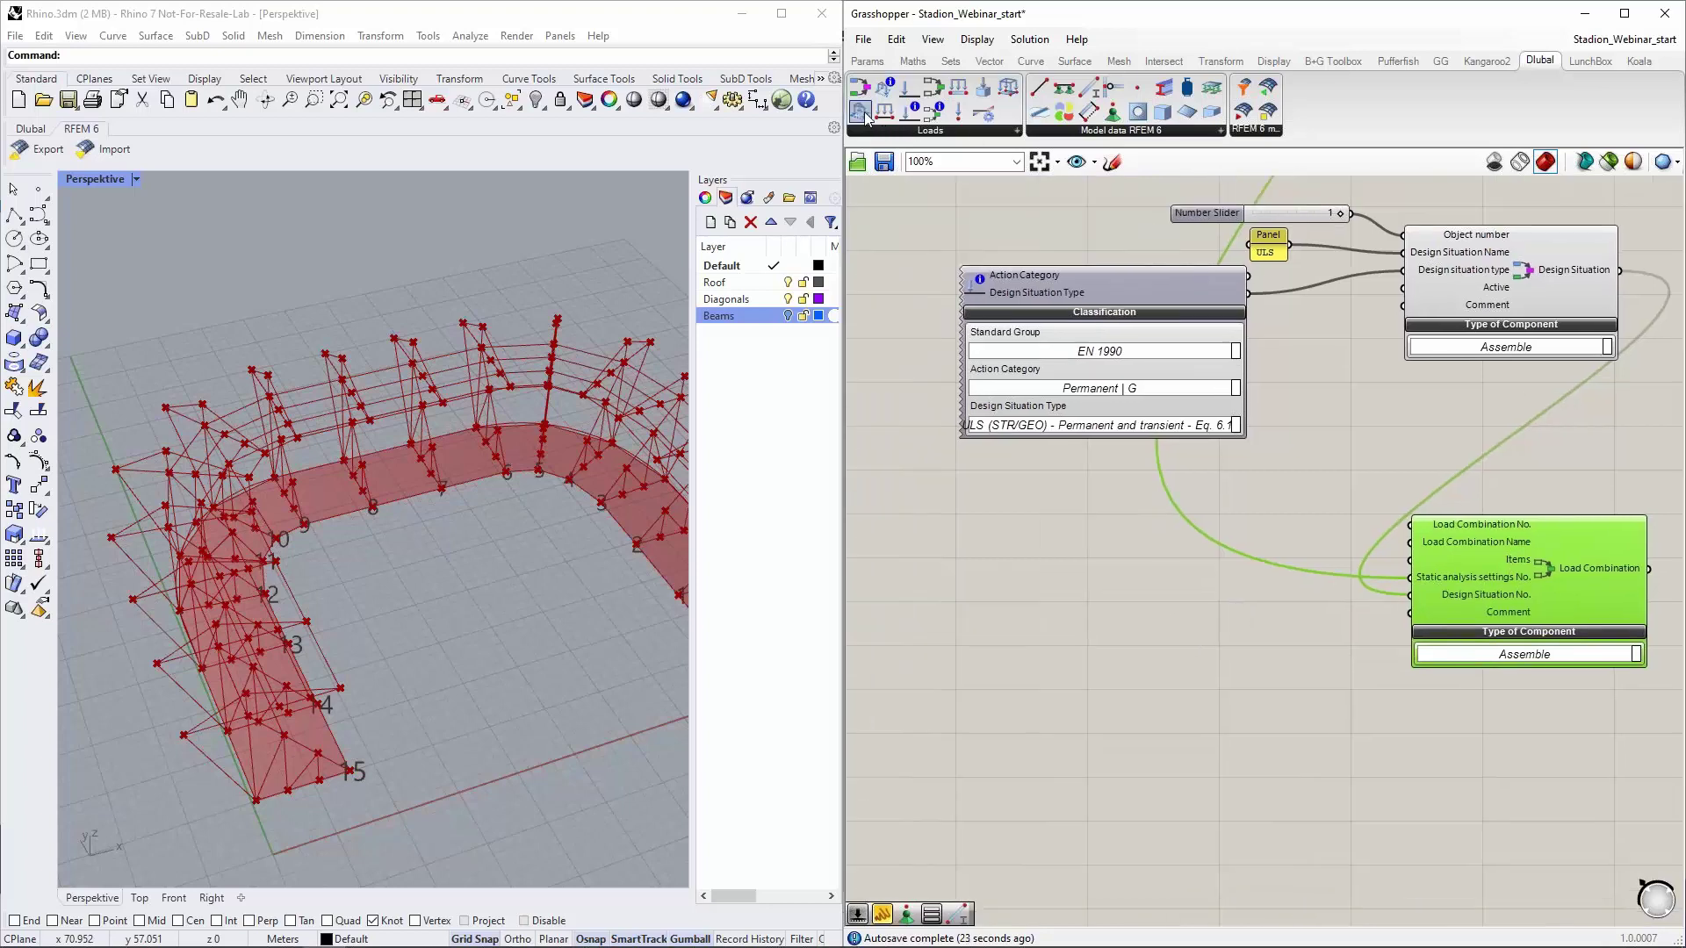
drag(926, 117, 1405, 562)
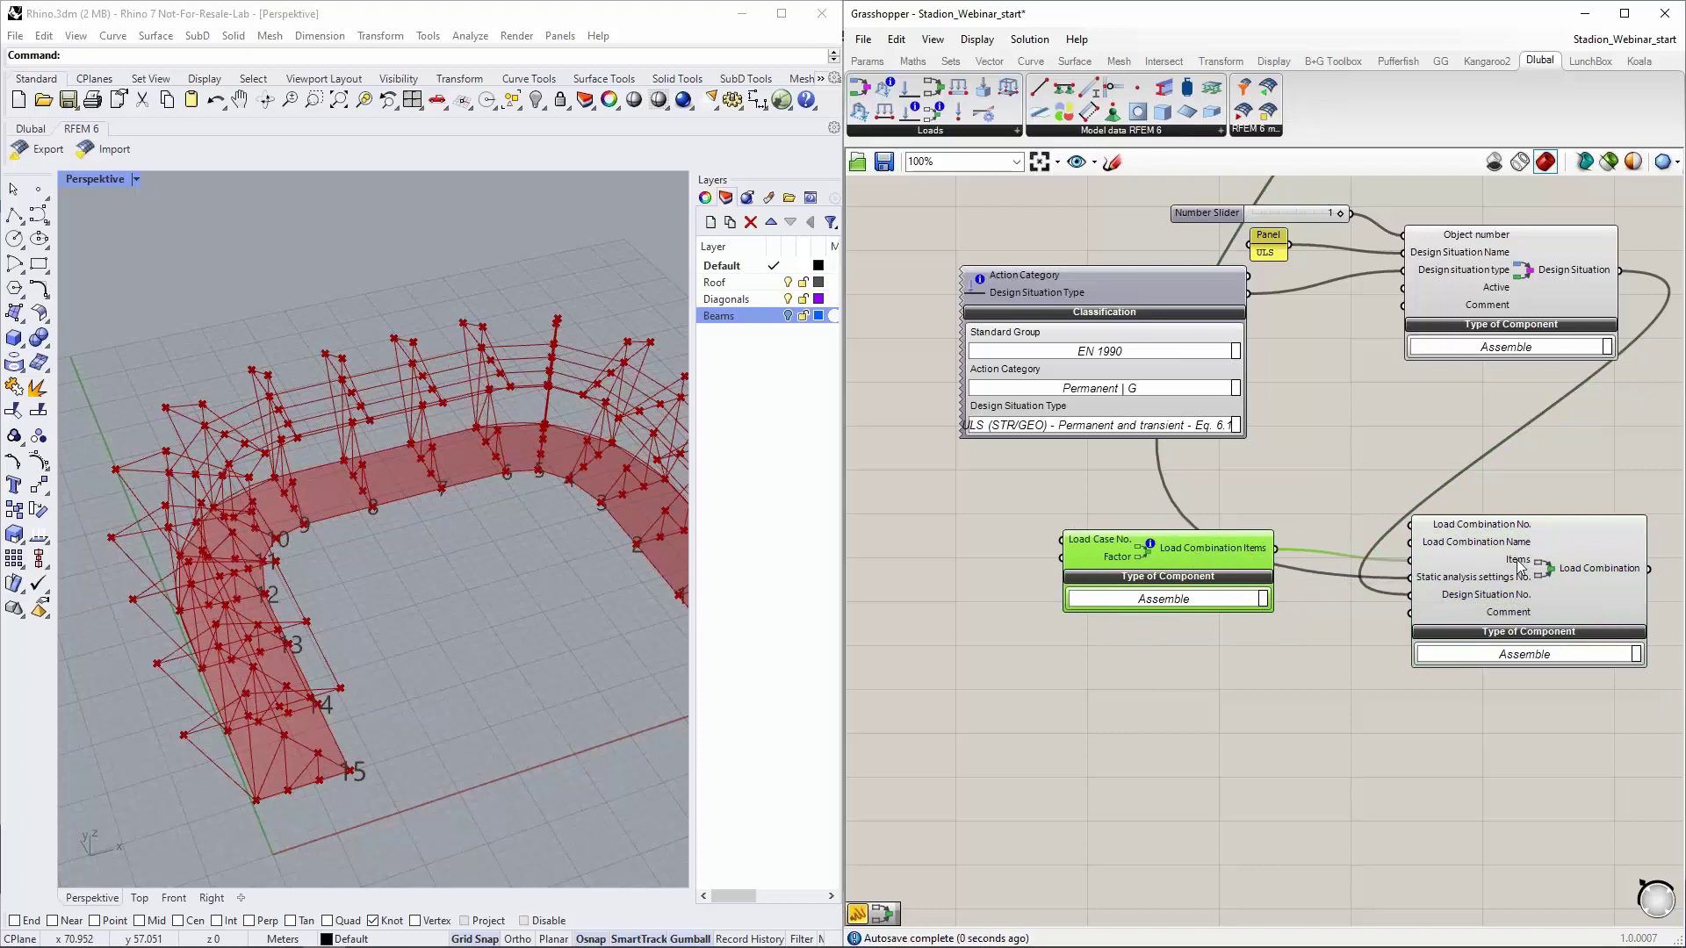
drag(1172, 555, 1210, 566)
scroll(941, 590, up, 2)
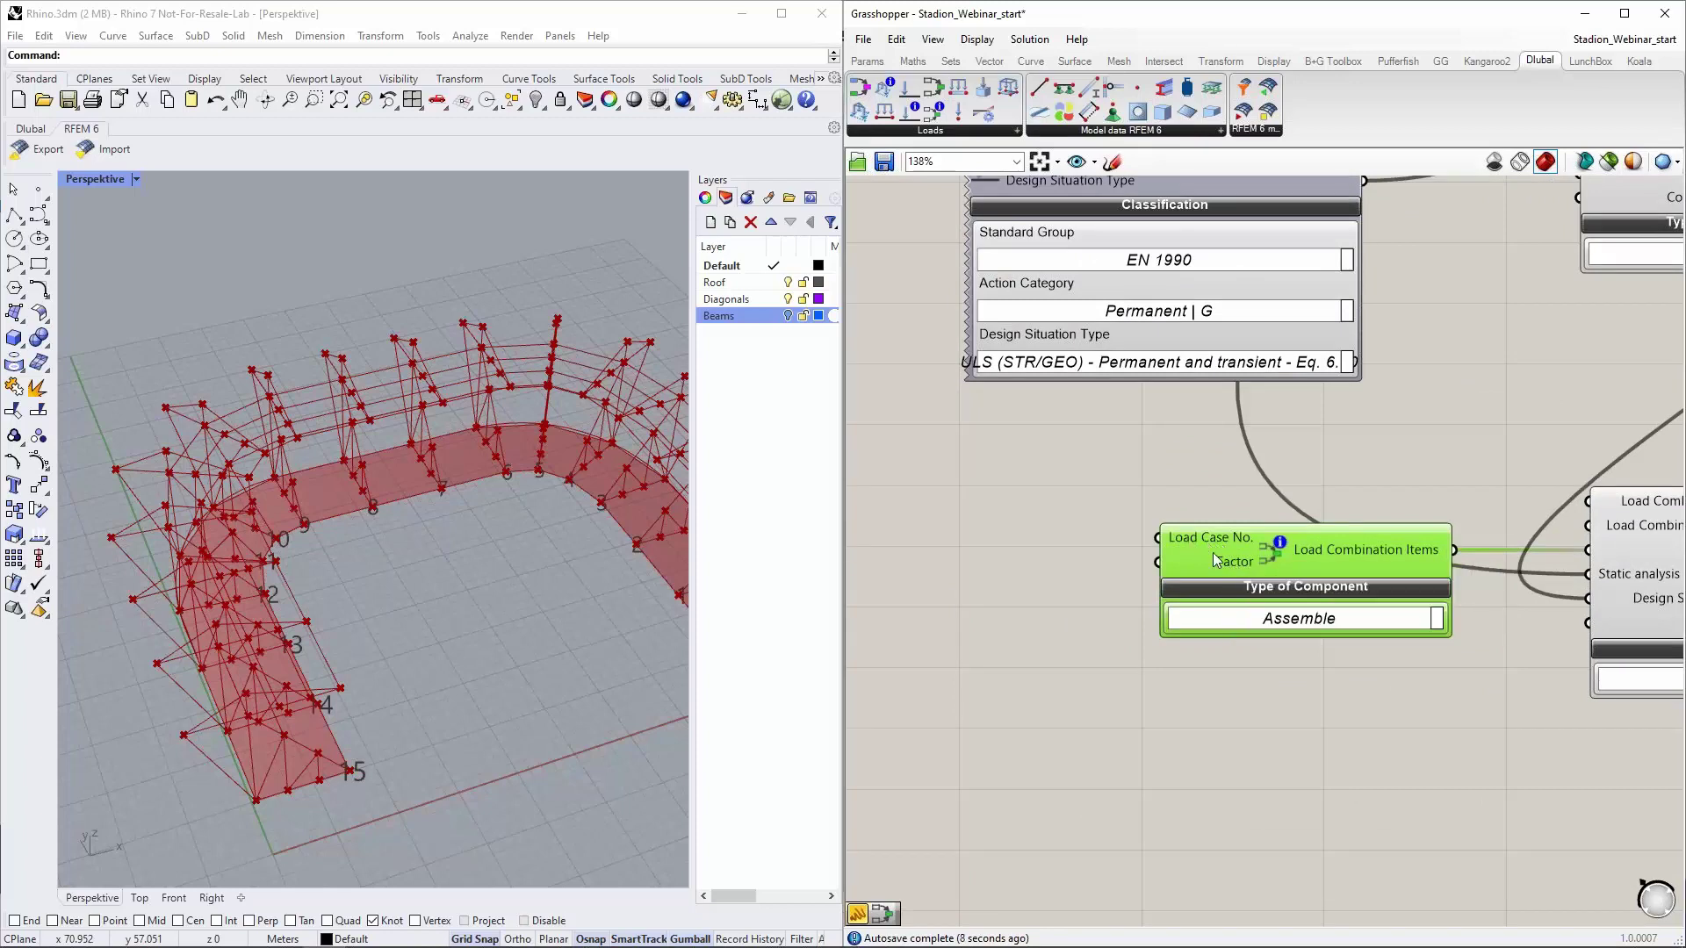
Add a Panel beside the Load Combination Items component and turn off its multiline data so each line is a separate item
scroll(1421, 564, down, 4)
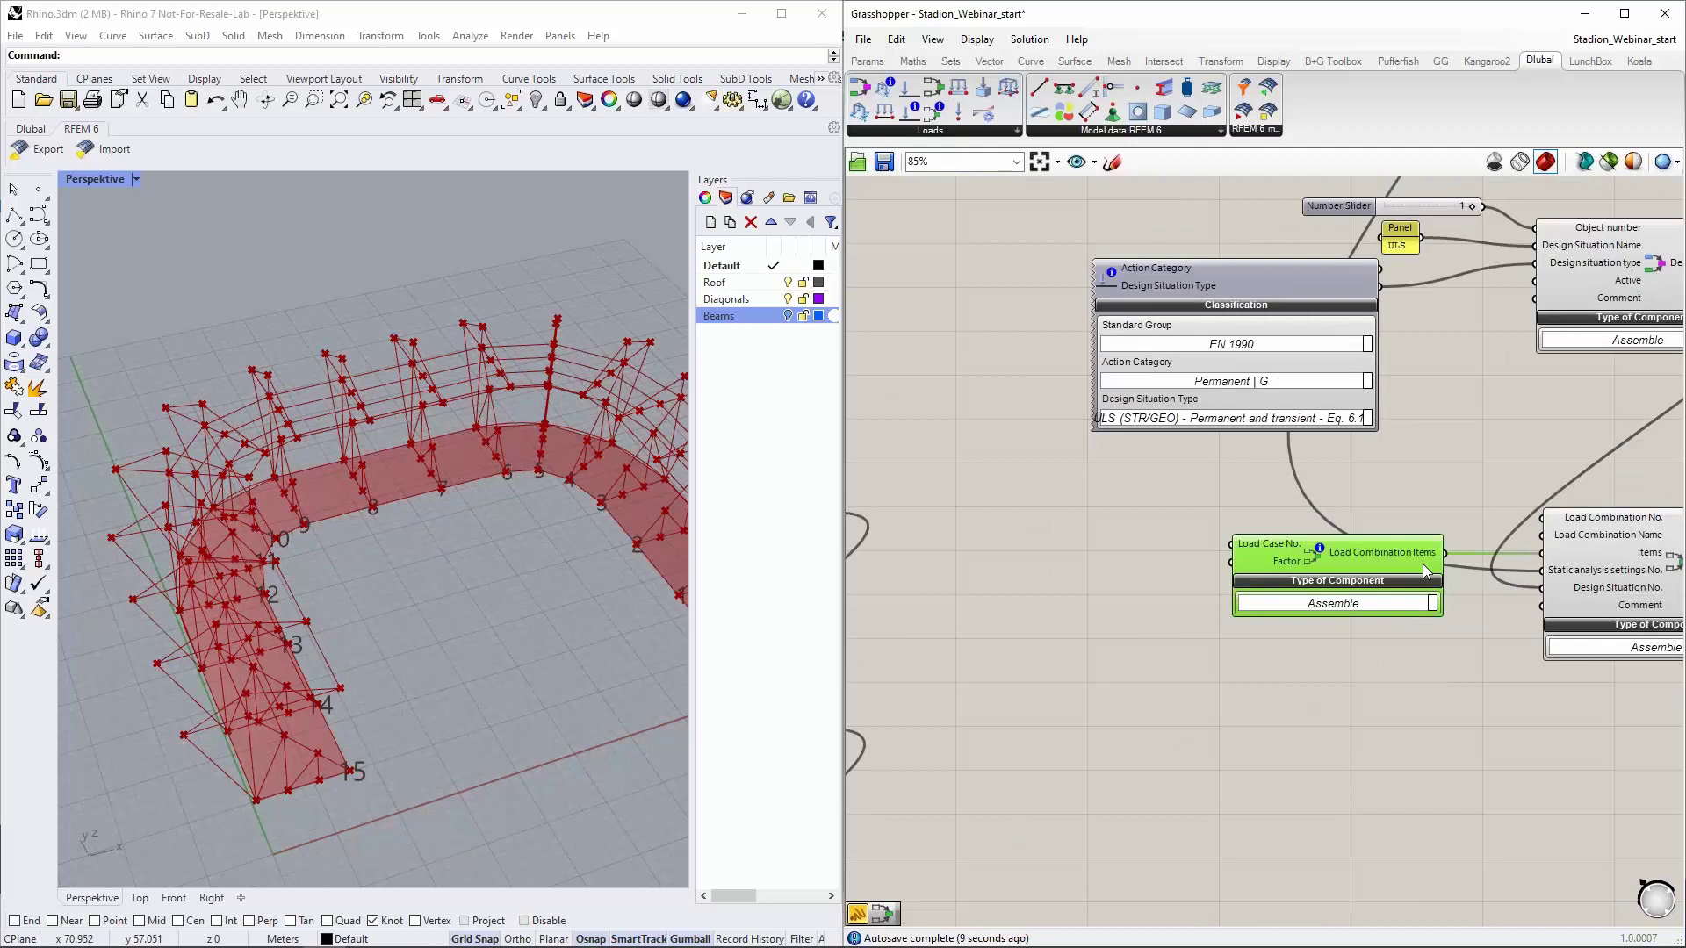
double_click(1085, 554)
text(")
key(Return)
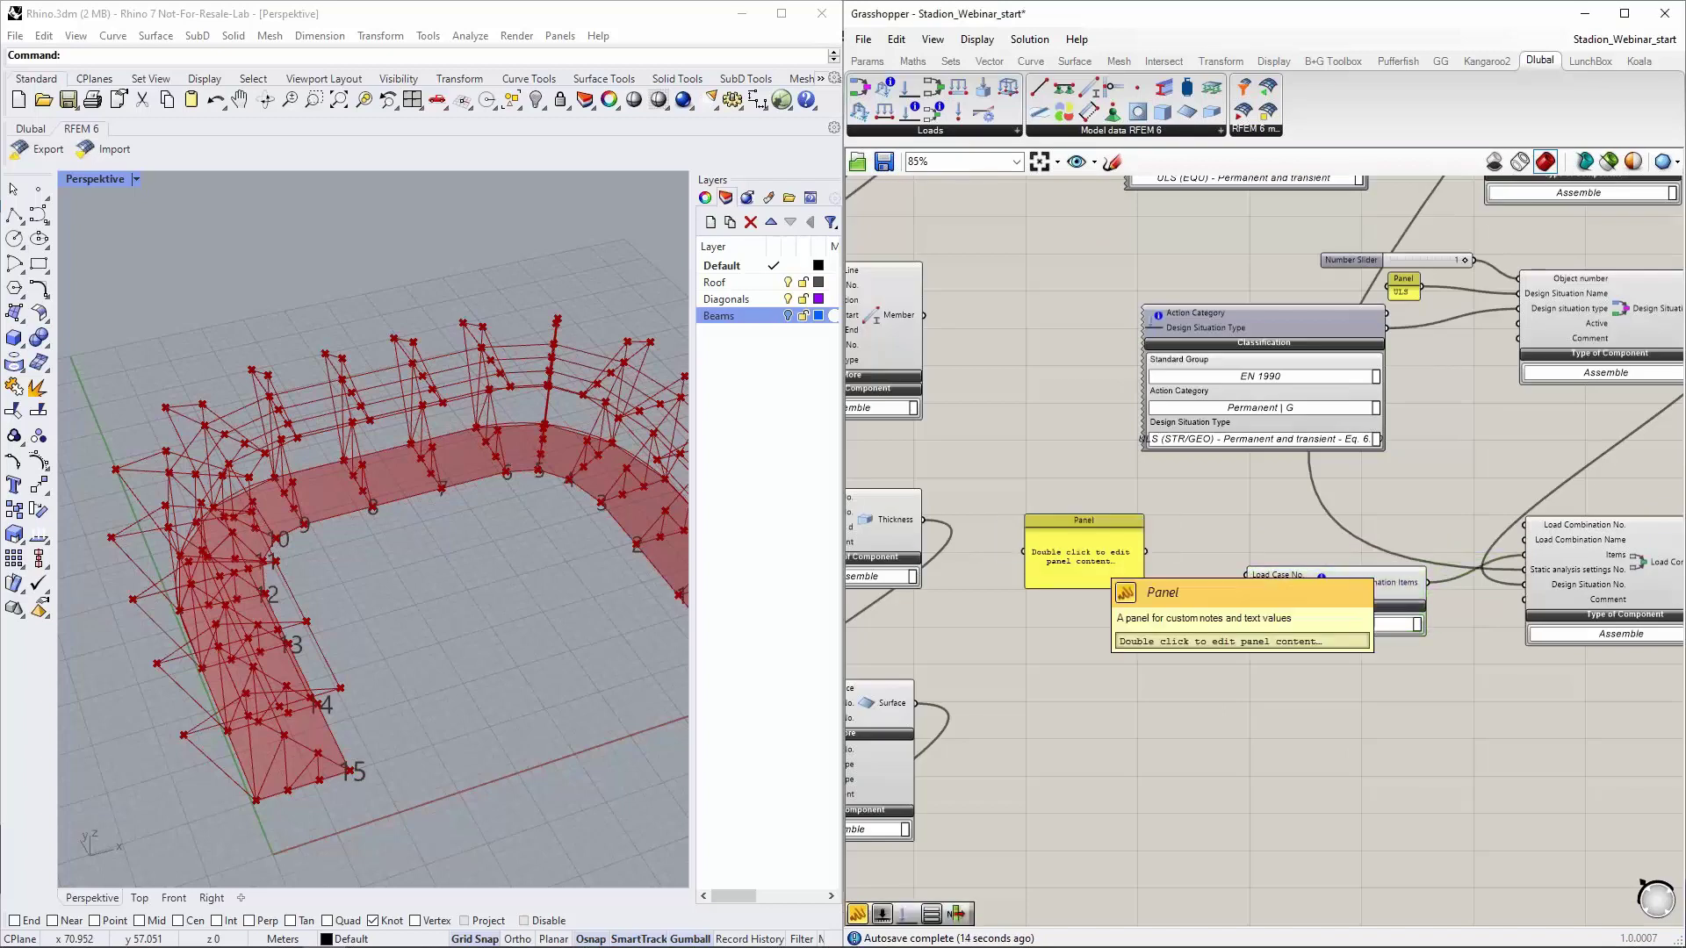
click(1111, 562)
double_click(1111, 562)
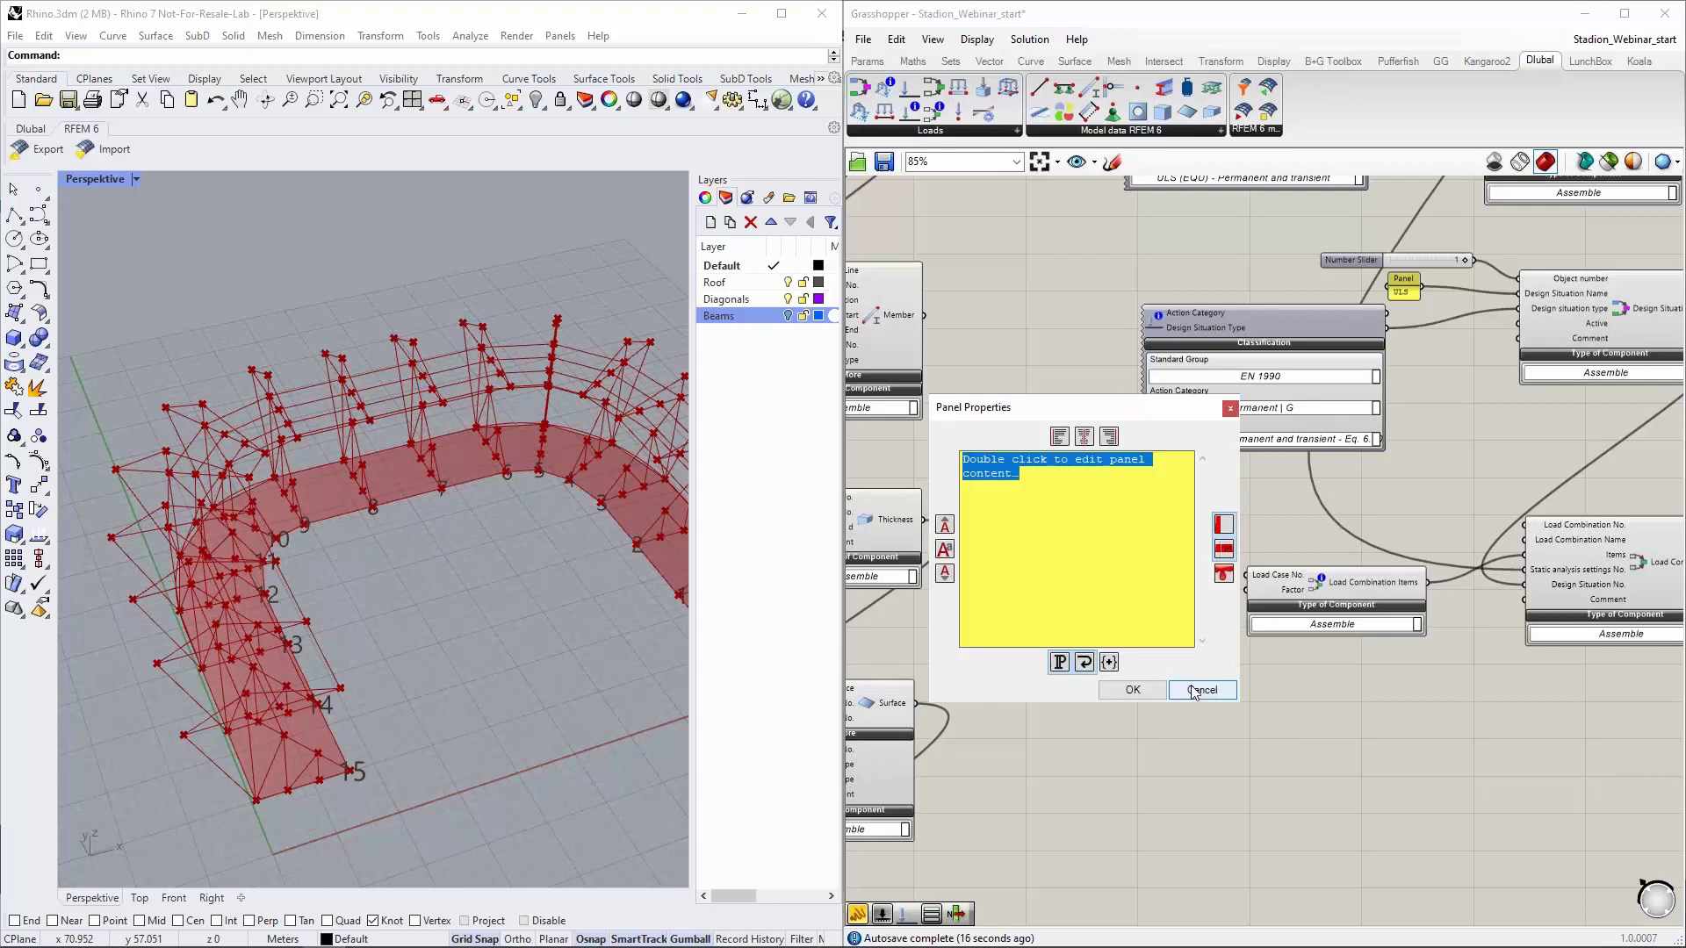
click(1196, 691)
right_click(1064, 557)
click(1083, 567)
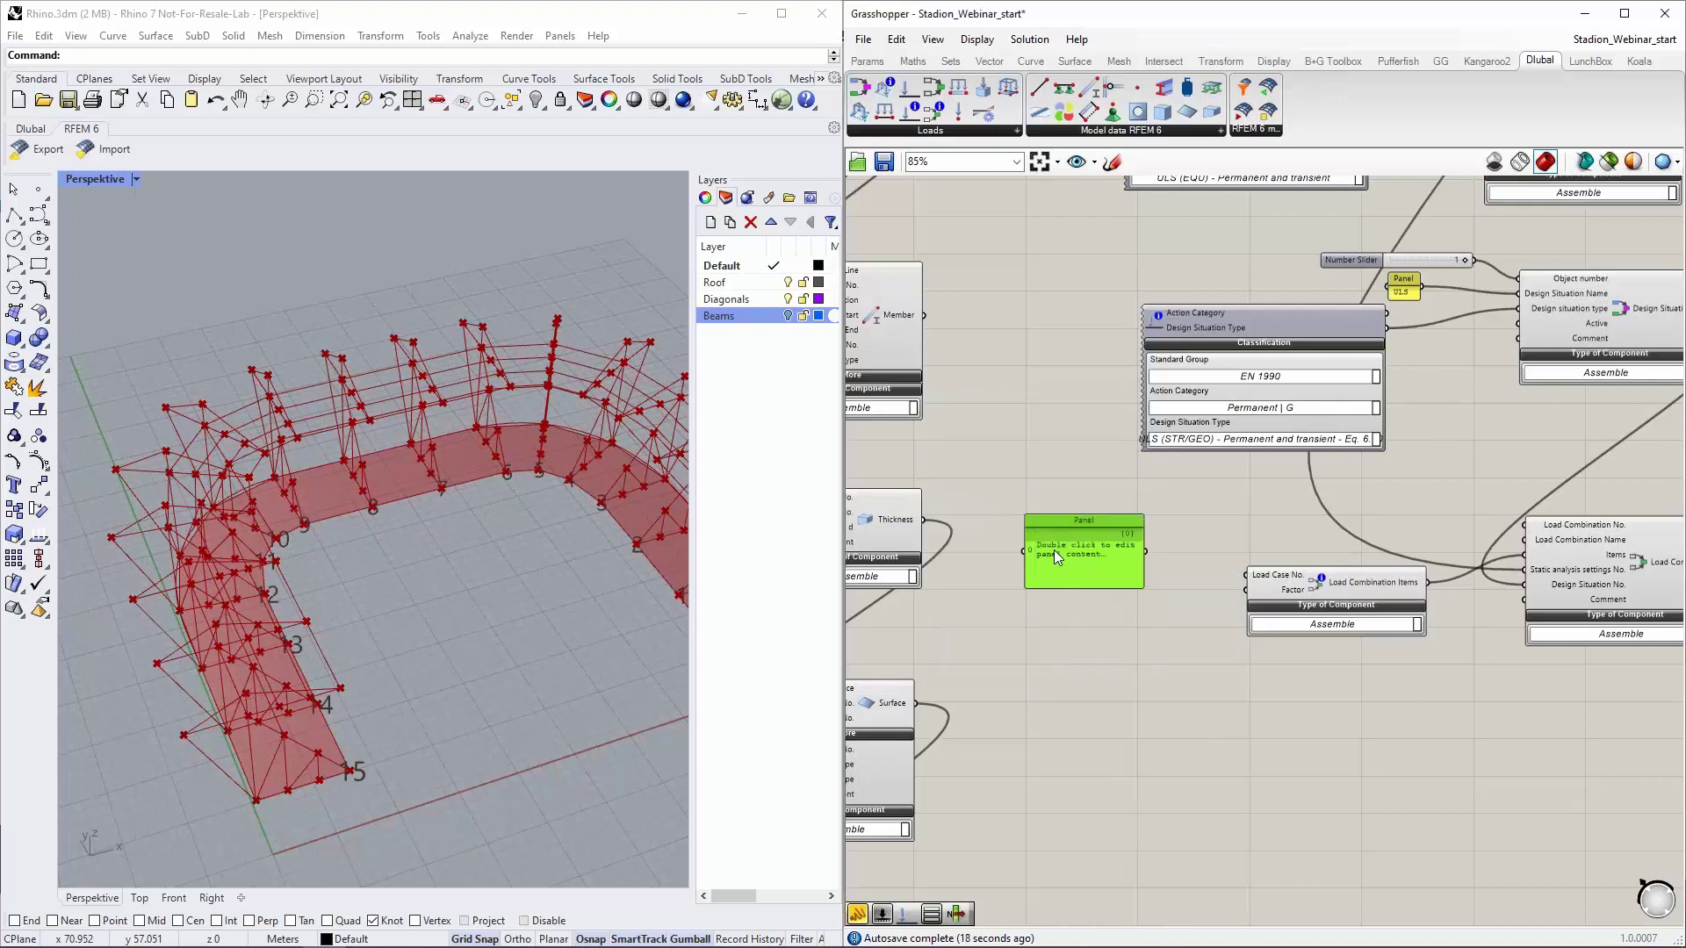
Enter 1 and 2 on separate lines of the panel and connect it to the Load Case No. input
double_click(1053, 550)
text(1)
key(Return)
text(2)
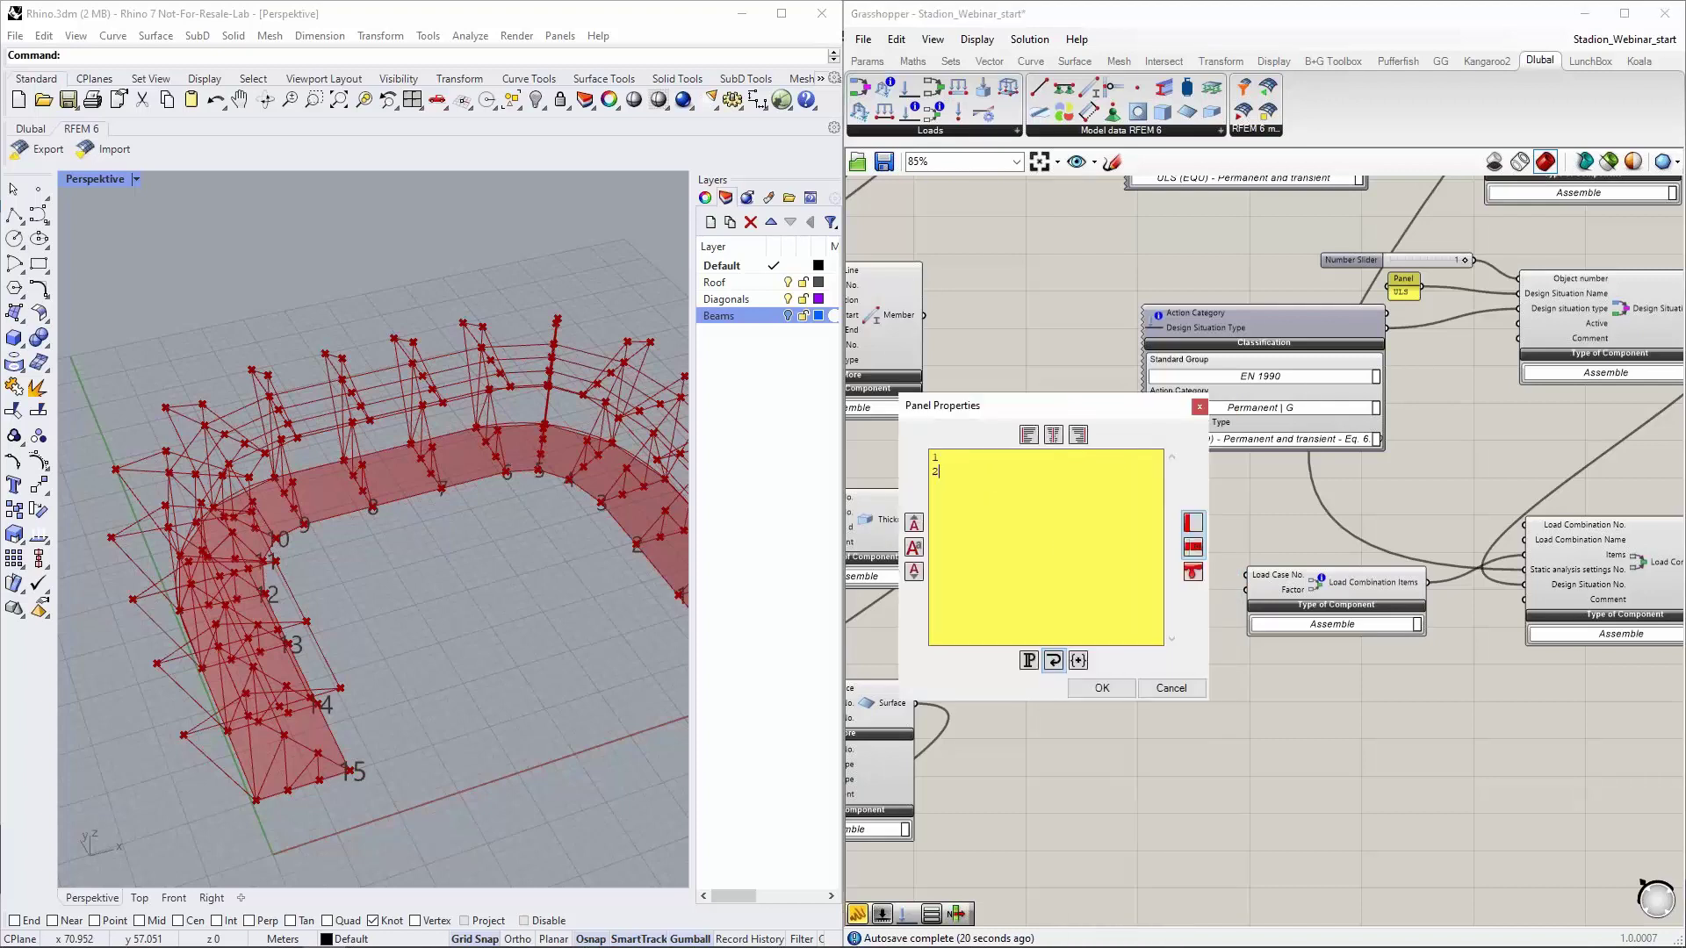
click(1101, 687)
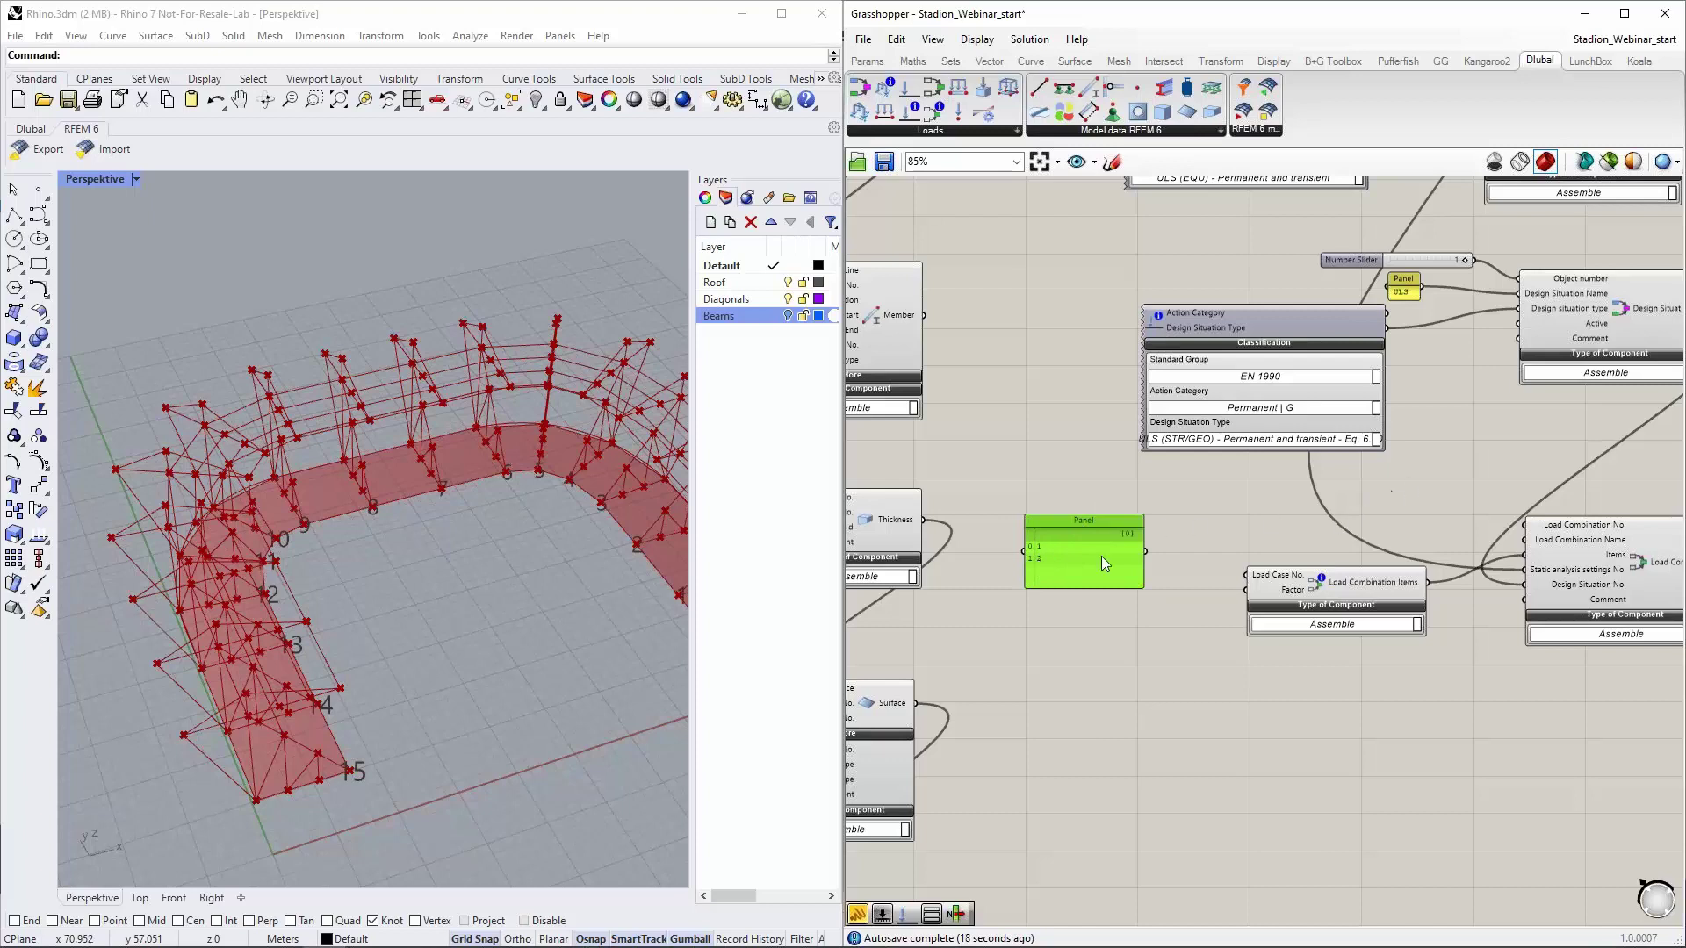
right_drag(1085, 651, 1116, 566)
drag(1179, 473, 1280, 495)
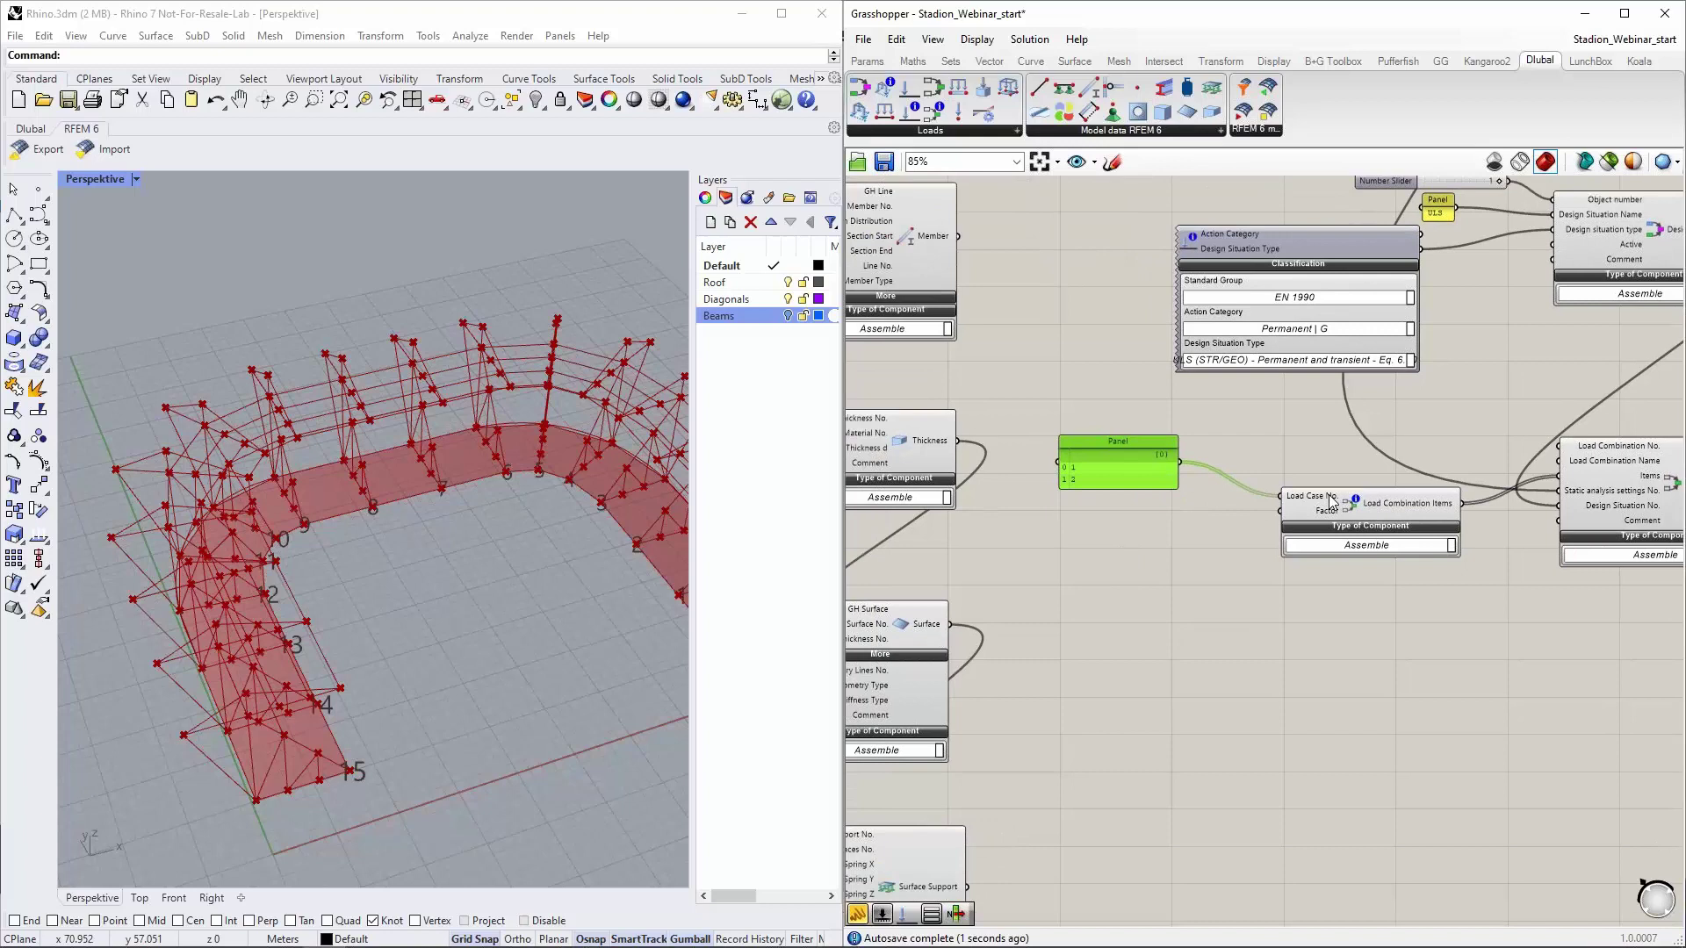
Duplicate the panel below the original, set its two lines to 1.35 and 1.5, and connect it to the Factor input
click(1183, 539)
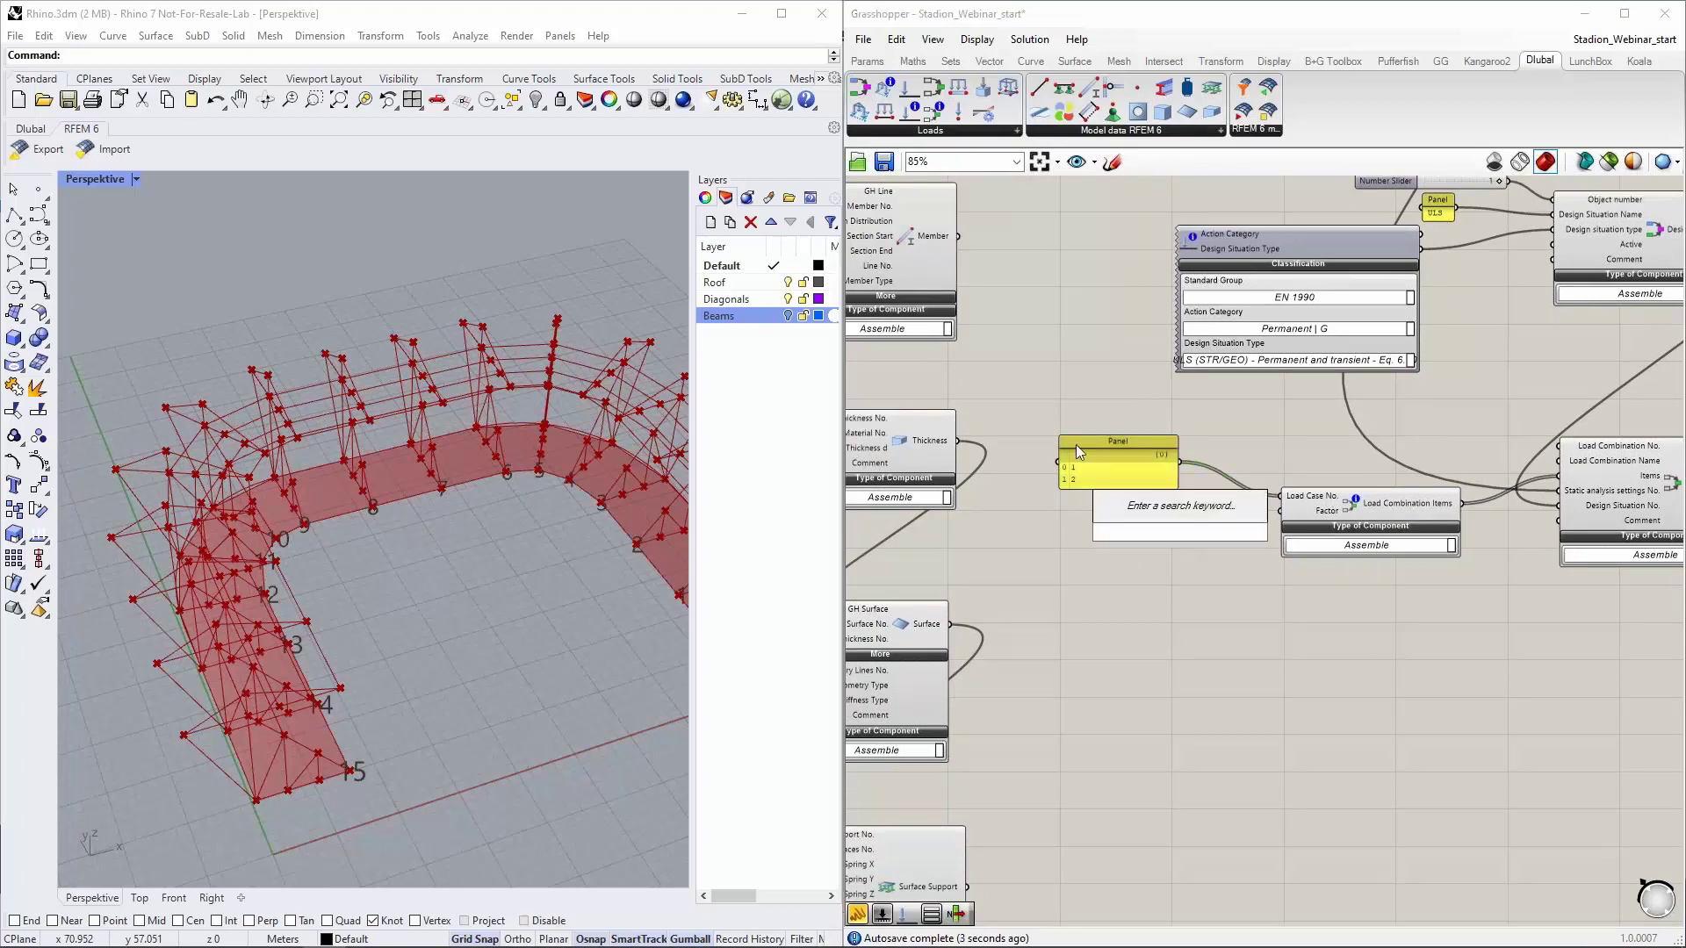
alt+drag(1093, 464, 1089, 547)
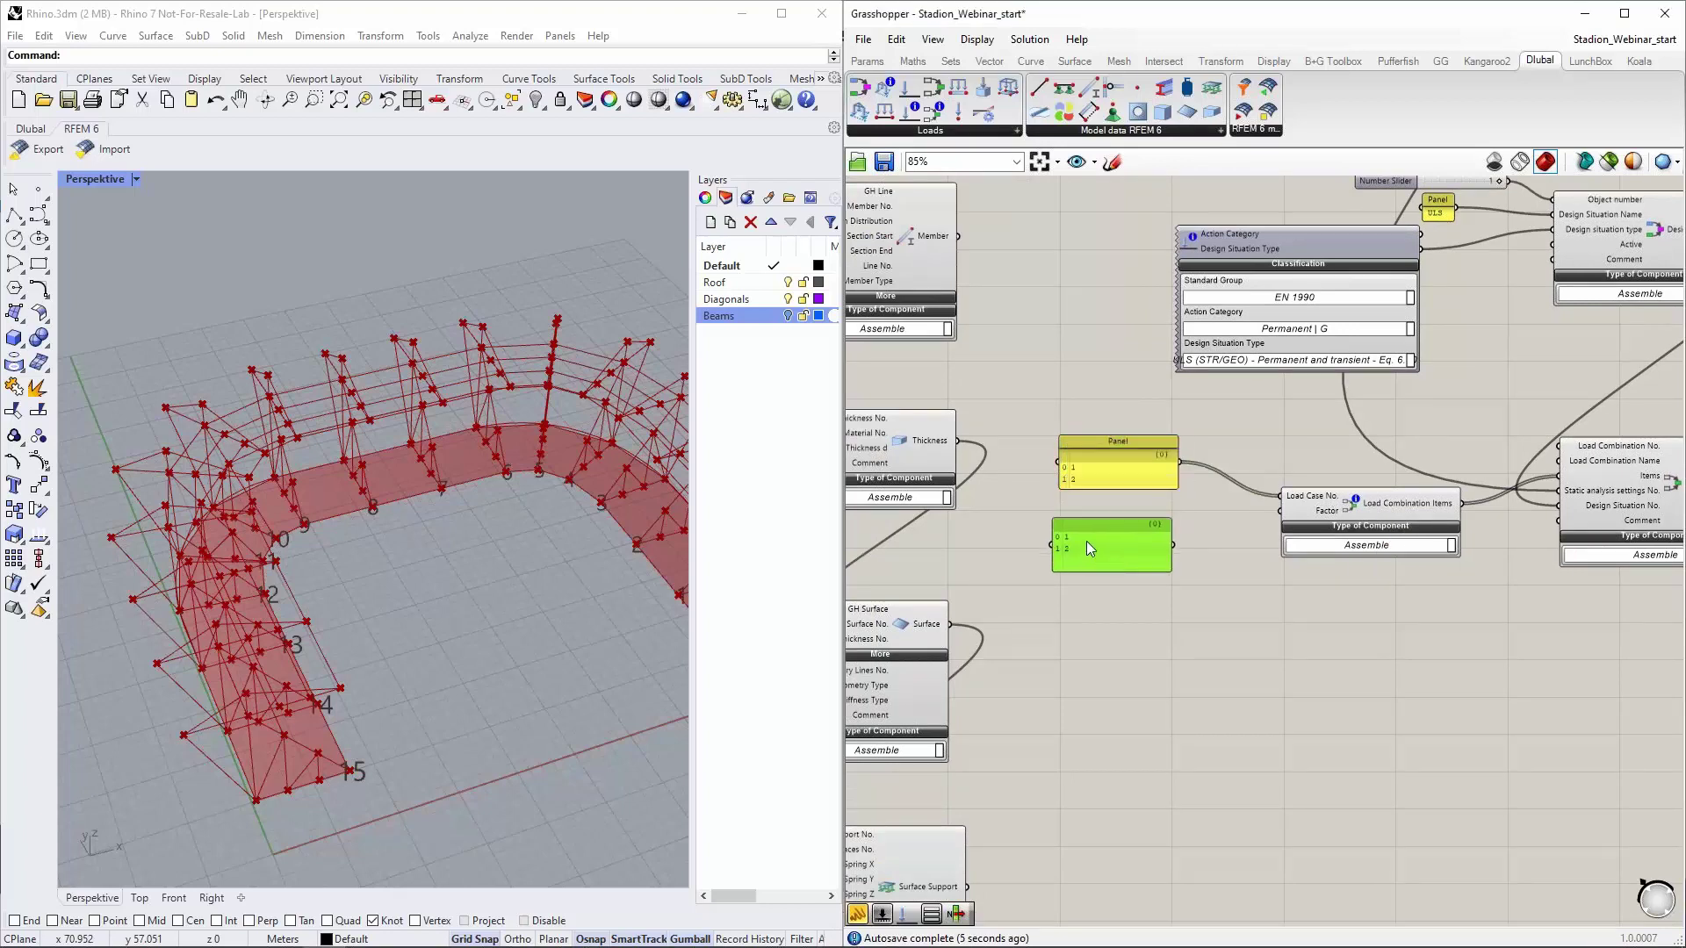
double_click(1087, 541)
text(1.35)
key(Return)
text(1.5)
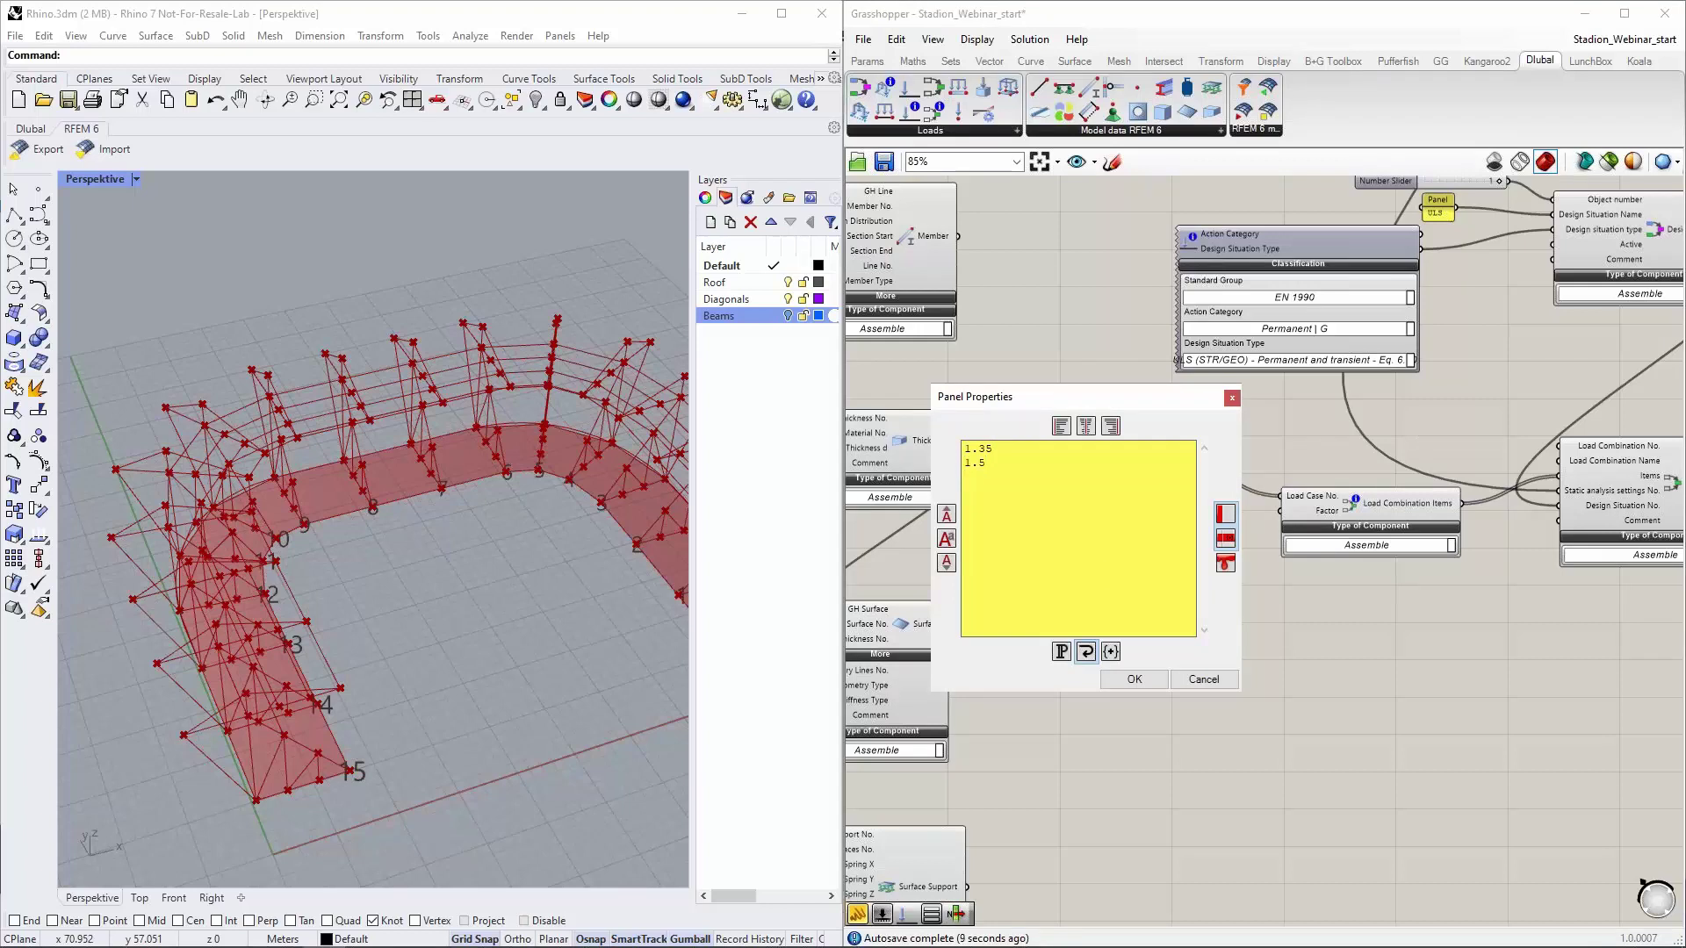
click(1134, 679)
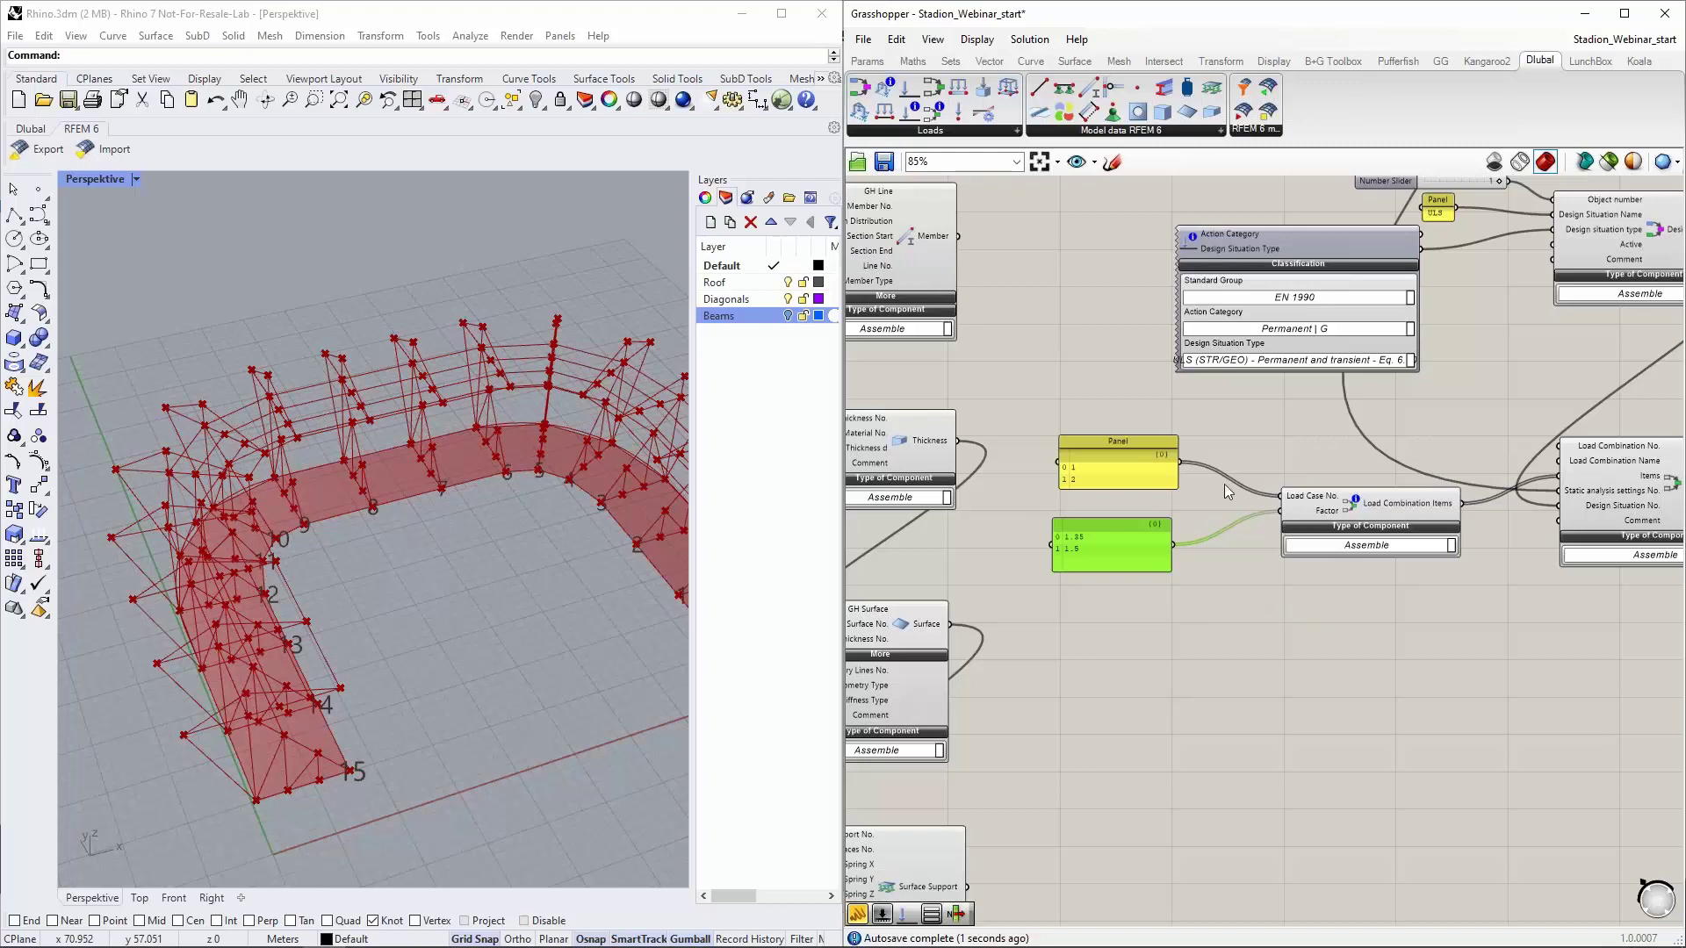
Move the two panels closer to the Load Combination Items component and inspect the Load Combination output
right_drag(1368, 598, 1187, 607)
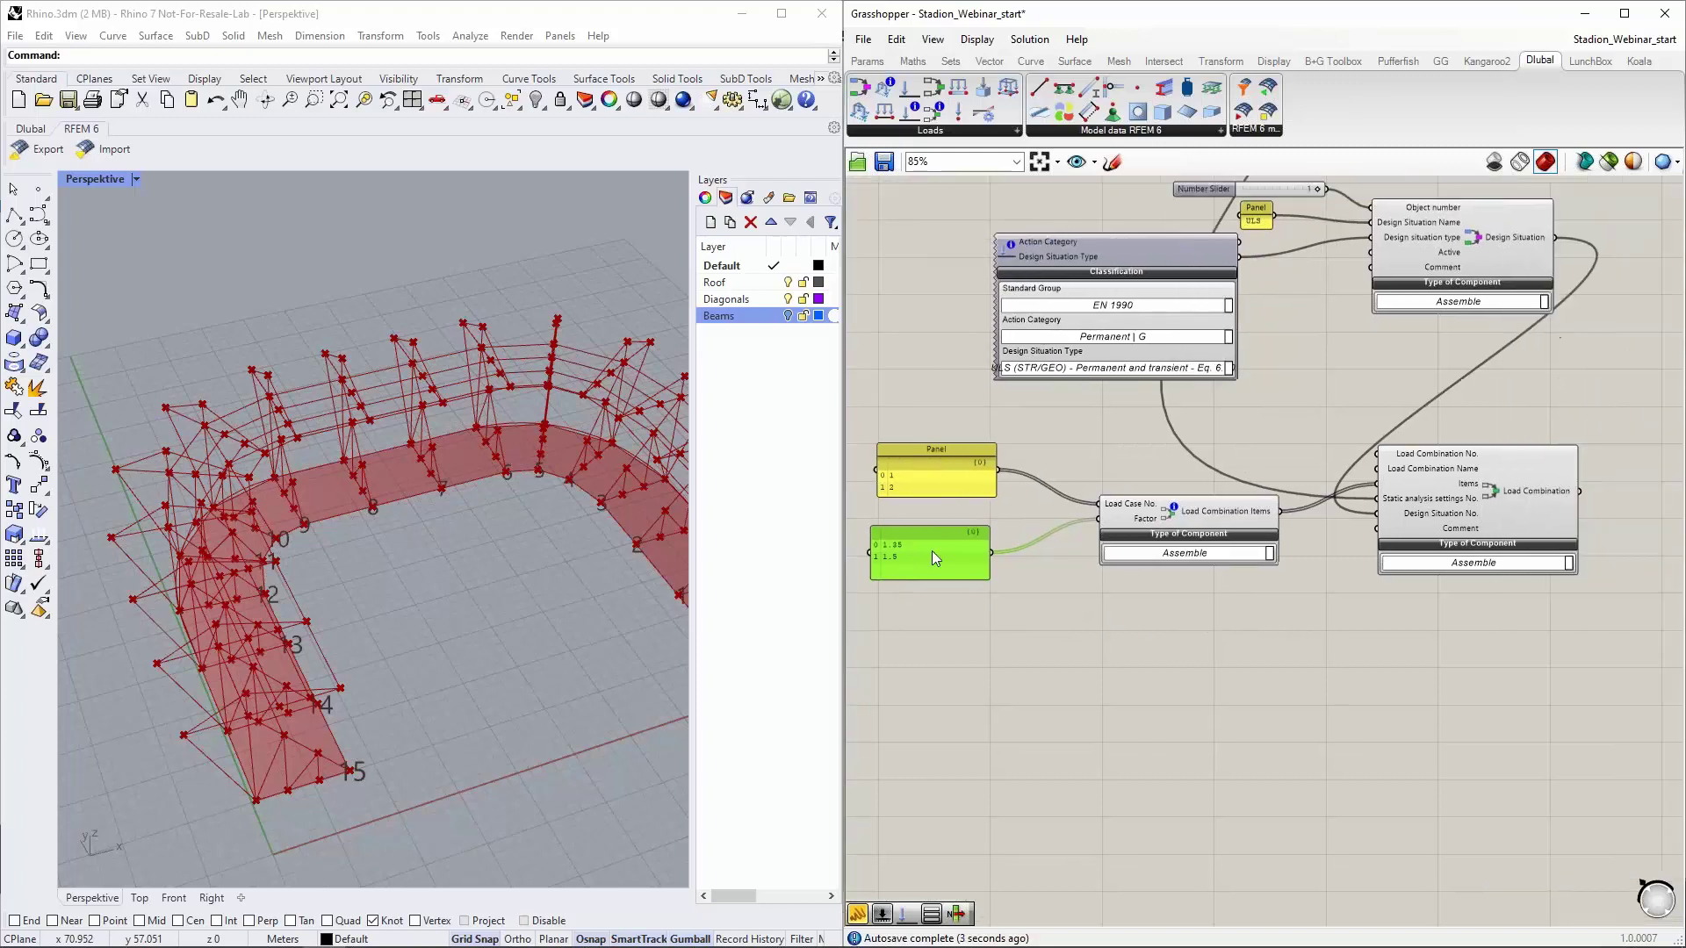
drag(966, 480, 1011, 487)
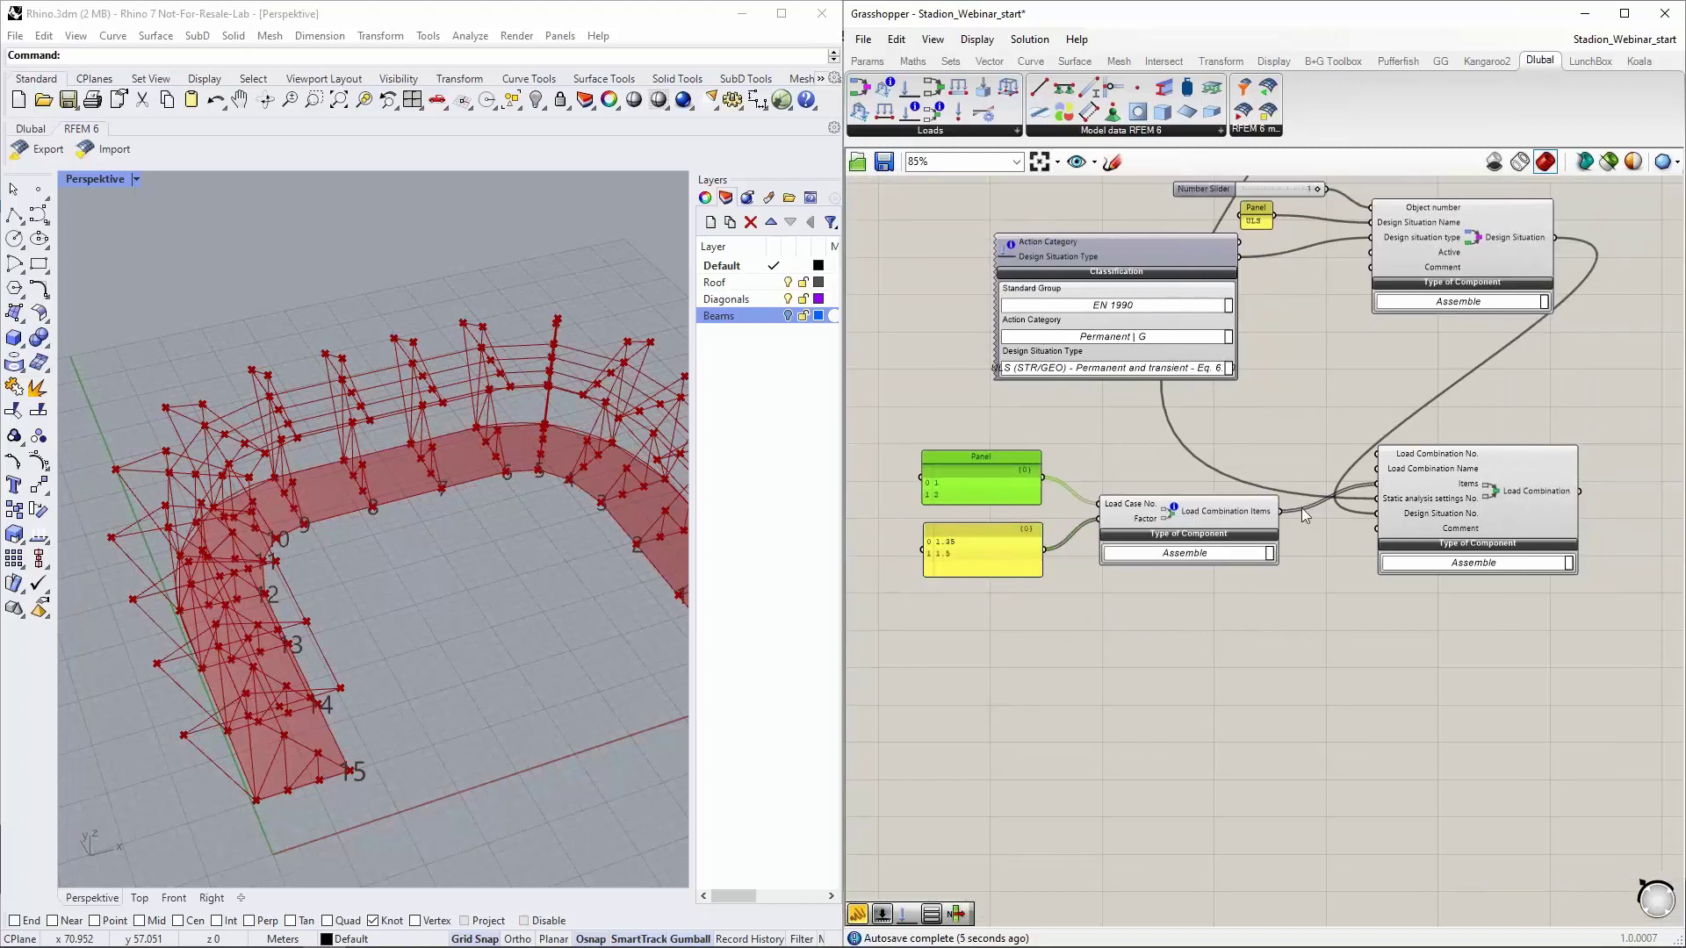
scroll(1425, 486, down, 3)
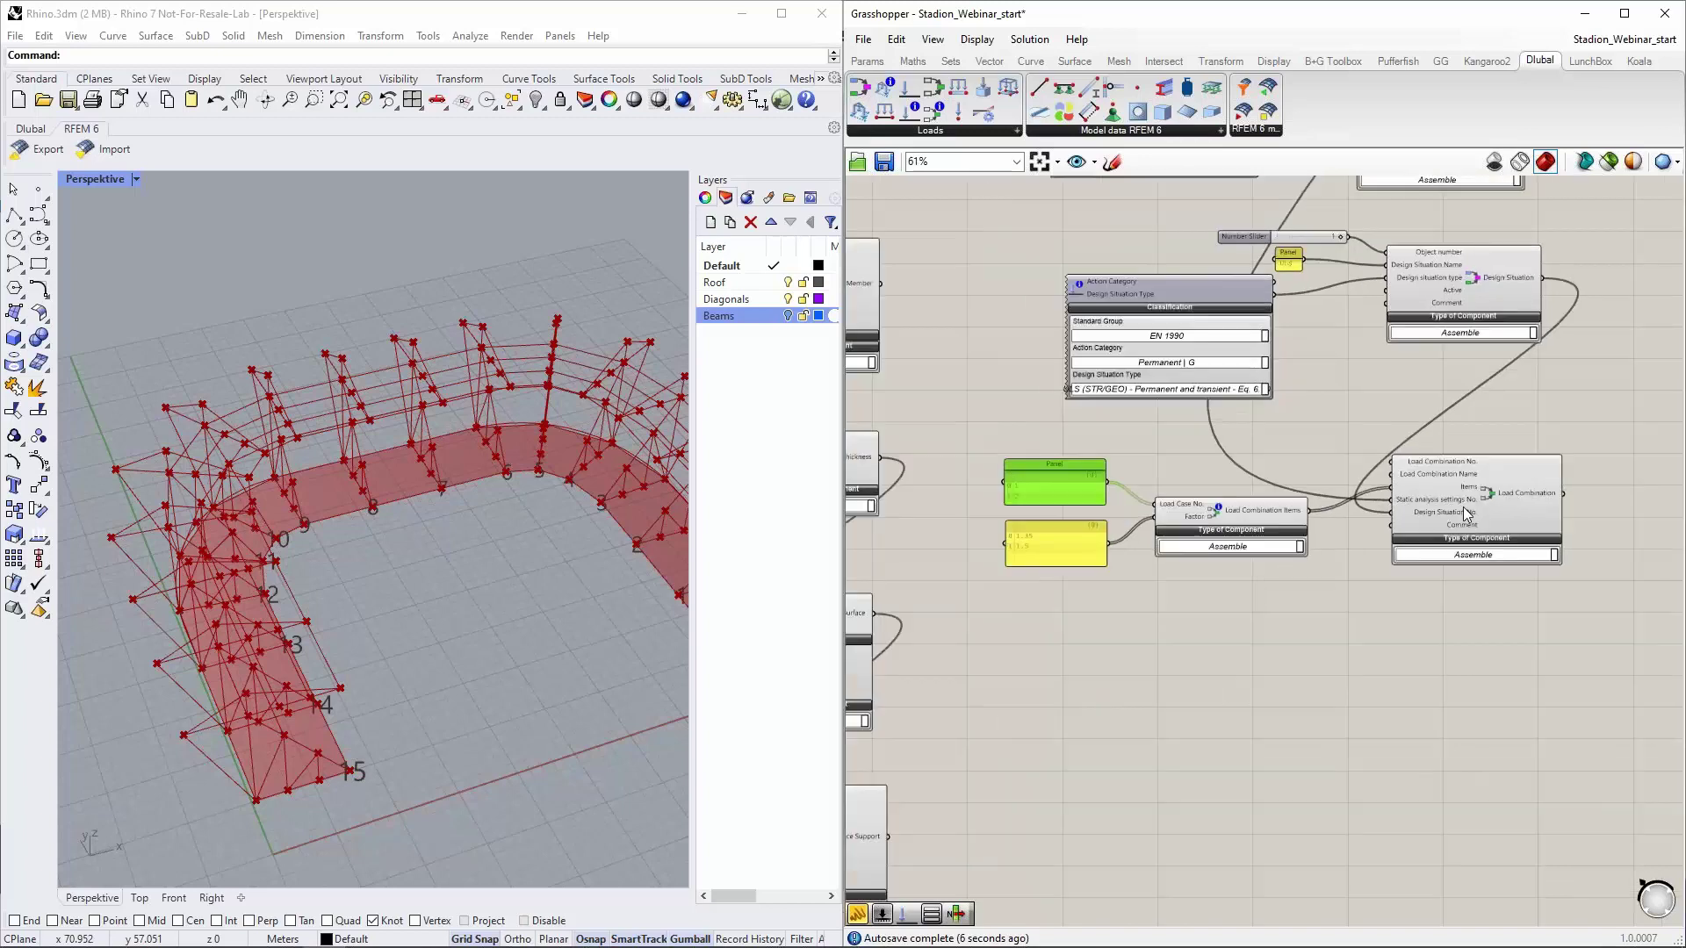
scroll(1424, 487, up, 3)
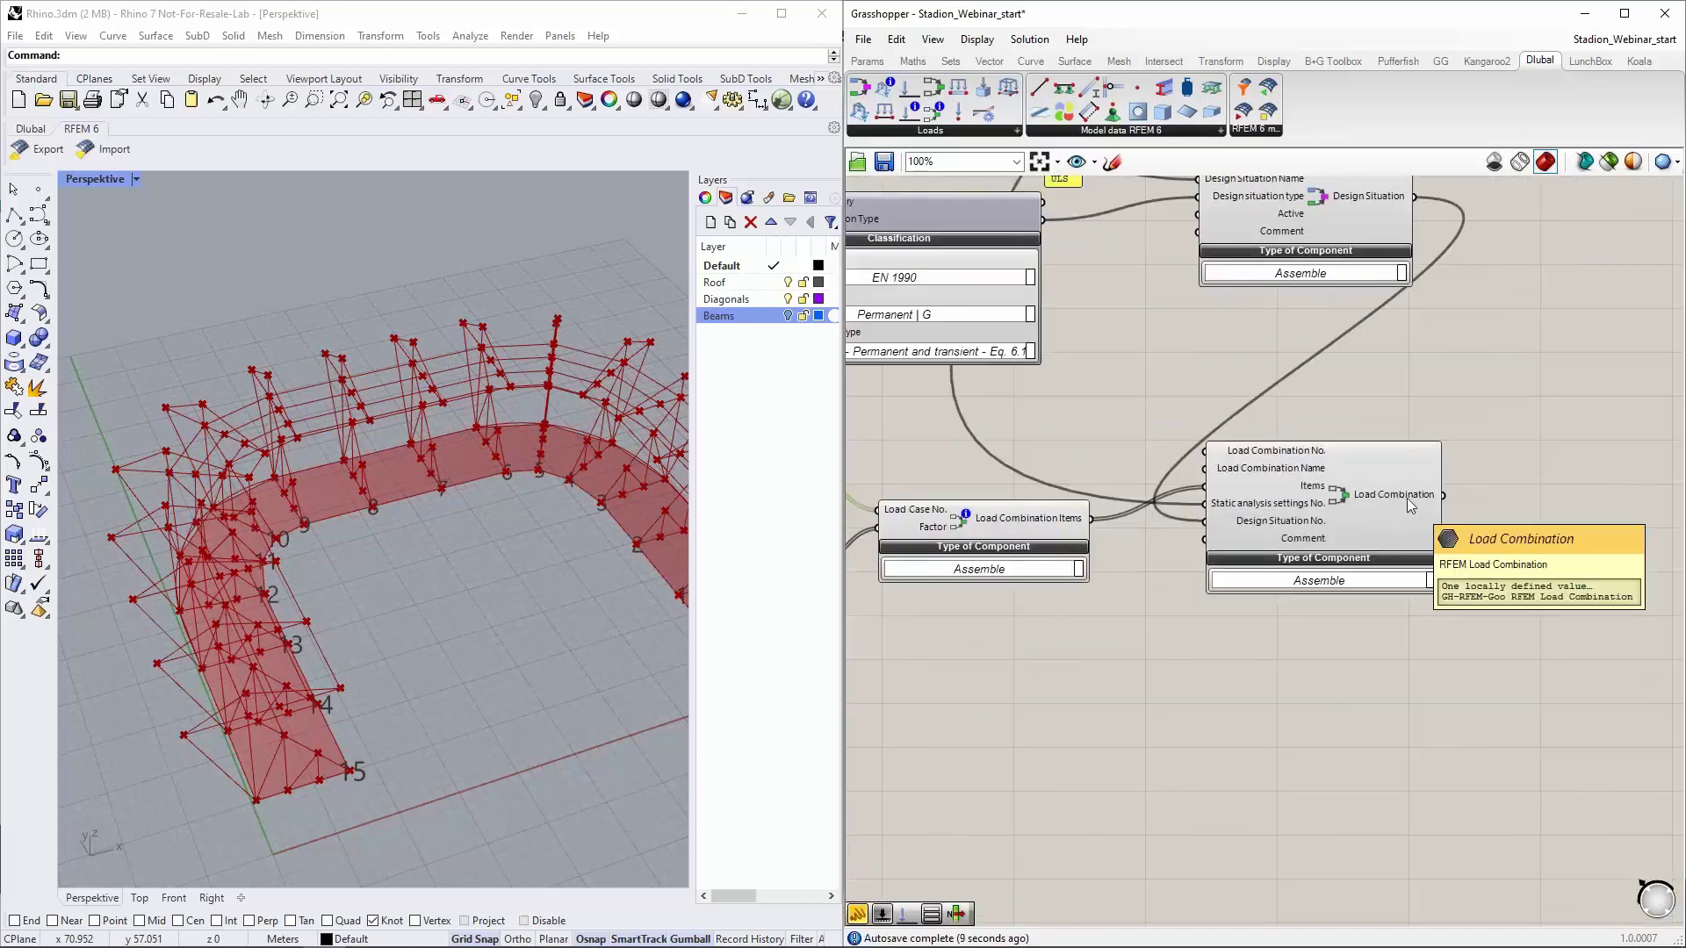
mouse_move(1414, 501)
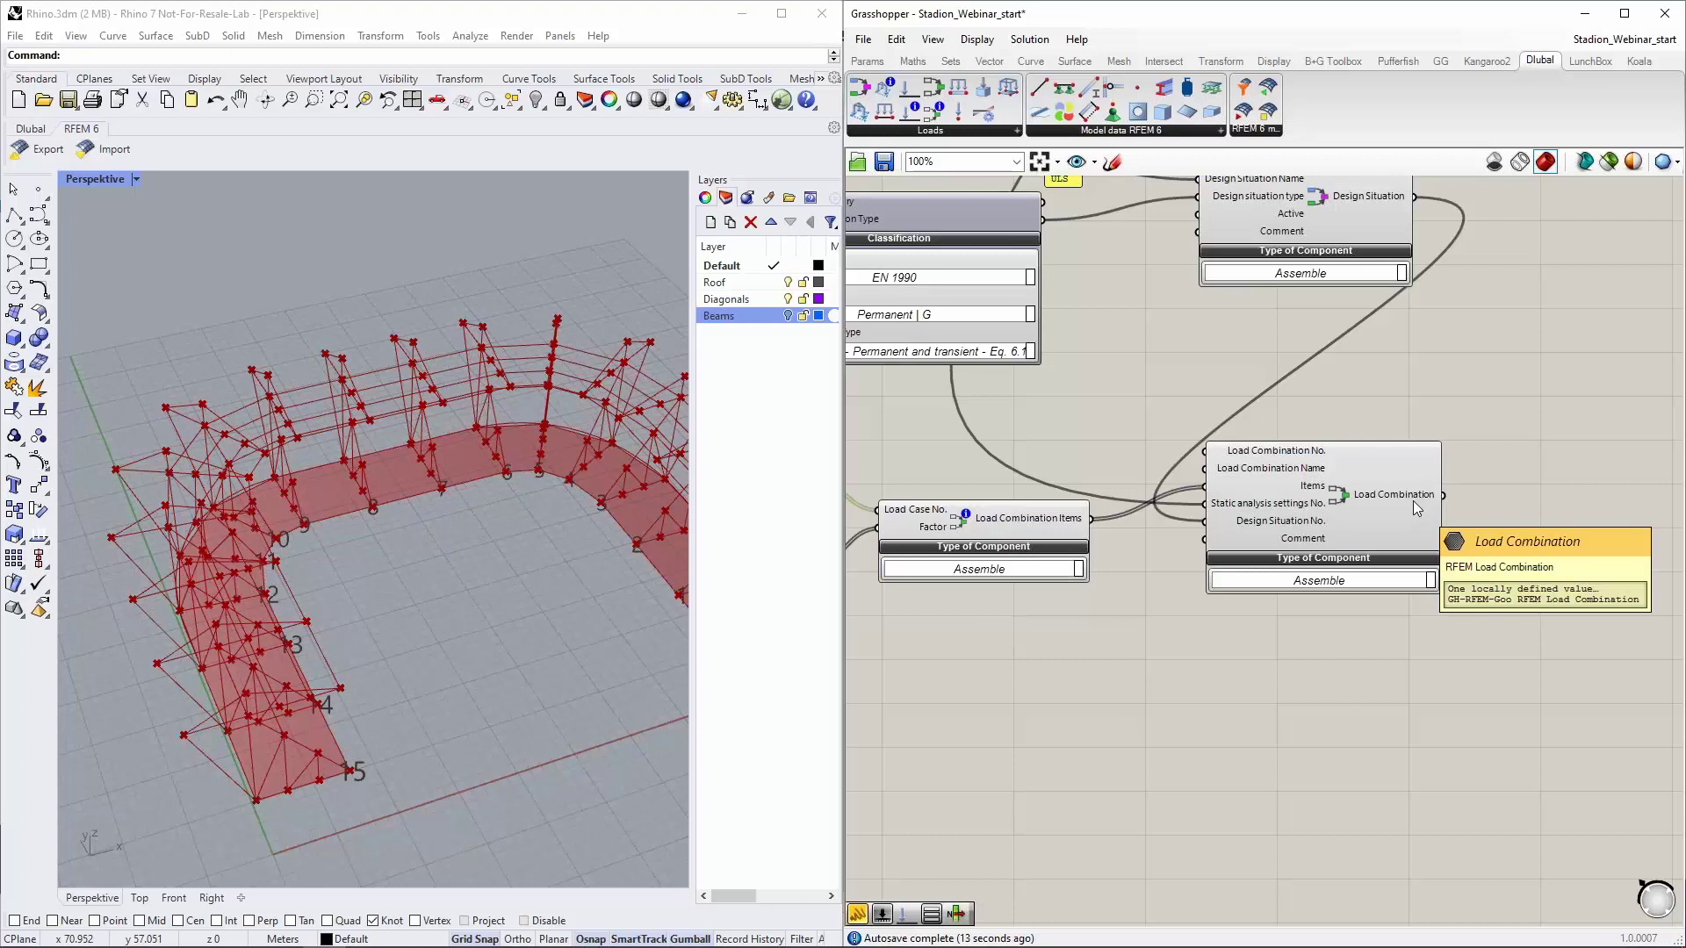
Find the prepared Load Combination group on the canvas and examine its Static Analysis Settings components
scroll(1311, 351, down, 3)
right_drag(1356, 433, 1359, 546)
scroll(1390, 567, down, 4)
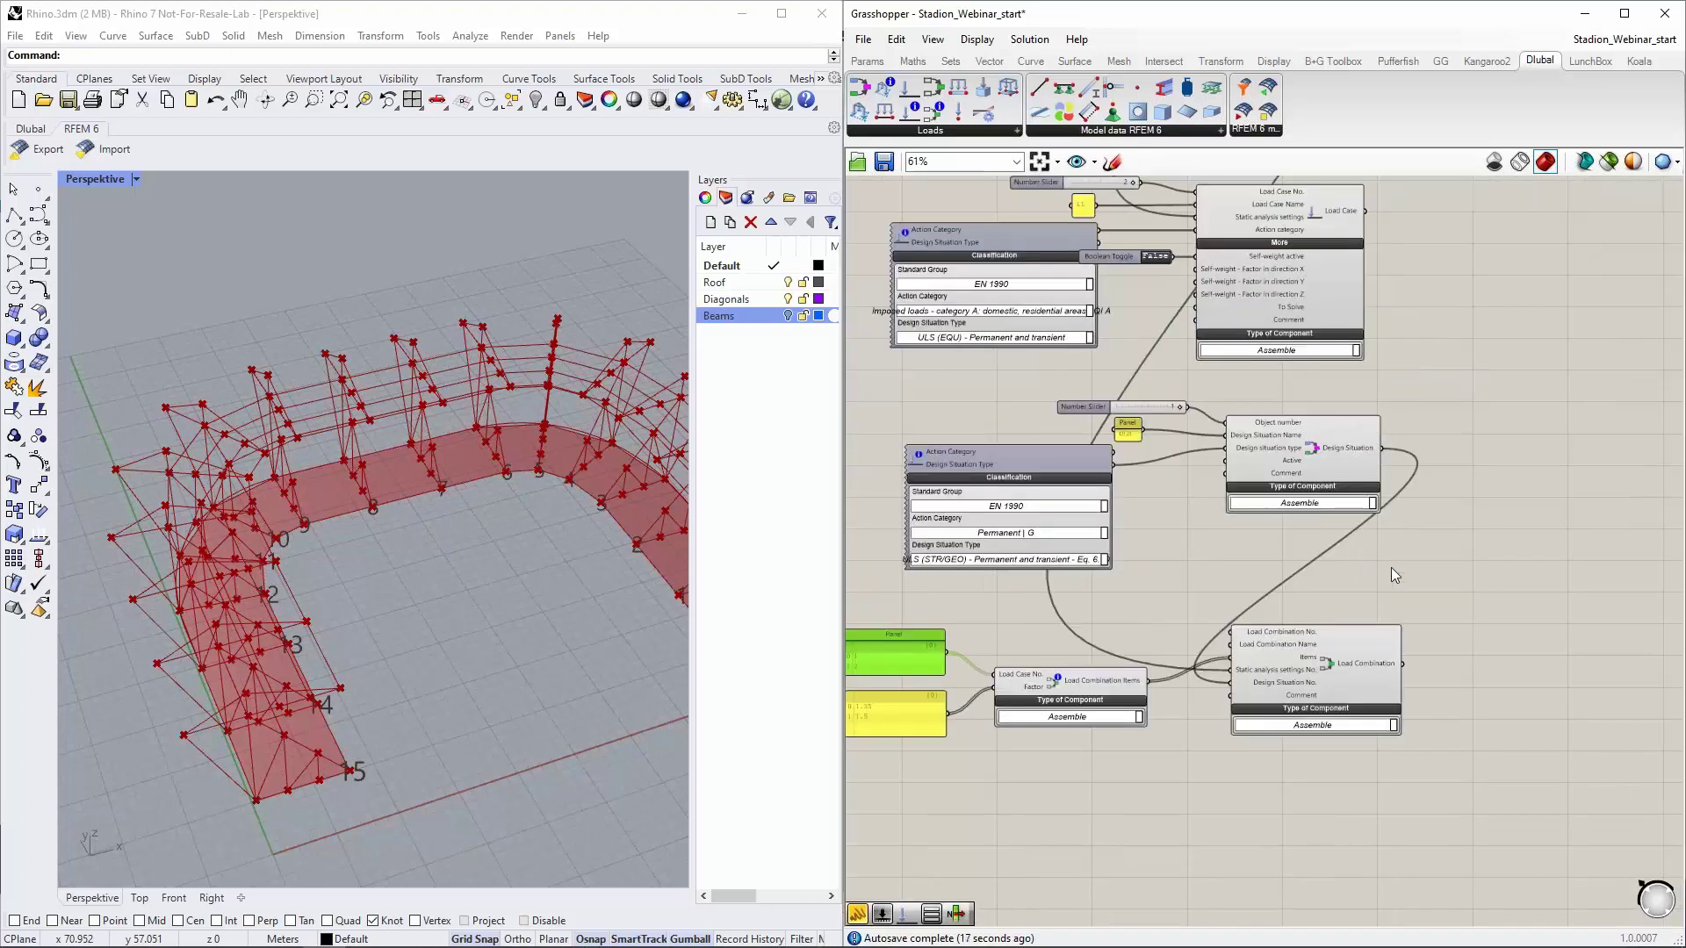
right_drag(1450, 434, 1434, 677)
scroll(1433, 666, down, 3)
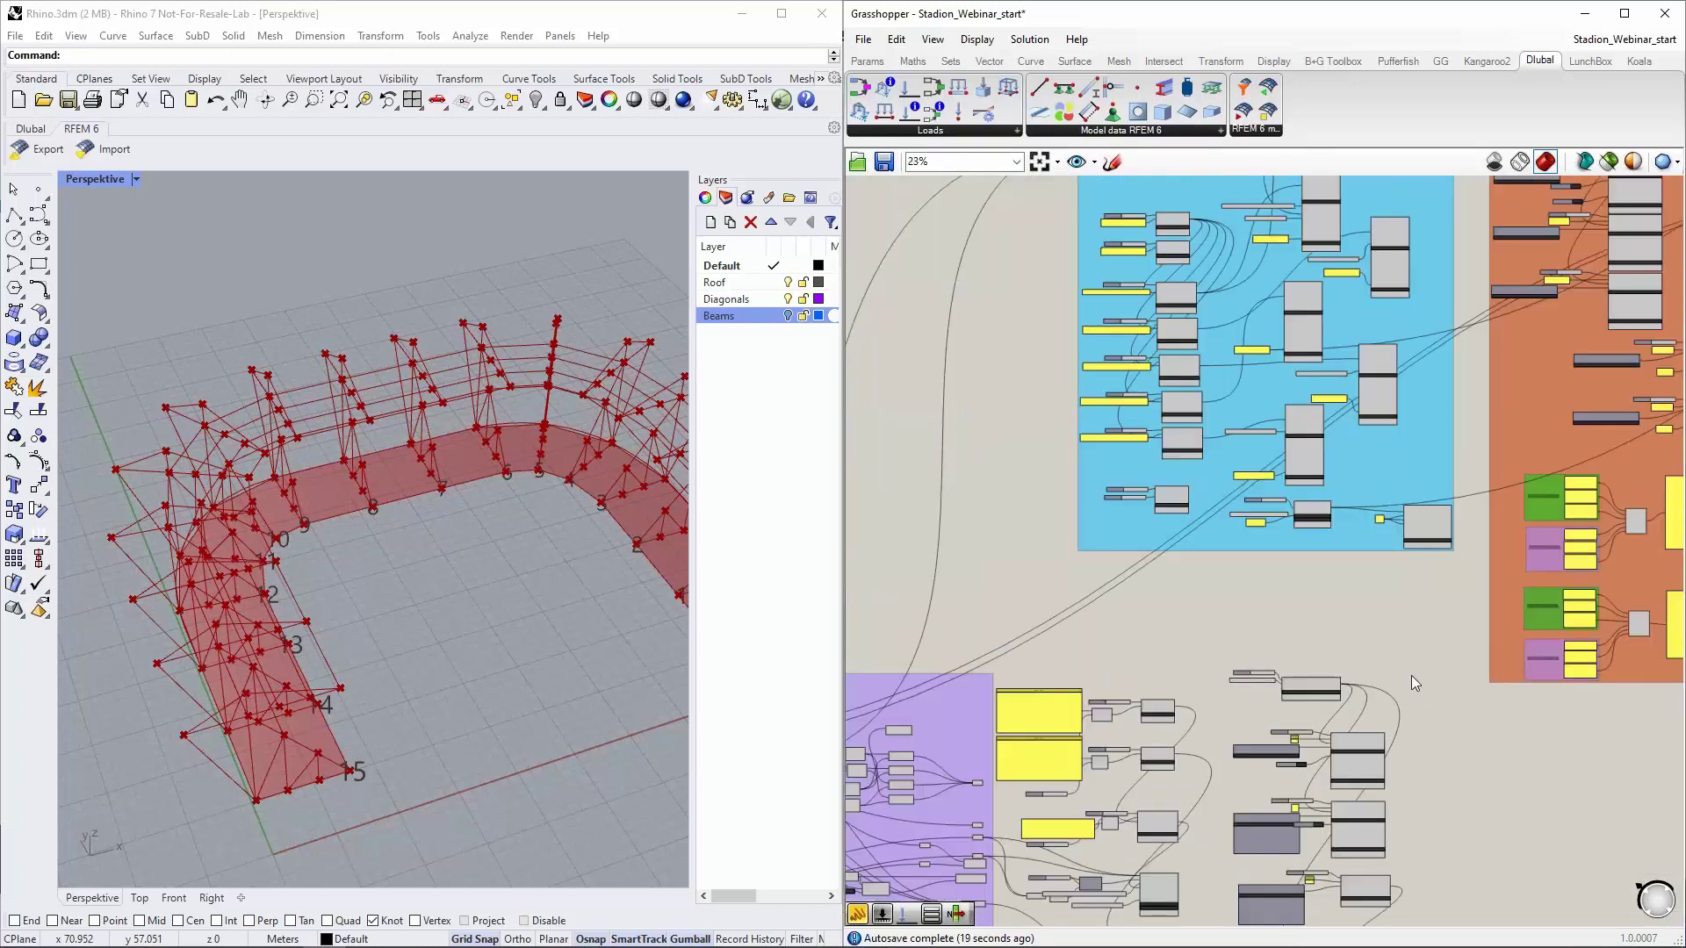
scroll(1411, 676, up, 2)
scroll(1163, 281, up, 4)
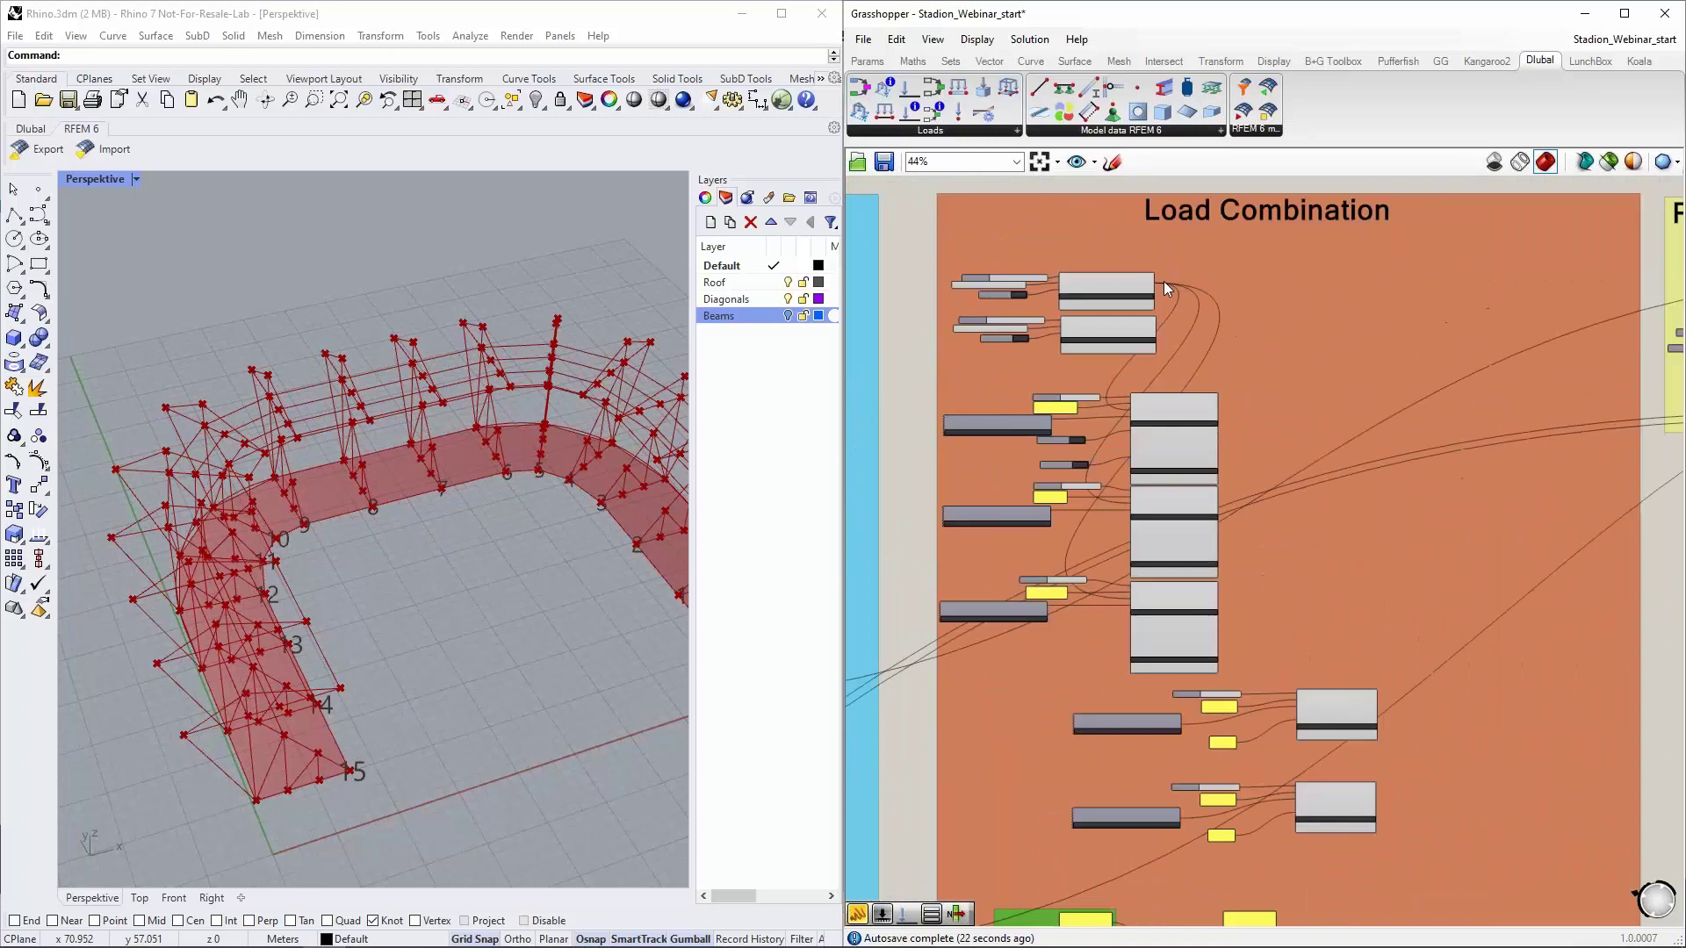
scroll(1182, 324, up, 2)
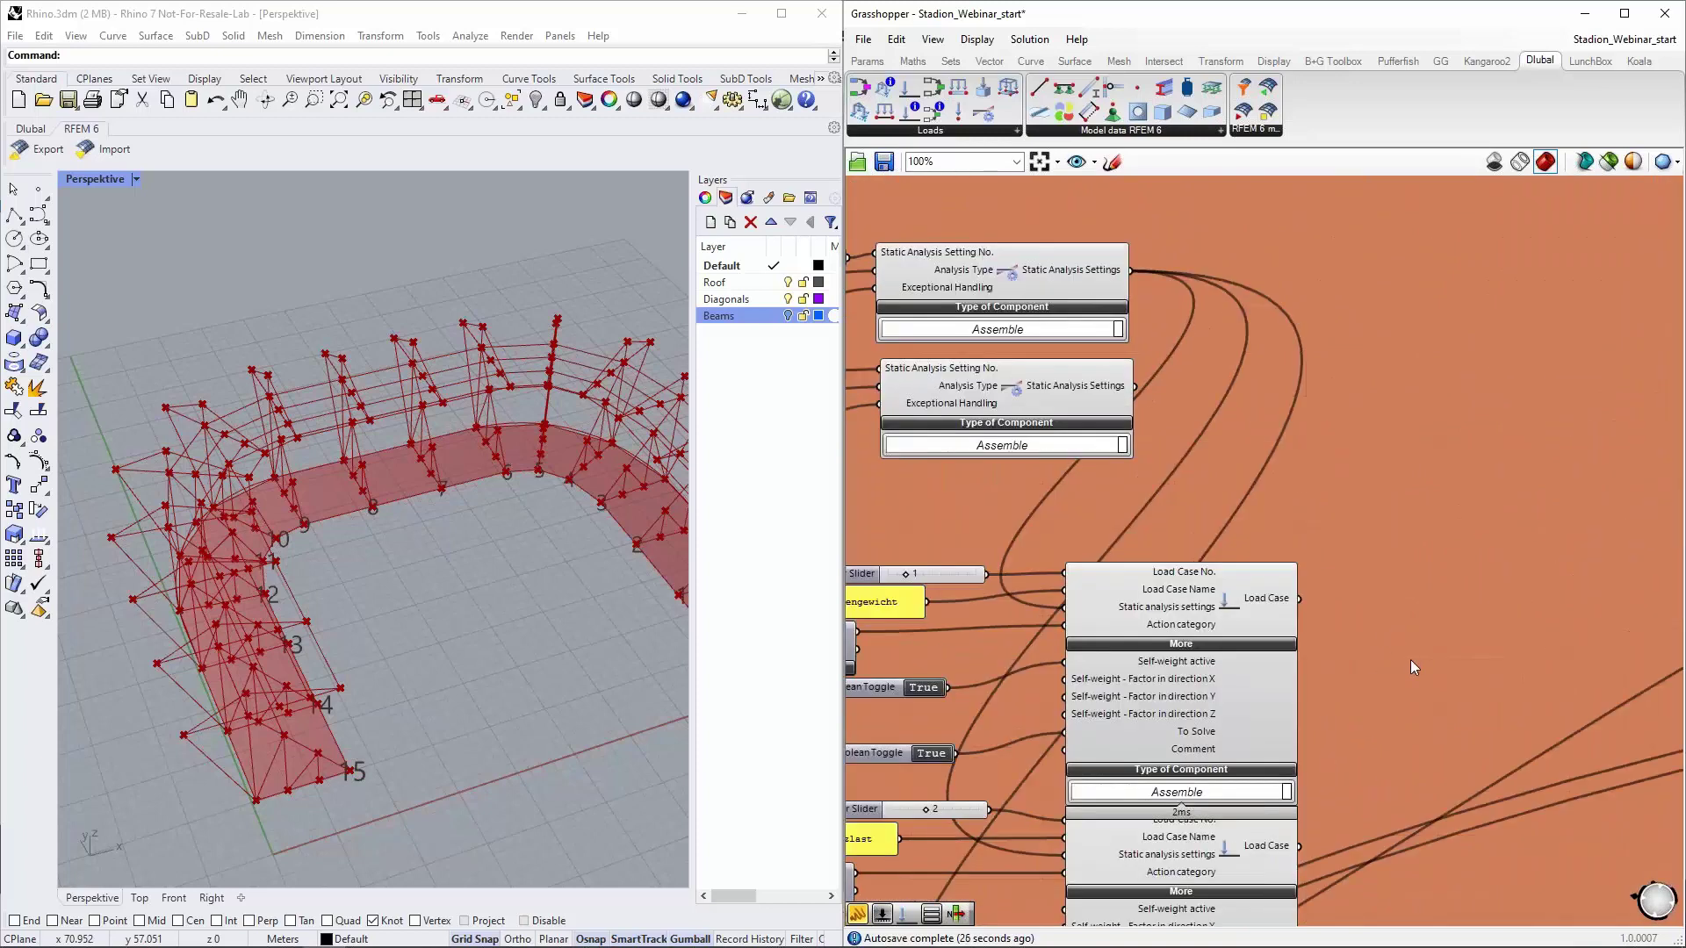
Examine the prepared Load Case components with their name panels and the two Design Situation components below them
scroll(1416, 614, down, 2)
right_drag(1419, 545, 1362, 416)
click(1357, 412)
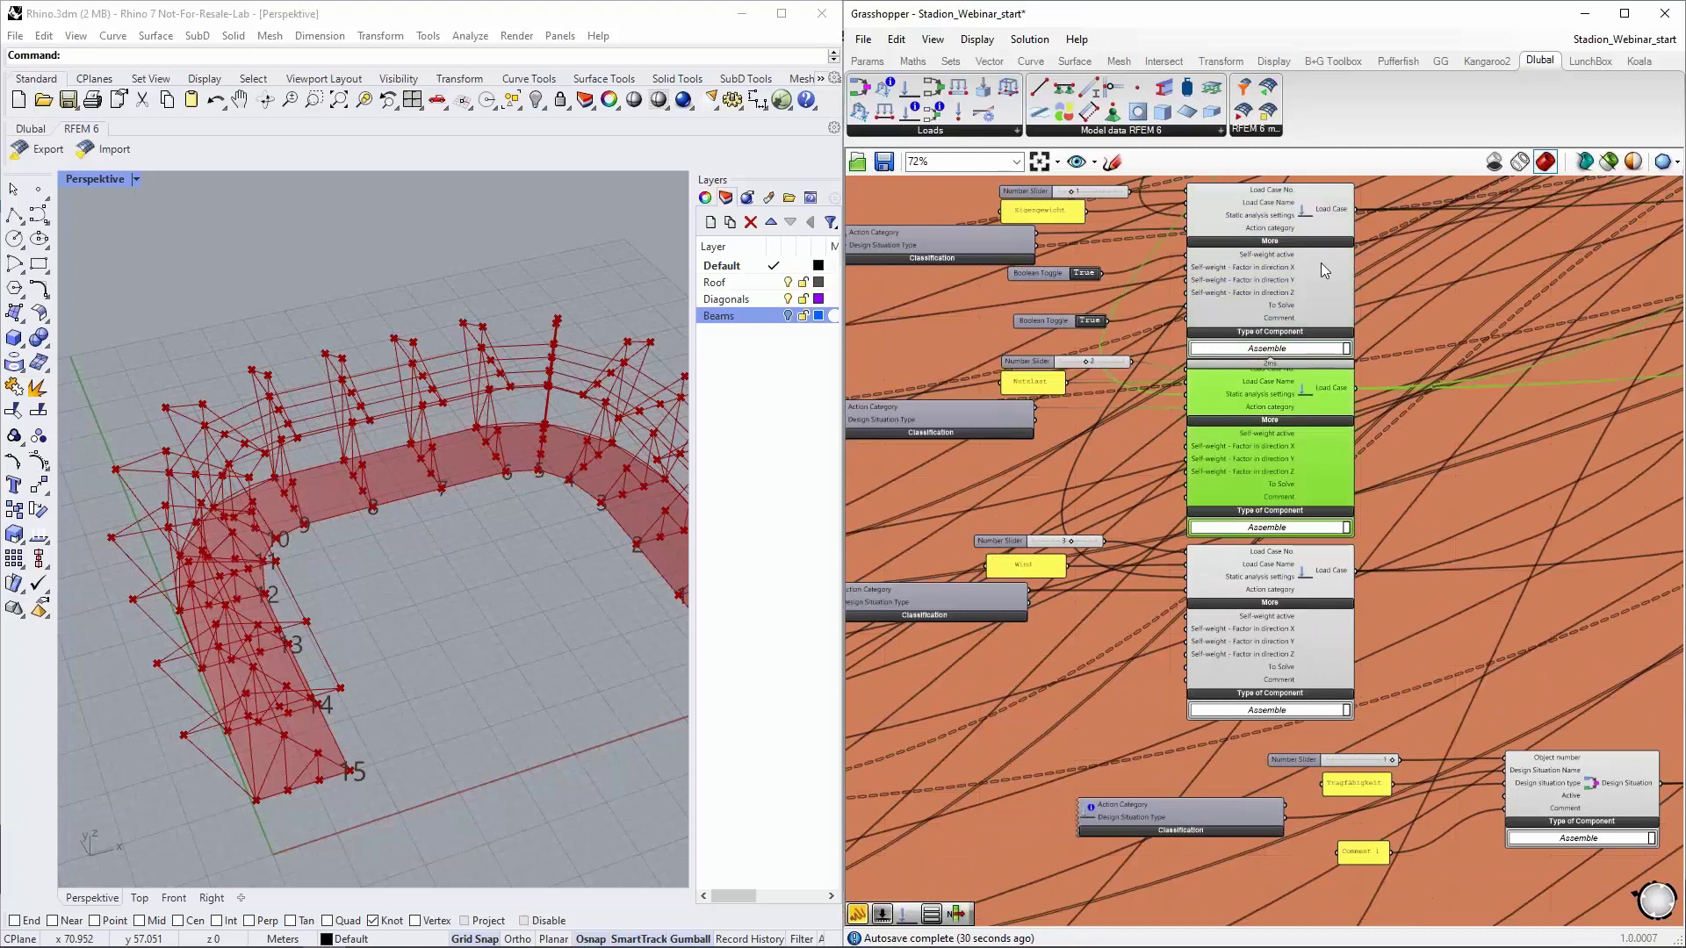
click(1320, 261)
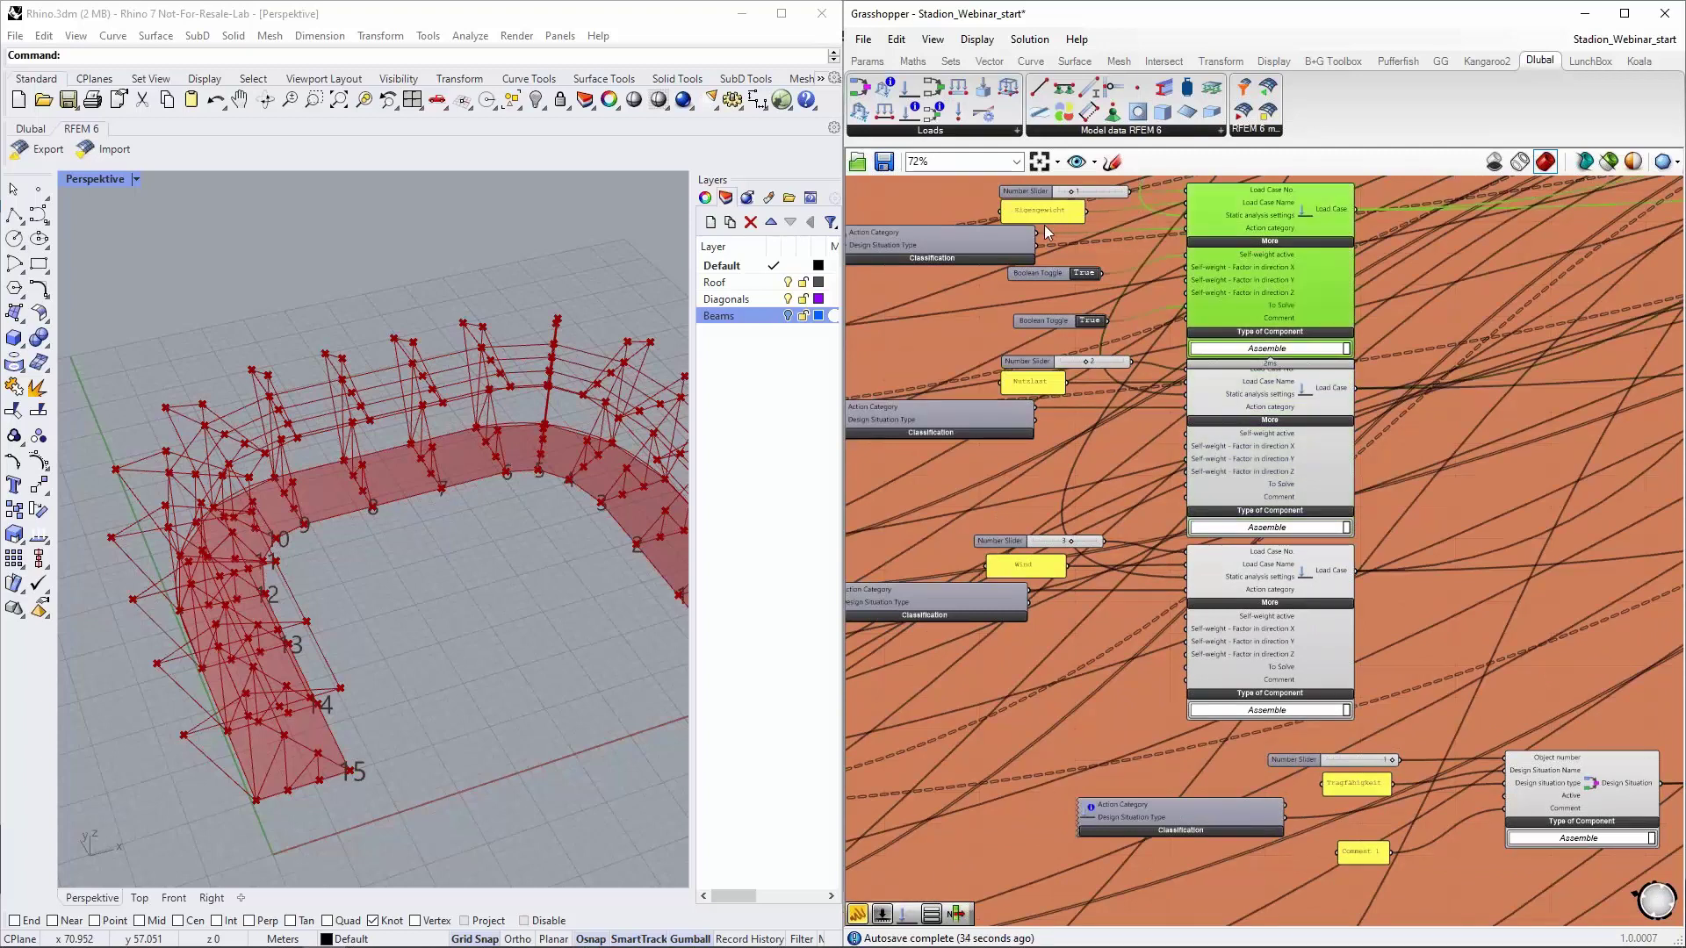
right_drag(1143, 657, 1134, 579)
scroll(1014, 489, up, 2)
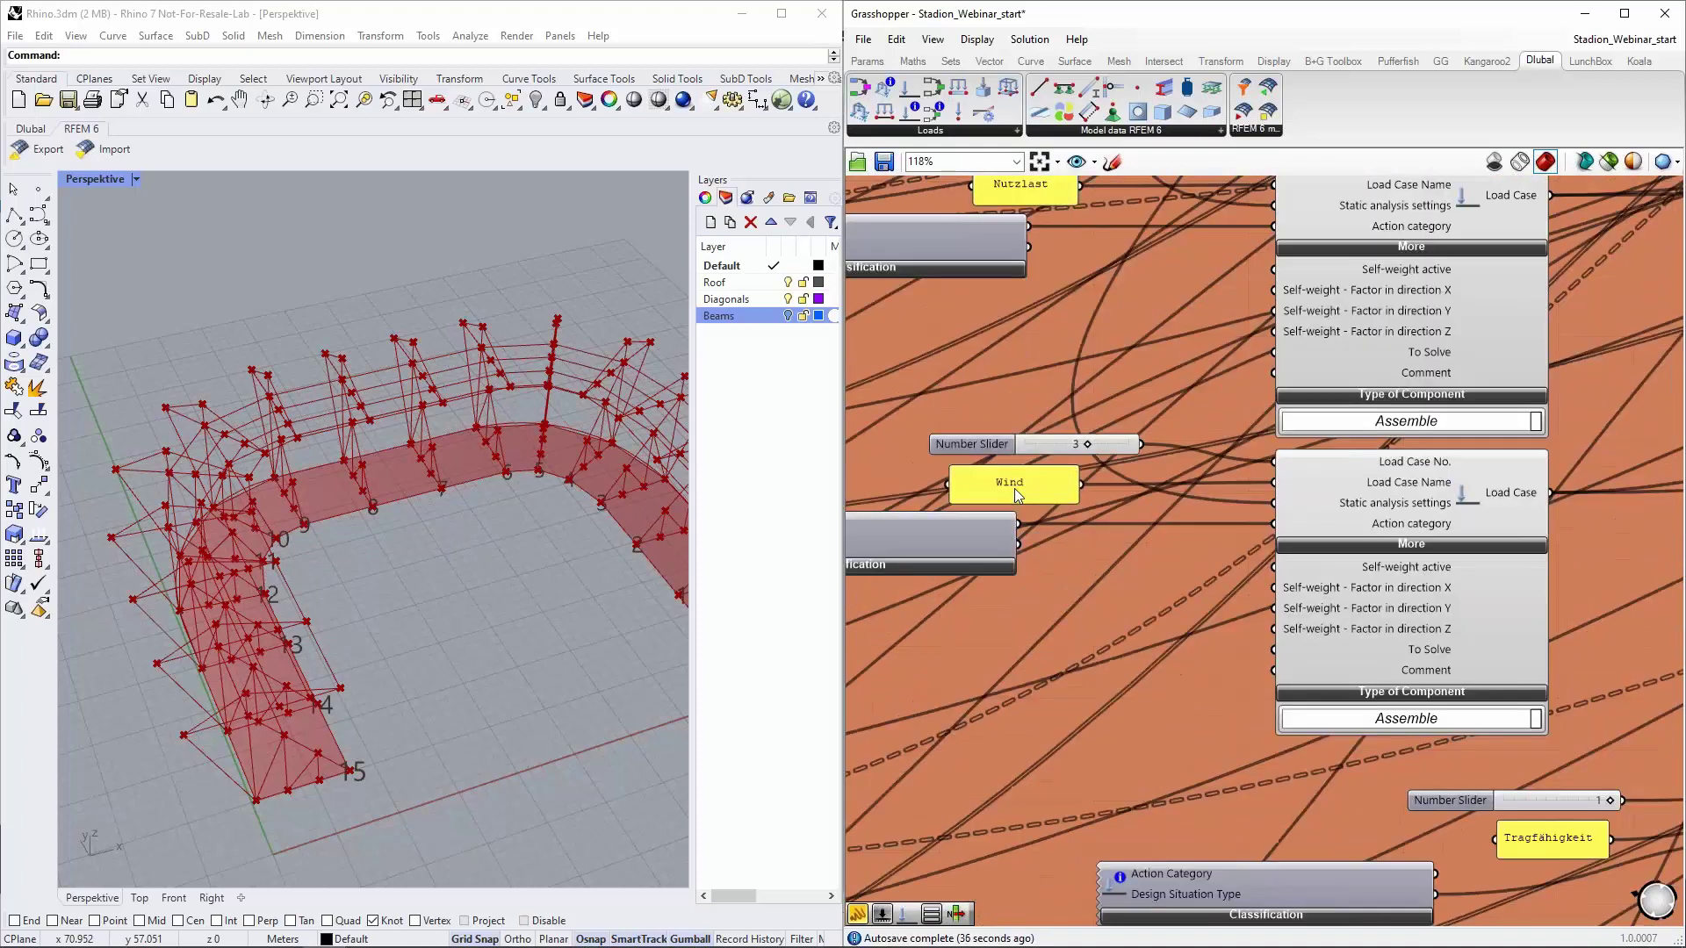
scroll(1015, 488, down, 2)
right_drag(1500, 815, 1237, 445)
click(1334, 377)
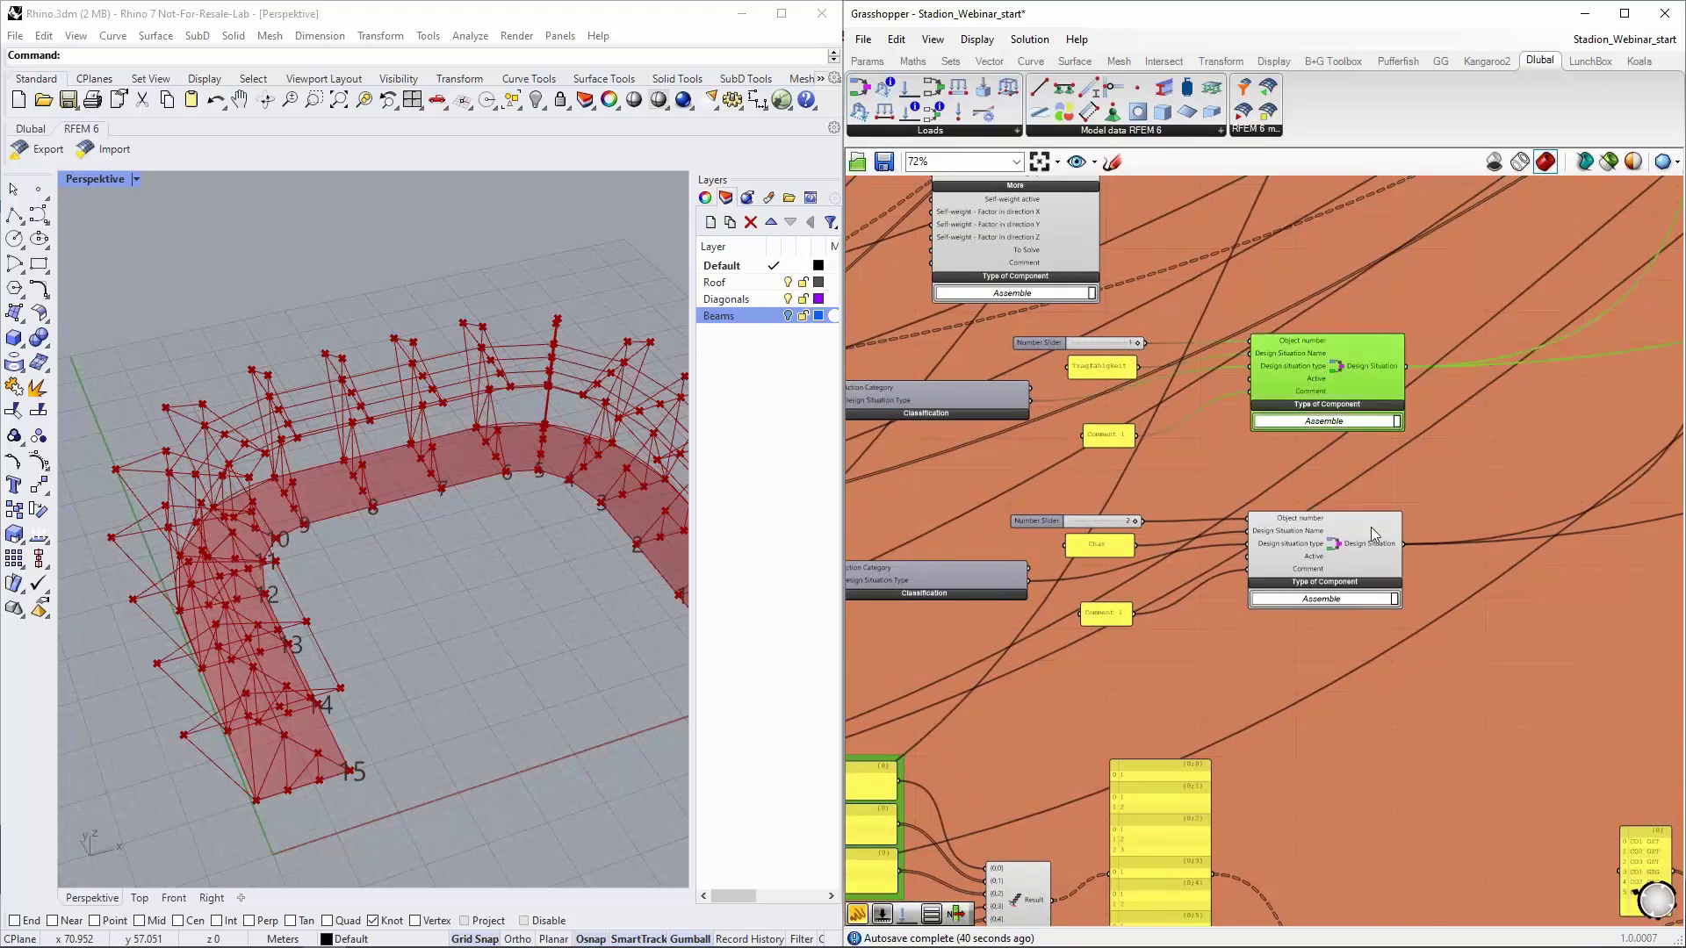
click(1357, 539)
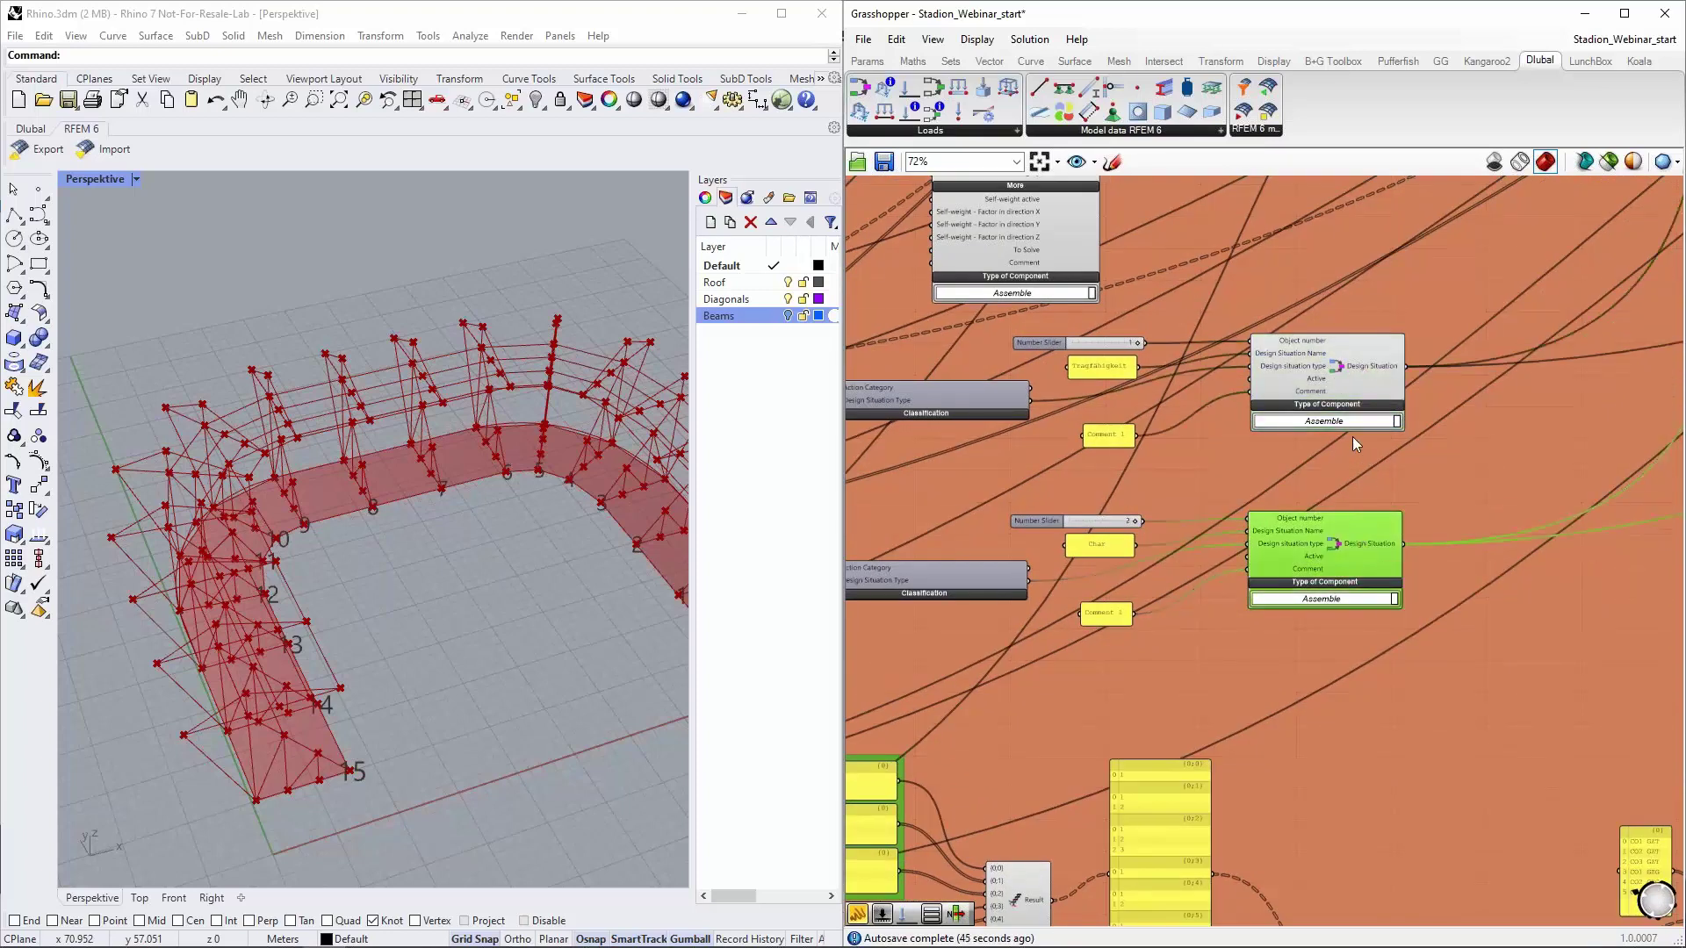
Examine the prepared Load Combination component and the panels feeding its name, design situation and comment inputs
right_drag(1399, 499, 1395, 386)
scroll(1395, 386, down, 1)
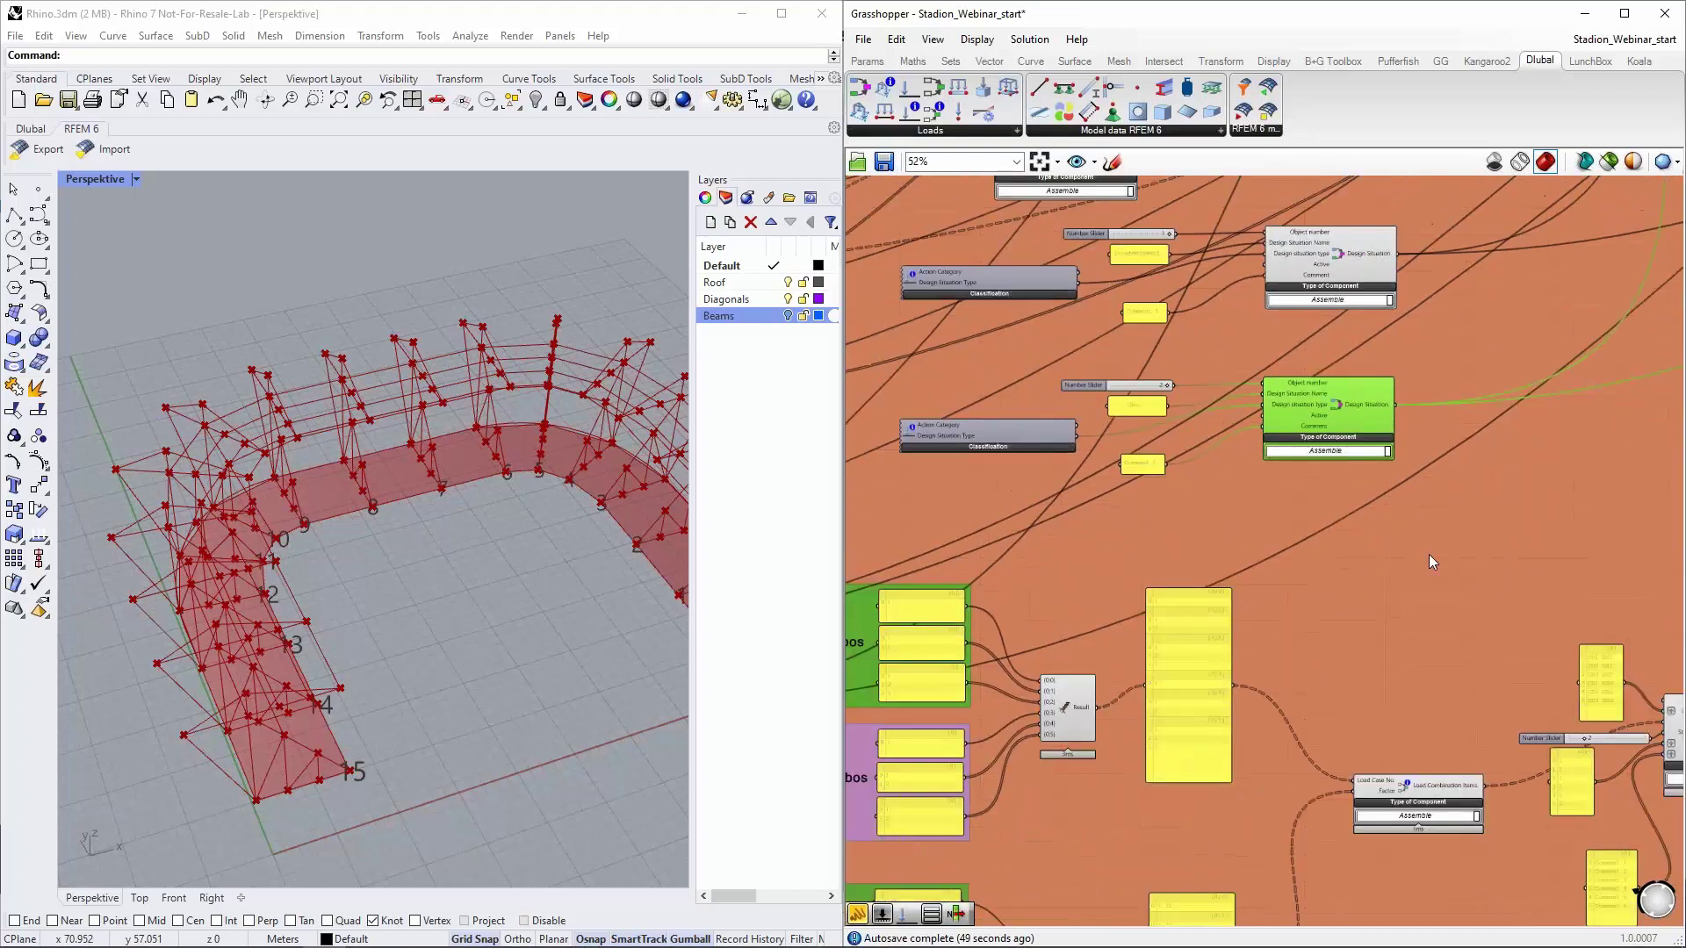
scroll(1431, 556, down, 1)
scroll(1425, 550, down, 1)
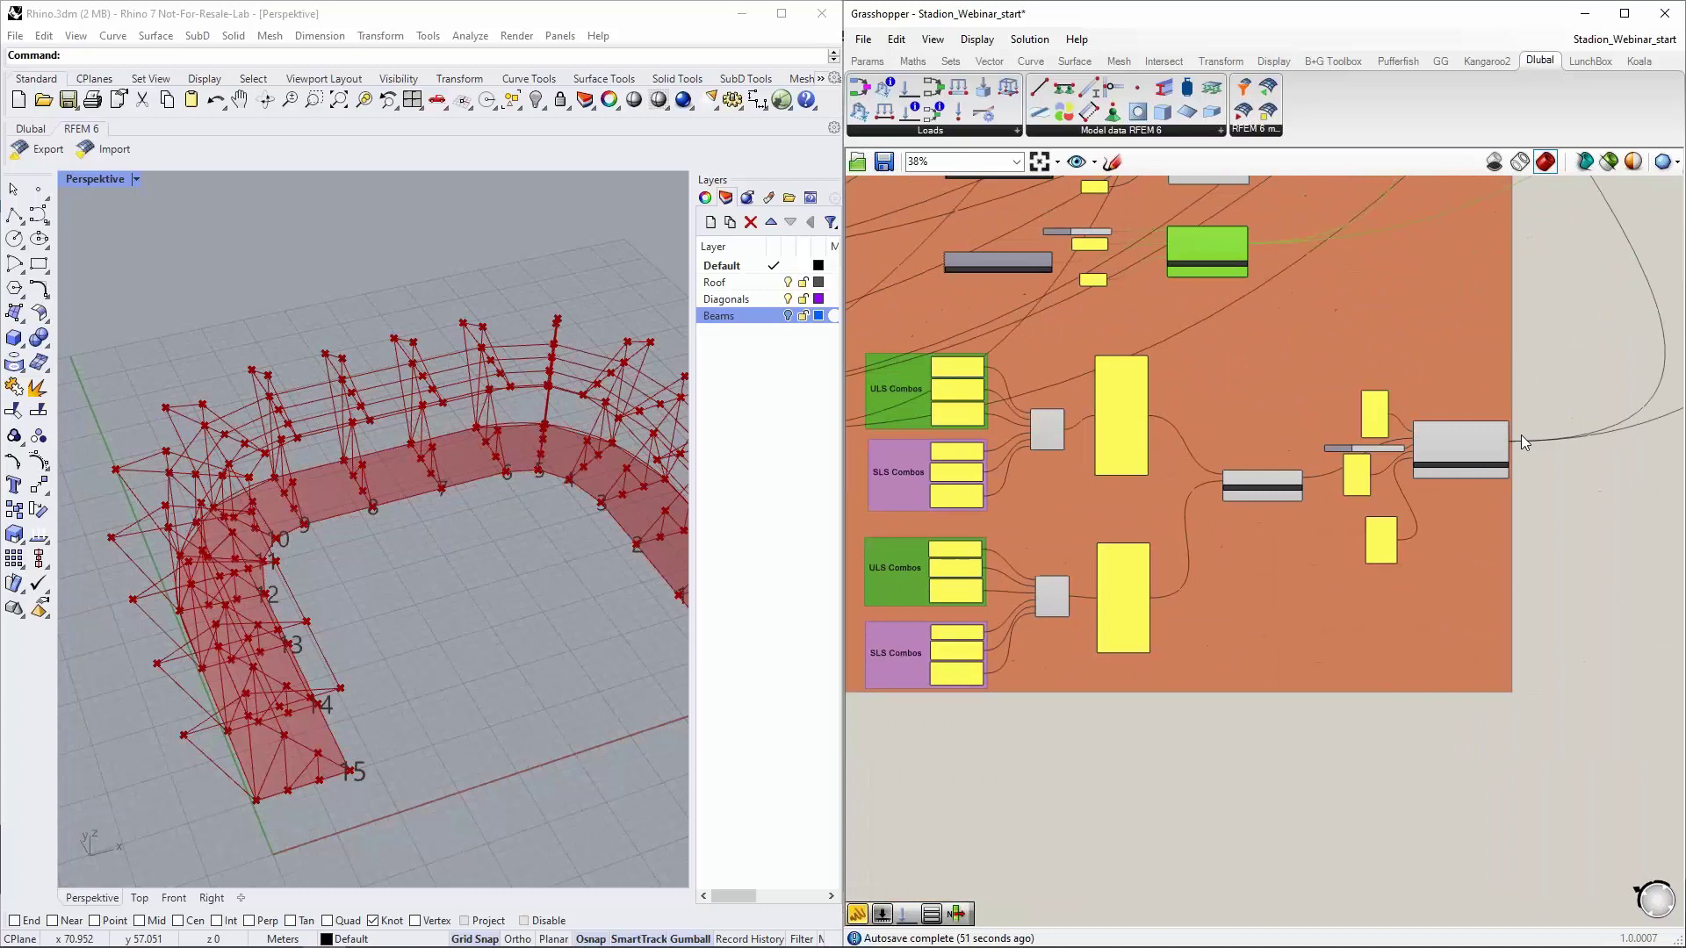
scroll(1521, 435, up, 4)
click(1430, 434)
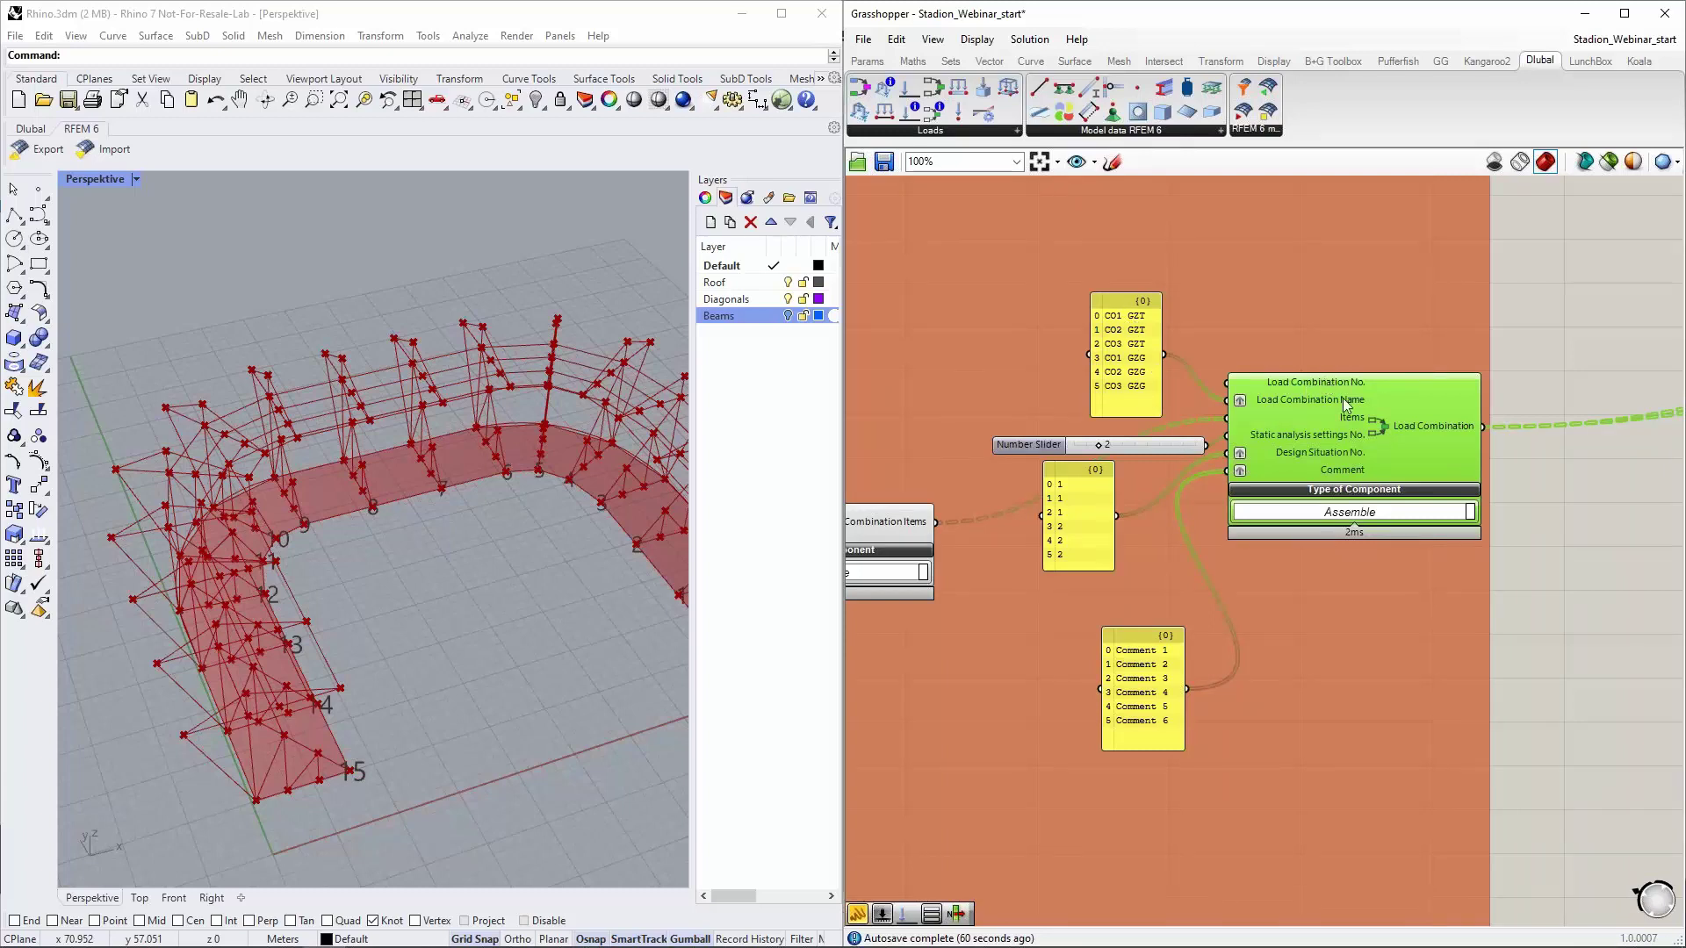
scroll(1333, 389, down, 5)
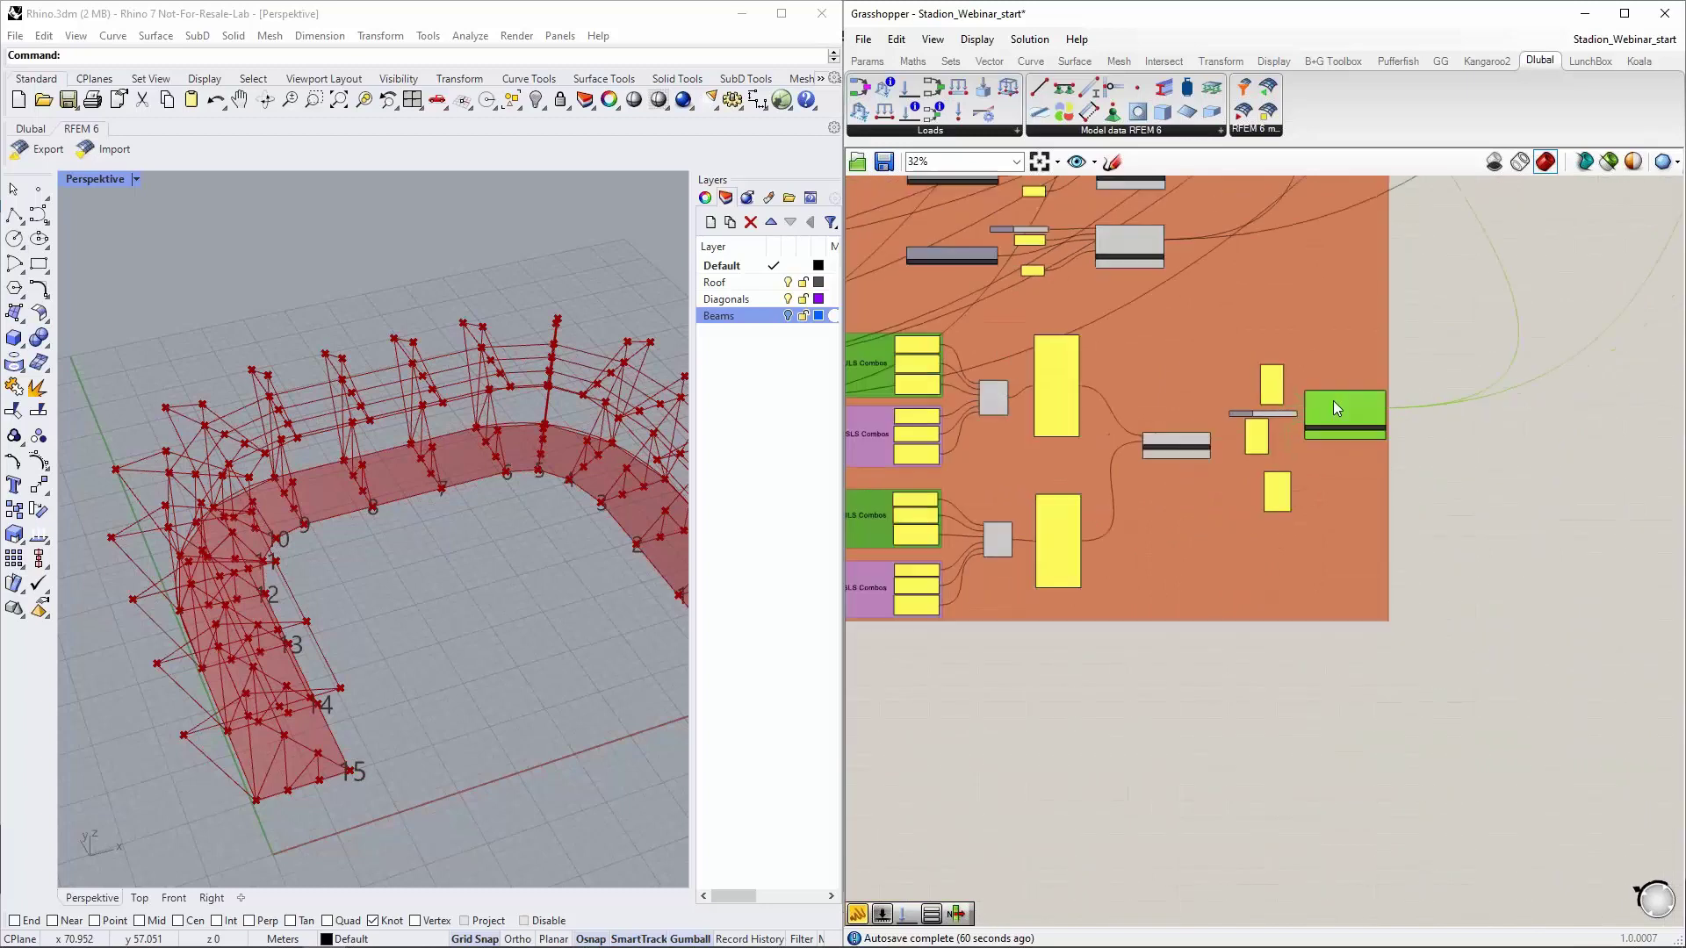
Trace the prepared Load Combination Items inputs back to the ULS and SLS Combos panels holding load case numbers and factors
scroll(1333, 401, up, 4)
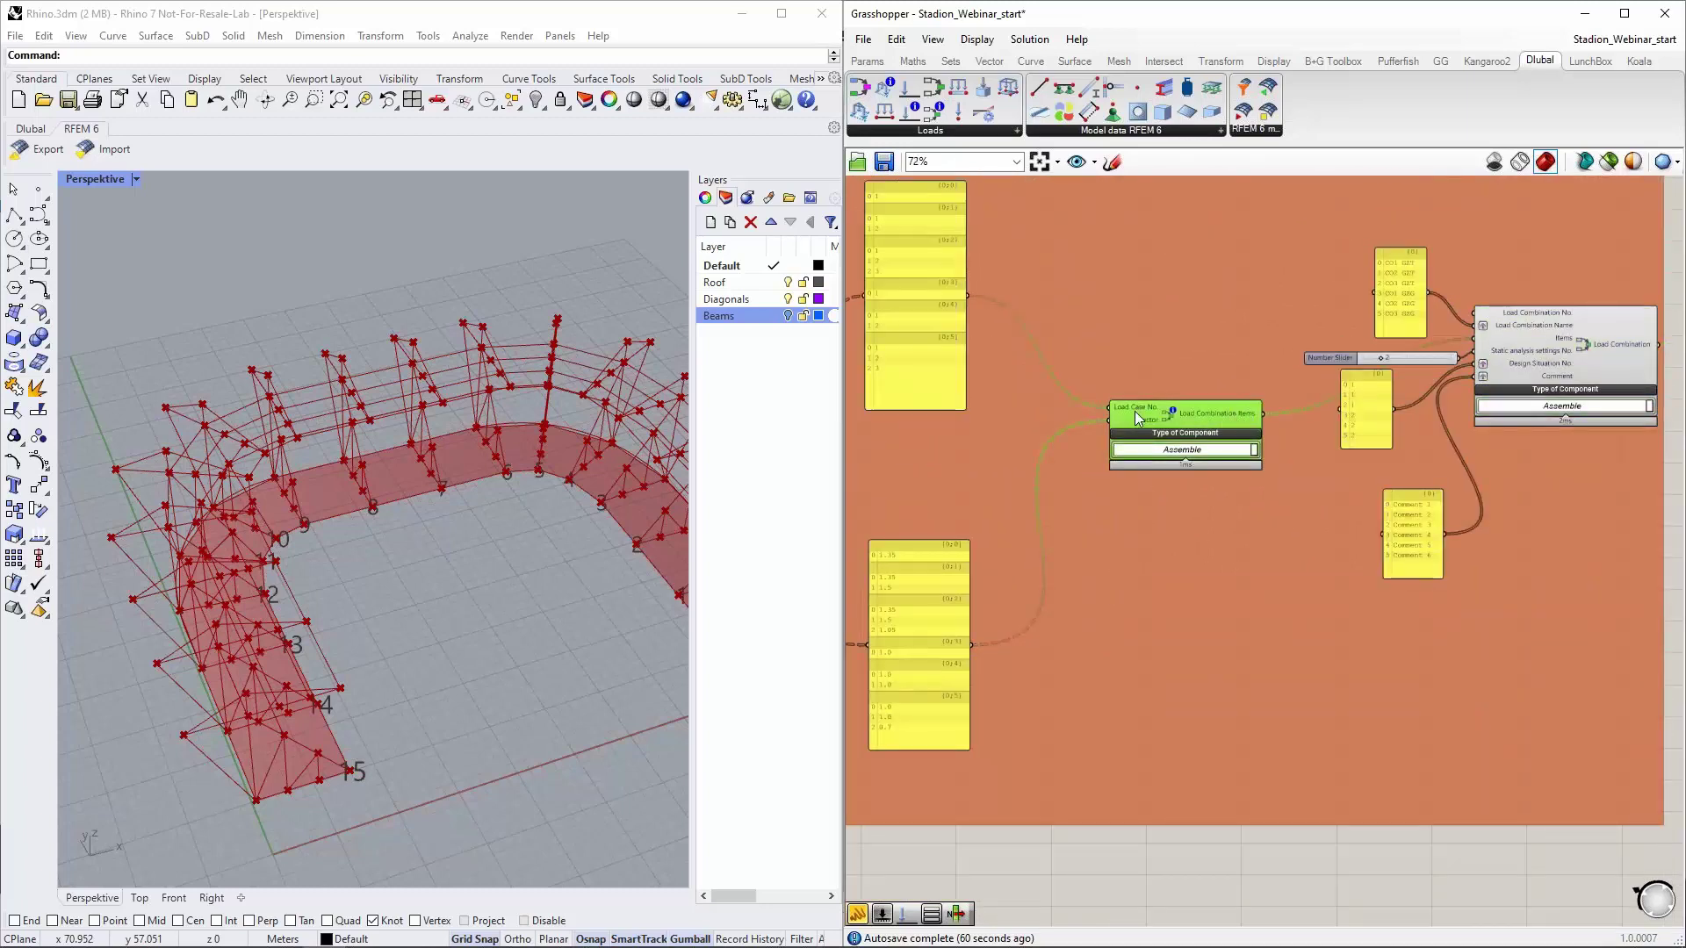
scroll(1140, 417, up, 4)
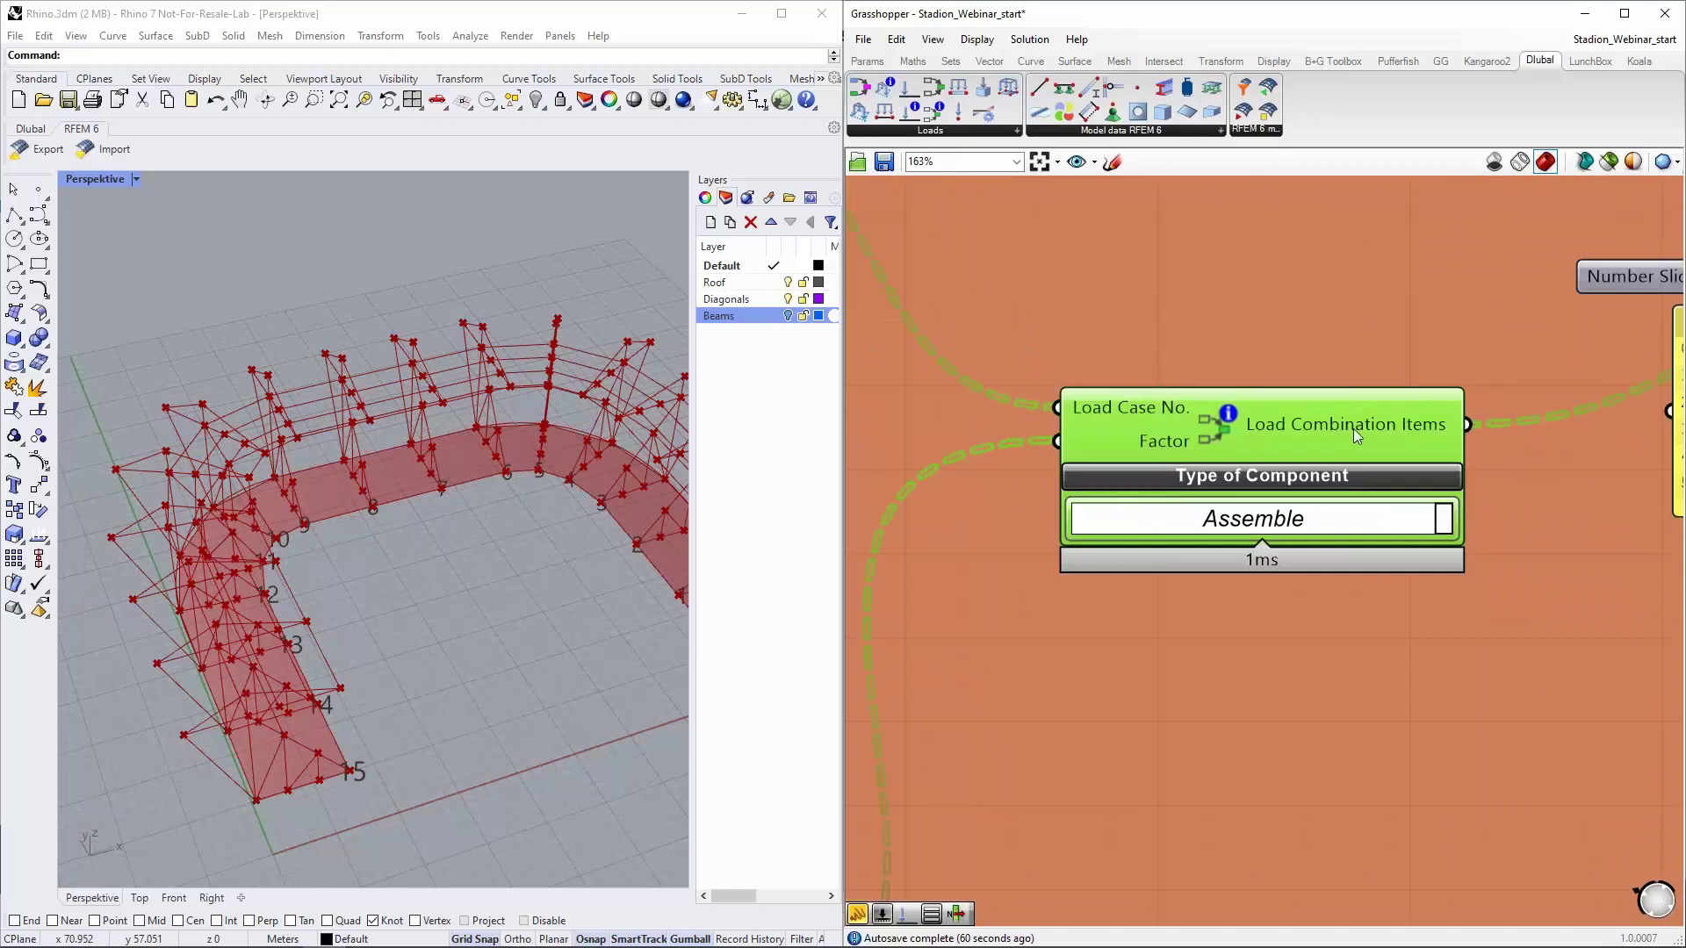
scroll(1363, 431, down, 5)
right_drag(1084, 435, 1151, 392)
scroll(1009, 411, up, 3)
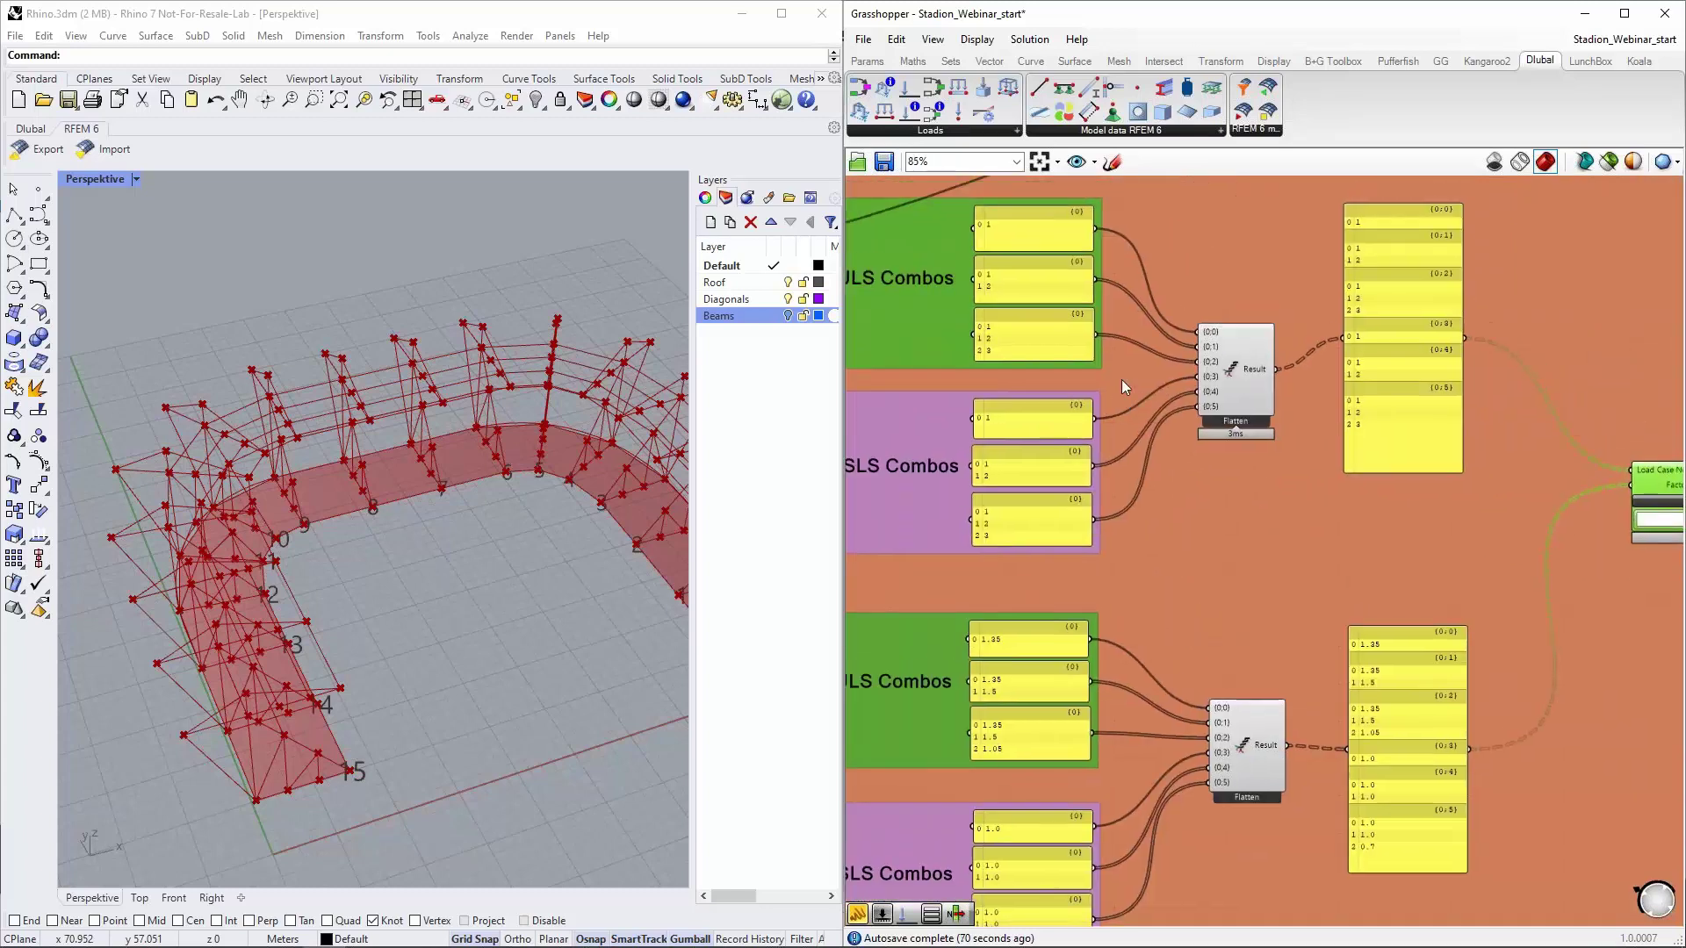
click(1052, 218)
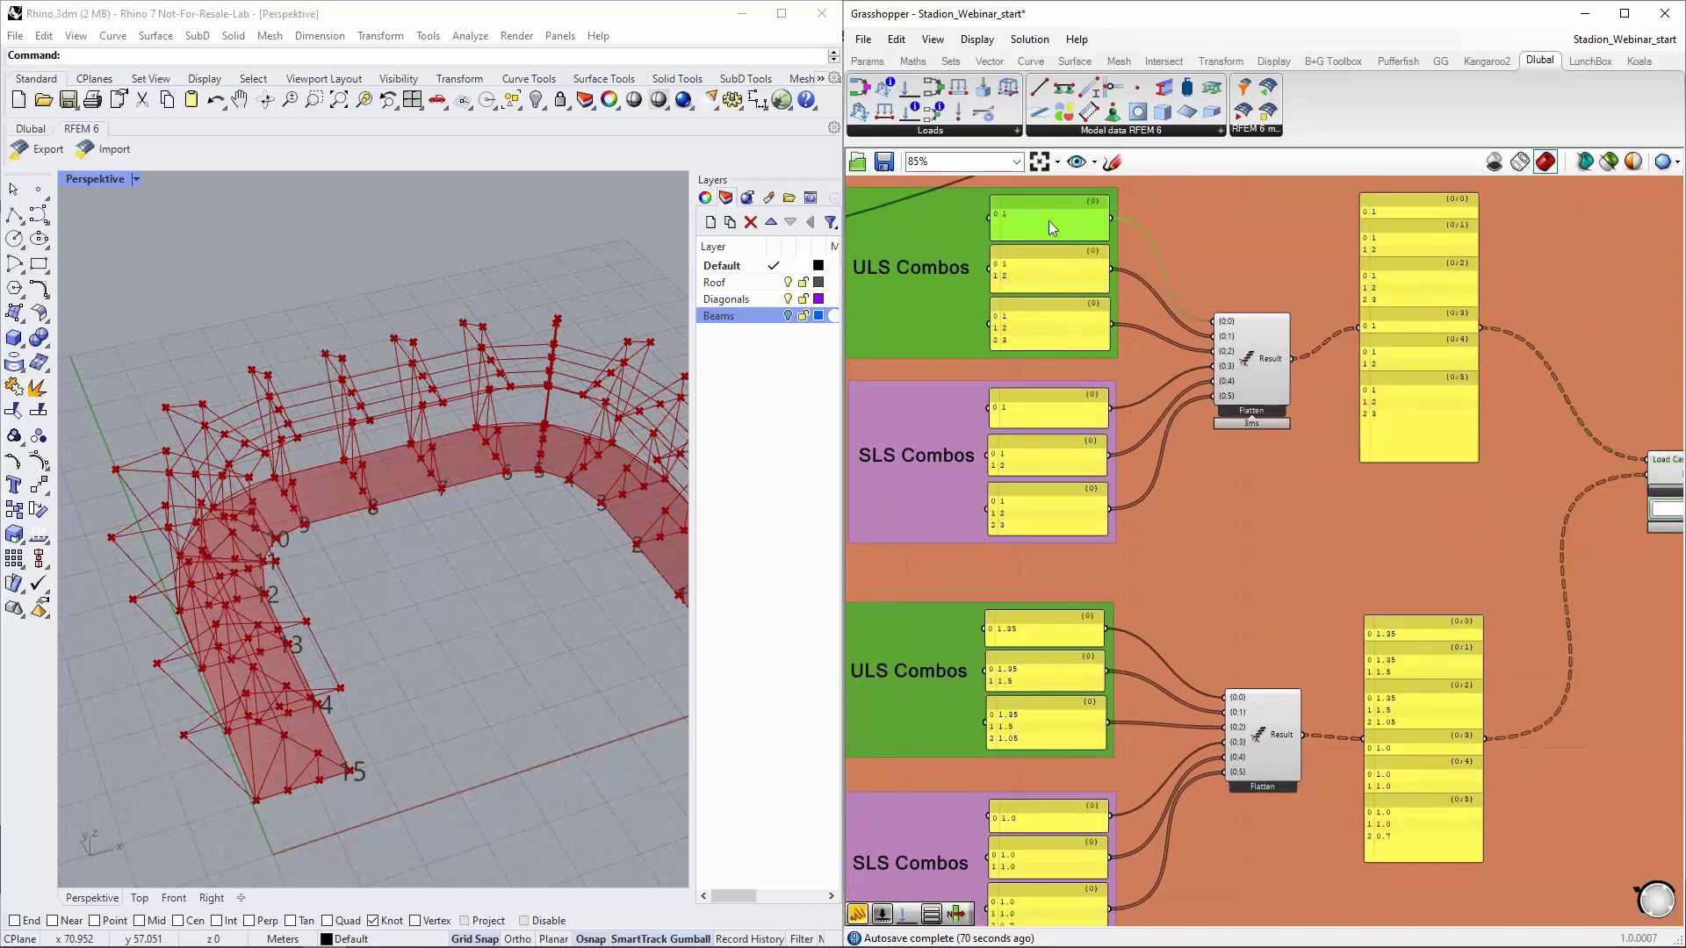
scroll(1029, 216, up, 3)
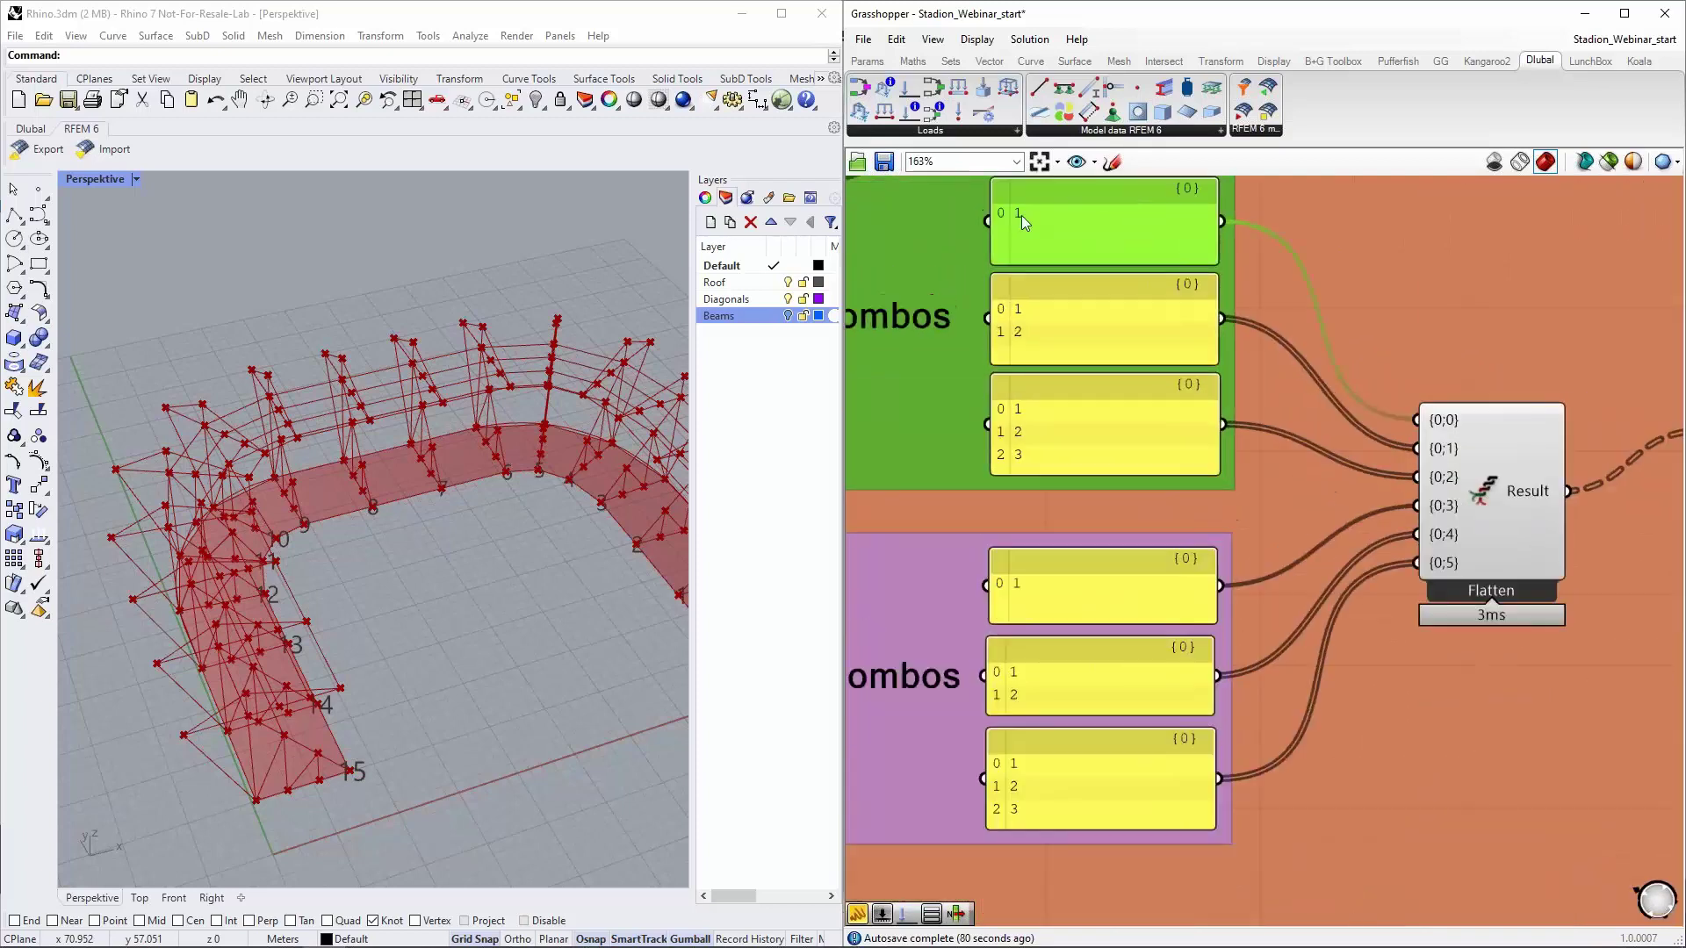
scroll(1024, 214, down, 2)
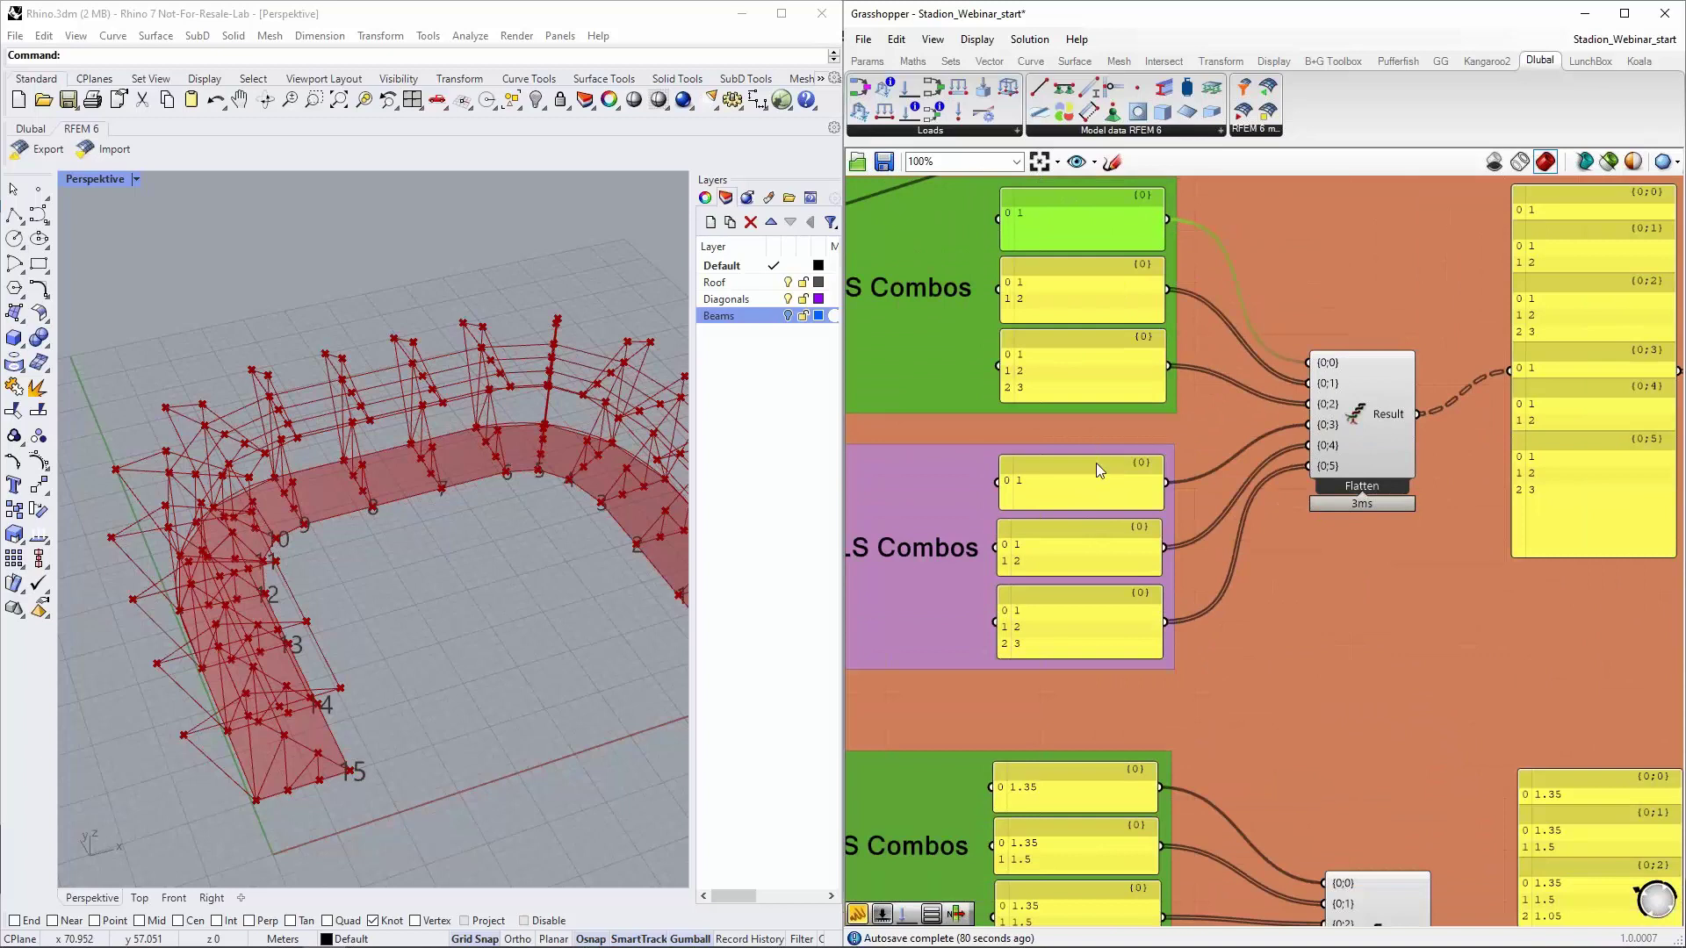
Compare the load case number panels of the ULS Combos with the matching factor panels in the lower ULS Combos group
scroll(1101, 452, down, 1)
click(1051, 737)
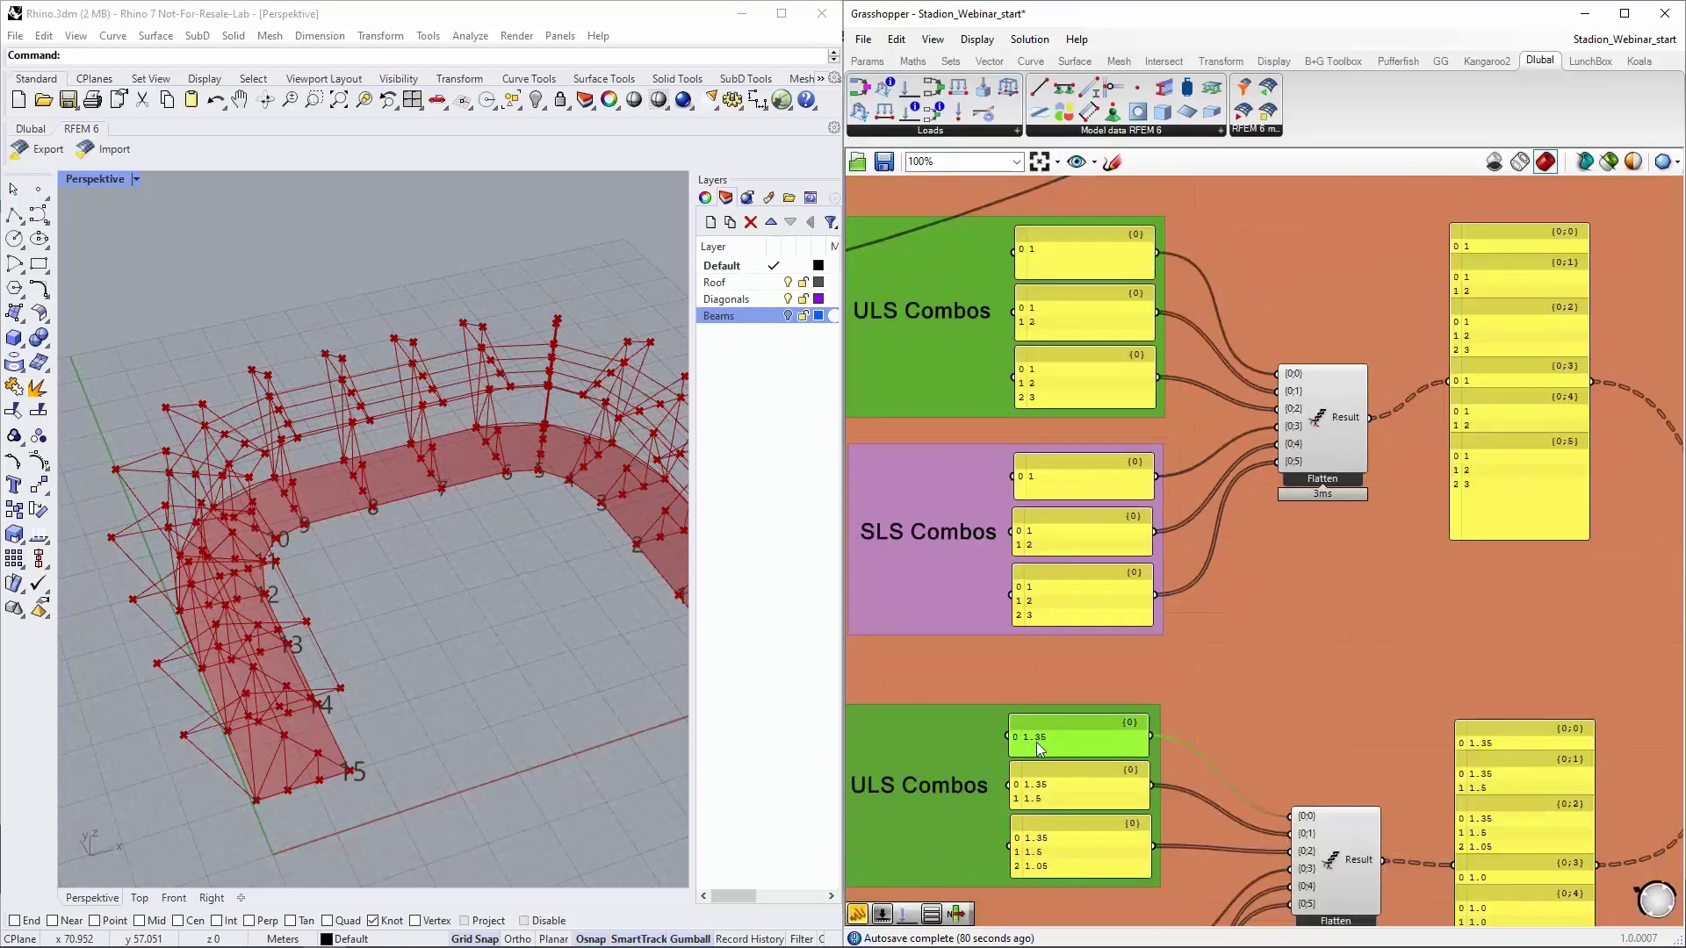
click(1073, 313)
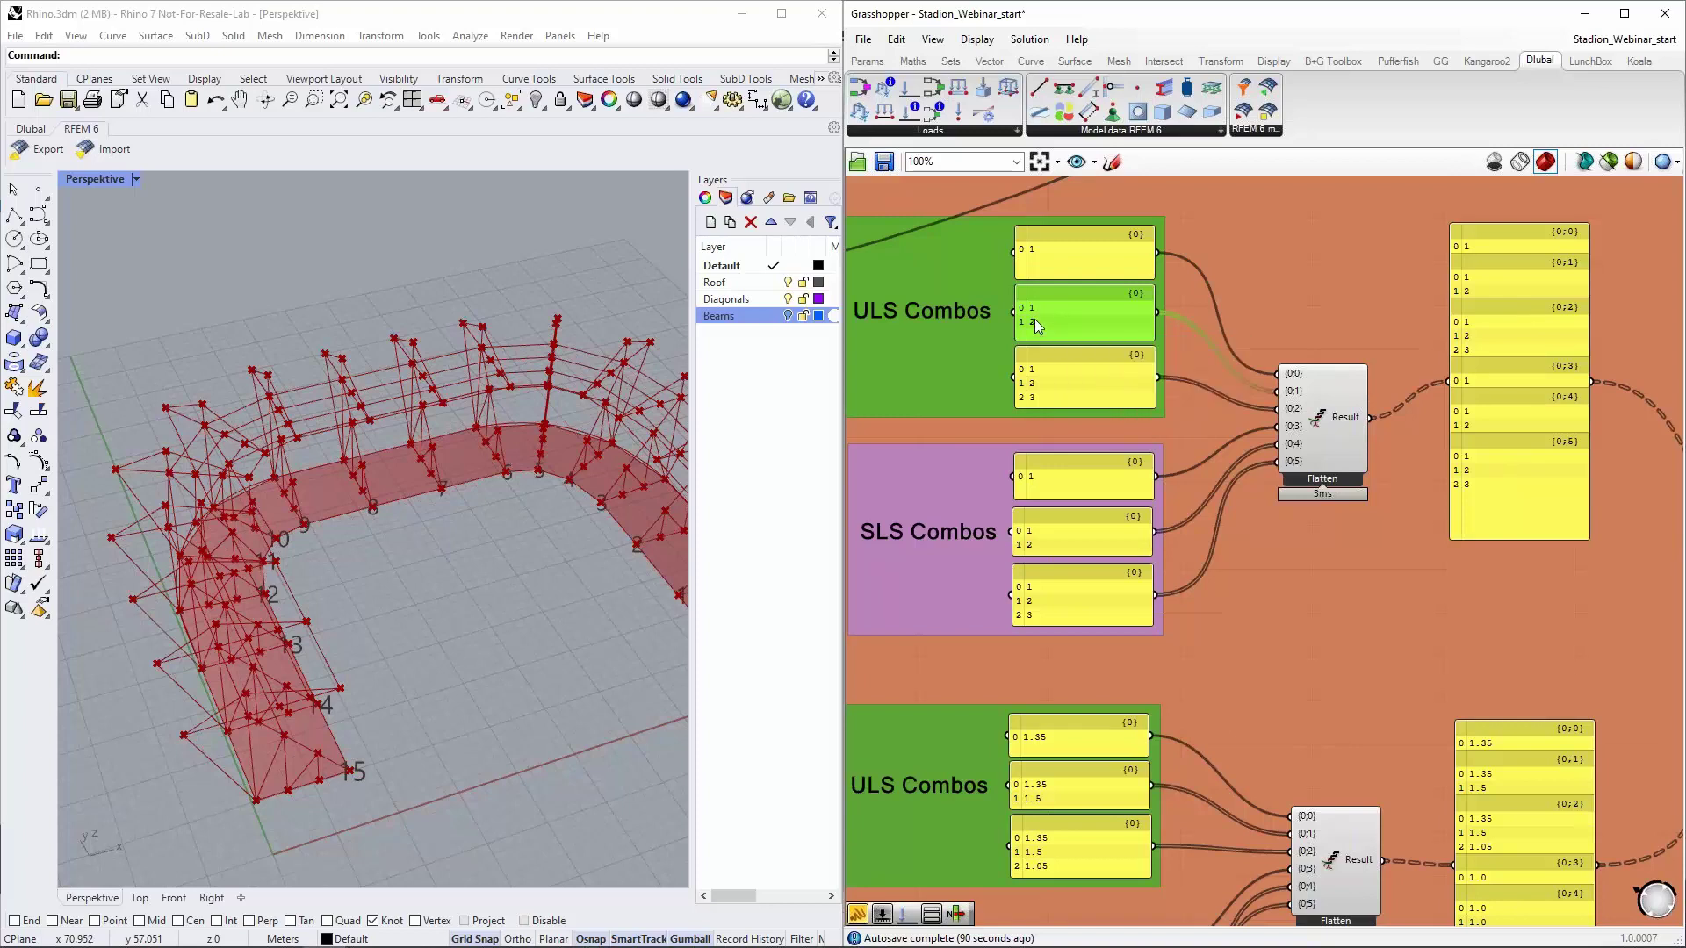
click(1045, 788)
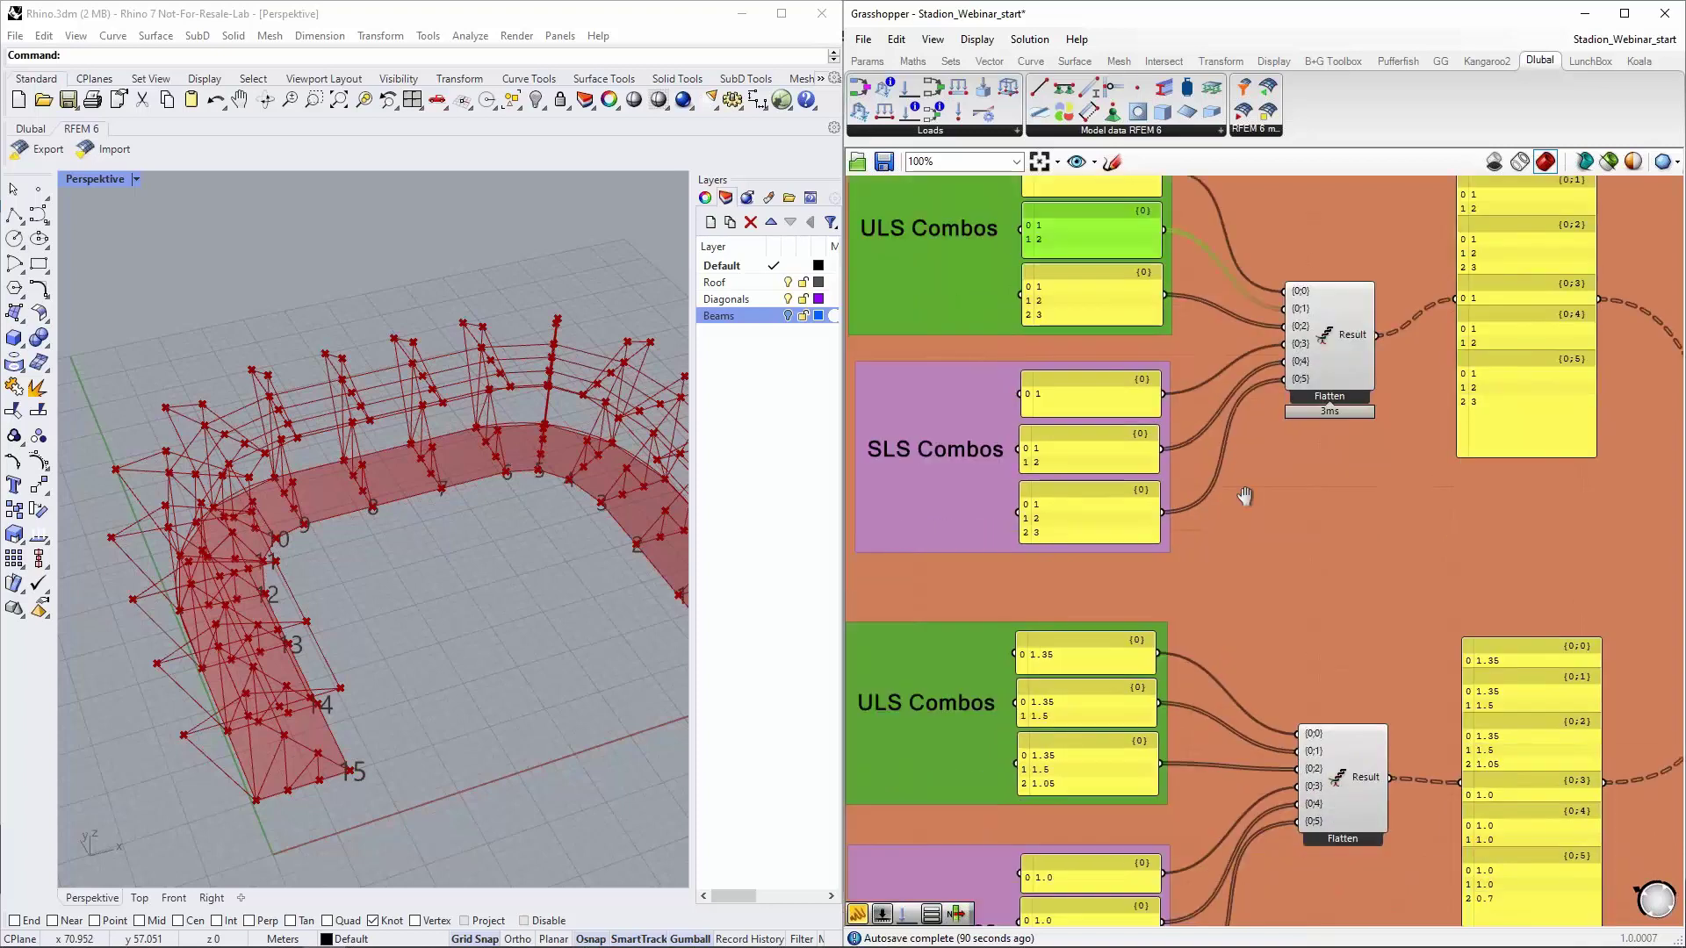
scroll(1060, 600, up, 3)
scroll(1060, 600, down, 3)
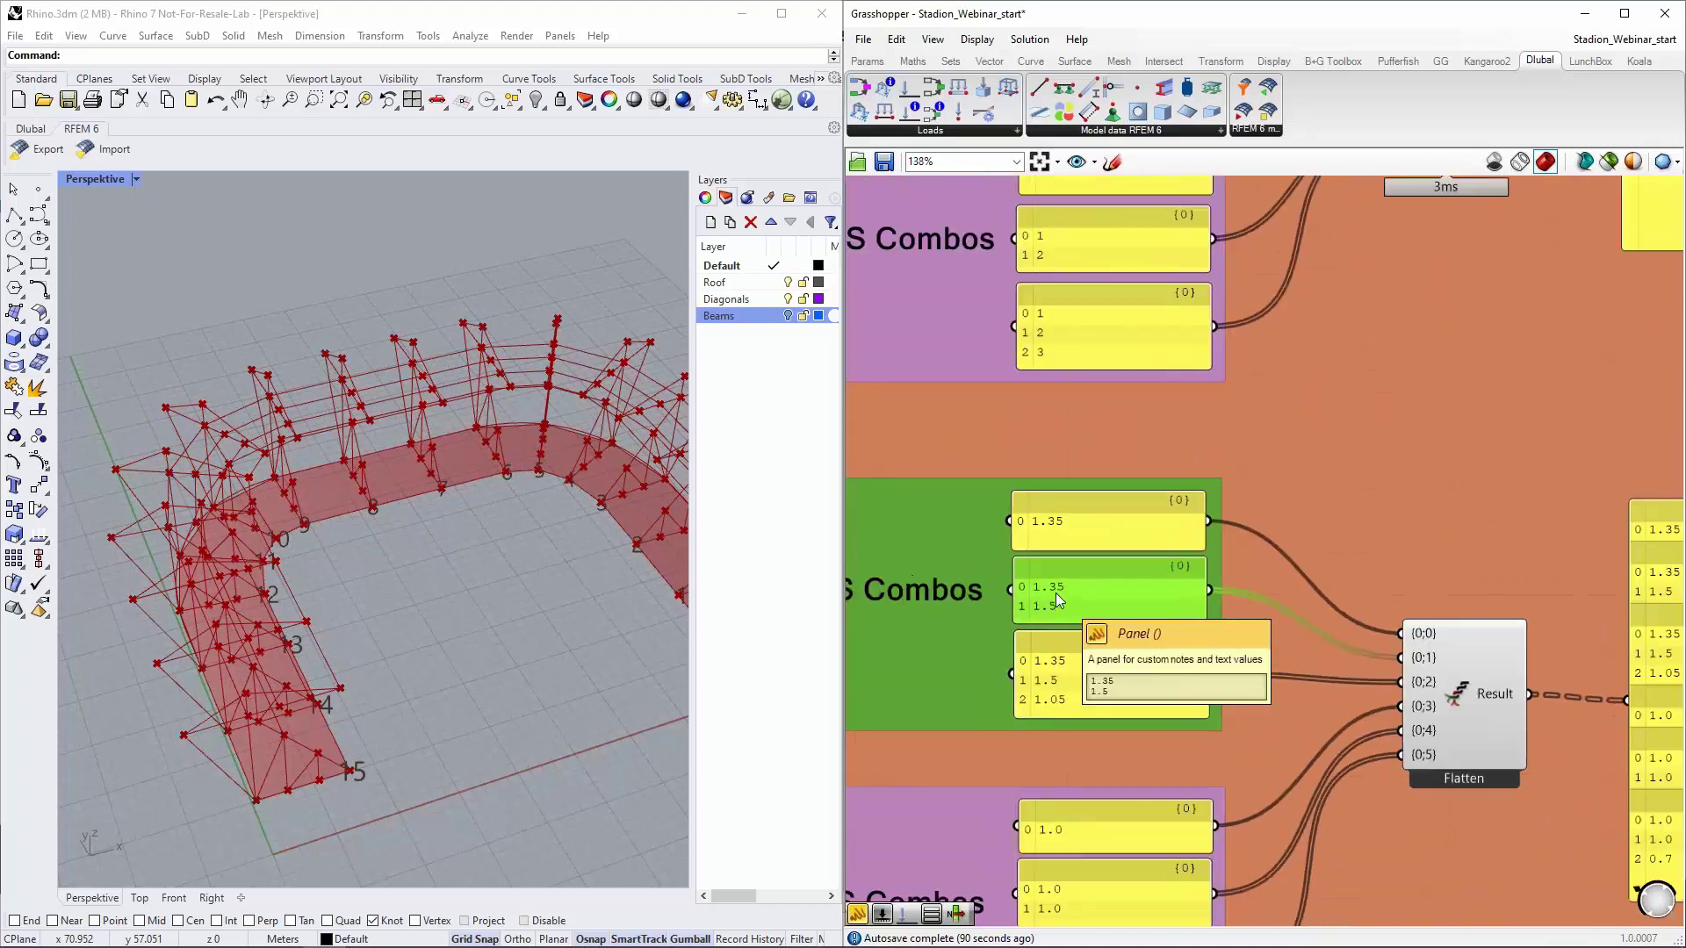
right_drag(1212, 436, 1209, 518)
scroll(1055, 372, up, 3)
click(1052, 349)
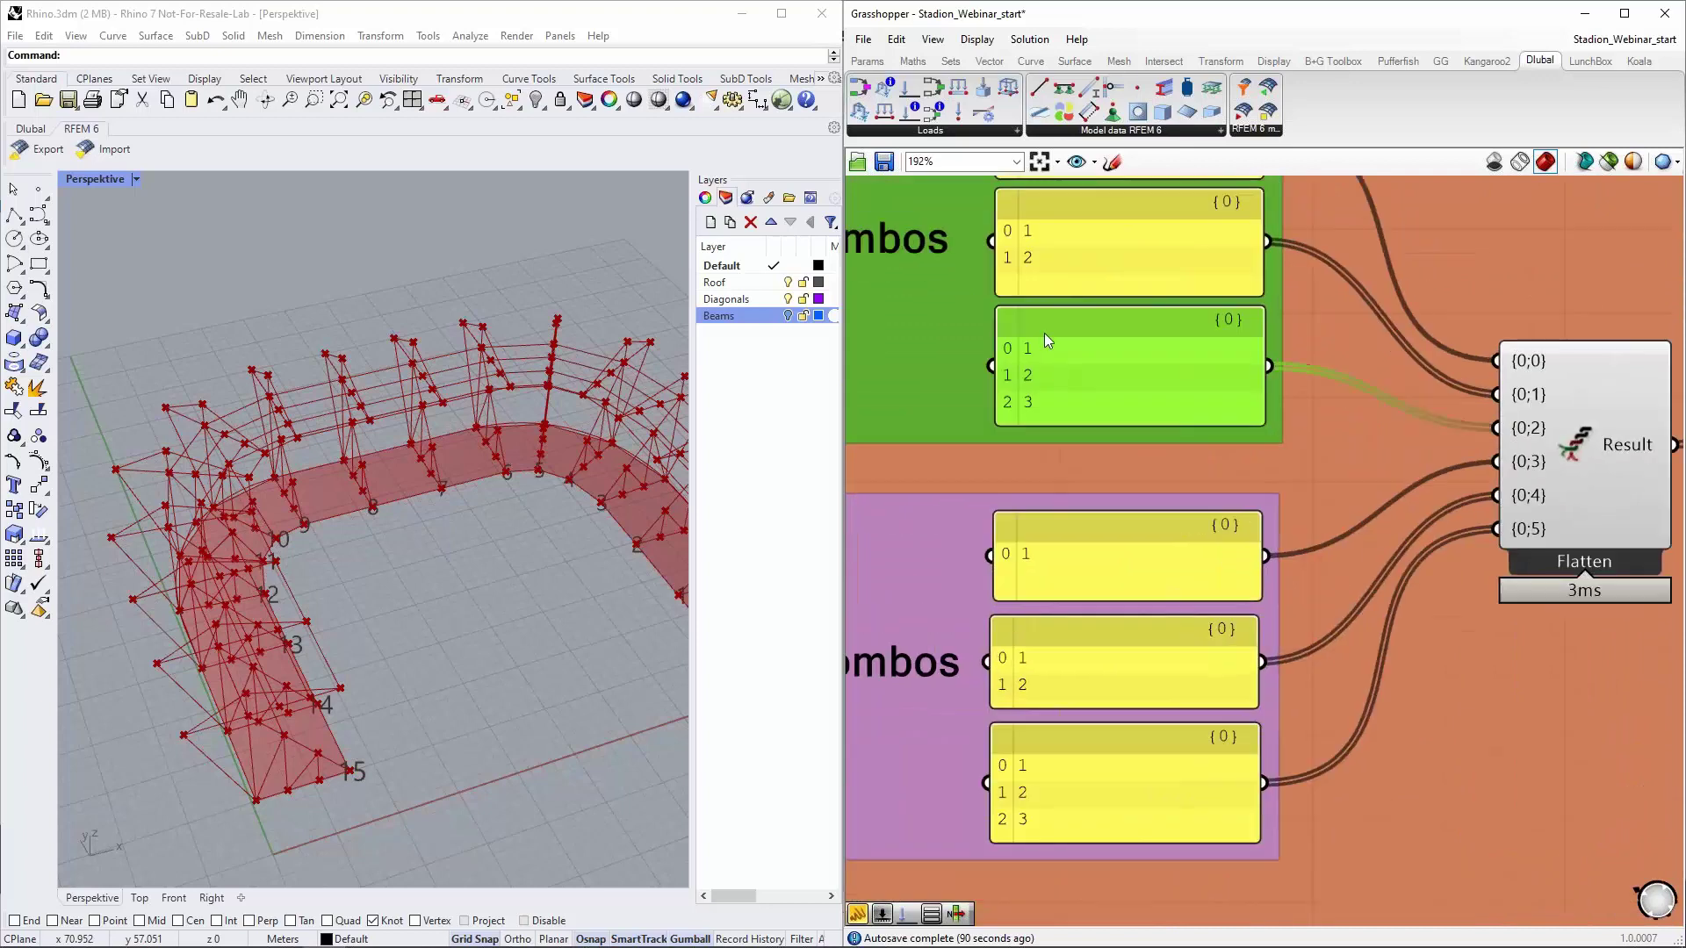
right_drag(1325, 647, 1325, 380)
scroll(1141, 572, down, 3)
scroll(1079, 420, up, 5)
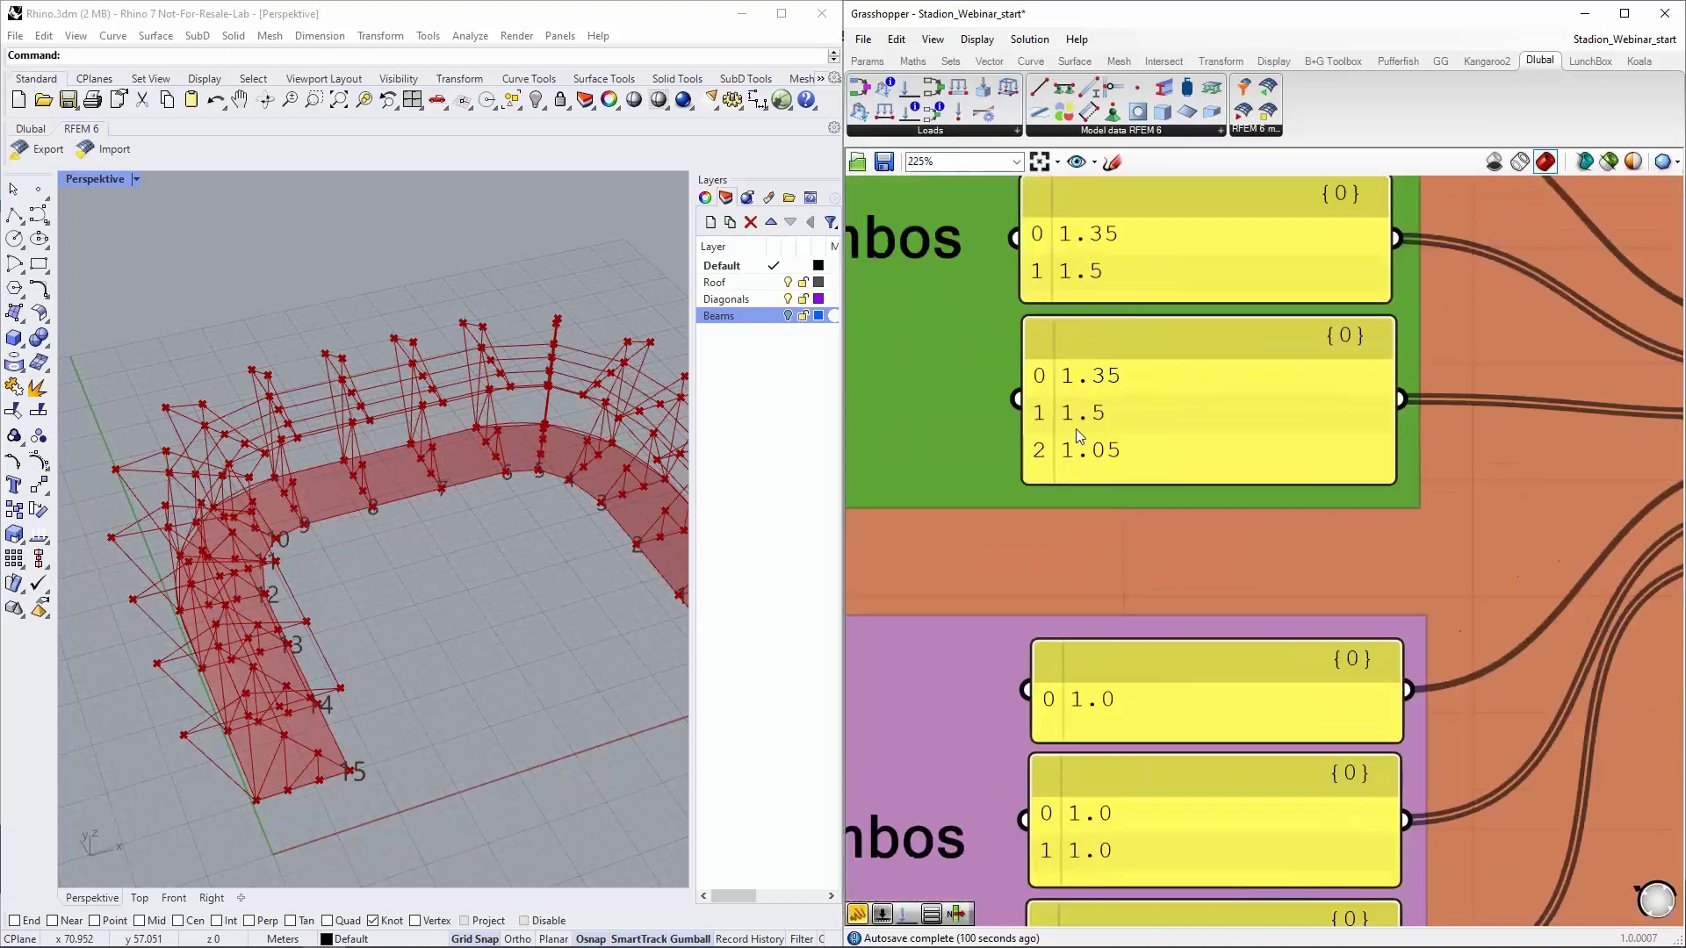
Compare the SLS Combos number and factor panels, and trace both merged lists to the Load Combination Items component
scroll(1078, 420, down, 10)
scroll(1101, 413, up, 5)
scroll(1101, 413, down, 2)
right_drag(1022, 407, 1102, 413)
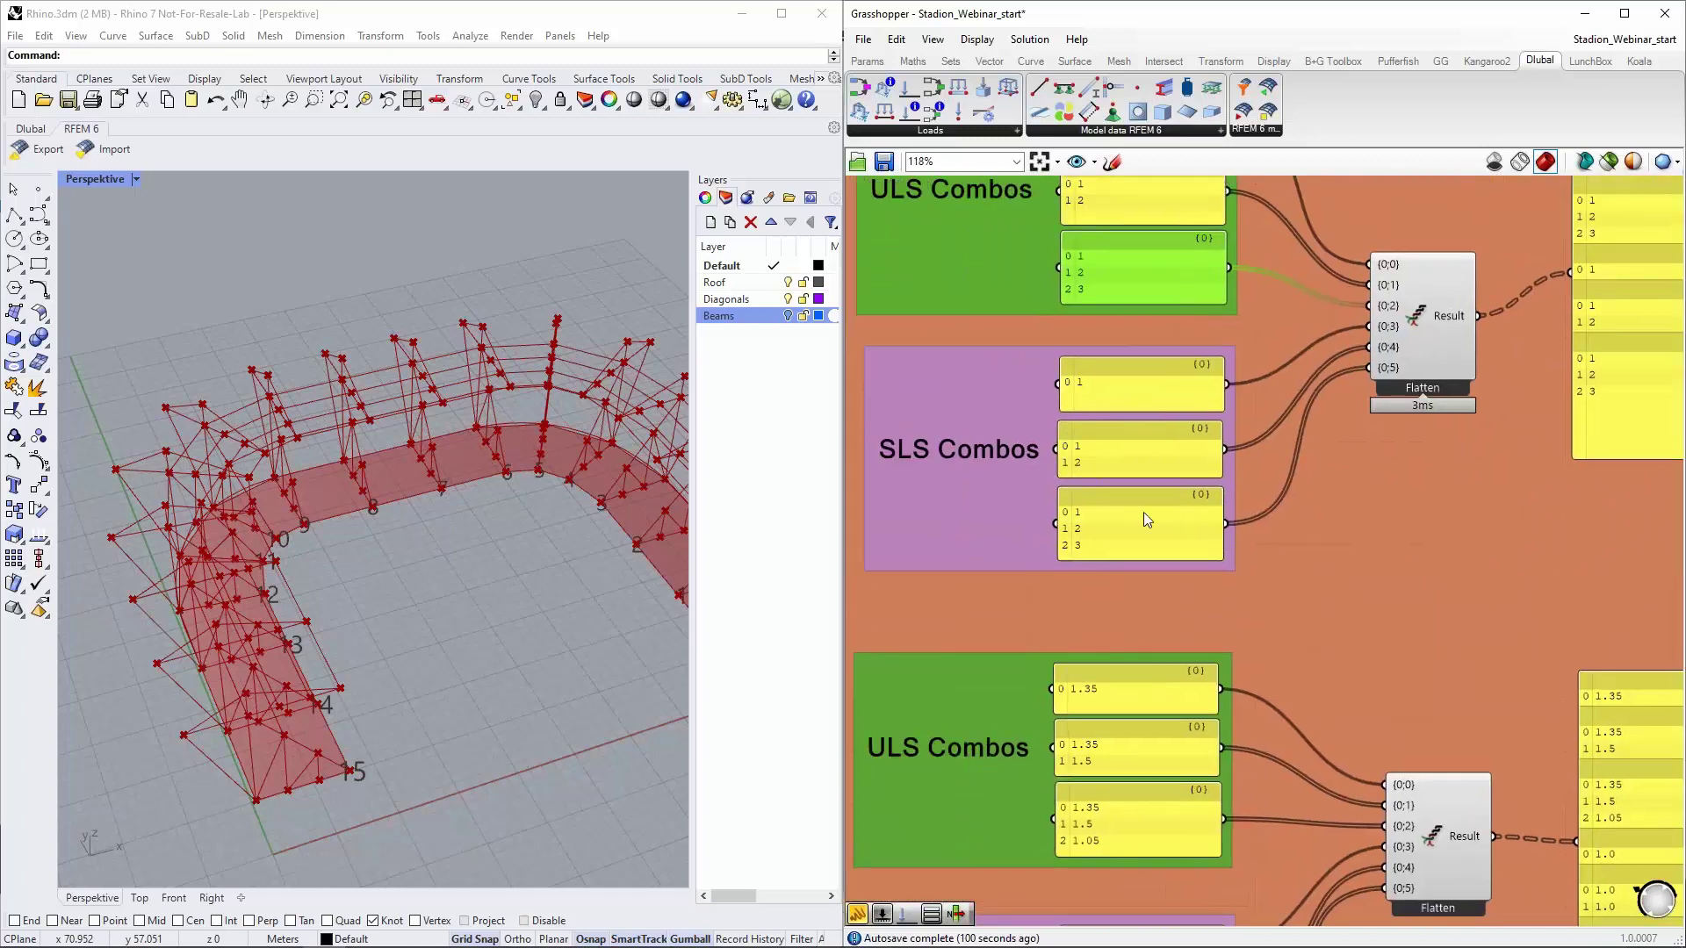
scroll(1203, 527, down, 2)
scroll(1152, 511, up, 3)
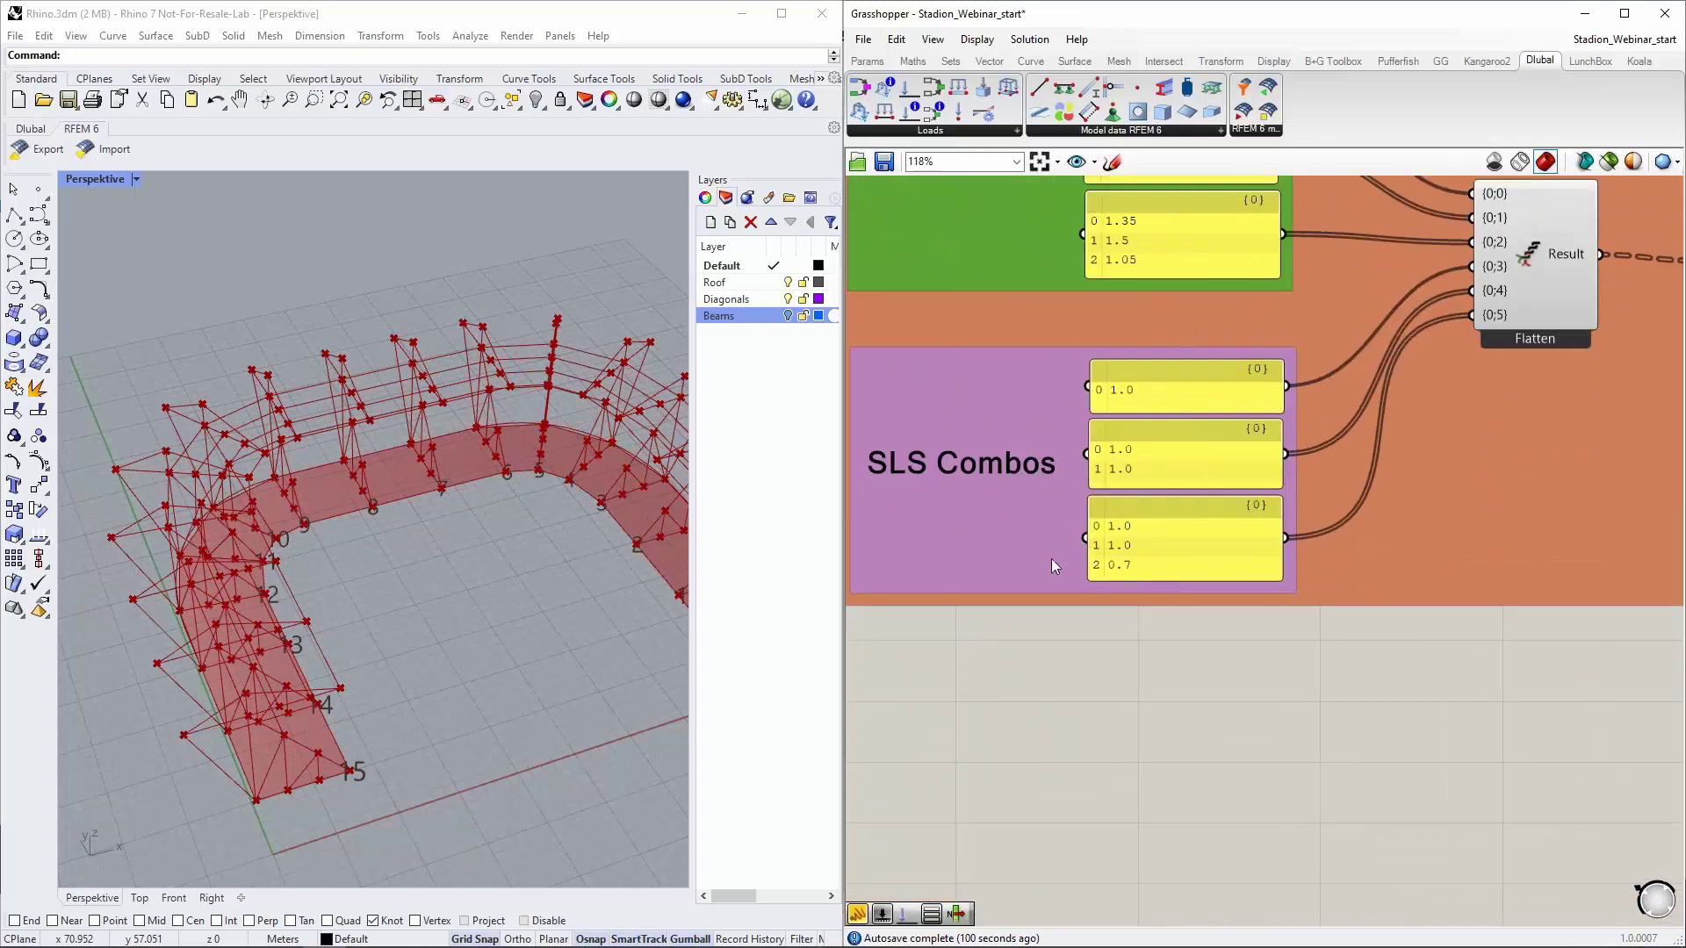
scroll(1049, 559, down, 5)
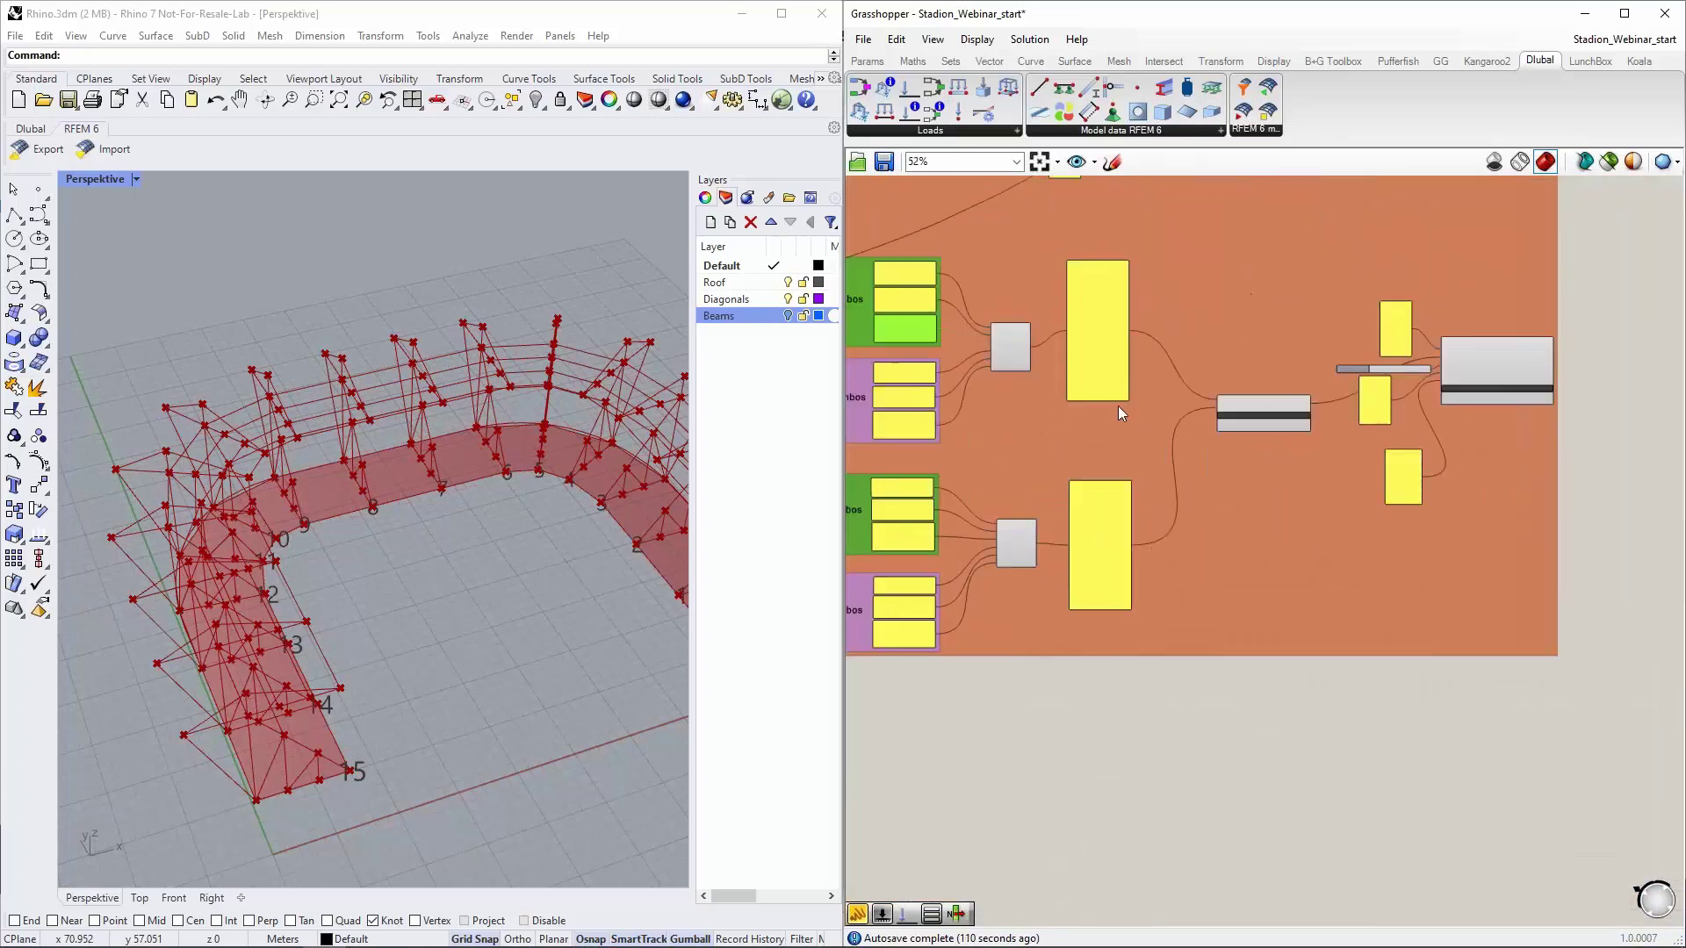
scroll(1119, 409, up, 4)
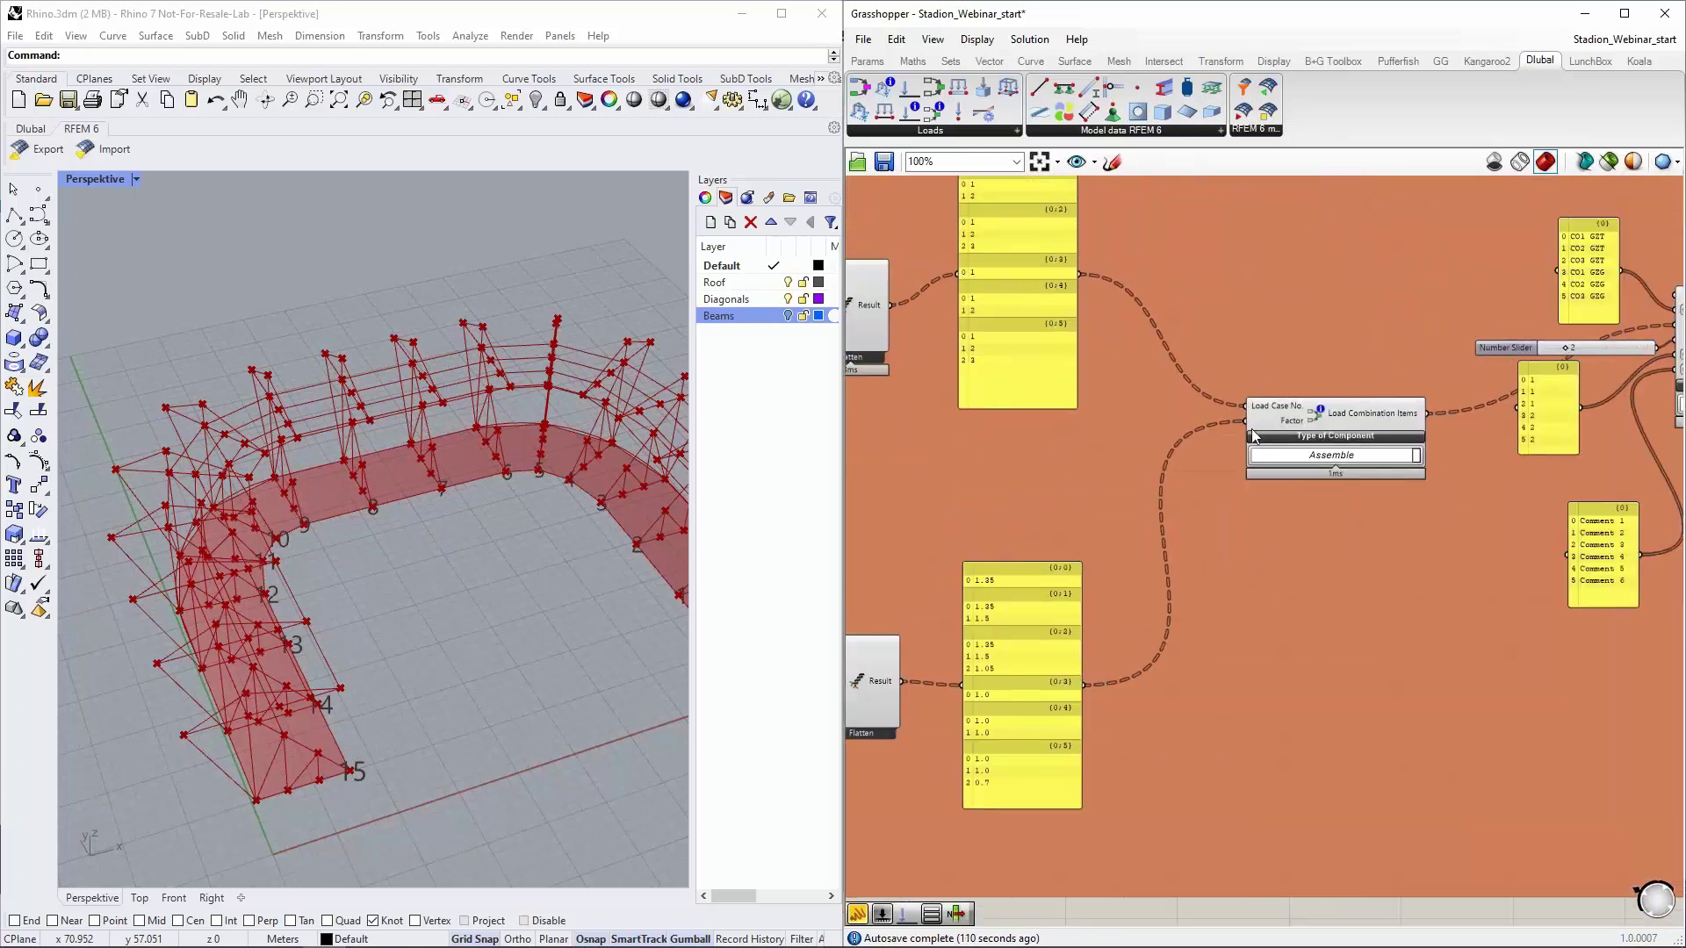
scroll(1148, 436, down, 5)
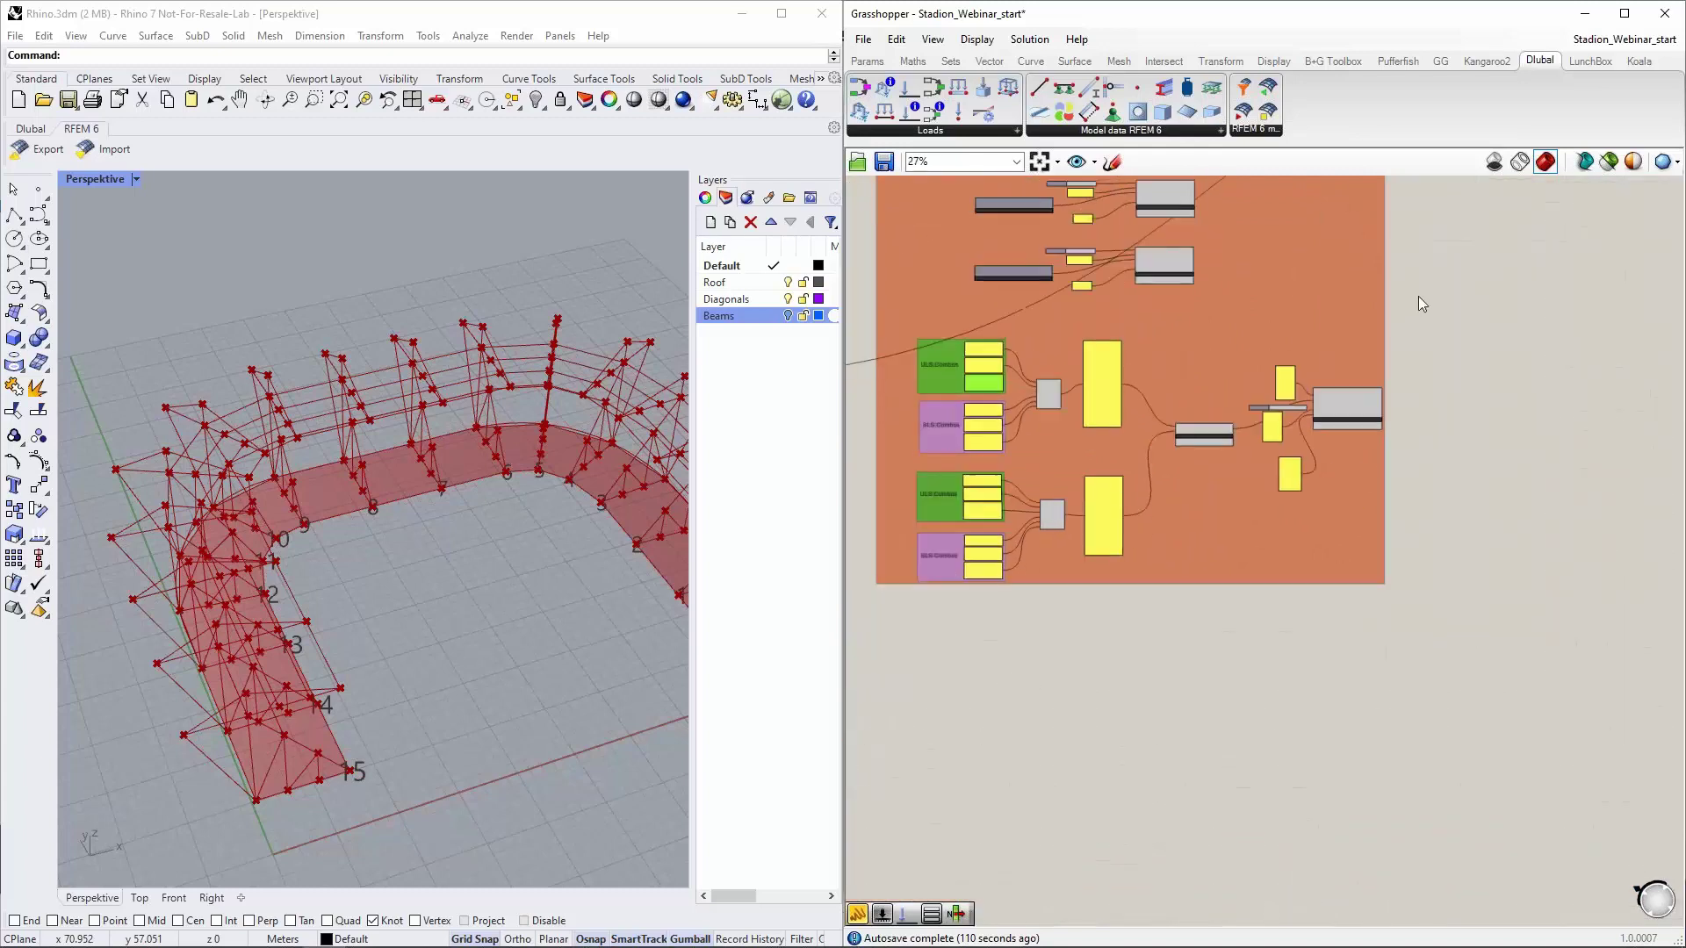
Place a Member Load component on the empty canvas beside the newly built load case components
right_drag(1419, 297, 1411, 500)
scroll(1405, 527, down, 3)
right_drag(1419, 588, 1218, 667)
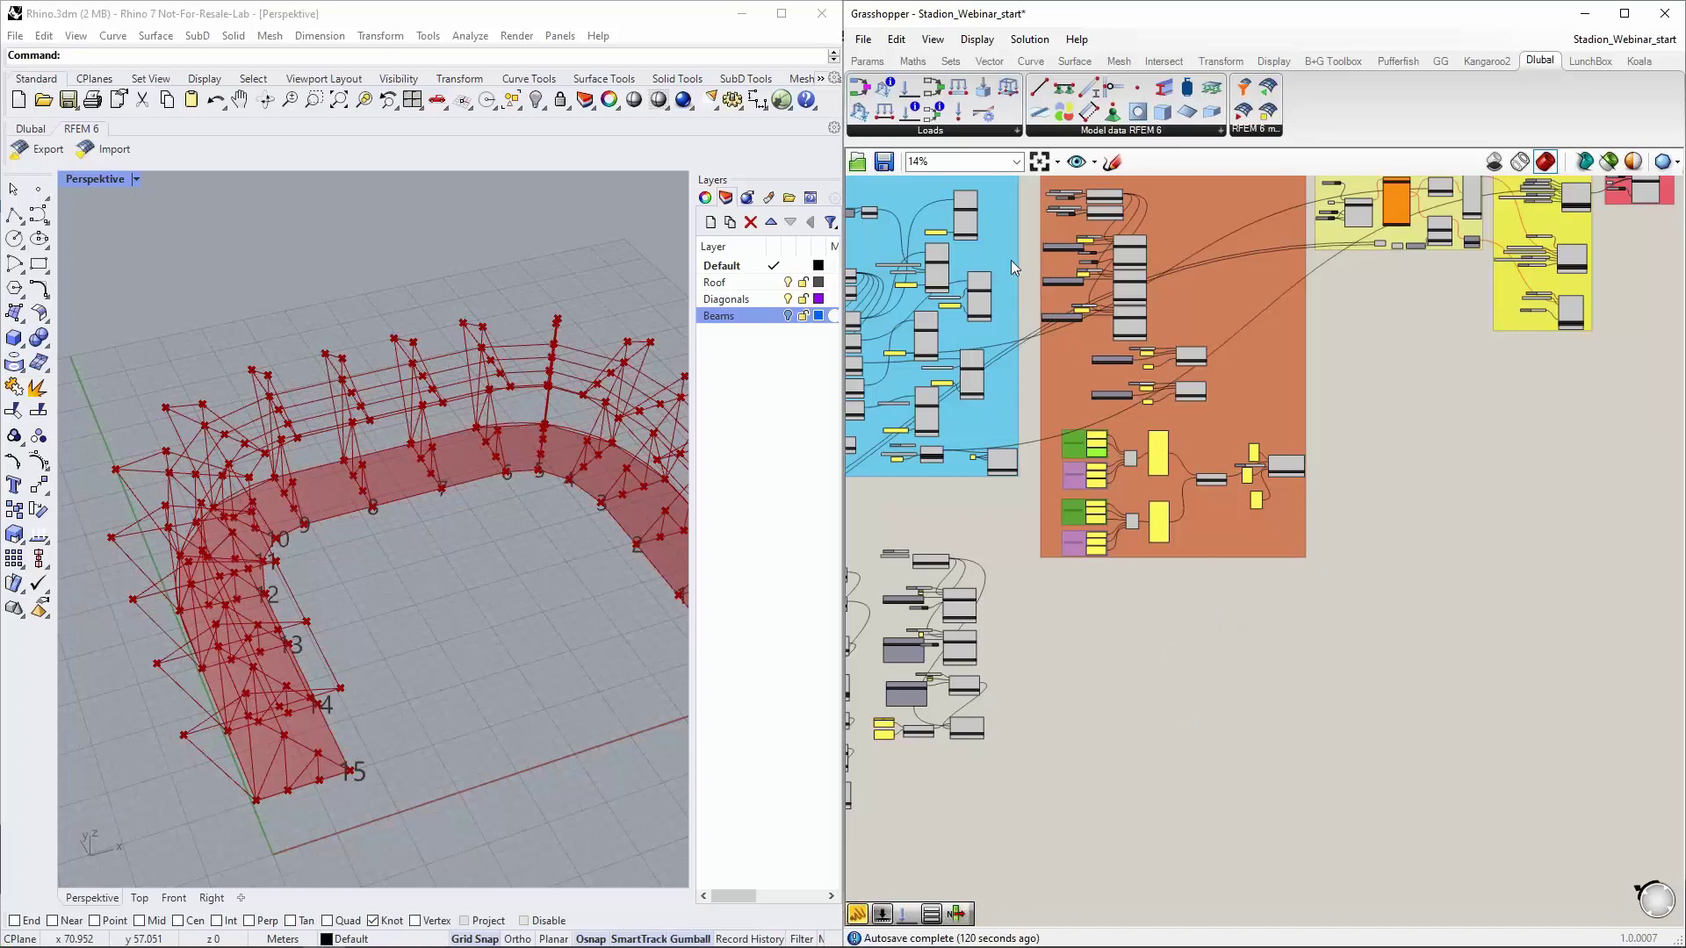
right_drag(1051, 693, 1166, 497)
scroll(1108, 571, up, 5)
scroll(1165, 497, up, 2)
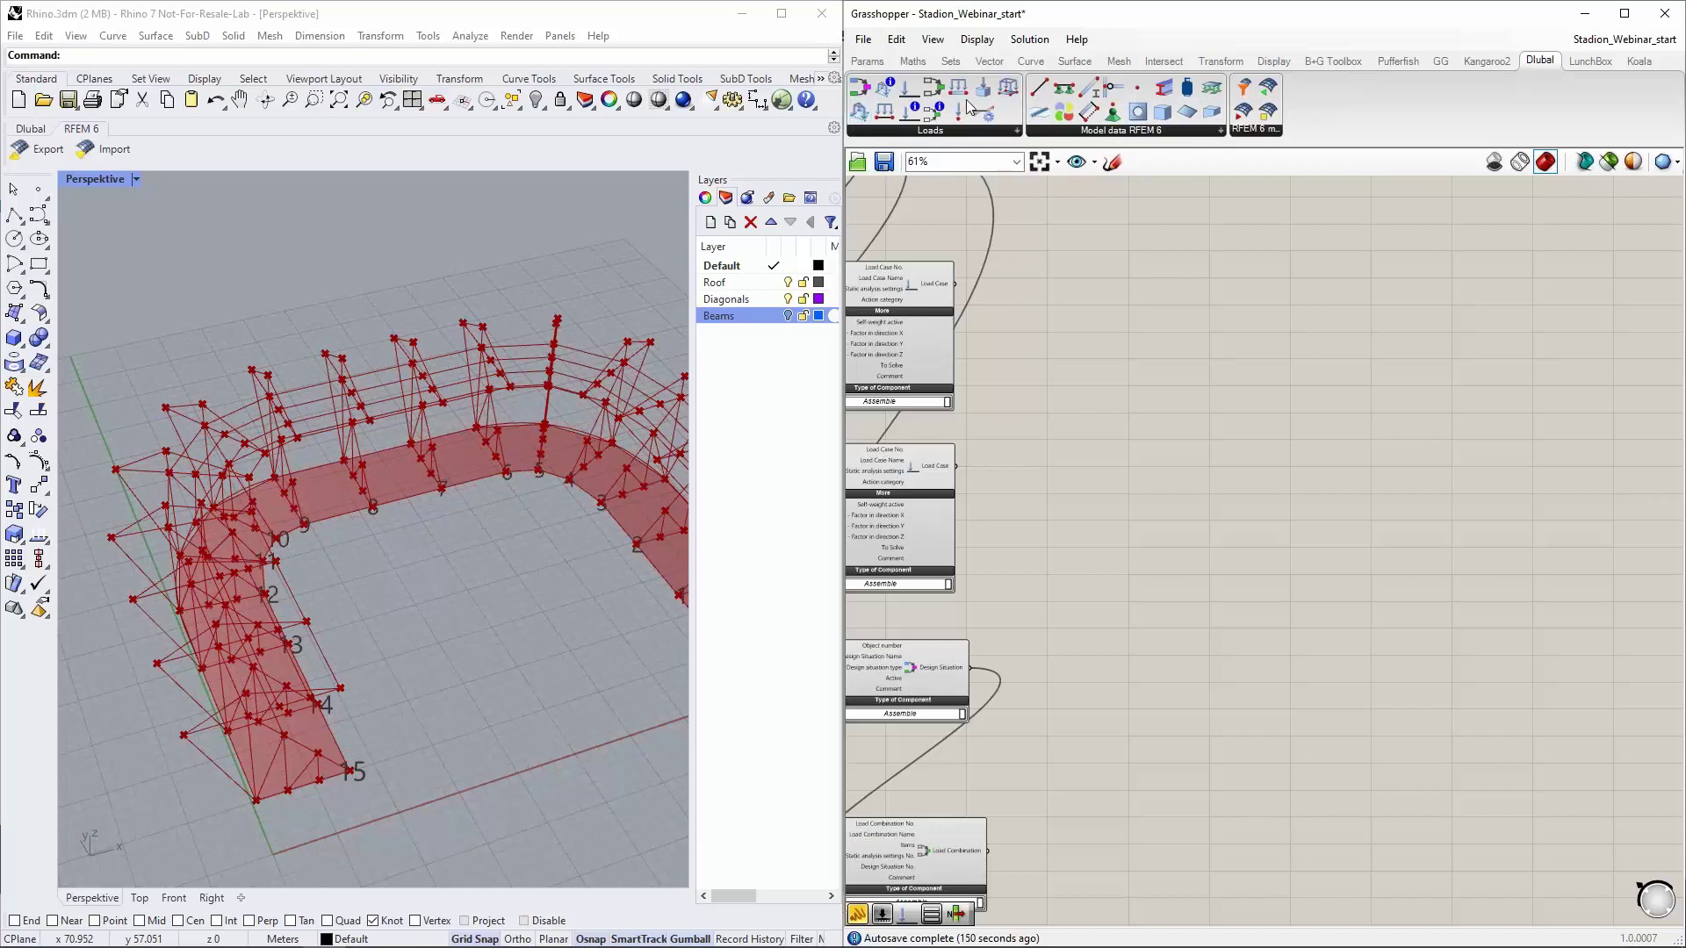
drag(959, 88, 1351, 430)
scroll(1216, 443, up, 5)
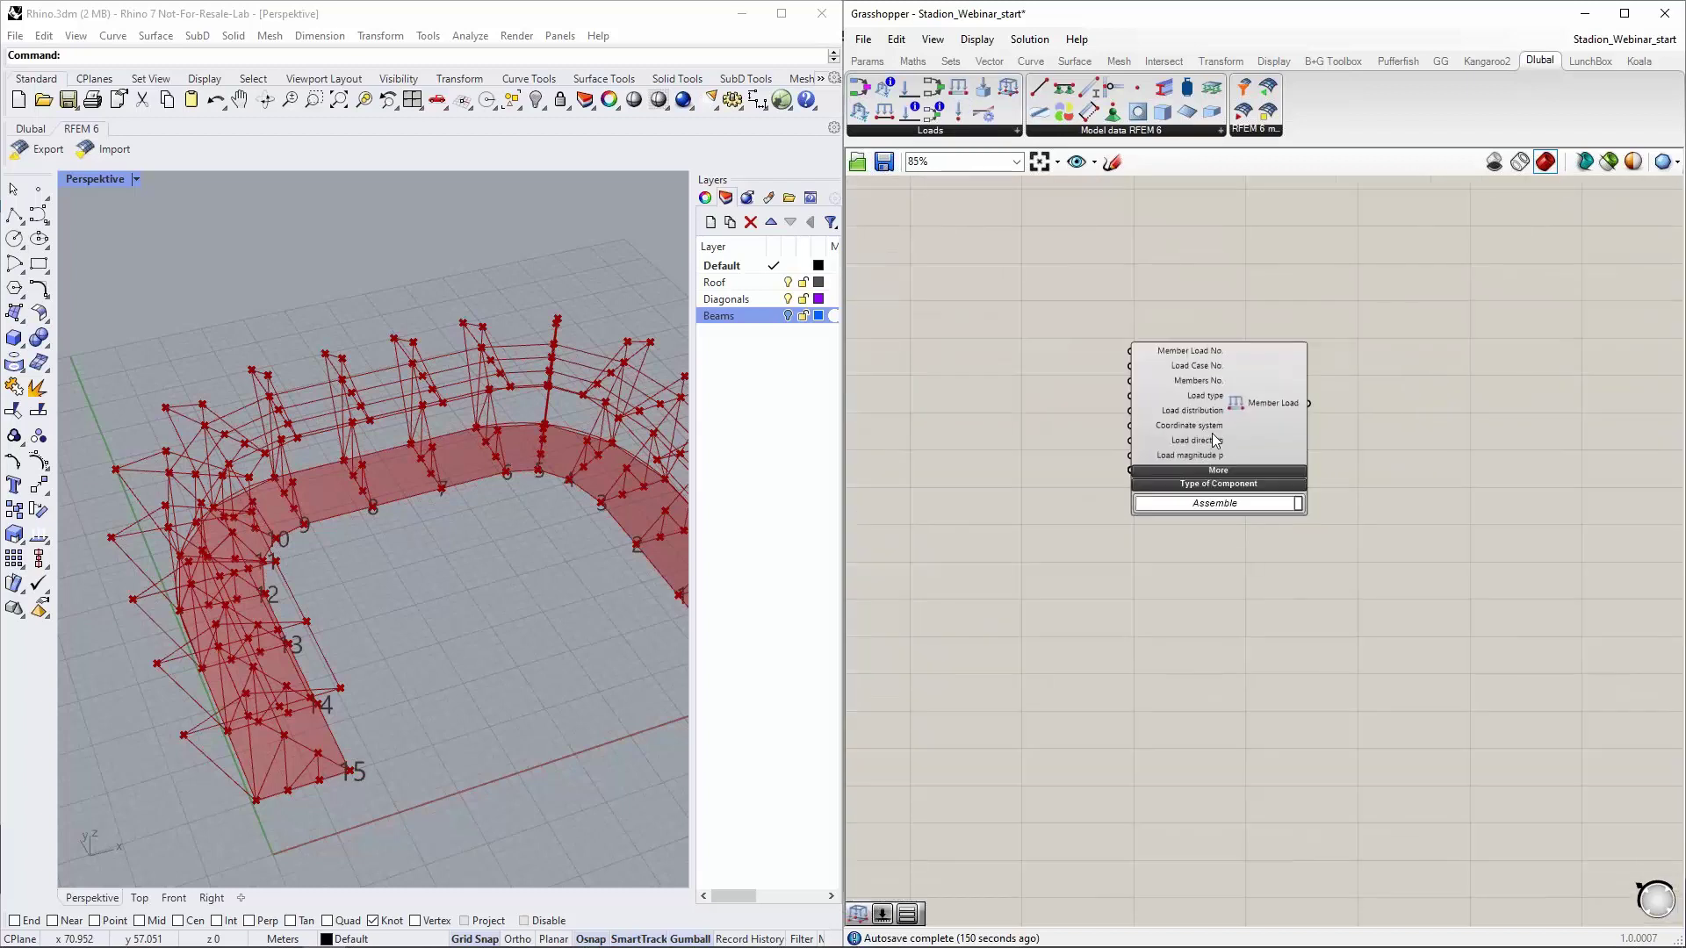
scroll(1222, 538, down, 1)
drag(1226, 504, 1308, 502)
click(1019, 349)
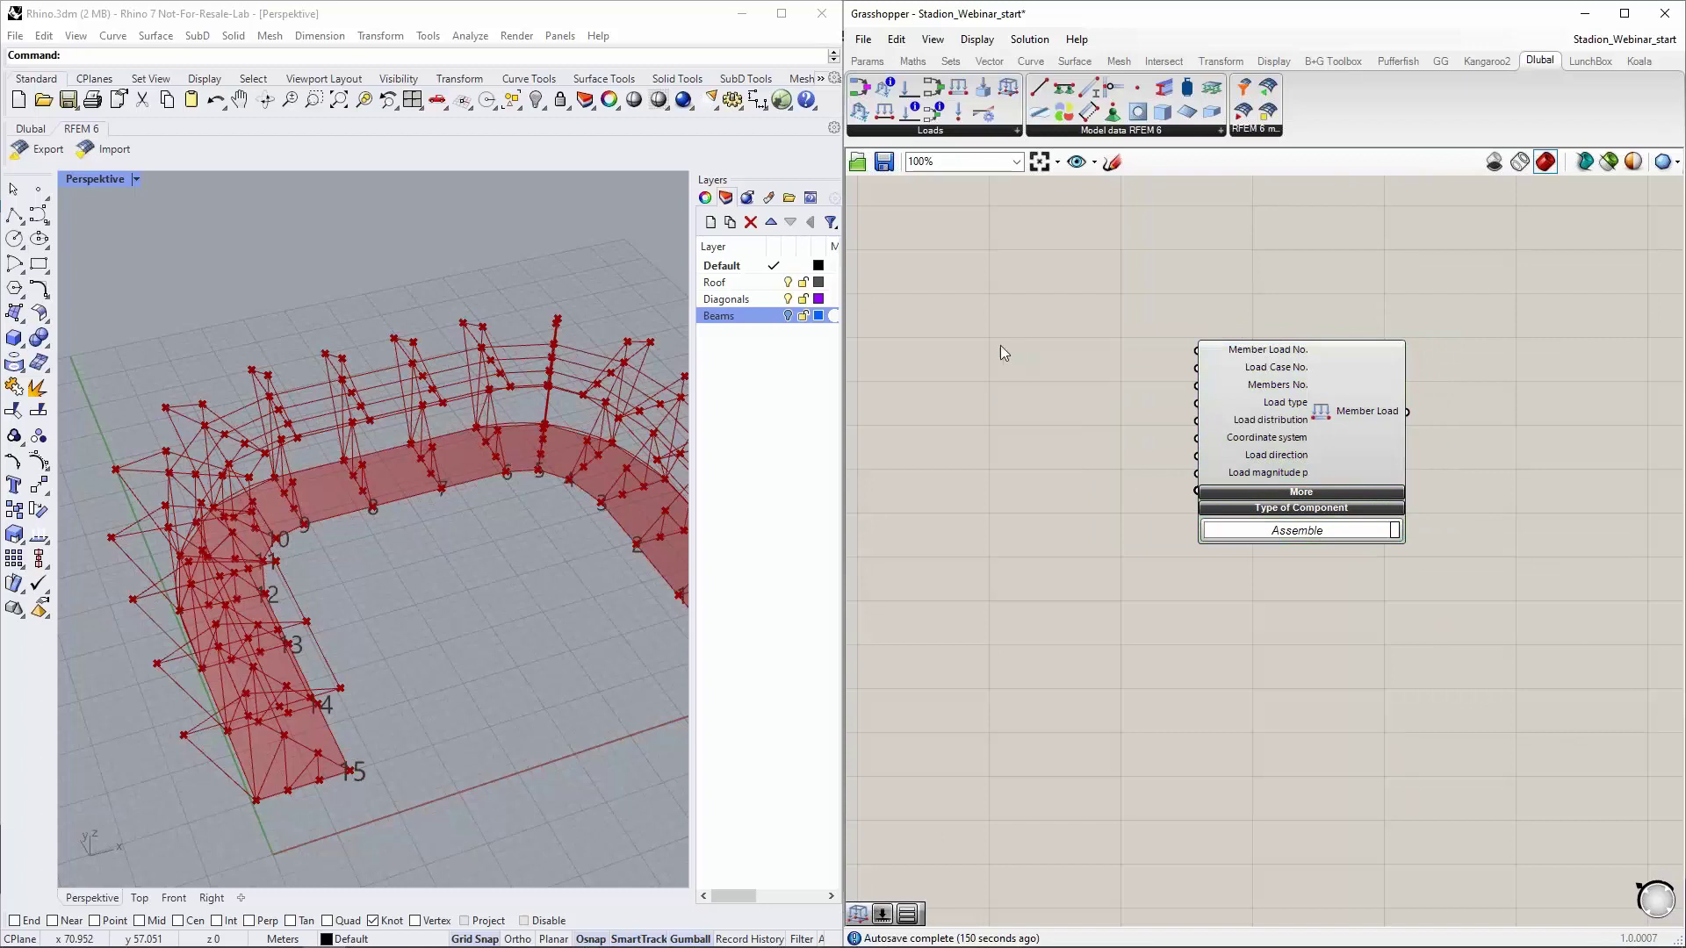
double_click(983, 339)
text(1)
key(Return)
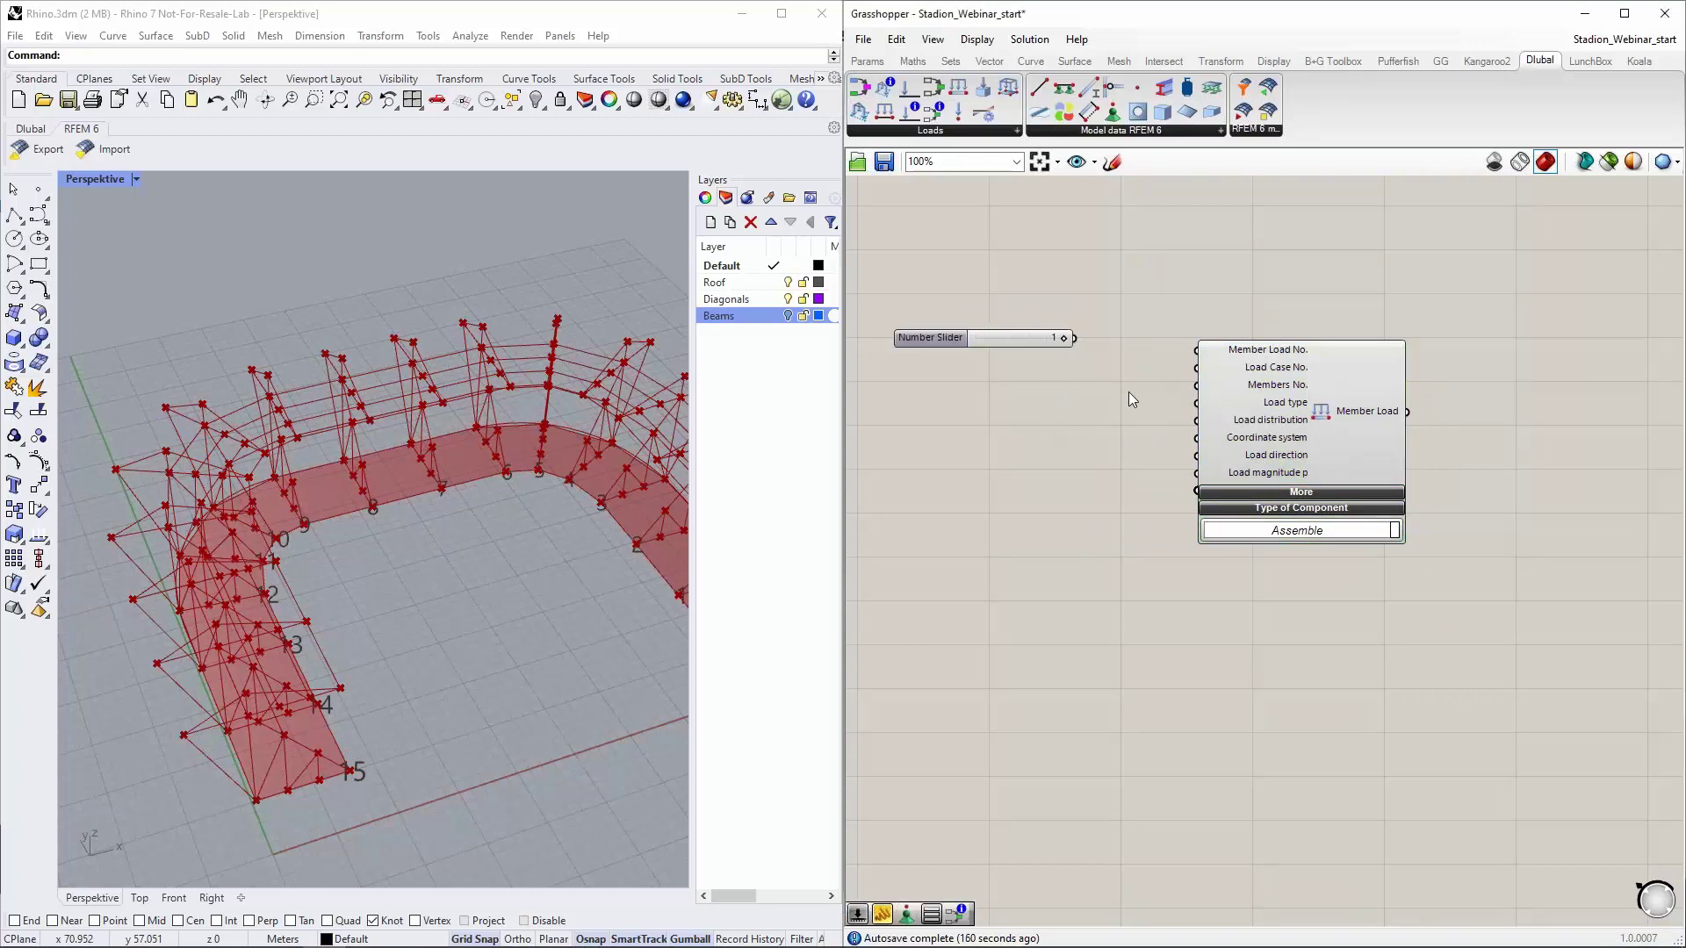
drag(1005, 343, 991, 356)
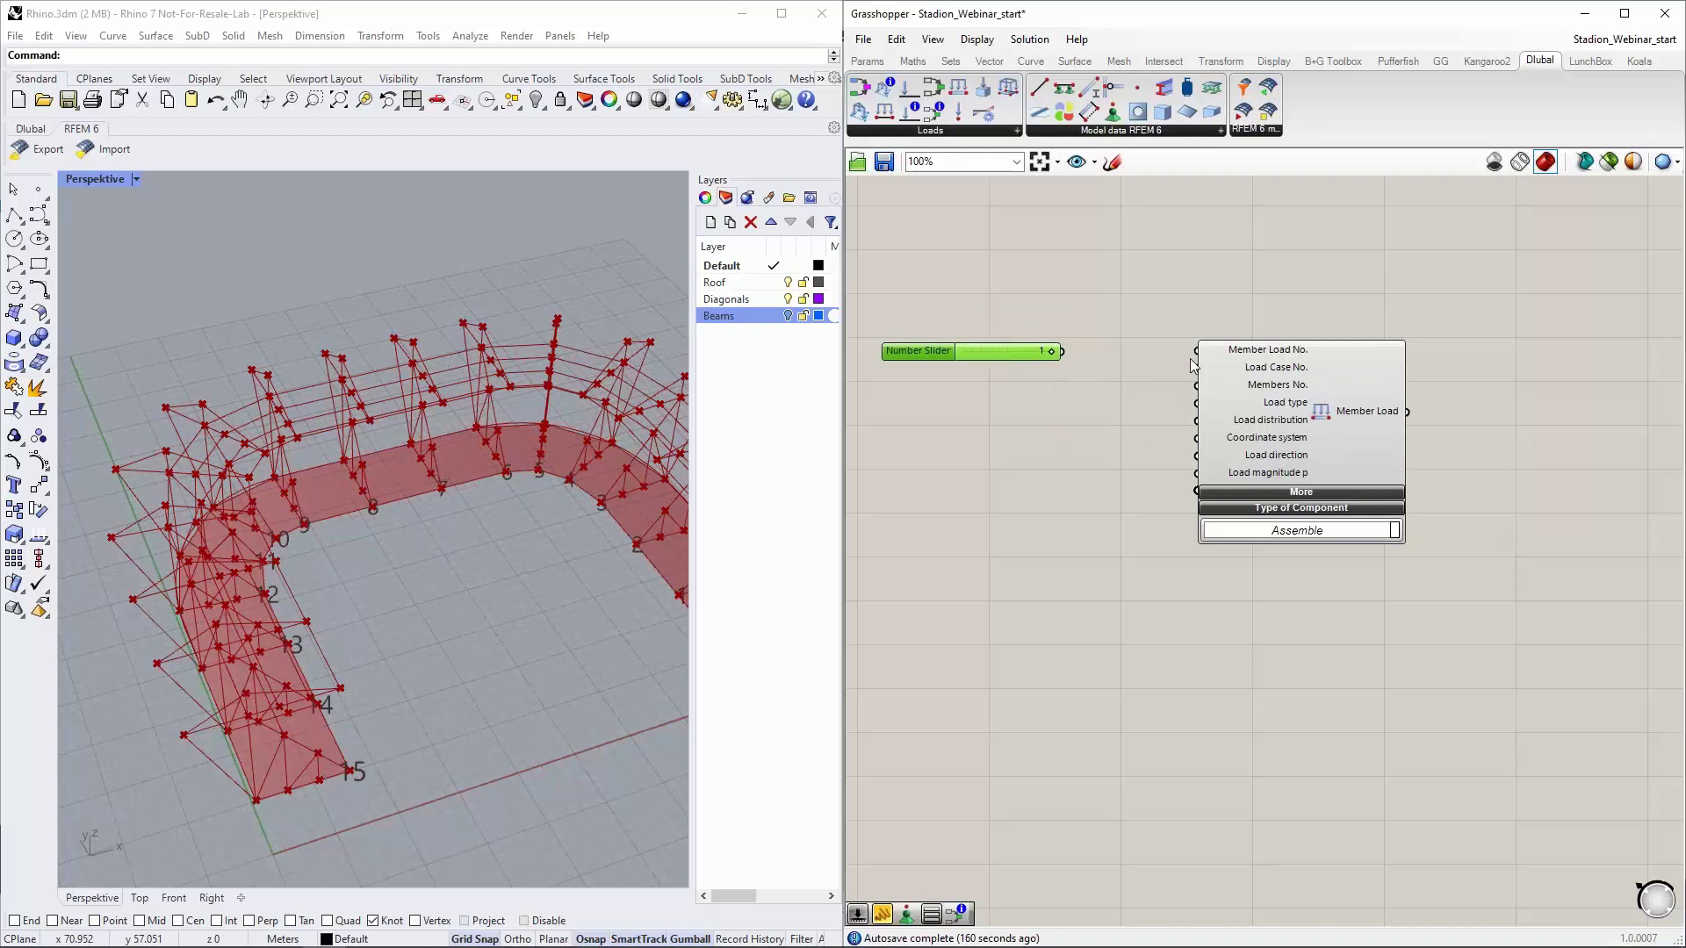
key(Delete)
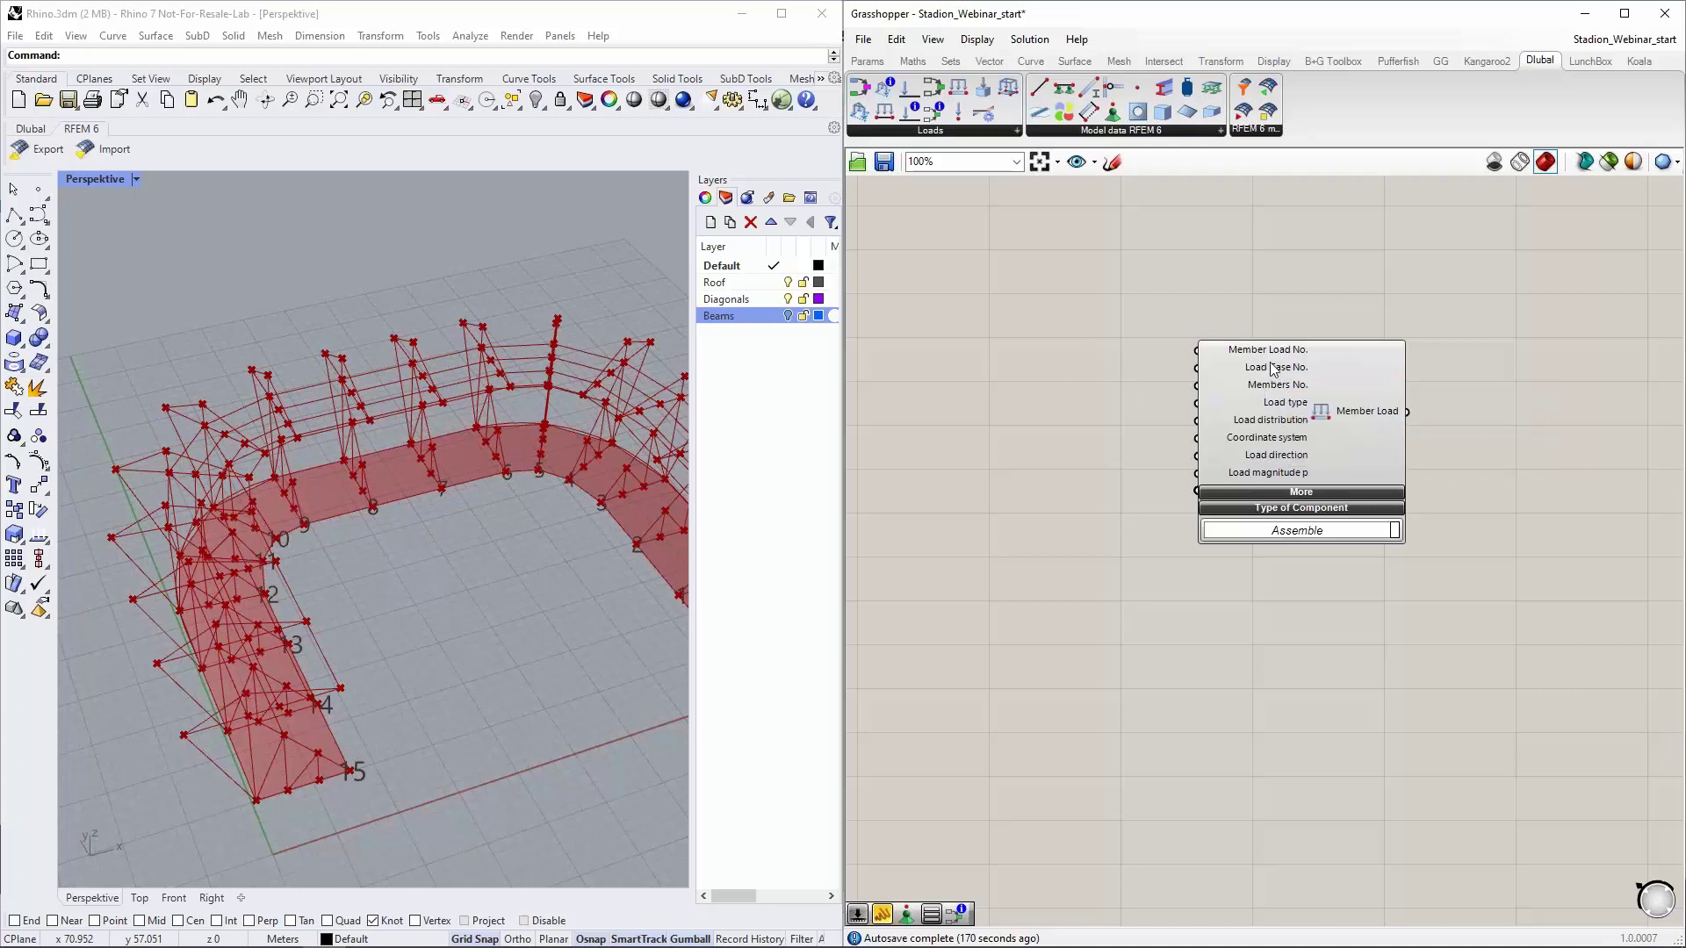
Connect the lower Load Case component's output to the Load Case No. input of the Member Load component
scroll(1330, 533, down, 1)
scroll(1330, 534, down, 1)
right_drag(1131, 473, 1087, 440)
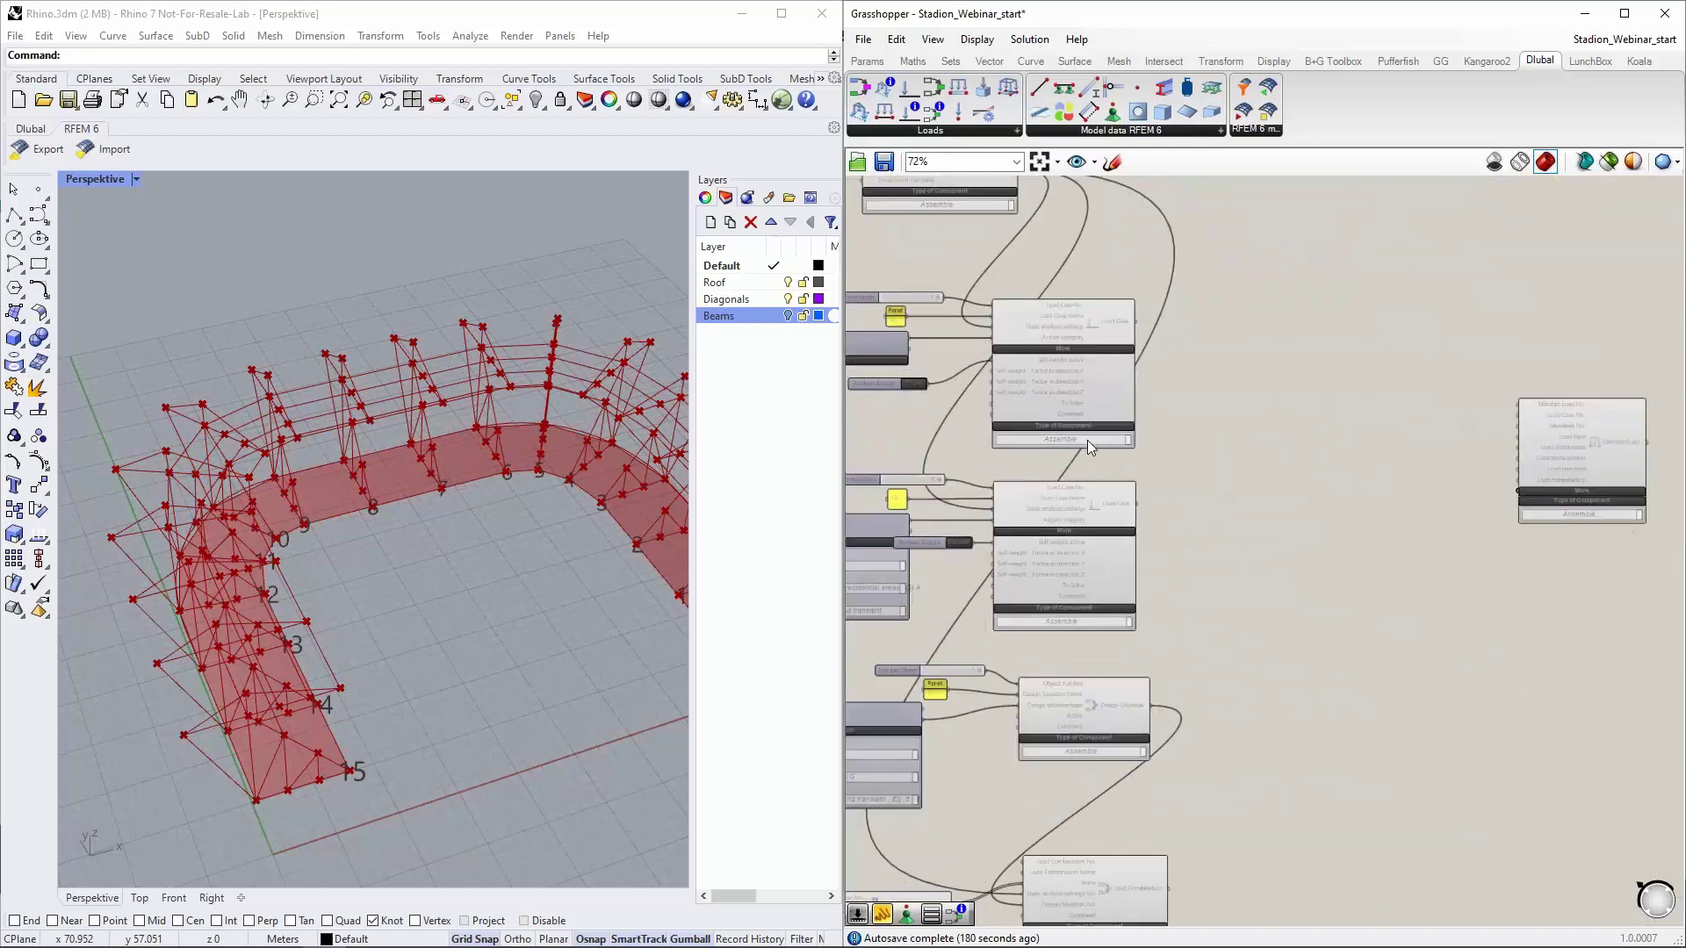
scroll(1317, 362, up, 1)
drag(1155, 479, 1603, 376)
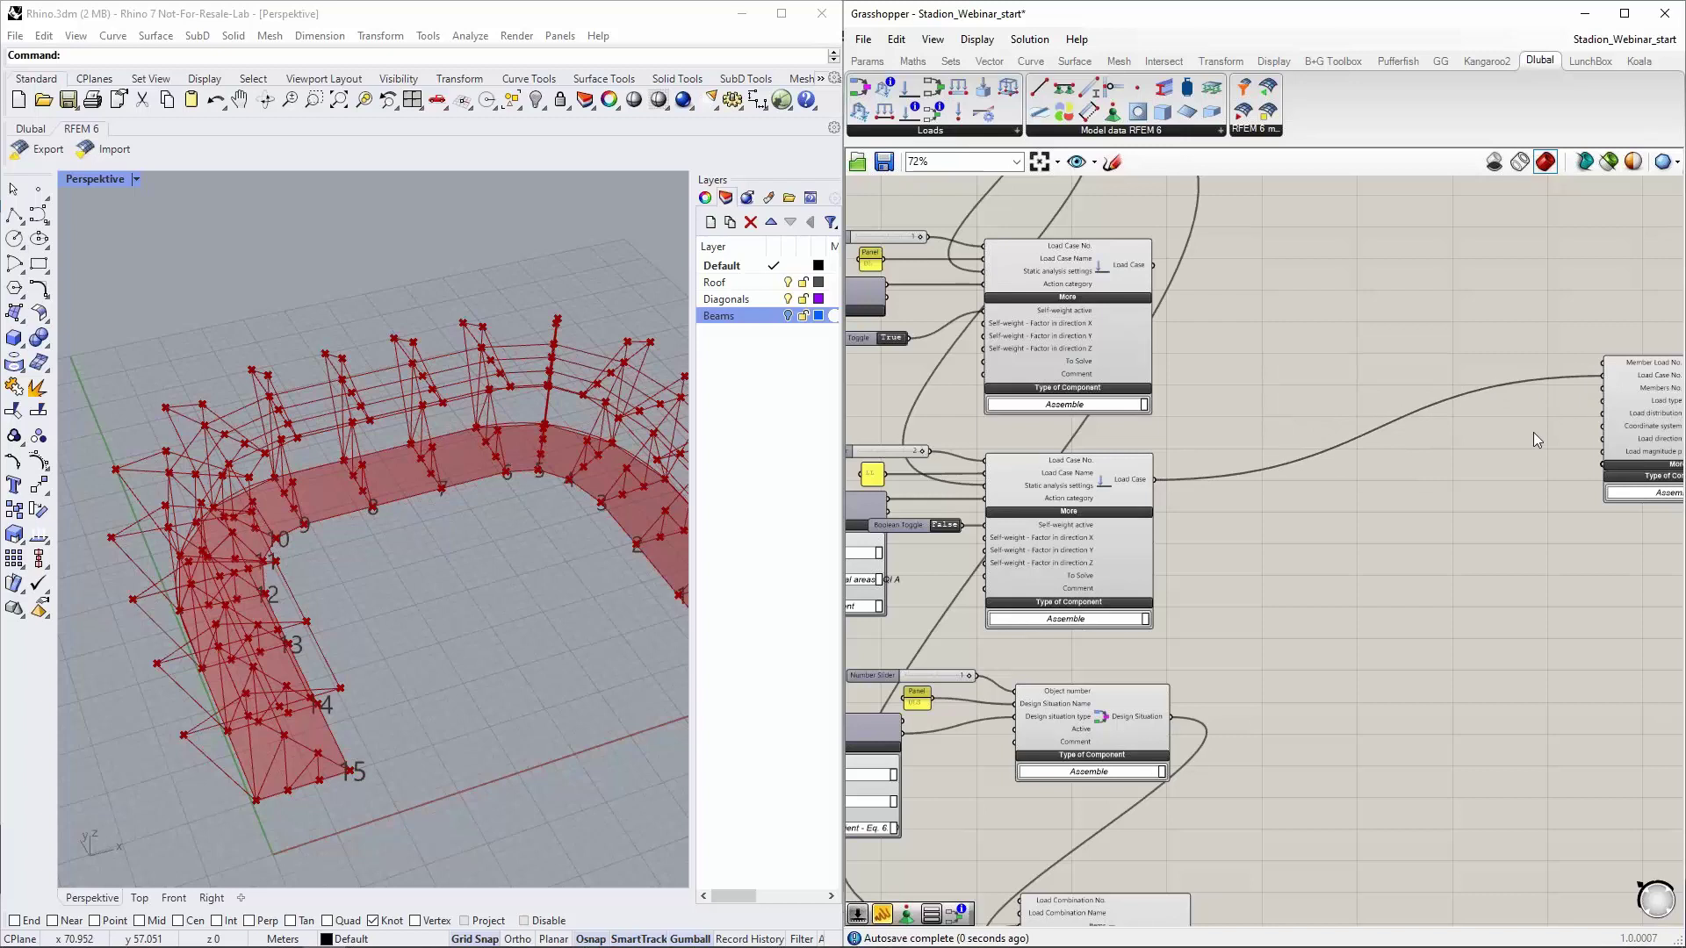
right_drag(1533, 432, 1270, 439)
scroll(1271, 424, up, 4)
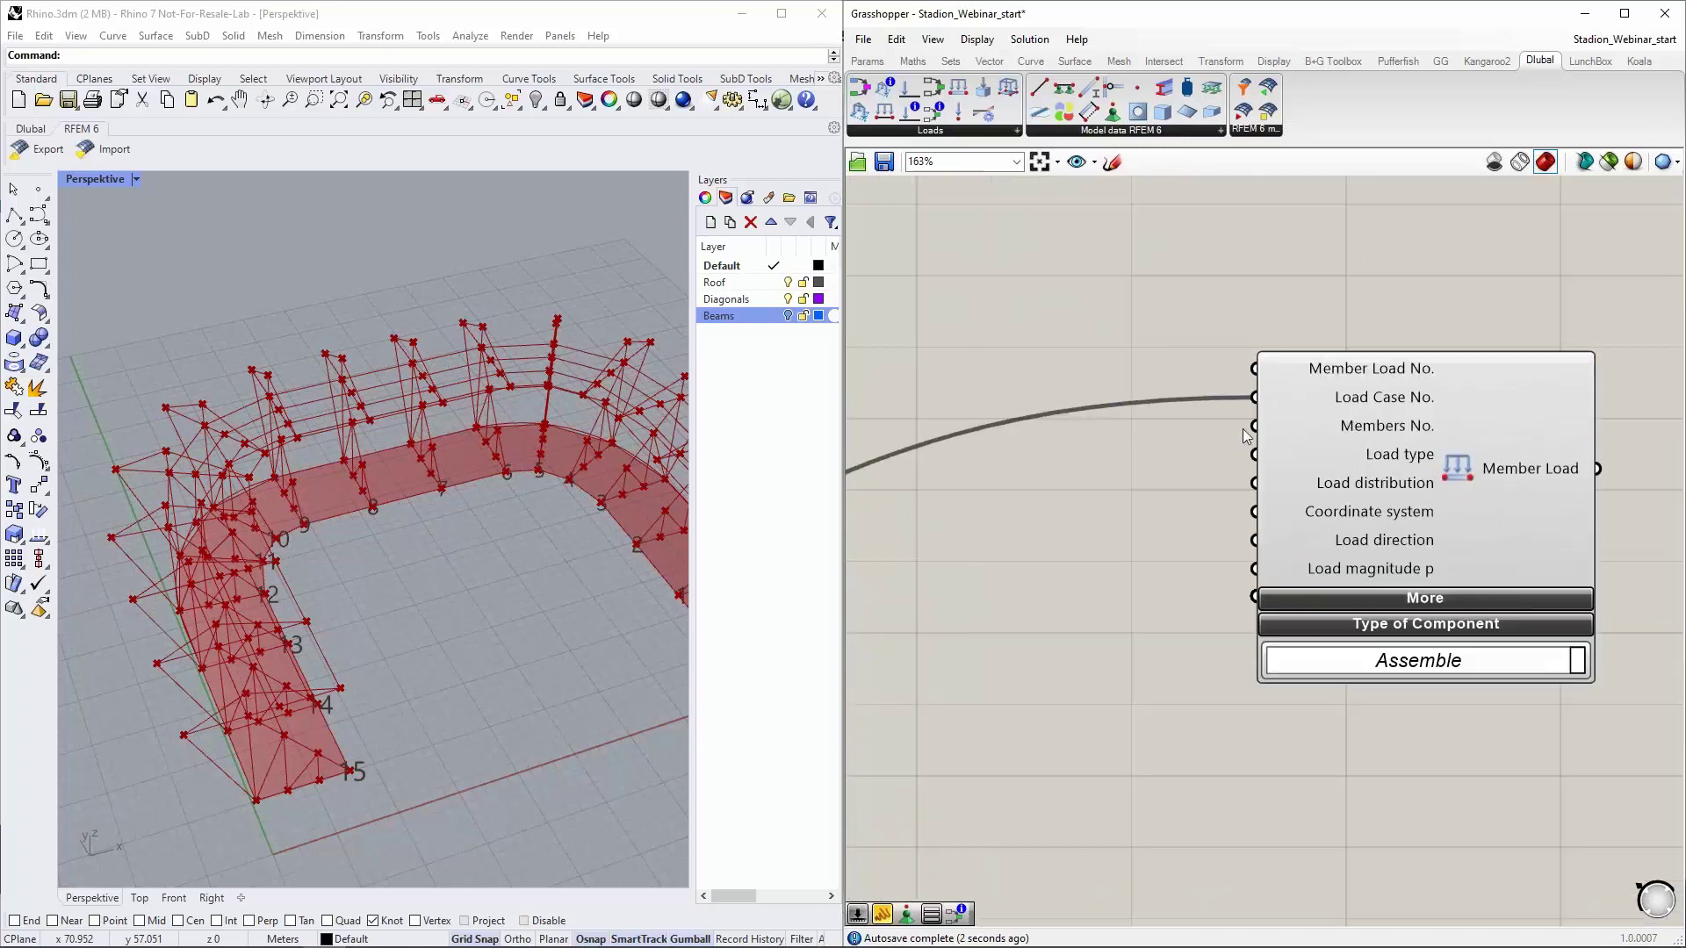
Move the Member Load component beside the Member component and connect the Member output to its Members No. input
scroll(1337, 440, down, 2)
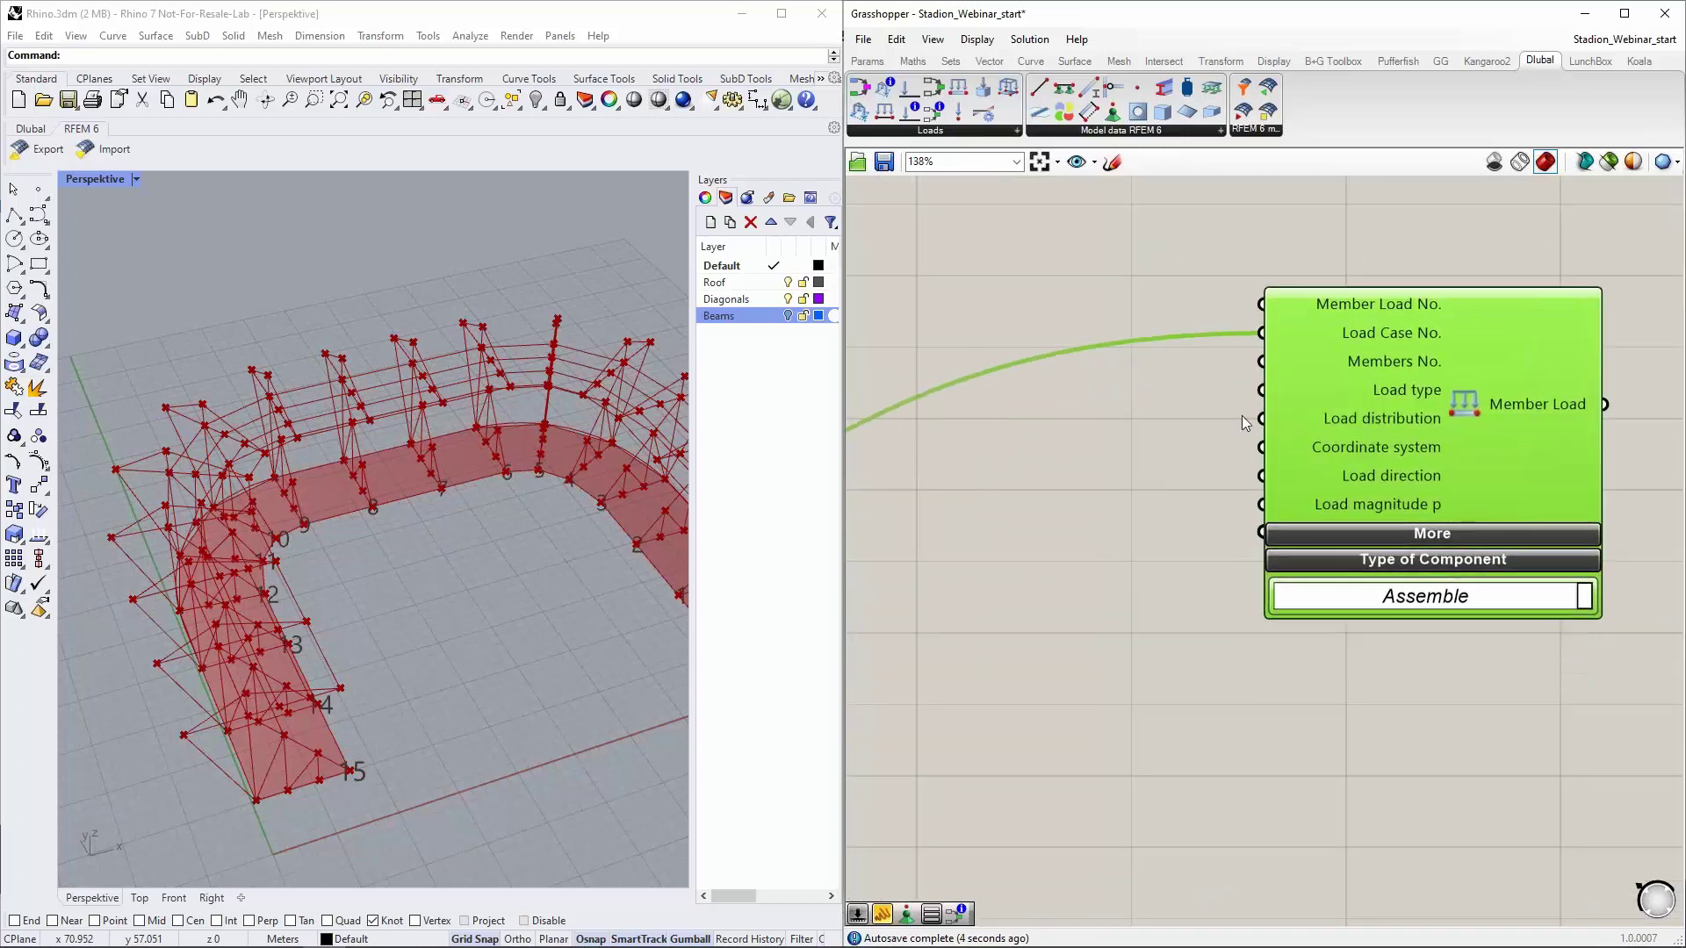
click(1349, 393)
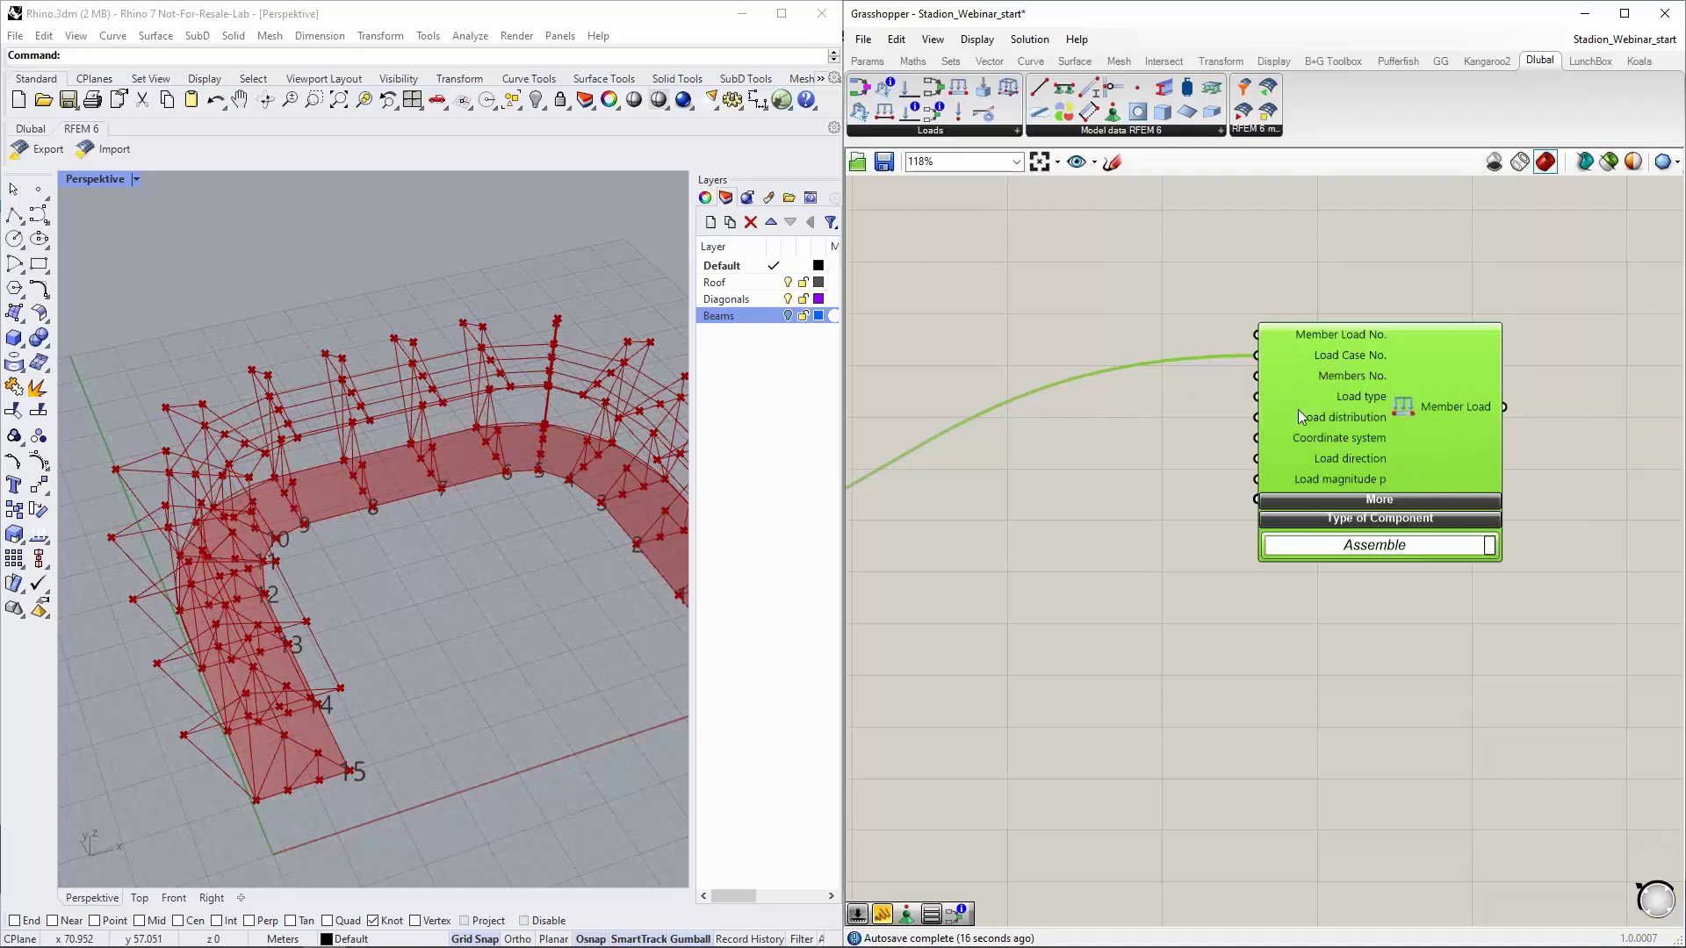
scroll(1403, 420, down, 8)
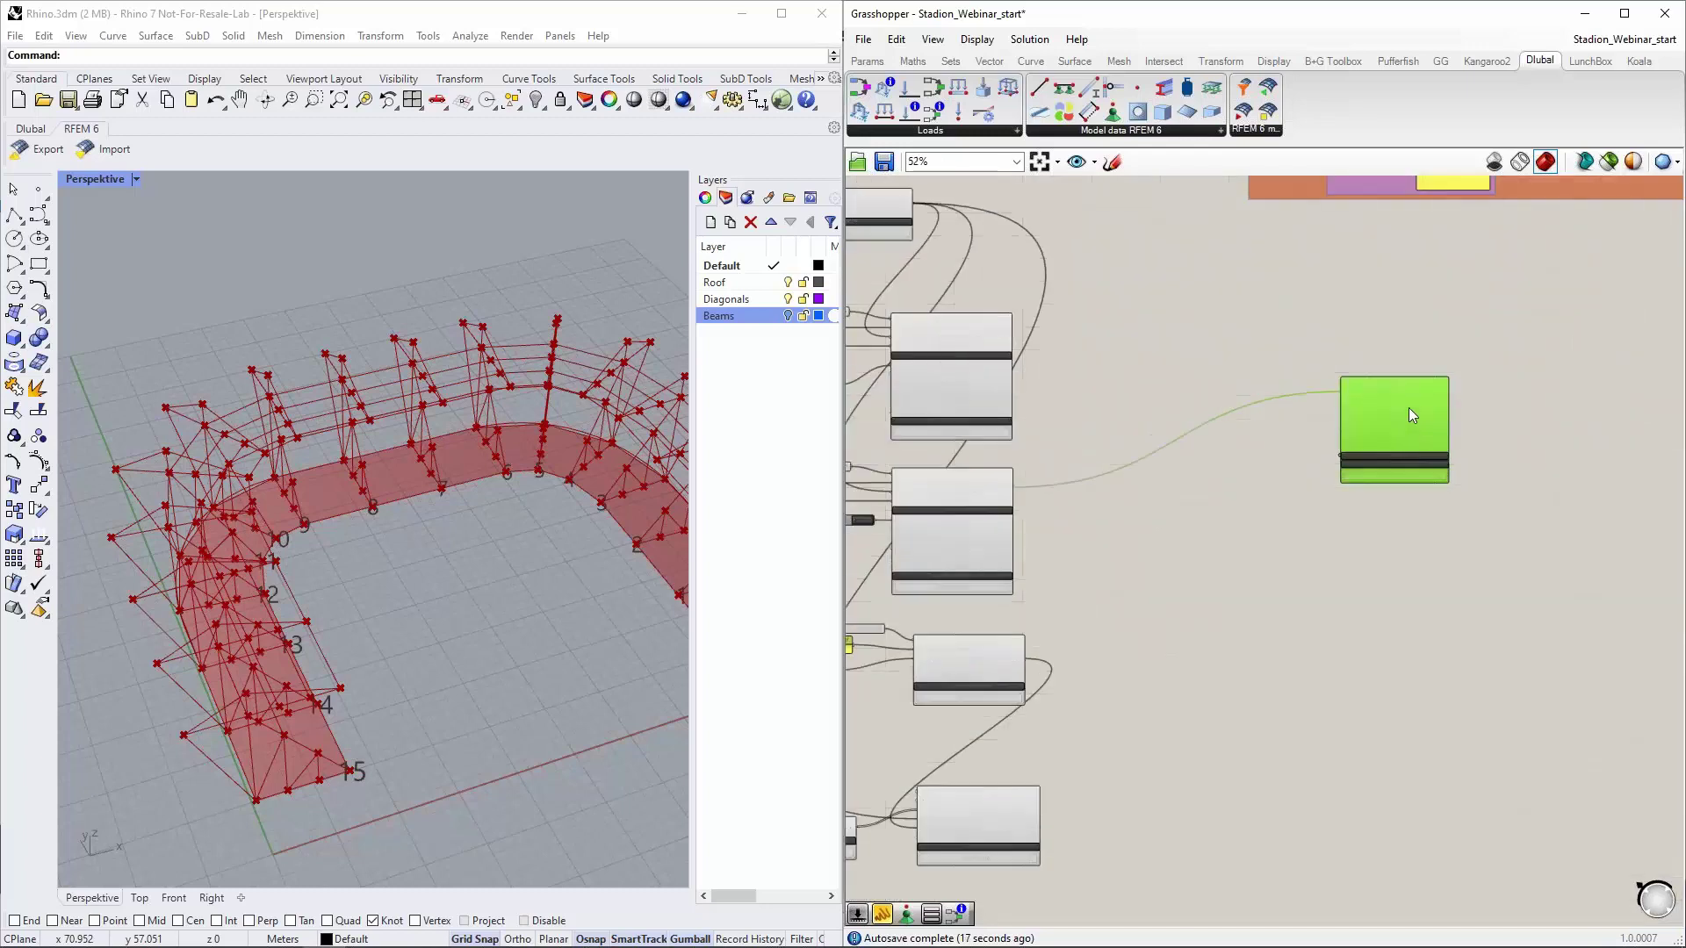
scroll(1412, 401, down, 2)
drag(1412, 406, 1164, 475)
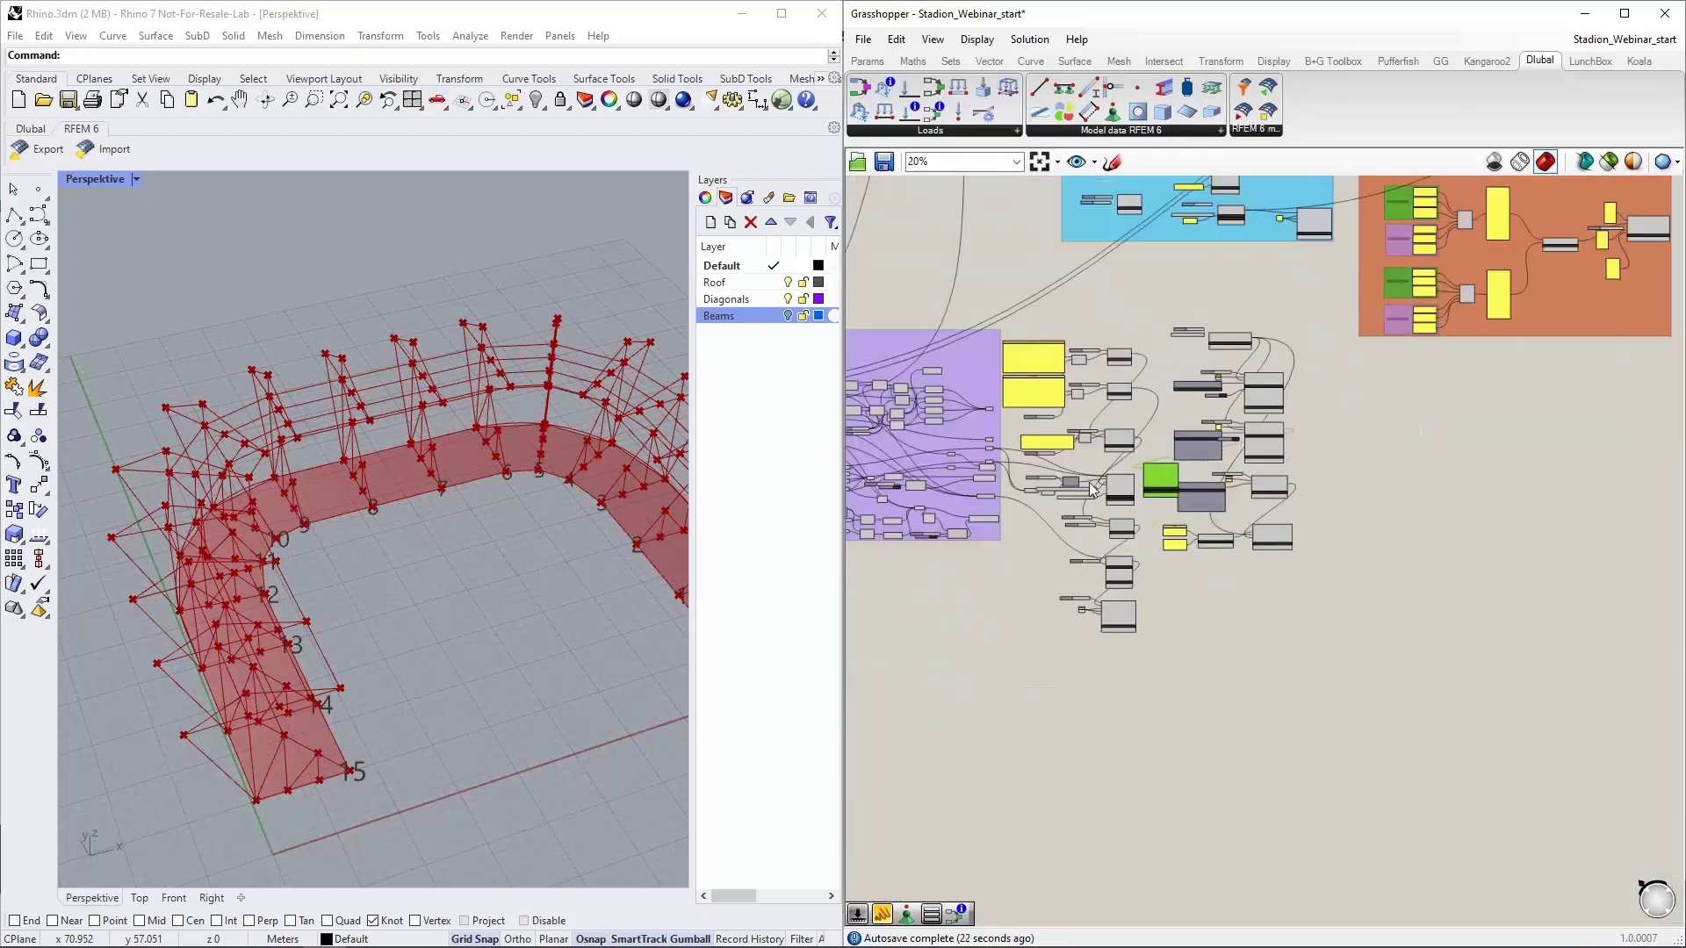
scroll(1098, 488, up, 2)
scroll(1136, 476, up, 7)
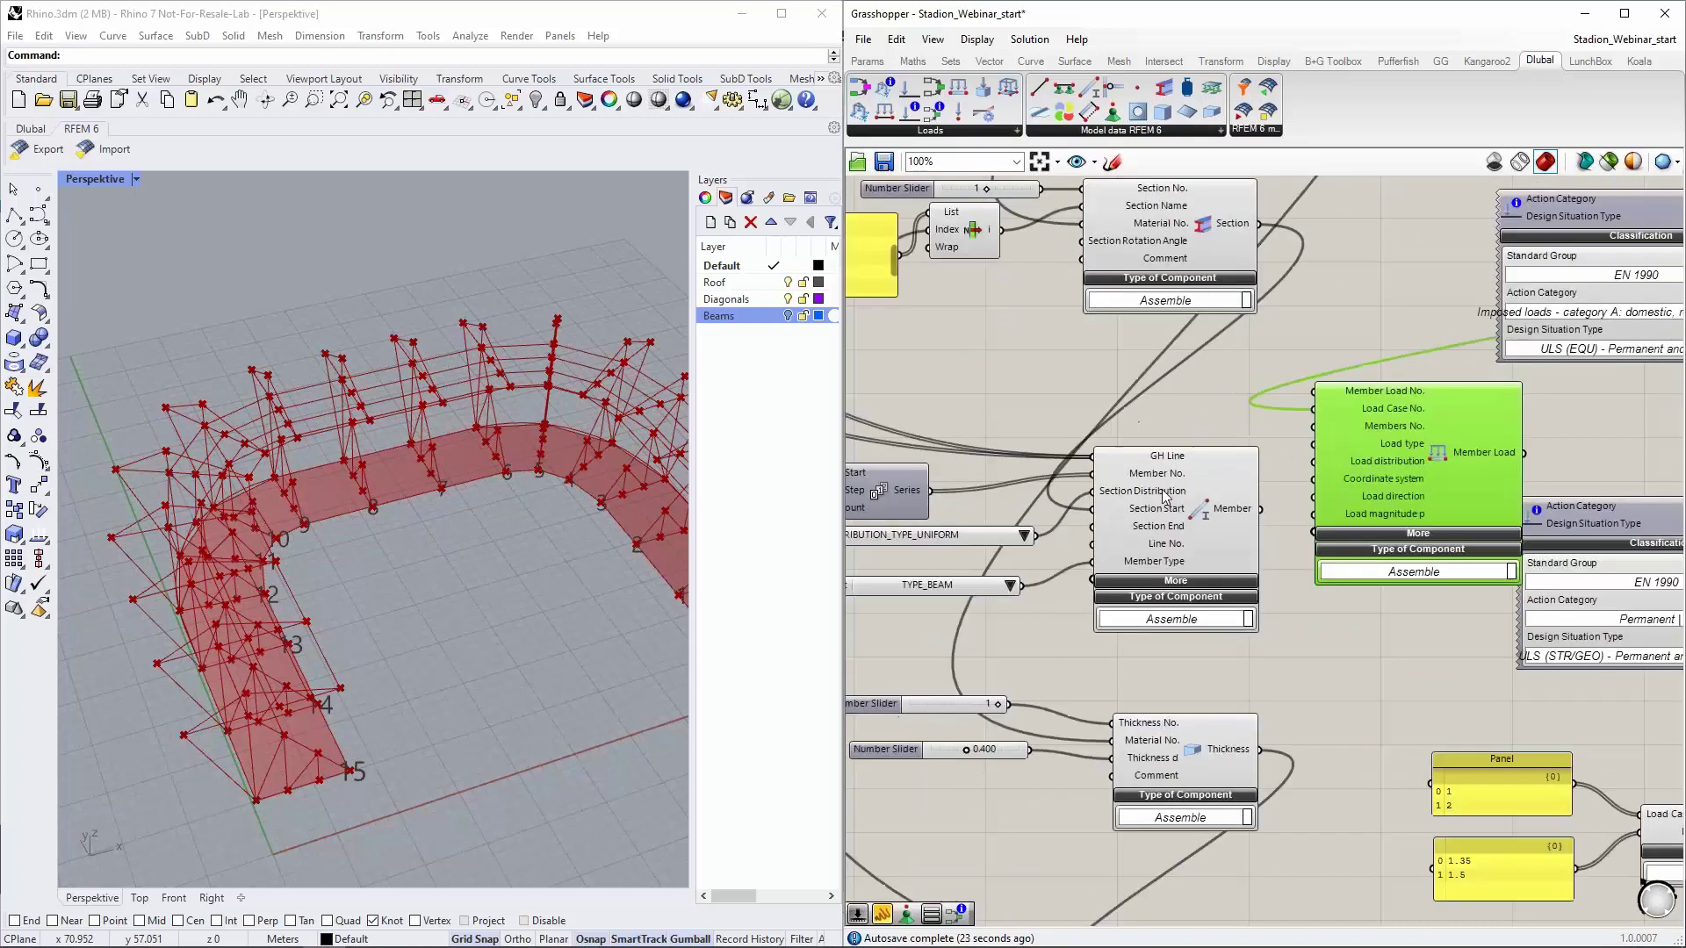
scroll(1192, 498, down, 1)
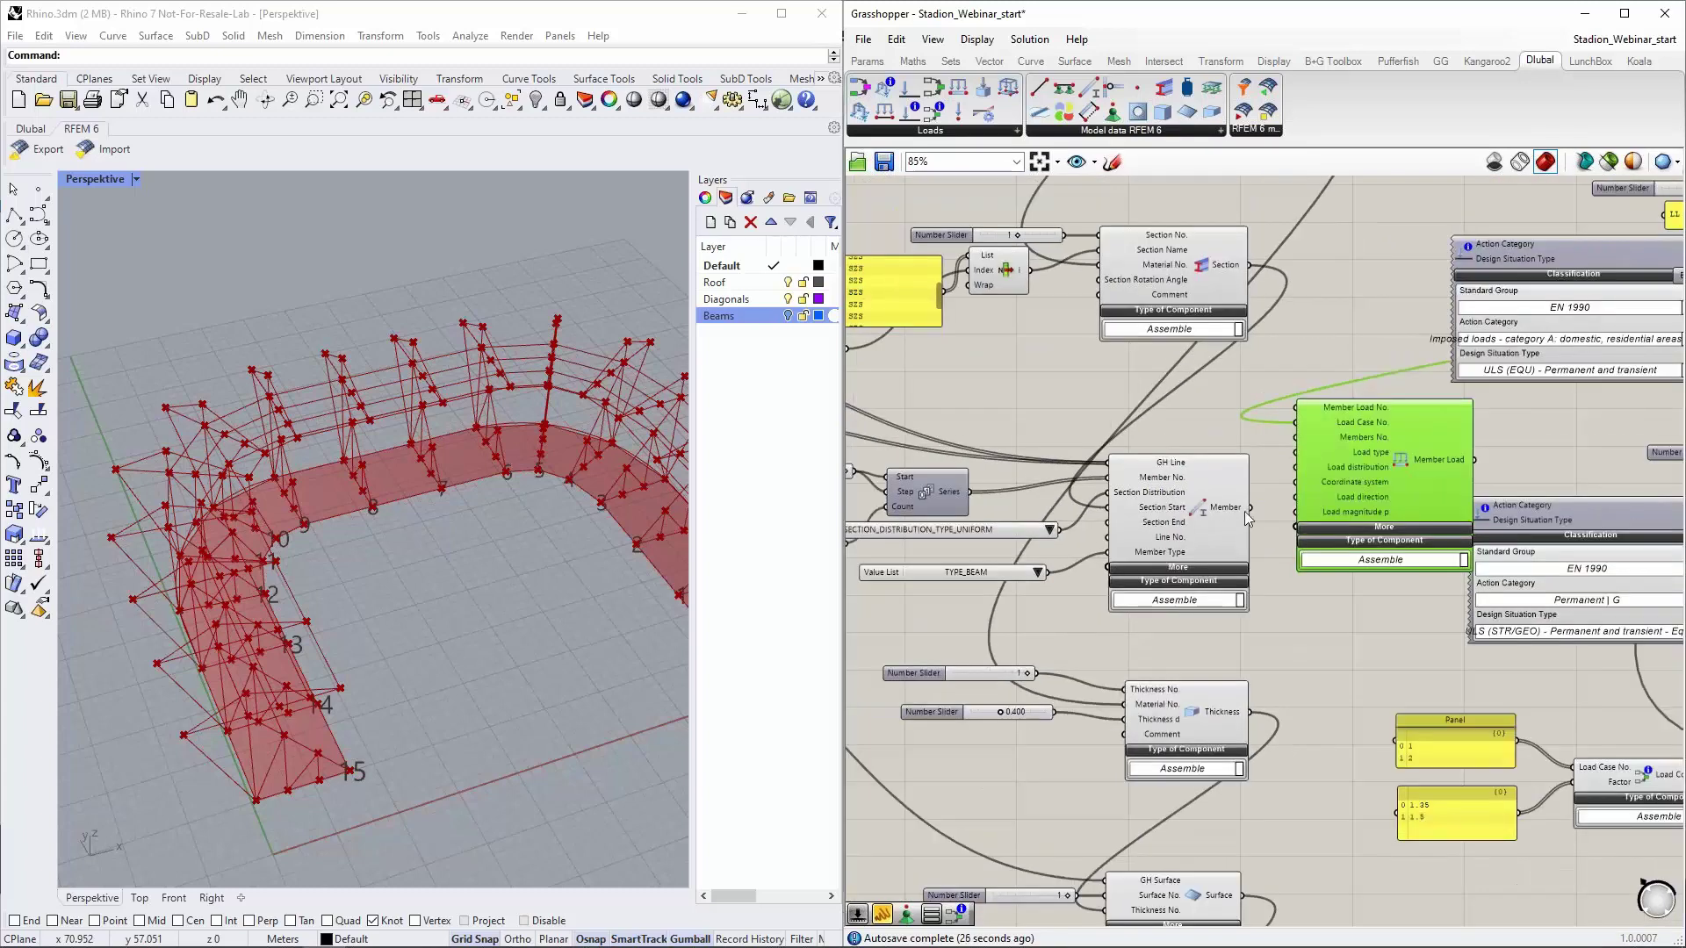
click(824, 466)
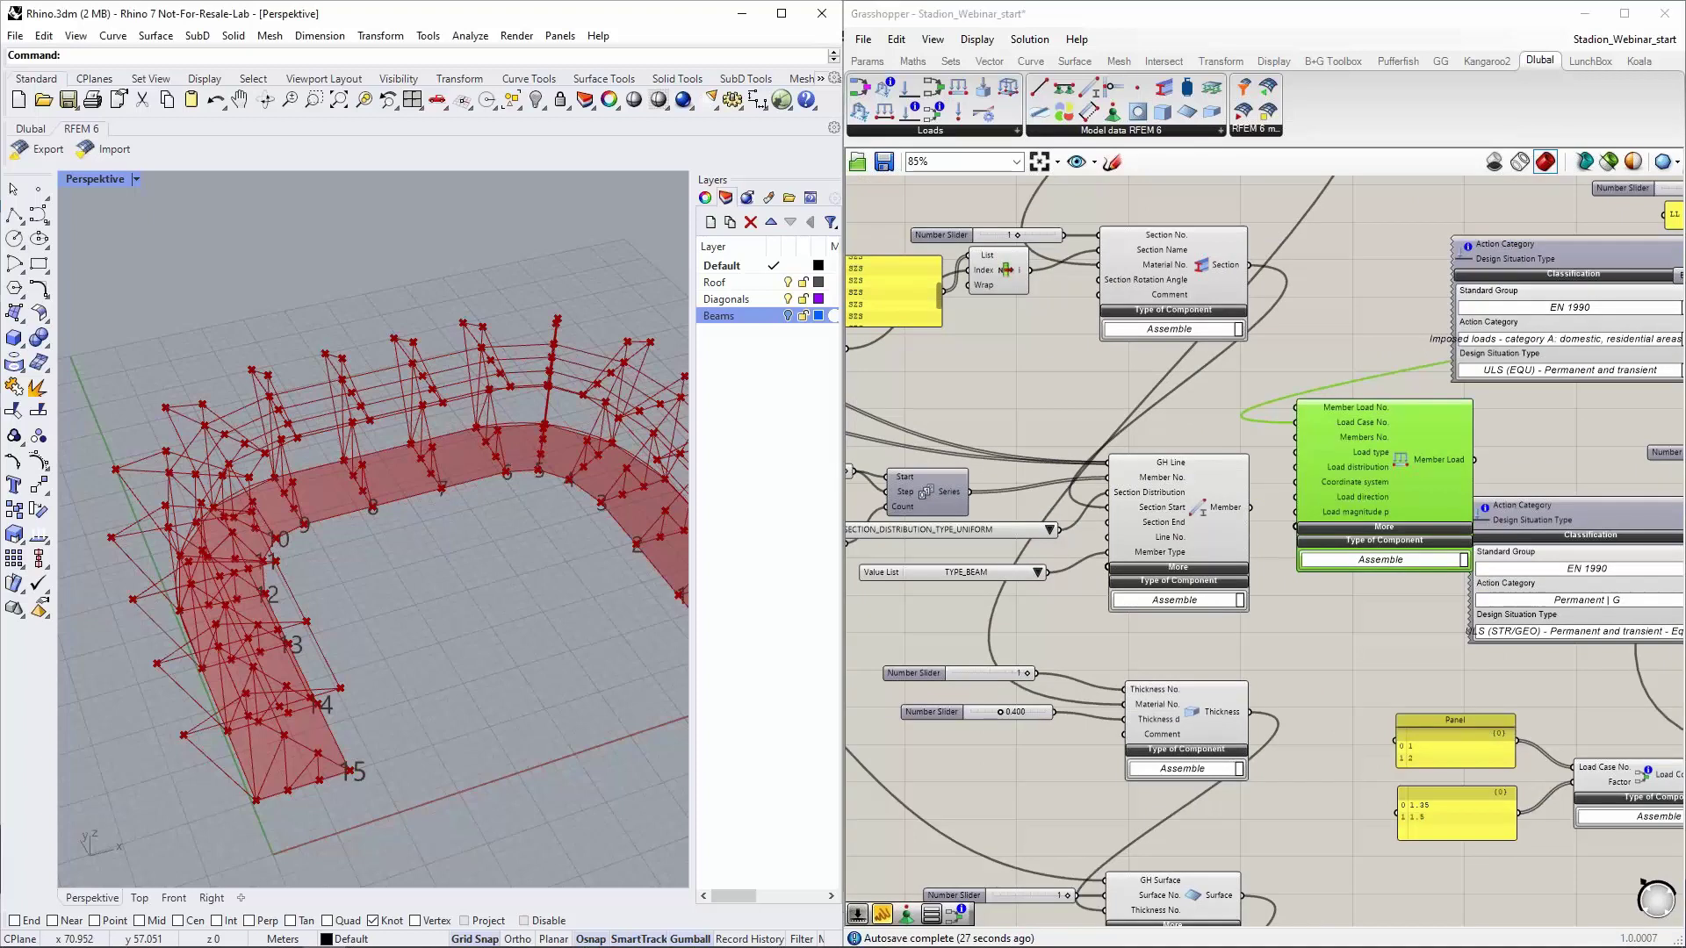
click(1257, 516)
drag(1252, 508, 1297, 437)
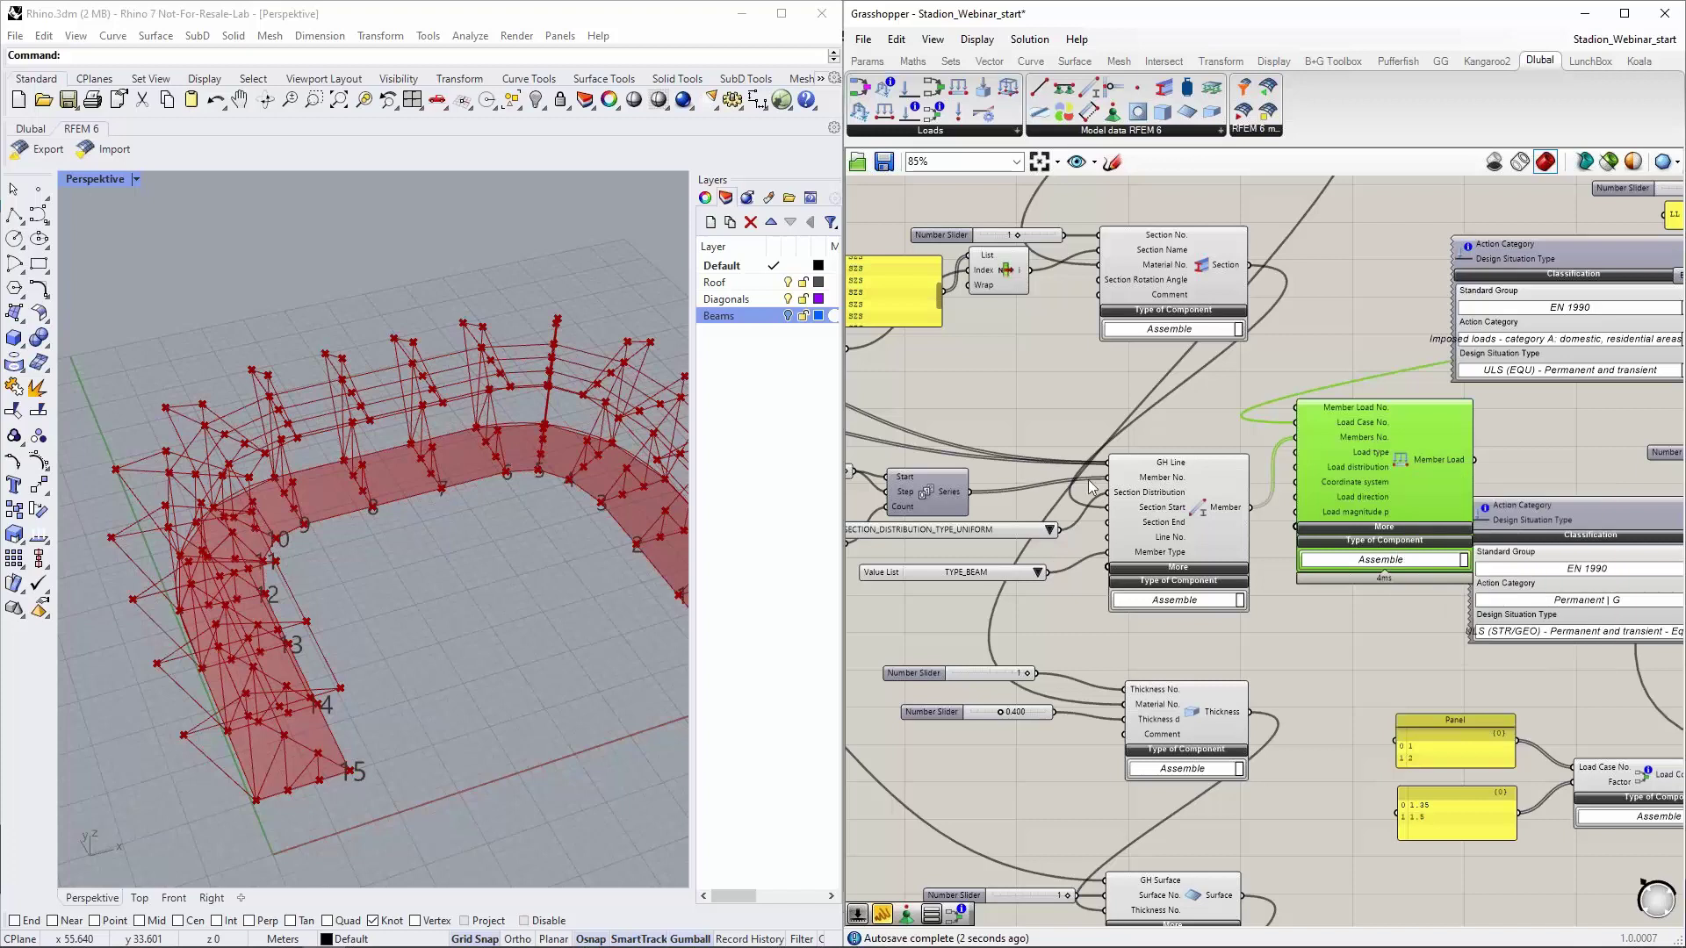
Check the Member component's Member No. input, and move the Member Load component back to the free canvas beside the load cases
mouse_move(1169, 482)
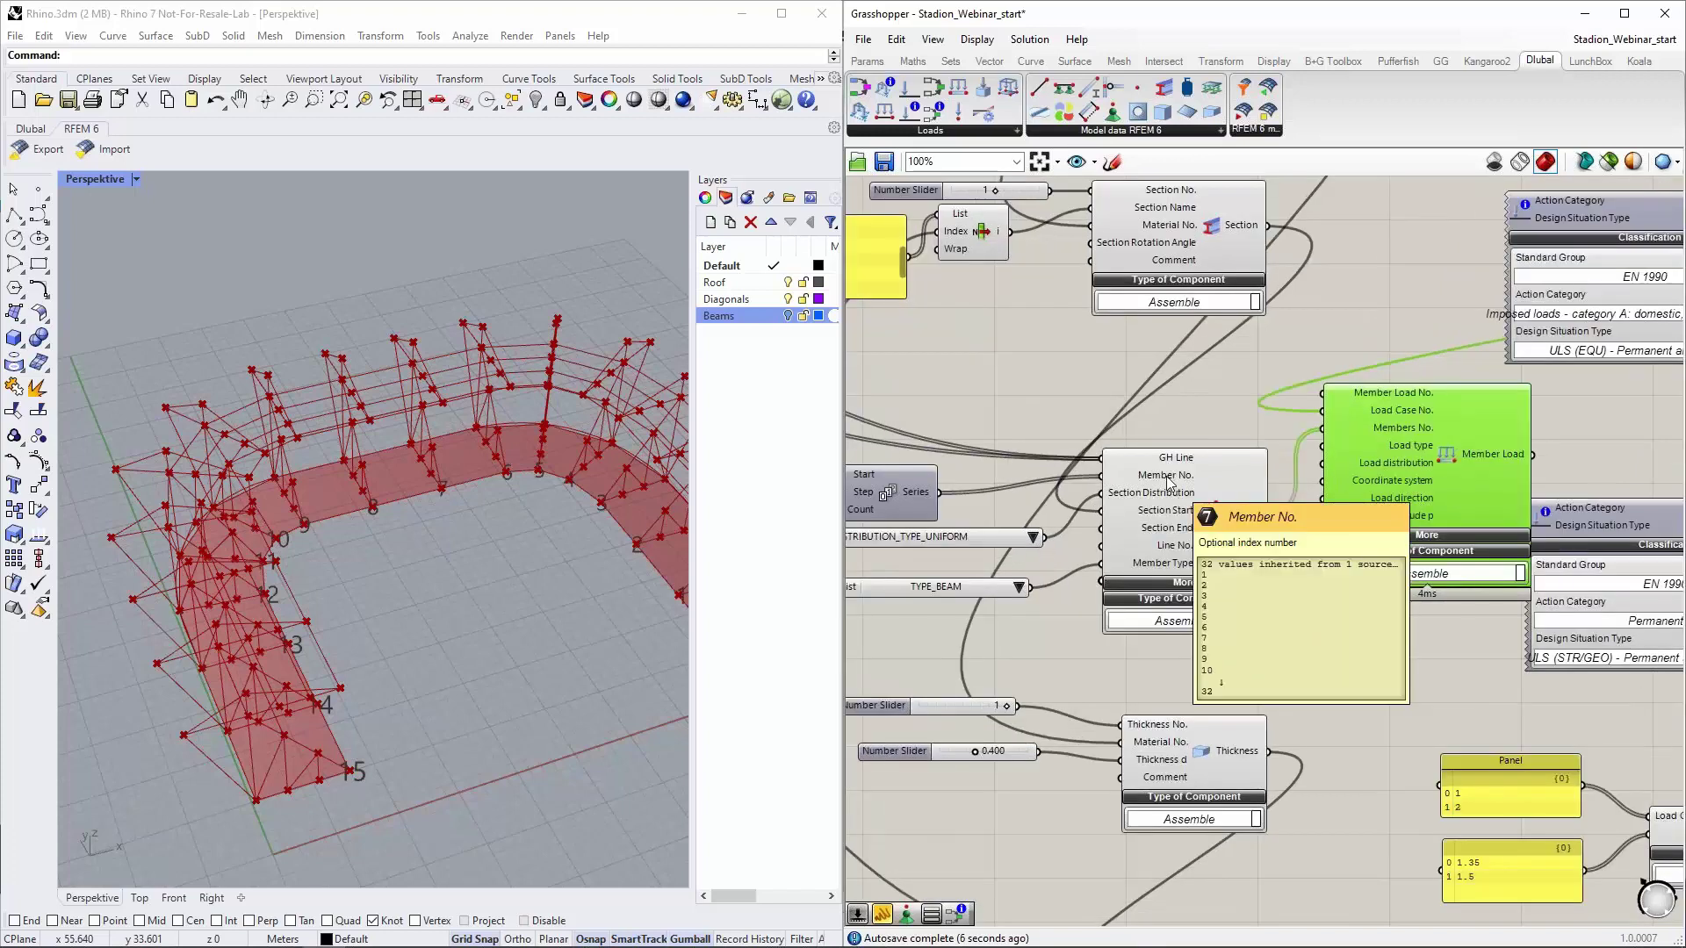
scroll(1078, 468, down, 1)
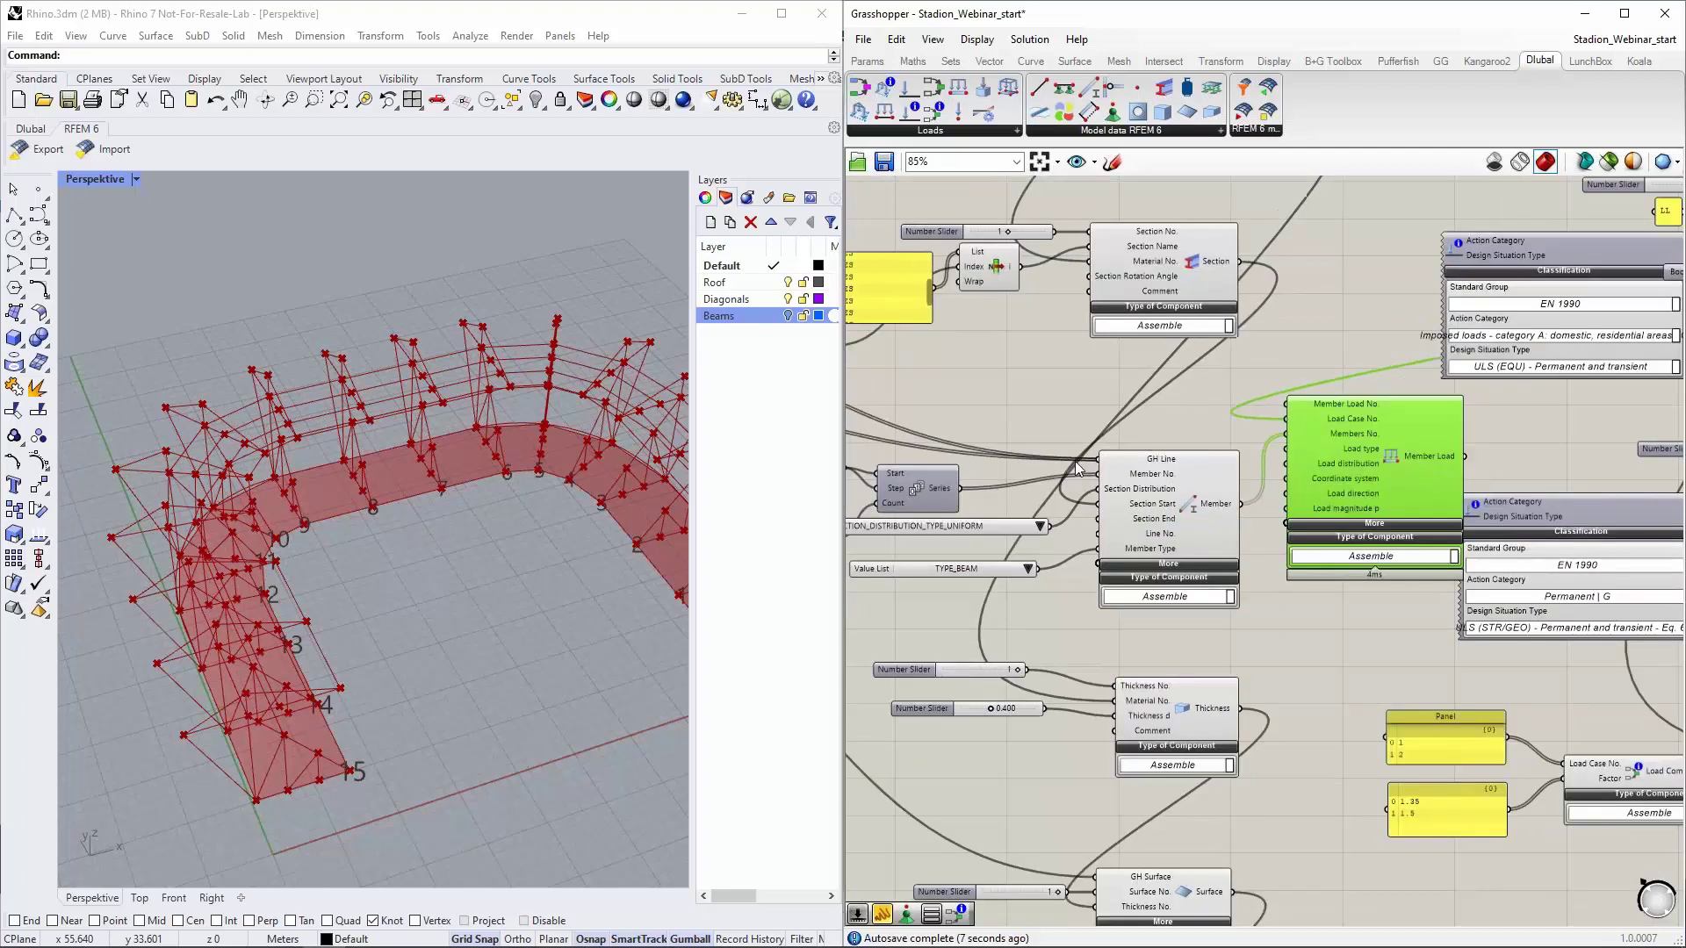
scroll(1078, 468, up, 1)
scroll(1008, 505, down, 5)
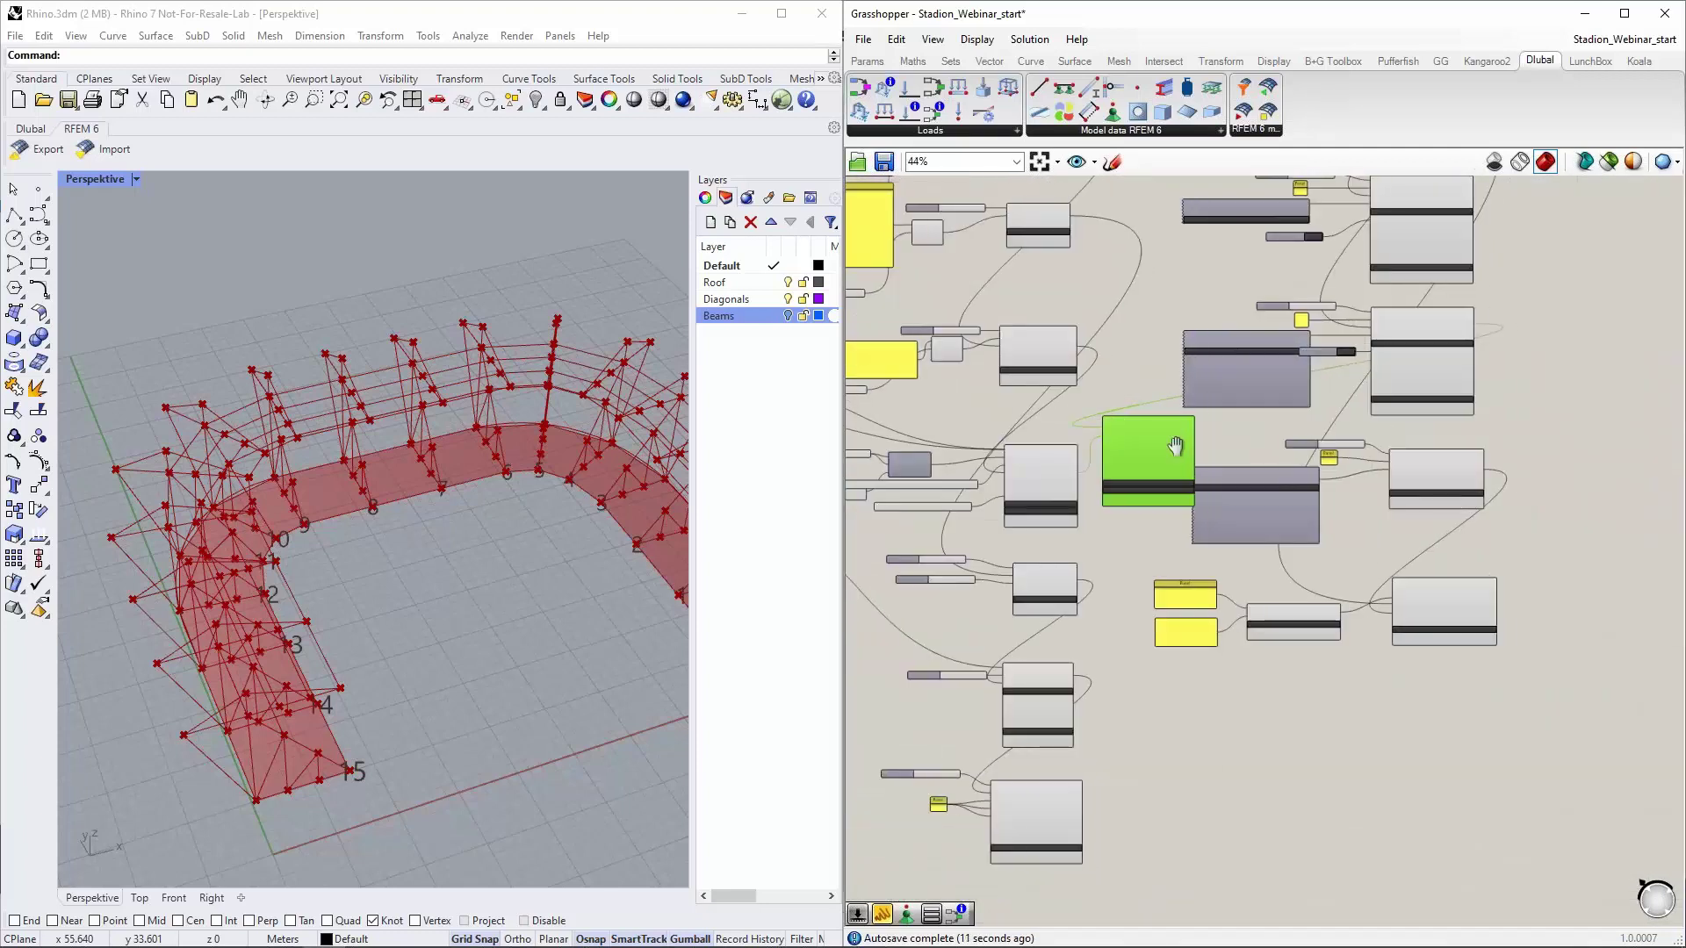
right_drag(1175, 446, 930, 479)
scroll(963, 487, down, 4)
drag(963, 488, 1249, 419)
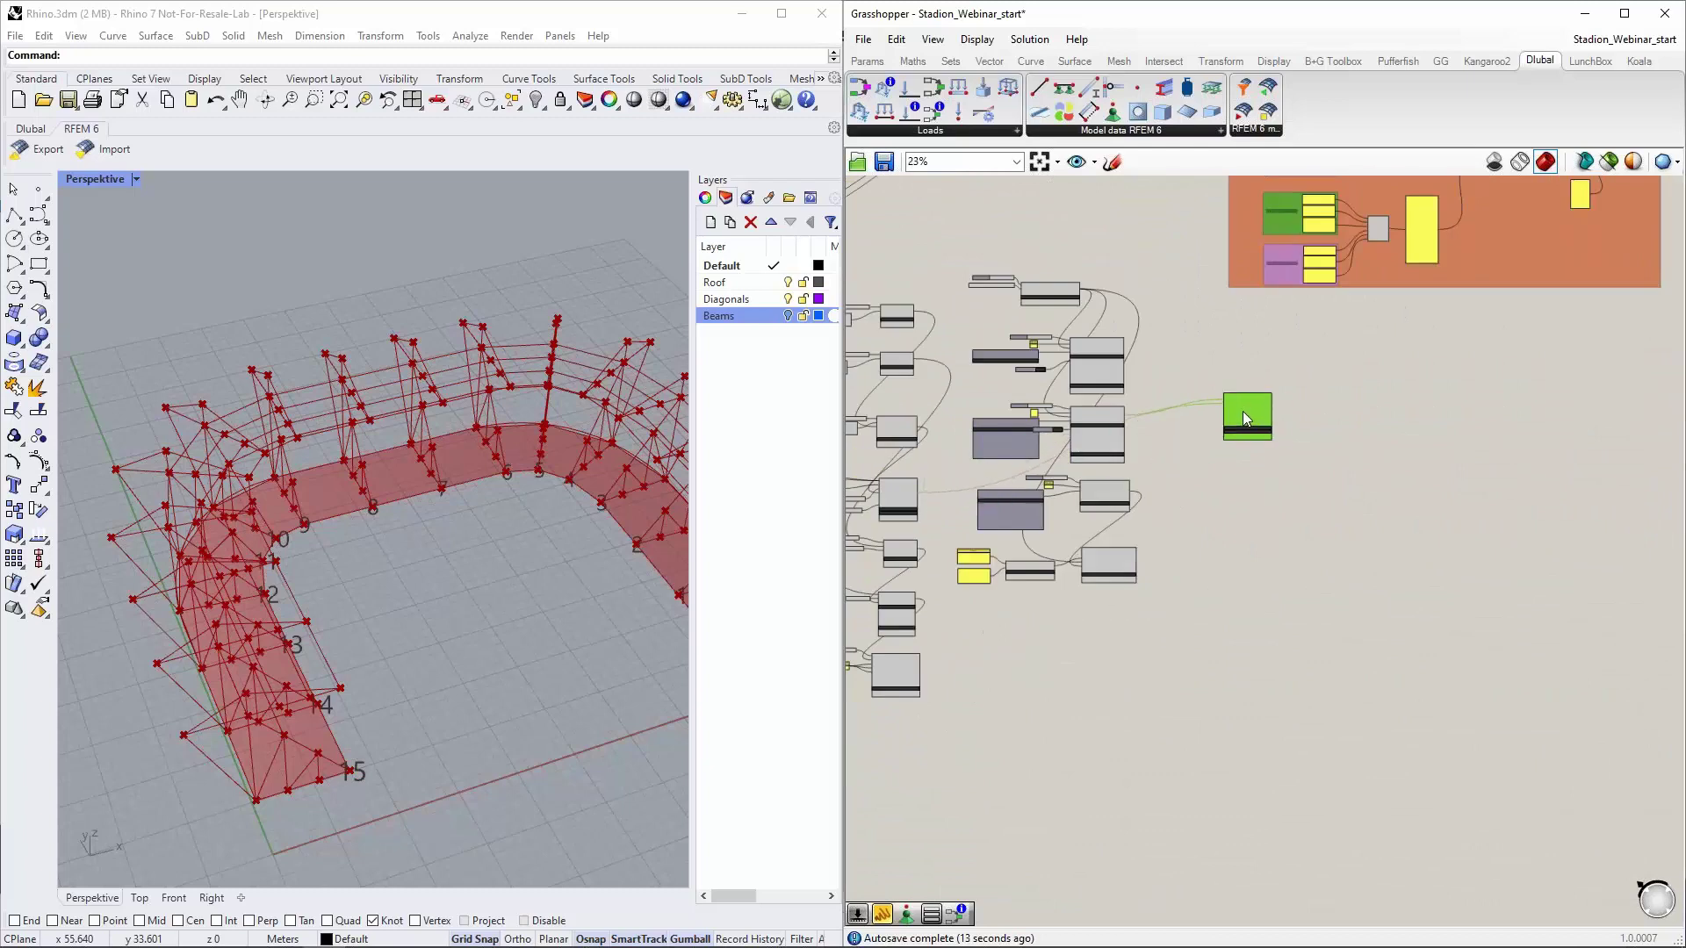
scroll(1238, 400, up, 9)
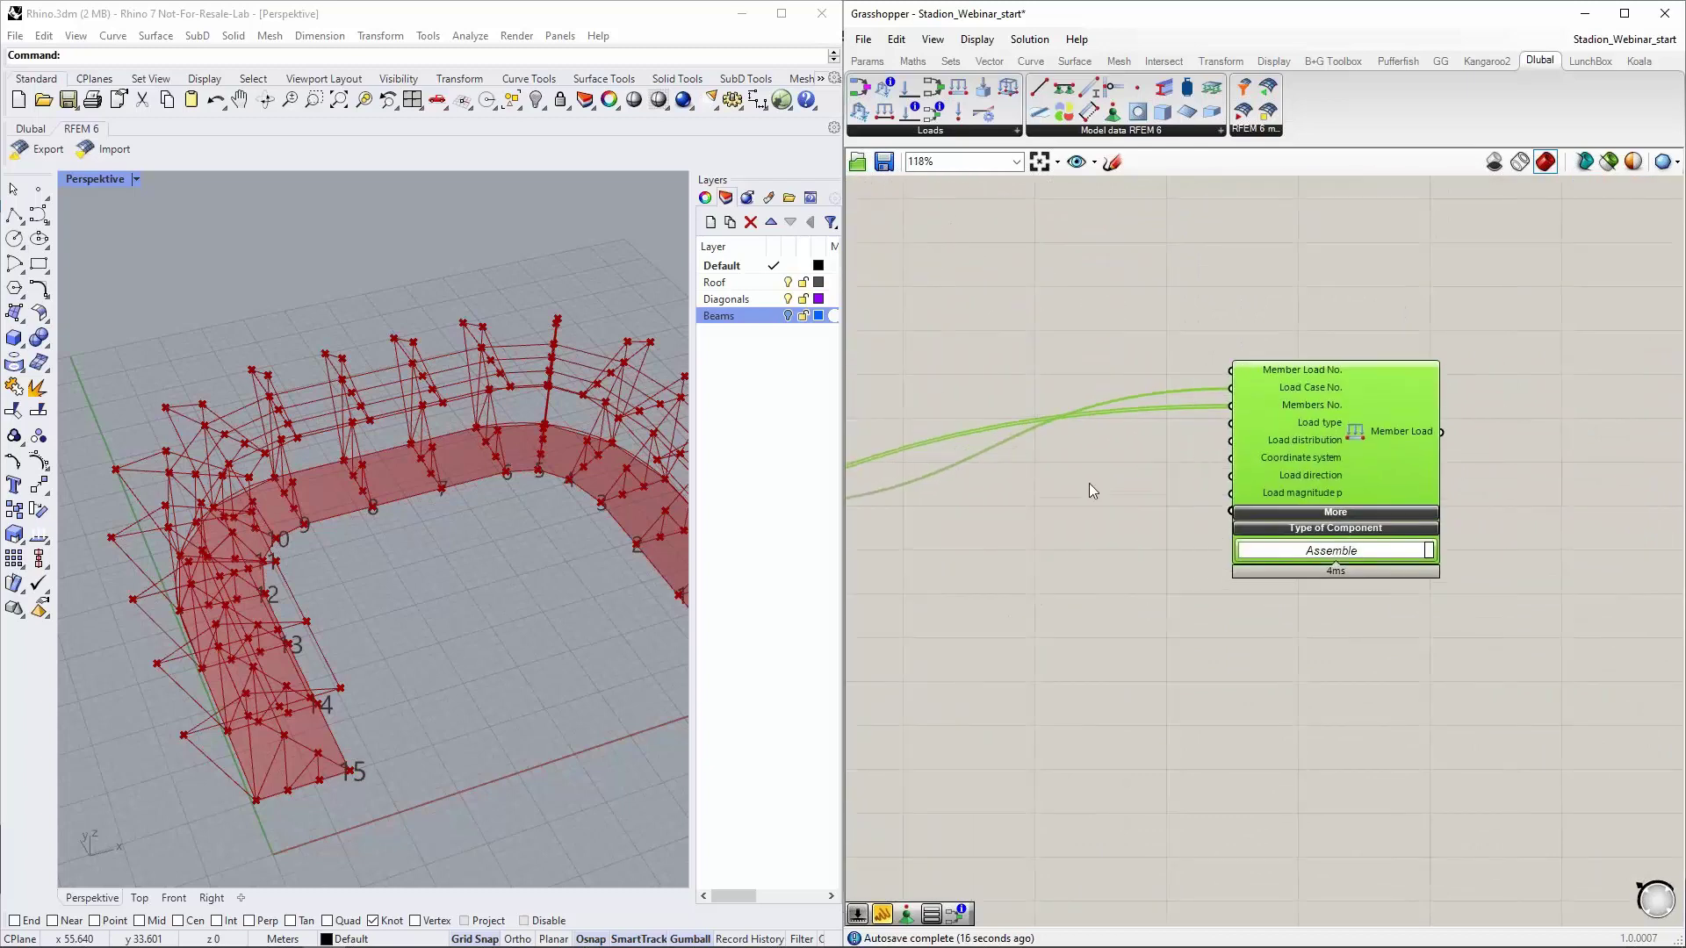
scroll(1089, 490, up, 1)
double_click(1031, 445)
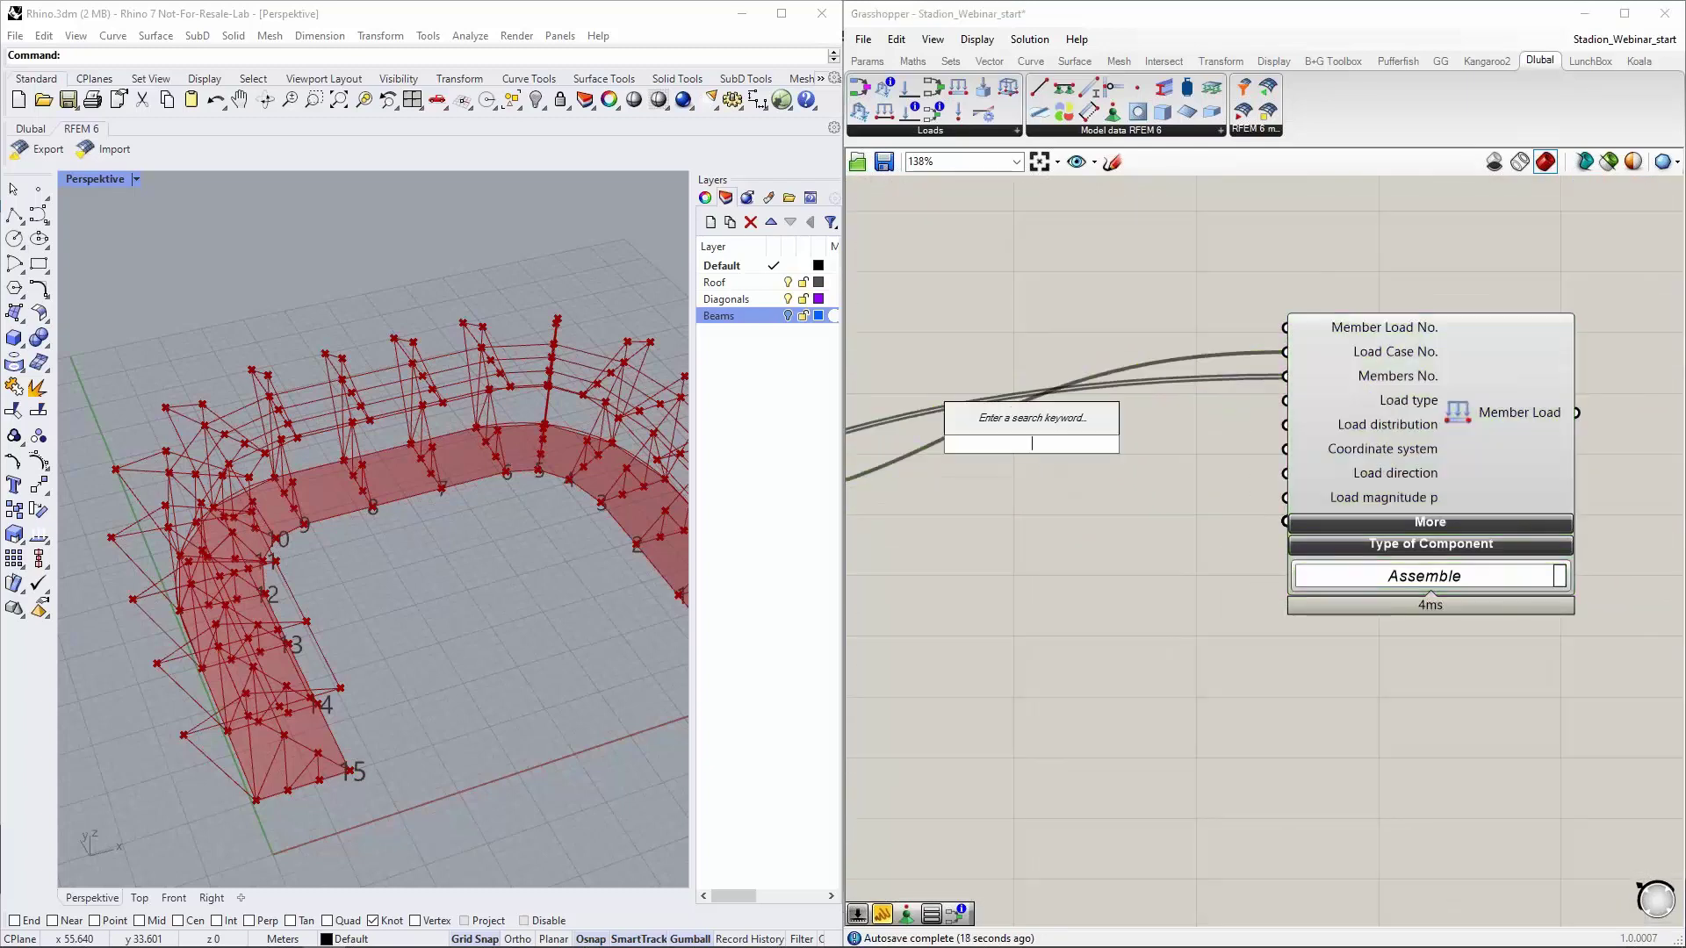
text(value)
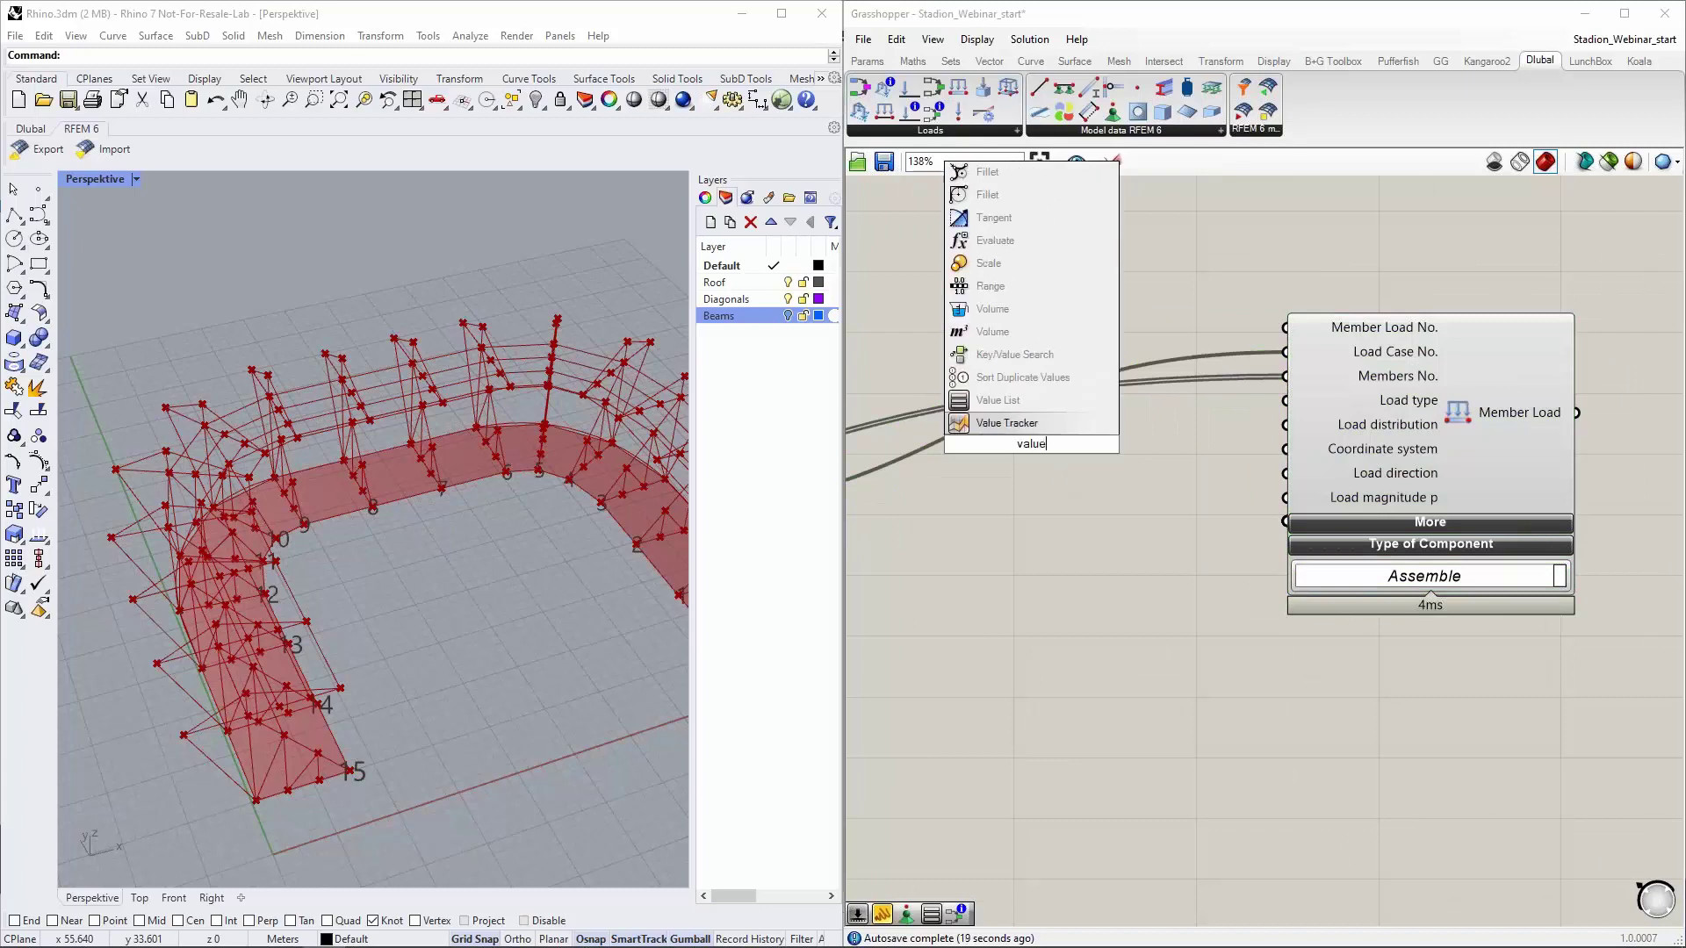
key(Return)
key(Delete)
Place a Value List beside the Member Load component and connect it to the Load type input
double_click(1003, 452)
text(value)
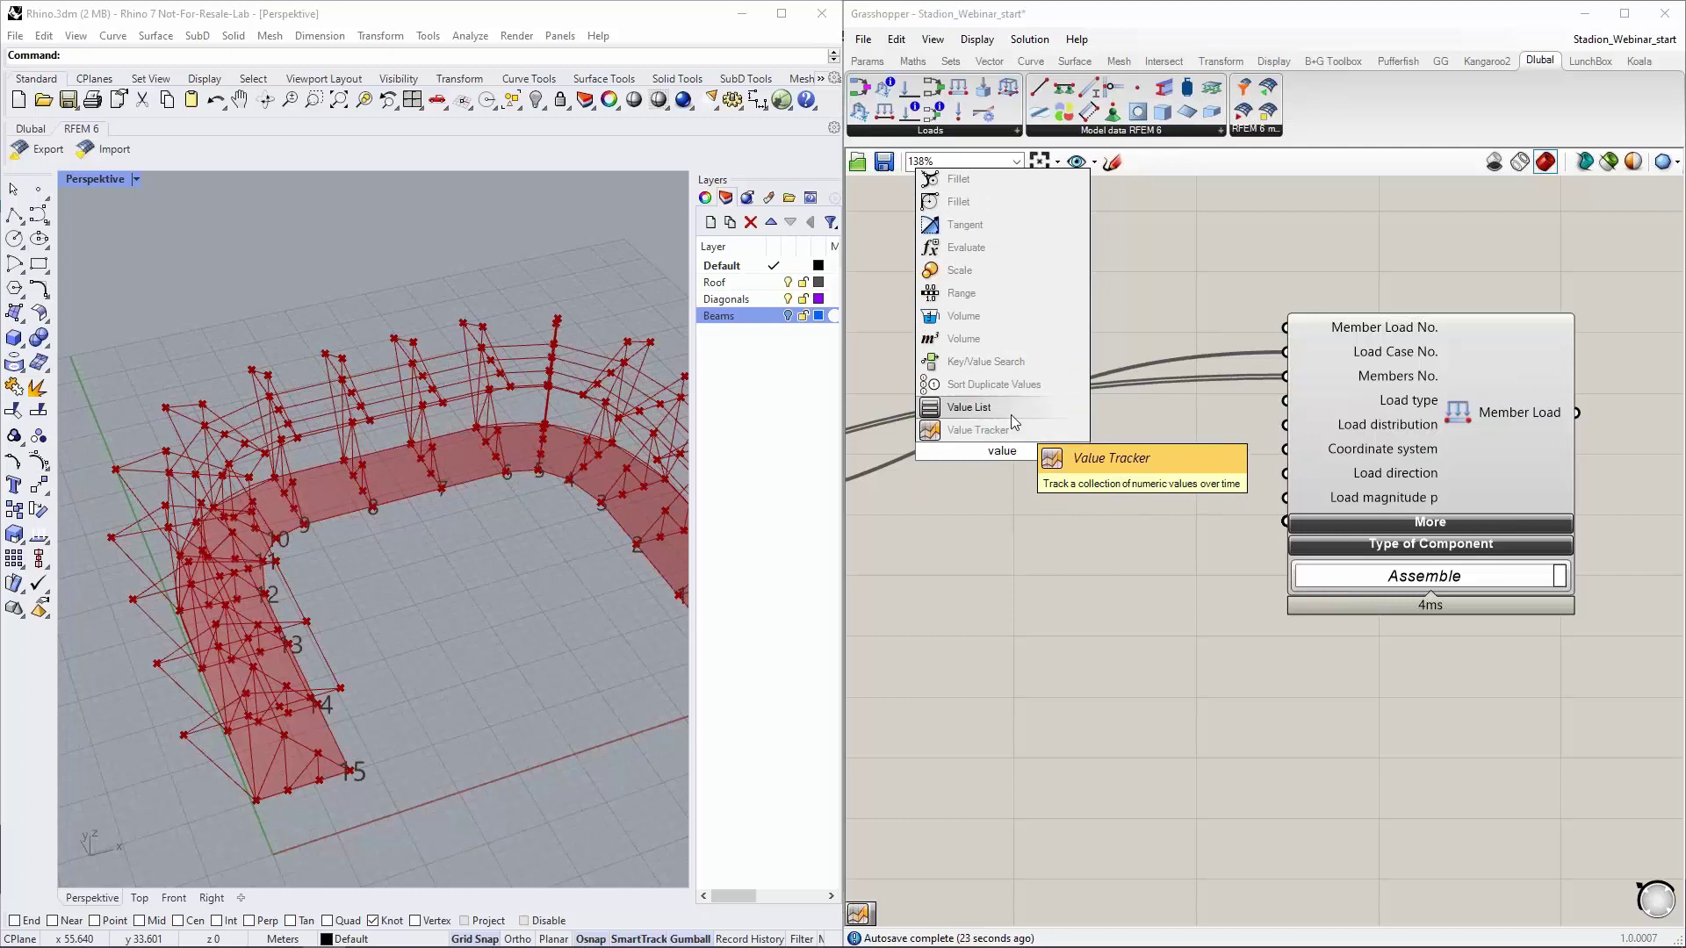
click(1009, 409)
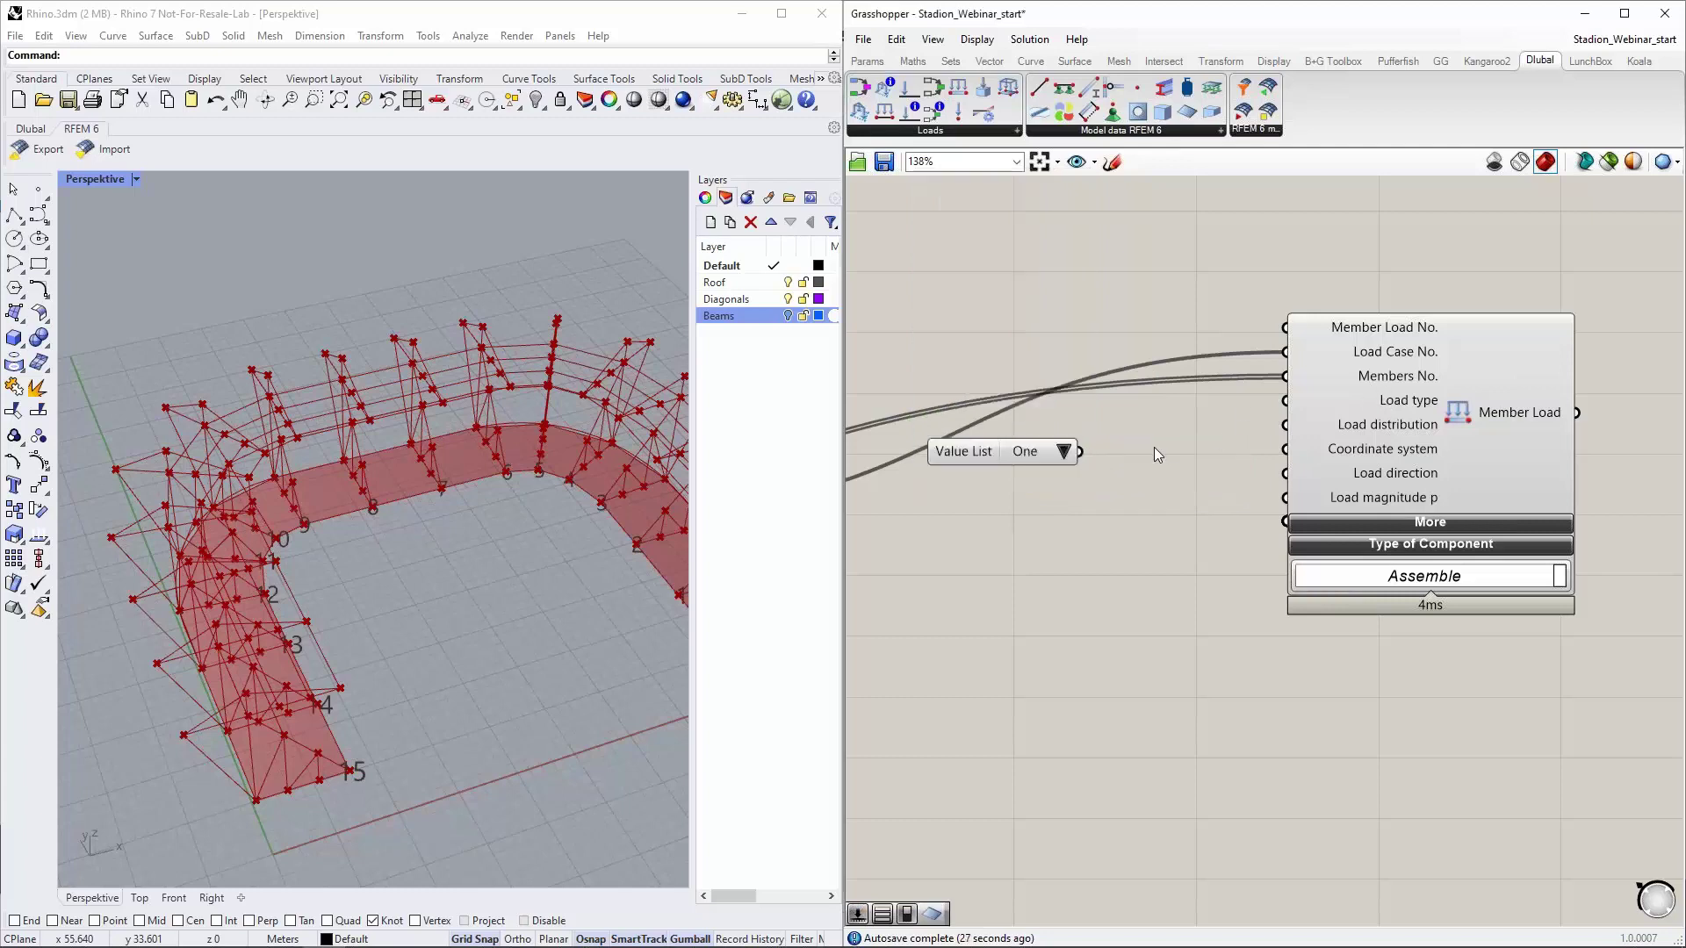
drag(1081, 451, 1285, 400)
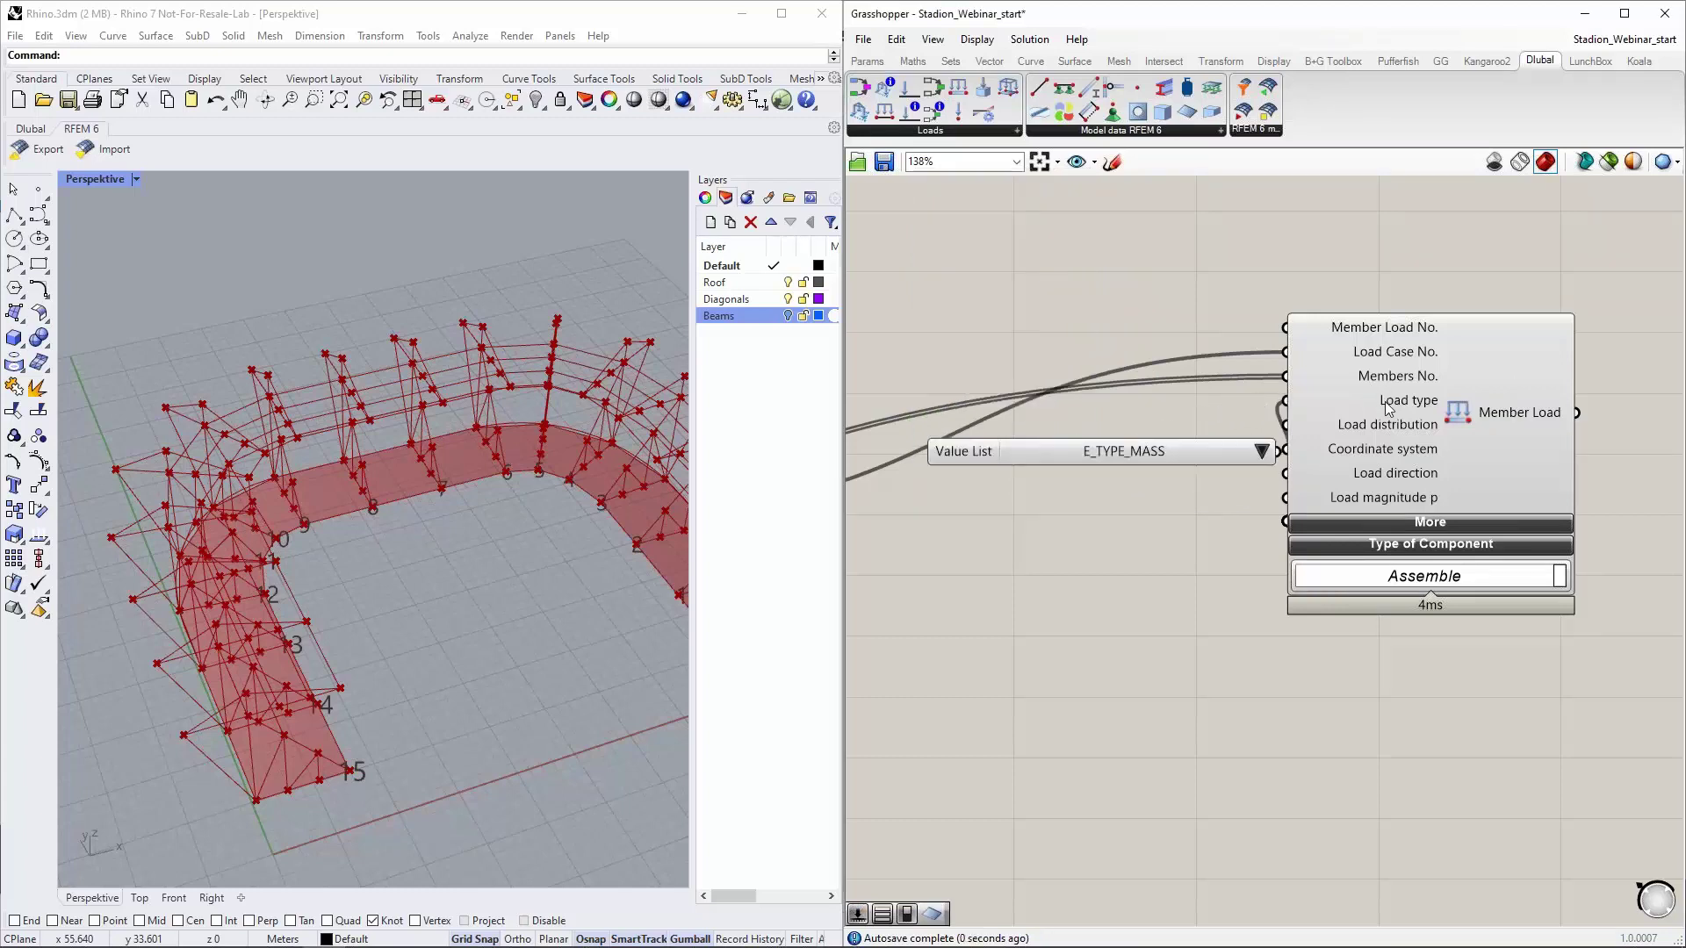
drag(1161, 461, 1079, 408)
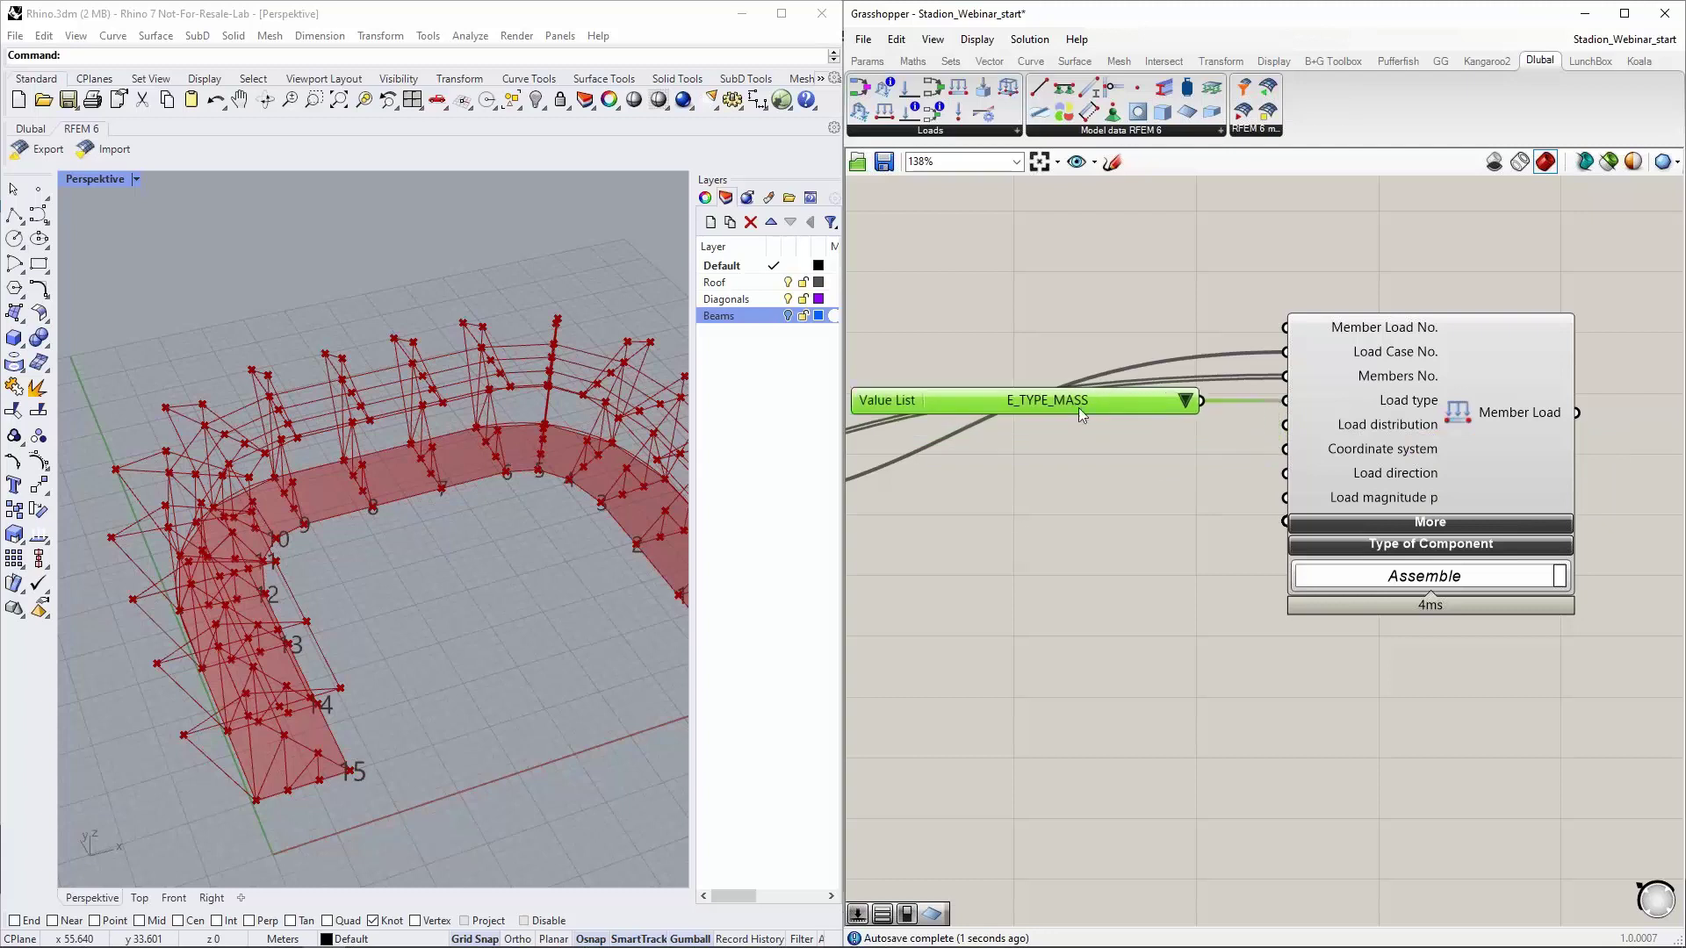
Set the Value List feeding the Load type input to LOAD_TYPE_FORCE
click(1181, 401)
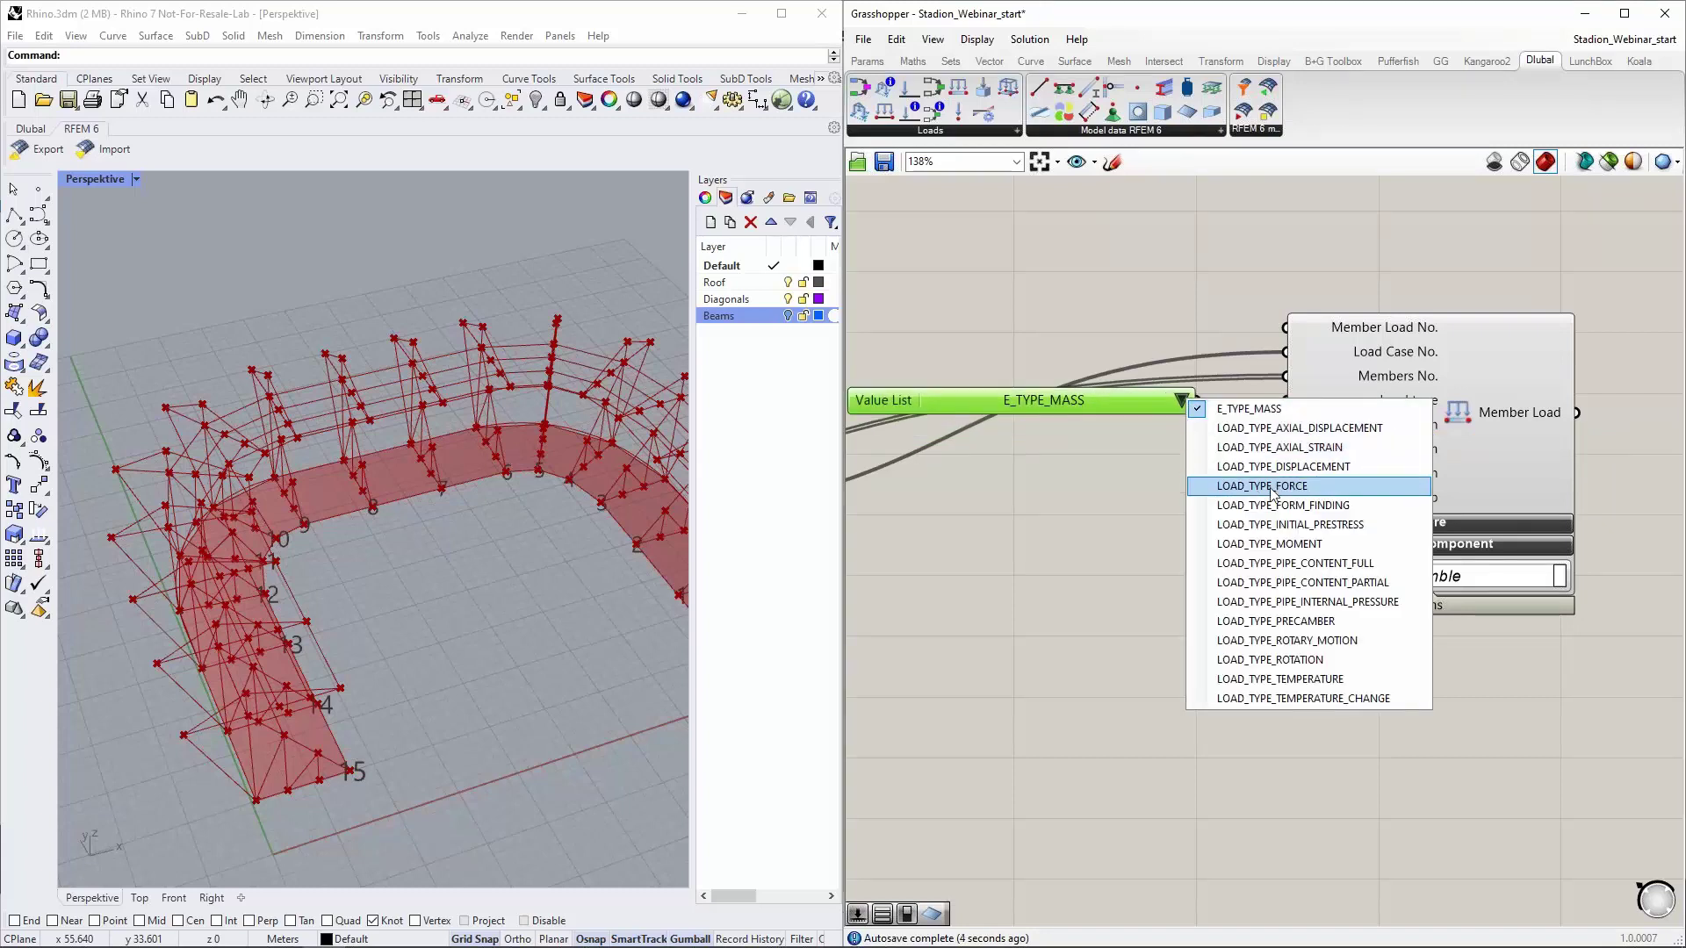
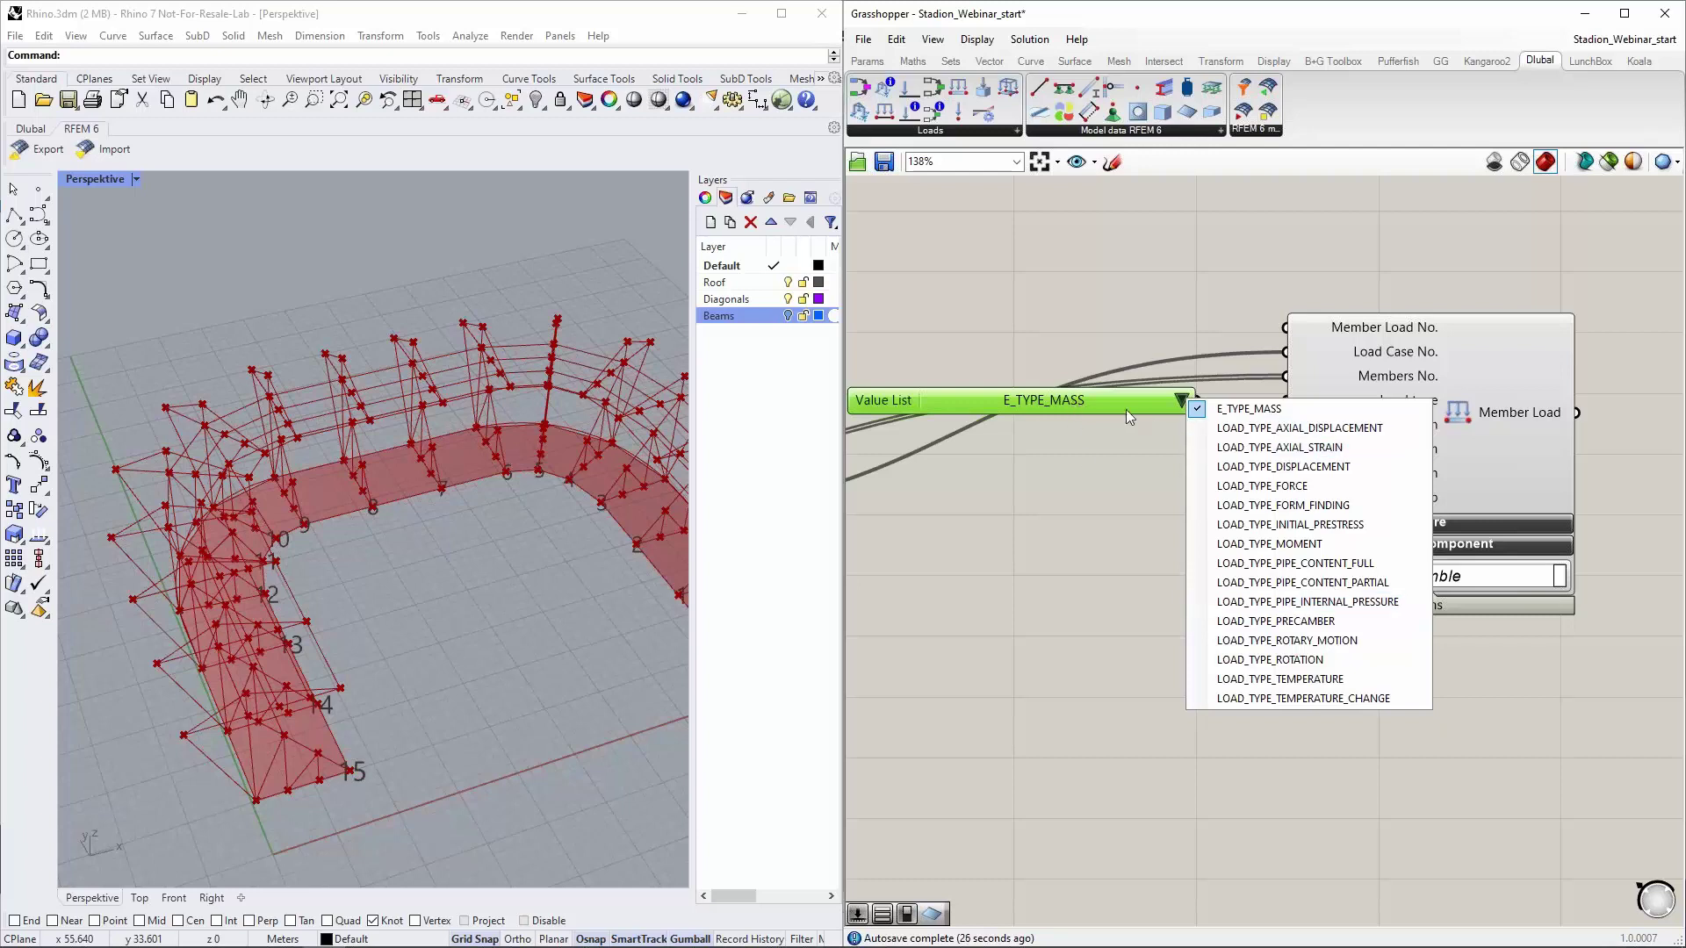
click(1137, 502)
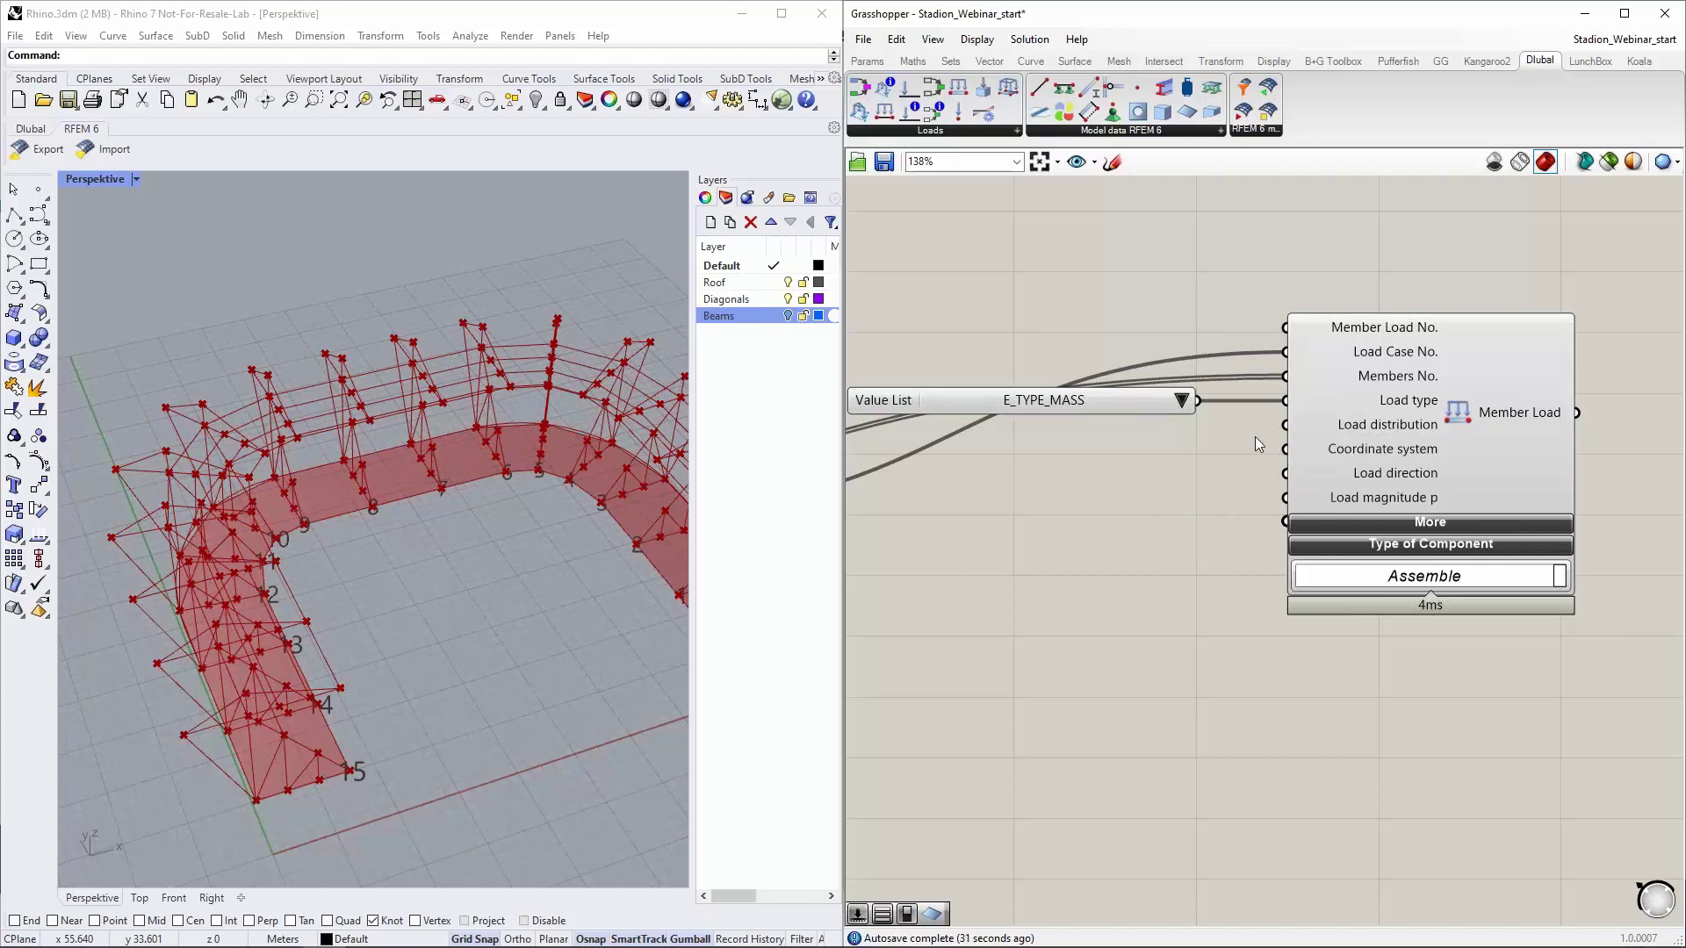
scroll(1235, 418, down, 3)
click(1201, 407)
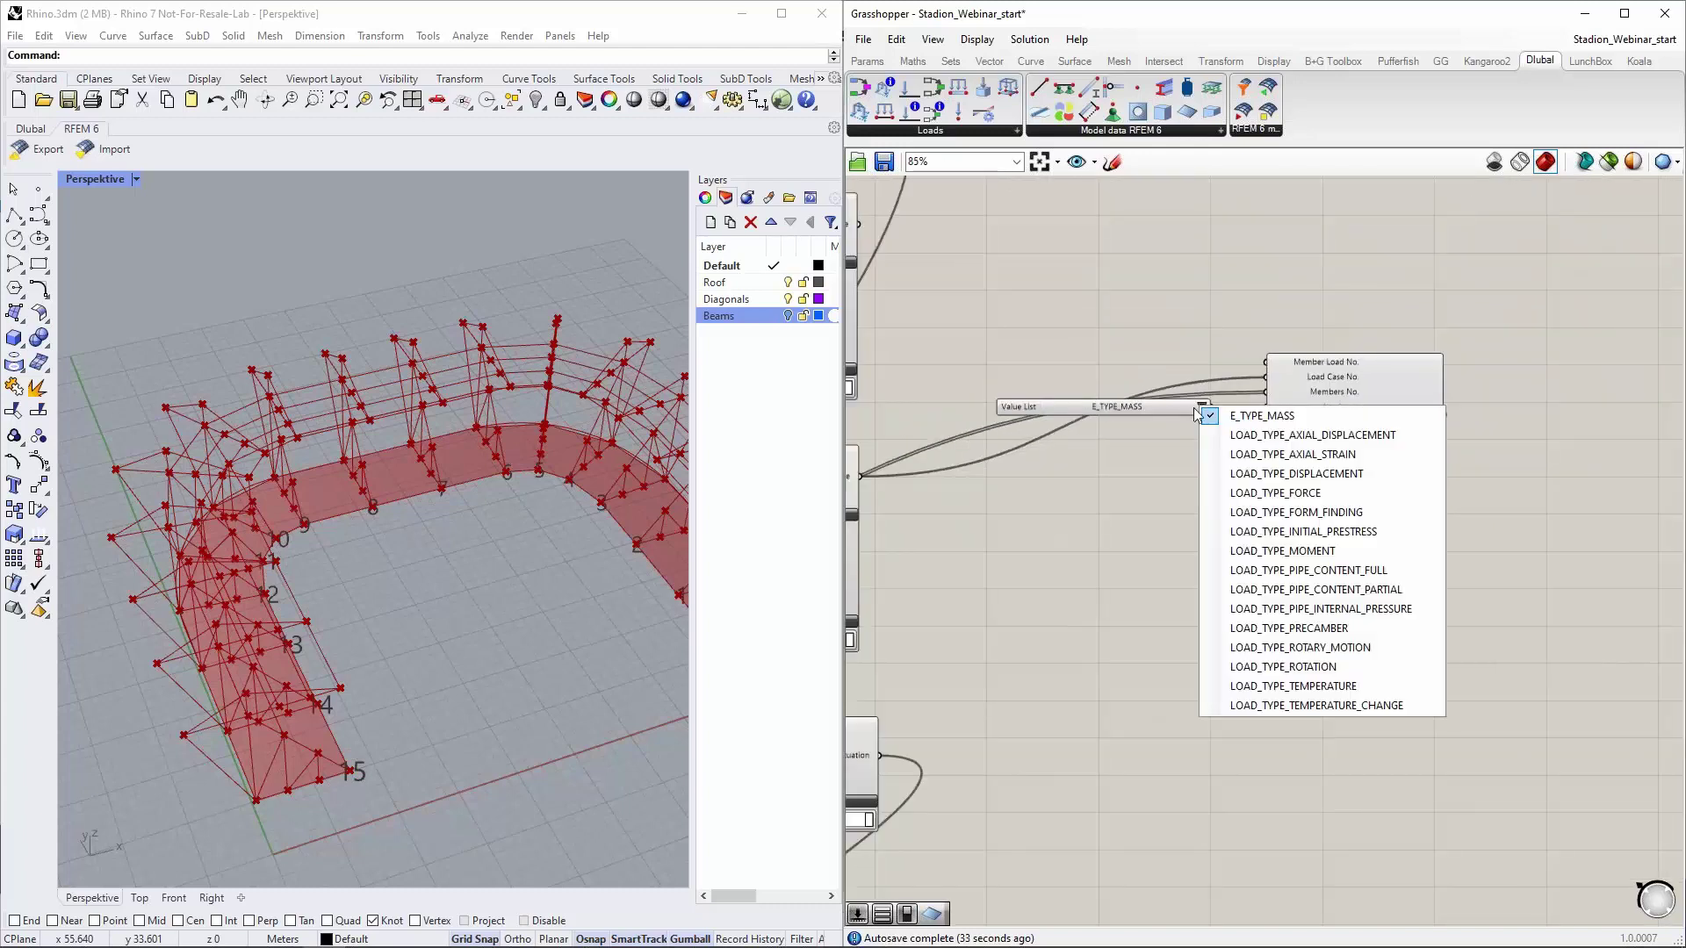
click(1261, 494)
scroll(1258, 518, up, 1)
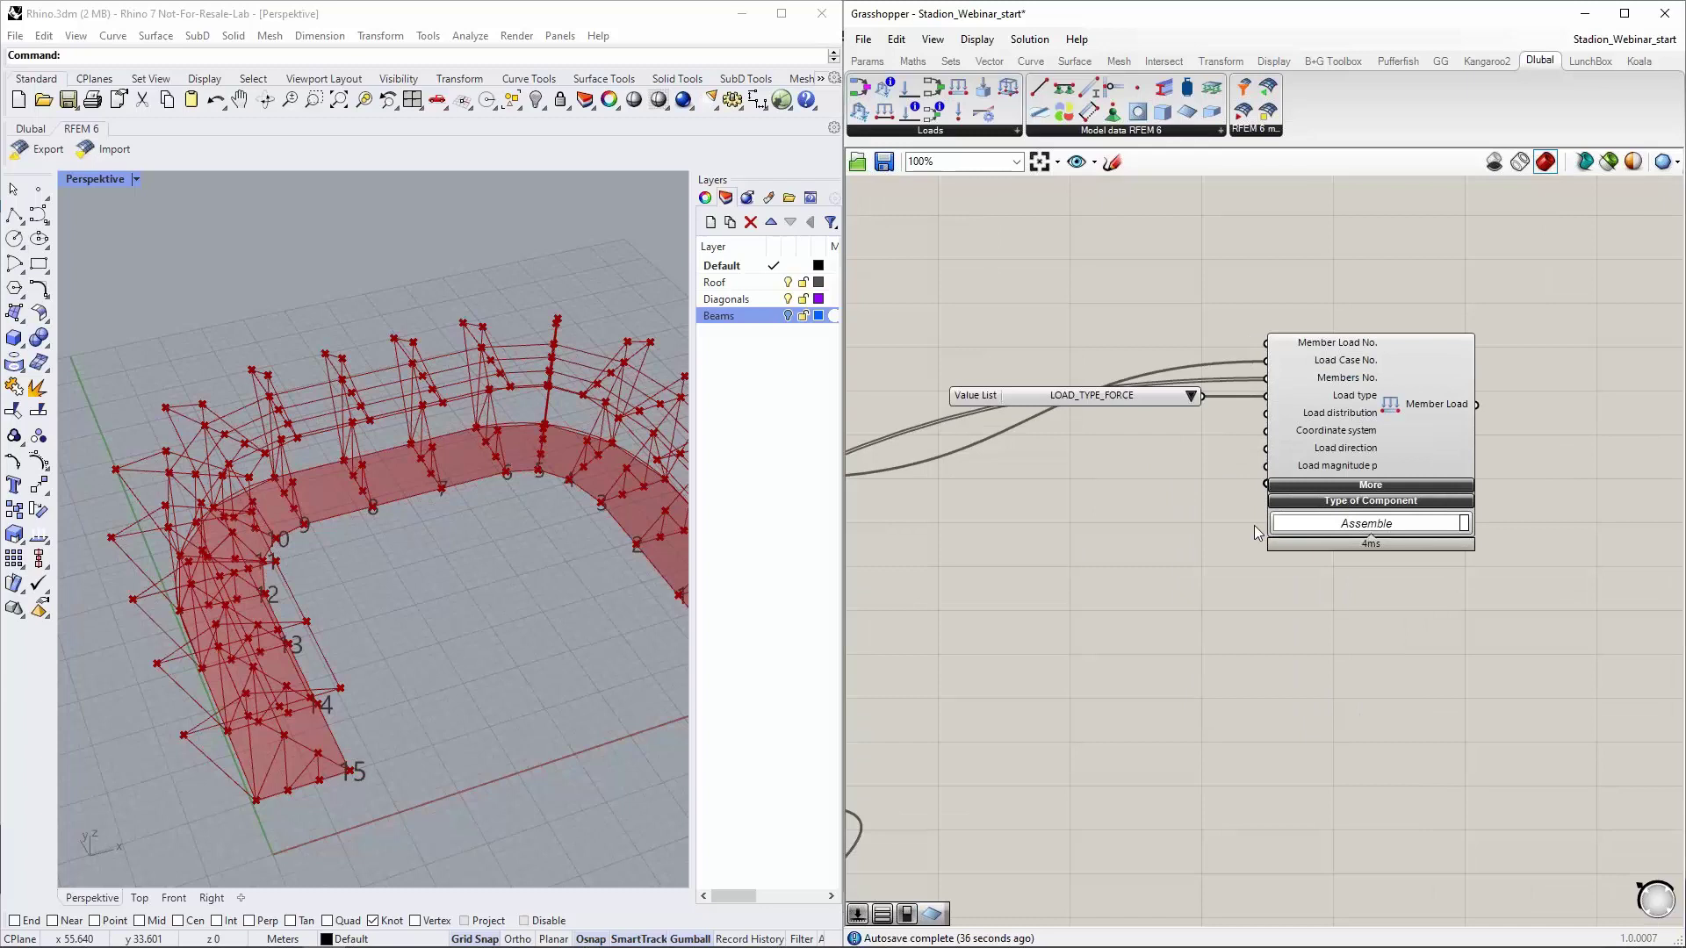
Expand the Member Load component to show its additional load distance and magnitude inputs
click(1370, 486)
right_drag(1198, 546, 1177, 508)
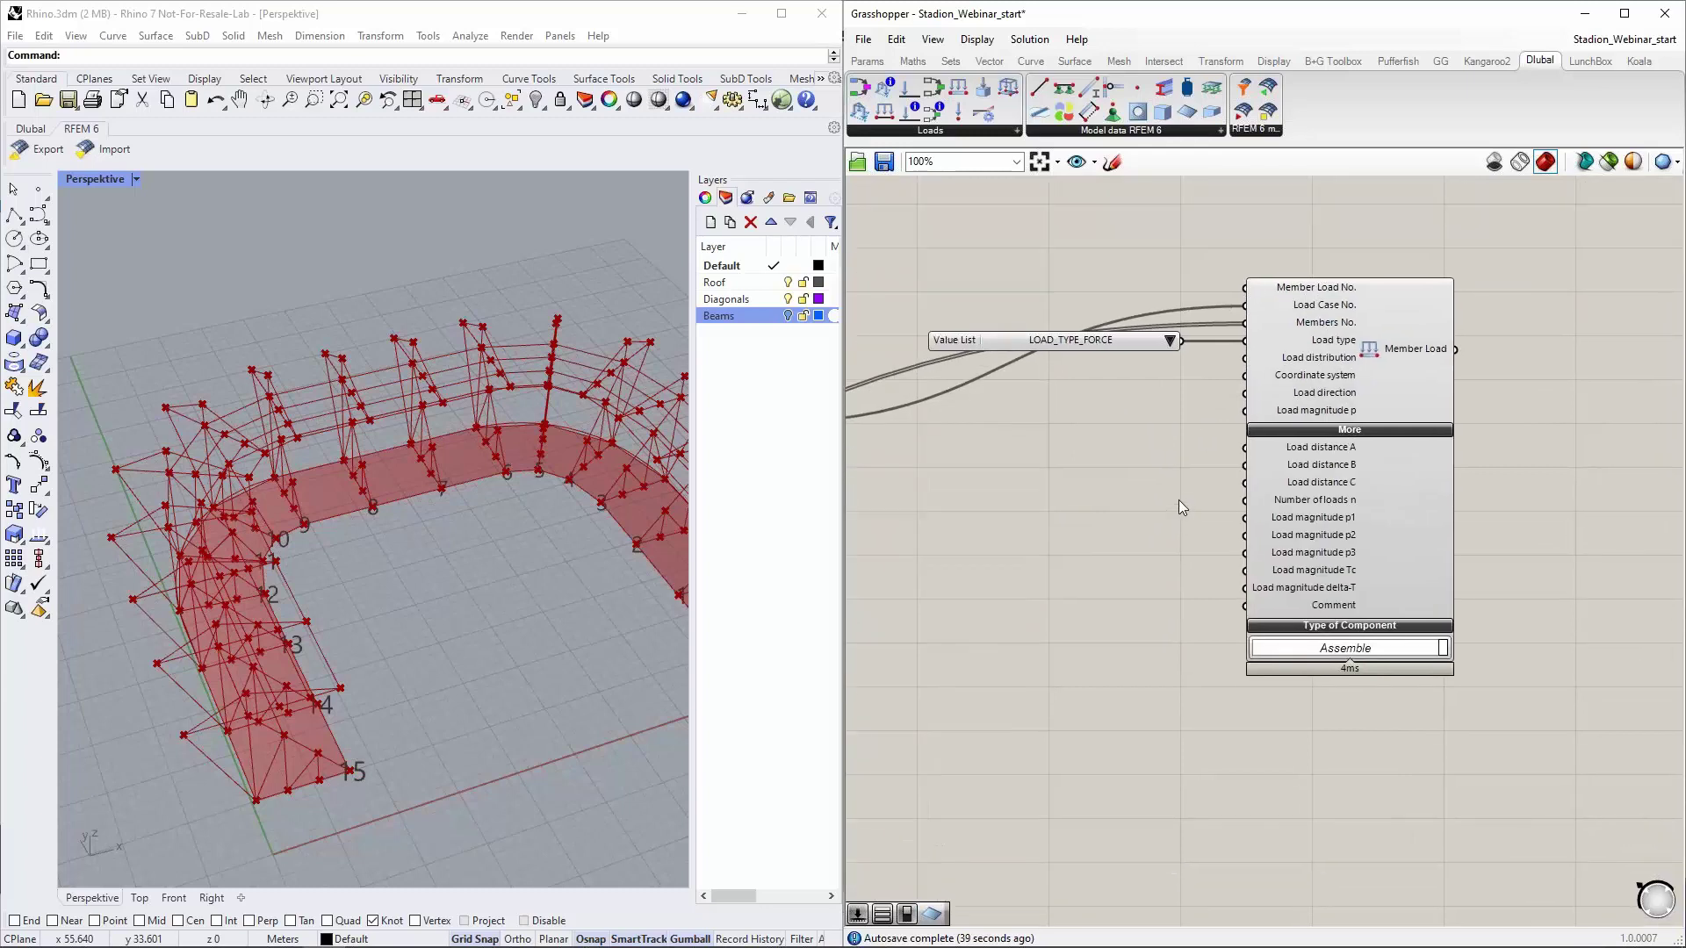
scroll(1351, 486, down, 1)
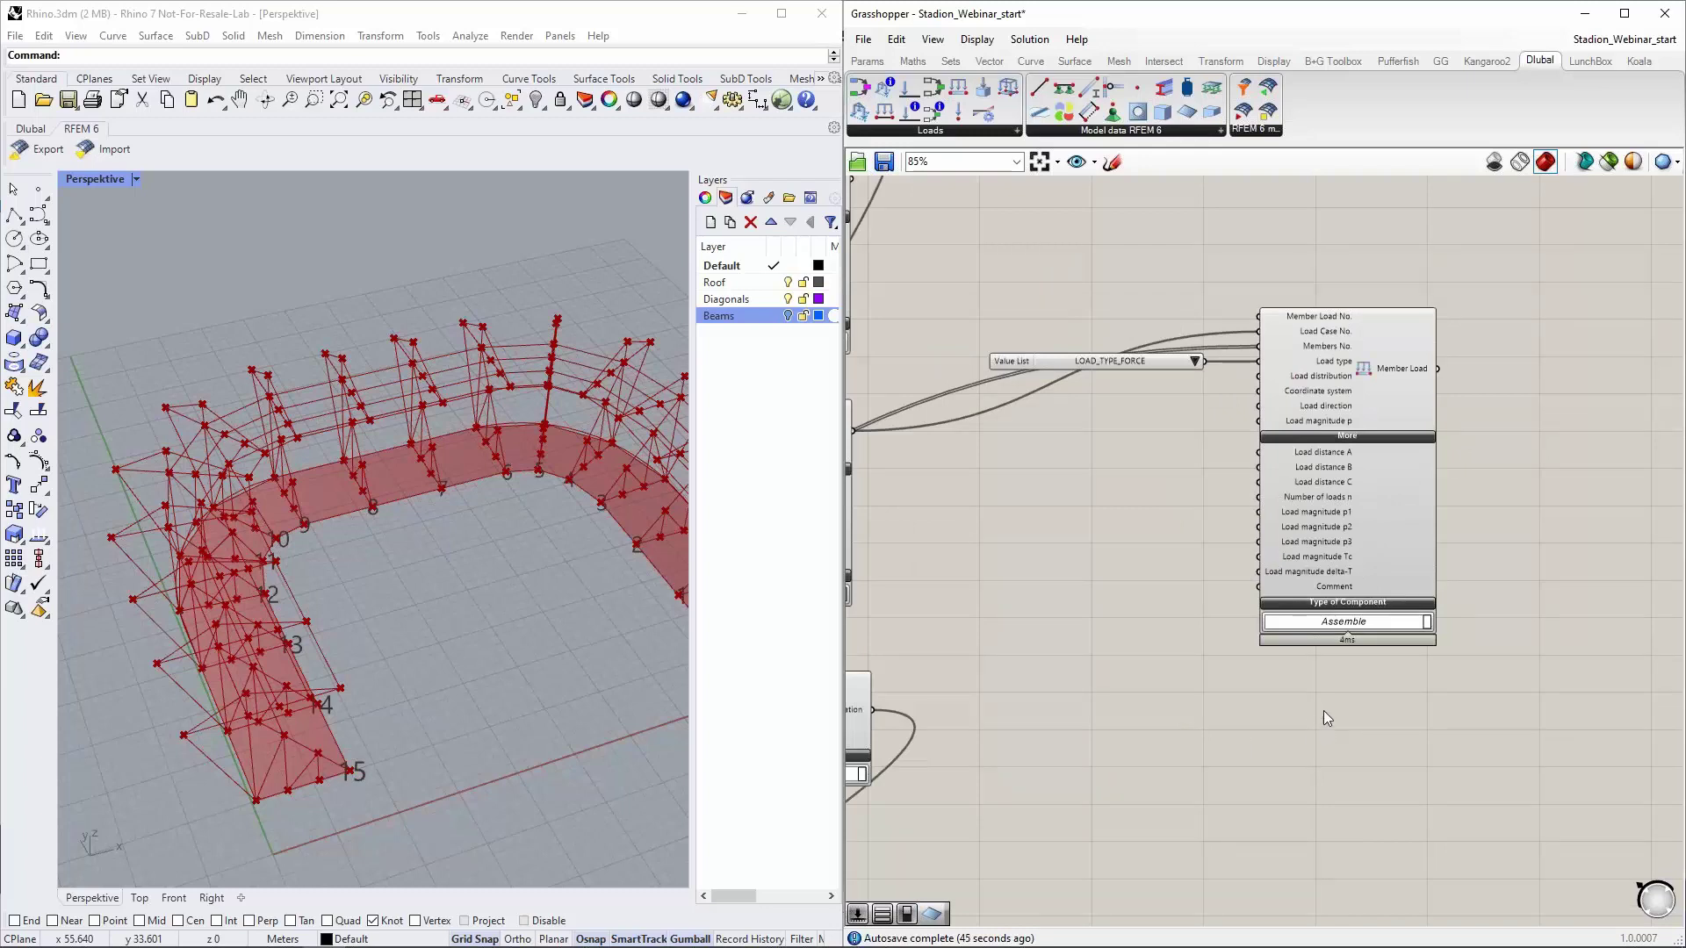
scroll(1252, 444, up, 2)
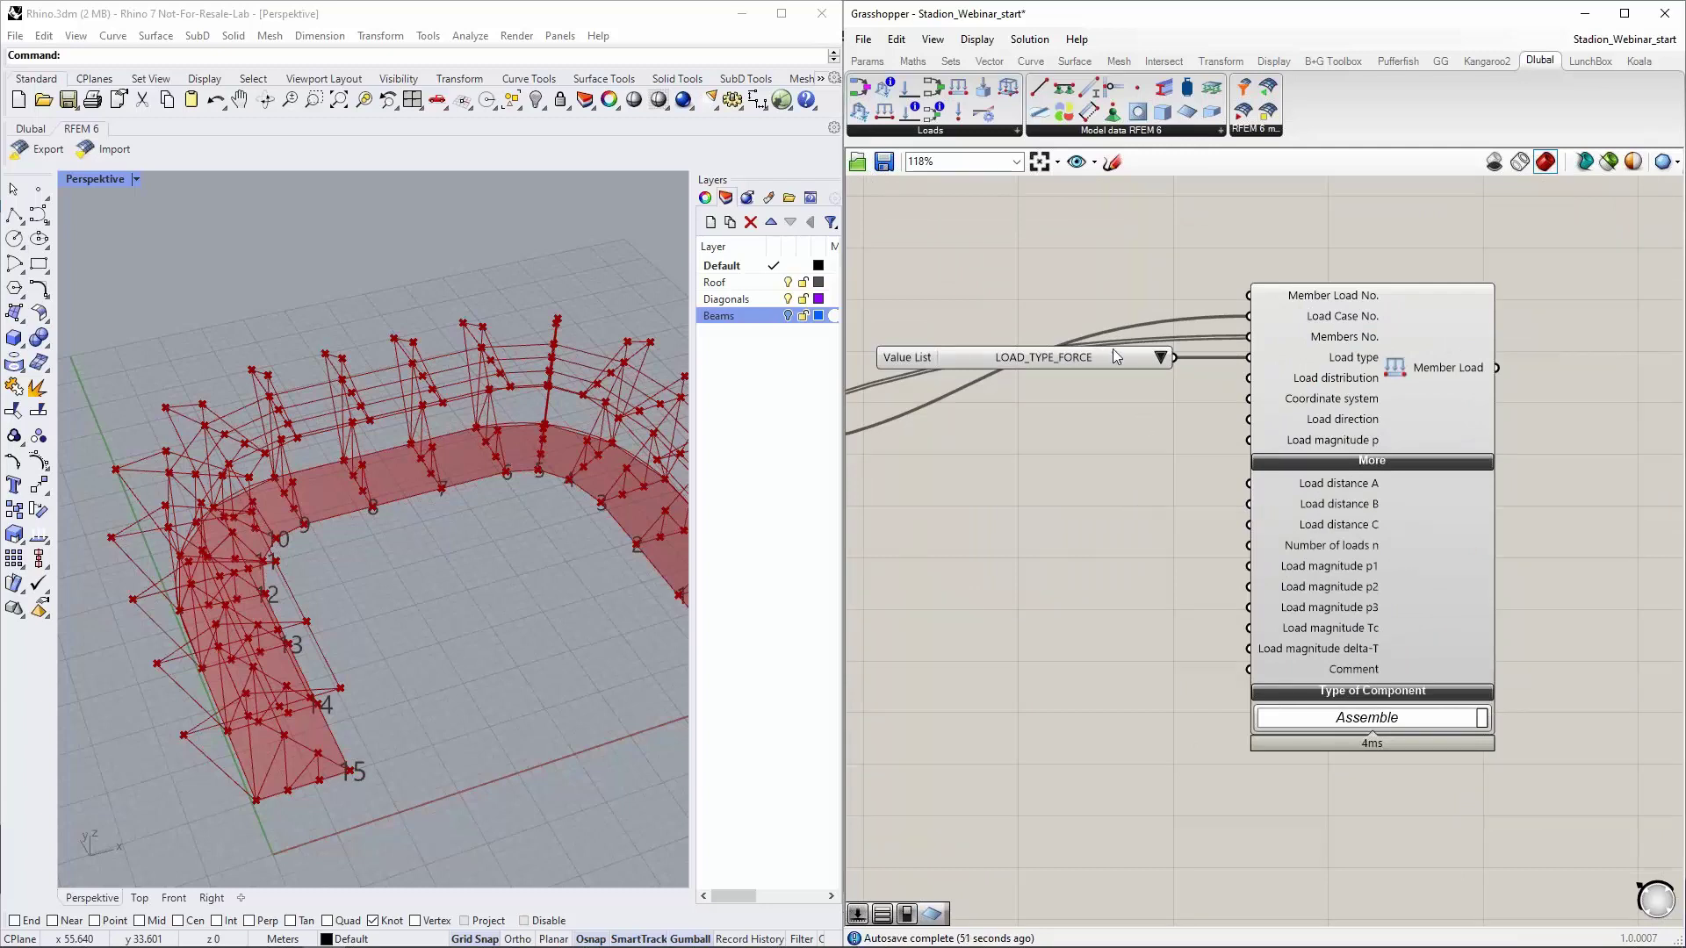
Add a second Value List set to LOAD_DISTRIBUTION_UNIFORM for the Load distribution input and align it under the load type list
right_click(1030, 424)
click(1028, 405)
drag(1098, 422, 1247, 379)
drag(1182, 426, 1062, 425)
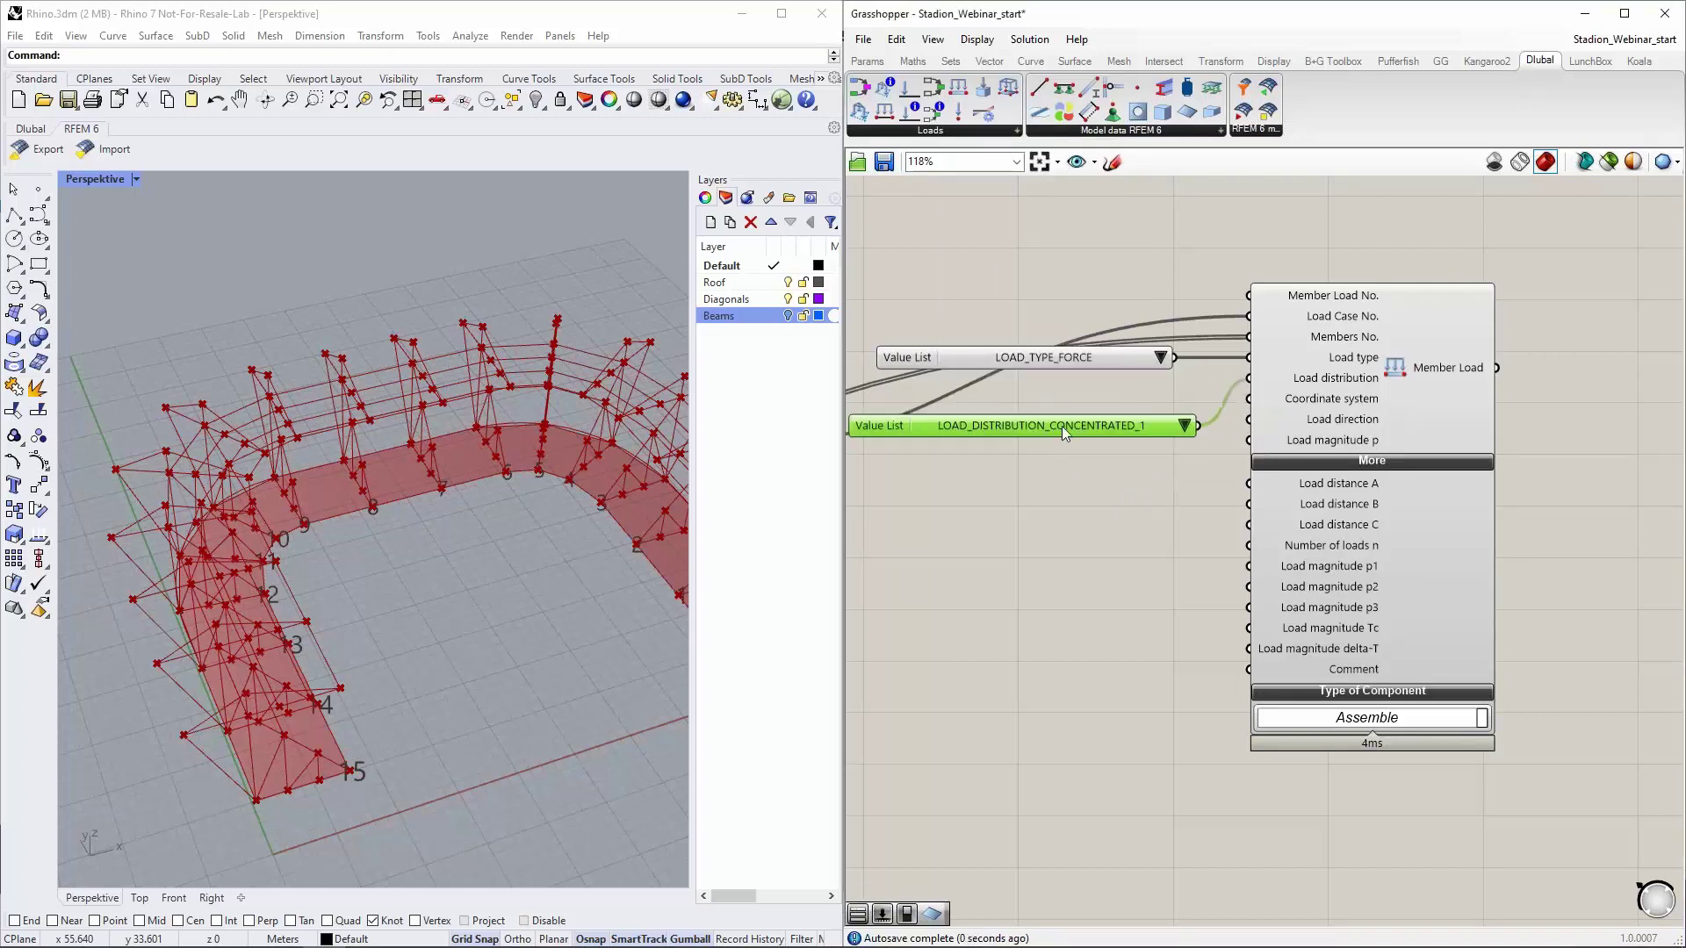
click(1178, 427)
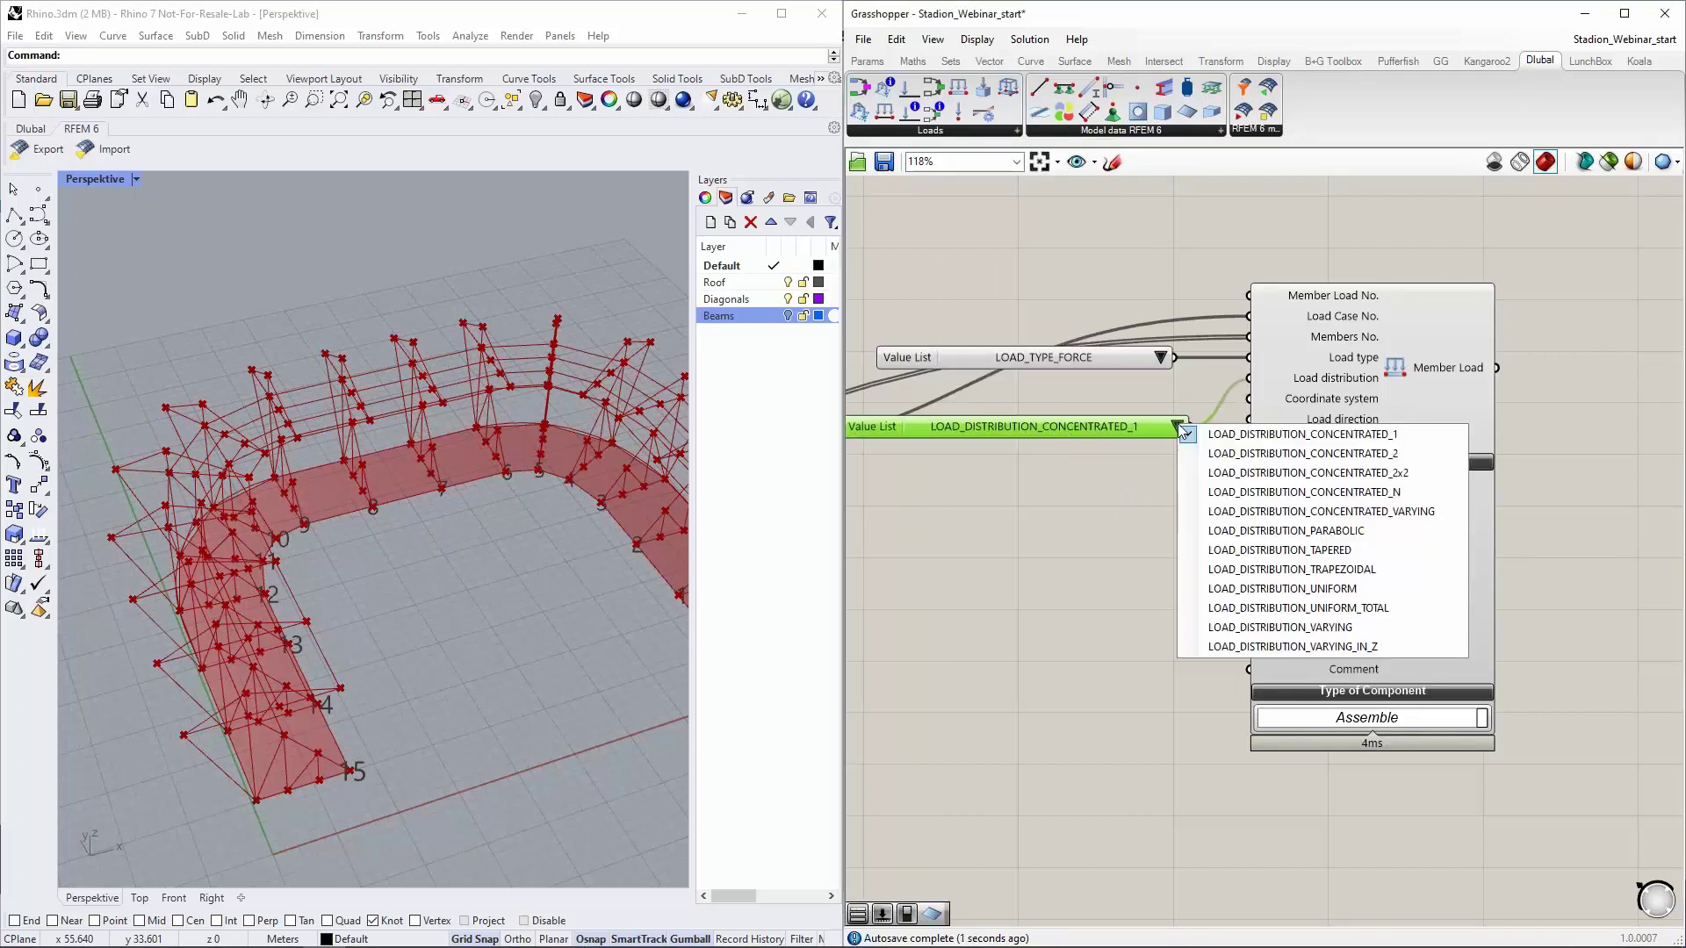
click(1282, 588)
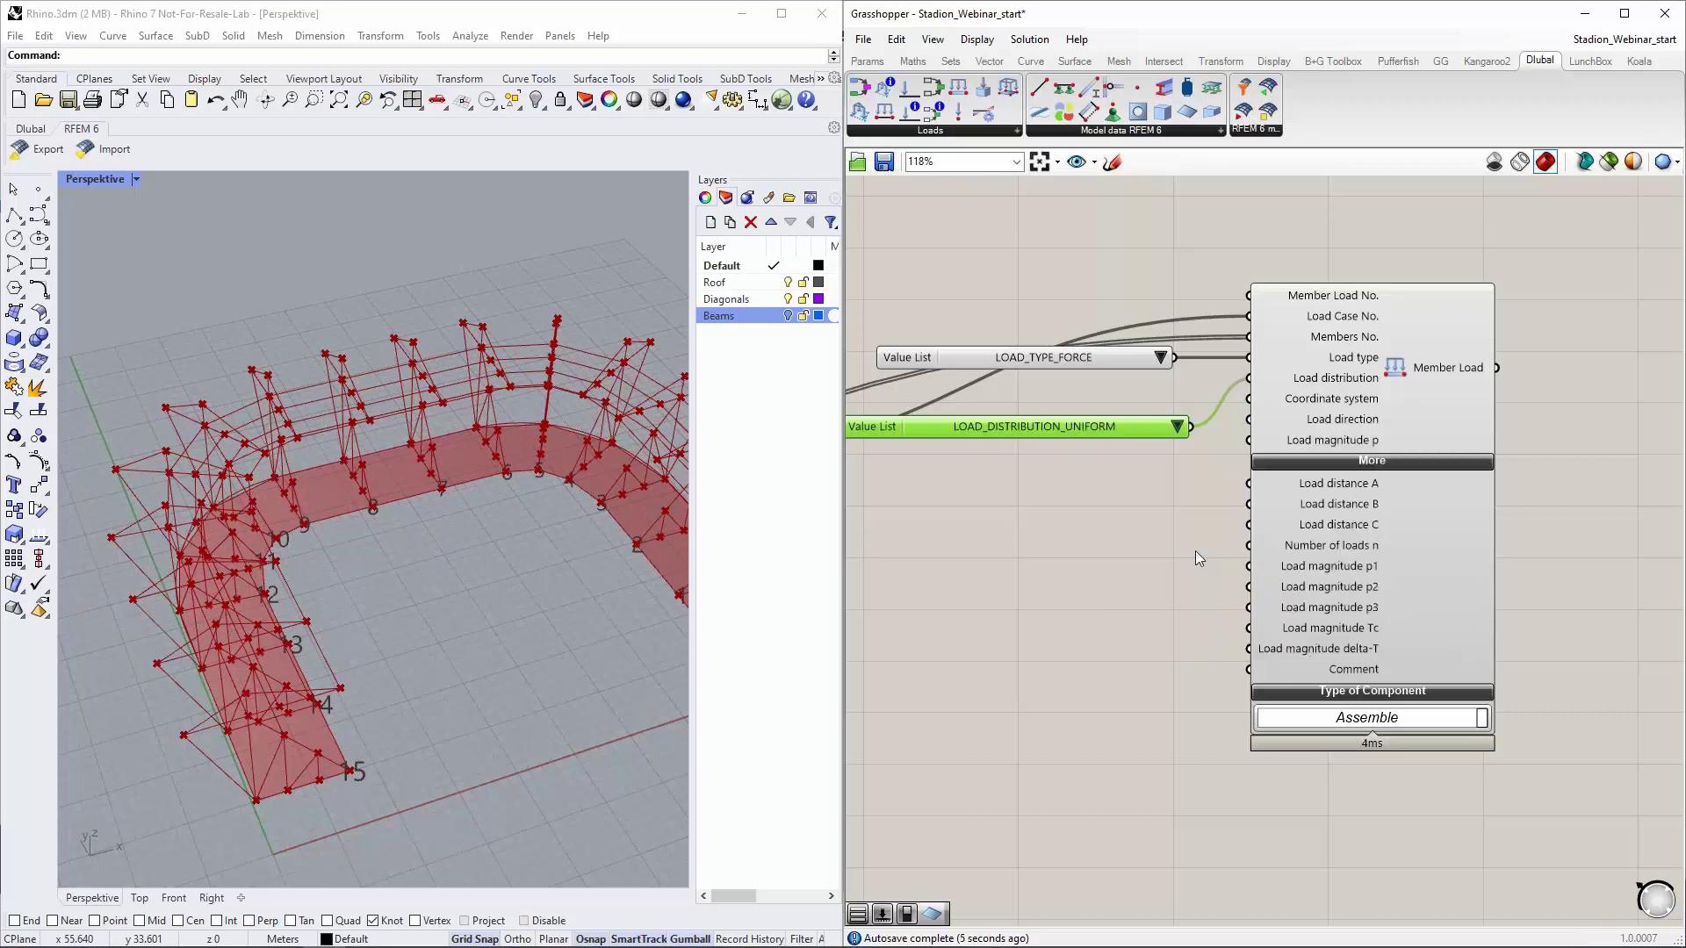
drag(1095, 433, 1082, 397)
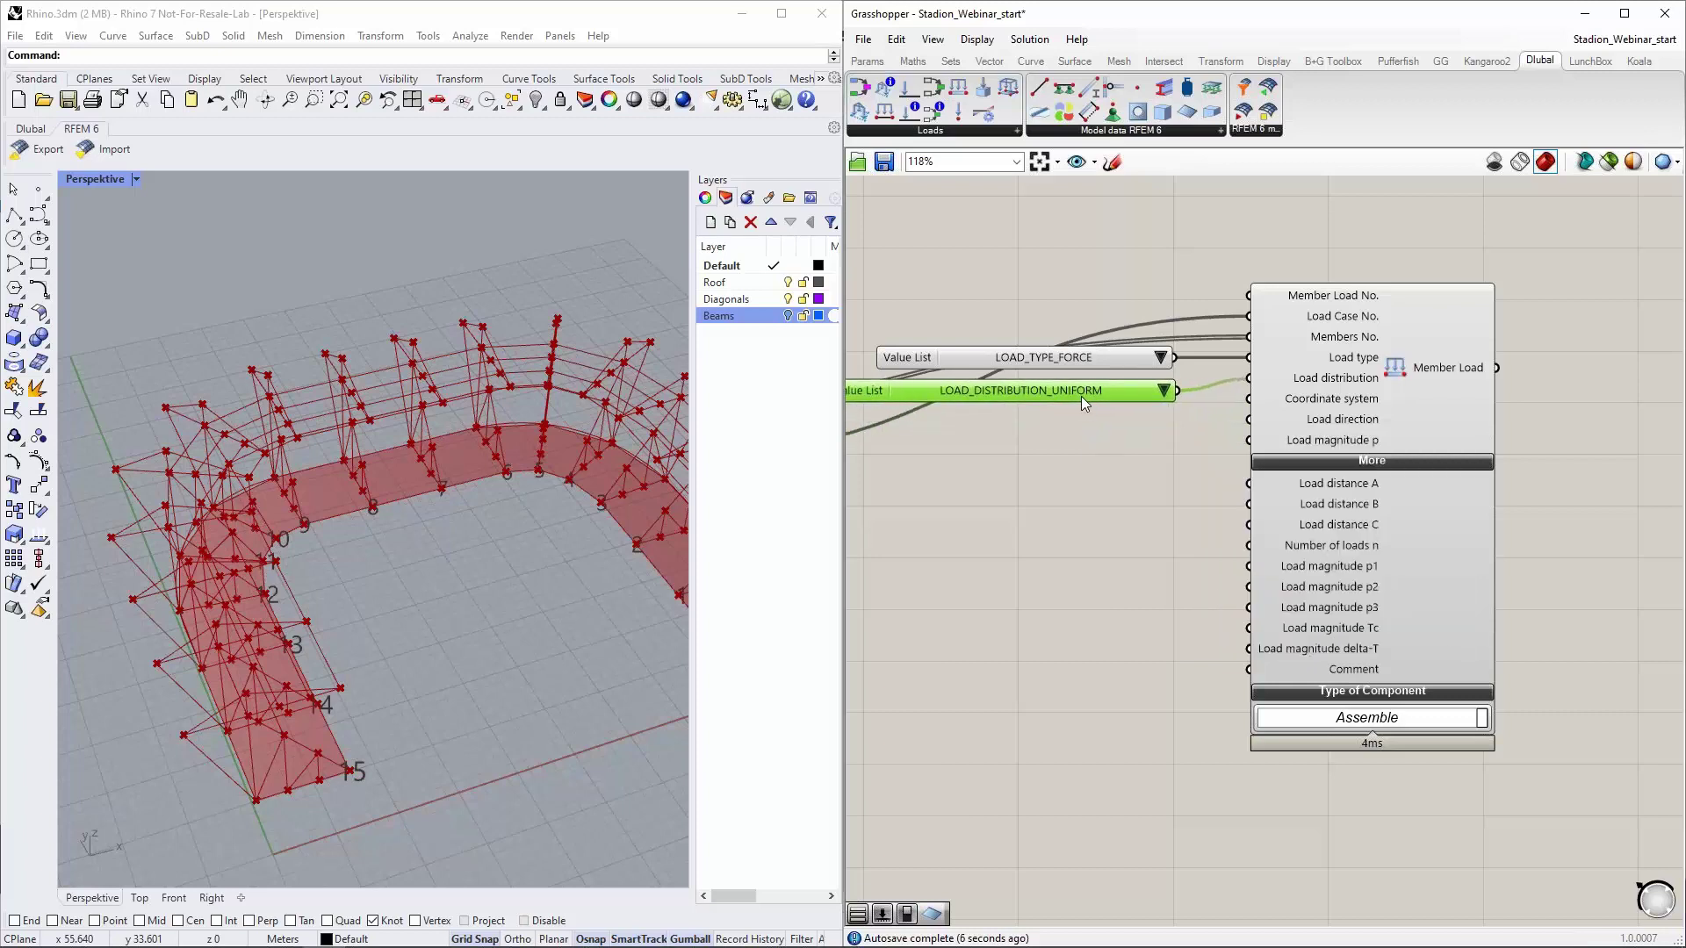
Paste a Number Slider with value 1 and connect it to the Member Load's Coordinate system input
right_drag(1134, 448, 1179, 407)
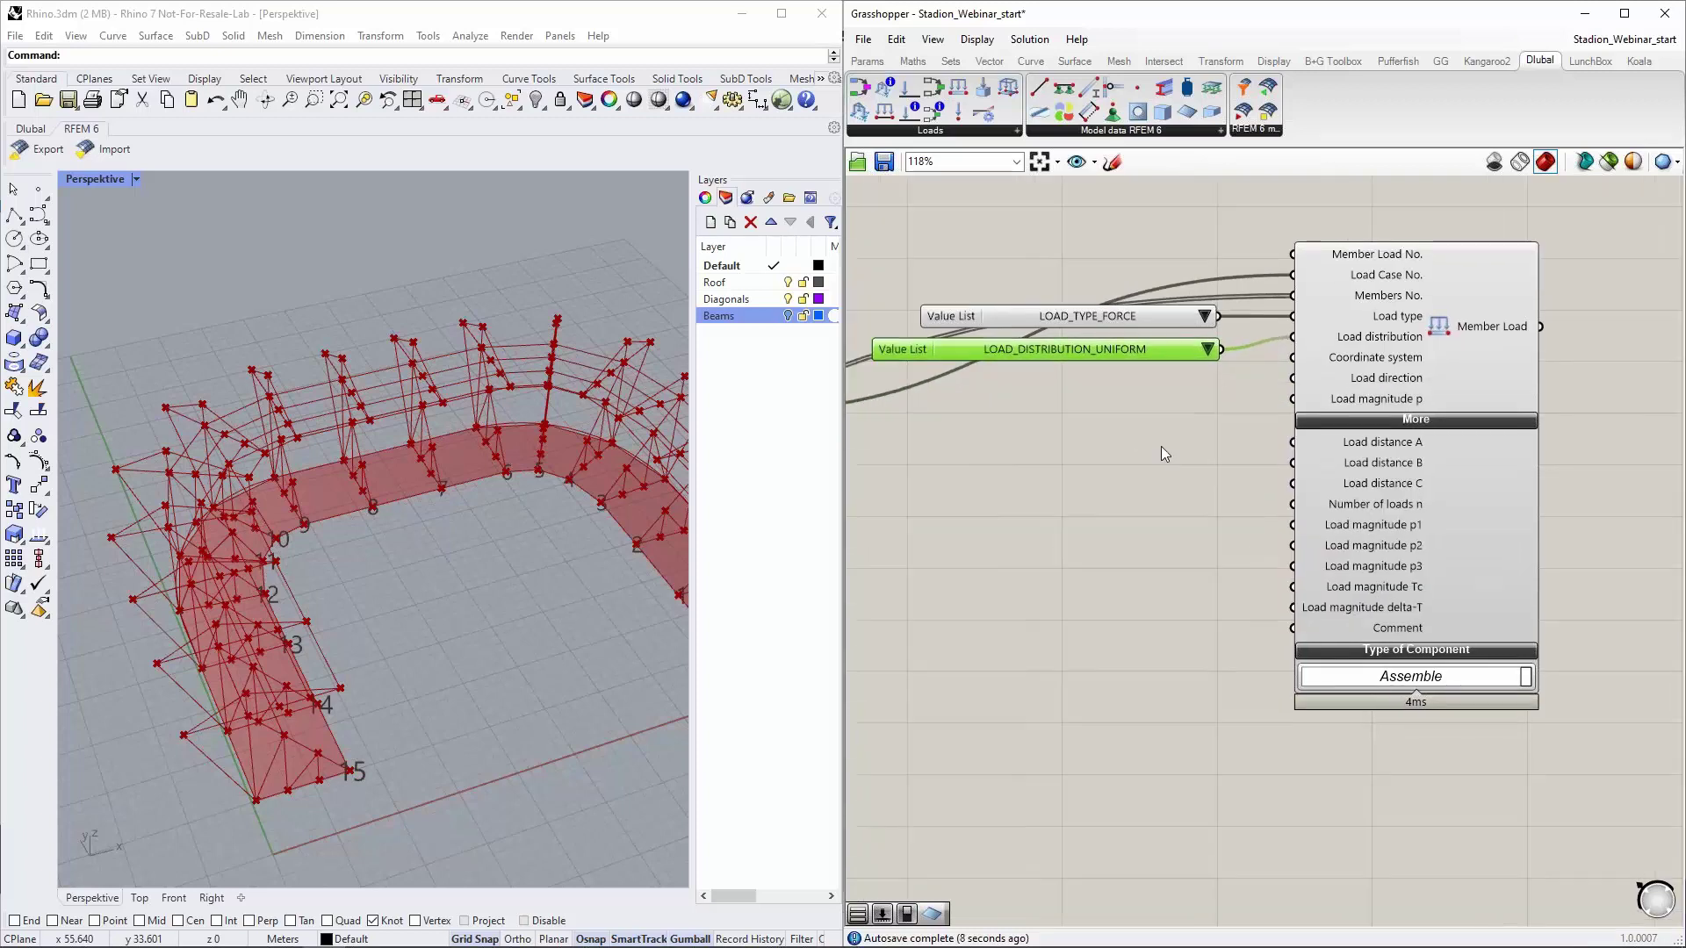
click(1099, 406)
key(ctrl+v)
click(1100, 402)
drag(1208, 404, 1292, 357)
drag(1164, 411, 1149, 386)
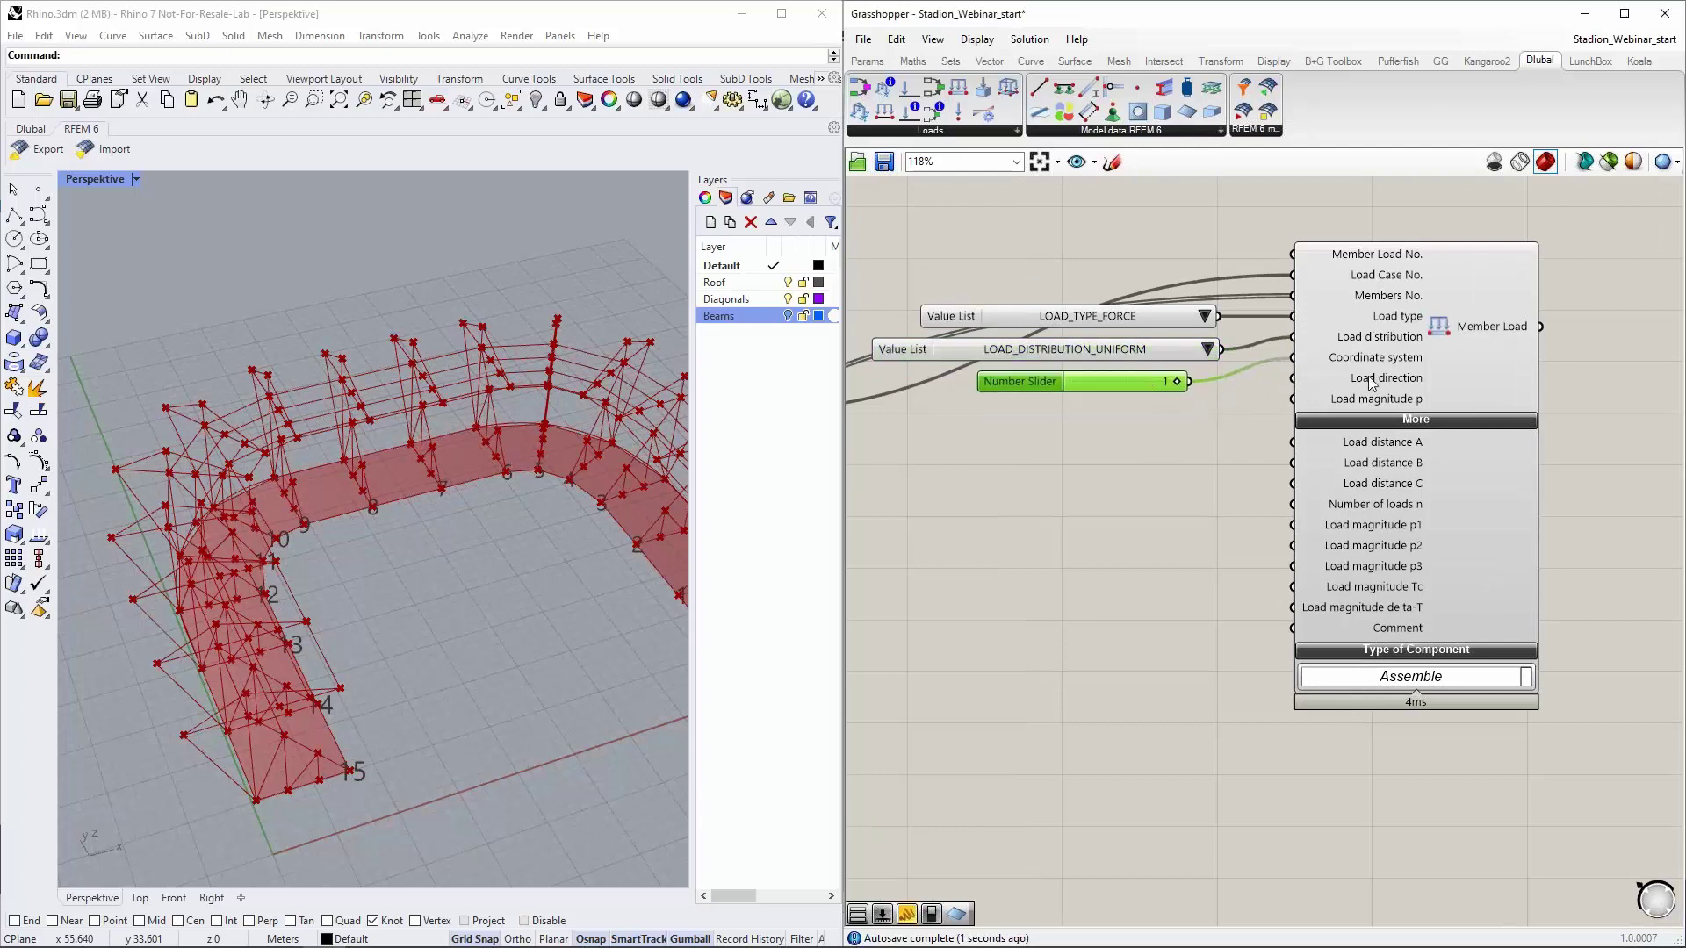
Add a Value List for the Load direction input and set it to LOAD_DIRECTION_GLOBAL_Z_OR_USER_DEFINED_W_TRUE
click(1063, 452)
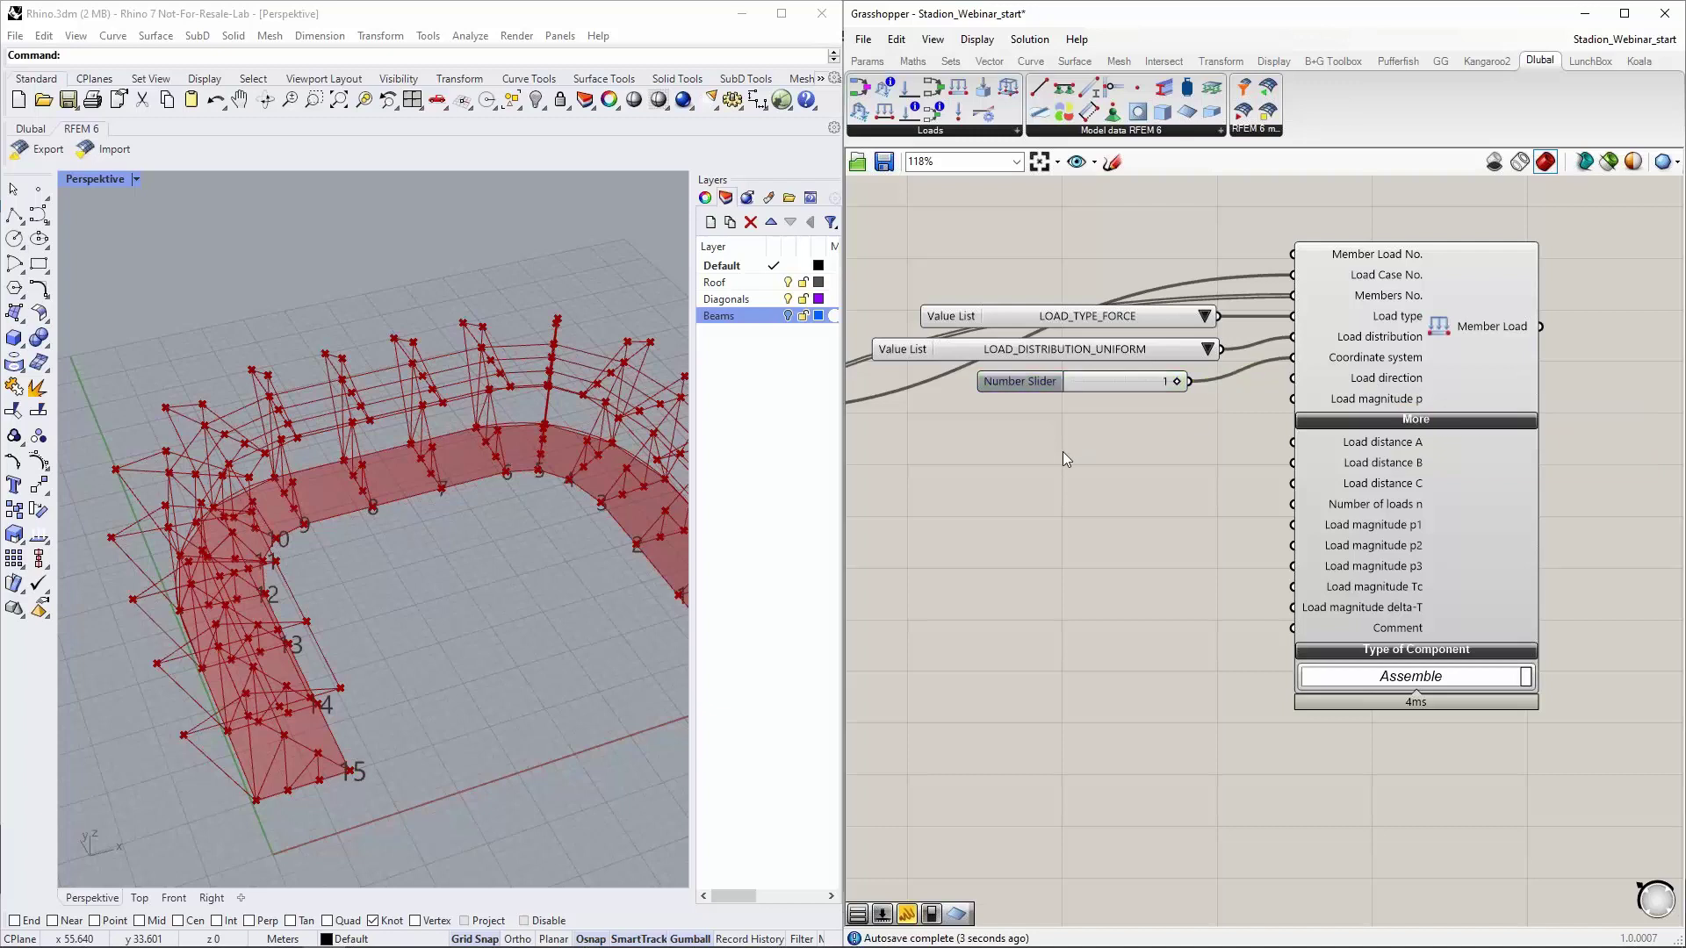
double_click(1063, 451)
text(value list)
key(Return)
drag(1128, 451, 1288, 387)
drag(1335, 448, 1133, 417)
click(1223, 437)
click(1331, 543)
Place a Number Slider with value 5000 and connect it to the Member Load's Load magnitude p input
right_drag(1133, 474, 1148, 427)
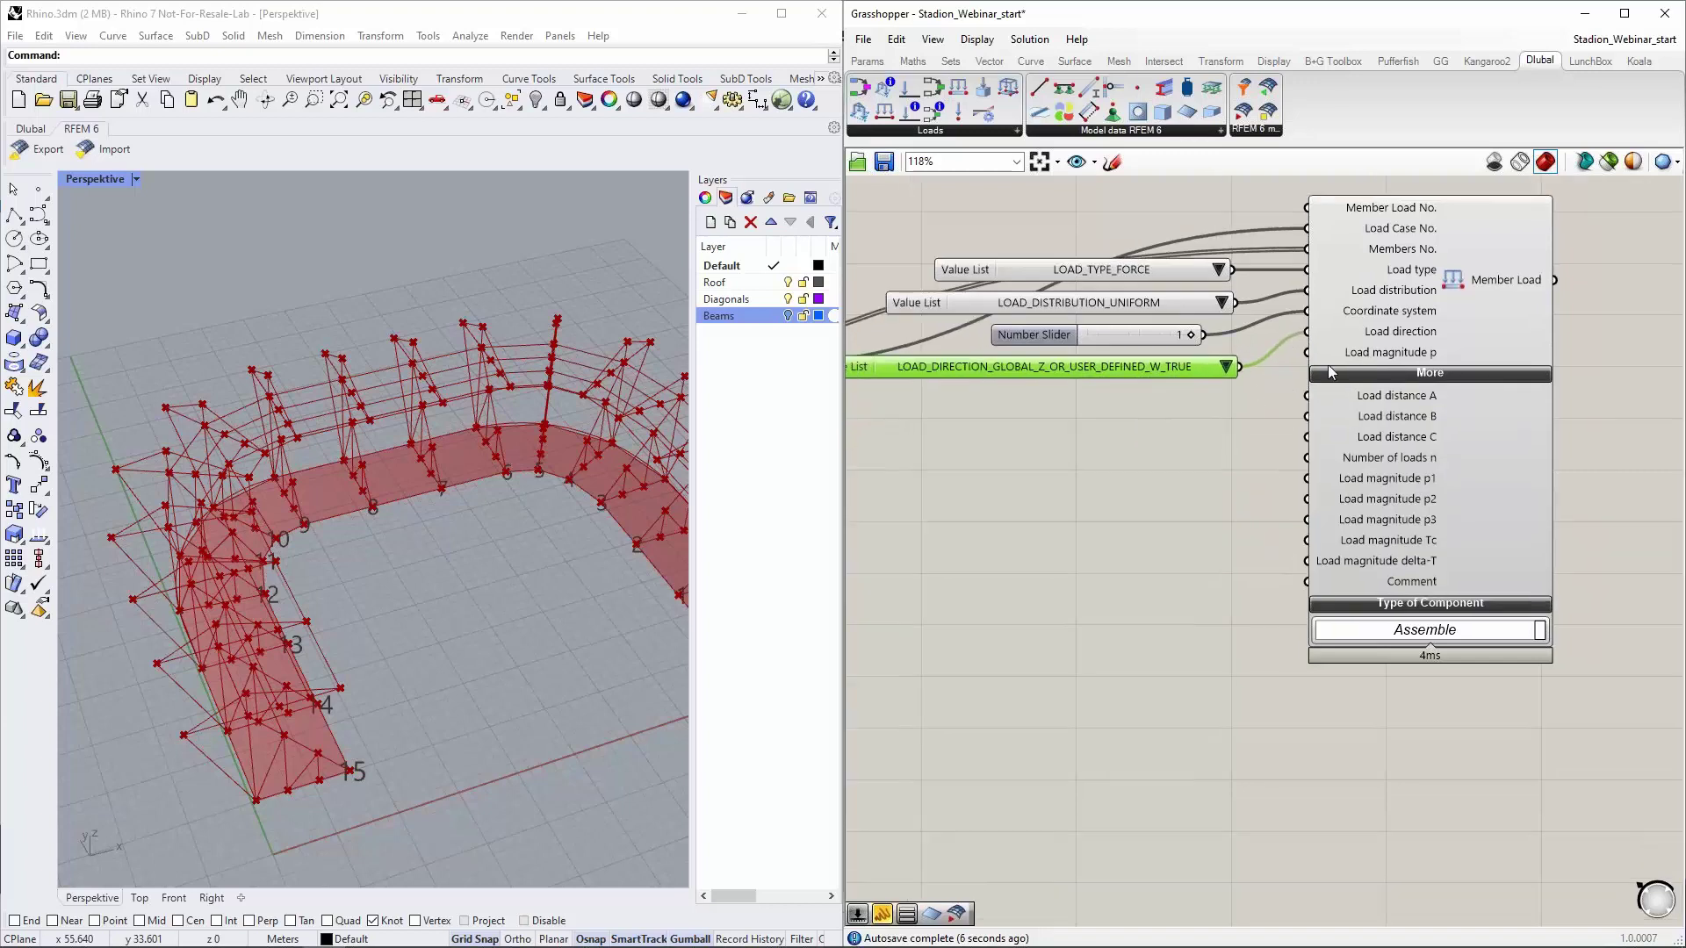
double_click(1055, 425)
mouse_move(1396, 357)
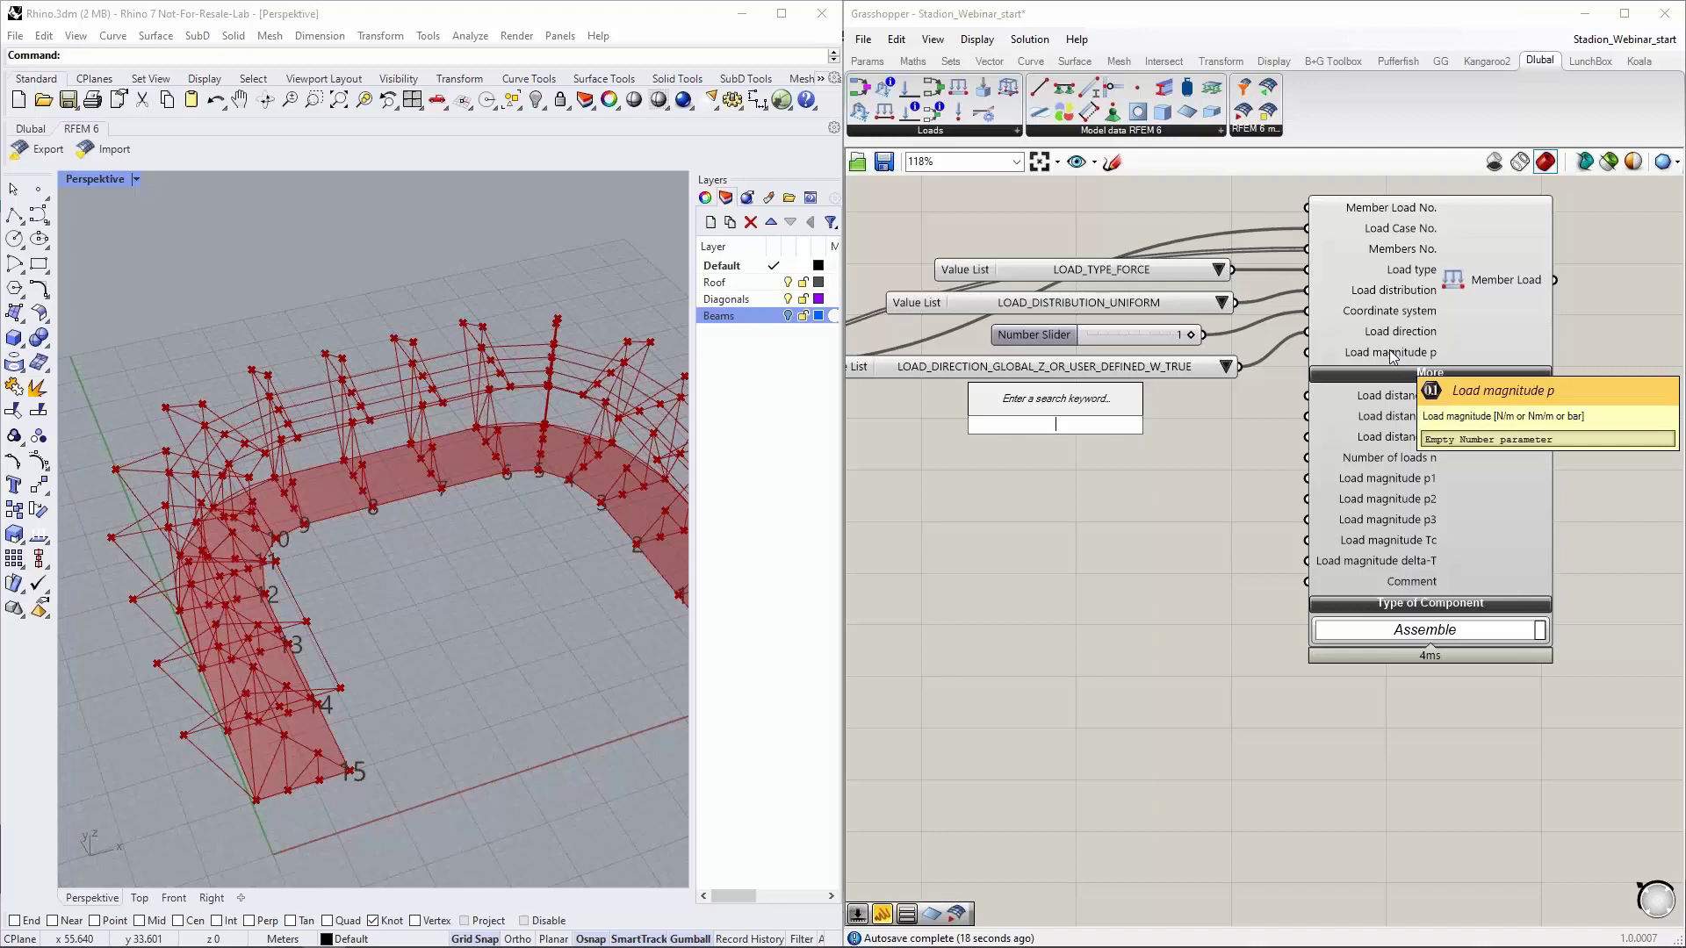
text(5000)
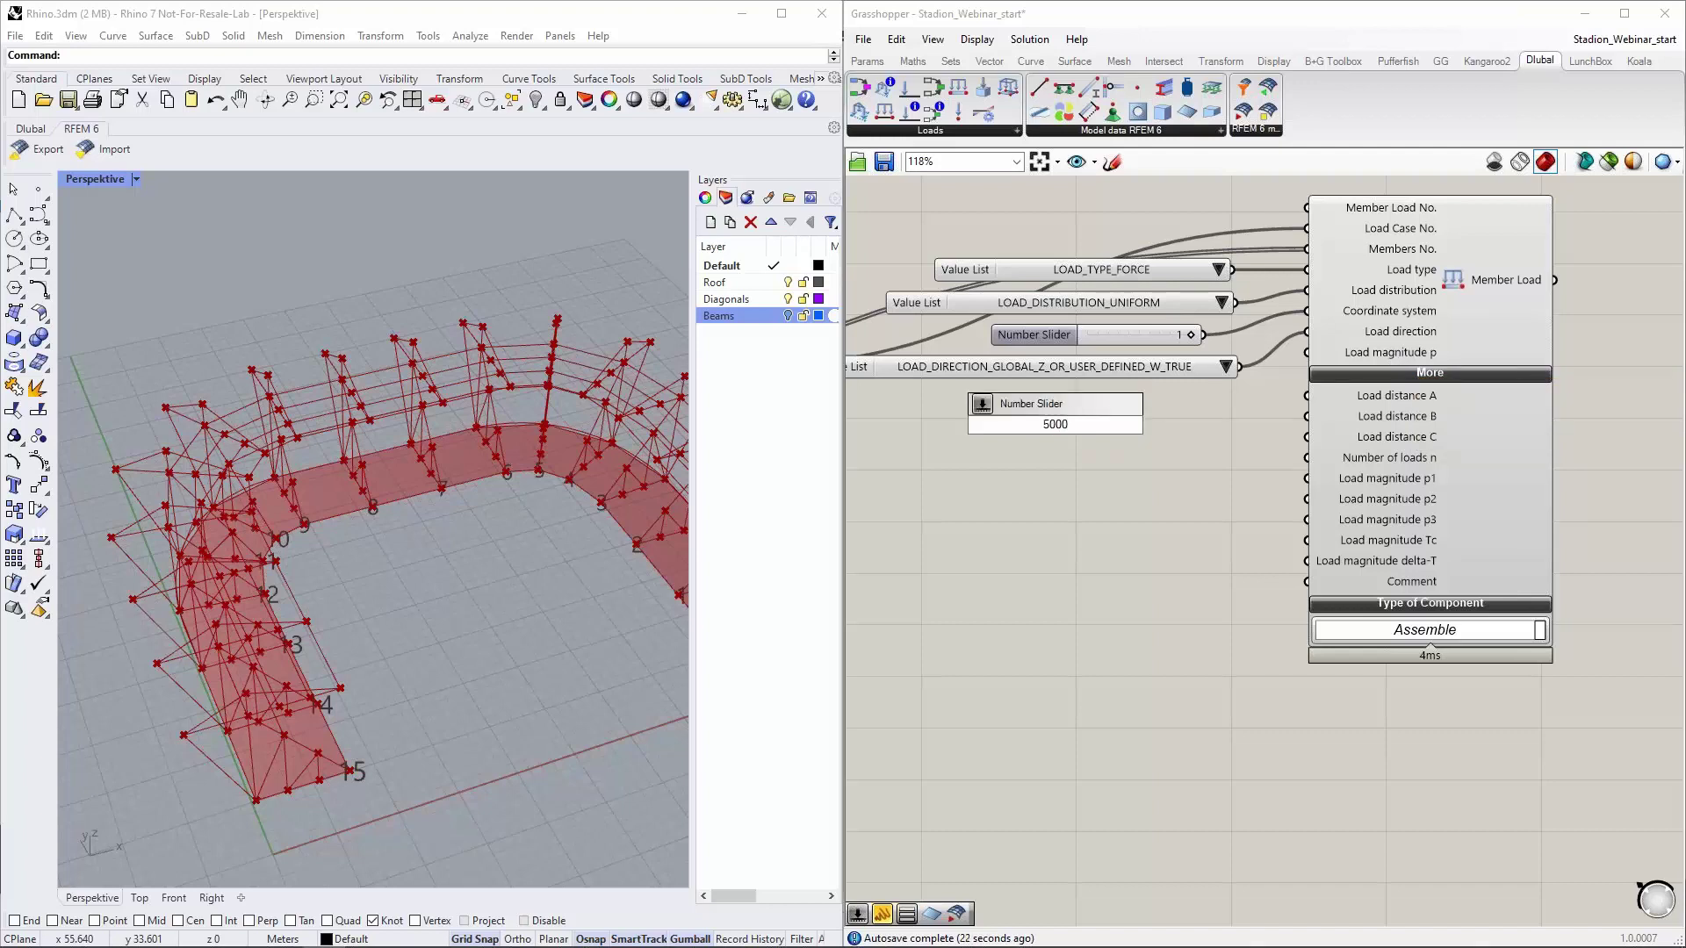
key(Return)
drag(1163, 425, 1306, 352)
click(1151, 425)
drag(1152, 425, 1188, 408)
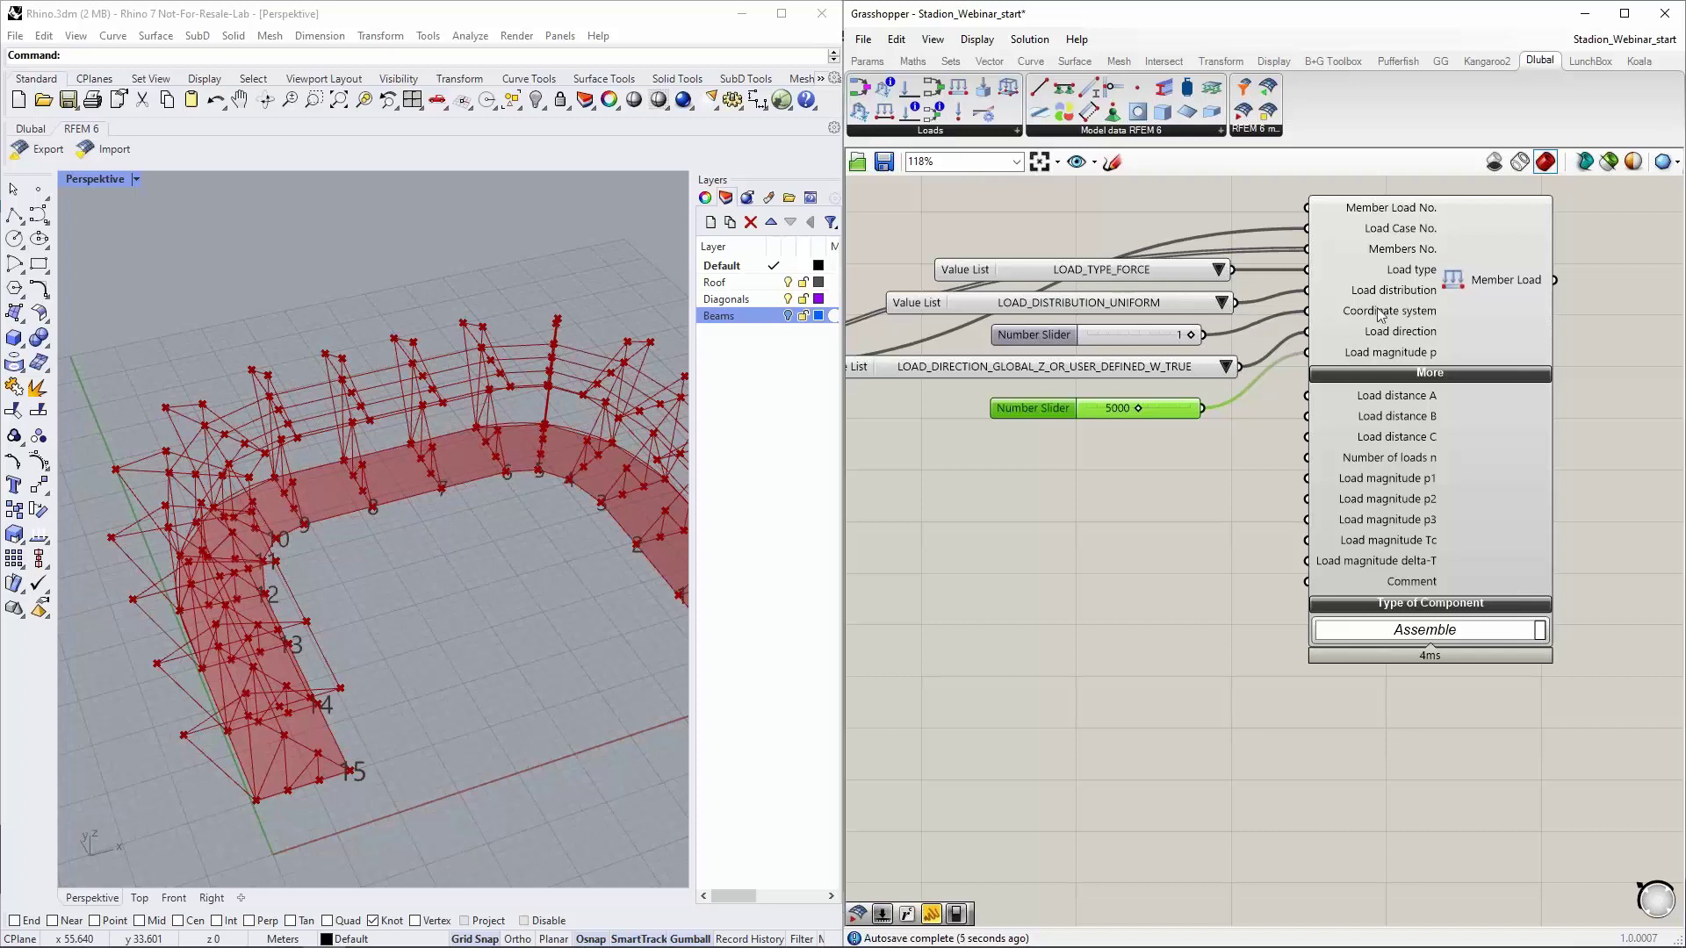
Review the options available in the load distribution Value List, leaving the selection as it is
click(1220, 303)
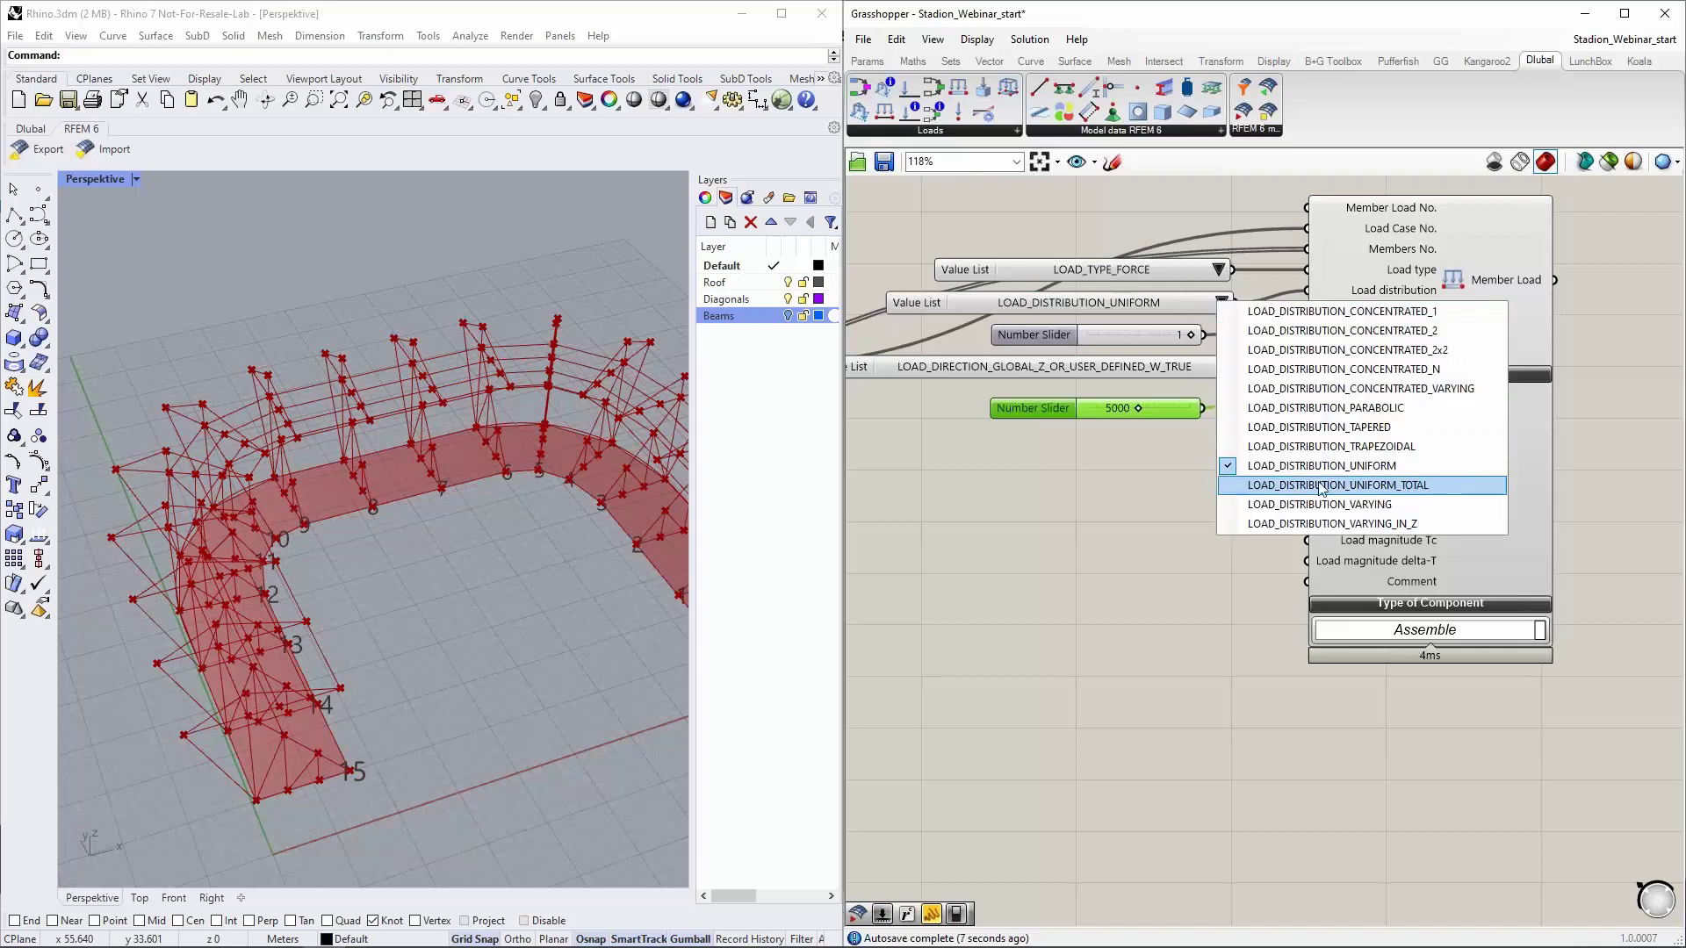
click(1173, 461)
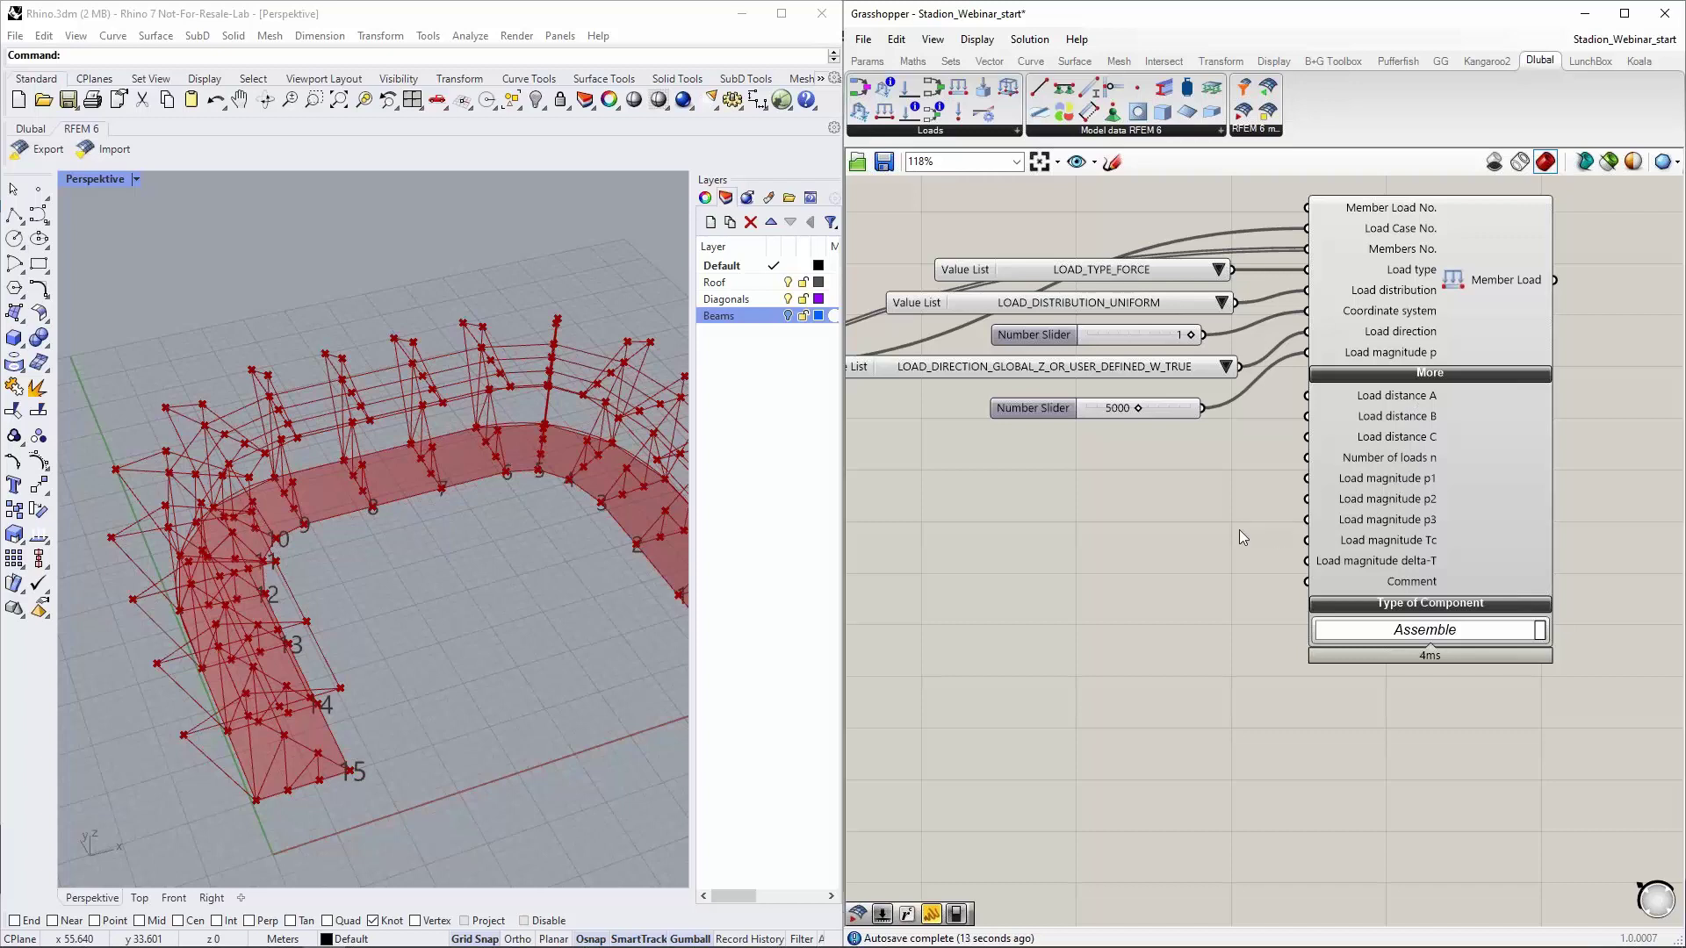
right_drag(1236, 523, 1177, 572)
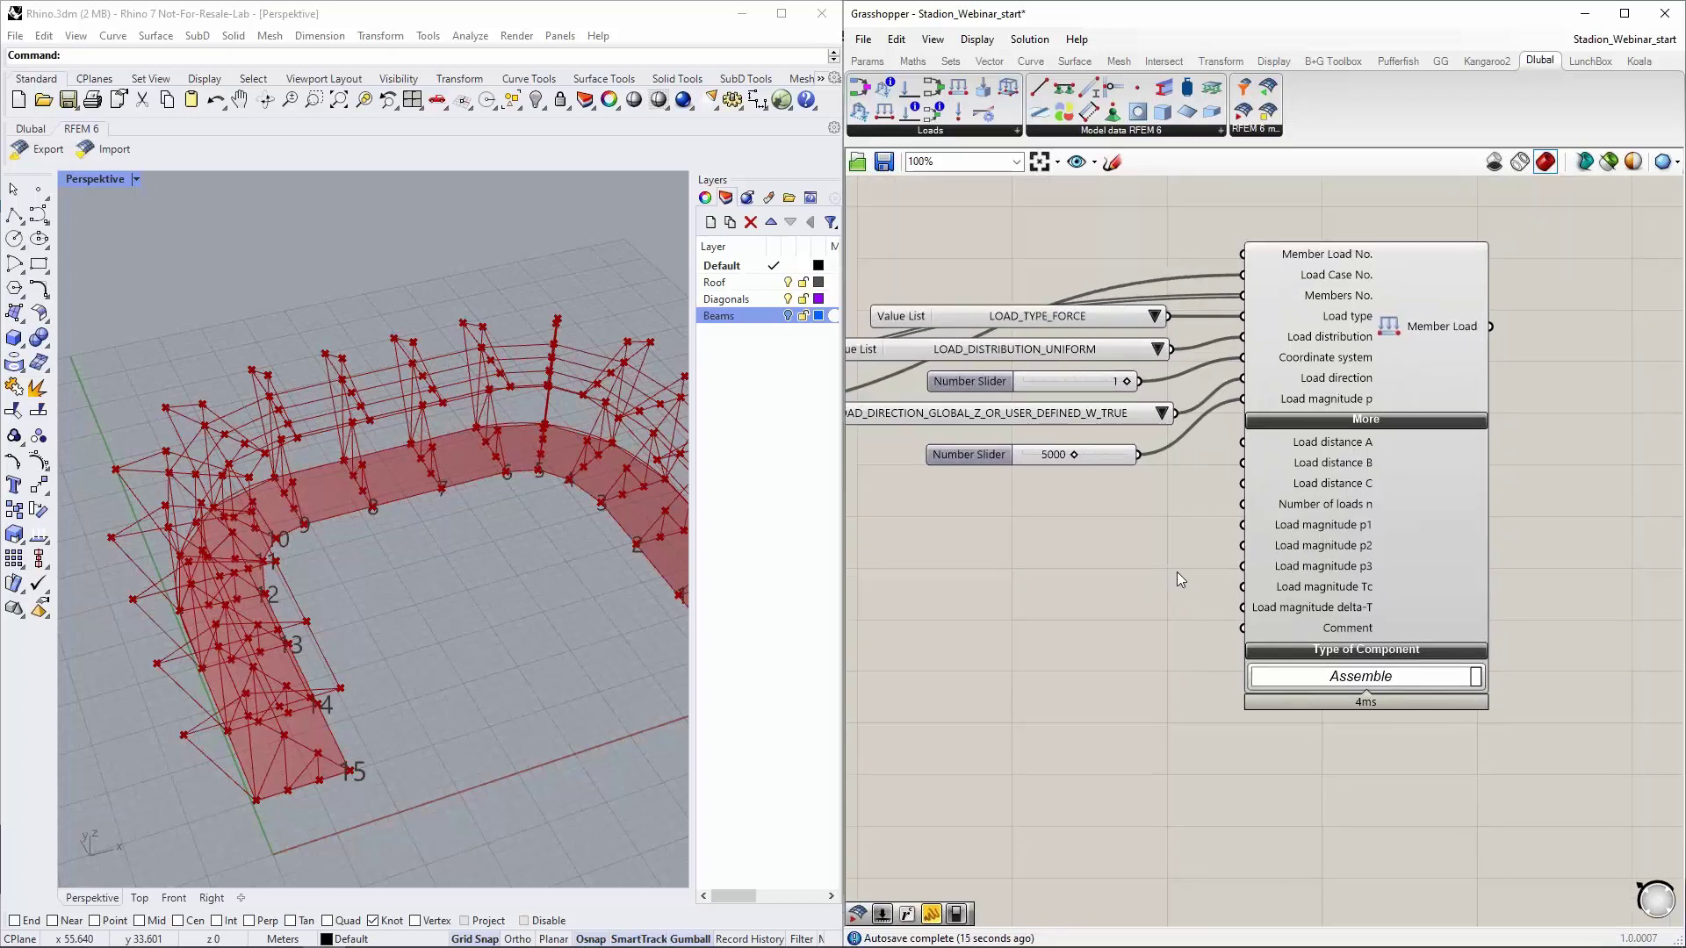
Place the RFEM 6 export component on the free canvas beside the Member Load component
scroll(1177, 571, down, 3)
scroll(1436, 465, down, 2)
right_drag(1483, 491, 1389, 465)
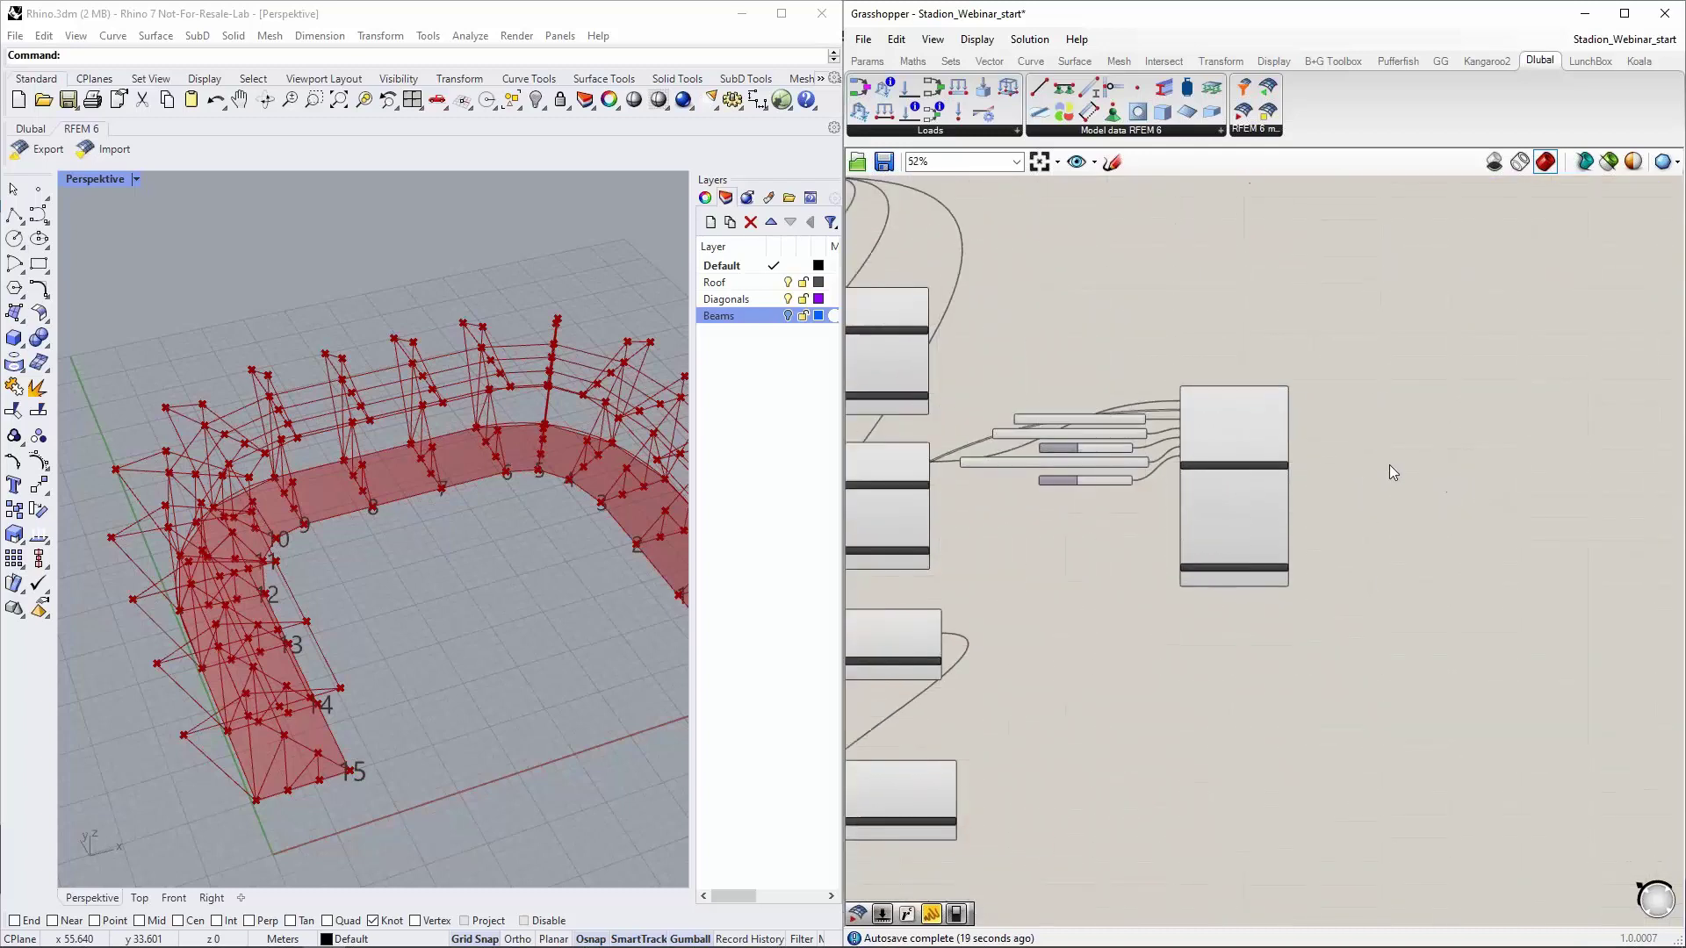
scroll(1255, 439, up, 4)
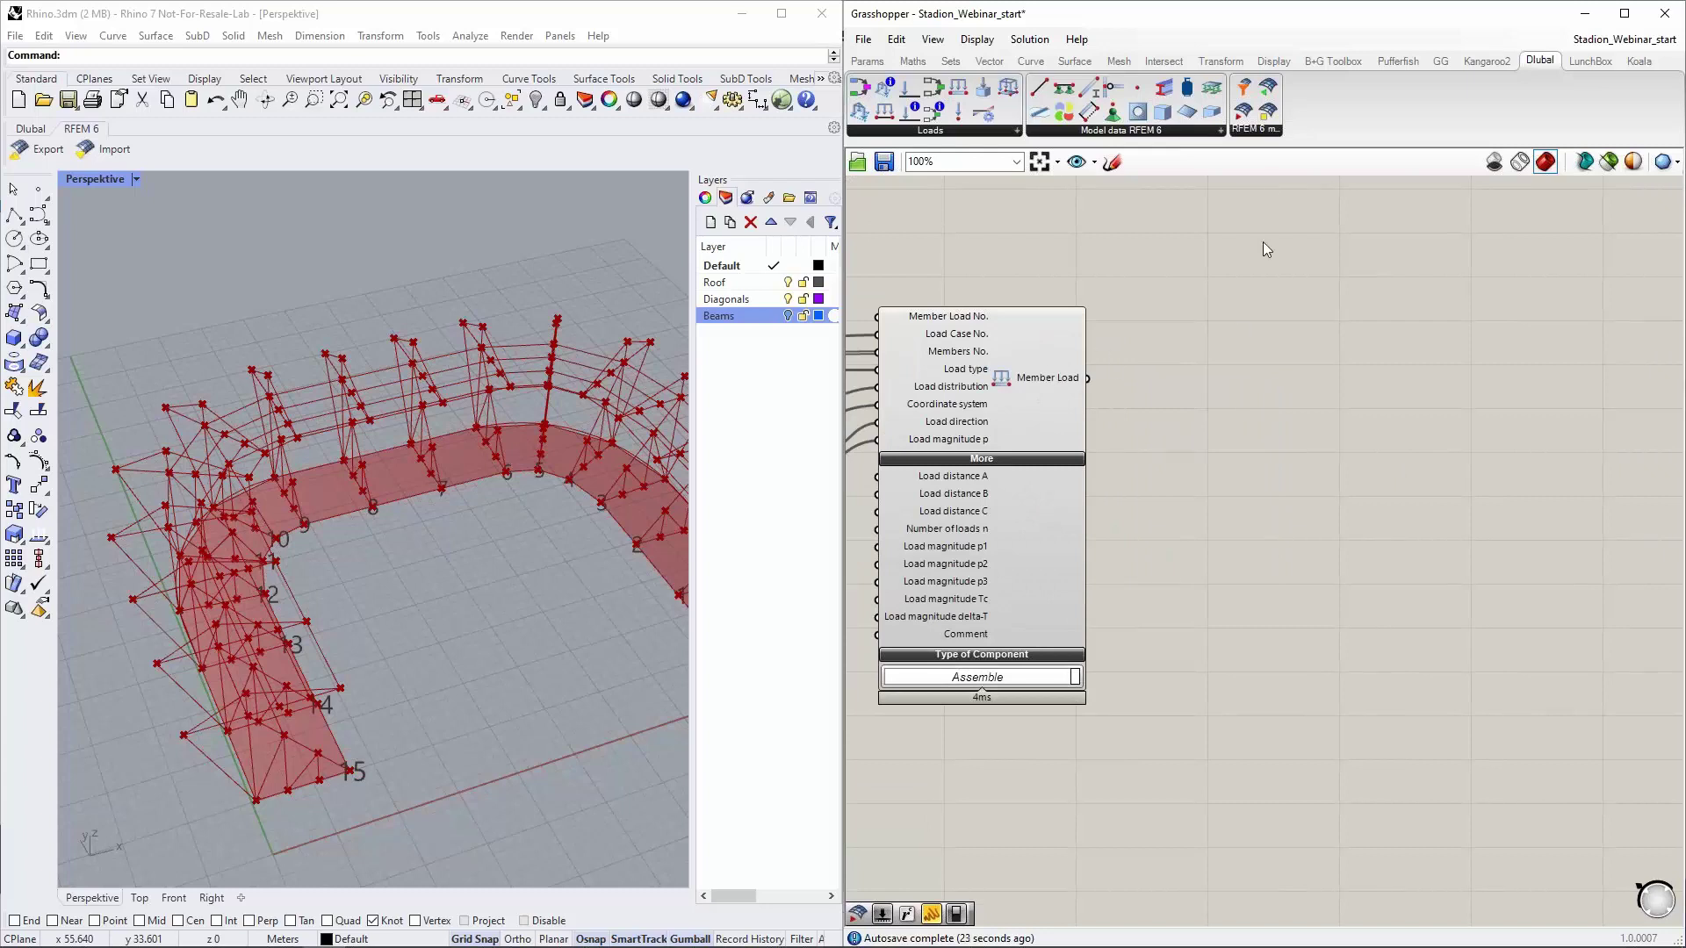
drag(1243, 112, 1370, 395)
scroll(1394, 393, up, 2)
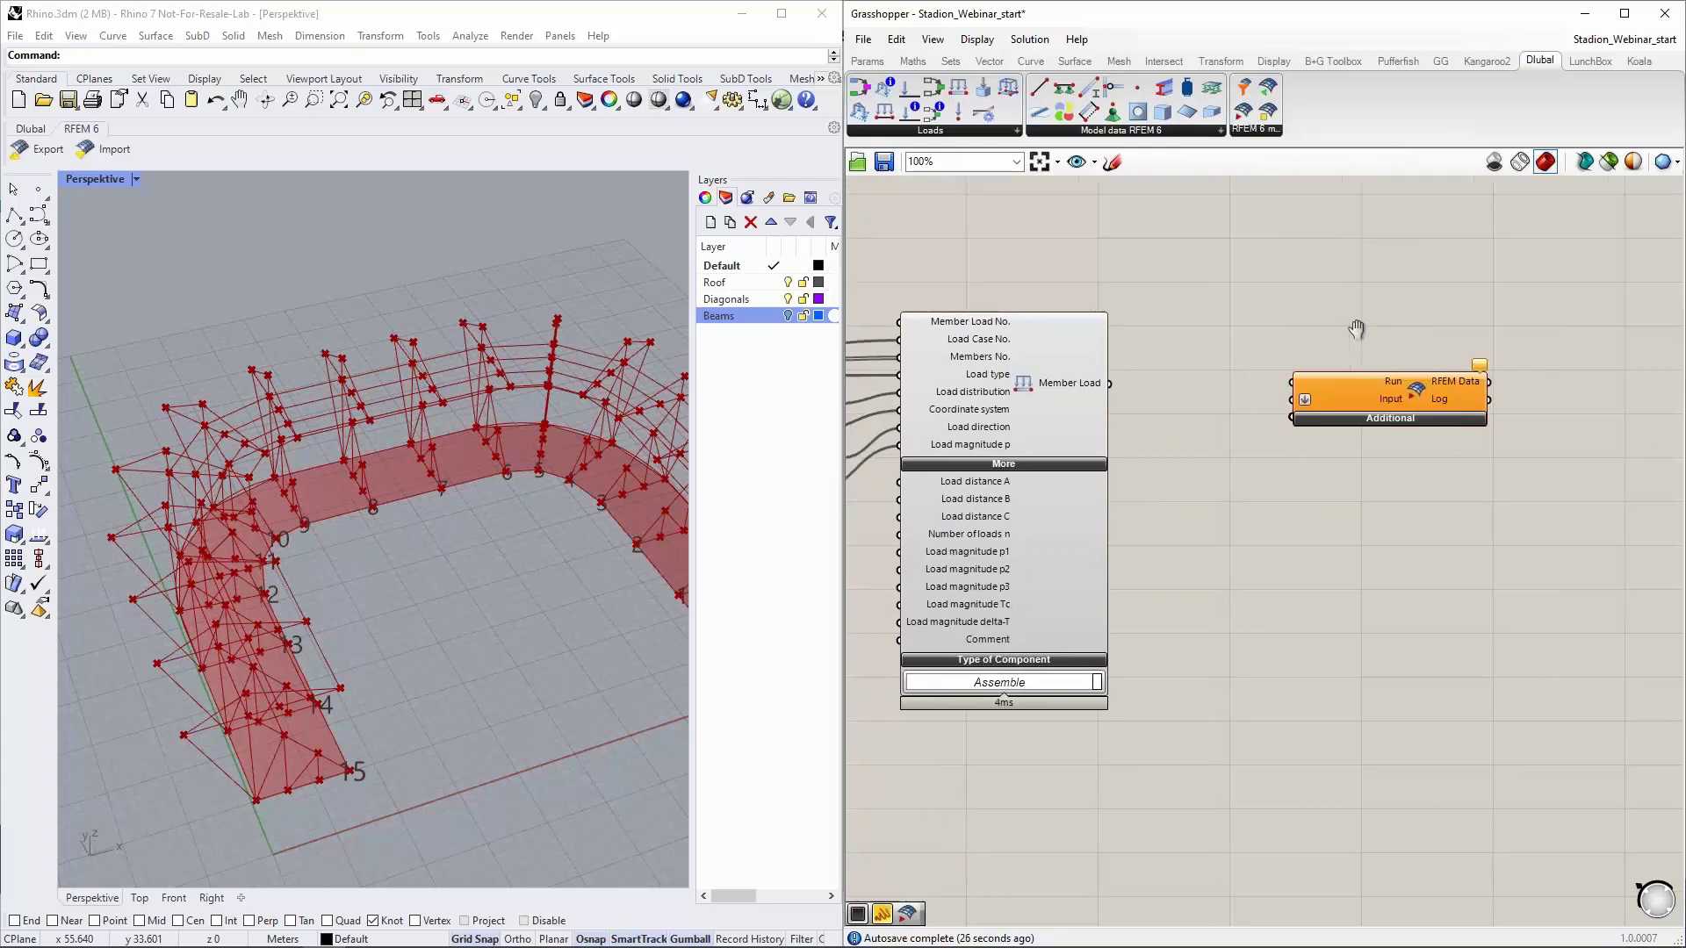
click(1393, 394)
Add a Button and connect it to the Run input of the export component
right_drag(1434, 244, 1394, 371)
double_click(1395, 371)
text(butt)
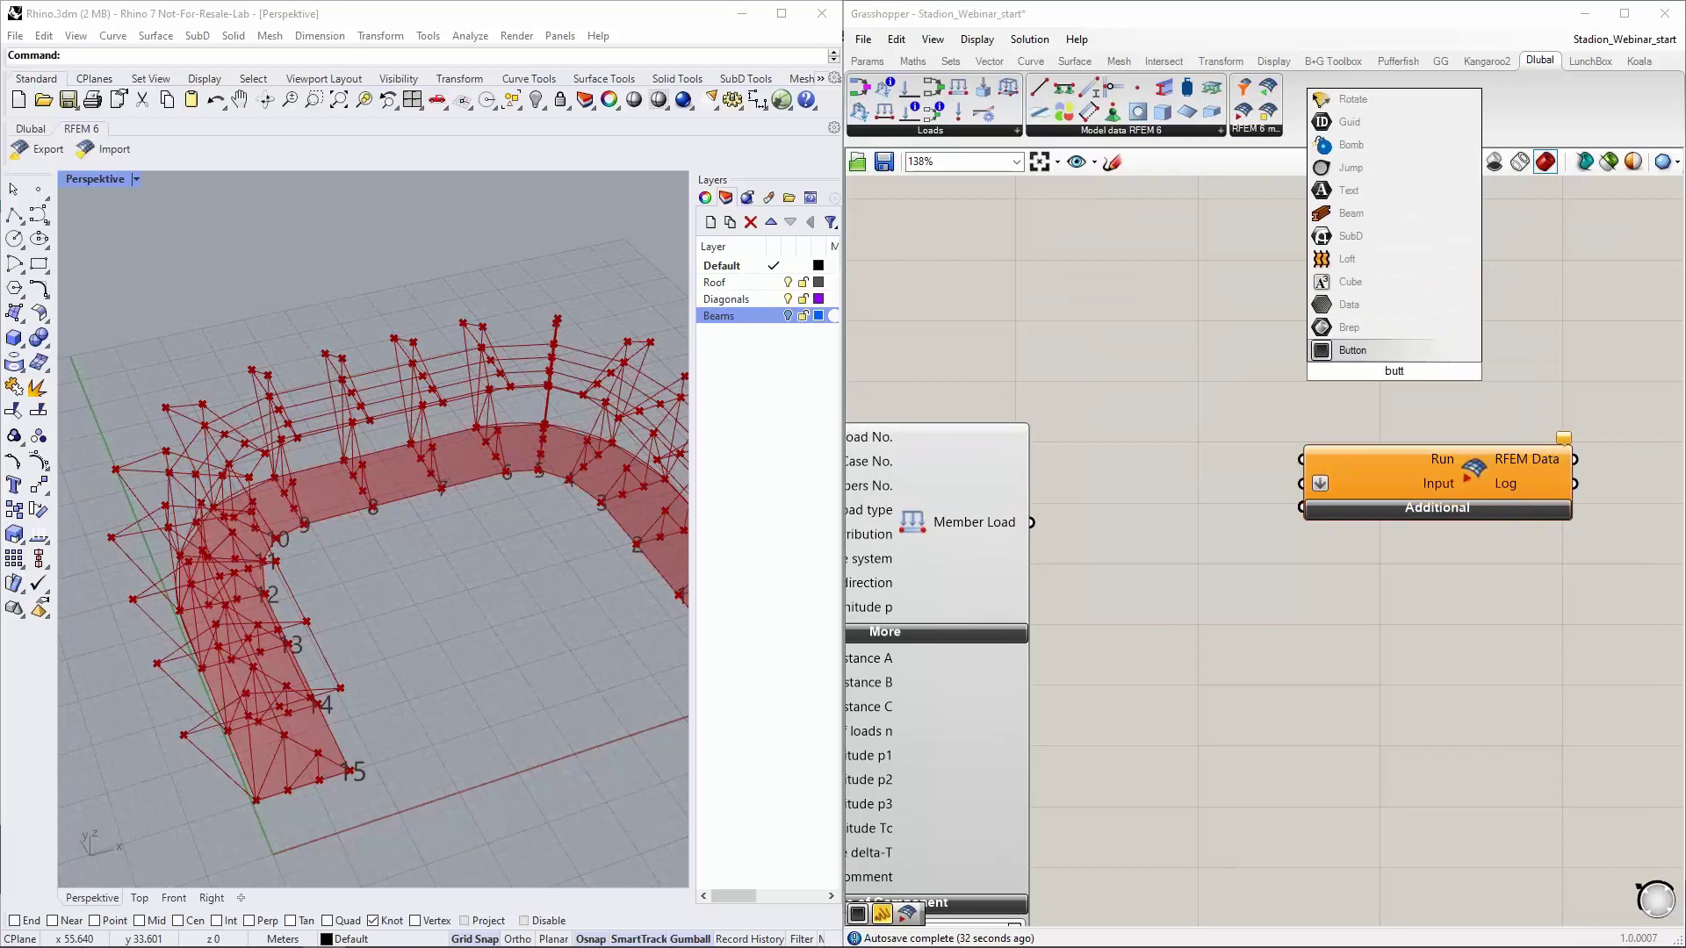
key(Return)
drag(1373, 368, 1261, 330)
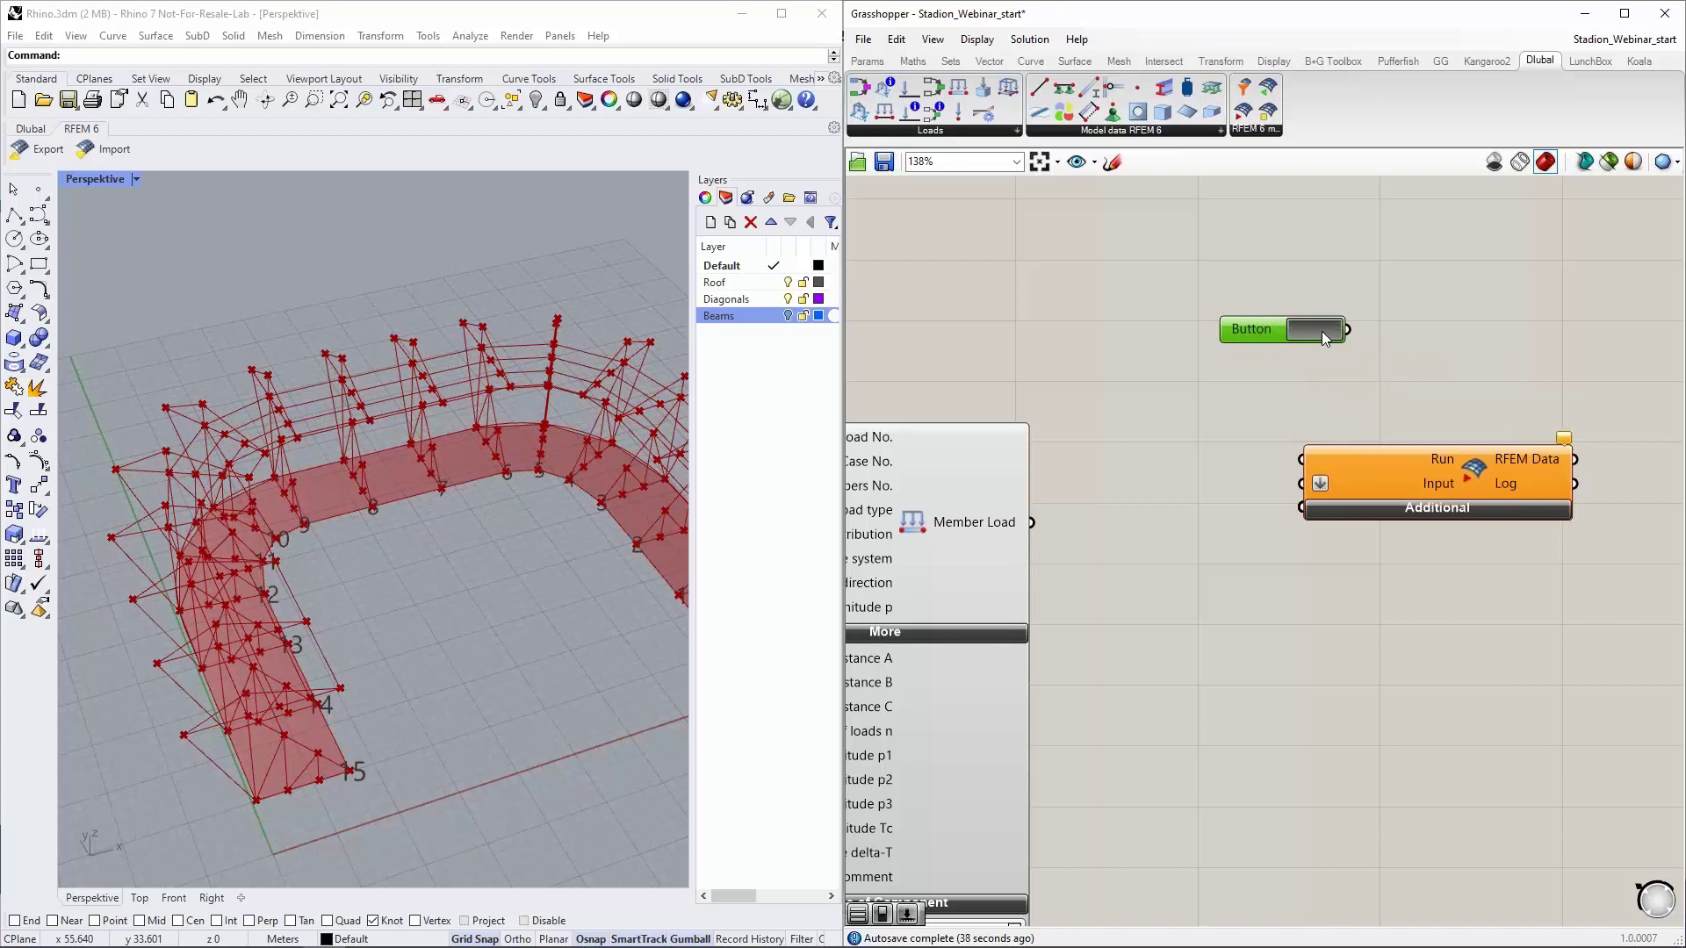
drag(1348, 330, 1302, 459)
click(1362, 403)
drag(1292, 330, 1228, 398)
Place a Boolean Toggle set to True above the Button and try connecting it to the export component's Run input
double_click(1228, 323)
text(boole)
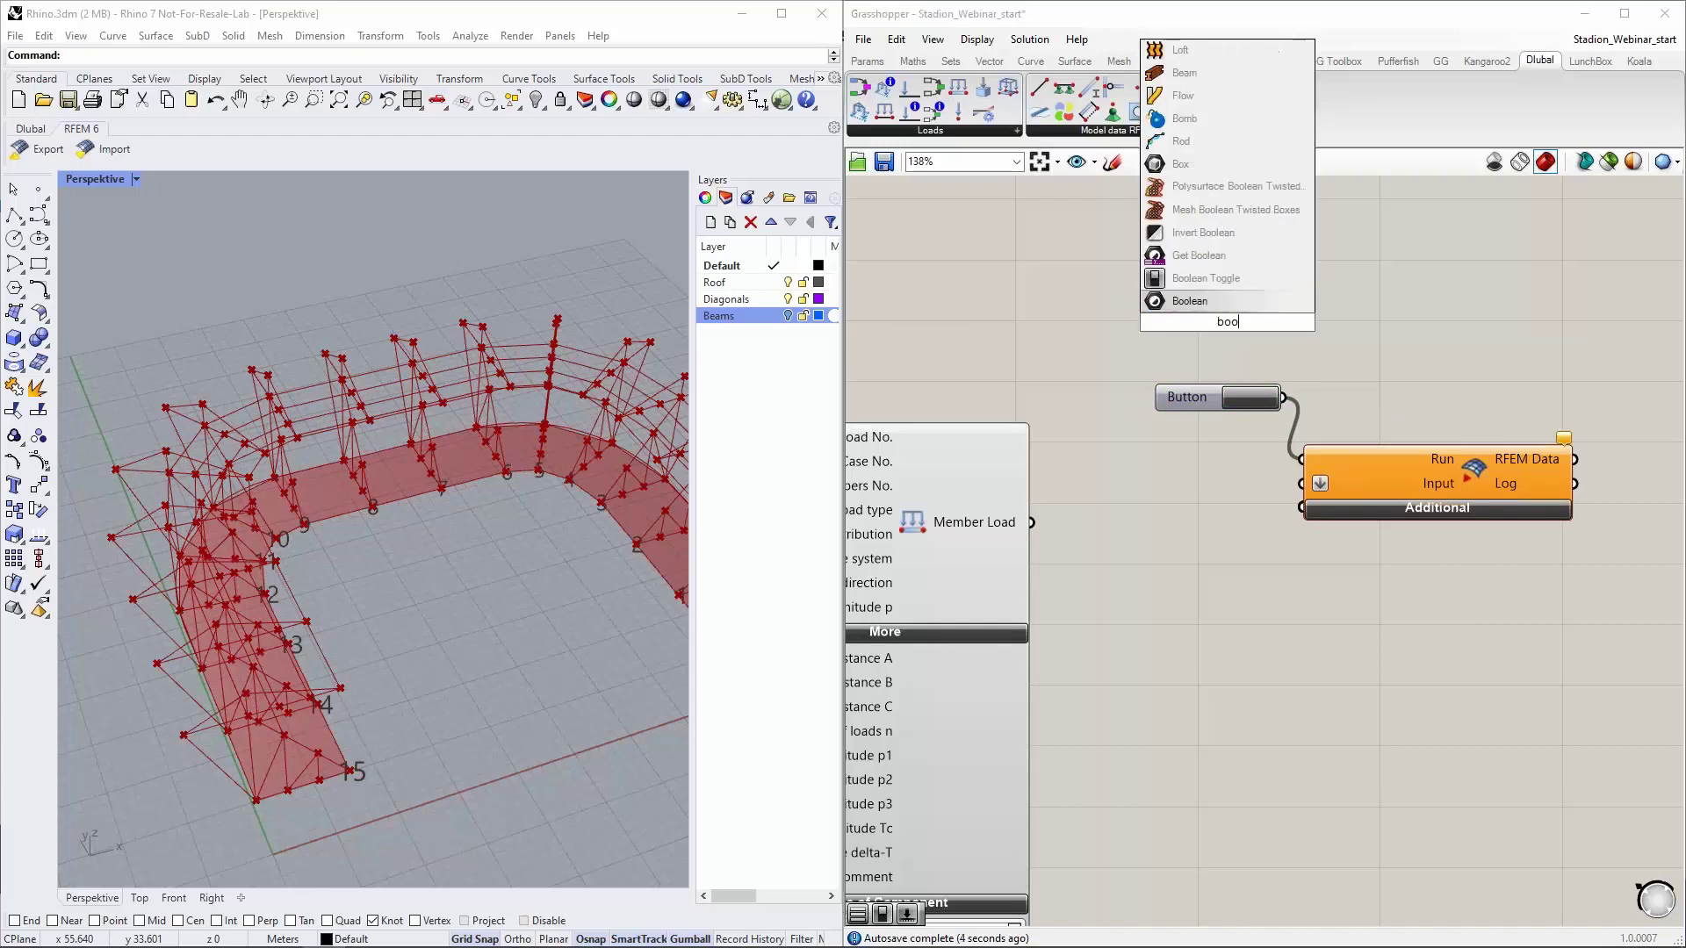
click(1226, 298)
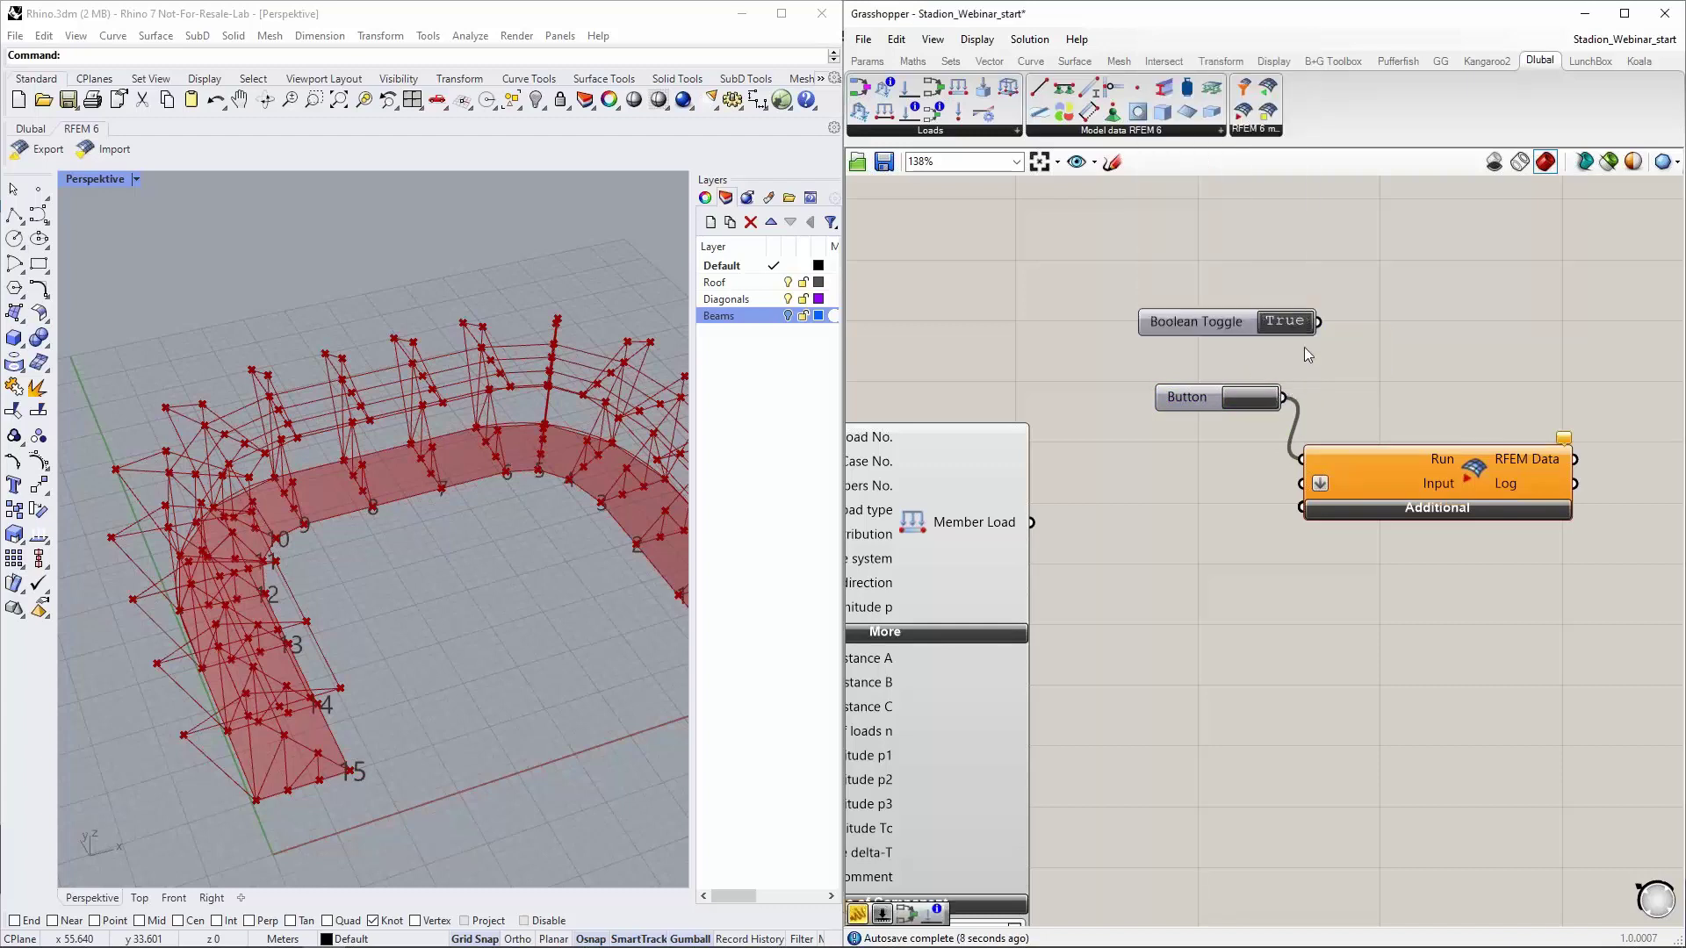
drag(1318, 322, 1297, 457)
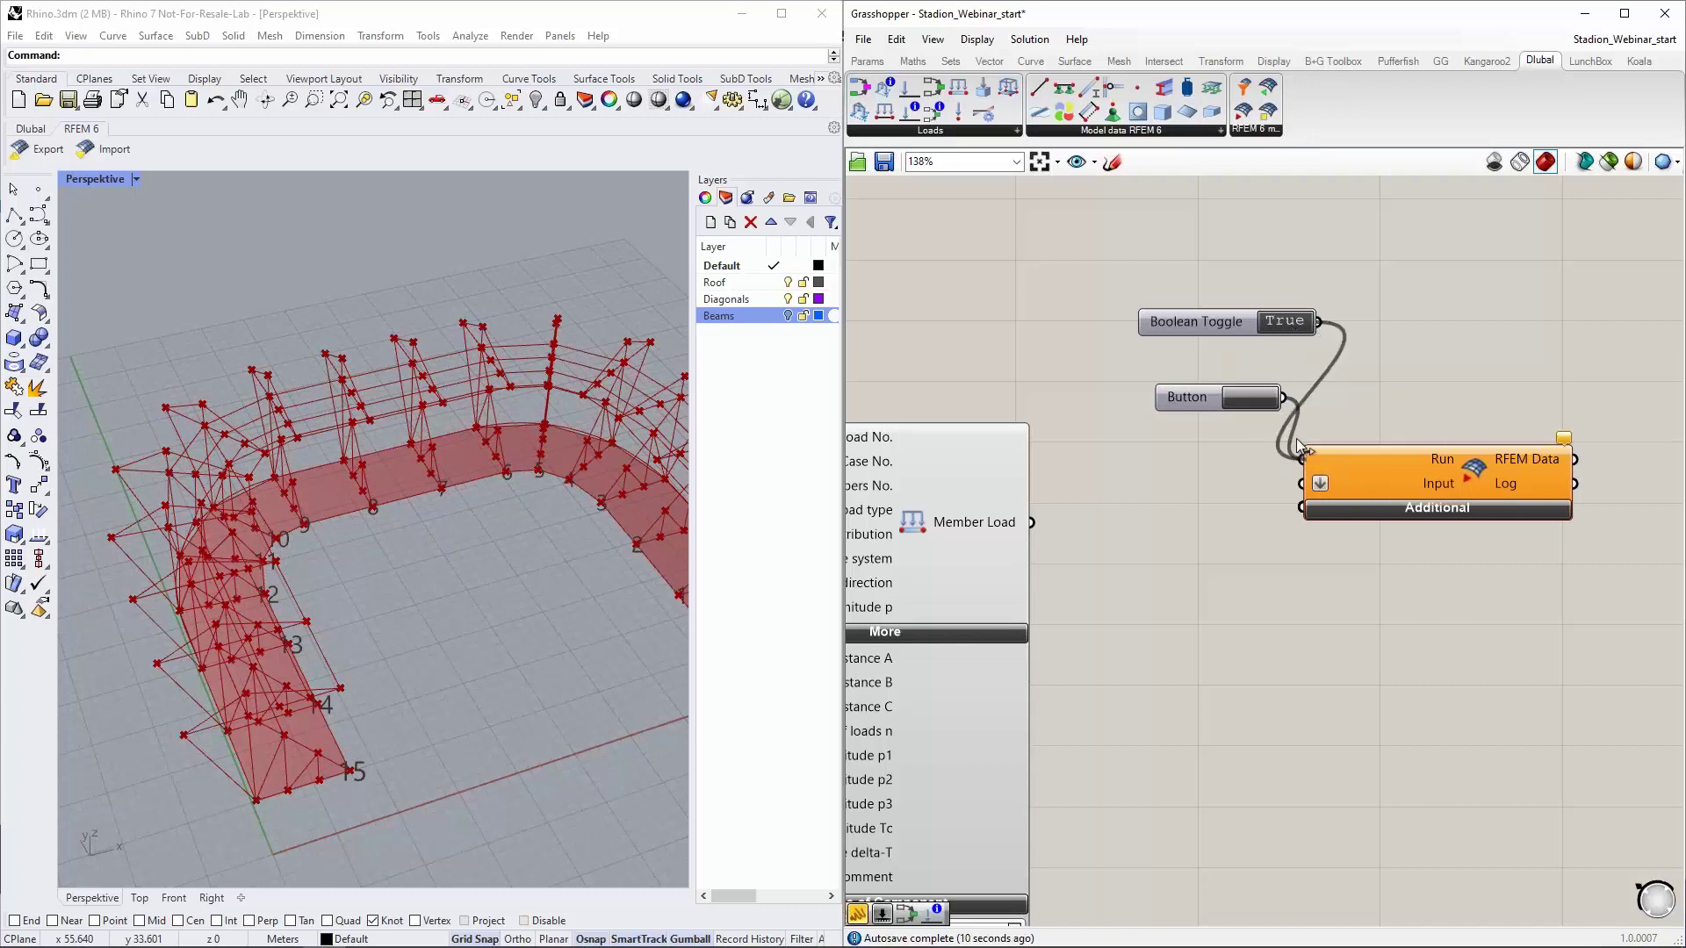
Review the frame and stand sliders in the GH-Geometry group, and the Boolean Toggle near the export component
scroll(1408, 366, down, 6)
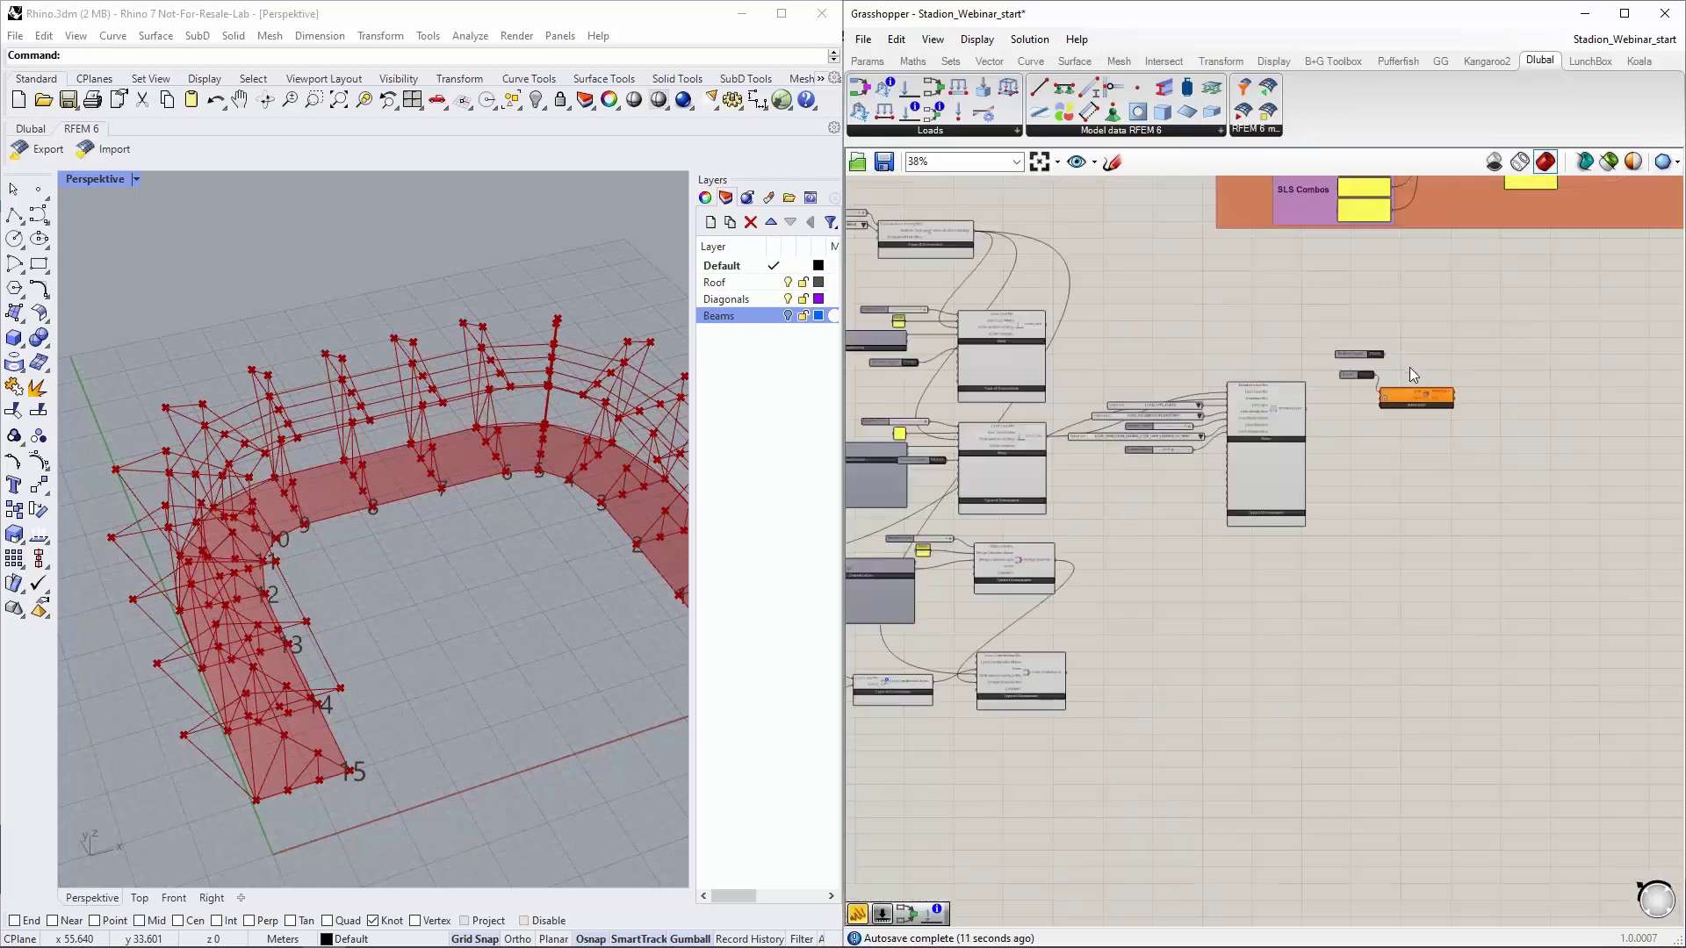
scroll(1410, 367, down, 5)
scroll(1082, 557, down, 2)
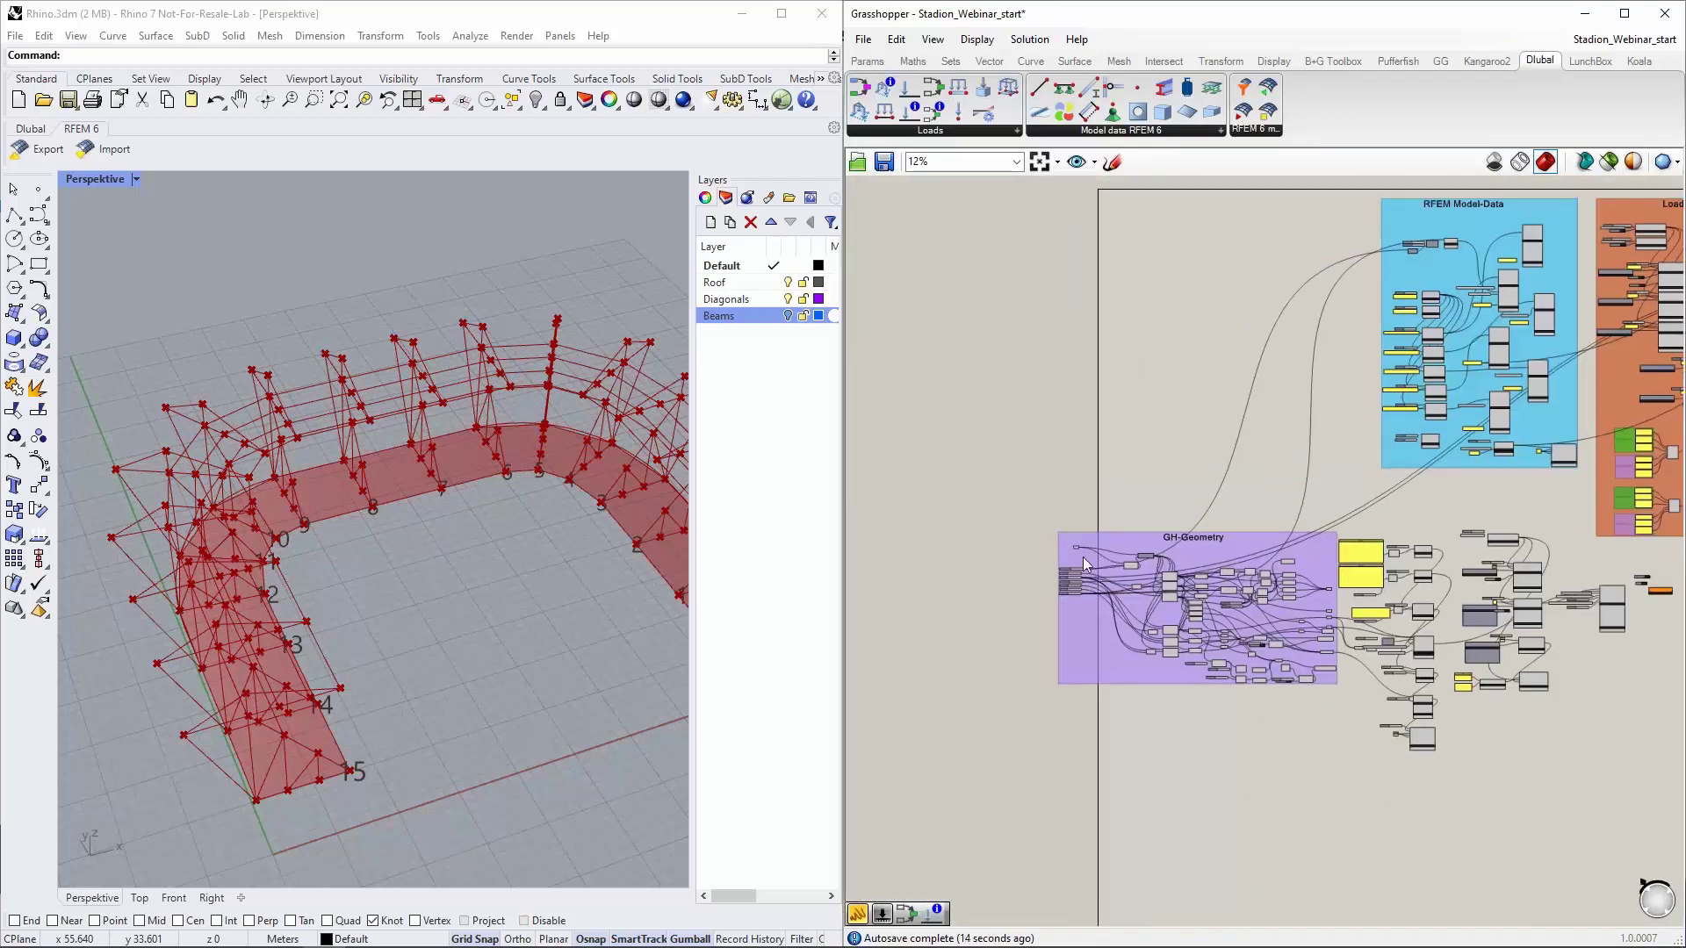
scroll(1082, 557, up, 9)
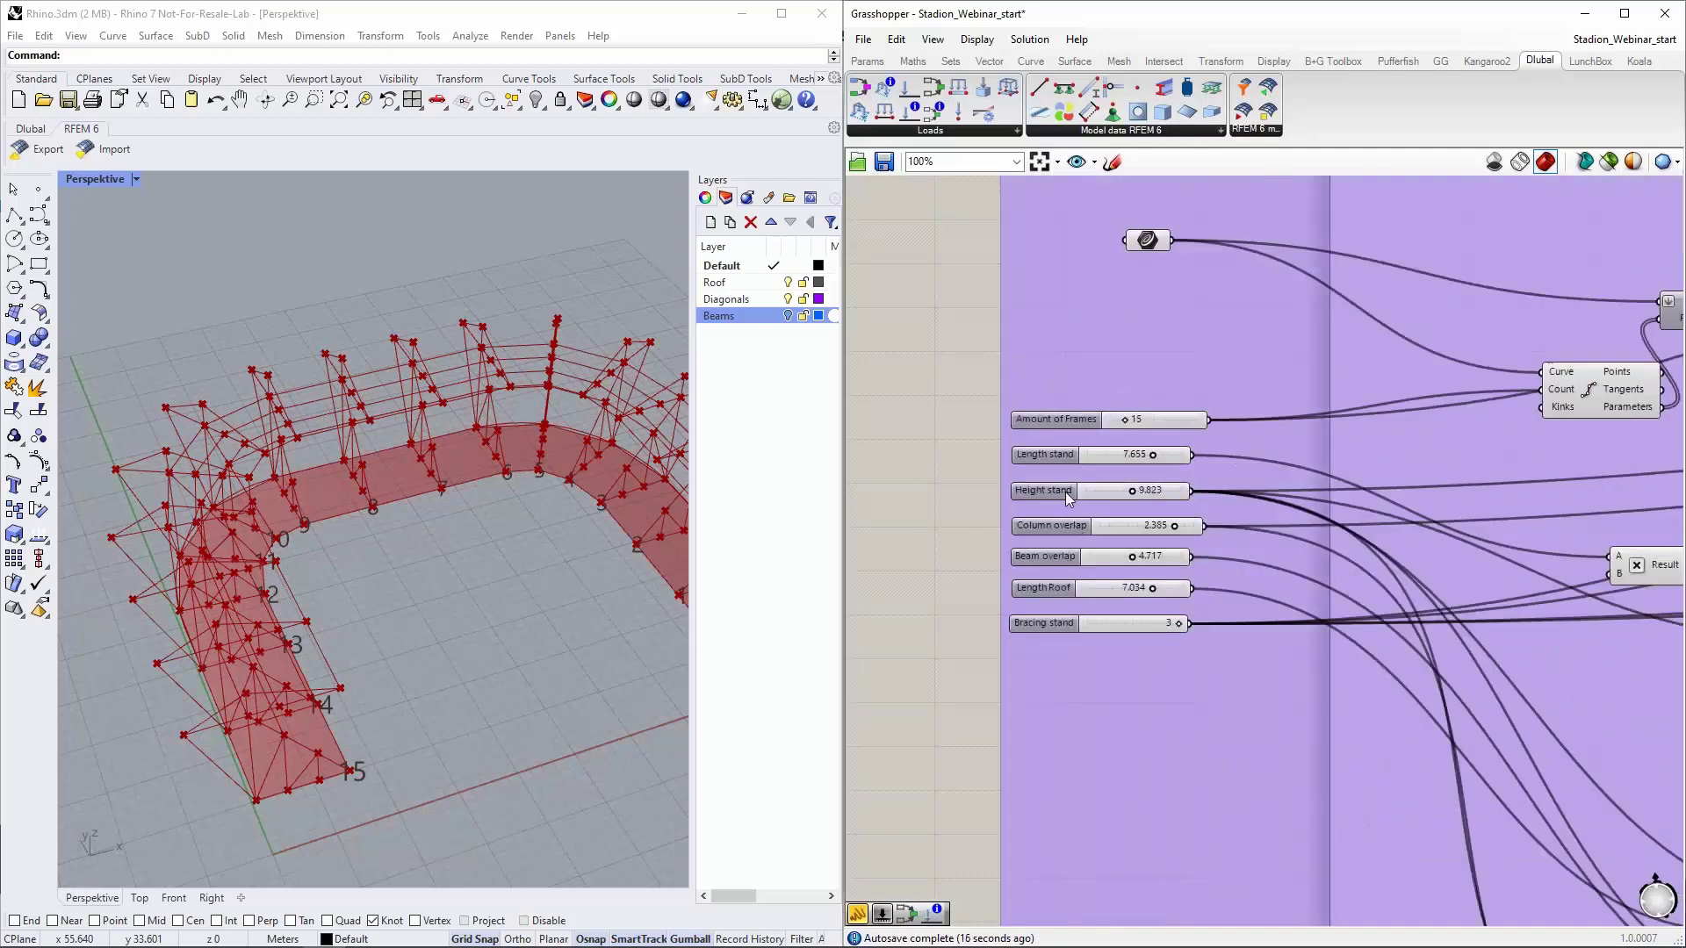
scroll(1015, 485, down, 8)
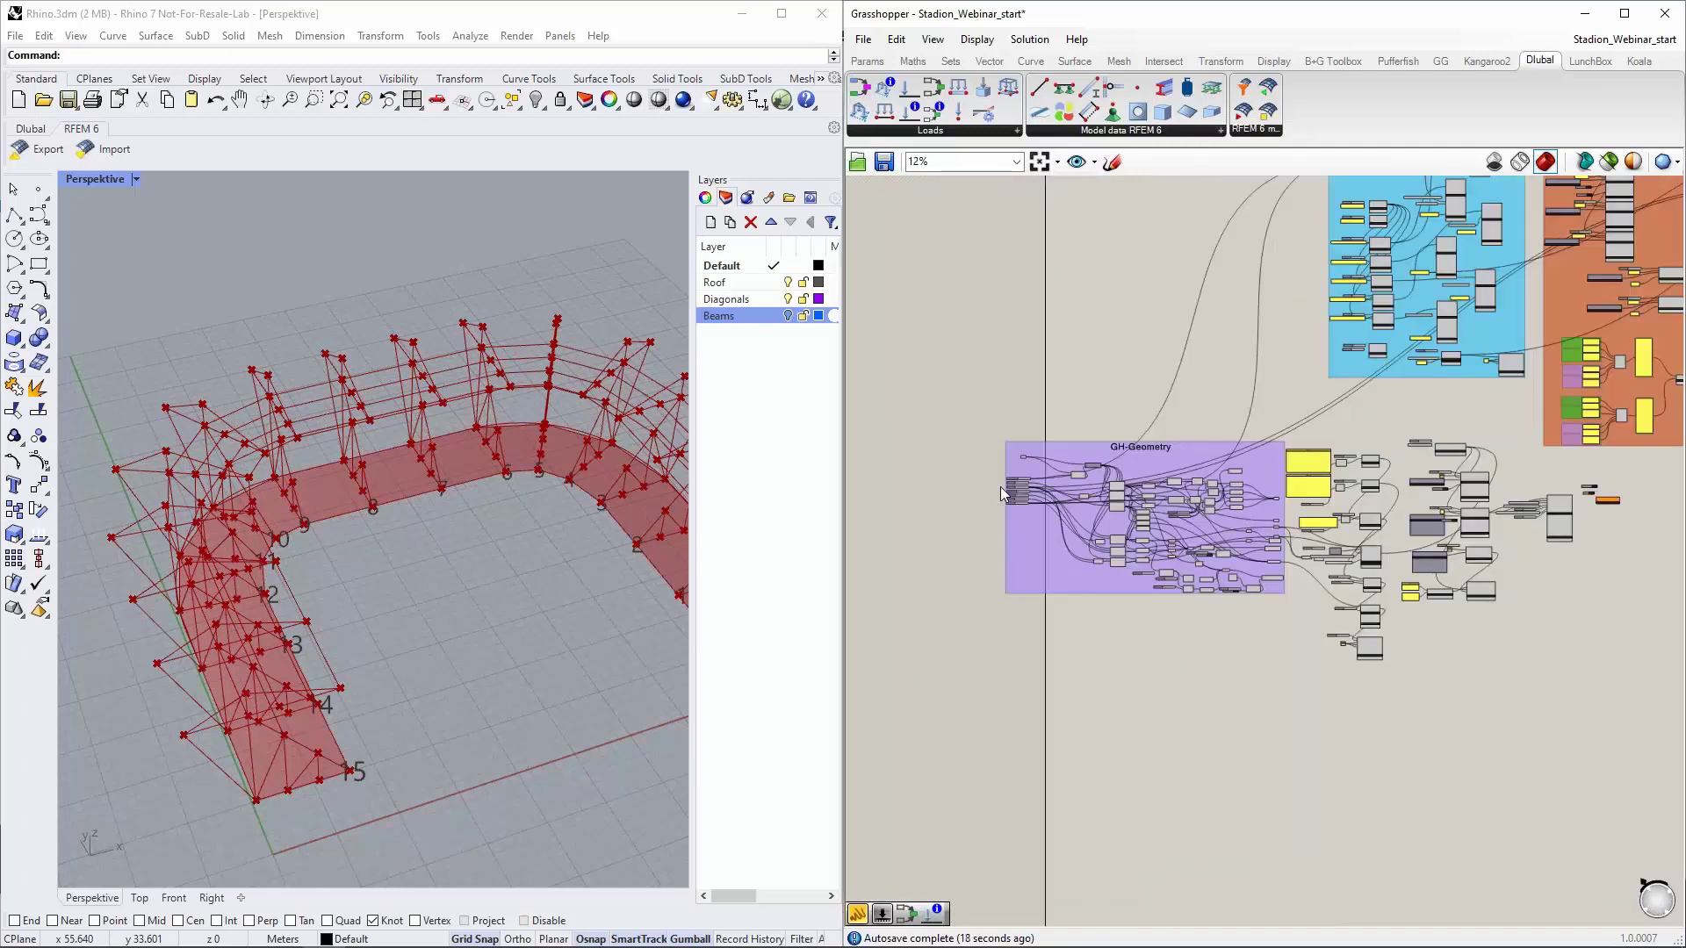
scroll(1533, 492, up, 10)
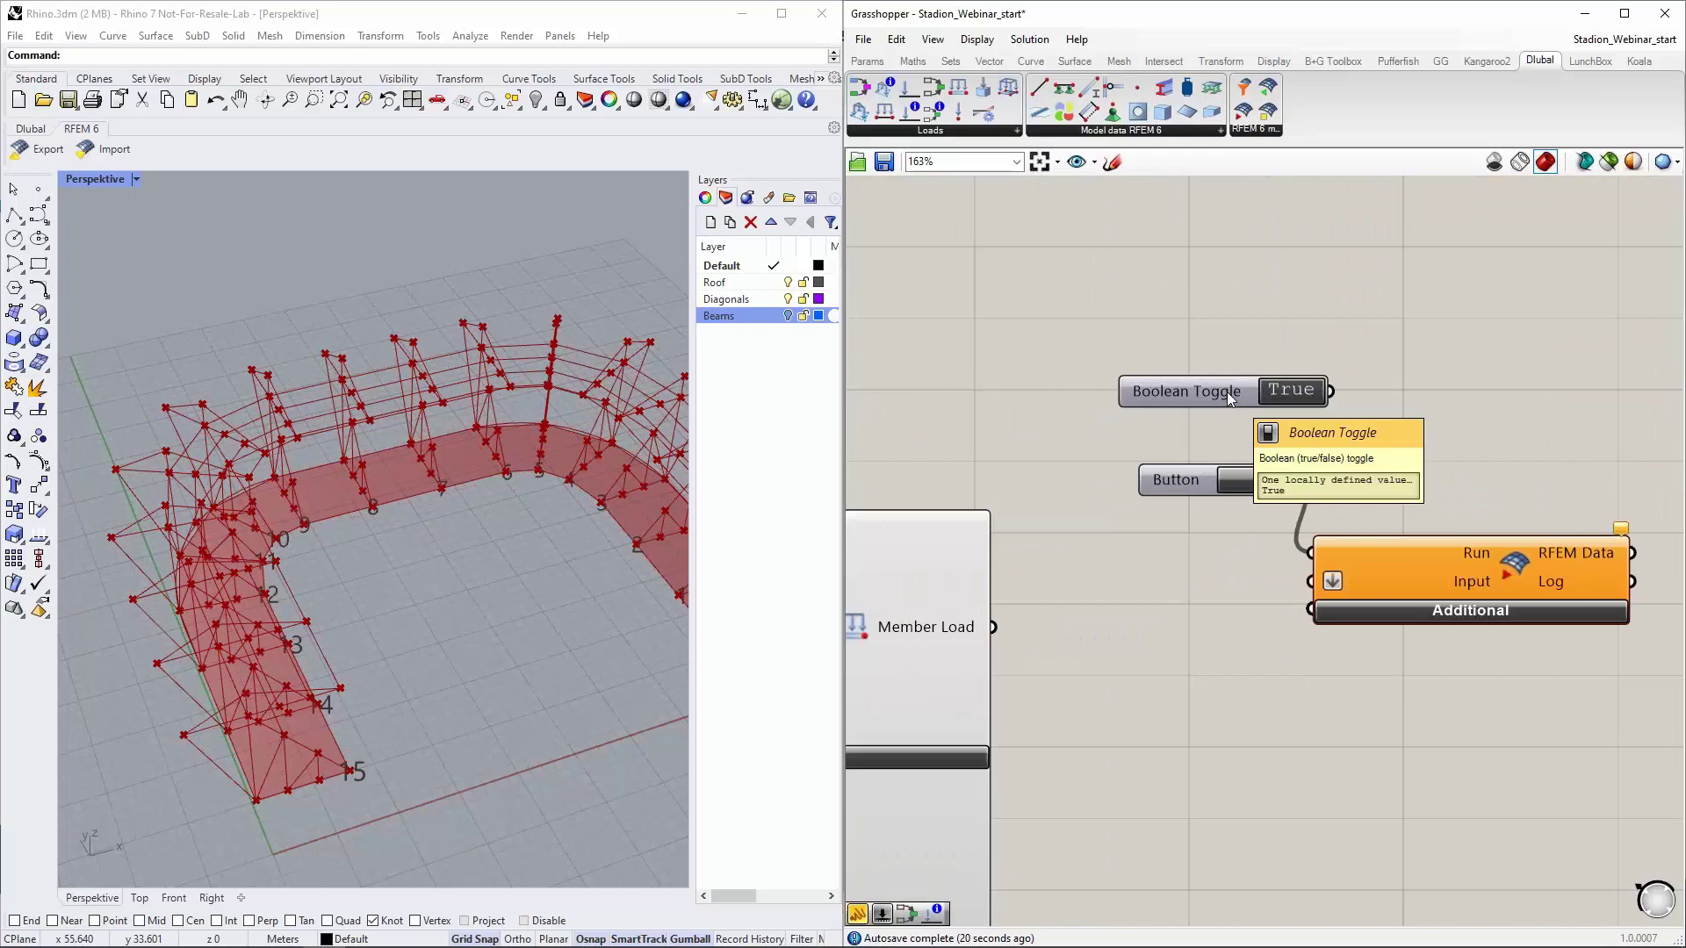
scroll(1379, 367, down, 3)
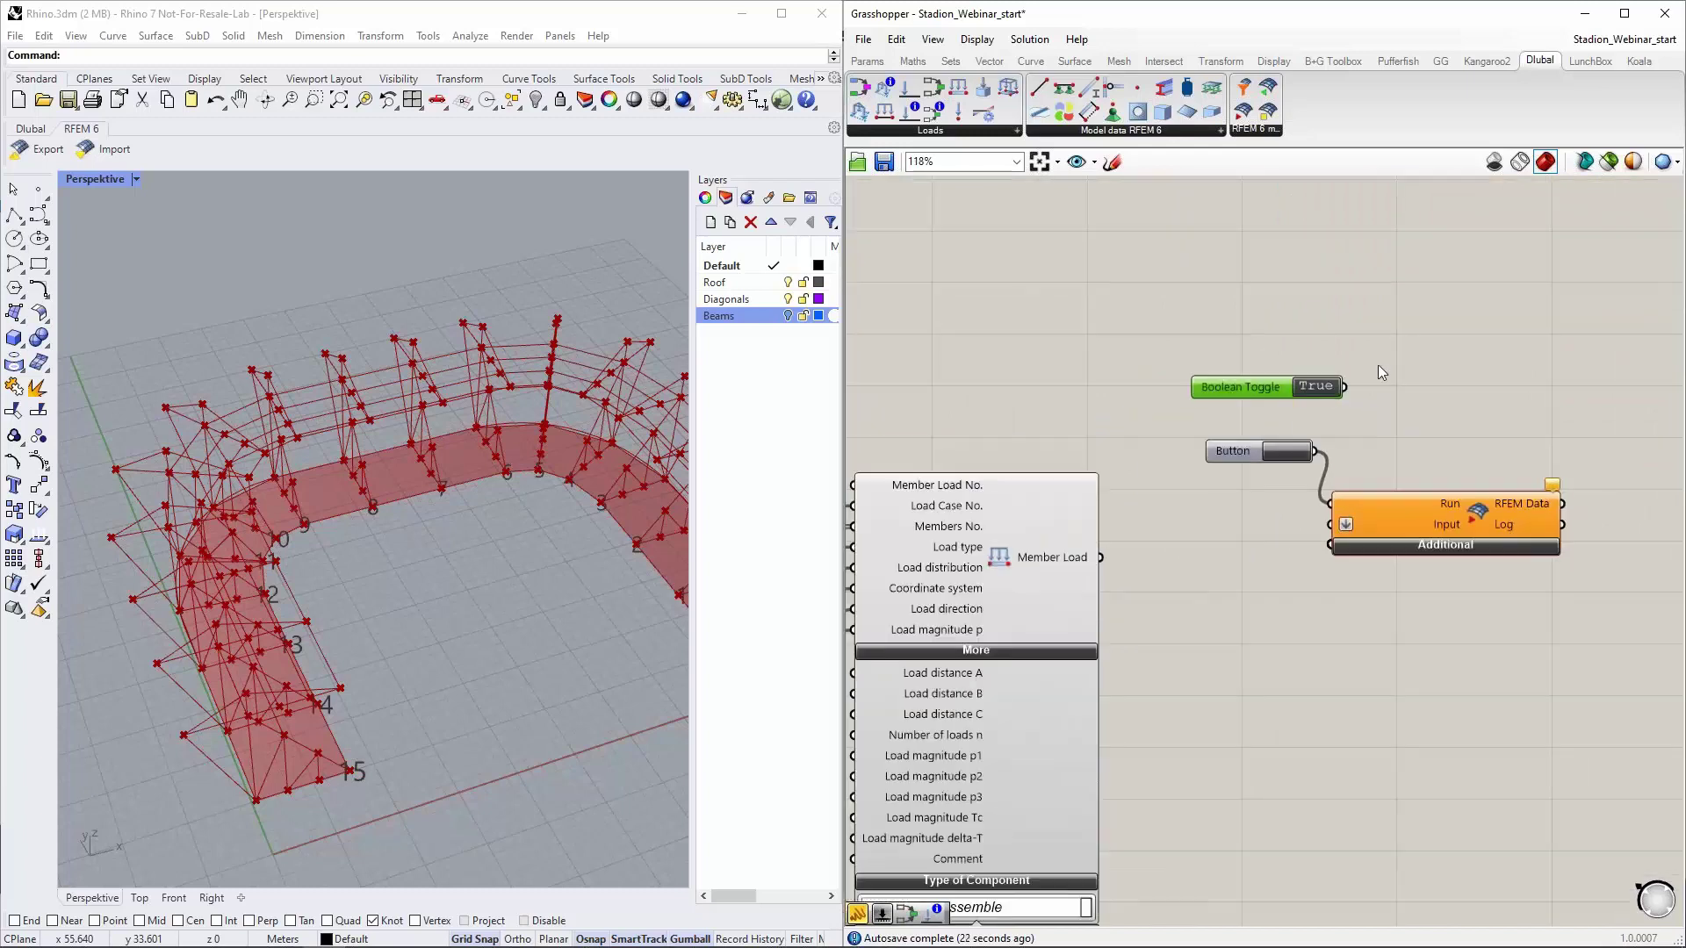
Move the export component and its Button across the canvas to the free space beside the Material components
right_drag(1383, 409, 1379, 330)
drag(1408, 412, 1463, 397)
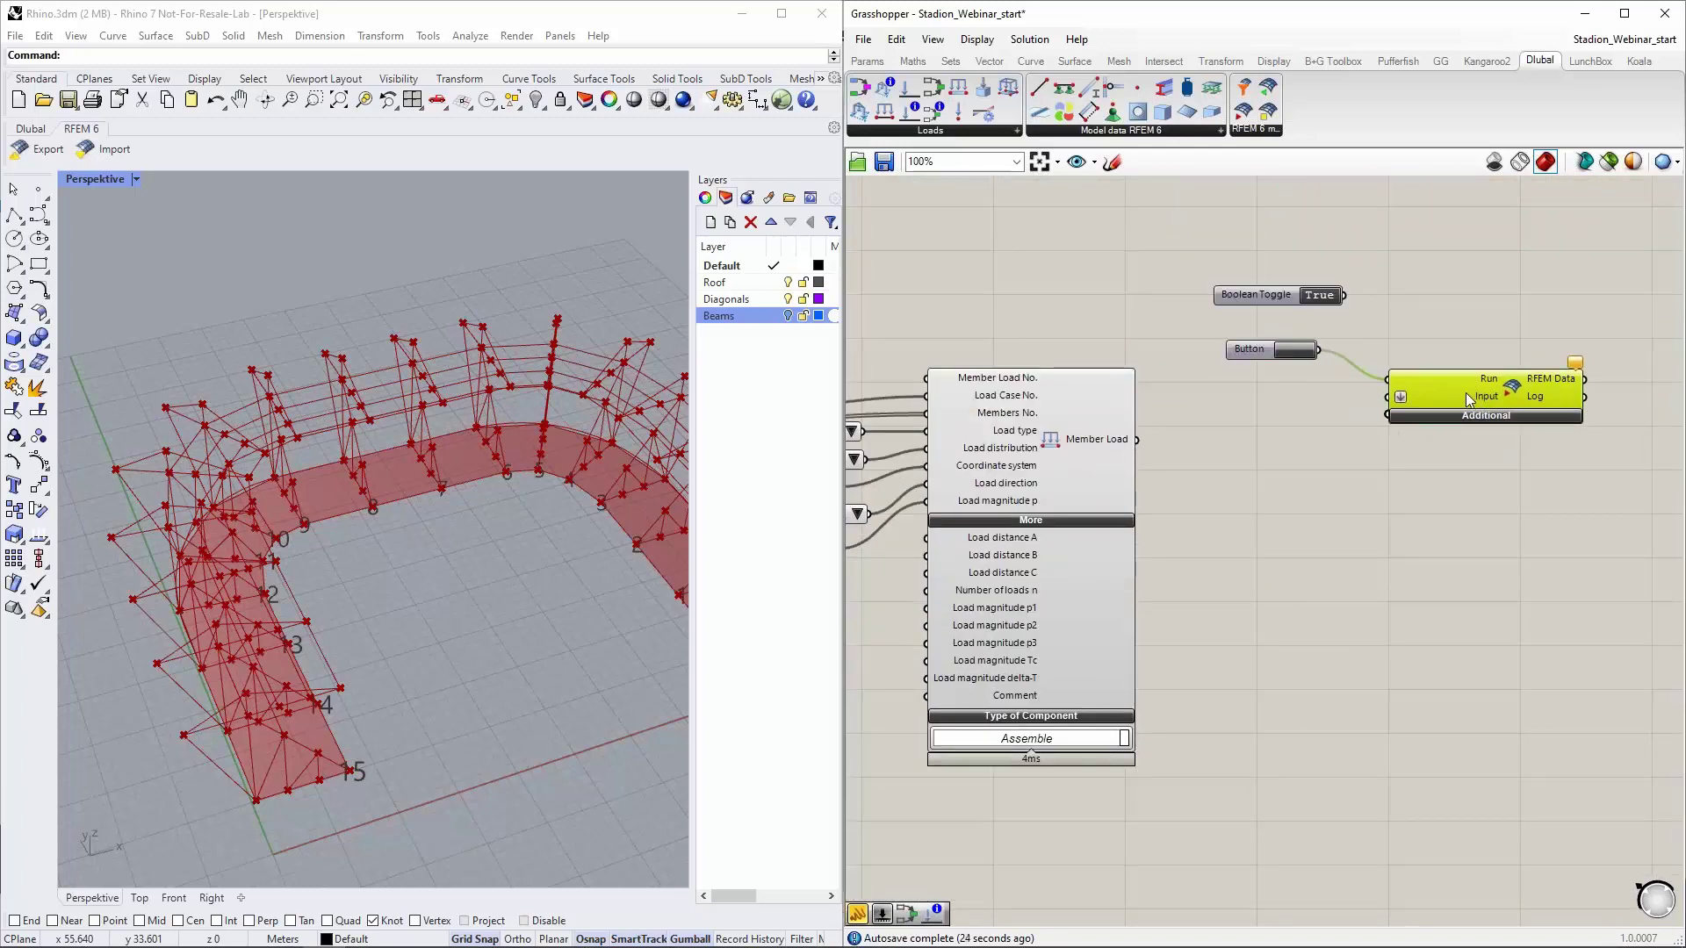
scroll(1482, 398, down, 2)
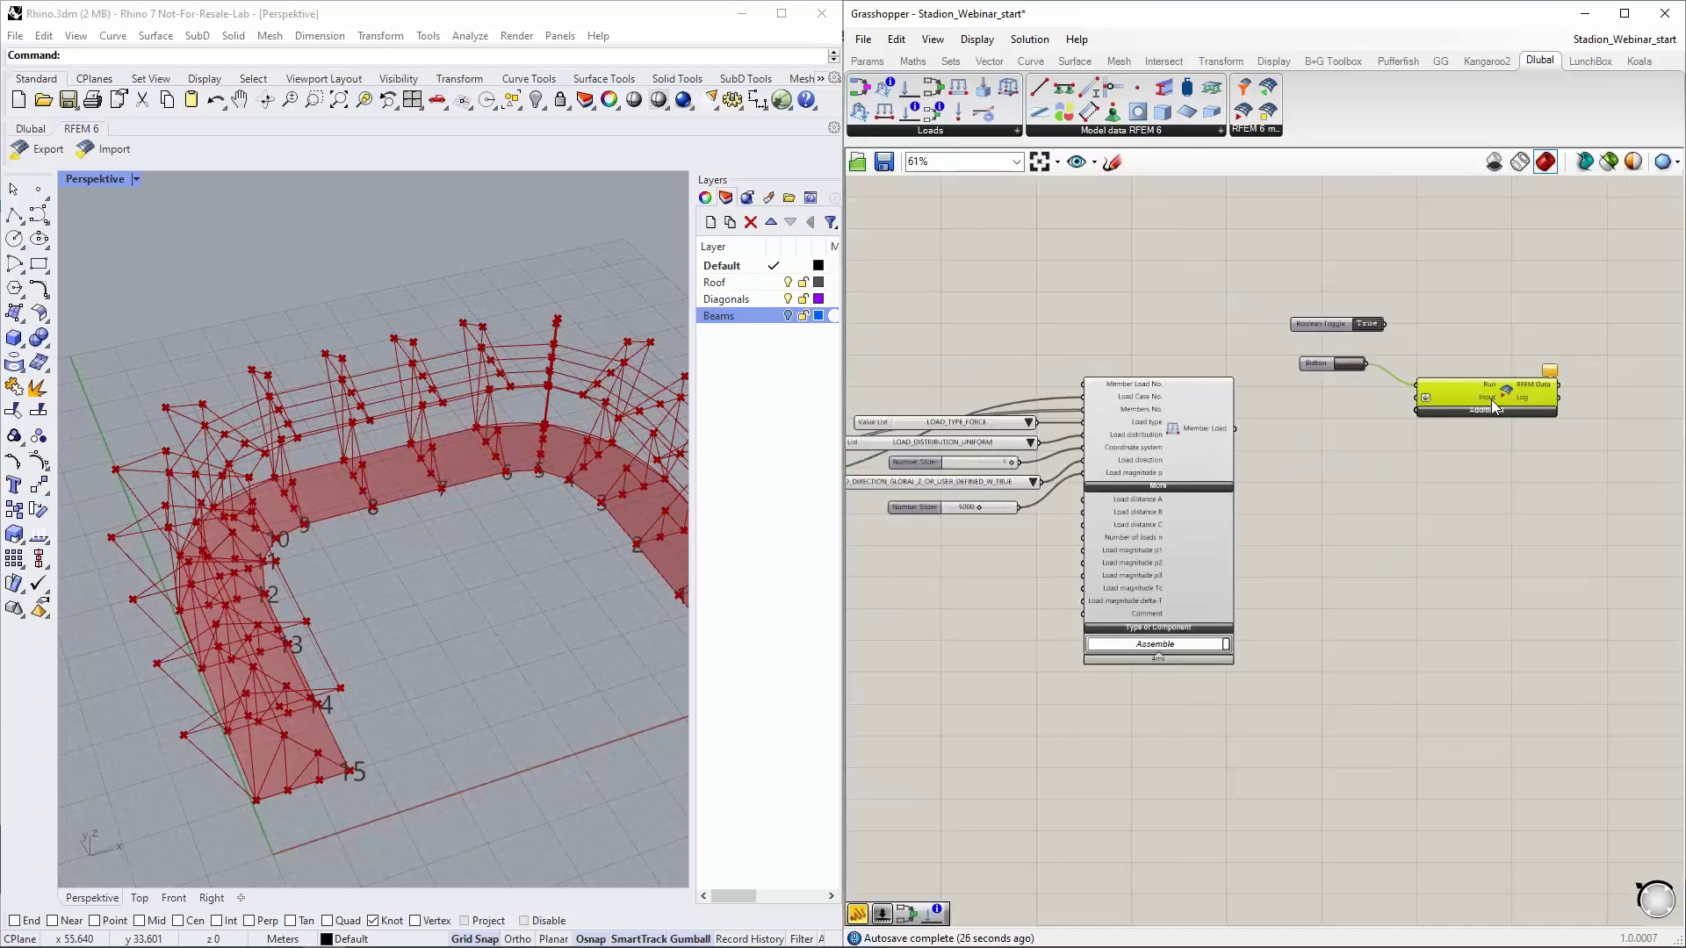
scroll(1492, 399, down, 4)
drag(1505, 392, 1131, 306)
click(1056, 309)
scroll(1056, 308, up, 1)
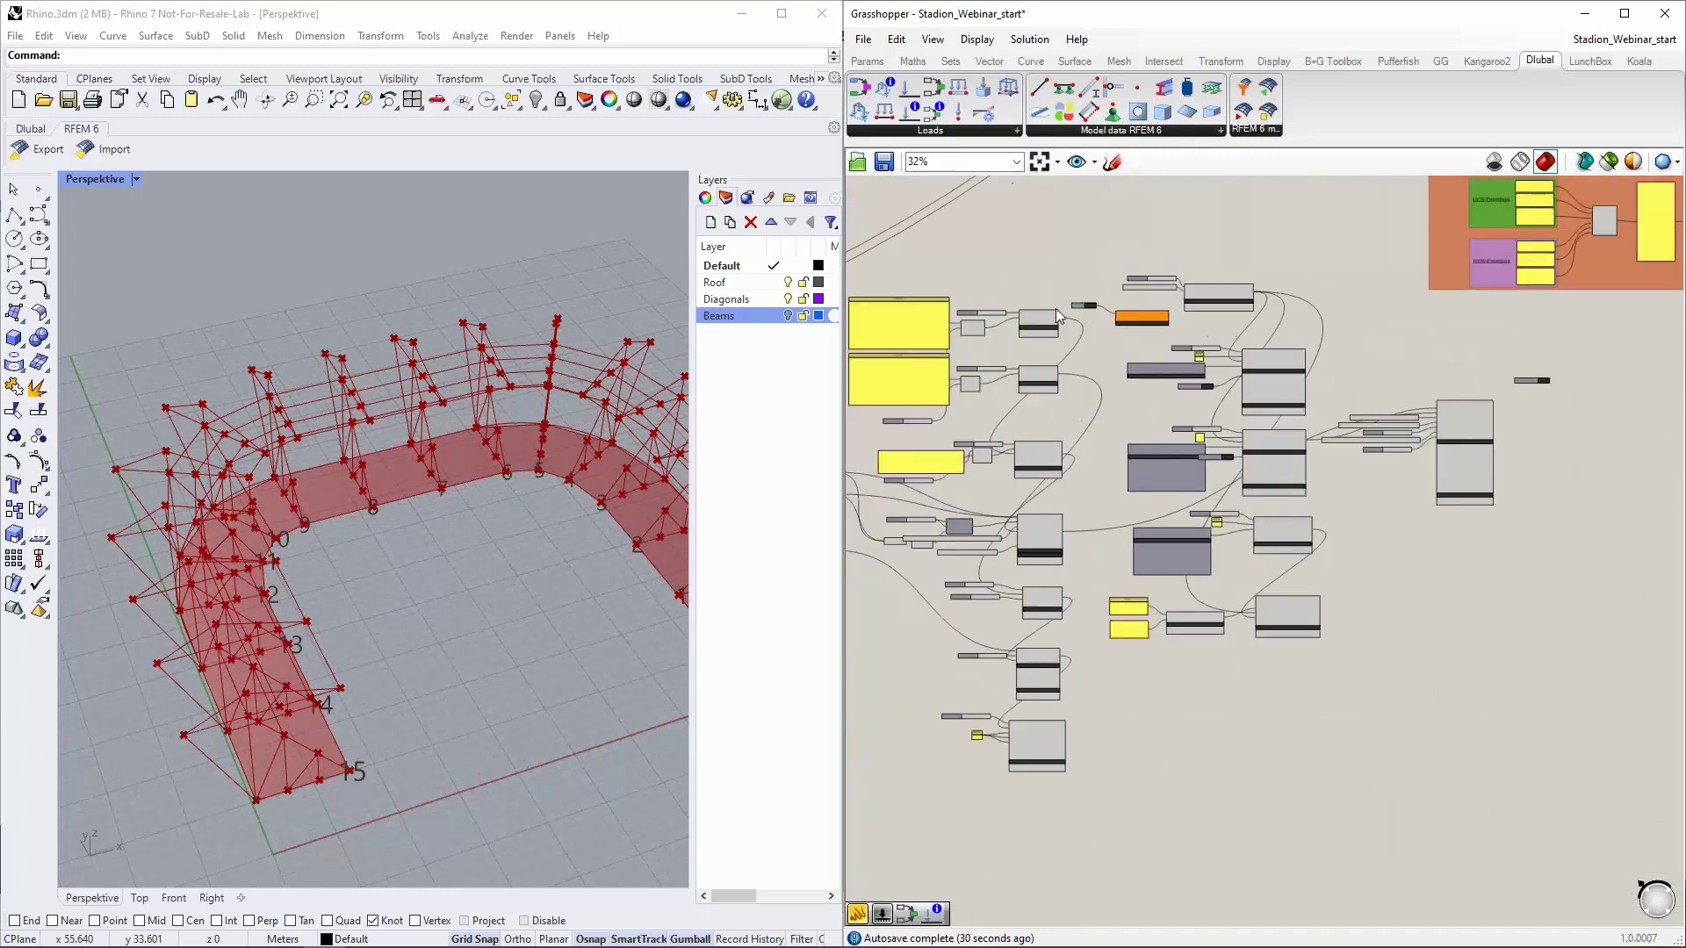
scroll(1055, 309, up, 5)
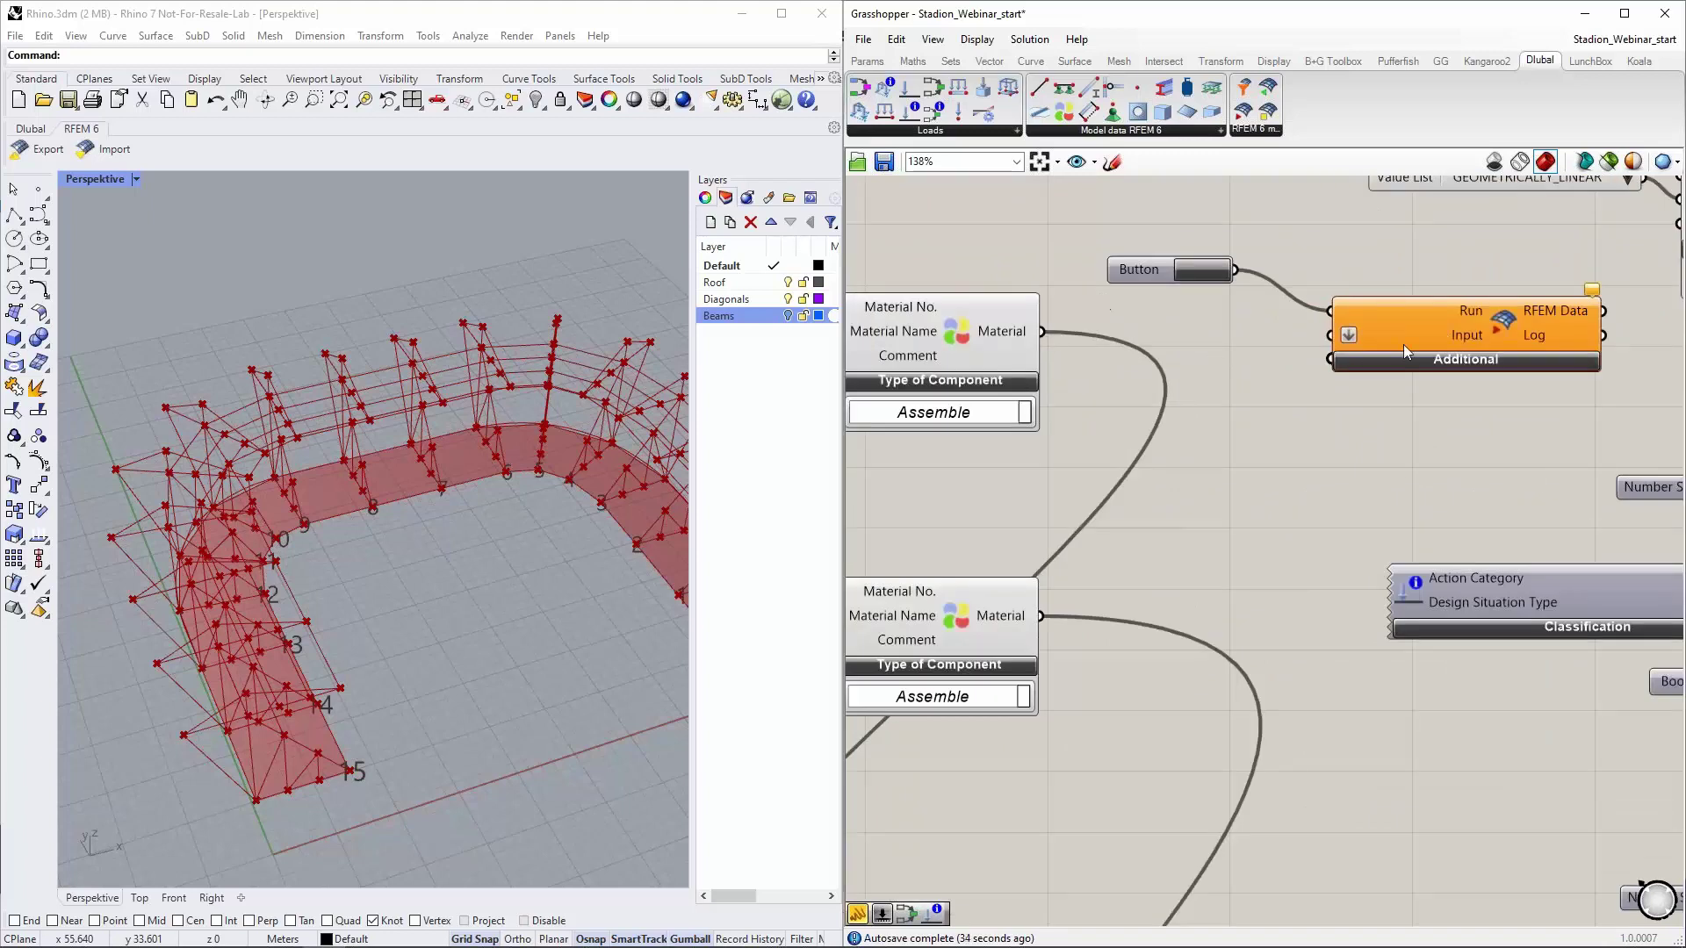
Connect both Material outputs, the Section output and the Member output to the export component's Input
drag(1036, 332, 1331, 335)
drag(1042, 616, 1328, 336)
scroll(1226, 302, down, 4)
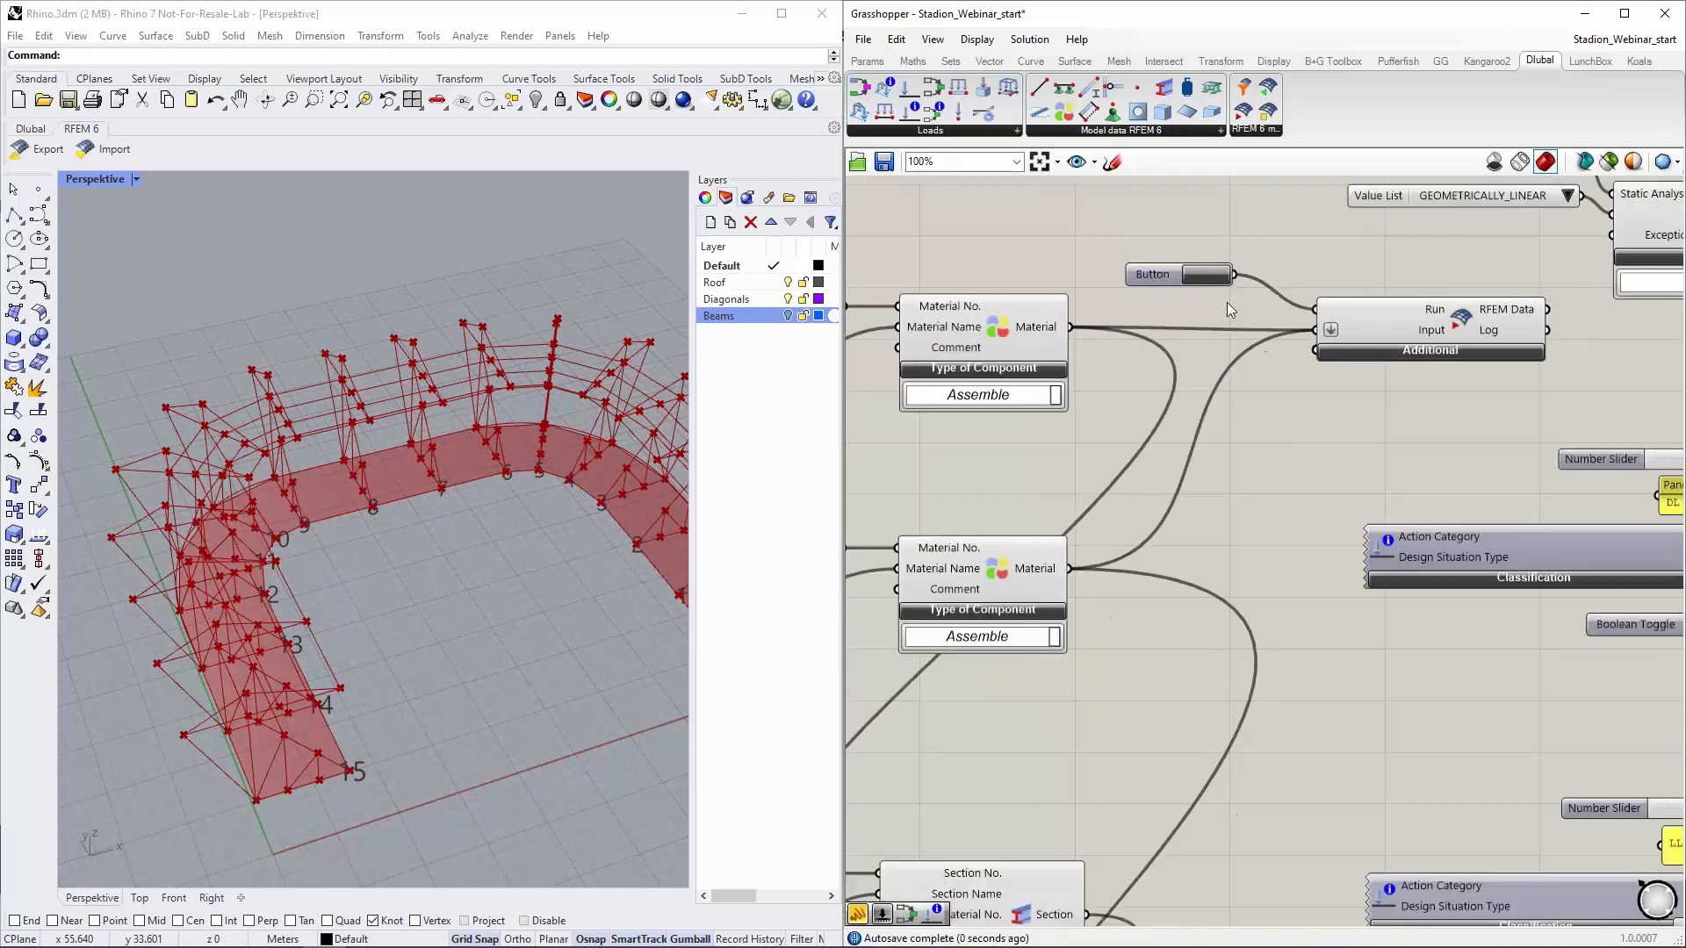
drag(1153, 621, 1267, 344)
drag(1156, 796, 1268, 328)
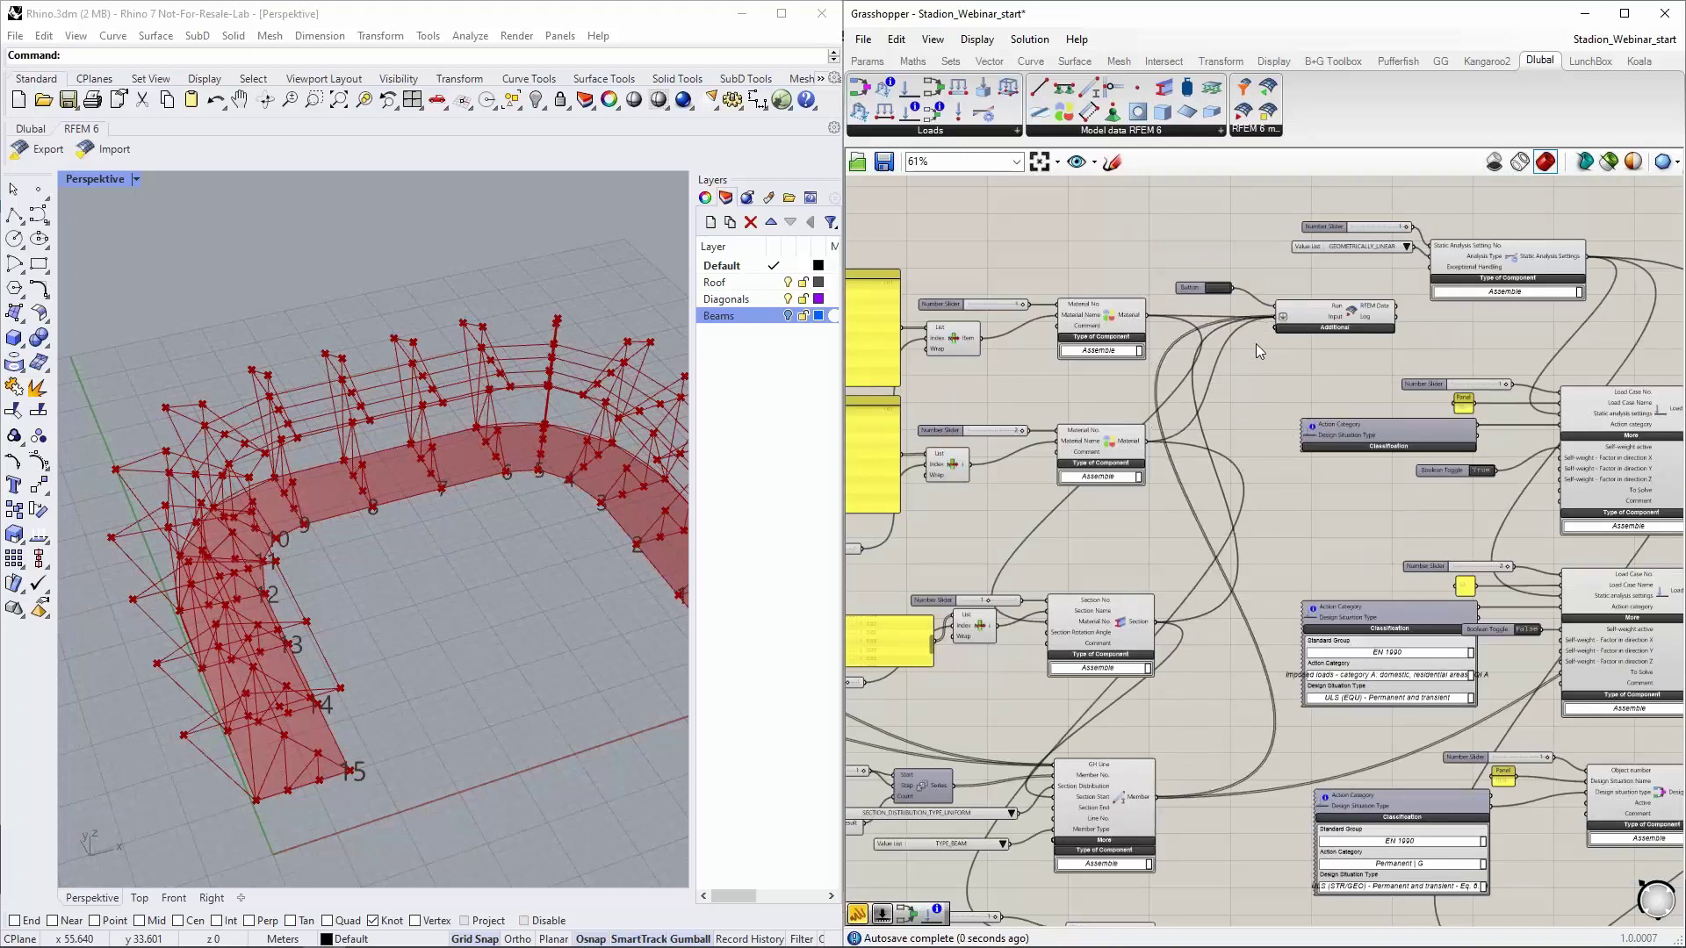
Move the export component and Button beside the Thickness component and connect the Thickness, Surface and Surface Support outputs to its Input
scroll(1255, 345, down, 2)
drag(1286, 236, 1266, 599)
scroll(1265, 606, up, 5)
right_drag(1225, 687, 1209, 446)
drag(1104, 436, 1256, 320)
drag(1097, 653, 1256, 338)
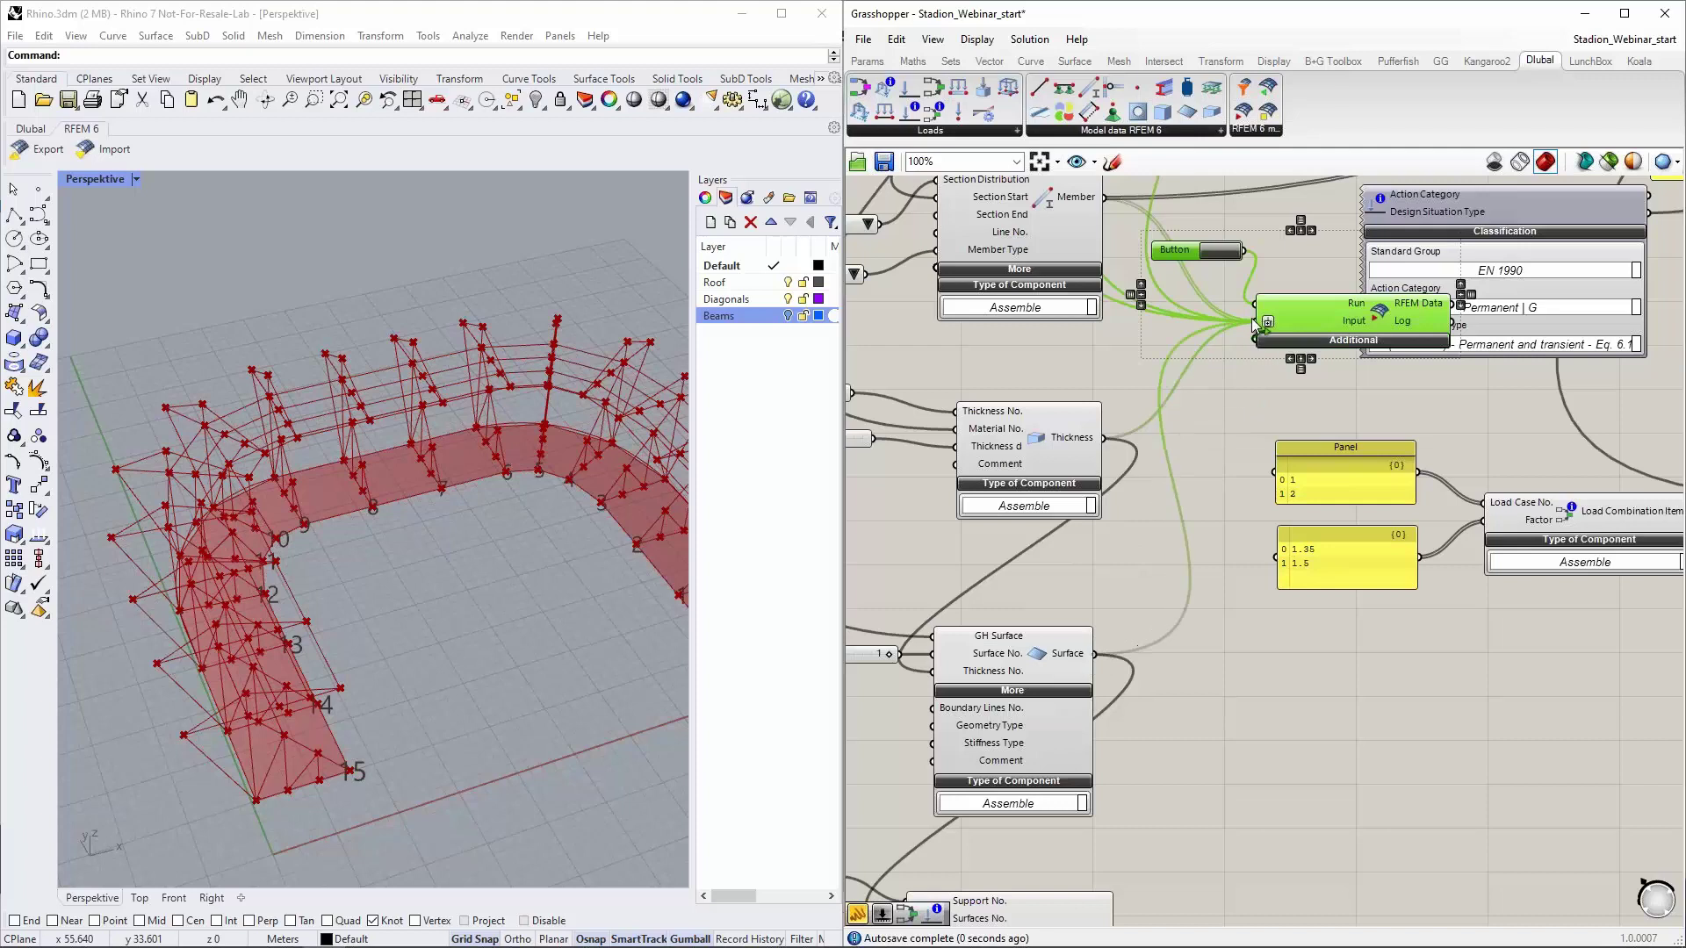
right_drag(1209, 588, 1129, 547)
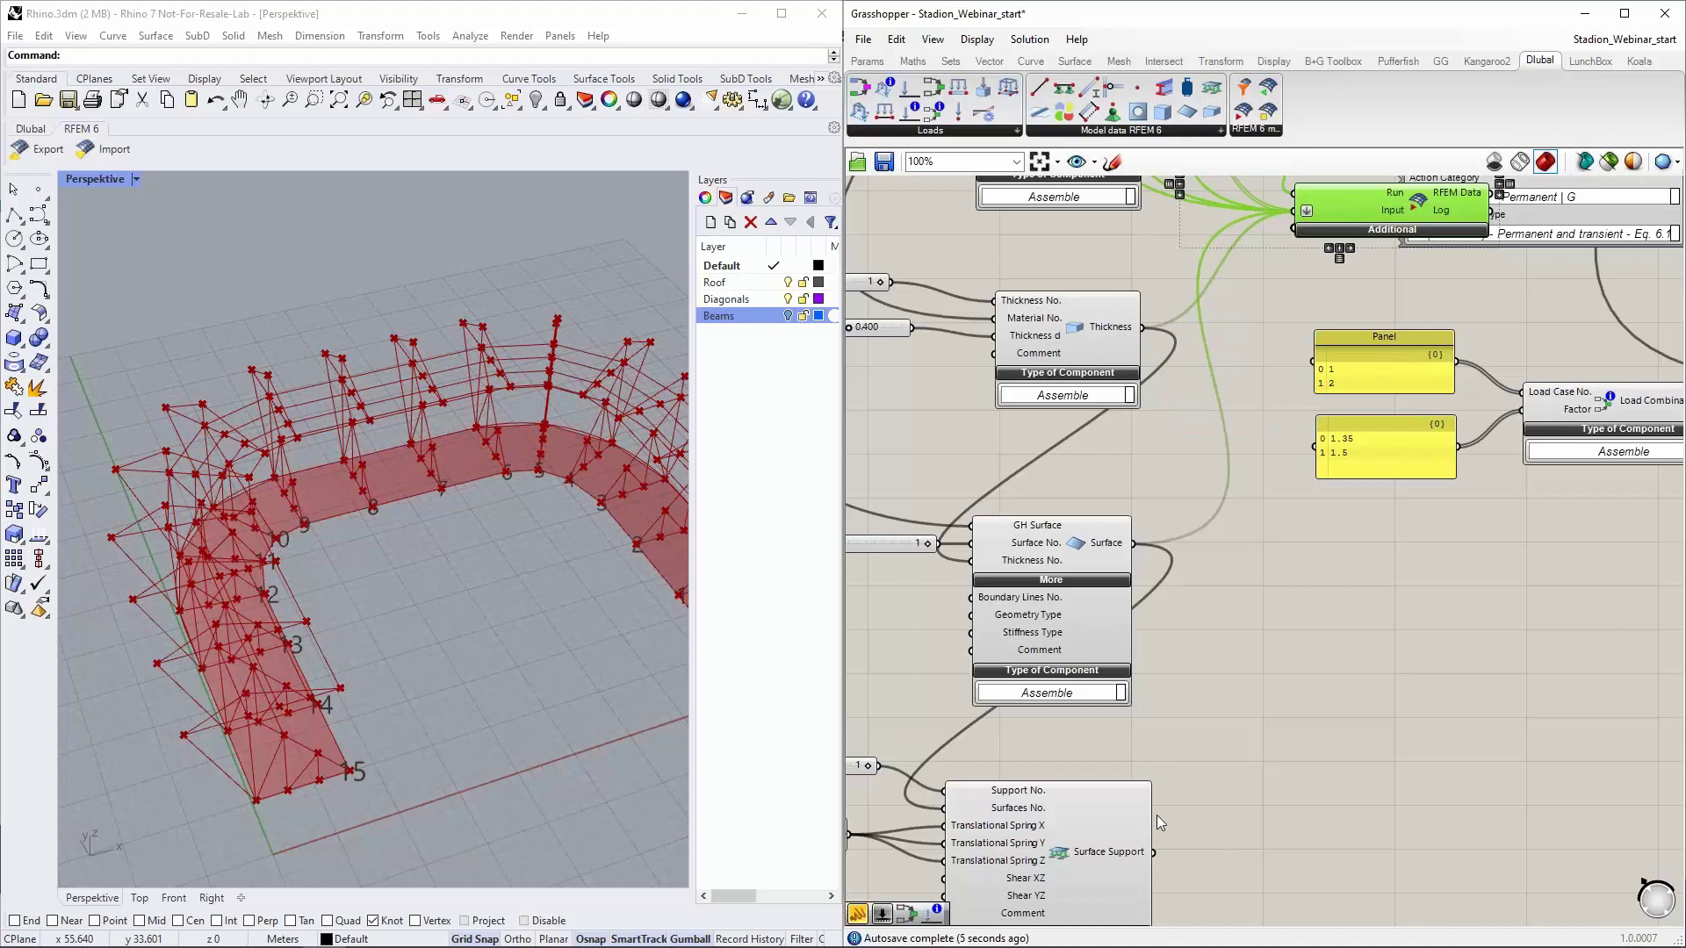
shift+drag(1170, 829, 1295, 212)
Move the export component and Button beside the Load Case components and connect the Static Analysis Settings output to its Input
scroll(1195, 314, down, 5)
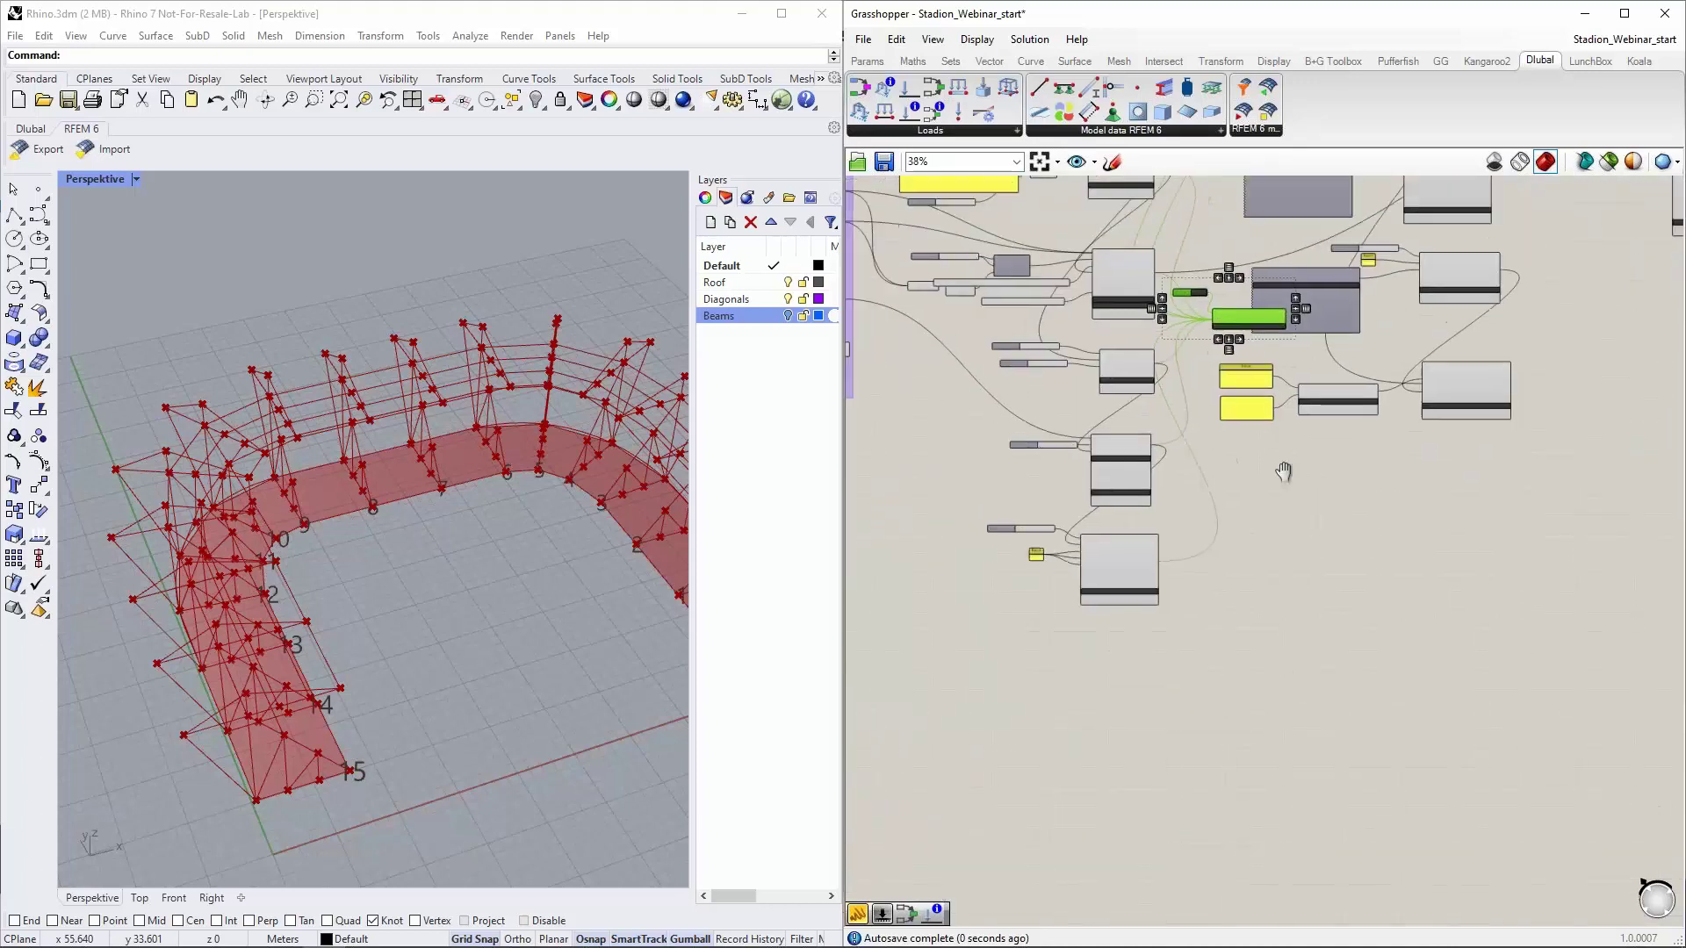
drag(1119, 404, 1556, 377)
right_drag(1468, 318, 1212, 580)
scroll(1211, 579, up, 1)
drag(1412, 686, 1323, 380)
scroll(1157, 337, up, 3)
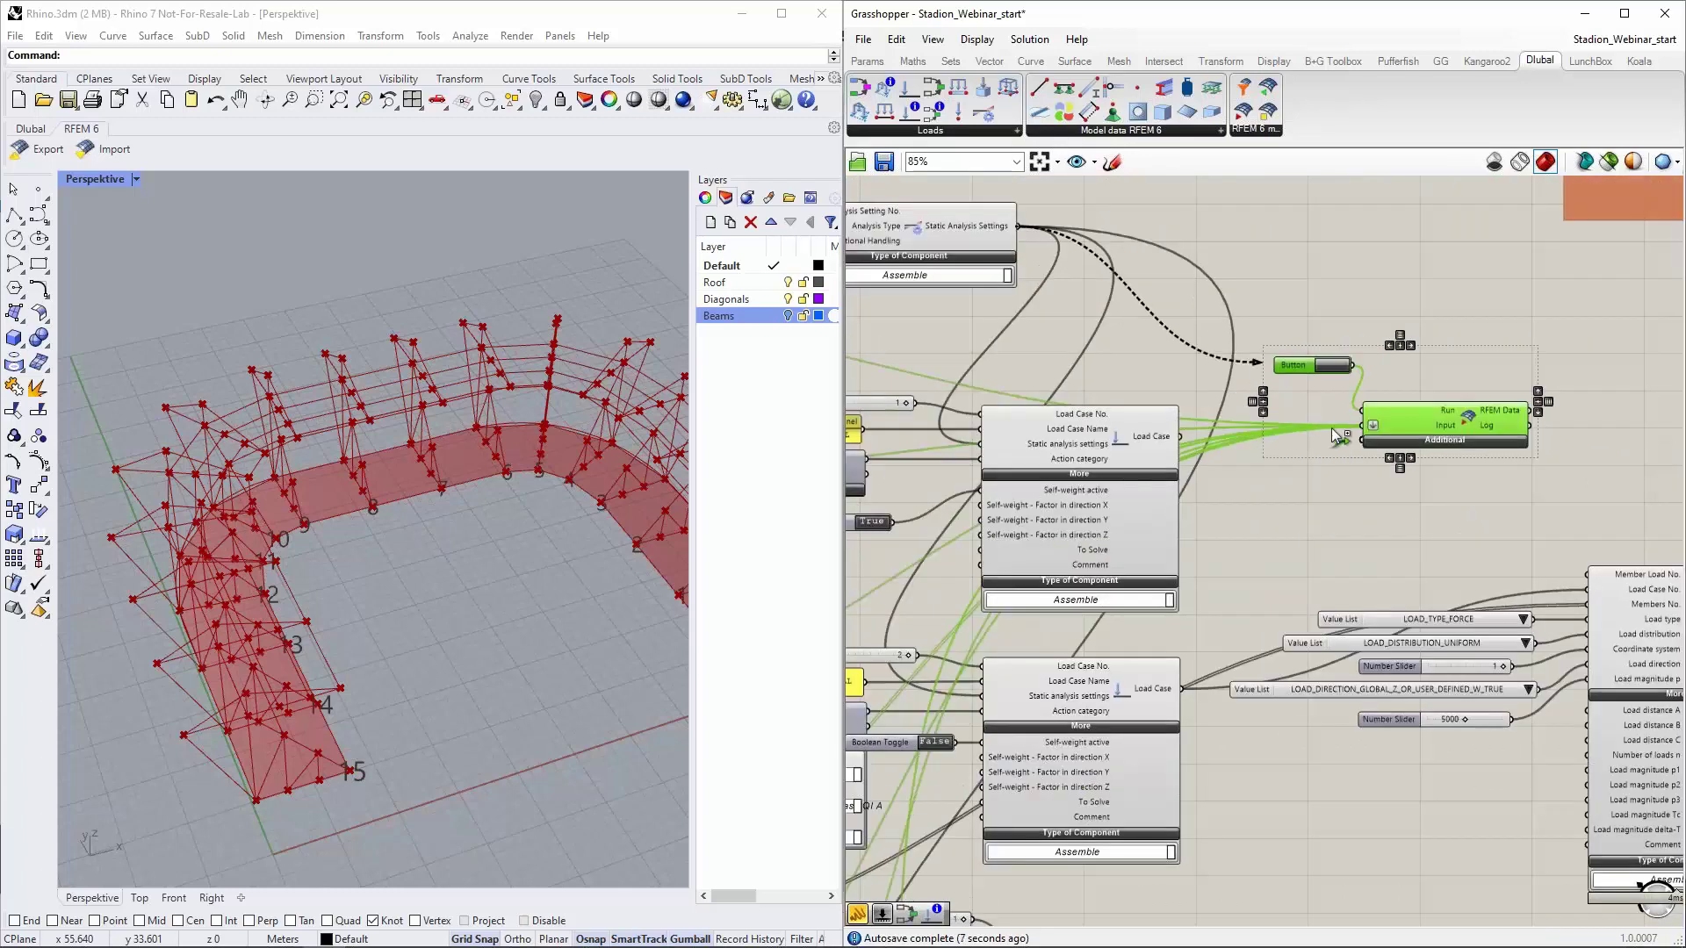
Connect both Load Case outputs, the Design Situation output and the Load Combination output to the export component's Input
right_drag(1291, 483, 1216, 296)
drag(1108, 501, 1219, 331)
drag(1289, 249, 1288, 240)
drag(1212, 454, 1289, 238)
scroll(1288, 641, down, 1)
scroll(1229, 580, down, 1)
drag(1175, 822, 1272, 251)
Move the export component and Button beside the Member Load component, connect the Member Load output to Input and align the component with the Button
drag(1397, 249, 1668, 439)
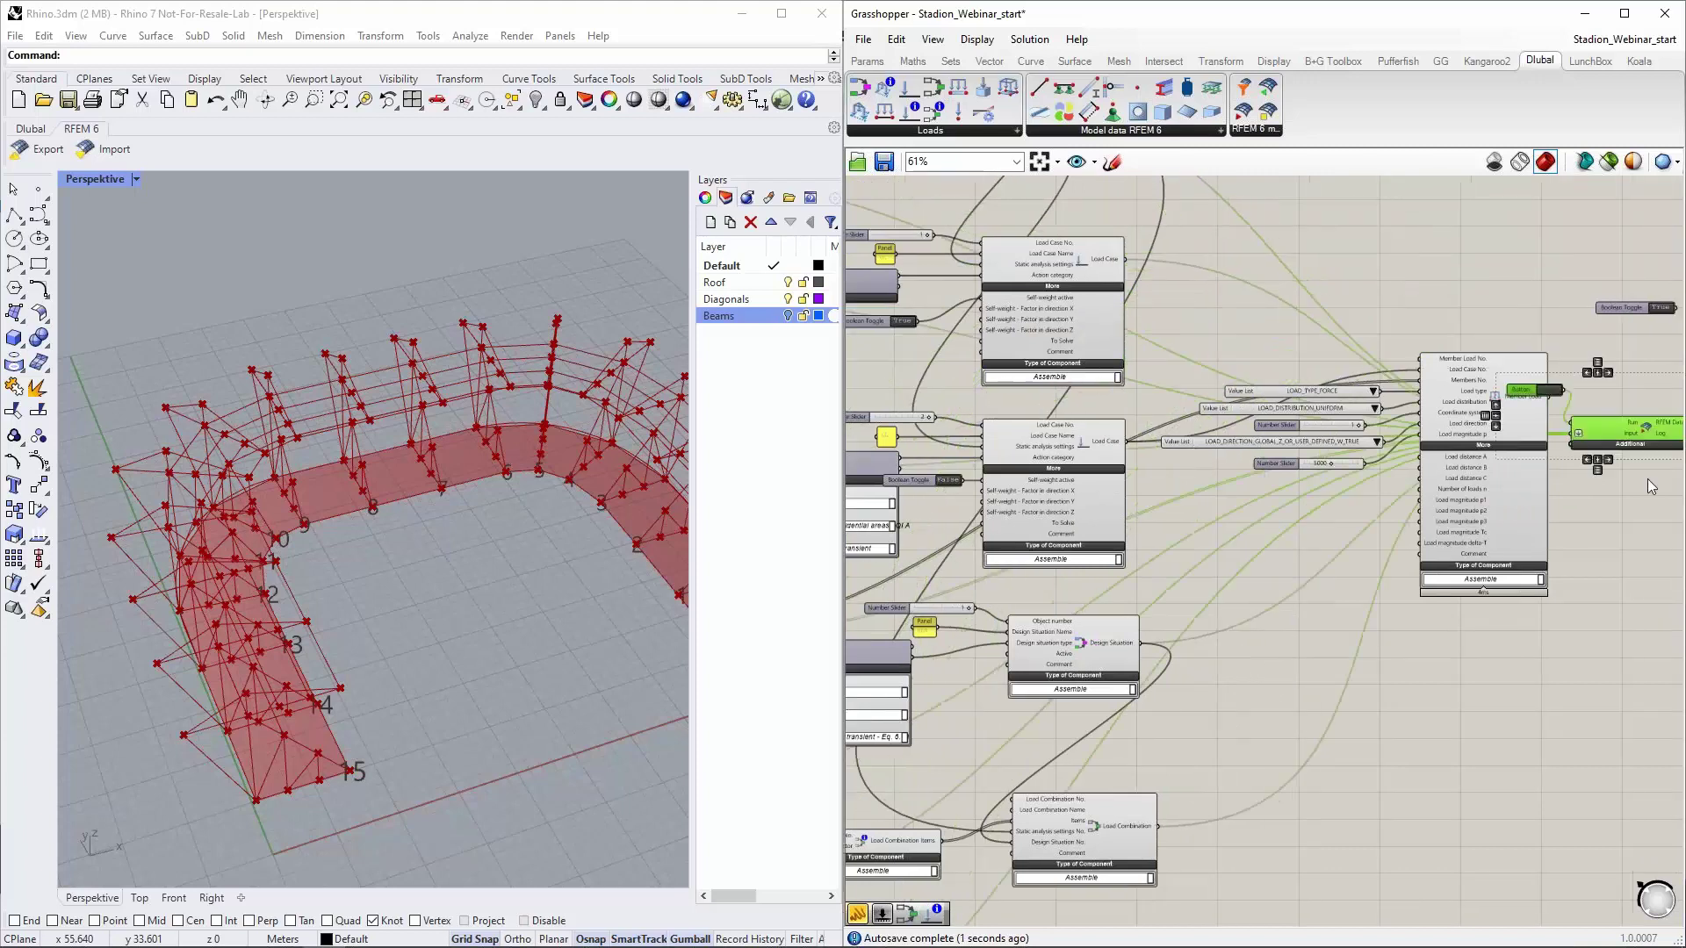
scroll(1356, 411, up, 3)
drag(1357, 411, 1492, 345)
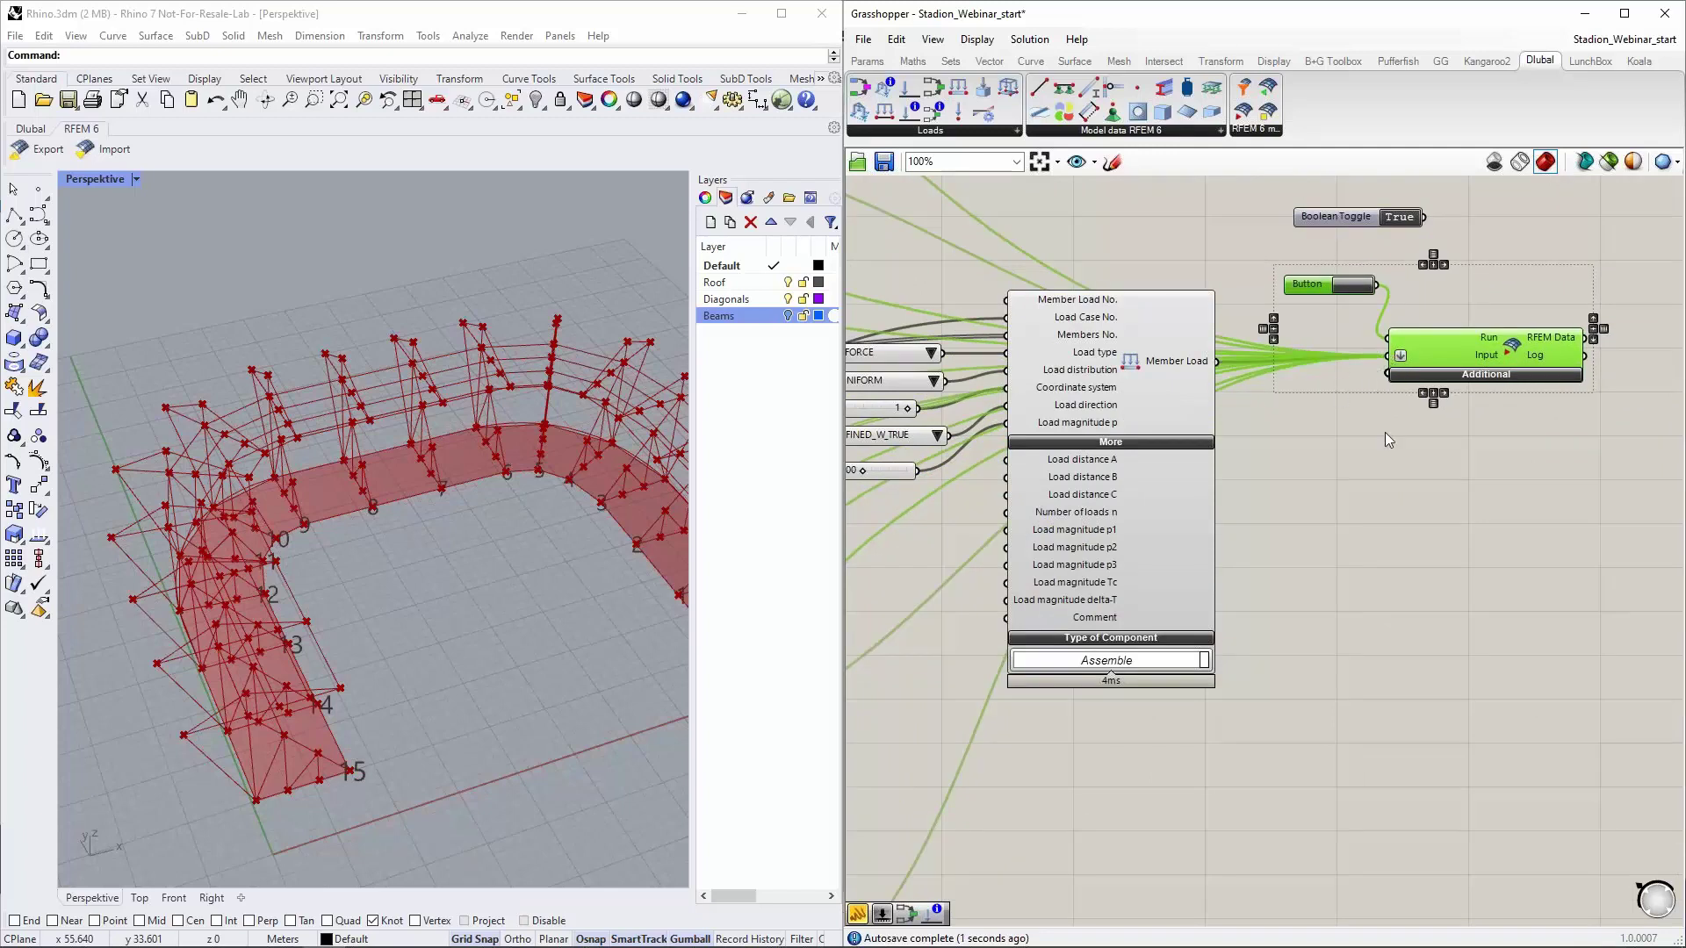
click(1355, 482)
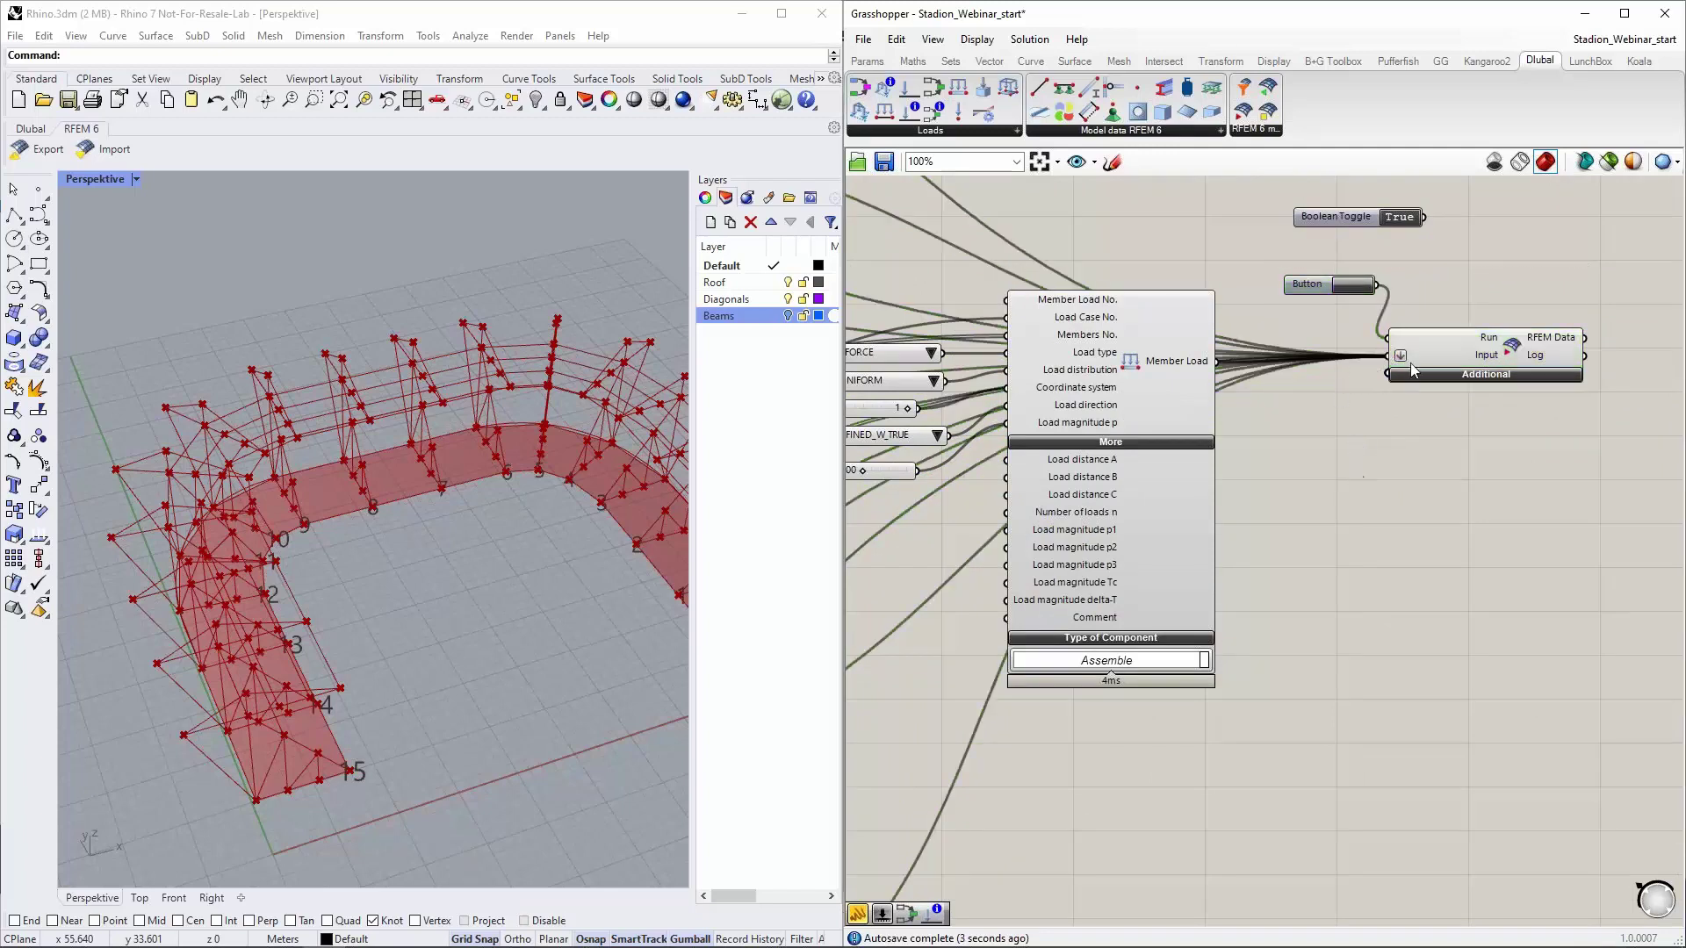
right_drag(1446, 429, 1298, 417)
click(1332, 335)
drag(1332, 335, 1352, 281)
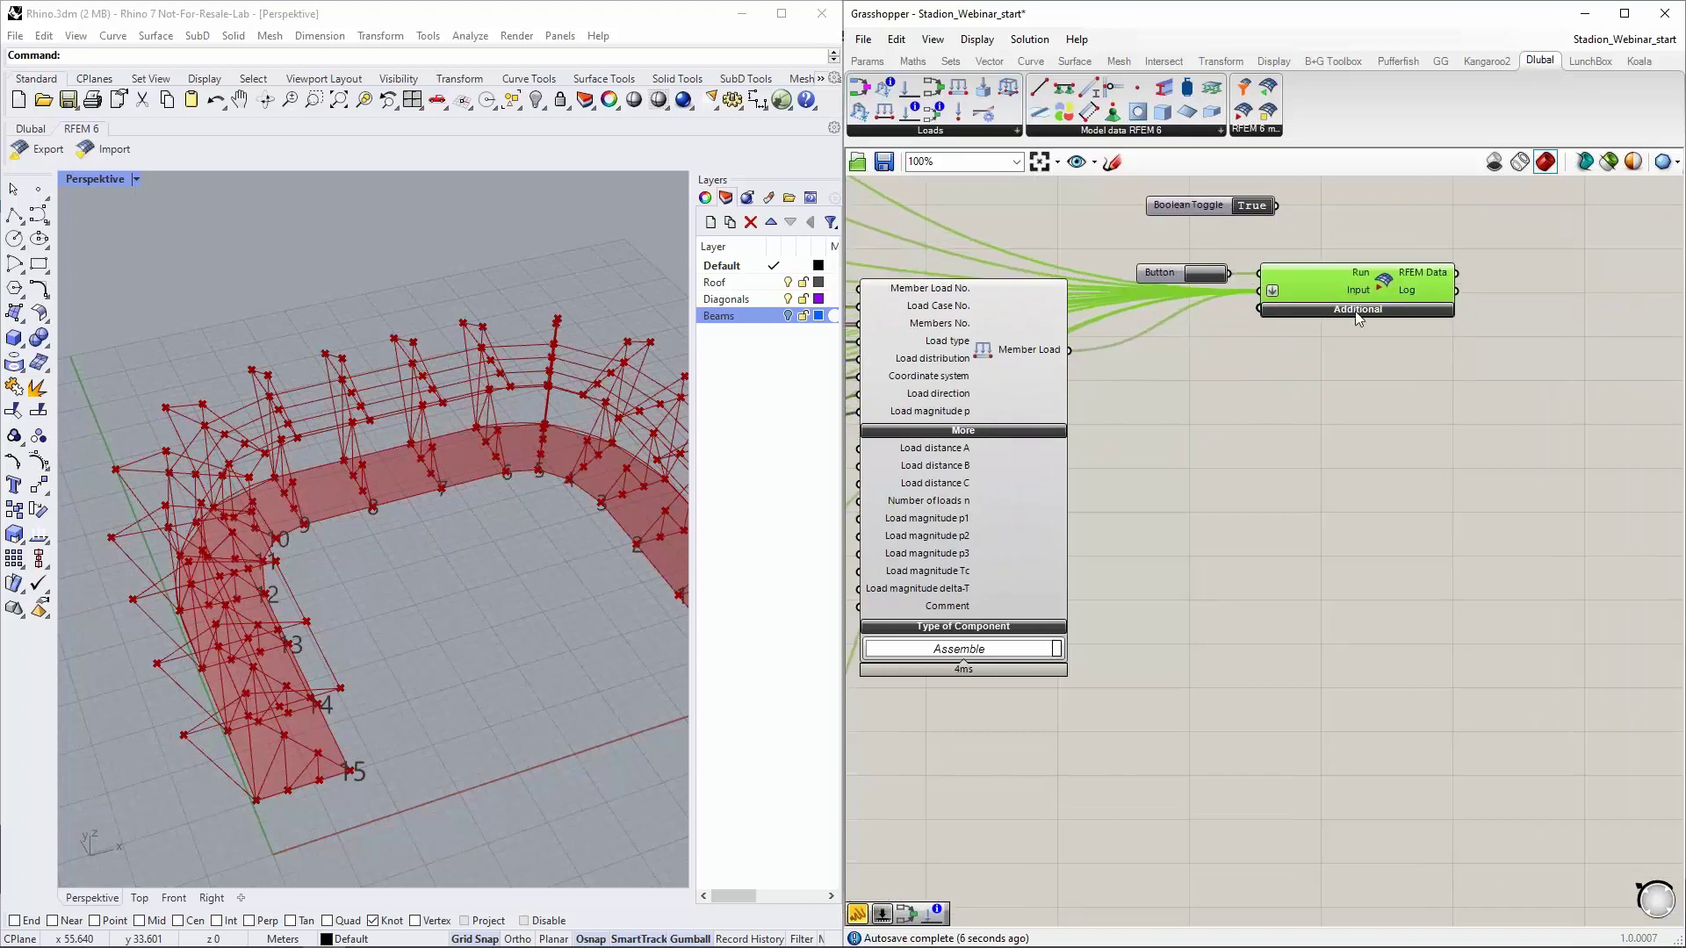
Expand the Additional inputs of the export component
click(1358, 309)
scroll(1171, 392, up, 1)
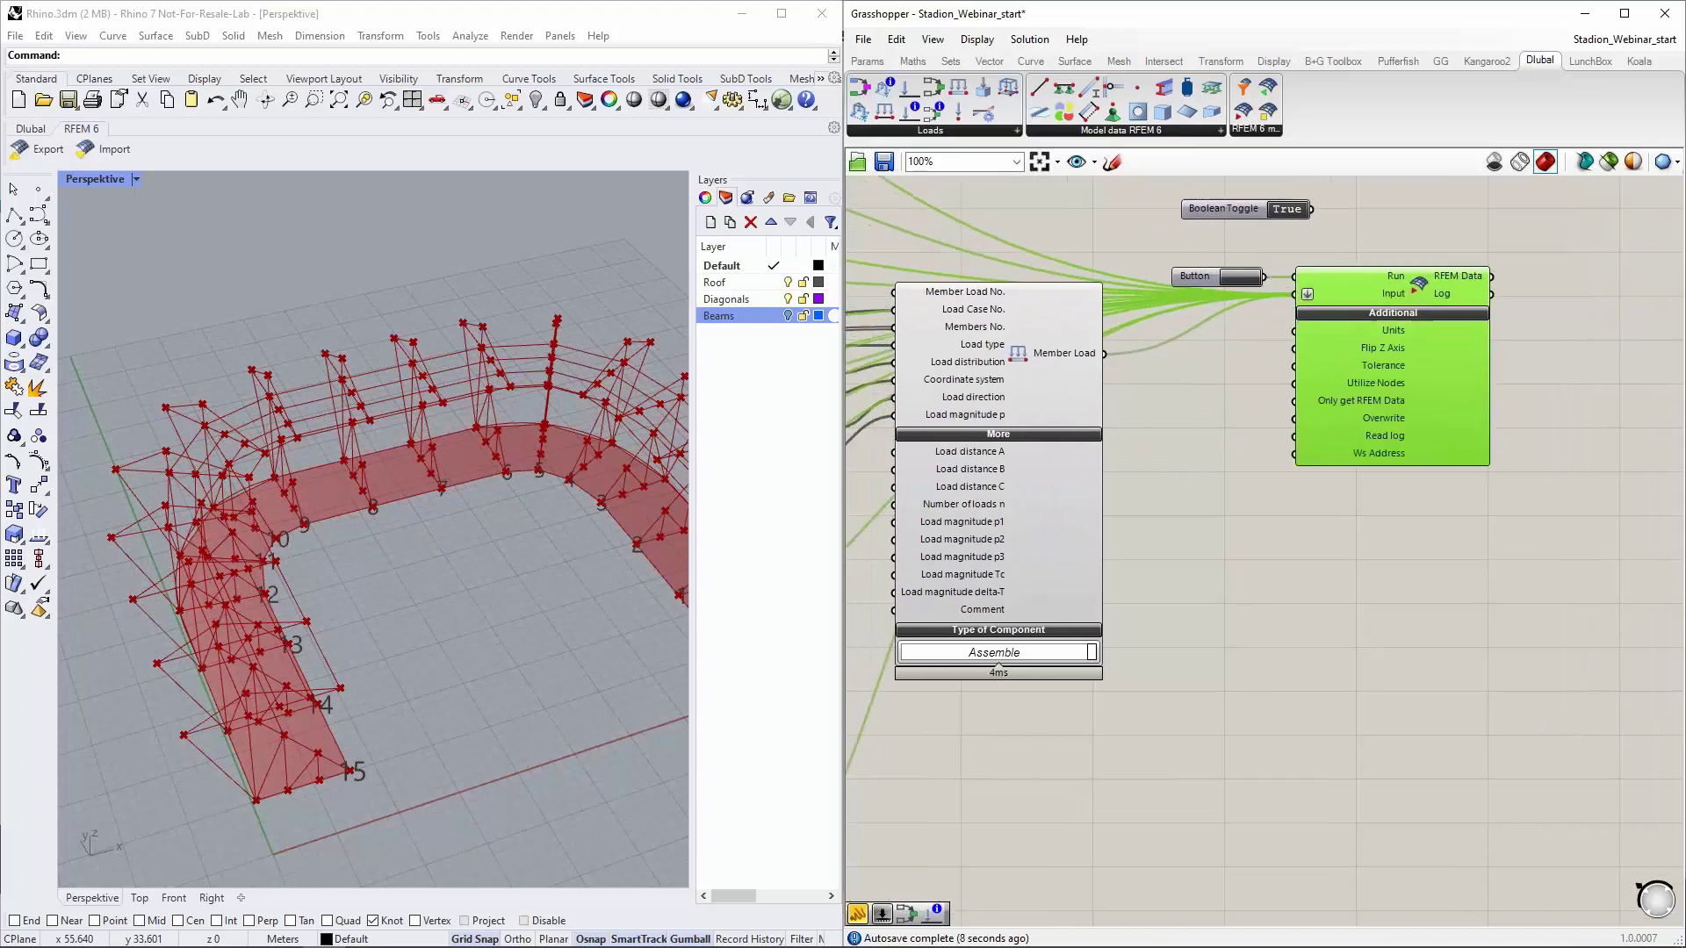
scroll(1326, 319, up, 2)
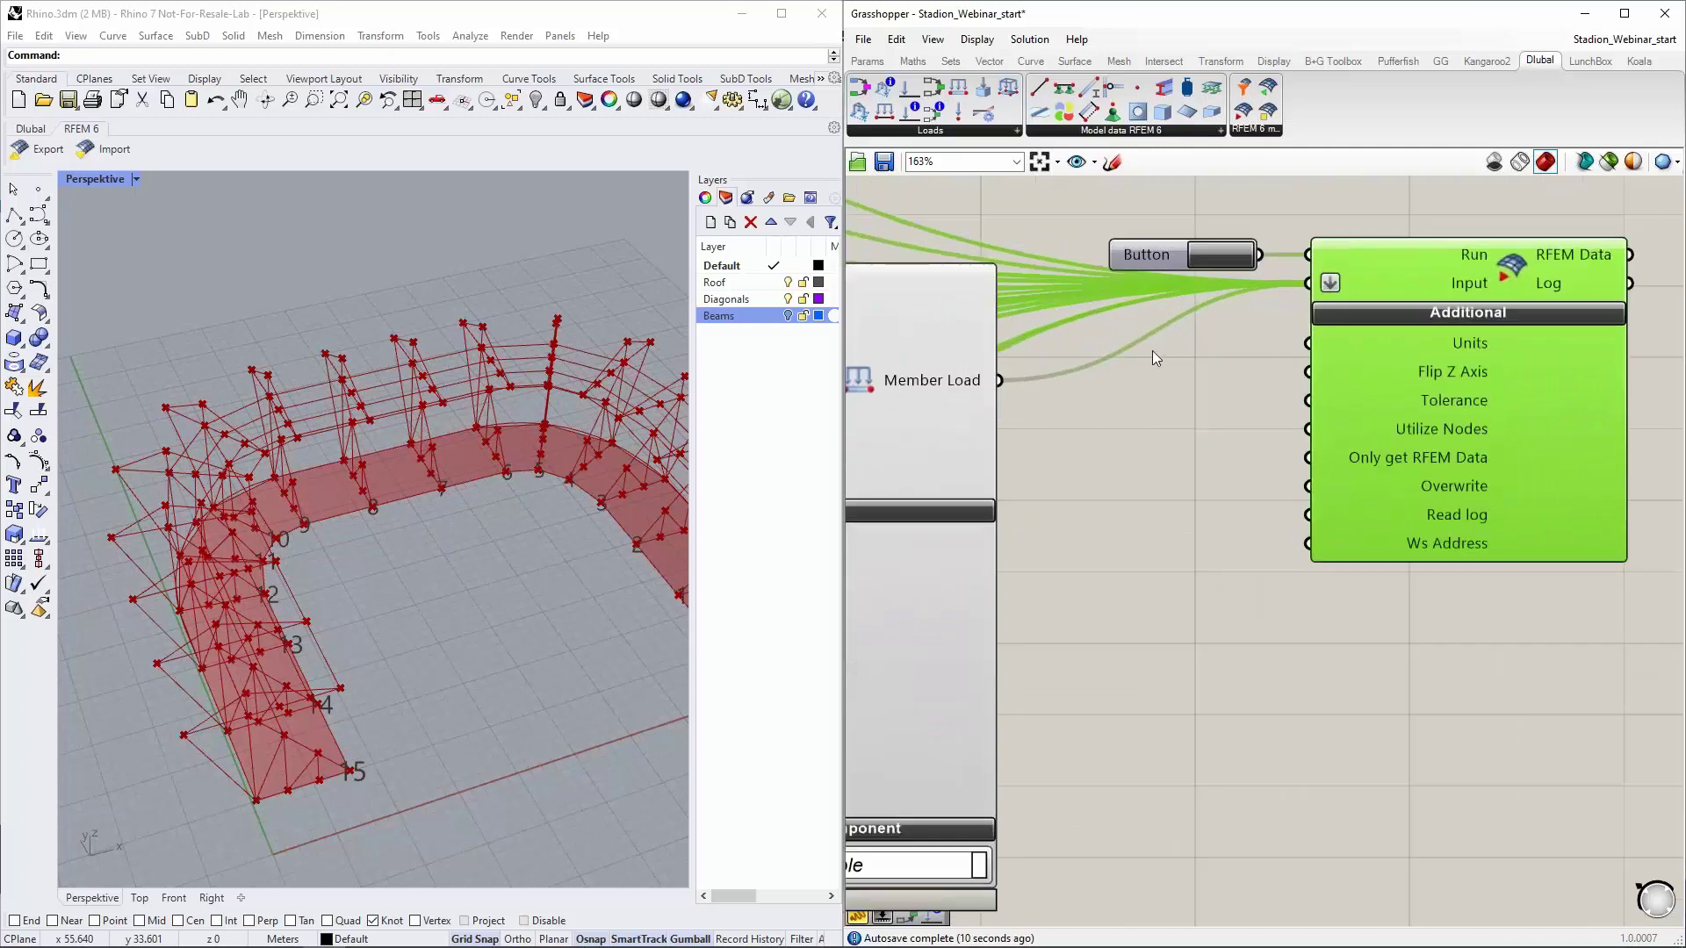
Place a Value List, connect it to the export component's Units input and choose Meters
double_click(1092, 392)
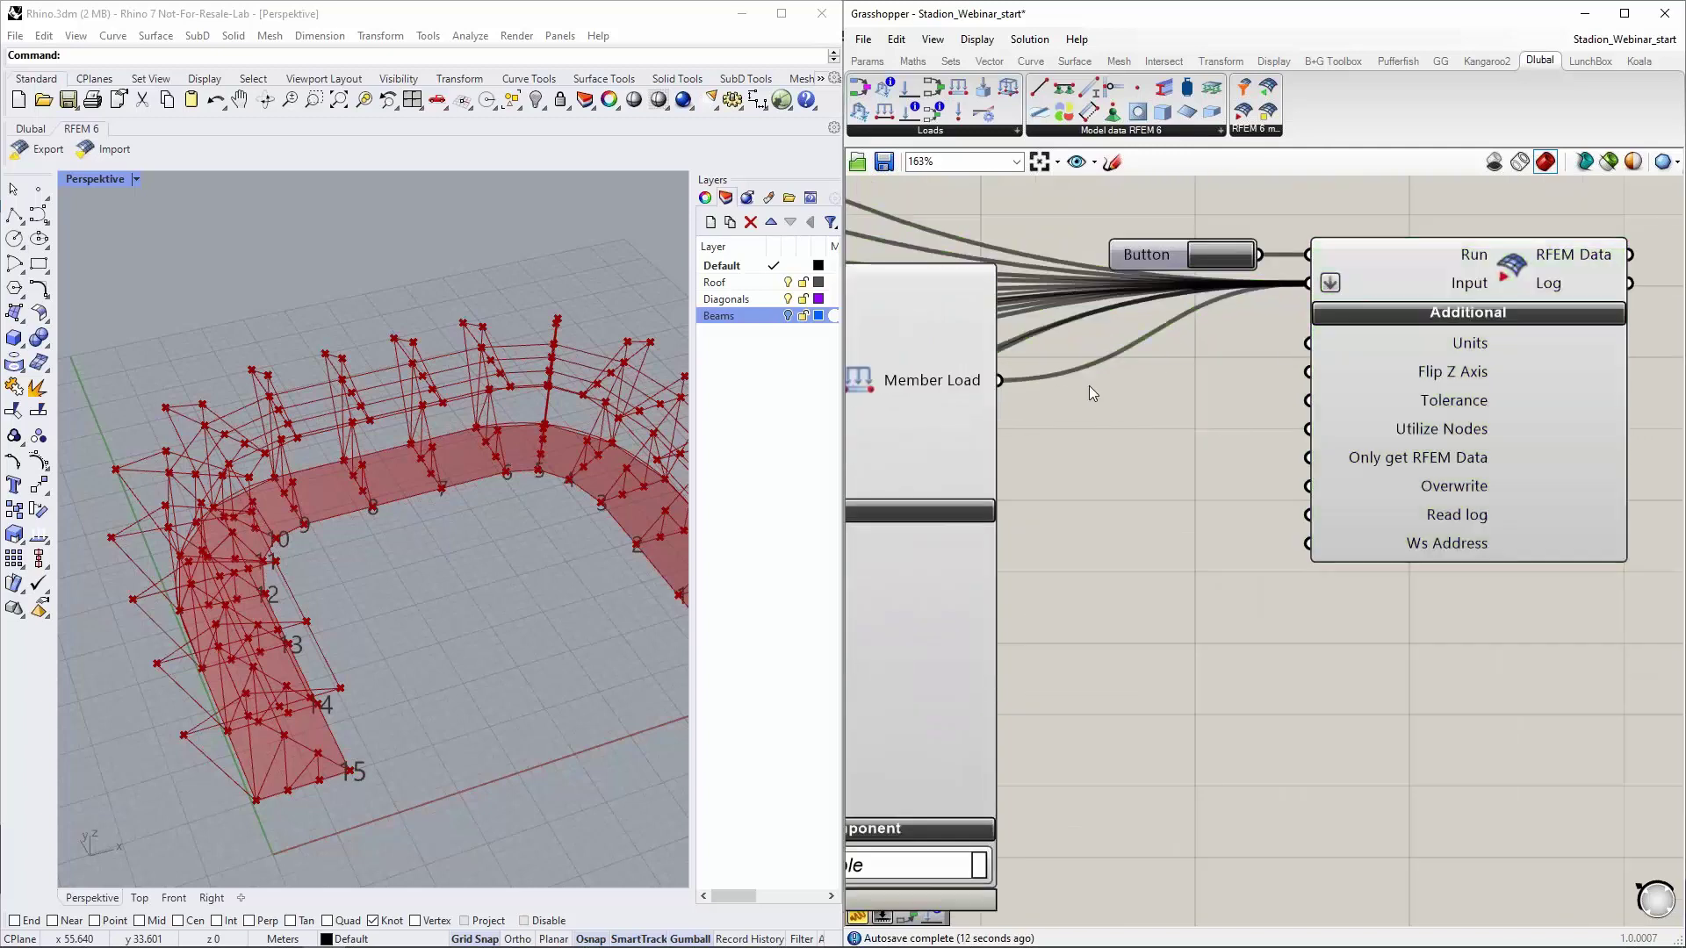
text(value list)
key(Return)
drag(1179, 384, 1308, 342)
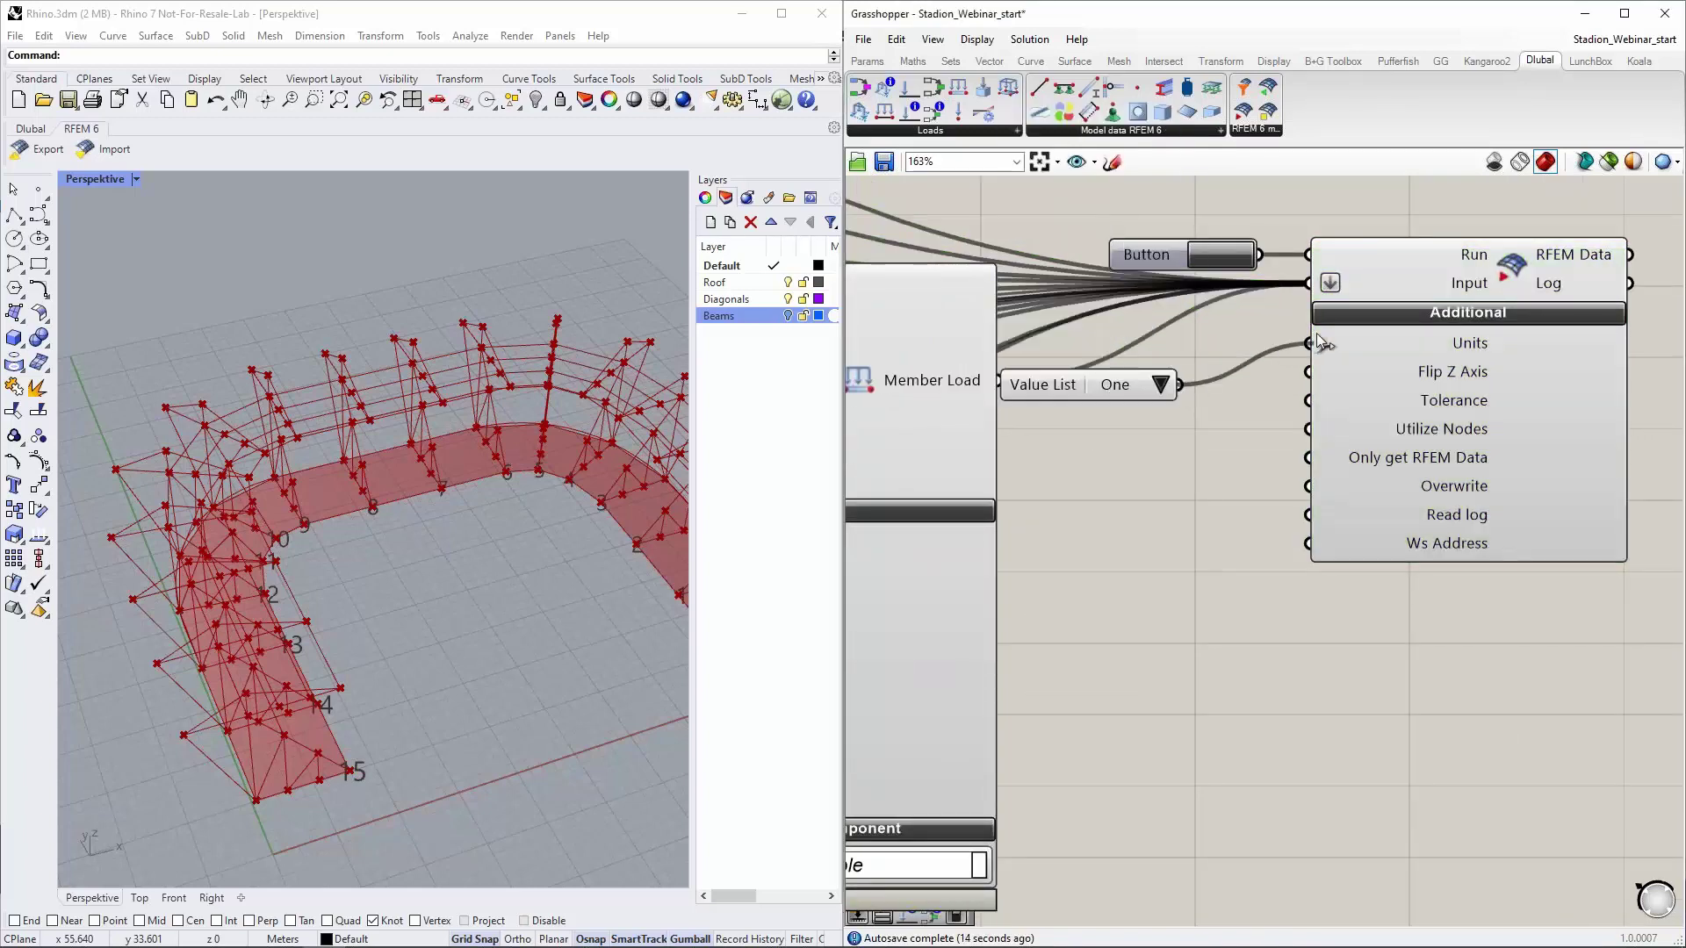
drag(1106, 397, 1147, 339)
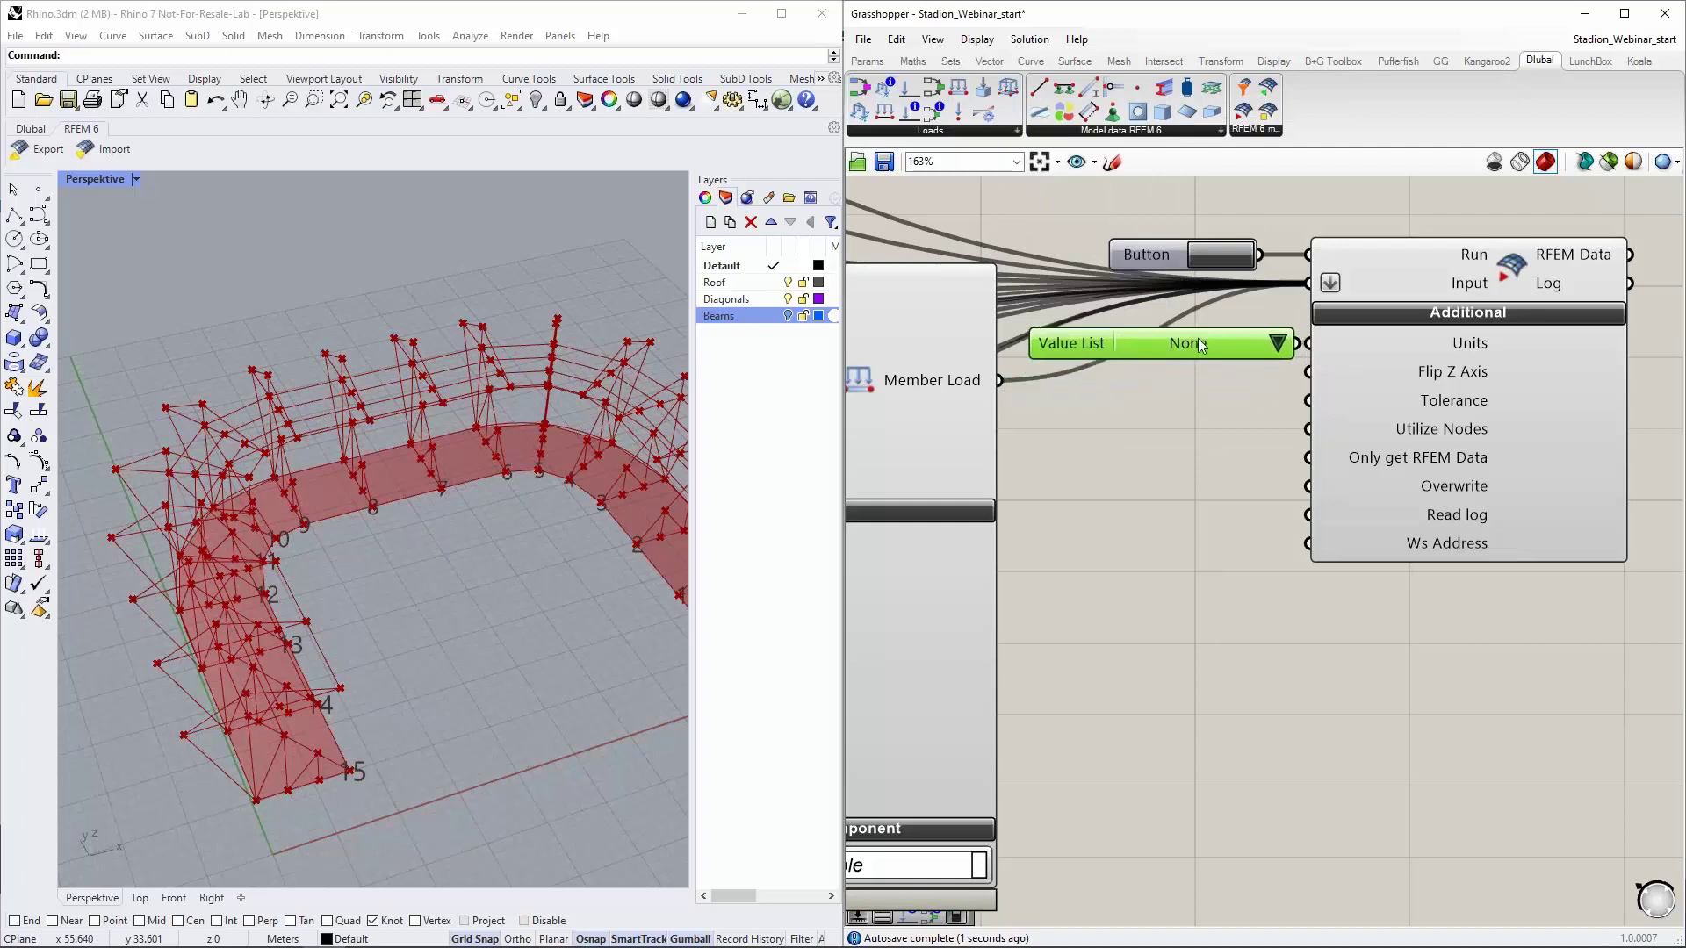
click(1287, 349)
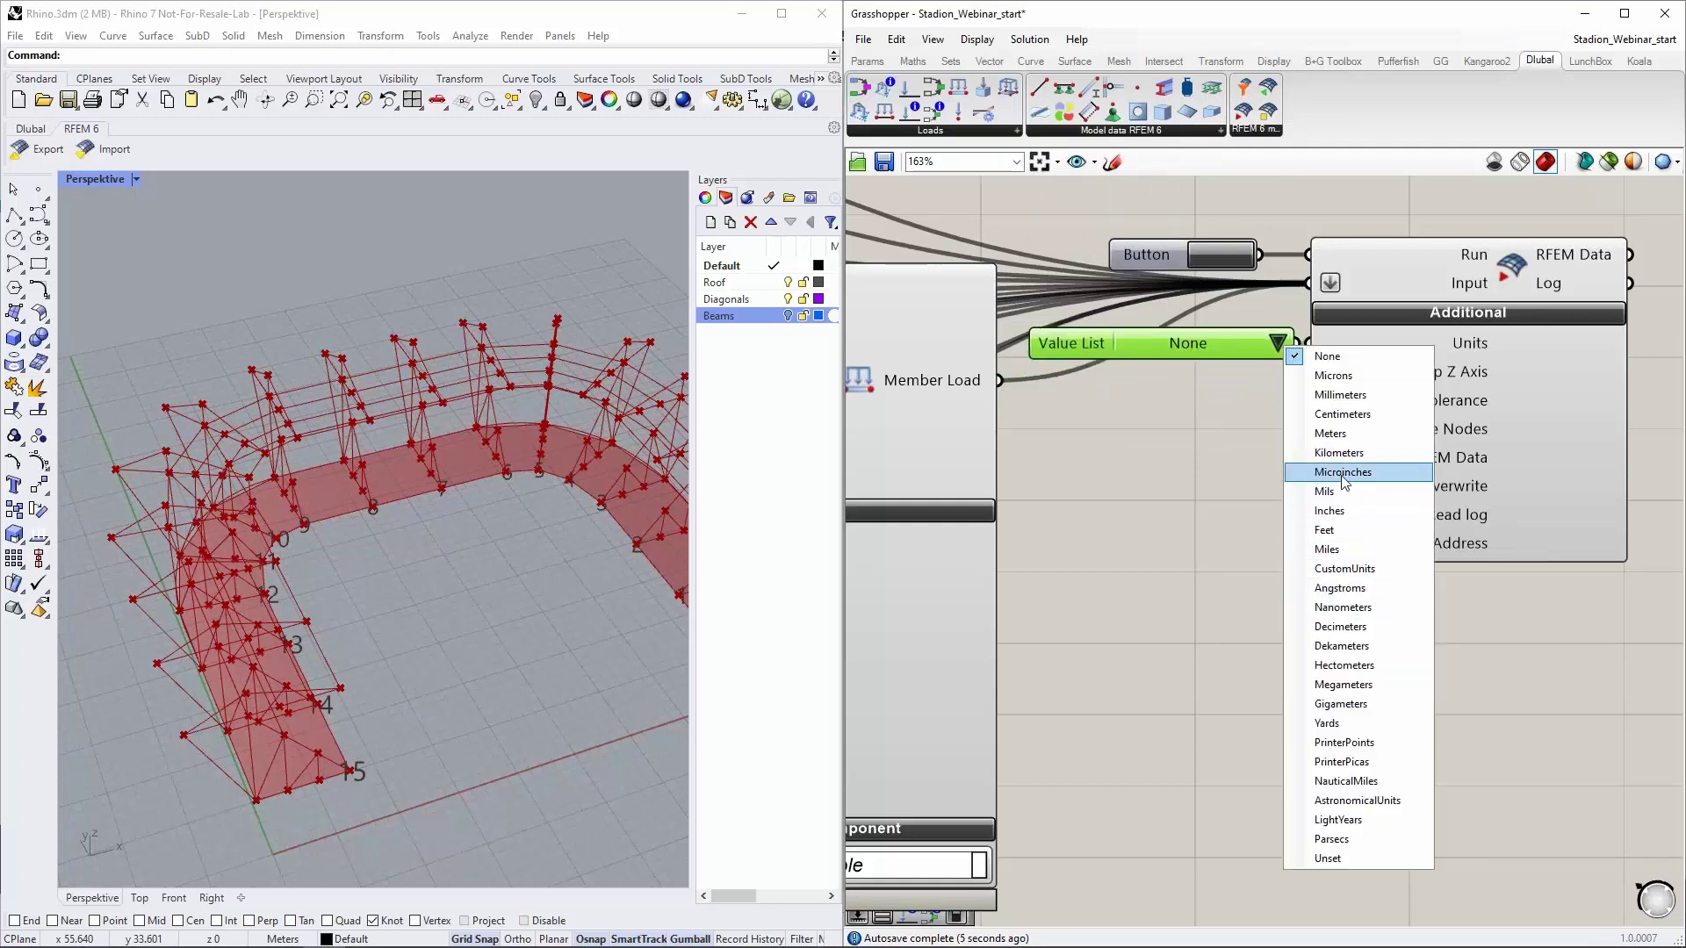
click(1341, 436)
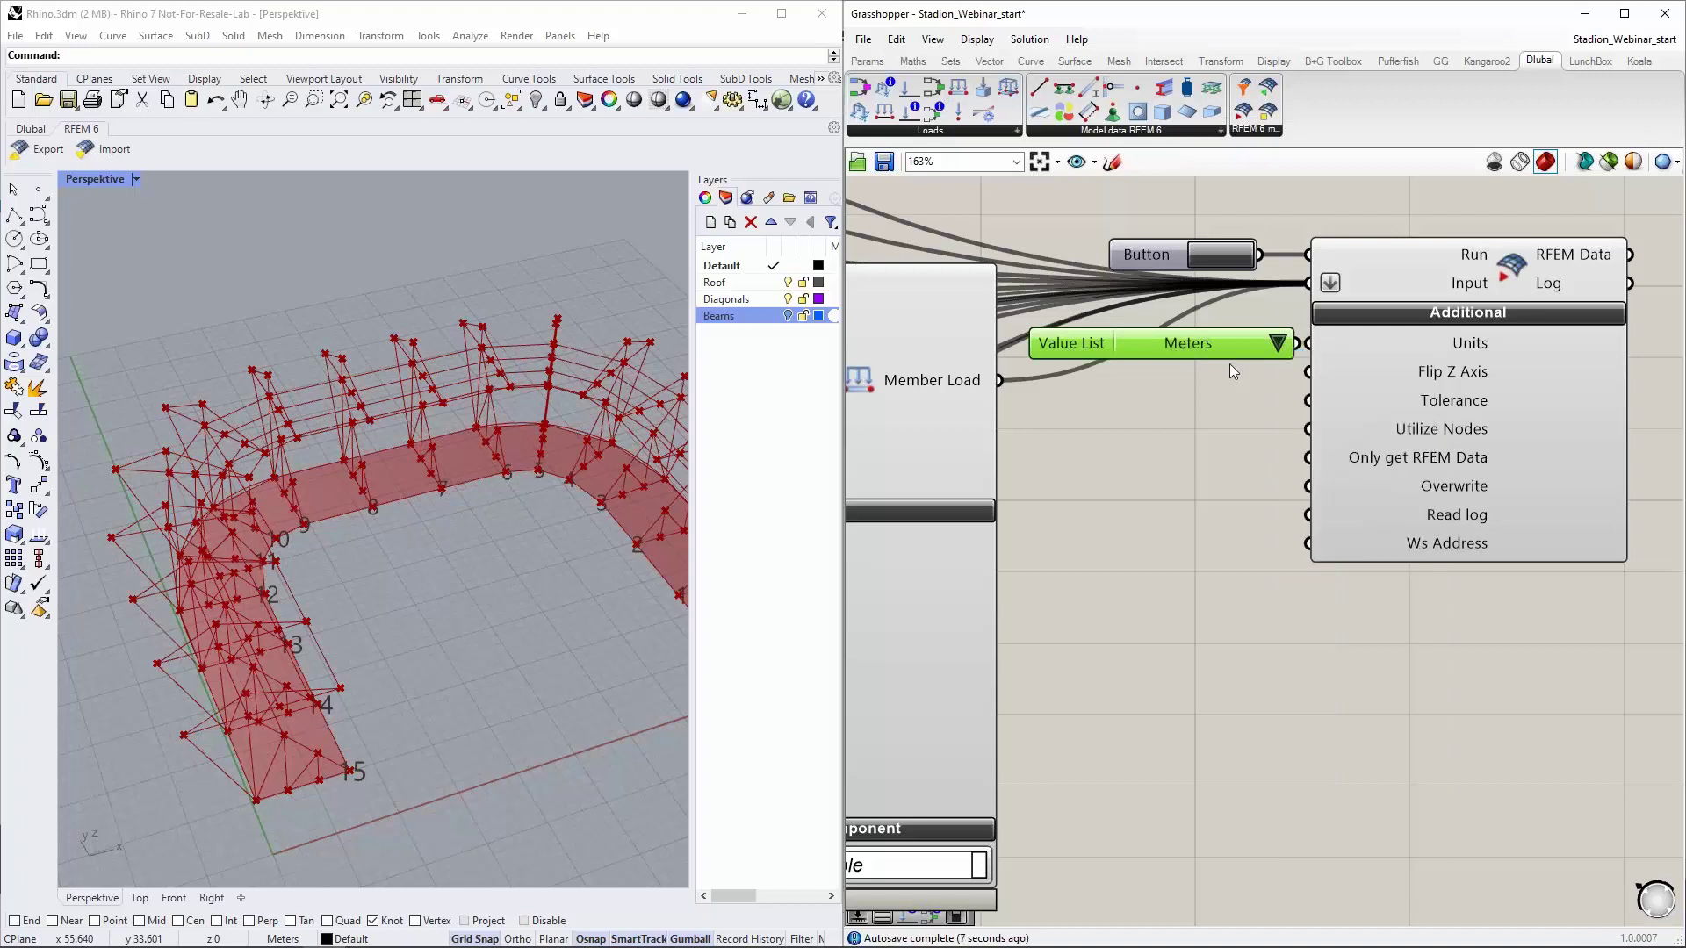
Revisit the parametric geometry sliders, return to the export component and select it to check its wired inputs
scroll(1391, 461, down, 10)
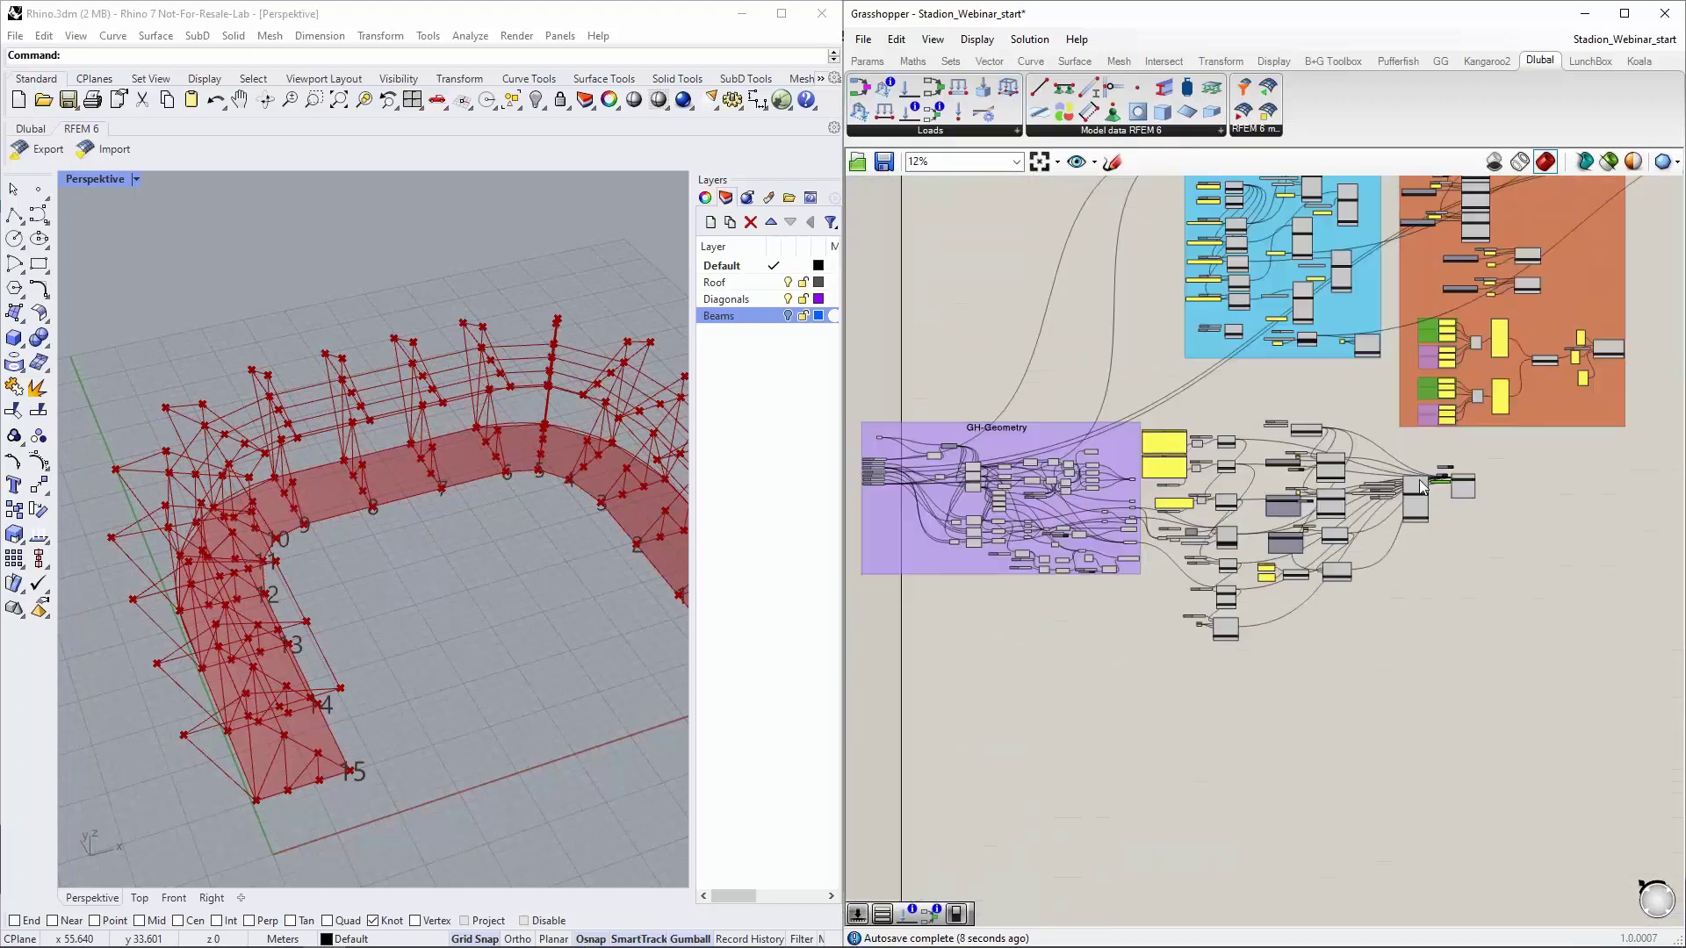
scroll(882, 460, up, 8)
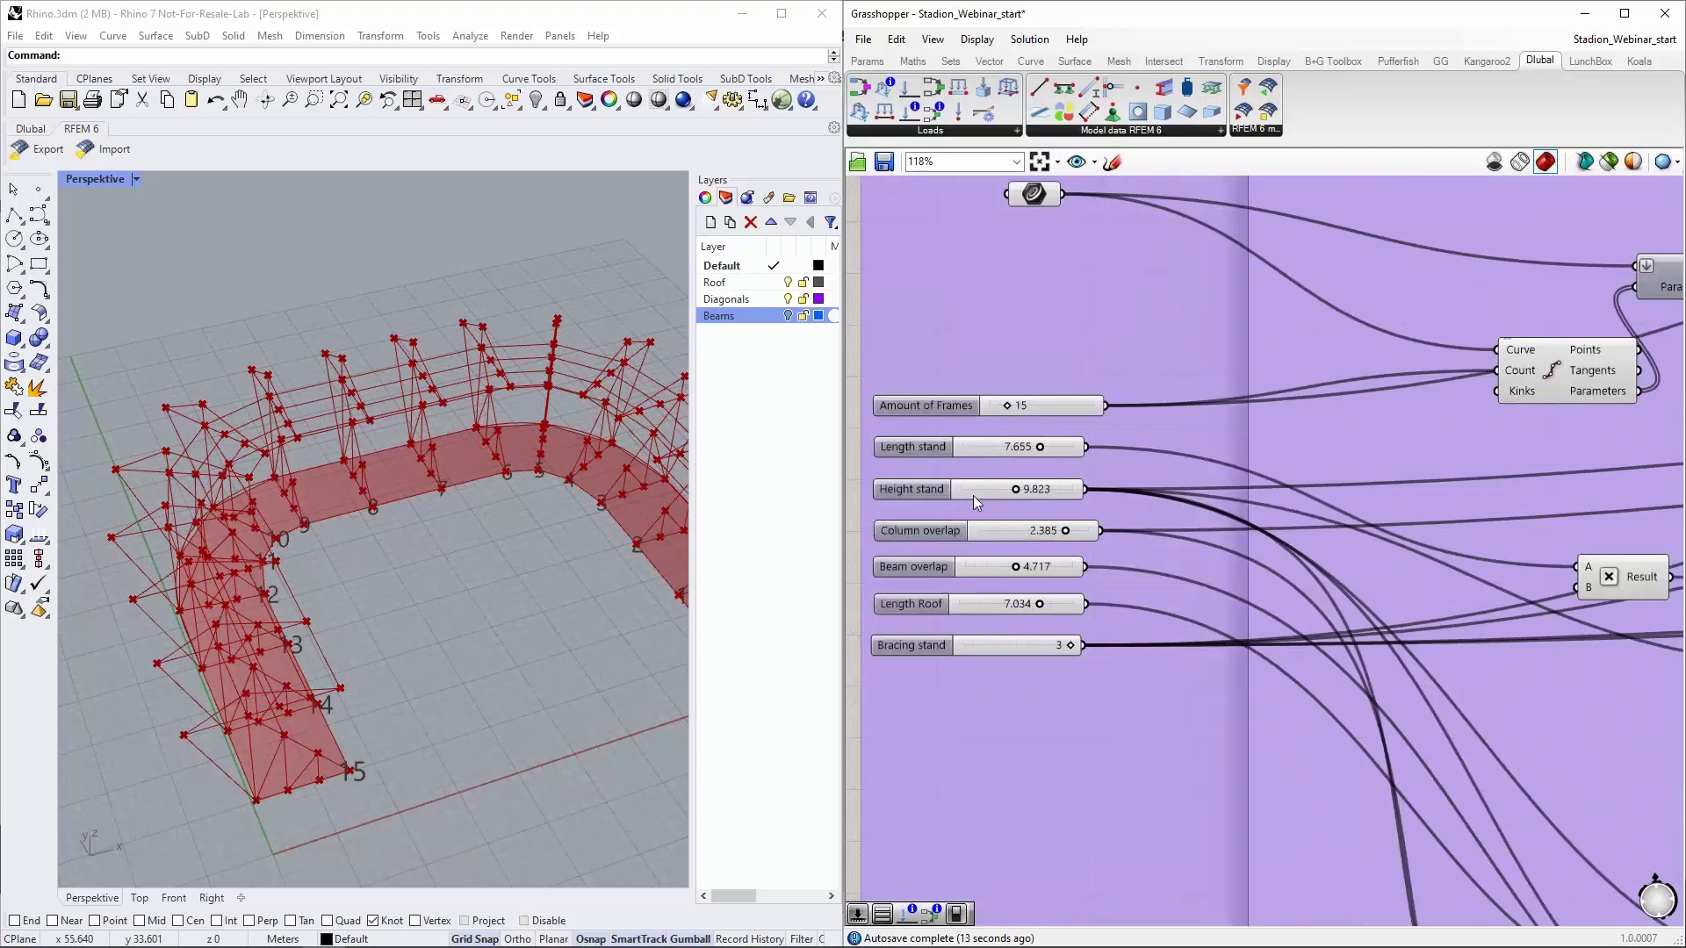
scroll(913, 493, down, 8)
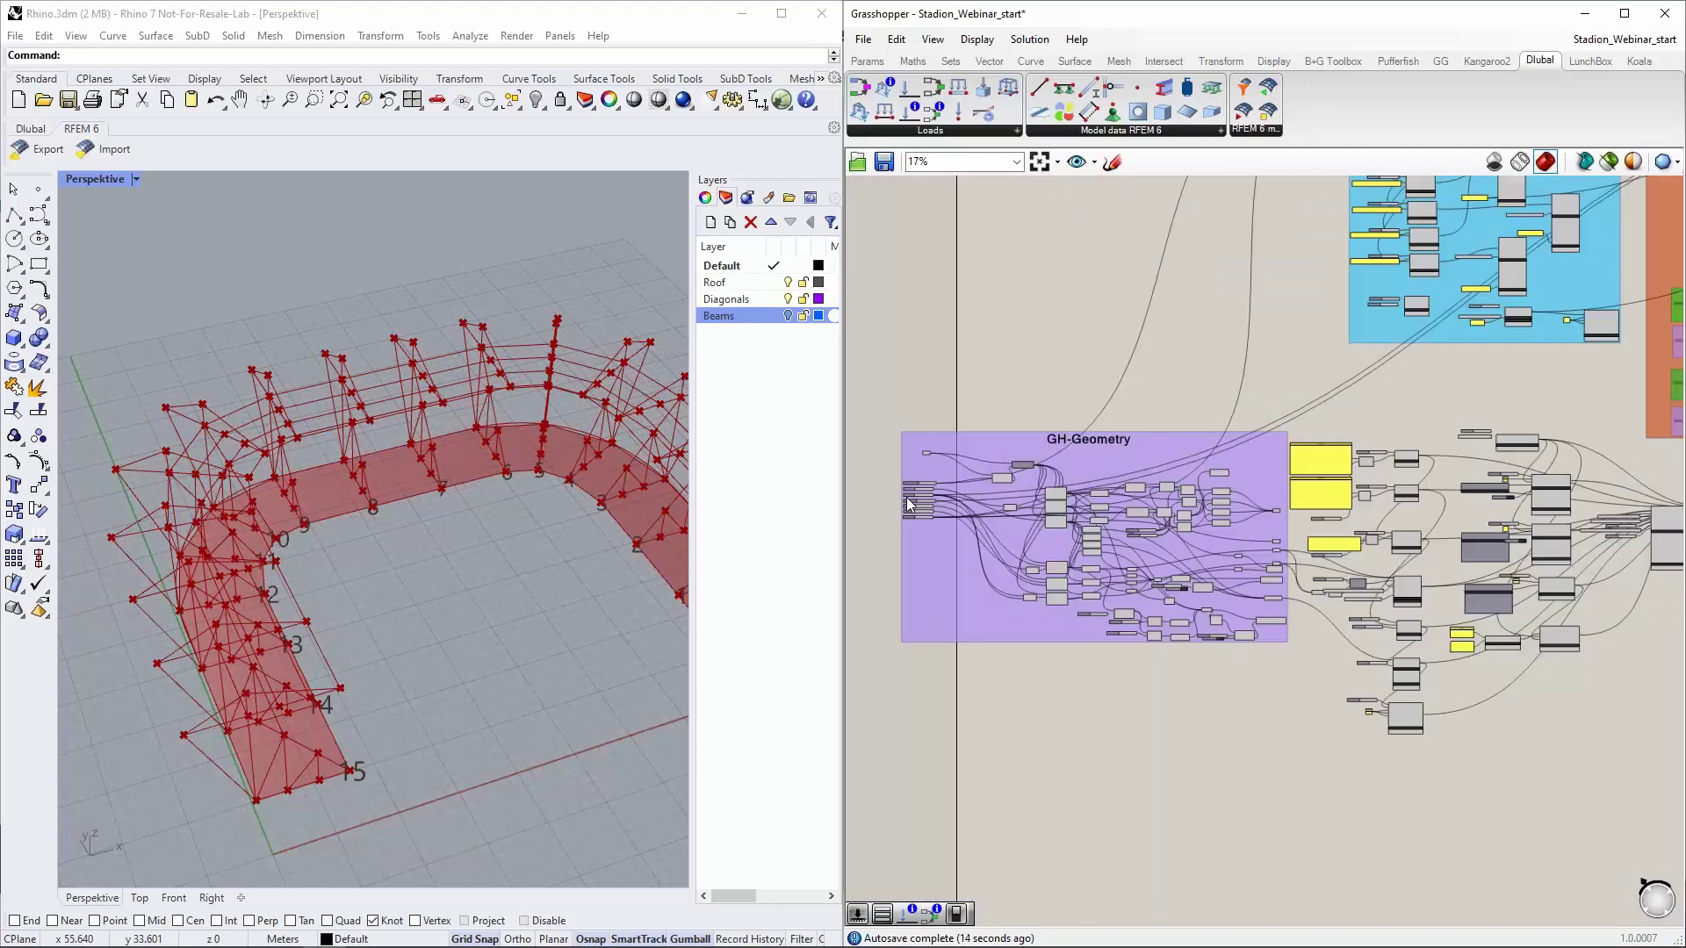
scroll(1458, 514, up, 7)
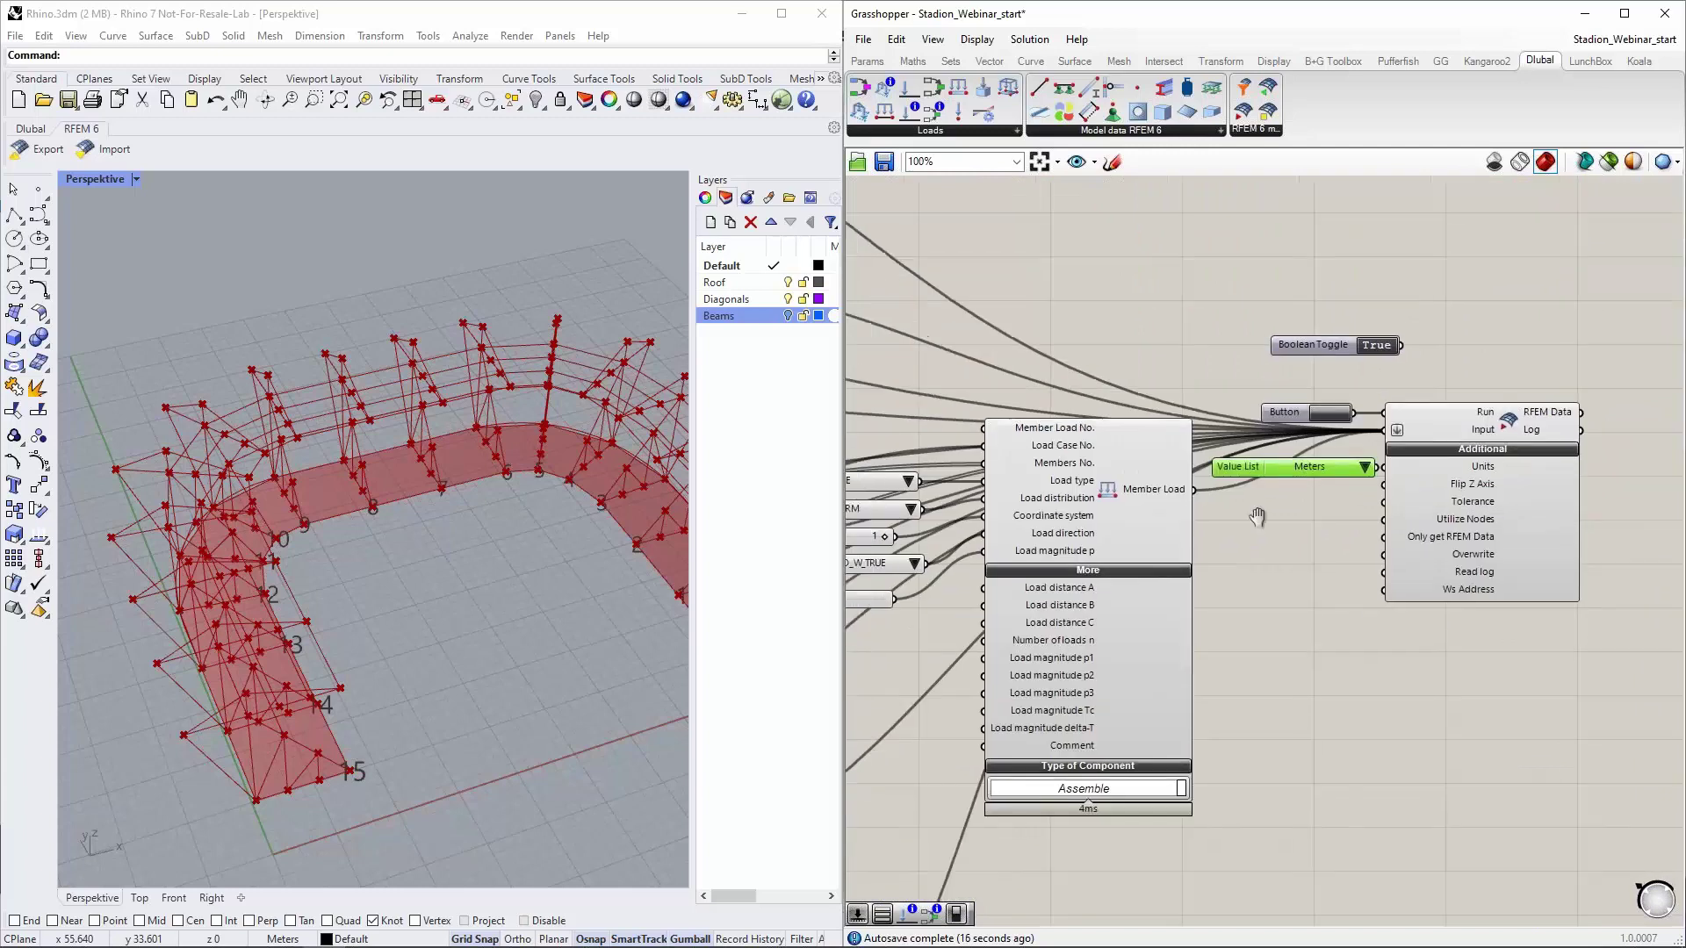
right_drag(1257, 517, 1190, 473)
click(1441, 478)
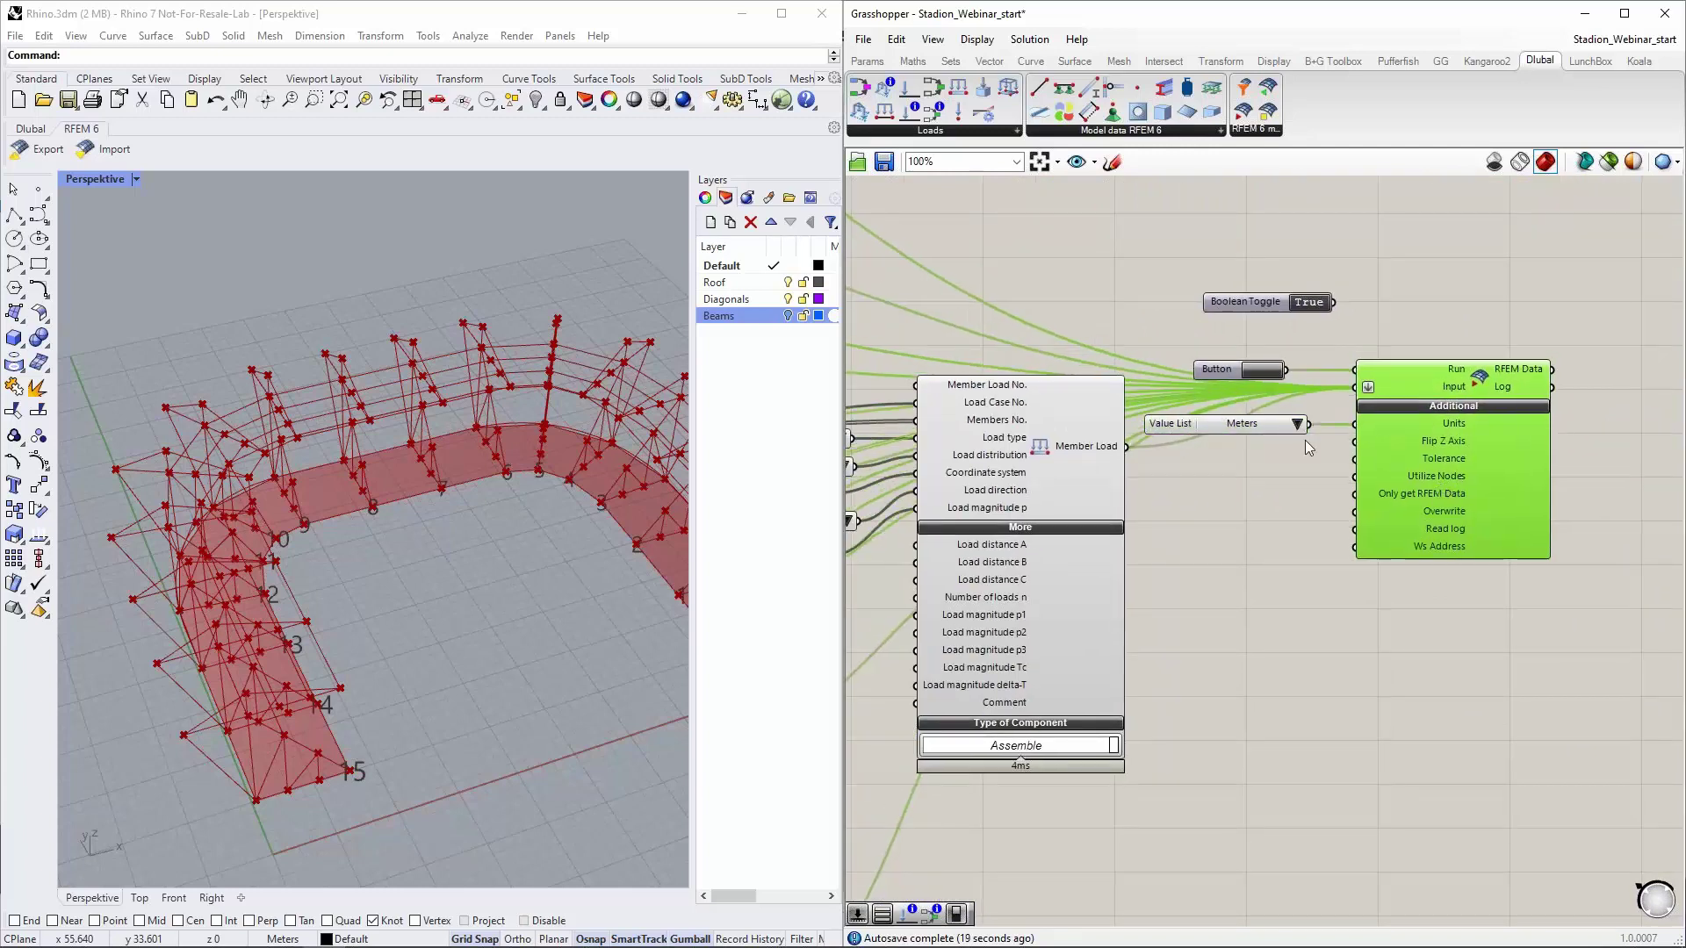
Move the Boolean Toggle set to True below the Units Value List and connect it to the export component's Flip Z Axis input
drag(1259, 306, 1359, 419)
scroll(1320, 478, up, 3)
drag(1189, 483, 1182, 451)
right_drag(1225, 554, 1167, 502)
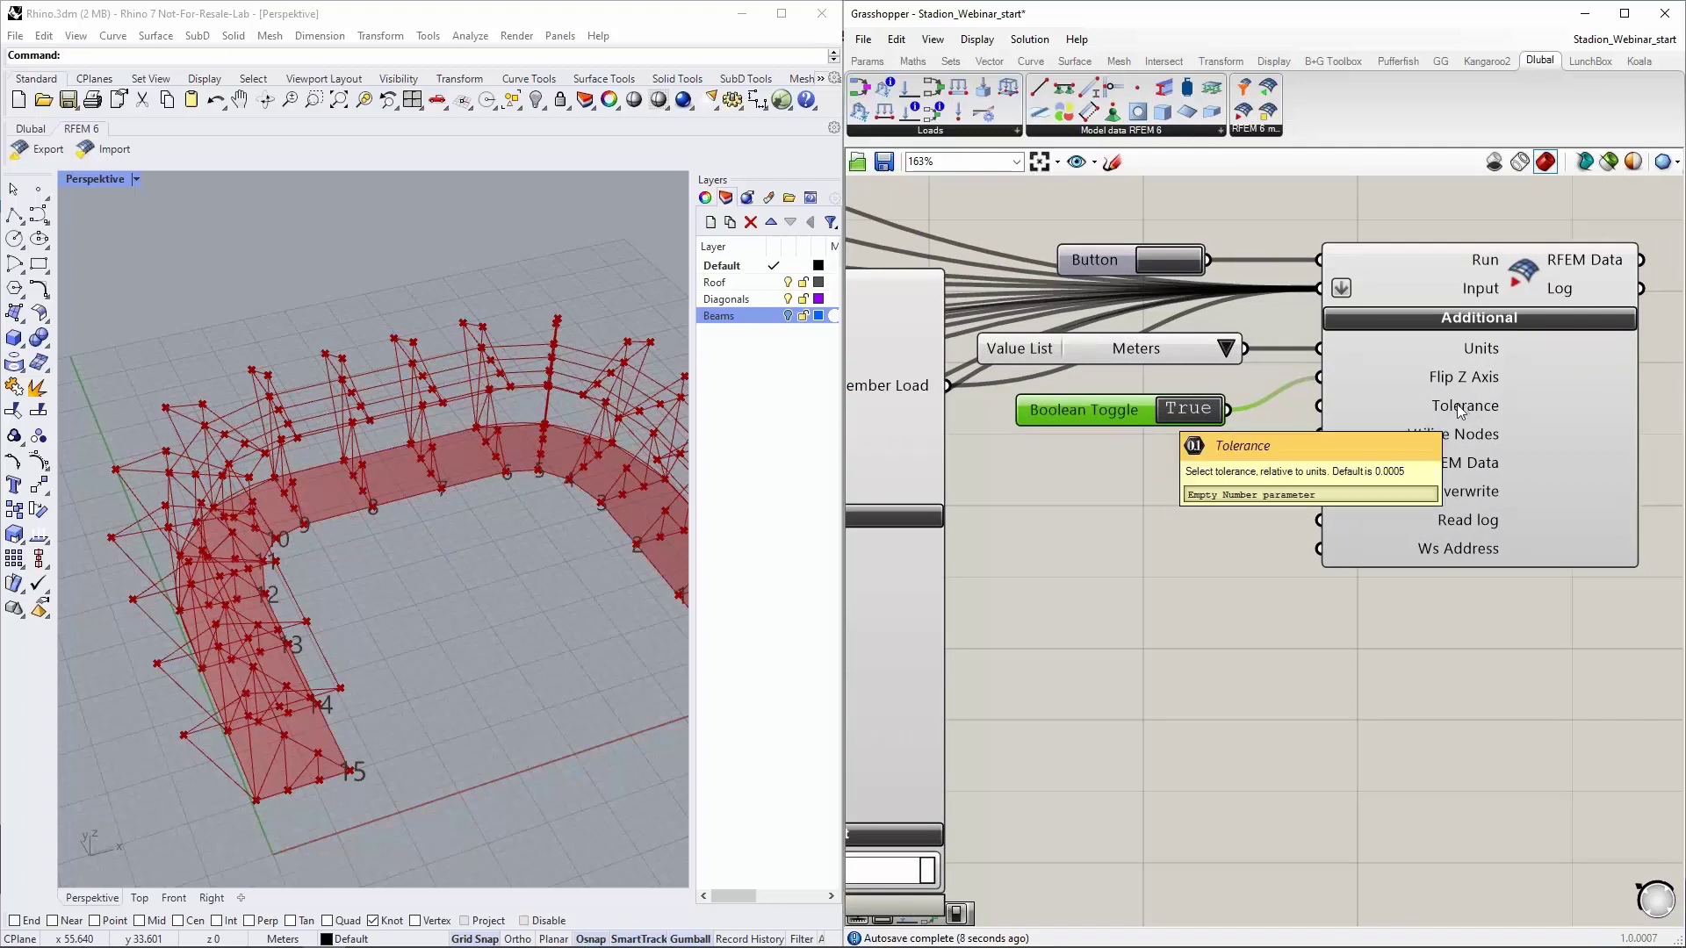
Check the absolute tolerance in Rhino's document unit settings against the export component's Tolerance input, then close the options
click(808, 426)
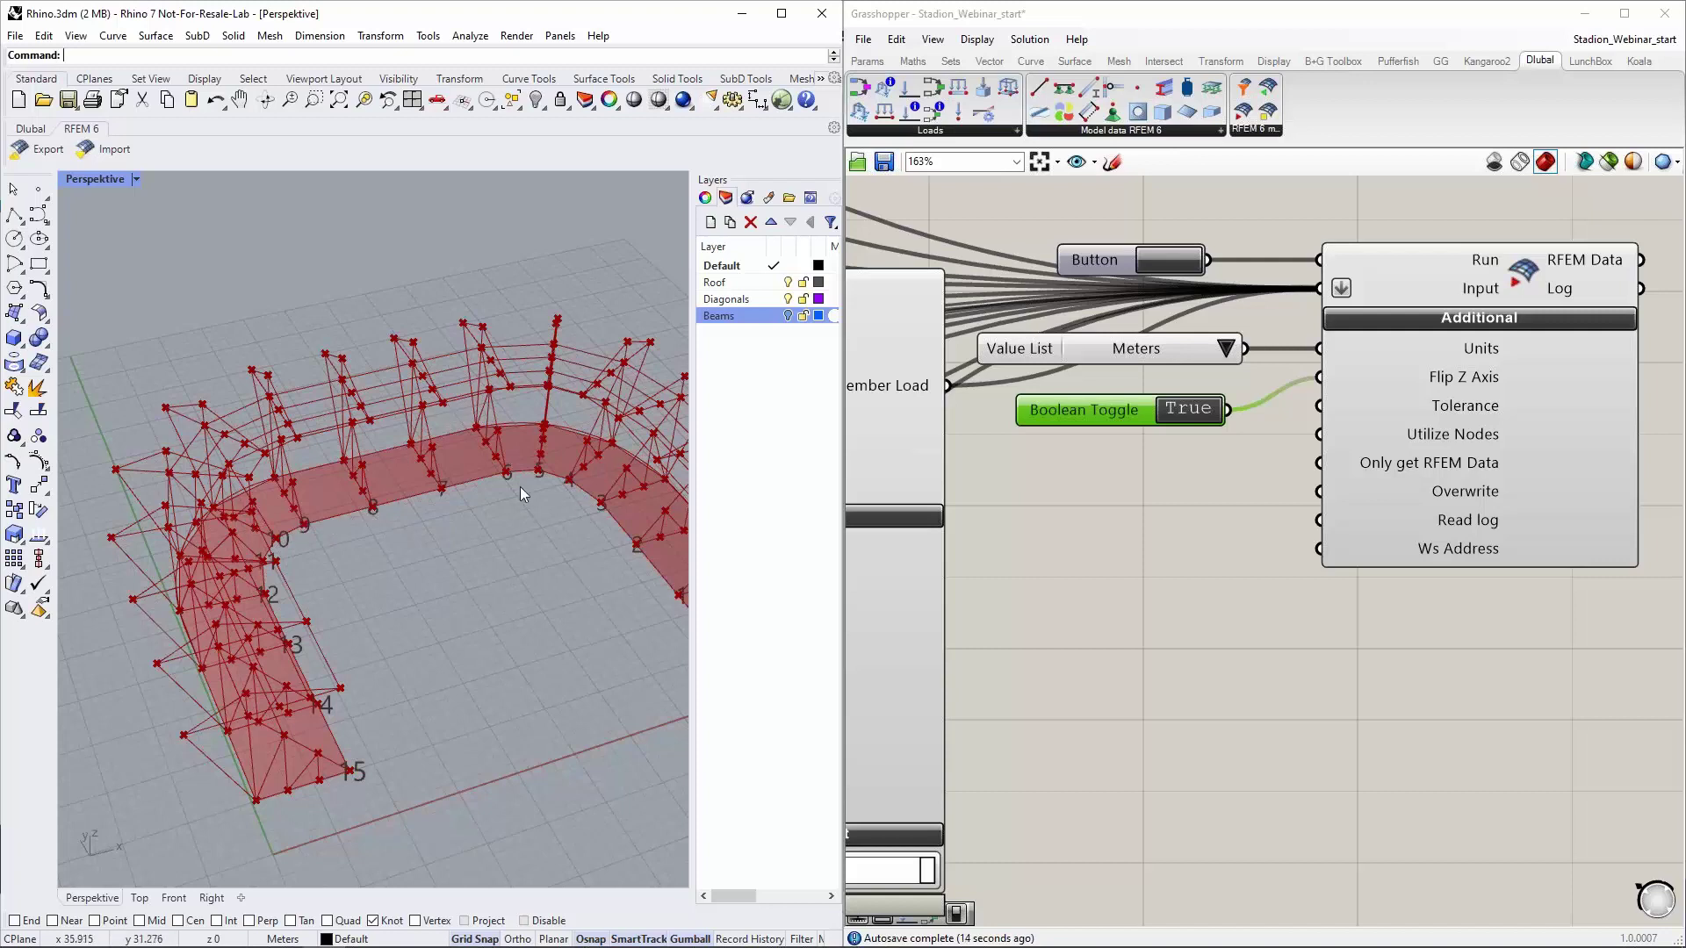
click(428, 36)
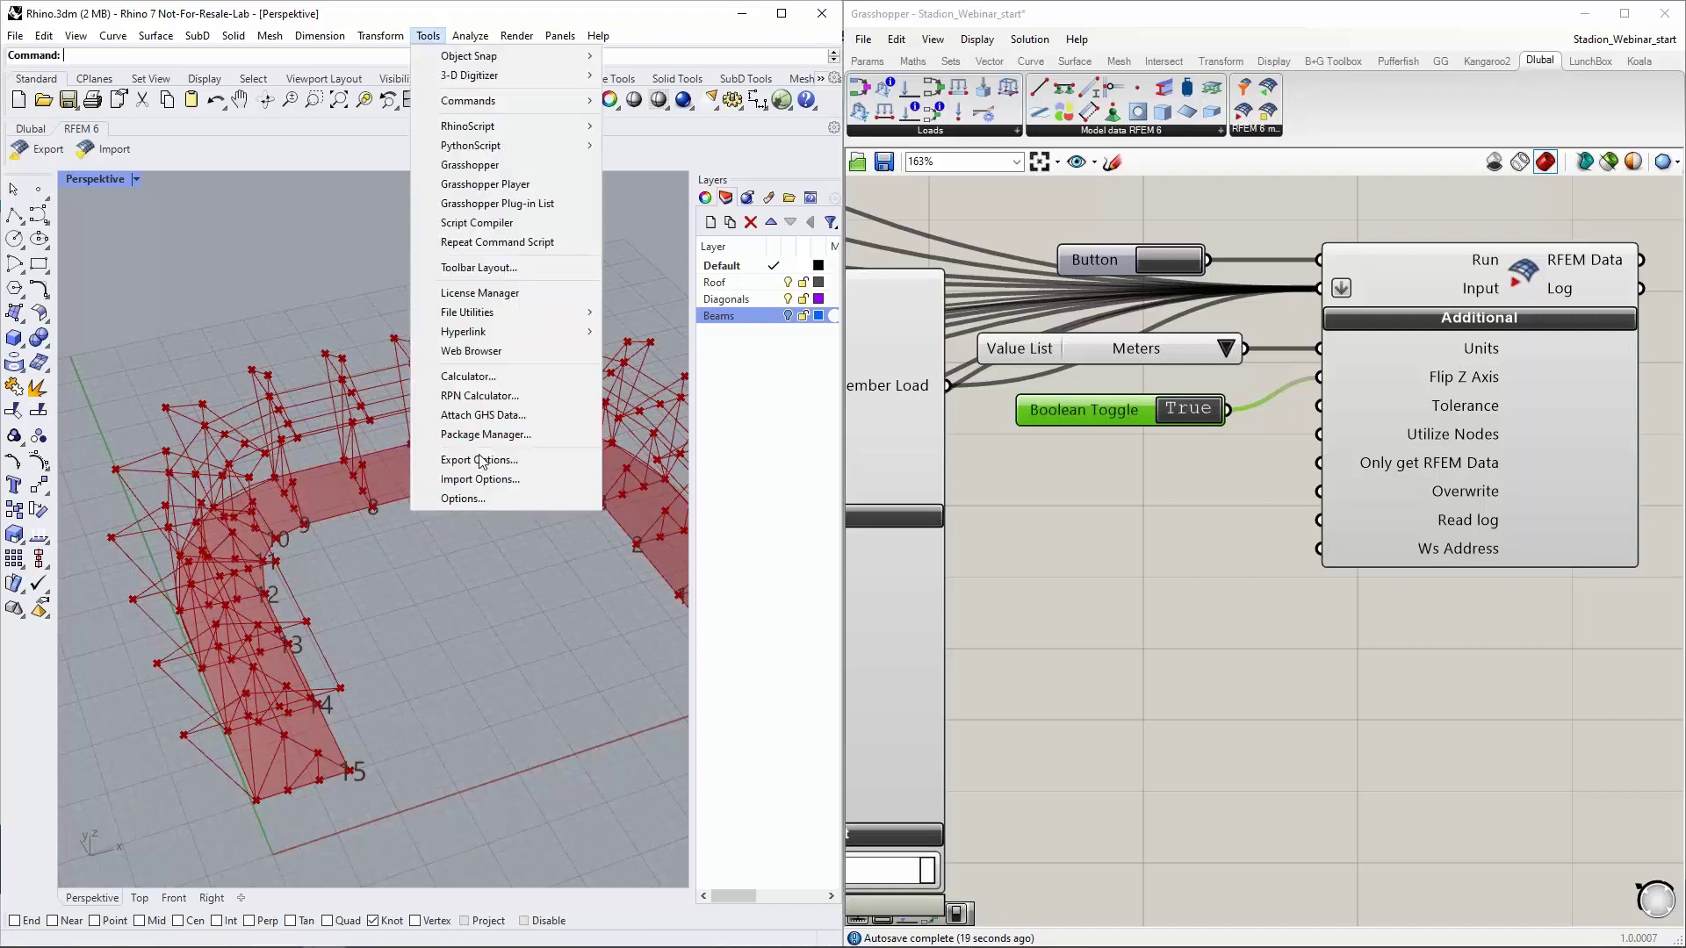
click(466, 499)
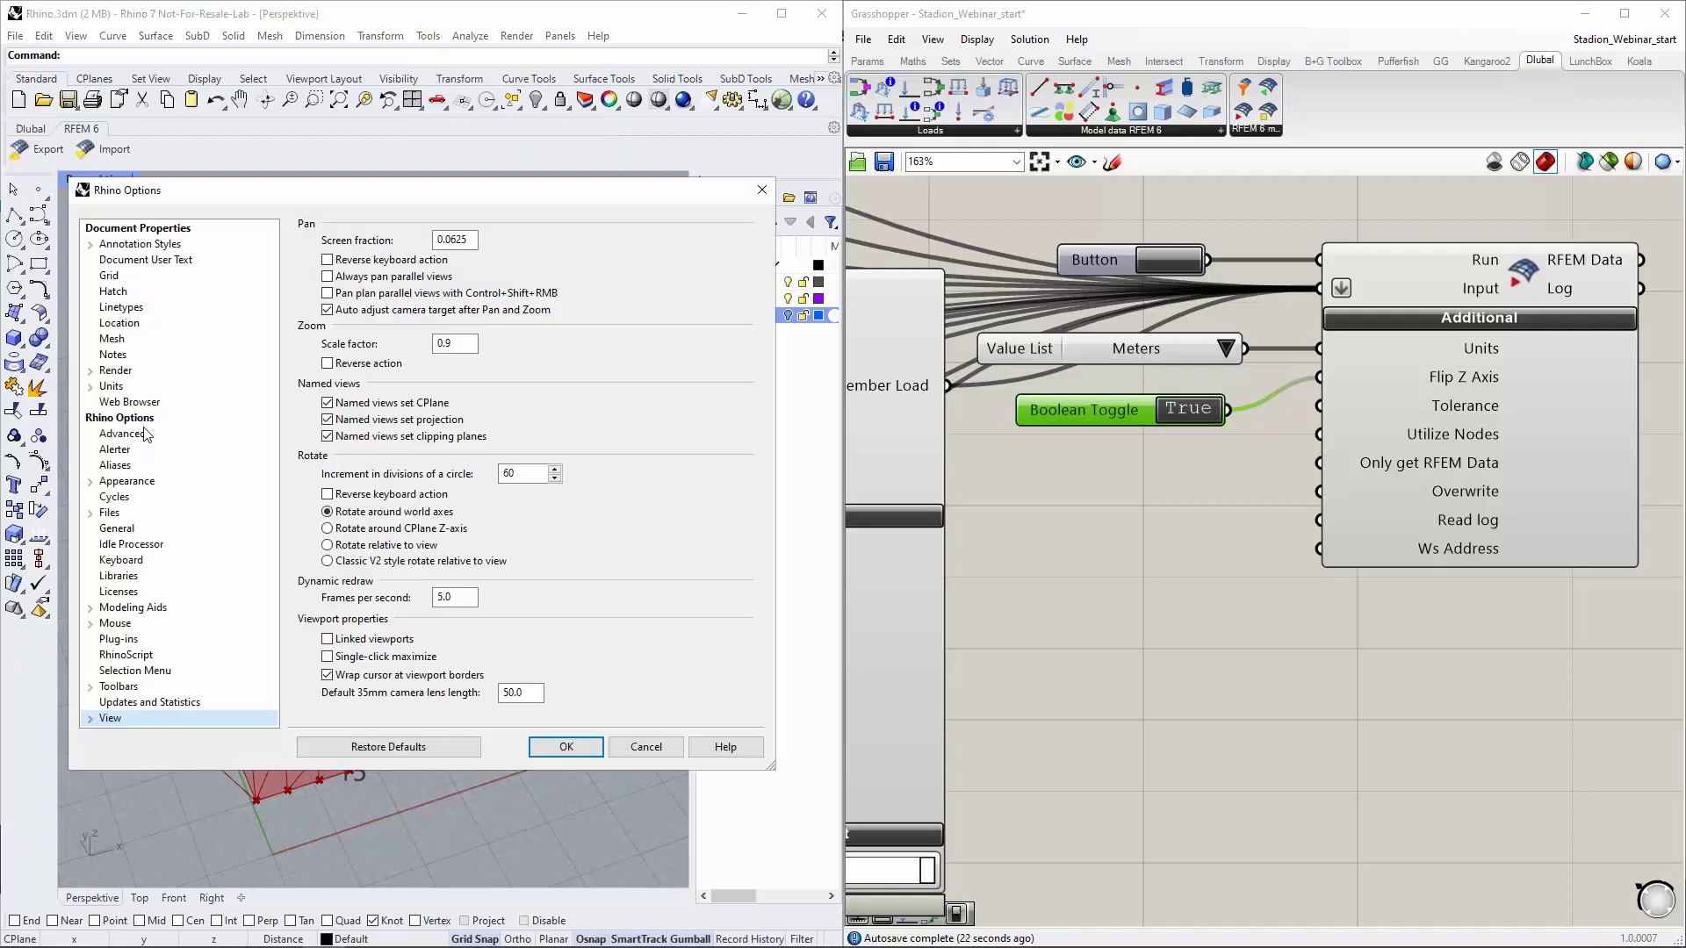
click(118, 387)
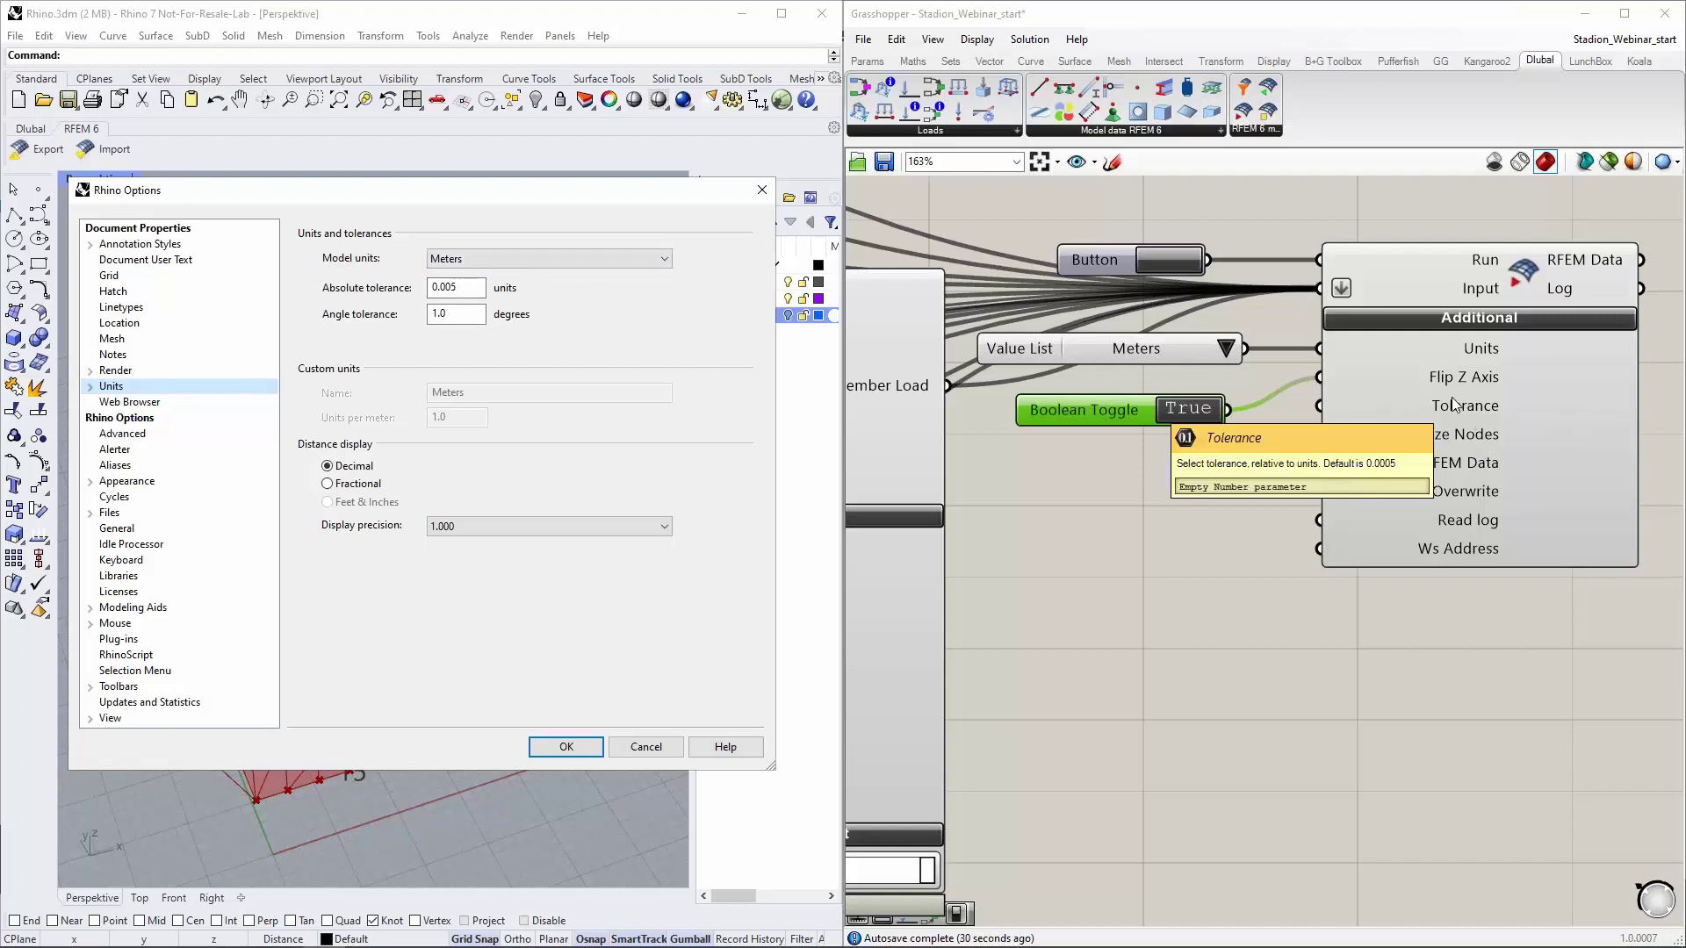
click(758, 191)
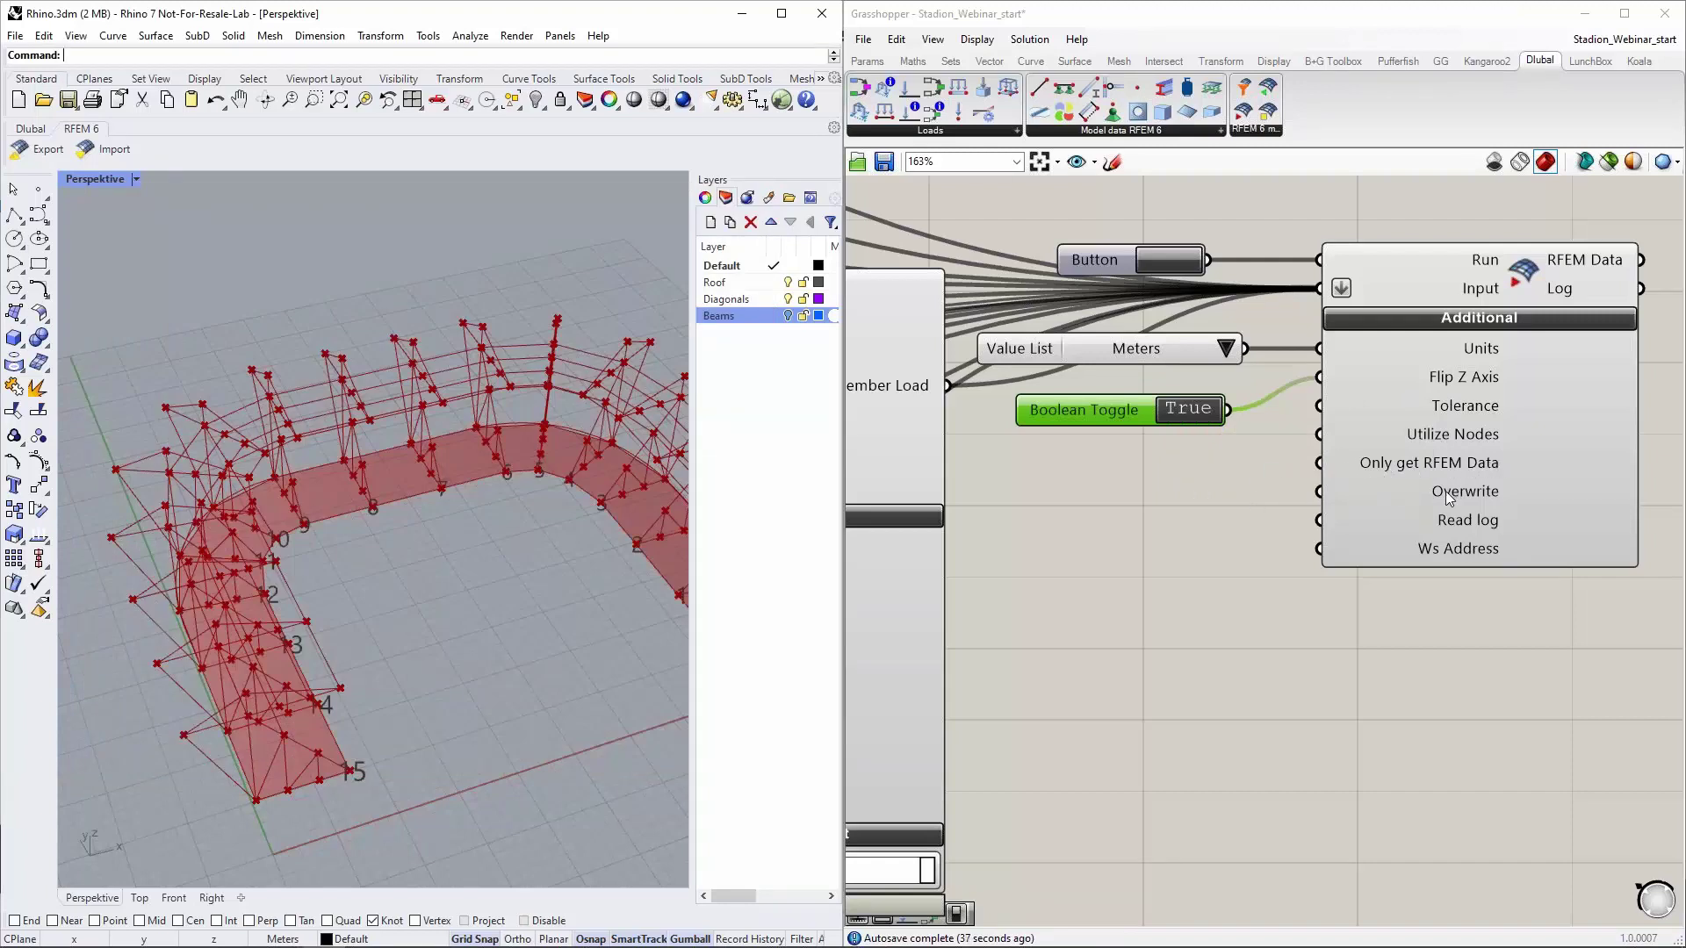
Duplicate the Boolean Toggle set to True below the original and connect the copy to the export component's Overwrite input
double_click(1126, 497)
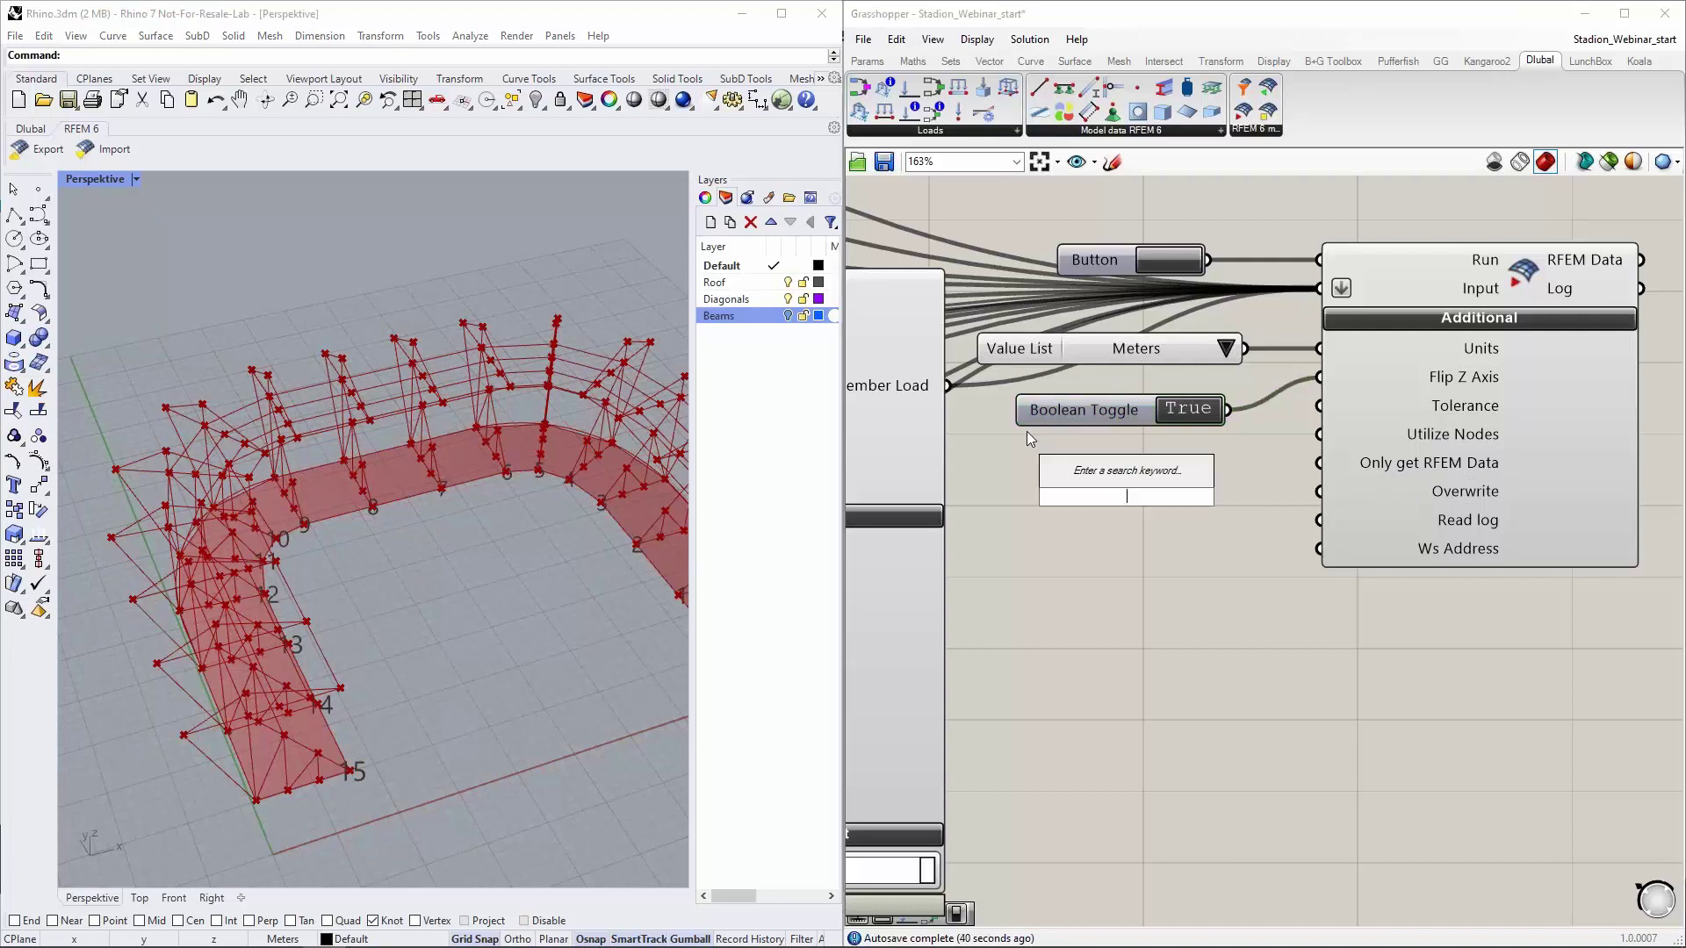
alt+drag(1066, 415, 1073, 492)
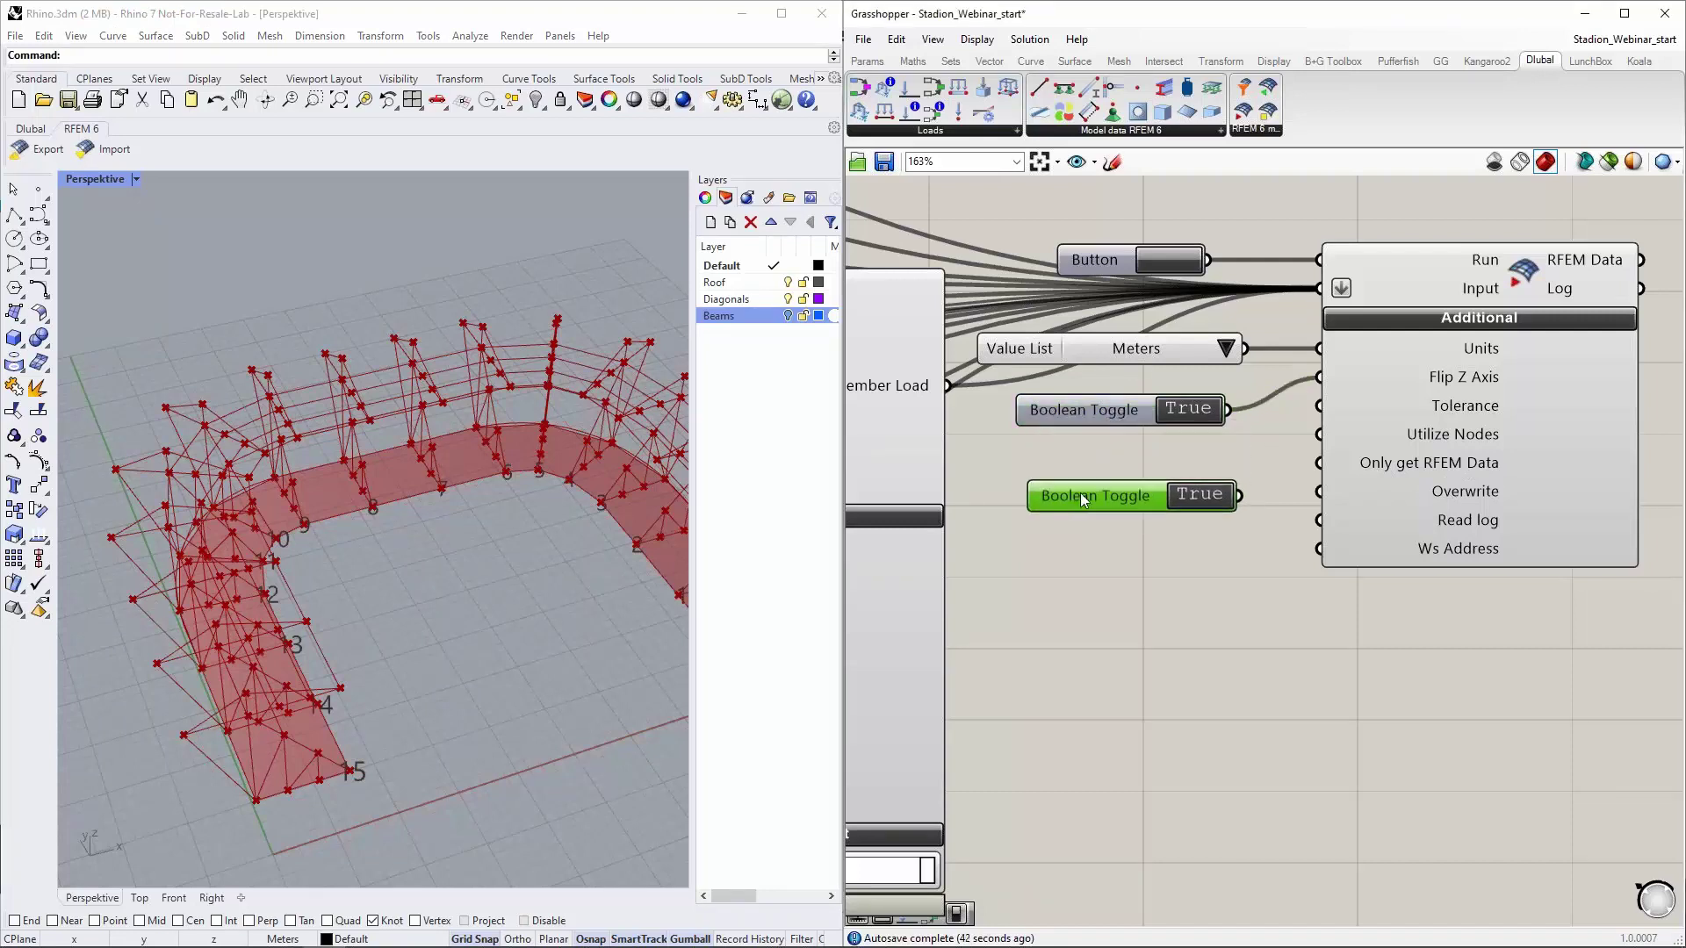
drag(1239, 496, 1273, 490)
mouse_move(1453, 494)
scroll(1147, 551, down, 3)
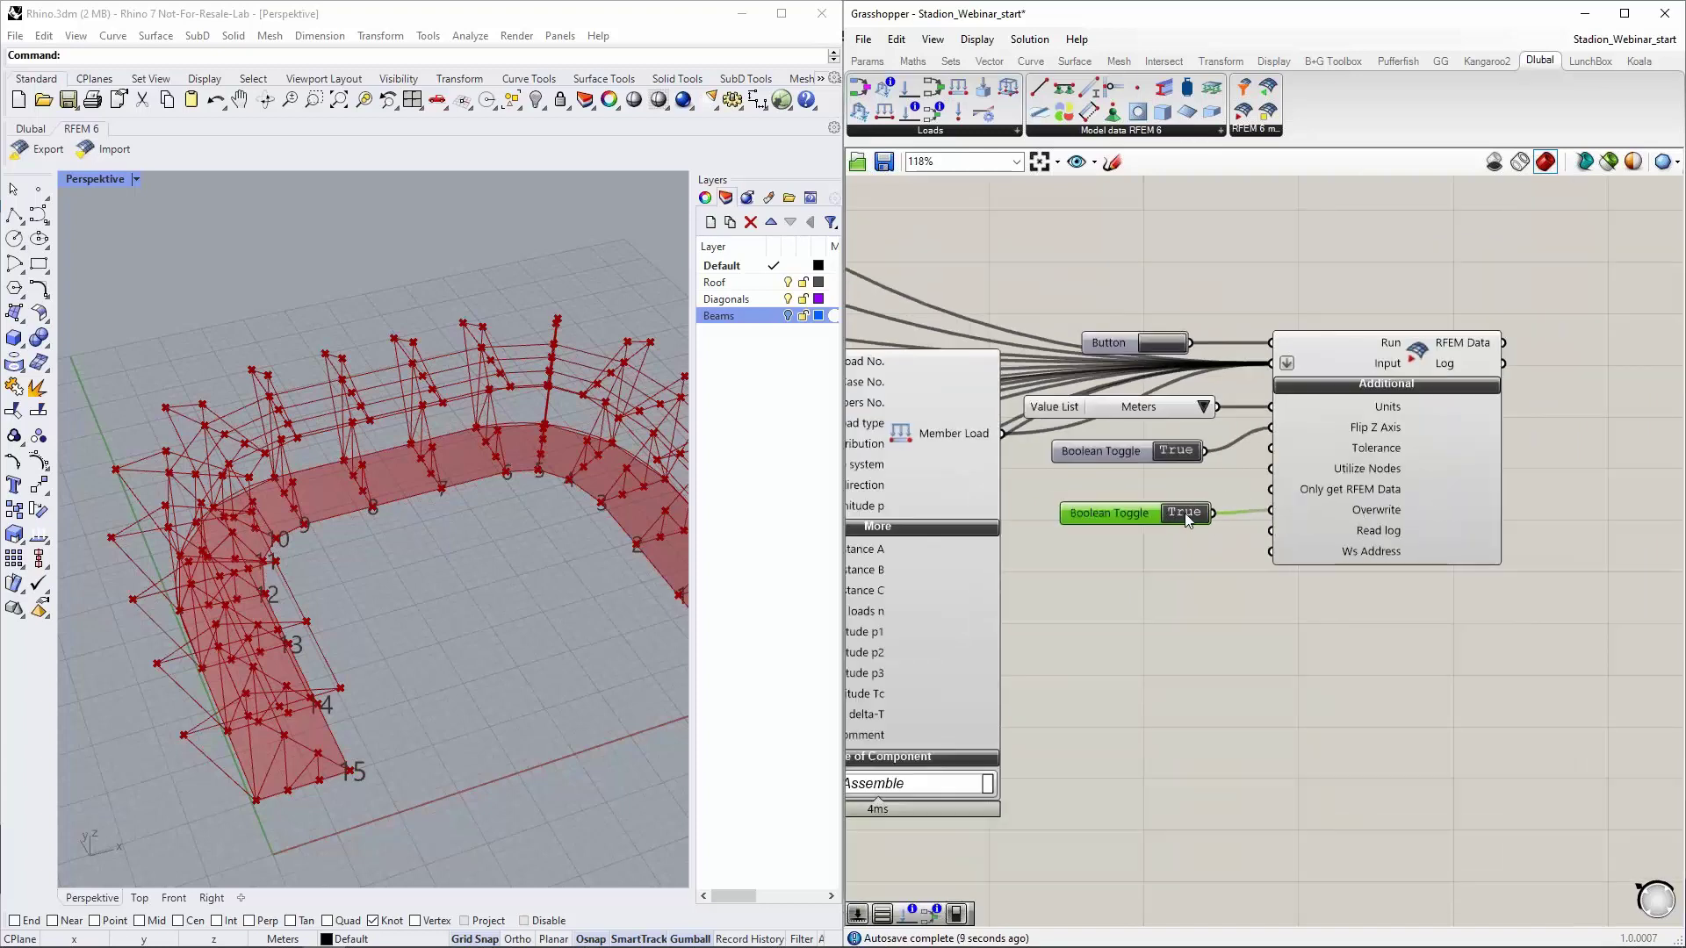
Switch the Overwrite toggle to False and back to True
double_click(1125, 509)
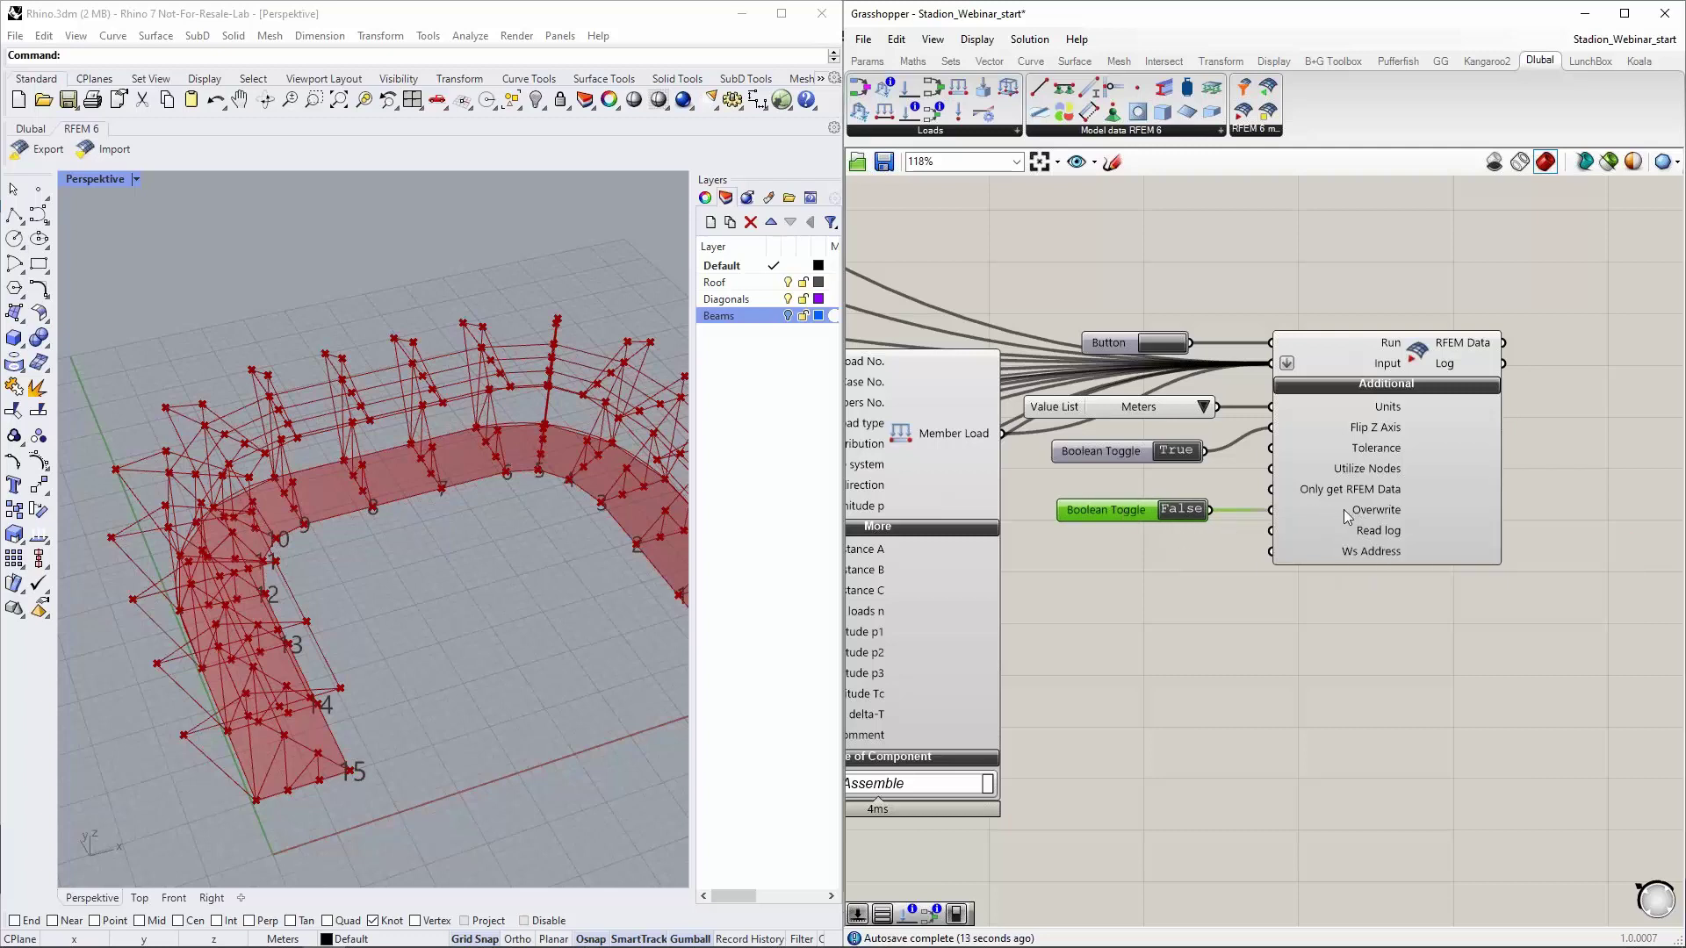
click(830, 433)
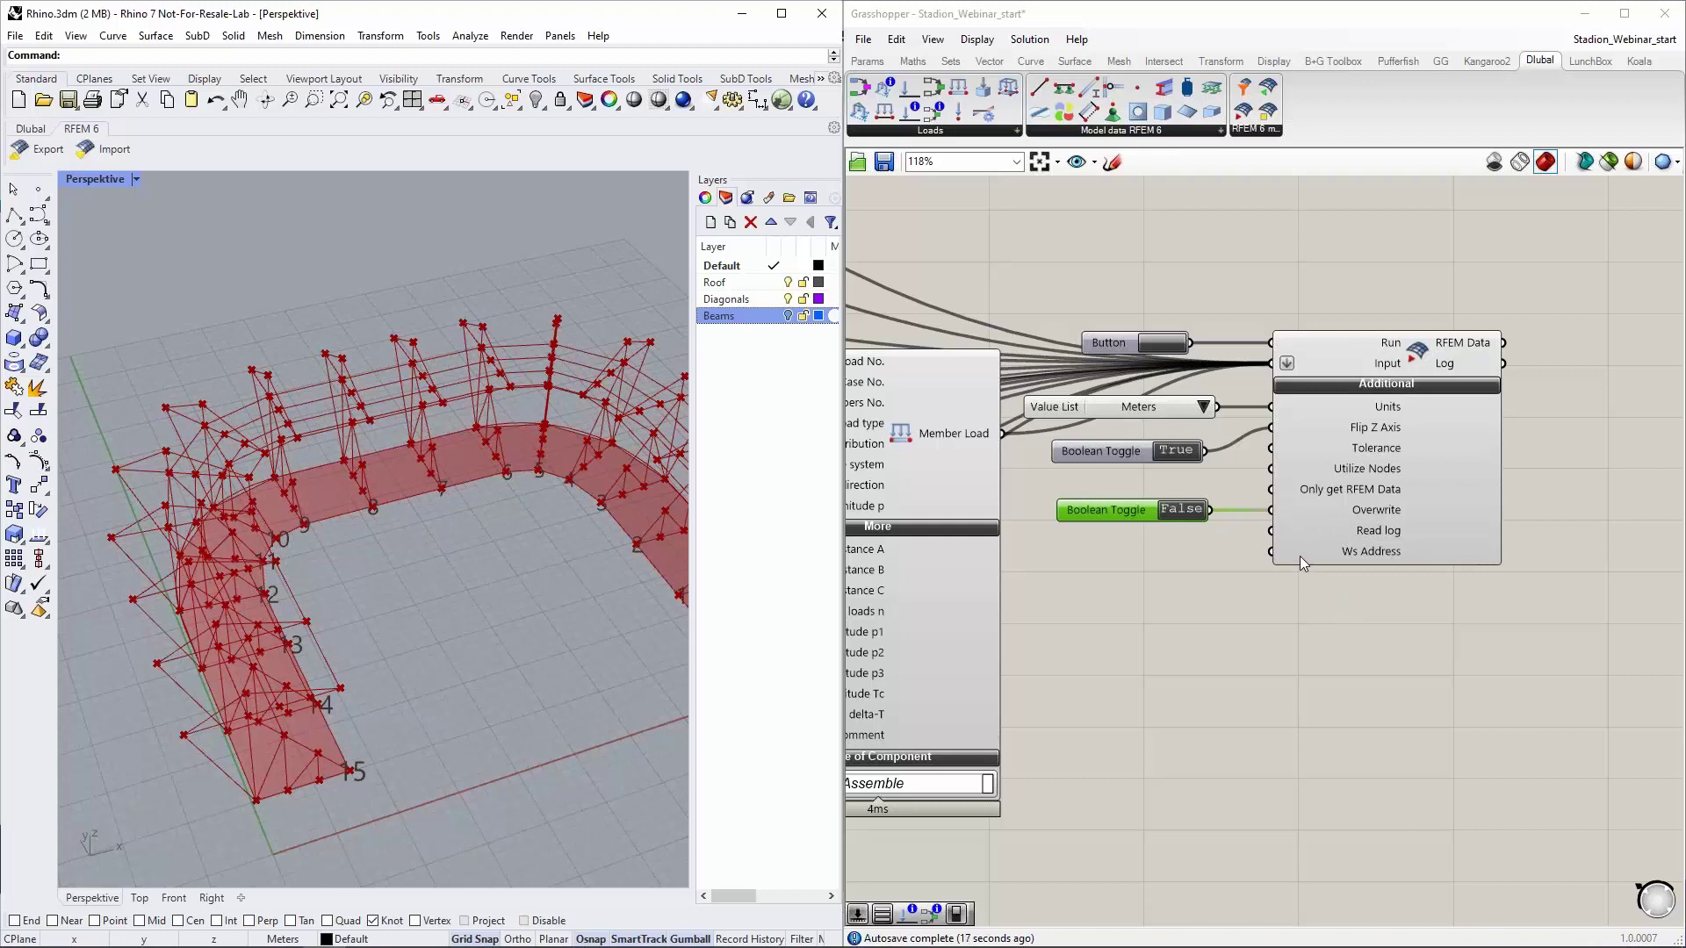
double_click(1170, 519)
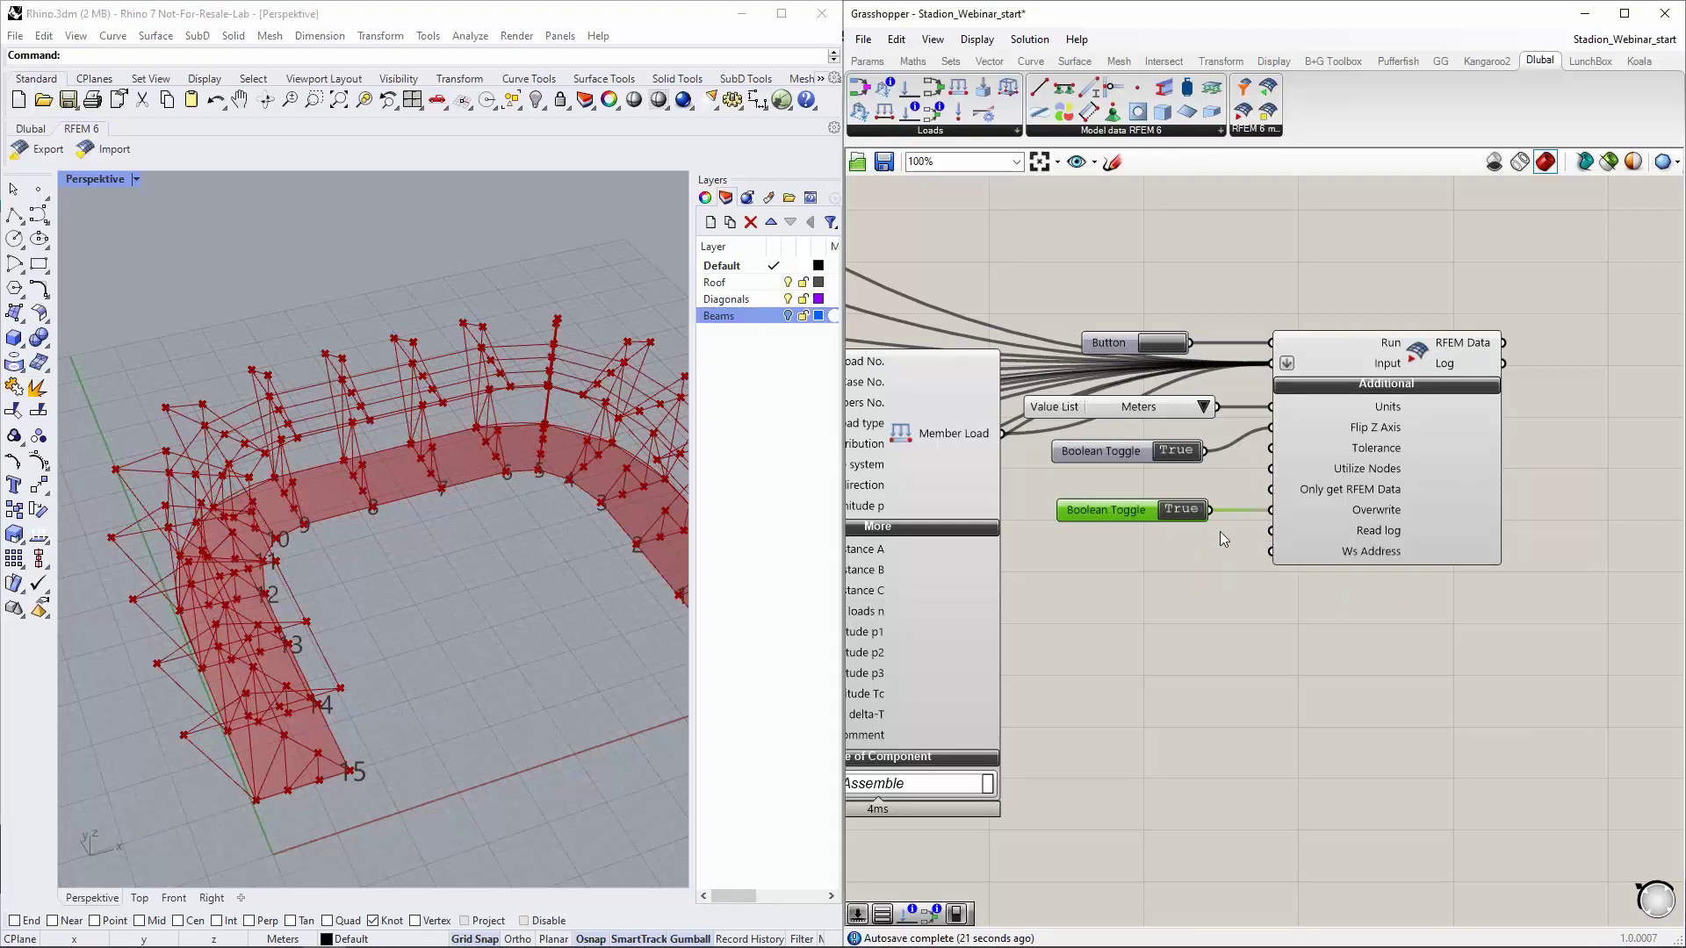
Place a Member component above the export component and connect a Number Slider set to 35 to its Member No. input
scroll(1220, 530, down, 2)
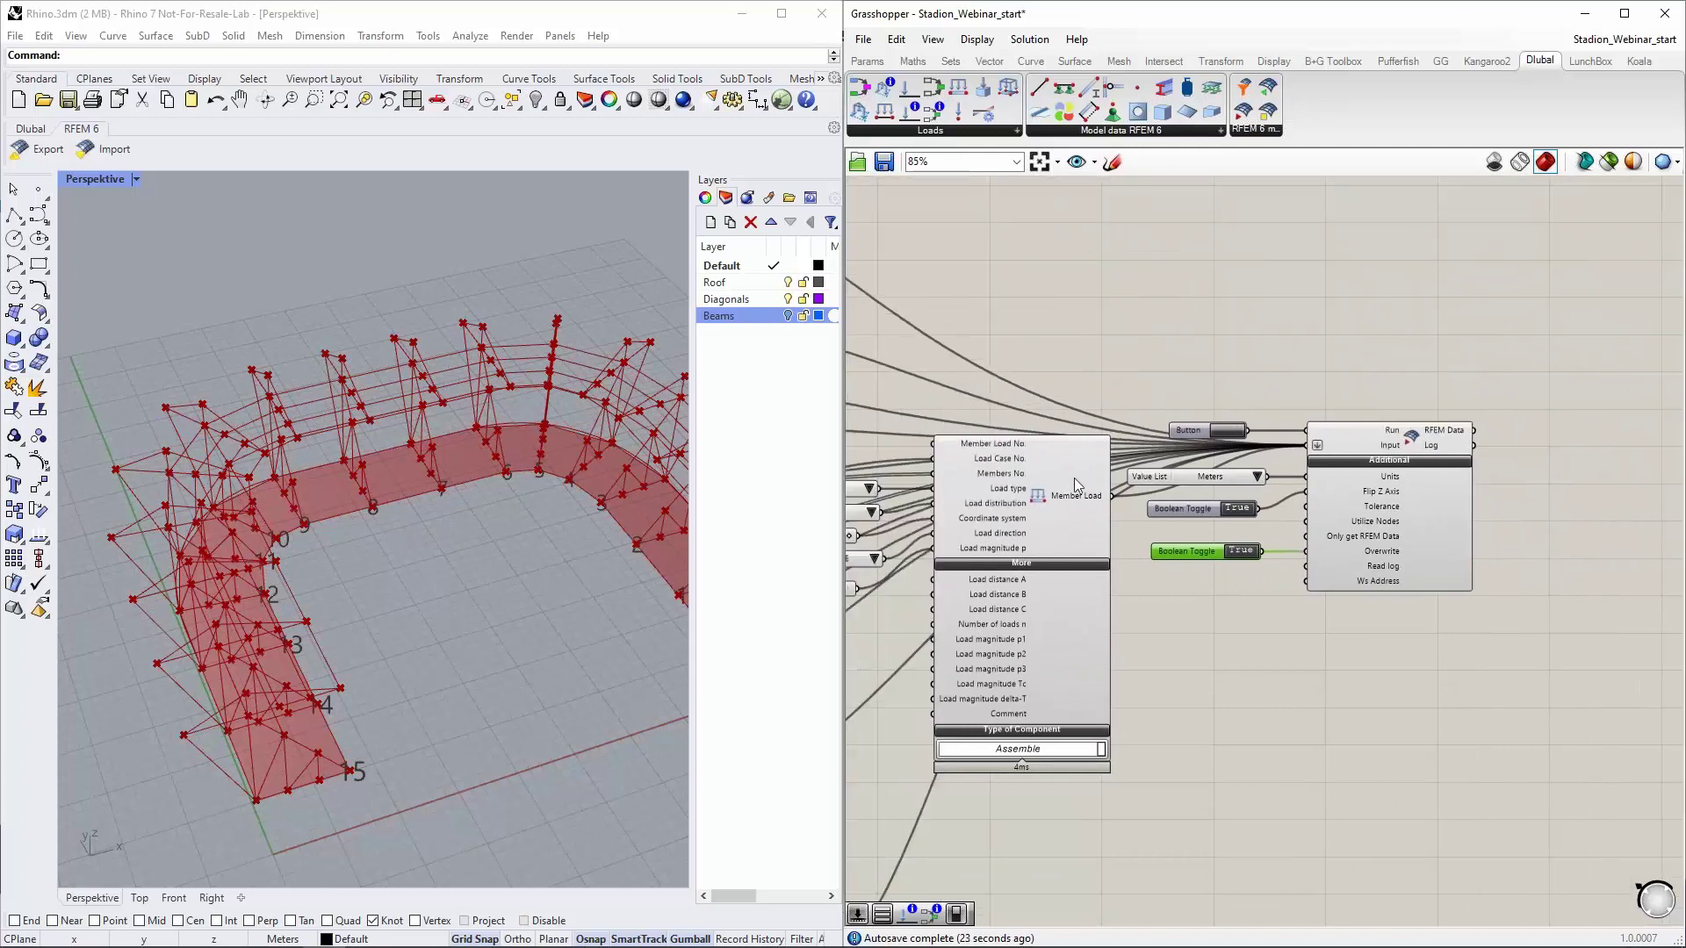
right_drag(1125, 377, 1111, 411)
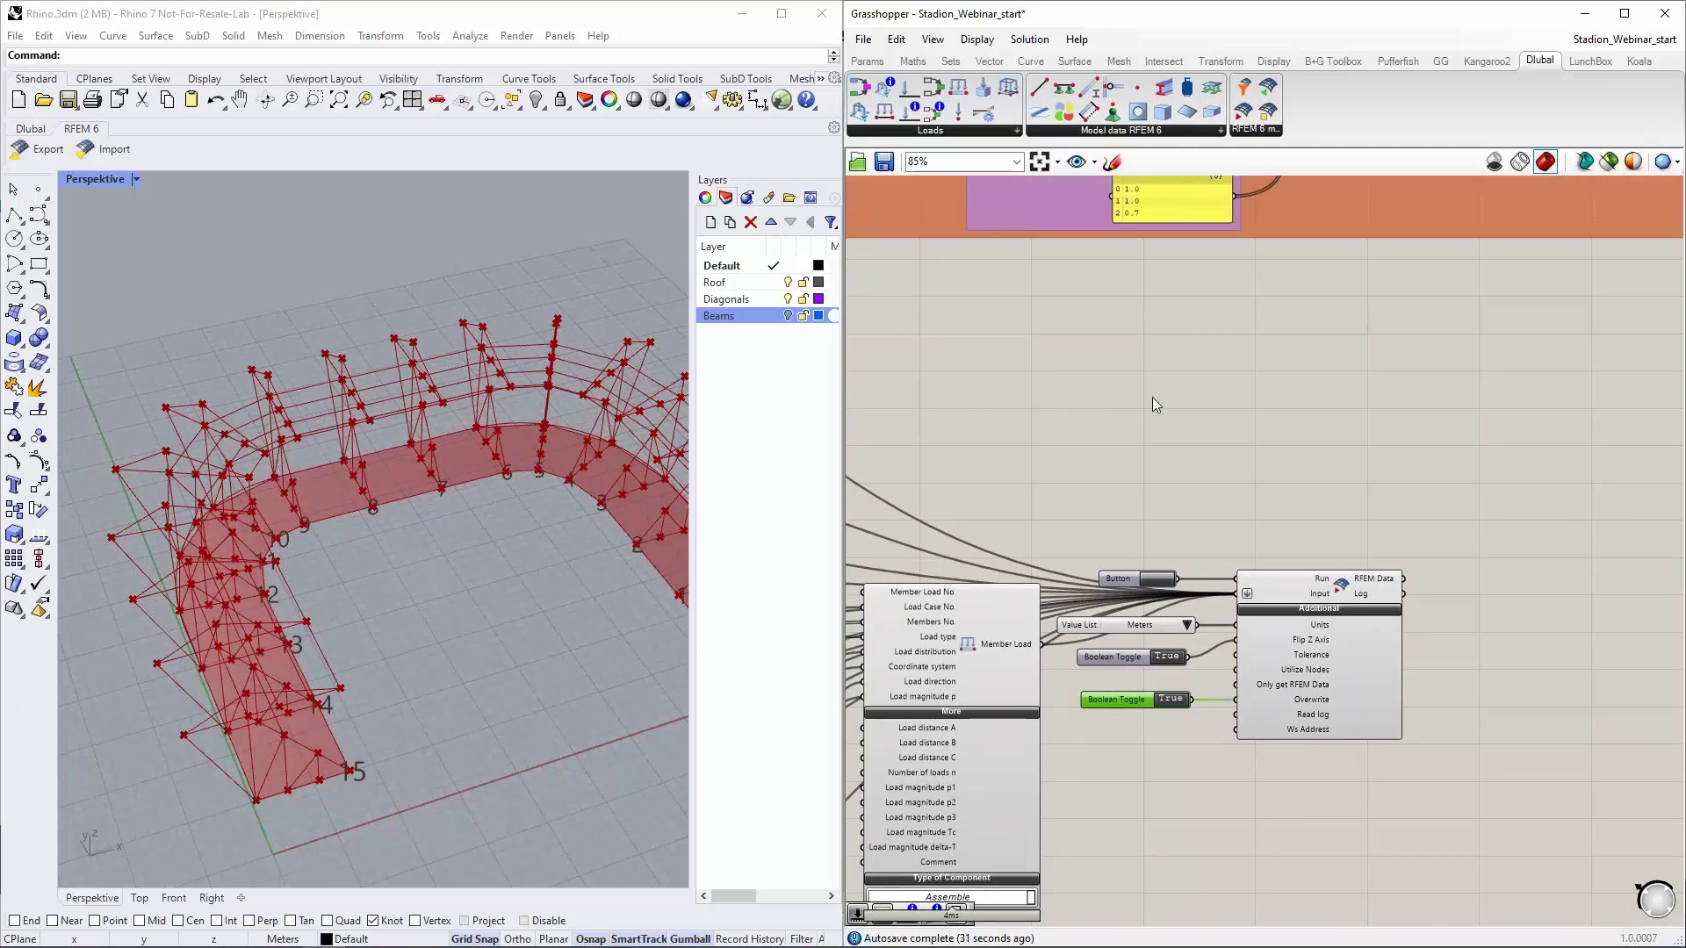
drag(1088, 88, 1266, 391)
scroll(1115, 352, up, 1)
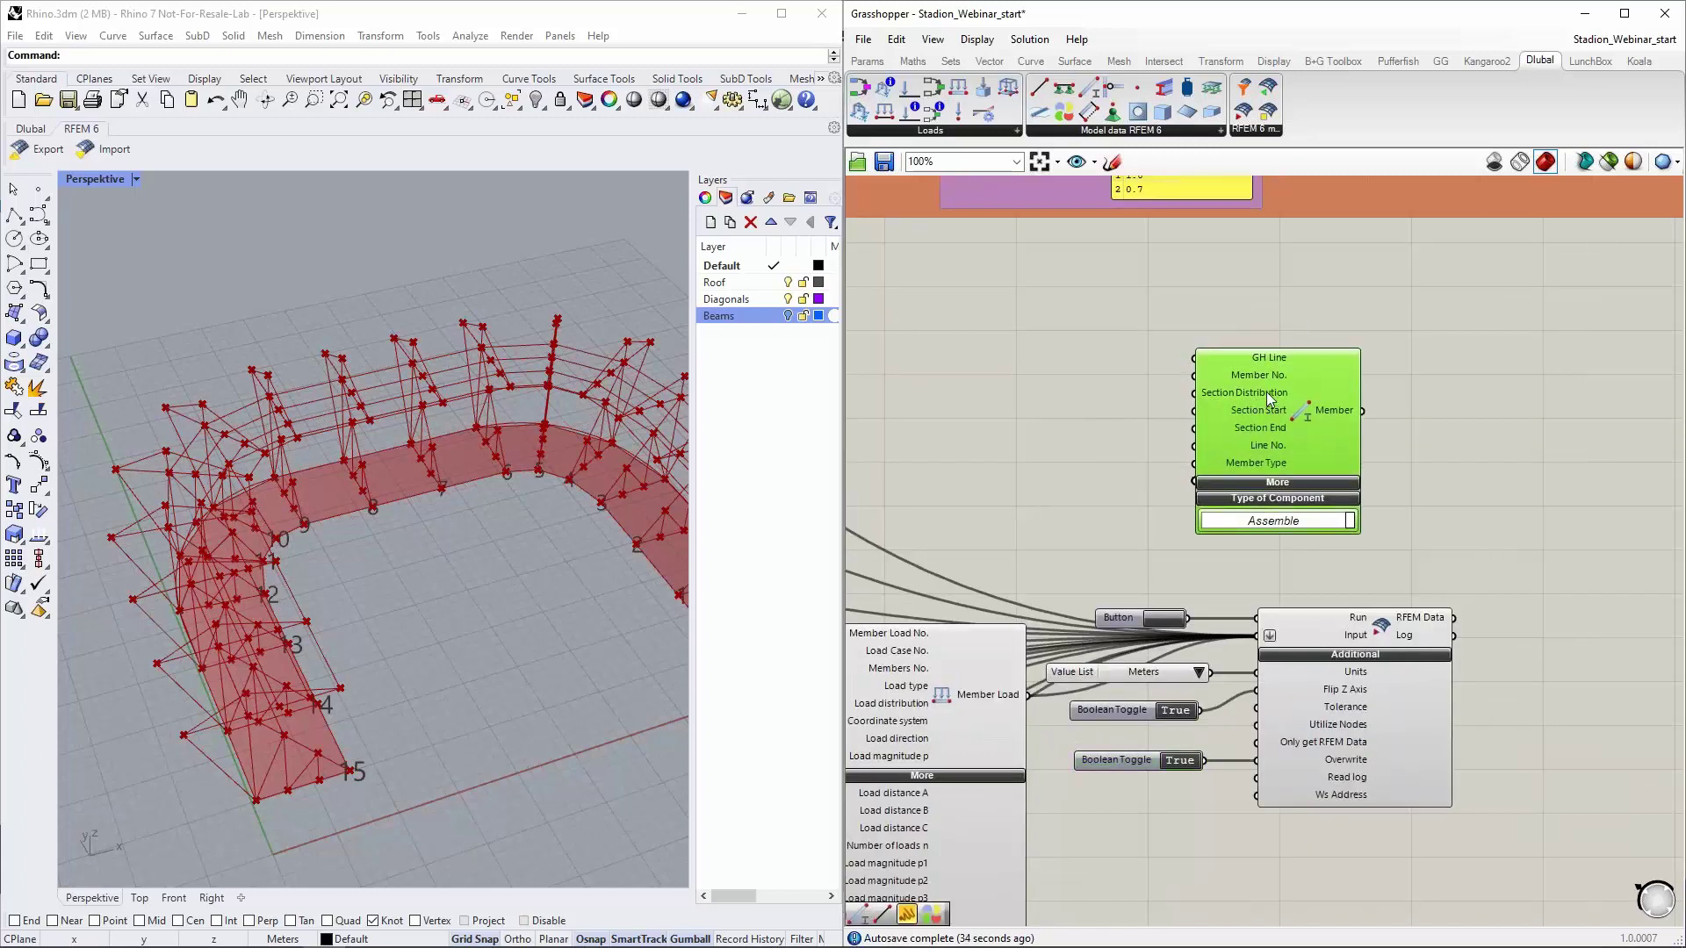
click(1013, 335)
double_click(1014, 335)
text(35)
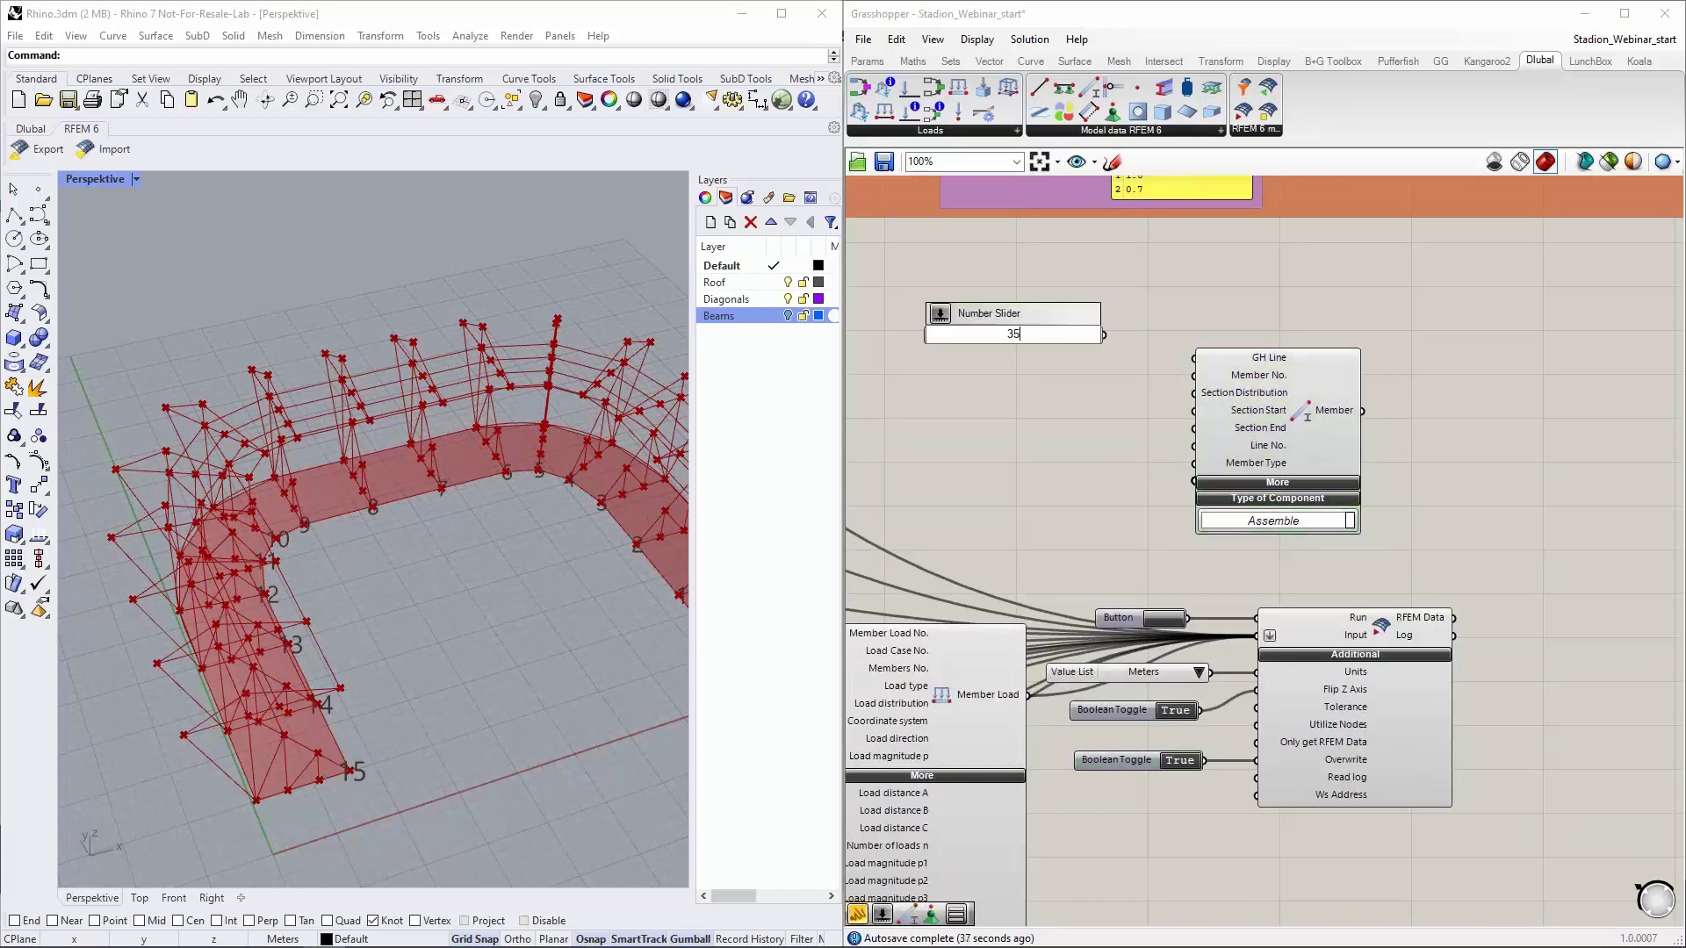
key(Return)
drag(1108, 336, 1196, 375)
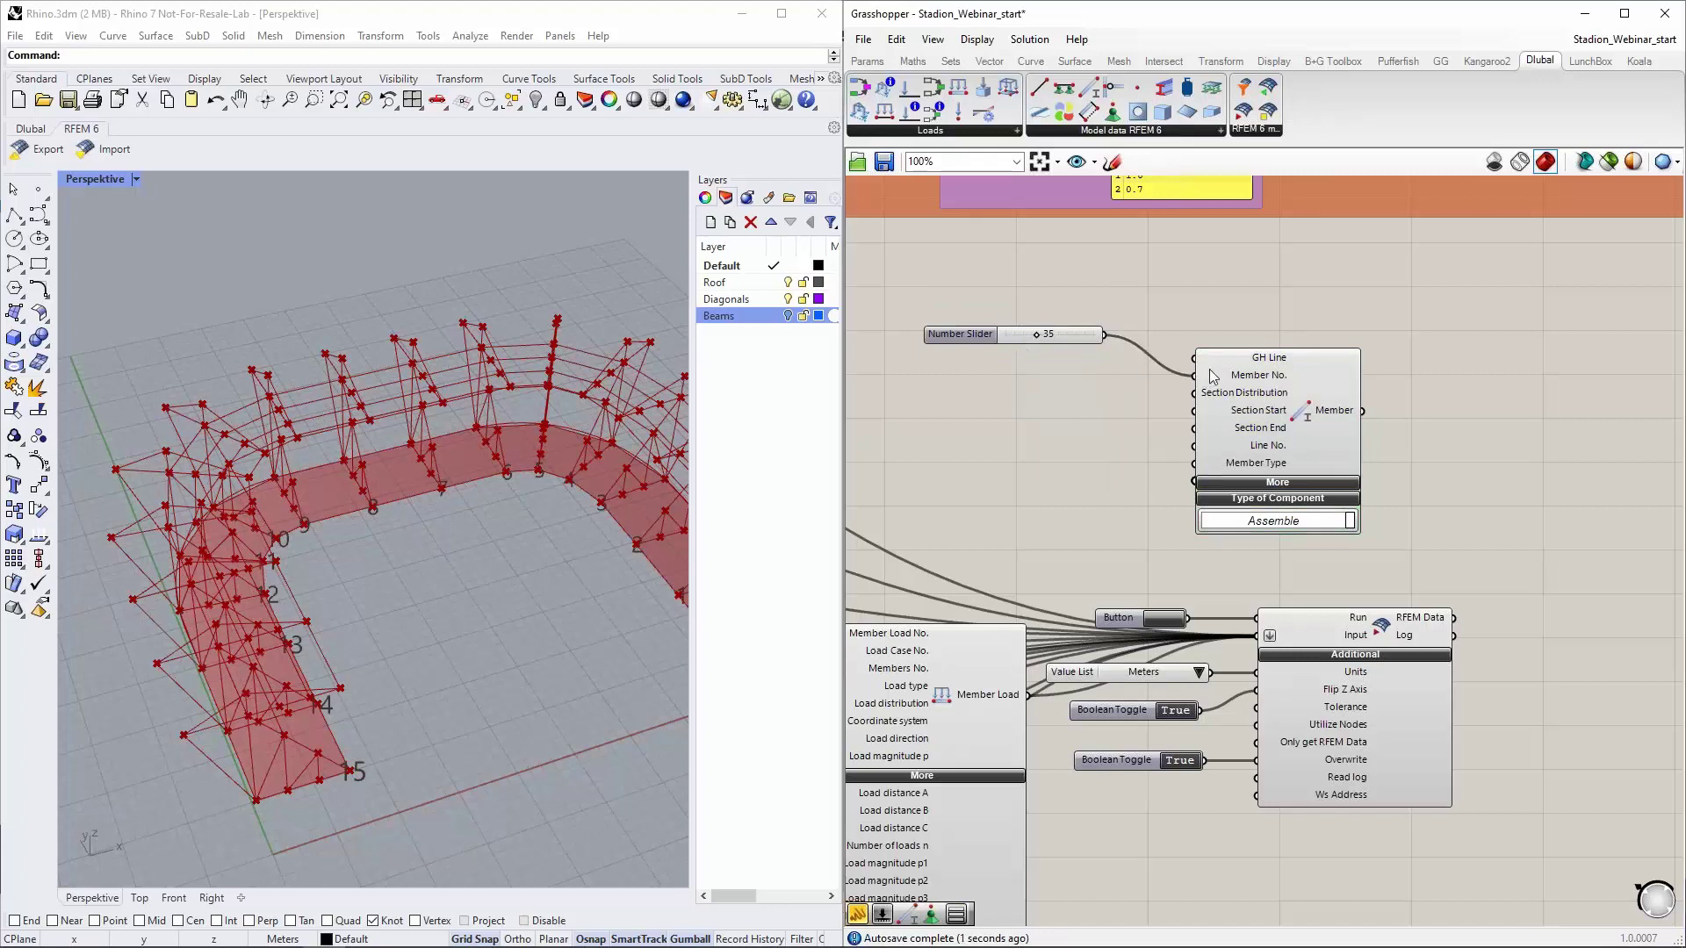
Connect a Value List to the Member component's Member Type input, choose TYPE_TRUSS and arrange the list and slider beside the component
drag(1238, 470, 1243, 444)
click(1056, 425)
double_click(1056, 425)
text(value list)
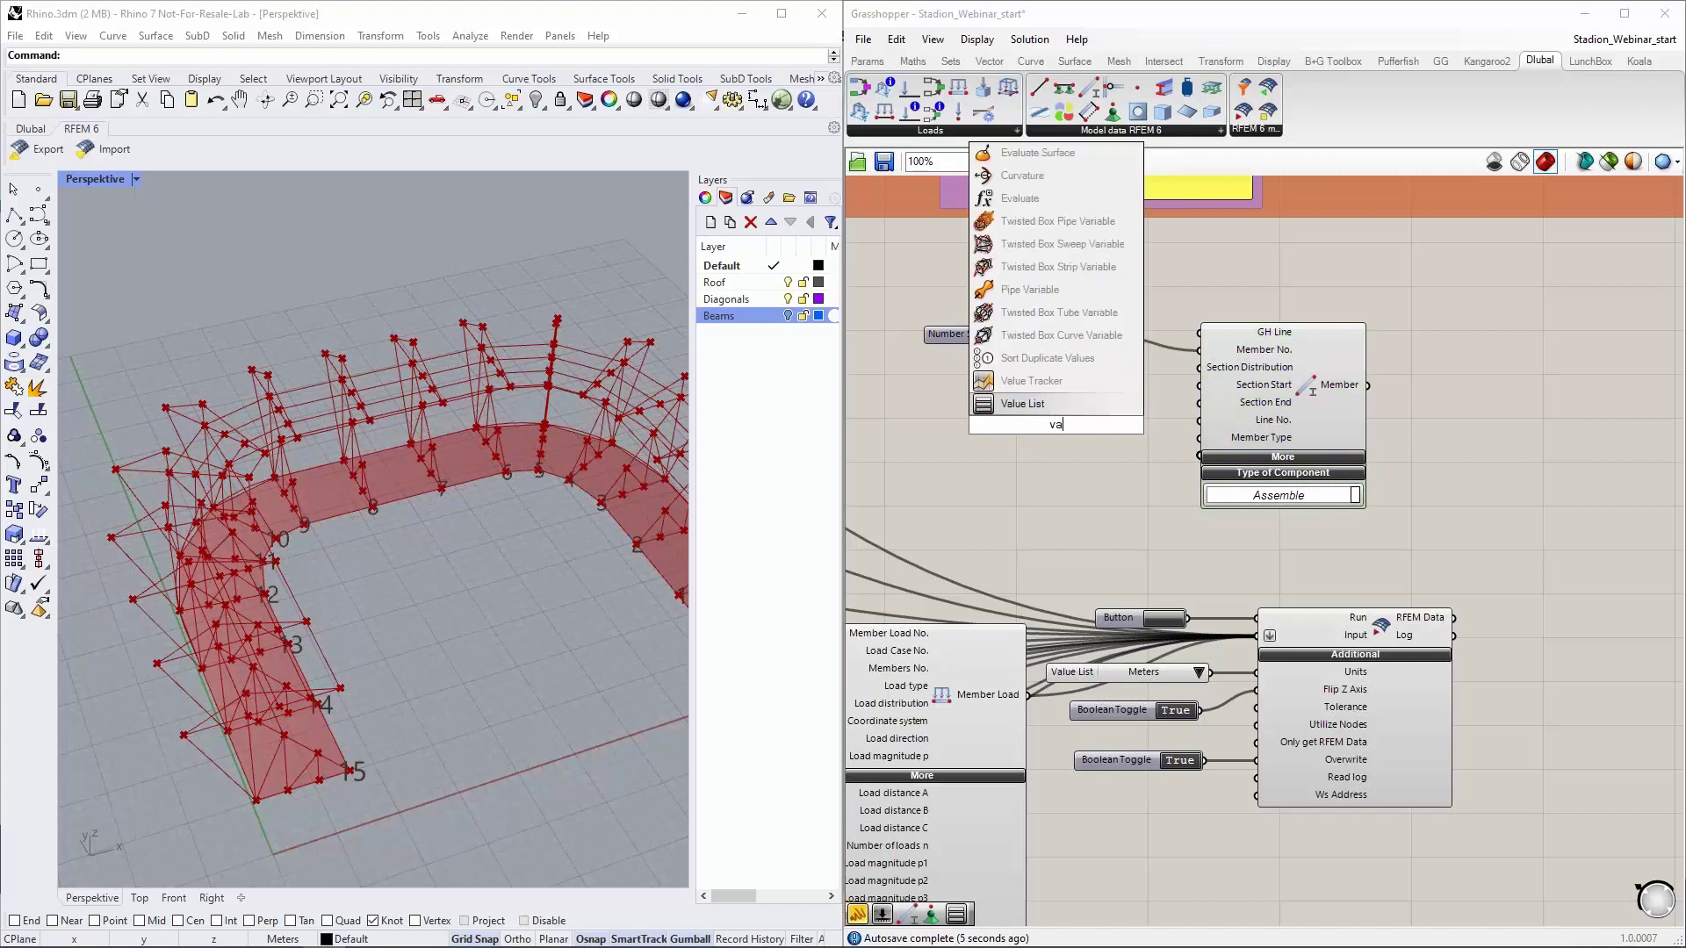
key(Return)
drag(1112, 426, 1204, 439)
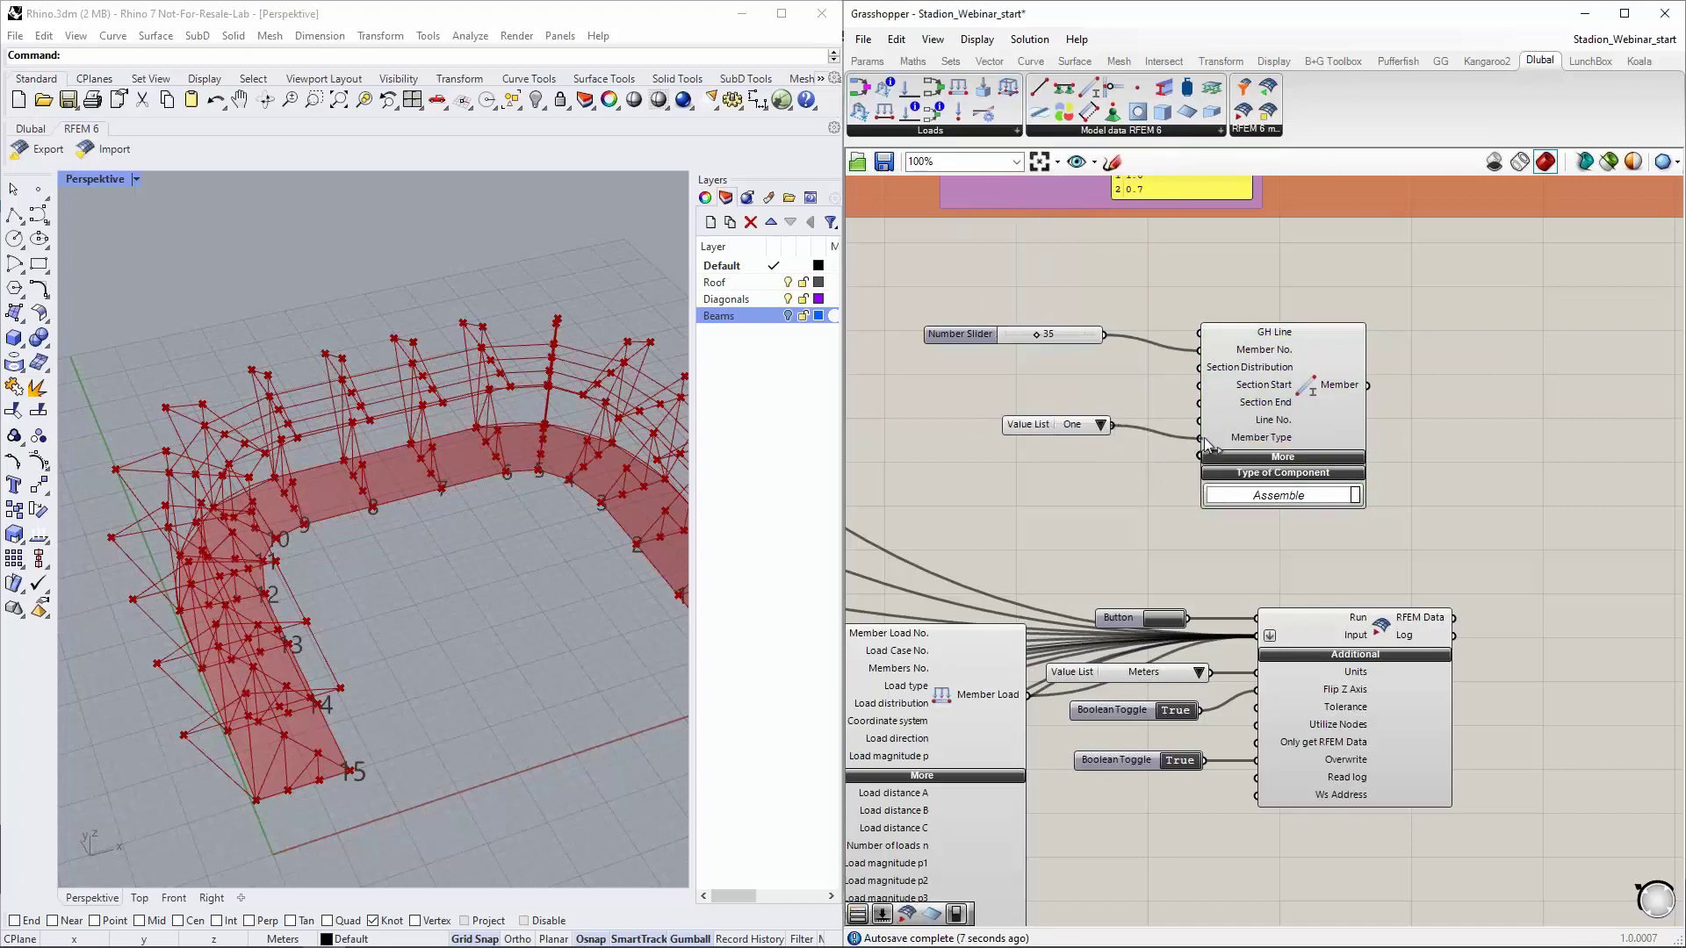
click(1147, 421)
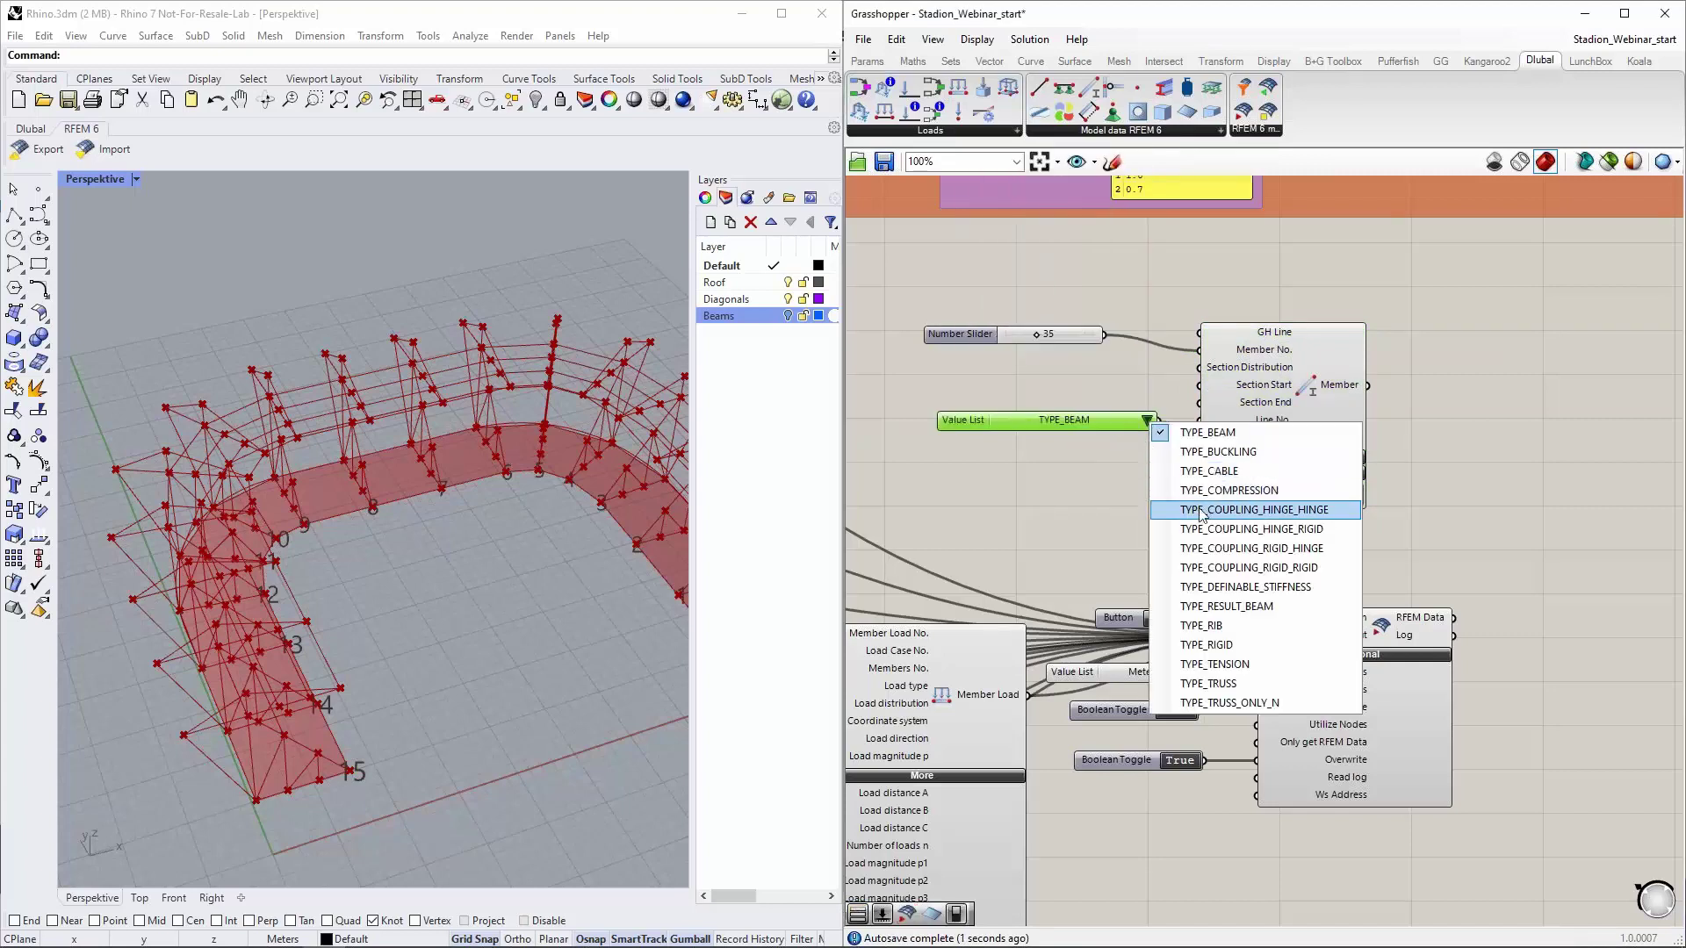
click(1210, 683)
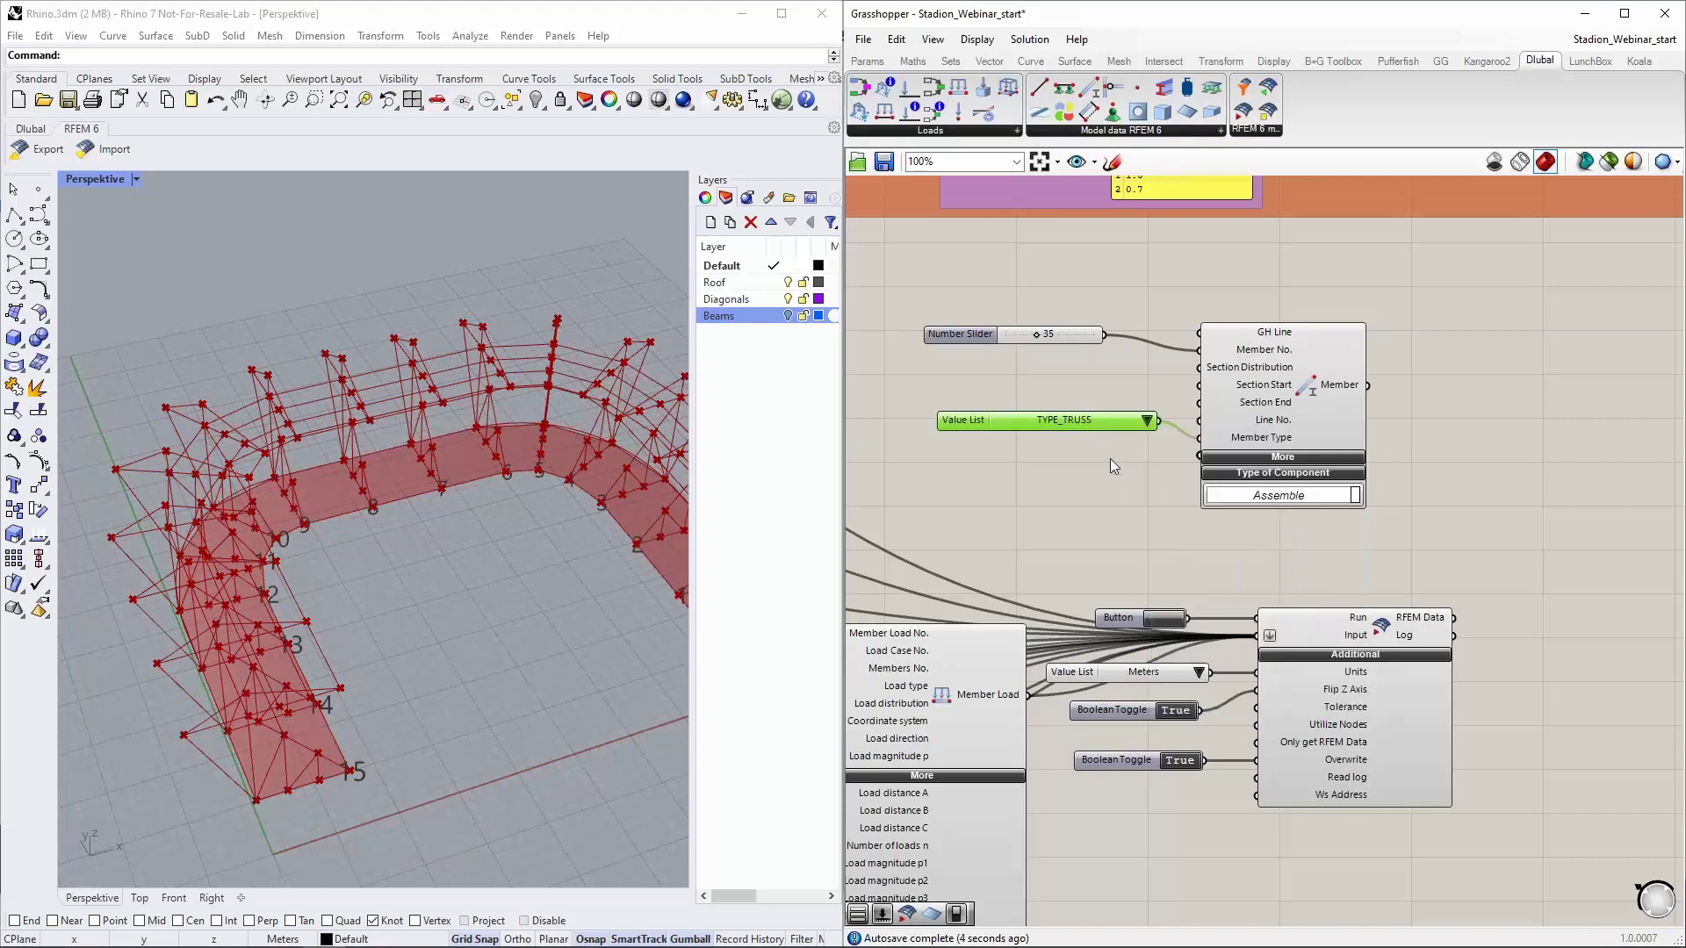
drag(1082, 428, 1047, 429)
drag(1367, 384, 1074, 344)
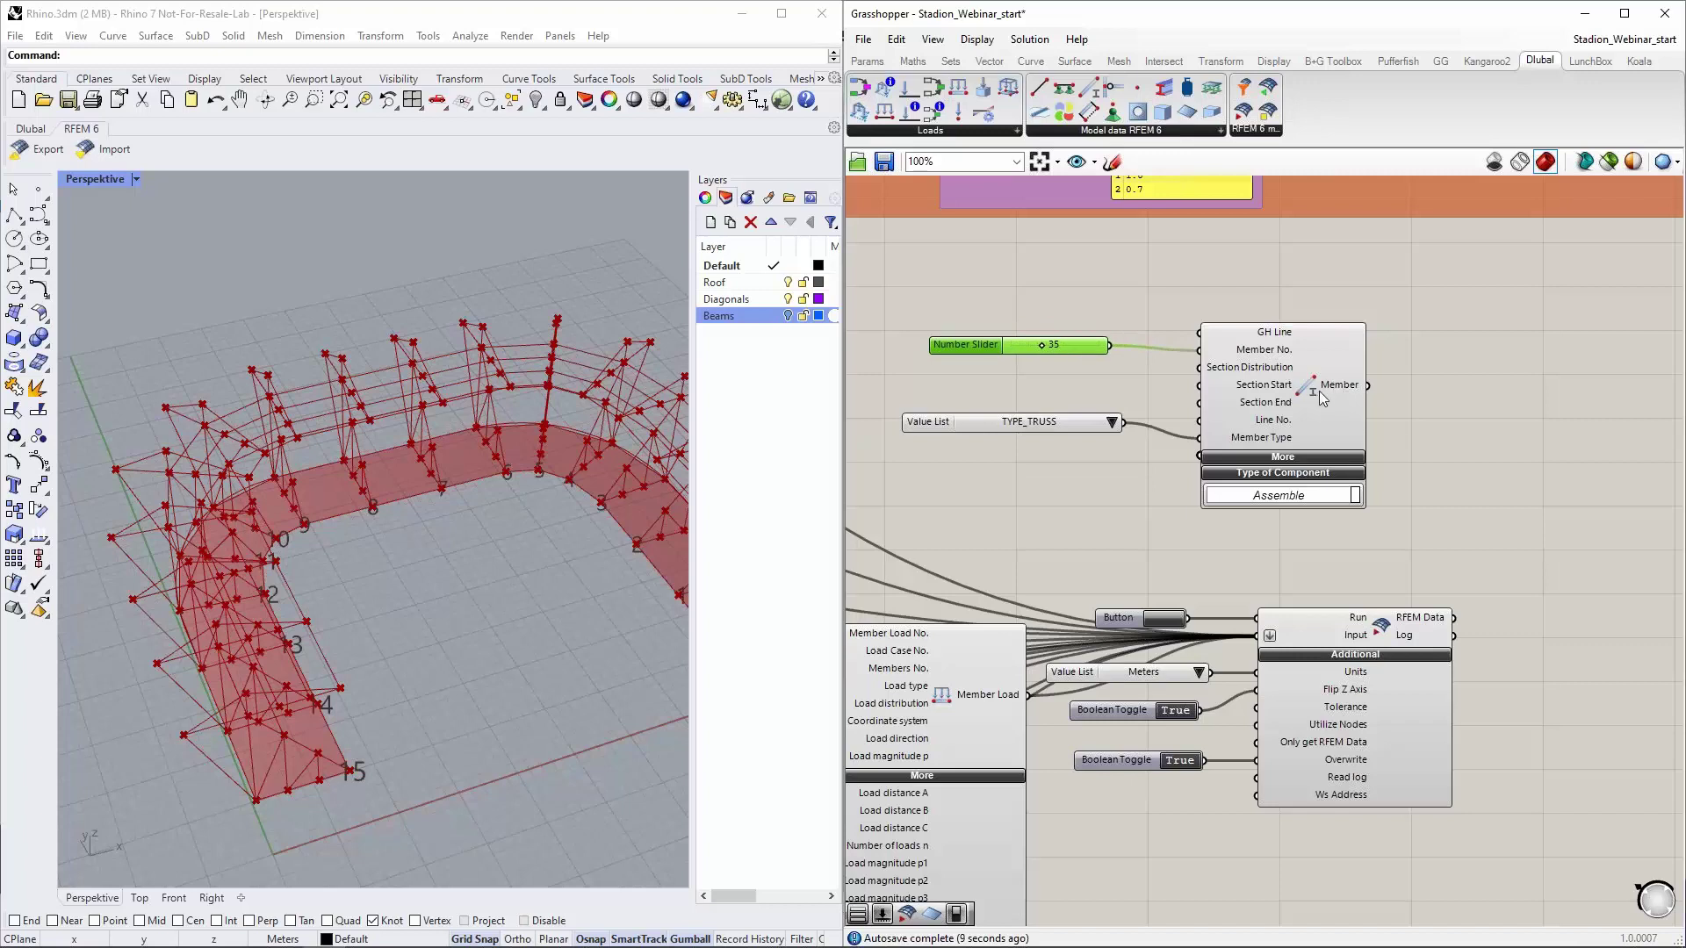
Delete the separate Member component together with its Number Slider and TYPE_TRUSS Value List
drag(1414, 525, 1025, 320)
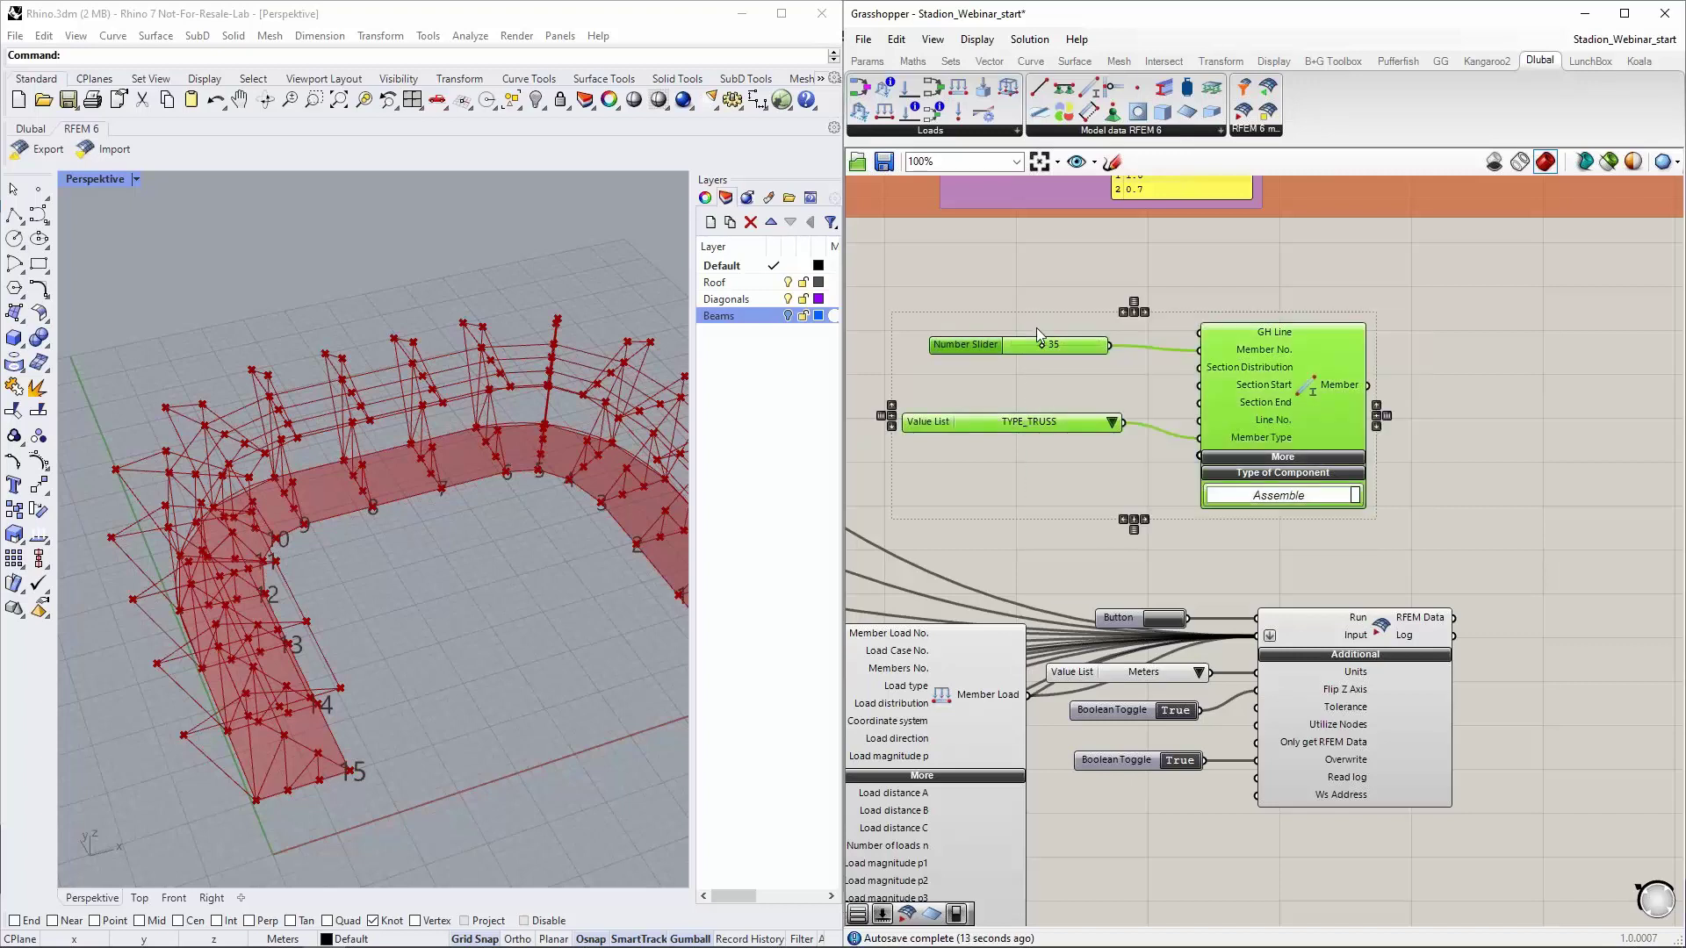
key(Delete)
scroll(1094, 387, down, 2)
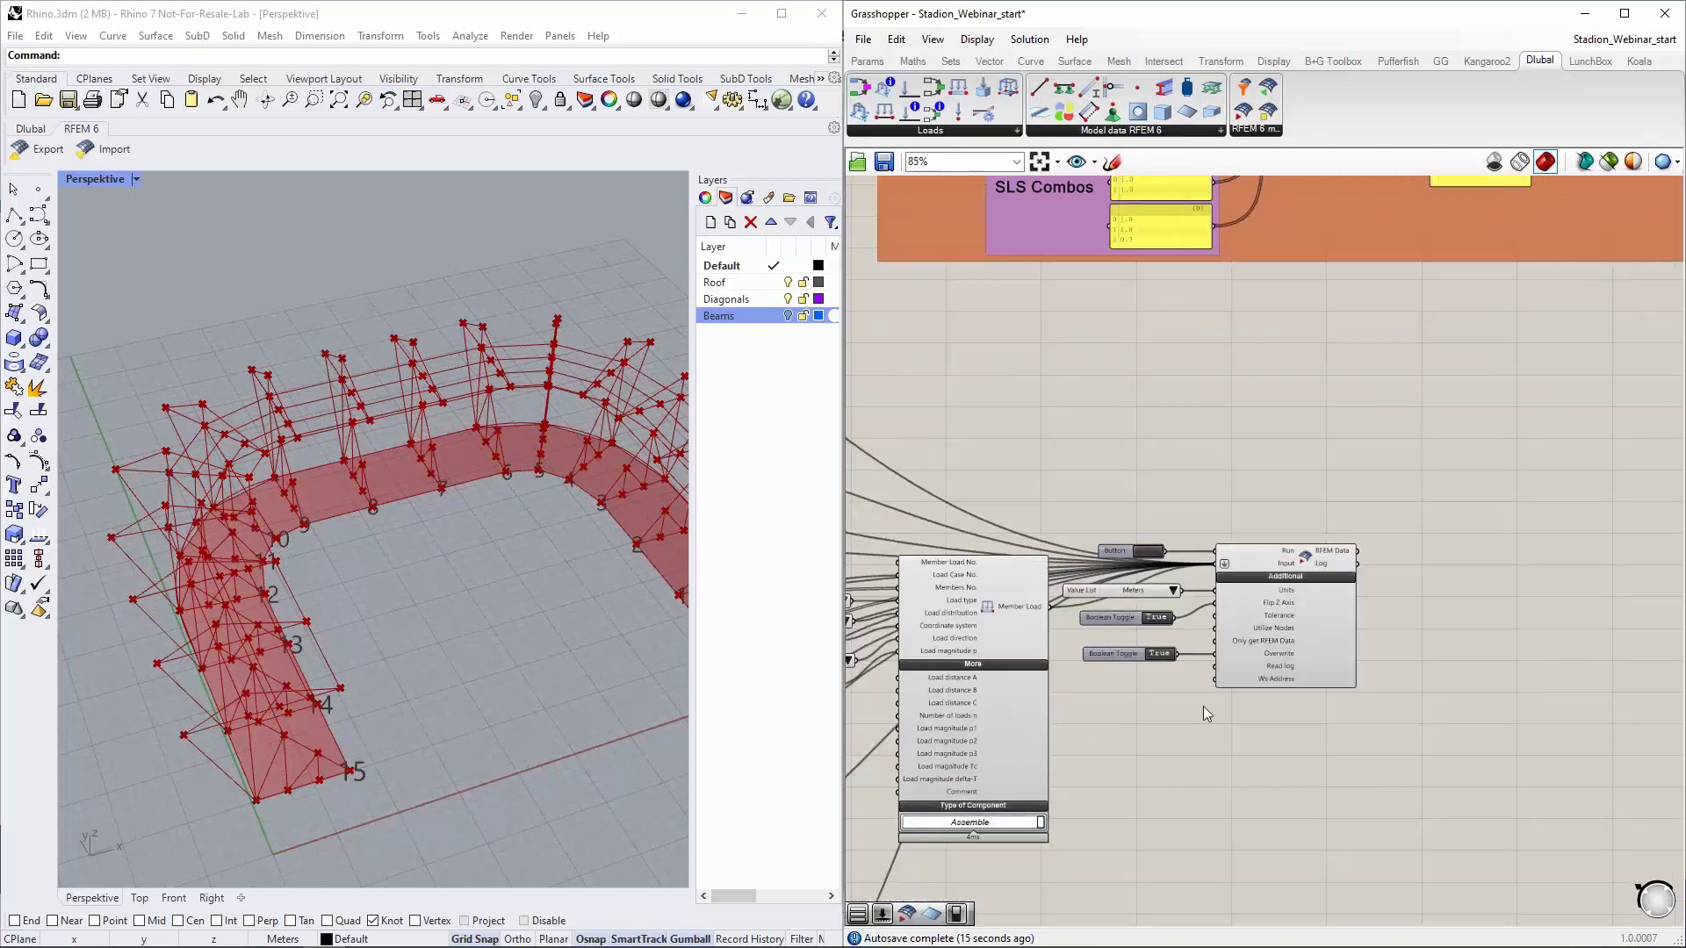
Place the Grasshopper window side by side with RFEM 6 and run the export with the Button on the Run input
scroll(1203, 706, up, 4)
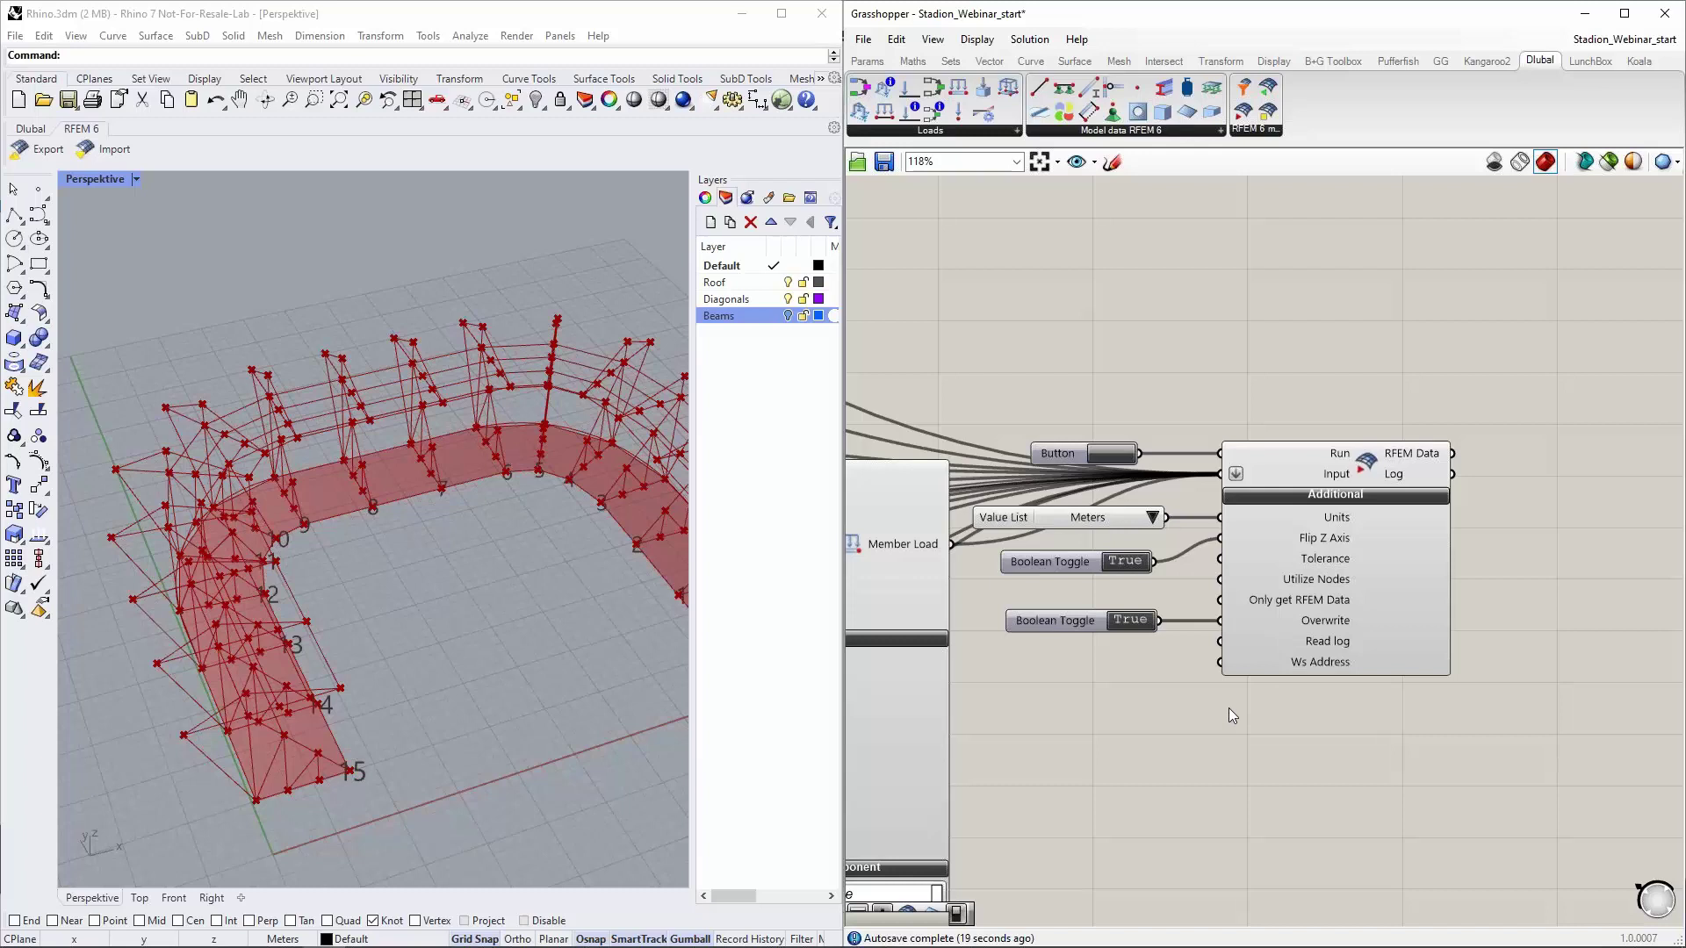
scroll(1229, 713, down, 3)
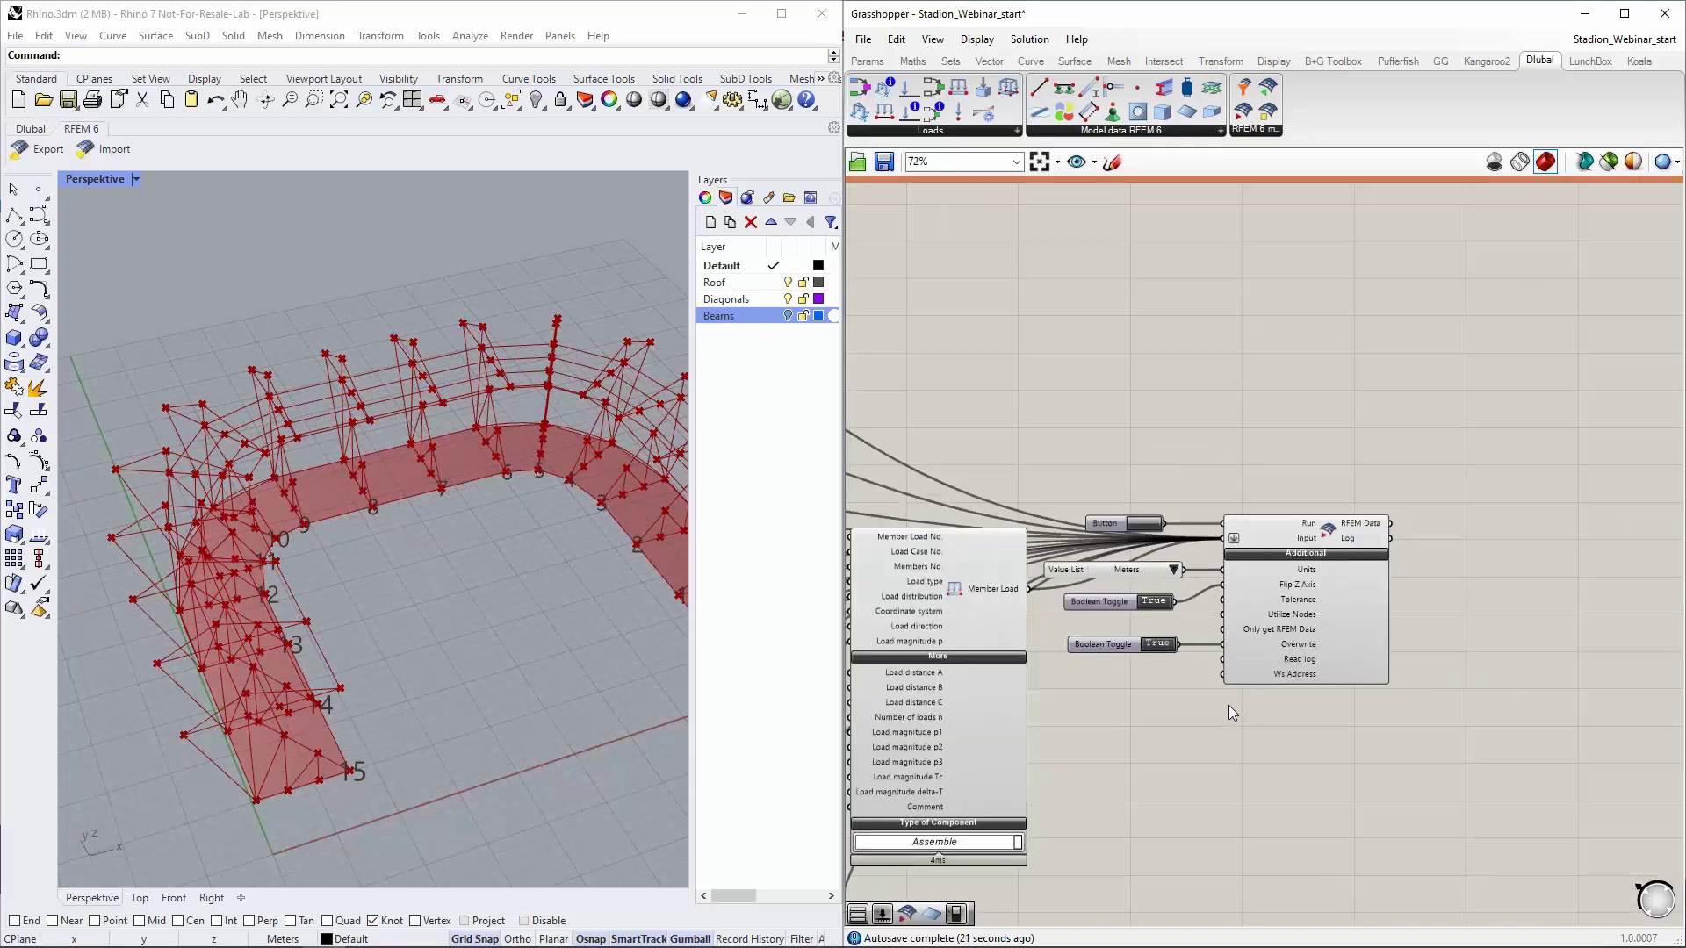
drag(1104, 22, 0, 283)
click(613, 465)
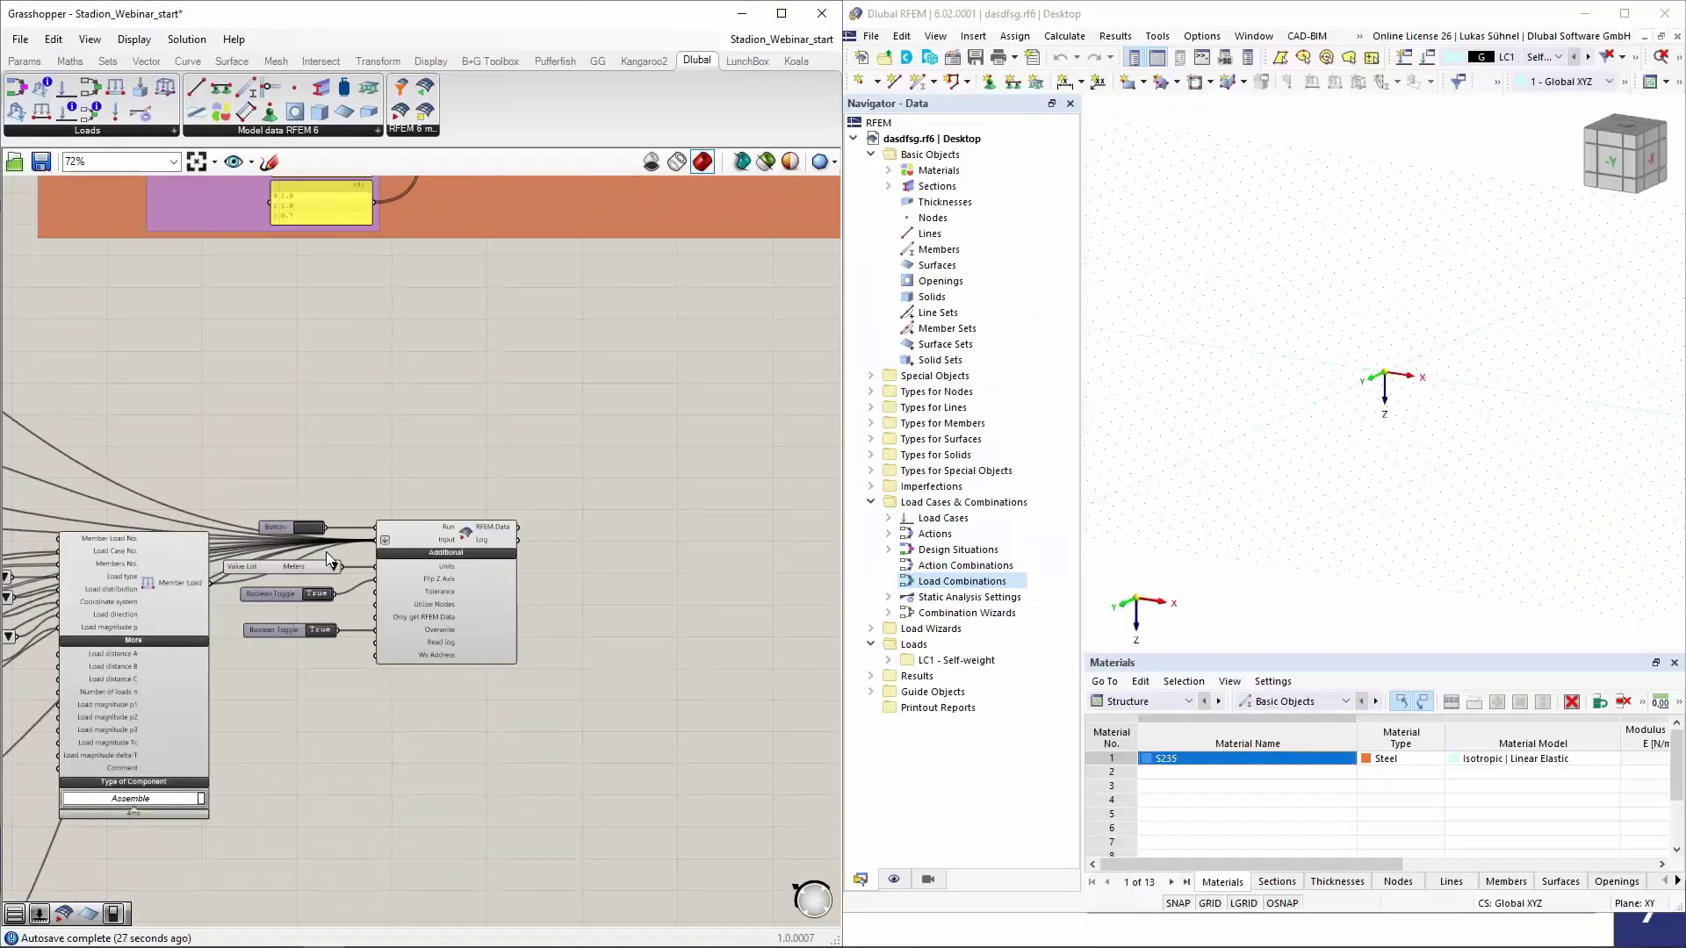
scroll(326, 541, up, 5)
scroll(326, 541, up, 1)
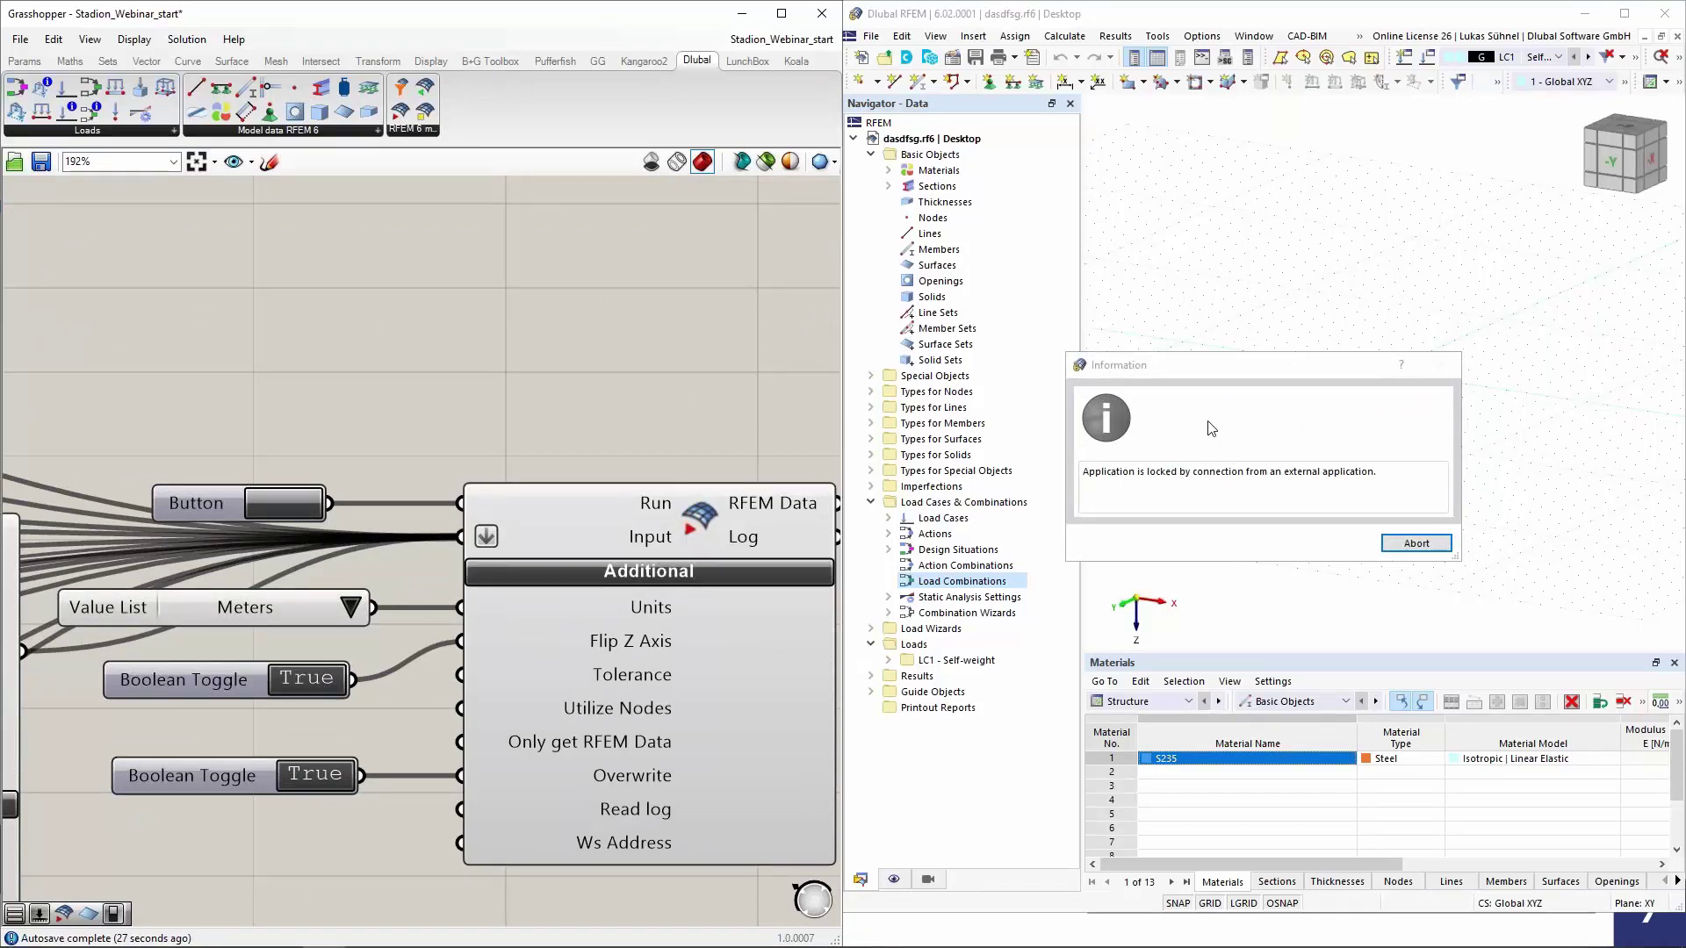
Abort the external application's connection lock in RFEM, confirm the abort, and enlarge the RFEM window to full screen
click(1417, 543)
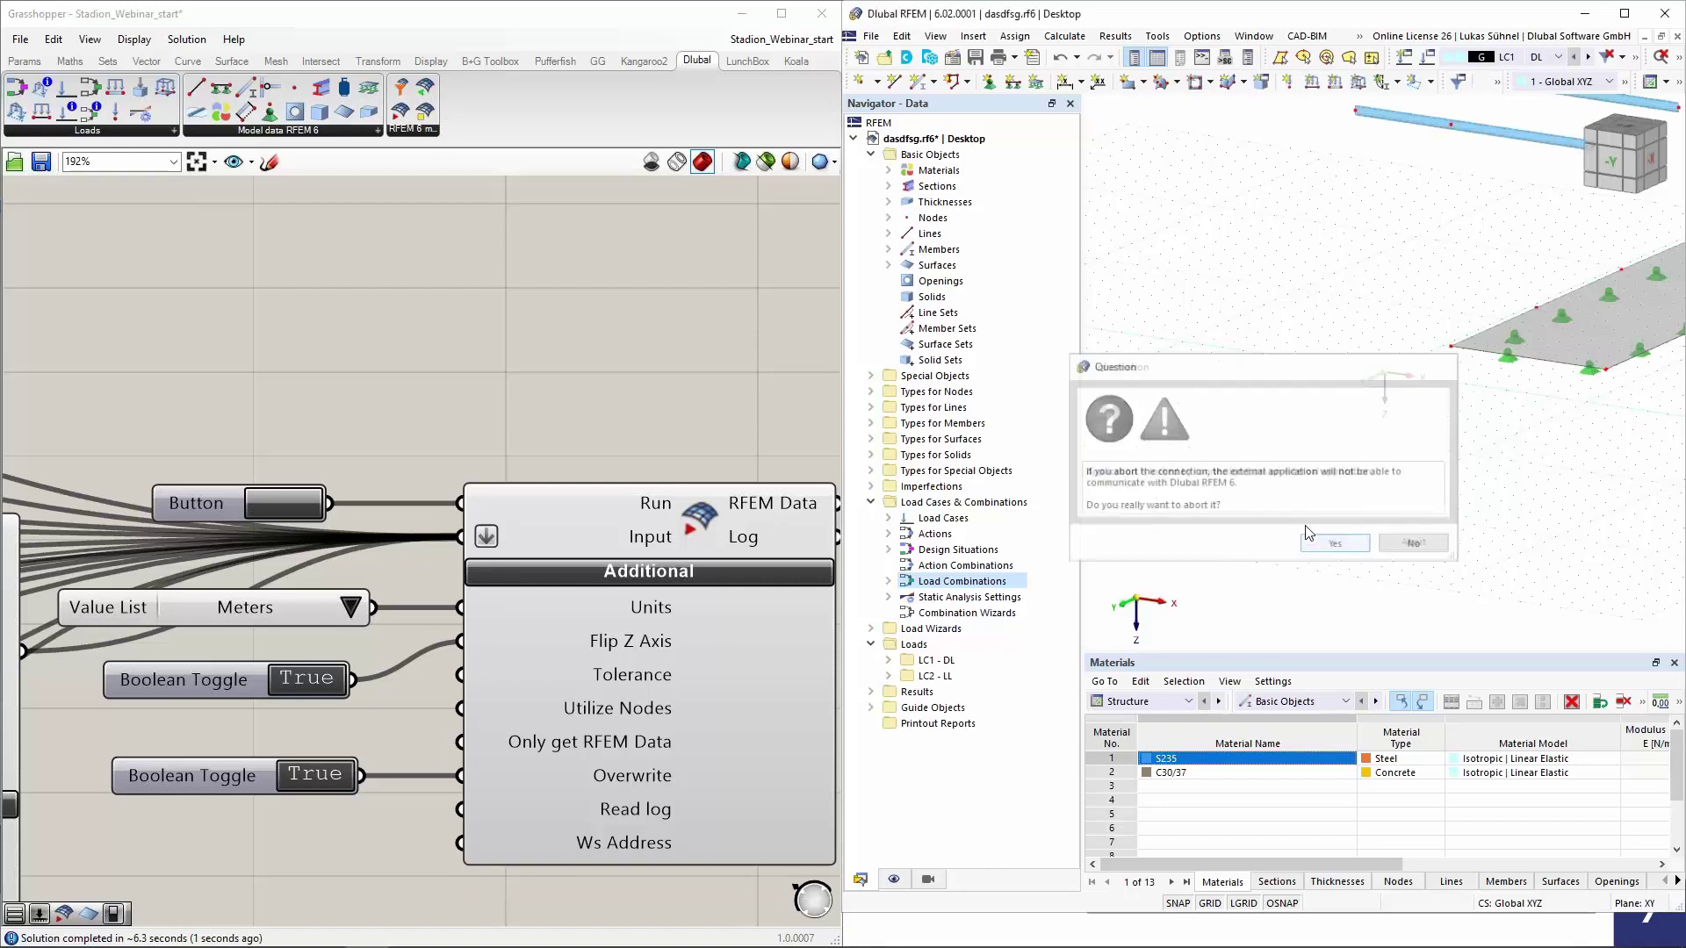
click(1336, 545)
scroll(1291, 477, up, 1)
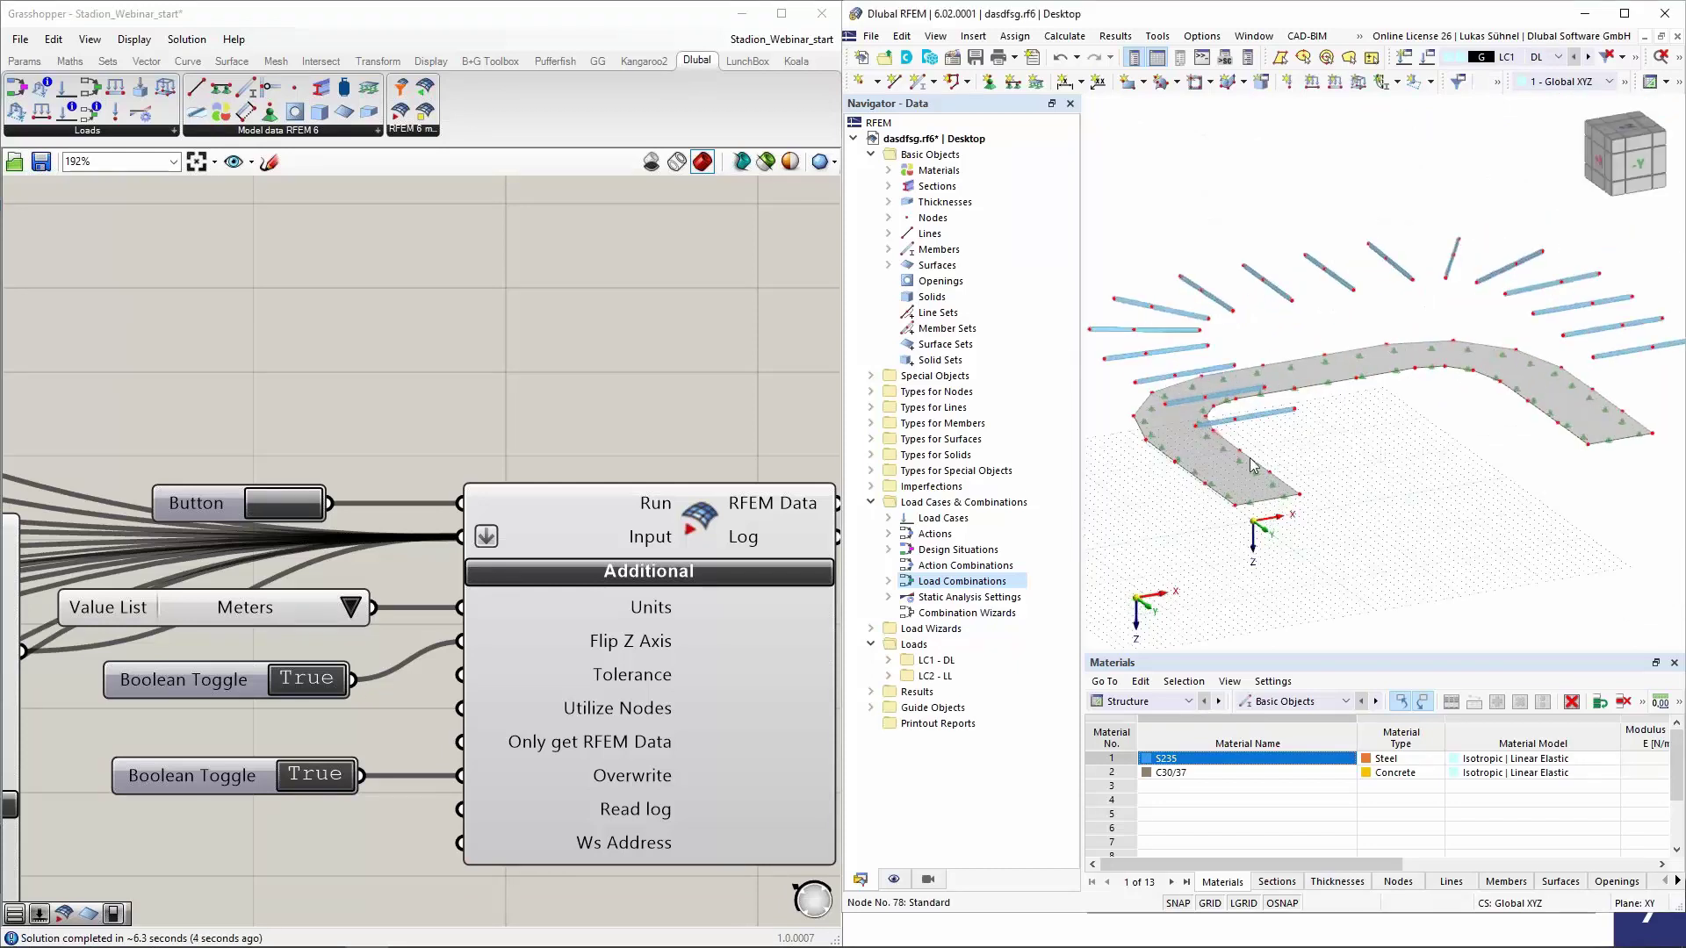
click(1623, 13)
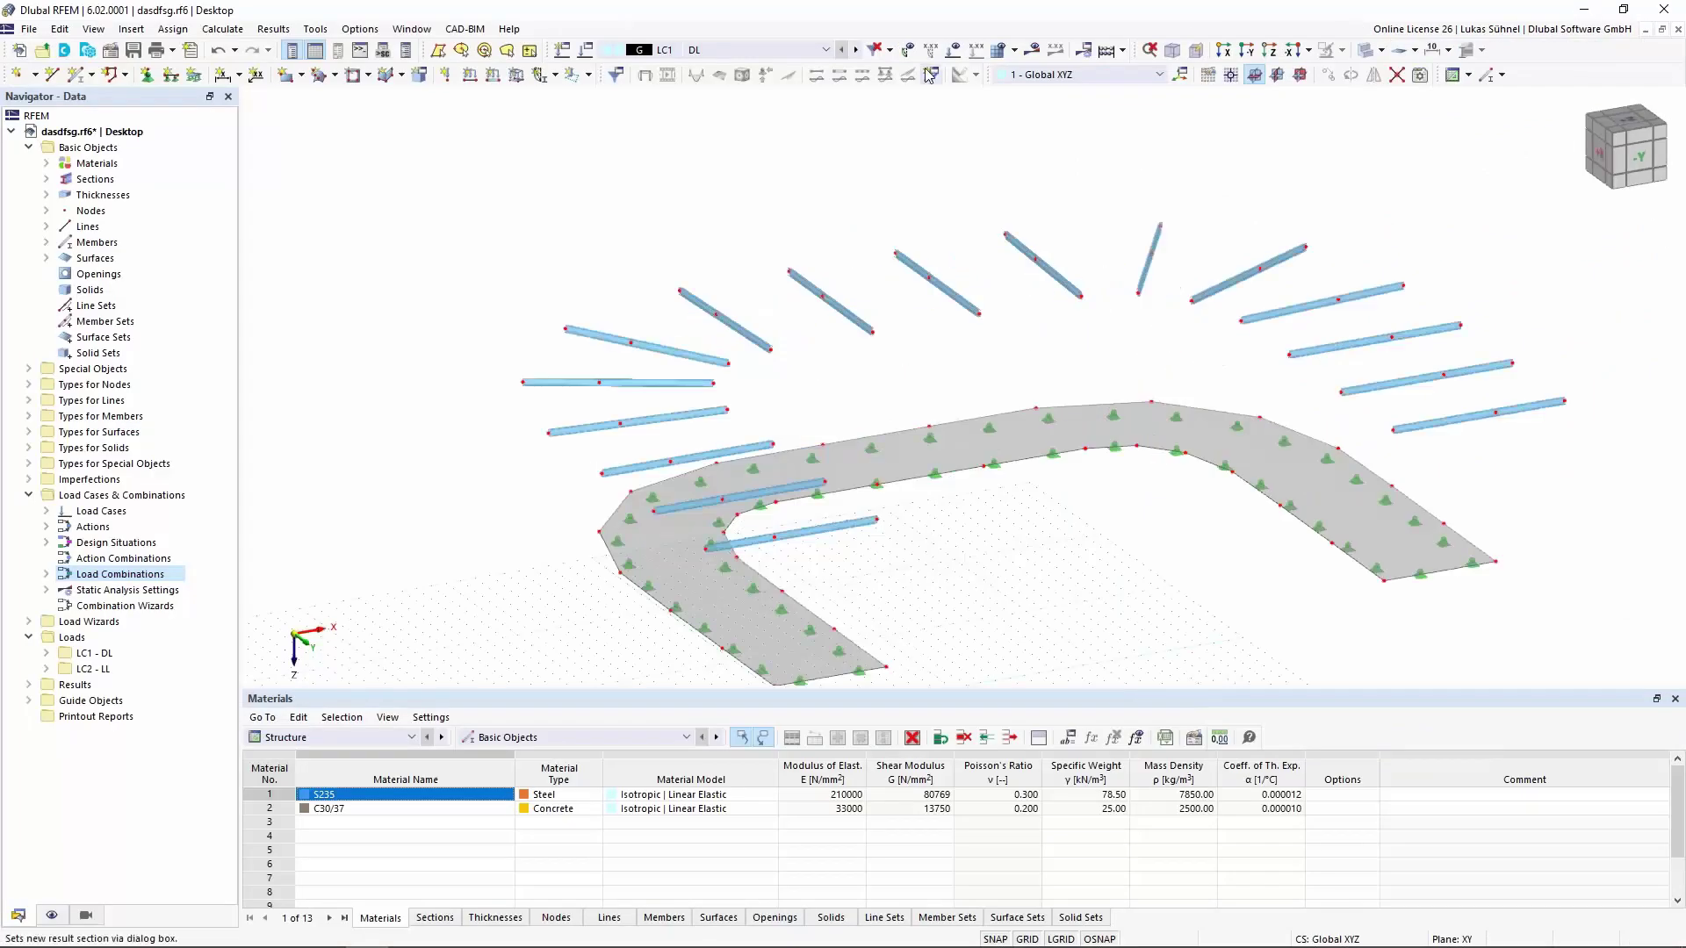
Examine the transferred surface support, lines and members in the RFEM model and its data navigator
click(887, 580)
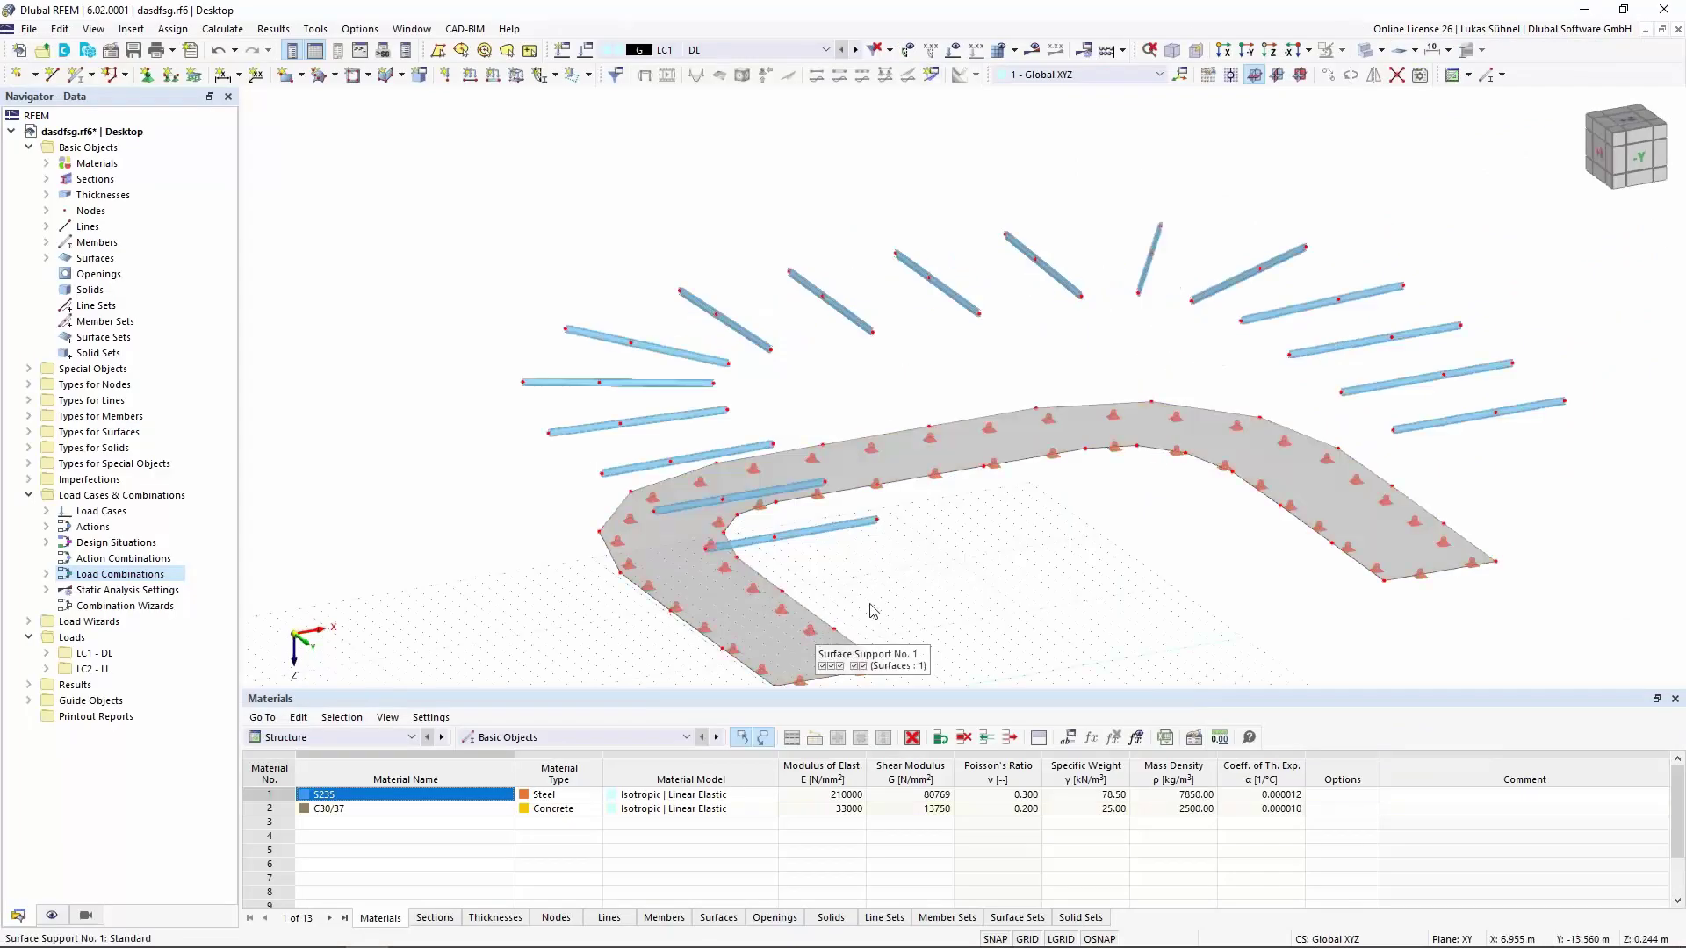
key(Escape)
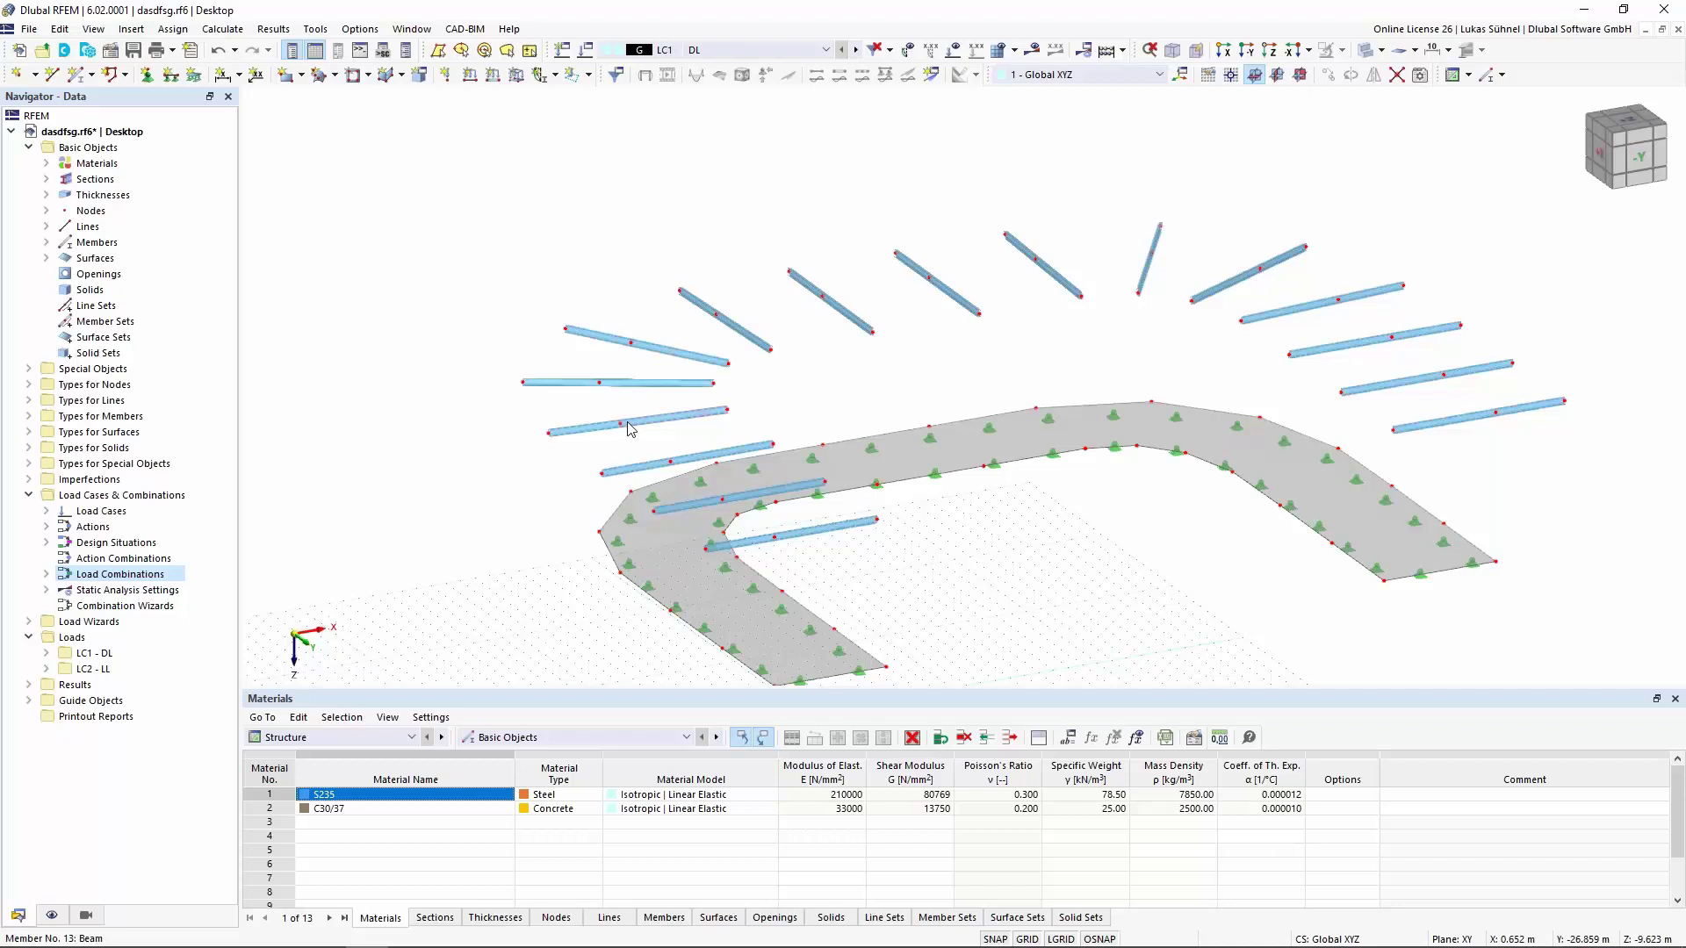
click(47, 227)
scroll(131, 378, down, 6)
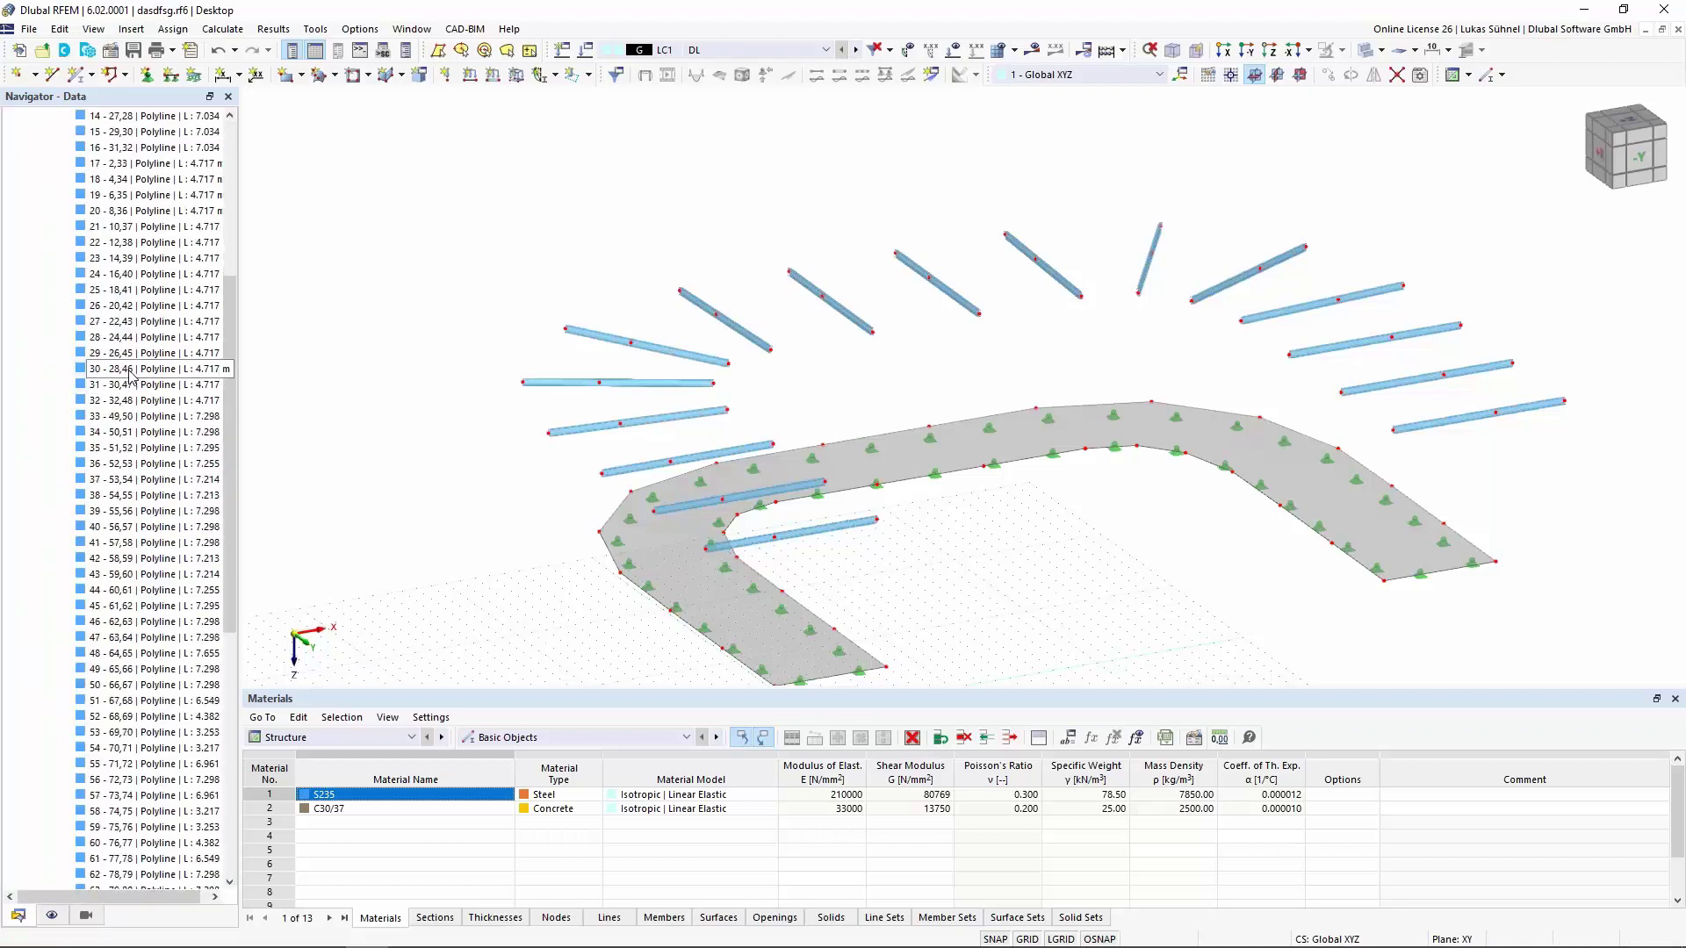
scroll(132, 377, up, 5)
click(46, 227)
click(47, 242)
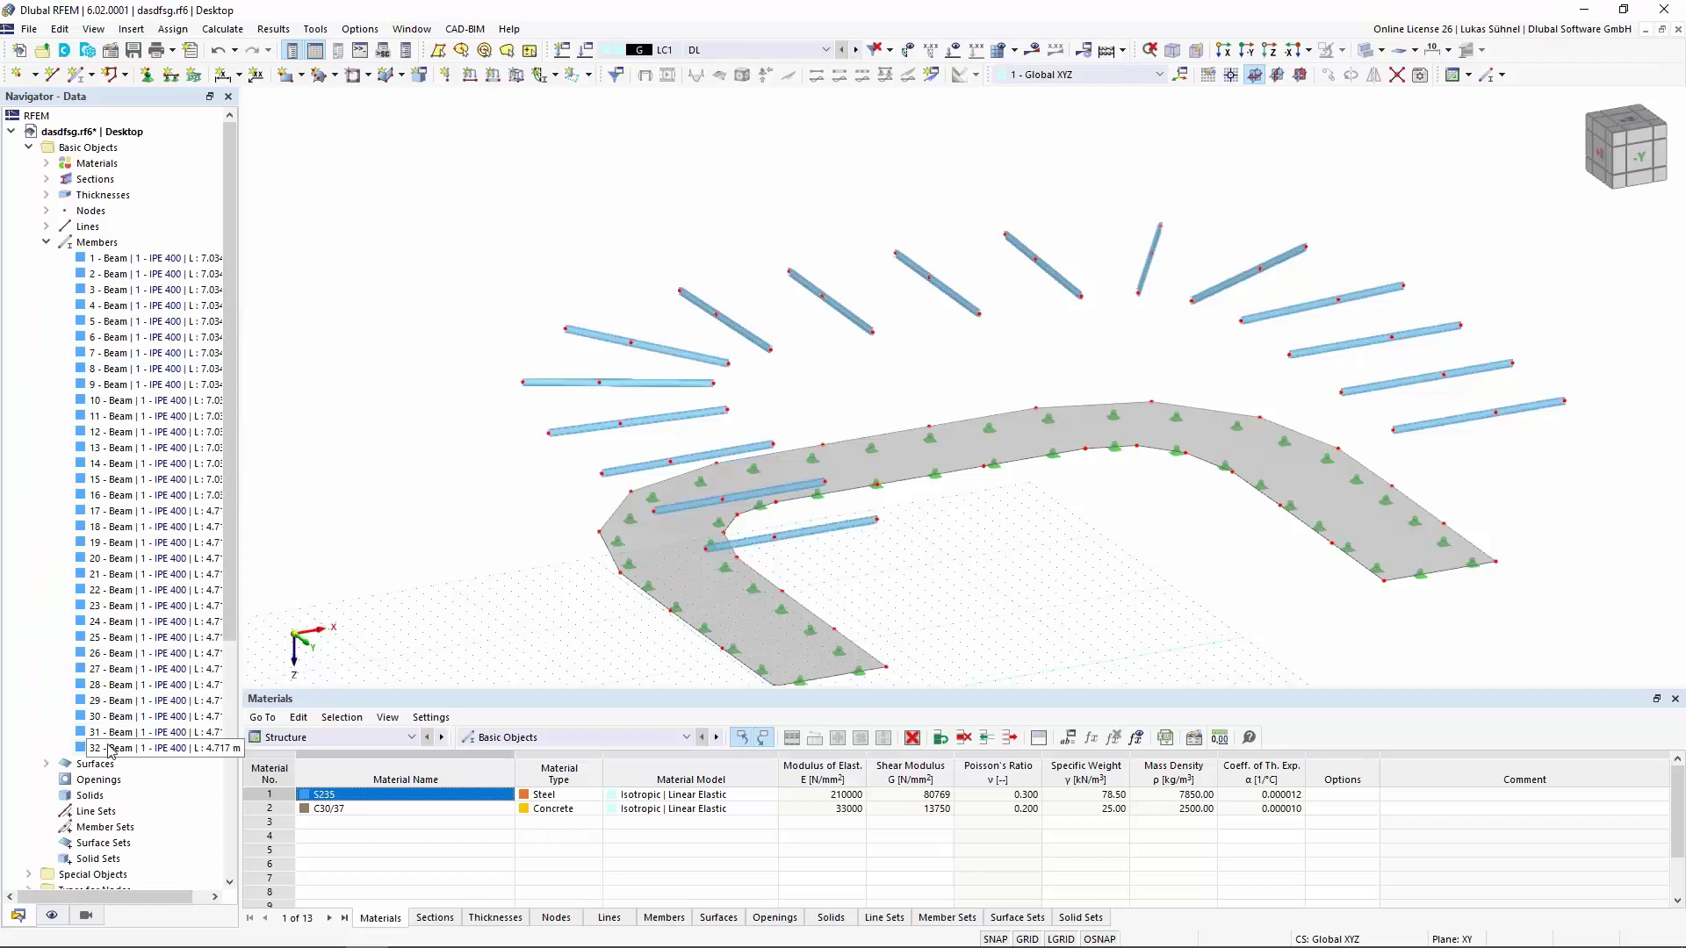
Collapse the members list in the data navigator and display the loads of load case LC2 - LL on the model
click(46, 242)
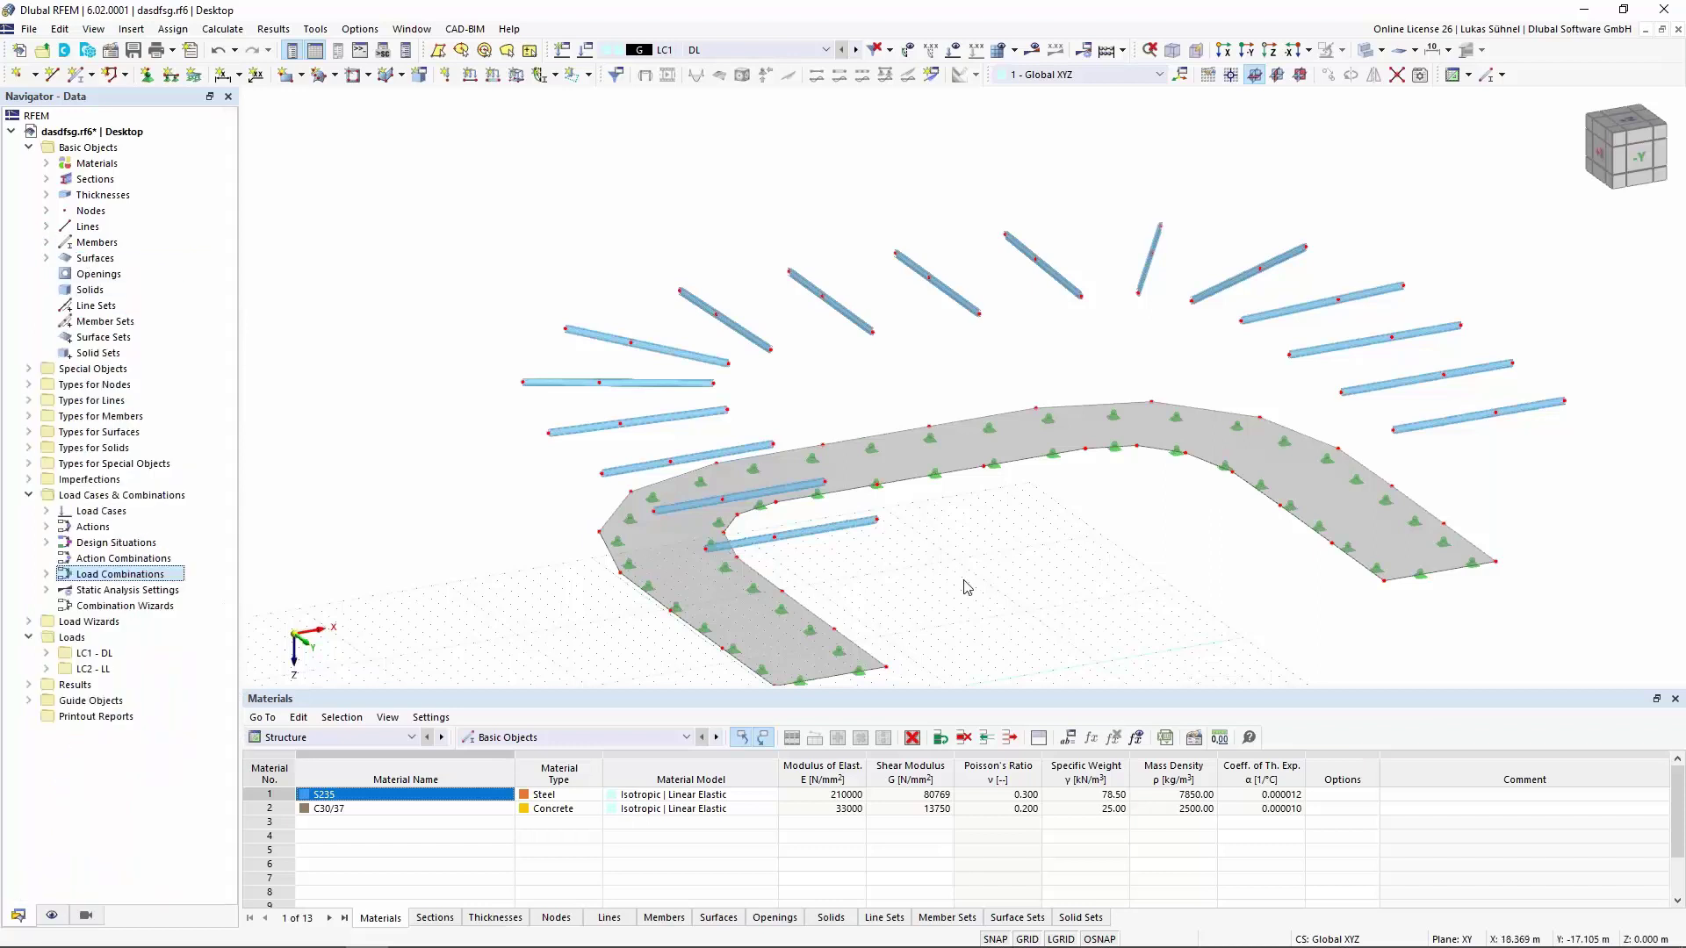
ctrl+middle_drag(967, 586, 940, 563)
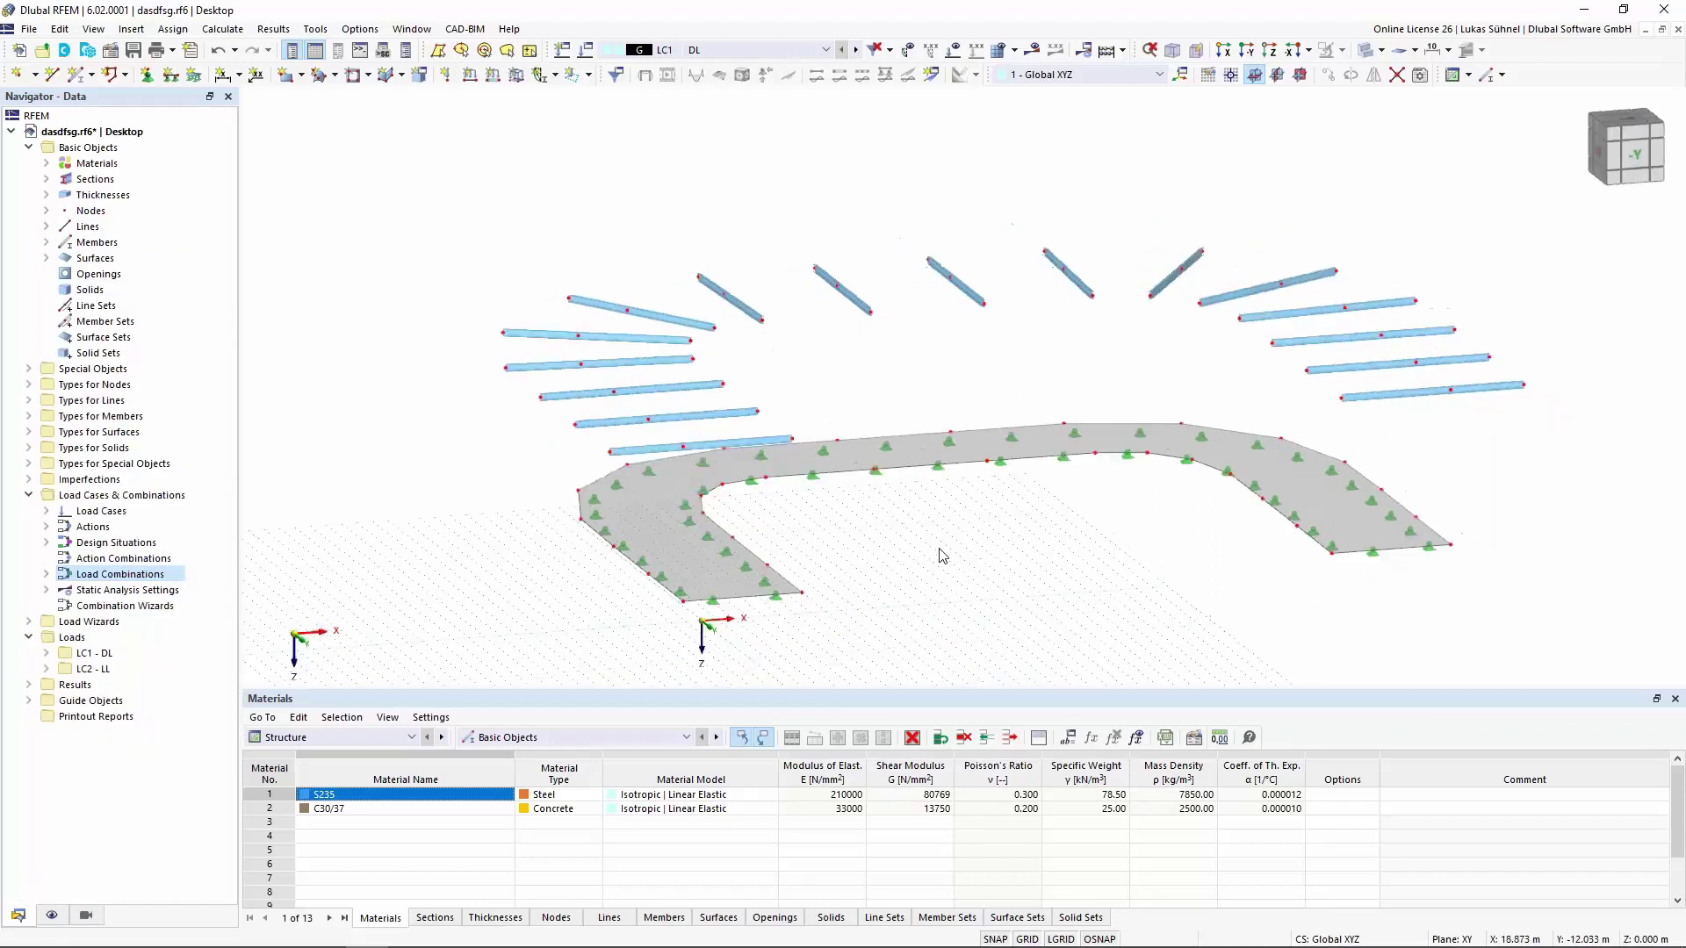
click(718, 51)
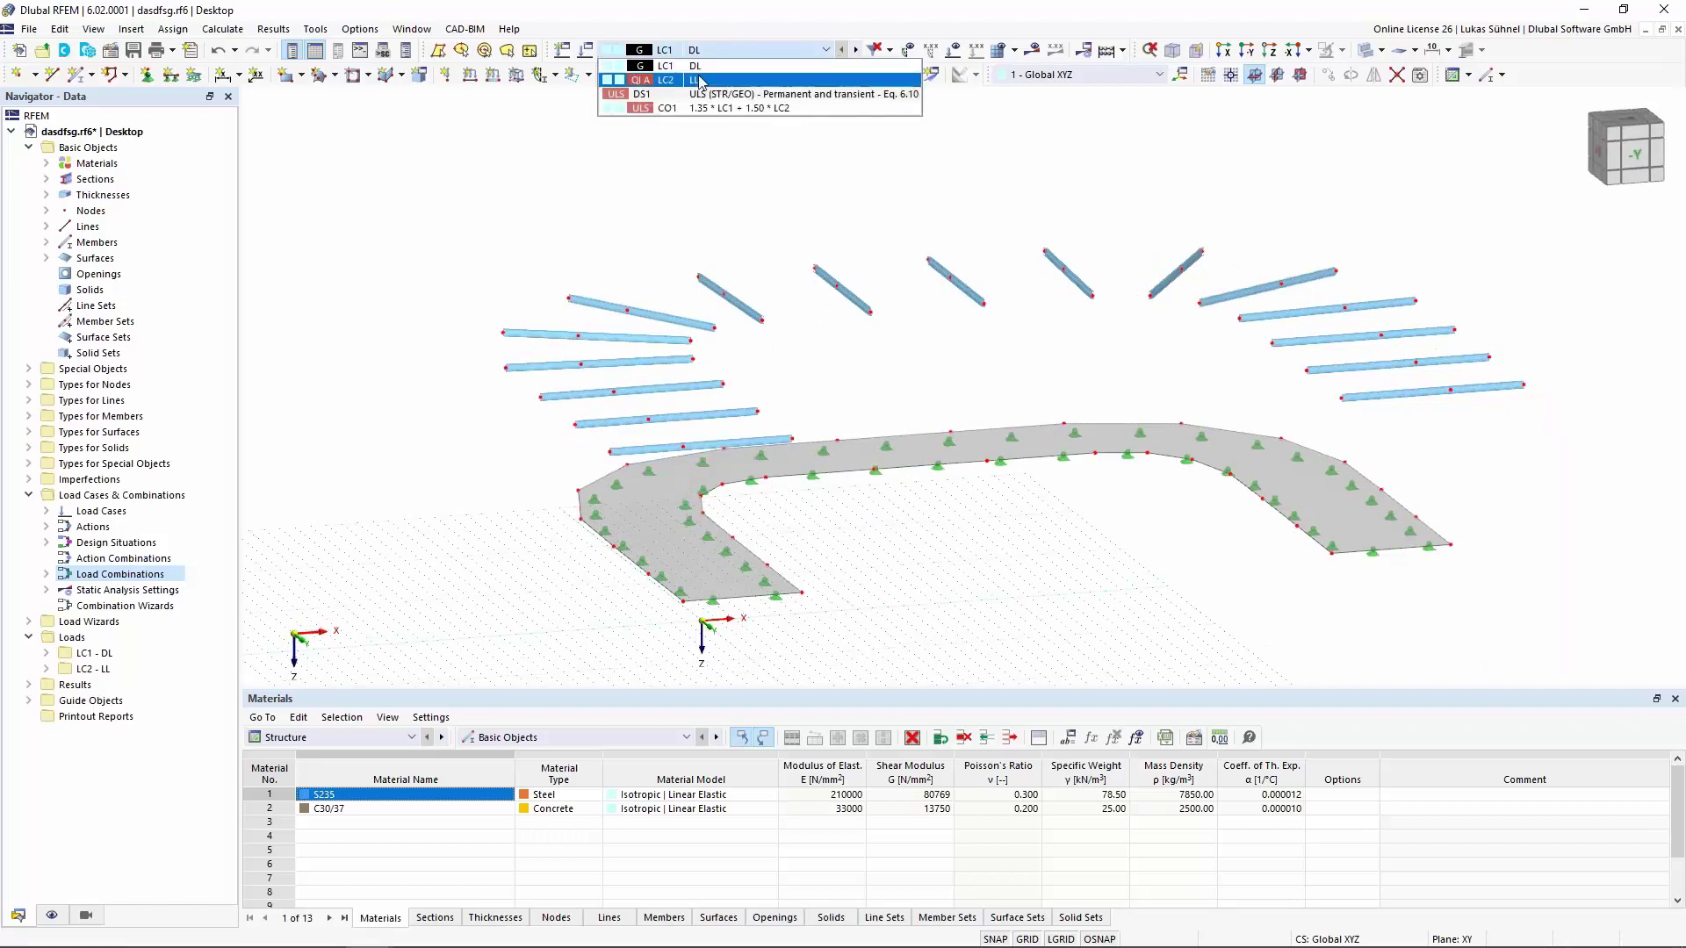
click(698, 79)
click(954, 50)
middle_drag(753, 237, 683, 402)
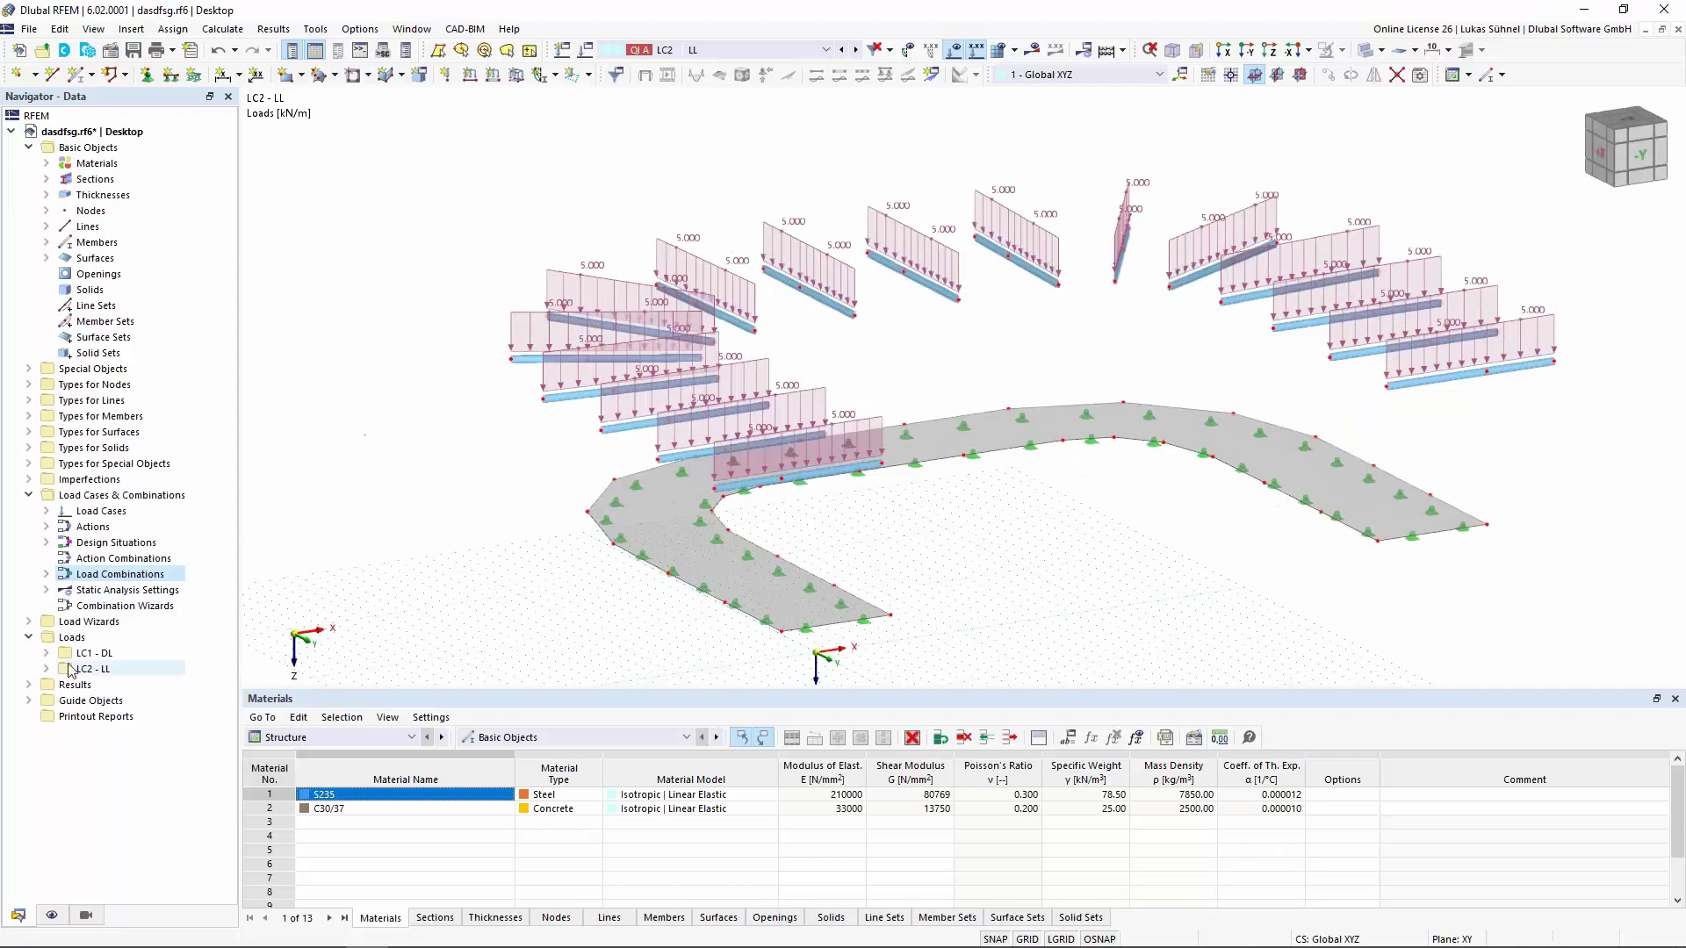
Examine the settings and assigned load cases of load combination CO1 without changing them, and view its loads on the model
click(48, 575)
double_click(150, 590)
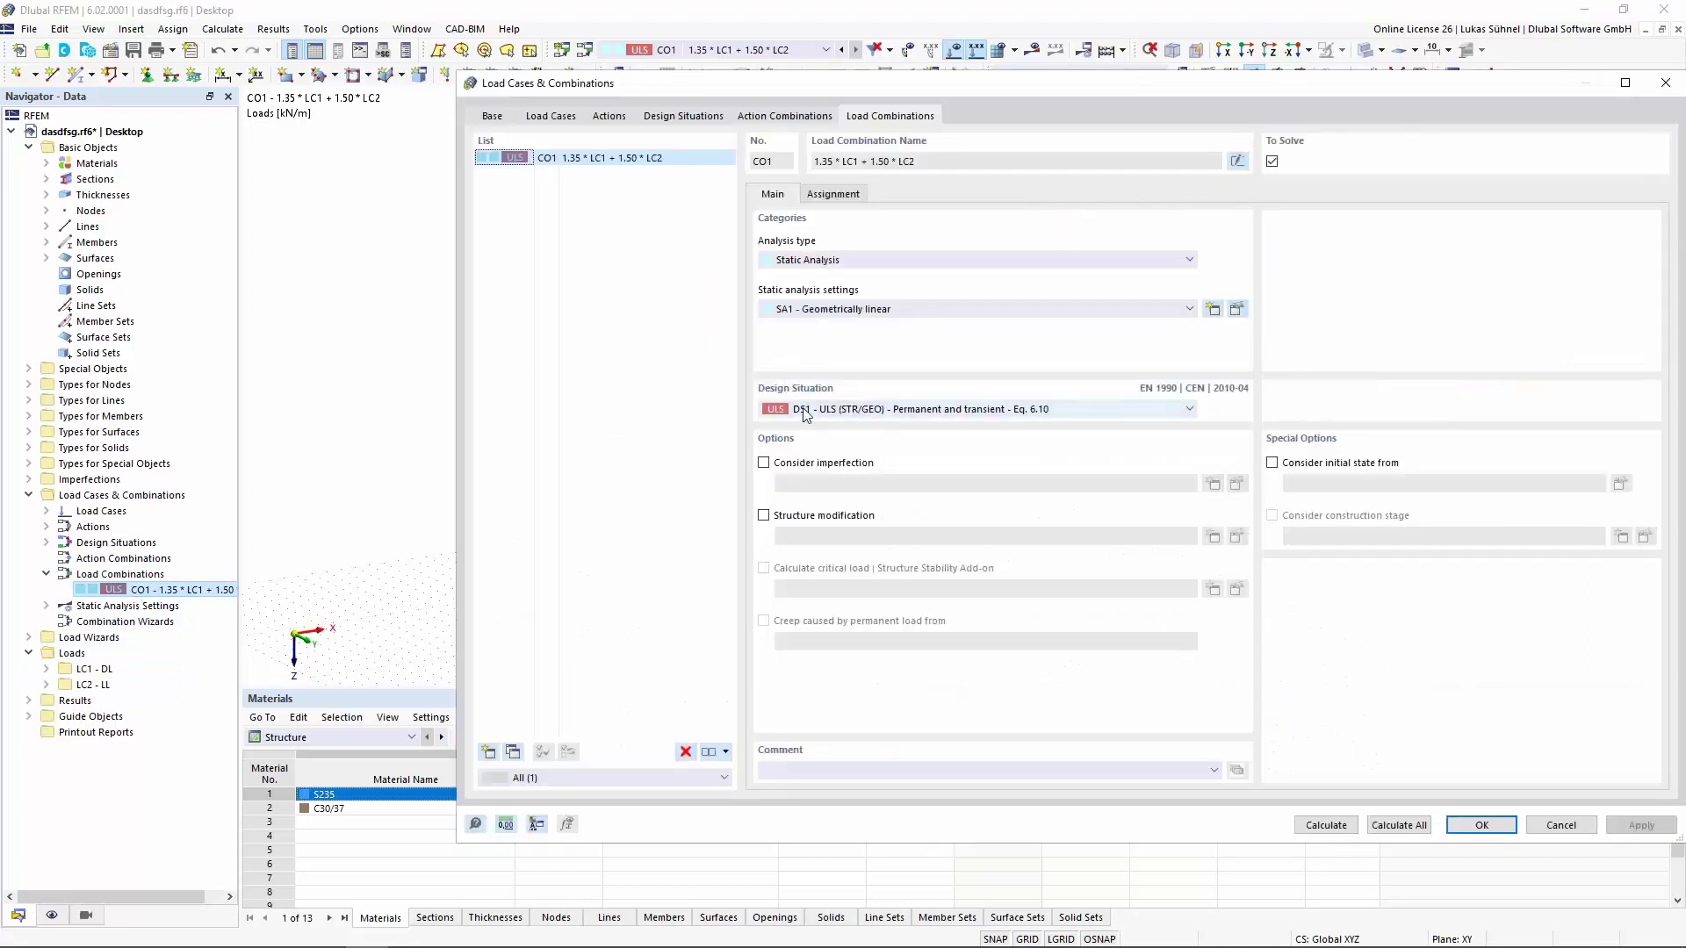
click(852, 195)
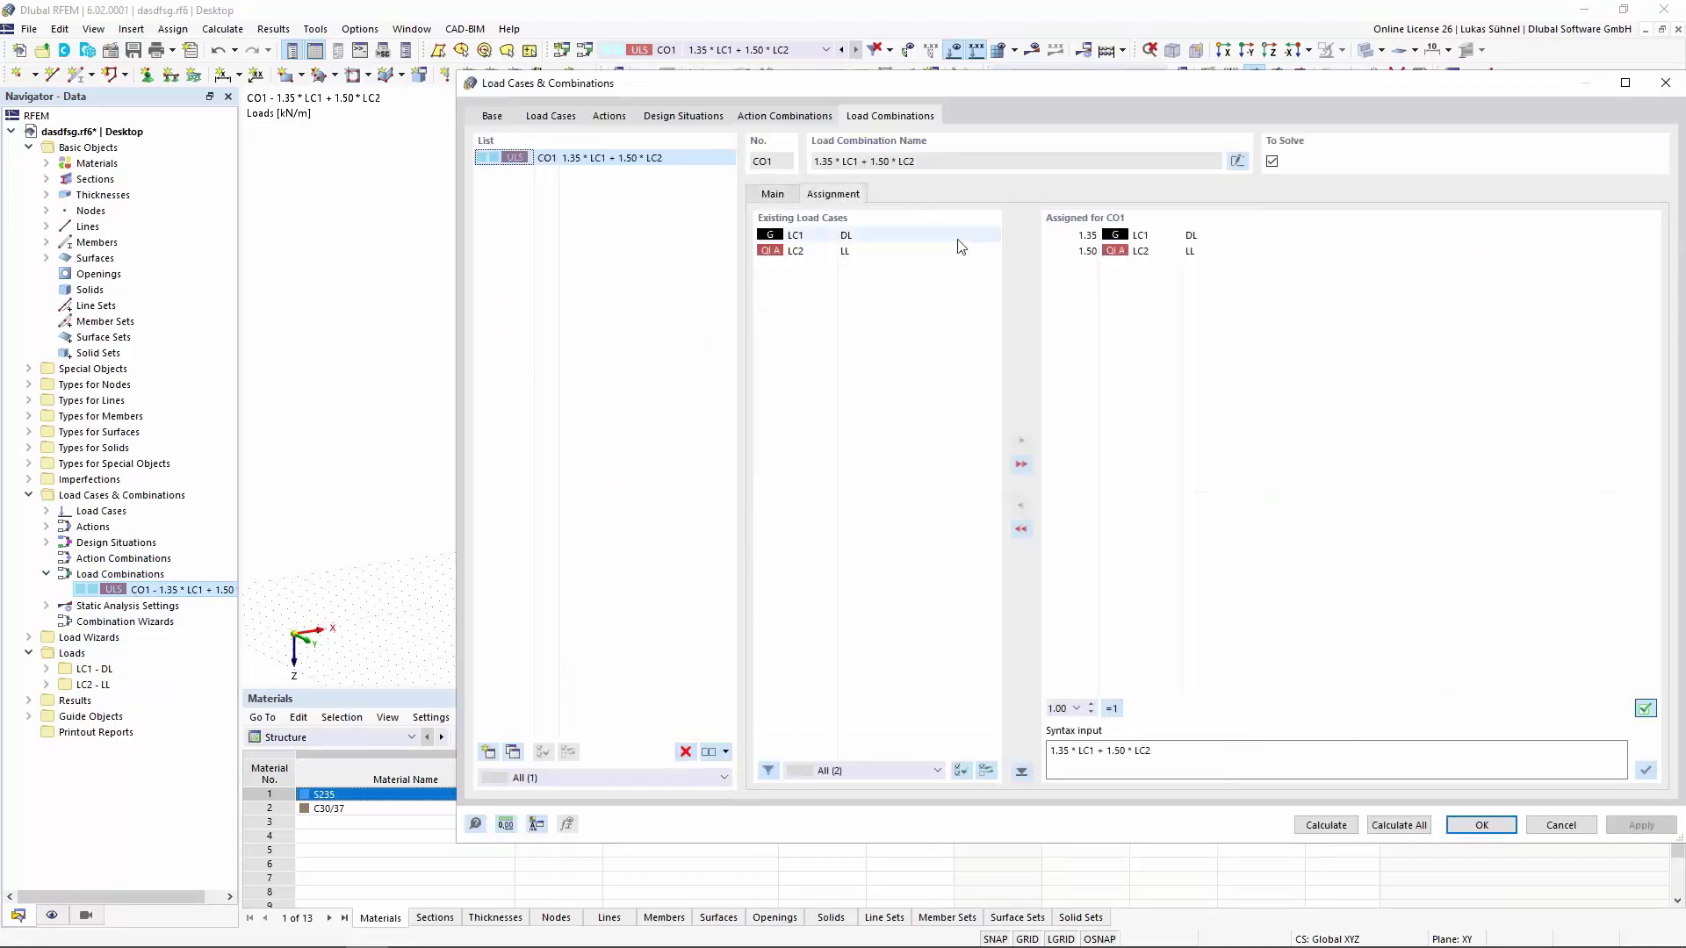
click(1559, 826)
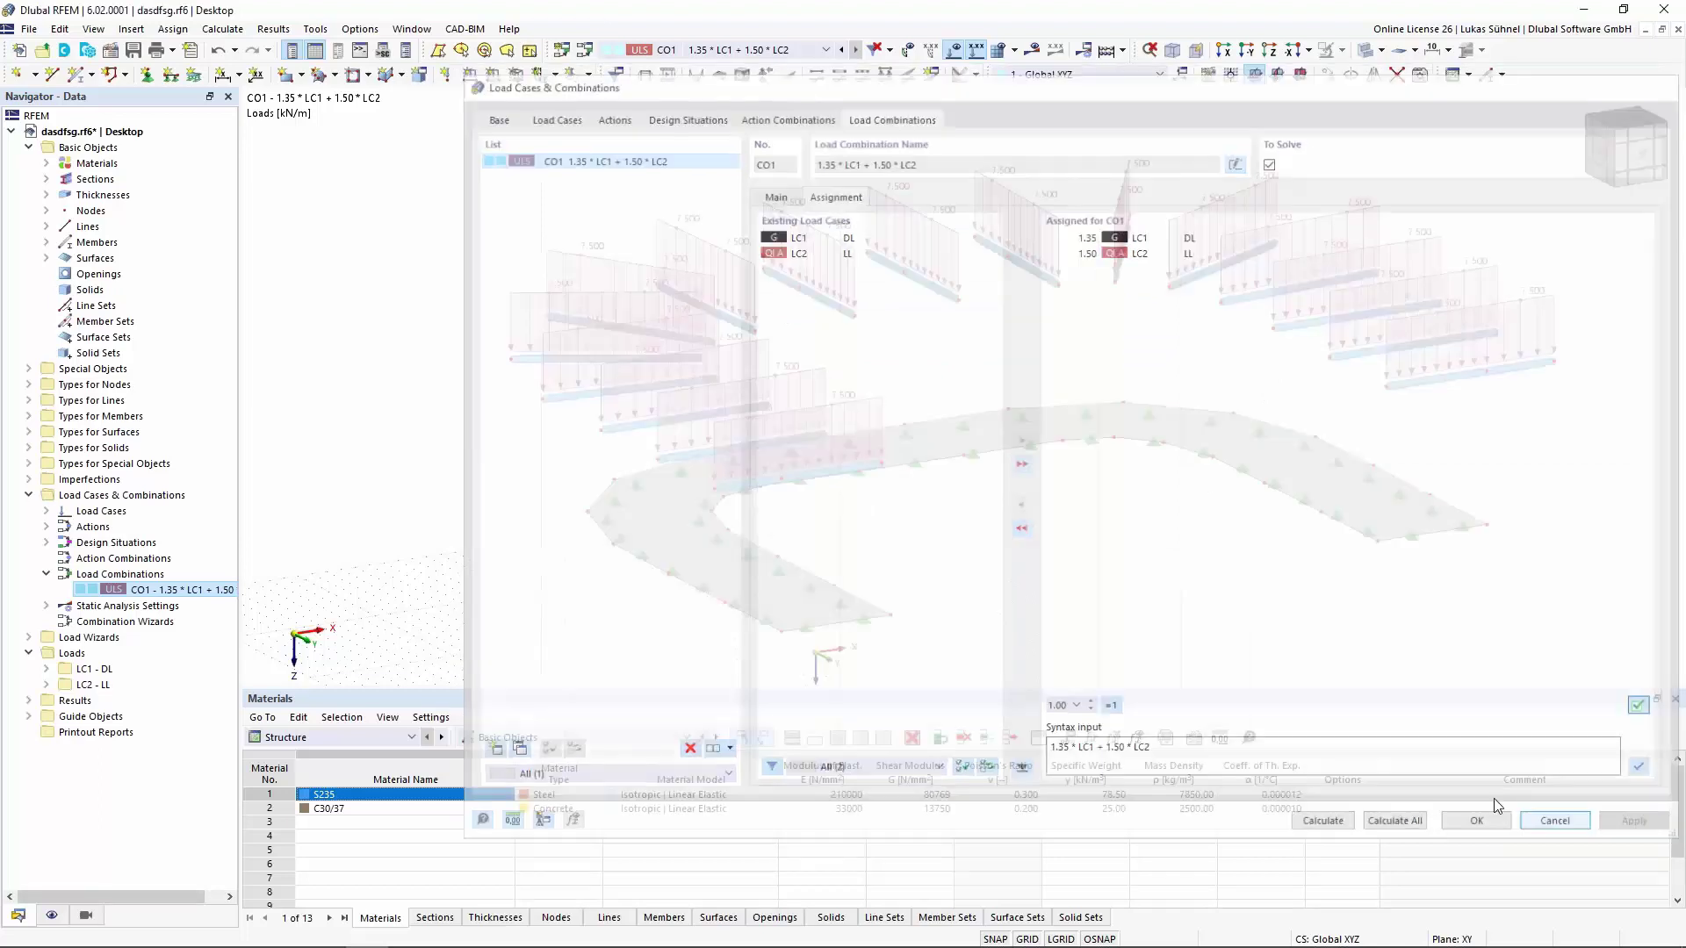
middle_drag(1027, 483, 931, 434)
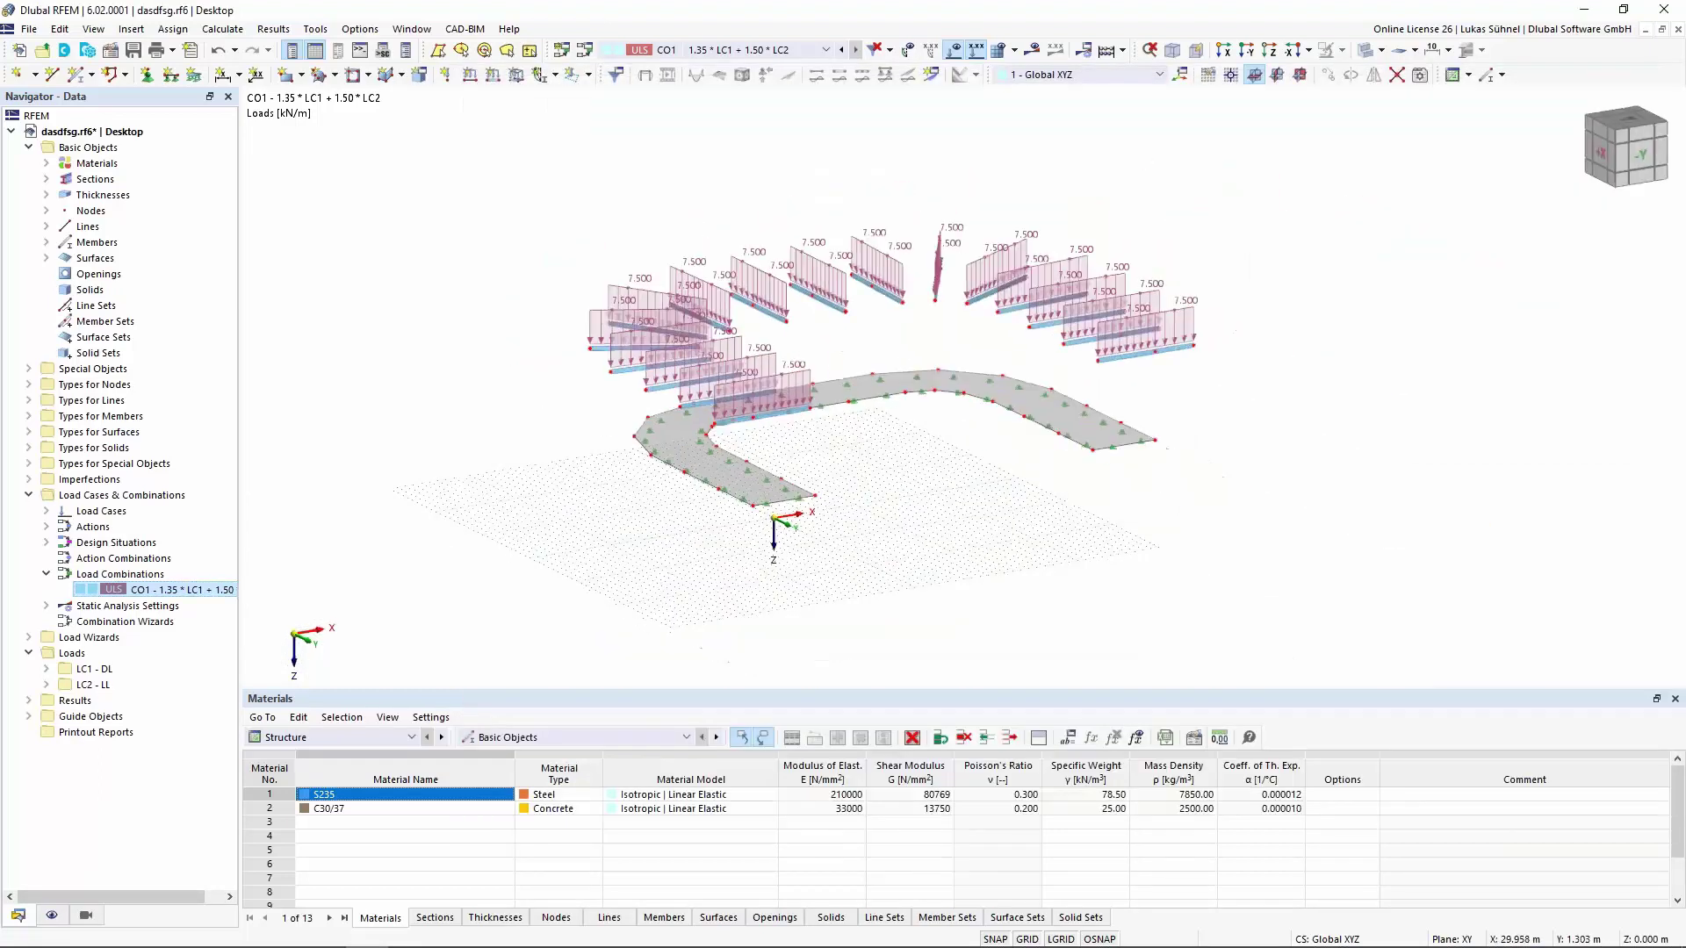
Place the RFEM window side by side with Grasshopper and look over all groups of the Grasshopper definition
double_click(897, 17)
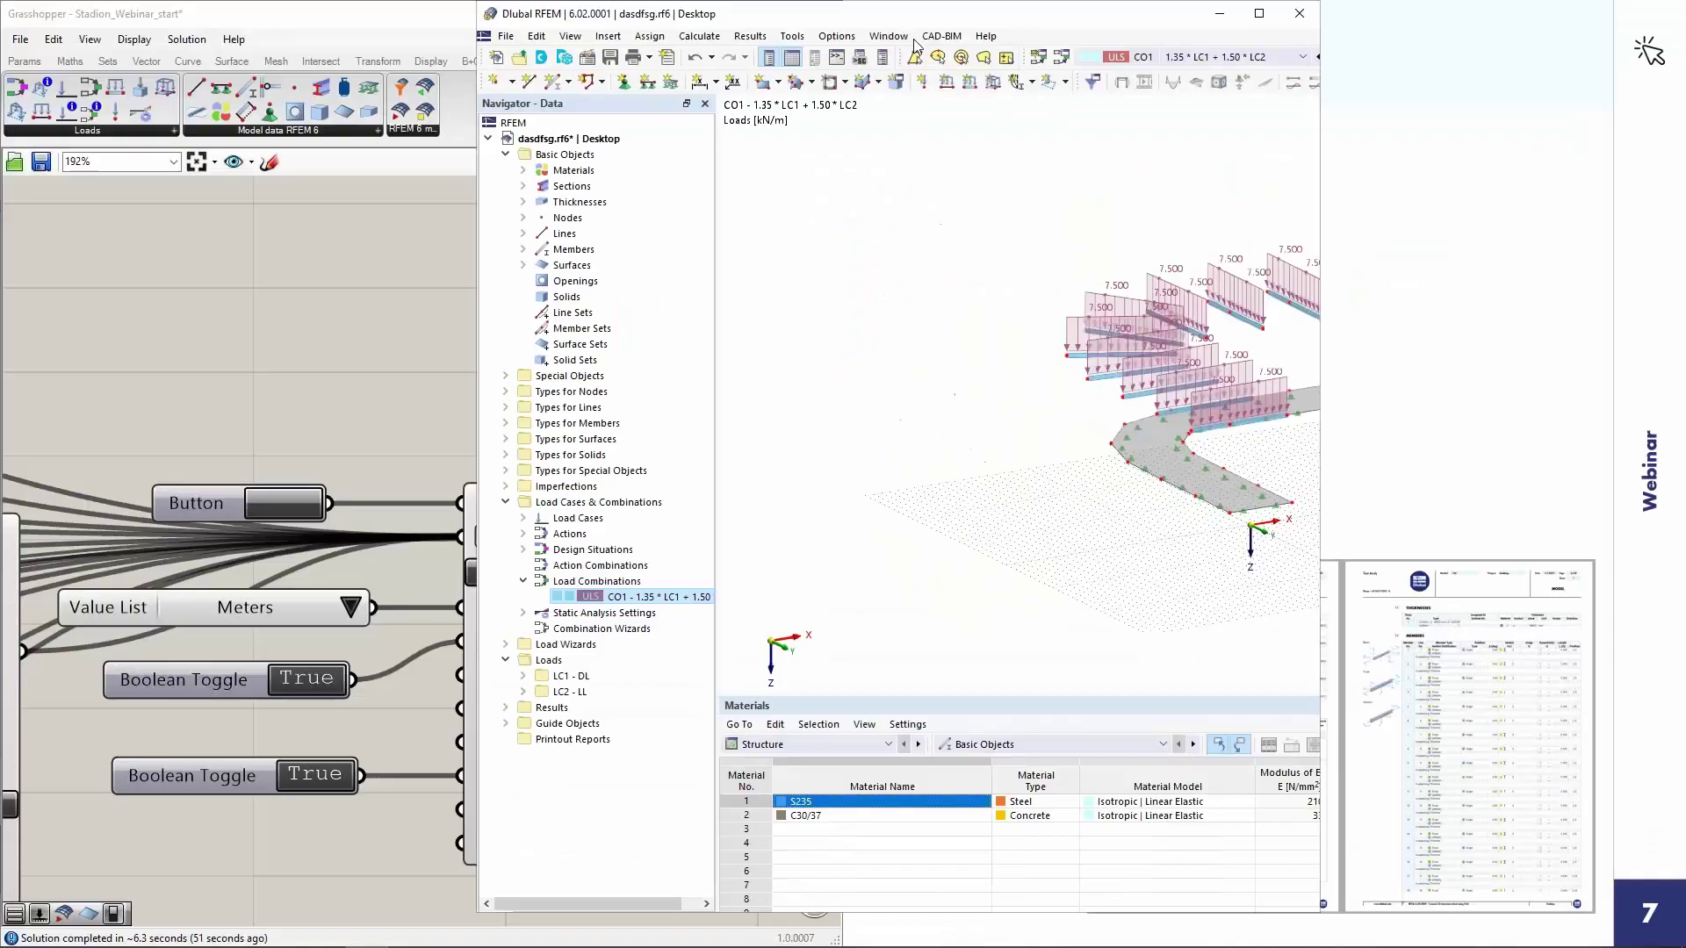
drag(918, 19, 1685, 255)
scroll(1469, 257, down, 2)
scroll(710, 515, down, 4)
scroll(725, 512, down, 3)
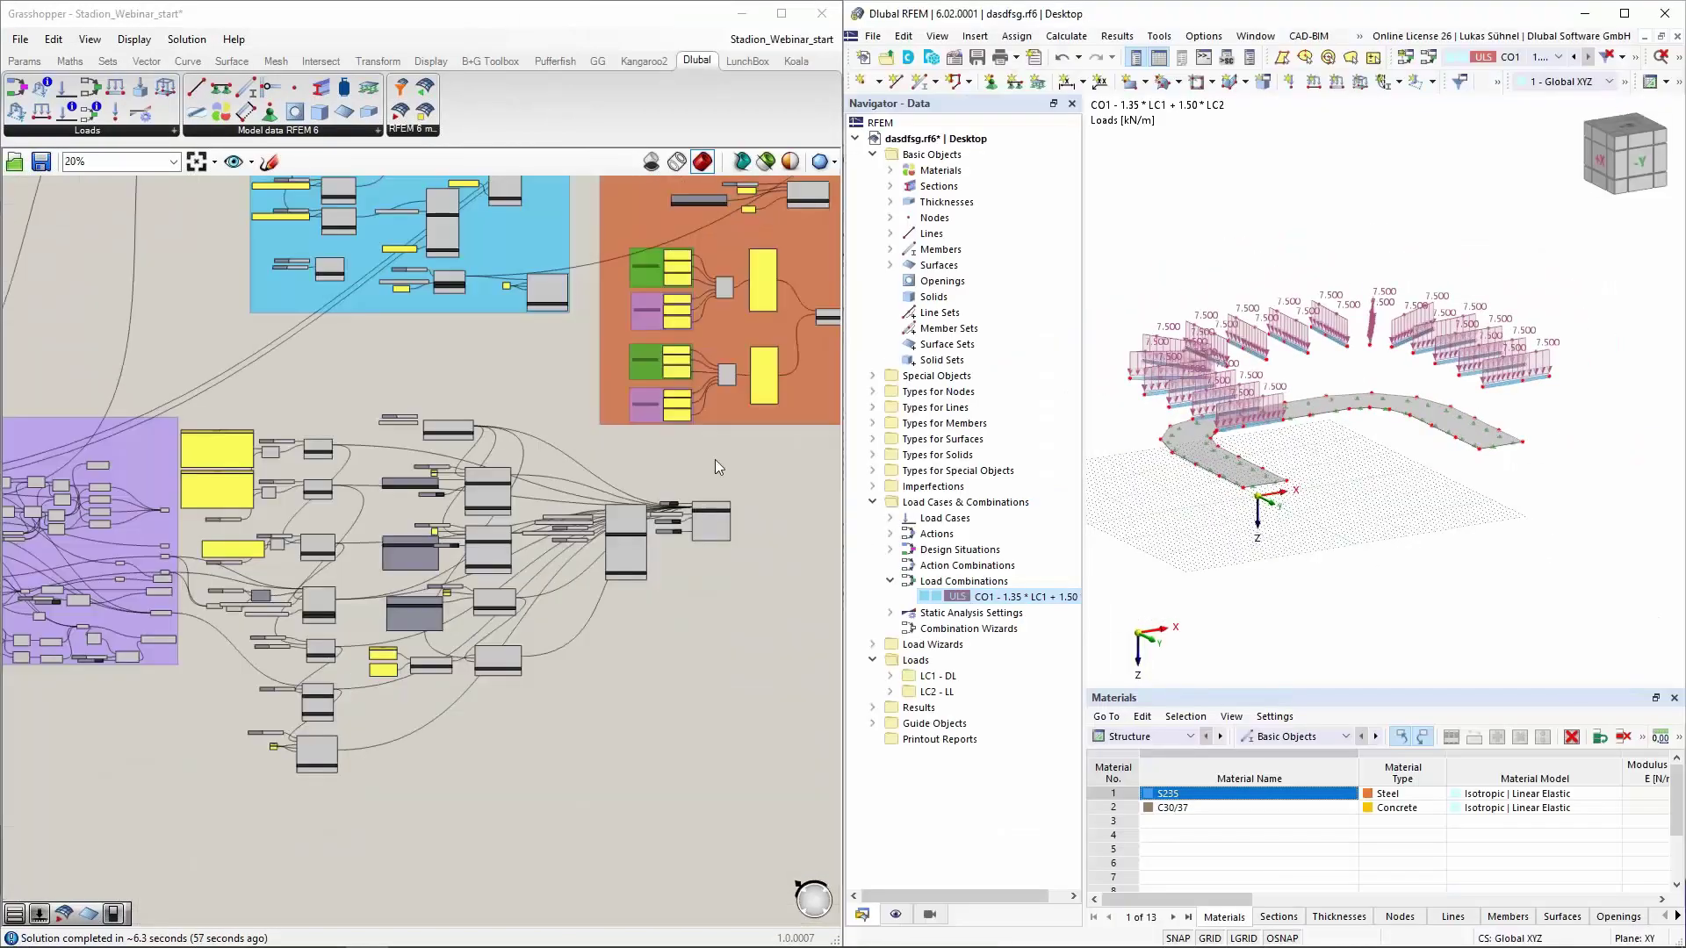
right_drag(683, 464, 665, 597)
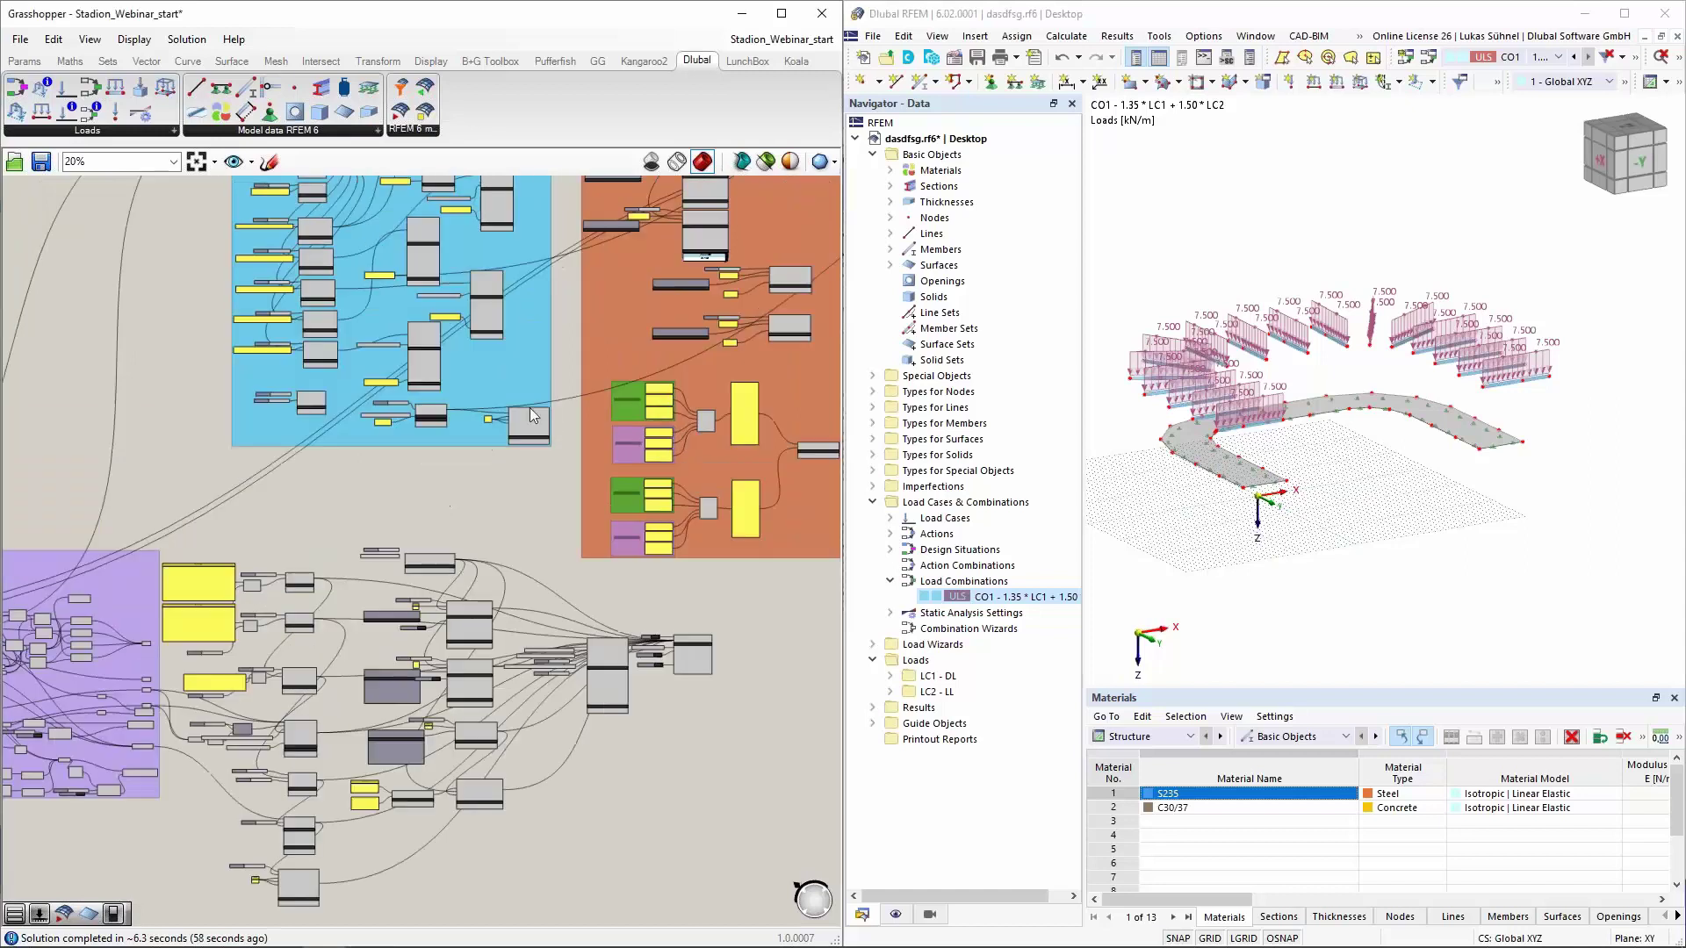
scroll(538, 493, down, 3)
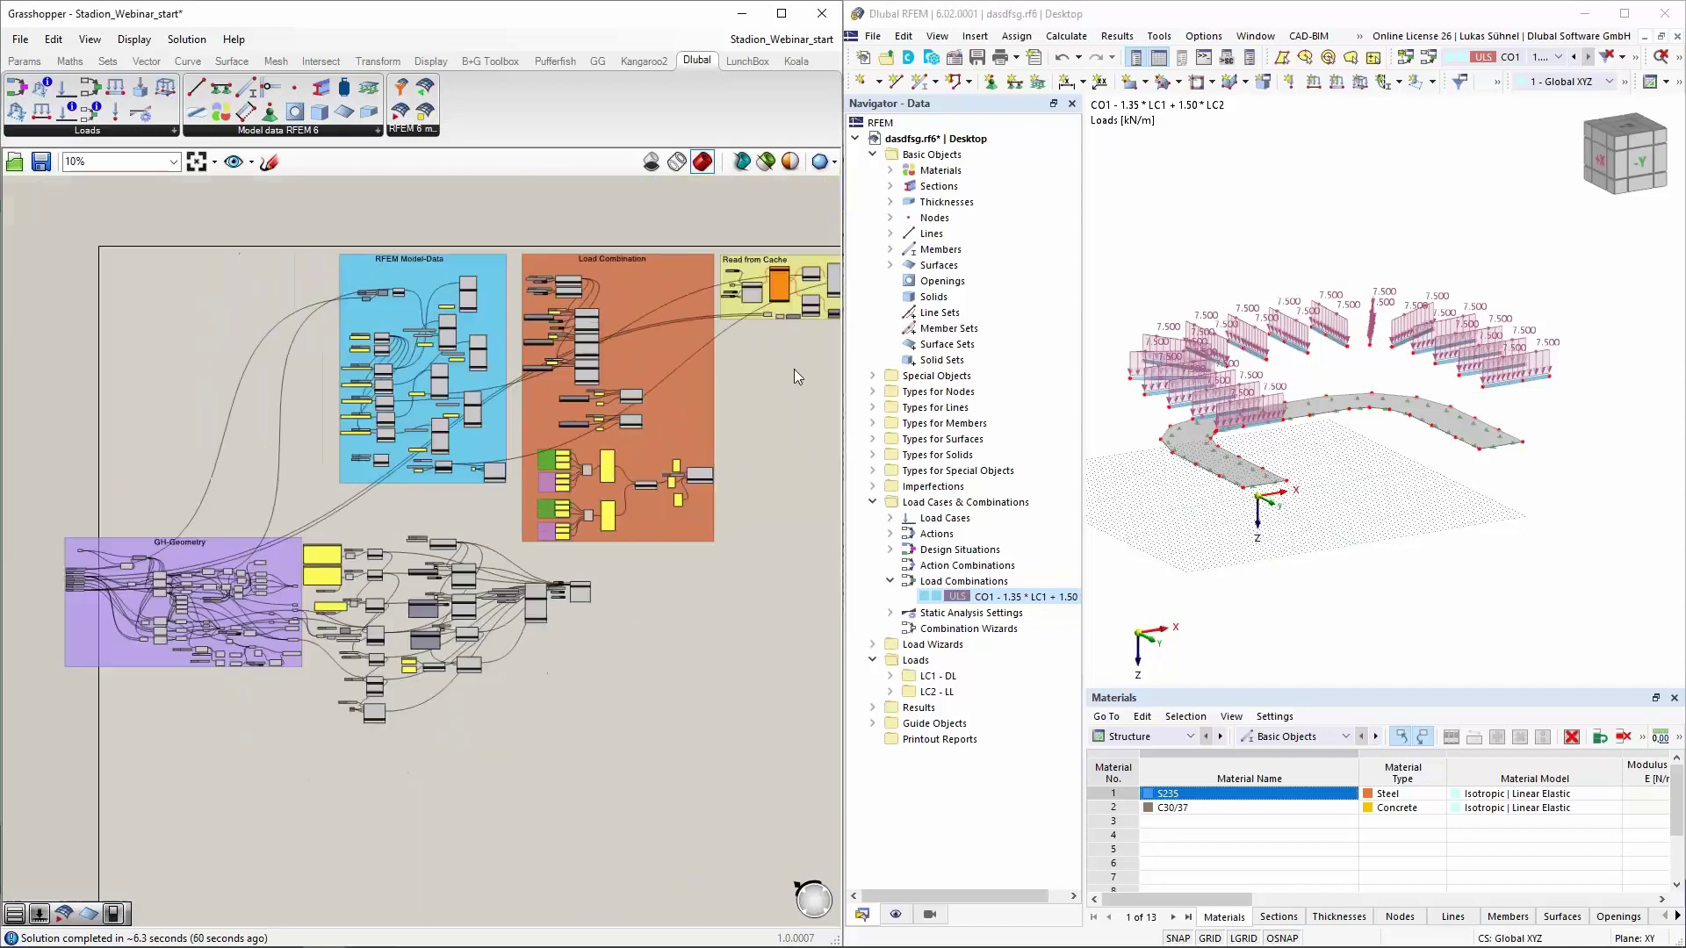
right_drag(761, 367, 629, 419)
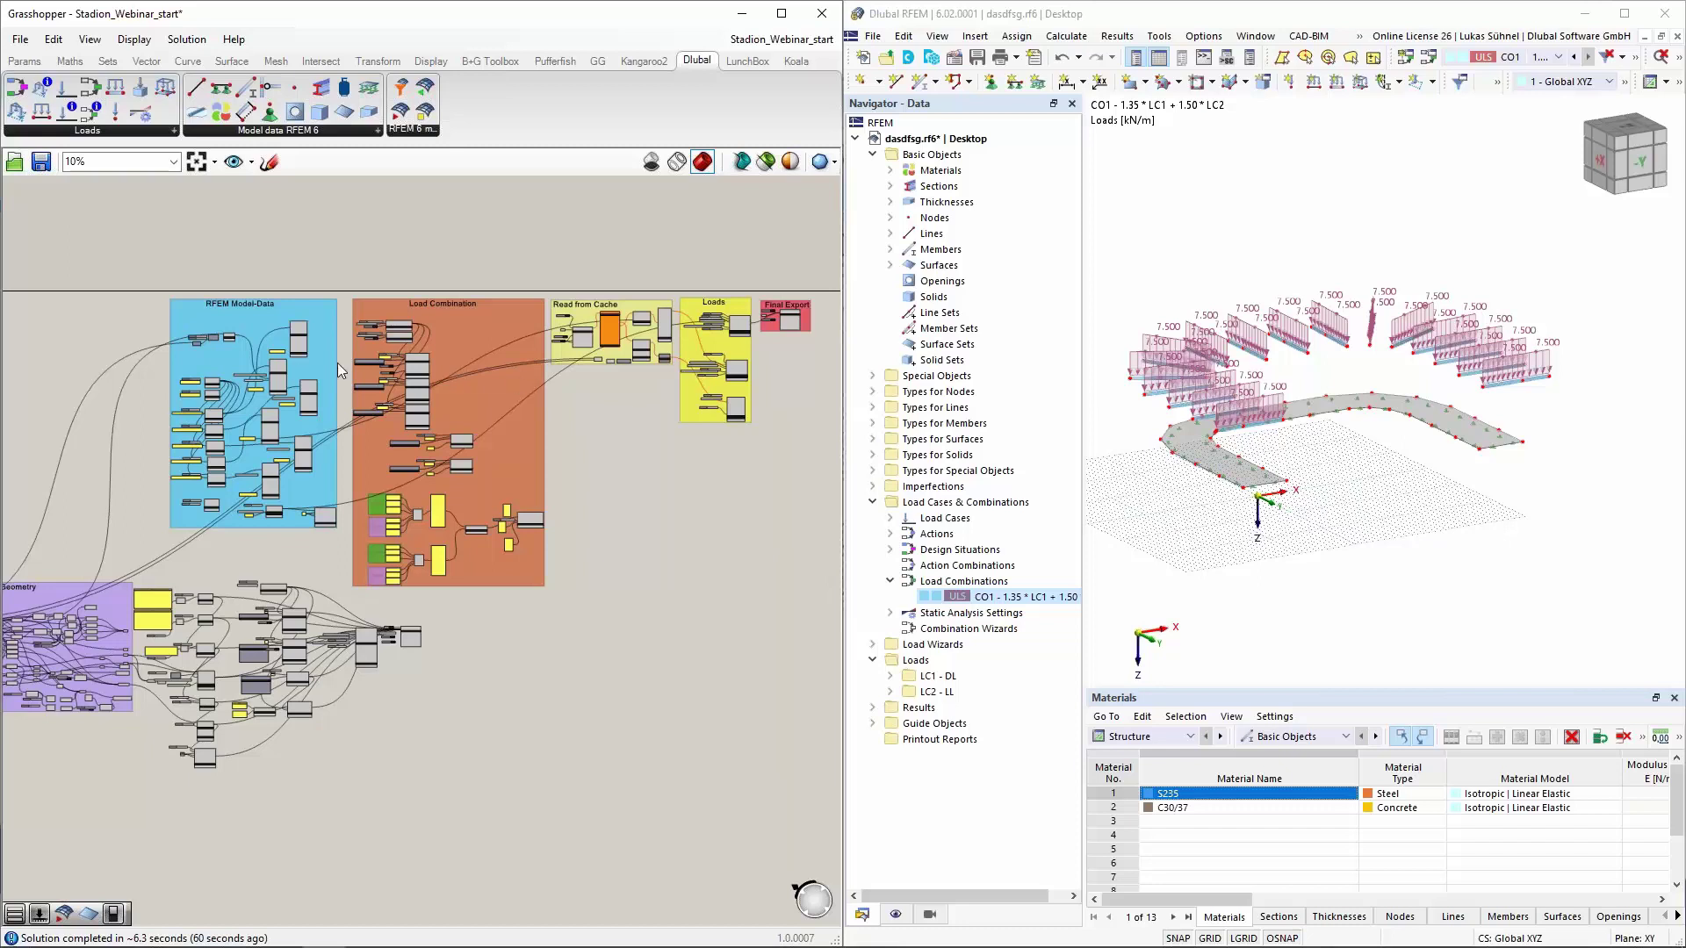
Examine the inputs of the Stützen Member component in the RFEM Model-Data group, particularly the optional Member No
scroll(184, 360, up, 2)
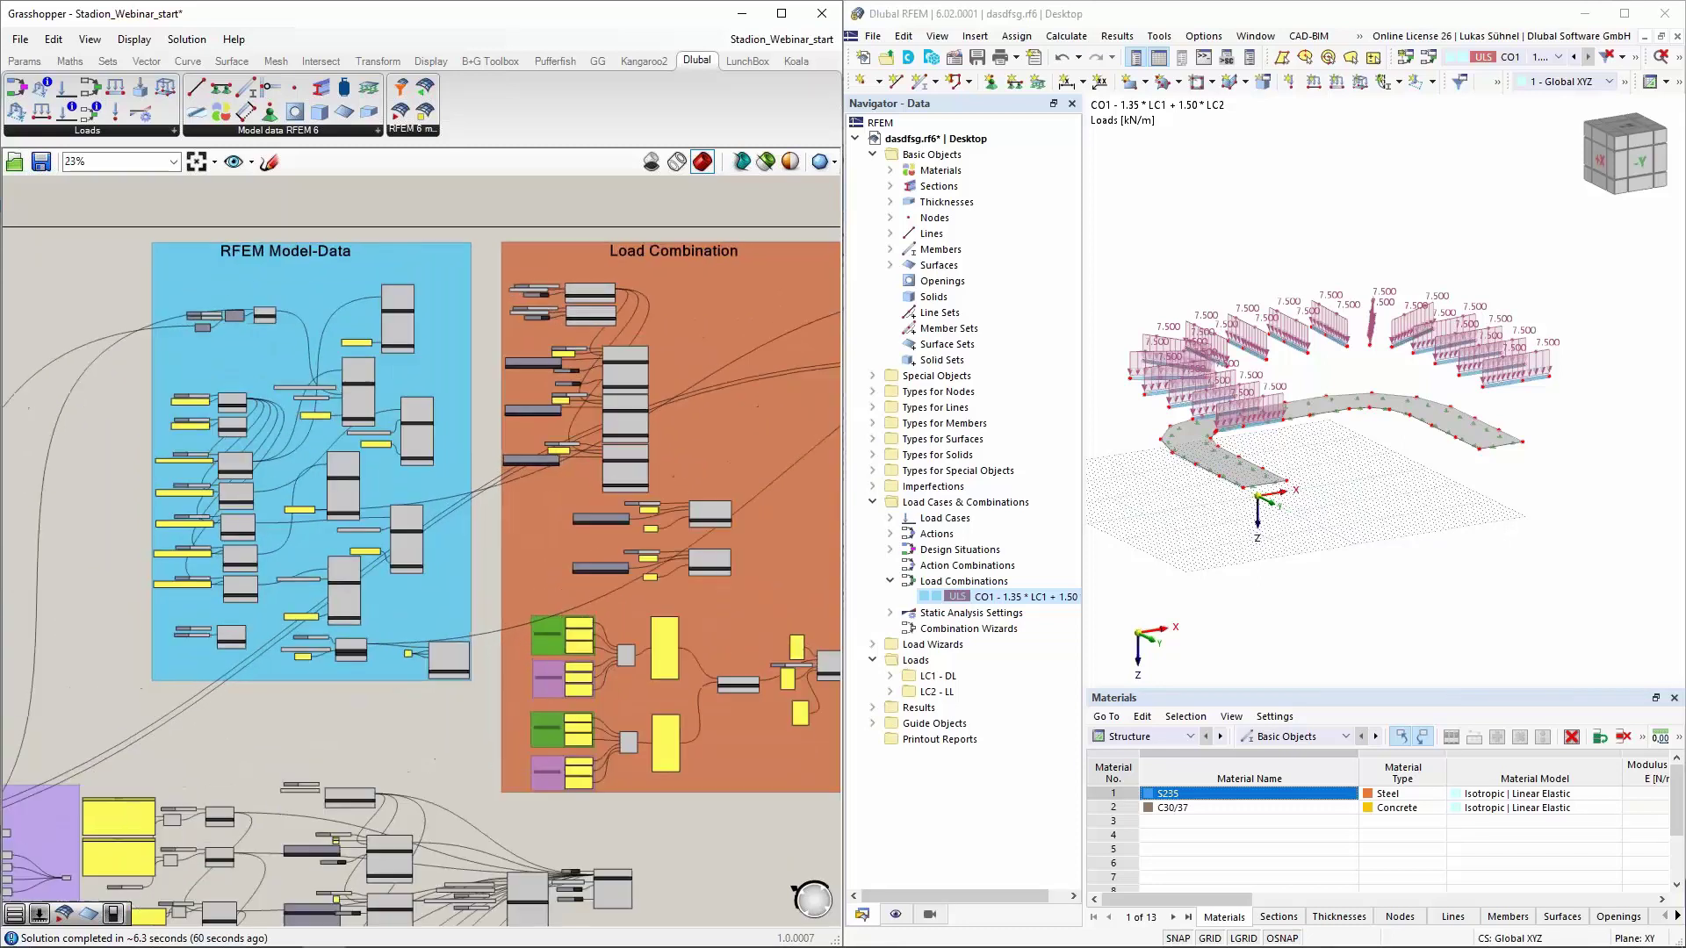
scroll(354, 346, up, 1)
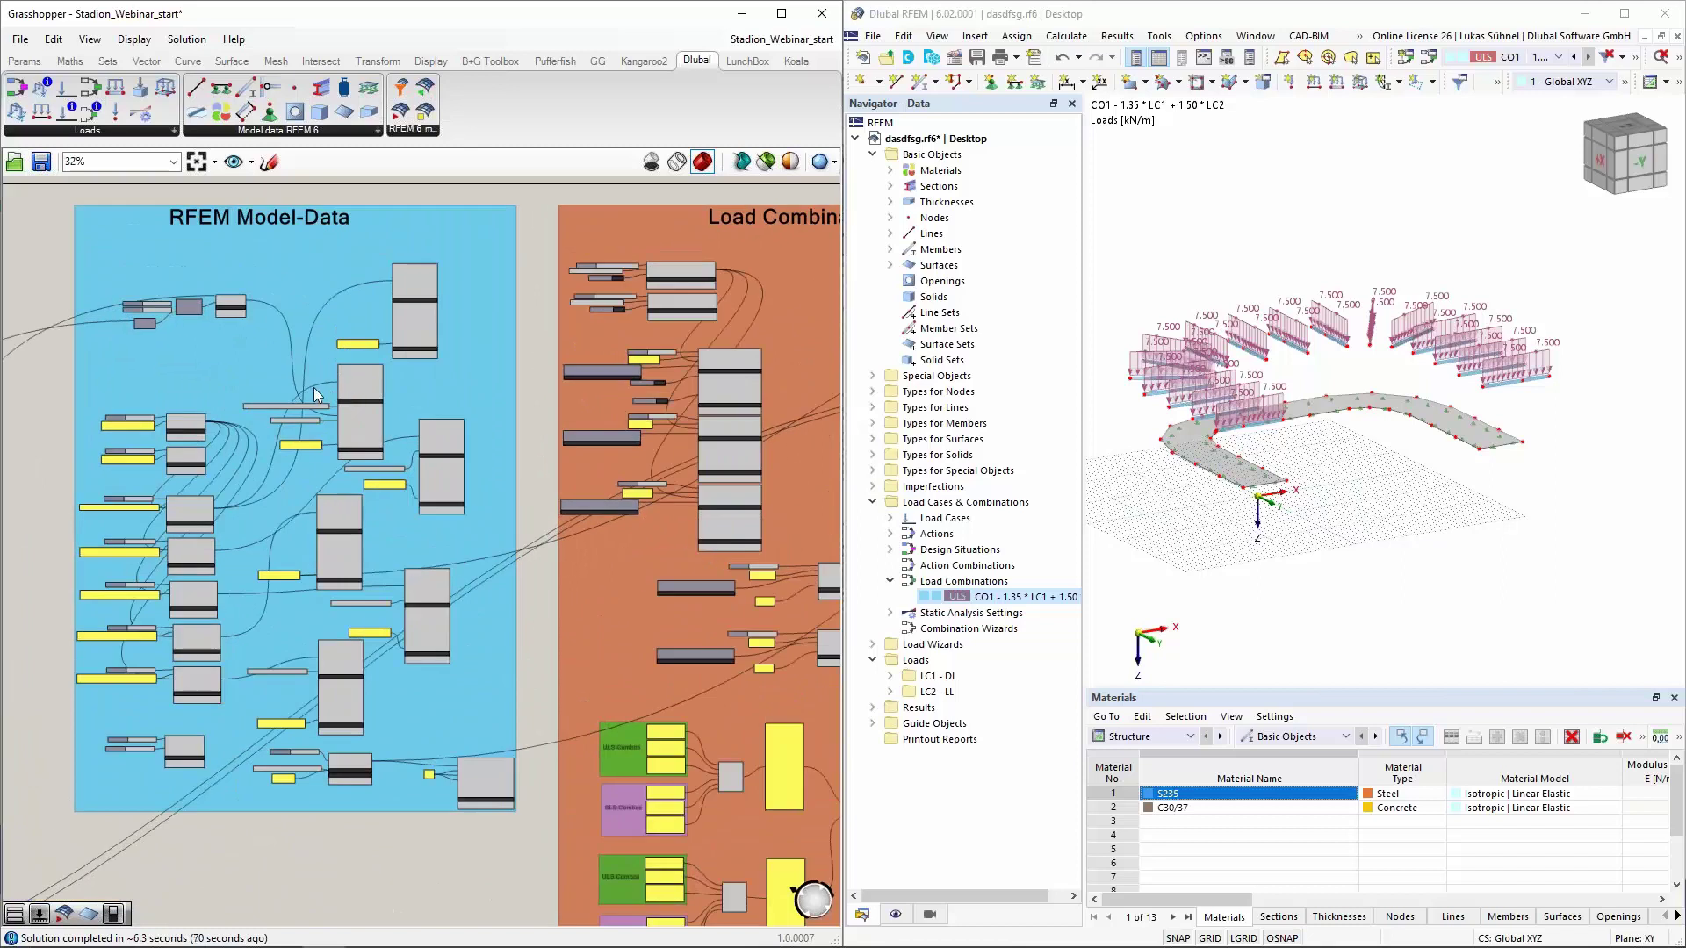
scroll(313, 388, up, 4)
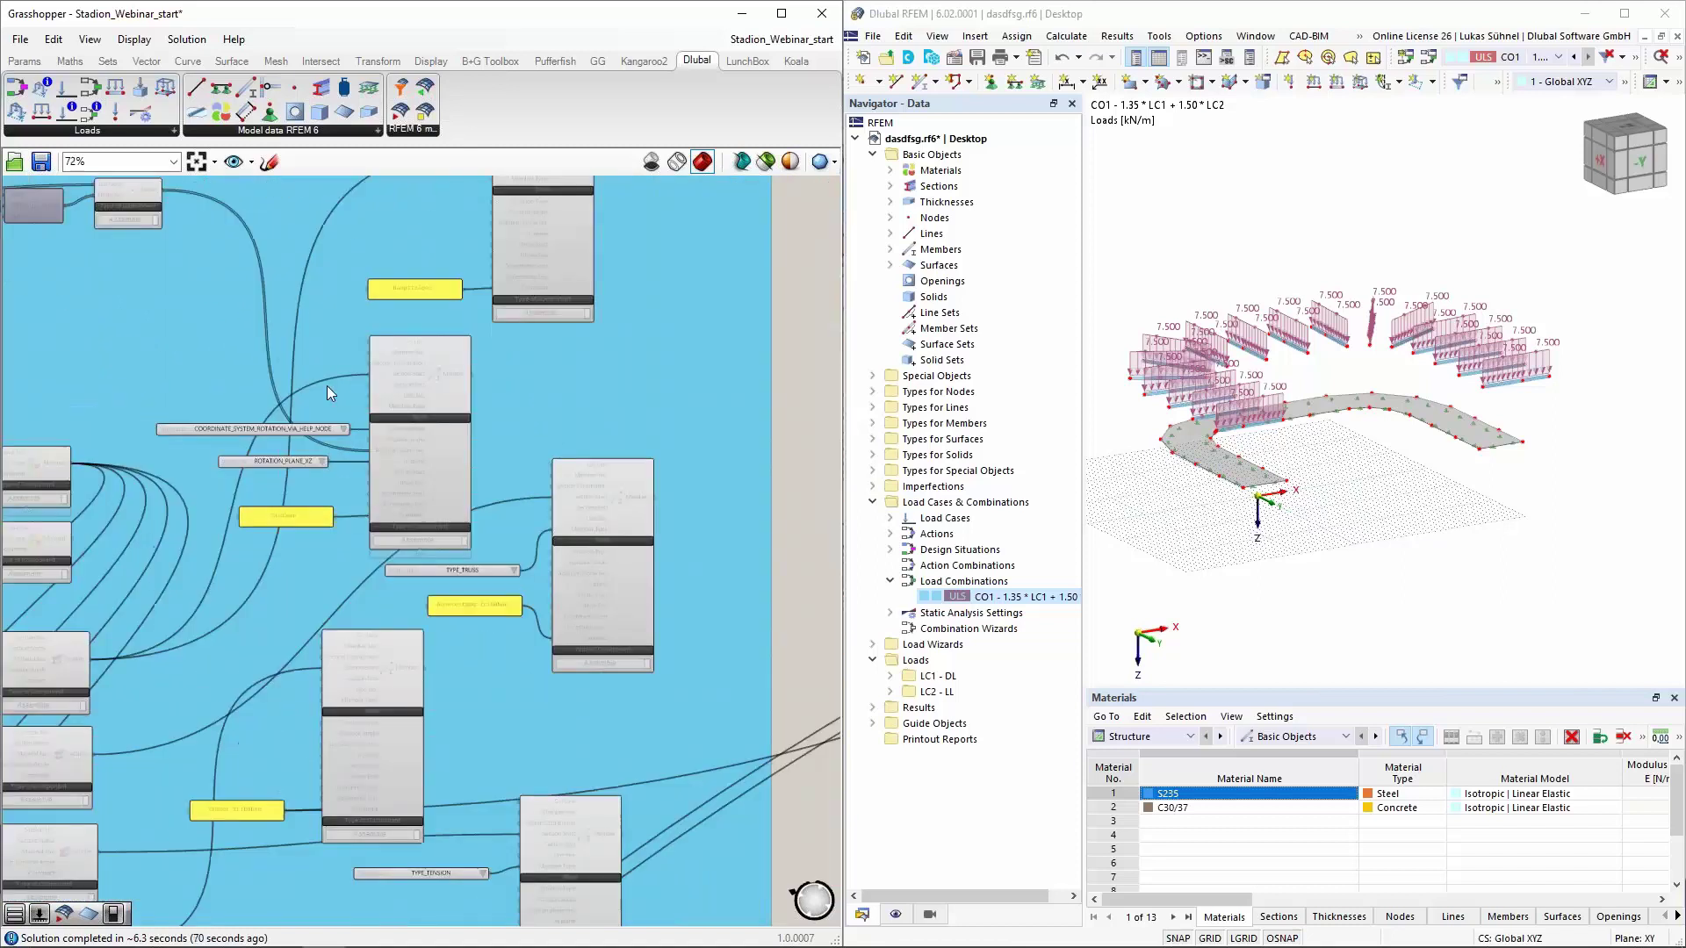
scroll(327, 387, up, 1)
click(493, 369)
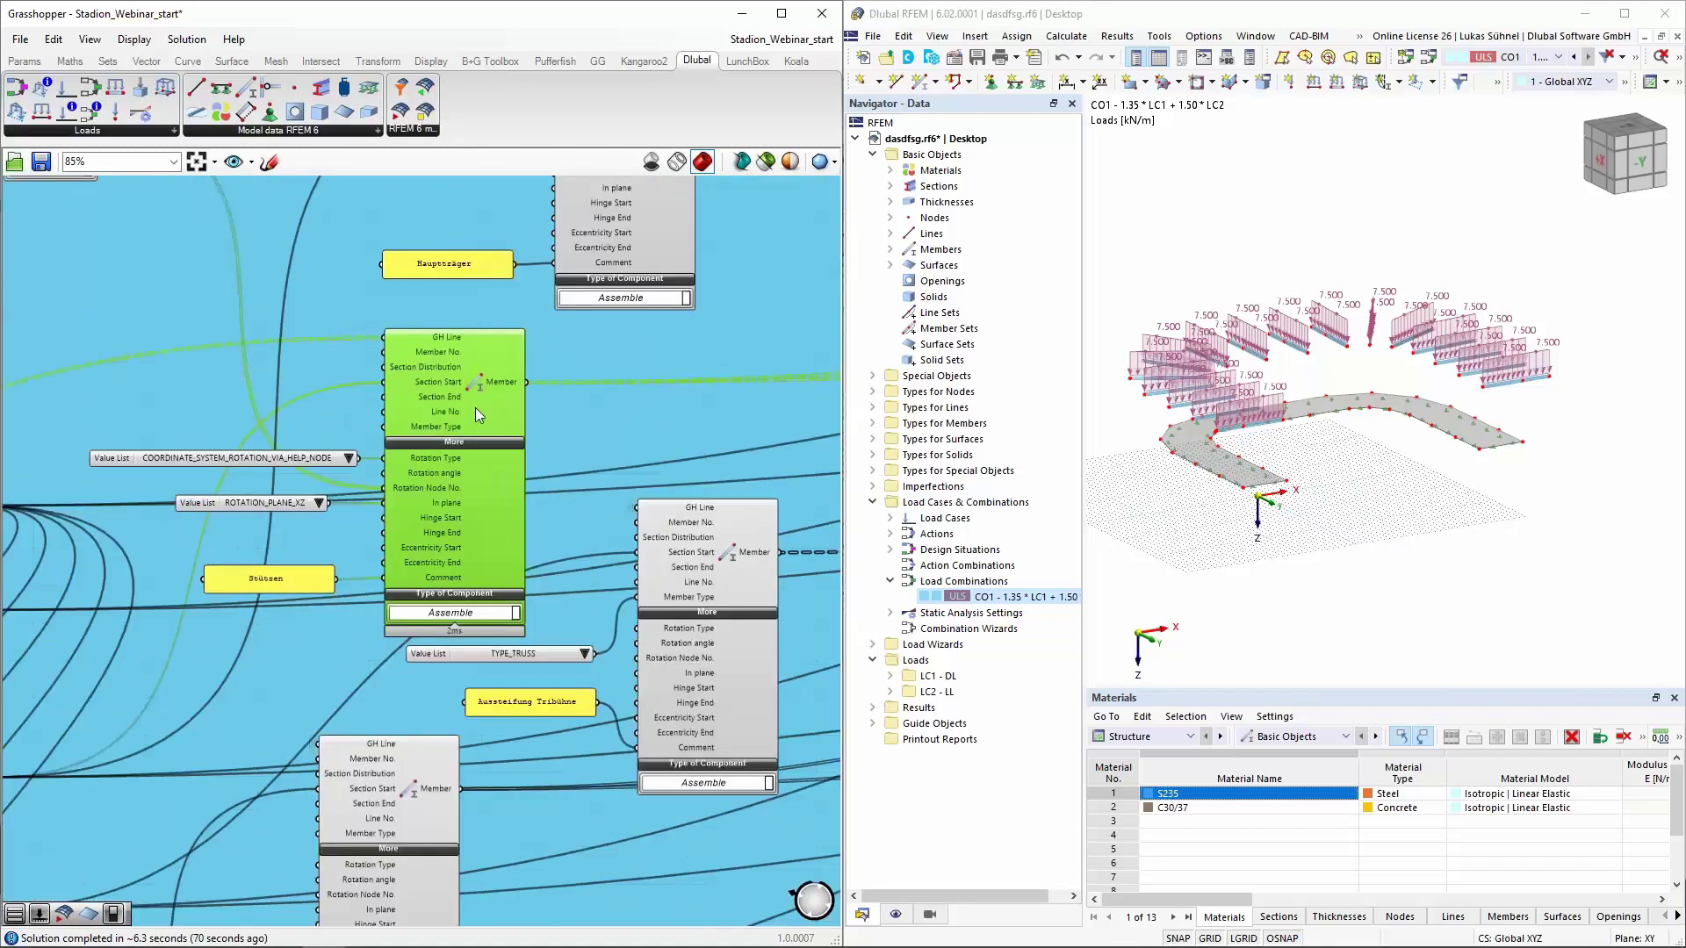
right_drag(476, 408, 439, 480)
scroll(369, 483, up, 4)
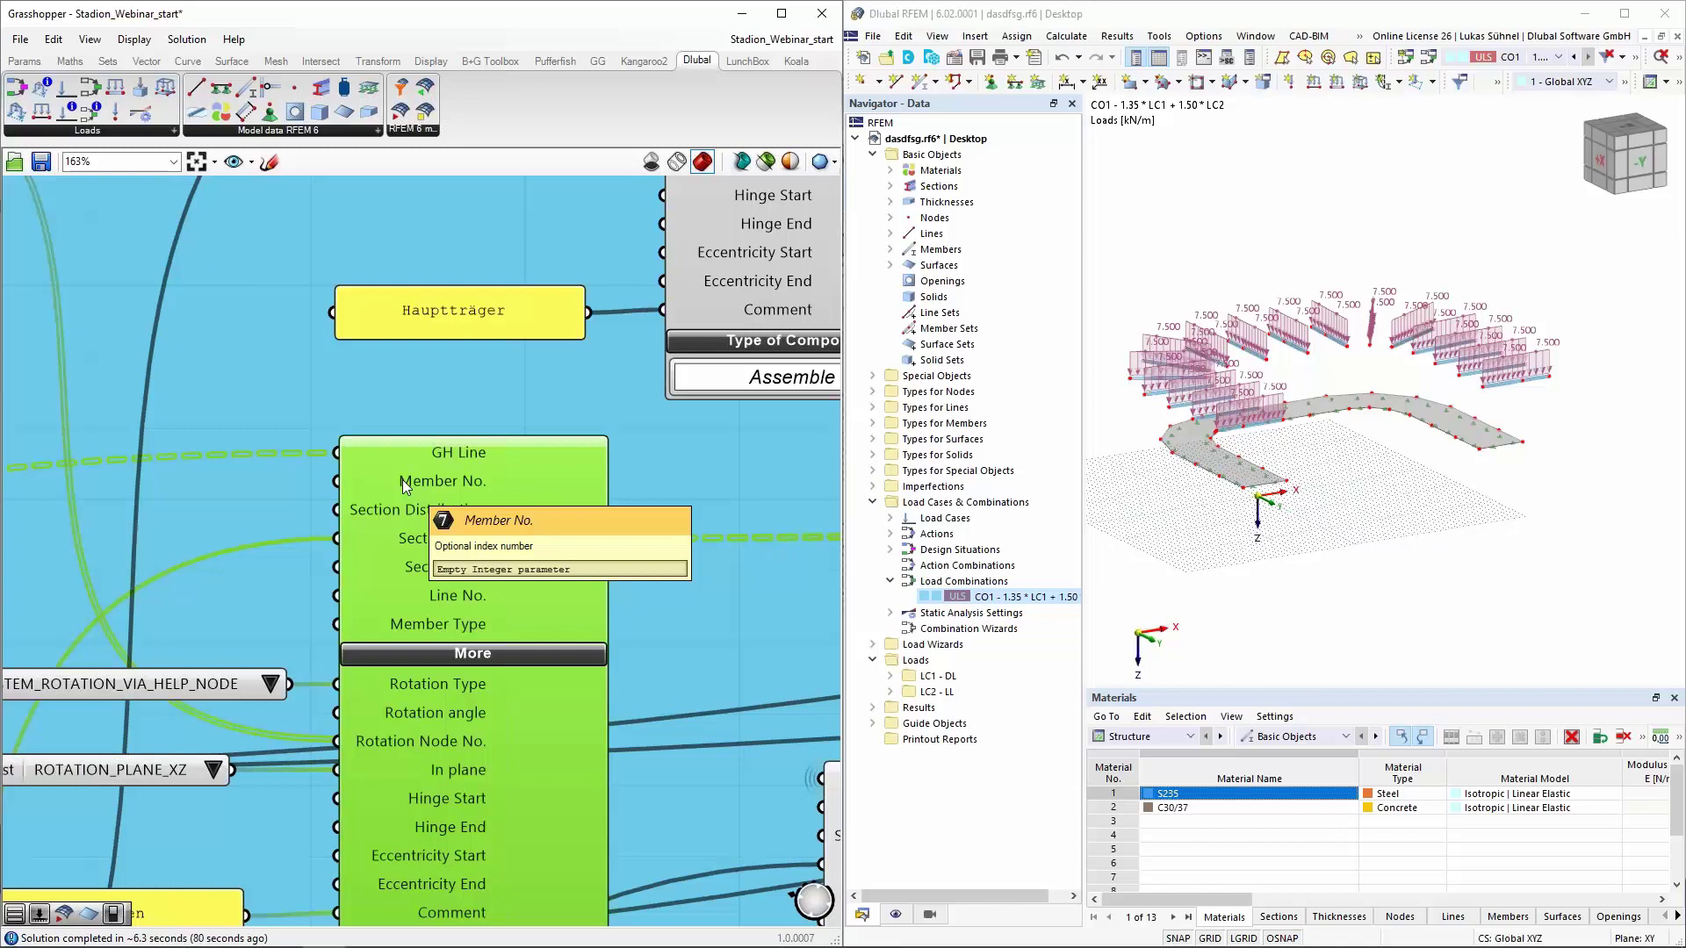
scroll(402, 479, down, 3)
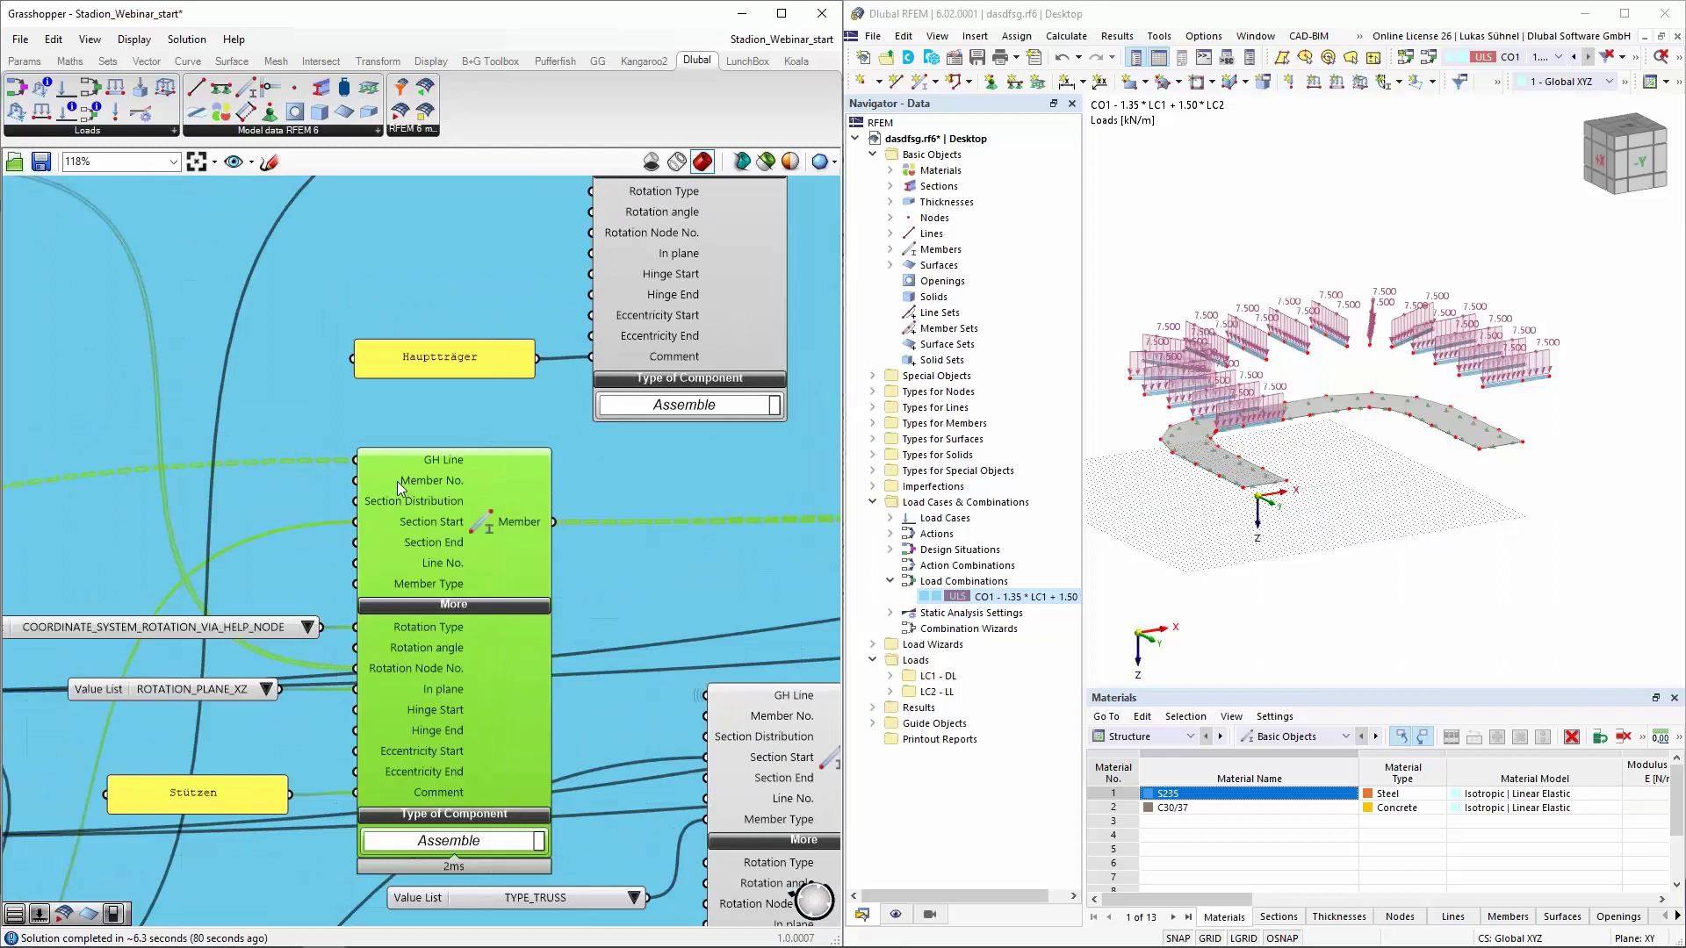
scroll(397, 481, down, 2)
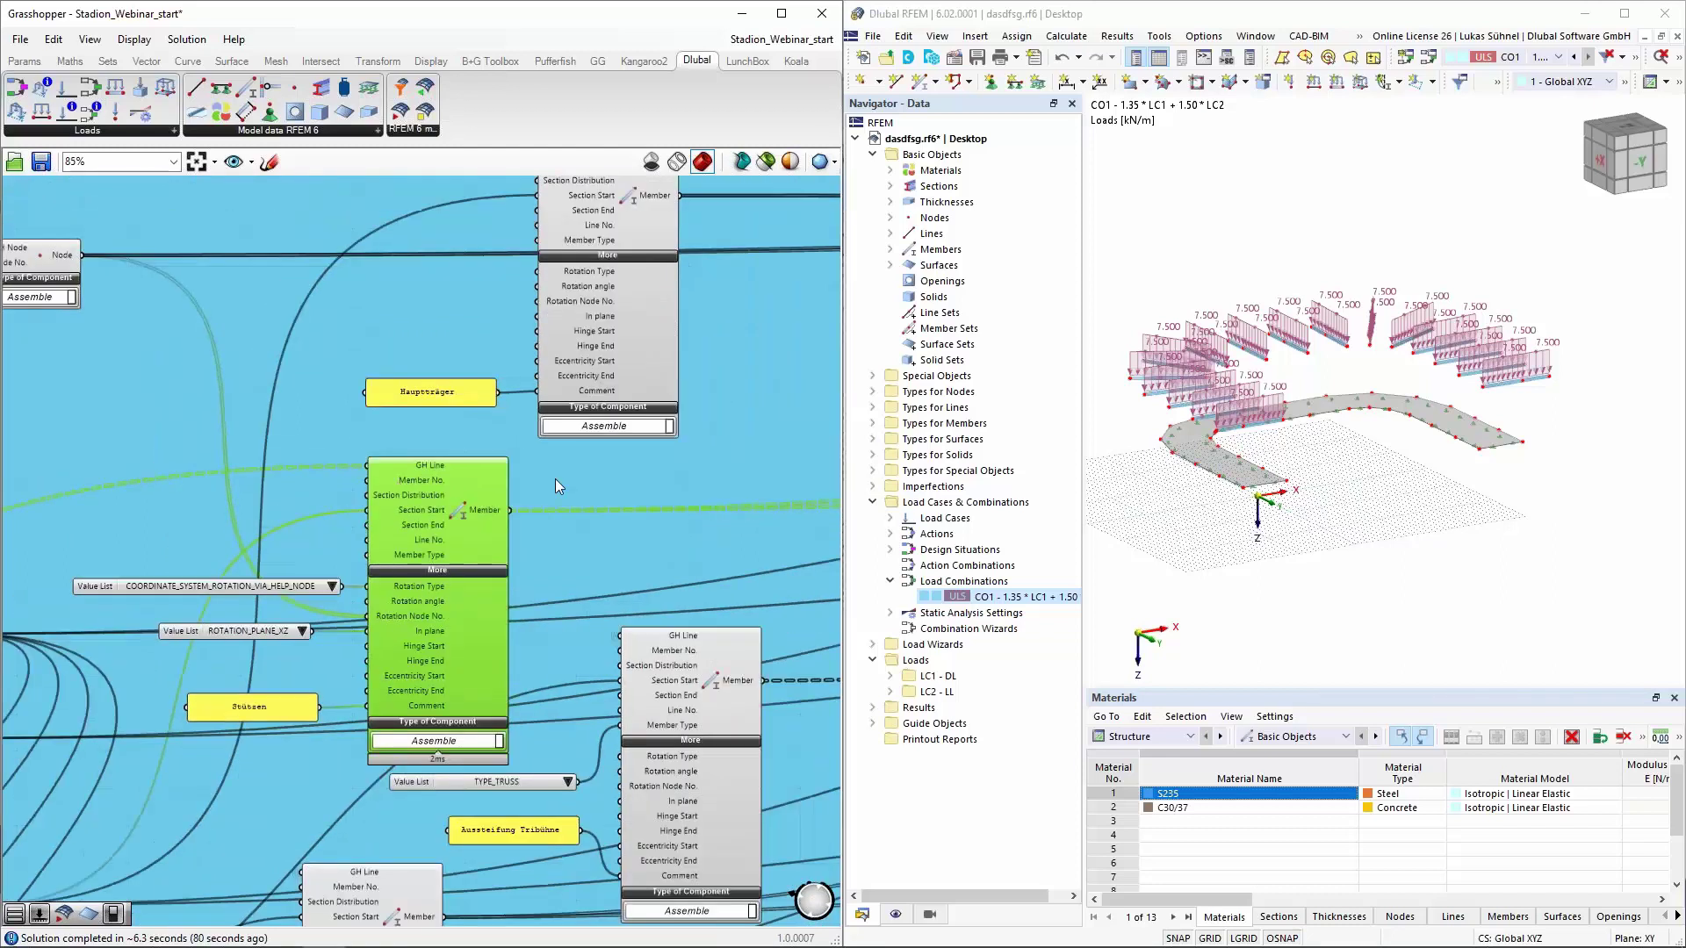
Delete the orange export component connected to the Member output of the Stützen component
right_drag(498, 478, 319, 474)
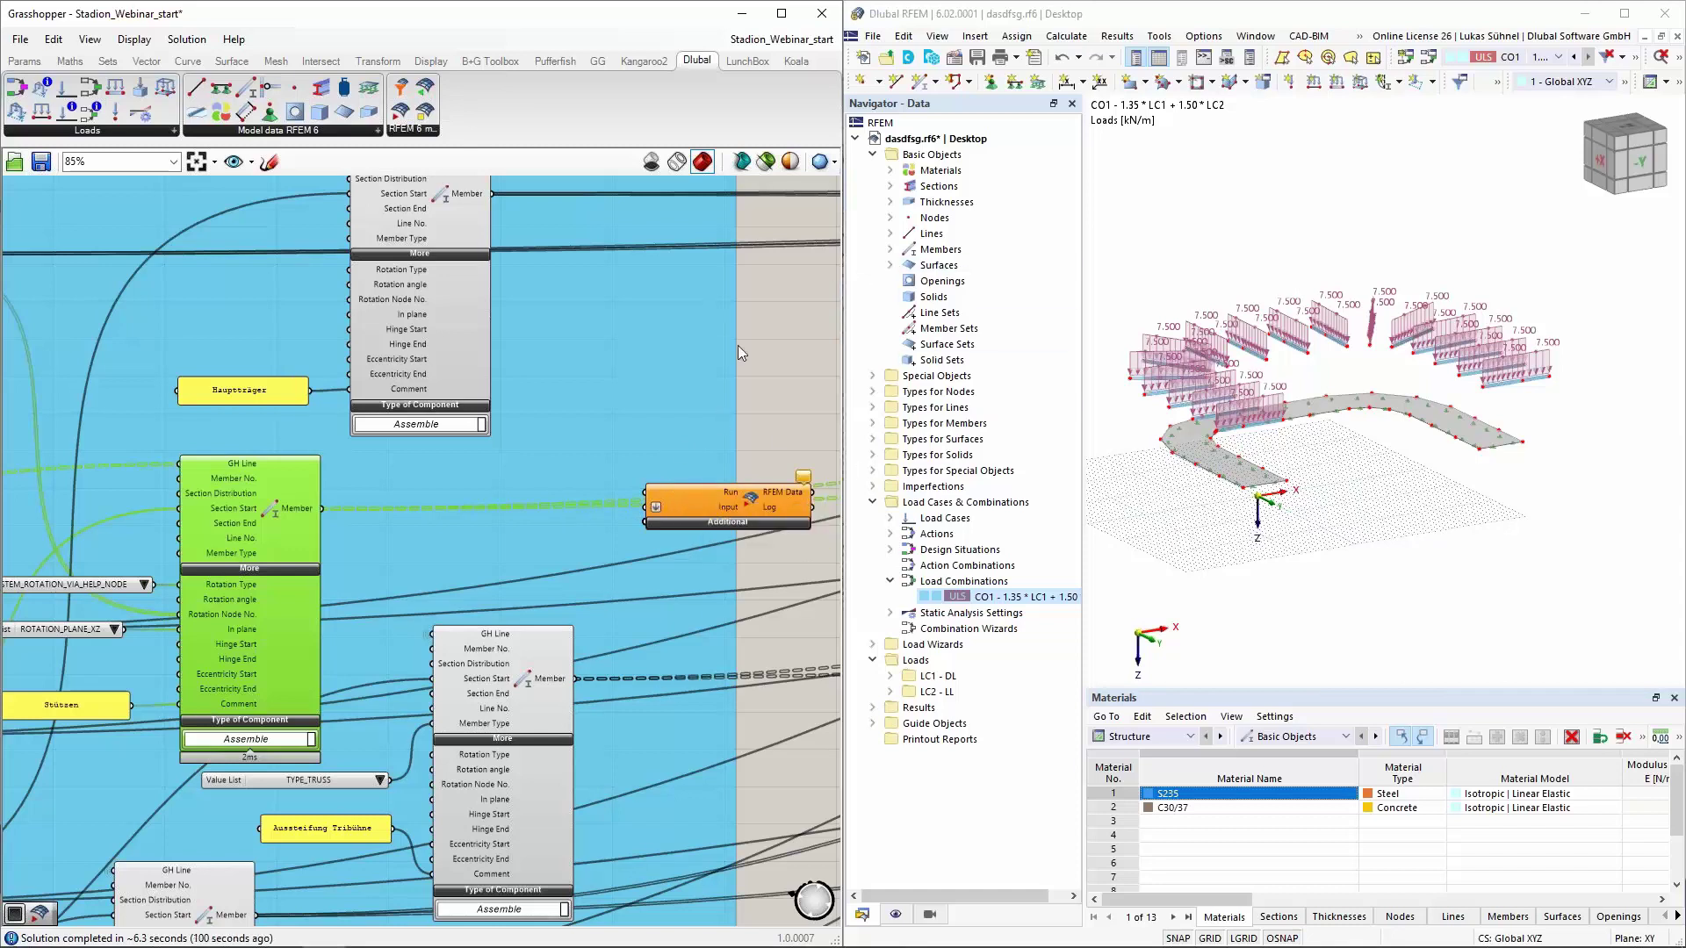
click(773, 502)
key(Delete)
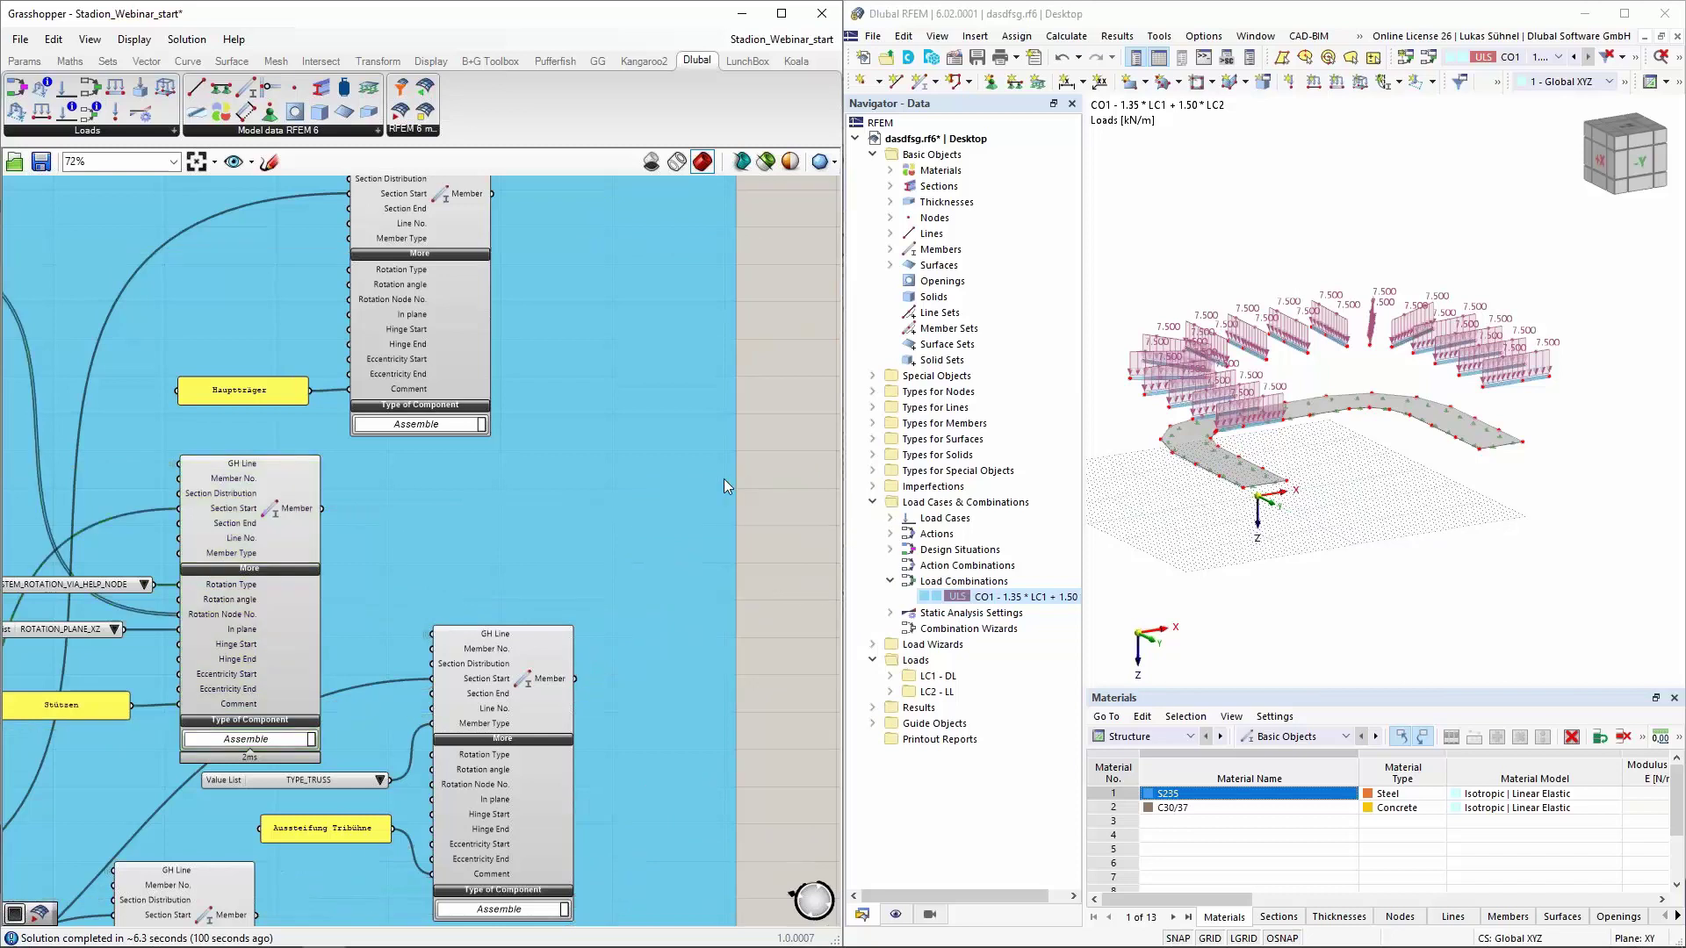
Examine the Member Load component in the Loads group and where its Members No. input comes from
scroll(723, 478, down, 3)
scroll(709, 482, down, 2)
scroll(557, 517, up, 4)
scroll(557, 517, up, 3)
scroll(381, 443, up, 1)
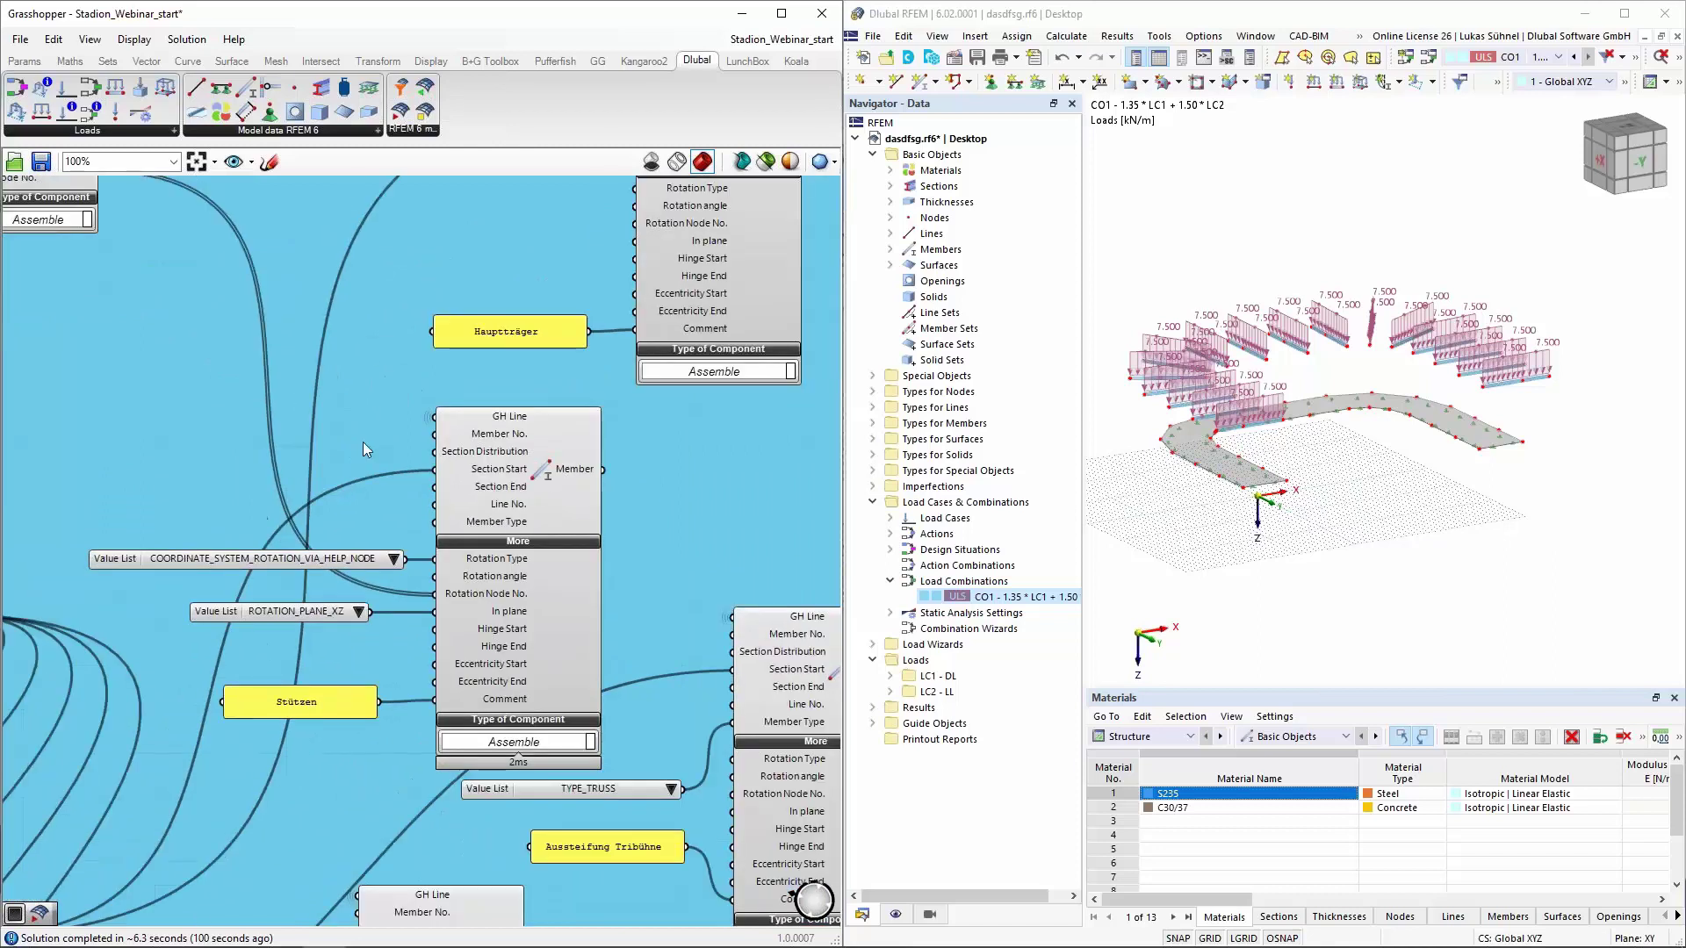
scroll(362, 441, down, 6)
scroll(678, 402, up, 2)
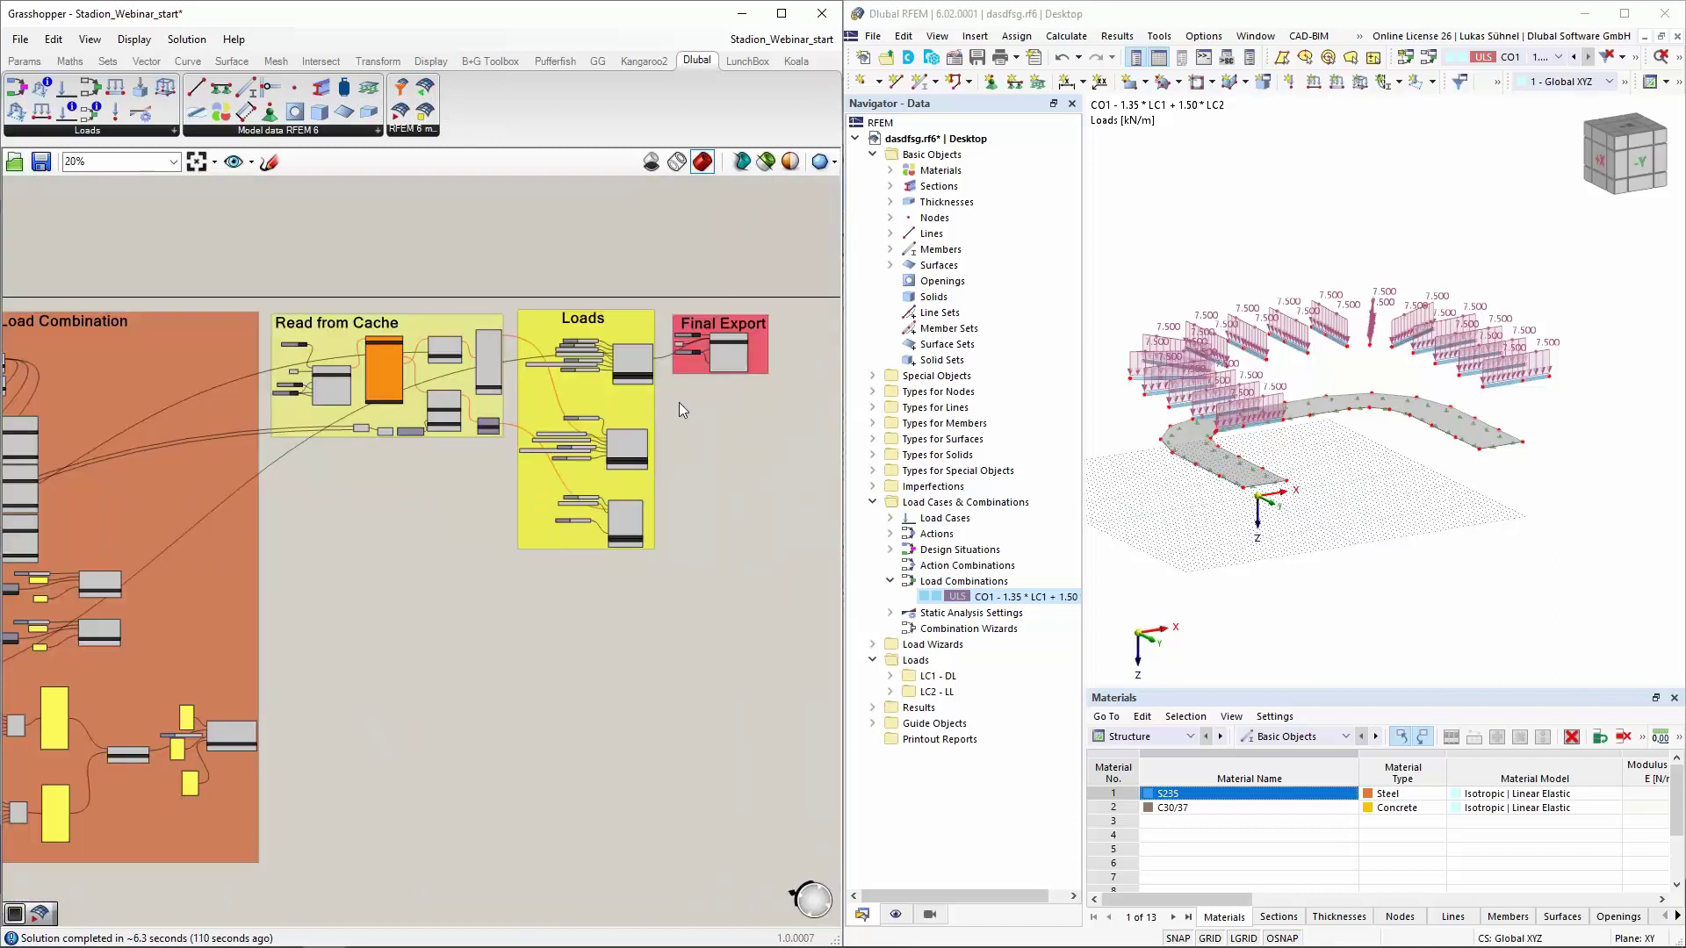
scroll(678, 402, up, 6)
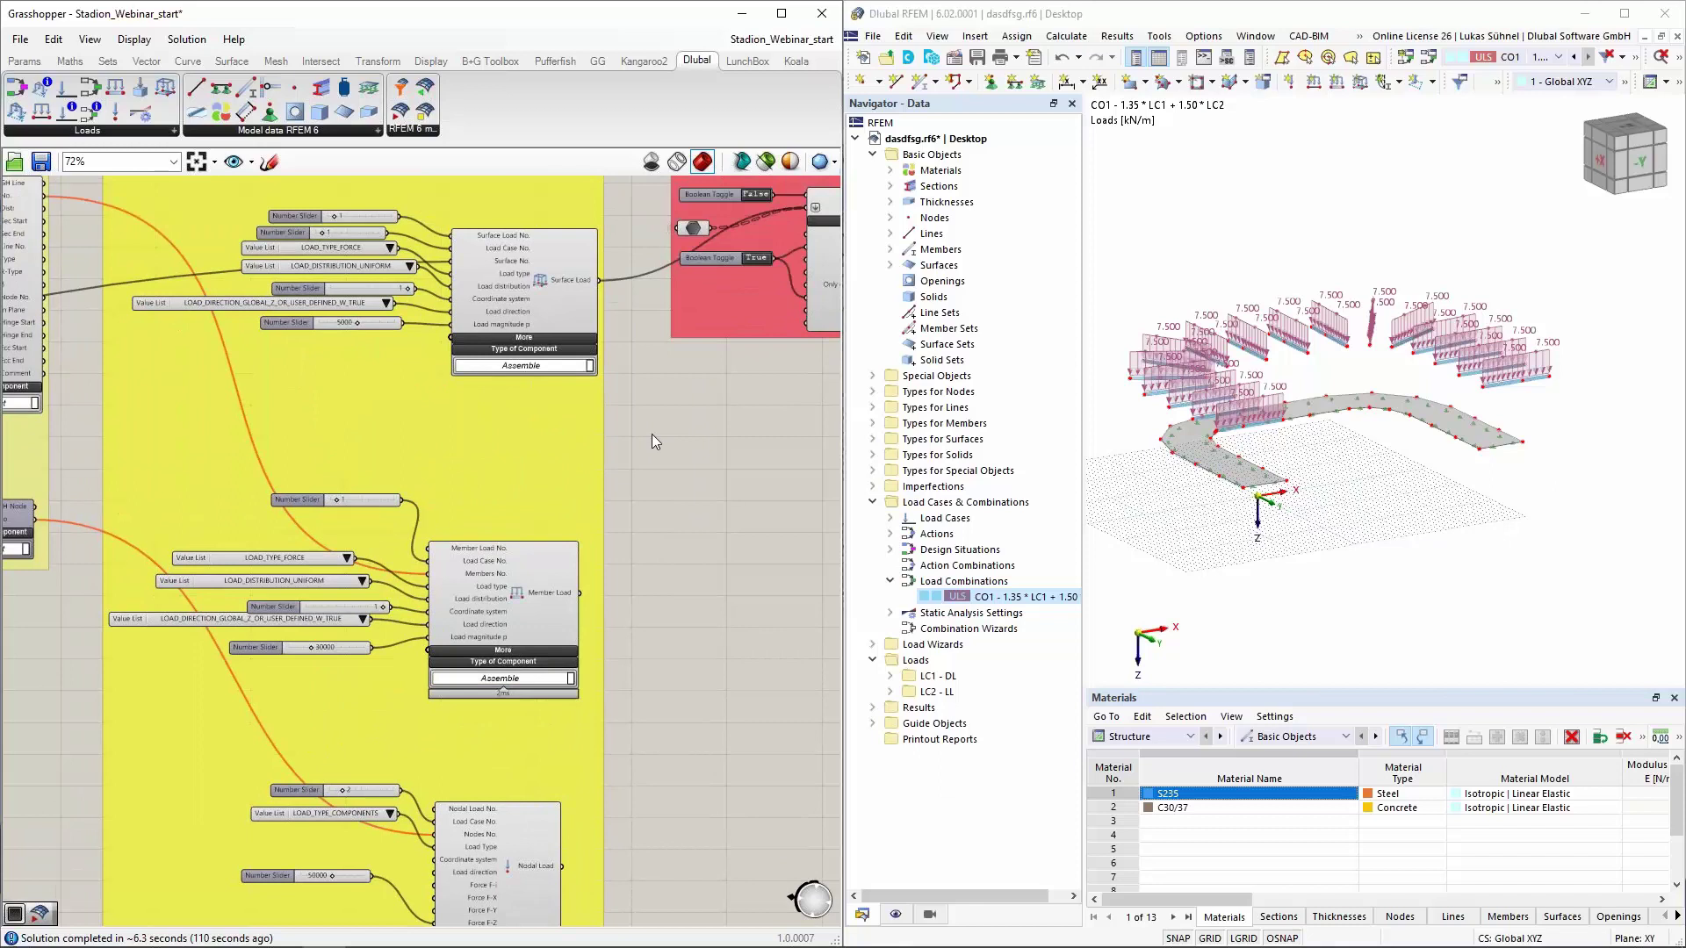
scroll(466, 603, up, 5)
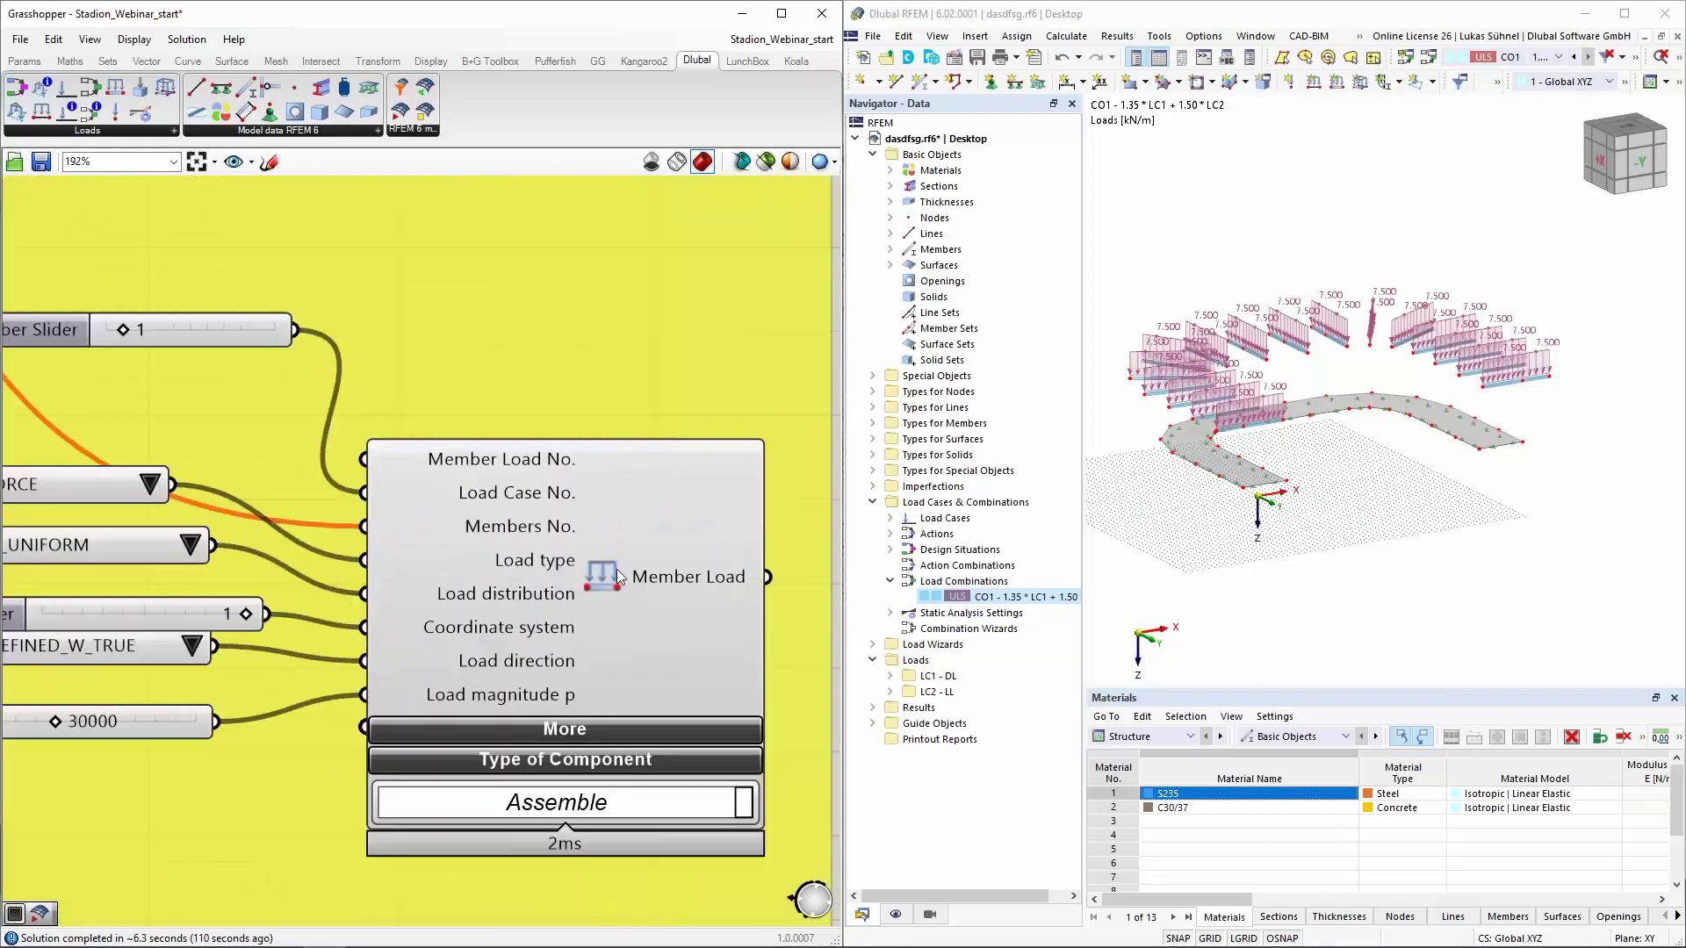
click(497, 528)
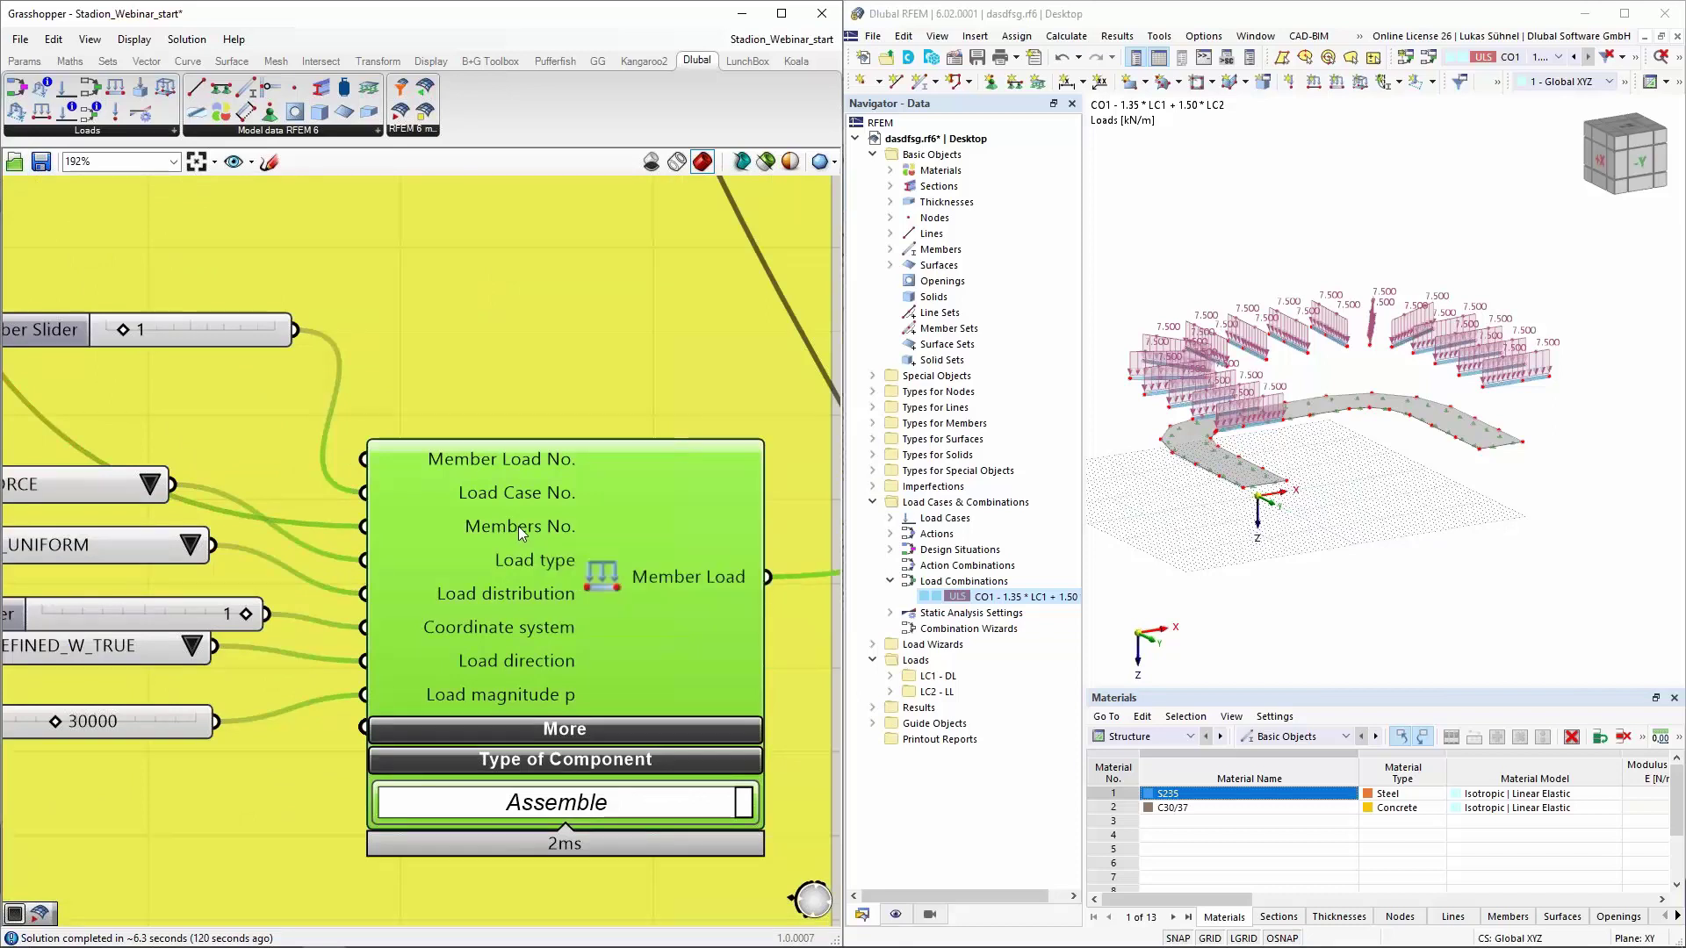
scroll(560, 524, down, 2)
scroll(560, 524, down, 4)
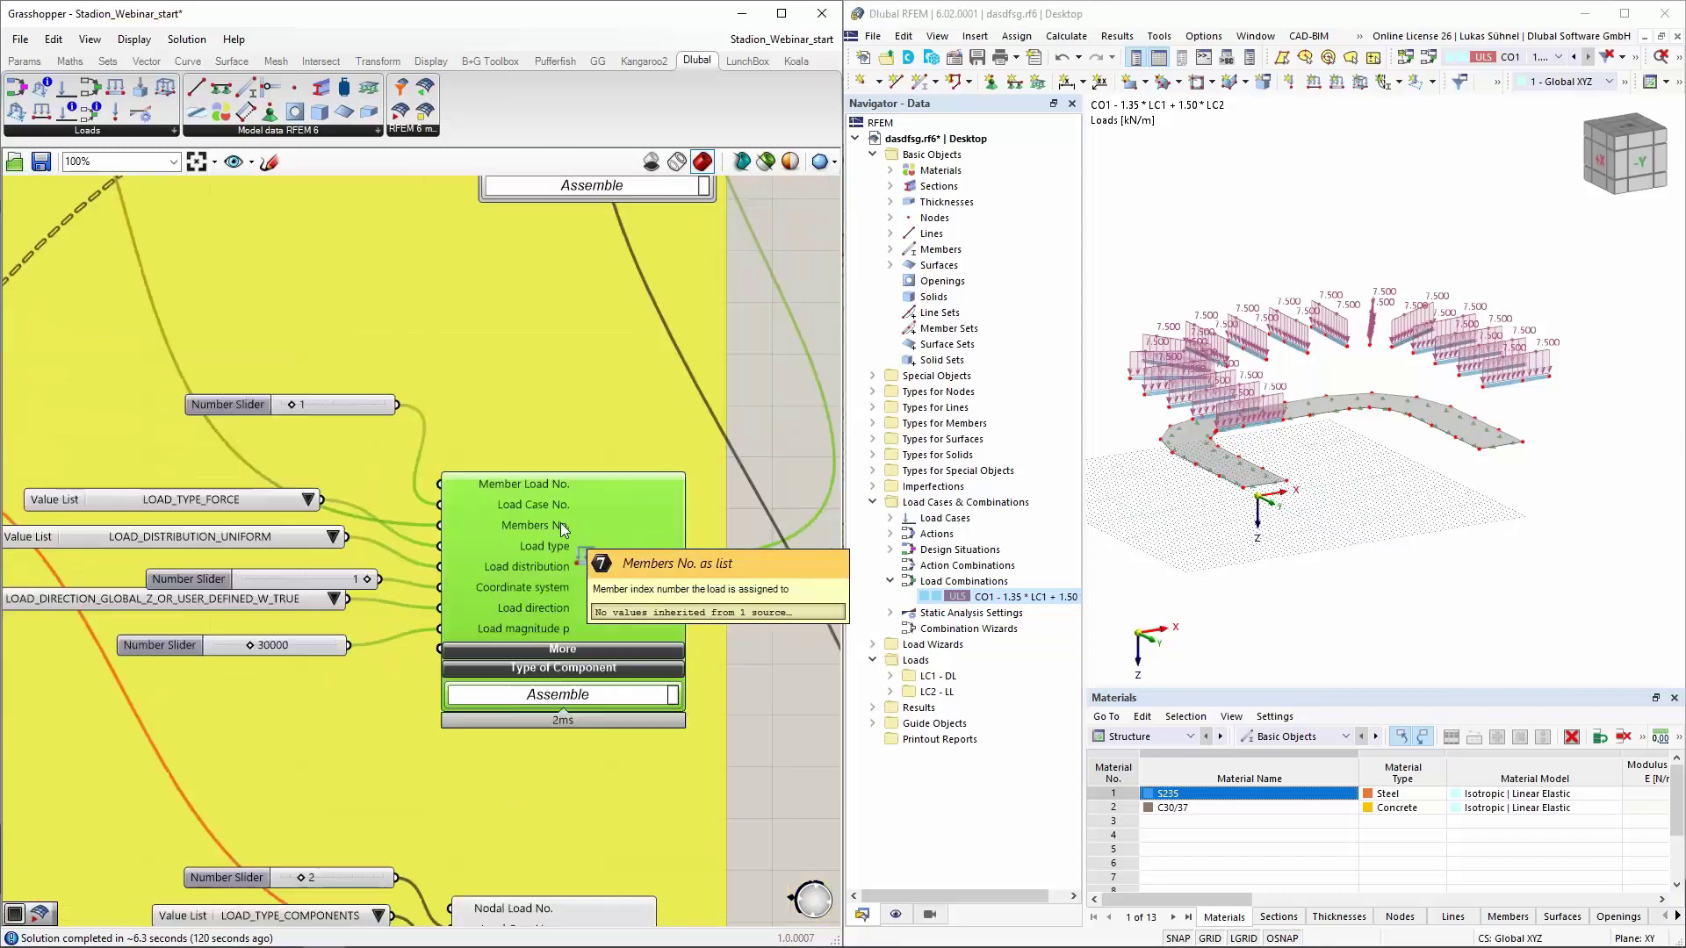
right_drag(378, 590, 423, 577)
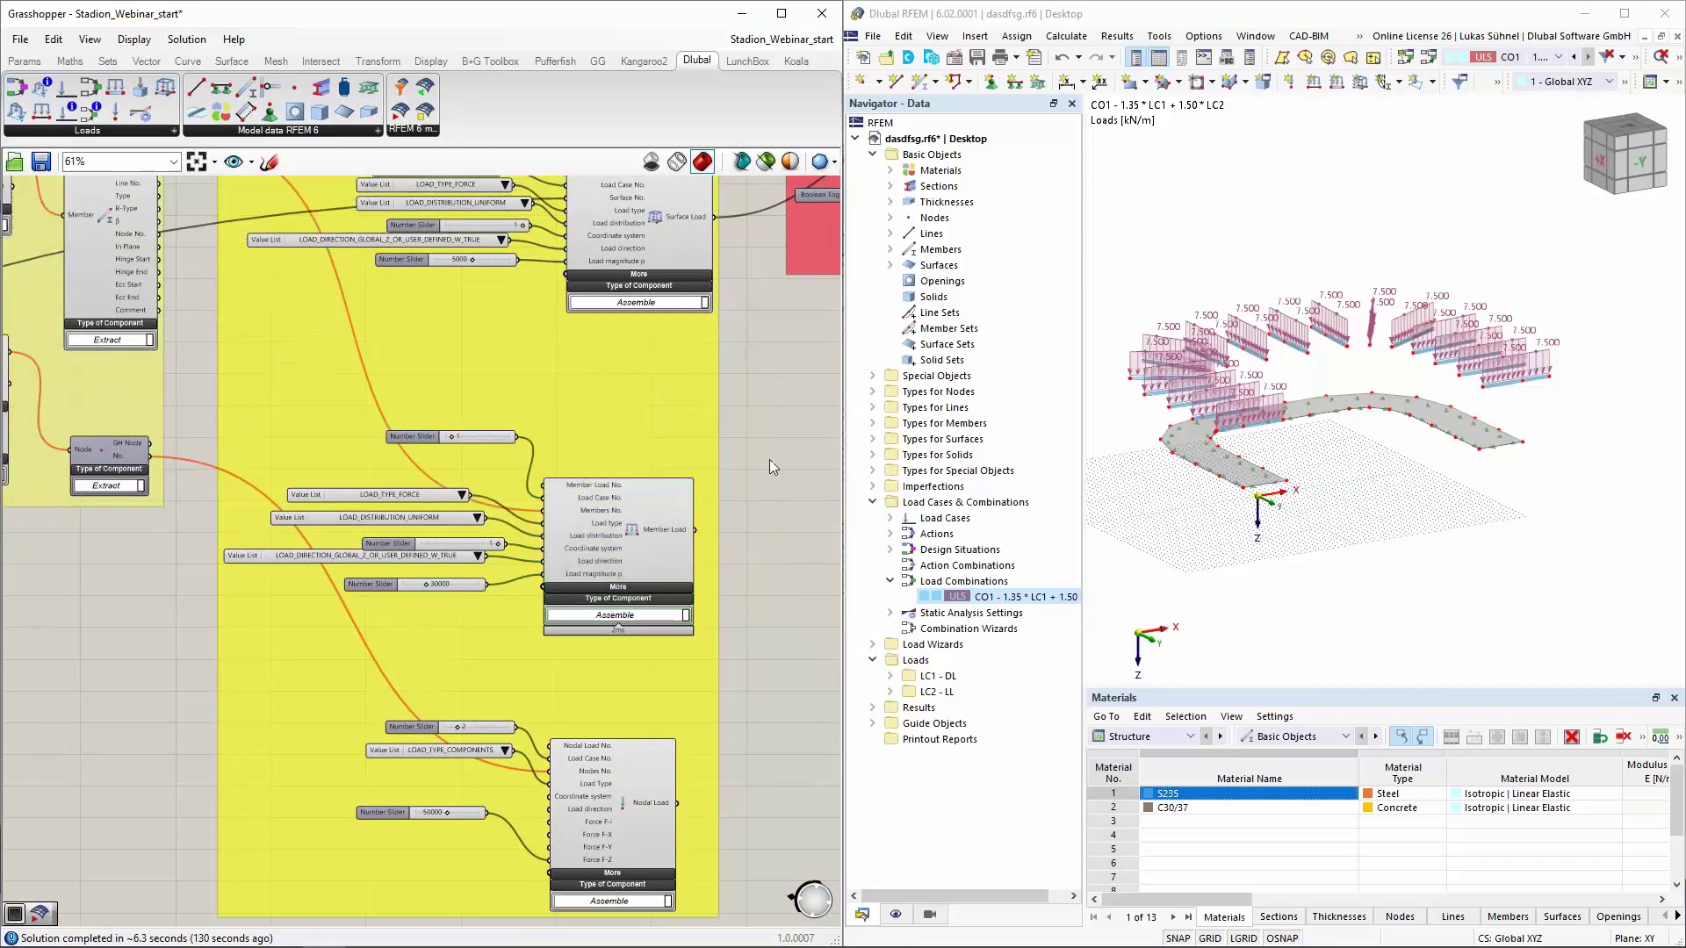
Examine the export component in the Read from Cache group, including its Run, Input and Only get RFEM Data inputs
scroll(769, 460, down, 6)
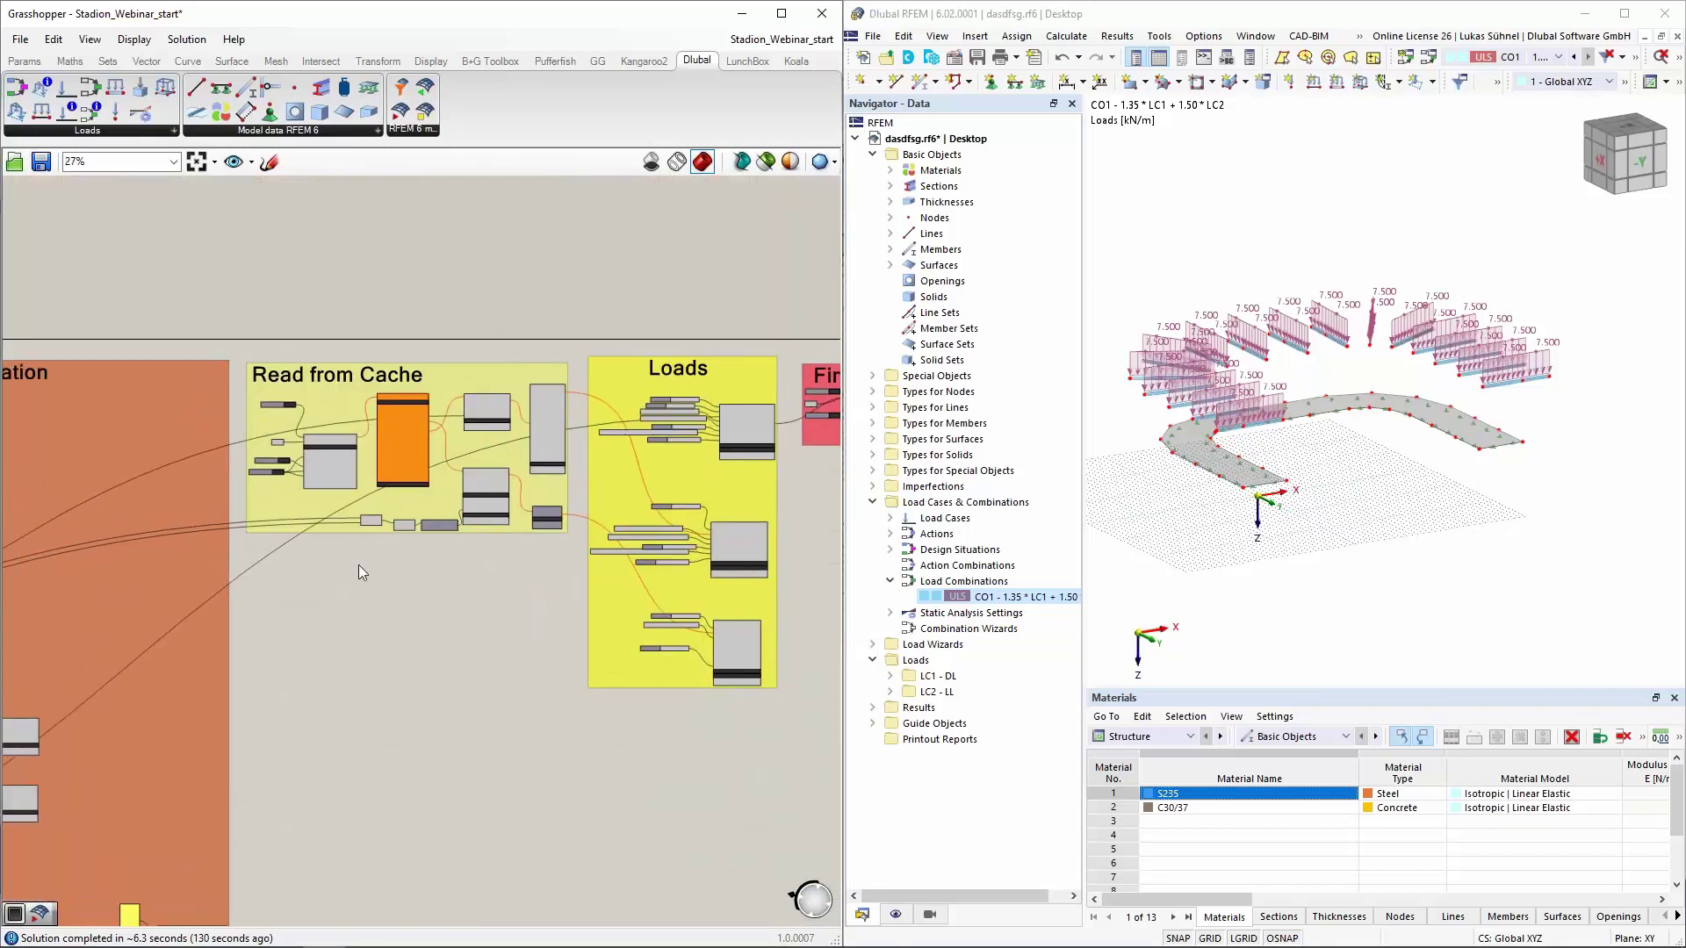
right_drag(360, 587, 440, 583)
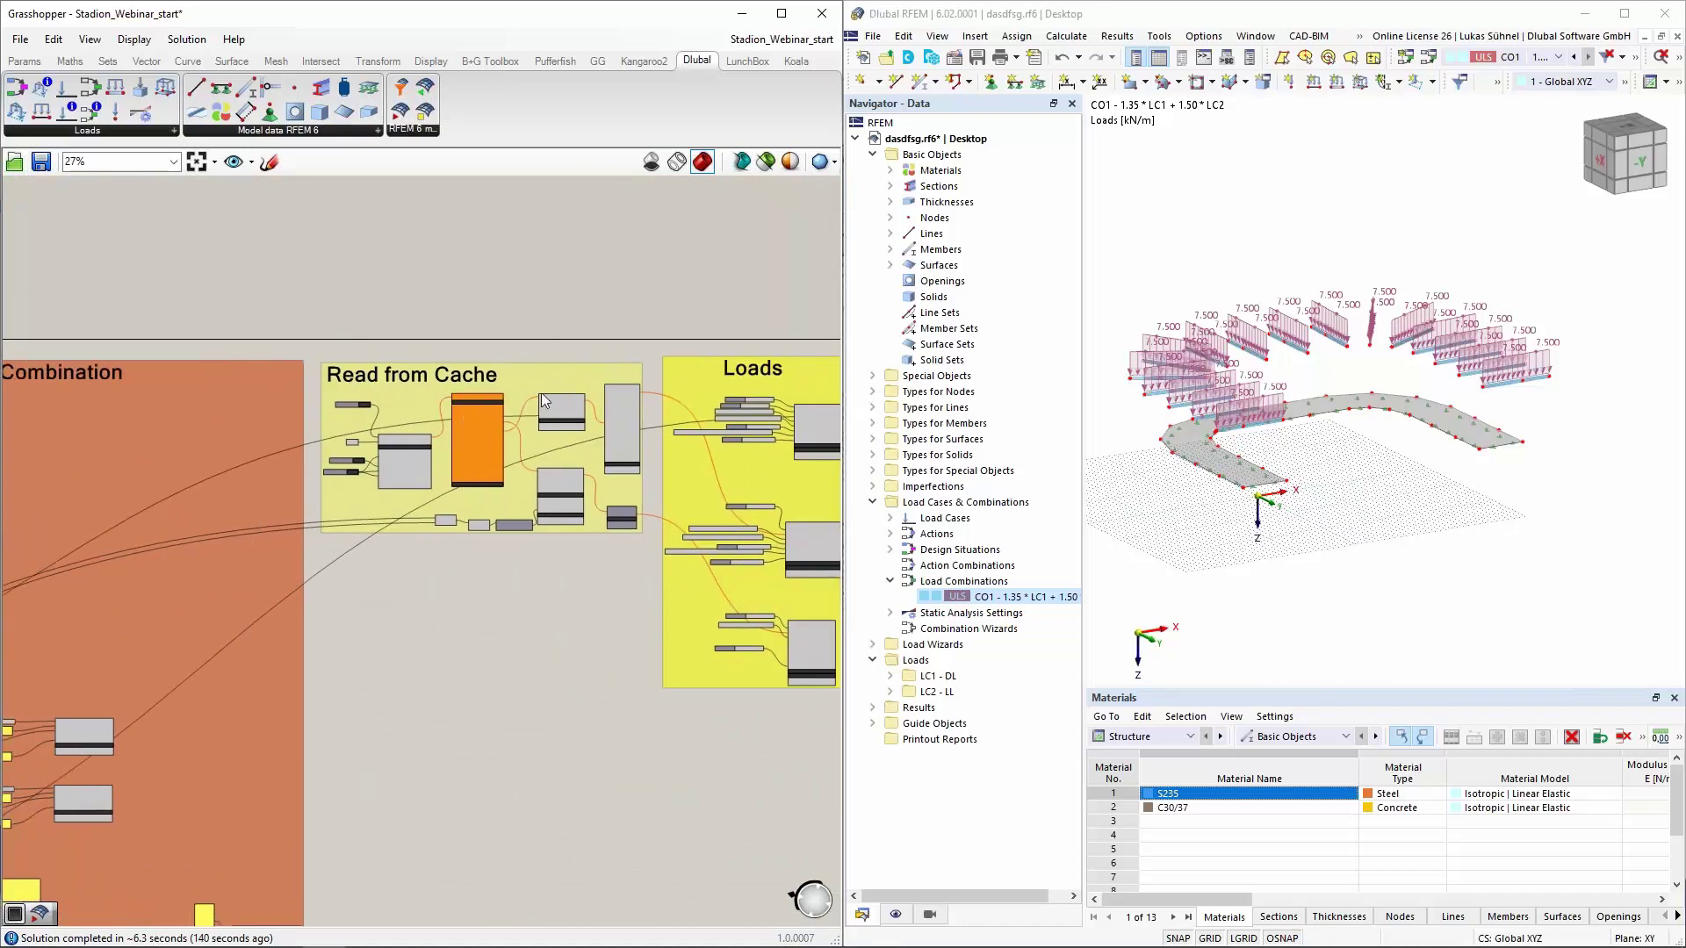
scroll(360, 483, up, 6)
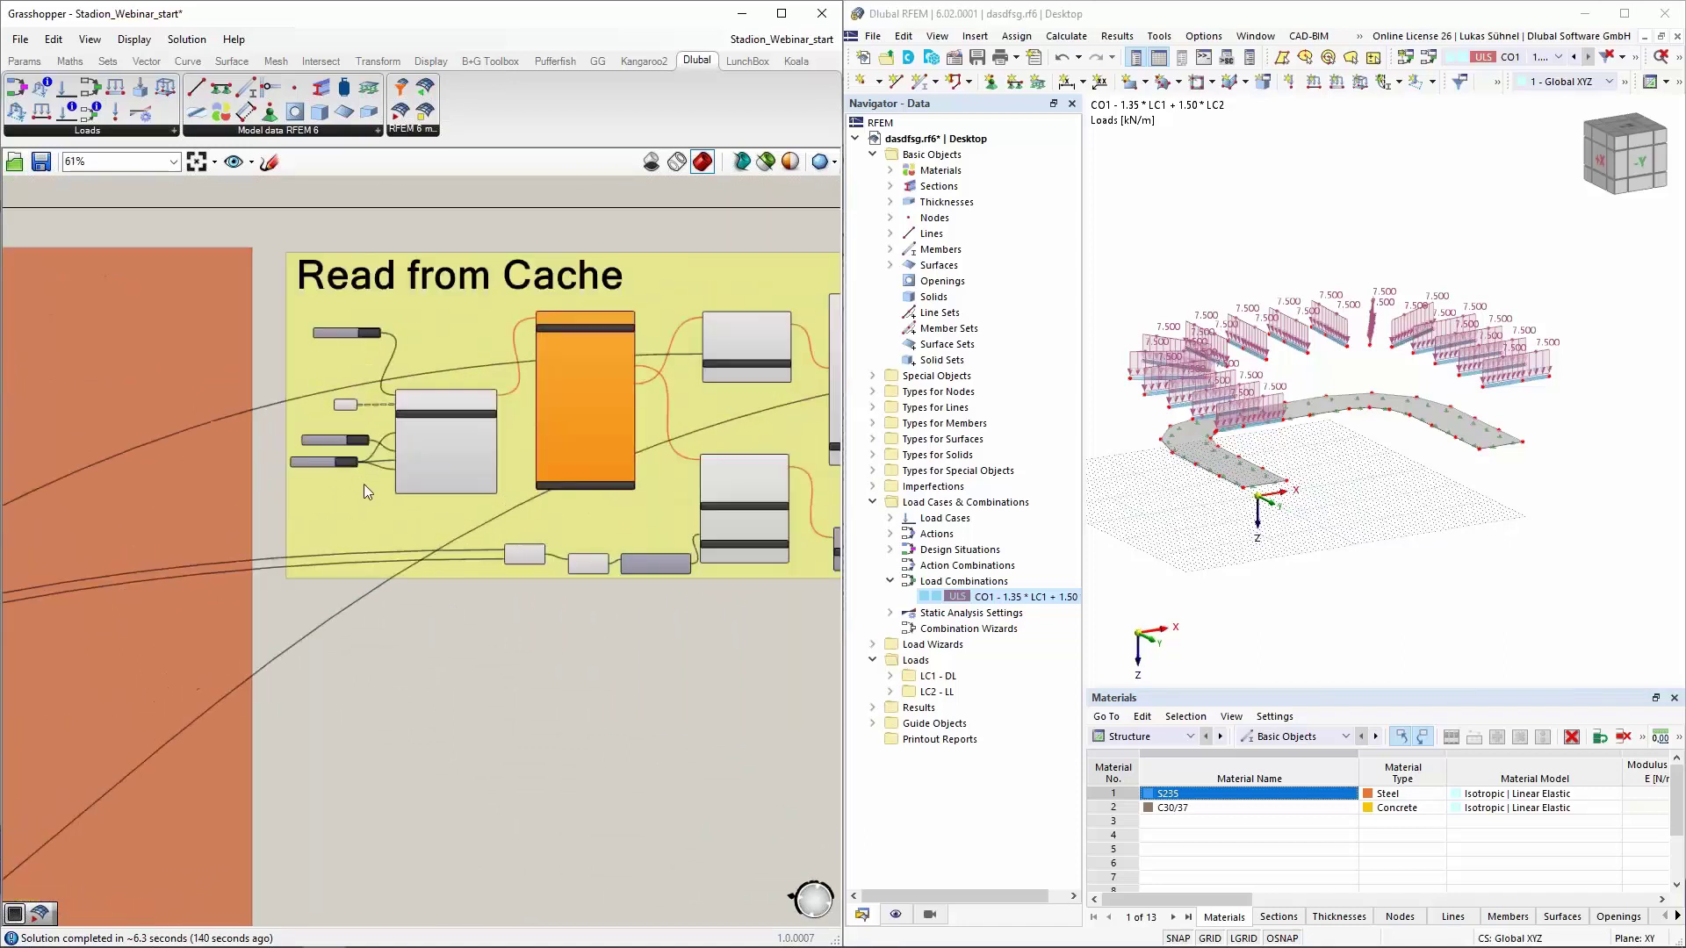
scroll(496, 660, up, 1)
click(540, 504)
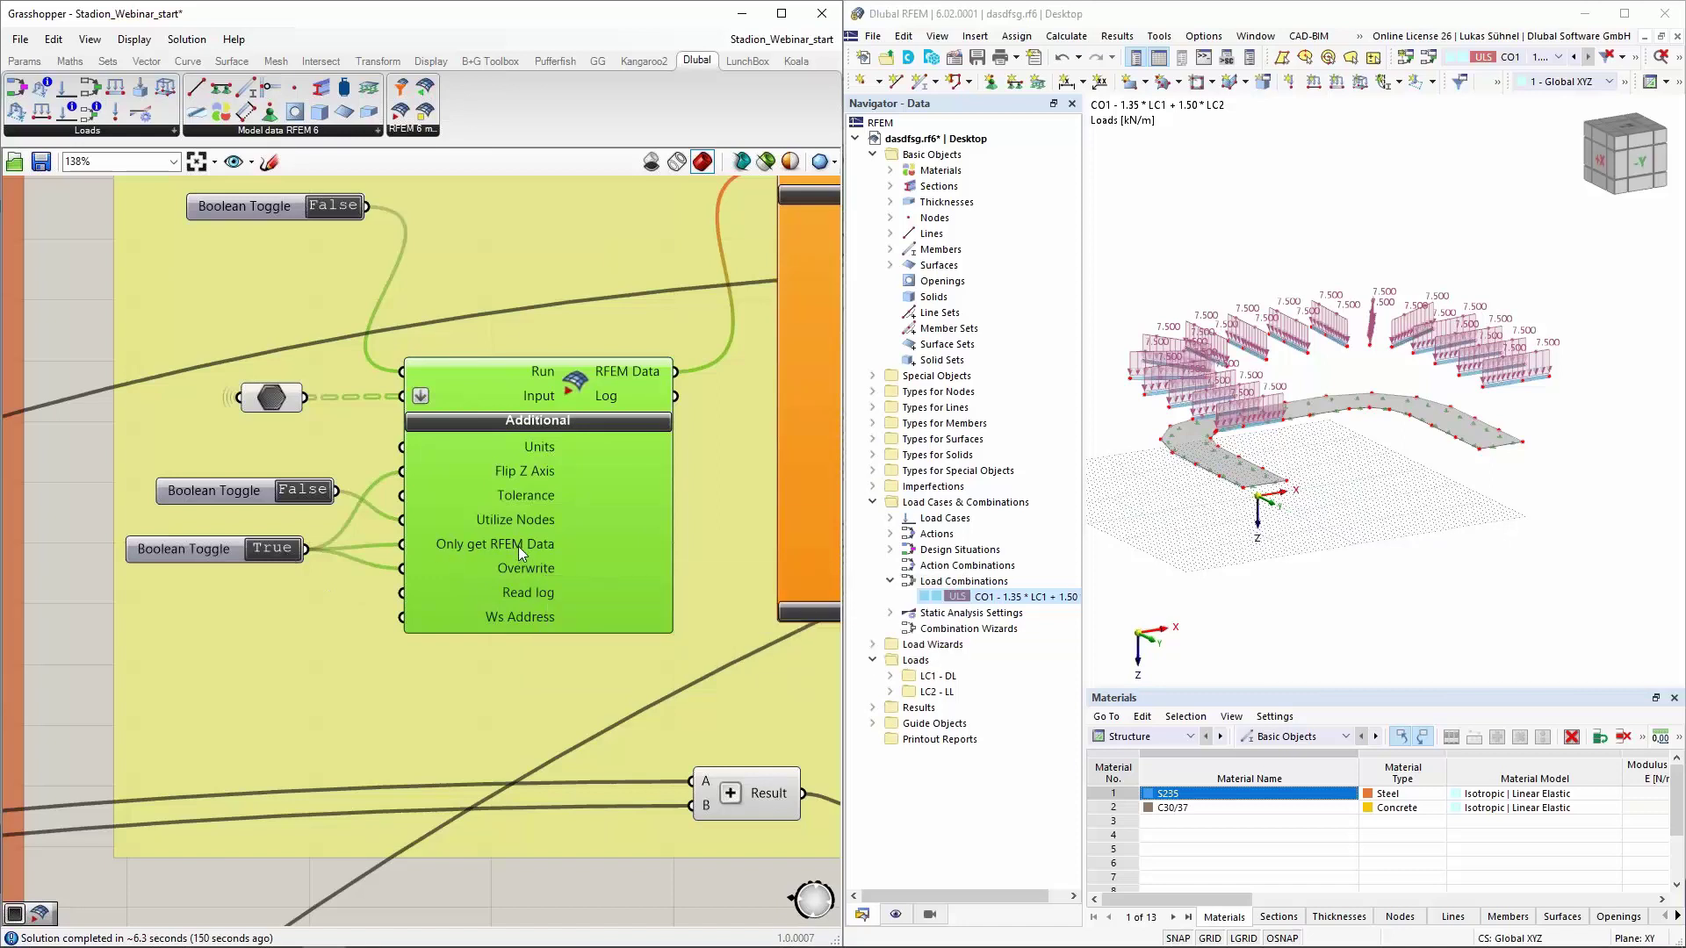
scroll(508, 550, down, 1)
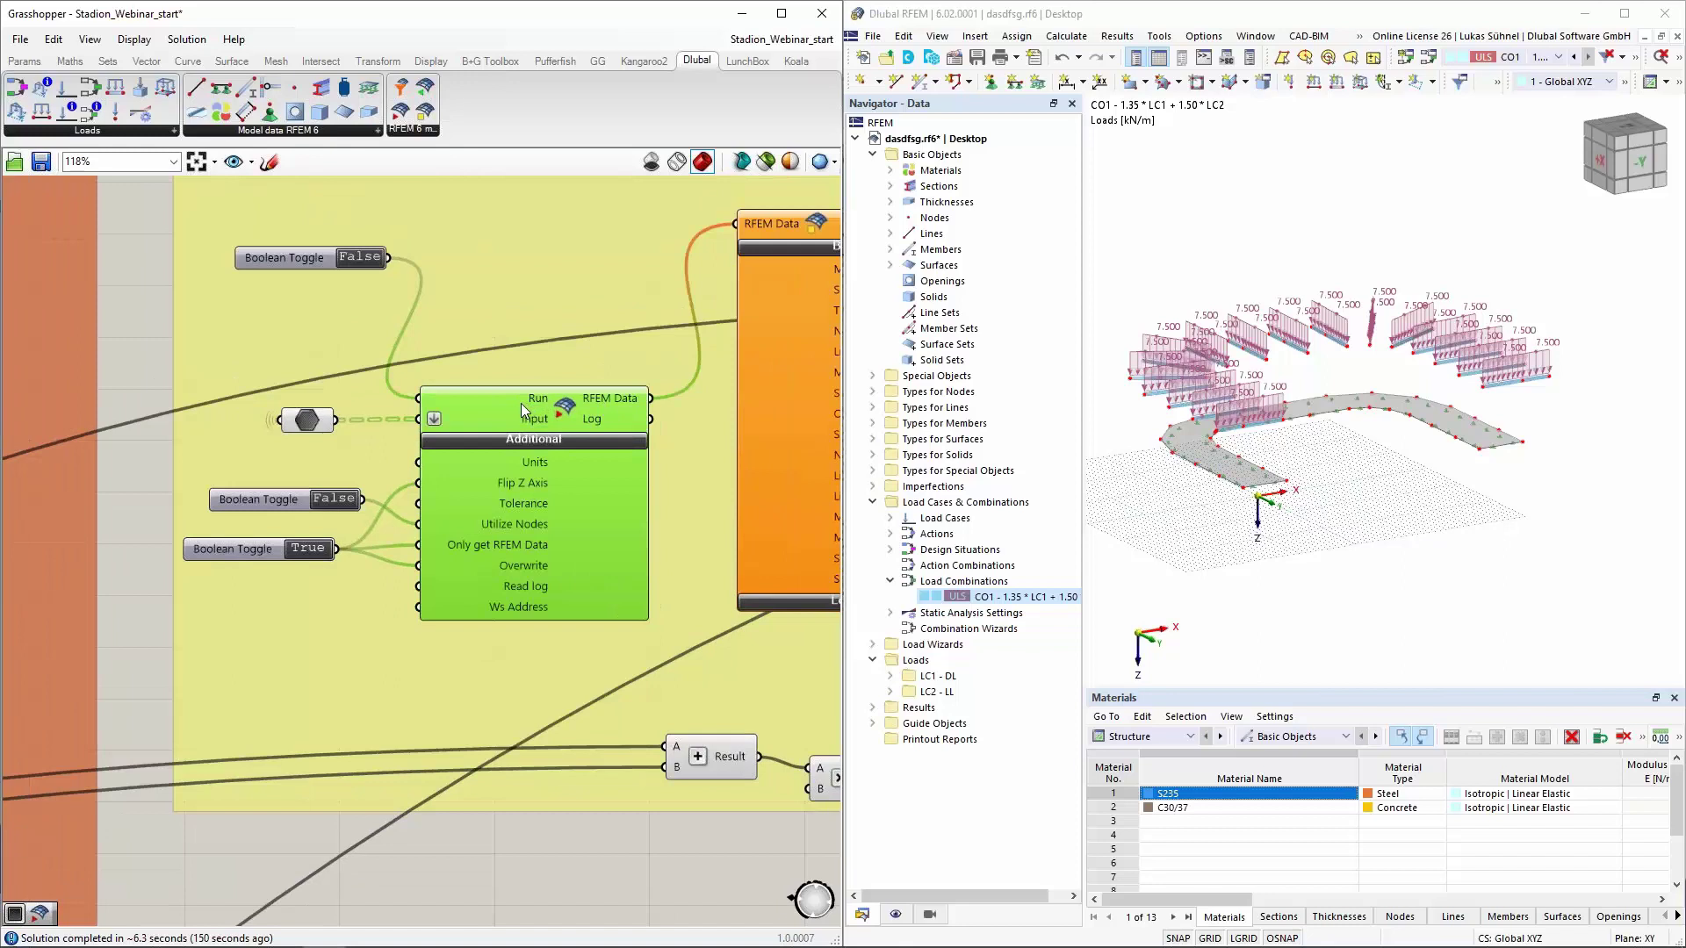
mouse_move(514, 407)
scroll(488, 457, down, 1)
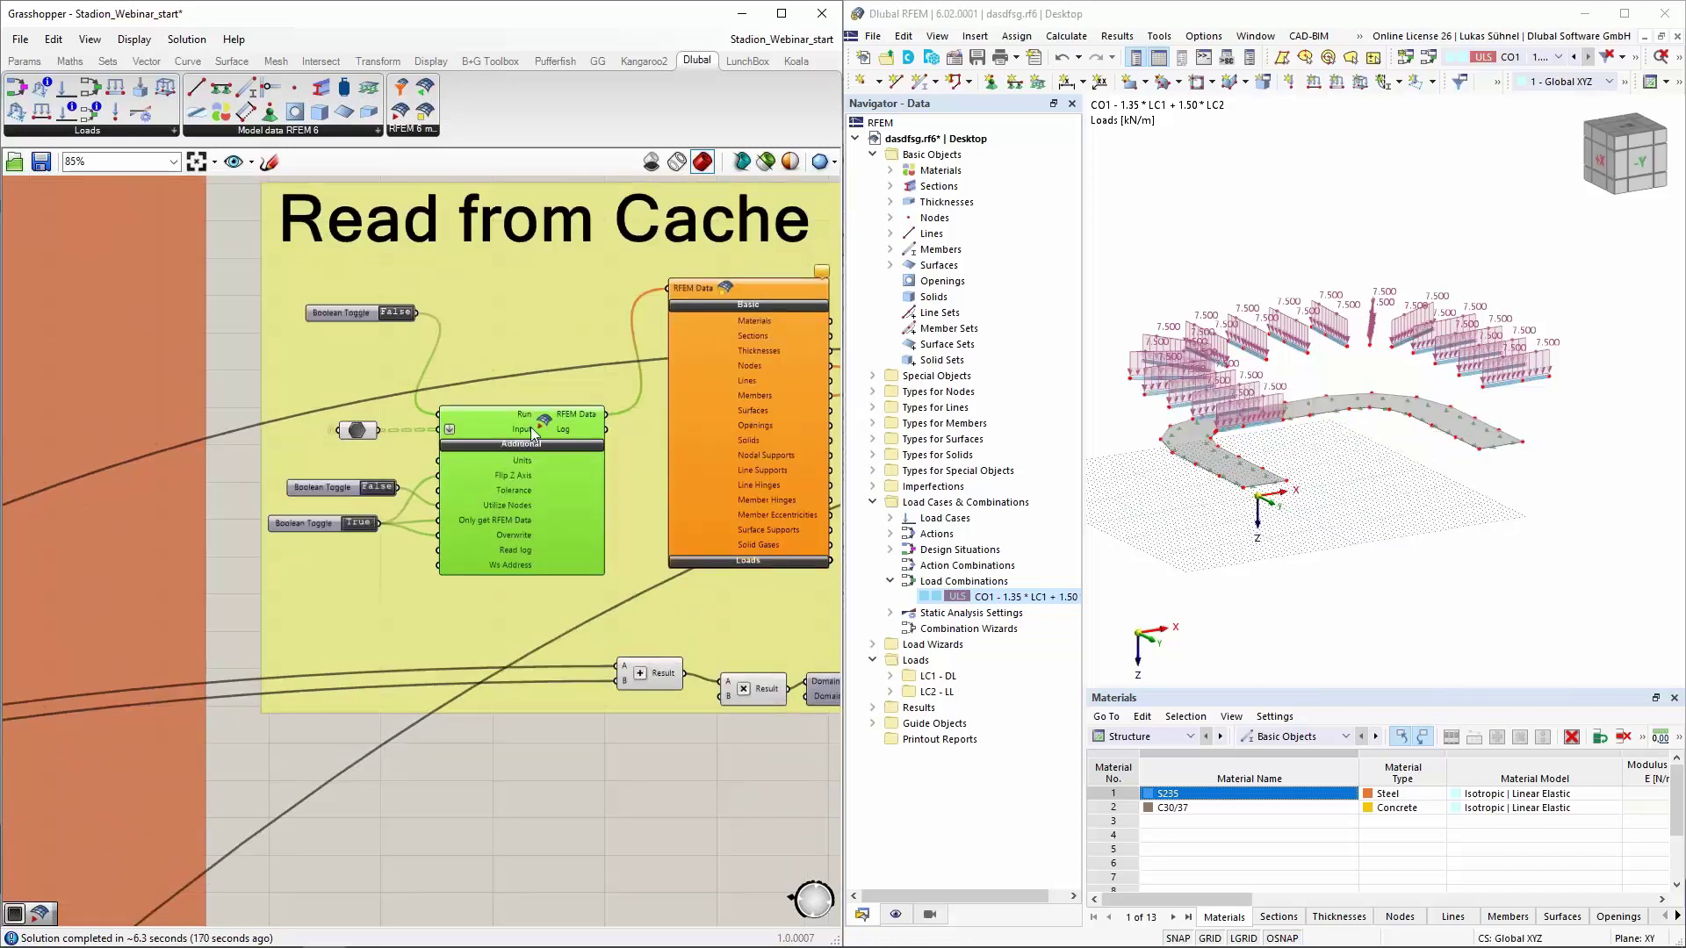
Examine how the export component's RFEM Data output feeds the orange component that splits it into object types in the Read from Cache group
right_drag(645, 394, 360, 428)
scroll(294, 448, up, 3)
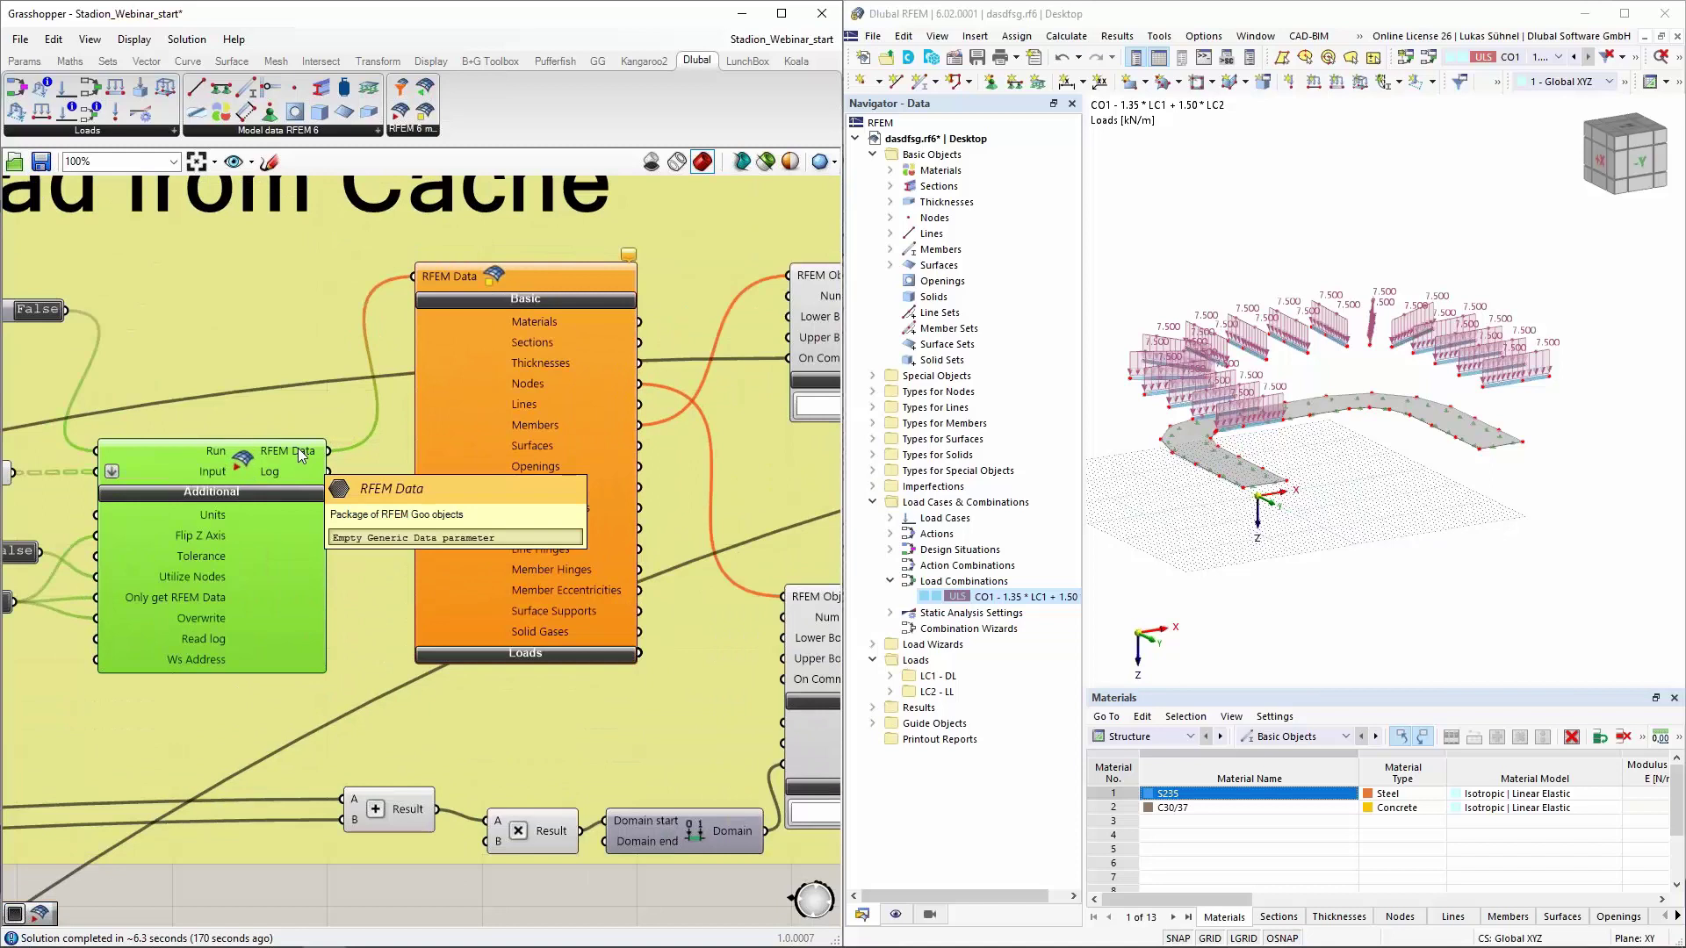
scroll(303, 450, down, 5)
scroll(472, 416, up, 3)
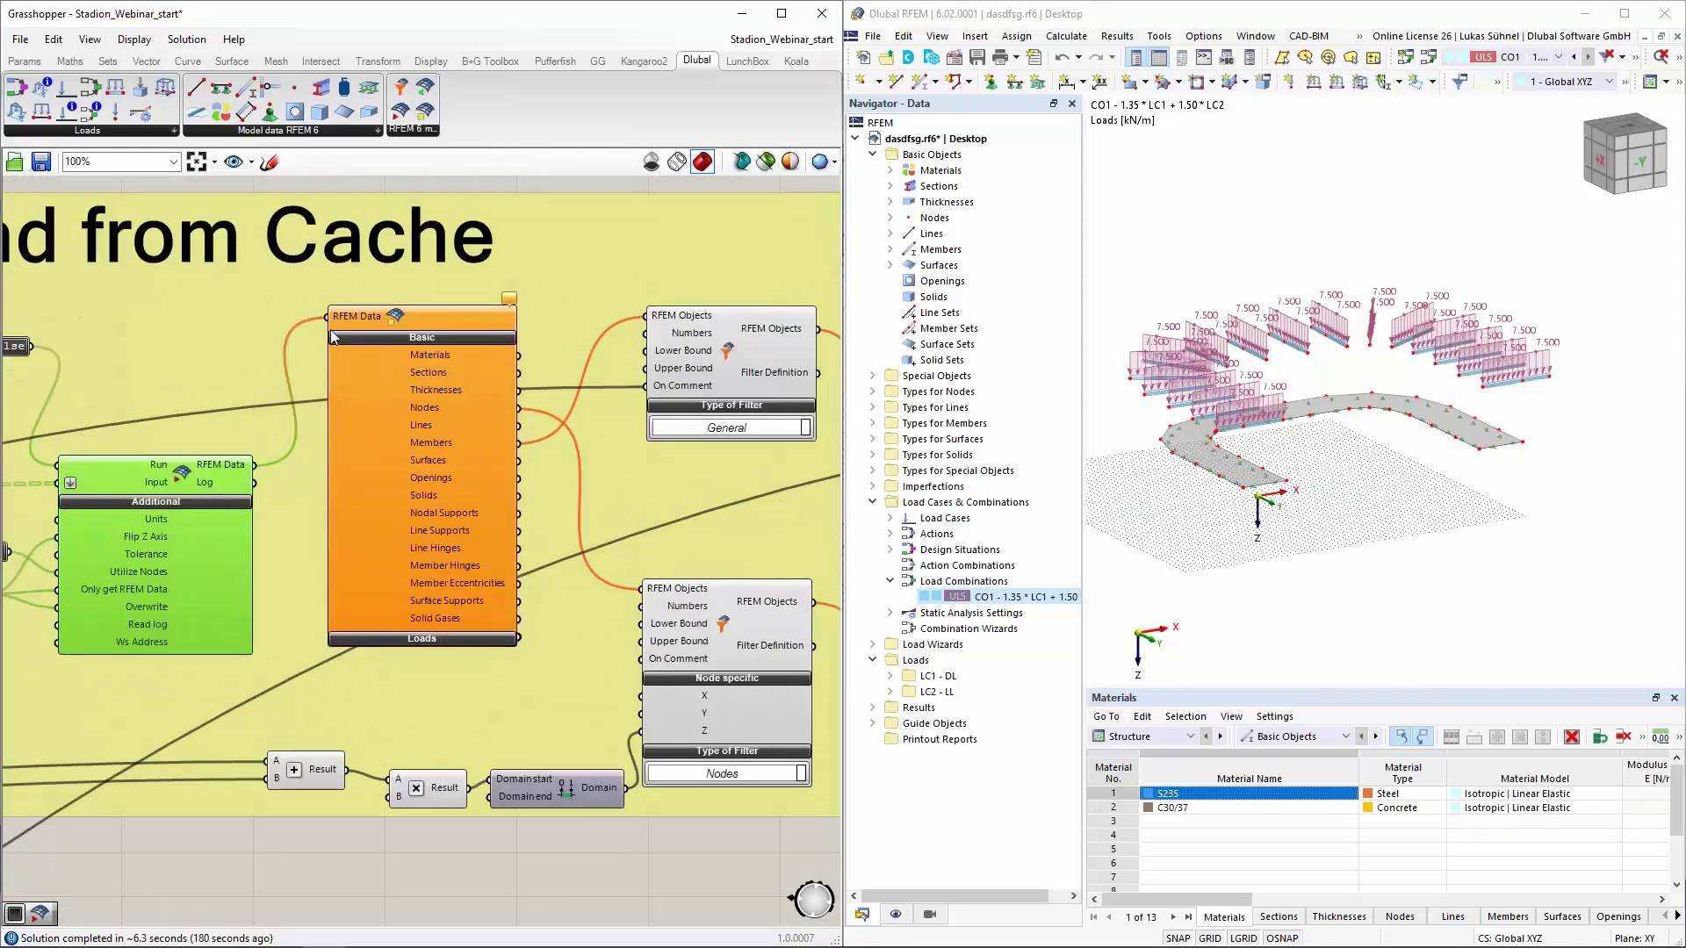
click(411, 317)
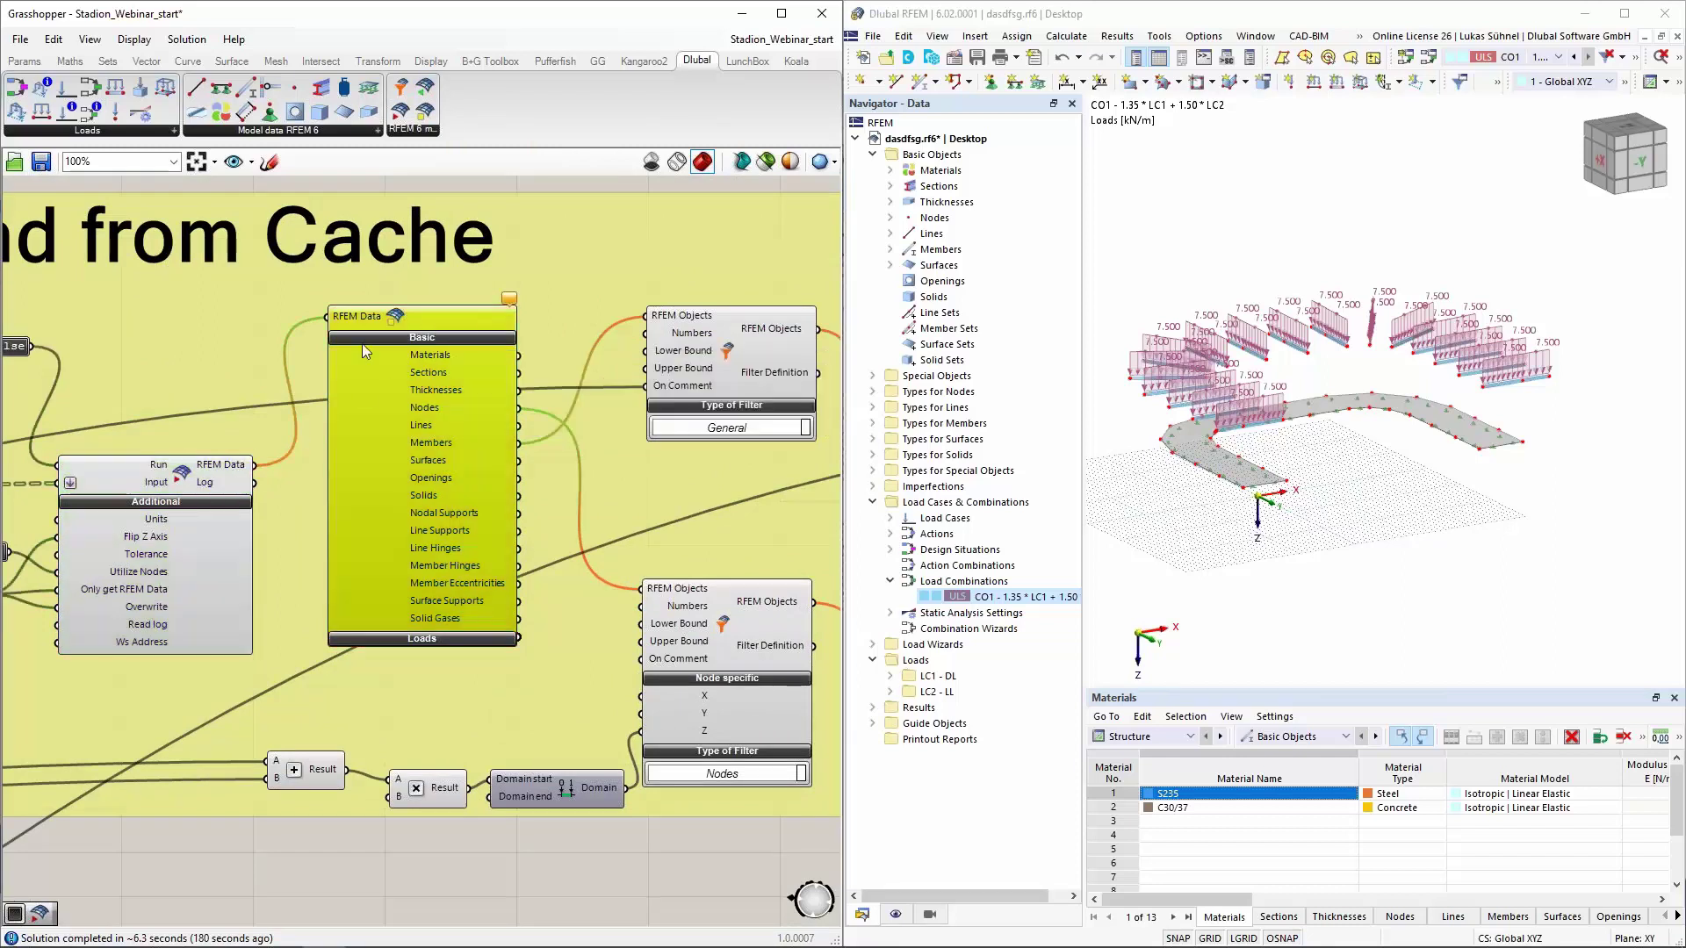
mouse_move(230, 475)
right_drag(630, 482, 337, 483)
Examine the Member Extract component's type options and No. output, and the General filter that supplies its members
click(637, 569)
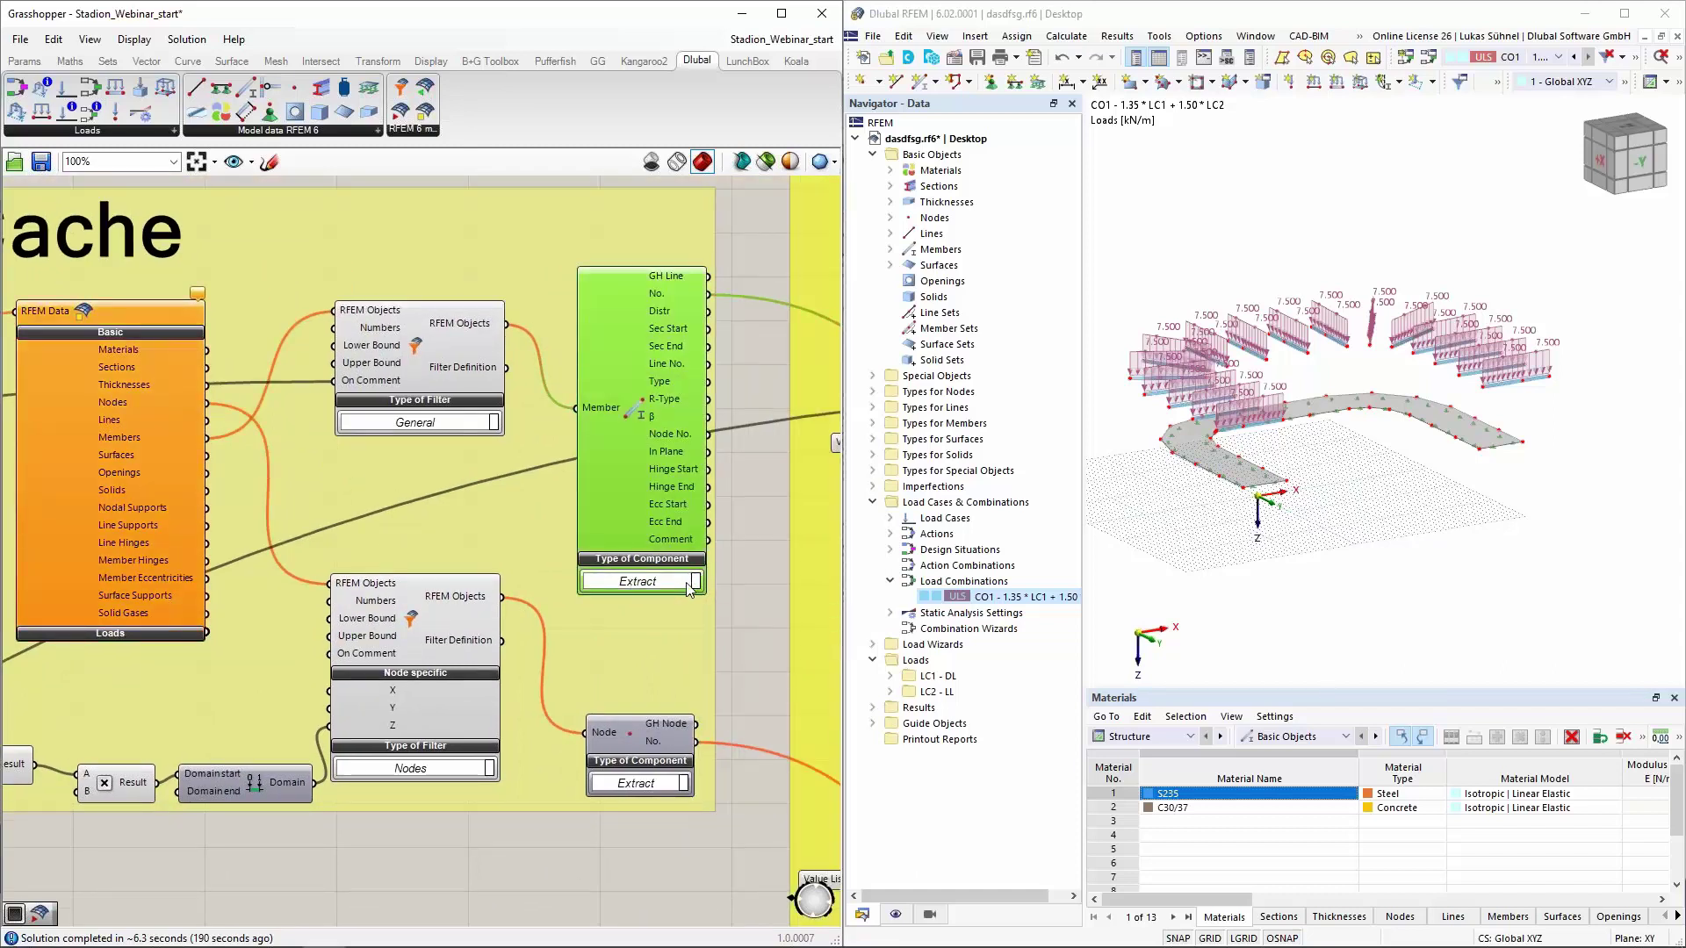
click(697, 584)
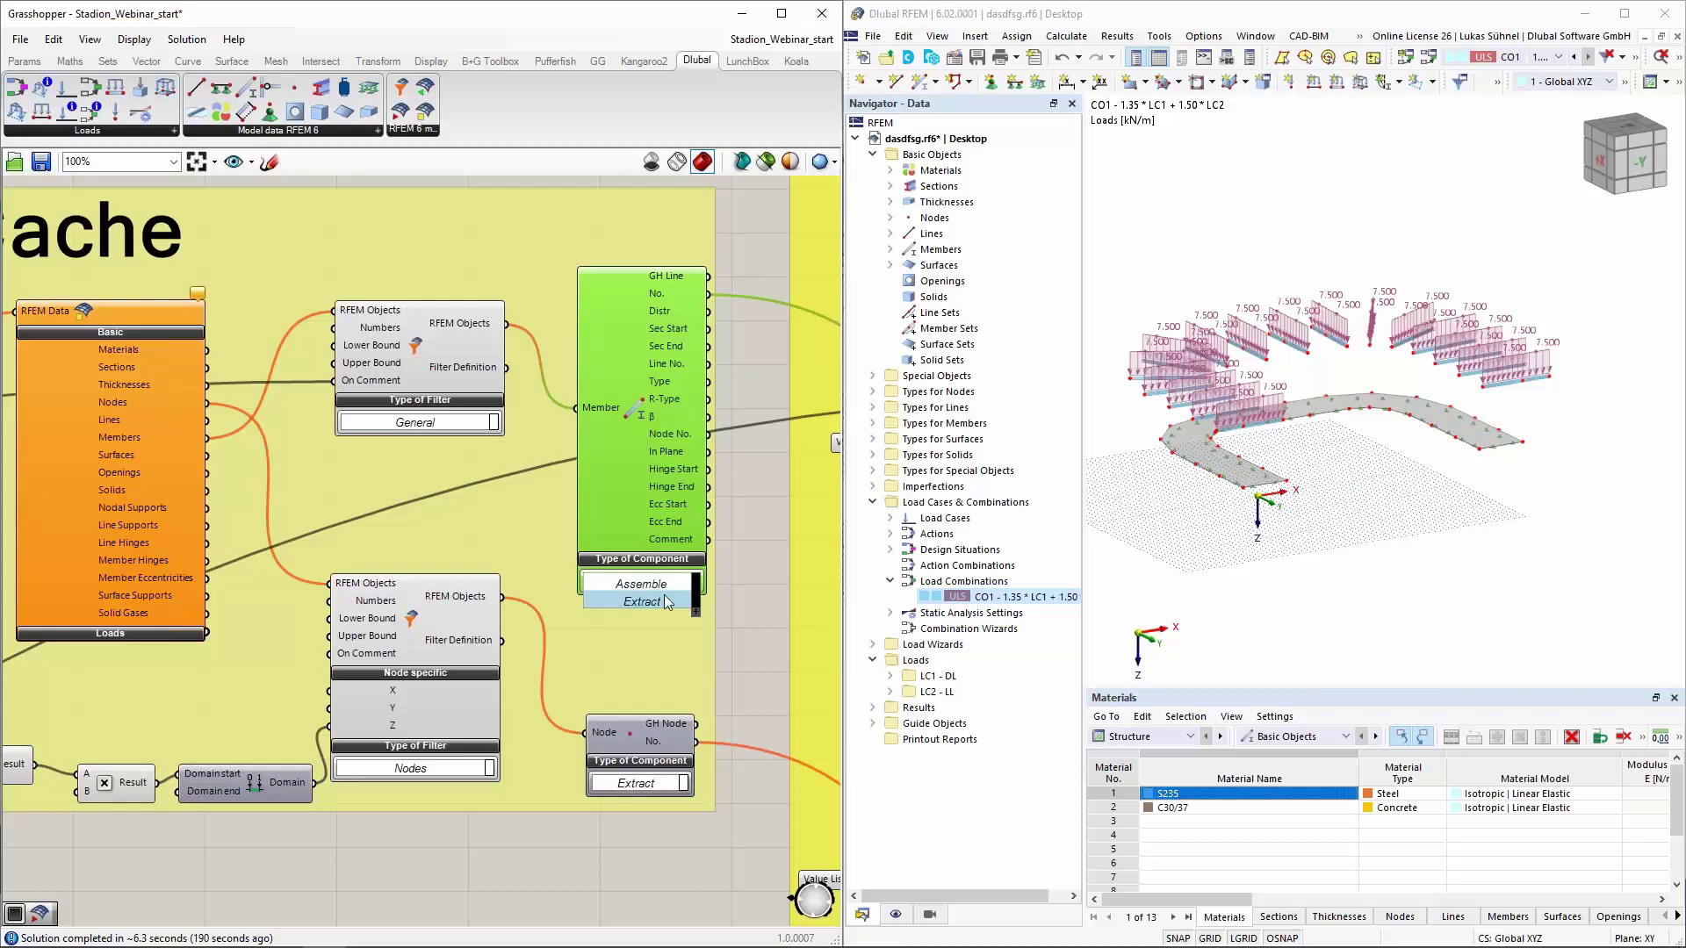
scroll(597, 428, down, 2)
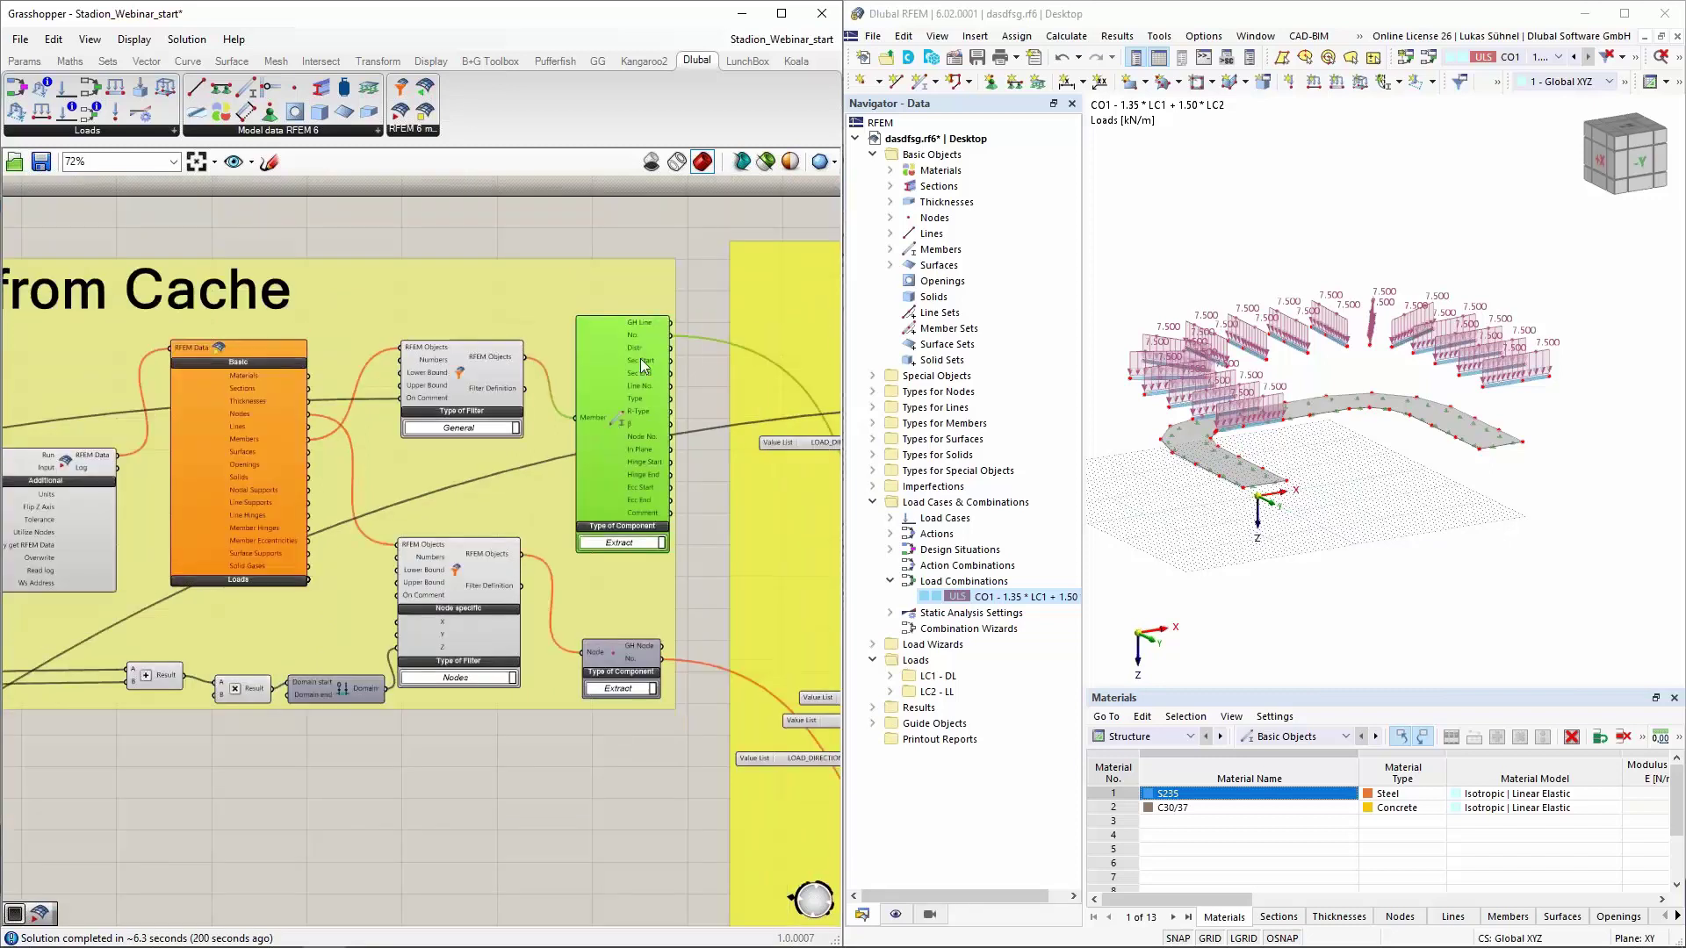
scroll(640, 358, up, 2)
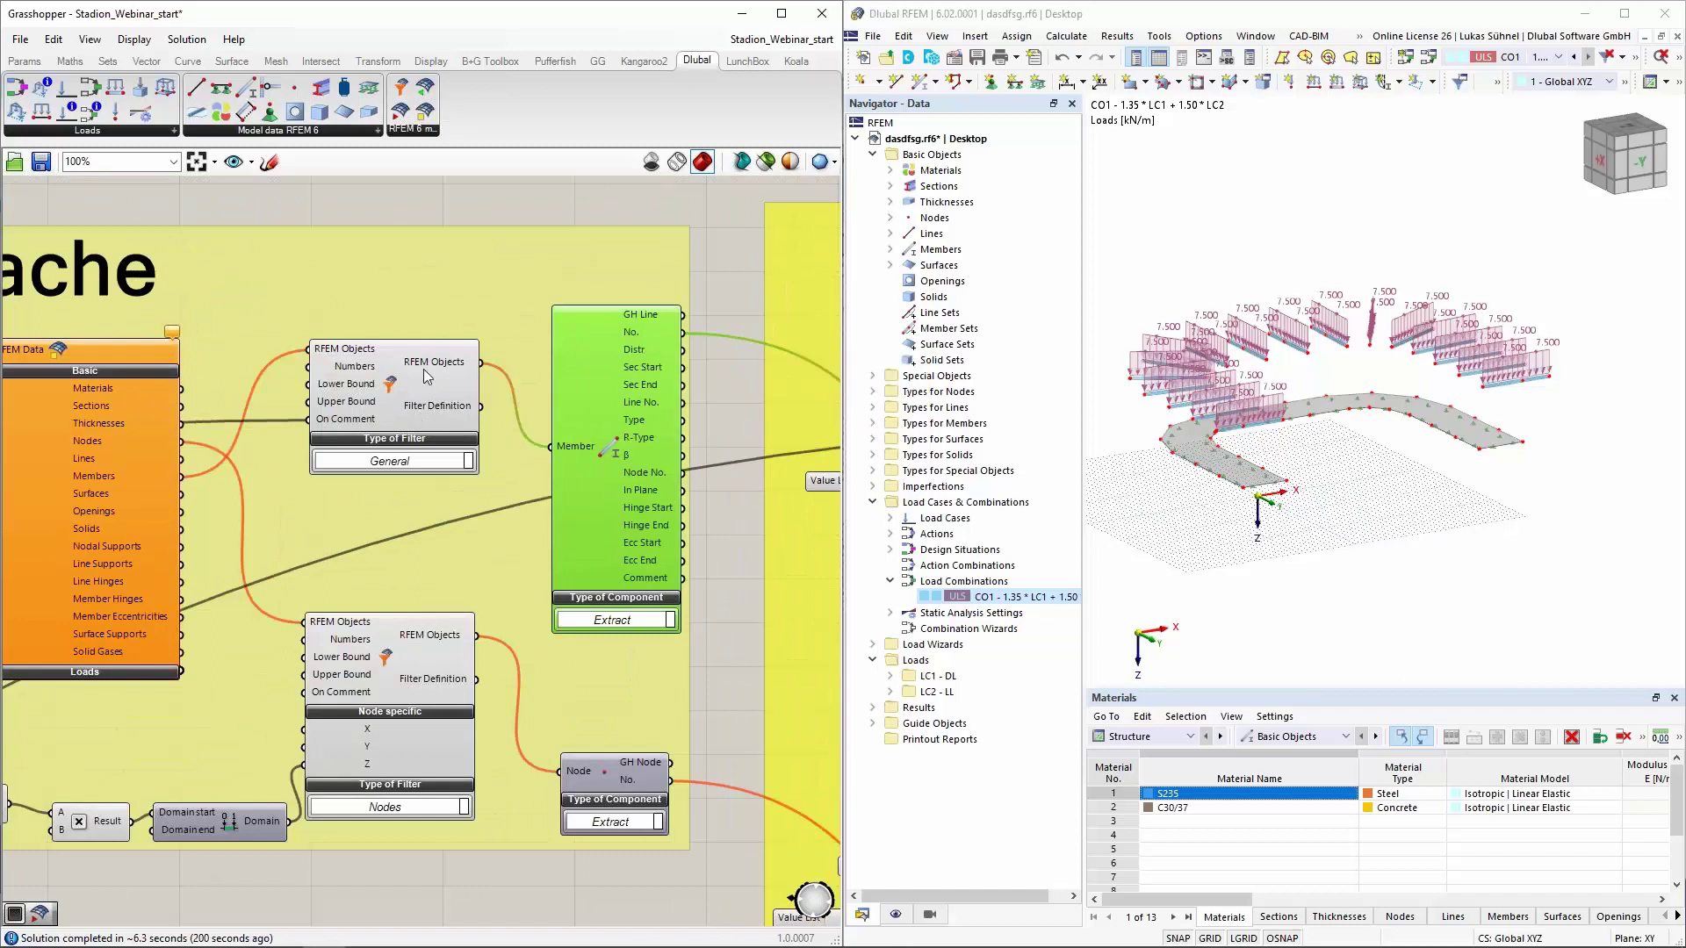
mouse_move(631, 332)
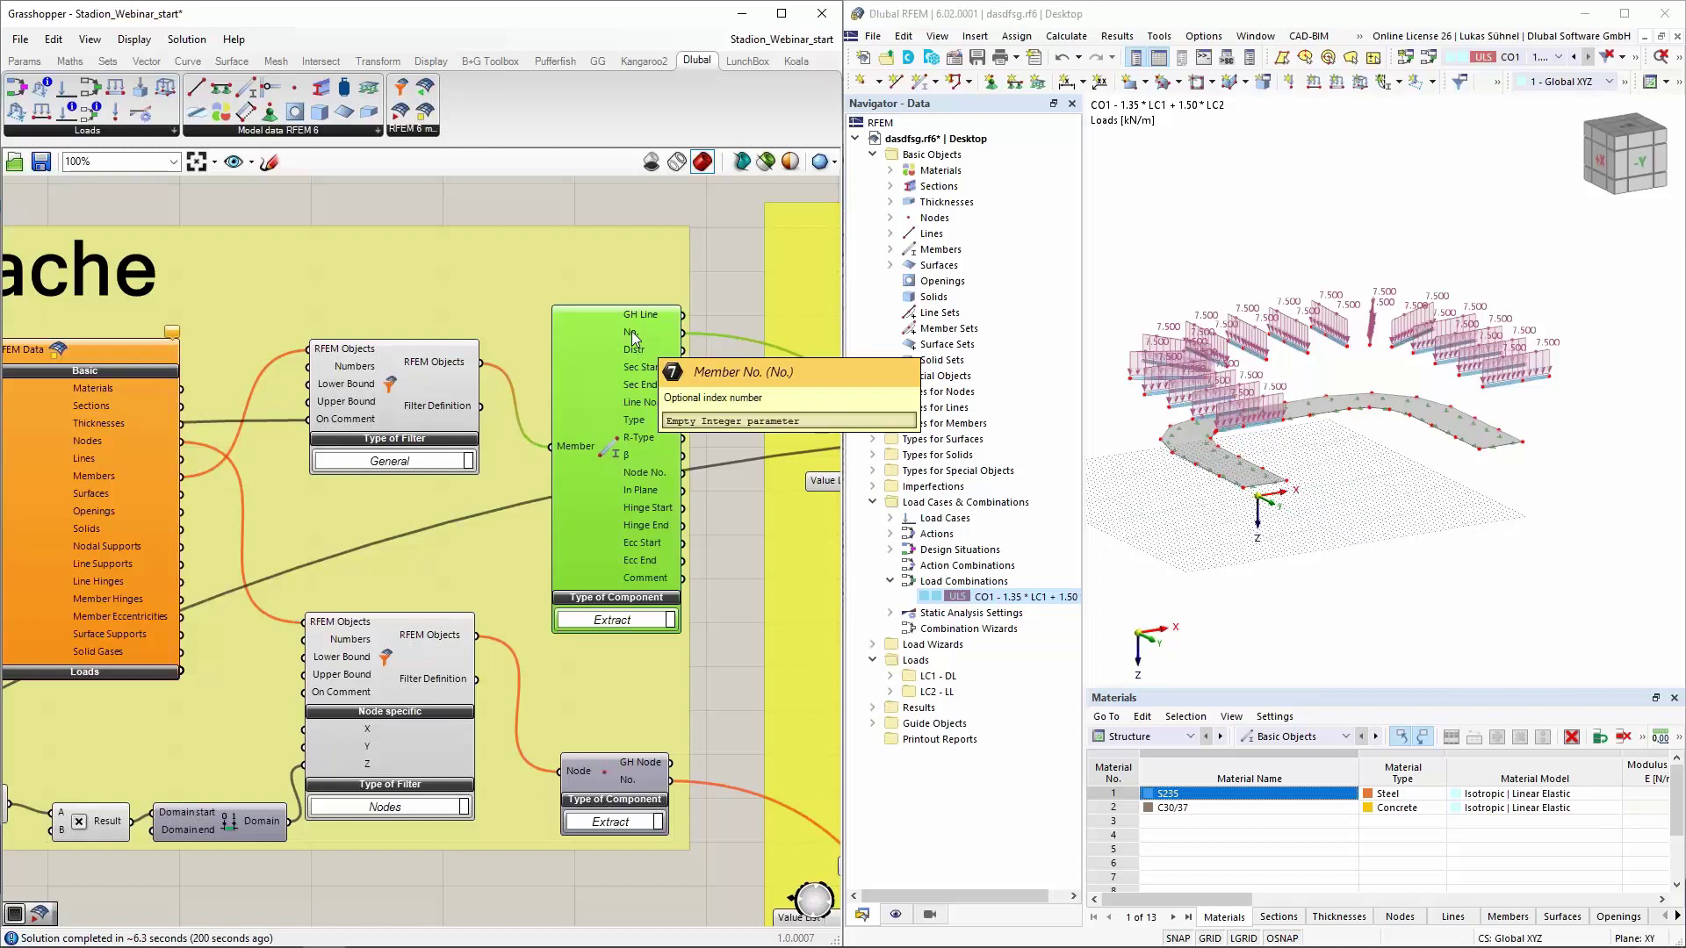
scroll(646, 342, down, 4)
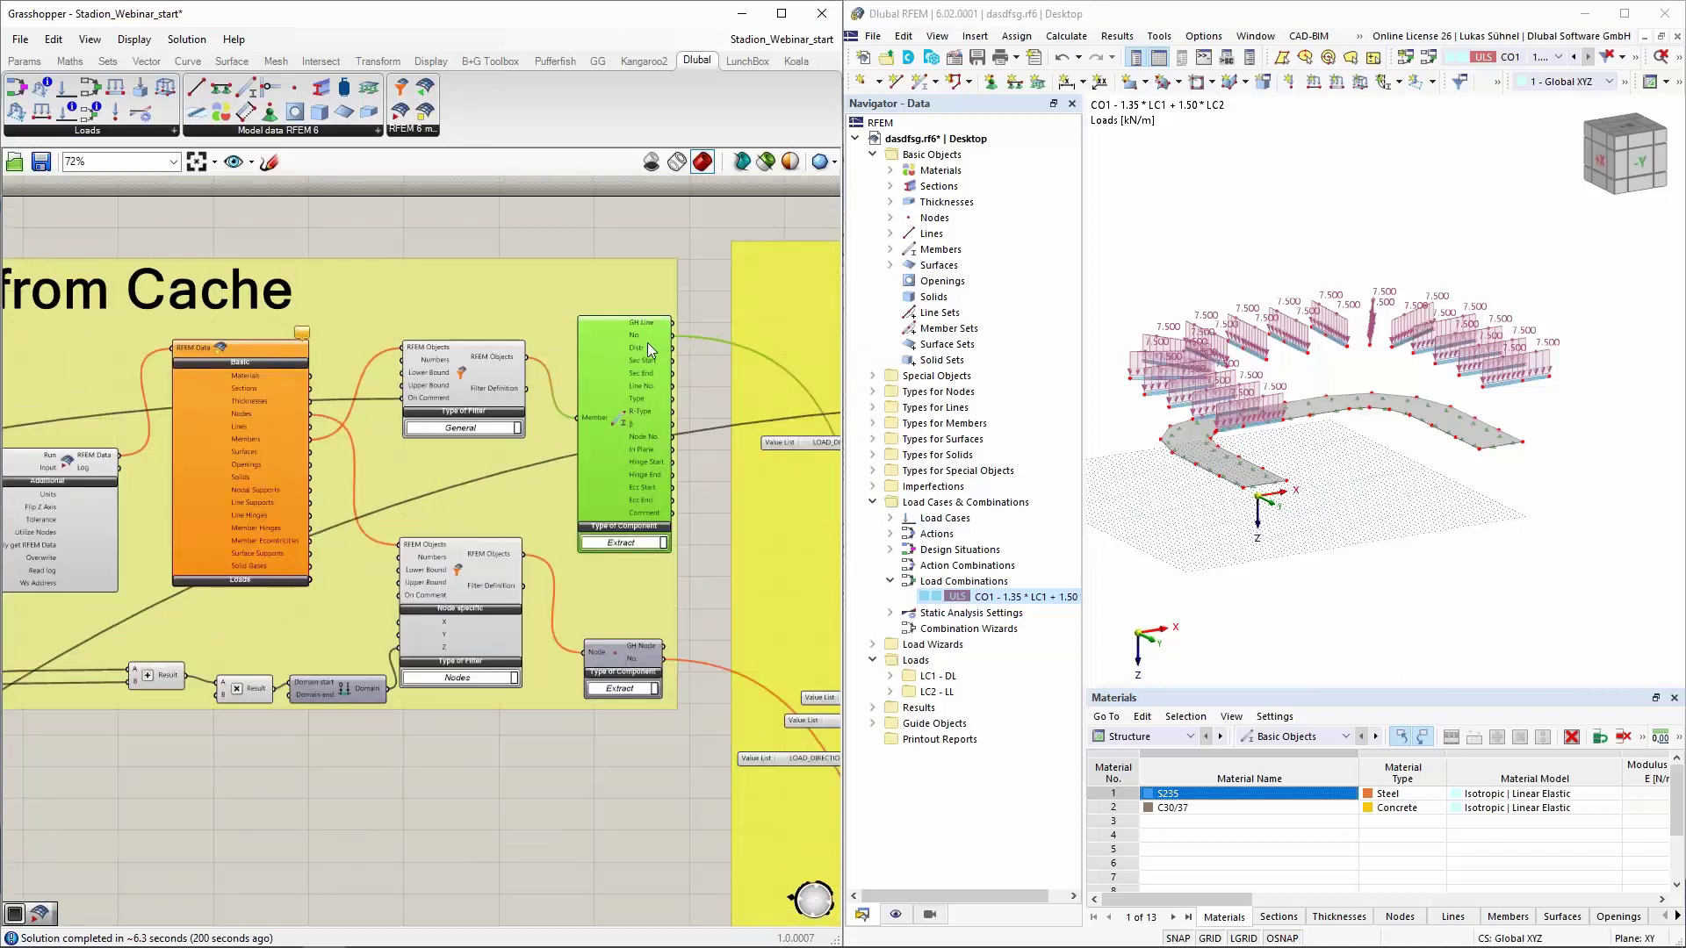
scroll(414, 392, down, 2)
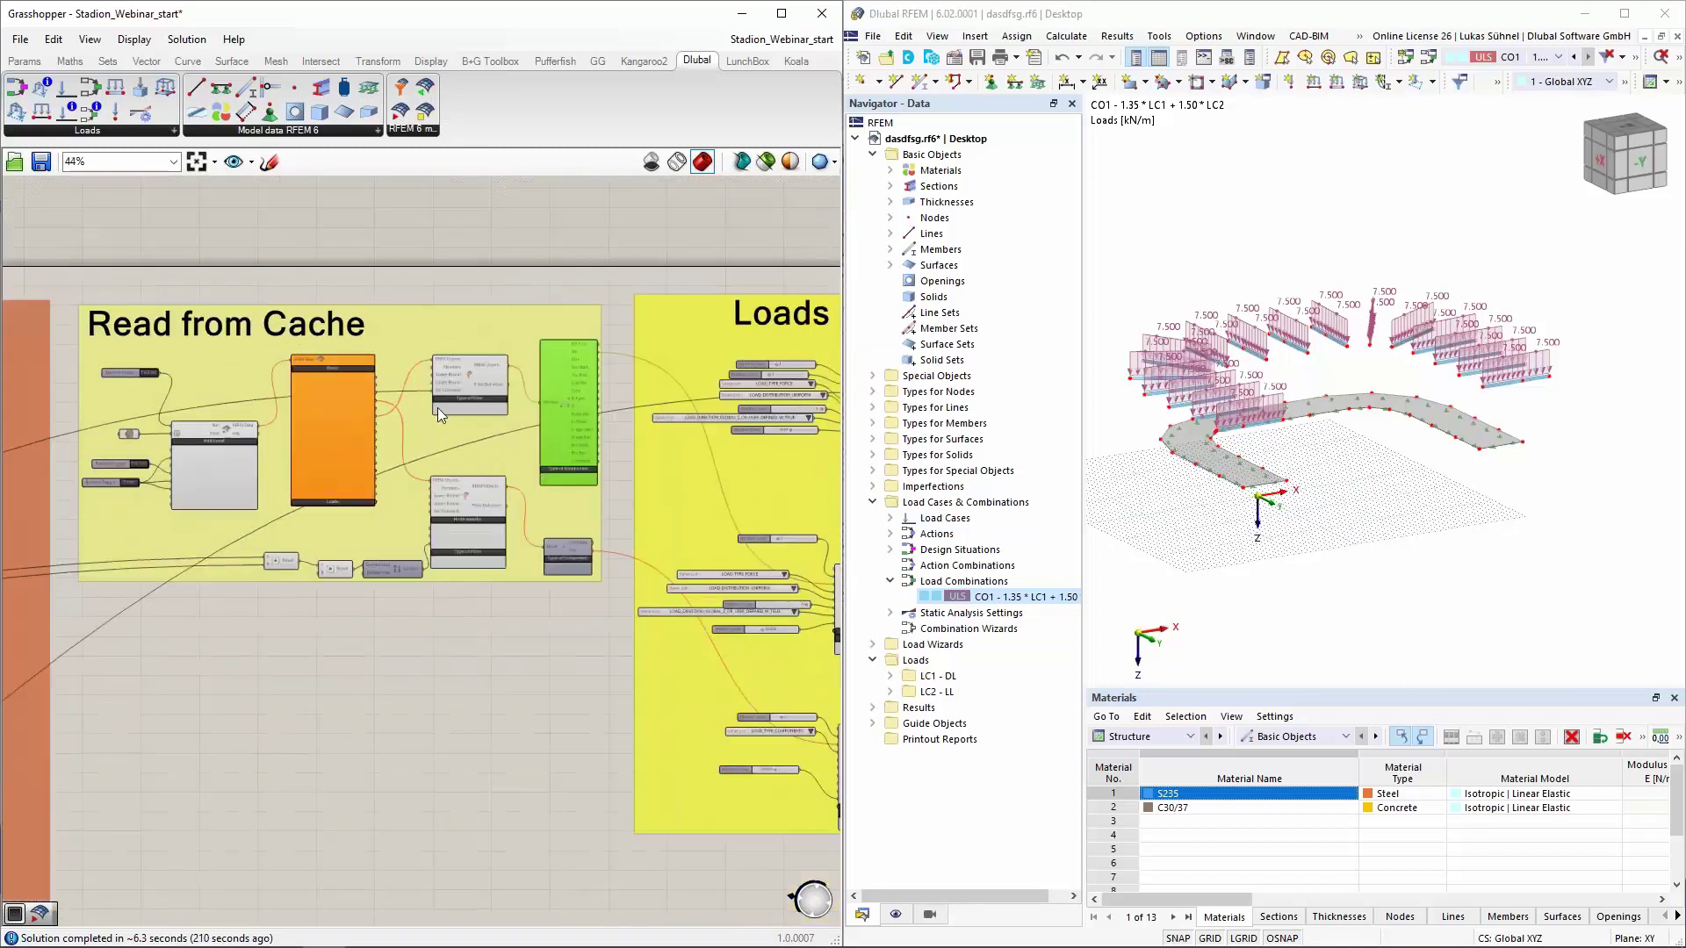
scroll(480, 399, up, 2)
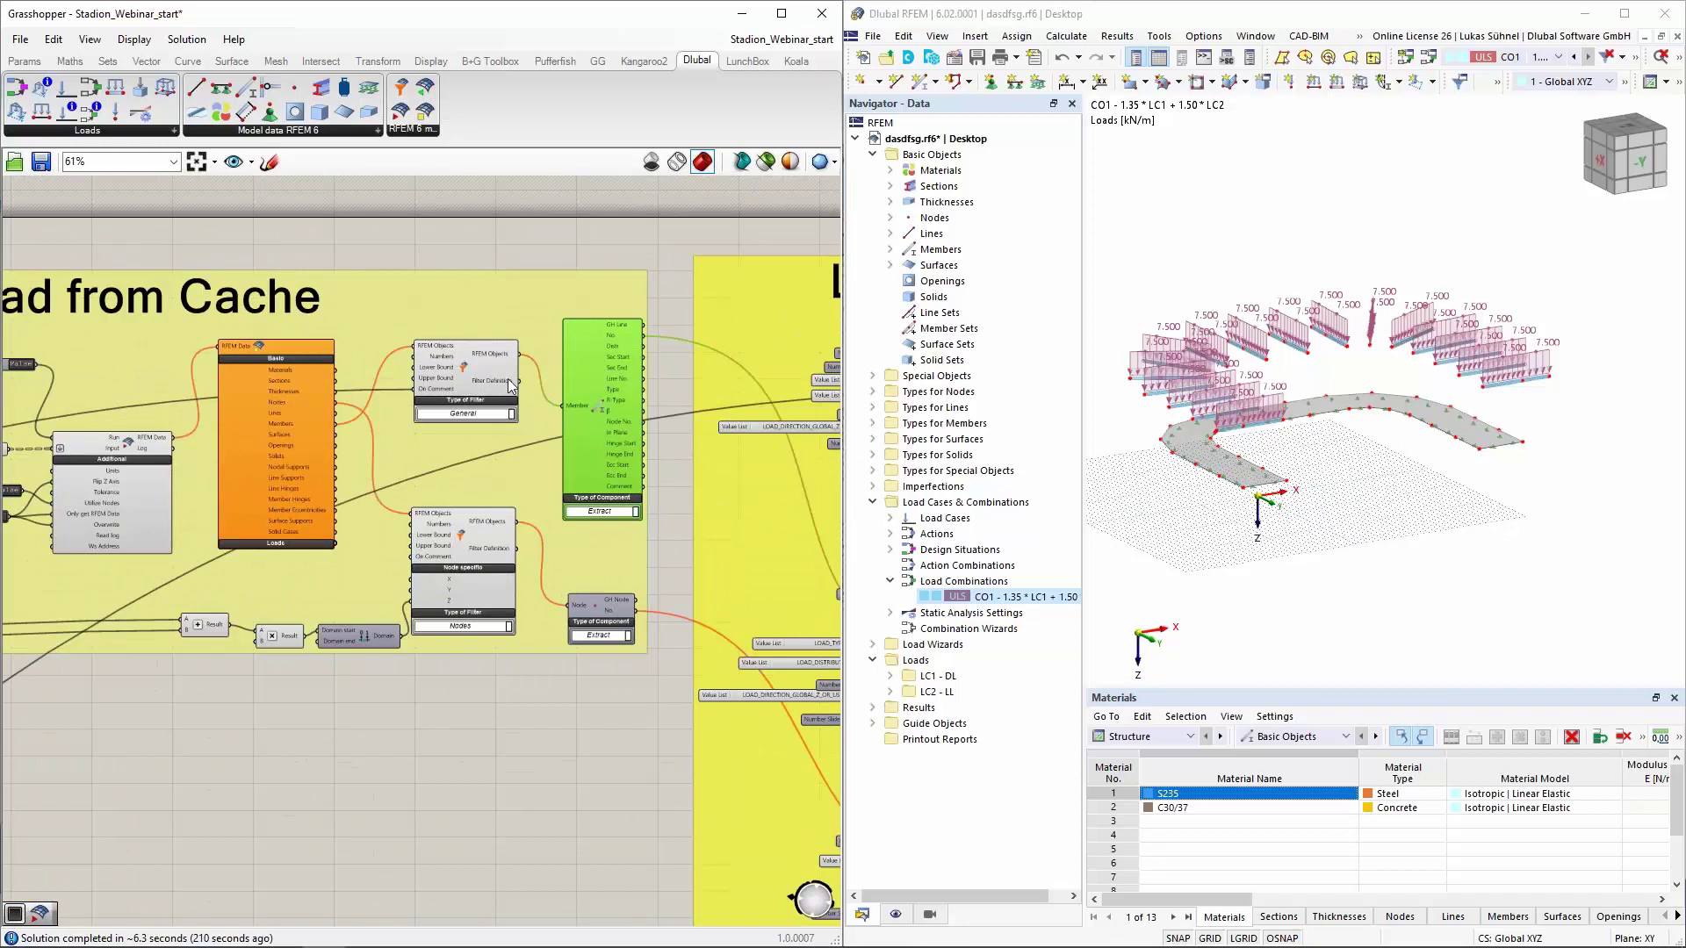
scroll(488, 367, up, 3)
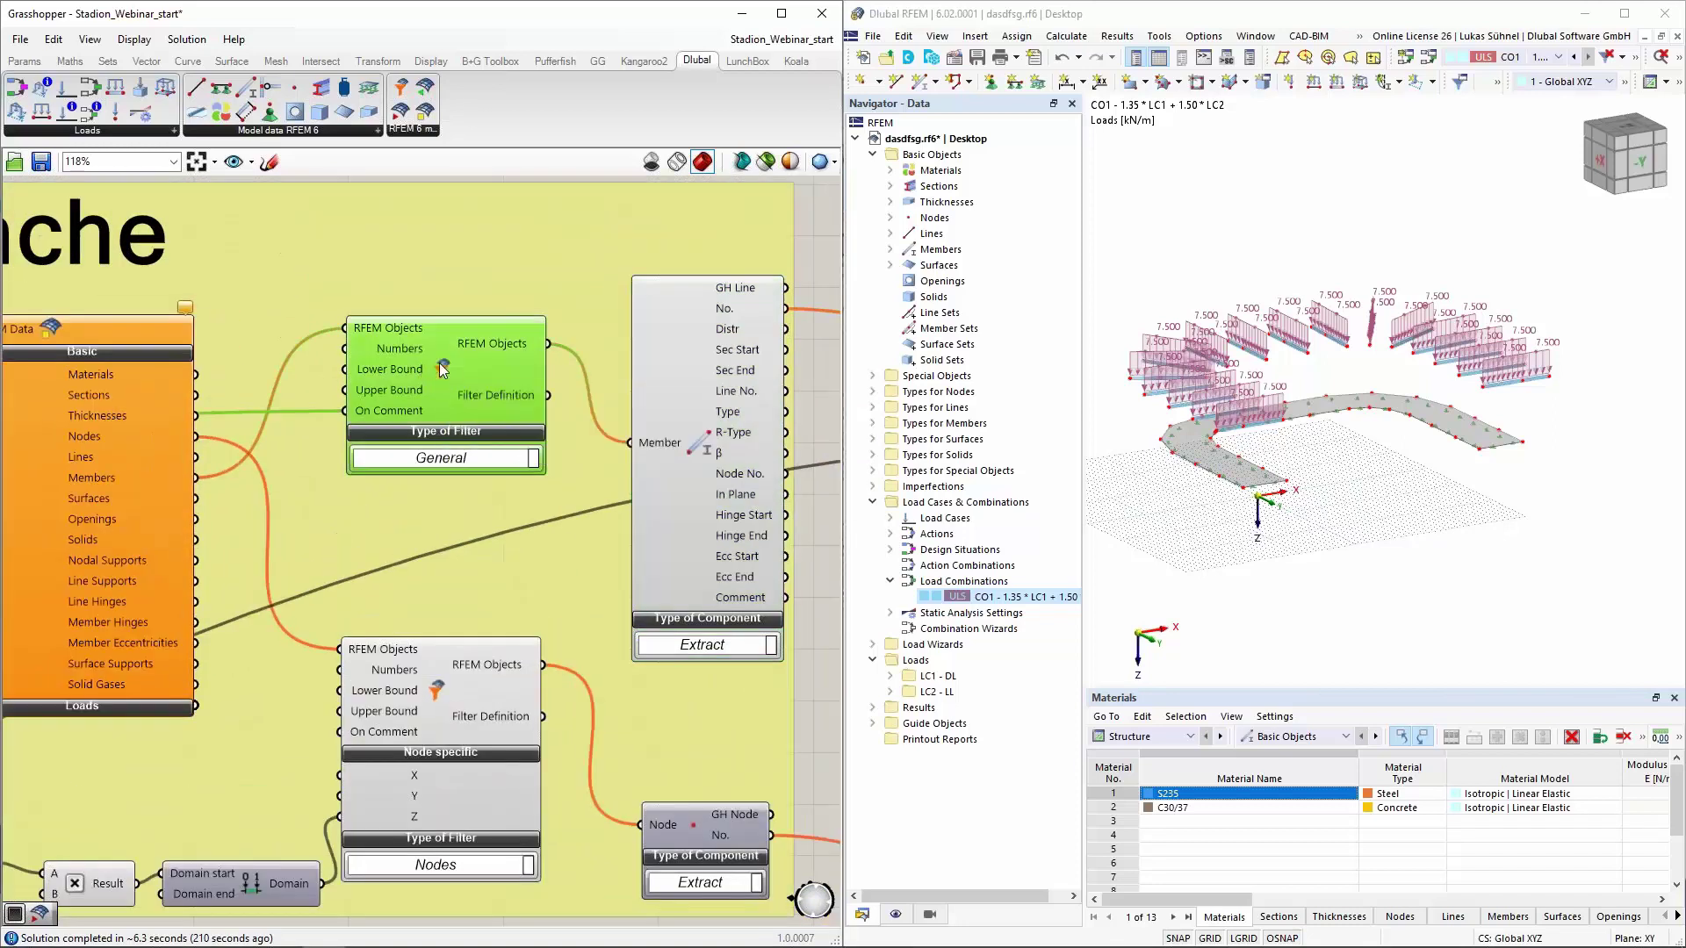
scroll(439, 361, down, 1)
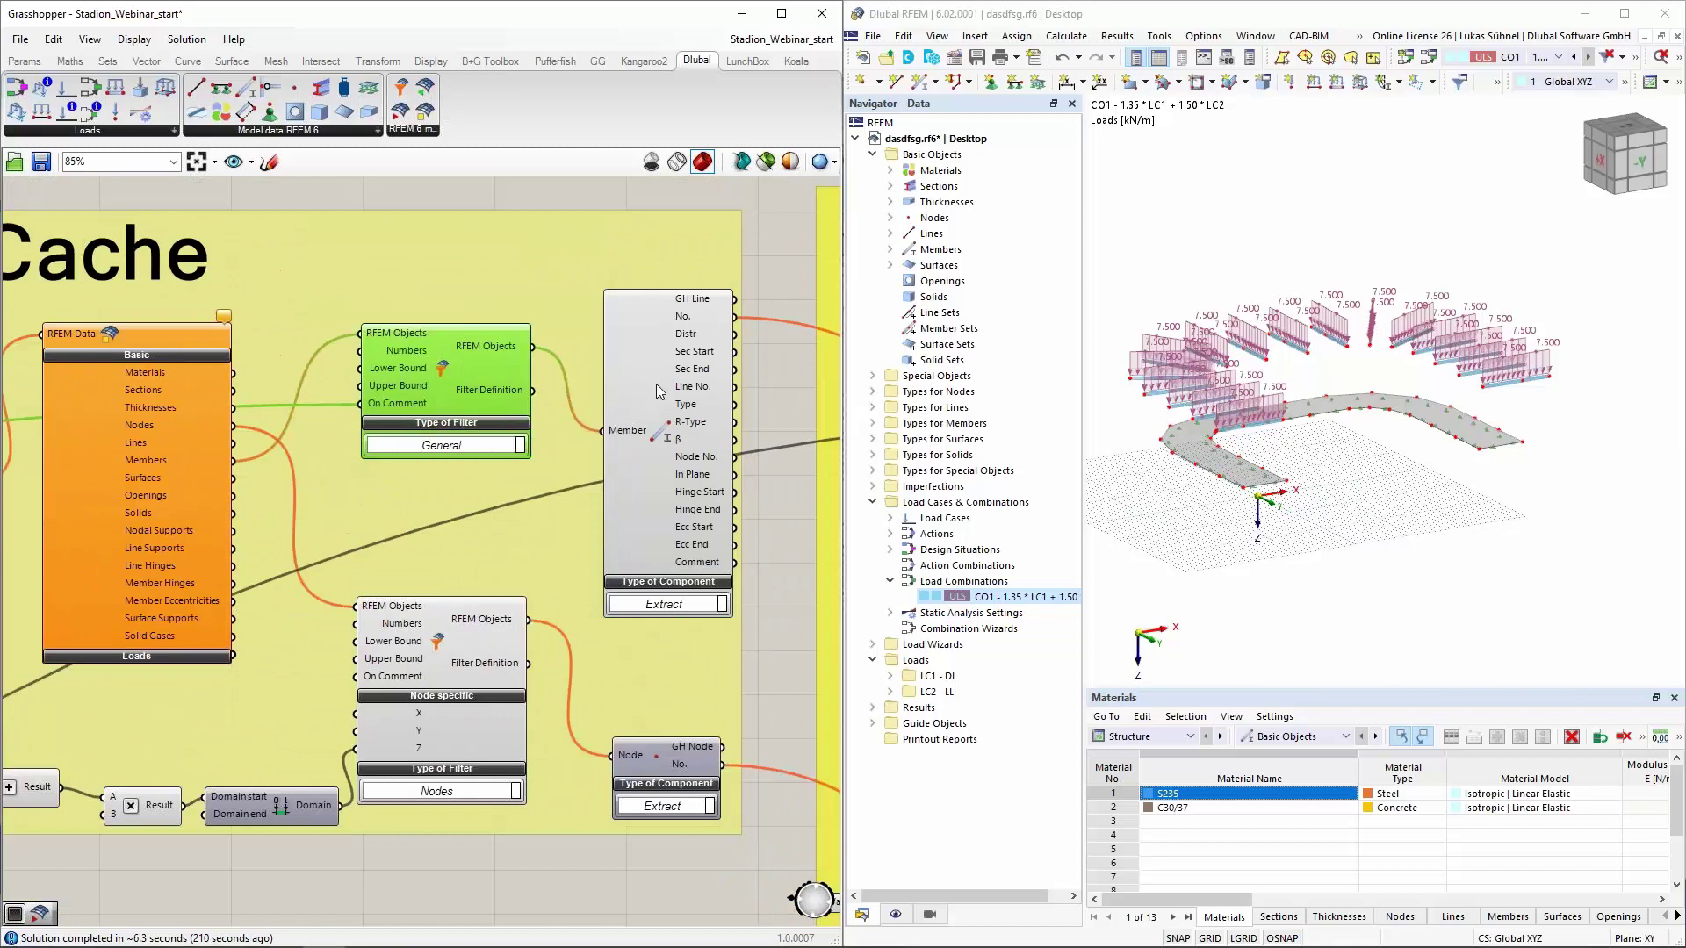
Examine the Member component in the RFEM Model-Data group whose Comment input comes from the Träger Tribühne panel
scroll(694, 399, down, 6)
scroll(518, 445, up, 6)
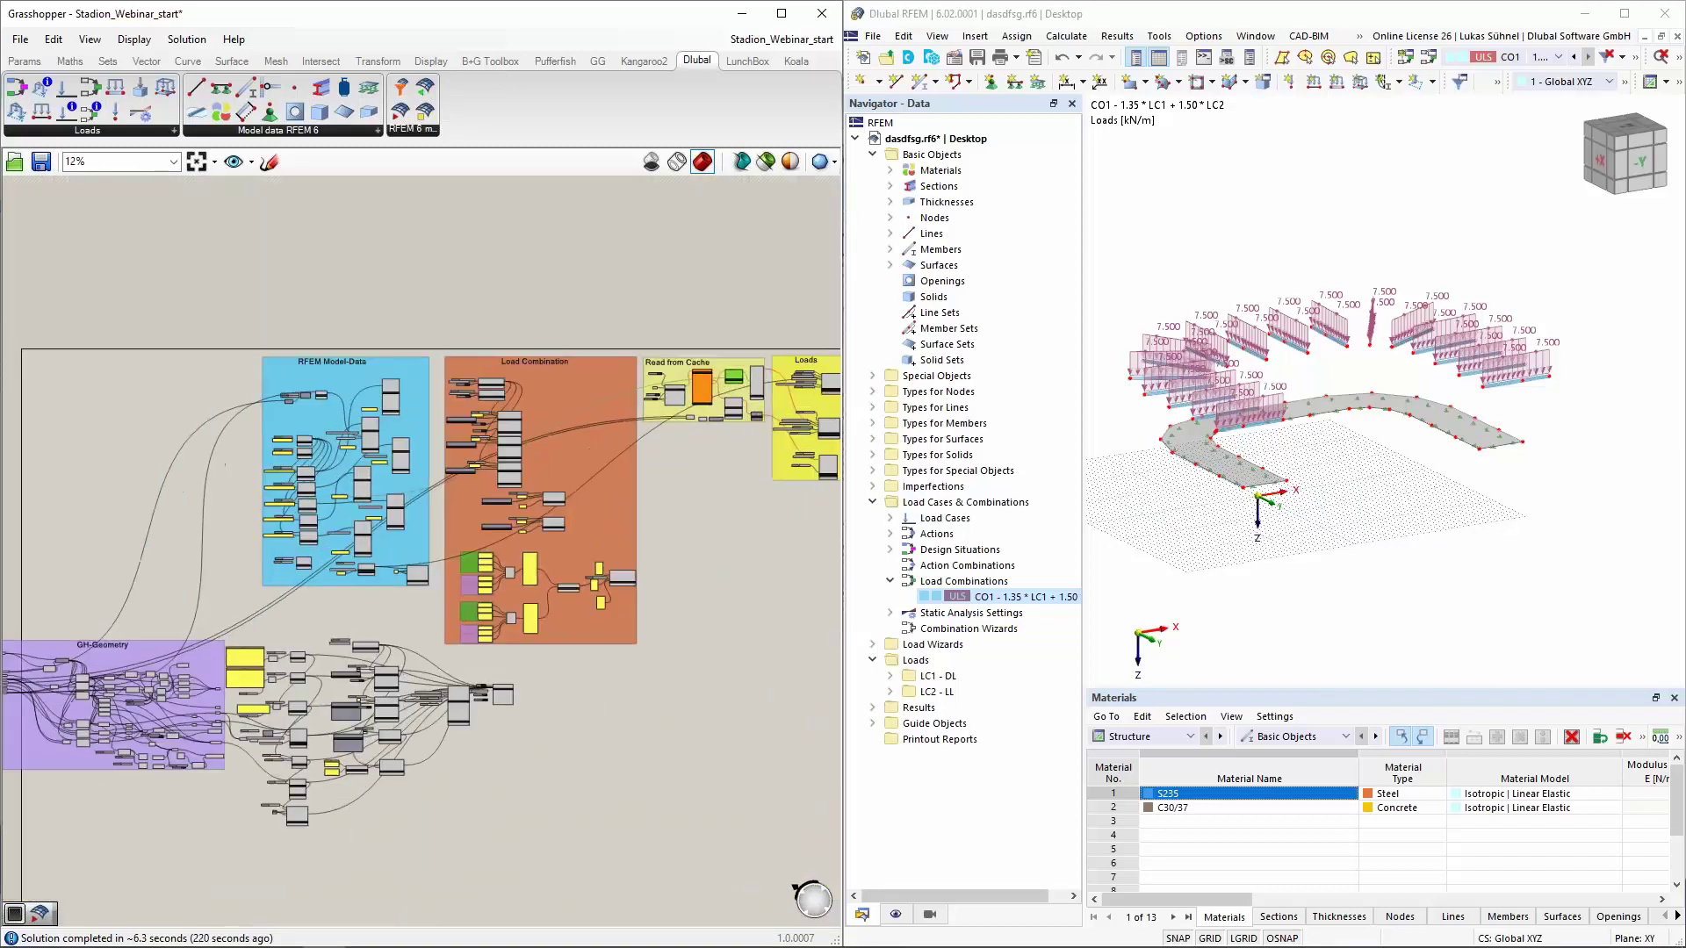
scroll(492, 534, down, 2)
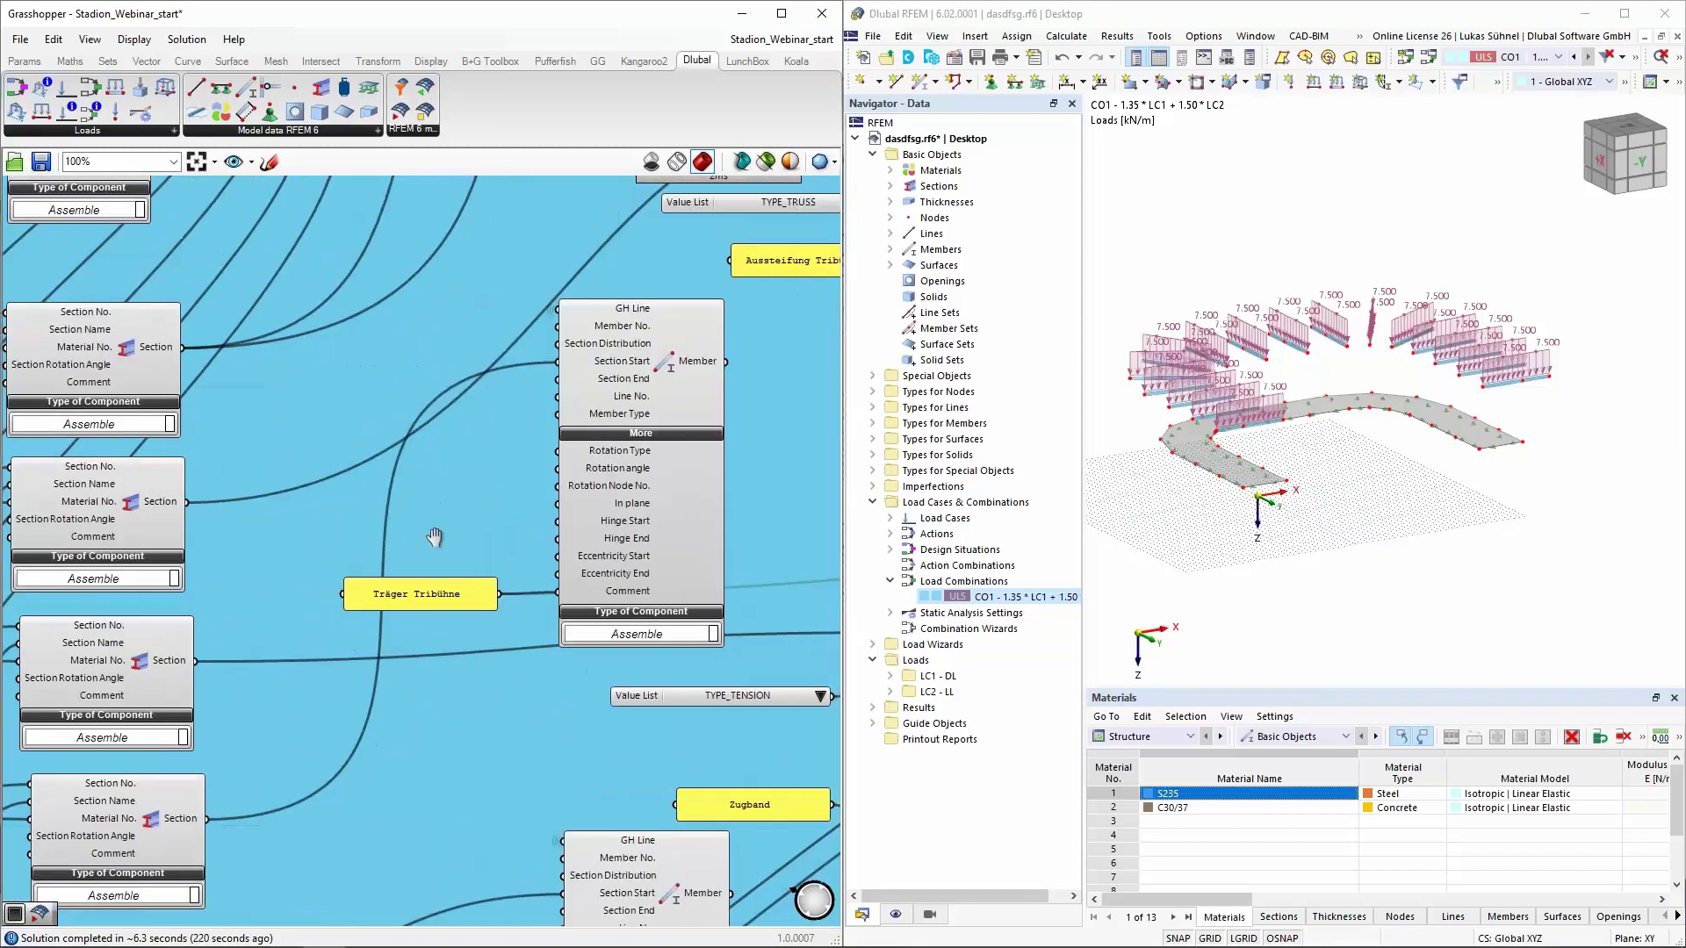
scroll(381, 562, down, 1)
scroll(381, 562, up, 2)
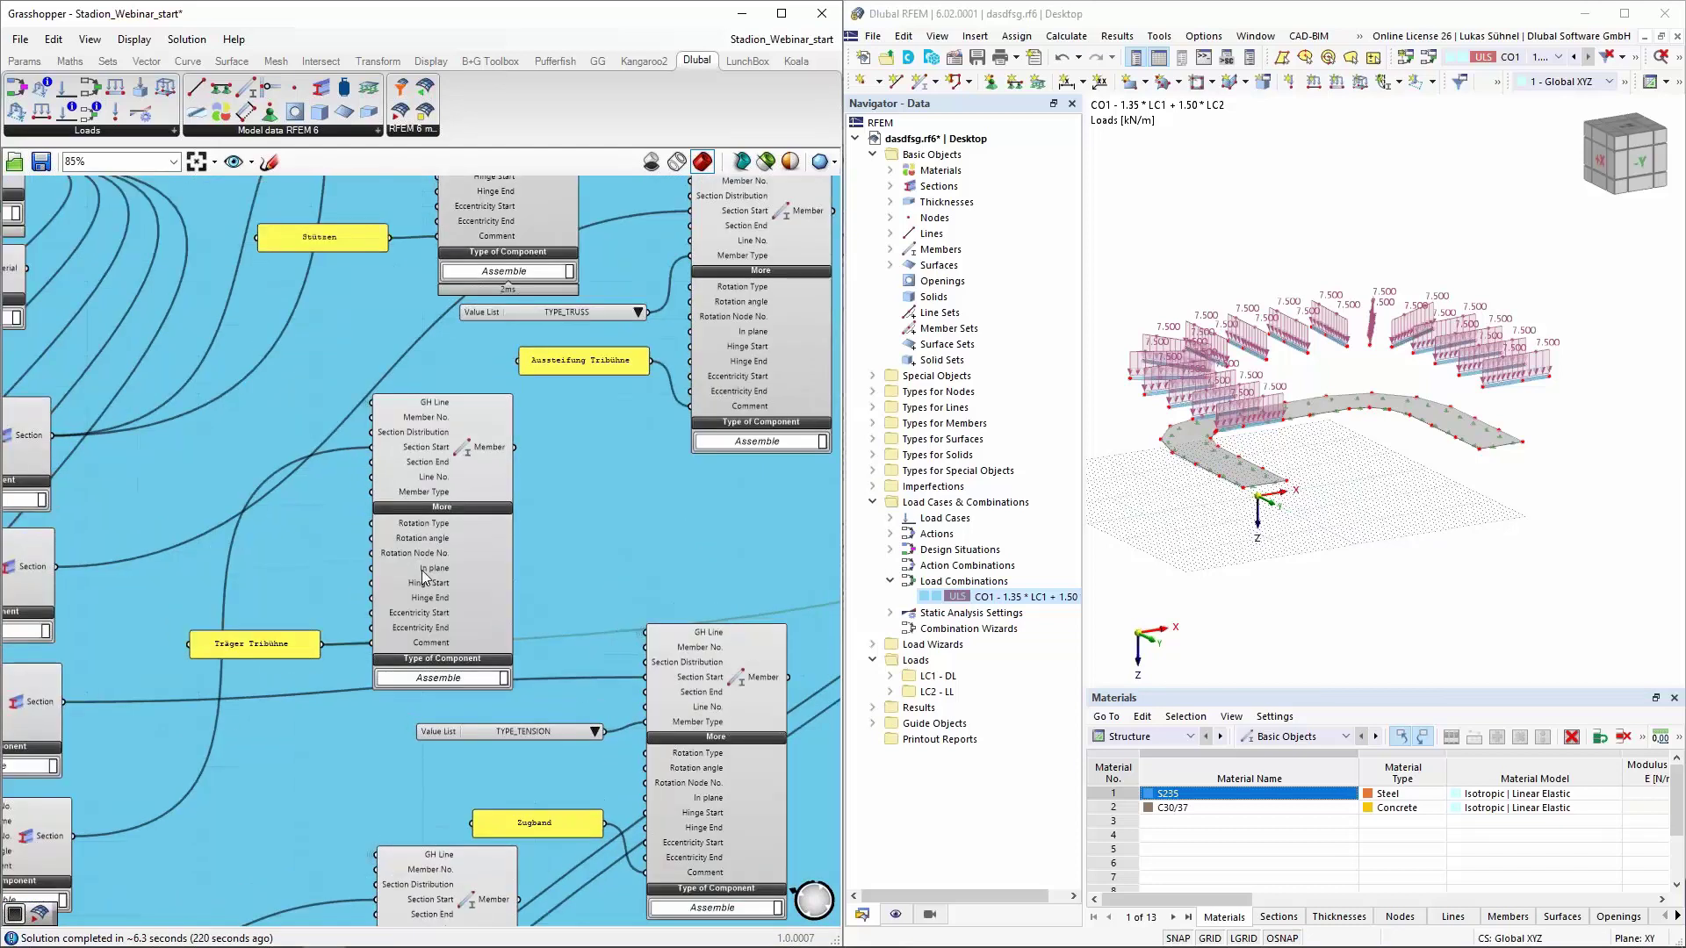
click(493, 471)
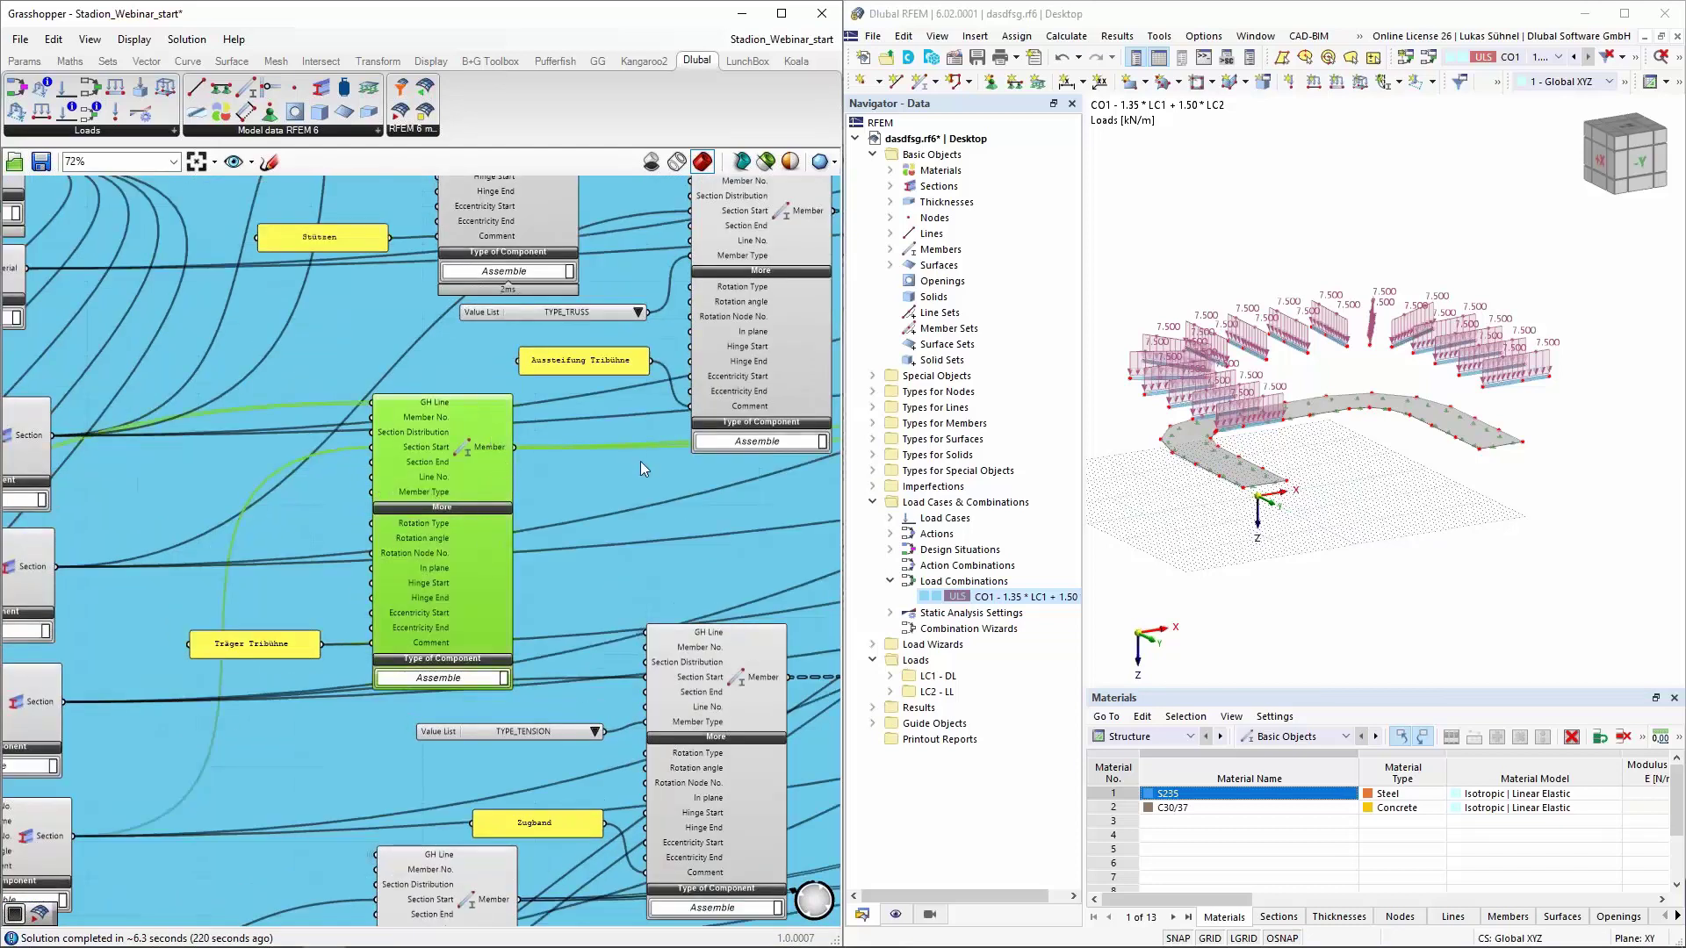
scroll(640, 461, down, 3)
scroll(446, 572, up, 5)
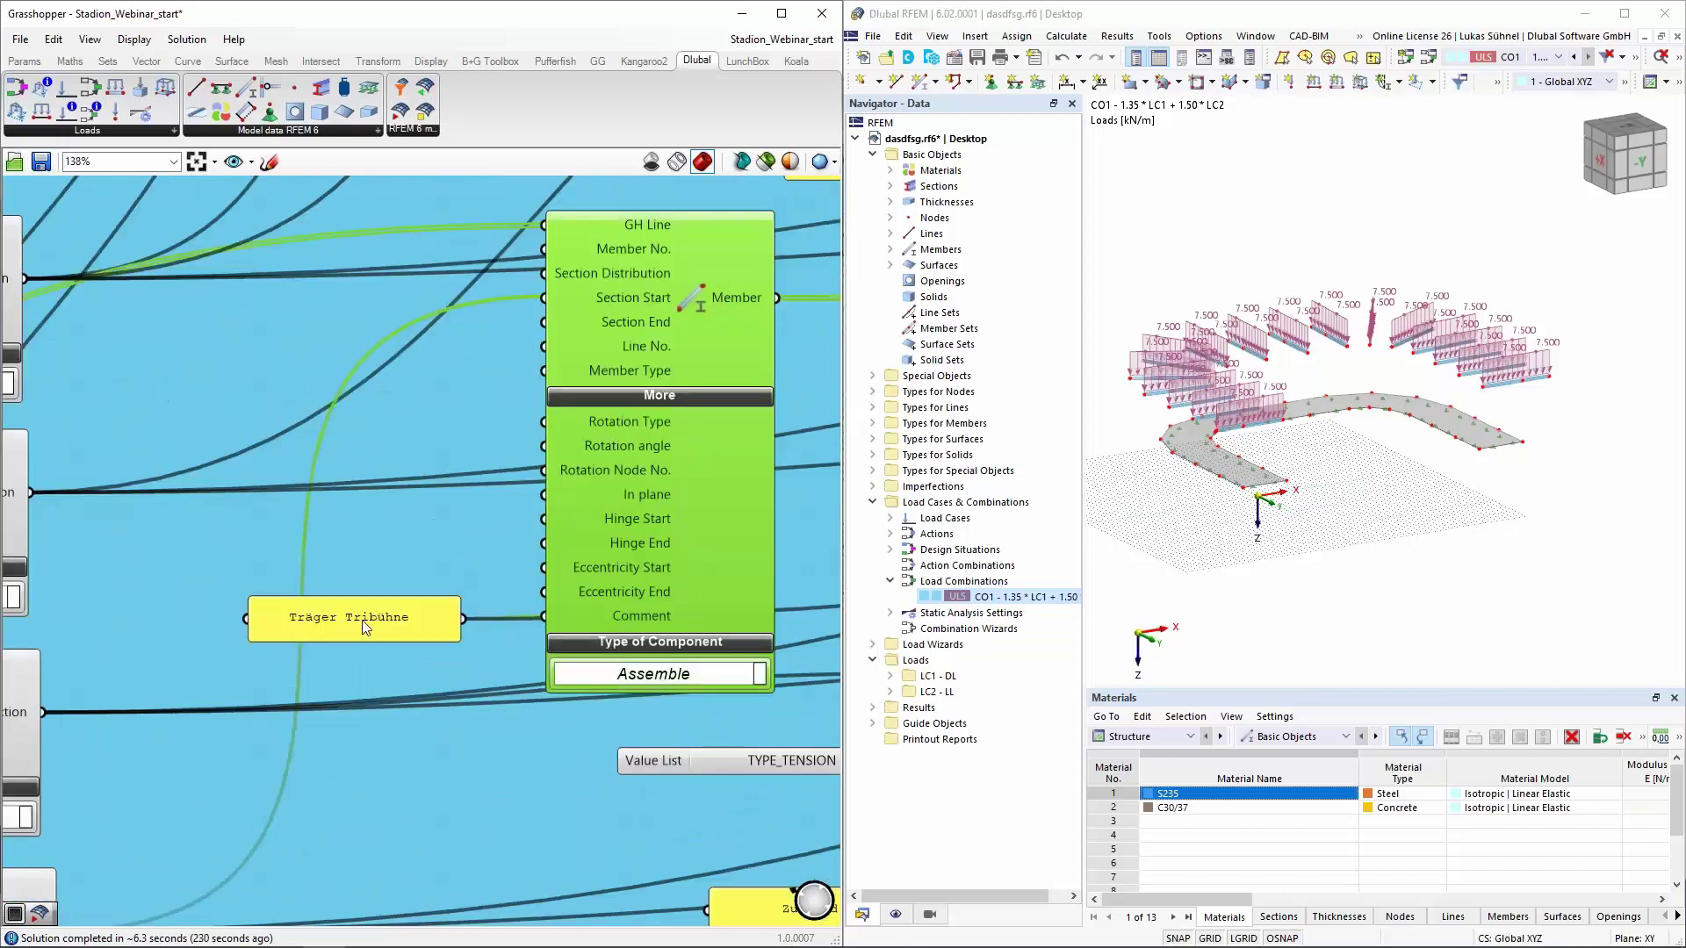
scroll(318, 635, down, 3)
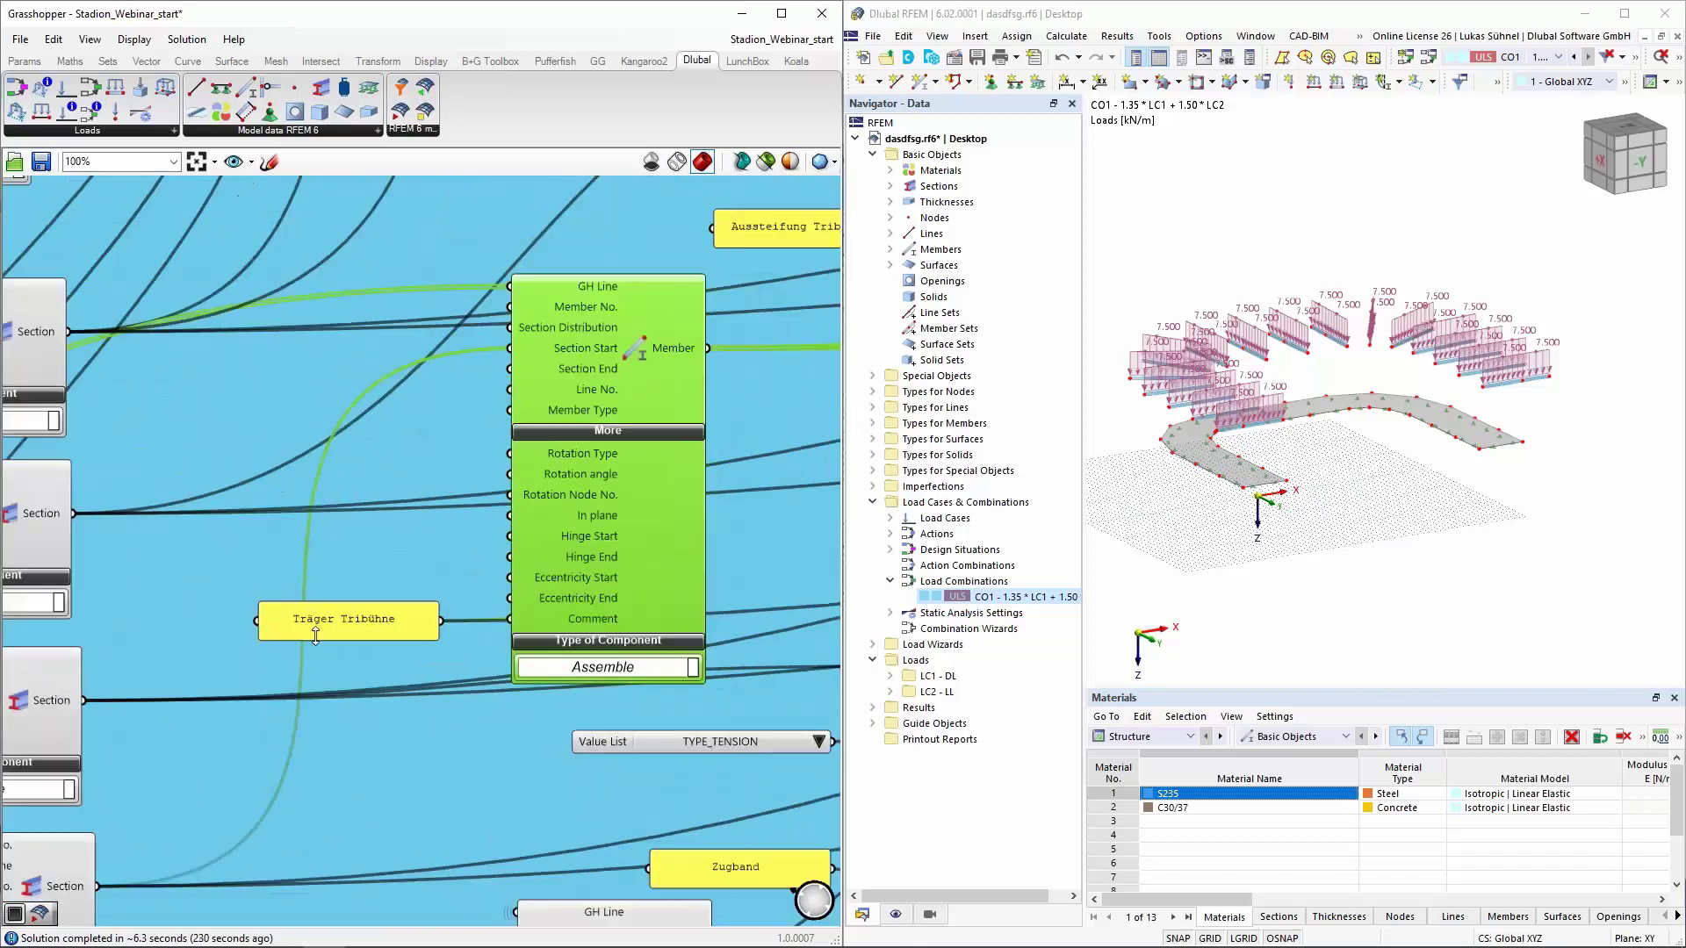
scroll(318, 625, up, 3)
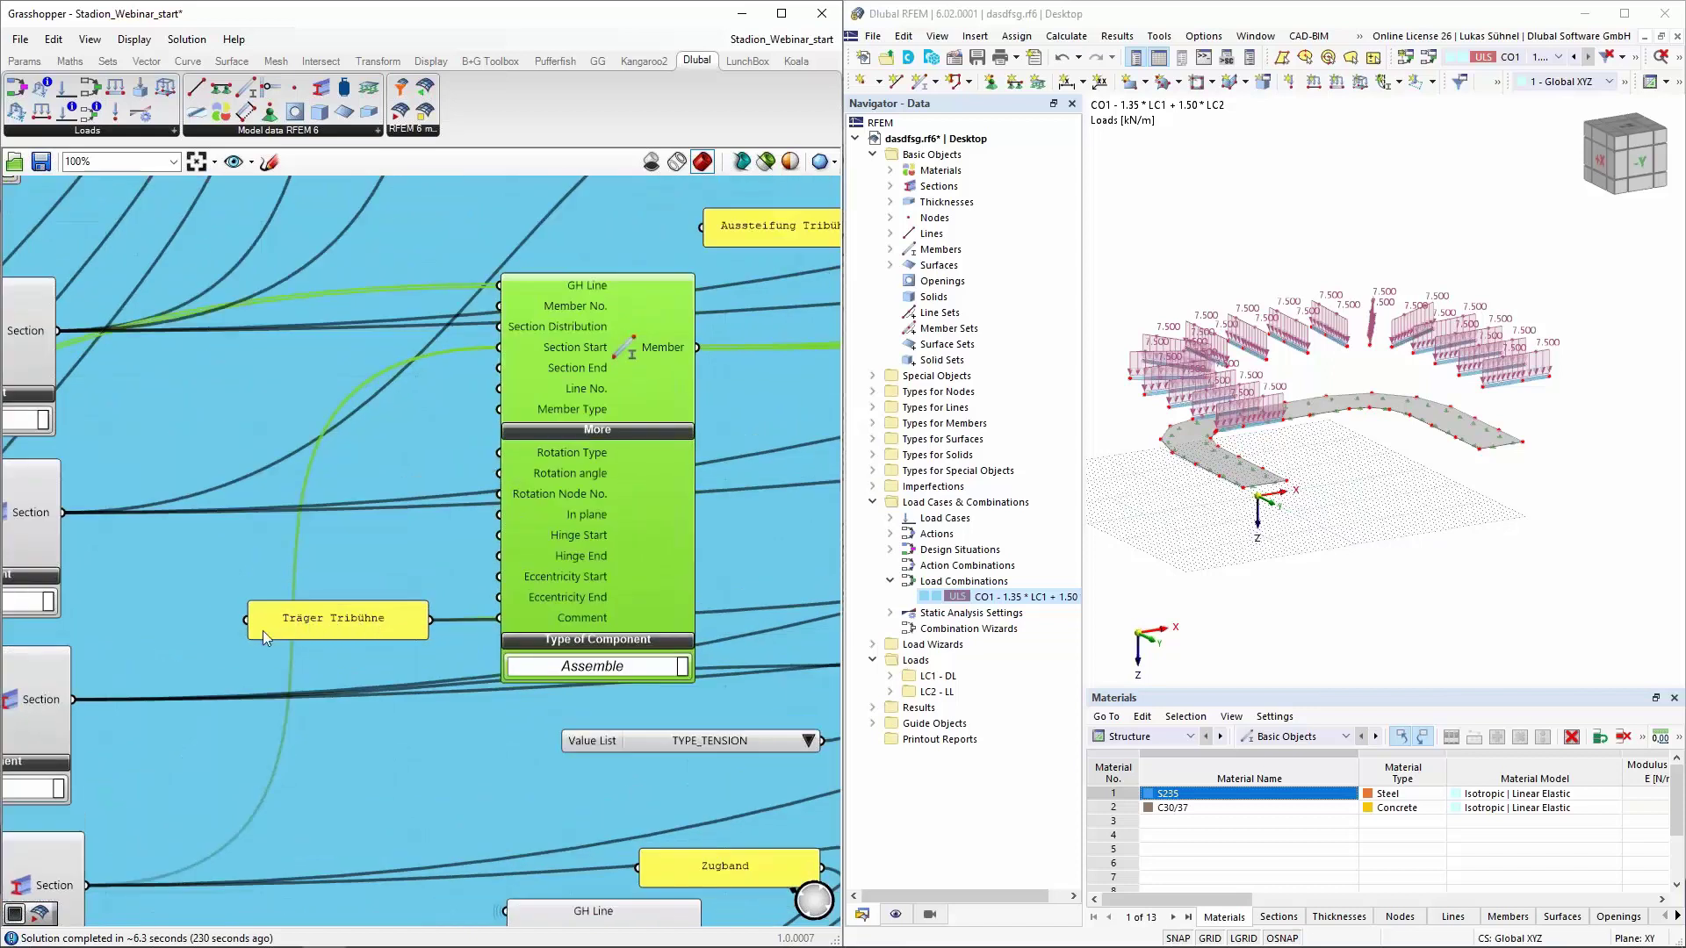
scroll(262, 630, down, 8)
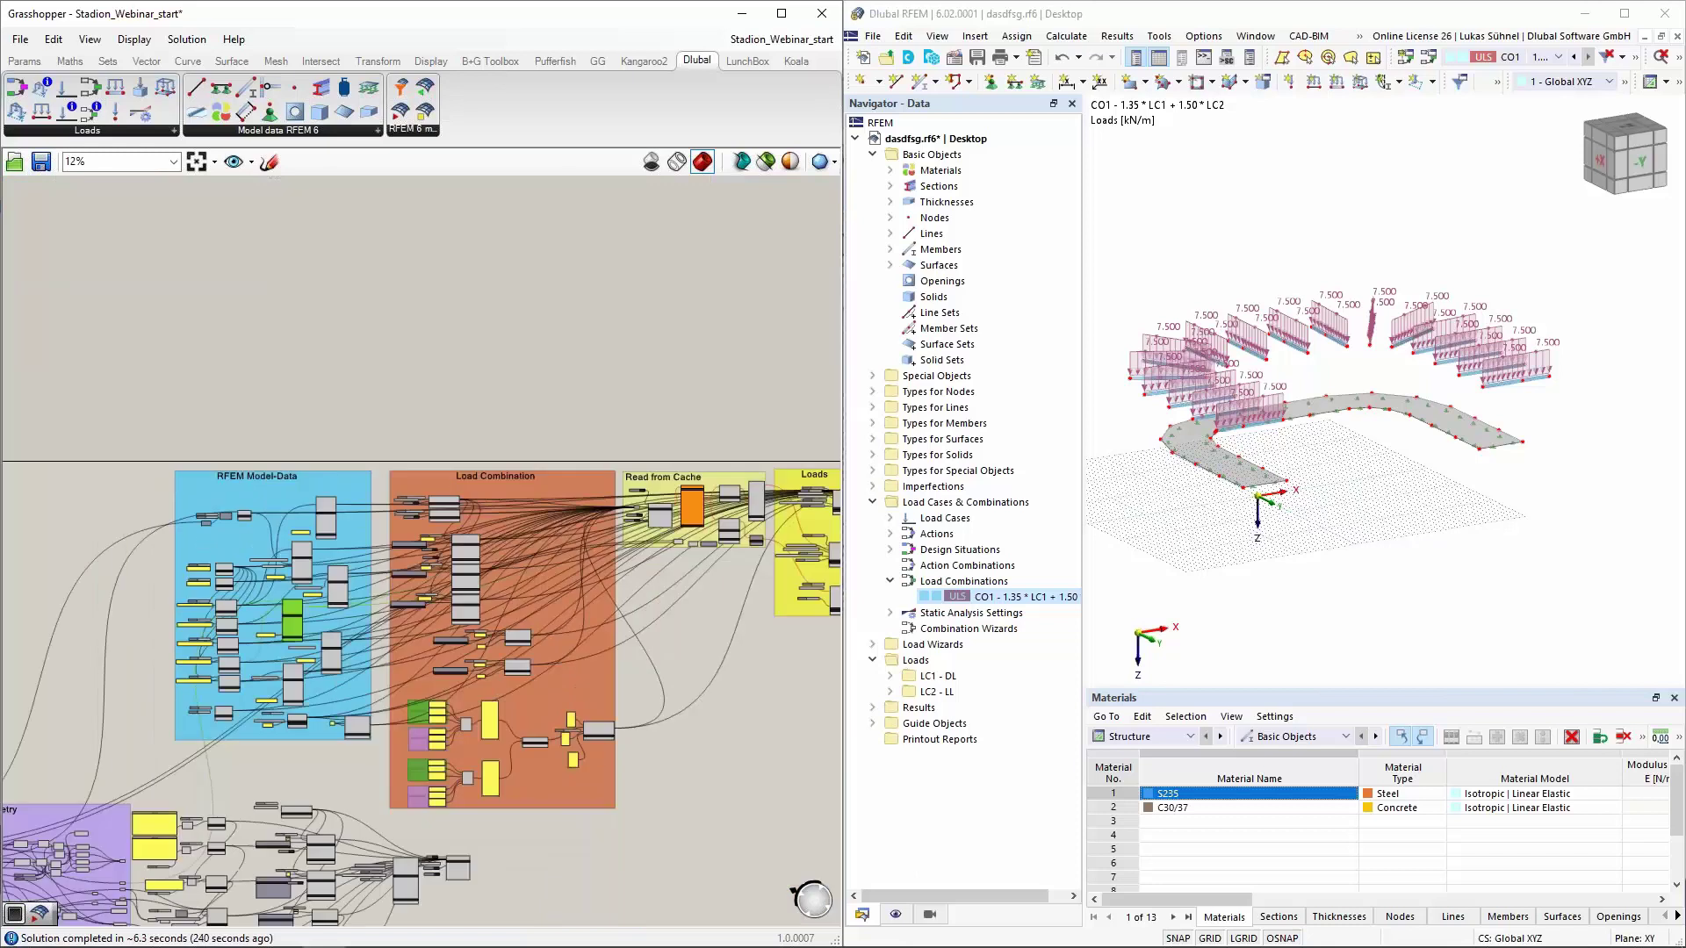
Examine how the General filter in the Read from Cache group receives the members and its On Comment input
scroll(562, 549, up, 6)
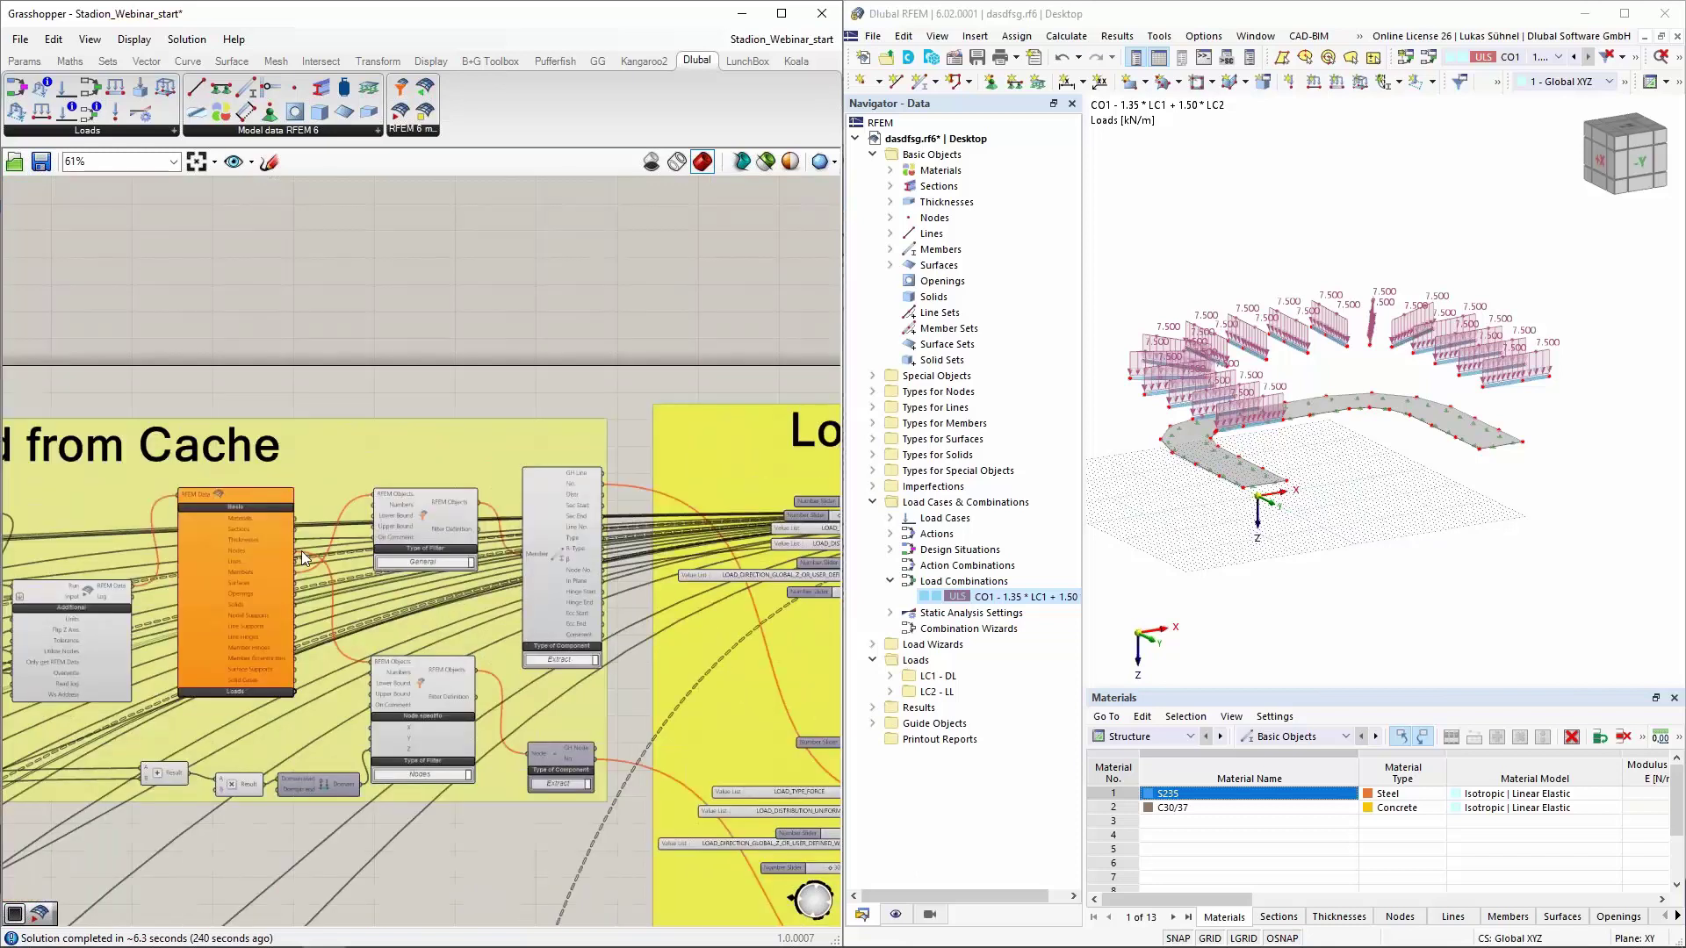
scroll(302, 551, up, 3)
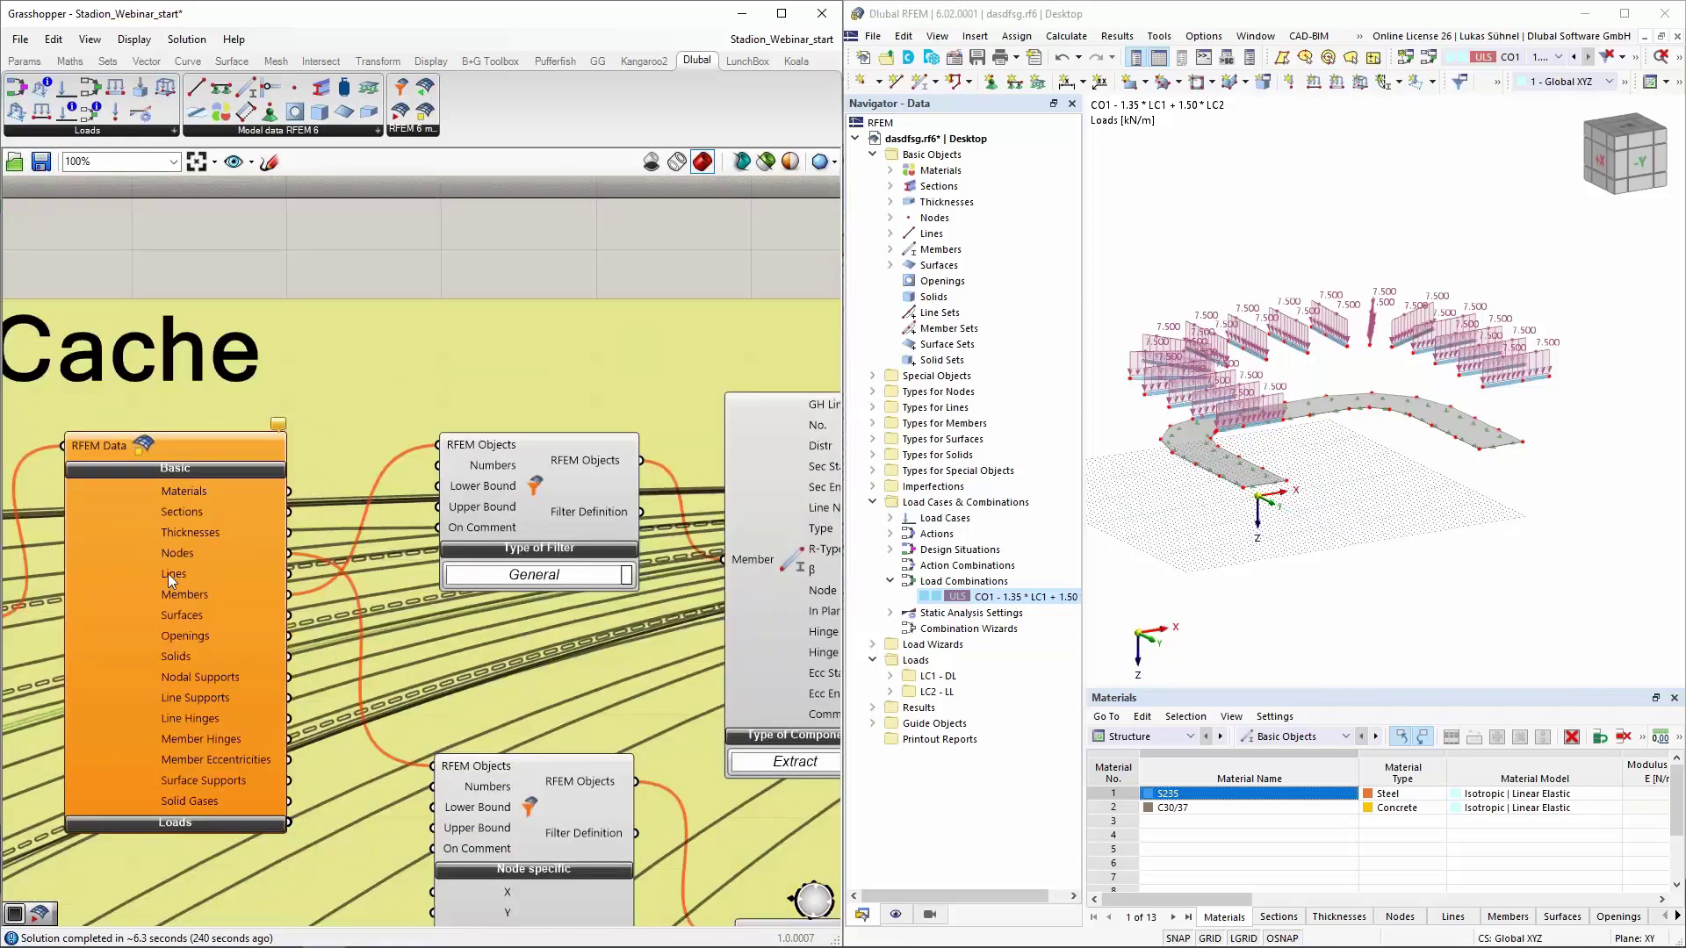
scroll(167, 573, down, 2)
scroll(361, 567, up, 1)
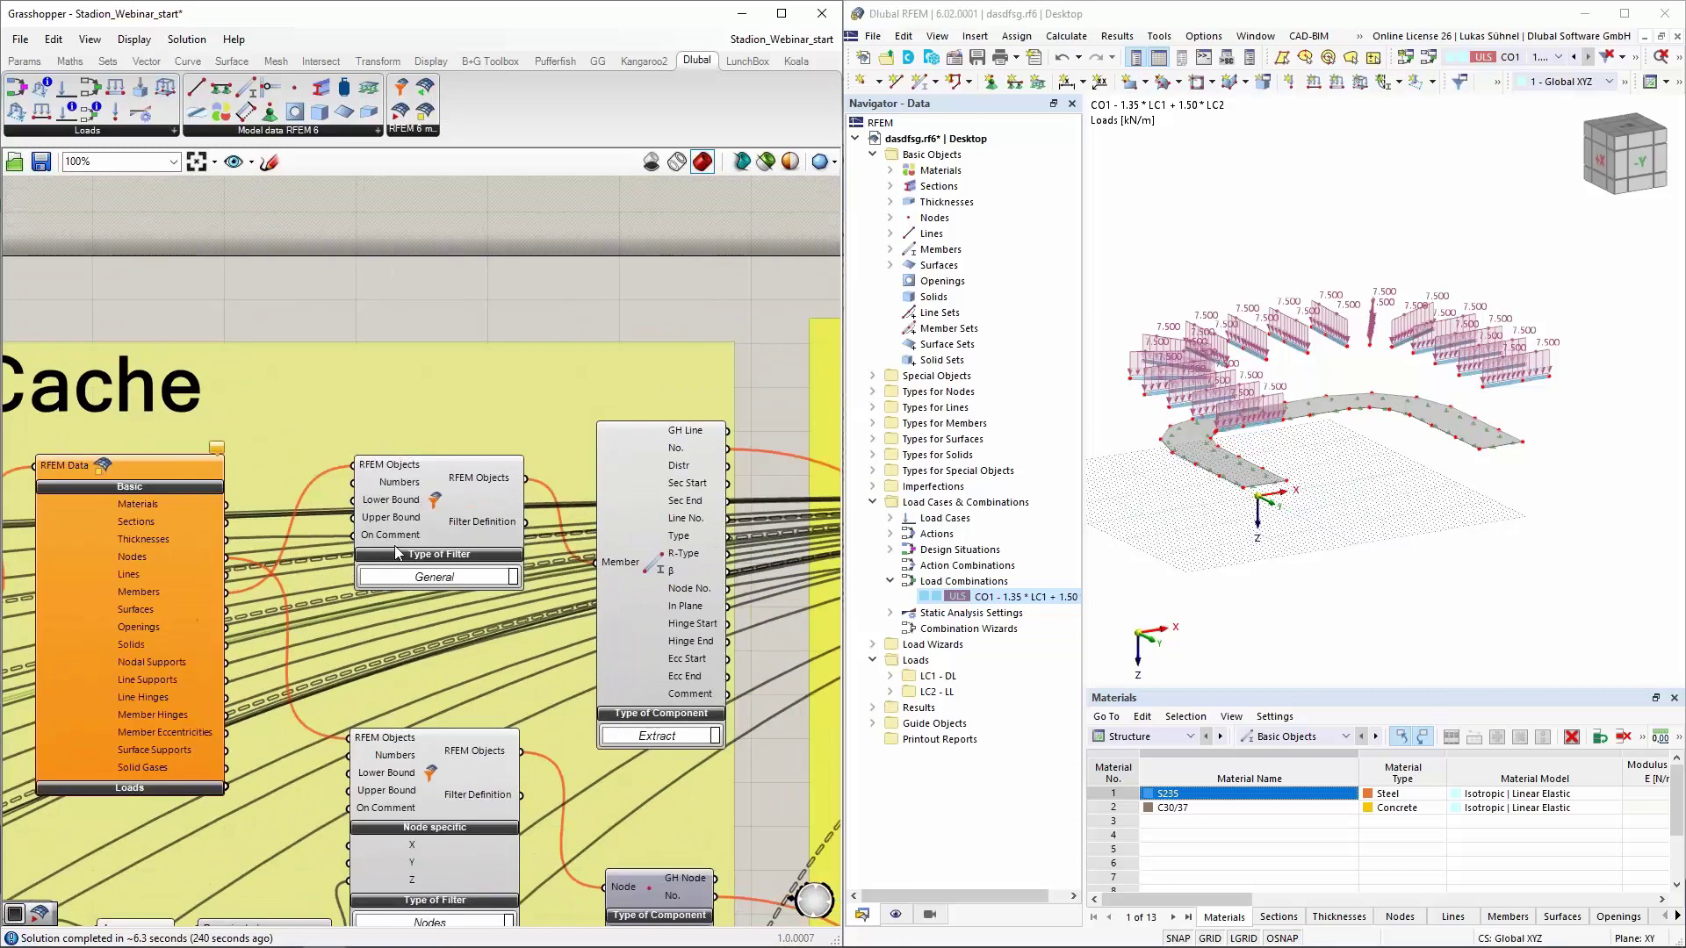
scroll(396, 553, up, 4)
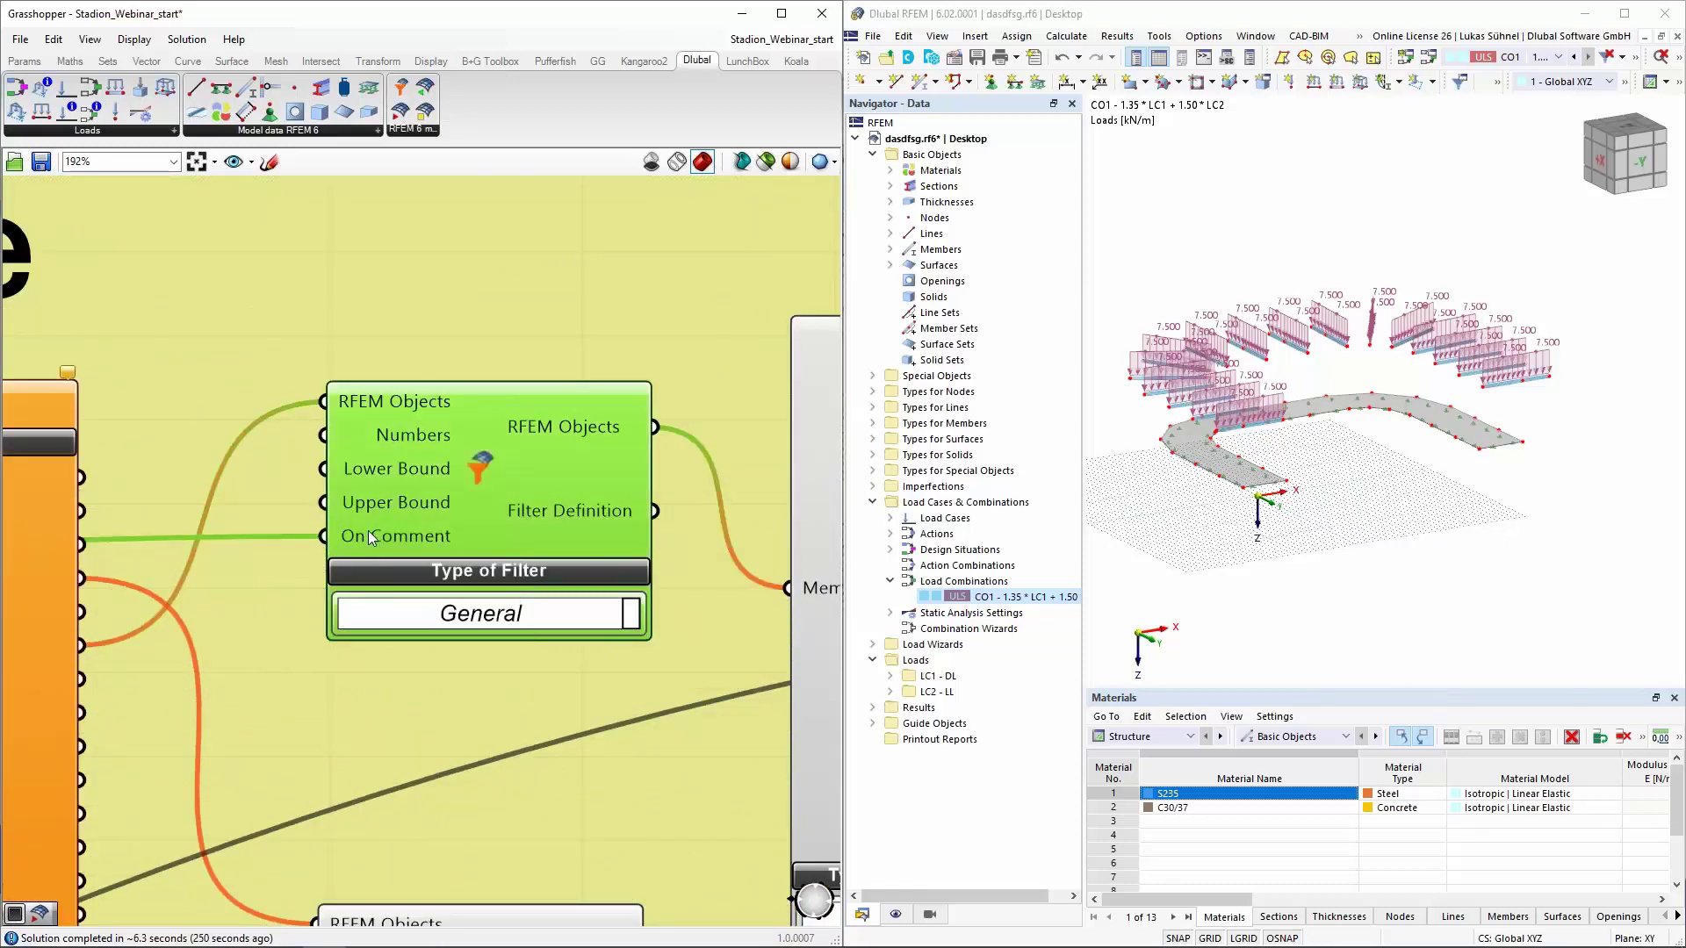
scroll(611, 476, down, 2)
scroll(608, 470, down, 3)
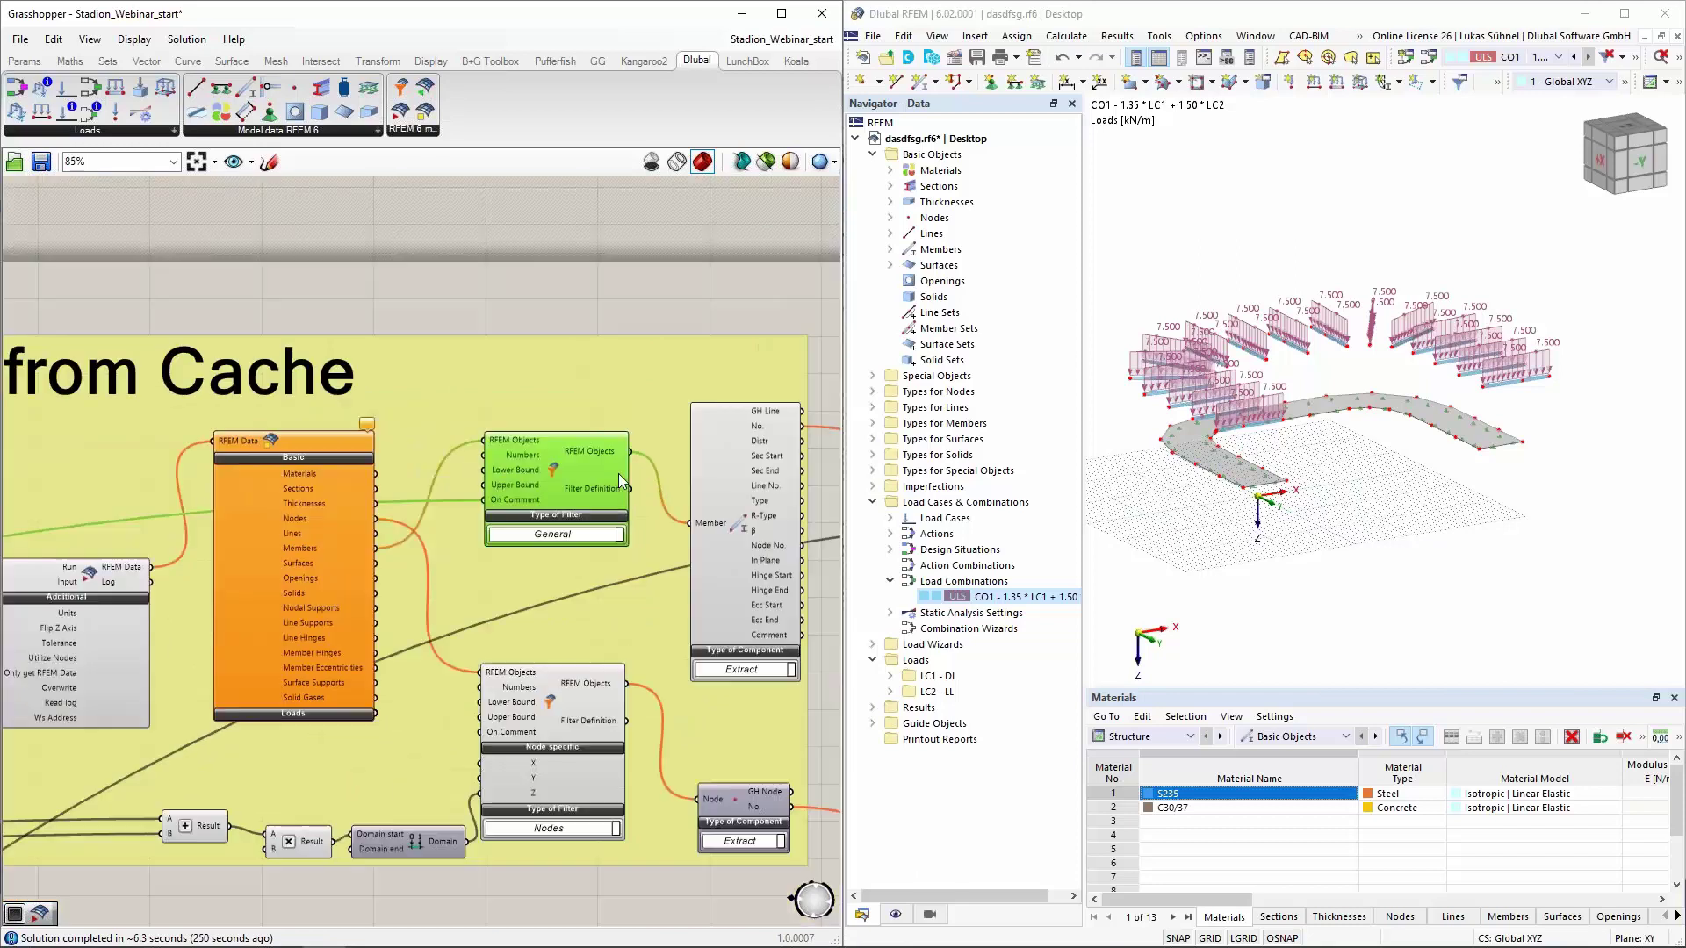
Set the Boolean Toggle on the export component's Run input to True to read the RFEM data
scroll(277, 481, up, 3)
click(268, 457)
scroll(183, 567, down, 1)
scroll(183, 567, up, 2)
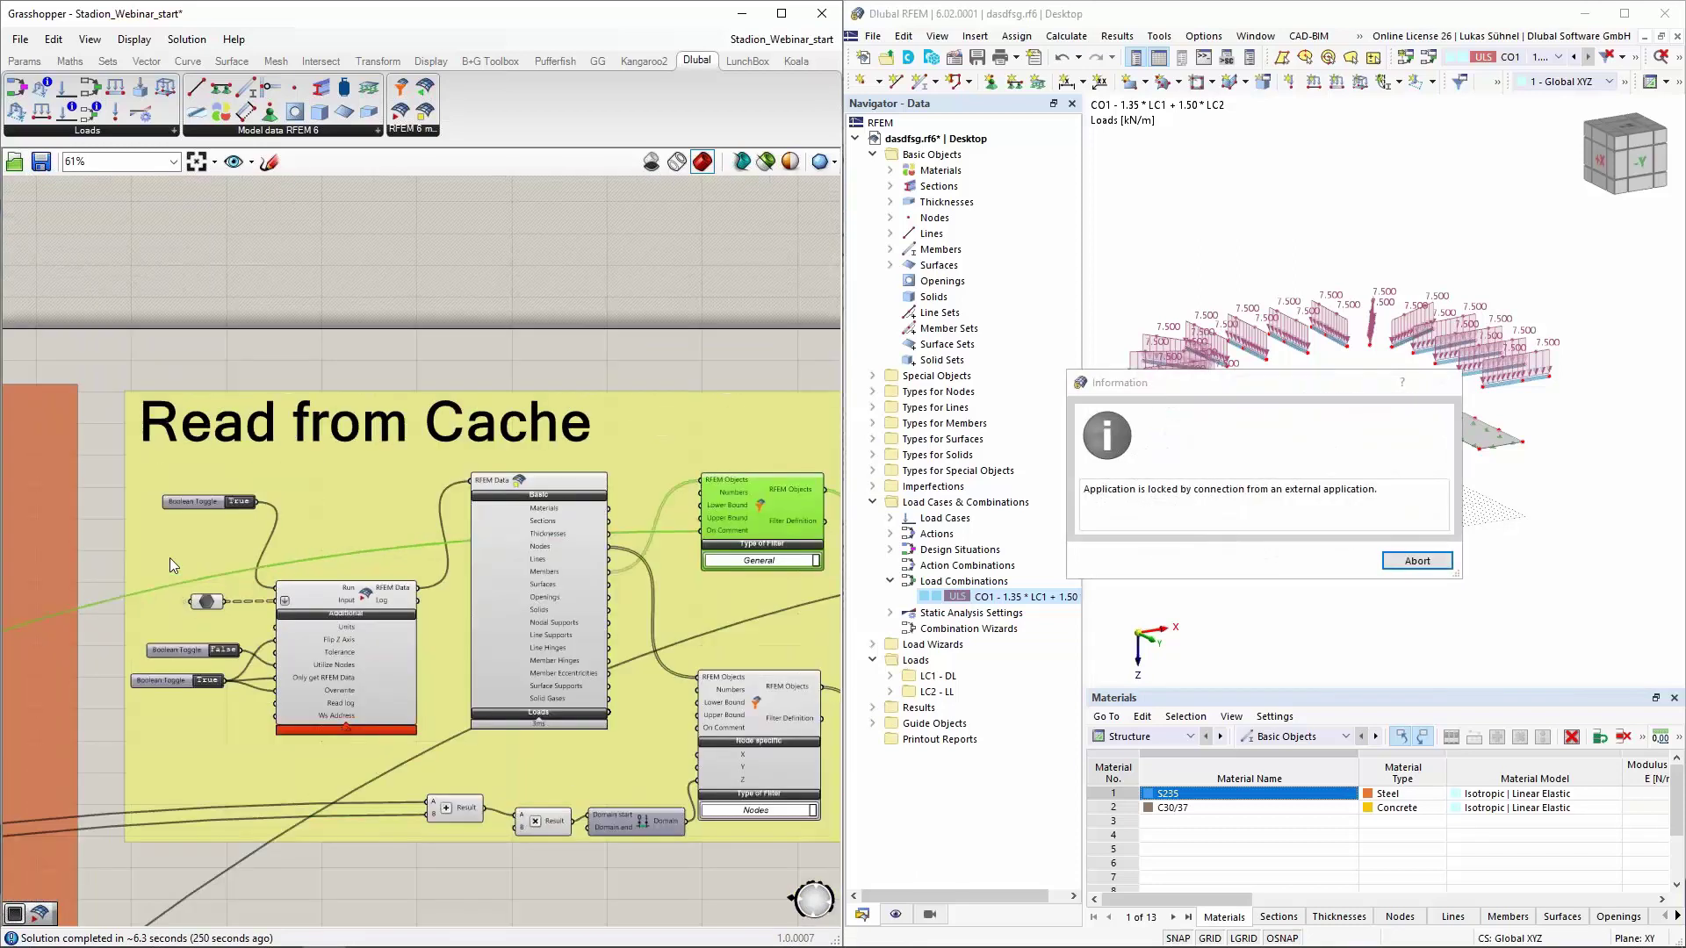
Compare the Members list read from RFEM with the General filter's RFEM Objects output
mouse_move(523, 629)
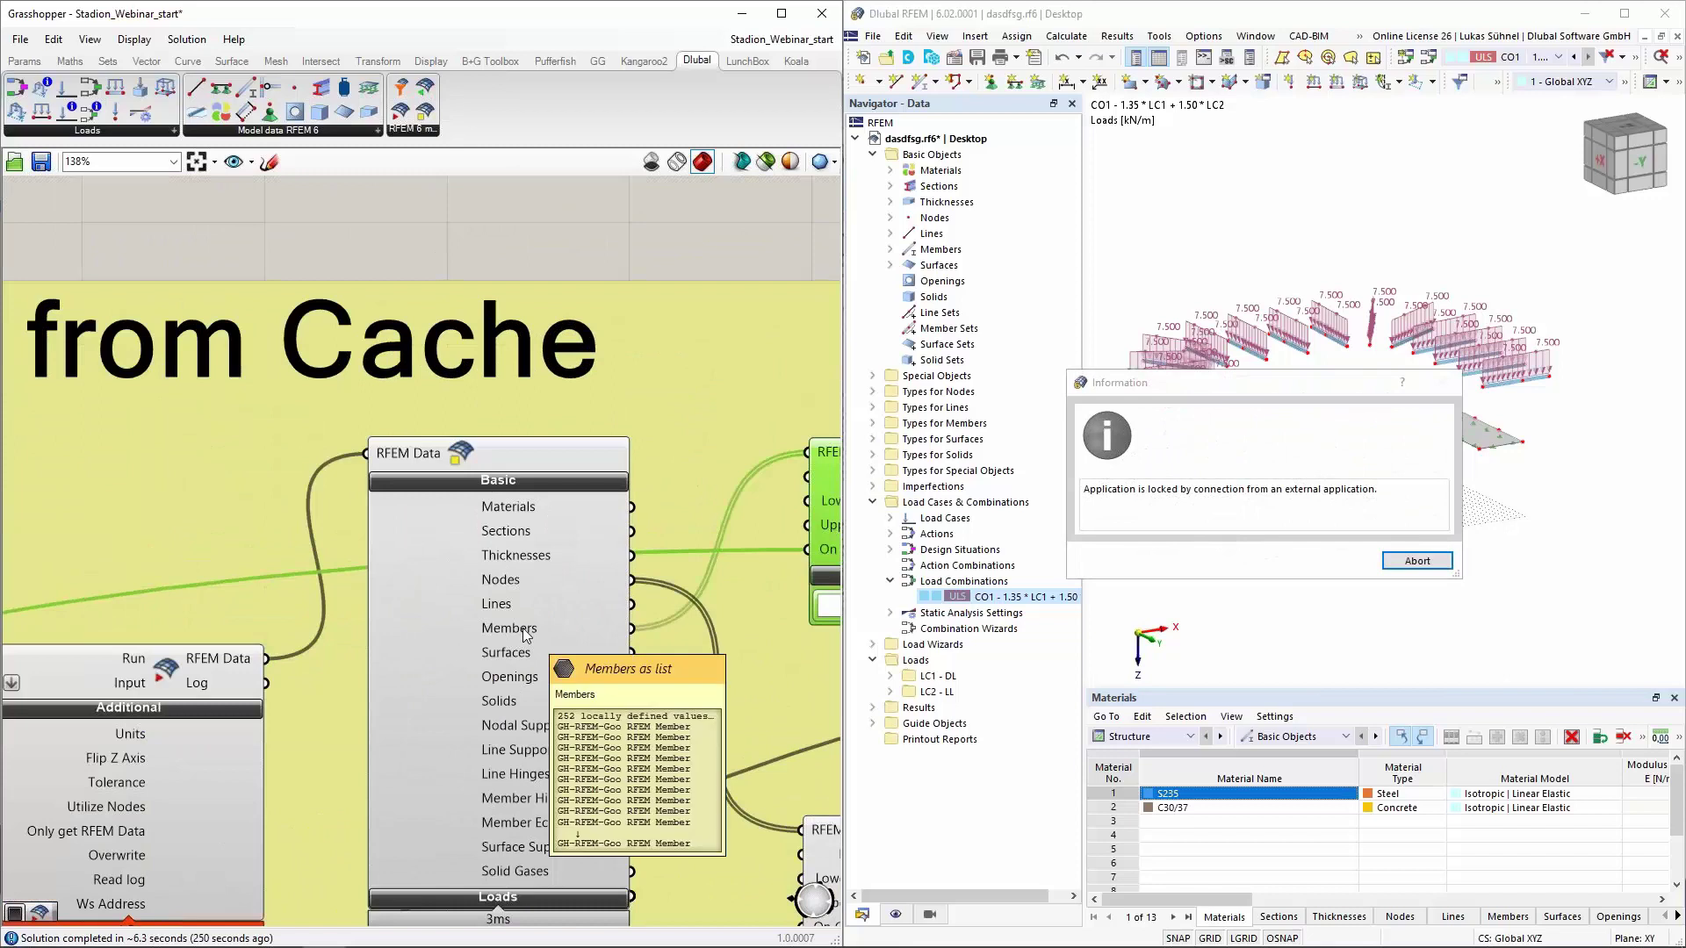
scroll(287, 528, down, 3)
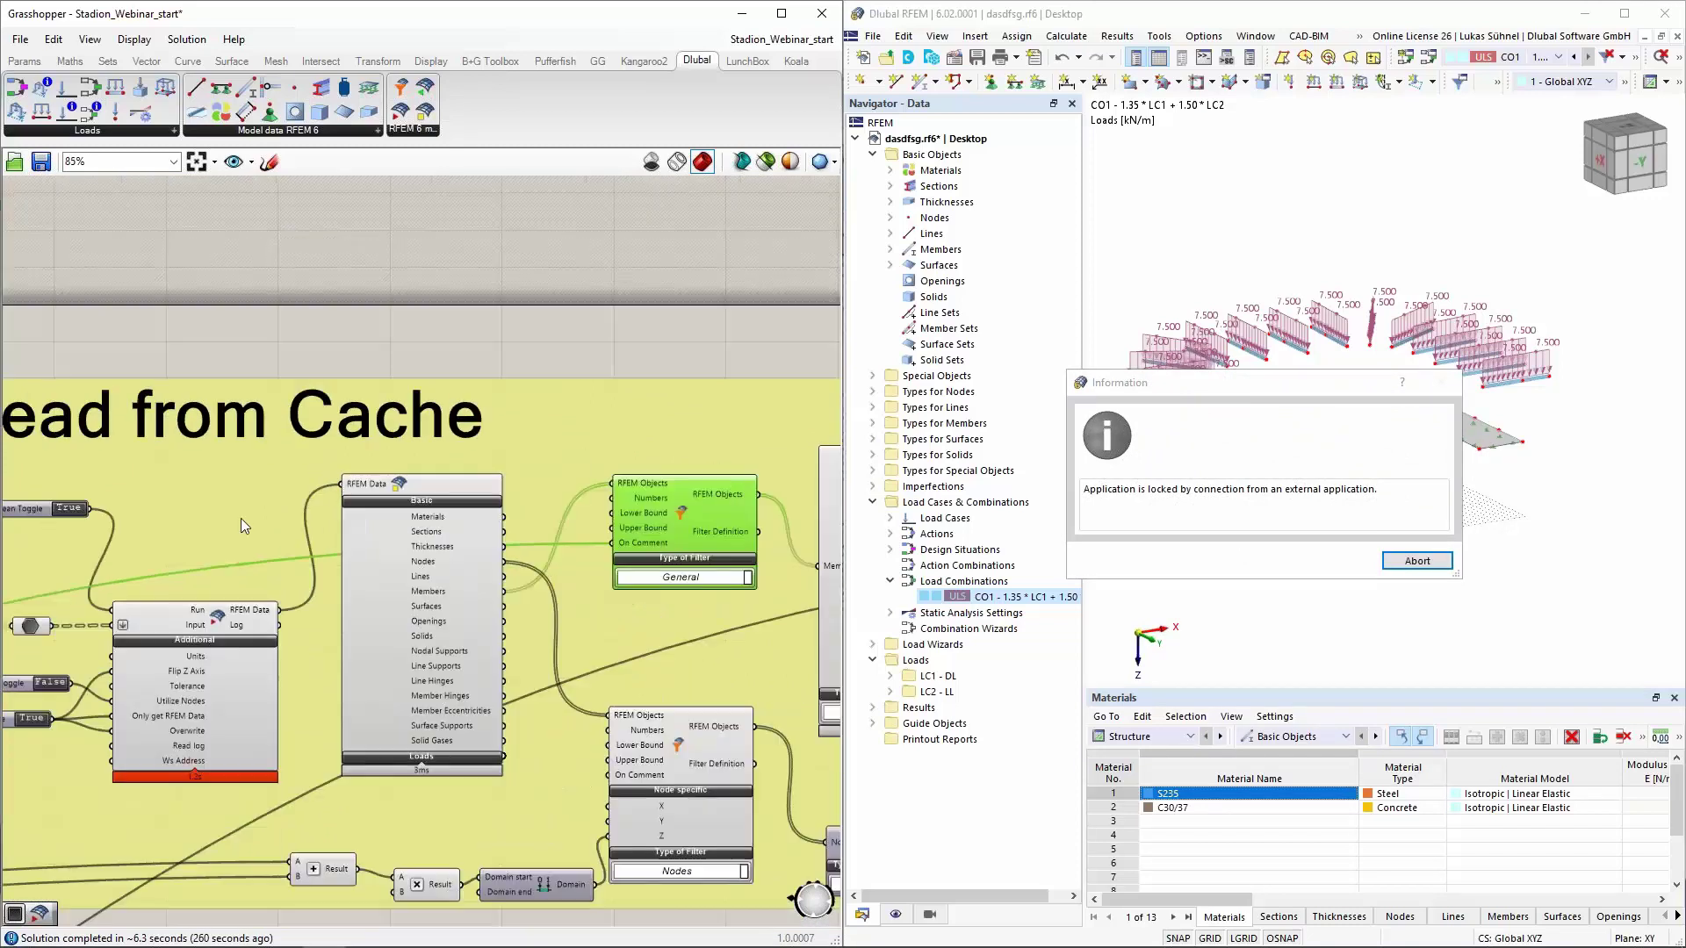
scroll(241, 518, down, 1)
scroll(692, 606, up, 3)
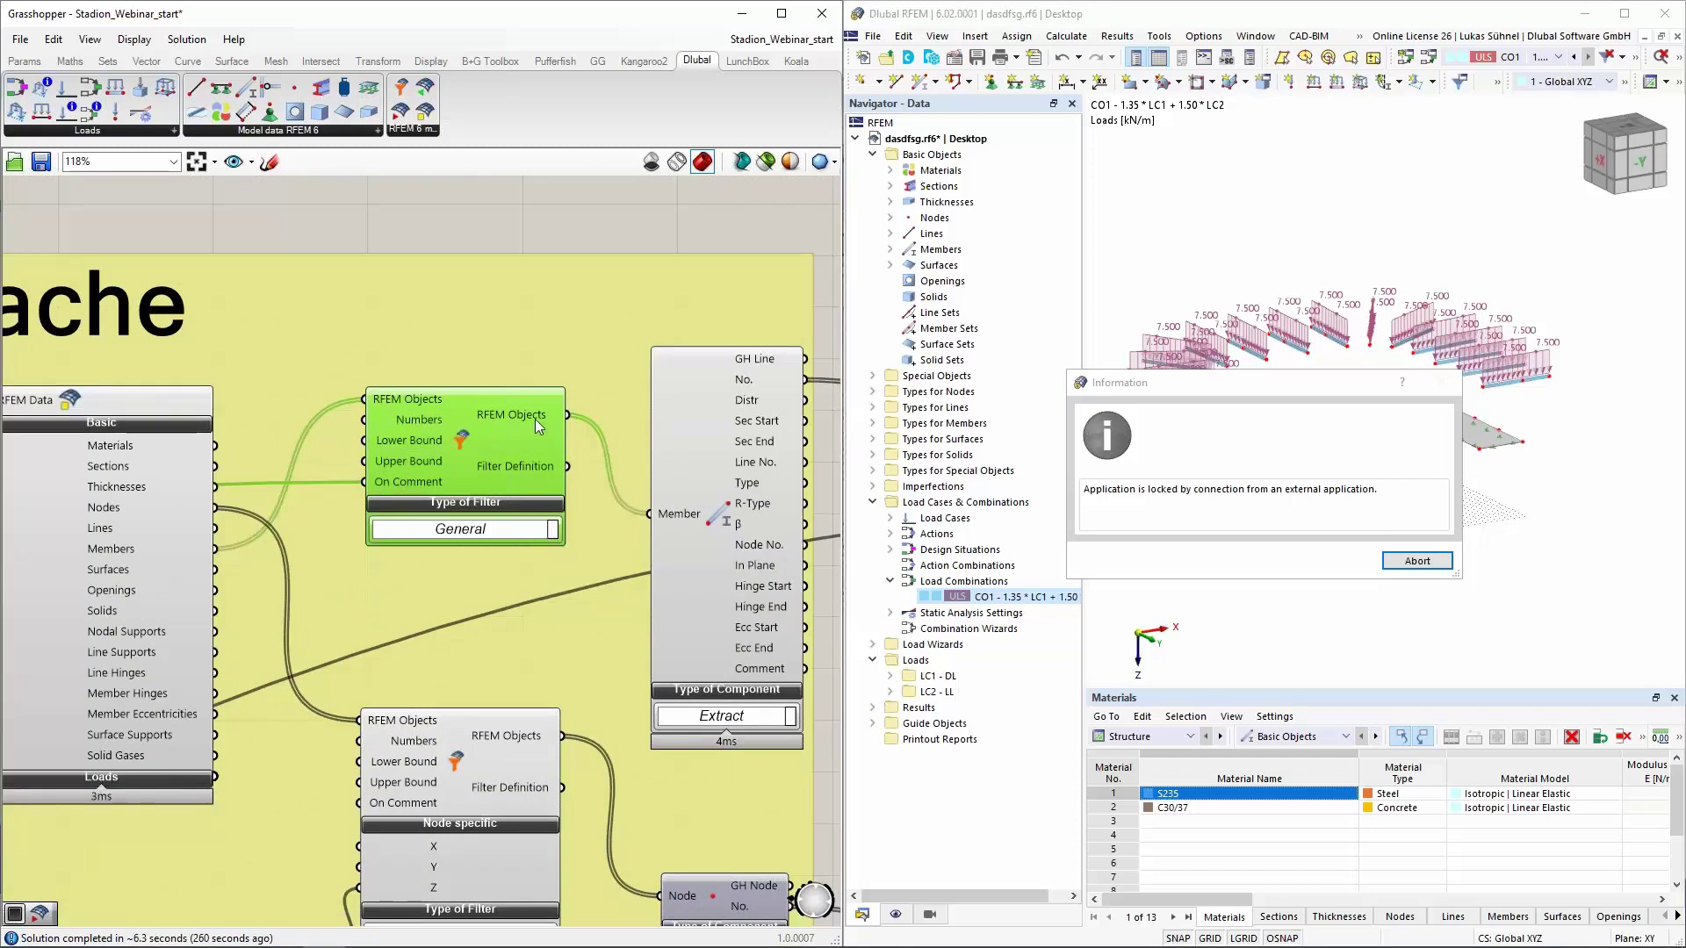
mouse_move(534, 419)
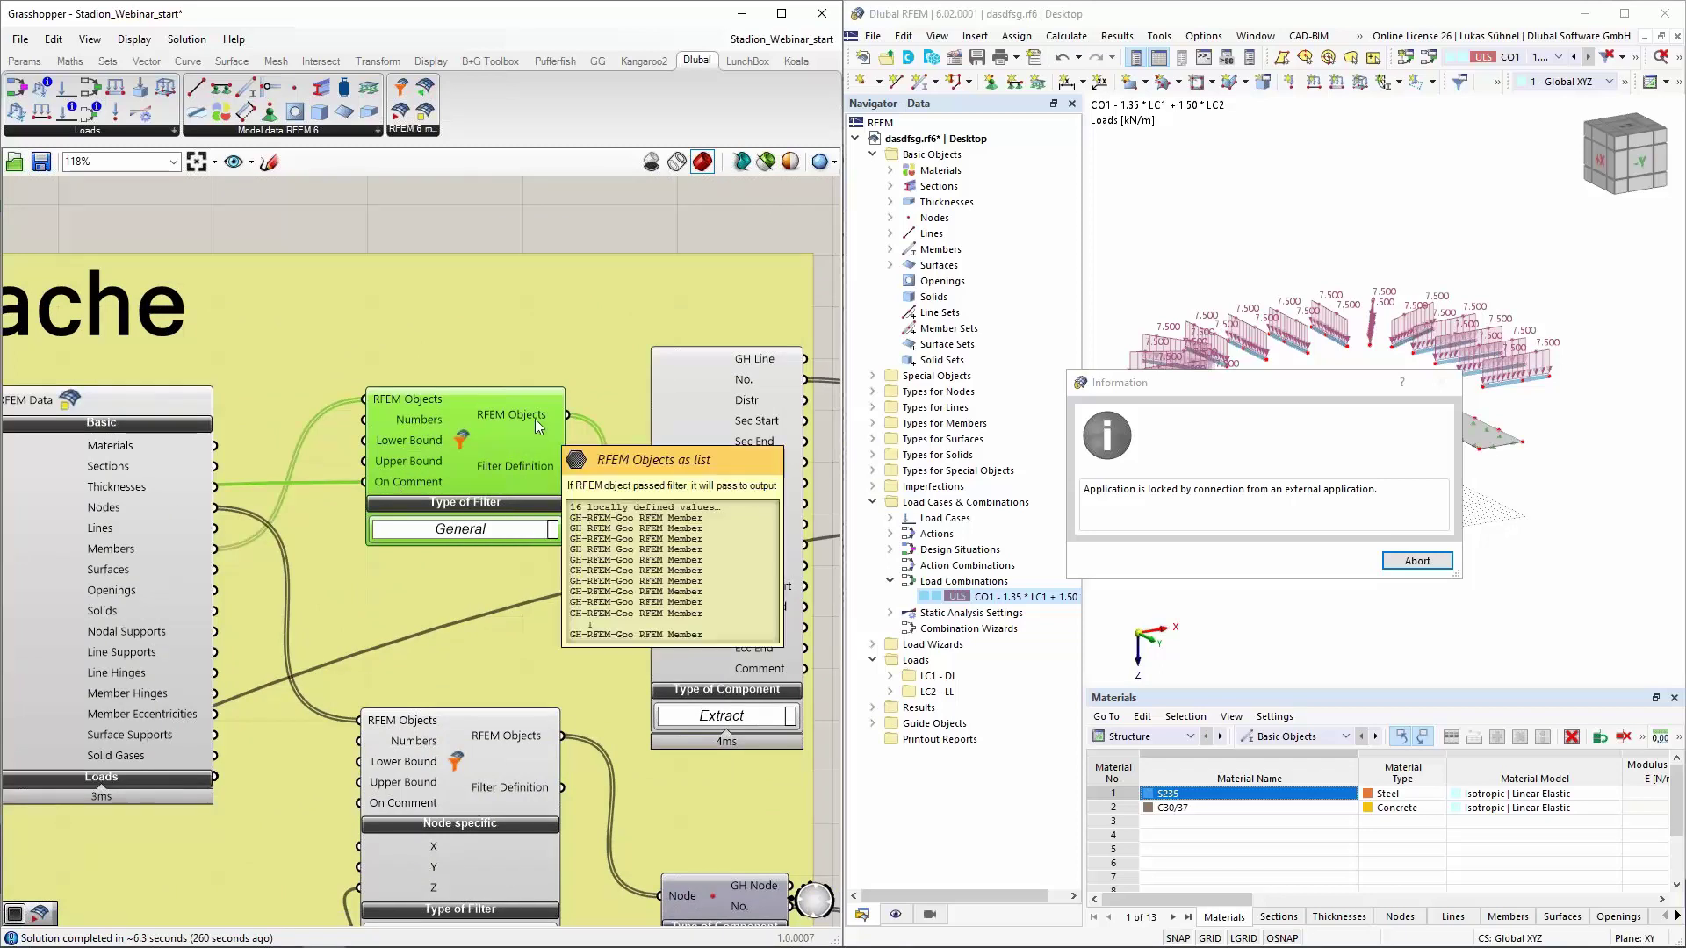
scroll(516, 419, down, 3)
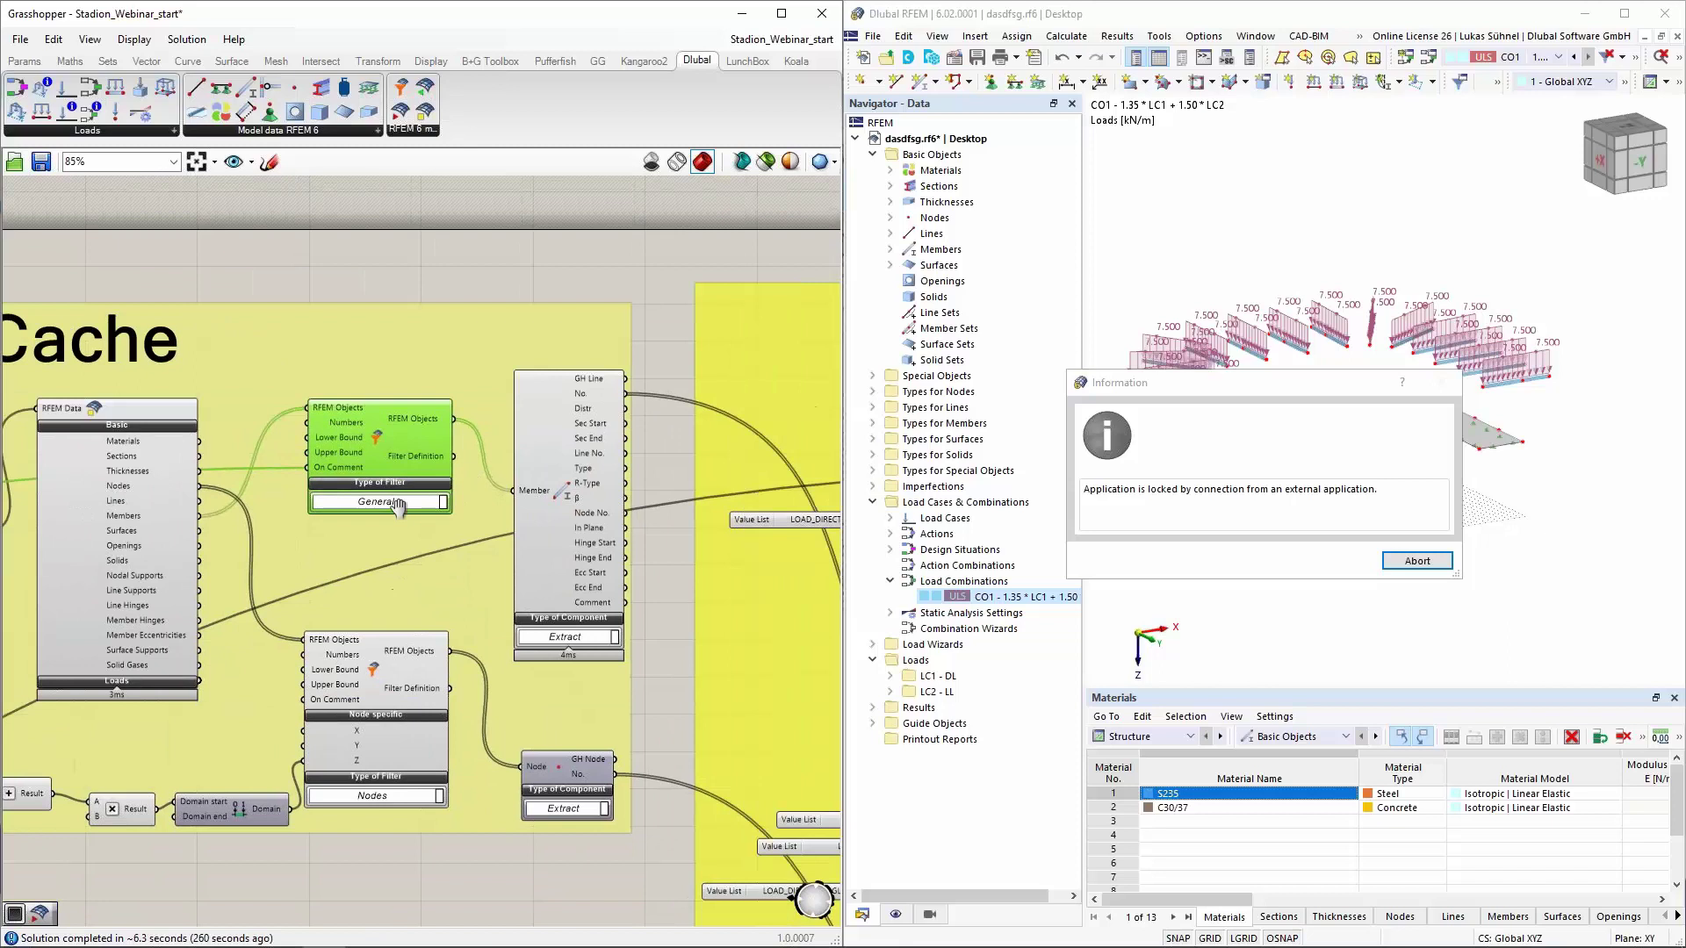
Inspect the member numbers output by the Member Extract component and the Member Load component that uses them in the Loads group
right_drag(397, 507, 308, 512)
mouse_move(493, 398)
scroll(493, 399, down, 3)
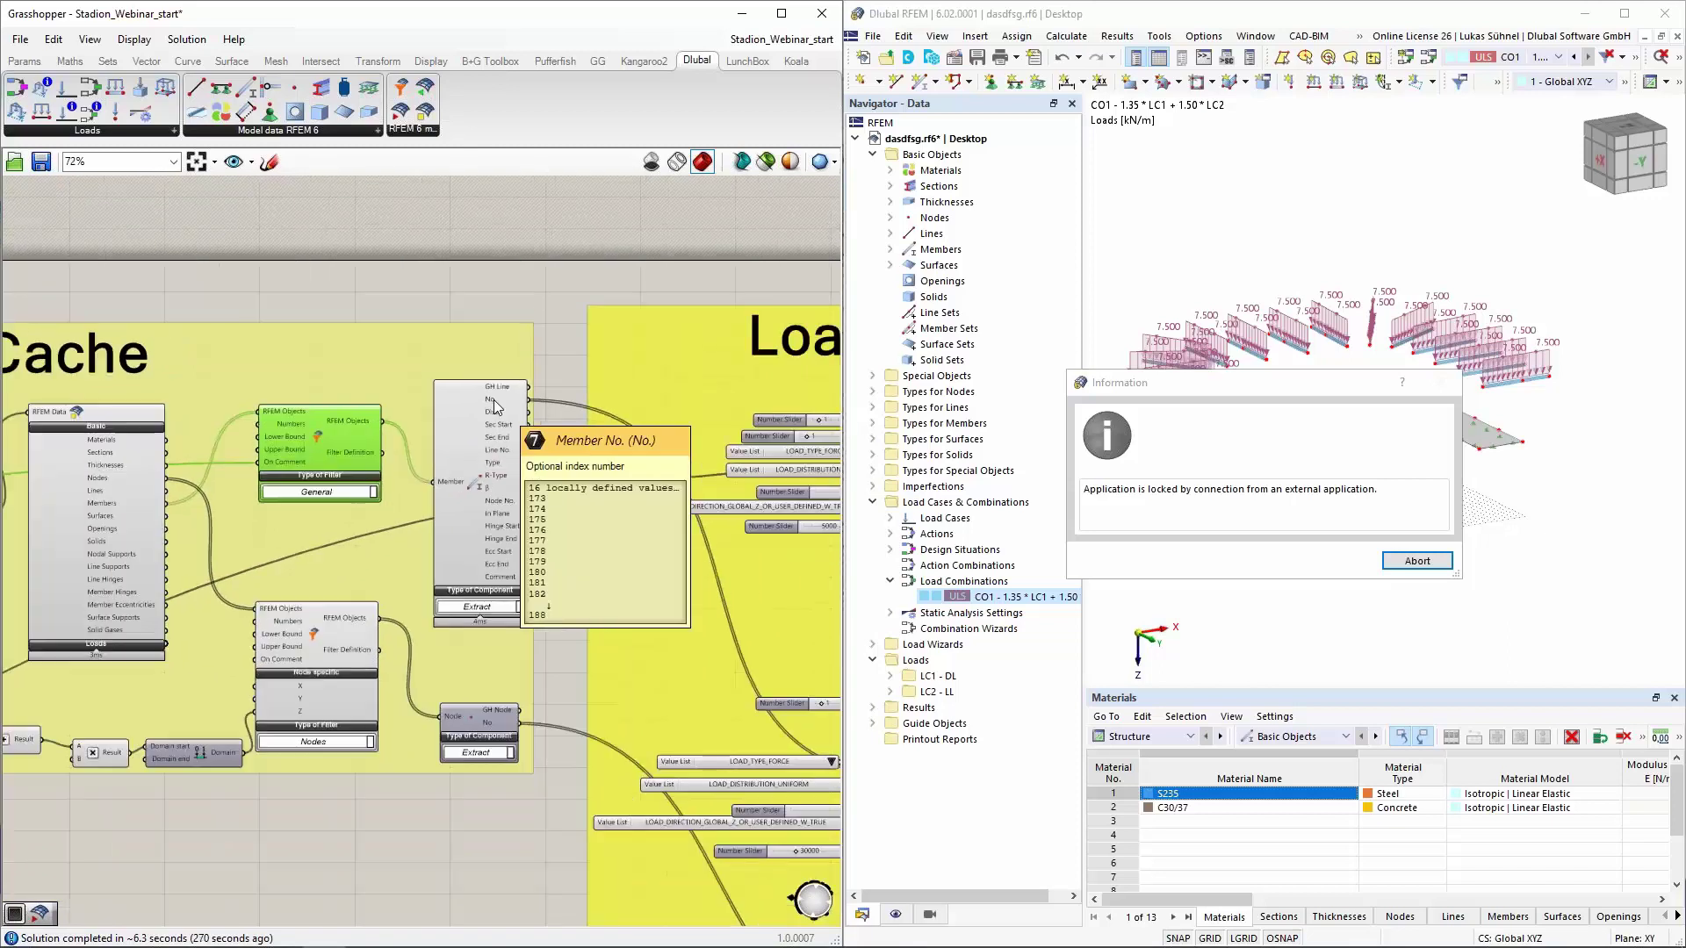
scroll(581, 487, up, 3)
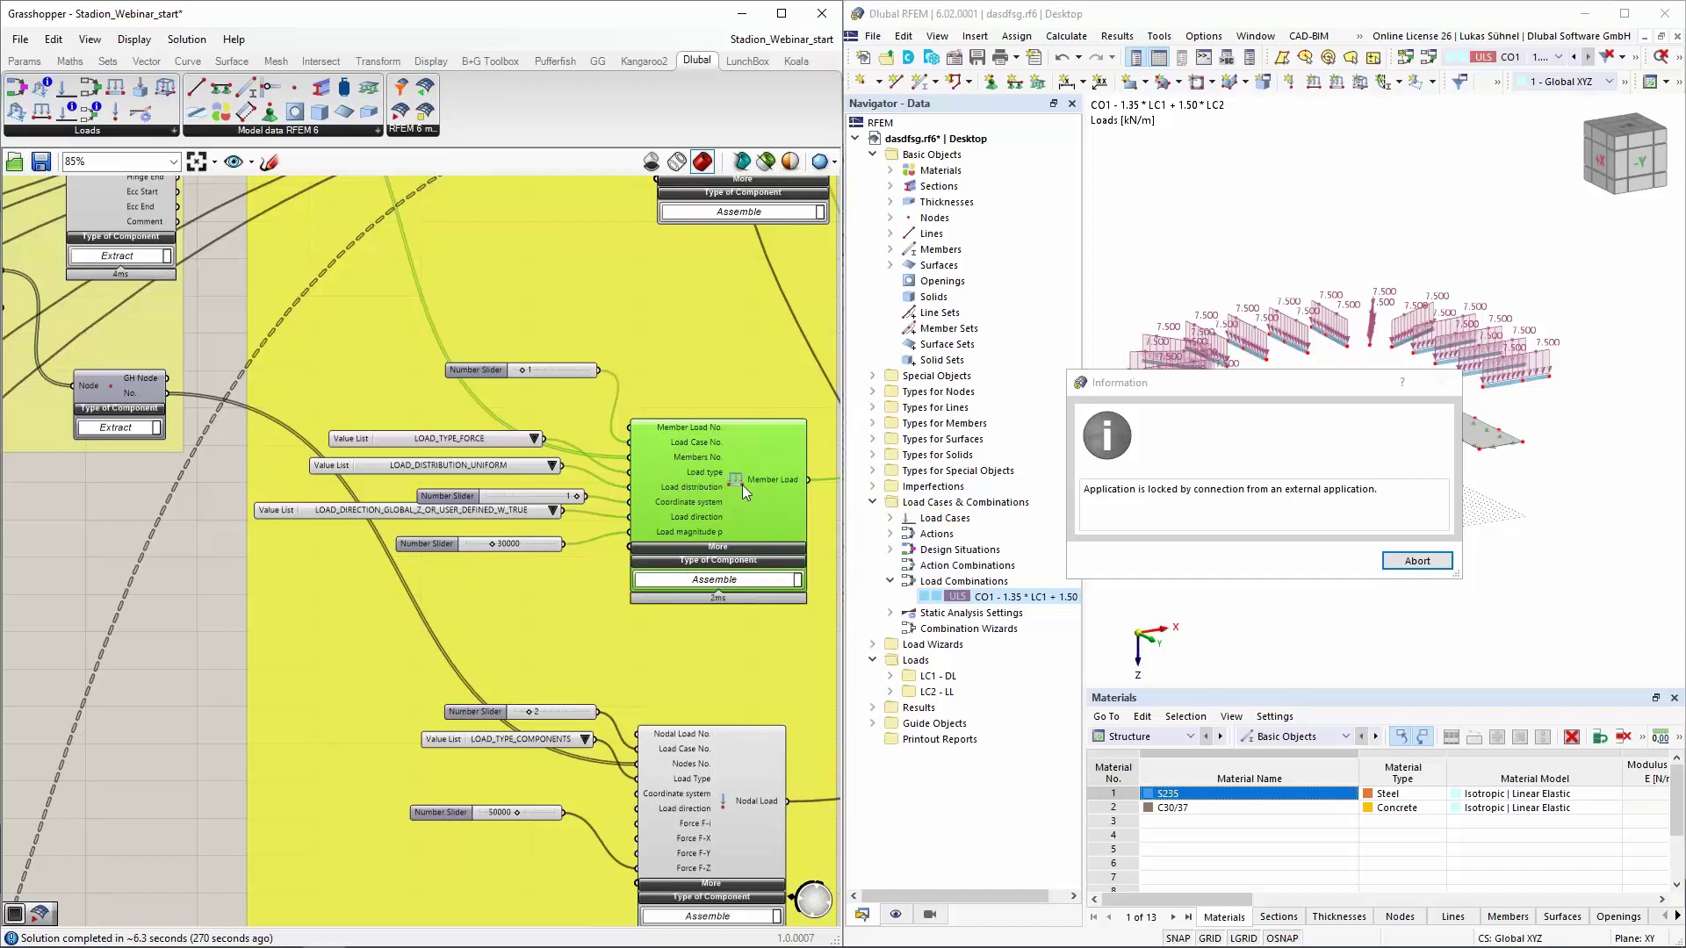
scroll(743, 485, down, 3)
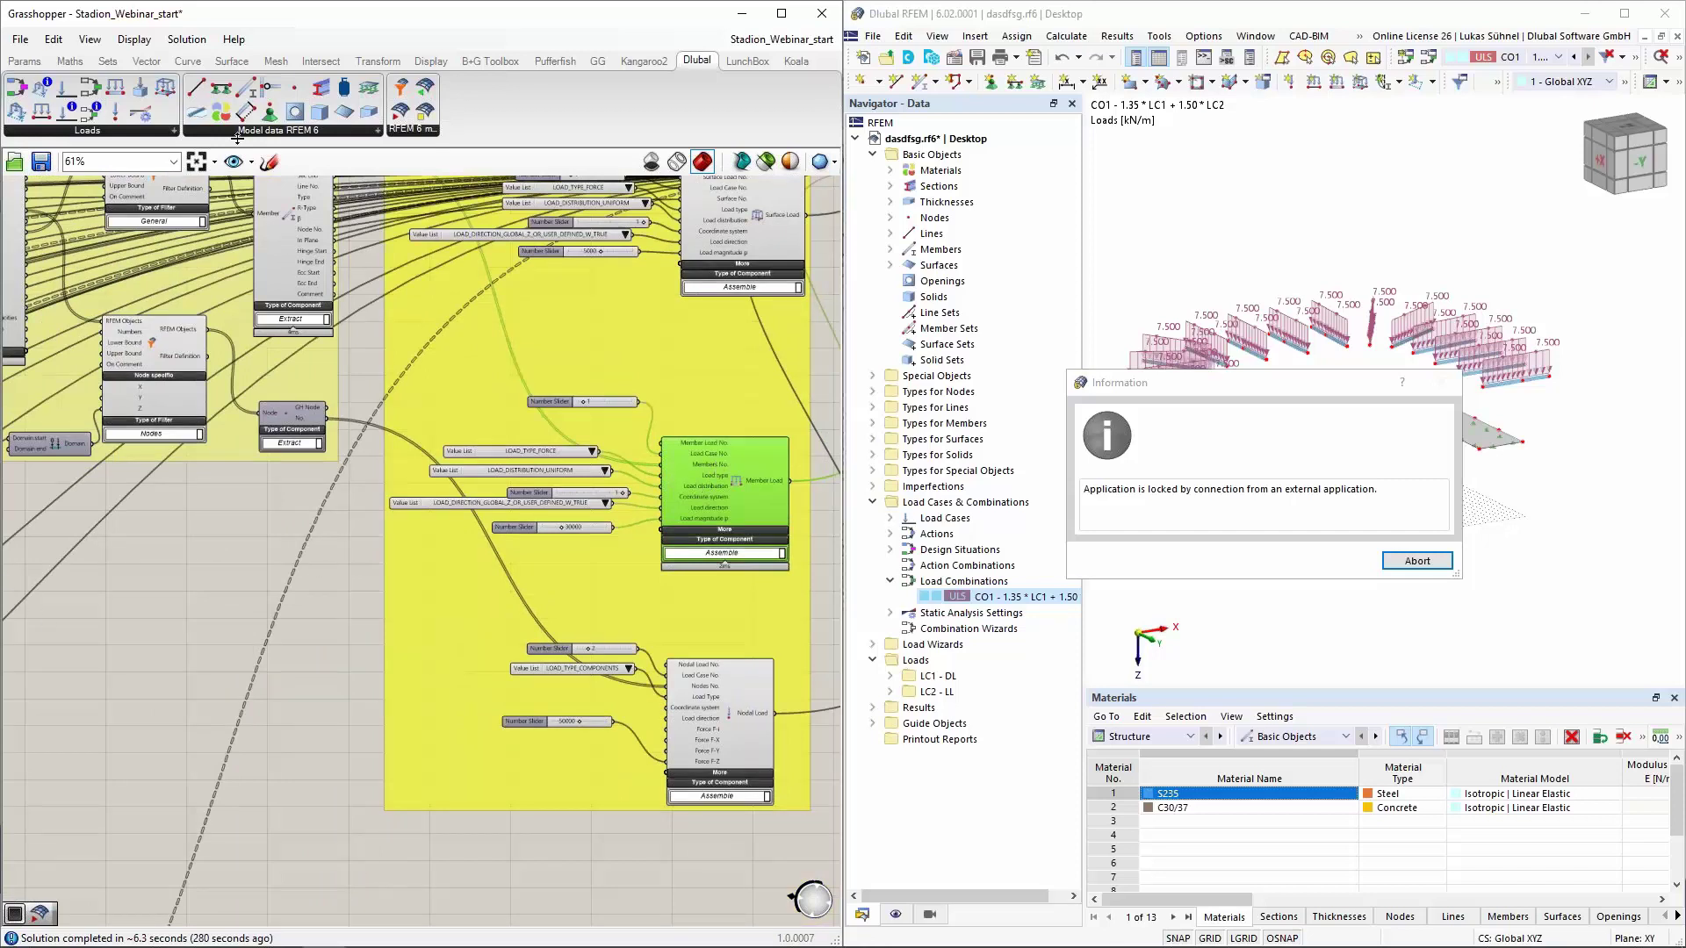
Release the RFEM lock and set the Boolean Toggle on the Final Export component's Run input to True to send the full model
right_drag(246, 513, 171, 582)
scroll(706, 421, down, 3)
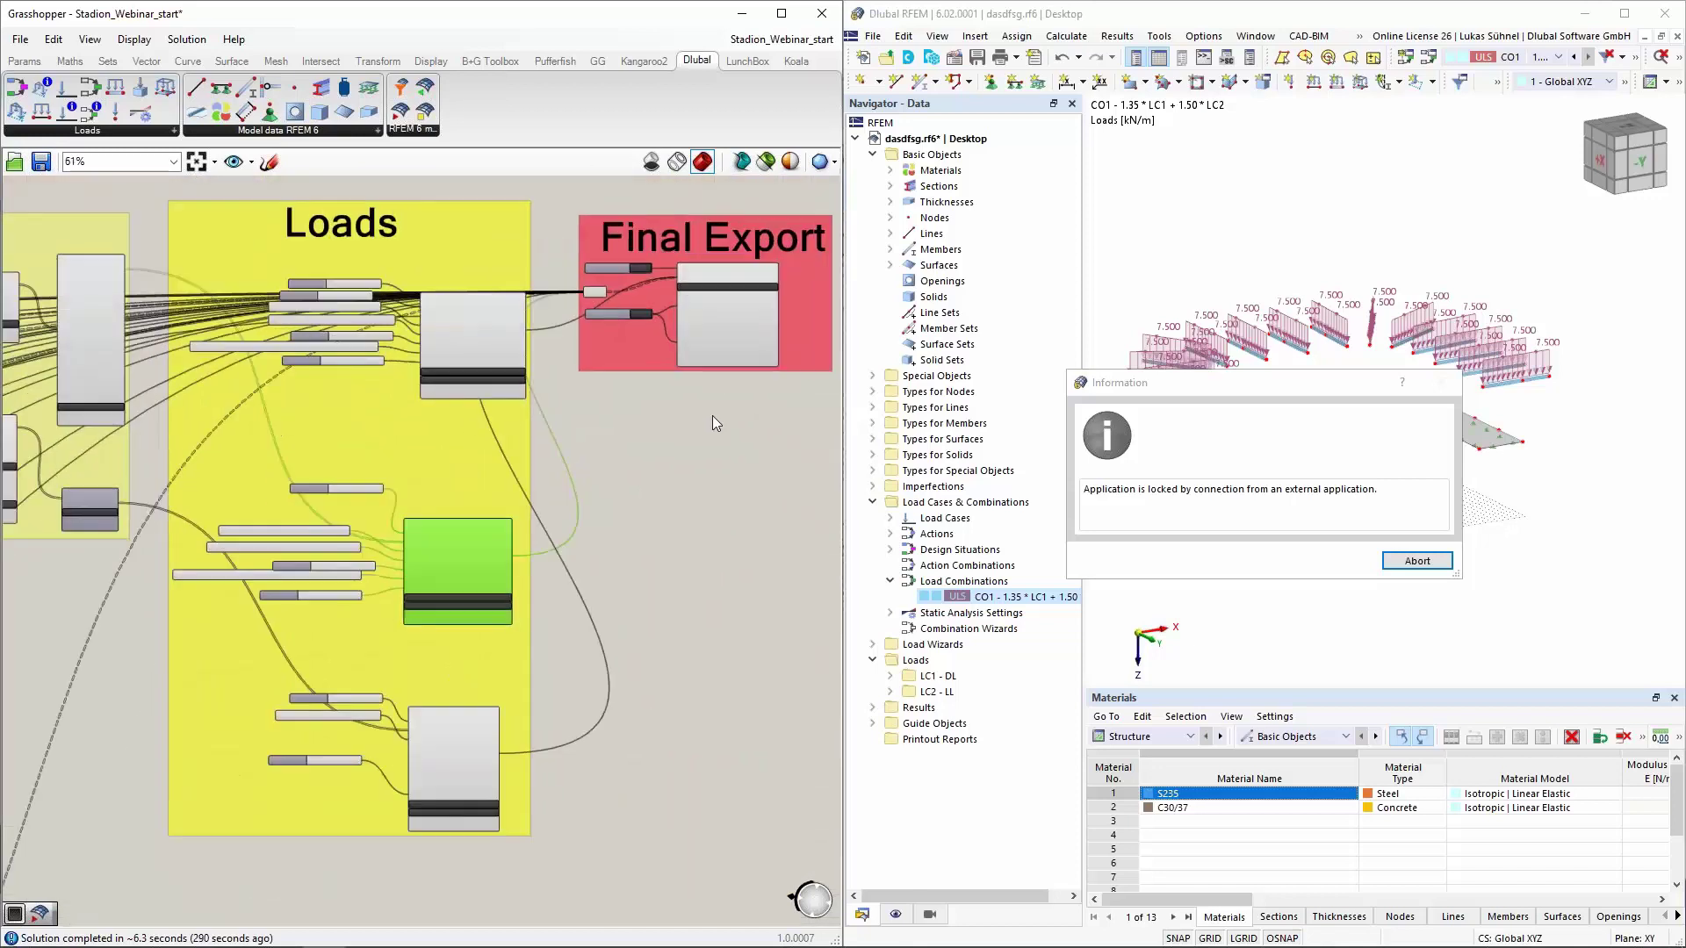
scroll(723, 400, up, 3)
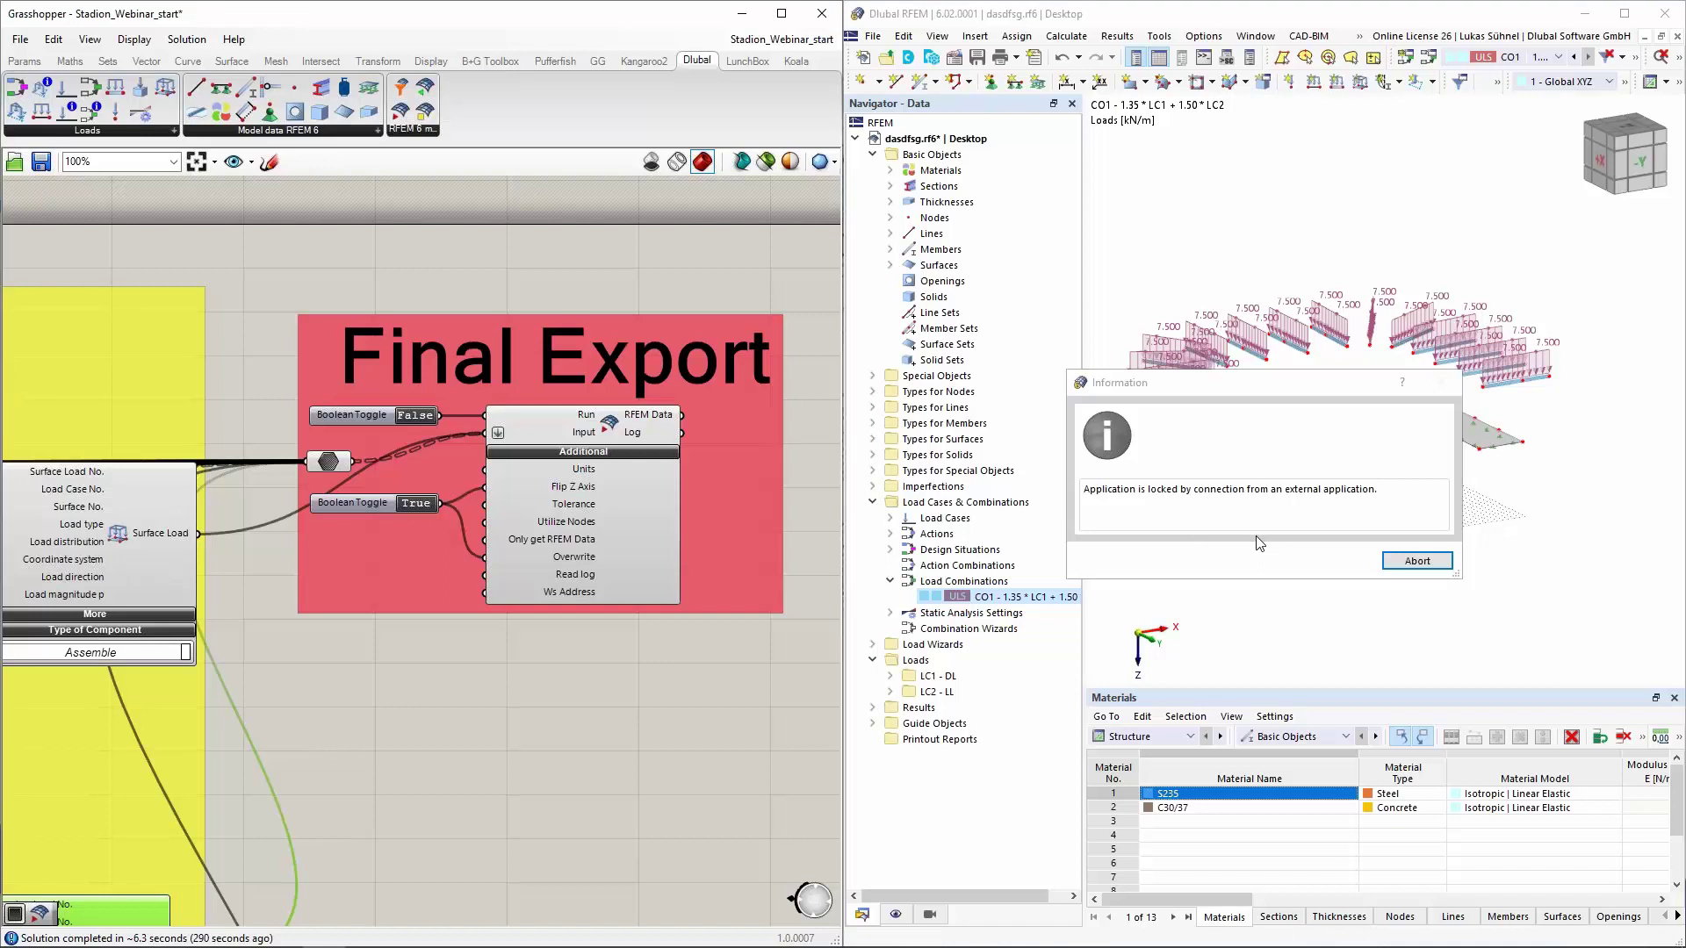
click(1405, 562)
click(1399, 566)
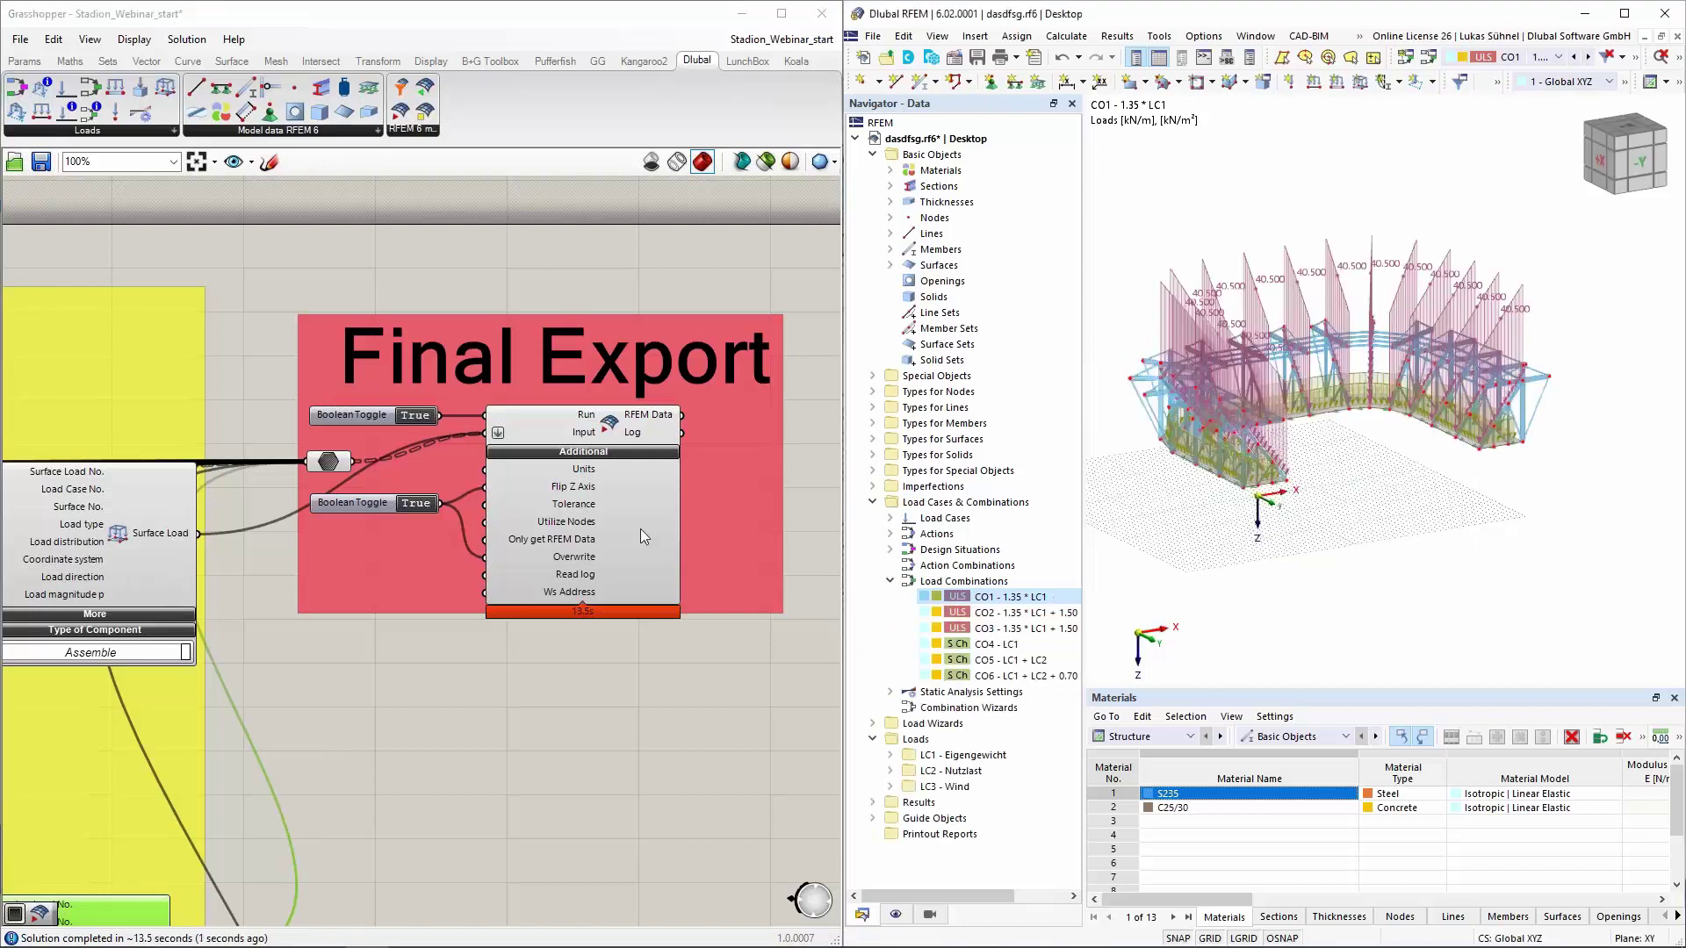
Maximize the RFEM window and hide the loads on the stadium model
scroll(640, 529, down, 5)
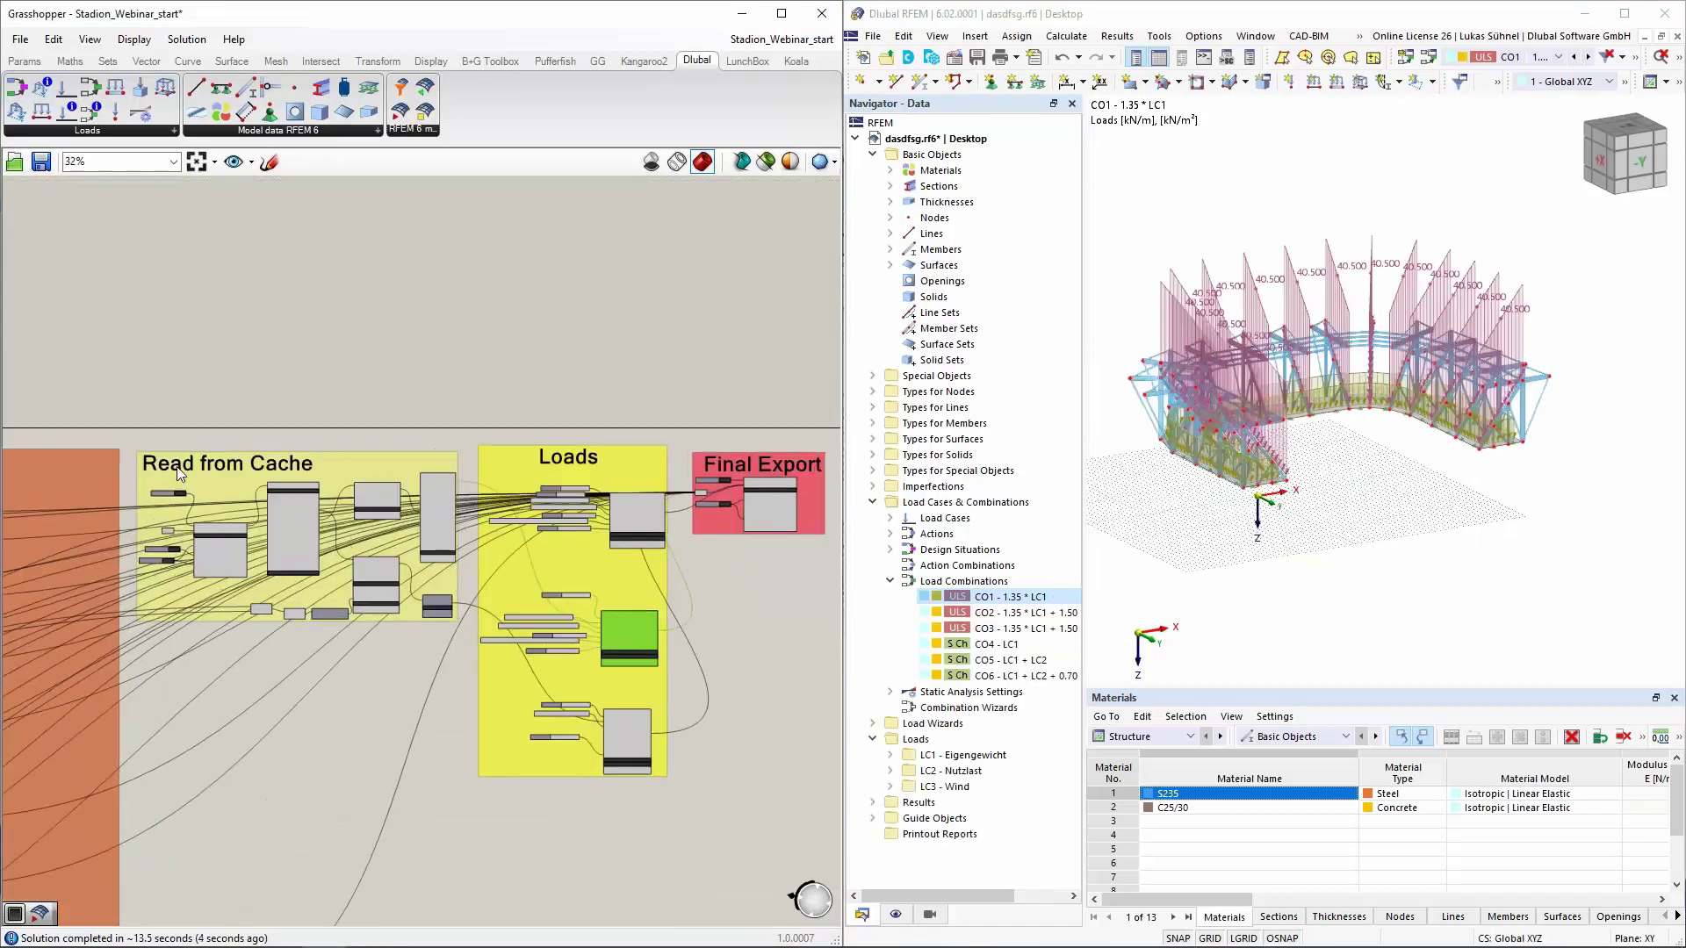
scroll(179, 479, up, 4)
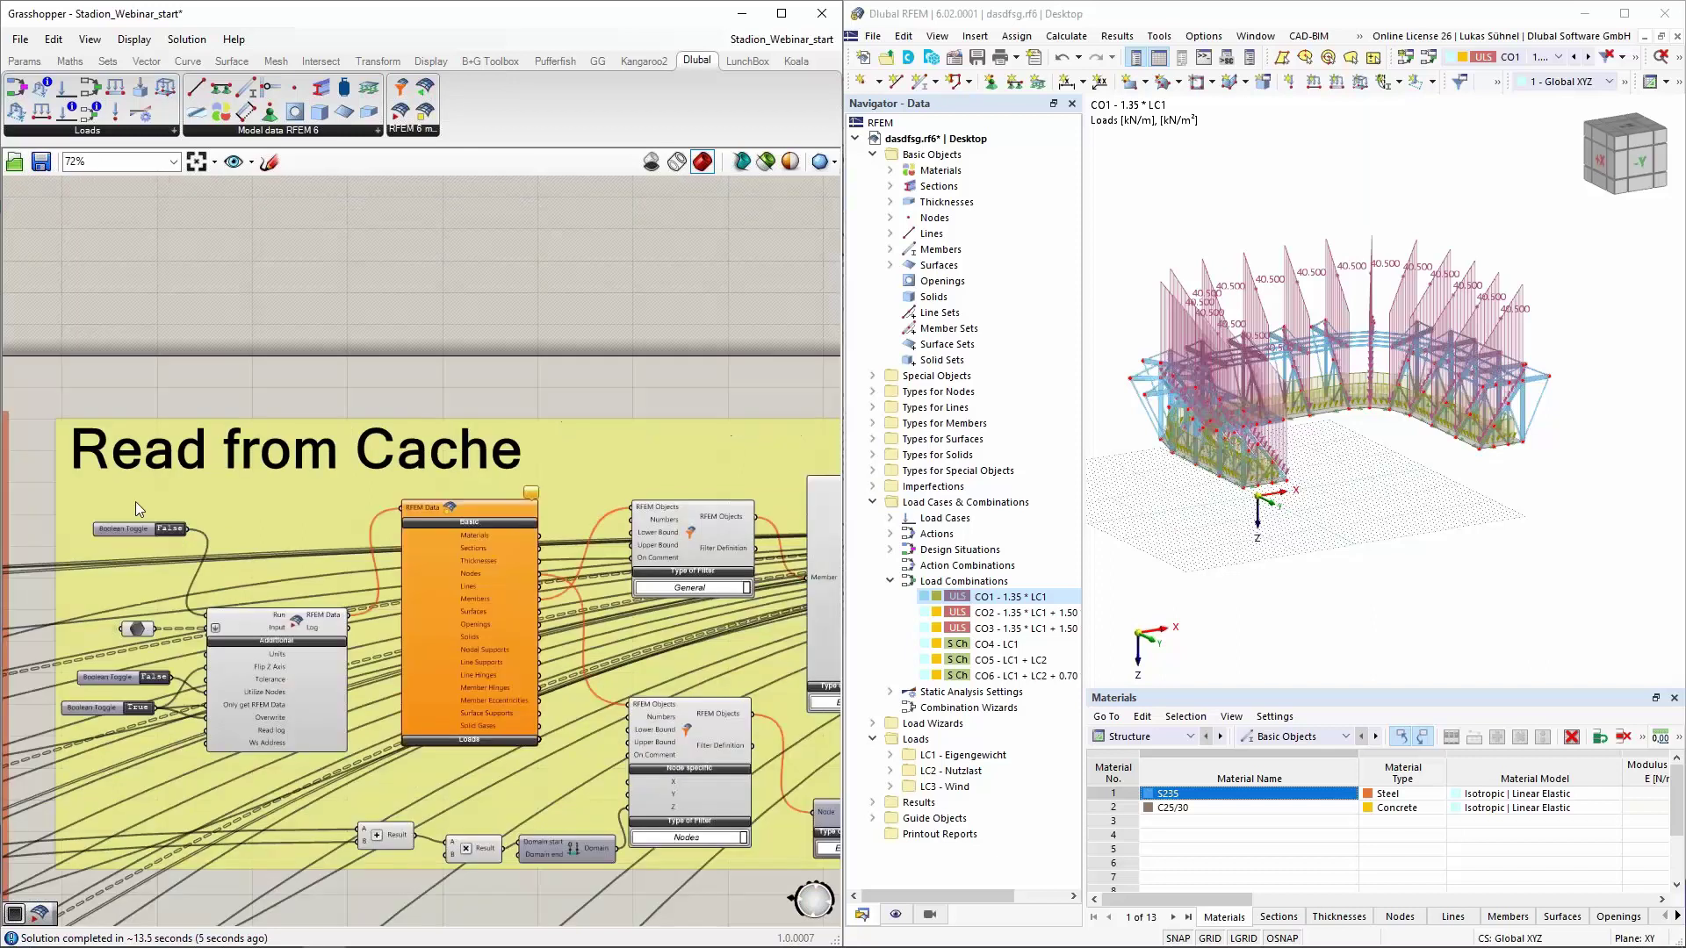
scroll(135, 503, down, 4)
ctrl+middle_drag(1351, 436, 1282, 434)
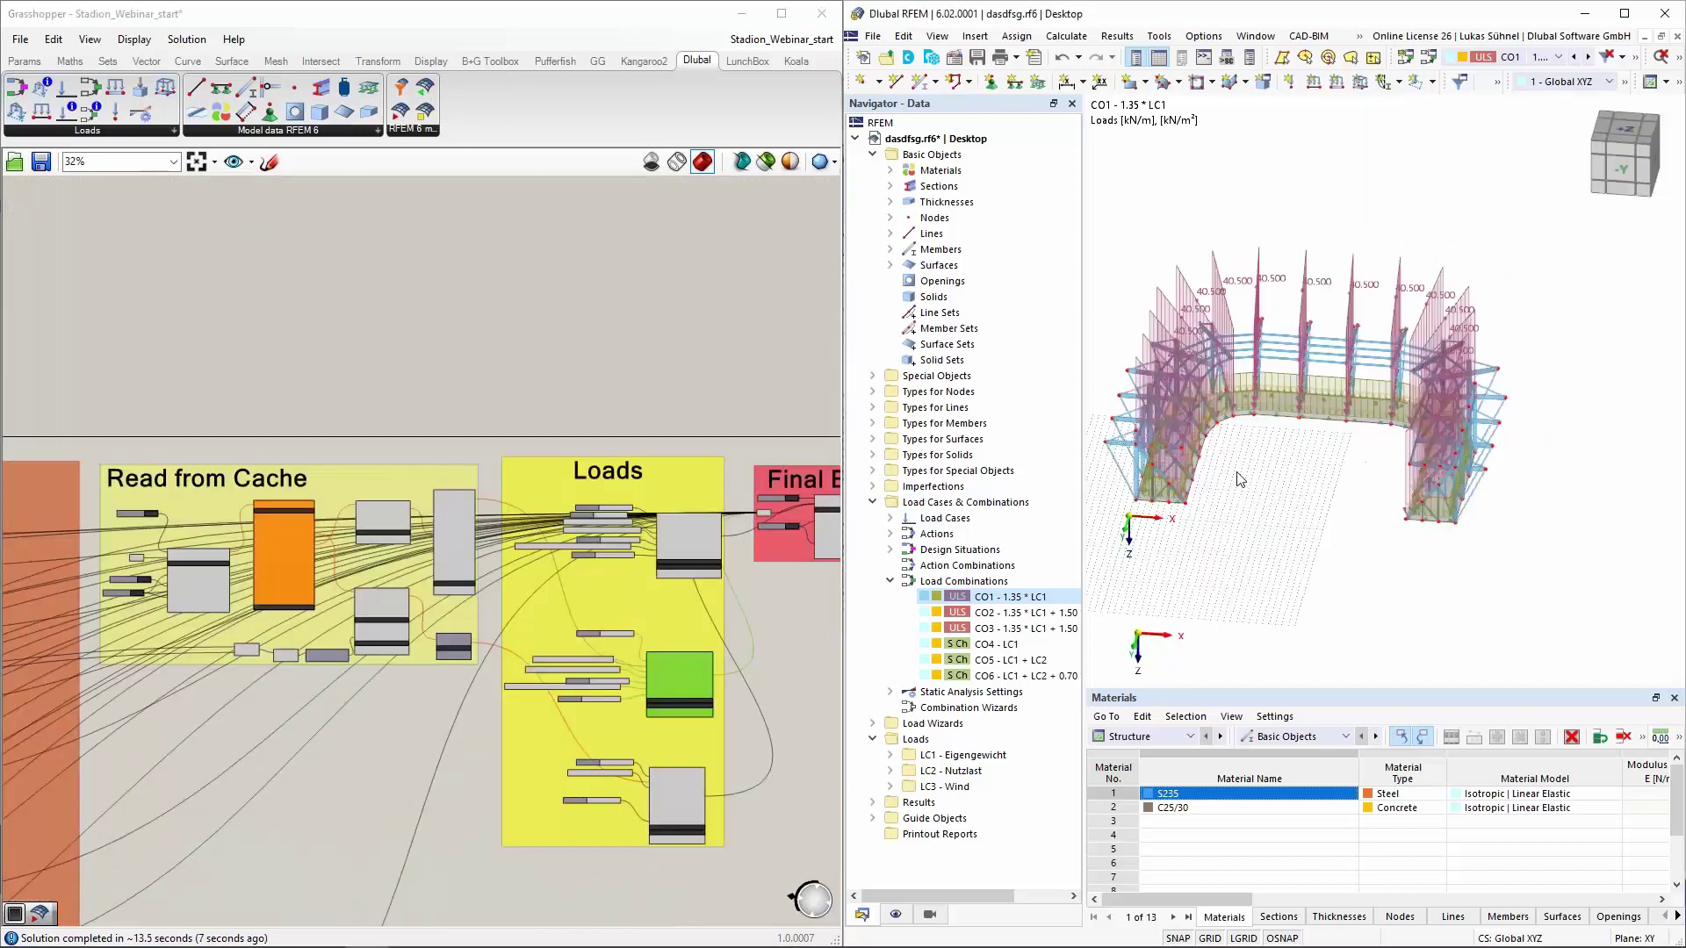
click(1624, 14)
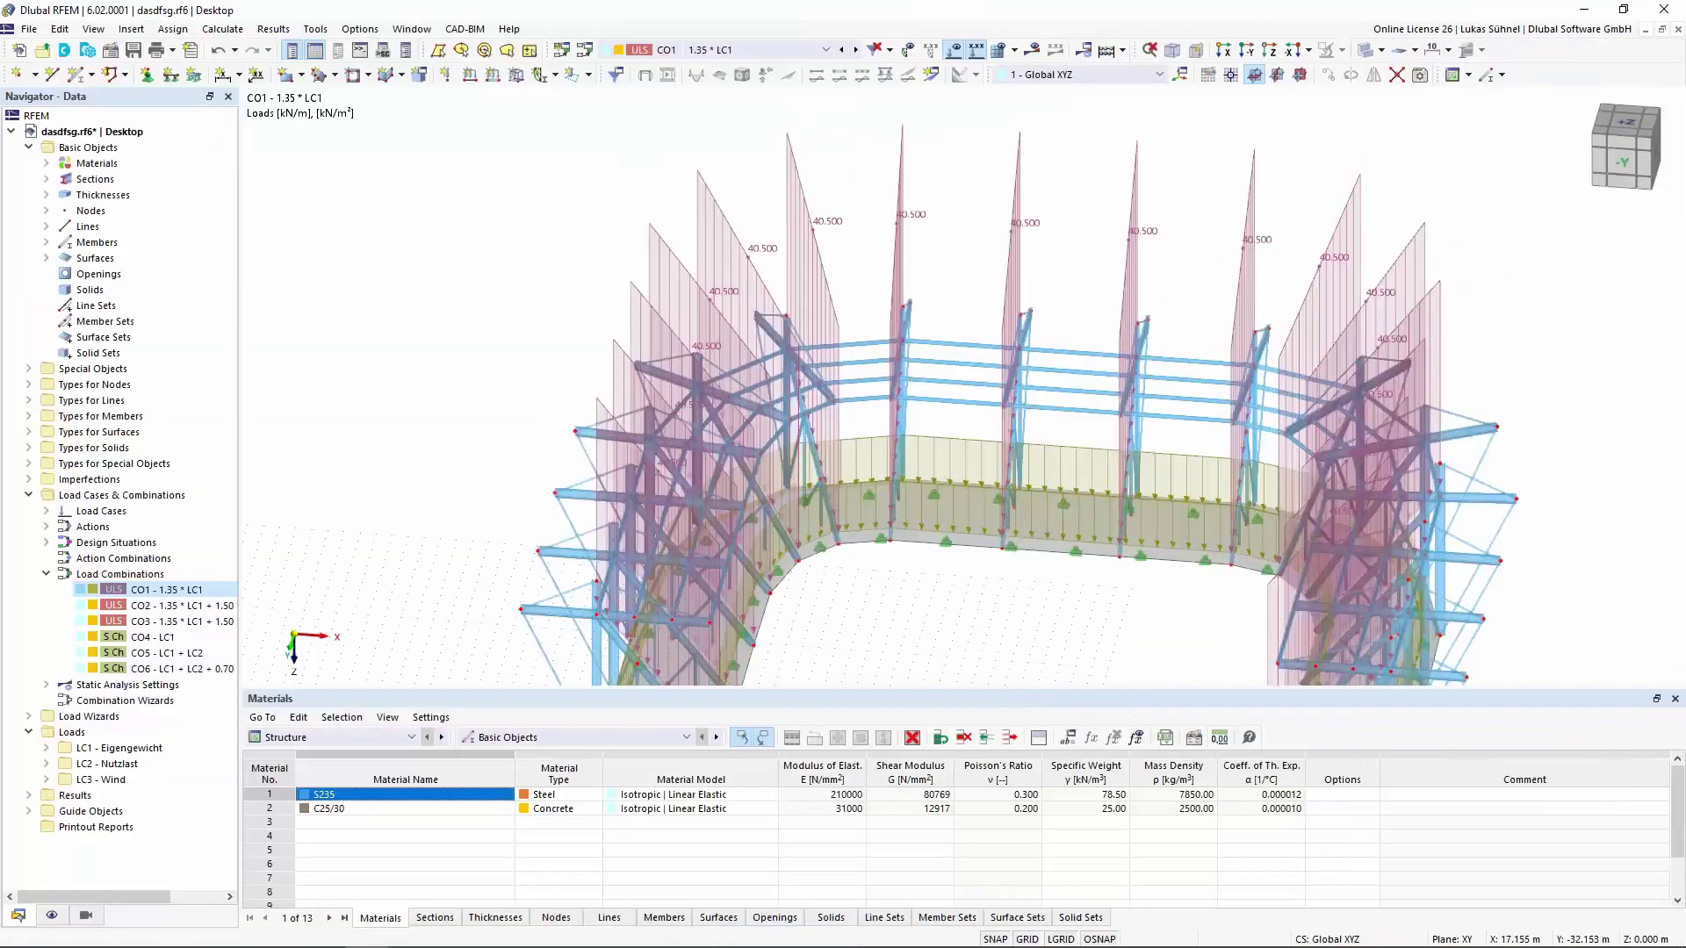
scroll(929, 352, down, 4)
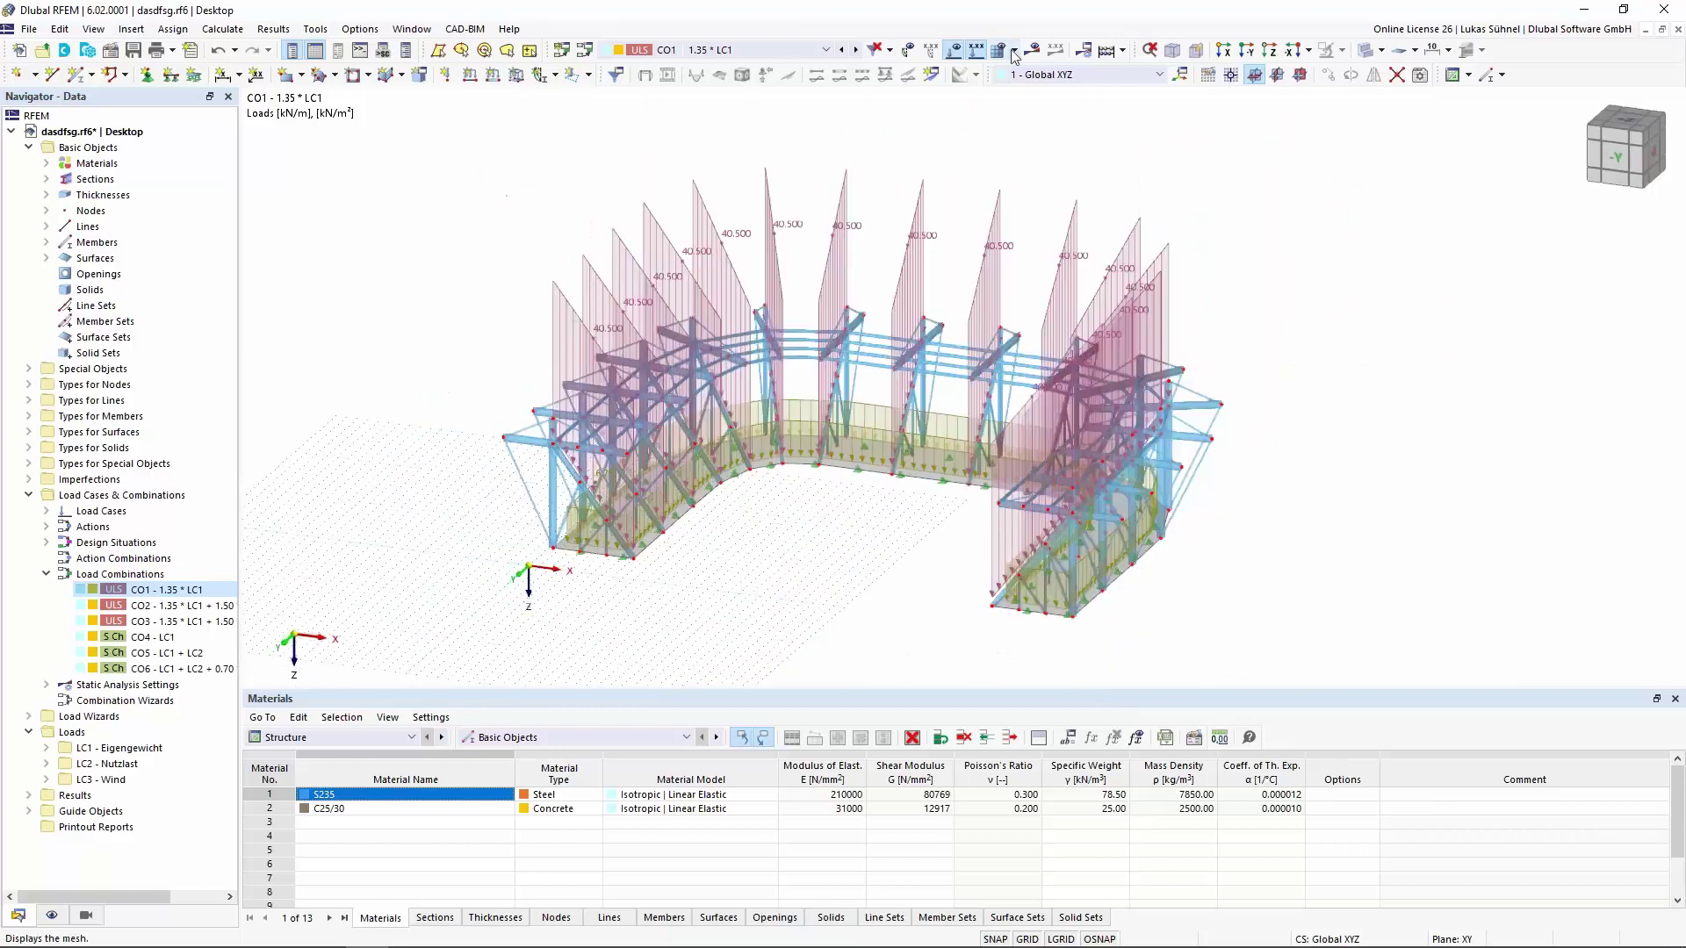
click(954, 50)
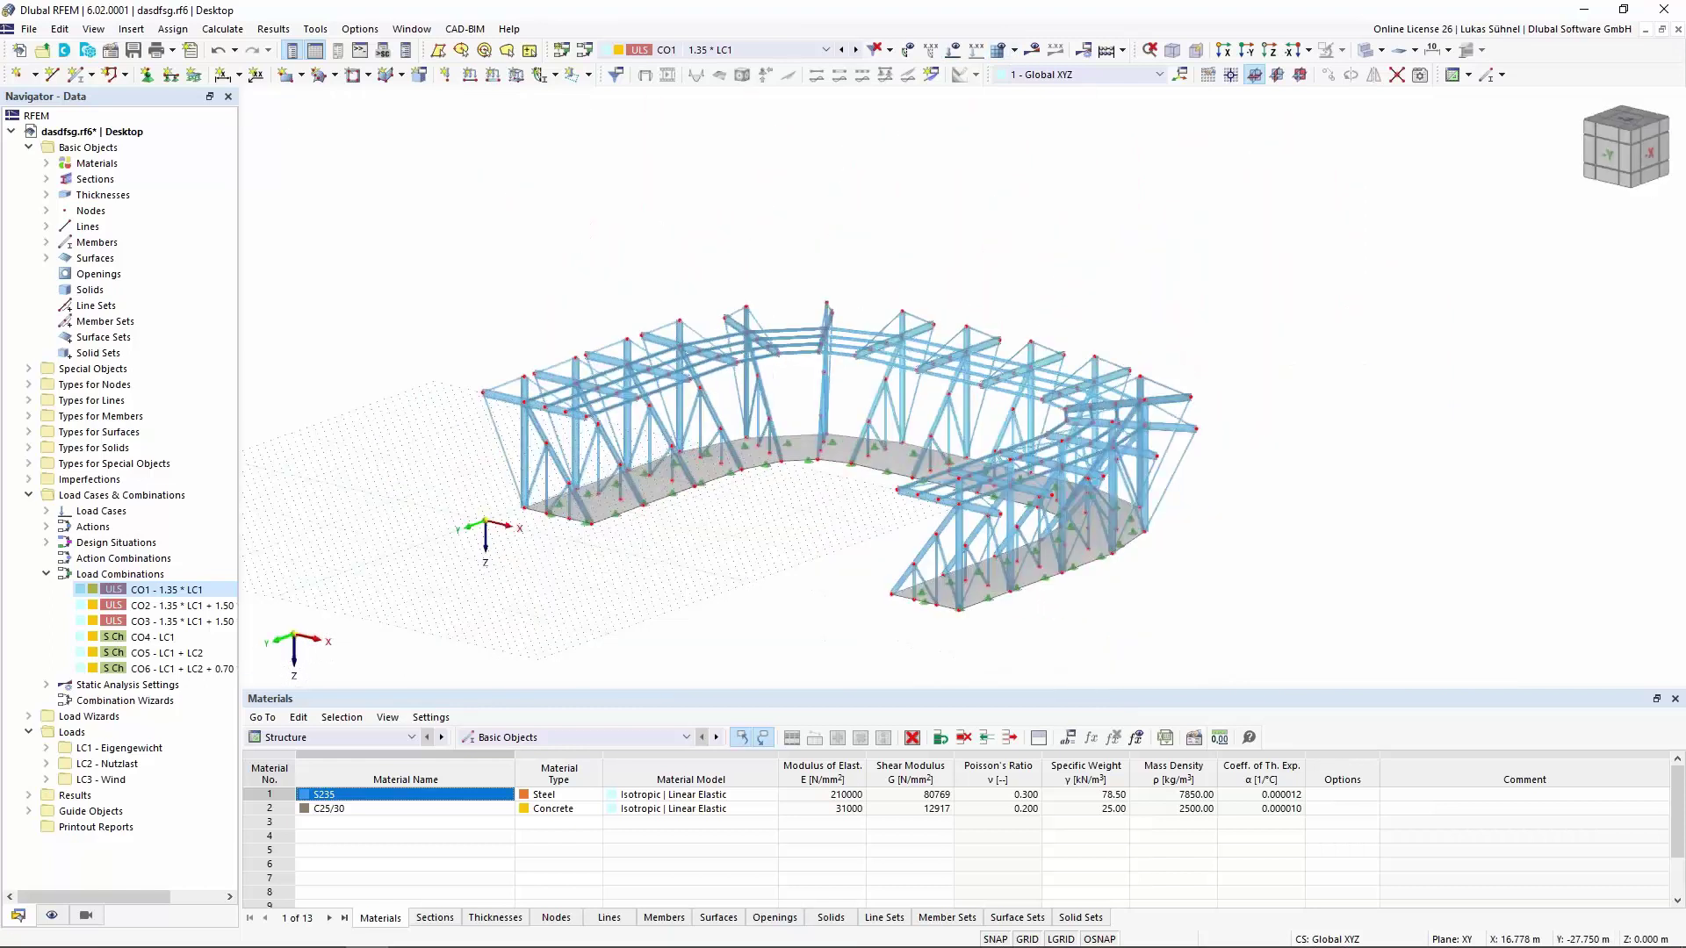
Colour the rendered members by the Member Type property and inspect the beams, trusses and tension members around the stadium
ctrl+middle_drag(527, 496, 562, 498)
scroll(562, 496, up, 3)
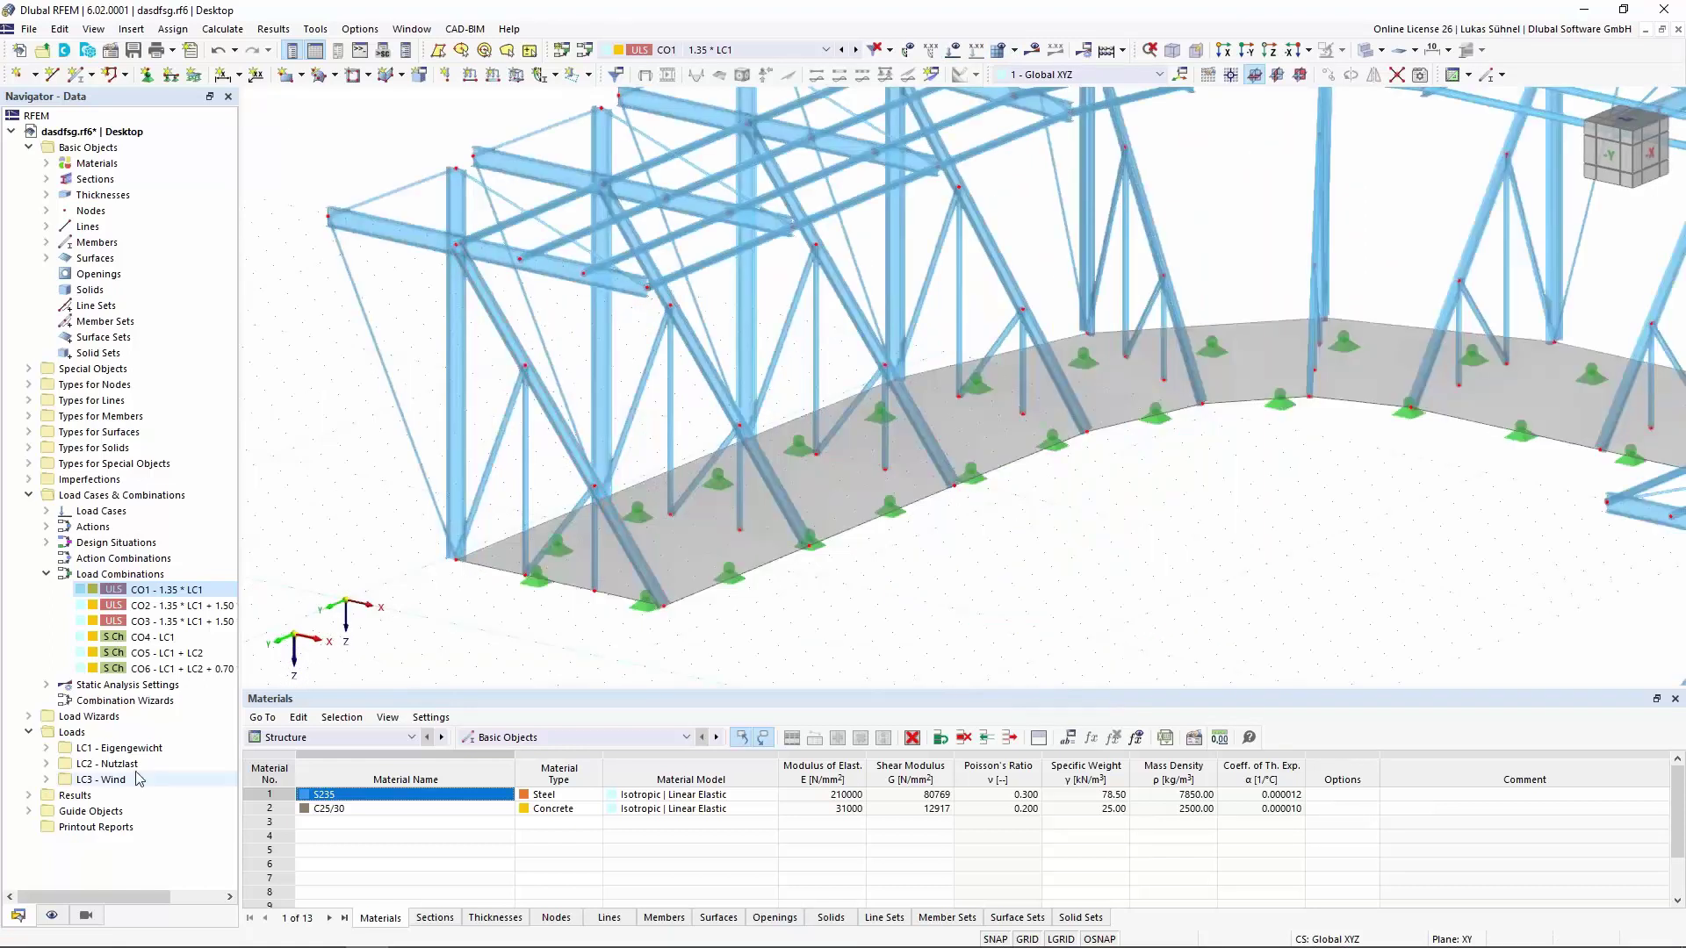
click(52, 916)
scroll(63, 702, down, 10)
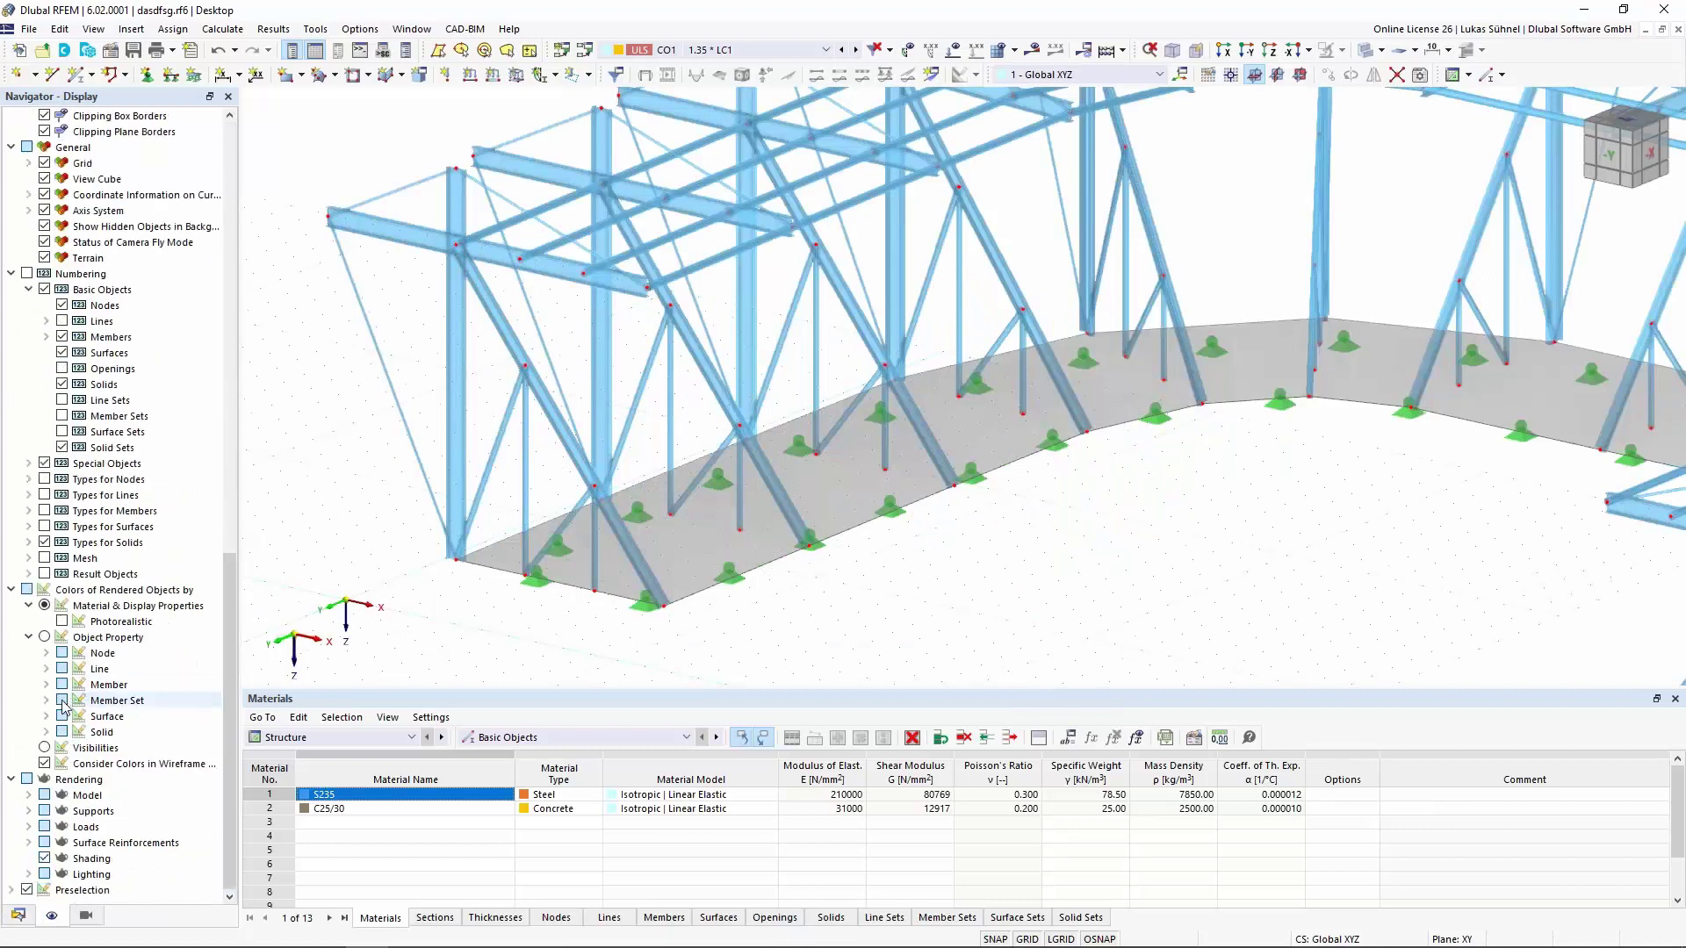
click(47, 685)
click(79, 717)
click(79, 718)
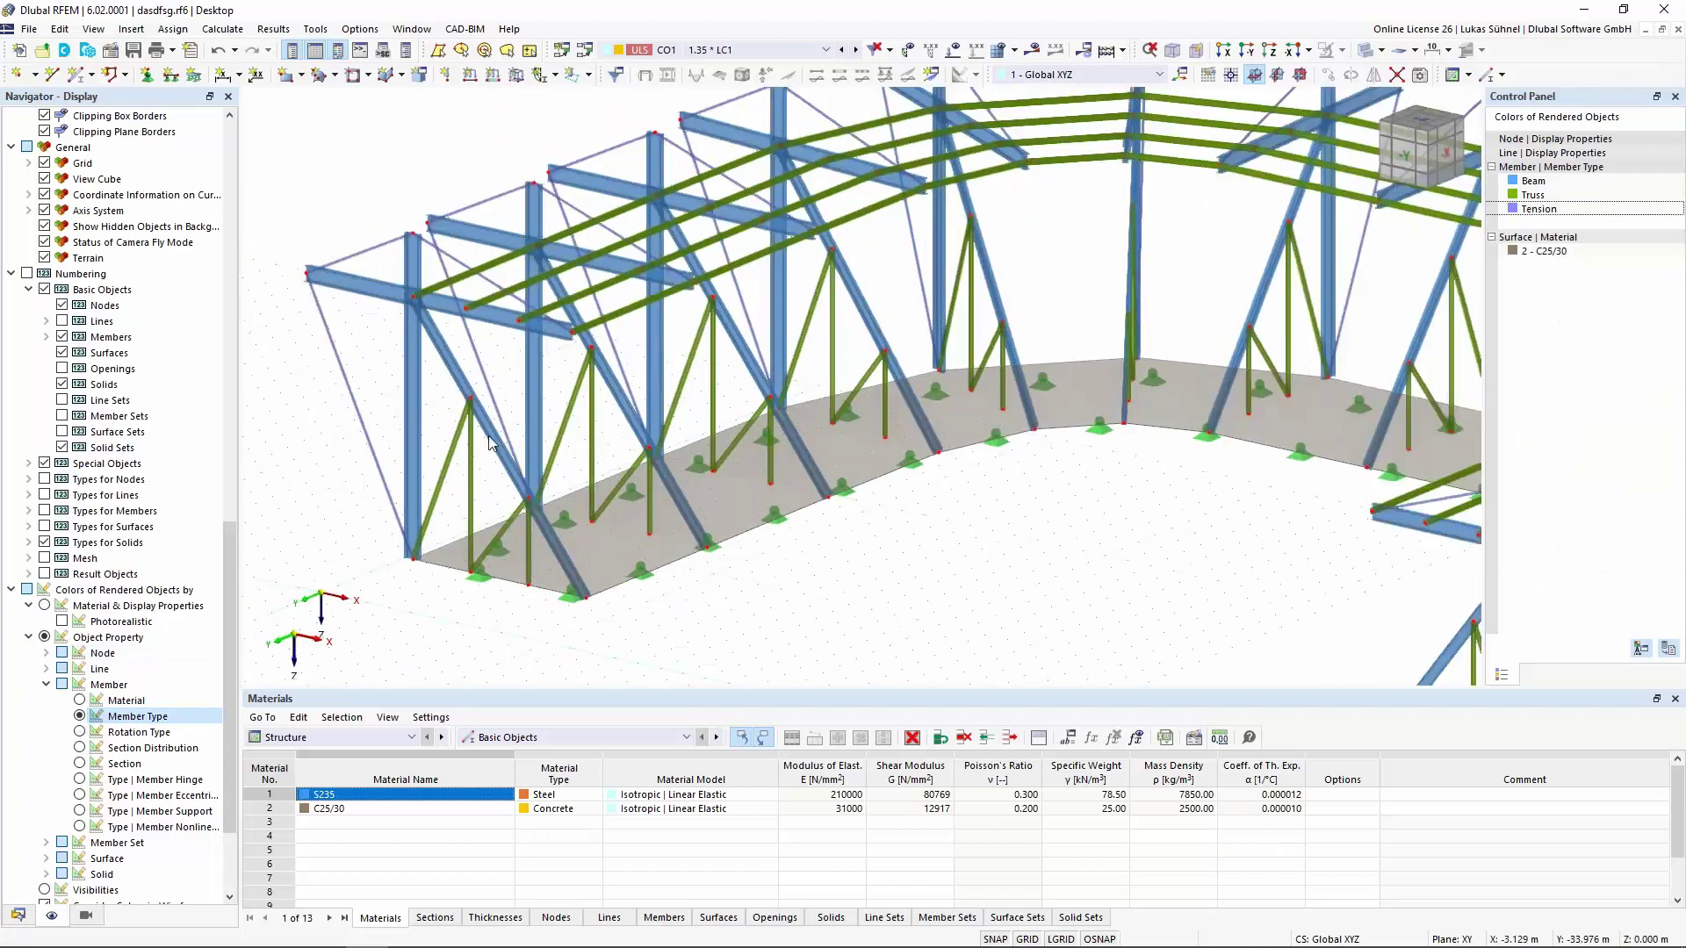
ctrl+middle_drag(499, 445, 612, 465)
scroll(609, 460, down, 5)
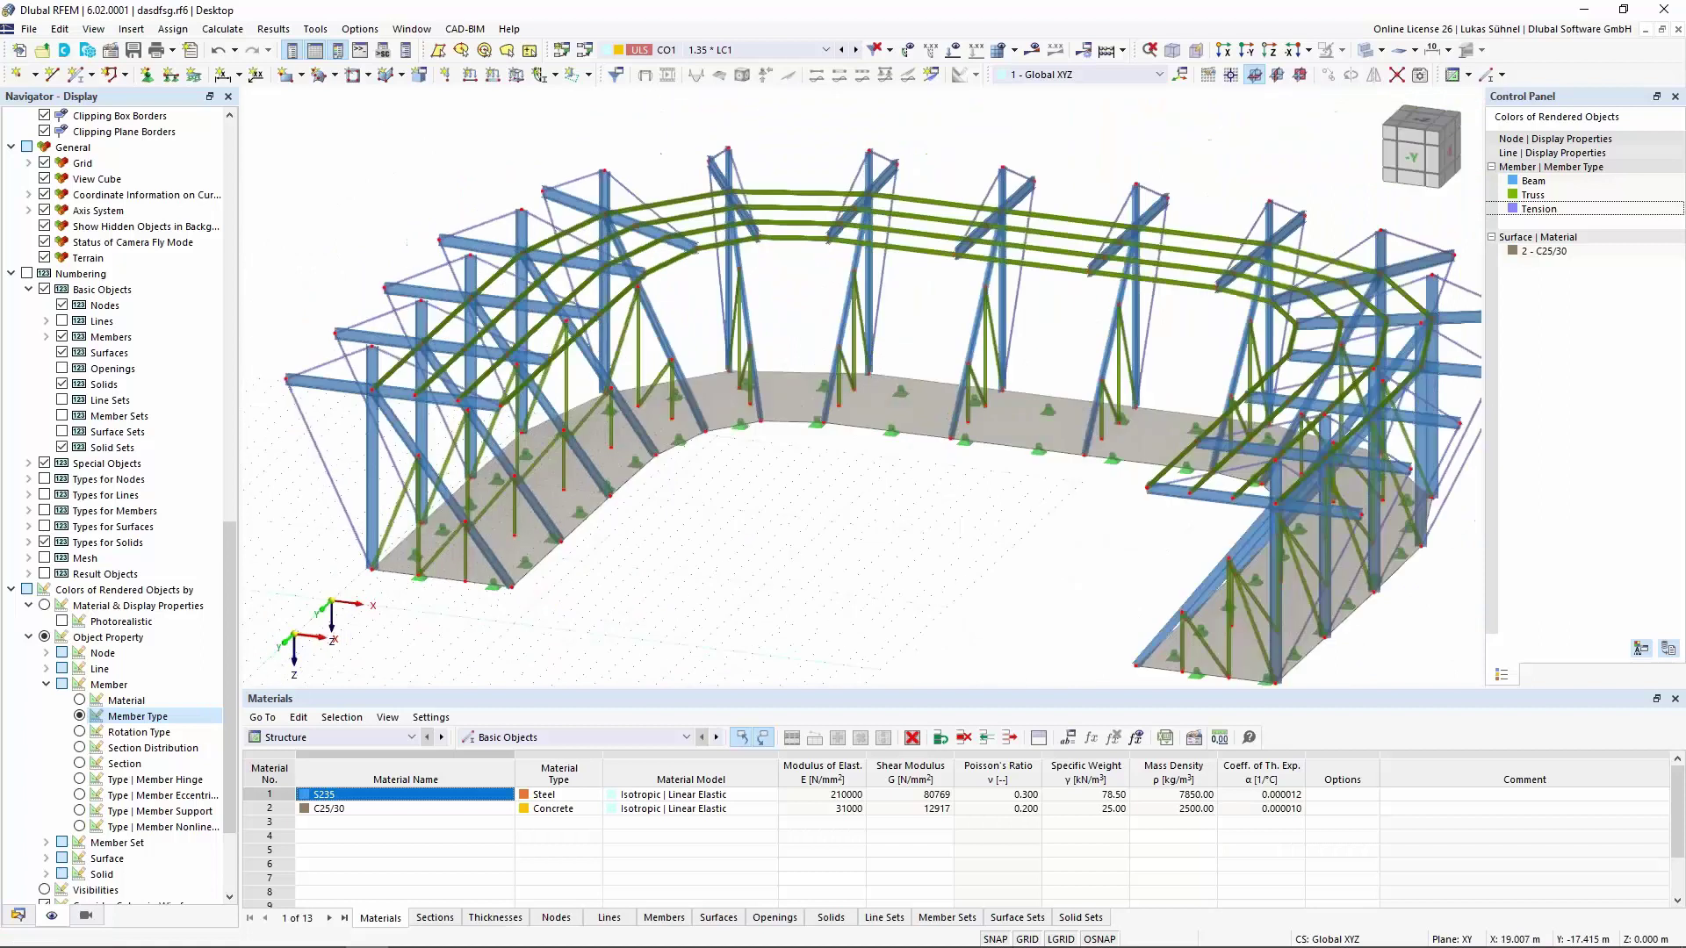
Turn the load display back on for the stadium model
click(722, 50)
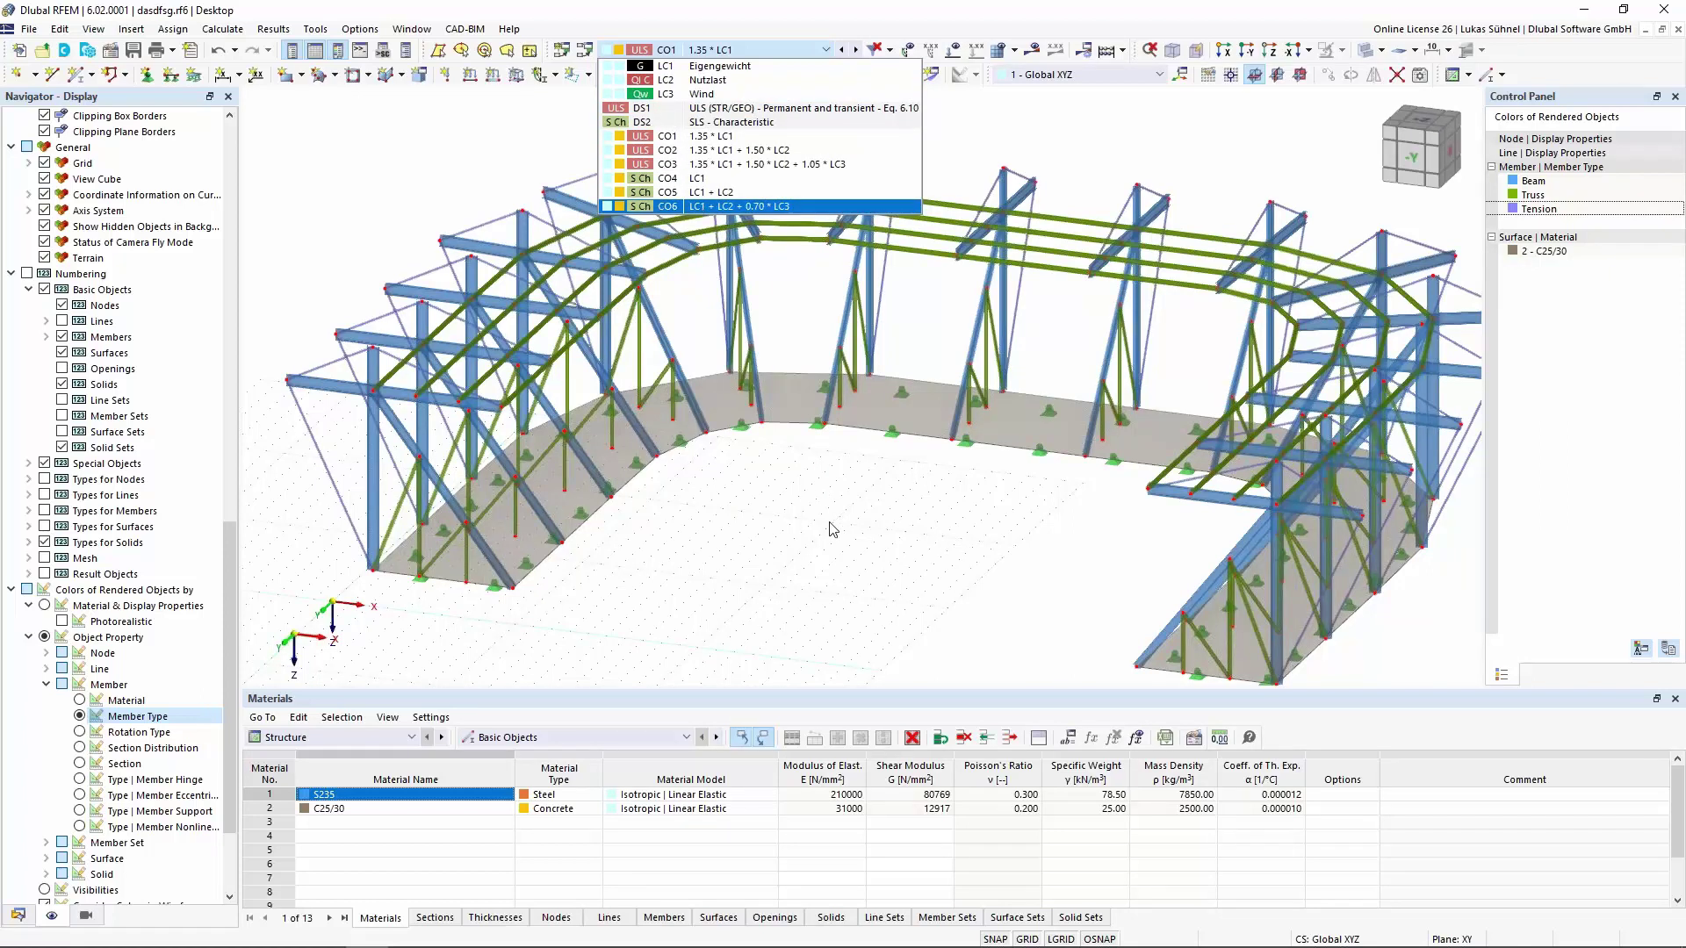
click(989, 60)
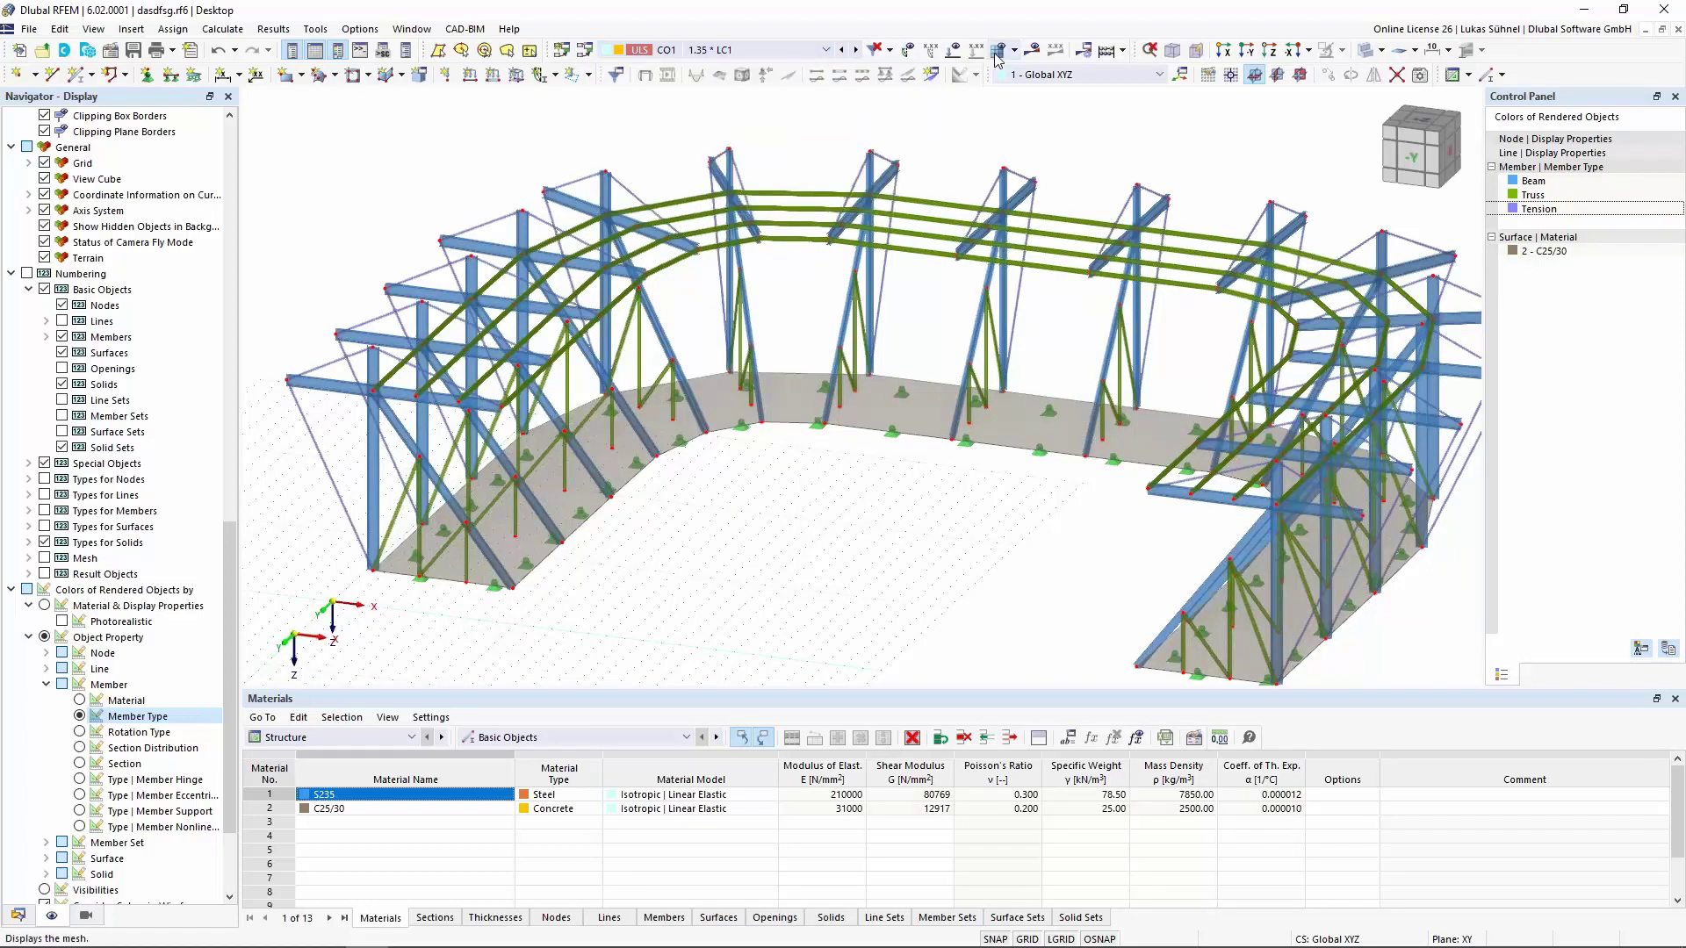
click(973, 52)
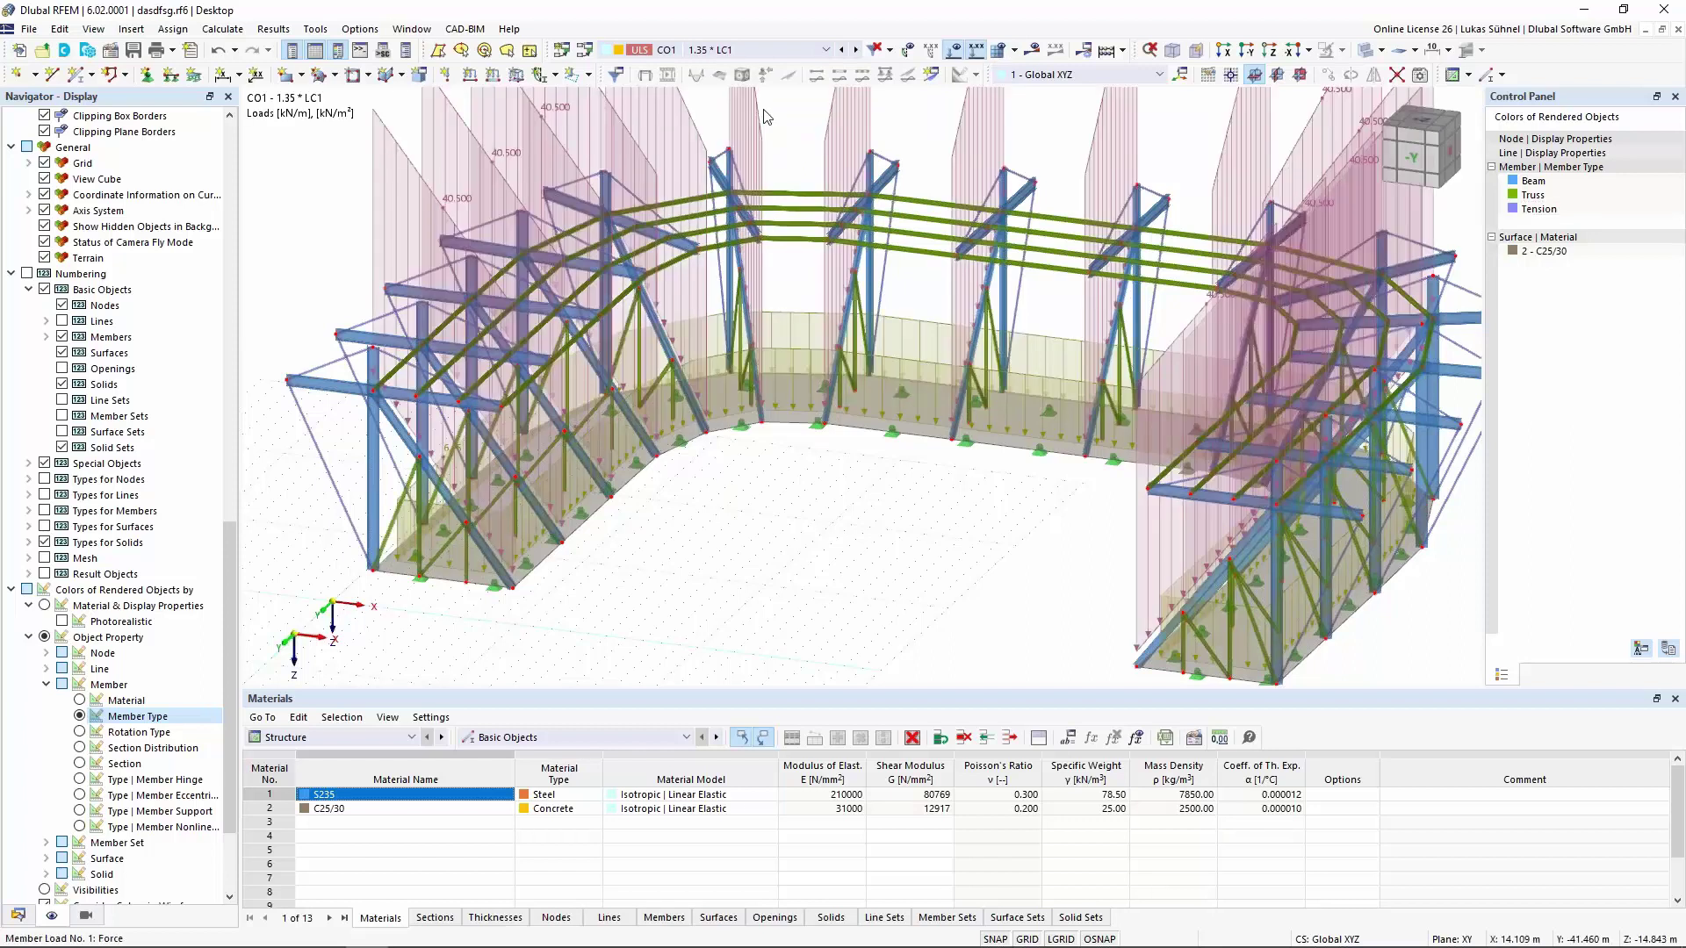
View the loads of combination CO2 and of load case LC2 - Nutzlast
click(855, 50)
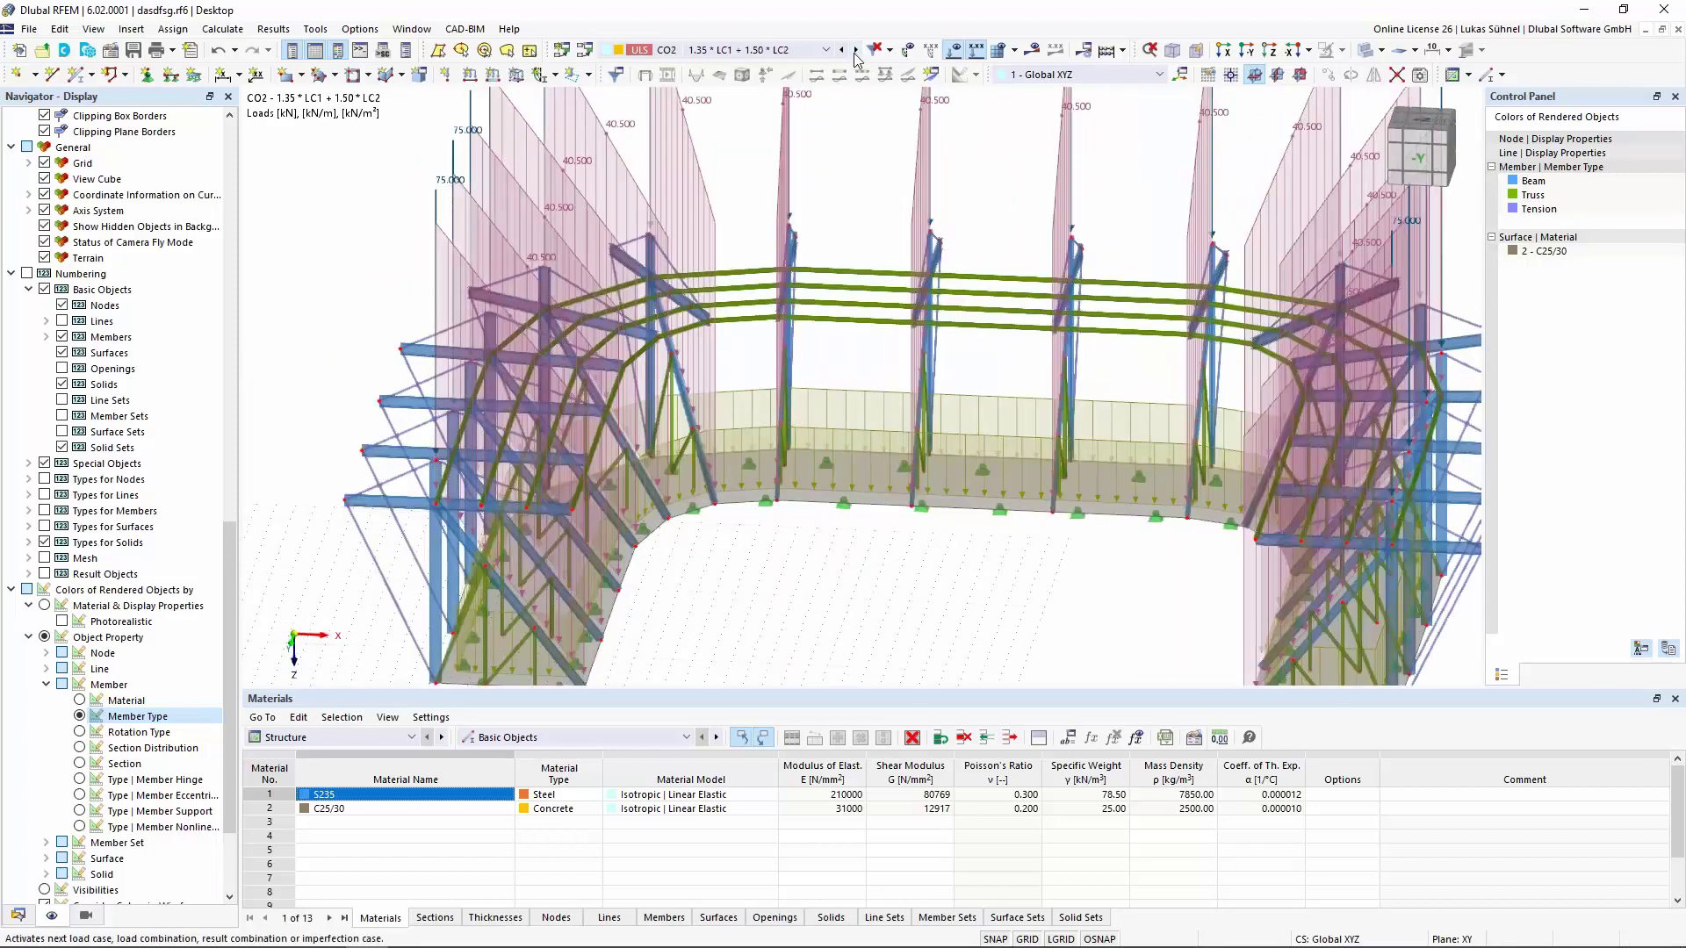
click(825, 50)
click(732, 81)
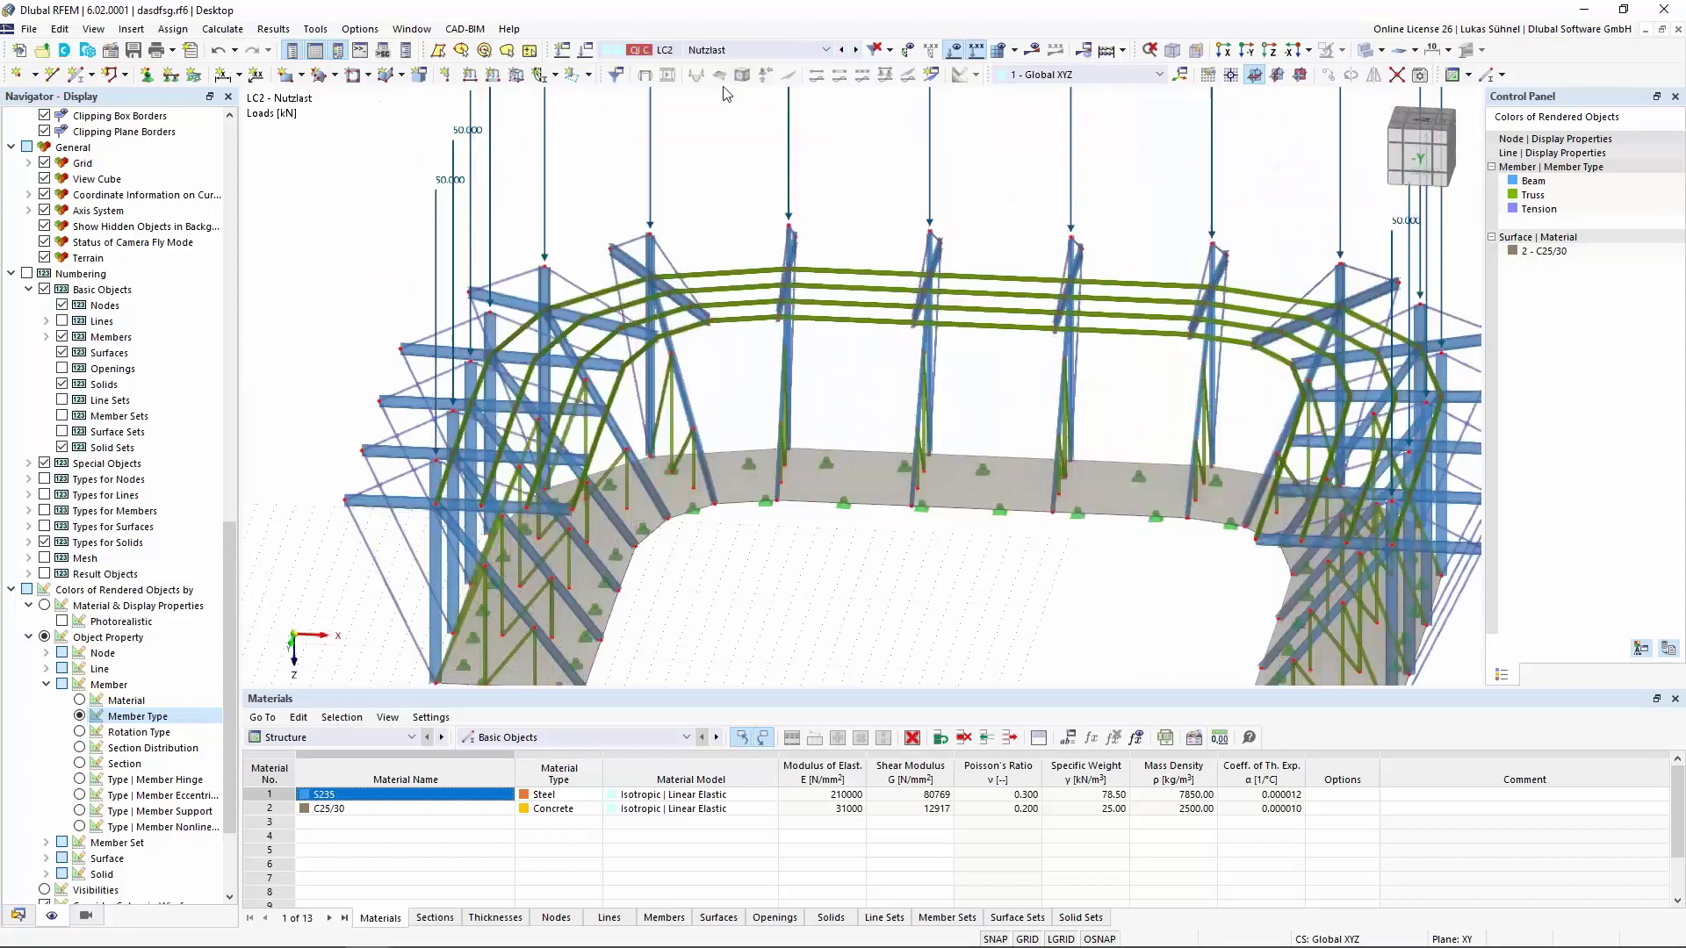
scroll(862, 323, down, 5)
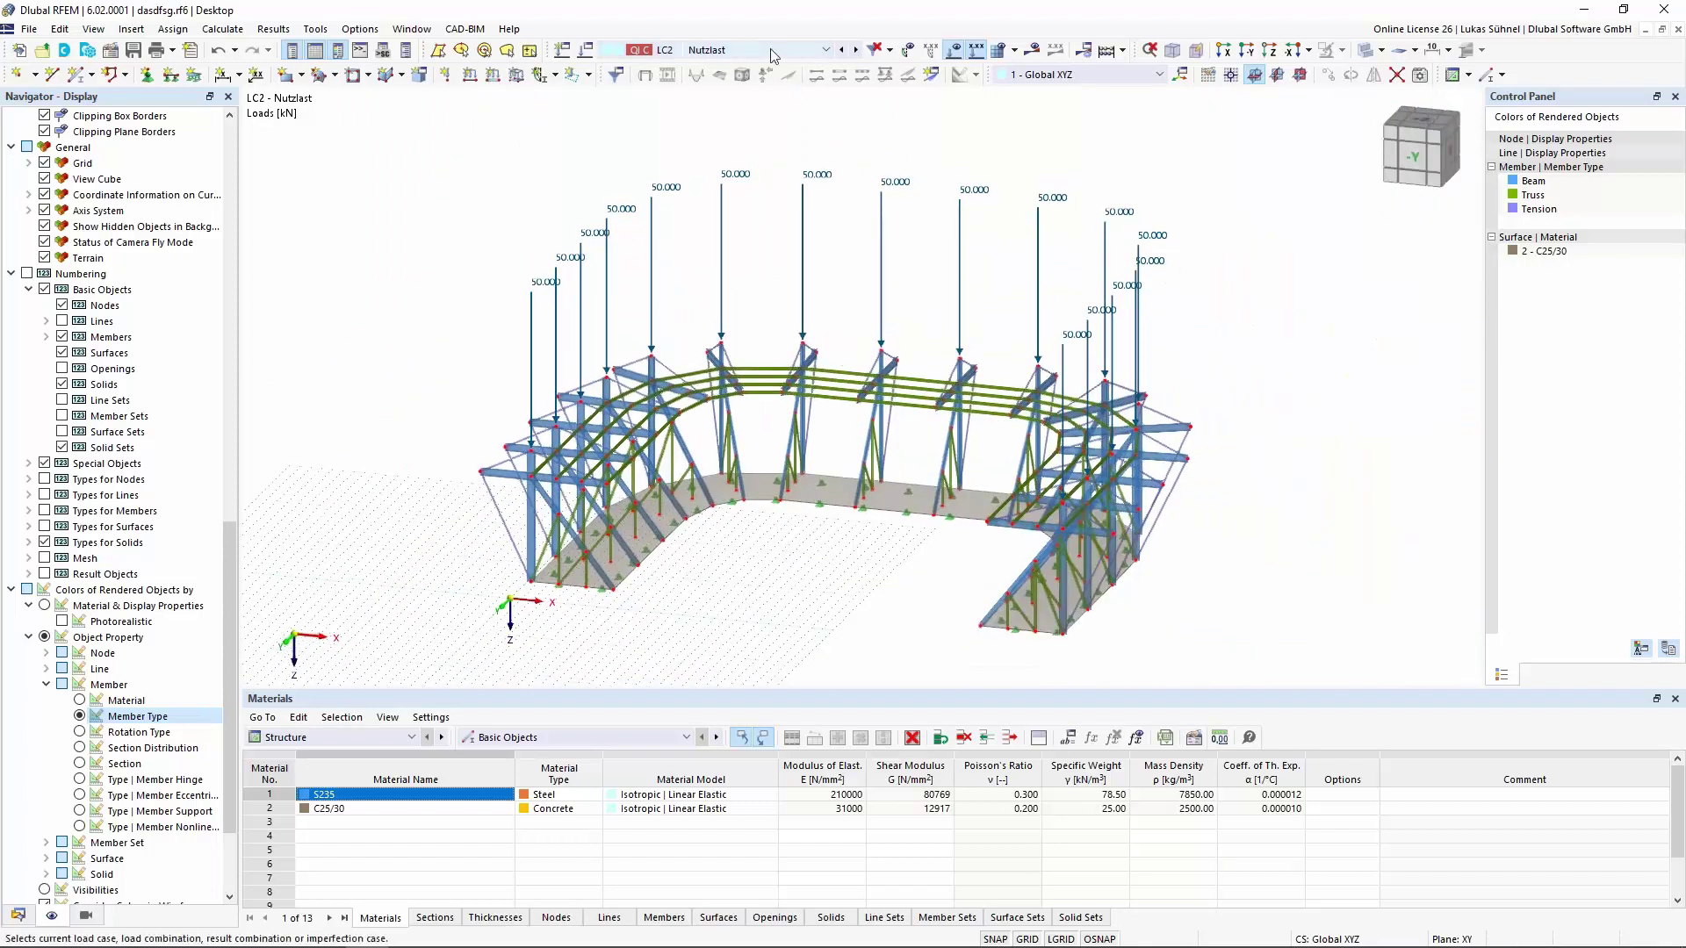
Activate load combination CO3 and show its calculated global deformations on the whole structure
click(825, 50)
click(768, 165)
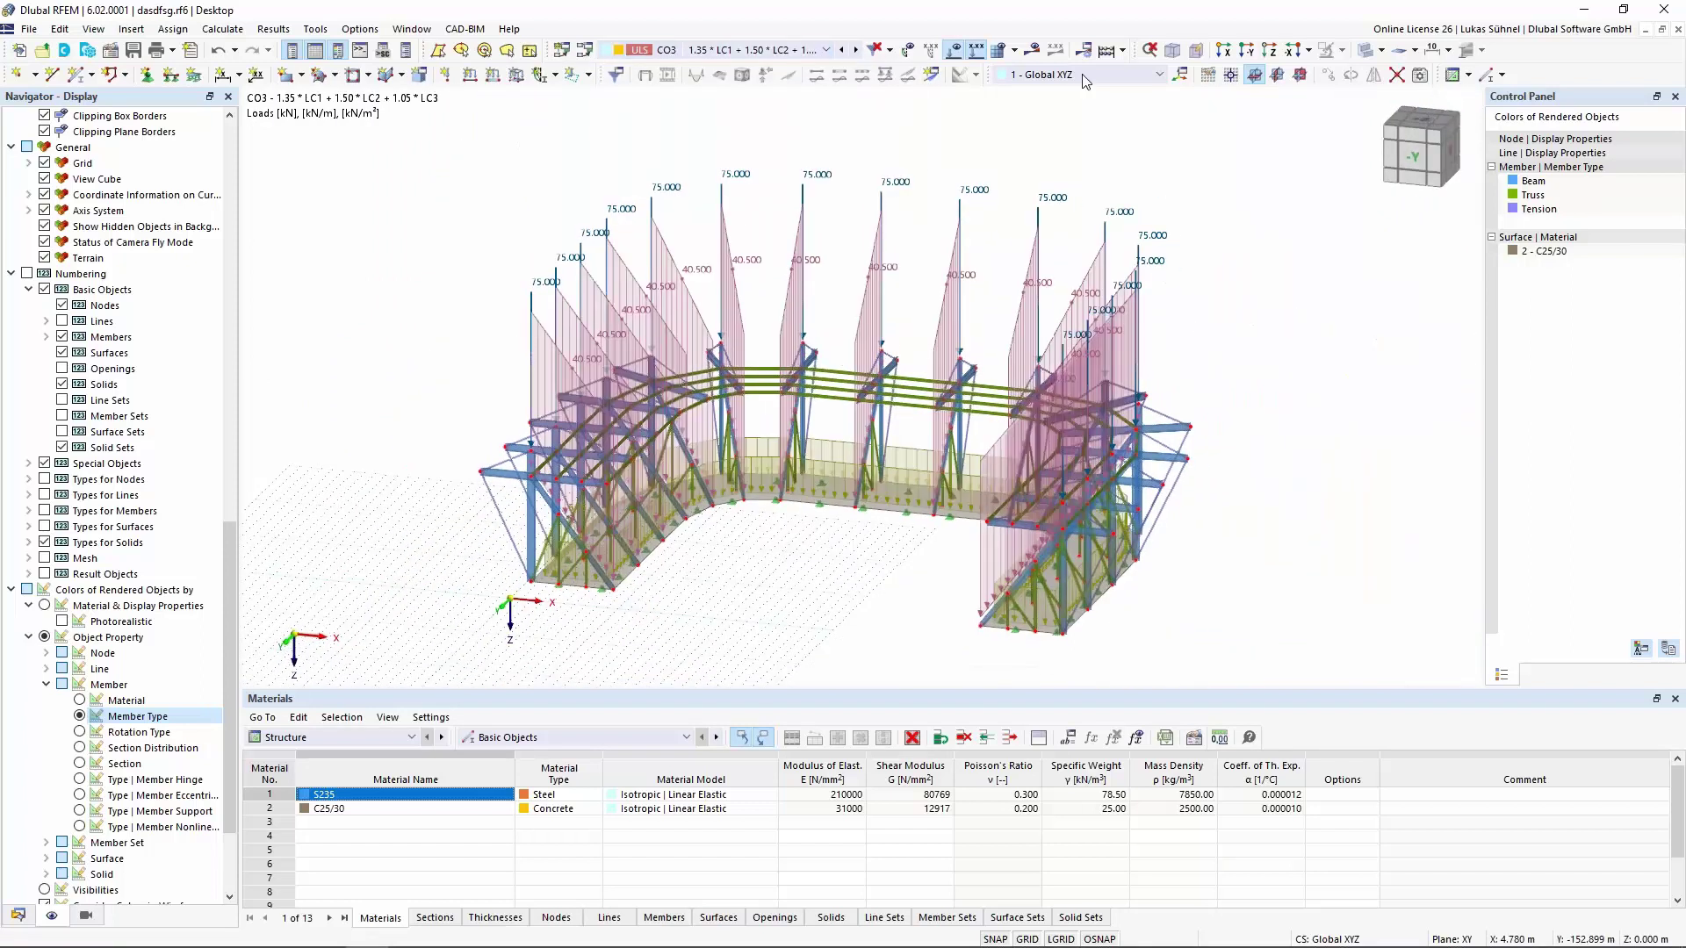
click(1034, 56)
click(911, 553)
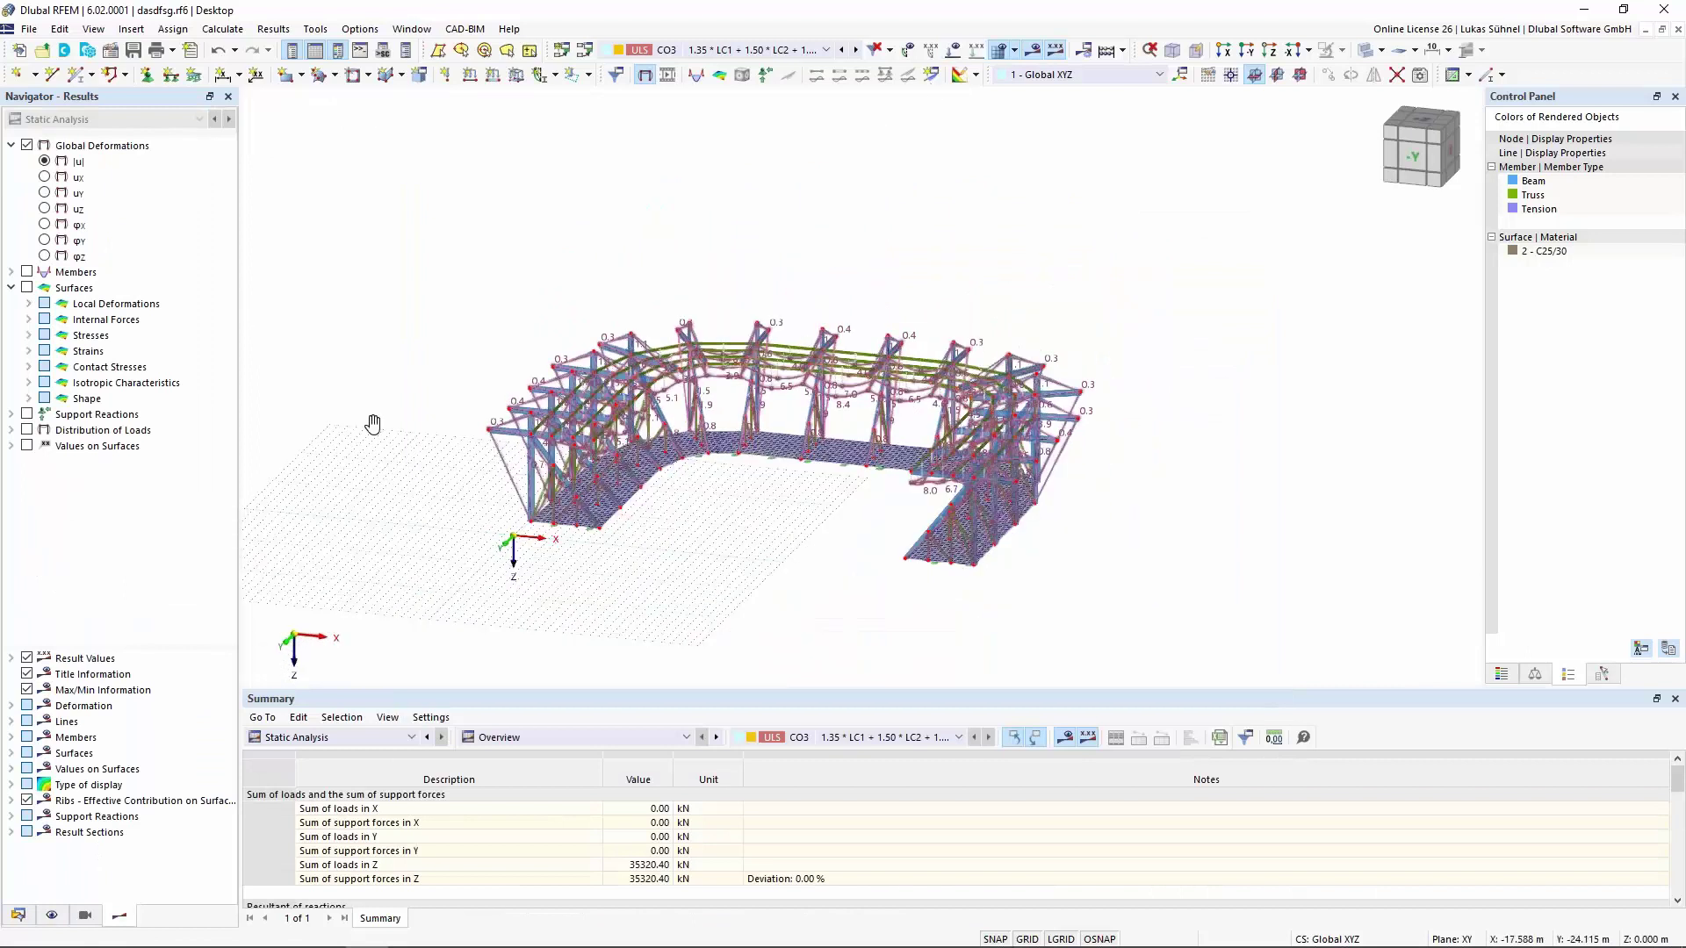
ctrl+middle_drag(372, 421, 585, 461)
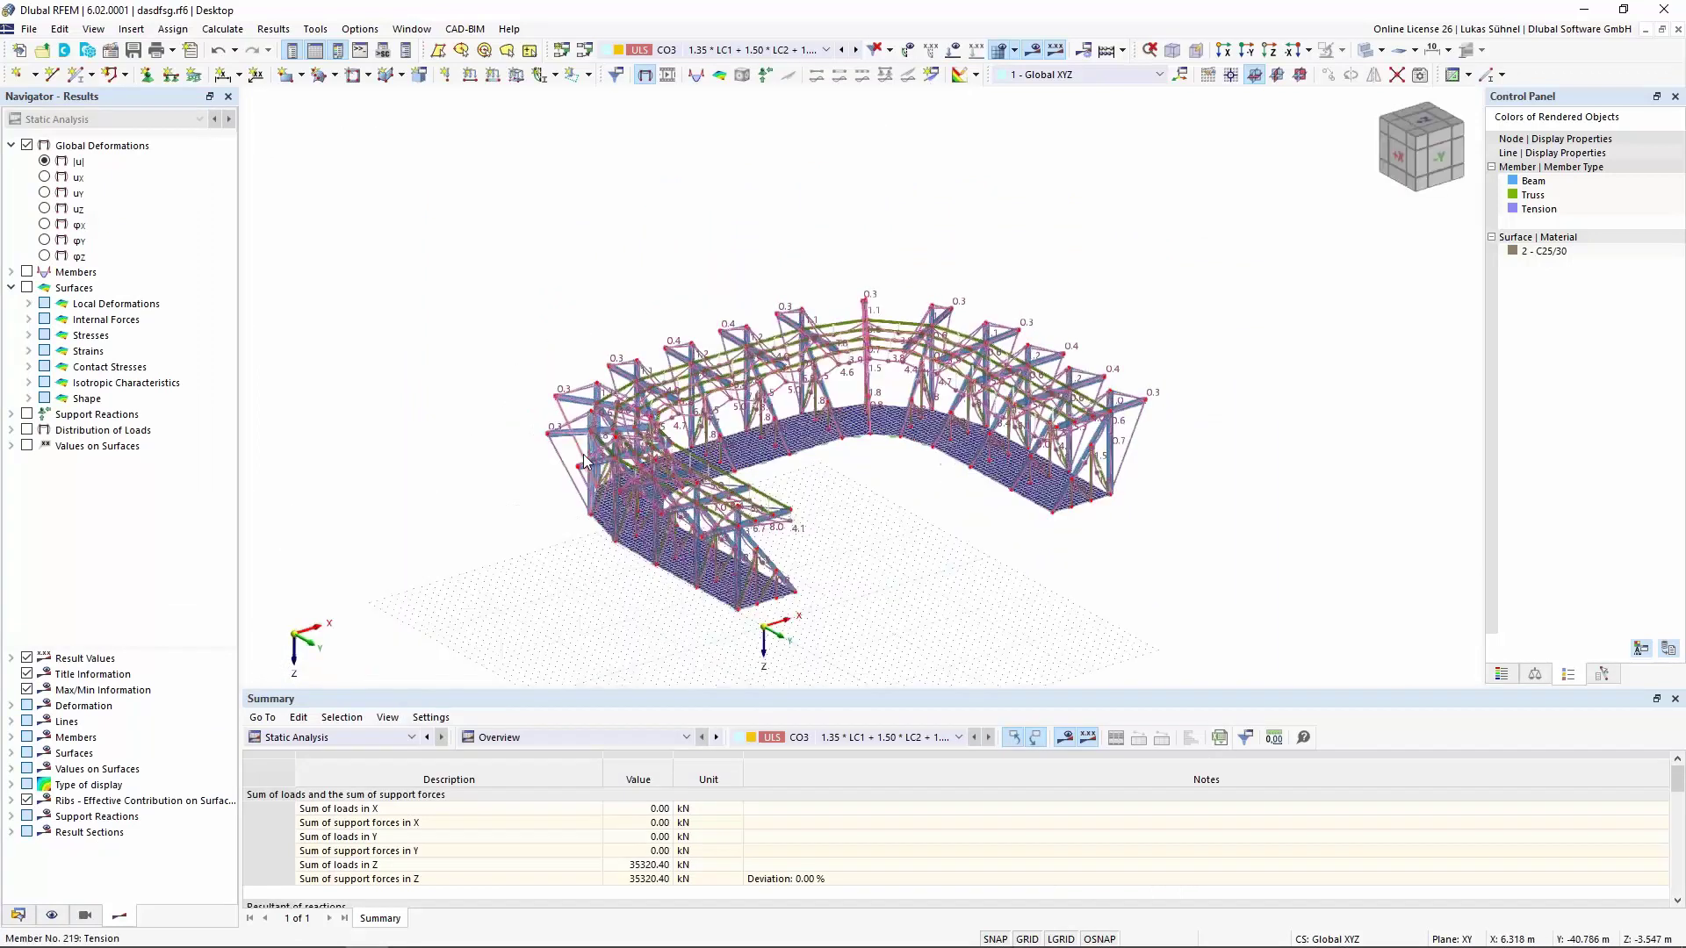
scroll(846, 603, up, 3)
mouse_move(846, 603)
ctrl+middle_down()
mouse_move(825, 601)
mouse_move(847, 604)
ctrl+middle_up()
scroll(819, 525, down, 2)
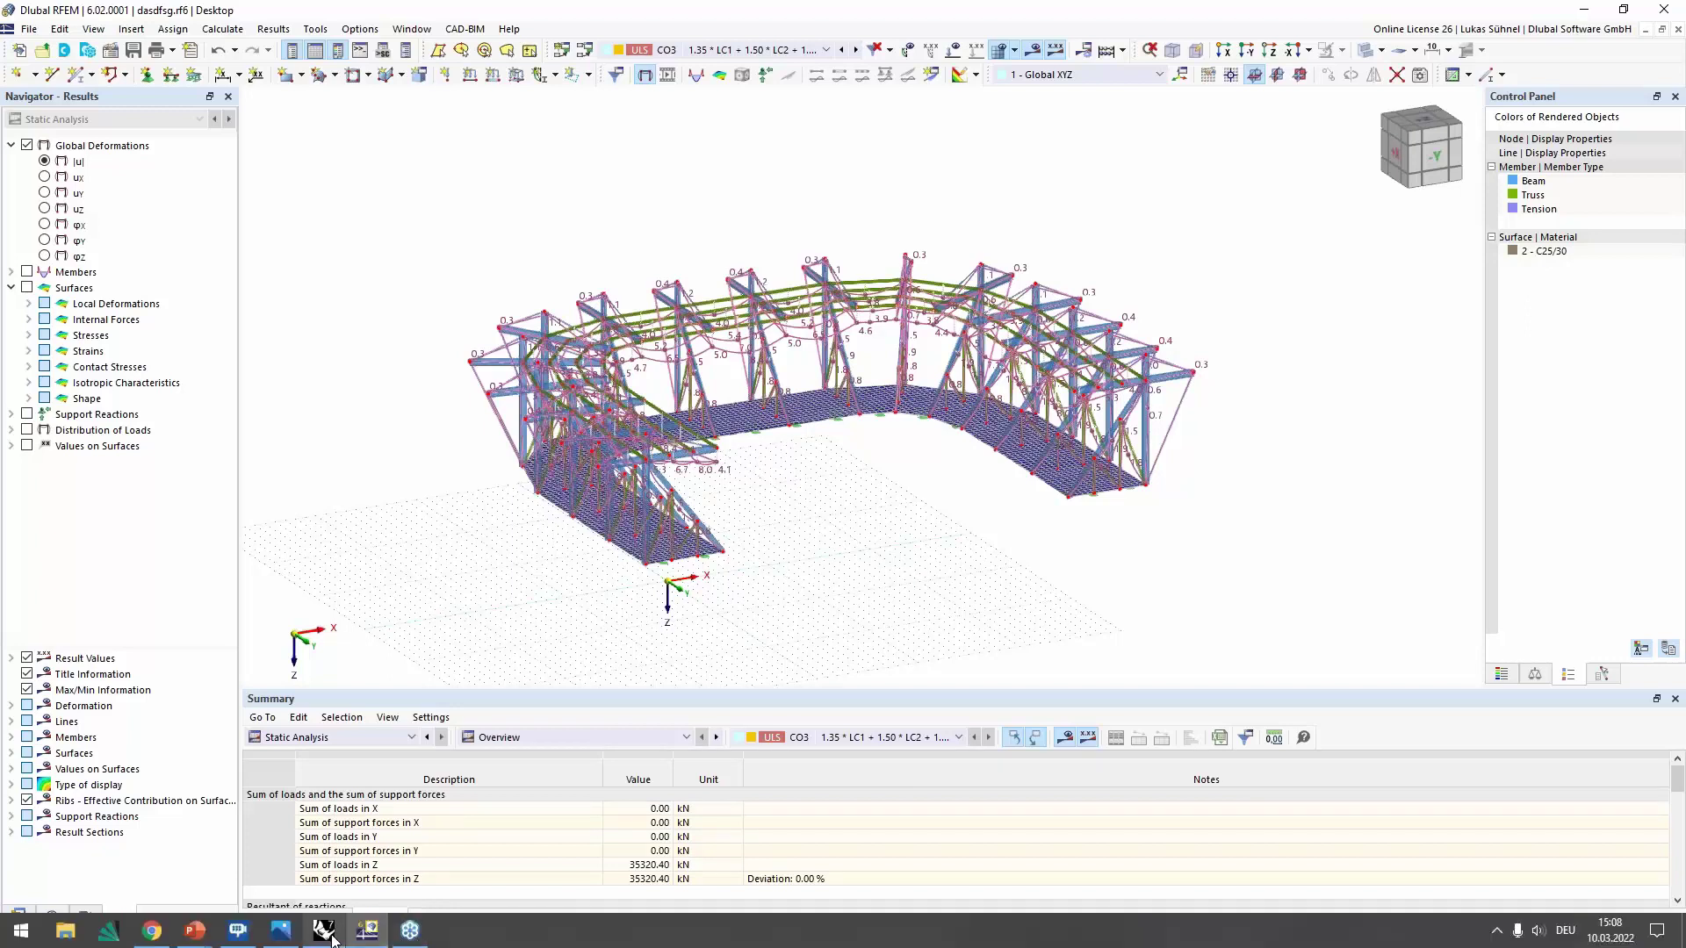
Switch to the Rhino window containing Rhino.3dm
mouse_move(335, 942)
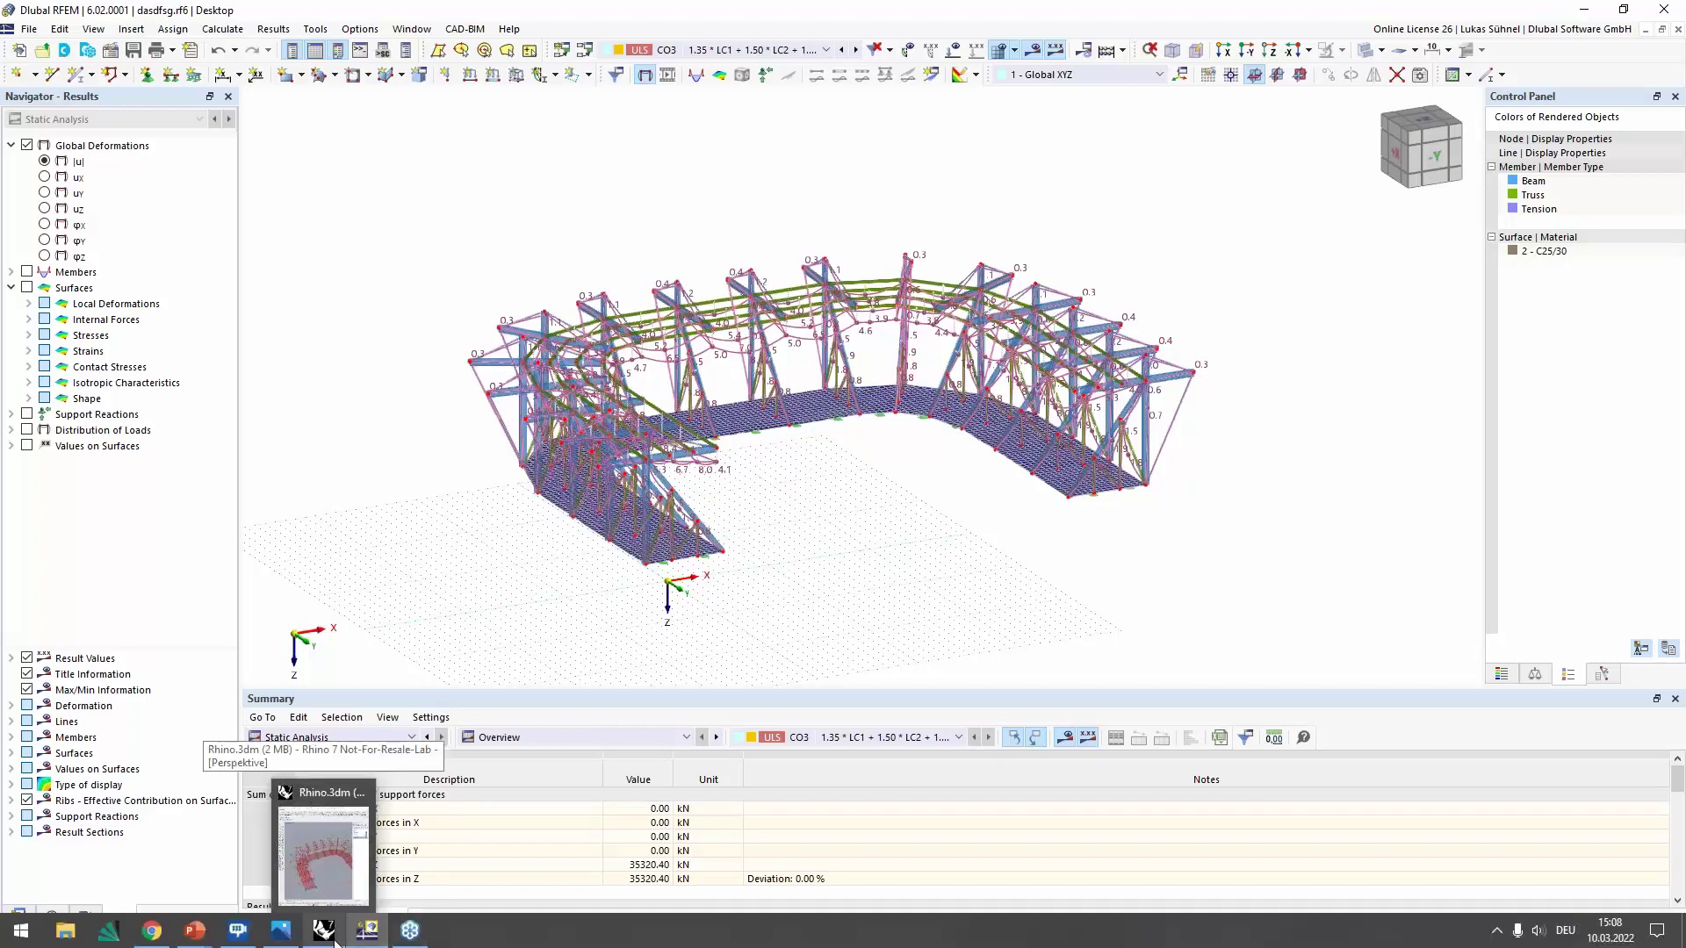
click(323, 856)
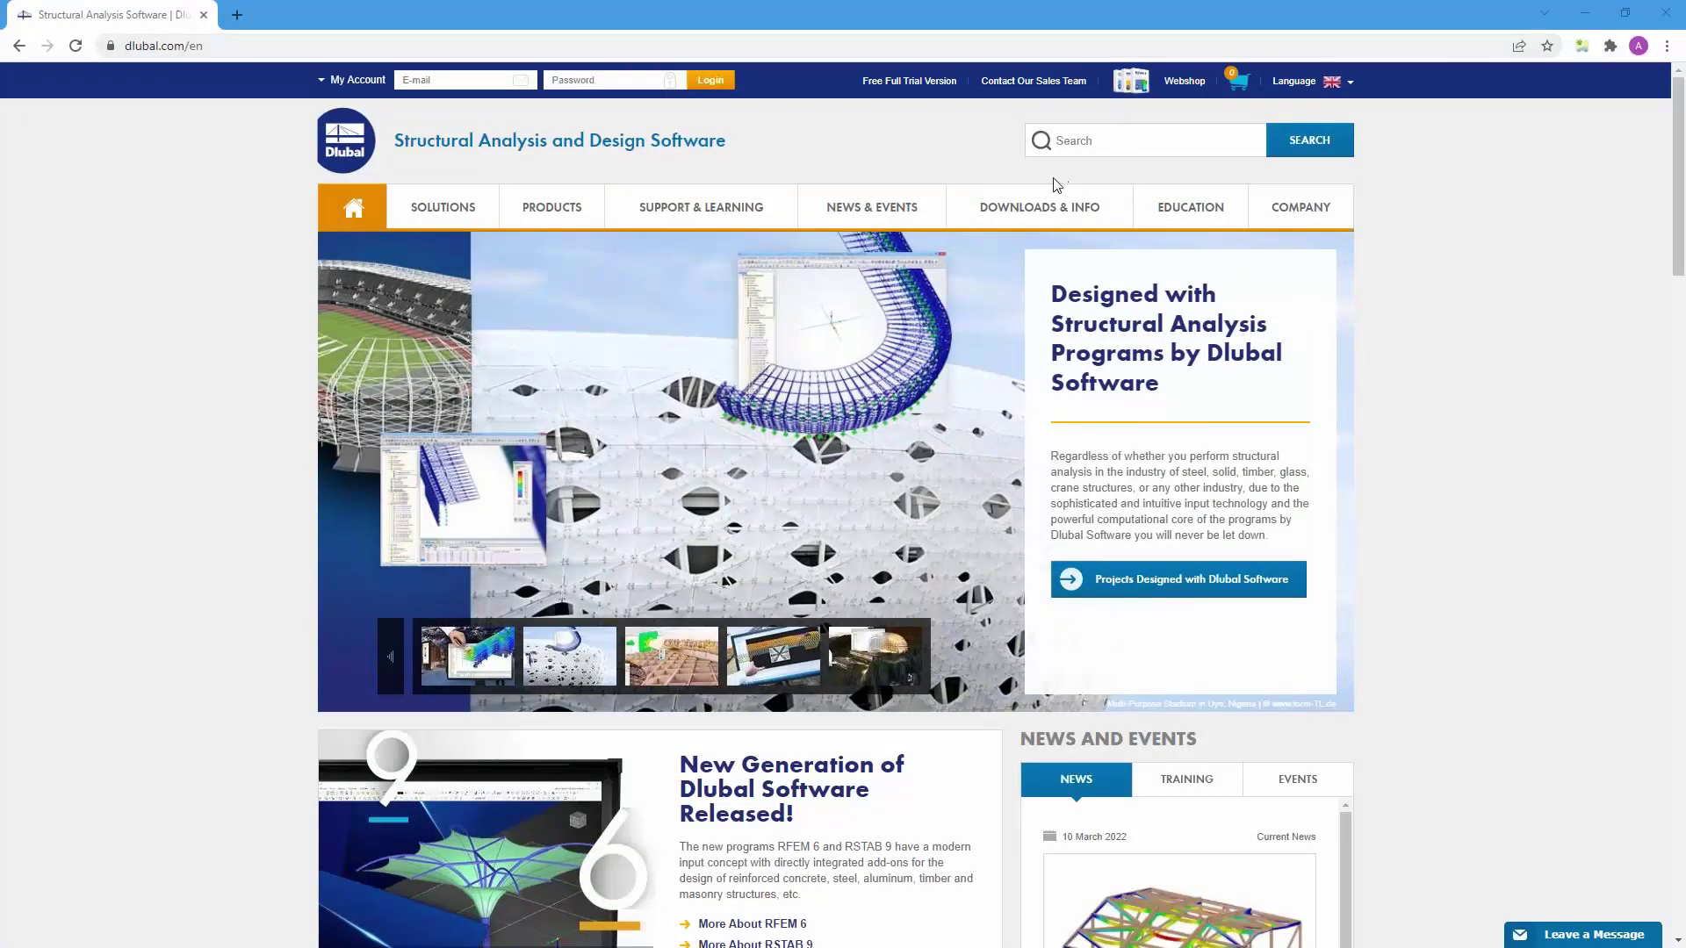
Open the Customer Projects page on the Dlubal website and run a full-text search for "rhino"
mouse_move(1048, 207)
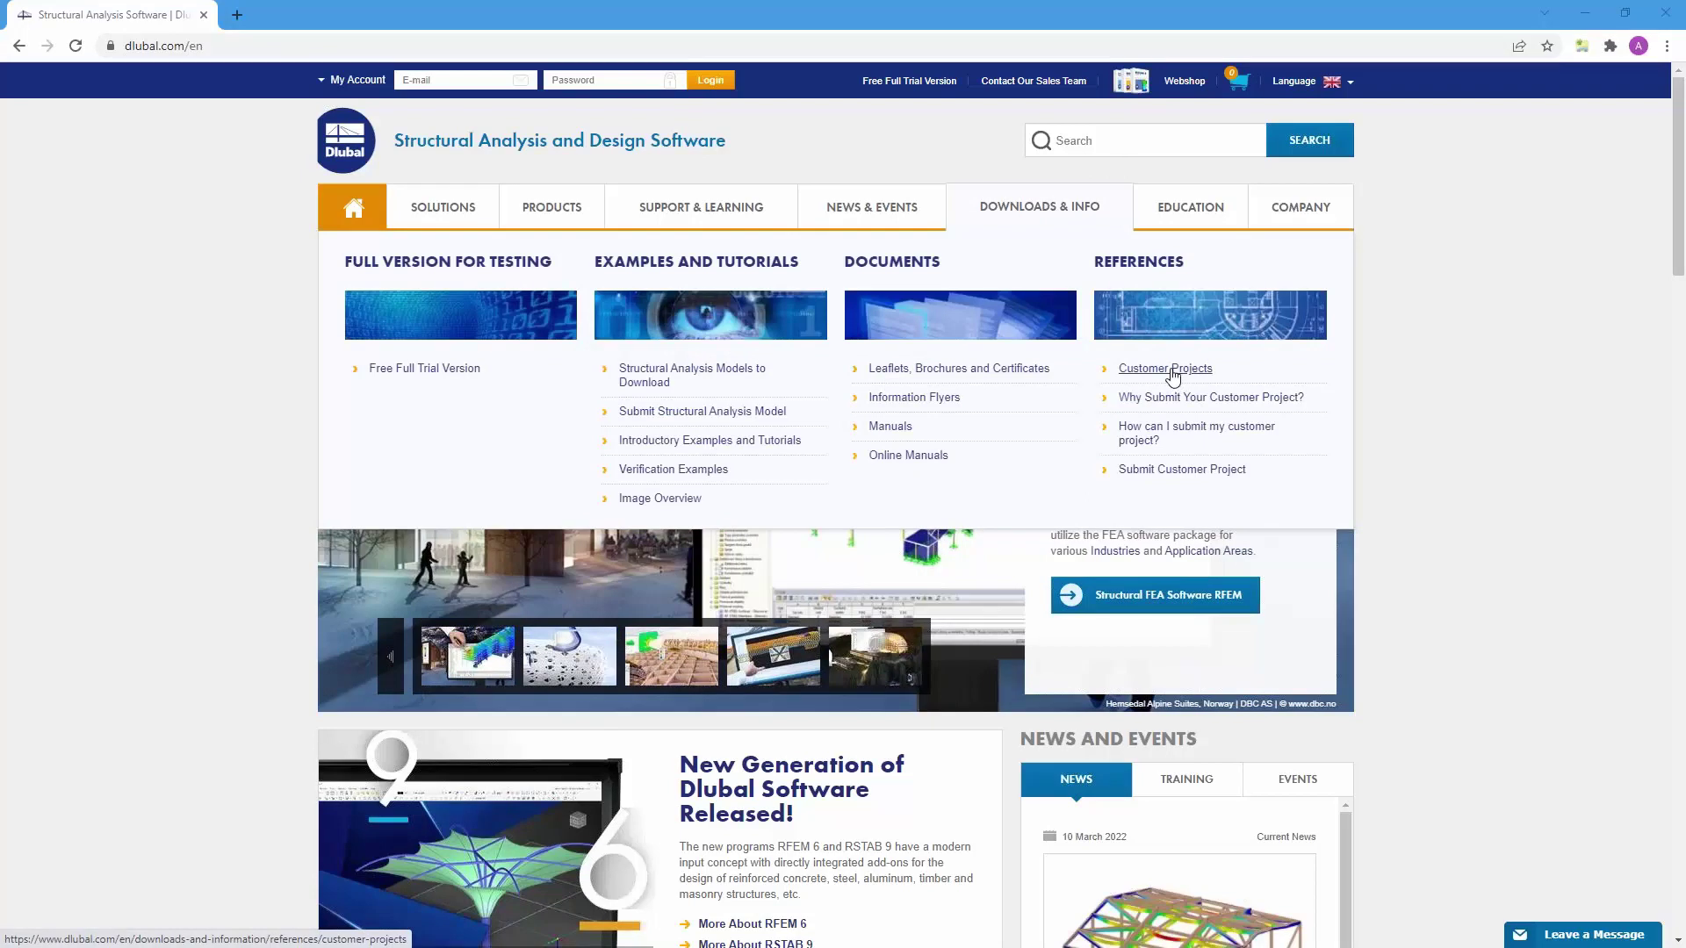
click(1172, 370)
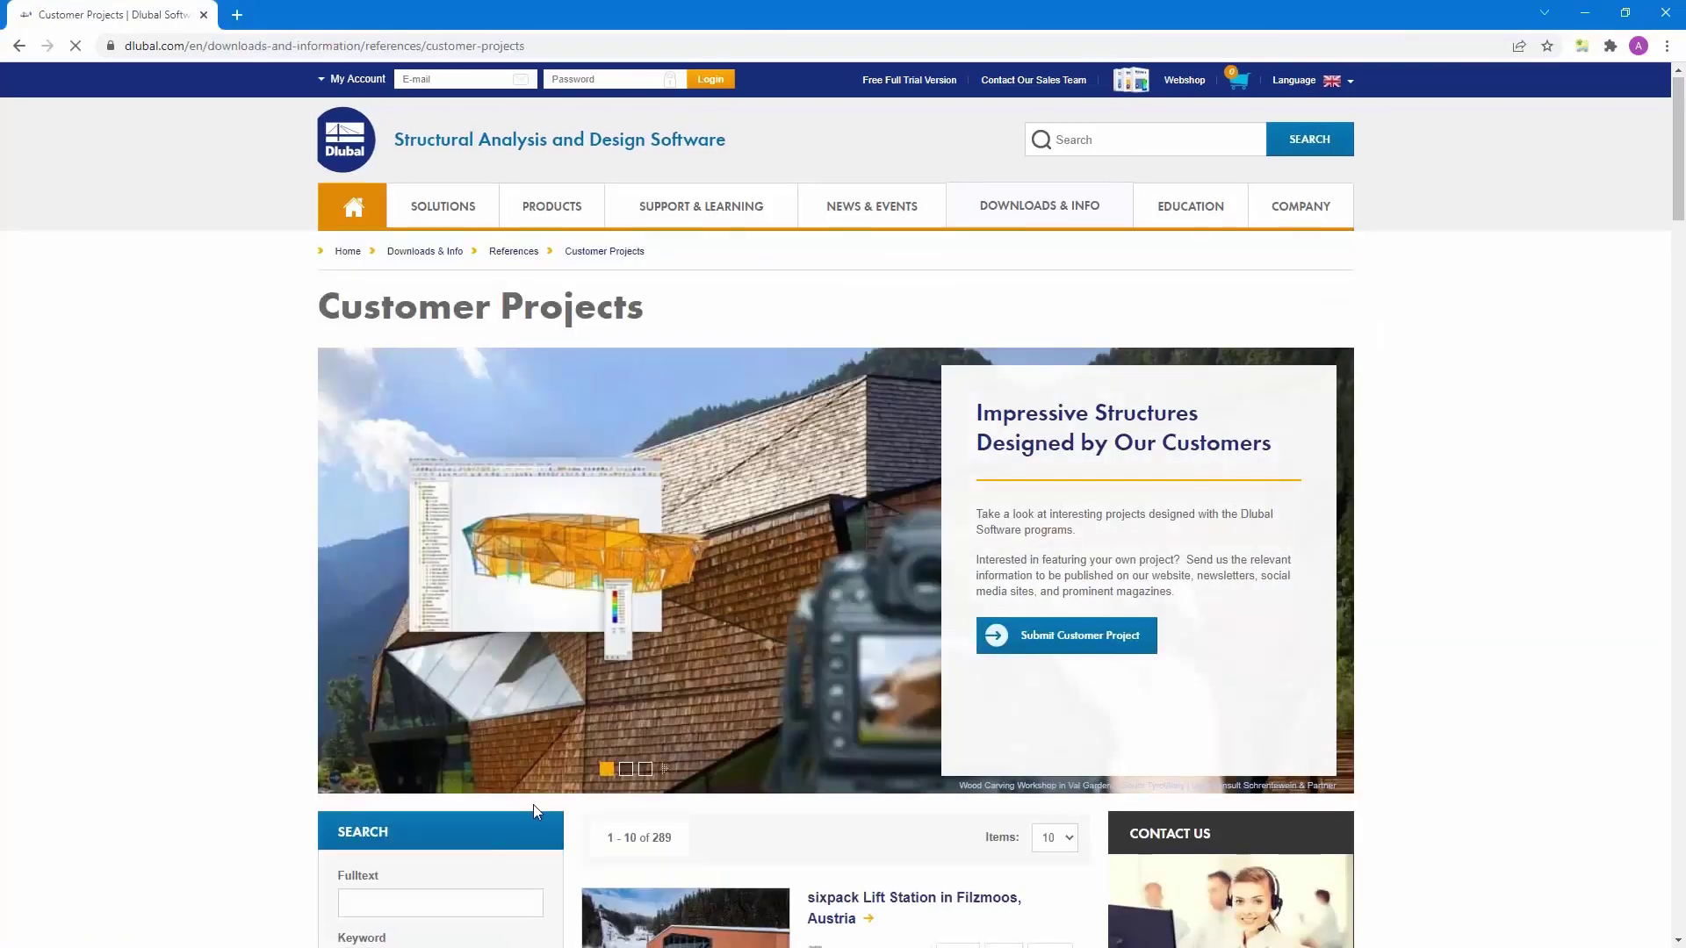
scroll(418, 702, down, 3)
click(392, 557)
text(r)
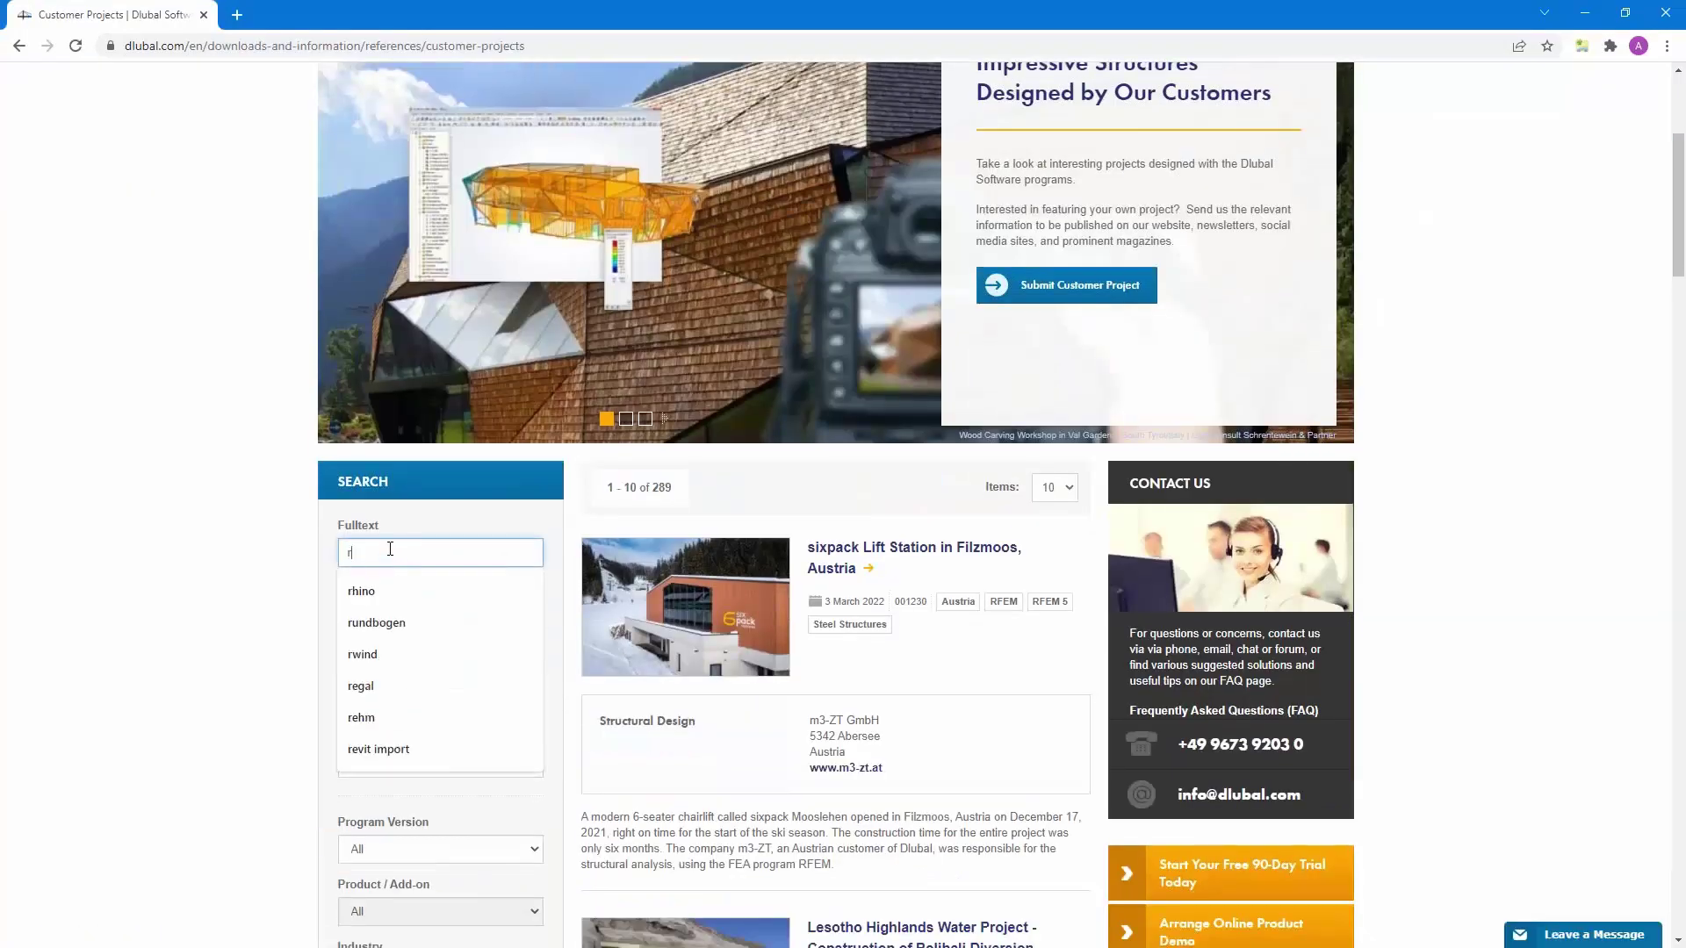
text(hino)
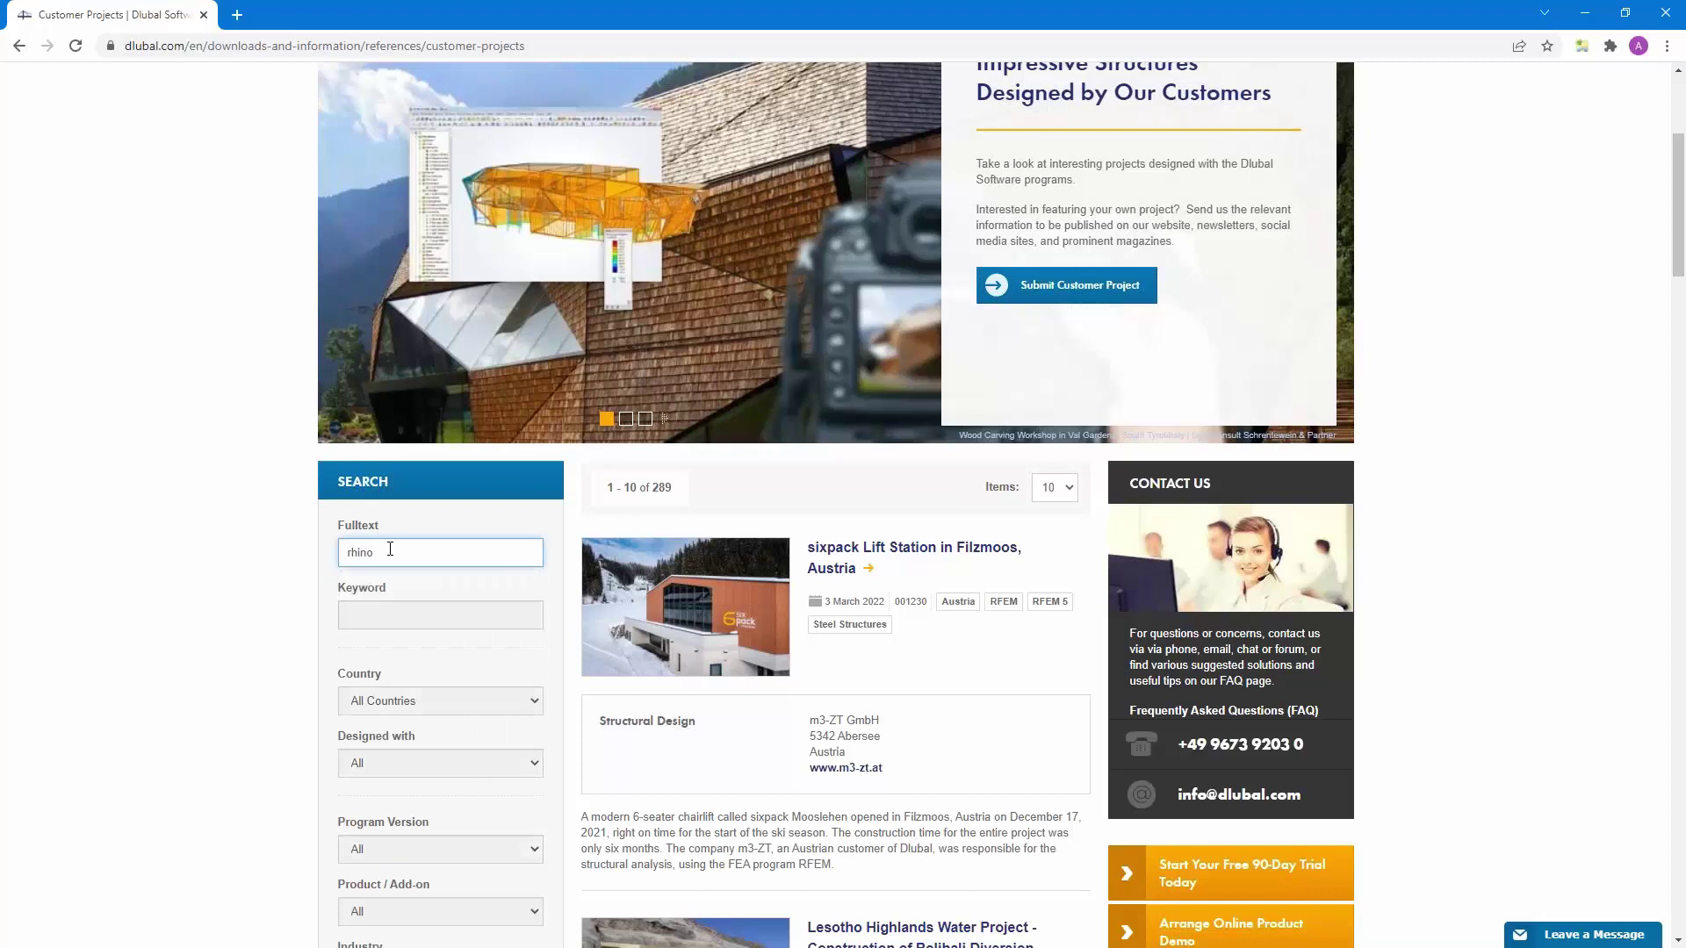
key(Return)
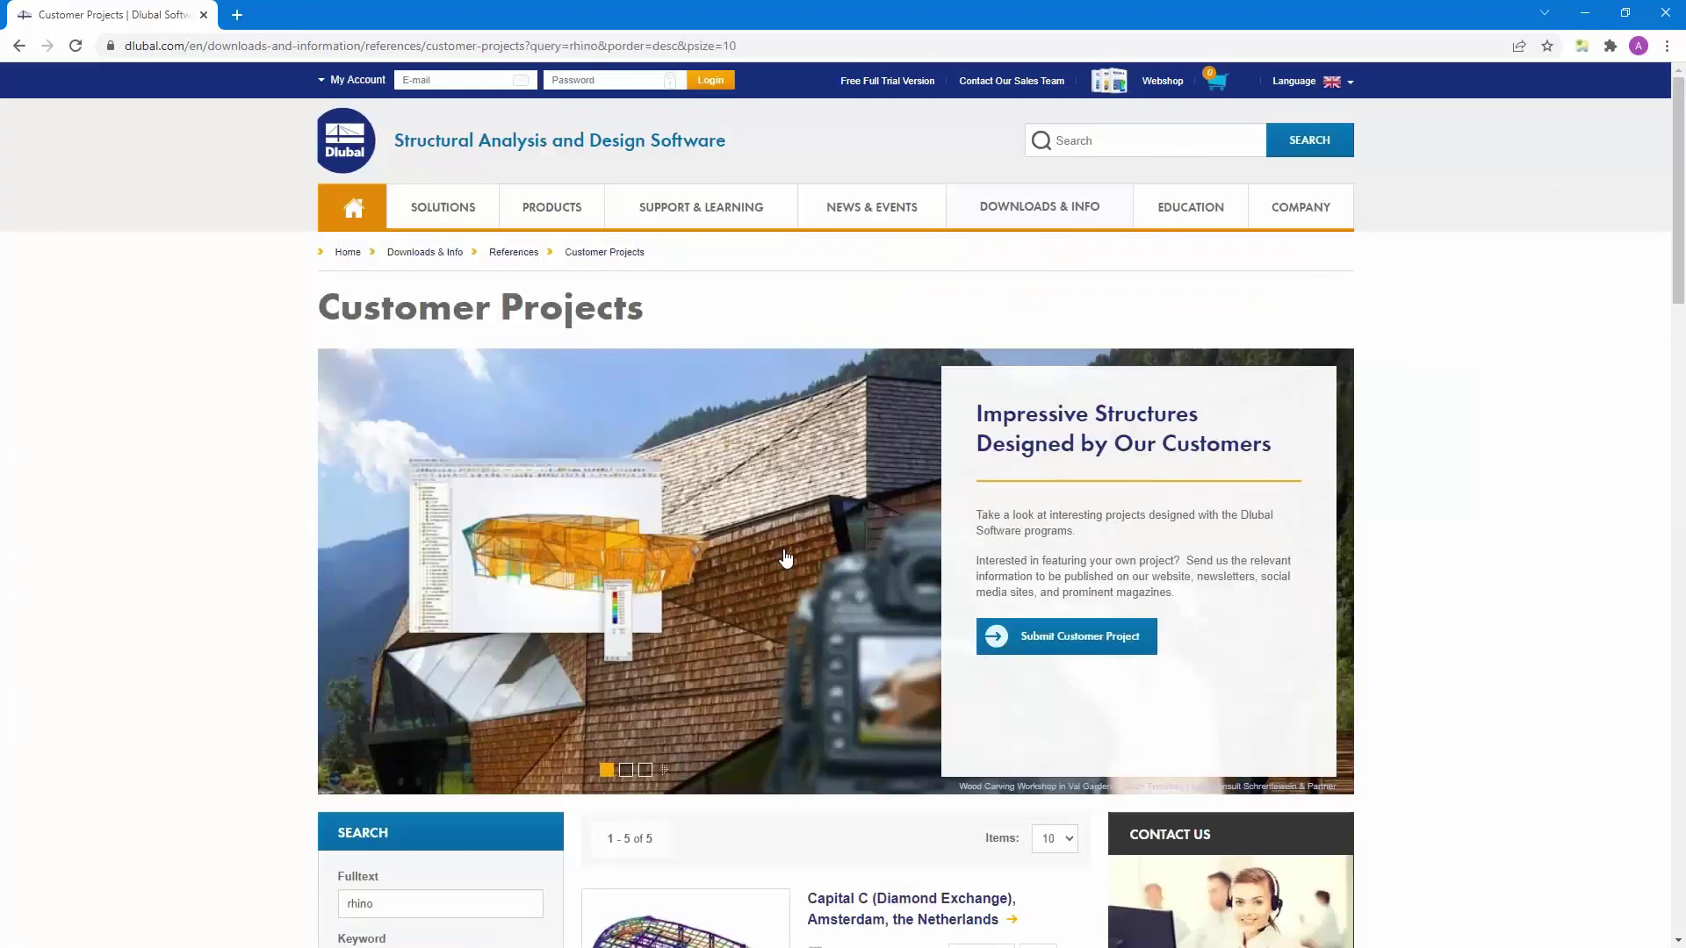
Browse the customer projects found and open the Bahá'í Temple of South America in Santiago, Chile
scroll(788, 552, down, 4)
scroll(788, 551, down, 3)
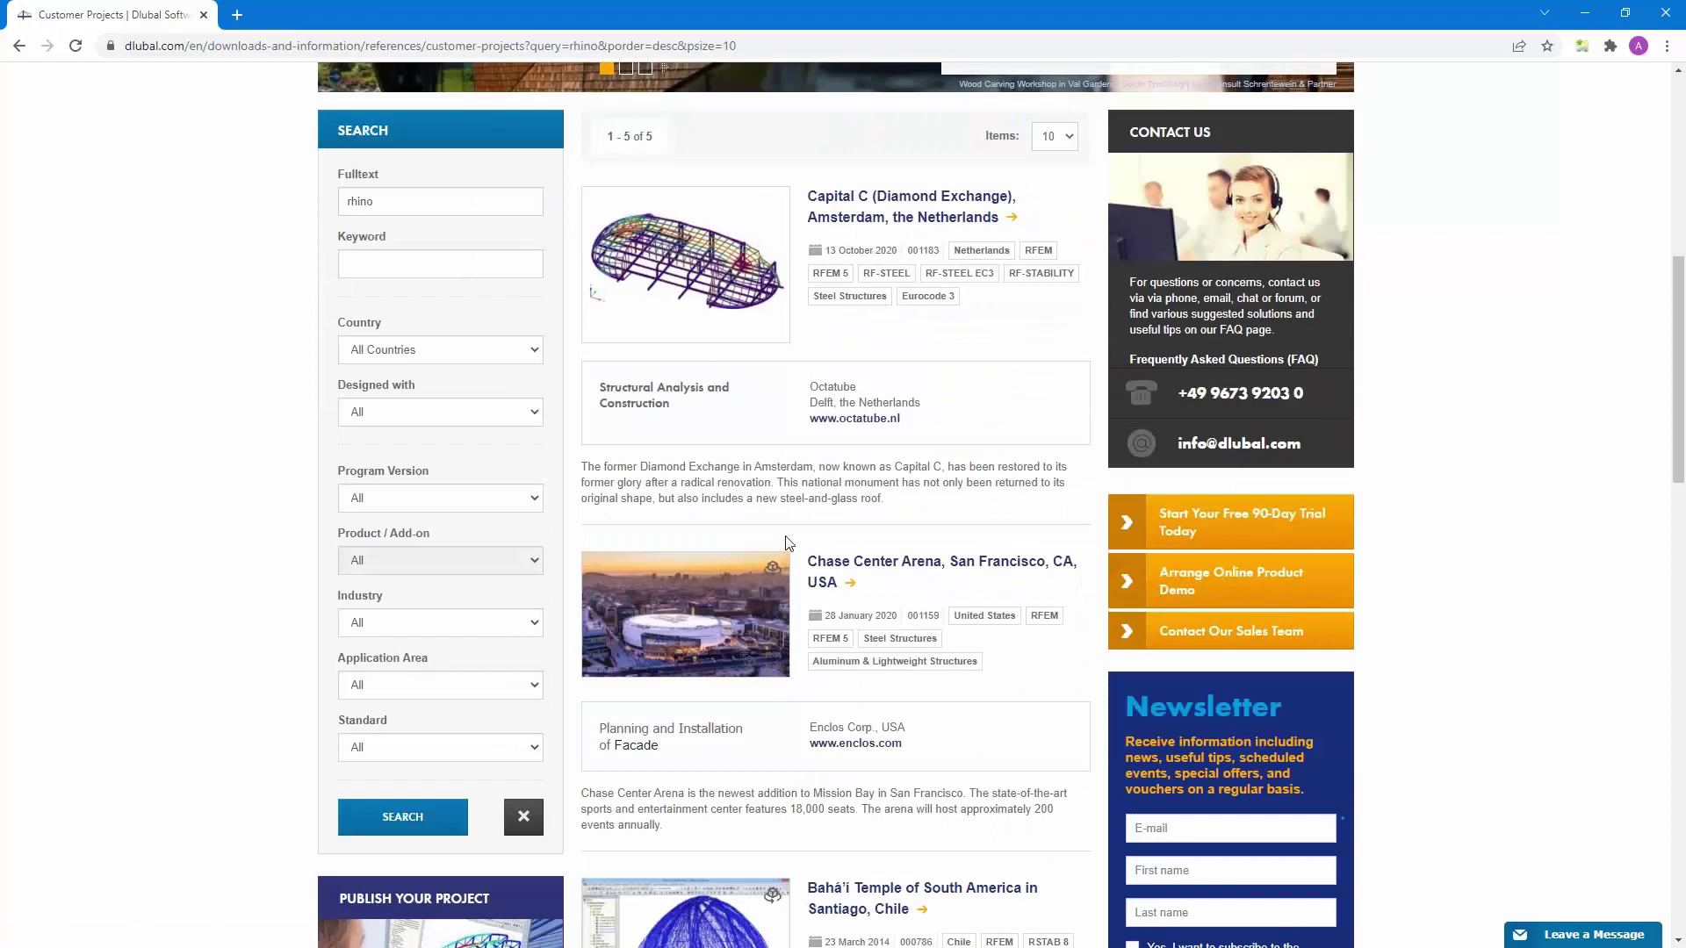
scroll(787, 542, down, 1)
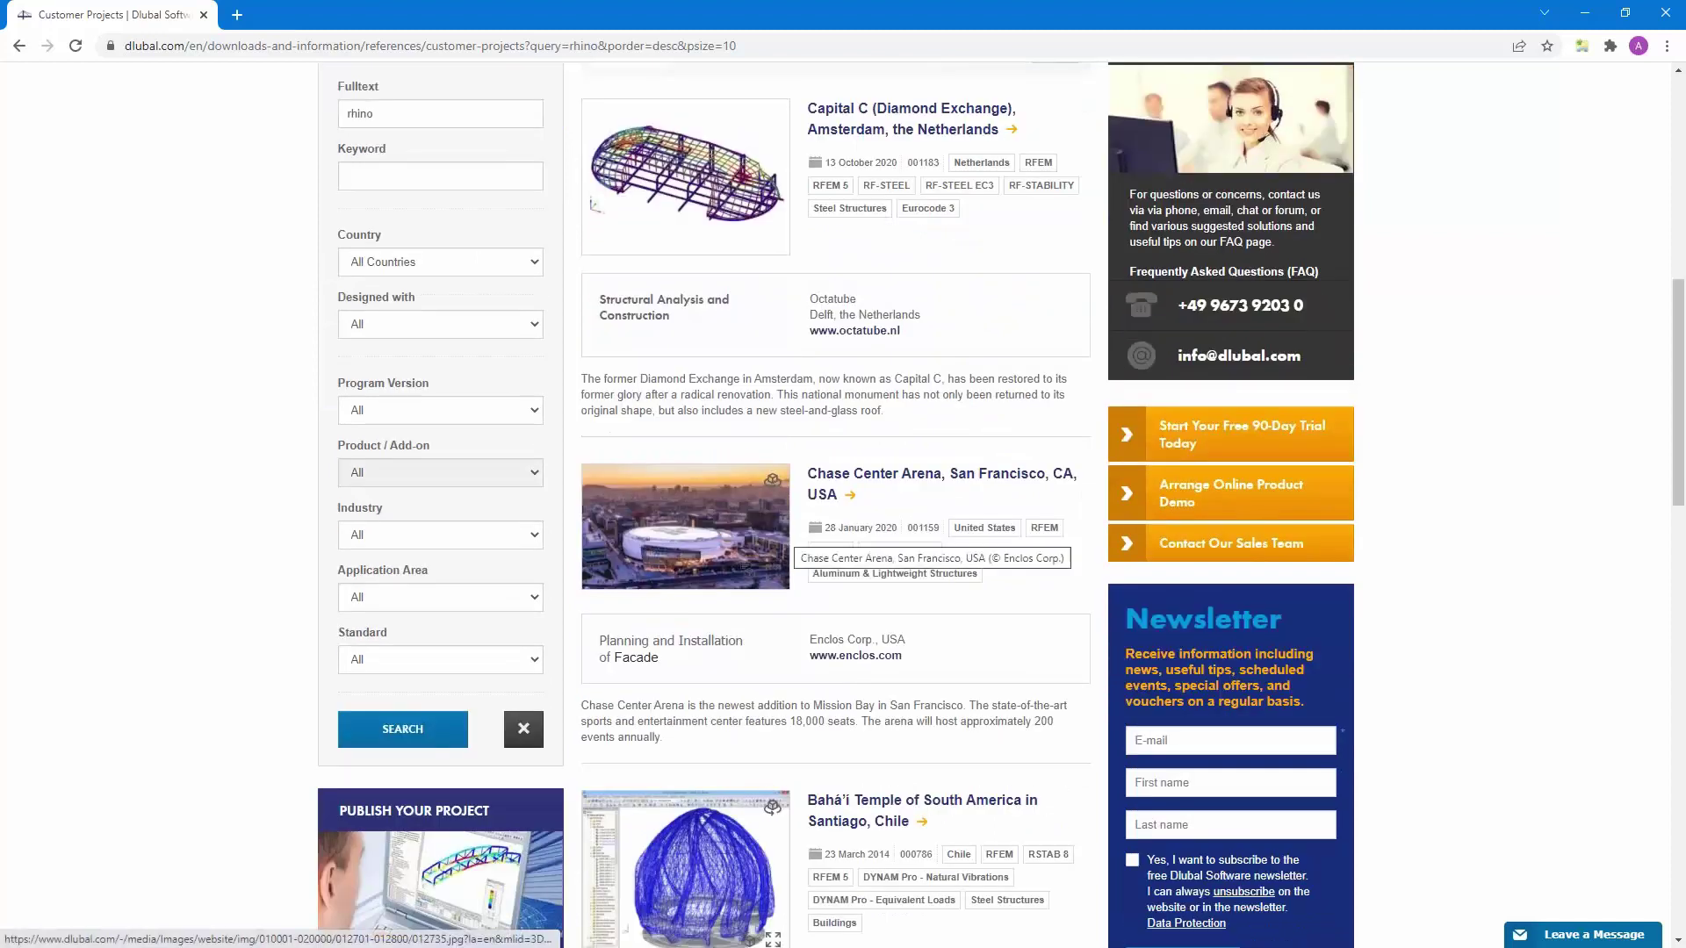
scroll(809, 507, down, 2)
scroll(812, 514, up, 4)
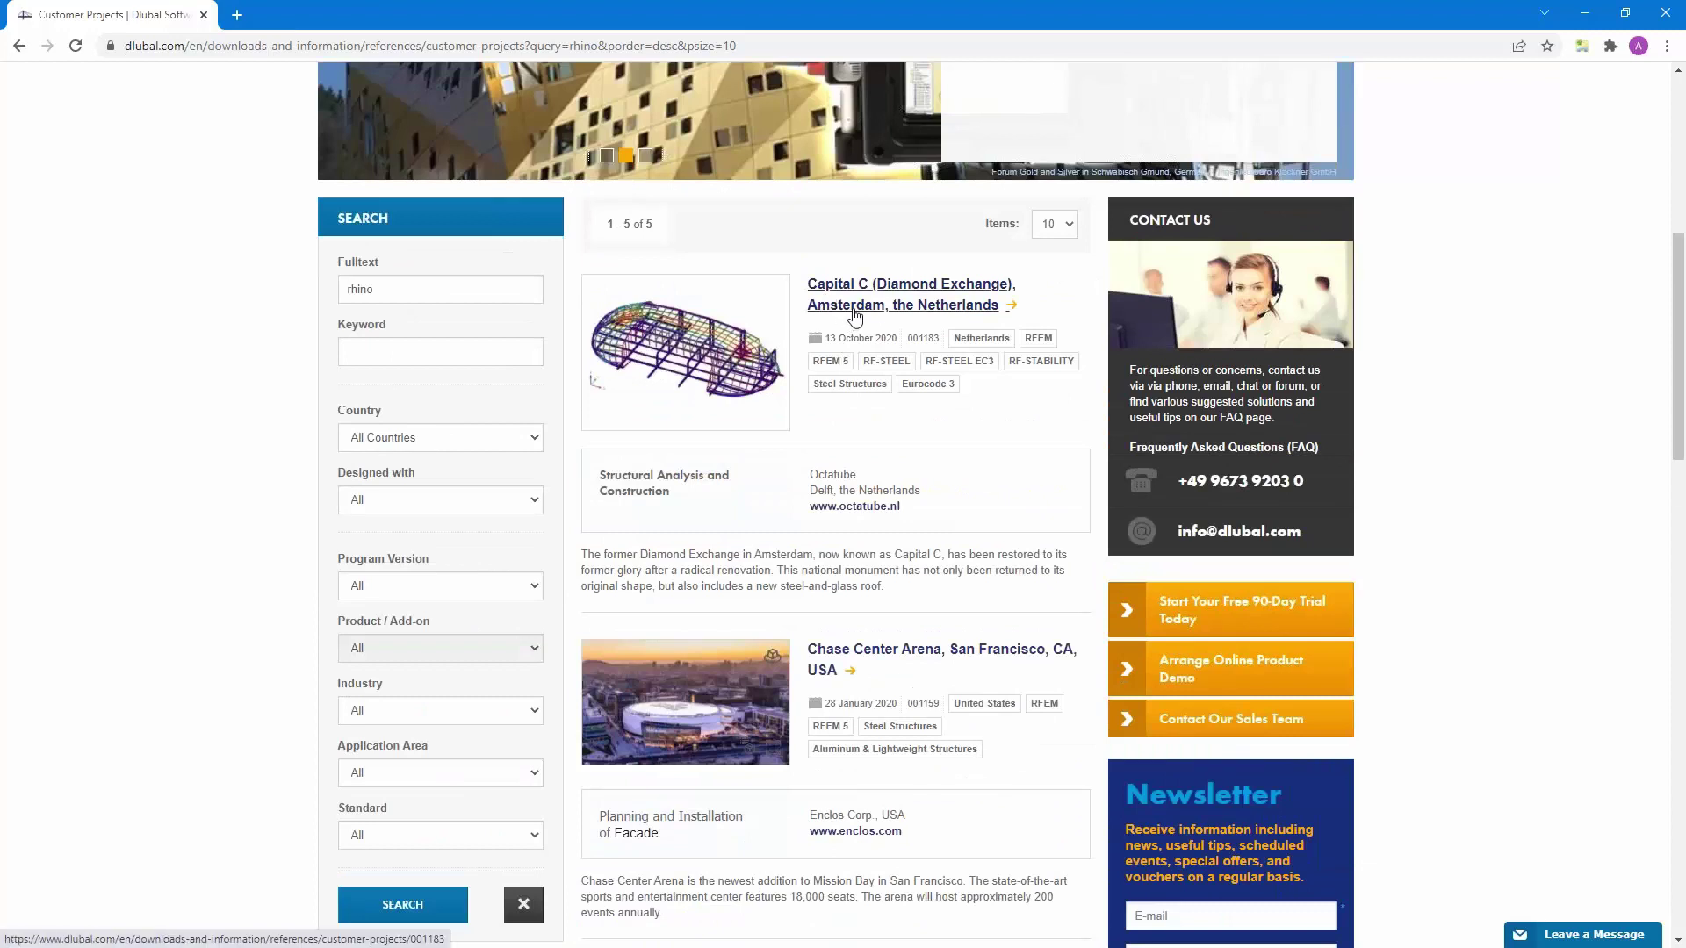
scroll(864, 440, down, 5)
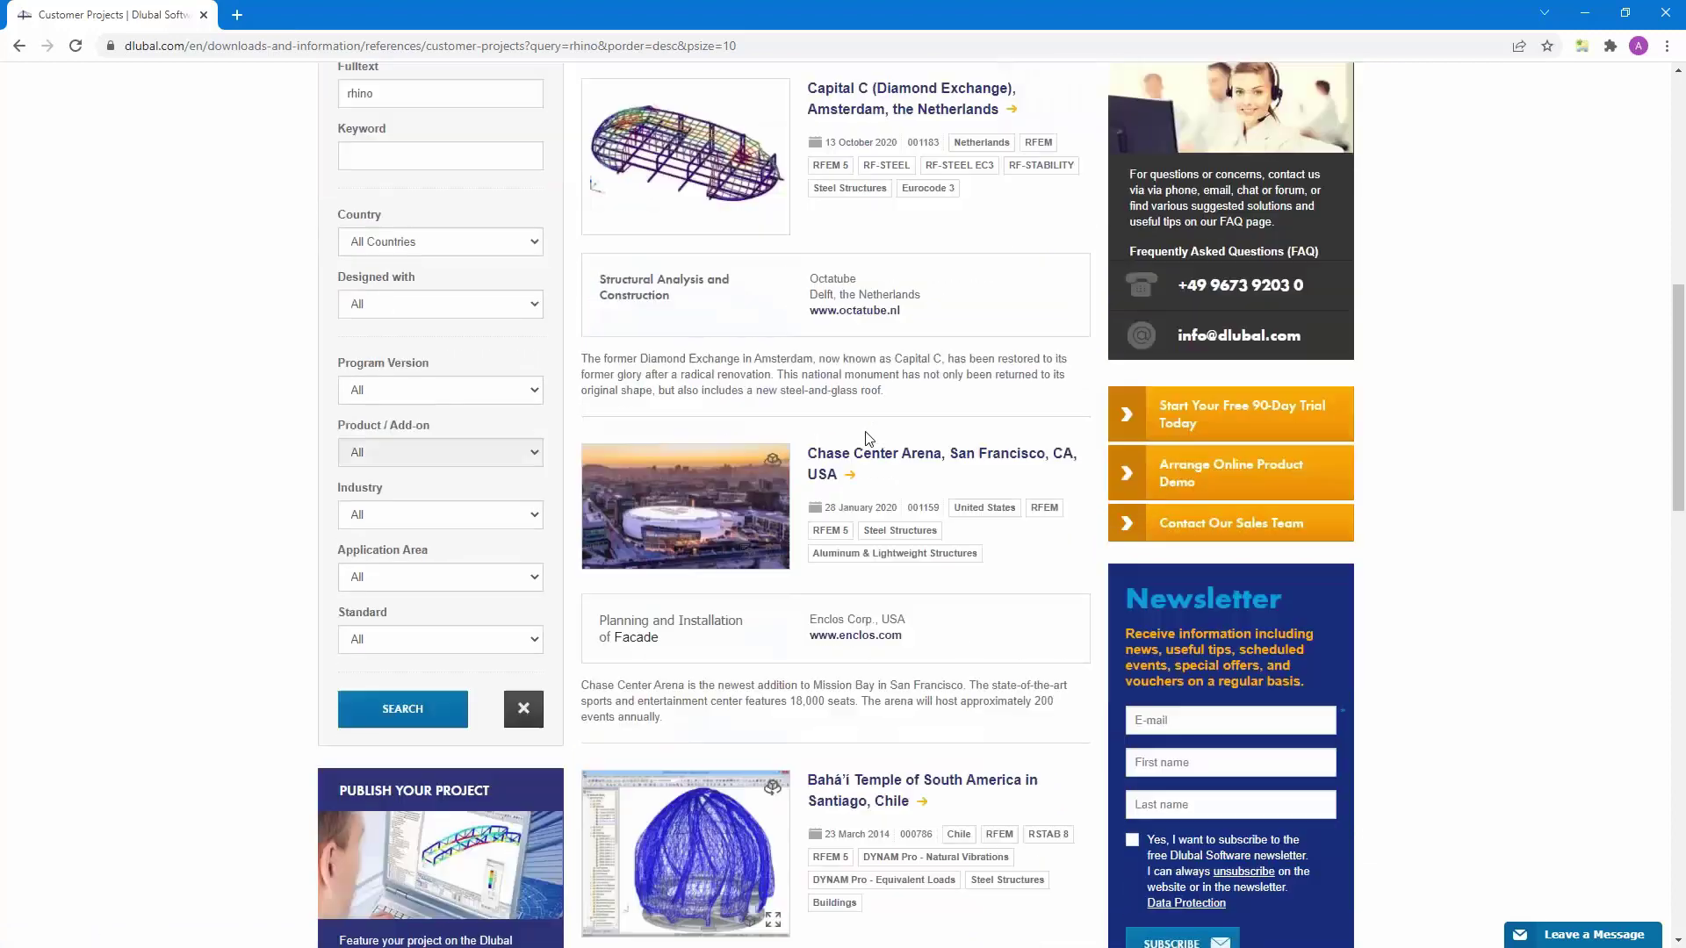
scroll(846, 573, down, 3)
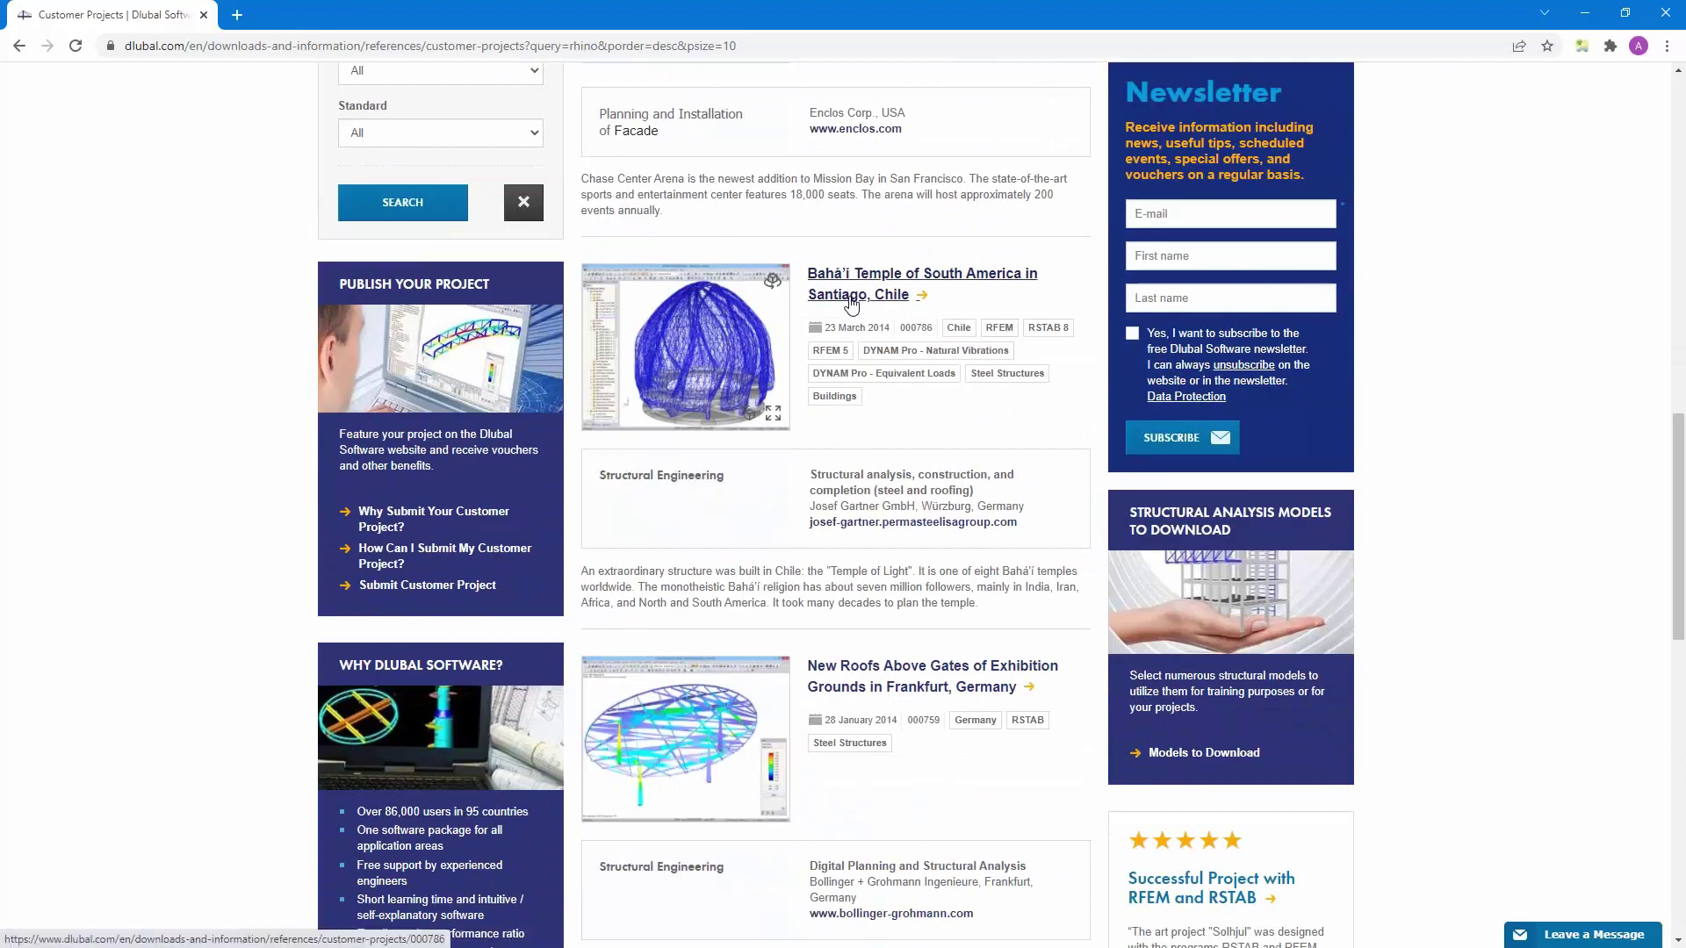
click(851, 299)
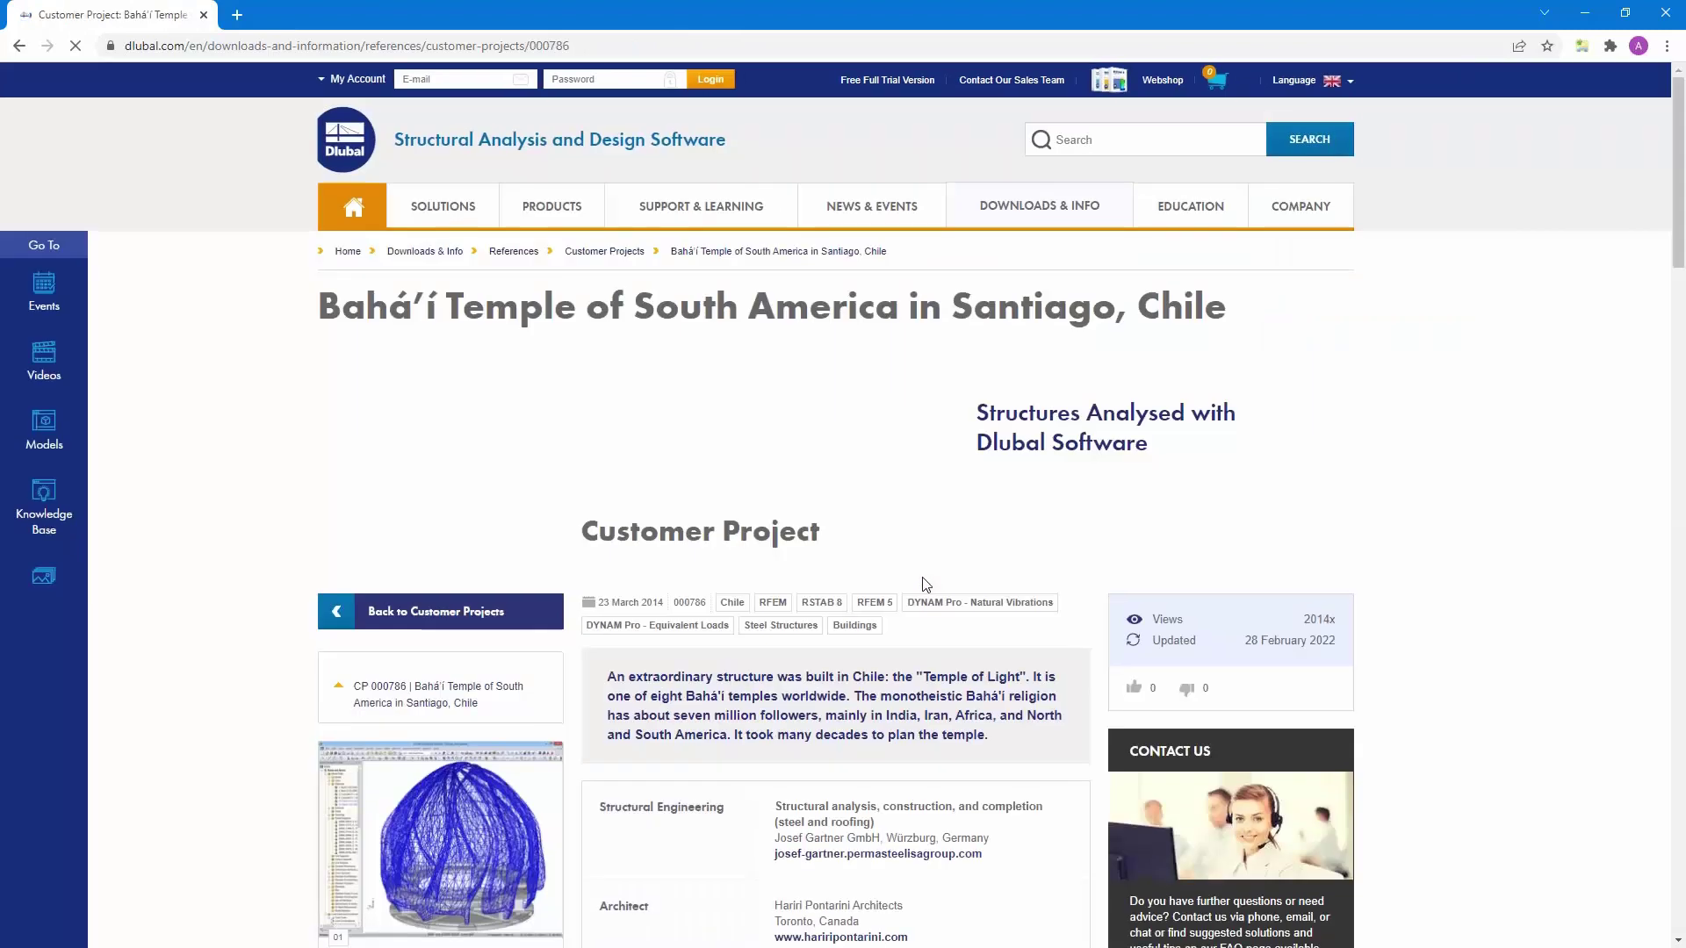
Read the temple project's Structure description and highlight the sentence about modelling the building in Rhinoceros
scroll(925, 580, down, 5)
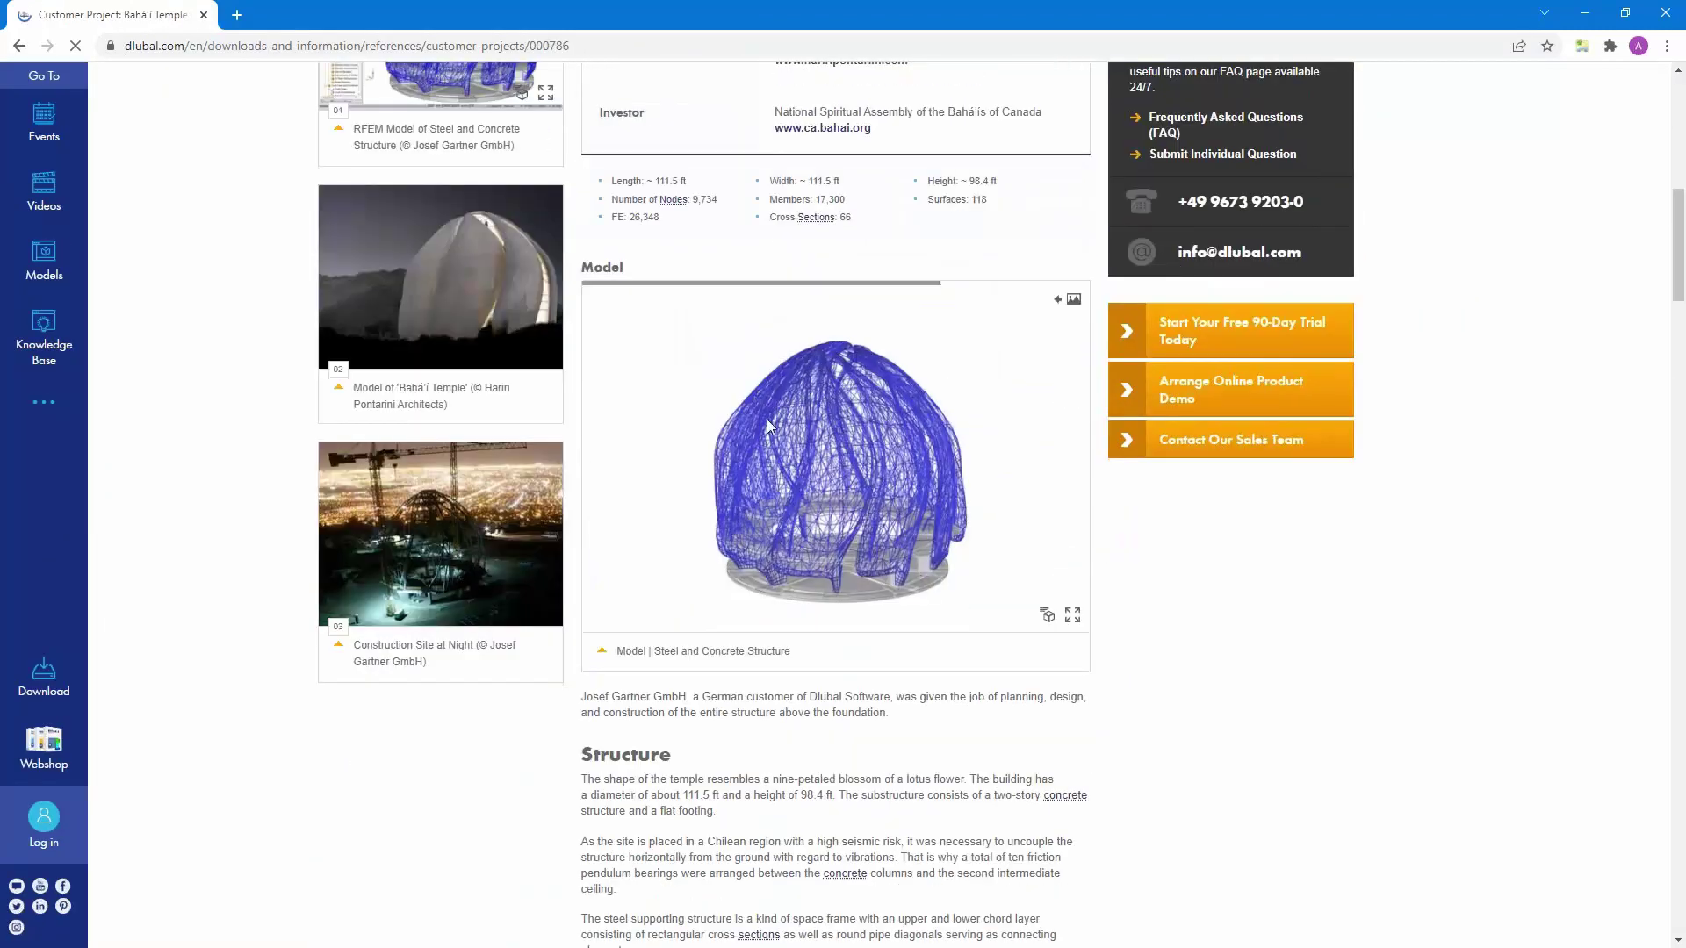
scroll(740, 529, down, 5)
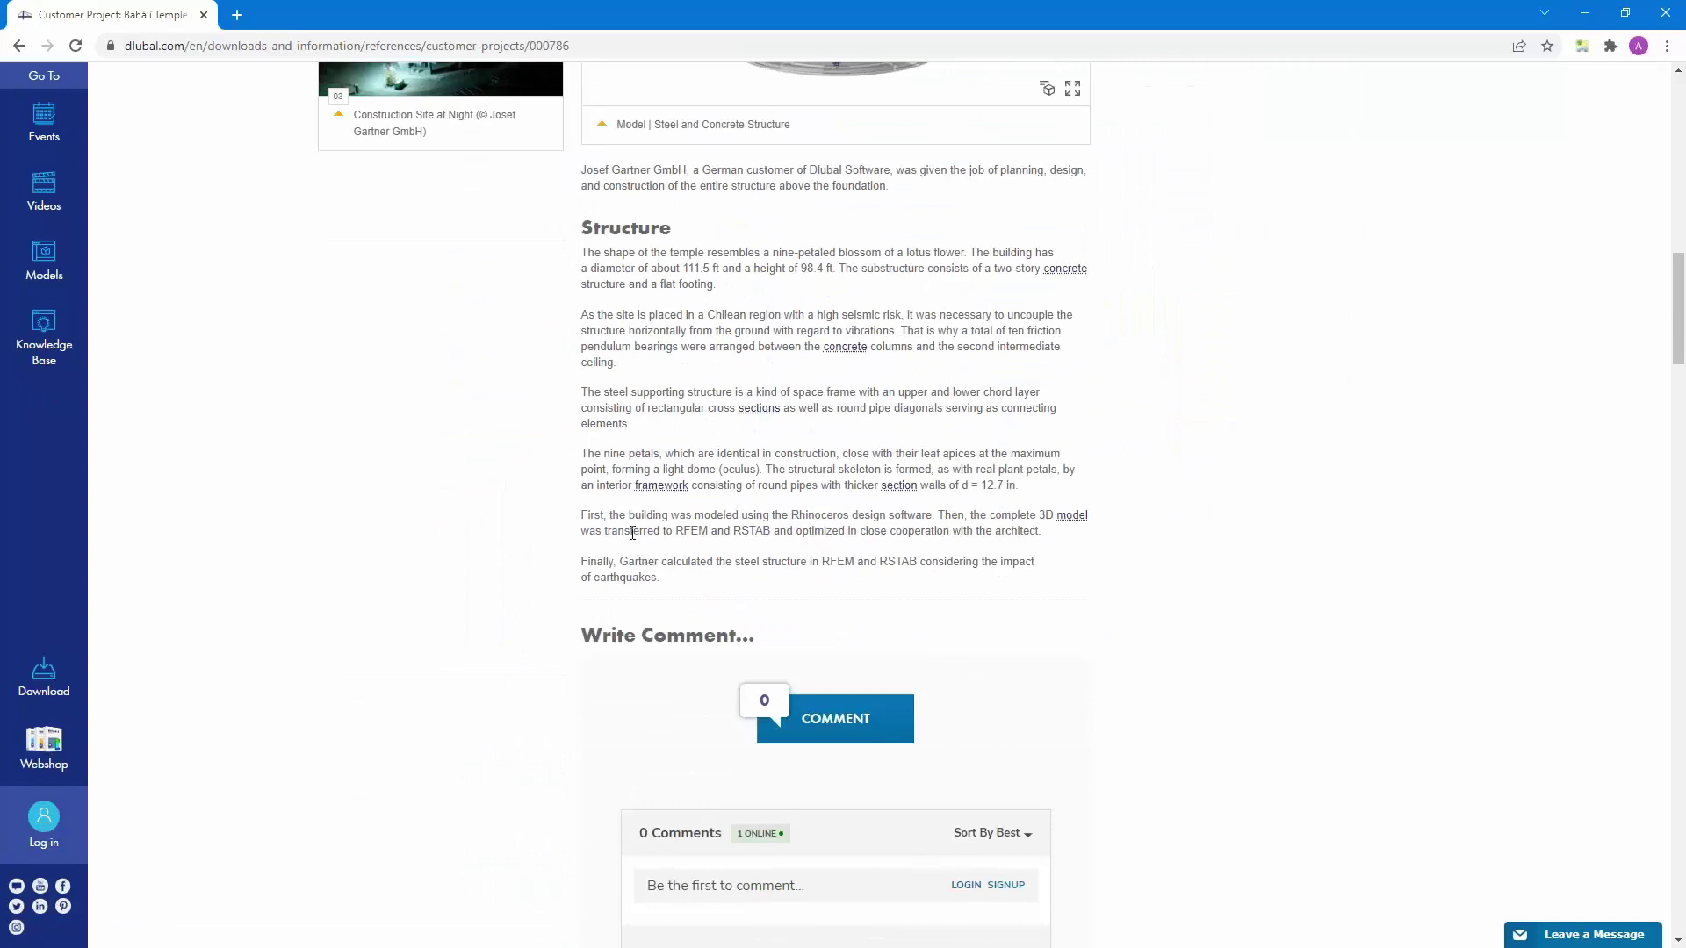
drag(584, 517, 1002, 516)
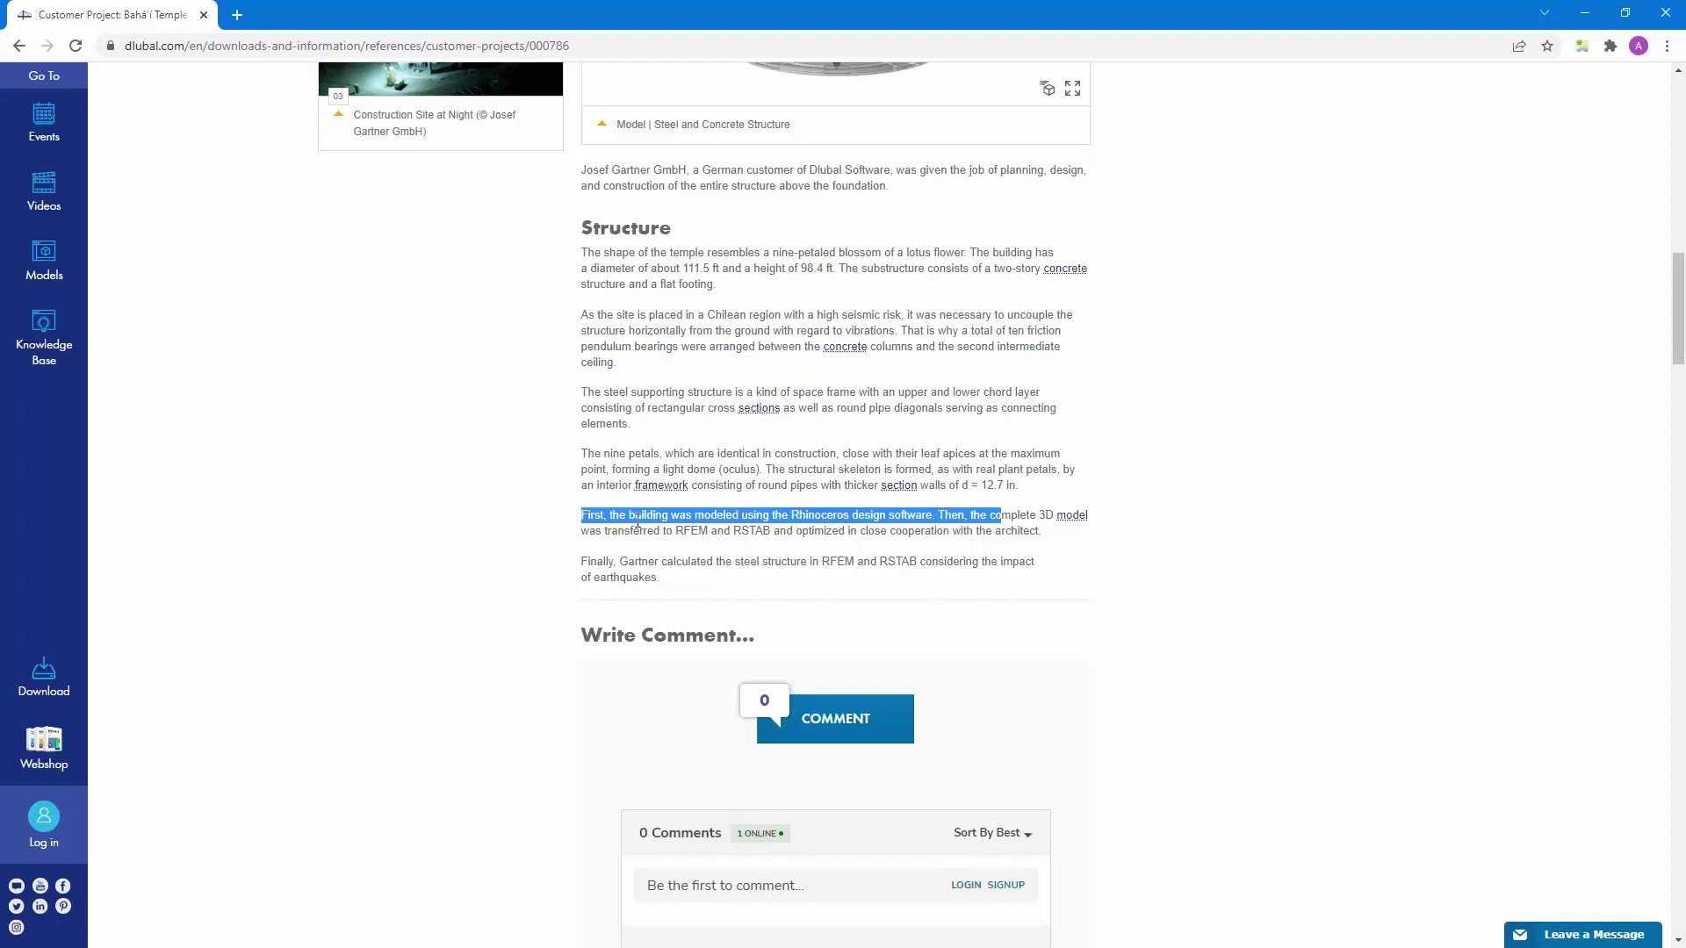
scroll(640, 525, up, 8)
scroll(640, 524, up, 8)
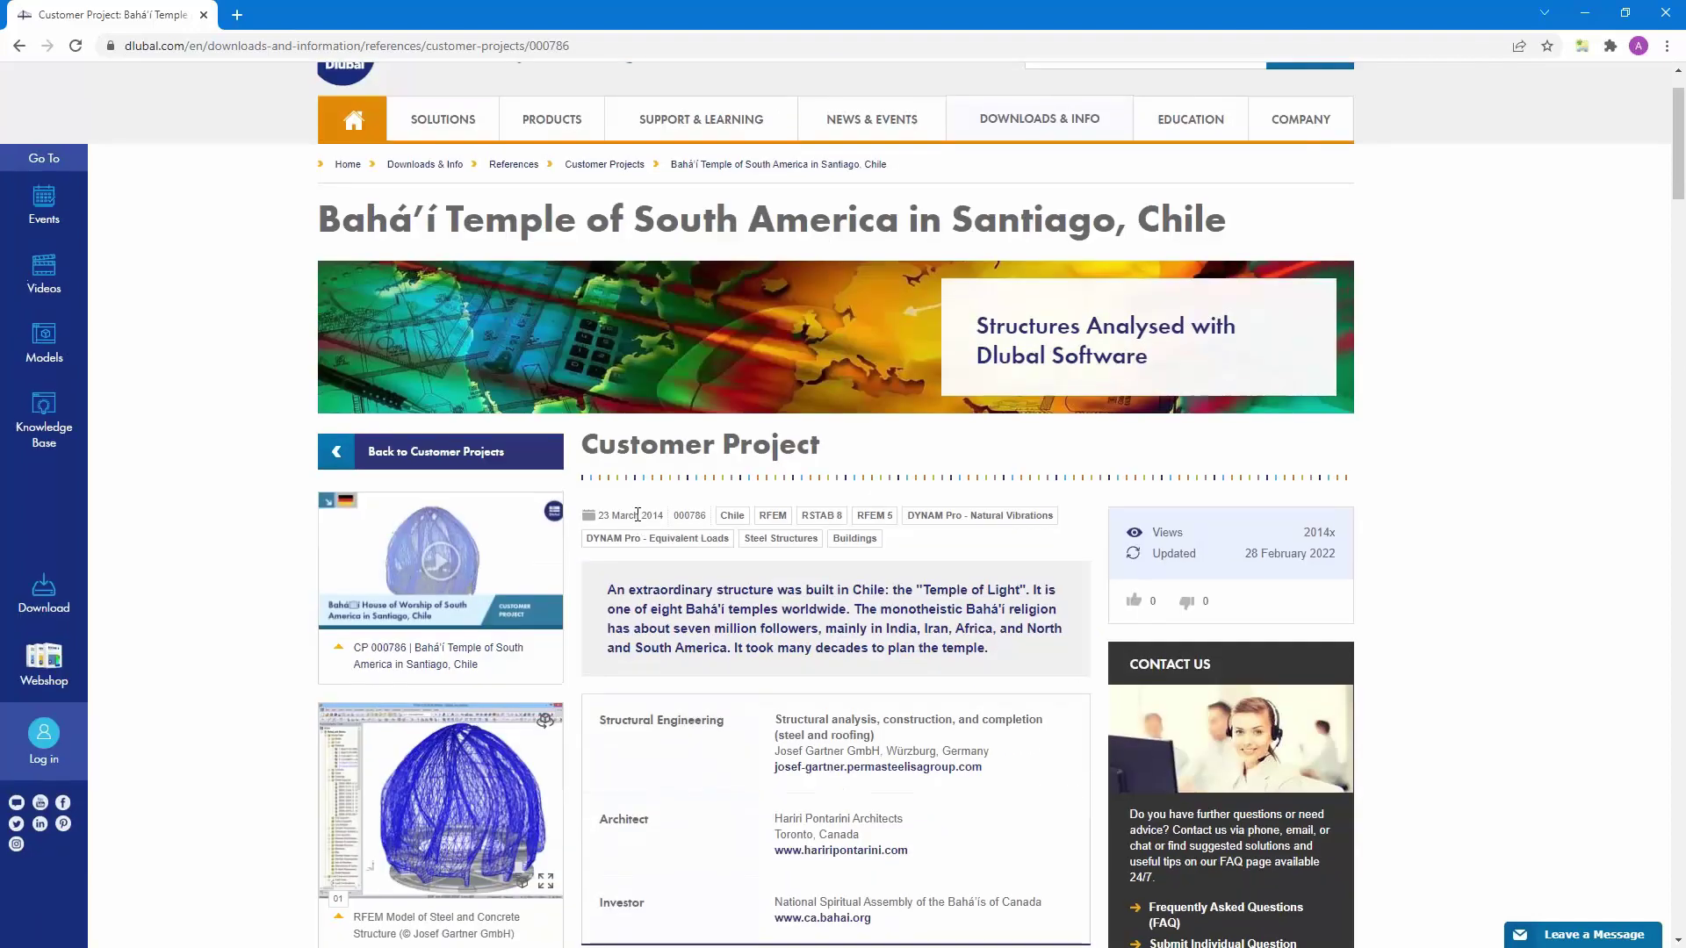